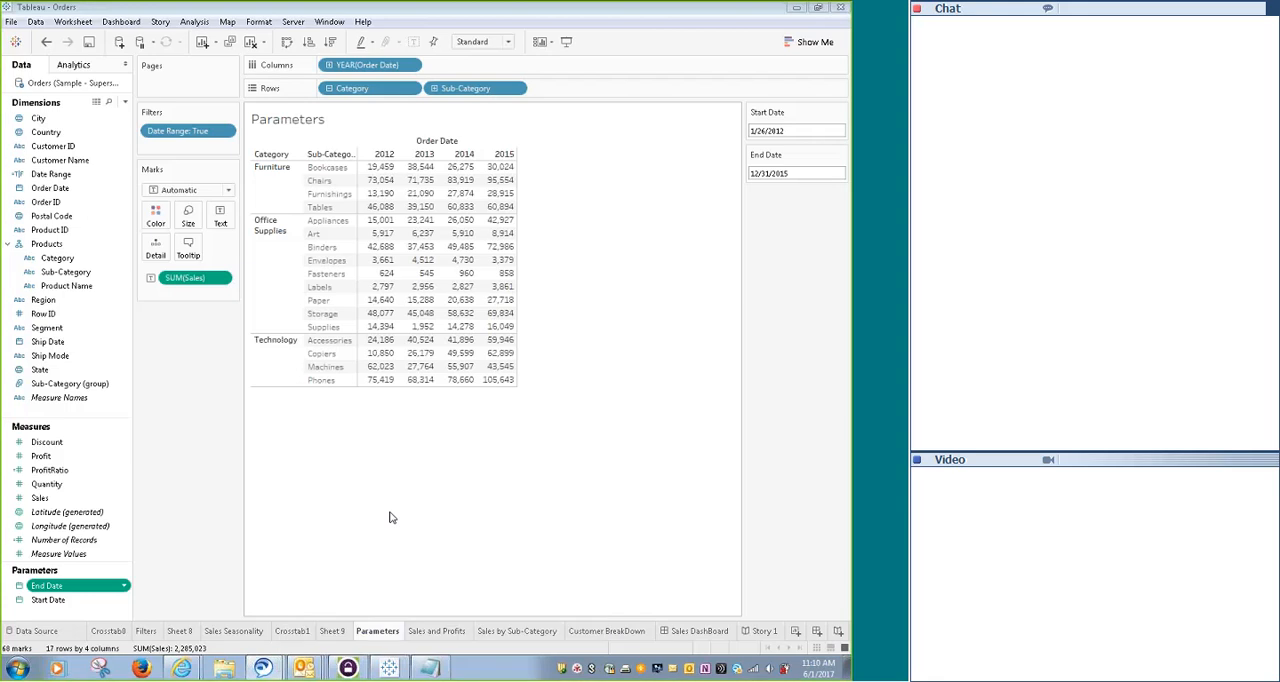
# - Edit the Start Date parameter so its allowable range of values is taken from the Order Date field
pyautogui.keyDown('ctrl'); pyautogui.click(115, 604); pyautogui.keyUp('ctrl')
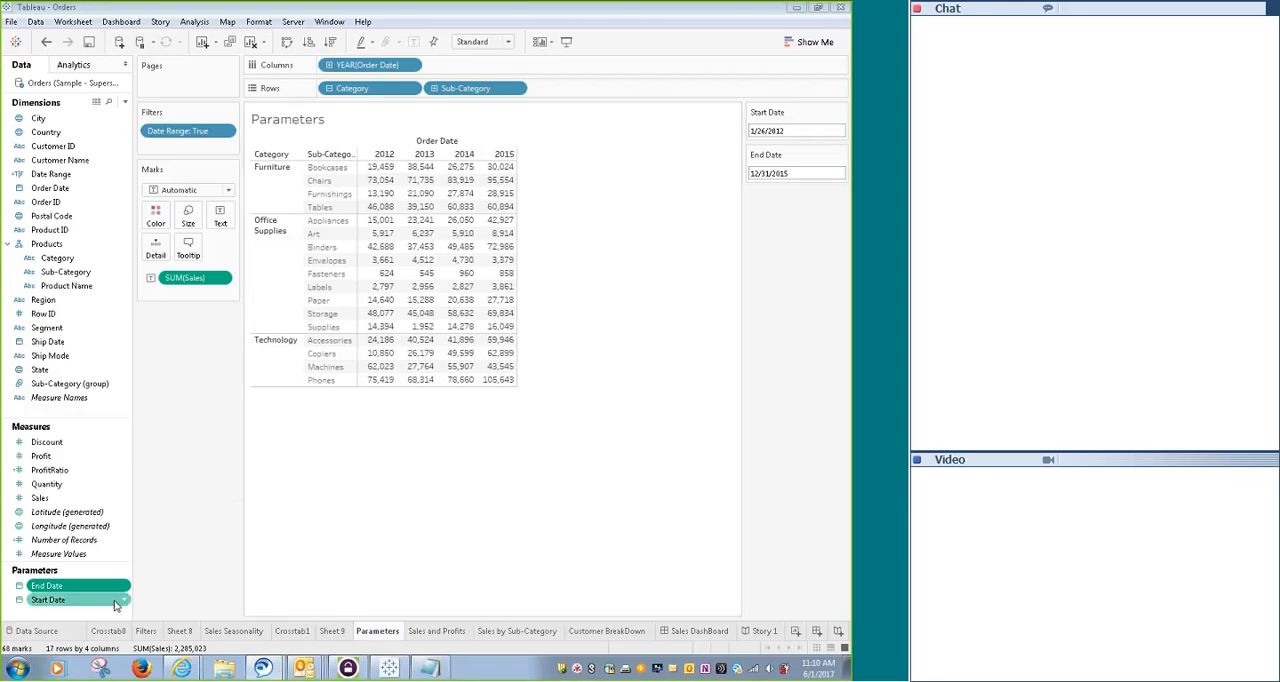
pyautogui.keyDown('ctrl'); pyautogui.click(98, 599); pyautogui.keyUp('ctrl')
pyautogui.keyDown('ctrl'); pyautogui.click(94, 600); pyautogui.keyUp('ctrl')
pyautogui.rightClick(70, 600)
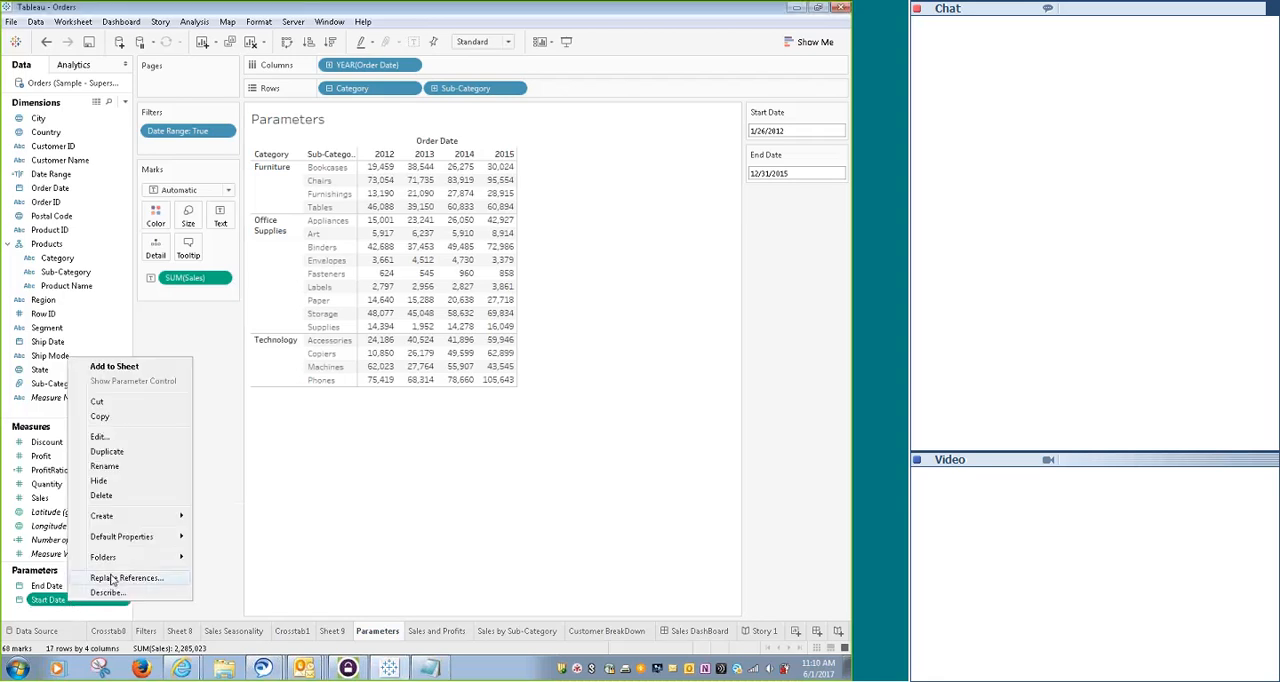
pyautogui.click(96, 440)
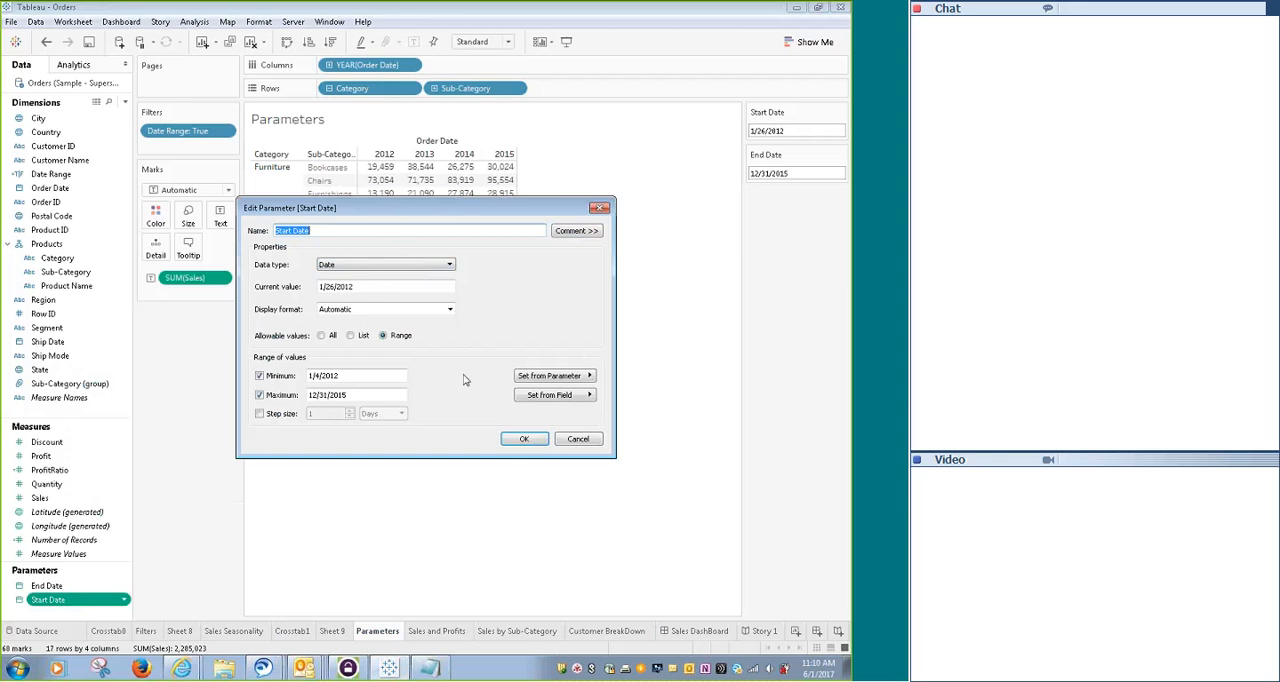
pyautogui.click(583, 398)
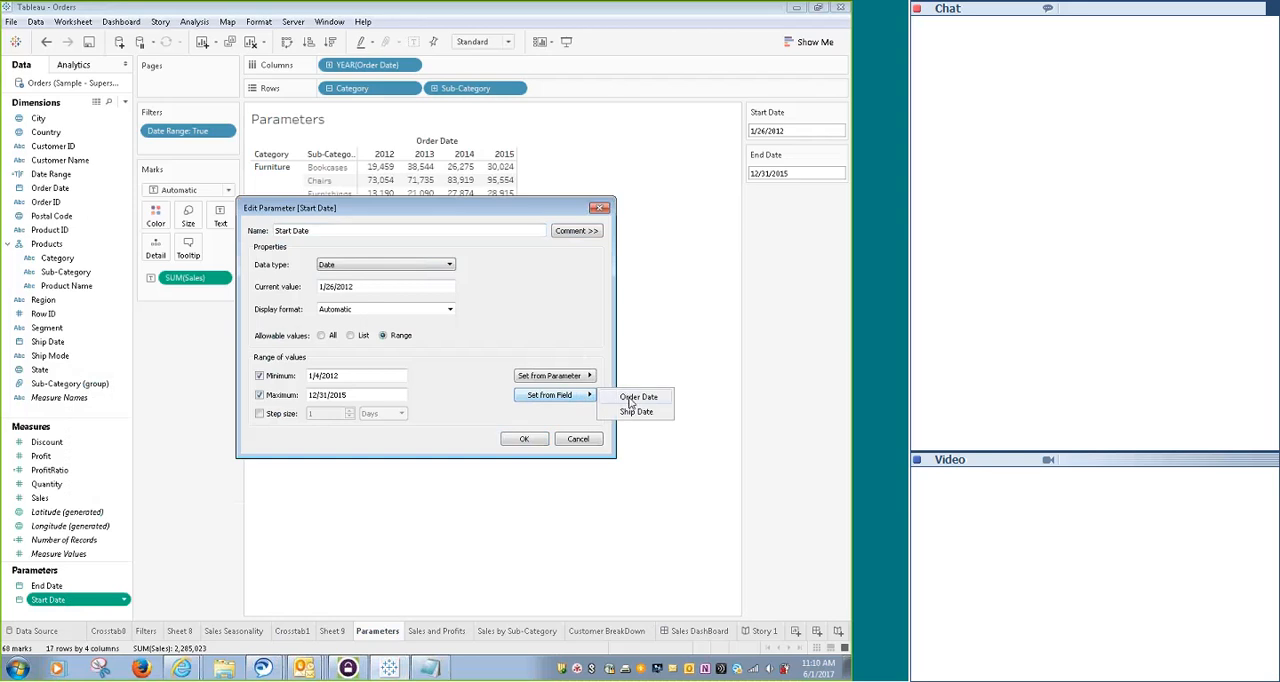
pyautogui.click(630, 398)
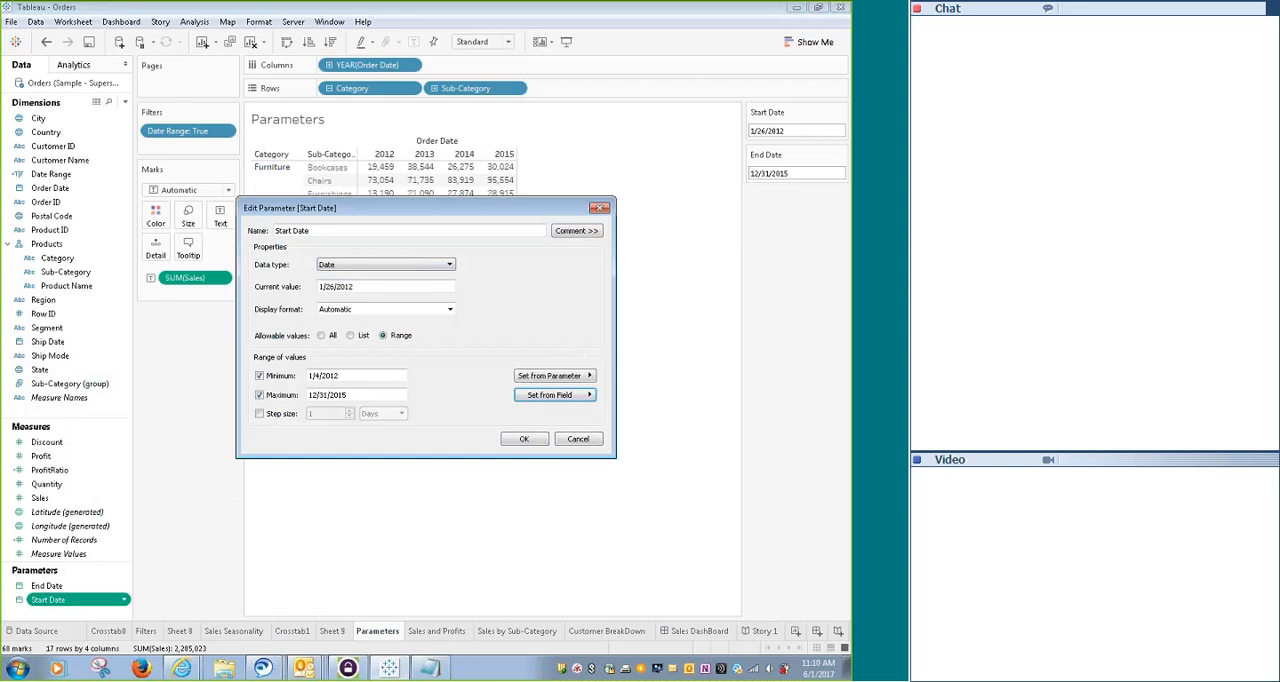
pyautogui.click(527, 440)
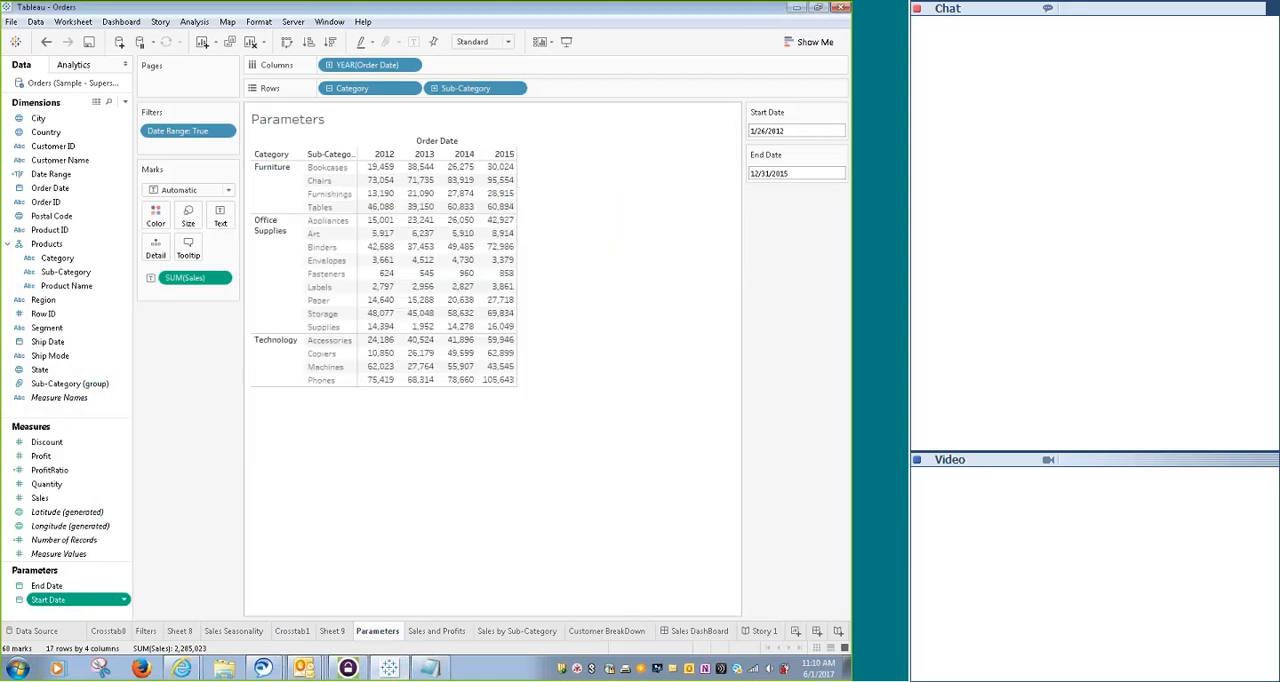
pyautogui.click(54, 589)
pyautogui.rightClick(54, 589)
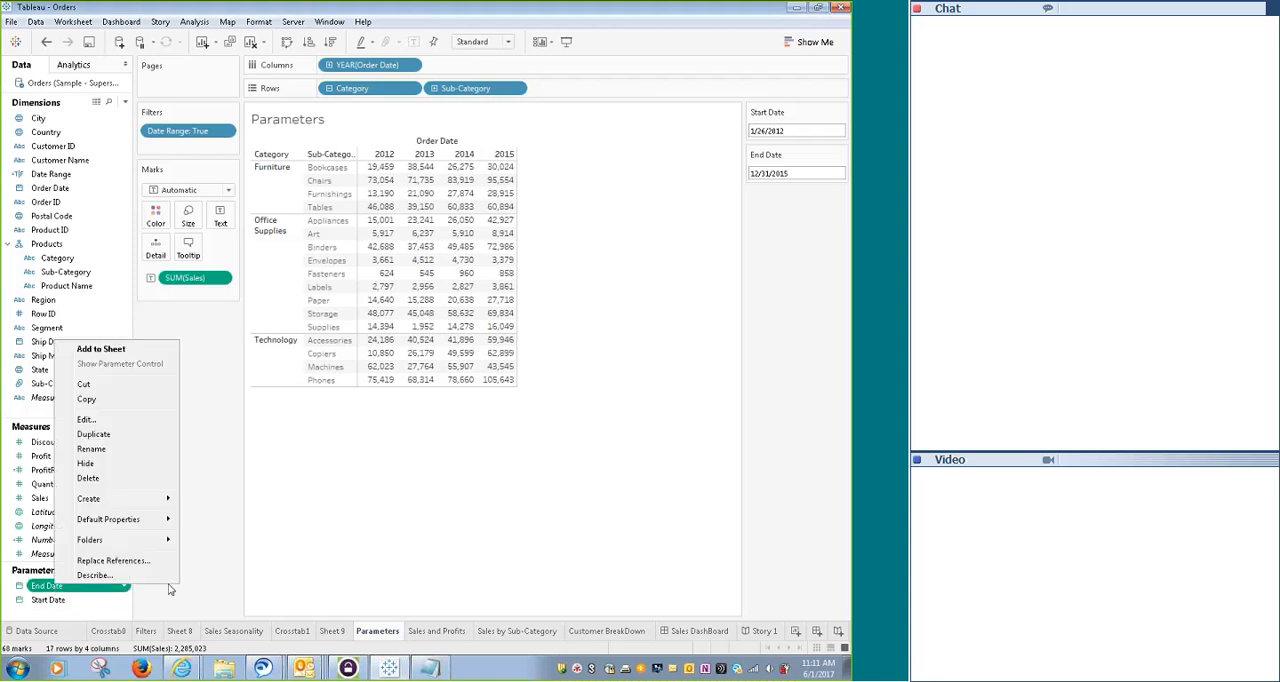
pyautogui.click(592, 486)
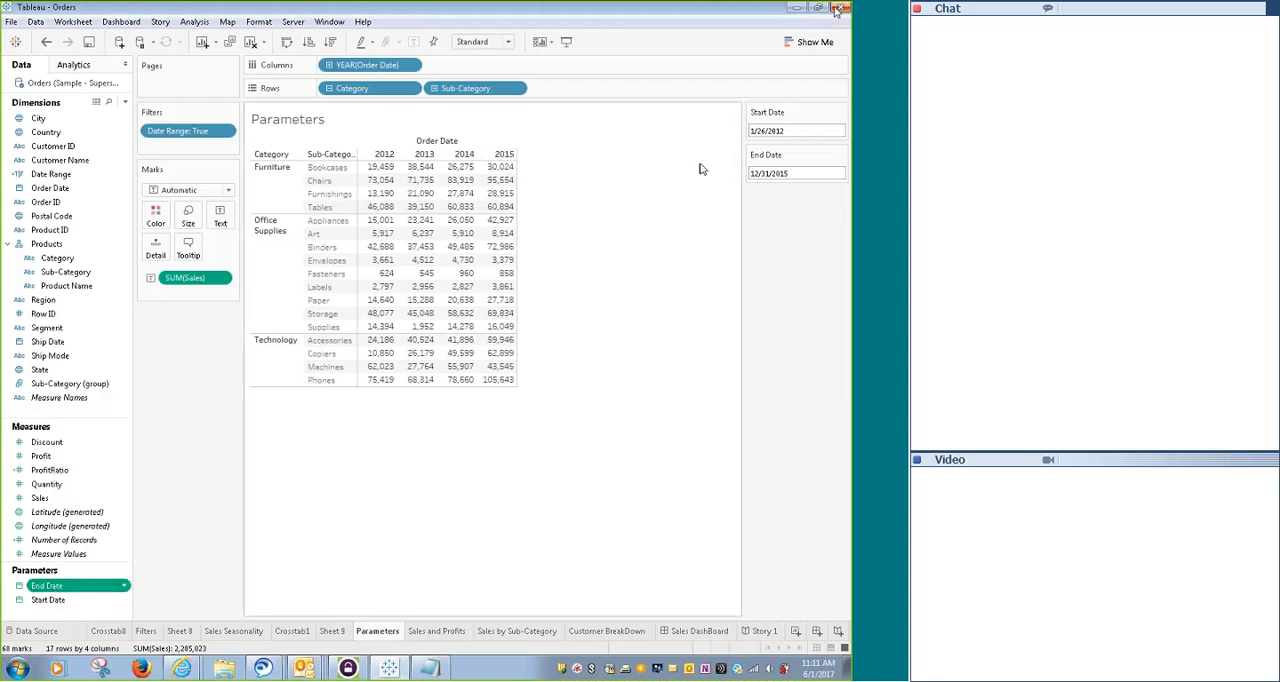
# - Try the Start Date control as a slider, return it to Type In, and check its calendar picker
pyautogui.click(841, 113)
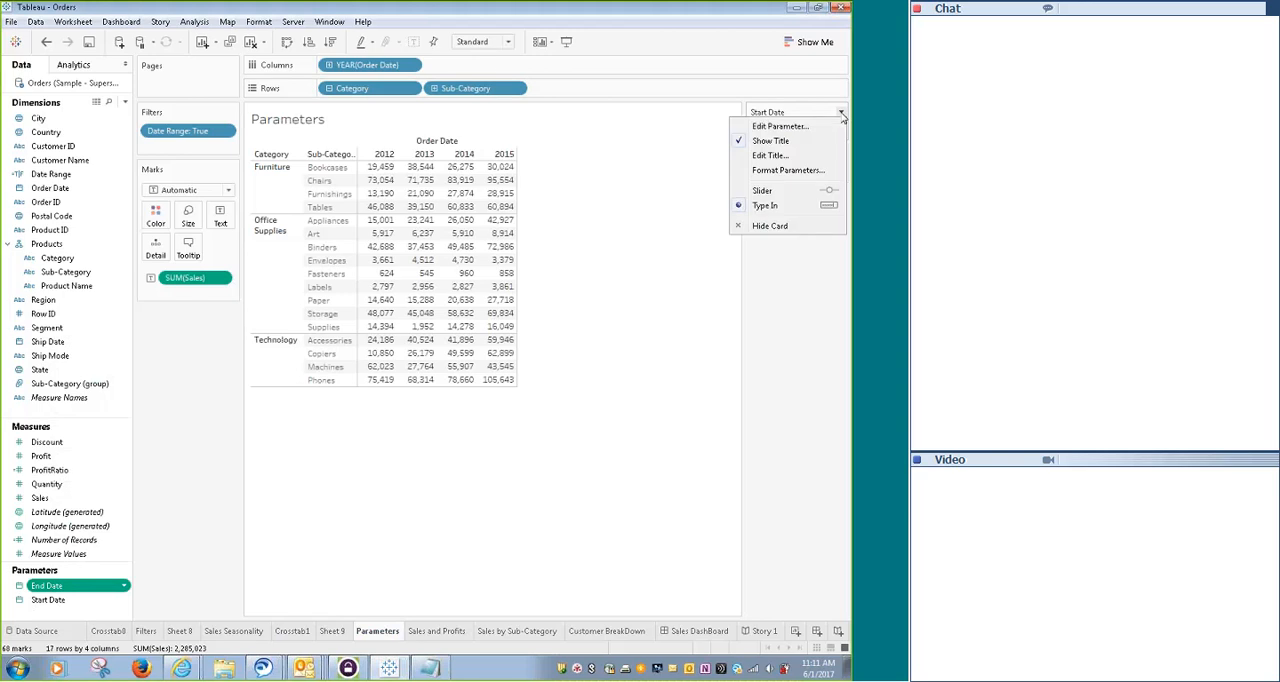
pyautogui.click(768, 191)
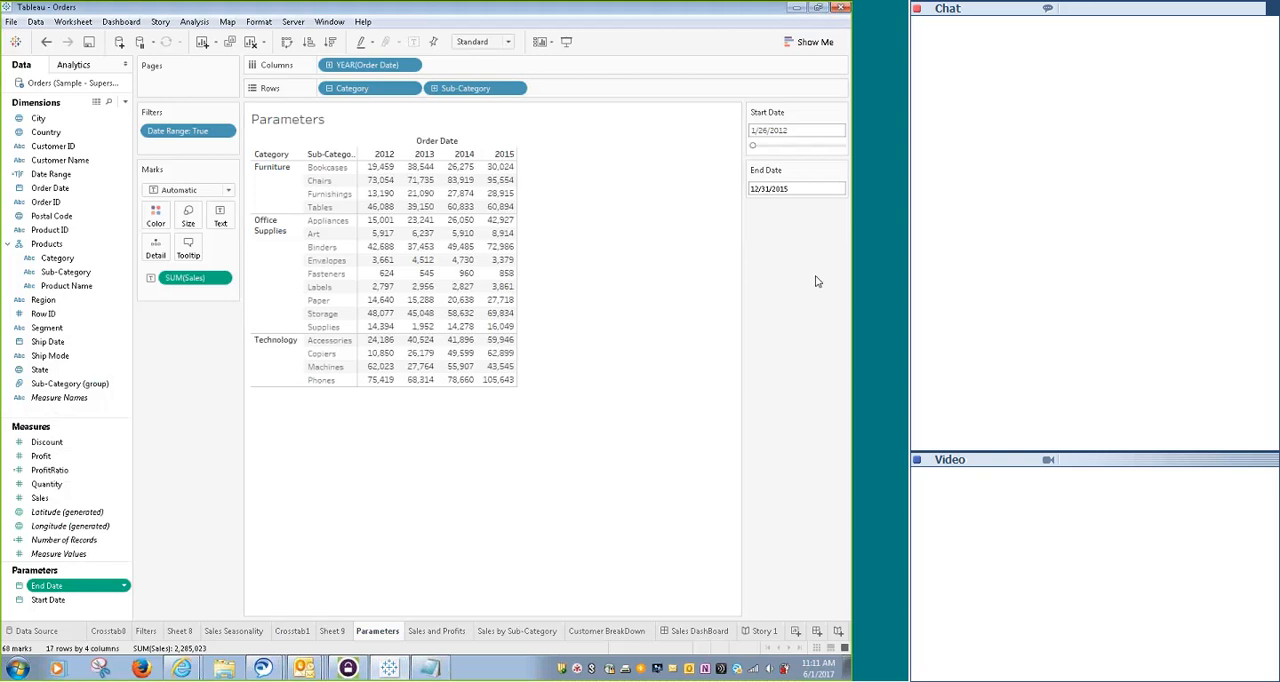
pyautogui.click(841, 112)
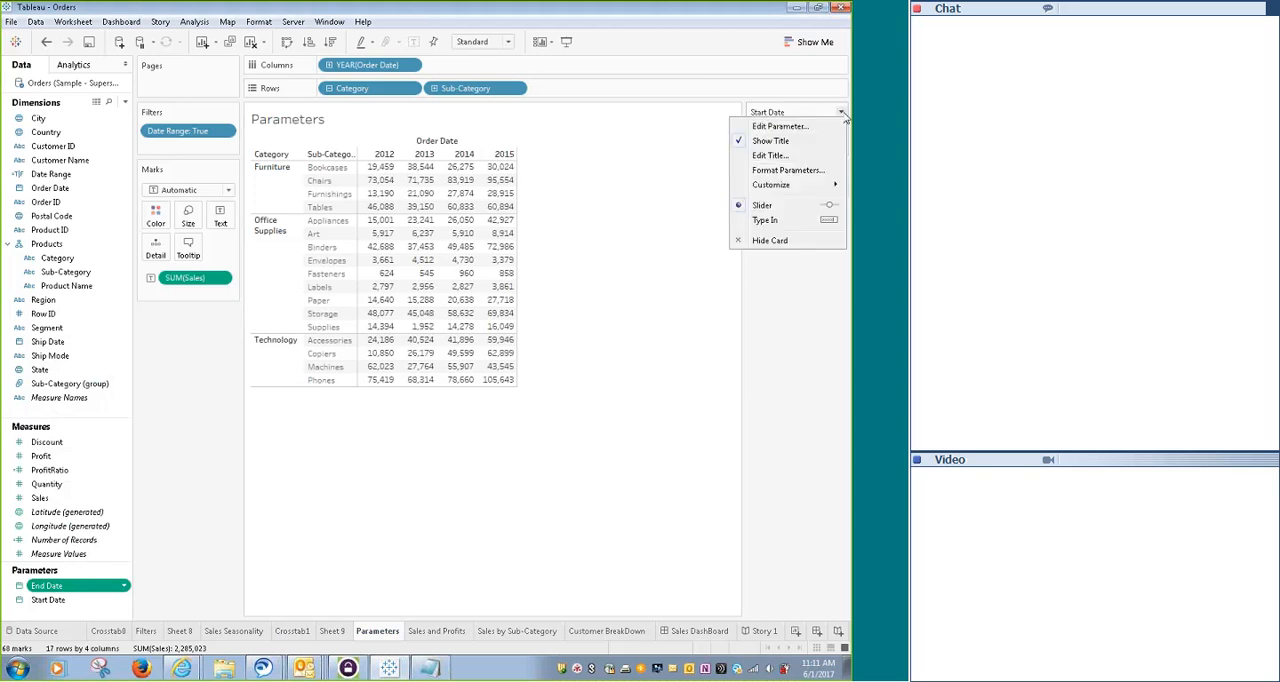
pyautogui.click(767, 222)
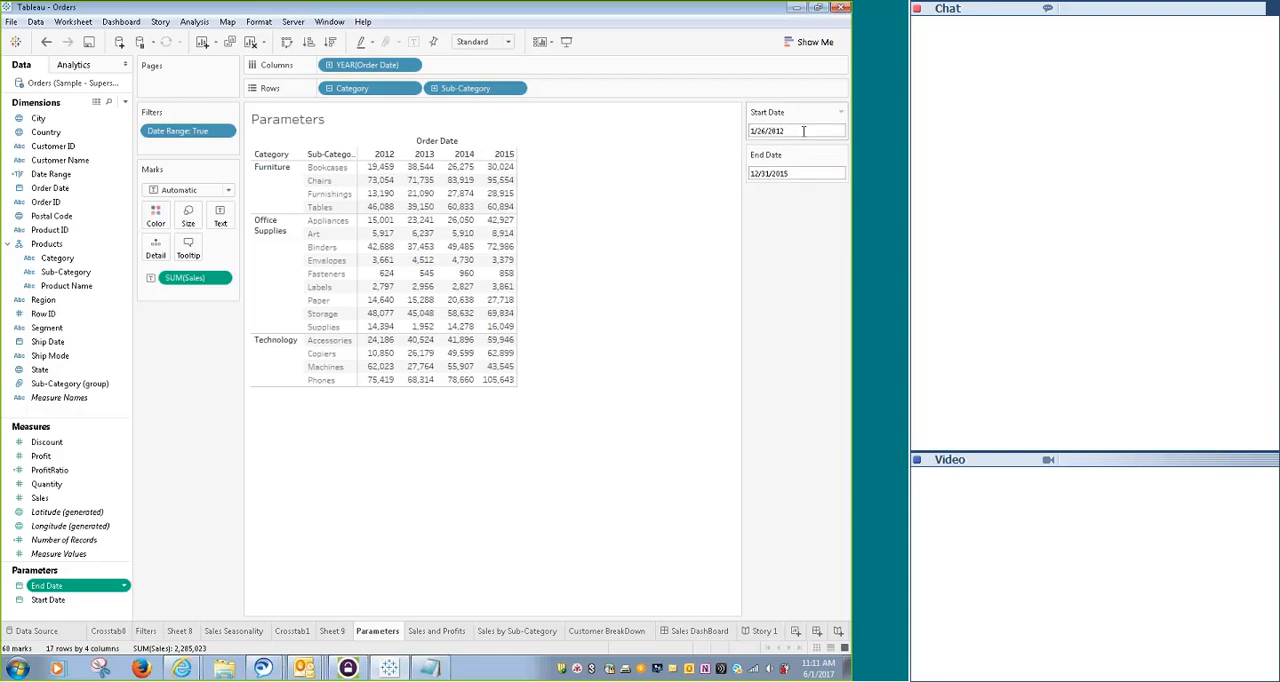
pyautogui.click(803, 131)
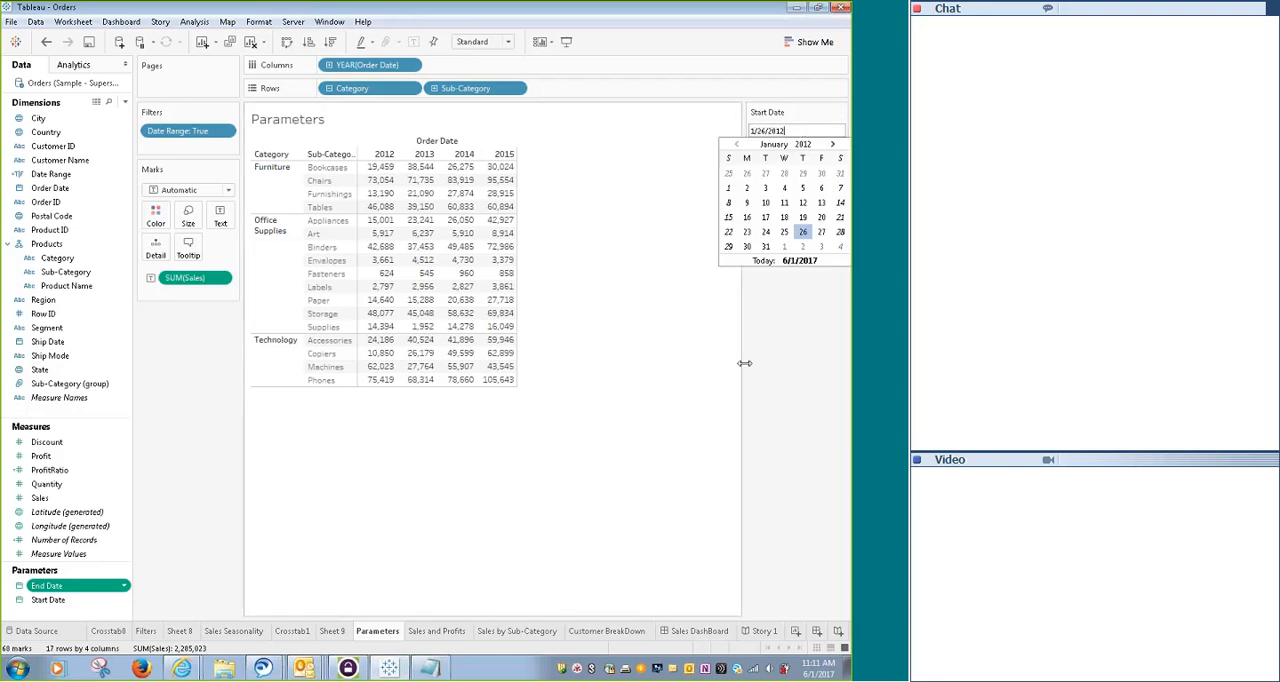
pyautogui.click(703, 386)
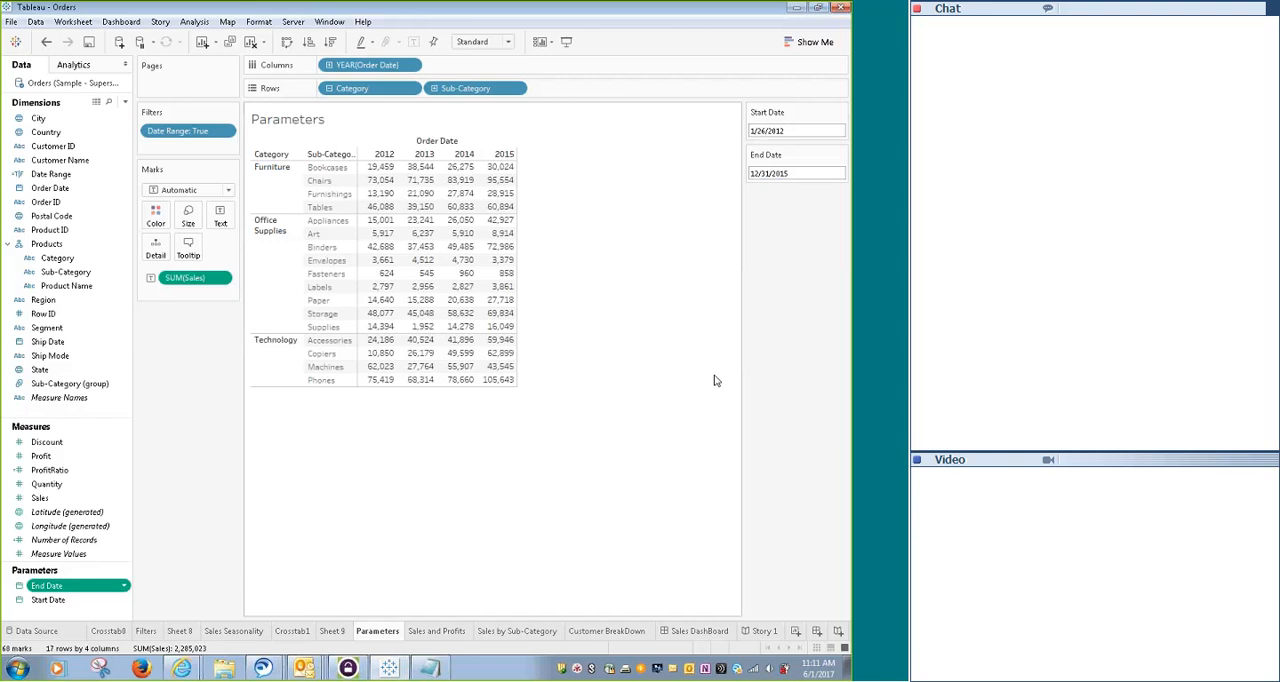
pyautogui.click(124, 103)
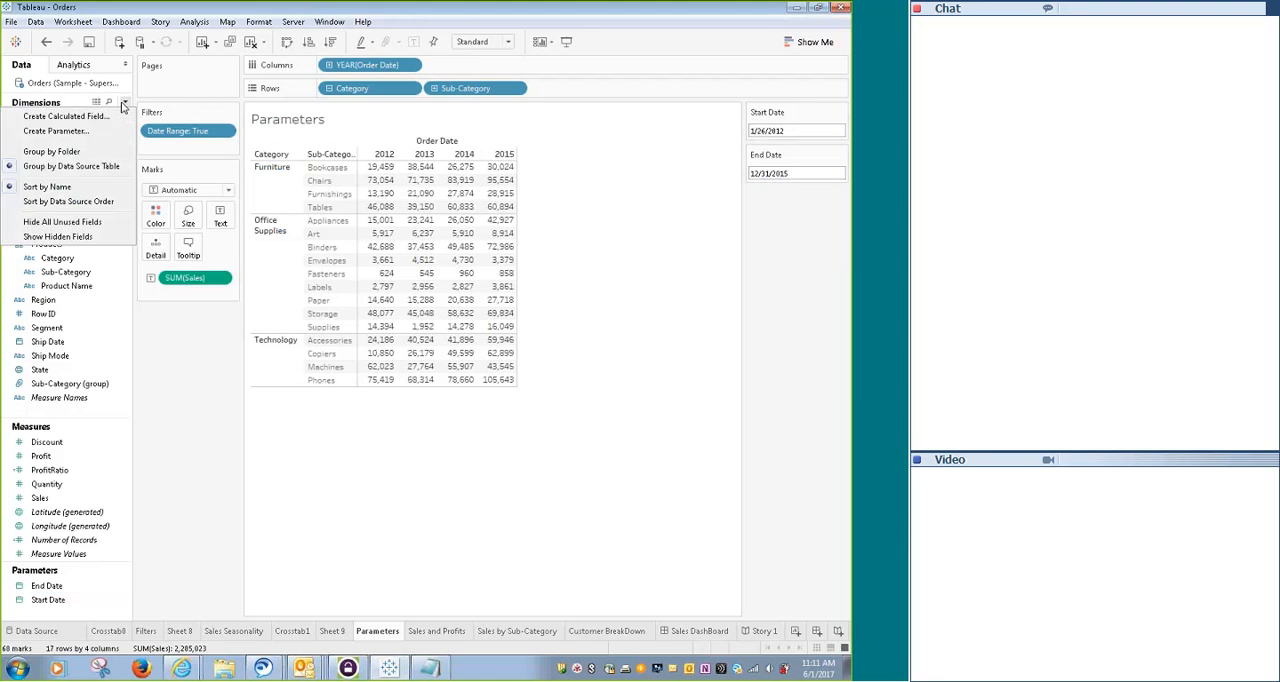
pyautogui.click(89, 130)
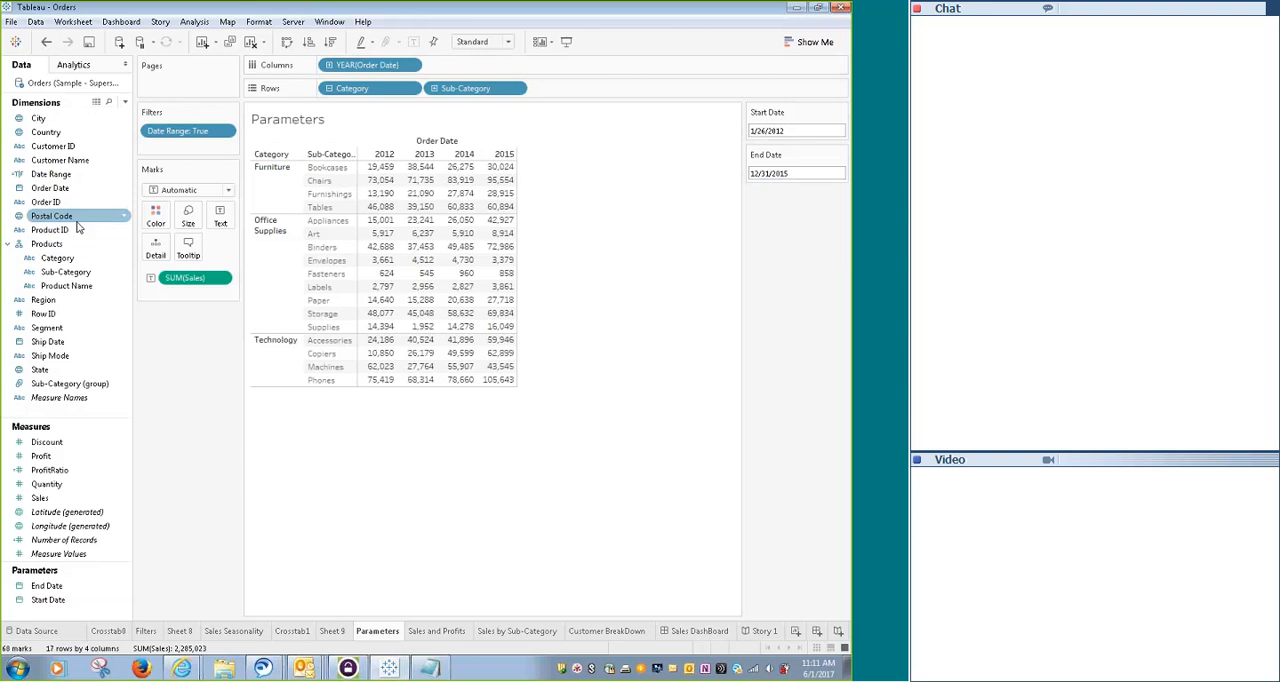
pyautogui.click(80, 273)
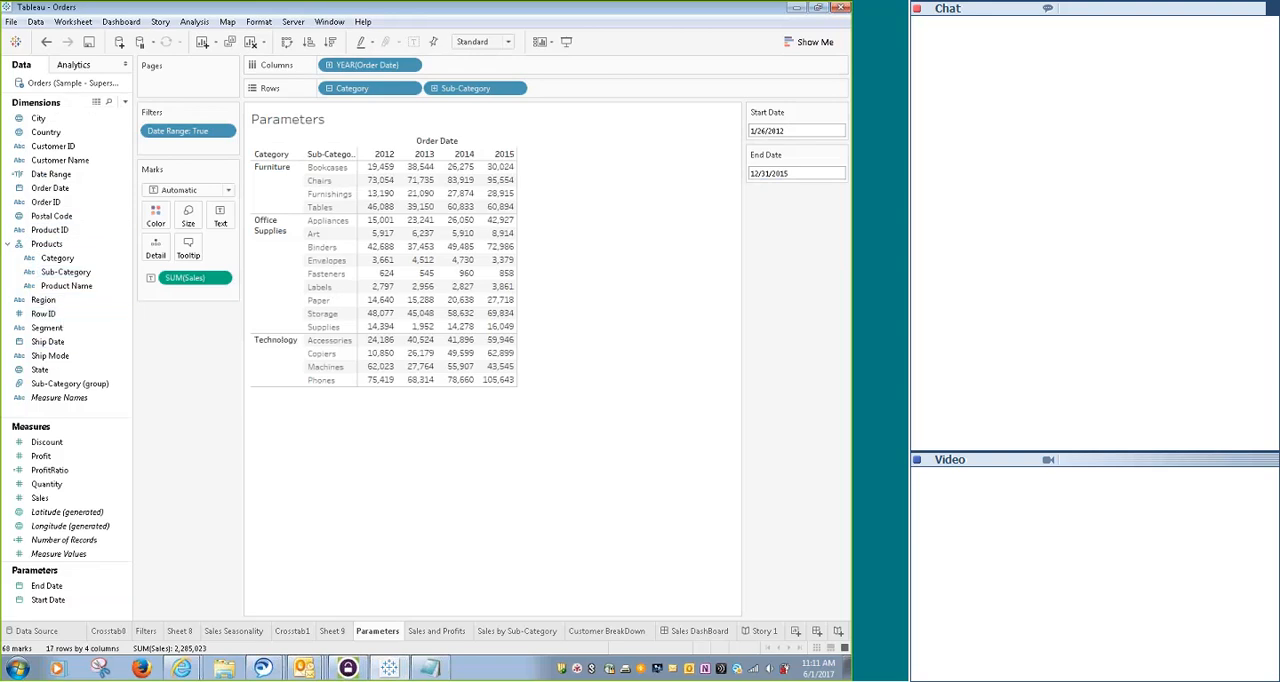
# - Open the Date Range calculated field, read its whole formula, and close it without changes
pyautogui.click(55, 176)
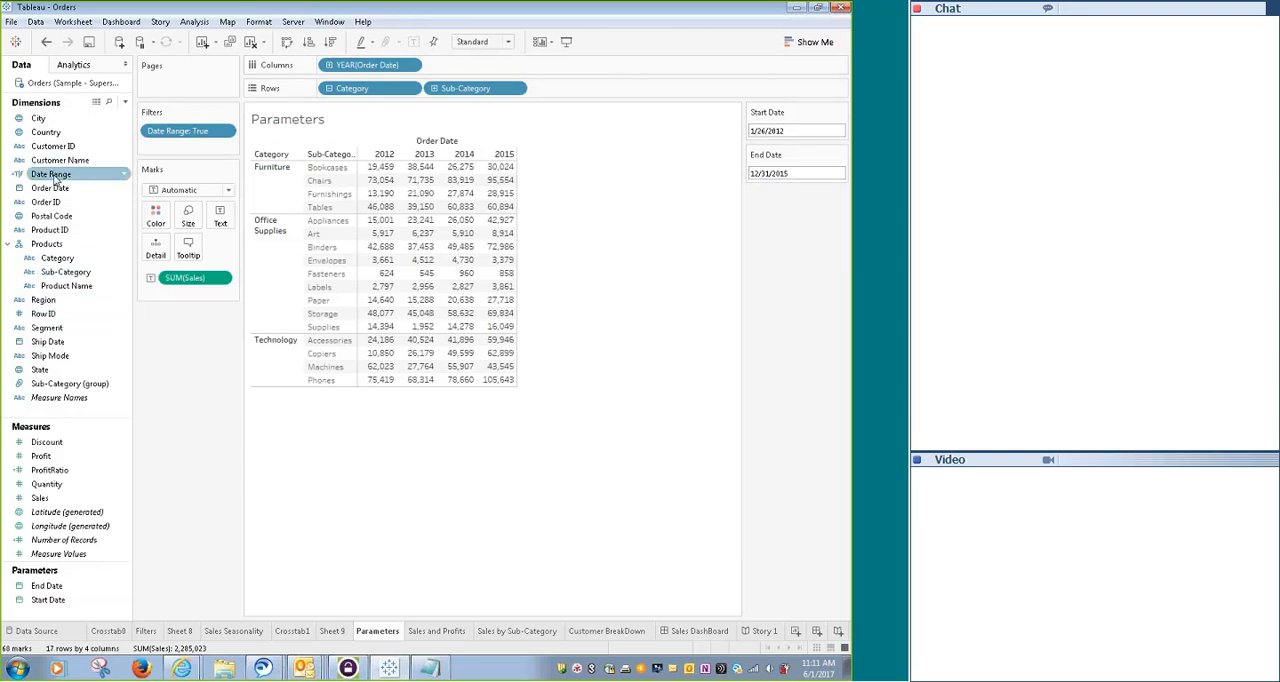
pyautogui.rightClick(57, 178)
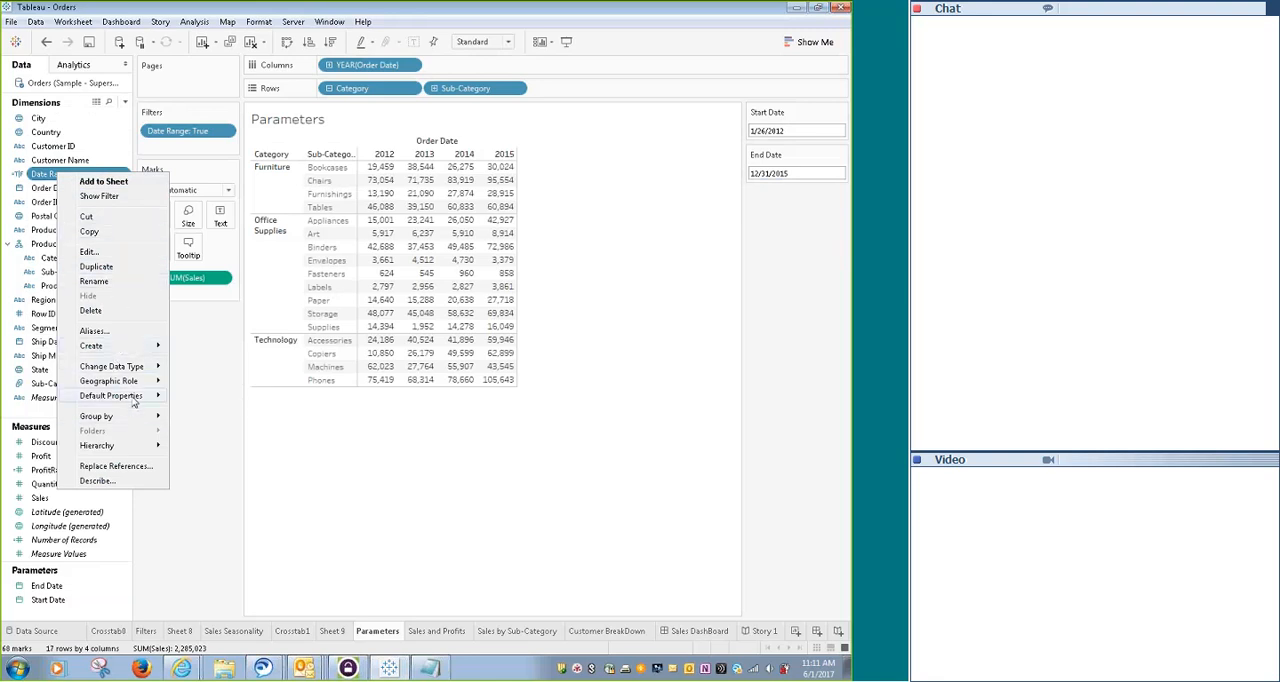
pyautogui.click(90, 251)
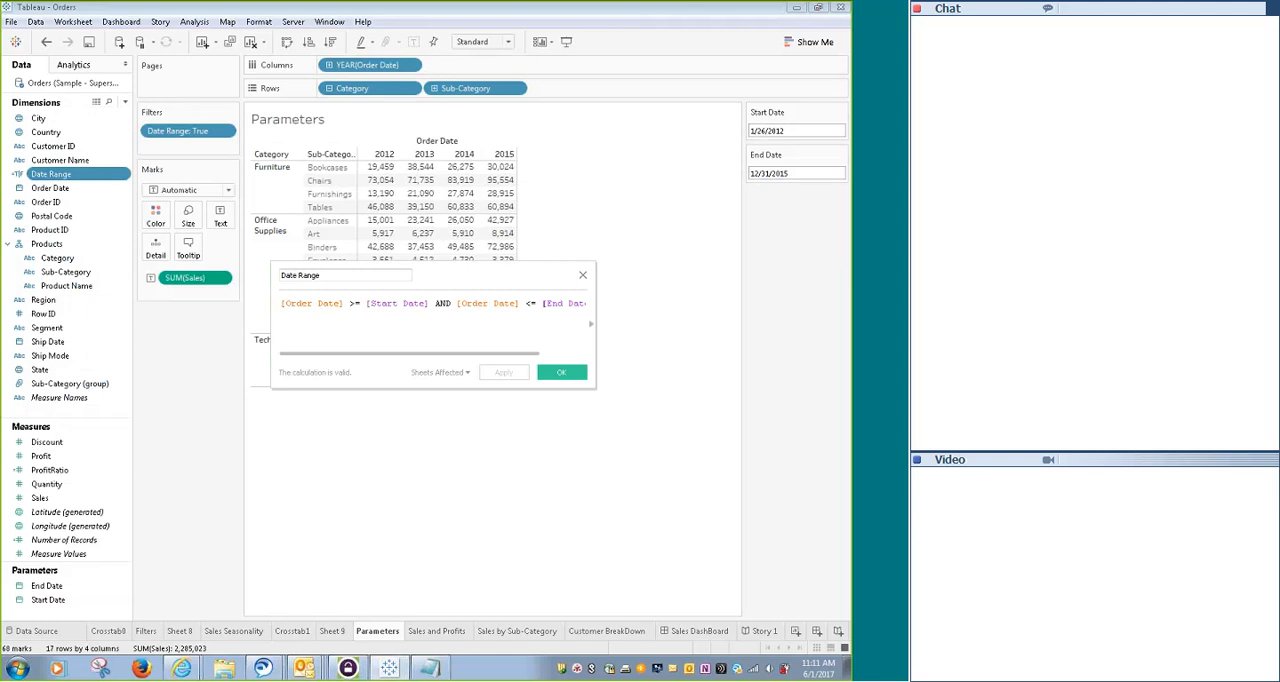
pyautogui.moveTo(473, 353)
pyautogui.mouseDown()
pyautogui.moveTo(531, 354)
pyautogui.moveTo(473, 353)
pyautogui.mouseUp()
pyautogui.moveTo(390, 356); pyautogui.dragTo(433, 370)
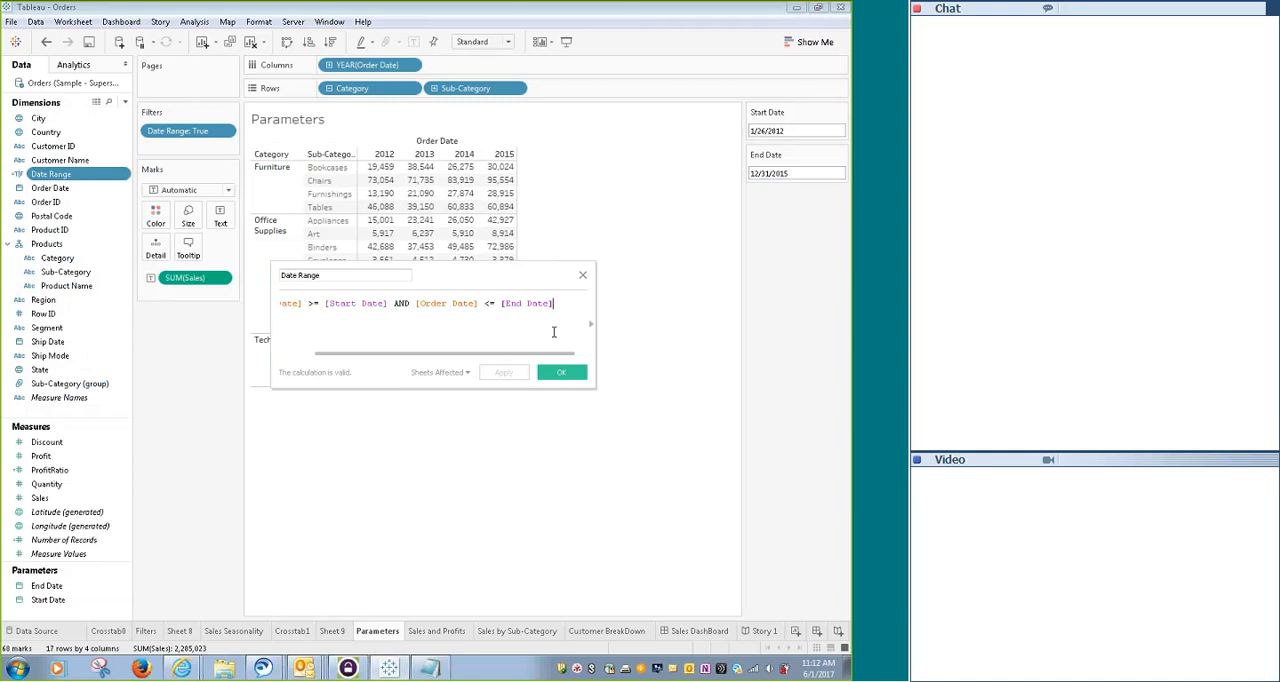
pyautogui.click(584, 276)
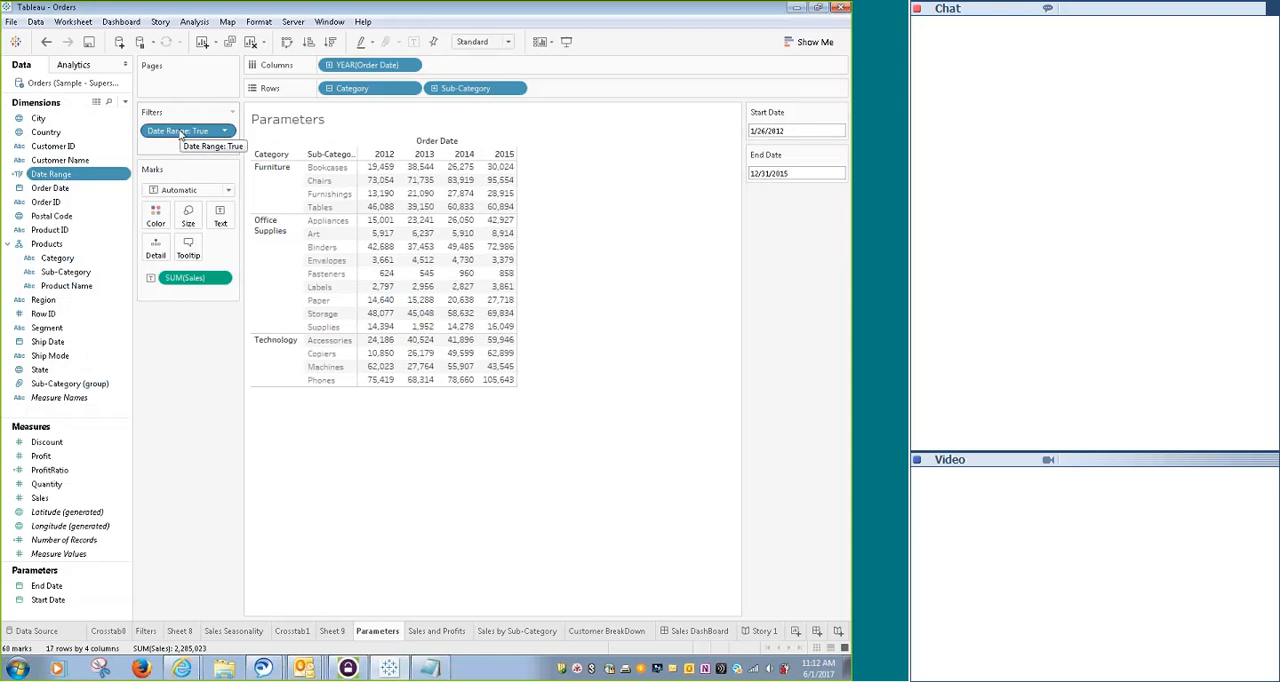
# - Inspect which values the Date Range filter includes, and remove the filter from the worksheet
pyautogui.rightClick(181, 134)
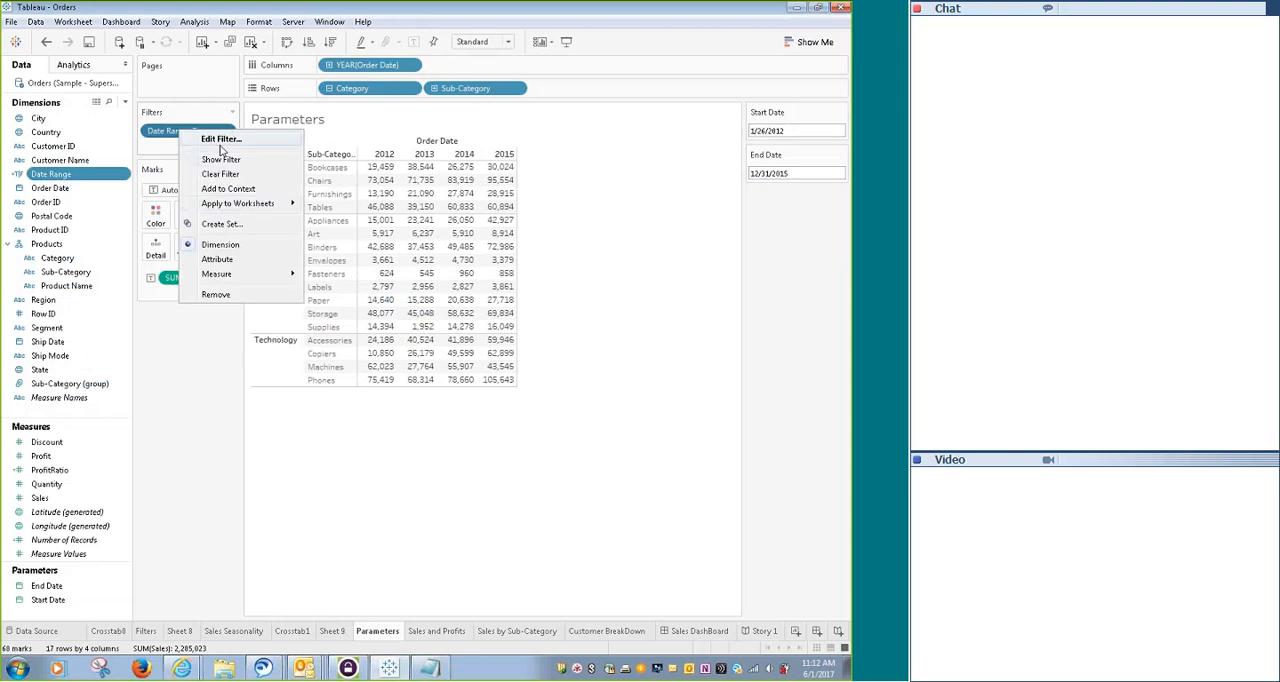
pyautogui.click(220, 142)
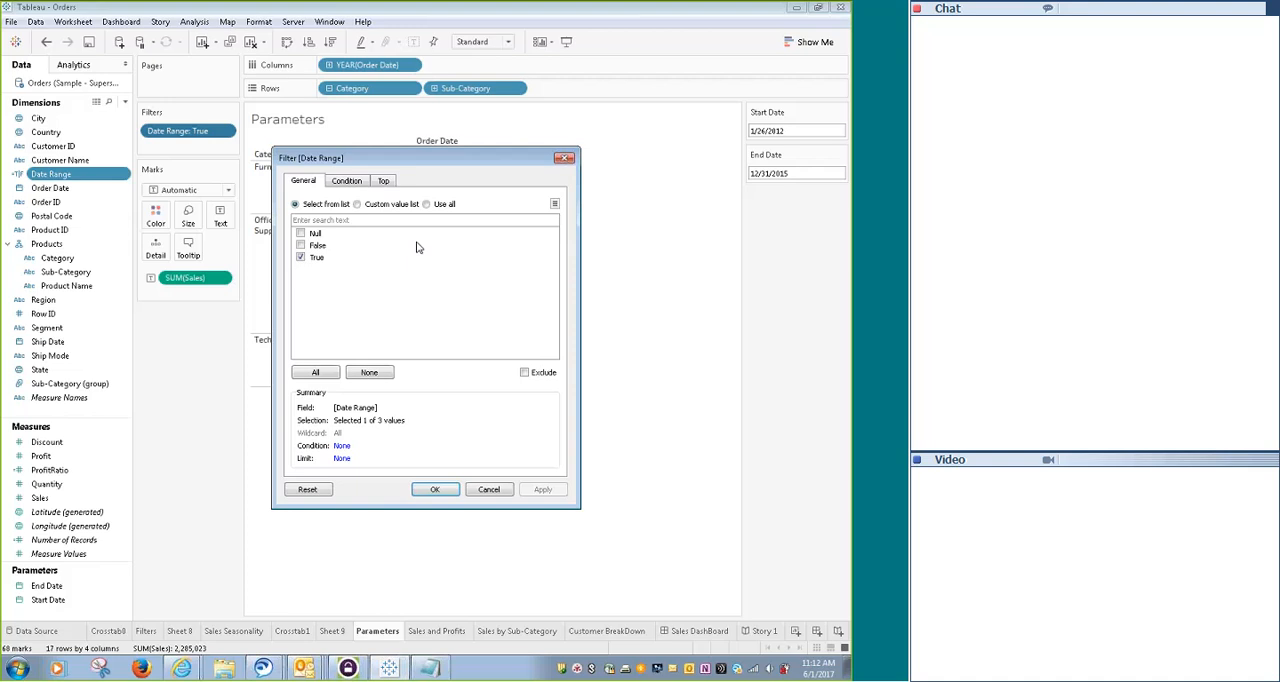
pyautogui.click(563, 158)
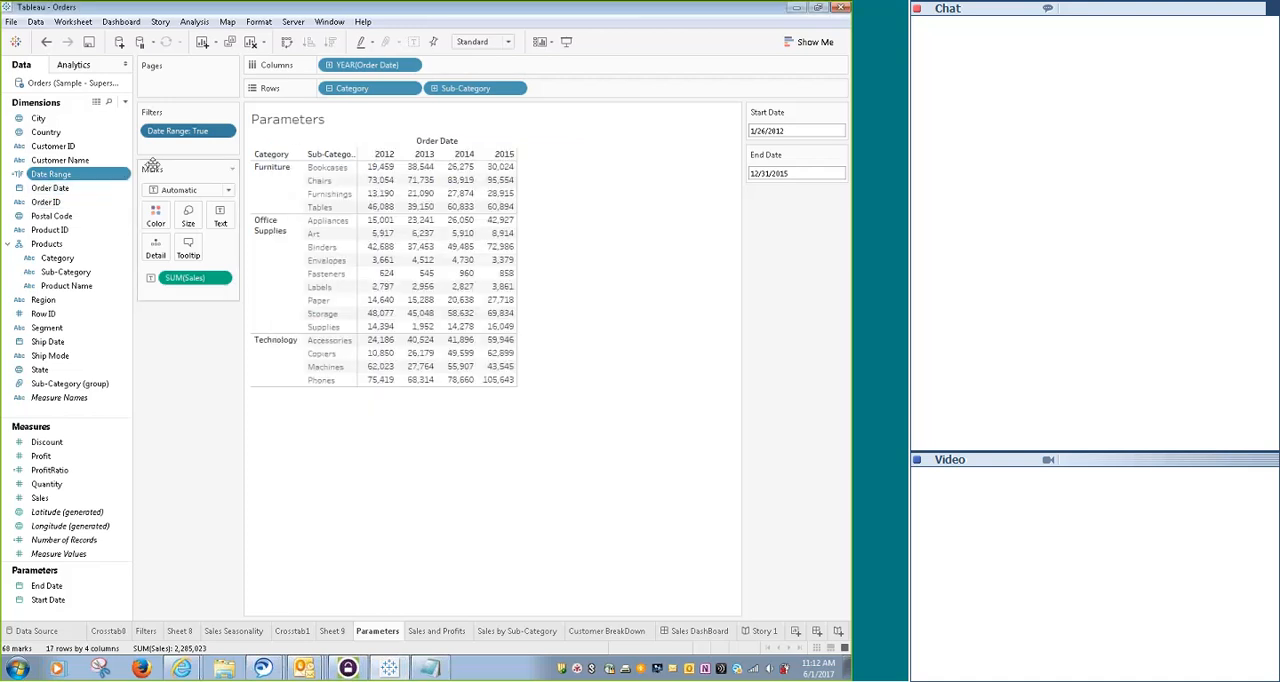
pyautogui.moveTo(175, 131); pyautogui.dragTo(195, 516)
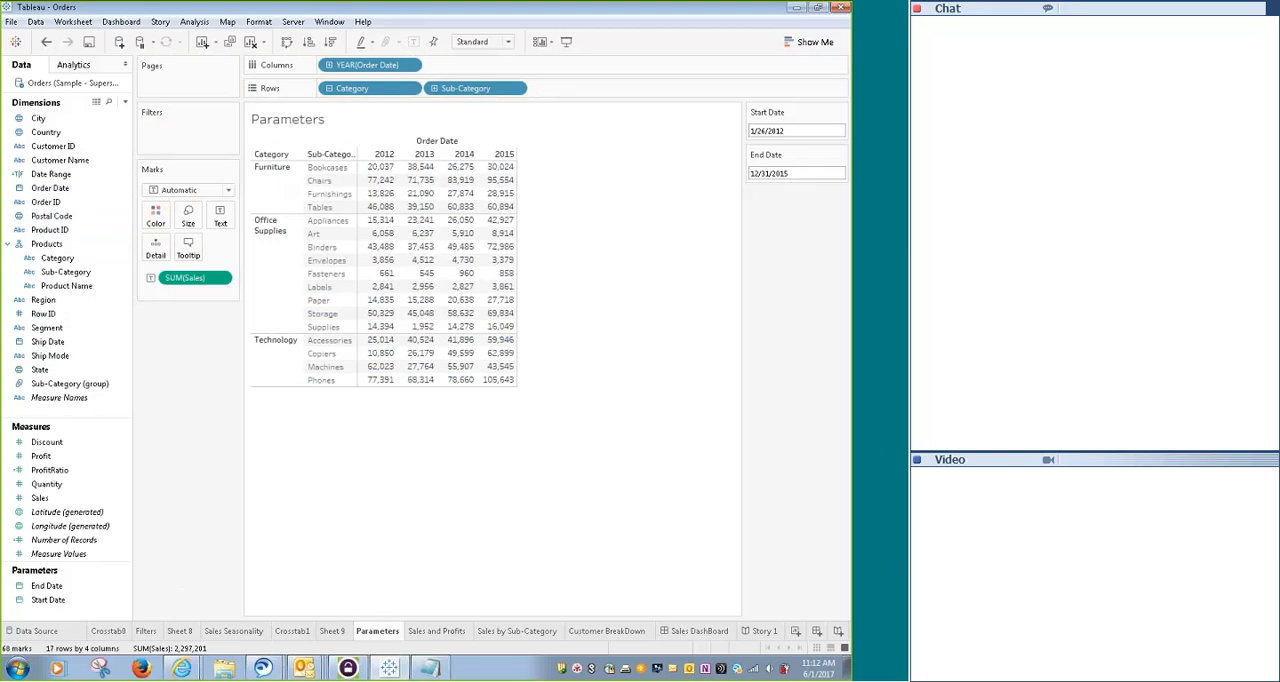
# - Examine how the Date Range calculation compares Order Date with the Start Date and End Date parameters
pyautogui.rightClick(62, 177)
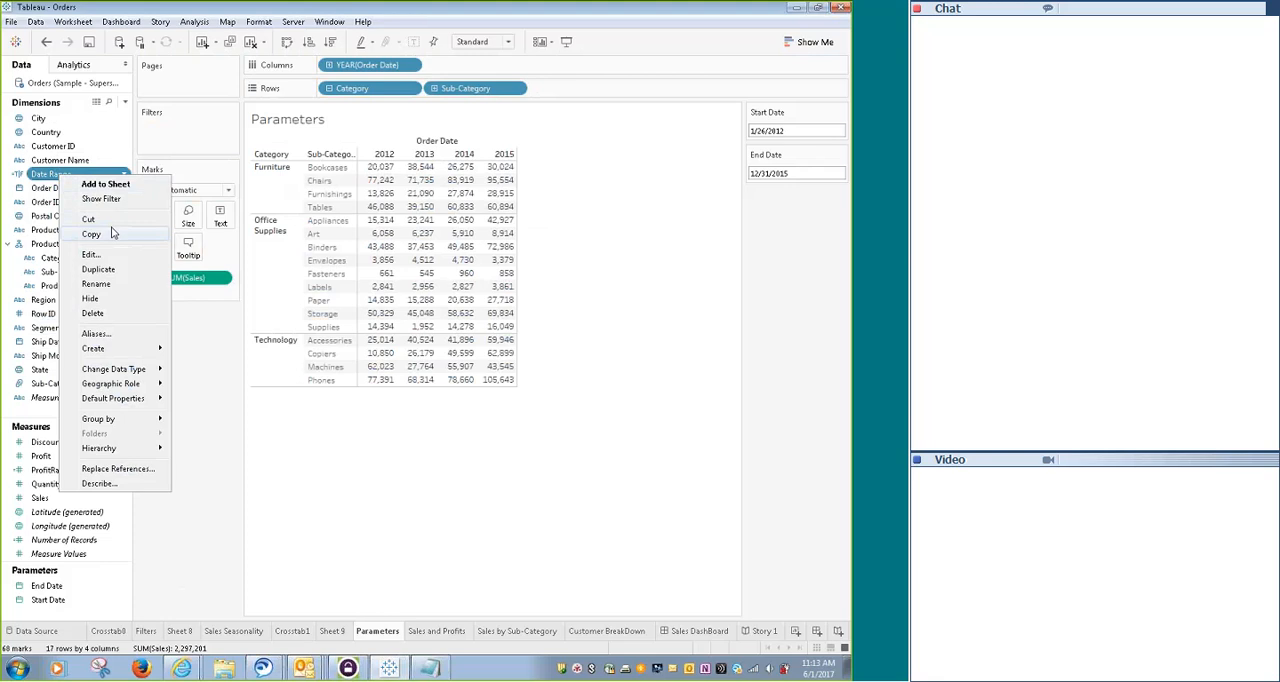
pyautogui.click(92, 255)
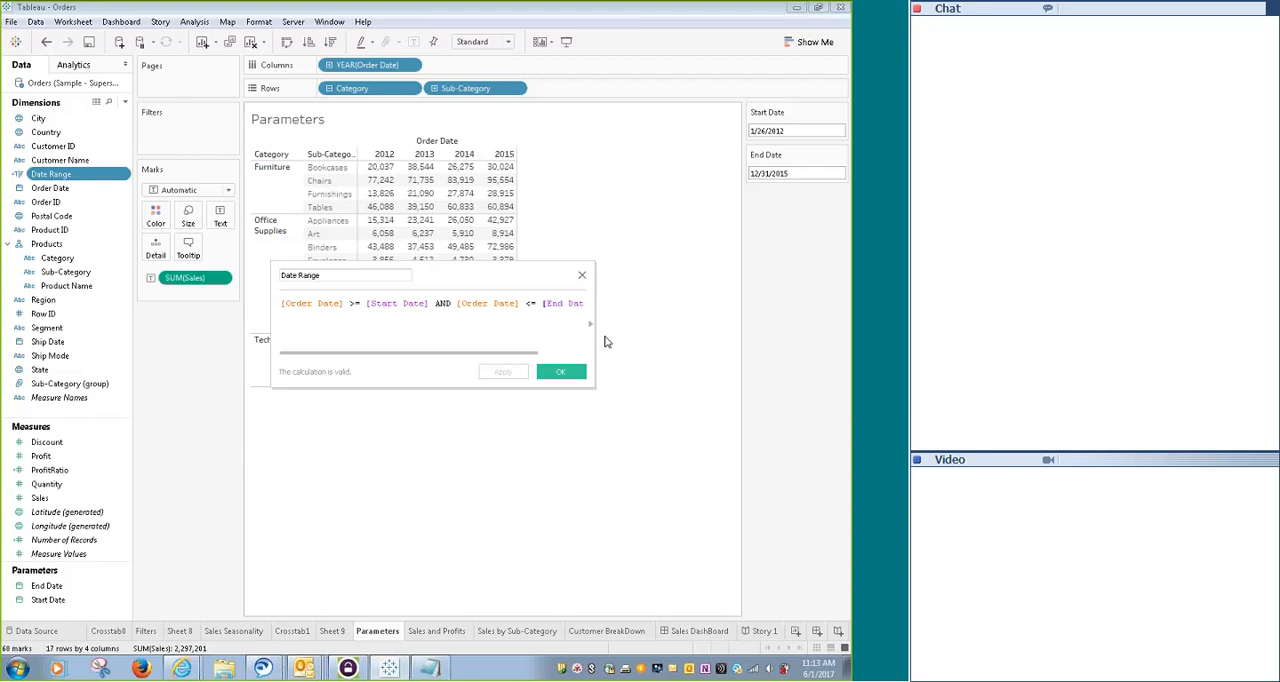
pyautogui.click(583, 277)
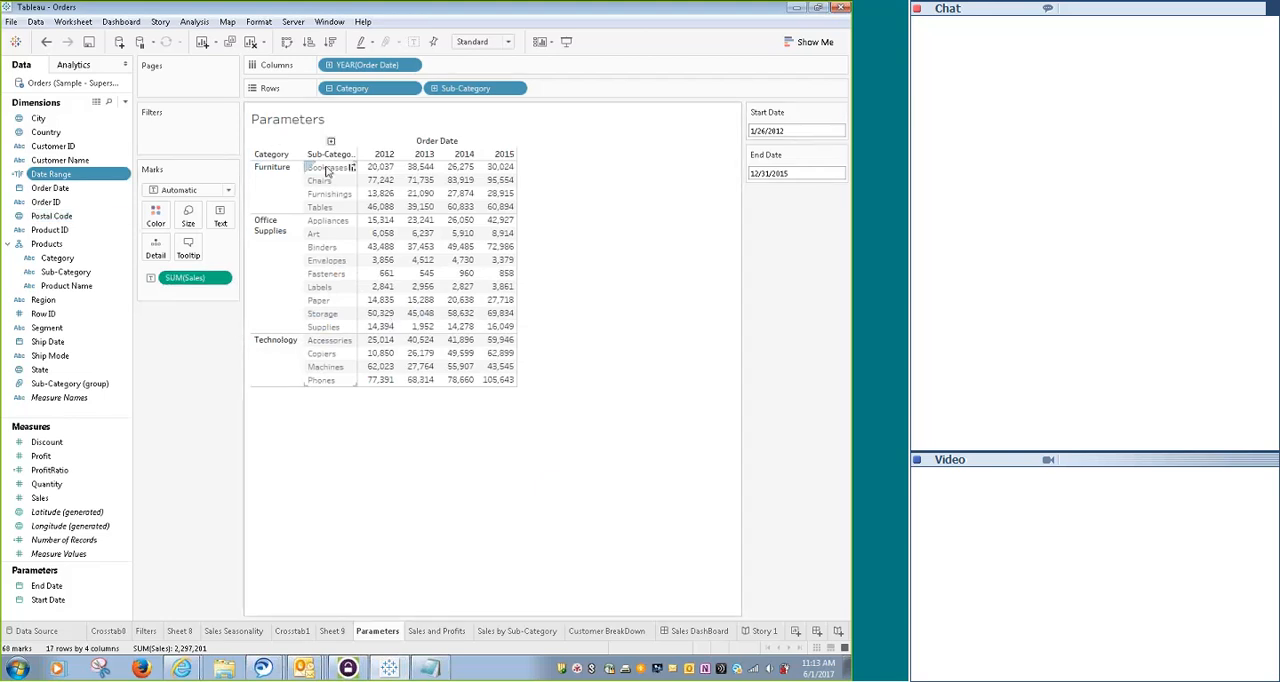
pyautogui.rightClick(52, 176)
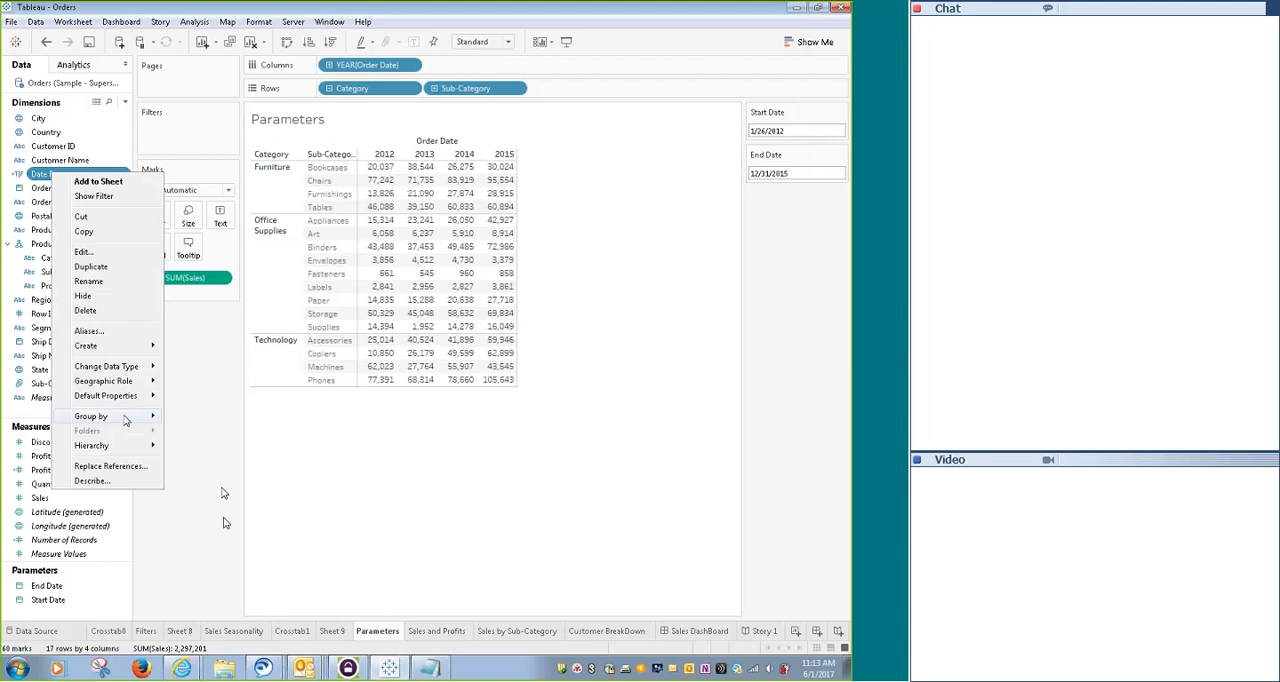
pyautogui.click(83, 254)
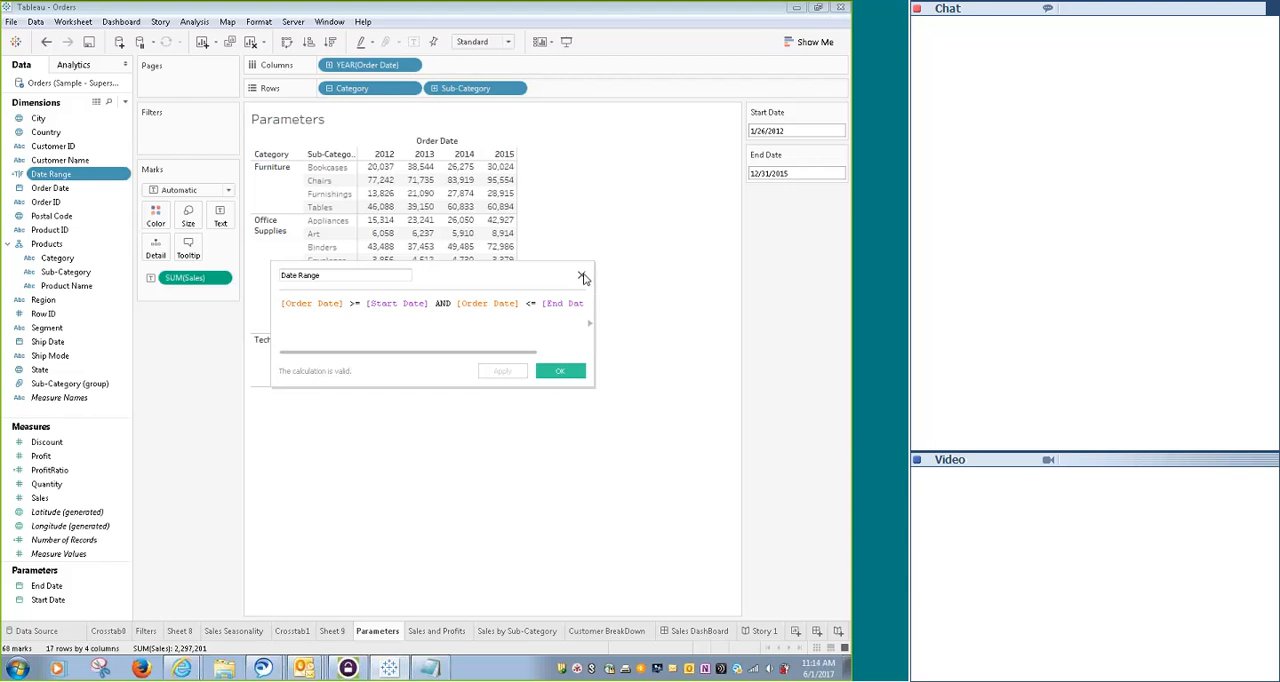
pyautogui.click(584, 278)
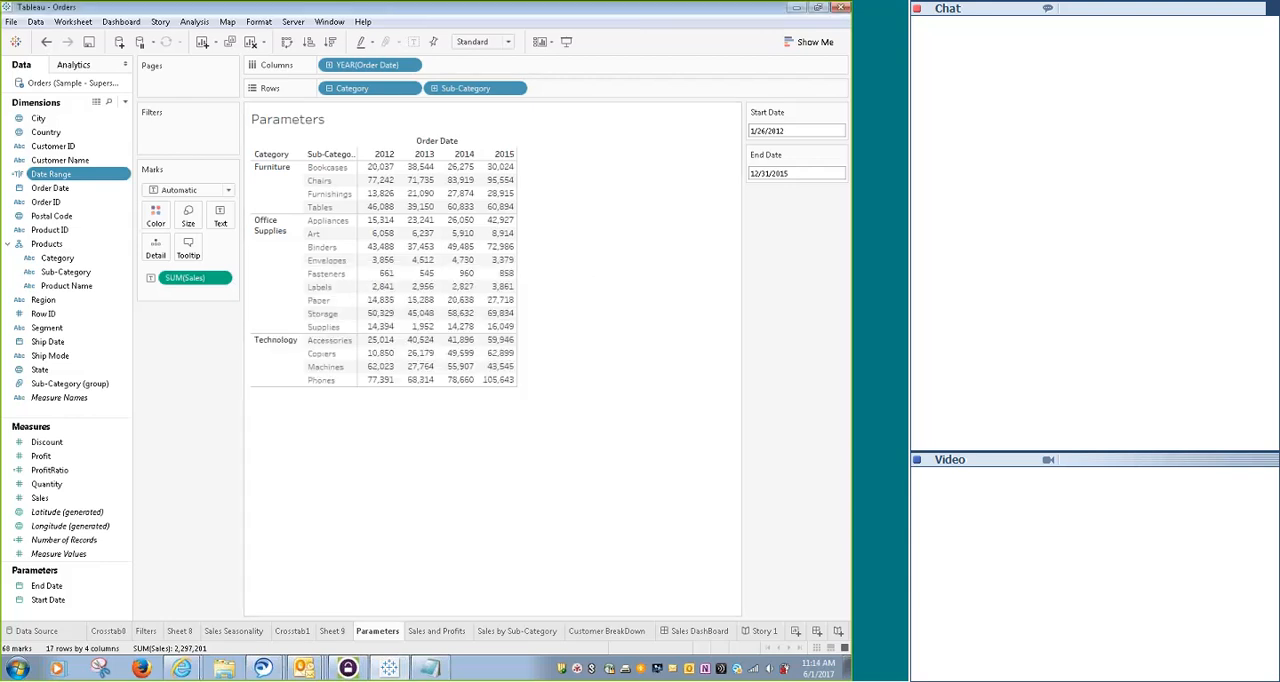
# - Browse the Start Date calendar picker and set the Start Date parameter to 1/26/2013
pyautogui.click(754, 131)
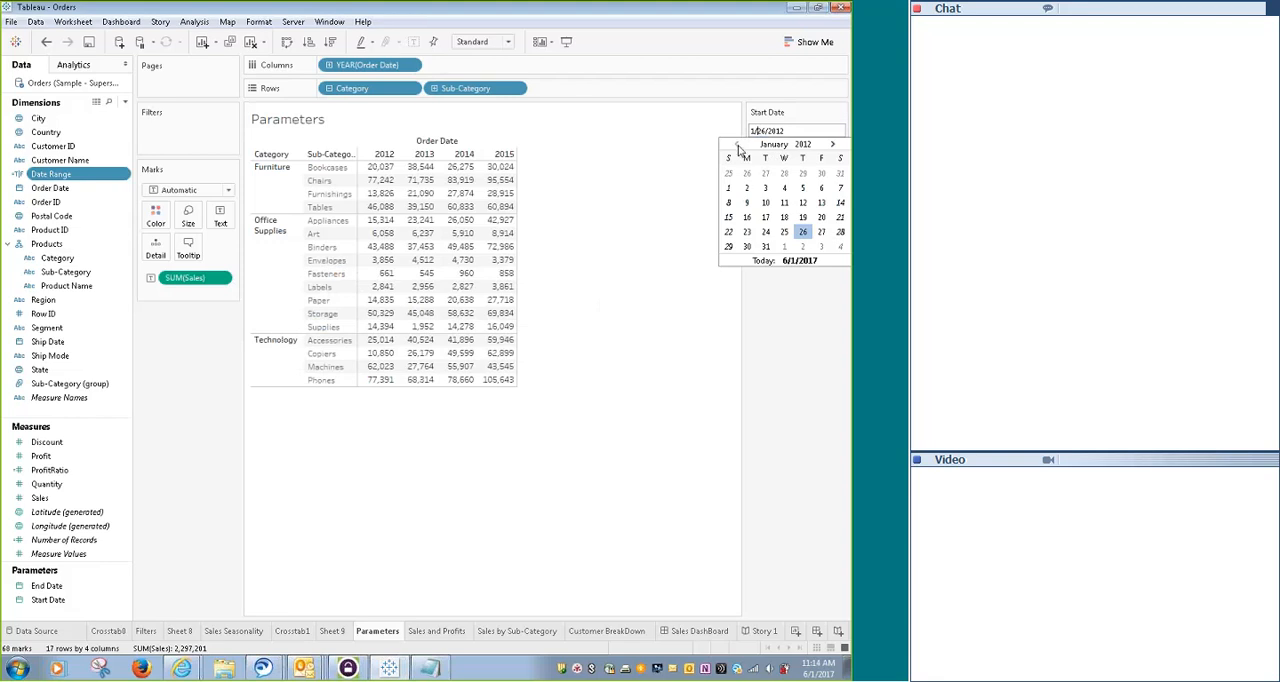
pyautogui.click(834, 145)
pyautogui.click(834, 145)
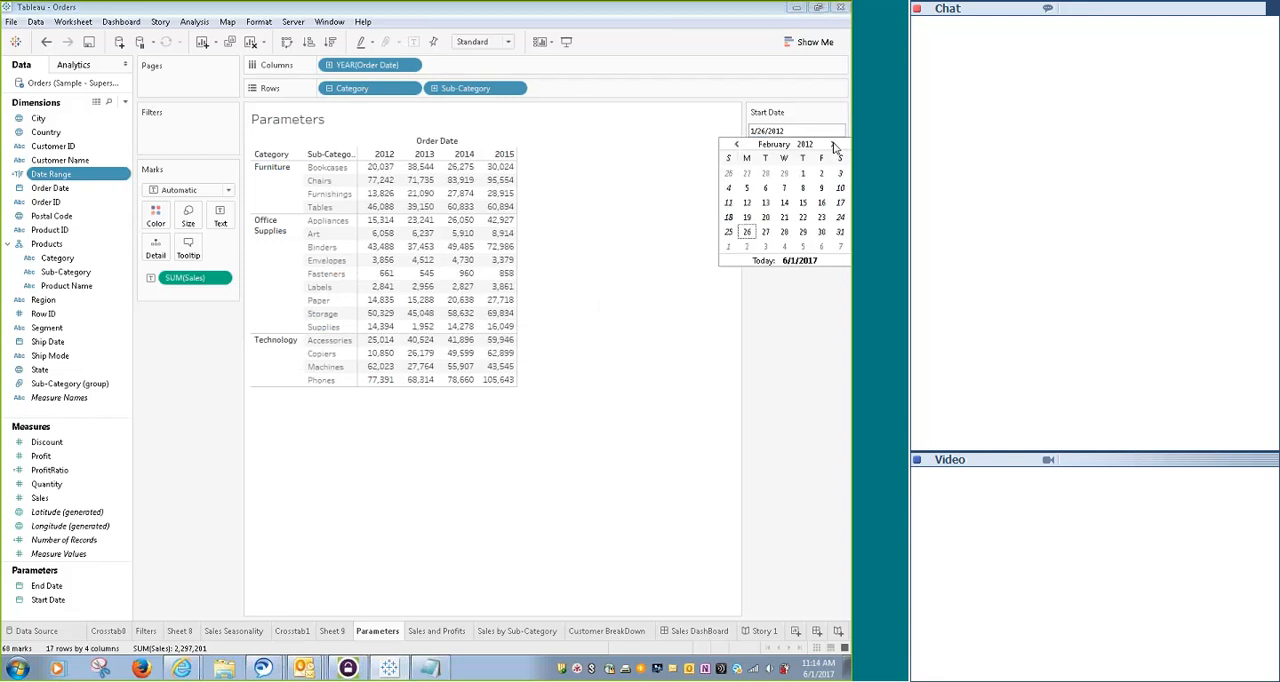
pyautogui.click(834, 145)
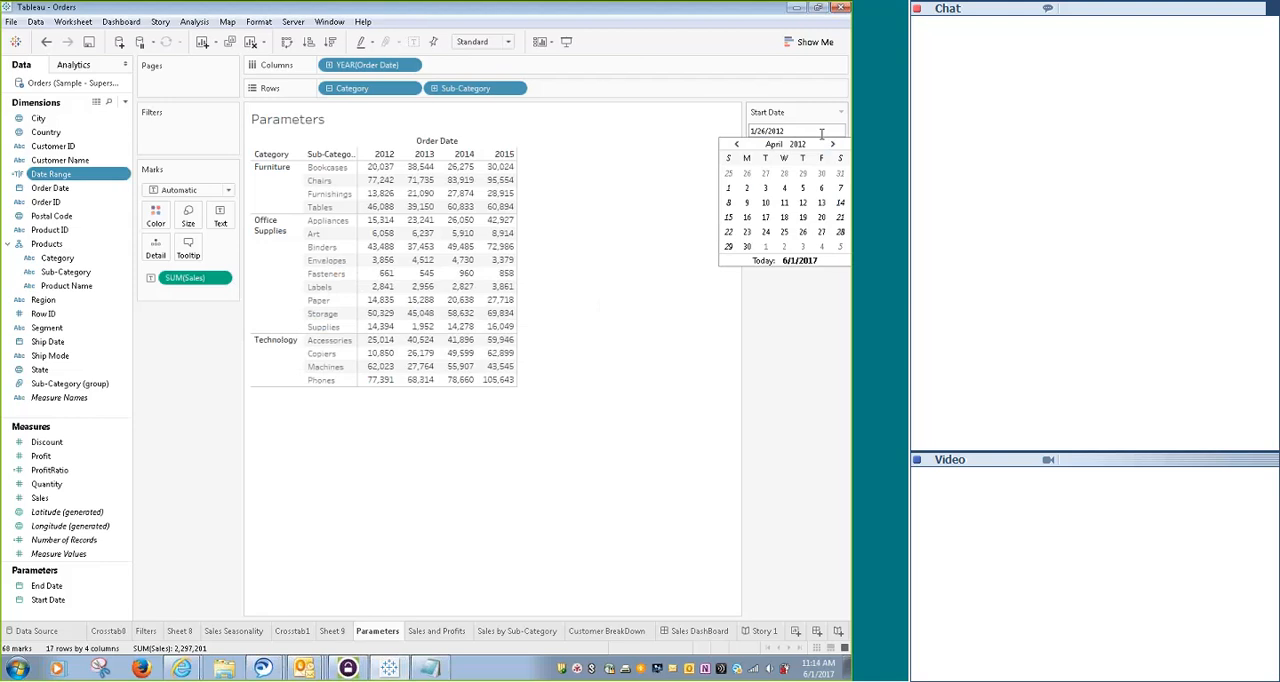
pyautogui.write('3')
pyautogui.press('Return')
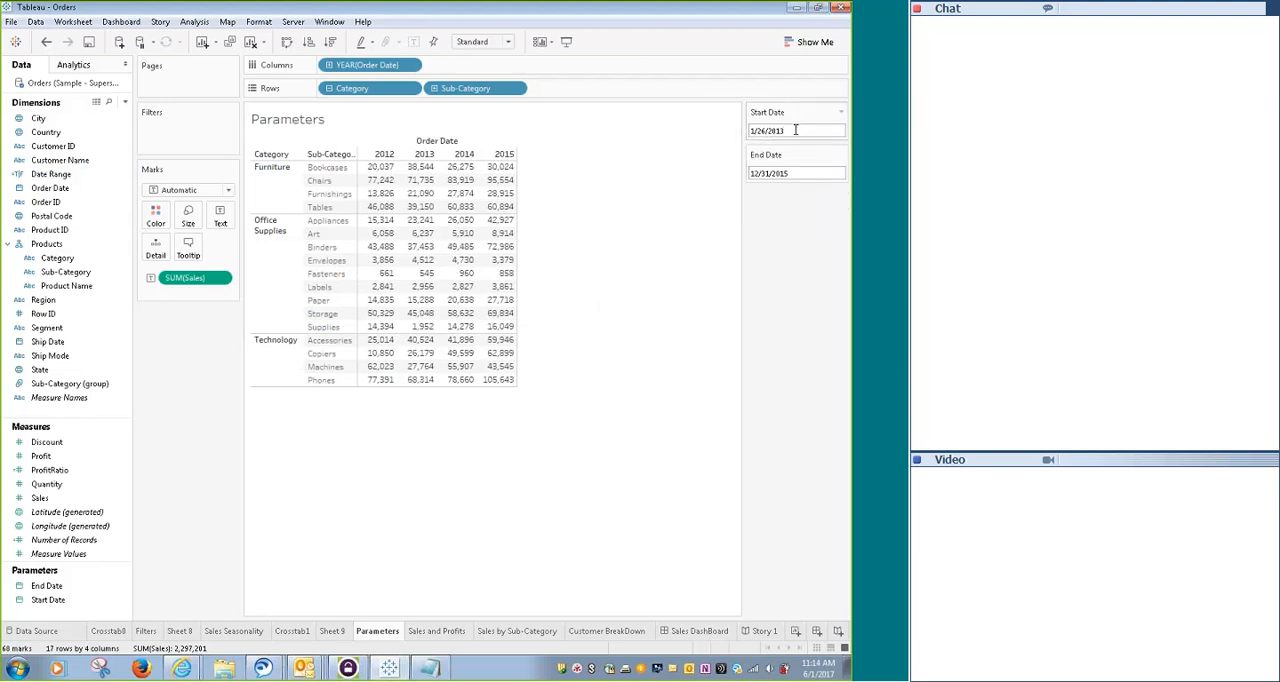
pyautogui.click(795, 130)
pyautogui.click(711, 309)
# - Filter the worksheet by the Date Range calculated field, keeping only the True value
pyautogui.moveTo(58, 176); pyautogui.dragTo(170, 140)
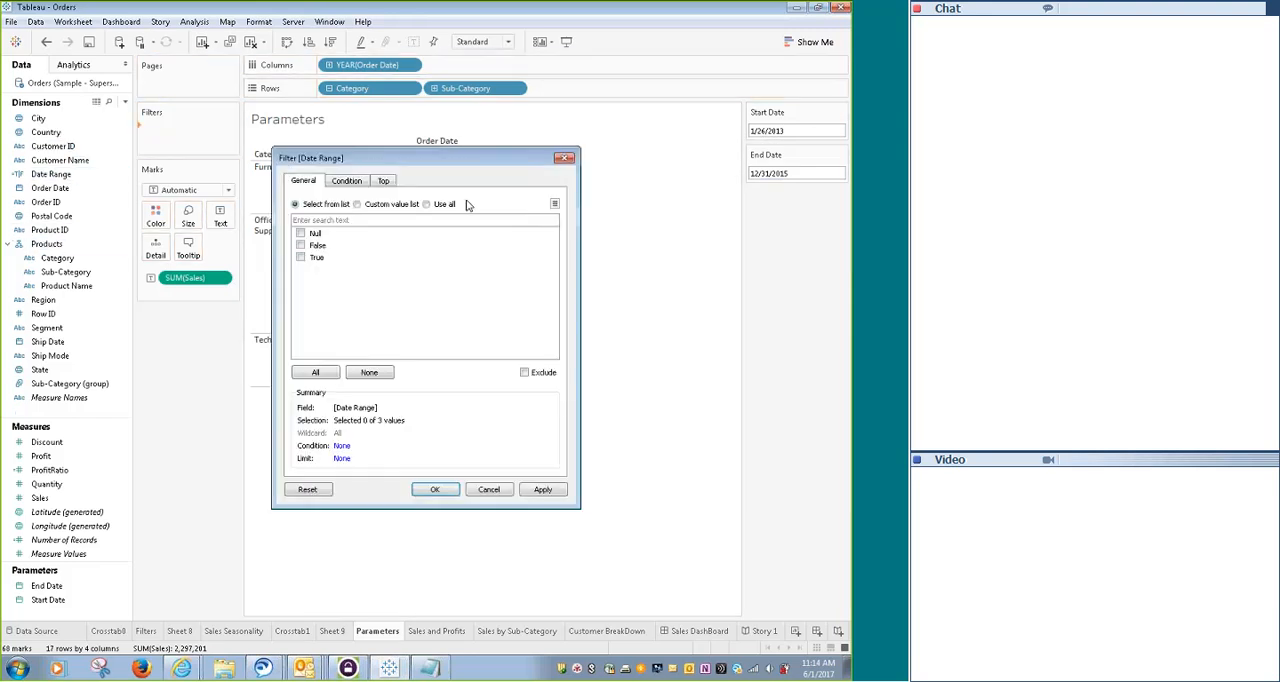
pyautogui.click(300, 257)
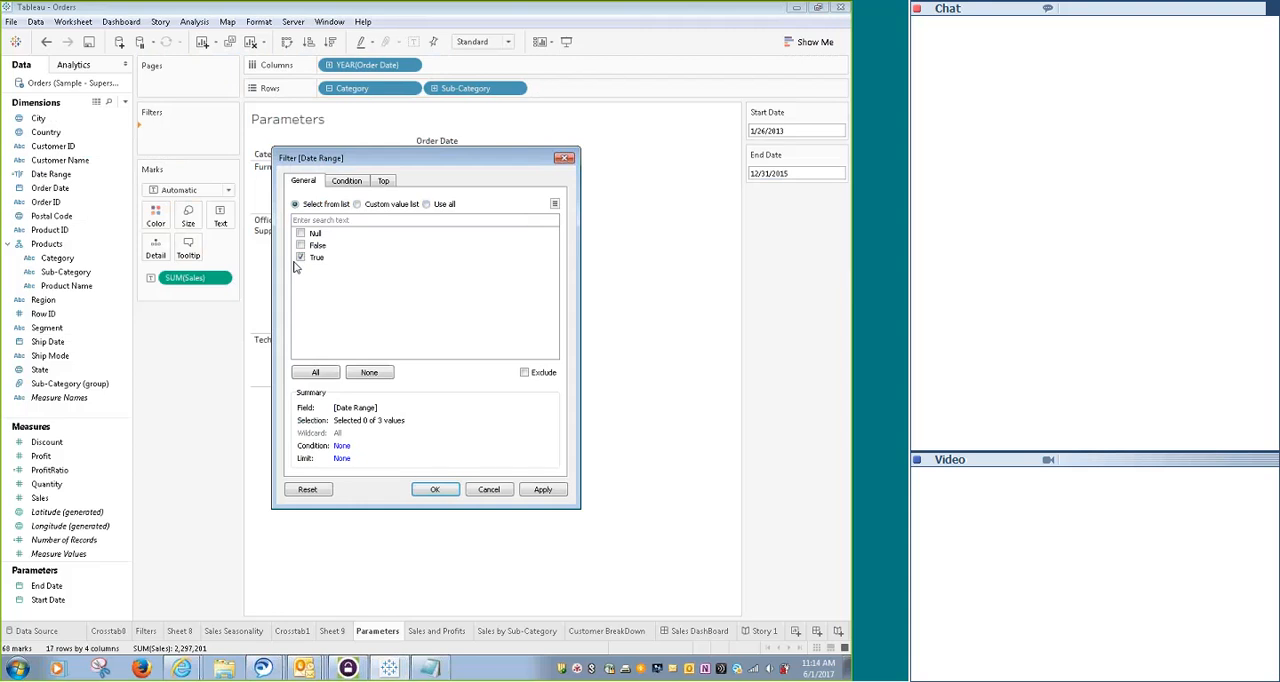
pyautogui.click(435, 489)
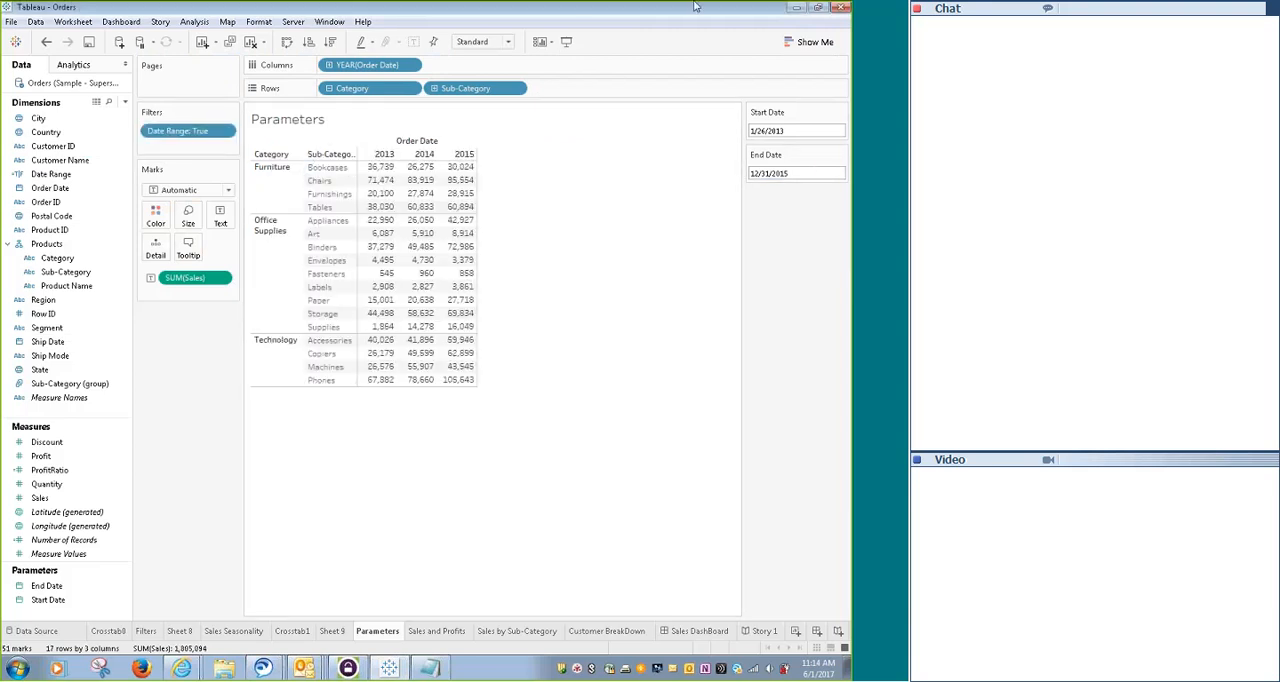
# - Set the Start Date parameter to 1/26/2012 and the End Date parameter to 12/31/2014
pyautogui.click(807, 128)
pyautogui.press('BackSpace')
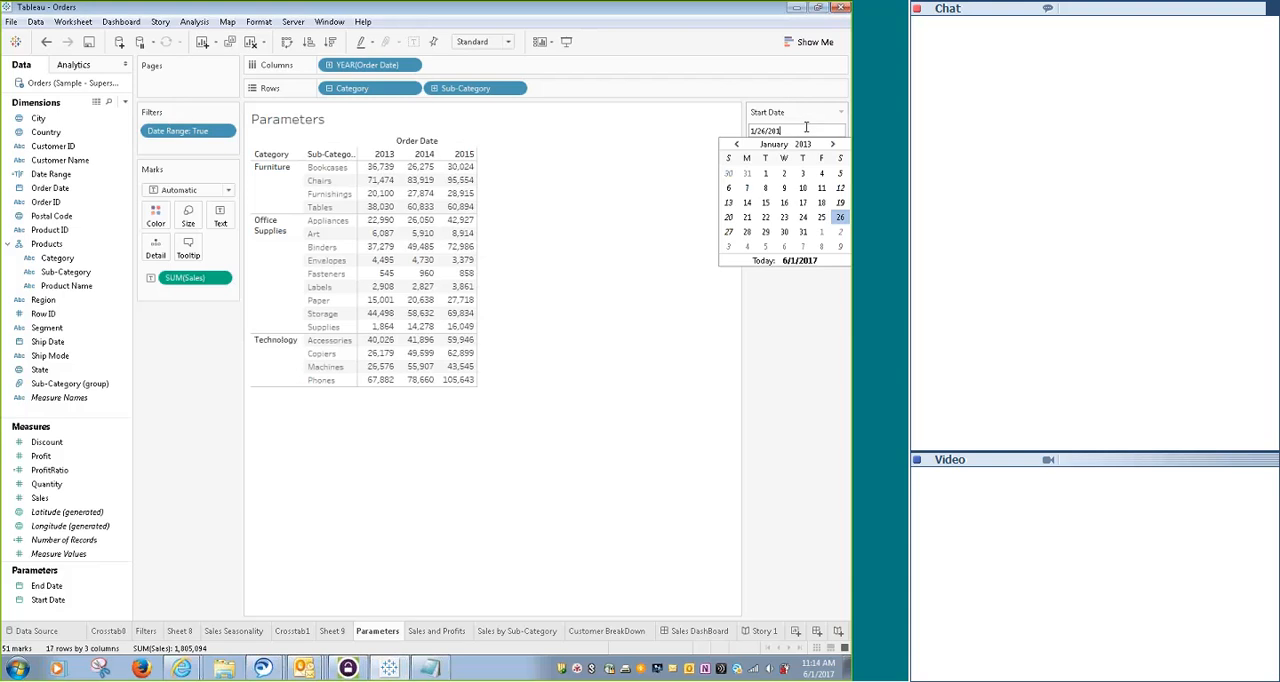
pyautogui.write('2')
pyautogui.press('Return')
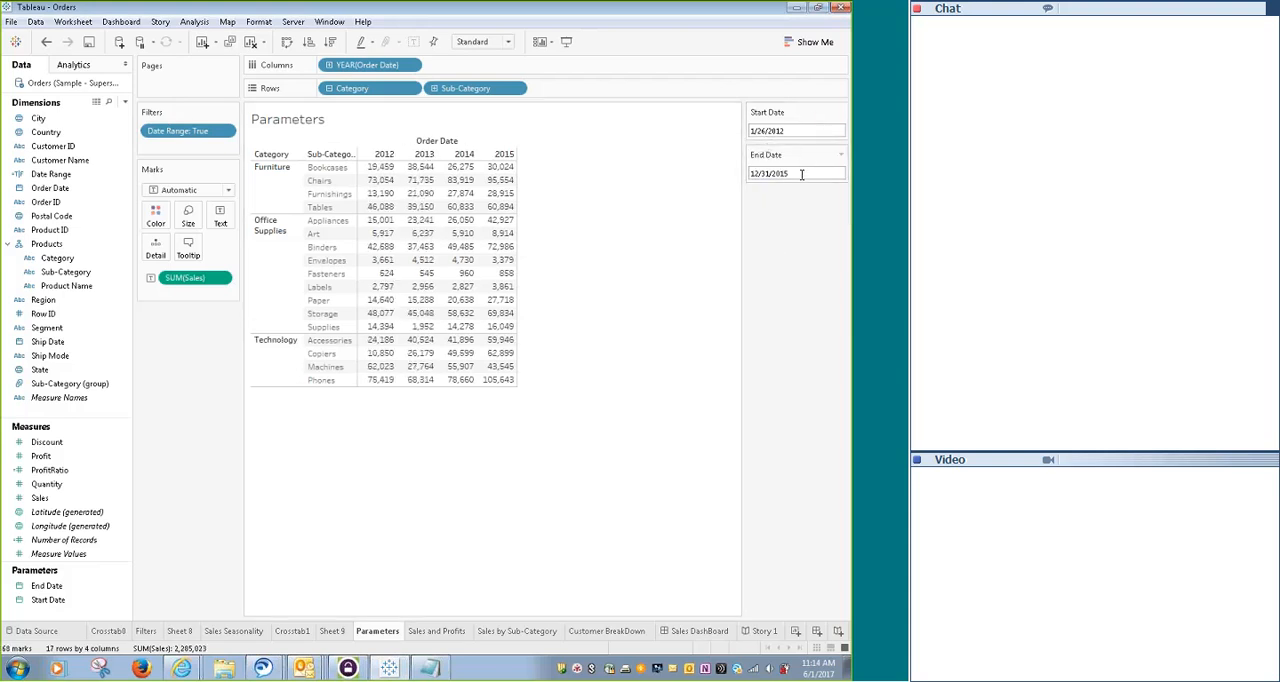
pyautogui.click(801, 174)
pyautogui.press('BackSpace')
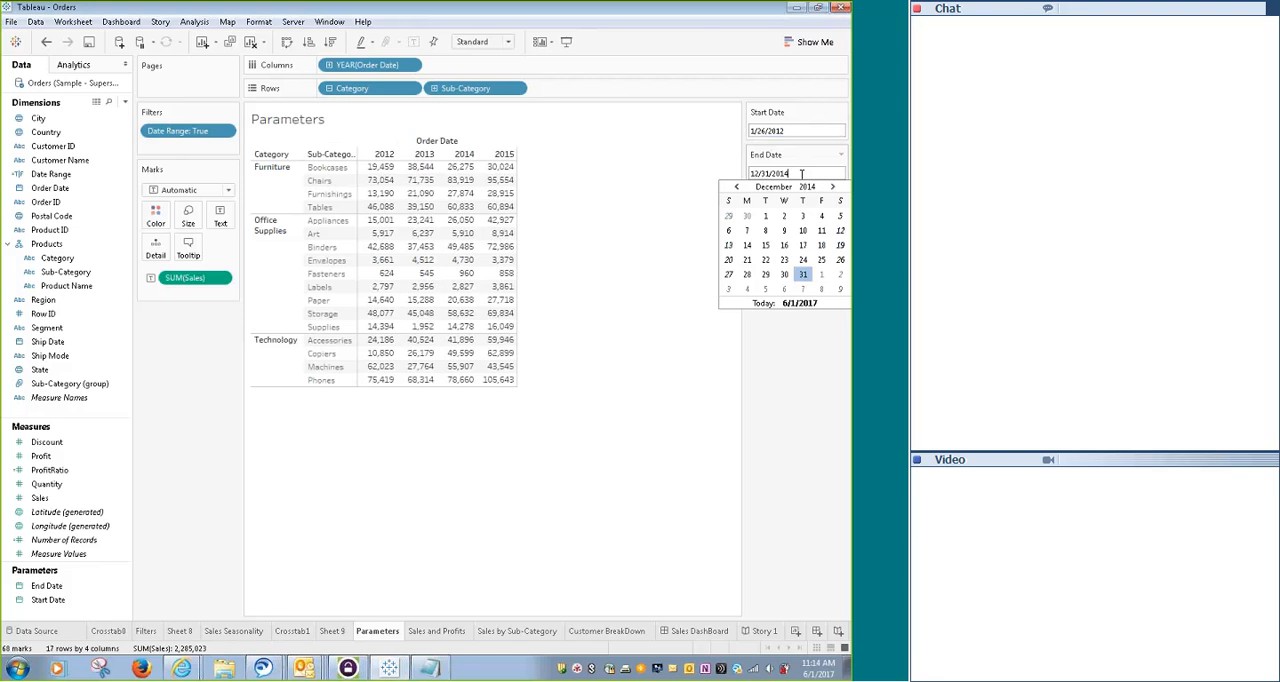
pyautogui.write('4')
pyautogui.press('Return')
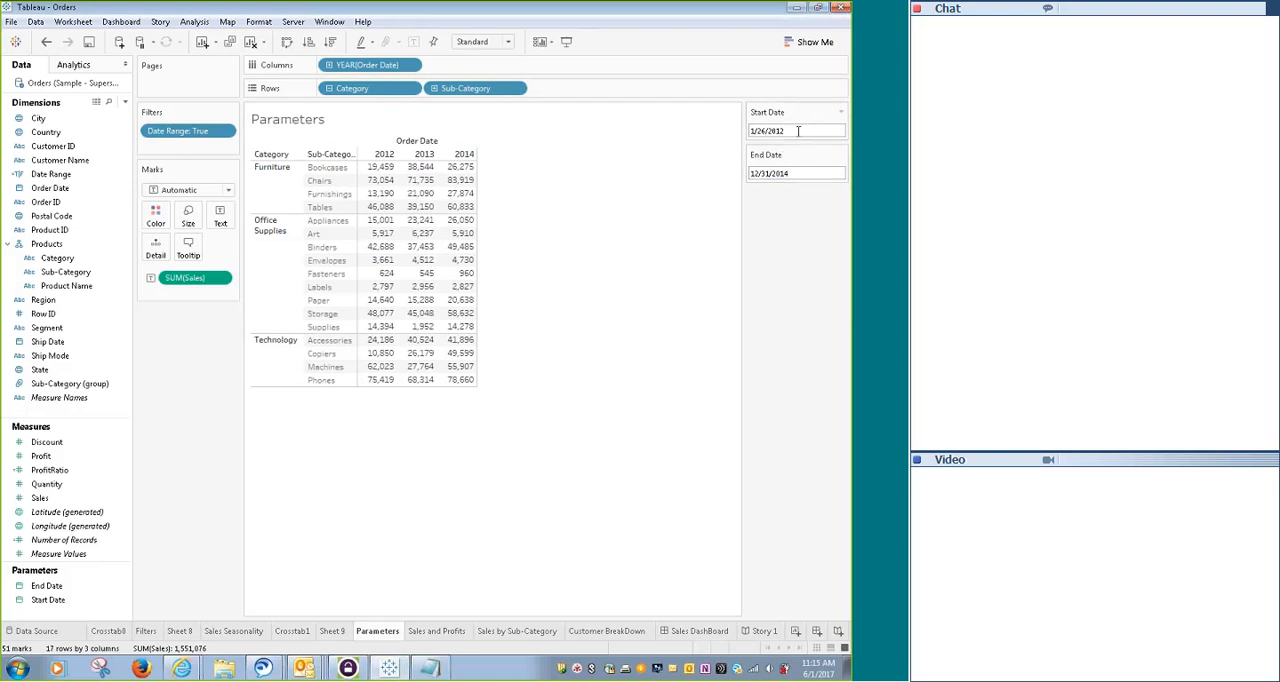
# - Check the calendar pickers of the Start Date and End Date controls without changing either date
pyautogui.click(797, 133)
pyautogui.click(625, 220)
pyautogui.click(773, 174)
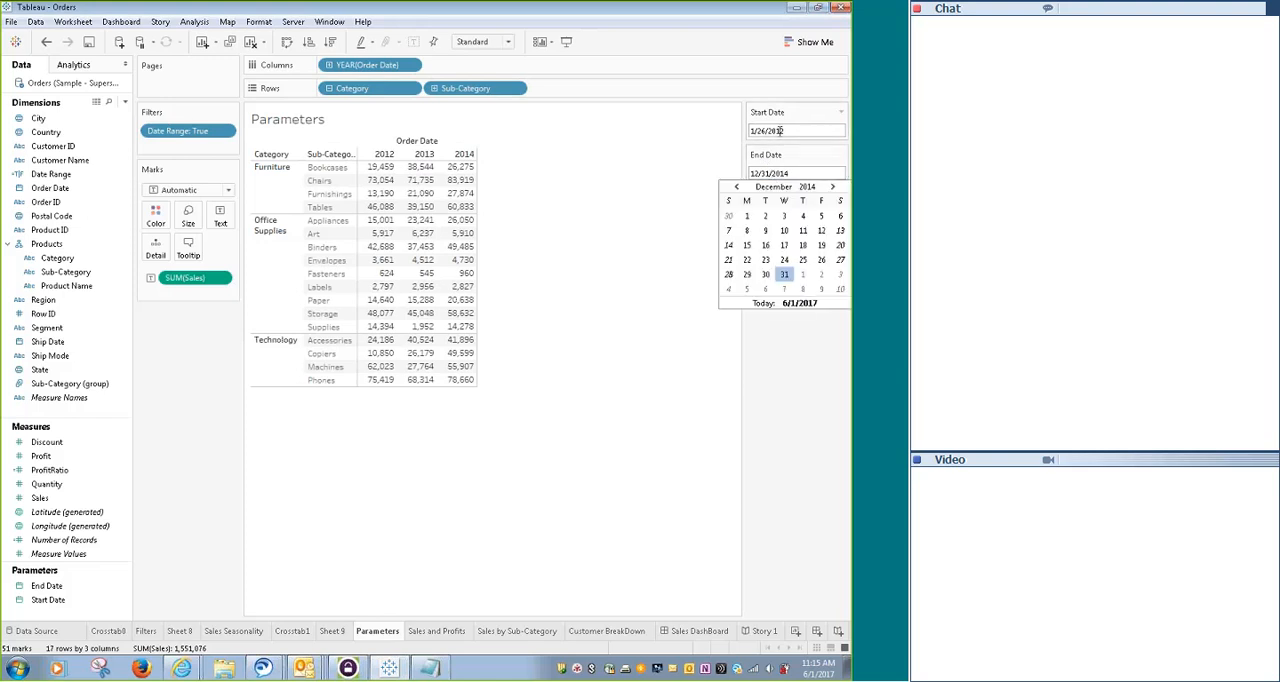
pyautogui.click(782, 131)
pyautogui.click(680, 190)
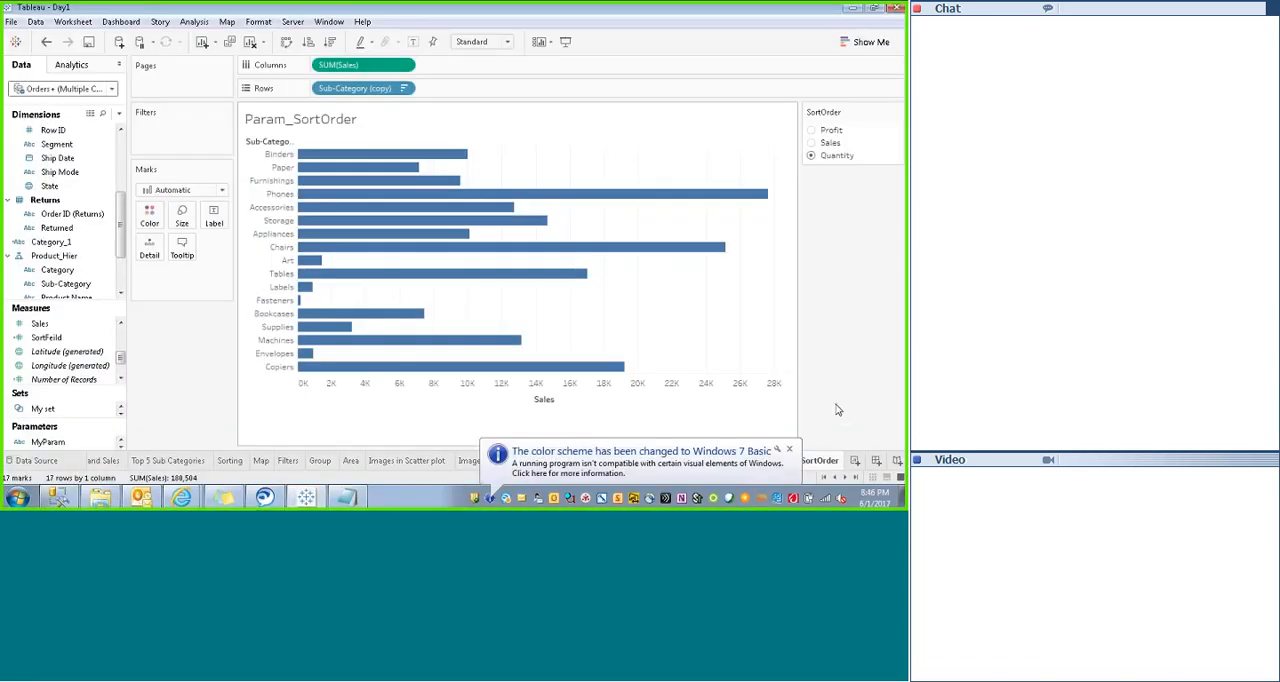
# - Create a new worksheet in the Day1 workbook and place the Product_Hier hierarchy's Category level on Rows
pyautogui.click(855, 461)
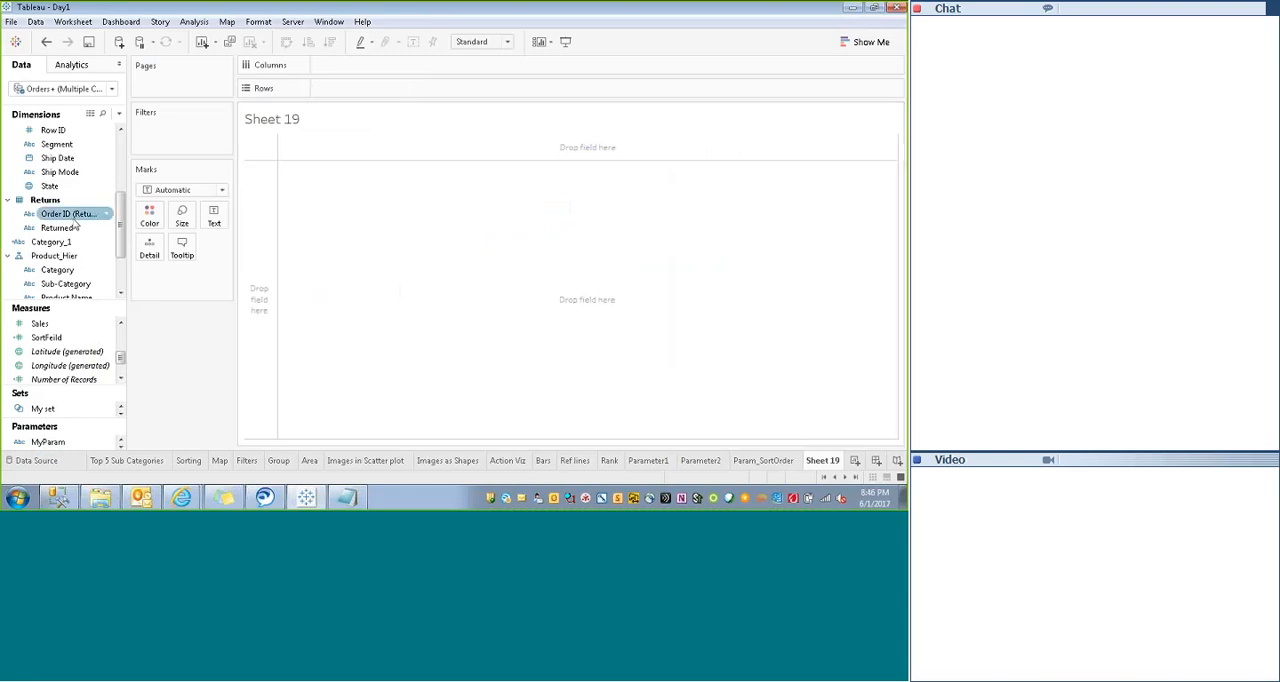
pyautogui.moveTo(121, 218); pyautogui.dragTo(121, 157)
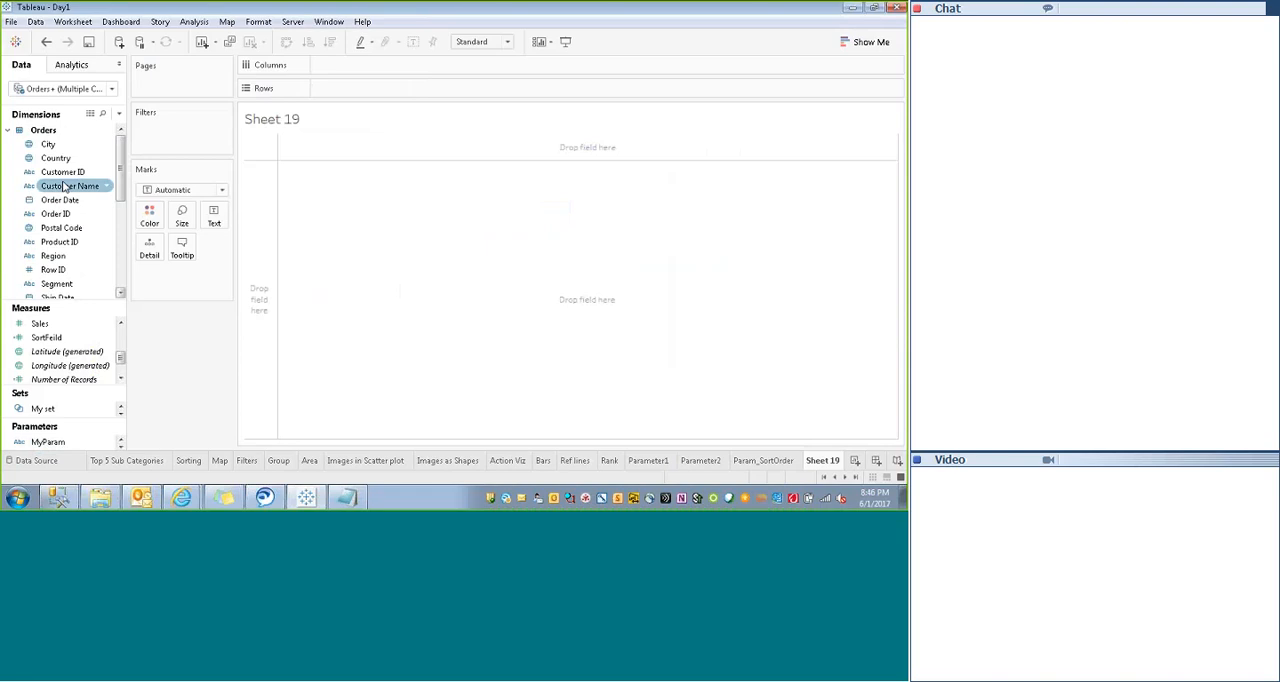
pyautogui.click(58, 244)
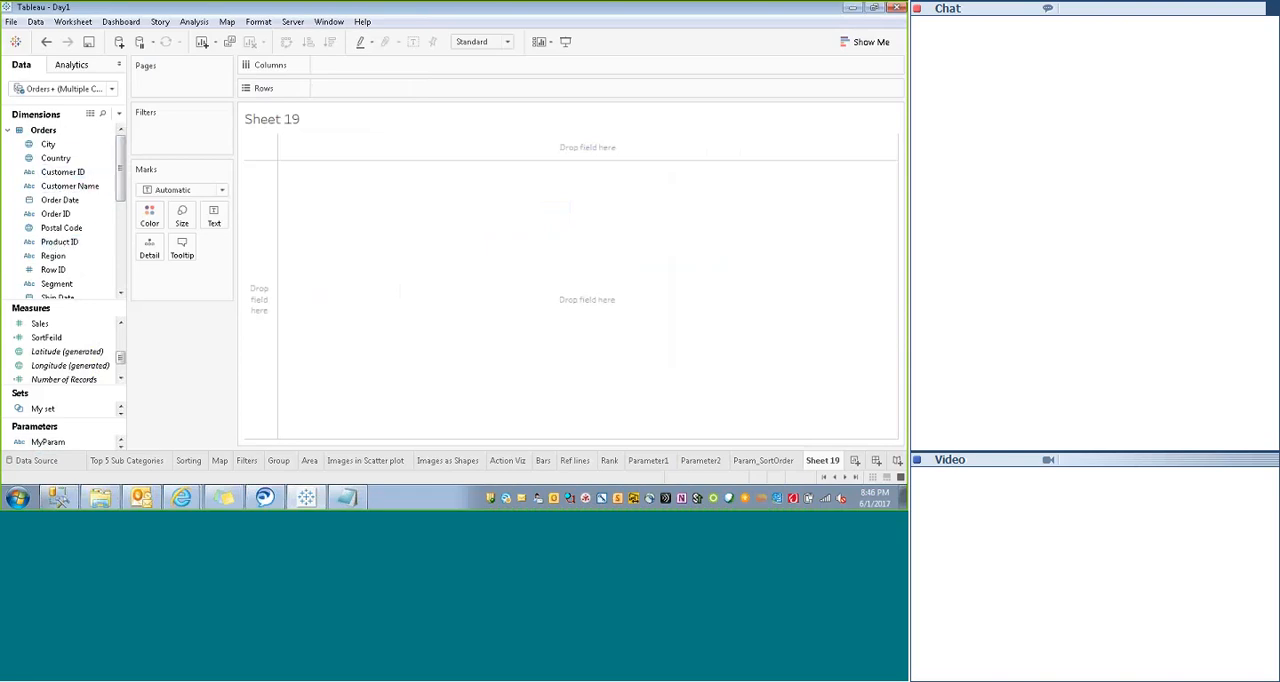
pyautogui.moveTo(121, 162); pyautogui.dragTo(121, 214)
pyautogui.click(50, 228)
pyautogui.moveTo(45, 232); pyautogui.dragTo(343, 90)
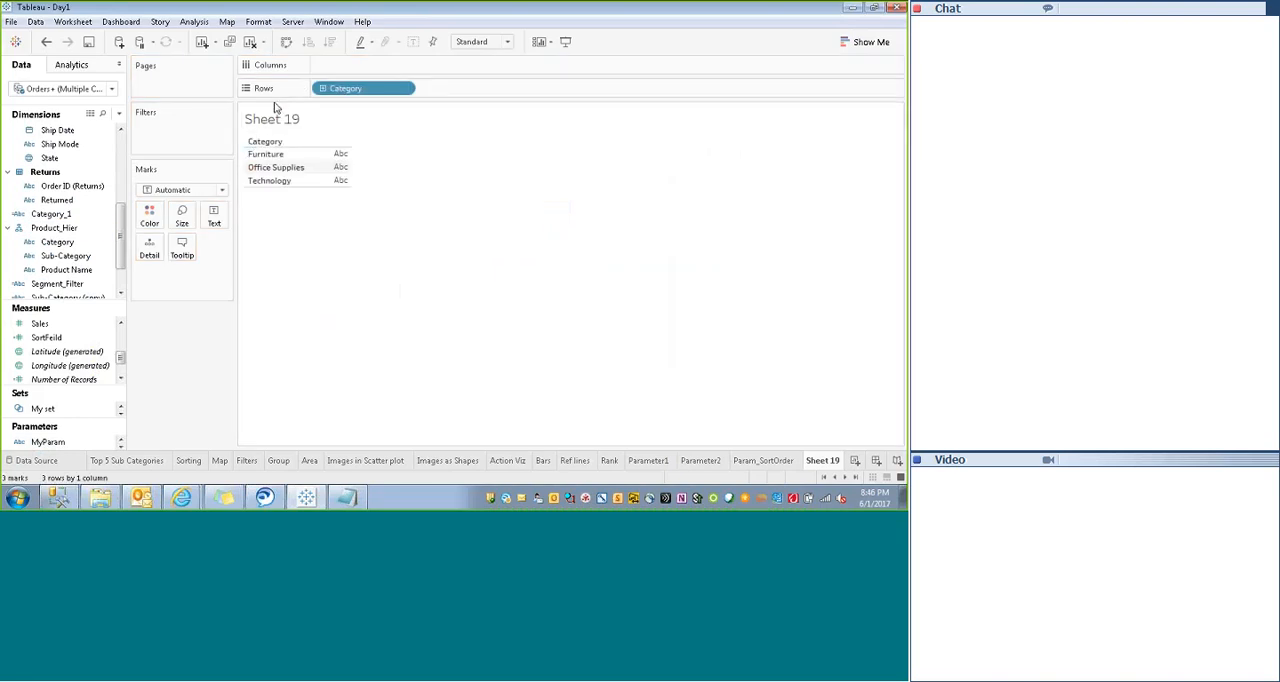
# - Drill the row hierarchy down through Sub-Category to Product Name and collapse it back to Category
pyautogui.click(278, 142)
pyautogui.click(344, 142)
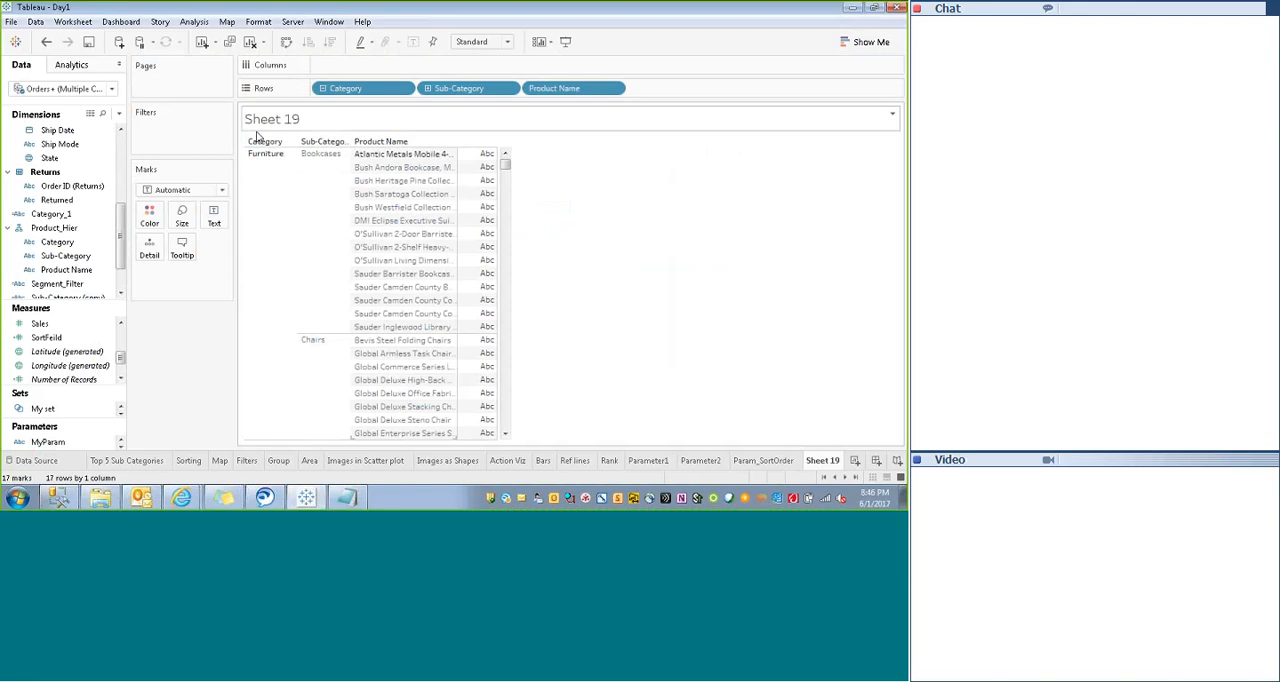
pyautogui.click(278, 142)
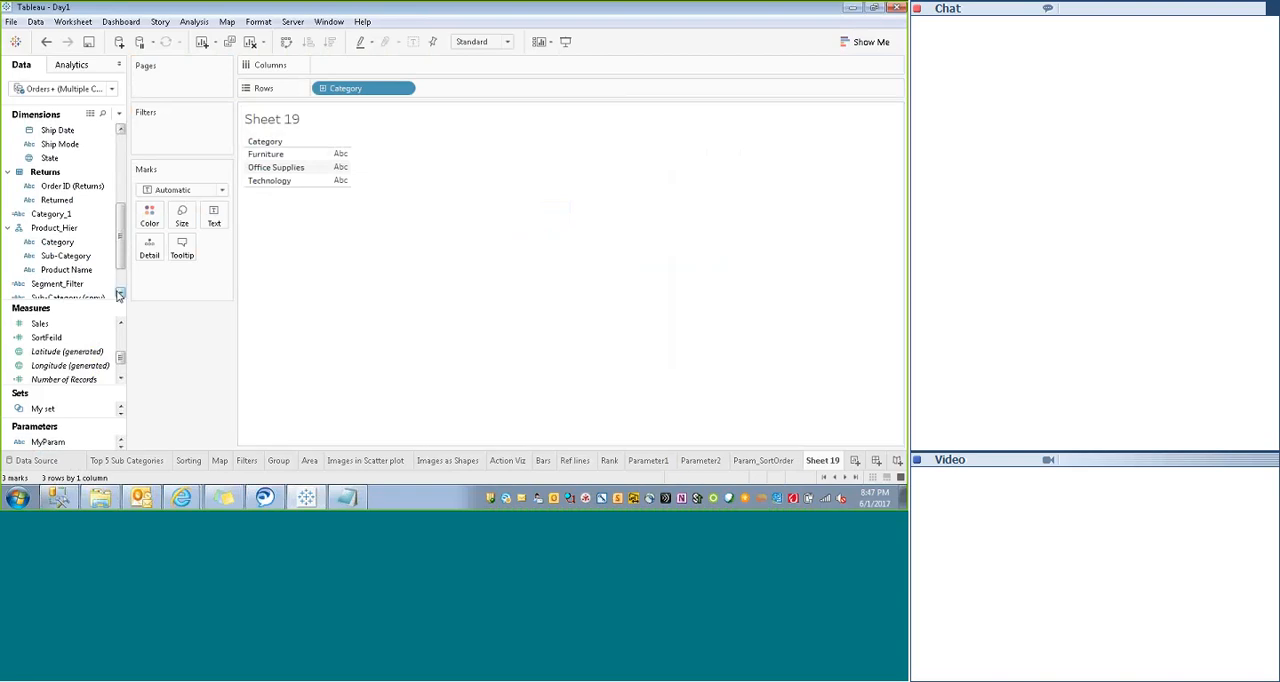
# - Open the SortFeild calculated field, examine which measure each SortOrder value returns, and close it without changes
pyautogui.moveTo(121, 253); pyautogui.dragTo(122, 274)
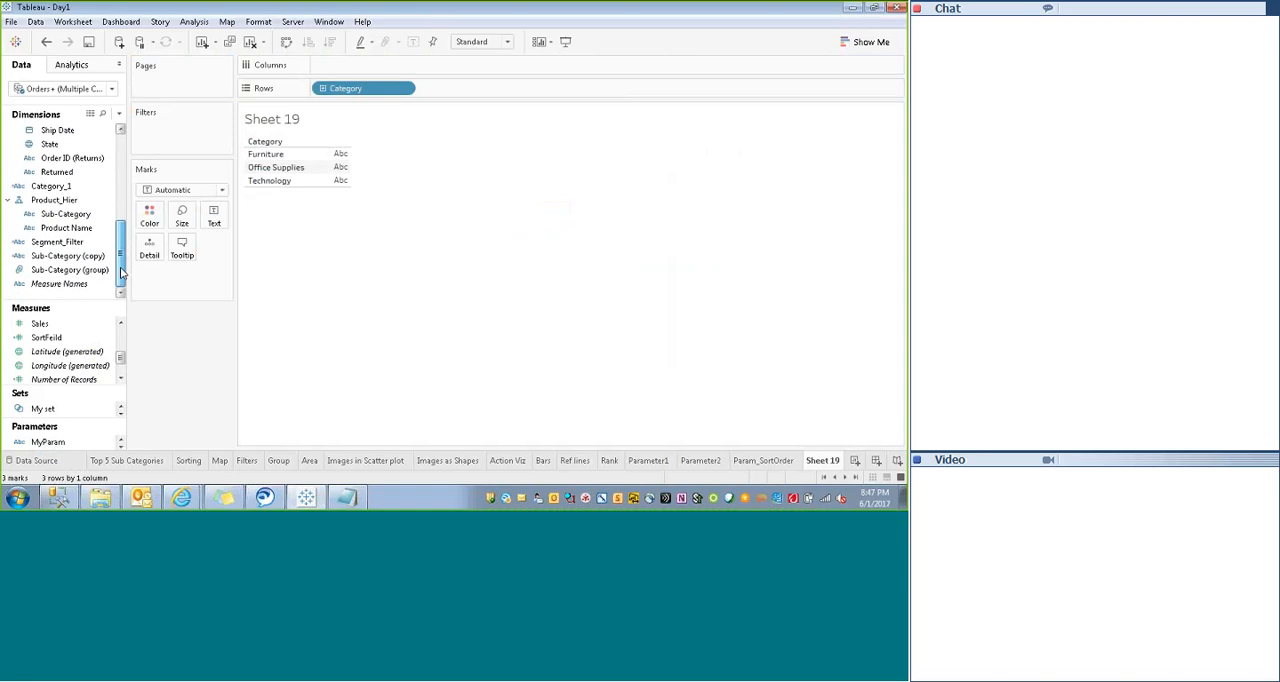
pyautogui.click(44, 340)
pyautogui.rightClick(43, 340)
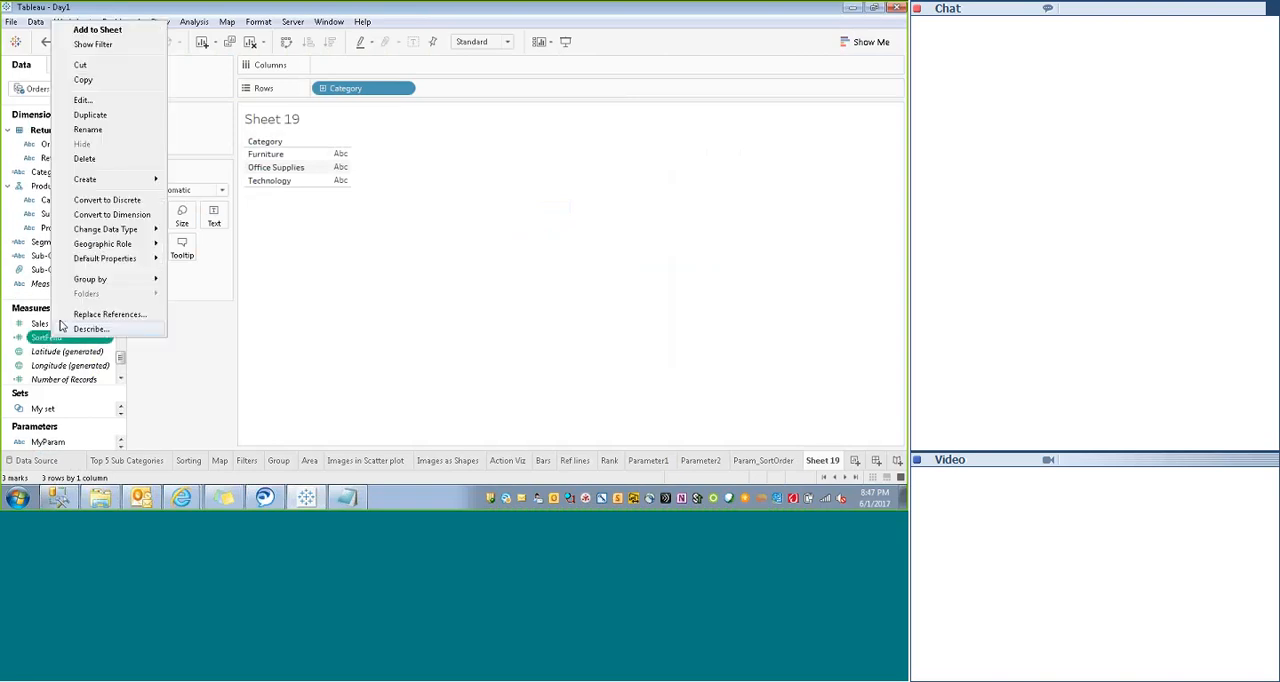
pyautogui.click(84, 102)
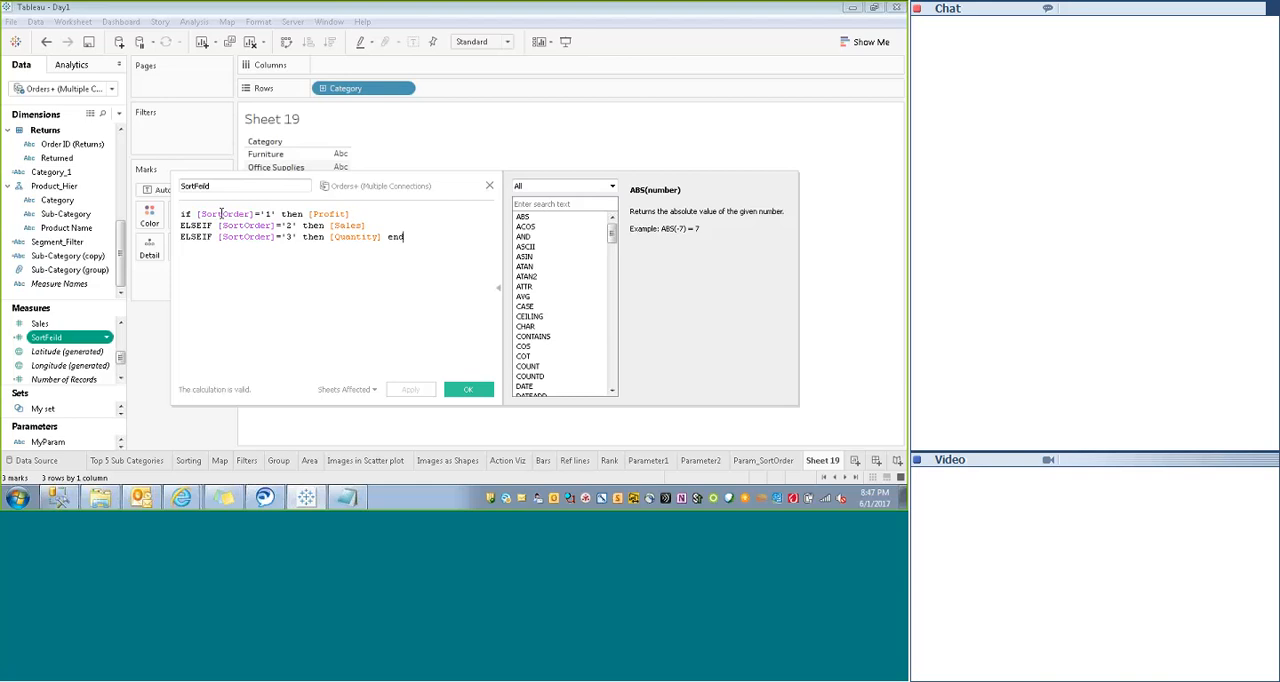
pyautogui.doubleClick(313, 214)
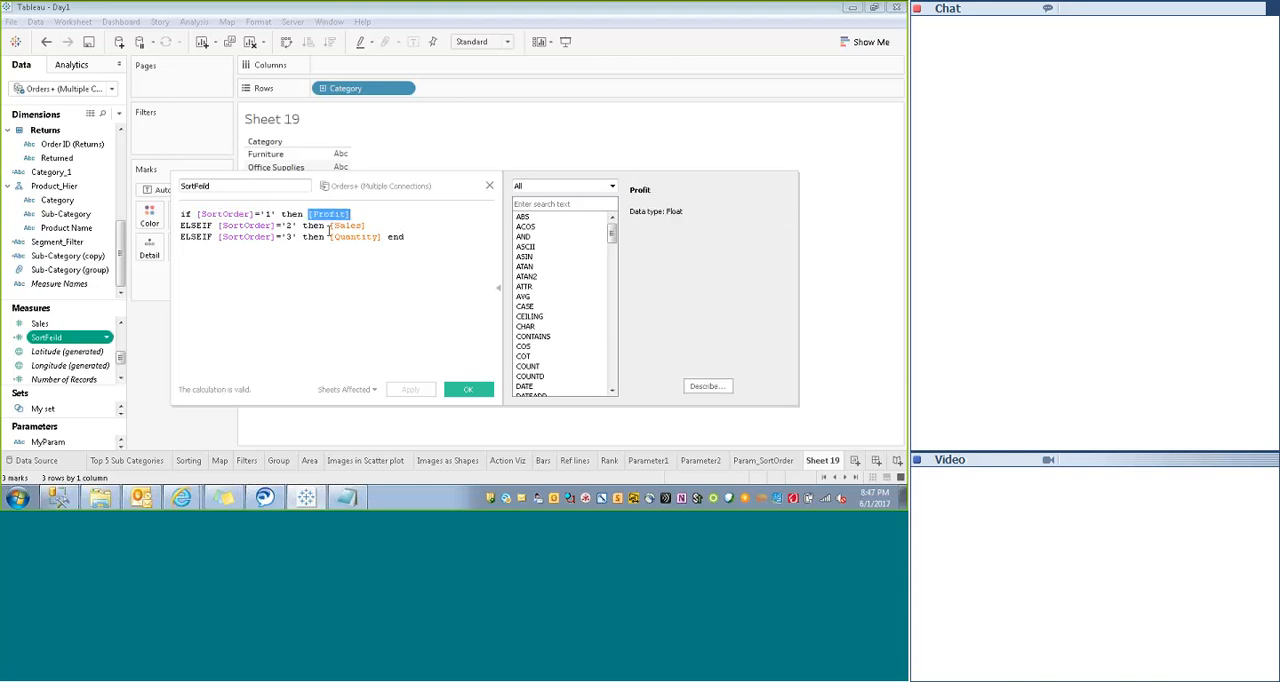
pyautogui.doubleClick(346, 225)
pyautogui.moveTo(330, 237); pyautogui.dragTo(387, 238)
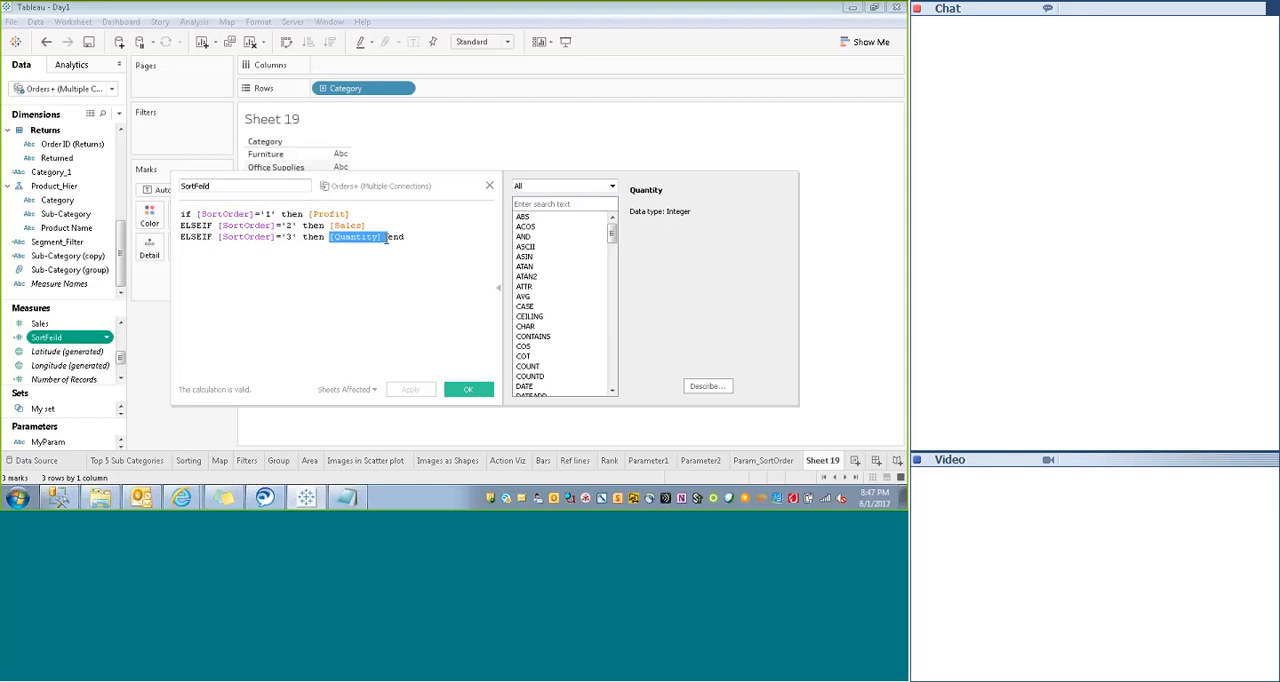
pyautogui.click(489, 185)
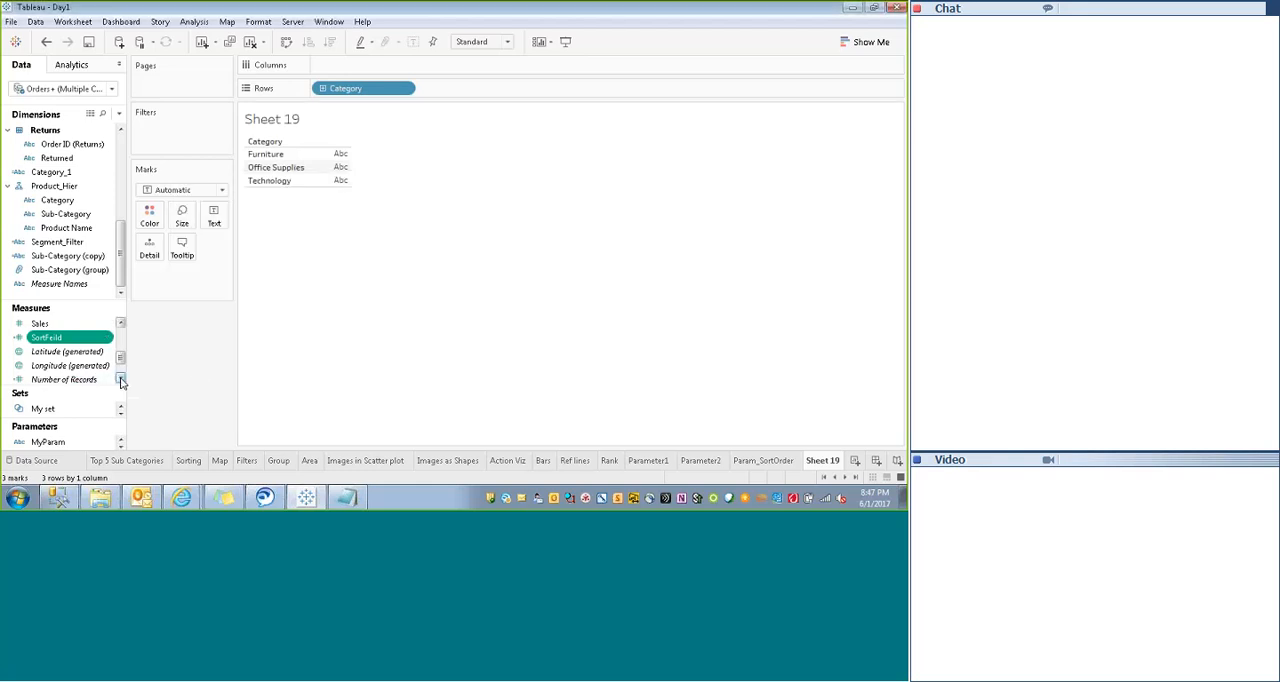
# - Enlarge the parameter list, show the SortOrder parameter control on the sheet, and display it as a Single Value List
pyautogui.click(120, 378)
pyautogui.click(120, 378)
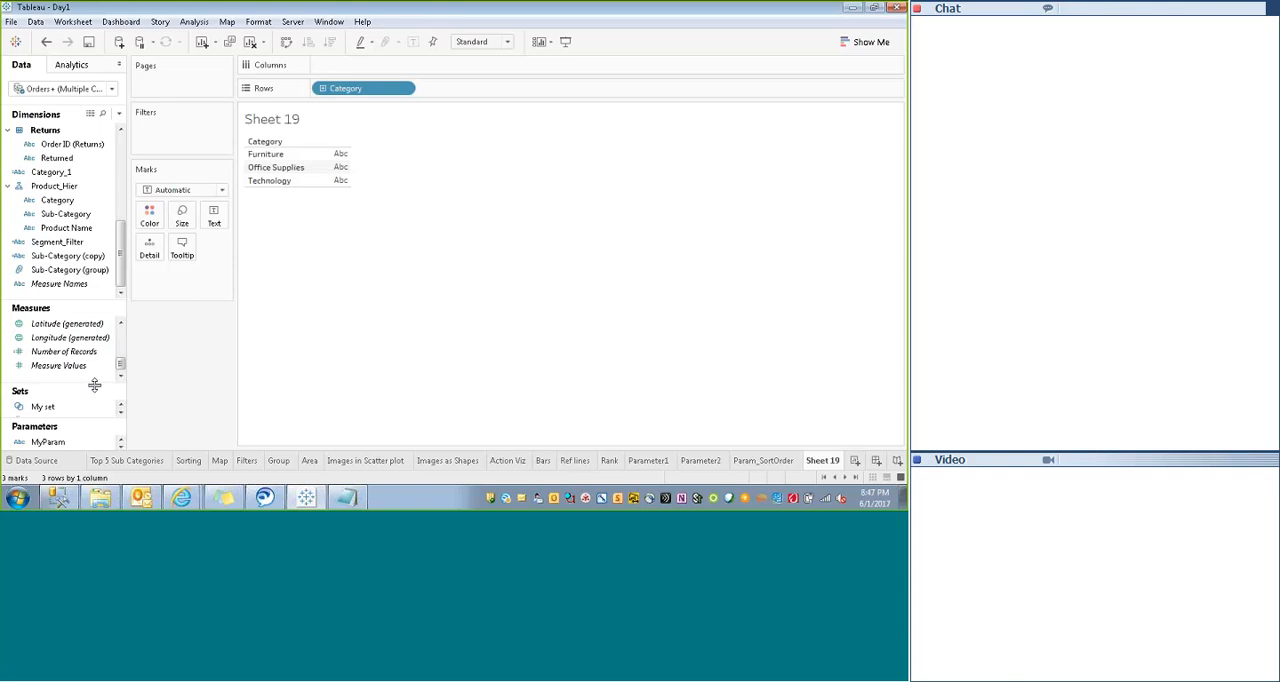
pyautogui.moveTo(96, 386); pyautogui.dragTo(94, 360)
pyautogui.moveTo(80, 418); pyautogui.dragTo(80, 399)
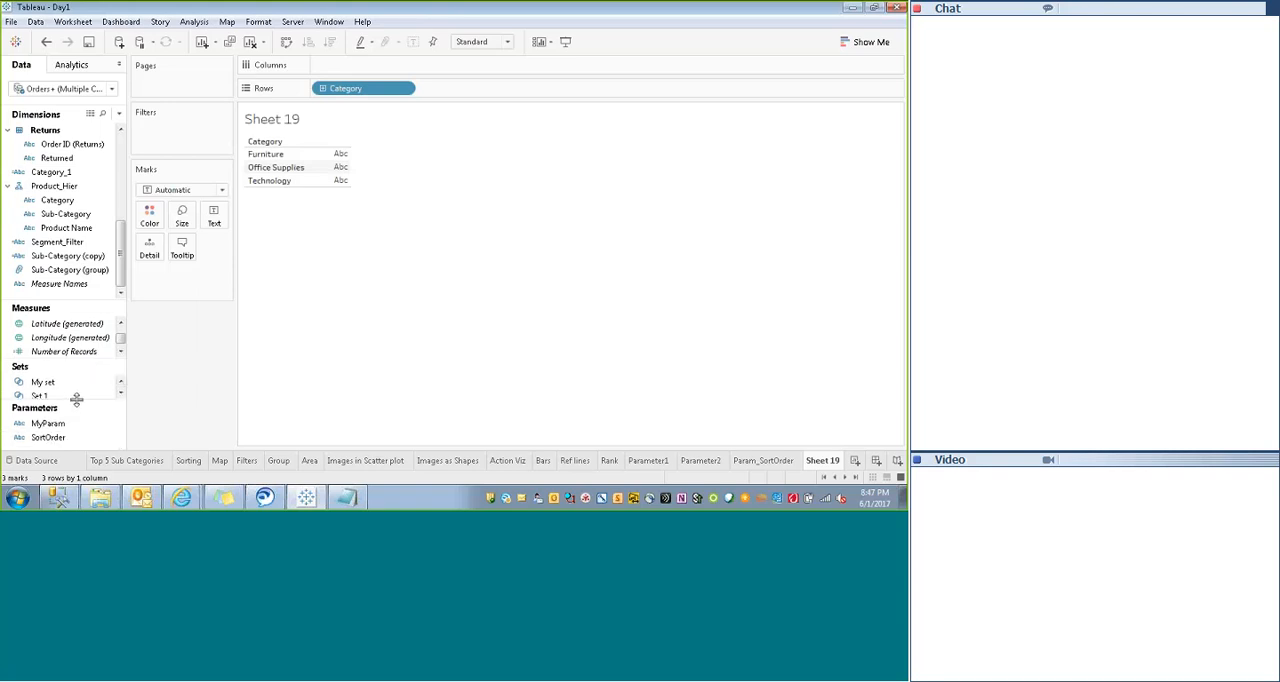
pyautogui.click(53, 438)
pyautogui.rightClick(53, 438)
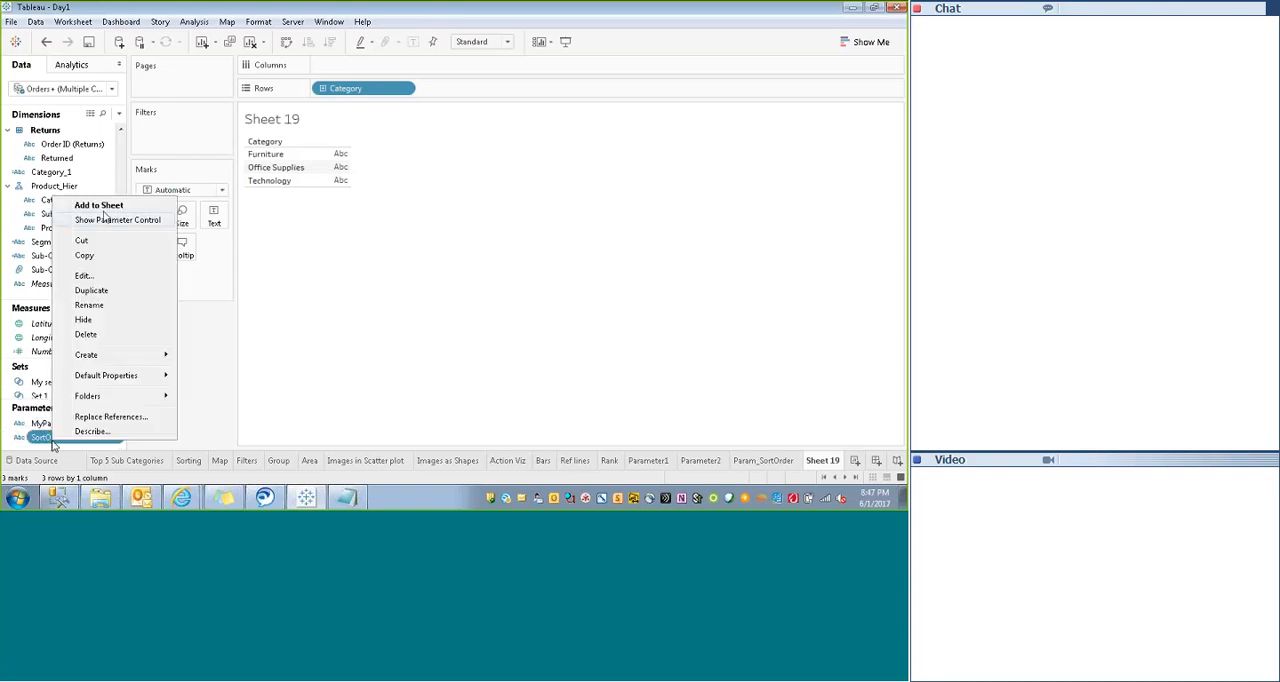
pyautogui.click(108, 220)
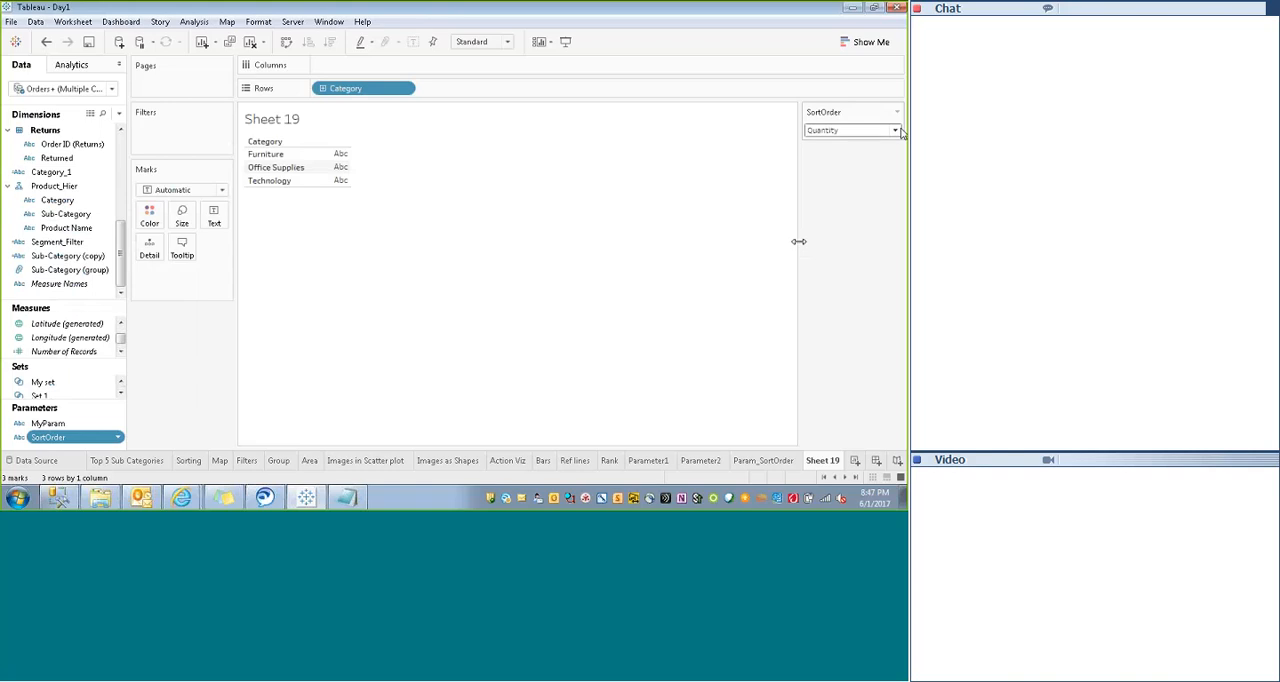
pyautogui.click(897, 113)
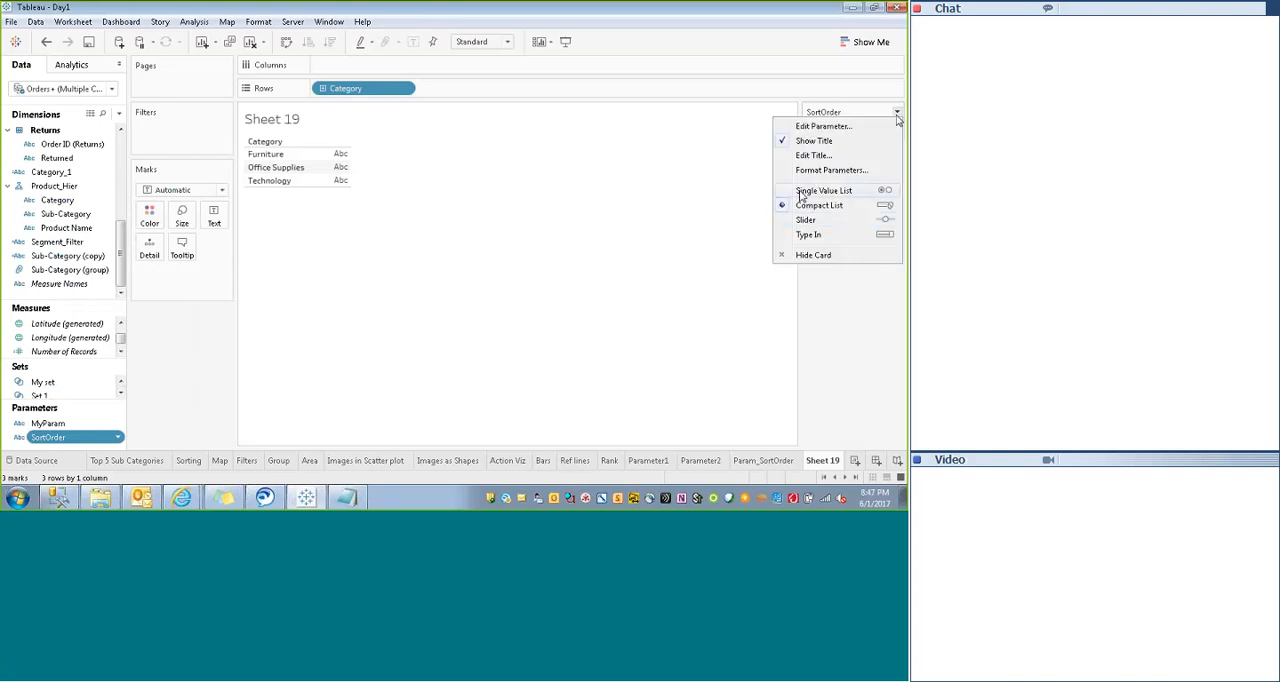
pyautogui.click(835, 192)
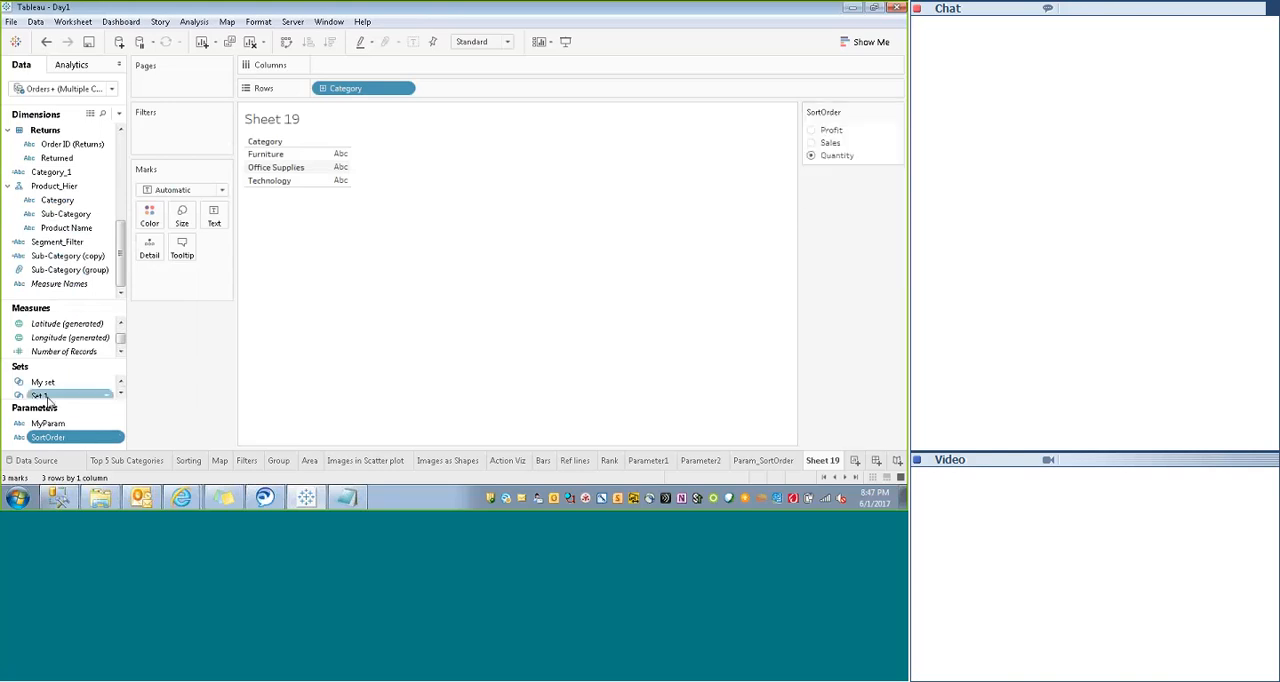
# - Add the SortFeild measure to the table as the value shown for each Category
pyautogui.click(121, 351)
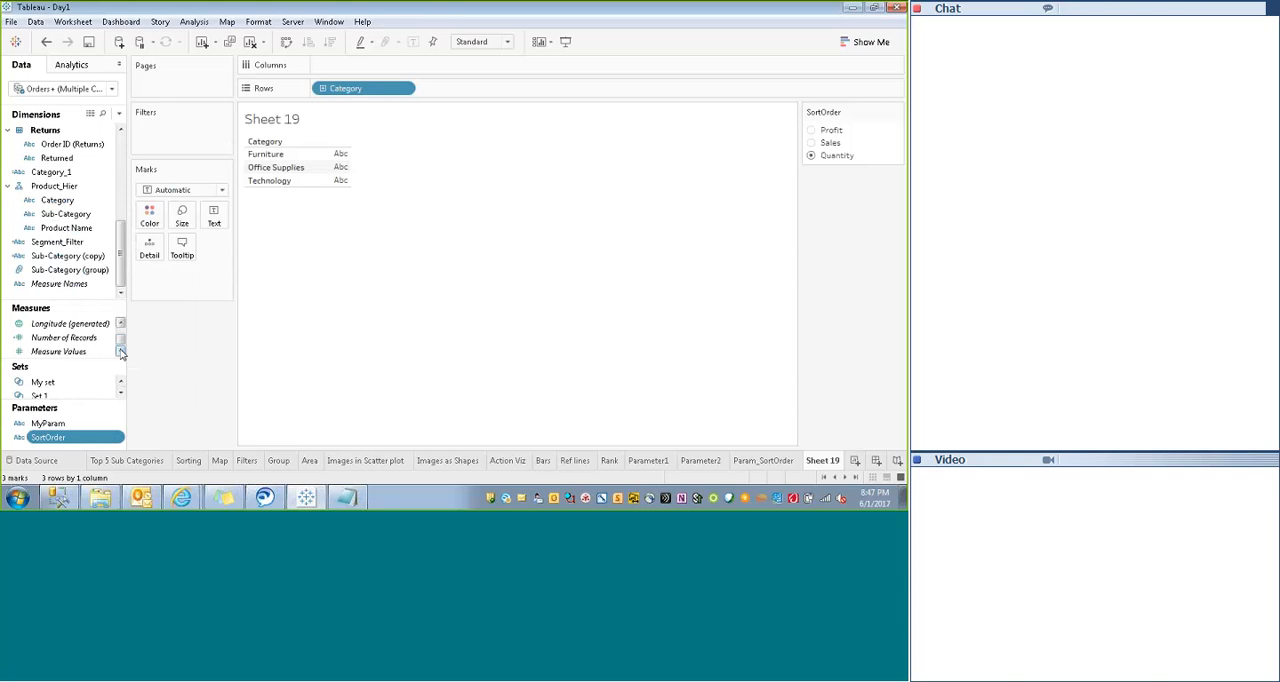
pyautogui.click(121, 351)
pyautogui.click(121, 324)
pyautogui.click(121, 324)
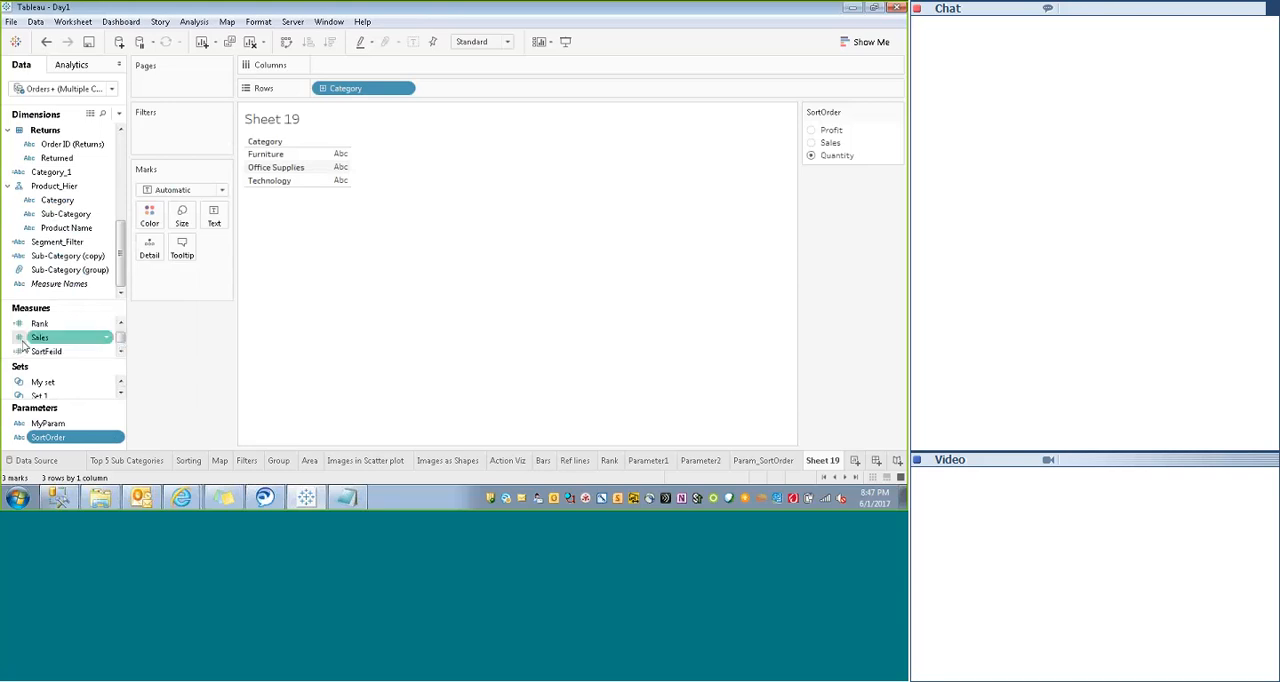
pyautogui.moveTo(46, 351); pyautogui.dragTo(342, 174)
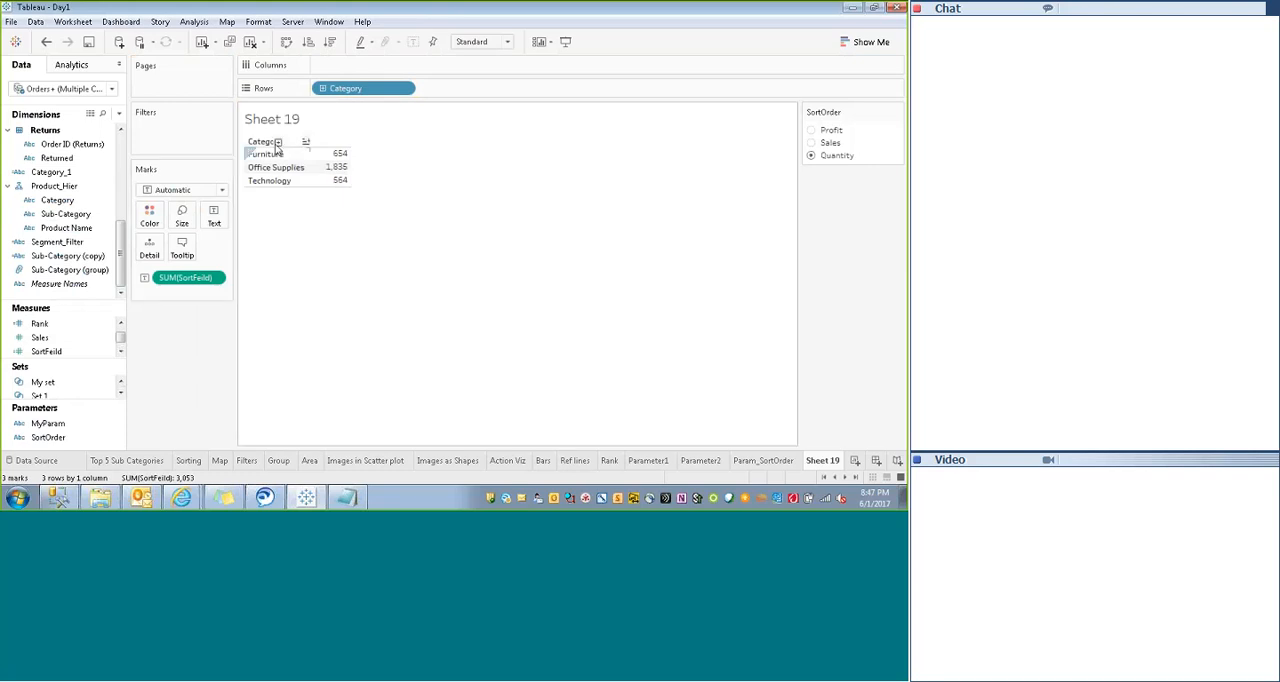
# - Expand the Category rows to Sub-Category and switch the SortOrder parameter to Sales
pyautogui.click(275, 143)
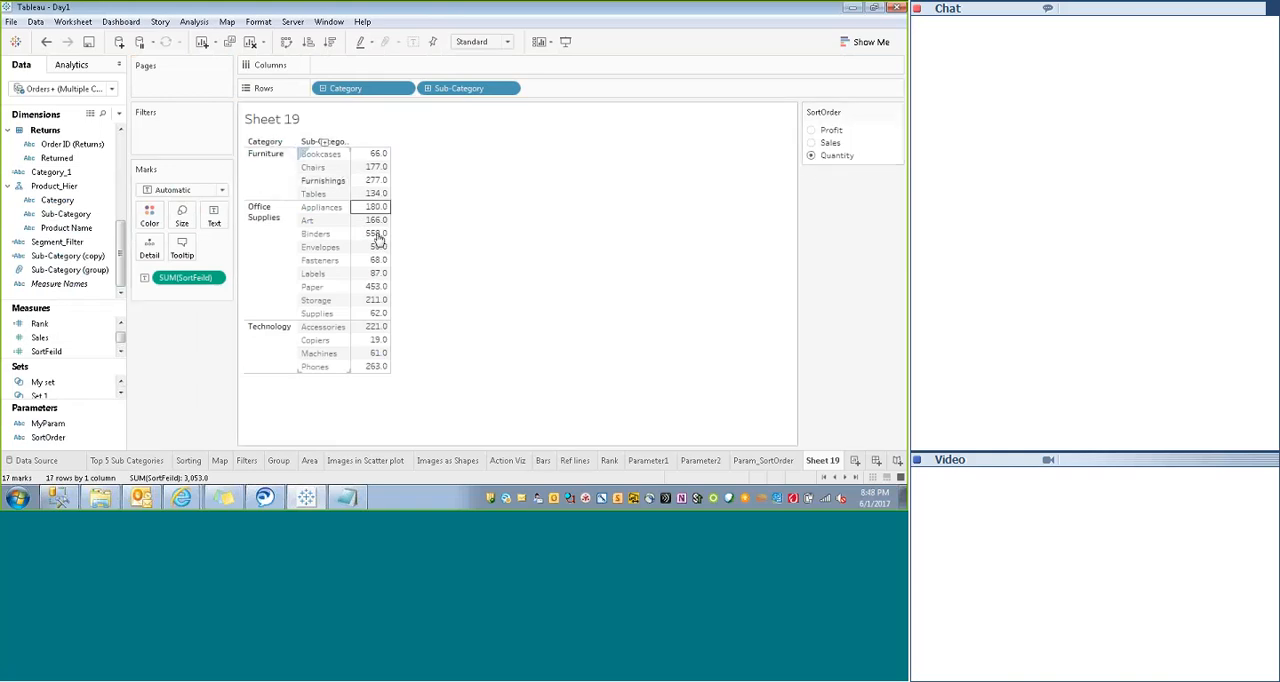
pyautogui.click(812, 143)
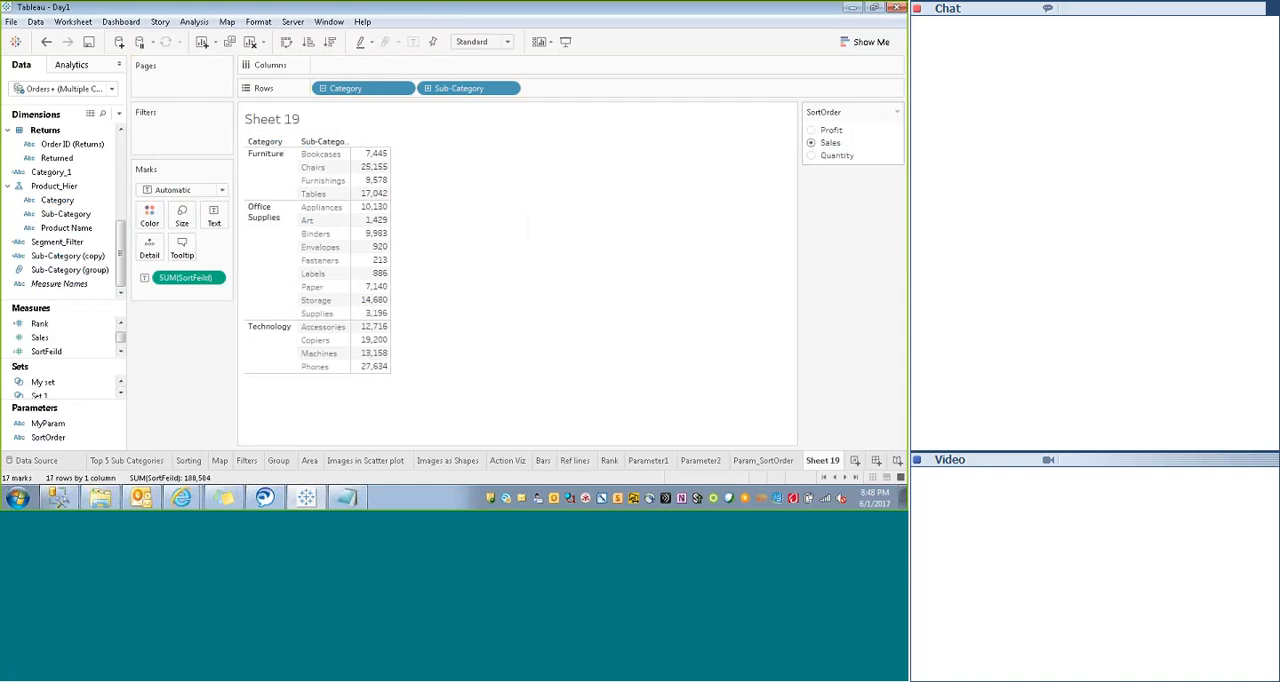
# - Cycle the SortOrder parameter through Profit, Sales and Quantity, leaving the table on Profit
pyautogui.click(811, 130)
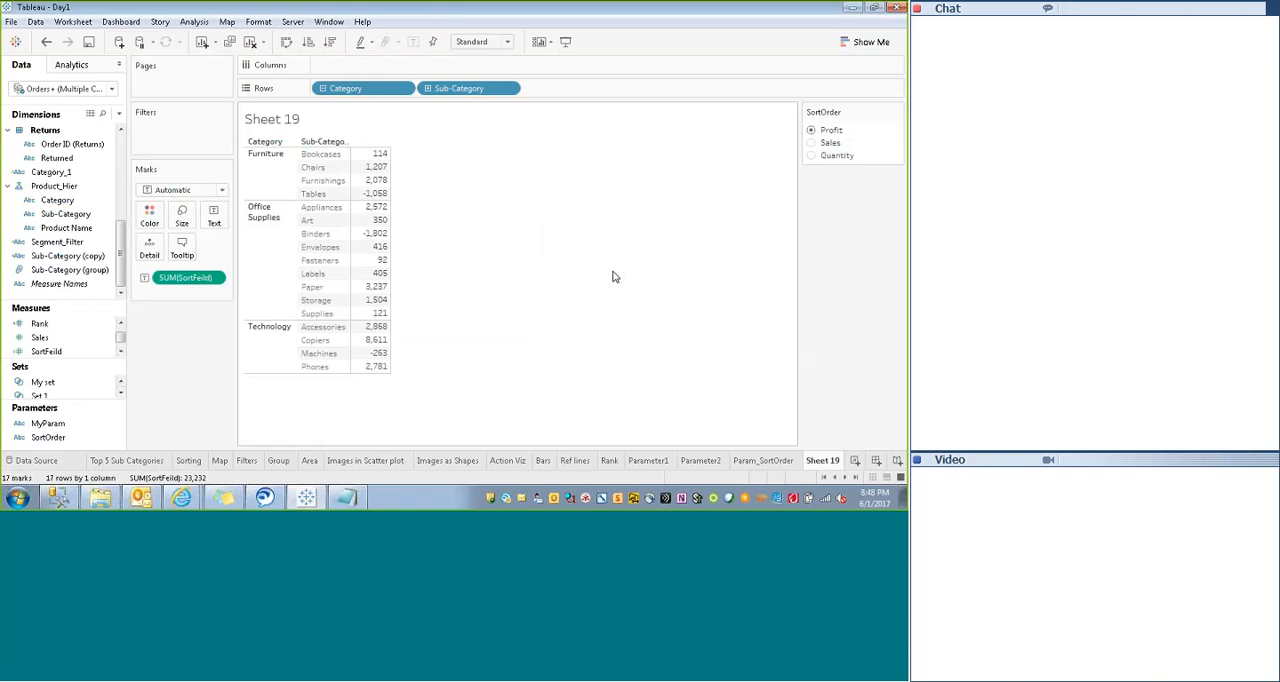
pyautogui.click(827, 146)
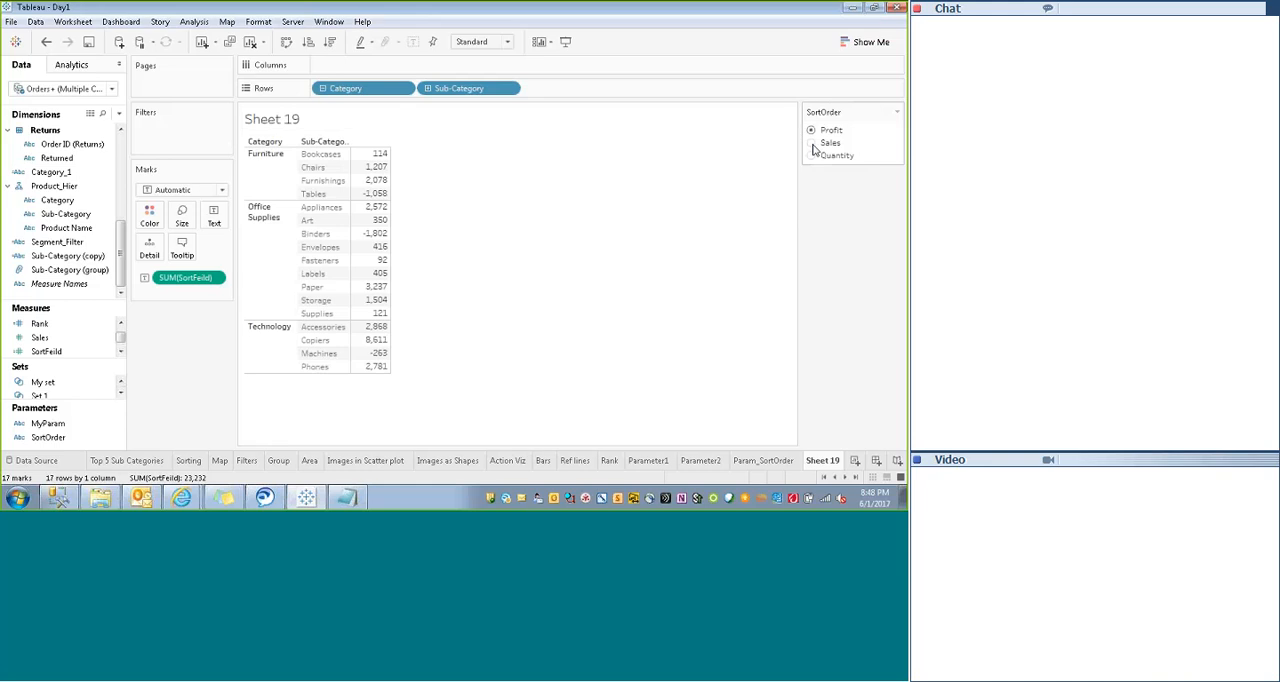
pyautogui.click(813, 157)
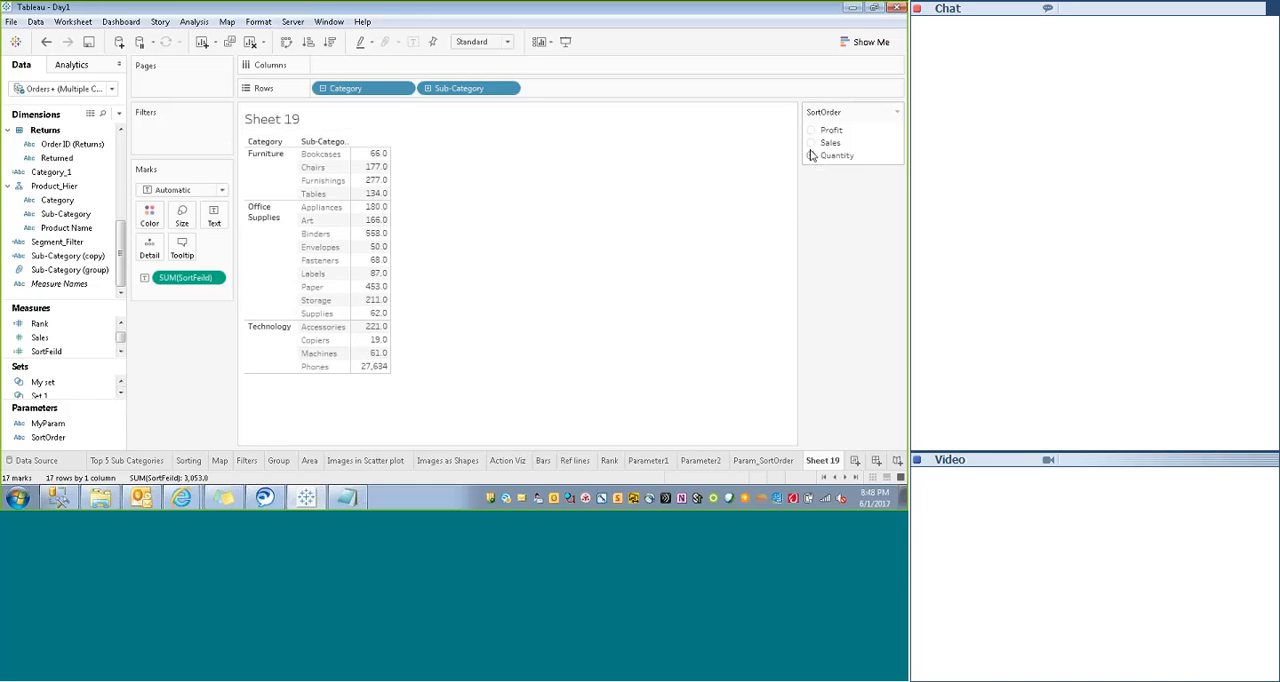
pyautogui.click(810, 144)
pyautogui.click(813, 132)
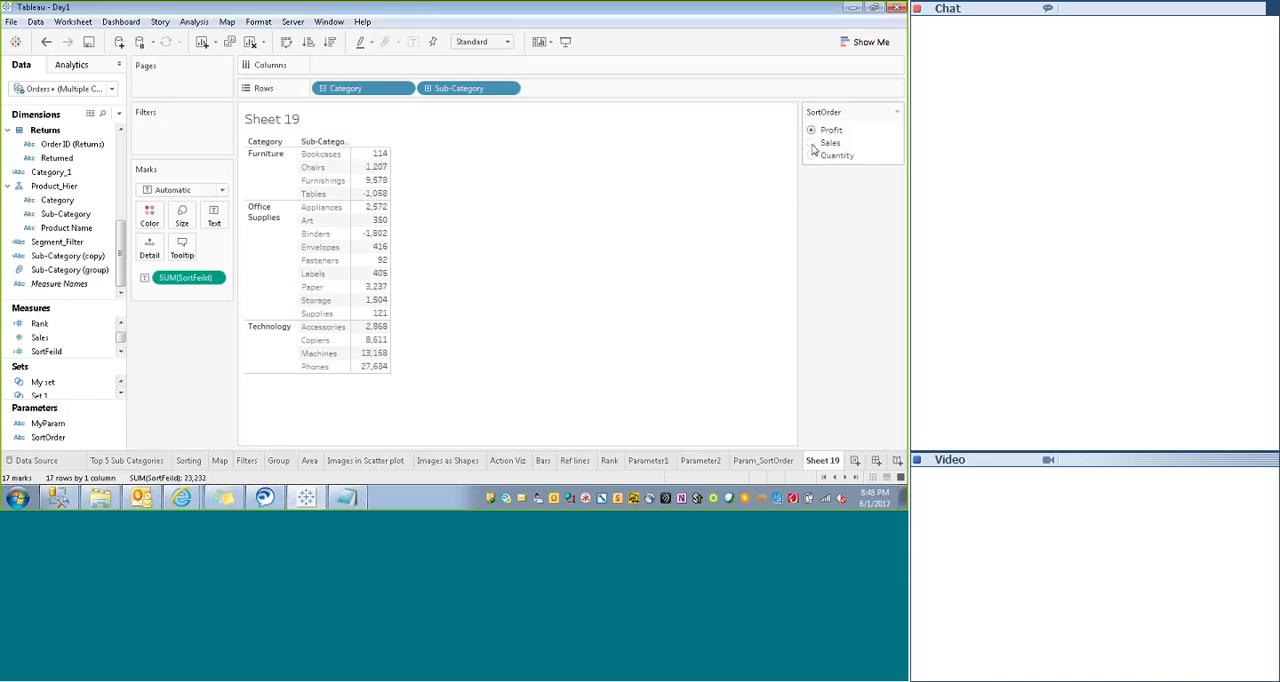
pyautogui.click(811, 145)
pyautogui.click(812, 156)
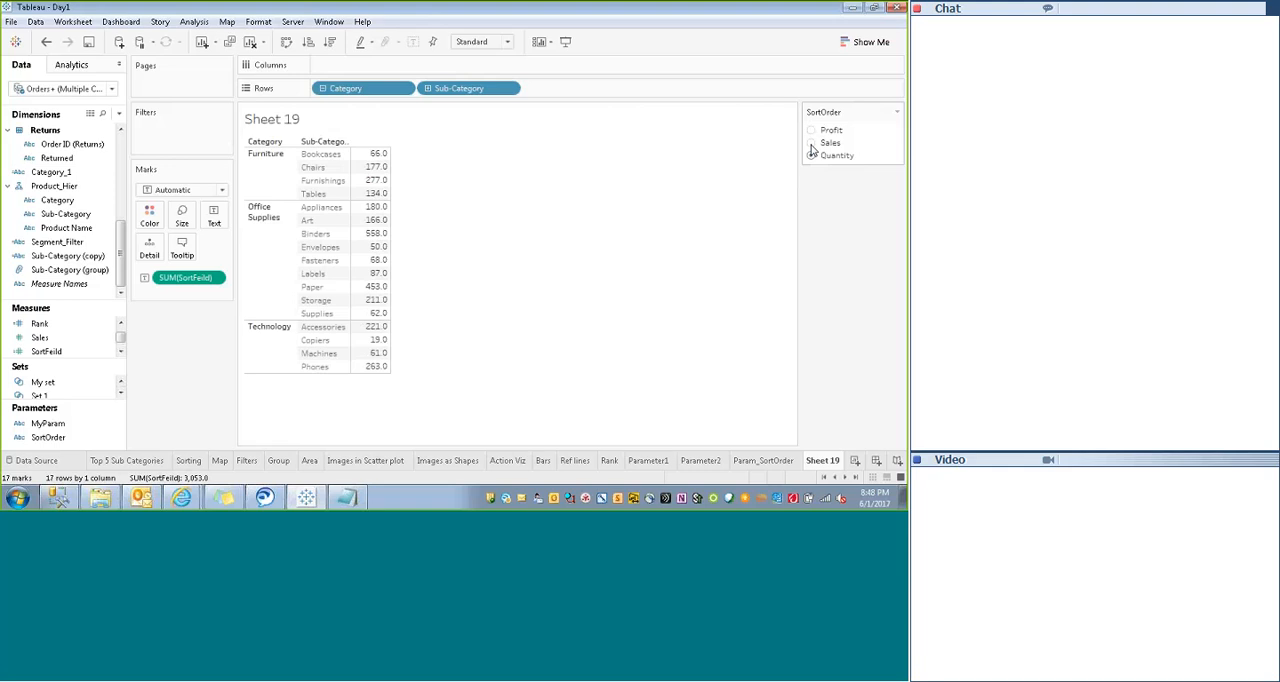
pyautogui.click(811, 144)
pyautogui.click(811, 131)
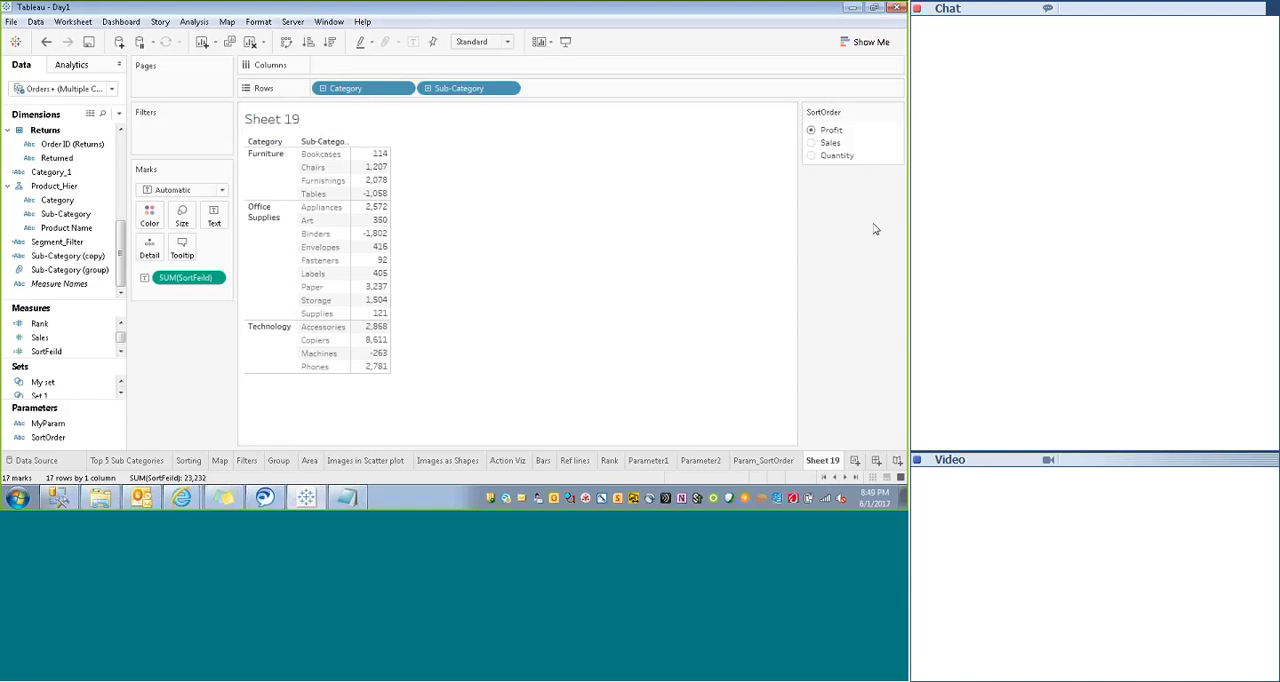
pyautogui.click(855, 461)
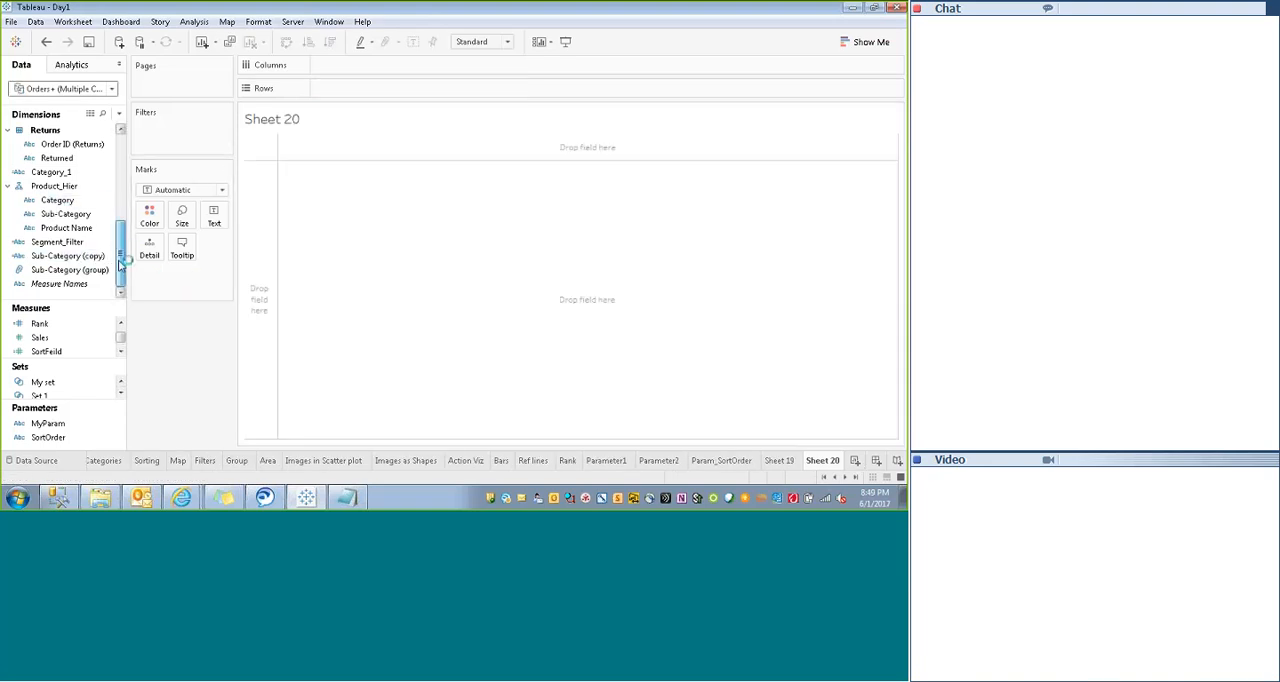
pyautogui.click(55, 188)
pyautogui.moveTo(55, 188); pyautogui.dragTo(343, 91)
pyautogui.click(322, 88)
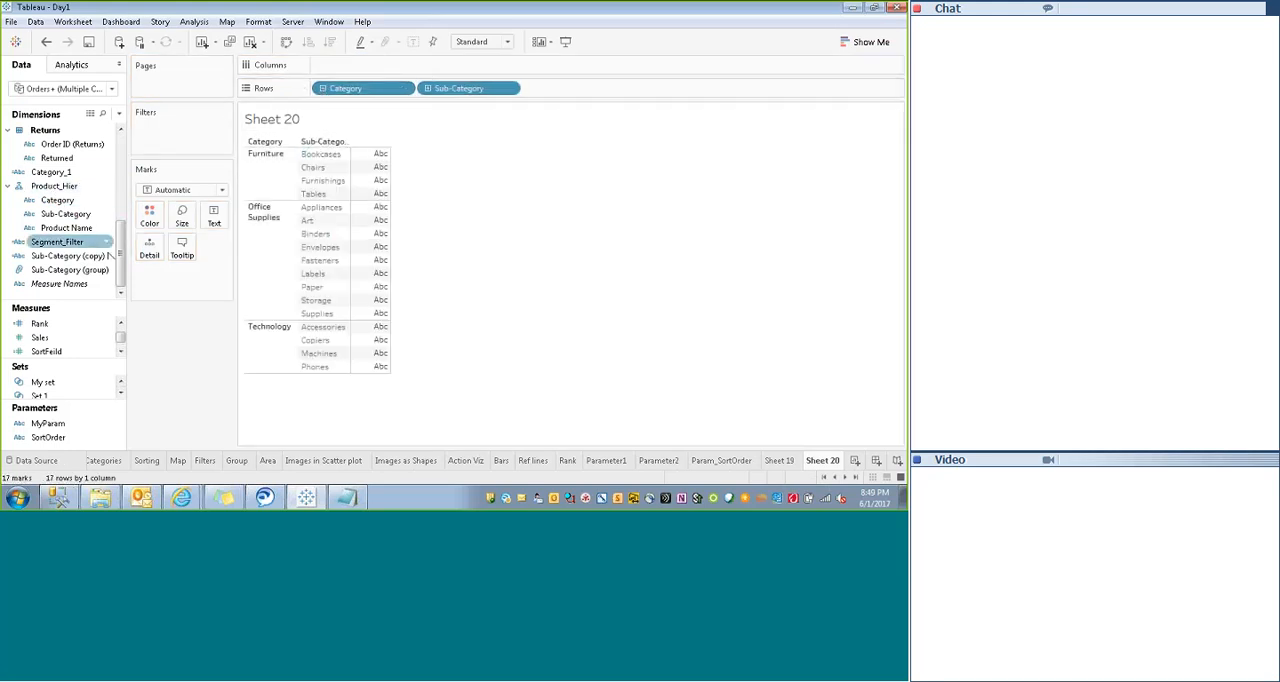
pyautogui.scroll(5, 124, 180)
pyautogui.scroll(-1, 124, 180)
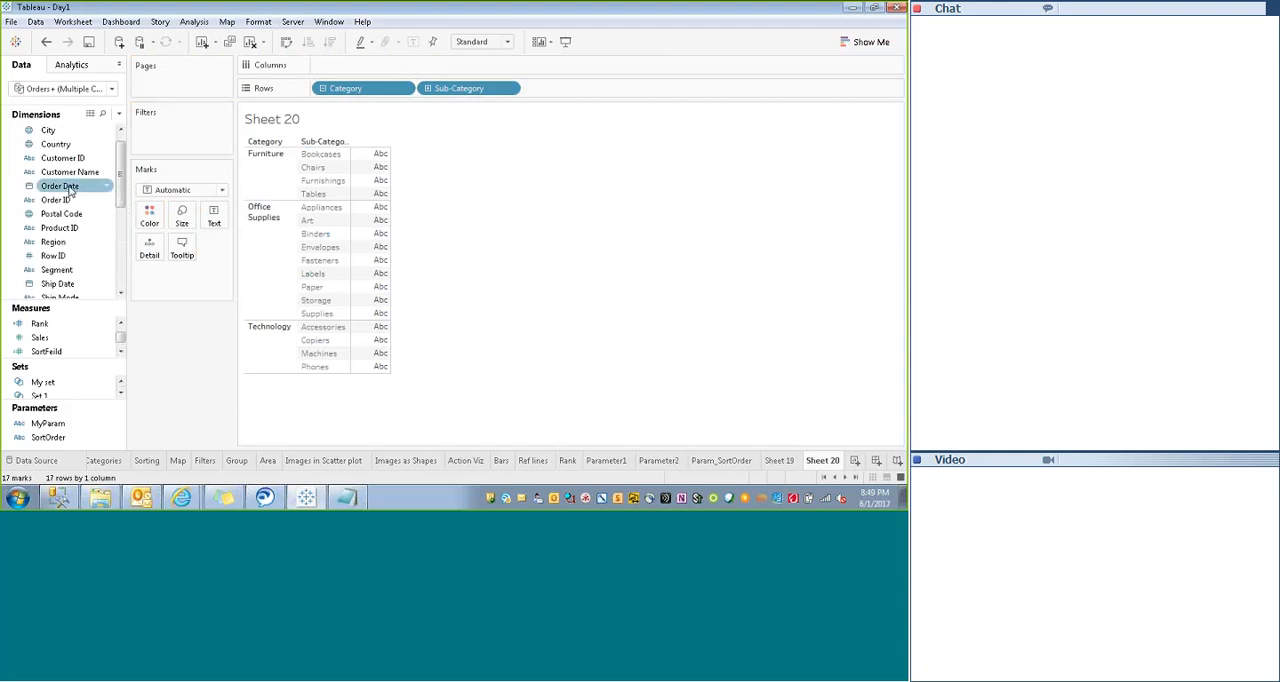
pyautogui.moveTo(70, 192); pyautogui.dragTo(360, 71)
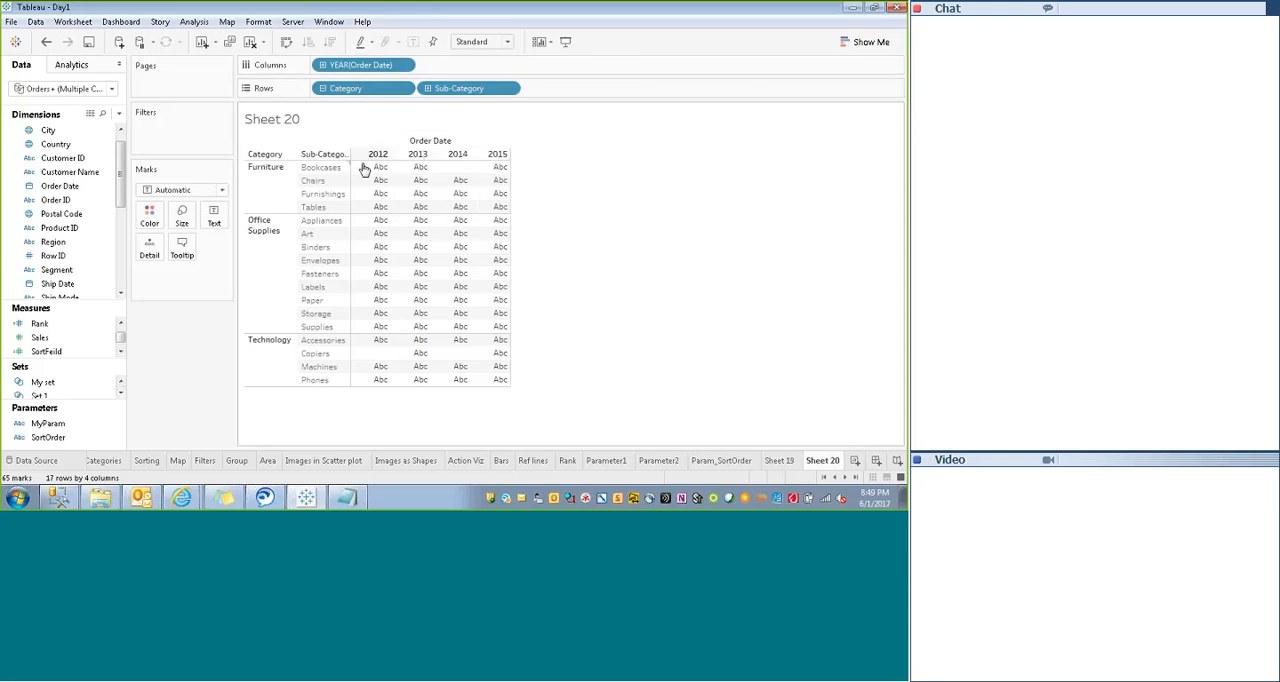
pyautogui.click(42, 339)
pyautogui.scroll(-1, 121, 342)
pyautogui.scroll(2, 120, 340)
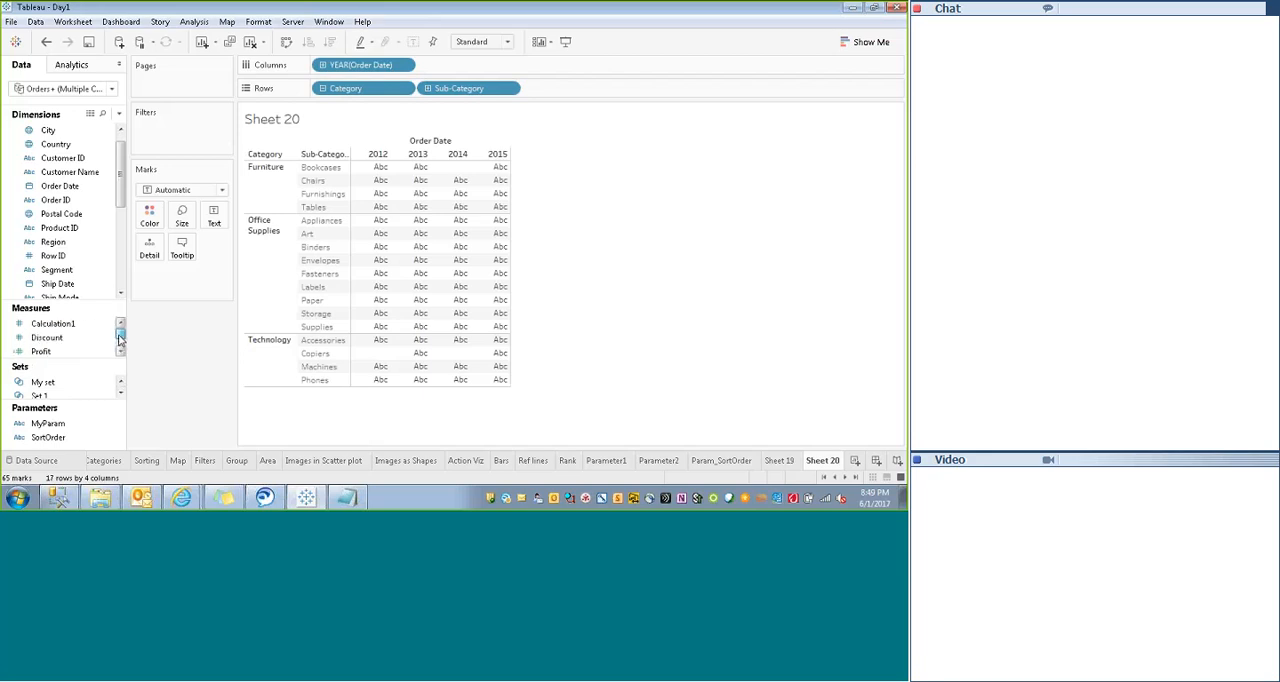
pyautogui.rightClick(823, 466)
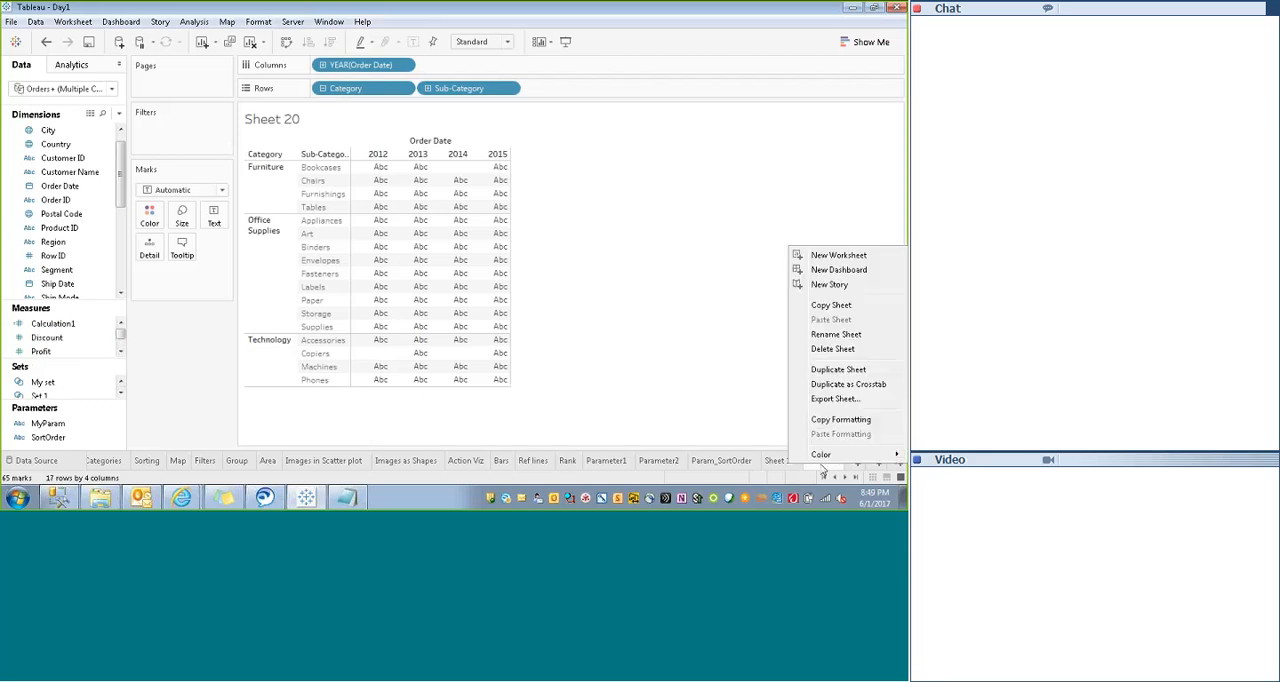
pyautogui.click(832, 349)
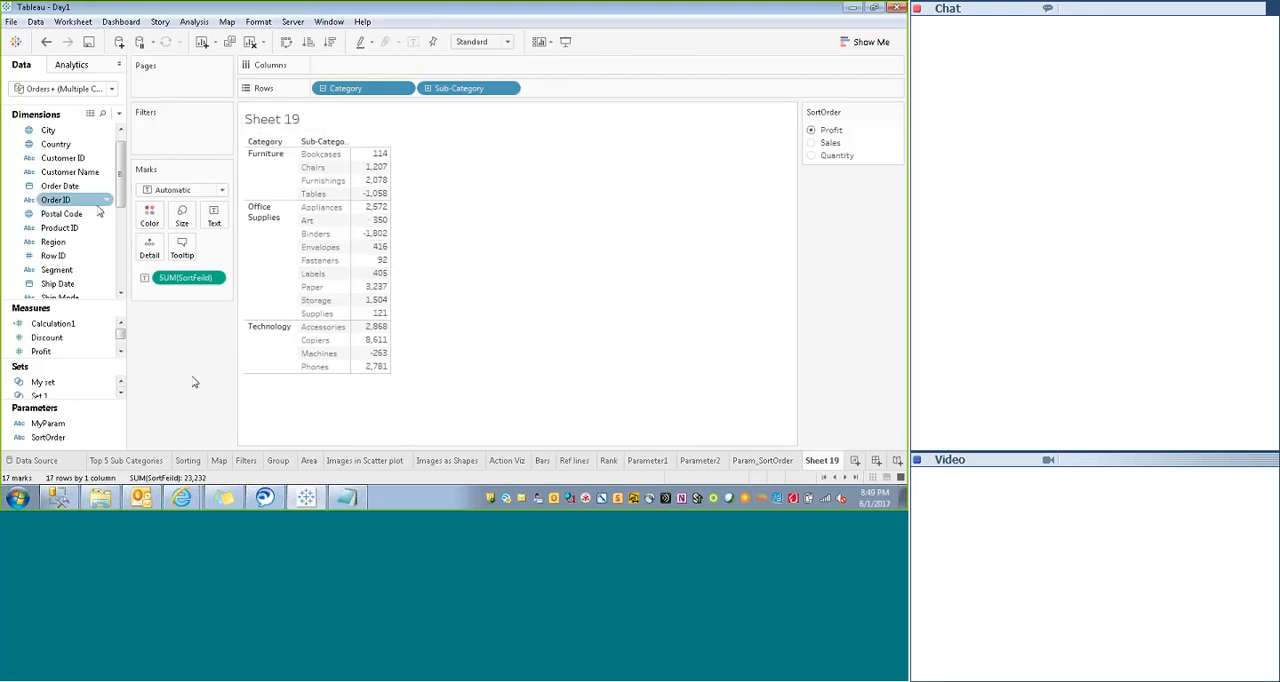
# - Split the table into Order Date year columns and cycle SortOrder through Sales and Quantity, ending on Profit
pyautogui.scroll(1, 62, 229)
pyautogui.moveTo(60, 200); pyautogui.dragTo(362, 66)
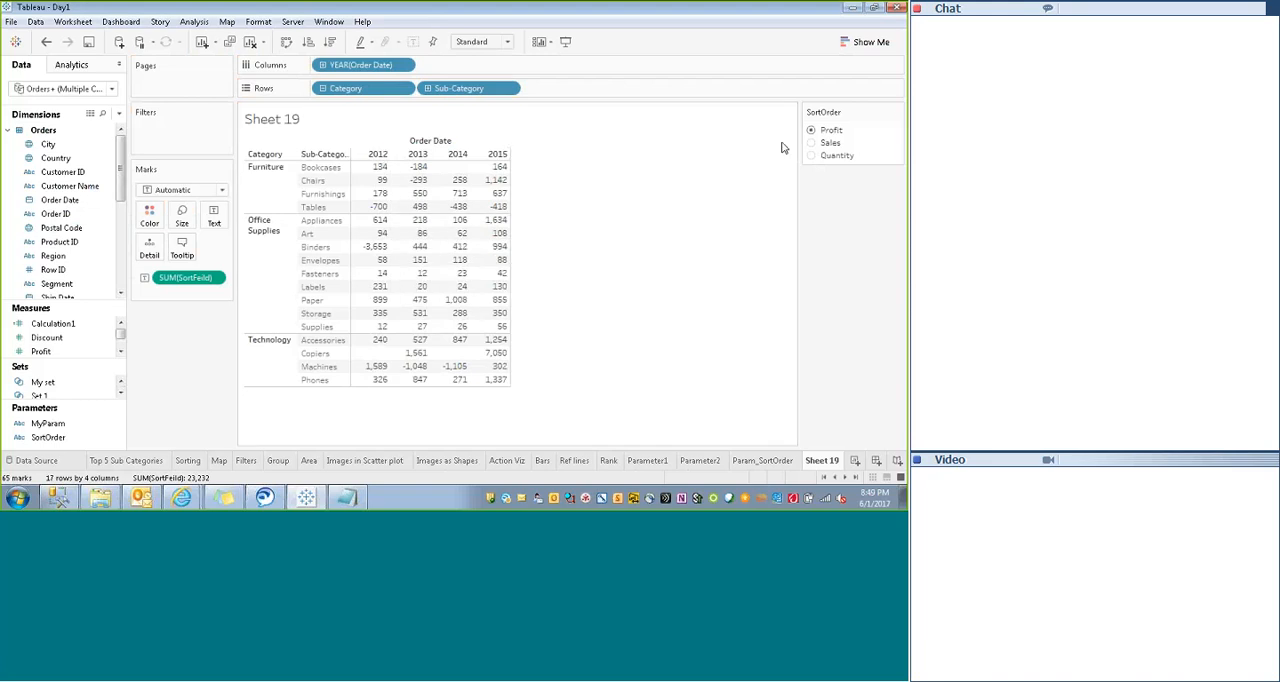
pyautogui.click(811, 143)
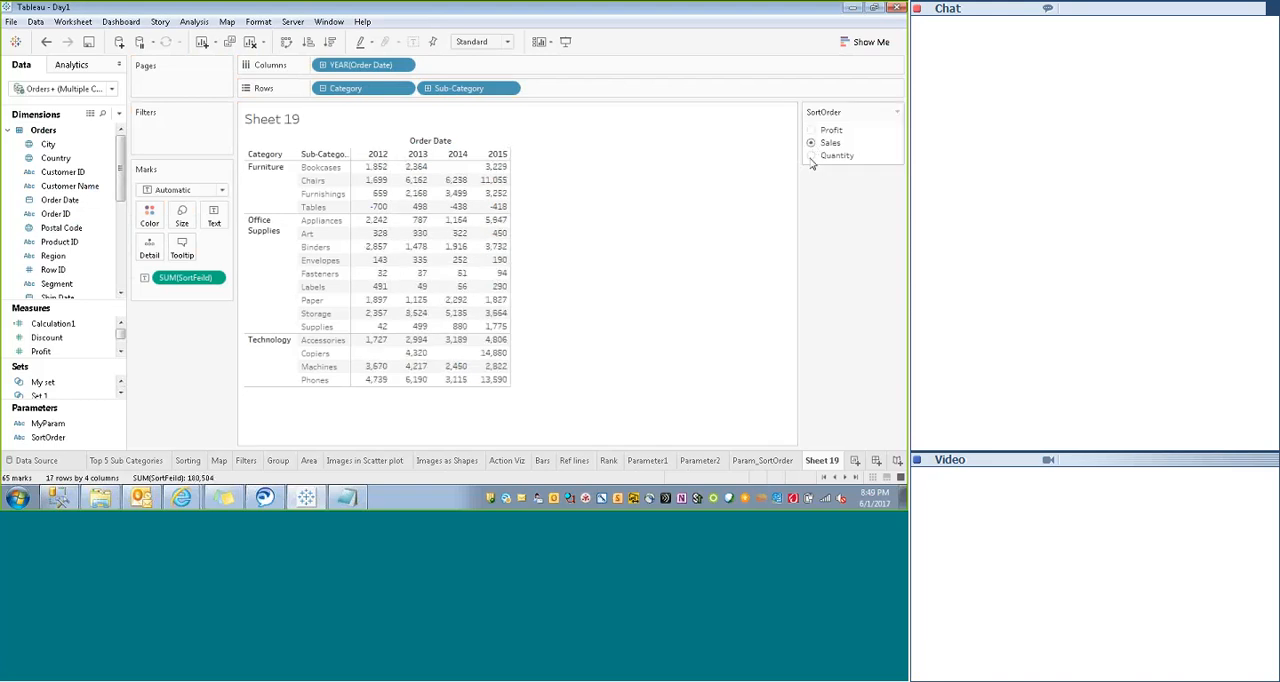
pyautogui.click(811, 156)
pyautogui.click(812, 141)
pyautogui.click(812, 131)
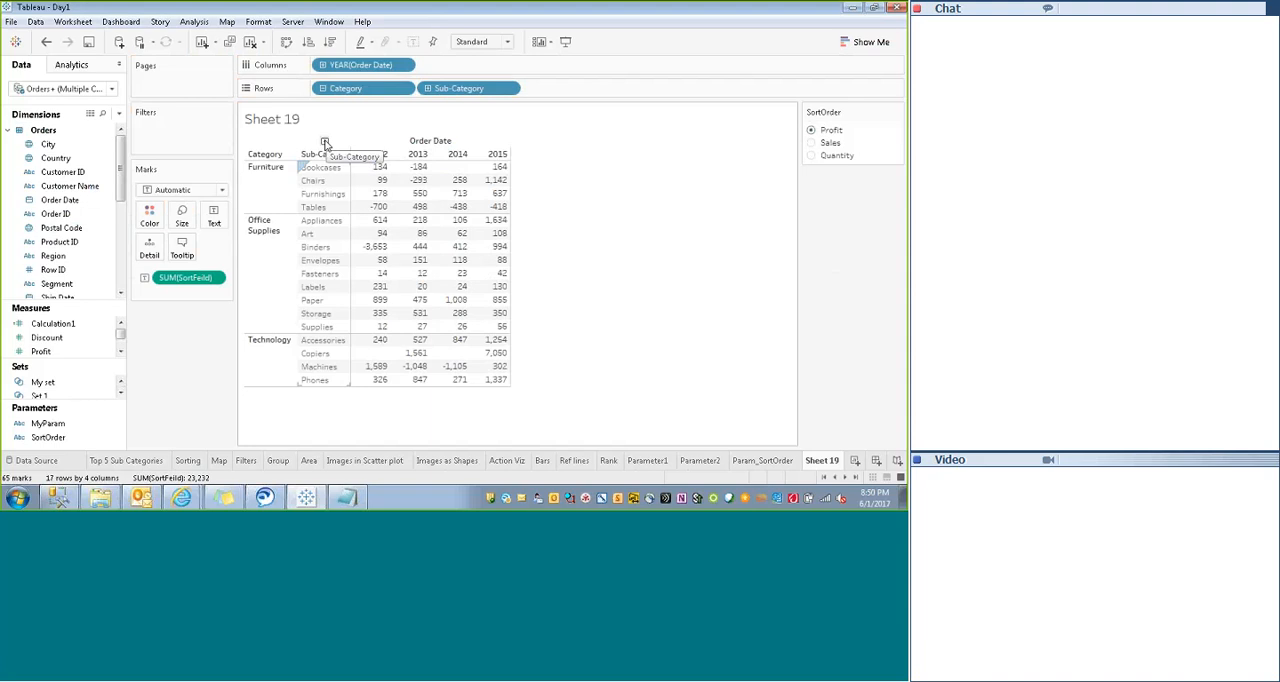
# - Drill the rows down to Product Name and the Order Date columns down to quarter, collapsing each level again
pyautogui.click(324, 143)
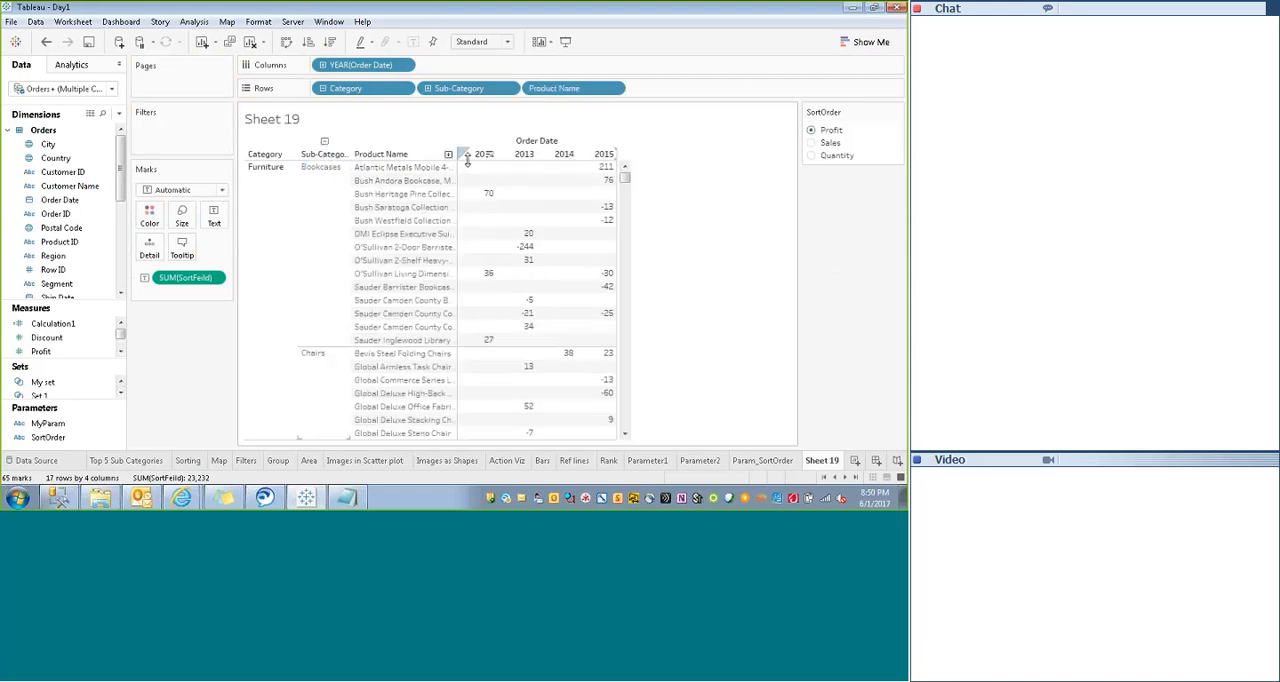
pyautogui.click(325, 142)
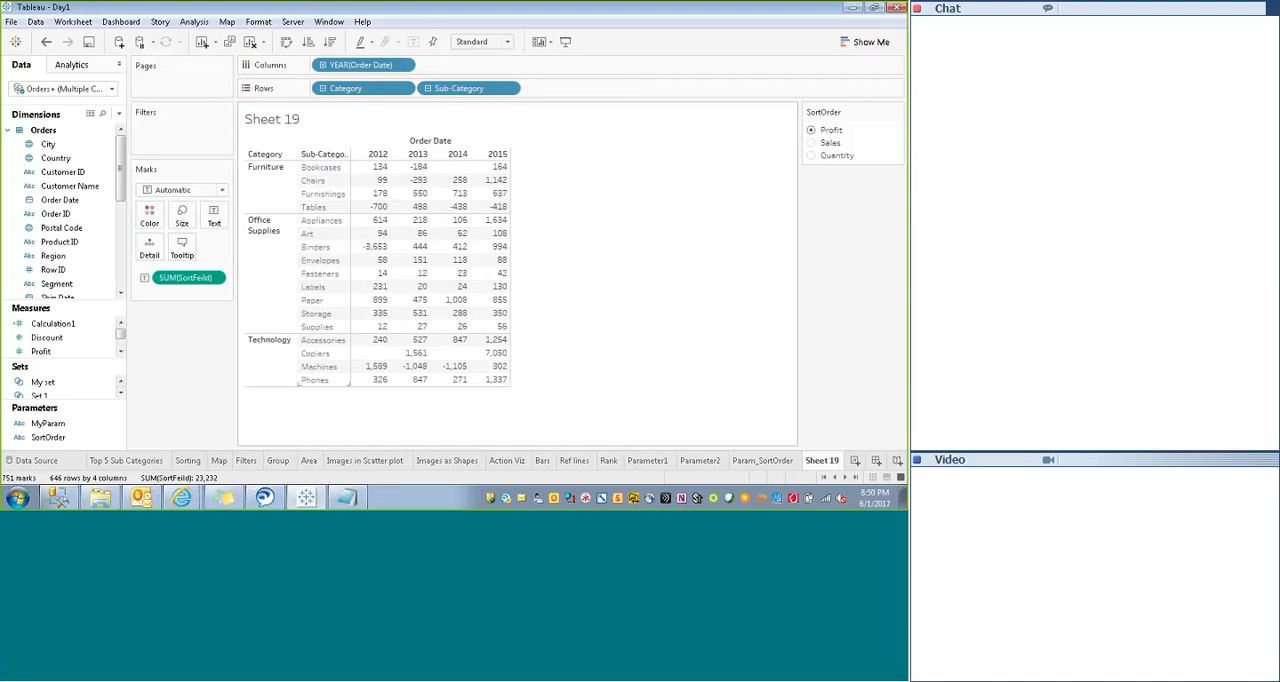
pyautogui.click(342, 156)
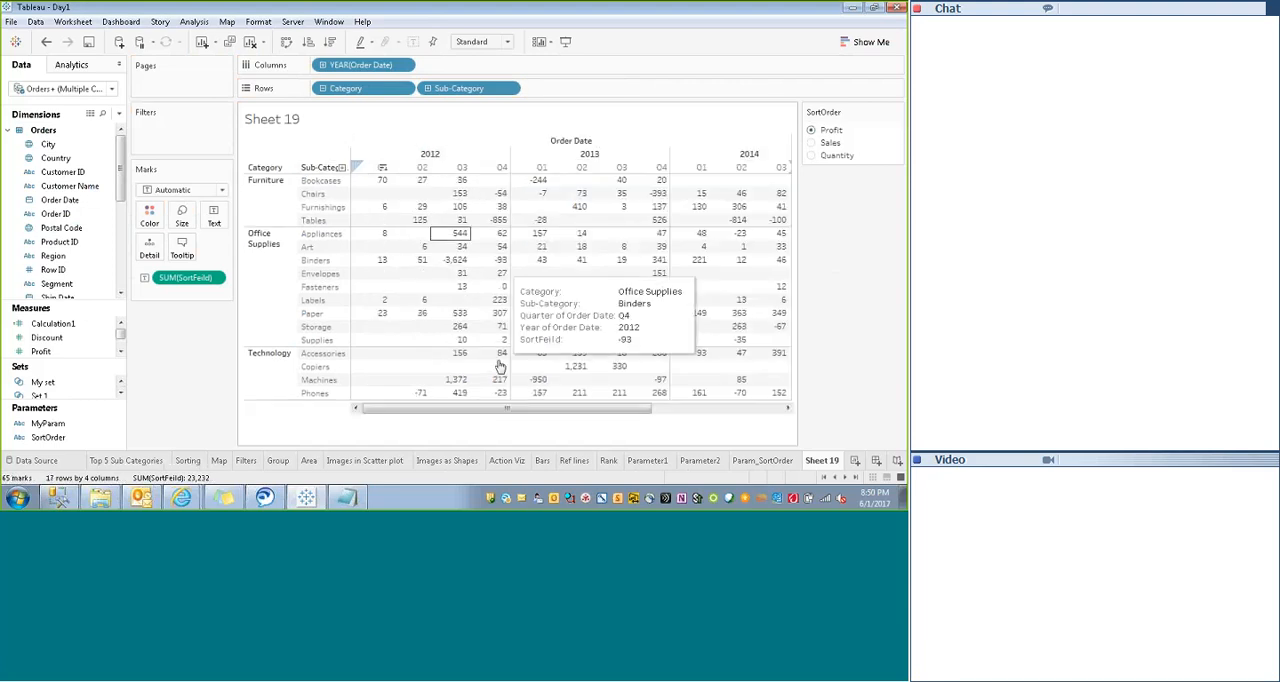
pyautogui.moveTo(379, 410)
pyautogui.mouseDown()
pyautogui.moveTo(641, 407)
pyautogui.moveTo(378, 406)
pyautogui.mouseUp()
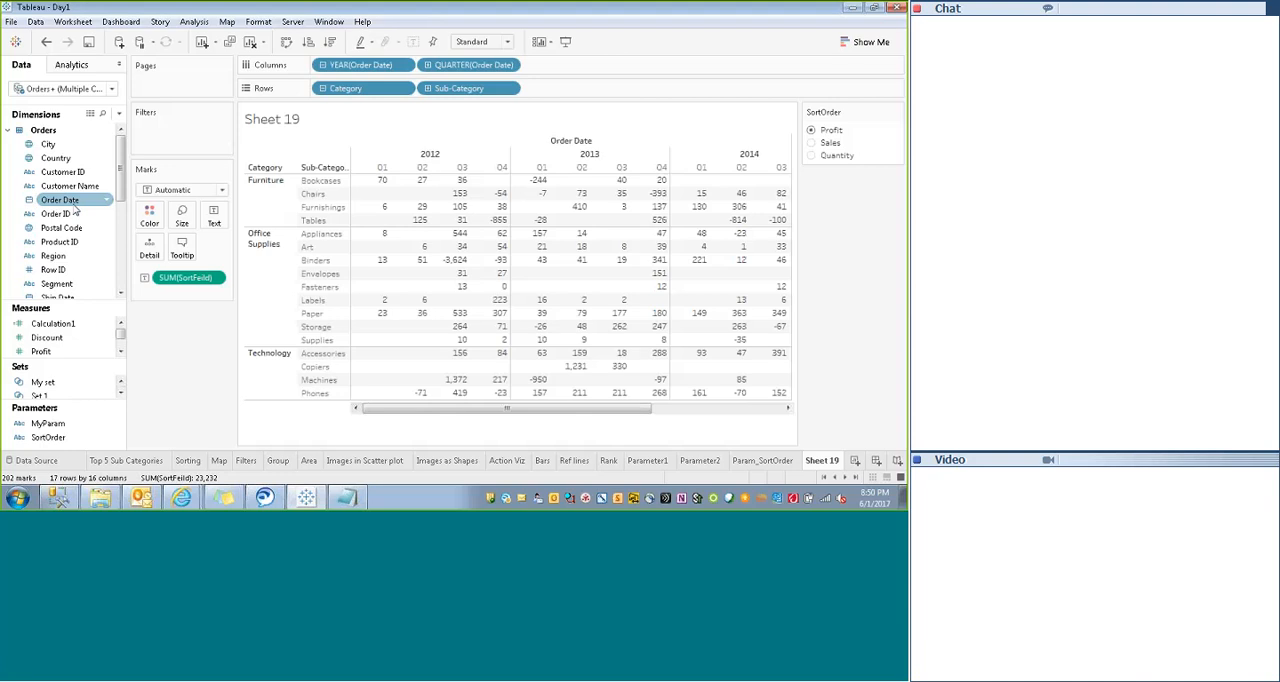
pyautogui.click(323, 65)
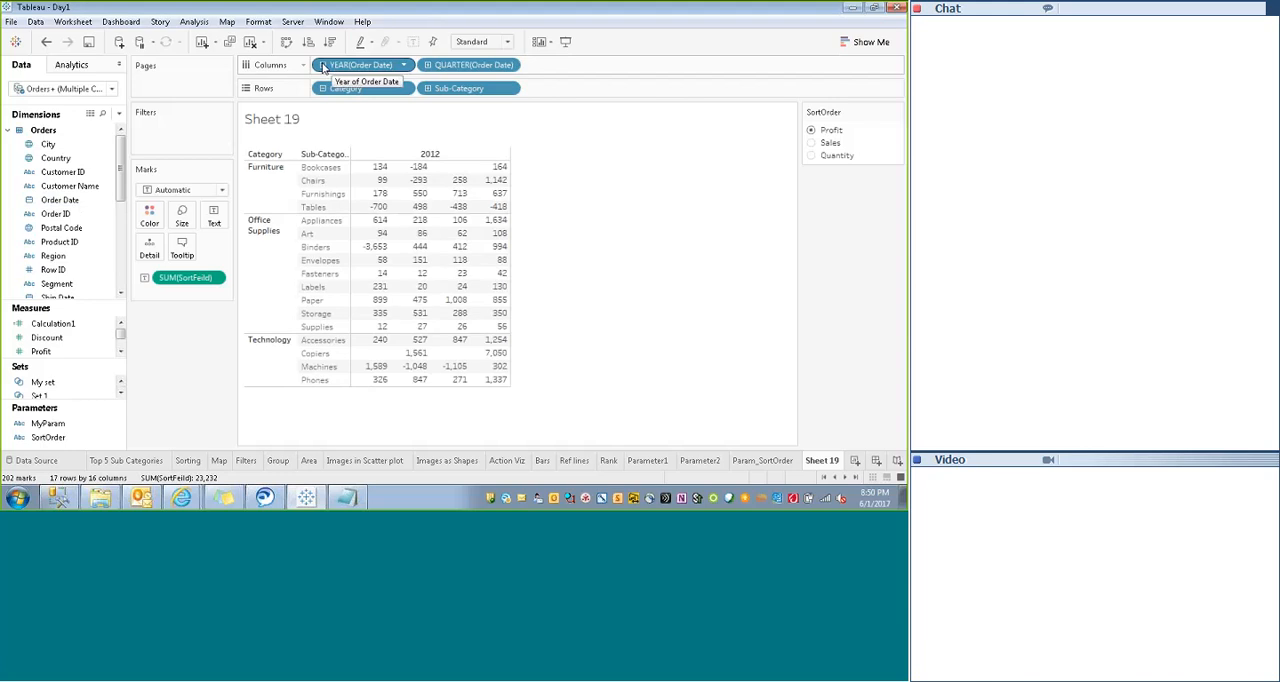
# - Drill the Order Date columns down from year through quarter and month to day
pyautogui.click(342, 155)
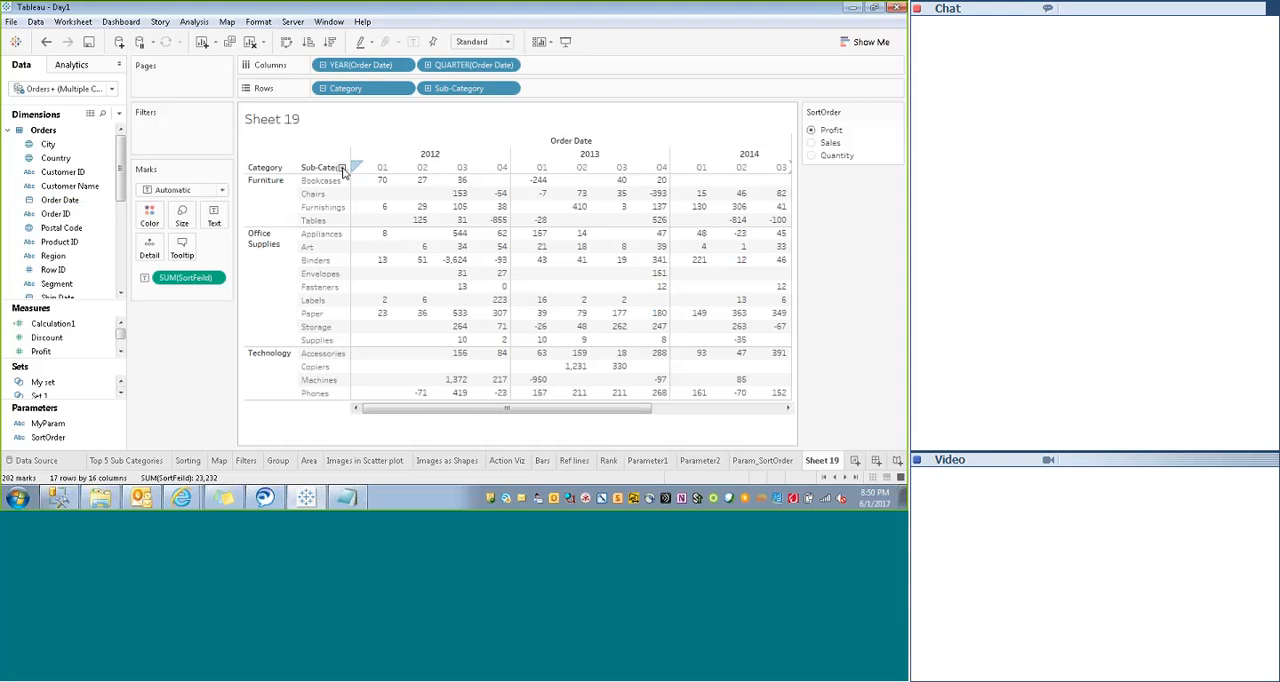
pyautogui.click(347, 168)
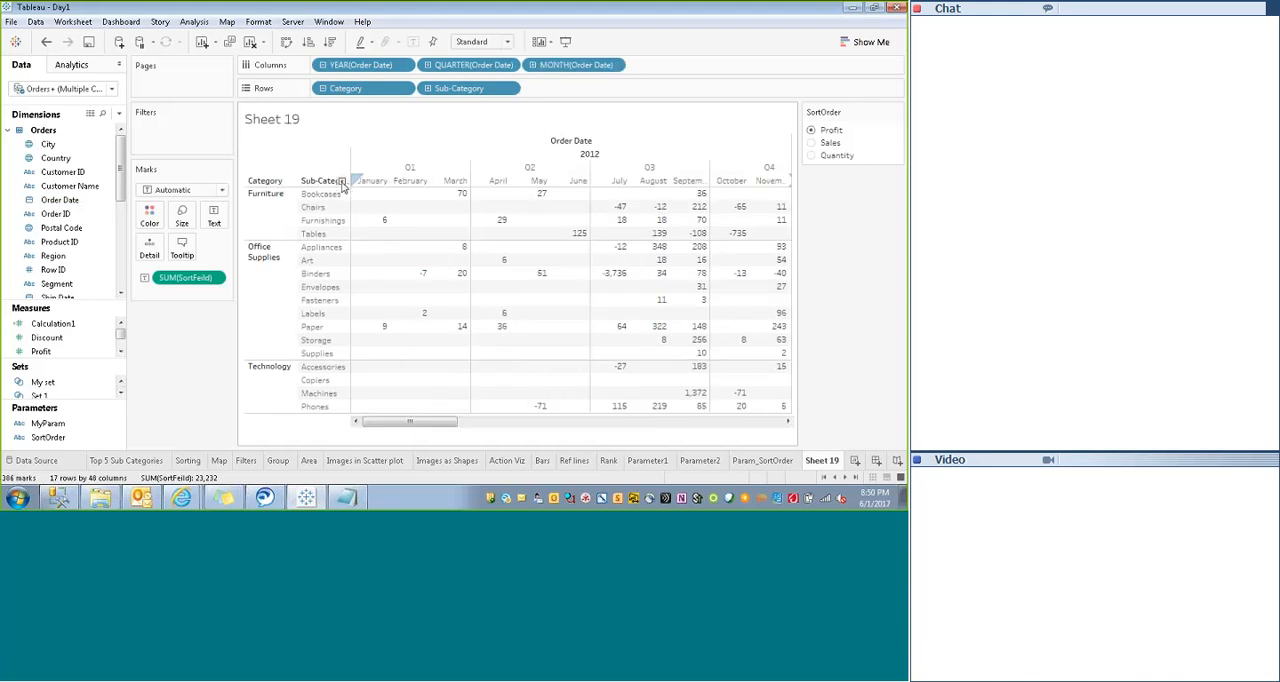
pyautogui.click(341, 182)
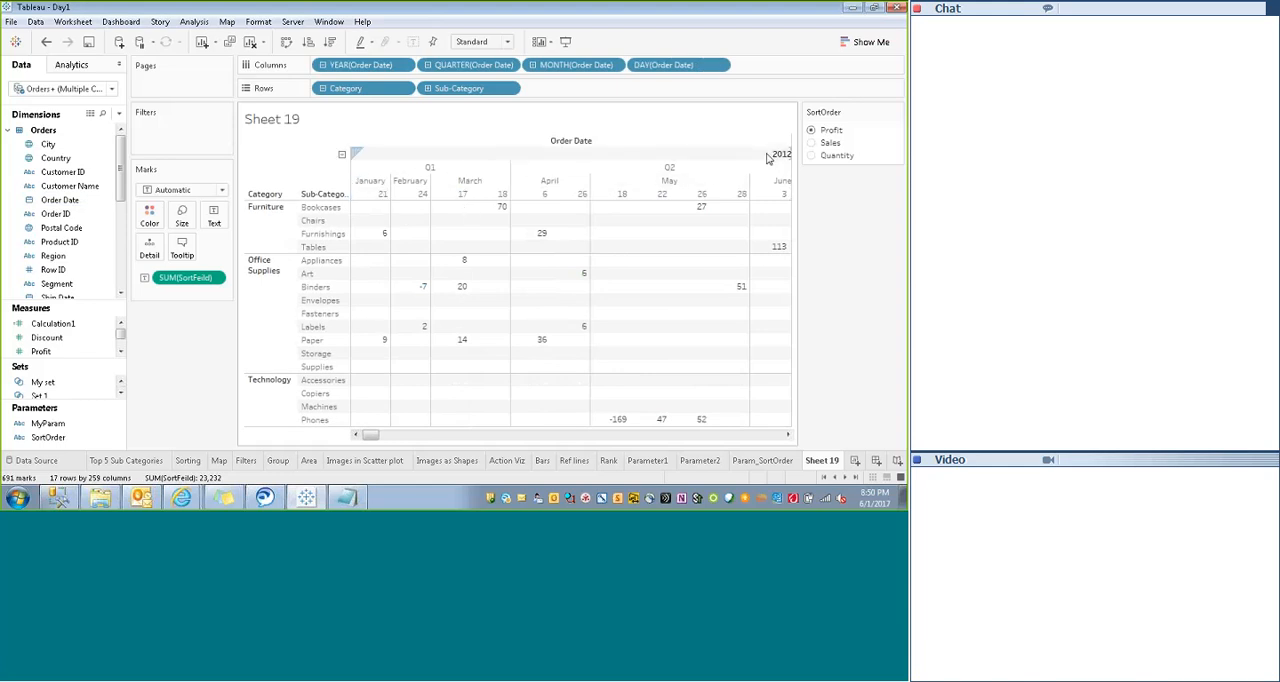
# - Highlight the 2012, Q2 and May 18 headers, look through the daily columns, and collapse Order Date back to year
pyautogui.click(731, 154)
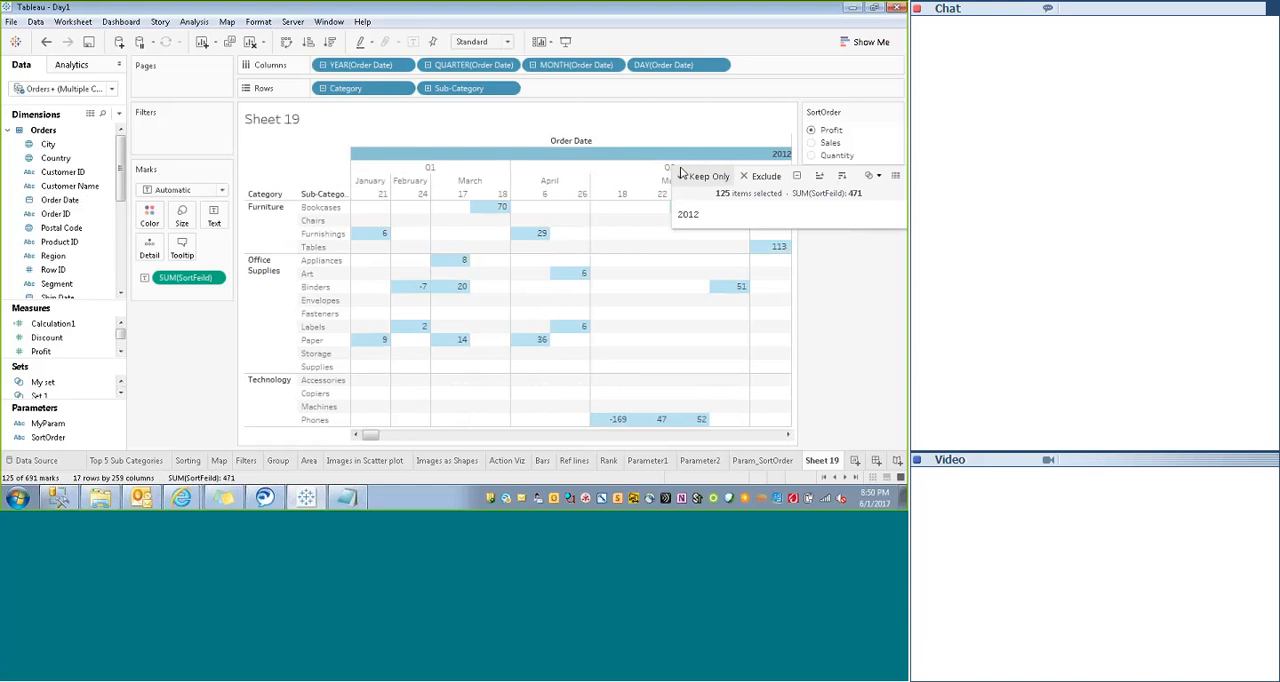
pyautogui.click(615, 167)
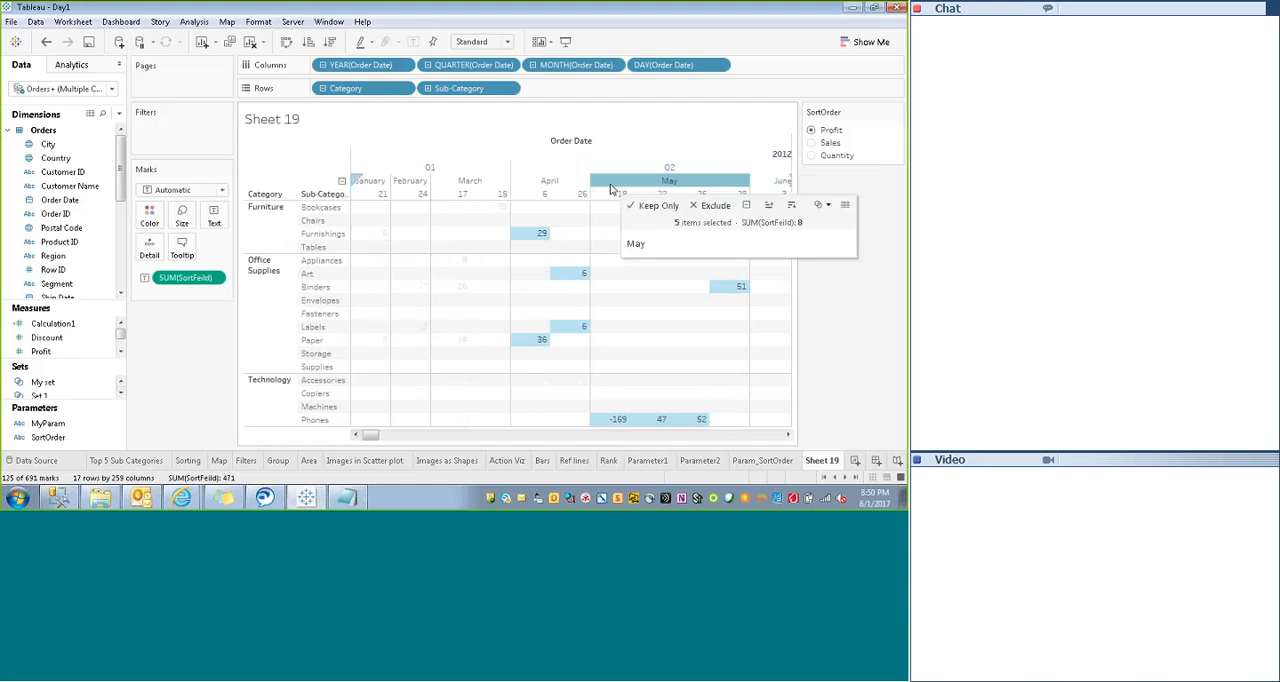
pyautogui.click(605, 194)
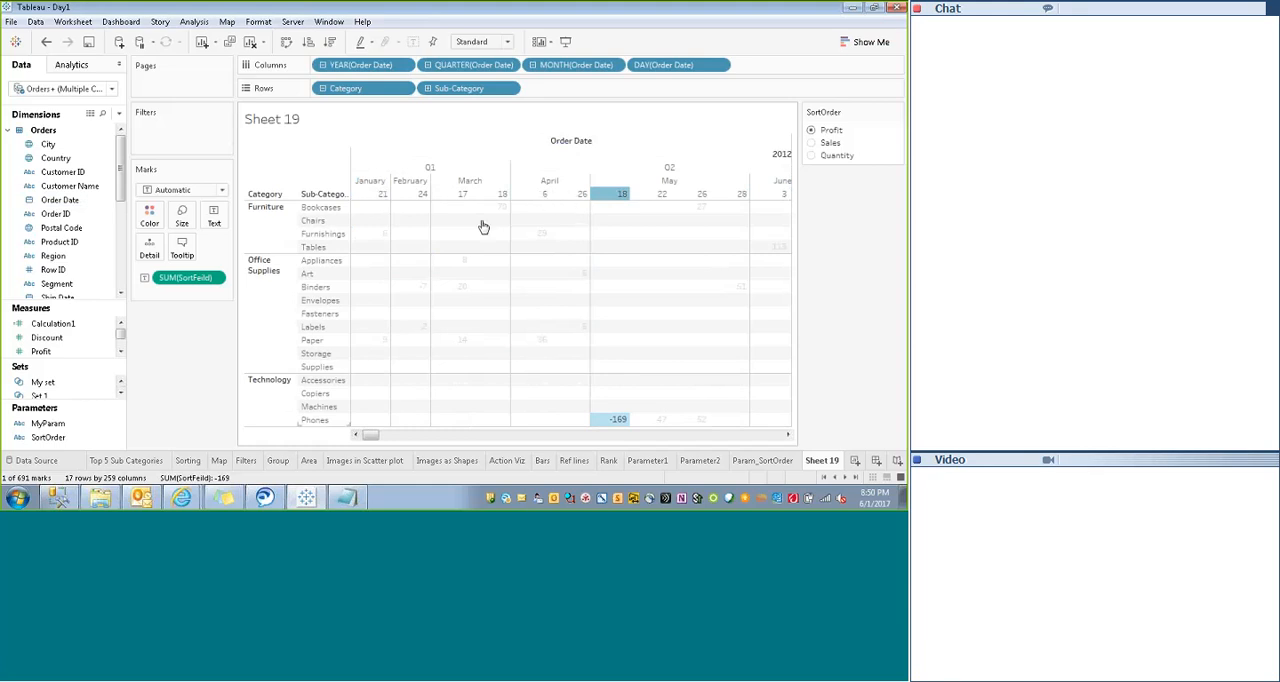
pyautogui.moveTo(757, 258)
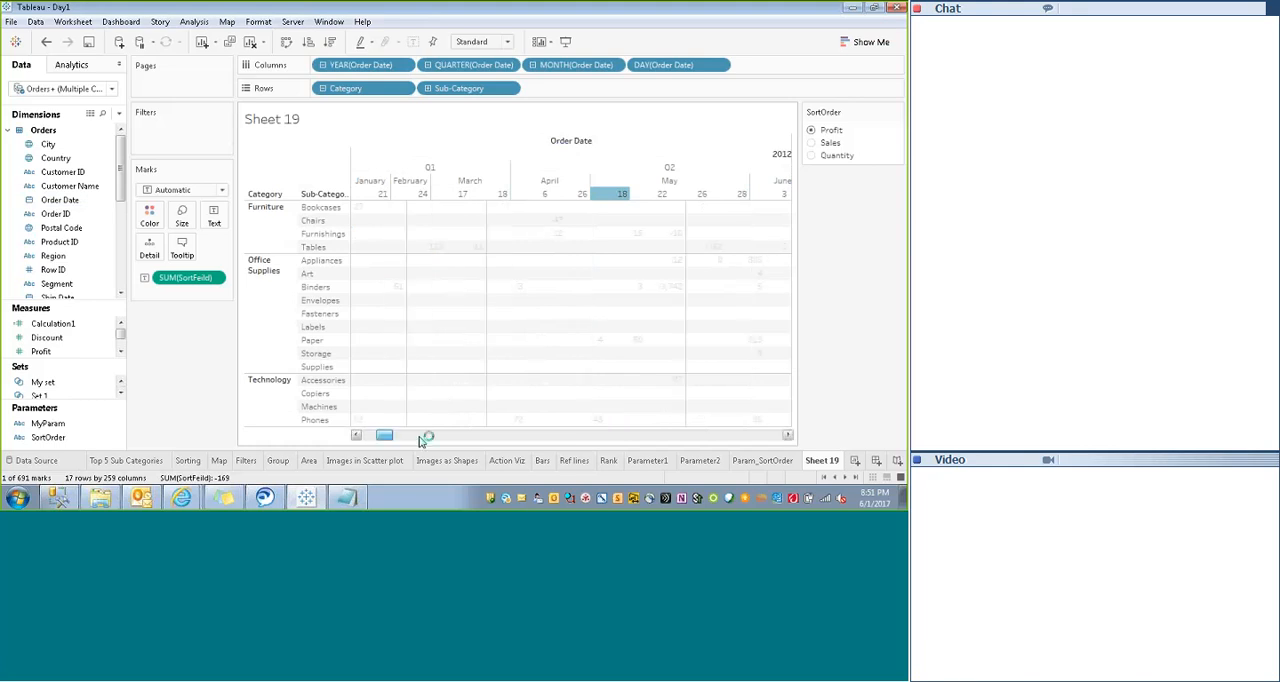
pyautogui.moveTo(372, 435); pyautogui.dragTo(789, 435)
pyautogui.moveTo(532, 435); pyautogui.dragTo(349, 460)
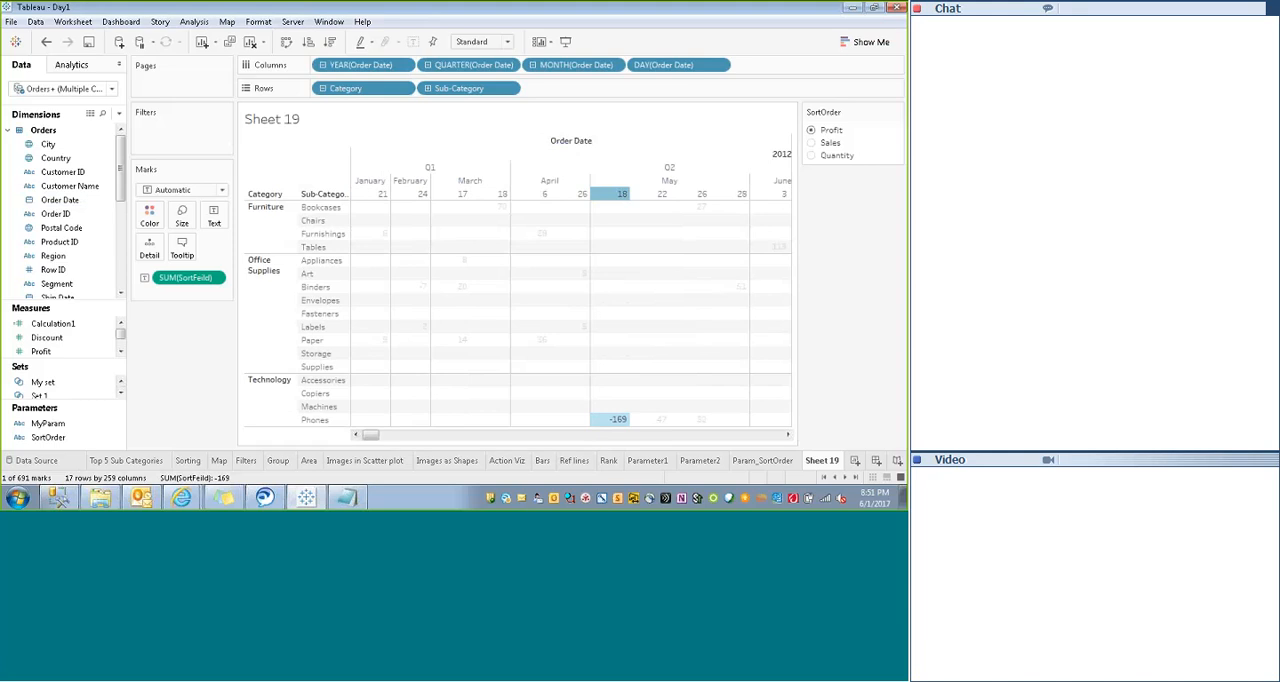
pyautogui.click(857, 205)
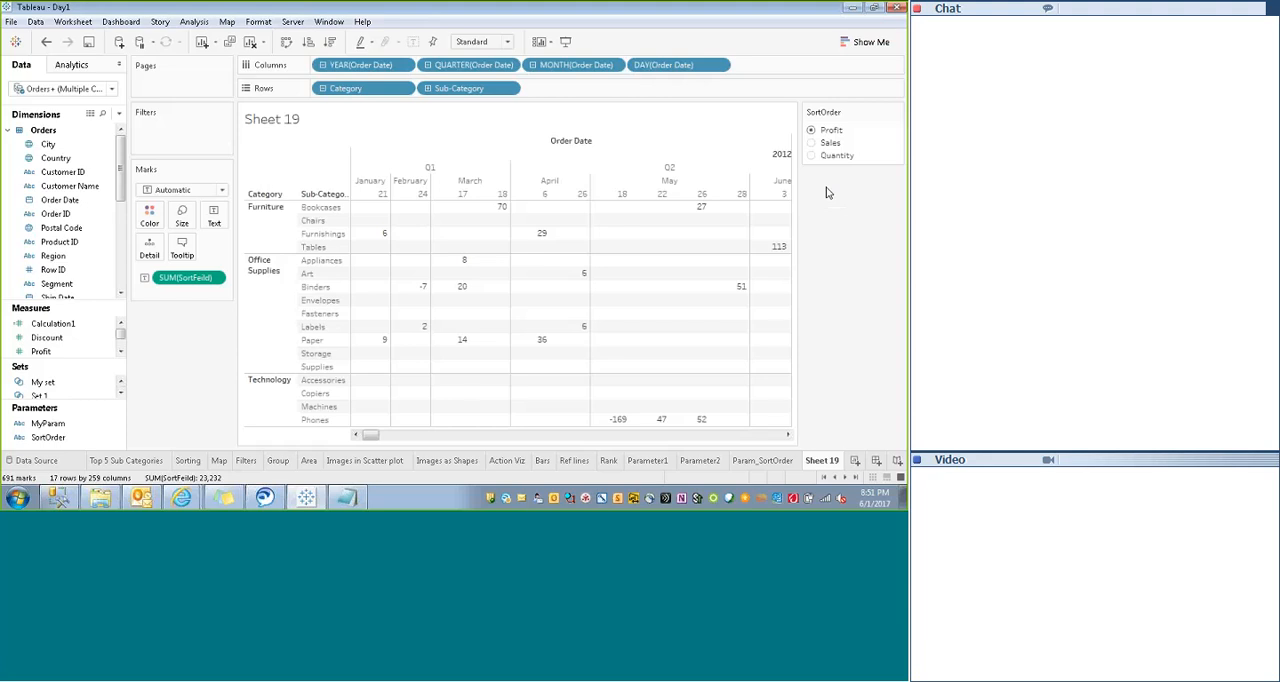
pyautogui.click(324, 66)
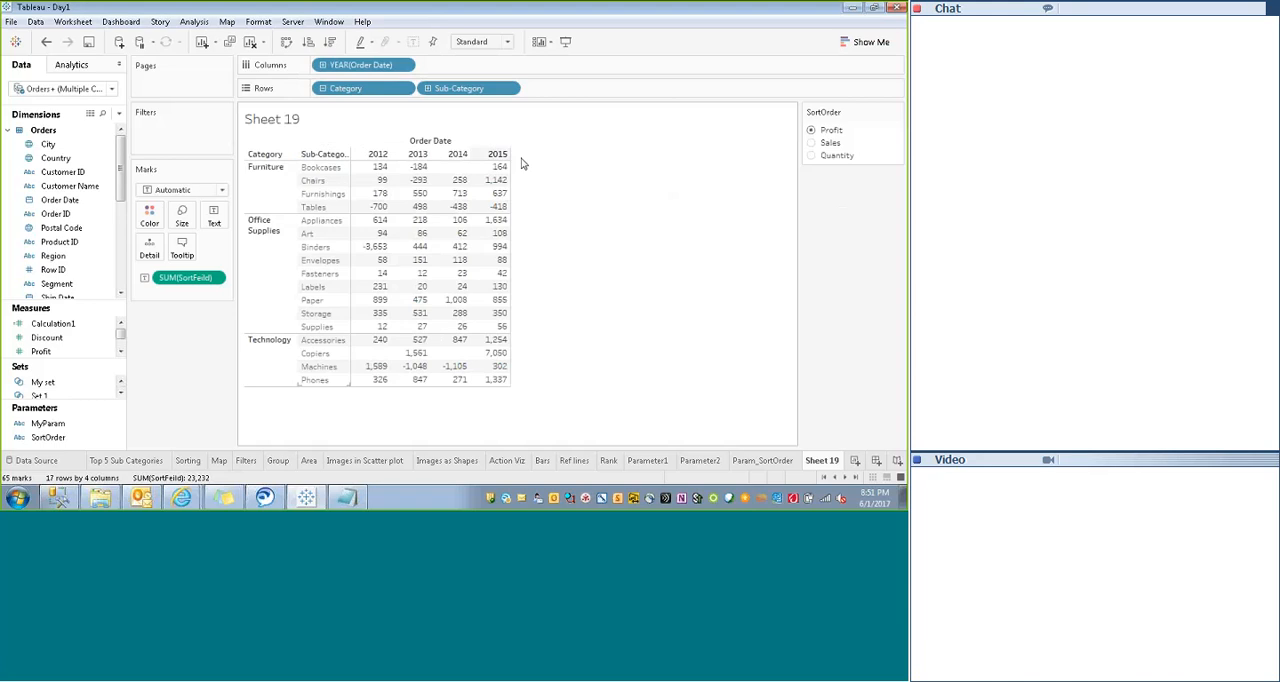
# - Expand the Order Date columns to quarter and month, look at the monthly values, and collapse back to year
pyautogui.click(323, 66)
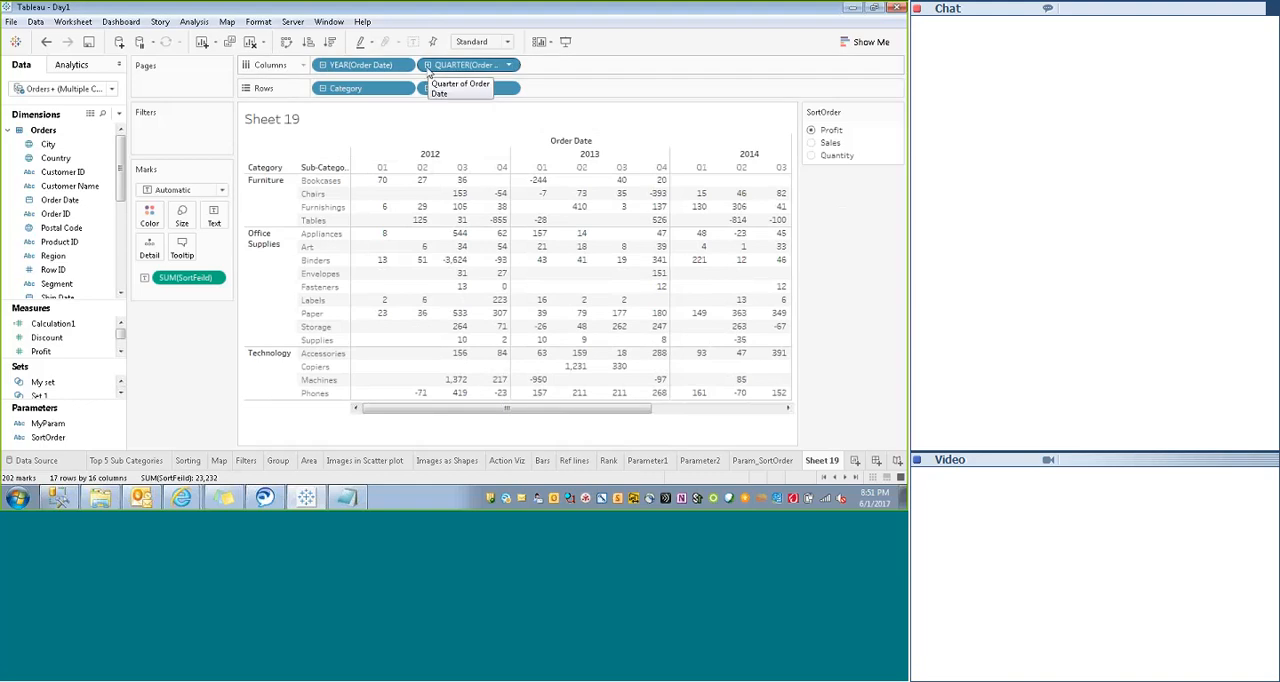
pyautogui.click(427, 65)
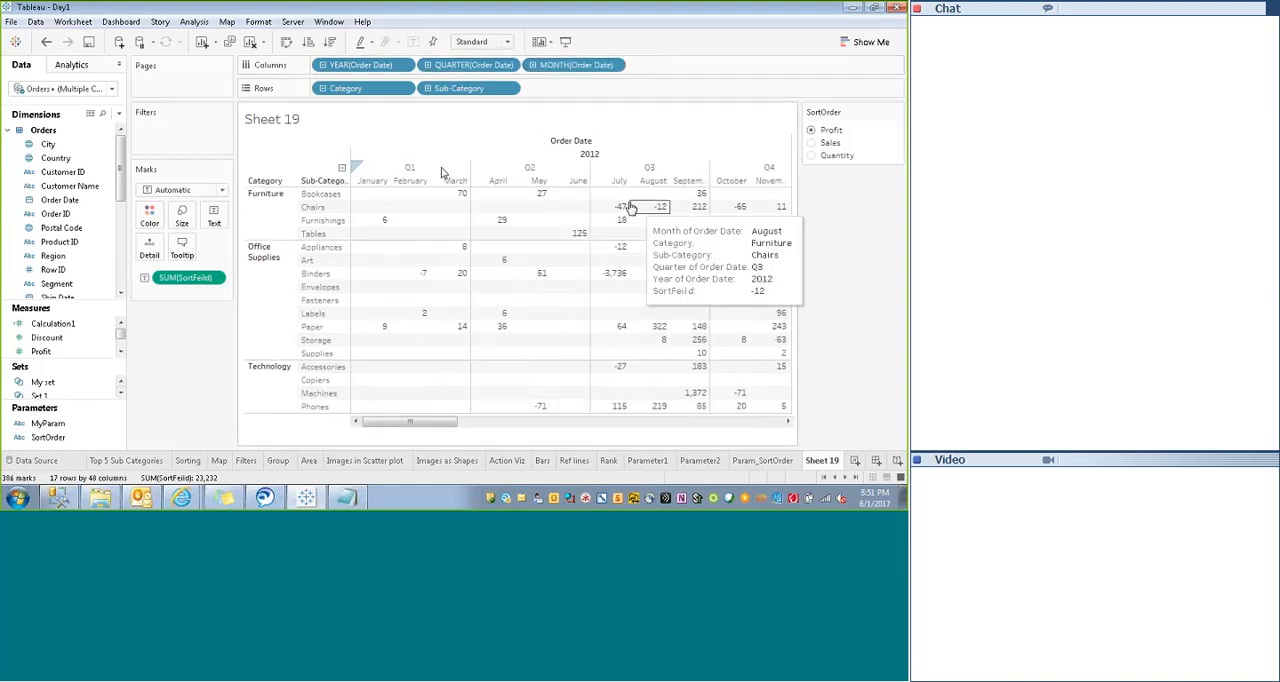
pyautogui.moveTo(410, 421)
pyautogui.mouseDown()
pyautogui.moveTo(778, 441)
pyautogui.moveTo(409, 445)
pyautogui.mouseUp()
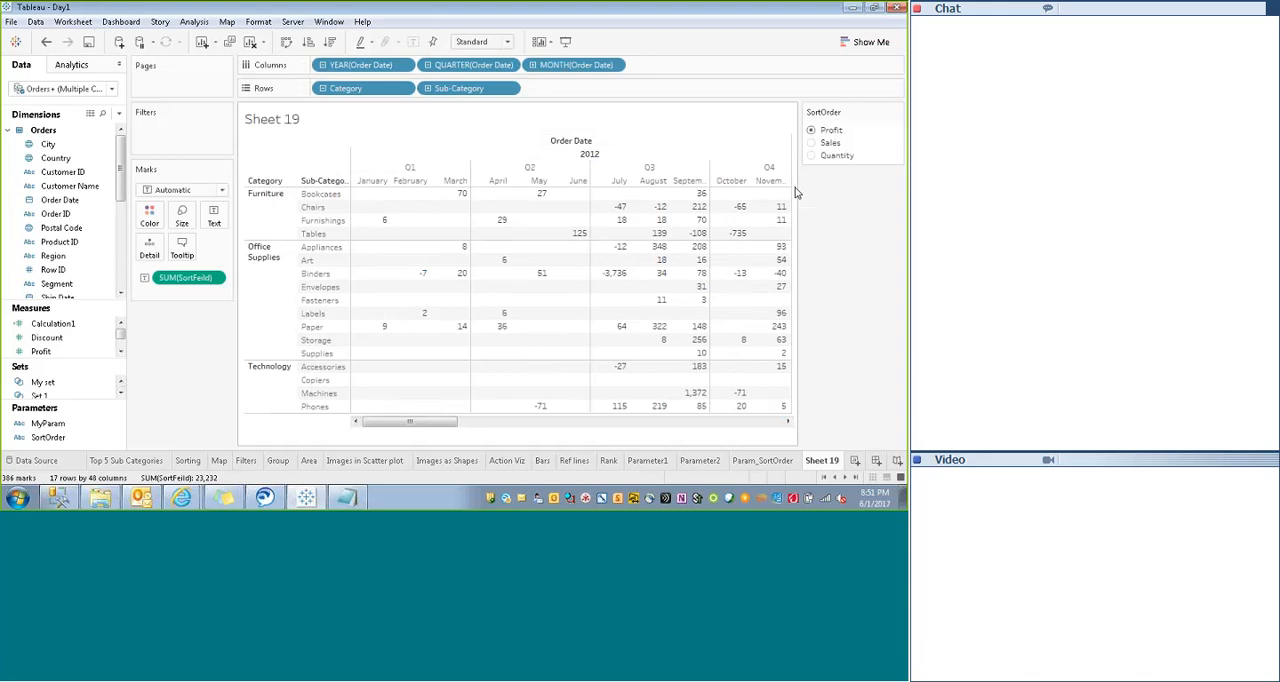
pyautogui.click(341, 166)
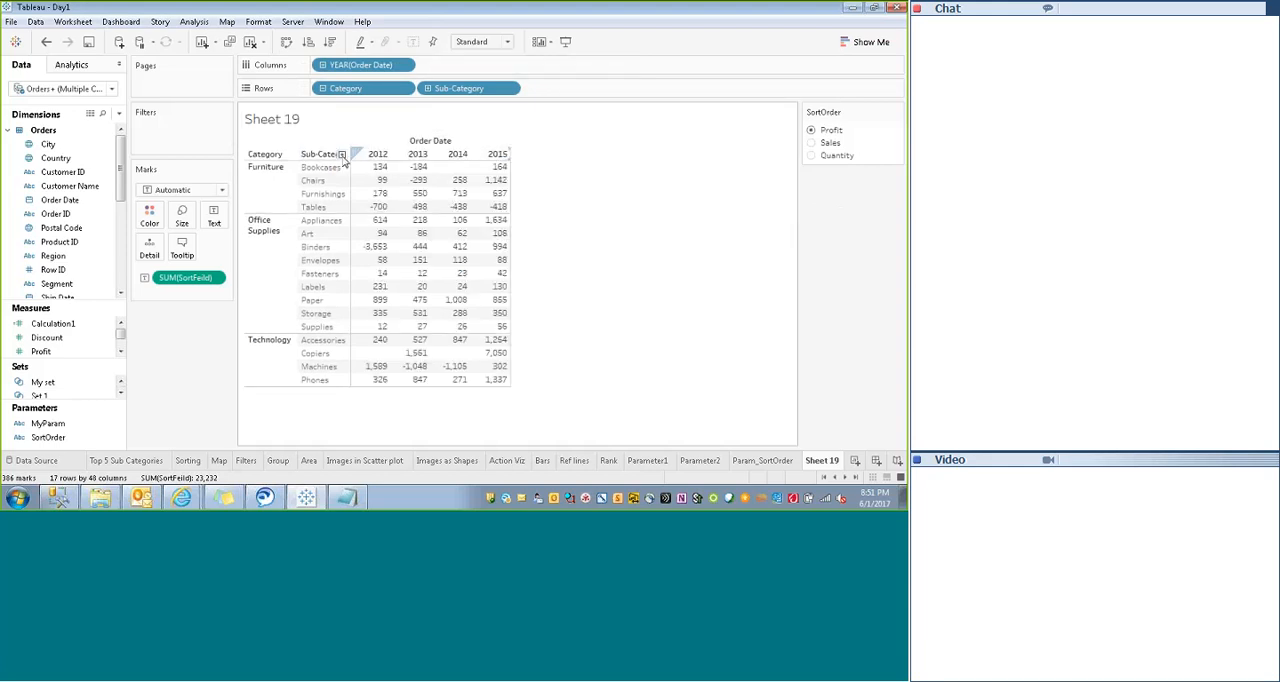
# - Start a new parameter named DataView and set its data type to String
pyautogui.rightClick(84, 446)
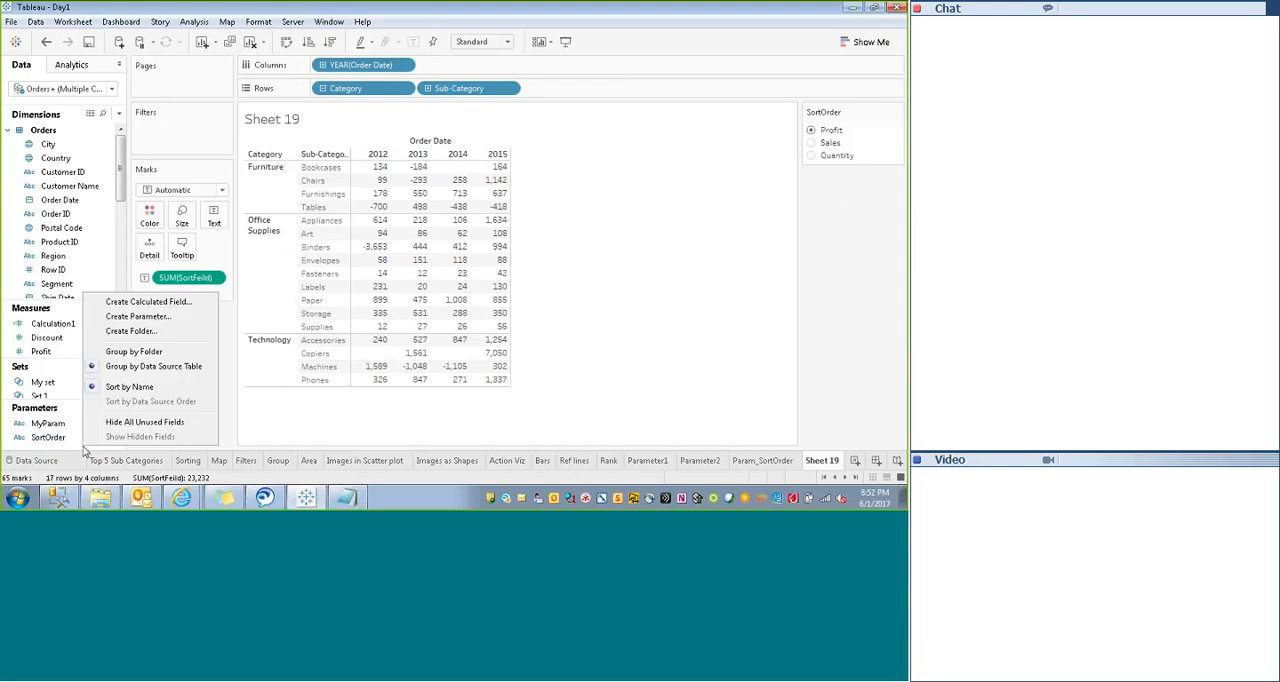
pyautogui.click(144, 316)
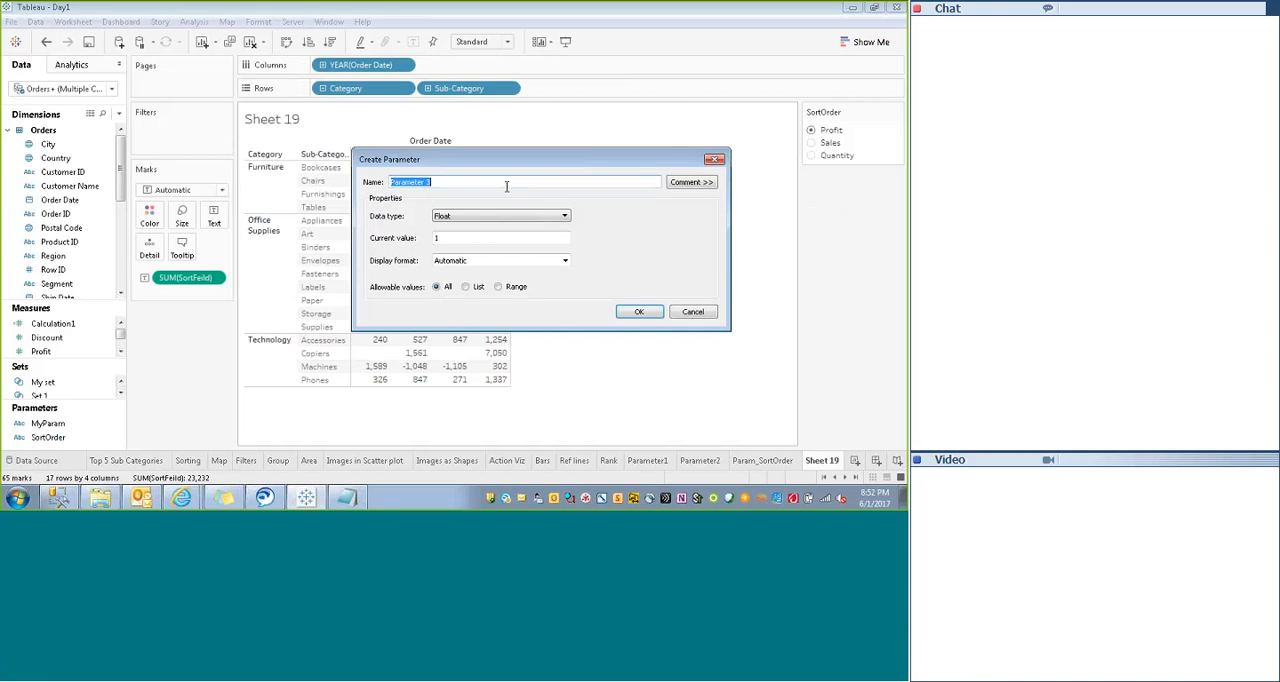
pyautogui.write('Data')
pyautogui.press('BackSpace')
pyautogui.write('View')
pyautogui.click(454, 217)
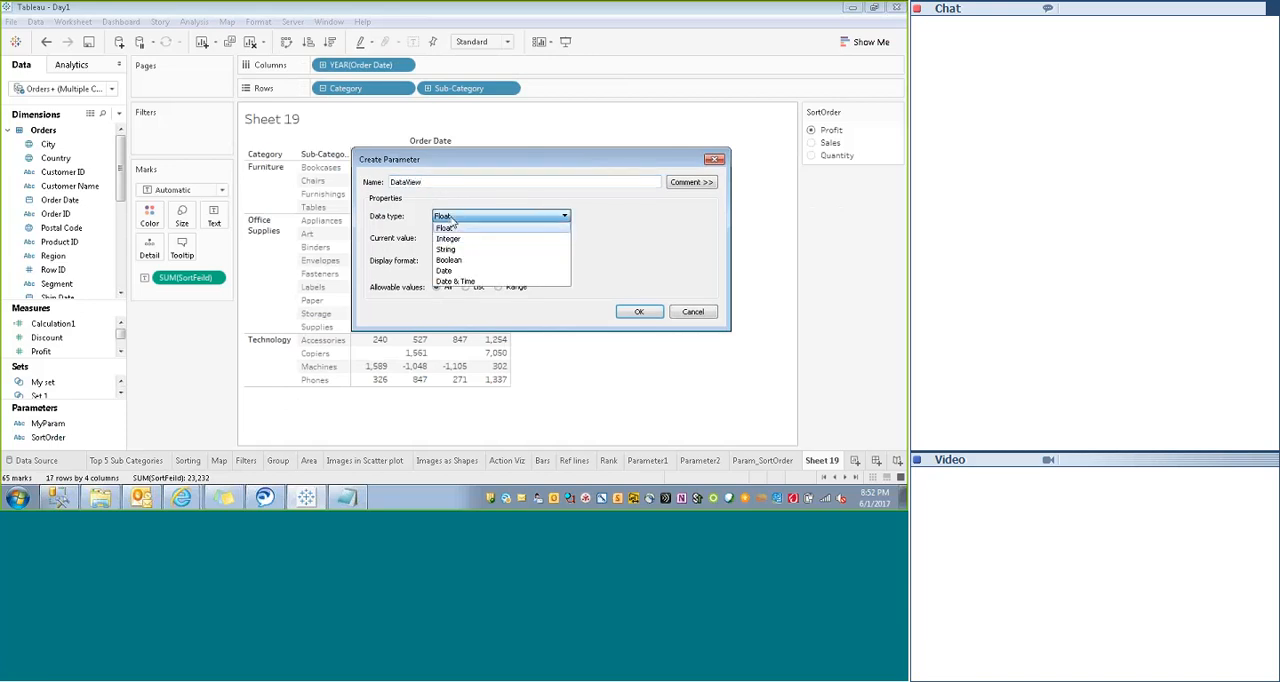
pyautogui.click(447, 241)
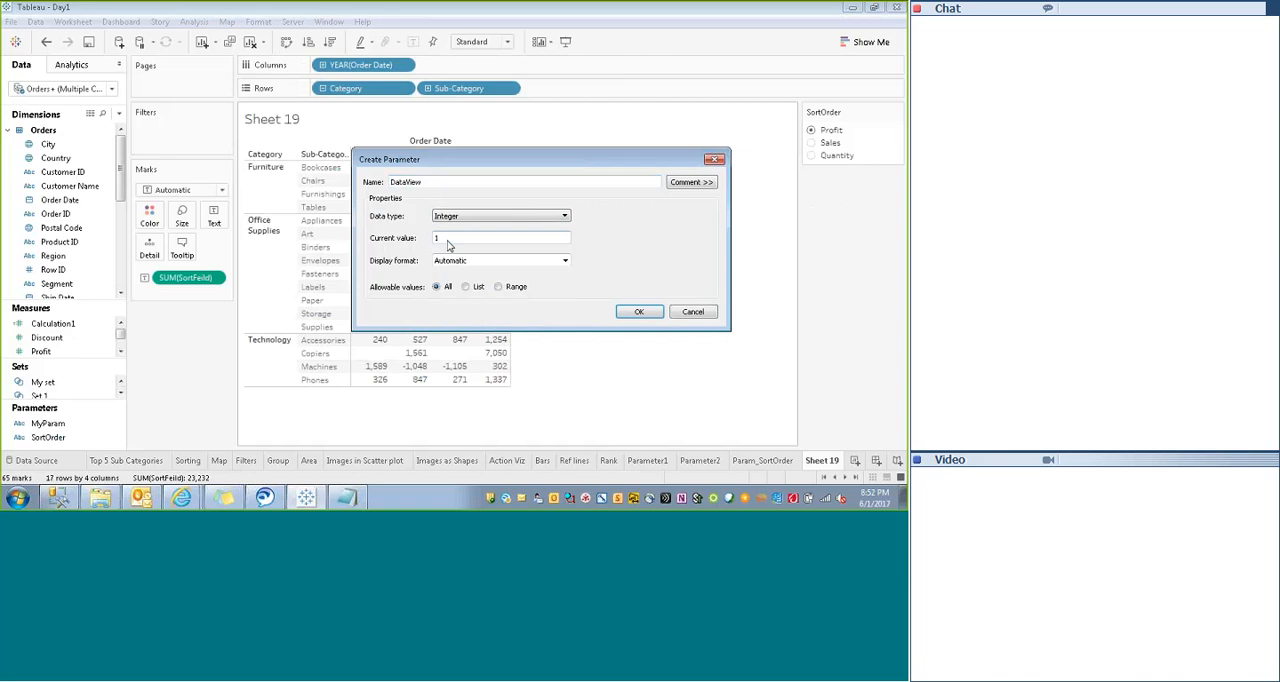
pyautogui.click(449, 217)
pyautogui.click(450, 257)
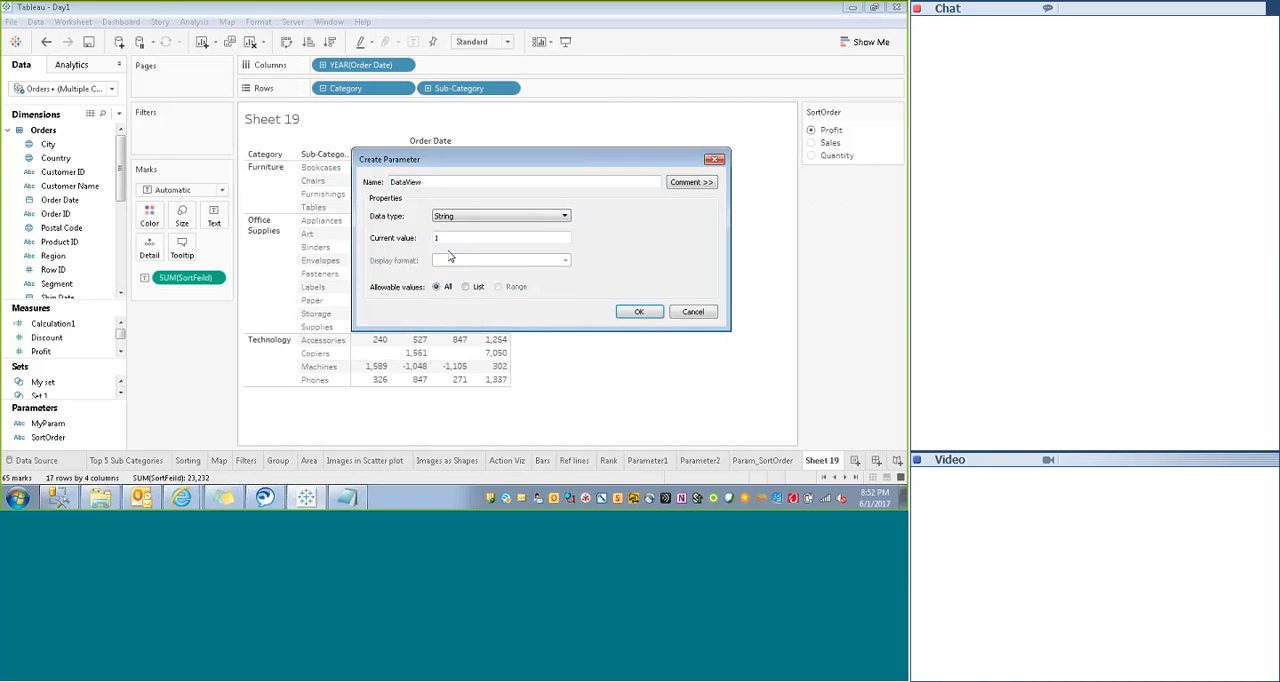
# - Restrict the parameter's allowable values to a list and enter YOY as the first value
pyautogui.click(465, 286)
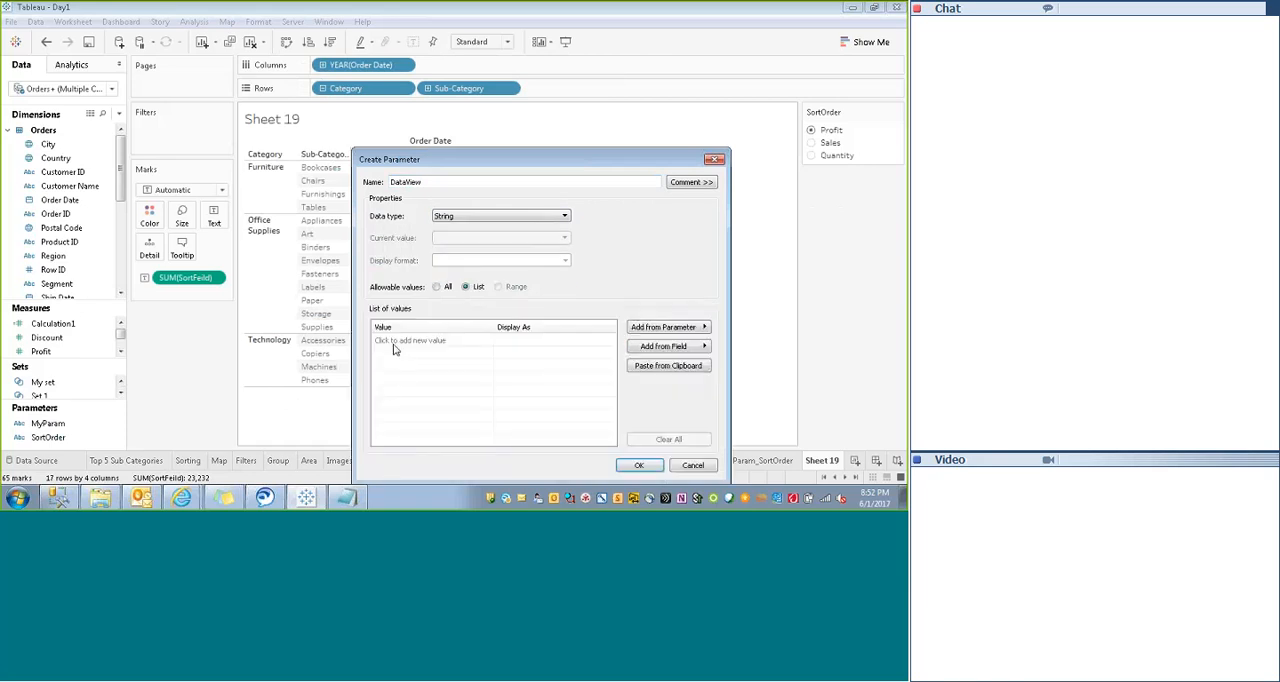
pyautogui.click(395, 341)
pyautogui.write('MOM')
pyautogui.click(395, 350)
pyautogui.click(395, 342)
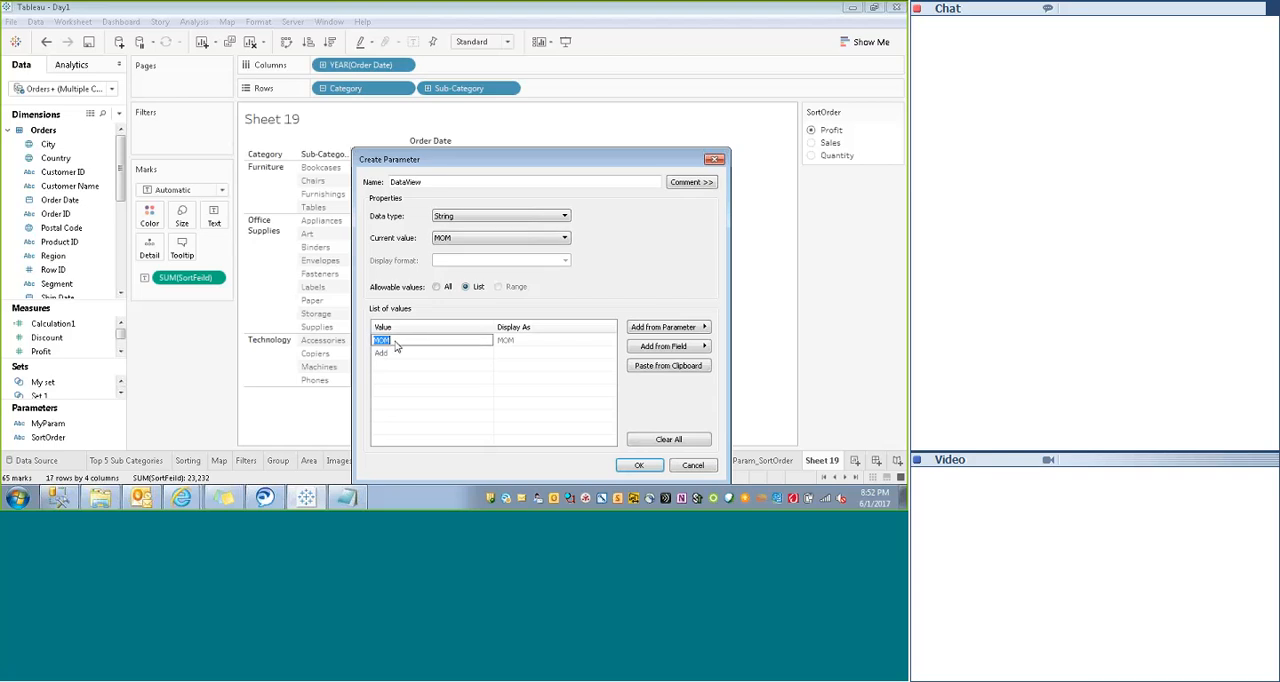
pyautogui.press('BackSpace')
pyautogui.write('YOY')
pyautogui.click(395, 353)
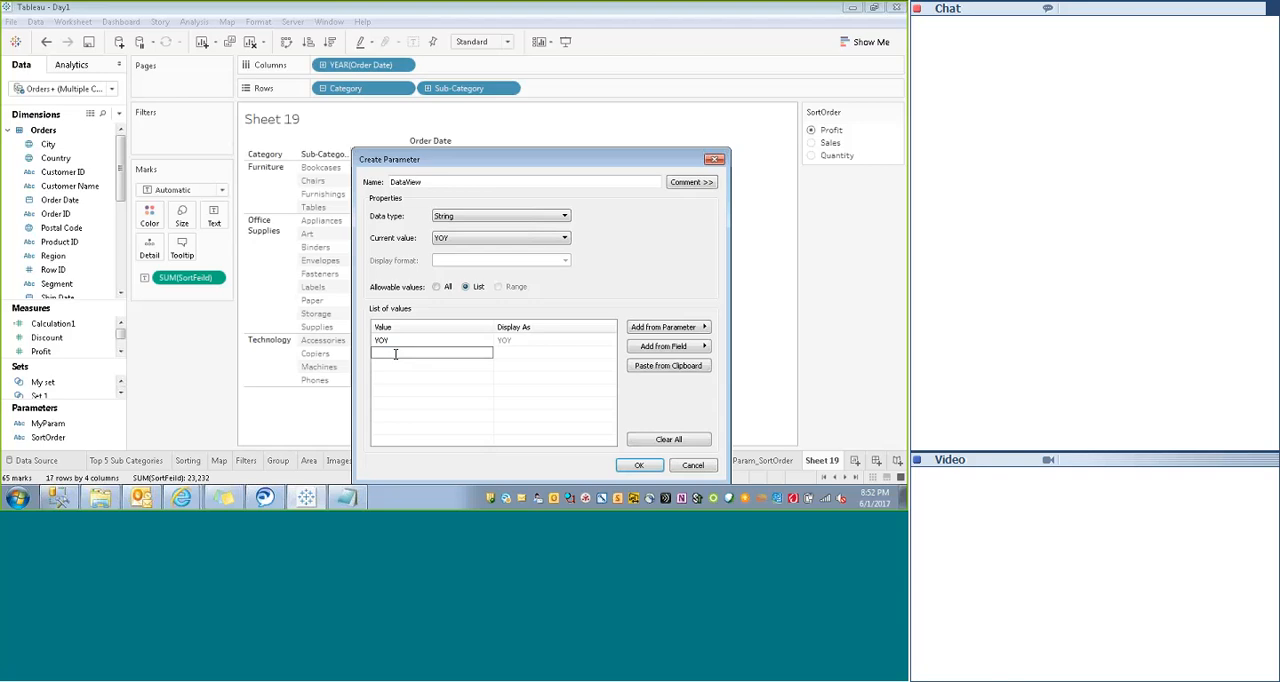
# - Add QOQ and MOM as the second and third list values and create the DataView parameter
pyautogui.write('MOM')
pyautogui.press('Return')
pyautogui.click(395, 364)
pyautogui.click(394, 355)
pyautogui.click(395, 356)
pyautogui.press('BackSpace')
pyautogui.write('QOQ')
pyautogui.click(387, 365)
pyautogui.write('QQ')
pyautogui.press('BackSpace')
pyautogui.write('MOM')
pyautogui.press('Return')
pyautogui.click(637, 466)
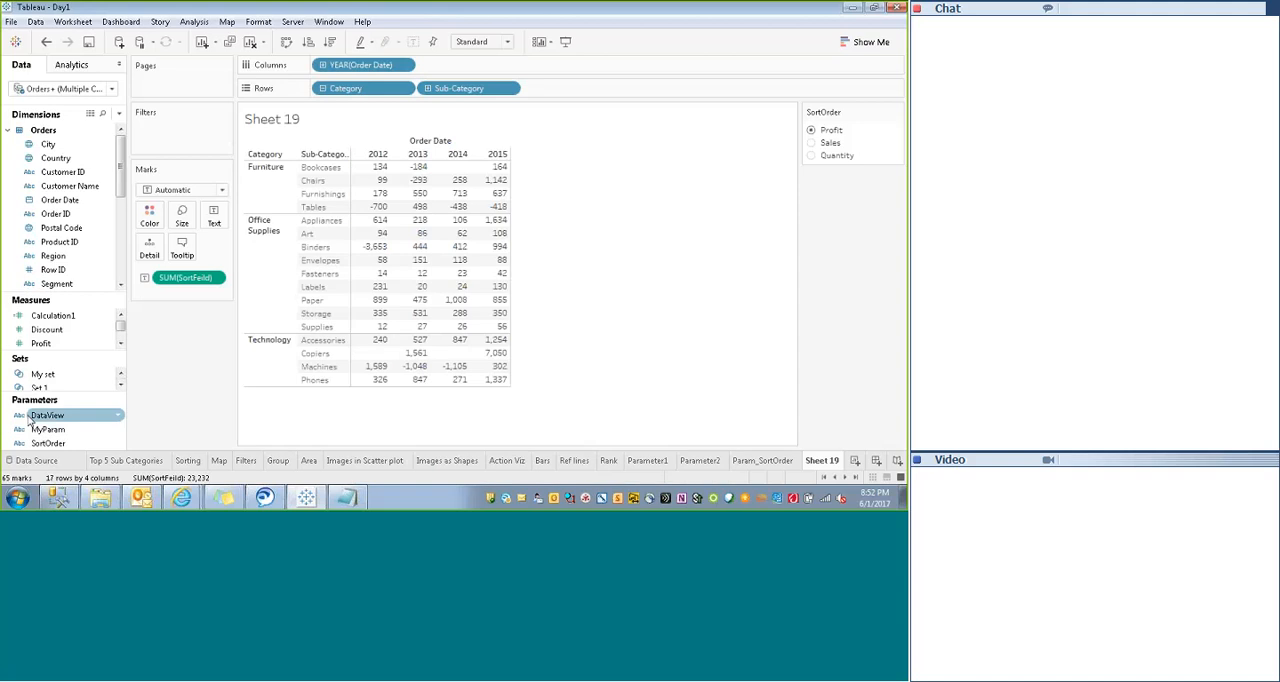
# - Show the DataView parameter control as a single value list, try QOQ and choose MOM
pyautogui.rightClick(40, 415)
pyautogui.click(101, 194)
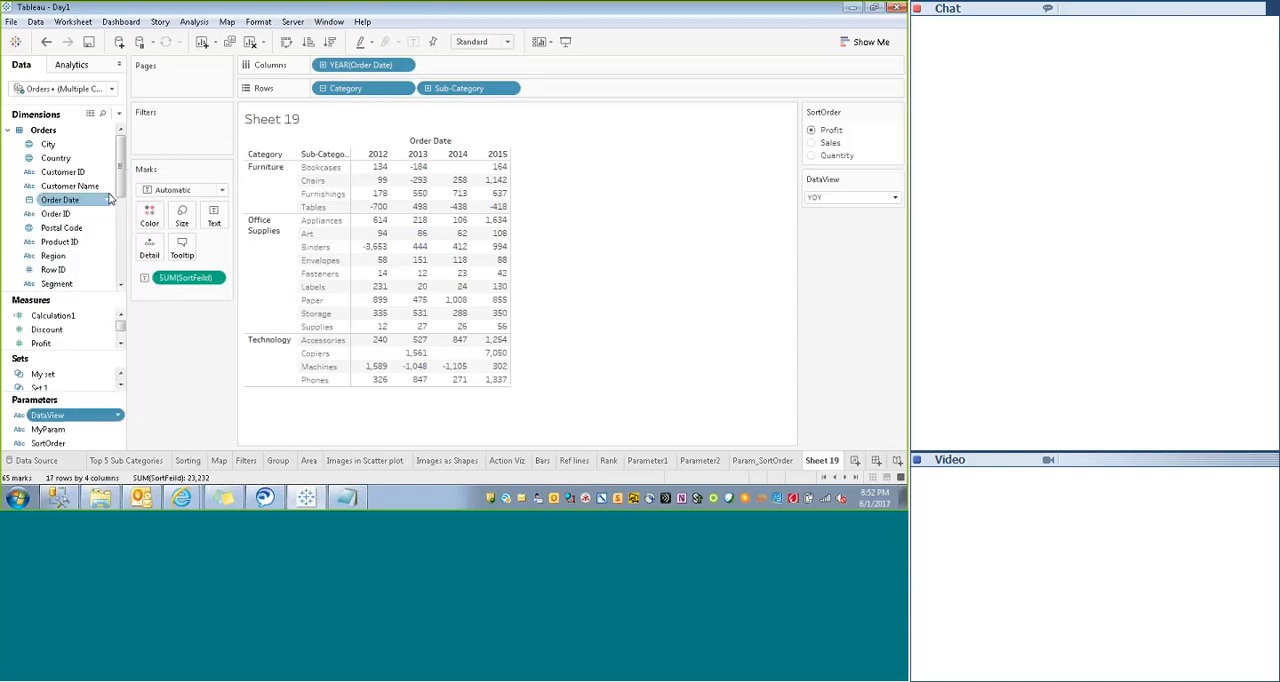
pyautogui.click(898, 183)
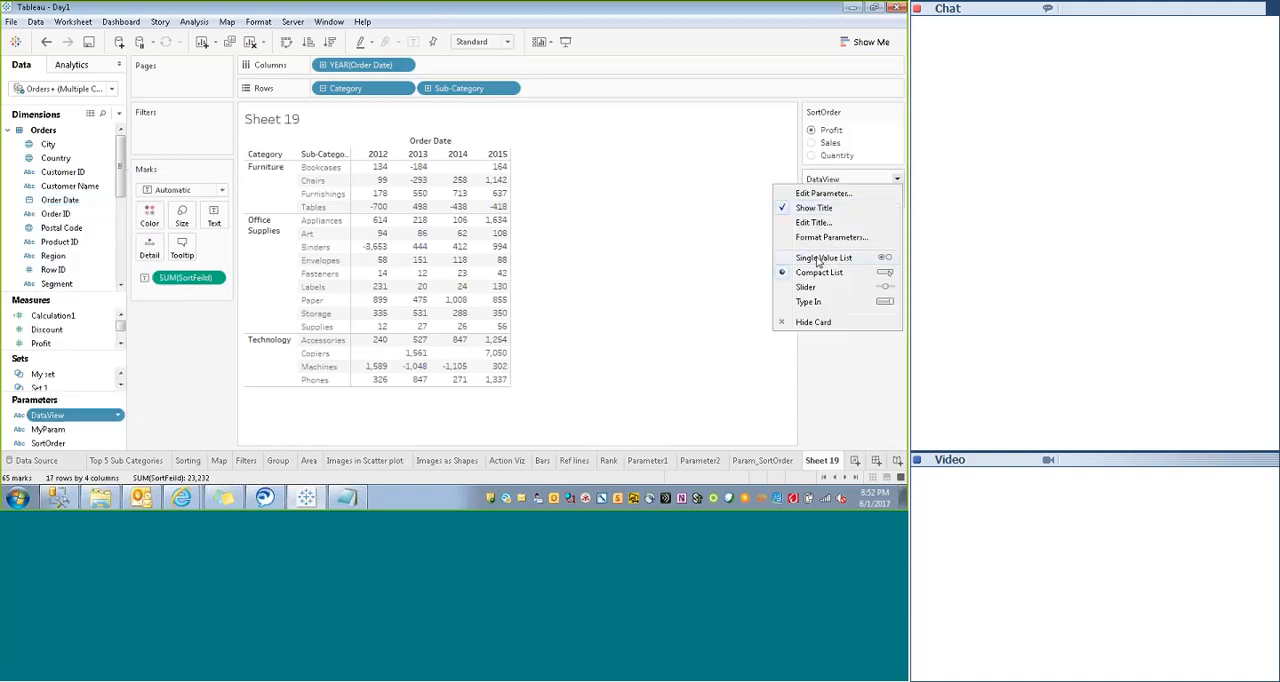
pyautogui.click(818, 259)
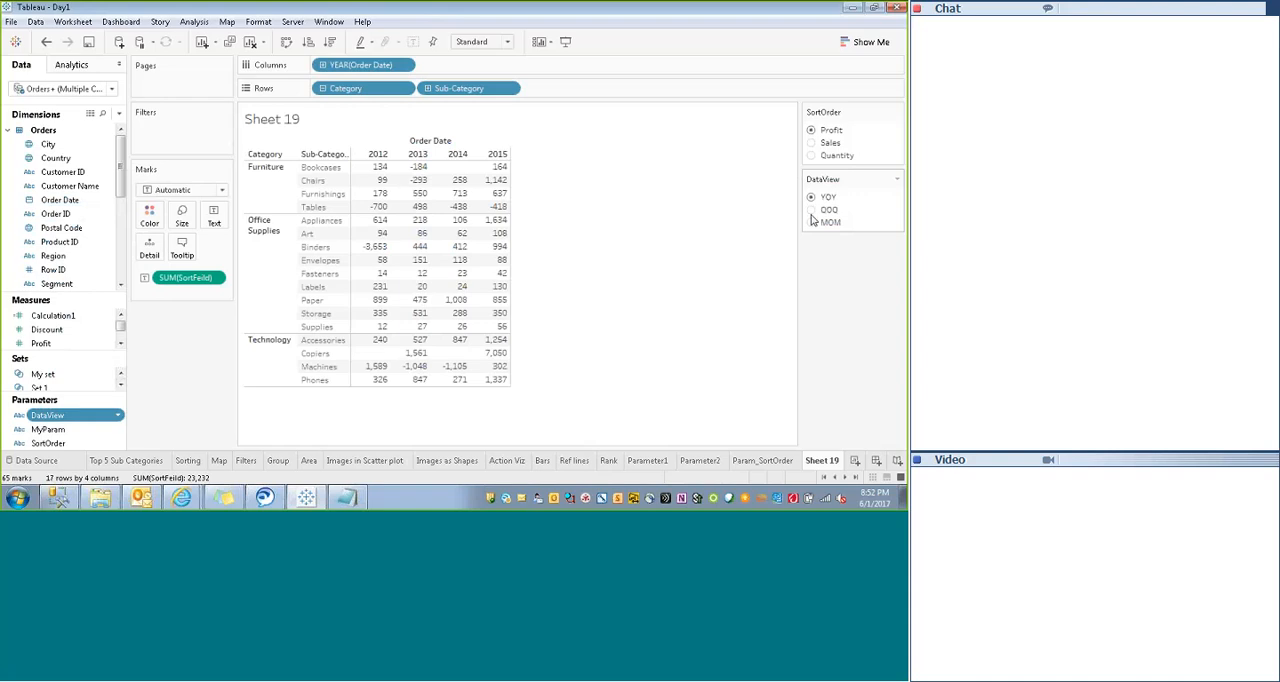
pyautogui.click(811, 210)
pyautogui.click(812, 224)
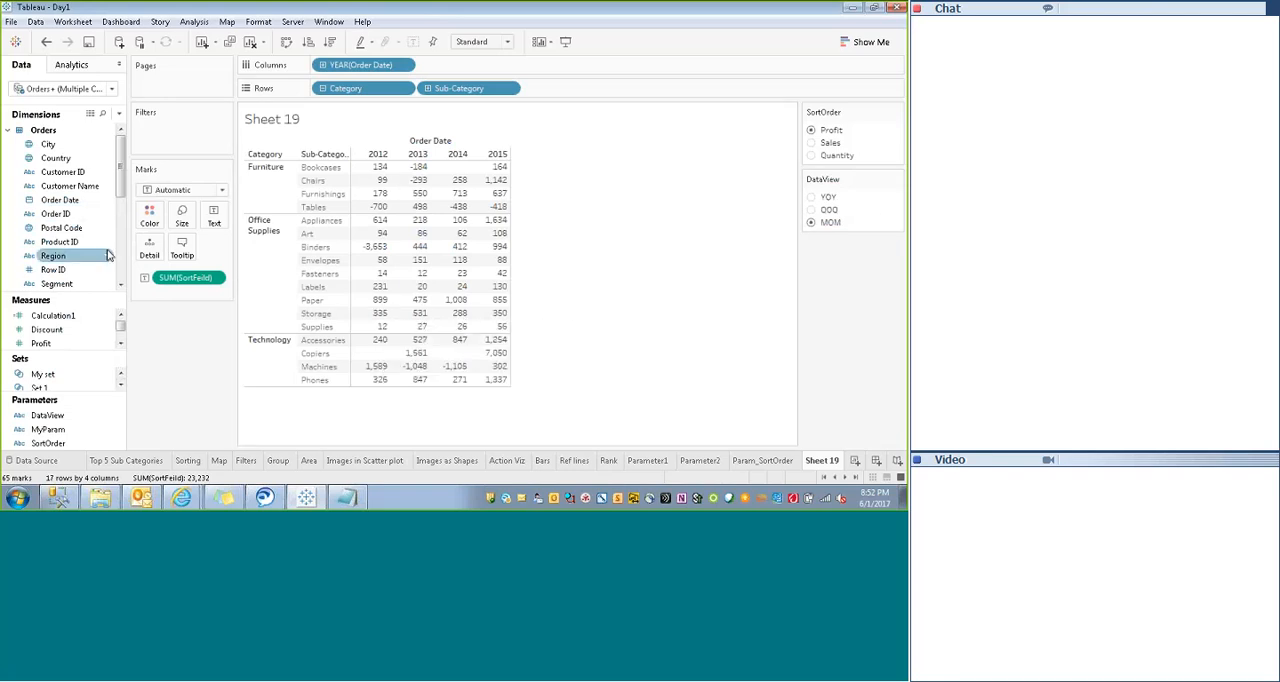
# - Create a calculated field from Row ID, name it ViewCal and clear its prefilled formula
pyautogui.rightClick(82, 270)
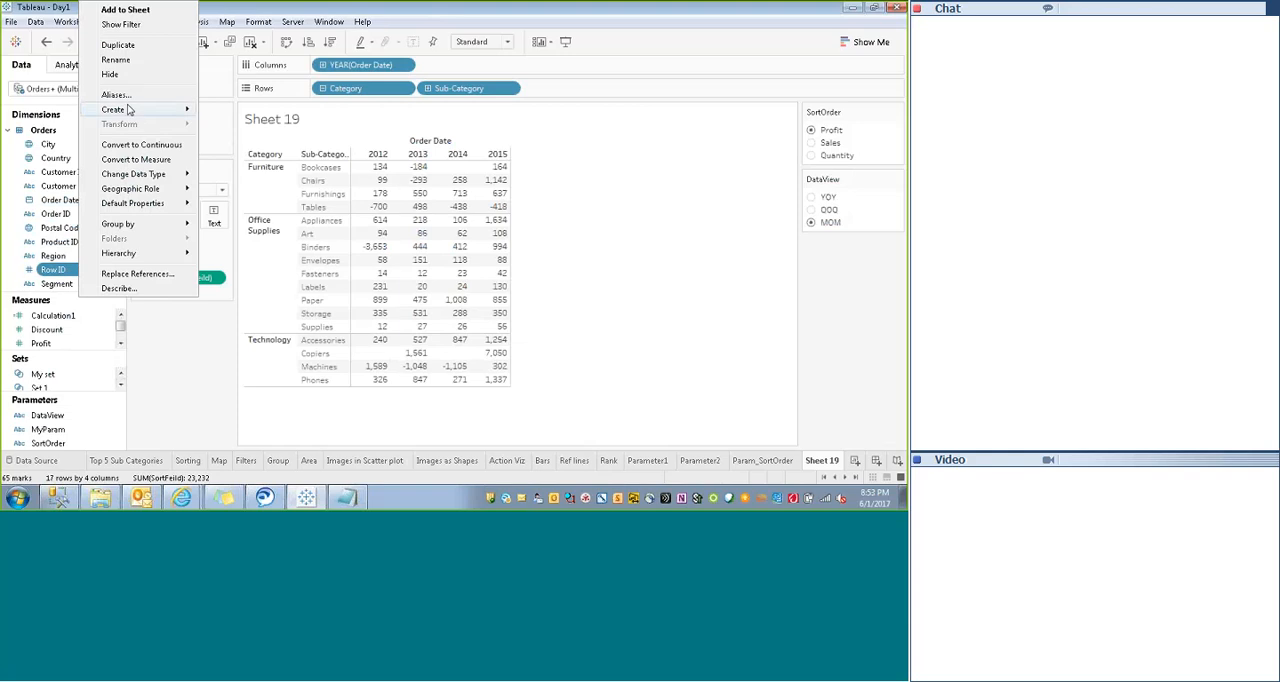
pyautogui.moveTo(131, 110)
pyautogui.click(250, 112)
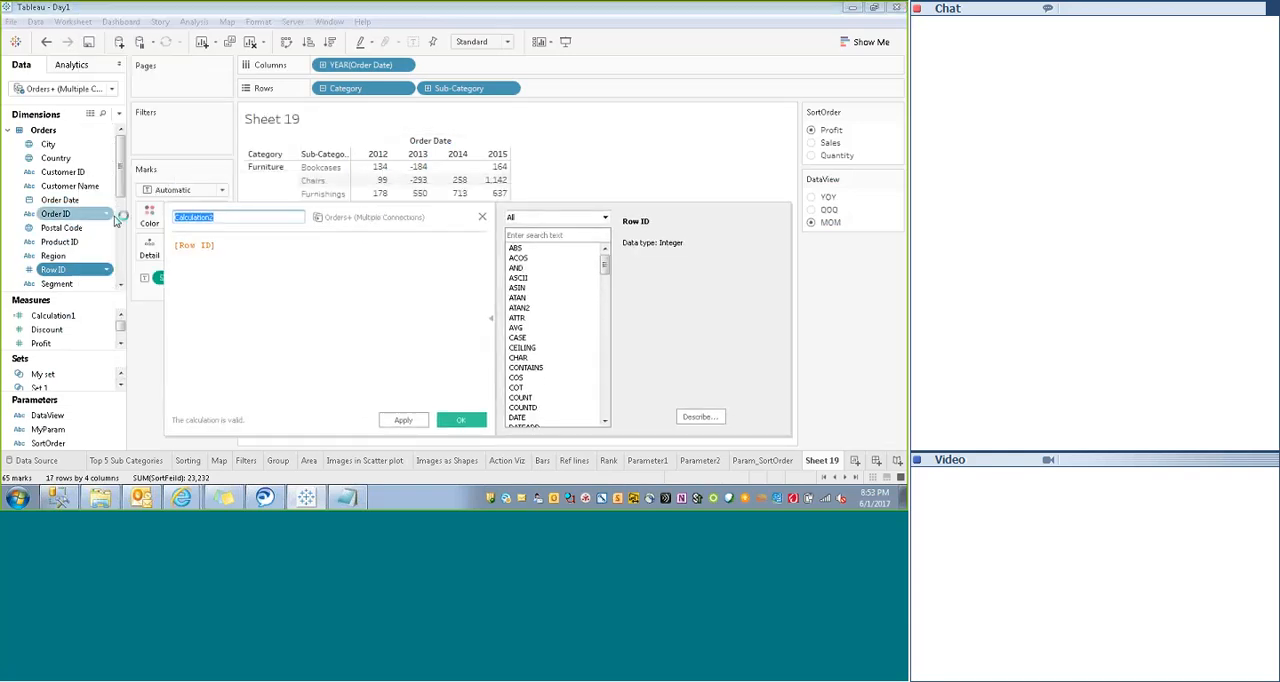
pyautogui.press('BackSpace')
pyautogui.write('V')
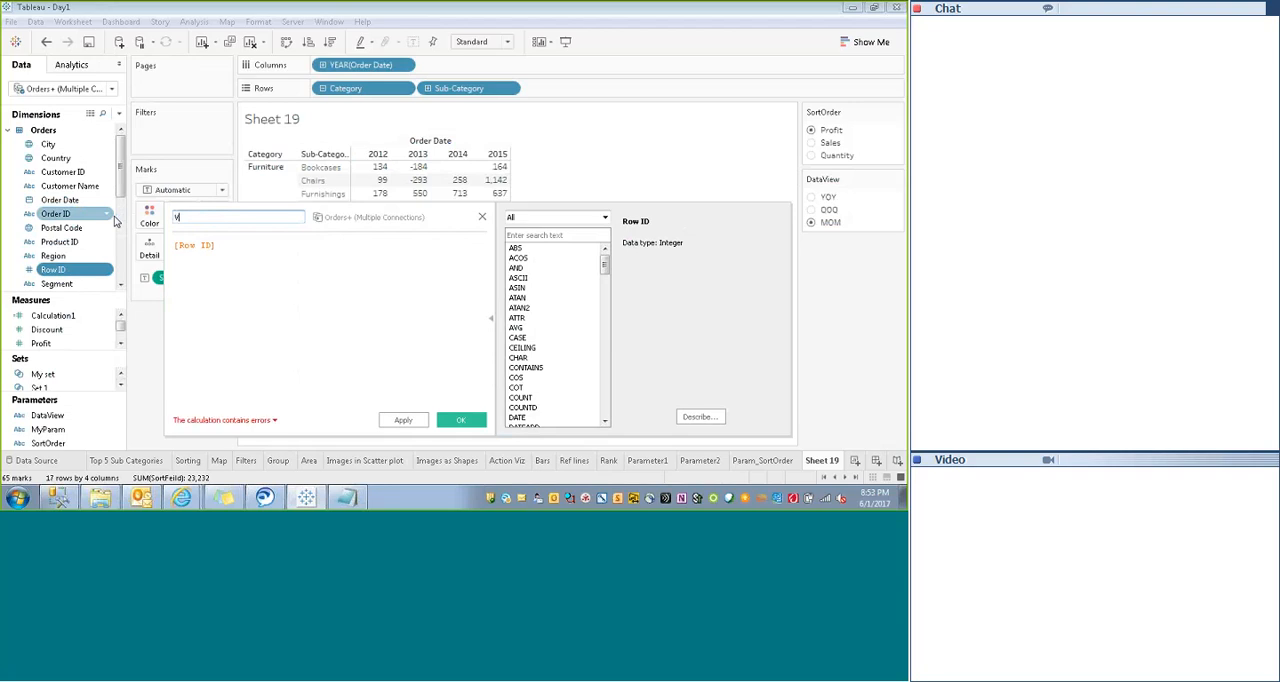
pyautogui.write('aew')
pyautogui.write('Cal')
pyautogui.moveTo(237, 242); pyautogui.dragTo(114, 250)
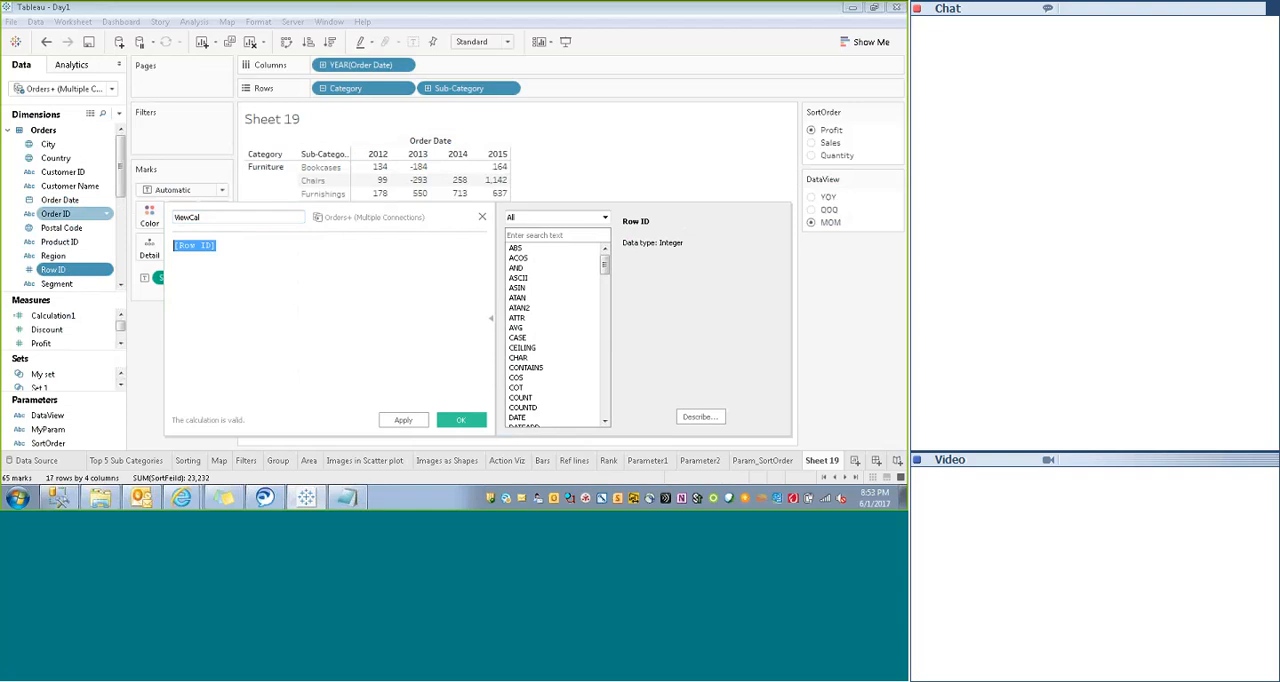
pyautogui.press('BackSpace')
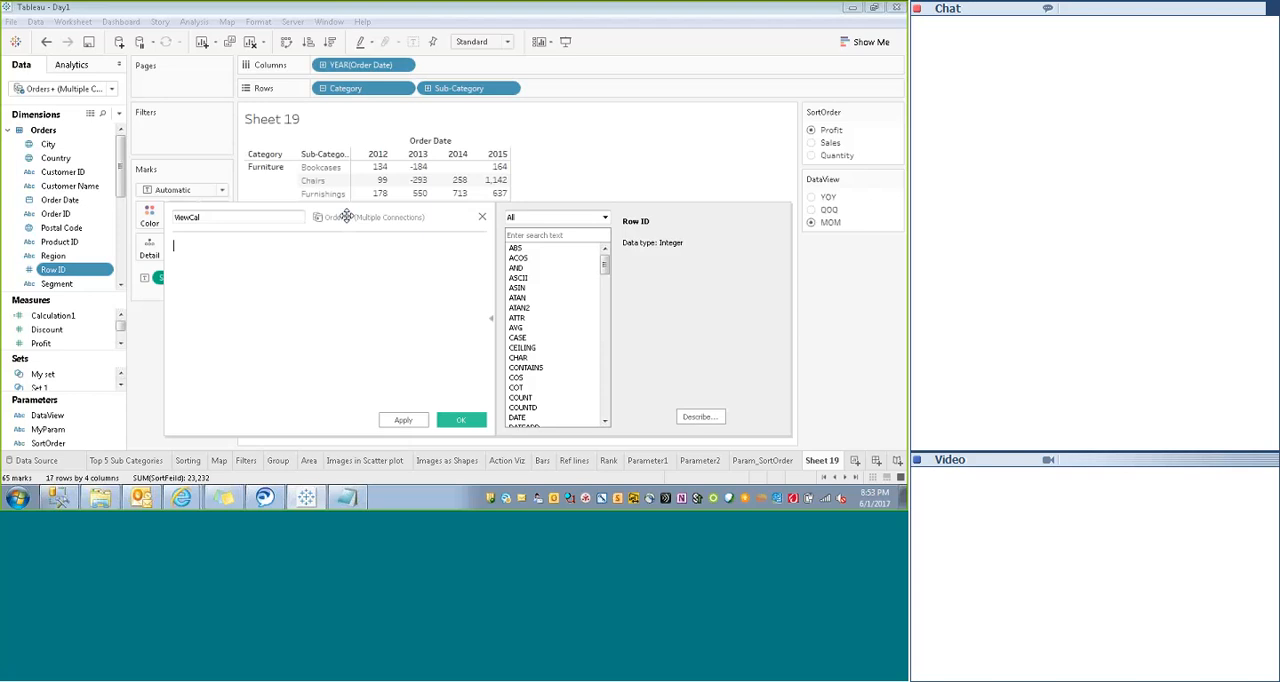
# - Widen the calculation editor and begin the formula with if [DataView]="YOY" then Year([Order Date])
pyautogui.moveTo(346, 217); pyautogui.dragTo(287, 207)
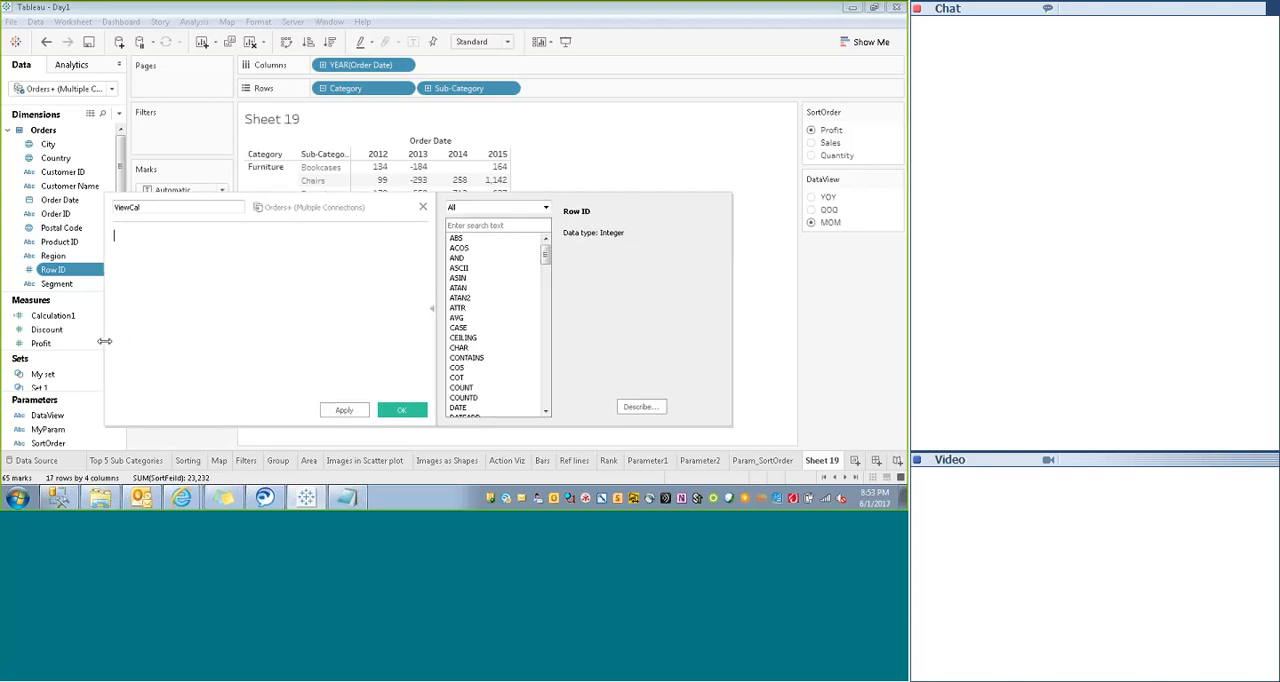
pyautogui.moveTo(105, 342); pyautogui.dragTo(15, 355)
pyautogui.moveTo(264, 210); pyautogui.dragTo(352, 211)
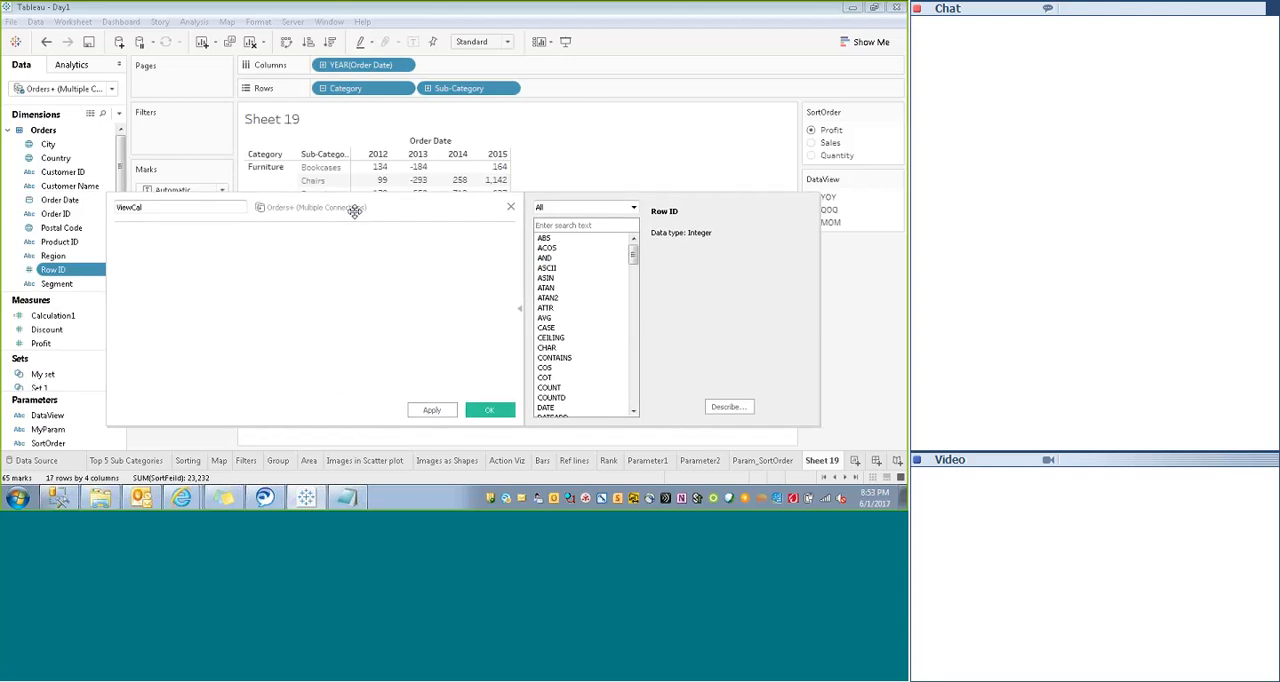
pyautogui.click(195, 243)
pyautogui.write('if')
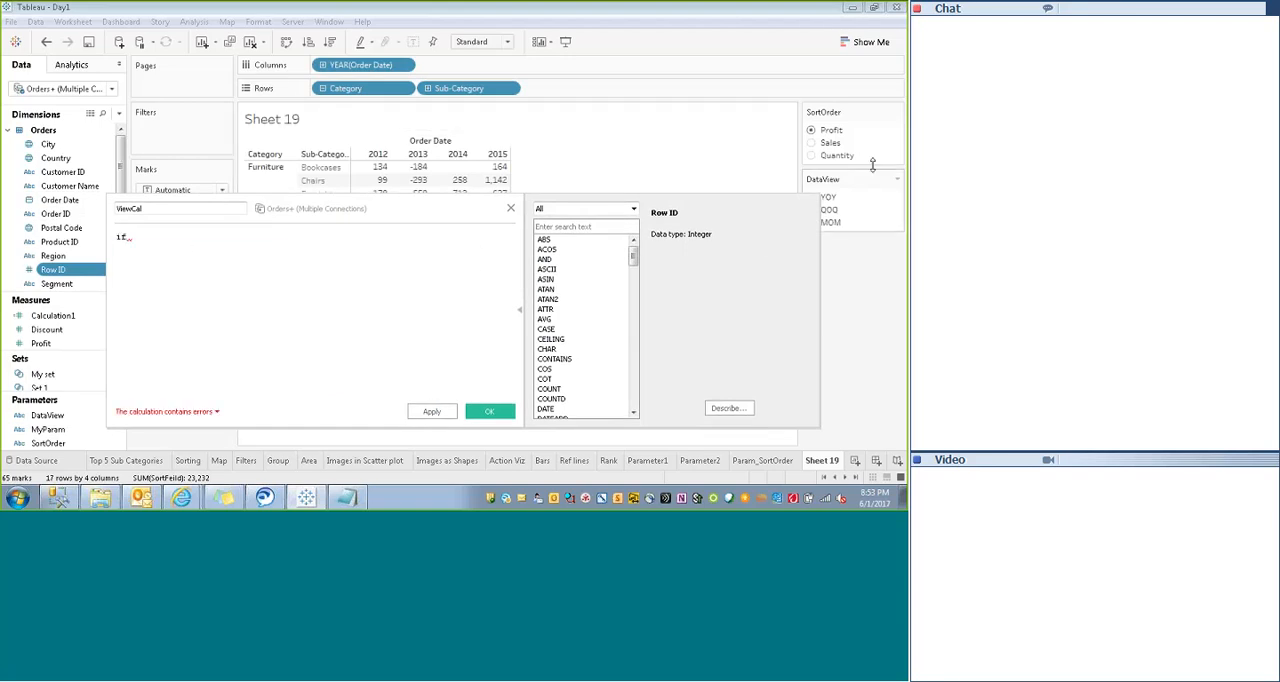
pyautogui.write(' d')
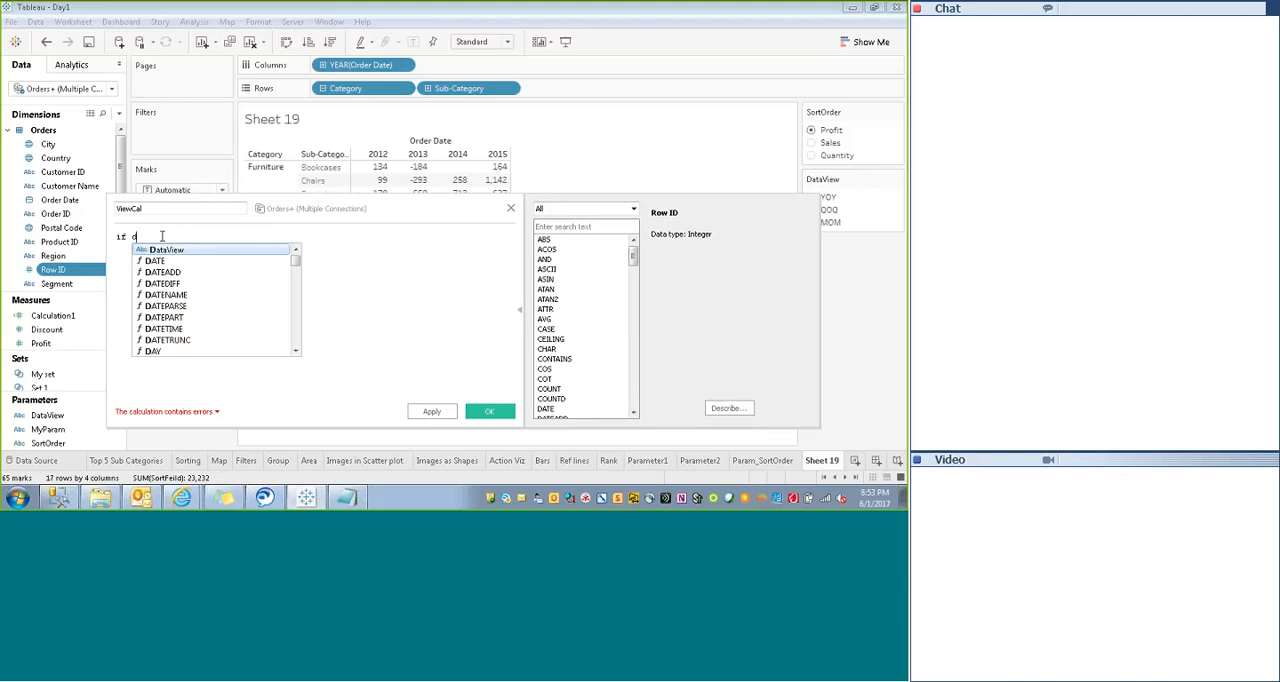
pyautogui.write('at')
pyautogui.press('Return')
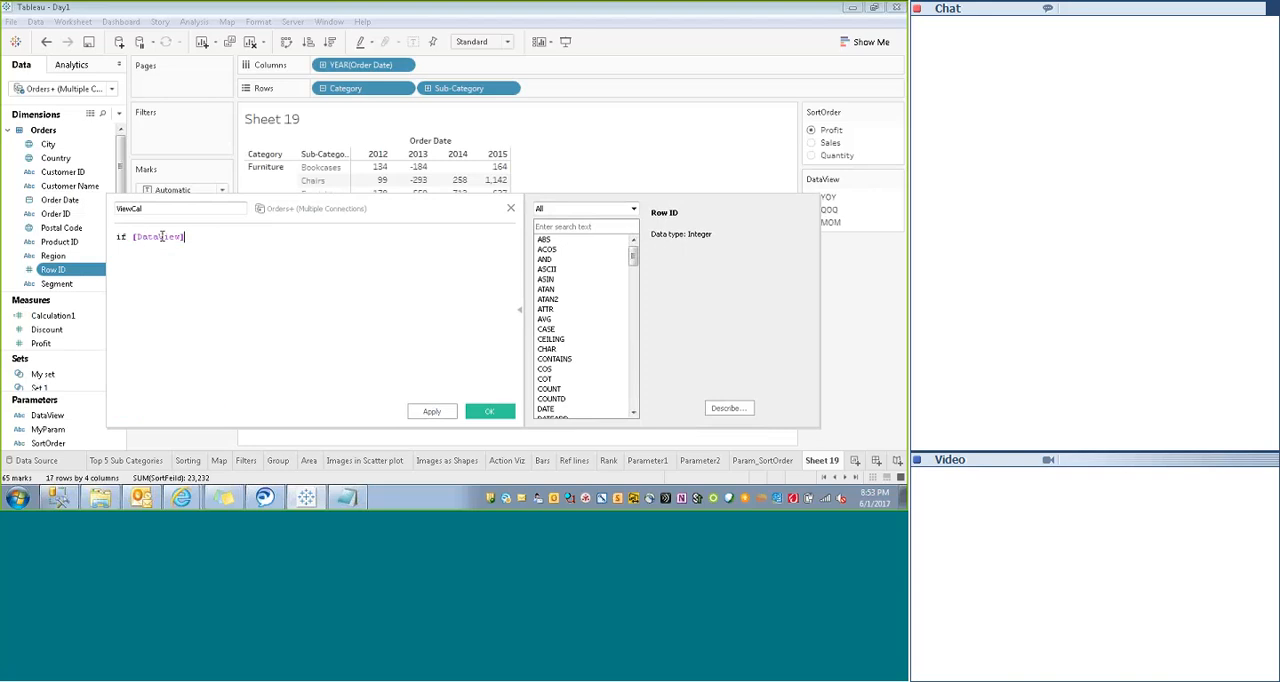
pyautogui.write('="YOY" the')
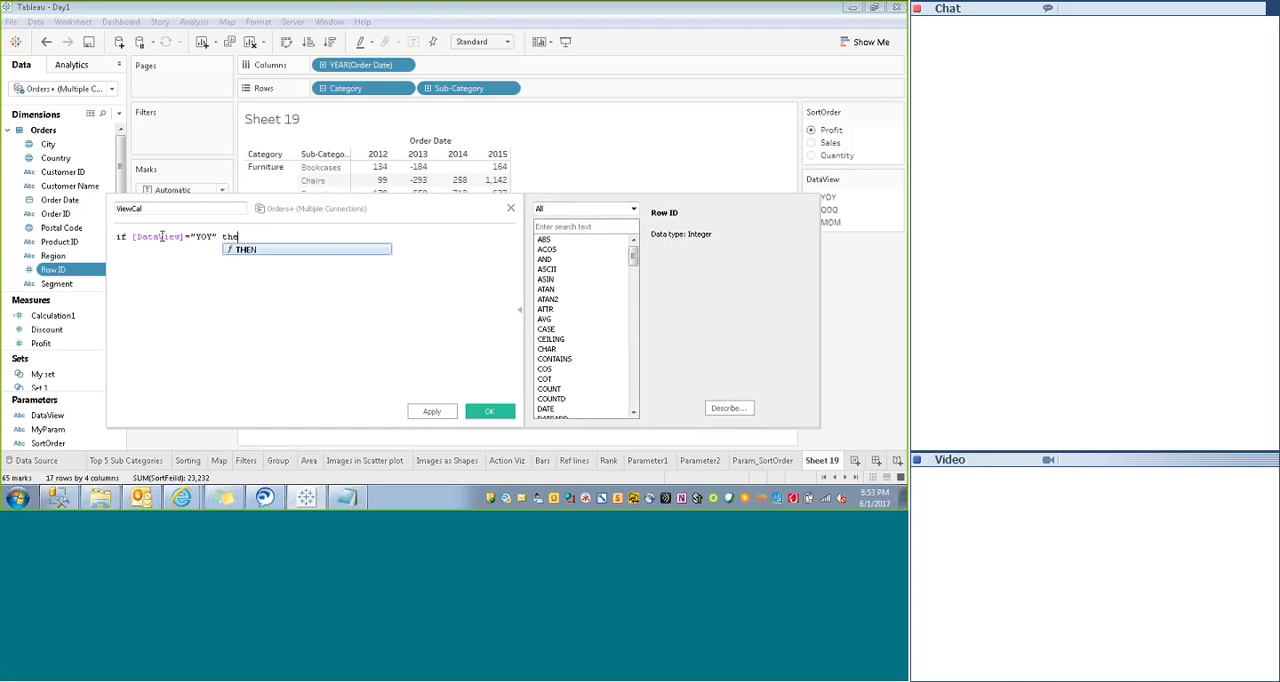
pyautogui.write('n Year(')
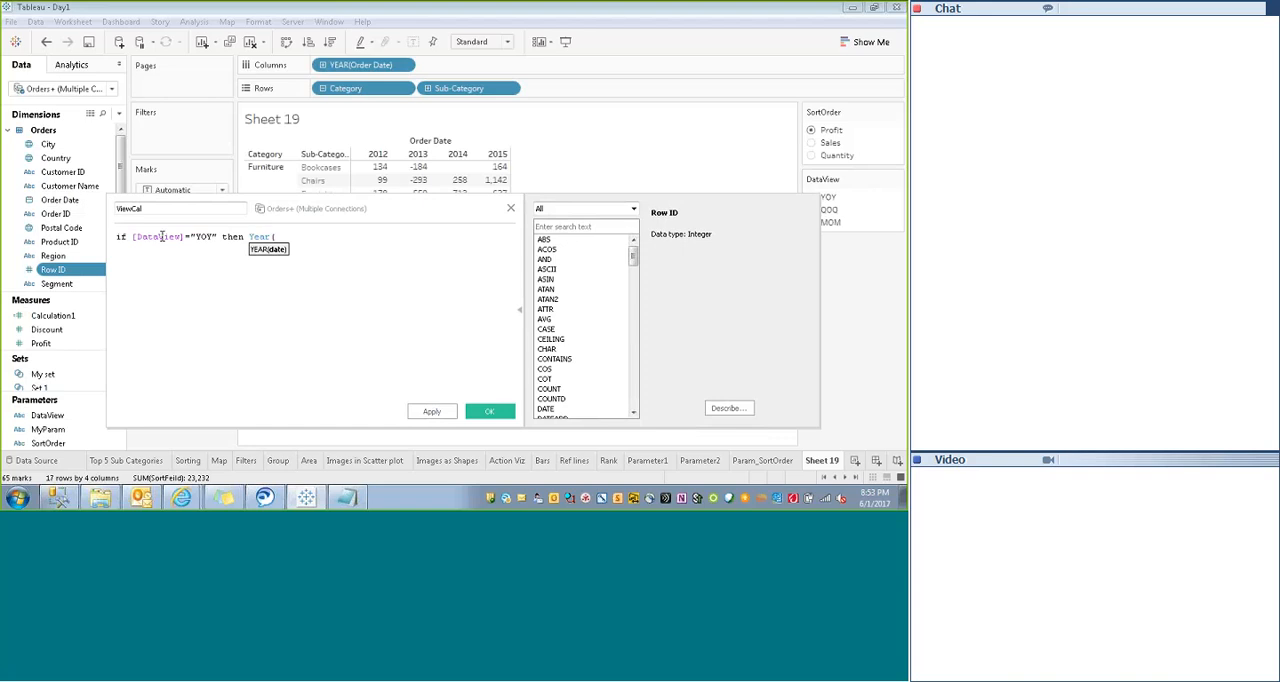
pyautogui.write('[Order Date])')
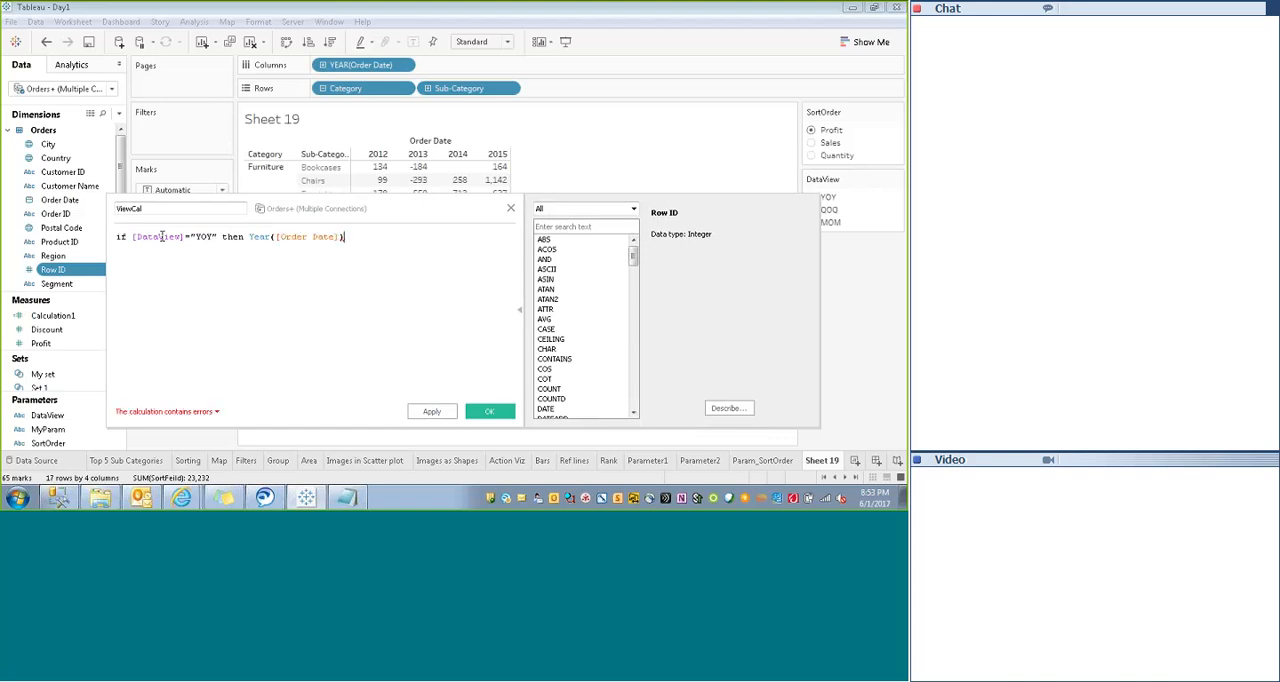
# - Add a second formula line reading ELSEIF [DataView]="QOQ" then
pyautogui.press('Return')
pyautogui.write('el')
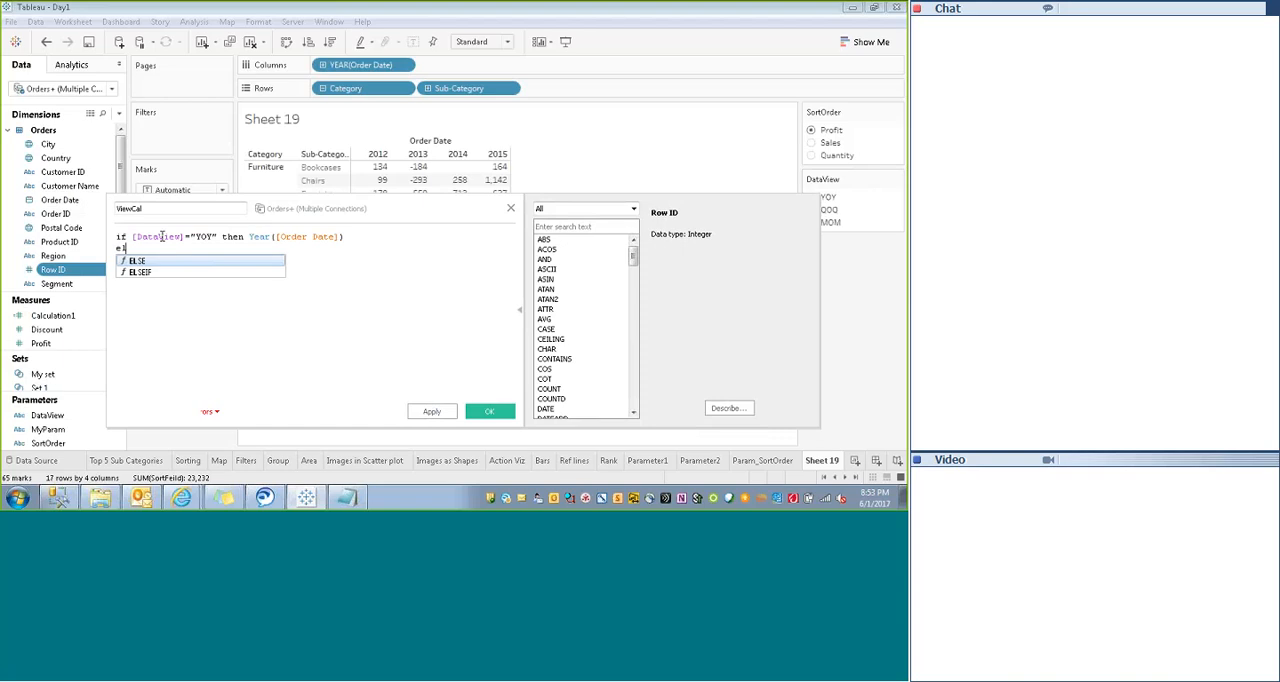
pyautogui.press('Down')
pyautogui.press('Return')
pyautogui.write('[DataView]')
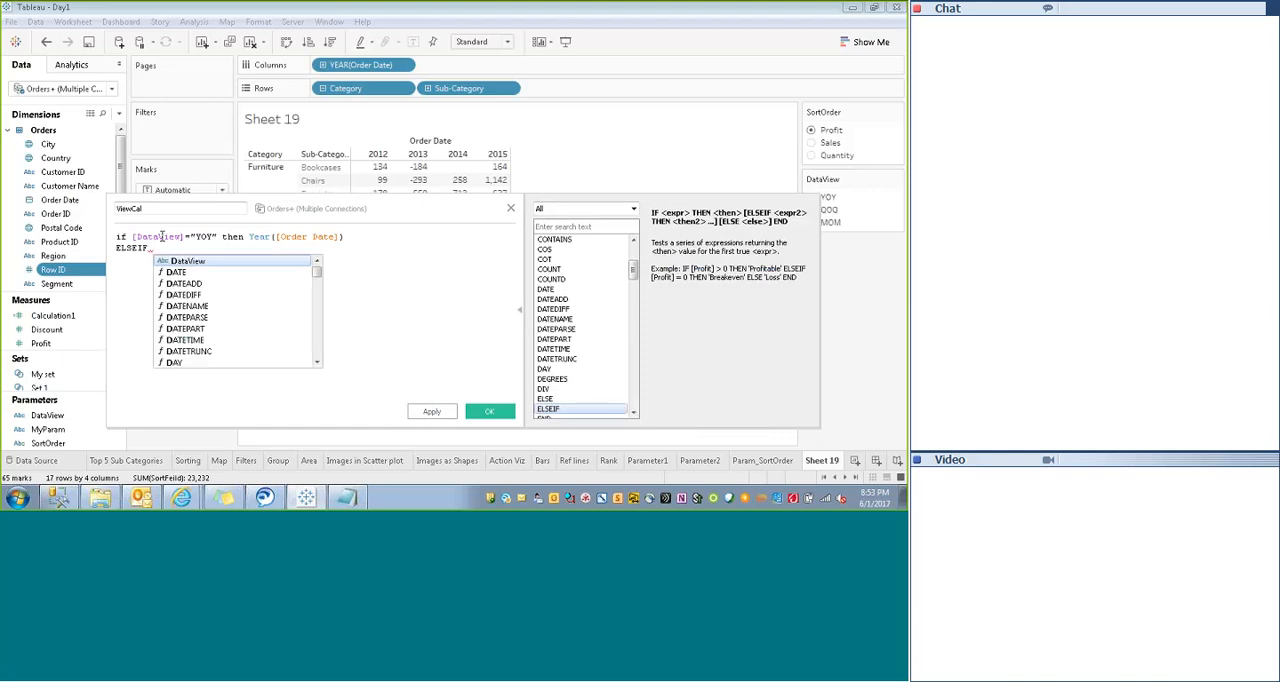
pyautogui.write('="')
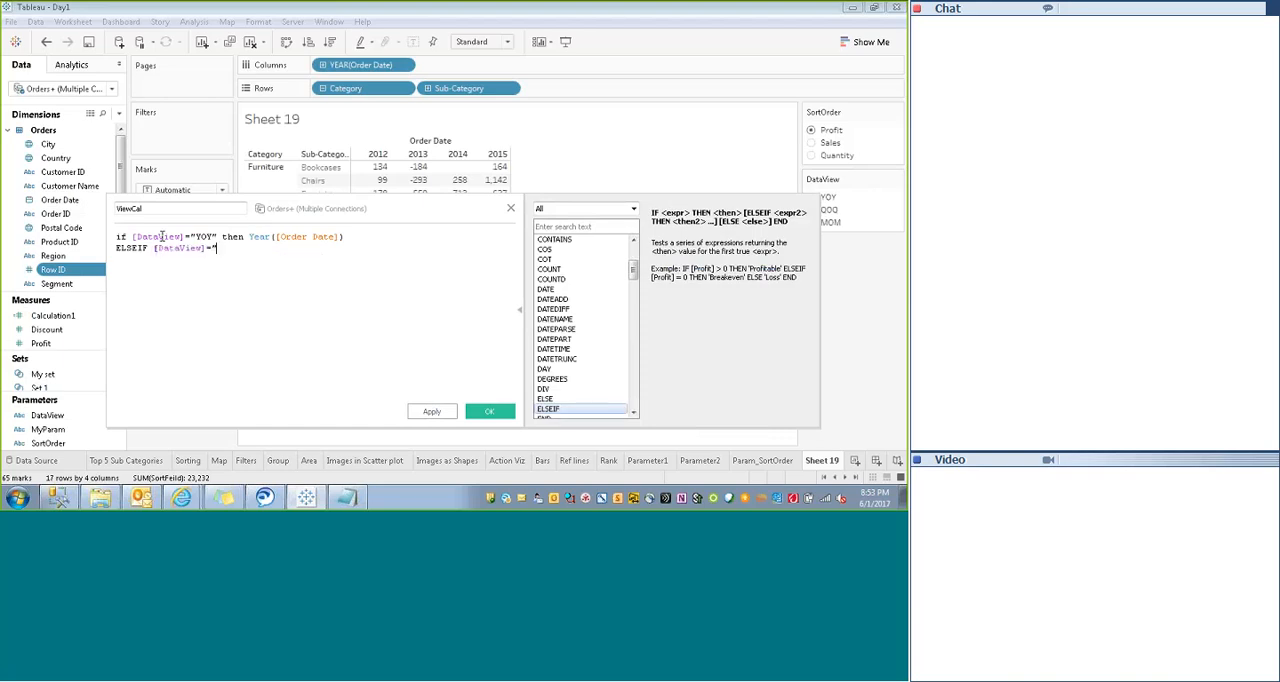
pyautogui.write('QOQ" then')
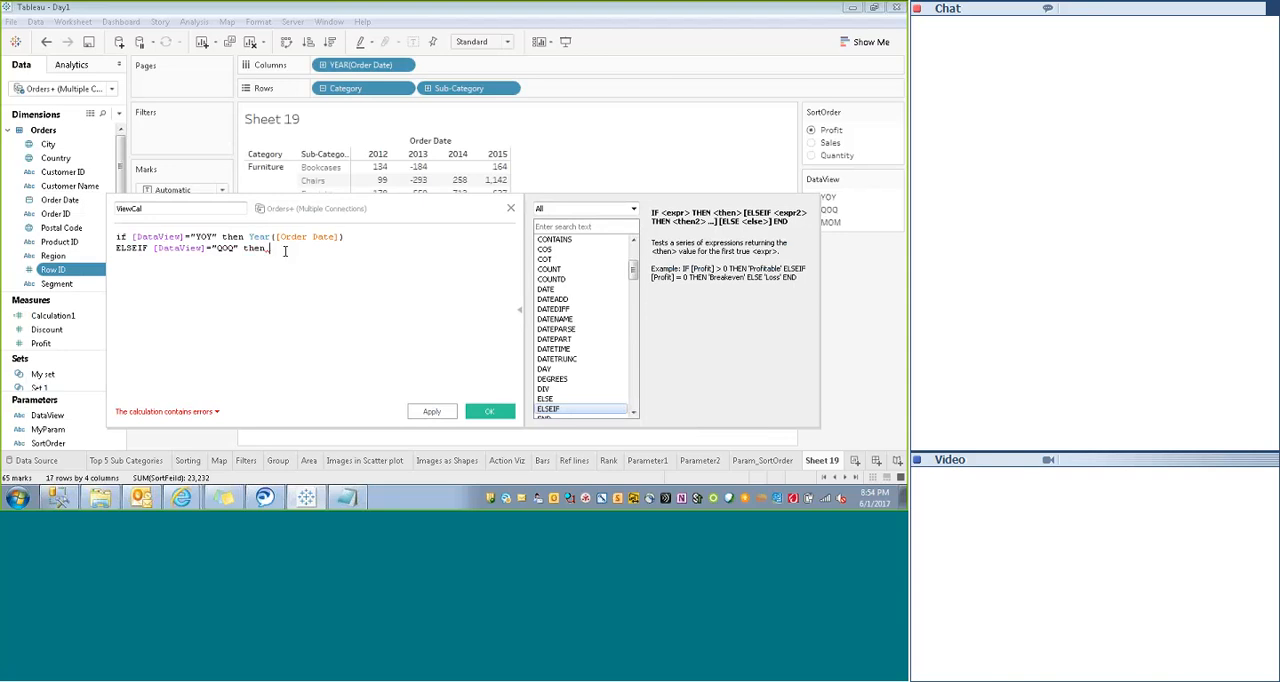
# - Filter the function reference to Date functions and read the syntax description of DATETRUNC
pyautogui.click(632, 209)
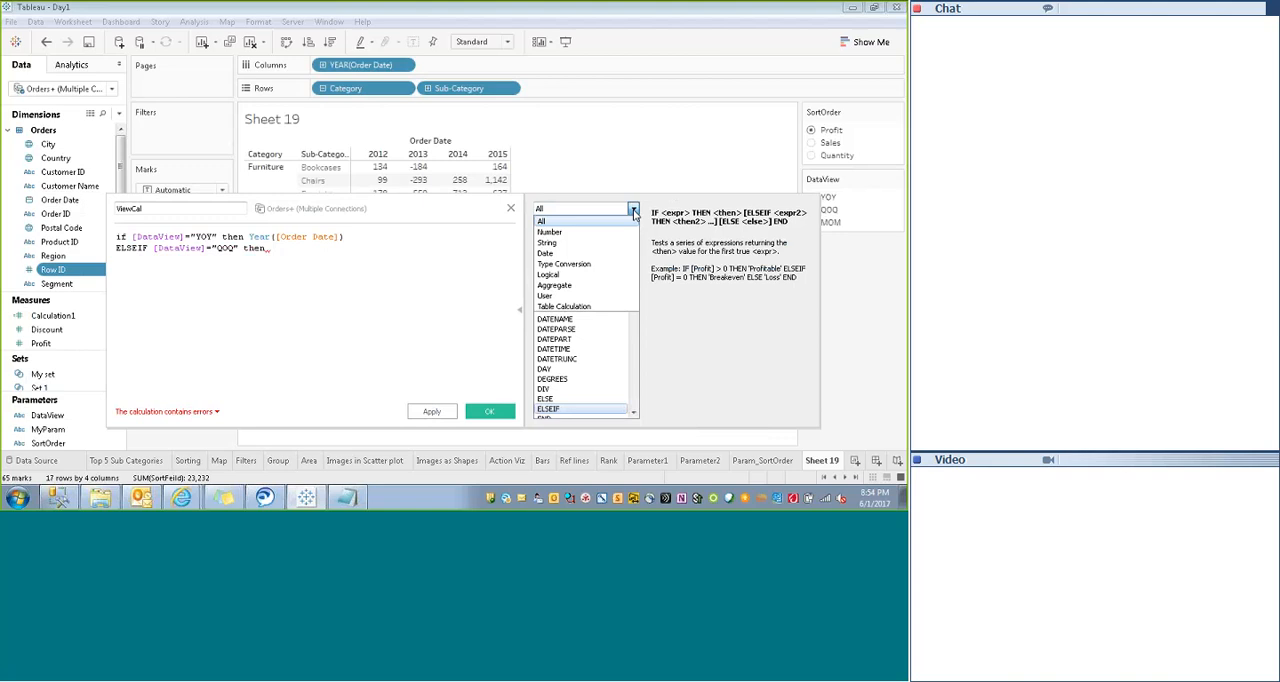
pyautogui.click(546, 253)
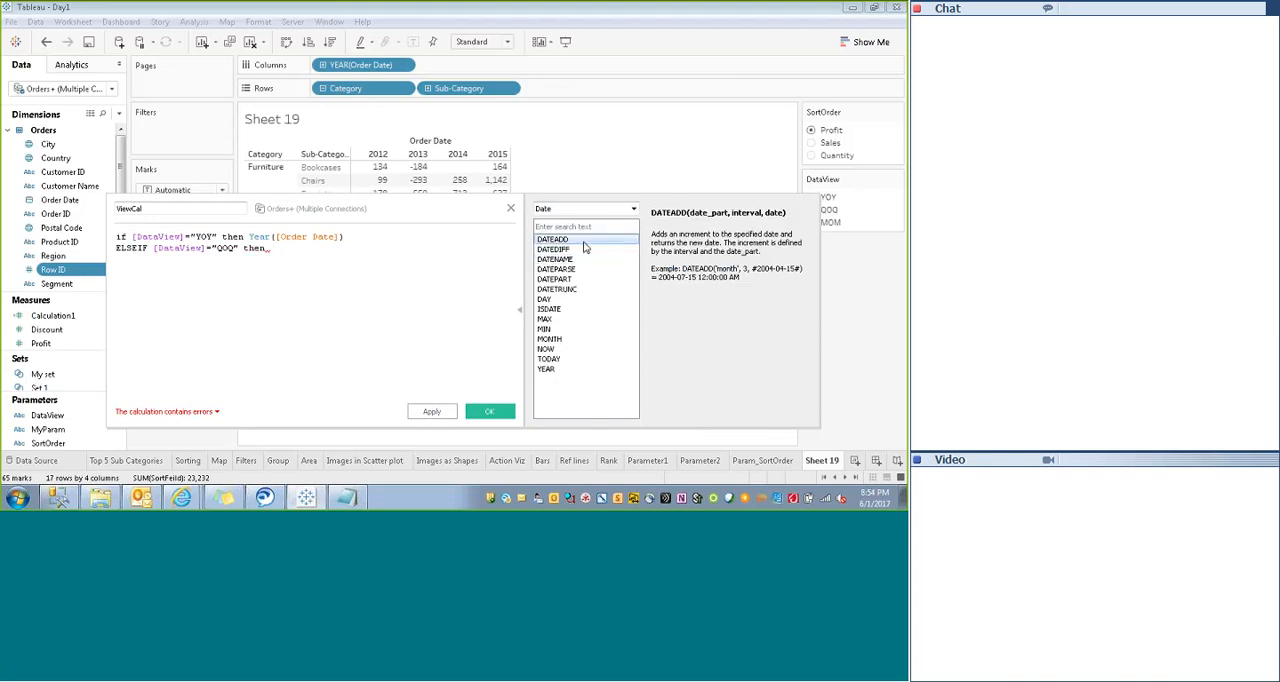
pyautogui.click(557, 289)
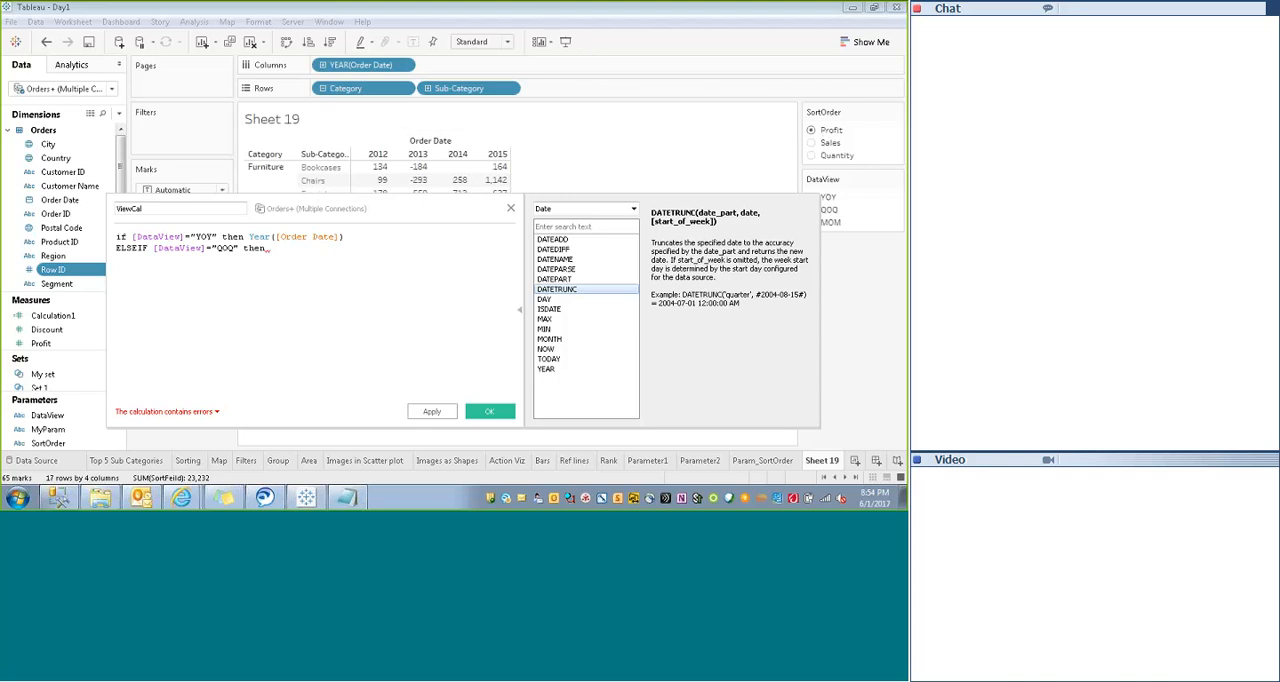
pyautogui.moveTo(810, 230); pyautogui.dragTo(820, 404)
# - Insert the DATETRUNC function after then in the QOQ line of the formula
pyautogui.write('date')
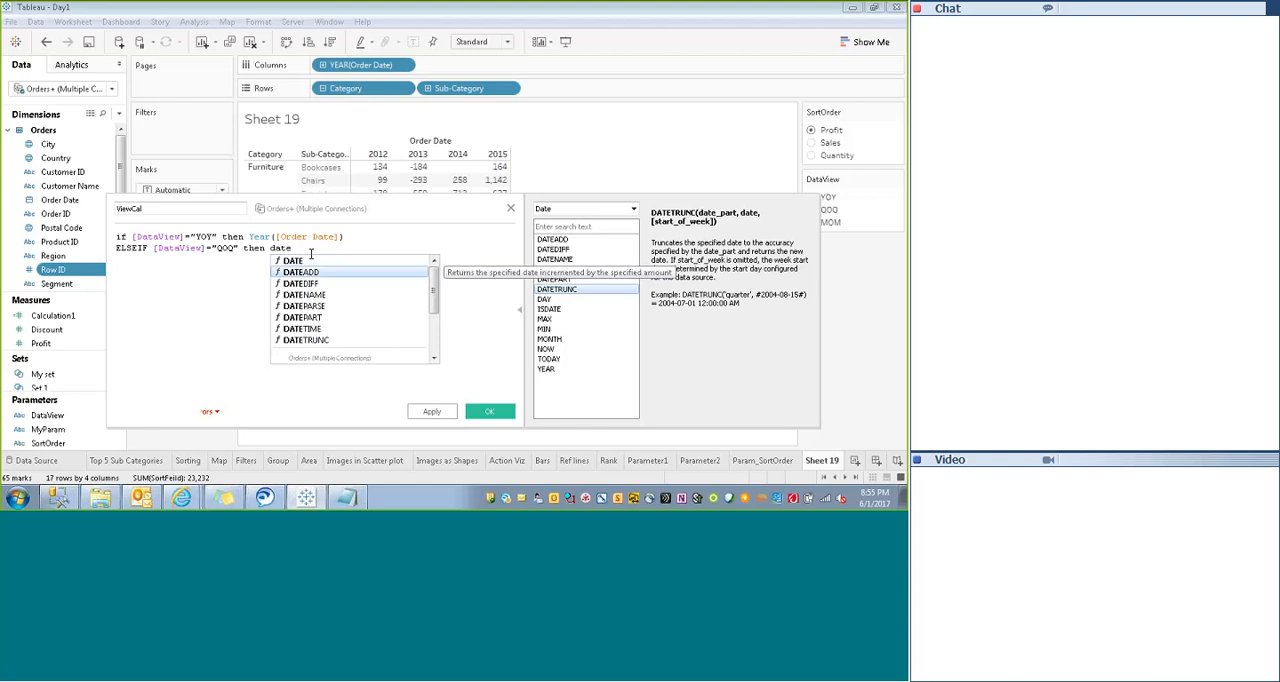
pyautogui.press('Down')
pyautogui.press('Down')
pyautogui.press('Down')
pyautogui.press('Down')
pyautogui.press('Down')
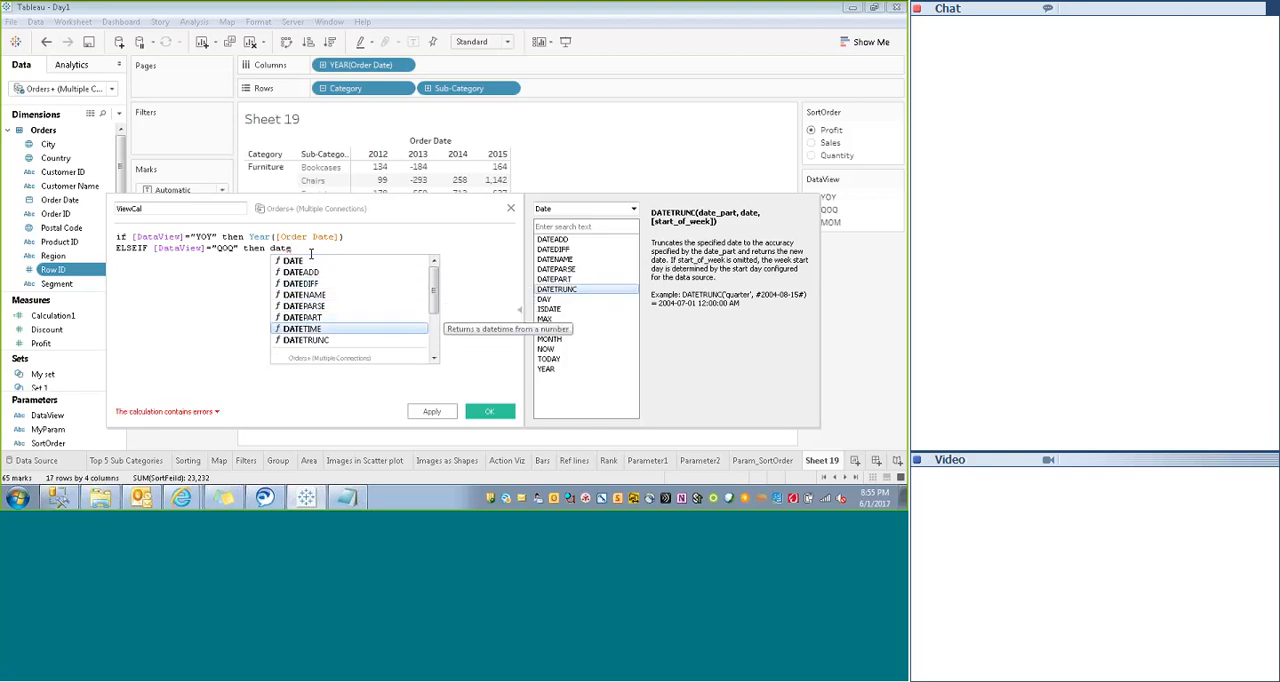
pyautogui.press('Return')
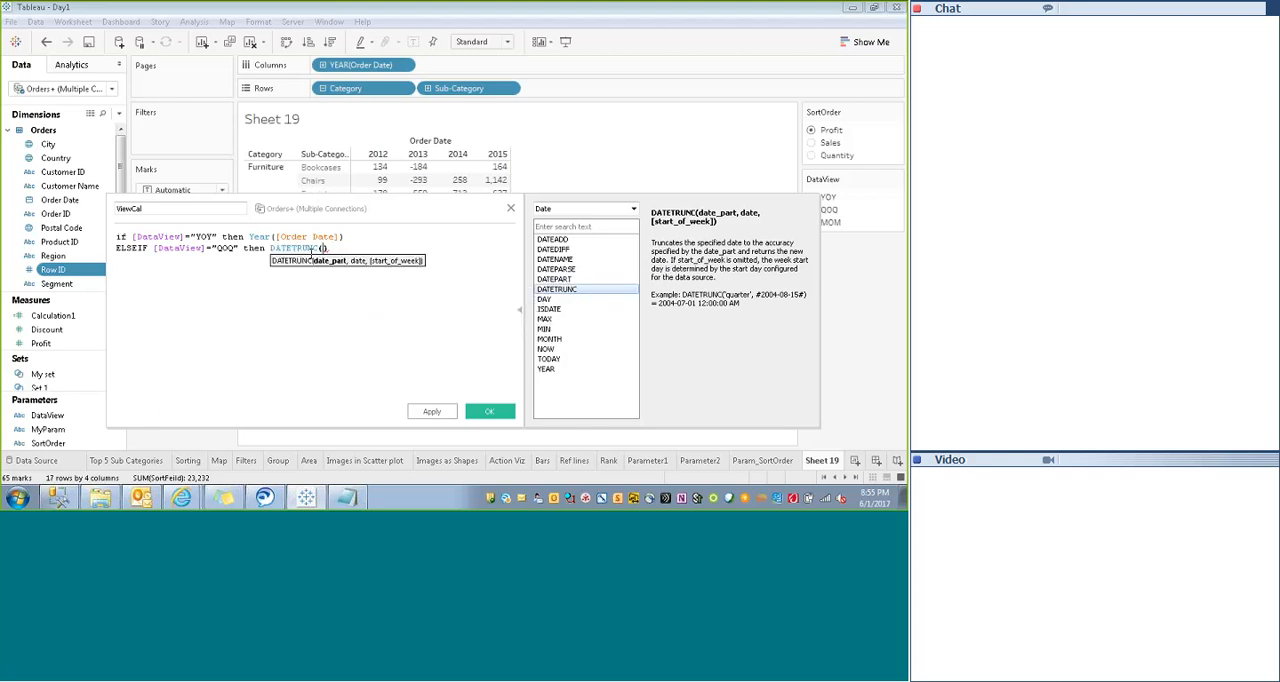
# - Fill in the DATETRUNC arguments as 'quarter',[Order Date] and start a new formula line
pyautogui.write("'quarter',")
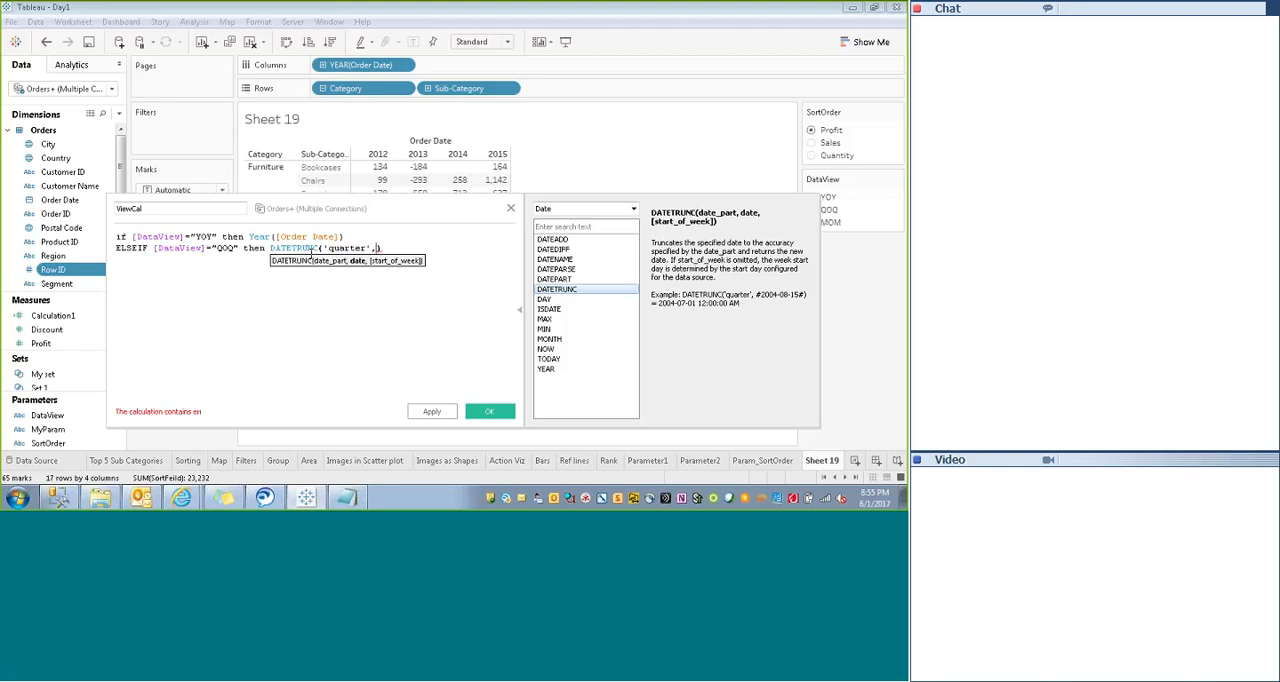
pyautogui.write('[Order Date]')
pyautogui.press('Down')
pyautogui.press('Return')
pyautogui.press('Return')
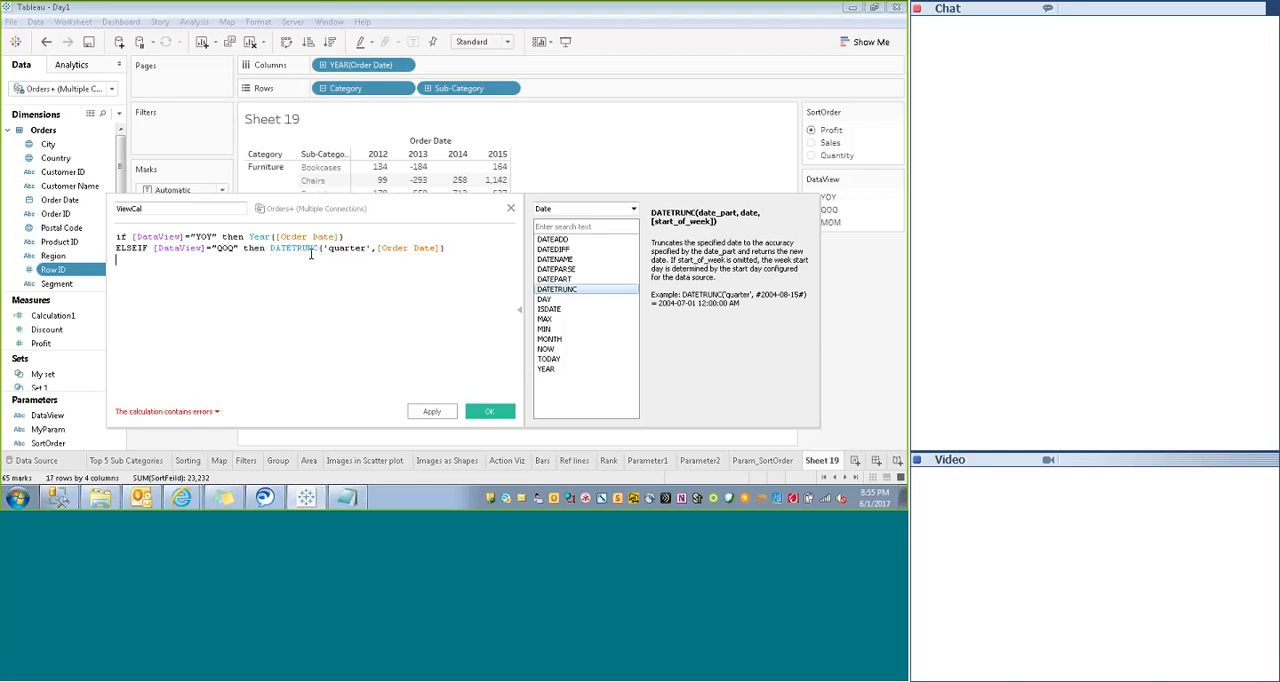
# - Add a third condition reading ELSEIF [DataView]="MOM" then
pyautogui.write('ELSEIF ')
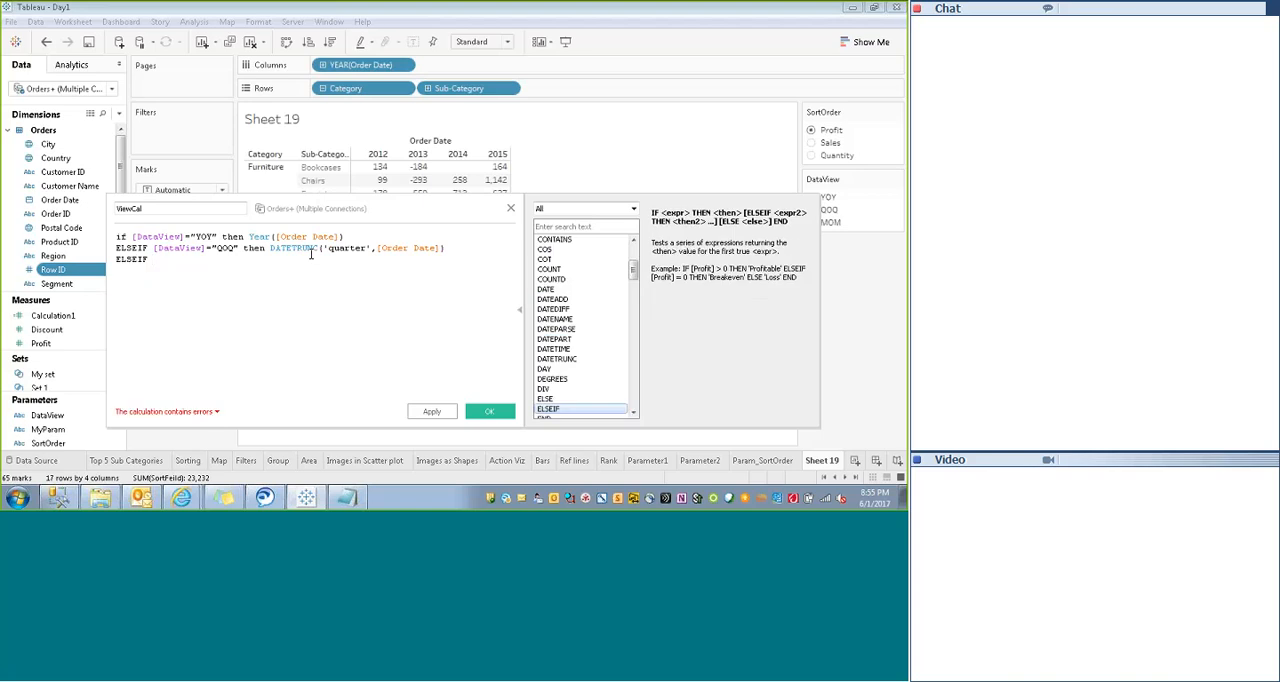
pyautogui.write('[DataView]')
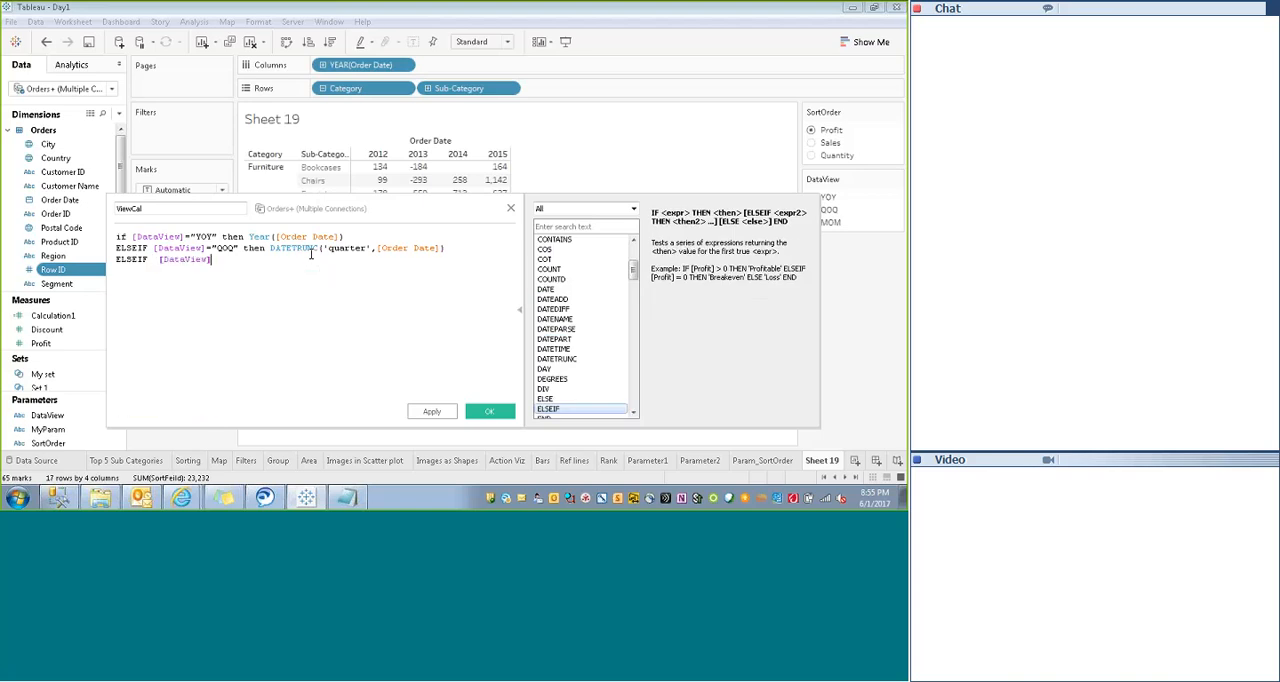
pyautogui.write('=""')
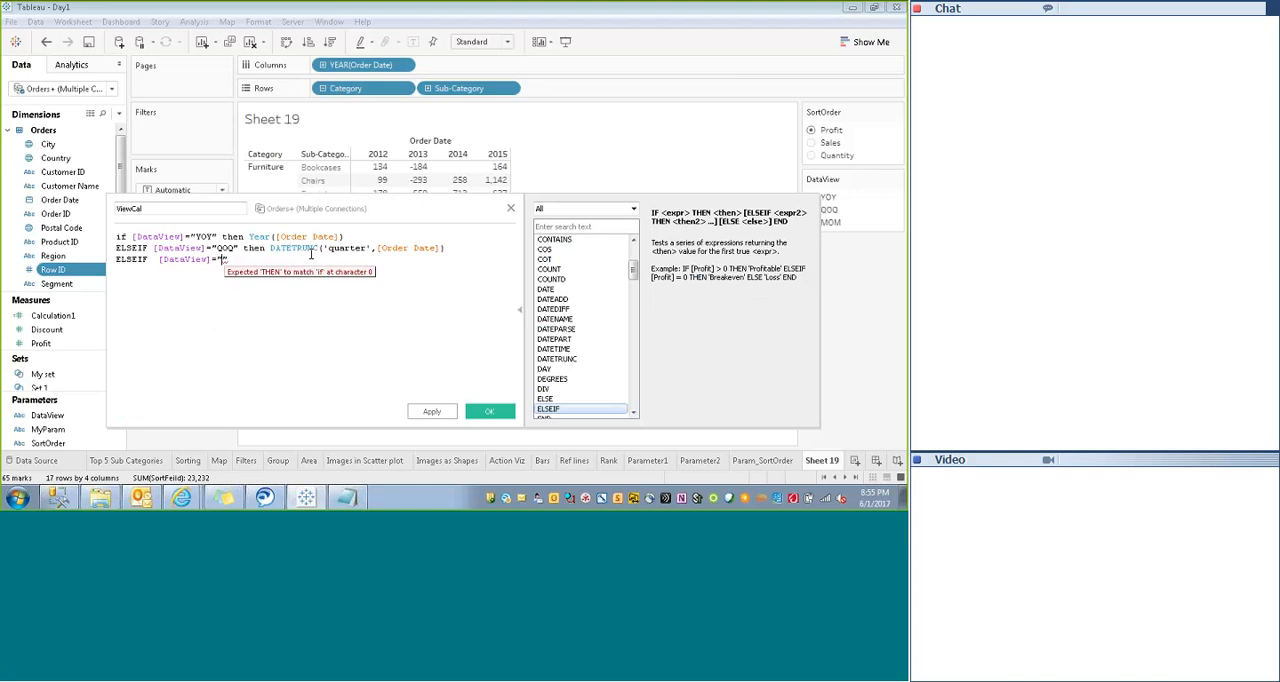
pyautogui.write('MOM')
pyautogui.press('Right')
pyautogui.write('then')
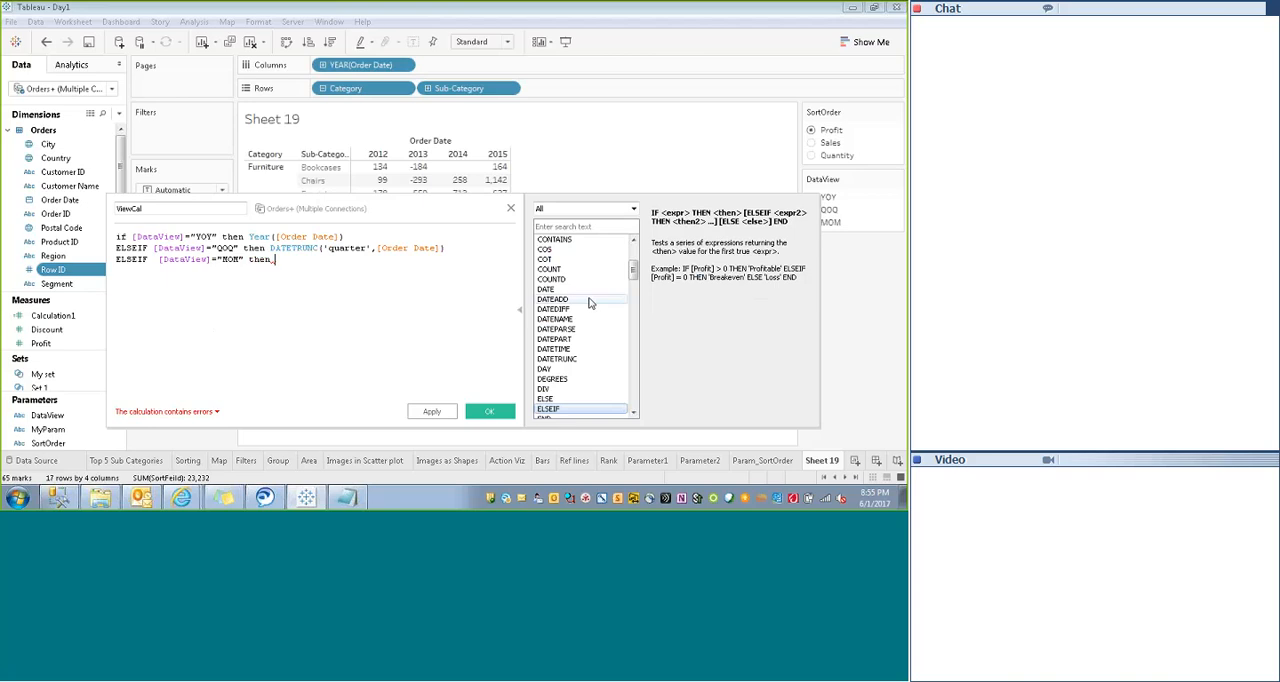
# - Look up DATENAME among the Date functions and insert it after then in the MOM line
pyautogui.write('data')
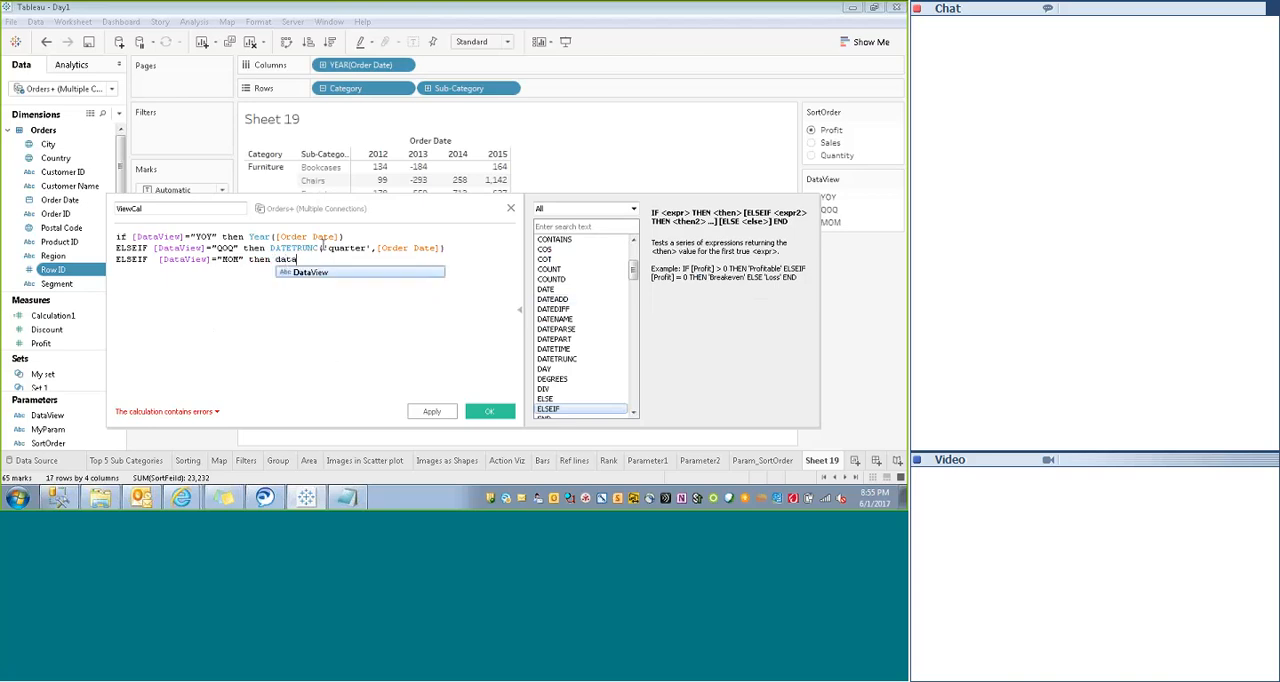
pyautogui.click(633, 208)
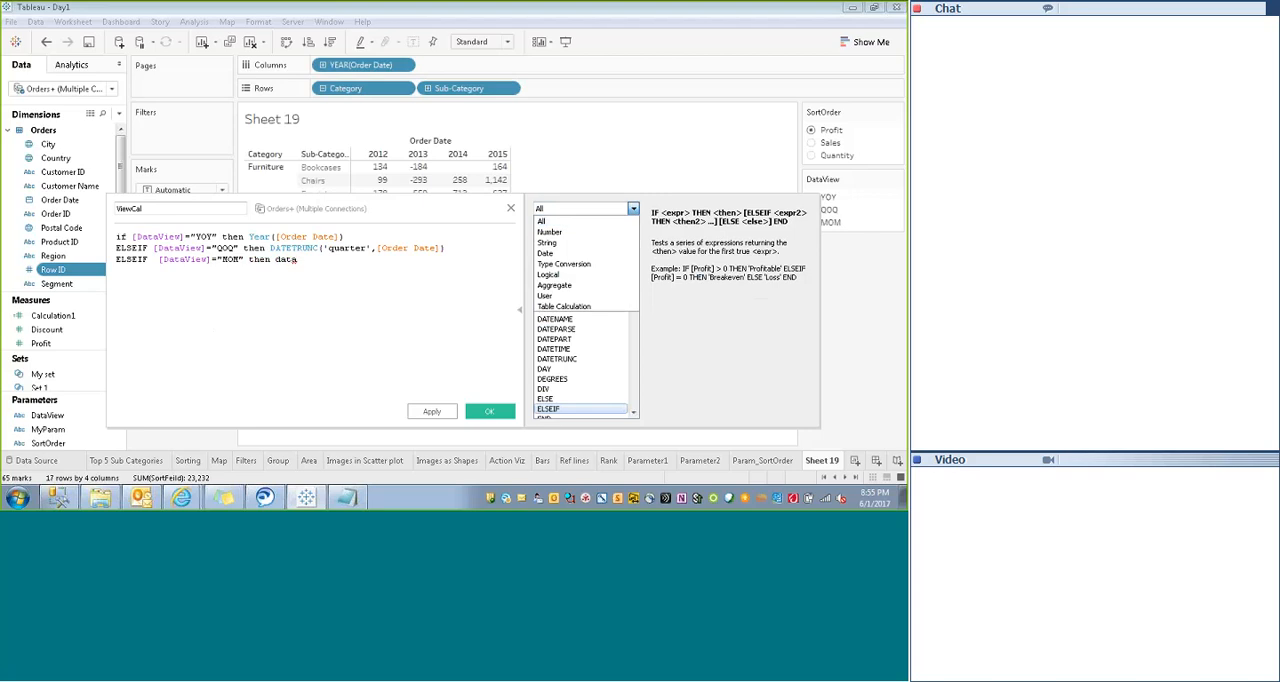
pyautogui.click(547, 253)
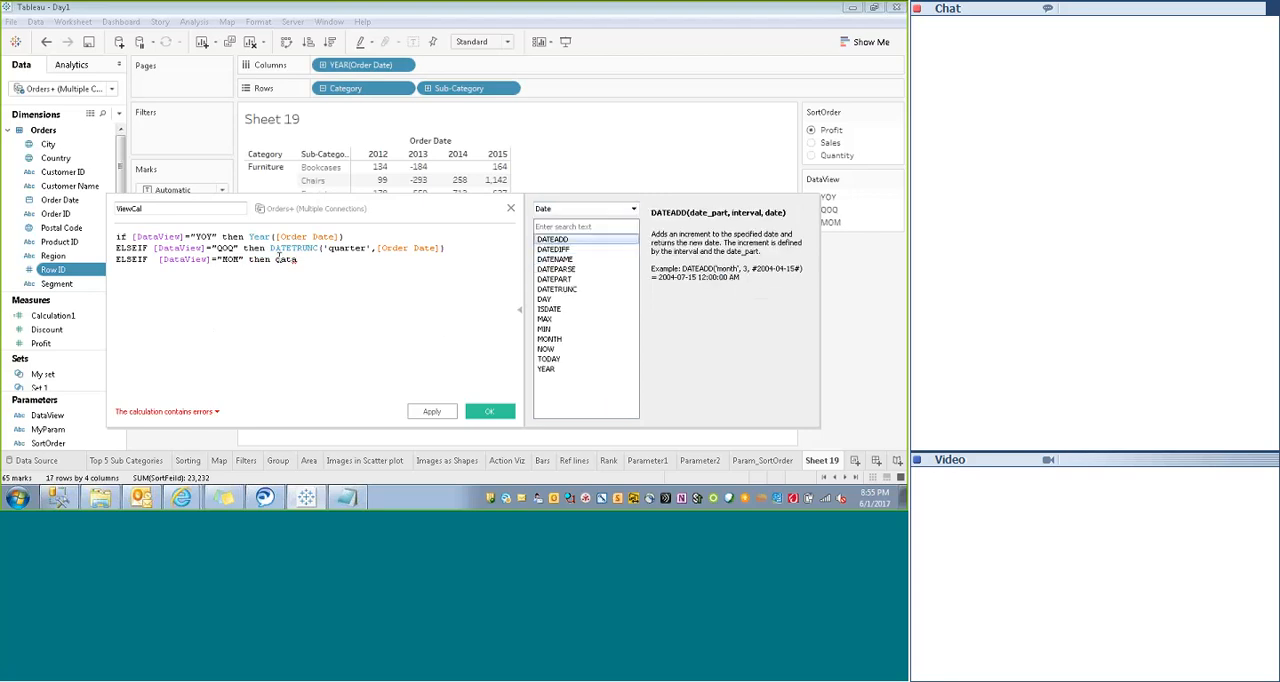
pyautogui.click(549, 260)
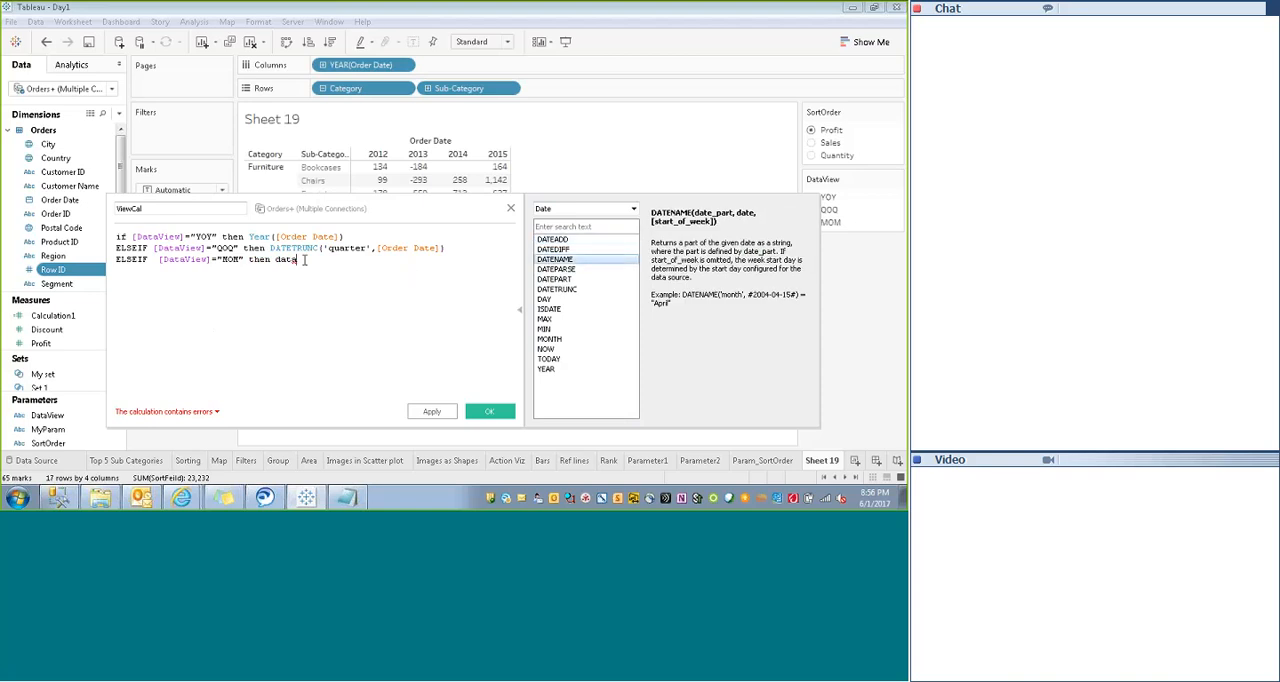
pyautogui.press('BackSpace')
pyautogui.write('en')
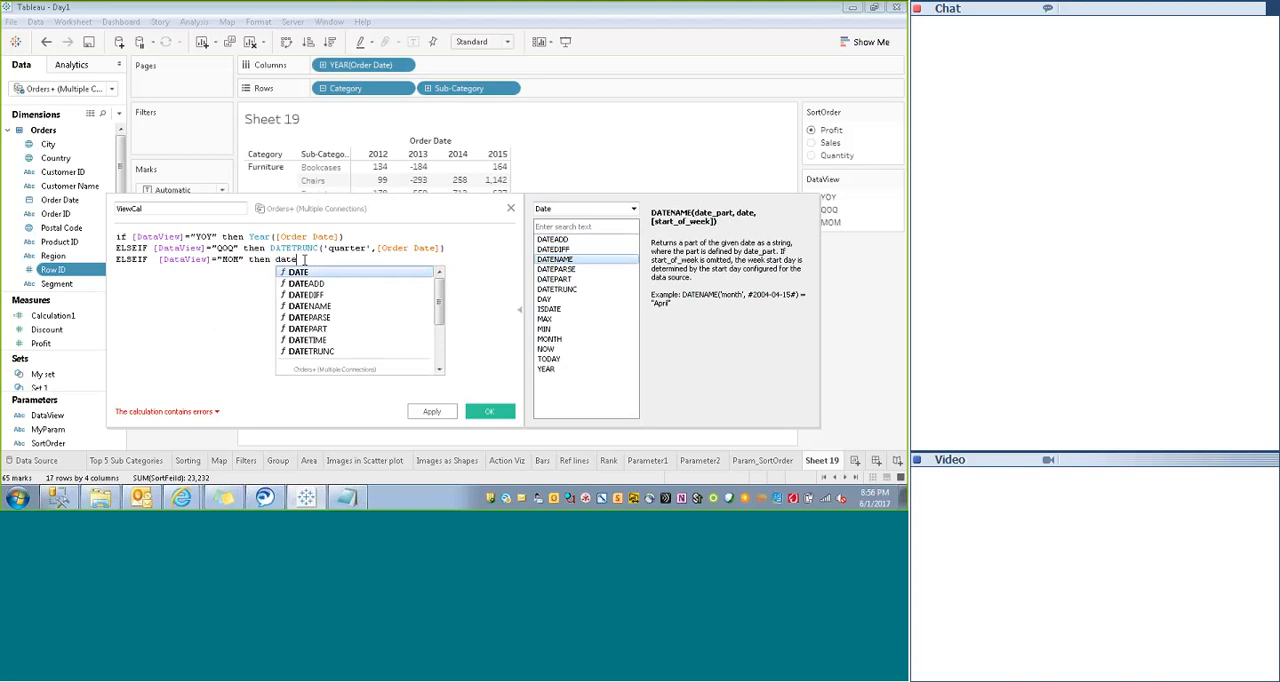
pyautogui.press('Return')
pyautogui.write('((')
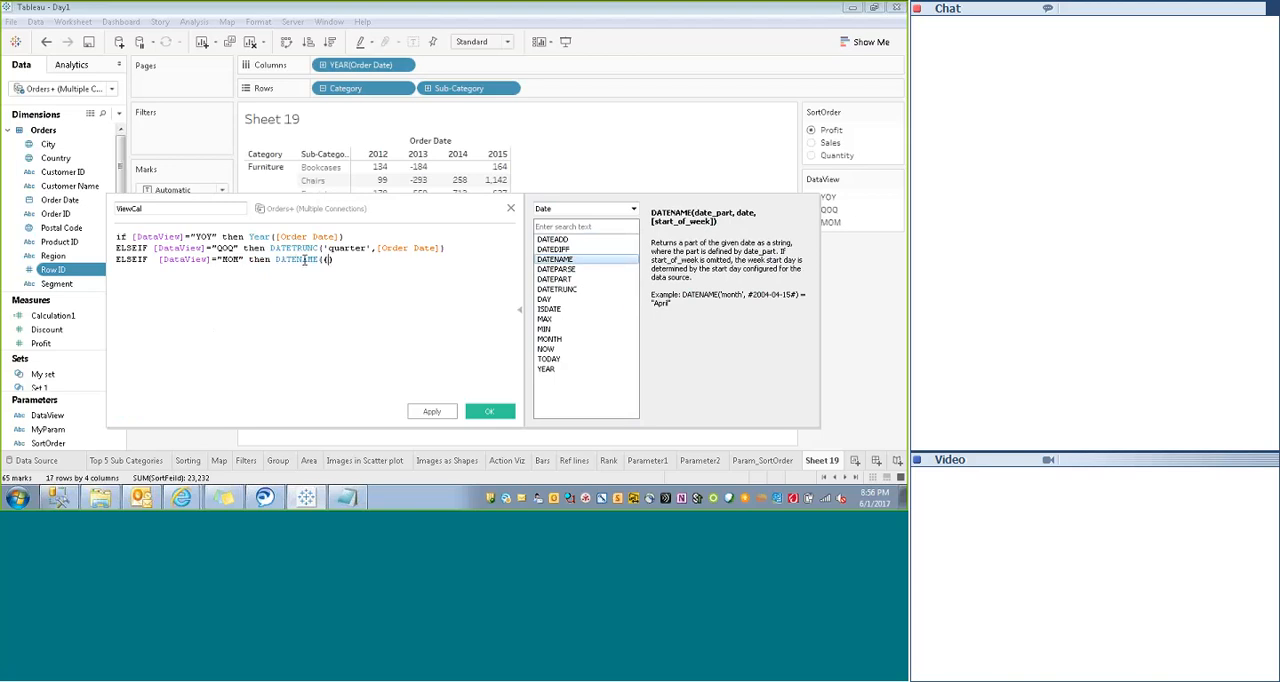
pyautogui.press('BackSpace')
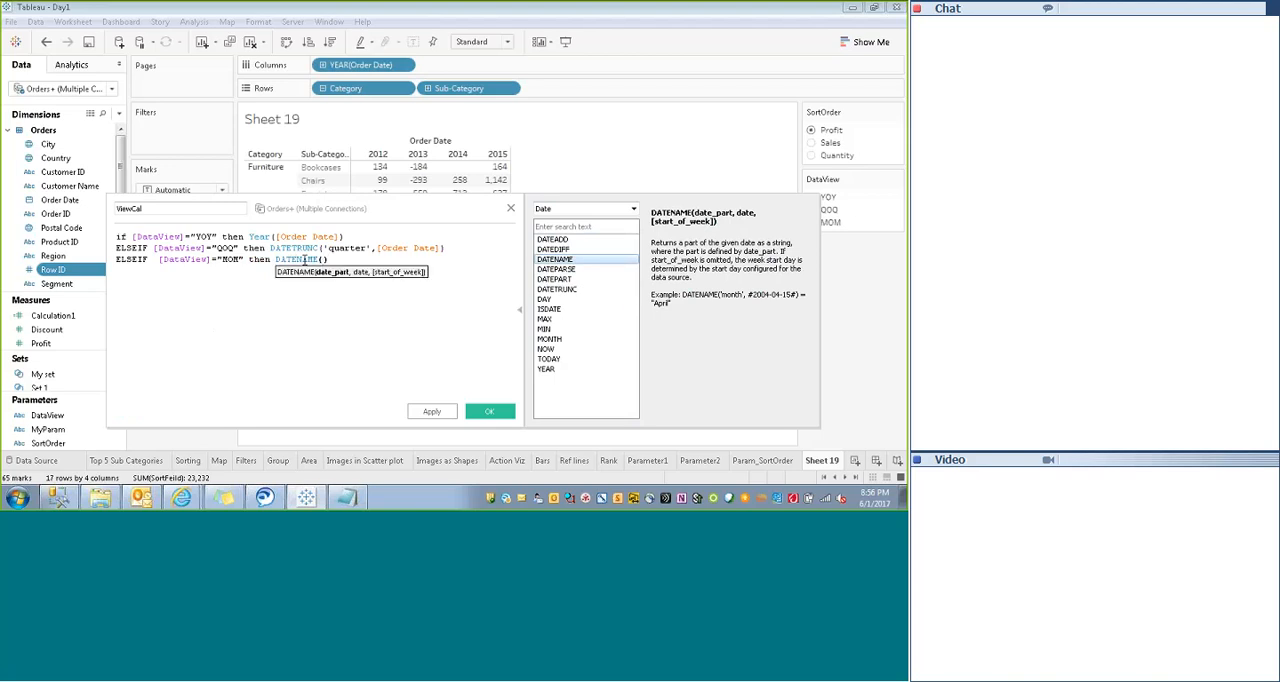
# - Fill in the DATENAME arguments as 'month',[Order Date]
pyautogui.write("'moth")
pyautogui.press('BackSpace')
pyautogui.press('BackSpace')
pyautogui.write('nth')
pyautogui.write("'")
pyautogui.write(',')
pyautogui.write('[O')
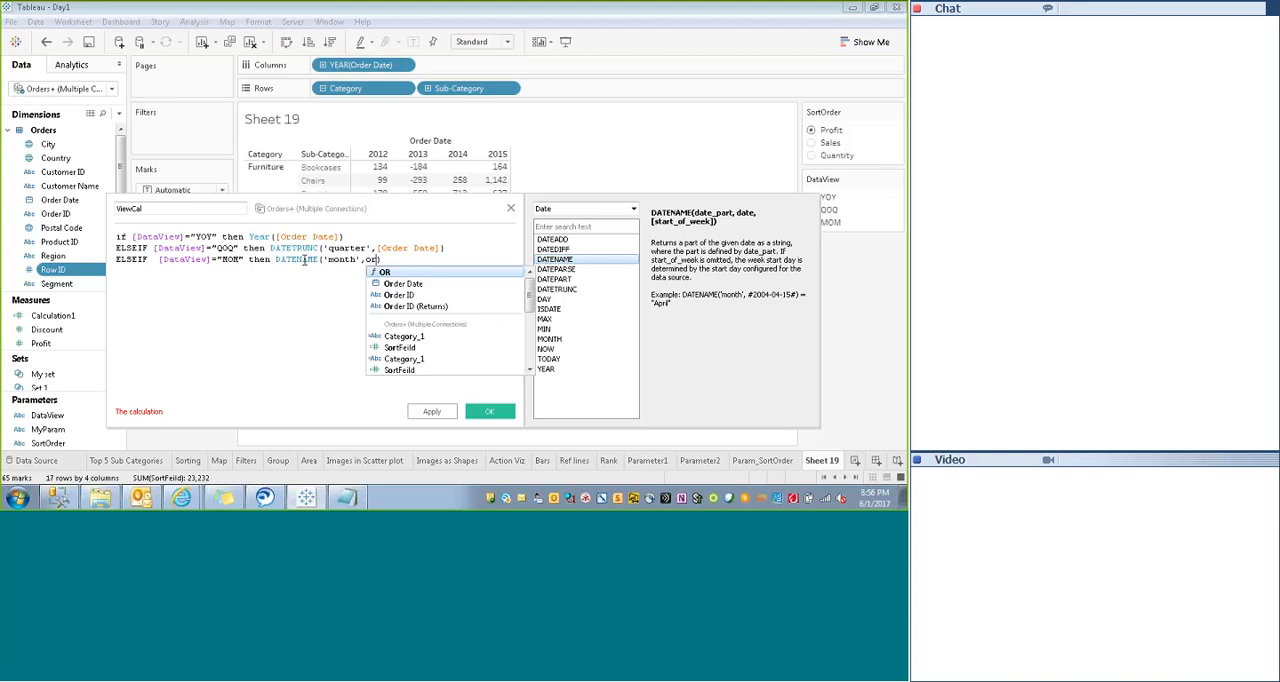
pyautogui.press('Return')
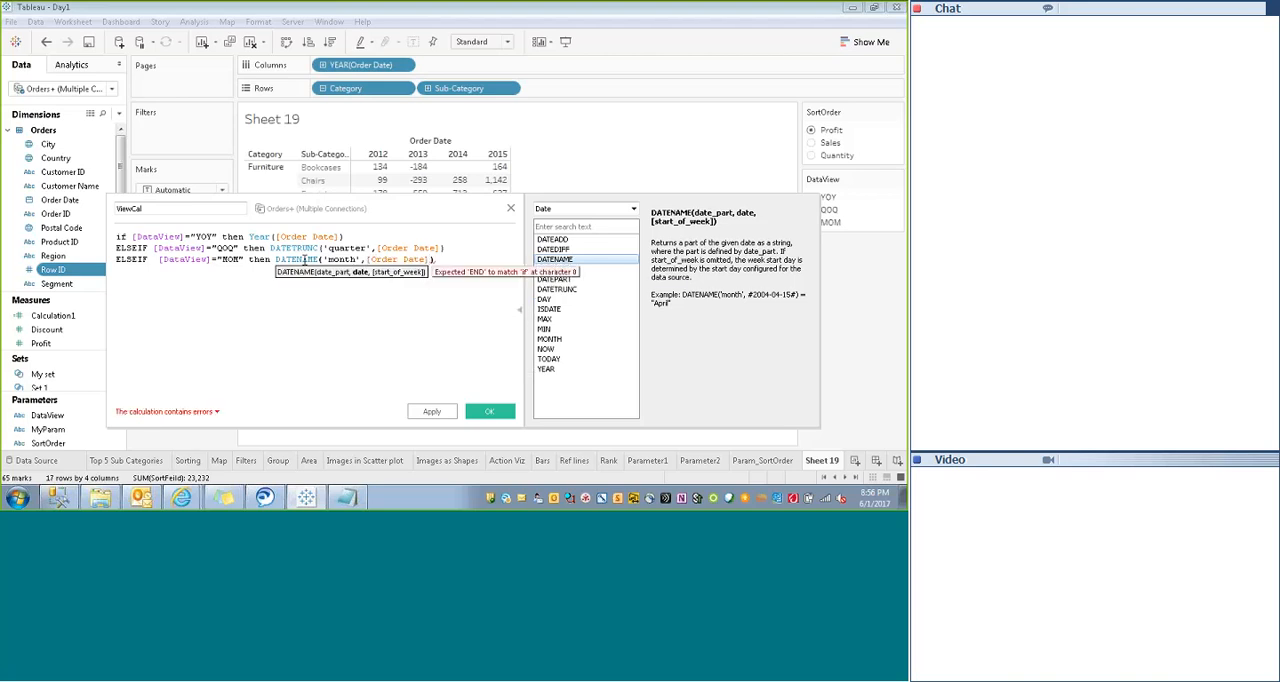
# - Close the if statement with End on a new line and check the calculation's error details
pyautogui.press('Return')
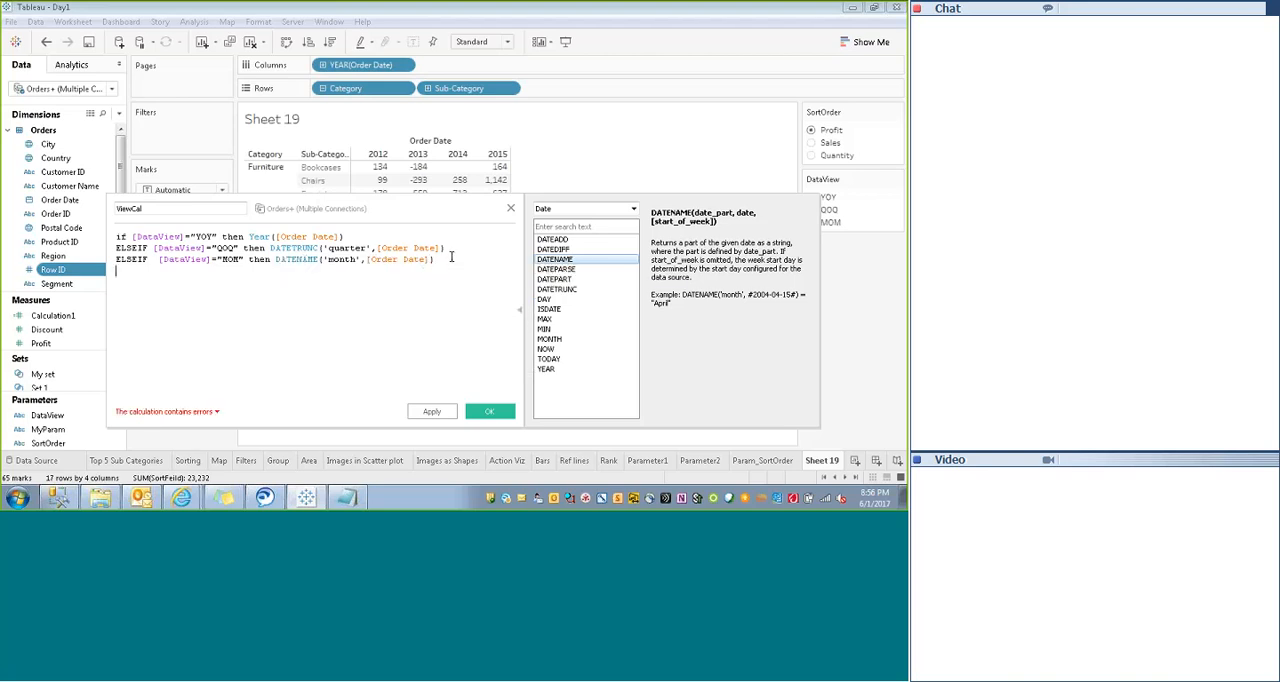
pyautogui.write('End')
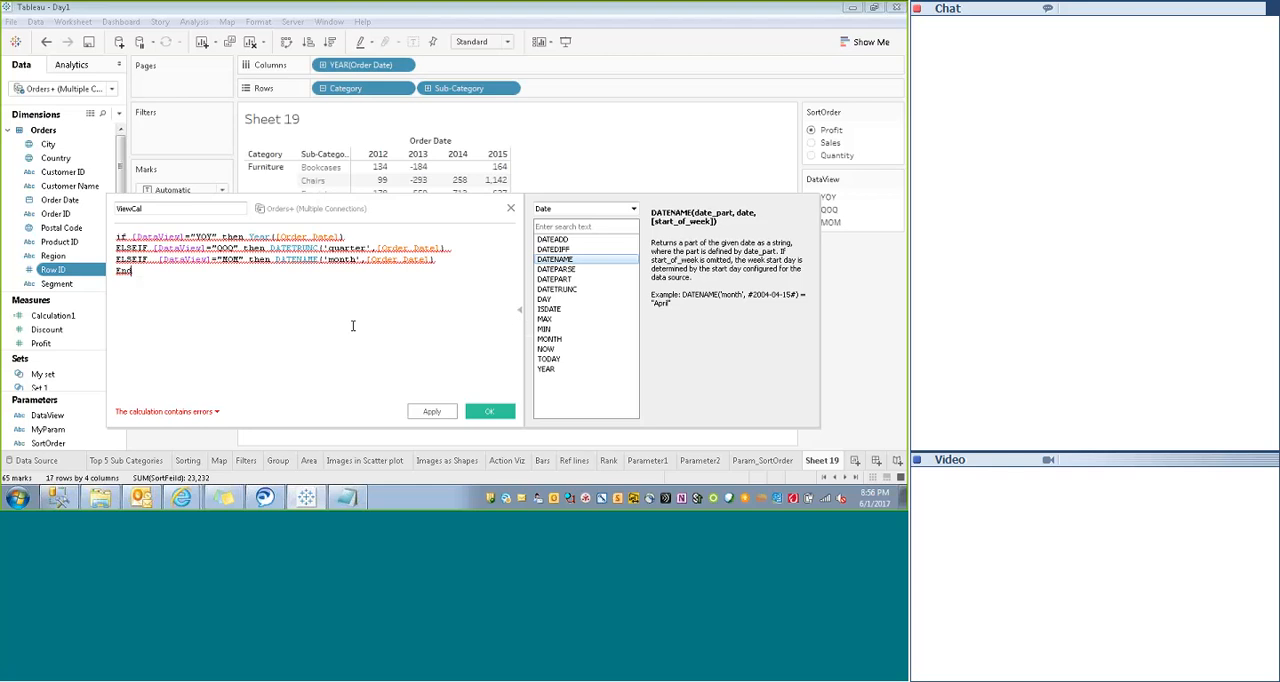
pyautogui.click(168, 411)
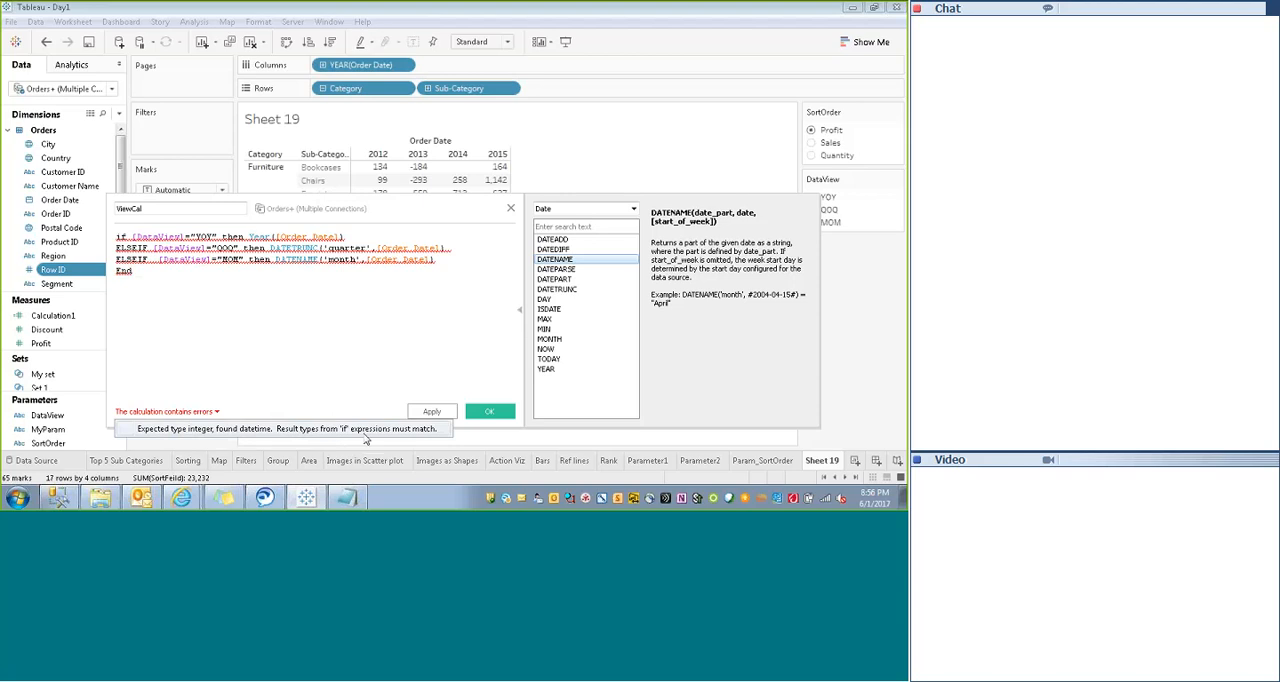
pyautogui.click(297, 322)
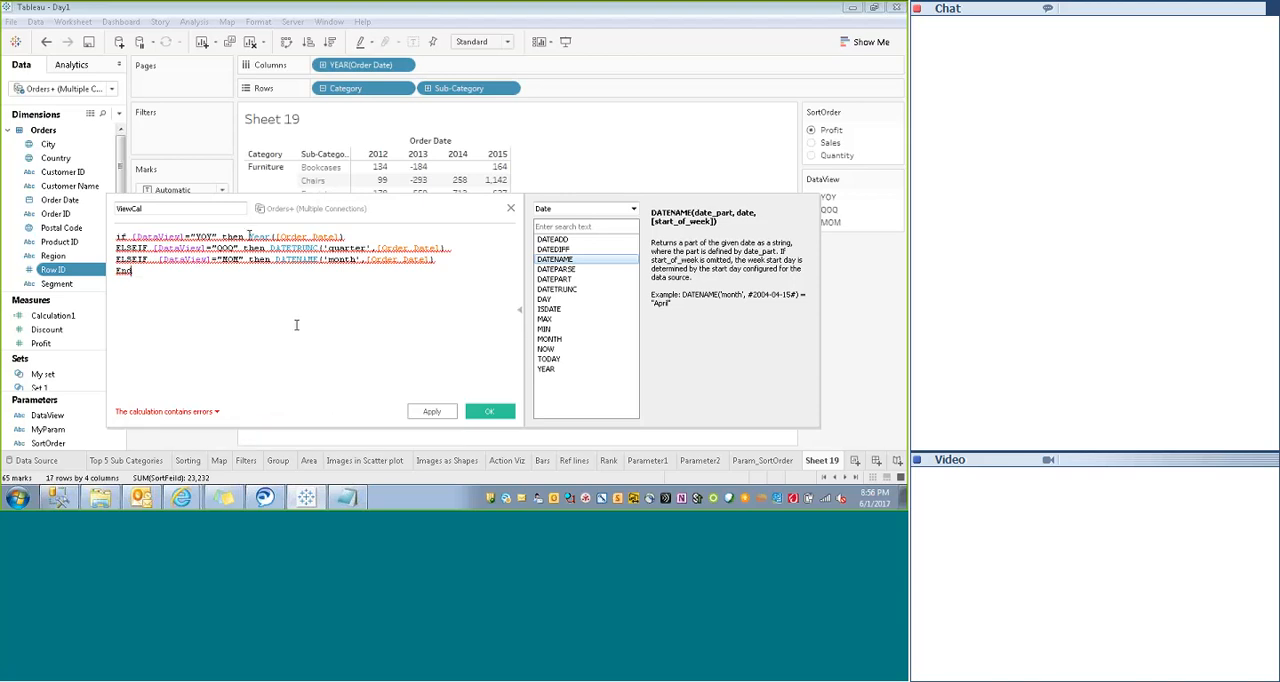
# - Compare the return types of the Year, DATETRUNC and DATENAME expressions using the function reference
pyautogui.click(249, 236)
pyautogui.moveTo(250, 236); pyautogui.dragTo(355, 237)
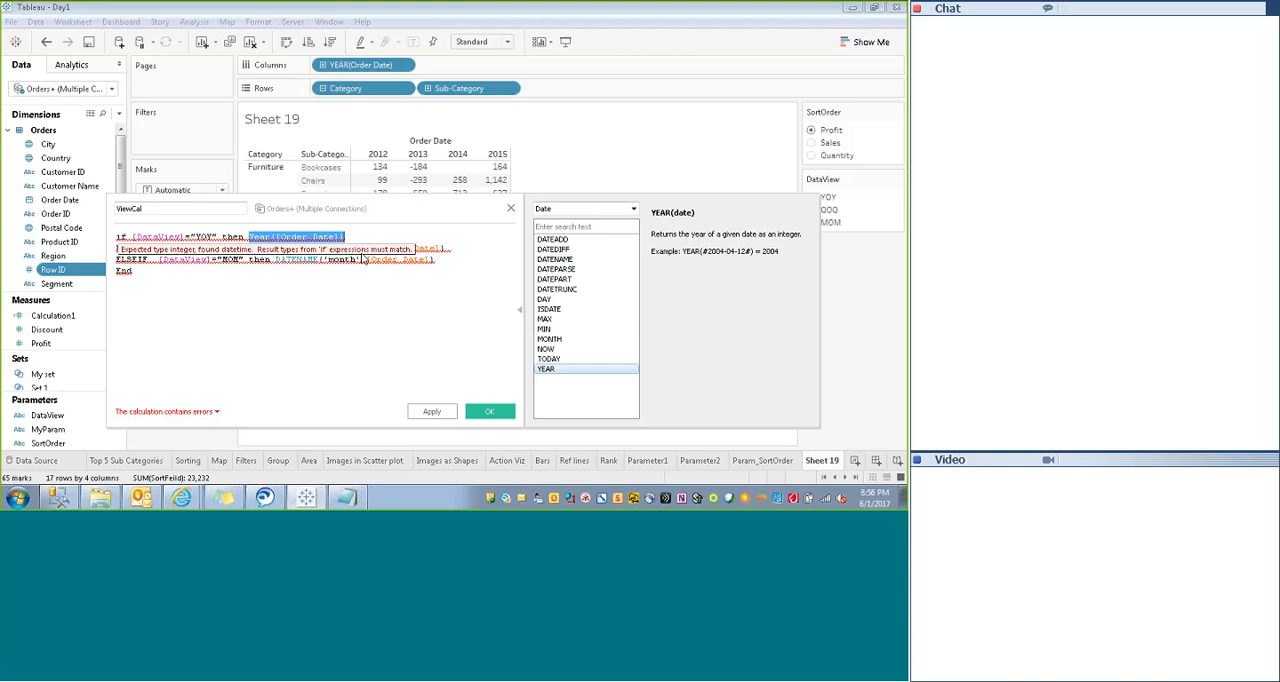
pyautogui.click(276, 260)
pyautogui.moveTo(276, 260); pyautogui.dragTo(447, 259)
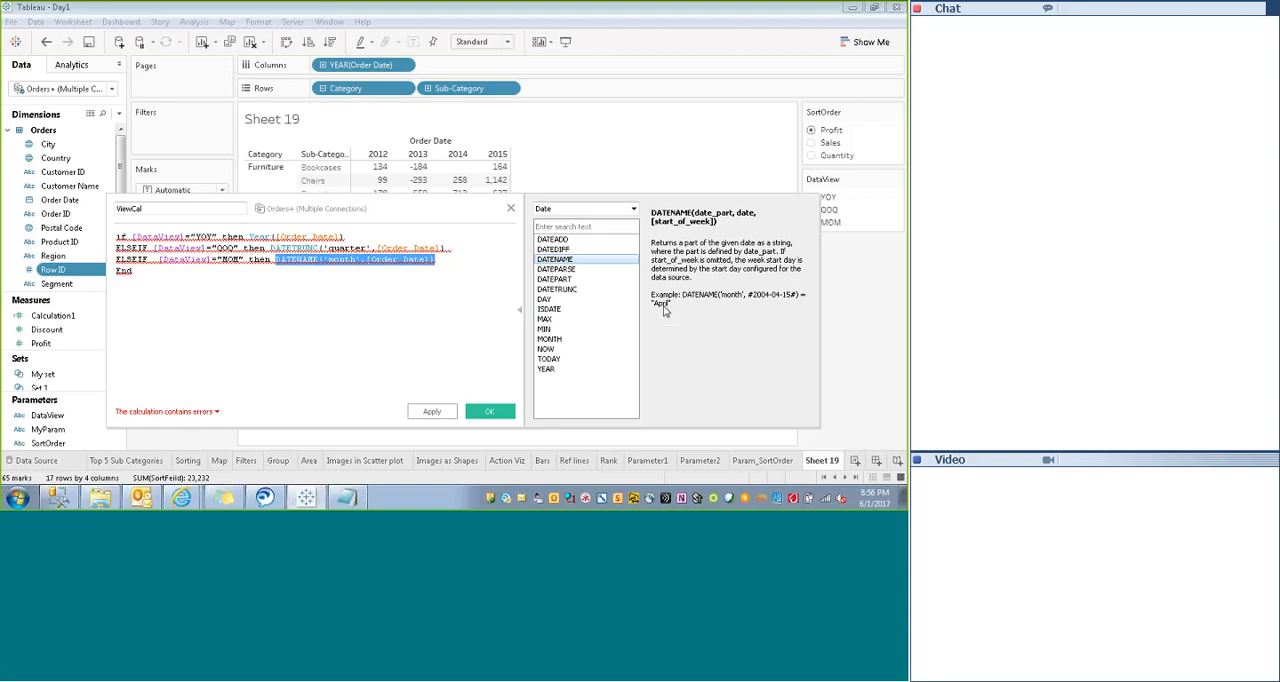
pyautogui.moveTo(271, 250)
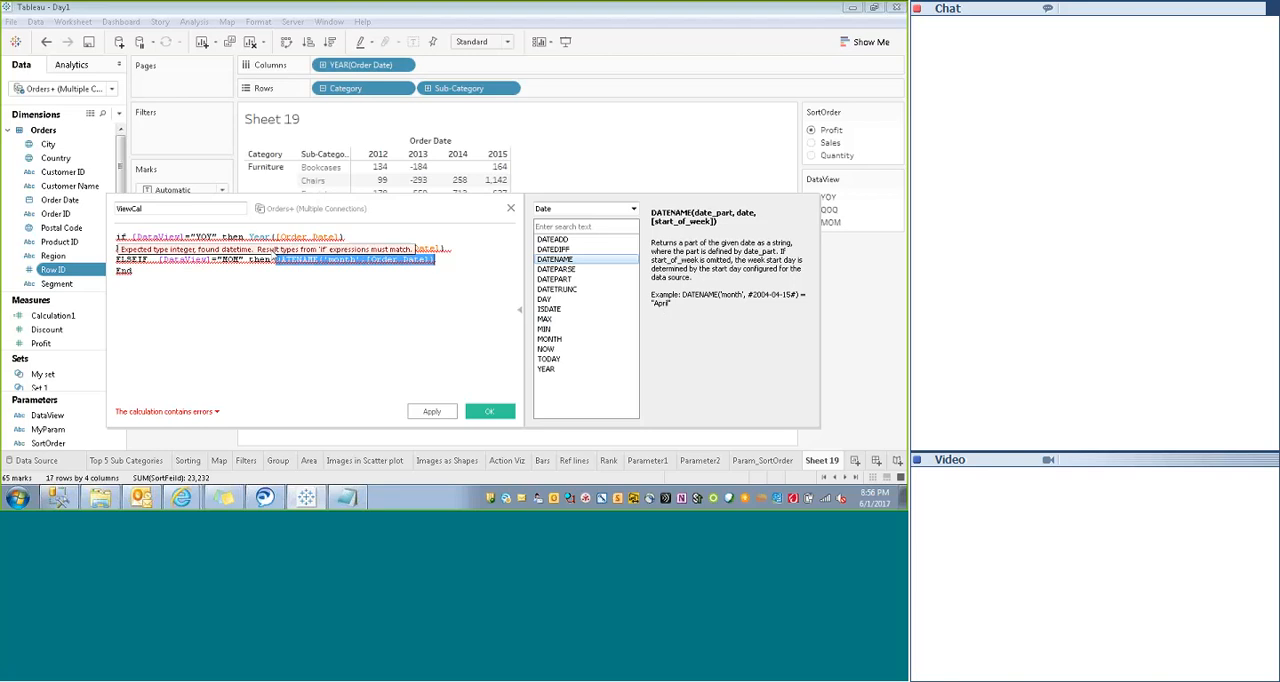
pyautogui.moveTo(447, 247); pyautogui.dragTo(268, 248)
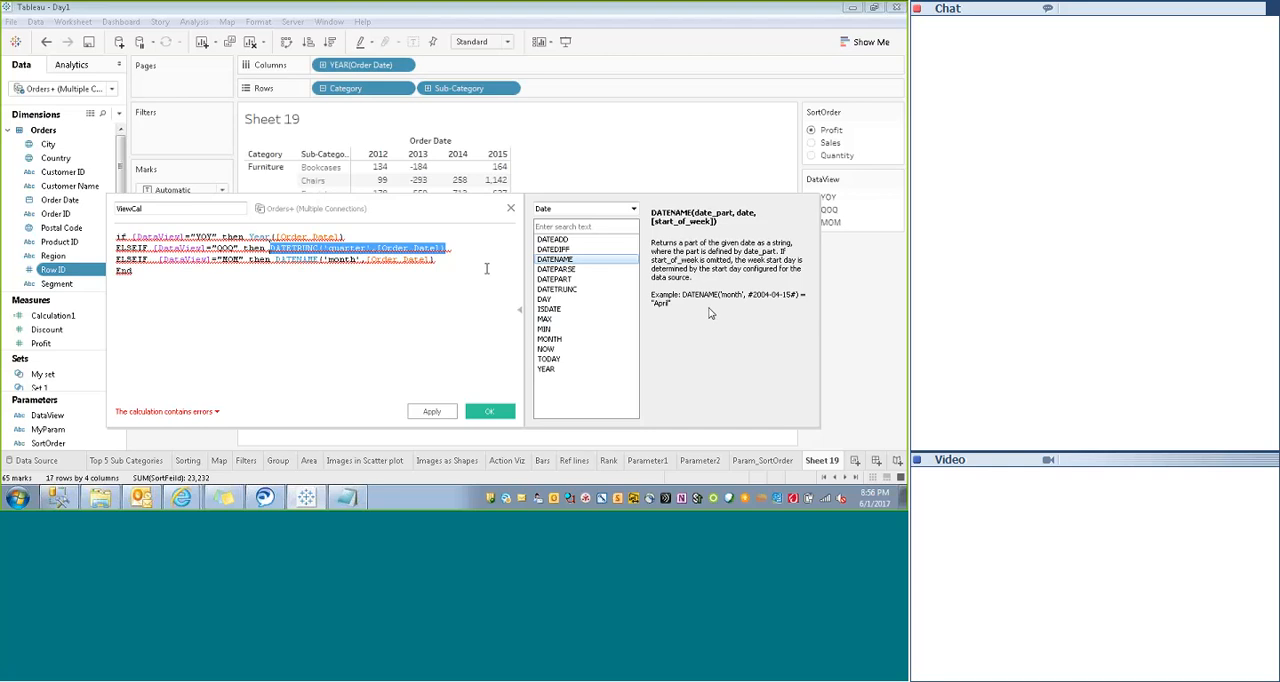
pyautogui.click(347, 249)
pyautogui.click(560, 291)
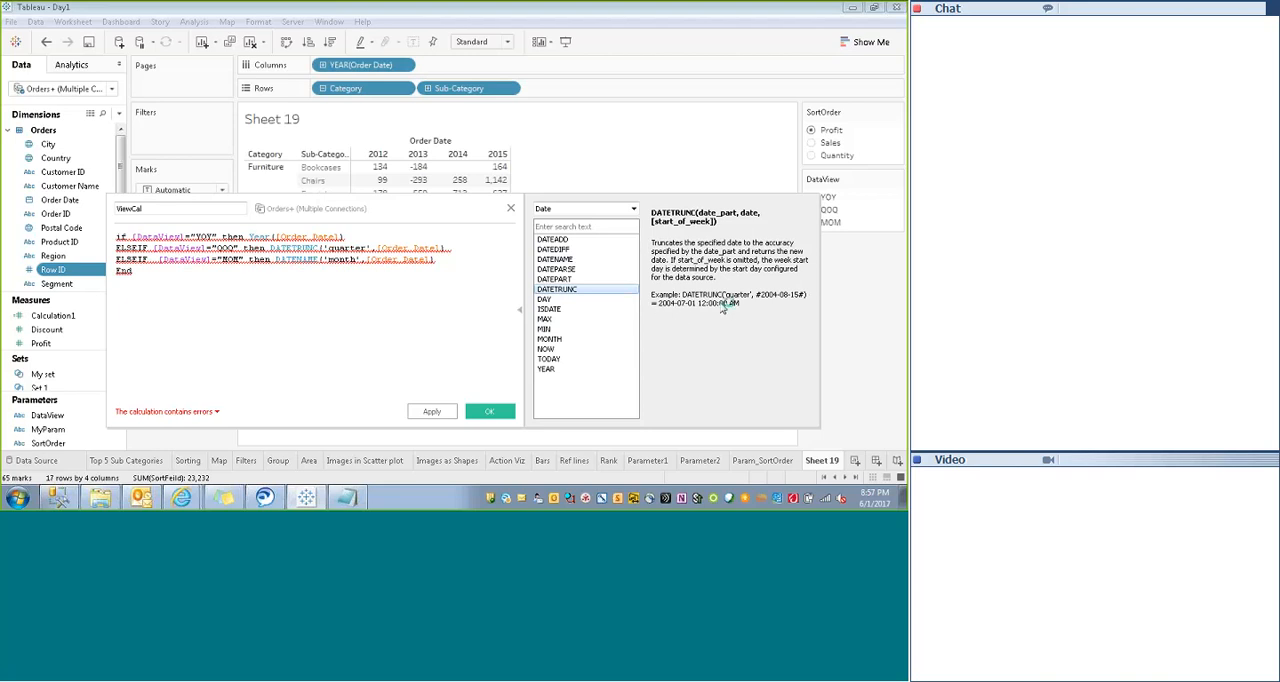
pyautogui.click(557, 260)
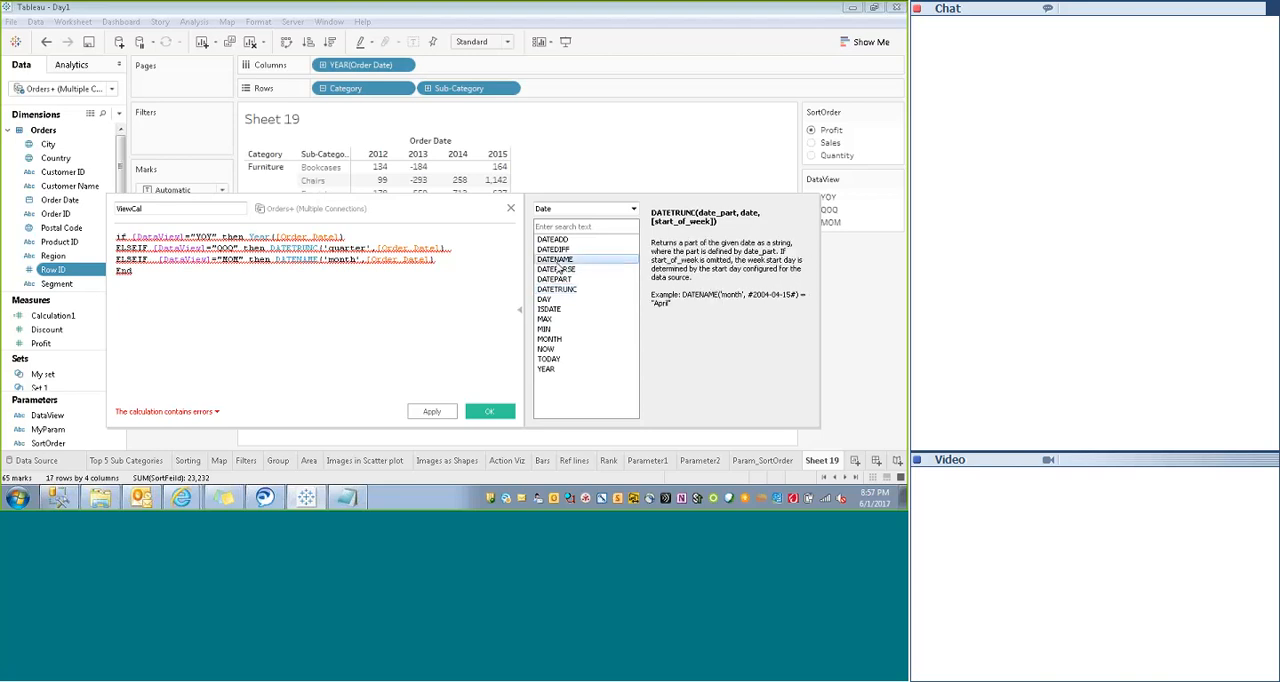
# - Replace DATETRUNC with DATENAME in the QOQ line, keeping its 'quarter' and [Order Date] arguments
pyautogui.click(316, 248)
pyautogui.press('BackSpace')
pyautogui.press('BackSpace')
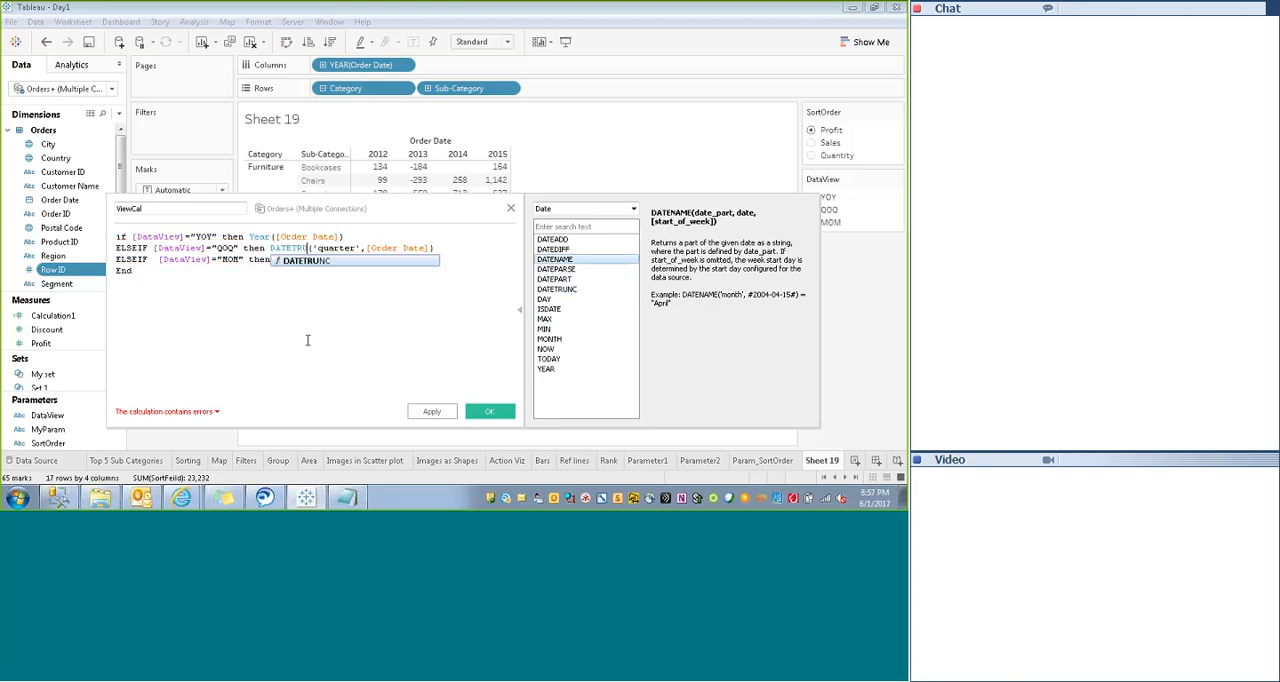
pyautogui.press('BackSpace')
pyautogui.press('BackSpace')
pyautogui.press('BackSpace')
pyautogui.write('ame')
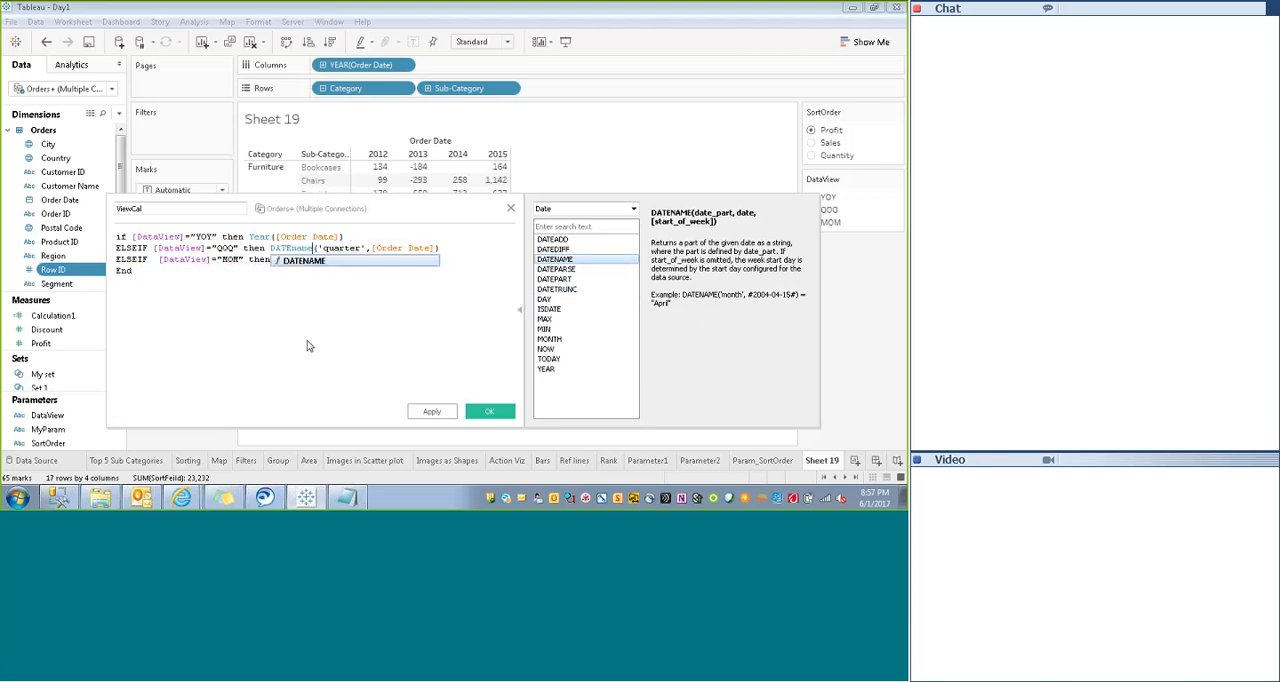
pyautogui.click(371, 317)
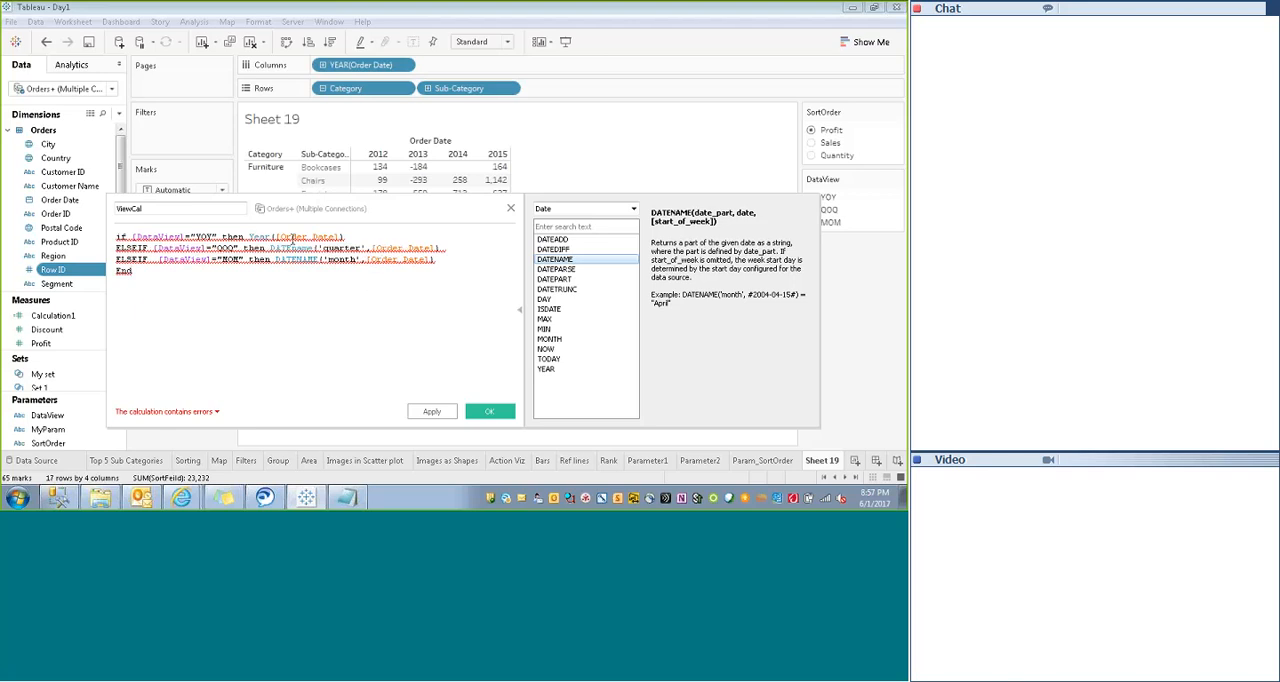
# - Convert the YOY result to a string by wrapping Year([Order Date]) in str()
pyautogui.click(250, 236)
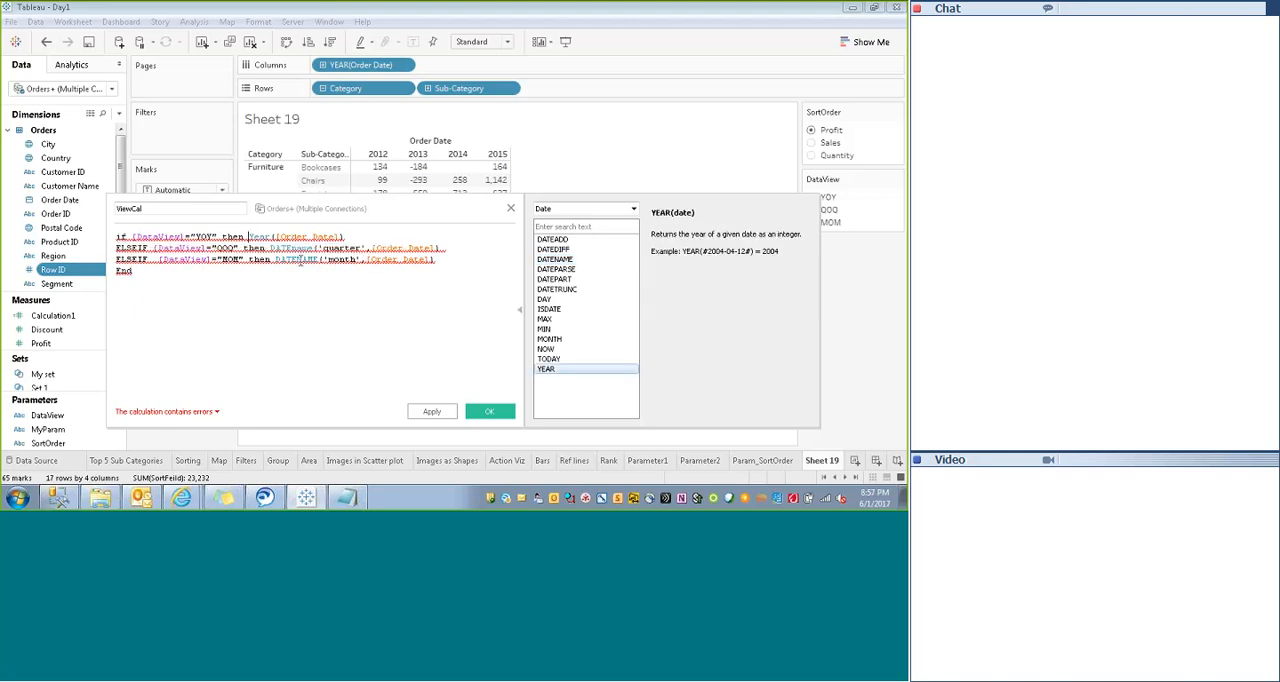
pyautogui.click(275, 259)
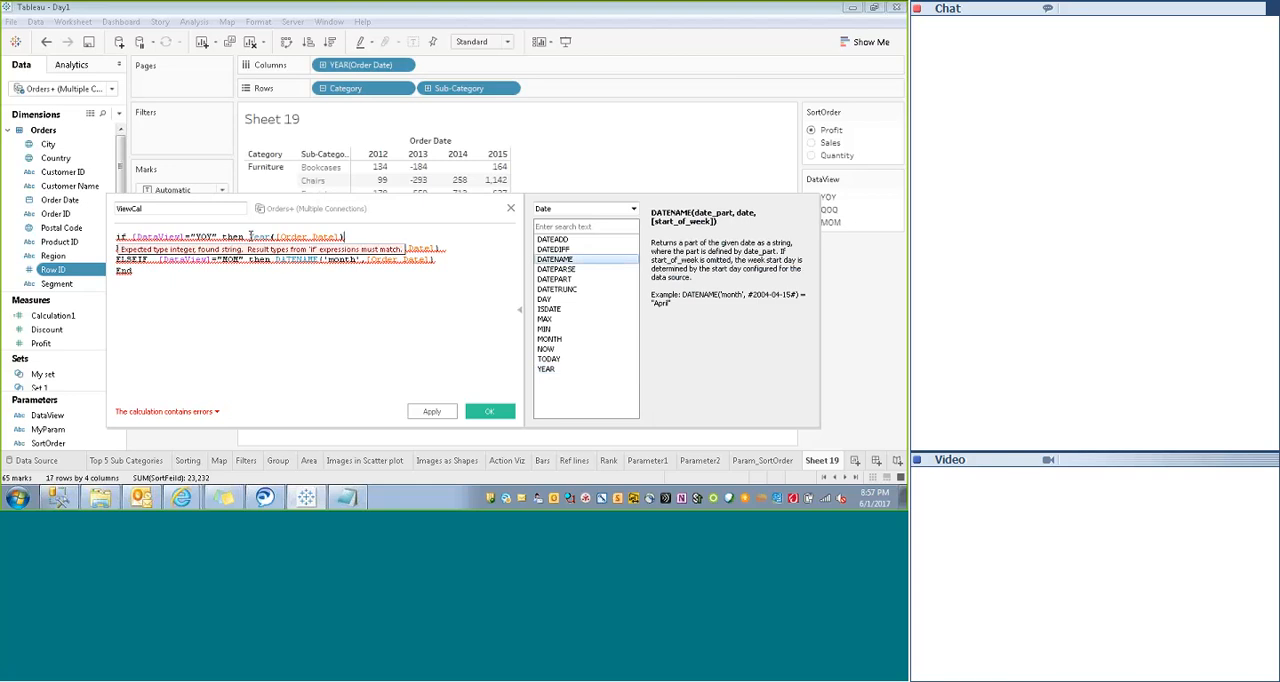
pyautogui.moveTo(249, 237); pyautogui.dragTo(348, 234)
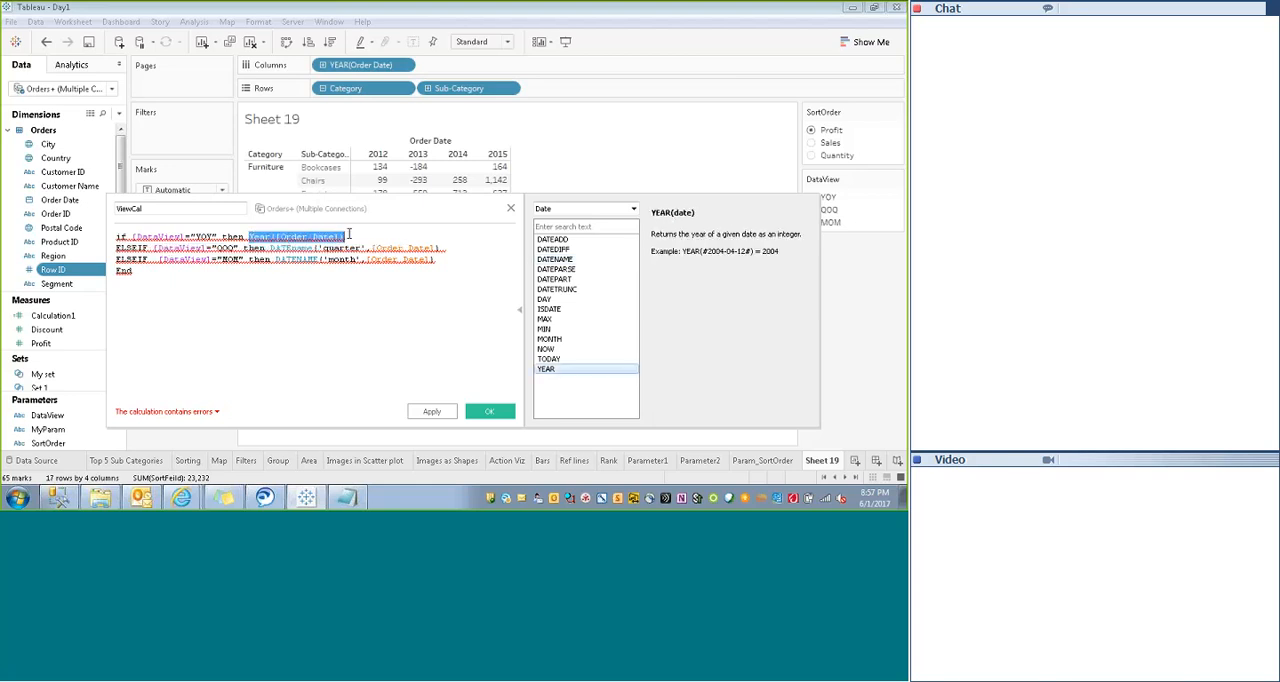
pyautogui.click(249, 241)
pyautogui.write('s')
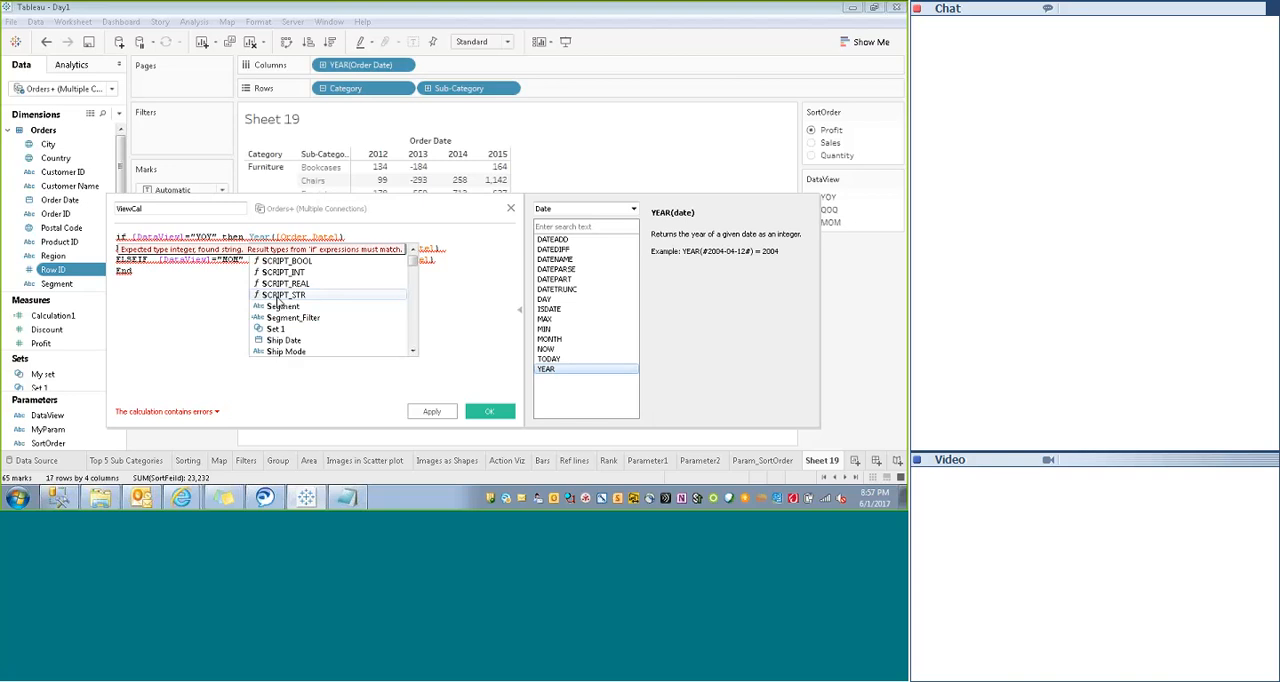
pyautogui.write('tr(')
pyautogui.press('End')
pyautogui.write(')')
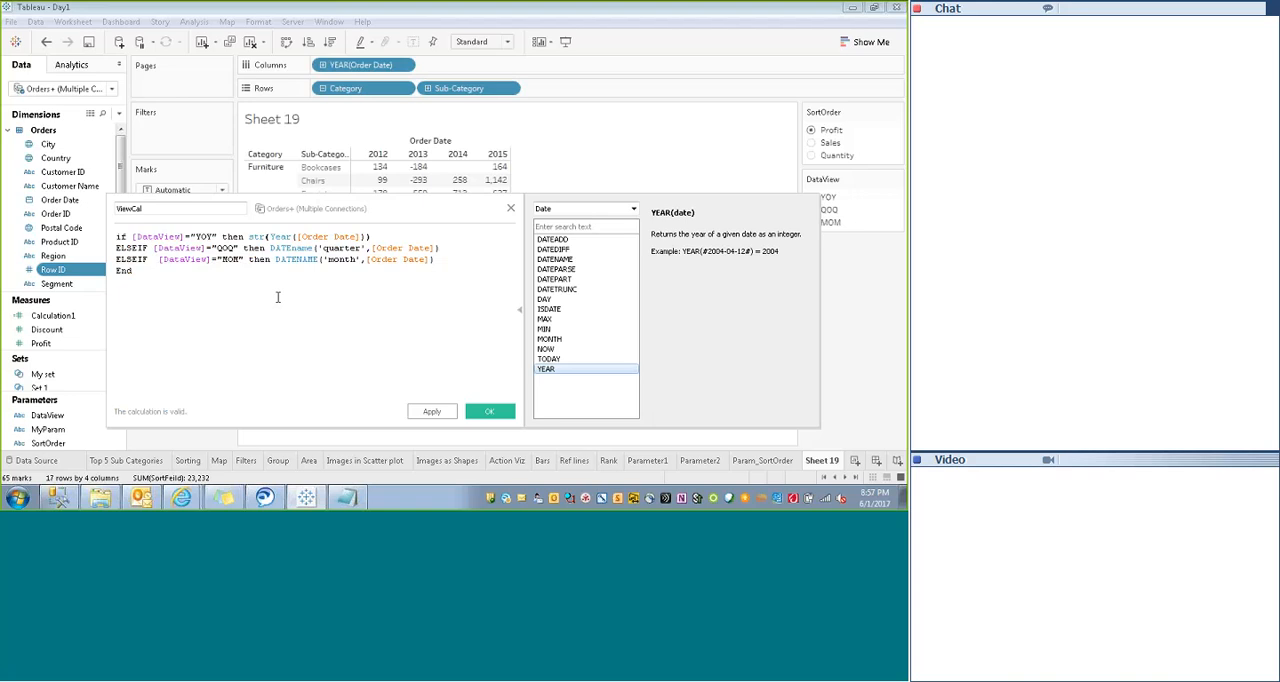
# - Review the result expressions of the three branches and save the ViewCal calculation
pyautogui.hotkey('ctrl', 'a')
pyautogui.click(278, 297)
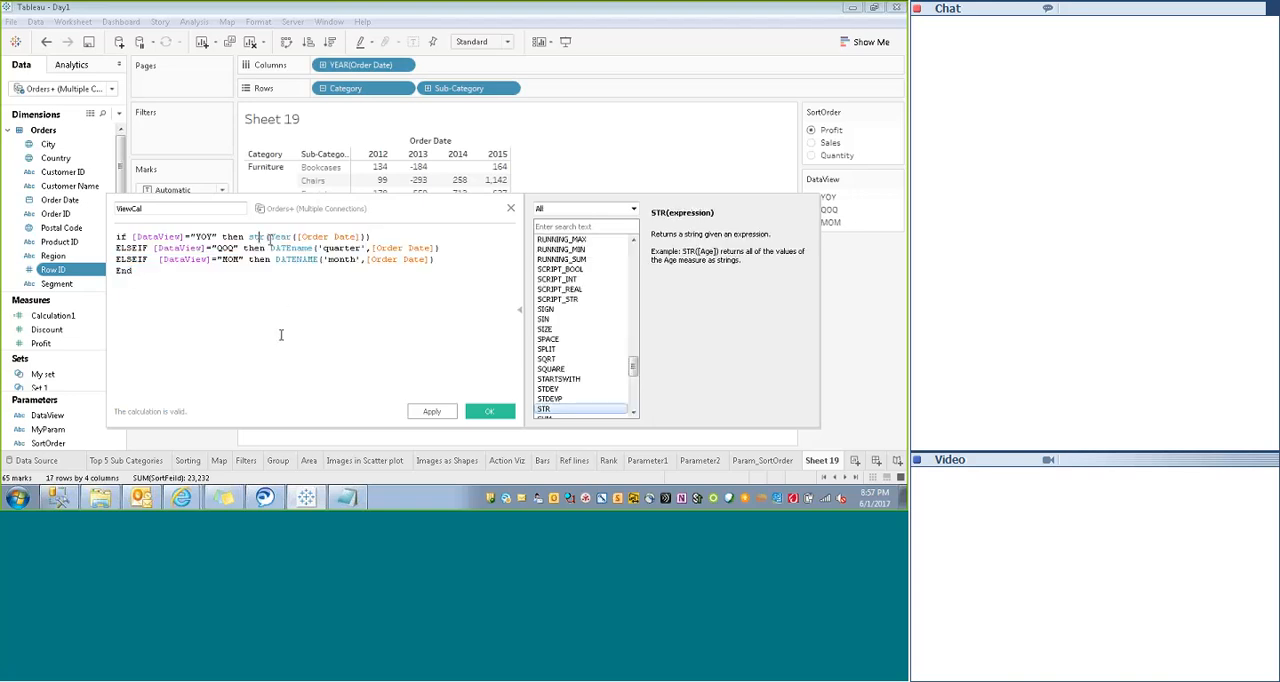
pyautogui.moveTo(268, 236); pyautogui.dragTo(367, 236)
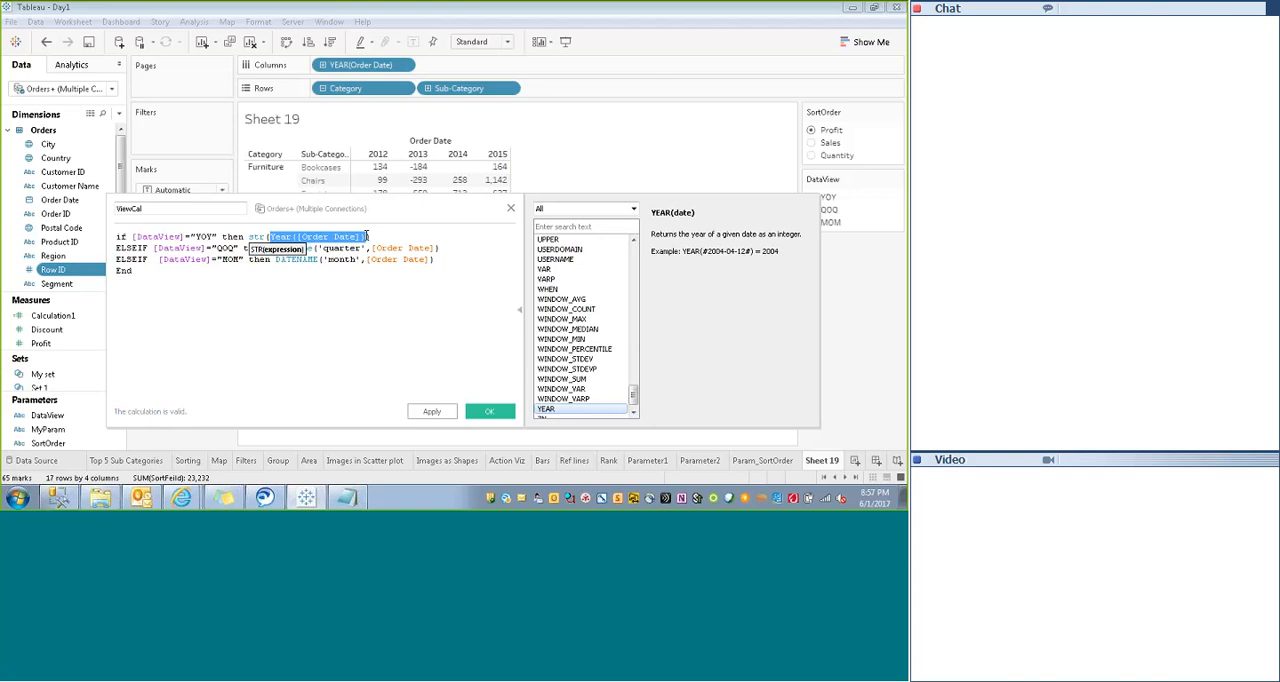
pyautogui.click(132, 271)
pyautogui.moveTo(271, 248)
pyautogui.mouseDown()
pyautogui.moveTo(438, 260)
pyautogui.moveTo(275, 260)
pyautogui.mouseUp()
pyautogui.click(437, 261)
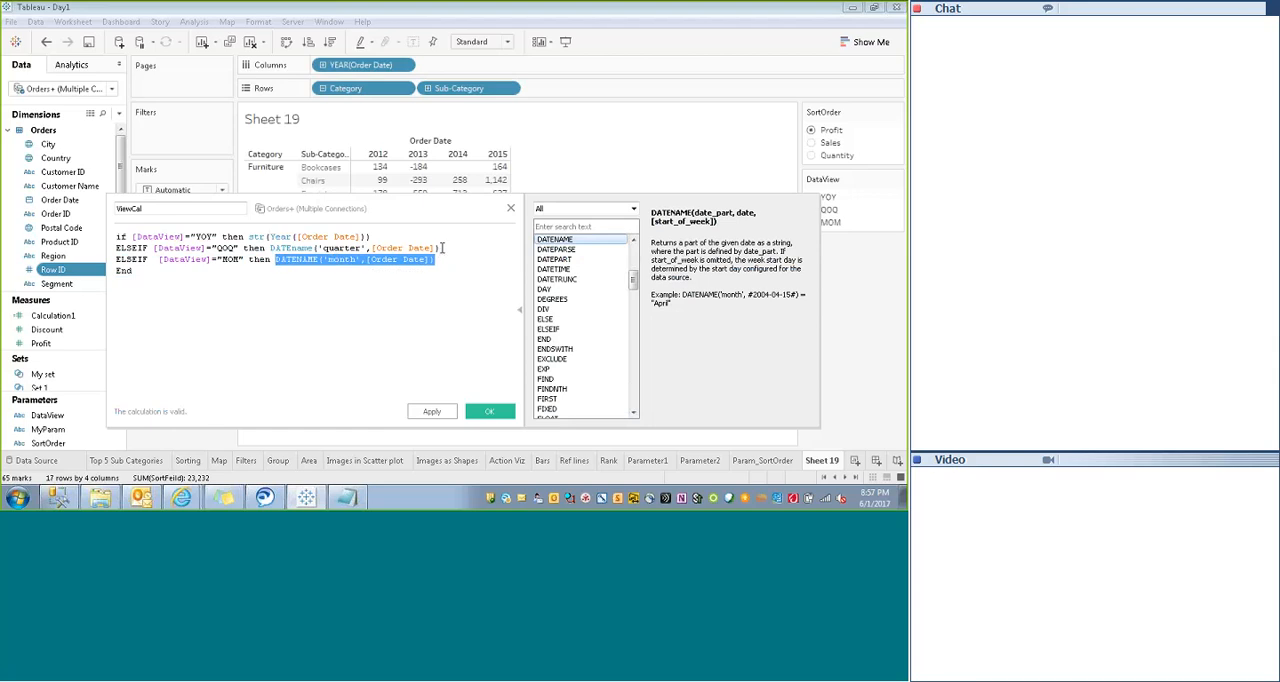
pyautogui.moveTo(440, 249); pyautogui.dragTo(273, 248)
pyautogui.click(132, 271)
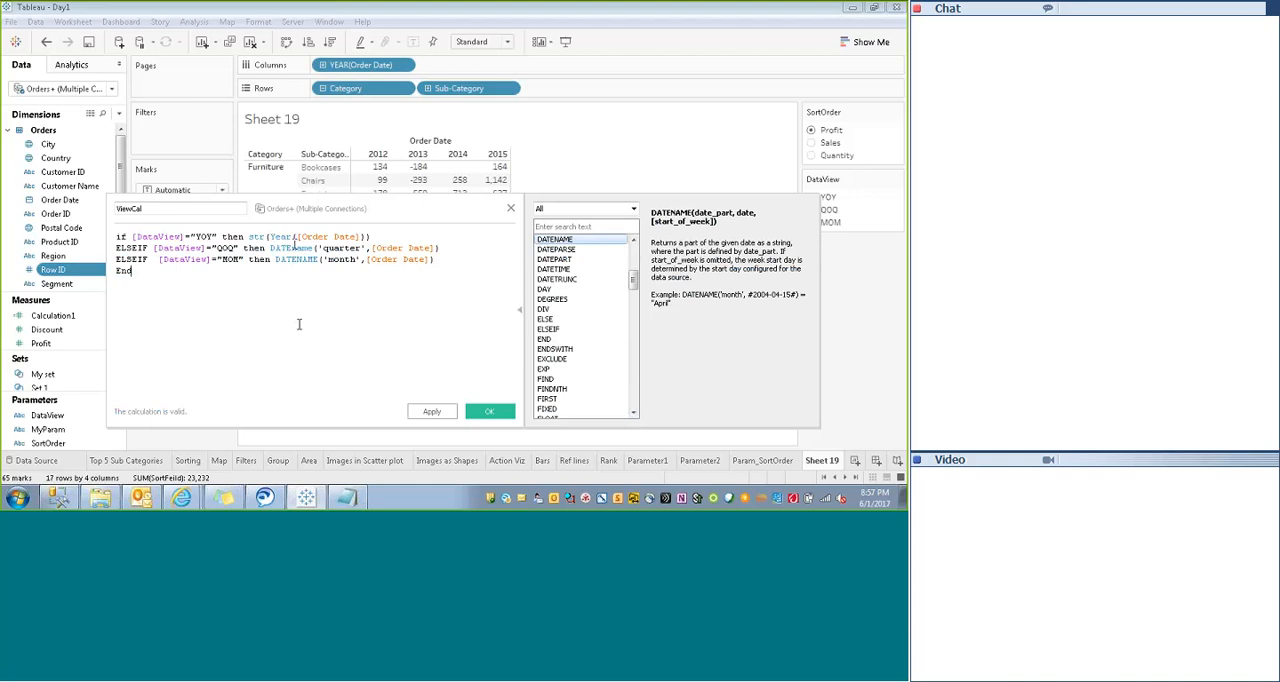
pyautogui.click(431, 412)
pyautogui.press('Return')
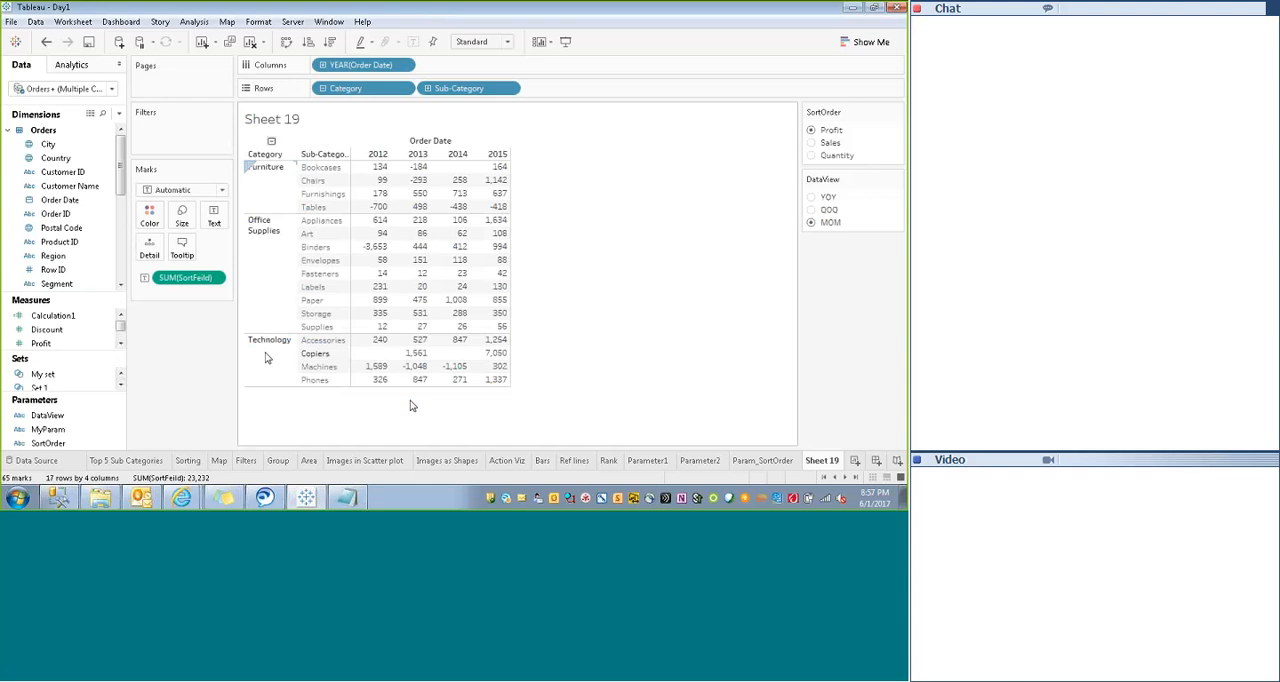
pyautogui.moveTo(121, 327); pyautogui.dragTo(121, 325)
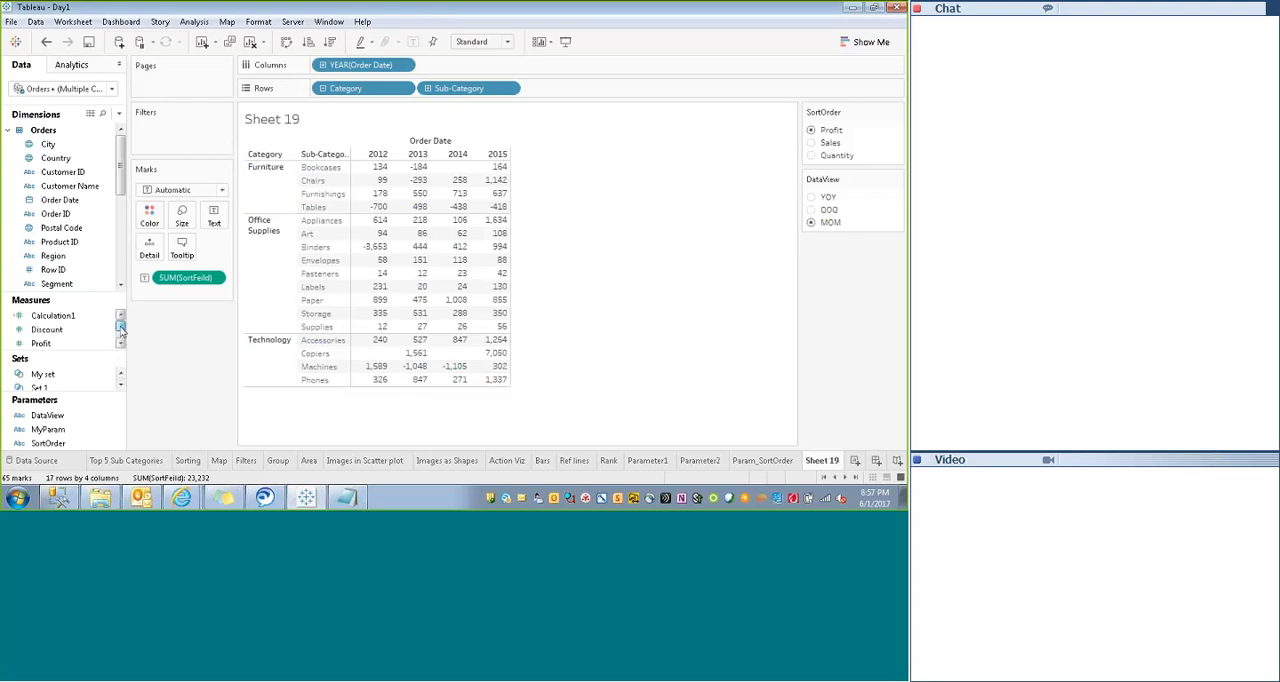
pyautogui.click(103, 114)
pyautogui.write('date')
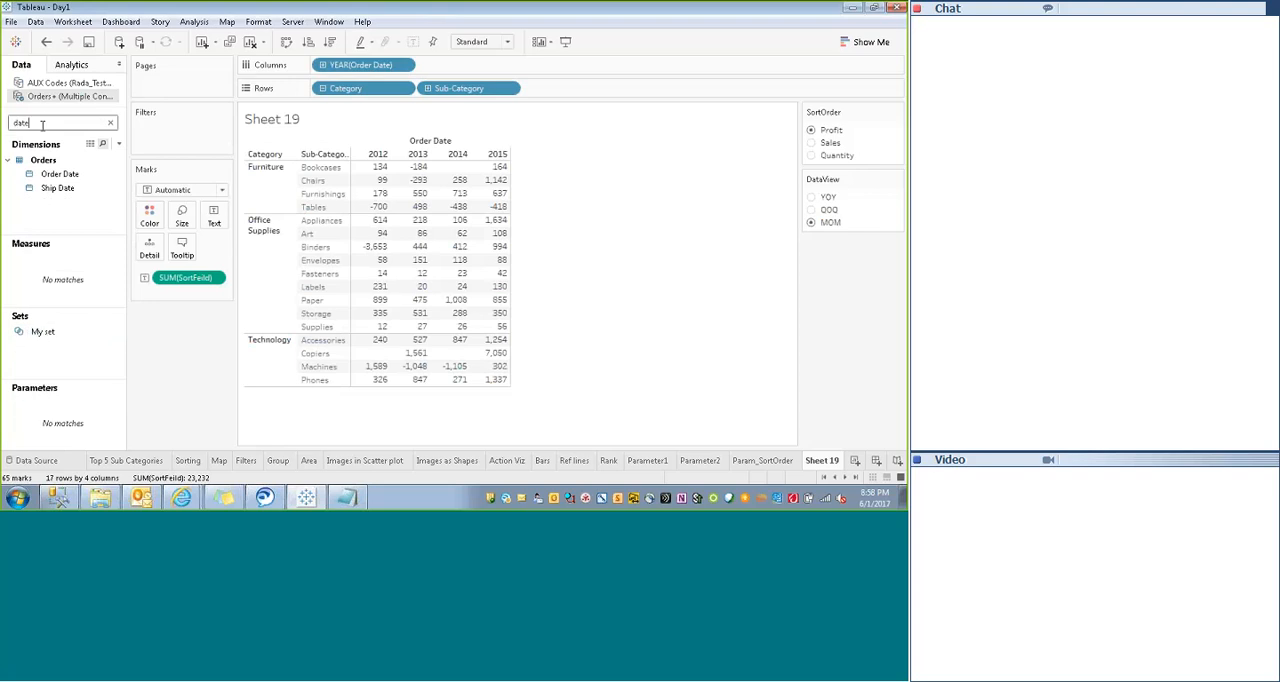
pyautogui.press('BackSpace')
pyautogui.press('BackSpace')
pyautogui.press('BackSpace')
pyautogui.press('BackSpace')
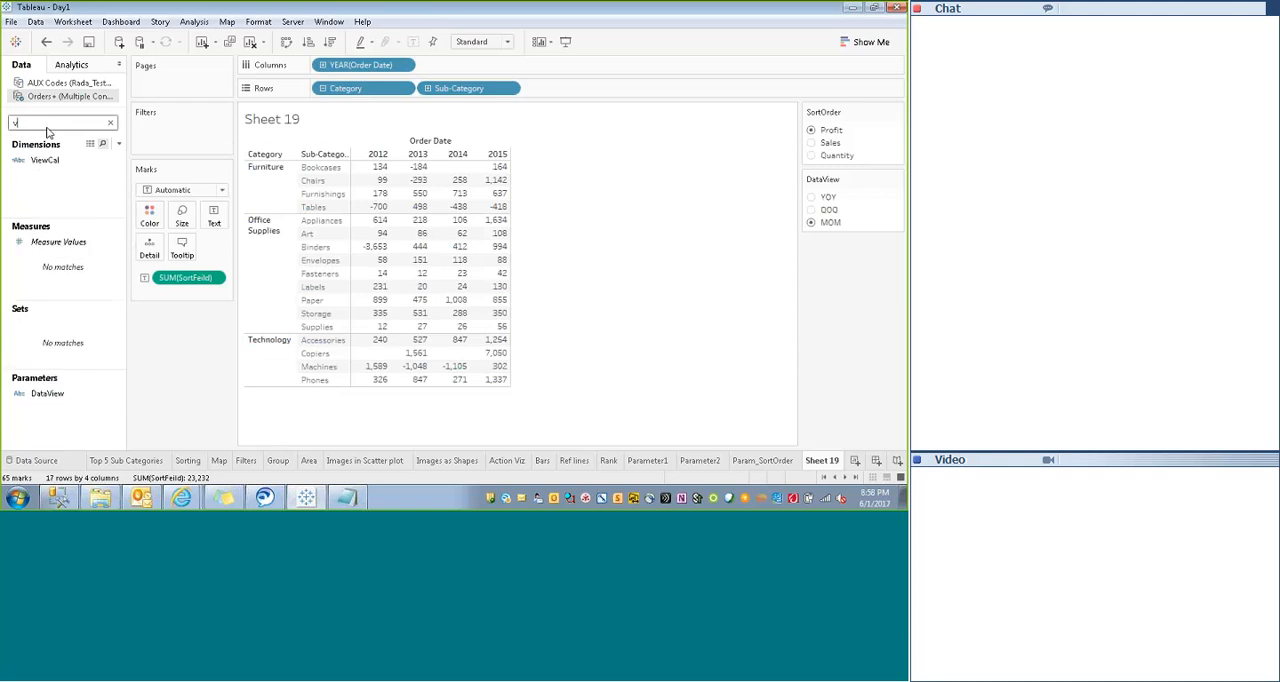
# - Search the fields for "vie" and replace YEAR(Order Date) with ViewCal on the Columns shelf
pyautogui.write('vie')
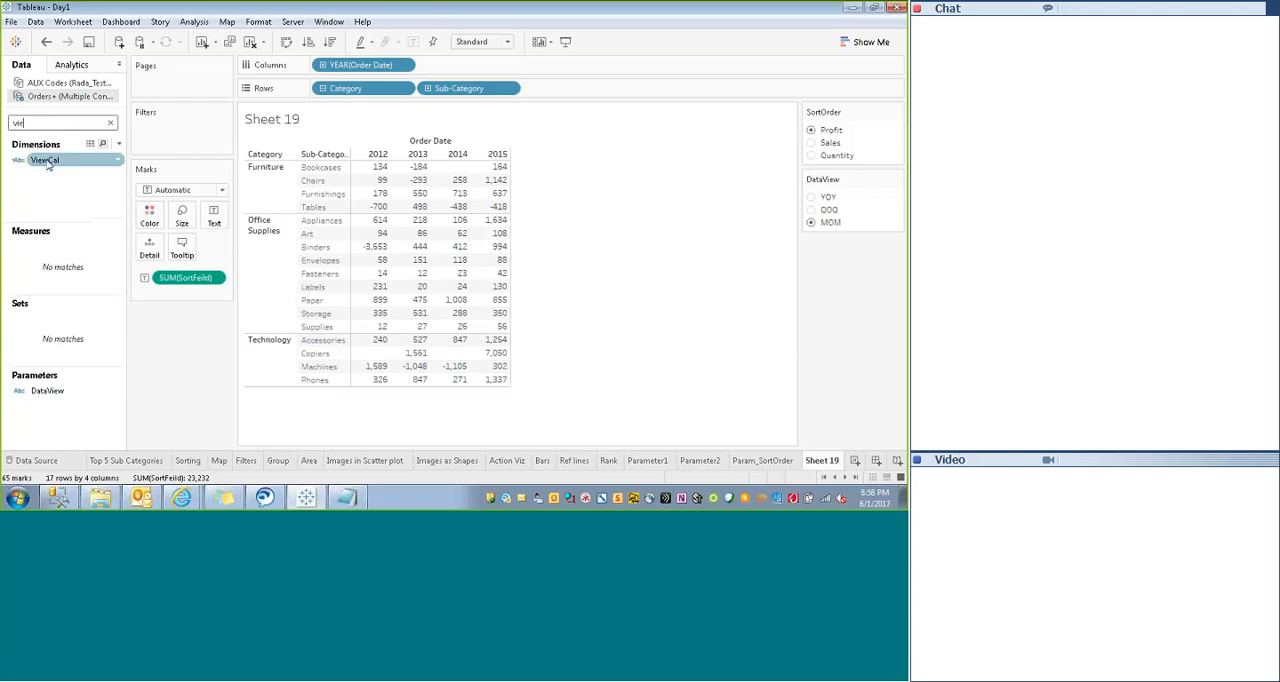
pyautogui.moveTo(44, 168); pyautogui.dragTo(437, 74)
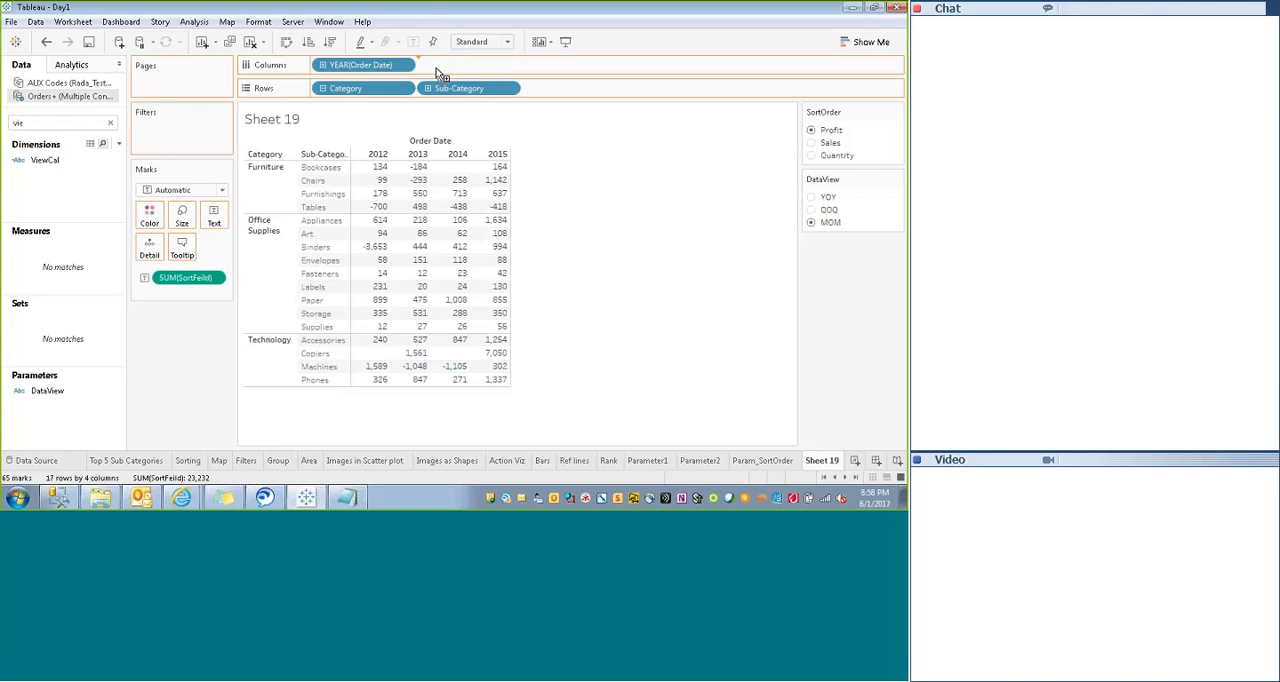
pyautogui.click(407, 64)
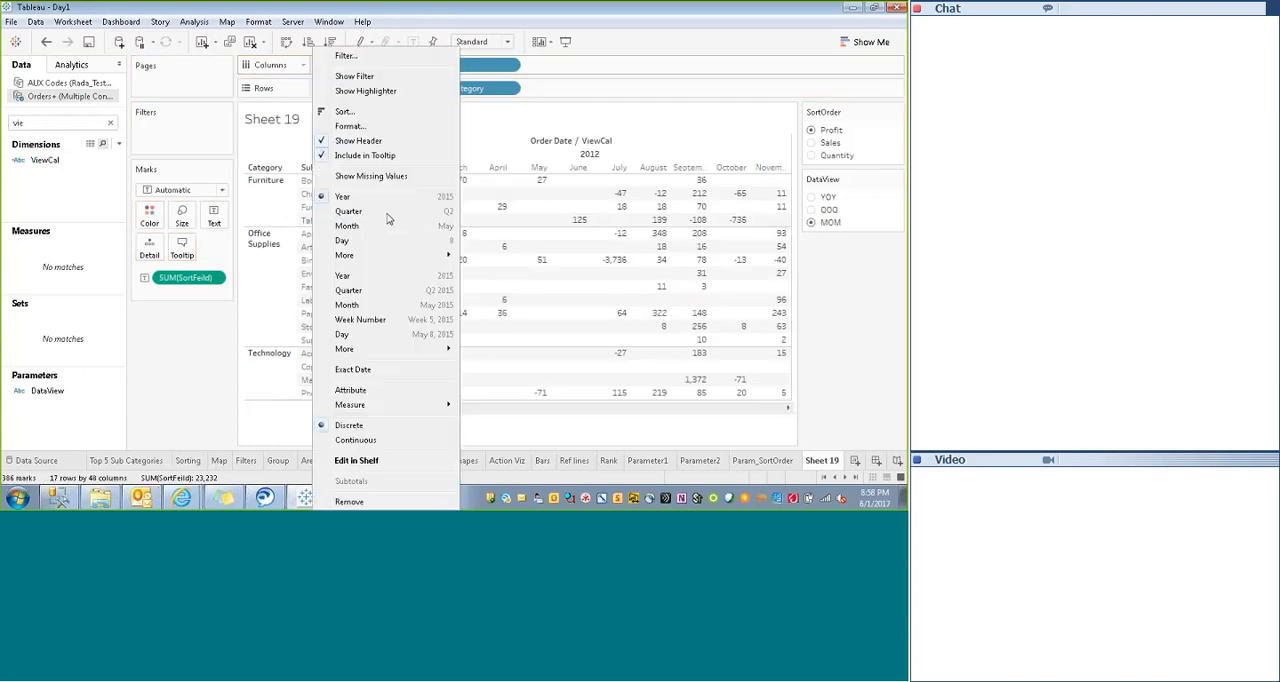
pyautogui.click(348, 500)
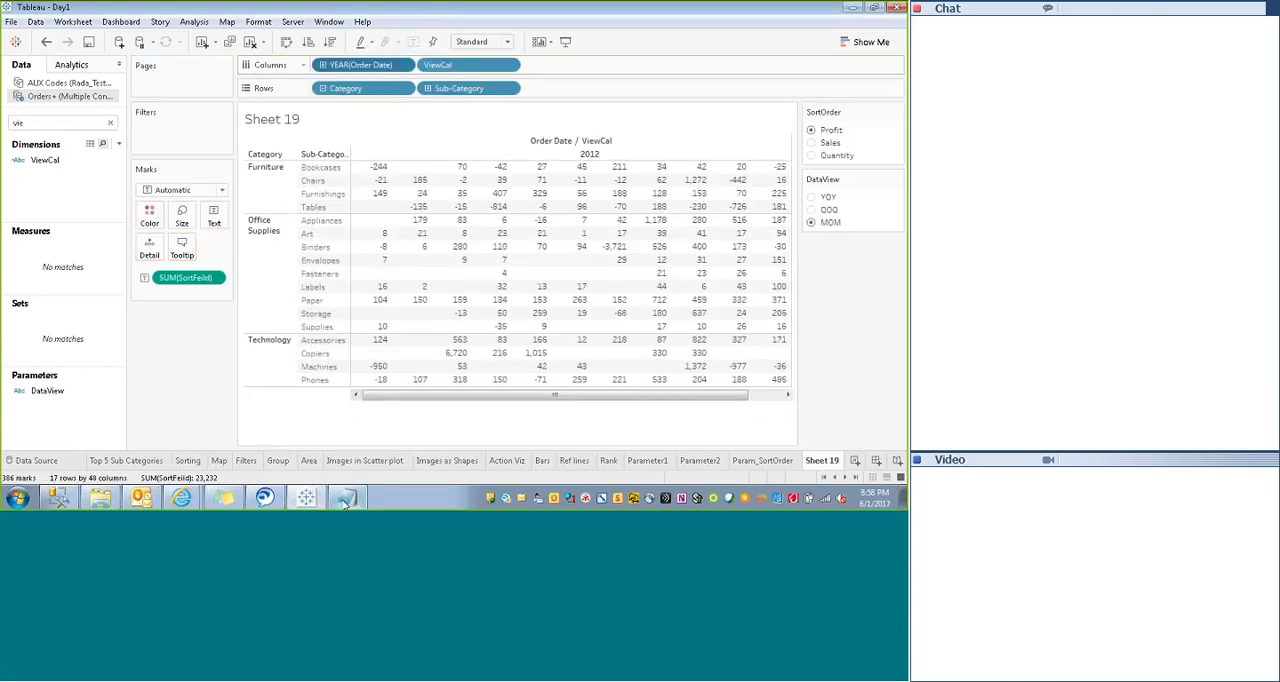
# - Examine the ViewCal columns while cycling the DataView parameter through QOQ, YOY, QOQ and MOM
pyautogui.moveTo(555, 398); pyautogui.dragTo(420, 394)
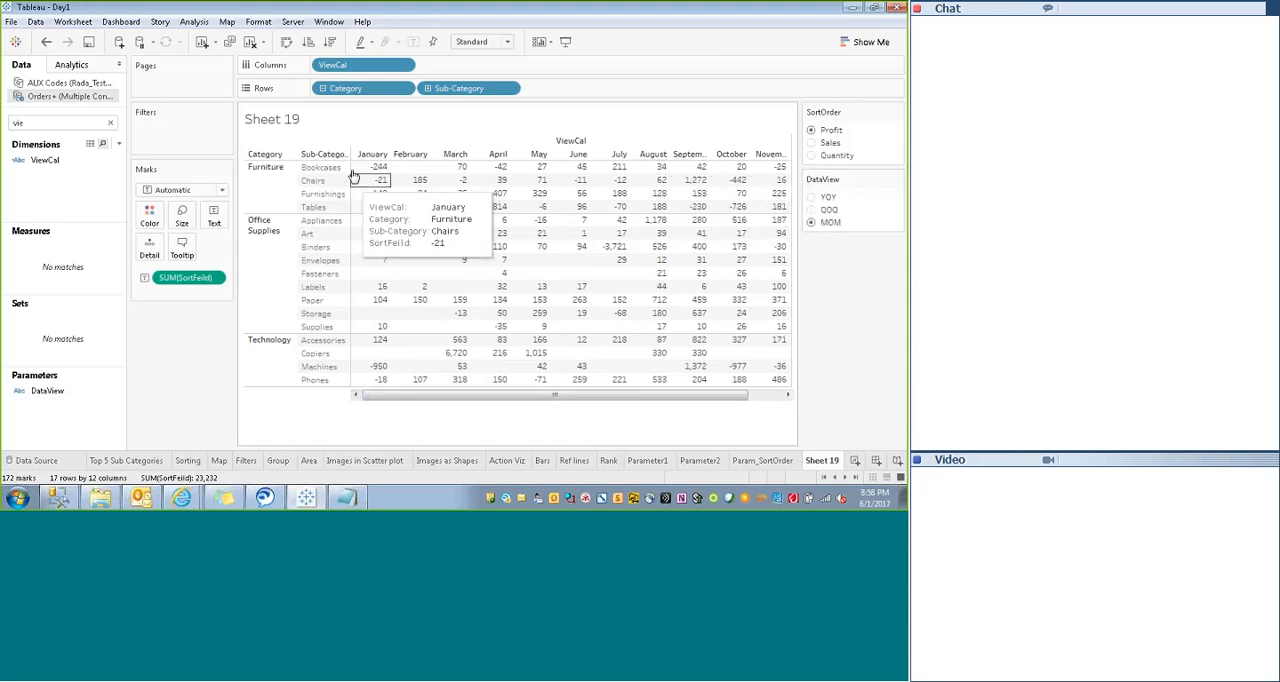
pyautogui.moveTo(237, 214)
pyautogui.mouseDown()
pyautogui.moveTo(197, 210)
pyautogui.moveTo(222, 212)
pyautogui.mouseUp()
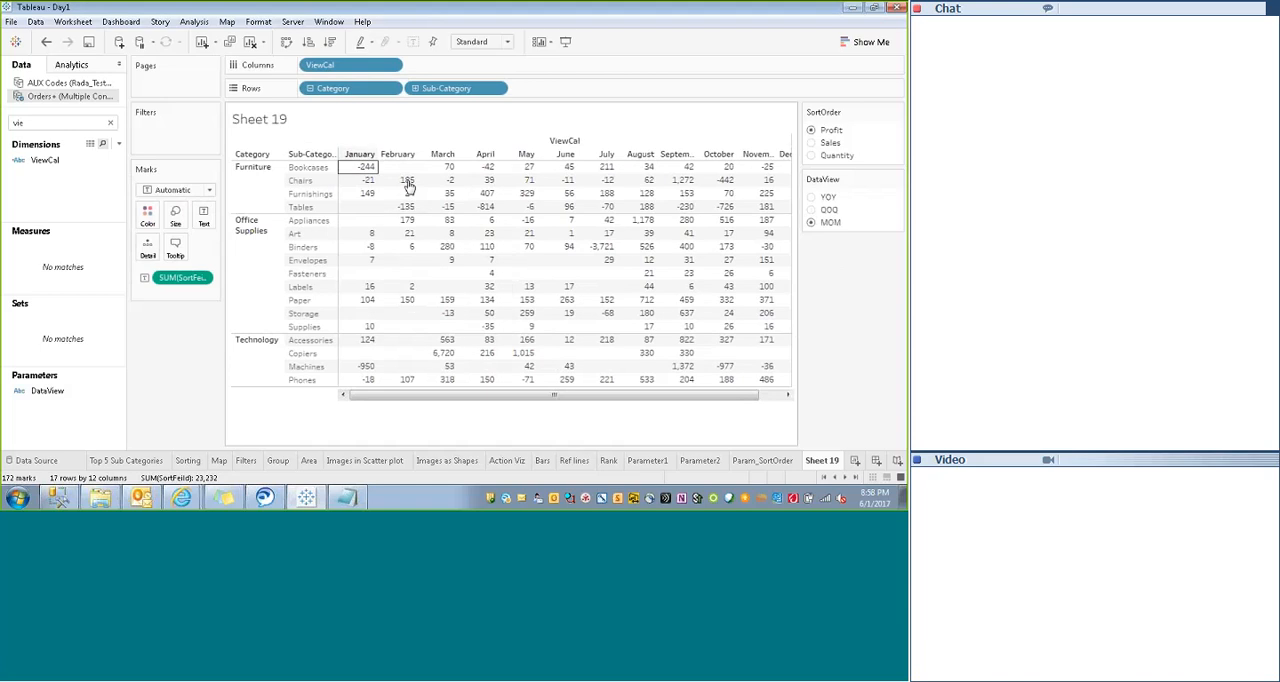
pyautogui.moveTo(407, 183)
pyautogui.moveTo(398, 395); pyautogui.dragTo(355, 399)
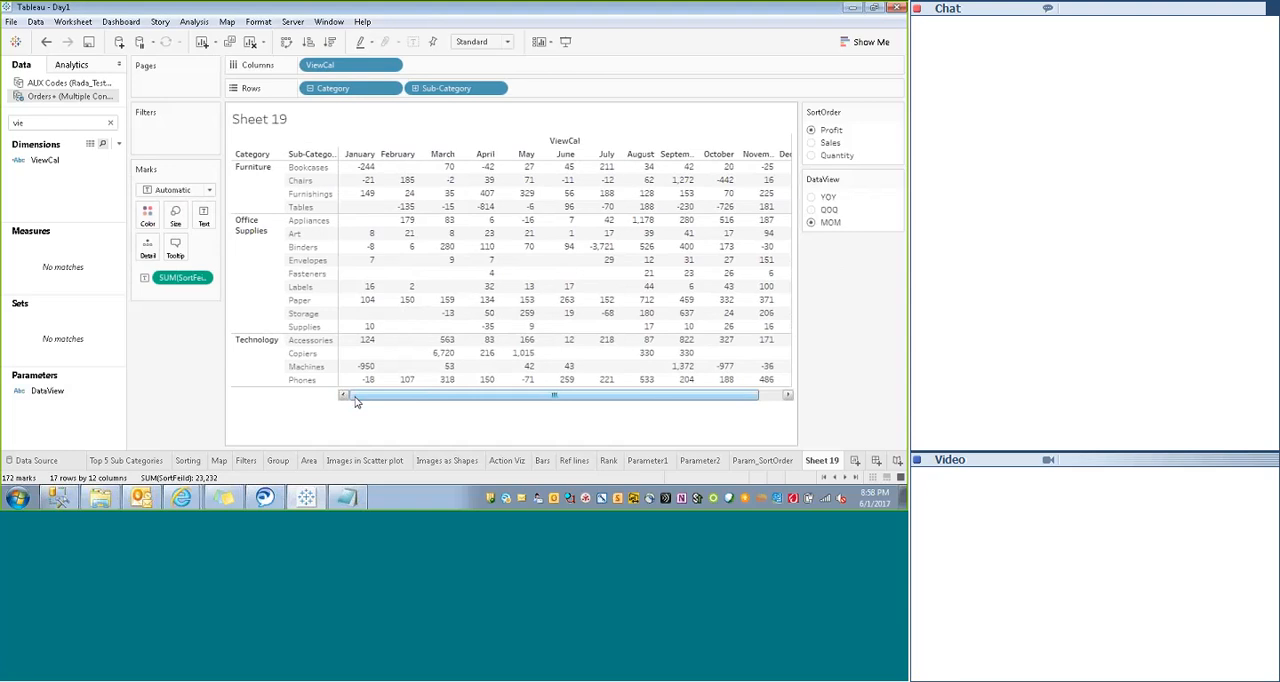
pyautogui.click(811, 220)
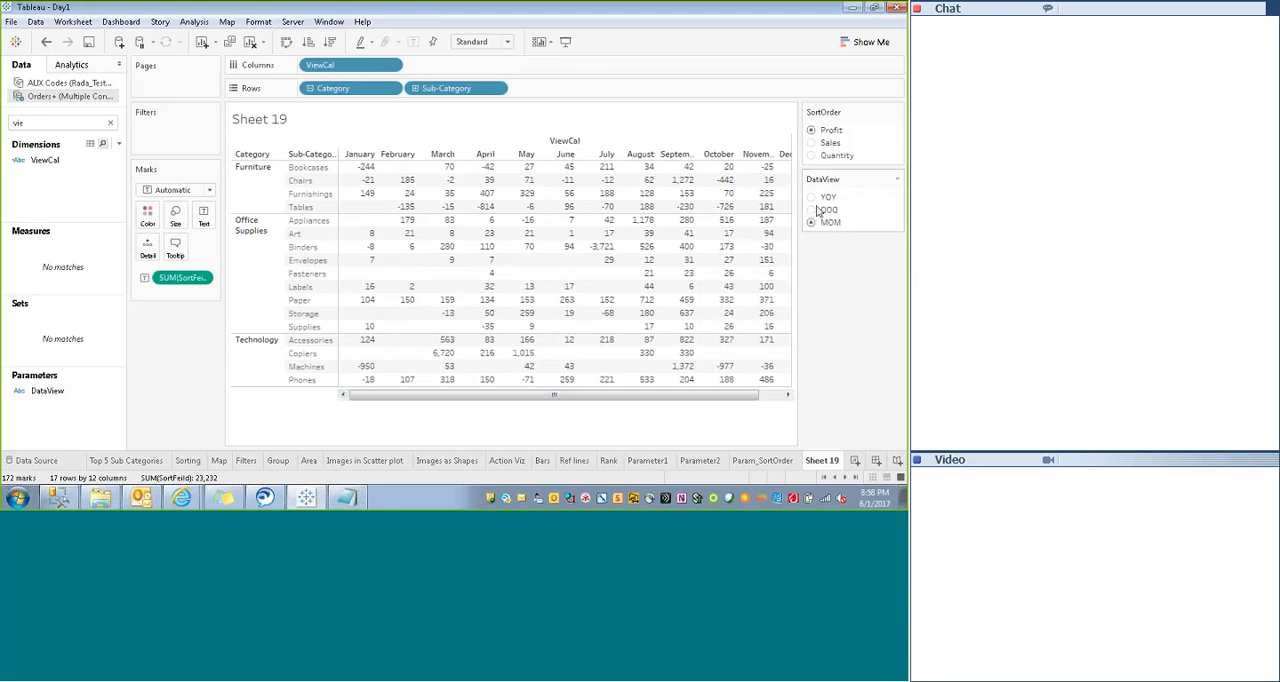
pyautogui.click(811, 209)
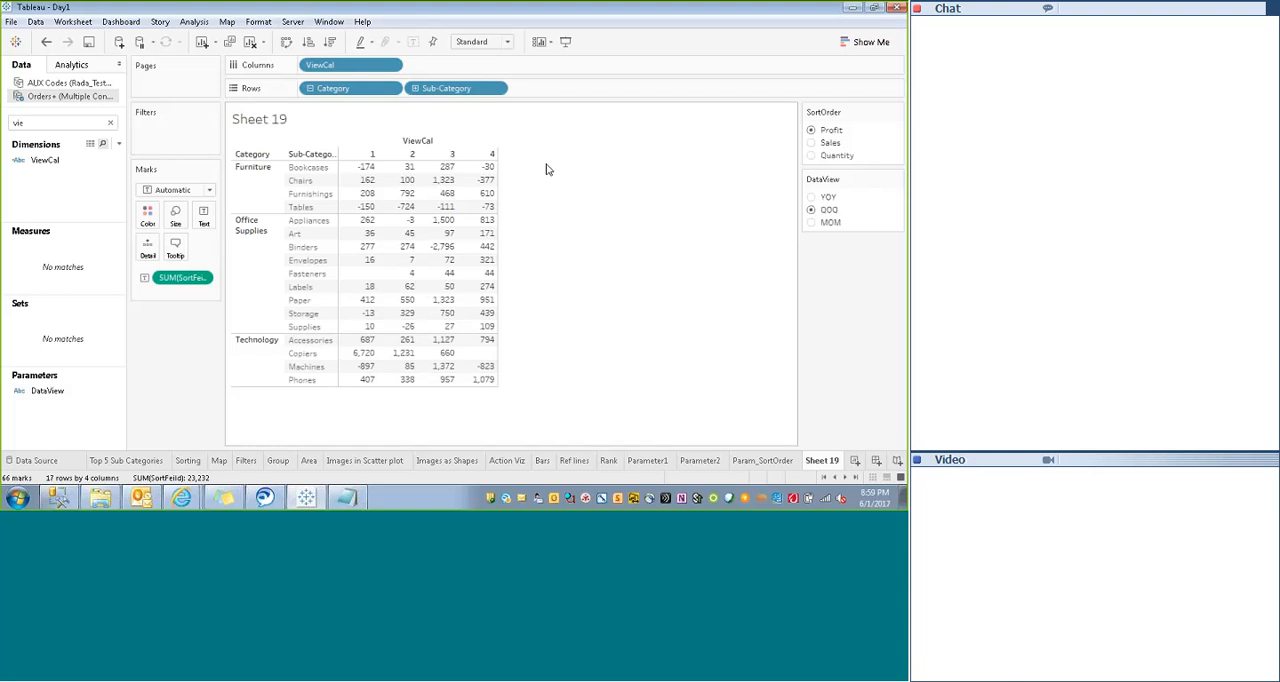
pyautogui.click(811, 198)
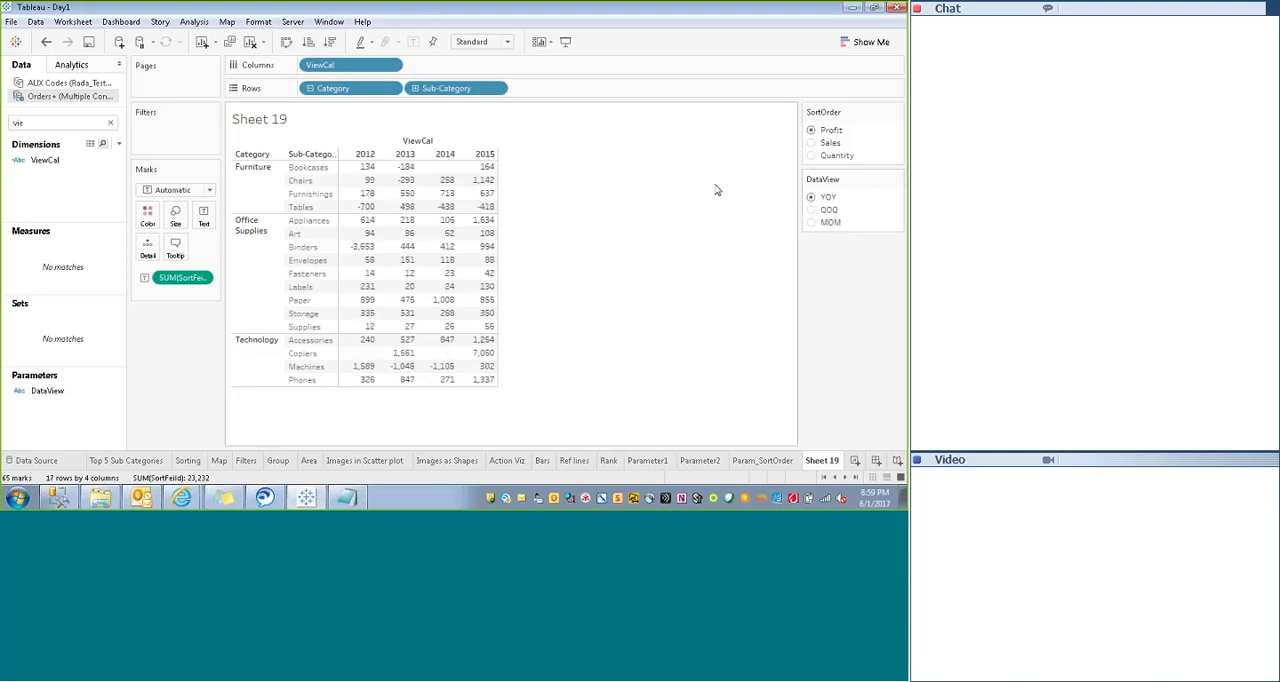
pyautogui.click(811, 210)
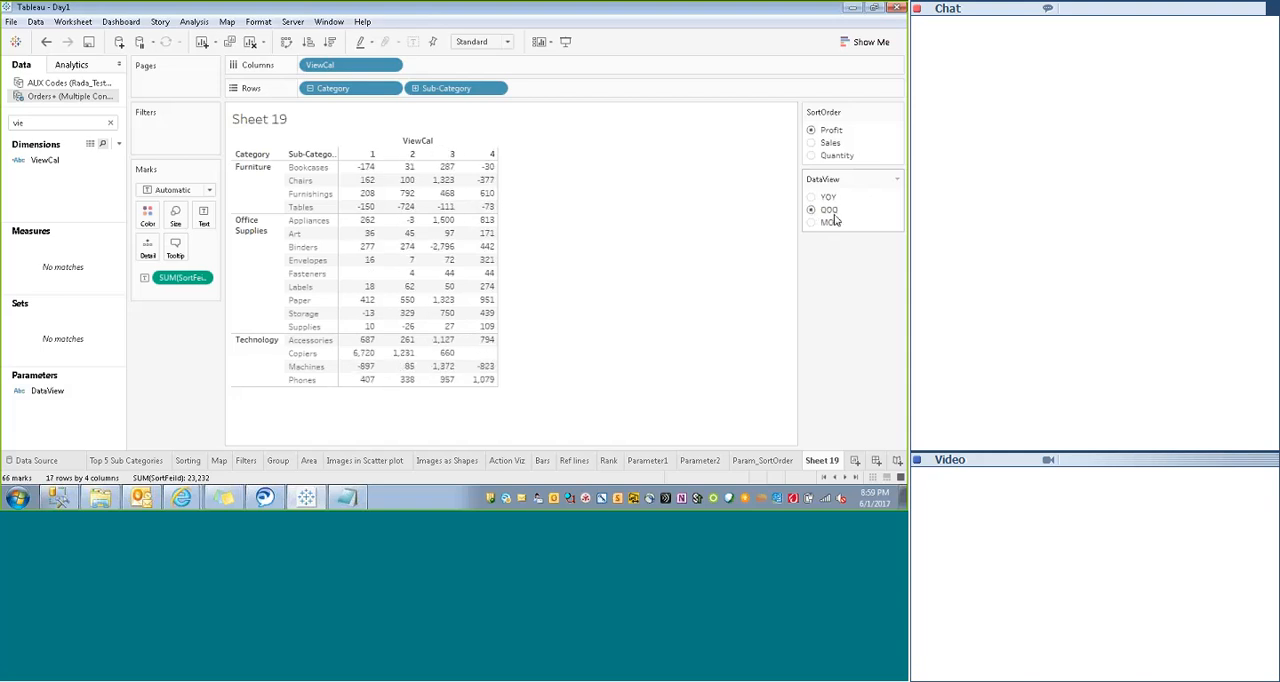
pyautogui.click(811, 222)
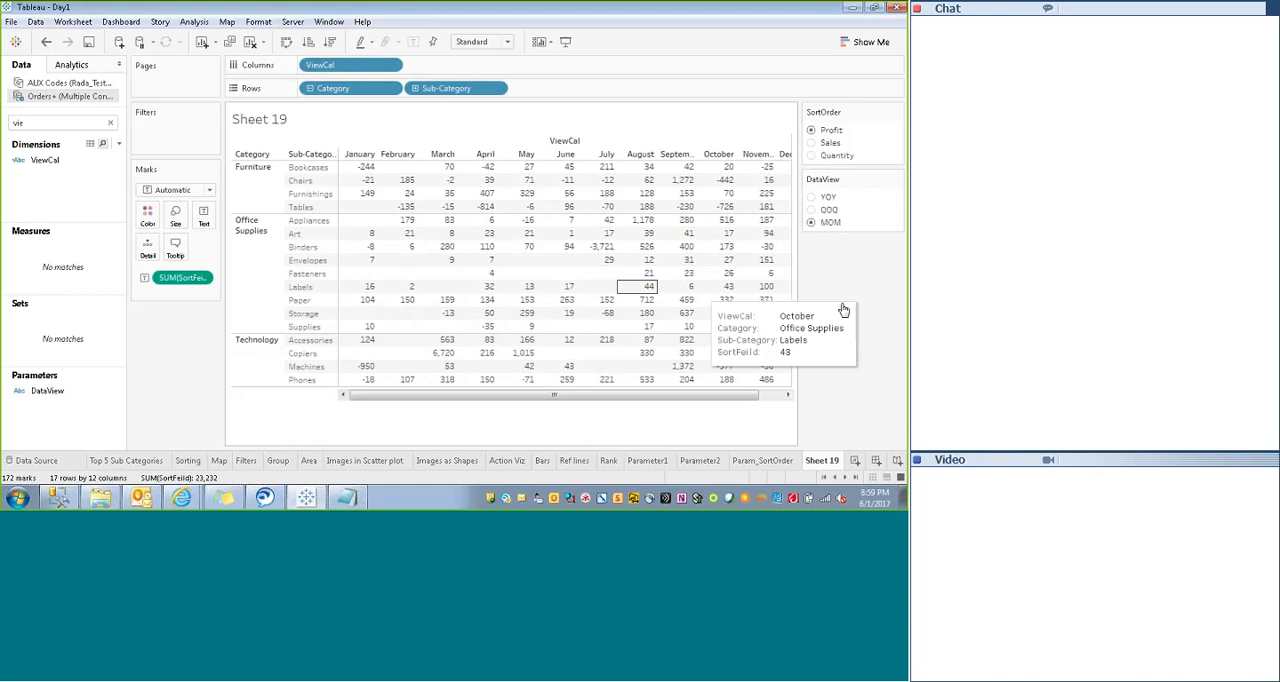
# - Clear the field search and place Order Date from the Orders table before ViewCal on the Columns shelf
pyautogui.click(112, 123)
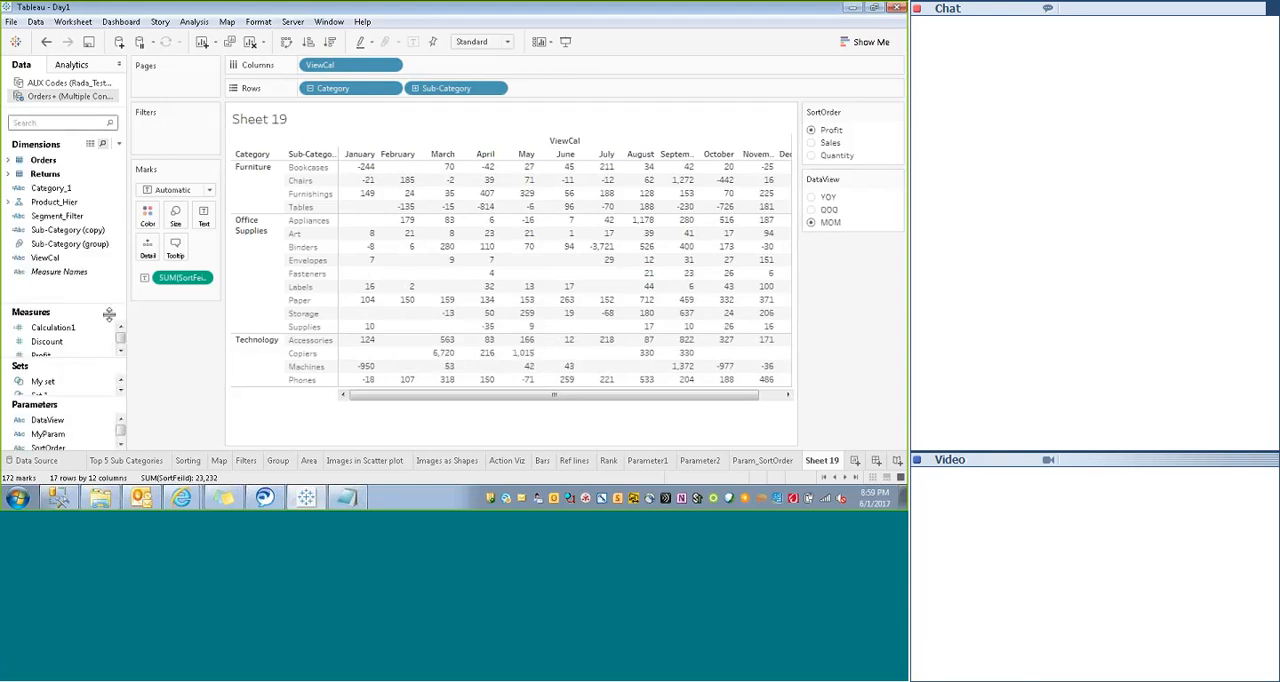
pyautogui.click(12, 162)
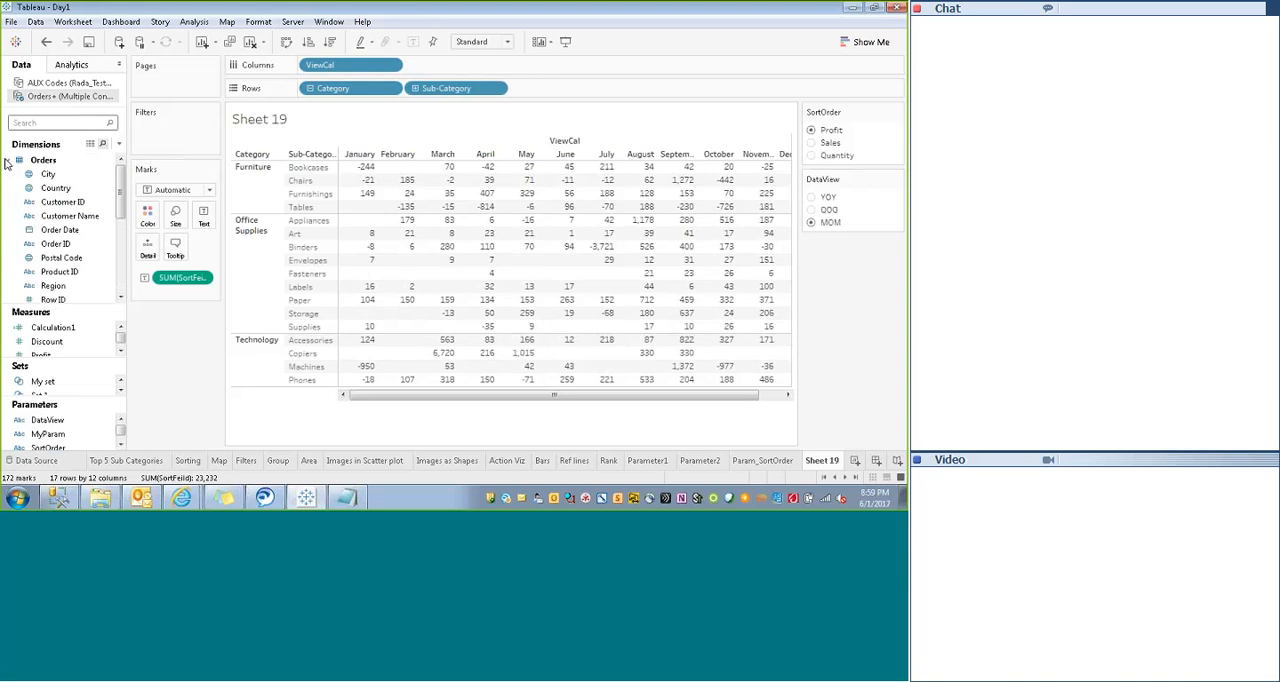
pyautogui.moveTo(60, 230); pyautogui.dragTo(308, 68)
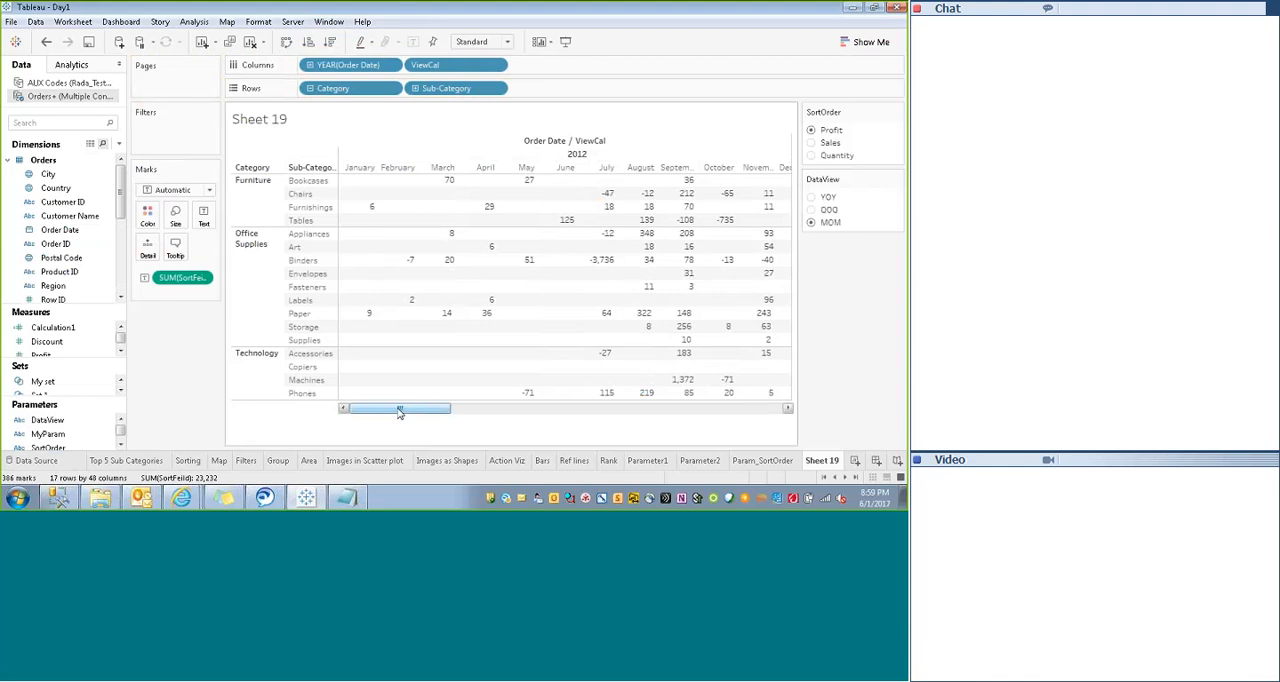
# - Inspect the crosstab by year and ViewCal, switching DataView to QOQ and finally to YOY
pyautogui.moveTo(399, 411); pyautogui.dragTo(735, 411)
pyautogui.click(812, 210)
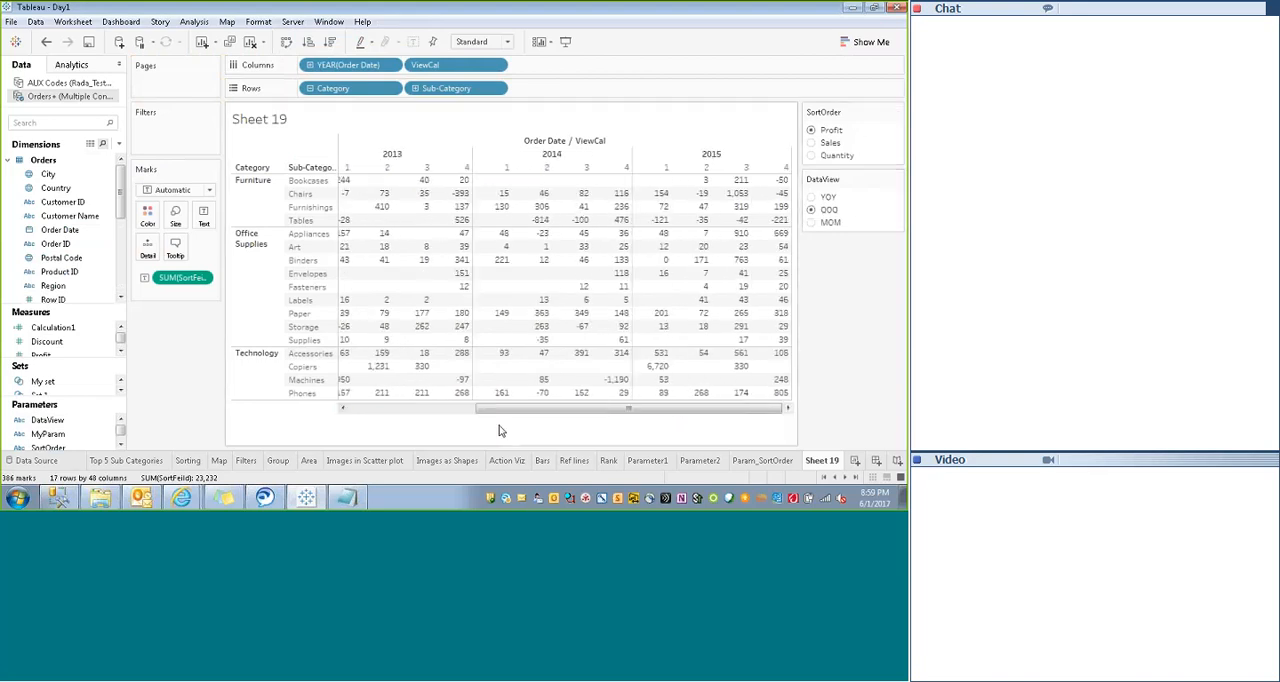
pyautogui.moveTo(486, 413); pyautogui.dragTo(411, 425)
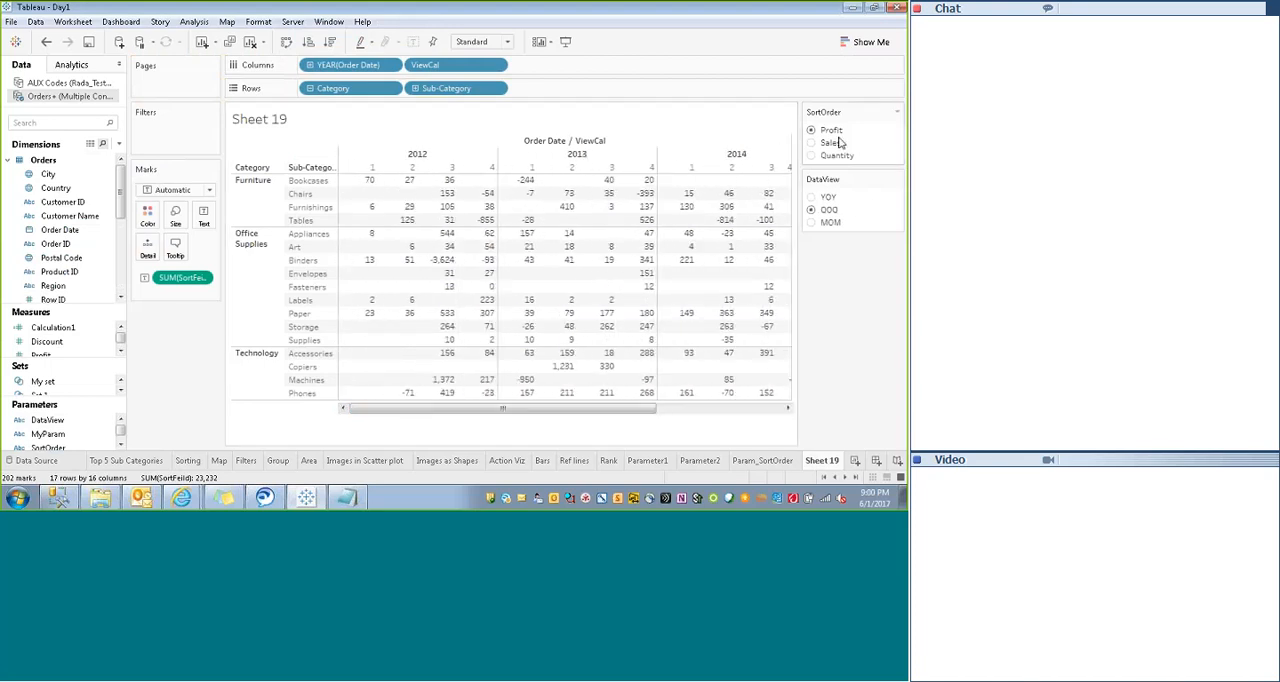
pyautogui.click(816, 198)
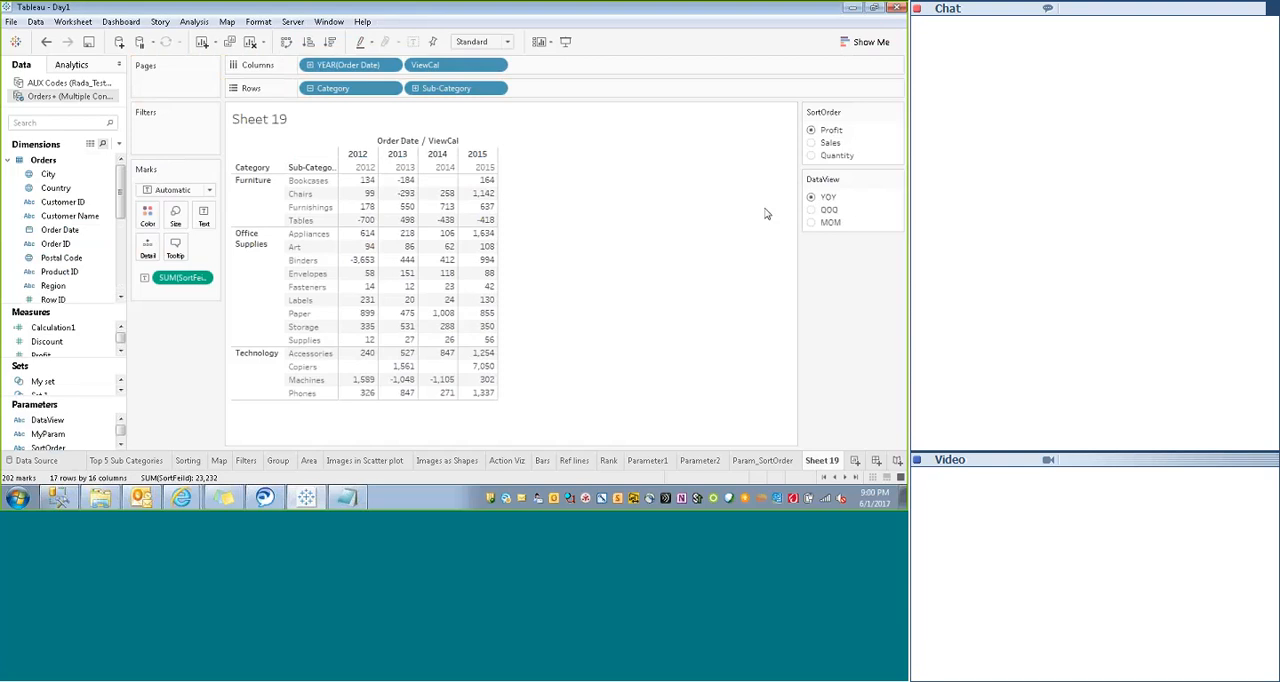
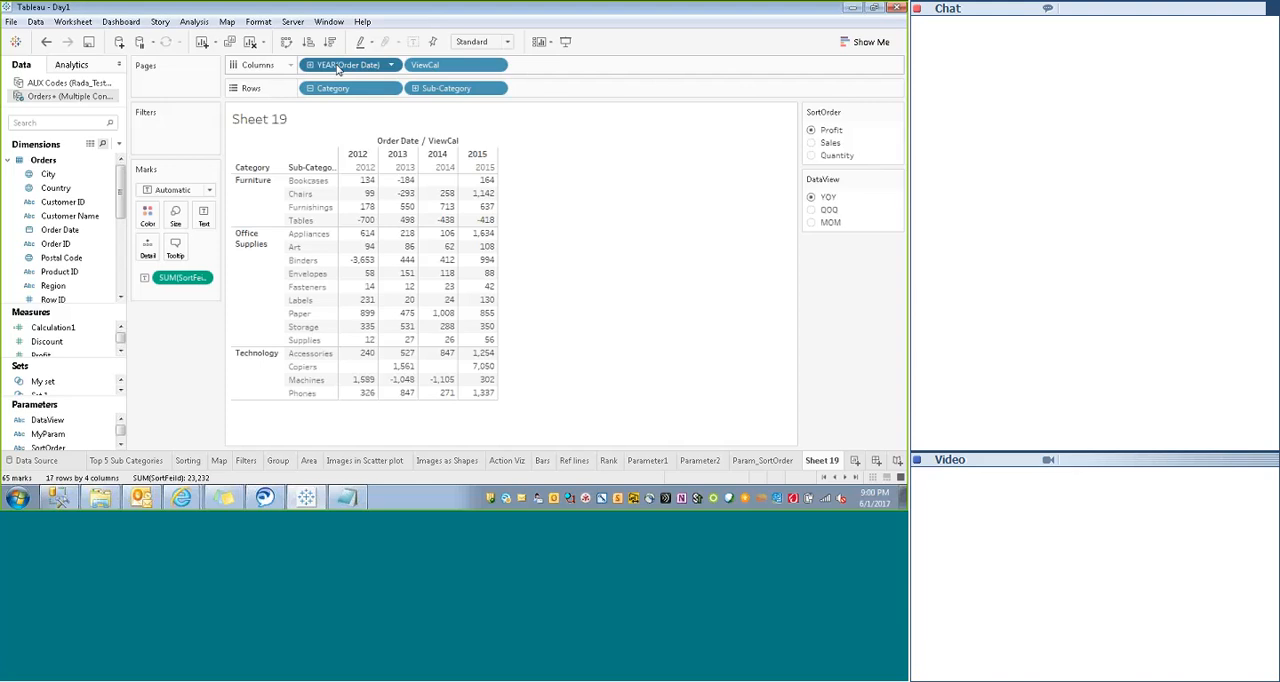
# - Remove YEAR(Order Date) from the Columns shelf, search the fields for "vi" and open the ViewCal calculation for editing
pyautogui.moveTo(338, 68); pyautogui.dragTo(170, 245)
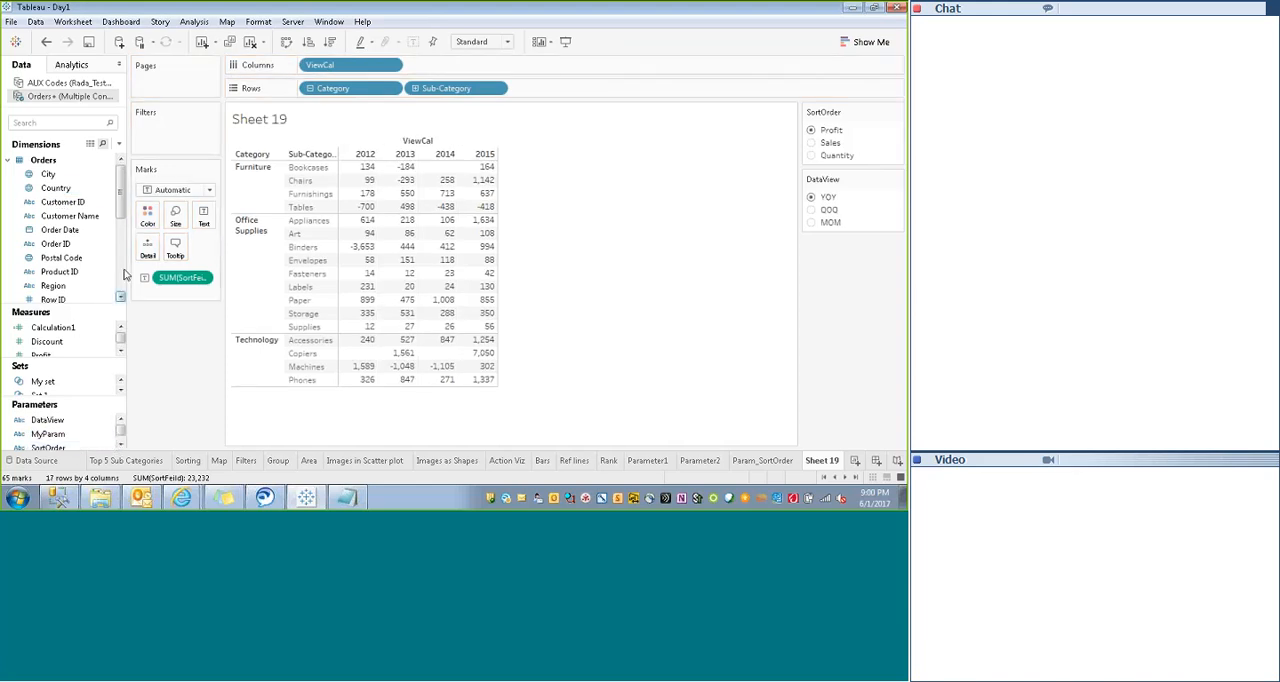
pyautogui.click(62, 124)
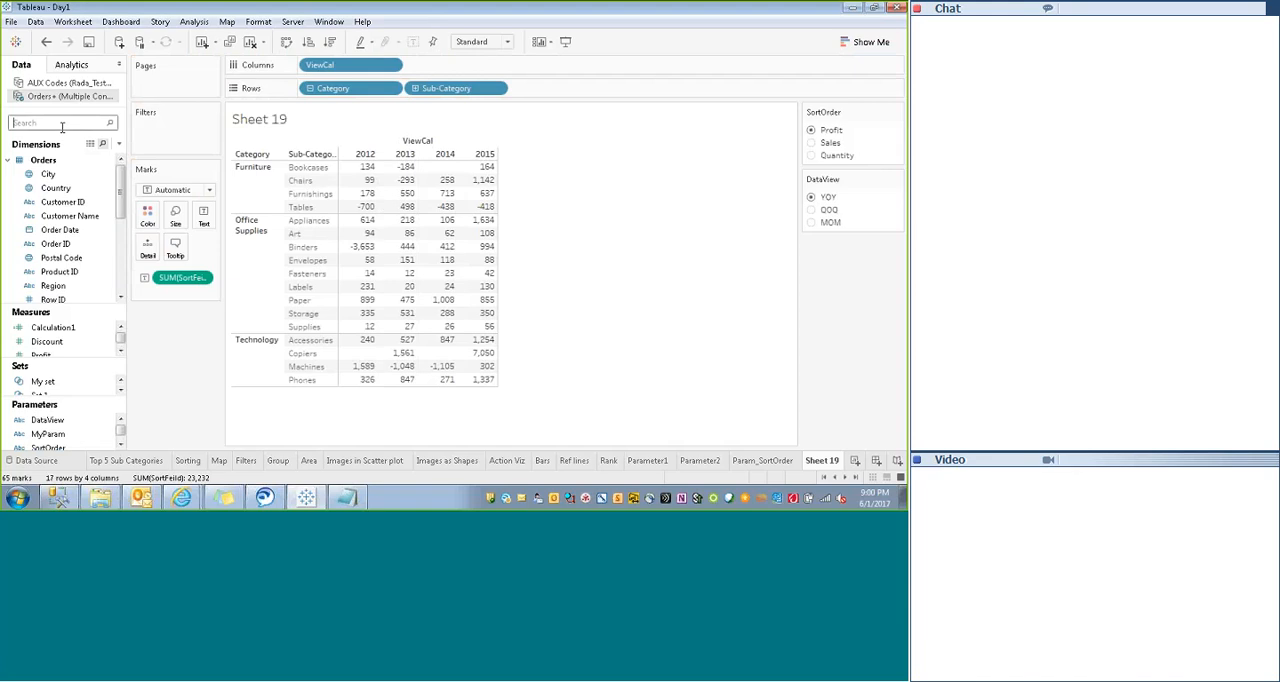
pyautogui.write('vi')
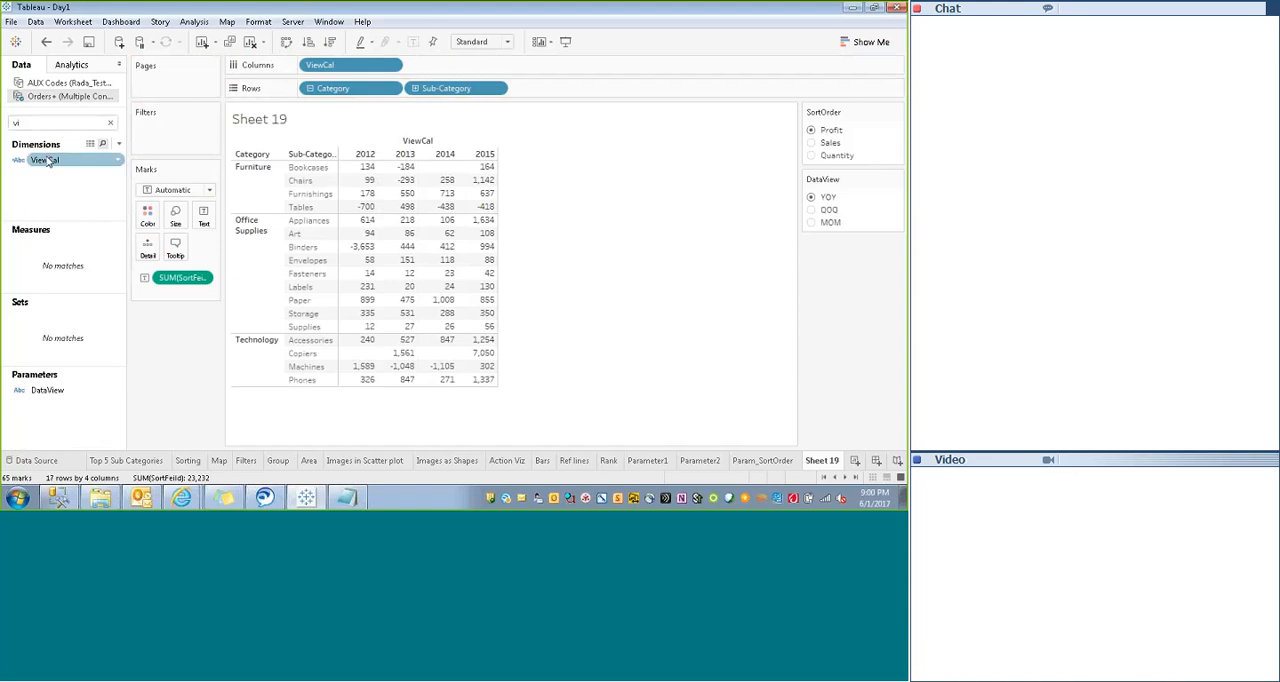
pyautogui.rightClick(63, 160)
pyautogui.click(78, 235)
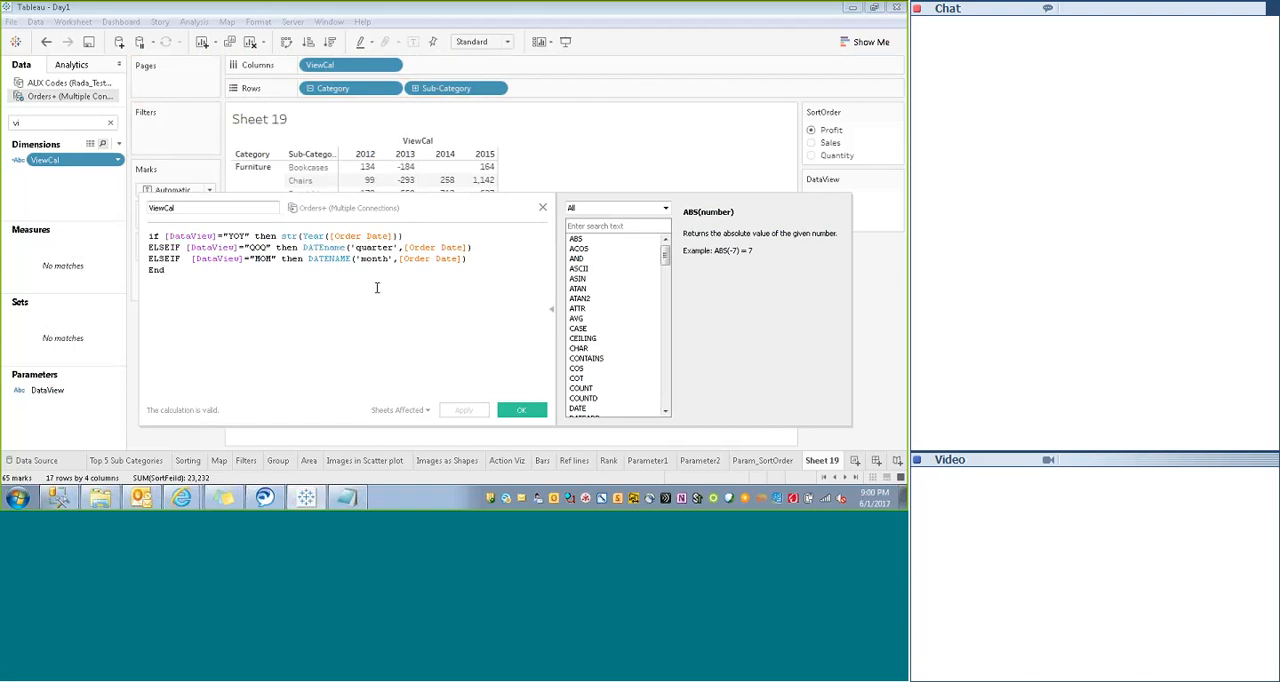
# - Change the QOQ result in ViewCal to 'Q -' + str(DATEname('quarter',[Order Date]))
pyautogui.click(303, 246)
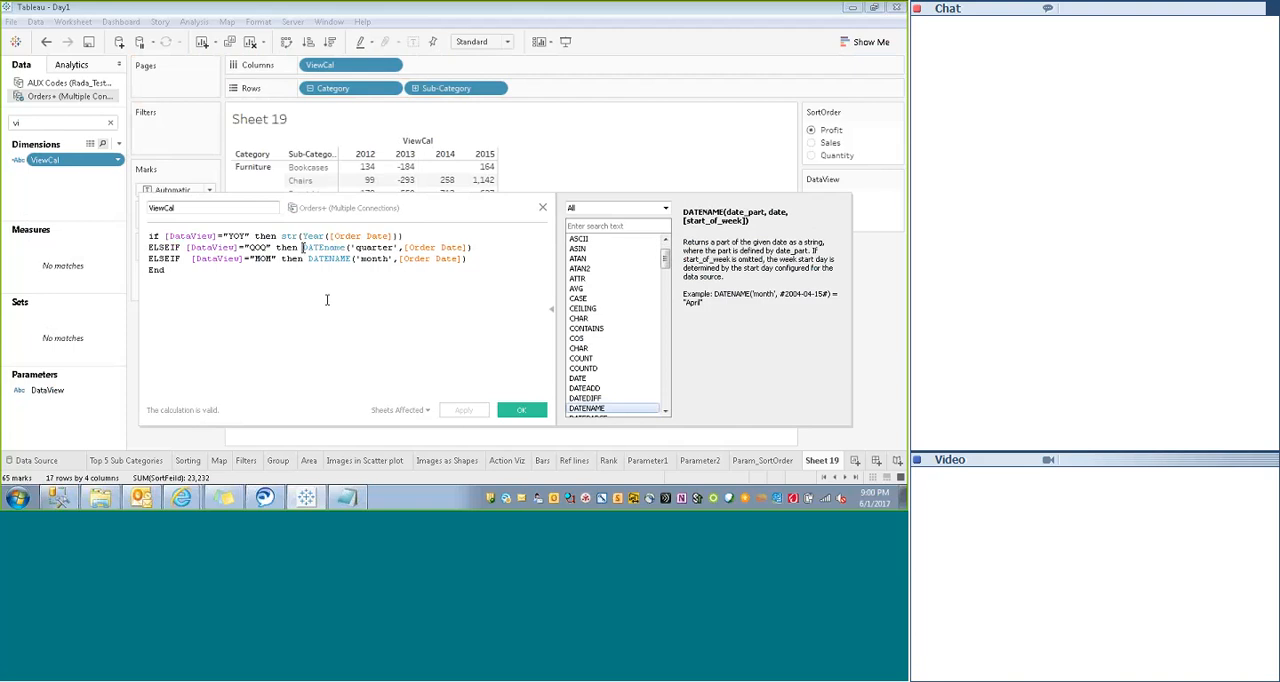
pyautogui.write("'")
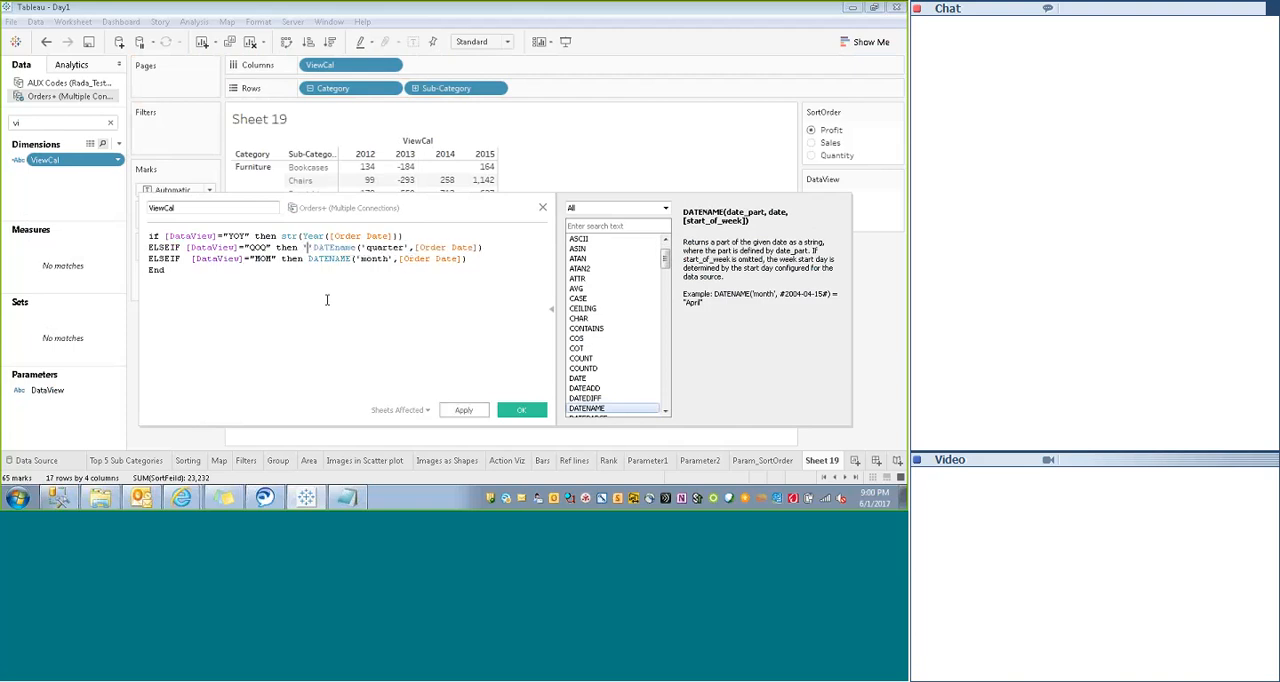
pyautogui.write("Q -'")
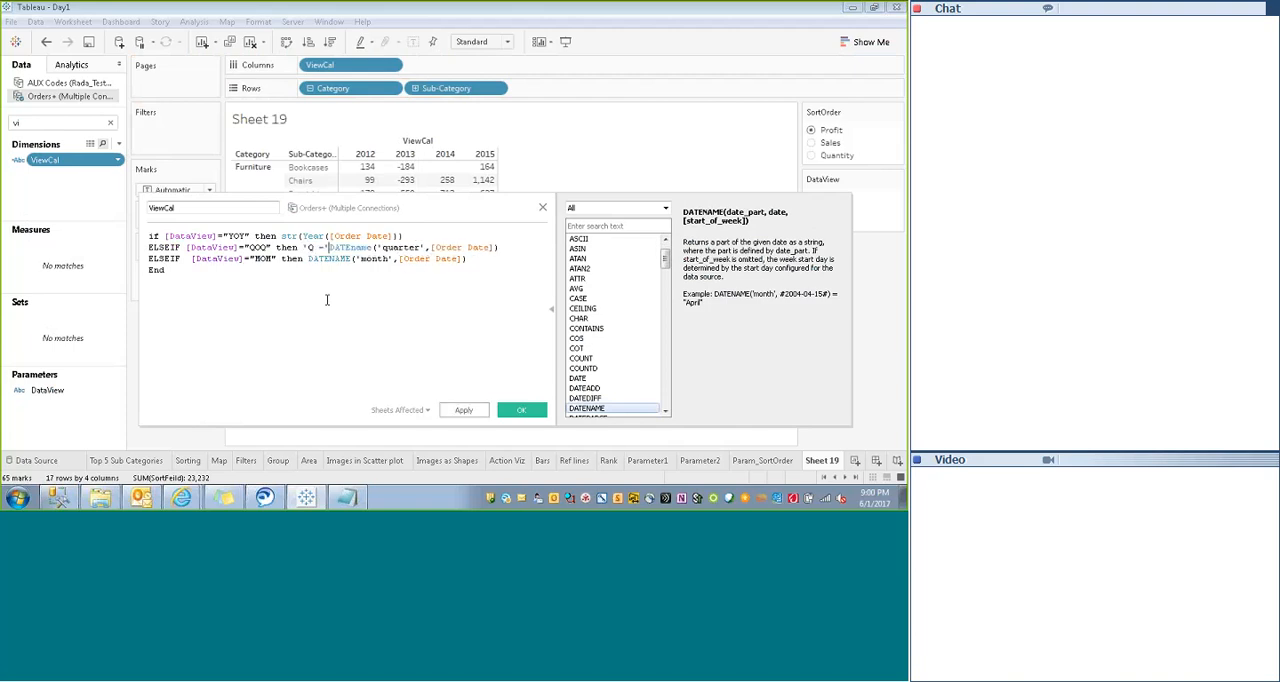
pyautogui.write(' +')
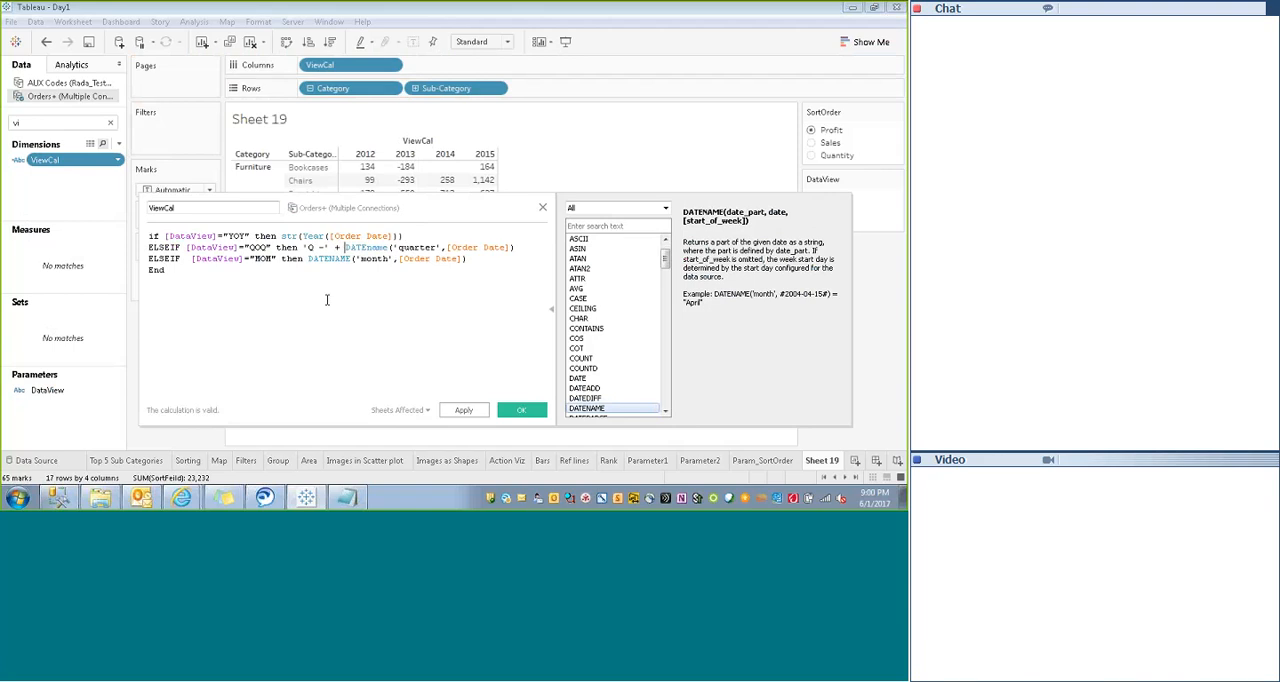
pyautogui.write(' str(')
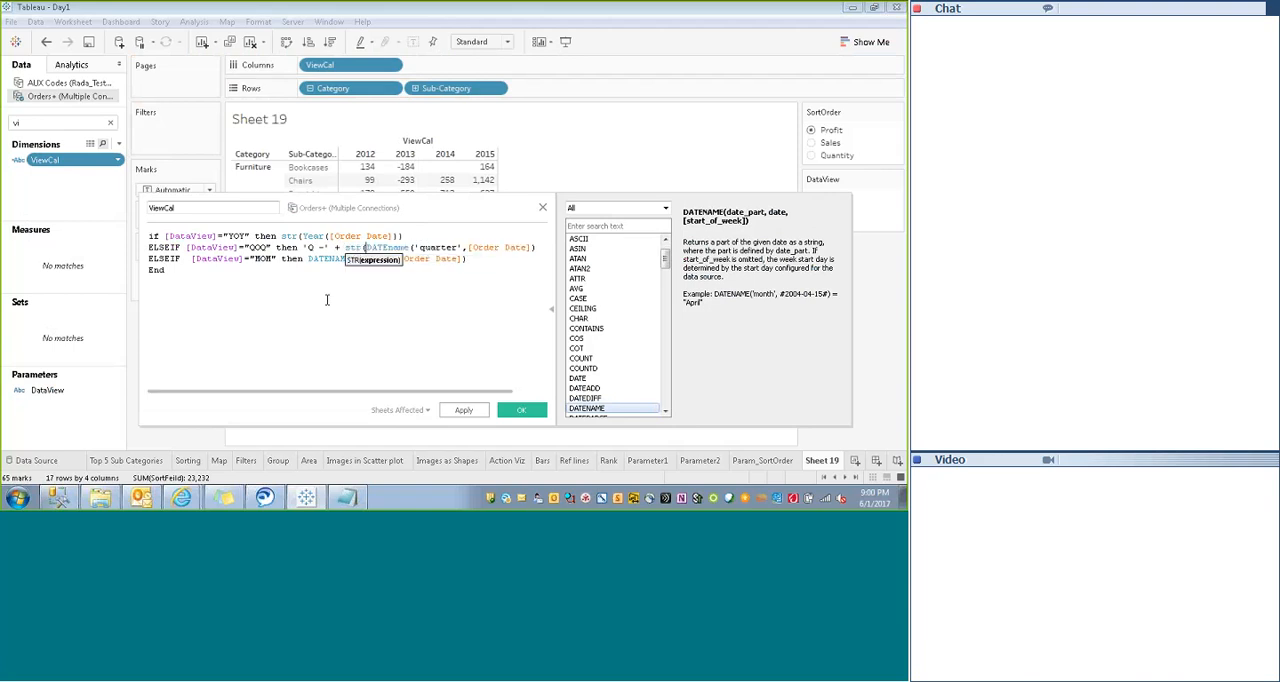
pyautogui.press('End')
pyautogui.write(')')
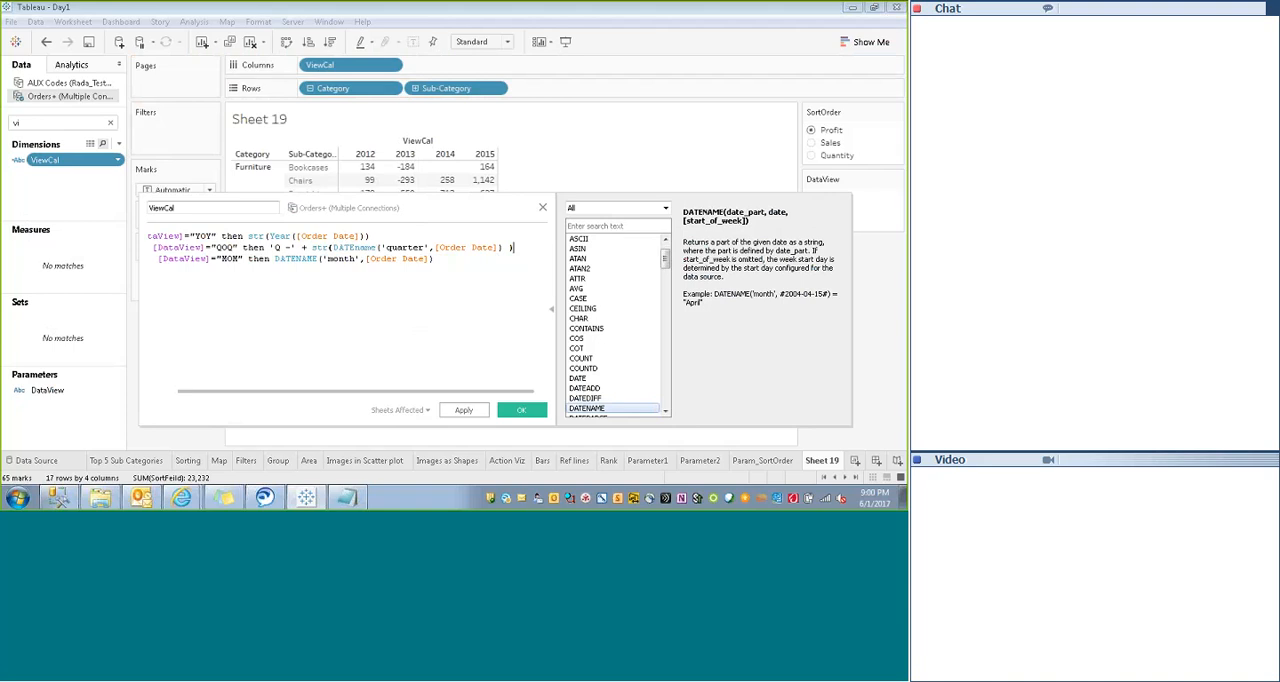
# - Shorten the MOM result in ViewCal to three characters with left(DATENAME('month',[Order Date]),3)
pyautogui.moveTo(398, 211); pyautogui.dragTo(411, 194)
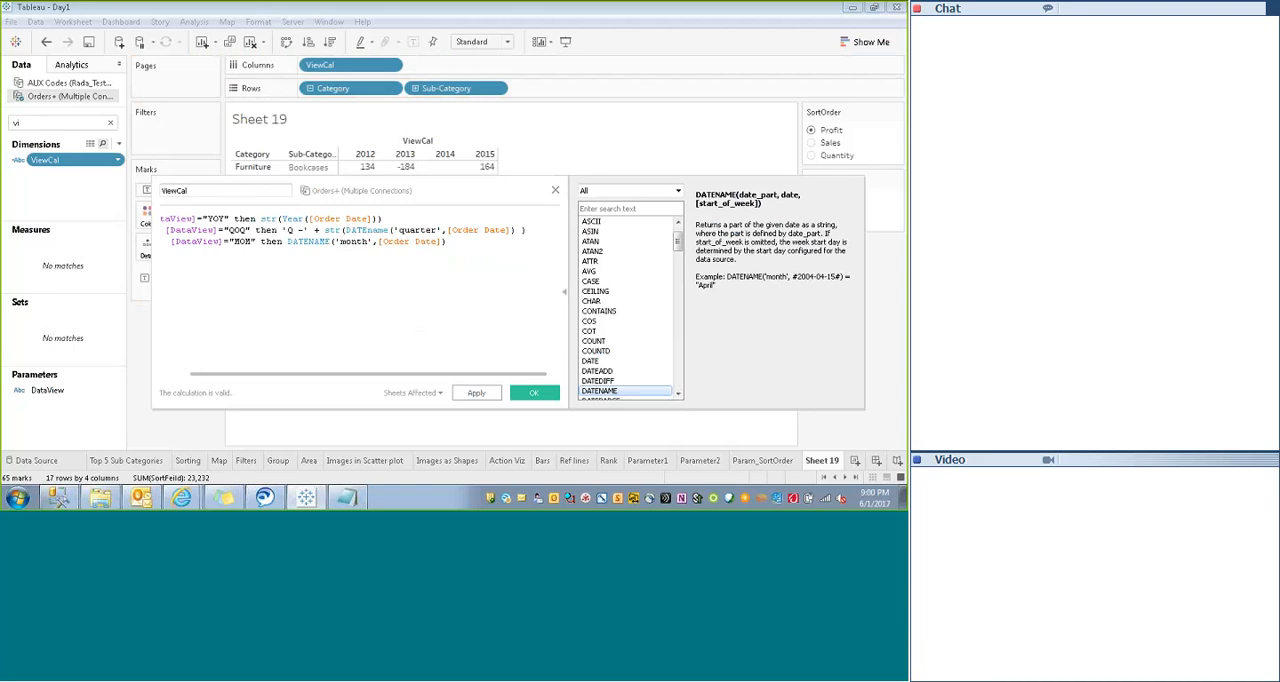
pyautogui.write('-')
pyautogui.write('left')
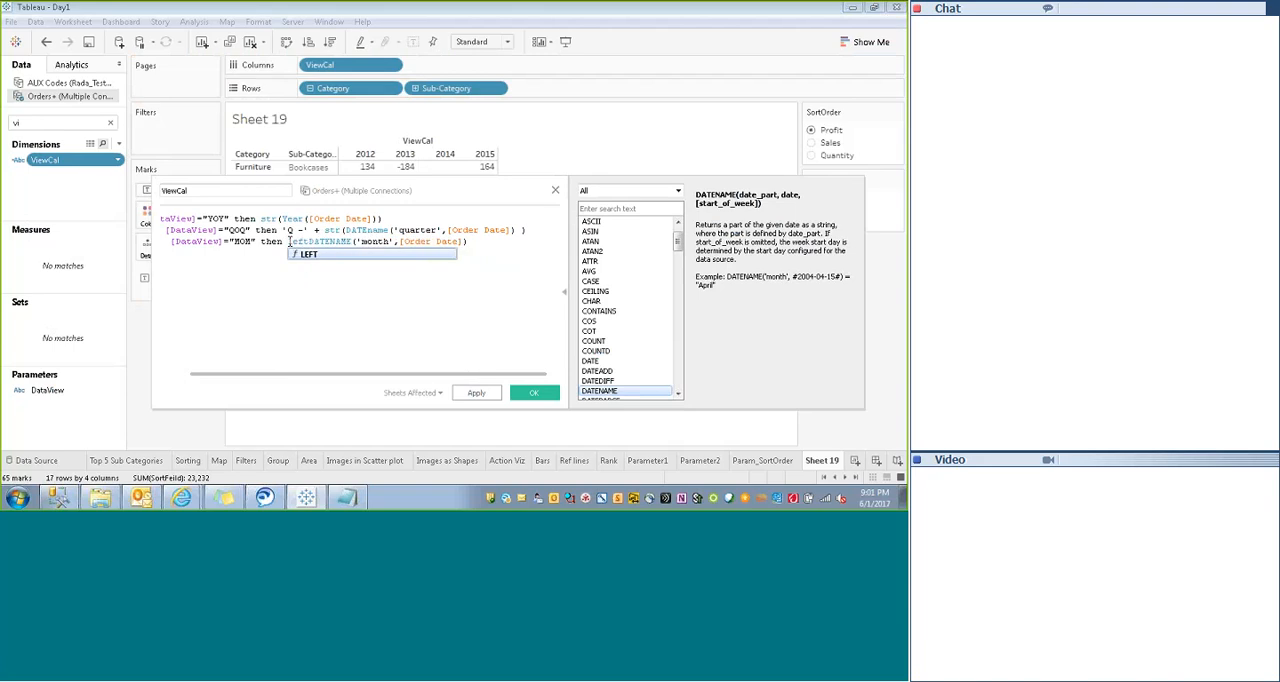
pyautogui.write('(')
pyautogui.click(481, 243)
pyautogui.write(',')
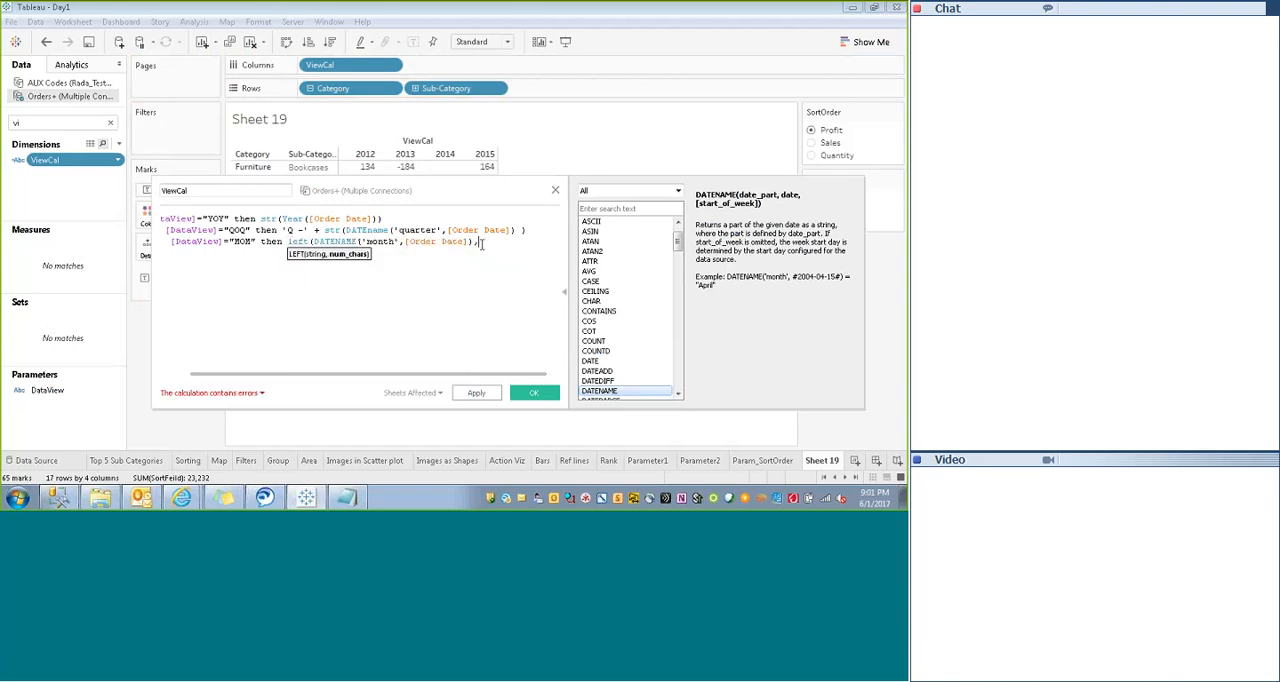
pyautogui.write('3)')
pyautogui.click(283, 256)
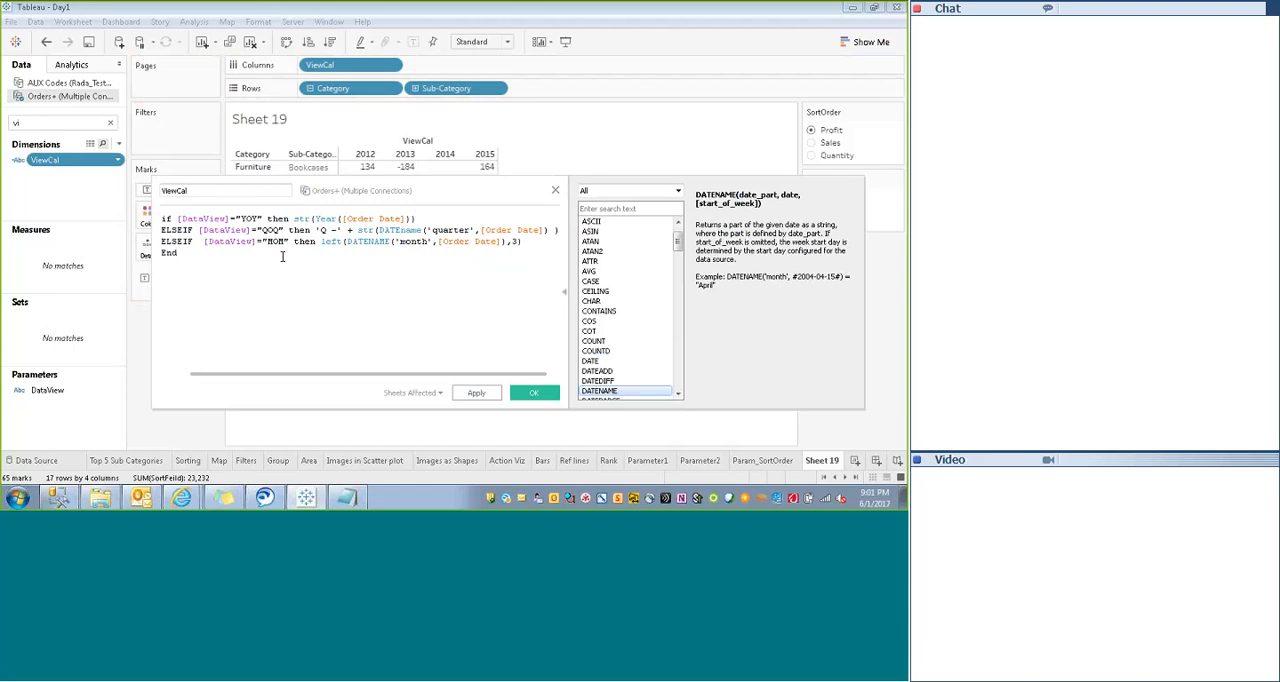
# - Prefix the MOM month expression with str(Year([Order Date])) + " - " + and save the ViewCal calculation
pyautogui.click(321, 242)
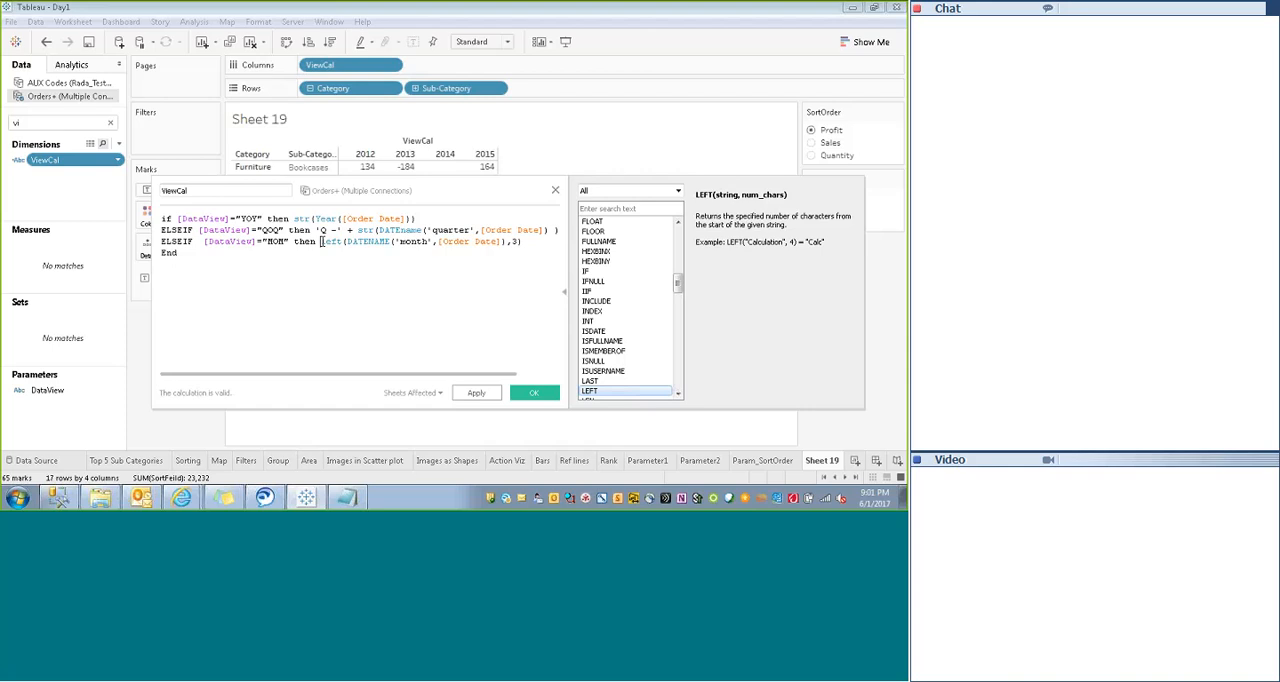
pyautogui.moveTo(293, 218); pyautogui.dragTo(420, 213)
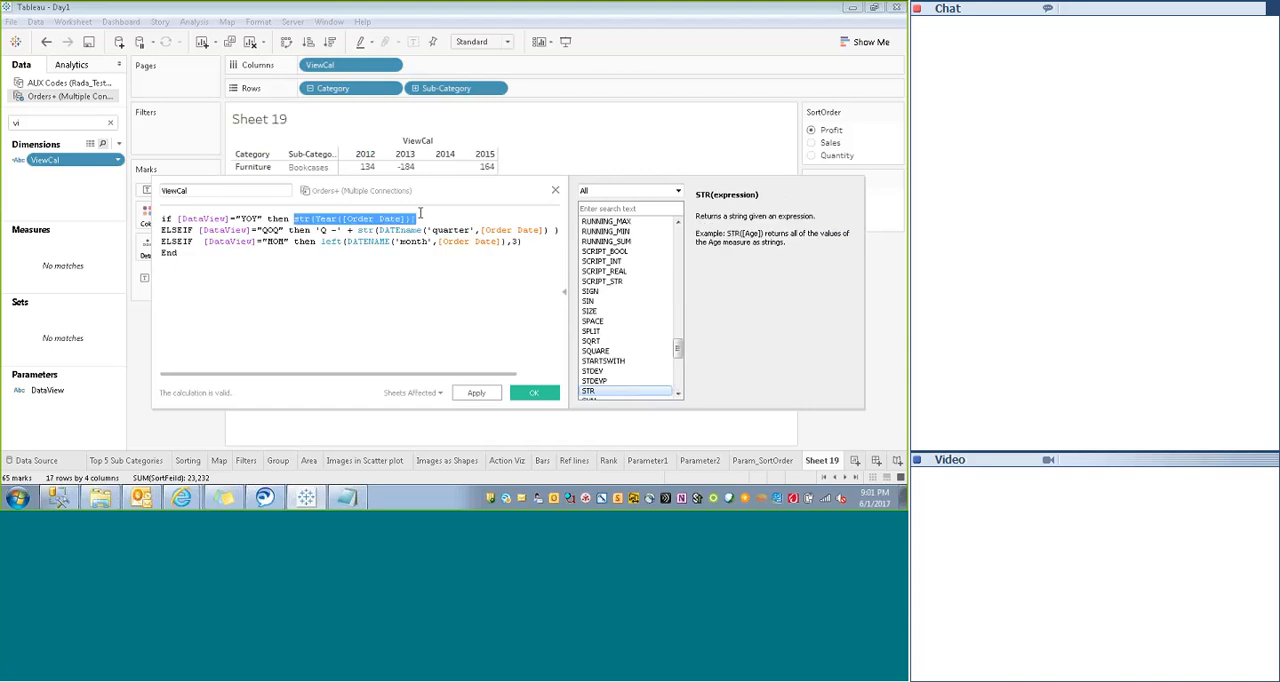
pyautogui.hotkey('ctrl', 'c')
pyautogui.click(321, 242)
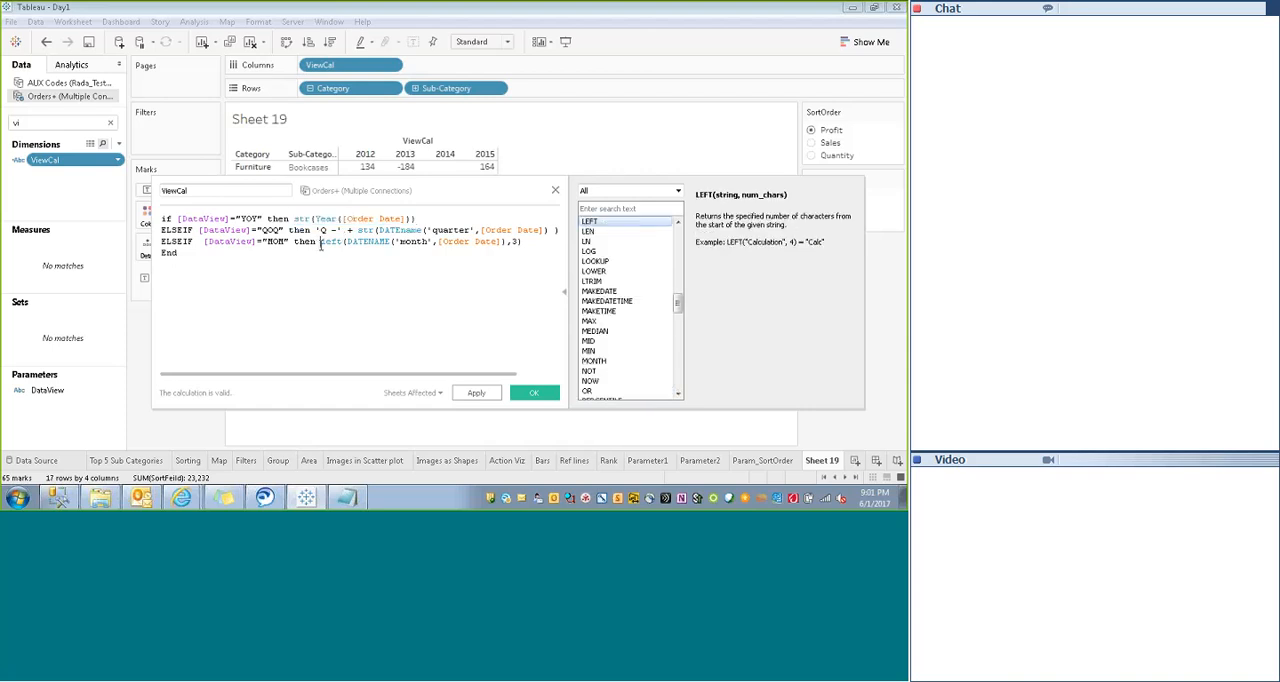
pyautogui.hotkey('ctrl', 'v')
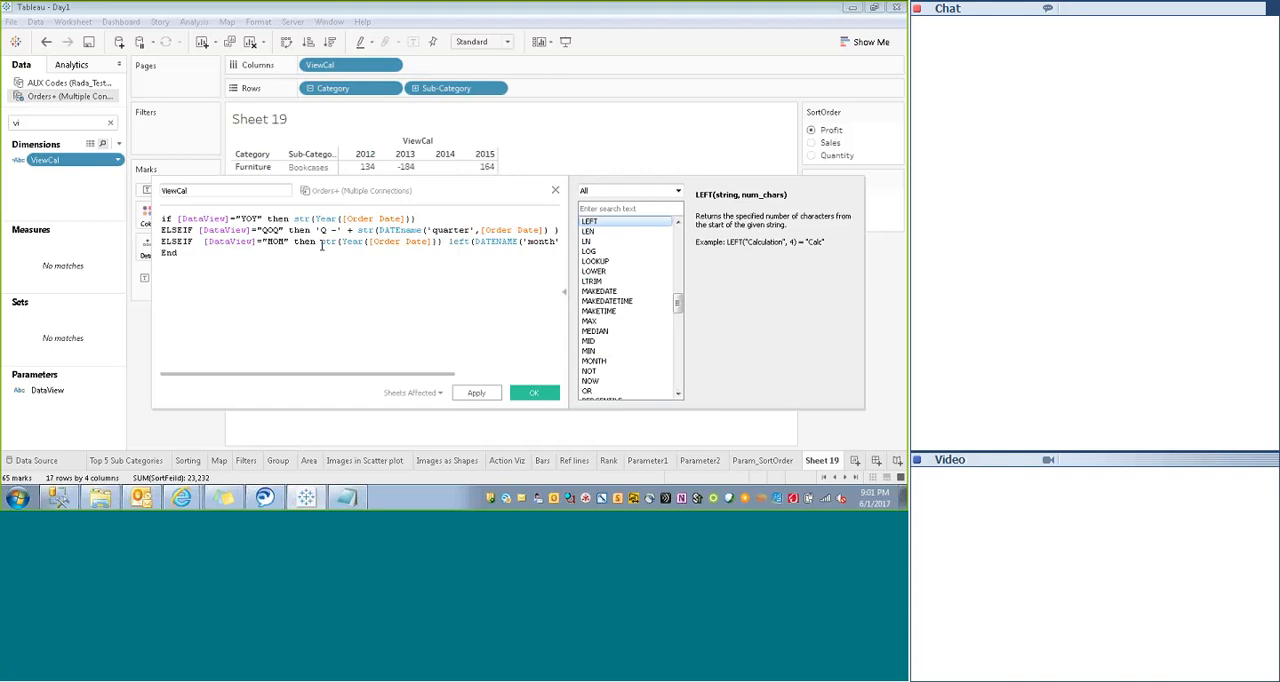
pyautogui.write('+ "\'" +')
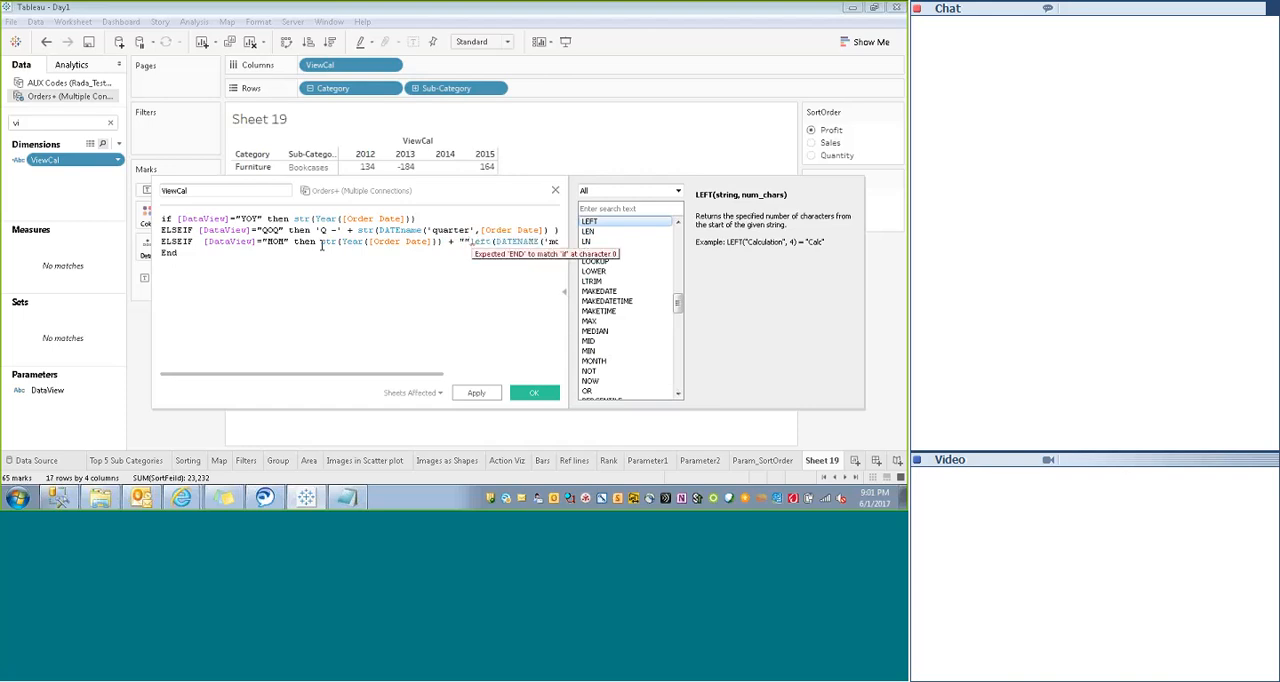
pyautogui.press('Left')
pyautogui.press('Left')
pyautogui.write('-')
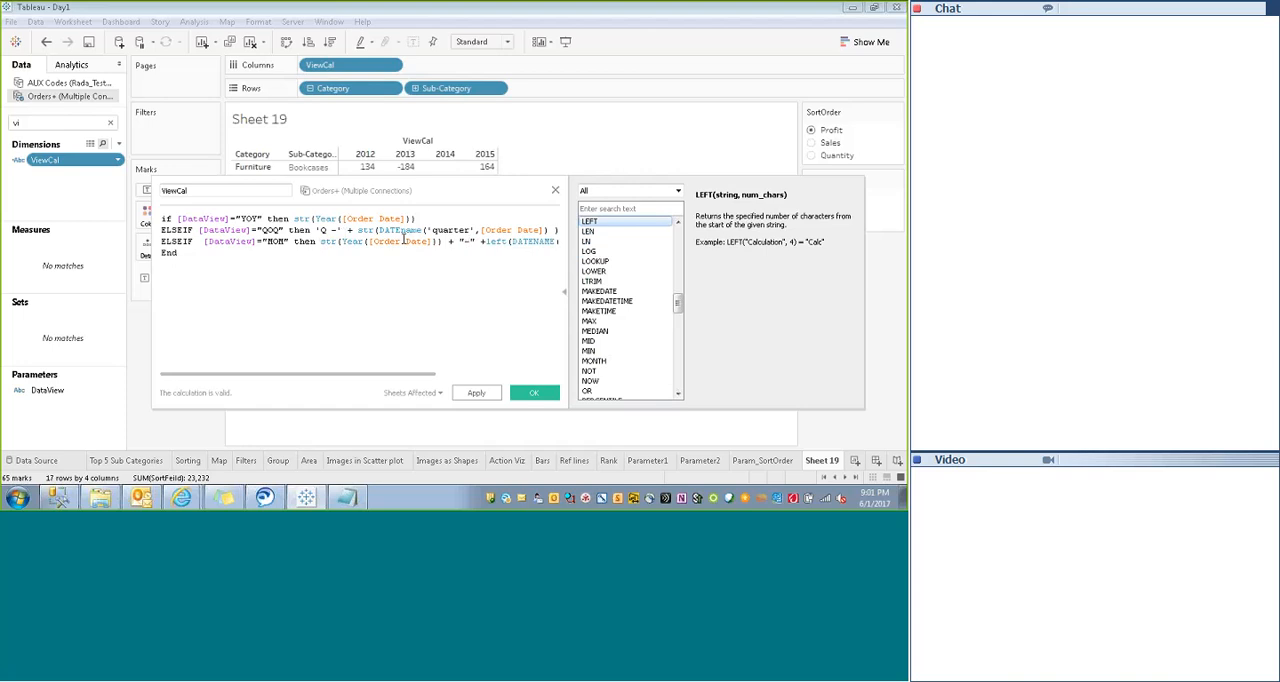
pyautogui.click(477, 394)
pyautogui.click(533, 394)
pyautogui.click(533, 394)
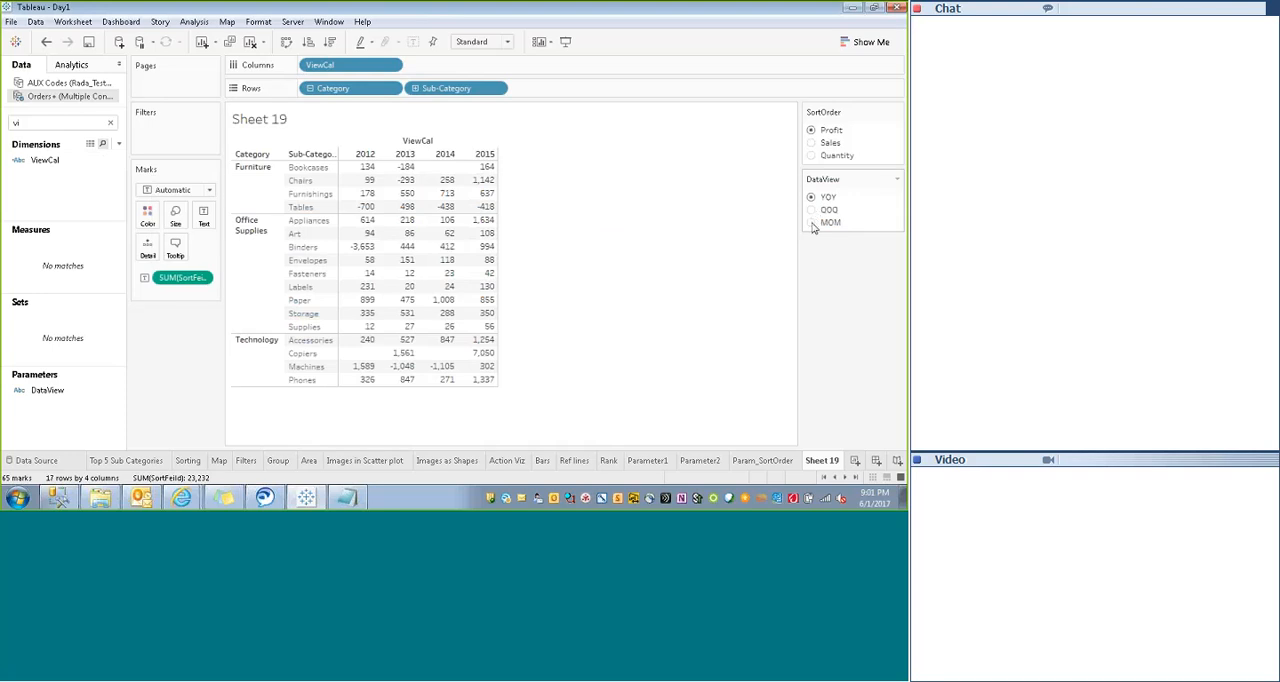
# - Examine the ViewCal column labels in the crosstab with DataView set to MOM and to QOQ
pyautogui.click(811, 223)
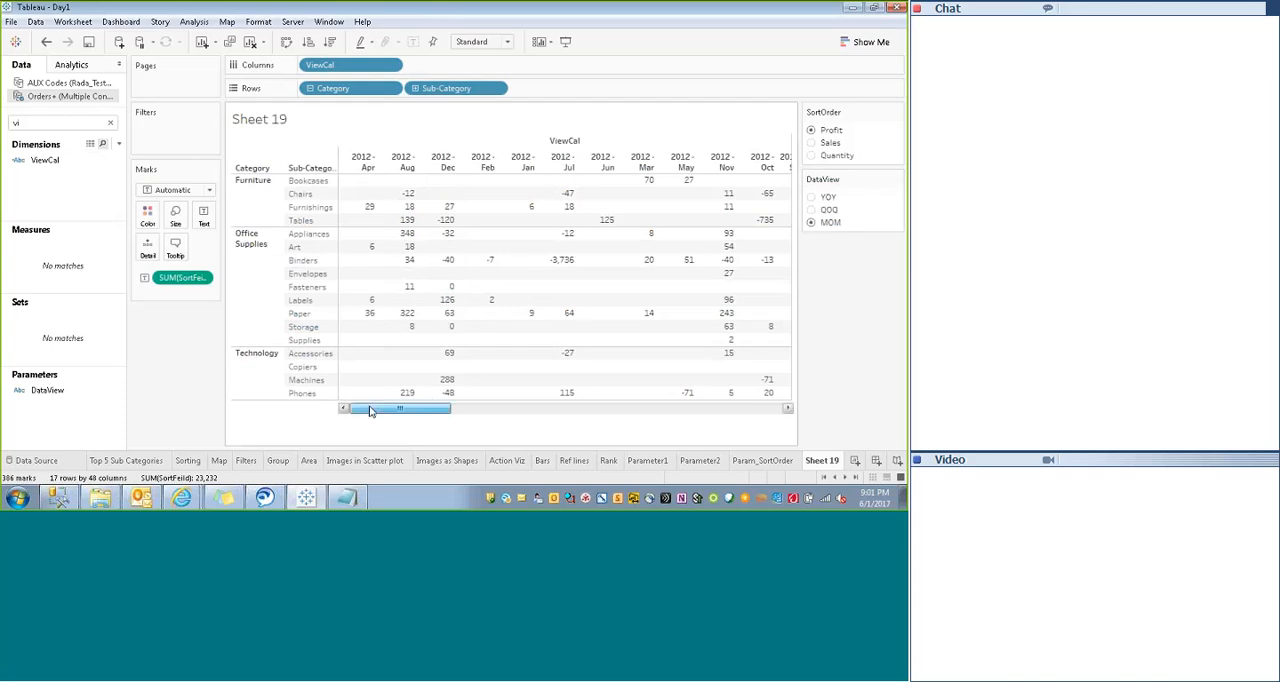
pyautogui.moveTo(370, 411); pyautogui.dragTo(656, 411)
pyautogui.moveTo(467, 428); pyautogui.dragTo(400, 410)
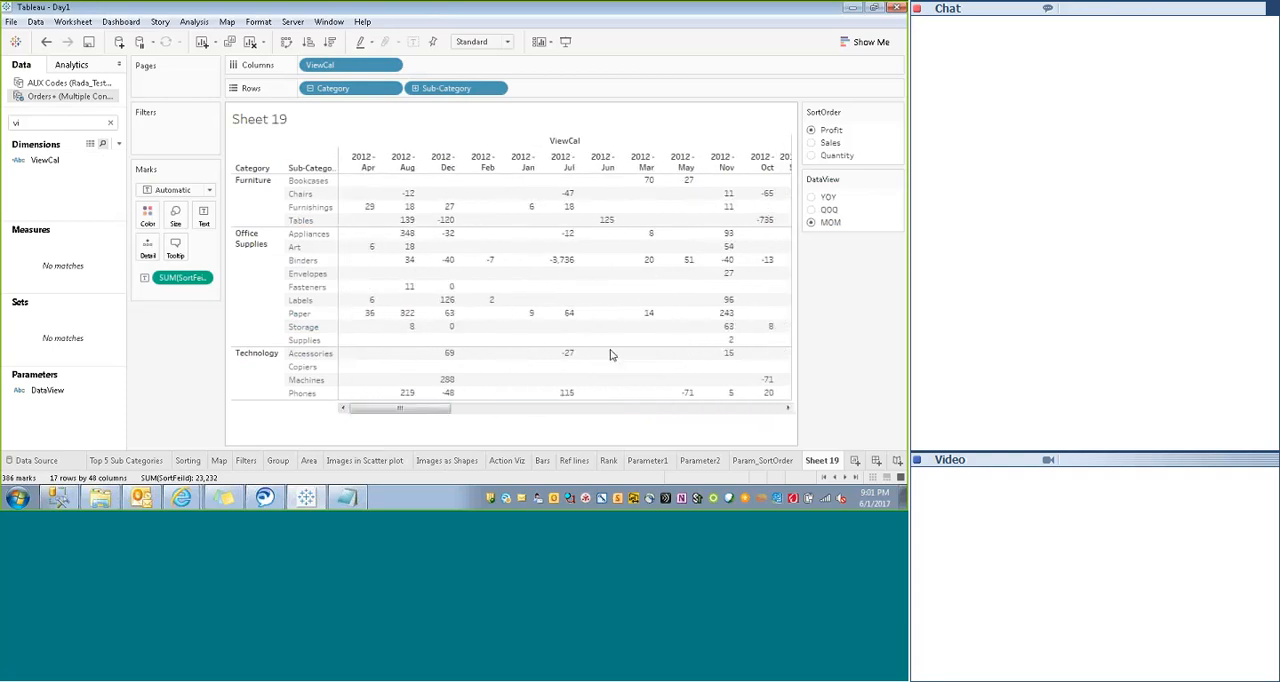
pyautogui.click(811, 210)
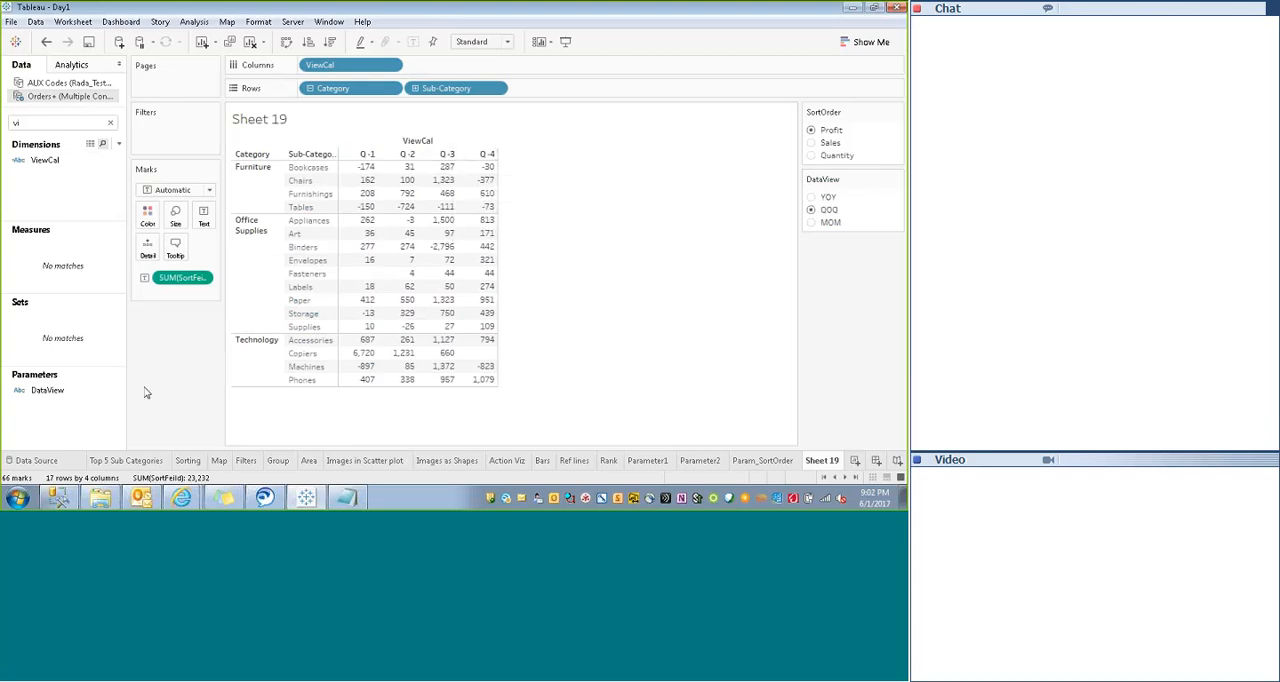
# - Reopen ViewCal and move str(Year([Order Date])) behind the MOM month expression, with + " " before it and the " - " separator removed
pyautogui.rightClick(44, 161)
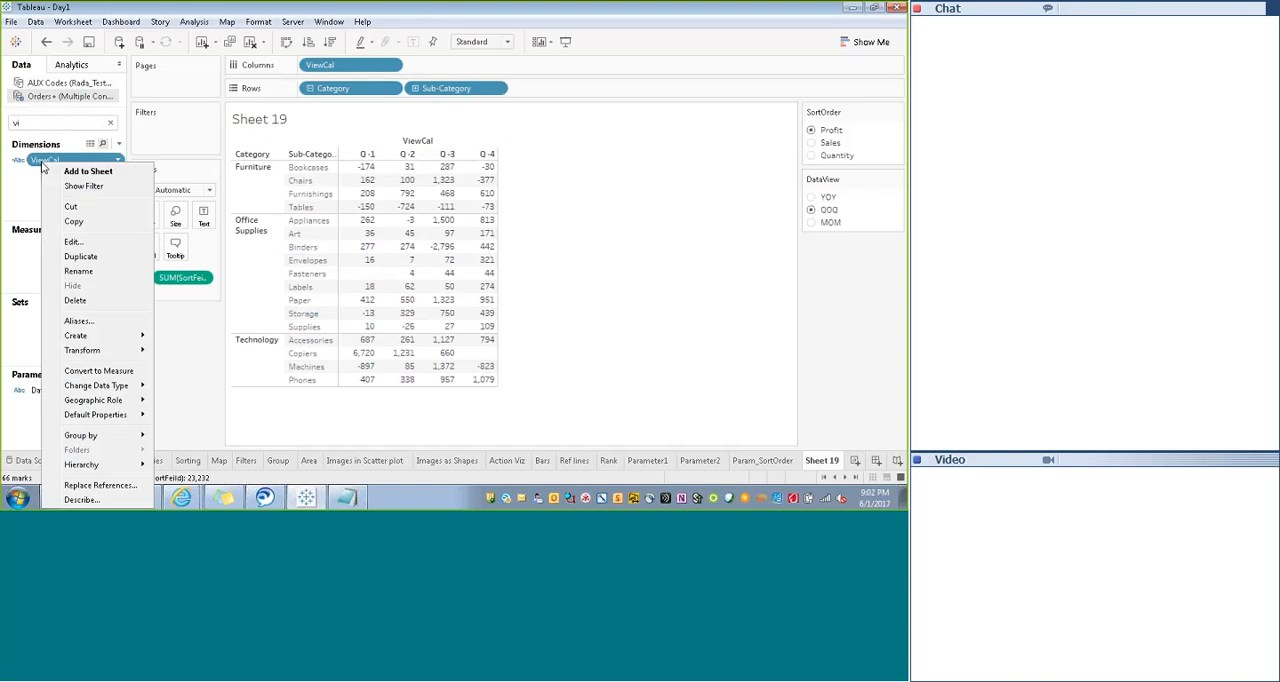
pyautogui.click(73, 241)
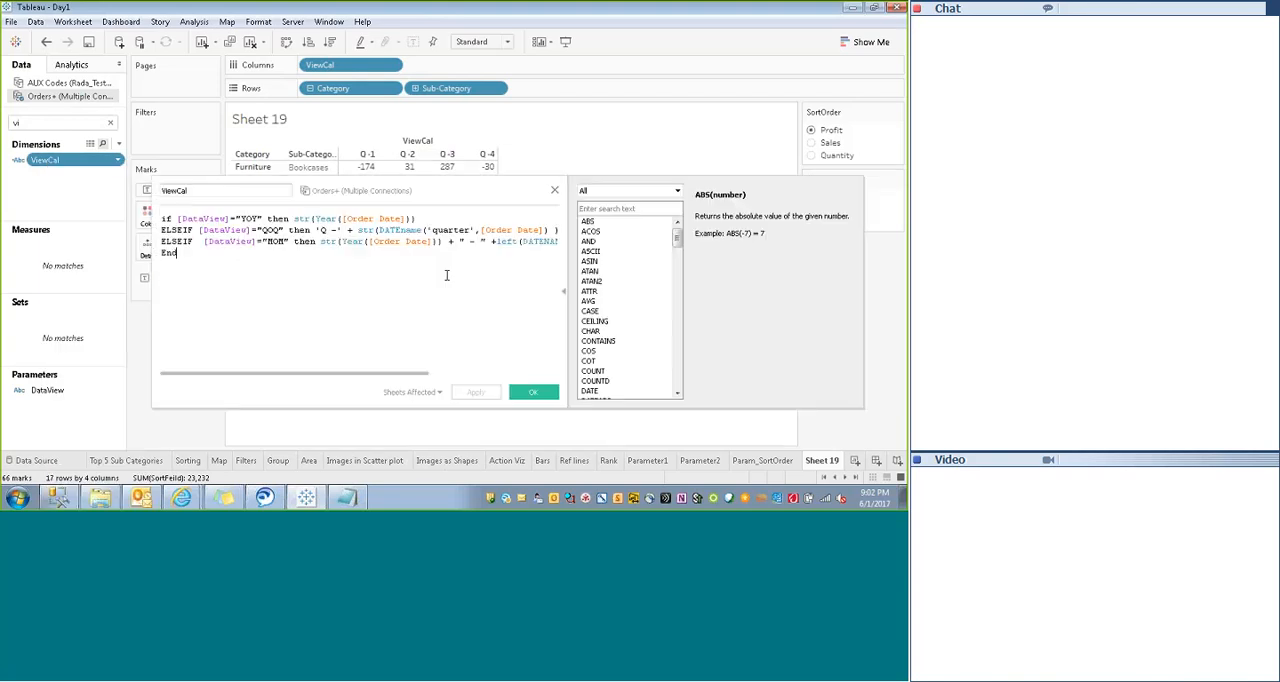
pyautogui.click(320, 242)
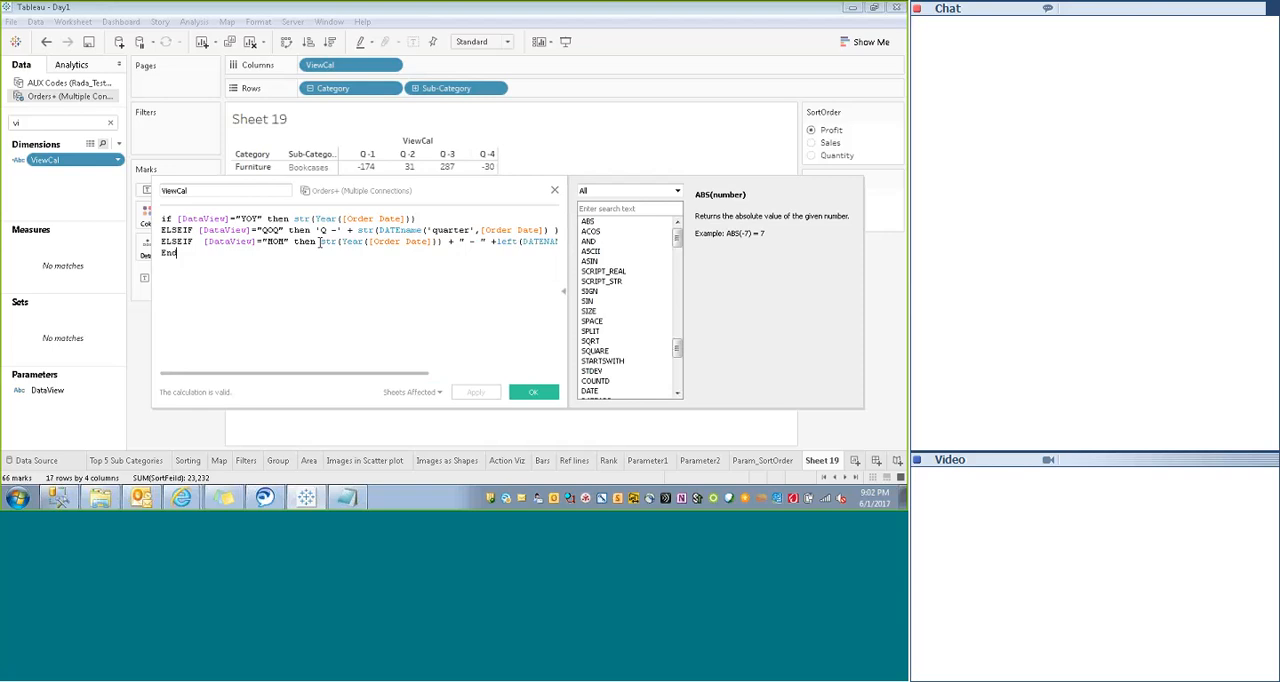
pyautogui.moveTo(320, 242); pyautogui.dragTo(498, 243)
pyautogui.press('BackSpace')
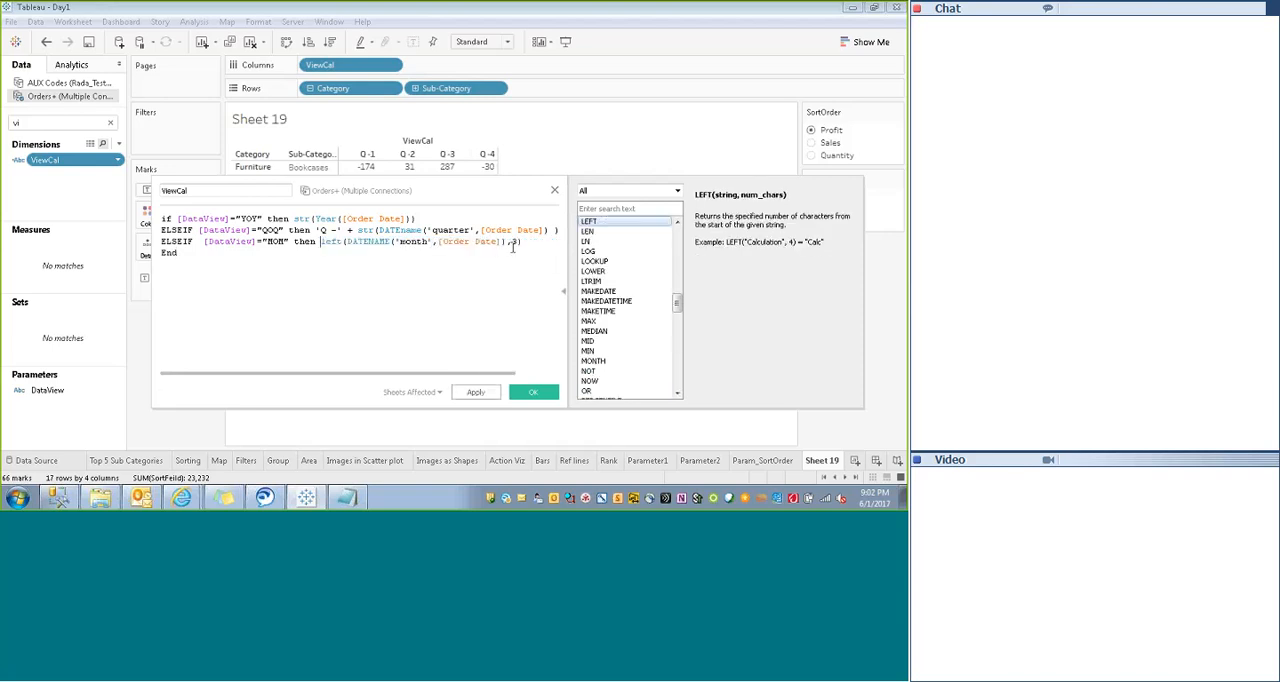
pyautogui.write("+'")
pyautogui.write(' "')
pyautogui.hotkey('ctrl', 'v')
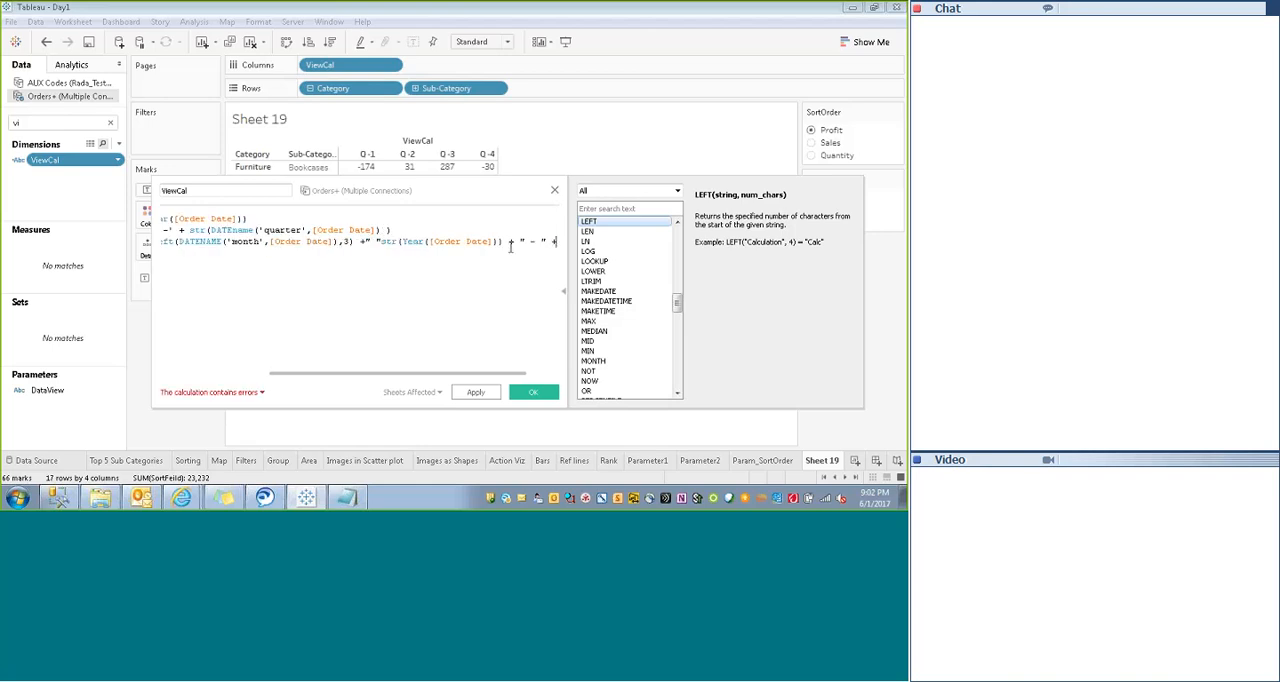
pyautogui.moveTo(508, 241); pyautogui.dragTo(560, 241)
pyautogui.press('BackSpace')
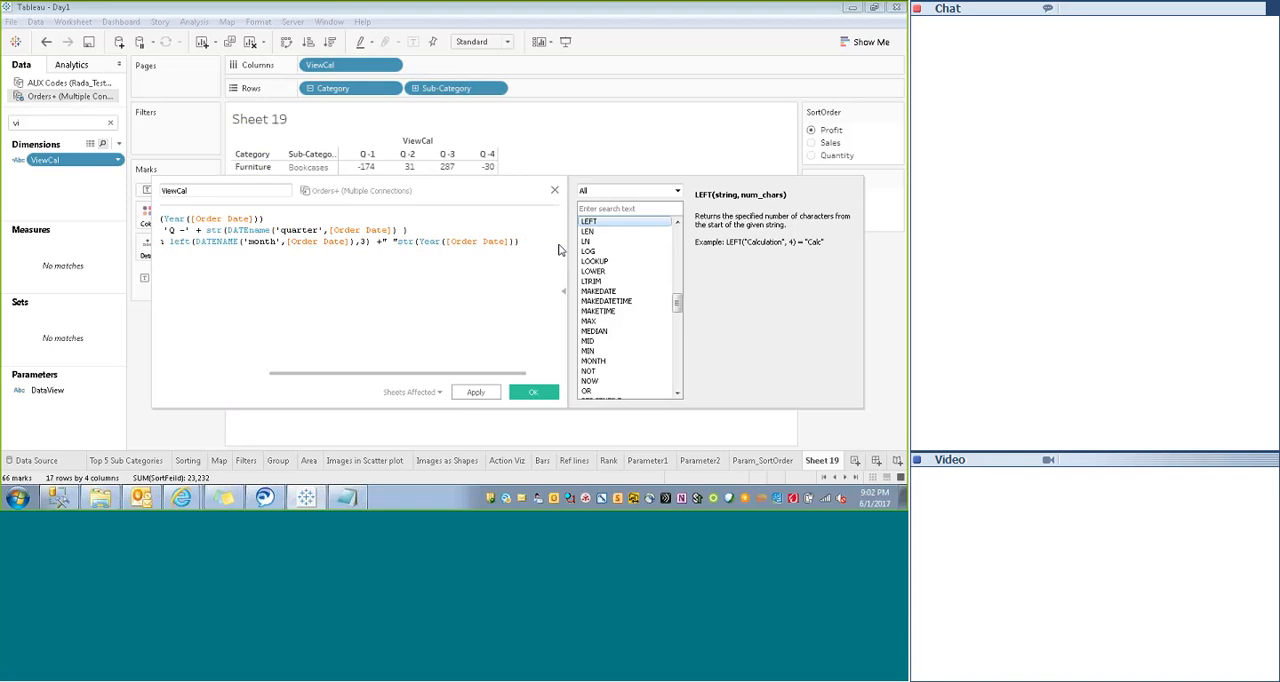
# - Join the MOM year part with + after the space and wrap it as left(str(Year([Order Date])),2)
pyautogui.click(398, 241)
pyautogui.write('+')
pyautogui.write(' left(')
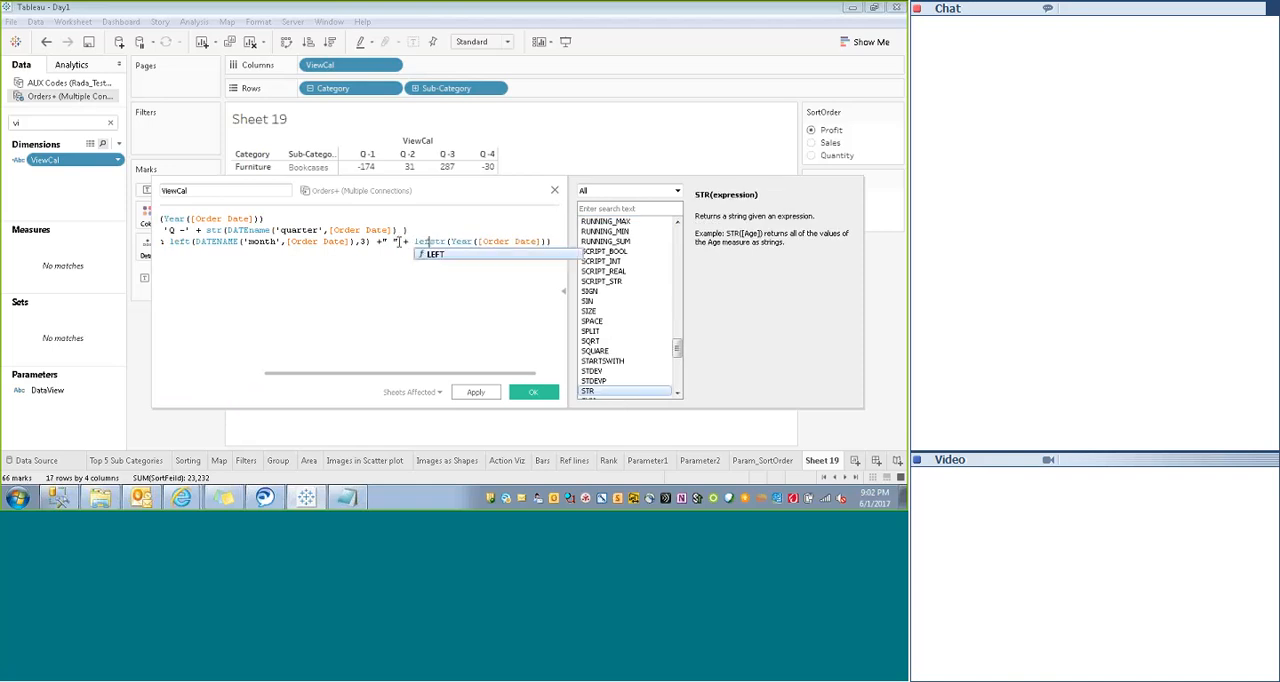
pyautogui.press('End')
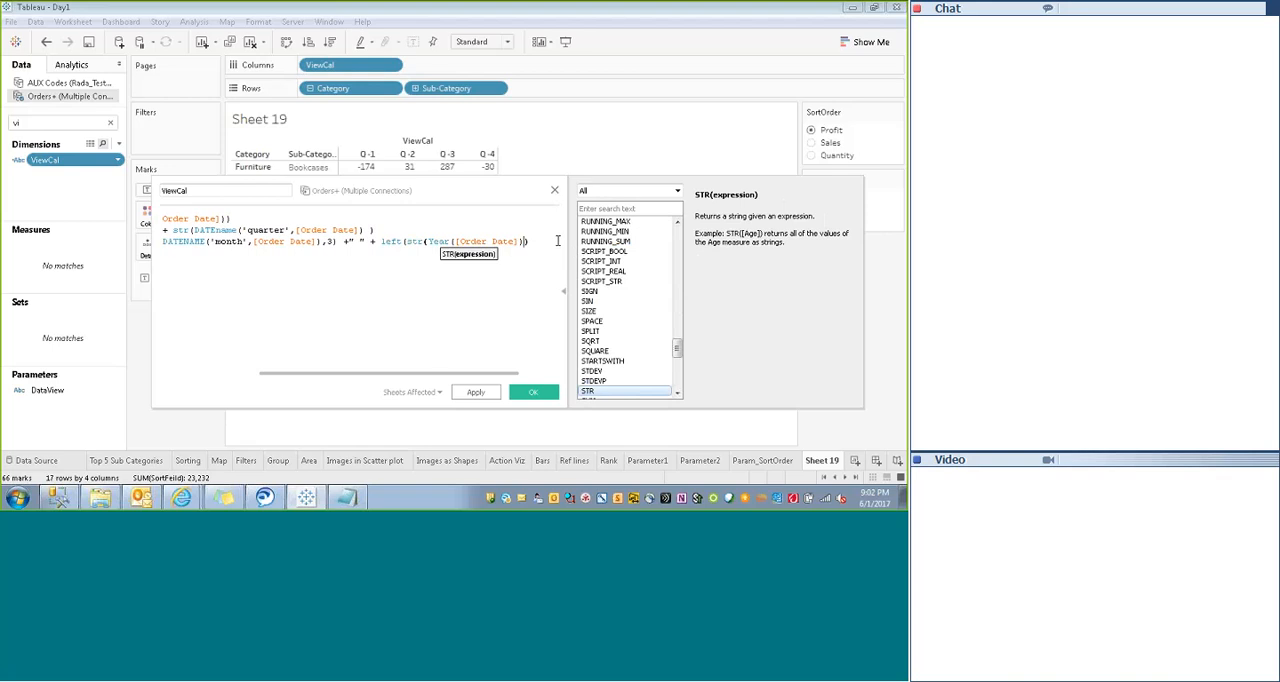
pyautogui.write('),2)')
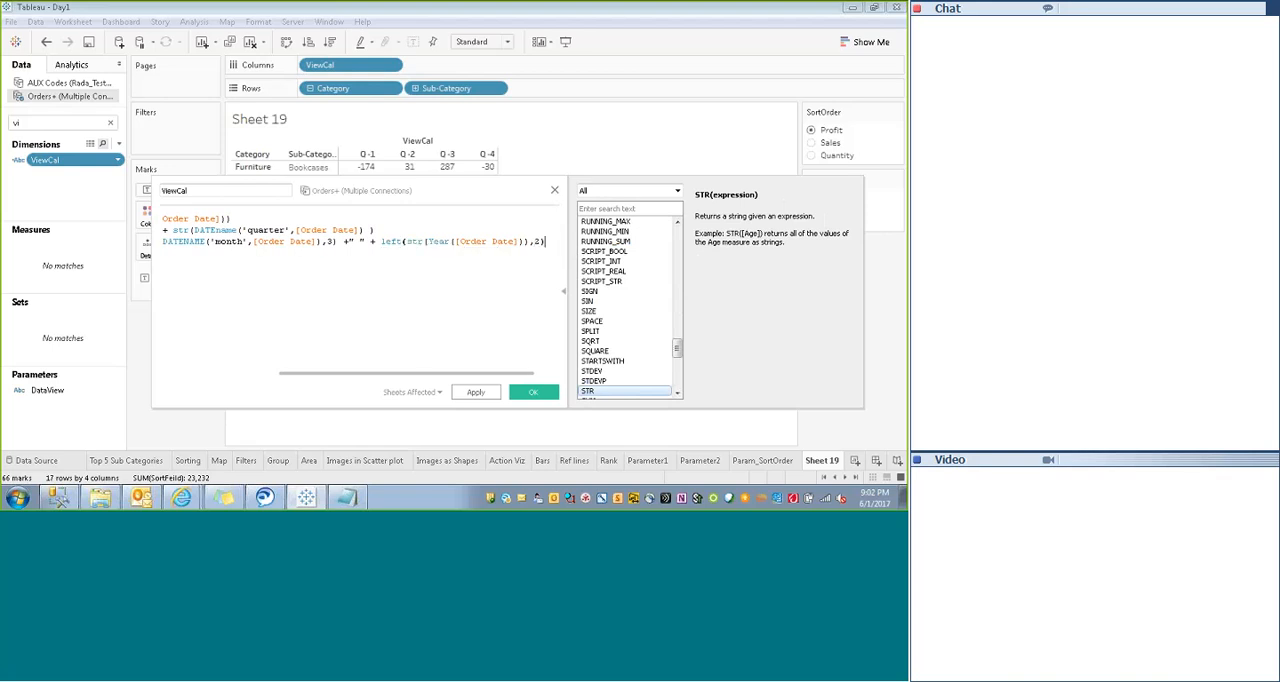
pyautogui.moveTo(420, 373)
pyautogui.mouseDown()
pyautogui.moveTo(314, 371)
pyautogui.moveTo(466, 371)
pyautogui.moveTo(421, 372)
pyautogui.mouseUp()
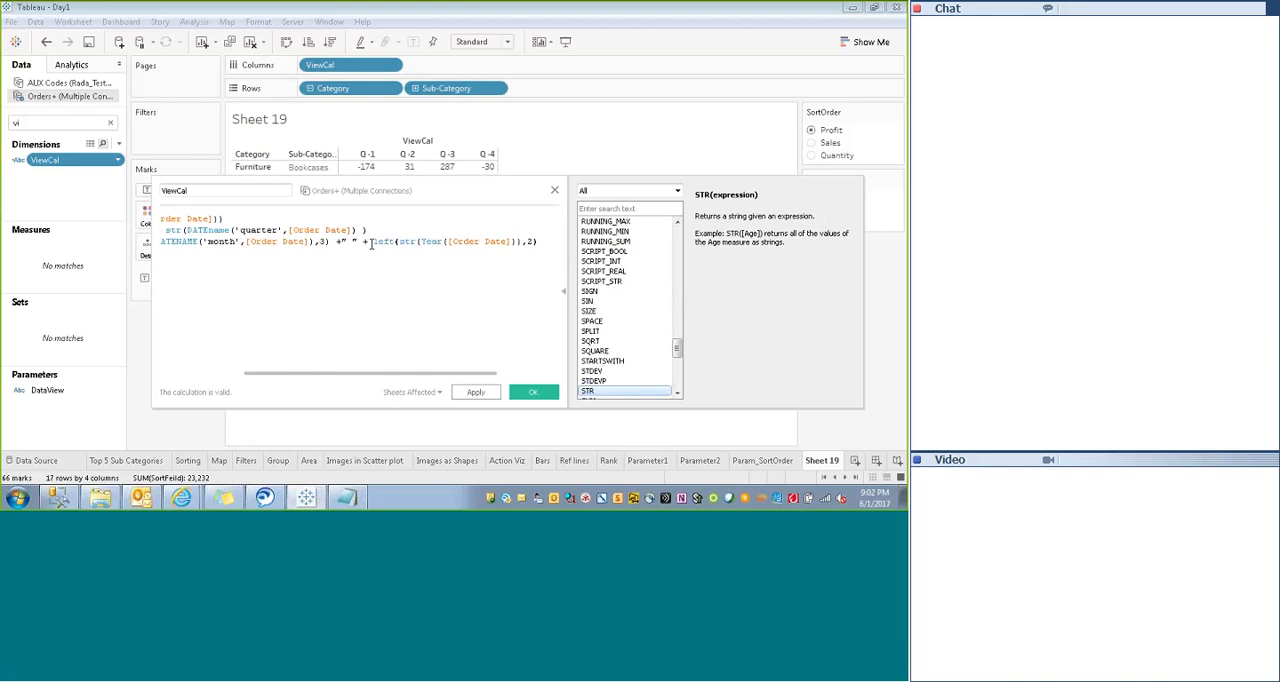
pyautogui.moveTo(374, 243); pyautogui.dragTo(545, 241)
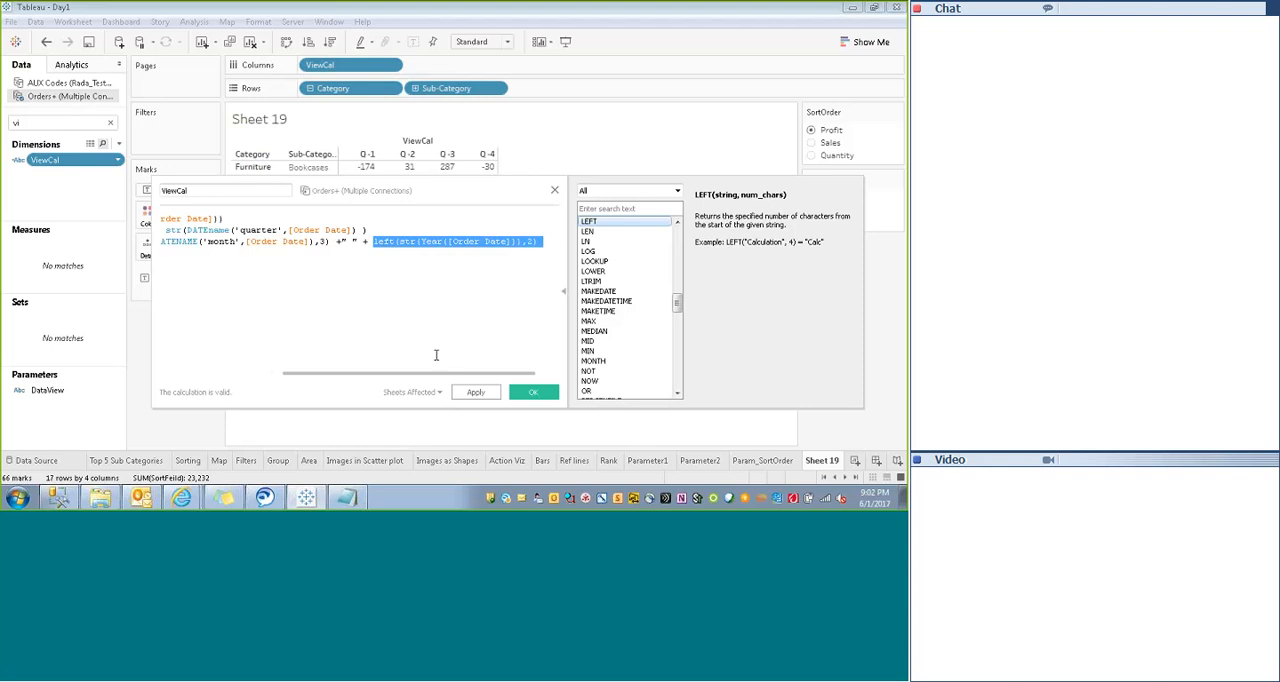
# - In ViewCal's MOM branch, replace left with right around str(Year([Order Date])) to take the year's last two digits
pyautogui.moveTo(411, 373); pyautogui.dragTo(332, 360)
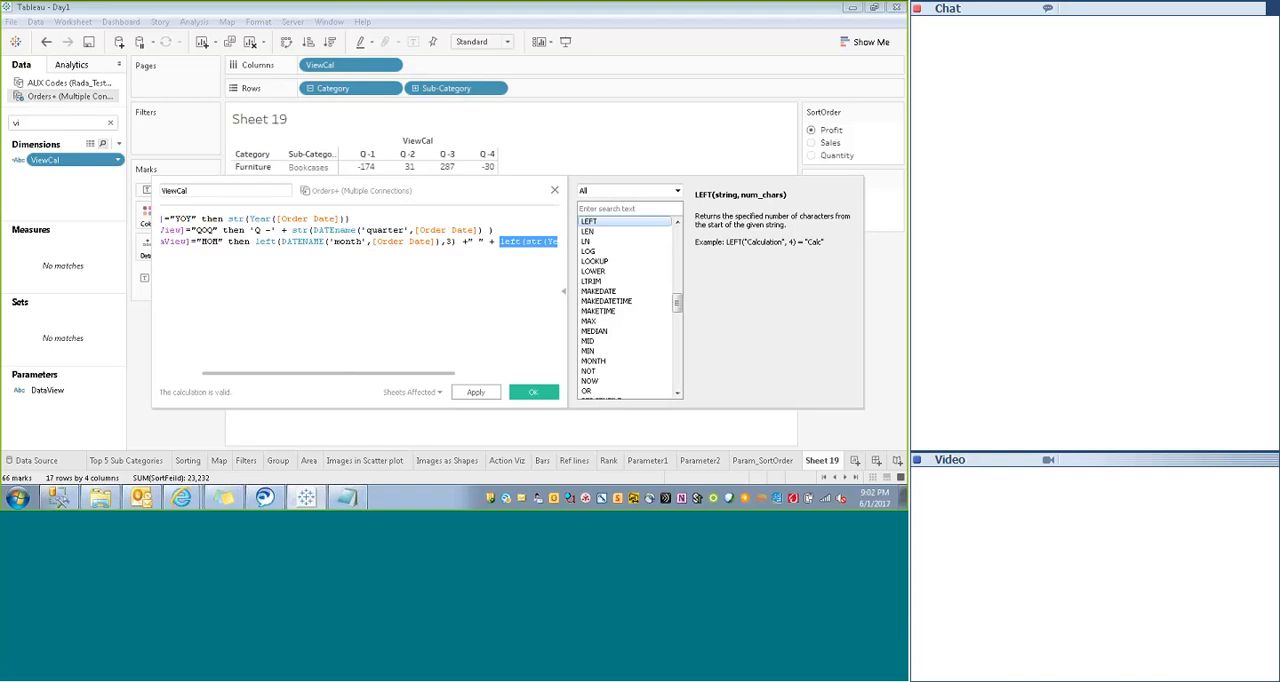
pyautogui.moveTo(329, 375); pyautogui.dragTo(421, 378)
pyautogui.click(391, 244)
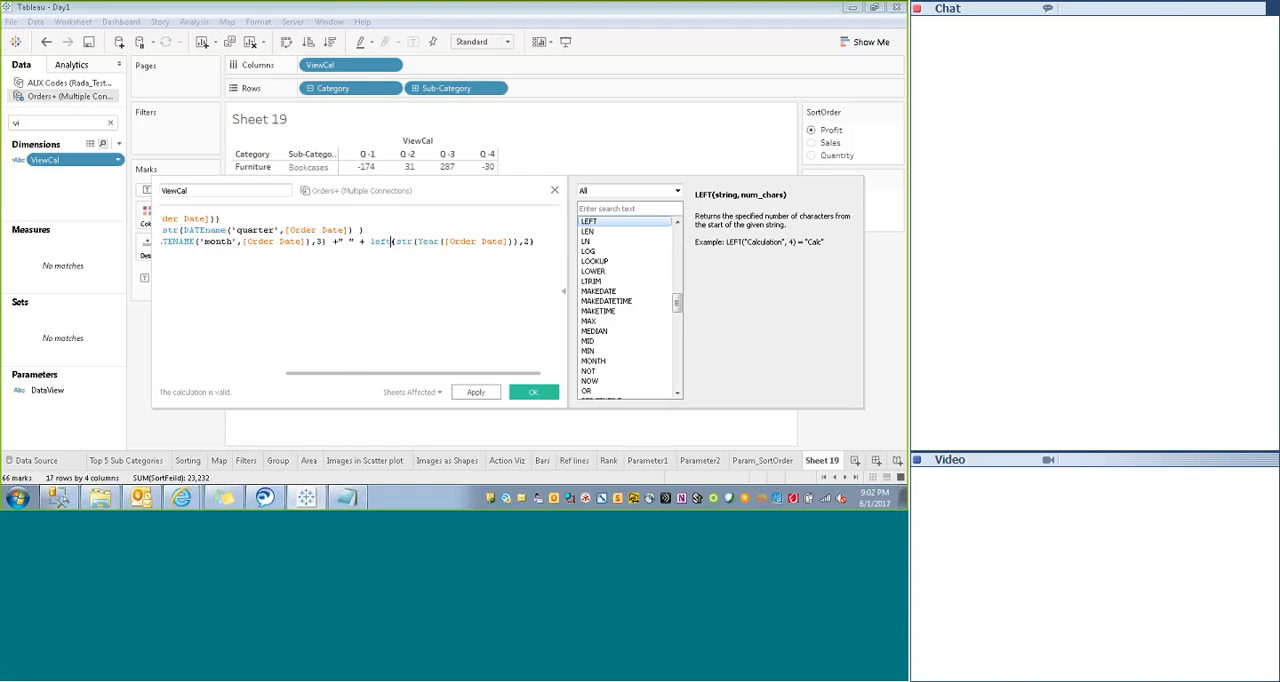
pyautogui.press('BackSpace')
pyautogui.press('BackSpace')
pyautogui.press('BackSpace')
pyautogui.press('BackSpace')
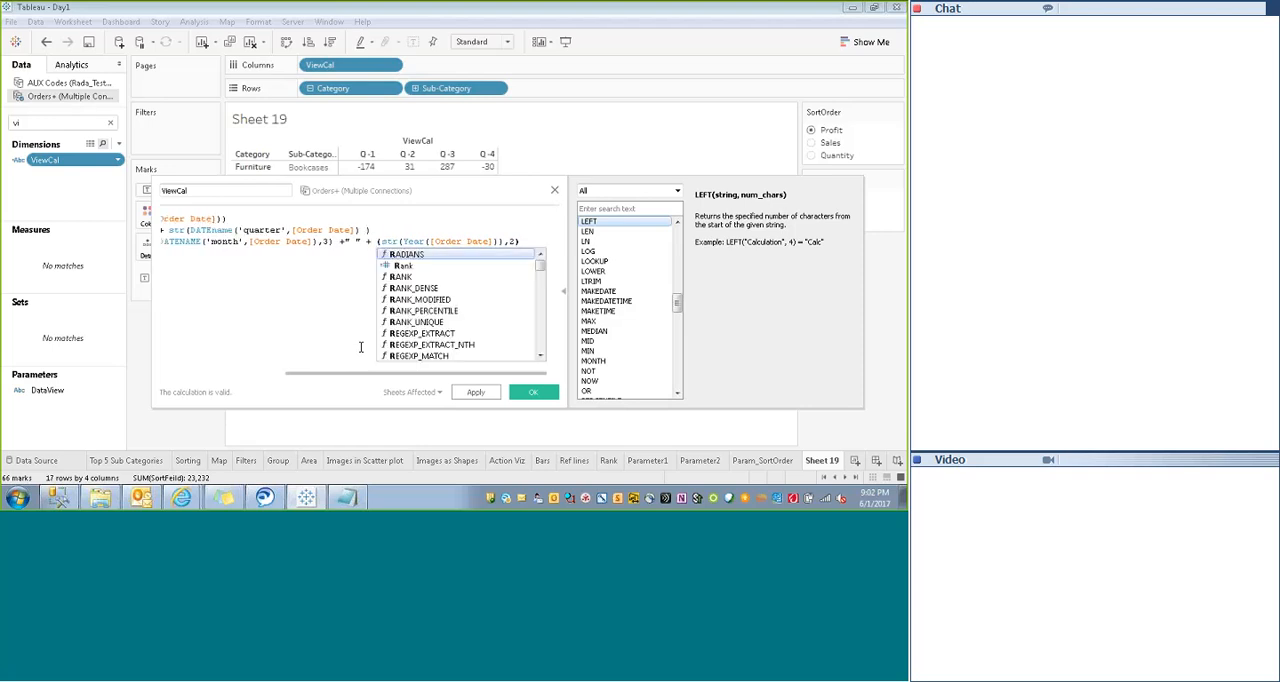
pyautogui.write('right')
pyautogui.click(368, 328)
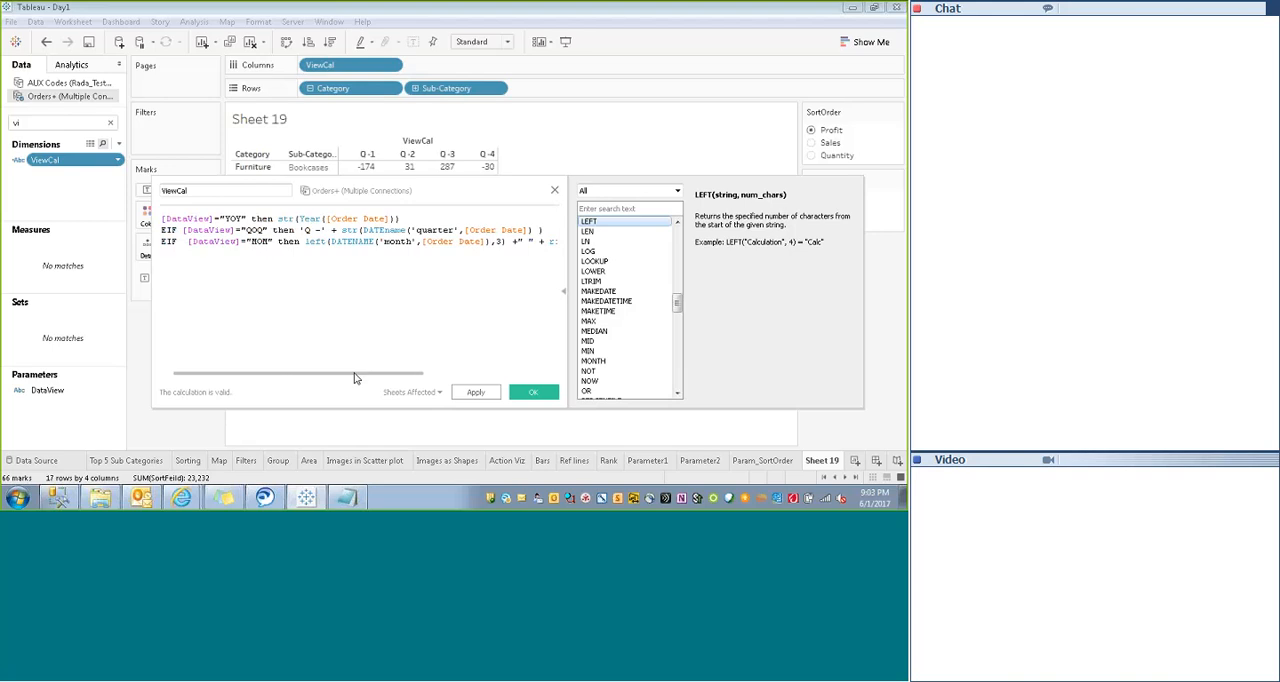
# - Append +"-"+right(str(Year([Order Date])),2) to the QOQ quarter expression by reusing the MOM year part, and apply the calculation
pyautogui.moveTo(354, 373); pyautogui.dragTo(450, 376)
pyautogui.moveTo(349, 241); pyautogui.dragTo(540, 243)
pyautogui.hotkey('ctrl', 'c')
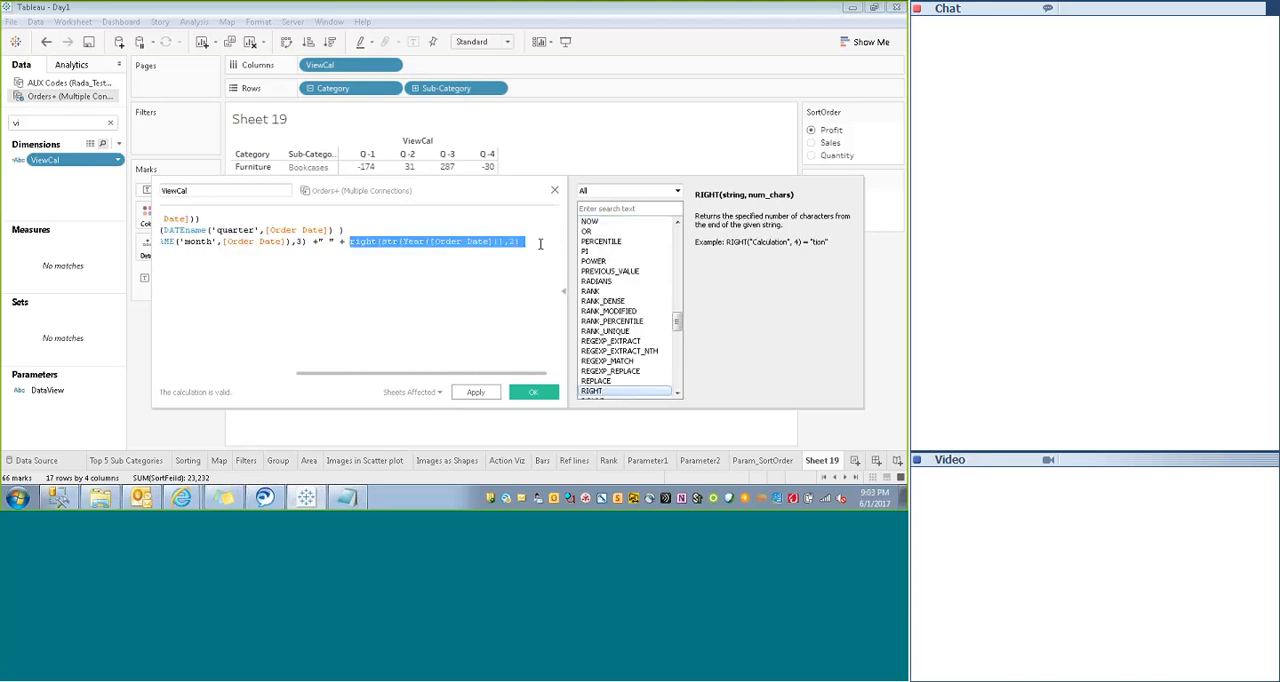
pyautogui.click(352, 230)
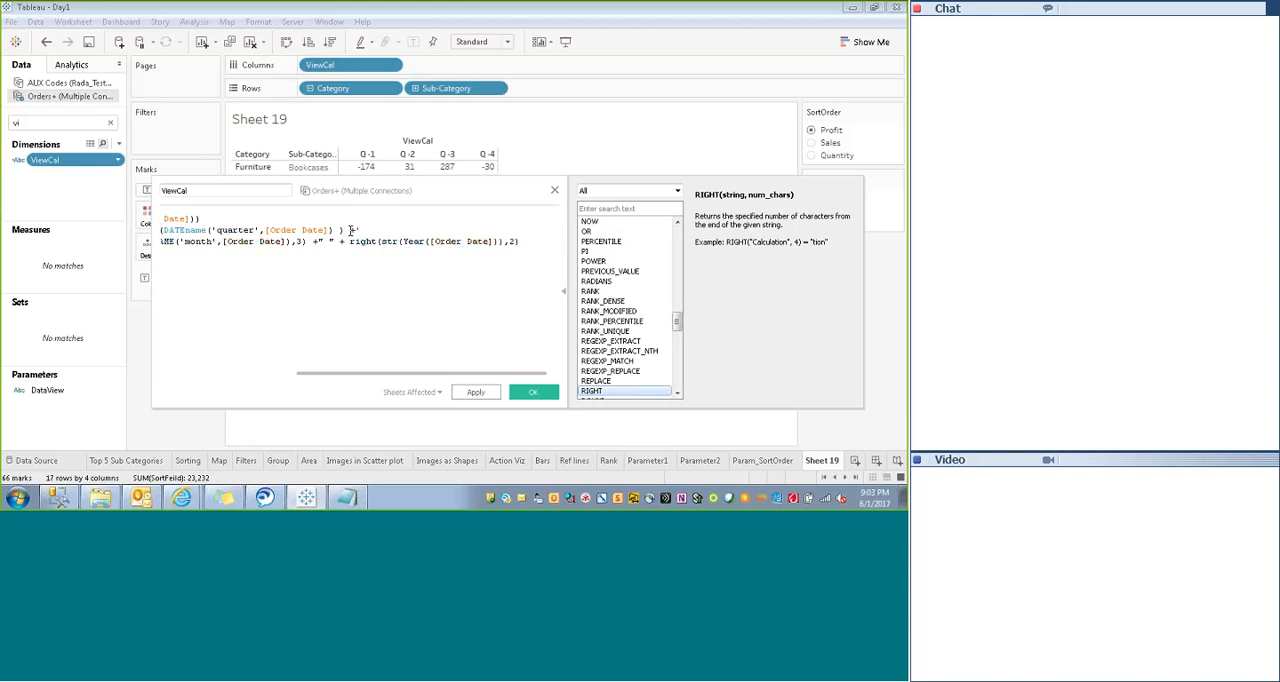
pyautogui.write('-"')
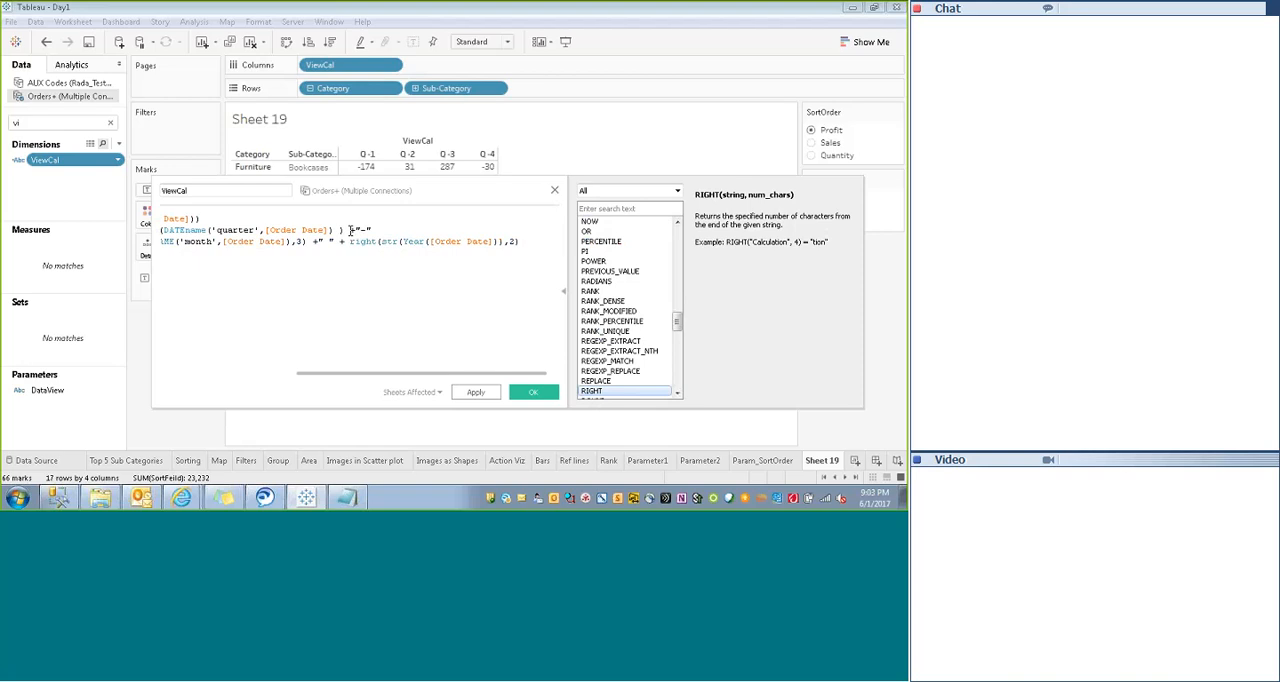
pyautogui.write('+rig')
pyautogui.hotkey('ctrl', 'v')
pyautogui.click(468, 396)
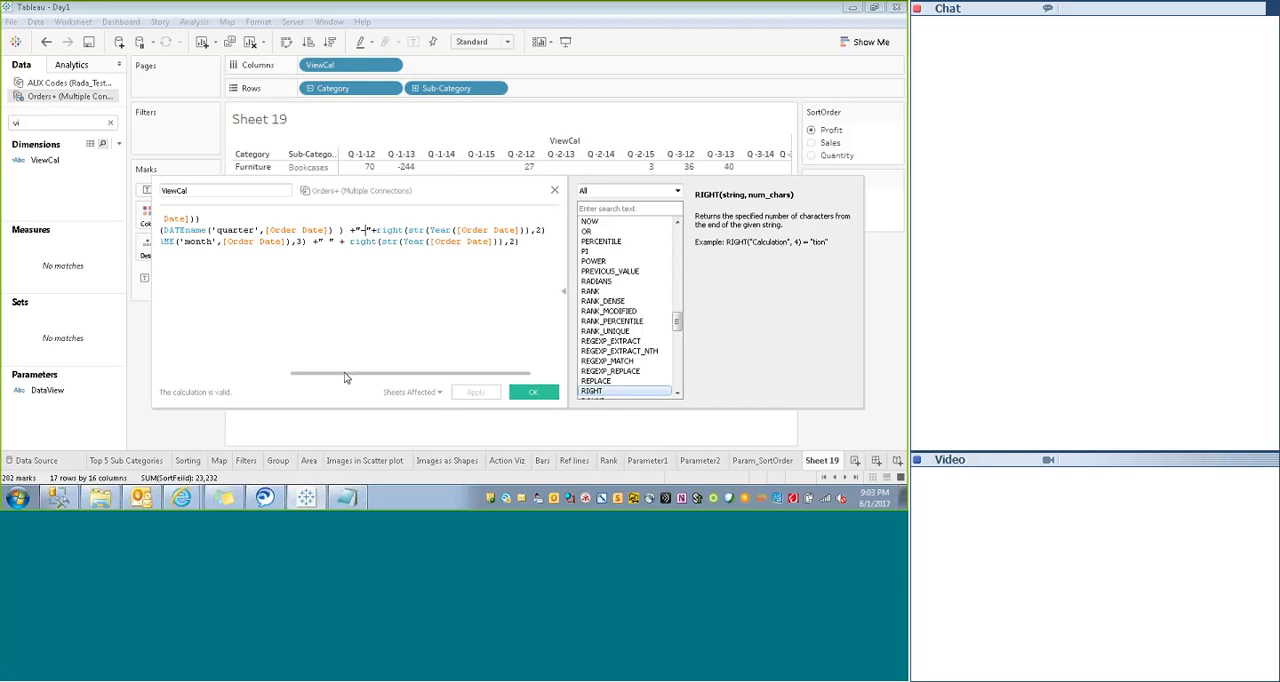
# - Shorten the QOQ prefix text to 'Q' without the hyphen or space, and save the ViewCal calculation
pyautogui.moveTo(344, 377); pyautogui.dragTo(254, 377)
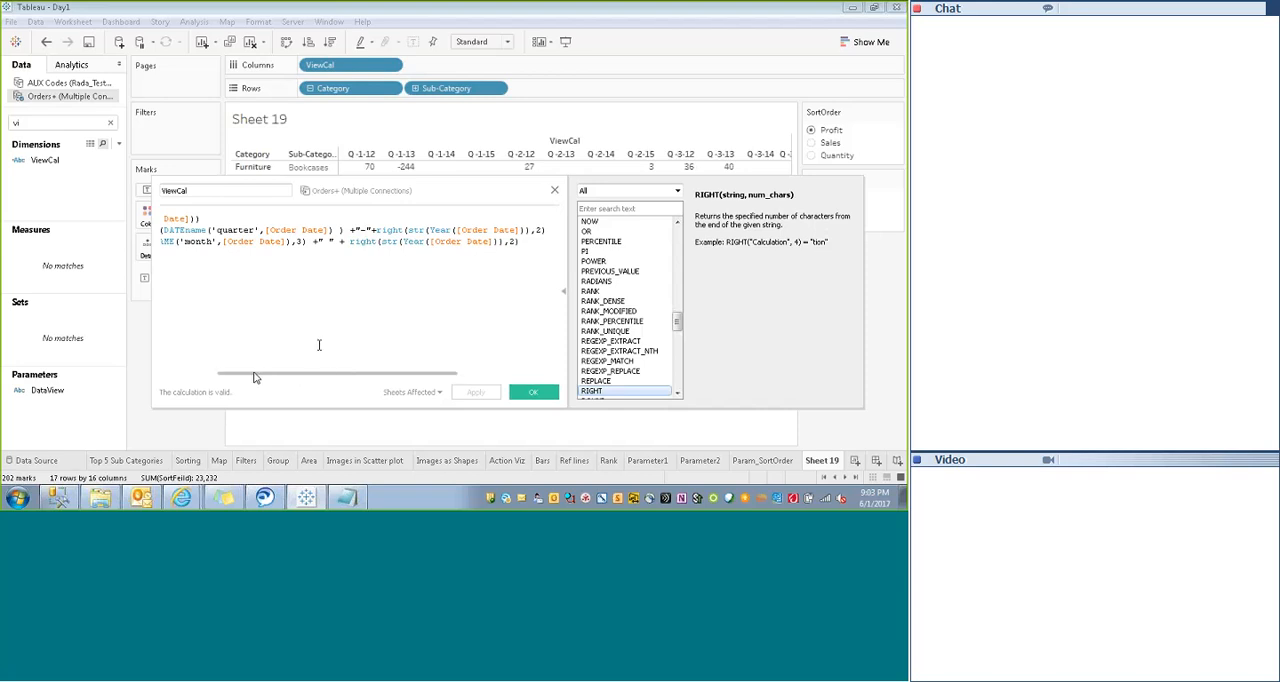
pyautogui.click(244, 230)
pyautogui.press('BackSpace')
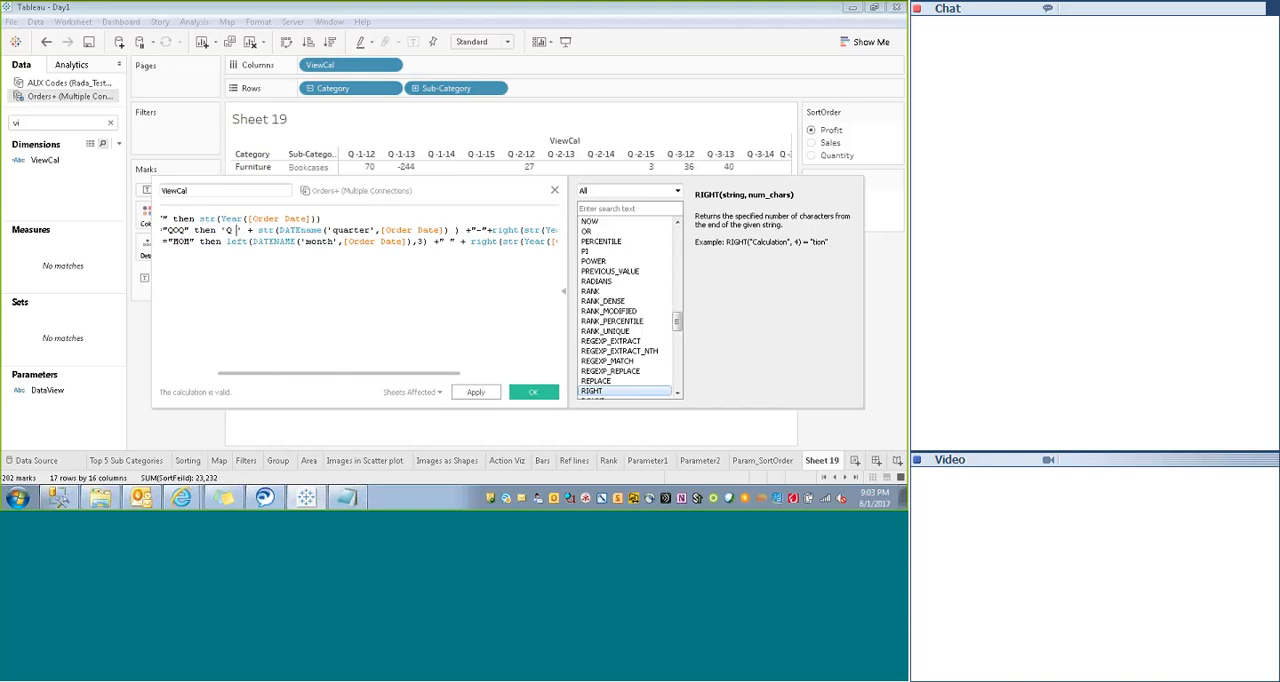
pyautogui.click(468, 393)
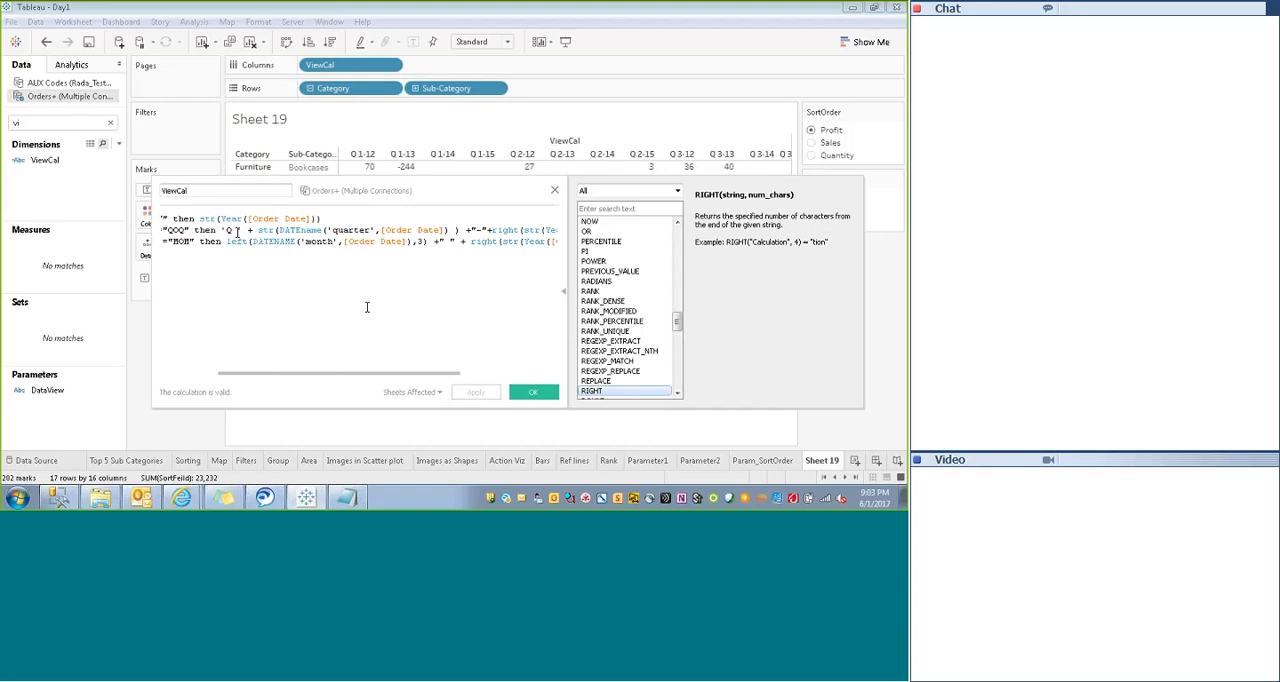
pyautogui.write("'")
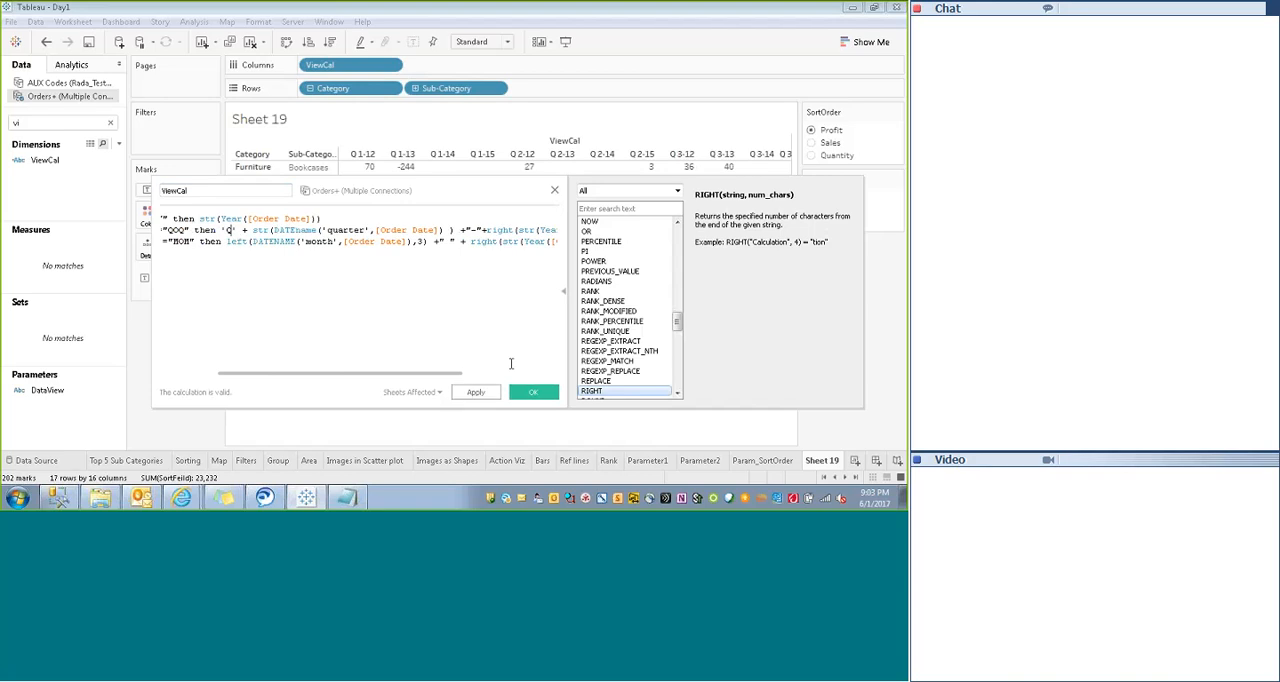
pyautogui.click(478, 393)
pyautogui.click(527, 393)
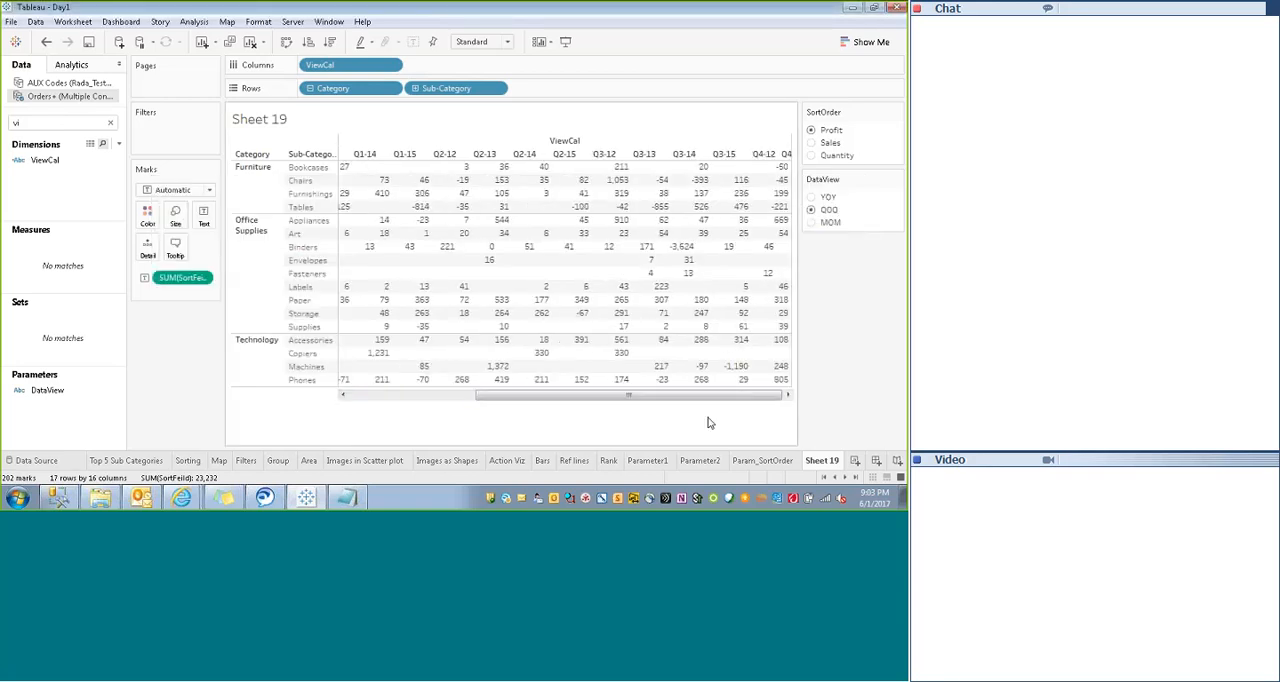
# - Switch DataView to YOY and back to QOQ to check the crosstab's column labels
pyautogui.click(811, 197)
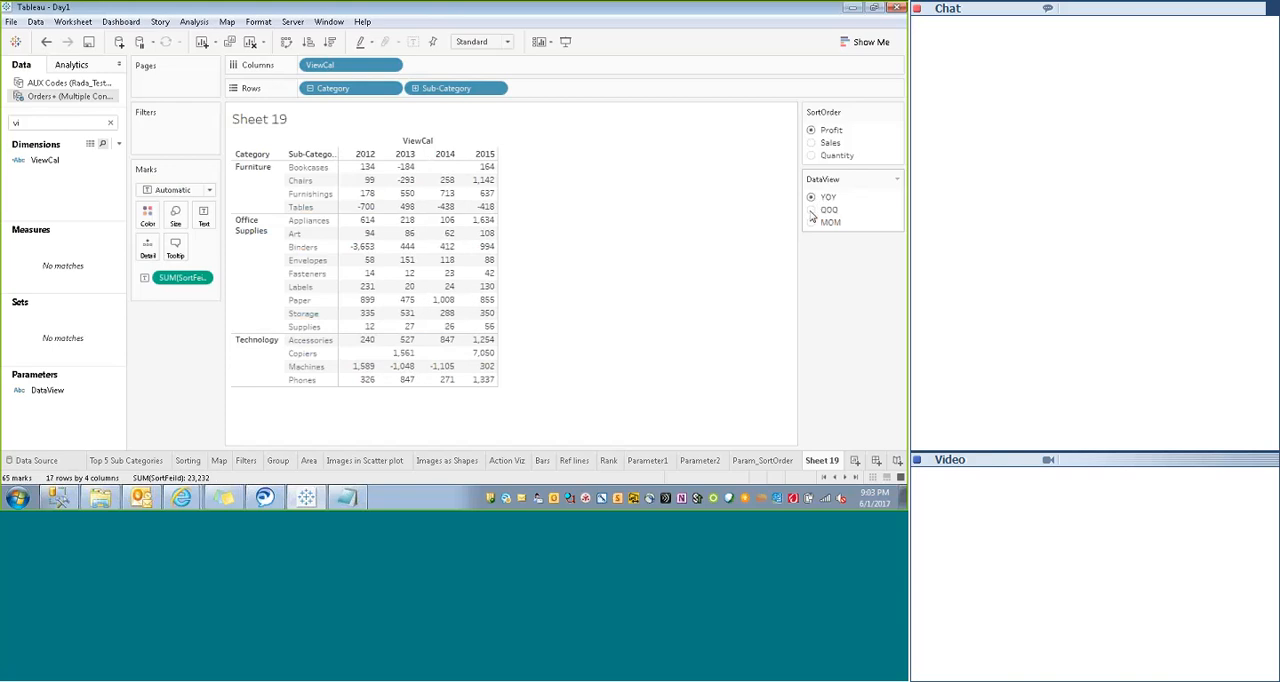
pyautogui.click(812, 210)
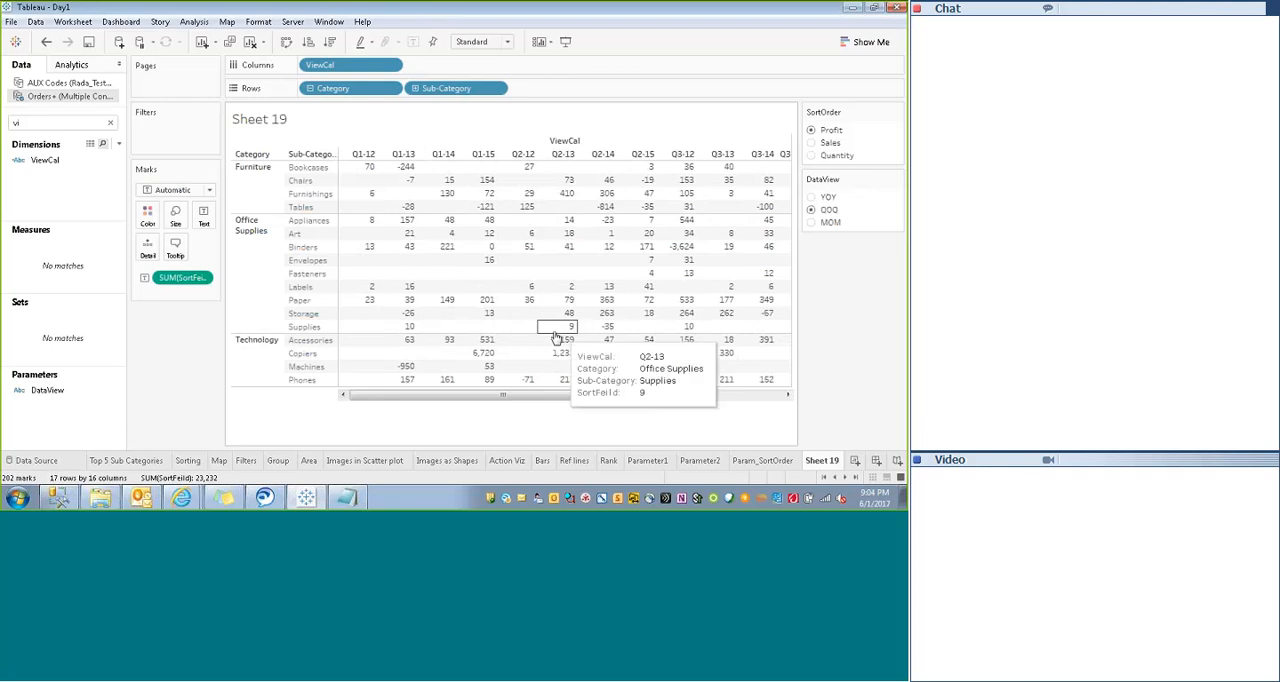
# - Clear the field search, create a calculated field from Region, remove its starting formula and name it Order Year
pyautogui.click(110, 122)
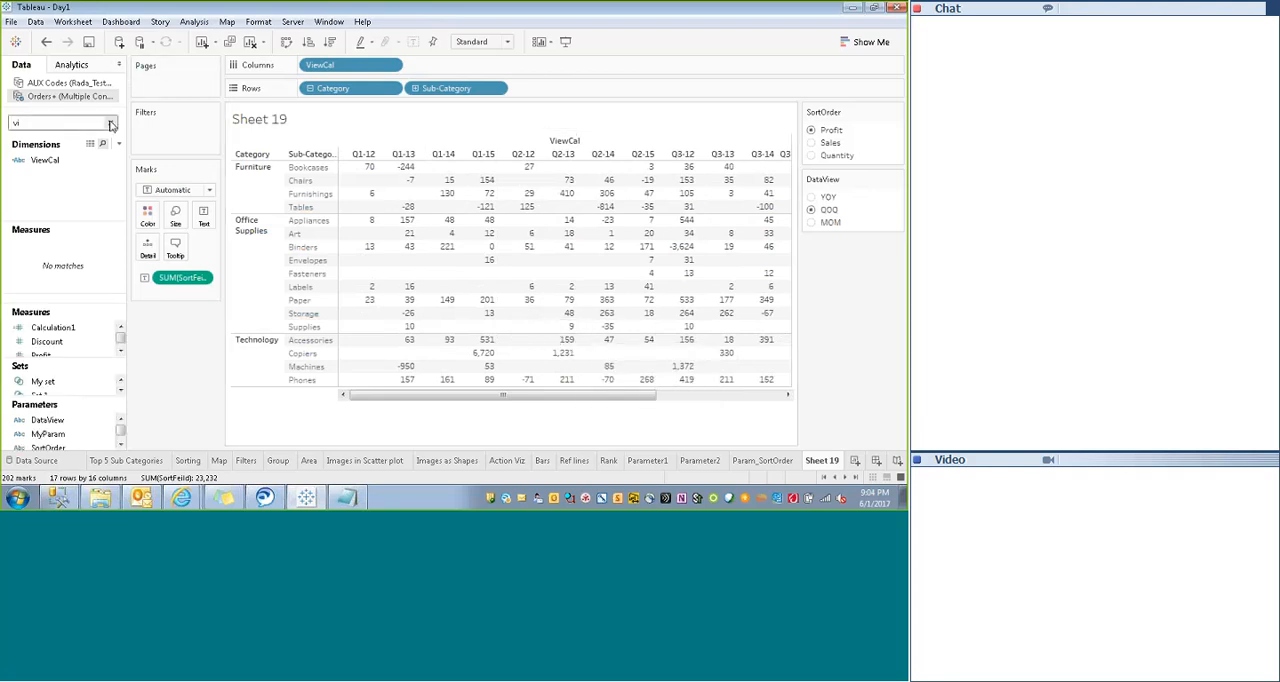
pyautogui.click(14, 161)
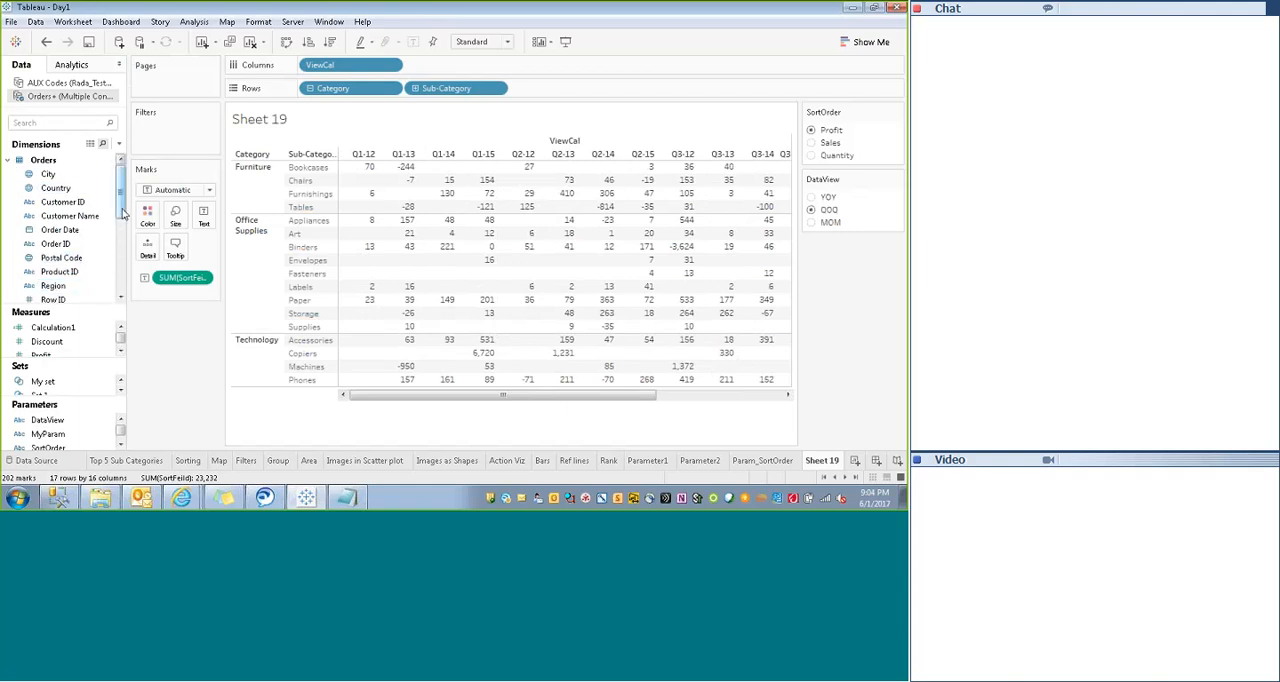
pyautogui.scroll(-1, 121, 228)
pyautogui.rightClick(87, 247)
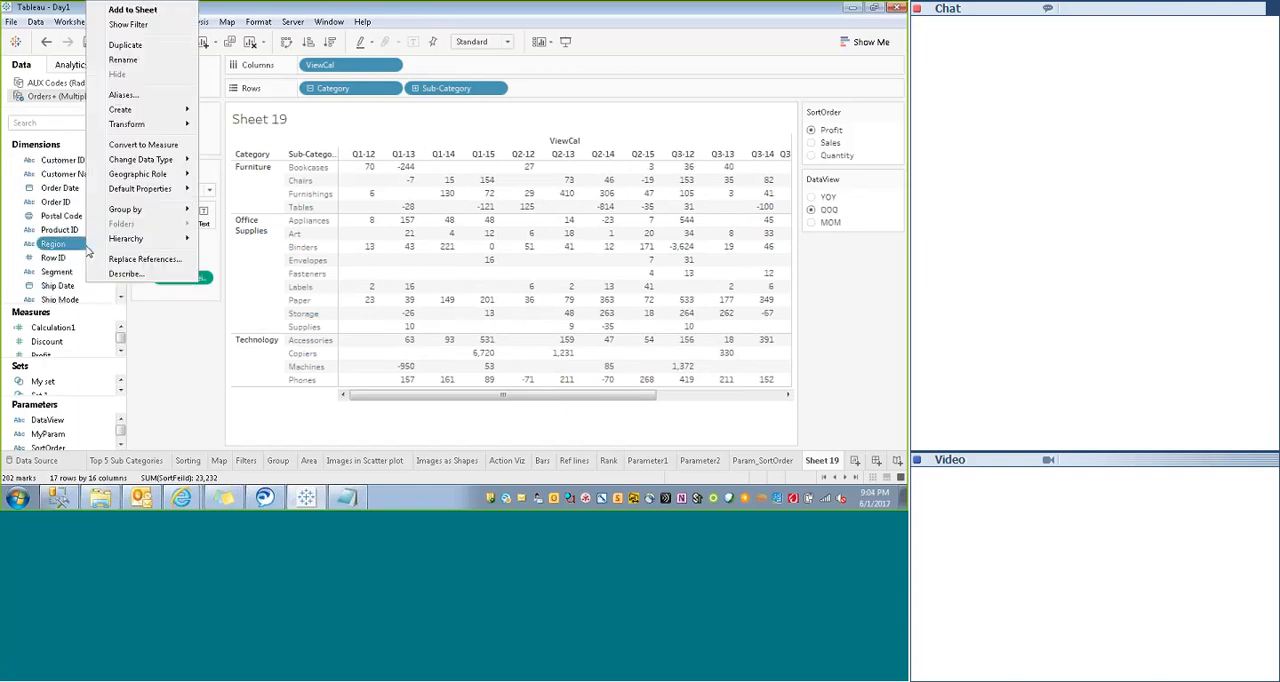
pyautogui.moveTo(140, 109)
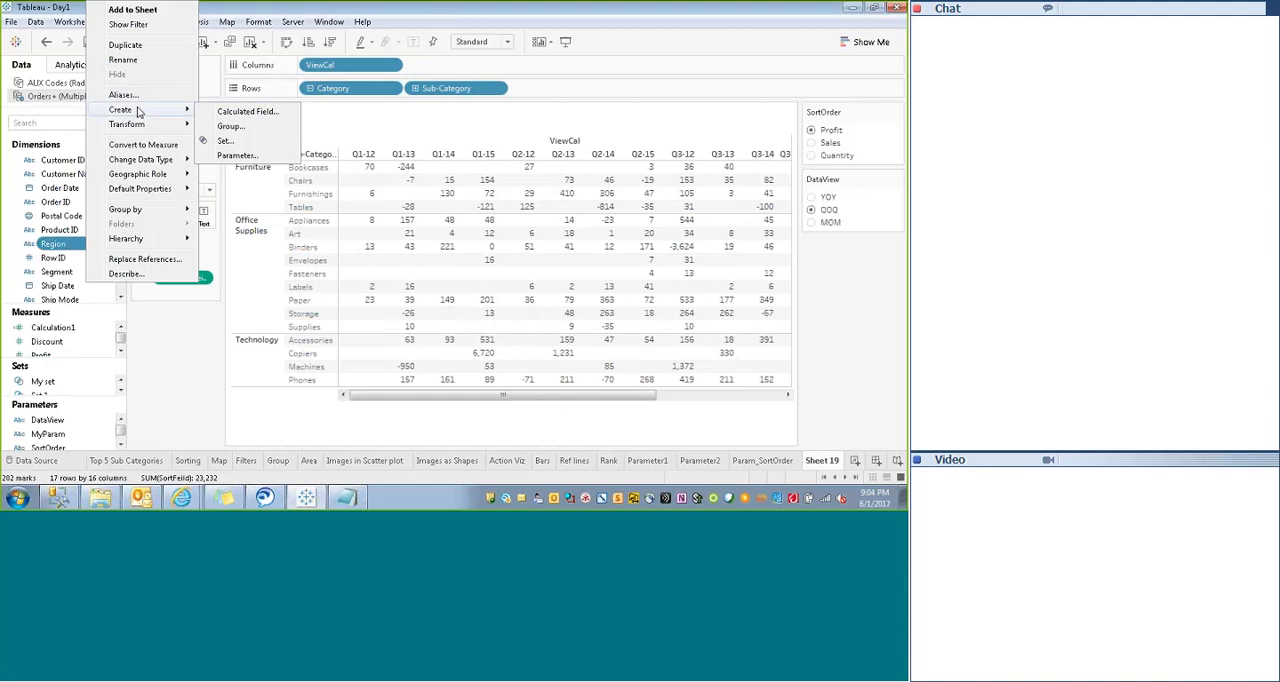
pyautogui.click(240, 112)
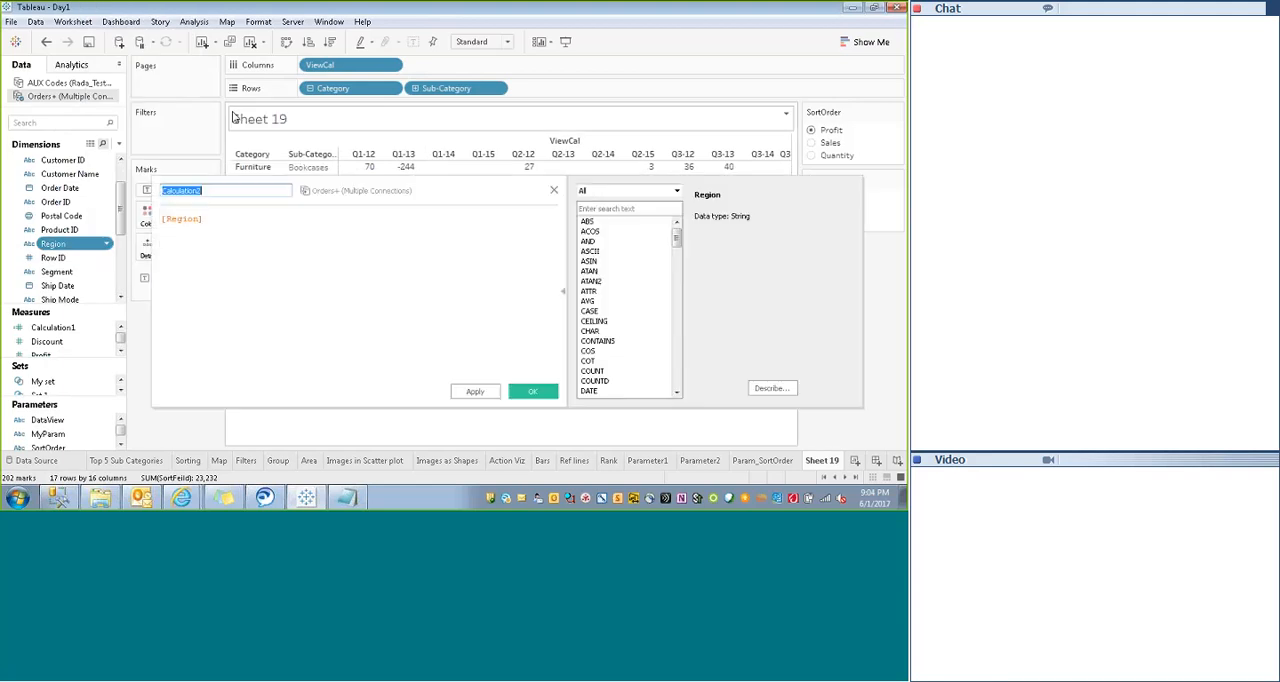
pyautogui.write('V')
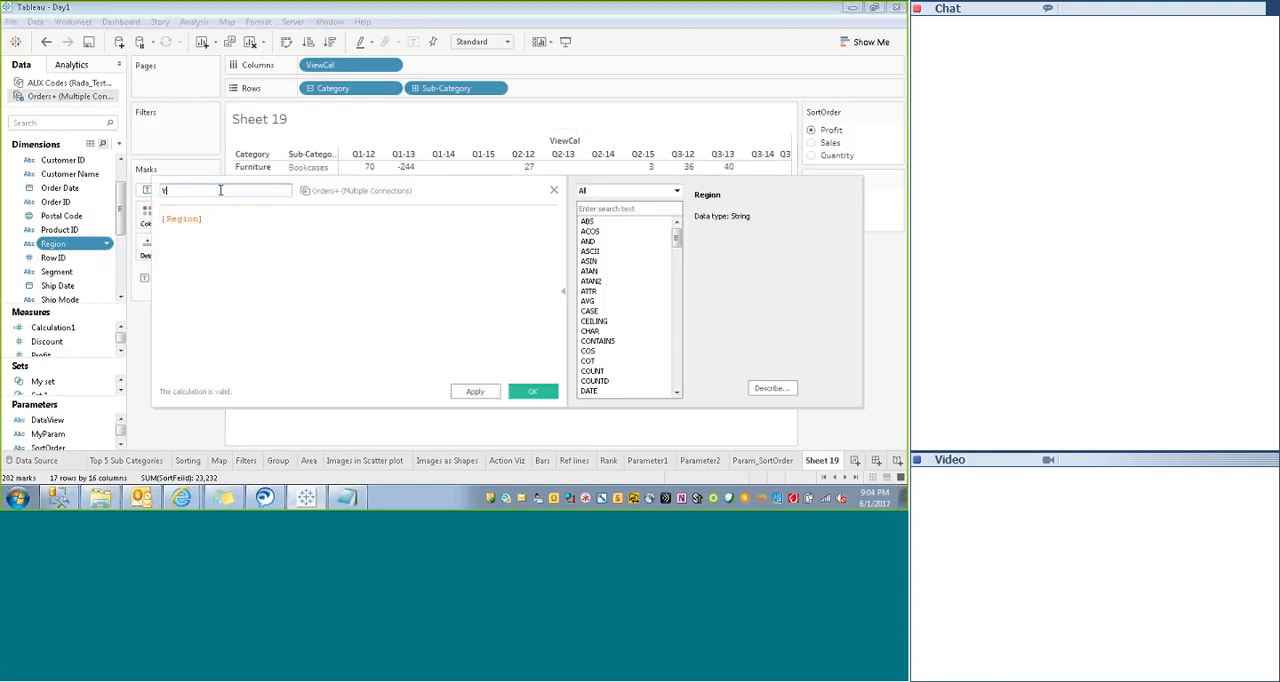
pyautogui.write('ear')
pyautogui.doubleClick(181, 219)
pyautogui.press('BackSpace')
pyautogui.click(190, 190)
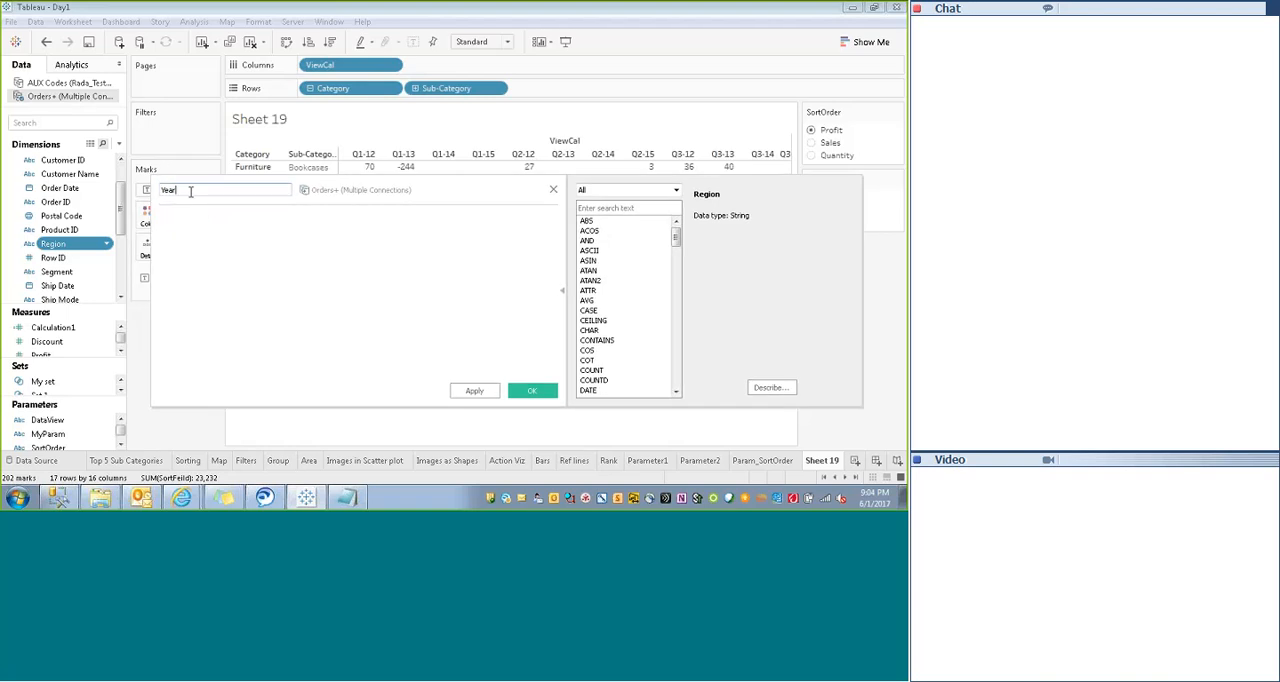
pyautogui.write('Order')
# - Enter year([Order Date]) as the Order Year formula and save the calculated field
pyautogui.click(174, 226)
pyautogui.write('year (')
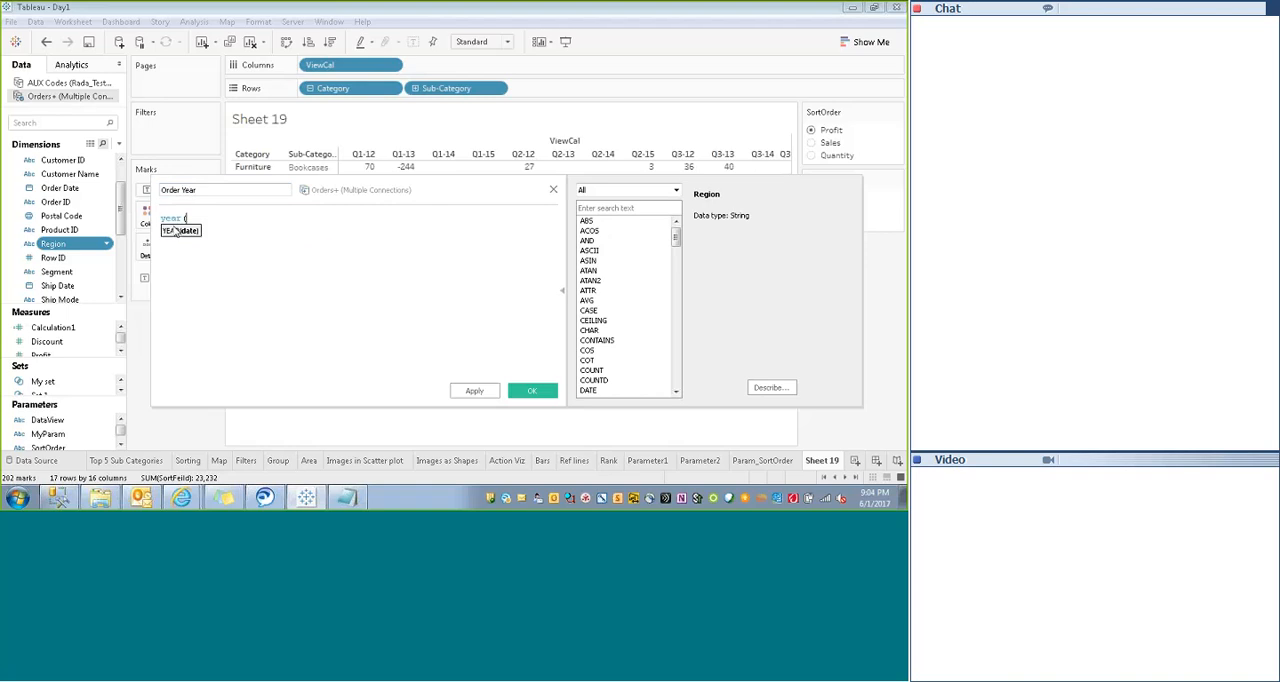
pyautogui.write('[or')
pyautogui.press('Return')
pyautogui.write(')')
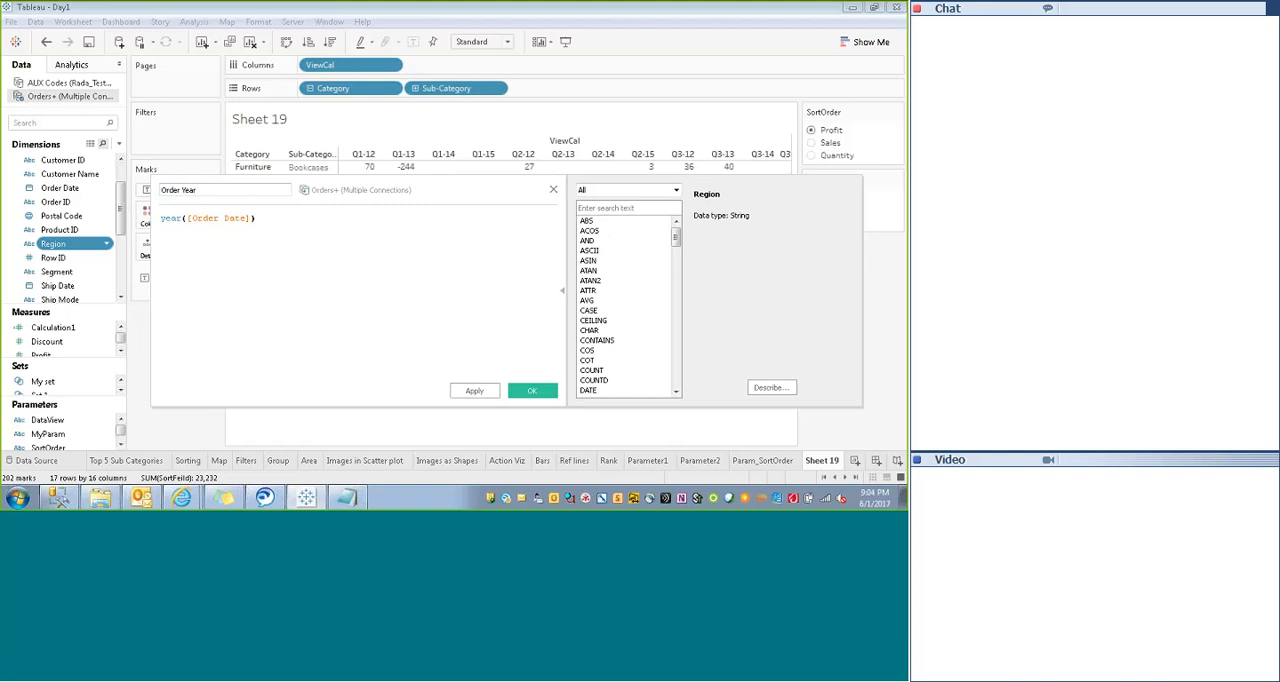
pyautogui.click(477, 390)
pyautogui.click(532, 390)
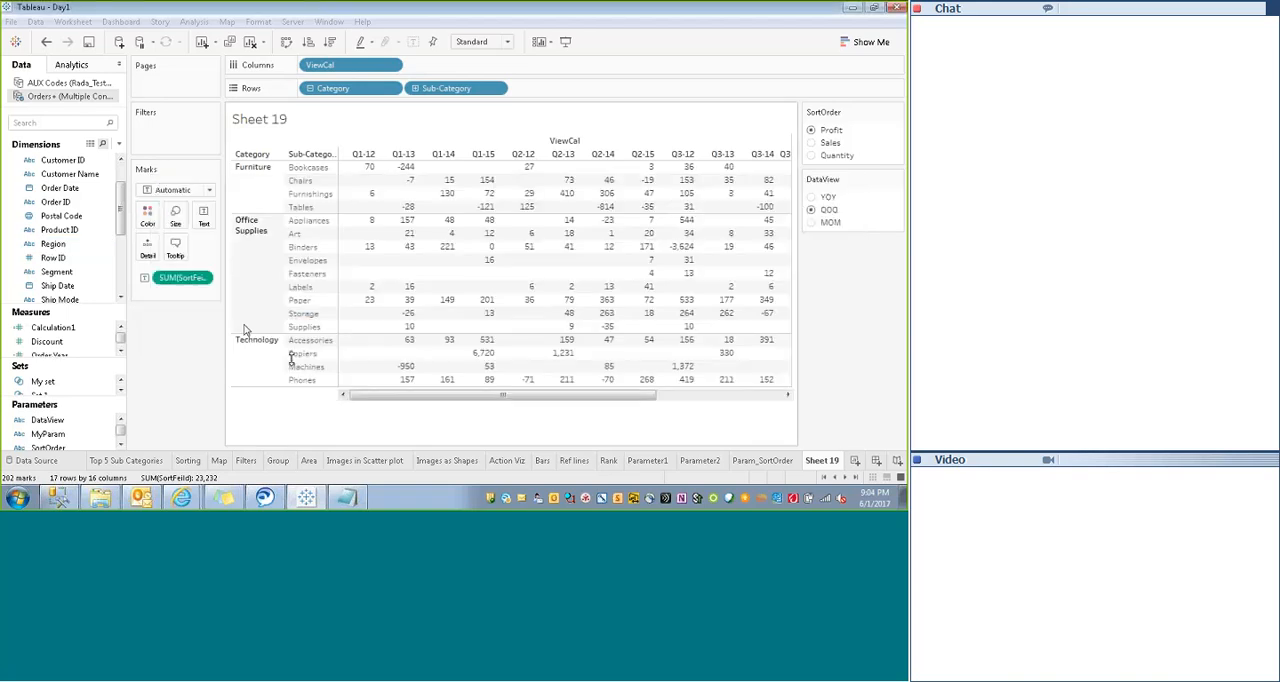
# - Filter the field list by "or" to find the Order Year field
pyautogui.click(53, 123)
pyautogui.write('or')
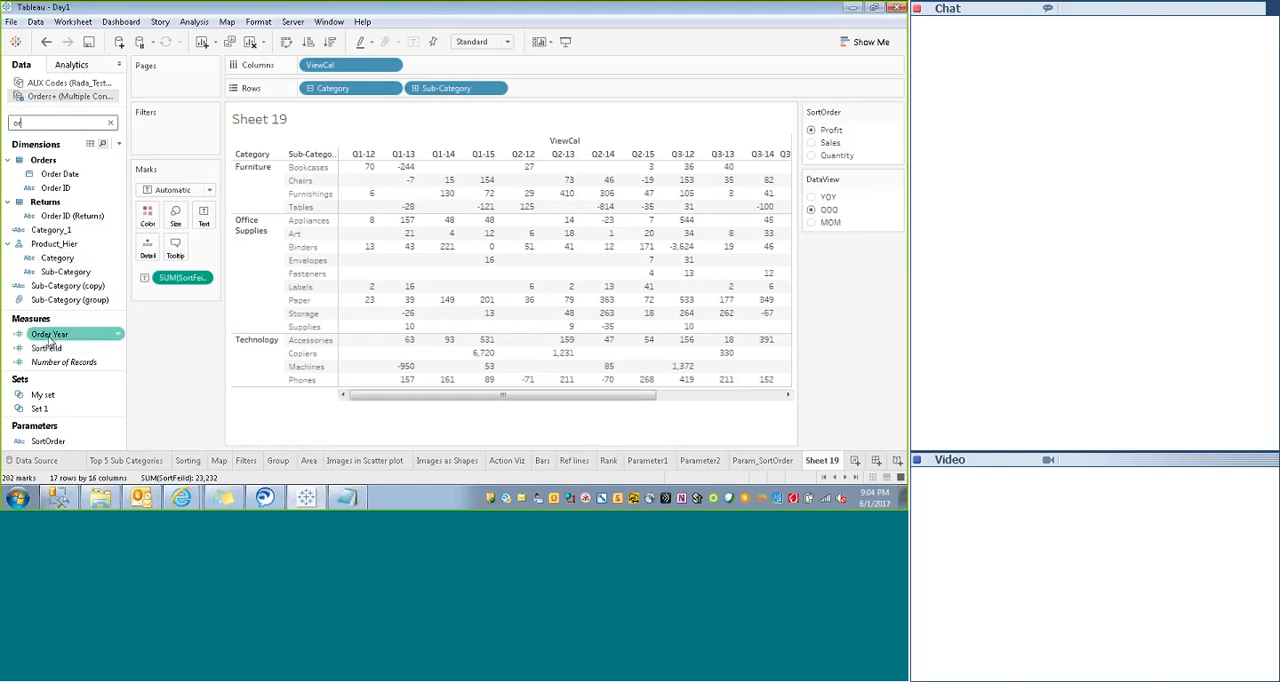
# - Try Order Year on Columns beside ViewCal as a summed measure
pyautogui.moveTo(45, 334); pyautogui.dragTo(310, 67)
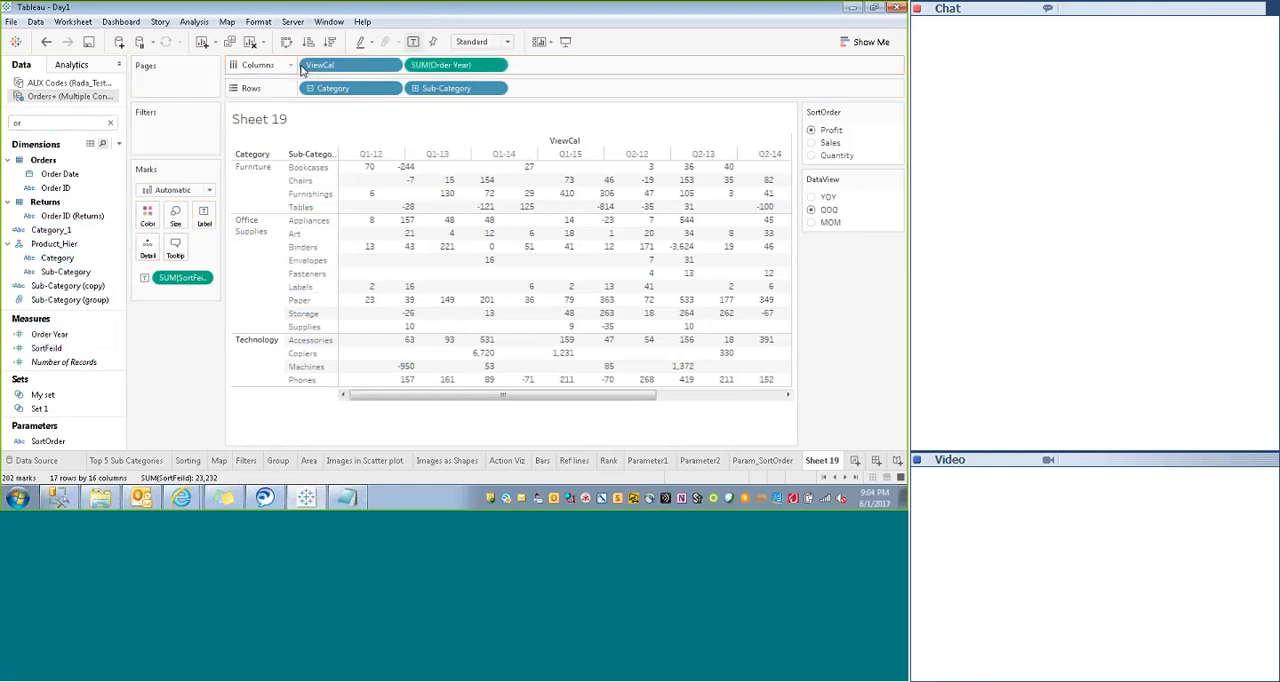
pyautogui.click(499, 66)
pyautogui.click(434, 315)
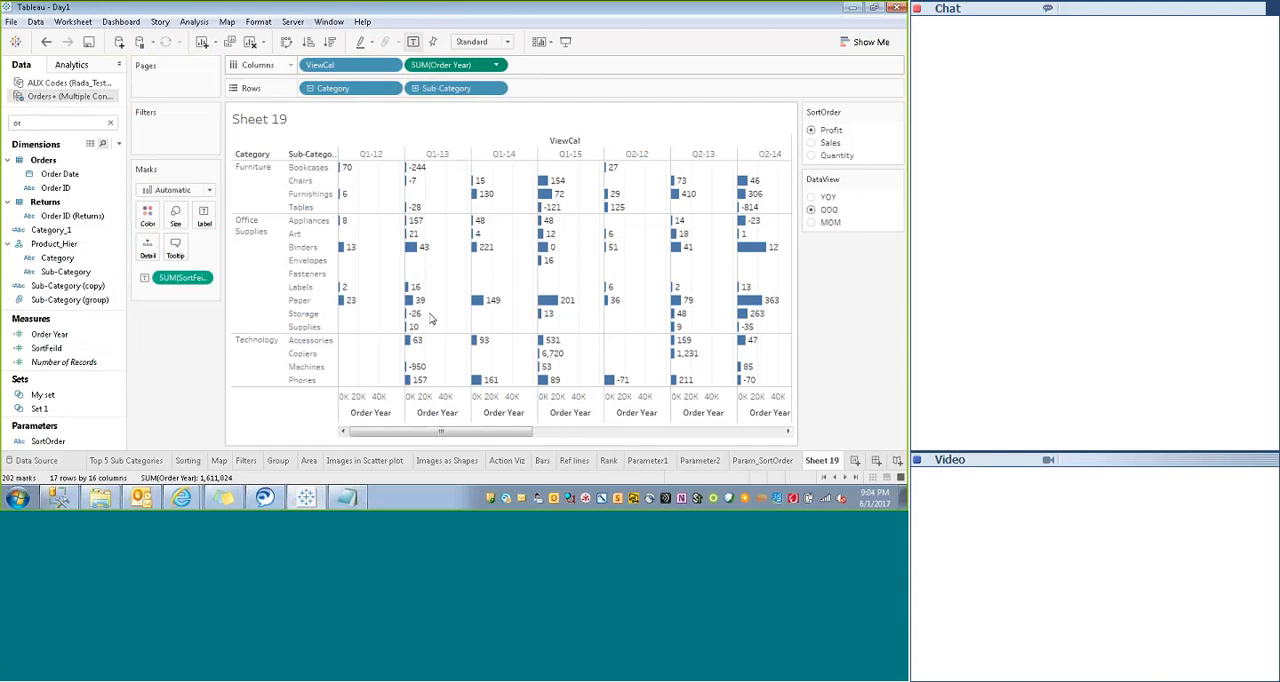
# - Convert the Order Year measure to discrete and try it on Columns ahead of ViewCal
pyautogui.rightClick(40, 335)
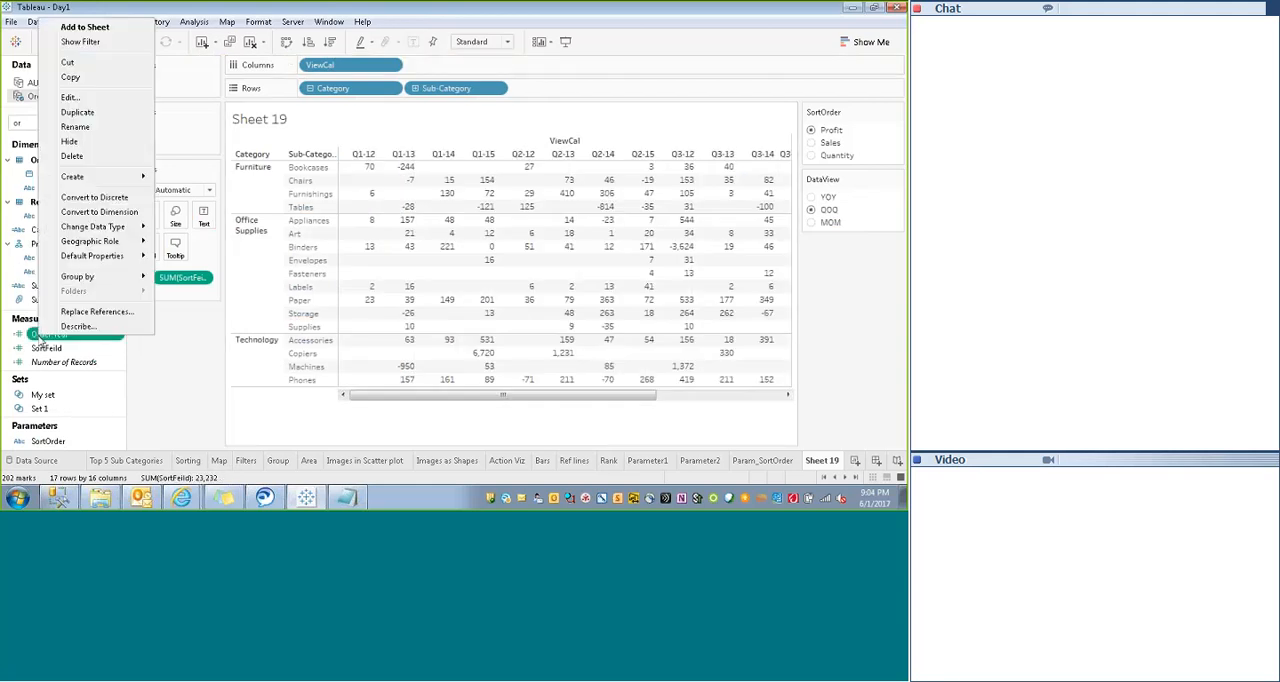
pyautogui.click(80, 203)
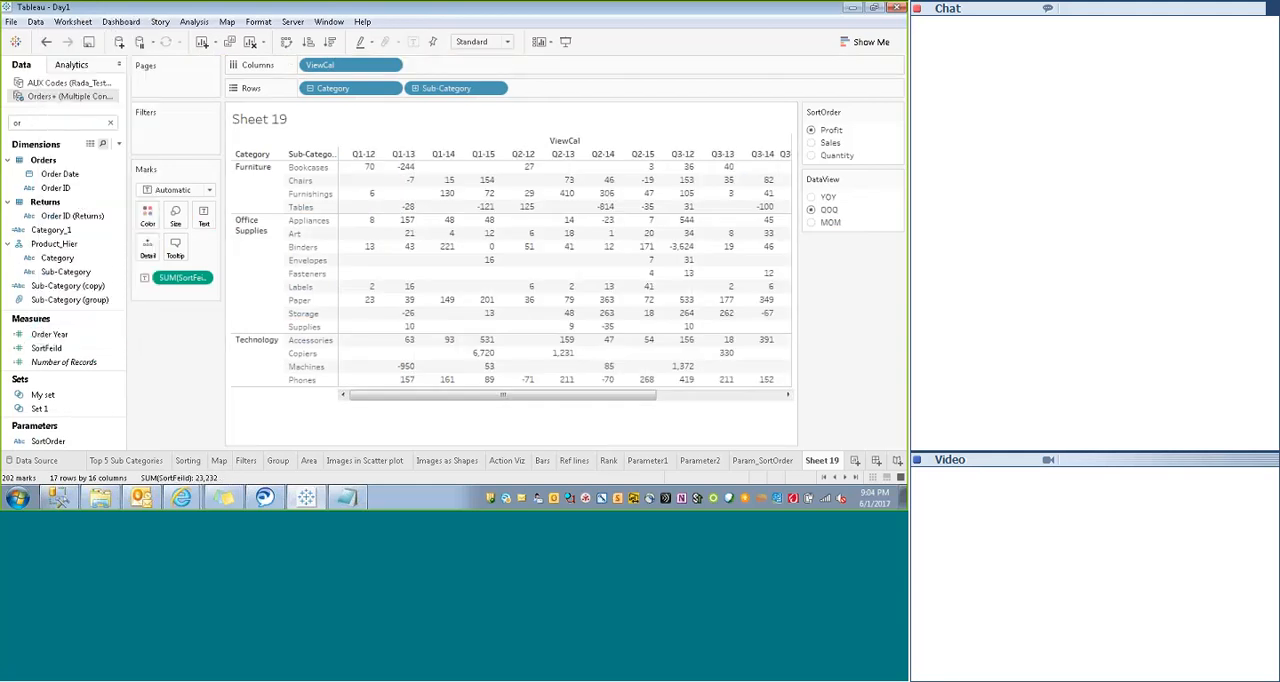
pyautogui.moveTo(48, 335); pyautogui.dragTo(60, 405)
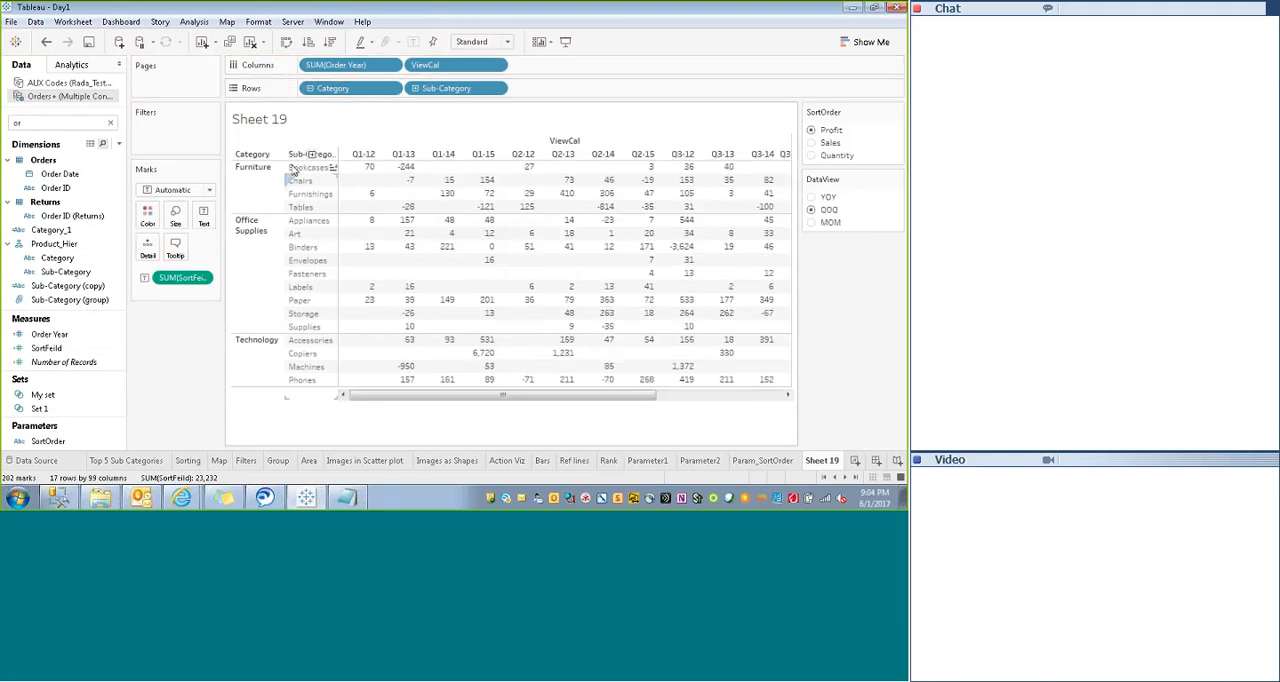
# - Move Order Year into the Product_Hier dimensions and place it on Columns ahead of ViewCal
pyautogui.click(42, 335)
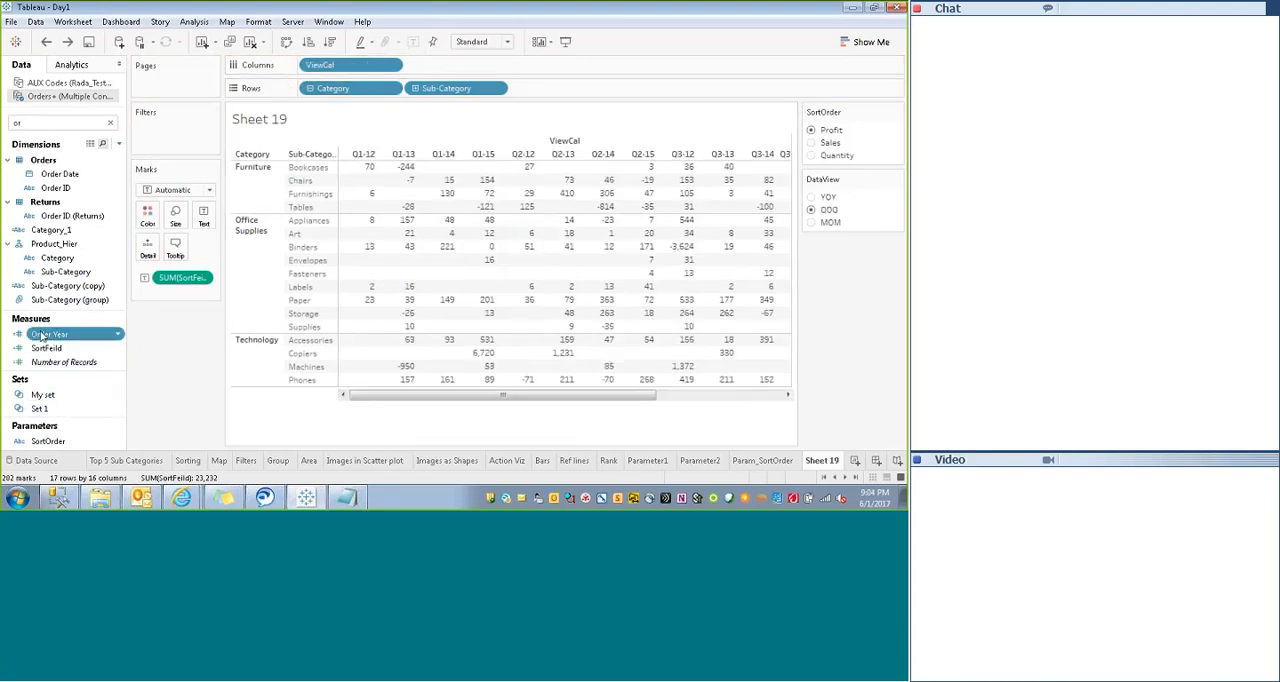
pyautogui.moveTo(42, 335); pyautogui.dragTo(318, 64)
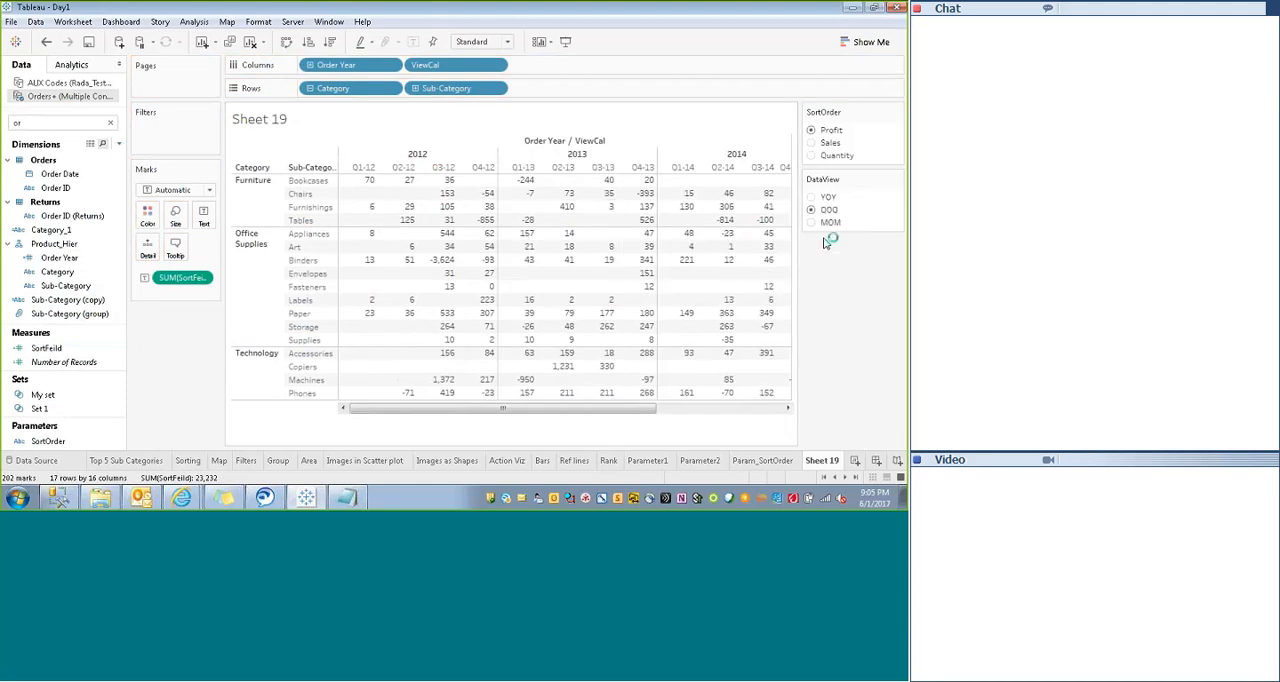
# - Compare the crosstab grouped by Order Year with DataView set to YOY and to QOQ
pyautogui.click(811, 197)
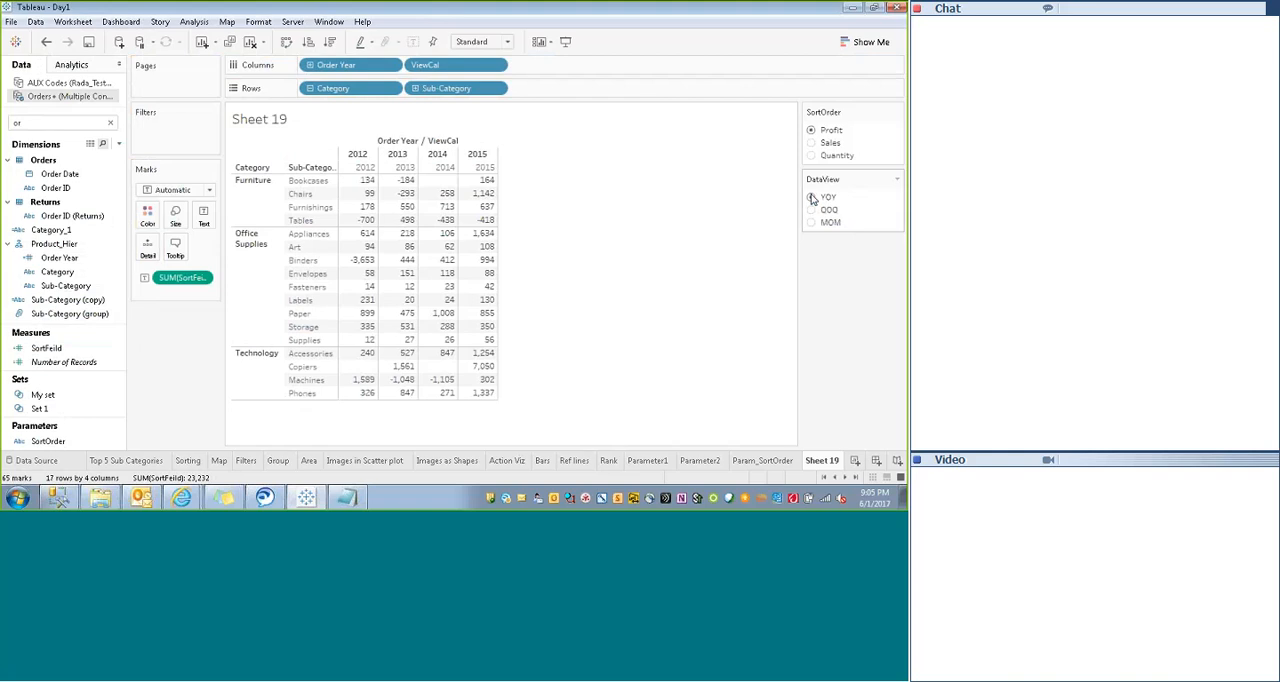
pyautogui.click(811, 210)
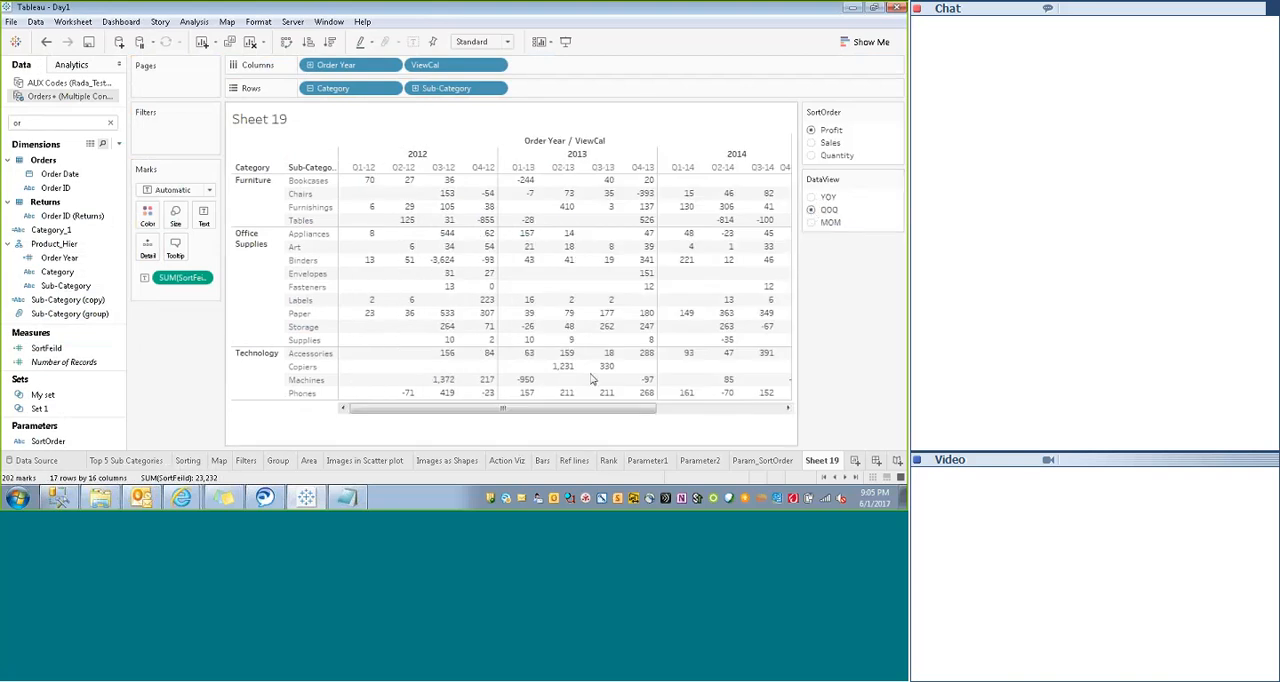
# - Set DataView to MOM while viewing the crosstab in presentation mode, and return to the normal worksheet view
pyautogui.hscroll(3, 567, 165)
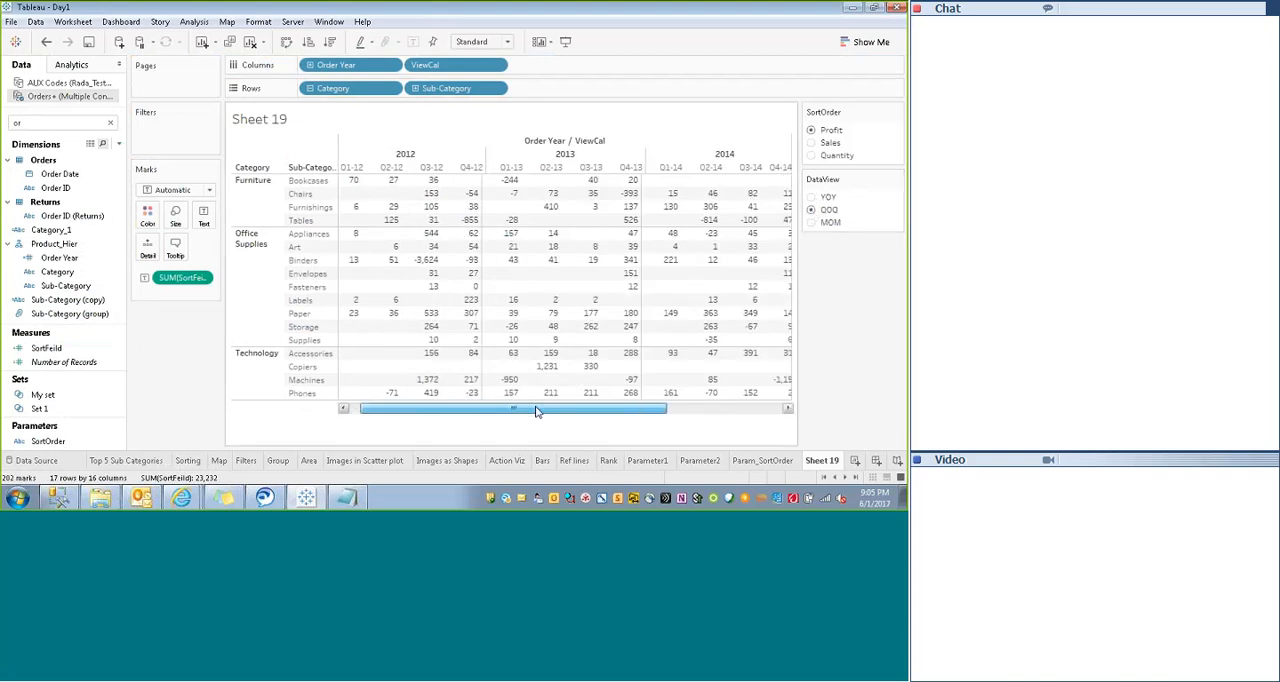
pyautogui.click(565, 41)
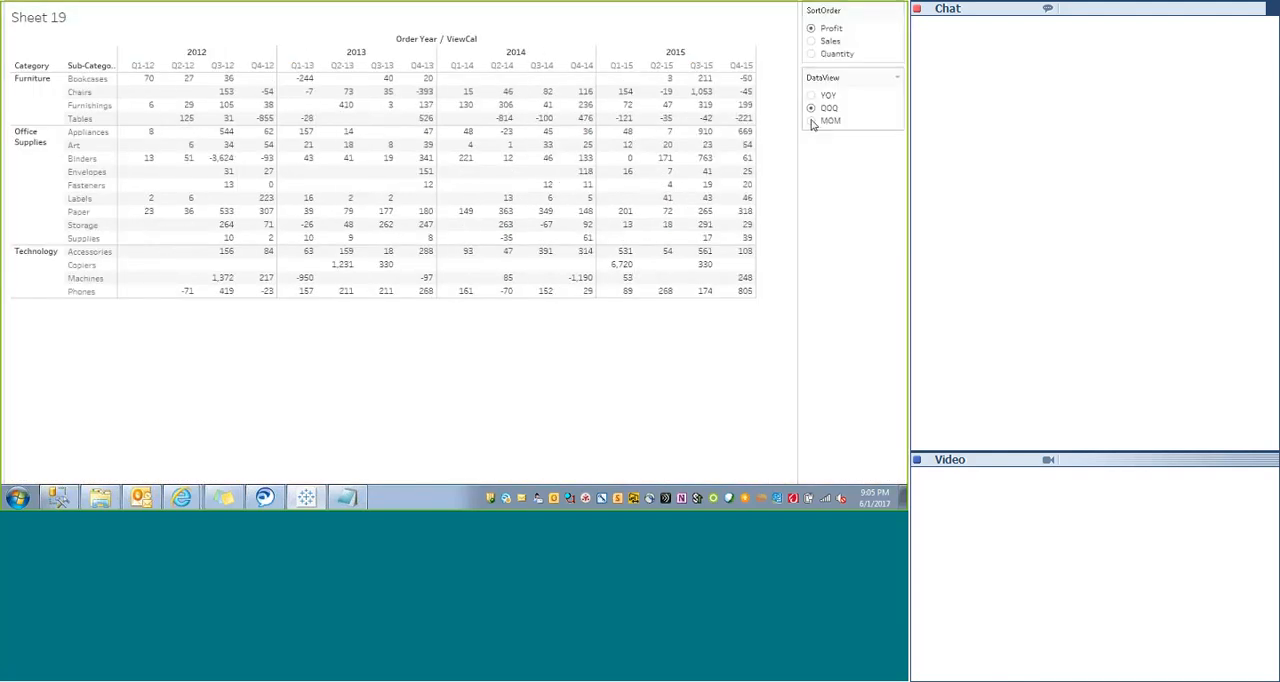
pyautogui.click(812, 121)
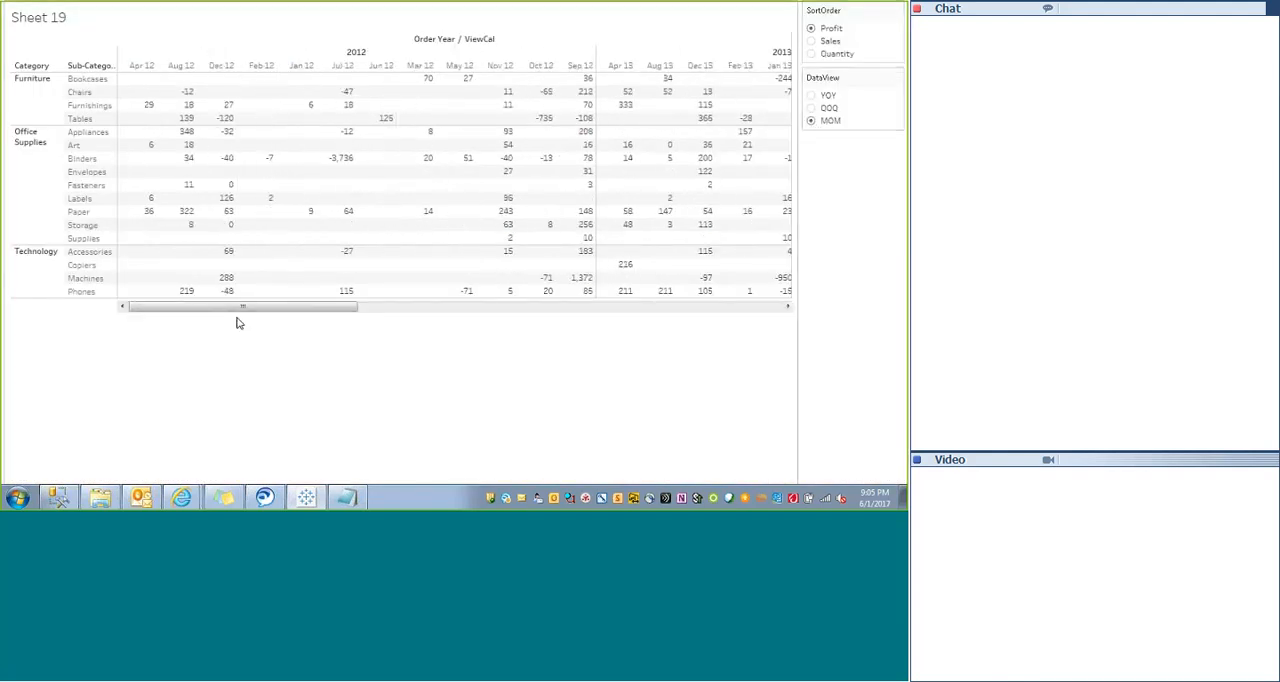
pyautogui.moveTo(236, 312); pyautogui.dragTo(155, 316)
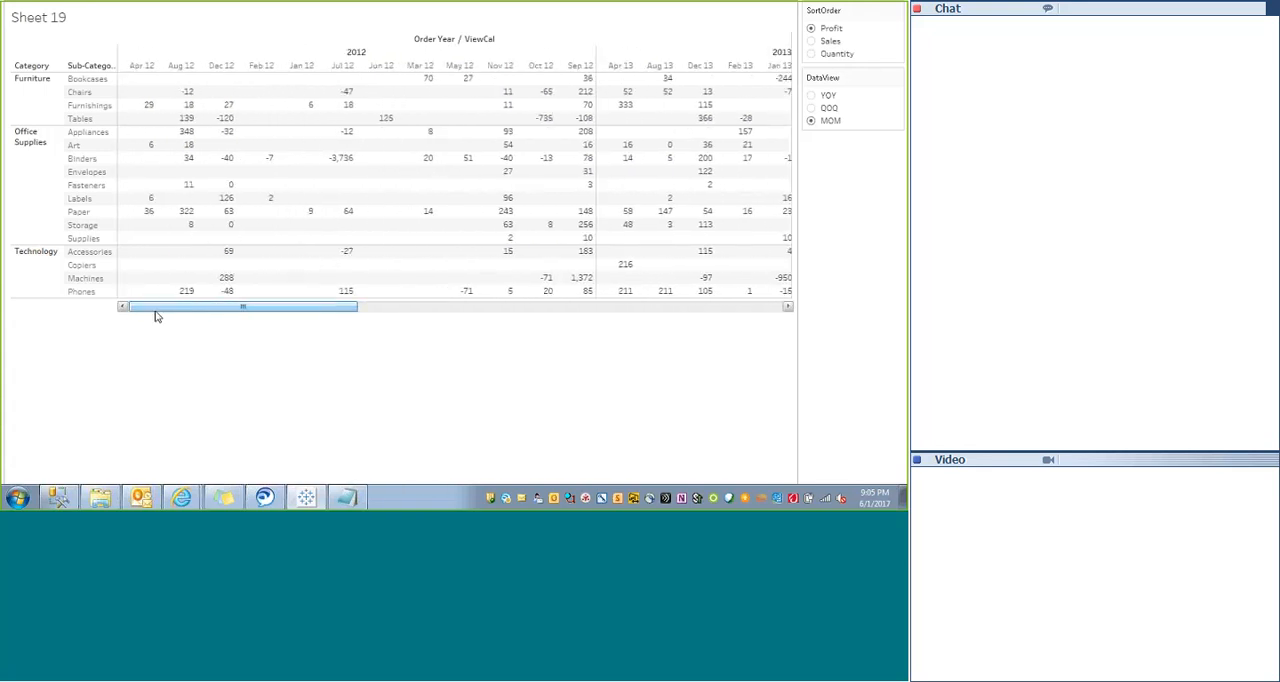
pyautogui.press('Escape')
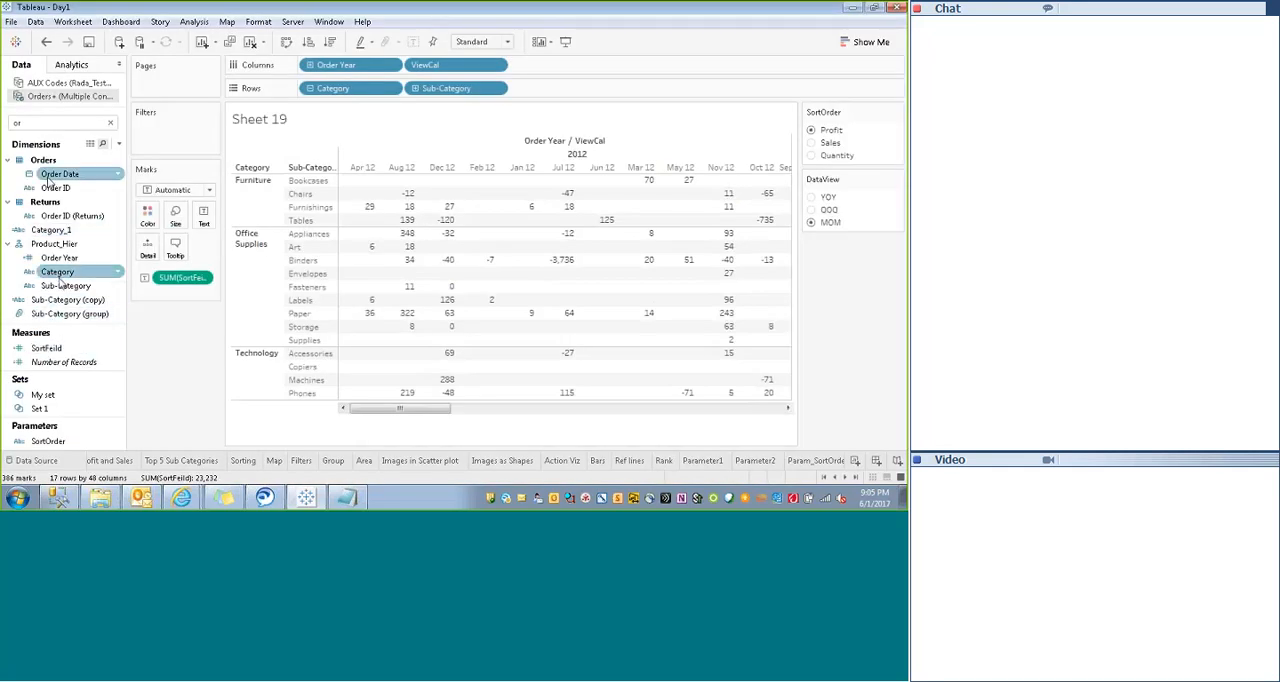
# - Search the data fields for "order" and review the Order Year calculation formula without changing it
pyautogui.click(45, 121)
pyautogui.press('BackSpace')
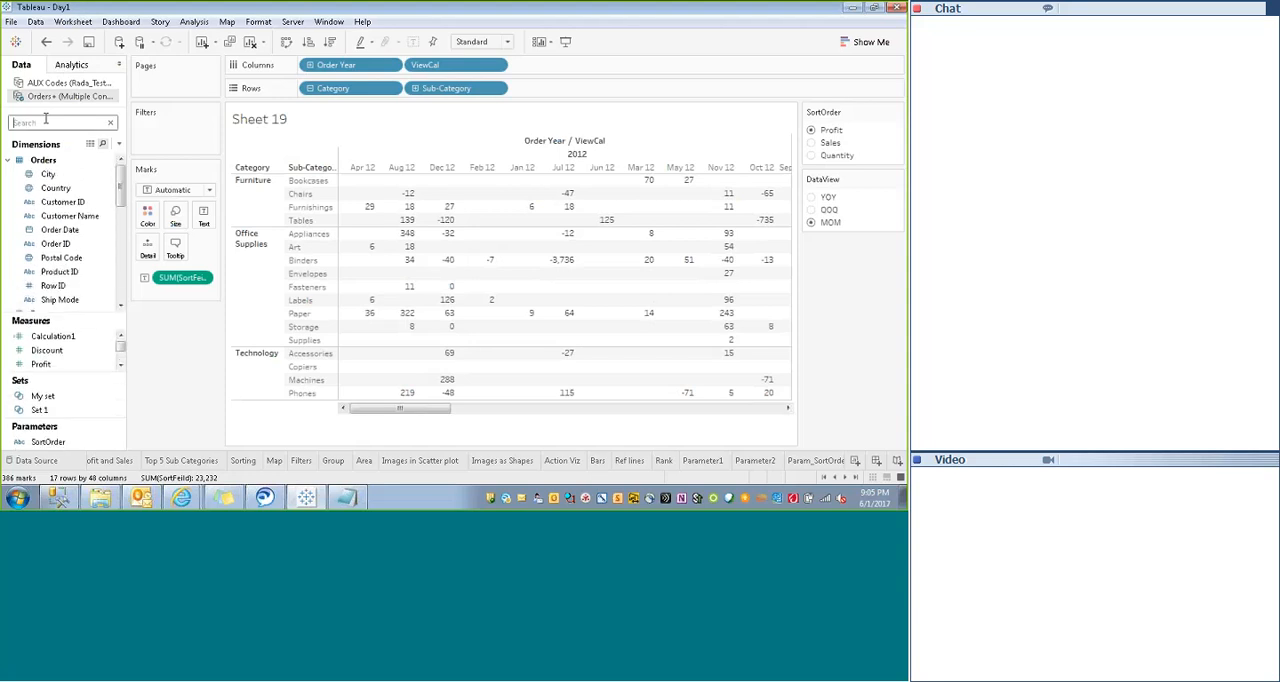
pyautogui.write('order')
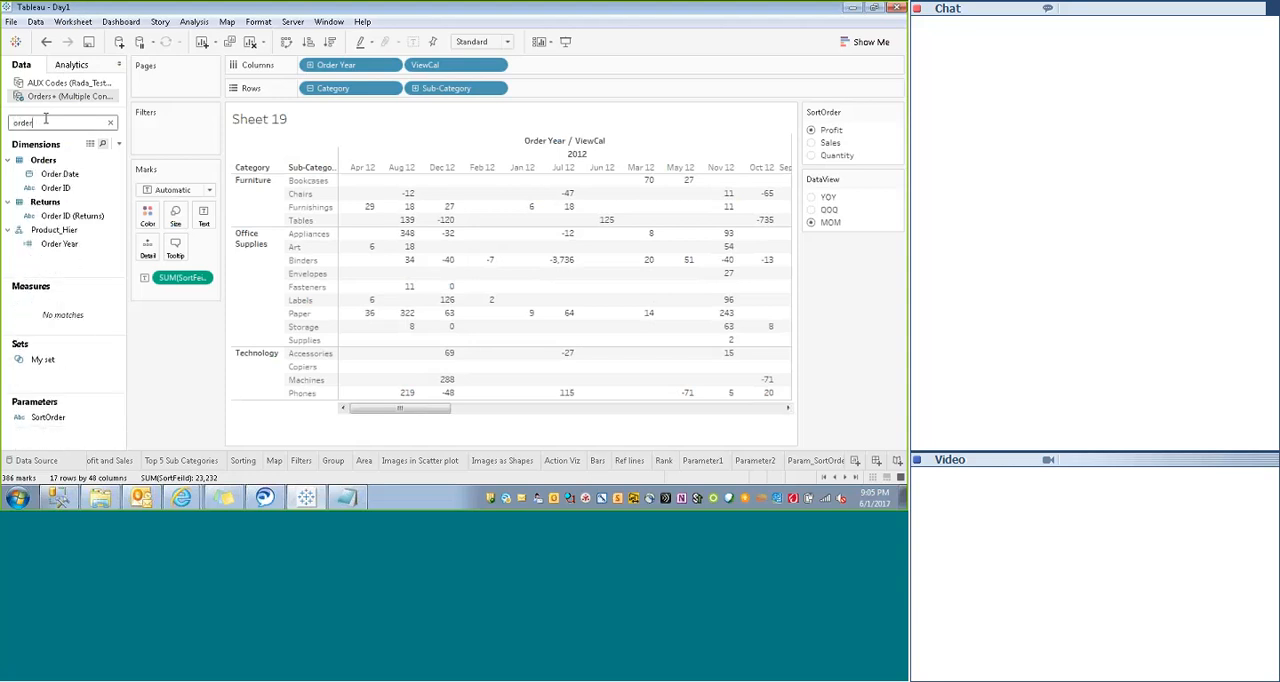
pyautogui.rightClick(58, 248)
pyautogui.click(98, 83)
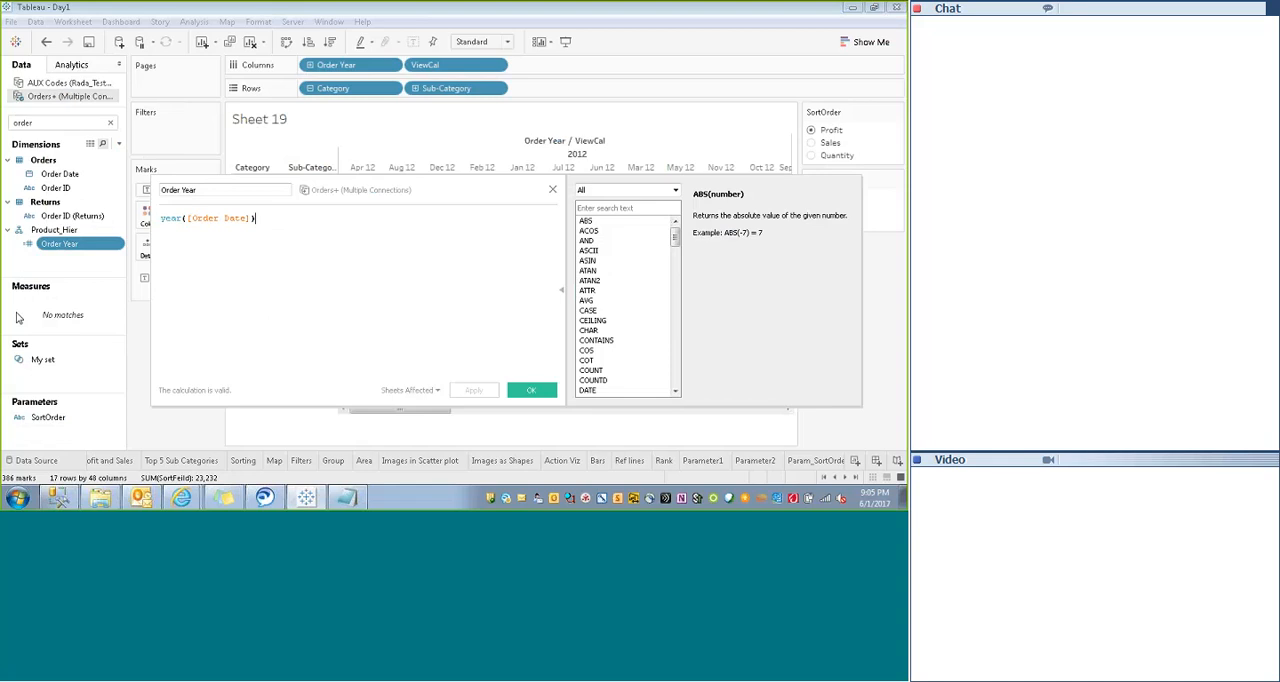
pyautogui.click(553, 189)
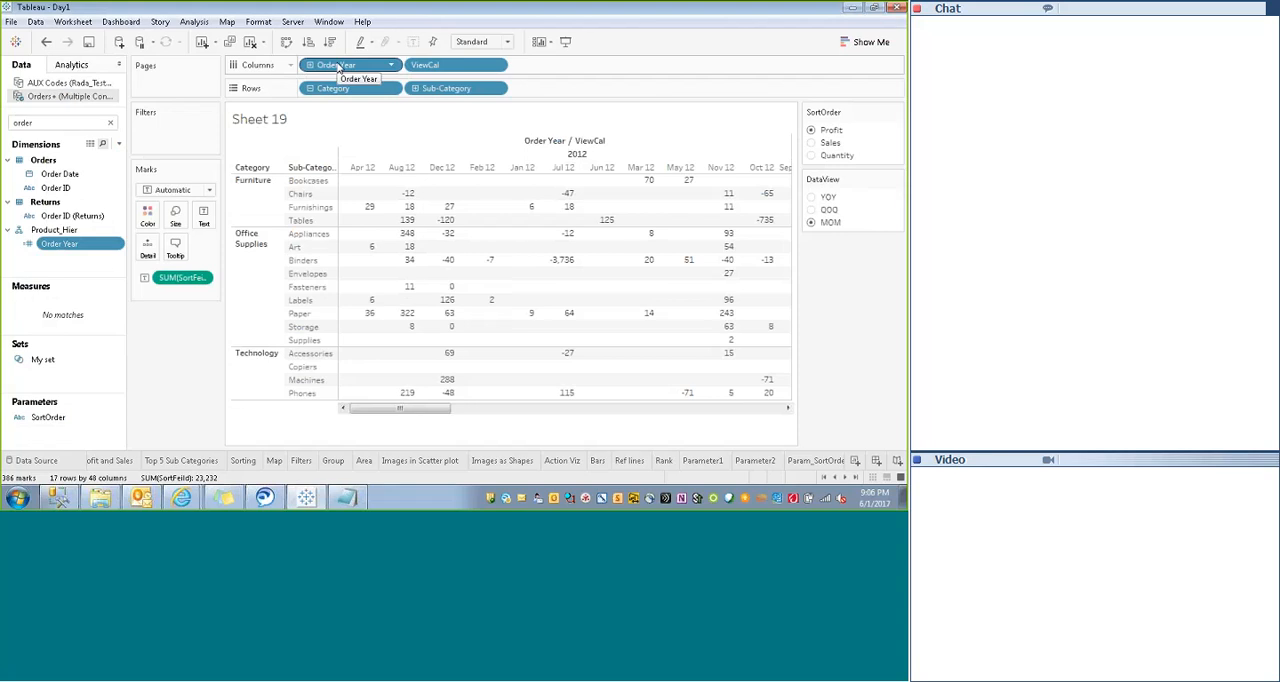
pyautogui.moveTo(338, 66); pyautogui.dragTo(320, 85)
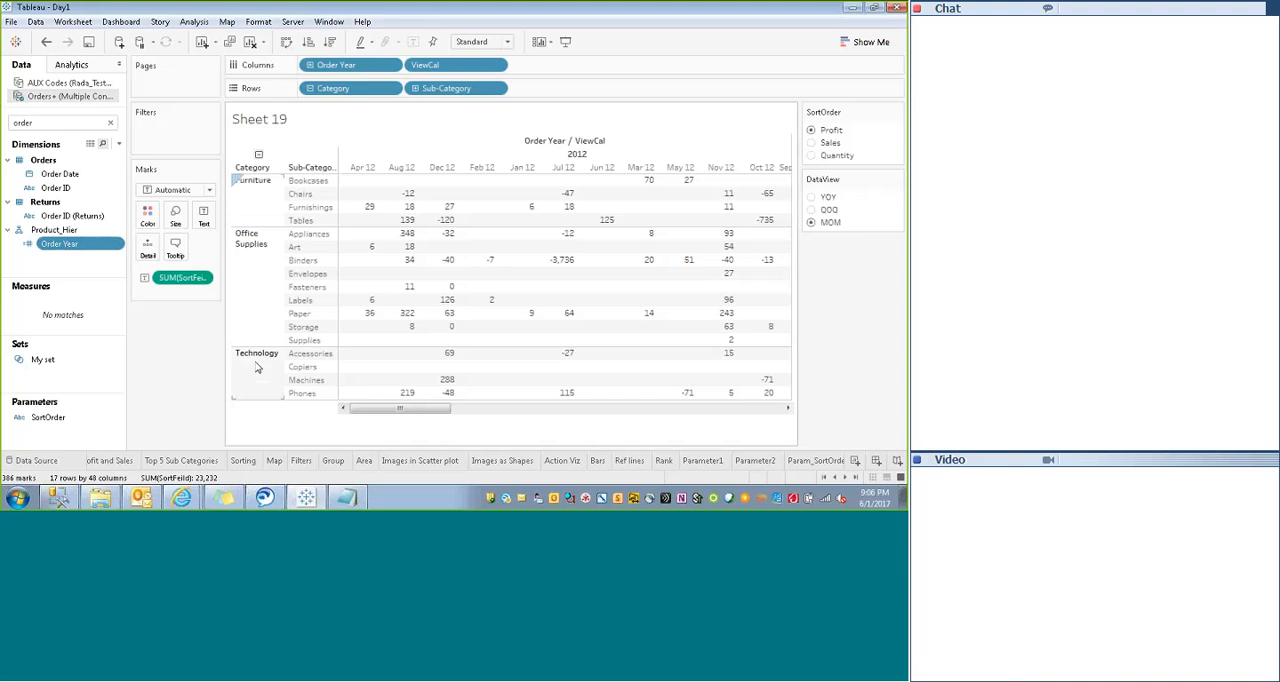
pyautogui.moveTo(379, 409)
pyautogui.mouseDown()
pyautogui.moveTo(465, 409)
pyautogui.moveTo(377, 421)
pyautogui.mouseUp()
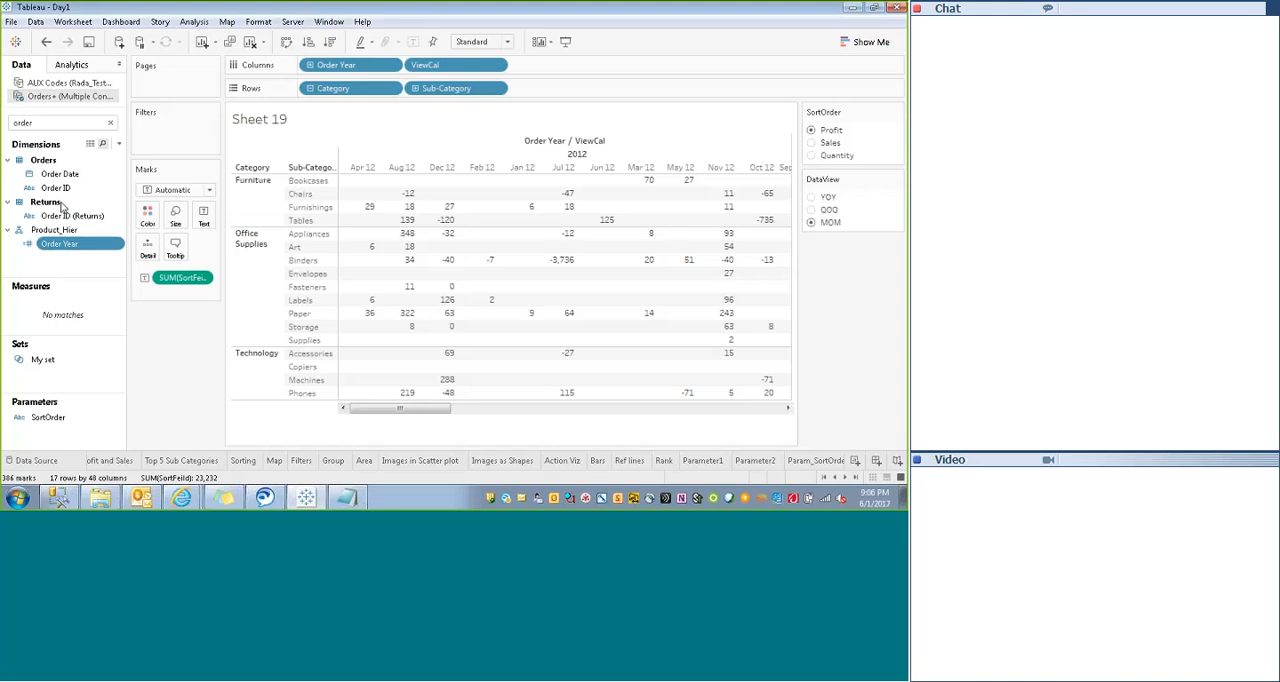
# - Search the data fields for "vie" and review the ViewCal formula for the YOY, QOQ and MOM cases without changing it
pyautogui.click(52, 122)
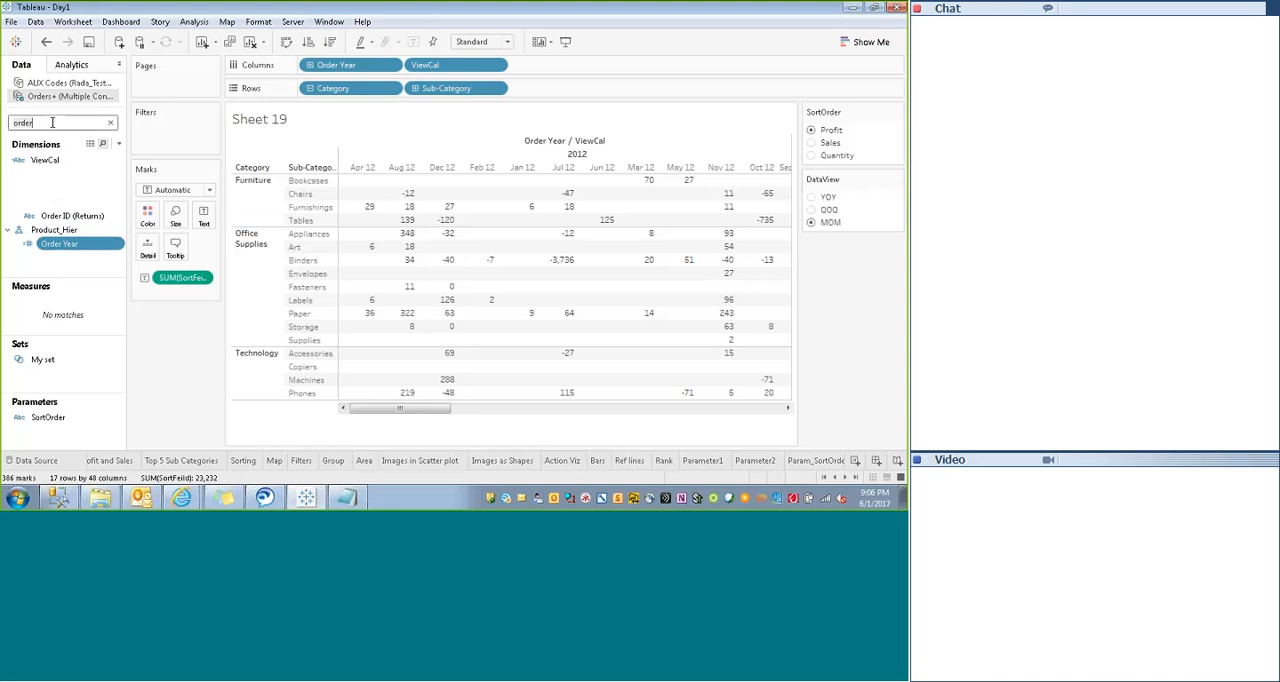
pyautogui.press('BackSpace')
pyautogui.press('BackSpace')
pyautogui.press('BackSpace')
pyautogui.press('BackSpace')
pyautogui.press('BackSpace')
pyautogui.write('vie')
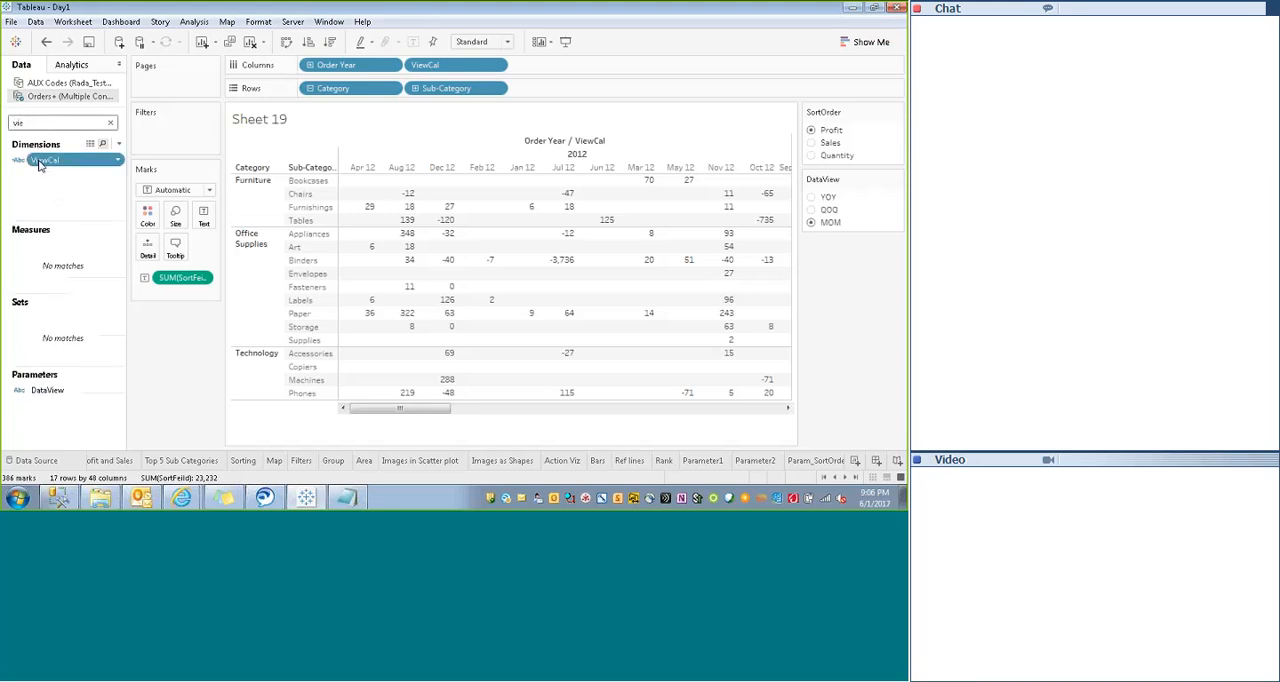
pyautogui.rightClick(44, 161)
pyautogui.click(70, 240)
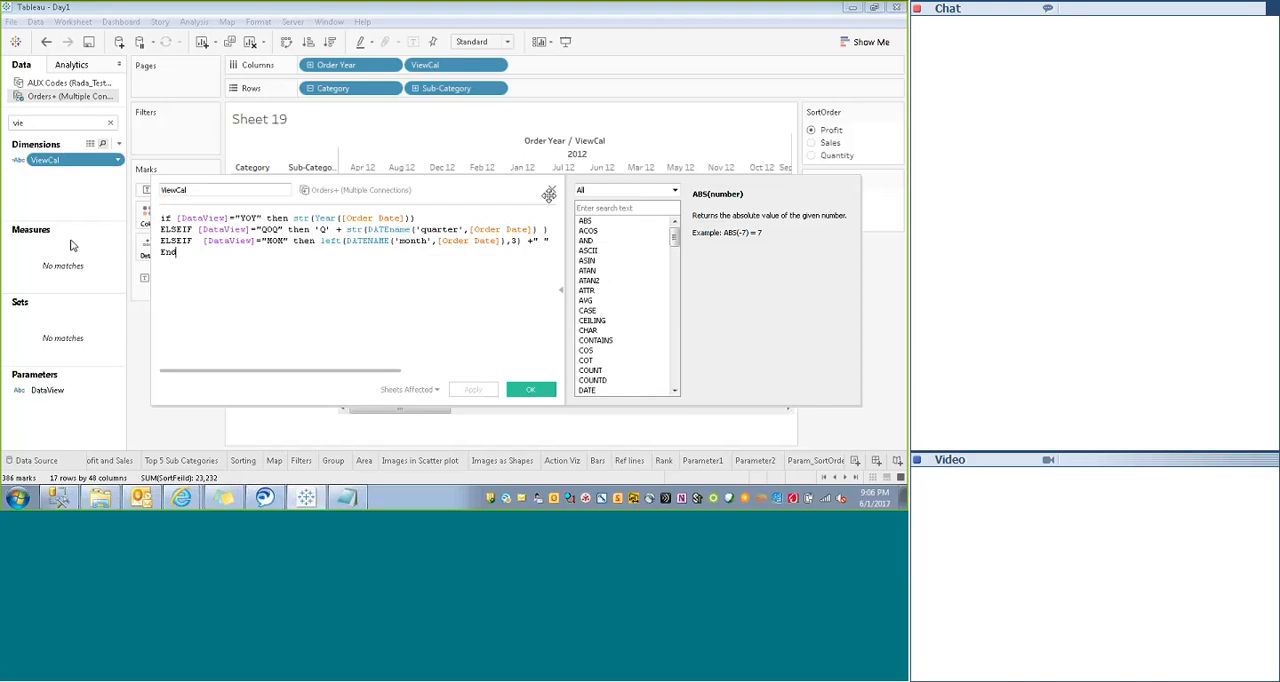
pyautogui.click(551, 190)
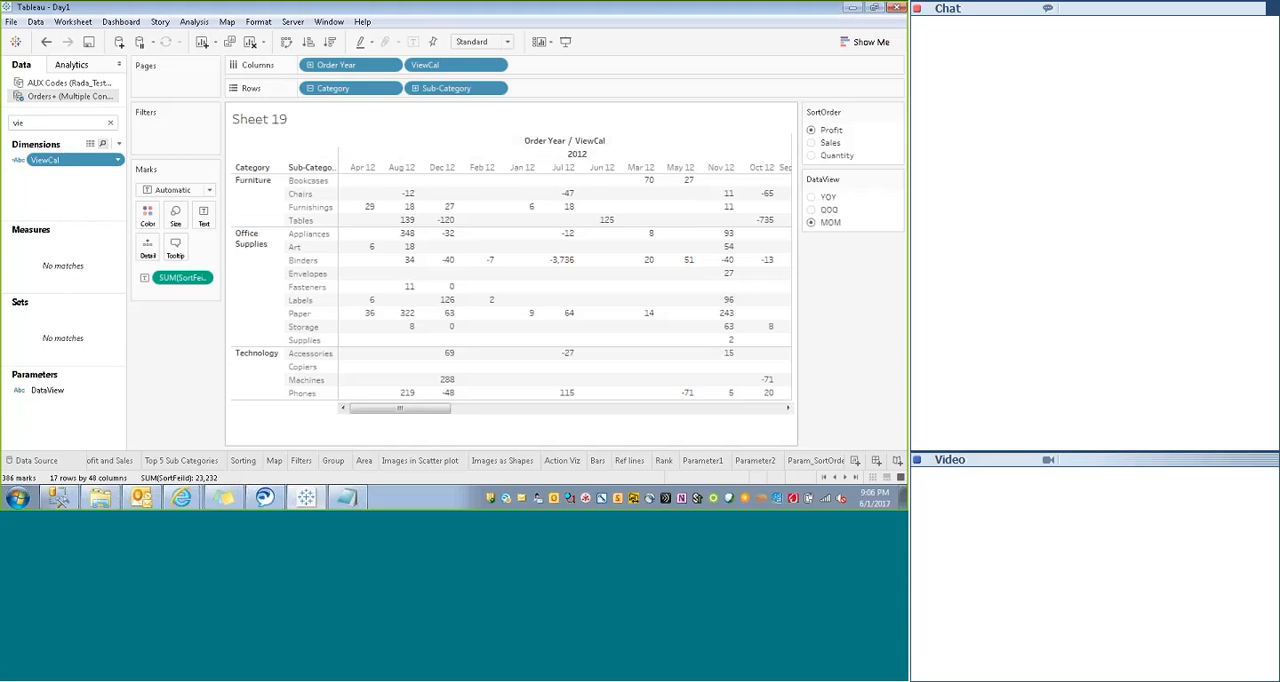
# - Compare the column order of the crosstab with DataView set to QOQ and back to MOM
pyautogui.moveTo(416, 222)
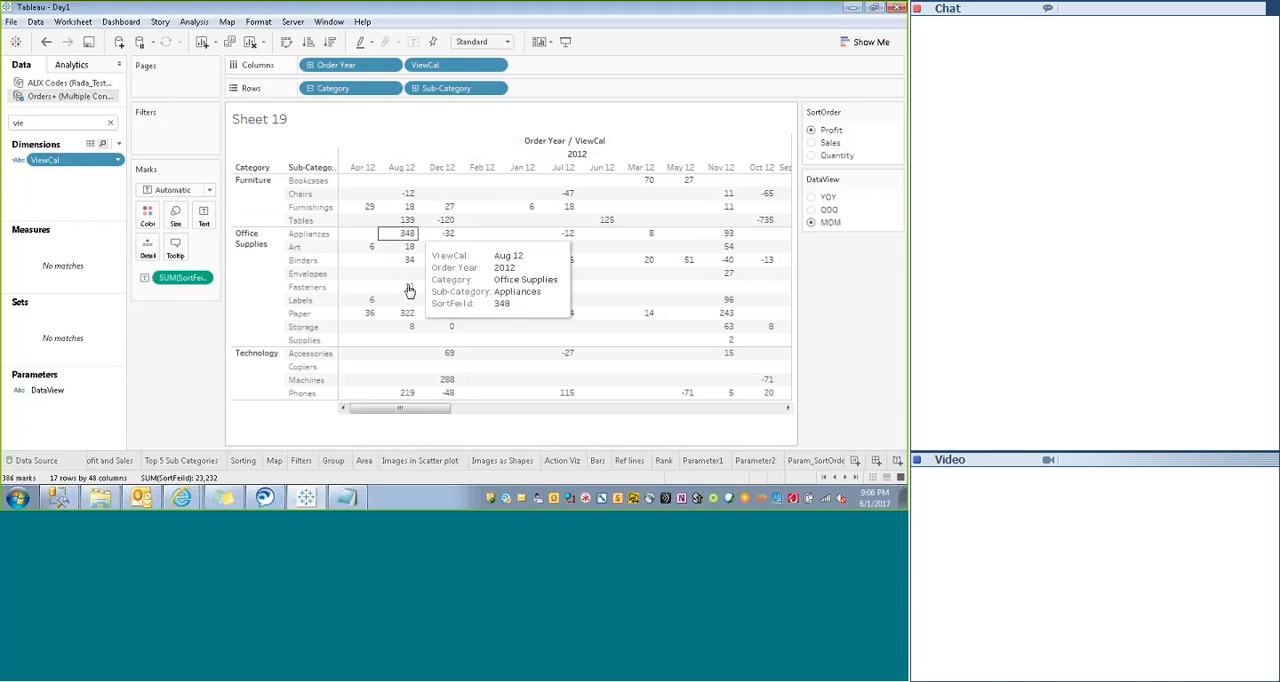
pyautogui.moveTo(414, 409); pyautogui.dragTo(504, 412)
pyautogui.click(812, 210)
pyautogui.moveTo(403, 181)
pyautogui.click(362, 409)
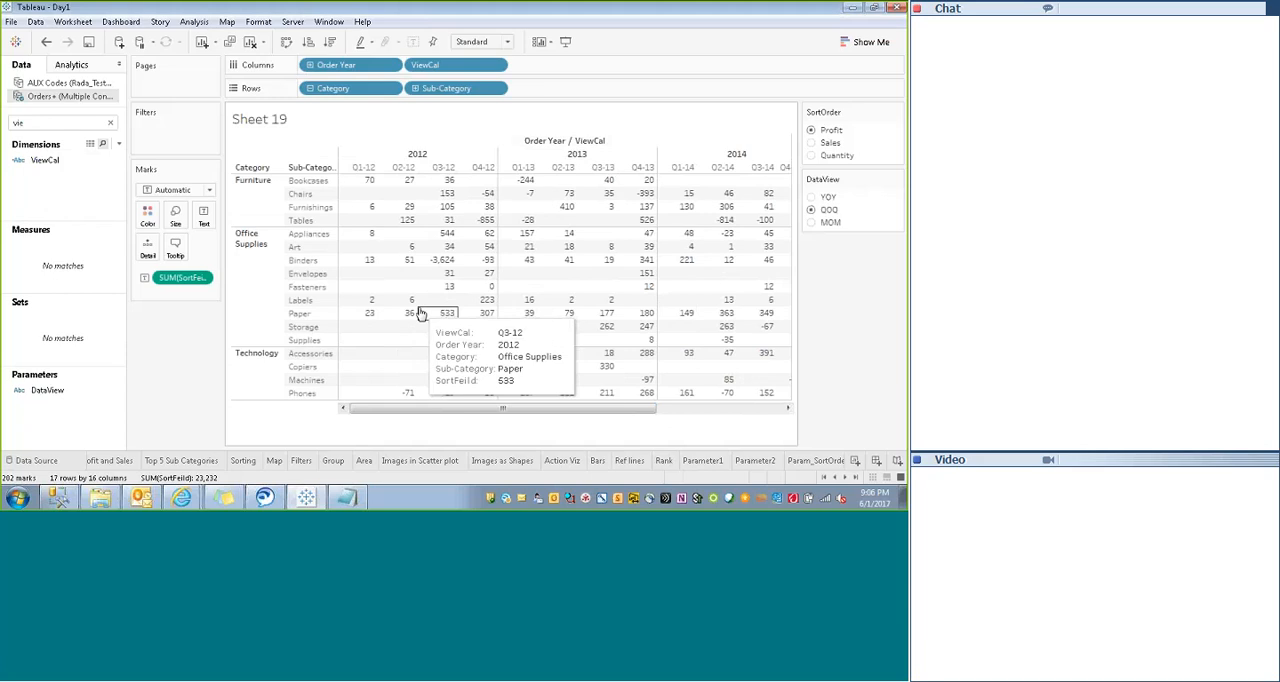
pyautogui.click(812, 222)
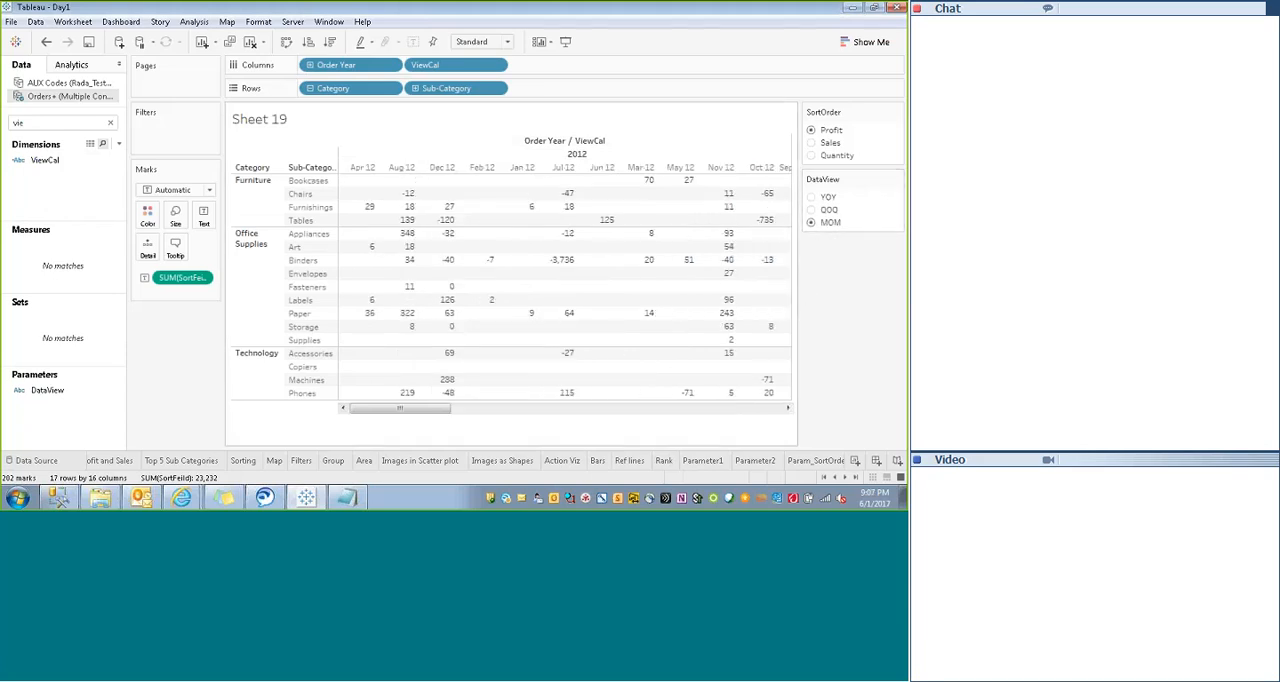
pyautogui.moveTo(380, 414)
pyautogui.mouseDown()
pyautogui.moveTo(423, 414)
pyautogui.moveTo(363, 412)
pyautogui.mouseUp()
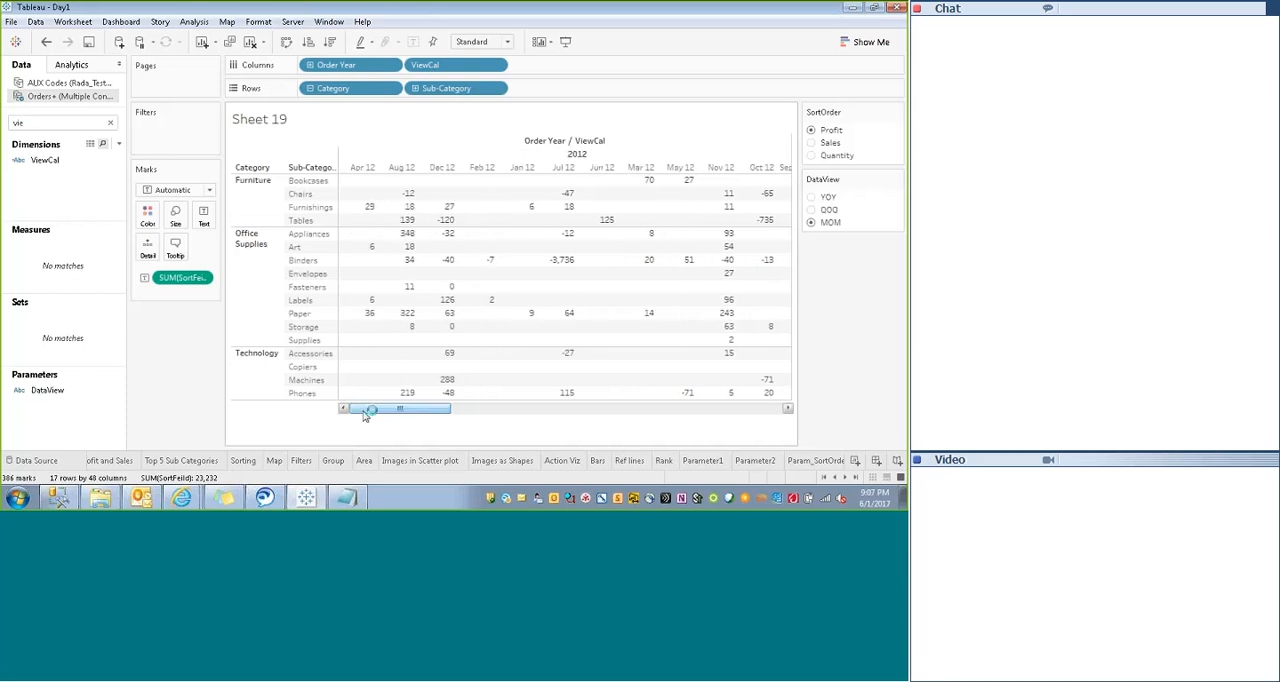
pyautogui.moveTo(365, 417); pyautogui.dragTo(355, 420)
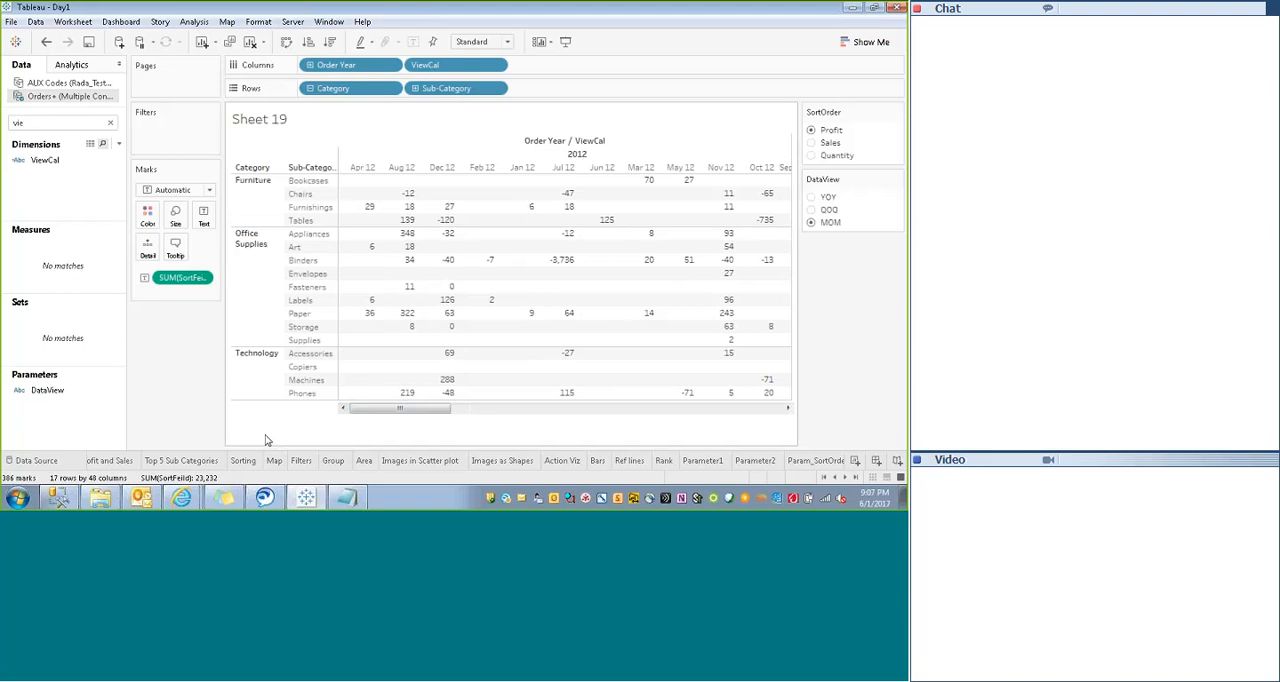
# - Apply a manual sort to Order Year on Columns, keeping the order 2012, 2013, 2014, 2015
pyautogui.click(389, 66)
pyautogui.click(330, 132)
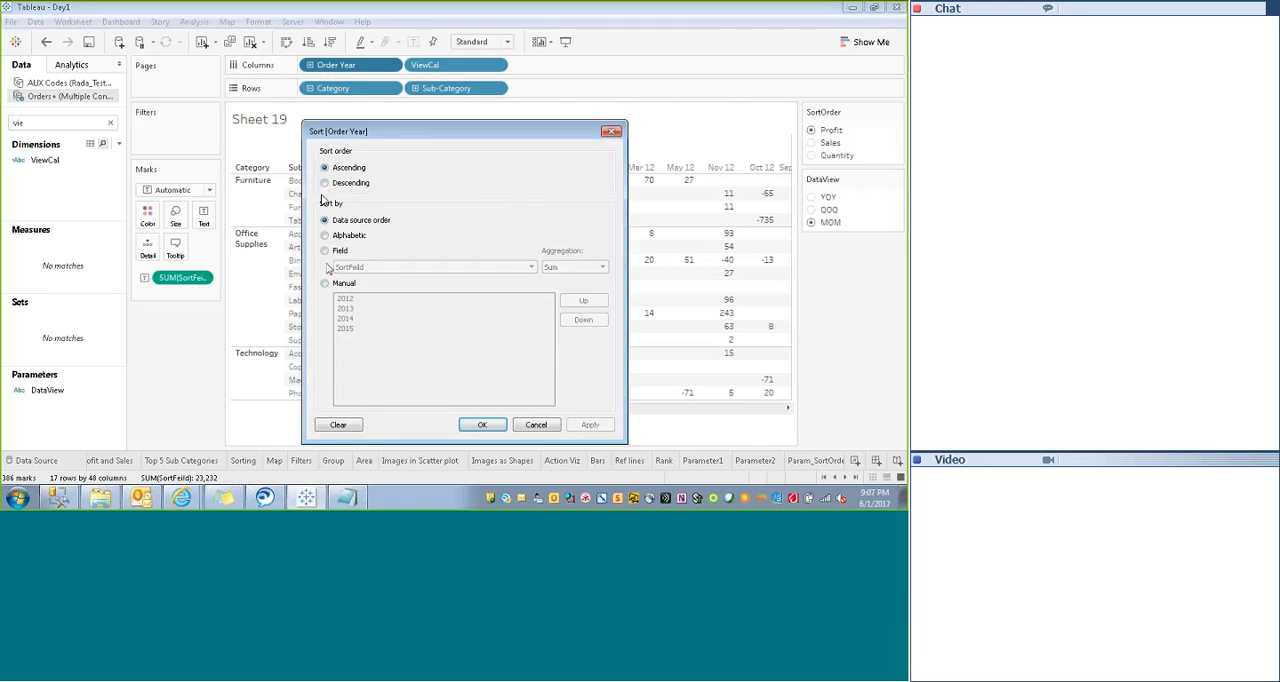
pyautogui.click(325, 284)
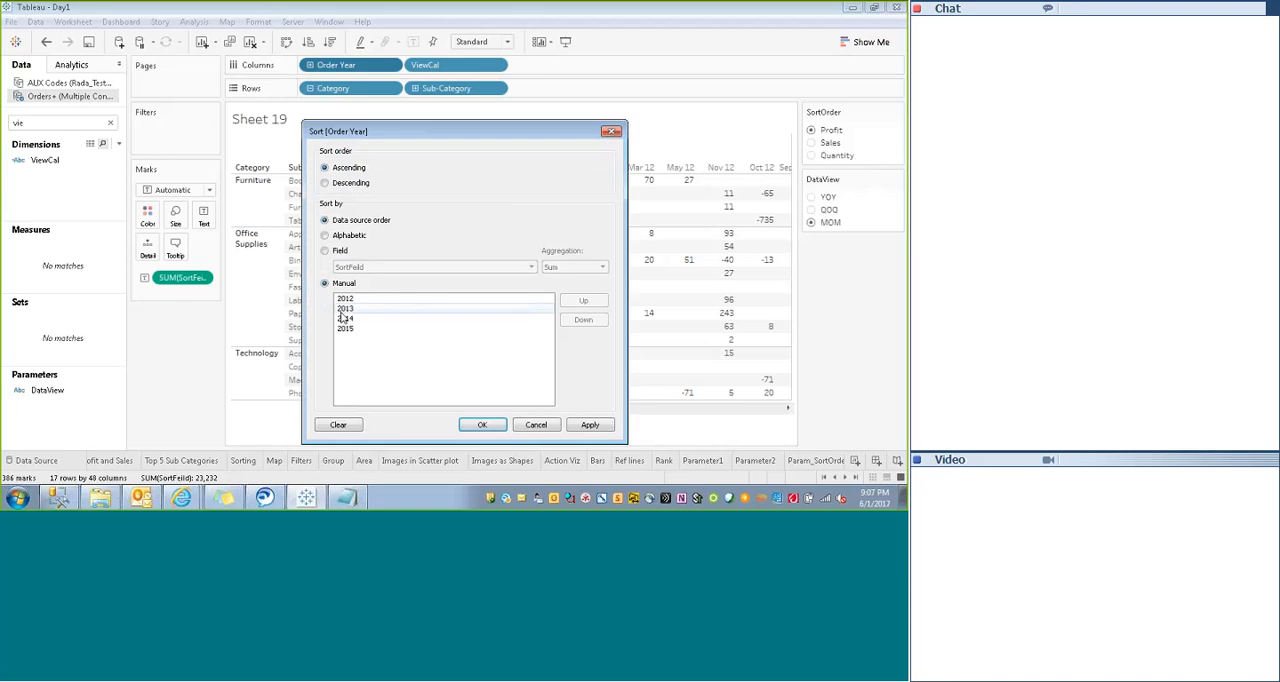
pyautogui.click(588, 426)
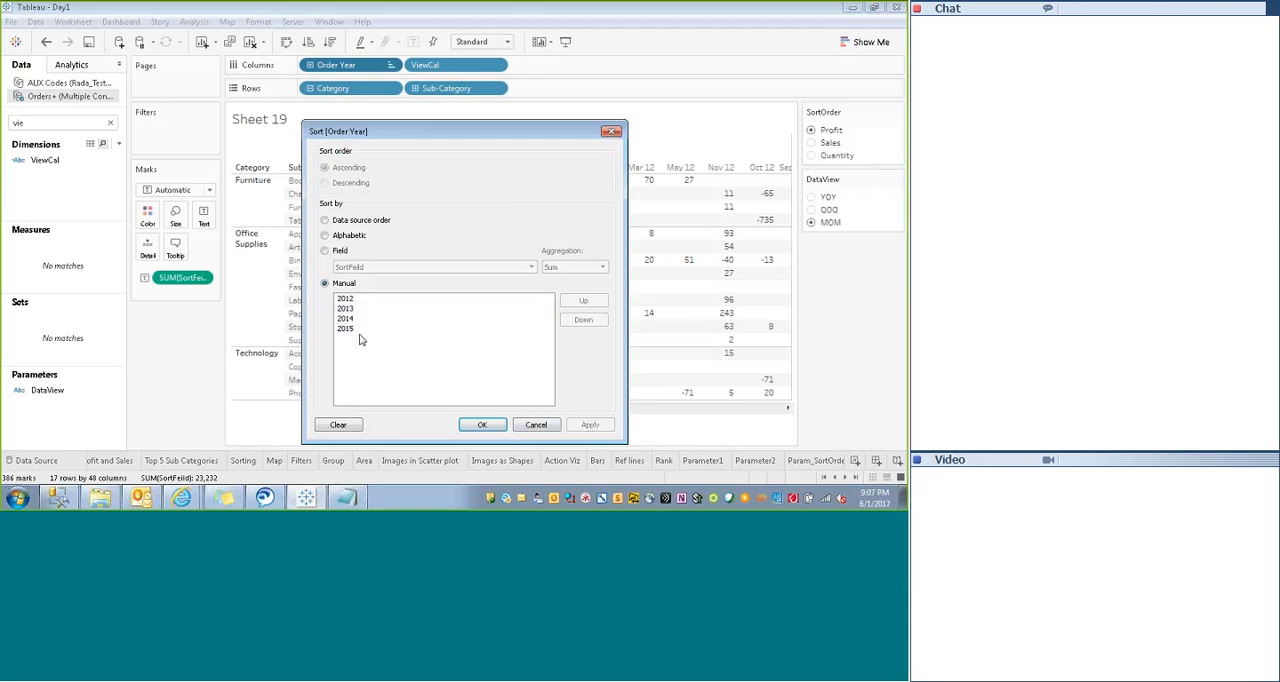
pyautogui.click(325, 250)
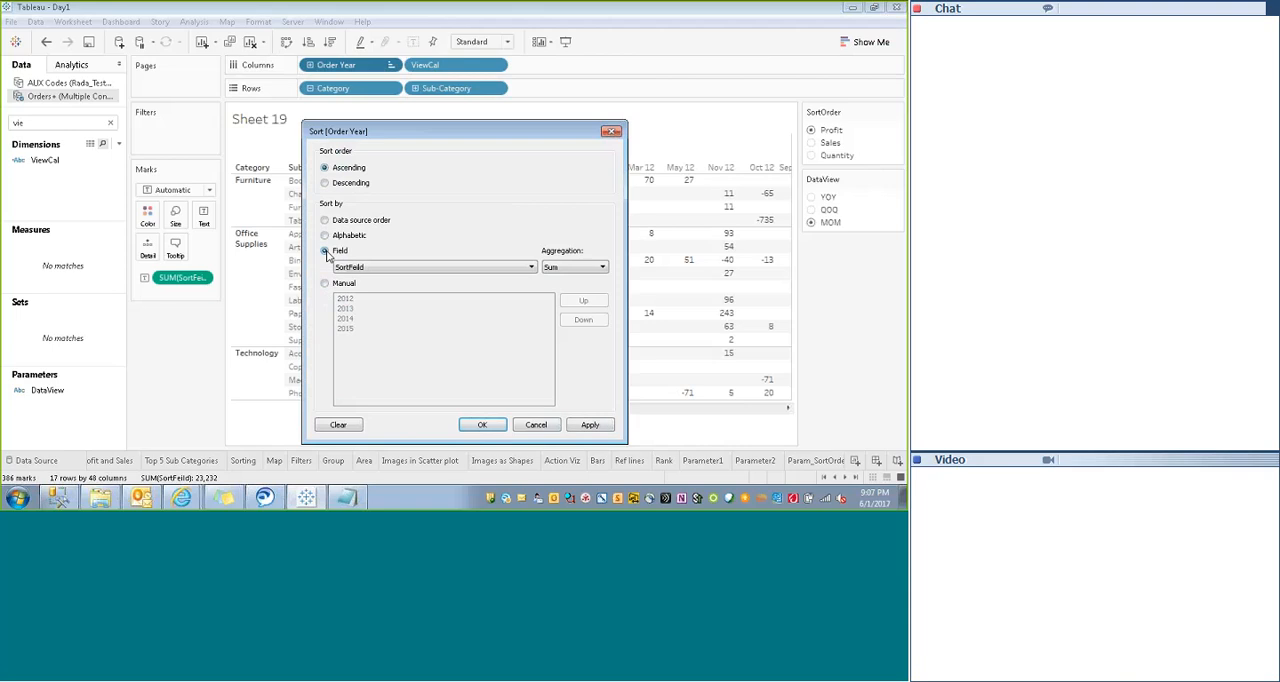
pyautogui.click(533, 268)
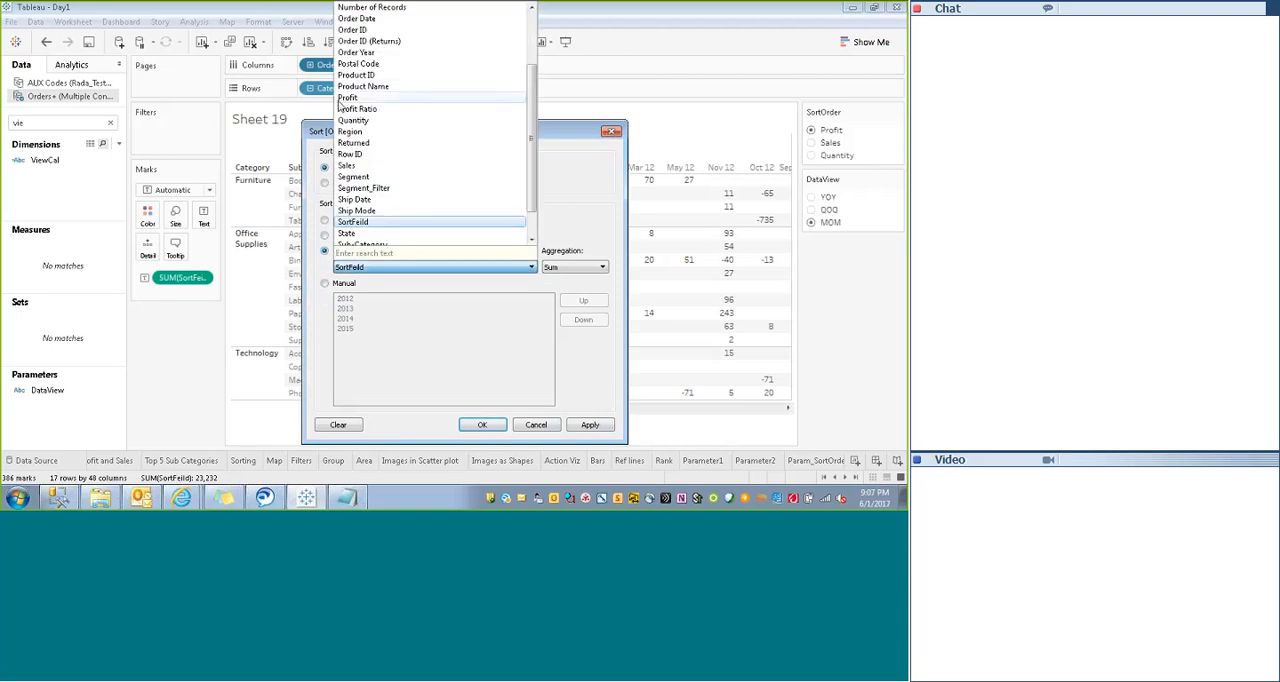
pyautogui.click(352, 19)
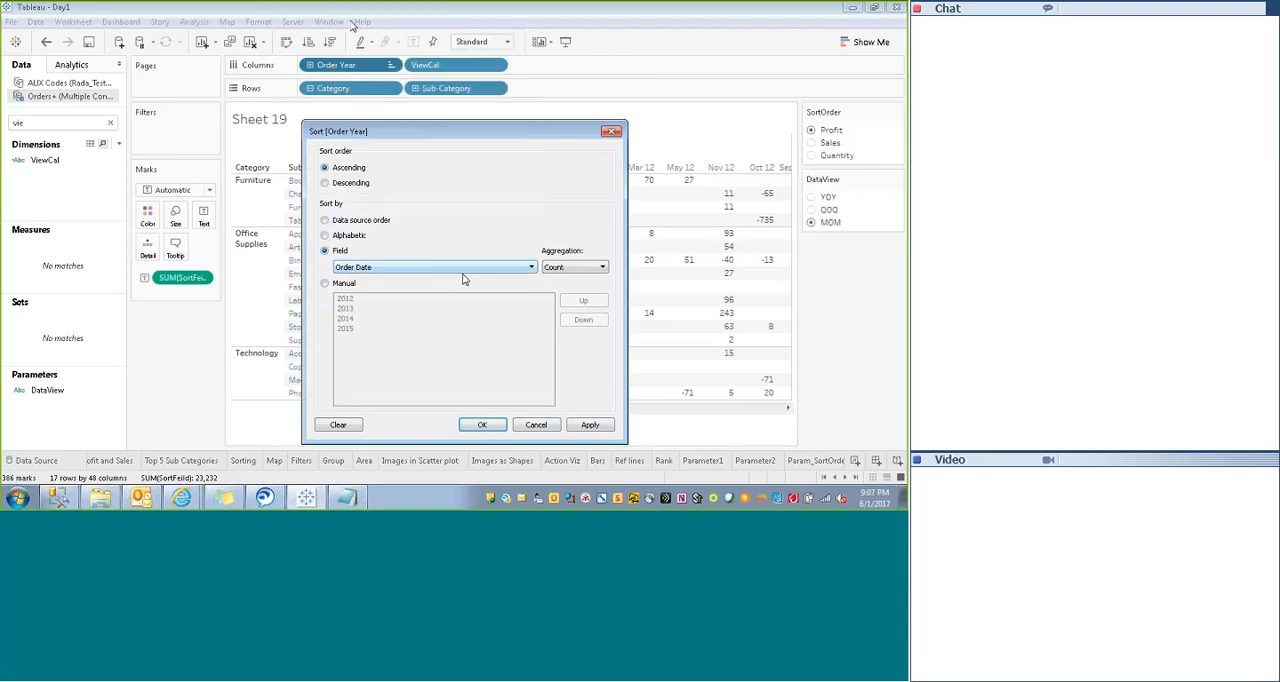
pyautogui.click(592, 268)
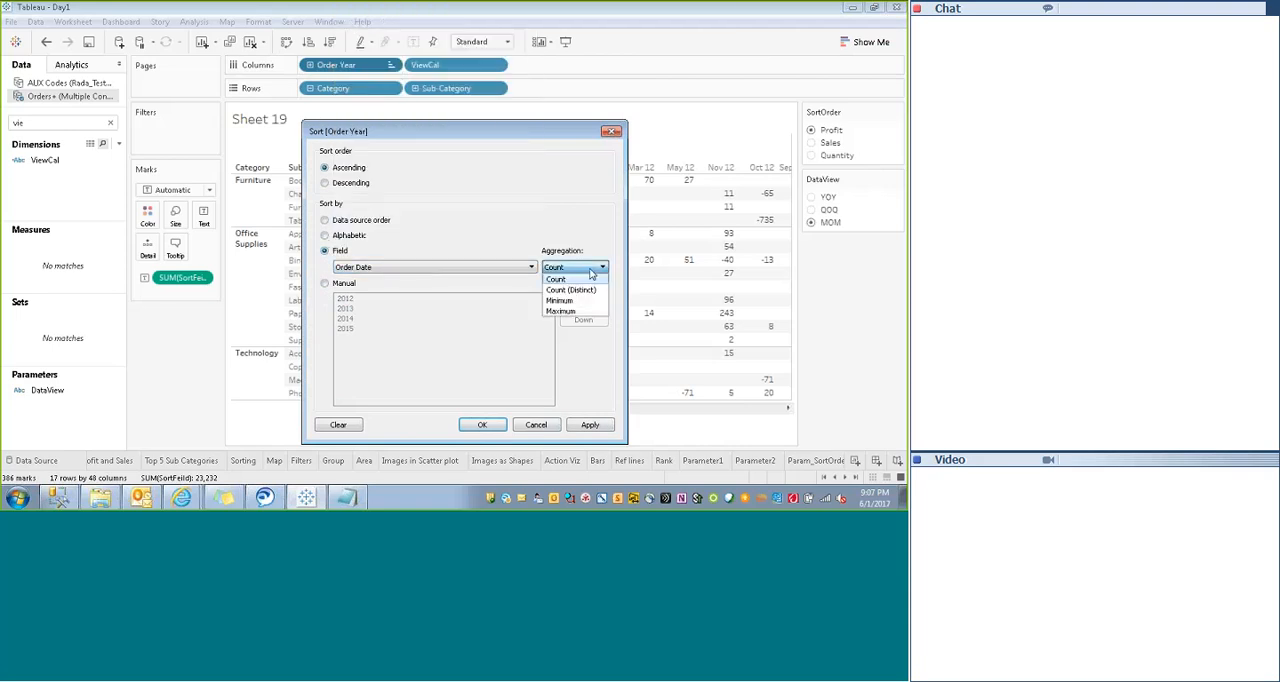
pyautogui.click(471, 268)
pyautogui.click(557, 232)
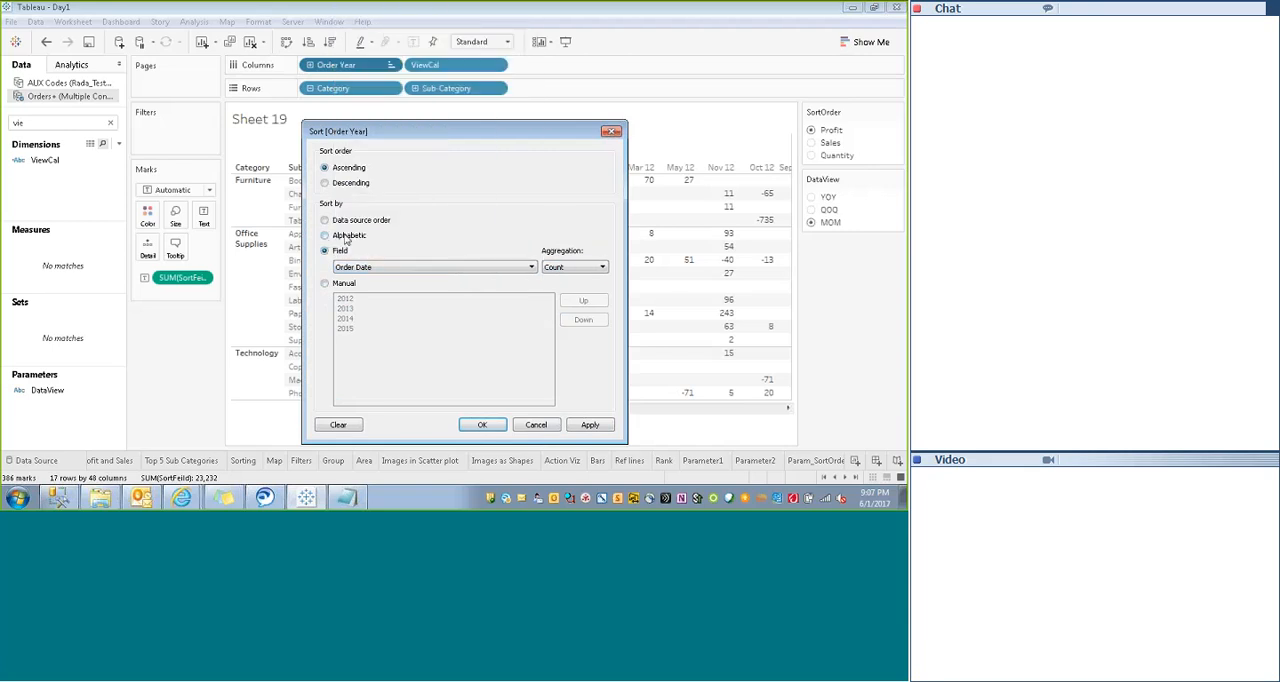
pyautogui.click(422, 276)
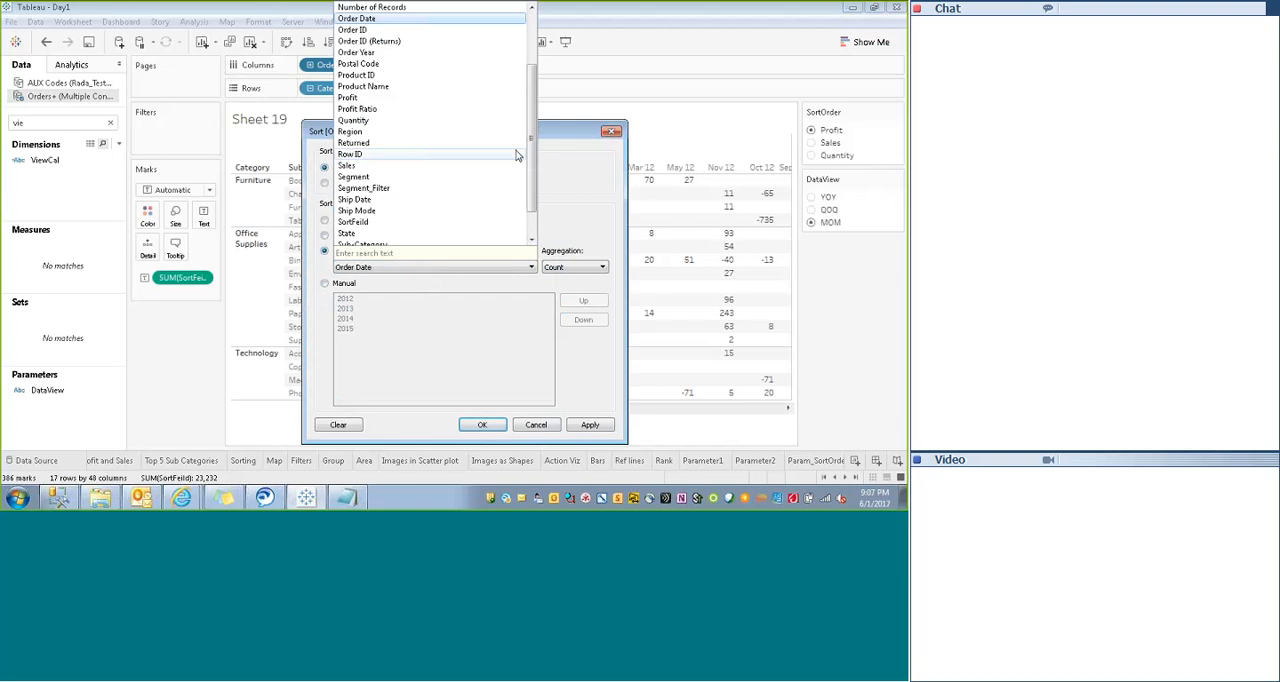
pyautogui.click(573, 170)
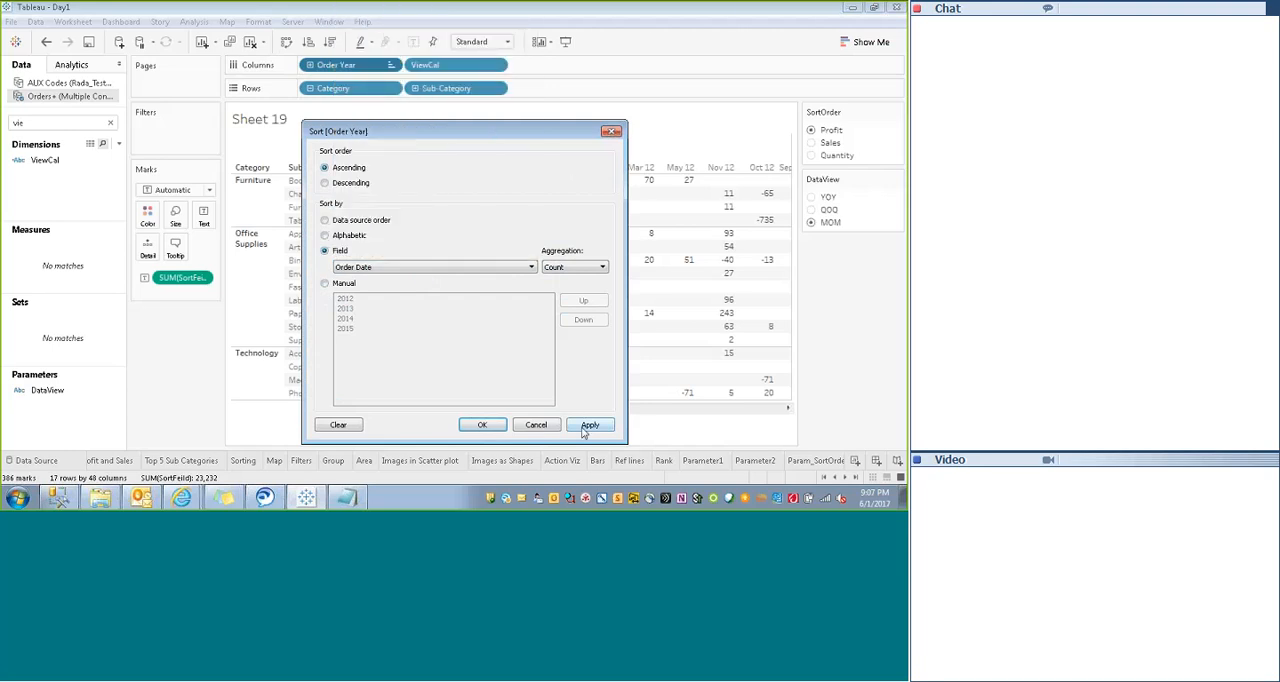
pyautogui.click(533, 426)
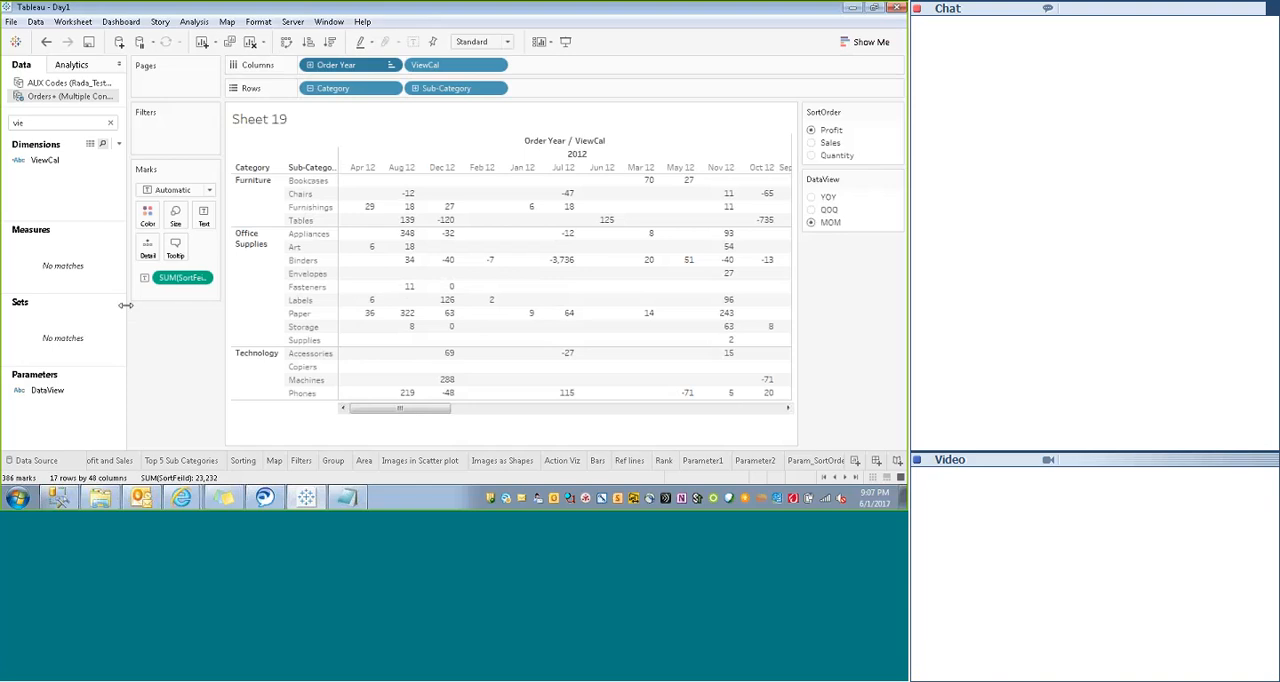
# - Clear the field search and create a calculated field named Month with the formula Month([Order Date])
pyautogui.click(111, 123)
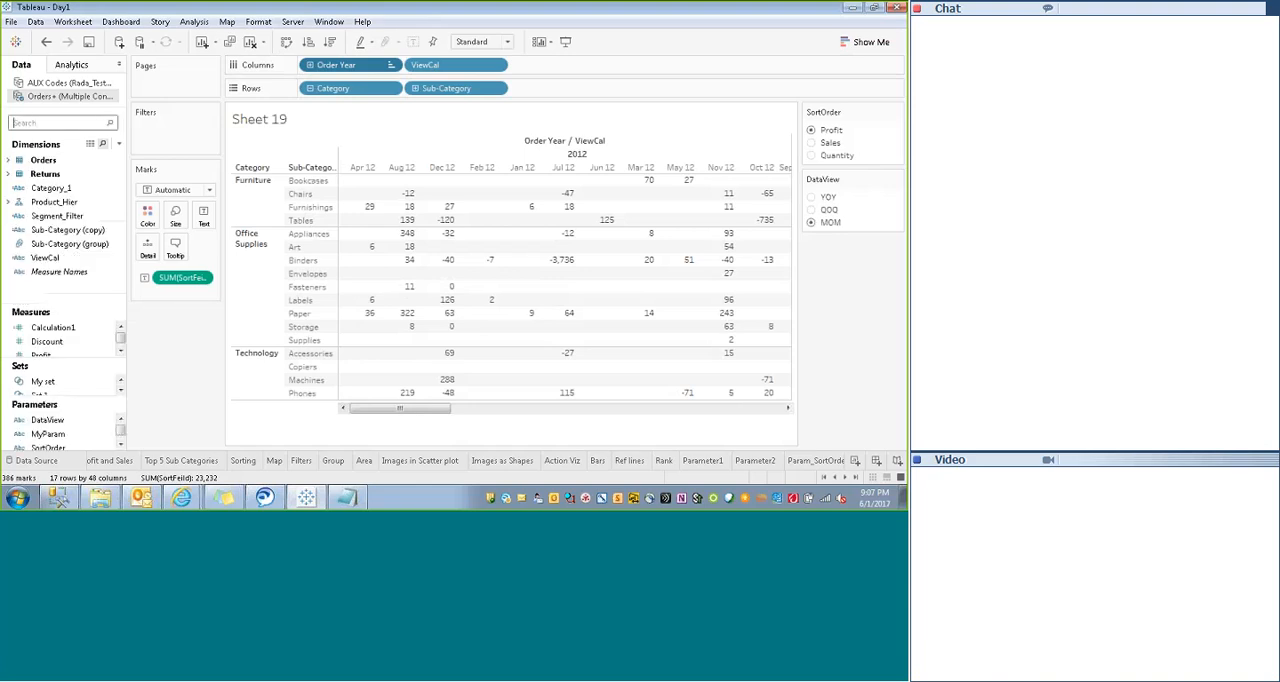
pyautogui.rightClick(52, 294)
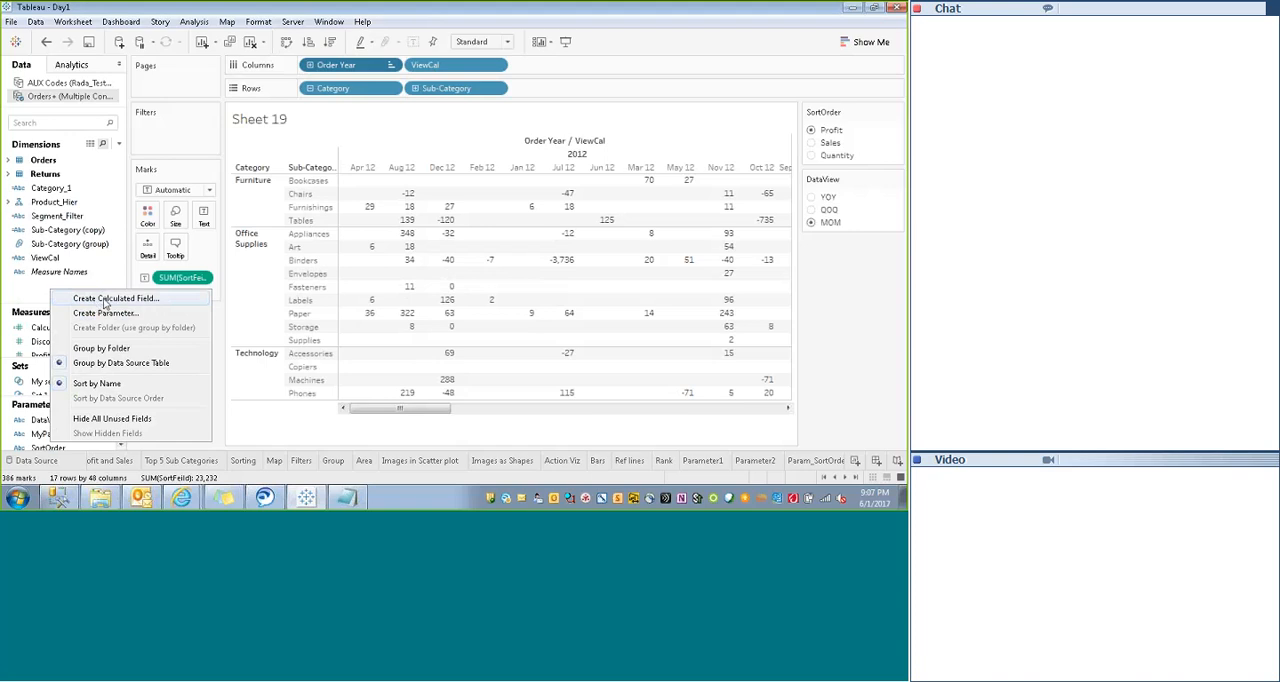
pyautogui.click(106, 299)
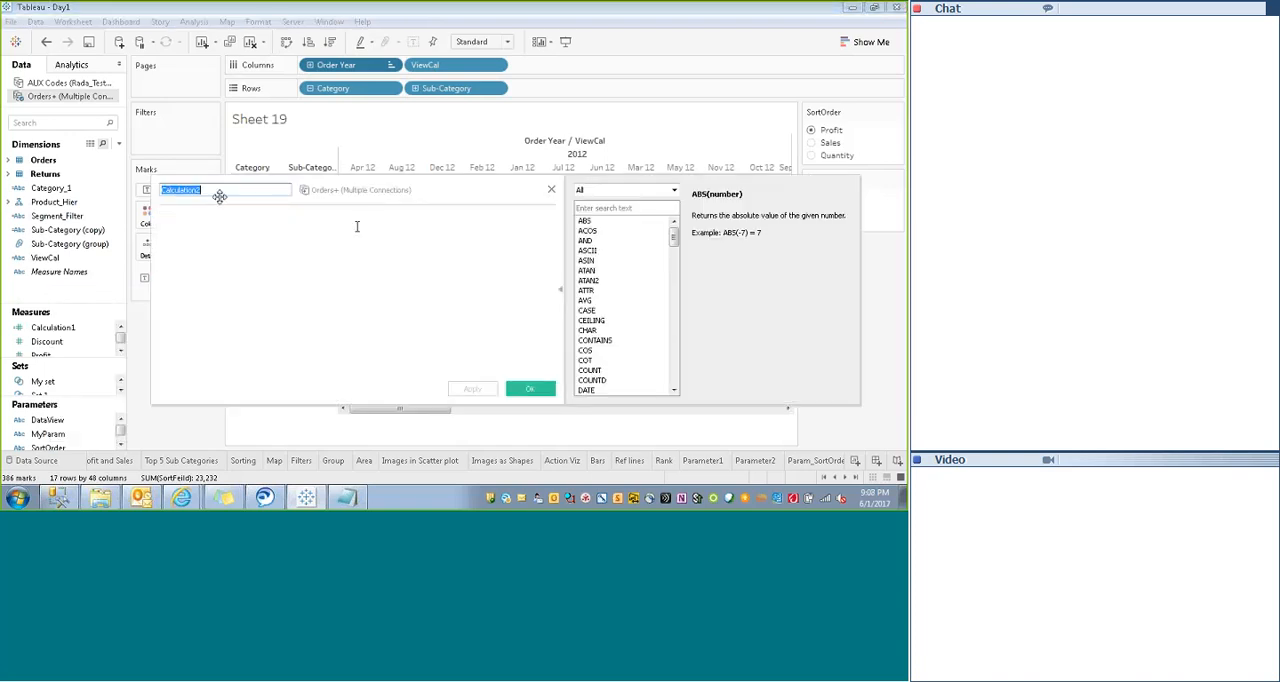
pyautogui.write('Month')
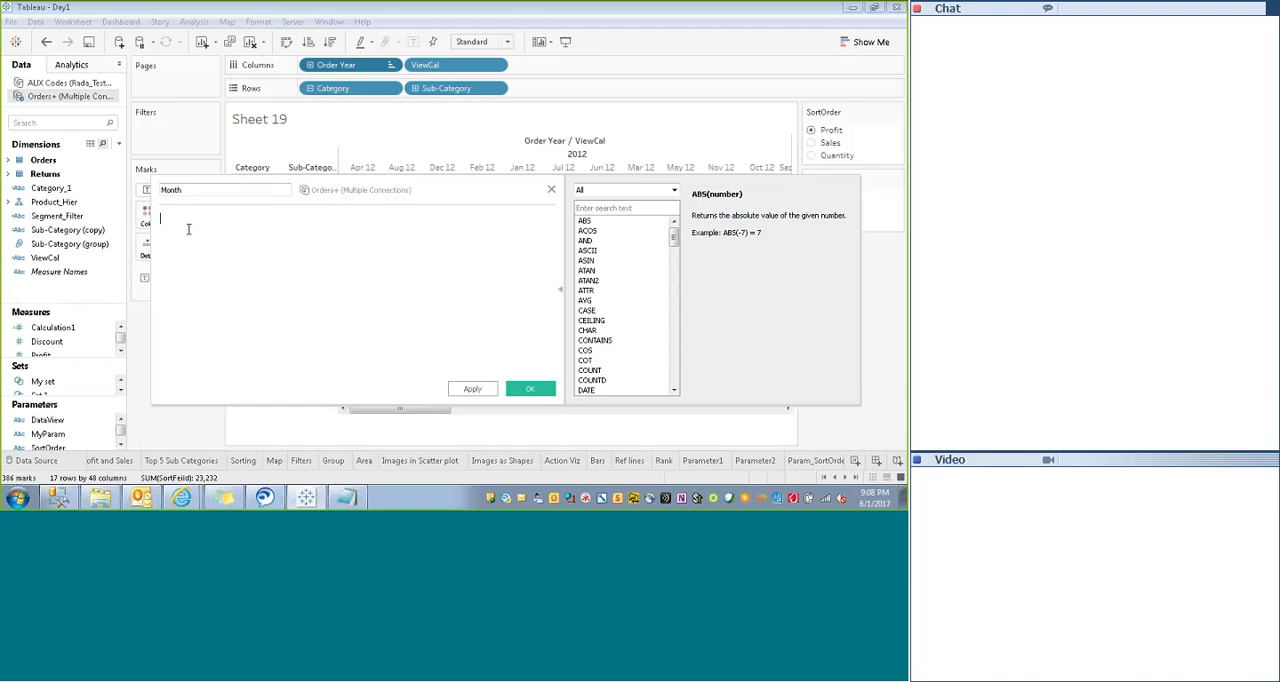
pyautogui.write('Month(or')
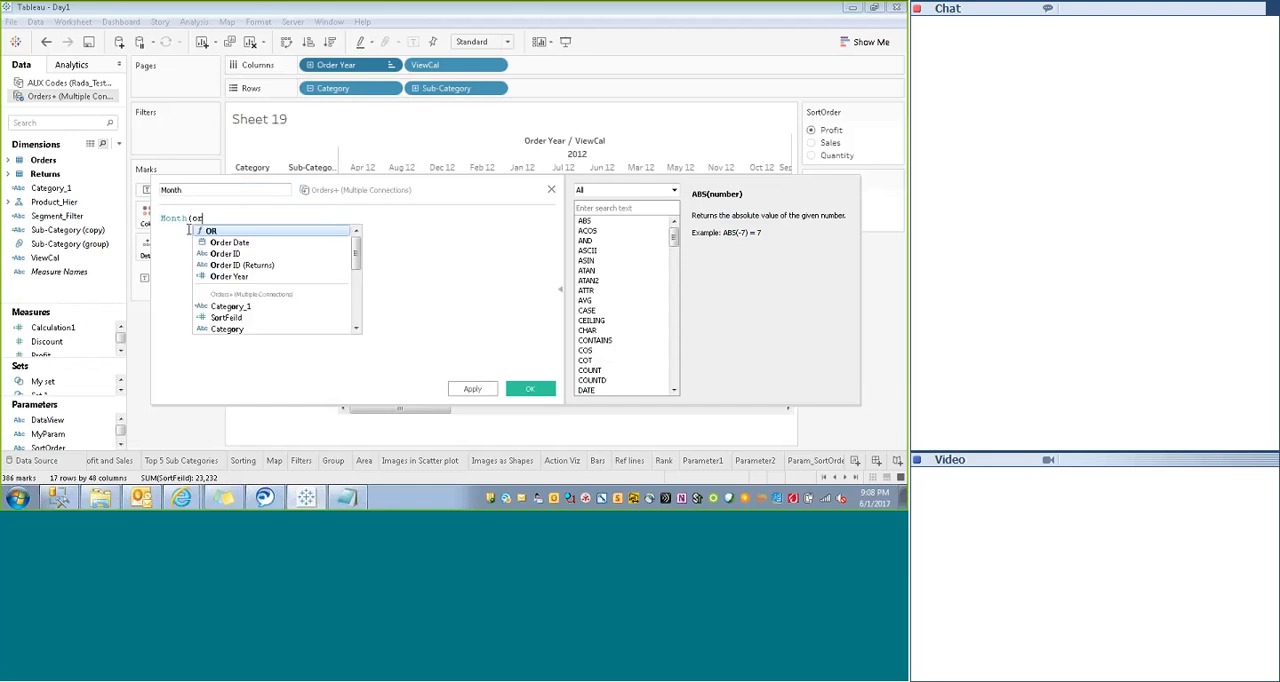
pyautogui.press('Down')
pyautogui.press('Return')
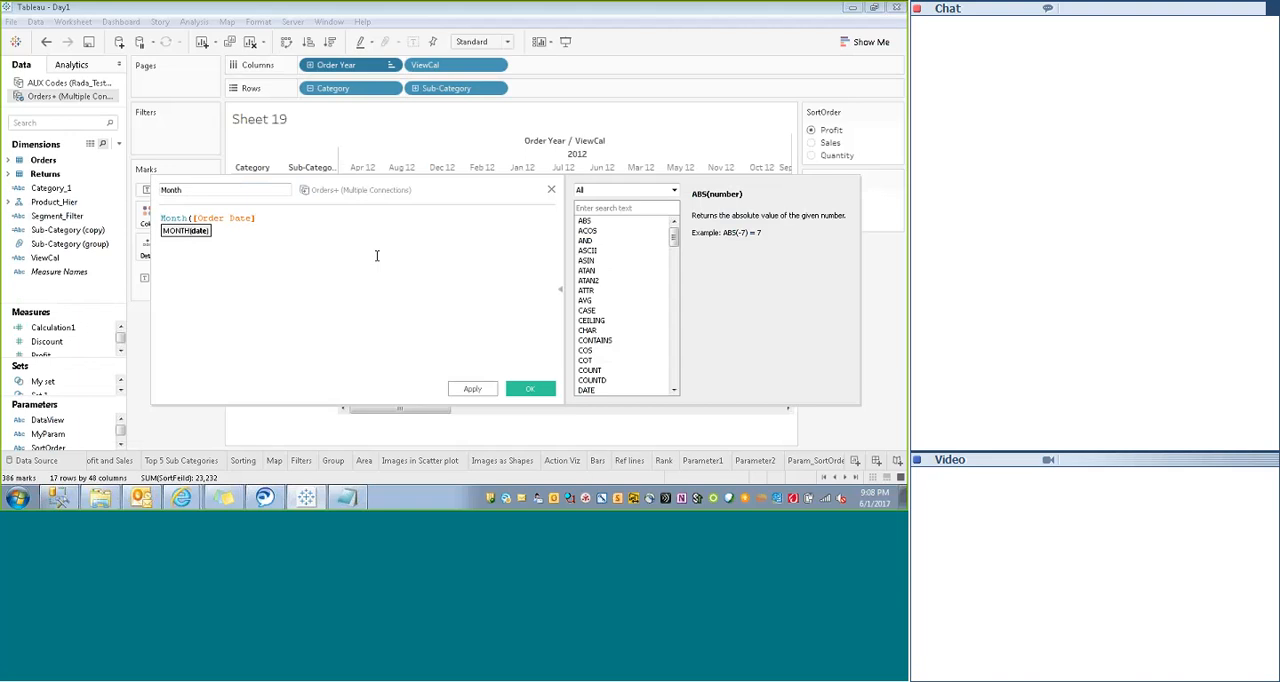
pyautogui.write(')')
pyautogui.click(528, 389)
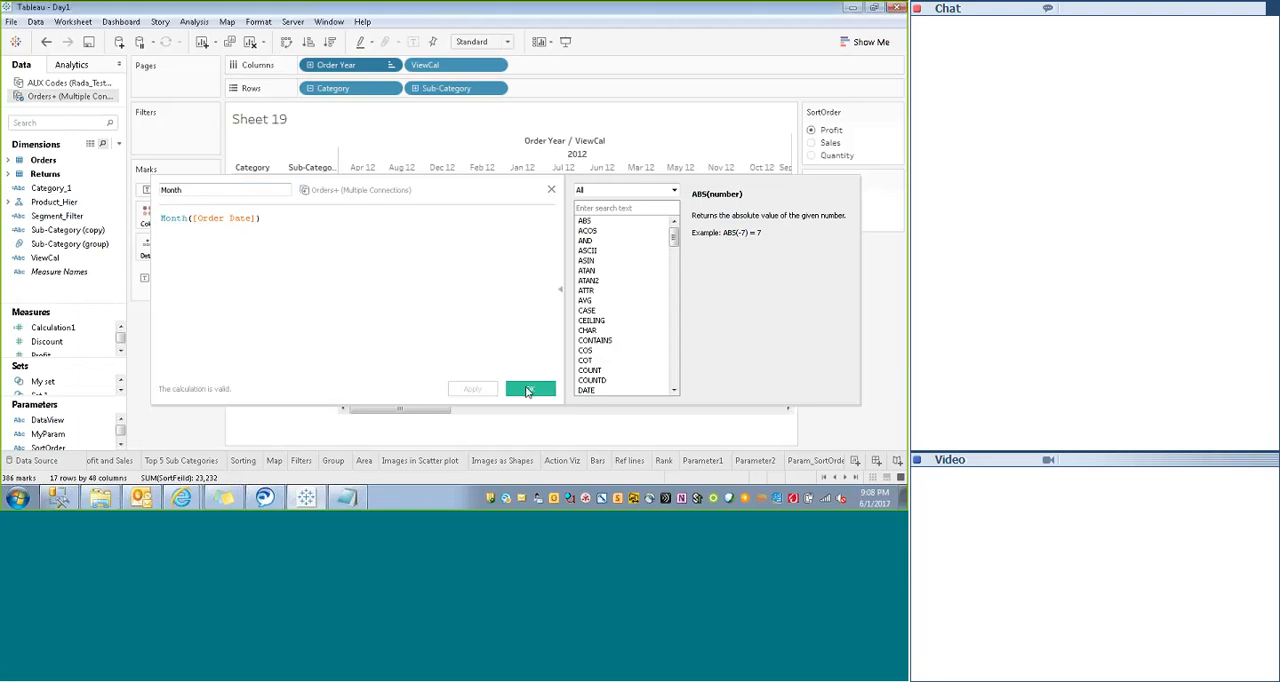
pyautogui.click(390, 65)
pyautogui.click(417, 127)
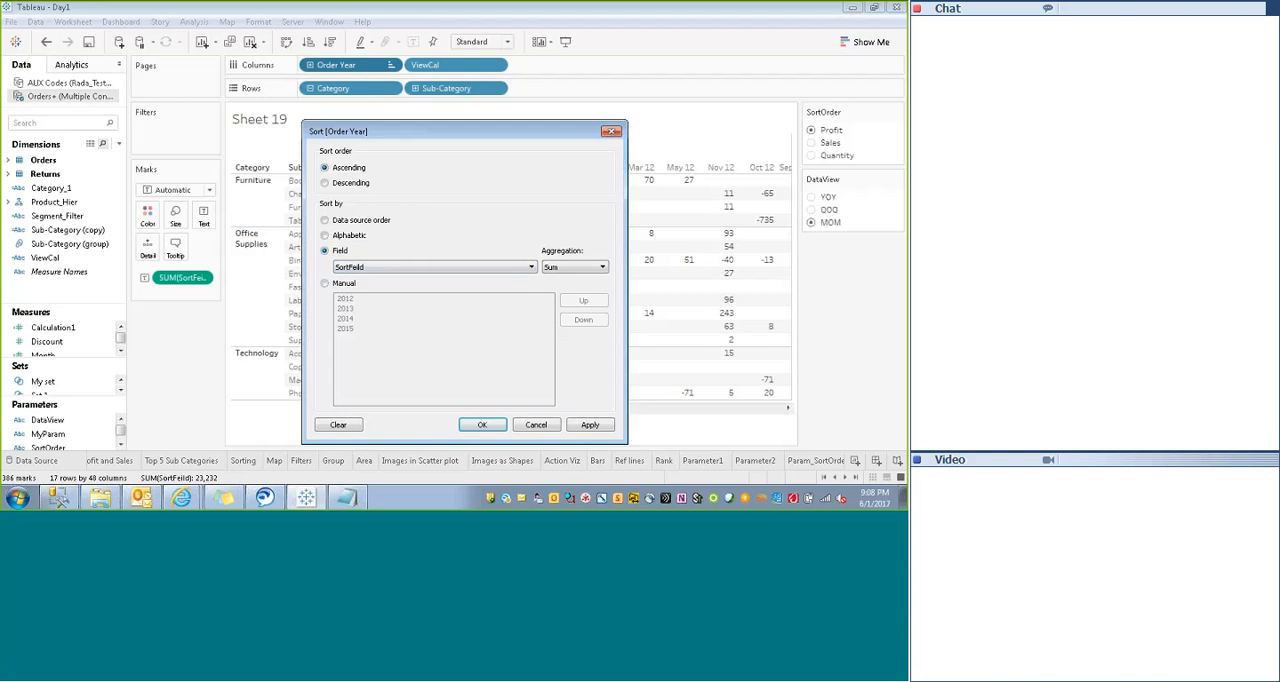
pyautogui.click(611, 131)
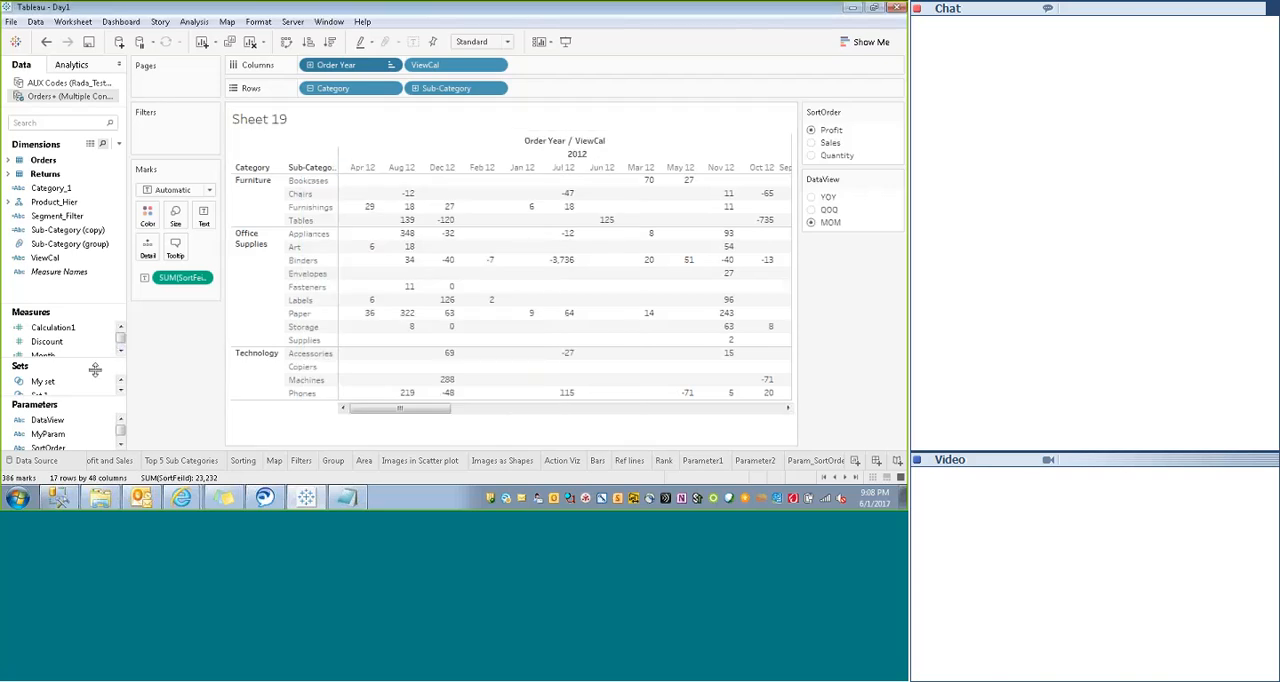
# - Sort Order Year on Columns in ascending order by the Month field with Sum aggregation
pyautogui.click(40, 387)
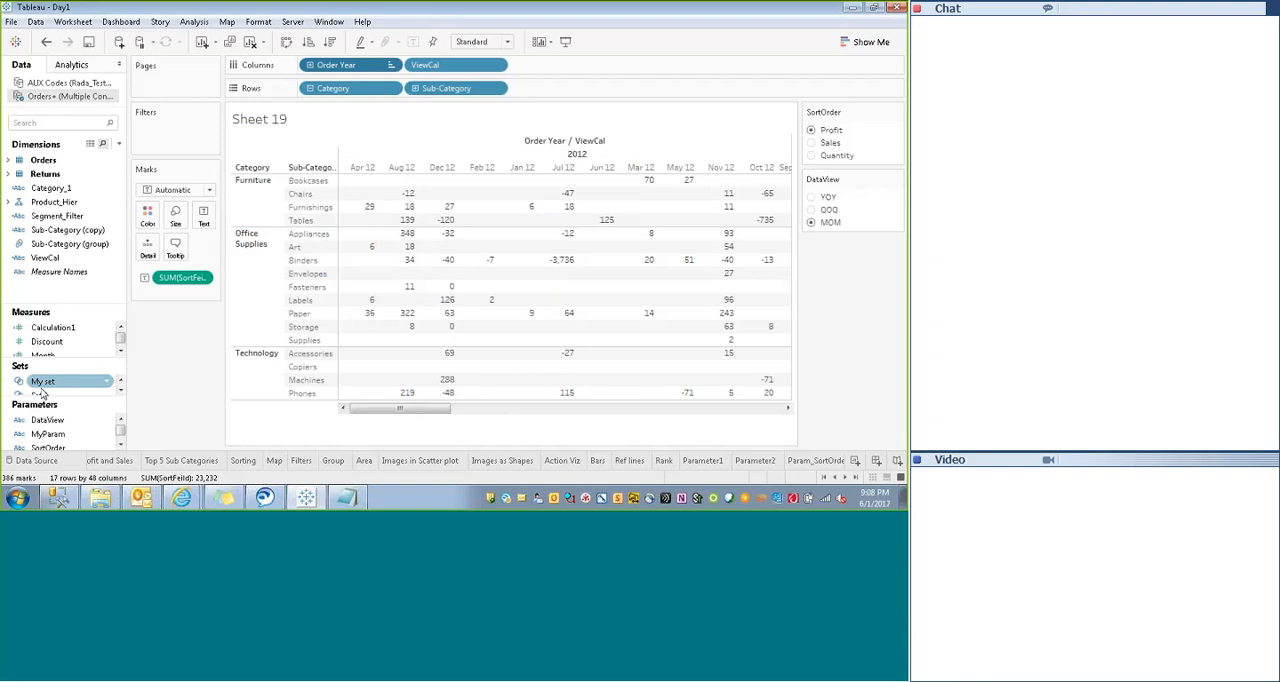
pyautogui.click(120, 352)
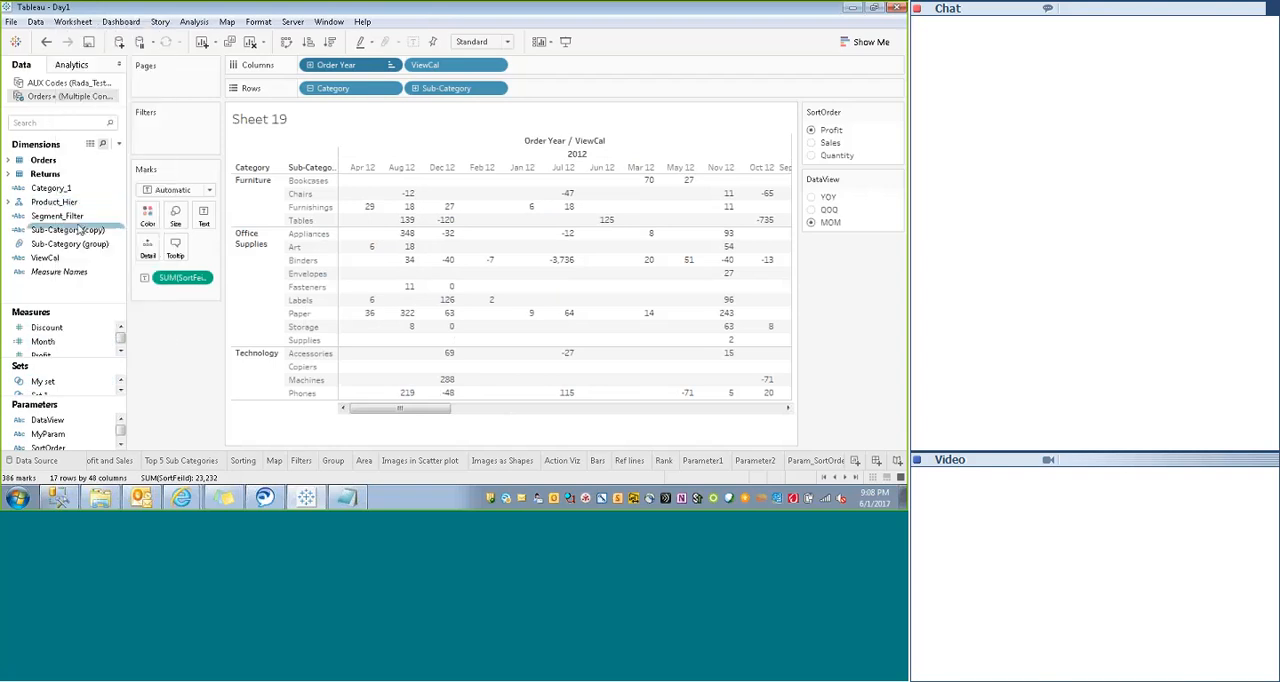
pyautogui.click(47, 342)
pyautogui.click(390, 64)
pyautogui.click(425, 135)
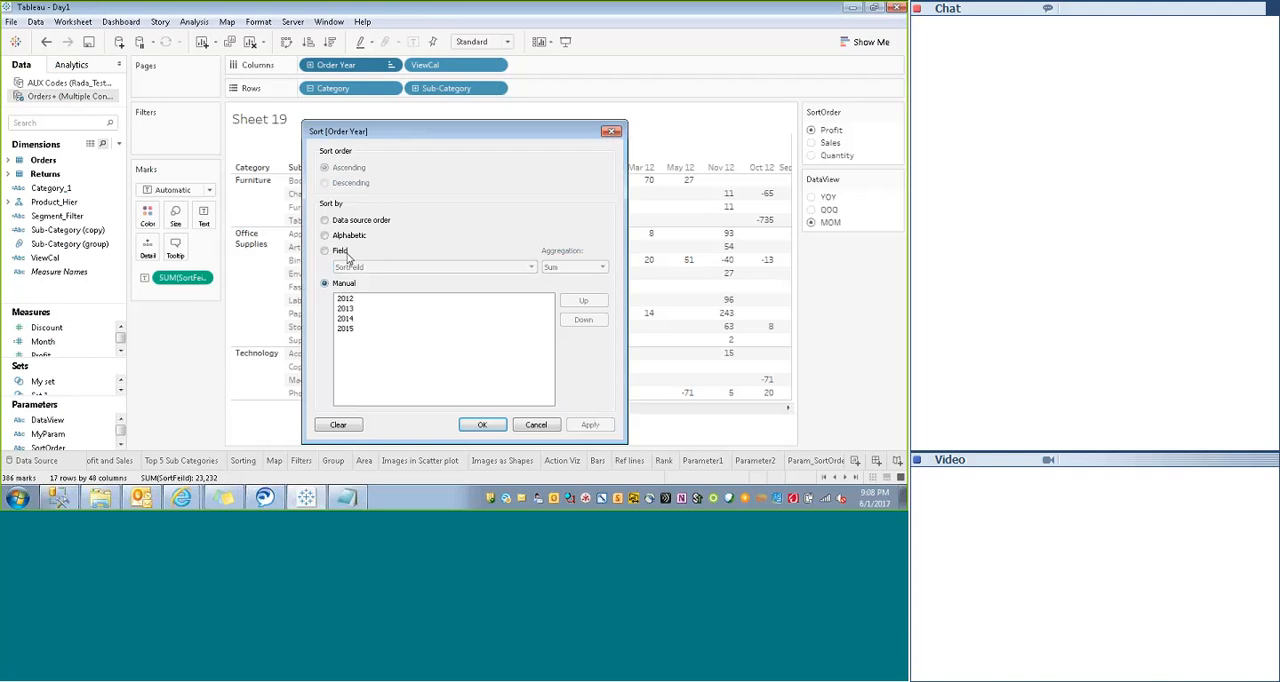
pyautogui.click(410, 267)
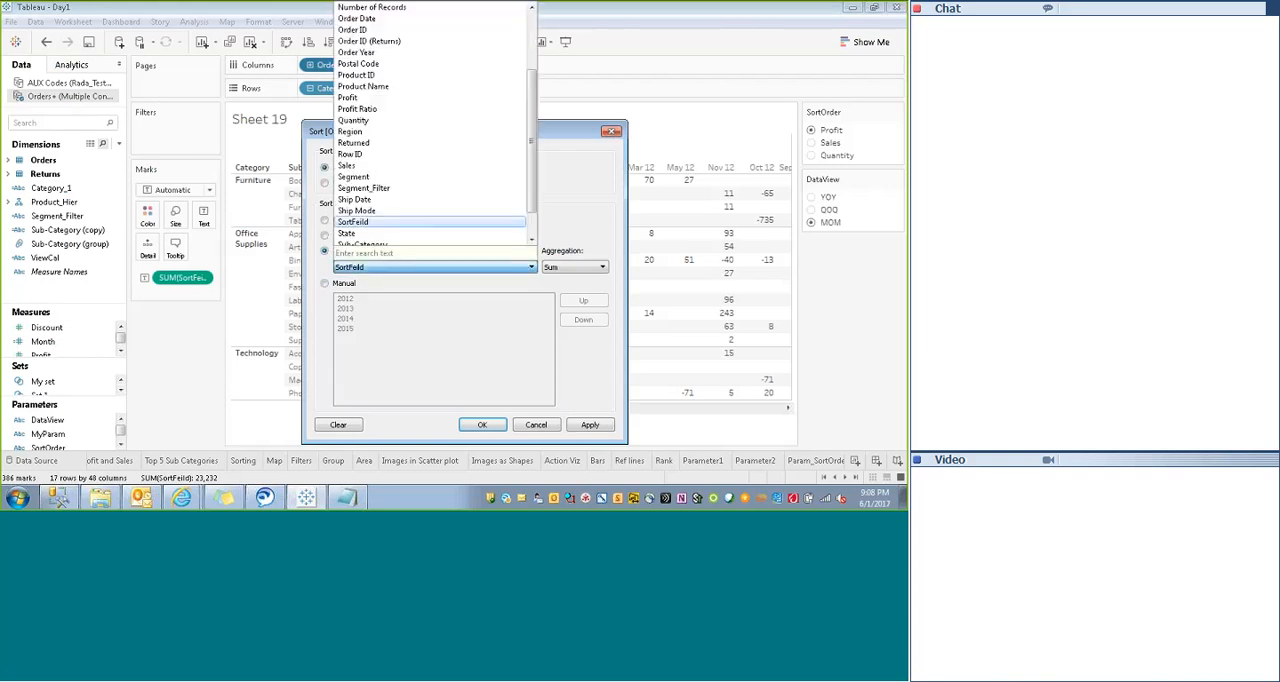
pyautogui.scroll(-1, 533, 180)
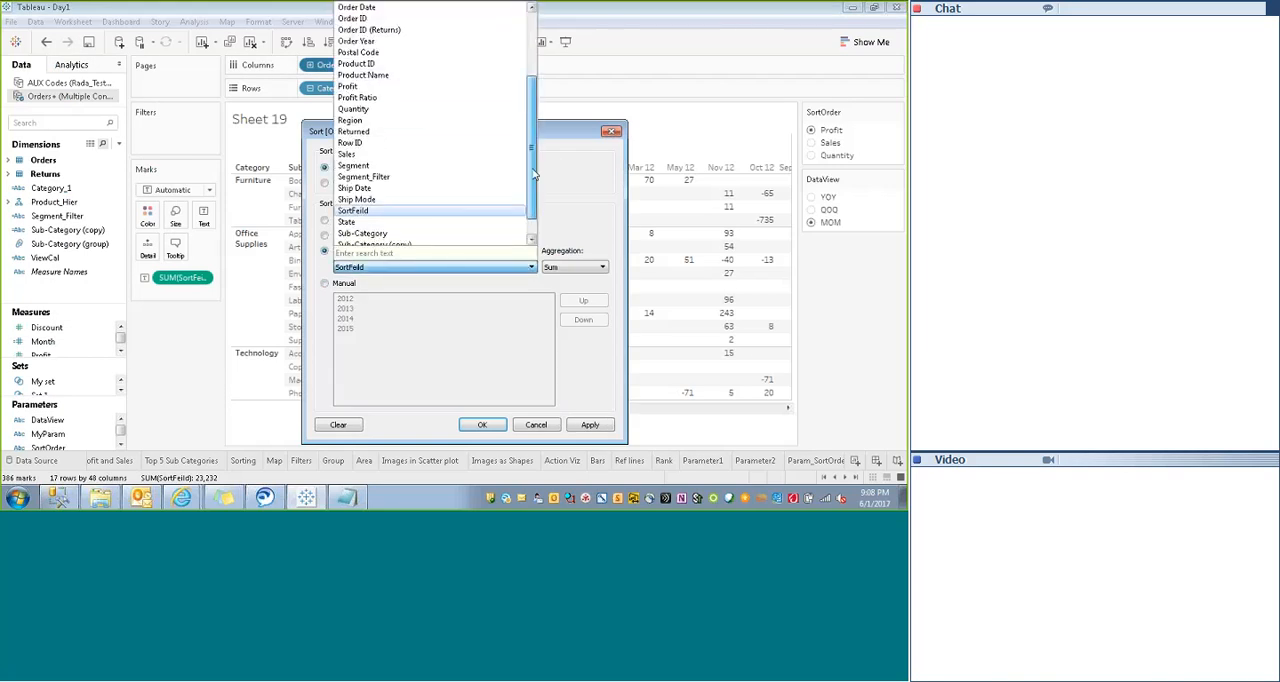
pyautogui.moveTo(533, 180); pyautogui.dragTo(533, 147)
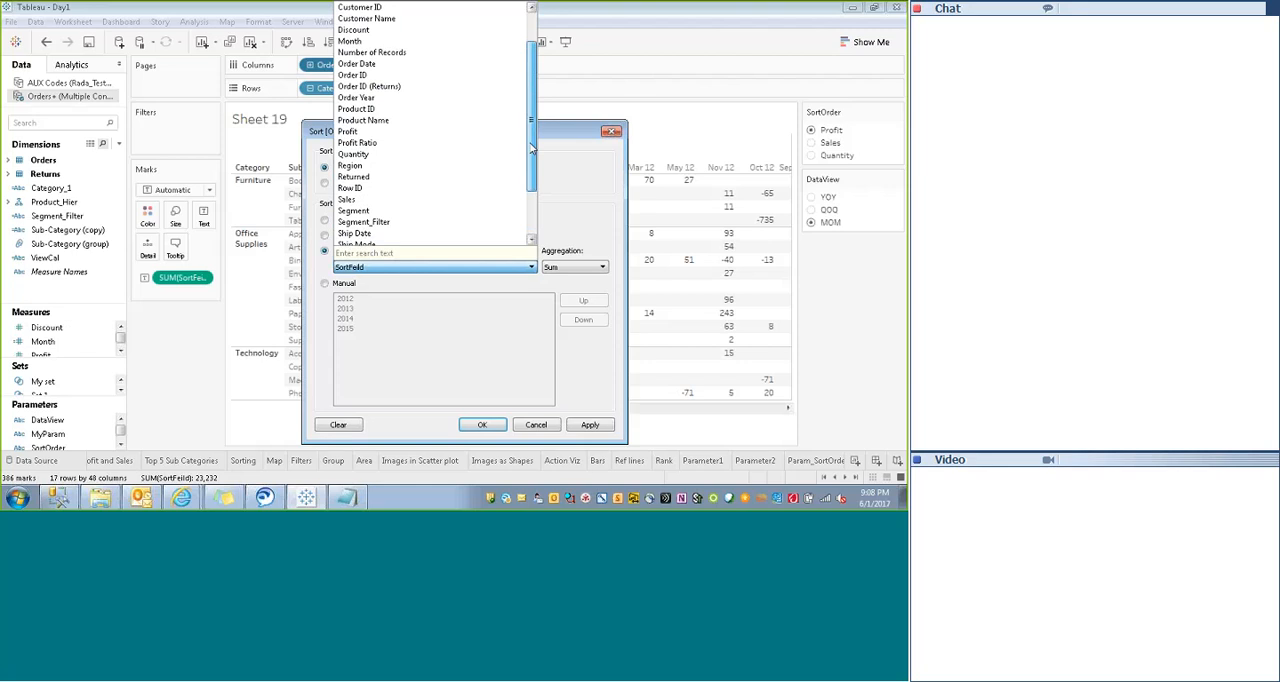
pyautogui.click(349, 41)
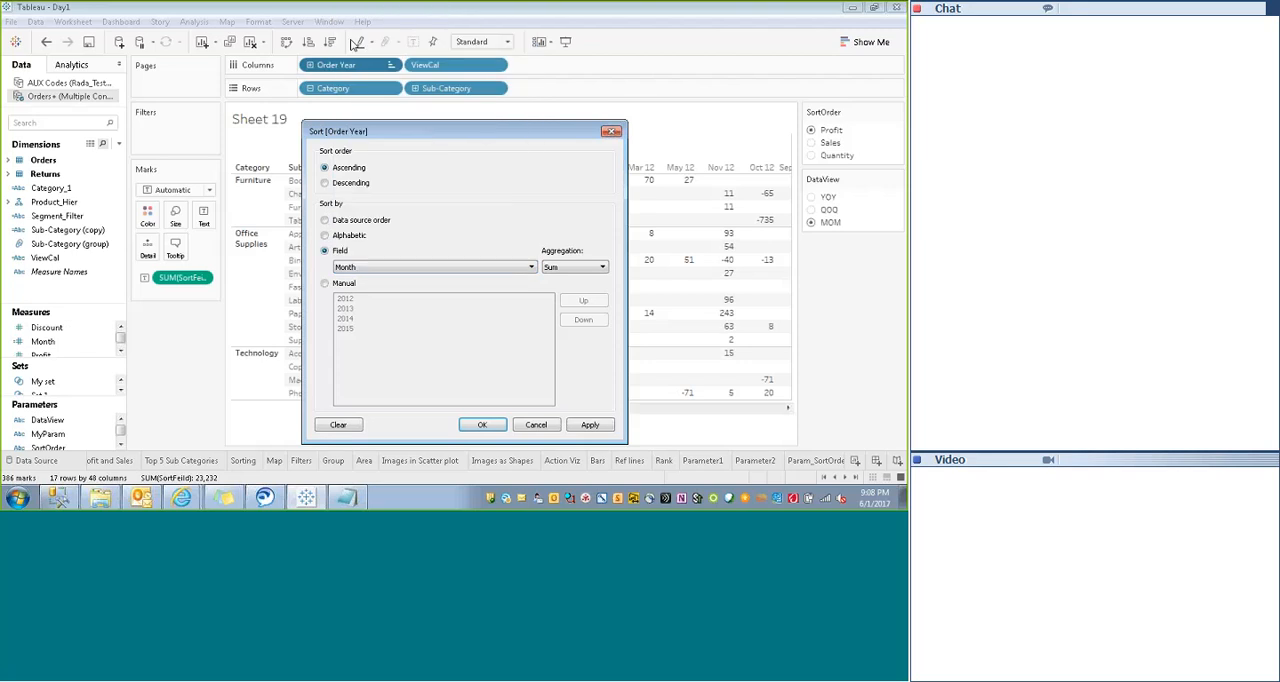
pyautogui.click(580, 268)
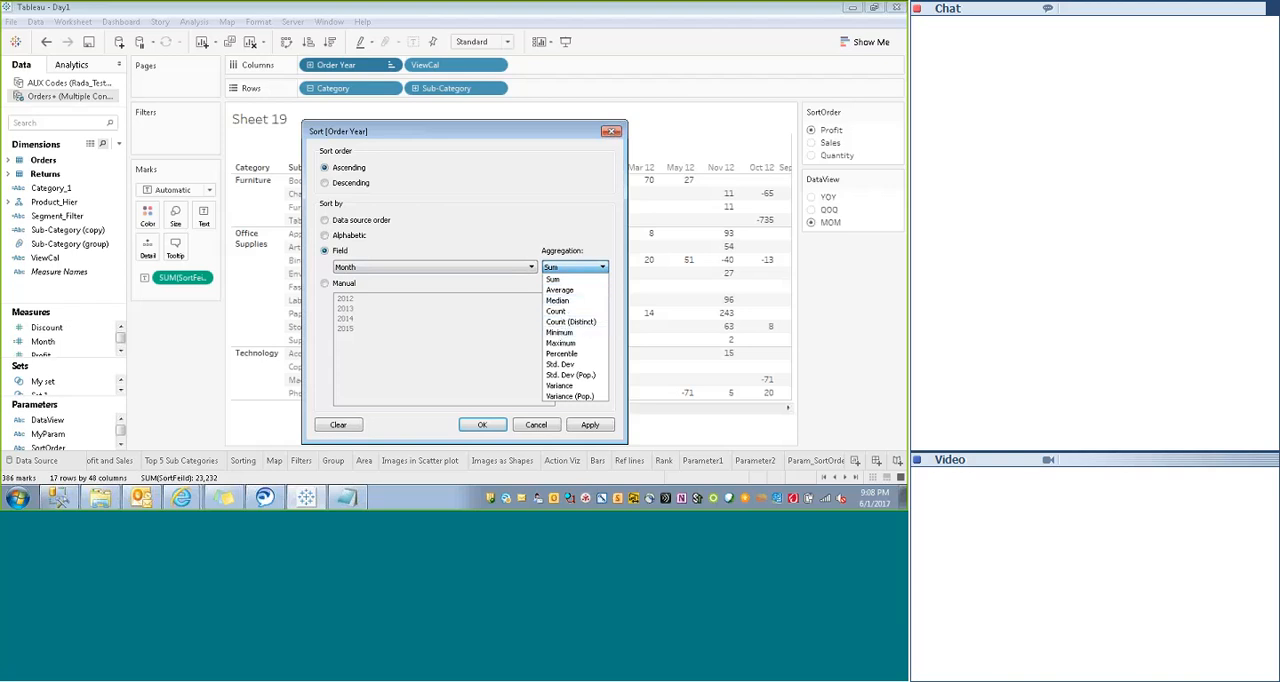
pyautogui.click(556, 280)
pyautogui.click(588, 425)
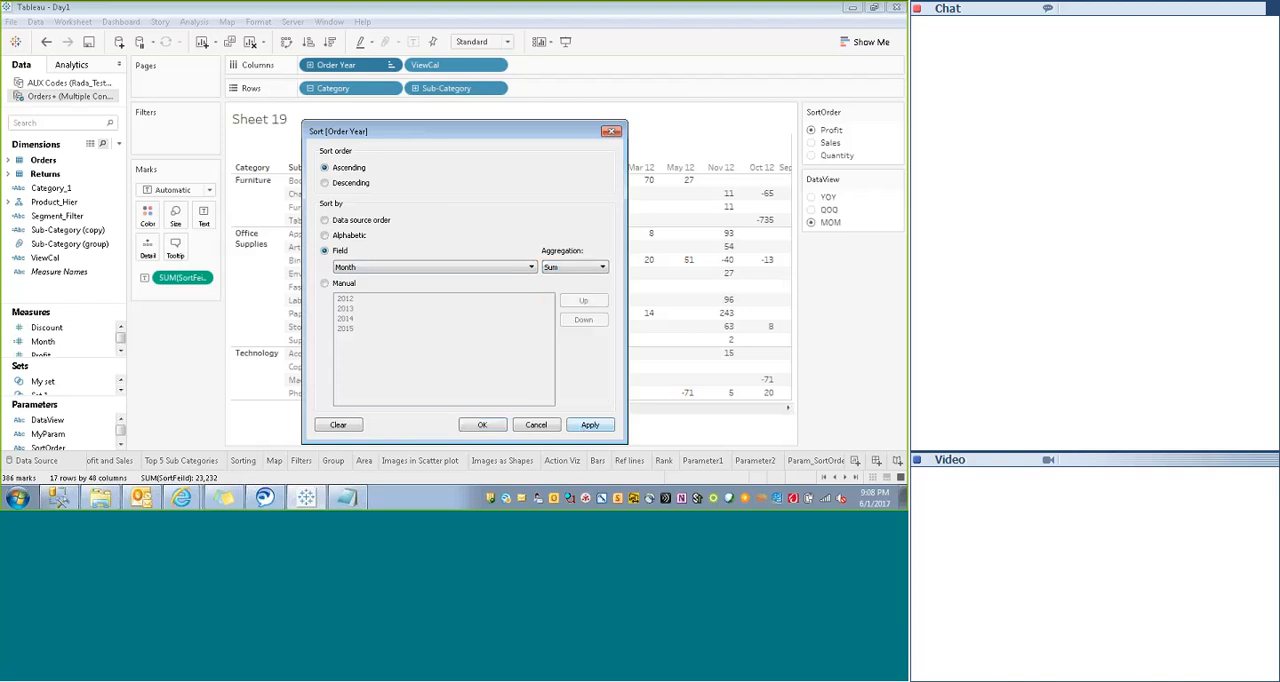
pyautogui.moveTo(498, 137); pyautogui.dragTo(561, 85)
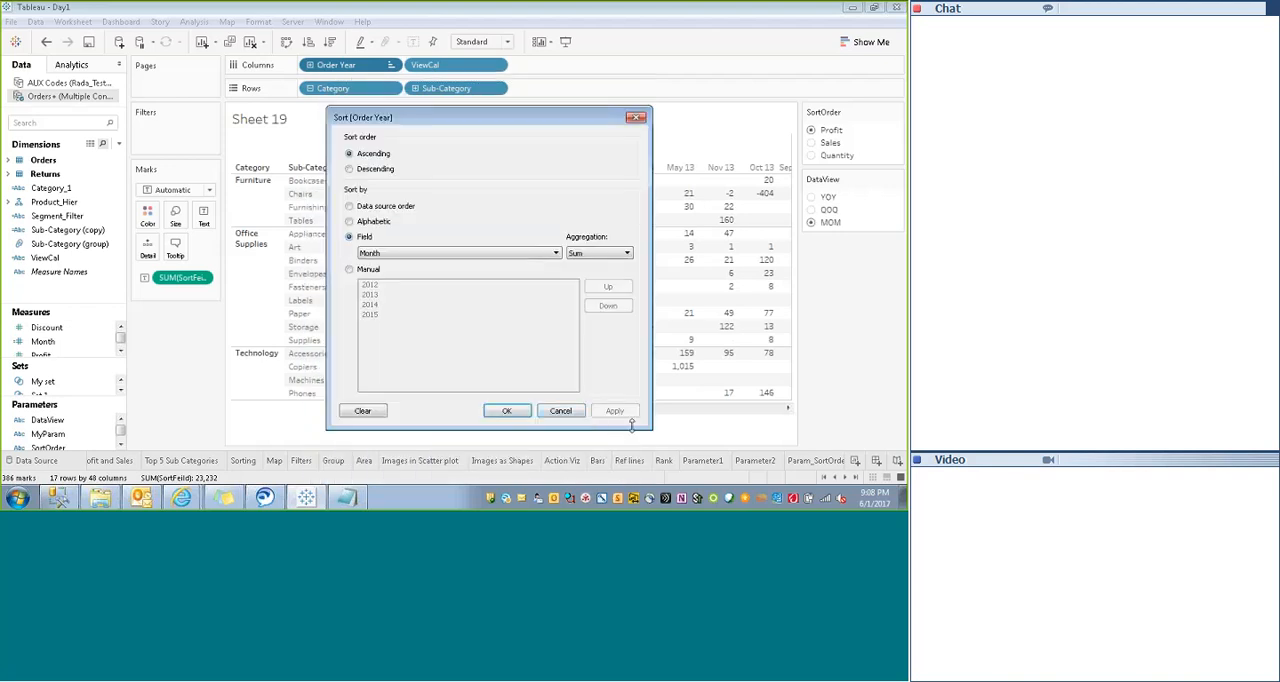
pyautogui.click(636, 120)
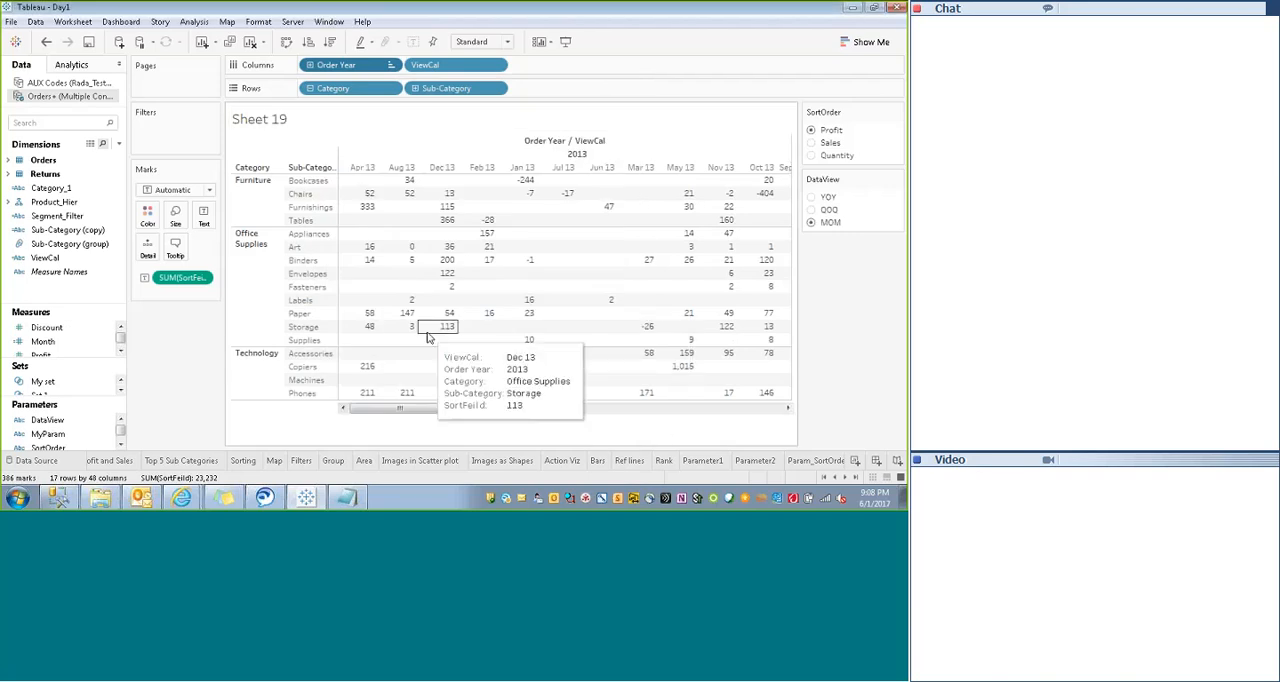
# - Open the ViewCal calculation for editing and widen the formula editor to show more of each line
pyautogui.moveTo(392, 410)
pyautogui.mouseDown()
pyautogui.moveTo(534, 424)
pyautogui.moveTo(390, 427)
pyautogui.mouseUp()
pyautogui.moveTo(121, 337); pyautogui.dragTo(121, 334)
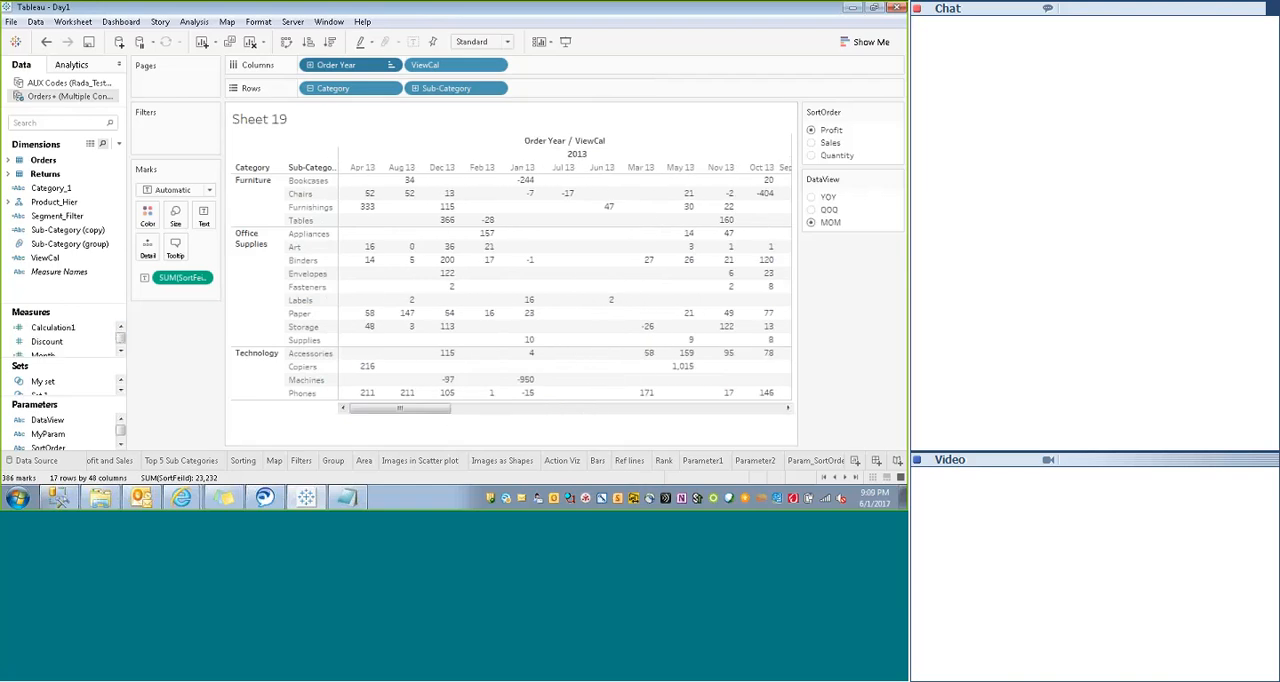
pyautogui.click(47, 202)
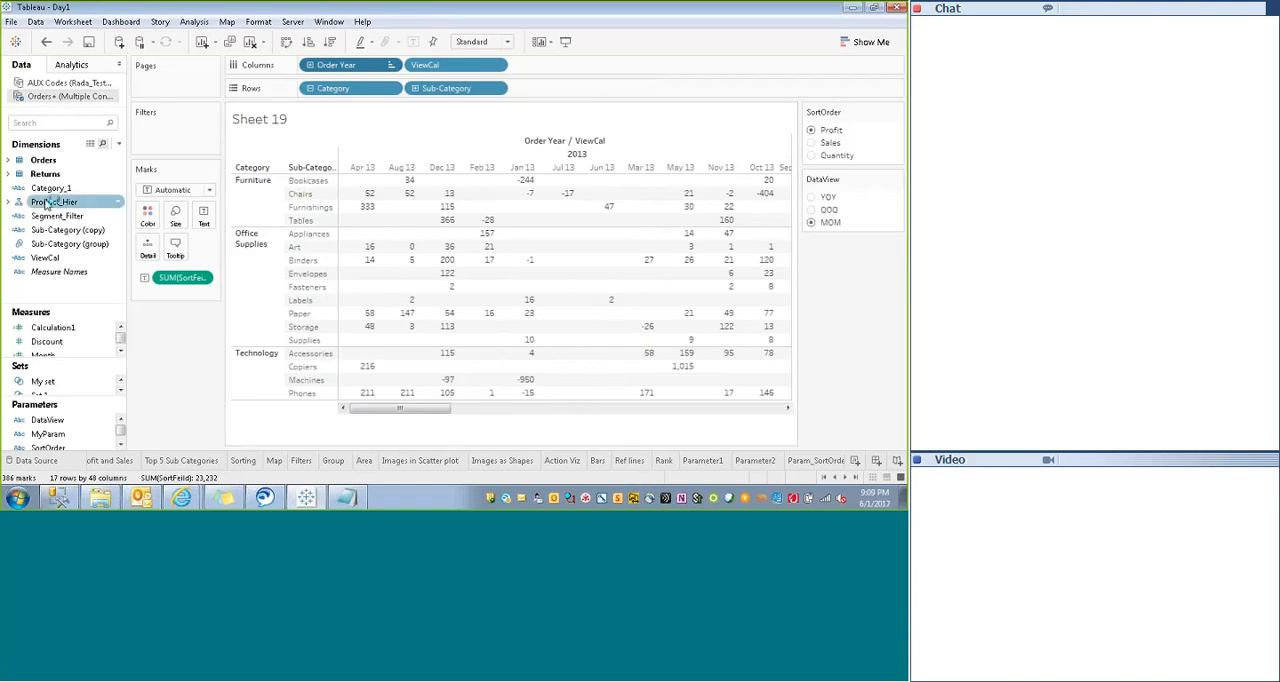
pyautogui.rightClick(48, 259)
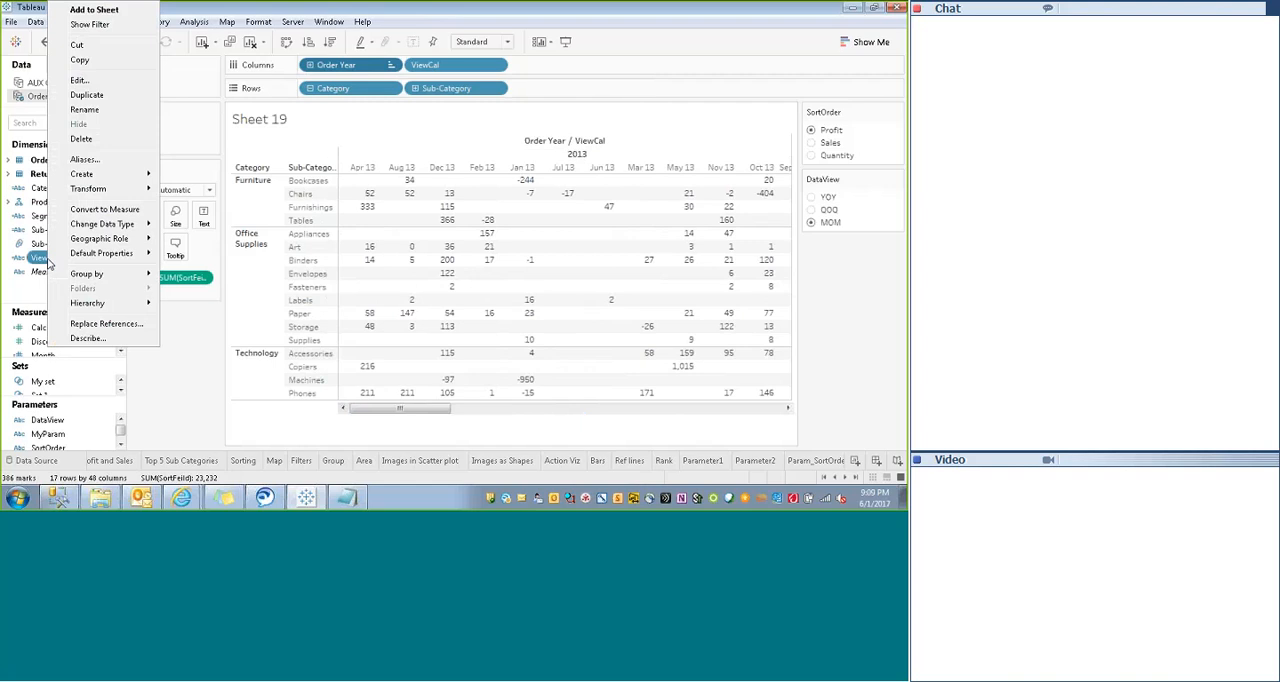
pyautogui.click(88, 79)
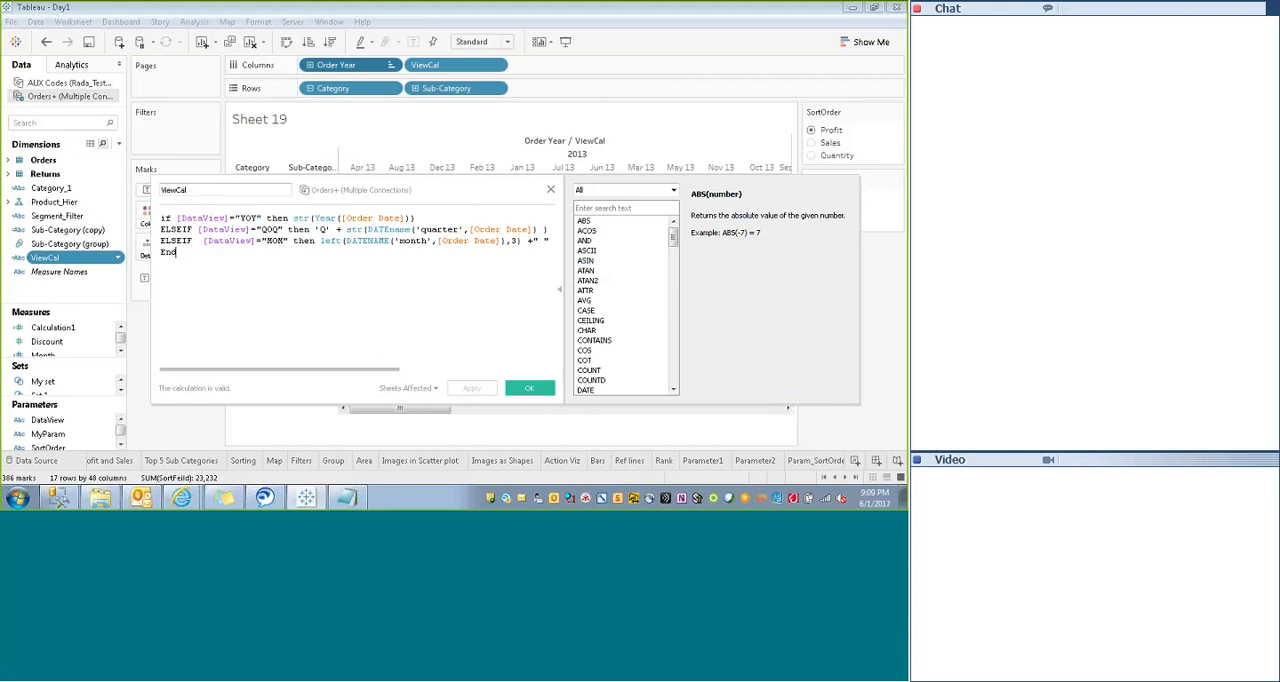
pyautogui.moveTo(150, 314); pyautogui.dragTo(10, 305)
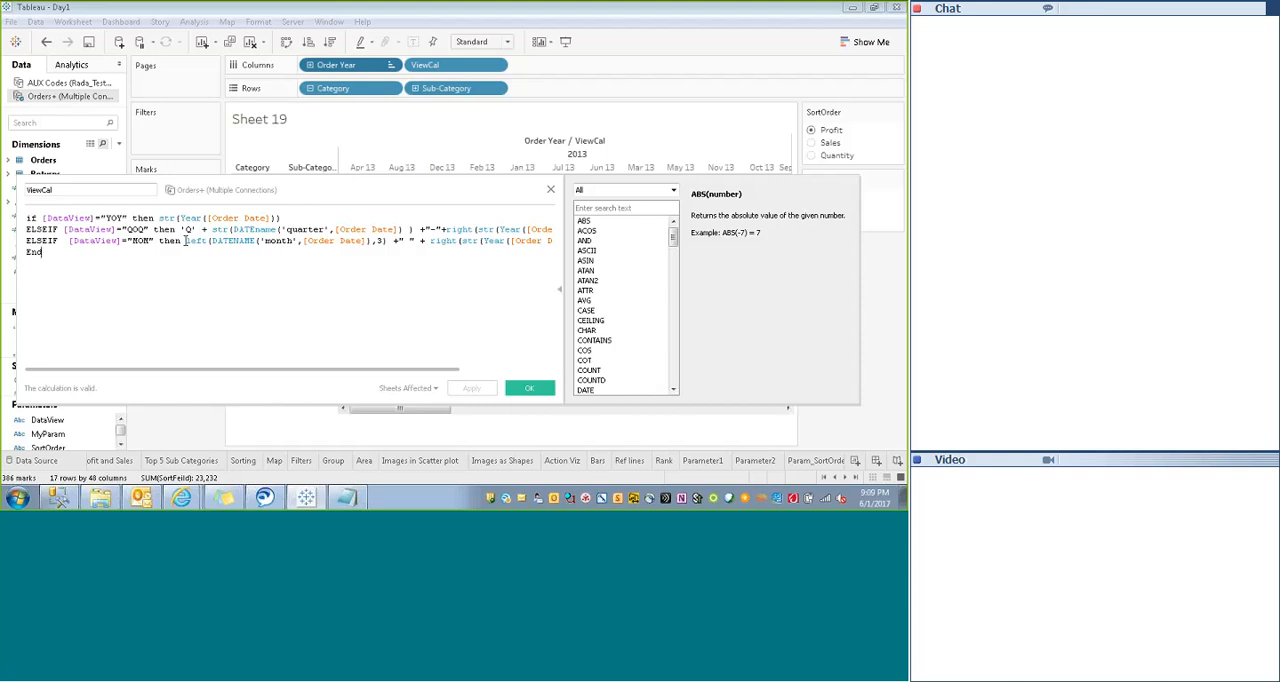
# - Remove the left(DATENAME('month',[Order Date]),3) expression from the MOM case of the ViewCal formula
pyautogui.moveTo(186, 240); pyautogui.dragTo(381, 245)
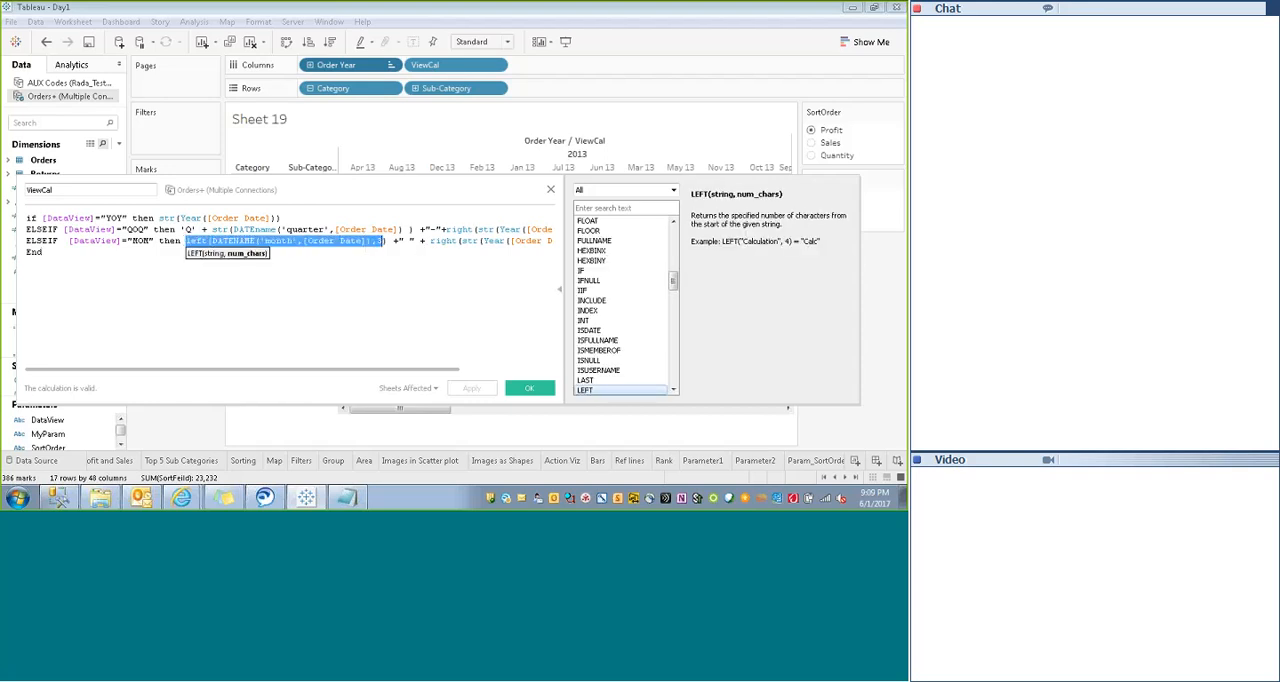
pyautogui.click(263, 271)
pyautogui.moveTo(187, 241); pyautogui.dragTo(390, 241)
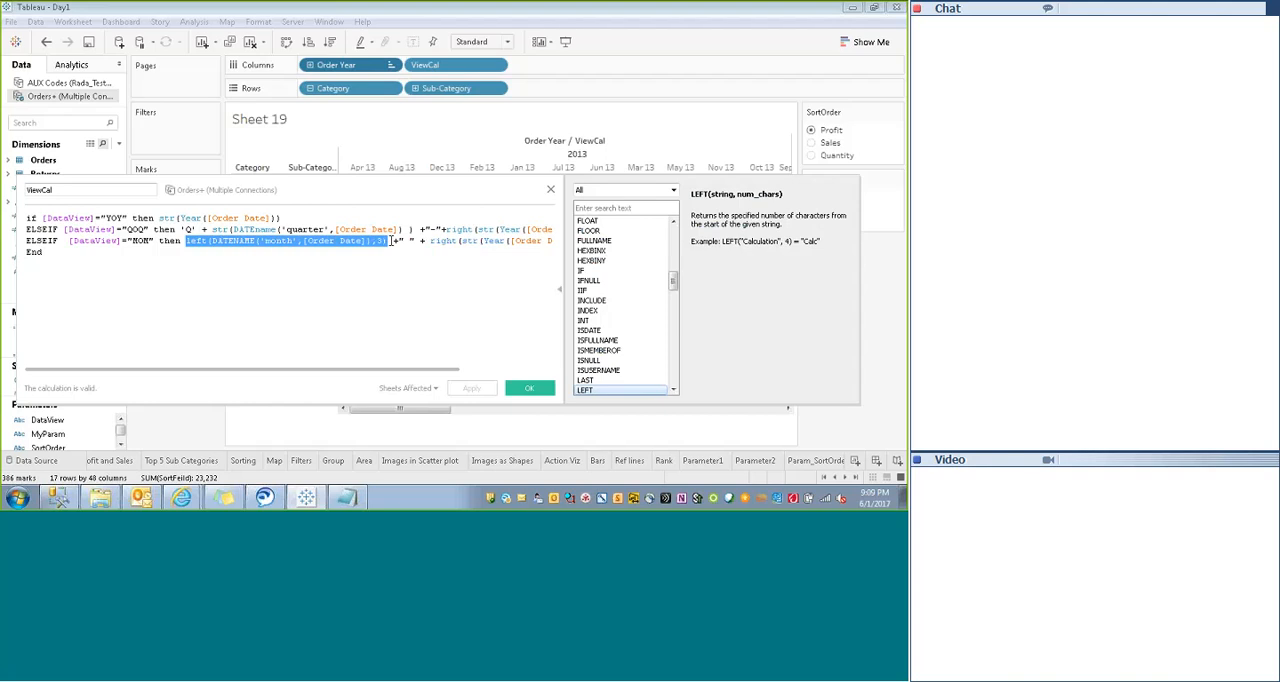
pyautogui.click(390, 241)
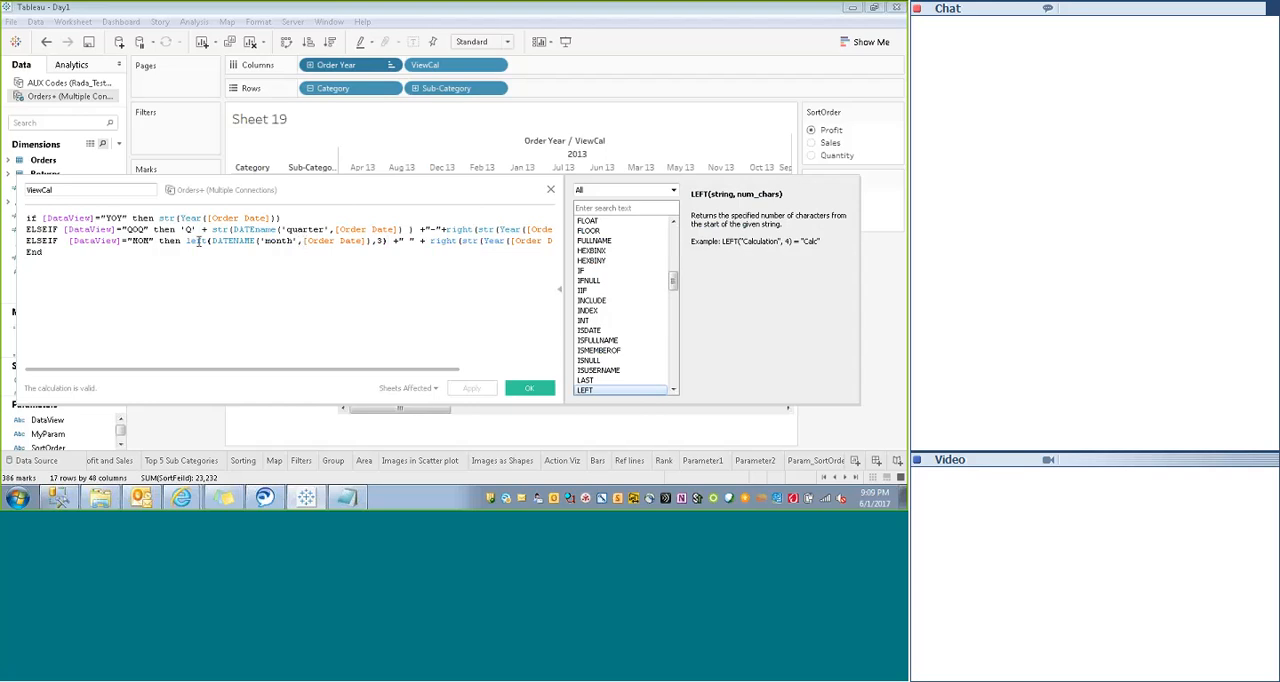
pyautogui.moveTo(186, 241); pyautogui.dragTo(388, 242)
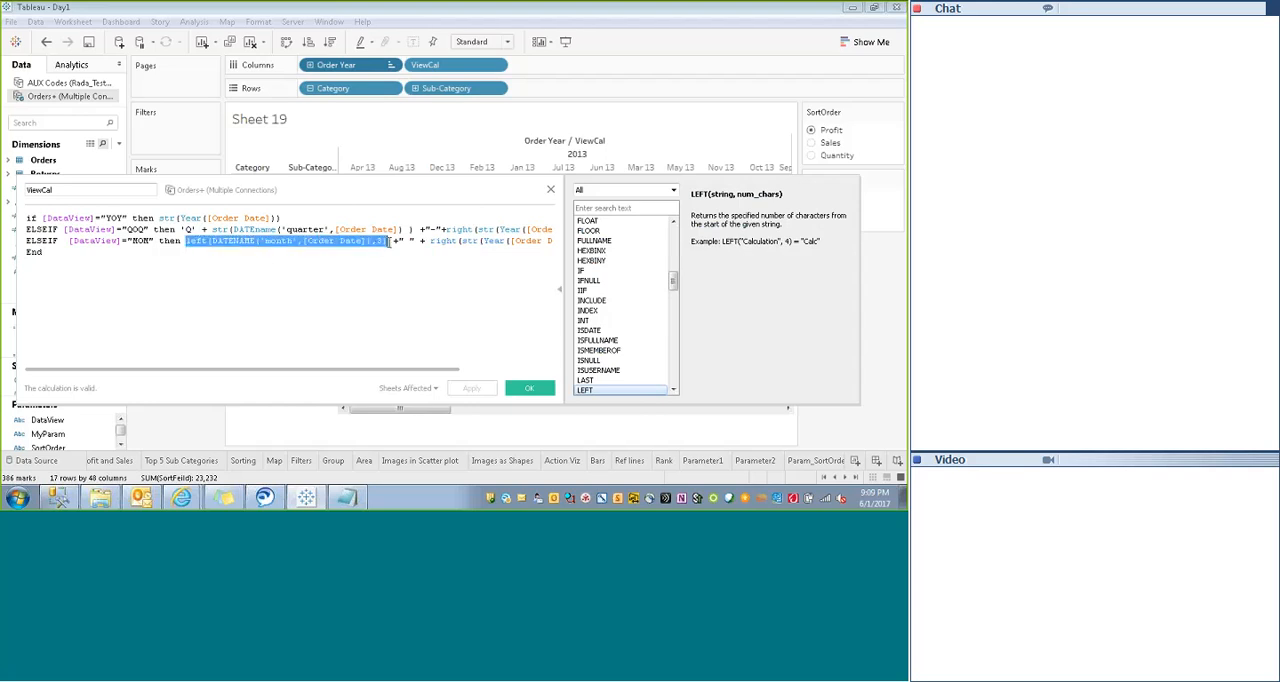
pyautogui.press('BackSpace')
pyautogui.write('()')
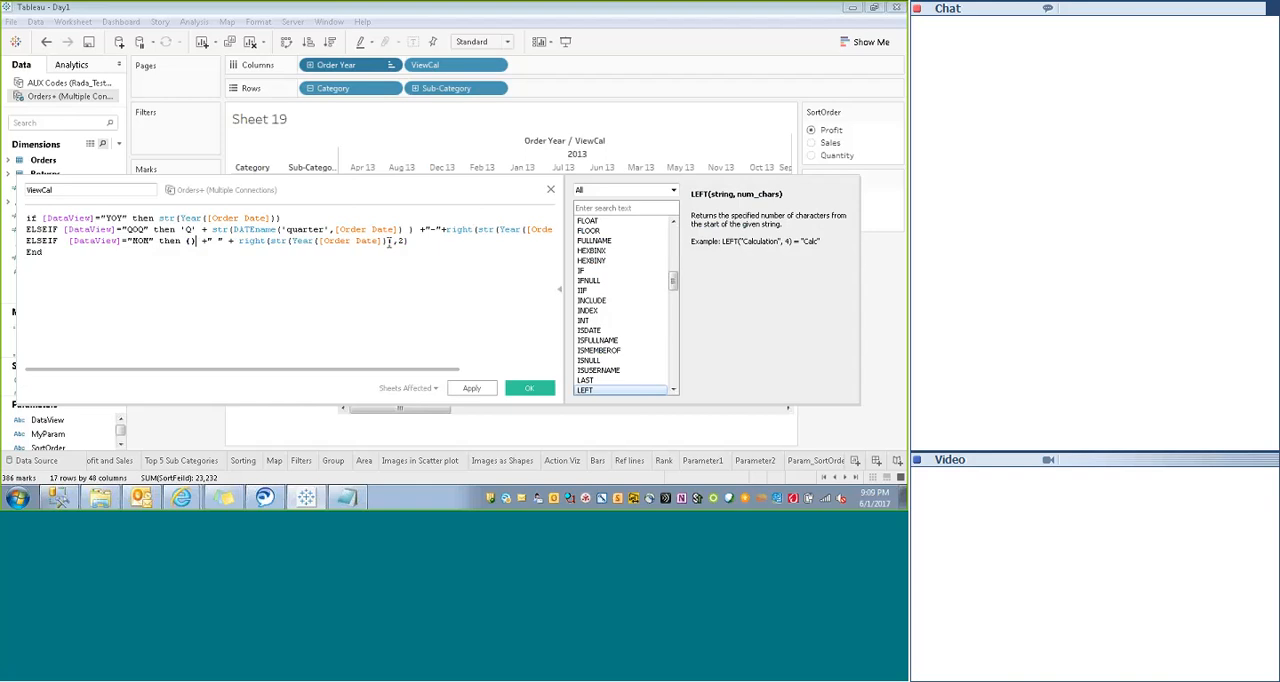
pyautogui.press('BackSpace')
pyautogui.press('BackSpace')
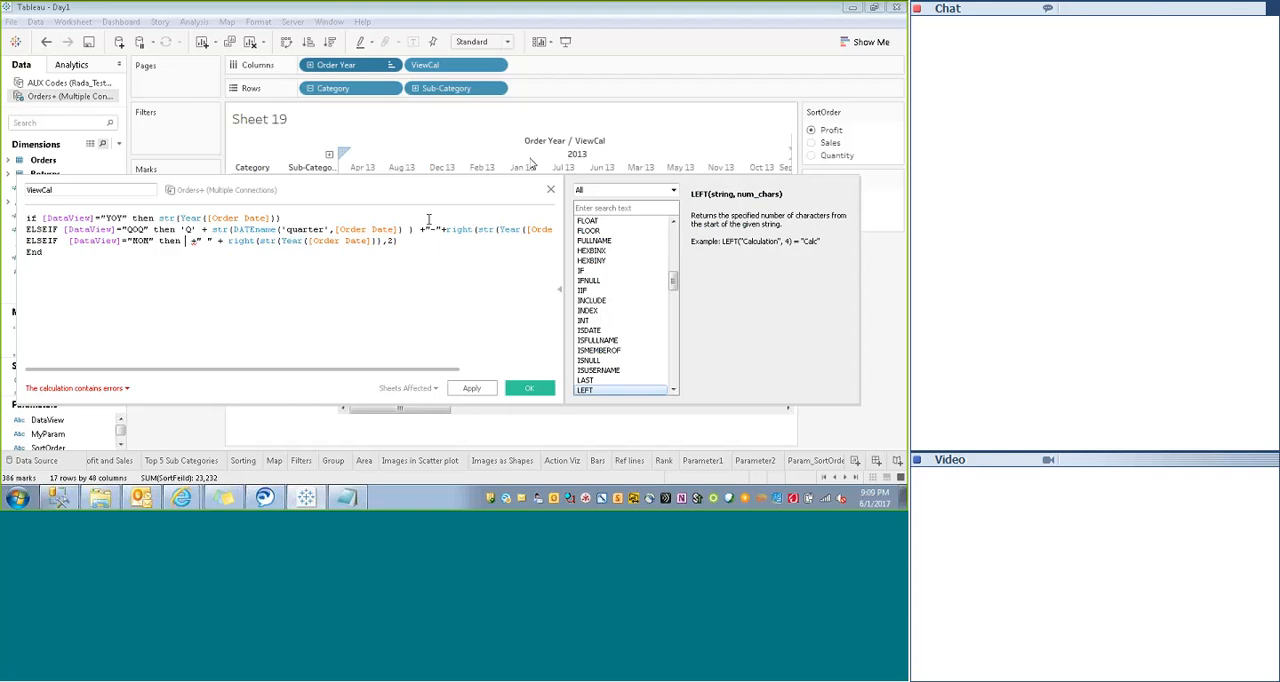
# - Insert Month([Order Date]) as the result of the MOM case in the ViewCal formula
pyautogui.moveTo(375, 171); pyautogui.dragTo(439, 159)
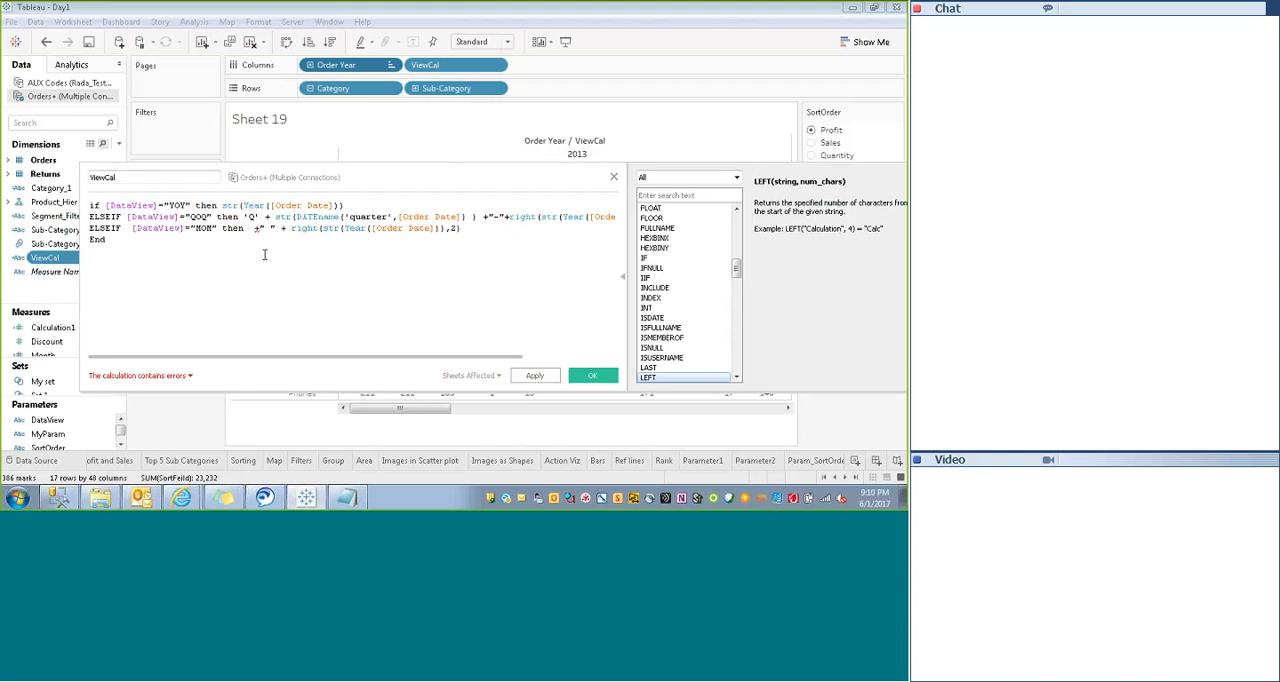
pyautogui.write('Month(')
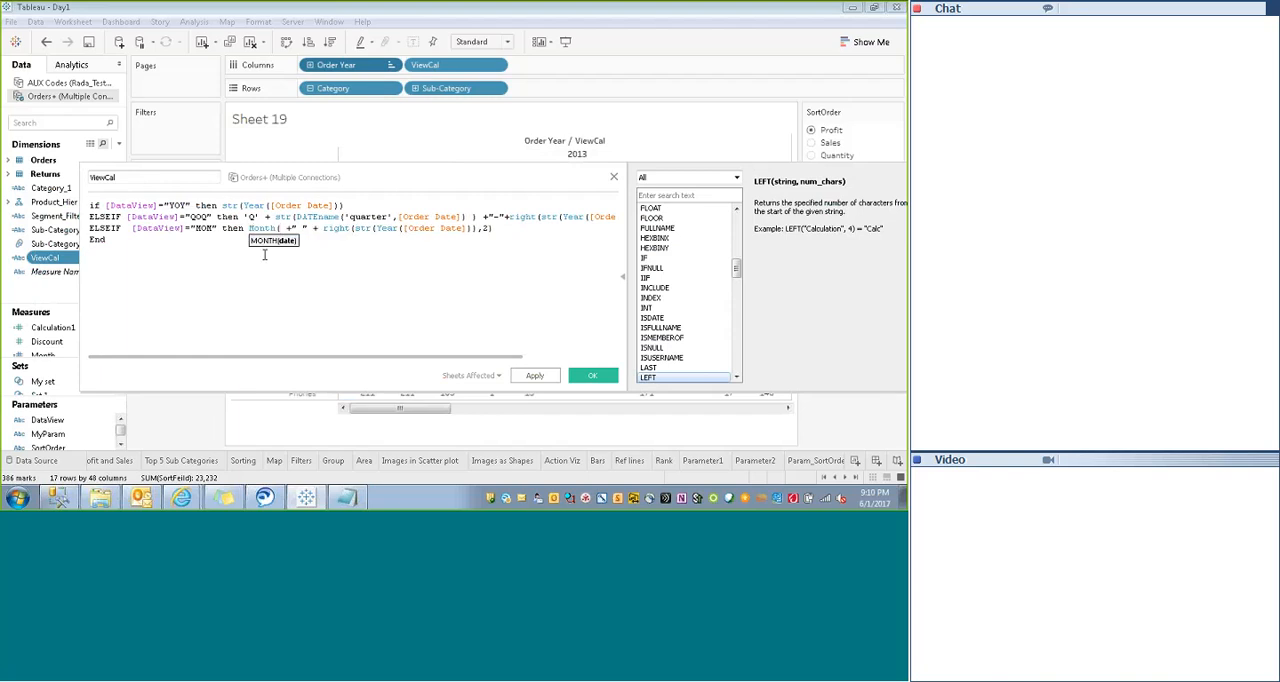
pyautogui.write('[Order Date]')
pyautogui.press('Down')
pyautogui.press('Return')
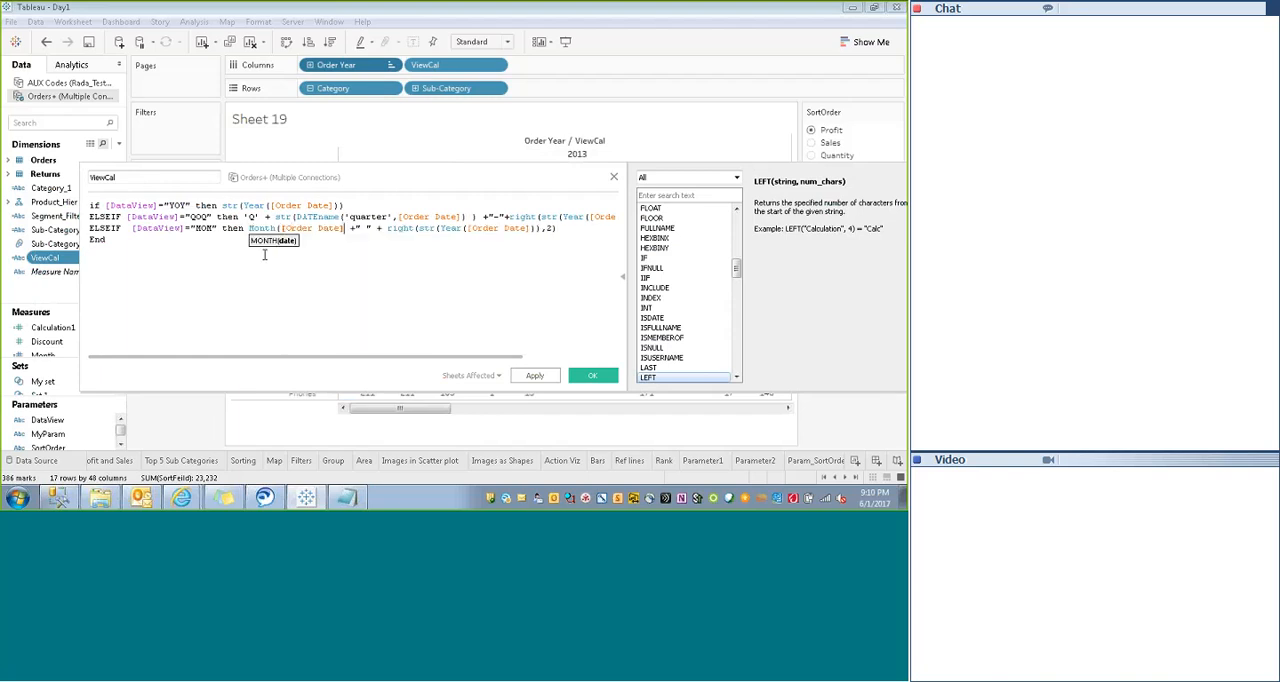
pyautogui.write(')')
pyautogui.write('str')
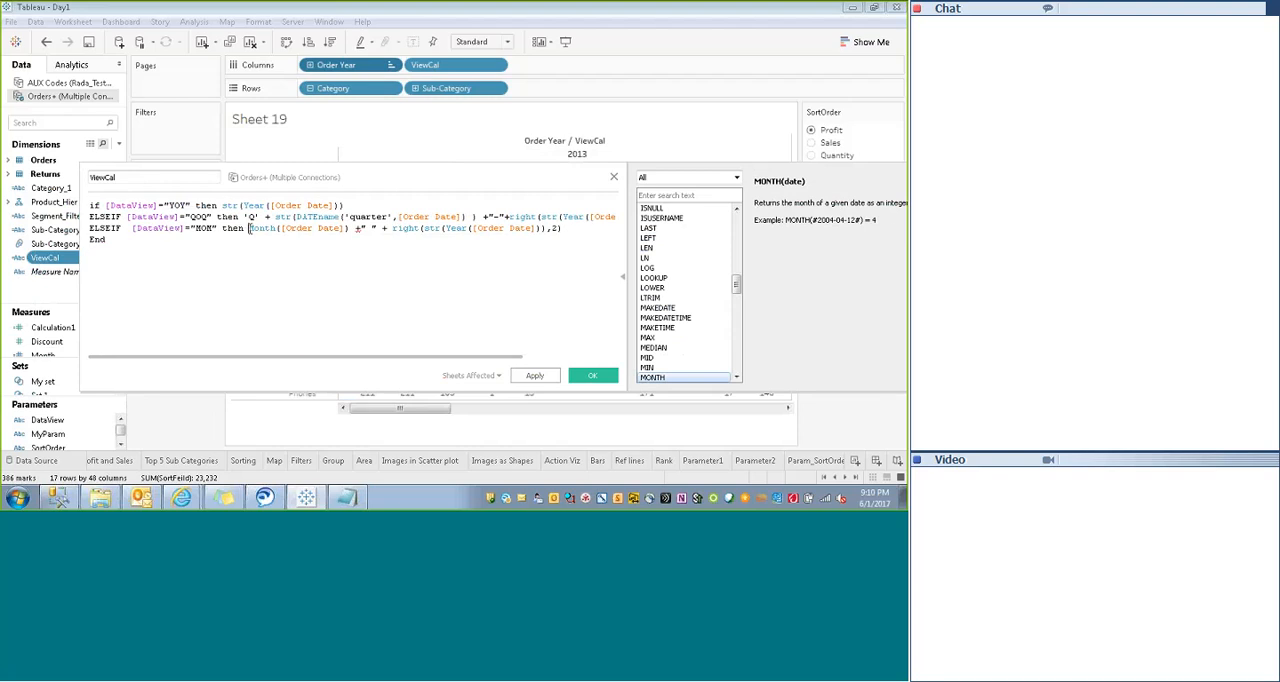
pyautogui.write('(')
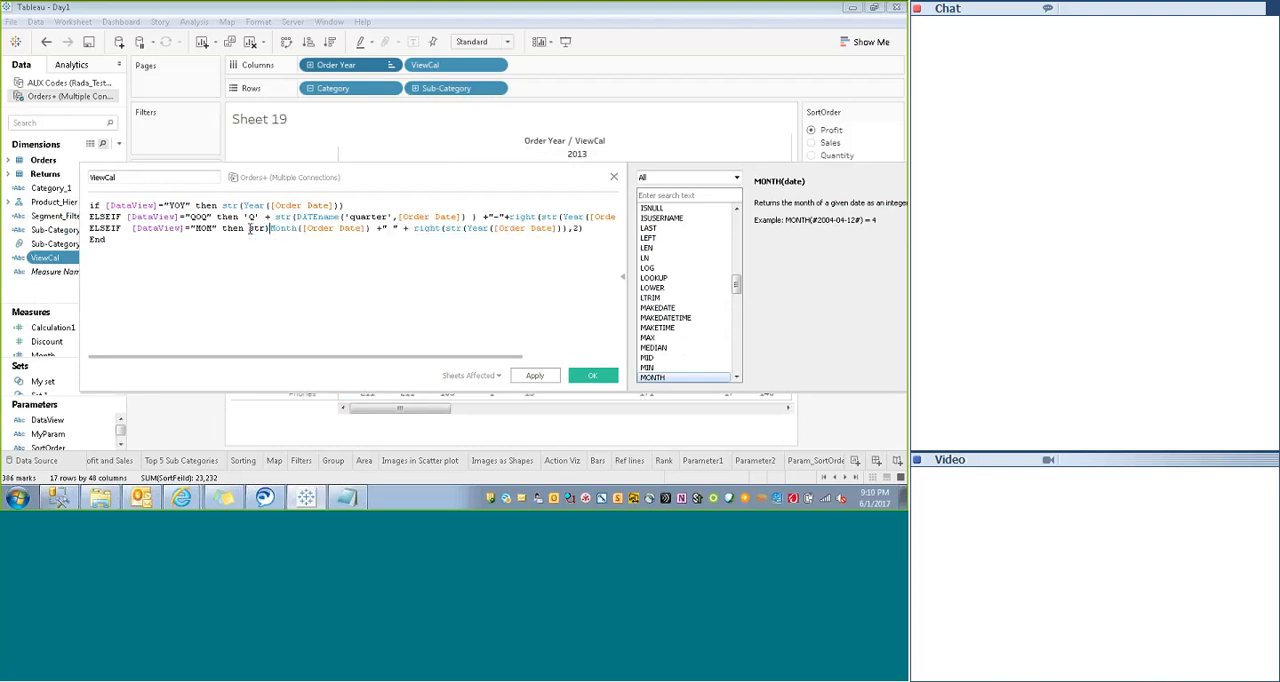
# - Wrap the MOM case's Month([Order Date]) in str() and save the ViewCal calculation
pyautogui.press('BackSpace')
pyautogui.write('(')
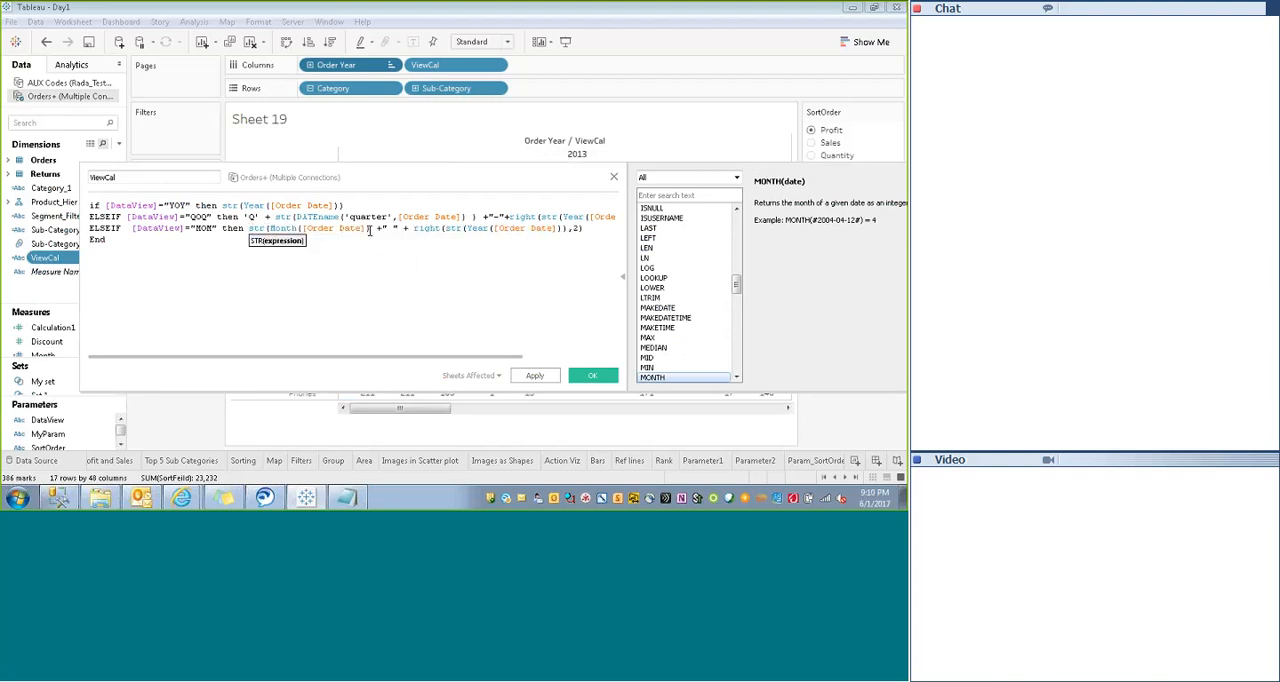
pyautogui.write(')')
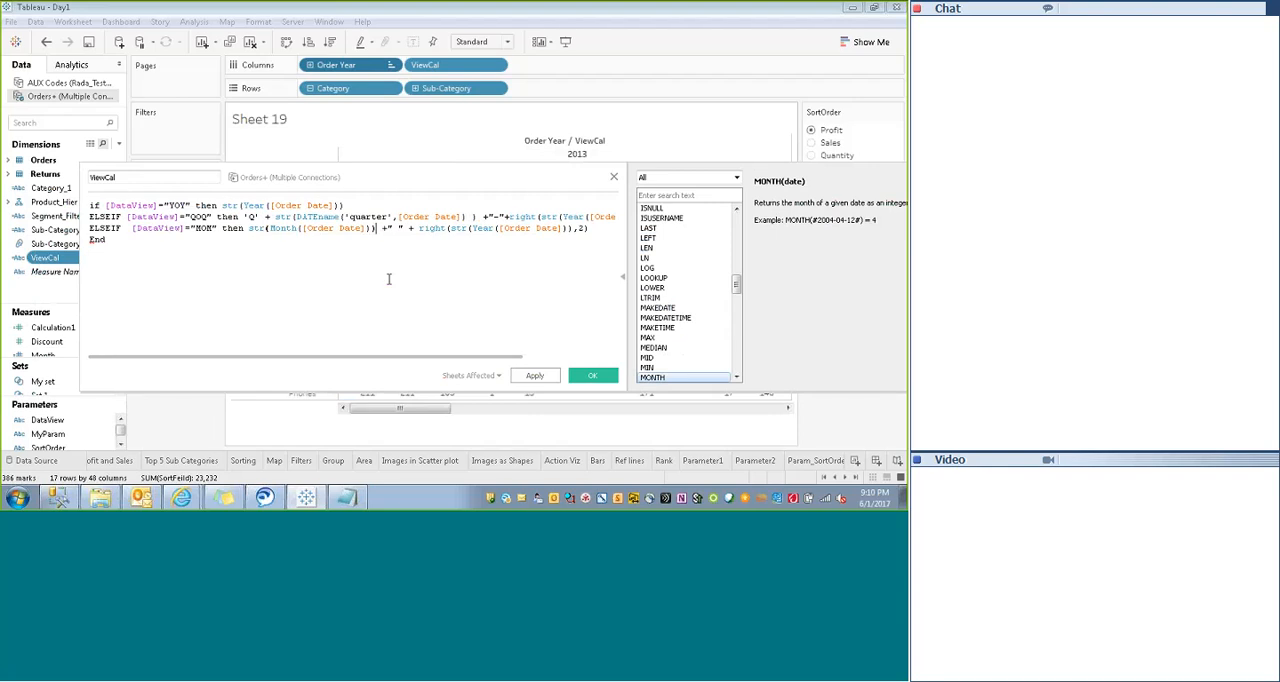
pyautogui.click(592, 375)
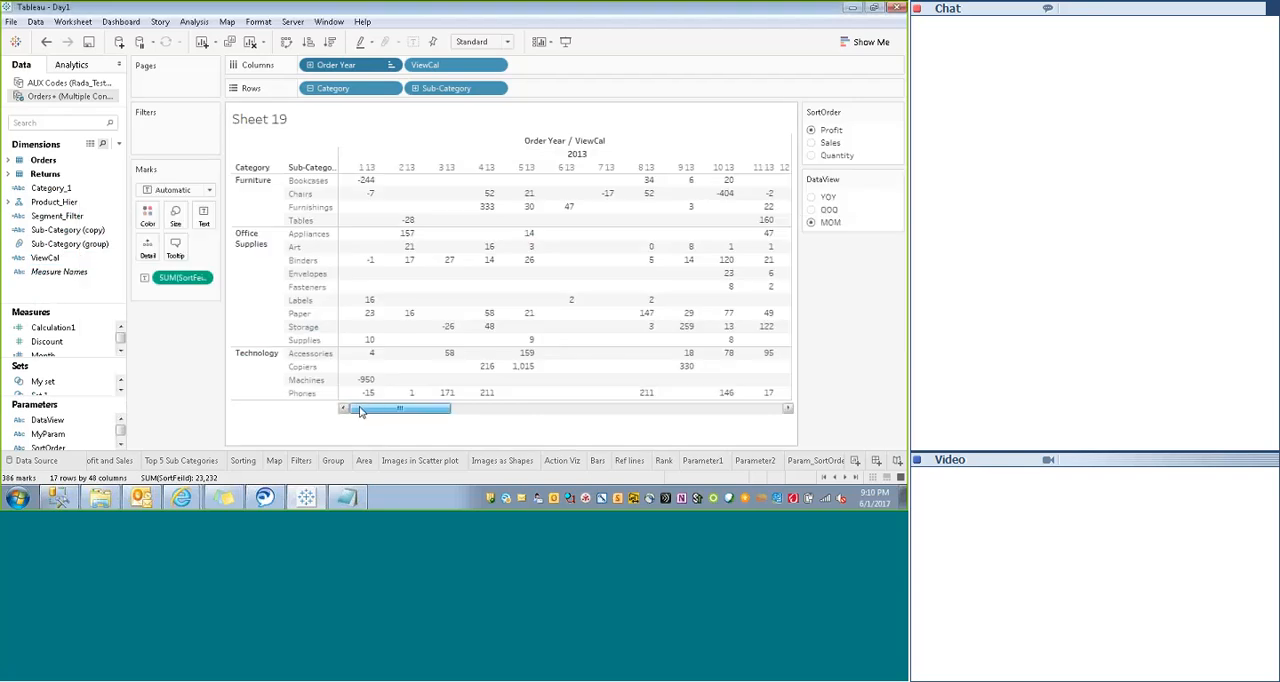
# - Review the month columns and clear the sort on Order Year on Columns
pyautogui.moveTo(360, 411)
pyautogui.mouseDown()
pyautogui.moveTo(736, 404)
pyautogui.moveTo(344, 414)
pyautogui.mouseUp()
pyautogui.moveTo(400, 414); pyautogui.dragTo(491, 420)
pyautogui.rightClick(408, 65)
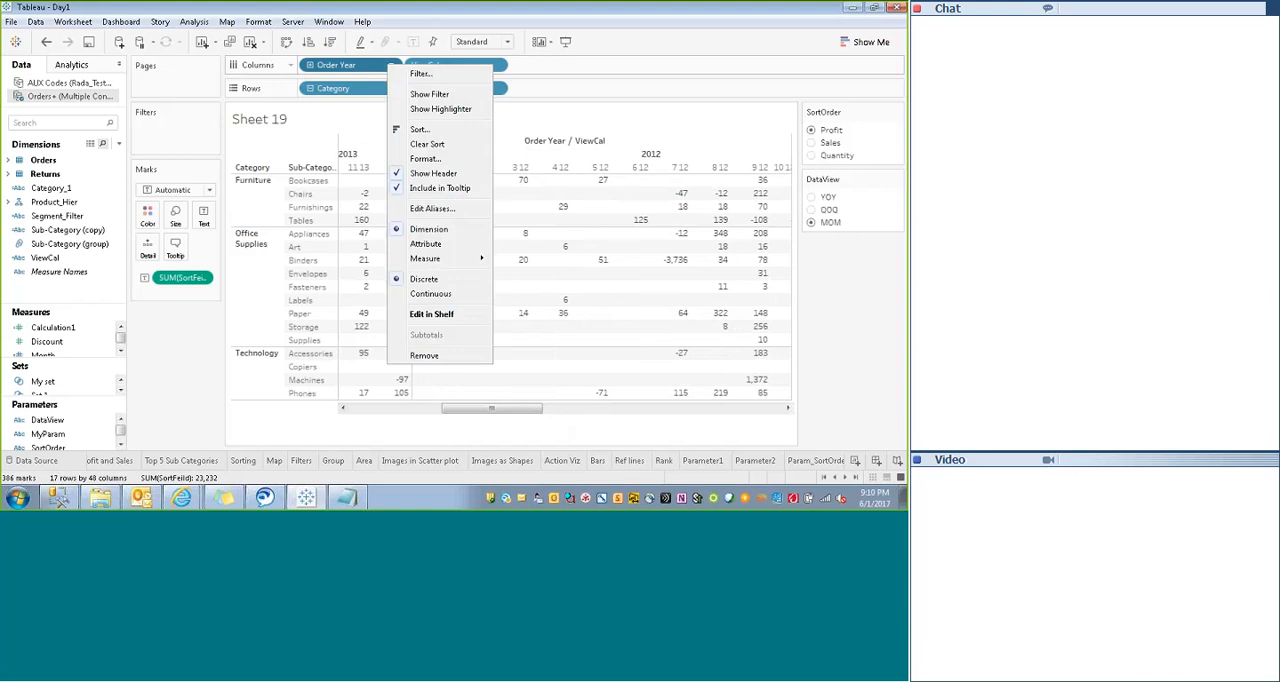
pyautogui.click(427, 146)
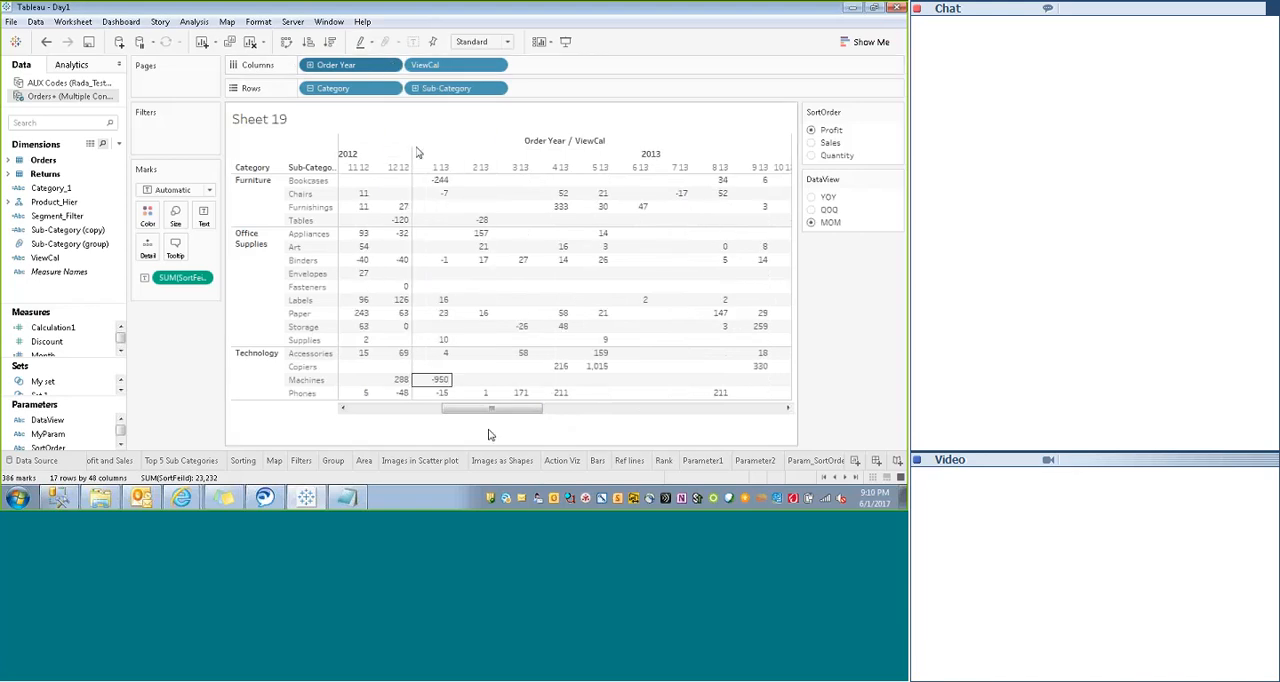
pyautogui.moveTo(490, 409); pyautogui.dragTo(396, 410)
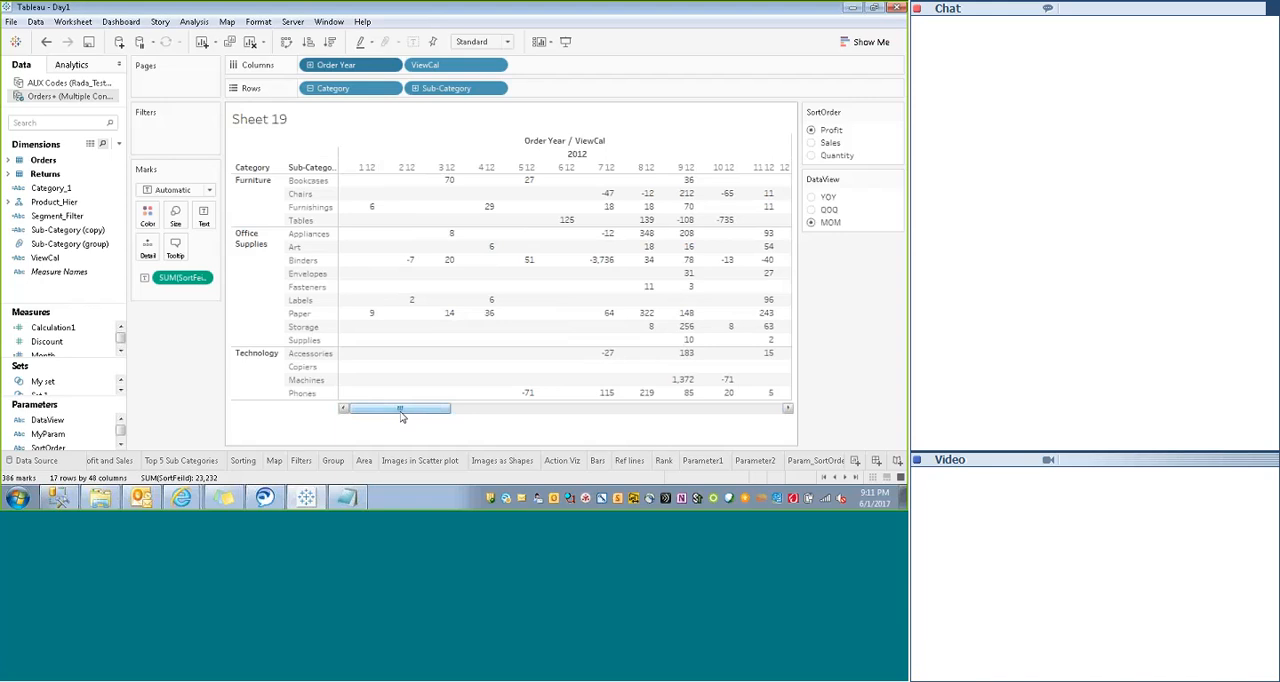
# - Check the crosstab with the DataView parameter set to YOY and to QOQ
pyautogui.moveTo(401, 412); pyautogui.dragTo(60, 258)
pyautogui.rightClick(58, 258)
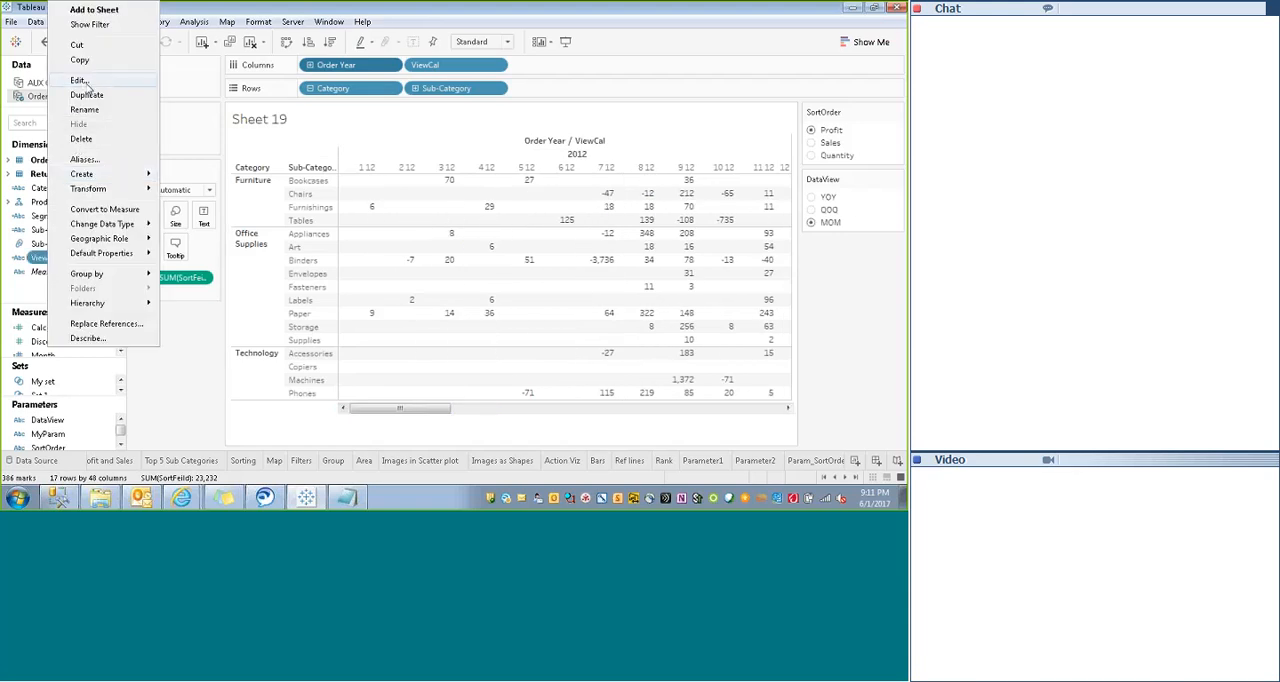
pyautogui.click(196, 385)
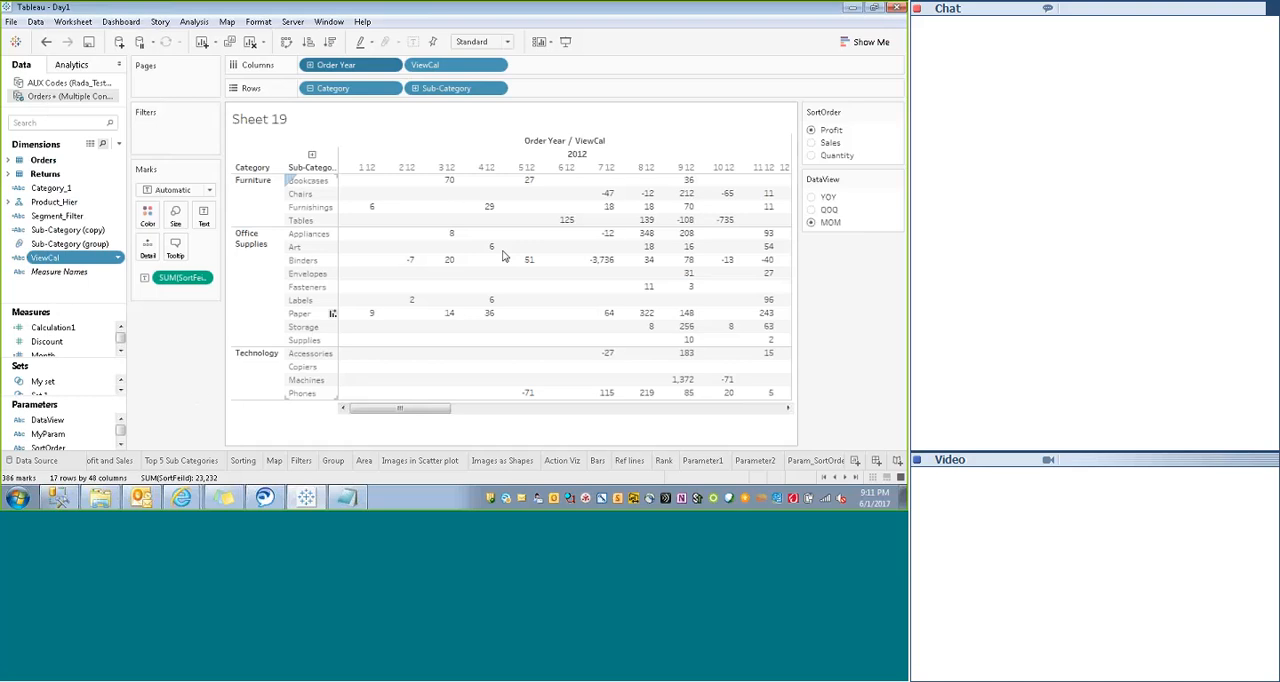
pyautogui.click(811, 197)
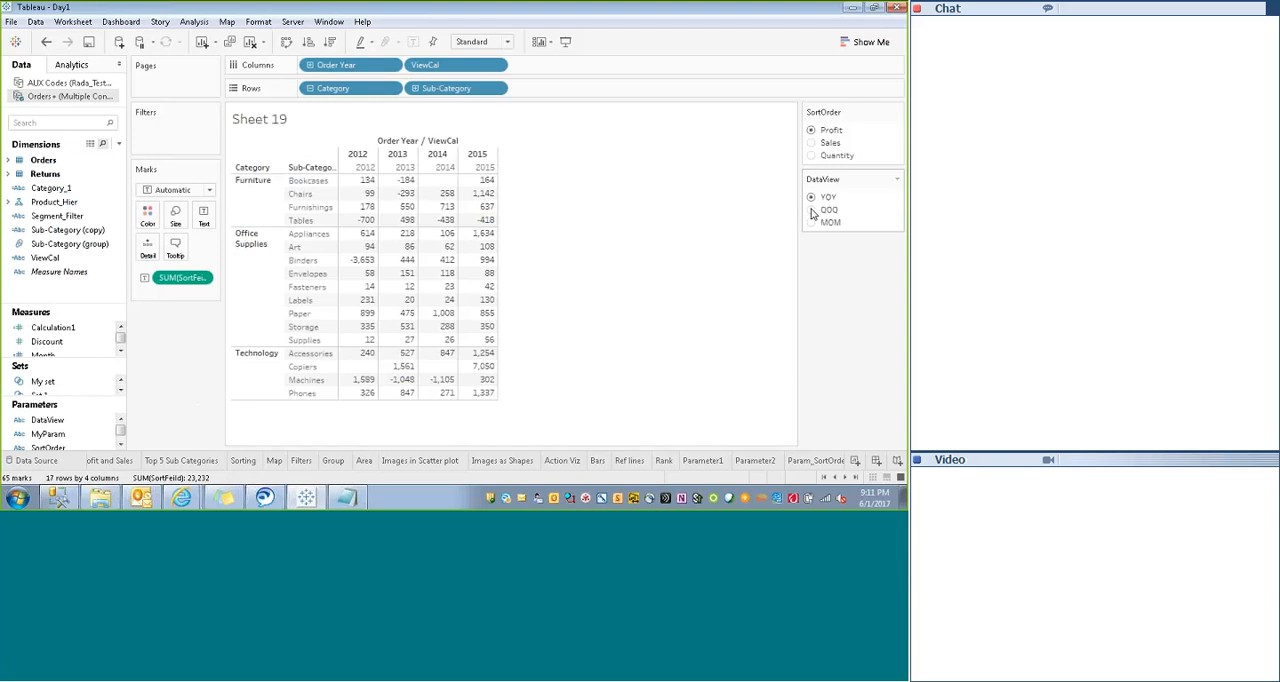
pyautogui.click(812, 210)
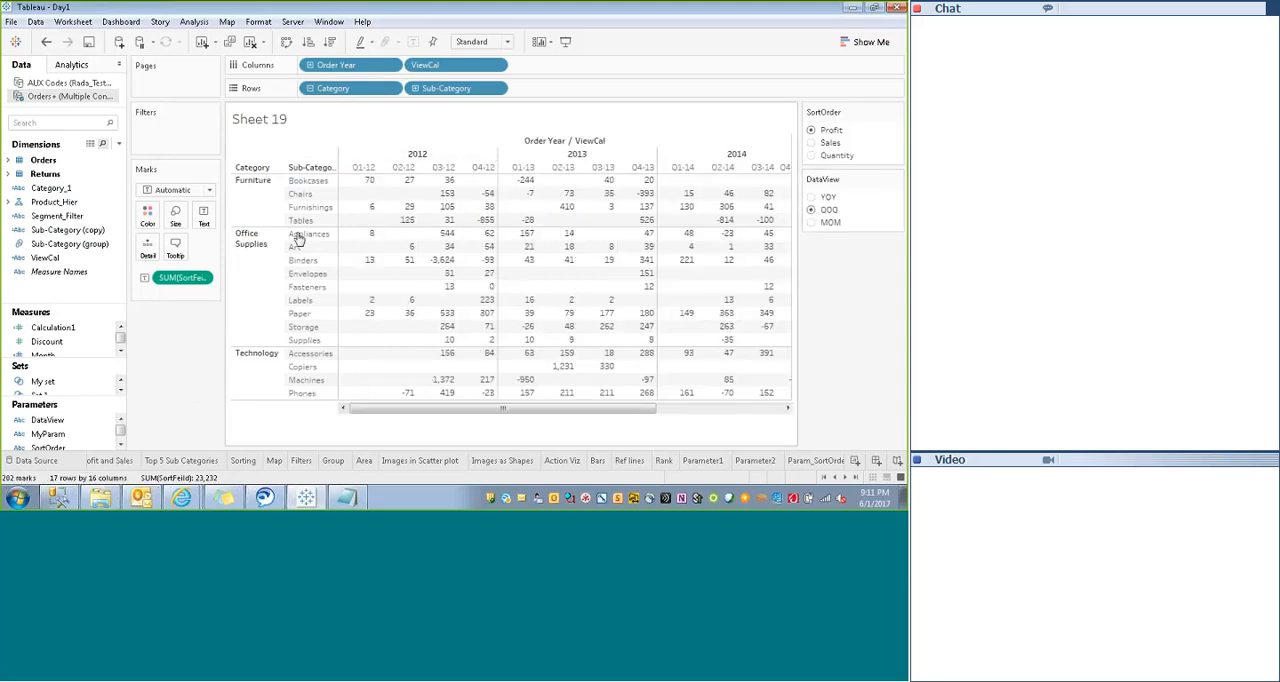
# - Open the ViewCal calculation and delete +"-"+right(str(Year([Order Date])),2) from its QOQ case
pyautogui.rightClick(50, 257)
pyautogui.click(74, 81)
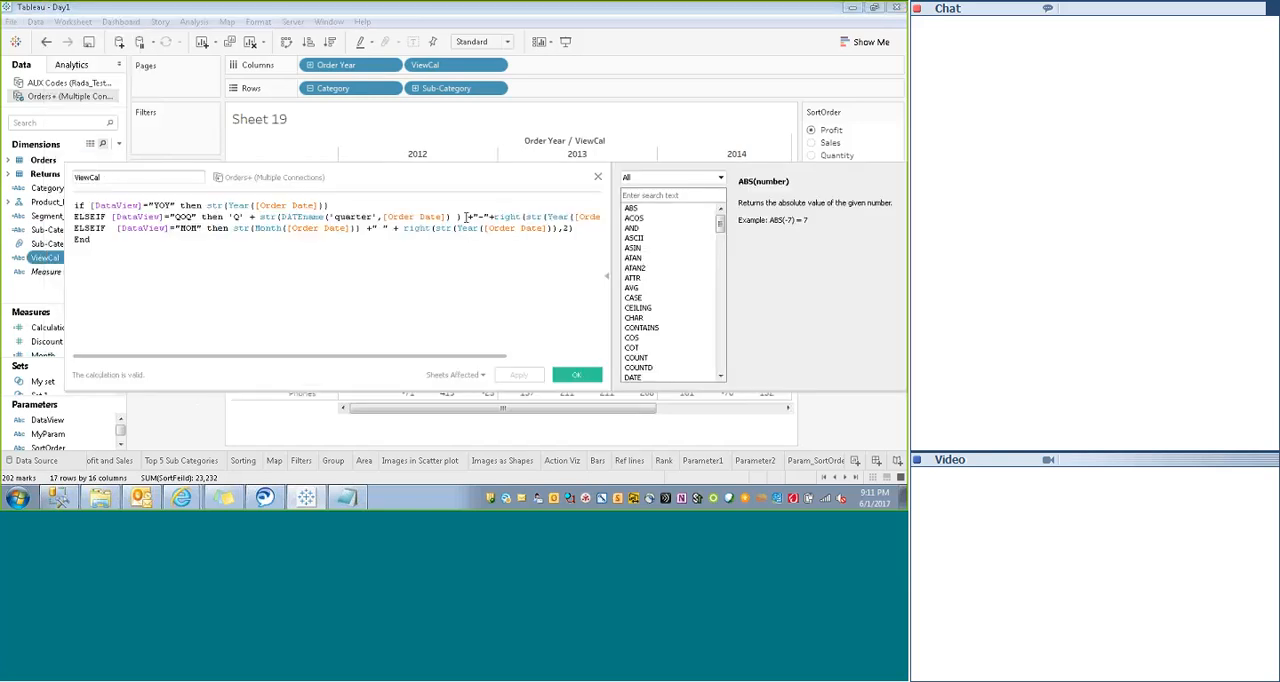
pyautogui.moveTo(335, 356); pyautogui.dragTo(378, 357)
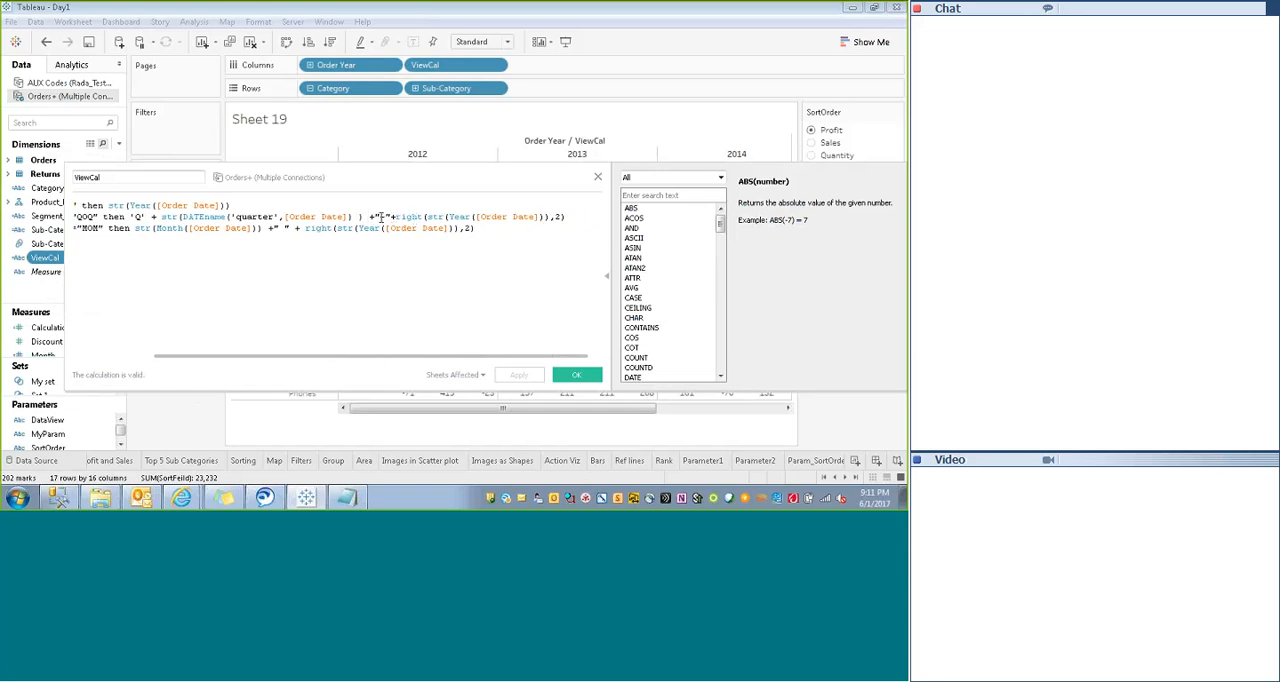
pyautogui.moveTo(369, 217); pyautogui.dragTo(567, 218)
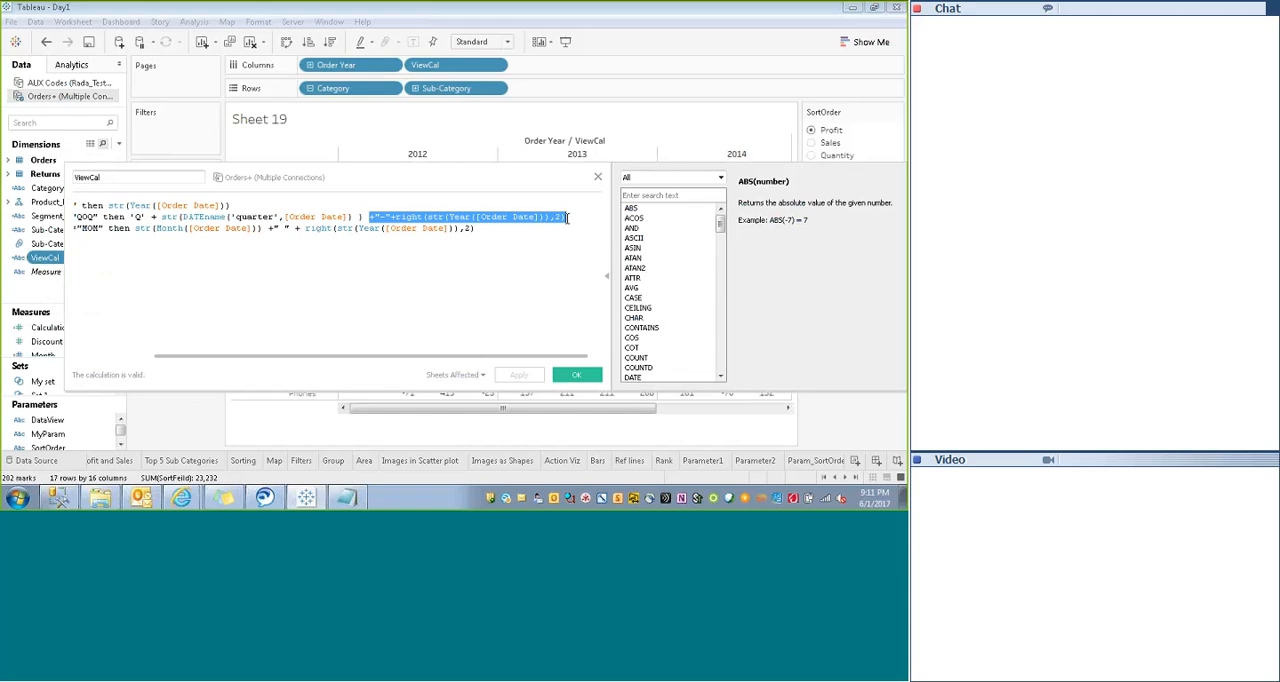
pyautogui.press('Delete')
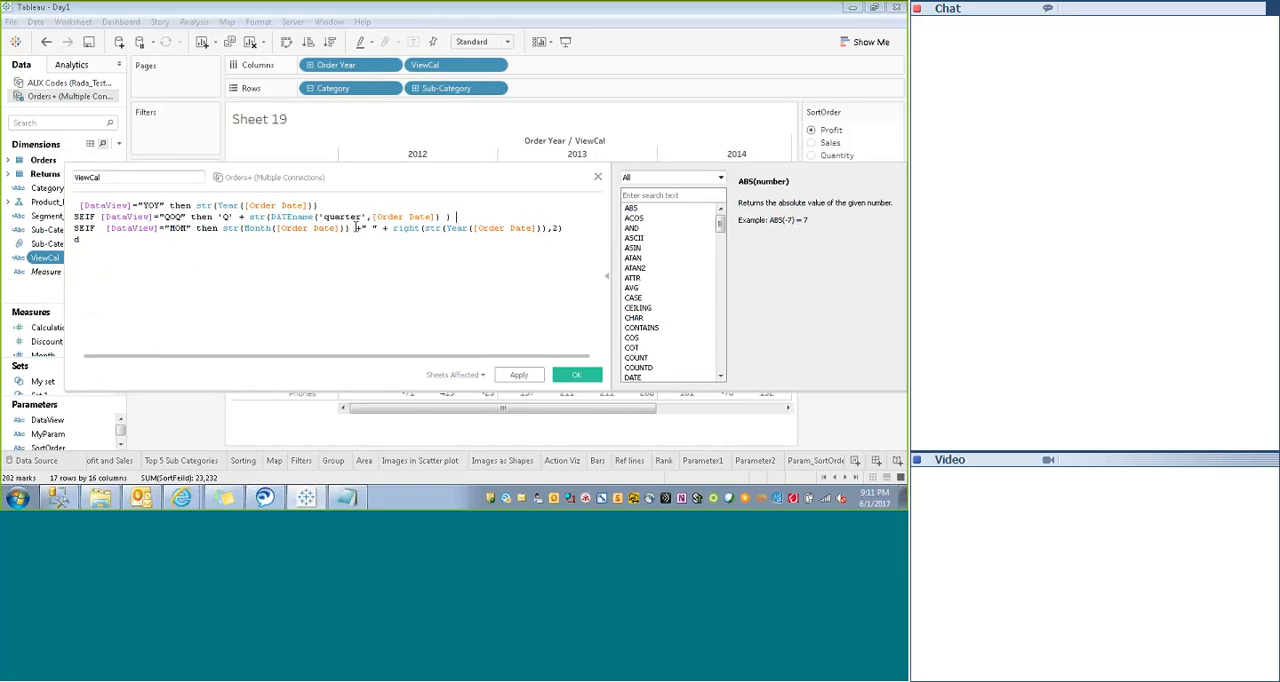
# - Delete +" " + right(str(Year([Order Date])),2) from the MOM case and save the ViewCal calculation
pyautogui.moveTo(350, 228); pyautogui.dragTo(574, 230)
pyautogui.press('Delete')
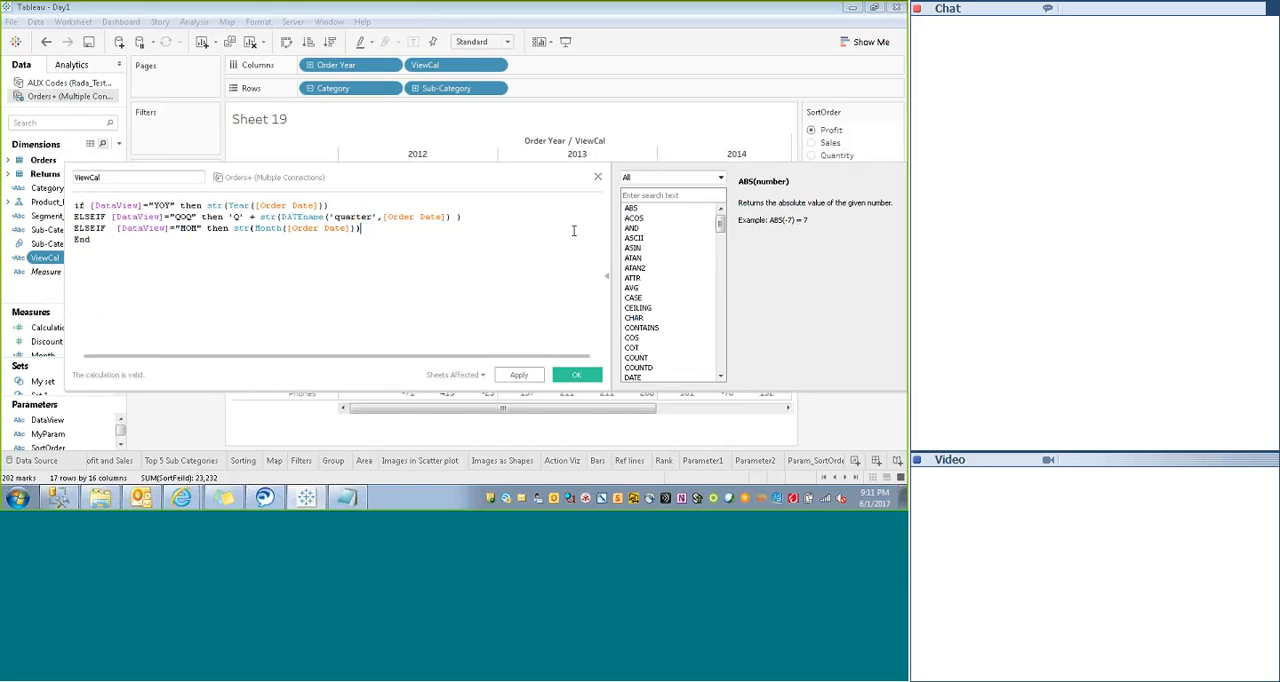
pyautogui.click(519, 374)
pyautogui.click(577, 374)
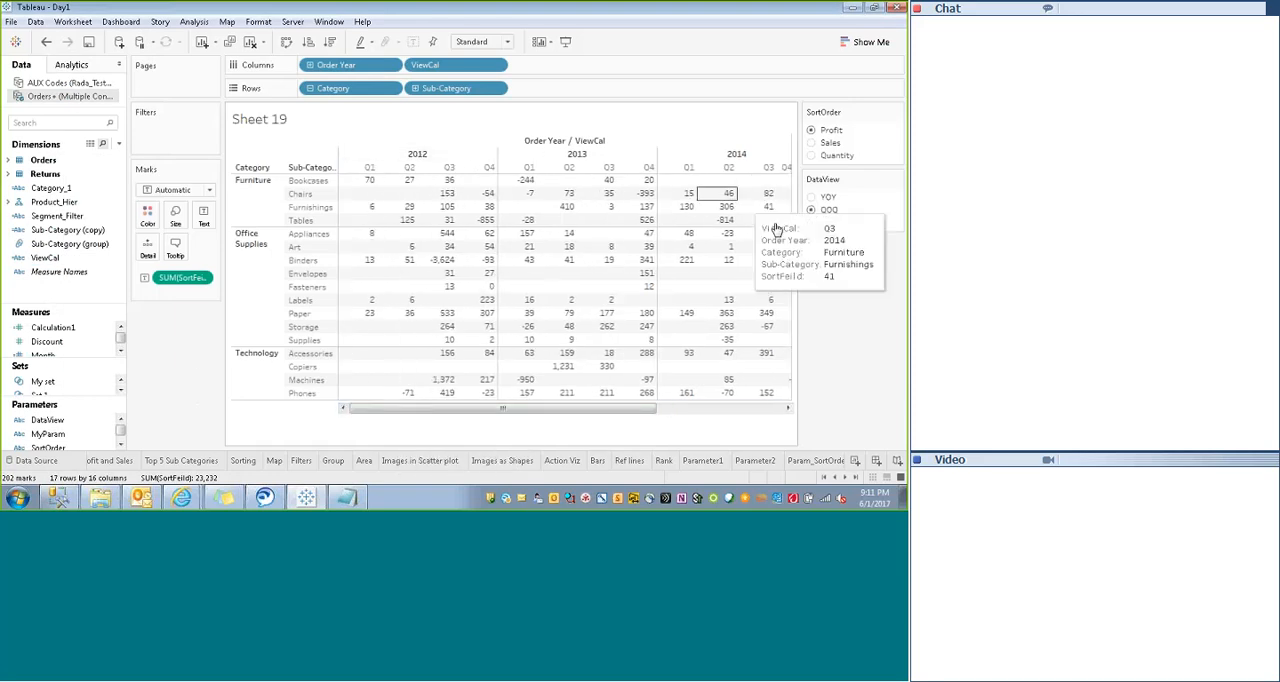
# - Set the DataView parameter to YOY and to MOM to check the shortened column headers
pyautogui.click(811, 199)
pyautogui.click(811, 222)
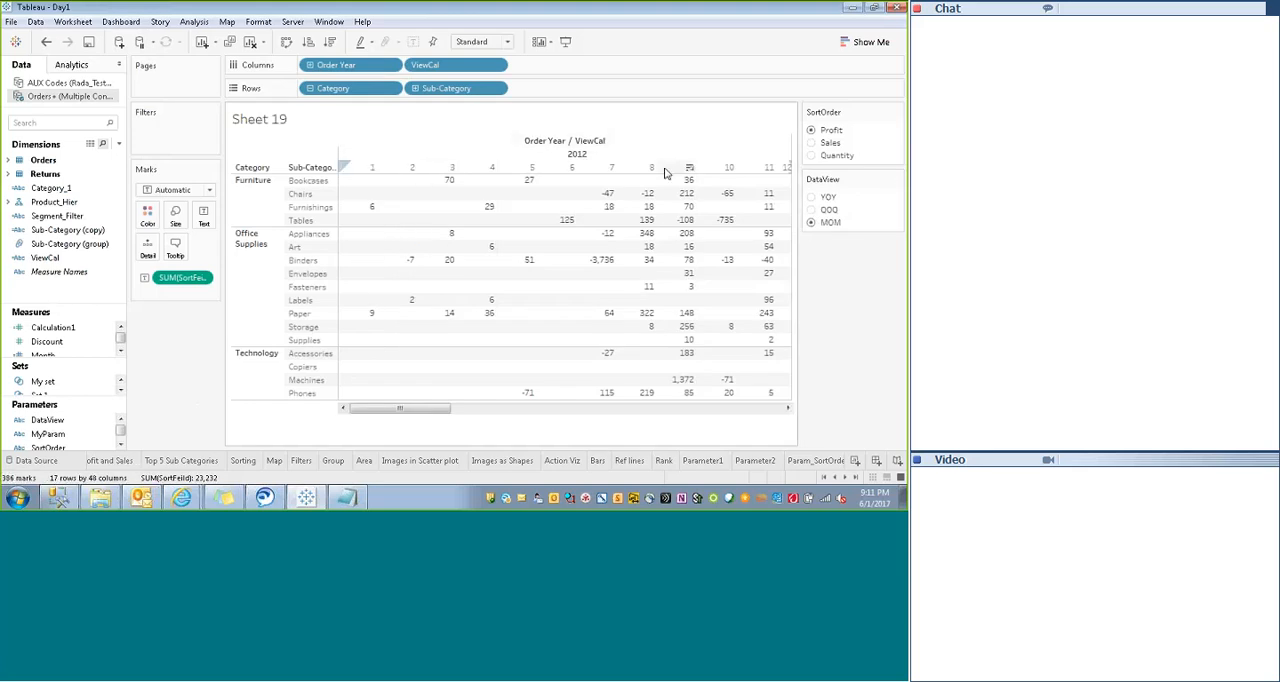
pyautogui.moveTo(380, 410); pyautogui.dragTo(255, 421)
# - Open ViewCal for editing, enclose the MOM case's str(Month([Order Date])) in parentheses and insert If before it
pyautogui.rightClick(49, 262)
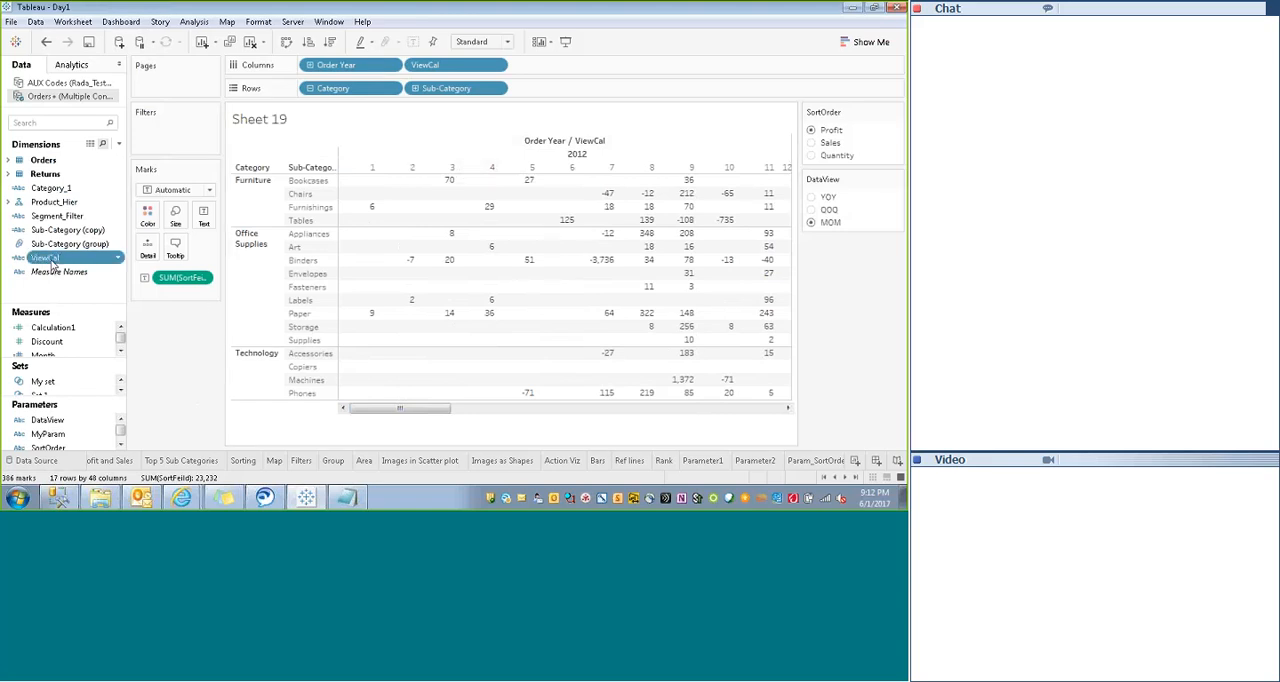
pyautogui.click(87, 84)
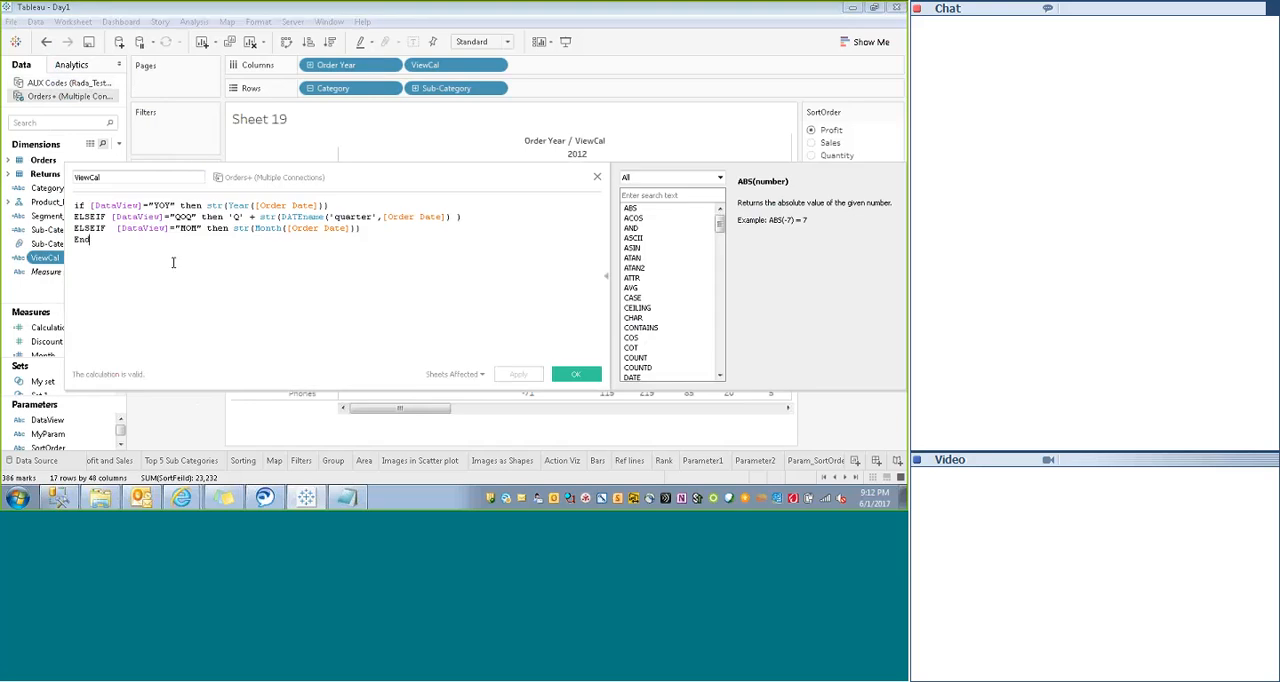
pyautogui.moveTo(233, 228); pyautogui.dragTo(374, 232)
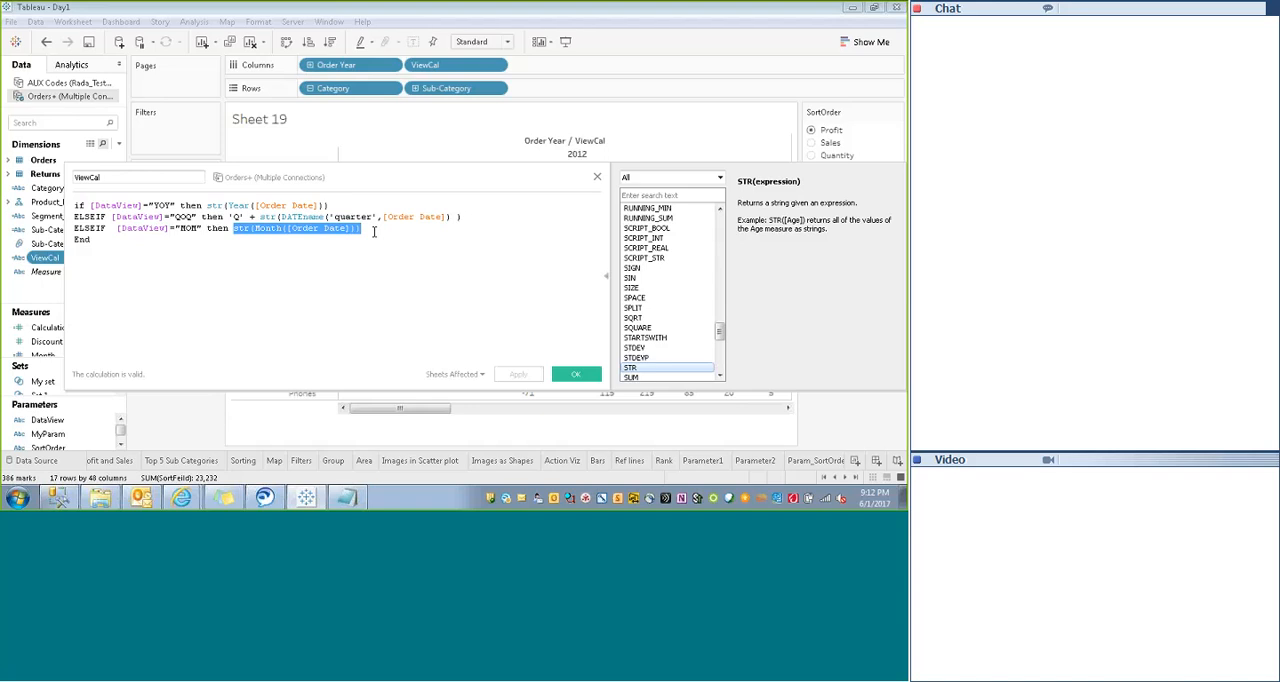
pyautogui.click(233, 229)
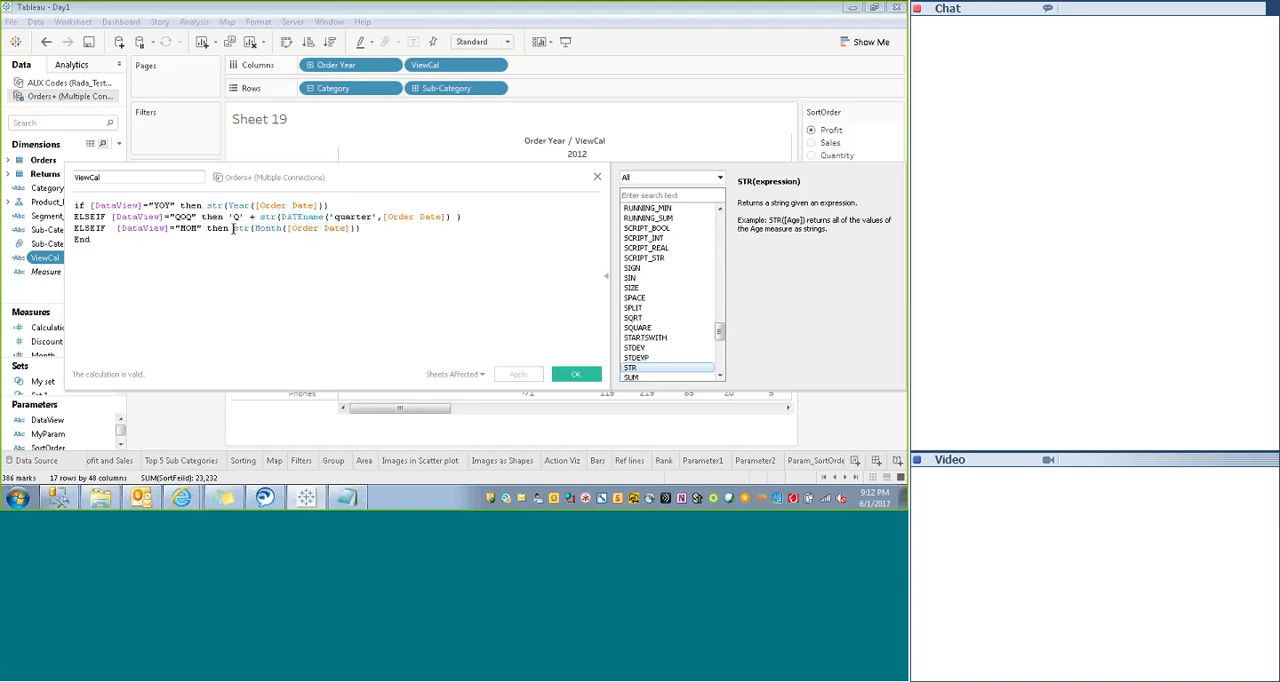
pyautogui.write('()')
pyautogui.press('Delete')
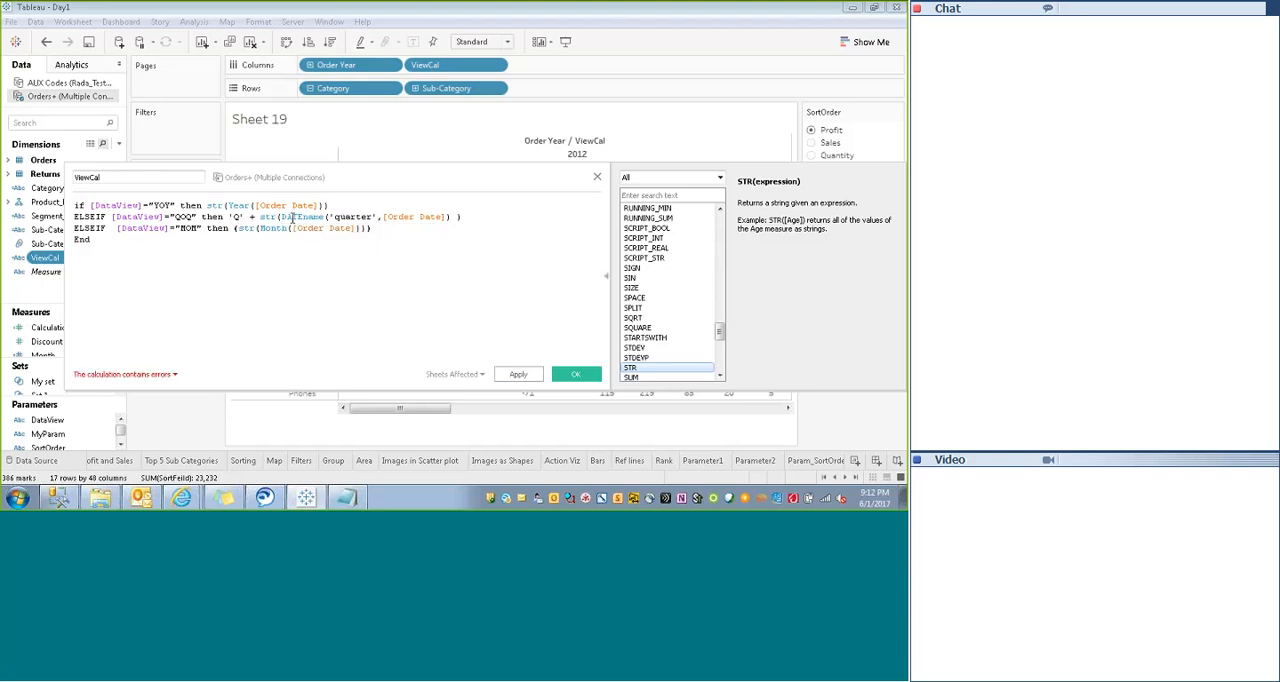
pyautogui.click(240, 229)
pyautogui.write('[')
pyautogui.write(' If')
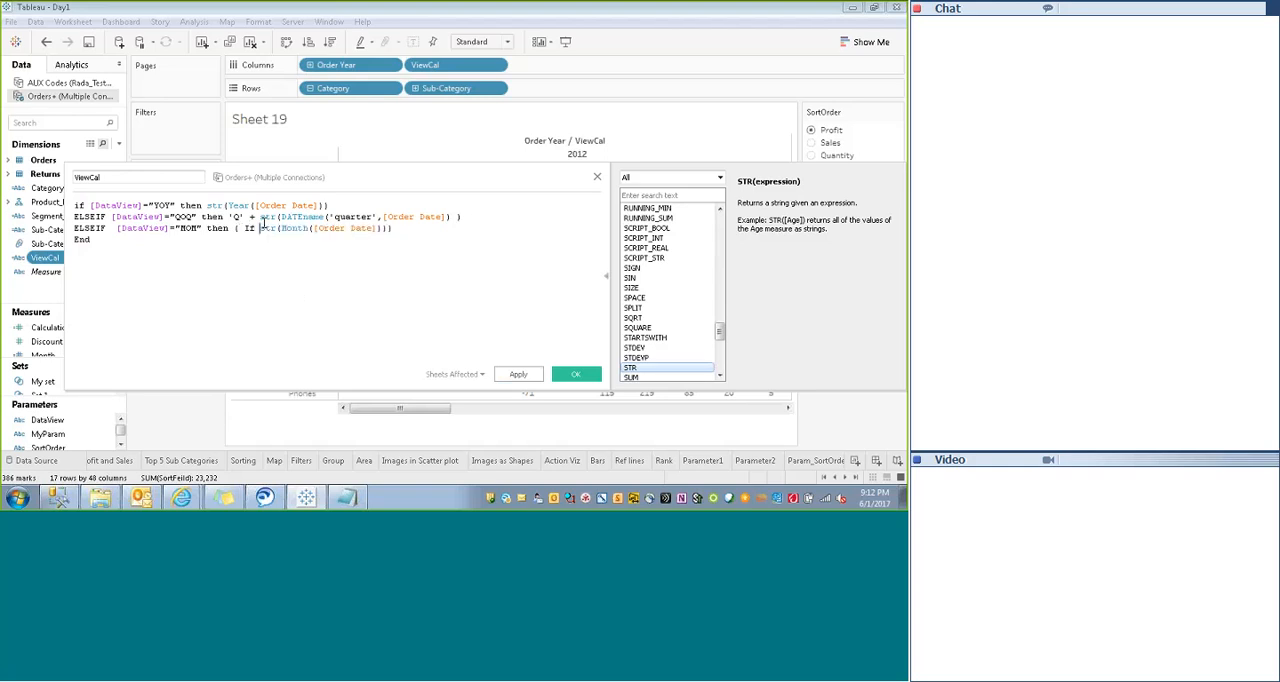
# - Copy the str(Month([Order Date])) expression from the MOM case of the ViewCal formula
pyautogui.click(262, 228)
pyautogui.hotkey('shift', 'Right')
pyautogui.hotkey('shift', 'Right')
pyautogui.hotkey('shift', 'Right')
pyautogui.hotkey('shift', 'Right')
pyautogui.hotkey('shift', 'Right')
pyautogui.hotkey('shift', 'Right')
pyautogui.hotkey('shift', 'Right')
pyautogui.hotkey('shift', 'Right')
pyautogui.hotkey('shift', 'Right')
pyautogui.hotkey('shift', 'Right')
pyautogui.hotkey('shift', 'Right')
pyautogui.hotkey('shift', 'Right')
pyautogui.hotkey('shift', 'Right')
pyautogui.hotkey('shift', 'Right')
pyautogui.hotkey('shift', 'Right')
pyautogui.hotkey('shift', 'Right')
pyautogui.hotkey('shift', 'Right')
pyautogui.hotkey('shift', 'Right')
pyautogui.hotkey('shift', 'Right')
pyautogui.hotkey('shift', 'Right')
pyautogui.hotkey('shift', 'Right')
pyautogui.hotkey('shift', 'Right')
pyautogui.hotkey('shift', 'Right')
pyautogui.hotkey('shift', 'Right')
pyautogui.hotkey('ctrl', 'c')
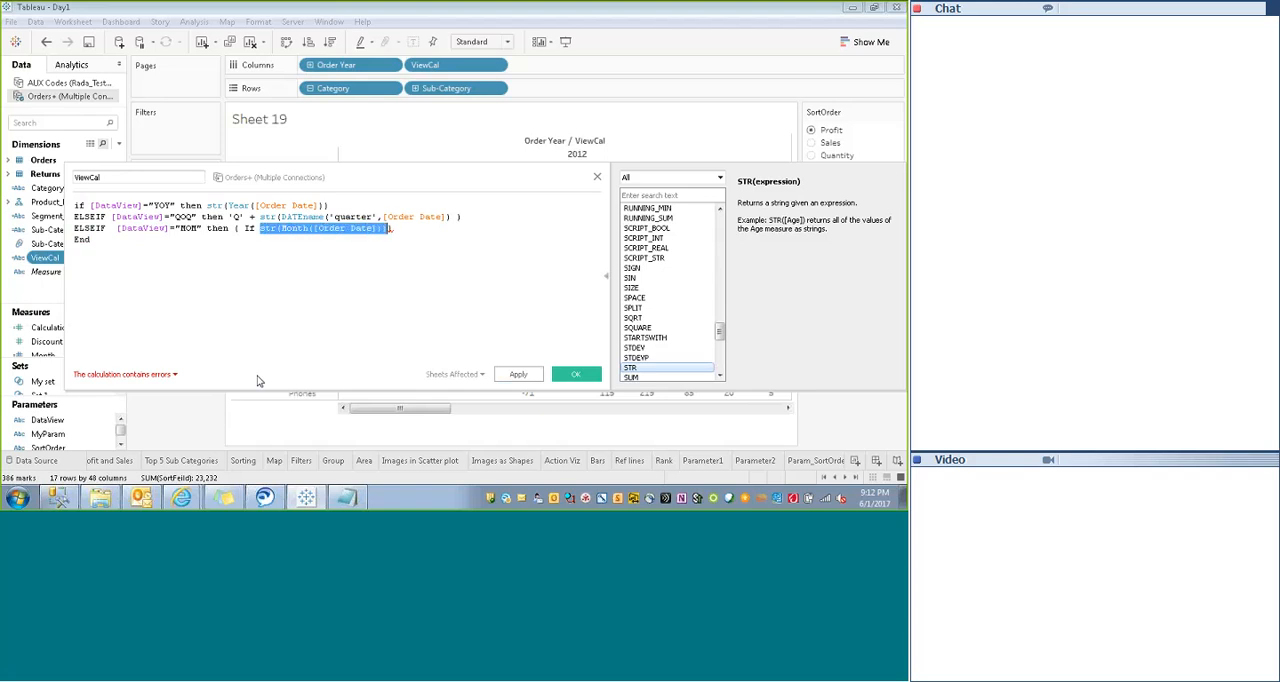
pyautogui.moveTo(384, 230); pyautogui.dragTo(382, 311)
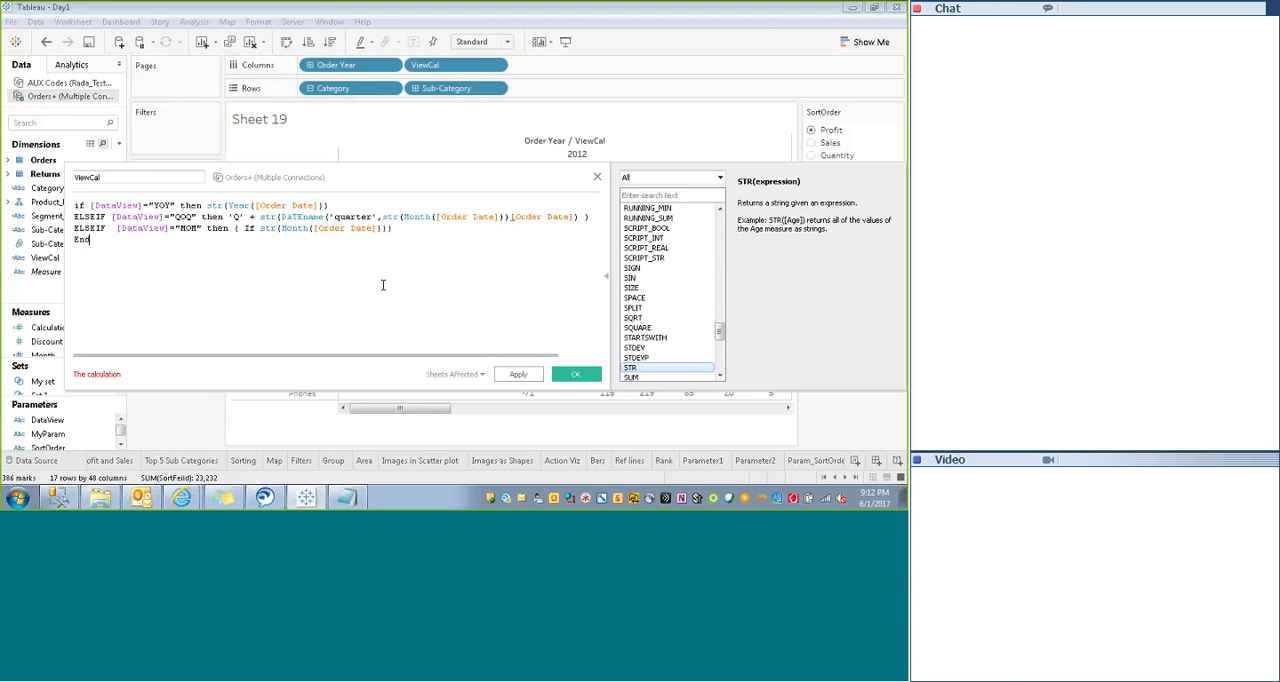
# - Complete the nested If in the MOM case with ='1' then 'Jan
pyautogui.write('=1')
pyautogui.press('BackSpace')
pyautogui.write("'1' th")
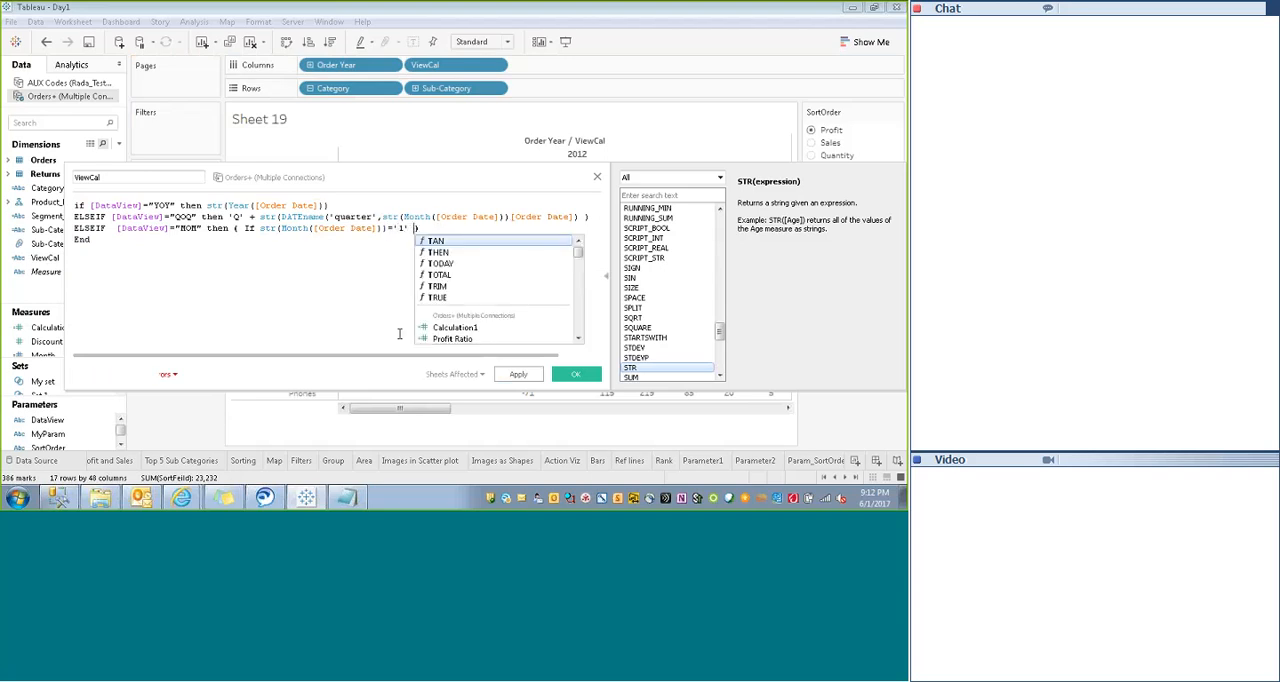
pyautogui.write("en )'Jan")
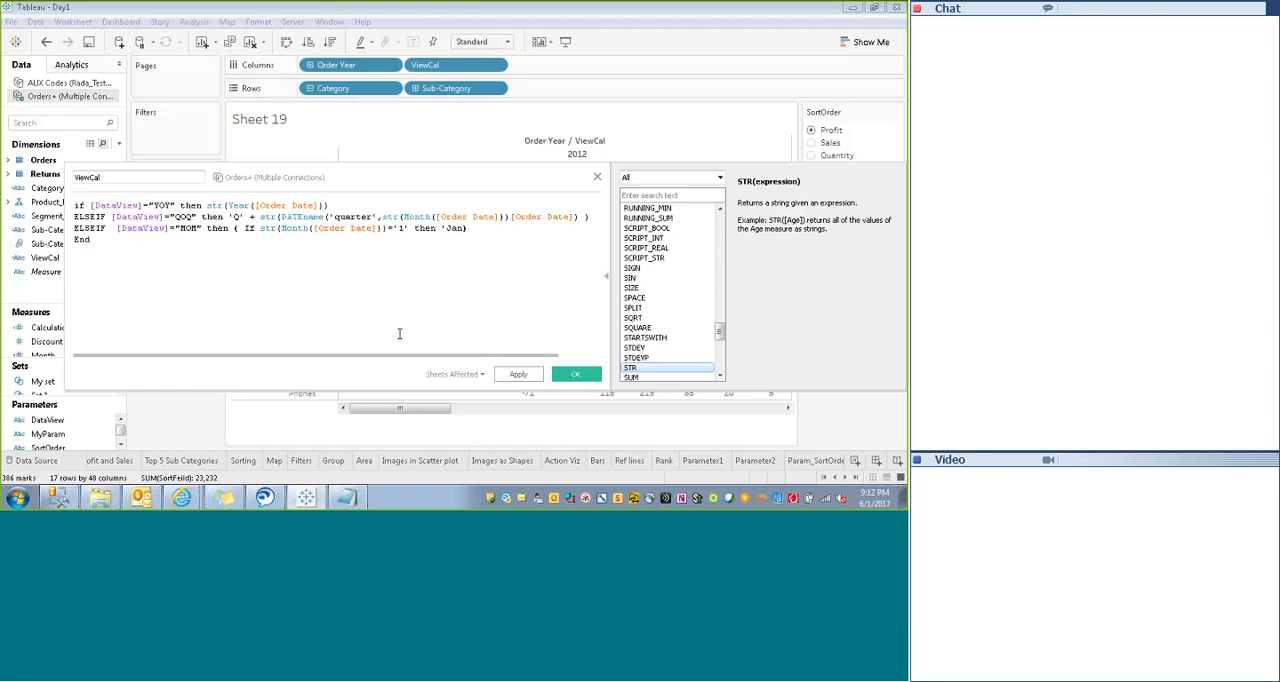
pyautogui.write("' ELSEIF")
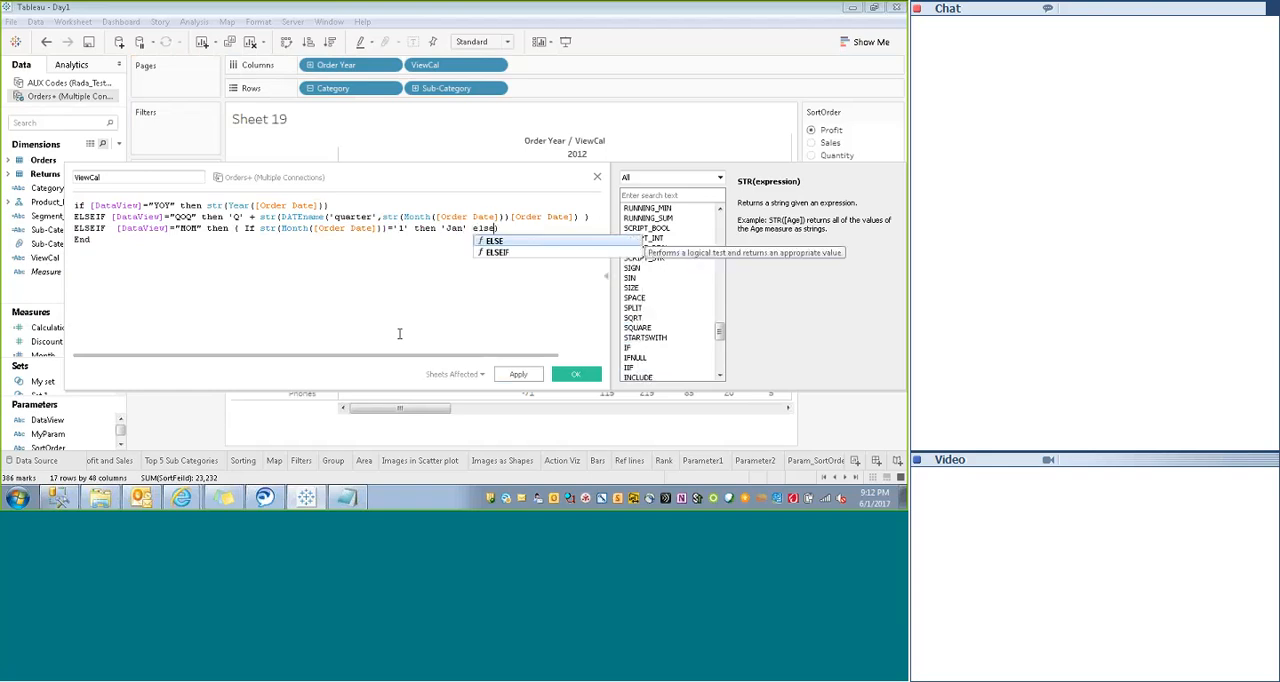
# - Extend the nested If in ViewCal's MOM case with ELSEIF str(Month([Order Date]))='2' then 'Feb'
pyautogui.hotkey('ctrl', 'v')
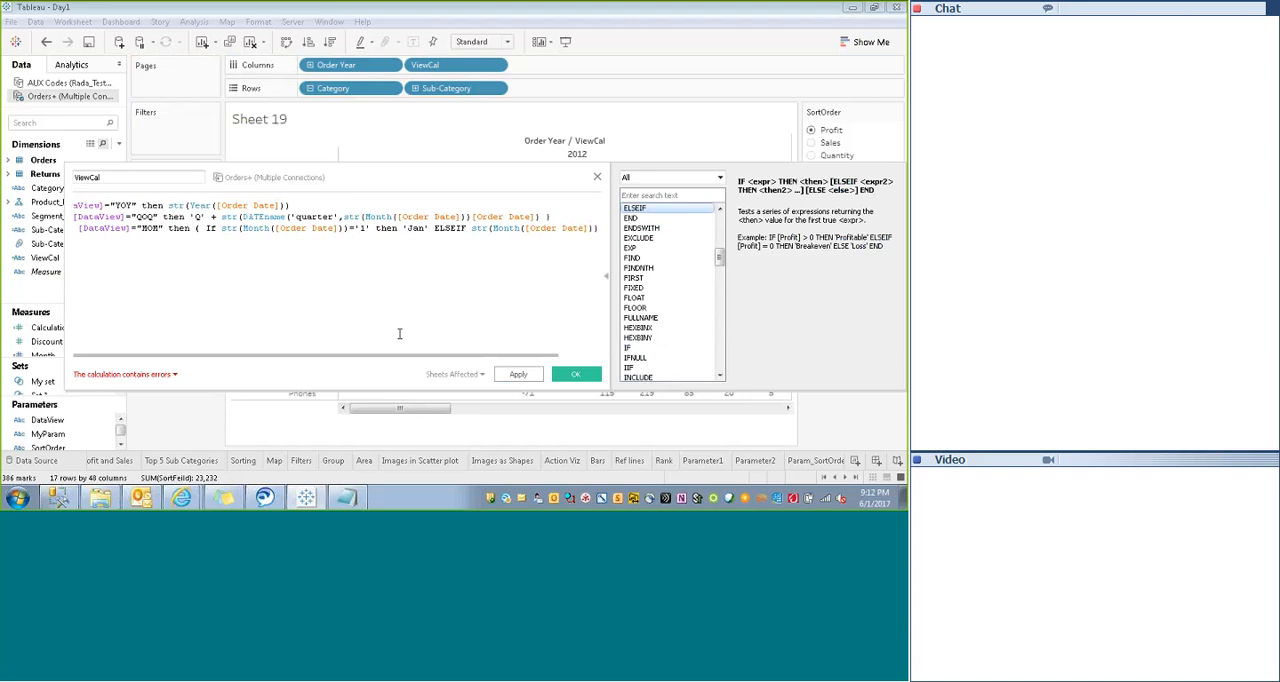
pyautogui.write("='2")
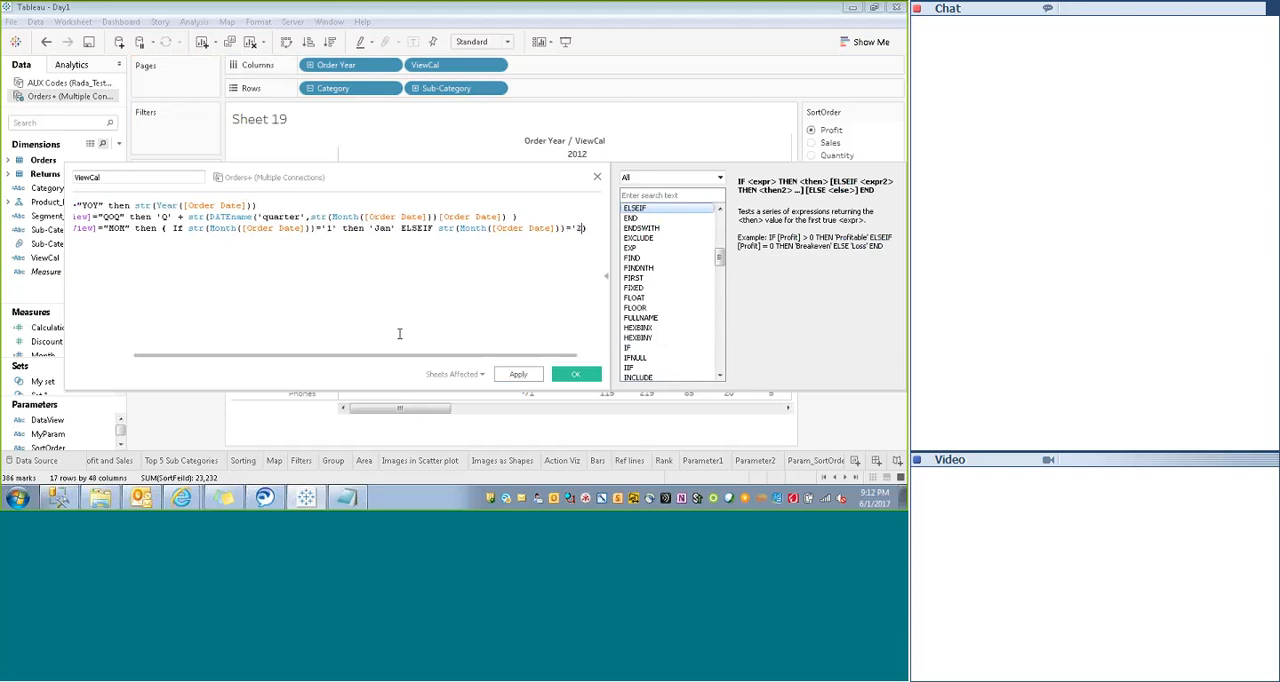
pyautogui.write("' then ")
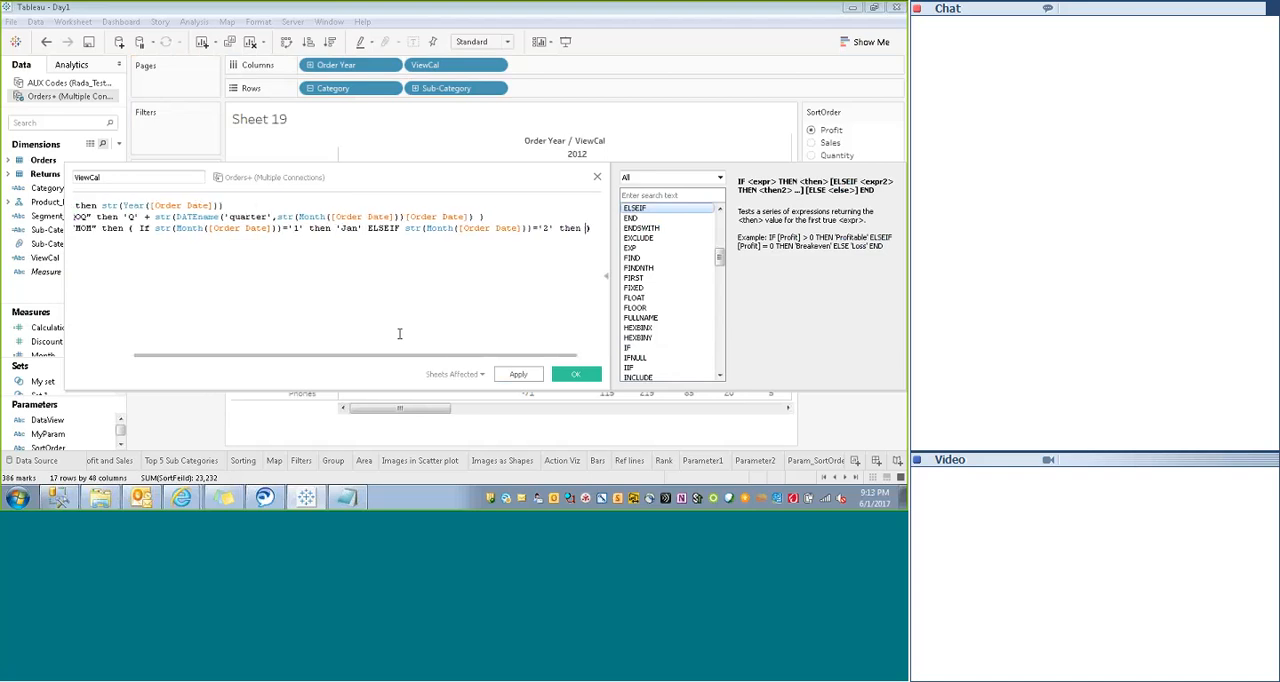
pyautogui.write("''Feb")
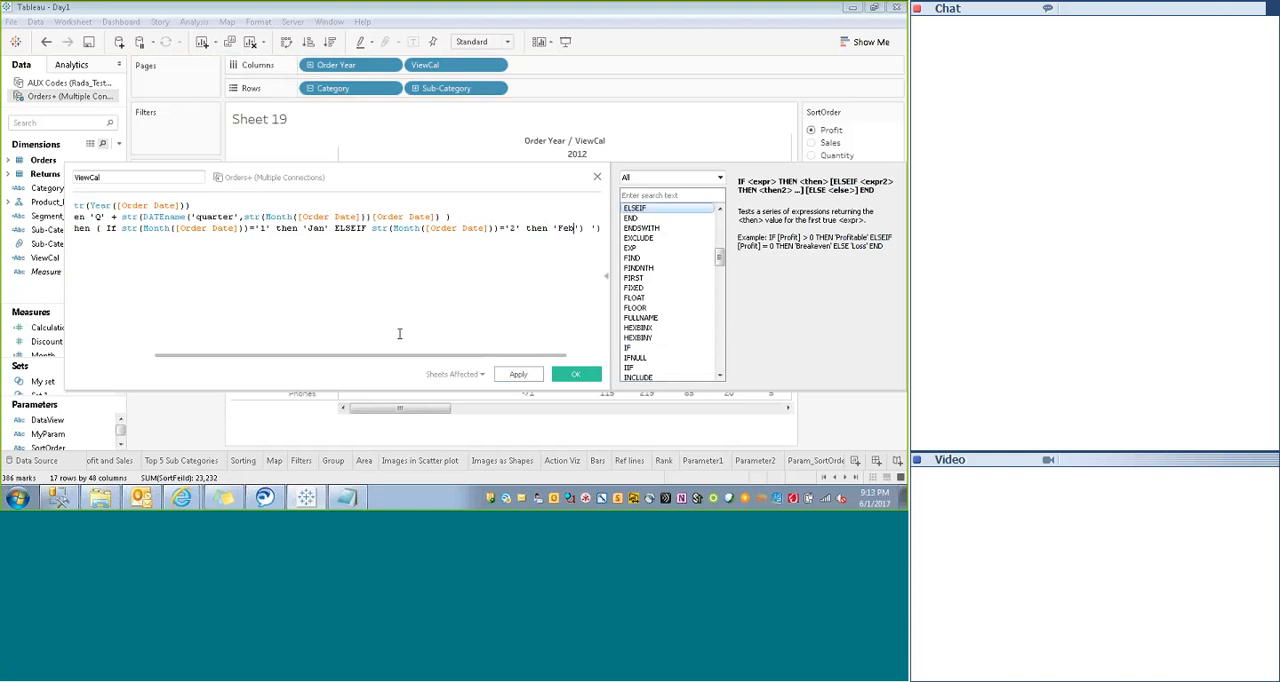
# - Finish the nested If in the MOM case with else str(Month([Order Date])) end
pyautogui.press('Right')
pyautogui.write('else')
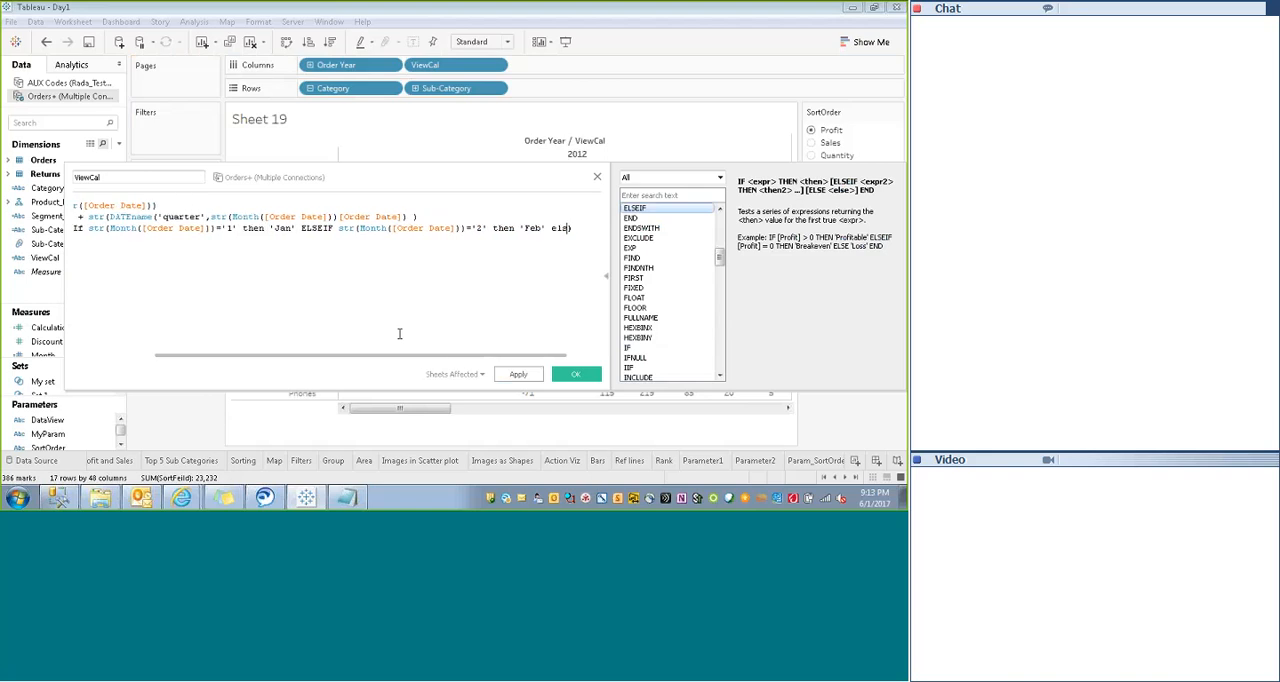
pyautogui.hotkey('ctrl', 'v')
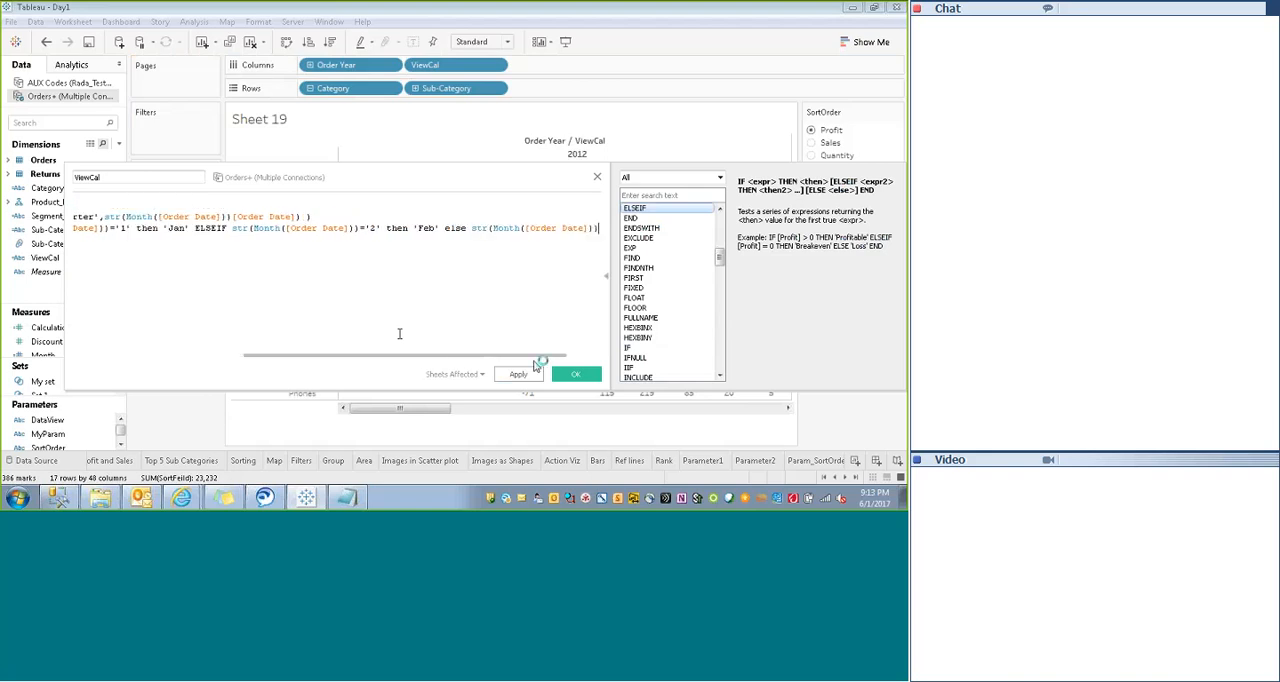
pyautogui.write('end')
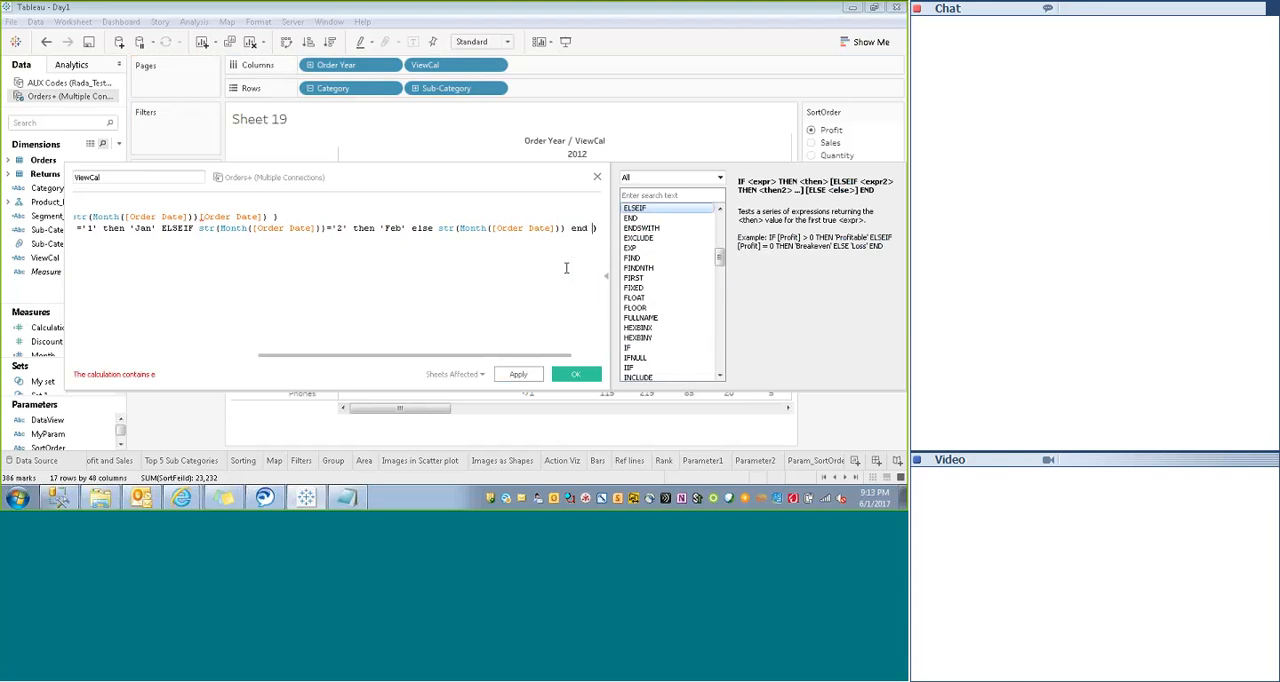
# - Check the ViewCal calculation error and re-enter the closing parenthesis after the nested If's end
pyautogui.click(573, 273)
pyautogui.click(141, 376)
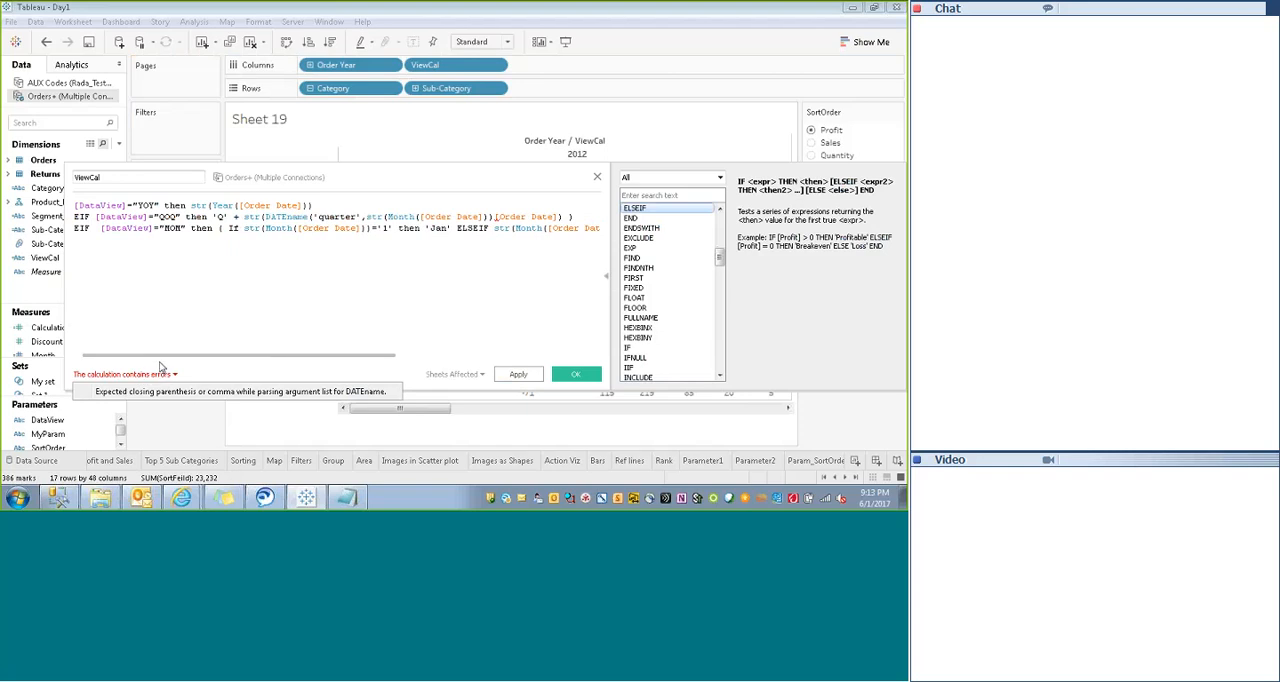
pyautogui.moveTo(165, 360); pyautogui.dragTo(289, 365)
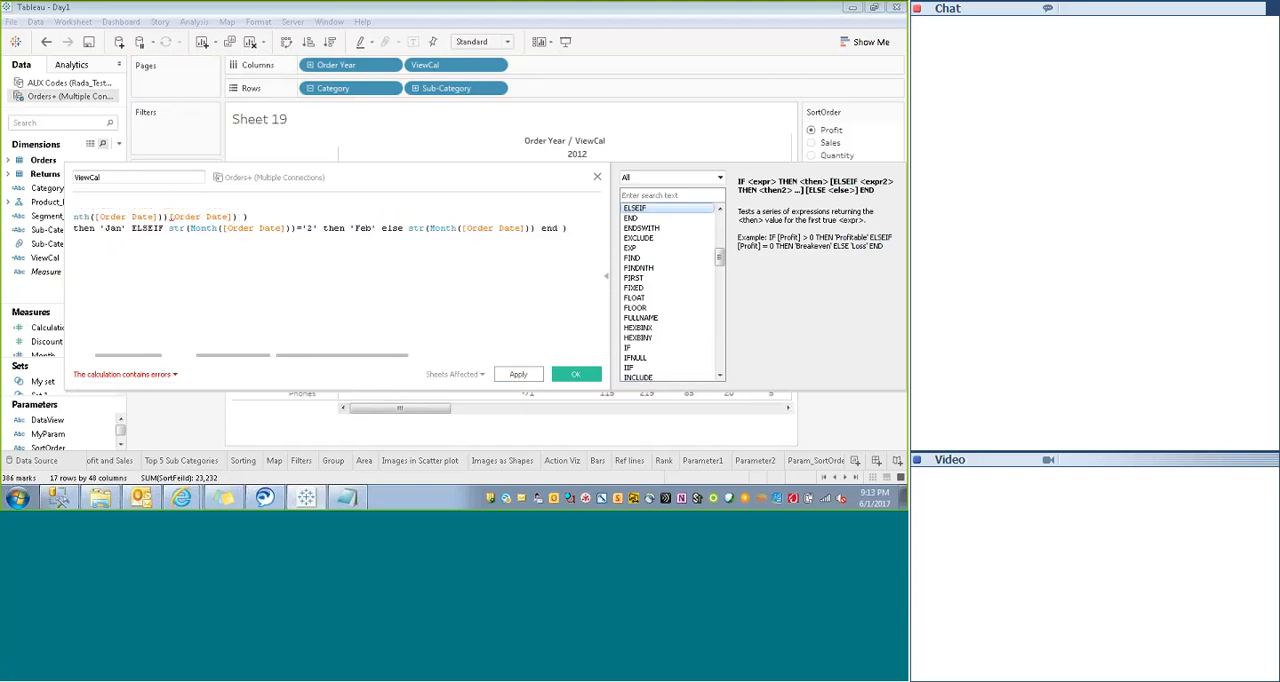
pyautogui.click(577, 231)
pyautogui.press('BackSpace')
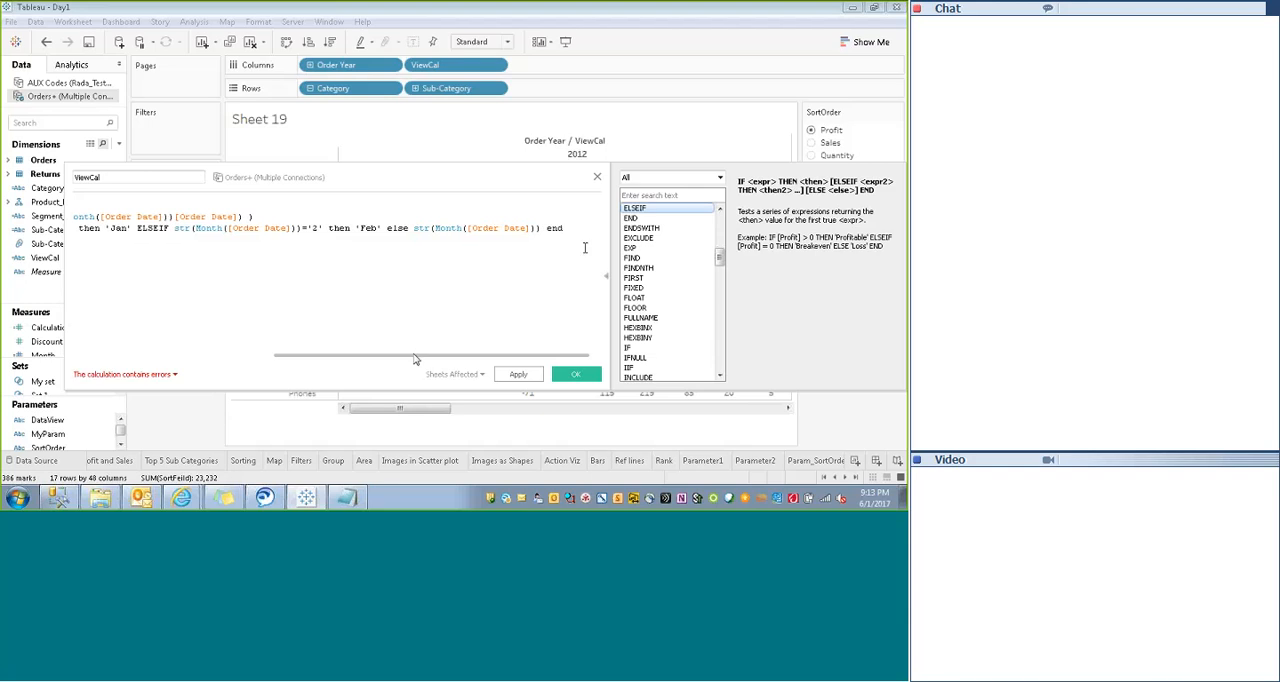
pyautogui.write(')')
pyautogui.moveTo(383, 358); pyautogui.dragTo(319, 348)
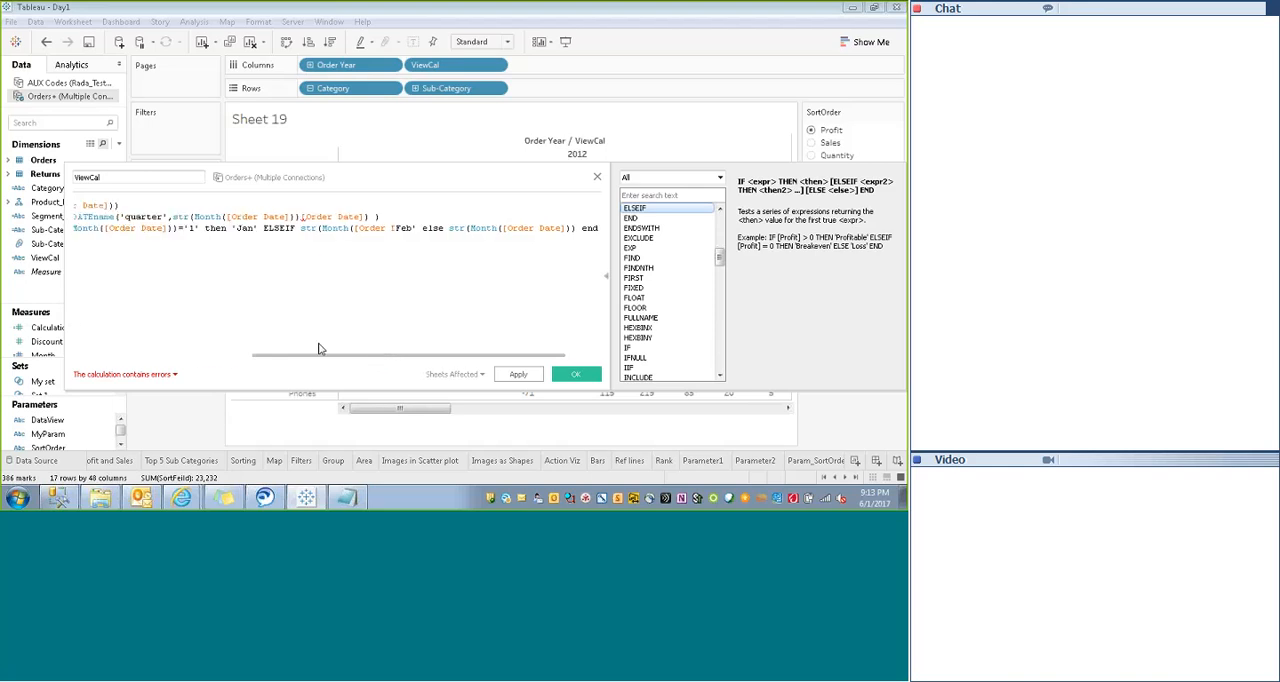
# - Undo the ViewCal formula edits back to the bare If str(Month([Order Date])) in the MOM case
pyautogui.moveTo(327, 217); pyautogui.dragTo(415, 212)
pyautogui.hotkey('ctrl', 'z')
pyautogui.hotkey('ctrl', 'z')
pyautogui.hotkey('ctrl', 'z')
pyautogui.hotkey('ctrl', 'z')
pyautogui.hotkey('ctrl', 'z')
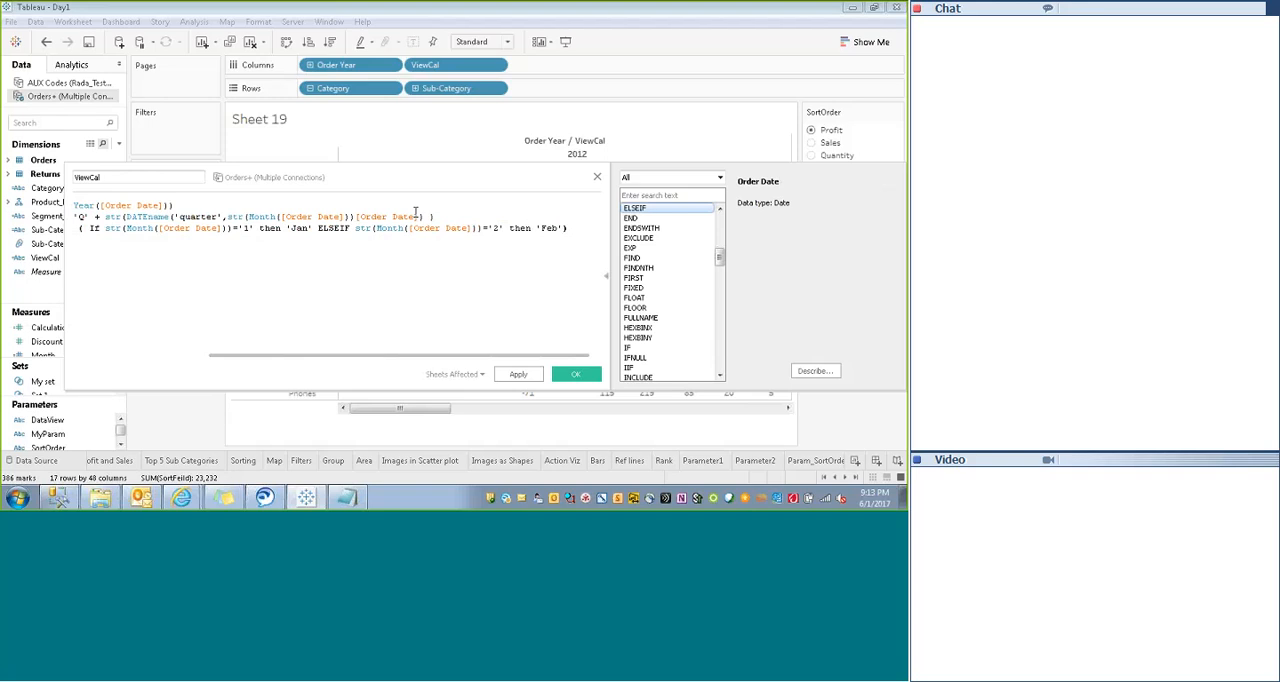
pyautogui.hotkey('ctrl', 'z')
pyautogui.hotkey('ctrl', 'z')
pyautogui.hotkey('ctrl', 'z')
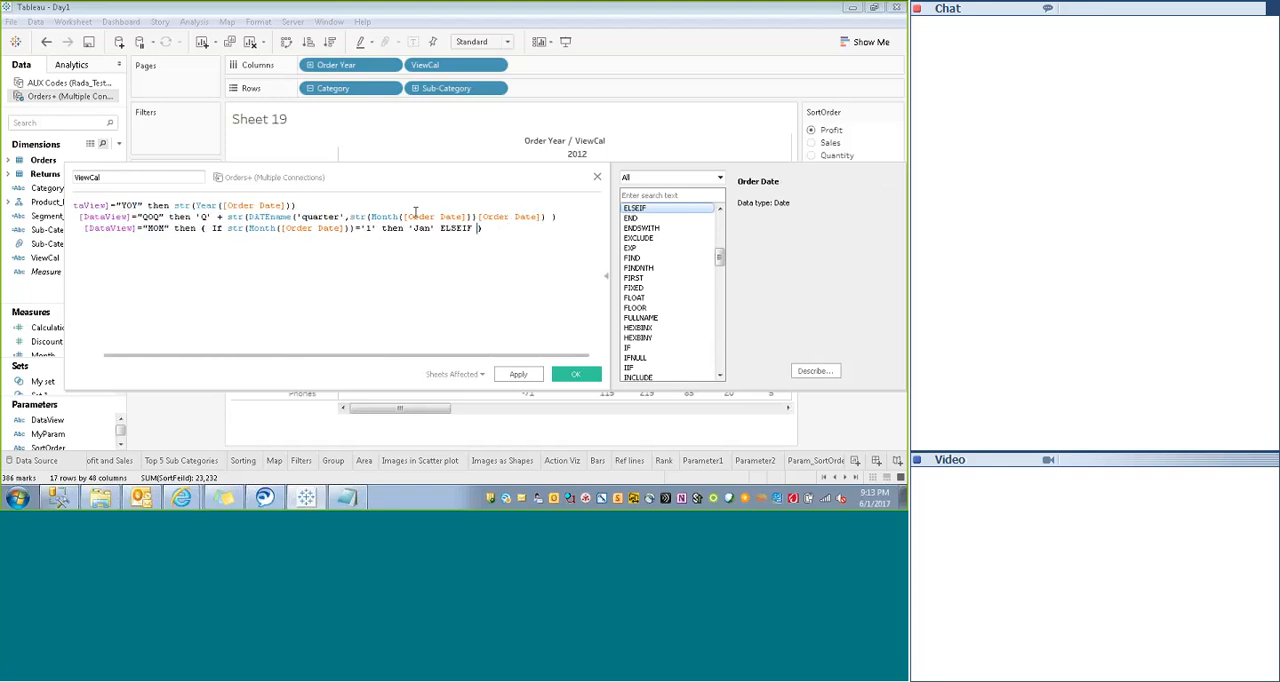
pyautogui.hotkey('ctrl', 'z')
pyautogui.hotkey('ctrl', 'z')
pyautogui.hotkey('ctrl', 'z')
pyautogui.hotkey('ctrl', 'z')
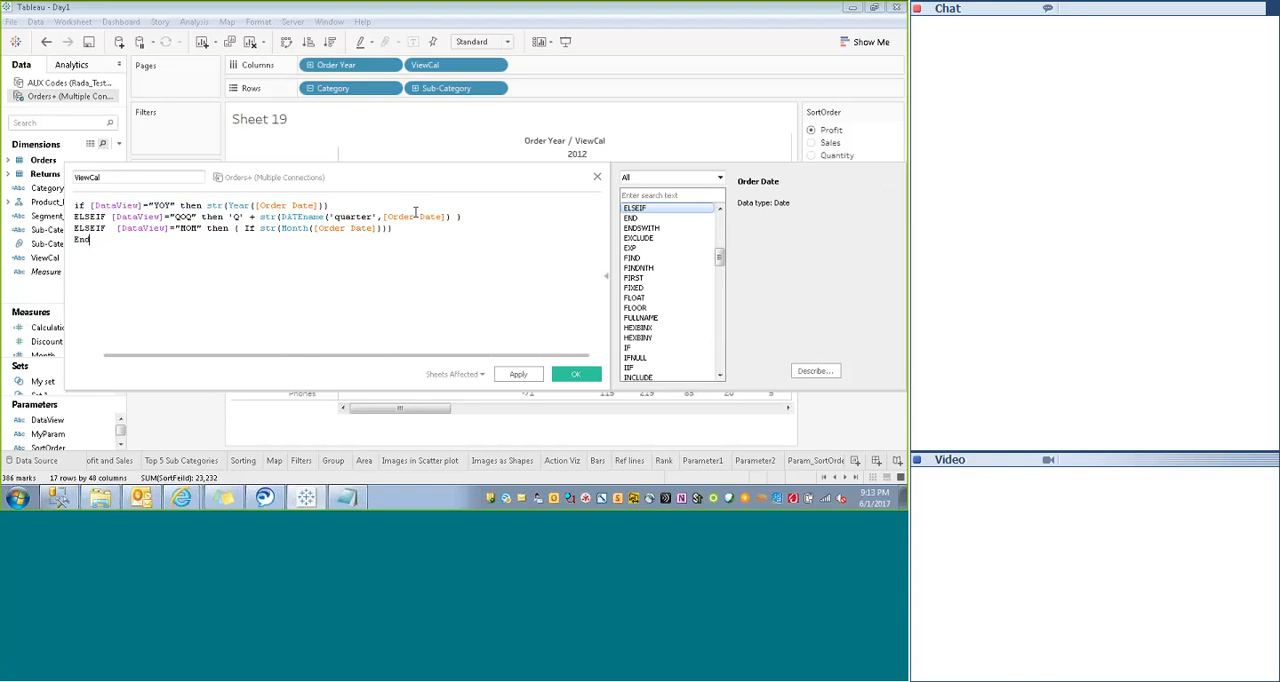
# - Add ='1' then 'Jan' to the nested If in ViewCal's MOM case
pyautogui.click(389, 228)
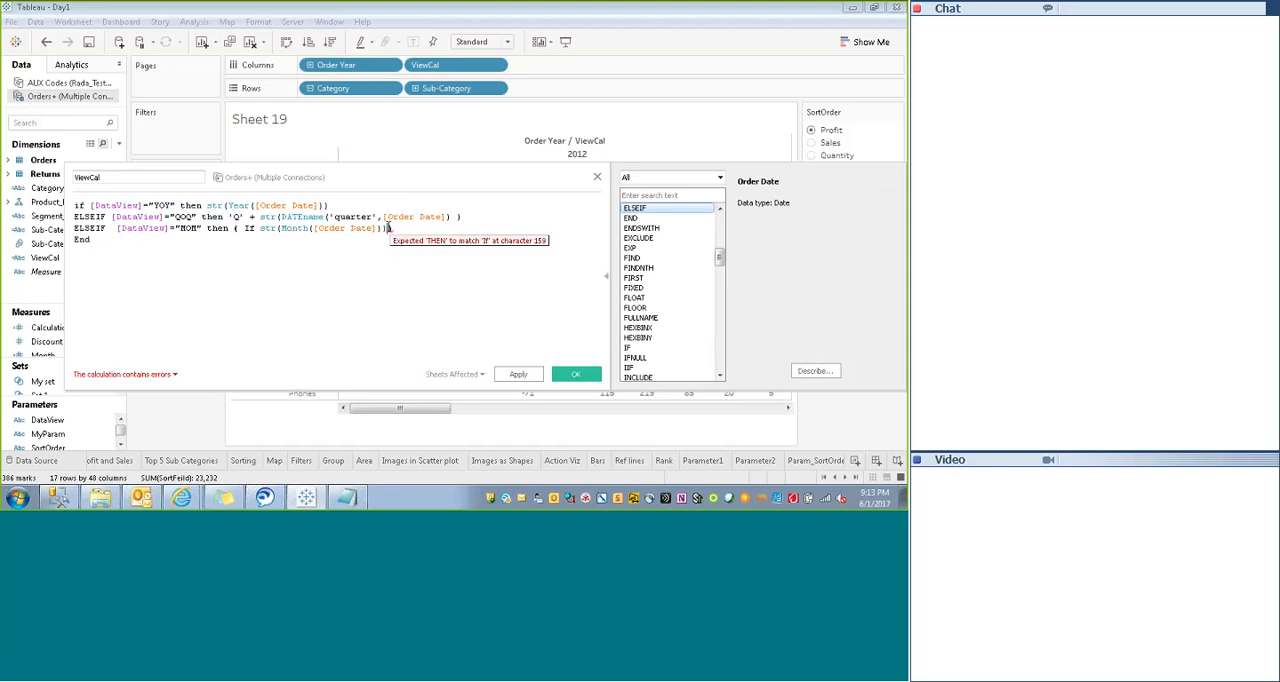
pyautogui.write("='1")
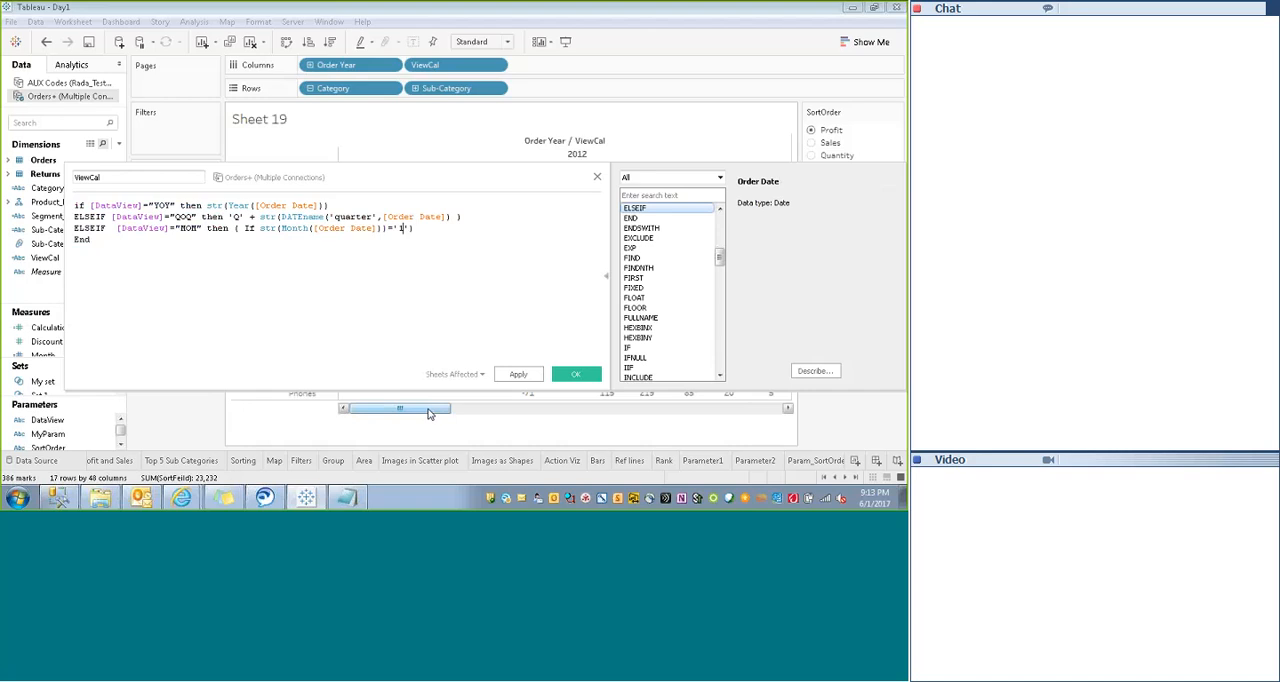
pyautogui.write("' the")
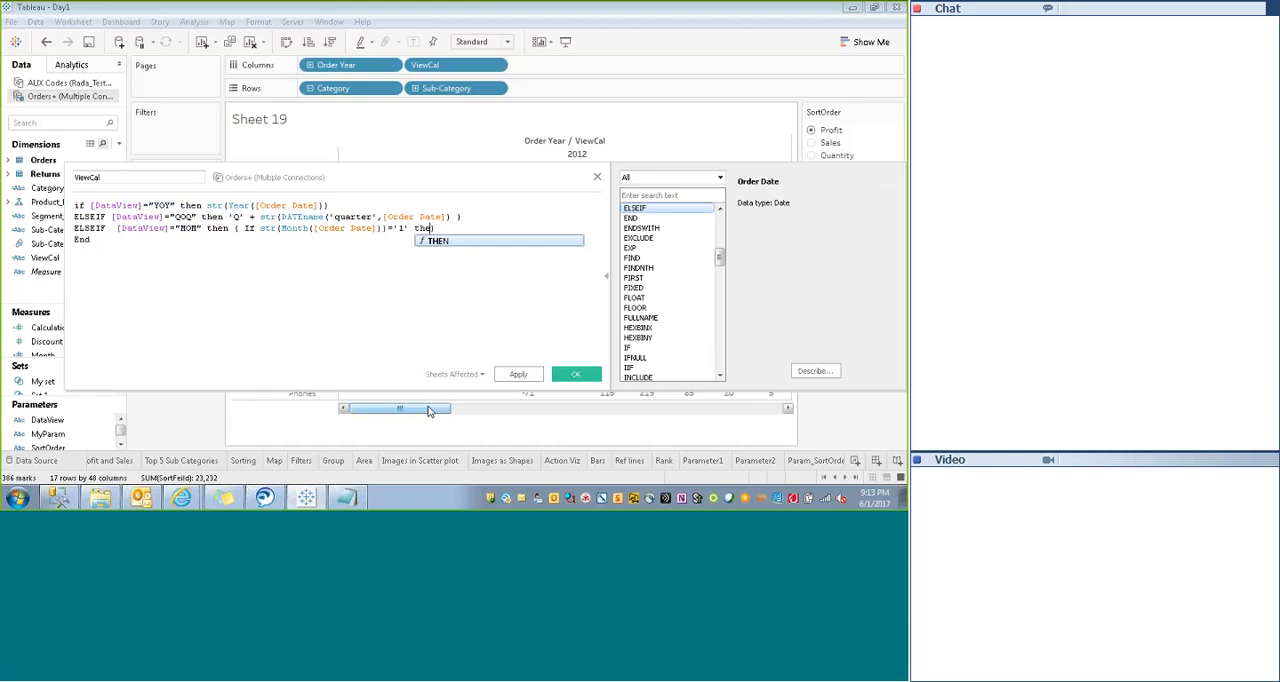
pyautogui.write('n ')
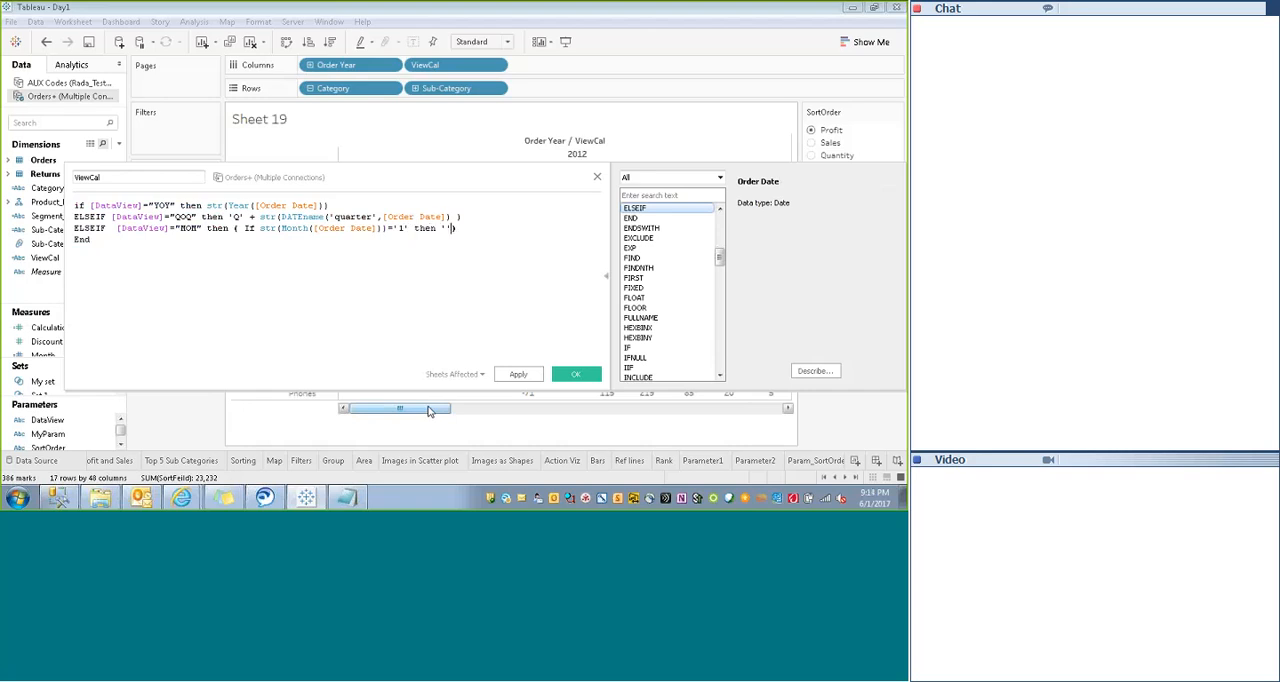
pyautogui.write("'Jan' e")
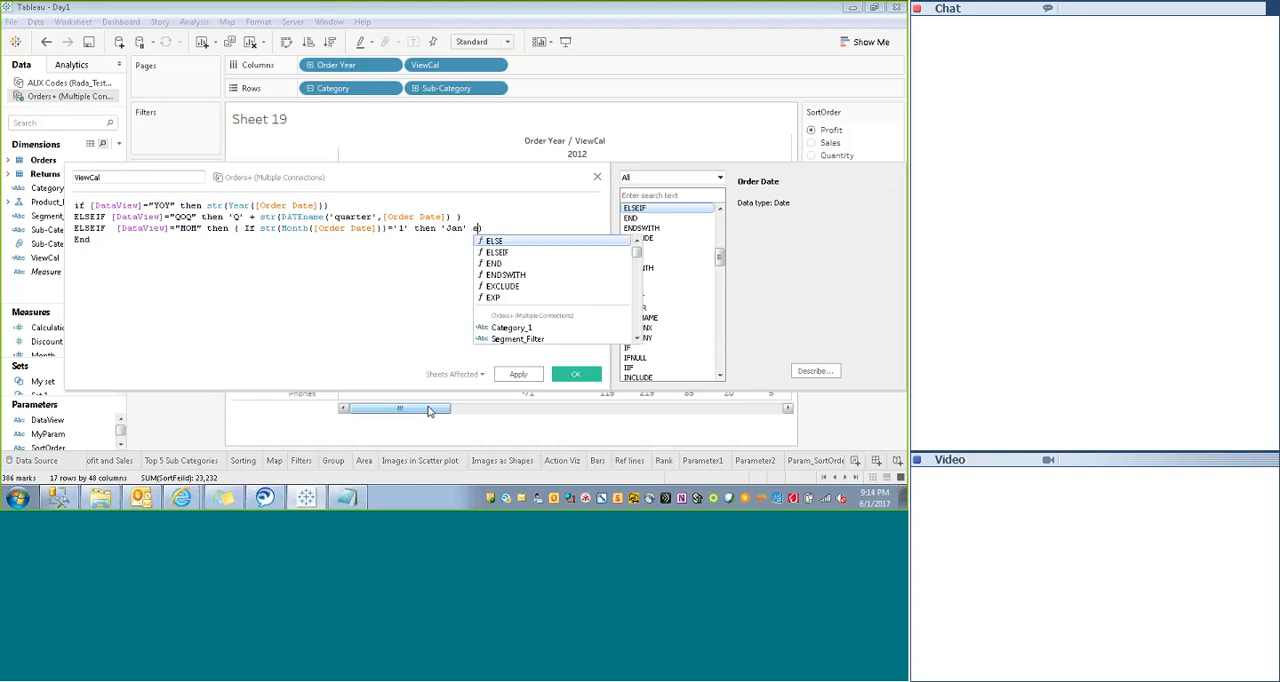
# - Add an ELSEIF str(Month([Order Date]))='2' then 'Feb' branch after 'Jan' in the nested If
pyautogui.press('Down')
pyautogui.press('Return')
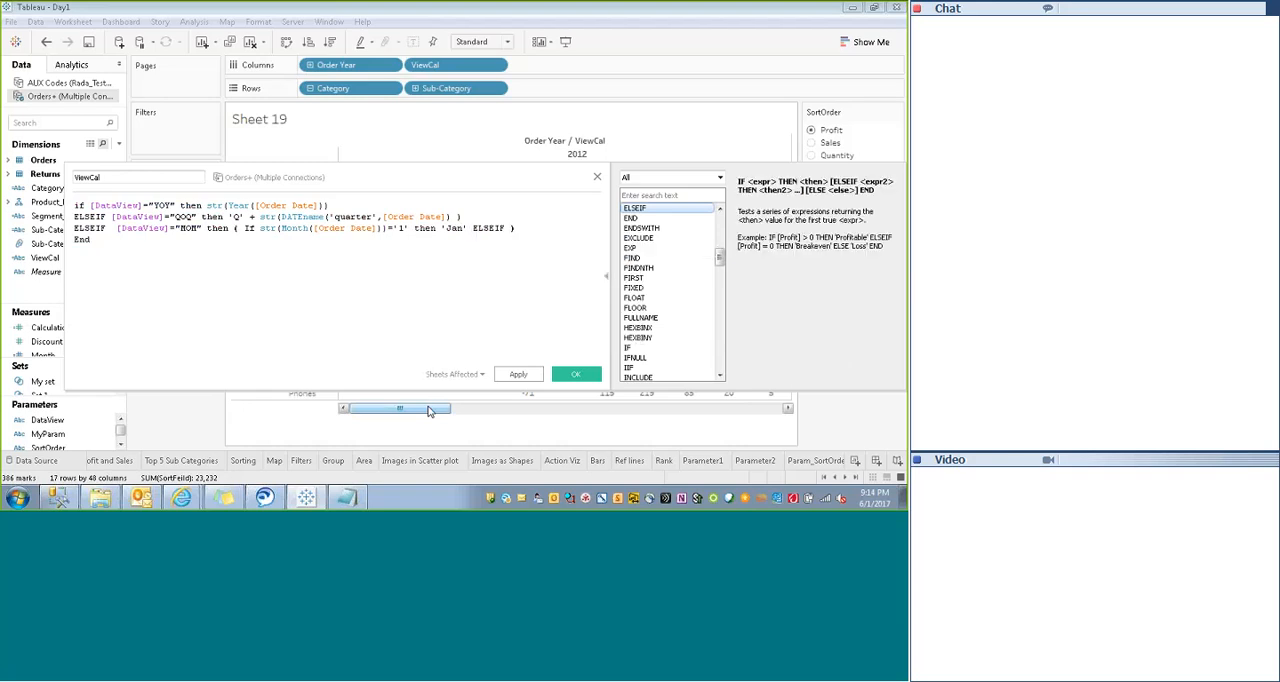
pyautogui.write('str(Month([Order Date]))=')
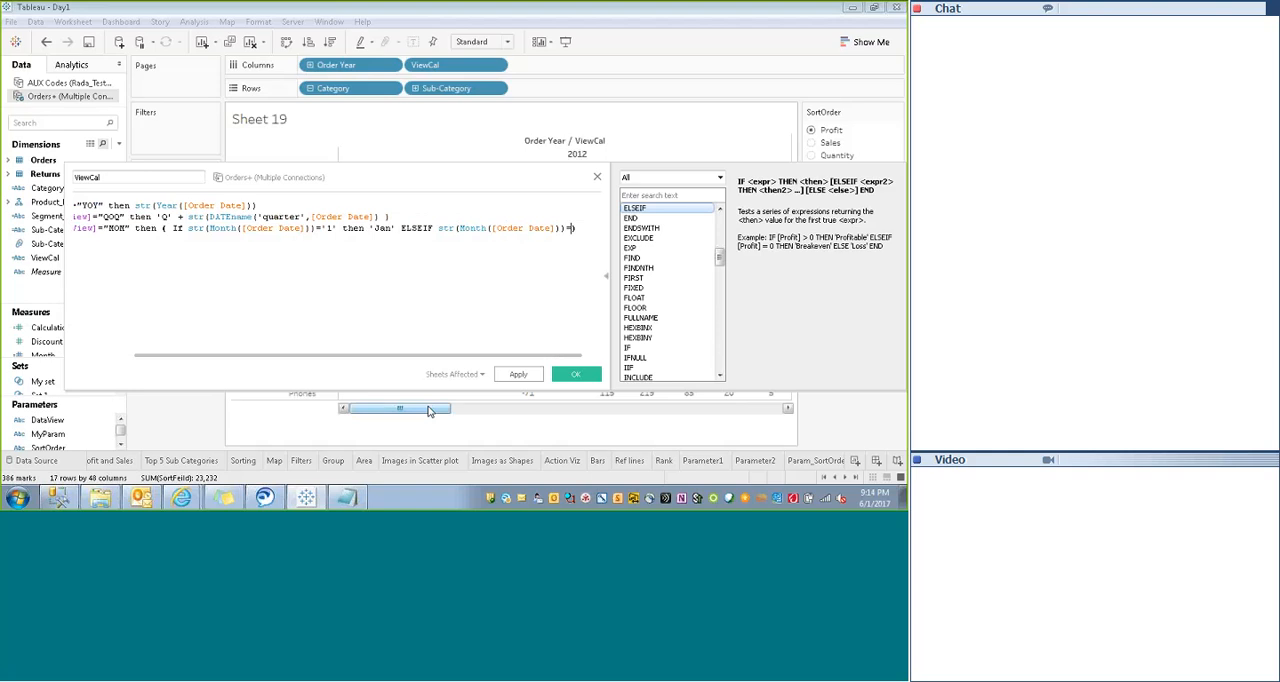
pyautogui.write("'2' then ")
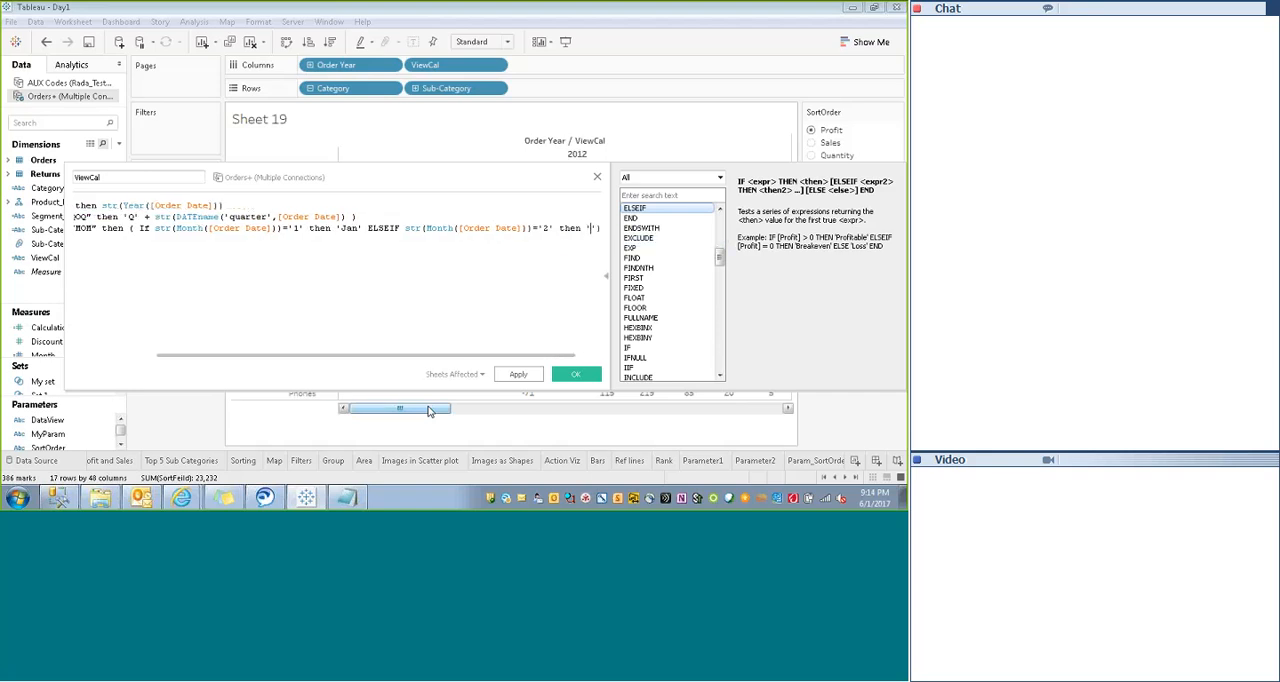
pyautogui.write("'Feb' ")
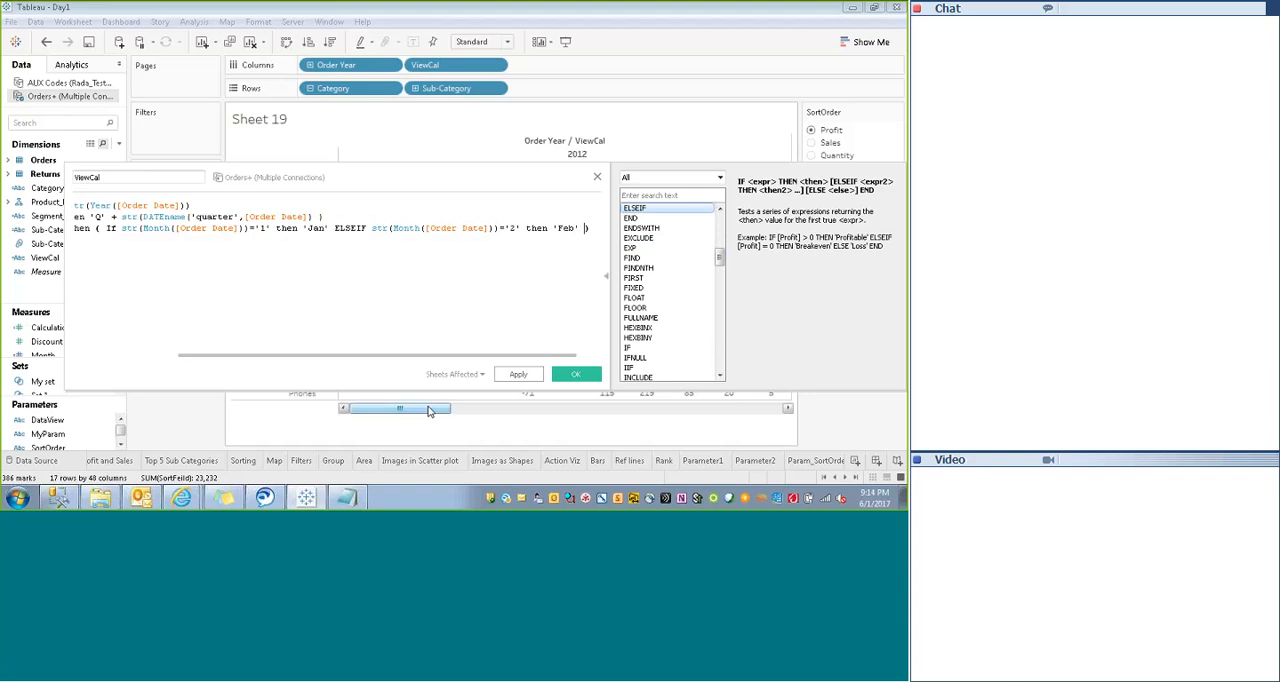
pyautogui.write('else')
# - Close the nested If with else str(Month([Order Date])) end inside the parentheses, and apply the ViewCal formula
pyautogui.write('str(Month([Order Date])')
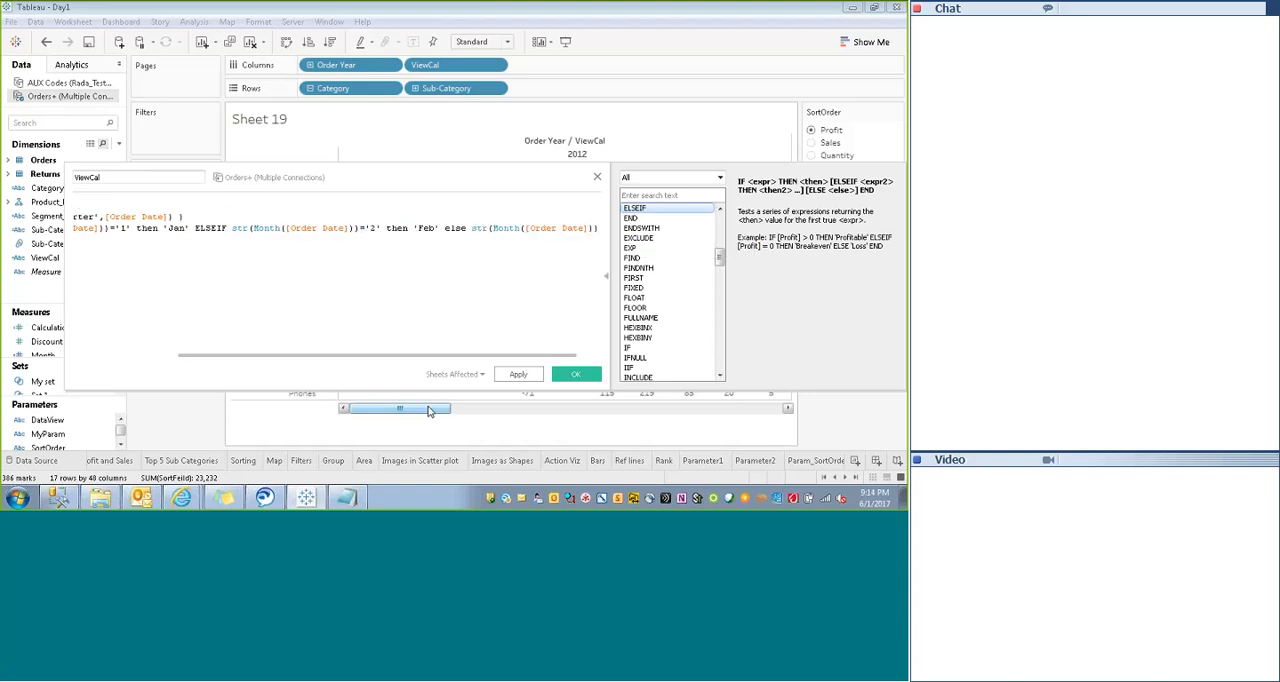
pyautogui.write(')')
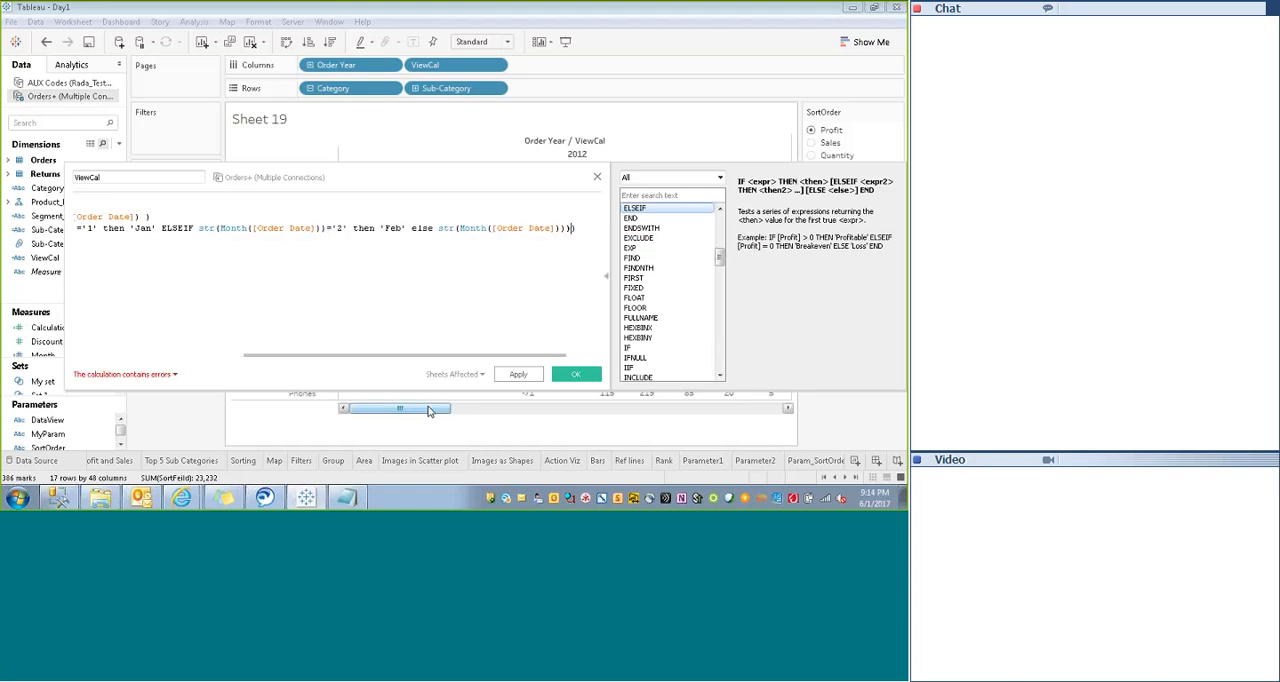
pyautogui.write(')')
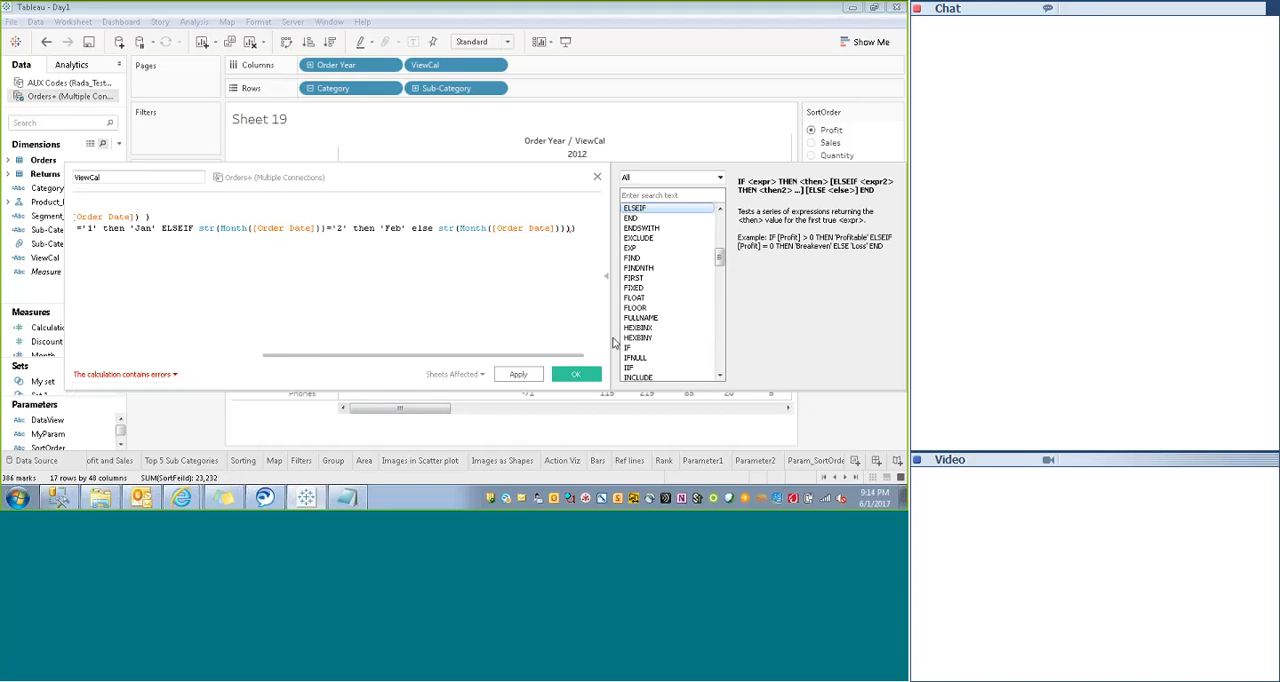
pyautogui.write(' end )')
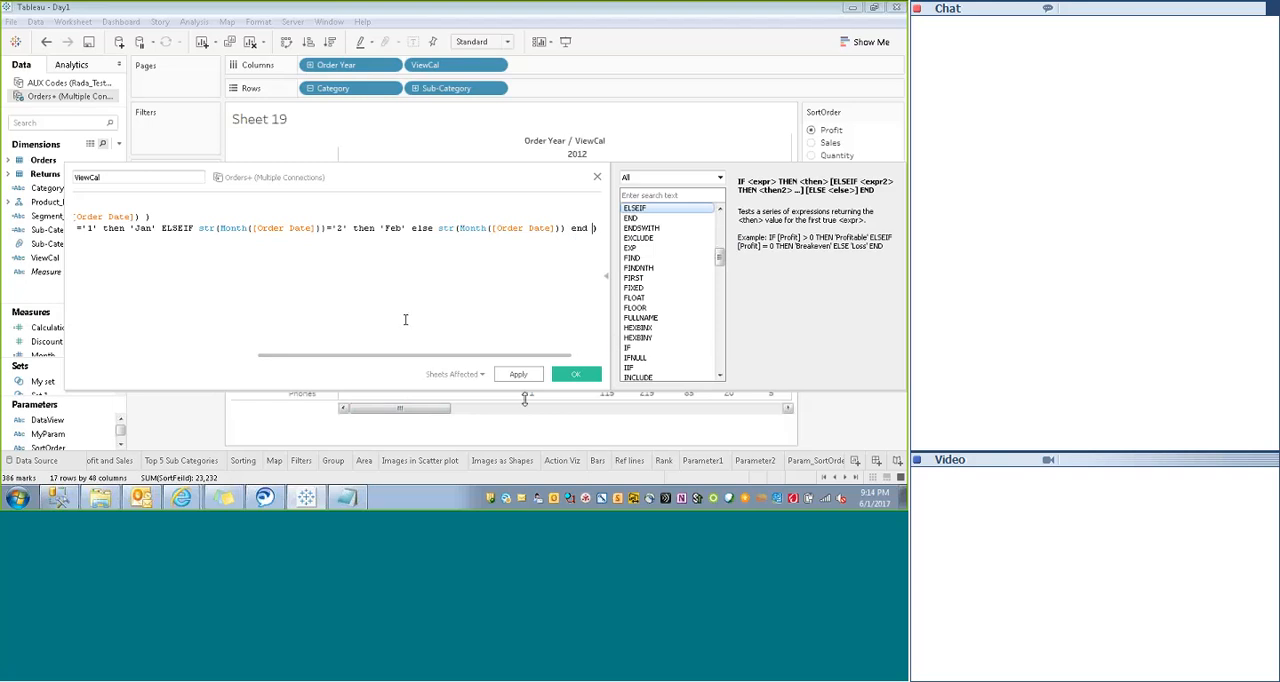
pyautogui.click(520, 374)
pyautogui.click(568, 376)
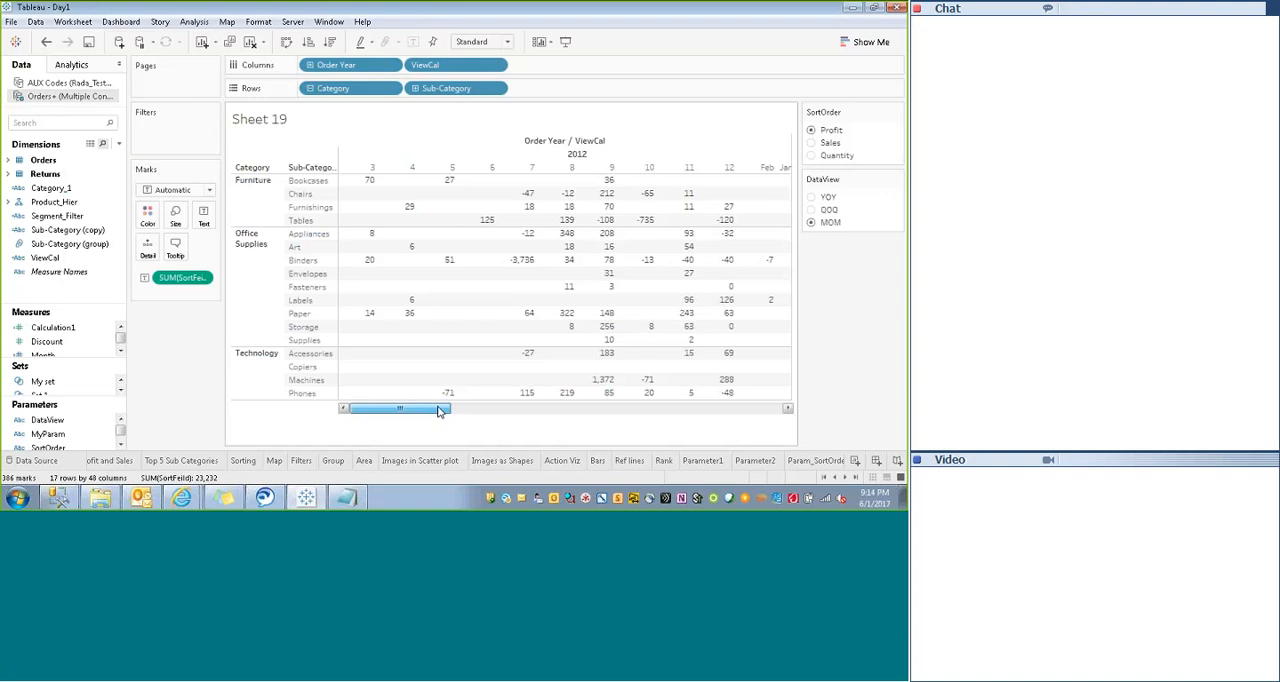
# - Examine the order of the month headers across the crosstab's years, and undo the ViewCal change
pyautogui.moveTo(440, 410); pyautogui.dragTo(561, 400)
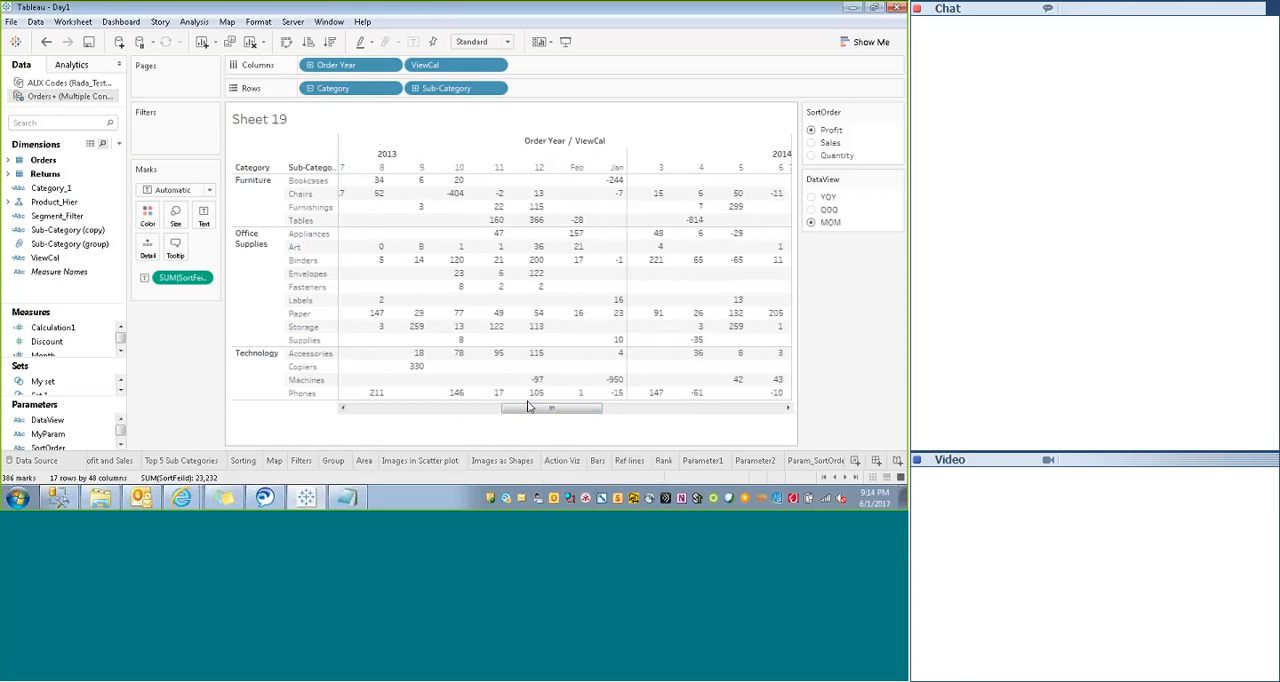
pyautogui.moveTo(527, 411); pyautogui.dragTo(532, 416)
pyautogui.click(436, 409)
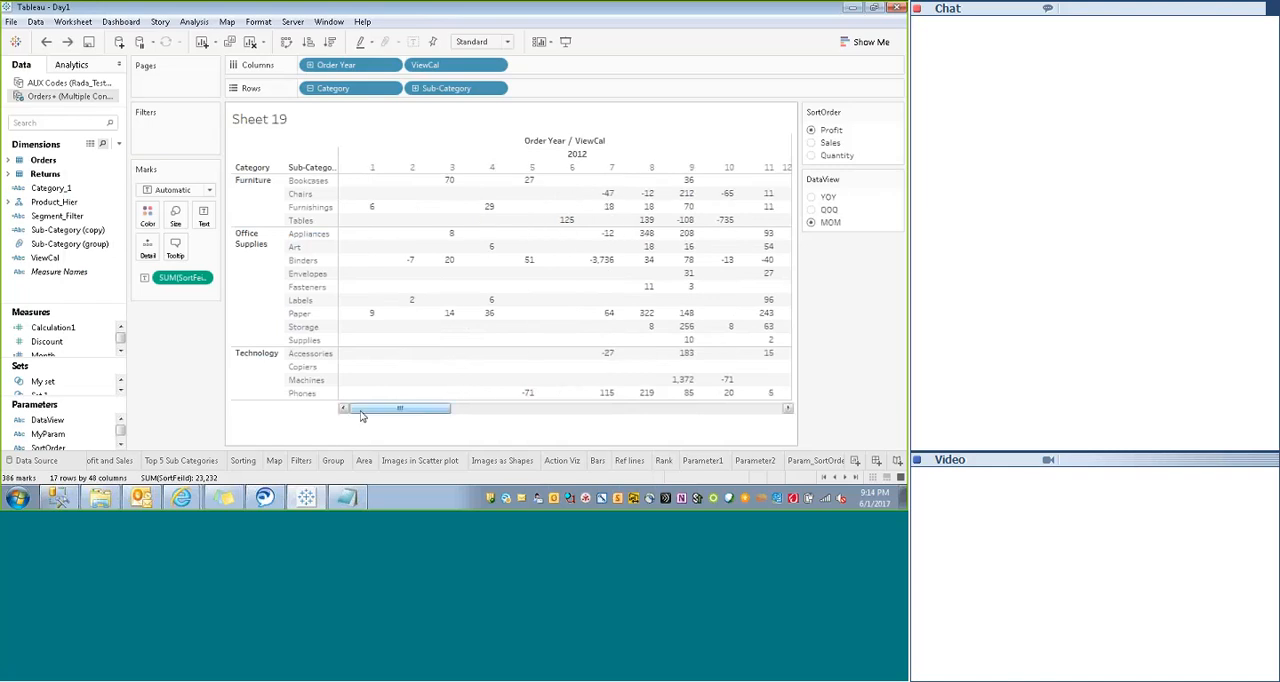
pyautogui.moveTo(359, 411); pyautogui.dragTo(312, 410)
# - Open ViewCal for editing, review its MOM case, and close the calculation without changing it
pyautogui.rightClick(44, 259)
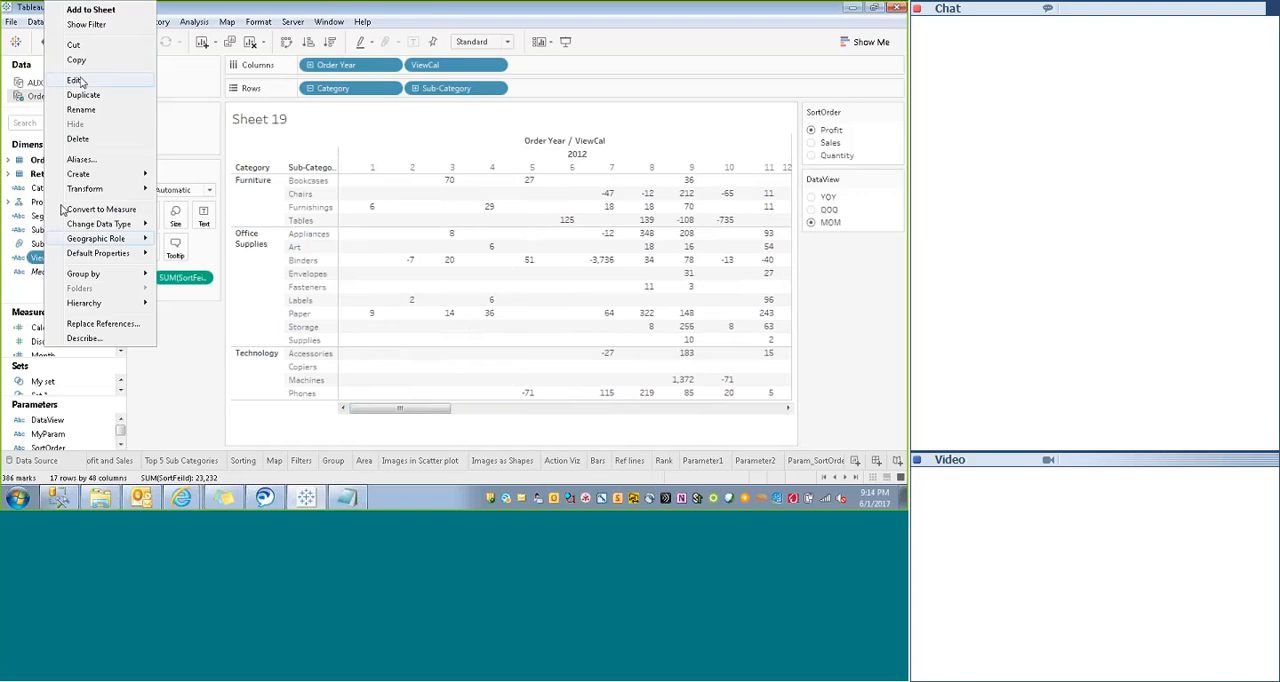
pyautogui.click(80, 80)
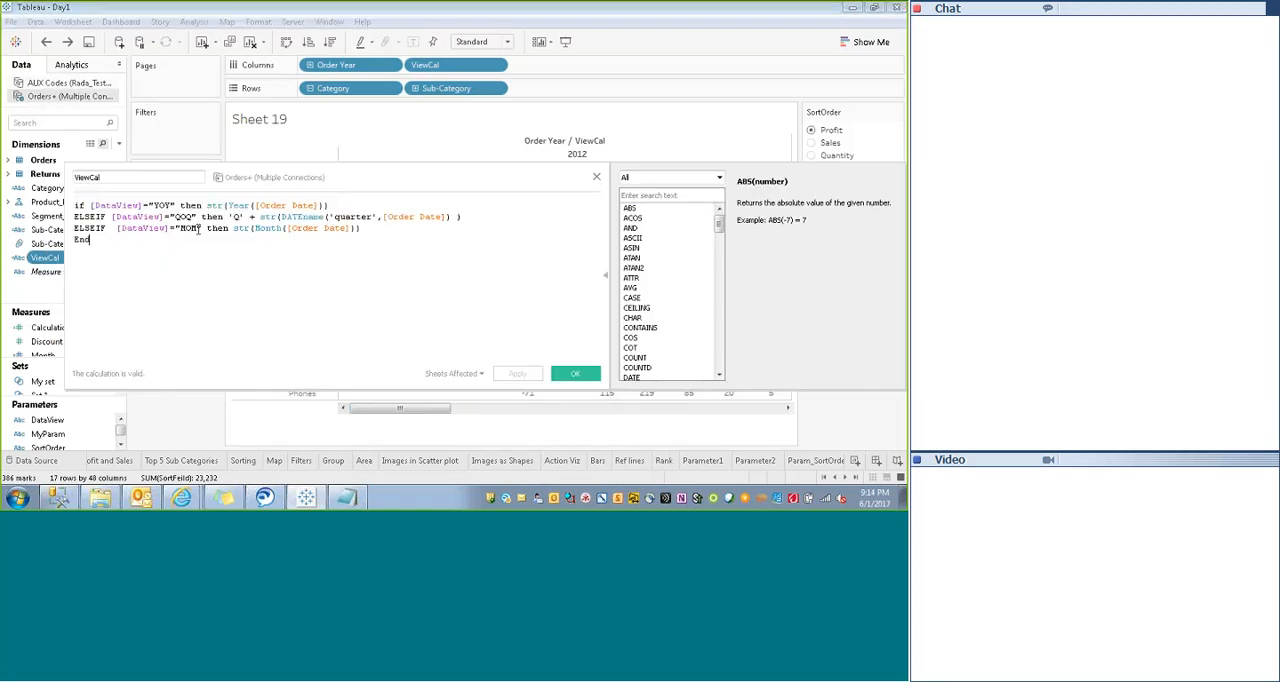
pyautogui.click(287, 228)
pyautogui.click(90, 240)
pyautogui.click(575, 373)
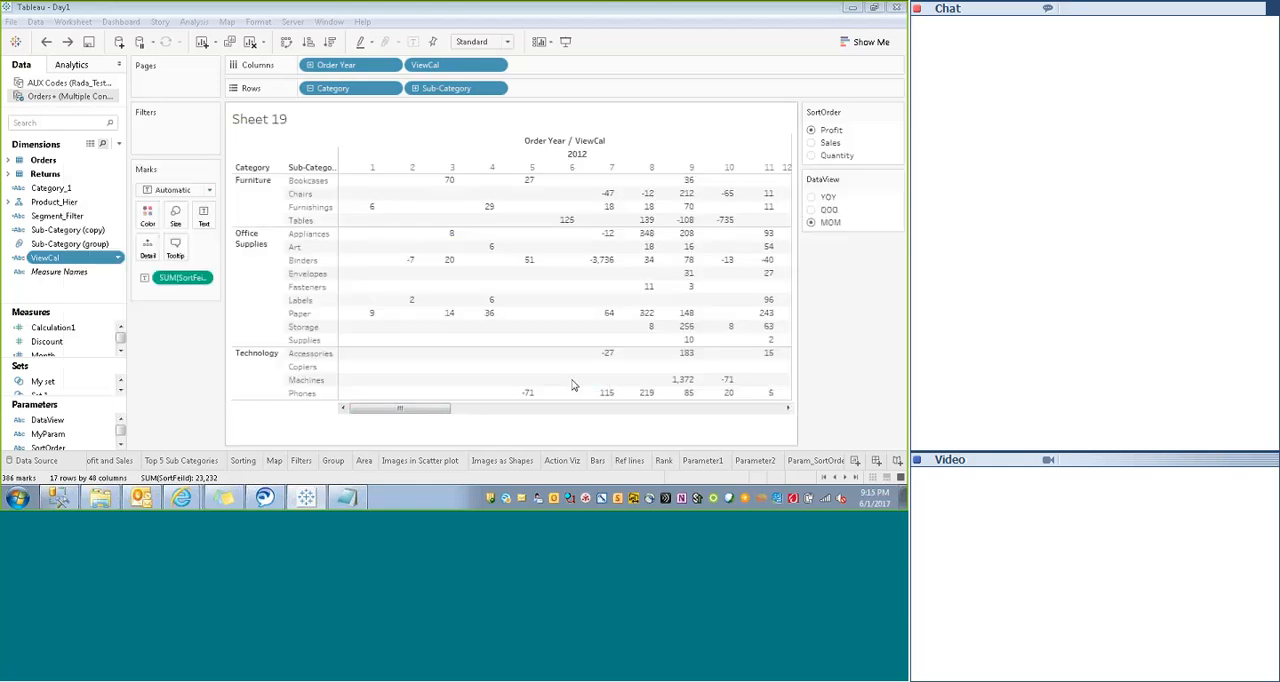
# - Switch Sheet 19 to presentation mode
pyautogui.click(566, 41)
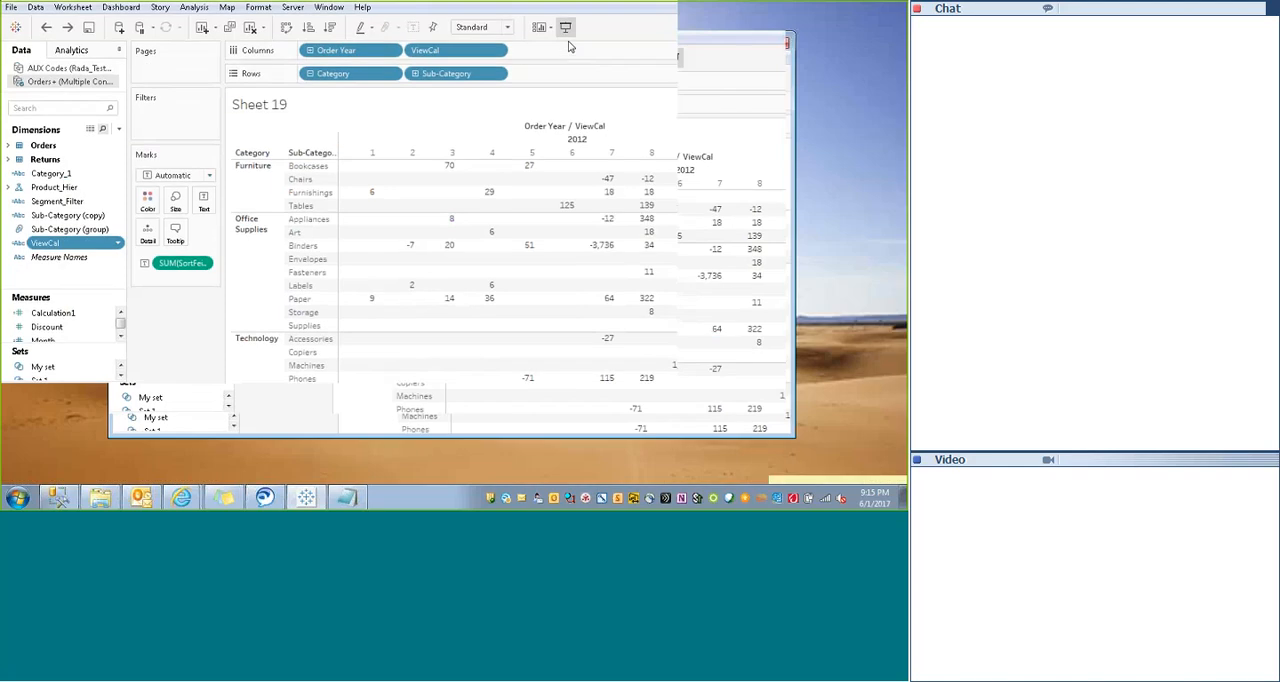
# - Cycle the DataView parameter through YOY, QOQ and MOM in the presented crosstab, and leave presentation mode
pyautogui.click(811, 96)
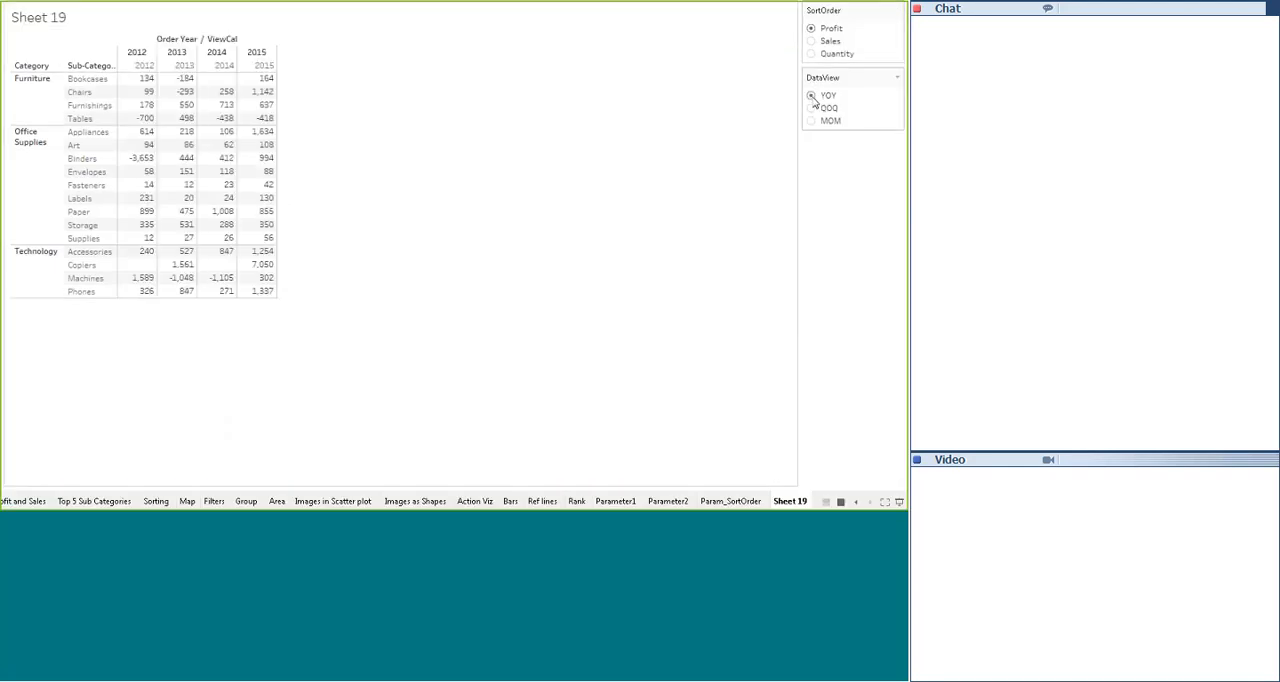
pyautogui.click(812, 108)
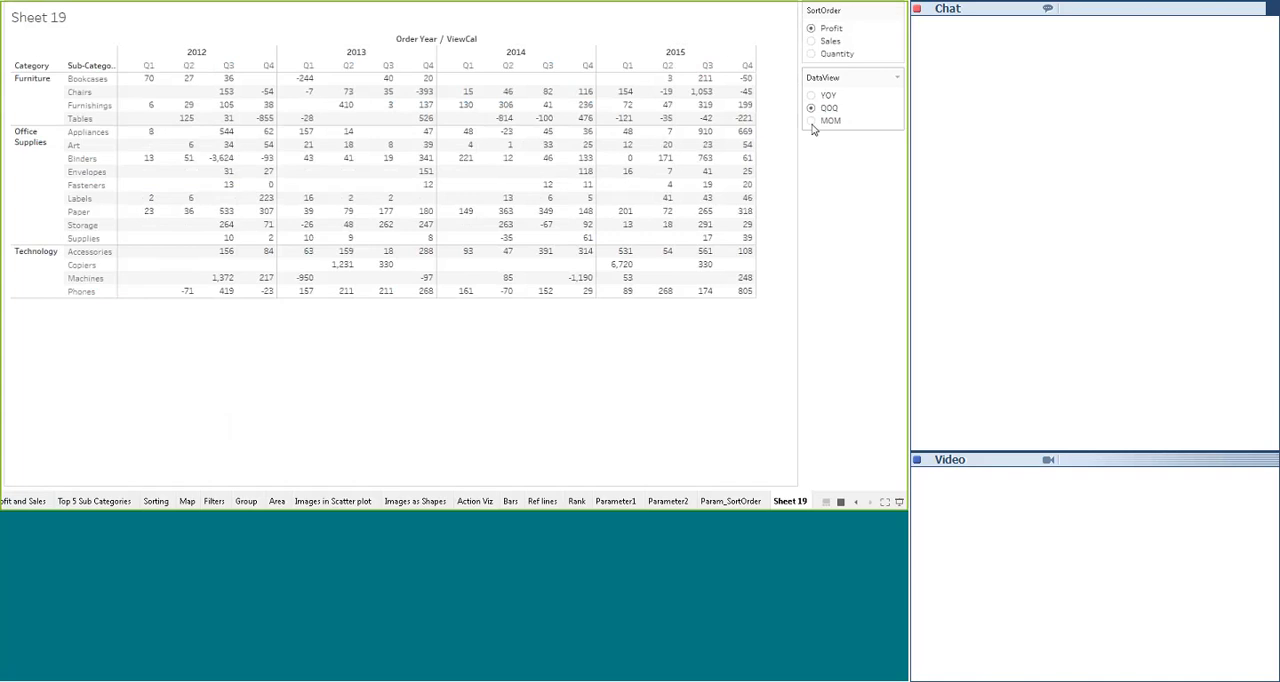
pyautogui.click(811, 120)
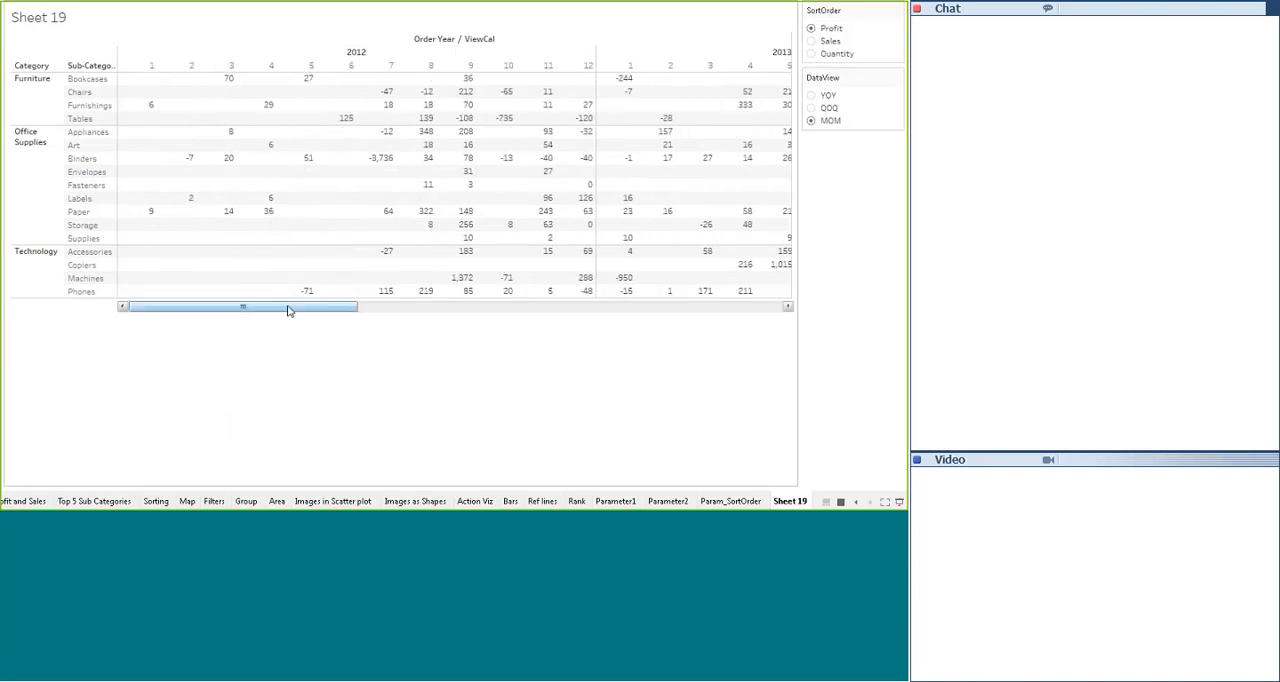
pyautogui.moveTo(278, 311)
pyautogui.mouseDown()
pyautogui.moveTo(714, 320)
pyautogui.moveTo(289, 316)
pyautogui.mouseUp()
pyautogui.press('Escape')
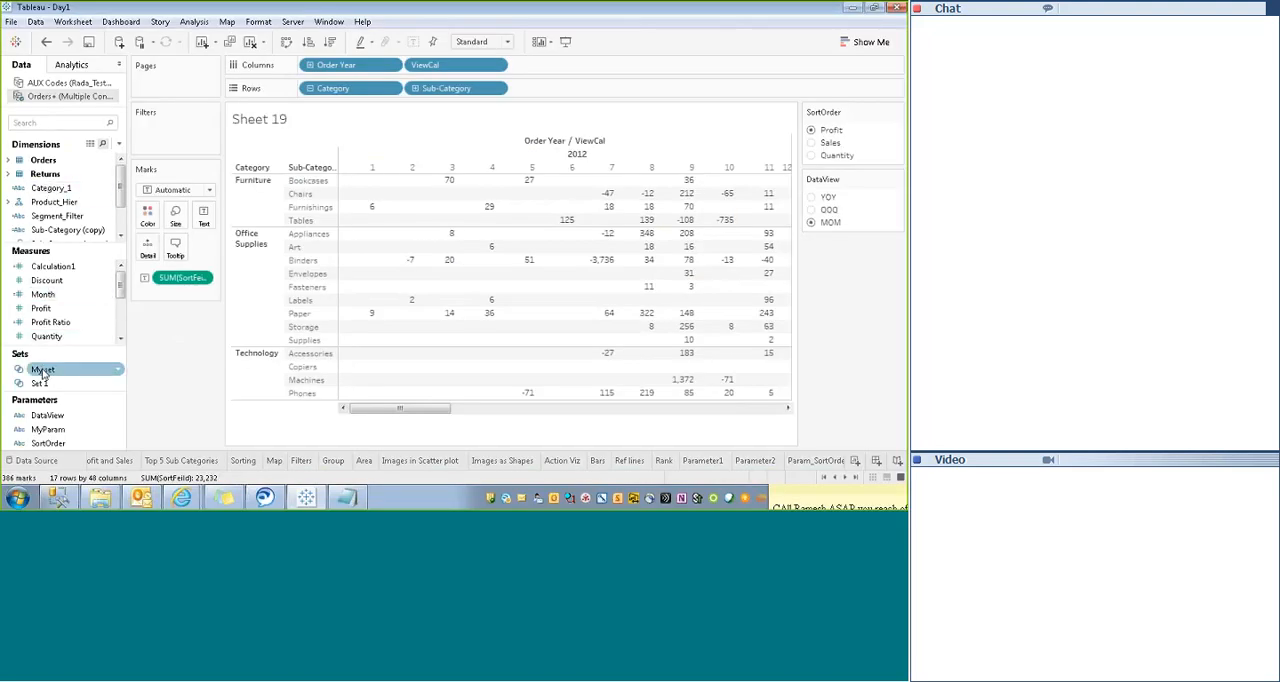
# - Return Sheet 19 to presentation mode and set DataView to QOQ after comparing it with MOM
pyautogui.moveTo(123, 285); pyautogui.dragTo(121, 298)
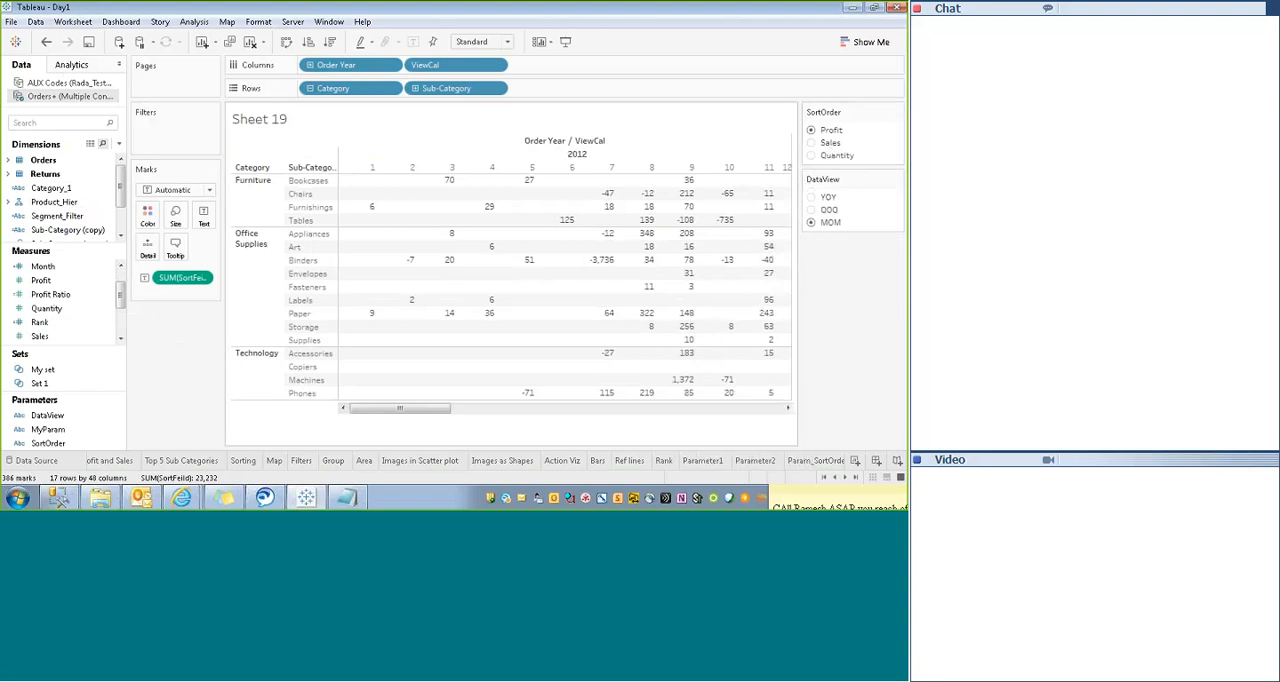
pyautogui.press('F7')
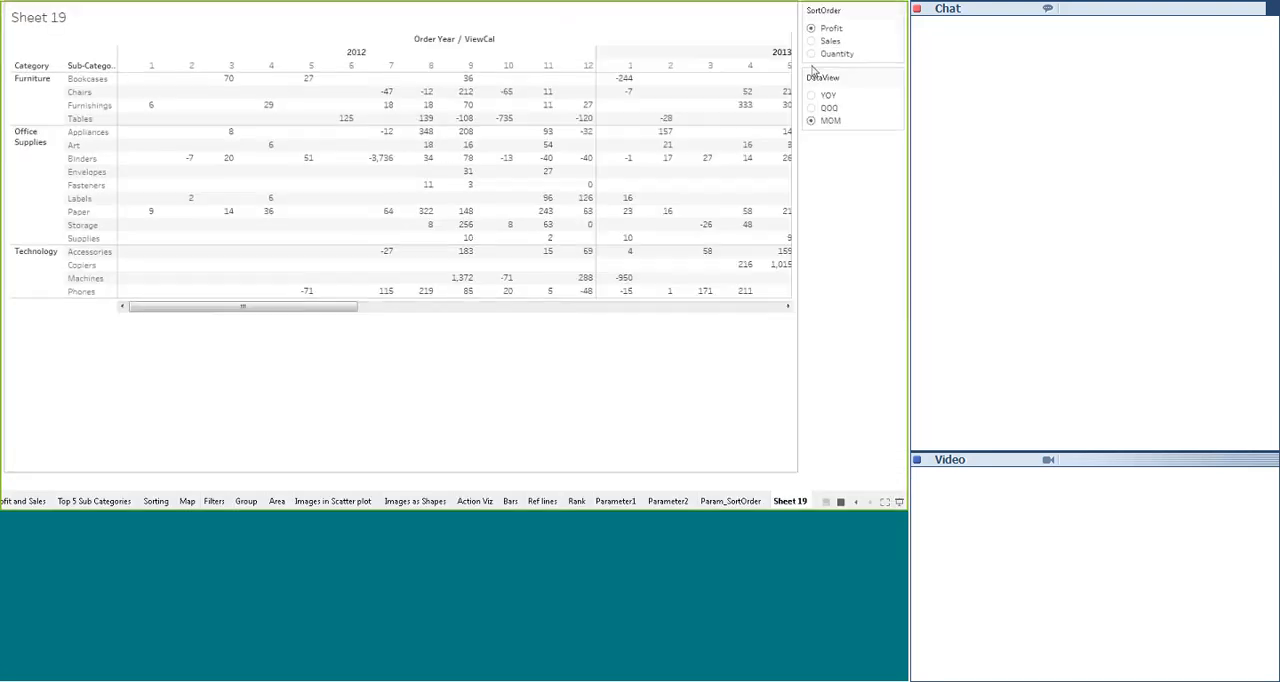
pyautogui.moveTo(346, 307); pyautogui.dragTo(713, 308)
pyautogui.click(812, 107)
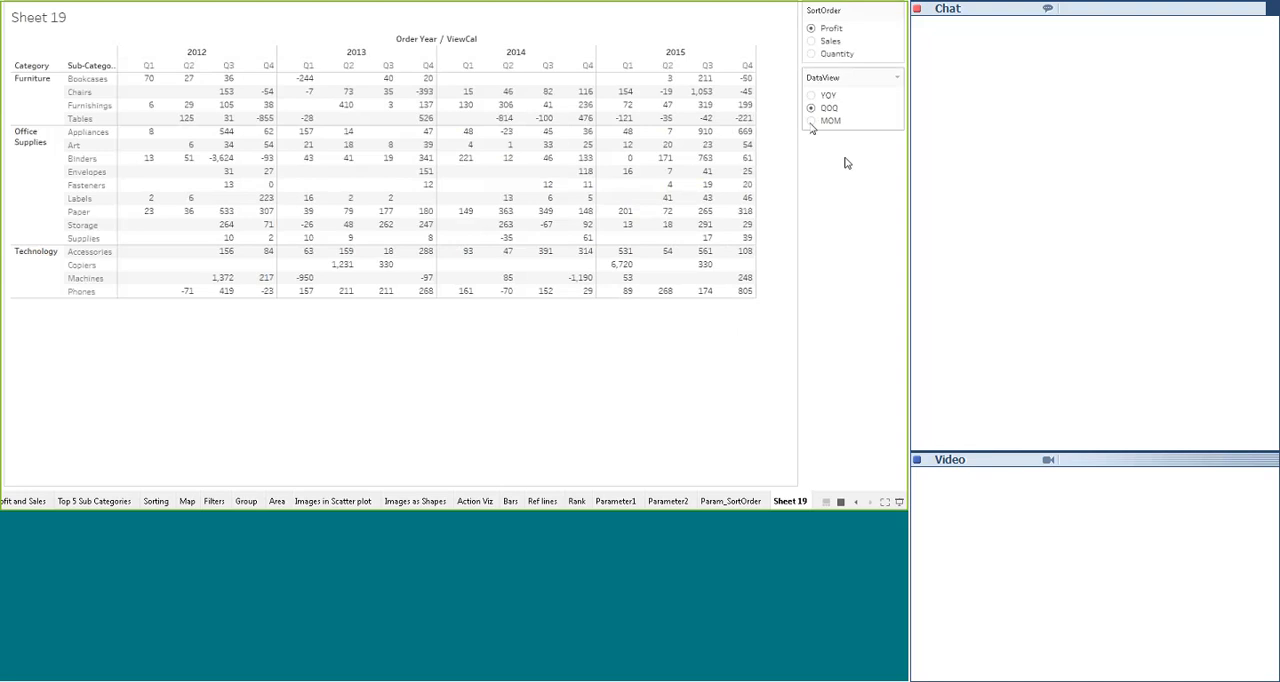
pyautogui.click(811, 121)
pyautogui.click(812, 108)
# - Compare the quarterly crosstab by Sales and Quantity, set SortOrder back to Profit, and exit presentation mode
pyautogui.click(812, 41)
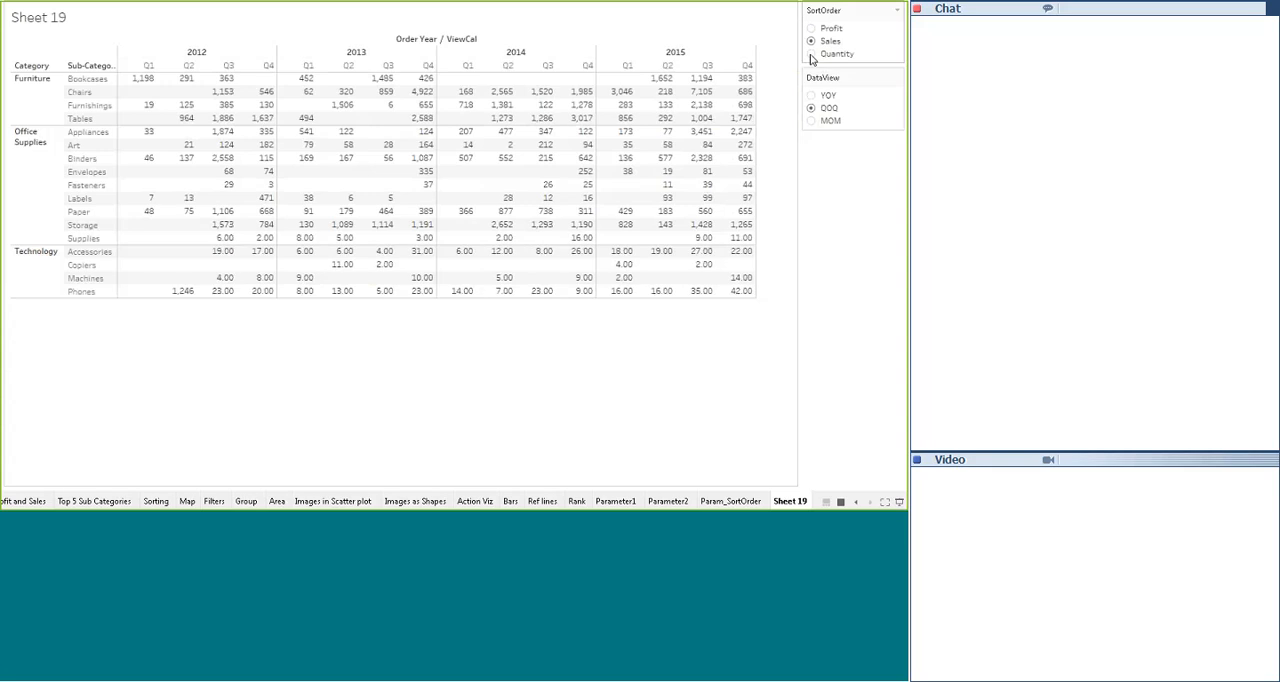
pyautogui.click(811, 54)
pyautogui.click(811, 43)
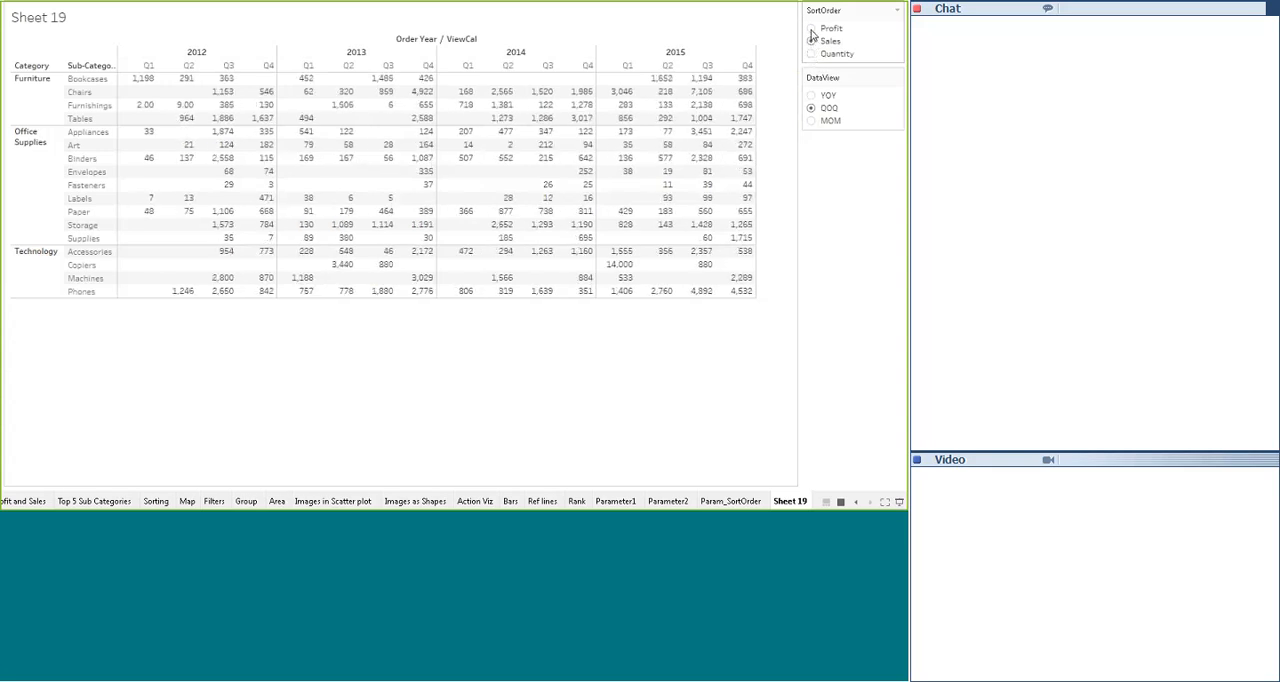
pyautogui.click(811, 29)
pyautogui.press('Escape')
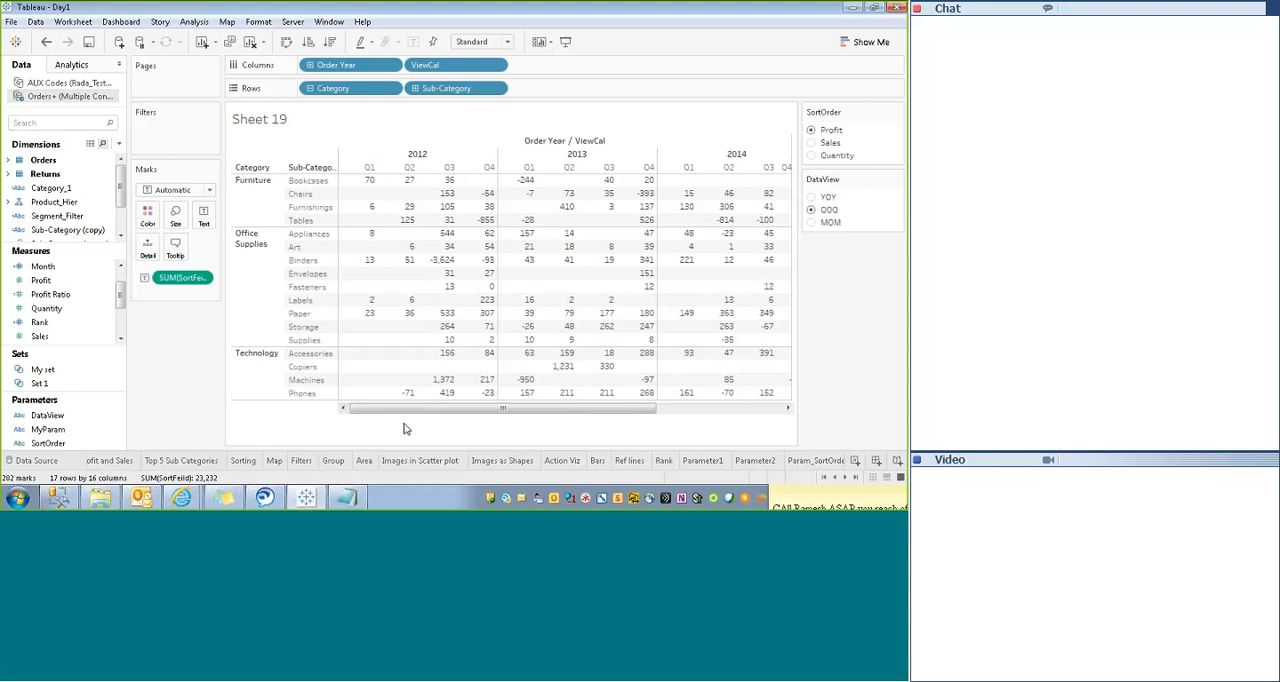
pyautogui.moveTo(484, 408); pyautogui.dragTo(426, 400)
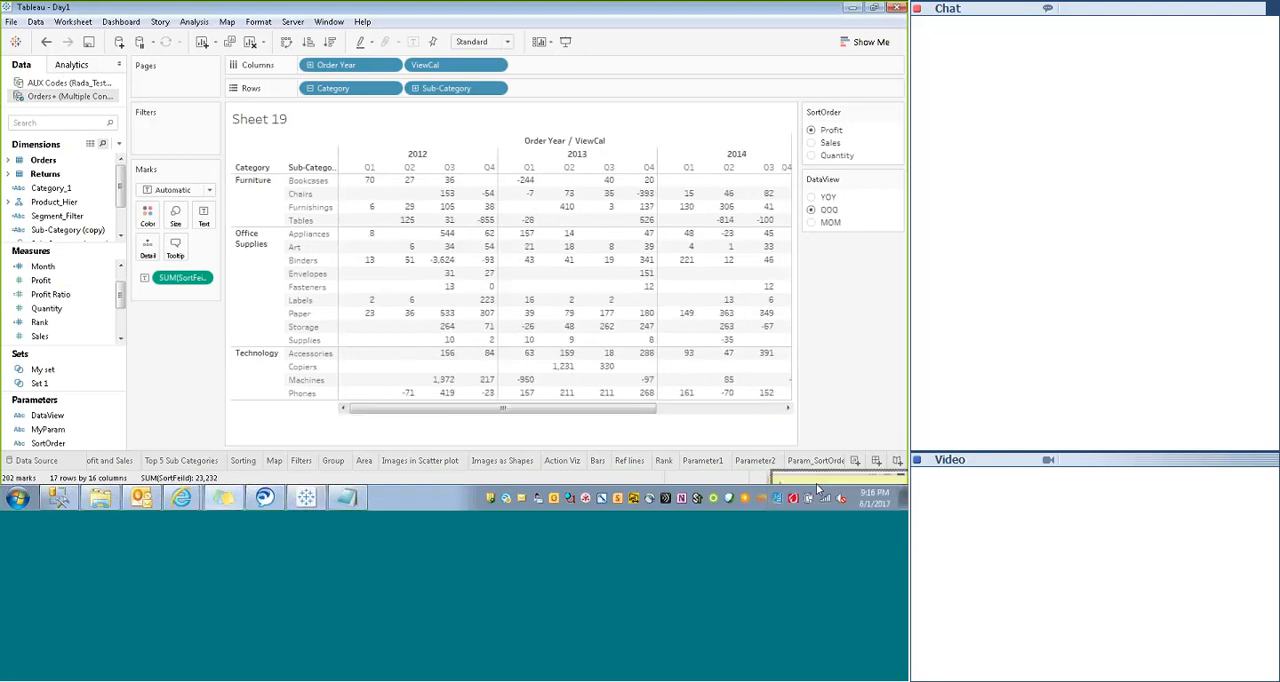
pyautogui.moveTo(648, 376)
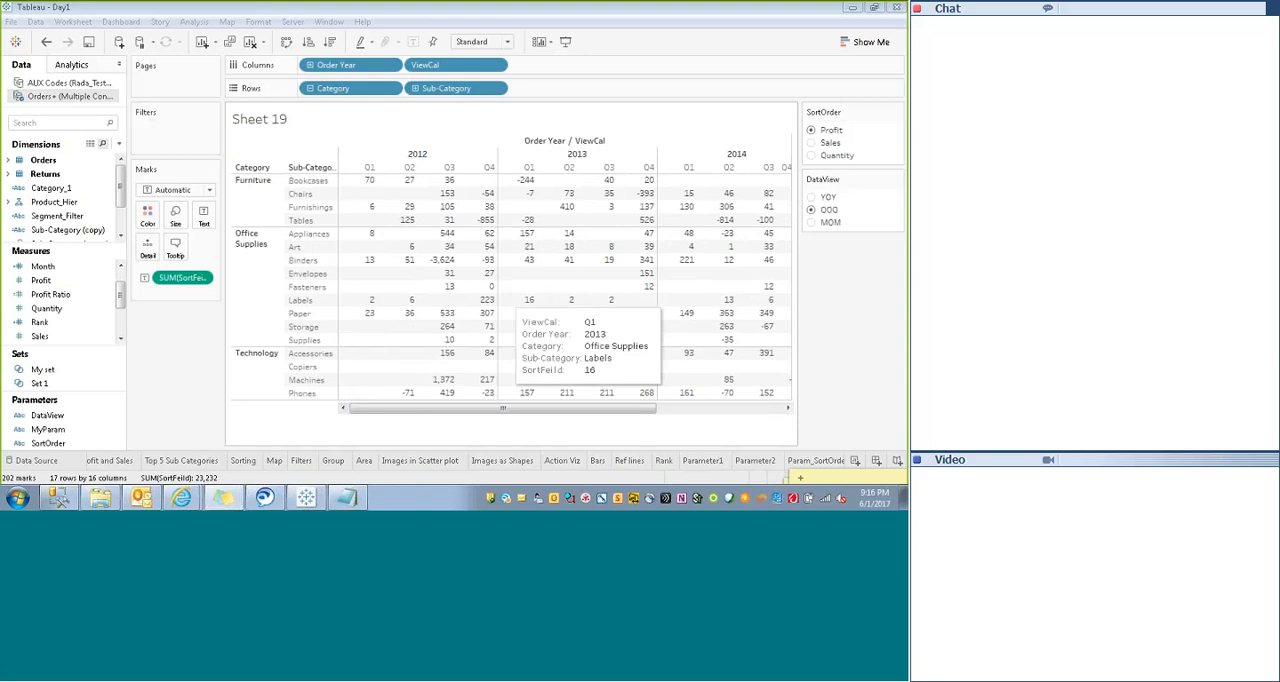
# - Hide the Sheet 19 title and the column field labels above the crosstab
pyautogui.rightClick(270, 117)
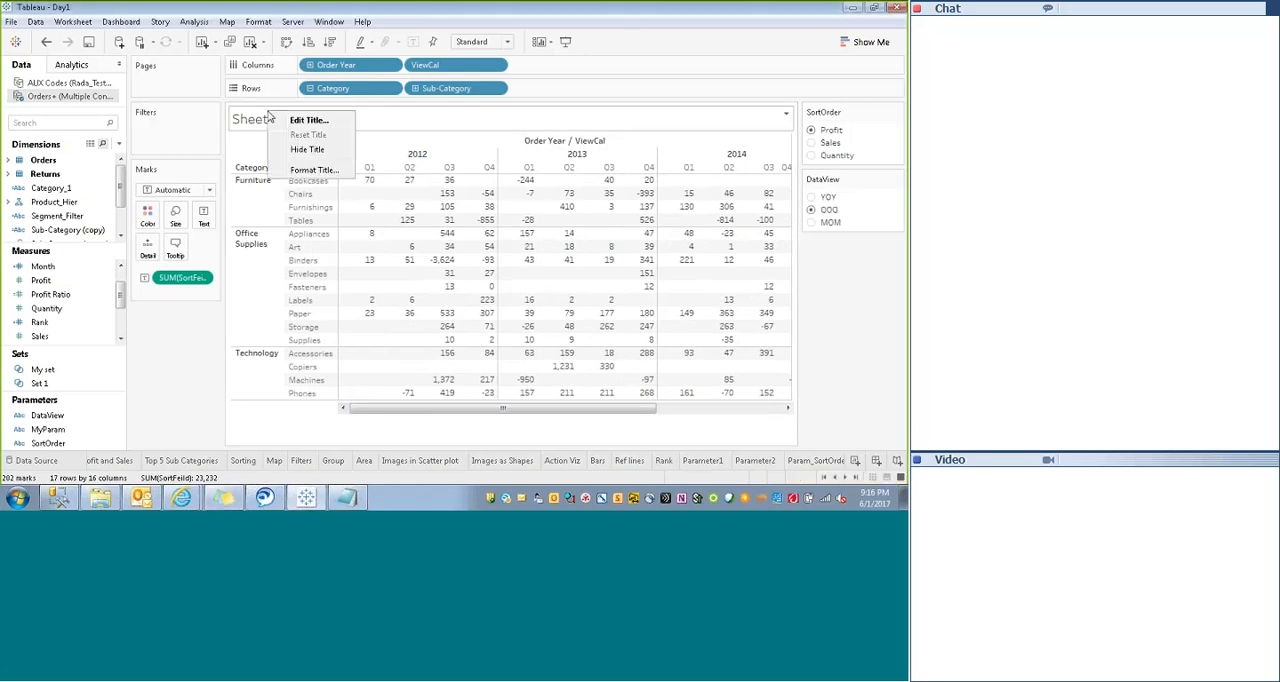
pyautogui.click(305, 153)
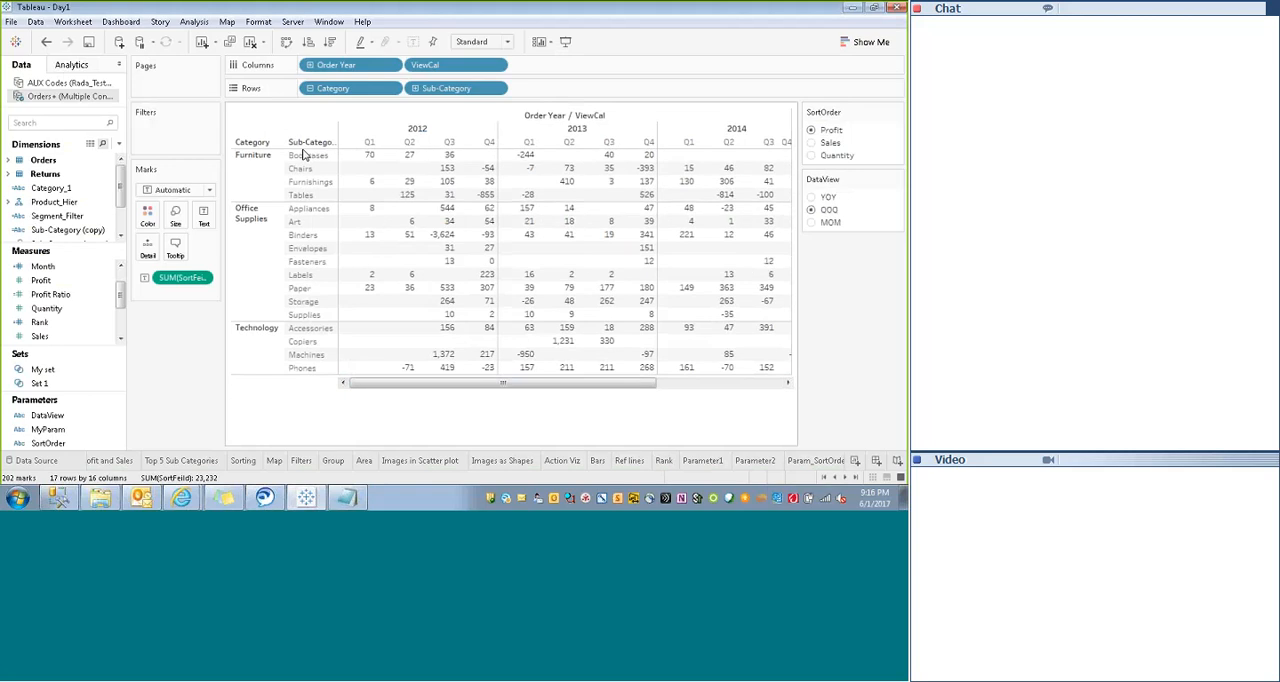
pyautogui.rightClick(520, 118)
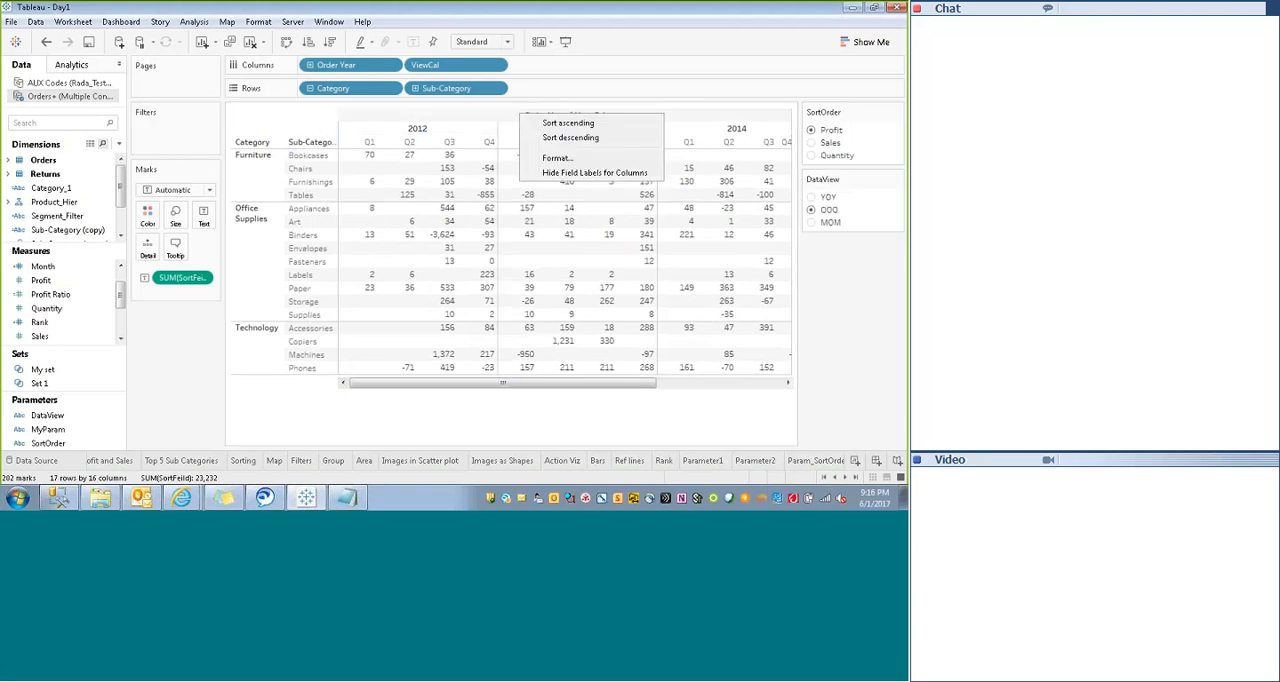
pyautogui.click(568, 174)
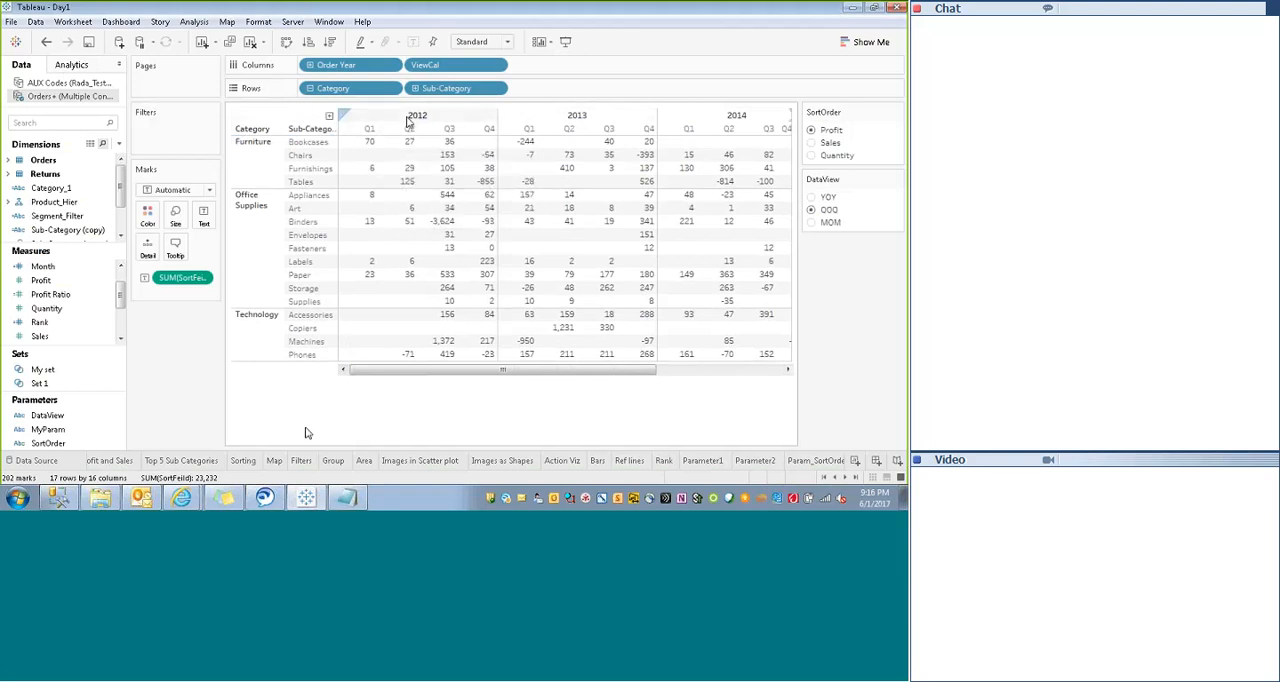
# - Open the shading format from the 2012 header and set the Total header shading to dark gray
pyautogui.rightClick(379, 118)
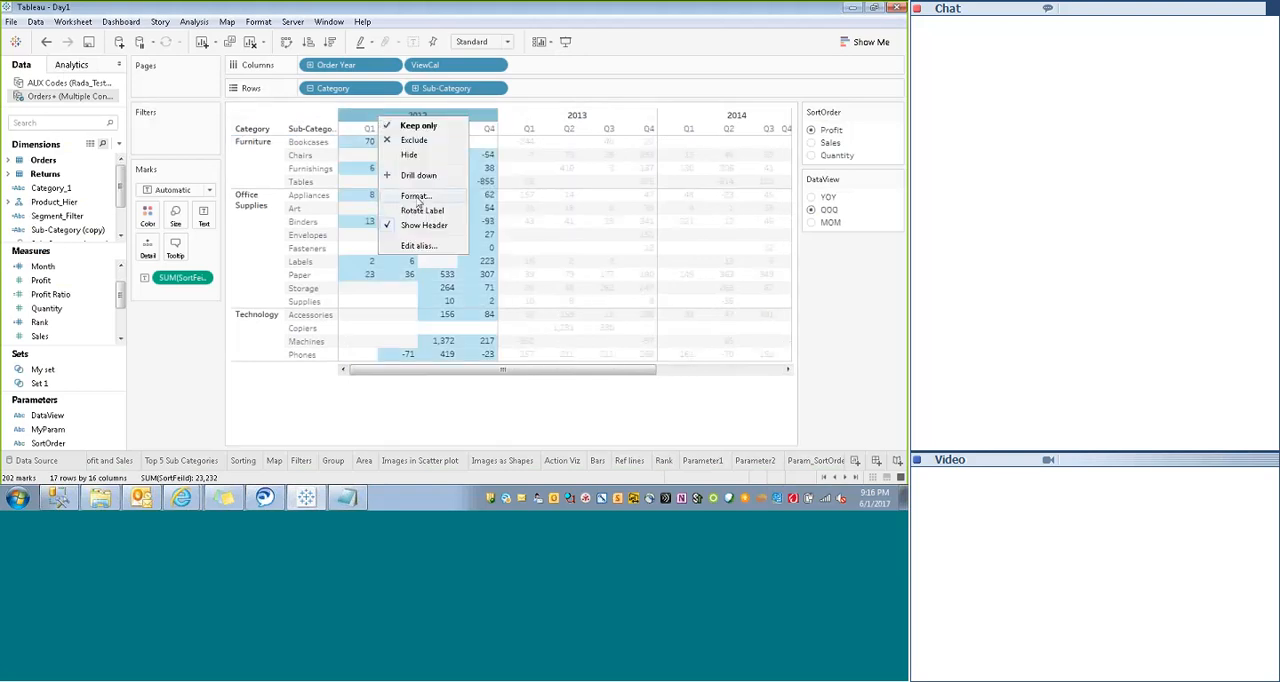
pyautogui.click(416, 196)
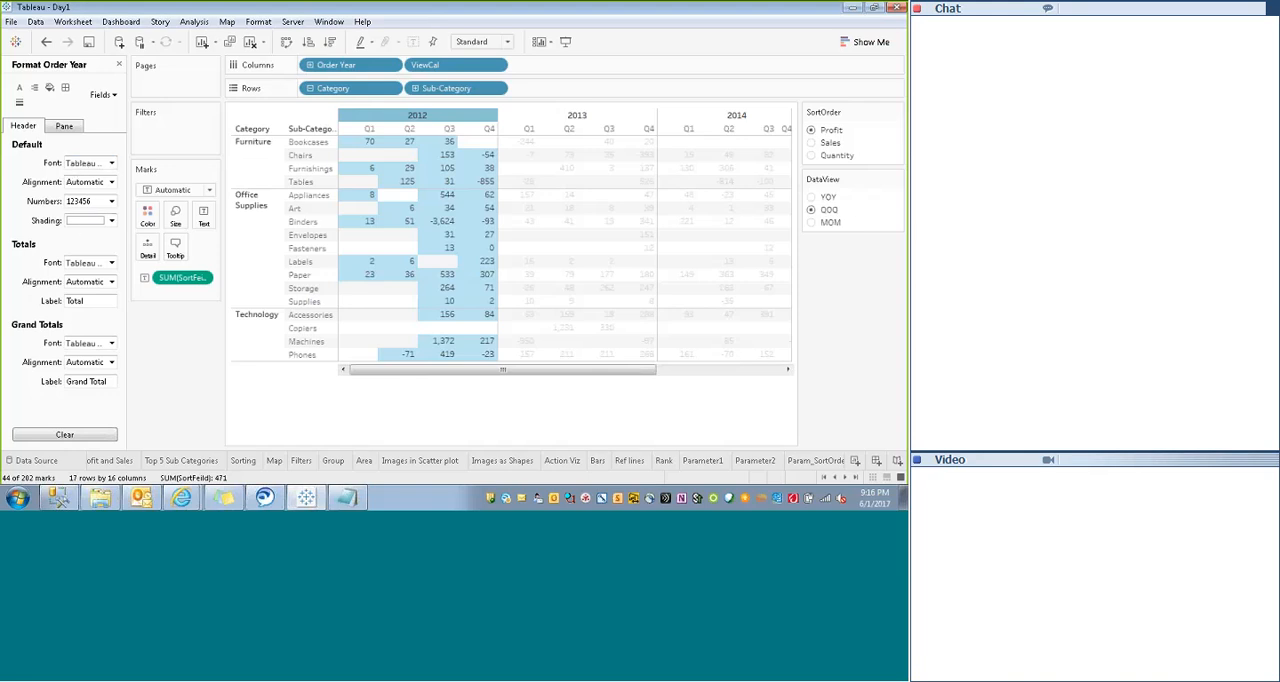
pyautogui.click(50, 87)
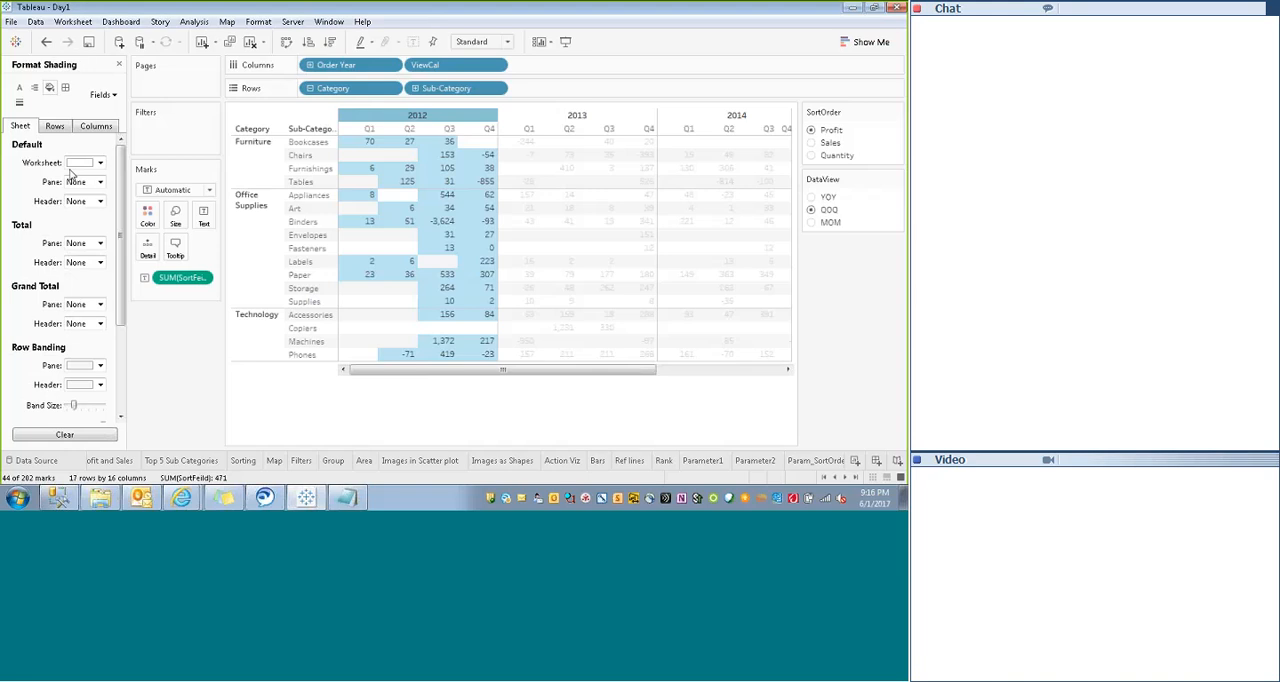
pyautogui.click(80, 244)
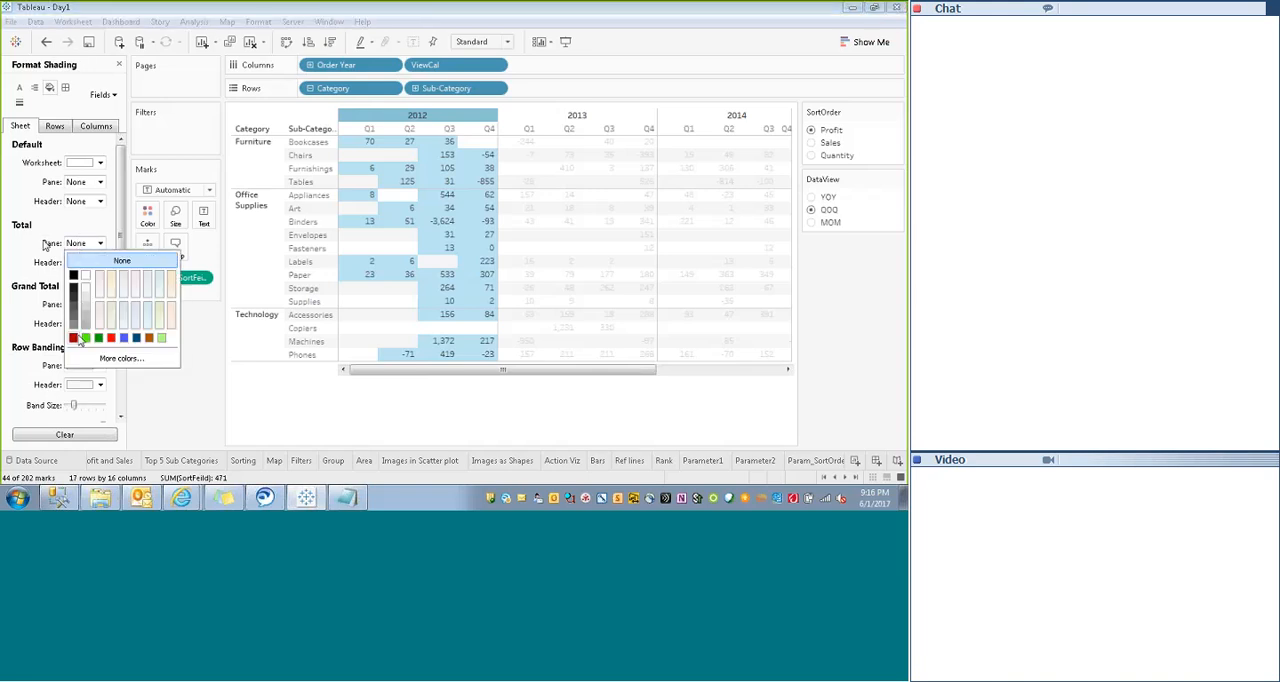
pyautogui.click(27, 248)
pyautogui.click(95, 262)
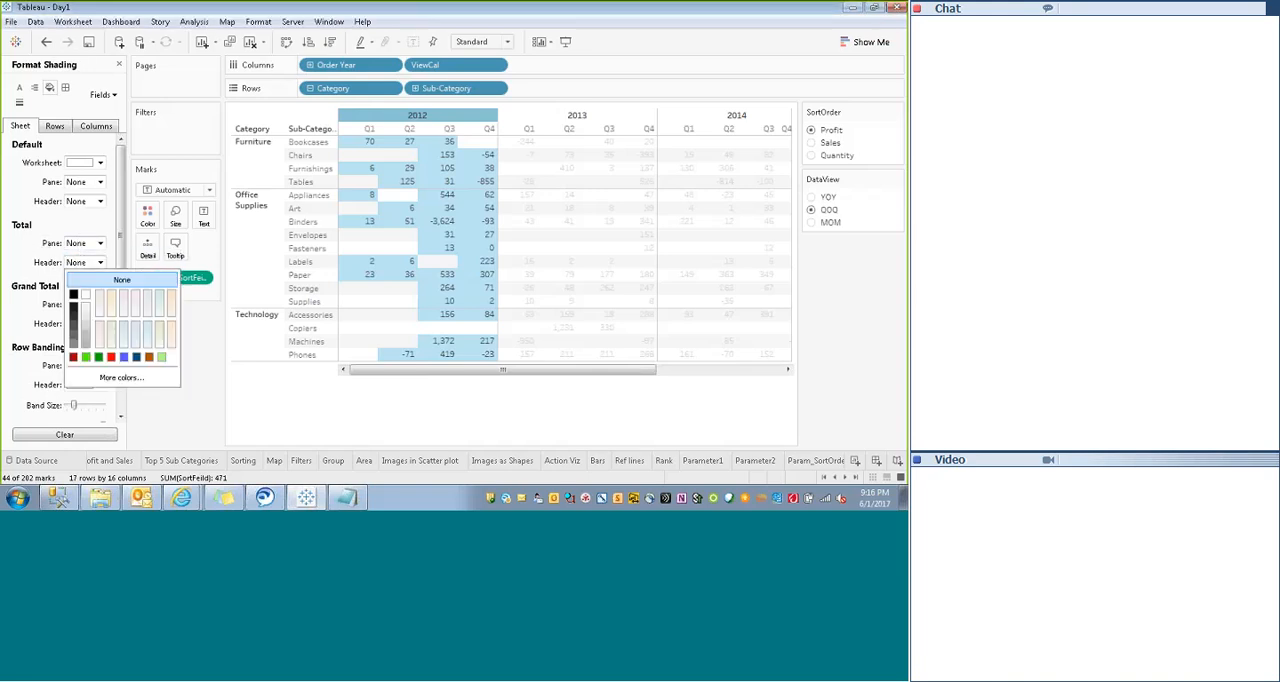
pyautogui.click(74, 345)
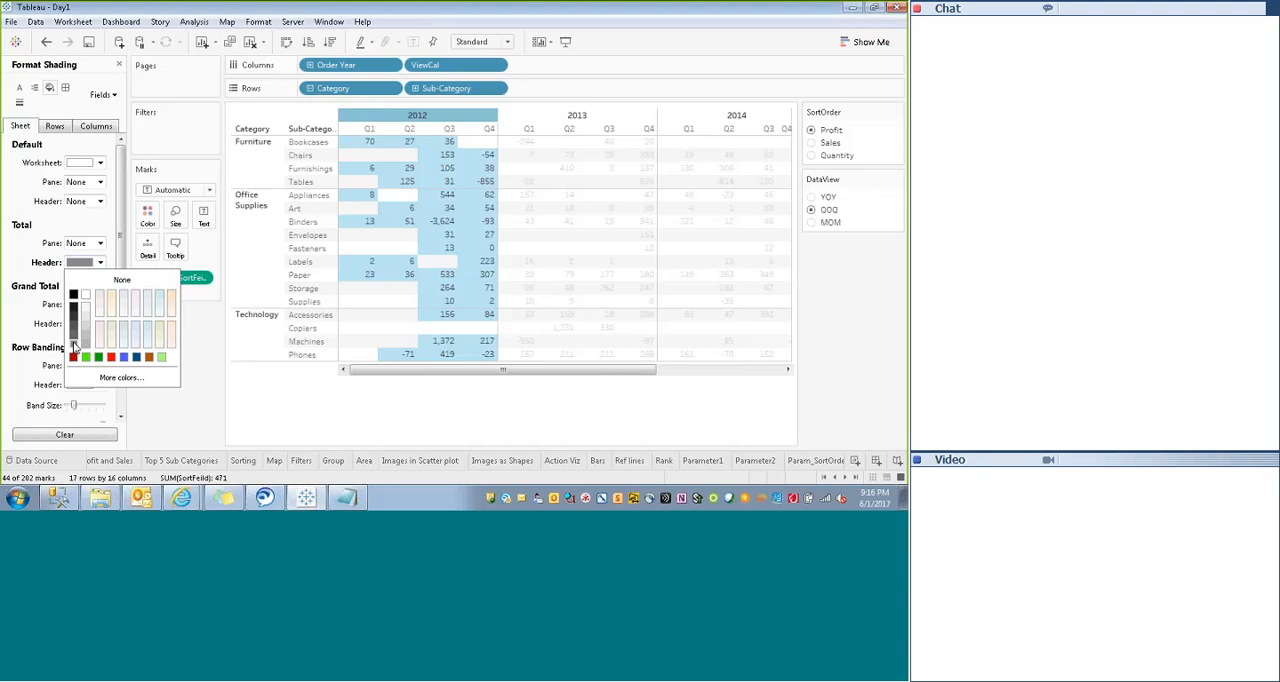
pyautogui.click(42, 298)
# - Set the row banding shading of the pane to None
pyautogui.click(84, 364)
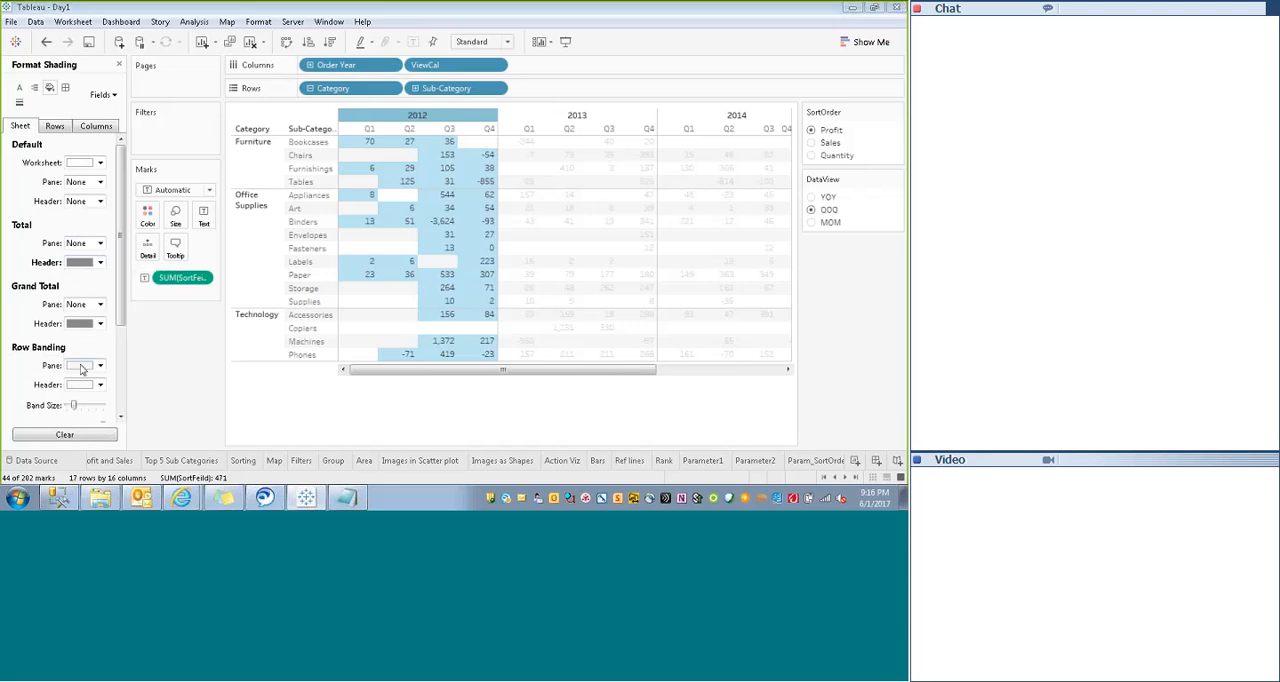
pyautogui.click(112, 252)
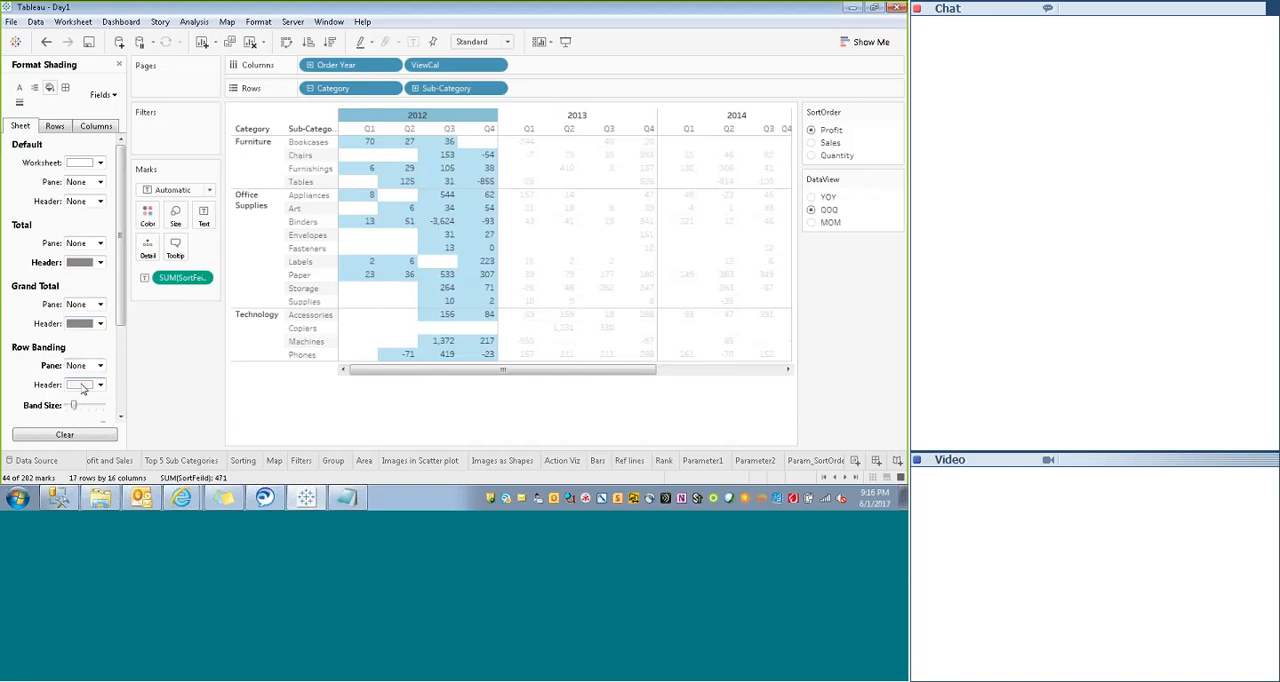
pyautogui.click(80, 183)
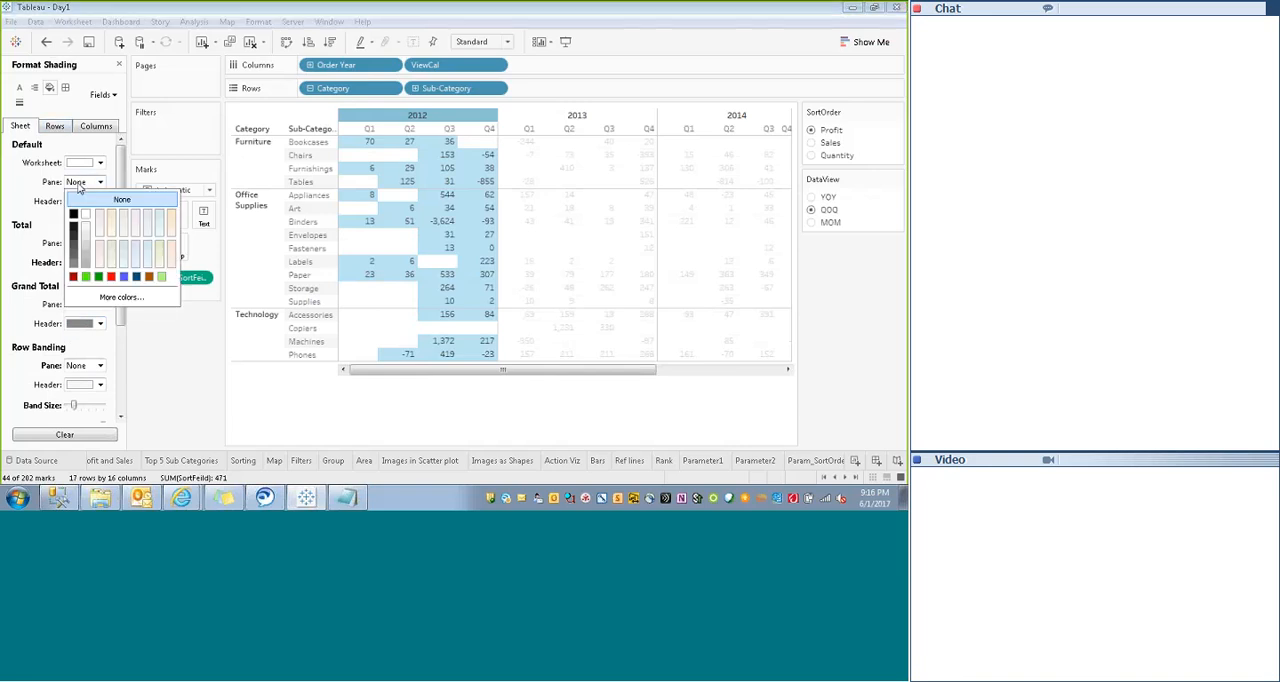
pyautogui.click(42, 218)
# - Shade the default headers dark gray and reduce the row band size to its minimum
pyautogui.click(91, 200)
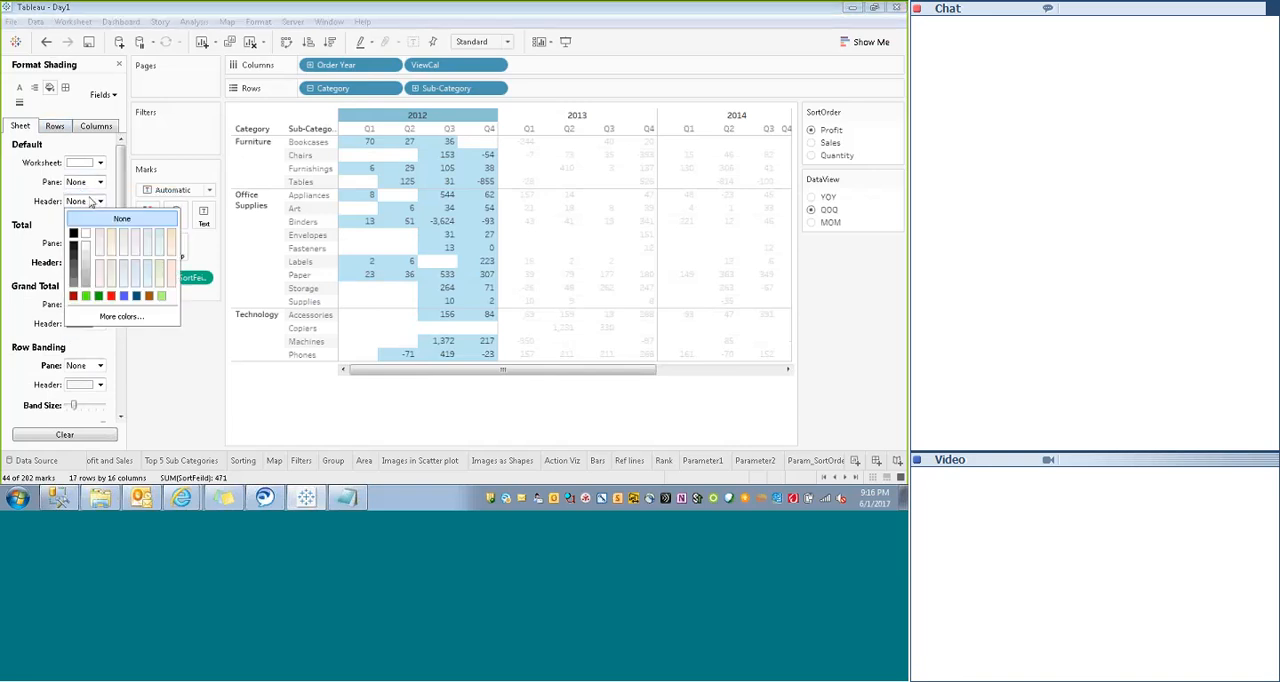
pyautogui.click(72, 279)
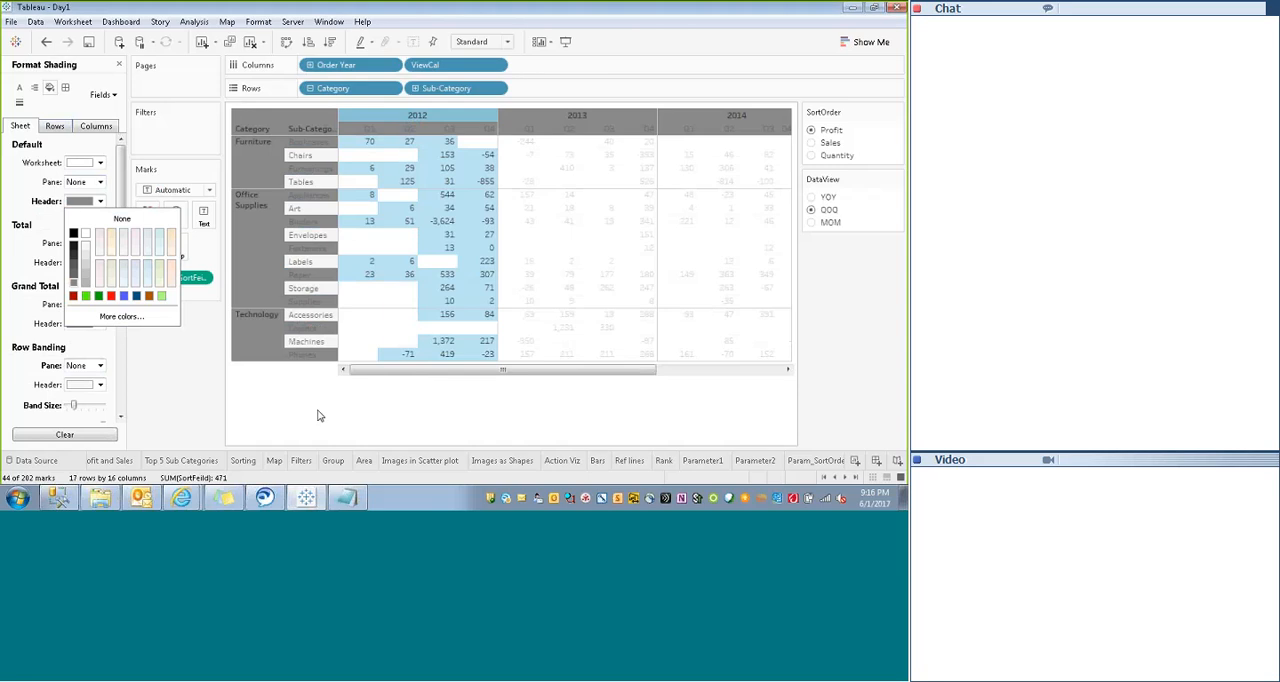
pyautogui.click(379, 223)
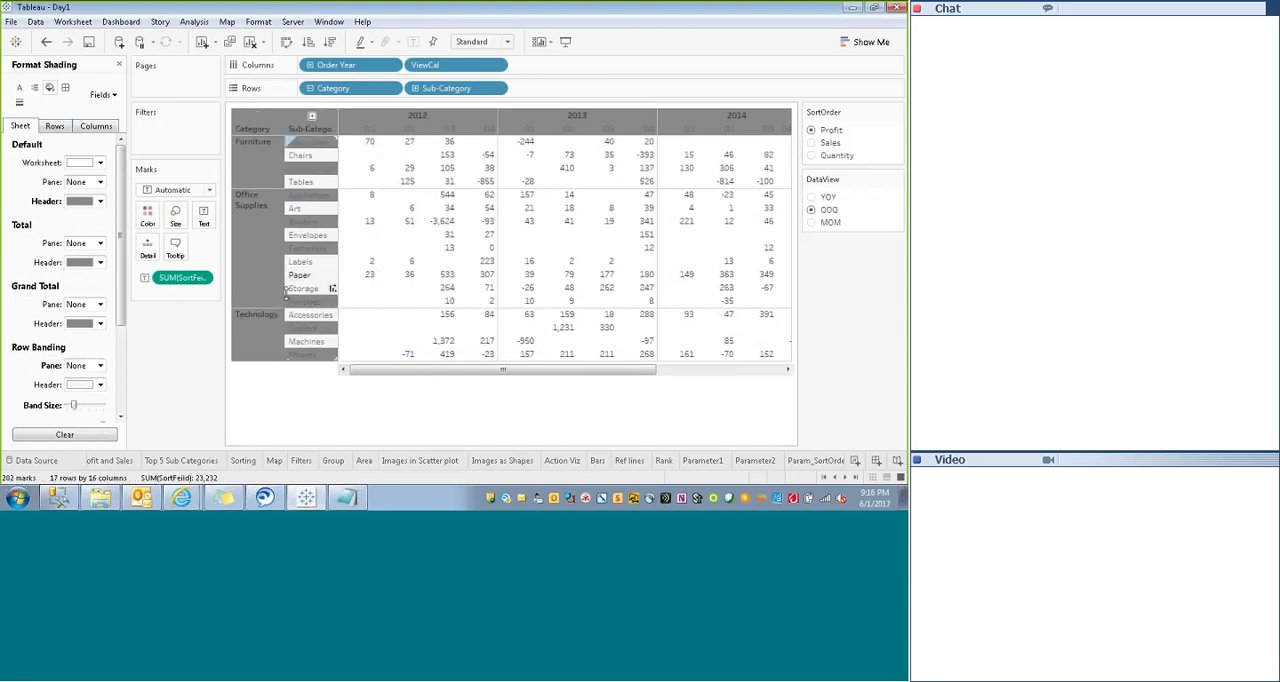
pyautogui.moveTo(75, 408); pyautogui.dragTo(66, 405)
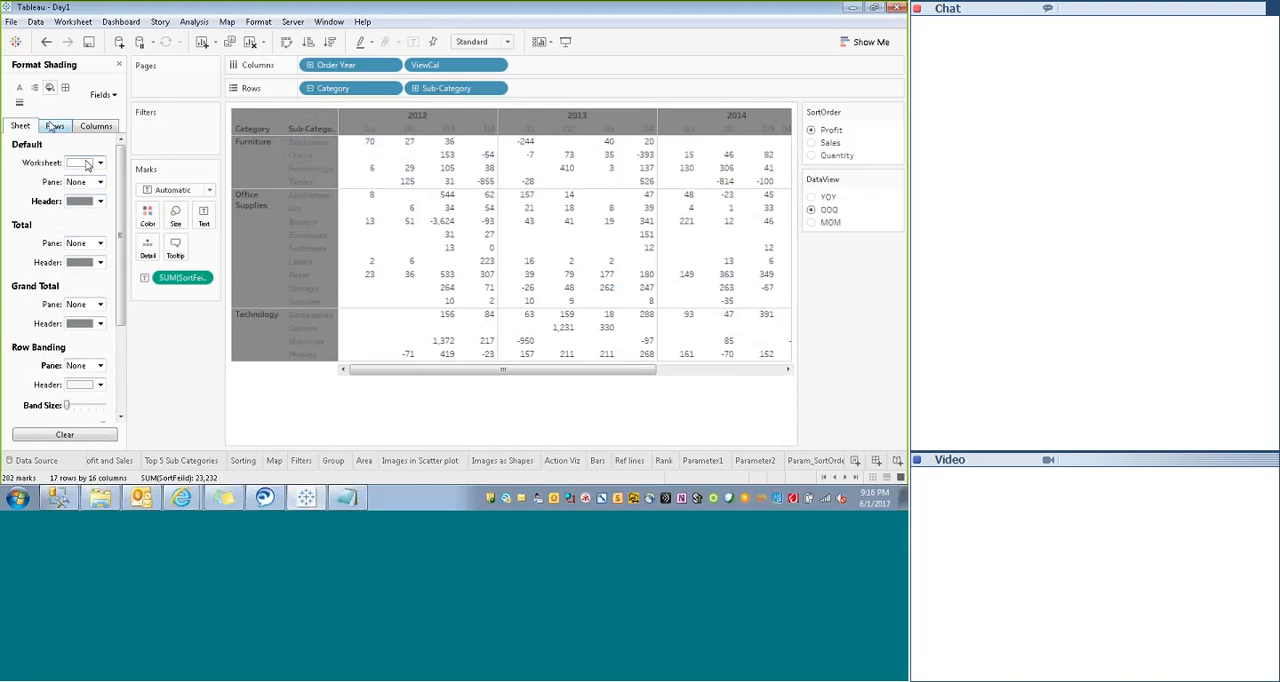
# - Set the worksheet's default font color to white and the pane font color to near-black
pyautogui.click(19, 87)
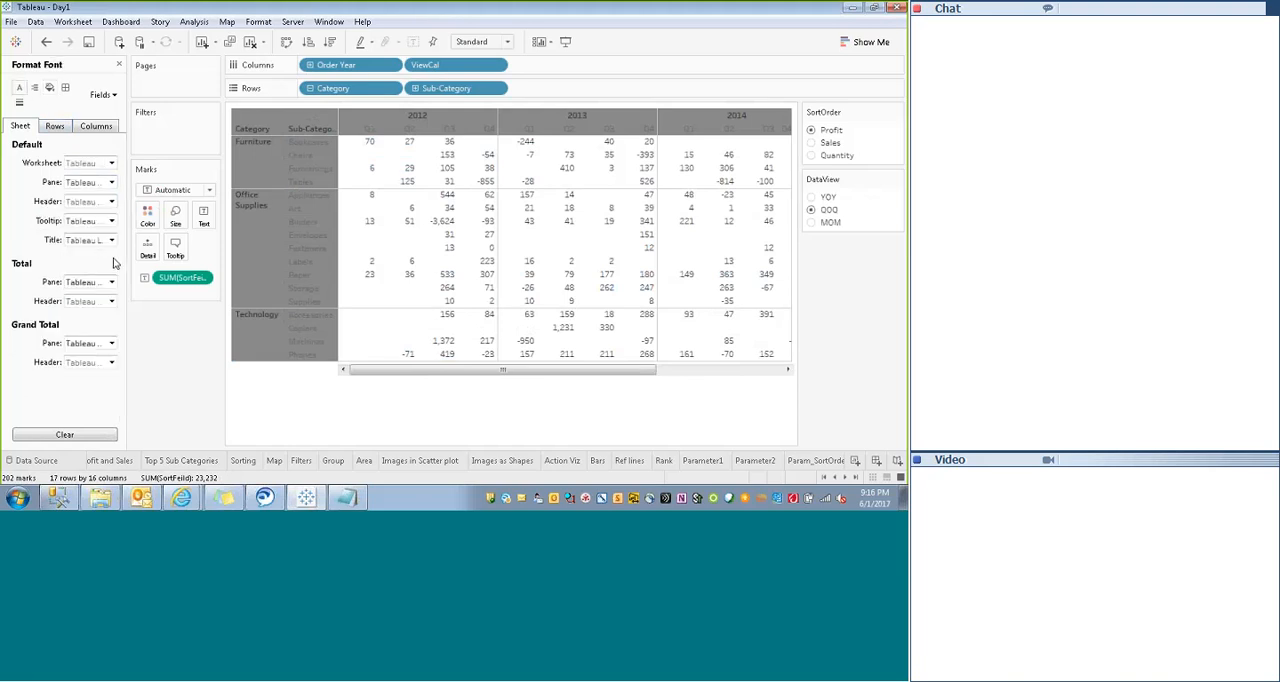
pyautogui.click(109, 164)
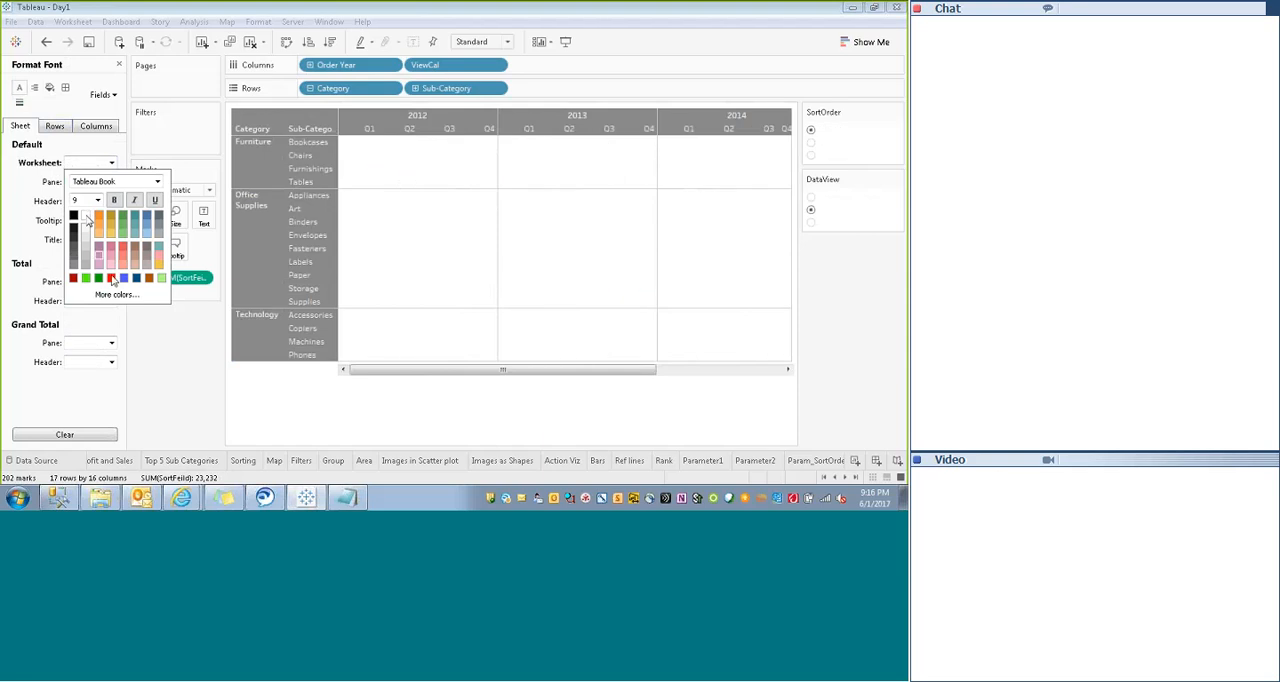
pyautogui.click(88, 220)
pyautogui.click(85, 182)
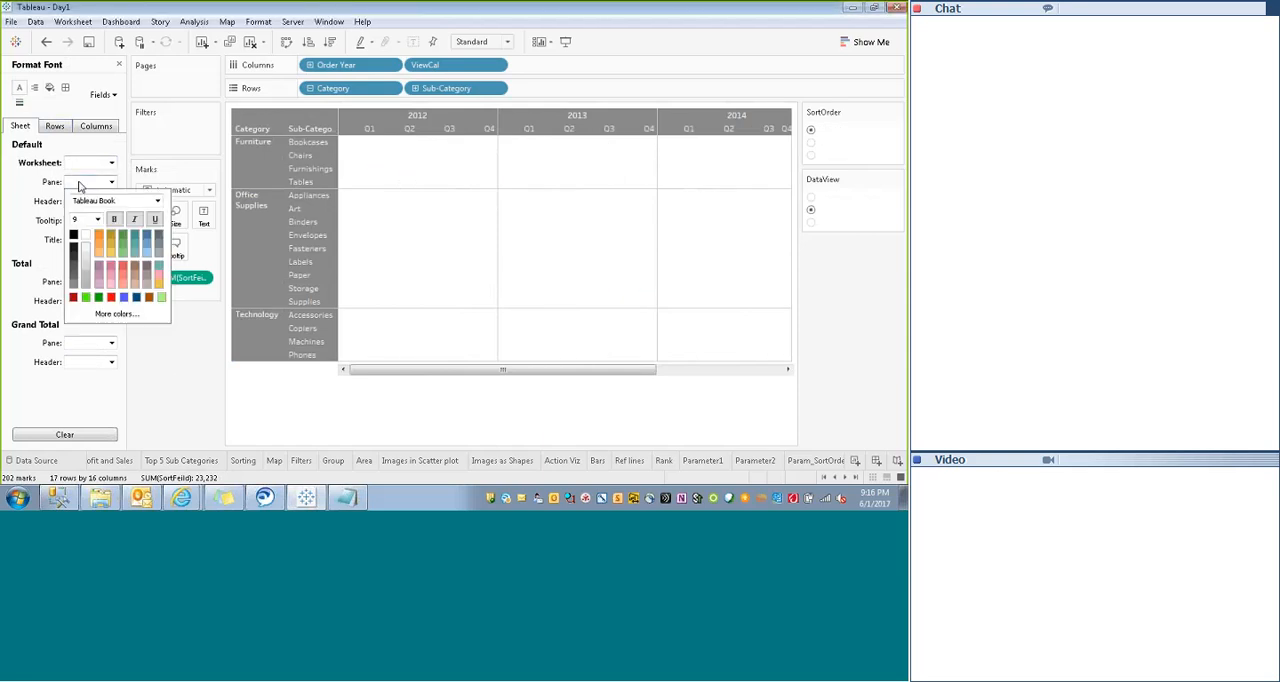
pyautogui.click(74, 252)
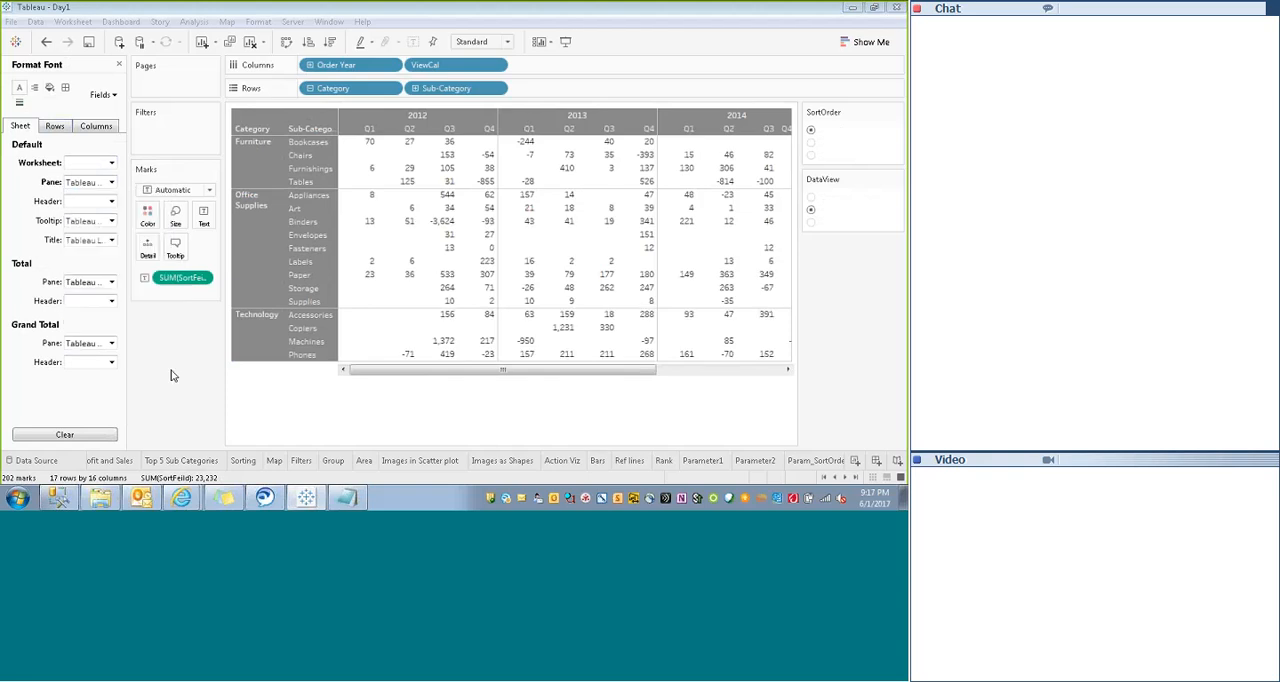
# - Apply solid white borders to the worksheet's default cells, pane and headers
pyautogui.click(64, 87)
pyautogui.click(88, 162)
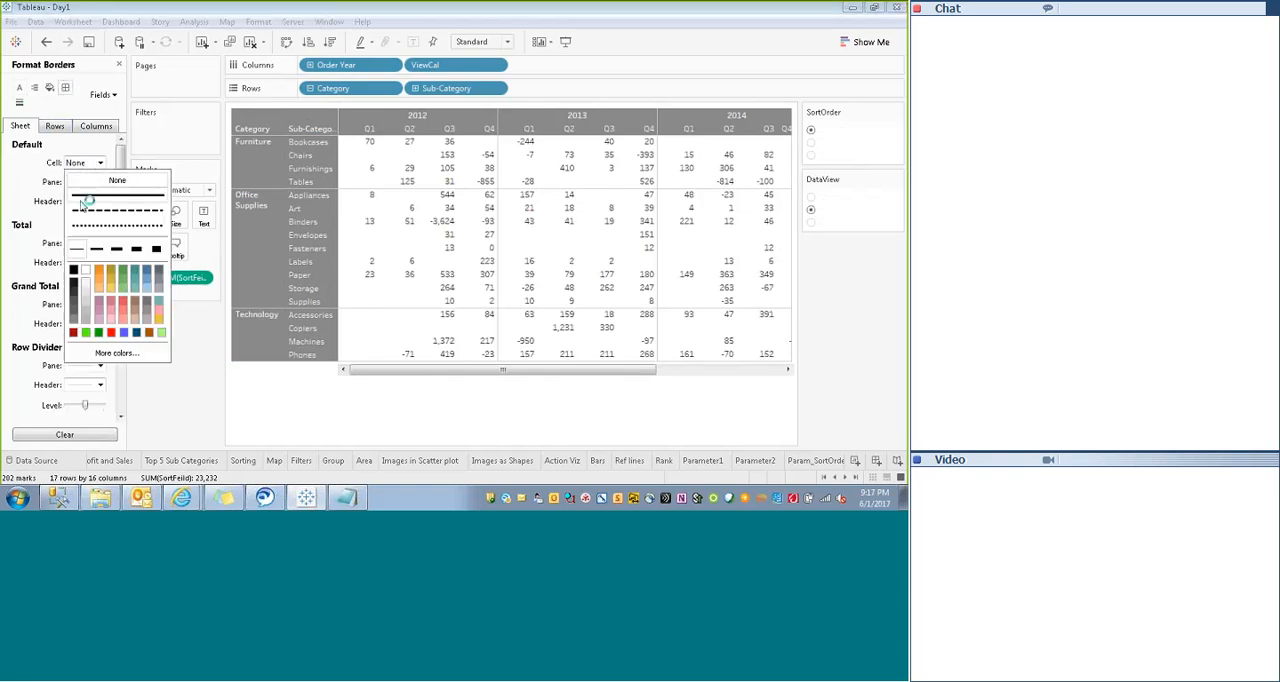
pyautogui.click(86, 196)
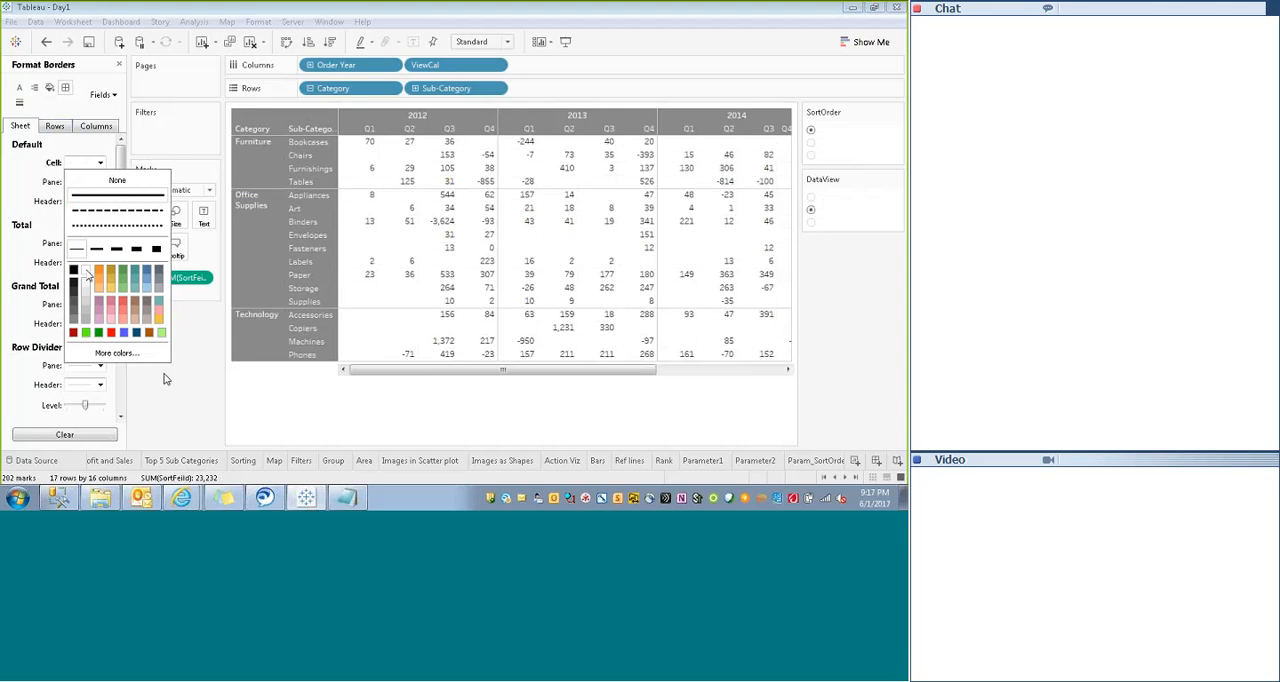
pyautogui.click(196, 400)
pyautogui.click(85, 183)
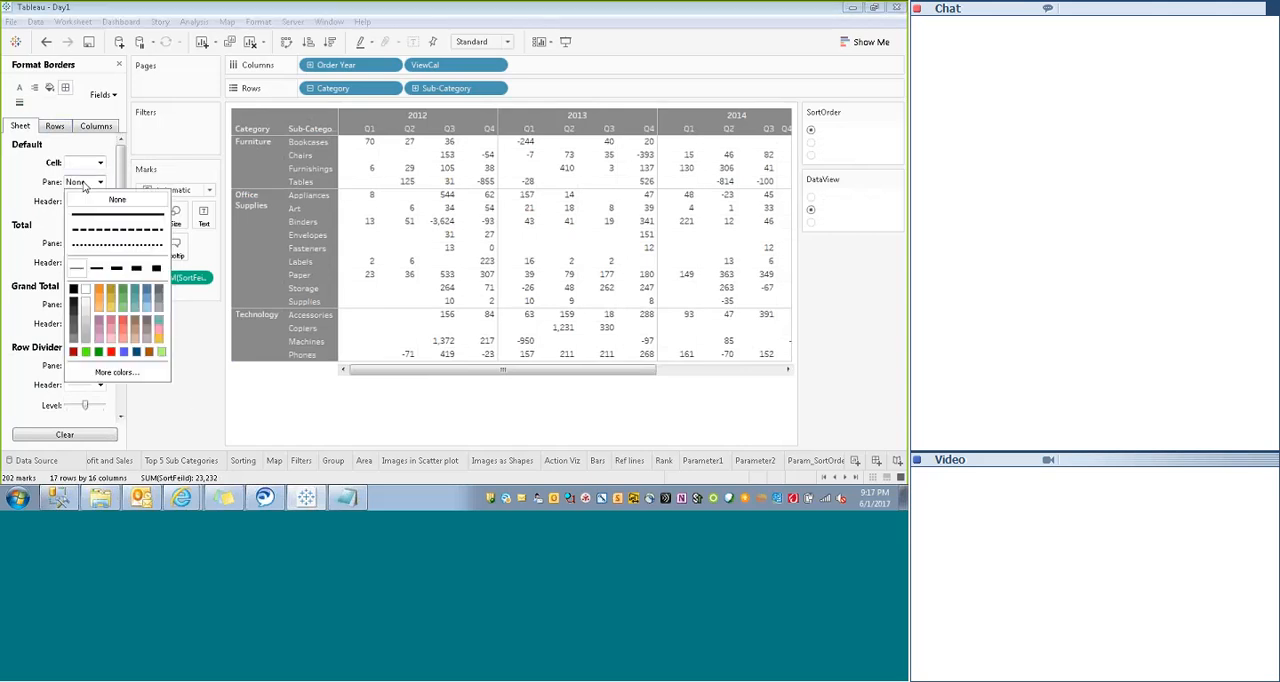
pyautogui.click(73, 290)
pyautogui.click(76, 203)
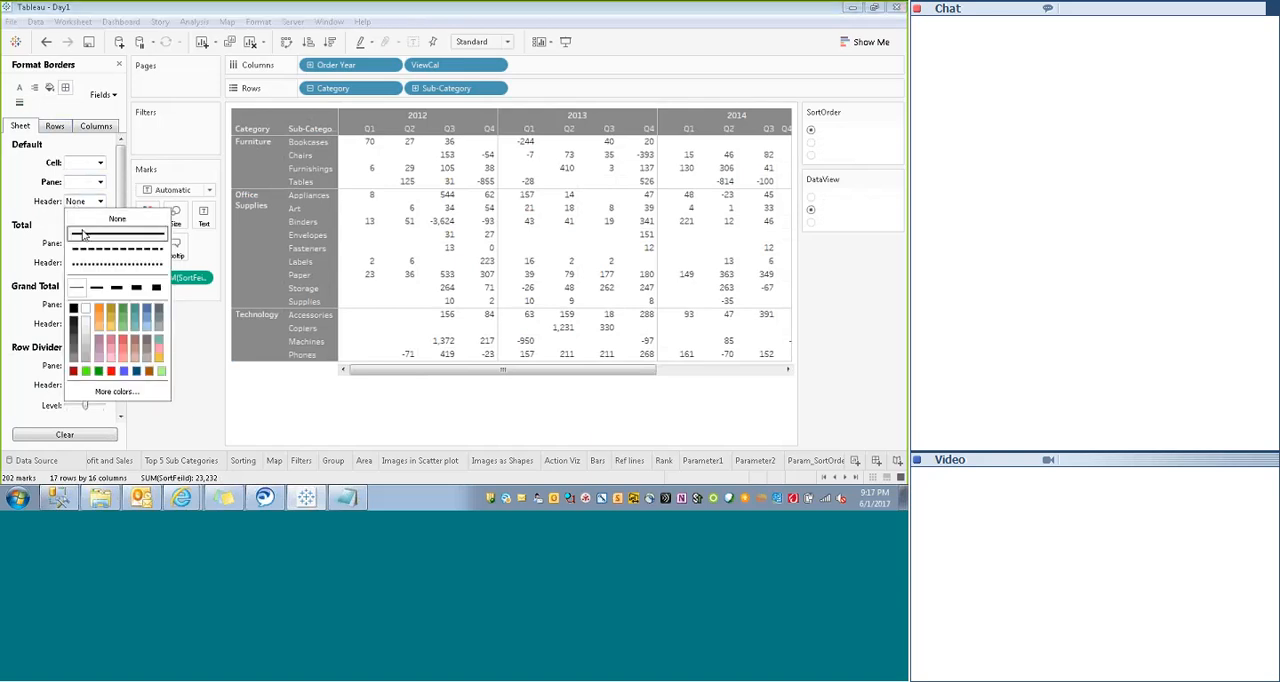
pyautogui.click(260, 428)
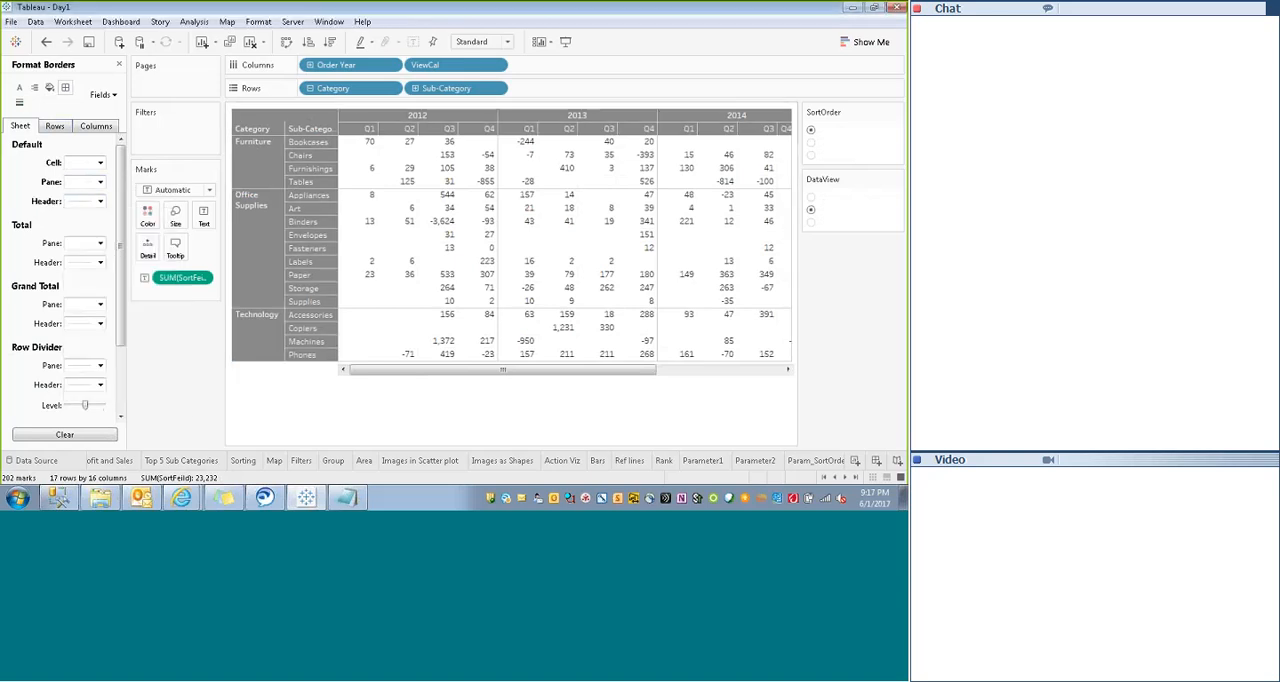
# - Preview the formatted crosstab in presentation mode, then return to the worksheet and check its year columns
pyautogui.click(565, 41)
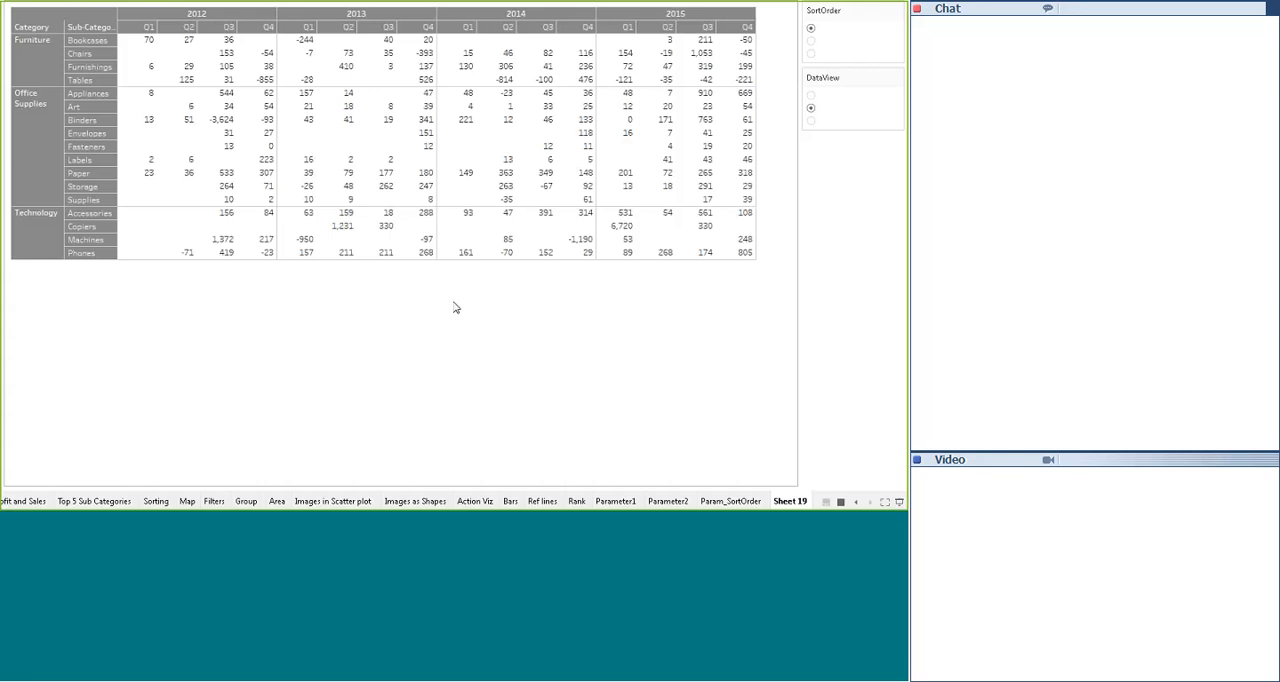
pyautogui.press('Escape')
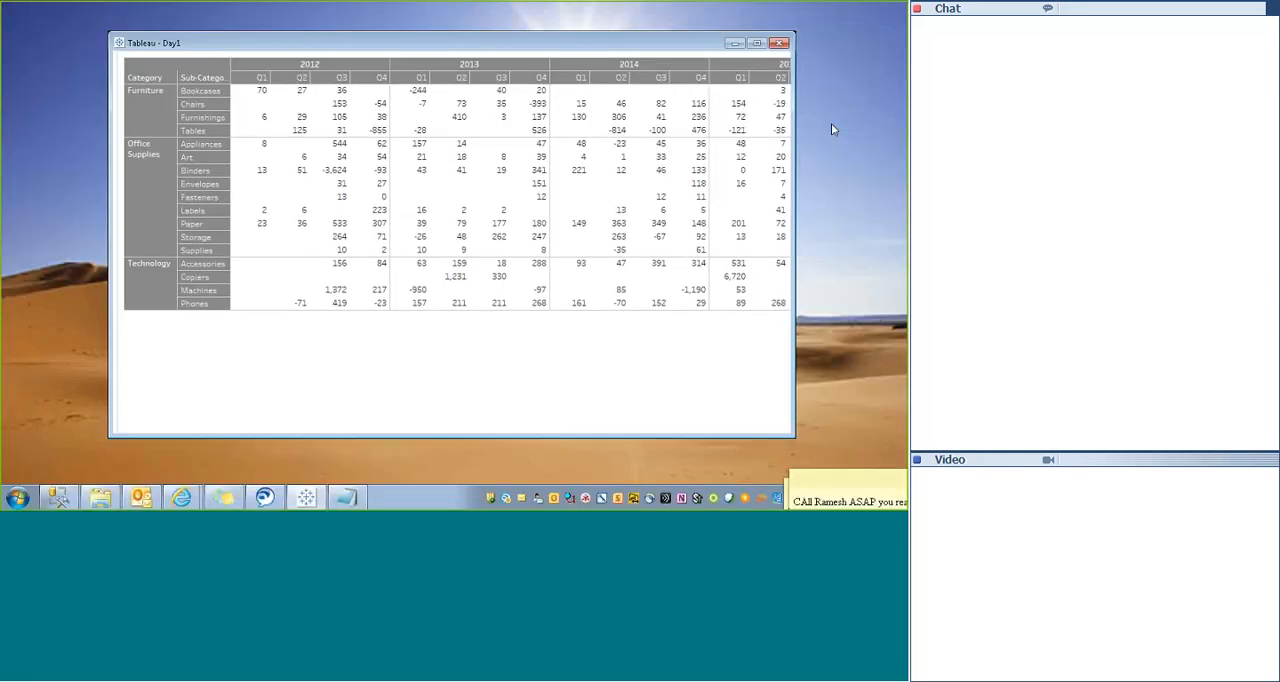
pyautogui.moveTo(571, 371); pyautogui.dragTo(833, 389)
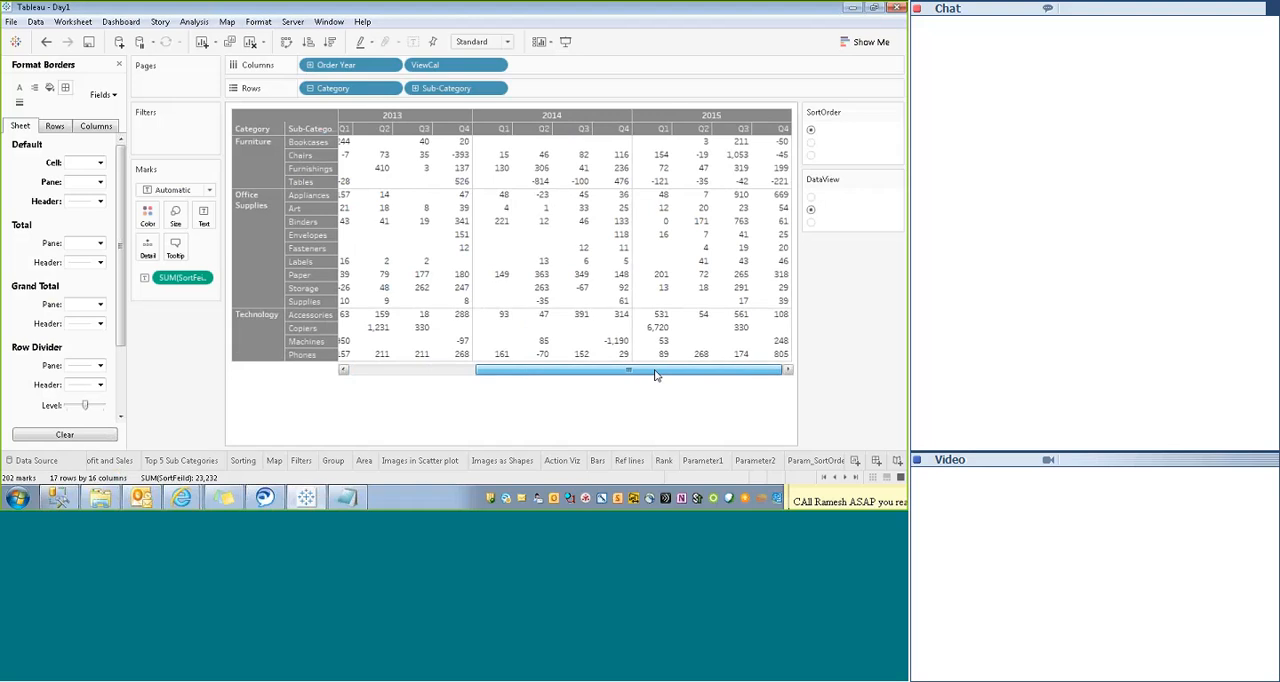
pyautogui.moveTo(655, 373); pyautogui.dragTo(440, 382)
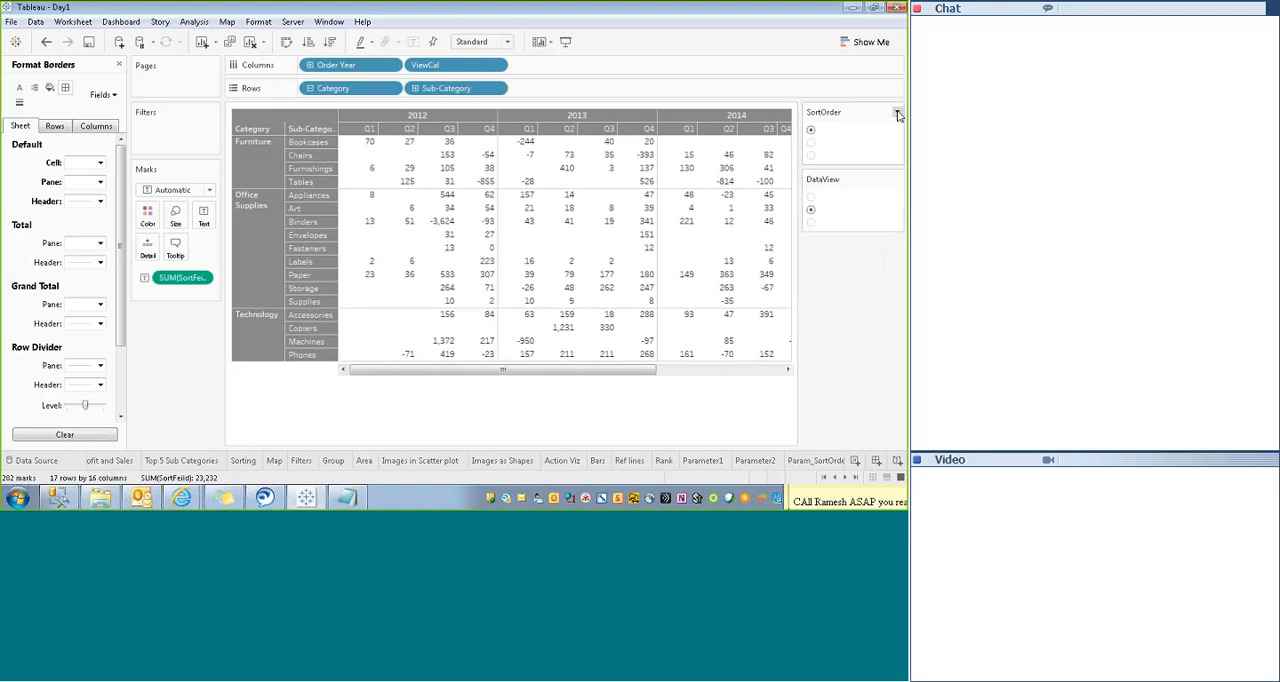
pyautogui.click(897, 113)
pyautogui.click(814, 129)
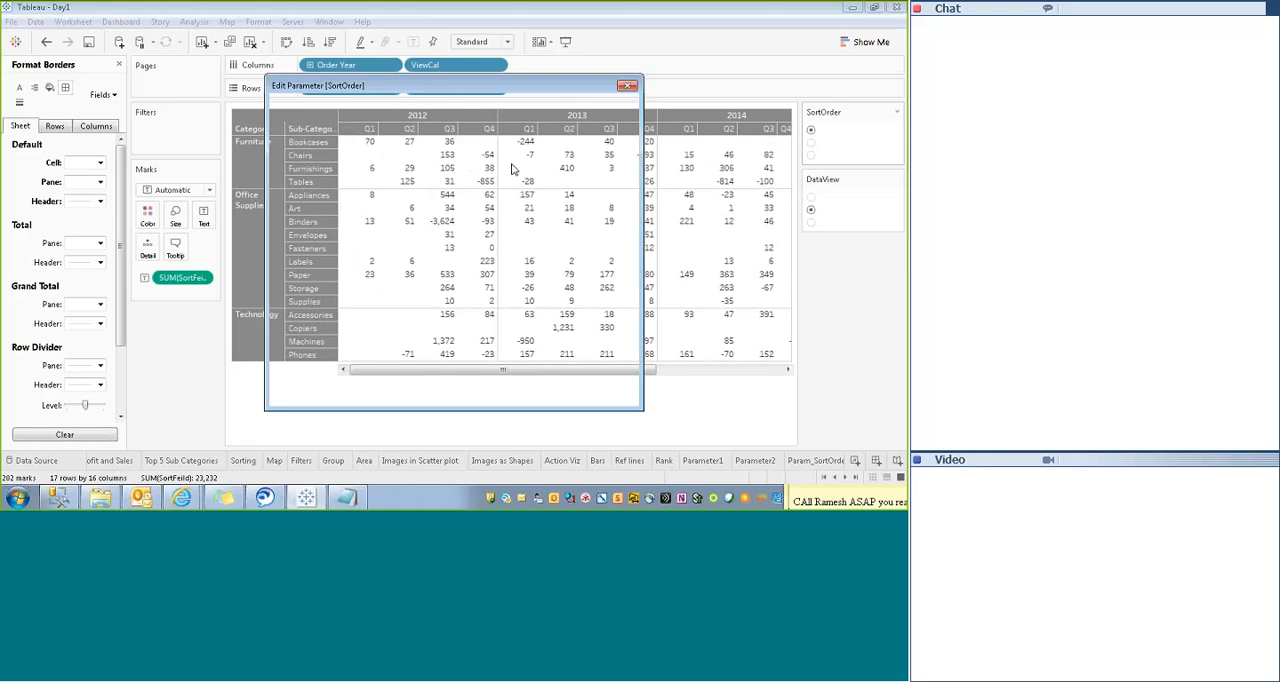
pyautogui.click(629, 82)
# - Open the parameter formatting from the SortOrder control and give the body text a dark font color
pyautogui.click(897, 112)
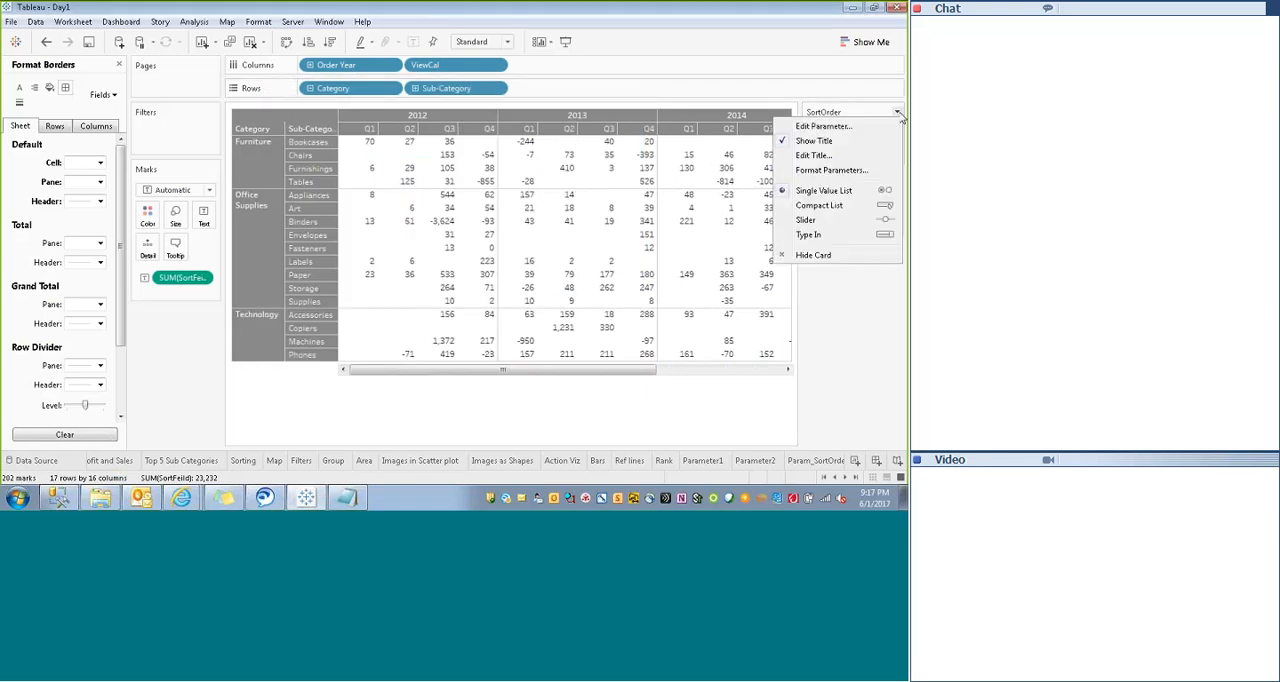
pyautogui.click(830, 170)
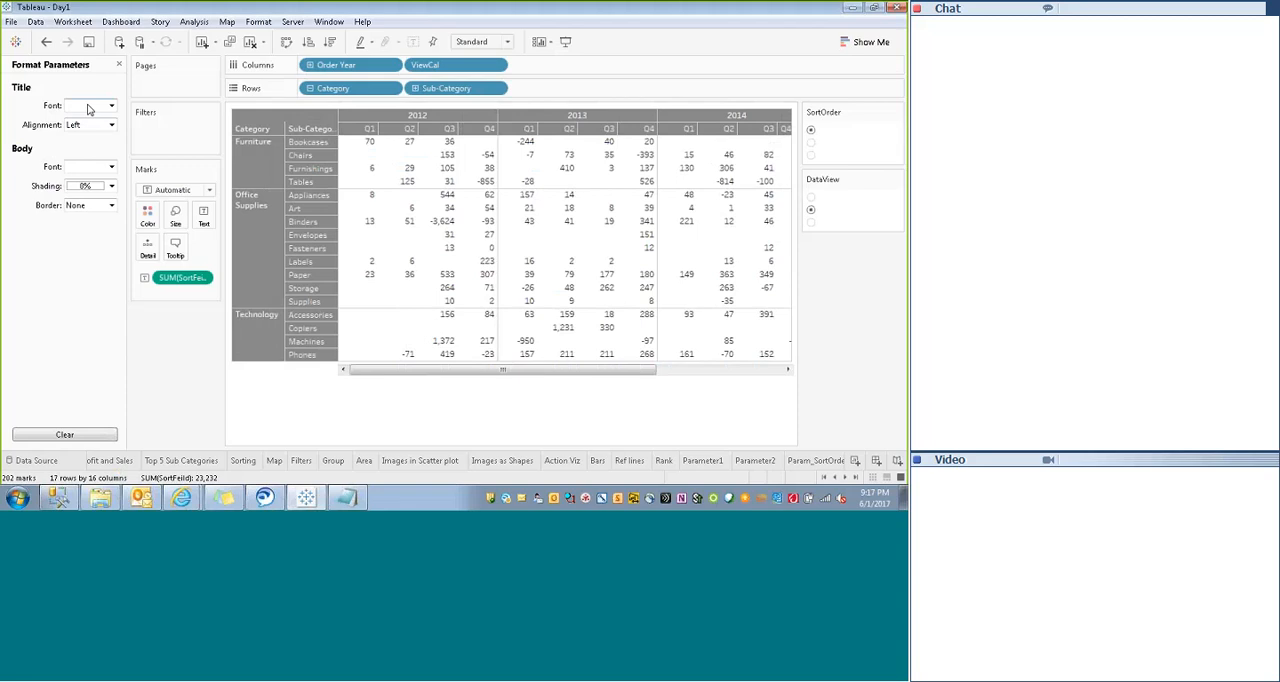
pyautogui.click(88, 167)
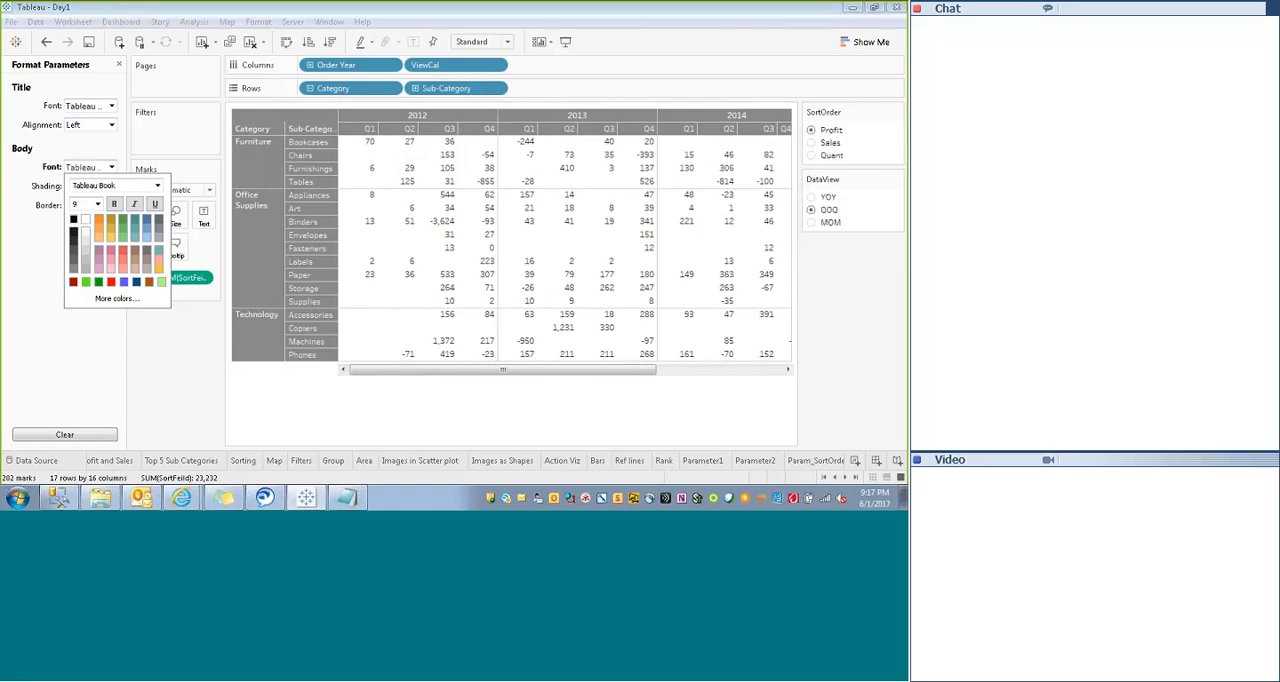
pyautogui.click(46, 301)
# - Set the parameter controls' title alignment to Center and their body border to a solid line
pyautogui.click(90, 106)
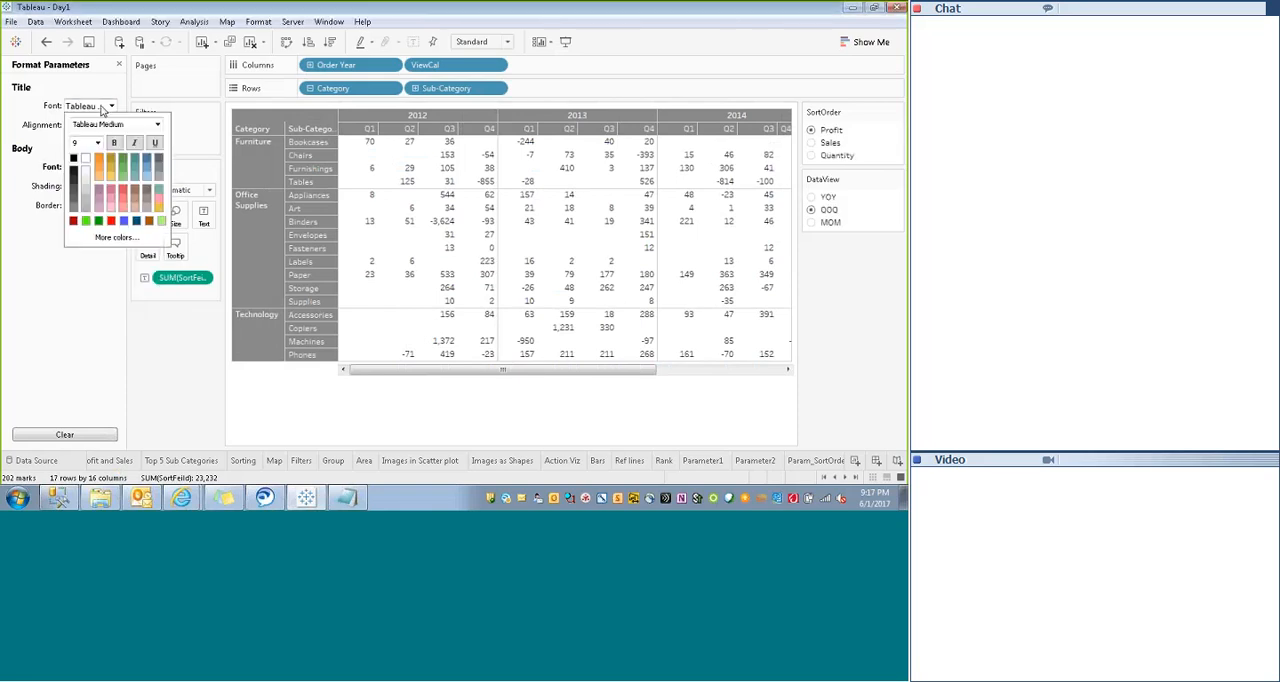
pyautogui.click(48, 238)
pyautogui.click(108, 124)
pyautogui.click(80, 160)
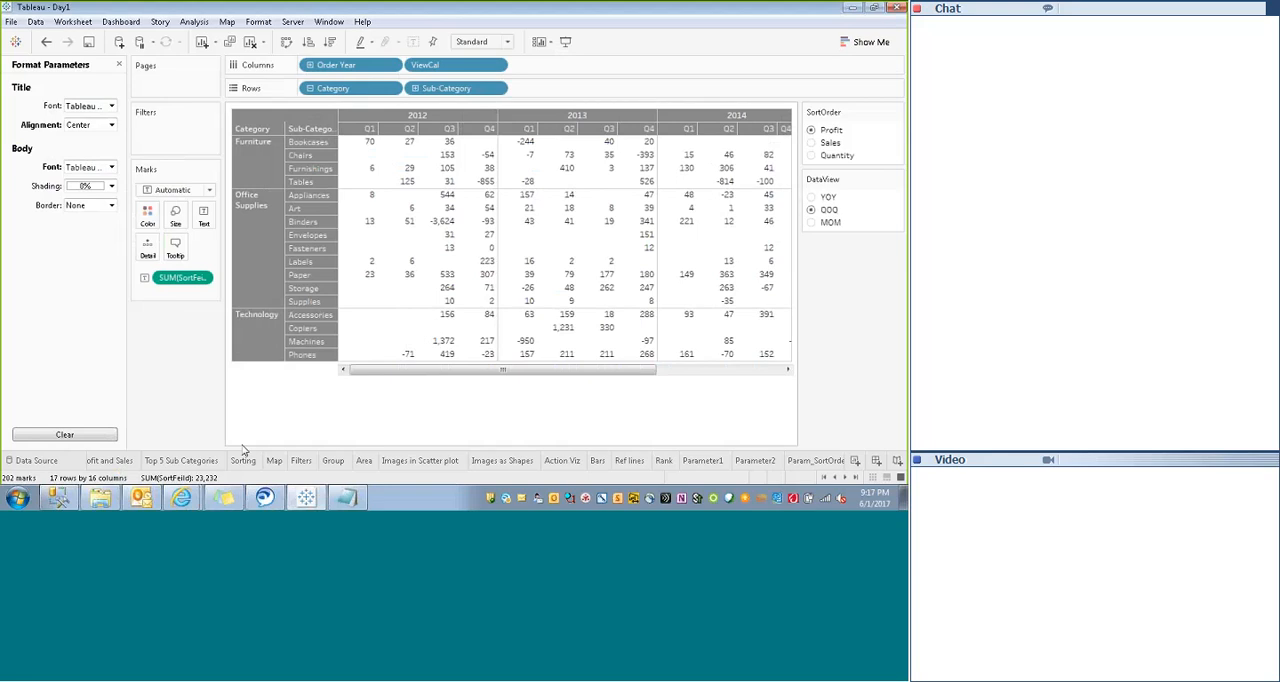
pyautogui.click(95, 205)
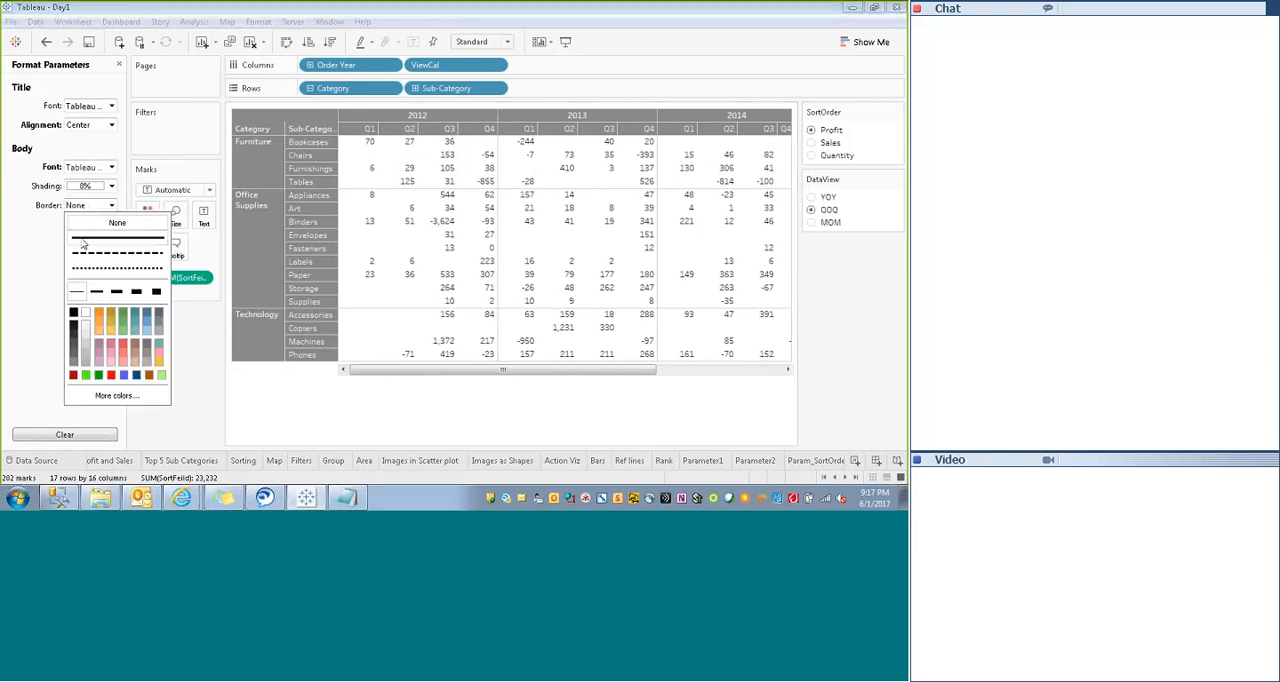
pyautogui.click(84, 240)
pyautogui.click(32, 264)
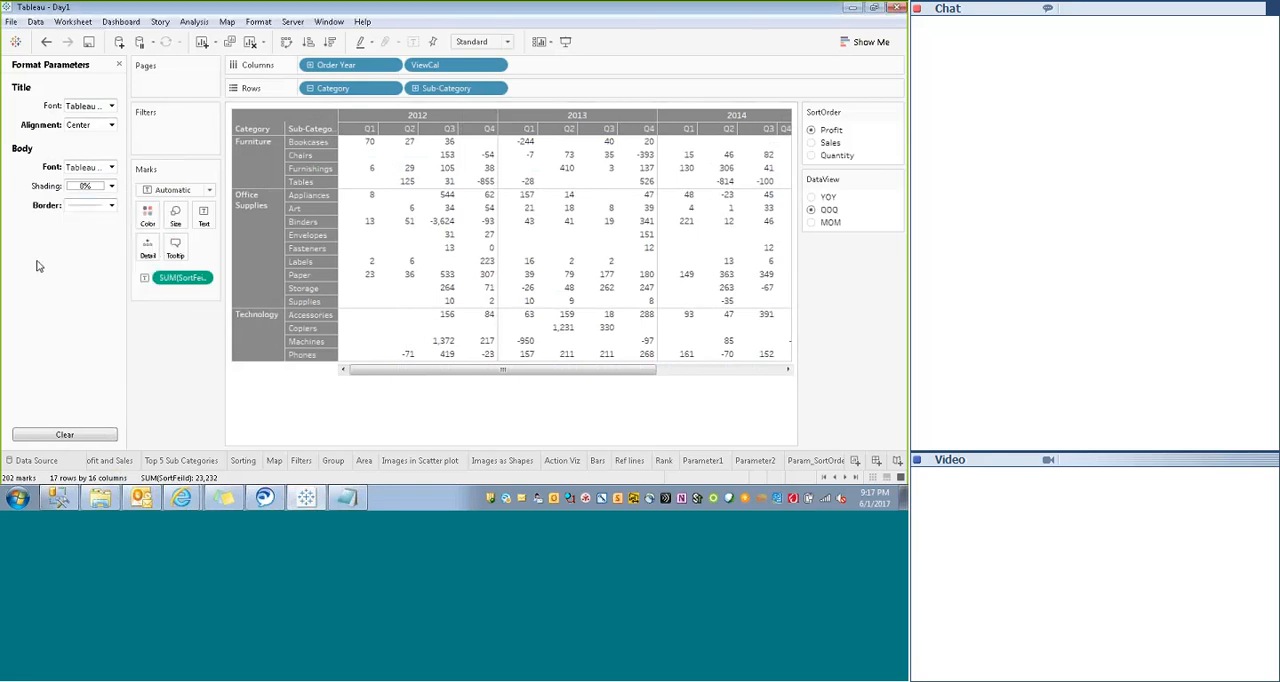
# - Show the worksheet title above the crosstab
pyautogui.moveTo(507, 371); pyautogui.dragTo(297, 394)
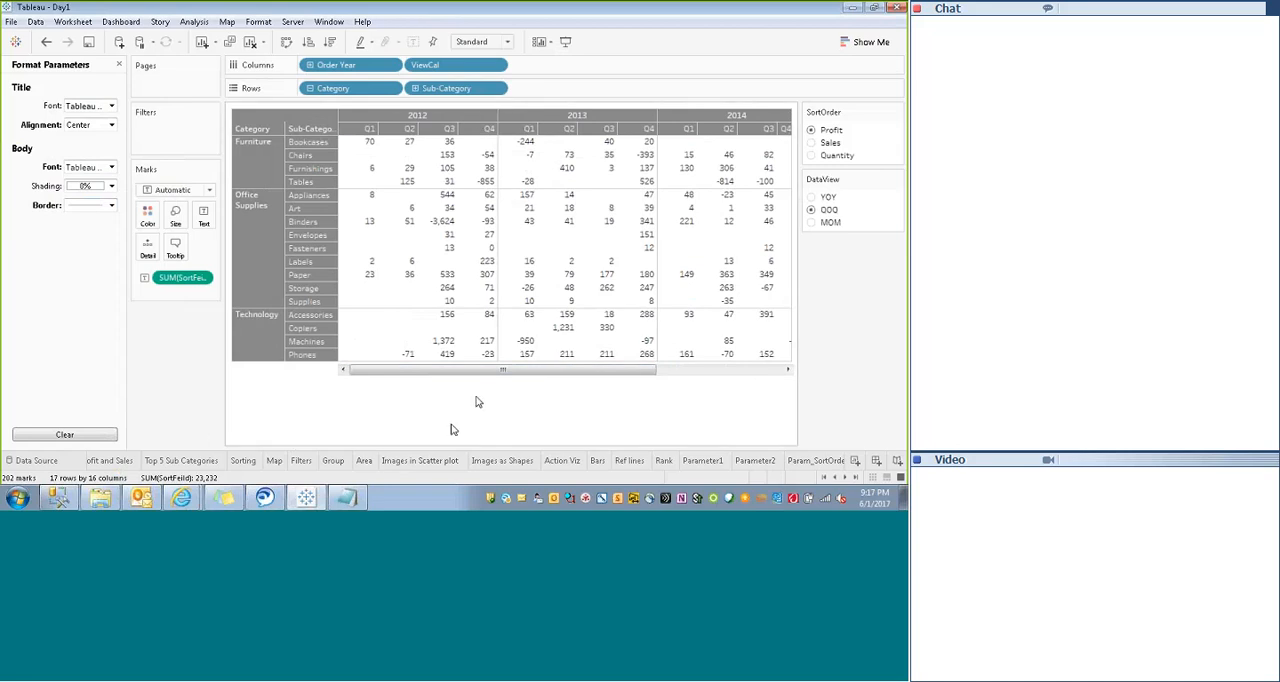
pyautogui.moveTo(500, 369); pyautogui.dragTo(640, 369)
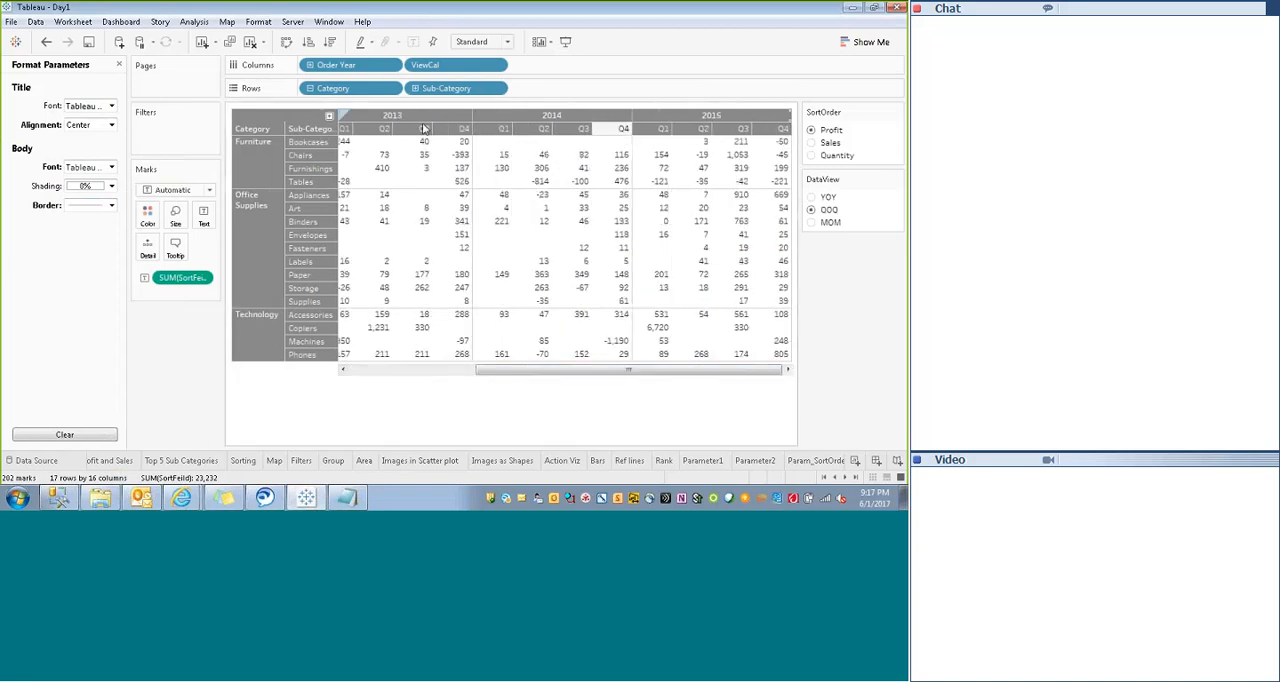
pyautogui.rightClick(519, 111)
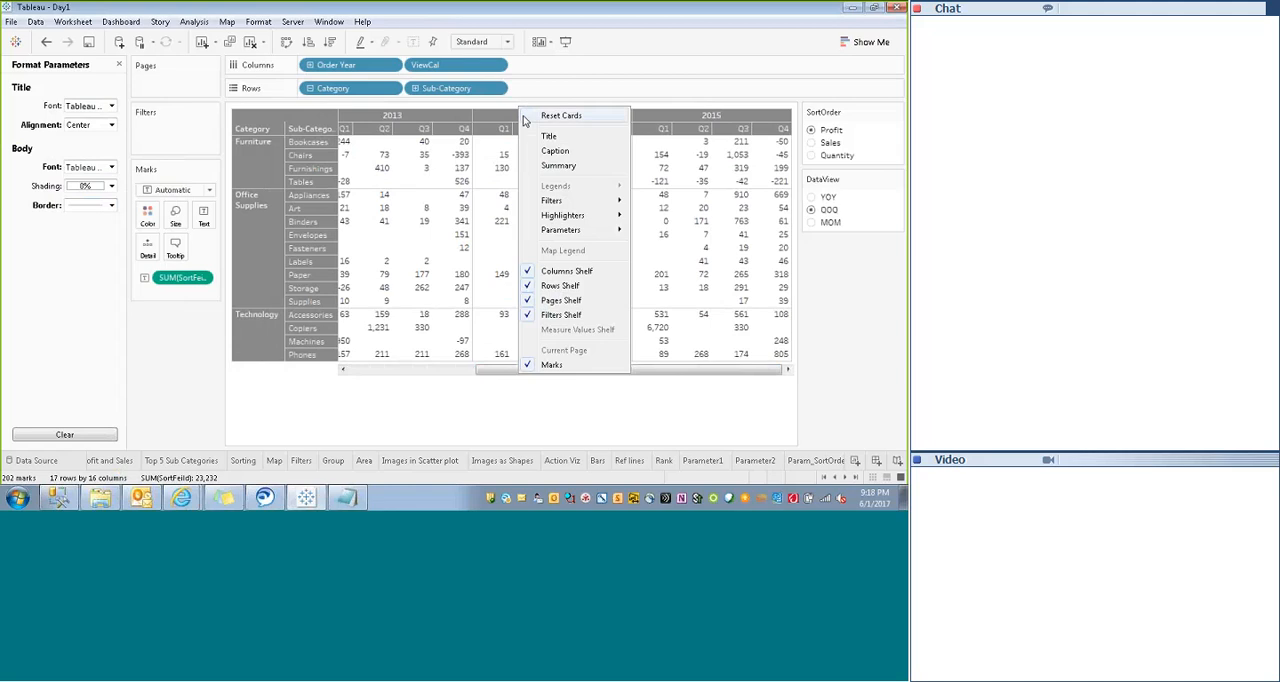
pyautogui.click(549, 136)
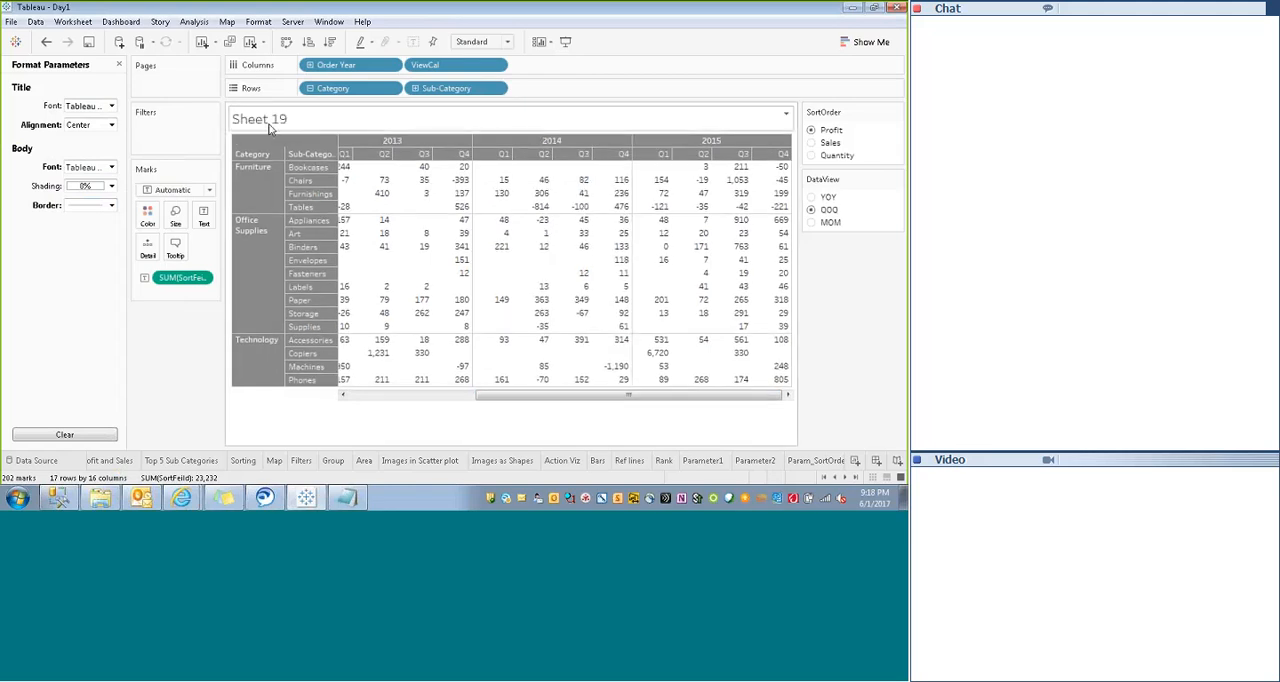
pyautogui.rightClick(295, 121)
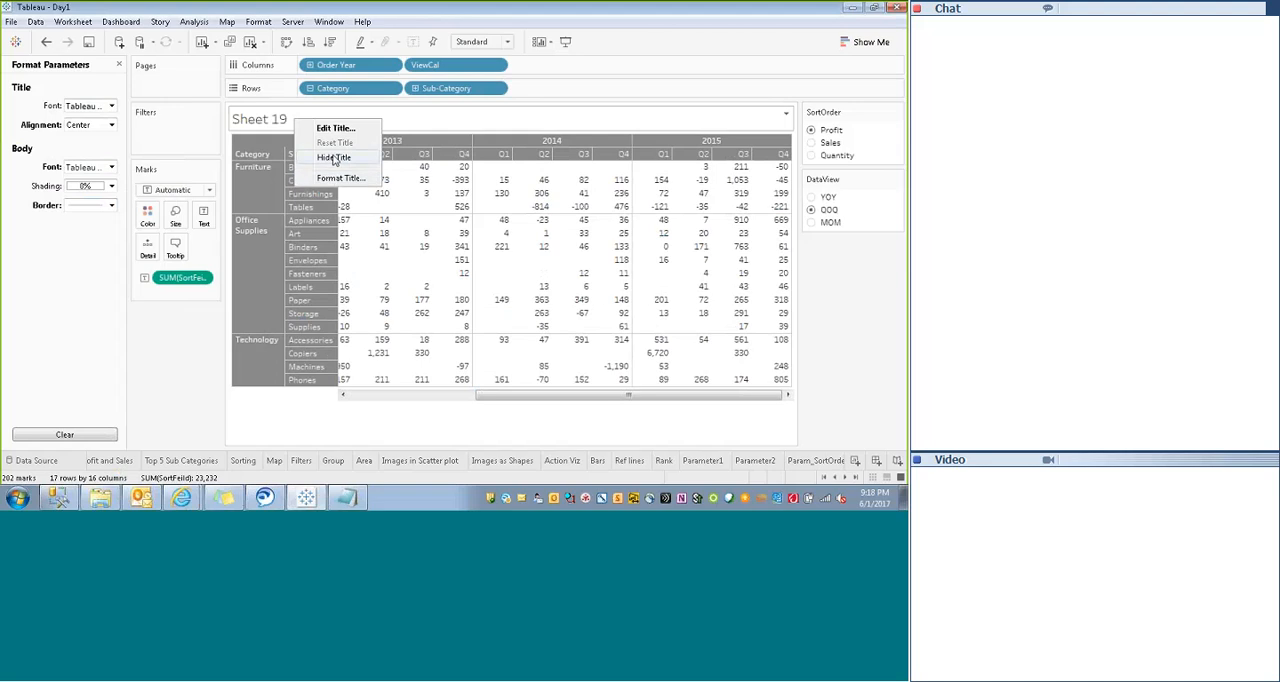
pyautogui.click(333, 128)
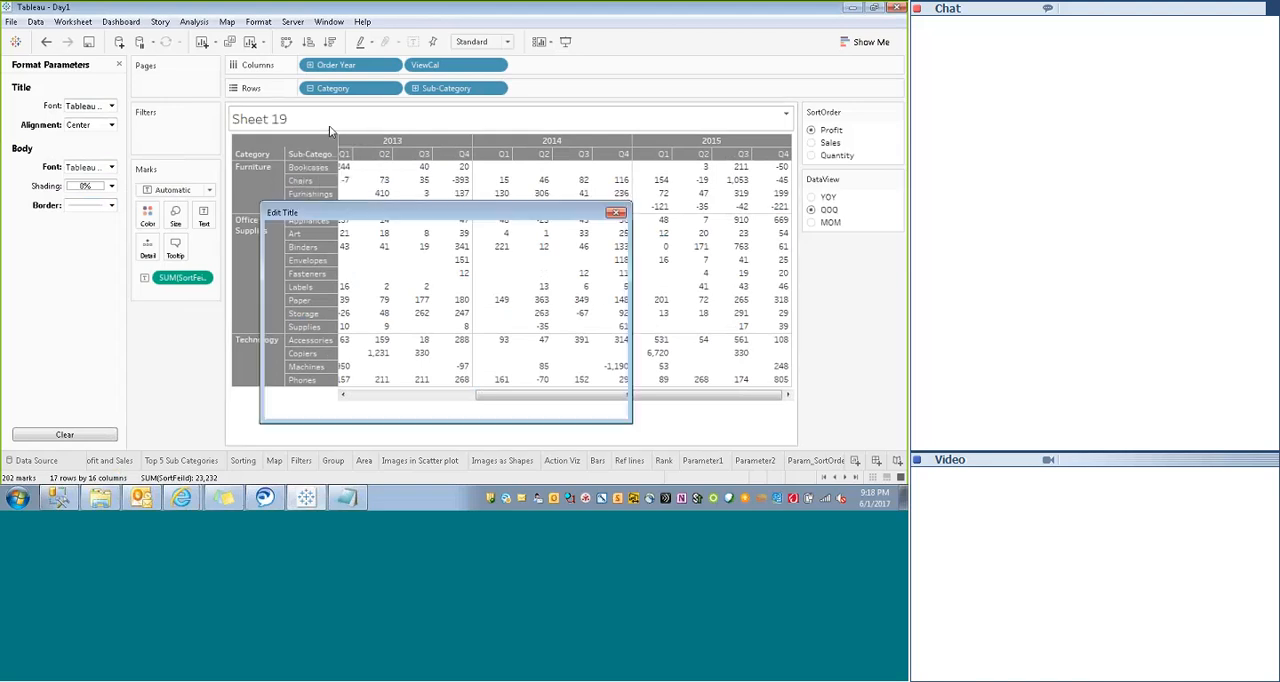
pyautogui.moveTo(421, 220)
pyautogui.mouseDown()
pyautogui.moveTo(398, 228)
pyautogui.moveTo(419, 217)
pyautogui.mouseUp()
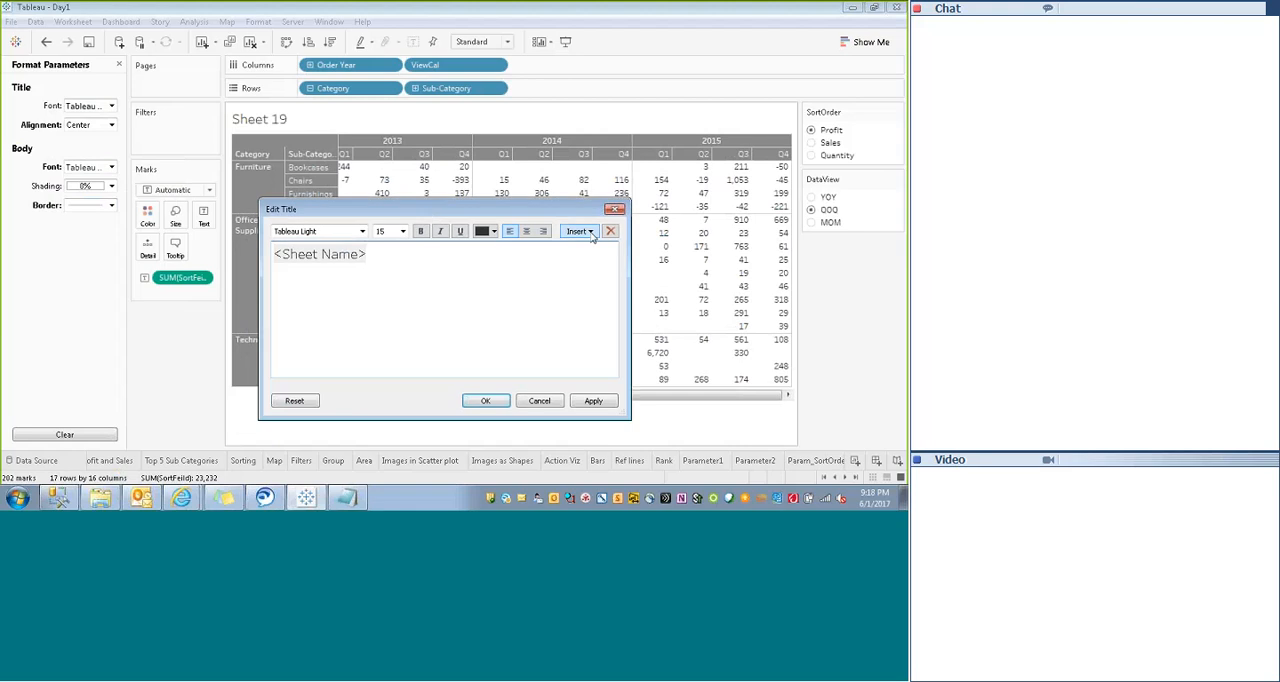
pyautogui.click(615, 211)
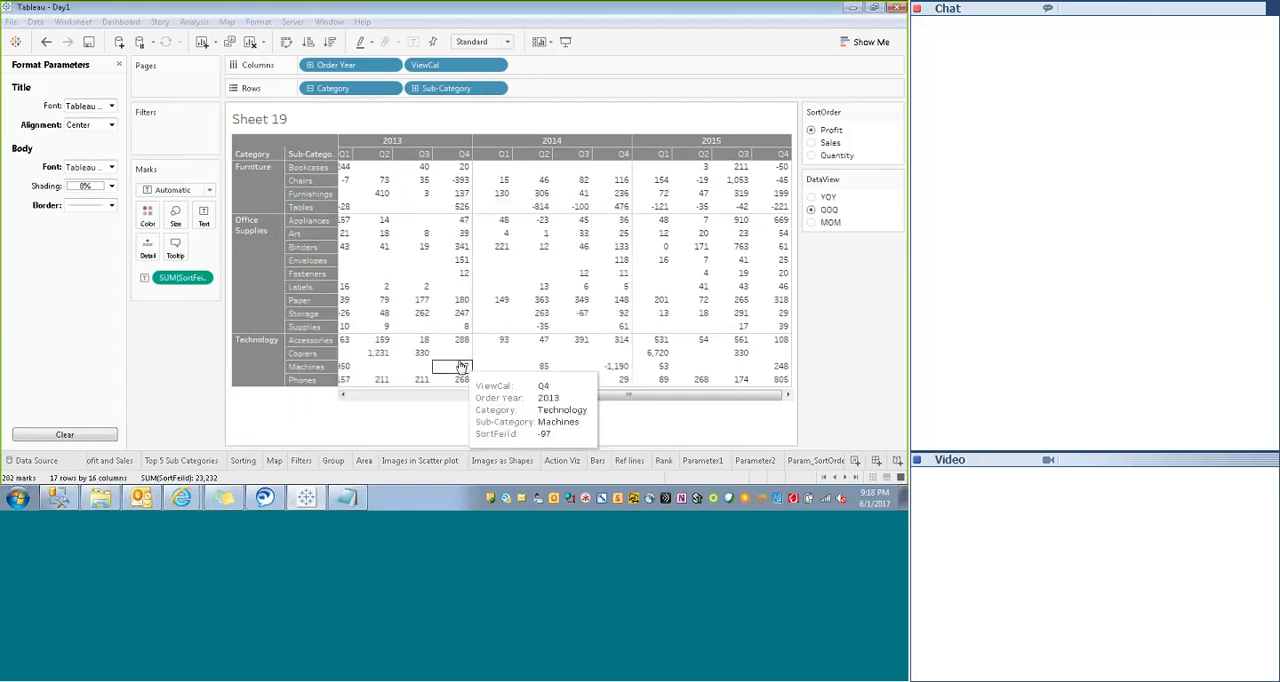
# - Rename Sheet 19 as Summary
pyautogui.click(856, 477)
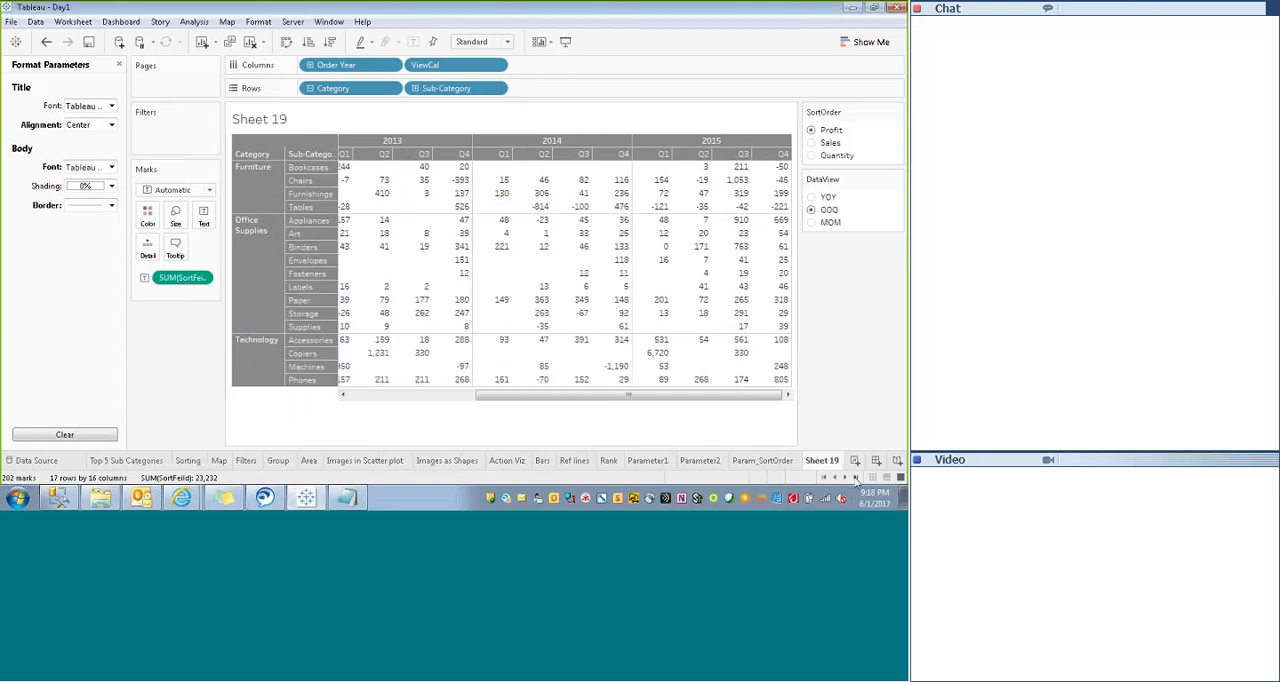
pyautogui.doubleClick(822, 464)
pyautogui.write('c')
pyautogui.write('Summa')
pyautogui.write('ry')
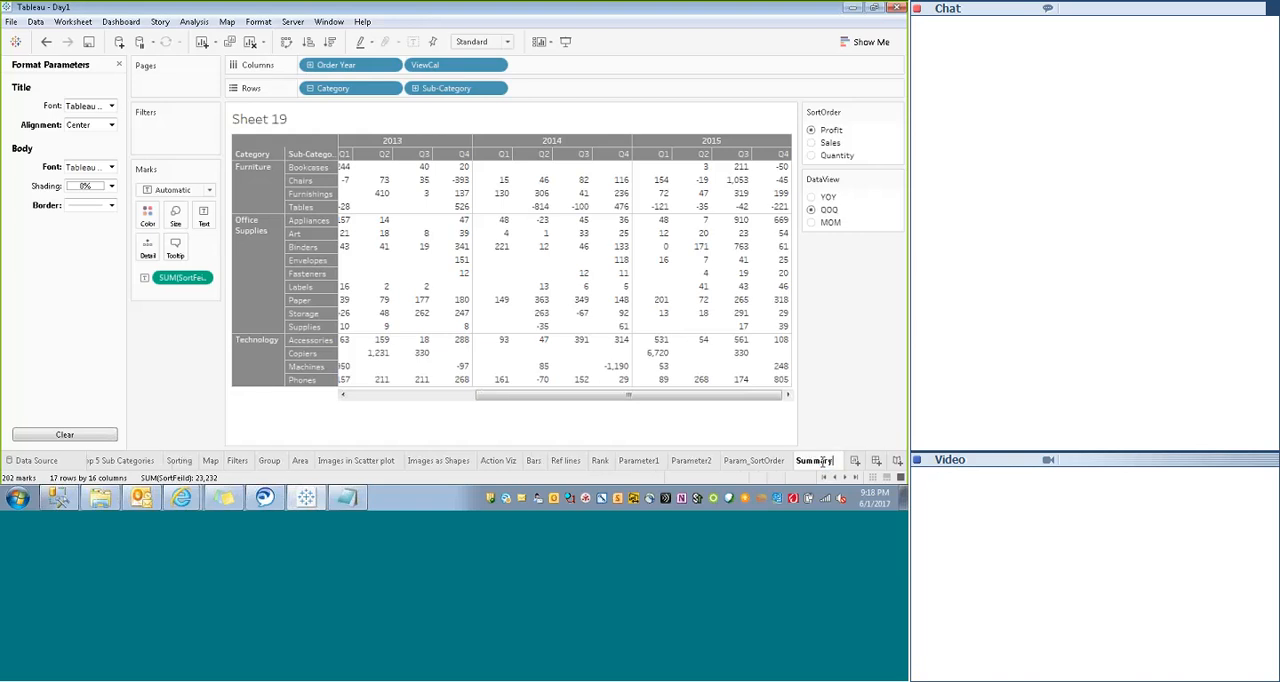
pyautogui.write(' of')
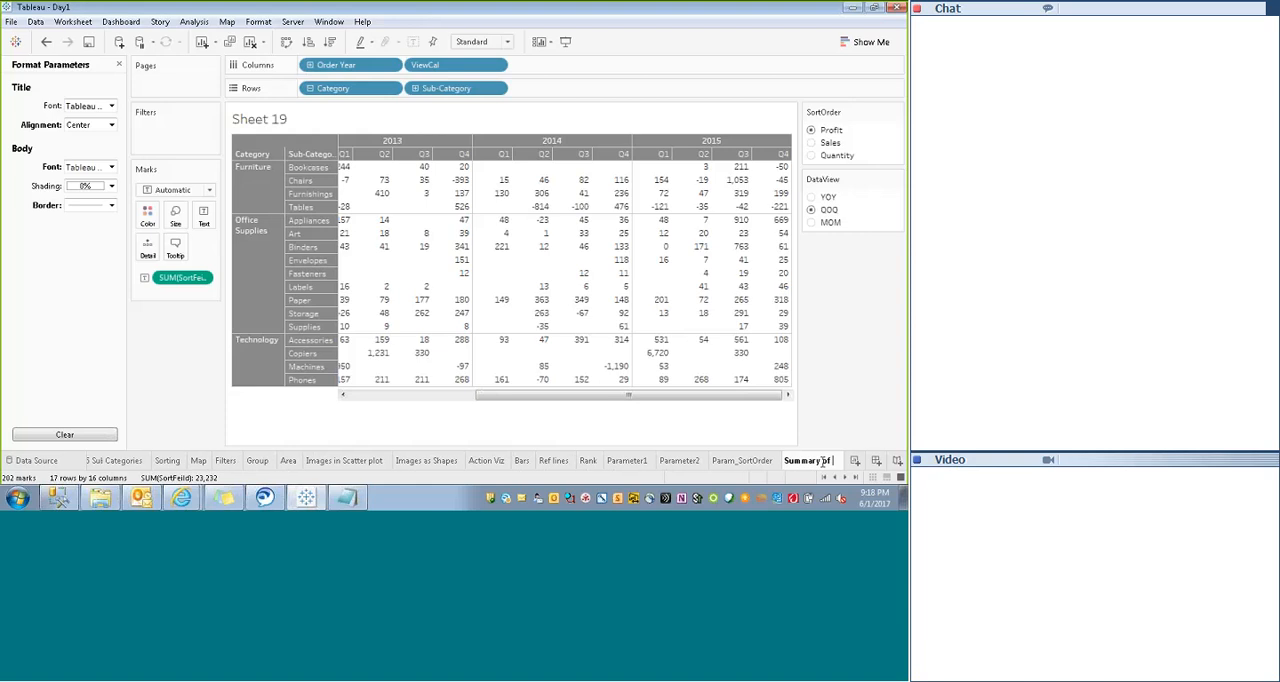
pyautogui.press('BackSpace')
pyautogui.press('BackSpace')
pyautogui.press('BackSpace')
pyautogui.press('BackSpace')
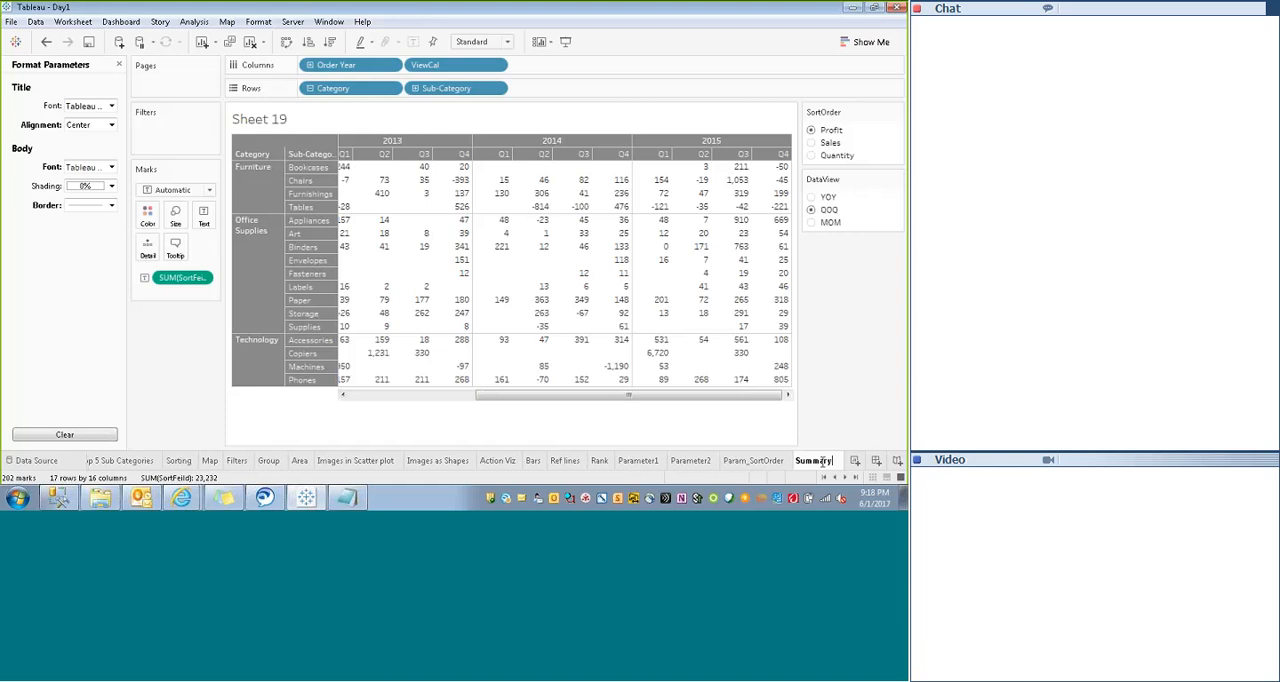
pyautogui.press('Return')
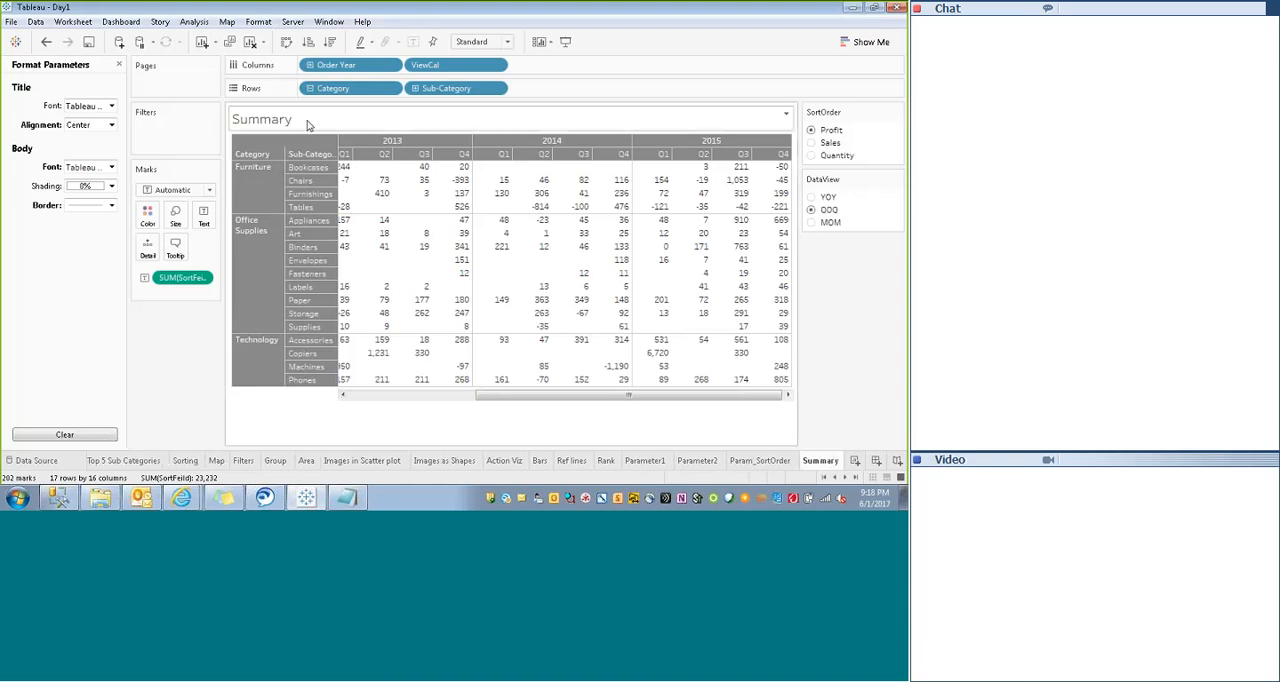
# - Open the Summary sheet's title for editing and add "of &" after the sheet name field
pyautogui.rightClick(312, 118)
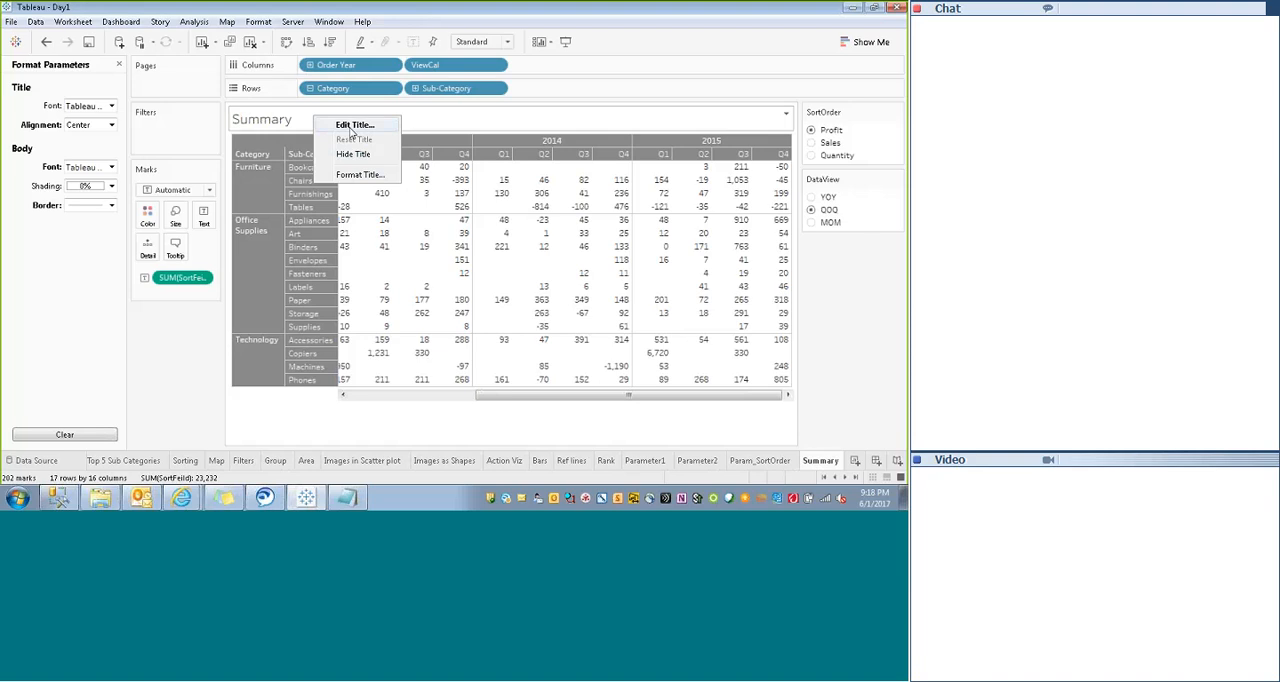
pyautogui.click(351, 128)
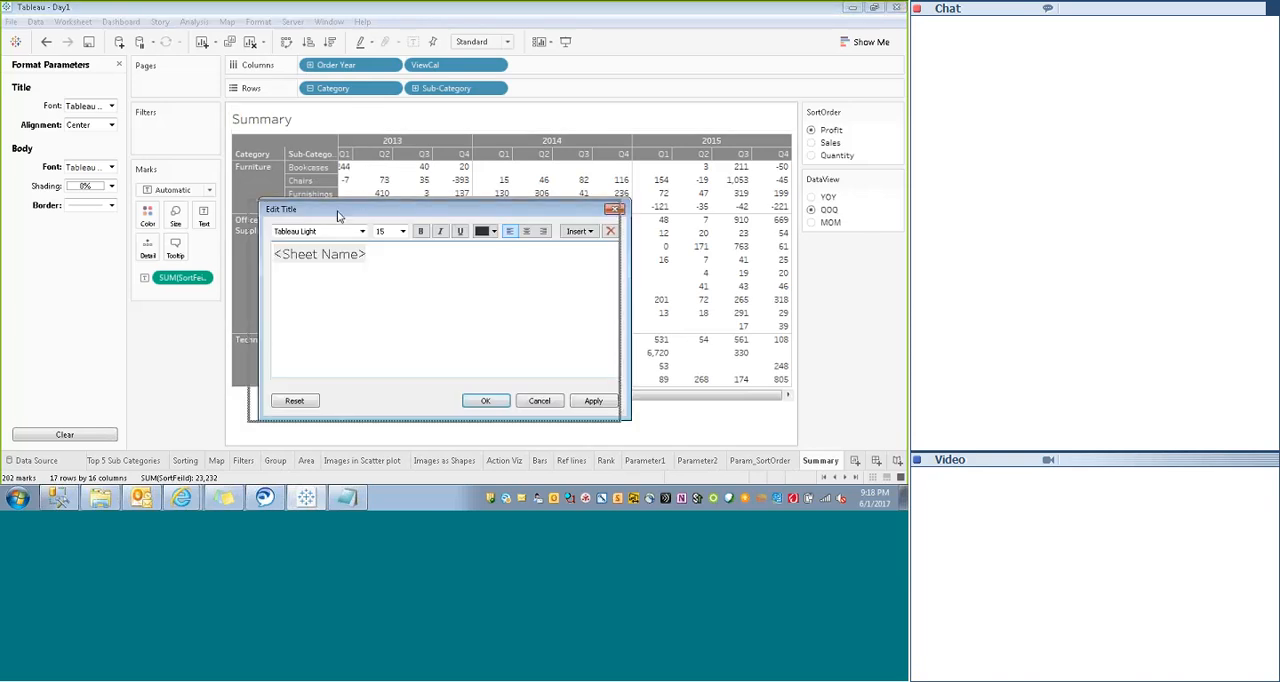
pyautogui.moveTo(340, 212); pyautogui.dragTo(316, 222)
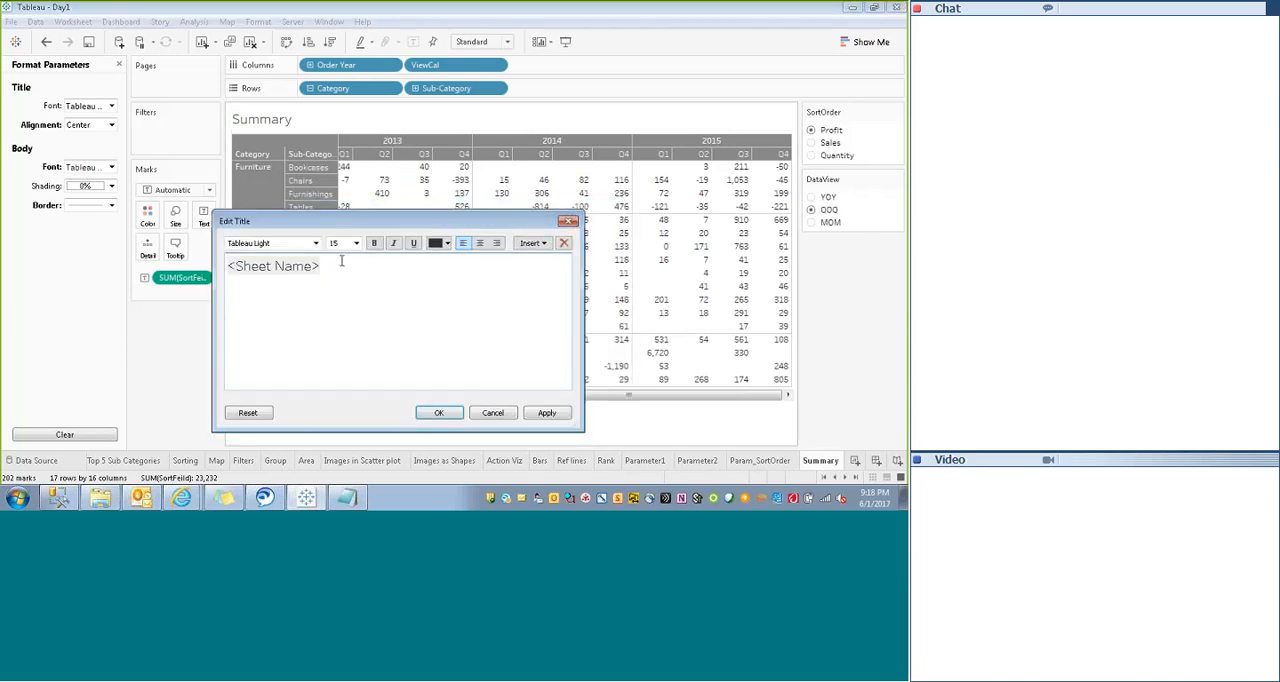
pyautogui.write('of &')
# - Extend the title text with the SortOrder parameter, the word "by" and the DataView parameter
pyautogui.click(545, 247)
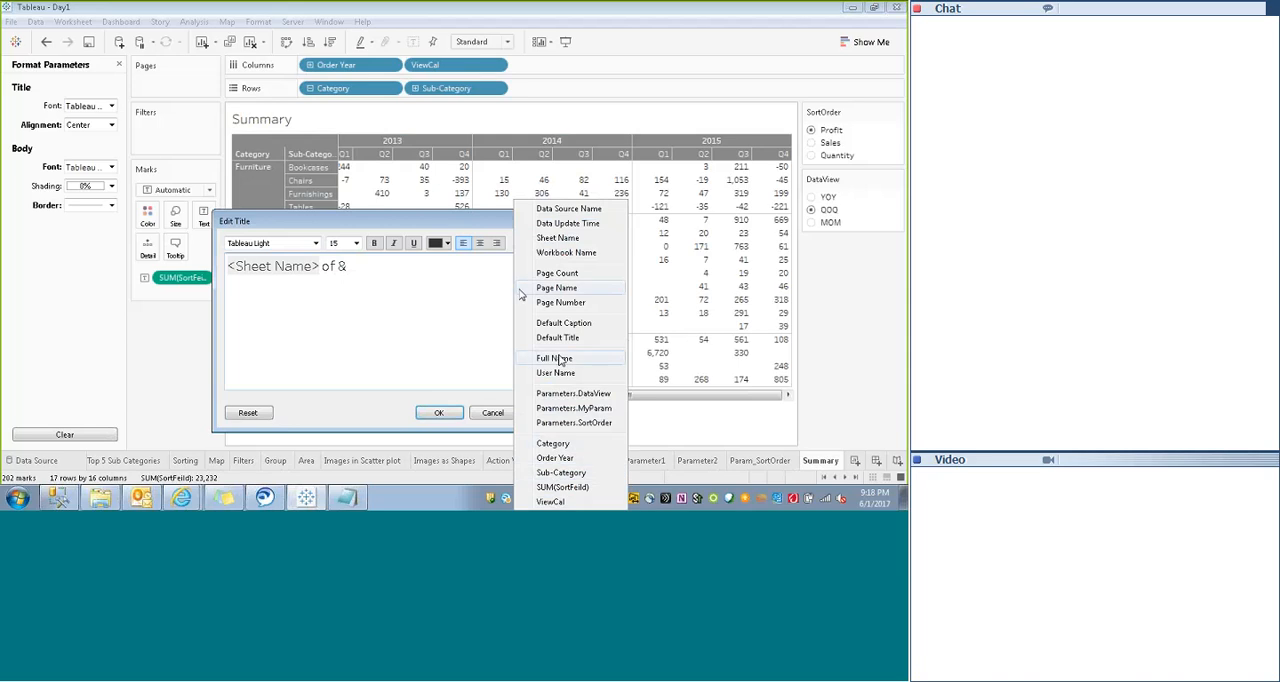
pyautogui.click(465, 219)
pyautogui.moveTo(465, 219); pyautogui.dragTo(461, 88)
pyautogui.click(530, 112)
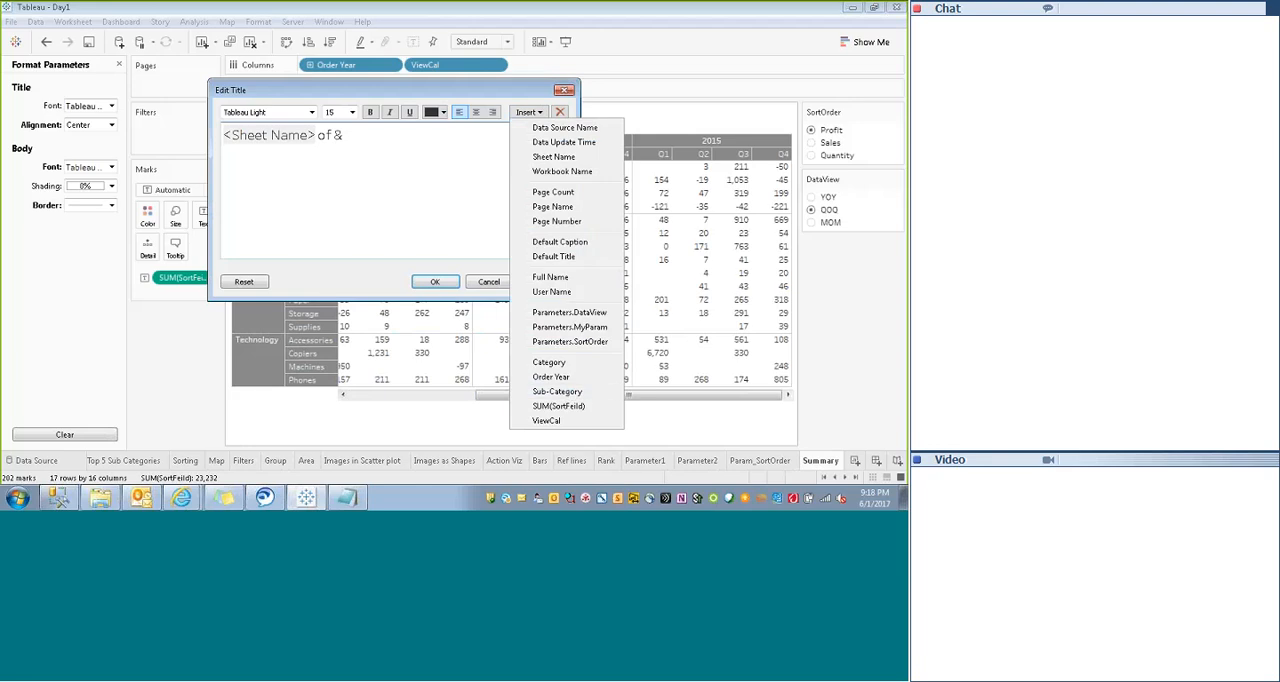
pyautogui.click(566, 341)
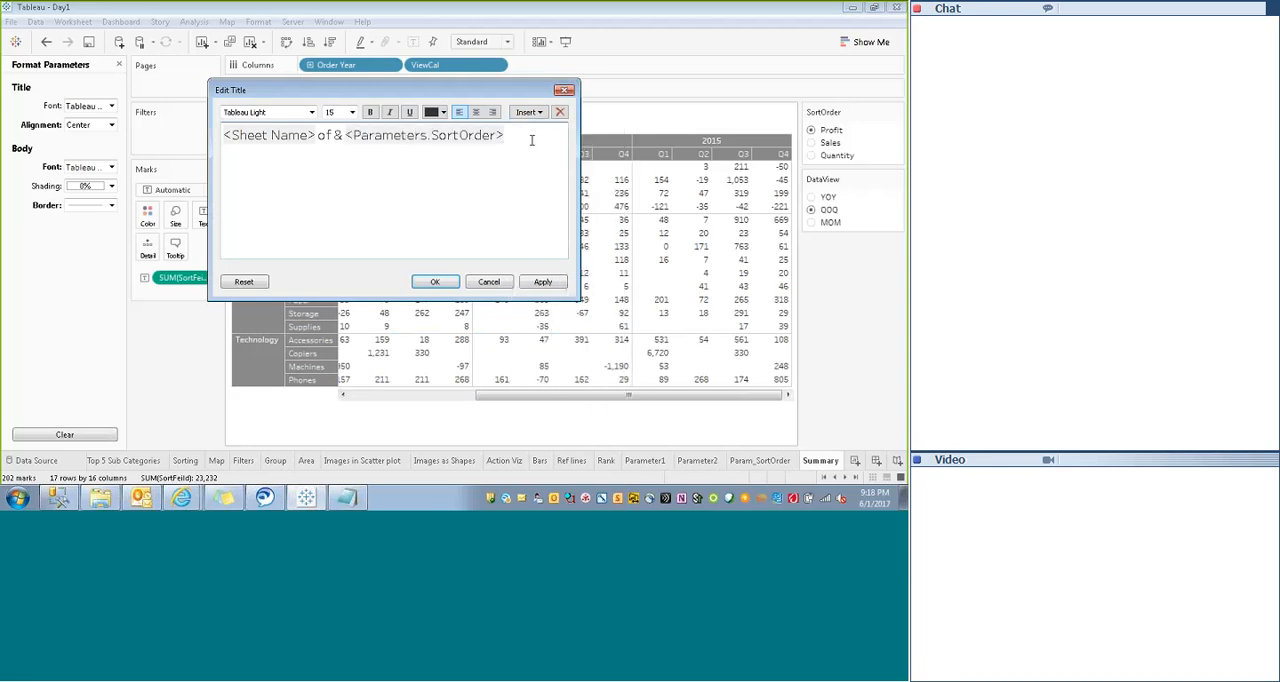
pyautogui.write('by')
pyautogui.click(541, 114)
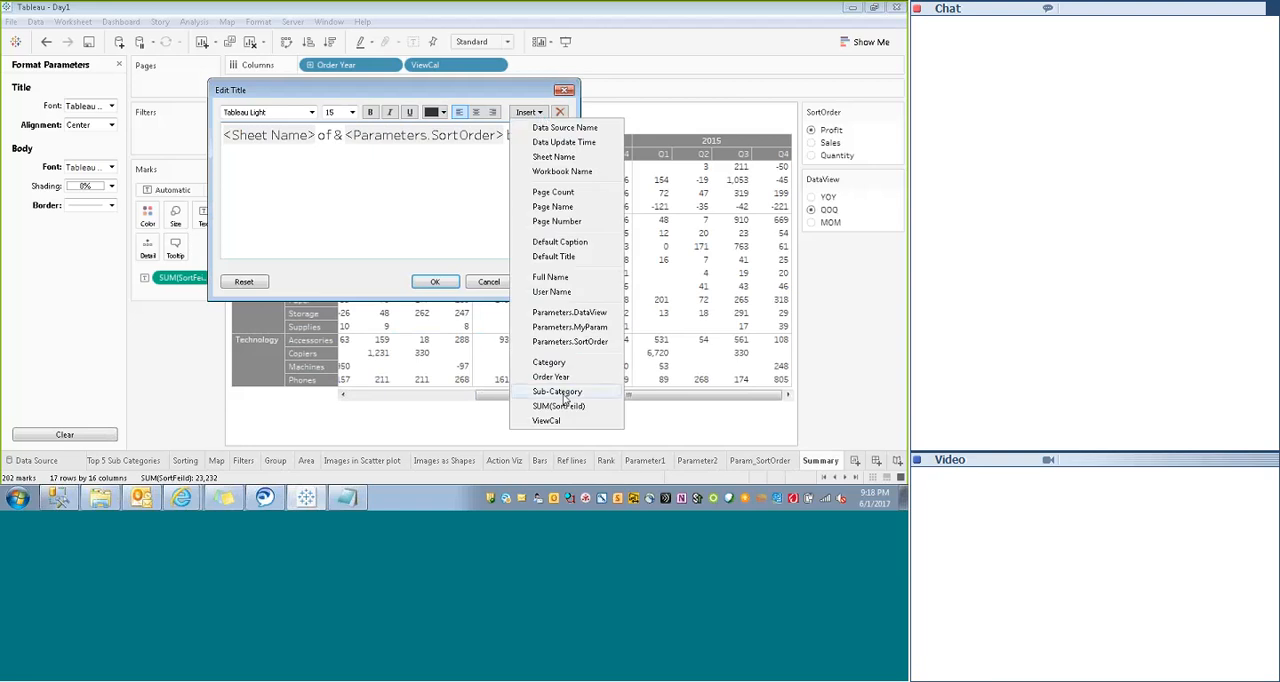
pyautogui.click(569, 313)
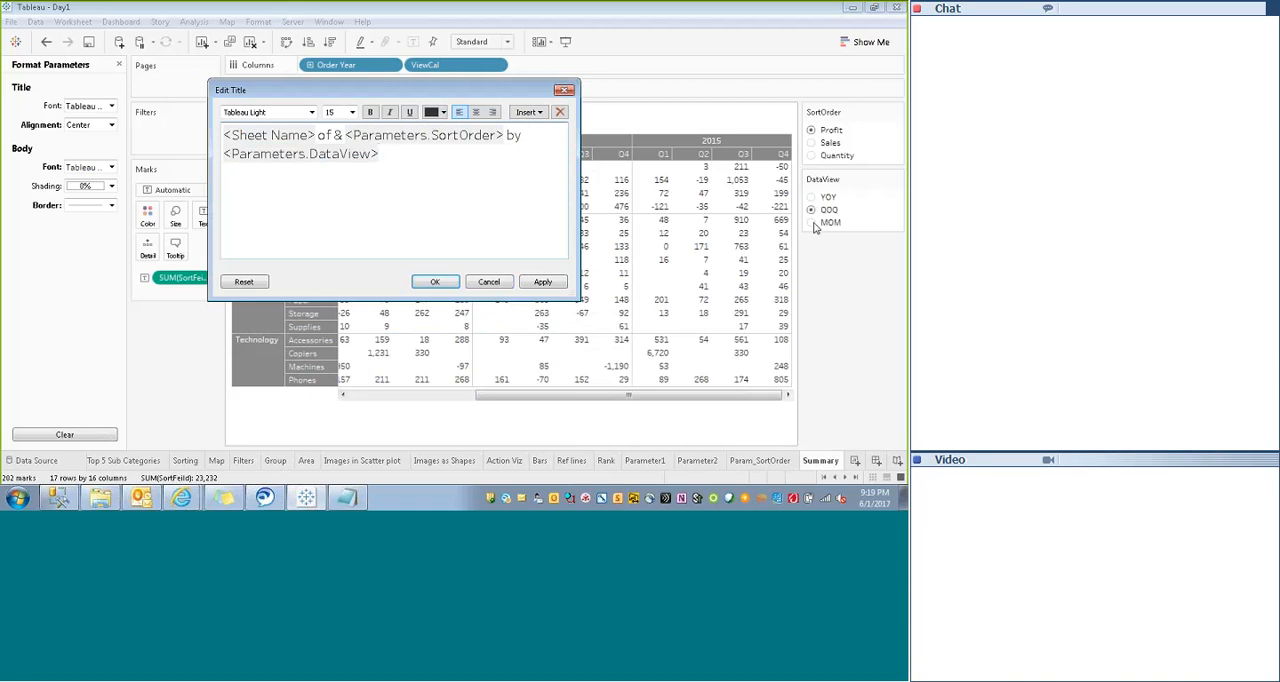
# - Apply the Summary title text, and remove the stray "&" before the SortOrder parameter
pyautogui.click(540, 282)
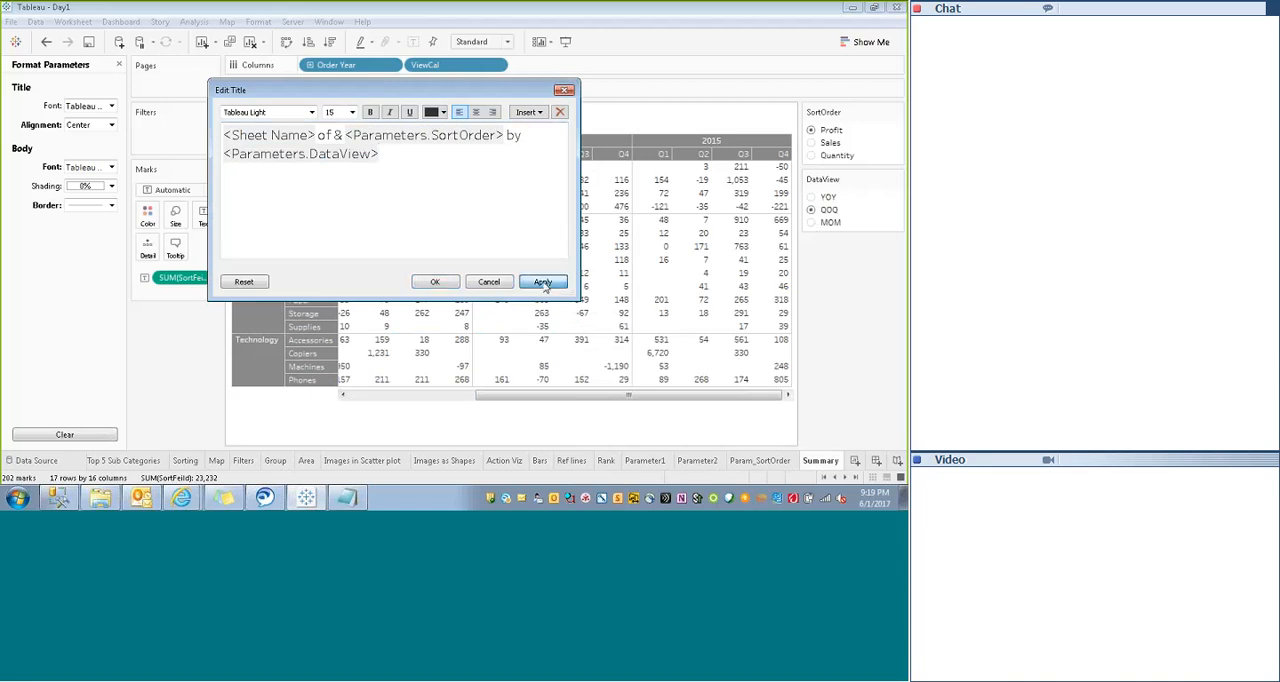
pyautogui.click(435, 283)
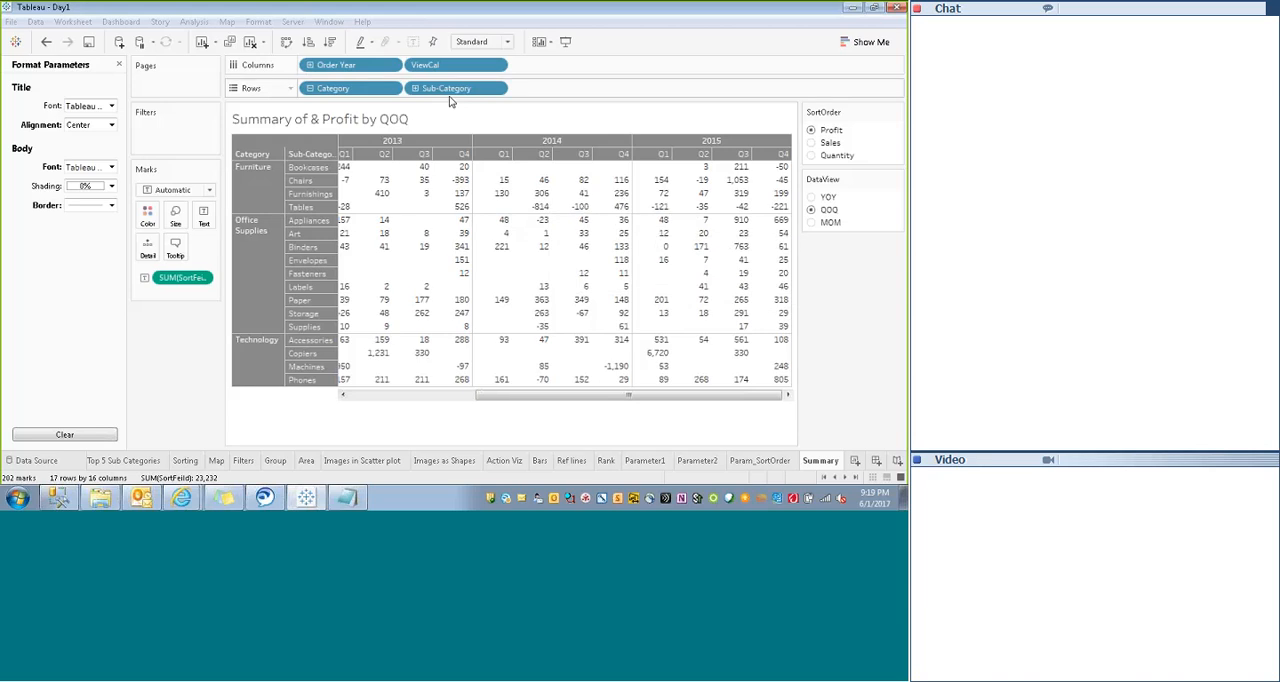
pyautogui.rightClick(452, 126)
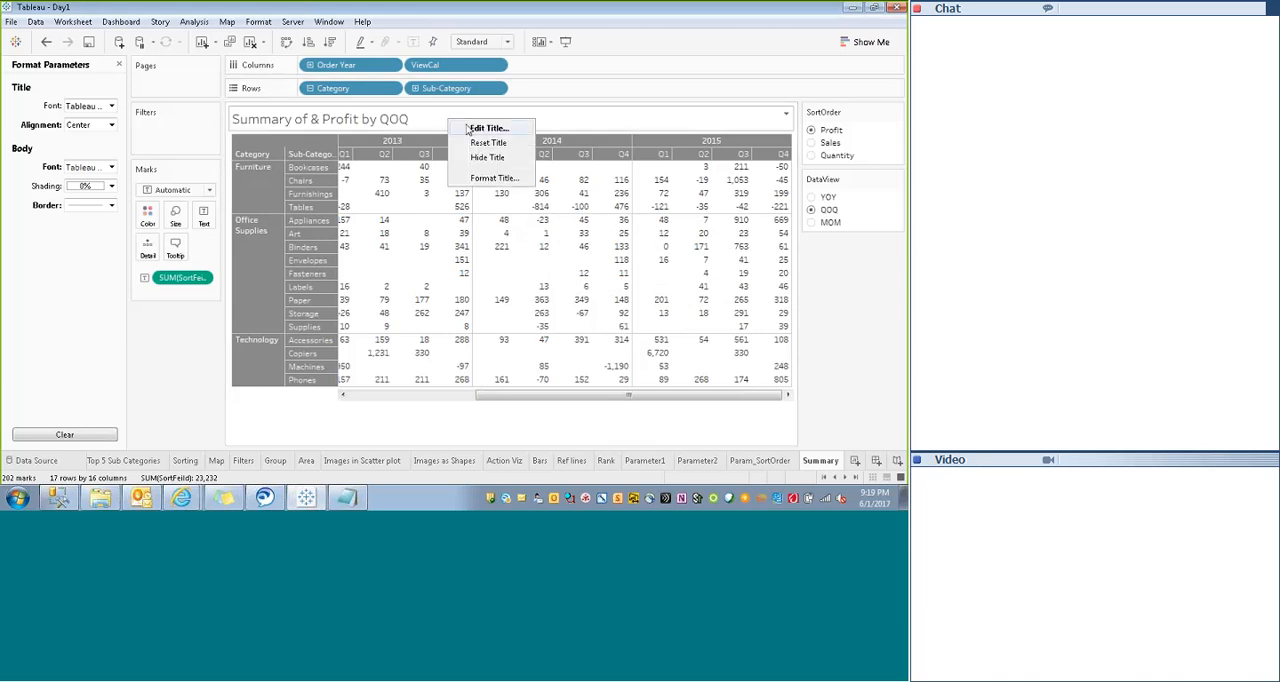
pyautogui.click(472, 127)
pyautogui.click(345, 135)
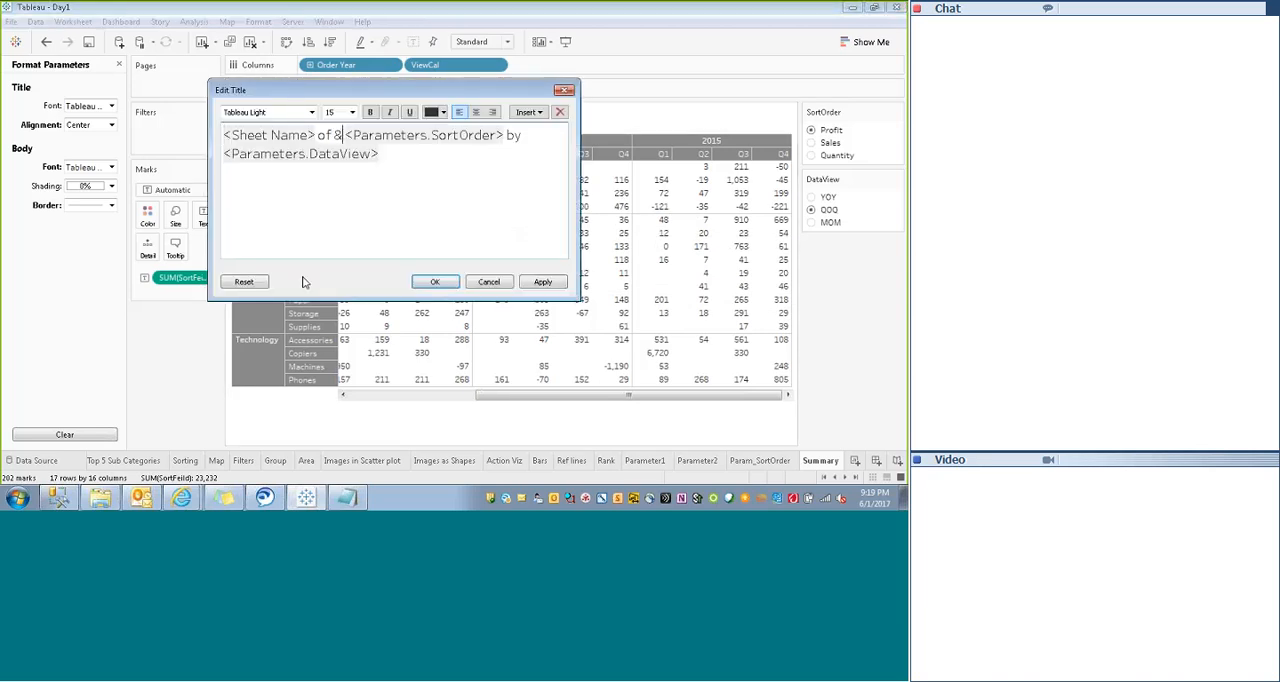
pyautogui.press('BackSpace')
pyautogui.press('BackSpace')
pyautogui.click(435, 281)
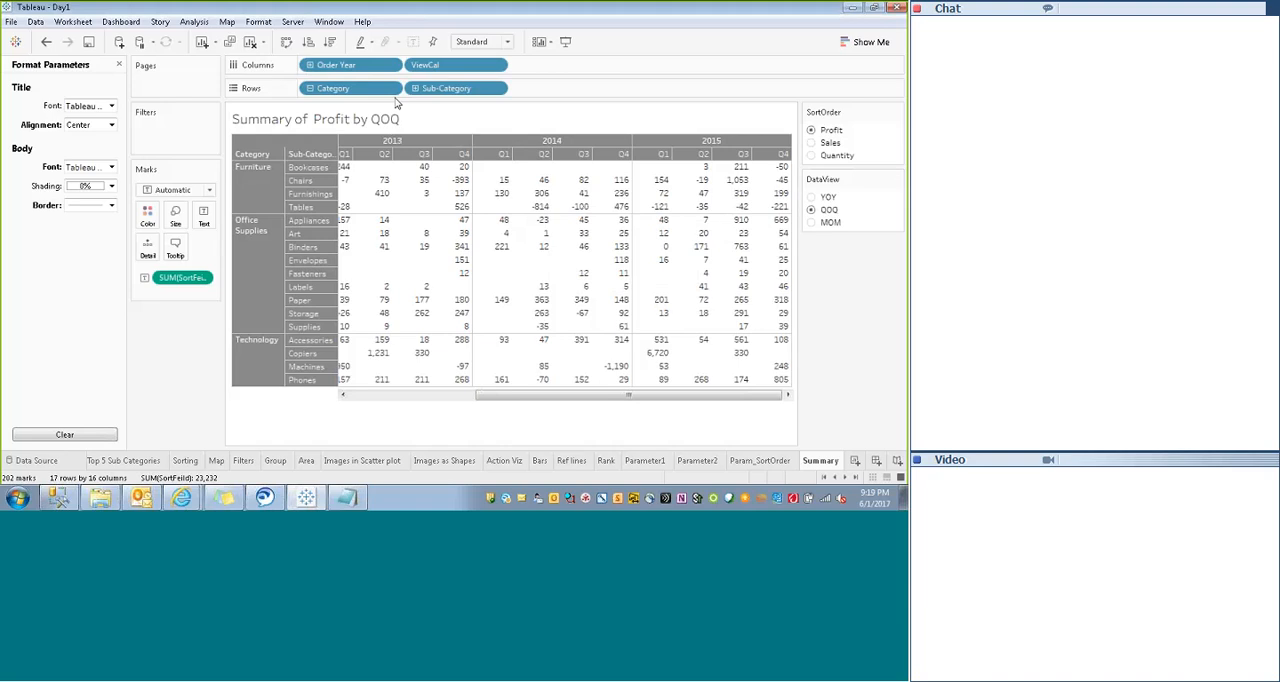
# - Examine the DataView parameter's data type and list of allowable values, and leave its definition without saving changes
pyautogui.click(896, 179)
pyautogui.click(806, 195)
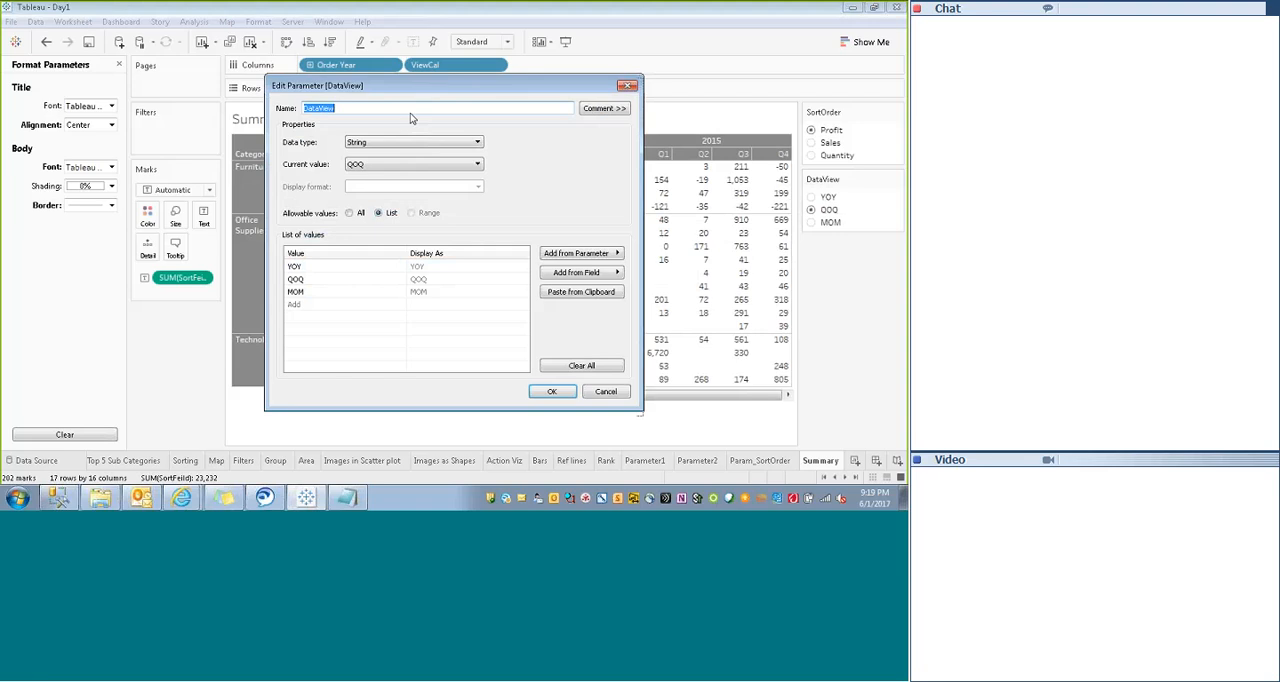
pyautogui.moveTo(410, 85); pyautogui.dragTo(375, 195)
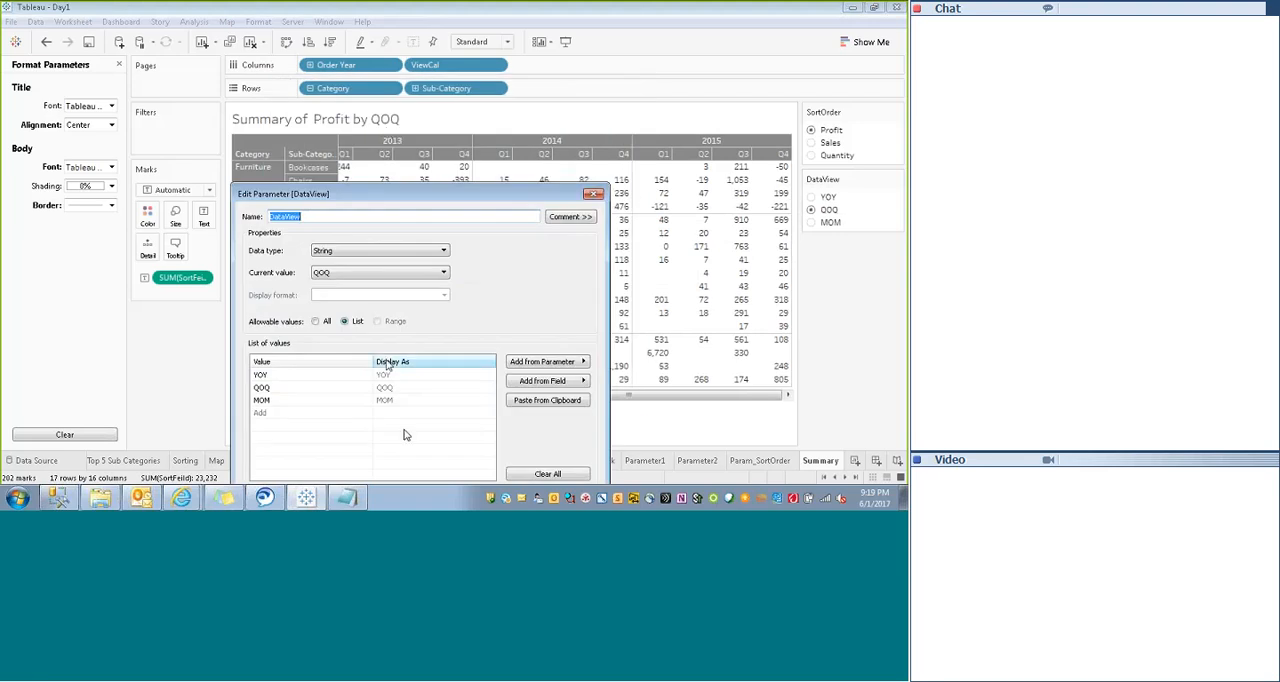
pyautogui.moveTo(441, 195); pyautogui.dragTo(436, 144)
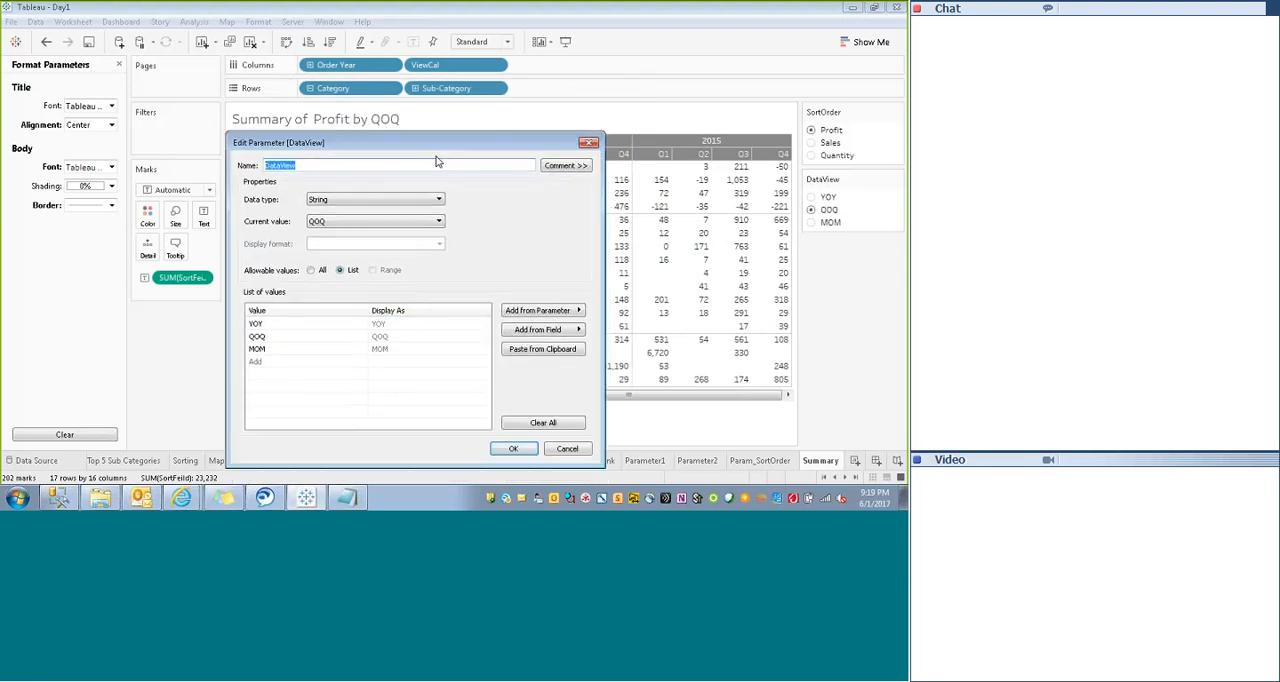
pyautogui.click(572, 452)
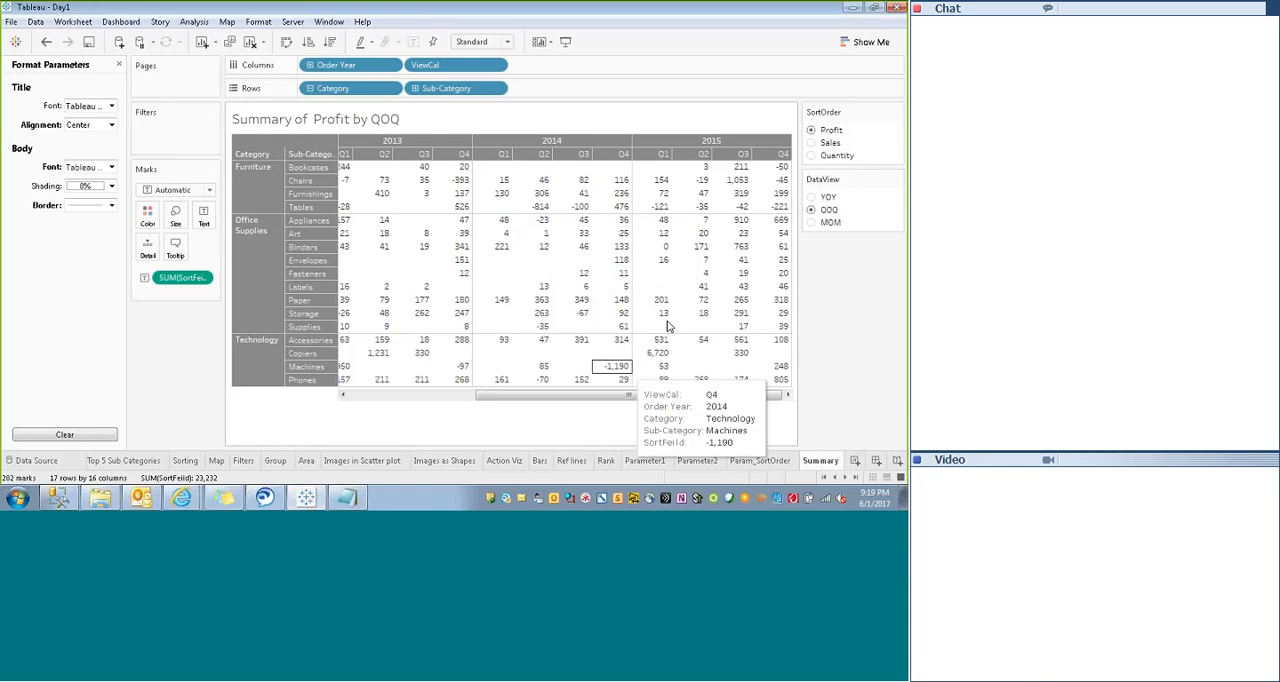
# - Check the dynamic title and crosstab with SortOrder set to Sales and DataView set to YOY and MOM
pyautogui.click(811, 143)
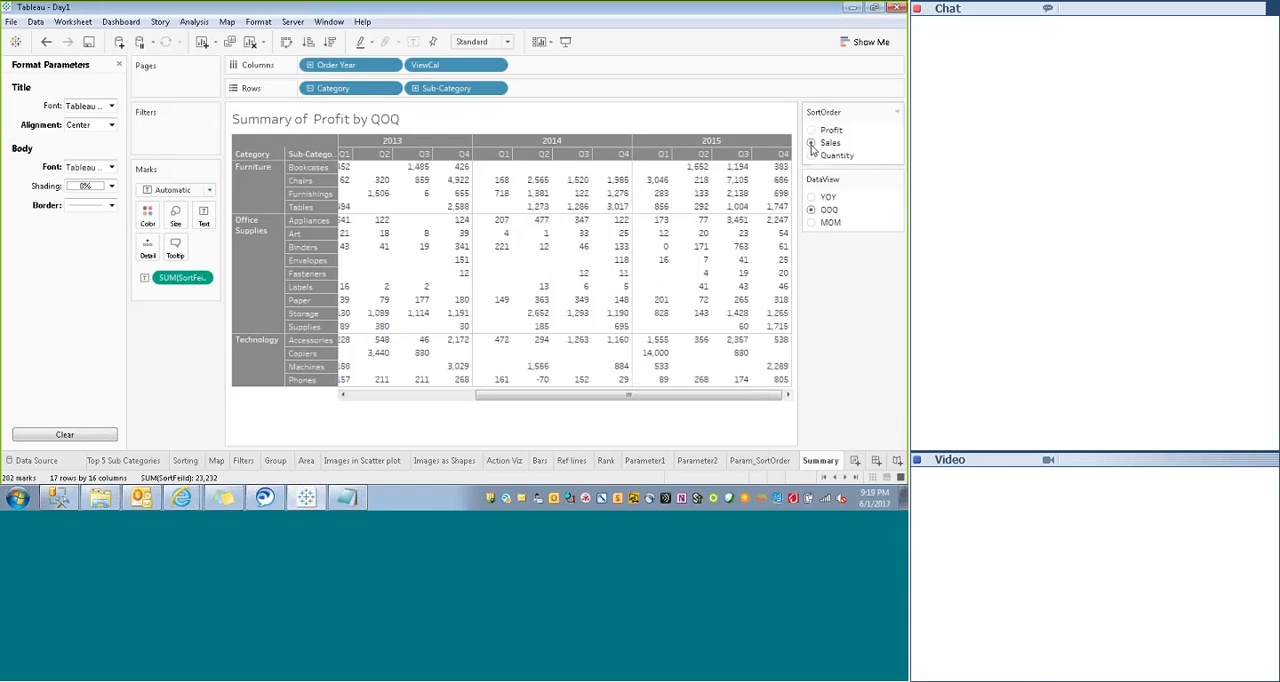
pyautogui.click(811, 197)
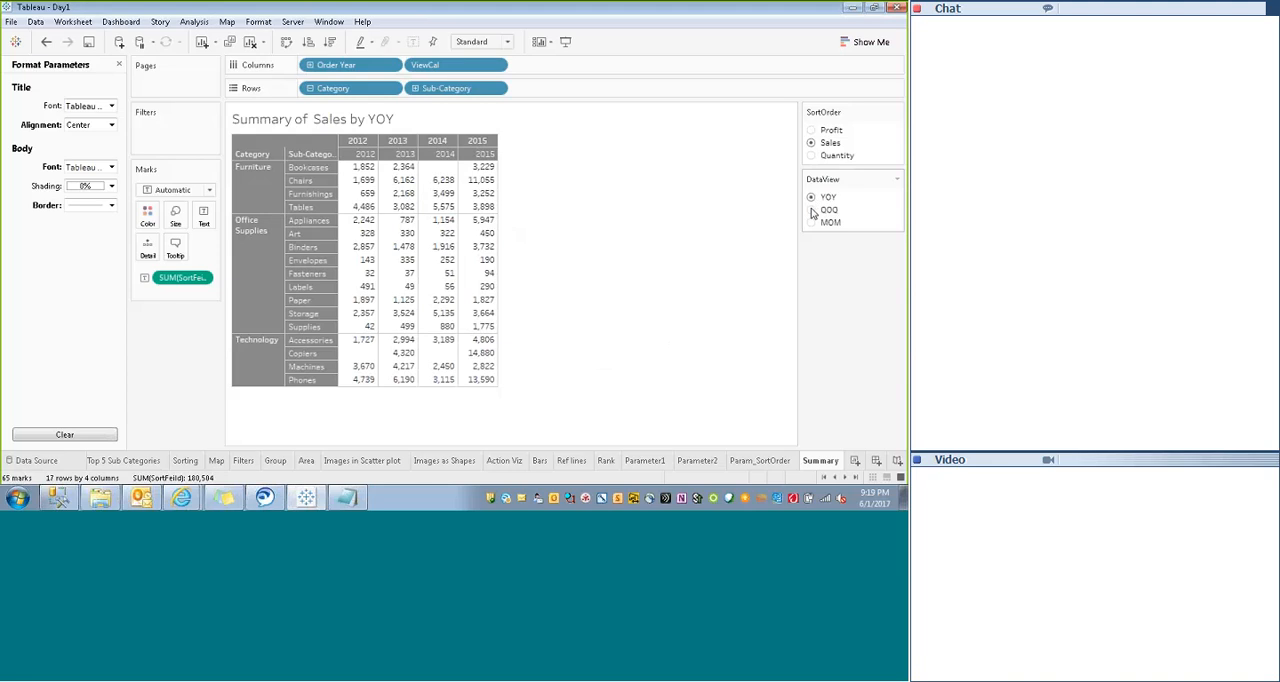
pyautogui.click(811, 223)
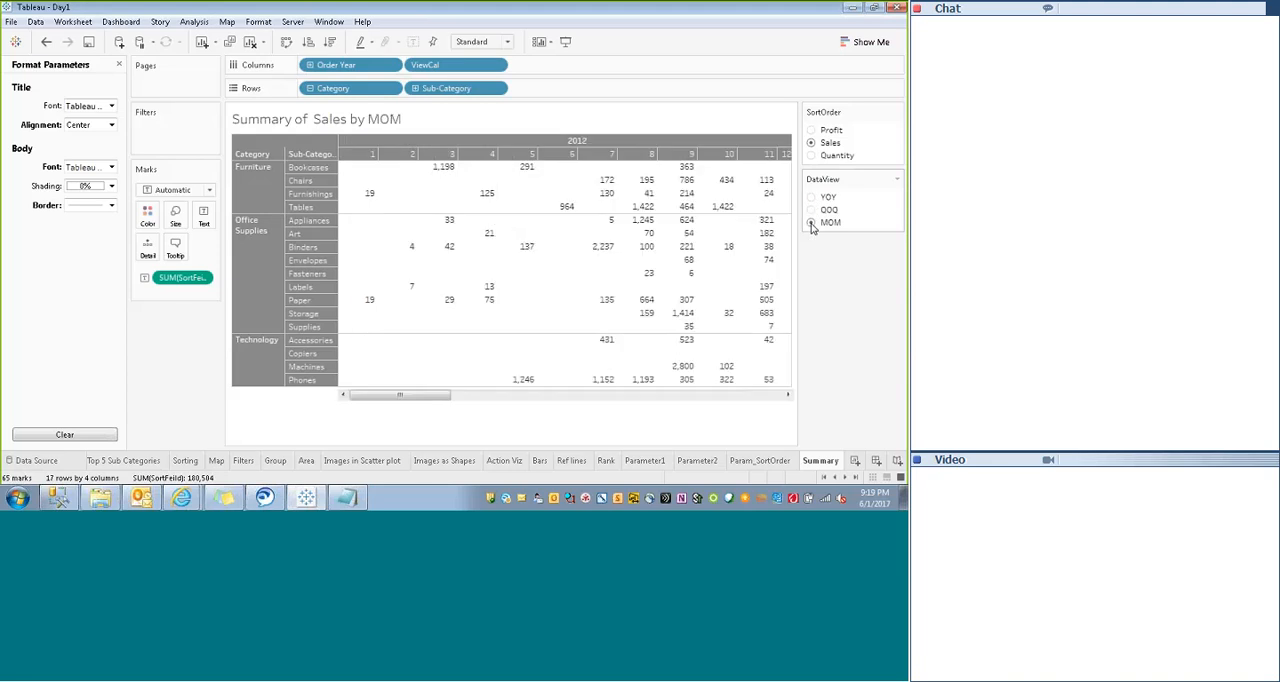
# - Switch SortOrder through Quantity and Profit back to Quantity, and switch DataView to YOY and finally QOQ
pyautogui.click(812, 156)
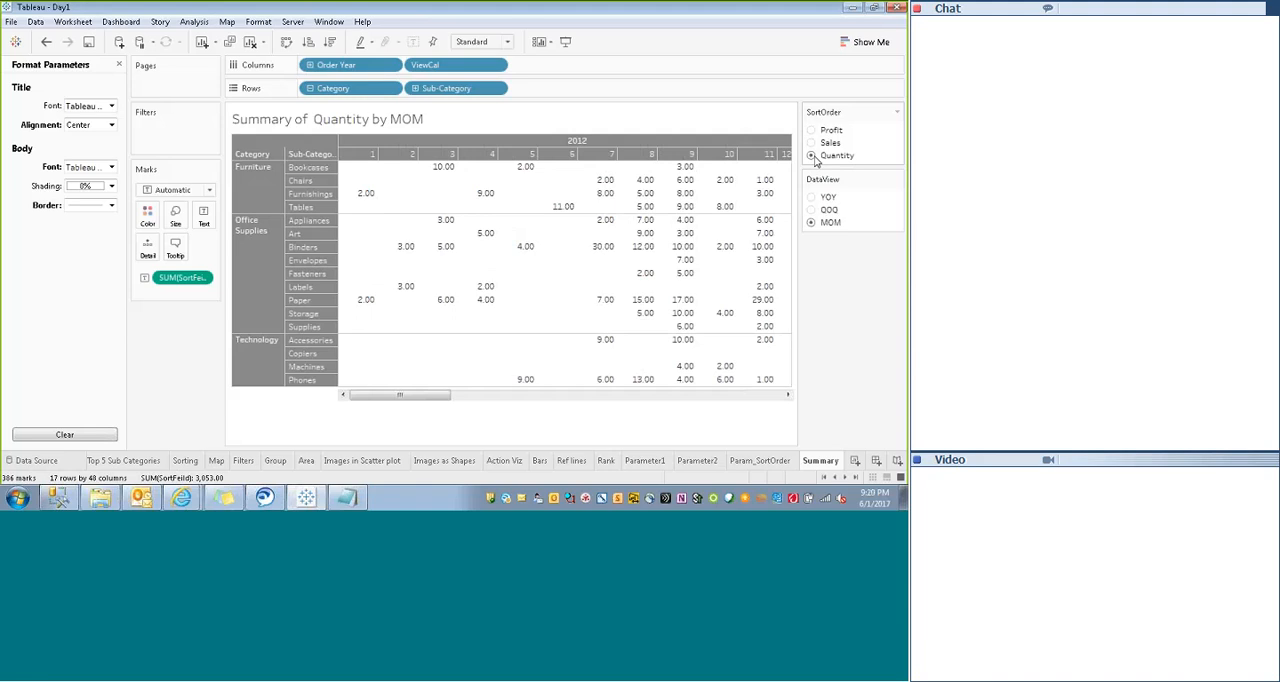
pyautogui.click(813, 131)
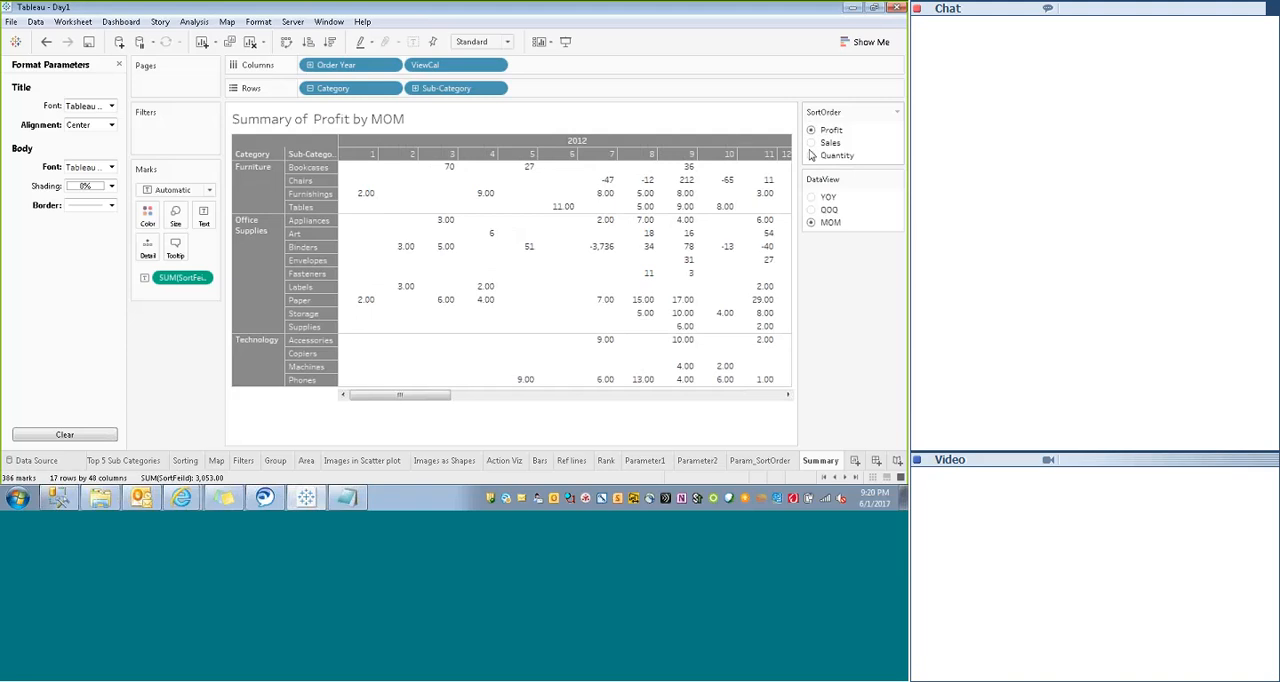
pyautogui.click(812, 156)
pyautogui.click(811, 209)
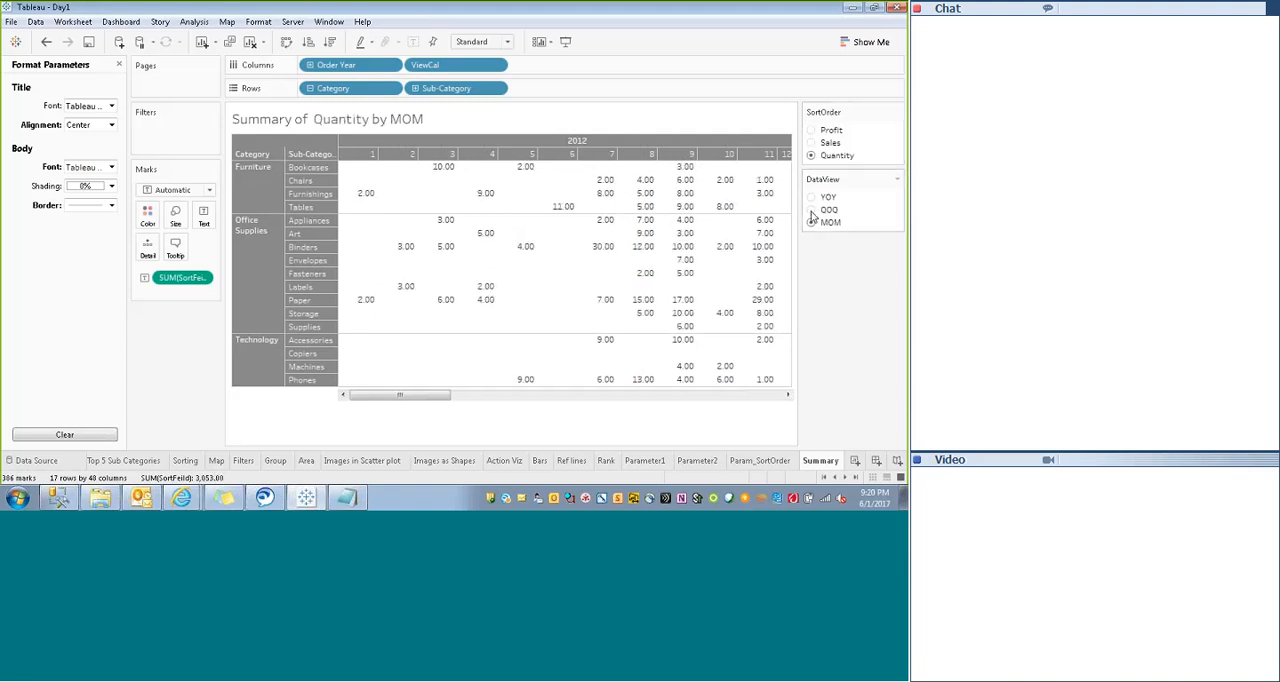
pyautogui.click(812, 199)
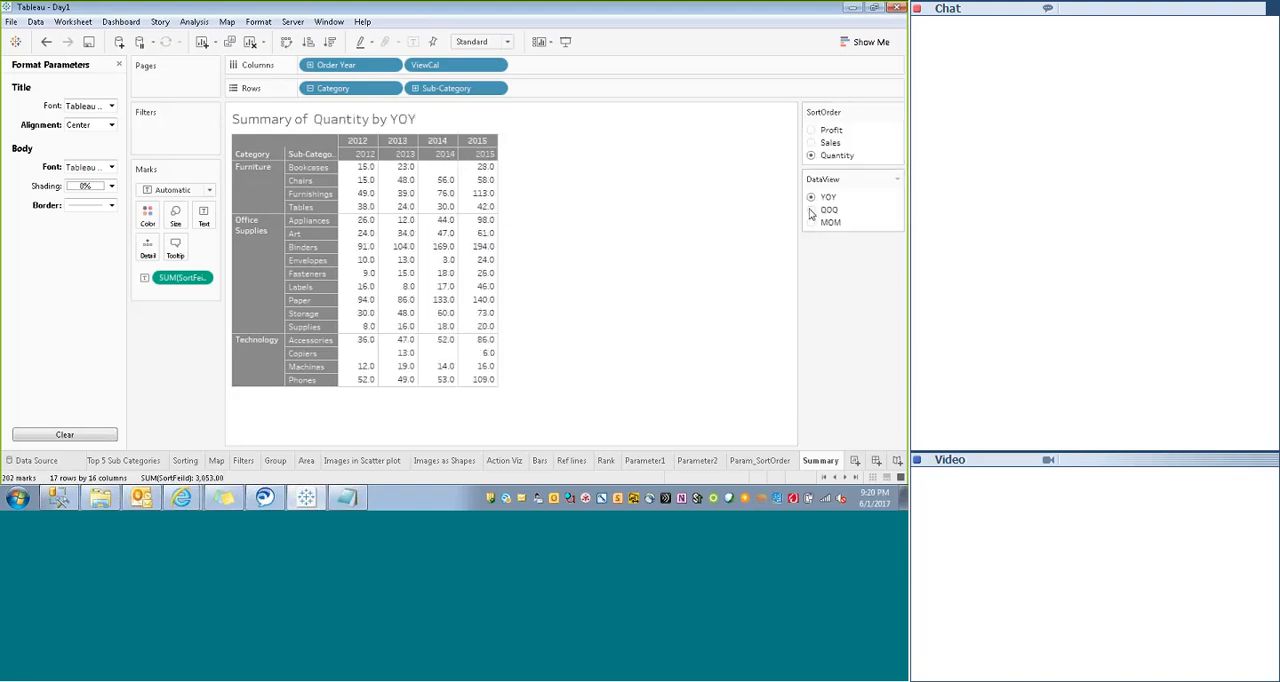
pyautogui.click(811, 210)
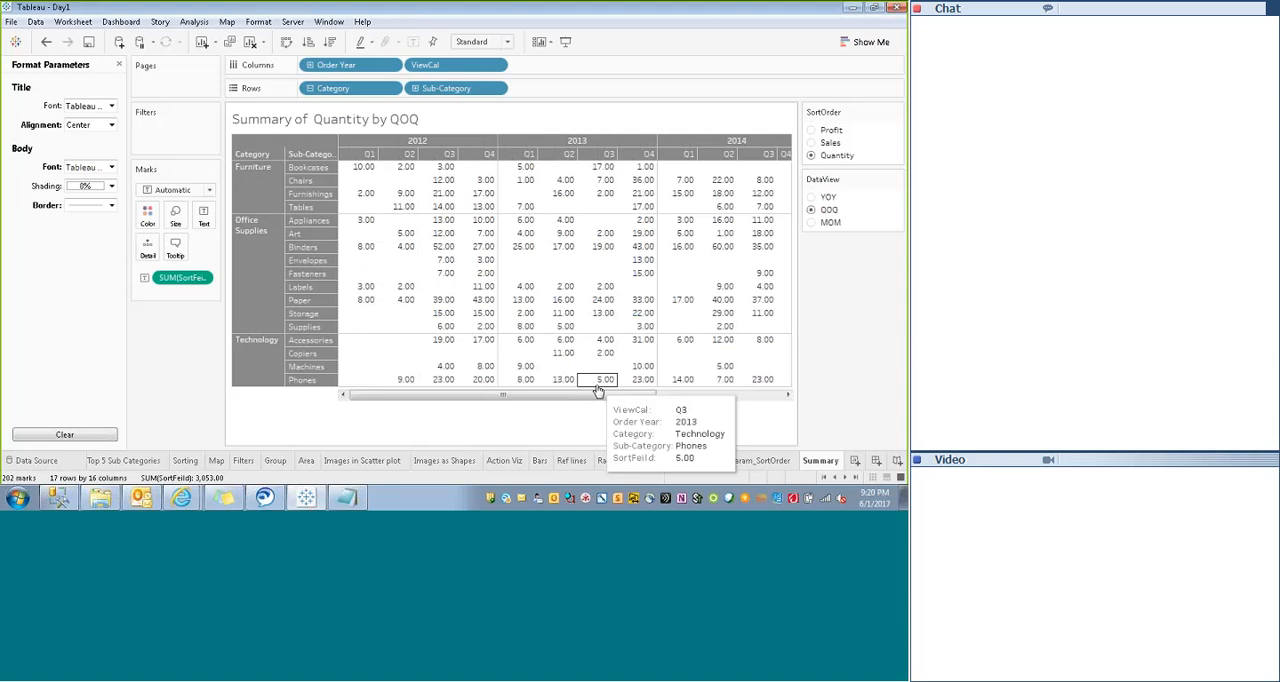
# - Review the fields and parameters that can be inserted in the Summary title, and close the title editor without changes
pyautogui.moveTo(692, 399); pyautogui.dragTo(401, 431)
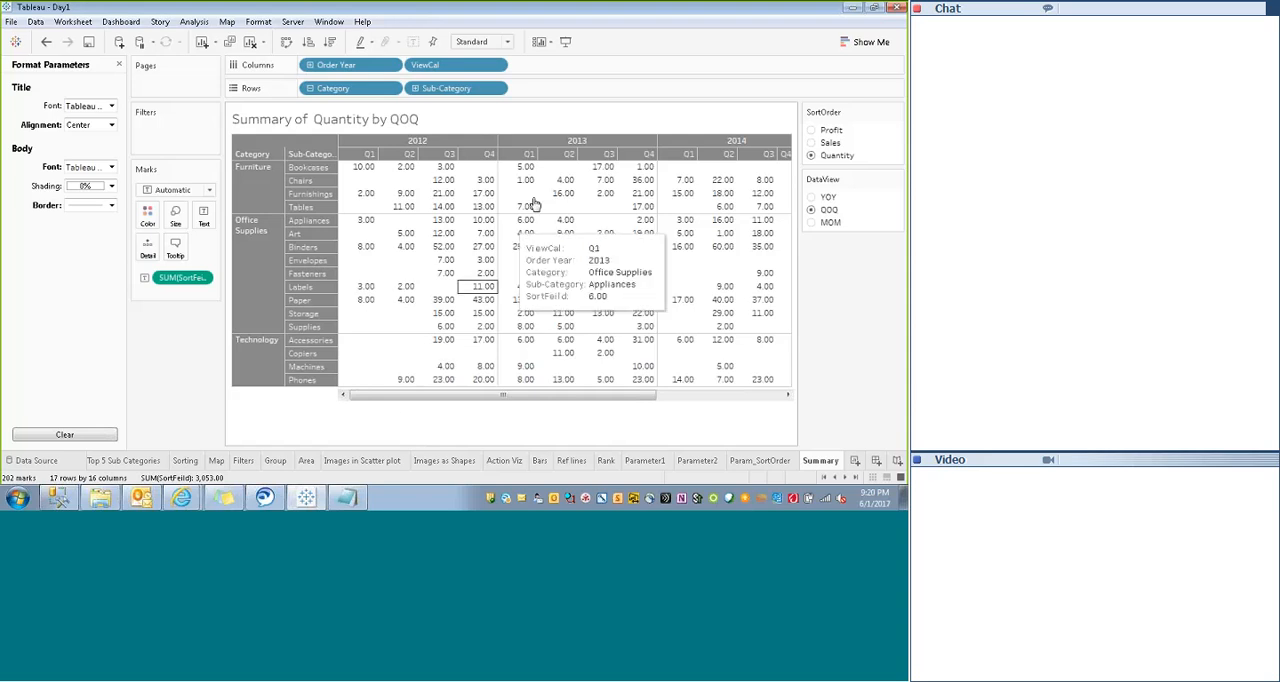
pyautogui.rightClick(608, 122)
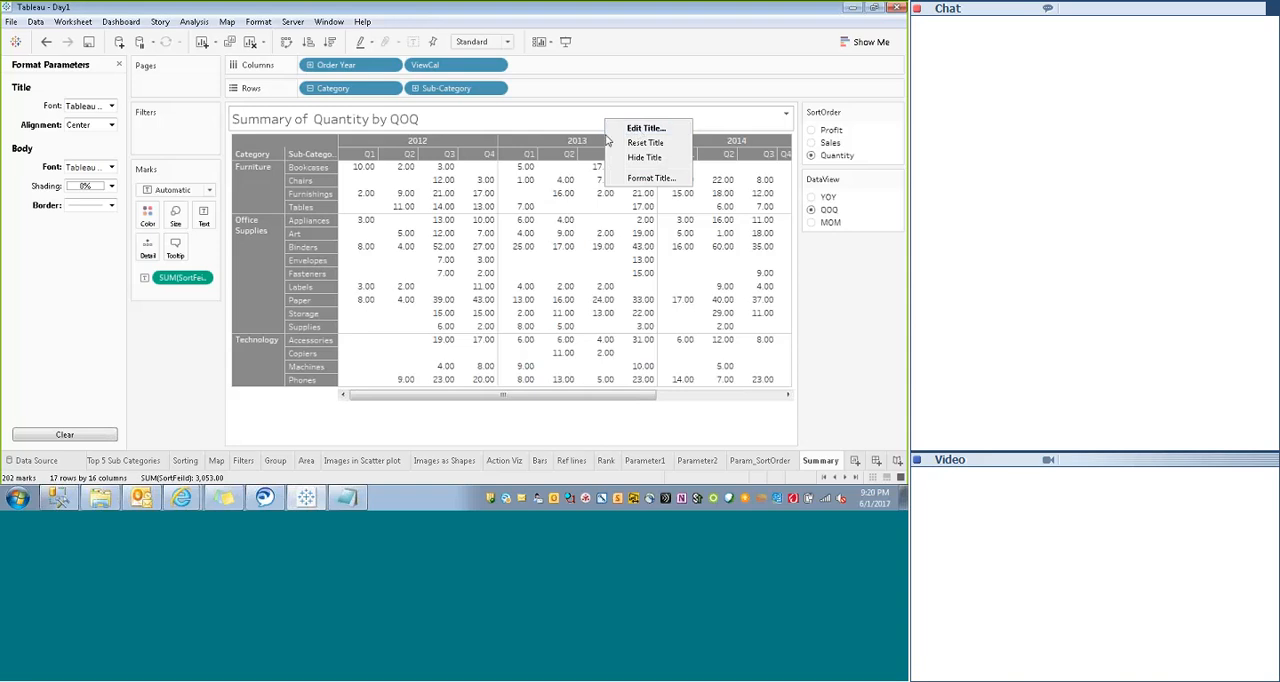
pyautogui.click(645, 128)
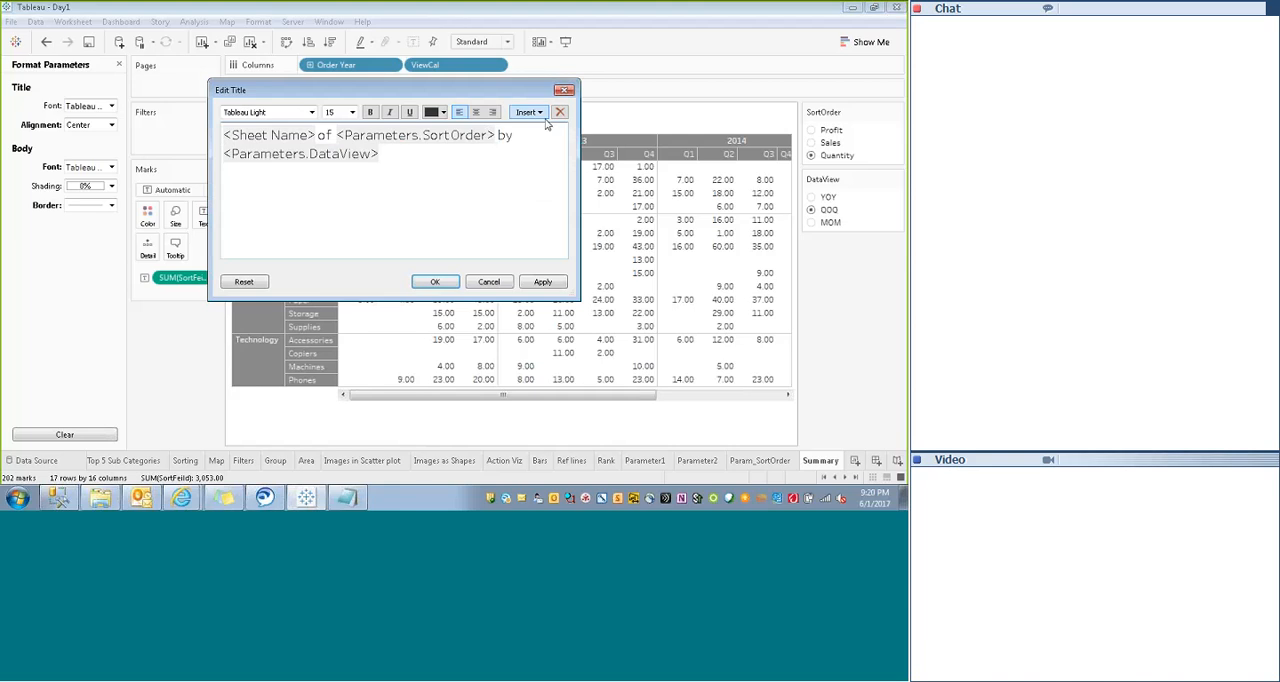
pyautogui.click(540, 114)
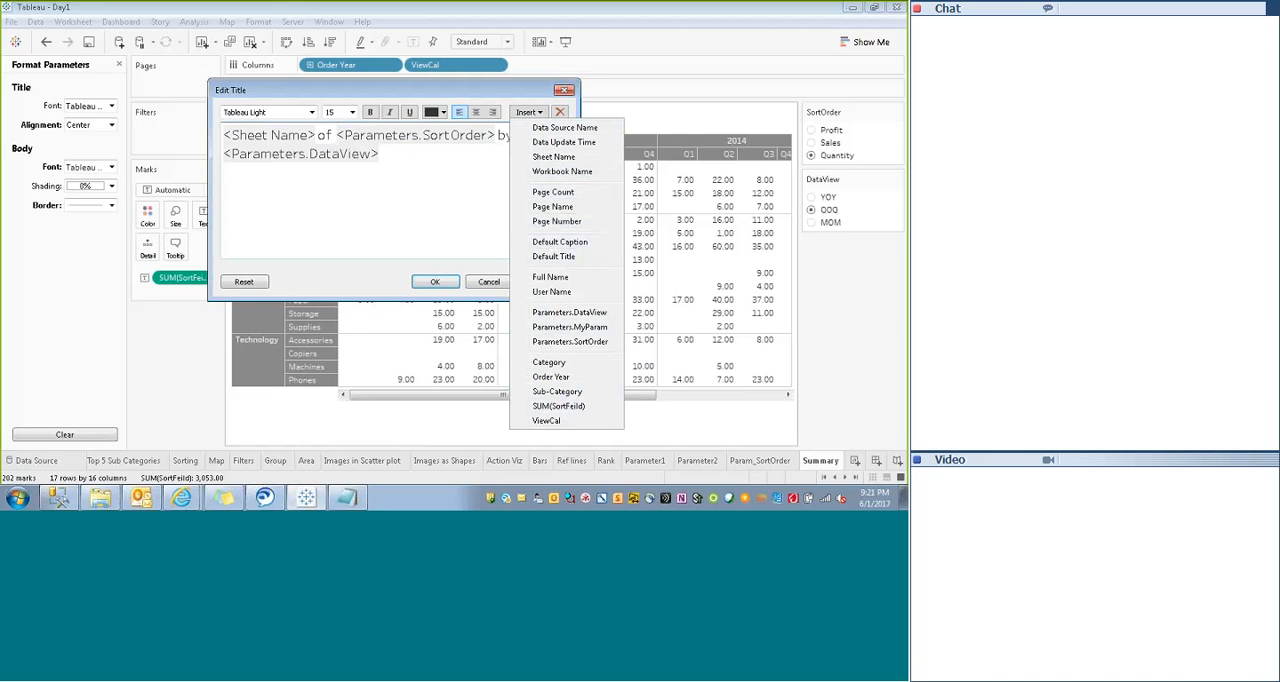
pyautogui.click(357, 281)
pyautogui.click(535, 282)
pyautogui.click(564, 91)
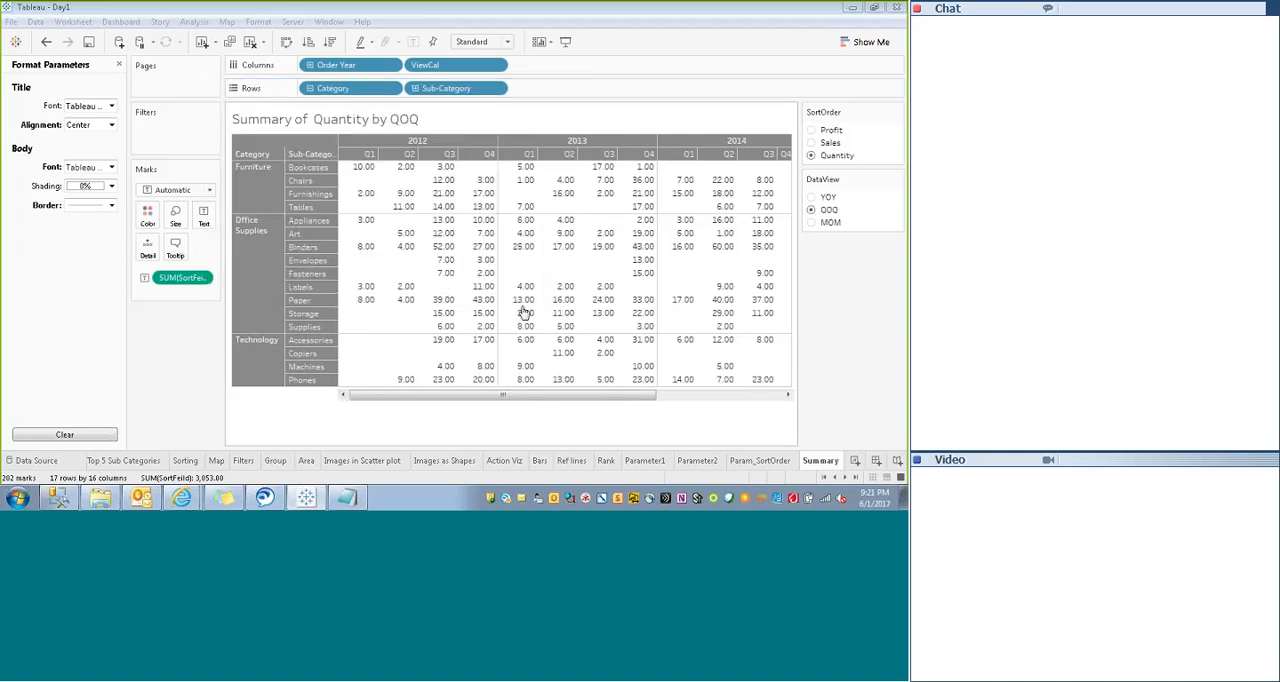
# - Convert the crosstab to a highlight table and move Order Year from Rows to Columns ahead of ViewCal
pyautogui.moveTo(462, 397); pyautogui.dragTo(404, 396)
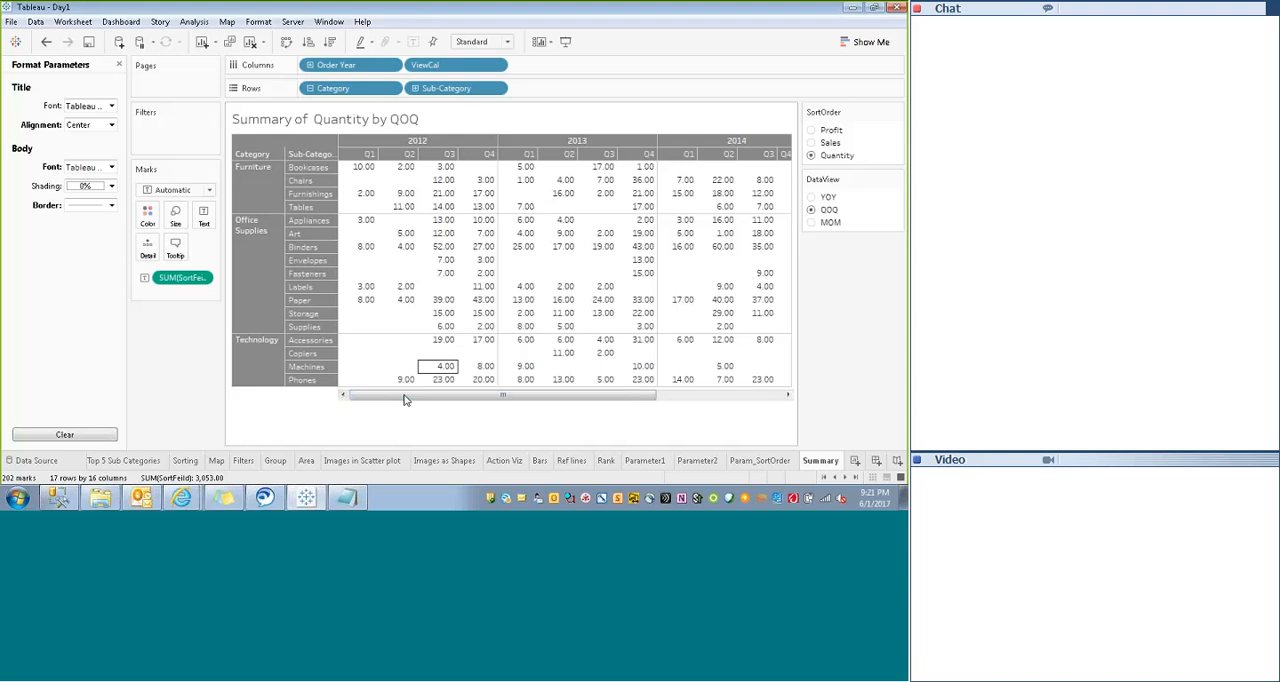
pyautogui.click(866, 38)
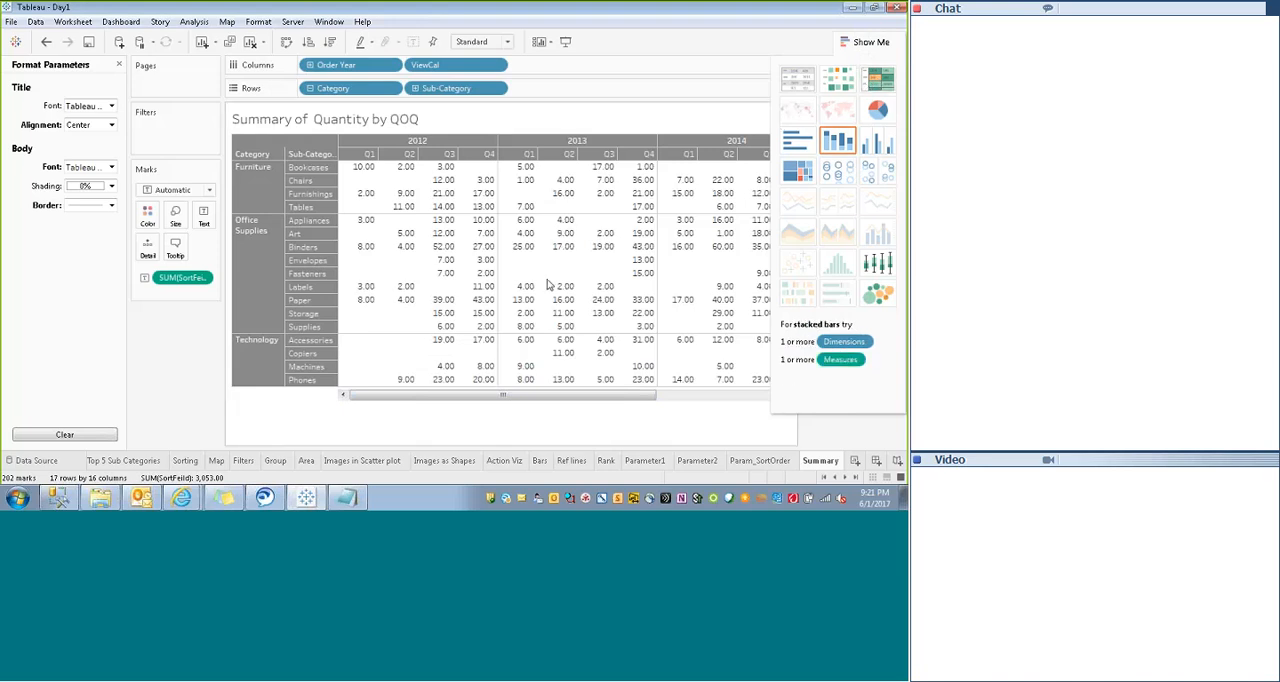
pyautogui.moveTo(460, 396); pyautogui.dragTo(354, 395)
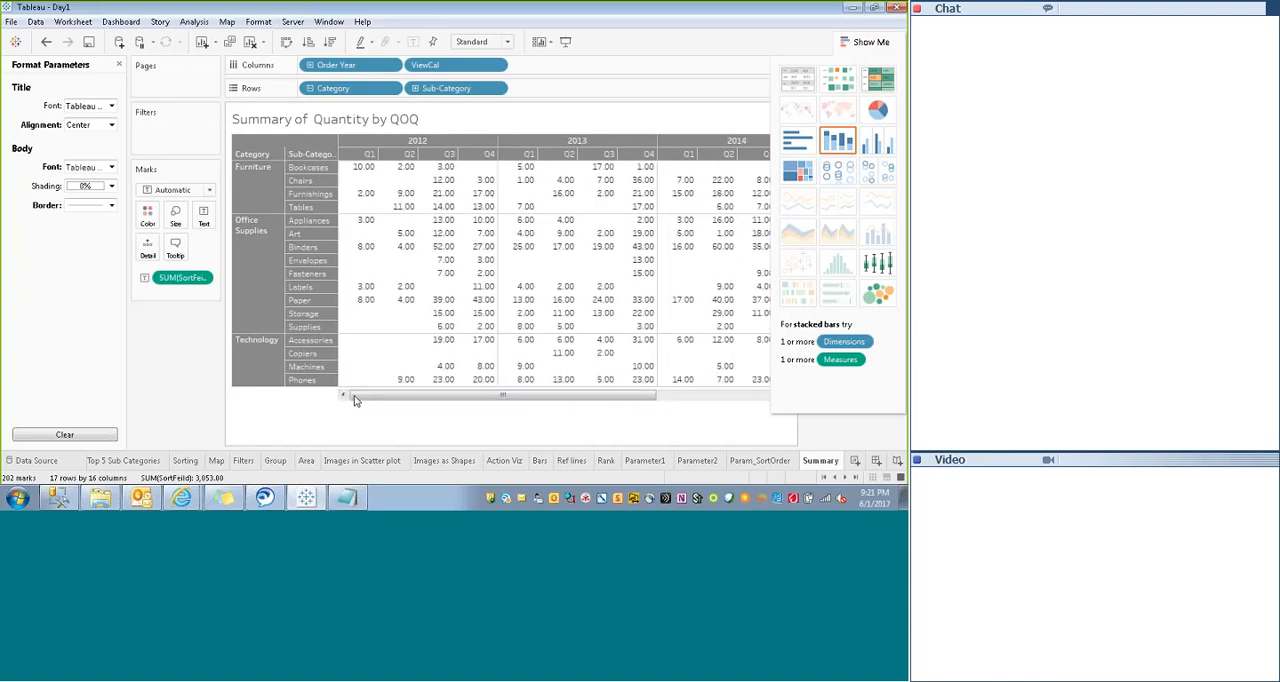
pyautogui.click(878, 80)
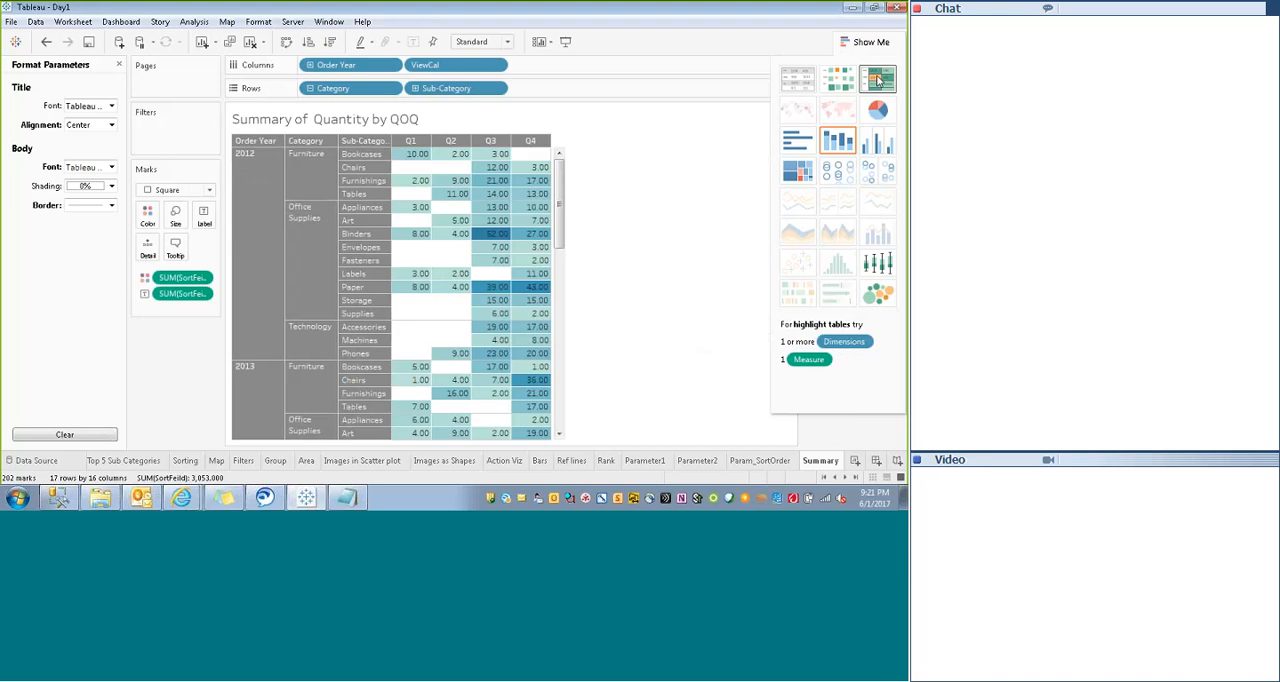
pyautogui.click(871, 43)
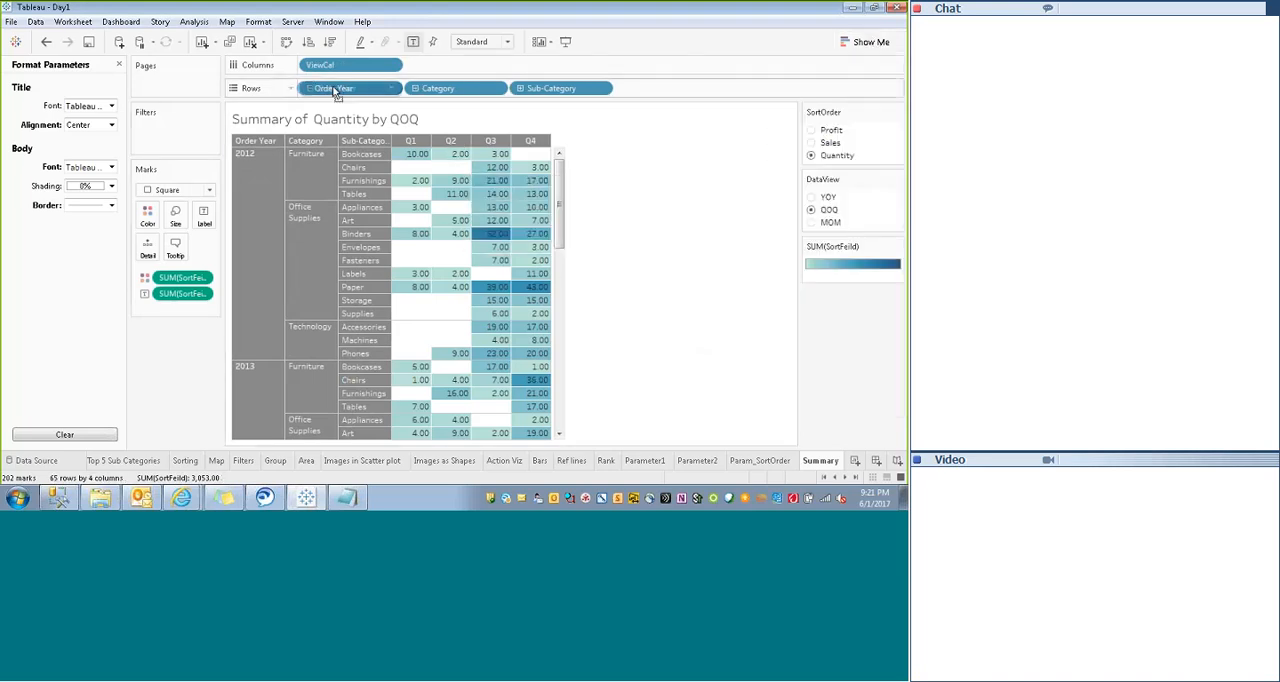
pyautogui.moveTo(335, 89); pyautogui.dragTo(330, 64)
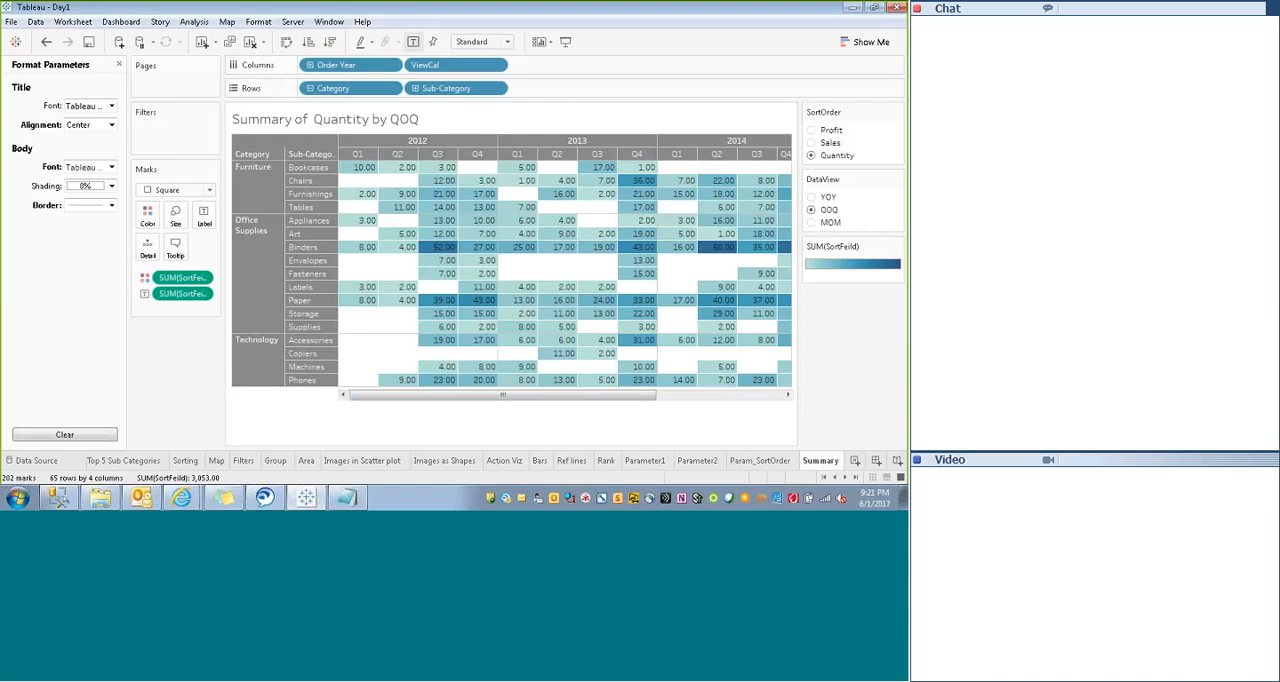
# - Change the highlight table's SUM(SortFeild) color range to a custom sequential palette in green #00aa00
pyautogui.moveTo(388, 396); pyautogui.dragTo(402, 397)
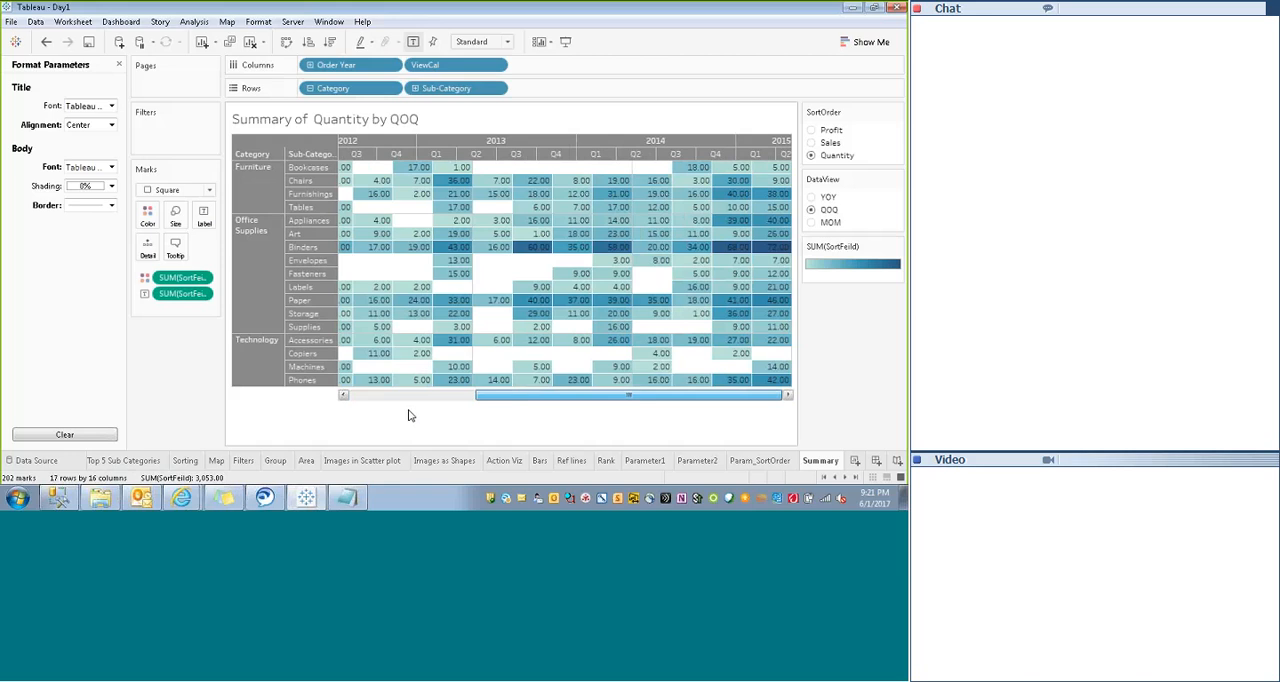
pyautogui.moveTo(411, 415); pyautogui.dragTo(372, 404)
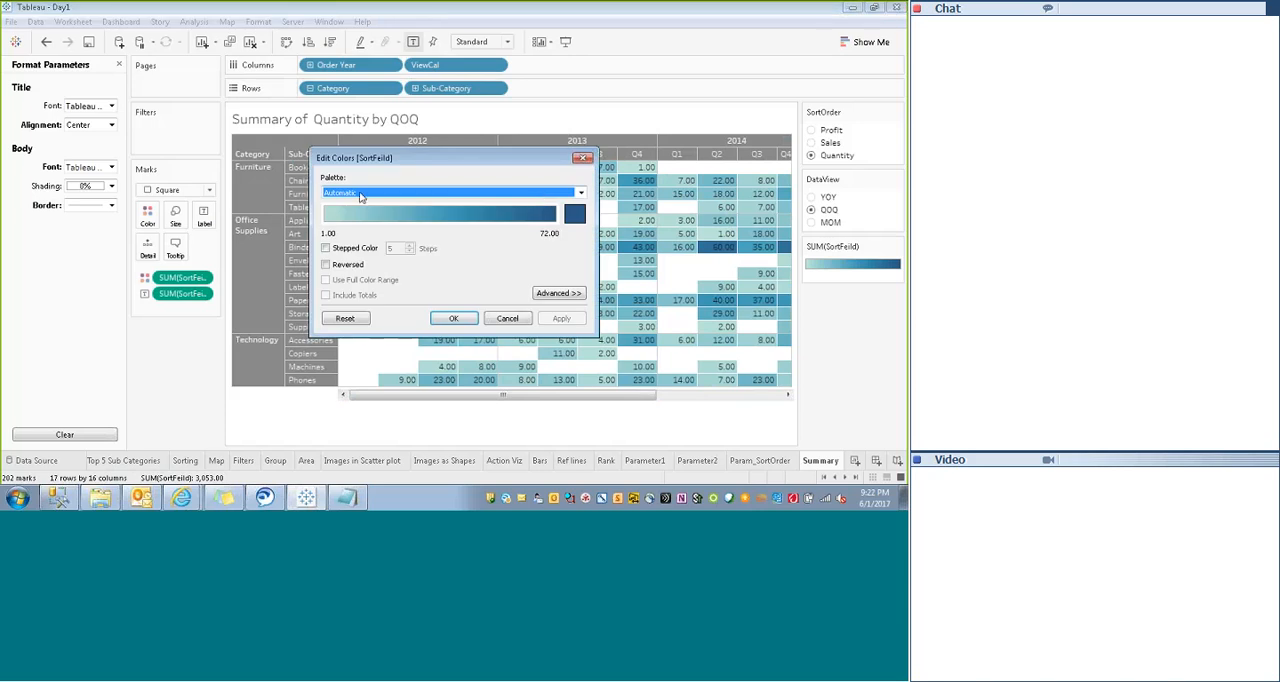
pyautogui.click(575, 214)
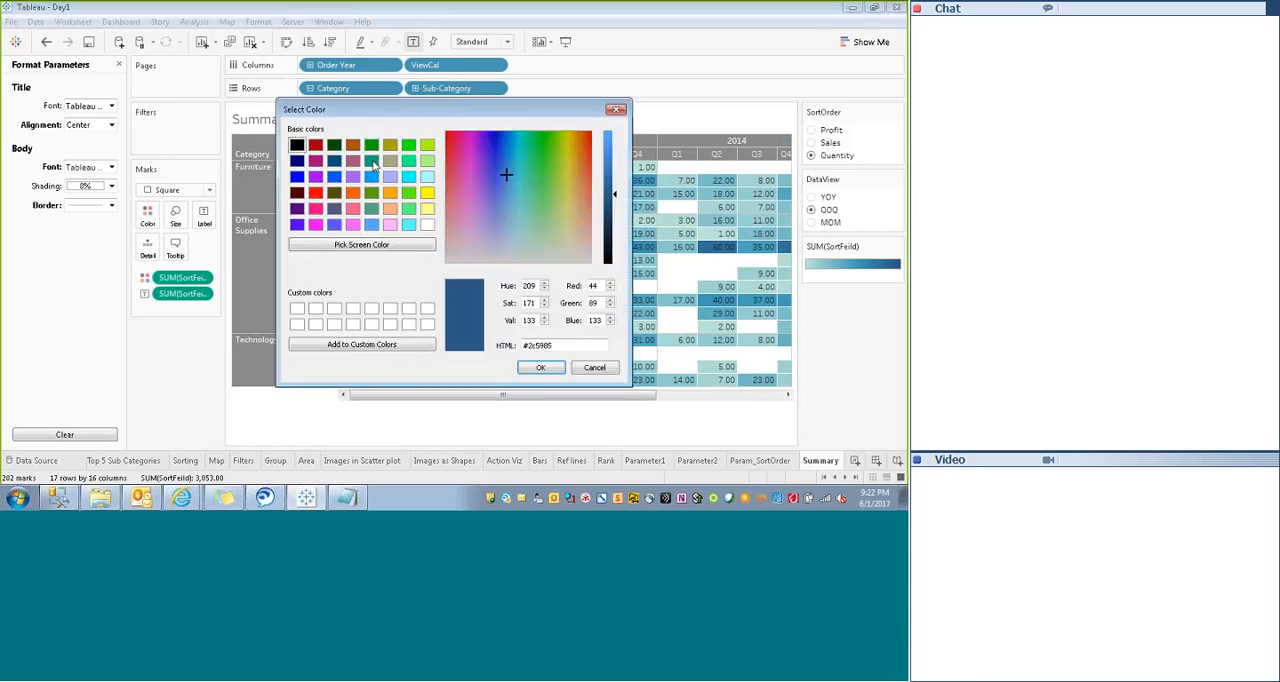
pyautogui.click(373, 149)
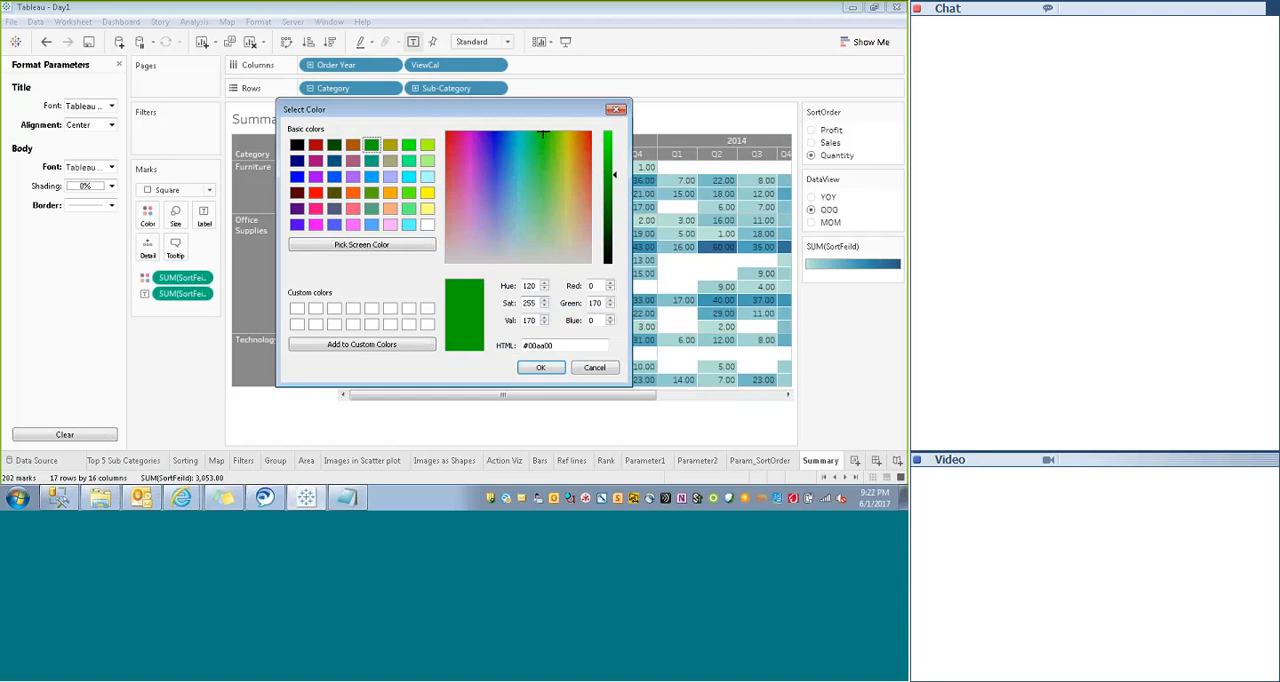
pyautogui.press('Return')
pyautogui.click(561, 318)
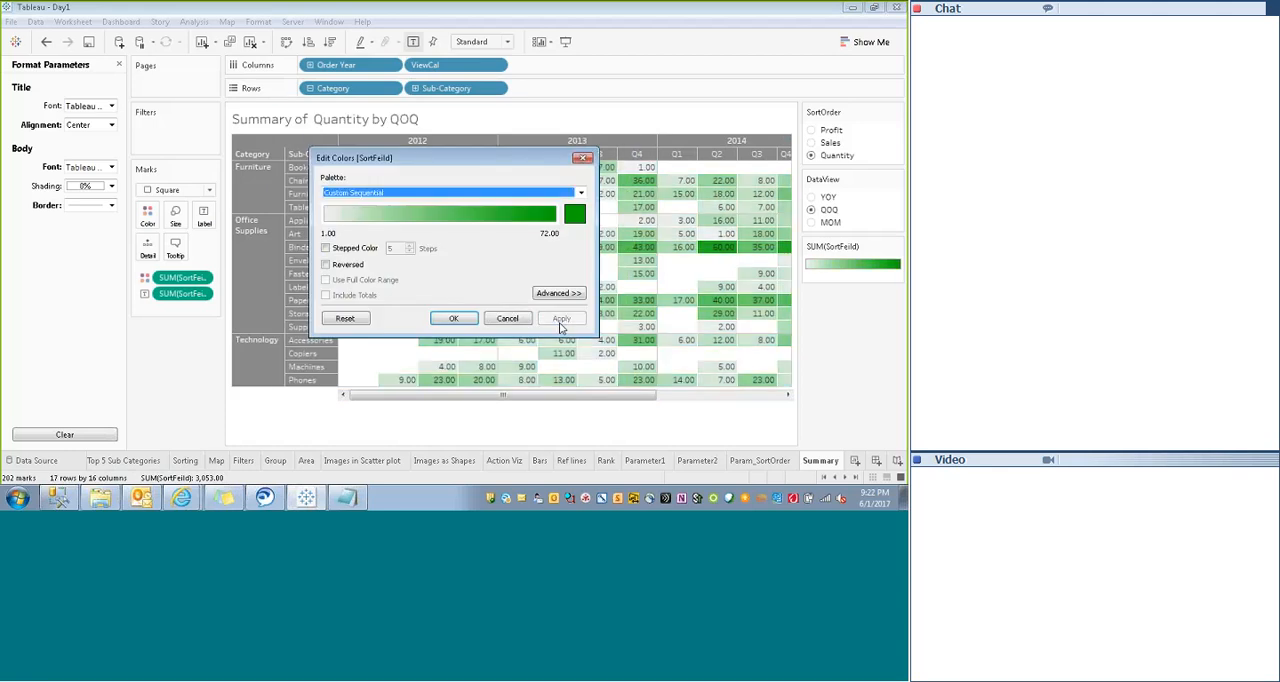
# - Test the green highlight table by switching SortOrder to Profit and back to Quantity, and set DataView to YOY
pyautogui.click(822, 130)
pyautogui.click(822, 155)
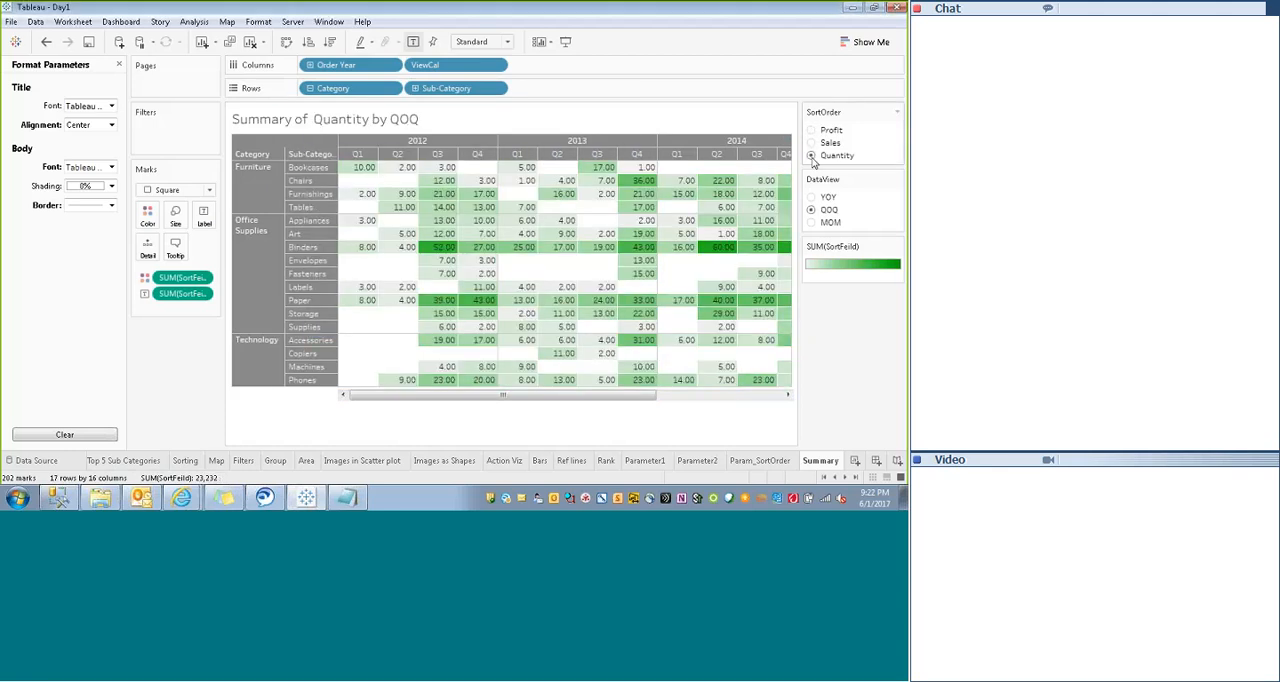
pyautogui.click(812, 197)
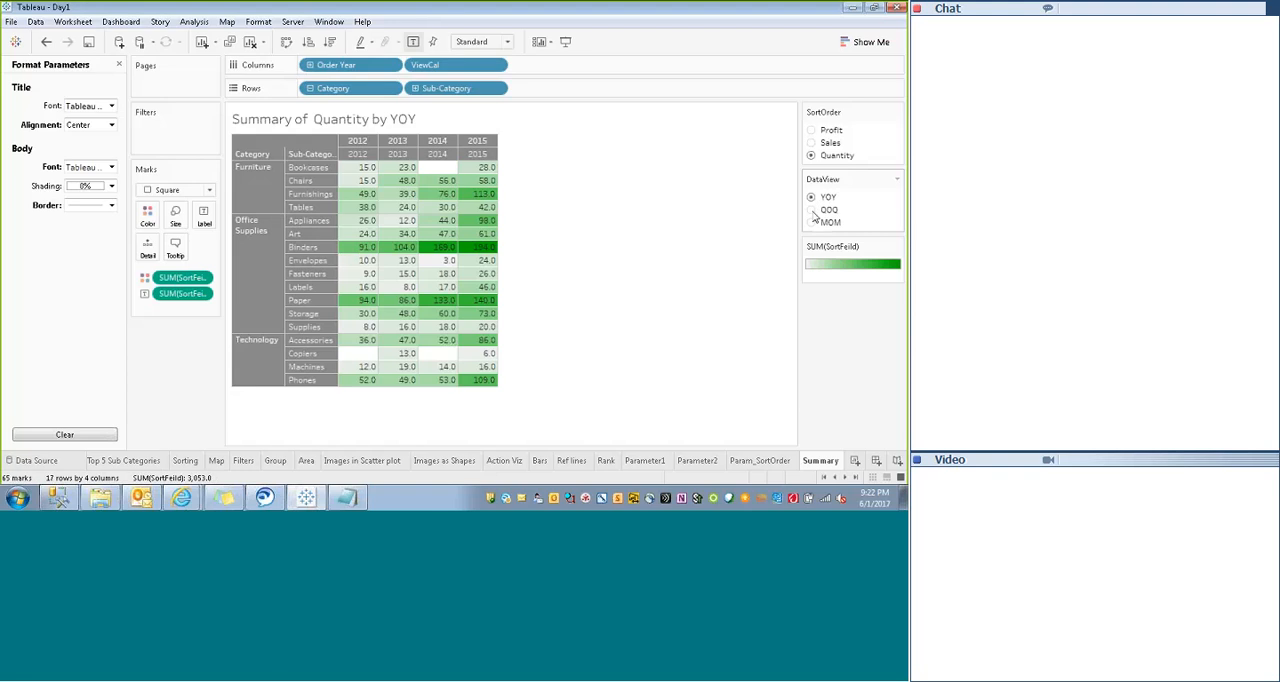
# - Test the highlight table by switching DataView to QOQ and MOM, and return it to YOY
pyautogui.click(812, 211)
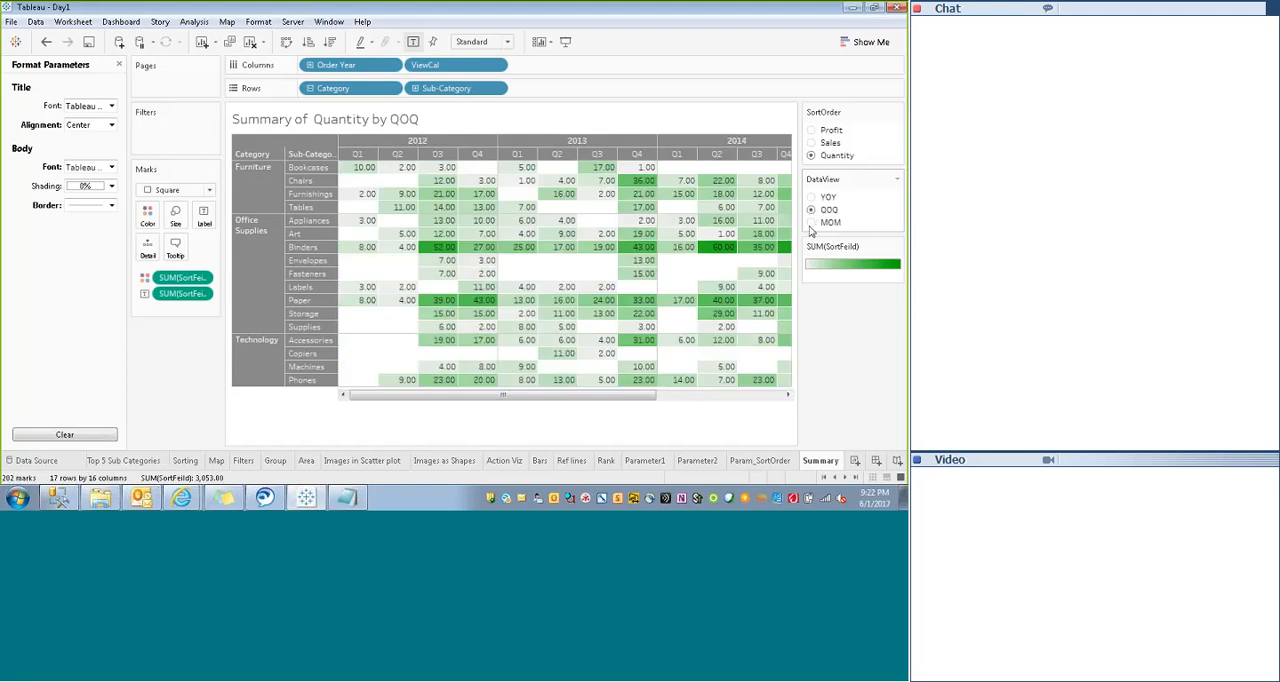
pyautogui.click(811, 223)
pyautogui.click(812, 209)
pyautogui.click(811, 197)
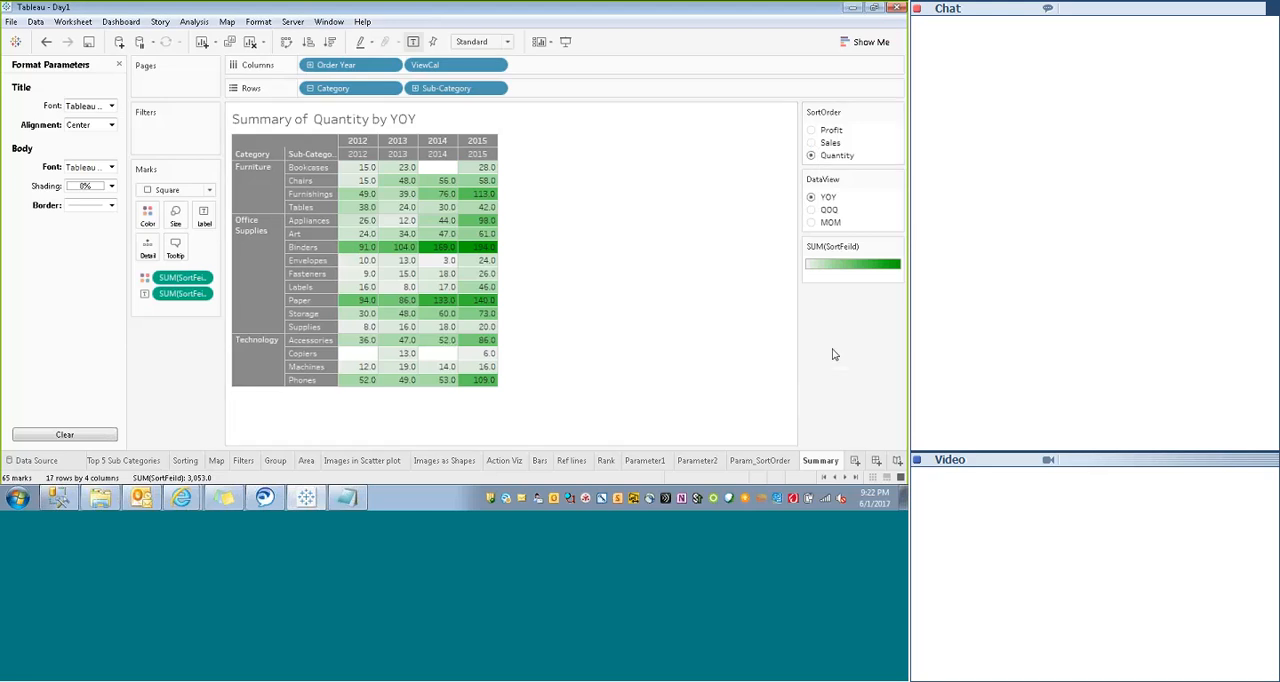
# - Create a new blank worksheet and briefly check the topic notes in Notepad before returning to Tableau
pyautogui.click(855, 462)
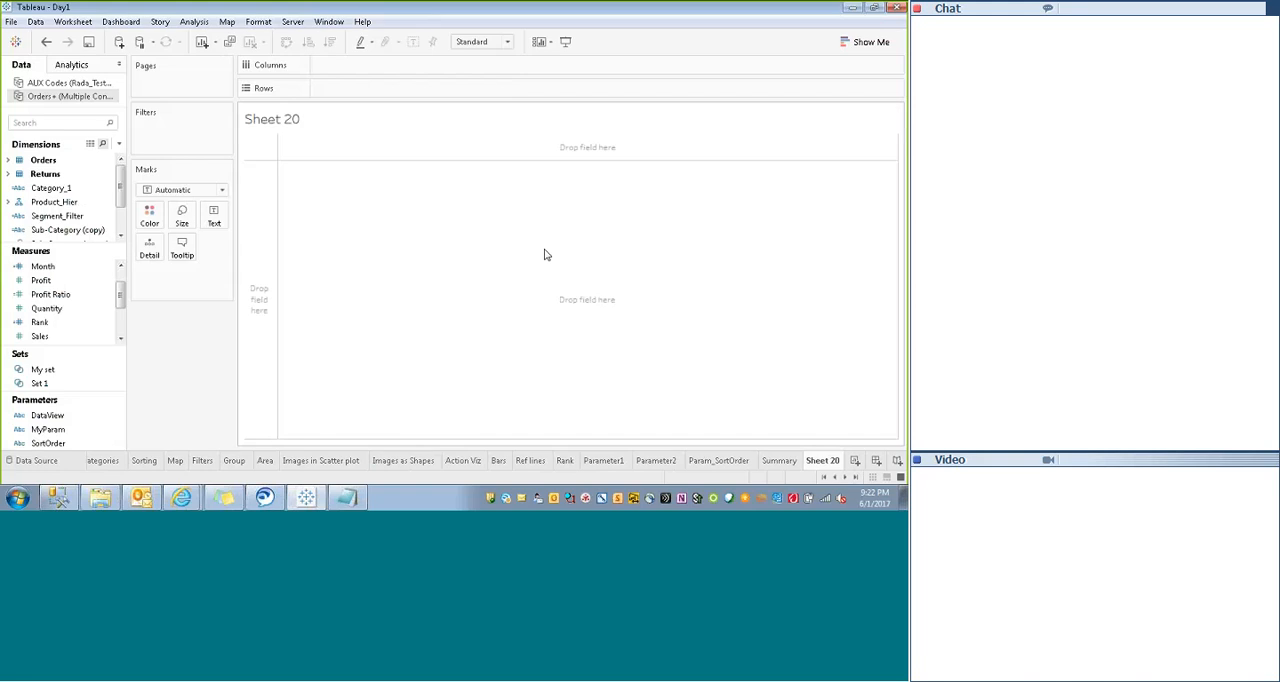
pyautogui.click(345, 499)
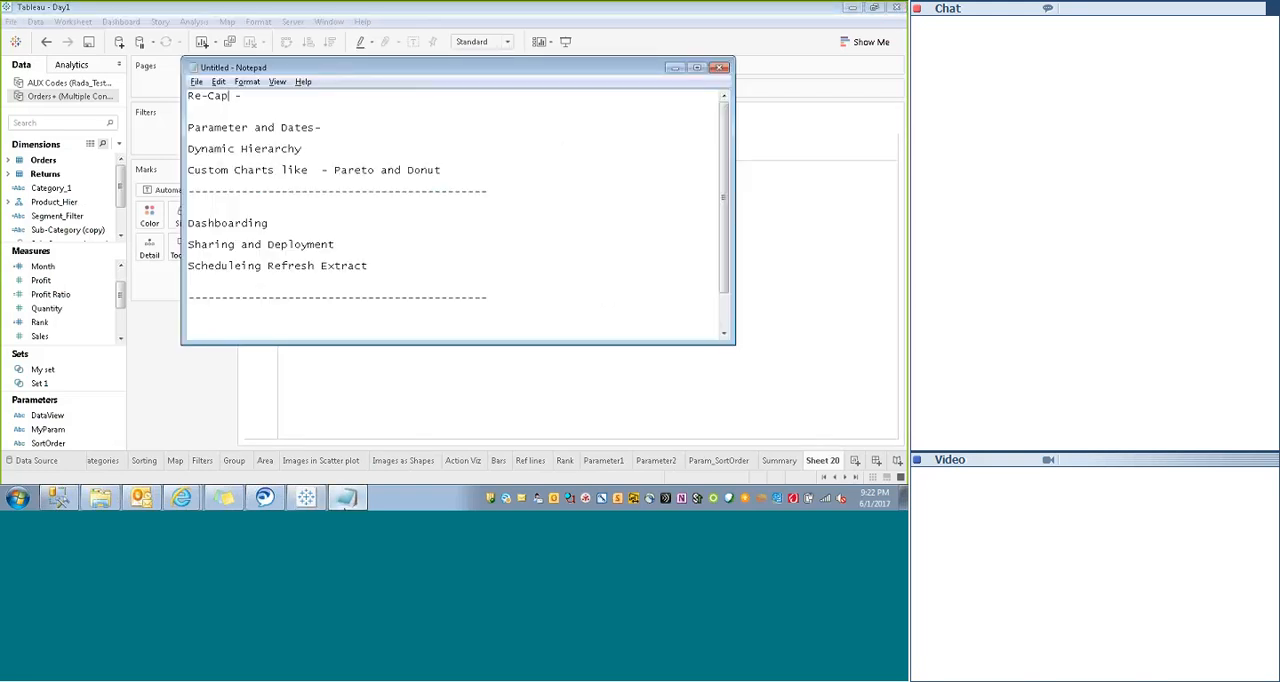
pyautogui.click(345, 499)
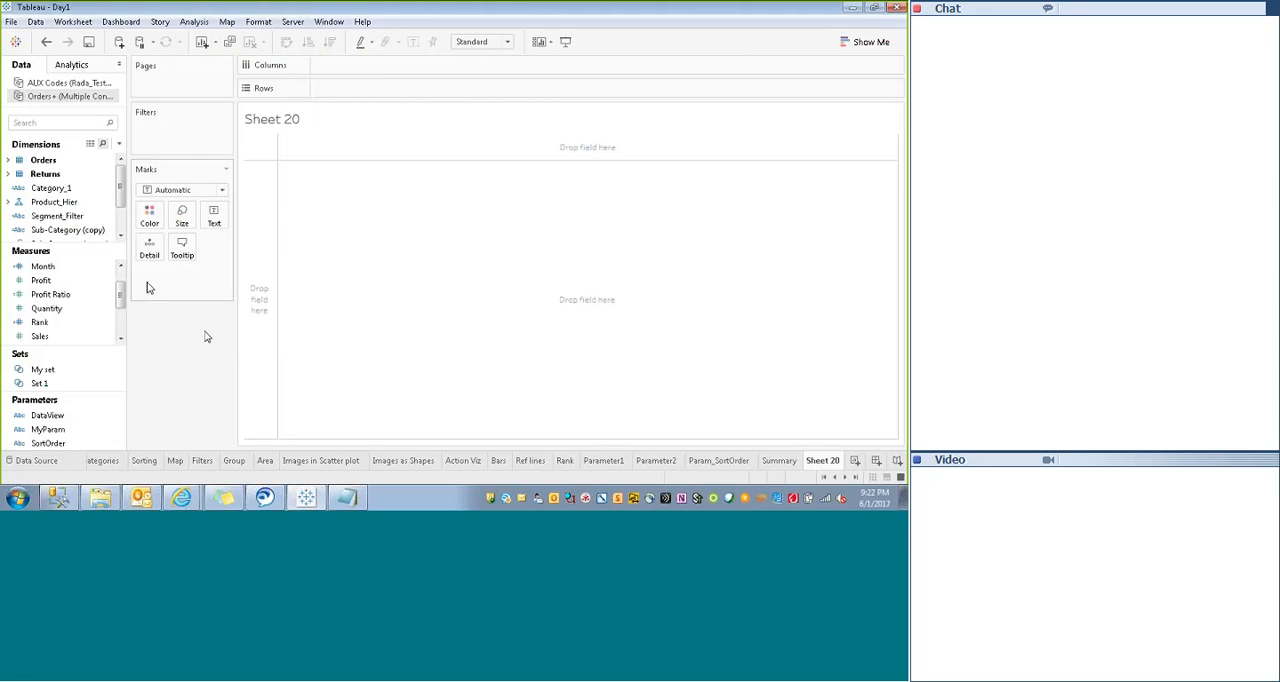
# - Place Product_Hier on Rows, drill down from Order Year to Product Name, and collapse it to Order Year
pyautogui.scroll(-1, 120, 193)
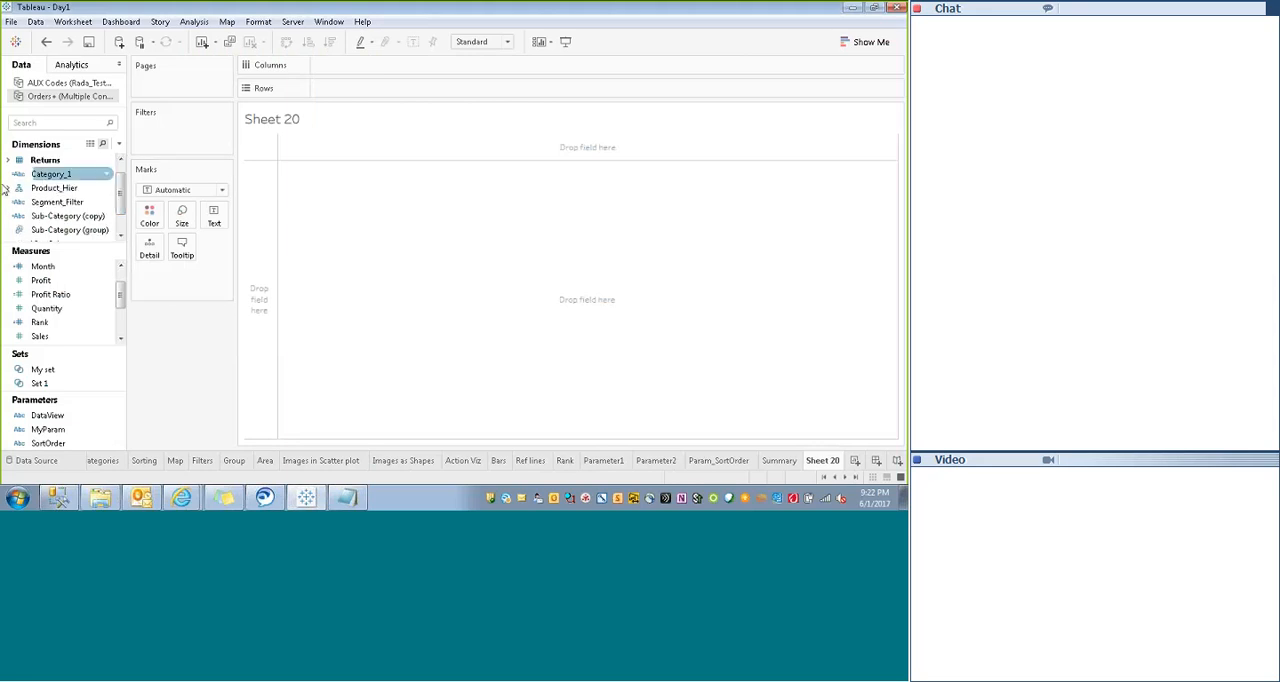
pyautogui.moveTo(54, 188); pyautogui.dragTo(332, 92)
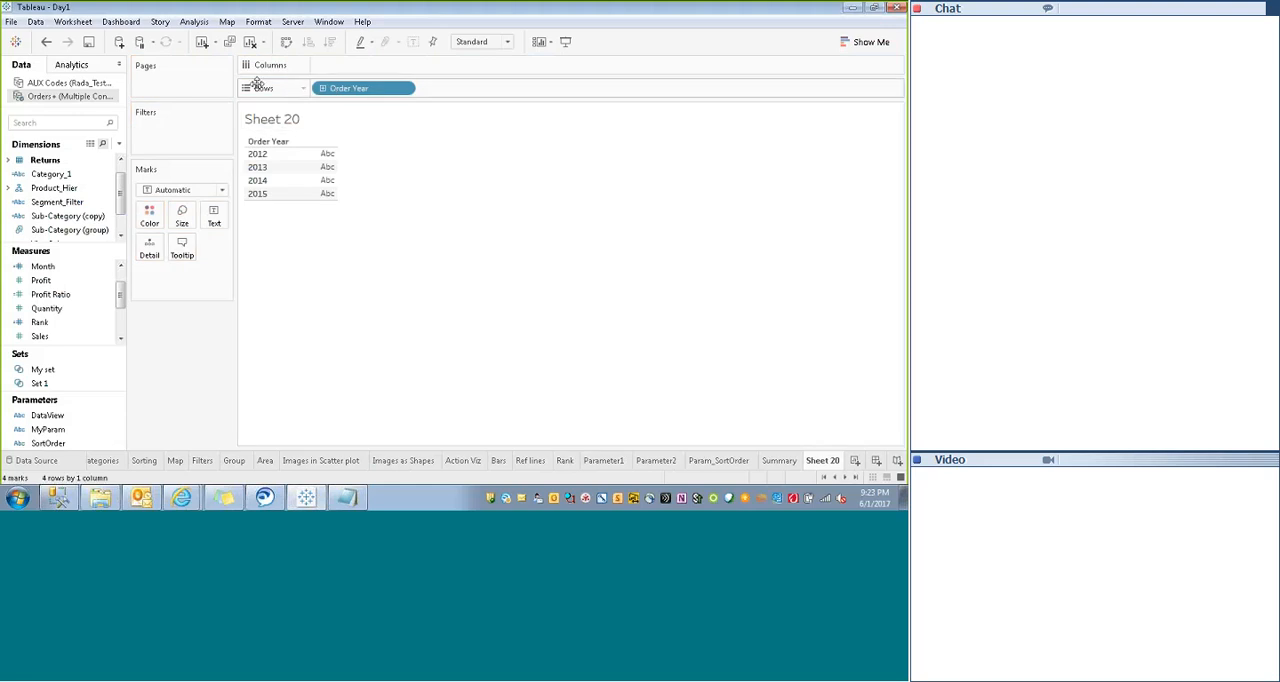
pyautogui.click(322, 88)
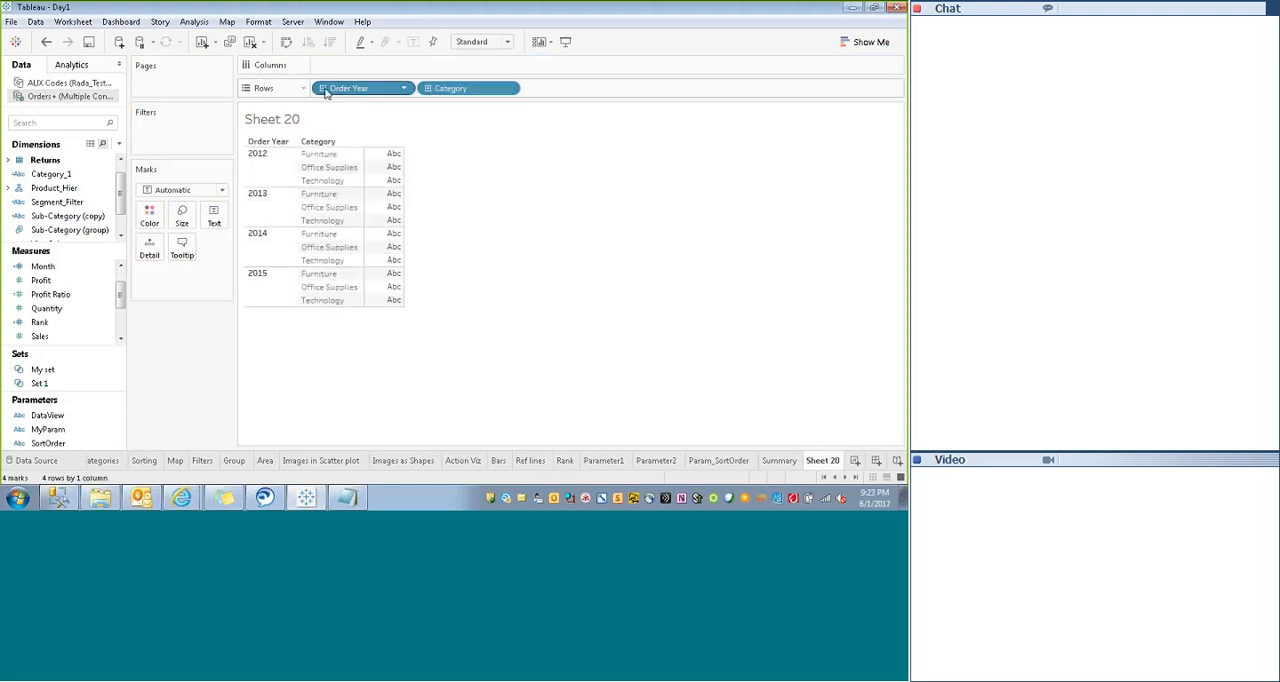
pyautogui.click(427, 88)
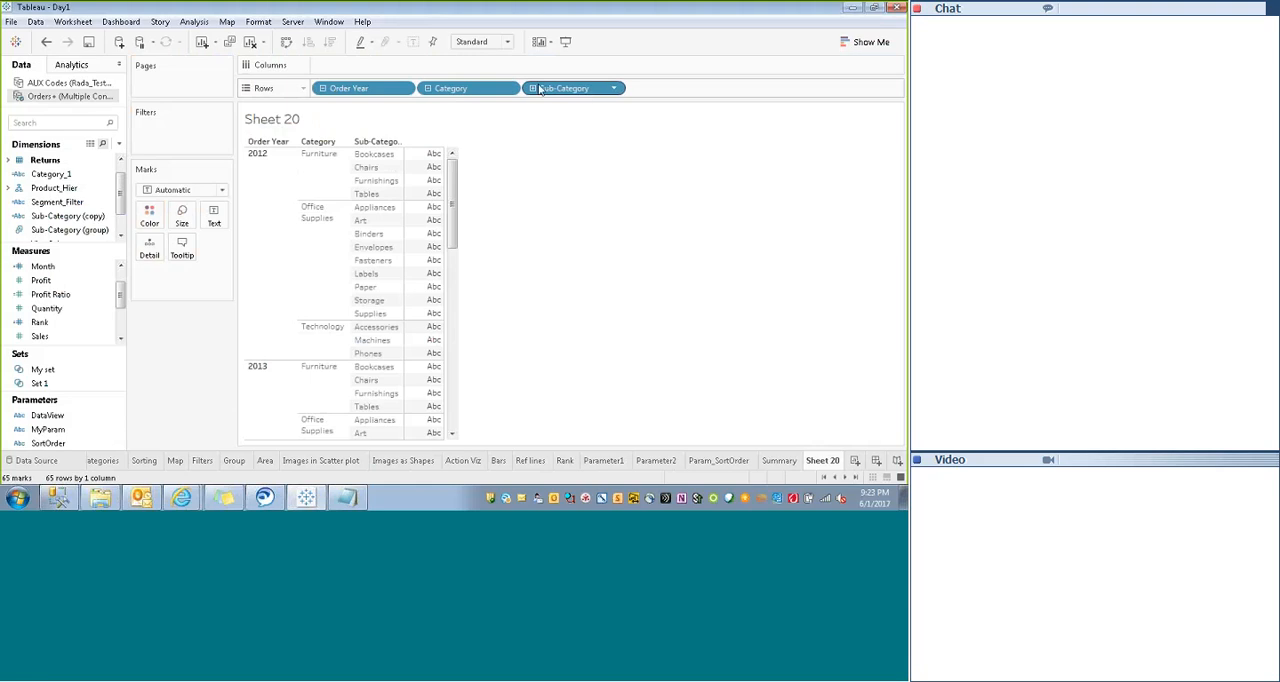
pyautogui.click(533, 88)
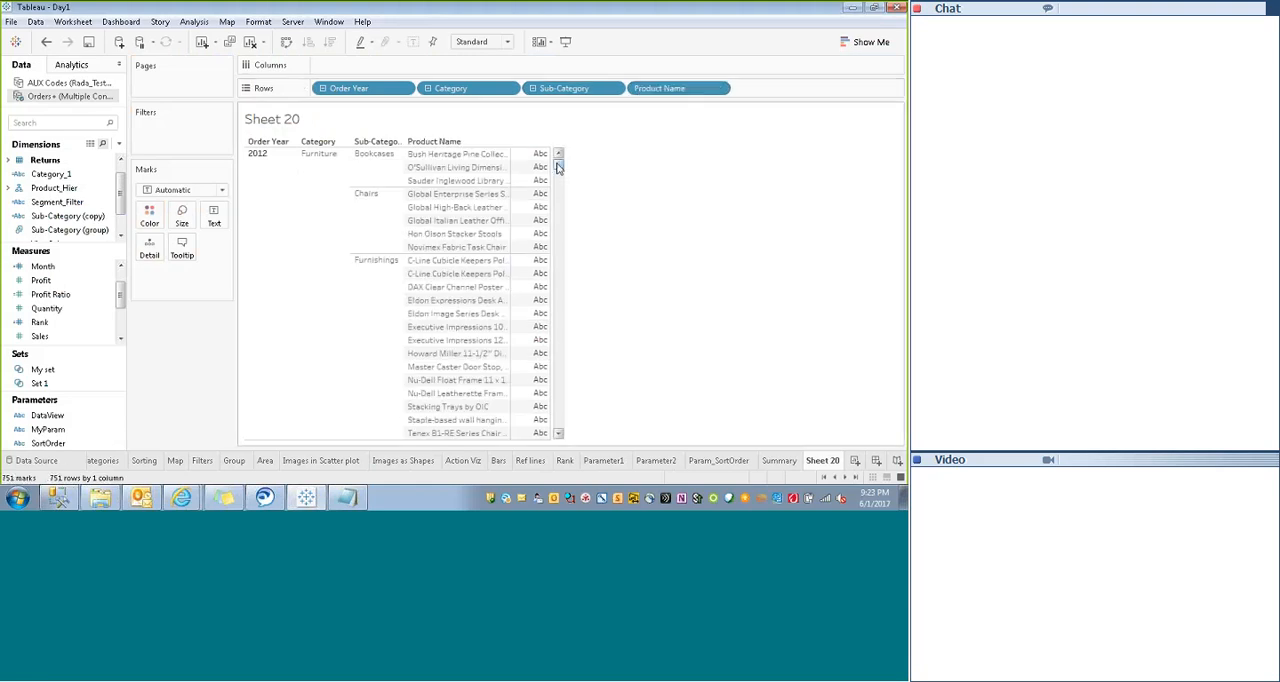
pyautogui.moveTo(559, 168)
pyautogui.mouseDown()
pyautogui.moveTo(559, 252)
pyautogui.moveTo(559, 164)
pyautogui.mouseUp()
pyautogui.click(322, 89)
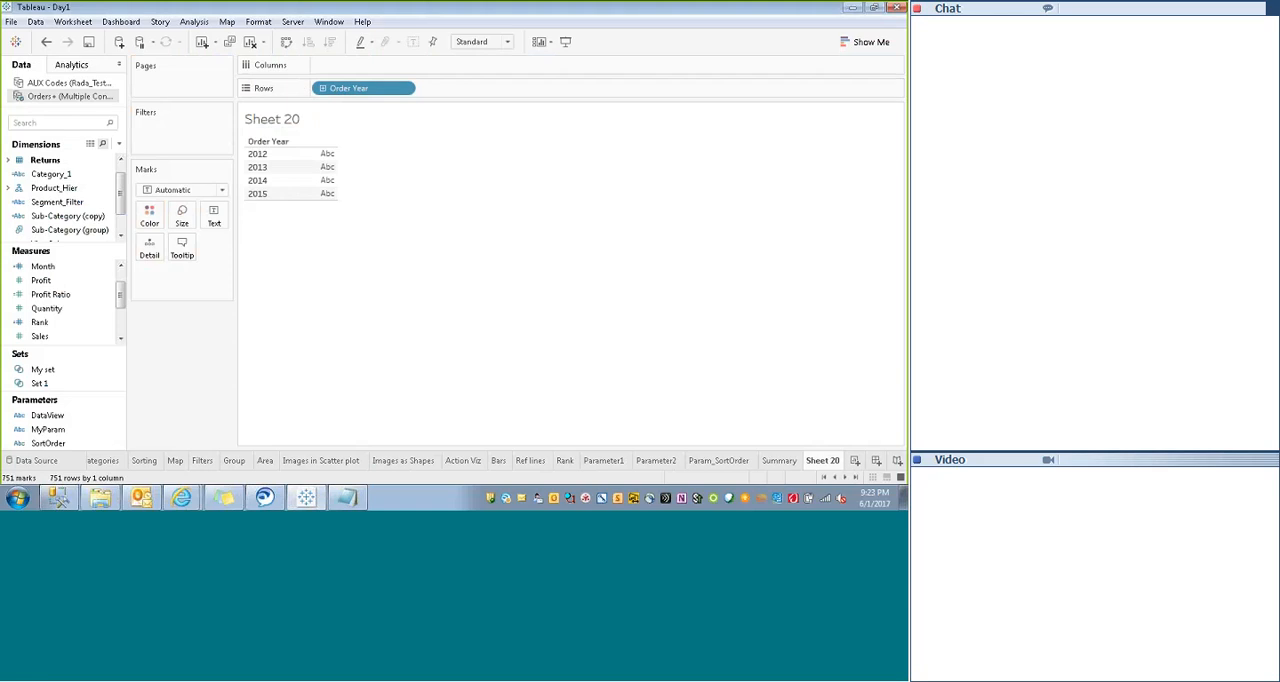
# - Remove Order Year from the Product_Hier hierarchy and take it off Rows
pyautogui.moveTo(121, 204)
pyautogui.mouseDown()
pyautogui.moveTo(121, 216)
pyautogui.moveTo(121, 200)
pyautogui.mouseUp()
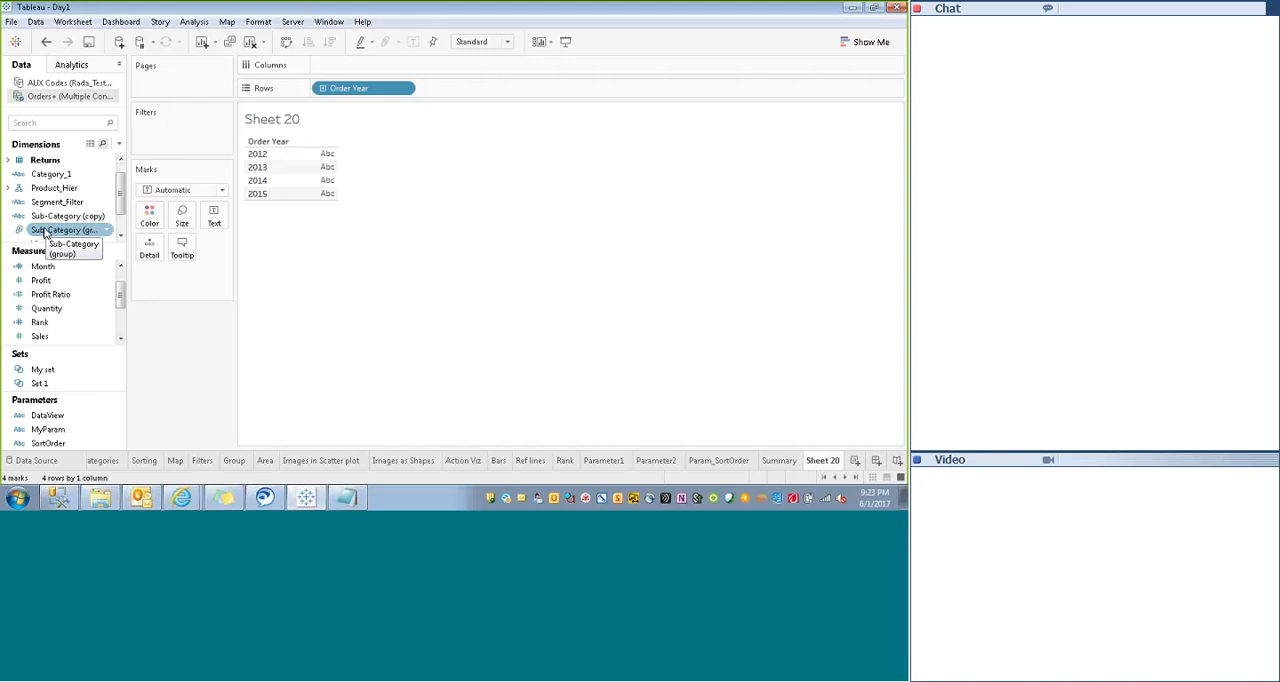
pyautogui.click(7, 189)
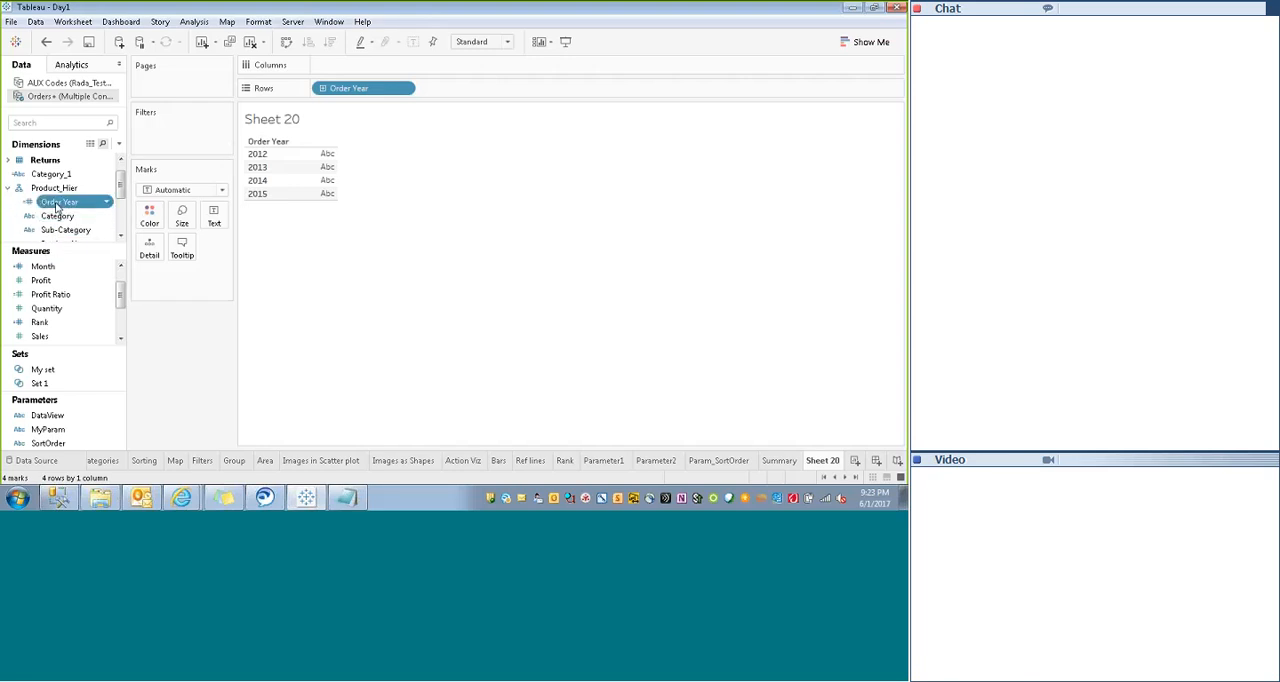
pyautogui.rightClick(57, 205)
pyautogui.moveTo(110, 303)
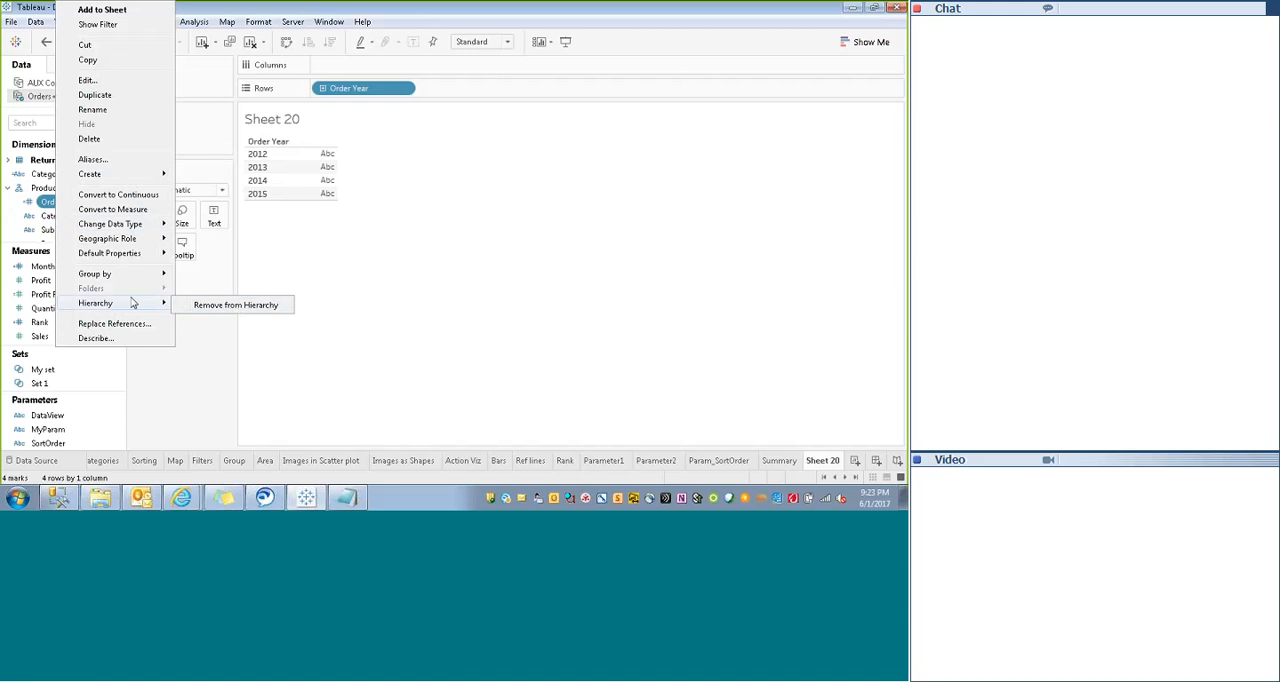
pyautogui.click(245, 305)
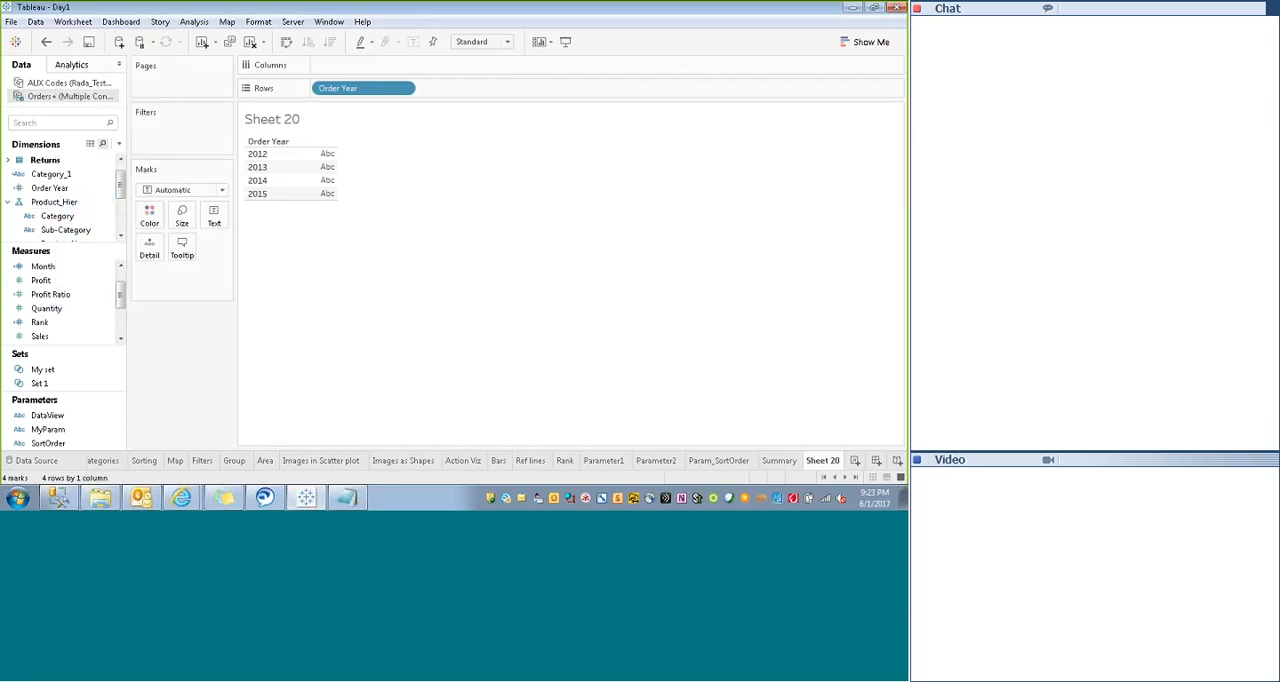
pyautogui.moveTo(345, 88); pyautogui.dragTo(190, 303)
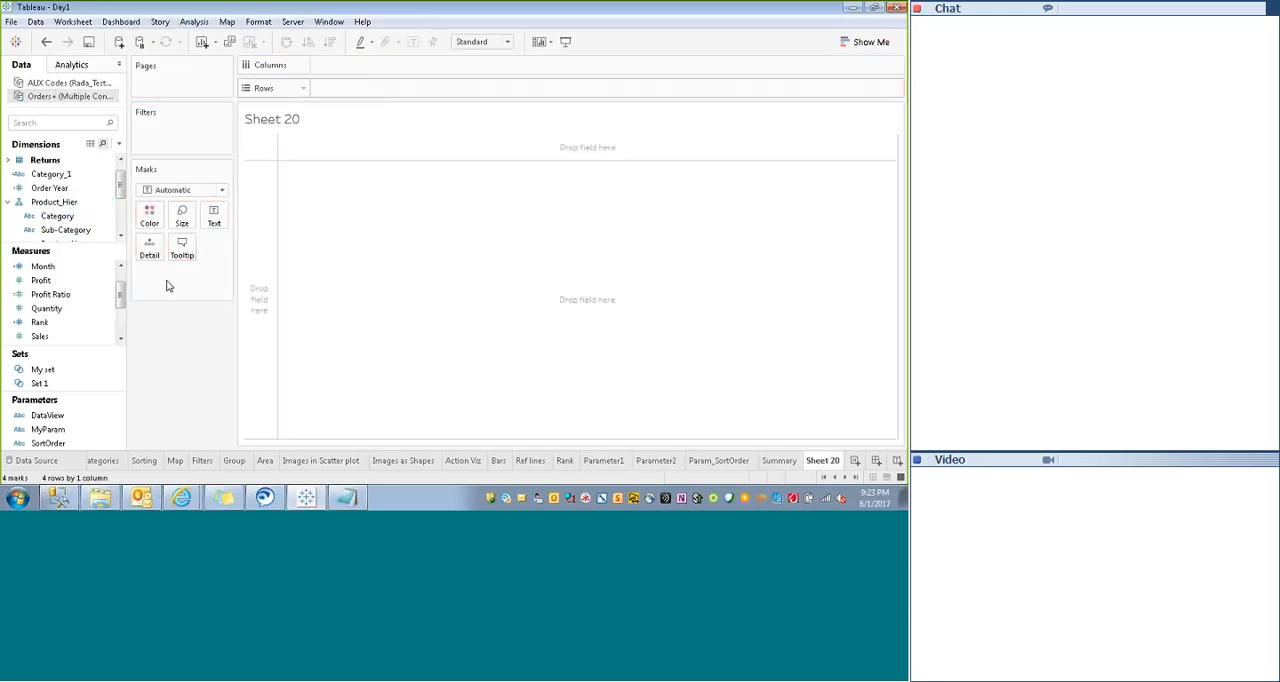
# - Add the Product_Hier hierarchy to Rows and drill down through Category and Sub-Category to Product Name
pyautogui.moveTo(55, 202); pyautogui.dragTo(360, 94)
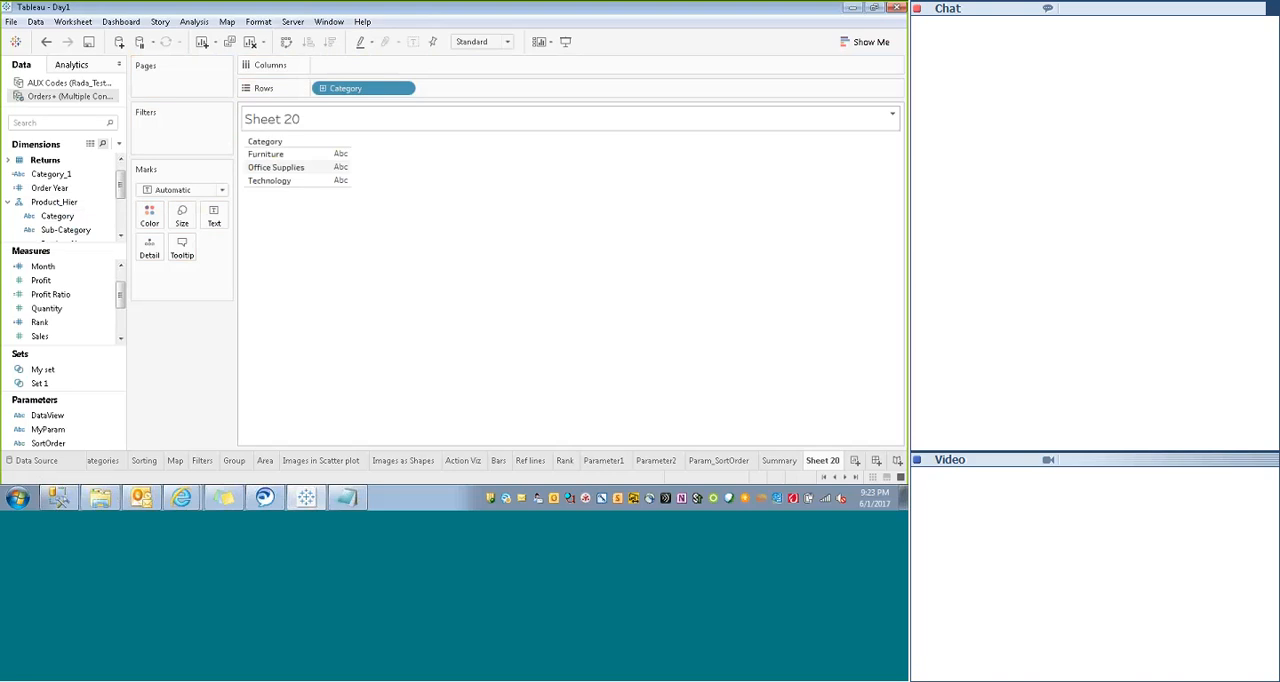
pyautogui.click(322, 89)
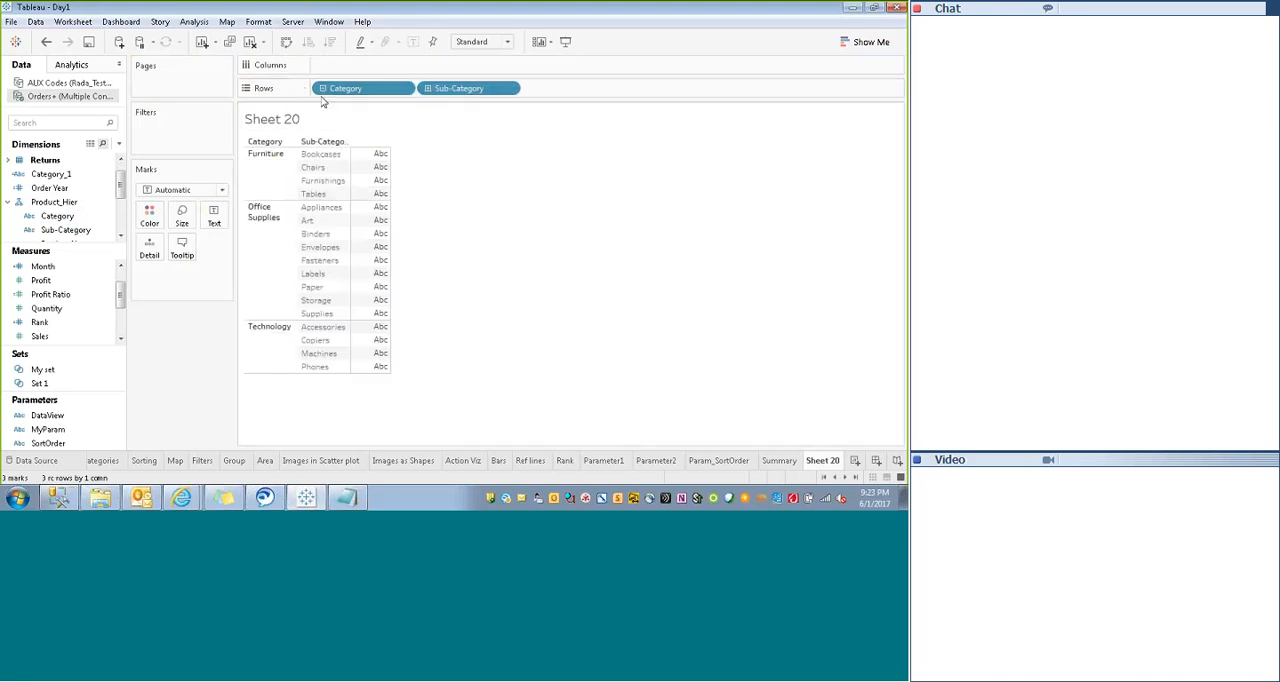
pyautogui.click(427, 89)
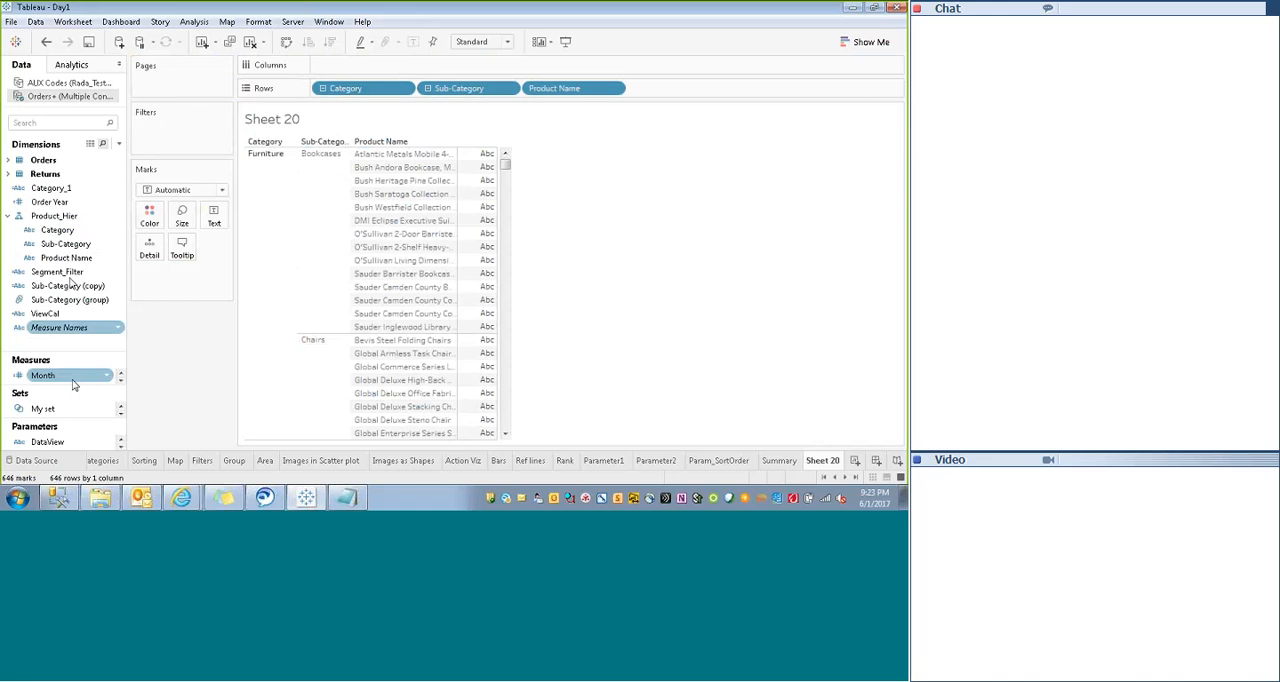
# - Create a hierarchy from the City, Region and State dimensions of the Orders table, accepting the suggested name
pyautogui.click(8, 161)
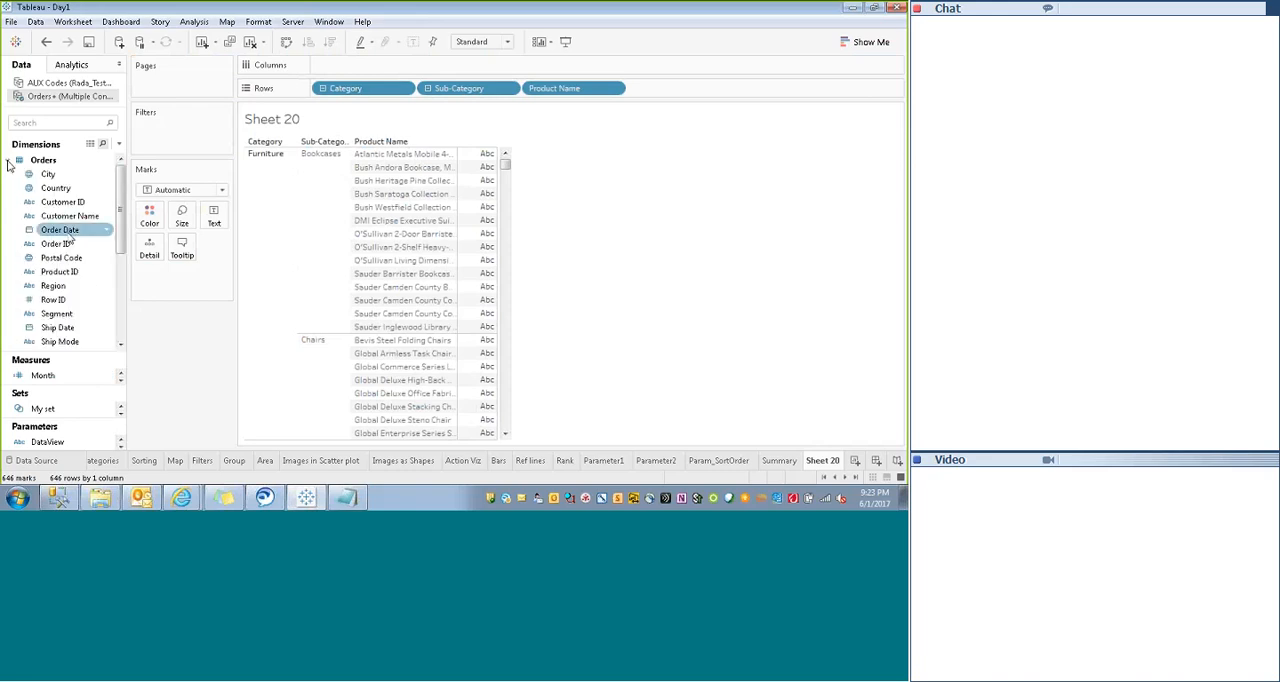
pyautogui.moveTo(122, 188); pyautogui.dragTo(122, 190)
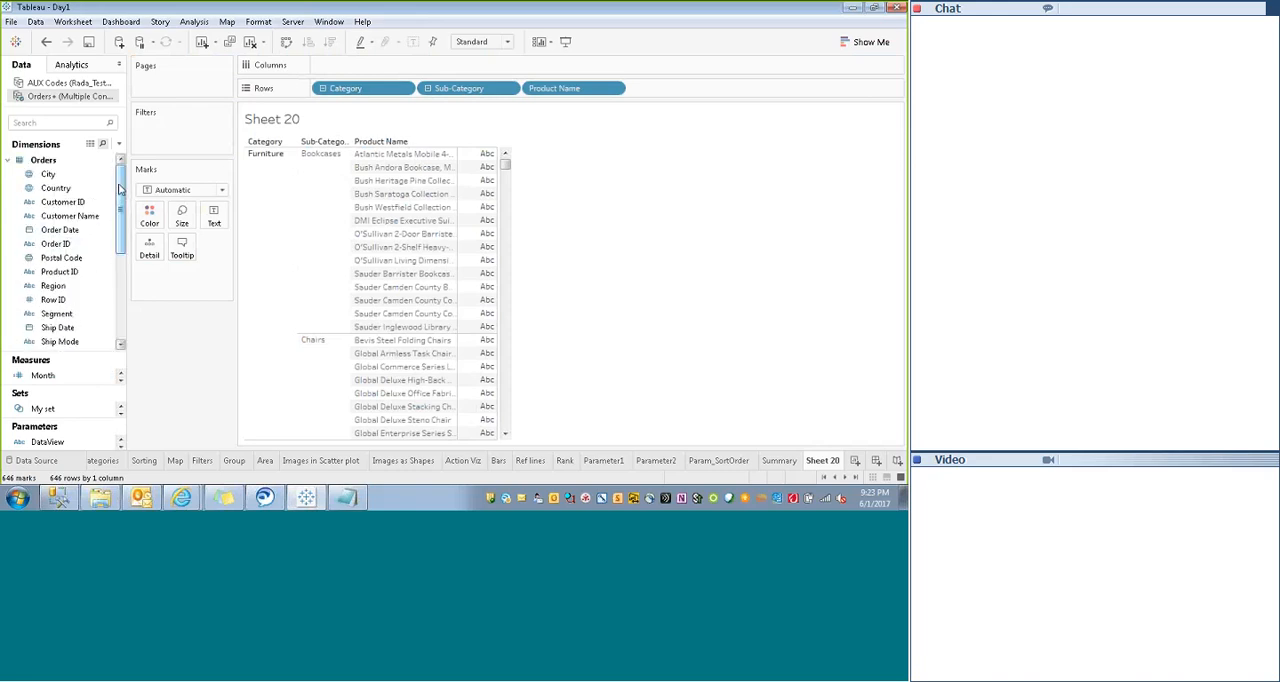
pyautogui.click(50, 175)
pyautogui.keyDown('ctrl'); pyautogui.click(57, 190); pyautogui.keyUp('ctrl')
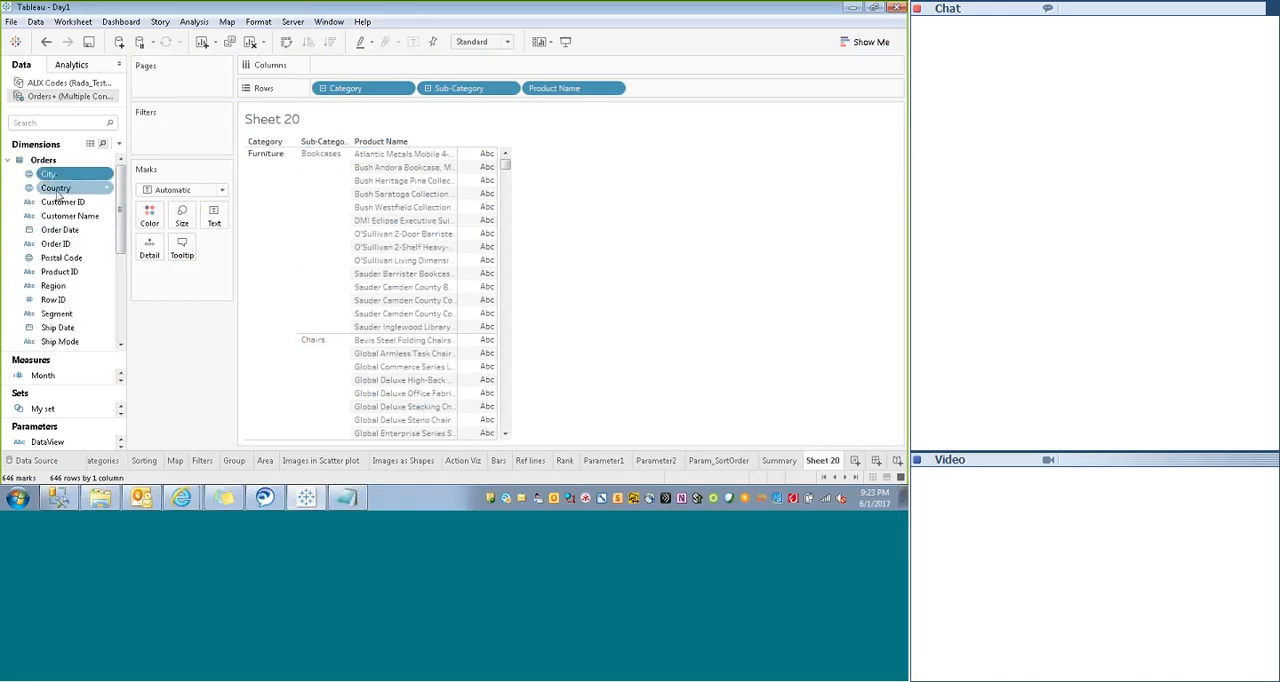
pyautogui.keyDown('ctrl'); pyautogui.click(72, 258); pyautogui.keyUp('ctrl')
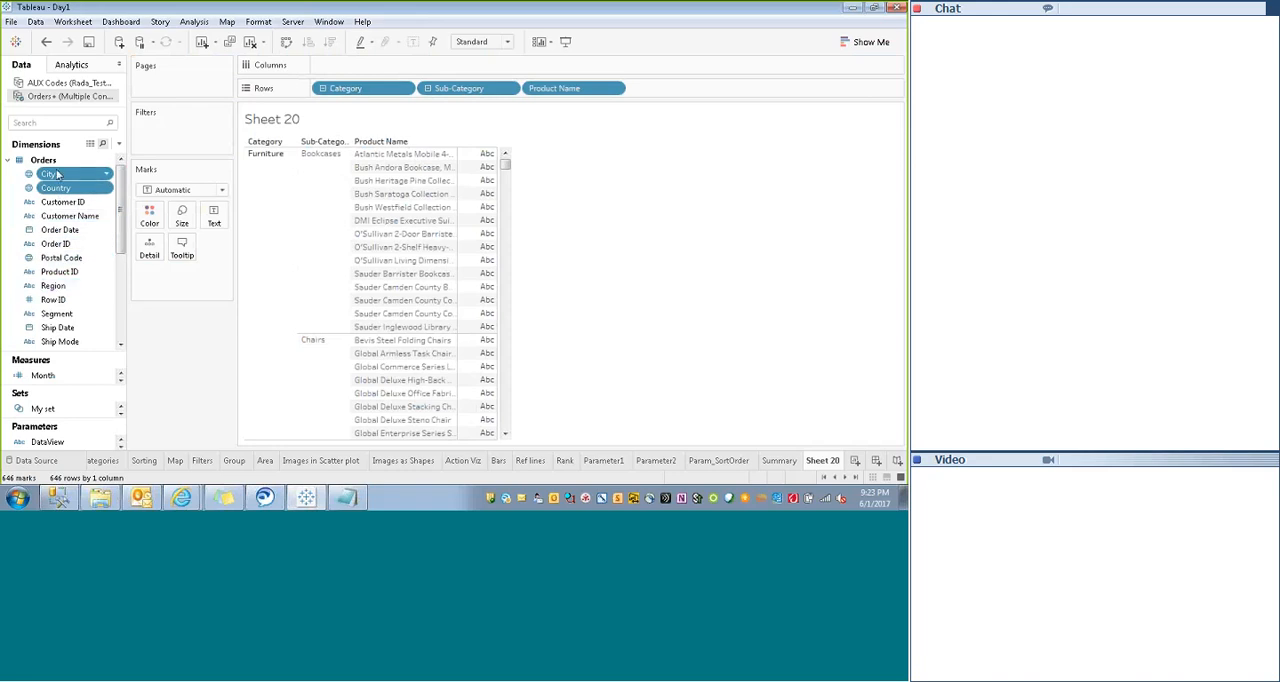
pyautogui.click(60, 286)
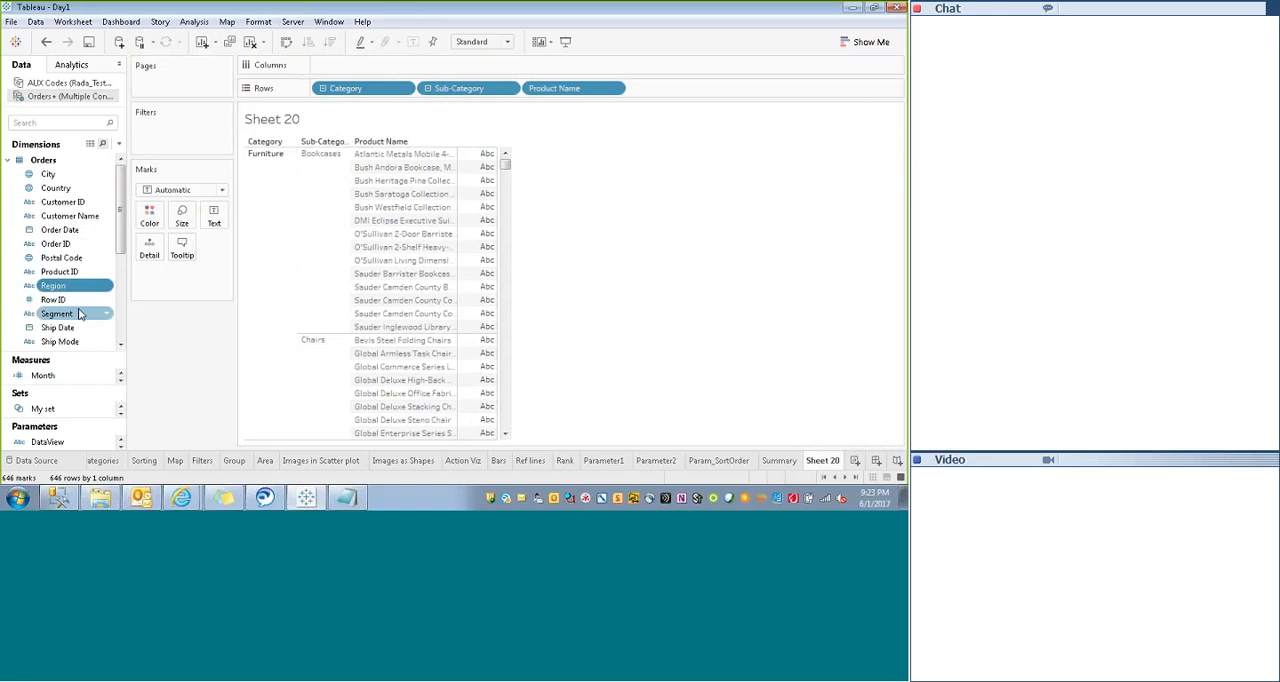
pyautogui.scroll(-4, 70, 293)
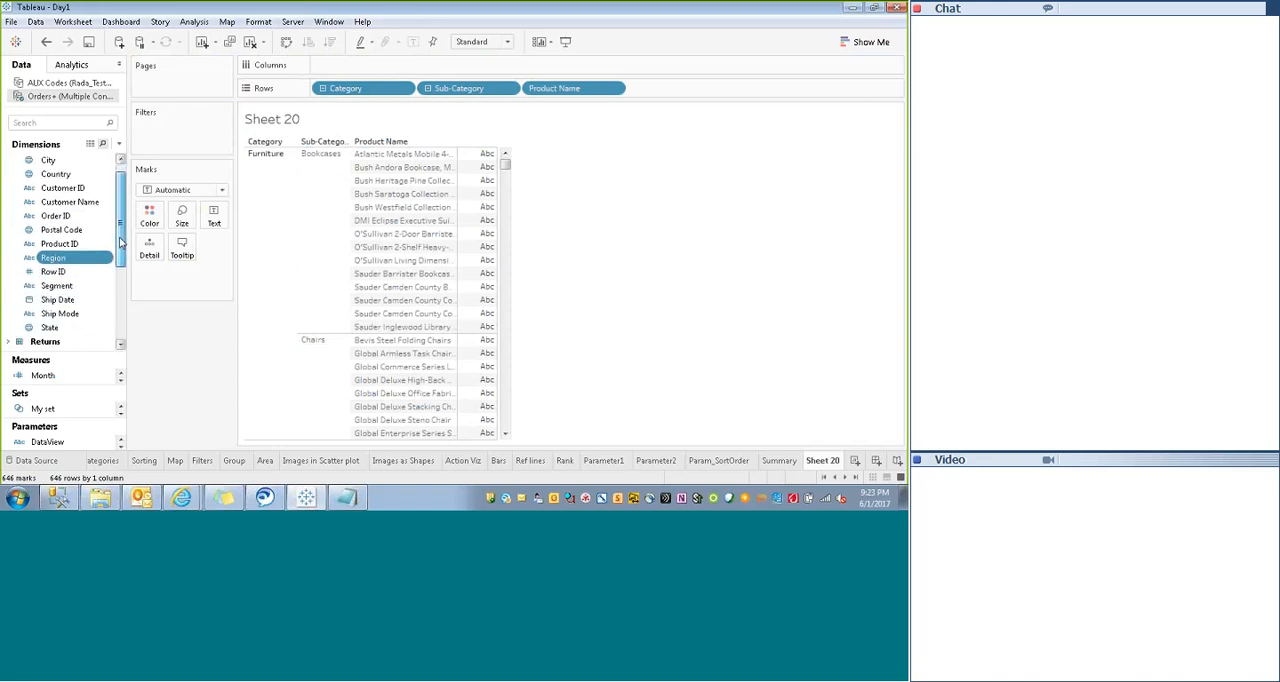
pyautogui.keyDown('ctrl'); pyautogui.click(50, 299); pyautogui.keyUp('ctrl')
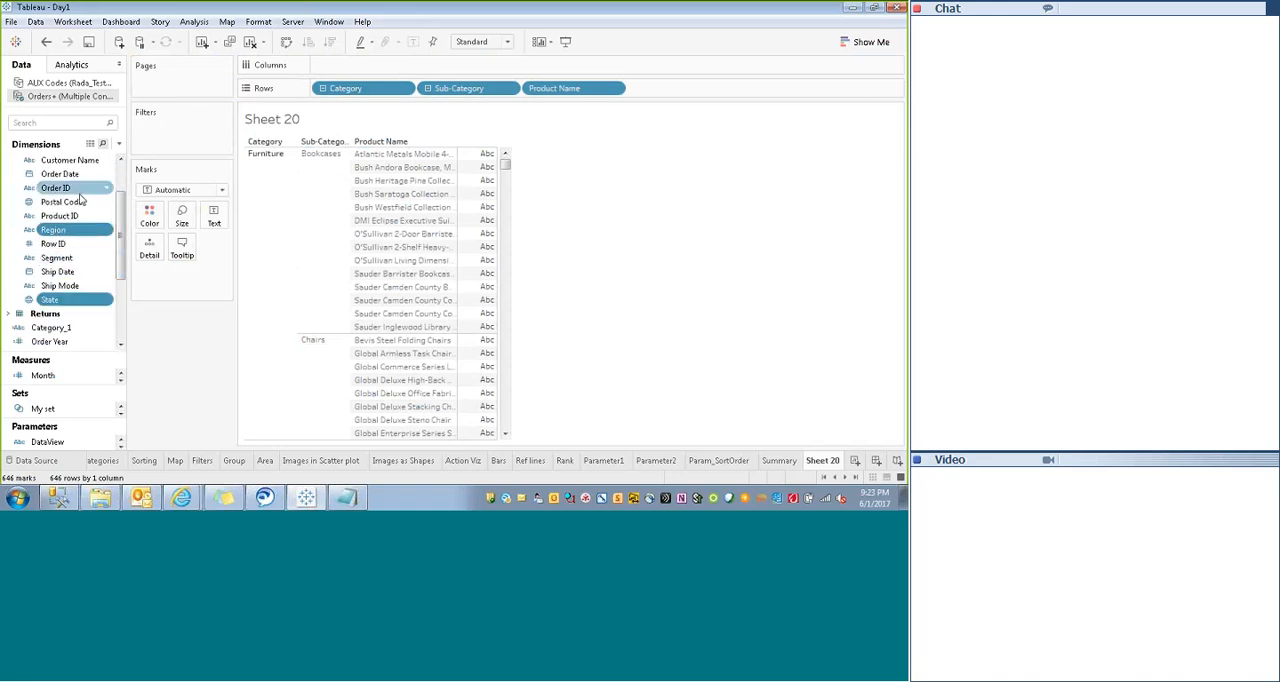
pyautogui.scroll(4, 60, 200)
pyautogui.keyDown('ctrl'); pyautogui.click(55, 177); pyautogui.keyUp('ctrl')
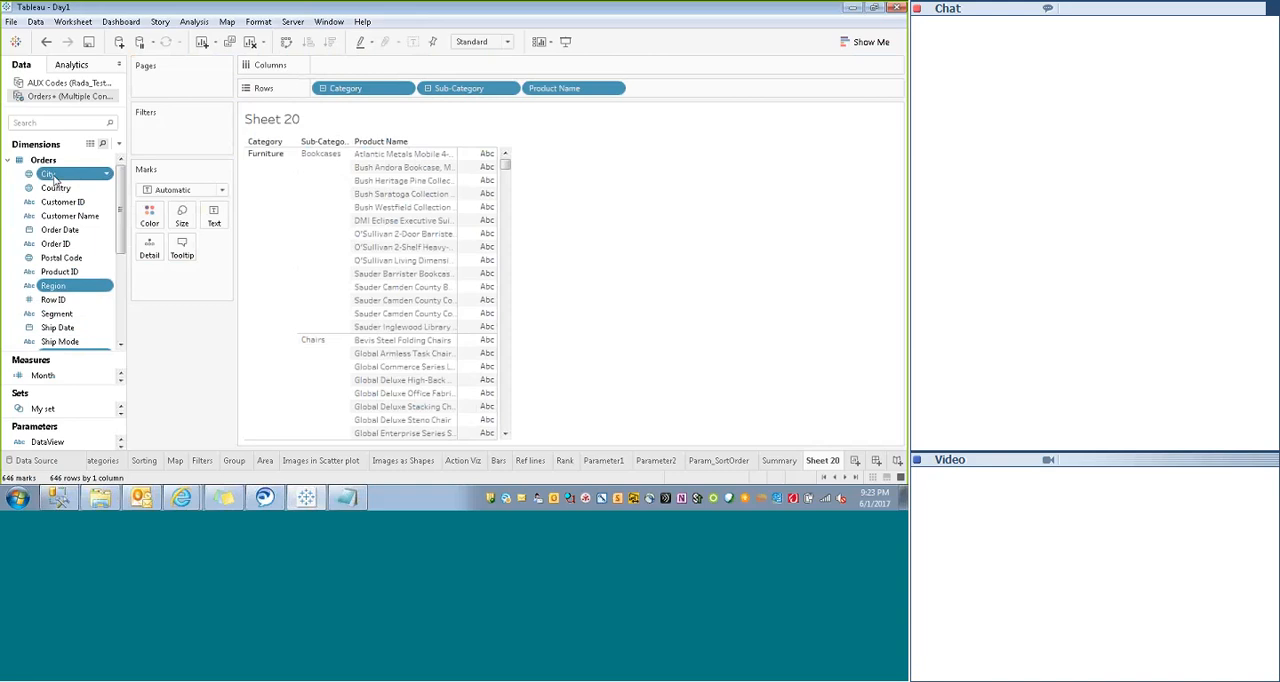
pyautogui.rightClick(80, 178)
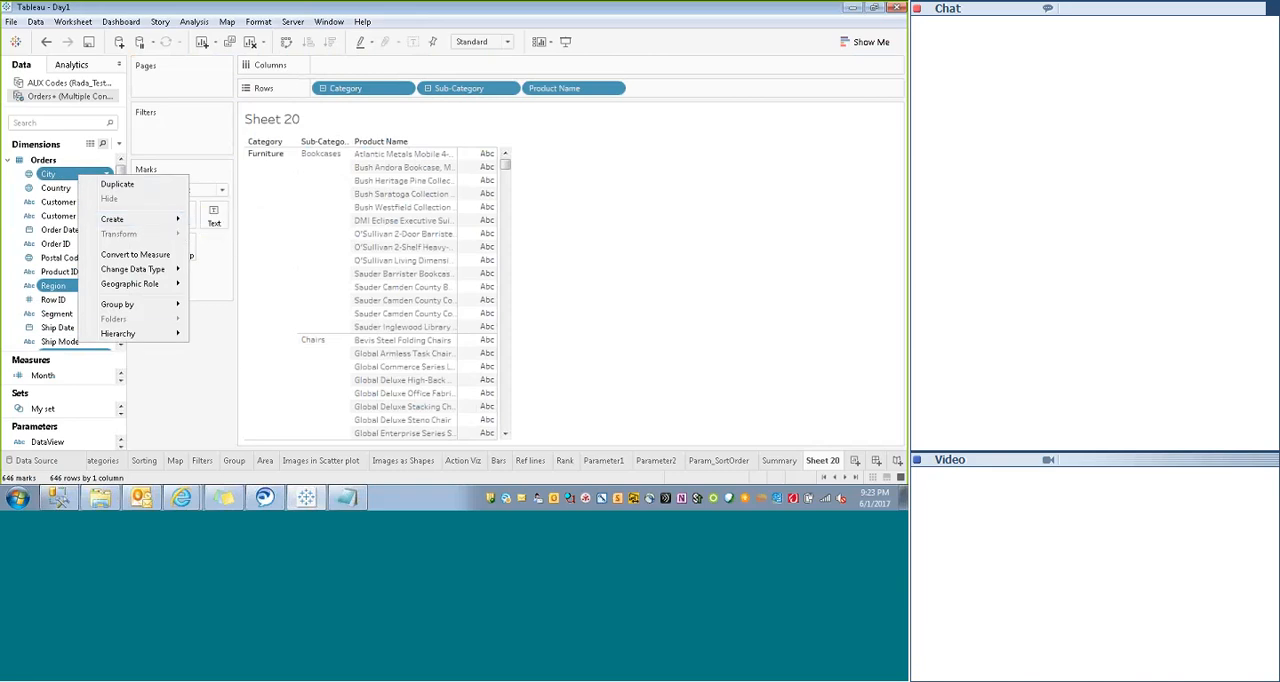
pyautogui.moveTo(152, 334)
pyautogui.moveTo(233, 338)
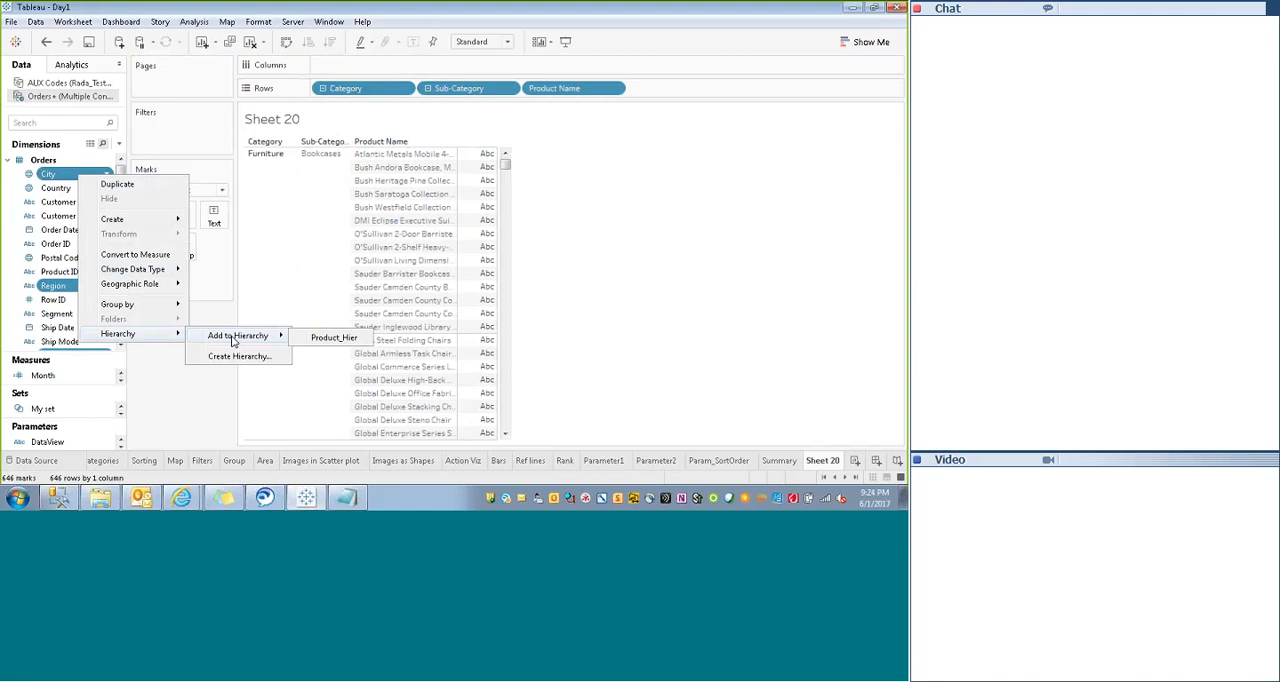
pyautogui.click(236, 355)
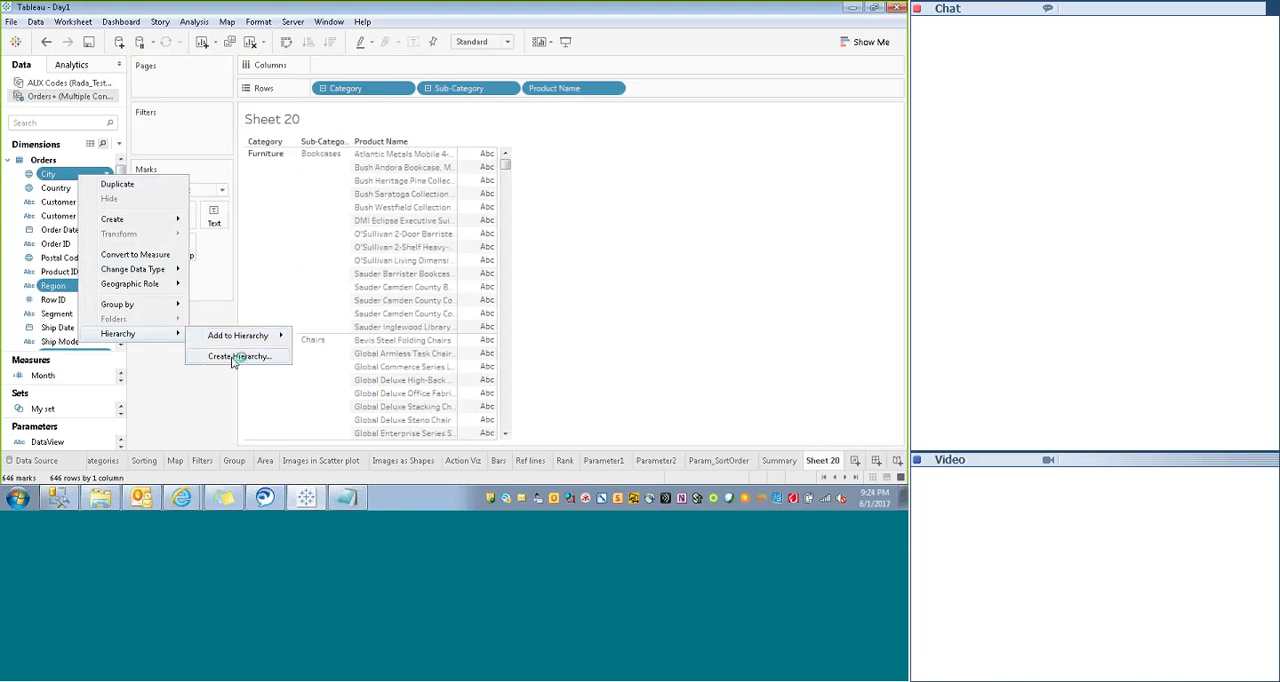
pyautogui.click(232, 359)
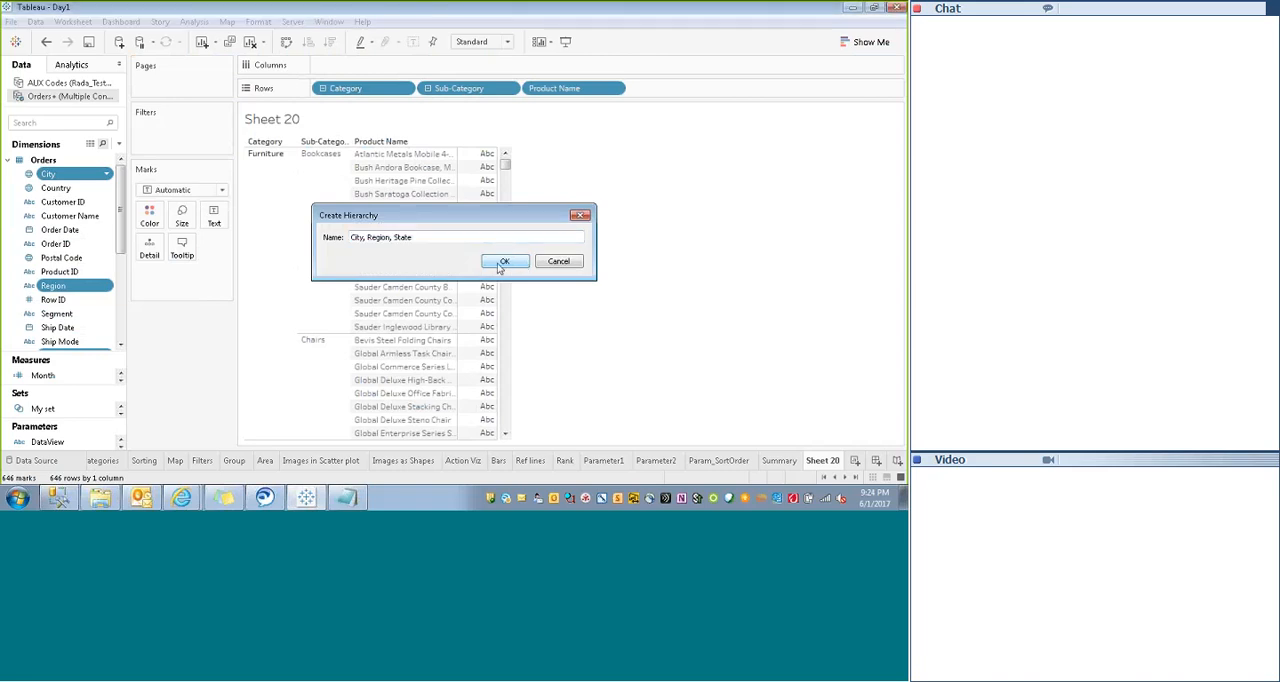
pyautogui.click(501, 265)
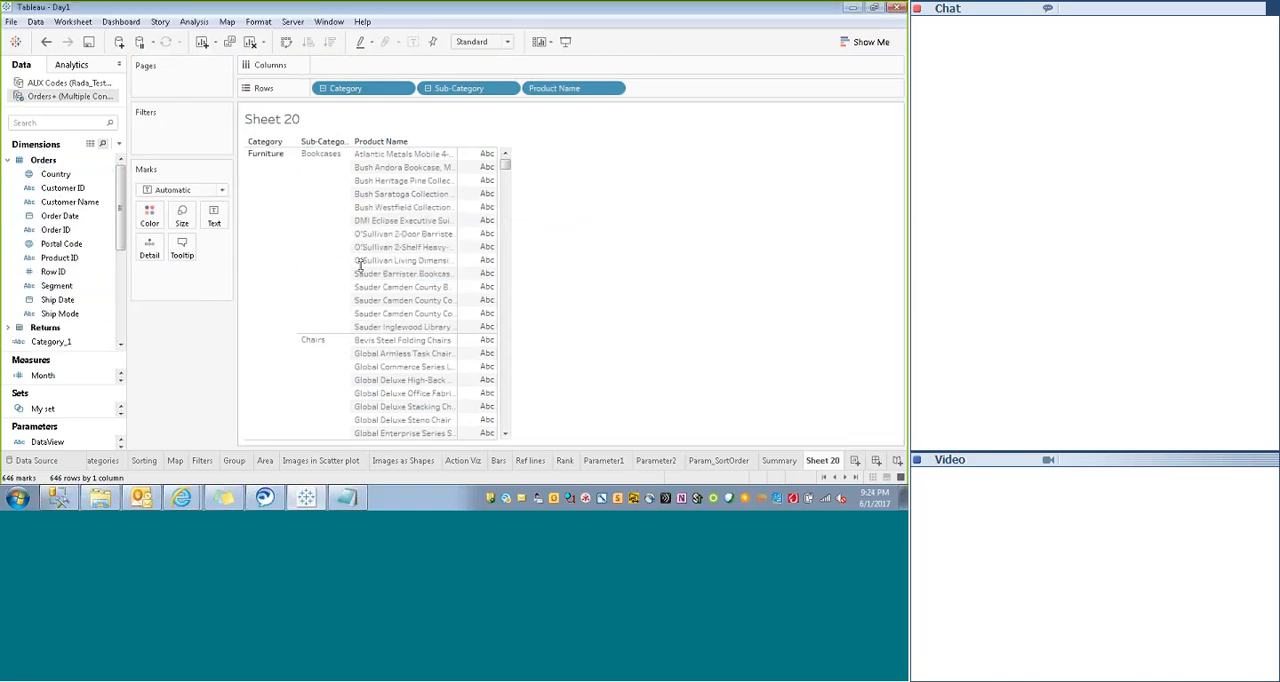
# - Collapse Product_Hier on Rows to Category and add the City, Region, State hierarchy after it
pyautogui.click(322, 88)
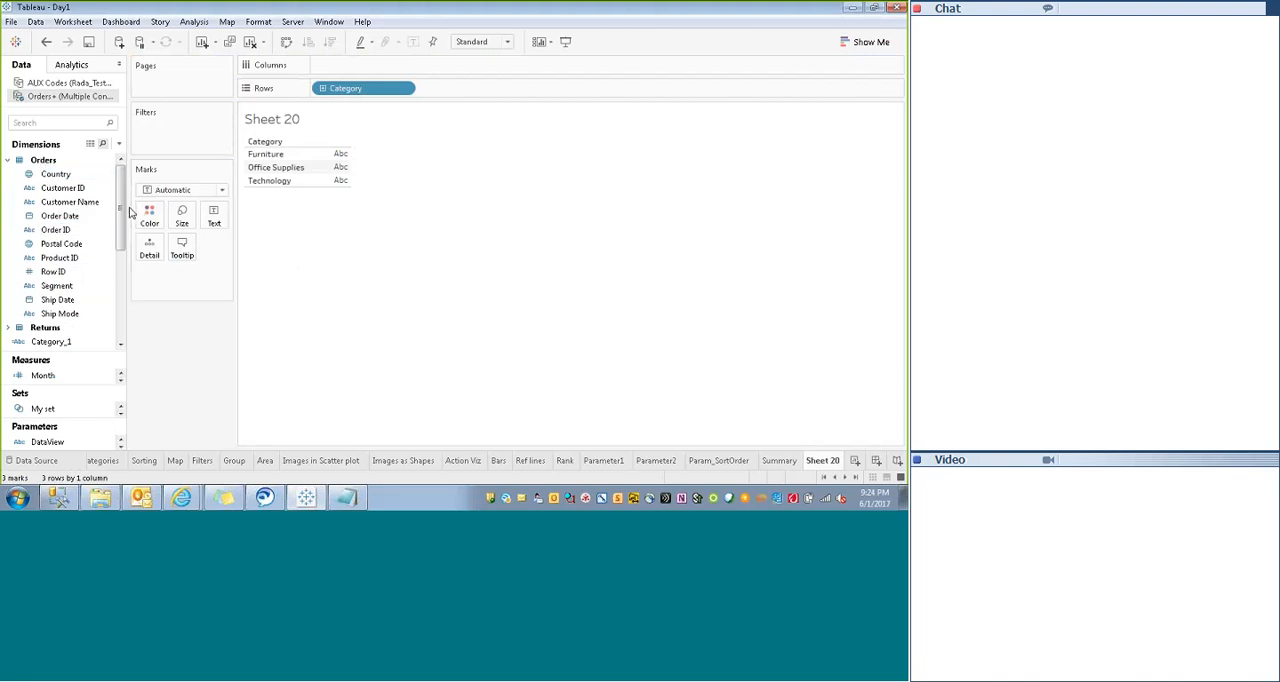
pyautogui.moveTo(124, 214)
pyautogui.mouseDown()
pyautogui.moveTo(124, 264)
pyautogui.moveTo(62, 245)
pyautogui.moveTo(486, 87)
pyautogui.moveTo(473, 97)
pyautogui.mouseUp()
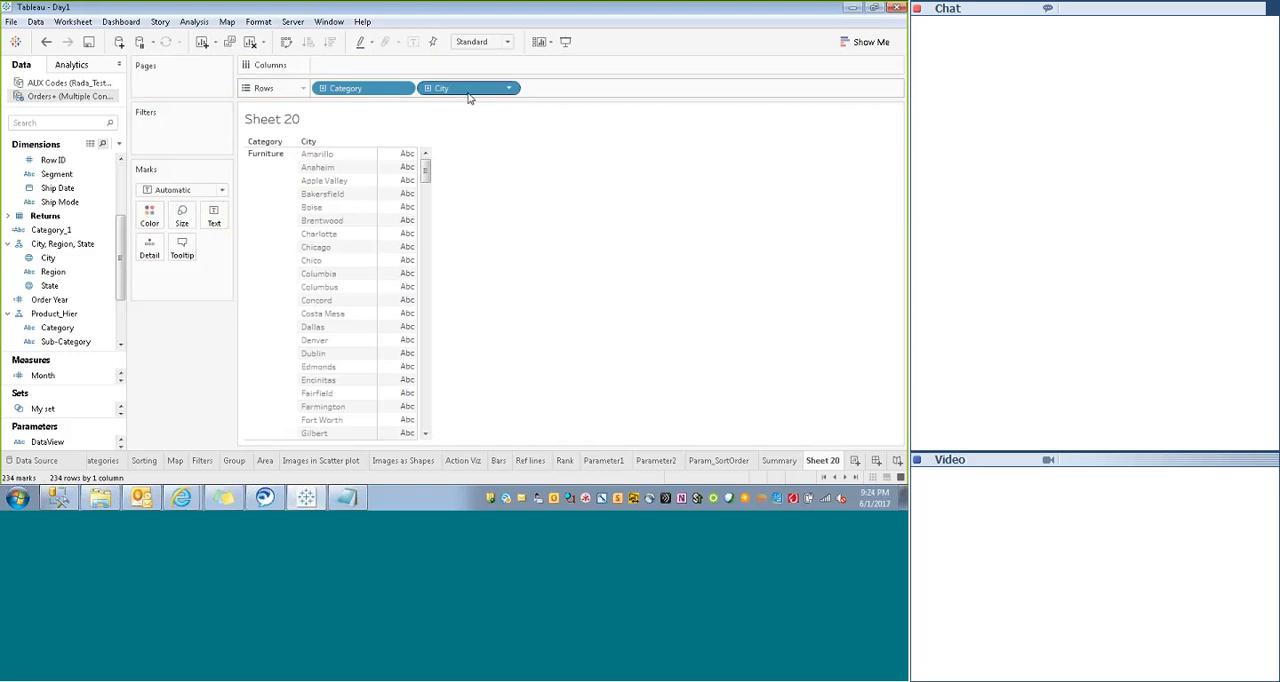
pyautogui.click(47, 259)
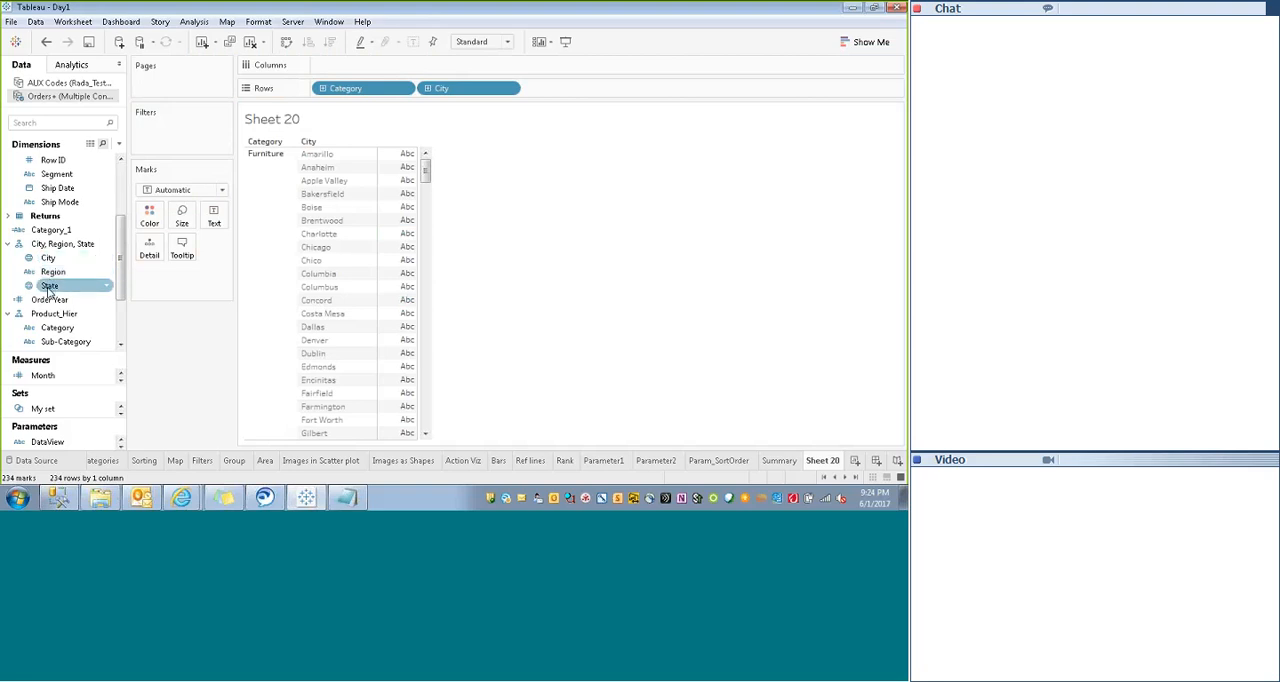
# - Reorder the geographic hierarchy to Region, State, City, and replace City on Rows with Region after Category
pyautogui.moveTo(48, 260); pyautogui.dragTo(50, 270)
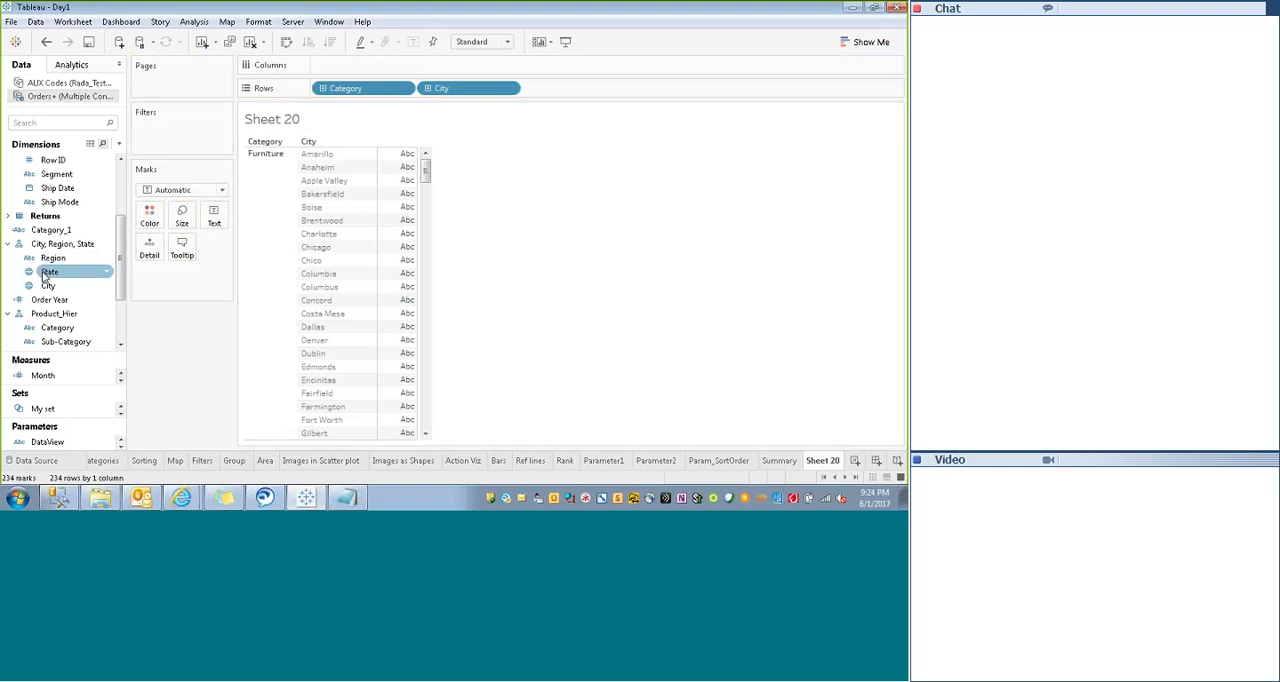
pyautogui.click(427, 91)
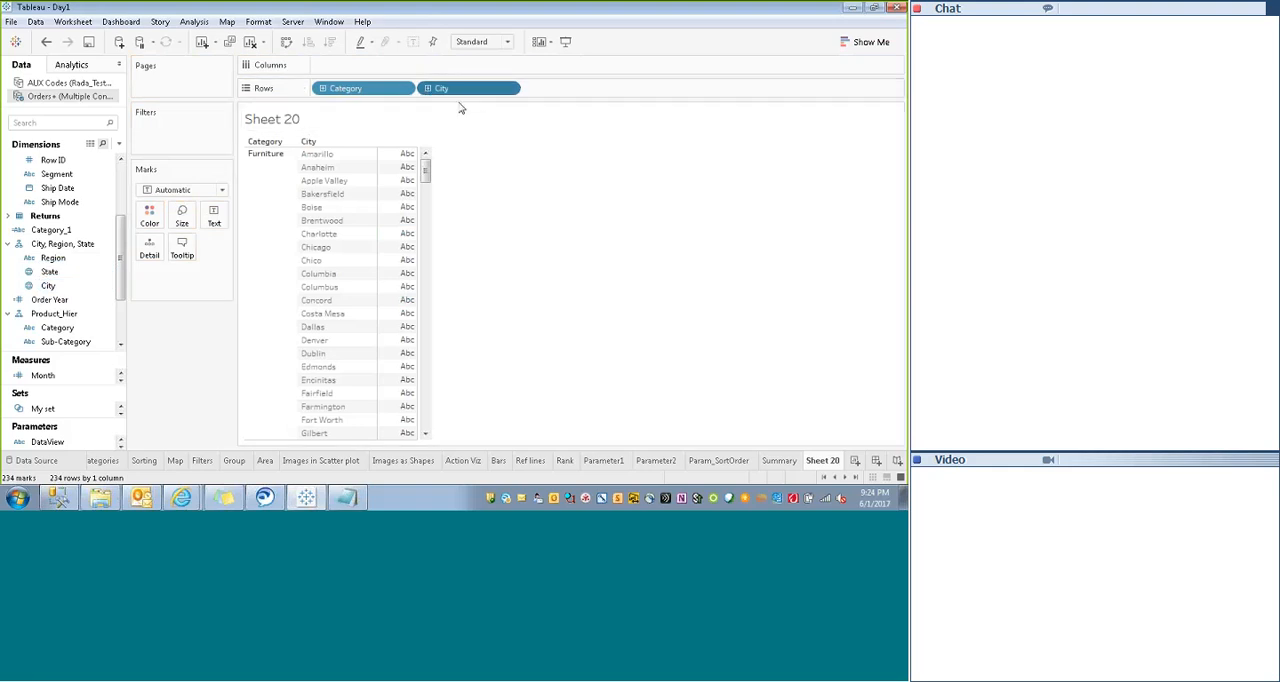
pyautogui.click(510, 93)
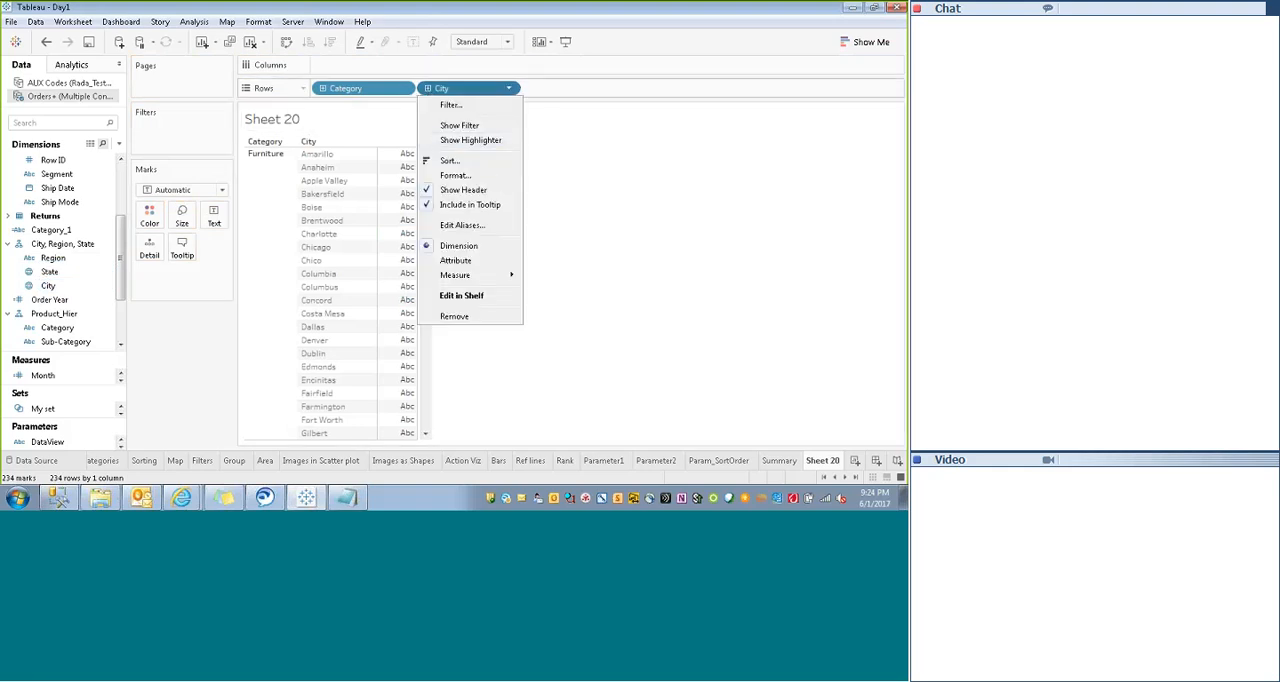
pyautogui.click(457, 318)
pyautogui.moveTo(53, 257); pyautogui.dragTo(465, 92)
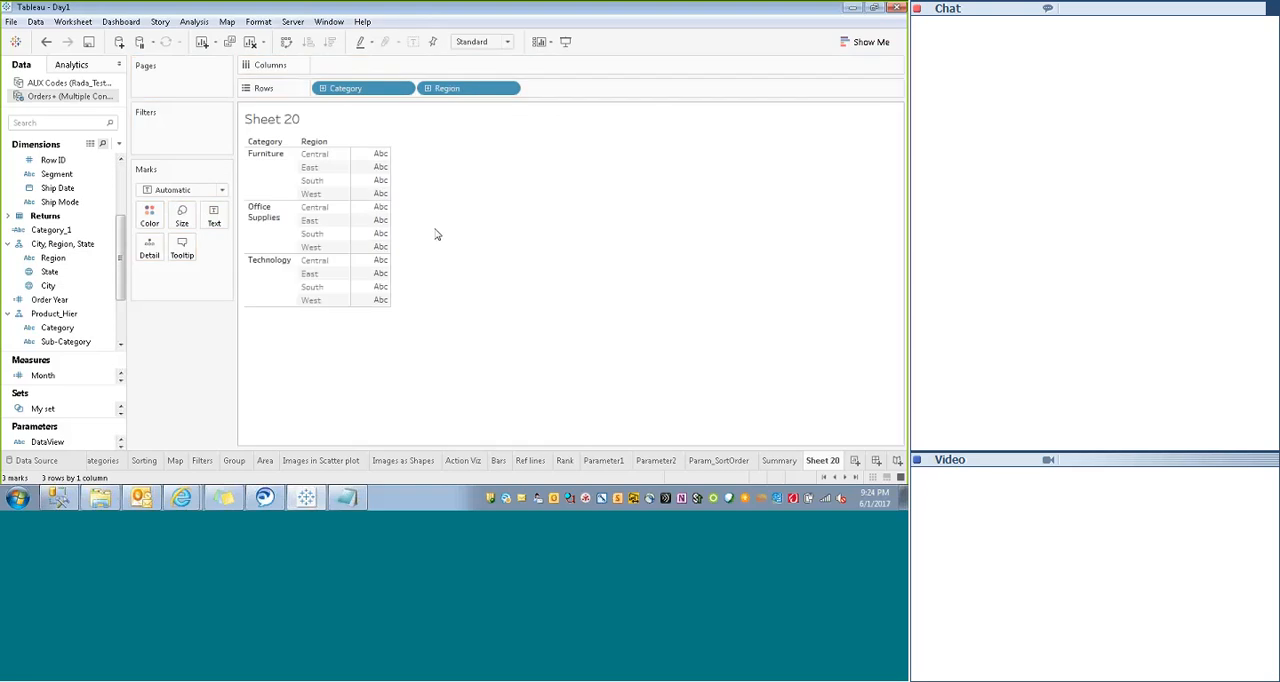
# - Drill both row hierarchies down to Product Name and City, and collapse them back to Category and Region
pyautogui.click(272, 144)
pyautogui.click(336, 143)
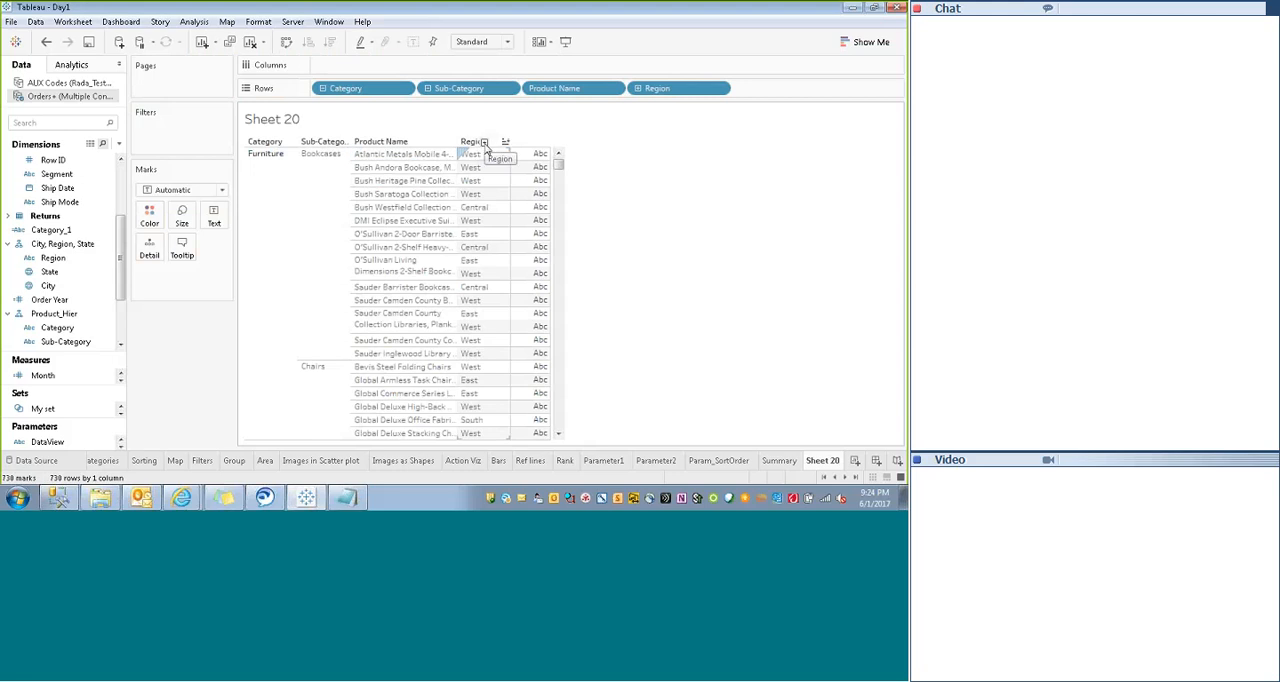
pyautogui.click(484, 142)
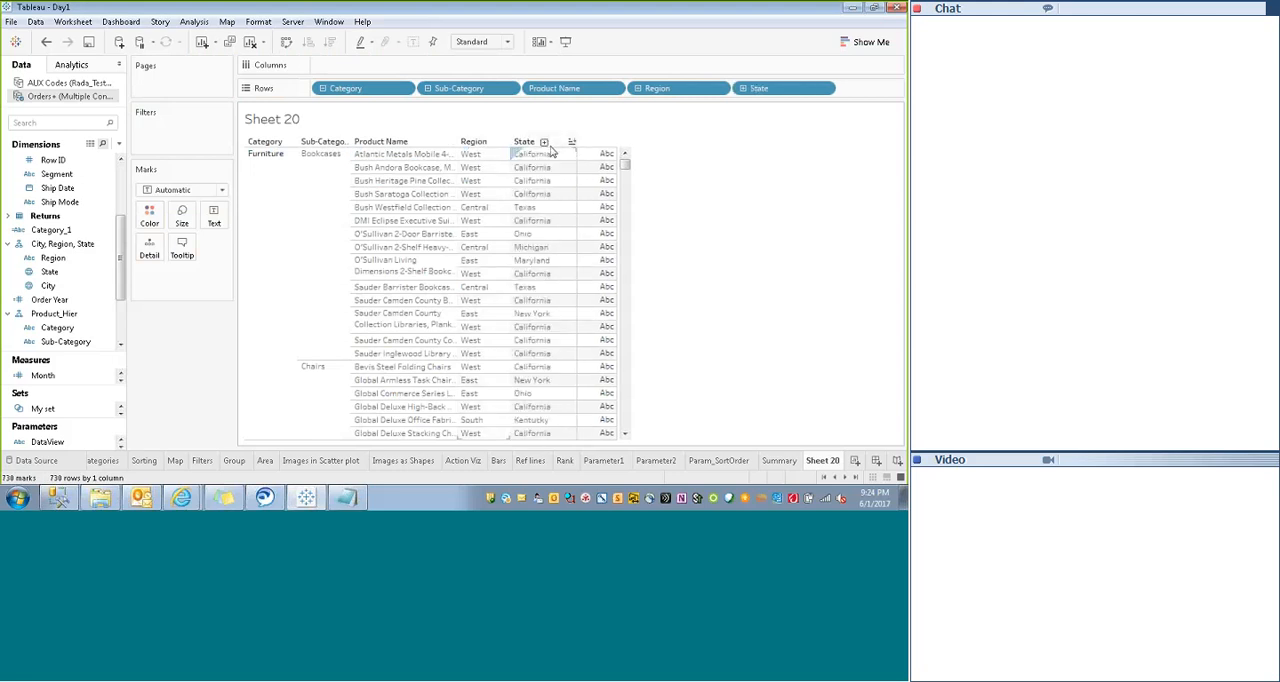
pyautogui.click(544, 142)
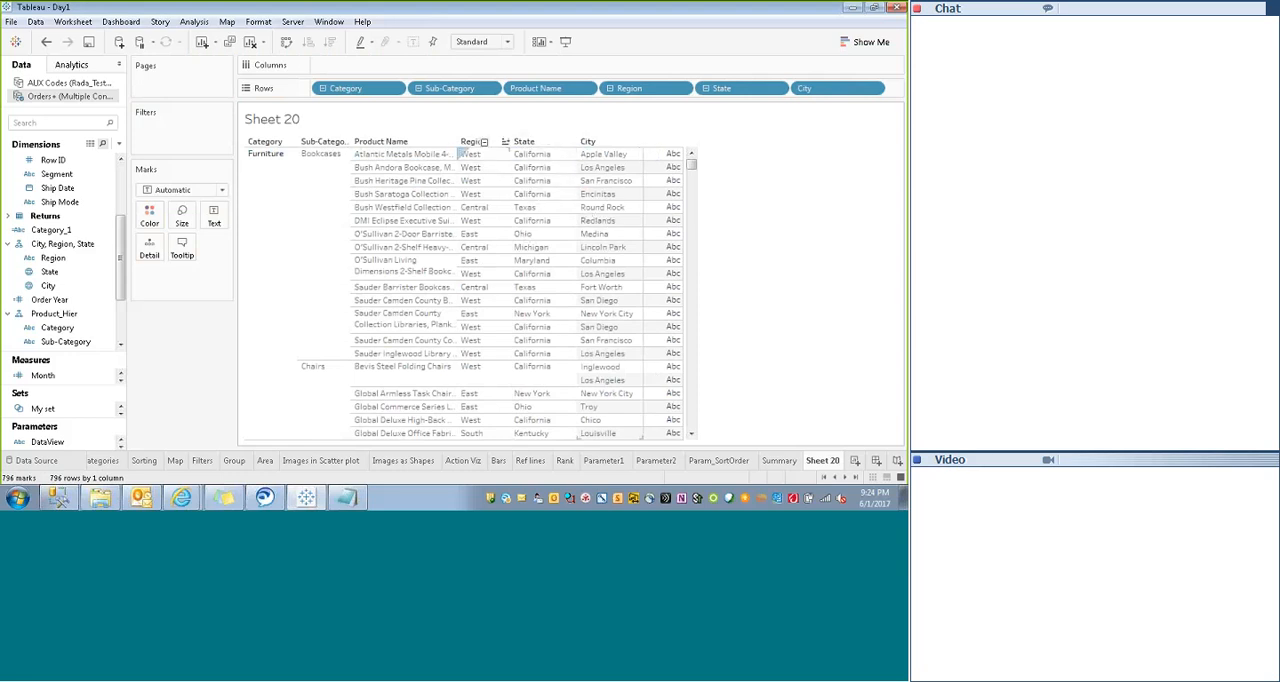
pyautogui.click(483, 142)
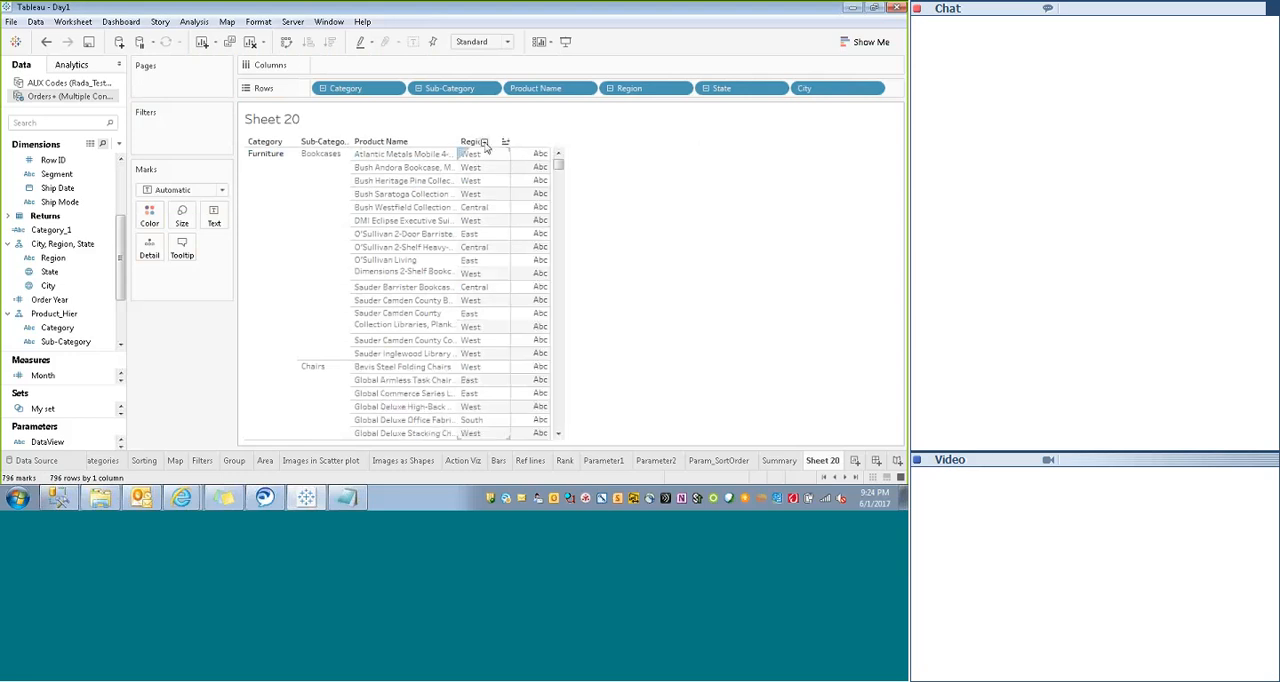
pyautogui.click(269, 143)
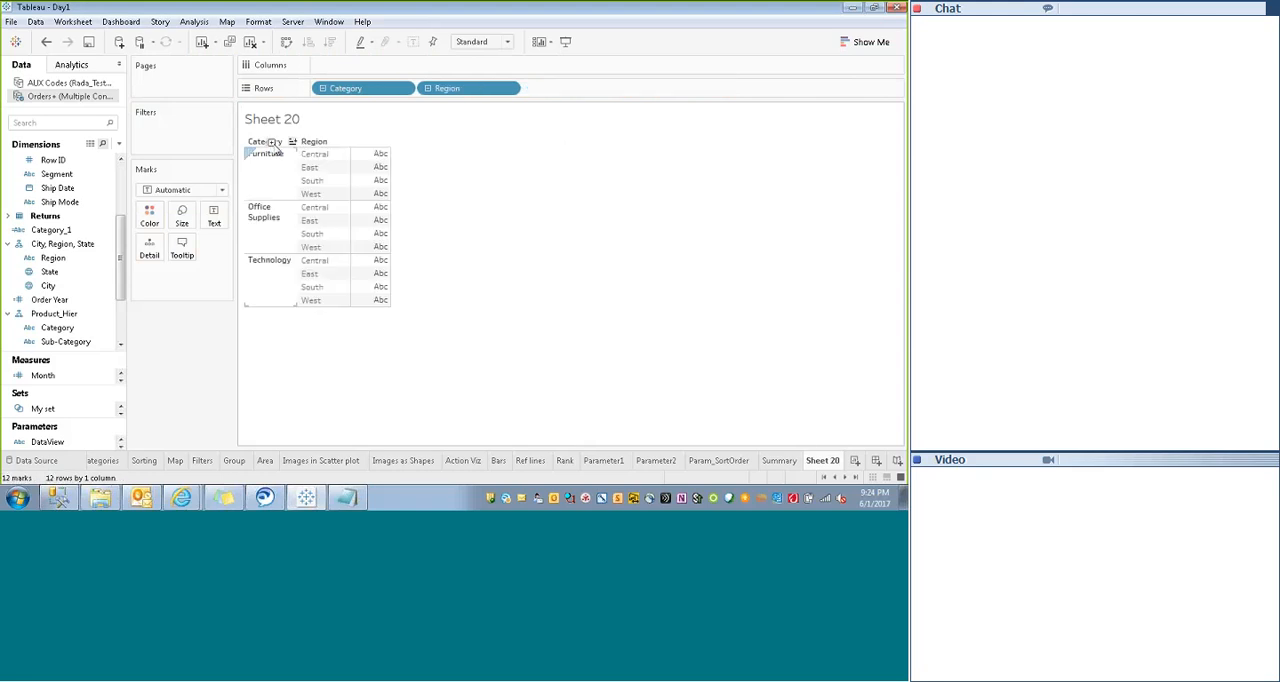
# - Expand only the geographic hierarchy from Region through State to City, and collapse it again
pyautogui.click(336, 142)
pyautogui.click(383, 142)
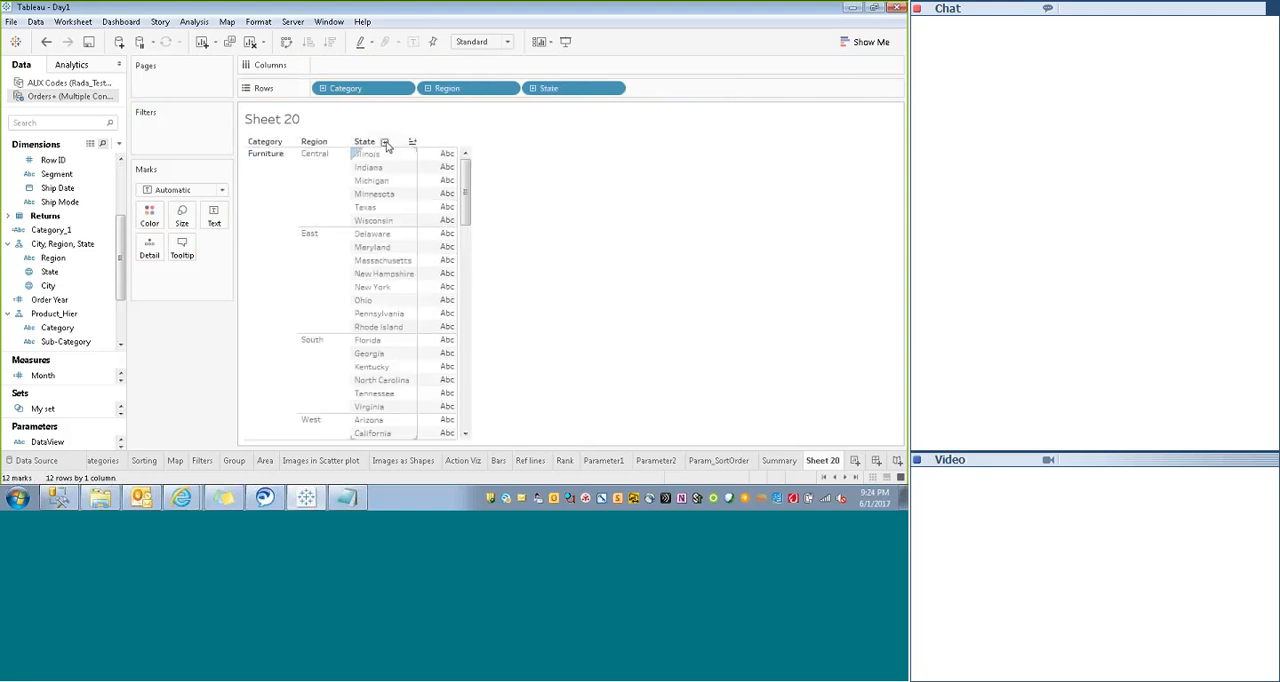
pyautogui.click(324, 143)
# - Expand Category through Sub-Category to Product Name, and Region through State to City on Rows
pyautogui.click(282, 142)
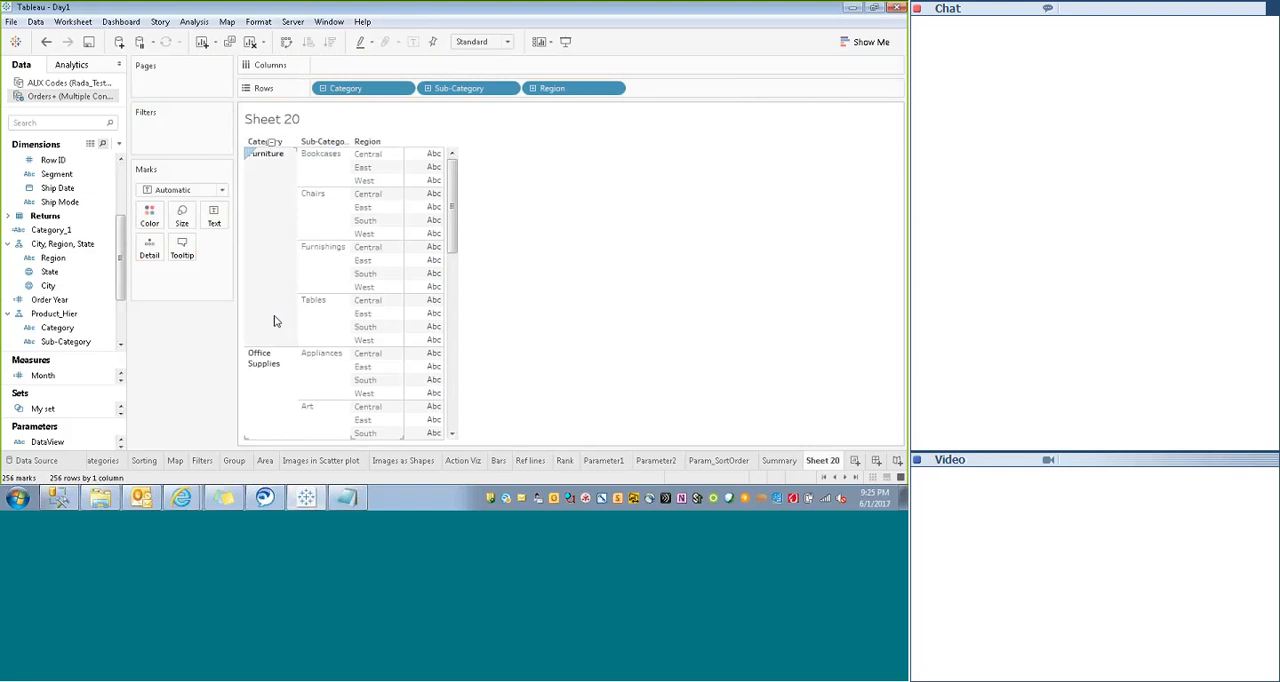
pyautogui.click(334, 142)
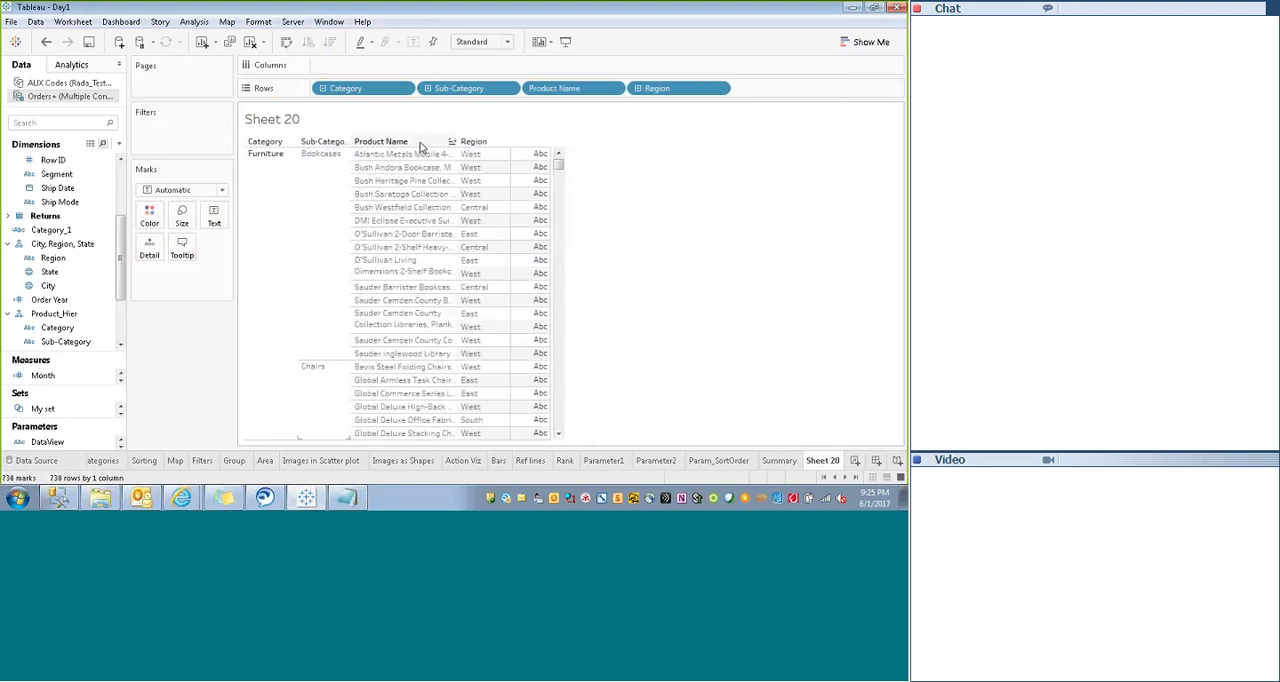
pyautogui.click(483, 143)
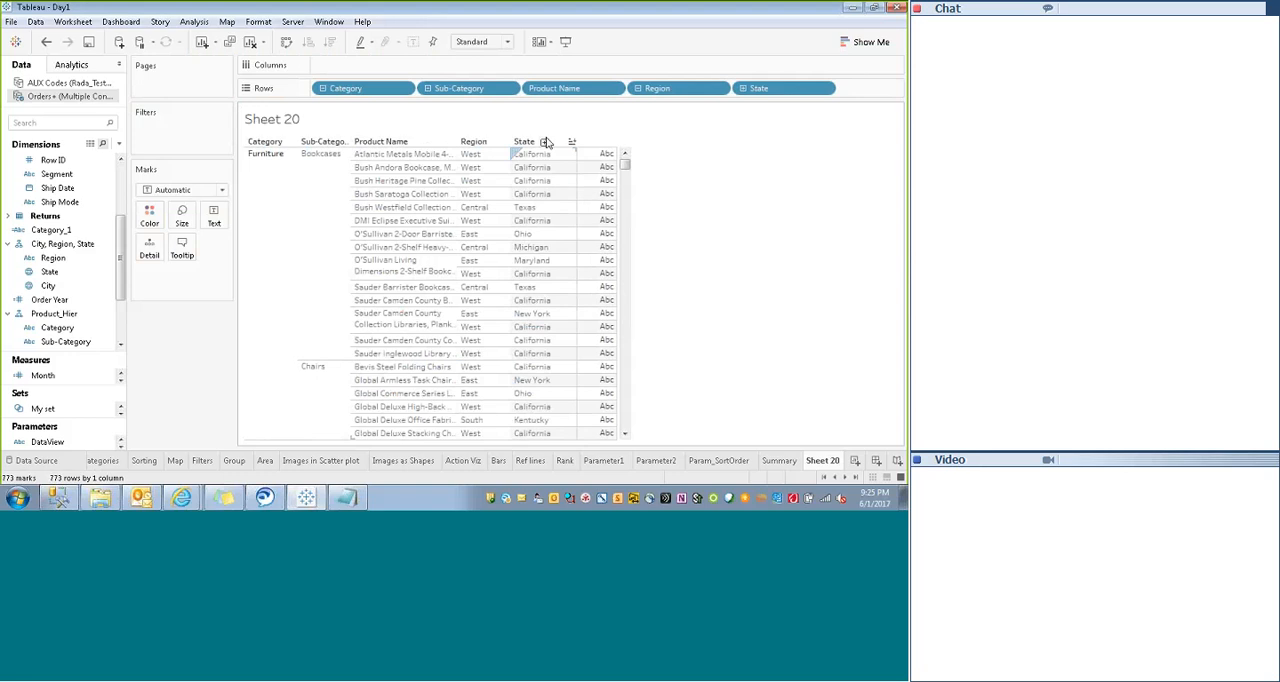
pyautogui.click(544, 142)
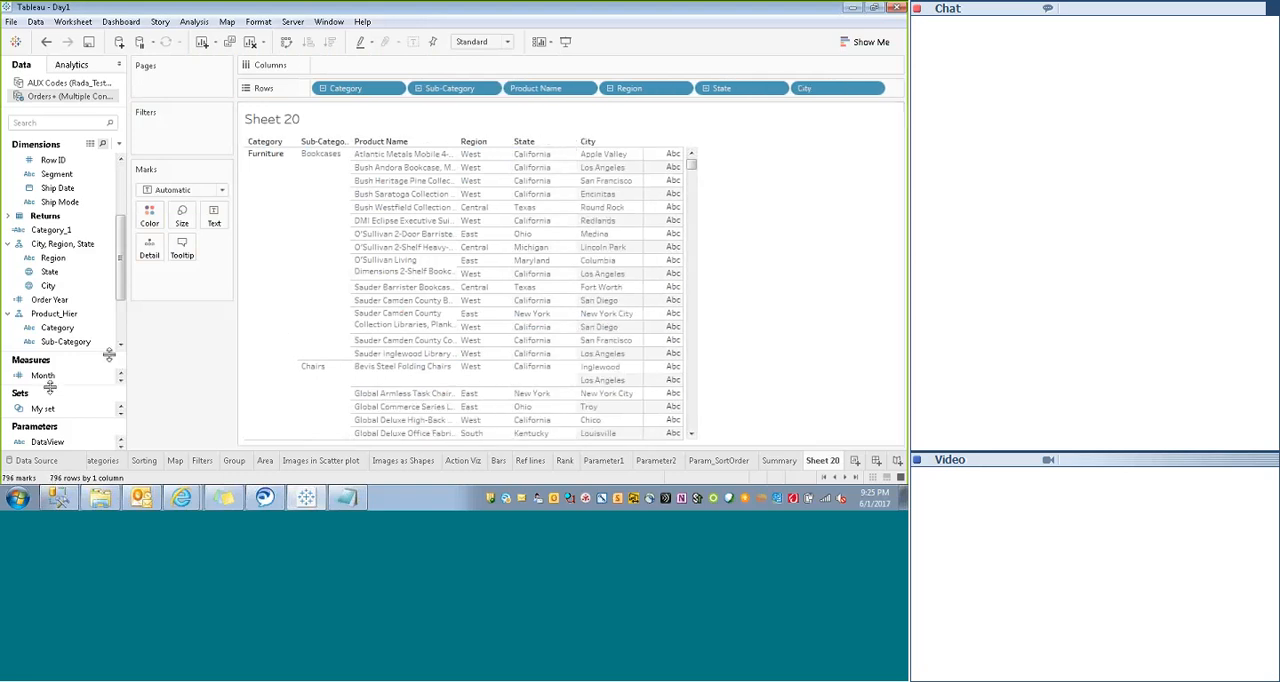
# - Add the Profit and Sales measures to the end of Rows
pyautogui.scroll(-2, 72, 341)
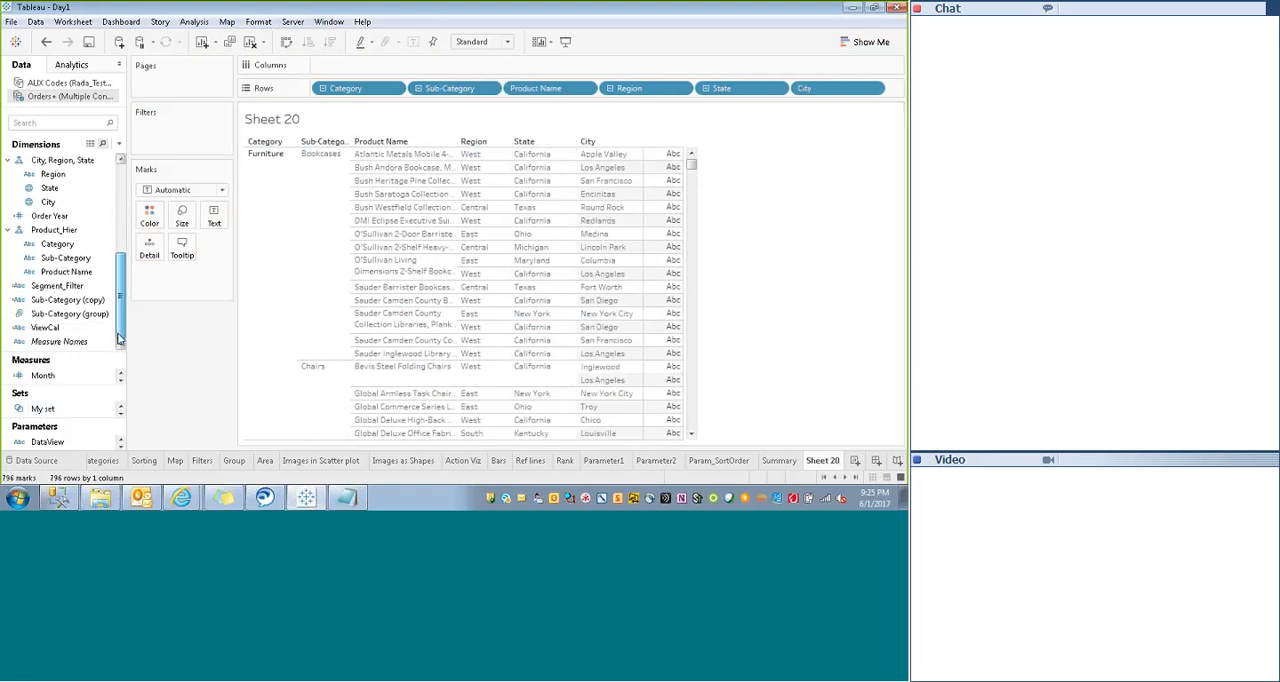
pyautogui.moveTo(86, 355); pyautogui.dragTo(81, 225)
pyautogui.click(40, 262)
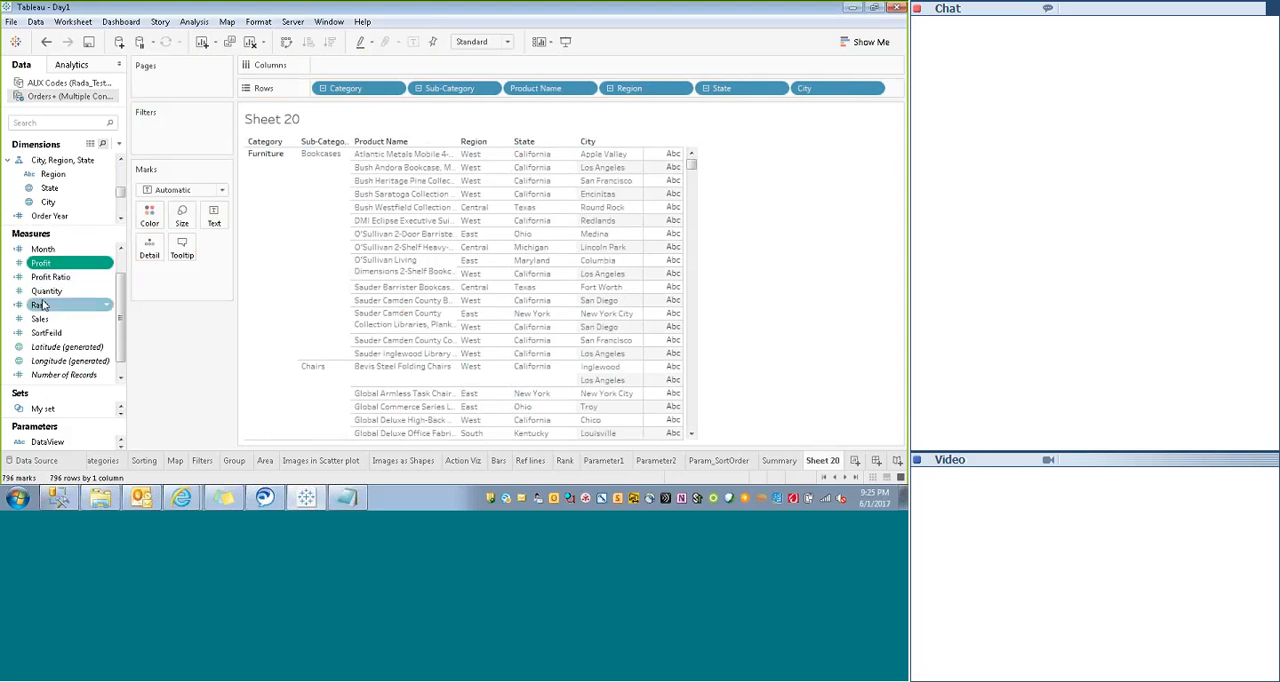
pyautogui.moveTo(64, 265); pyautogui.dragTo(896, 89)
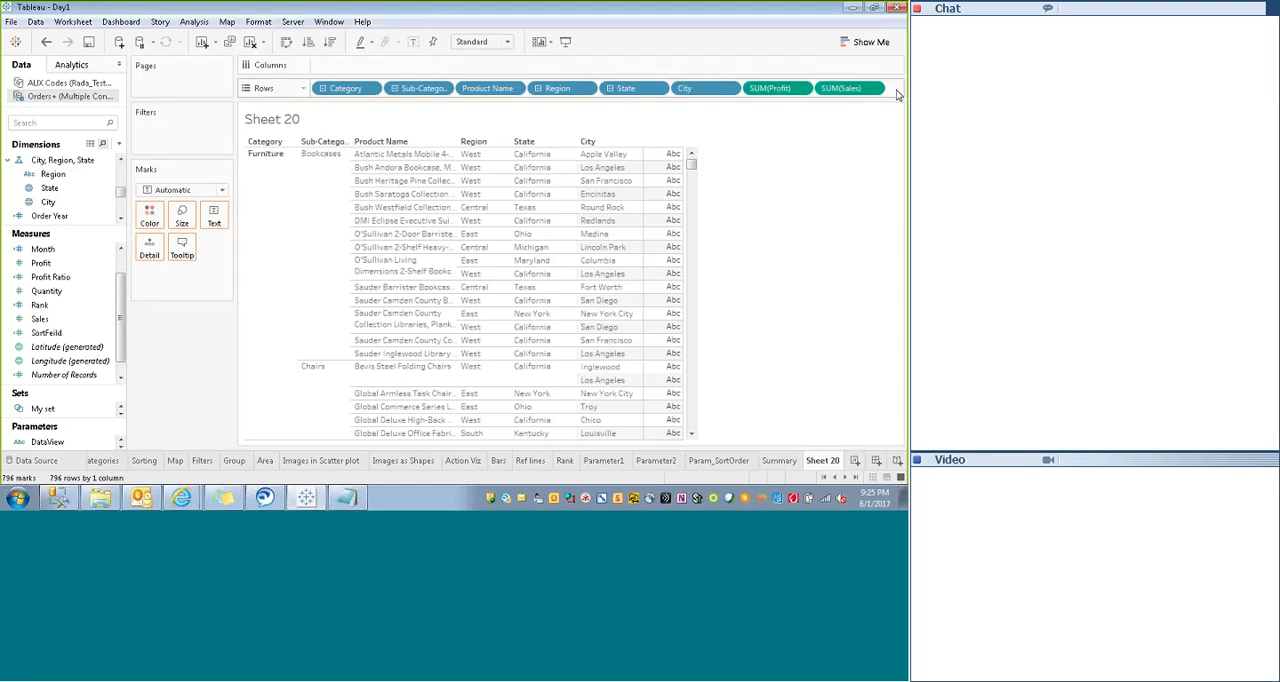
# - Convert the view to a text table with Show Me
pyautogui.click(870, 42)
pyautogui.click(798, 82)
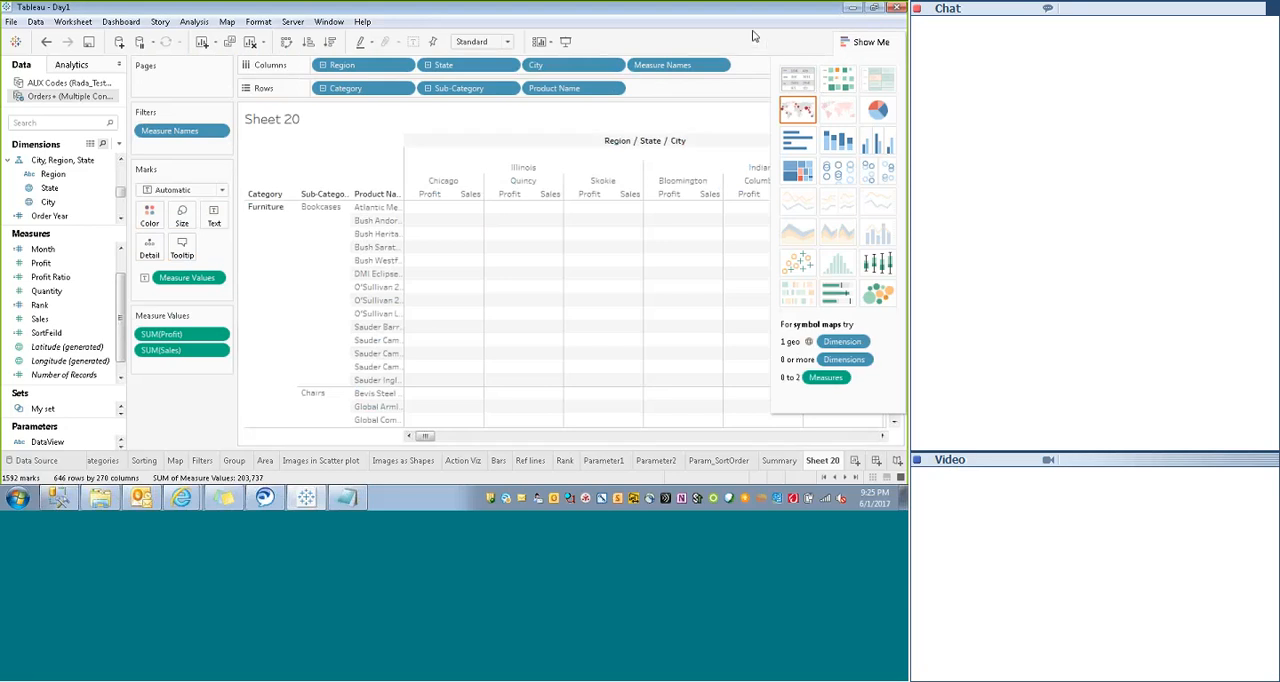
pyautogui.click(870, 42)
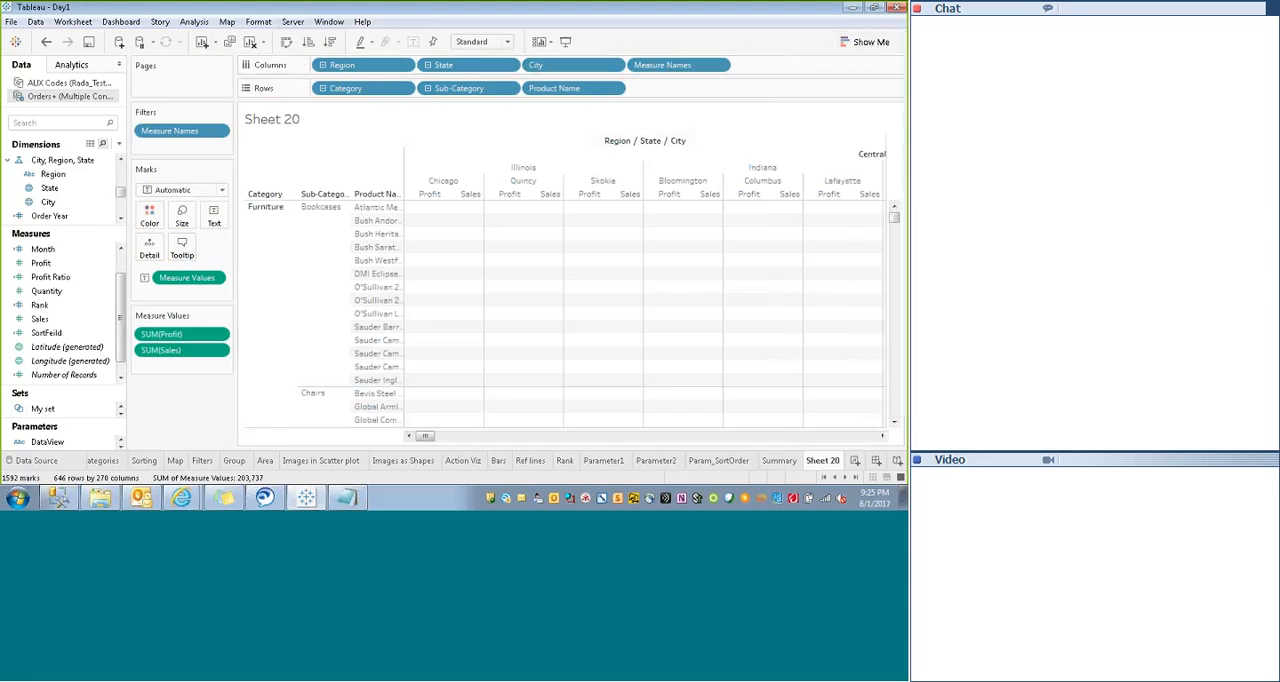
# - Collapse both hierarchies to Region and Category, and move Region from Columns to Rows after Category
pyautogui.click(322, 65)
pyautogui.click(322, 88)
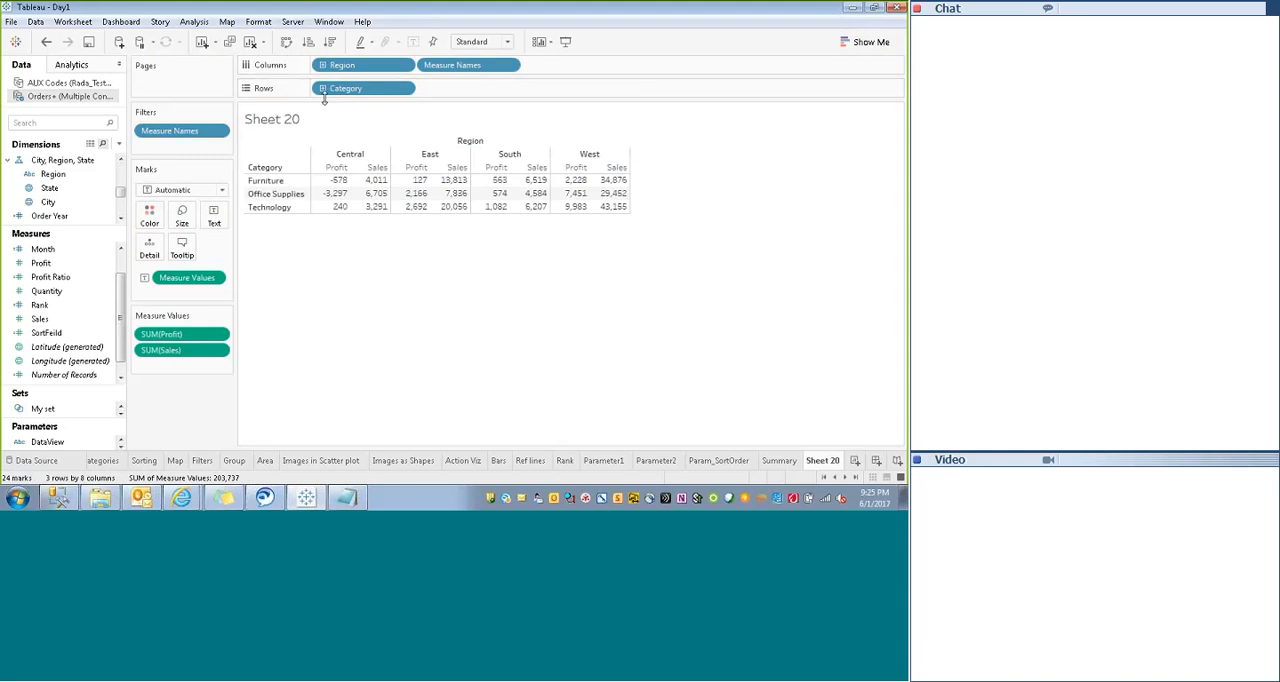
pyautogui.moveTo(345, 65); pyautogui.dragTo(474, 92)
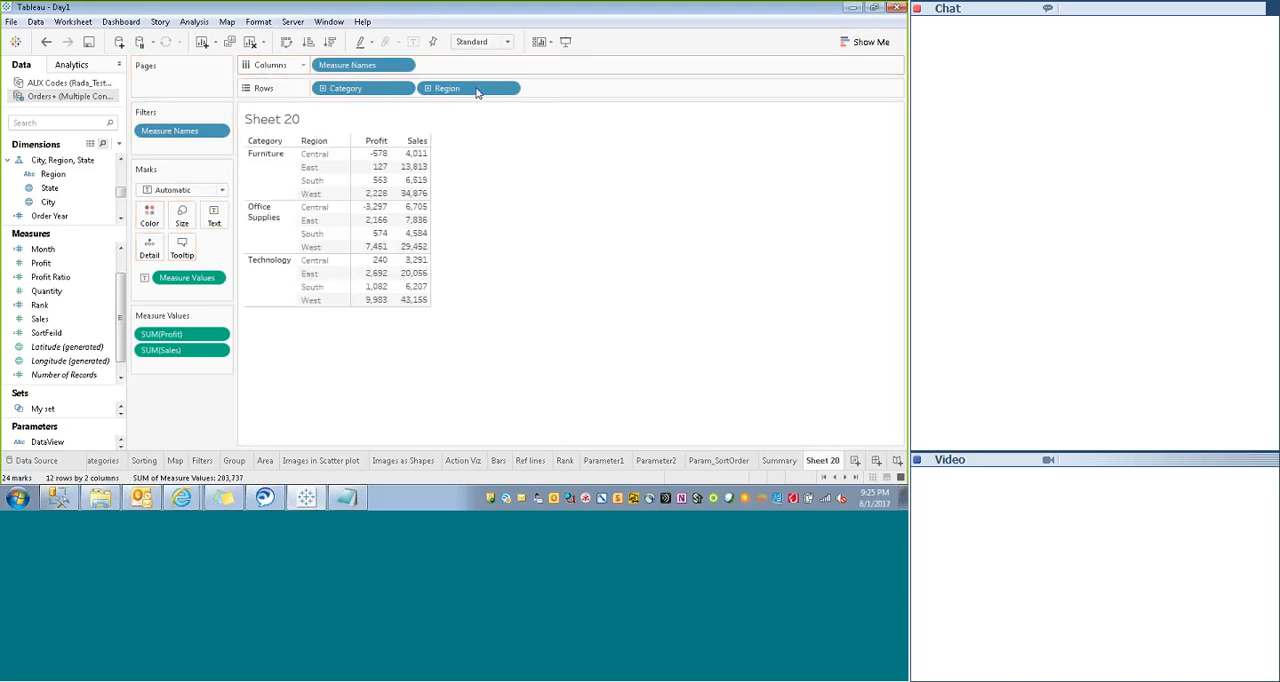
# - Drill the text table's rows down to Product Name and City in the product and geographic hierarchies
pyautogui.click(290, 141)
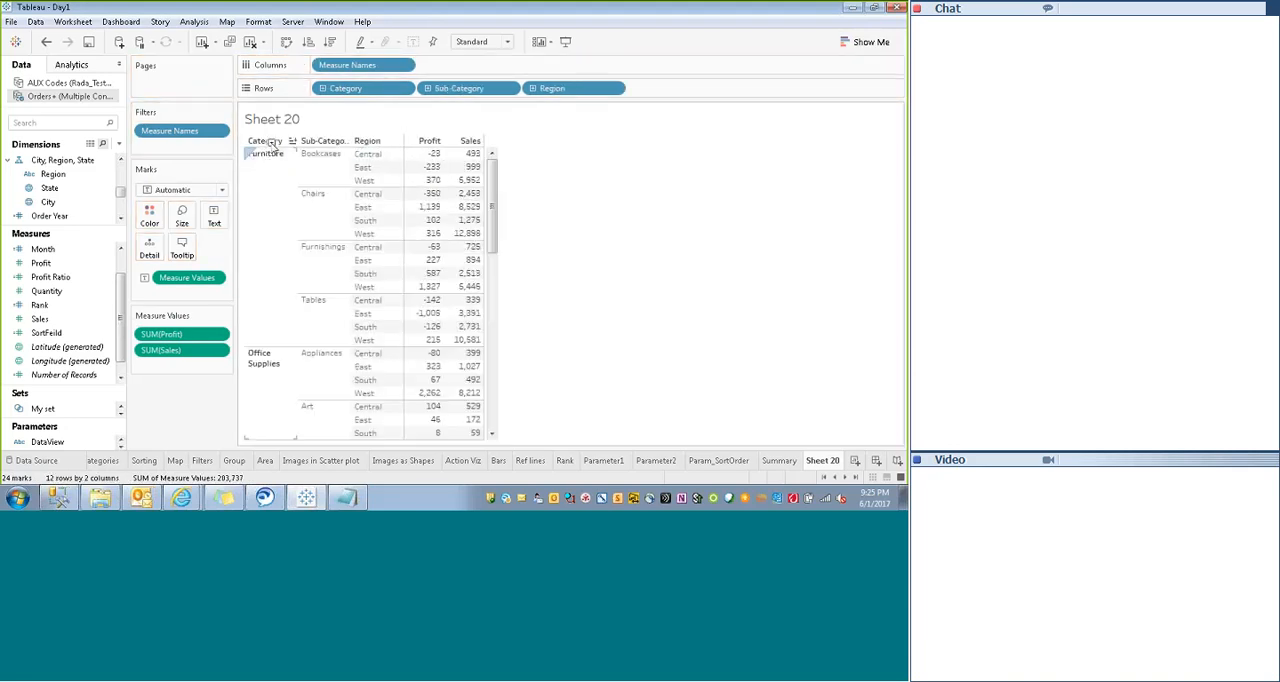
pyautogui.click(336, 142)
pyautogui.click(483, 142)
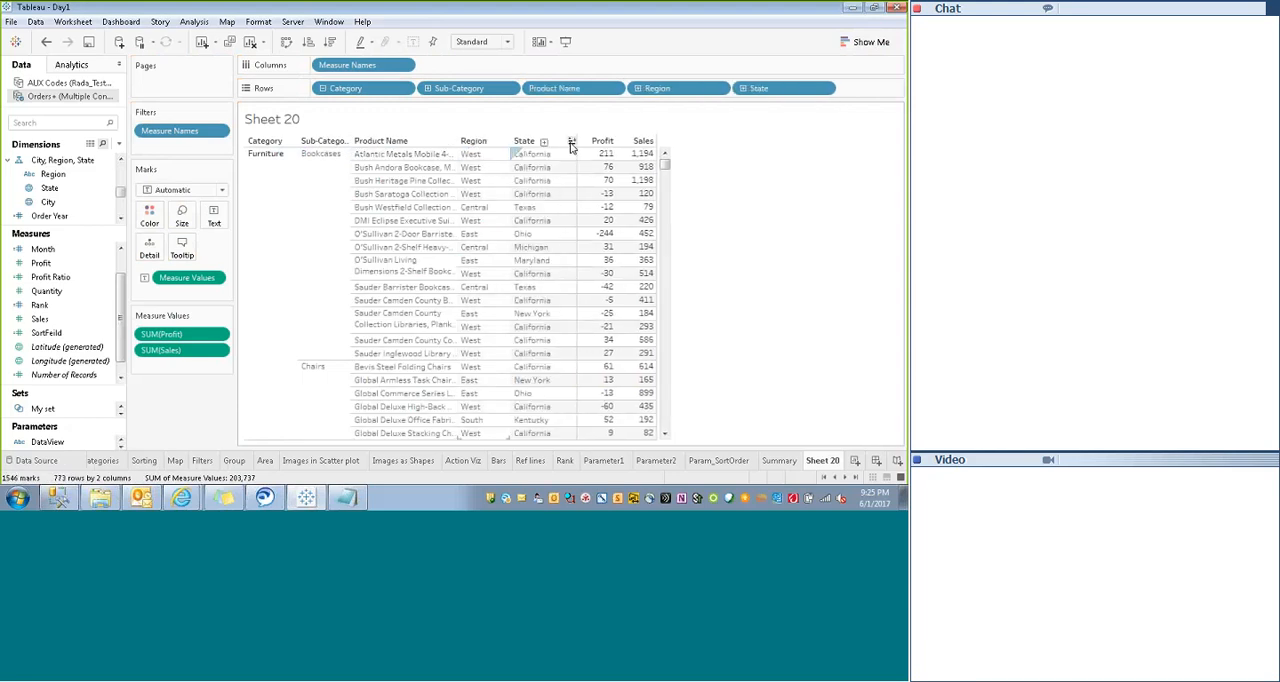
pyautogui.click(544, 142)
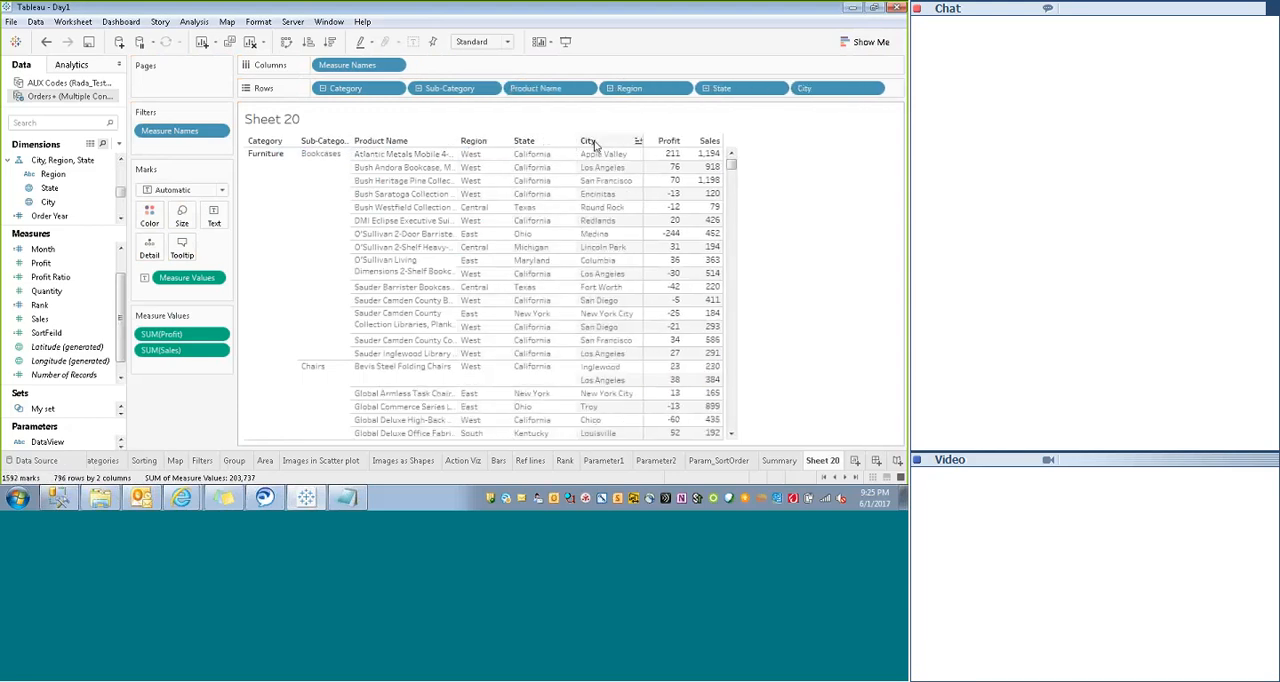
pyautogui.moveTo(733, 166)
pyautogui.mouseDown()
pyautogui.moveTo(737, 255)
pyautogui.moveTo(733, 155)
pyautogui.moveTo(733, 418)
pyautogui.moveTo(733, 160)
pyautogui.mouseUp()
# - Cycle SortOrder on the Summary sheet through Profit, Sales and Quantity, leave it on Profit, and return to Sheet 20
pyautogui.click(779, 460)
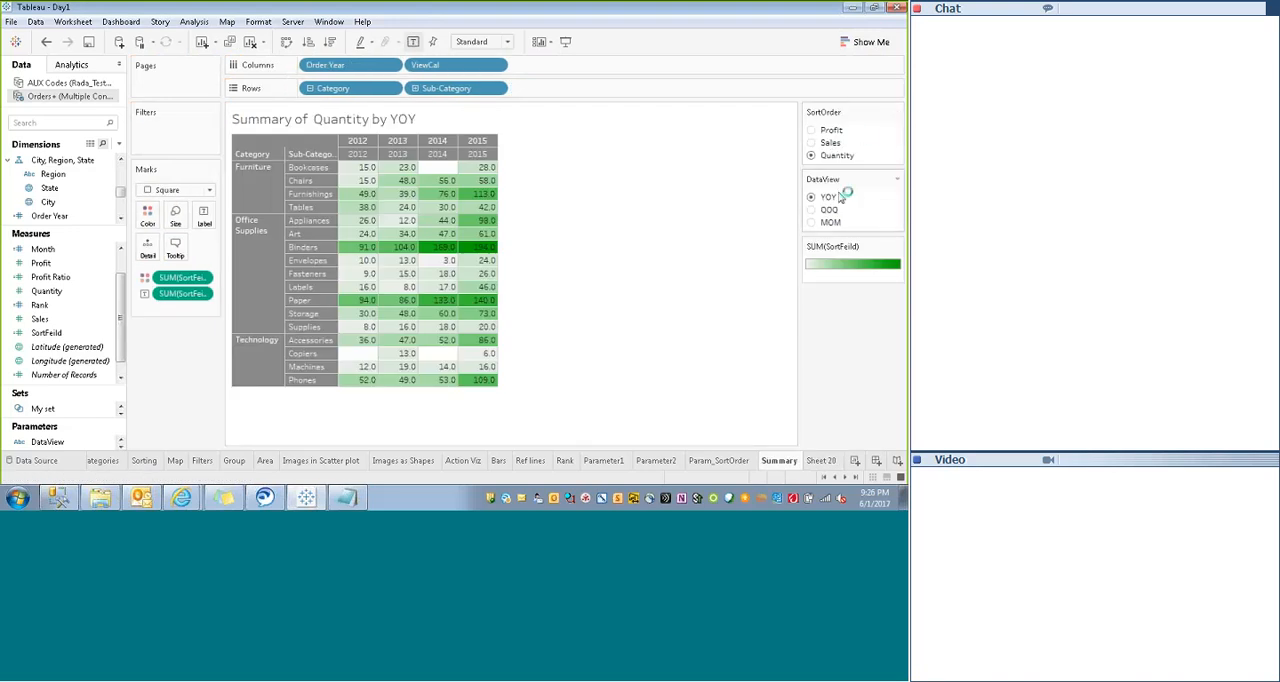
pyautogui.click(811, 130)
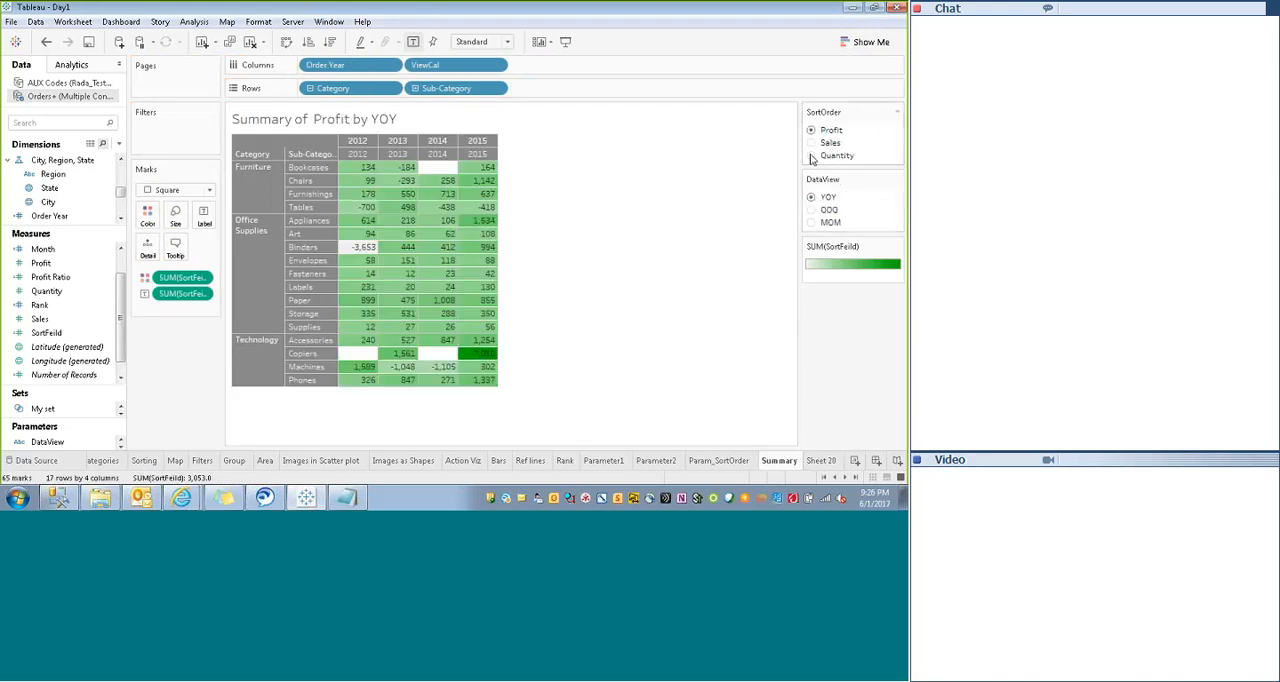
pyautogui.click(812, 143)
pyautogui.click(811, 156)
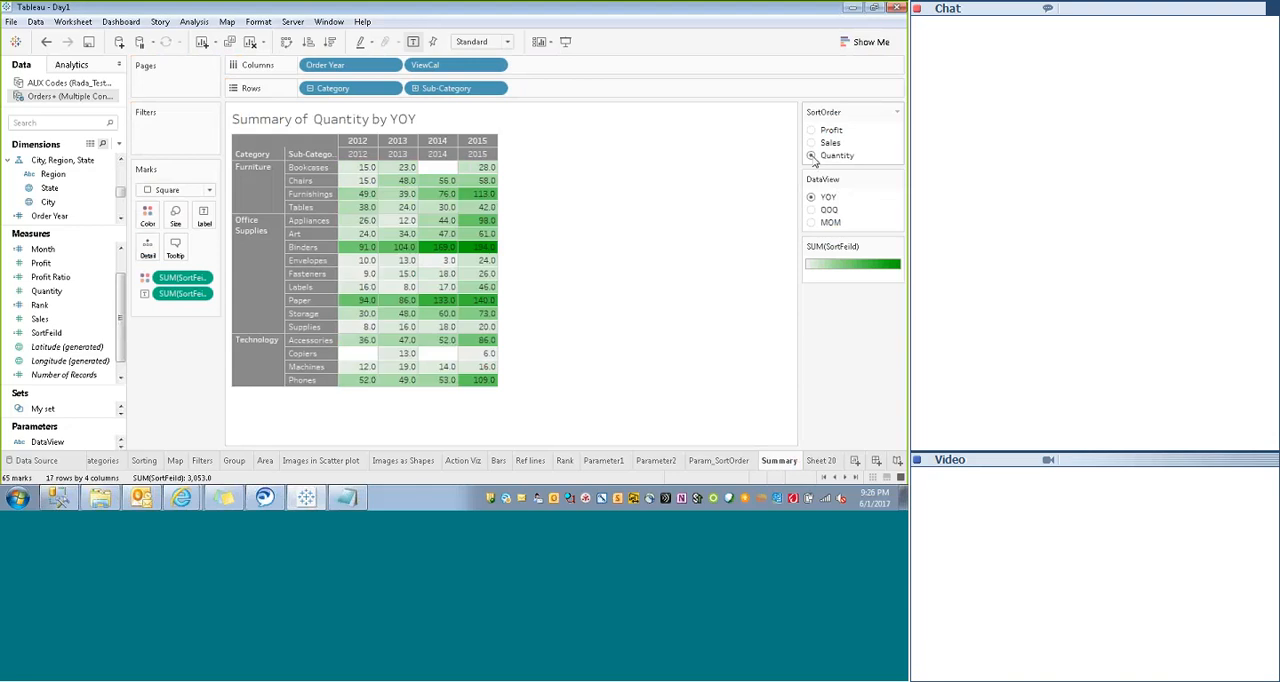
pyautogui.click(811, 130)
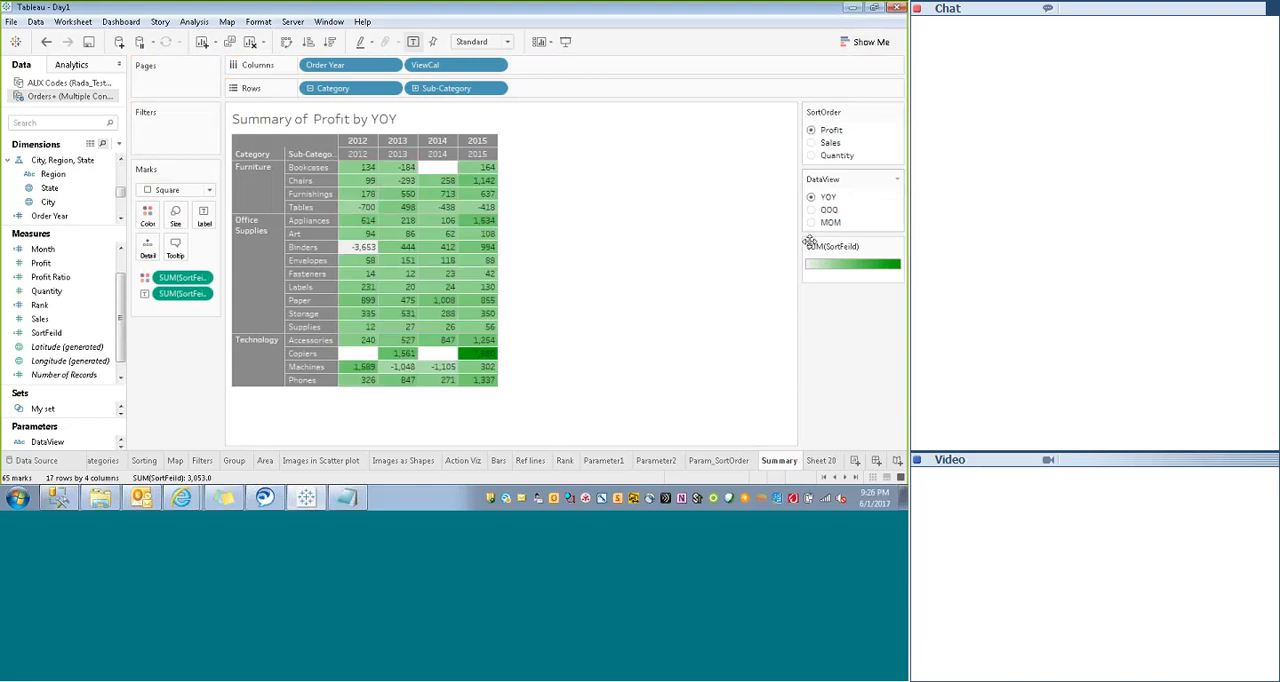
pyautogui.click(822, 460)
pyautogui.moveTo(733, 170)
pyautogui.mouseDown()
pyautogui.moveTo(735, 405)
pyautogui.moveTo(738, 154)
pyautogui.mouseUp()
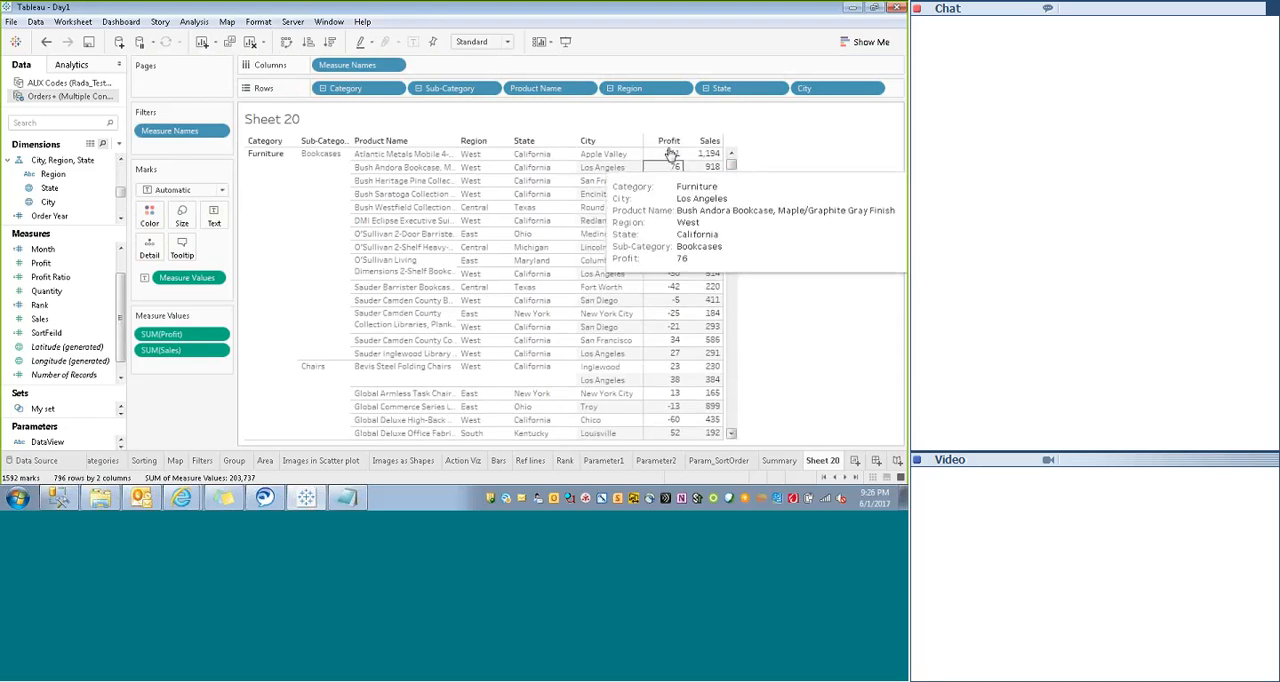
pyautogui.moveTo(665, 155)
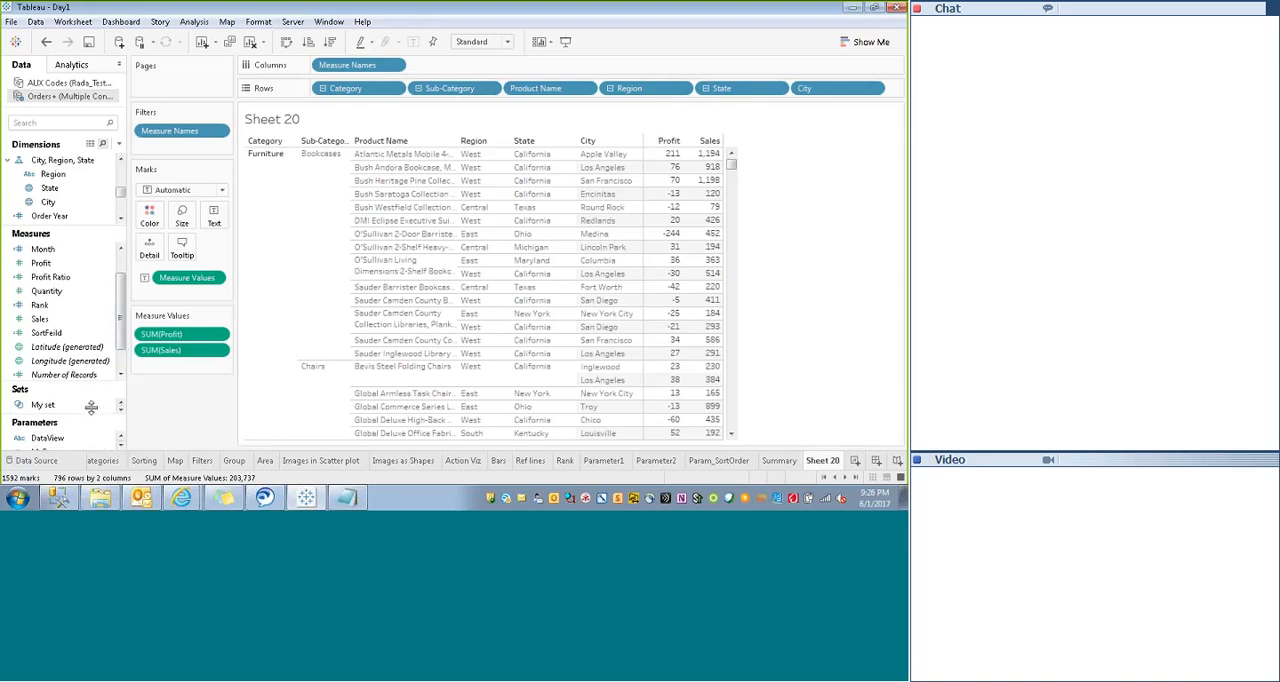
# - Start a new parameter and name it dynHieParam
pyautogui.moveTo(91, 415); pyautogui.dragTo(89, 350)
pyautogui.rightClick(58, 416)
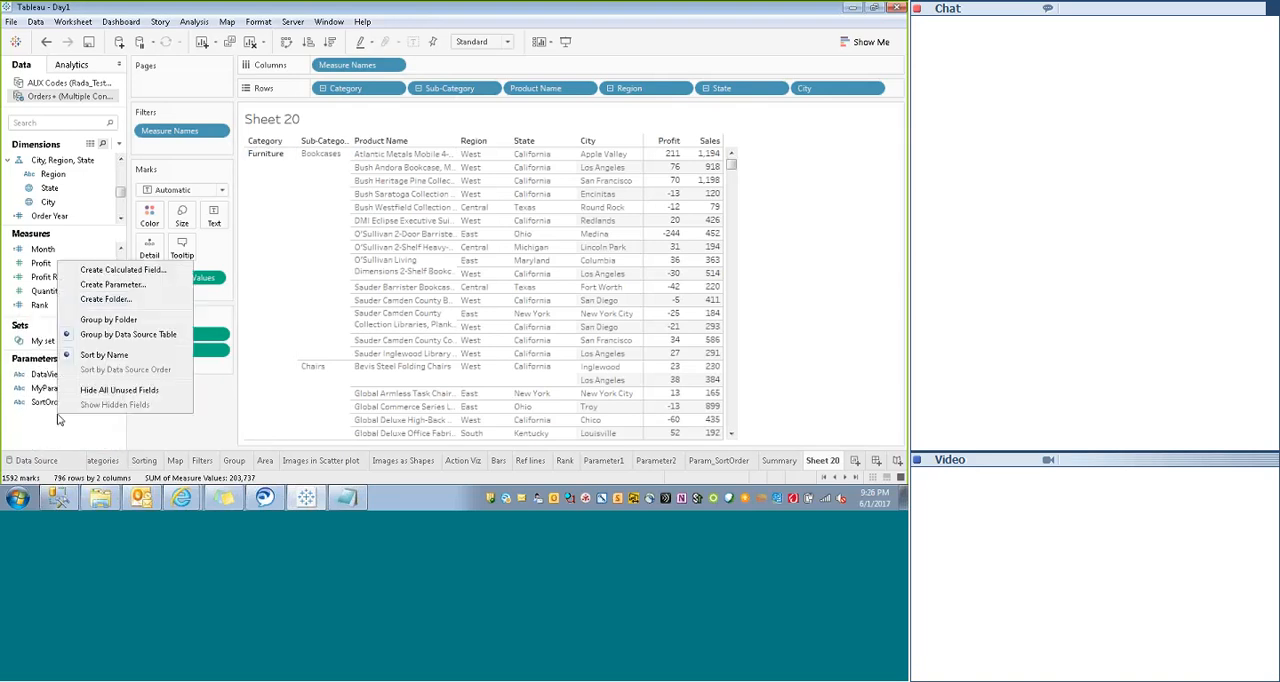
pyautogui.click(118, 288)
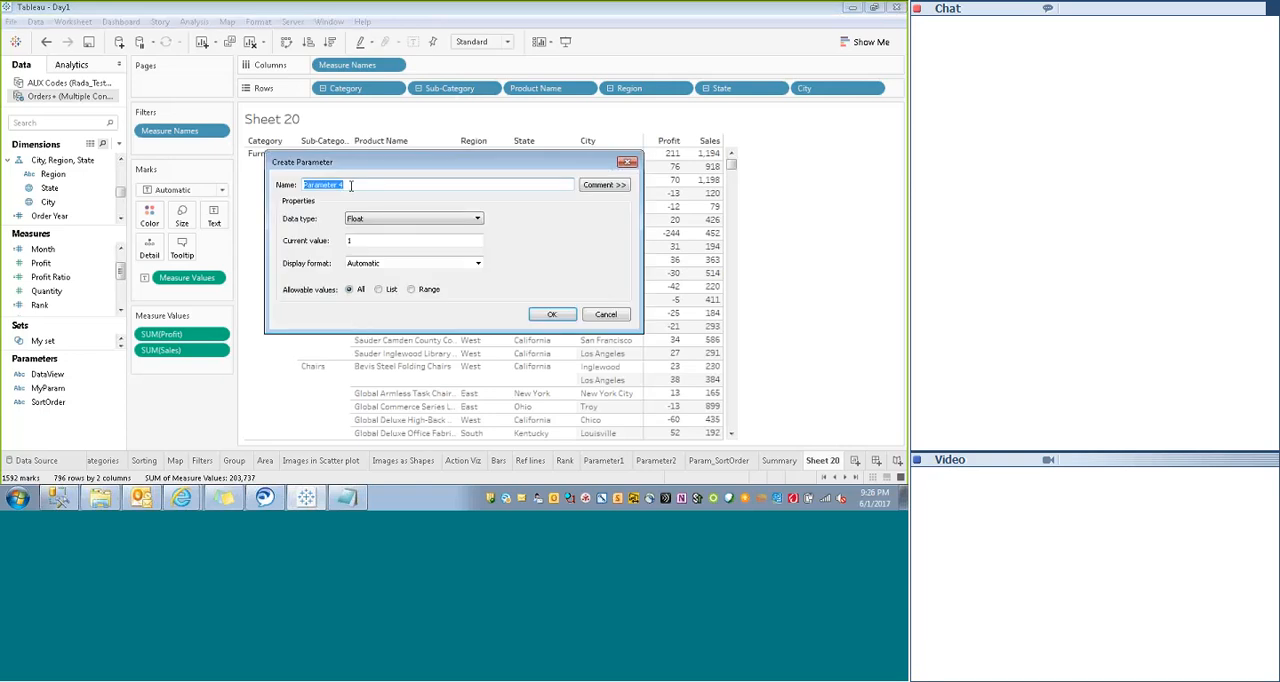
pyautogui.write('dy')
pyautogui.write('nHePram')
pyautogui.click(329, 184)
pyautogui.write('a')
# - Set the new parameter's data type to String and restrict its allowable values to a list
pyautogui.click(413, 218)
pyautogui.click(370, 251)
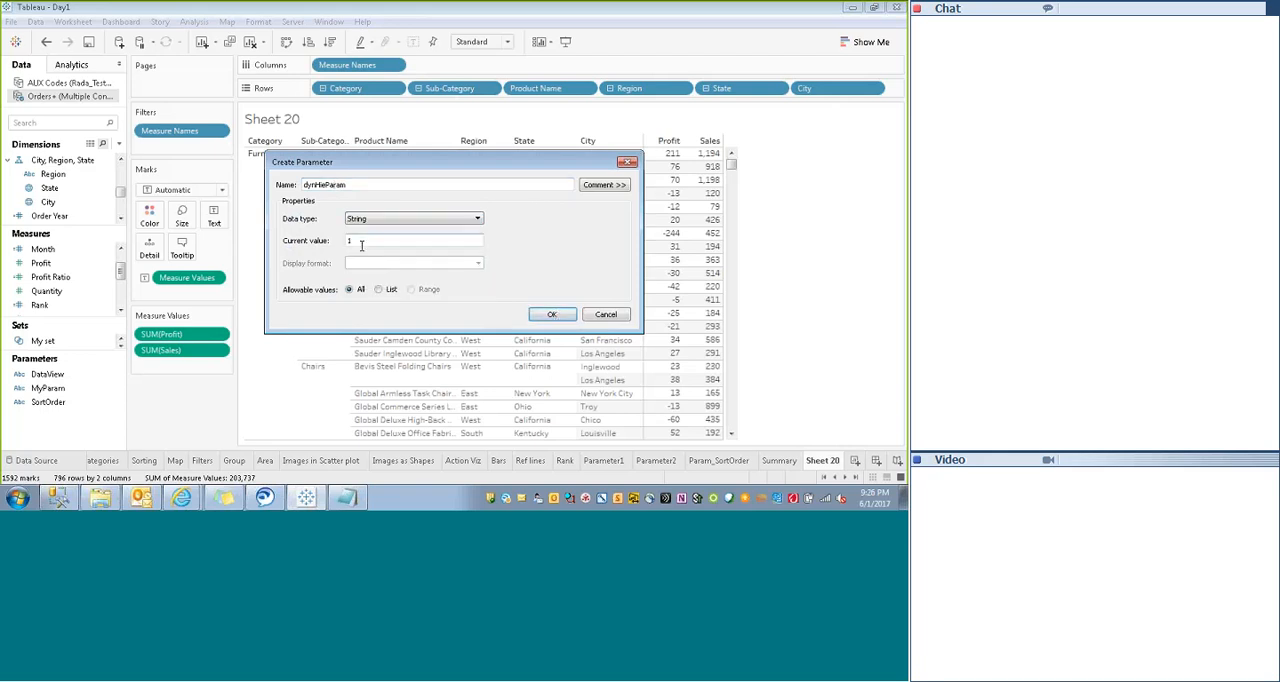
pyautogui.click(379, 289)
# - Enter Product and Region as the parameter's list values and create the parameter
pyautogui.click(359, 343)
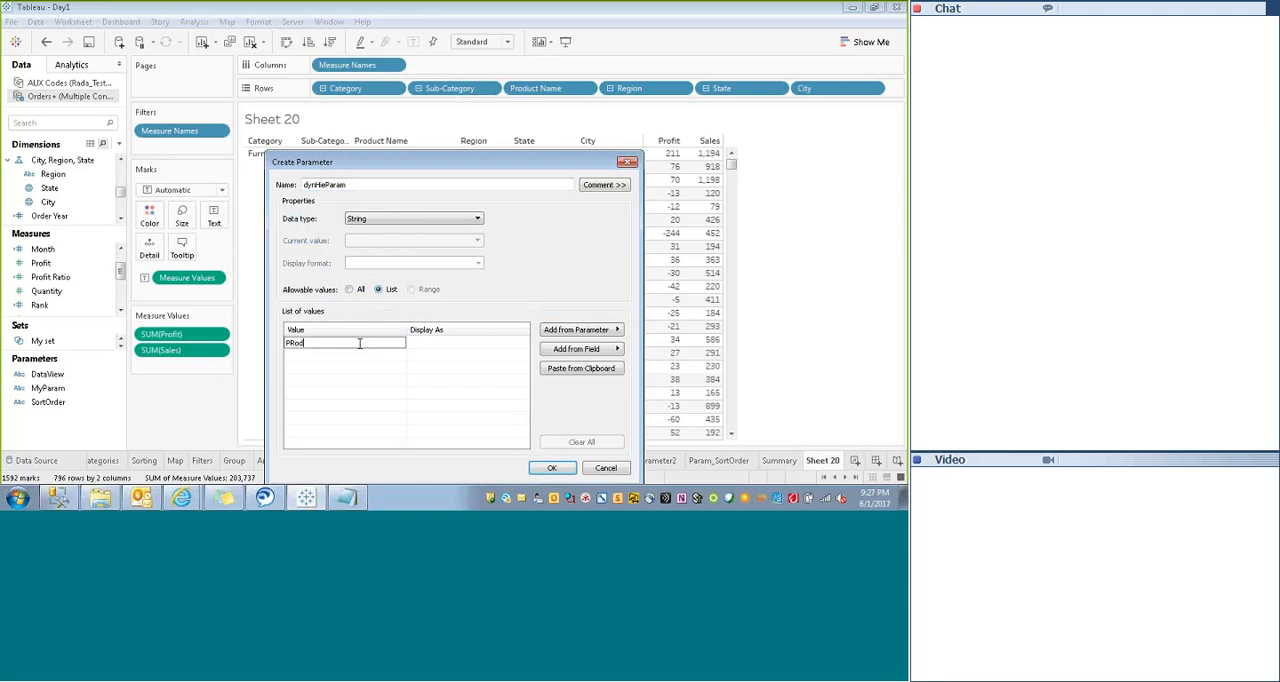
pyautogui.write('PRo')
pyautogui.press('BackSpace')
pyautogui.press('BackSpace')
pyautogui.write('roduct')
pyautogui.click(340, 356)
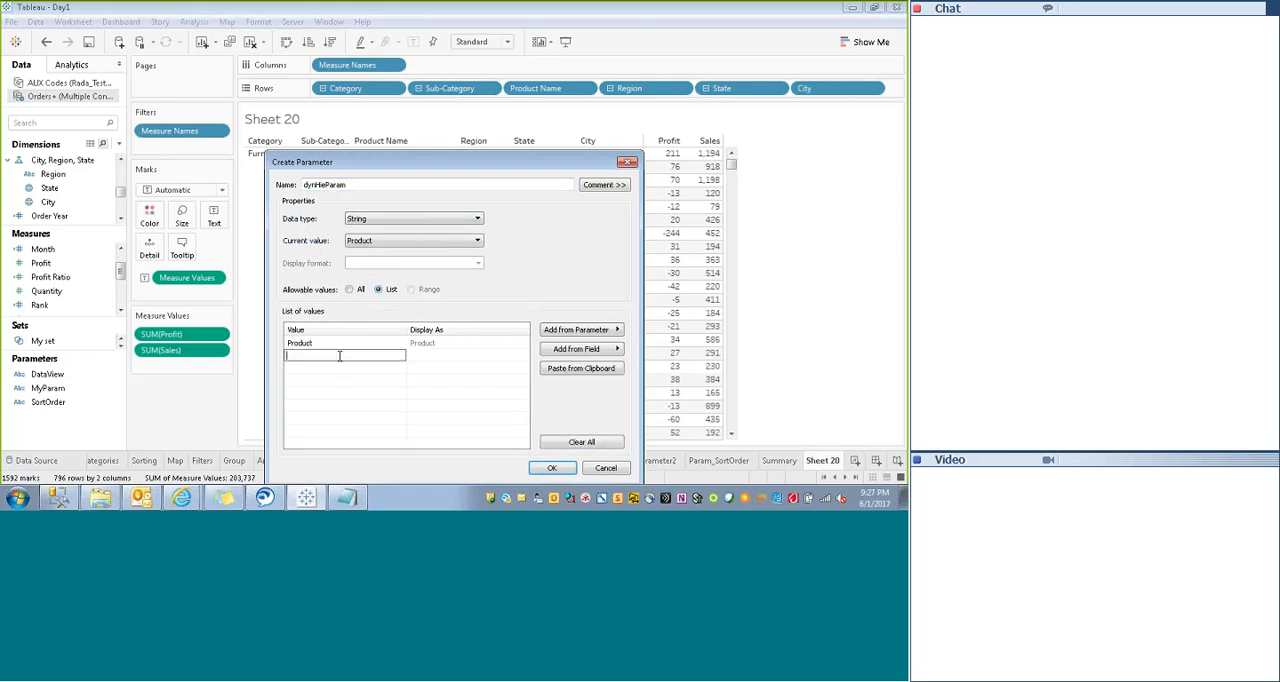
pyautogui.write('Region')
pyautogui.click(413, 384)
pyautogui.click(551, 468)
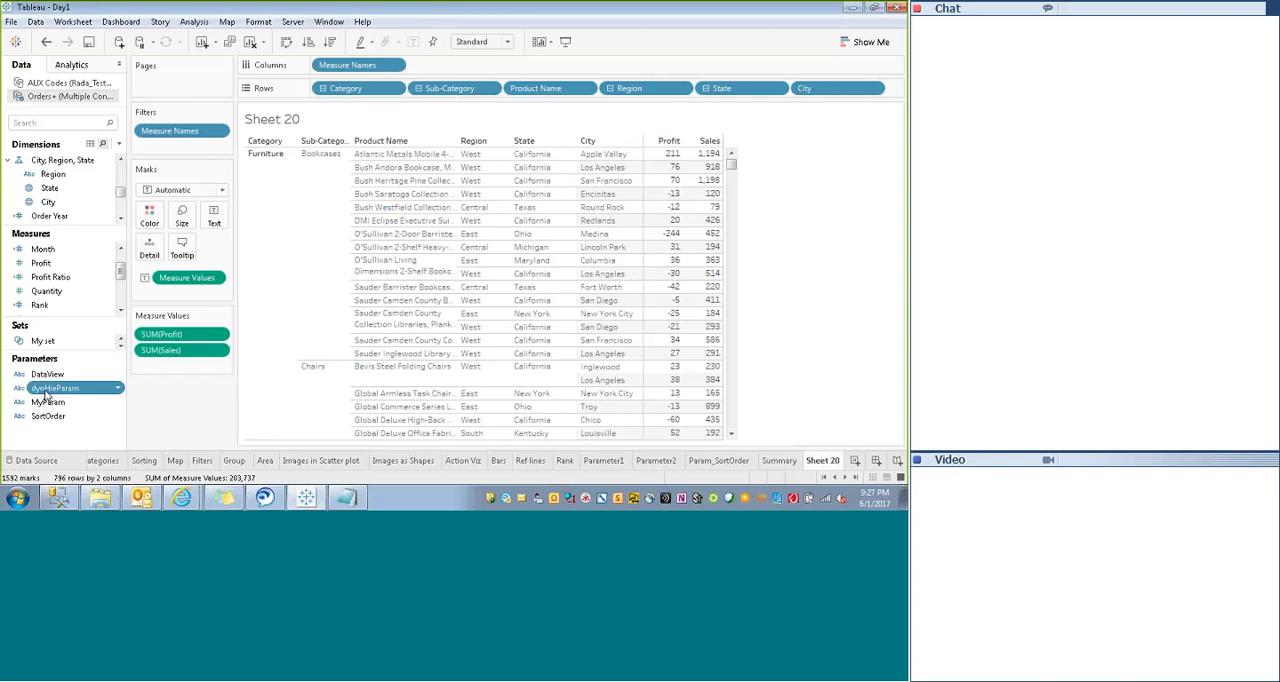
# - Show the dynHieParam parameter control on Sheet 20 and display it as a single value list
pyautogui.rightClick(45, 389)
pyautogui.click(110, 169)
pyautogui.click(897, 112)
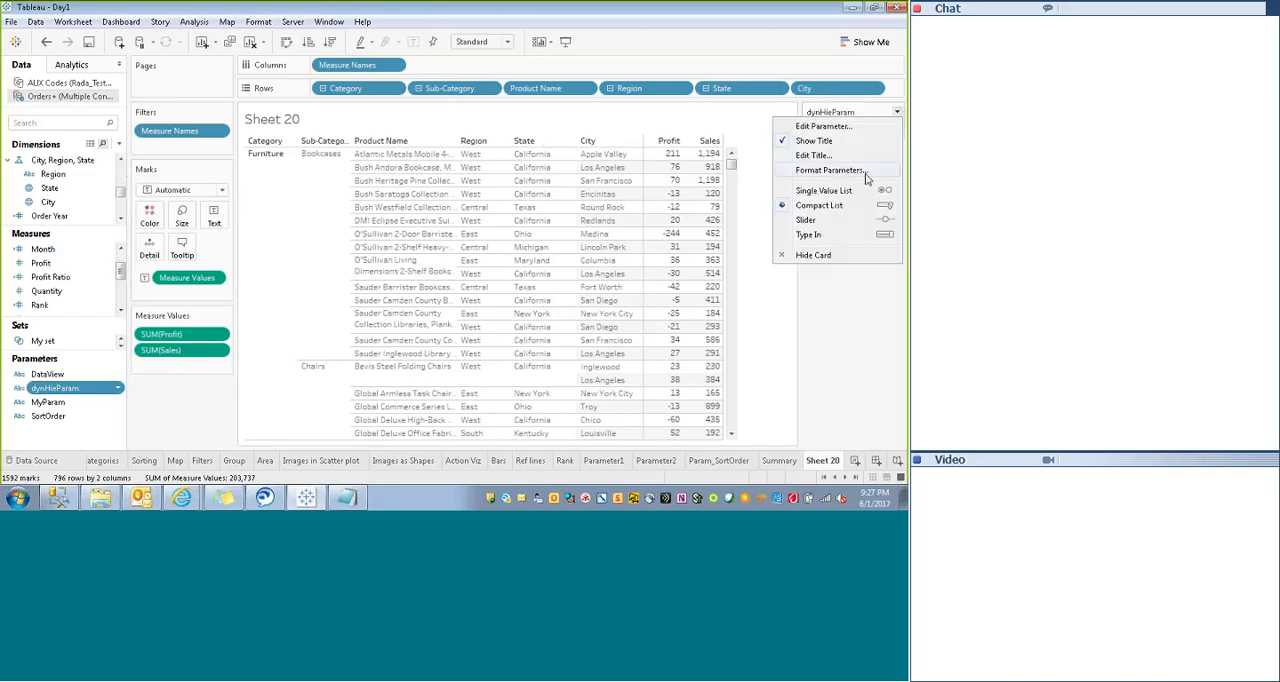
pyautogui.click(860, 197)
# - Switch dynHieParam between Region and Product to check its effect on the table, and leave it on Product
pyautogui.click(812, 144)
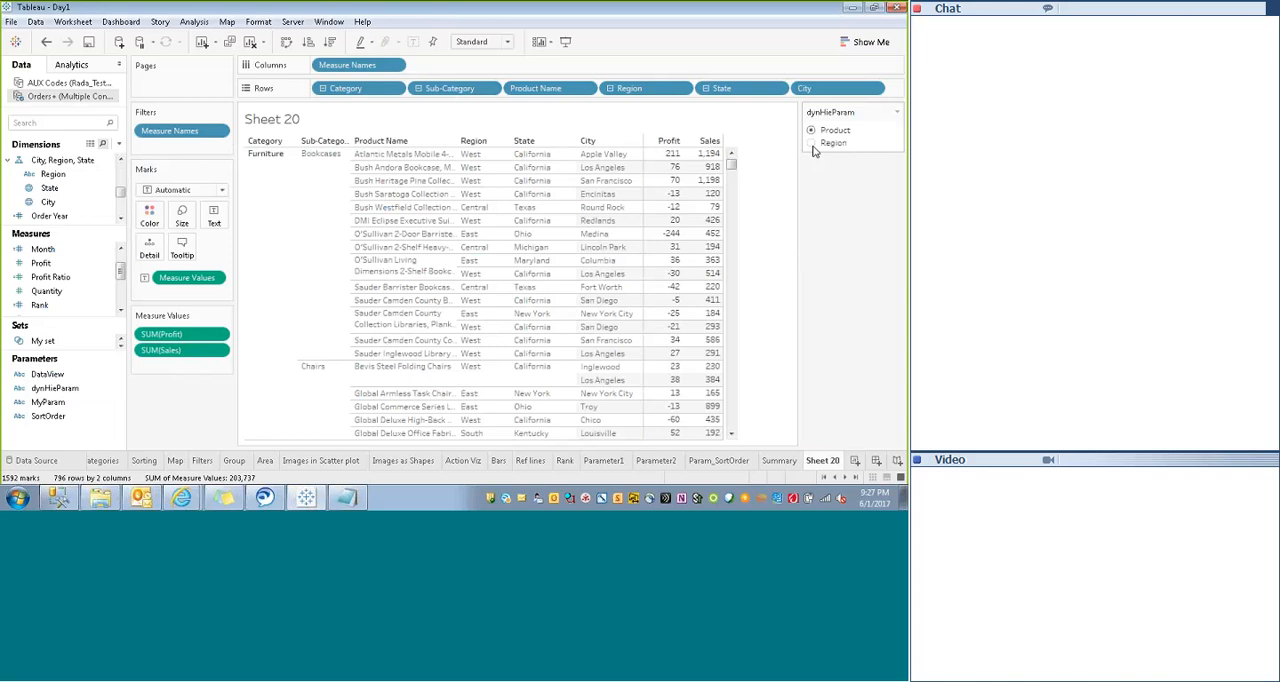
pyautogui.click(811, 131)
pyautogui.click(813, 146)
pyautogui.click(814, 131)
# - Collapse the Category and Region hierarchies and remove both fields from Rows
pyautogui.click(321, 88)
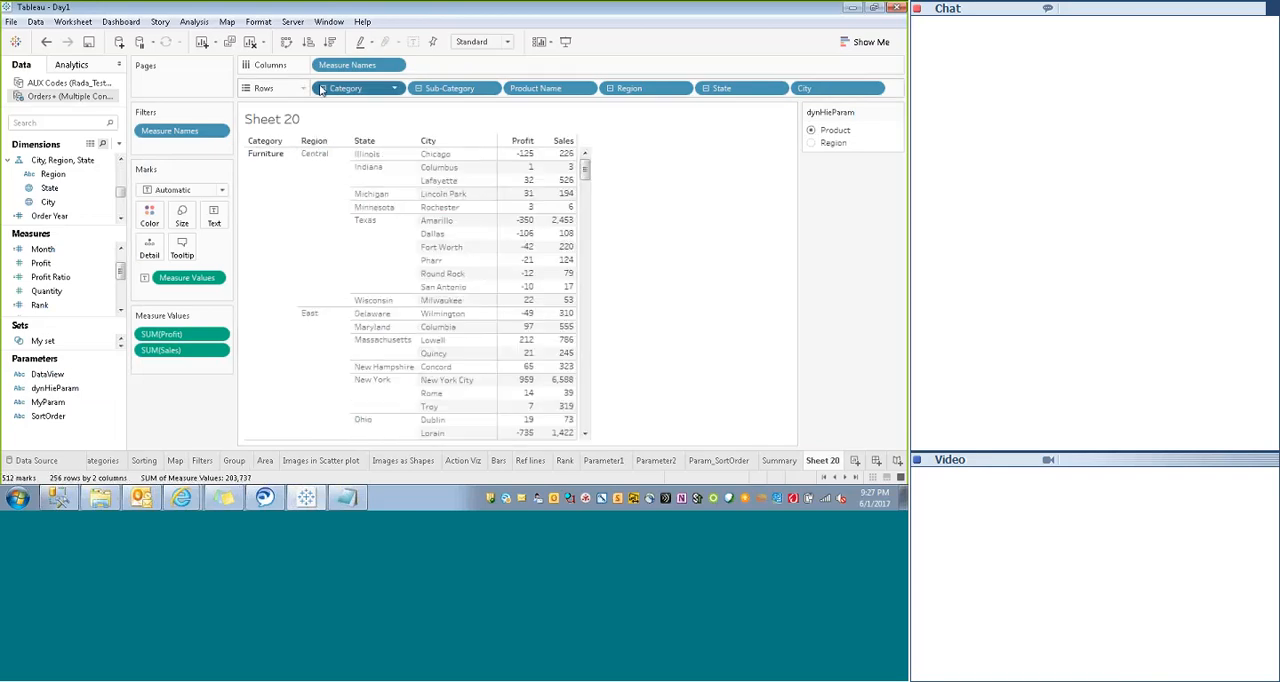
pyautogui.click(427, 88)
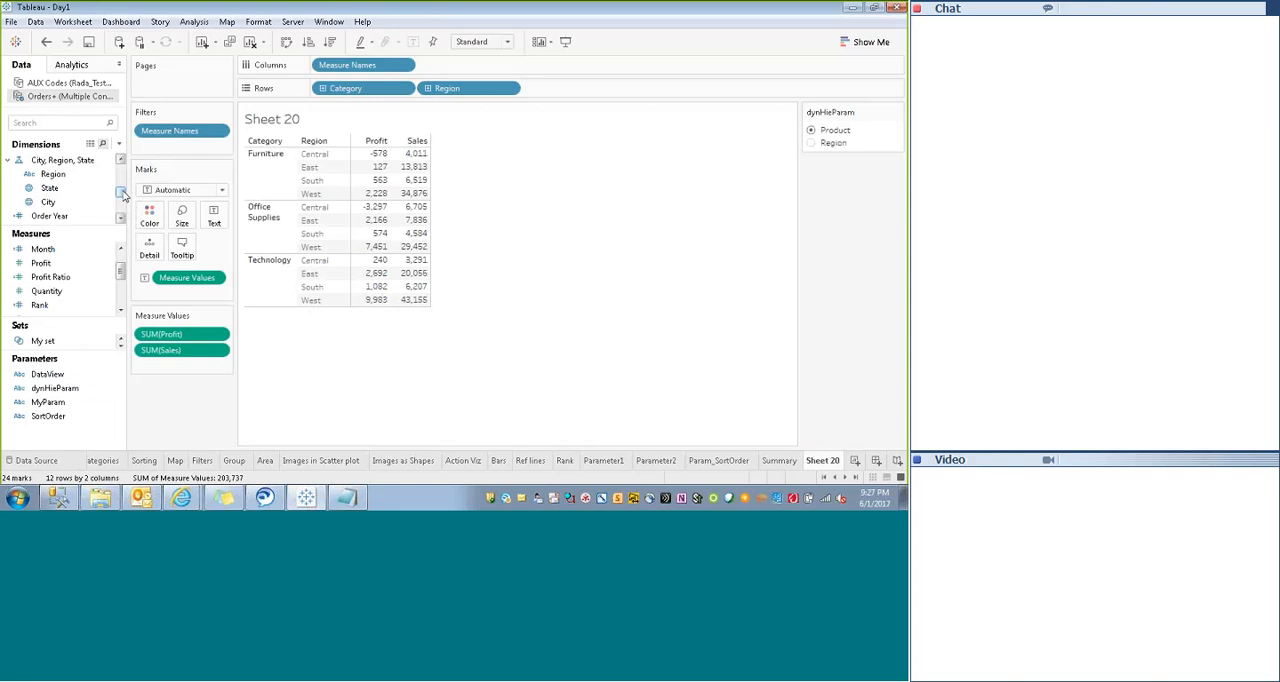
pyautogui.scroll(-3, 121, 178)
pyautogui.scroll(3, 121, 178)
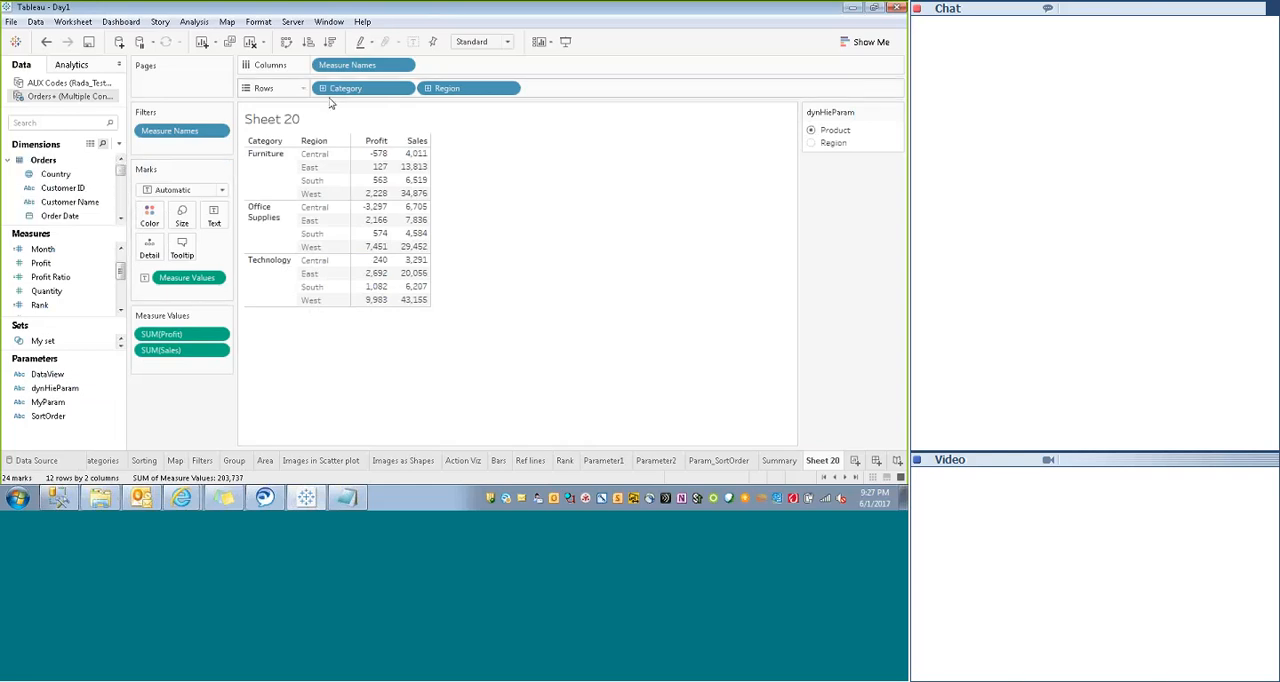
pyautogui.rightClick(378, 89)
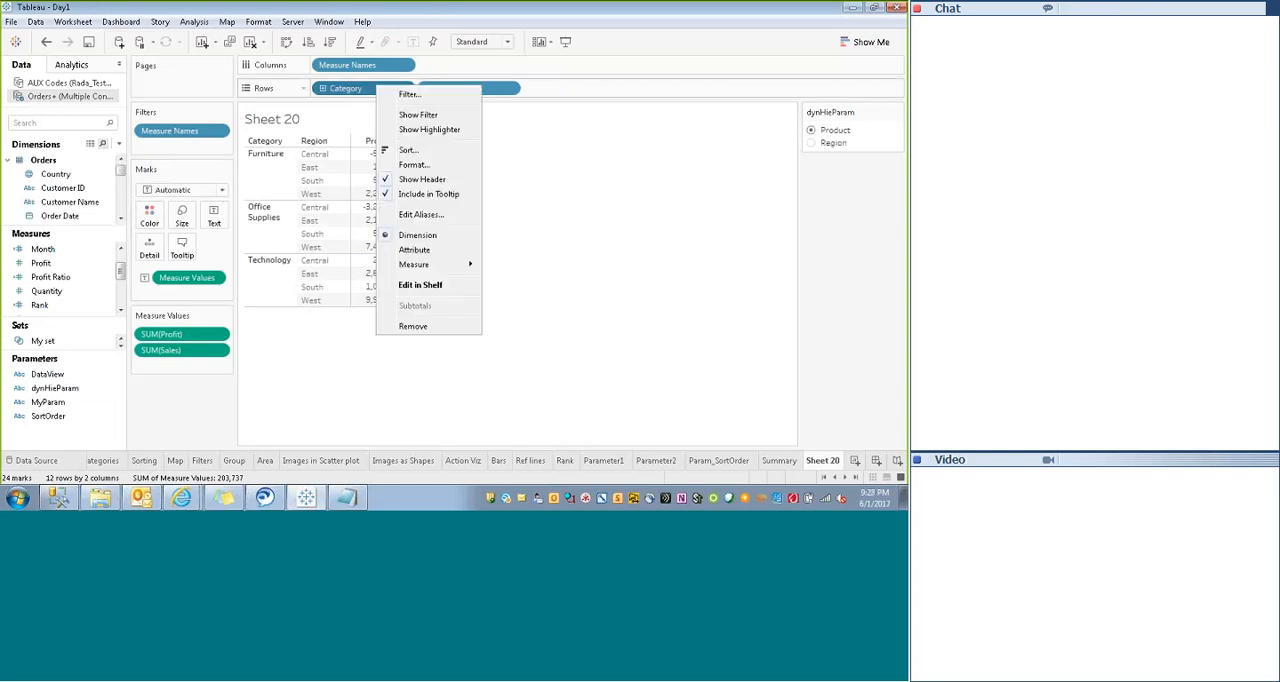
pyautogui.click(412, 326)
pyautogui.rightClick(350, 88)
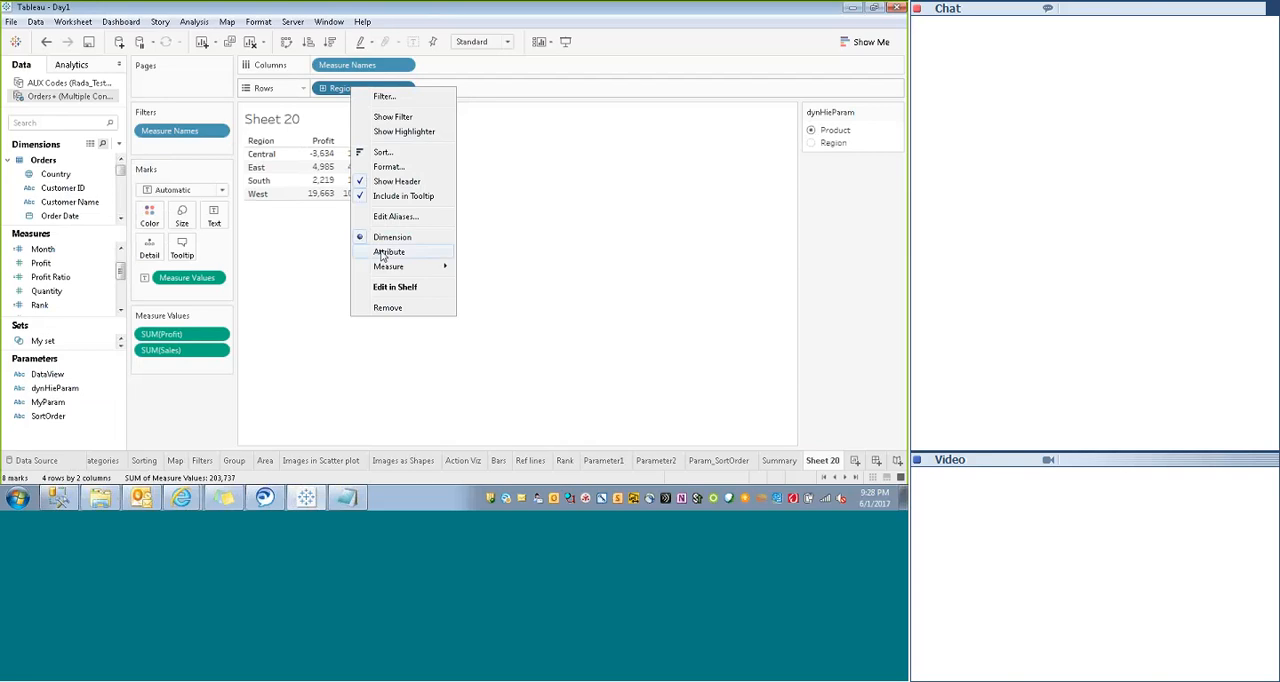
pyautogui.click(371, 310)
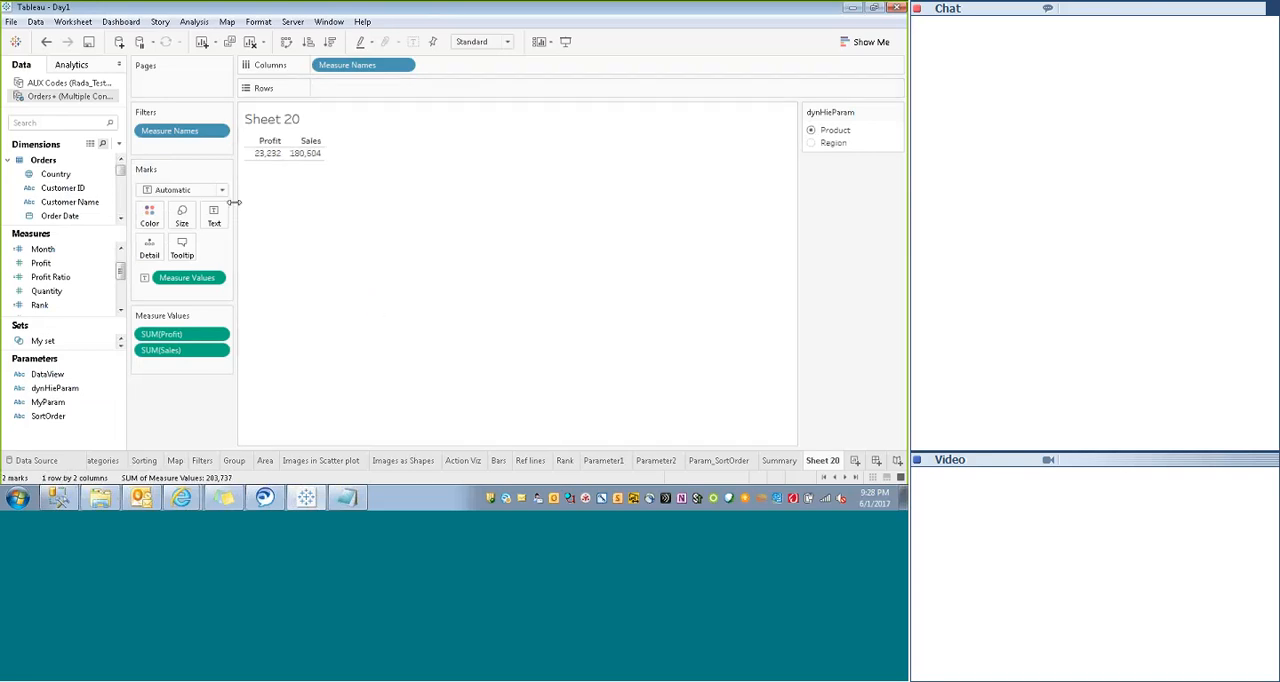
# - Start a new calculated field from Customer Name and name it MyDieme
pyautogui.rightClick(80, 208)
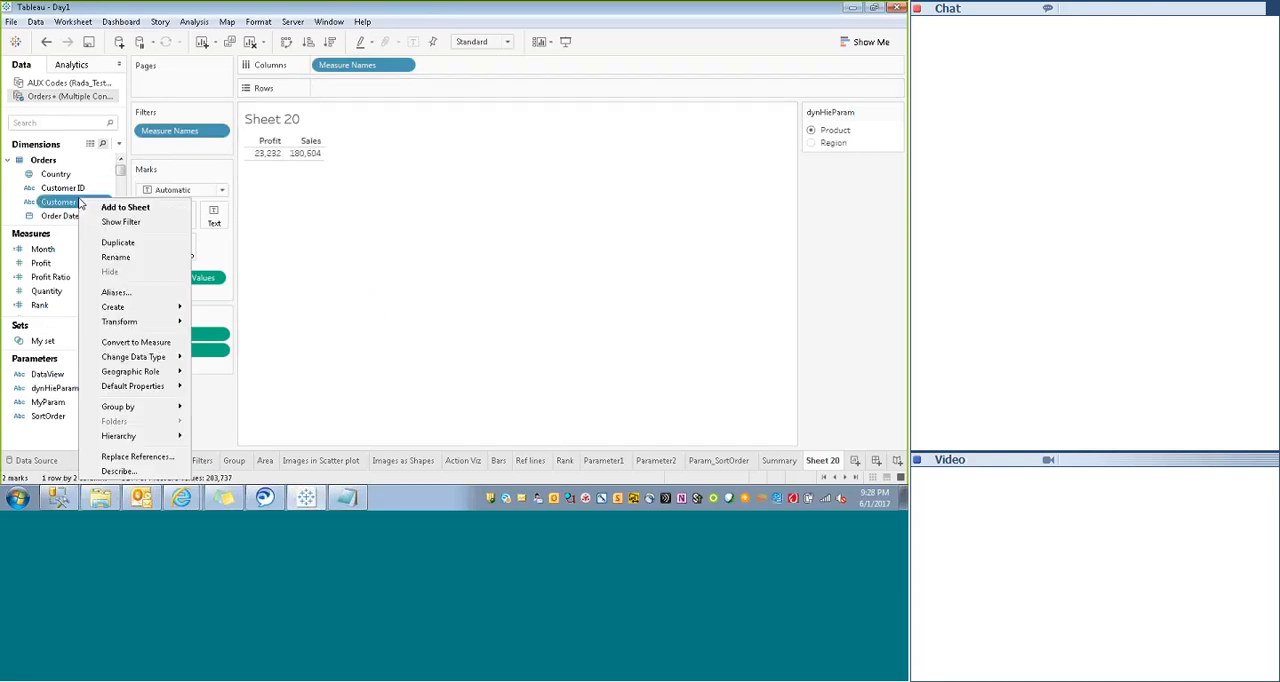
pyautogui.moveTo(138, 312)
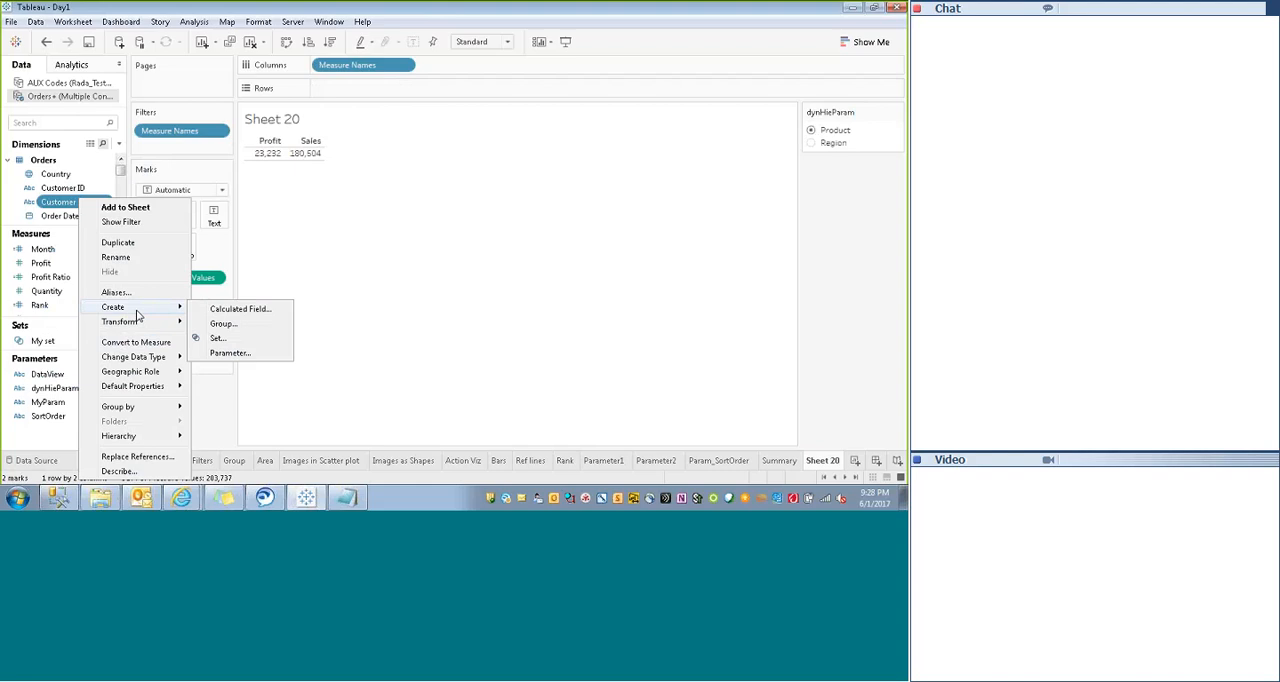
pyautogui.click(238, 309)
pyautogui.moveTo(433, 196); pyautogui.dragTo(485, 217)
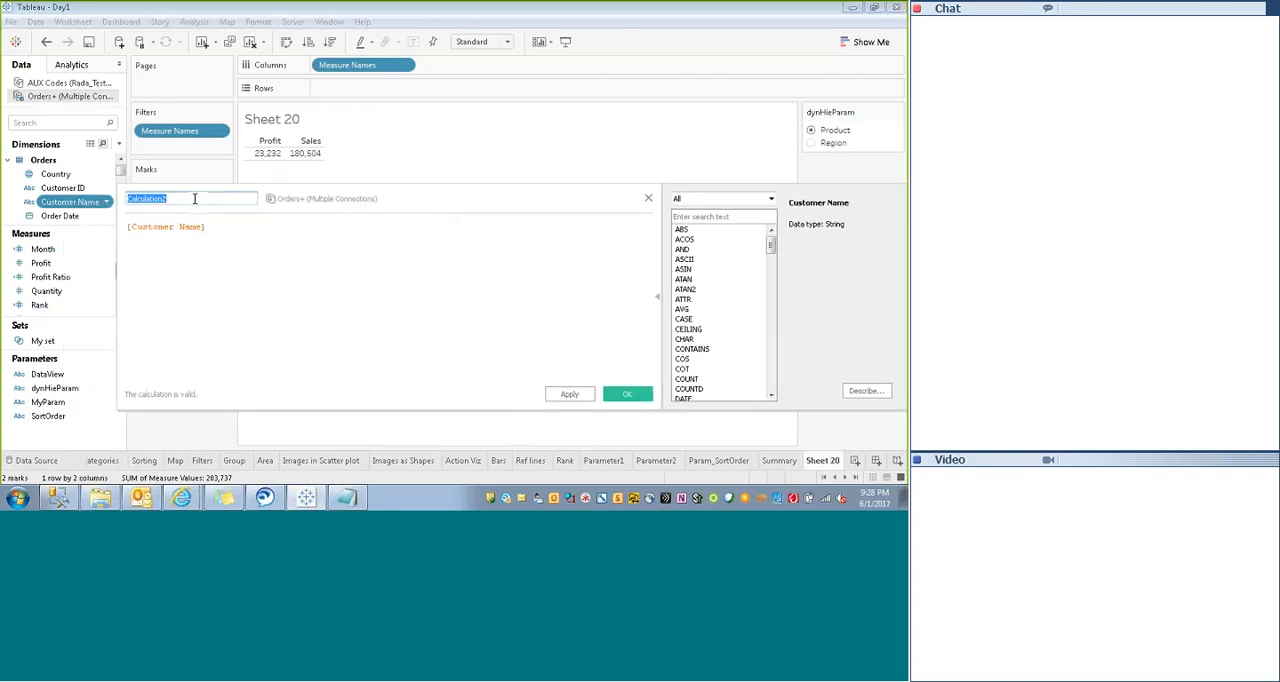
pyautogui.write('M')
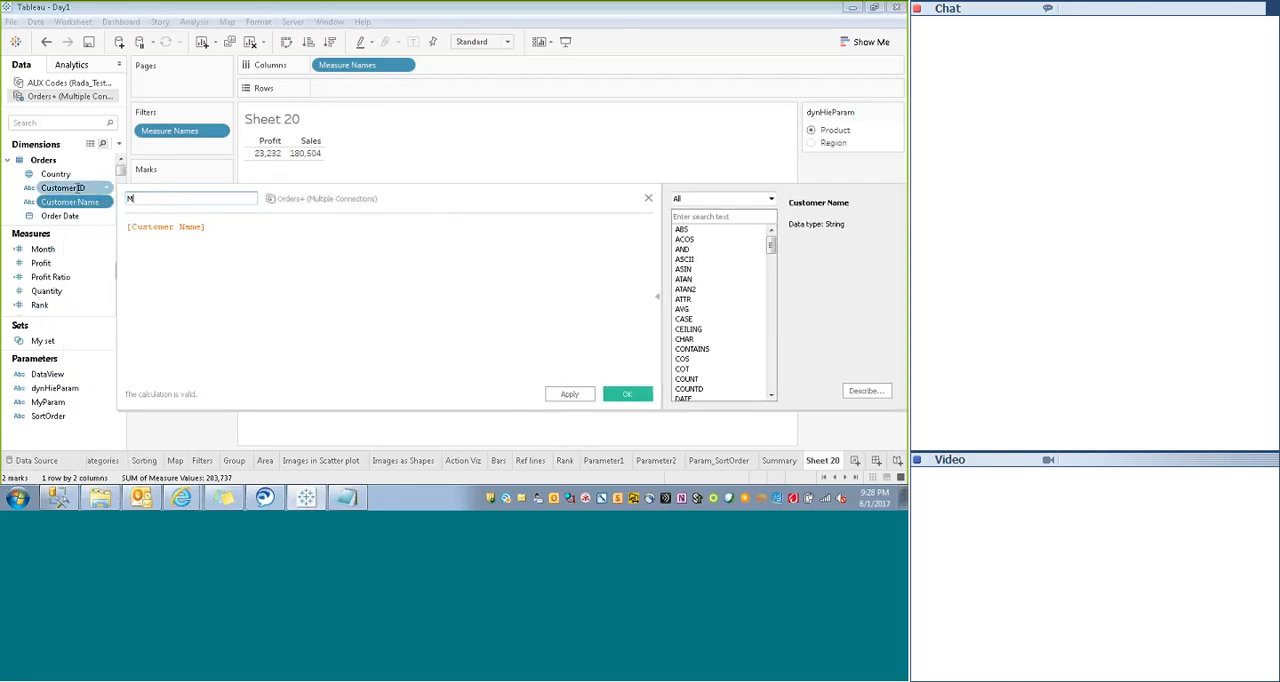
pyautogui.write('yDieme')
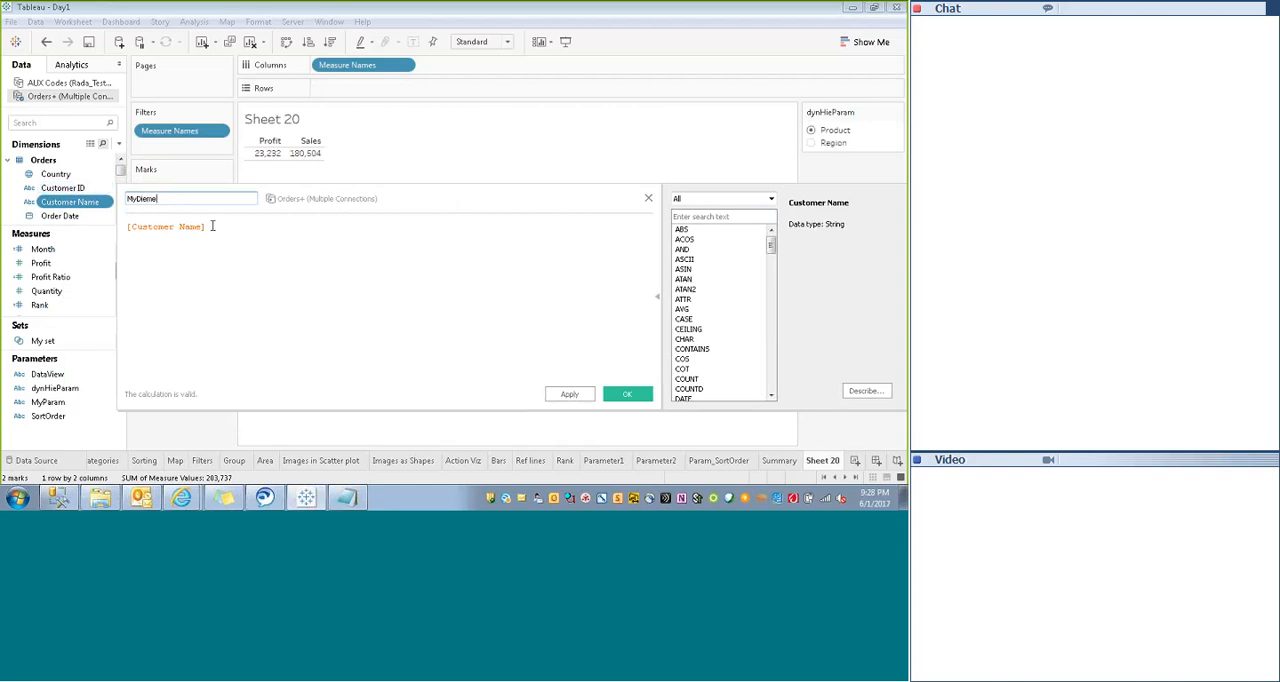
# - Replace the default formula with an if condition testing whether [dynHieParam]='Product'
pyautogui.moveTo(214, 226); pyautogui.dragTo(97, 226)
pyautogui.press('BackSpace')
pyautogui.write('if')
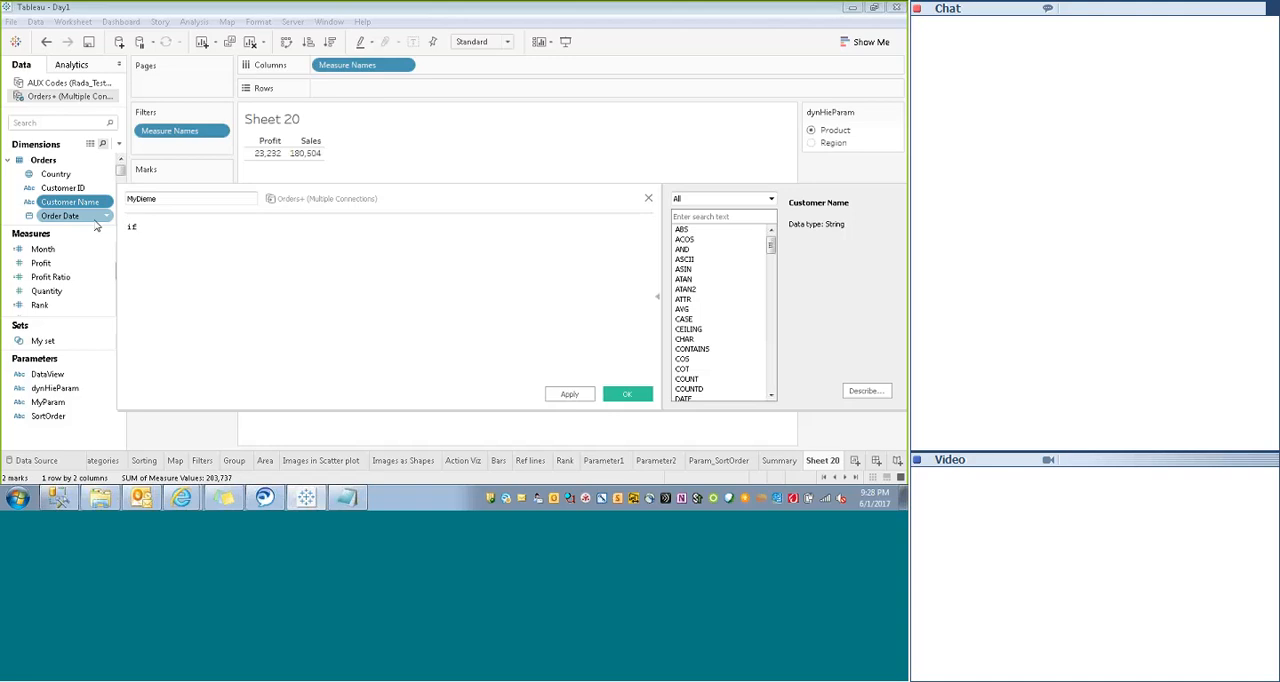
pyautogui.write(' dy')
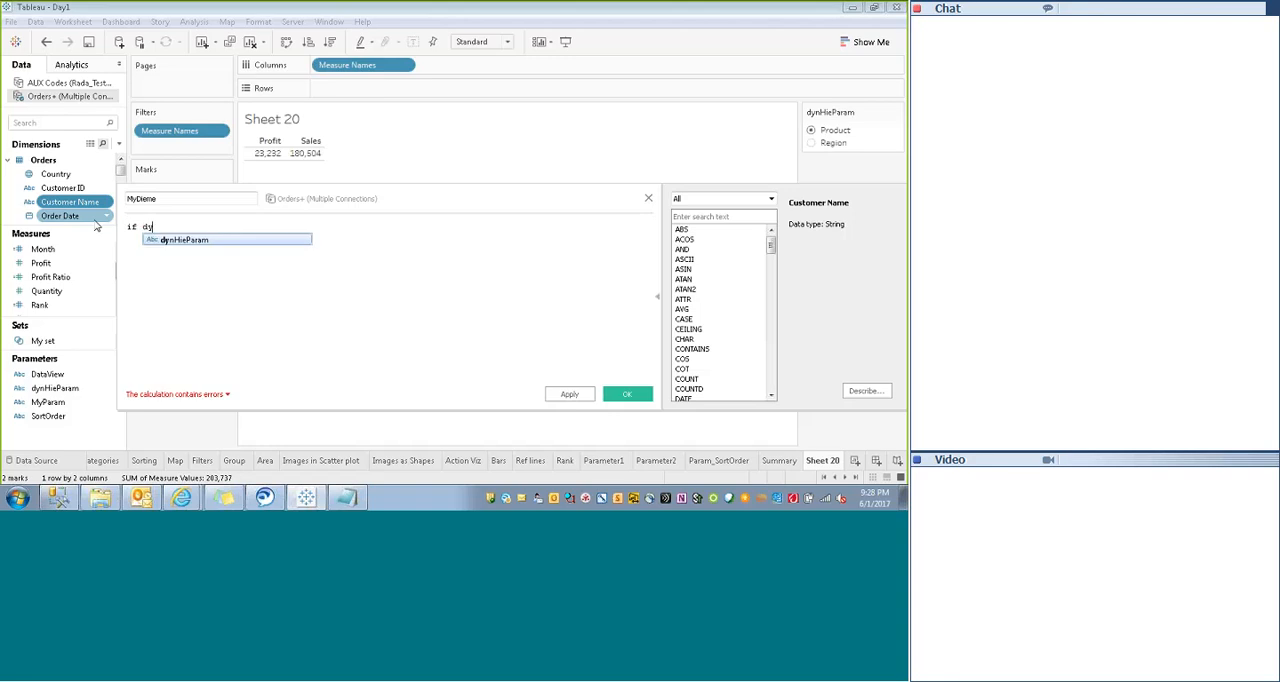
pyautogui.press('Return')
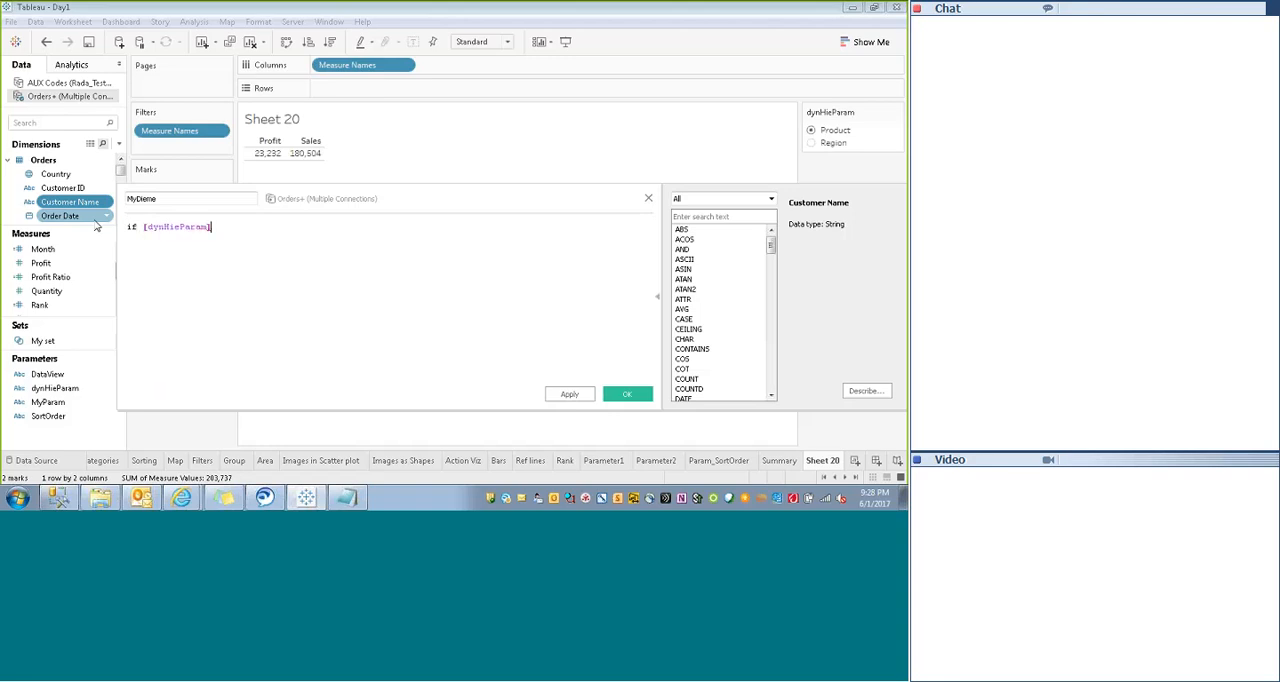
pyautogui.write('=')
pyautogui.press('Left')
pyautogui.write('Product')
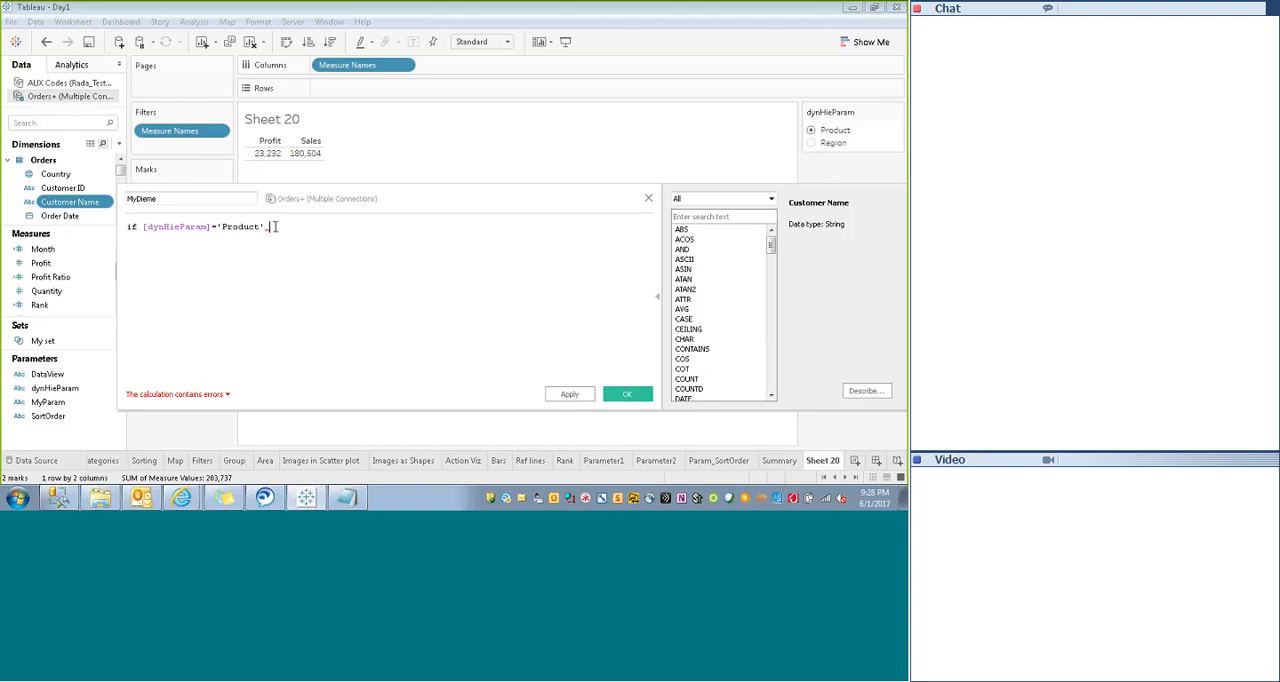
# - Complete the formula with then [Product Name] else [State] end, and save the MyDieme field
pyautogui.write('then prod')
pyautogui.press('Return')
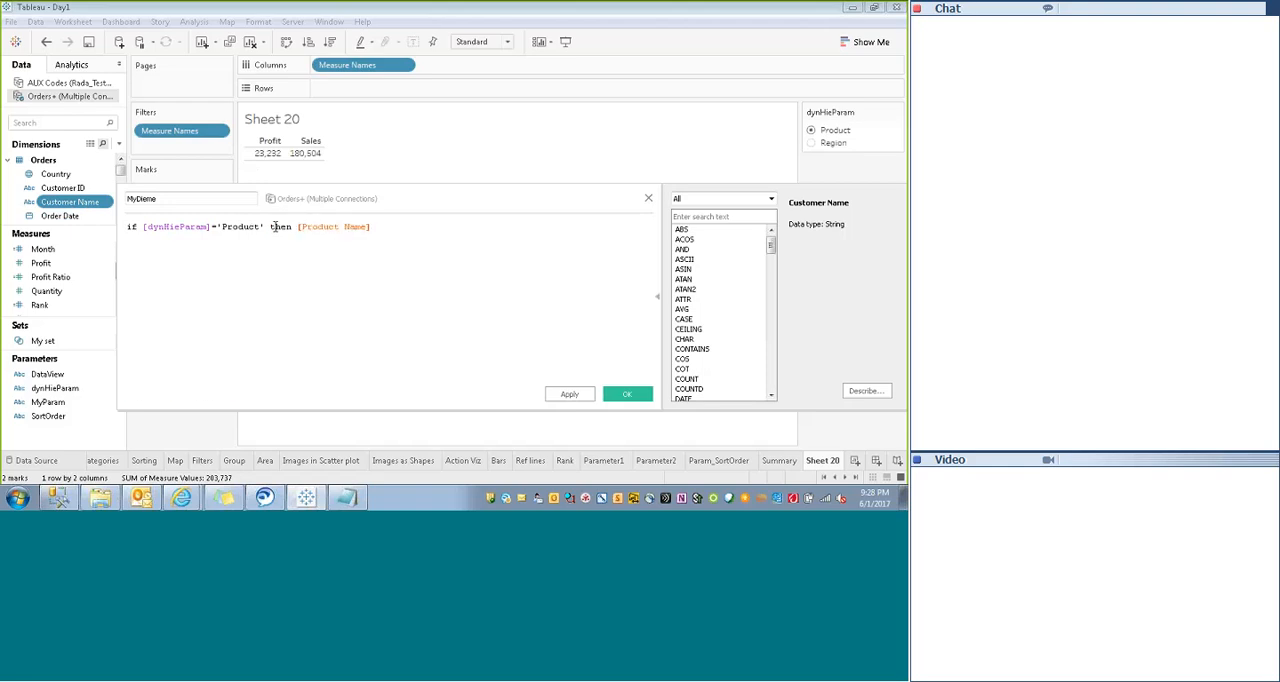
pyautogui.write('else')
pyautogui.write(' [State]')
pyautogui.press('Down')
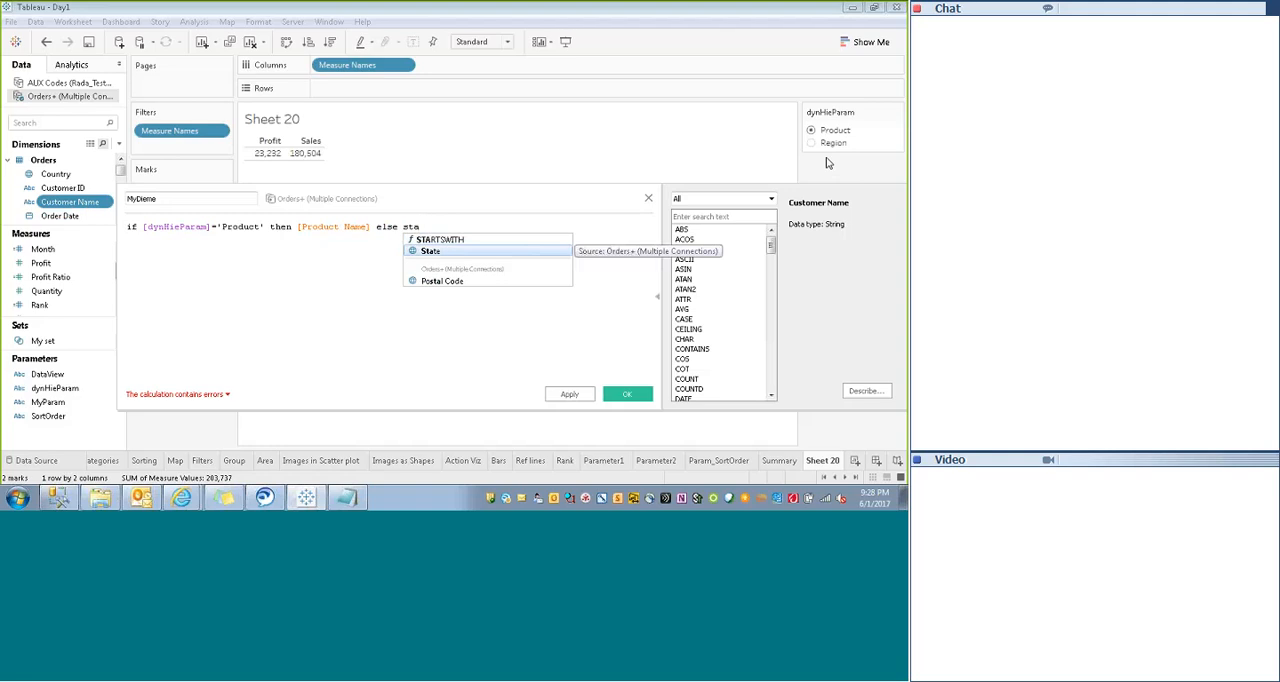
pyautogui.press('Return')
pyautogui.write('end')
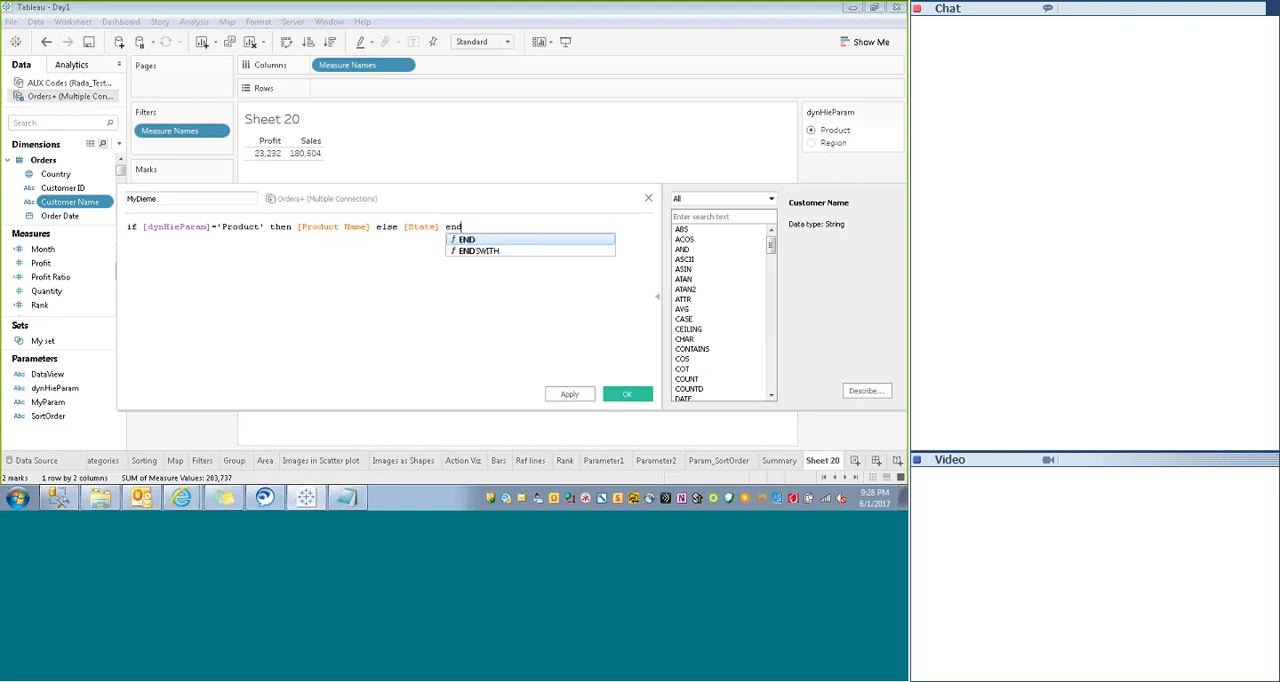
pyautogui.click(493, 318)
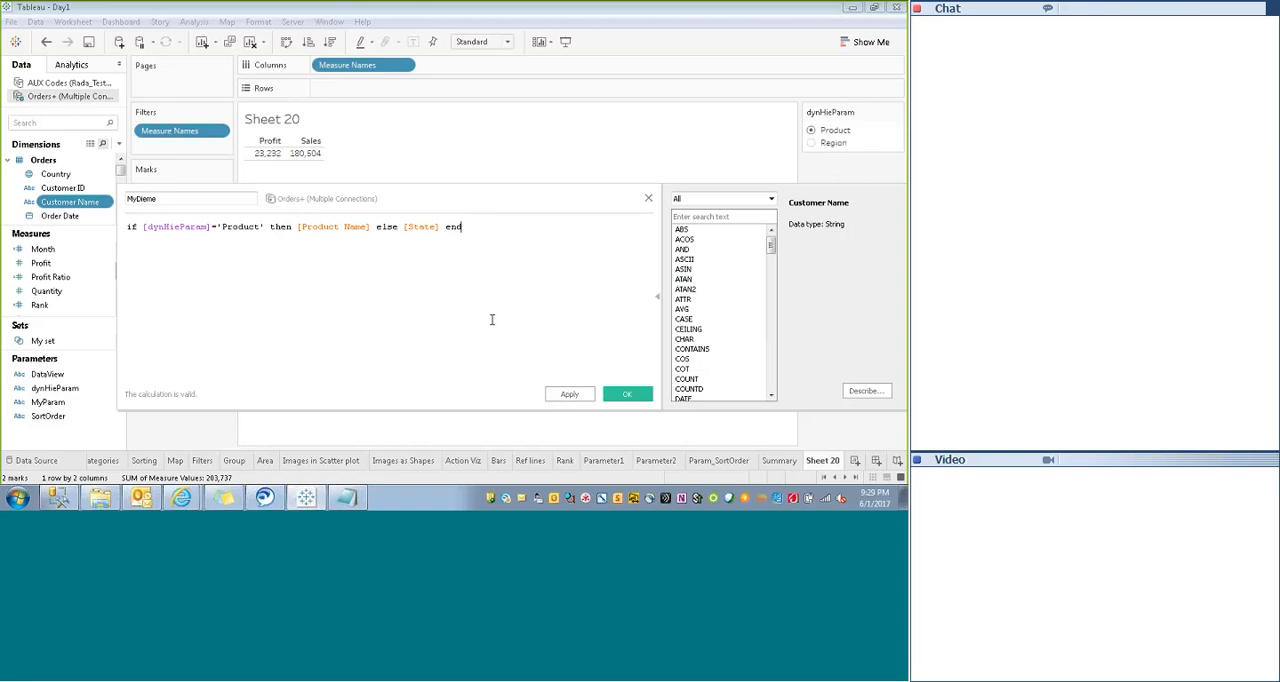
pyautogui.click(570, 393)
pyautogui.click(626, 393)
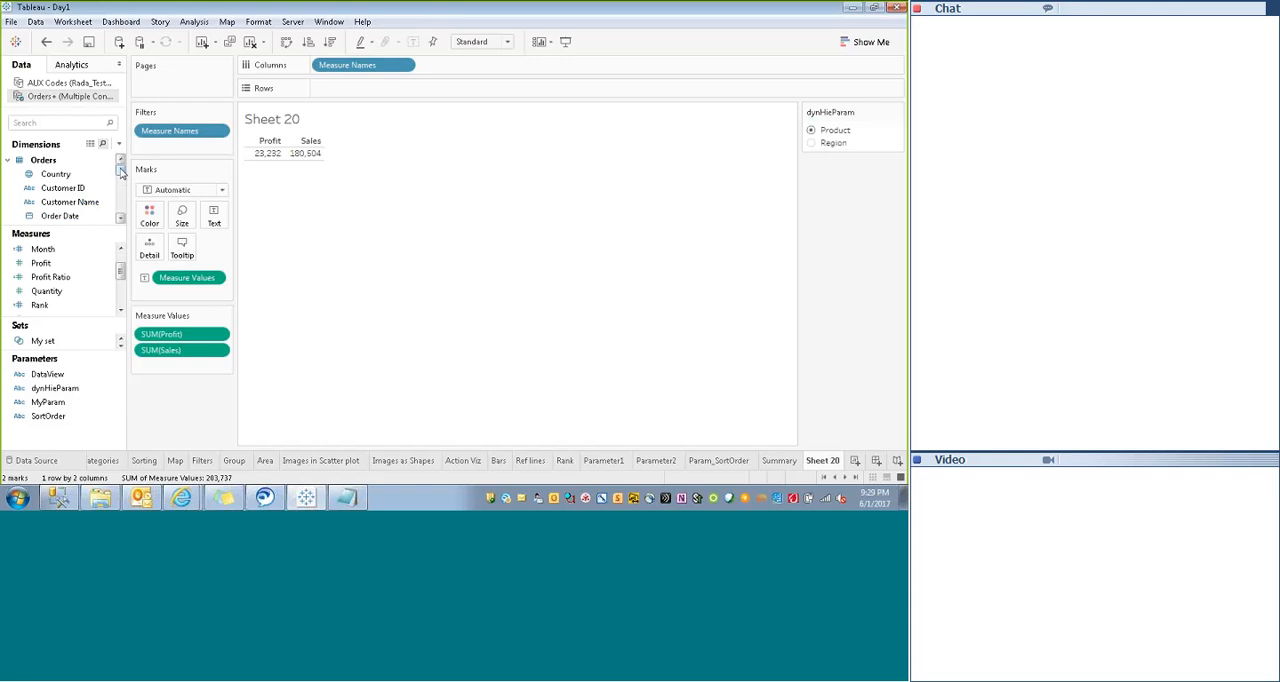
# - Enlarge the Dimensions list, add MyDieme to Rows and widen its column in the table
pyautogui.moveTo(121, 270); pyautogui.dragTo(117, 246)
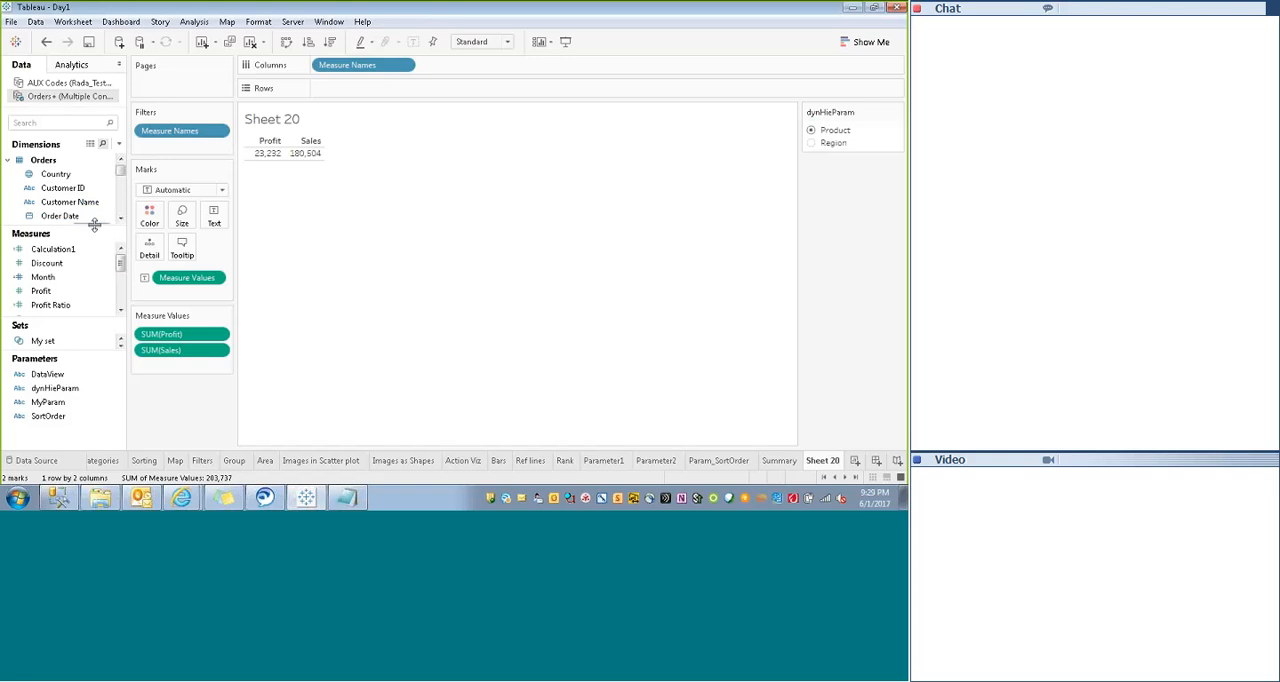
pyautogui.moveTo(94, 228); pyautogui.dragTo(86, 345)
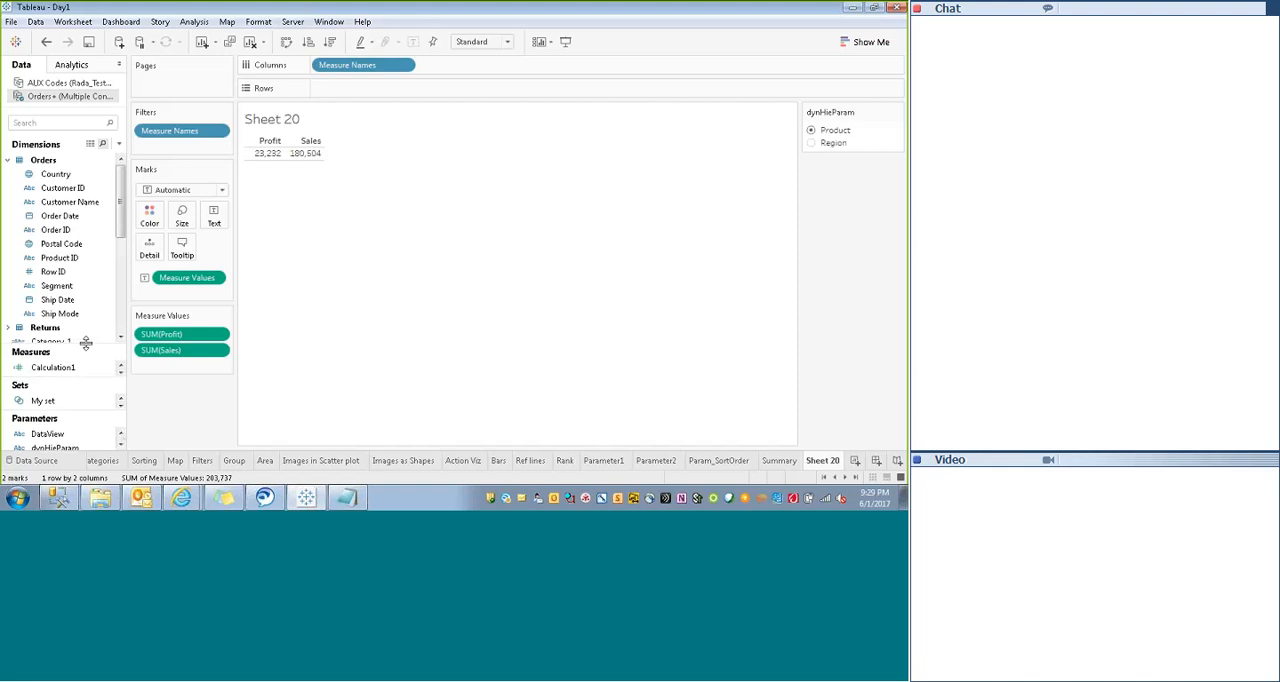
pyautogui.moveTo(352, 76); pyautogui.dragTo(338, 88)
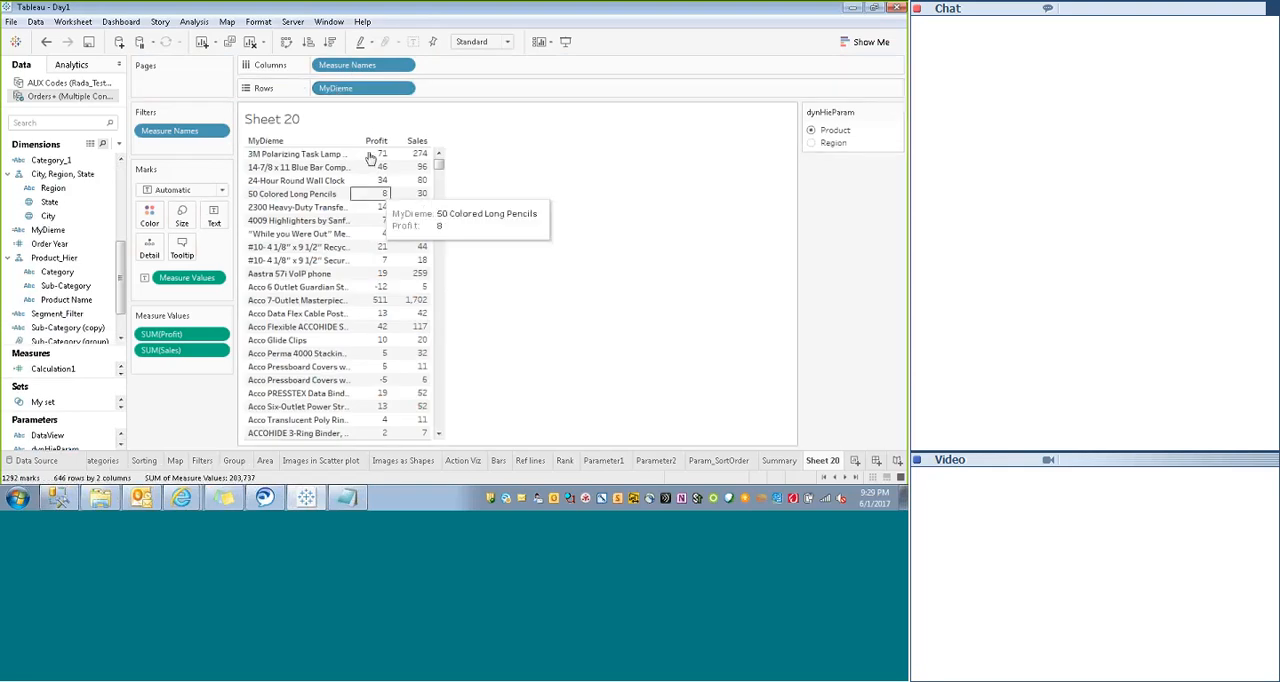
pyautogui.moveTo(347, 155); pyautogui.dragTo(399, 154)
# - Test the table by switching dynHieParam between Region and Product several times, leaving it on Region
pyautogui.click(811, 144)
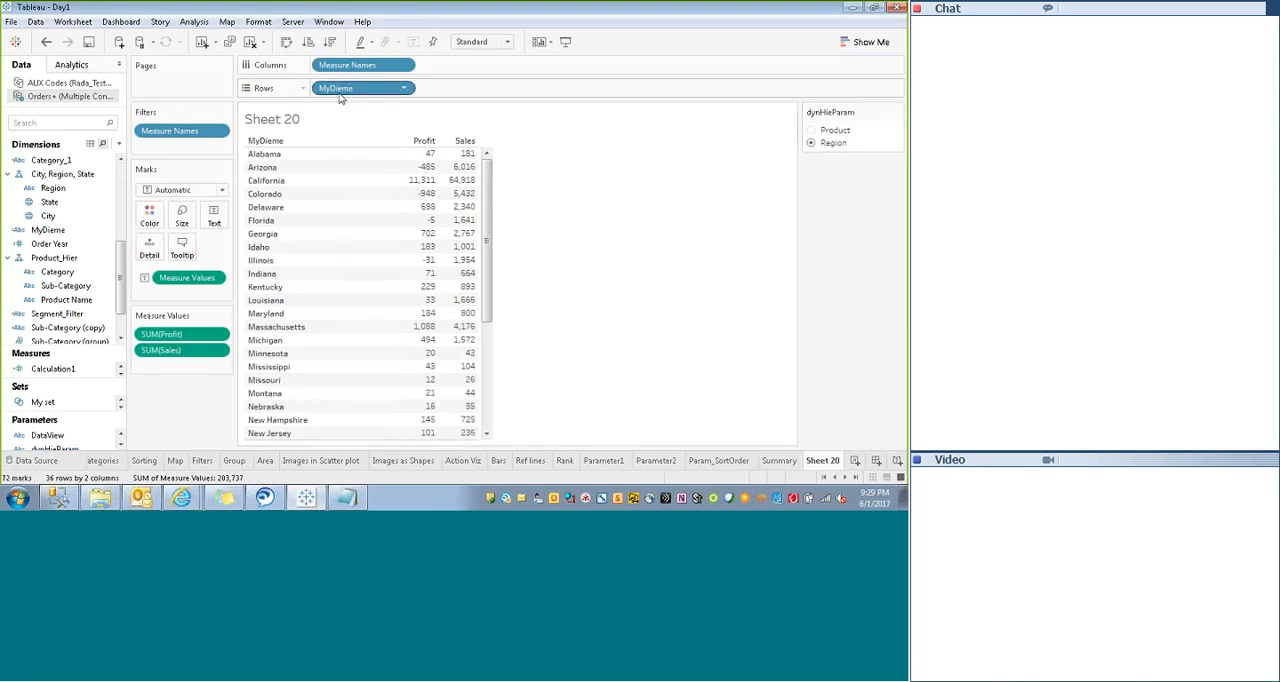
pyautogui.click(812, 131)
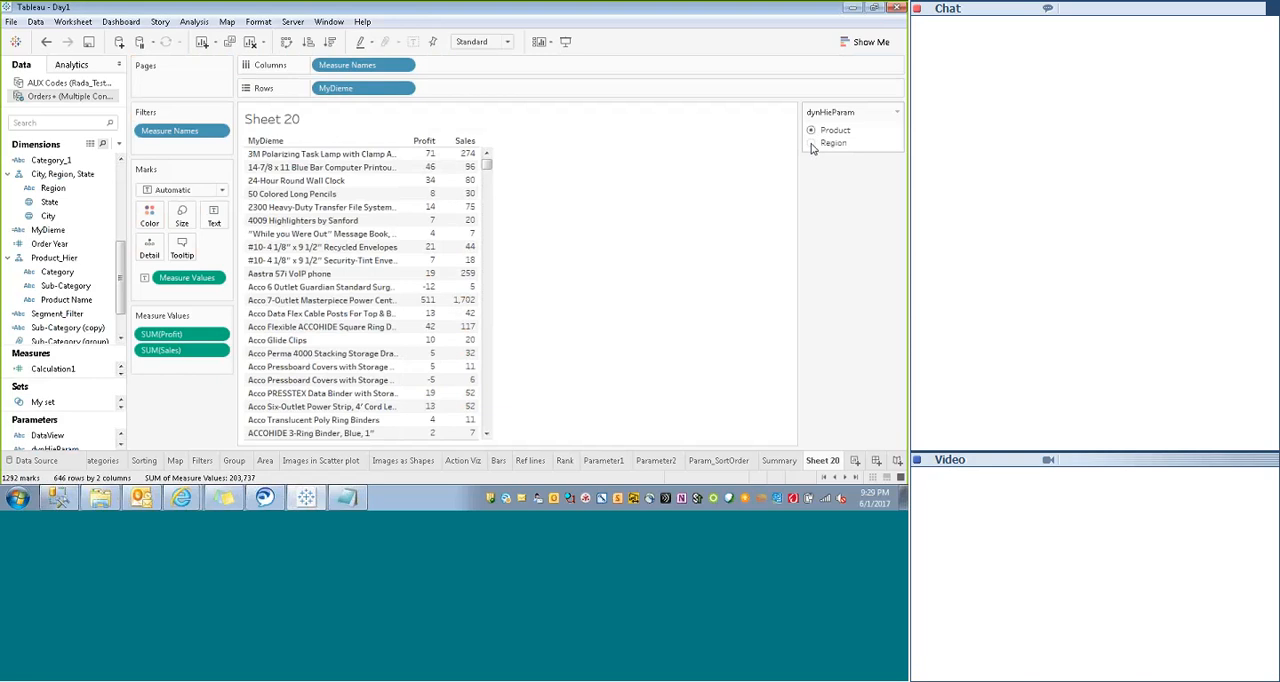
pyautogui.click(811, 144)
pyautogui.click(811, 131)
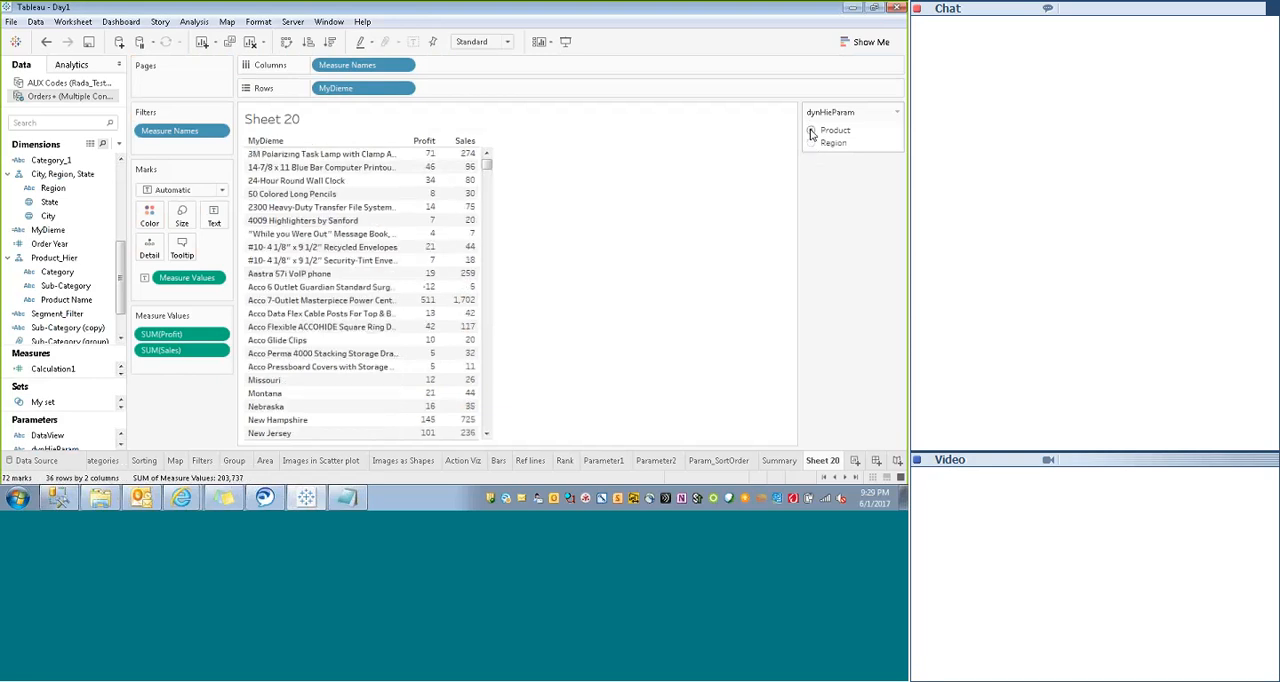
pyautogui.click(811, 144)
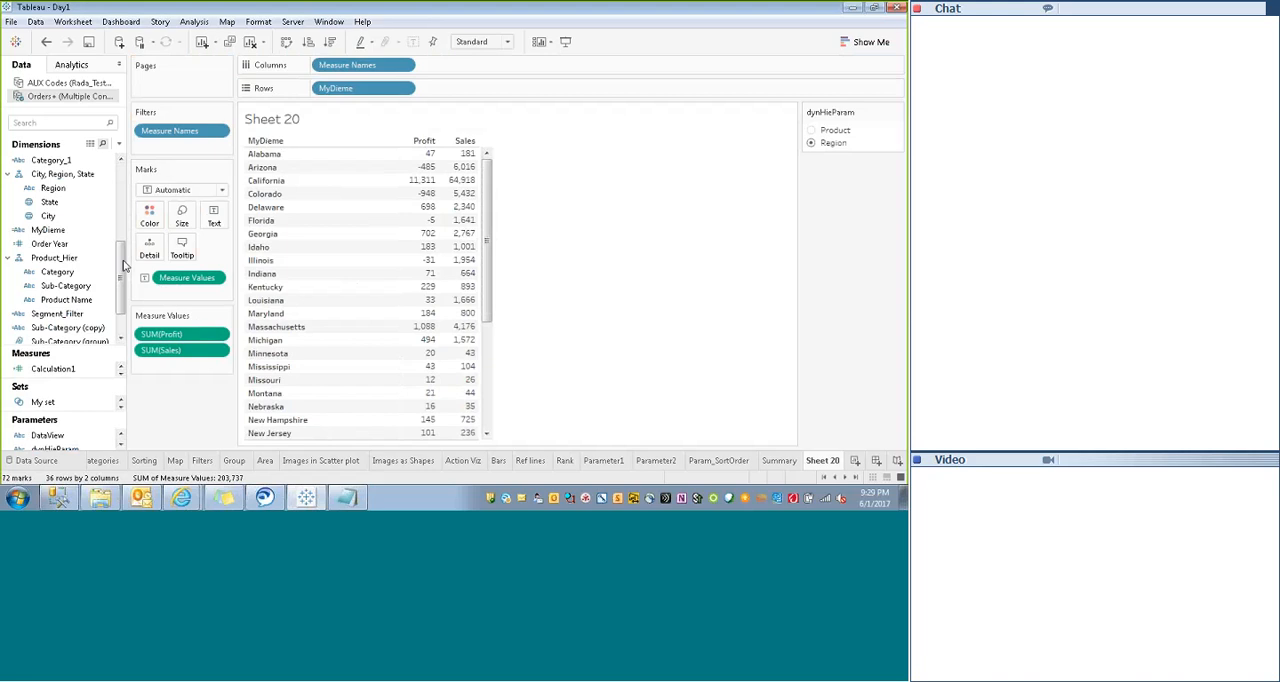
# - Open the MyDieme calculated field for editing and move its editor clear of the Dimensions list
pyautogui.click(49, 231)
pyautogui.rightClick(50, 232)
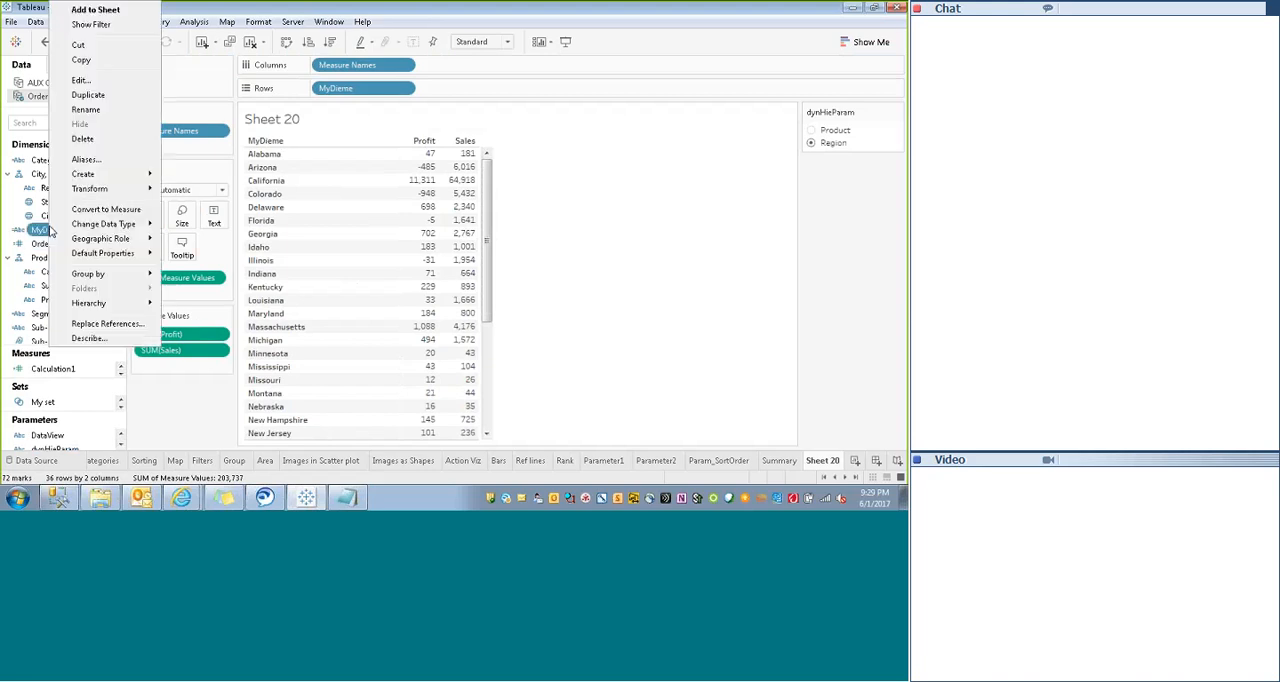
pyautogui.click(85, 80)
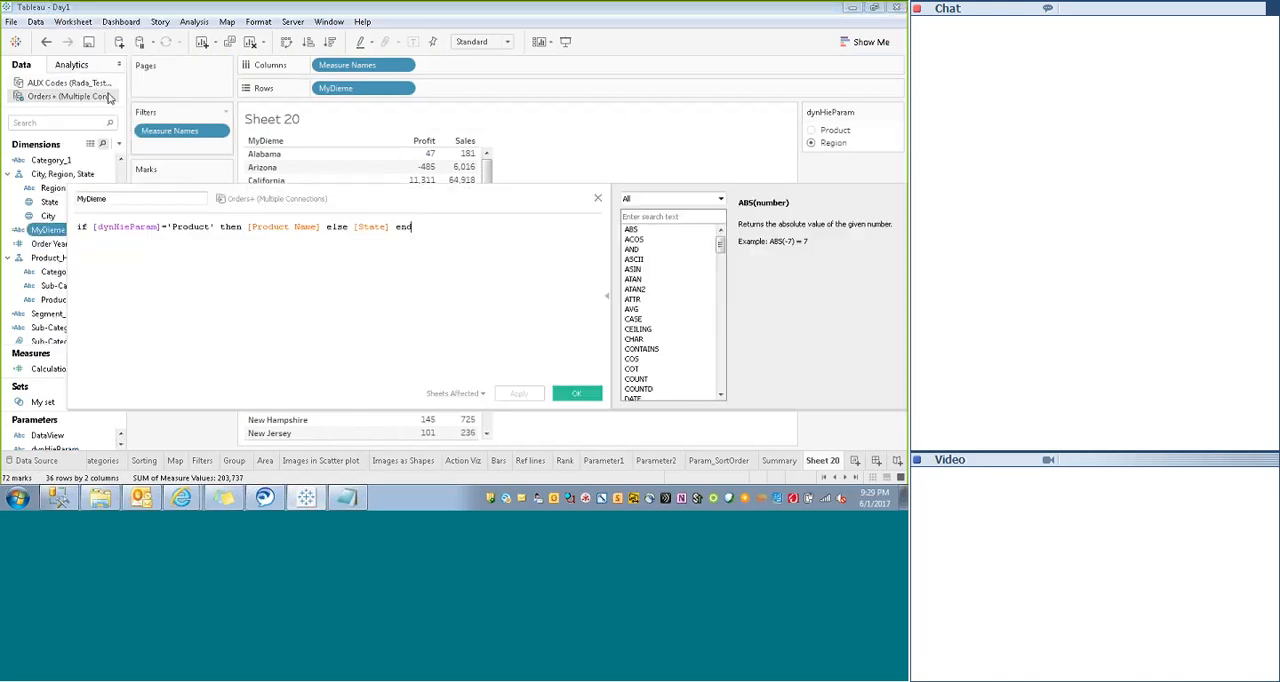
pyautogui.moveTo(299, 196); pyautogui.dragTo(408, 200)
pyautogui.click(48, 260)
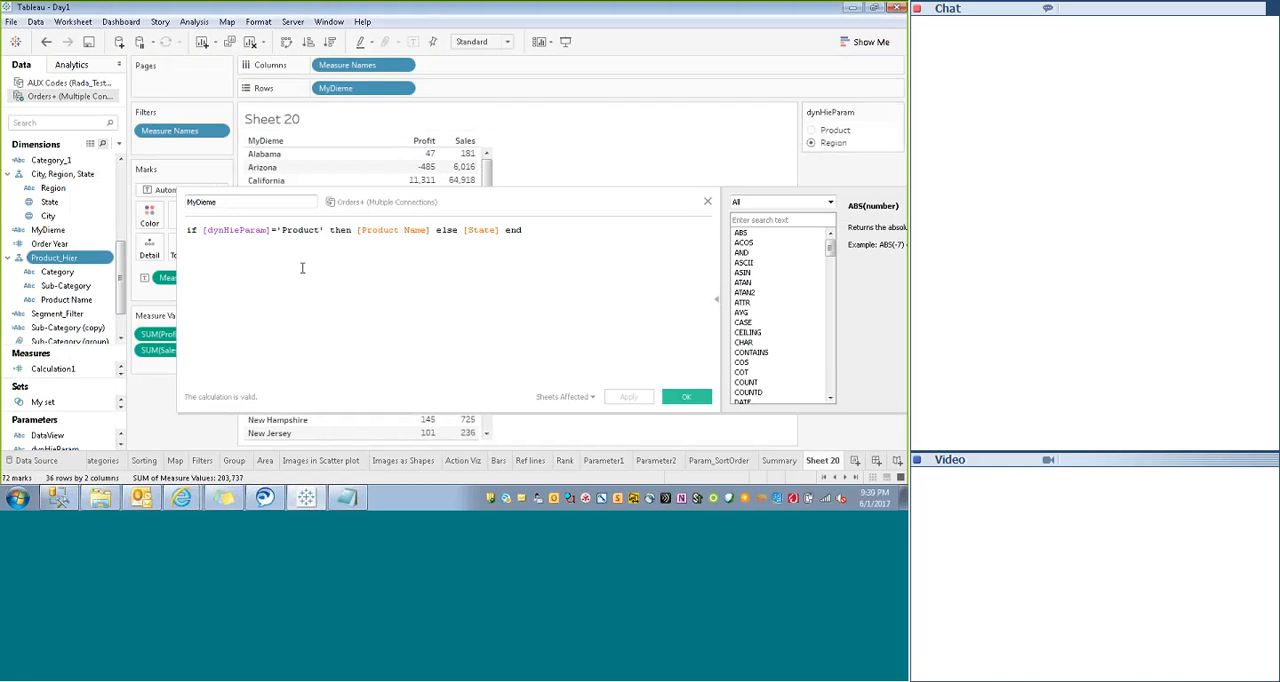
# - Try replacing [Product Name] with [Category] as the then-result in the MyDieme formula
pyautogui.click(272, 231)
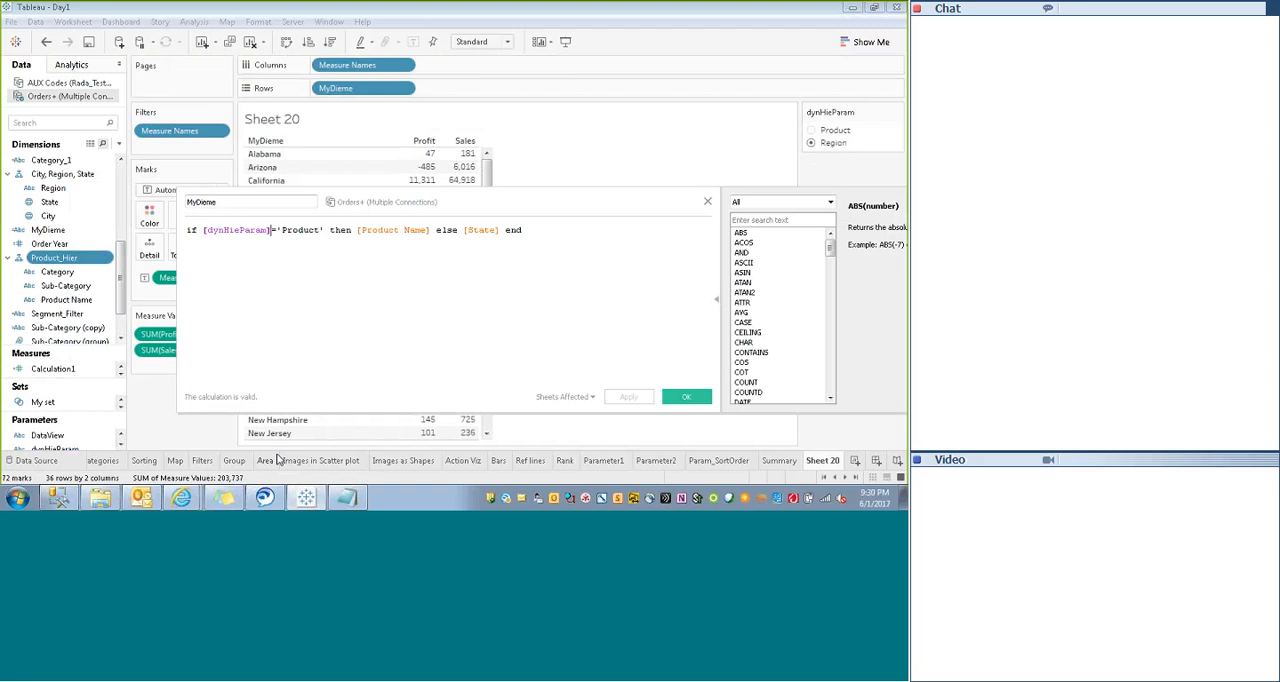
pyautogui.write('=')
pyautogui.press('BackSpace')
pyautogui.write(']')
pyautogui.click(430, 230)
pyautogui.press('BackSpace')
pyautogui.press('BackSpace')
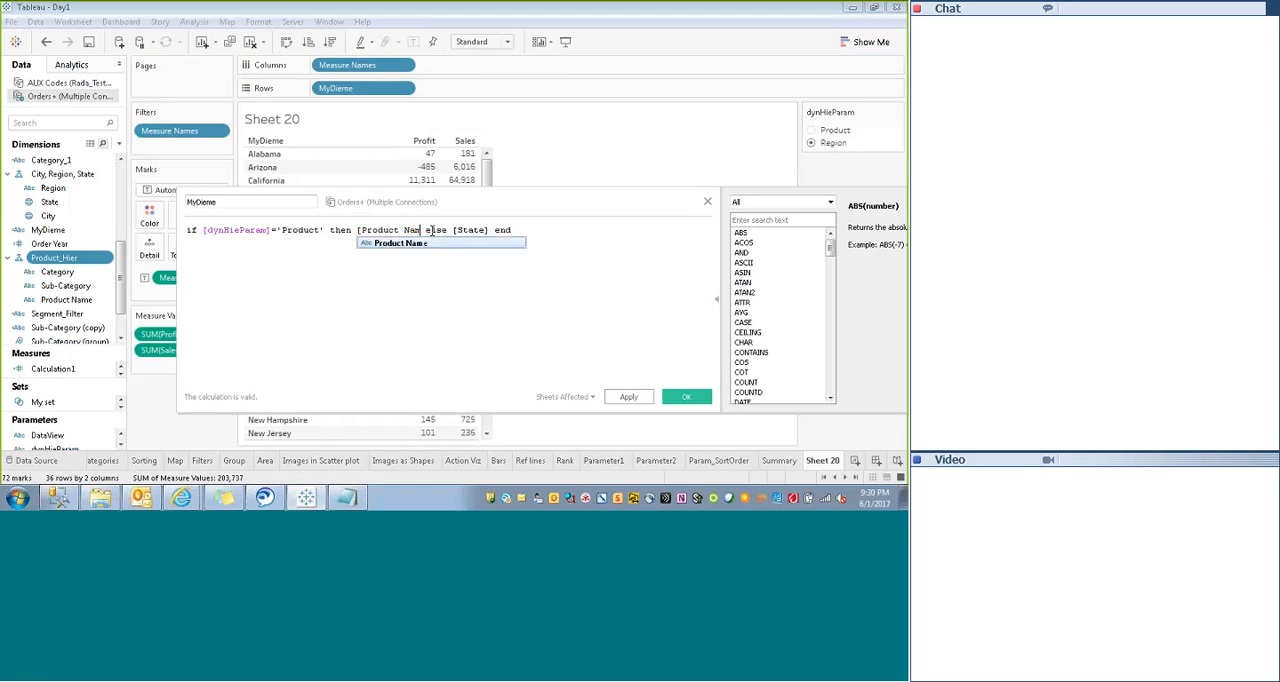
pyautogui.press('BackSpace')
pyautogui.press('BackSpace')
pyautogui.press('BackSpace')
pyautogui.press('BackSpace')
pyautogui.press('BackSpace')
pyautogui.press('BackSpace')
pyautogui.press('BackSpace')
pyautogui.press('BackSpace')
pyautogui.press('BackSpace')
pyautogui.press('BackSpace')
pyautogui.press('BackSpace')
pyautogui.press('BackSpace')
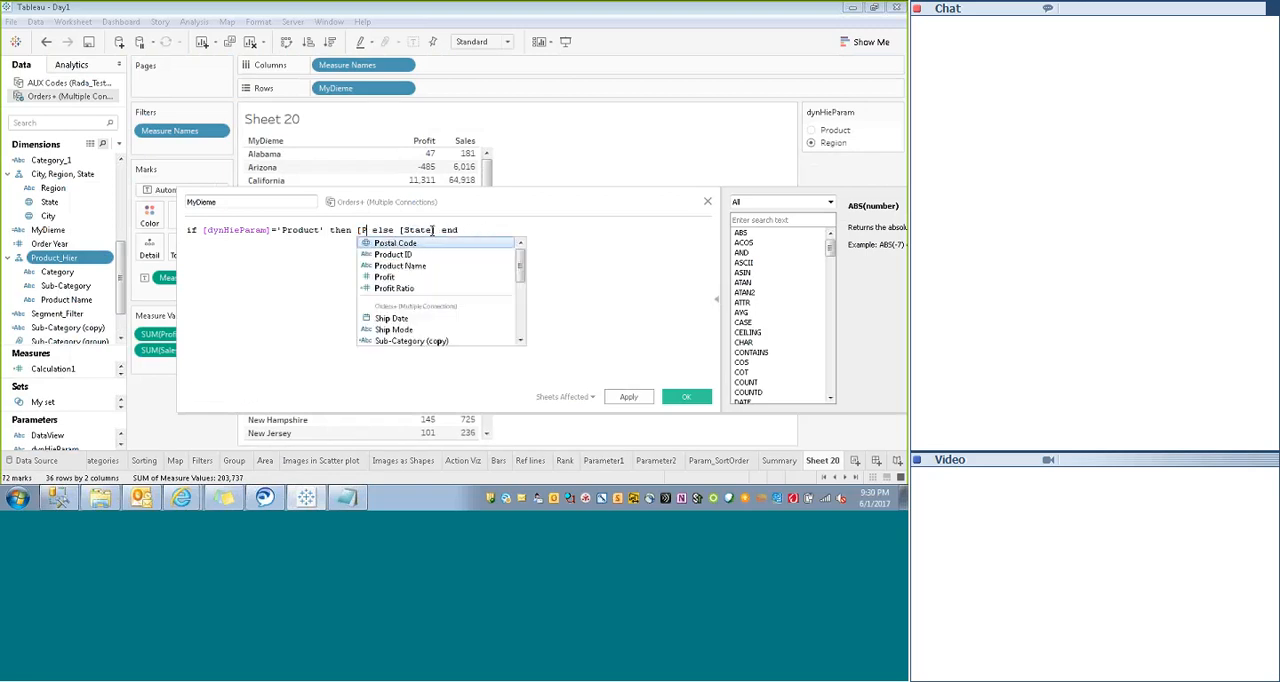
pyautogui.write('pro')
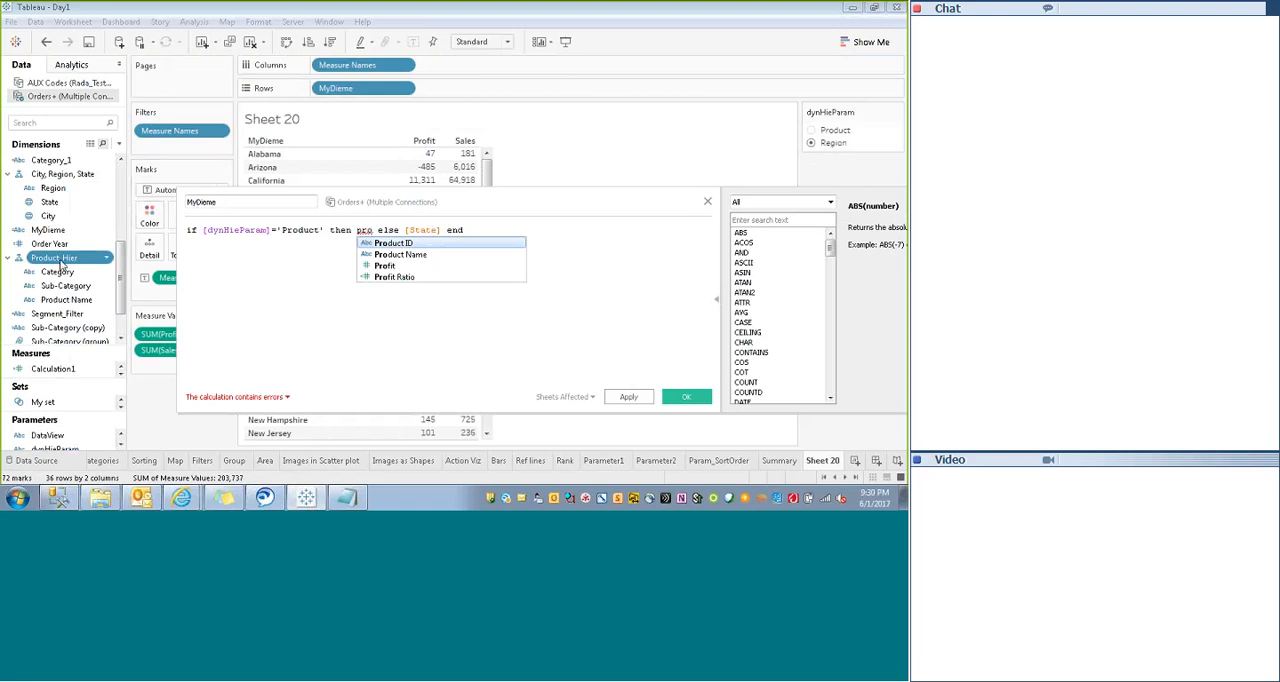
pyautogui.click(413, 361)
pyautogui.doubleClick(364, 230)
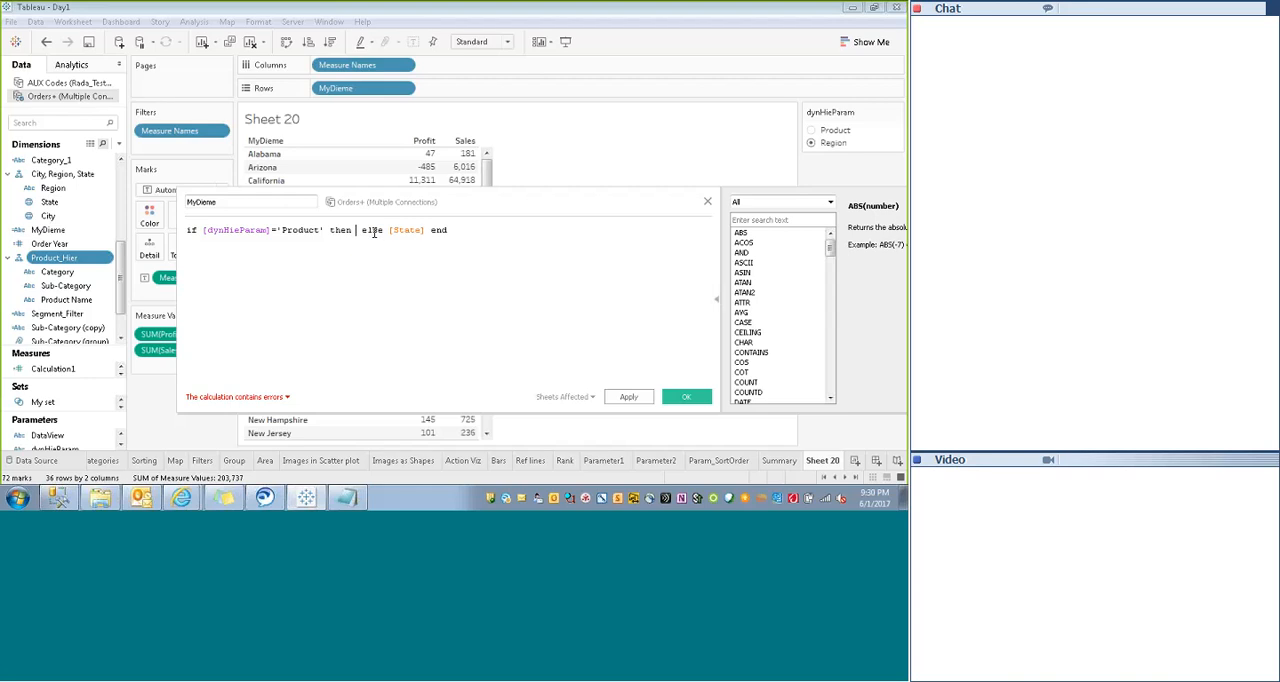
pyautogui.press('BackSpace')
pyautogui.moveTo(57, 271); pyautogui.dragTo(399, 273)
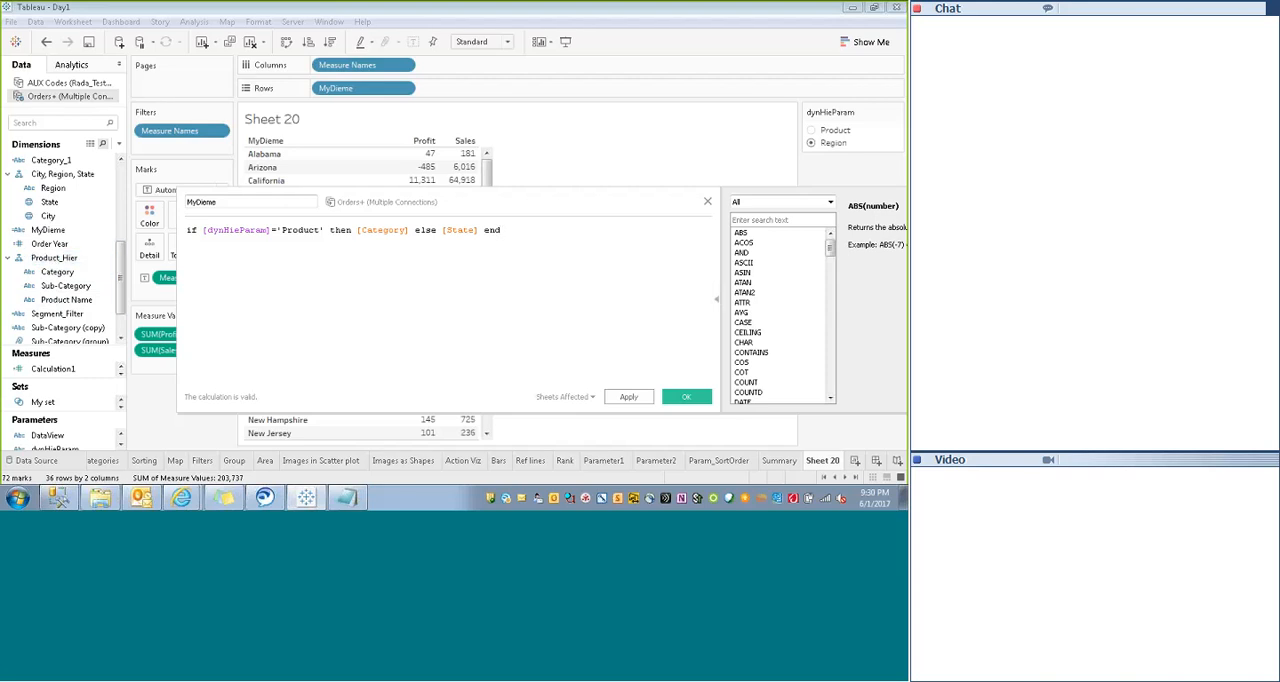
pyautogui.click(410, 231)
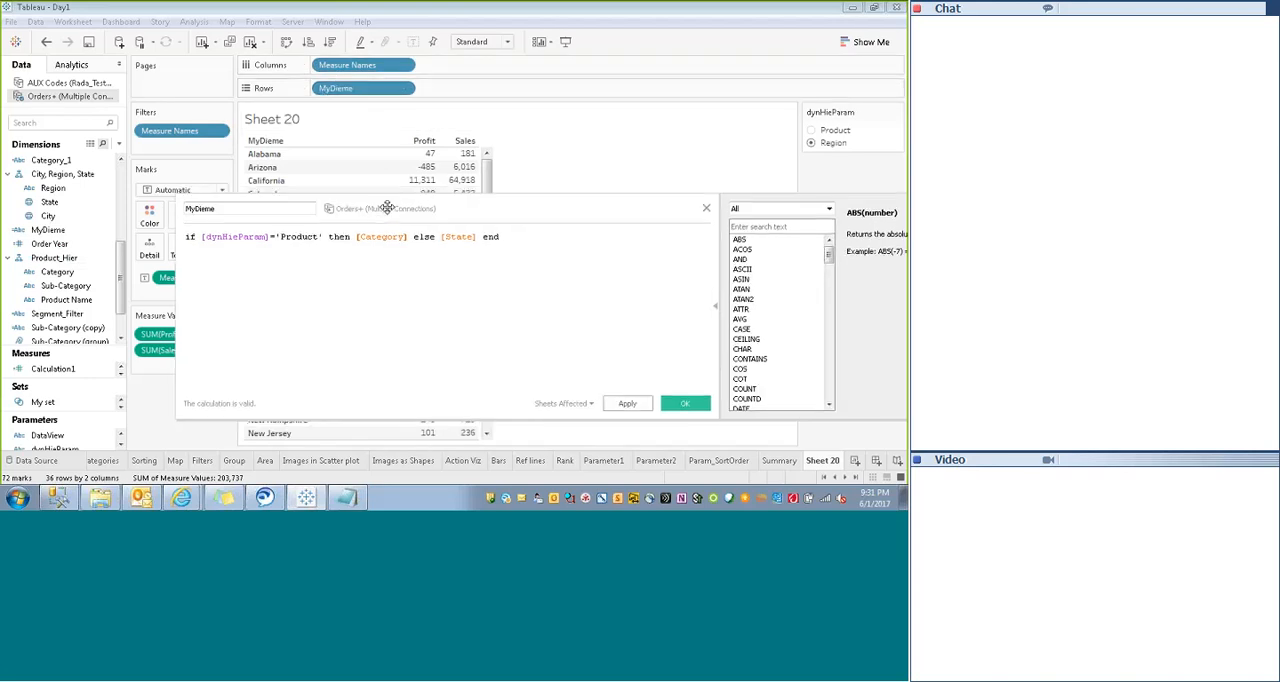
# - Move the formula editor off the table and compare its rows by switching dynHieParam between Product and Region, ending on Region
pyautogui.moveTo(383, 204); pyautogui.dragTo(345, 340)
pyautogui.click(811, 130)
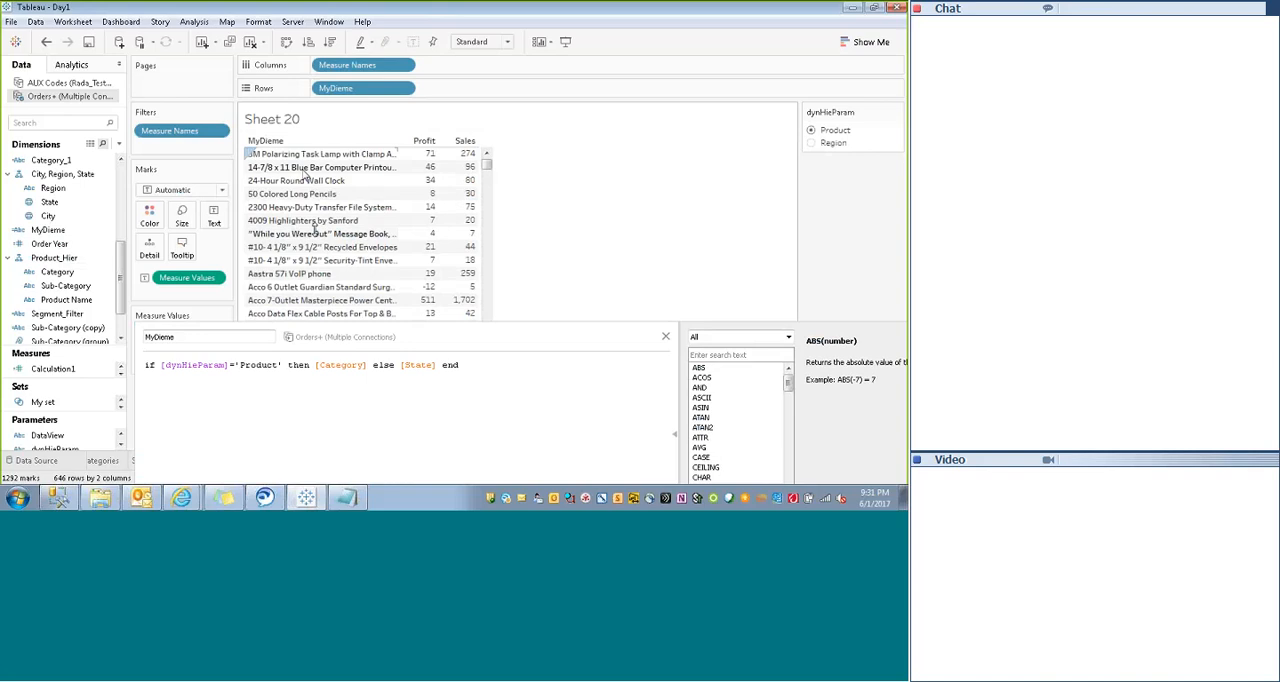
pyautogui.click(811, 143)
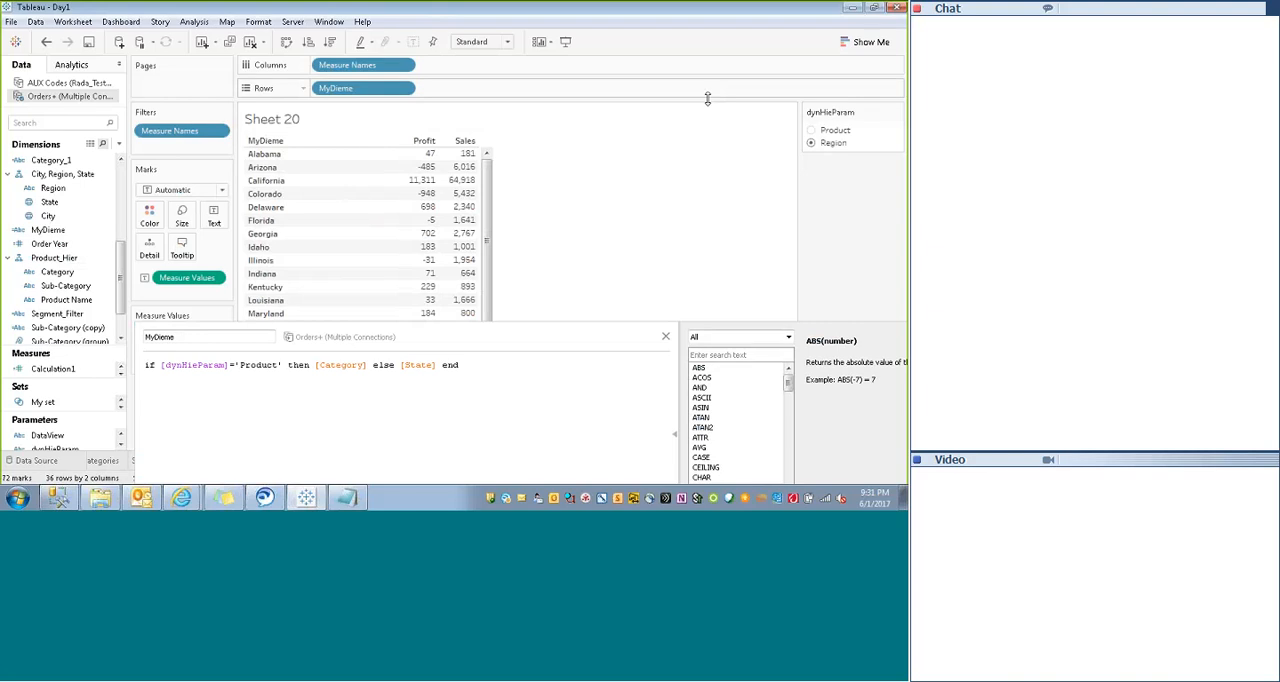
pyautogui.click(811, 131)
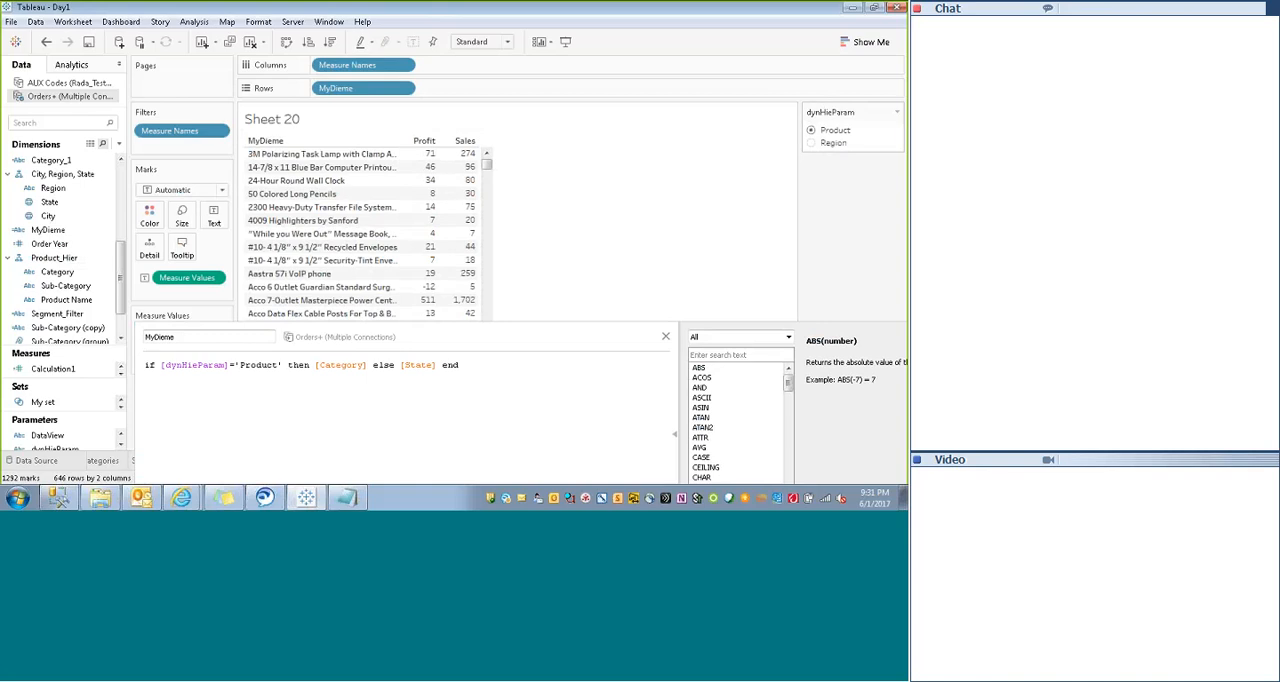
pyautogui.click(811, 143)
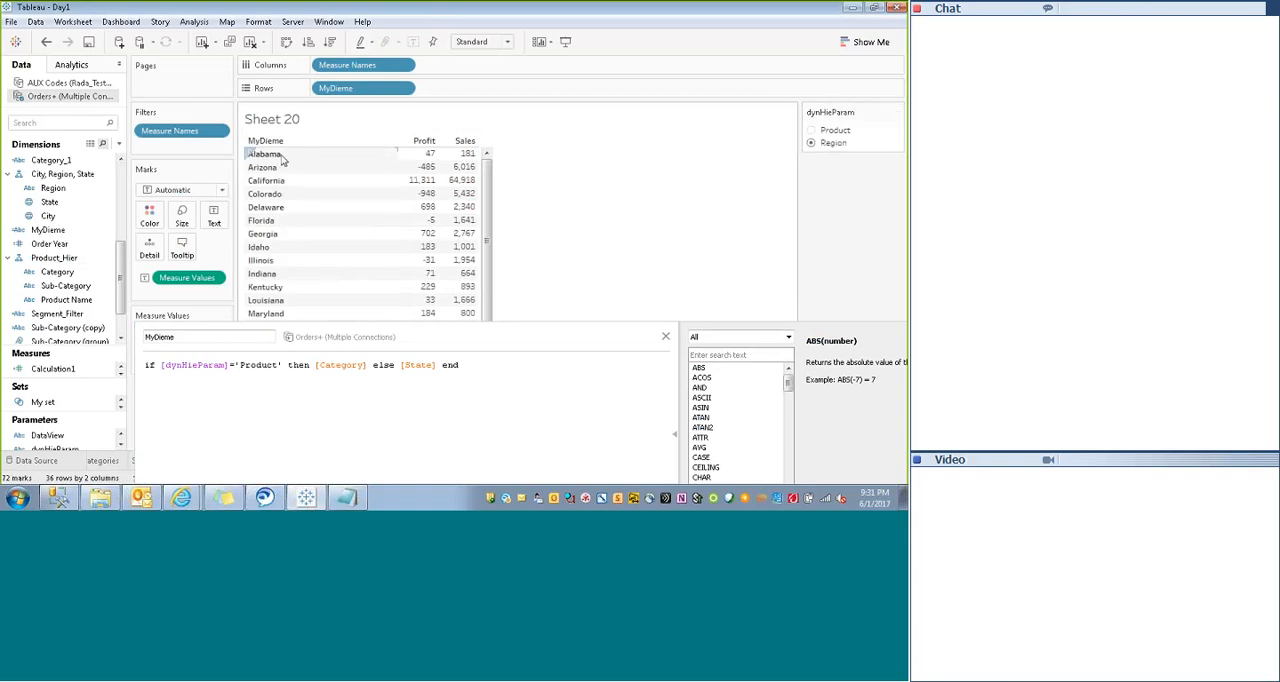
# - Close the MyDieme formula editor without saving the Category change
pyautogui.click(364, 337)
pyautogui.moveTo(364, 337); pyautogui.dragTo(342, 260)
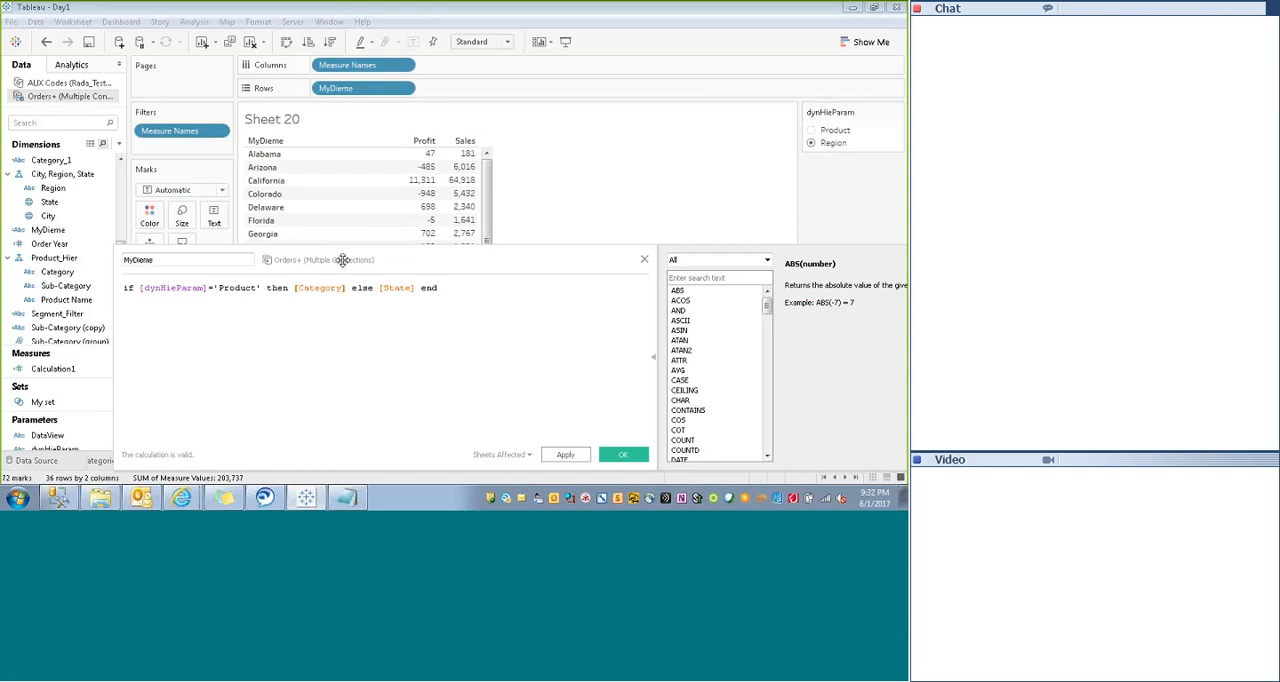
pyautogui.click(645, 262)
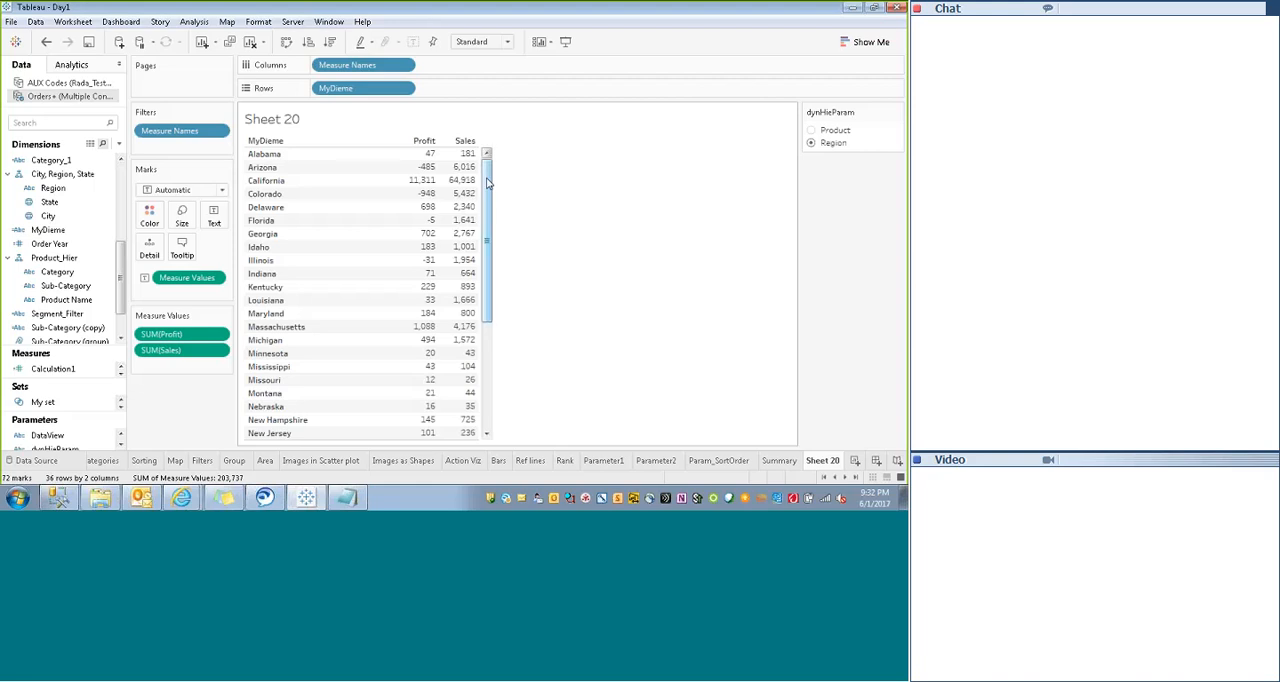
pyautogui.moveTo(484, 243)
pyautogui.mouseDown()
pyautogui.moveTo(482, 345)
pyautogui.moveTo(490, 235)
pyautogui.mouseUp()
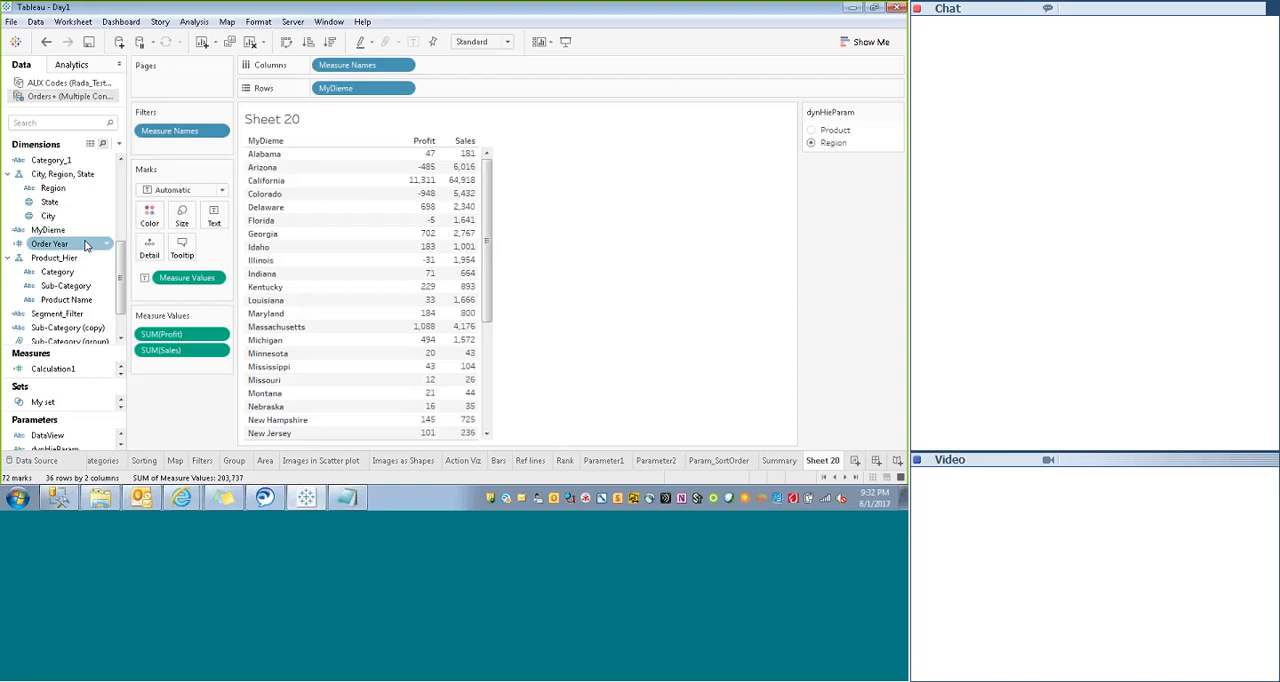
pyautogui.click(63, 287)
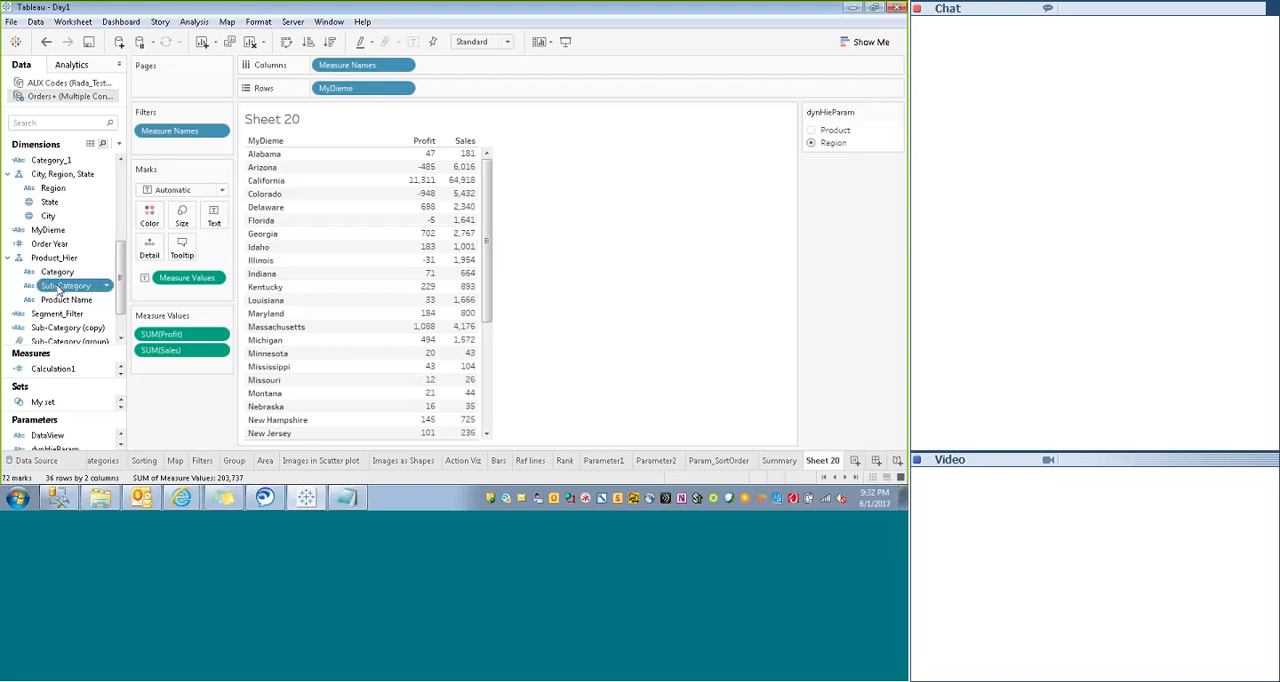
pyautogui.click(60, 300)
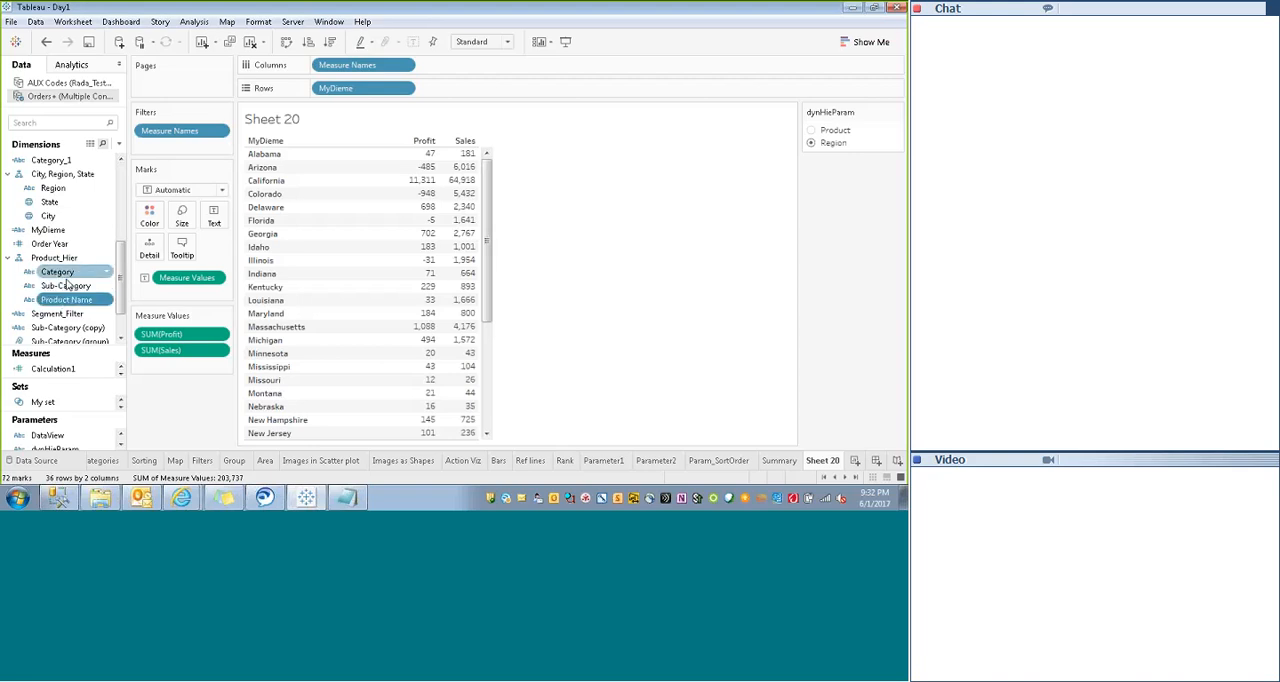
# - Create a new calculated field from MyDieme and clear its default formula
pyautogui.click(83, 231)
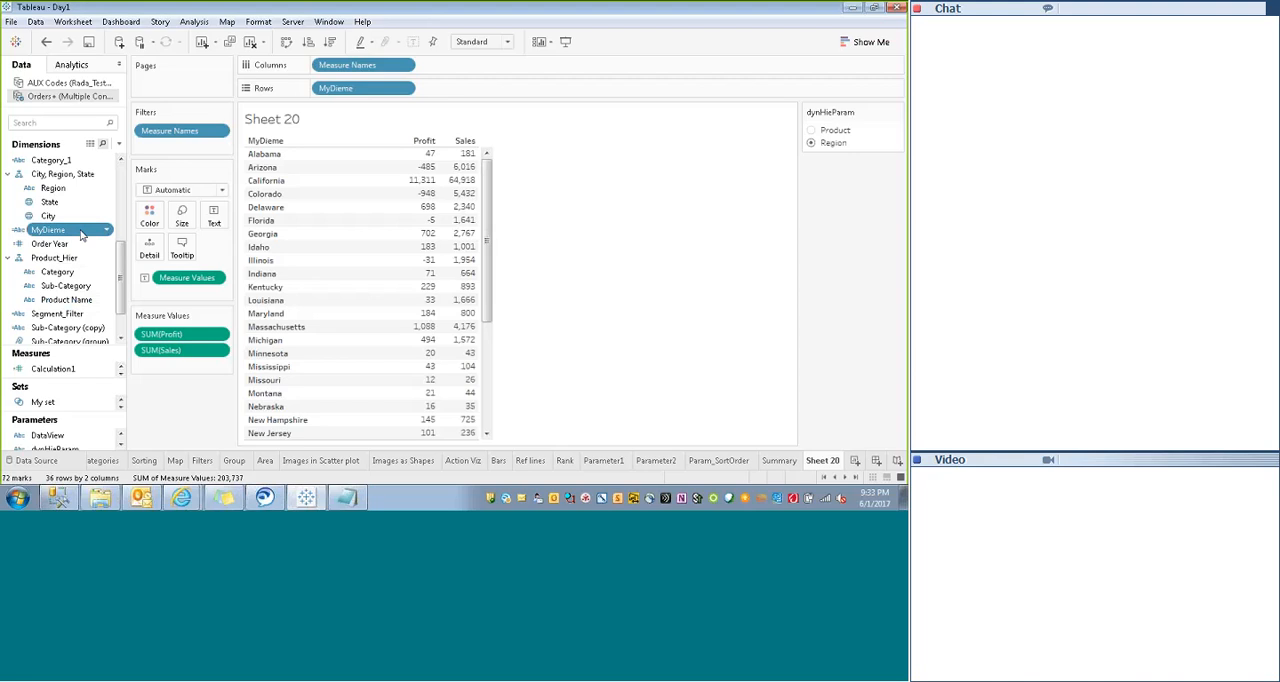
pyautogui.rightClick(83, 231)
pyautogui.moveTo(150, 174)
pyautogui.click(238, 178)
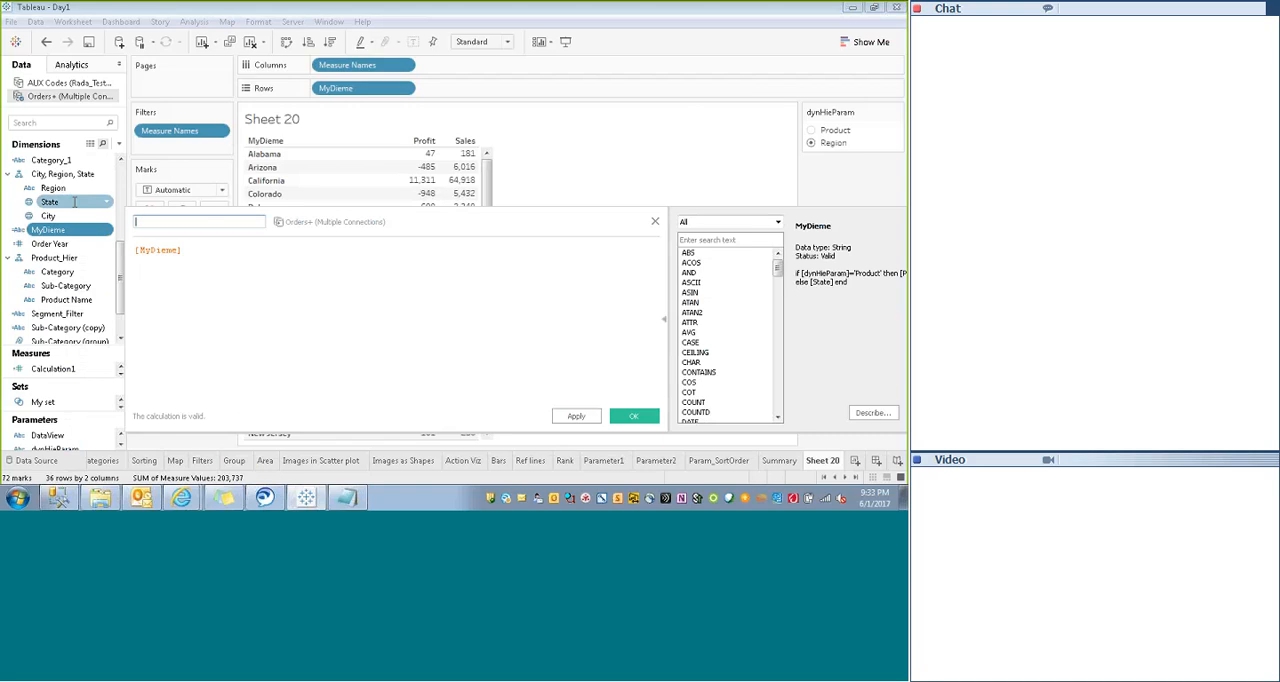
pyautogui.write('P')
pyautogui.press('BackSpace')
pyautogui.moveTo(193, 249); pyautogui.dragTo(109, 256)
pyautogui.press('BackSpace')
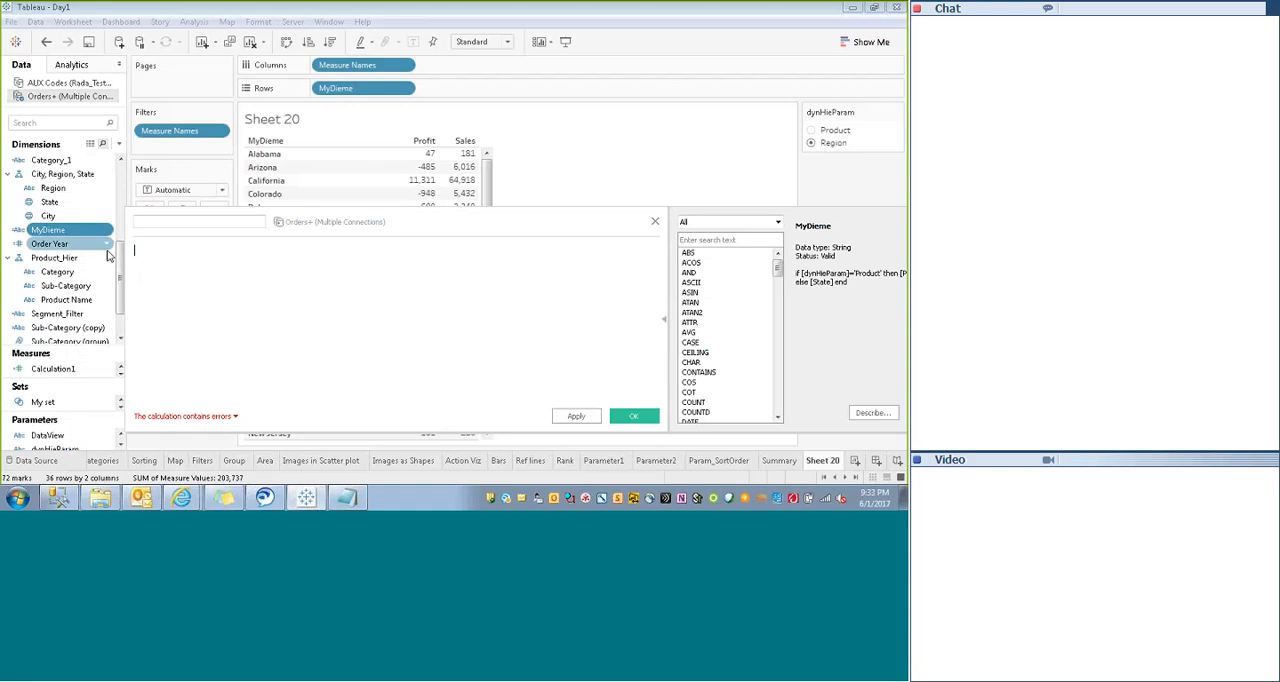
# - Begin the new field's formula with if [dynHieParam]="Product" then
pyautogui.write('if dyn')
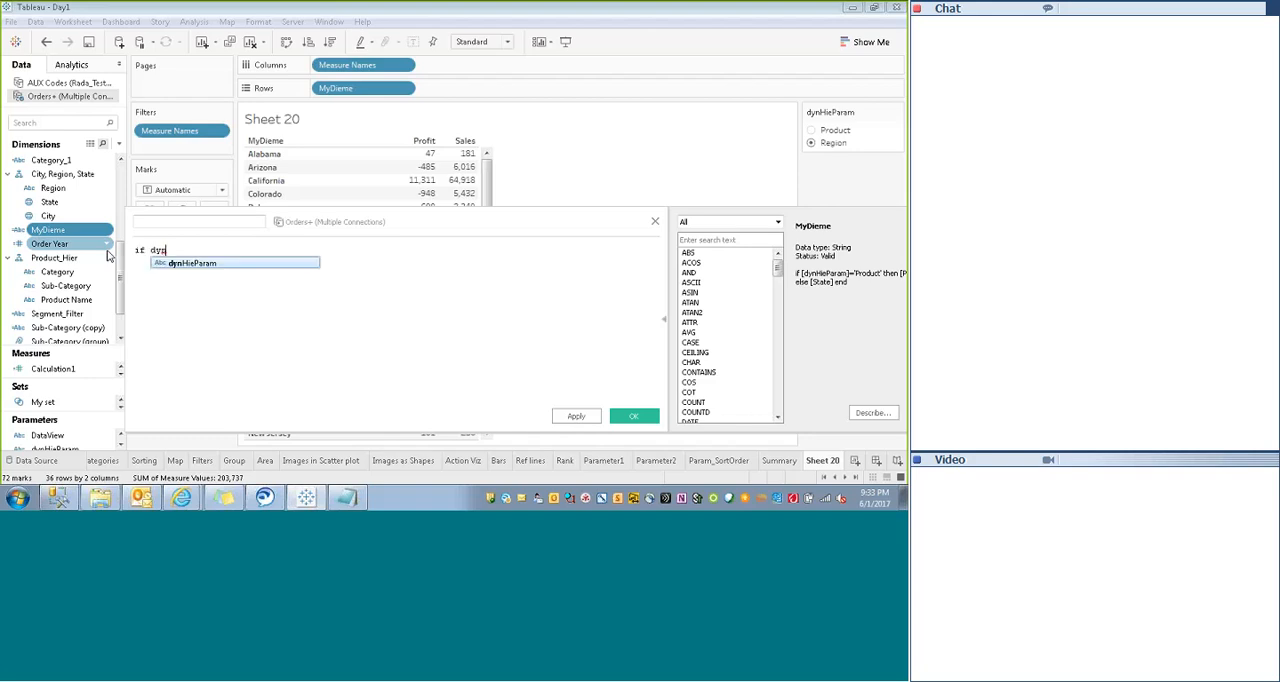
pyautogui.press('Return')
pyautogui.write('=')
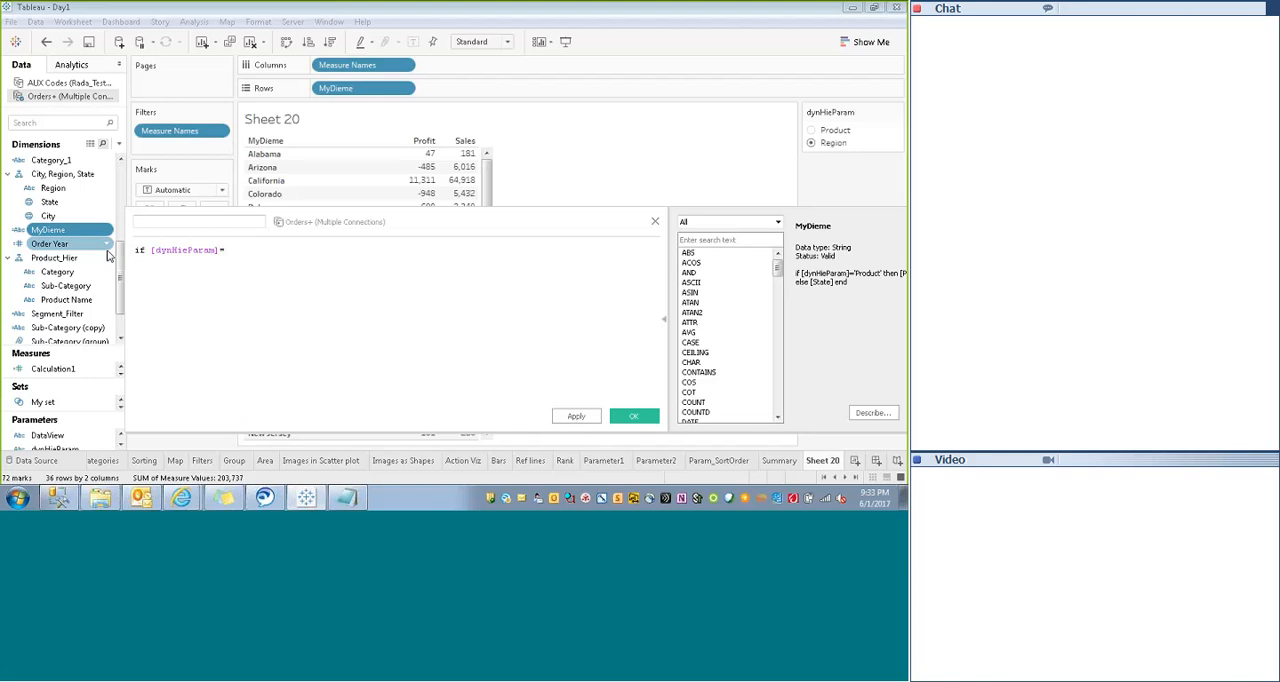
pyautogui.write("'")
pyautogui.write('Product')
pyautogui.write('" then')
# - Name the new calculated field Level1
pyautogui.click(172, 222)
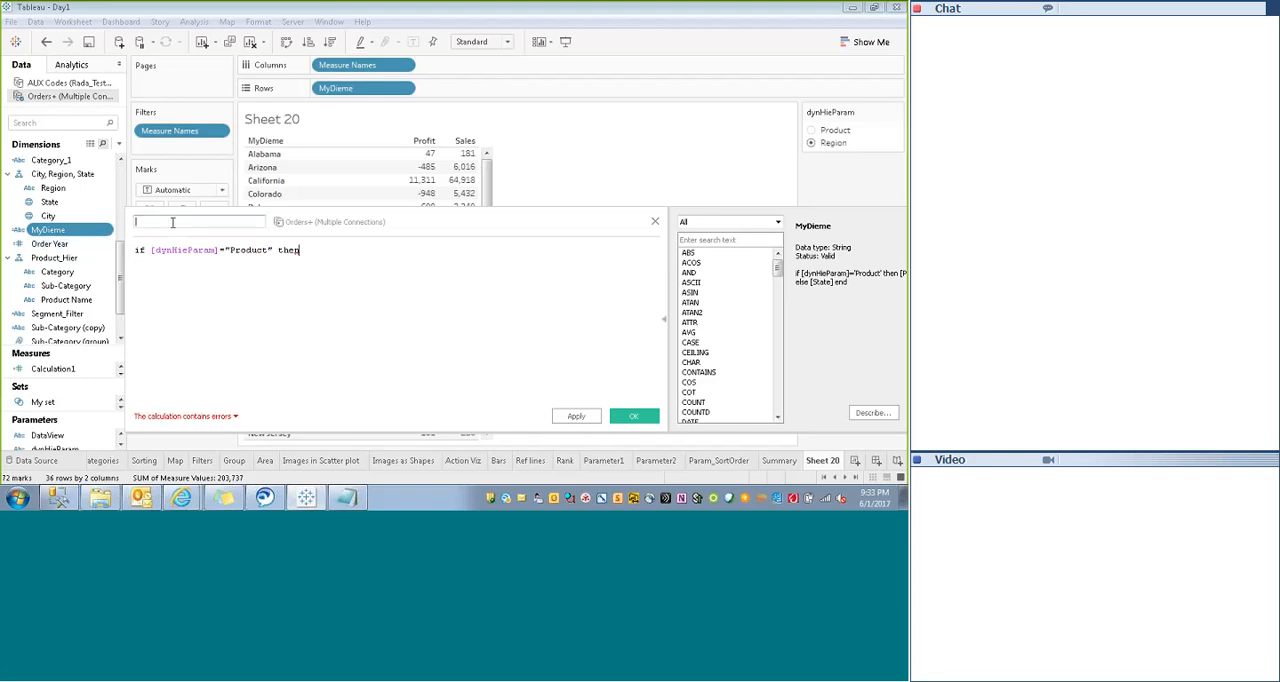
pyautogui.write('Level1')
# - Continue the Level1 formula with [Sub-Category] else
pyautogui.click(307, 248)
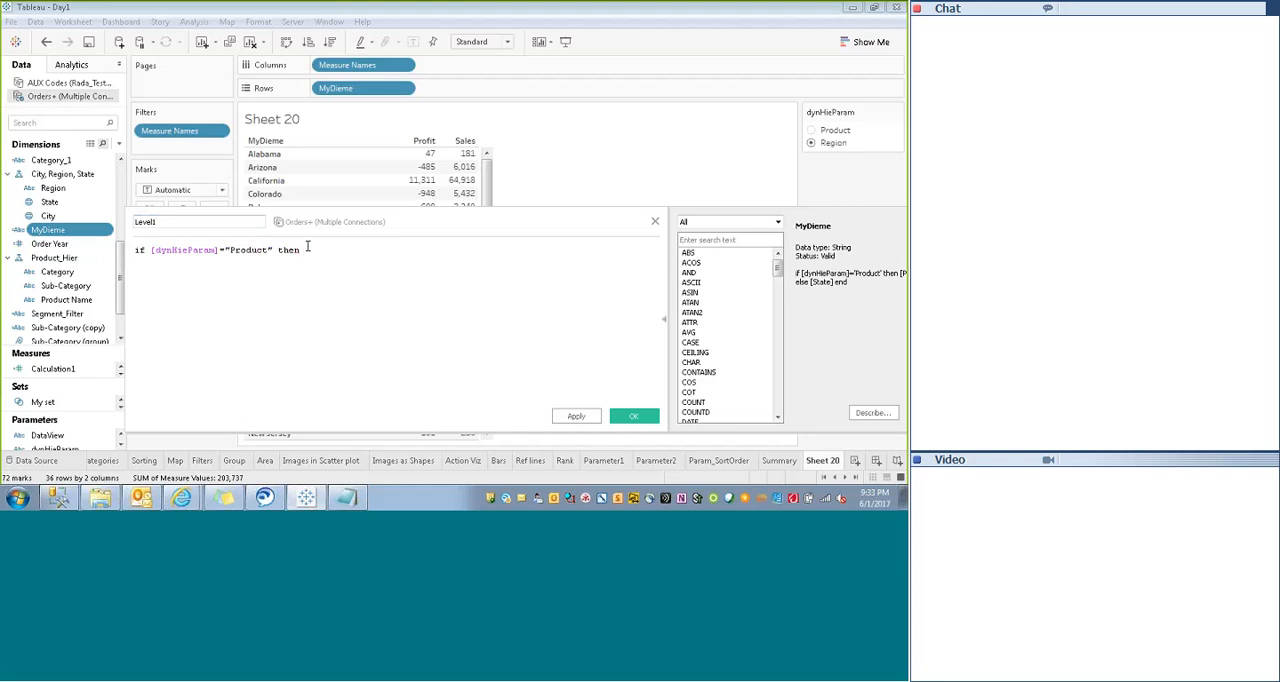
pyautogui.write('[Sub-Category]')
pyautogui.write('else')
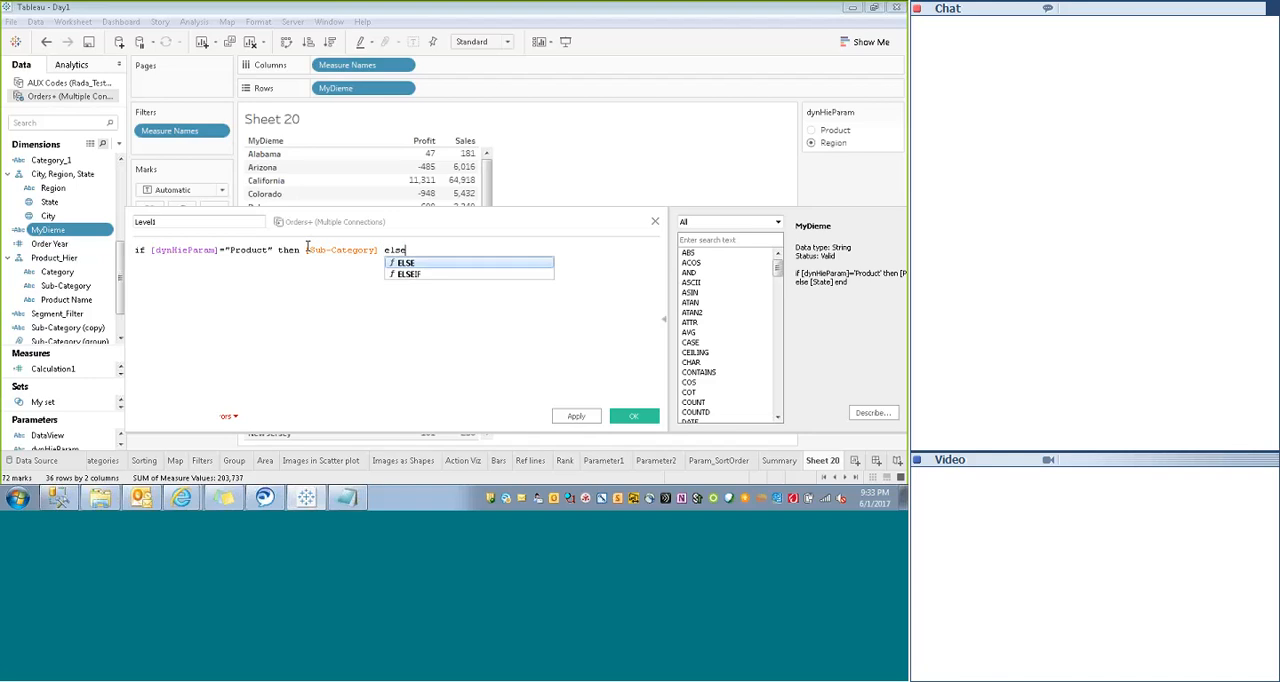
# - Replace [Sub-Category] with [Category] as the then-result in the Level1 formula
pyautogui.click(378, 250)
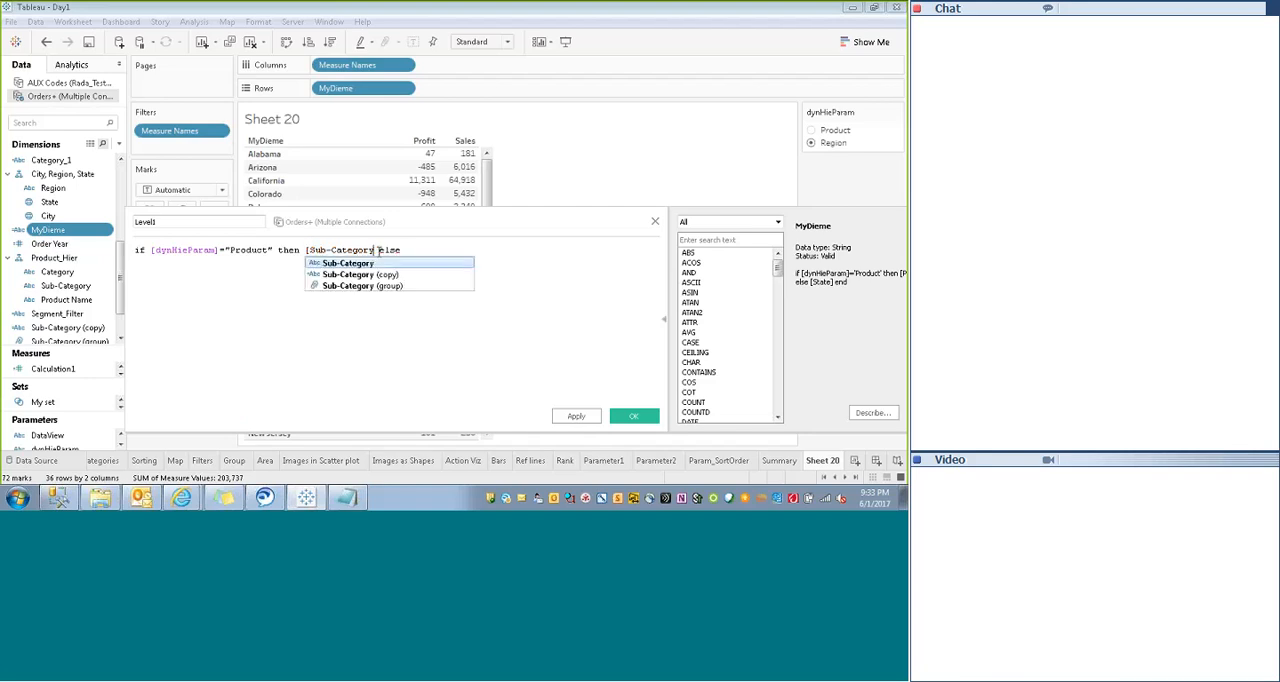
pyautogui.press('BackSpace')
pyautogui.press('BackSpace')
pyautogui.press('BackSpace')
pyautogui.press('BackSpace')
pyautogui.press('BackSpace')
pyautogui.press('BackSpace')
pyautogui.press('BackSpace')
pyautogui.press('BackSpace')
pyautogui.press('BackSpace')
pyautogui.press('BackSpace')
pyautogui.press('BackSpace')
pyautogui.press('BackSpace')
pyautogui.press('BackSpace')
pyautogui.write('ca')
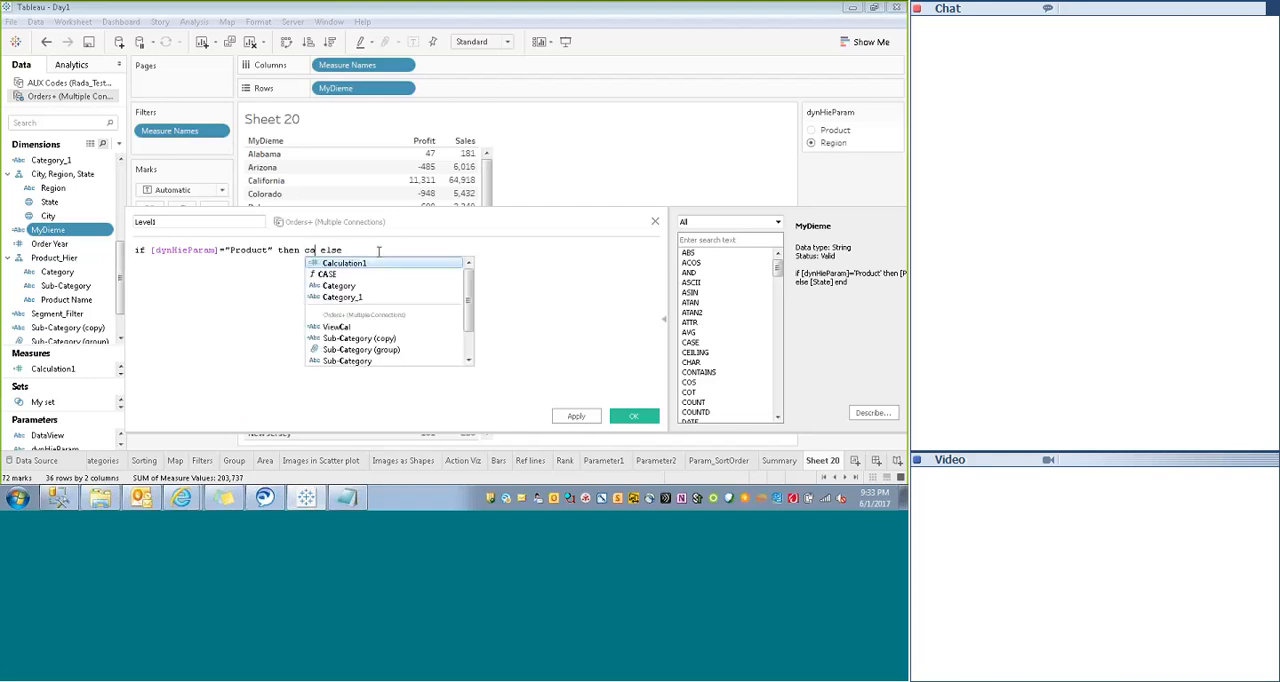
pyautogui.press('Down')
pyautogui.press('Down')
pyautogui.press('Return')
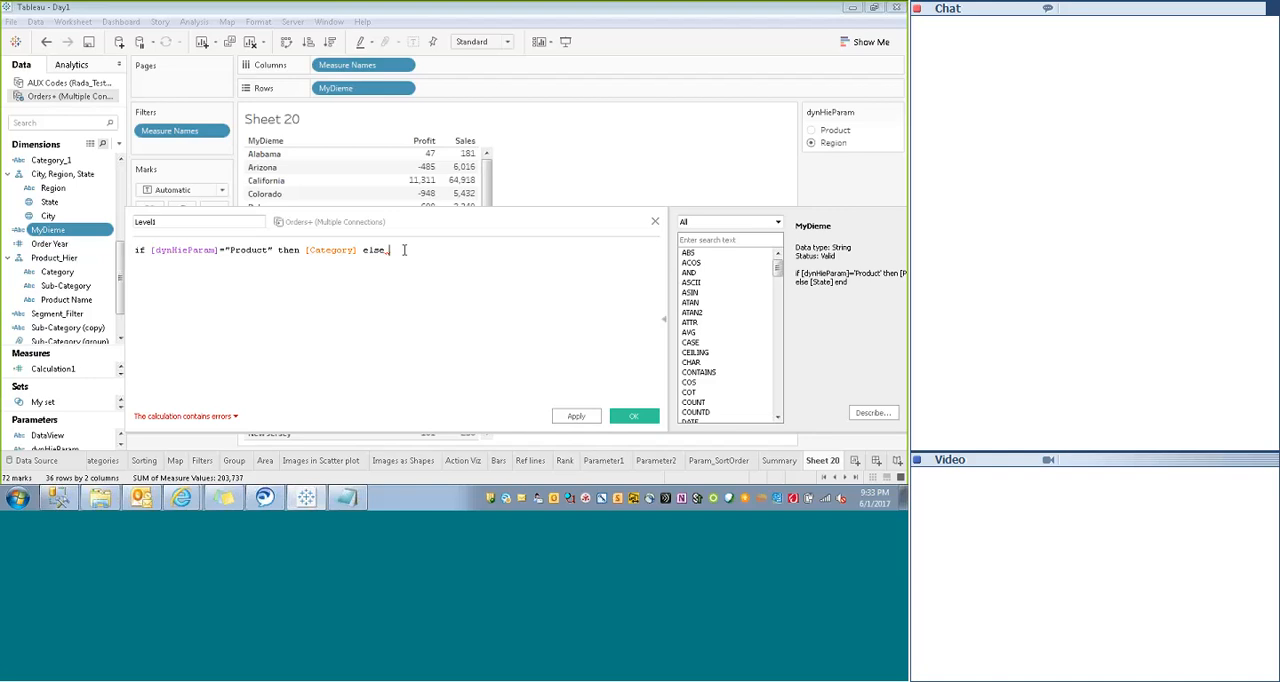
# - Add [Region] as the else-result of the Level1 formula
pyautogui.write('co')
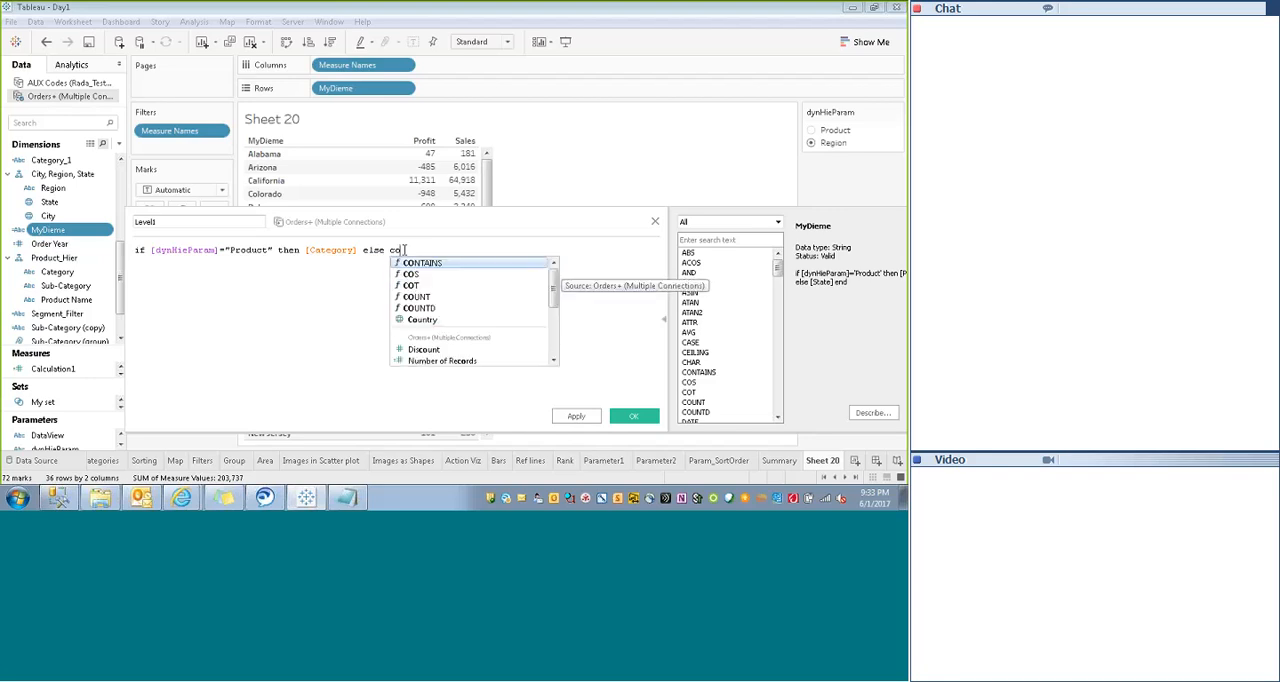
pyautogui.press('BackSpace')
pyautogui.press('BackSpace')
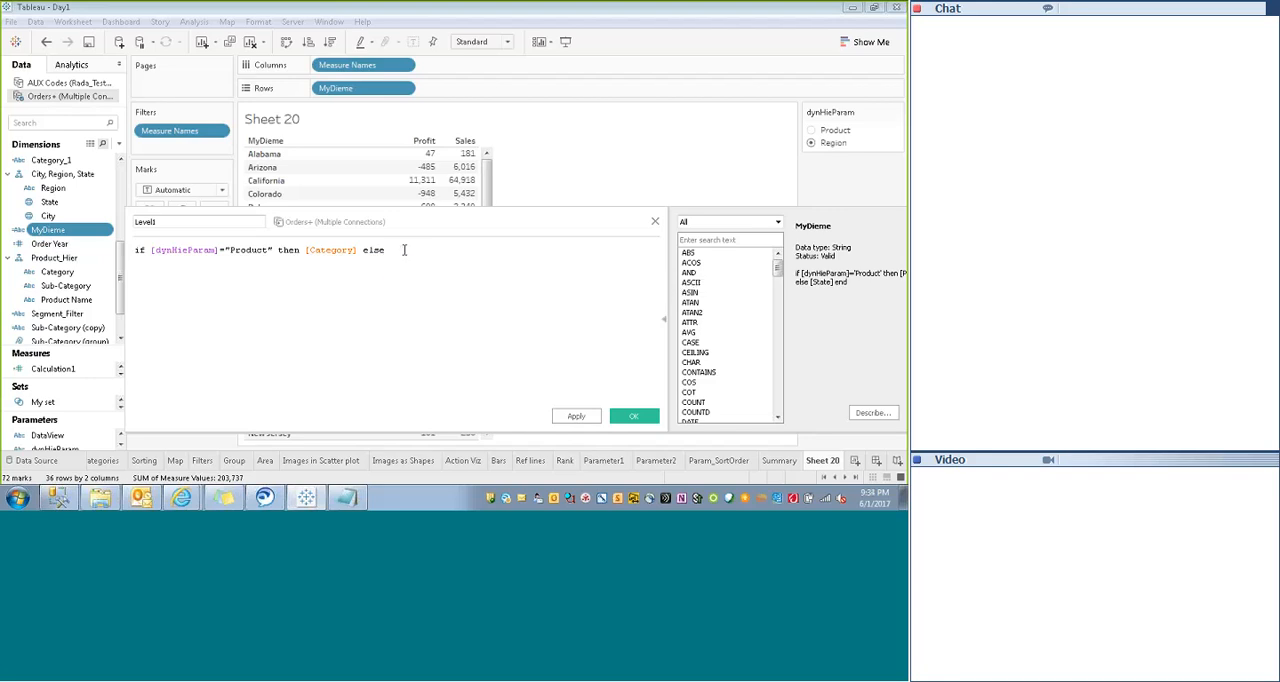
pyautogui.write('re')
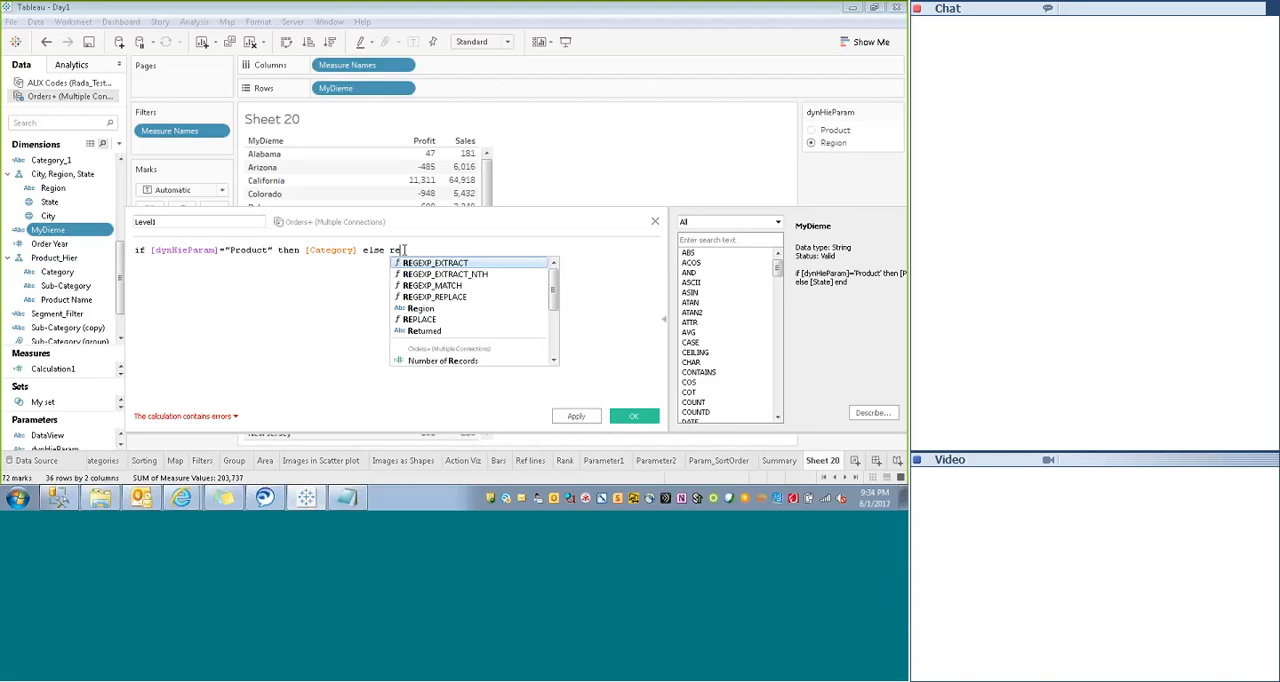
pyautogui.write('g')
pyautogui.press('Down')
pyautogui.press('Down')
pyautogui.press('Down')
pyautogui.press('Down')
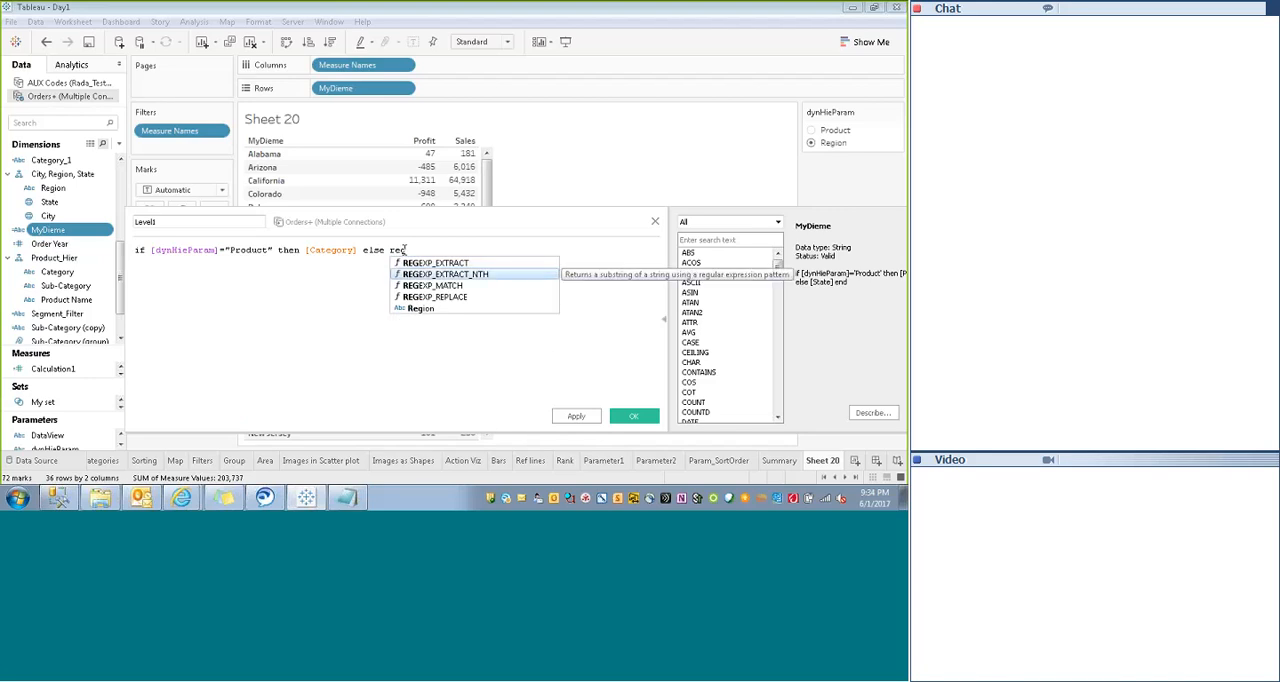
pyautogui.press('Return')
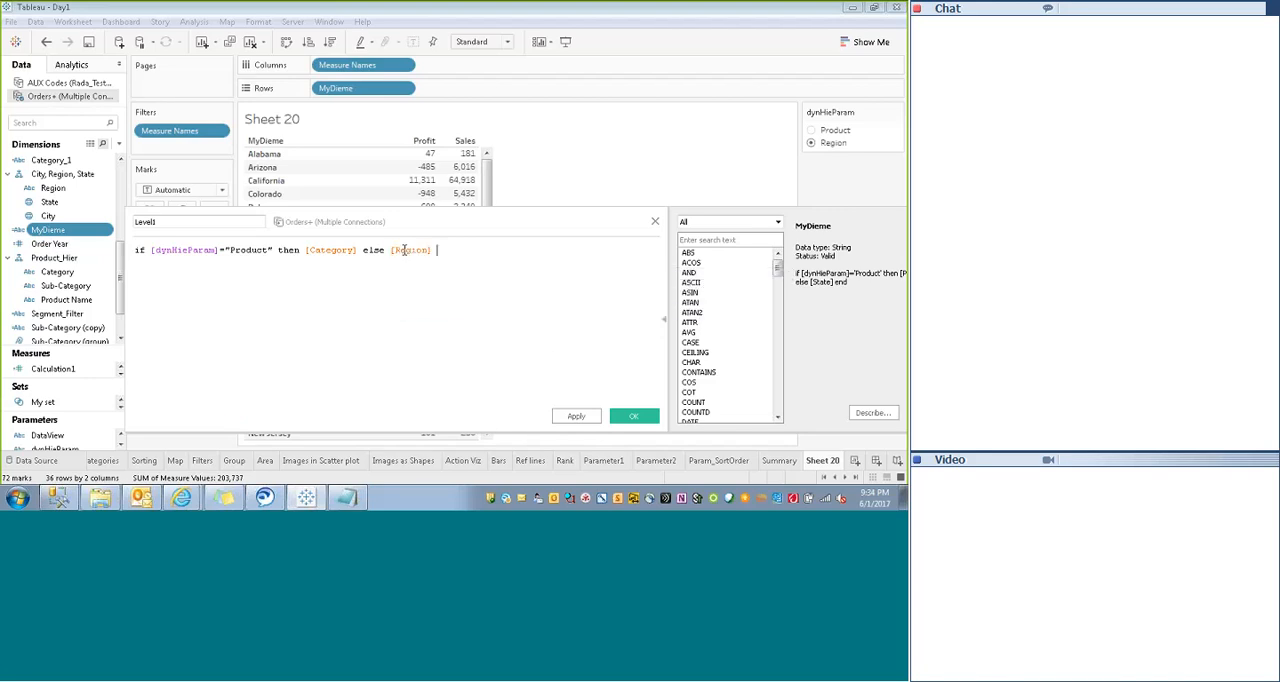
# - Finish the Level1 formula with end and save the calculated field
pyautogui.write('end')
pyautogui.hotkey('ctrl', 'a')
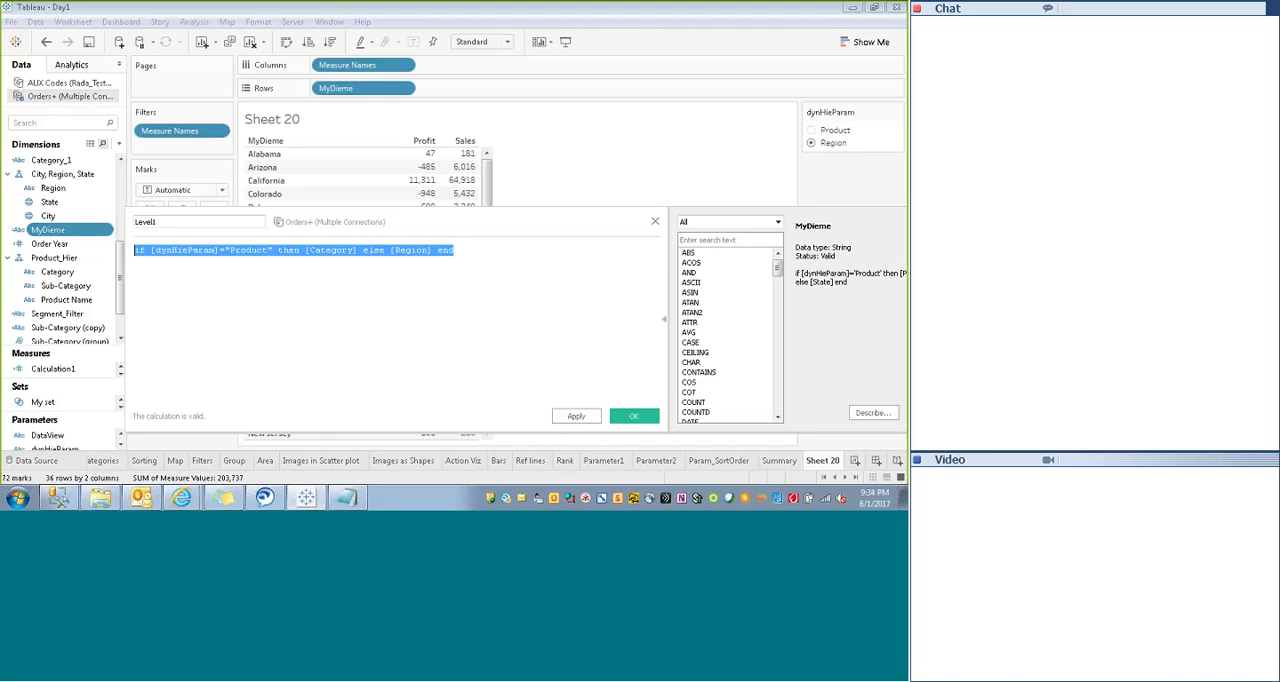
pyautogui.click(304, 321)
pyautogui.click(642, 418)
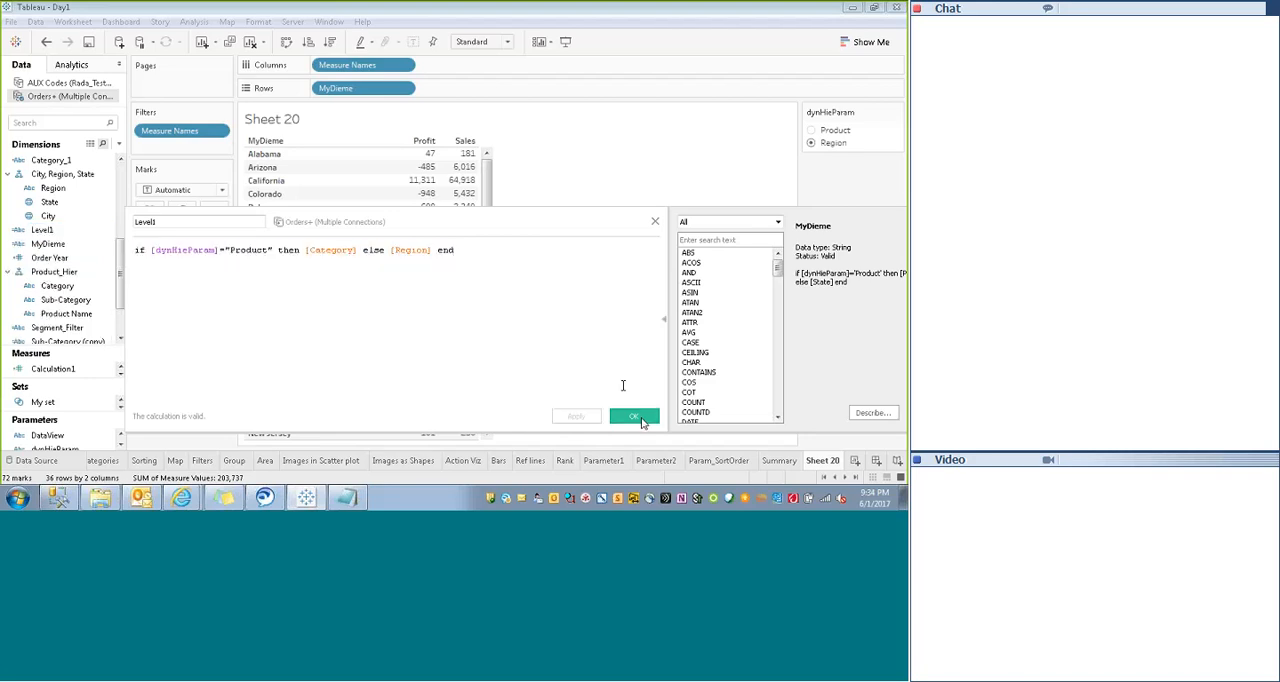
# - Duplicate the Level1 field and rename the copy as Level2
pyautogui.rightClick(63, 231)
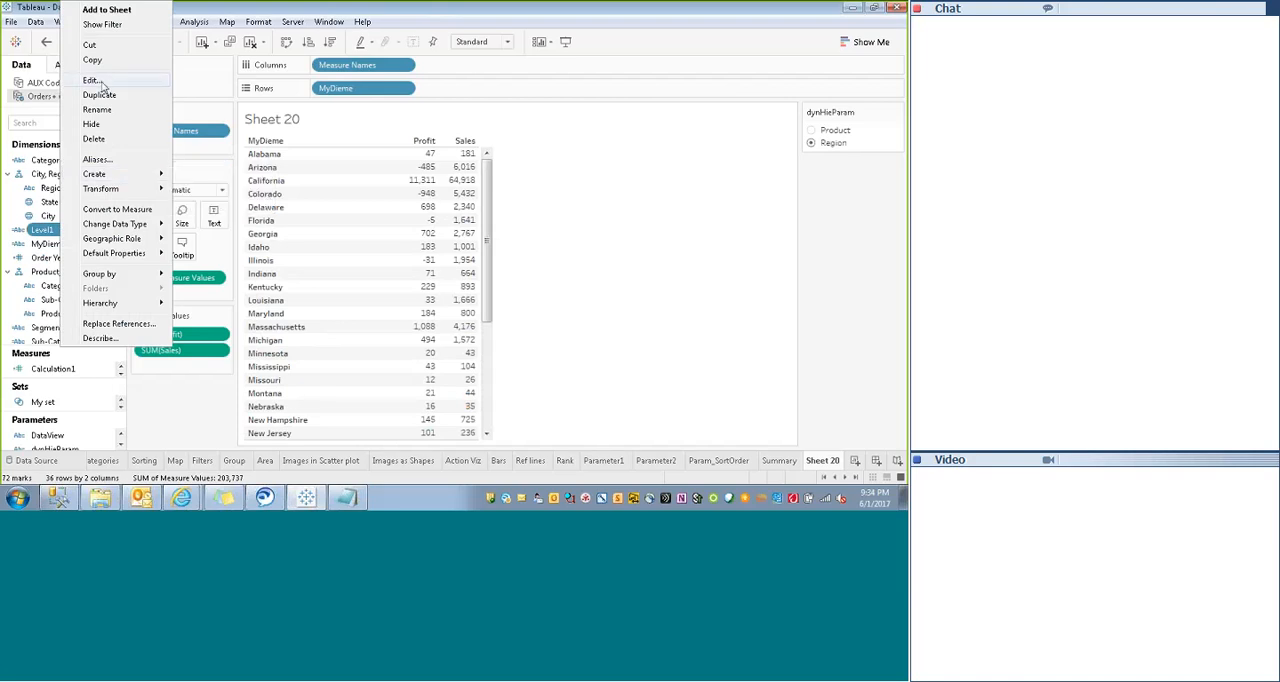
pyautogui.click(99, 95)
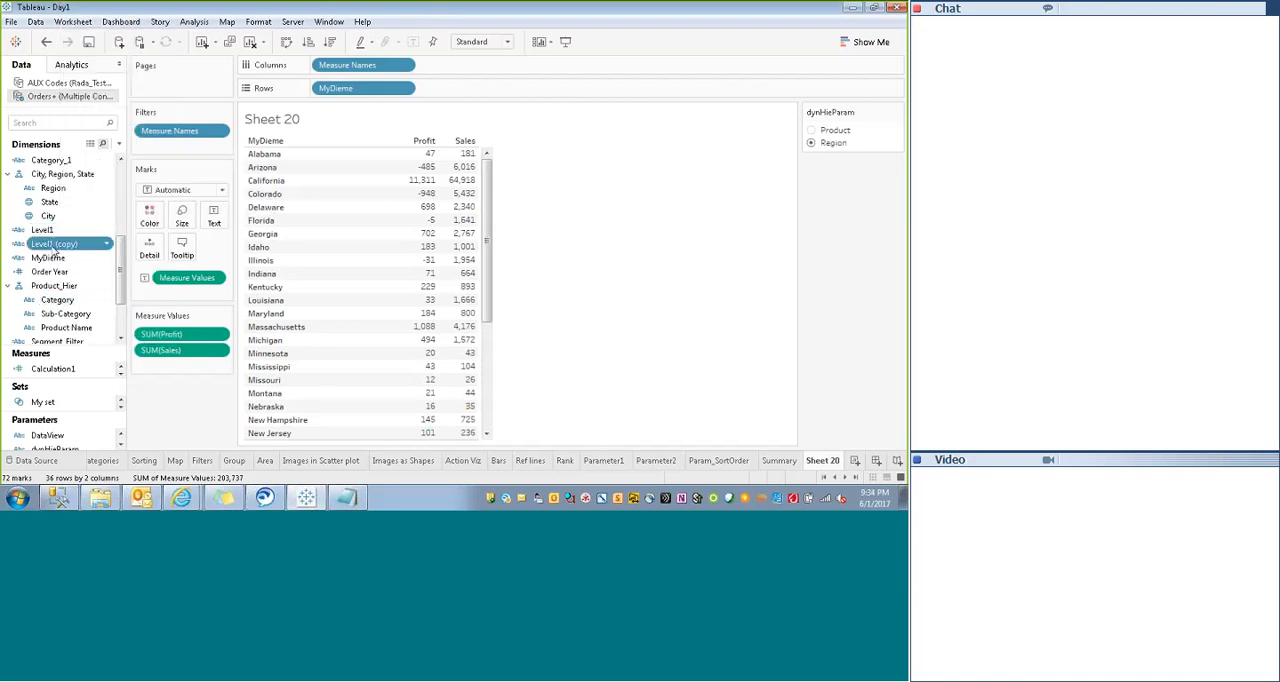
pyautogui.click(52, 245)
pyautogui.write('Le')
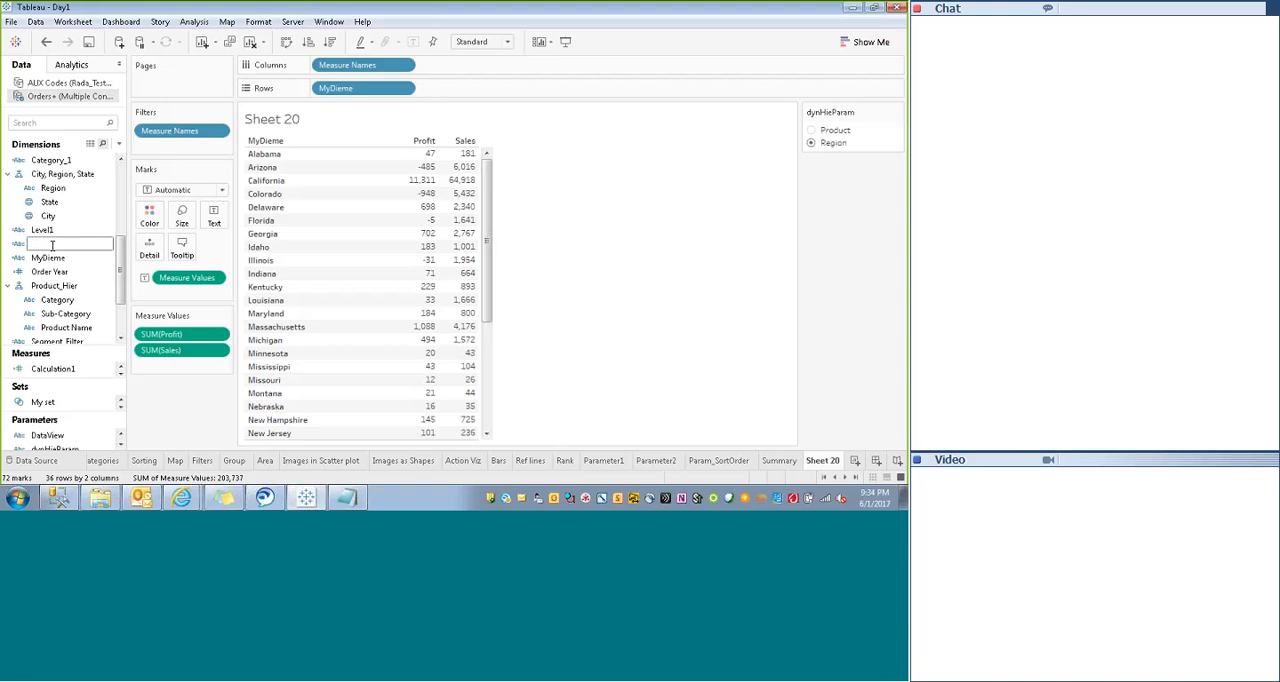
pyautogui.write('vel2')
pyautogui.press('Return')
# - Edit the Level2 formula so its then-result is [Sub-Category] instead of [Category]
pyautogui.rightClick(43, 248)
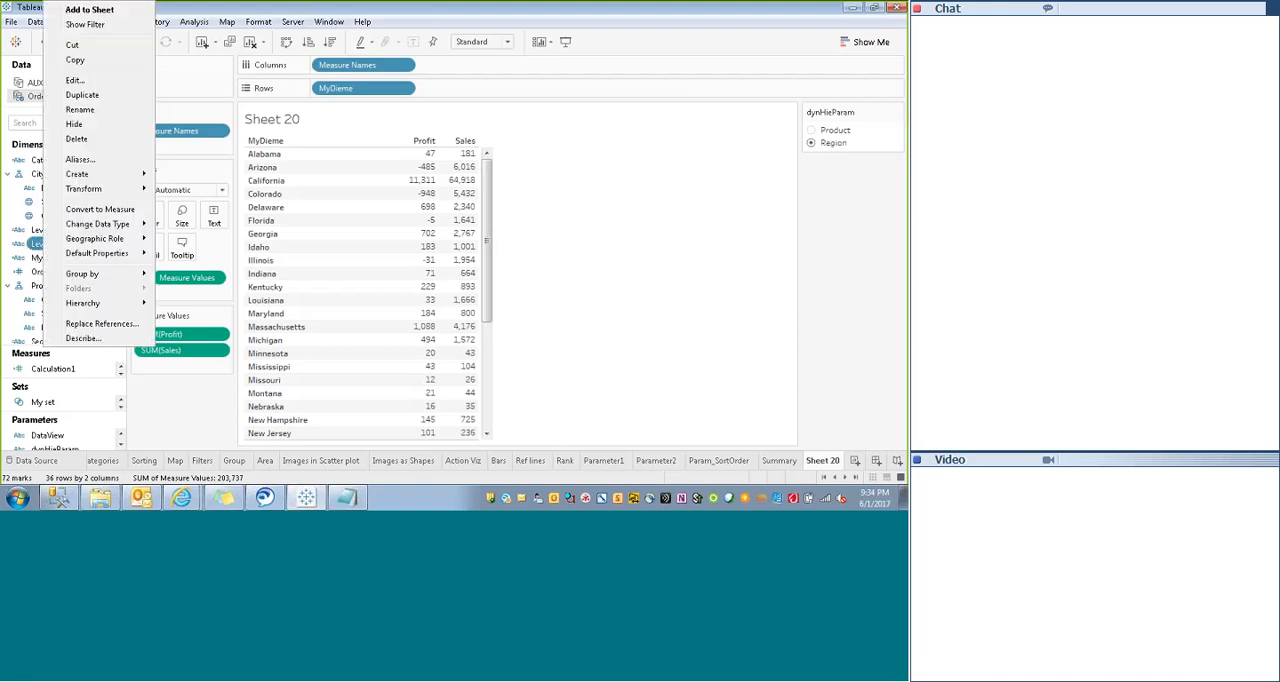
pyautogui.click(80, 83)
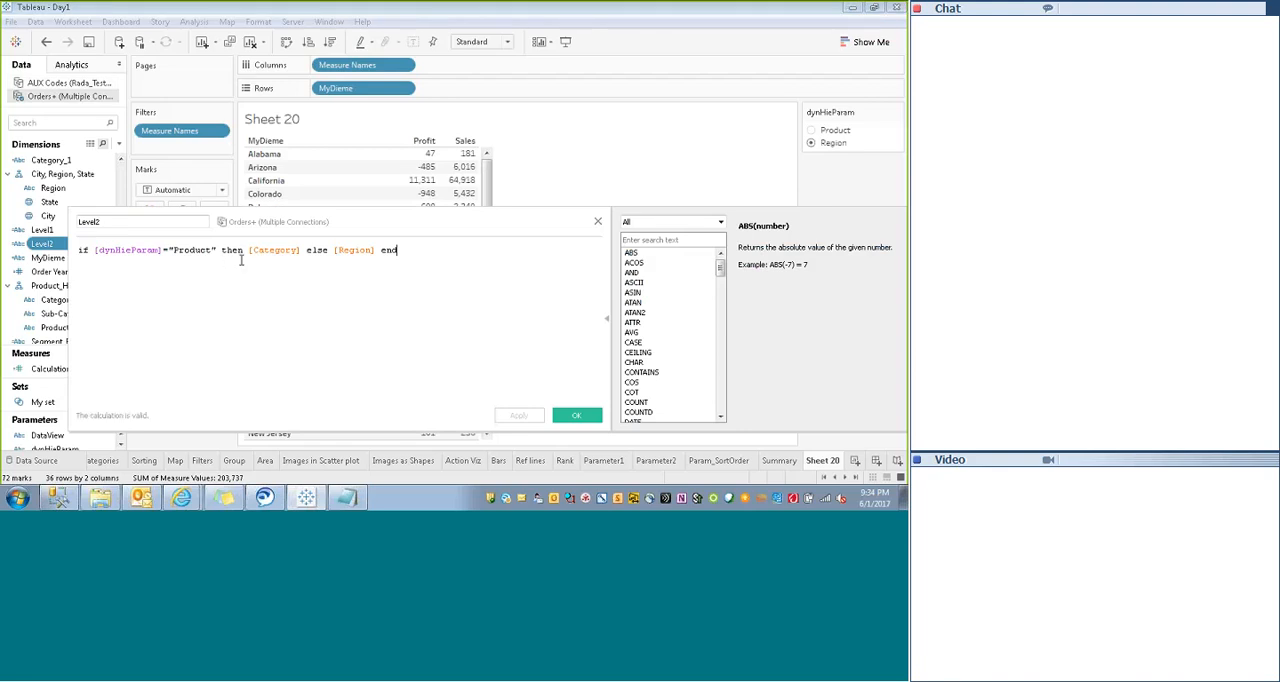
pyautogui.click(301, 250)
pyautogui.press('BackSpace')
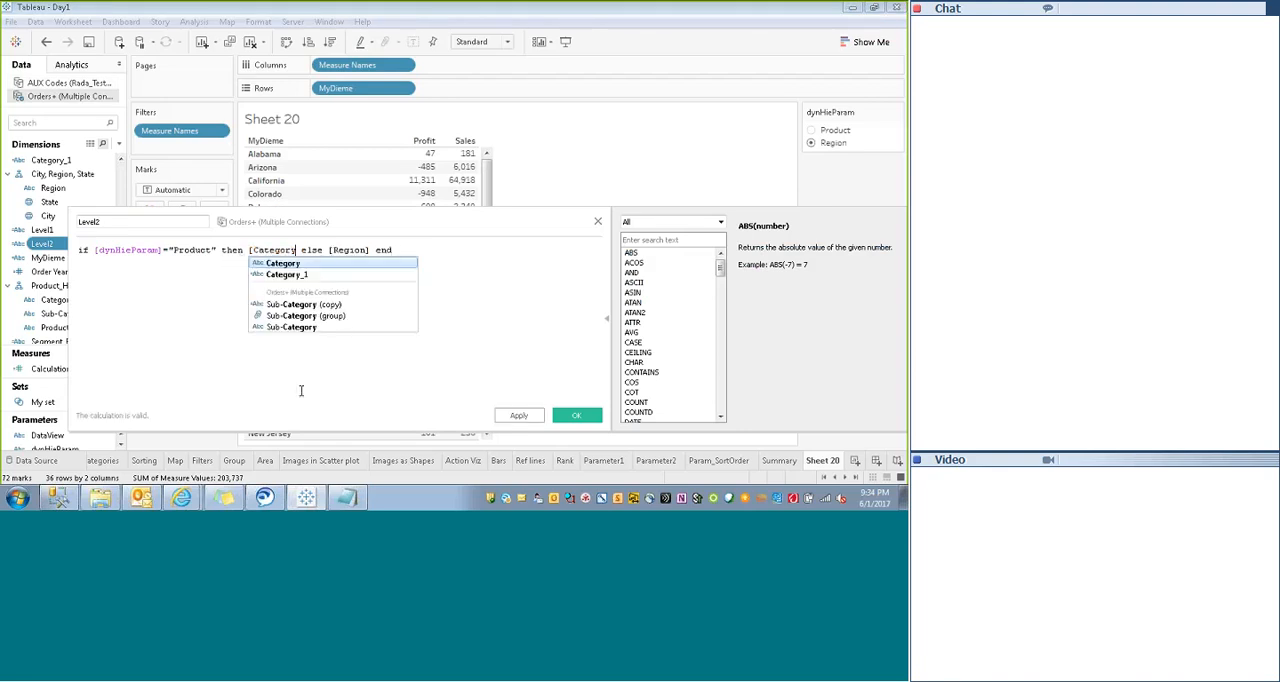
pyautogui.press('Down')
pyautogui.press('Down')
pyautogui.press('Down')
pyautogui.press('Down')
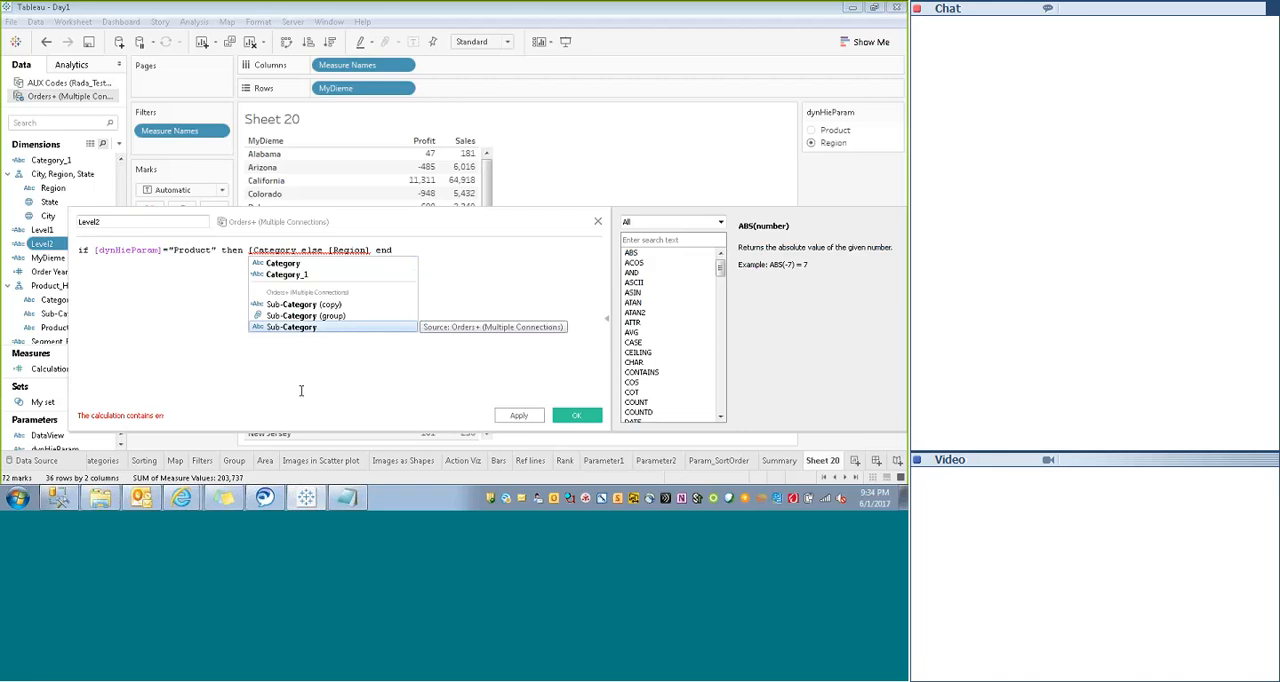
pyautogui.press('Return')
# - Replace [Region] with [State] as the else-result of the Level2 formula and save the field
pyautogui.click(398, 251)
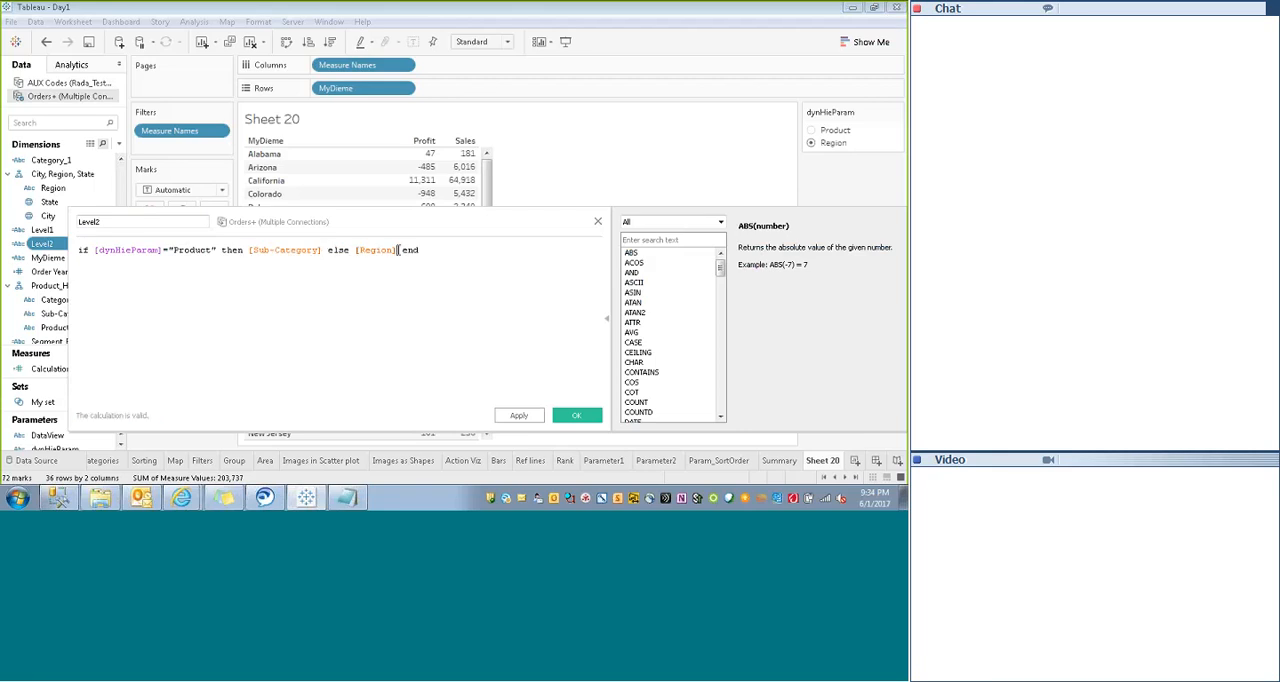
pyautogui.press('BackSpace')
pyautogui.press('BackSpace')
pyautogui.press('BackSpace')
pyautogui.press('BackSpace')
pyautogui.press('BackSpace')
pyautogui.press('BackSpace')
pyautogui.press('BackSpace')
pyautogui.press('BackSpace')
pyautogui.write('s')
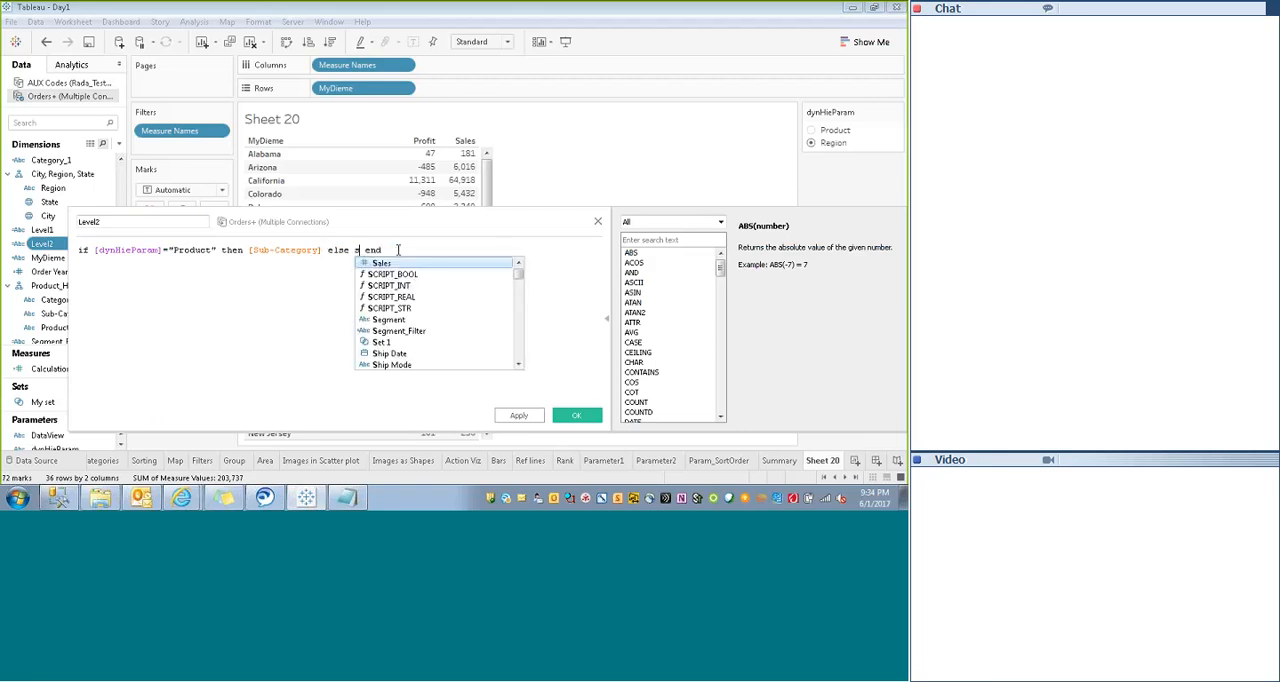
pyautogui.press('Return')
pyautogui.press('BackSpace')
pyautogui.press('BackSpace')
pyautogui.press('BackSpace')
pyautogui.press('BackSpace')
pyautogui.press('BackSpace')
pyautogui.press('BackSpace')
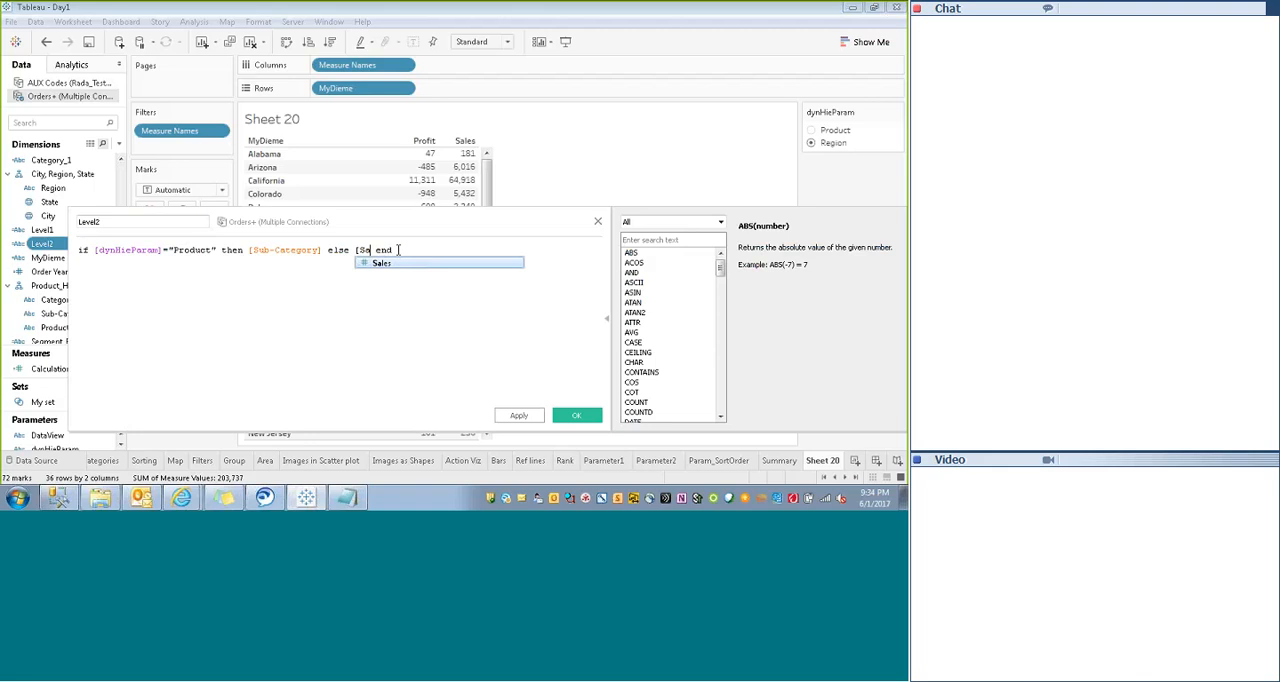
pyautogui.write('st')
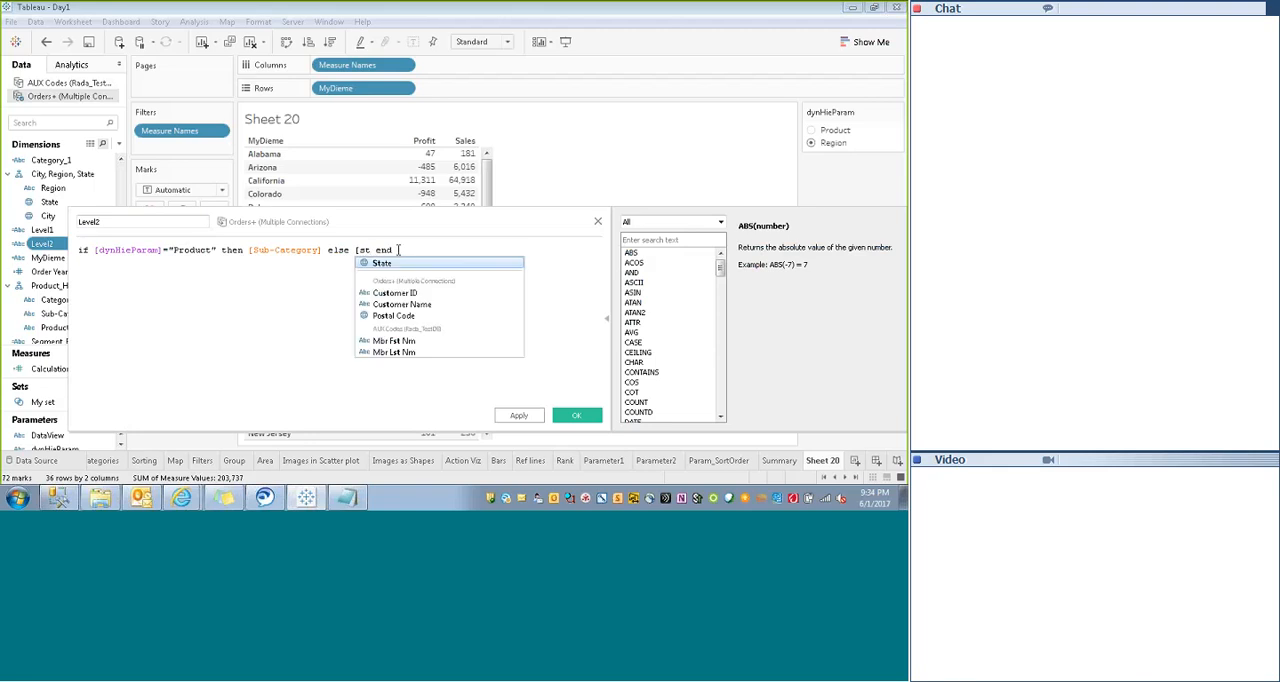
pyautogui.press('Return')
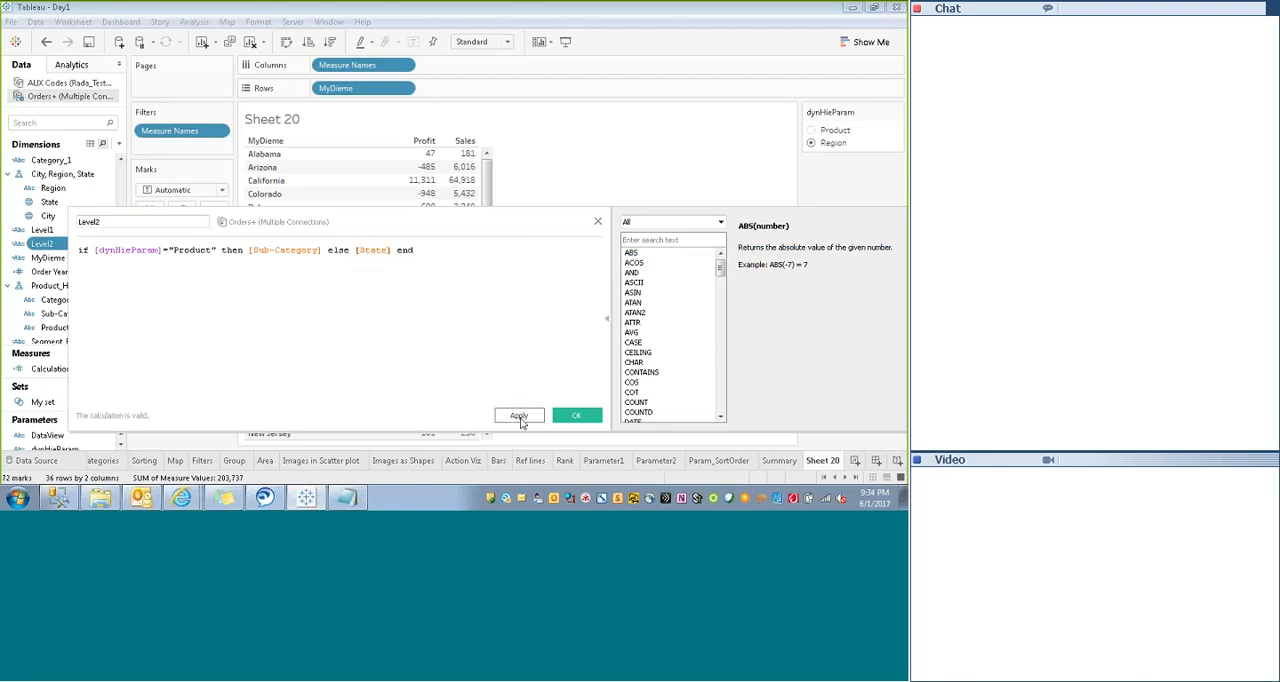
pyautogui.click(574, 415)
# - Duplicate the Level2 field and rename the copy as Level3
pyautogui.rightClick(42, 246)
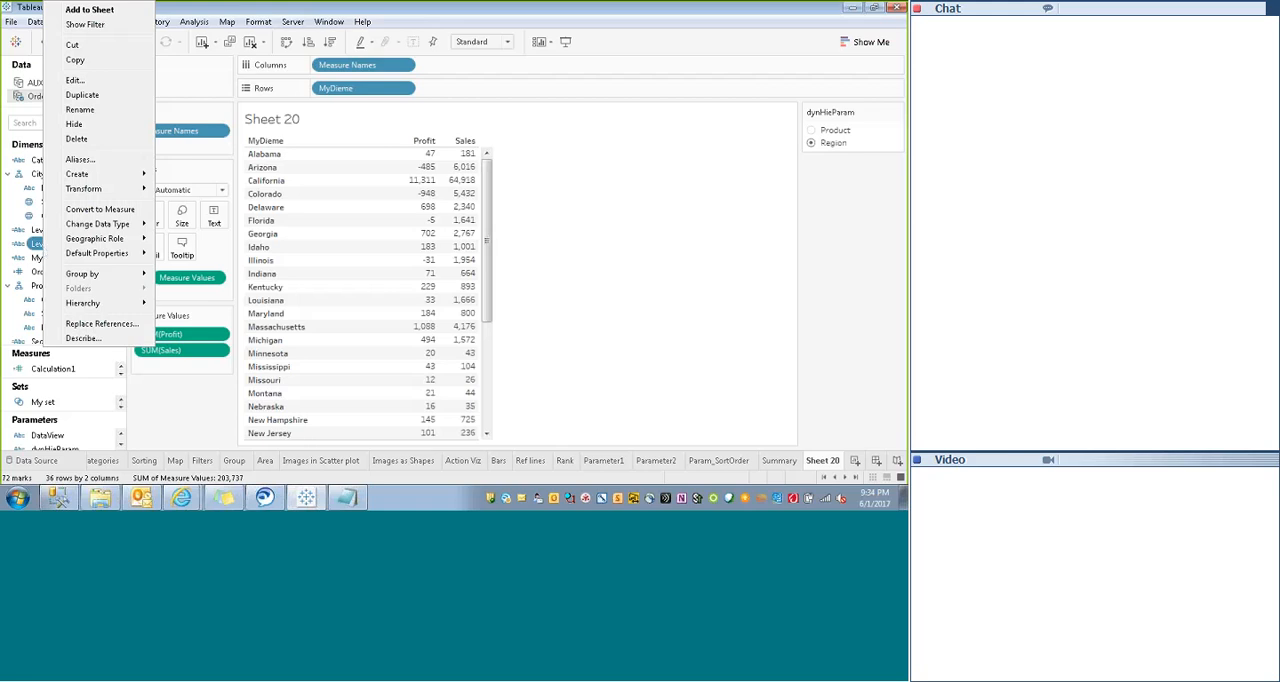
pyautogui.click(82, 95)
pyautogui.click(51, 258)
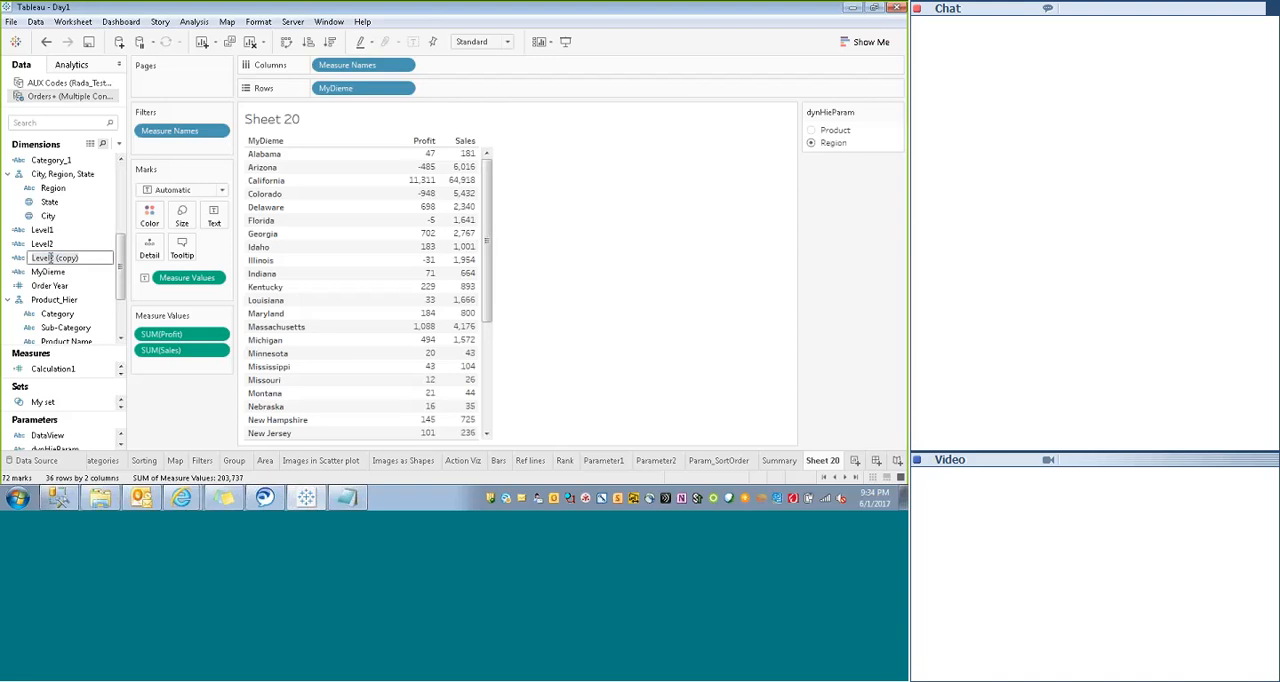
pyautogui.press('Return')
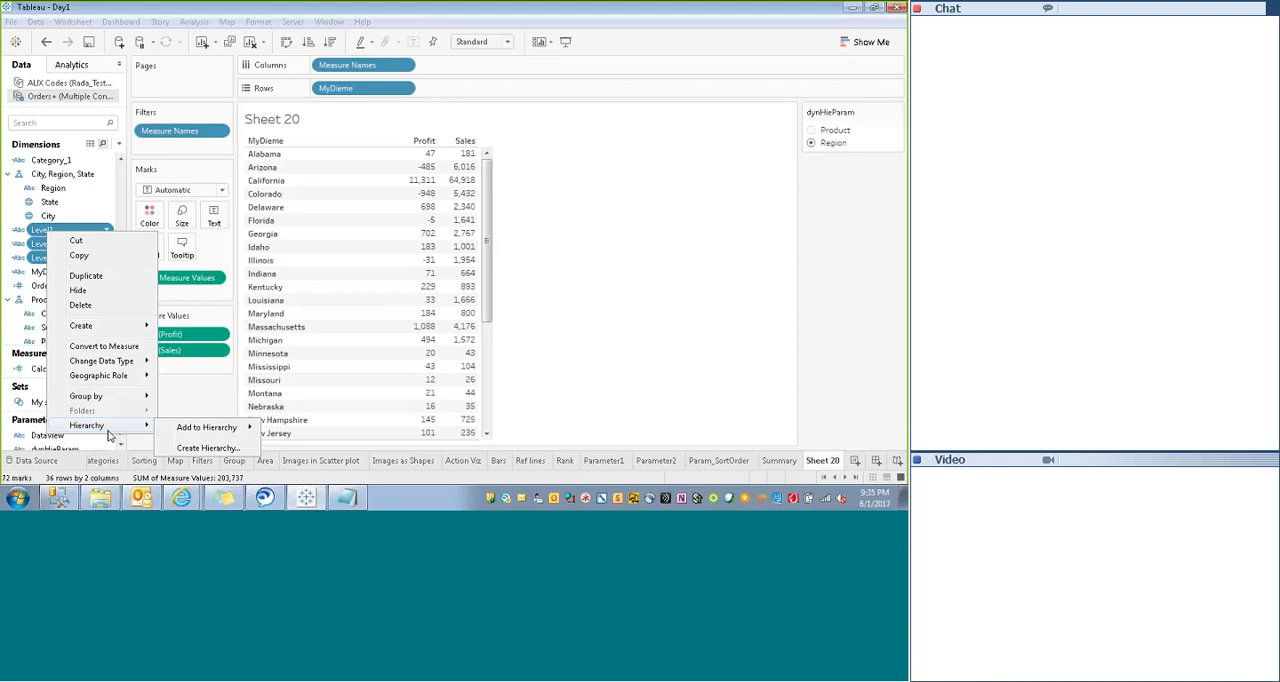
# - Create a hierarchy from Level1, Level2 and Level3 and place it on Rows in place of MyDieme
pyautogui.click(207, 447)
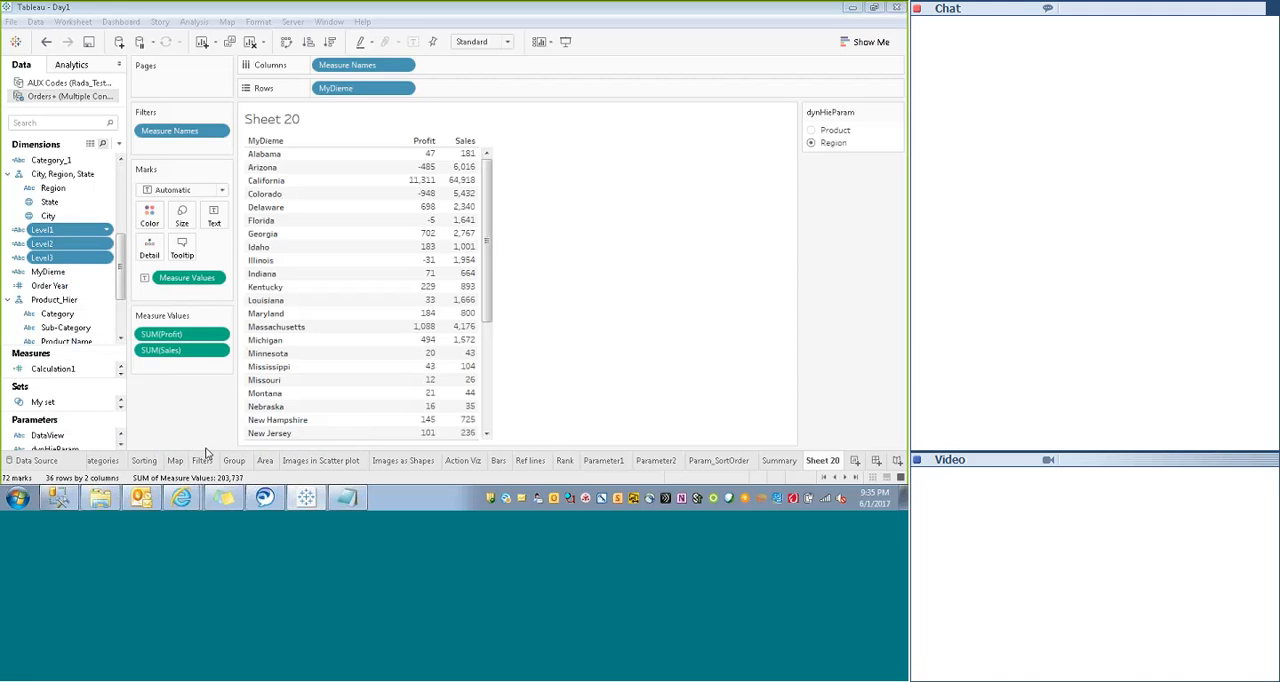
pyautogui.click(500, 262)
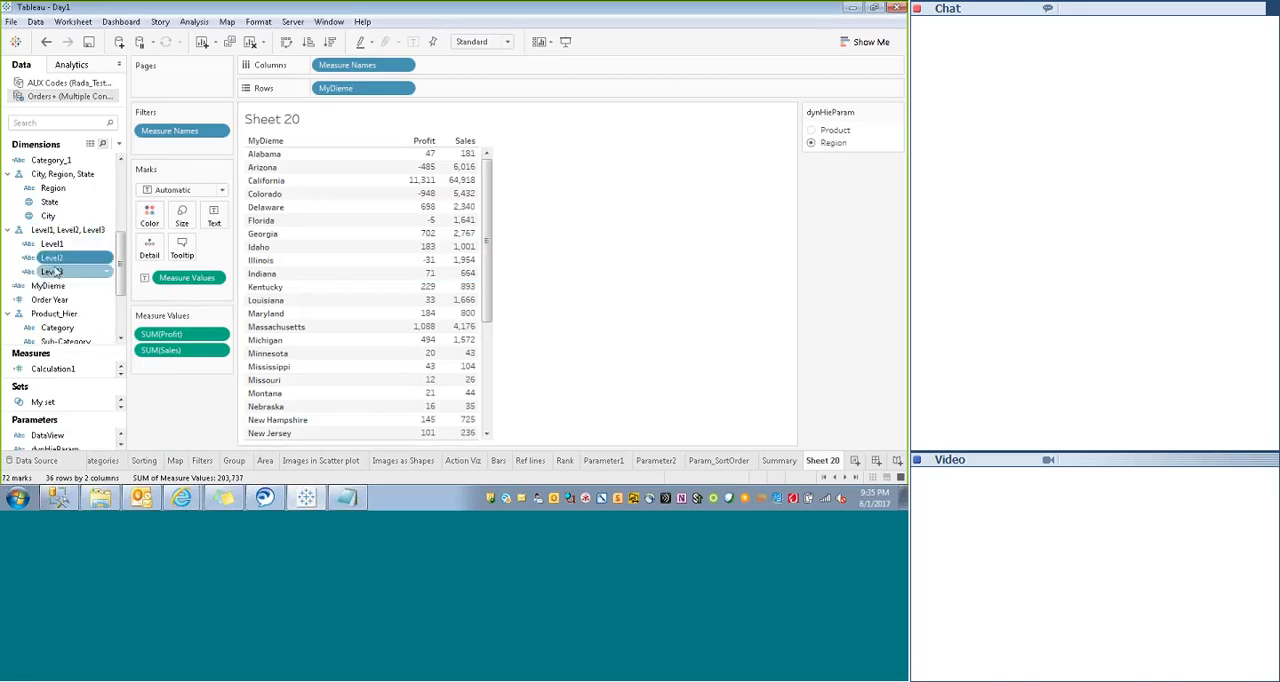
pyautogui.click(67, 230)
pyautogui.moveTo(355, 88); pyautogui.dragTo(272, 150)
pyautogui.moveTo(67, 230); pyautogui.dragTo(410, 94)
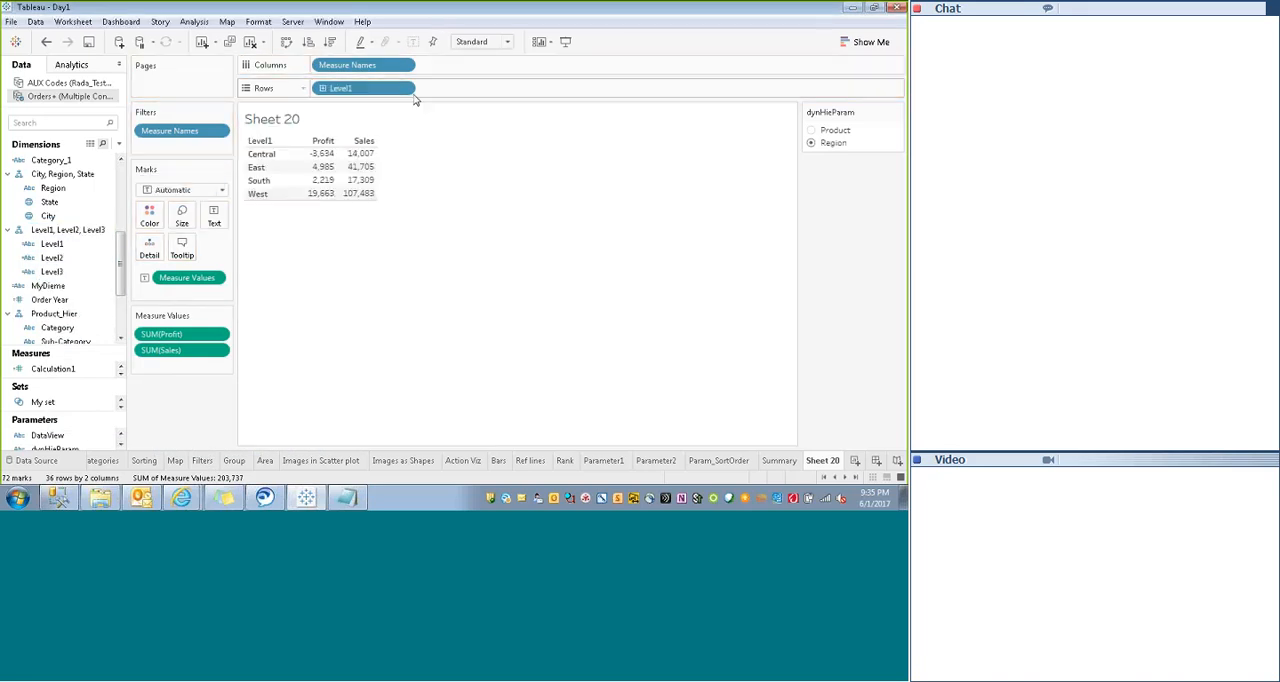
# - Expand the row hierarchy down to Level3 and switch dynHieParam between Product and Region, ending on Product
pyautogui.click(256, 142)
pyautogui.click(306, 142)
pyautogui.click(811, 130)
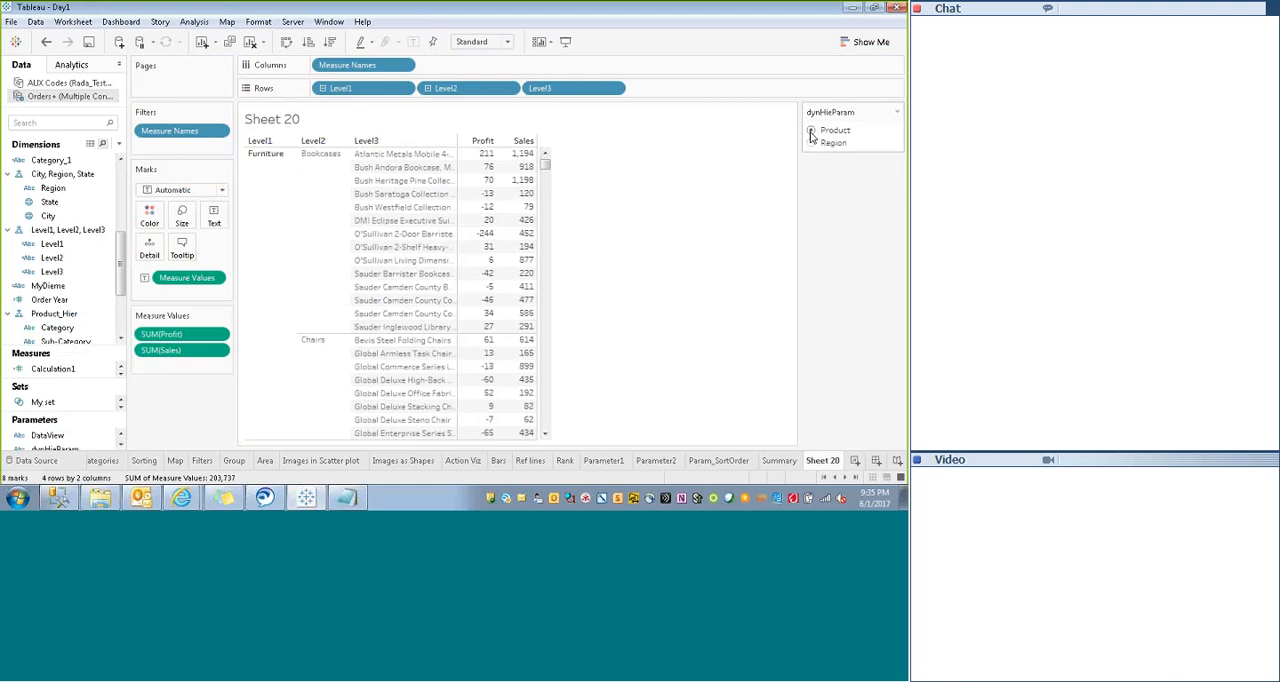
pyautogui.click(811, 143)
pyautogui.click(811, 130)
pyautogui.click(811, 143)
pyautogui.click(811, 130)
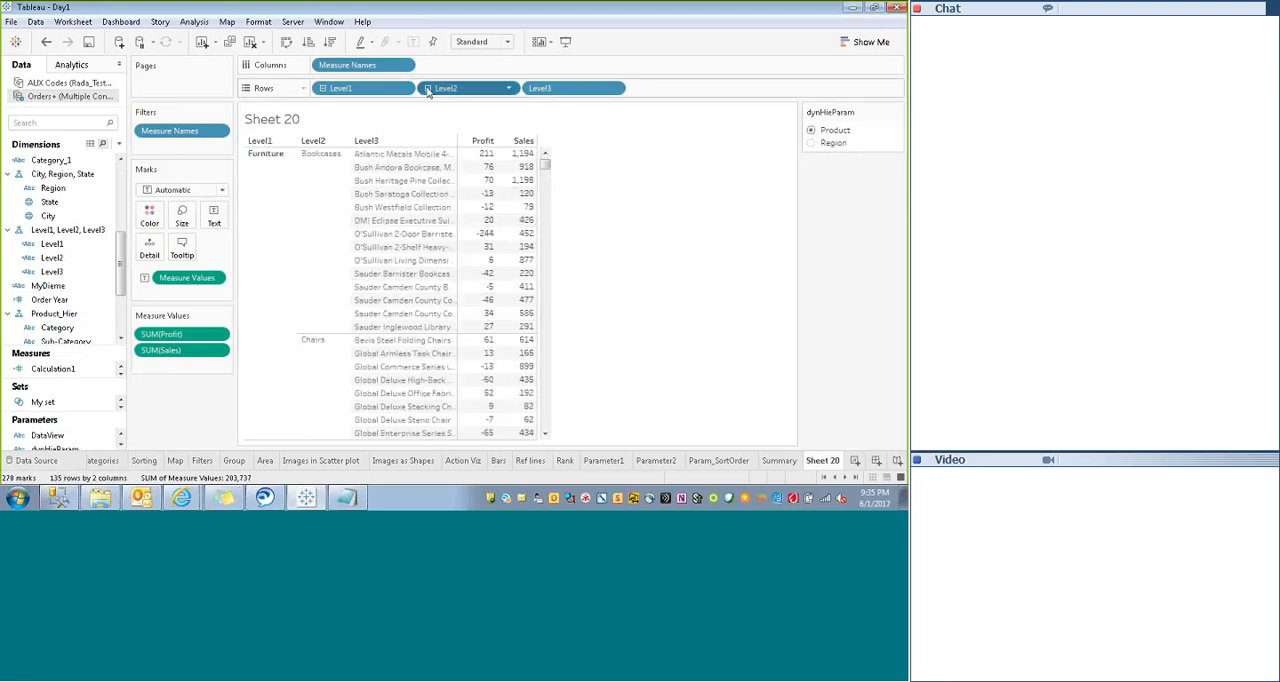
# - Collapse the rows to Level2, compare the Region and Product views, then expand back to Level3 with Product selected
pyautogui.click(428, 88)
pyautogui.click(811, 143)
pyautogui.click(811, 130)
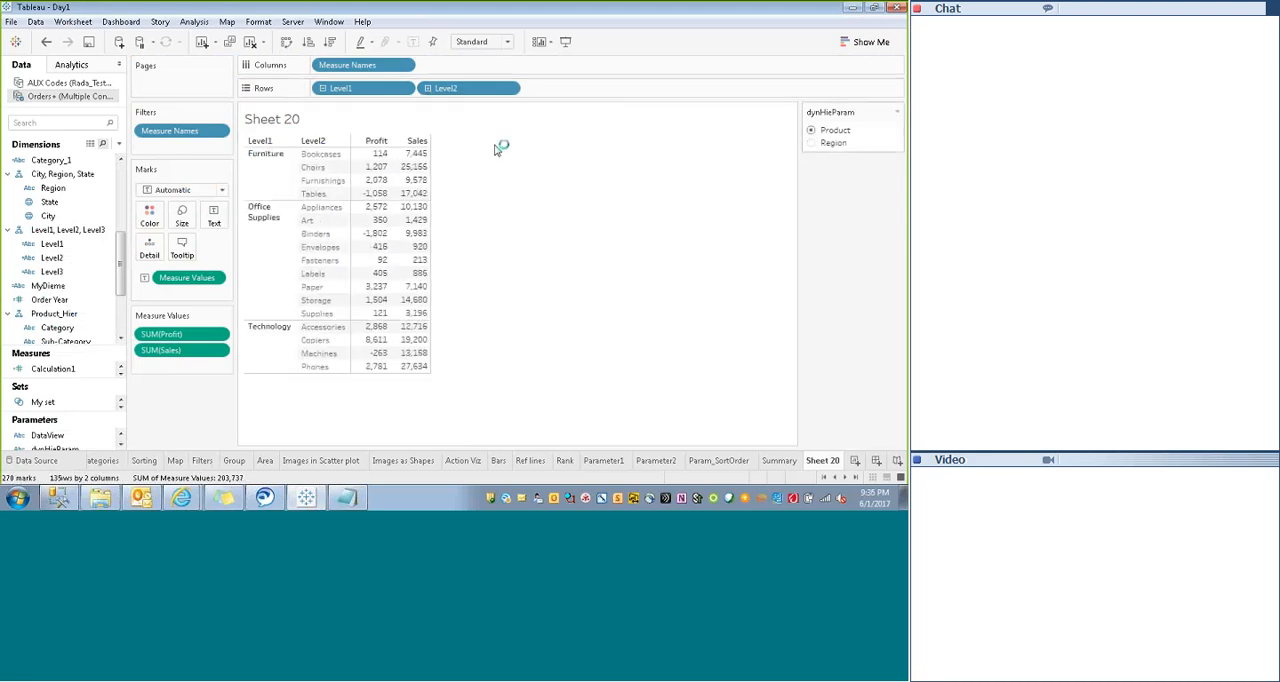
pyautogui.click(322, 142)
pyautogui.click(811, 130)
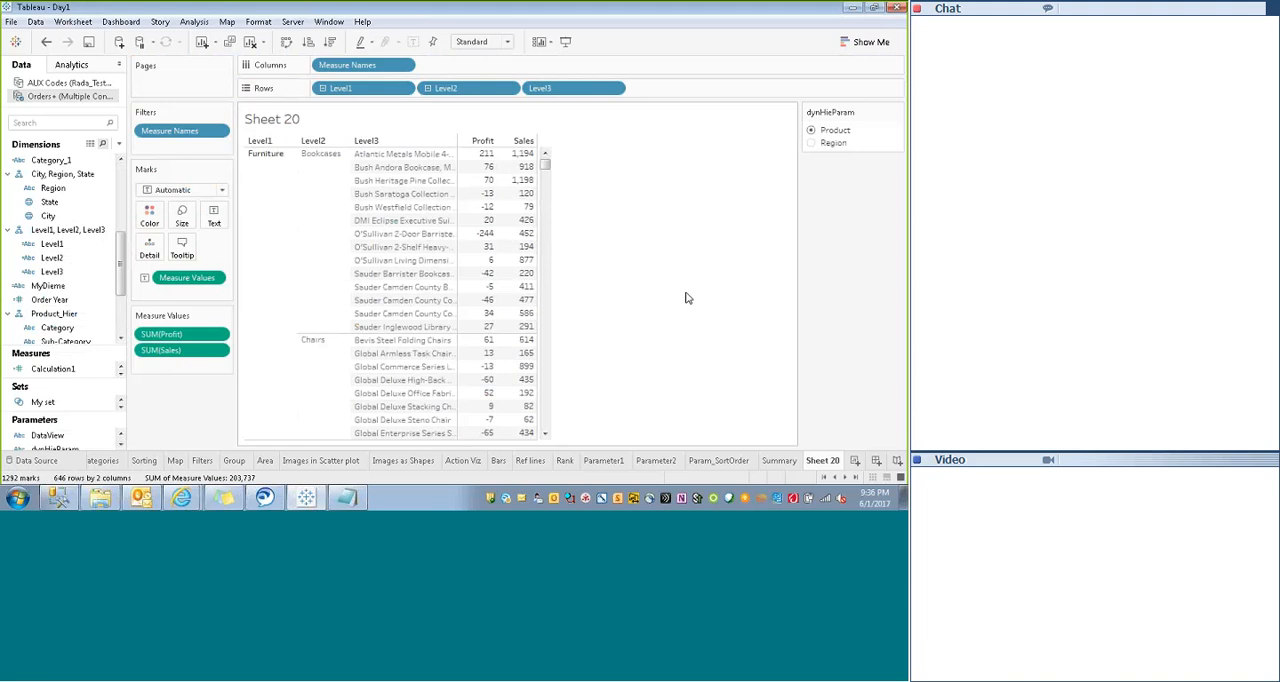
# - Examine the dynHieParam parameter's data type and list of values, then close its settings unchanged
pyautogui.moveTo(119, 290); pyautogui.dragTo(121, 316)
pyautogui.rightClick(54, 447)
pyautogui.click(80, 254)
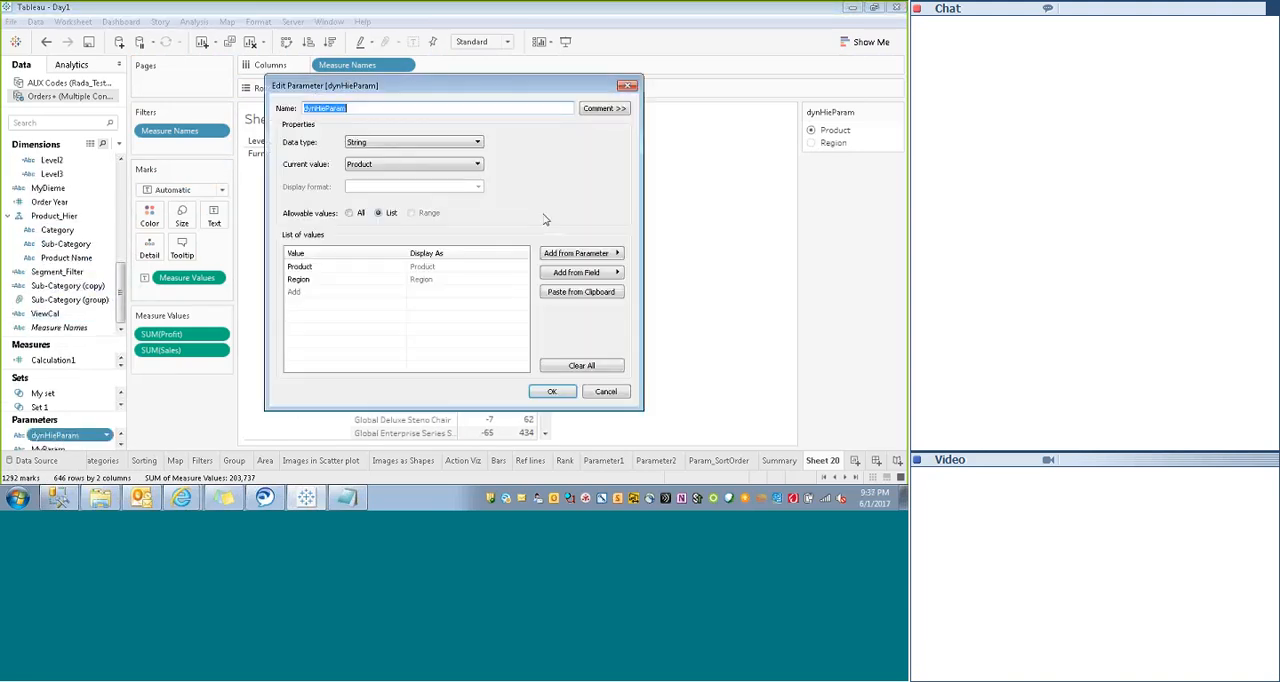
pyautogui.click(627, 86)
# - Switch dynHieParam to Region and examine the three-level table of regions, states and cities
pyautogui.click(812, 144)
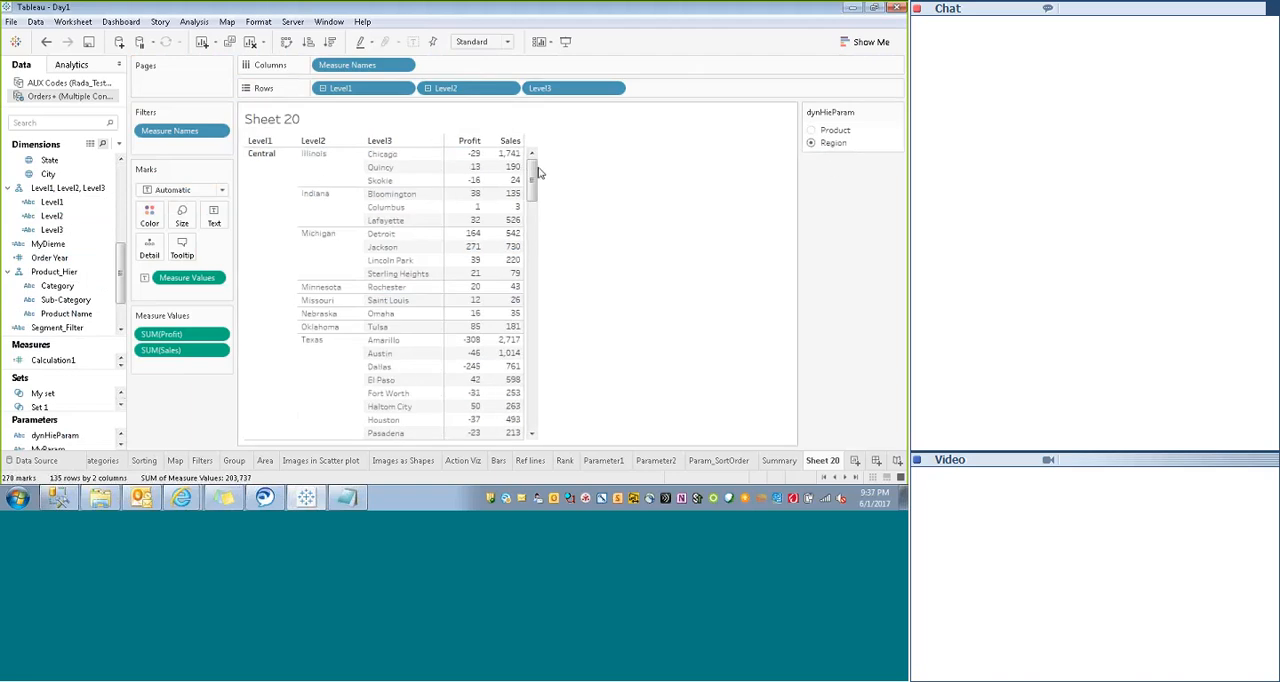
pyautogui.moveTo(531, 165); pyautogui.dragTo(547, 258)
pyautogui.scroll(-5, 547, 258)
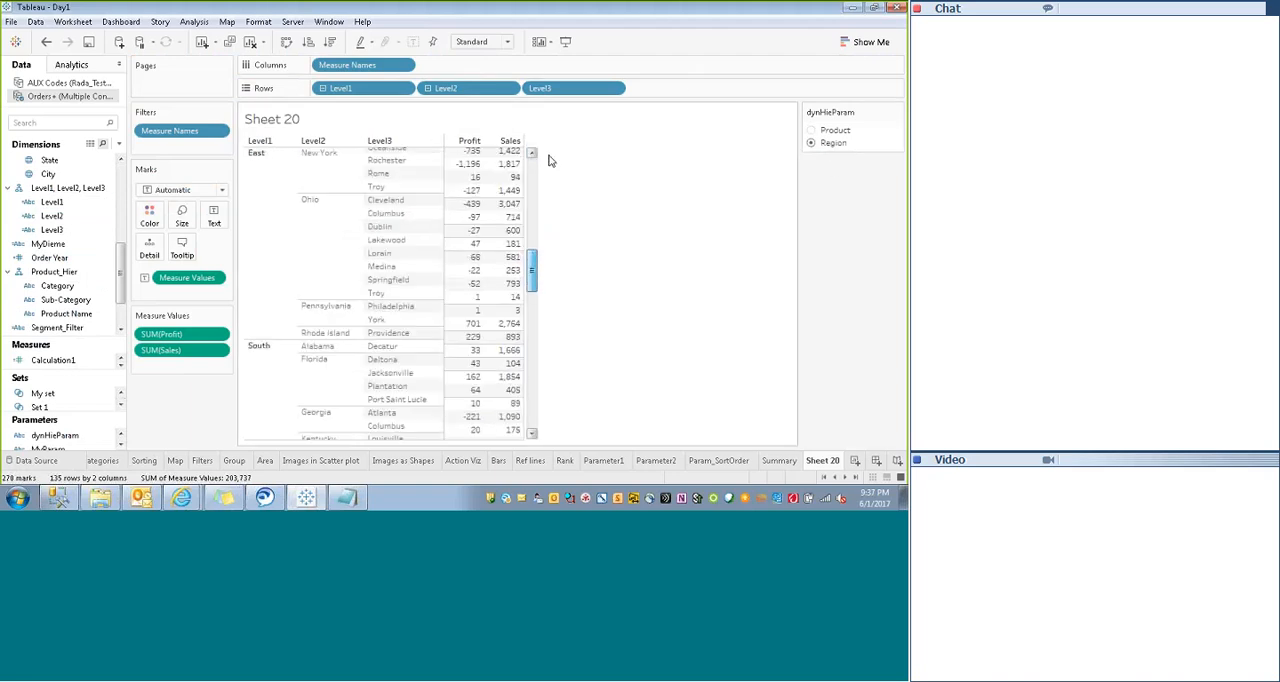
pyautogui.click(533, 154)
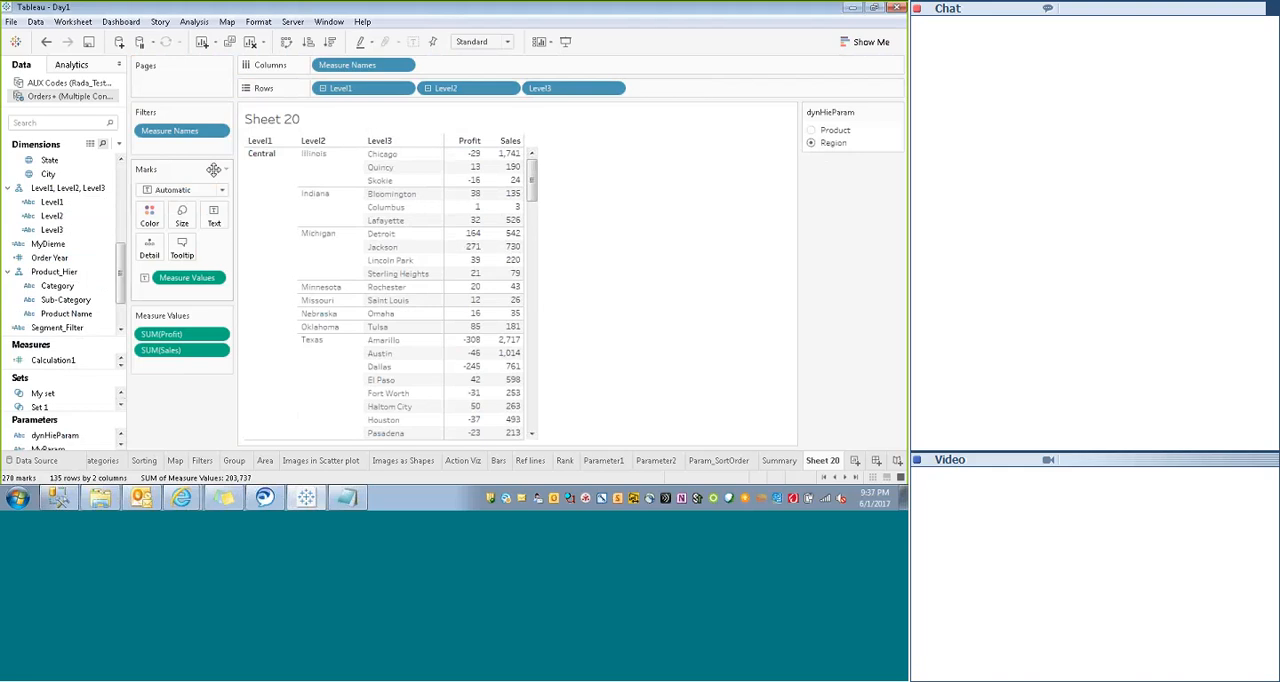
# - Rename the Level1 field in the dynamic hierarchy as Category/Region
pyautogui.click(48, 203)
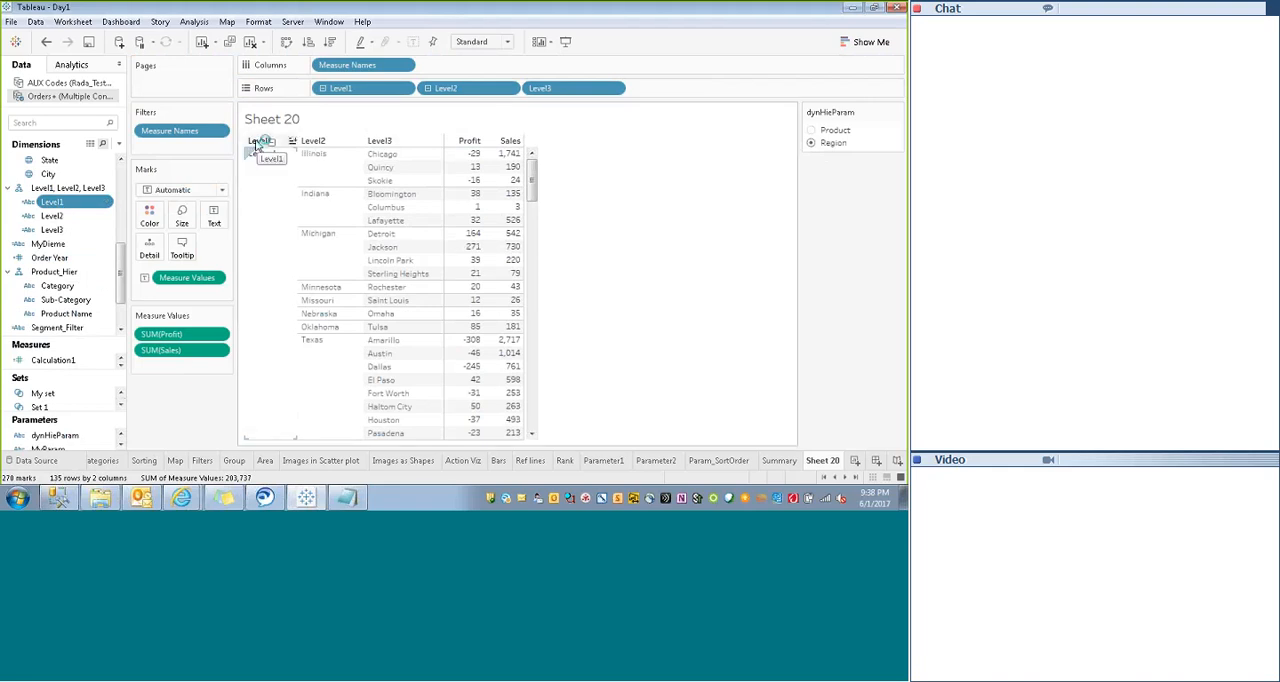
pyautogui.keyDown('ctrl'); pyautogui.click(88, 216); pyautogui.keyUp('ctrl')
pyautogui.click(80, 201)
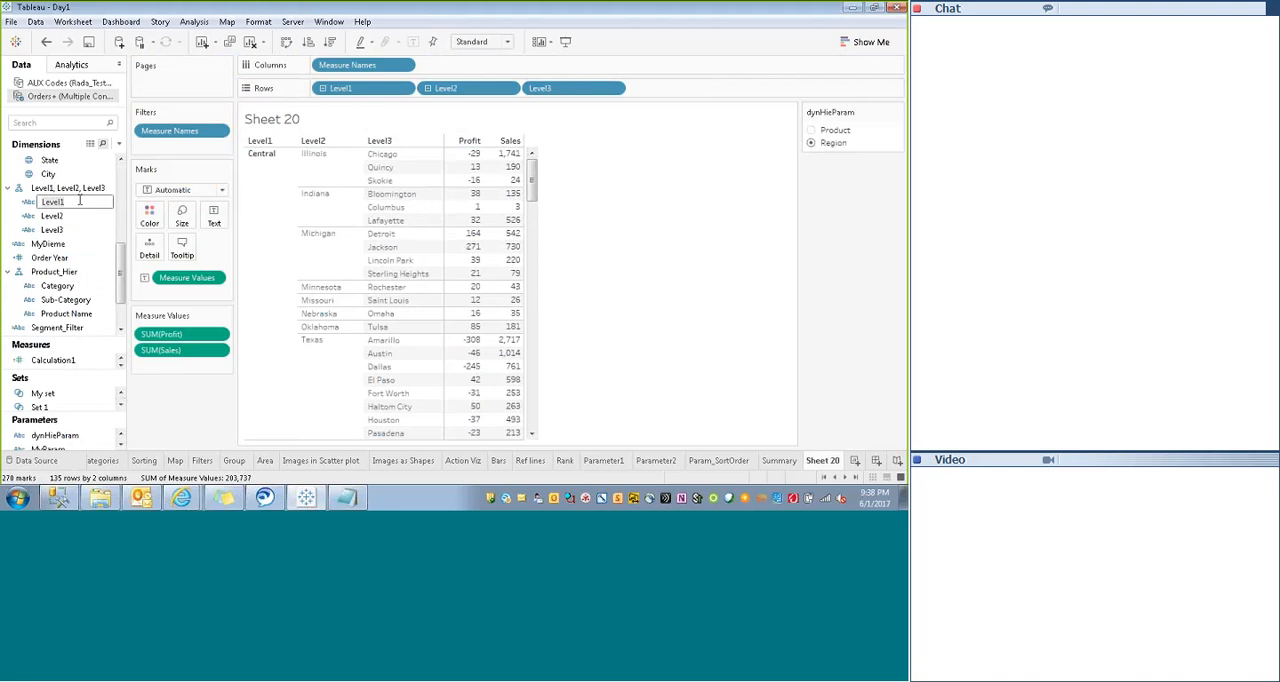
pyautogui.write('Category/')
pyautogui.write('Region')
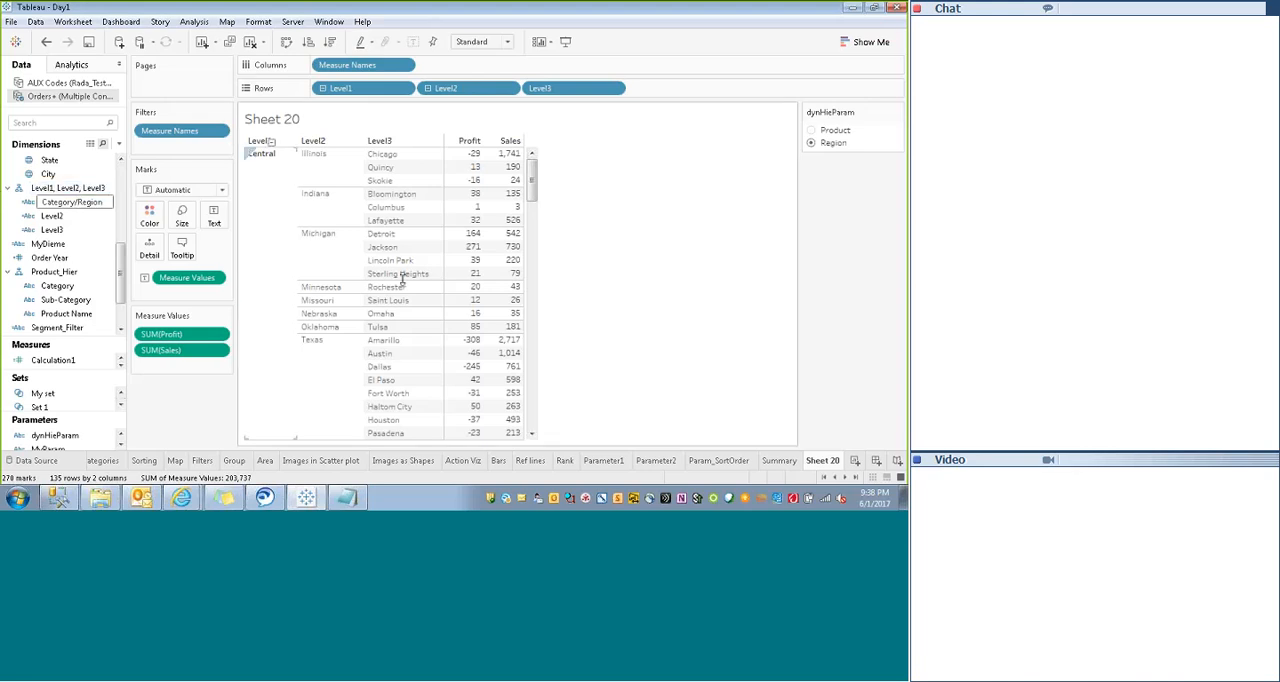
pyautogui.press('Return')
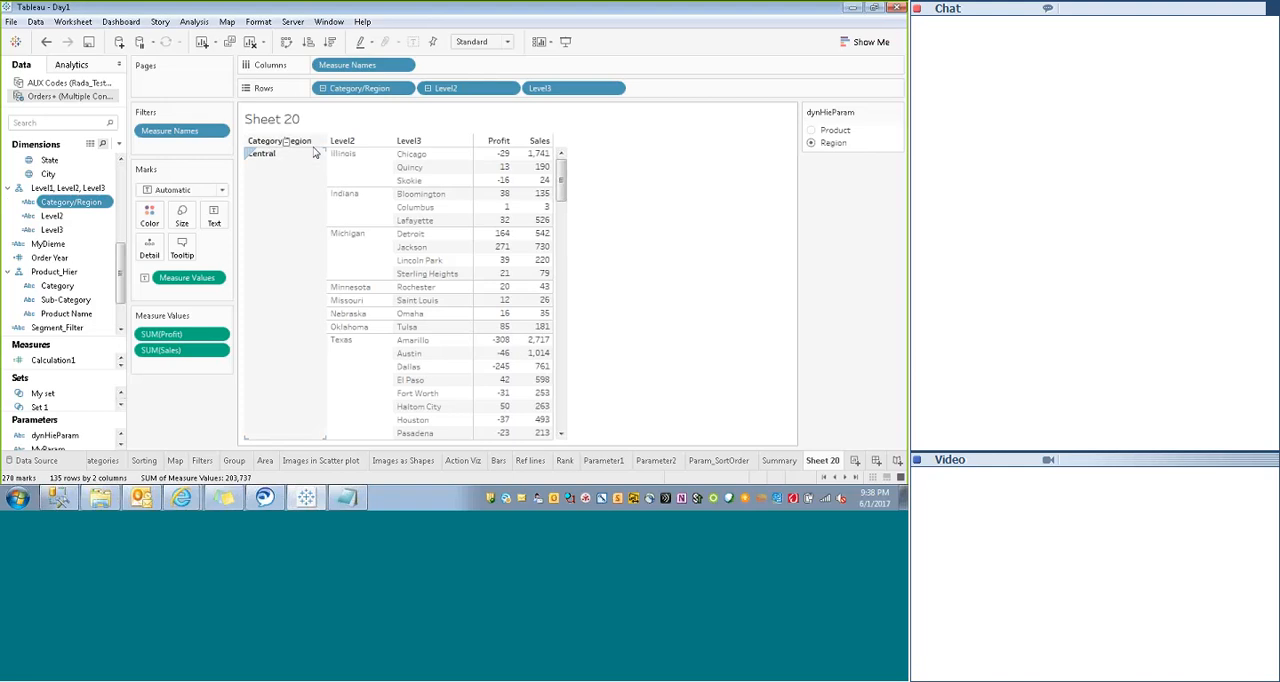
# - Switch dynHieParam between Product and Region to check the first column under its new header, ending on Product
pyautogui.click(811, 130)
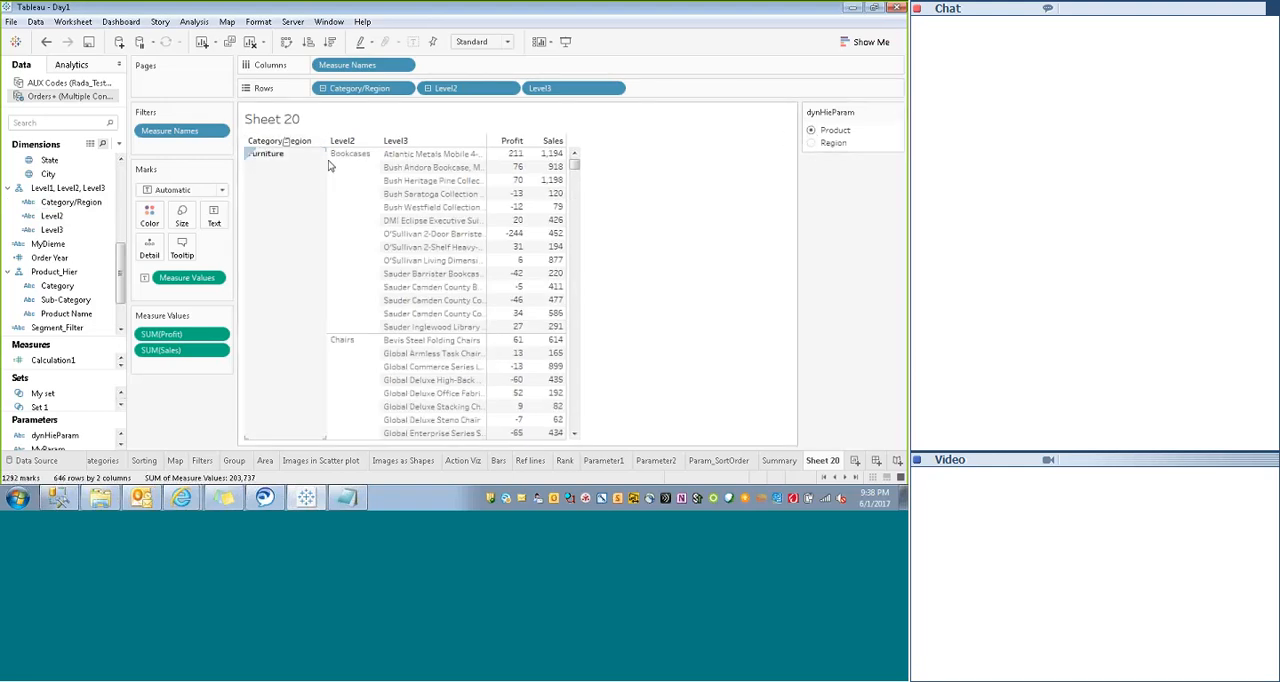
pyautogui.click(811, 142)
pyautogui.click(811, 131)
# - Hide the sheet title and rename the worksheet as Dynamic Hierarchy
pyautogui.rightClick(278, 118)
pyautogui.click(300, 157)
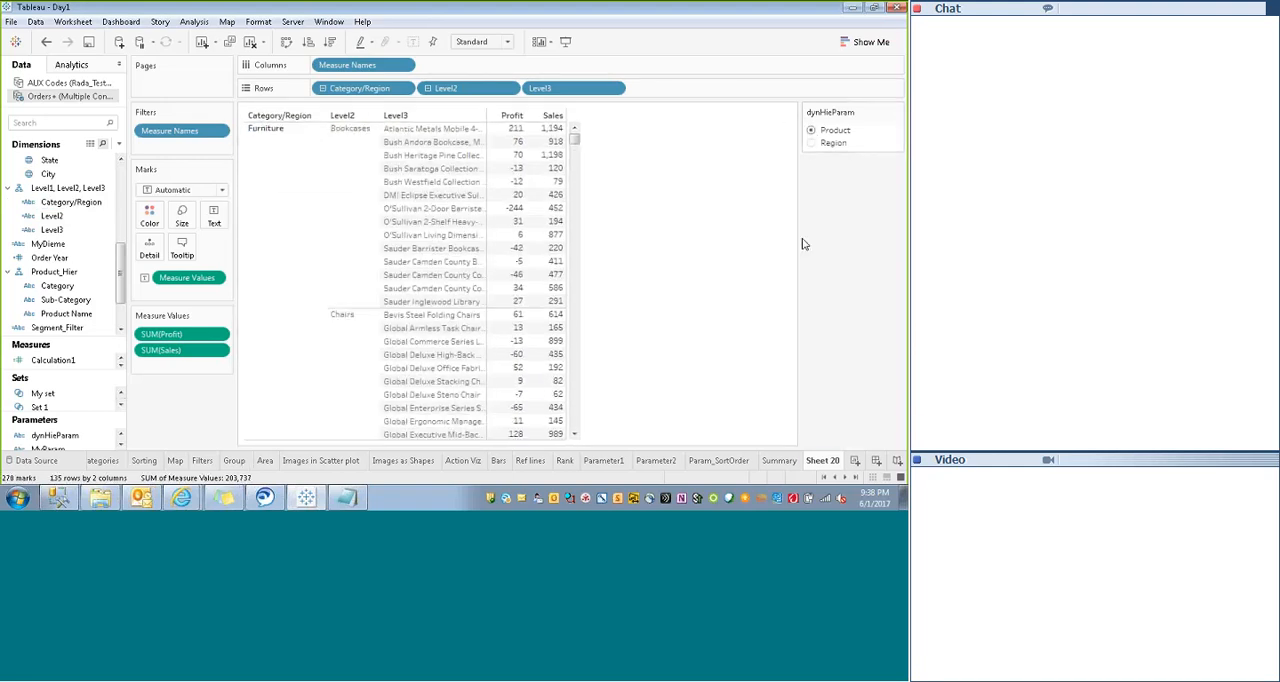
pyautogui.doubleClick(824, 463)
pyautogui.write('Dynamic Hierarchy')
# - Add a new worksheet, duplicate Region, and build a pie chart with Profit as angle and size, coloured by the Region copy
pyautogui.click(855, 461)
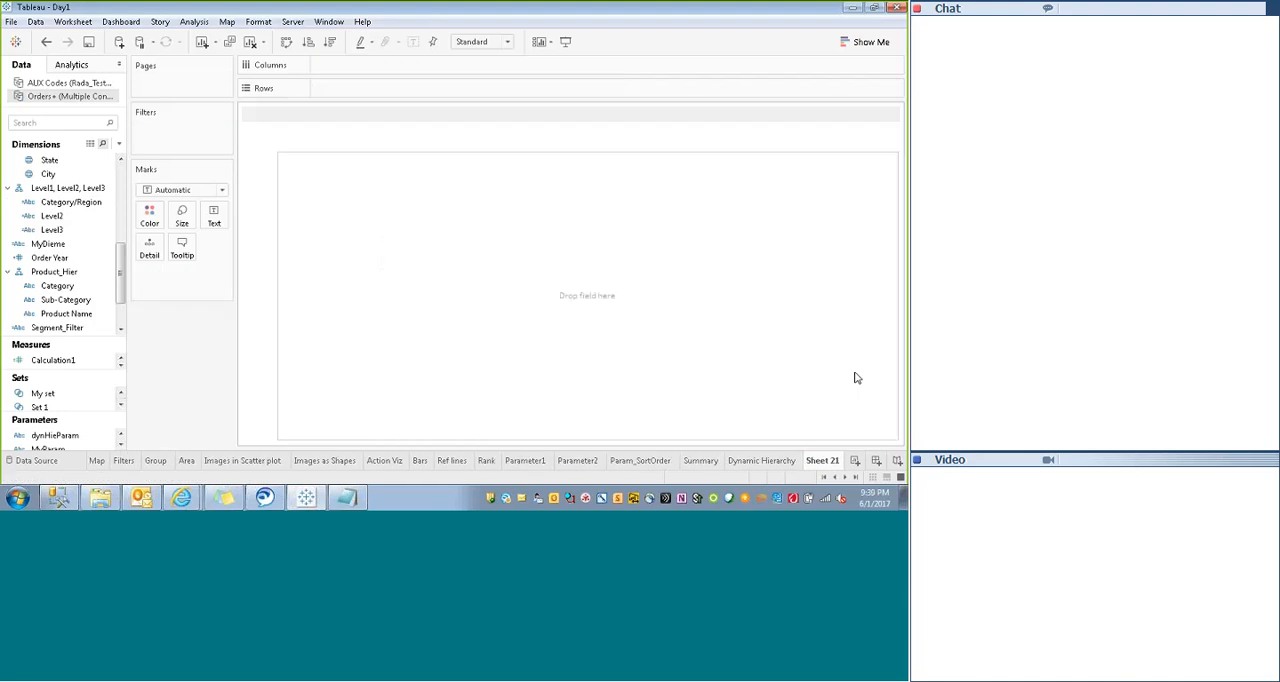
pyautogui.click(182, 190)
pyautogui.click(866, 42)
pyautogui.rightClick(103, 270)
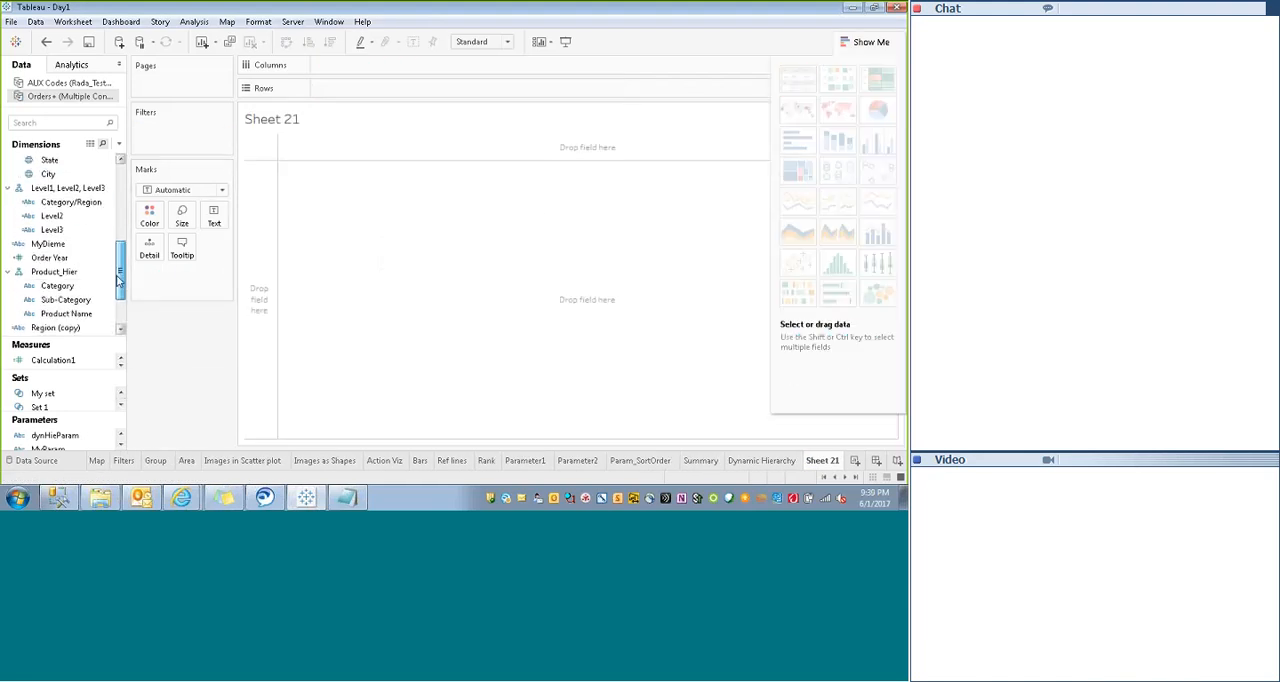
pyautogui.scroll(-2, 100, 270)
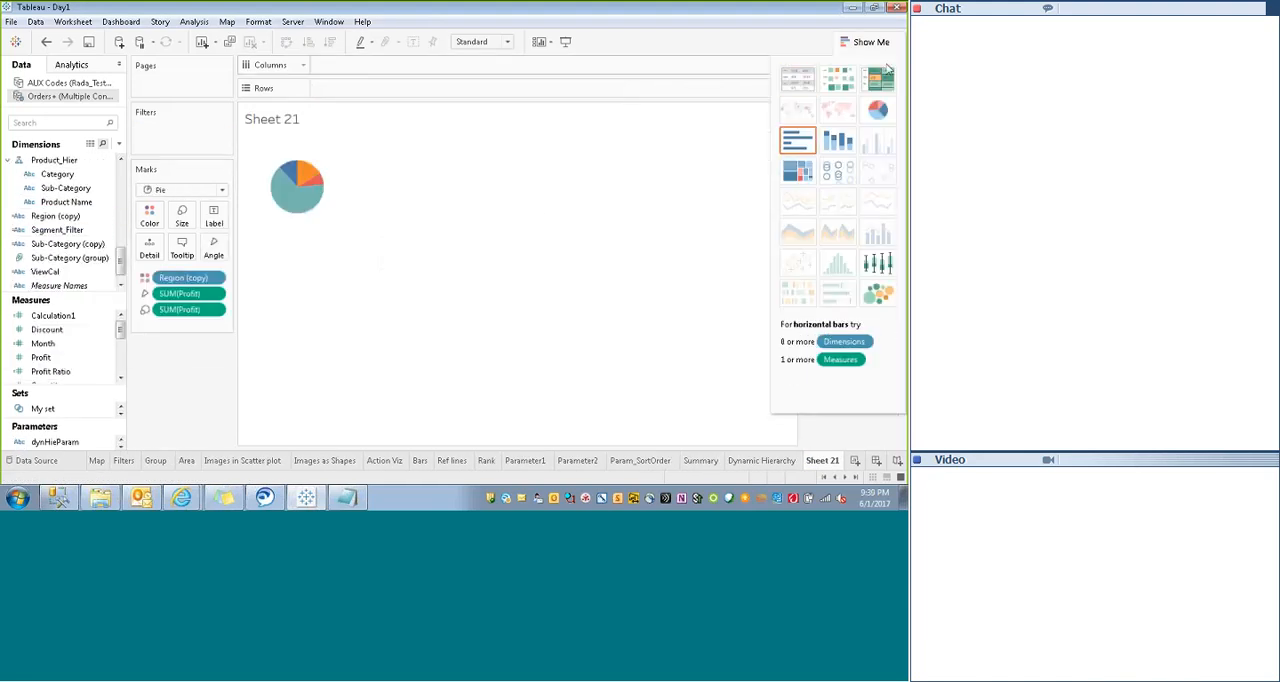
pyautogui.click(866, 42)
pyautogui.moveTo(350, 177); pyautogui.dragTo(564, 177)
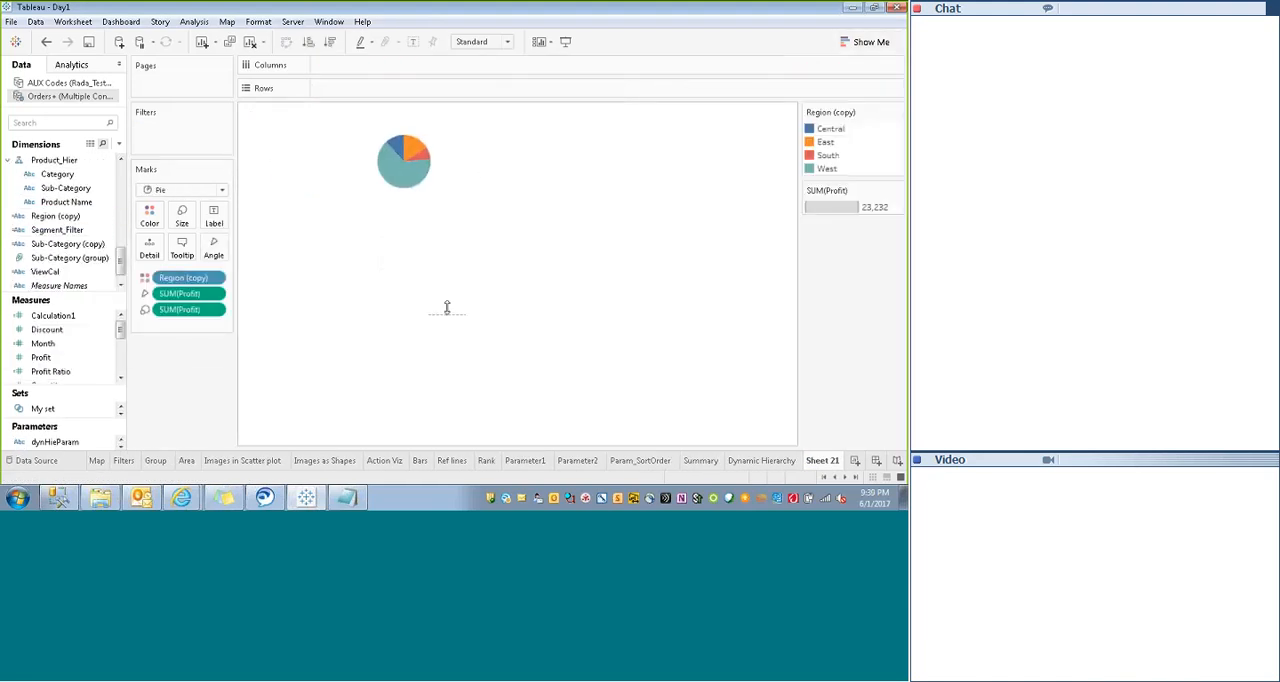
# - Enlarge the pie chart and show mark labels with each region's profit
pyautogui.click(182, 215)
pyautogui.moveTo(205, 247); pyautogui.dragTo(231, 249)
pyautogui.click(214, 215)
pyautogui.click(243, 246)
pyautogui.click(286, 427)
pyautogui.click(520, 351)
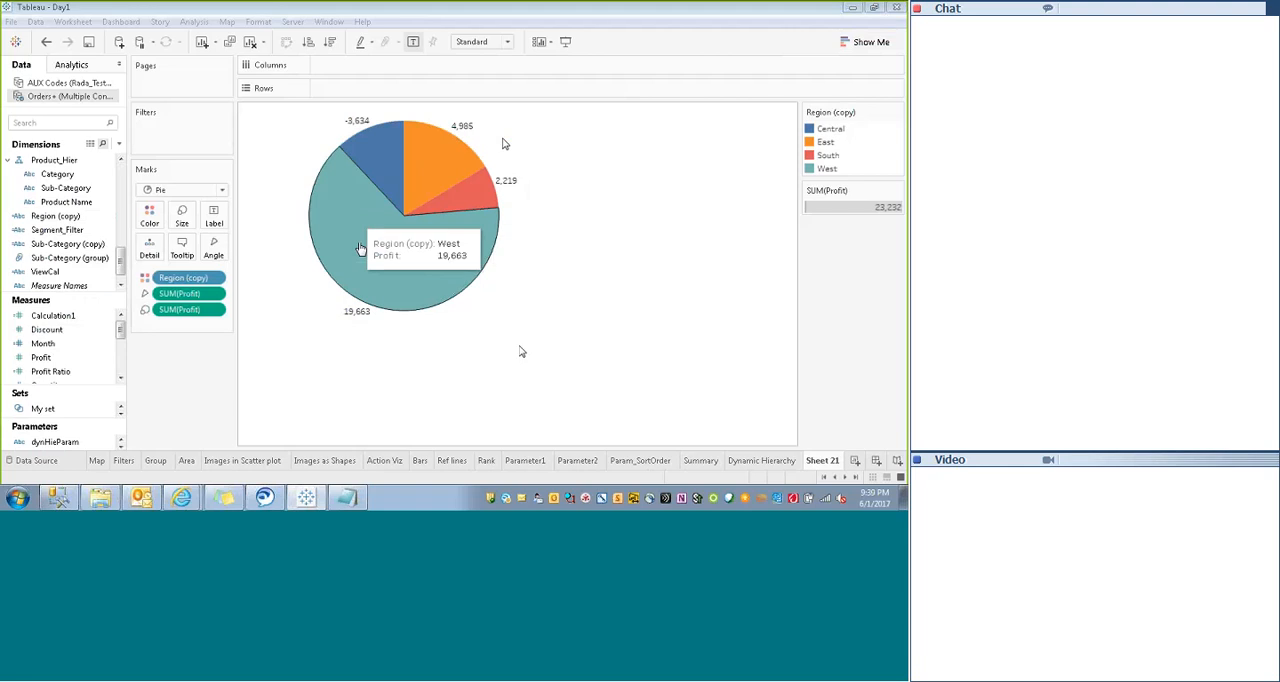
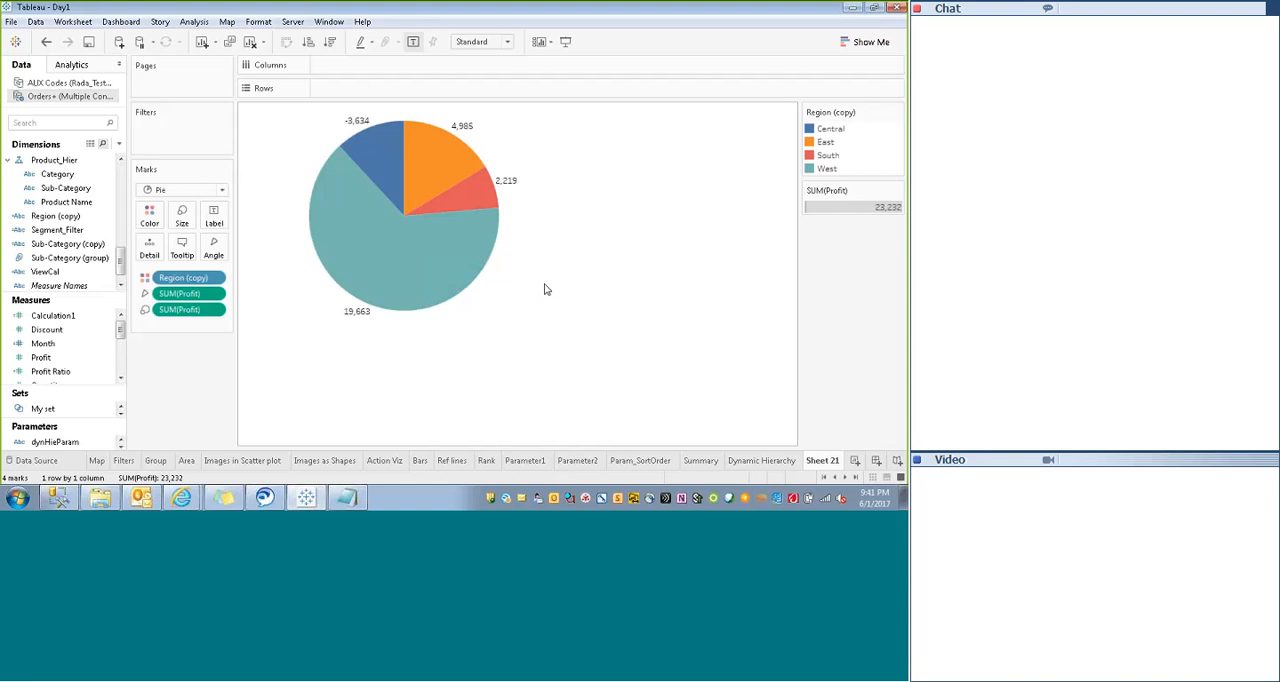
# - Create a calculated measure named 1 that returns the constant 1
pyautogui.scroll(-2, 118, 365)
pyautogui.moveTo(118, 365); pyautogui.dragTo(118, 328)
pyautogui.rightClick(60, 315)
pyautogui.moveTo(108, 173)
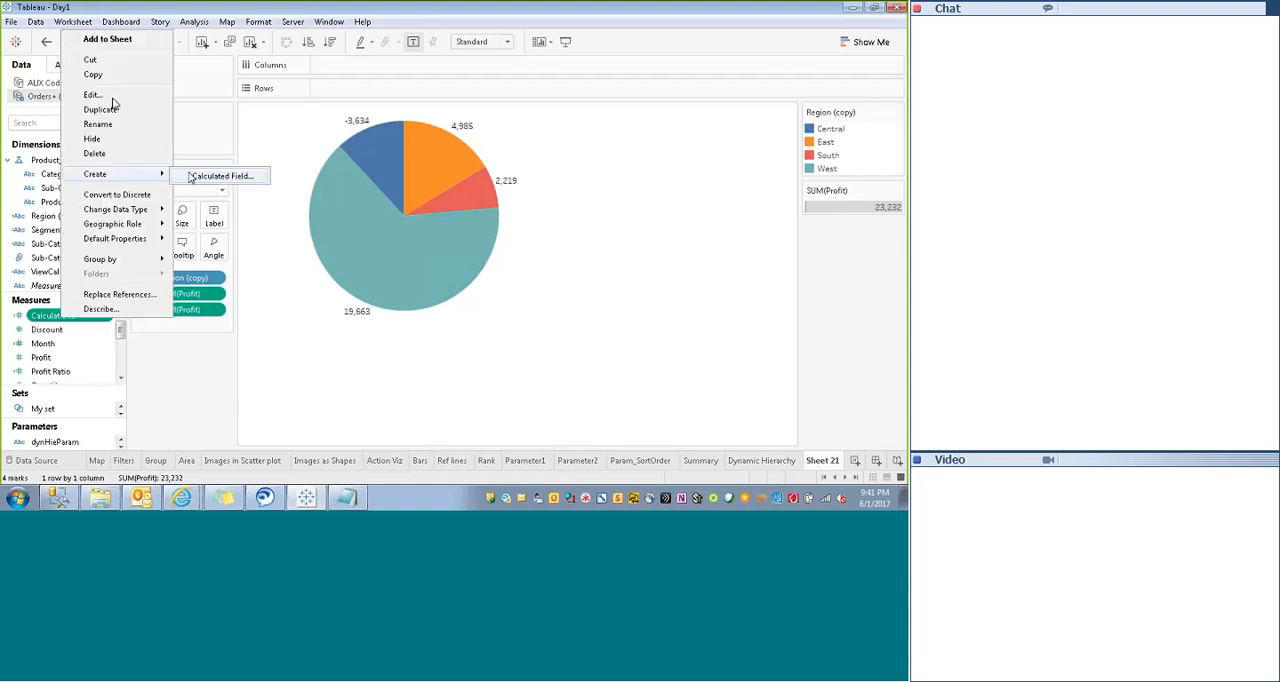
pyautogui.click(192, 174)
pyautogui.write('1')
pyautogui.moveTo(160, 250); pyautogui.dragTo(33, 250)
pyautogui.write('1')
pyautogui.click(575, 414)
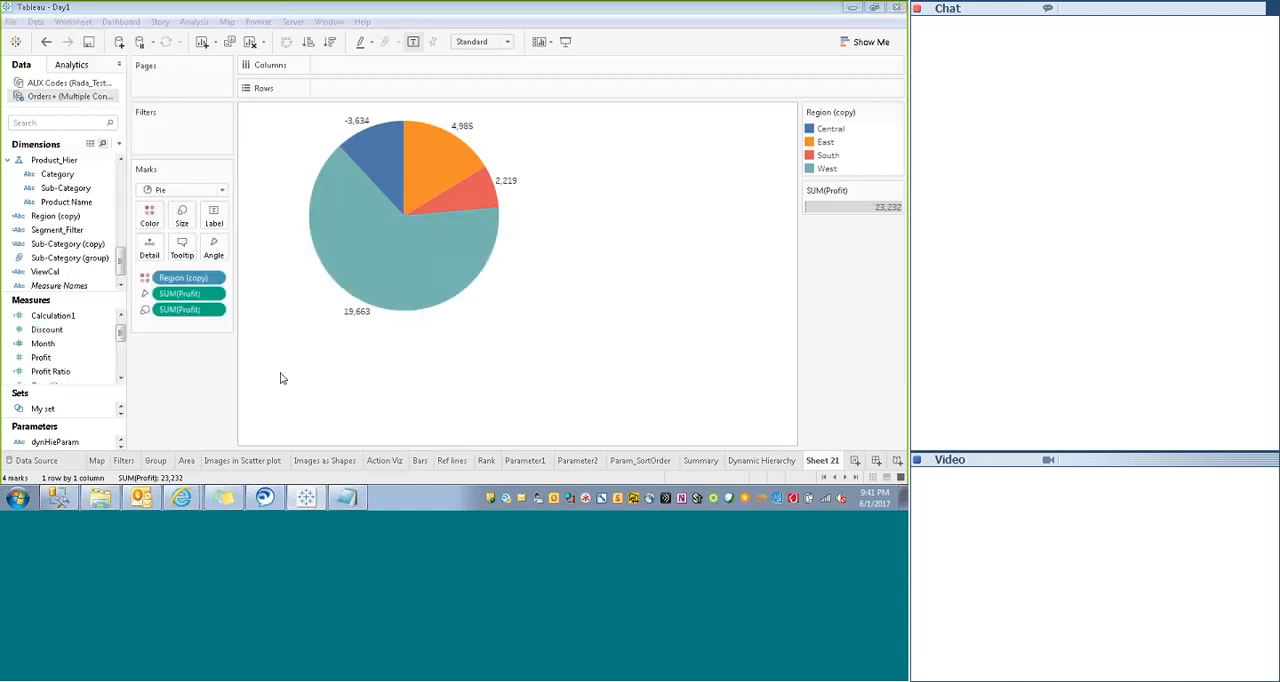
# - Place the measure 1 on Rows twice to get two stacked pie panes
pyautogui.moveTo(120, 328)
pyautogui.mouseDown()
pyautogui.moveTo(120, 357)
pyautogui.moveTo(120, 326)
pyautogui.mouseUp()
pyautogui.moveTo(34, 316); pyautogui.dragTo(494, 92)
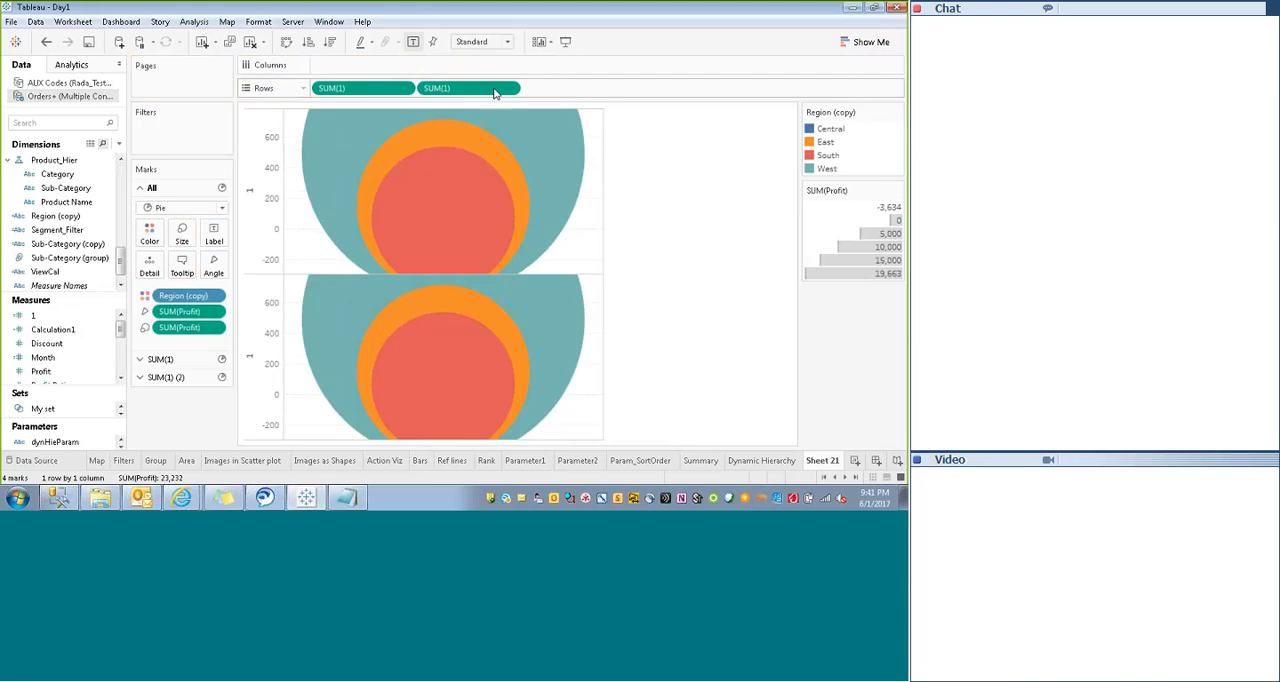
pyautogui.click(266, 252)
pyautogui.click(266, 326)
pyautogui.click(266, 219)
# - Change the aggregation of both measure 1 fields on Rows to Average
pyautogui.click(404, 88)
pyautogui.moveTo(370, 225)
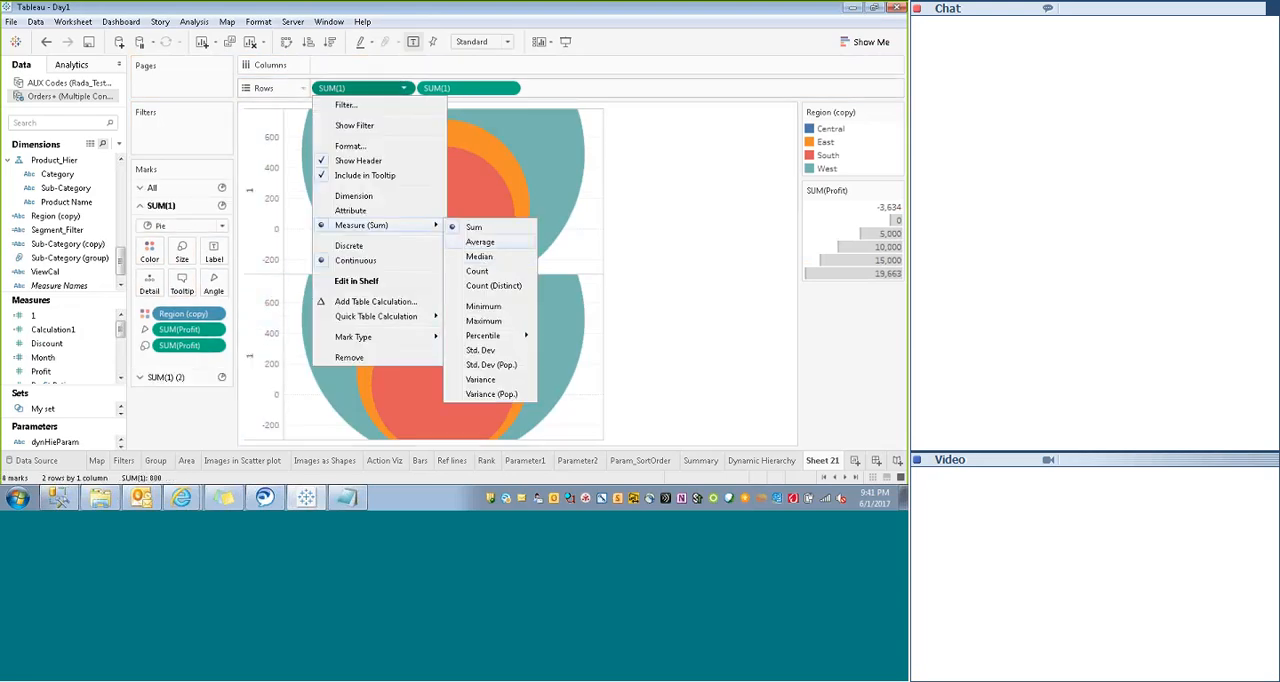
pyautogui.click(480, 240)
pyautogui.click(510, 88)
pyautogui.moveTo(480, 225)
pyautogui.click(600, 240)
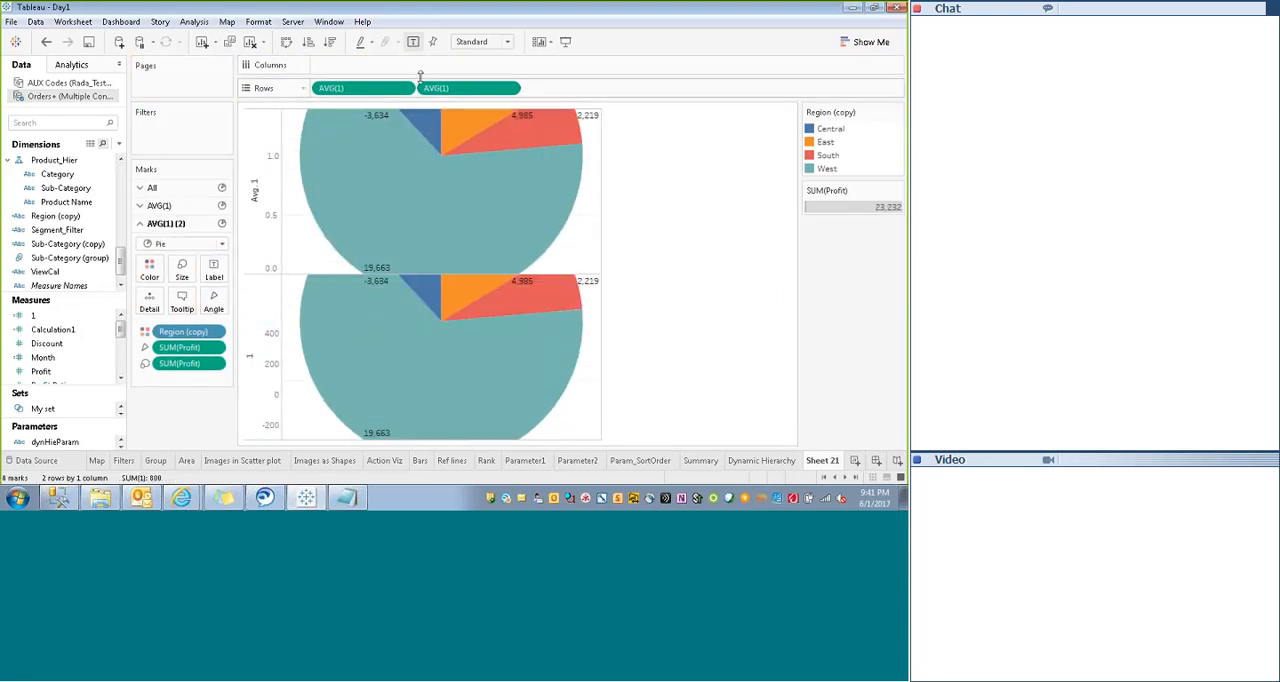
# - Shrink both pies to fit their panes and remove the region and profit fields from the second pie's marks
pyautogui.click(264, 378)
pyautogui.click(264, 214)
pyautogui.click(264, 360)
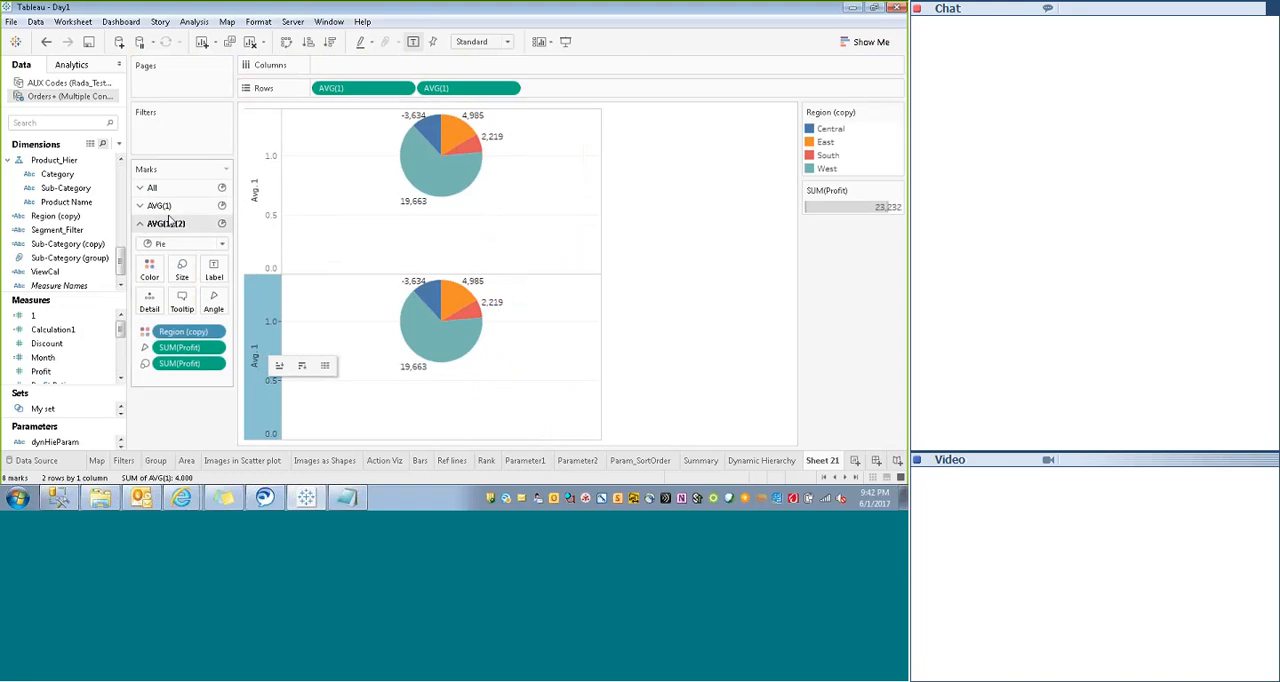
pyautogui.click(264, 202)
pyautogui.click(166, 377)
pyautogui.click(186, 332)
pyautogui.keyDown('shift'); pyautogui.click(182, 364); pyautogui.keyUp('shift')
pyautogui.moveTo(182, 364); pyautogui.dragTo(186, 420)
pyautogui.click(264, 360)
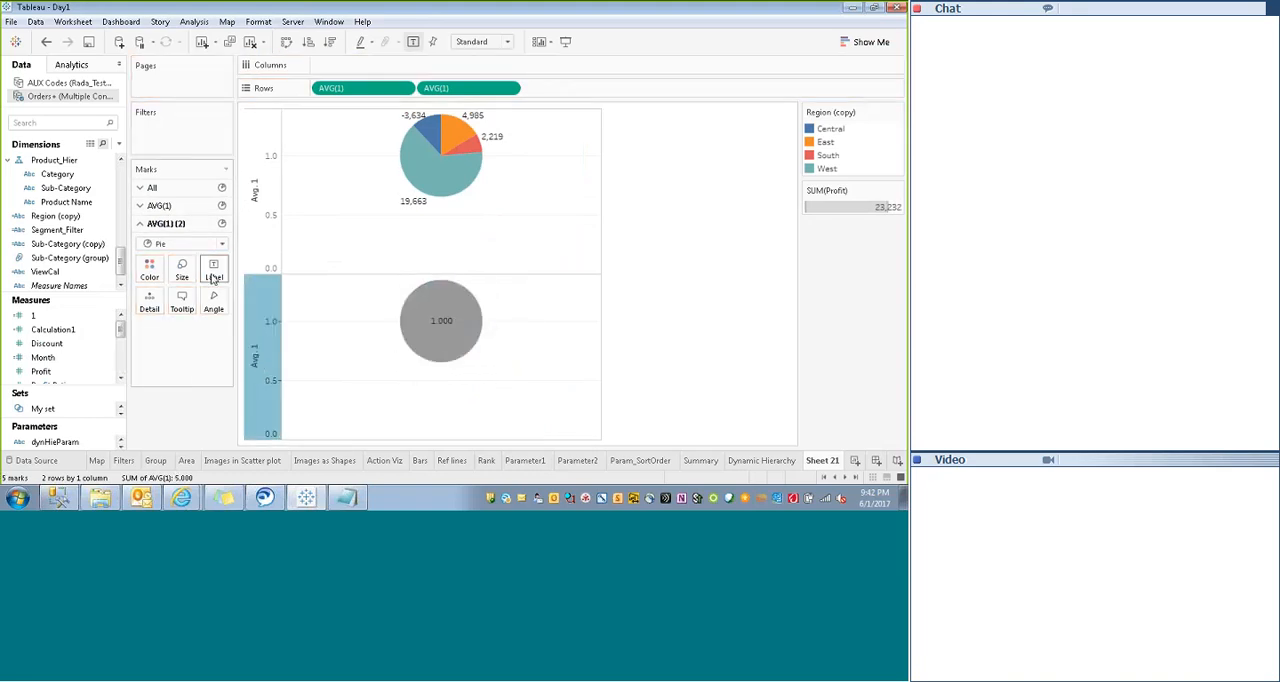
# - Hide the mark label on the second pie
pyautogui.click(214, 270)
pyautogui.click(243, 300)
pyautogui.click(264, 205)
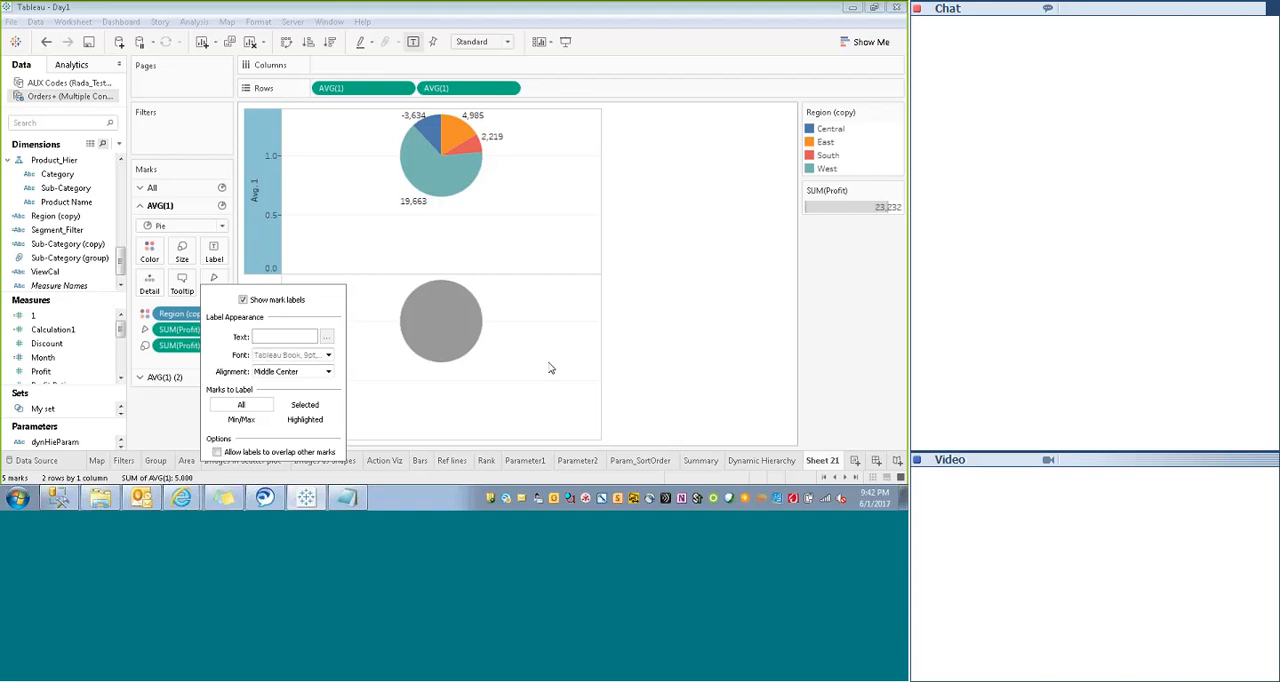
pyautogui.click(549, 369)
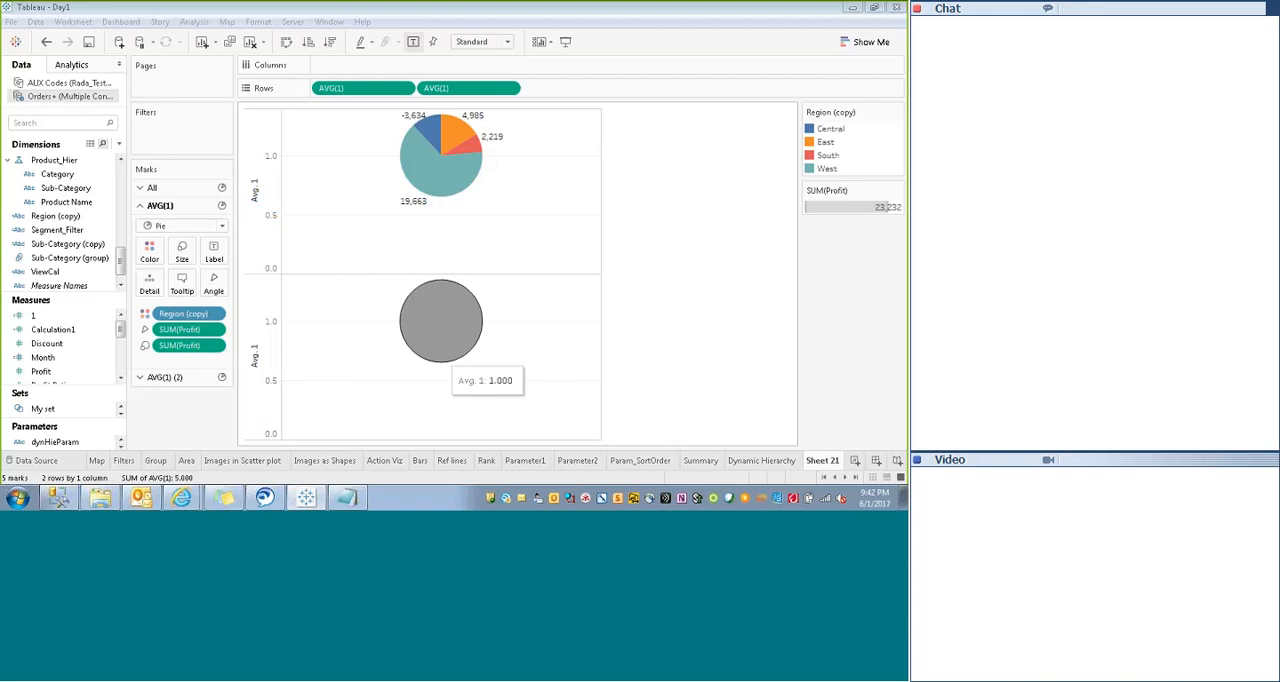
# - Try white and a darker grey as the second pie's colour
pyautogui.click(256, 360)
pyautogui.click(150, 269)
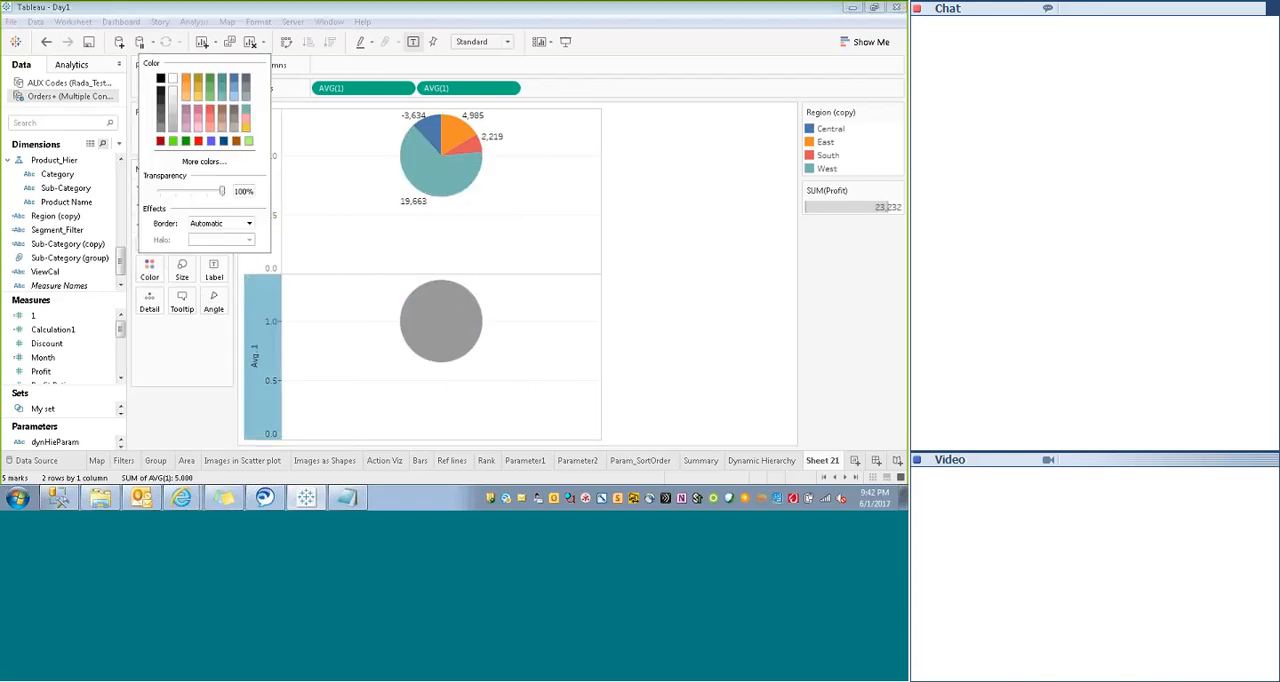
pyautogui.click(173, 90)
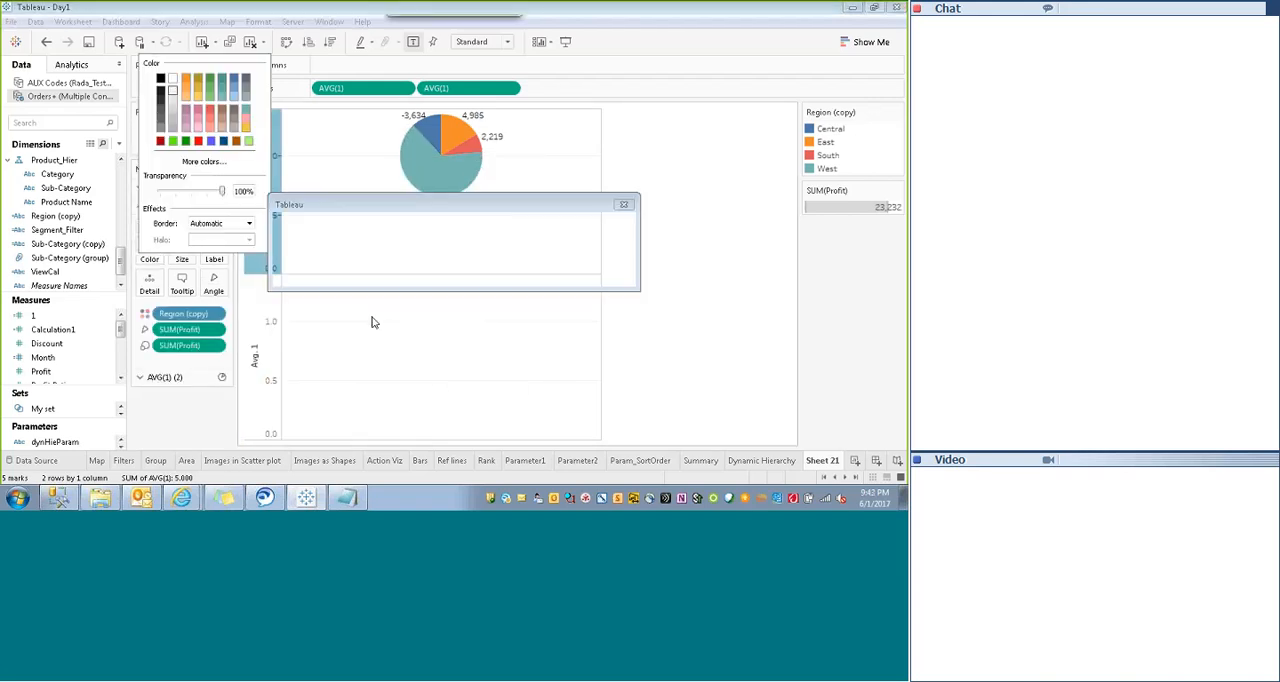
pyautogui.click(548, 272)
pyautogui.click(180, 379)
pyautogui.click(151, 267)
pyautogui.click(165, 109)
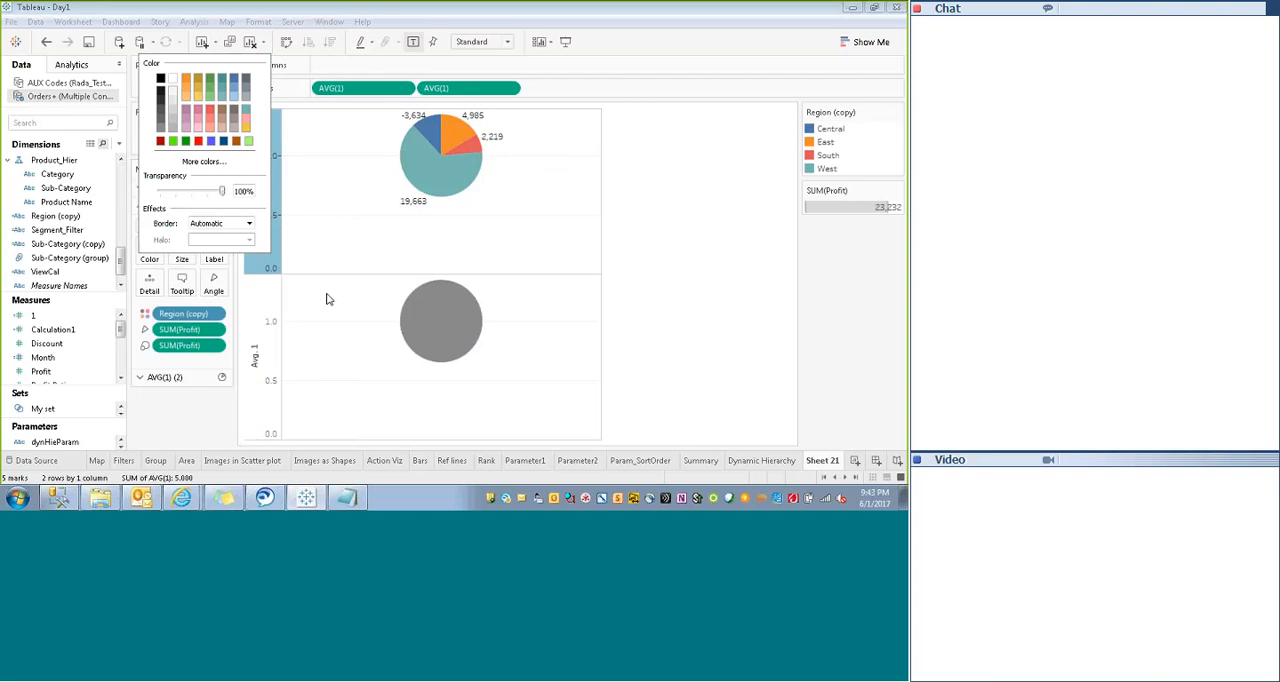
pyautogui.click(326, 298)
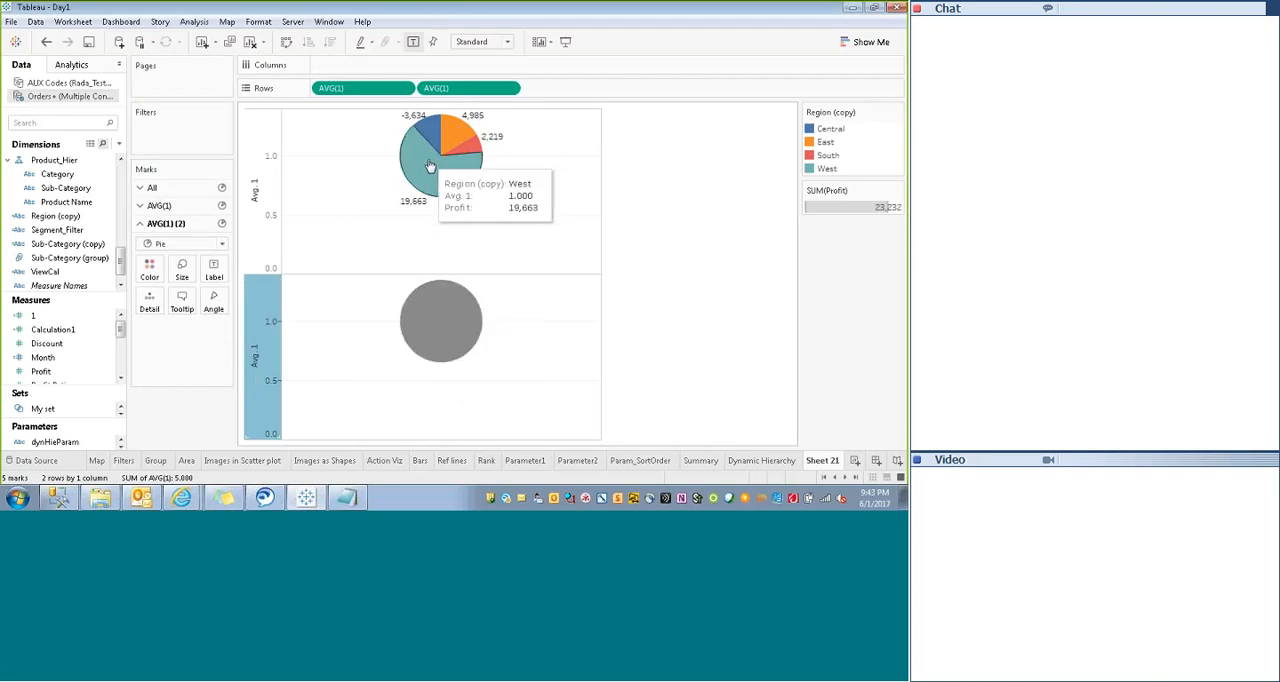
# - Overlay the two pies with a dual axis and colour the second pie white
pyautogui.rightClick(263, 331)
pyautogui.click(300, 391)
pyautogui.click(167, 377)
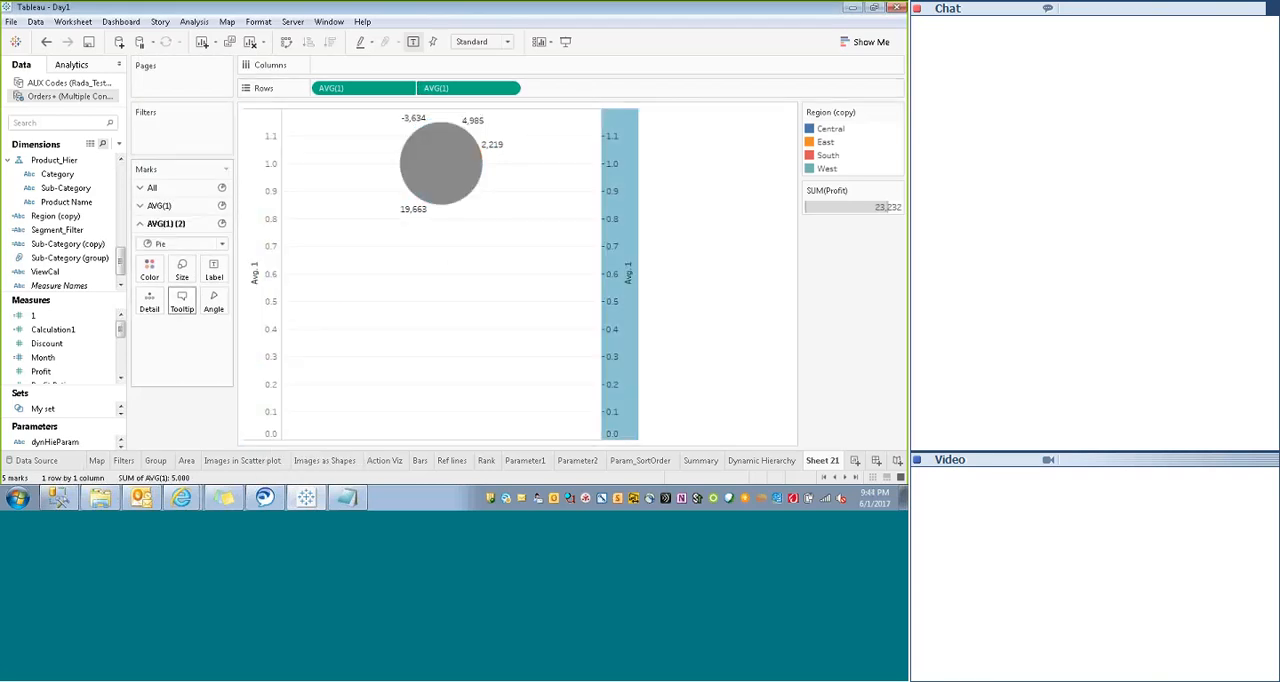
pyautogui.click(150, 268)
pyautogui.click(165, 139)
# - Reduce the size of the white second pie so the coloured pie shows around it
pyautogui.click(167, 377)
pyautogui.click(182, 270)
pyautogui.moveTo(195, 301); pyautogui.dragTo(191, 301)
pyautogui.click(187, 381)
pyautogui.click(182, 270)
pyautogui.click(340, 280)
# - Synchronize the secondary Avg. 1 axis with the primary axis
pyautogui.click(446, 92)
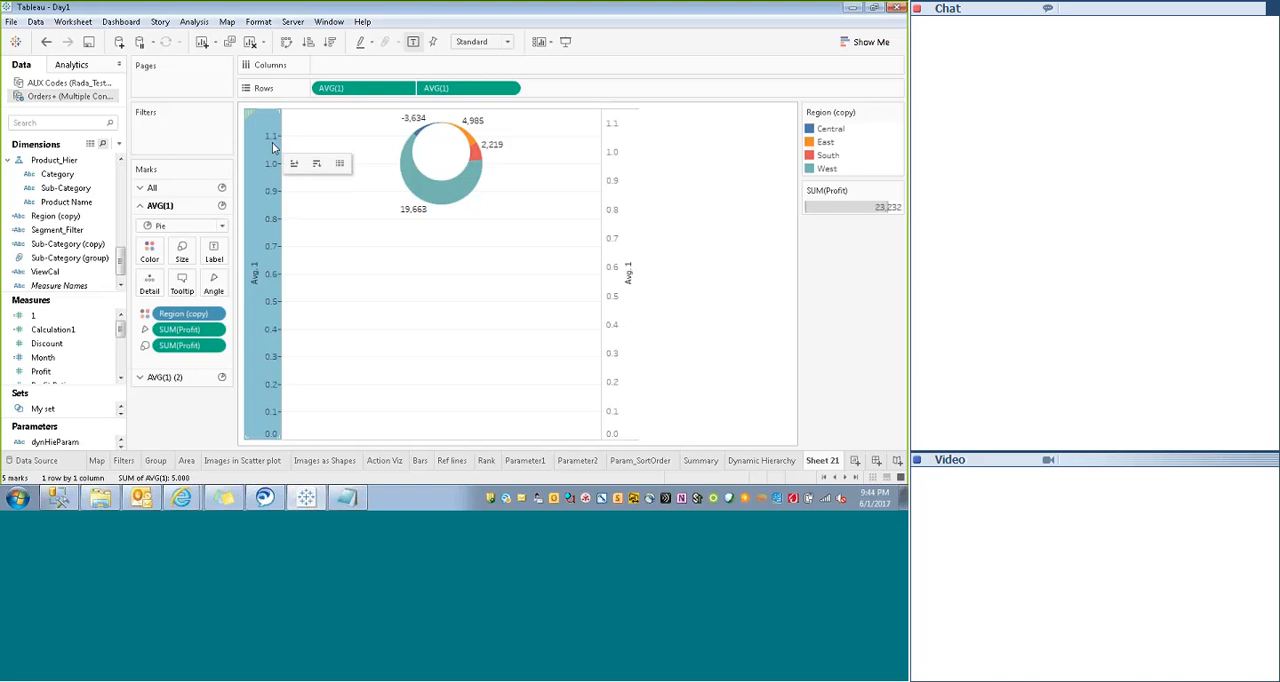
pyautogui.rightClick(610, 239)
pyautogui.click(660, 336)
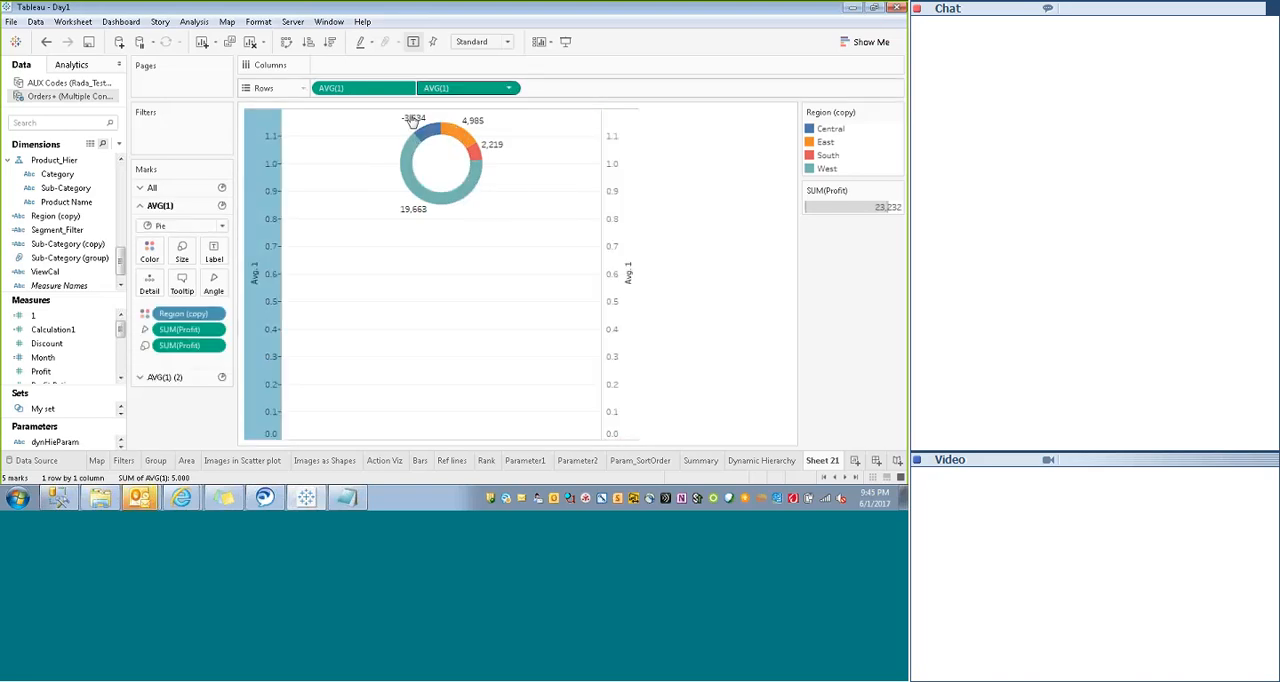
# - Enlarge the coloured outer pie and the white inner pie to form a bigger donut with a thin ring
pyautogui.click(165, 377)
pyautogui.click(182, 268)
pyautogui.moveTo(190, 300); pyautogui.dragTo(211, 283)
pyautogui.click(160, 206)
pyautogui.click(182, 252)
pyautogui.click(182, 375)
pyautogui.click(183, 268)
pyautogui.click(160, 206)
pyautogui.click(182, 252)
pyautogui.click(181, 381)
pyautogui.click(182, 268)
pyautogui.click(160, 206)
pyautogui.click(182, 250)
# - Try hiding the header of the primary Avg. 1 axis
pyautogui.rightClick(259, 281)
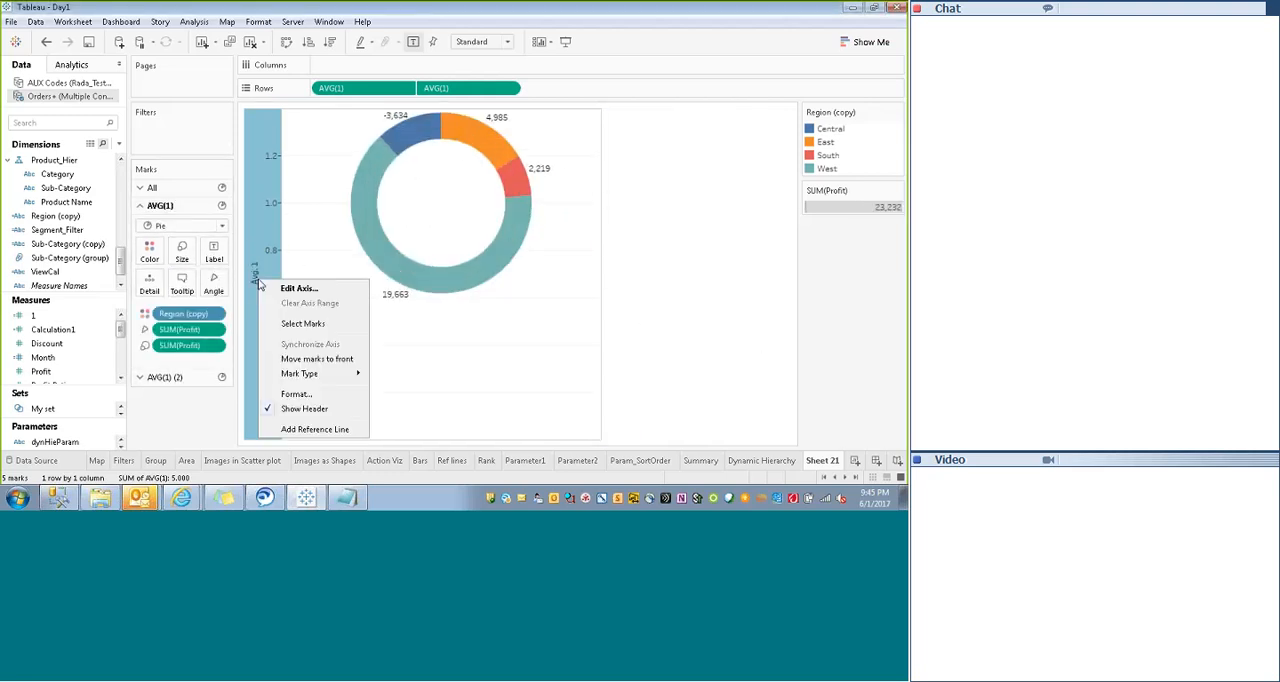
pyautogui.click(304, 408)
pyautogui.hotkey('ctrl', 'z')
# - Give the primary Avg. 1 axis a fixed range starting at 0.4
pyautogui.rightClick(260, 281)
pyautogui.click(292, 335)
pyautogui.click(335, 184)
pyautogui.moveTo(398, 83); pyautogui.dragTo(551, 87)
pyautogui.write('.4')
pyautogui.click(616, 402)
# - Try the donut without its axis headers, restoring them with an undo
pyautogui.rightClick(260, 290)
pyautogui.click(304, 412)
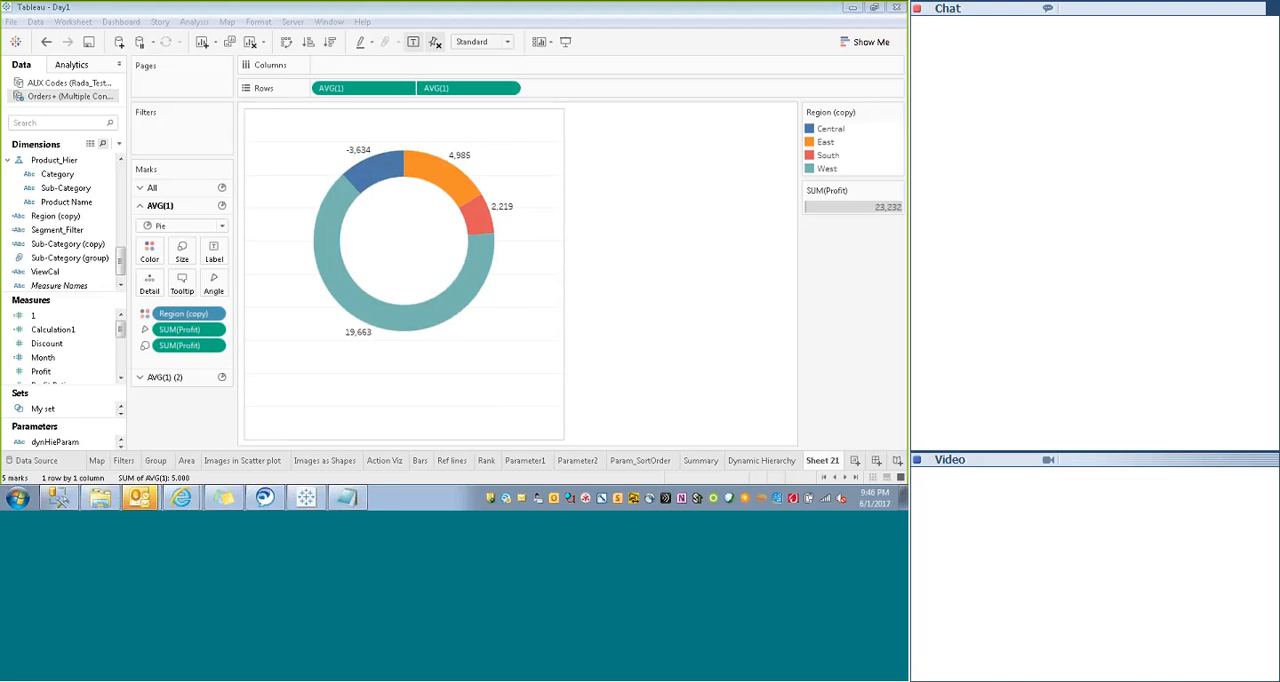
pyautogui.hotkey('ctrl', 'z')
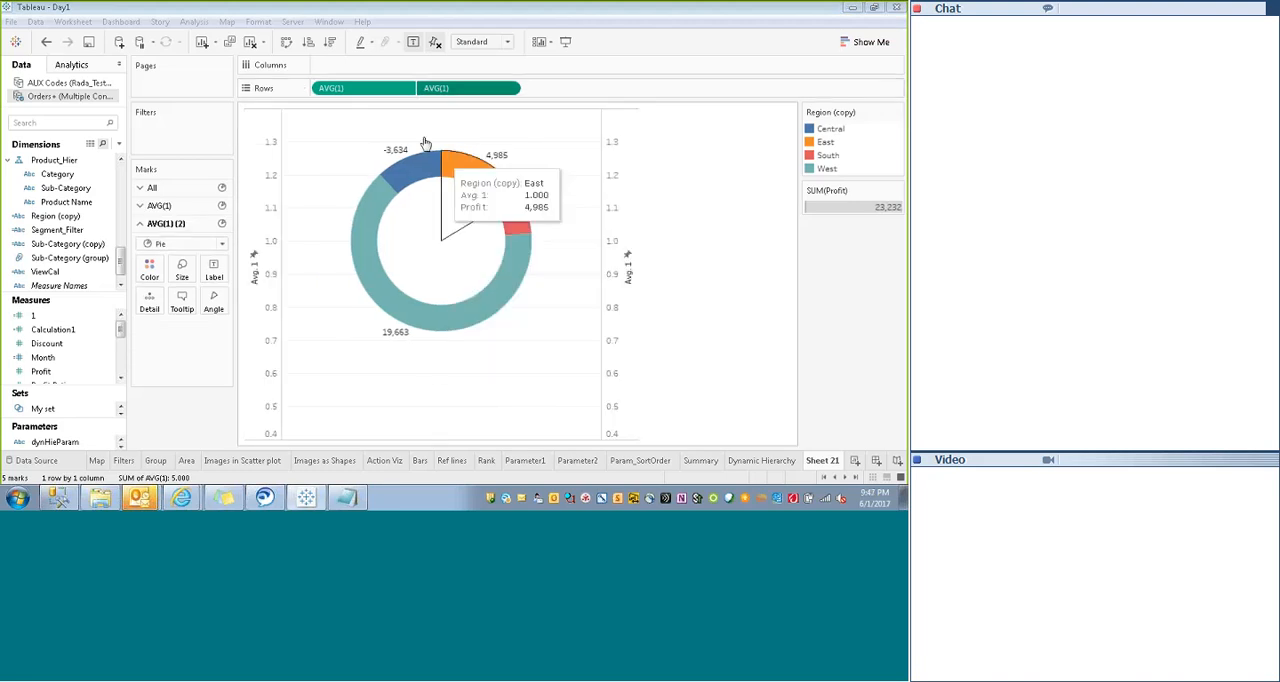
# - Turn the dual axis off to separate the pies, and rebuild it with synchronized axes
pyautogui.rightClick(612, 197)
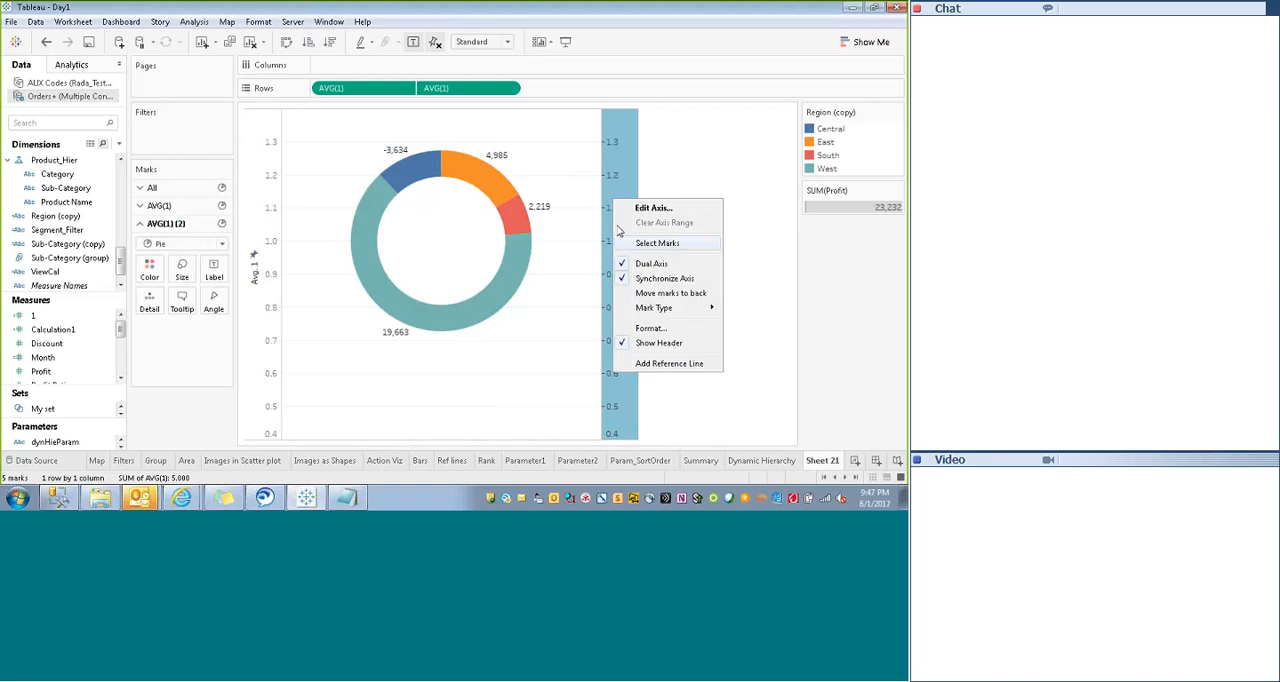
pyautogui.click(634, 262)
pyautogui.click(258, 320)
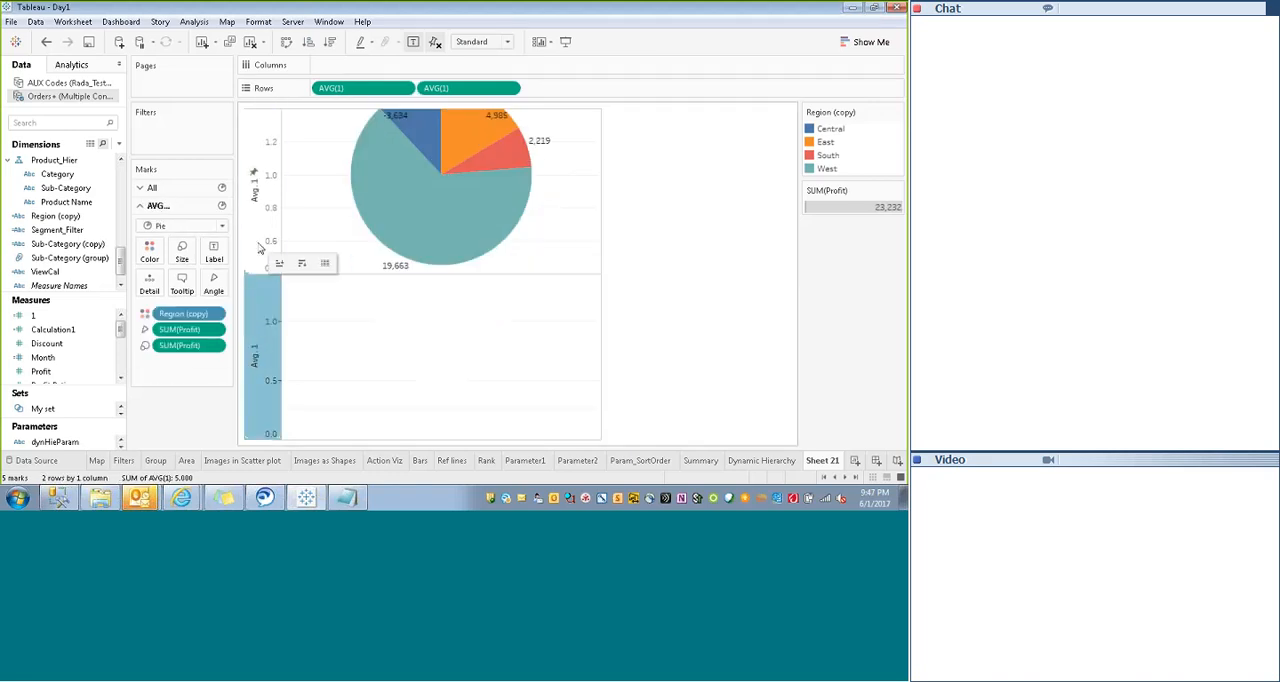
pyautogui.rightClick(278, 341)
pyautogui.click(295, 408)
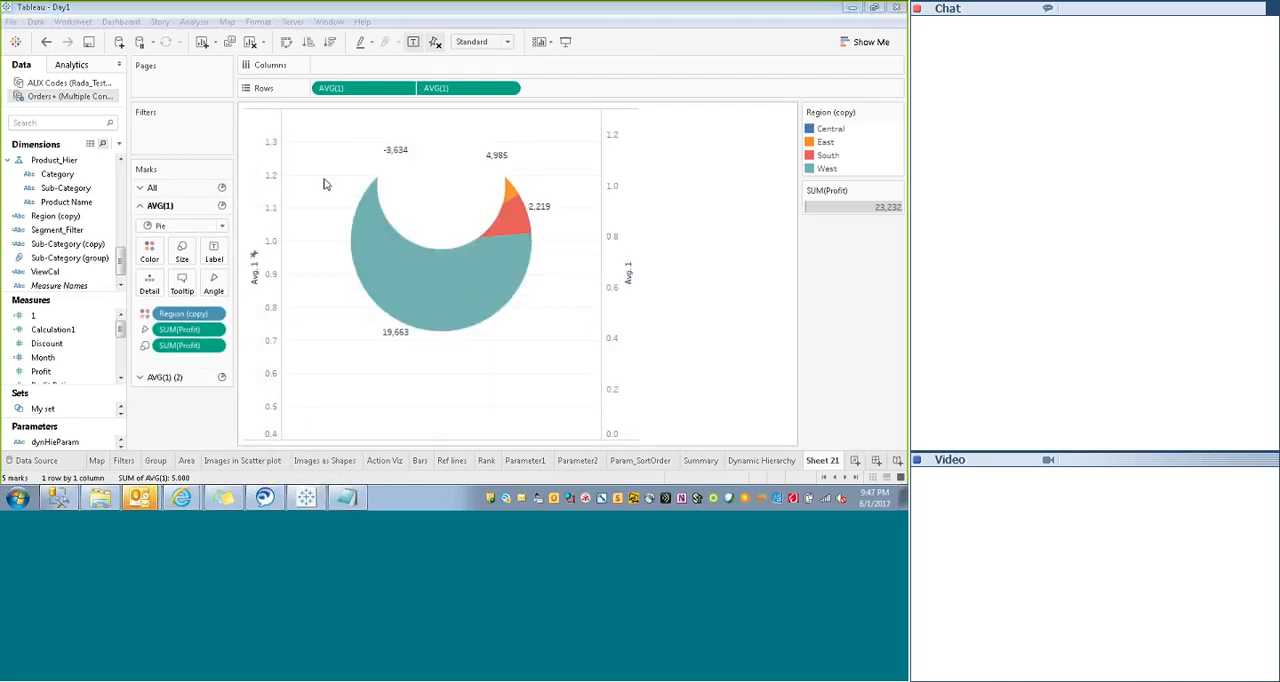
pyautogui.click(622, 222)
pyautogui.click(655, 222)
pyautogui.rightClick(614, 194)
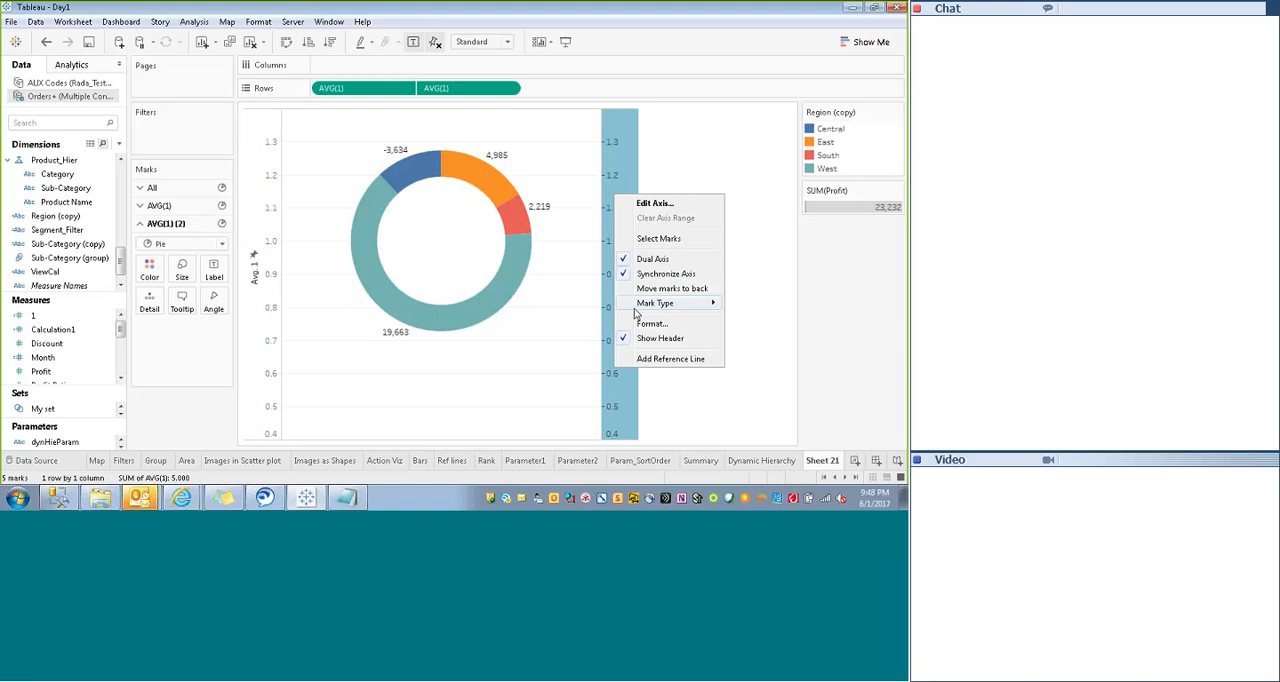
pyautogui.rightClick(610, 204)
# - Rename the worksheet as Donut
pyautogui.doubleClick(817, 460)
pyautogui.write('Donut')
pyautogui.press('Return')
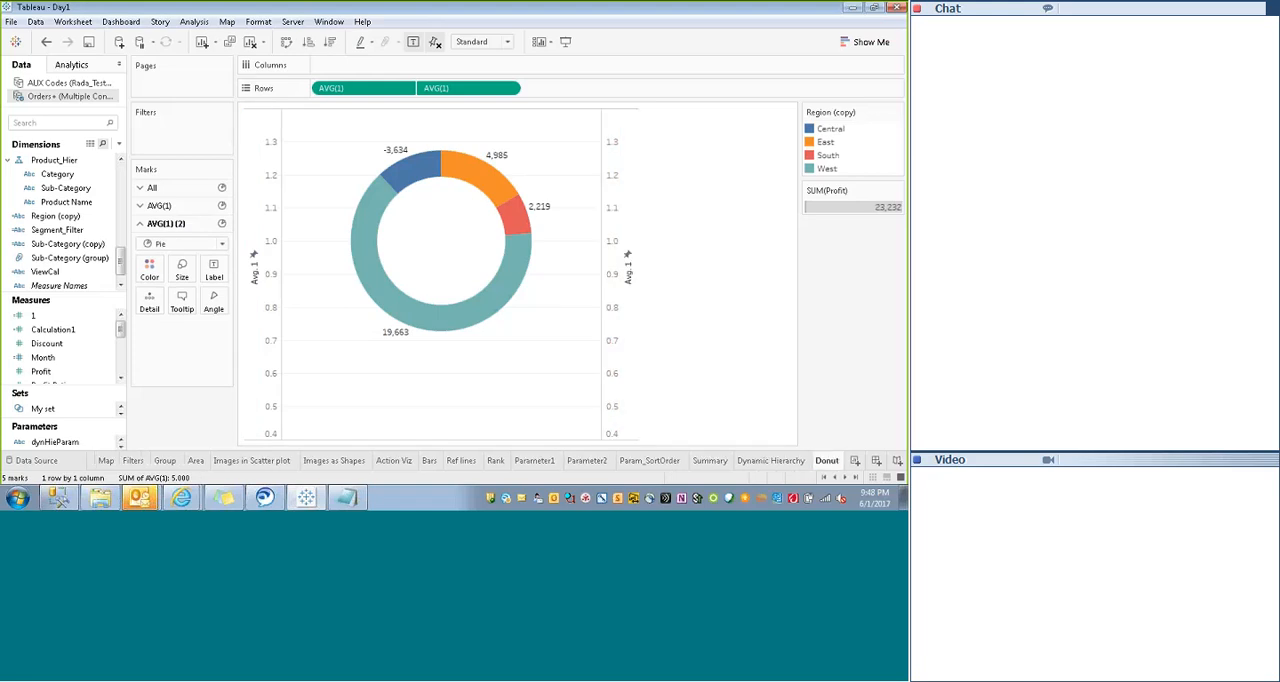
# - Add a new worksheet and build a side-by-side bar chart of Profit and Profit Ratio by Order Date year
pyautogui.click(855, 461)
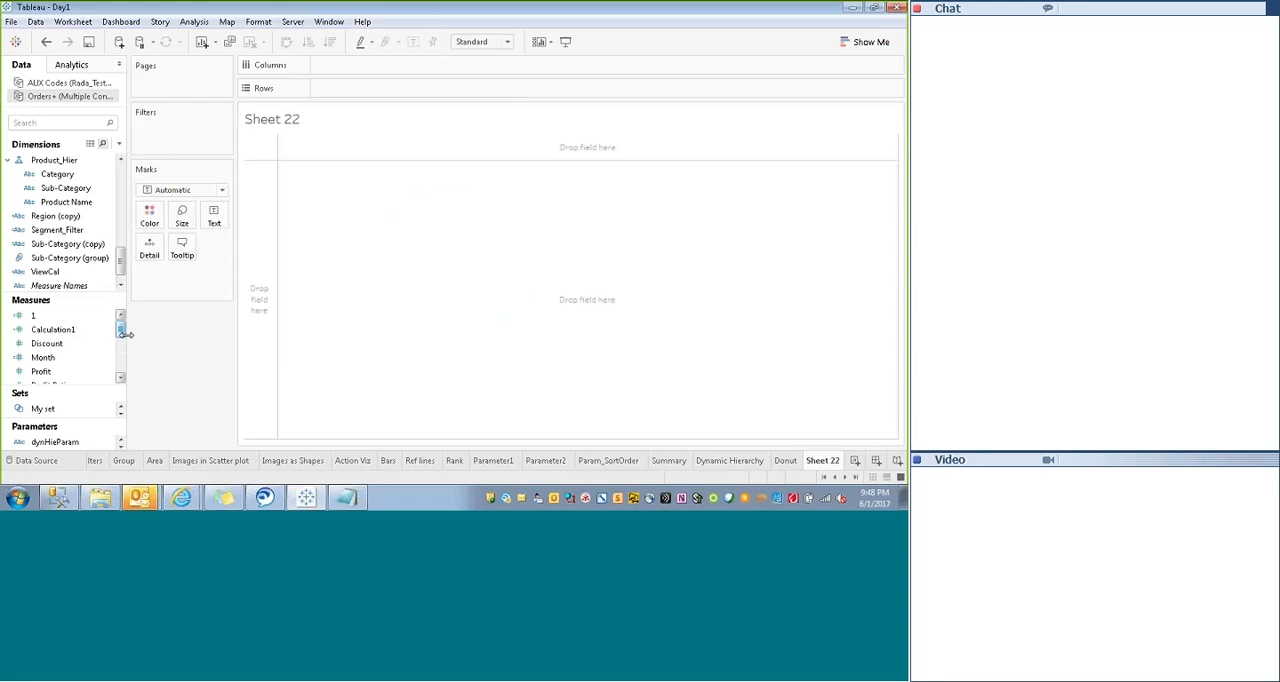
pyautogui.moveTo(123, 333); pyautogui.dragTo(122, 337)
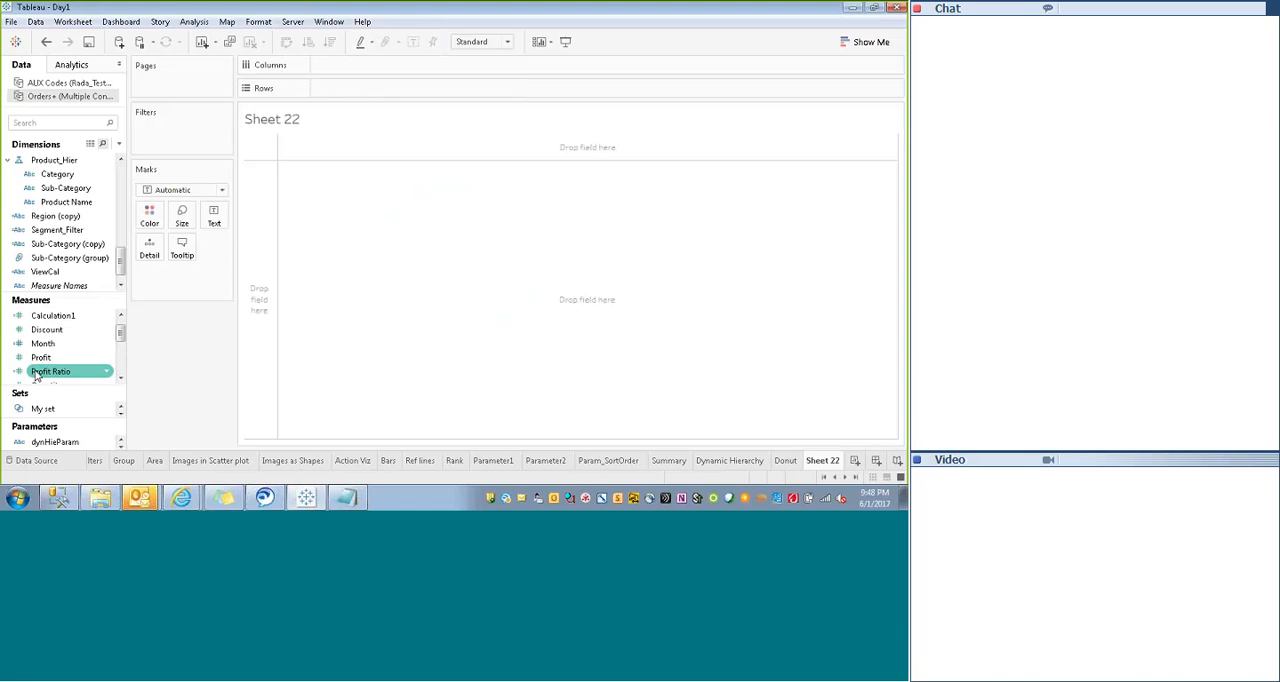
pyautogui.keyDown('ctrl'); pyautogui.click(40, 357); pyautogui.keyUp('ctrl')
pyautogui.scroll(5, 60, 220)
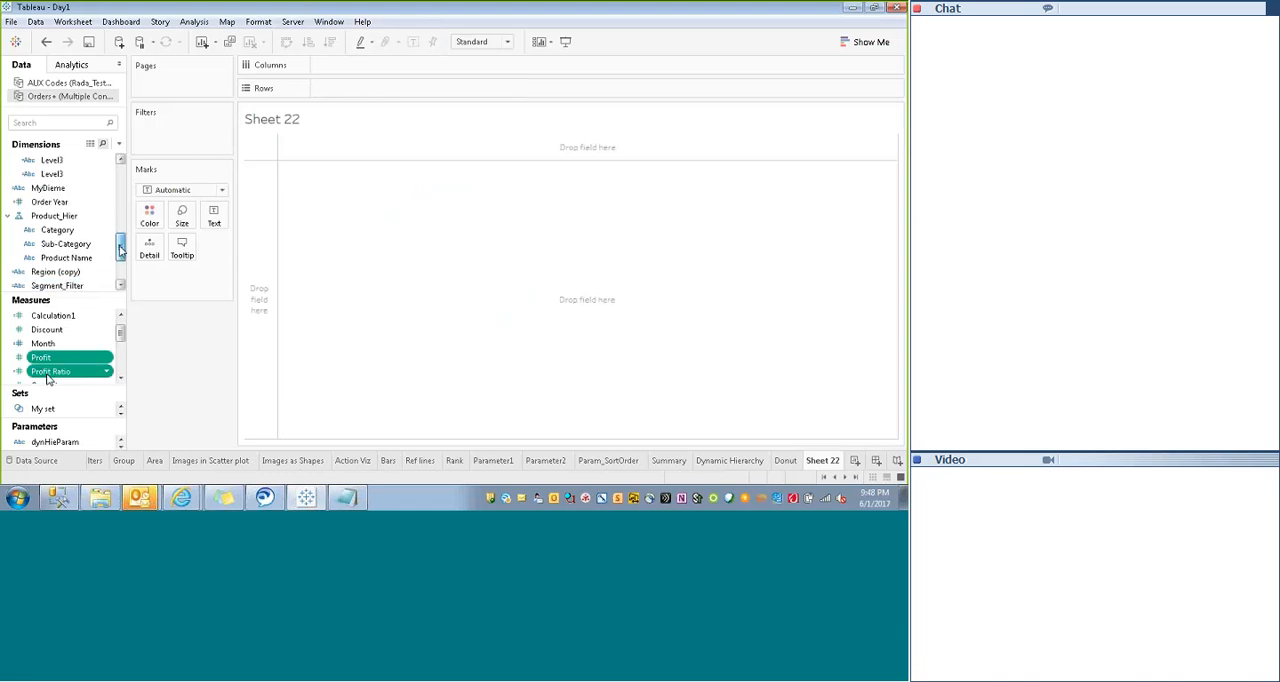
pyautogui.keyDown('ctrl'); pyautogui.click(60, 201); pyautogui.keyUp('ctrl')
pyautogui.click(866, 42)
pyautogui.click(877, 141)
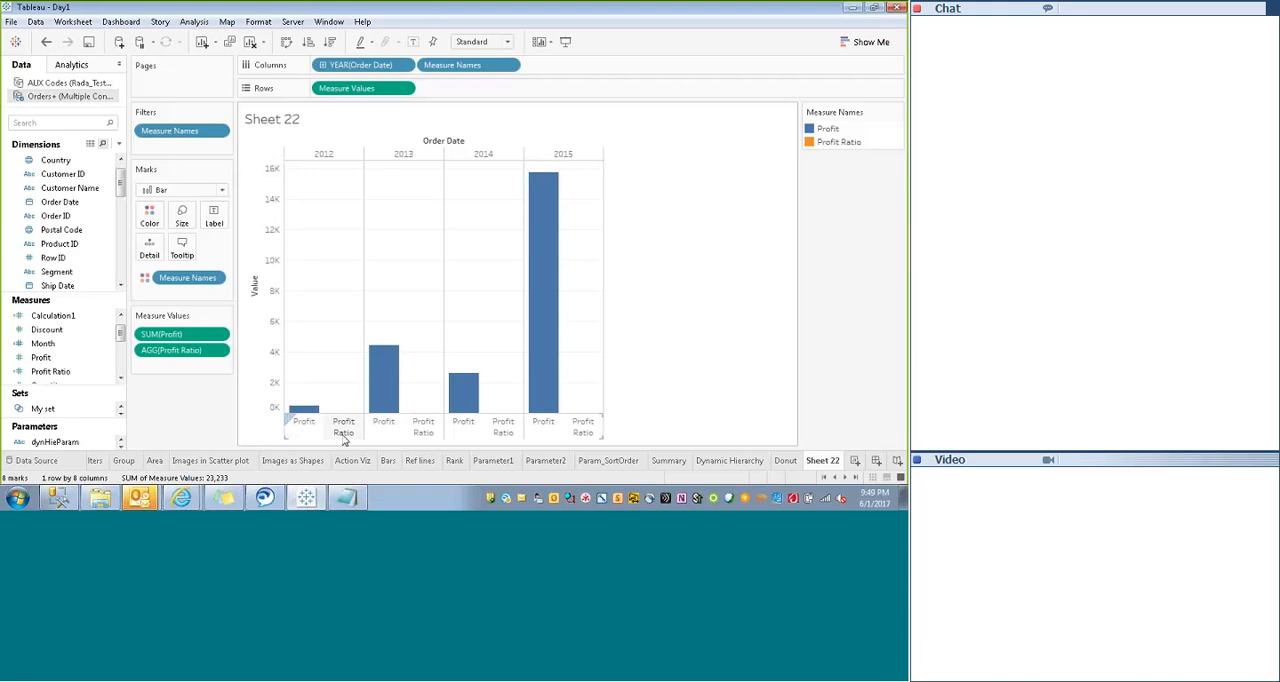
# - Place Profit Ratio and Profit separately on Rows and combine them as a dual axis chart
pyautogui.moveTo(391, 366)
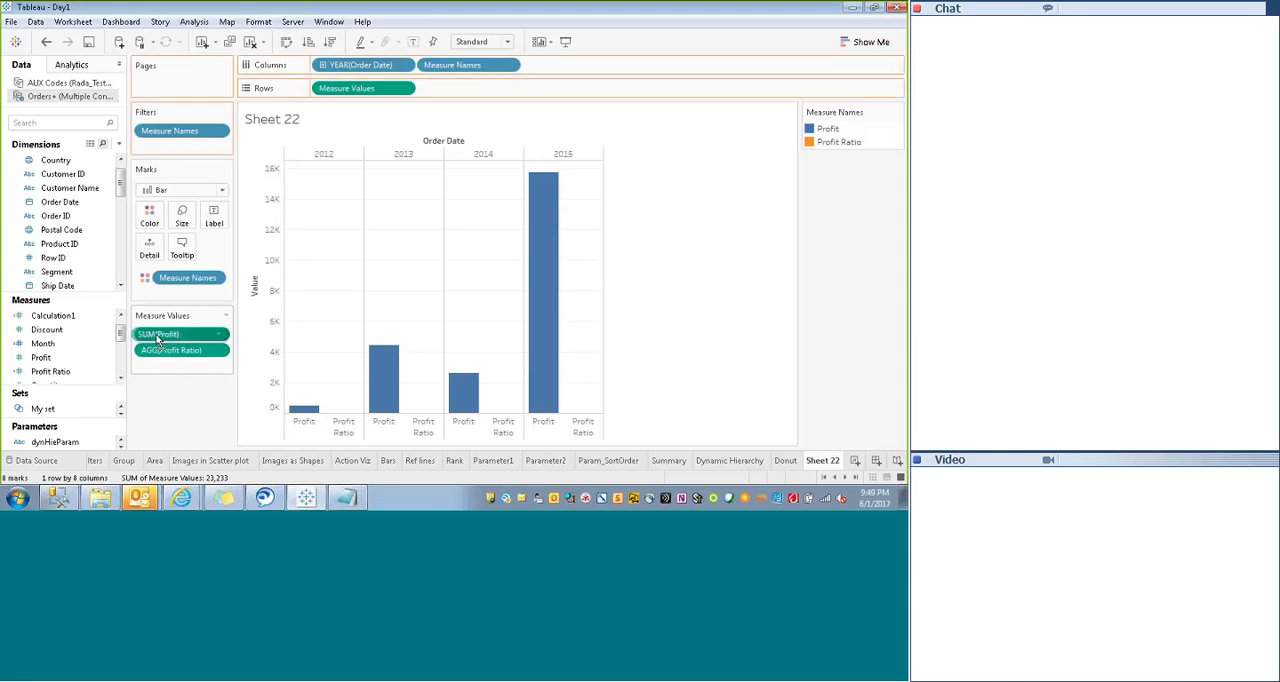
pyautogui.moveTo(162, 336); pyautogui.dragTo(366, 92)
pyautogui.click(264, 355)
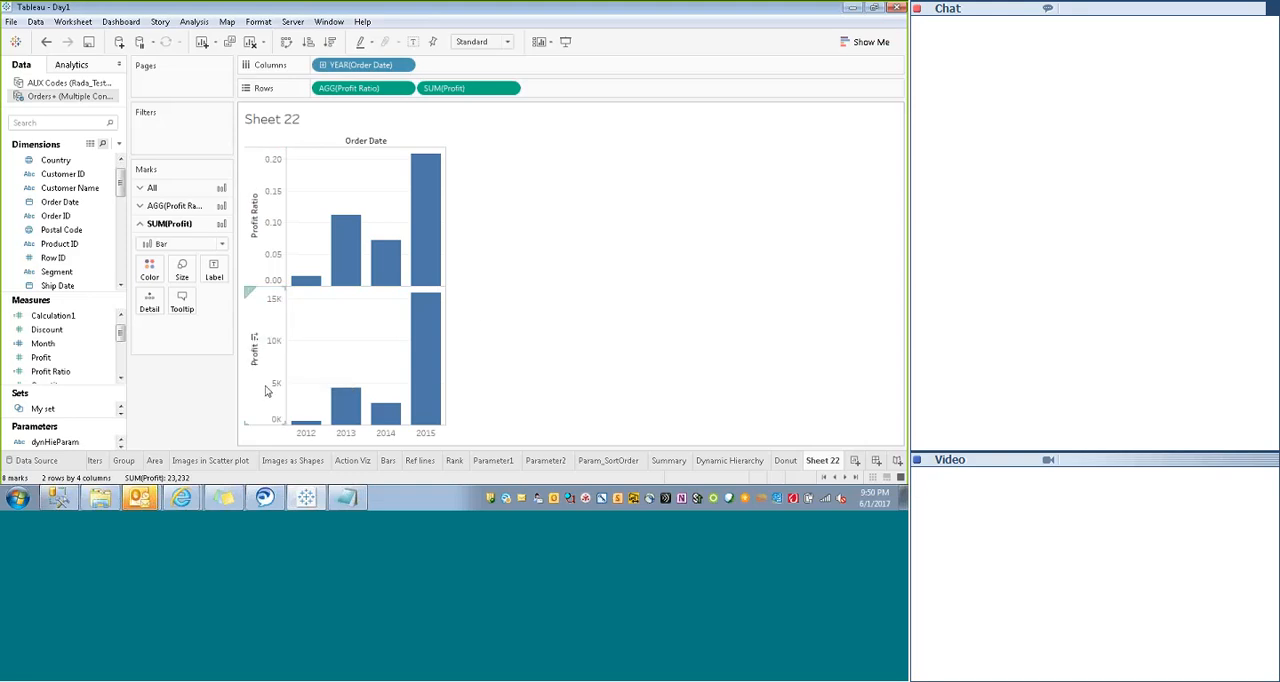
pyautogui.rightClick(268, 310)
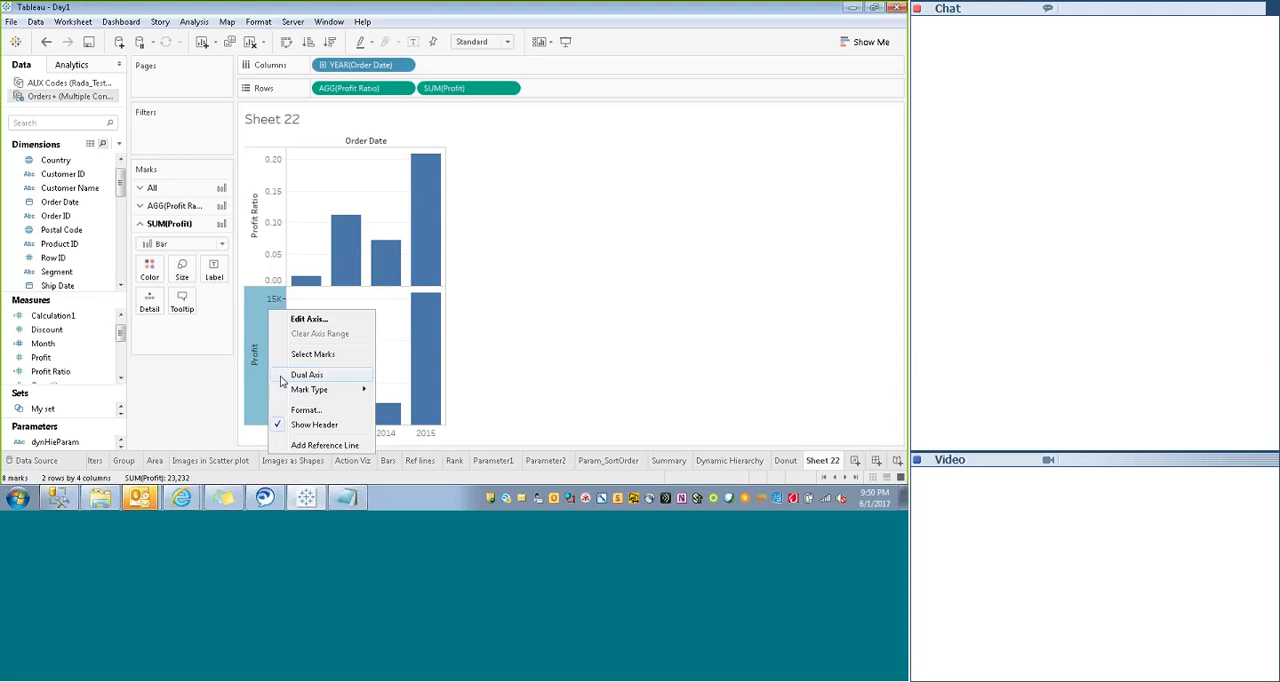
pyautogui.click(305, 374)
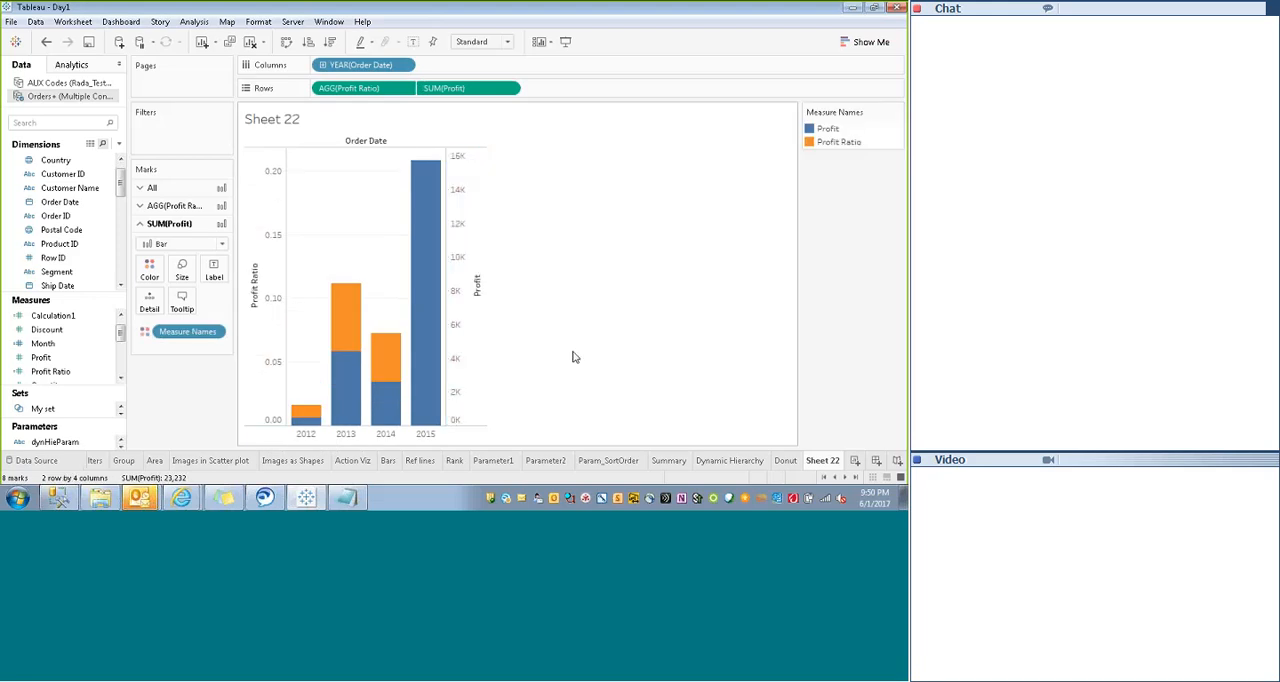
# - Change the Profit marks to a line, leaving Profit Ratio as bars
pyautogui.click(460, 310)
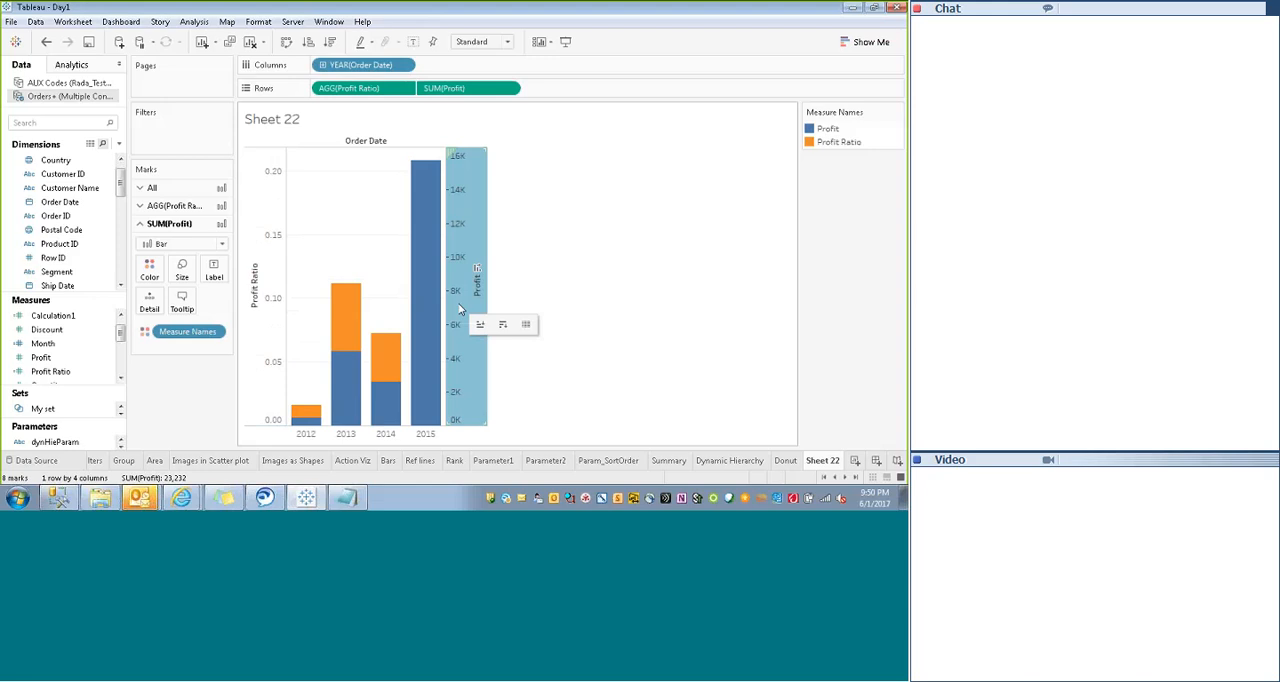
pyautogui.click(182, 244)
pyautogui.click(165, 287)
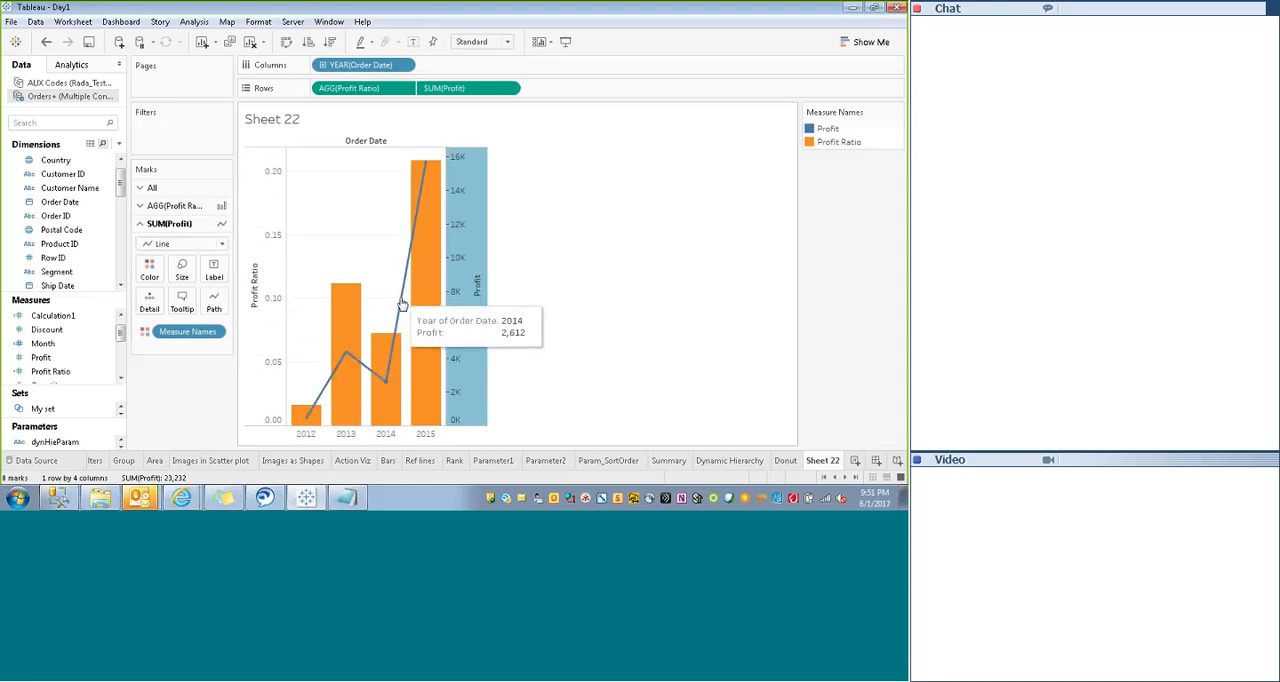
pyautogui.click(269, 410)
pyautogui.click(630, 327)
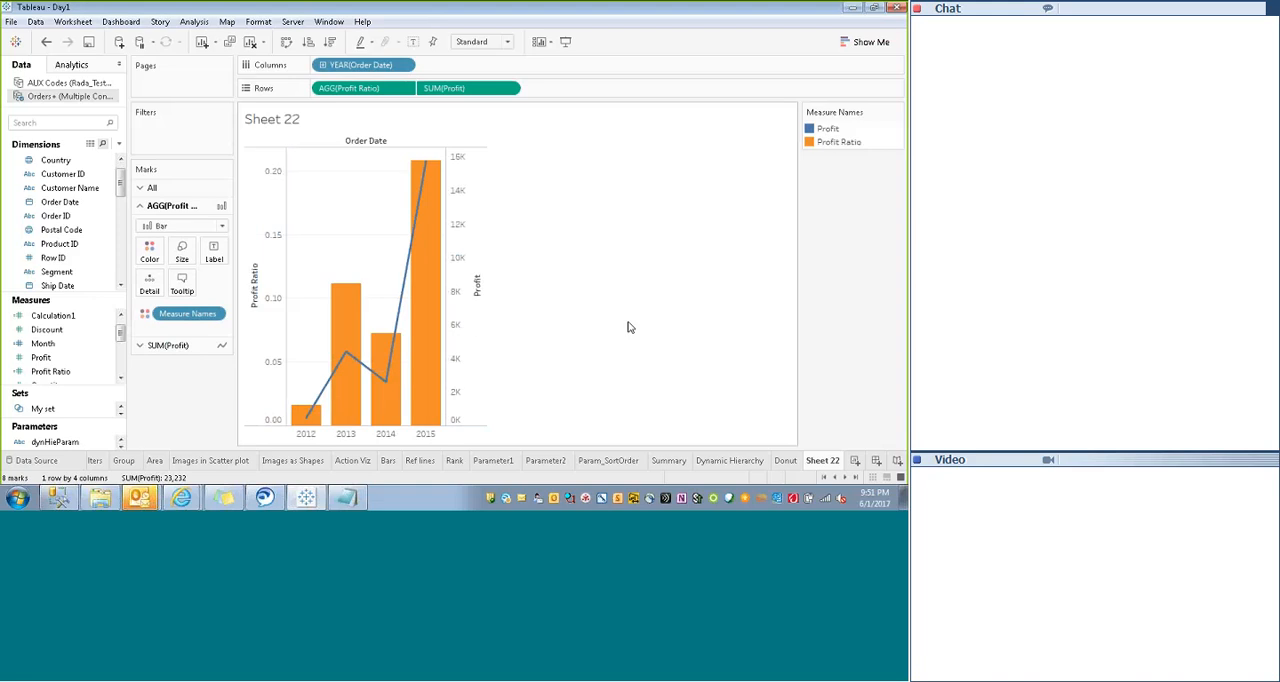
pyautogui.rightClick(465, 257)
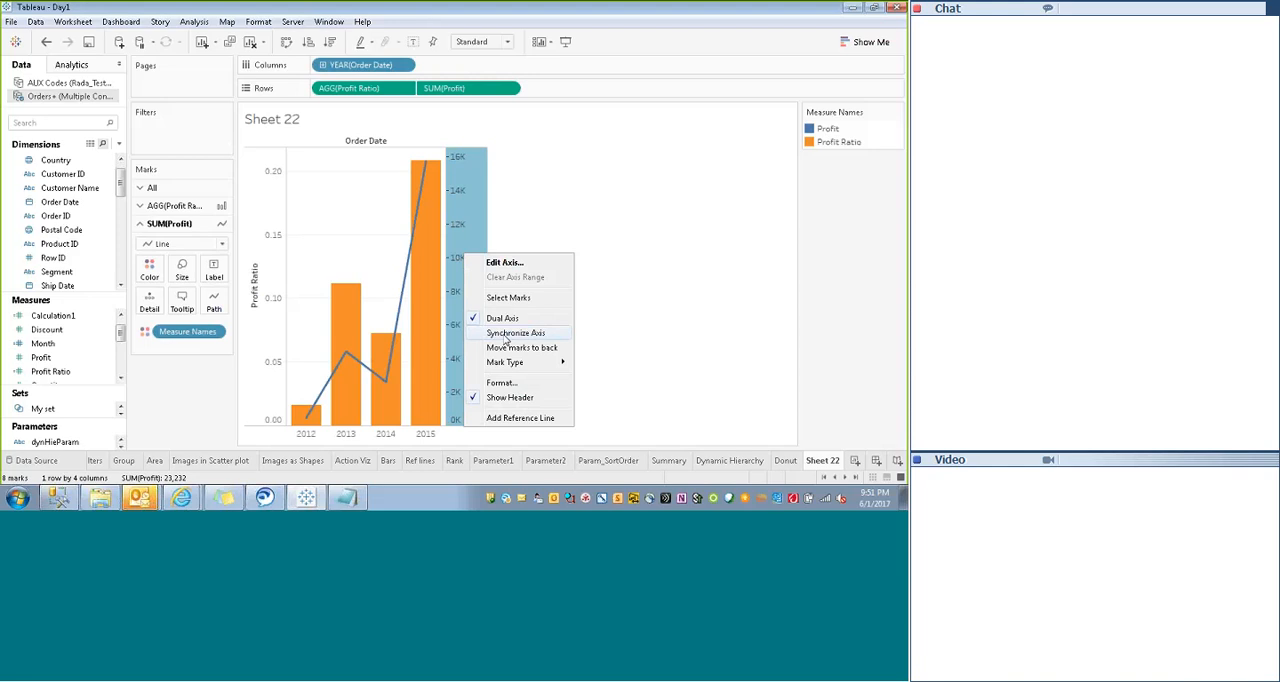
pyautogui.click(346, 331)
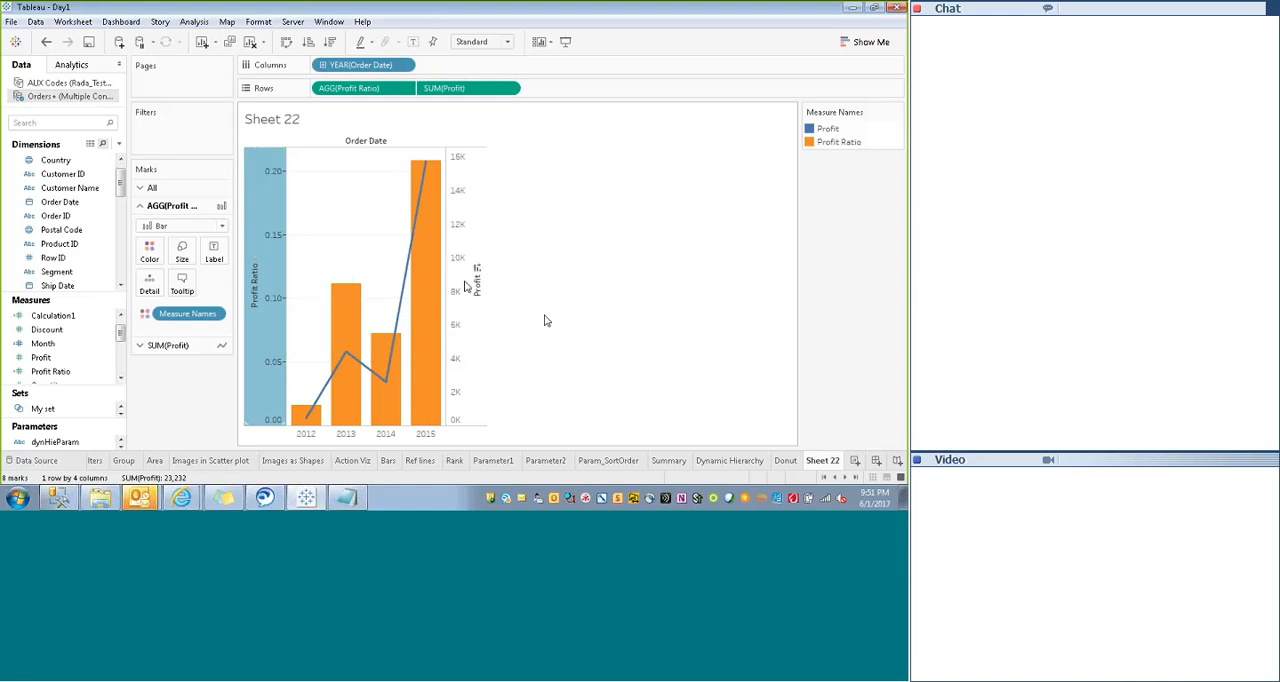
pyautogui.click(464, 287)
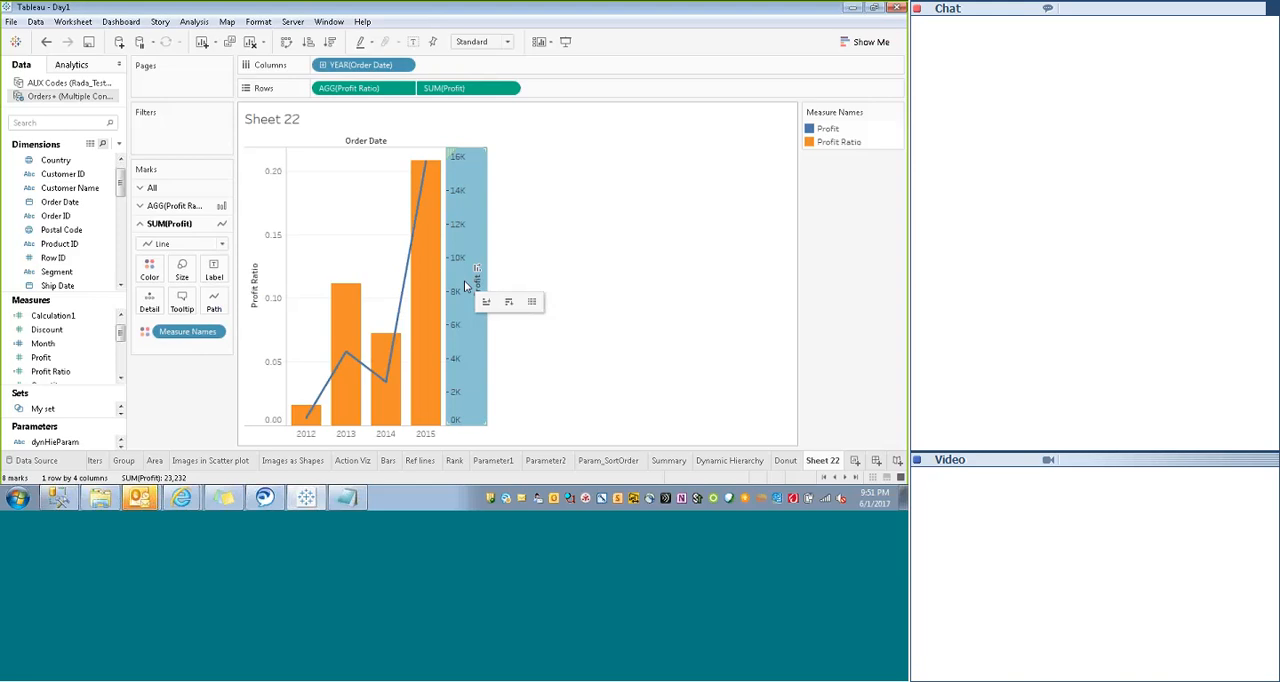
pyautogui.click(532, 248)
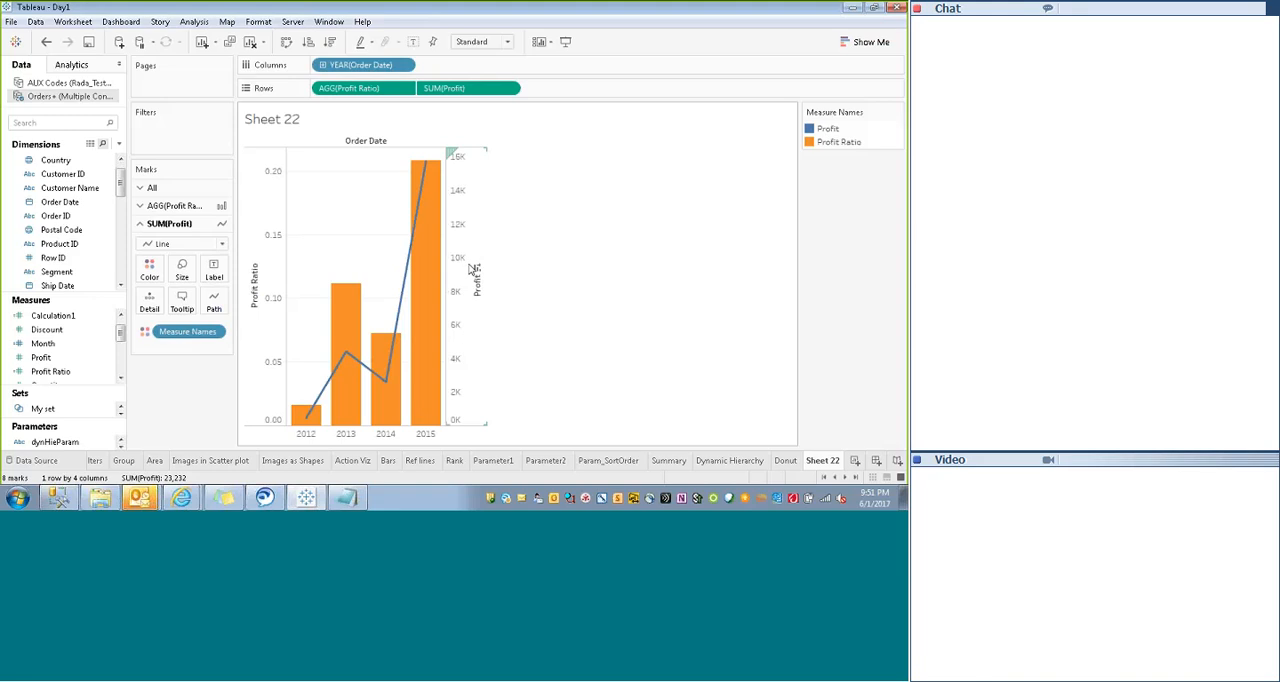
# - Turn on mark labels for both the Profit Ratio bars and the Profit line
pyautogui.moveTo(381, 346)
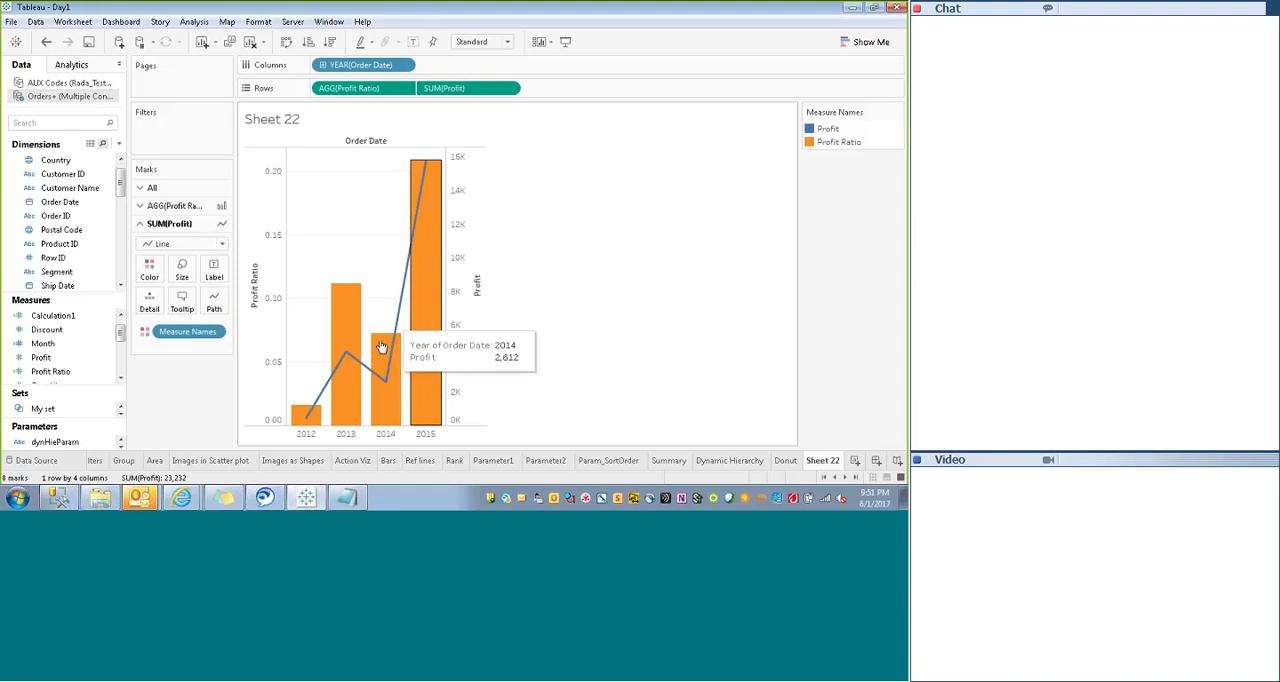
pyautogui.click(152, 188)
pyautogui.click(214, 235)
pyautogui.click(243, 265)
pyautogui.click(543, 249)
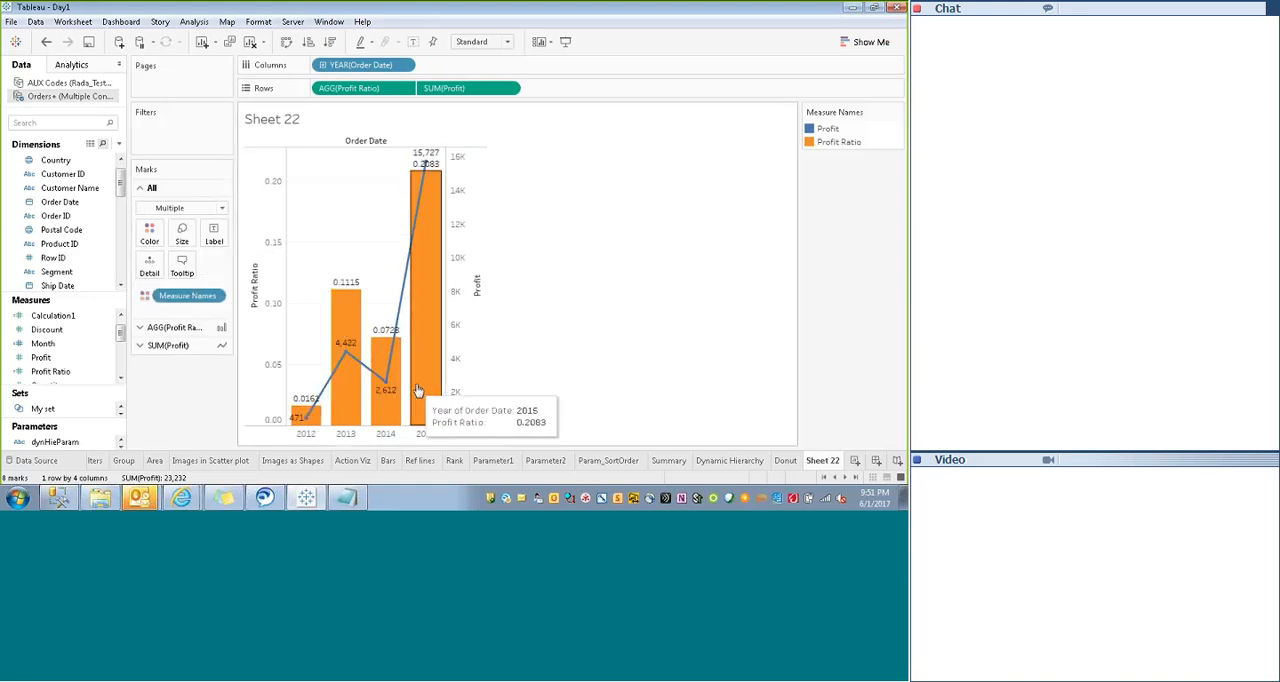
# - Vary the thickness of the Profit line by adding the Profit measure to its Size
pyautogui.click(168, 345)
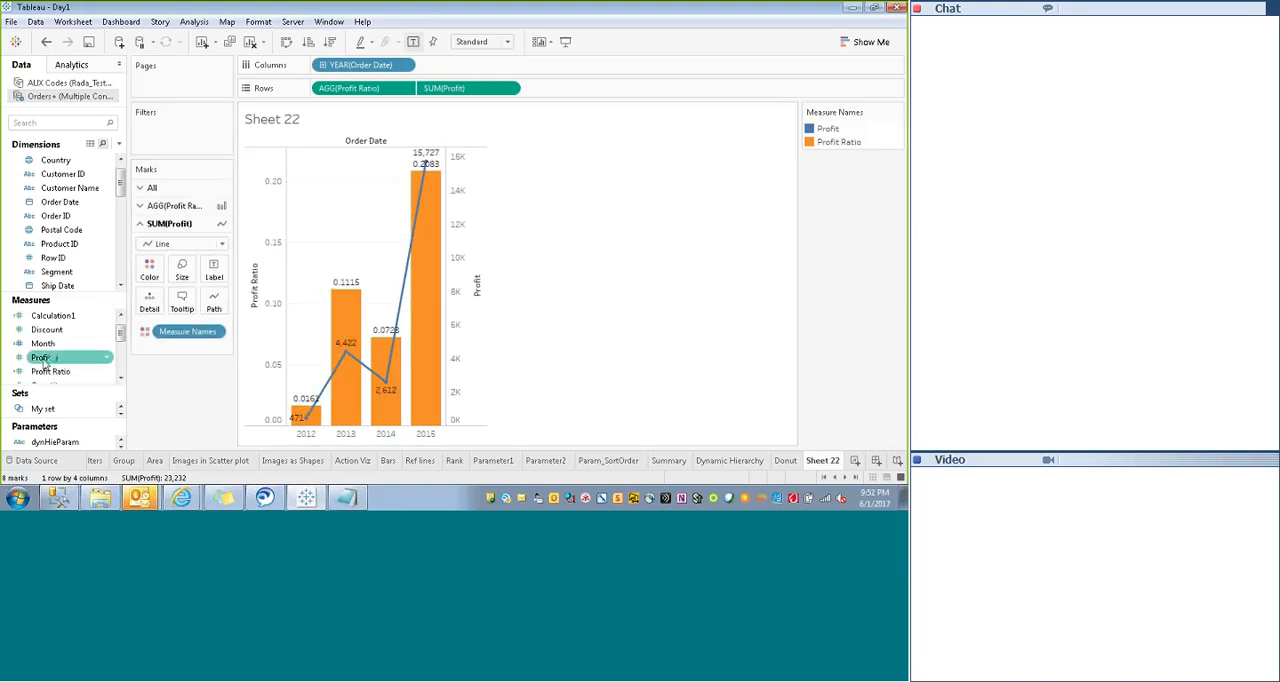
pyautogui.moveTo(44, 360); pyautogui.dragTo(183, 270)
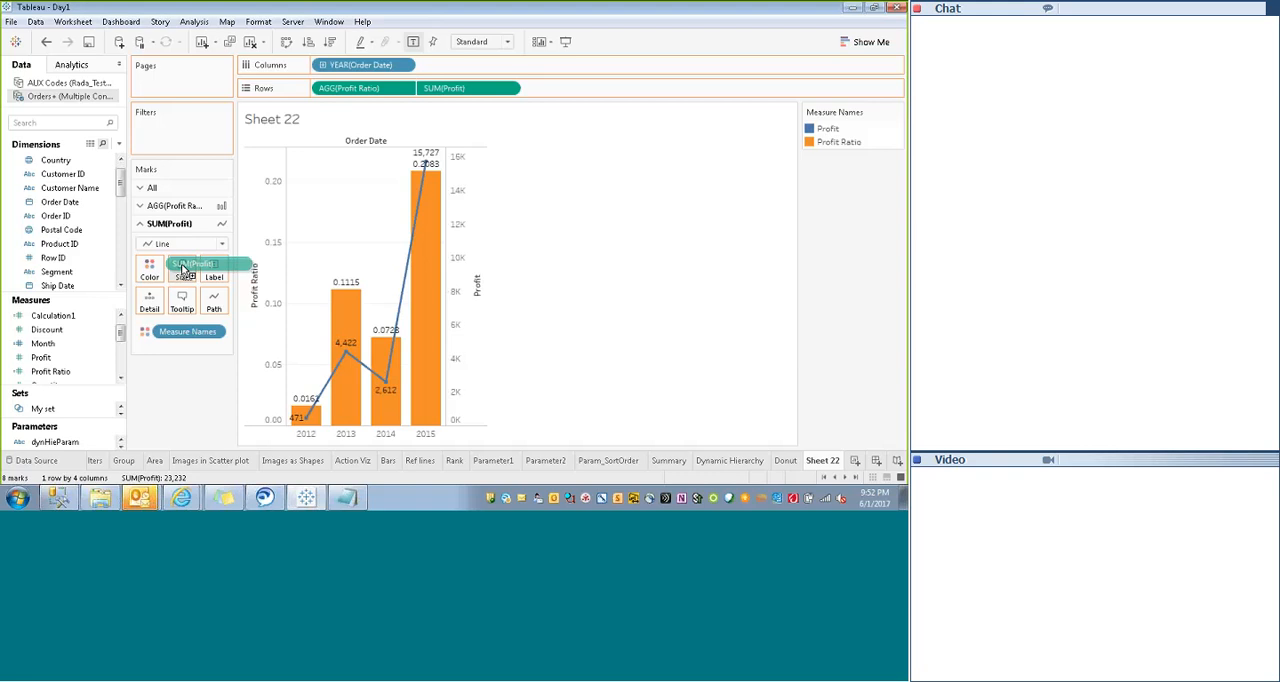
pyautogui.moveTo(183, 268); pyautogui.dragTo(184, 270)
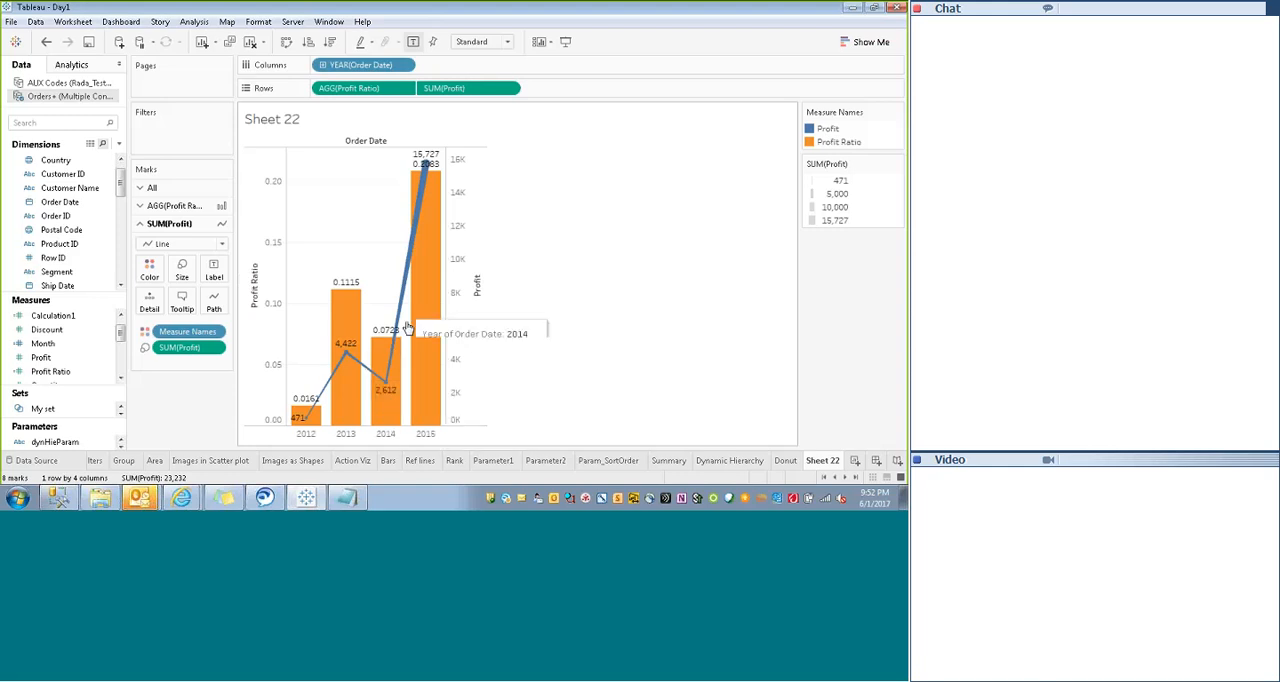
# - Make the Profit Ratio bars narrower
pyautogui.click(172, 207)
pyautogui.click(182, 252)
pyautogui.moveTo(250, 282); pyautogui.dragTo(231, 282)
# - Change the Measure Names colors to orange for Profit and teal for Profit Ratio
pyautogui.click(150, 252)
pyautogui.click(198, 293)
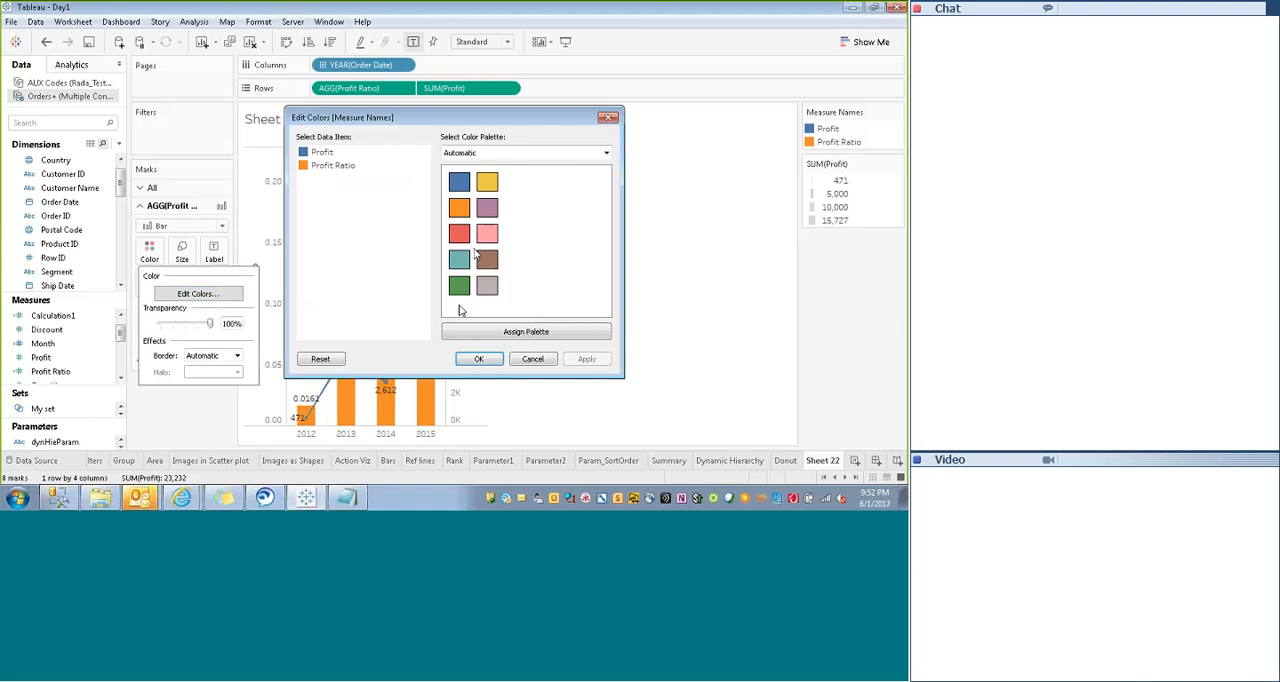
pyautogui.click(480, 359)
pyautogui.rightClick(187, 313)
pyautogui.click(426, 290)
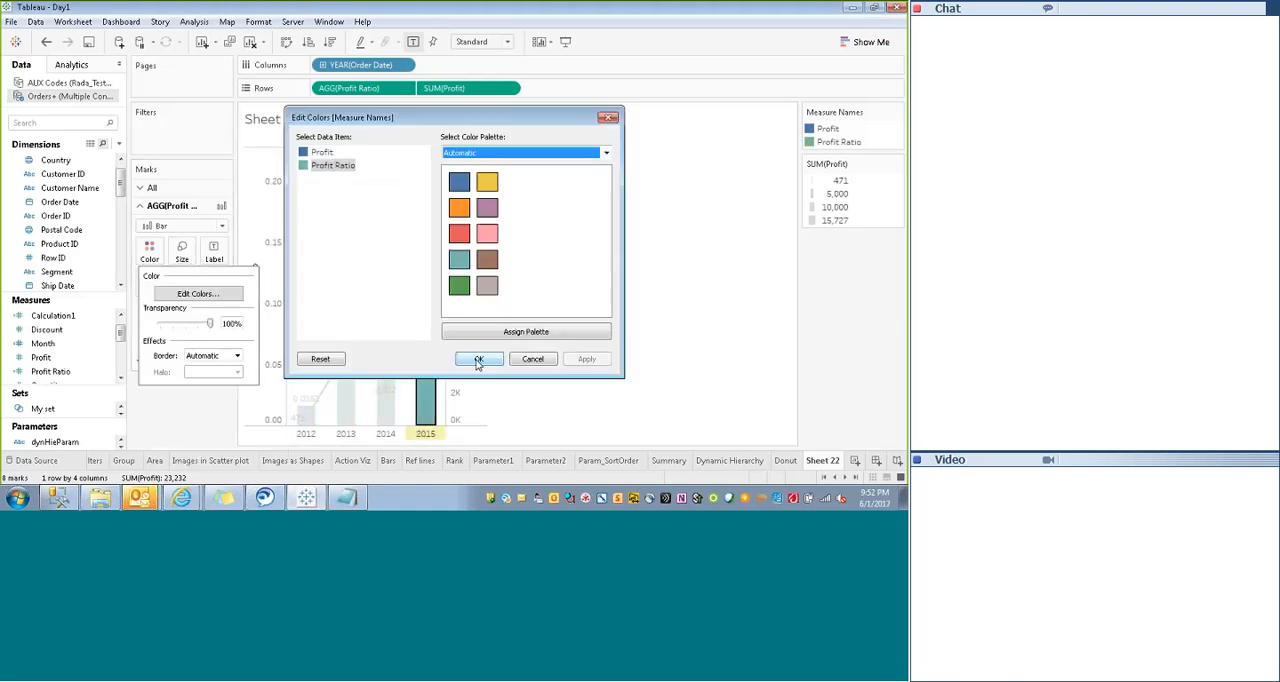
pyautogui.click(478, 359)
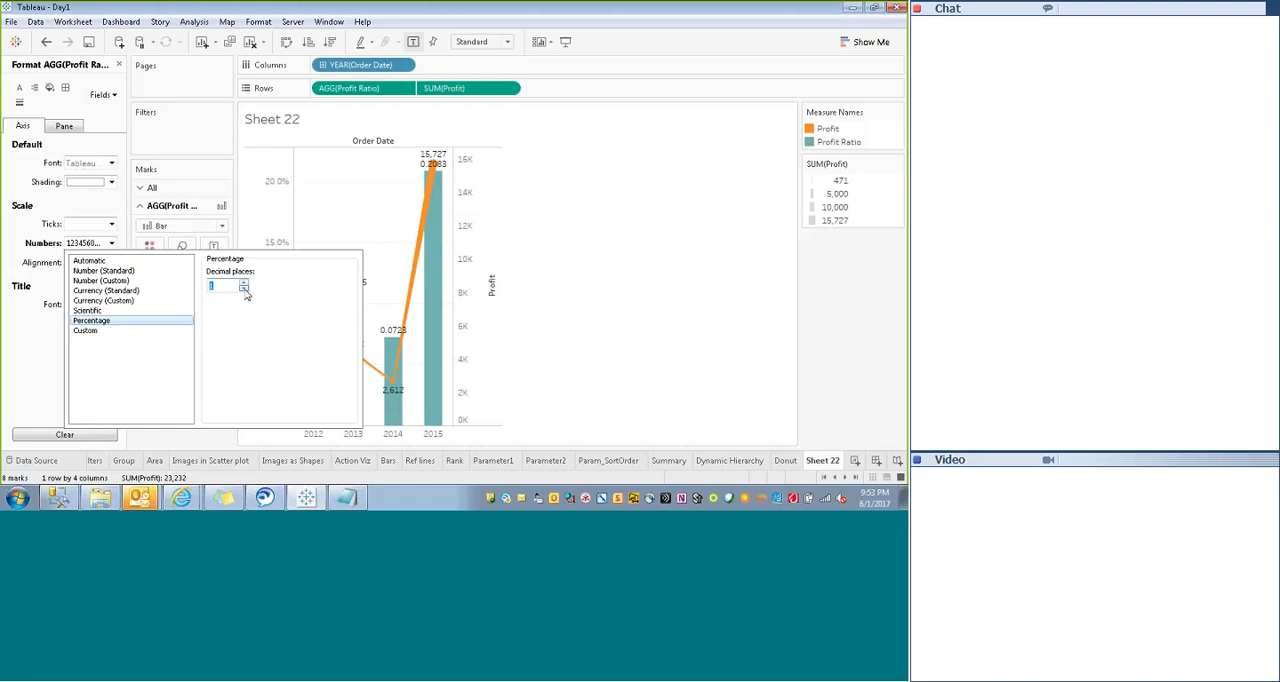
# - Format the Profit Ratio axis numbers as percentages with one decimal place
pyautogui.click(244, 290)
pyautogui.click(243, 284)
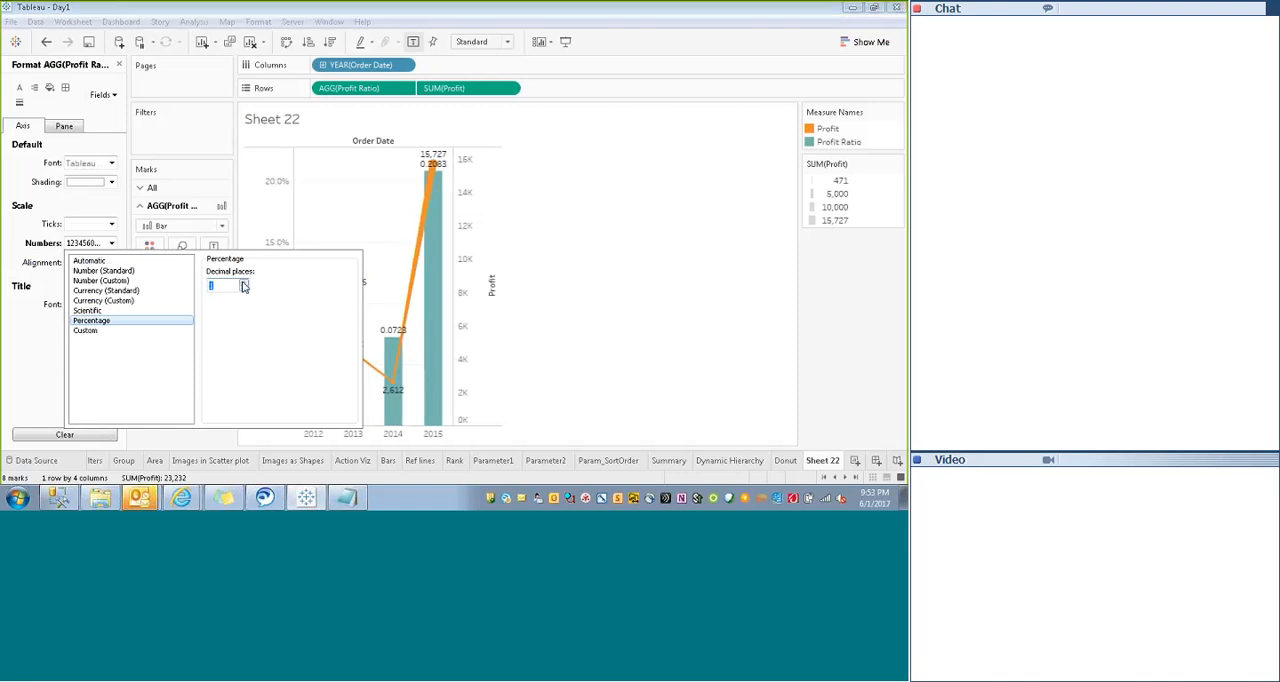
pyautogui.click(577, 327)
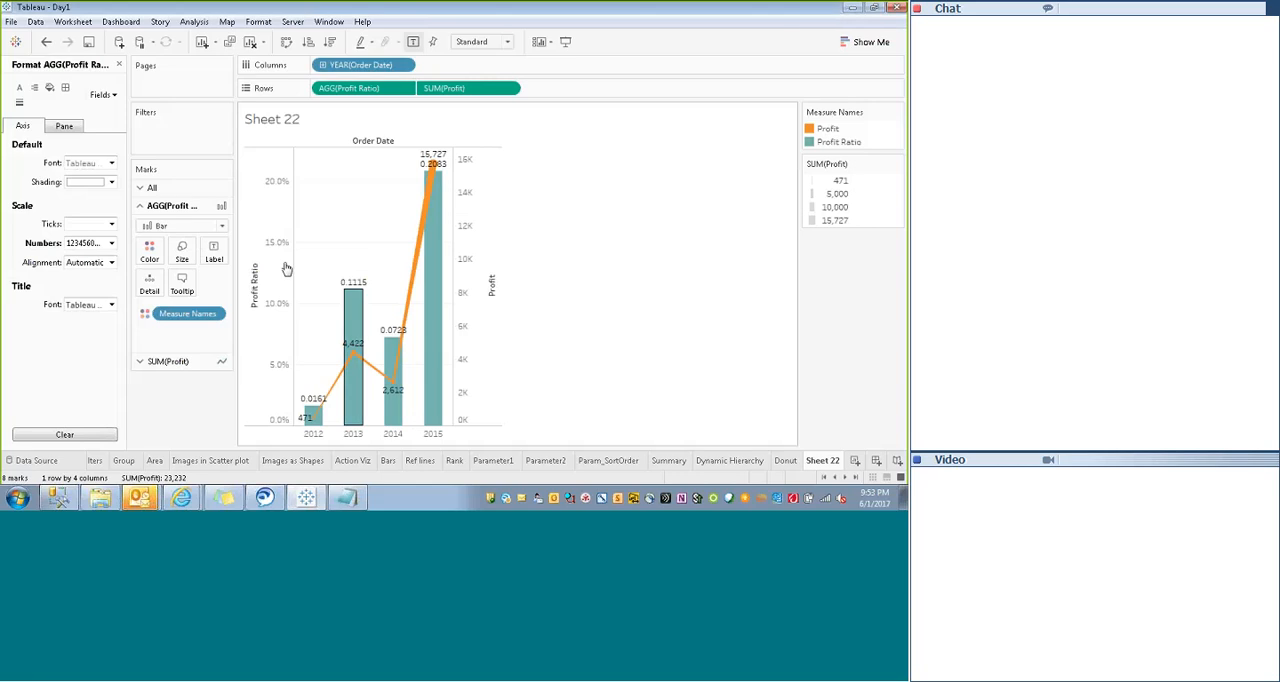
pyautogui.click(352, 288)
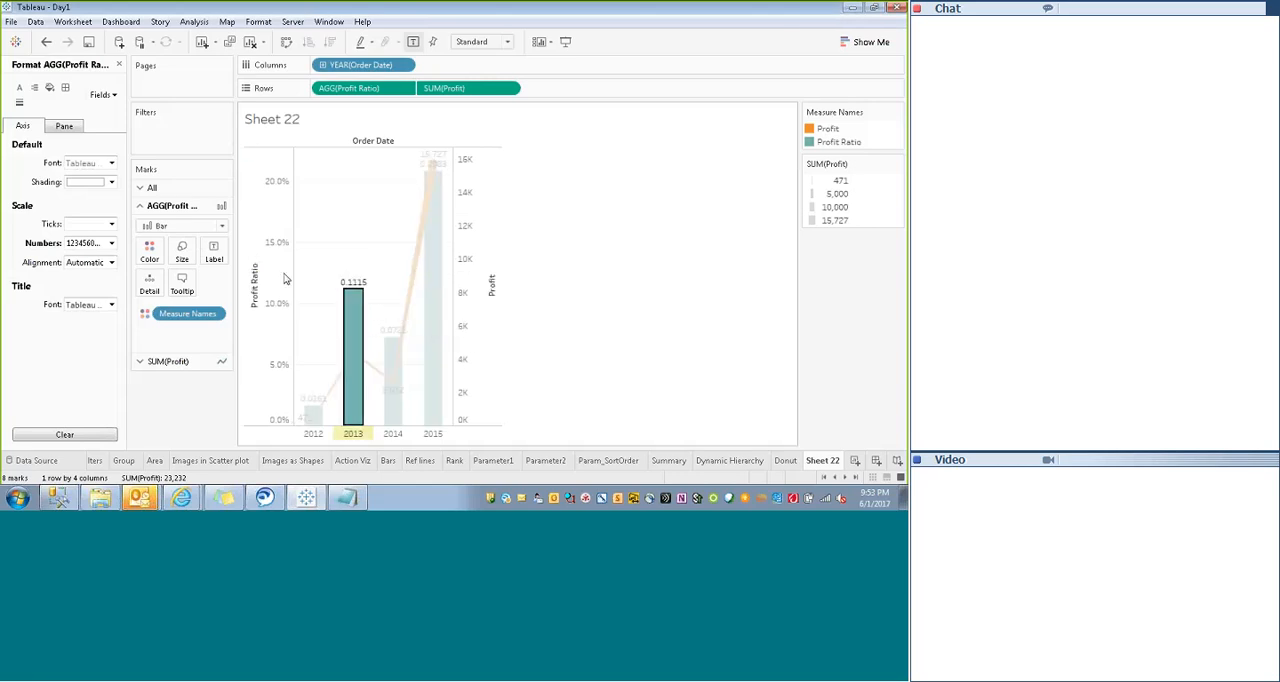
pyautogui.click(213, 262)
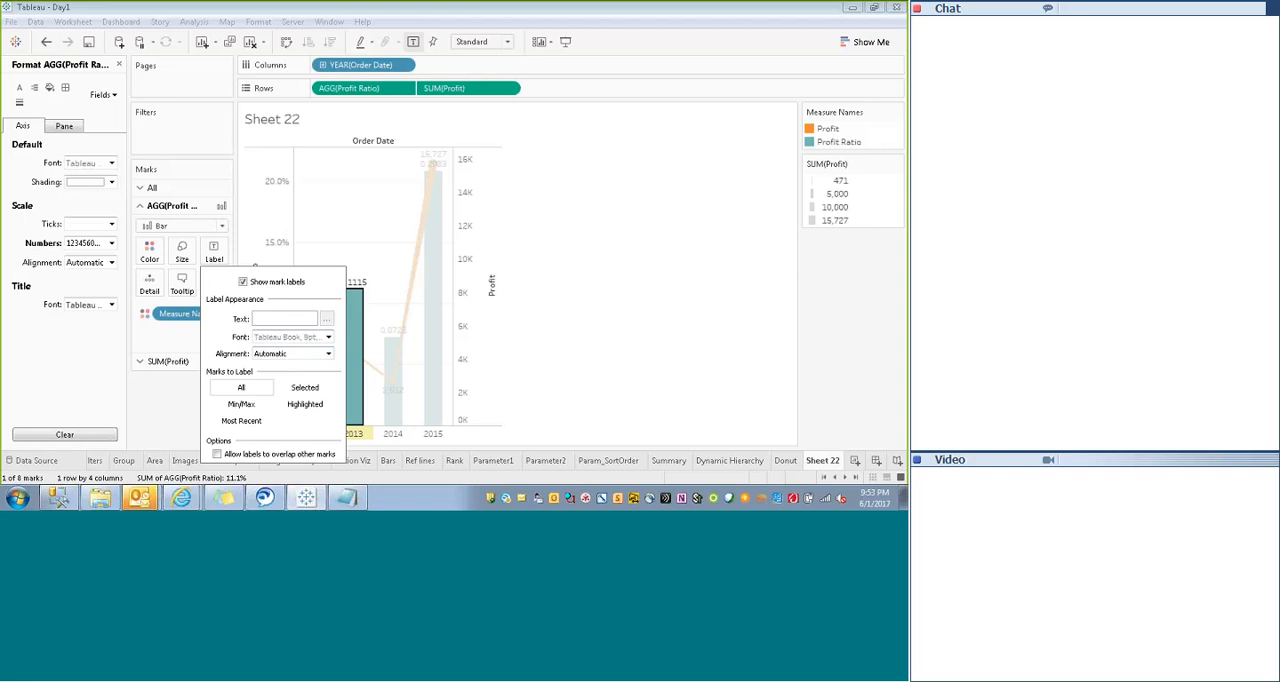
pyautogui.click(560, 335)
pyautogui.click(210, 250)
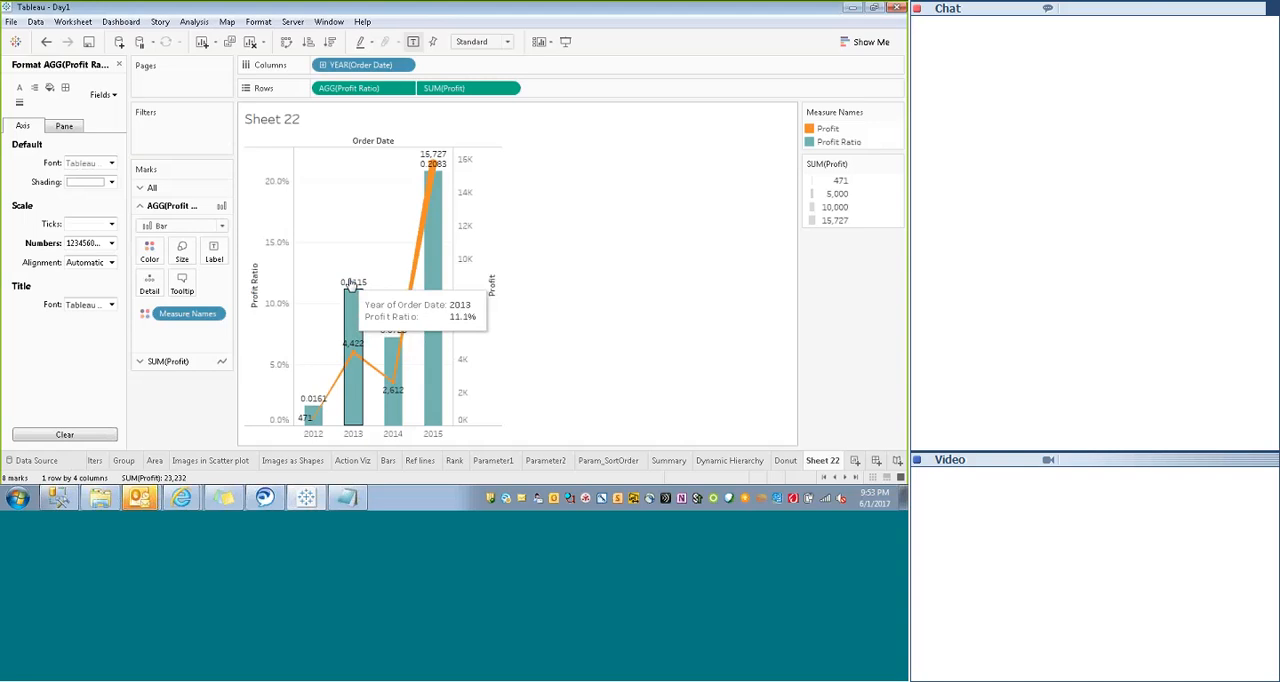
pyautogui.click(351, 290)
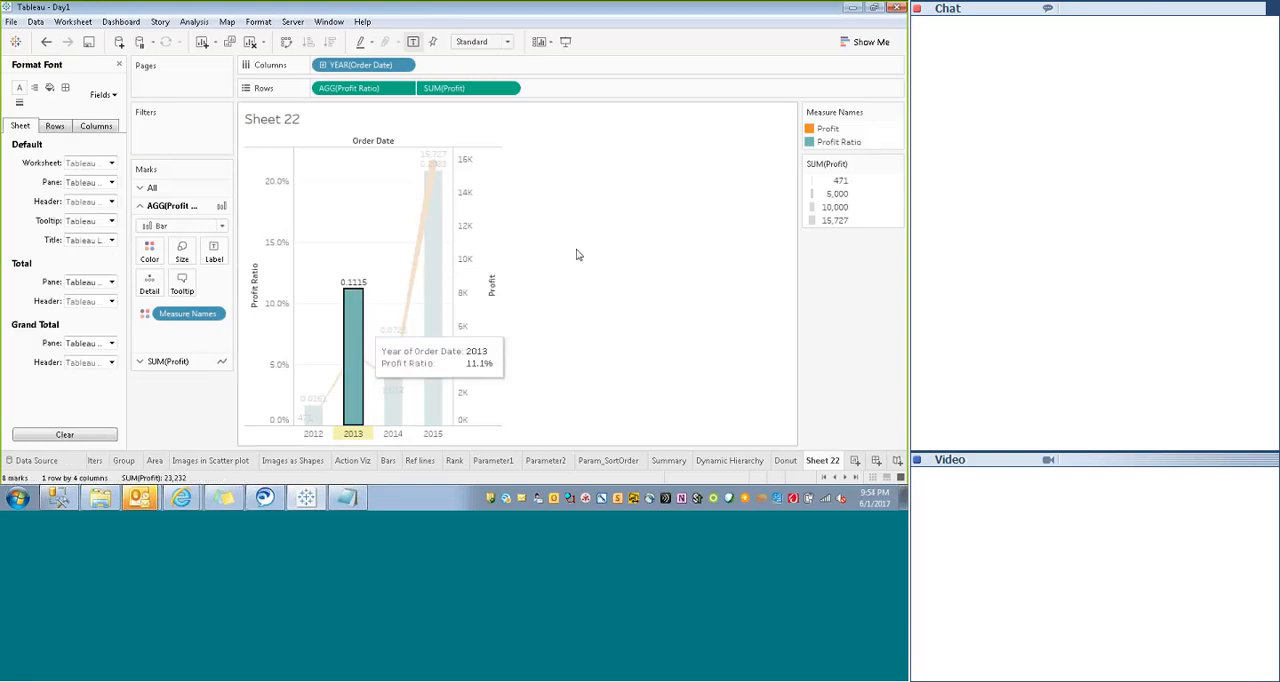
# - Turn off the default labels on the Profit Ratio bars and label them with the Profit Ratio measure instead
pyautogui.click(214, 252)
pyautogui.click(242, 283)
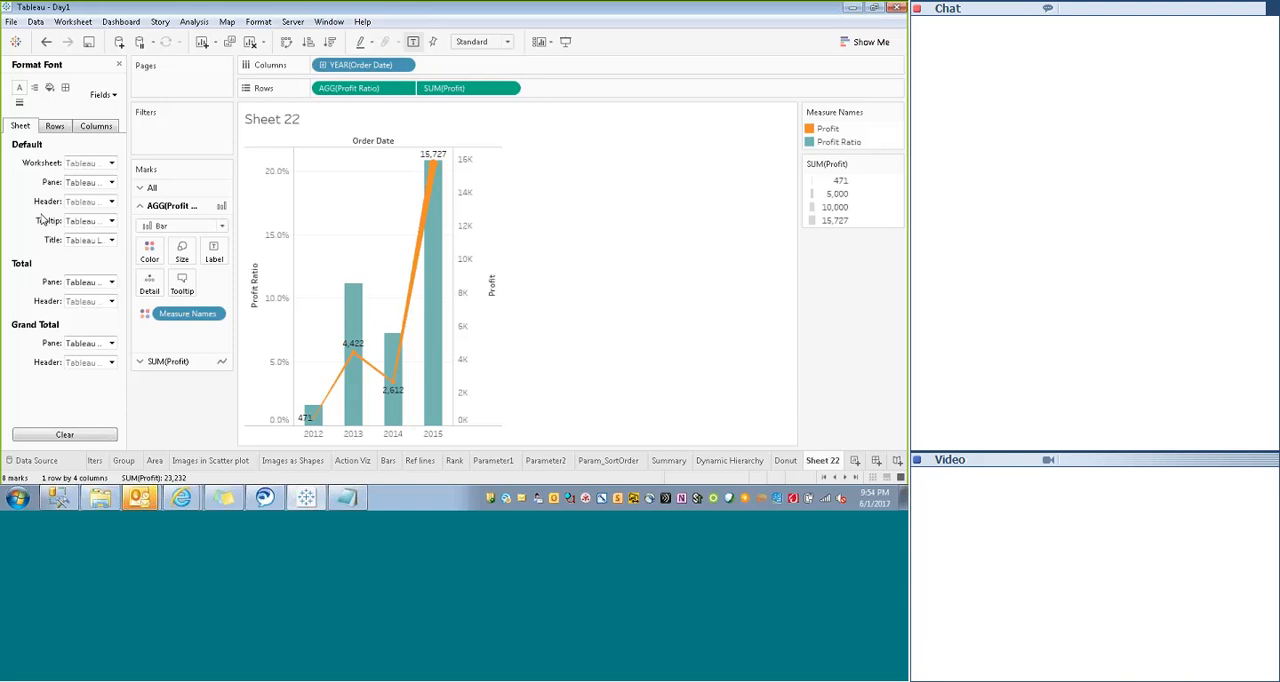
pyautogui.click(119, 65)
pyautogui.moveTo(43, 370); pyautogui.dragTo(214, 254)
# - Format the Profit Ratio bar labels as percentages with two decimal places
pyautogui.rightClick(184, 330)
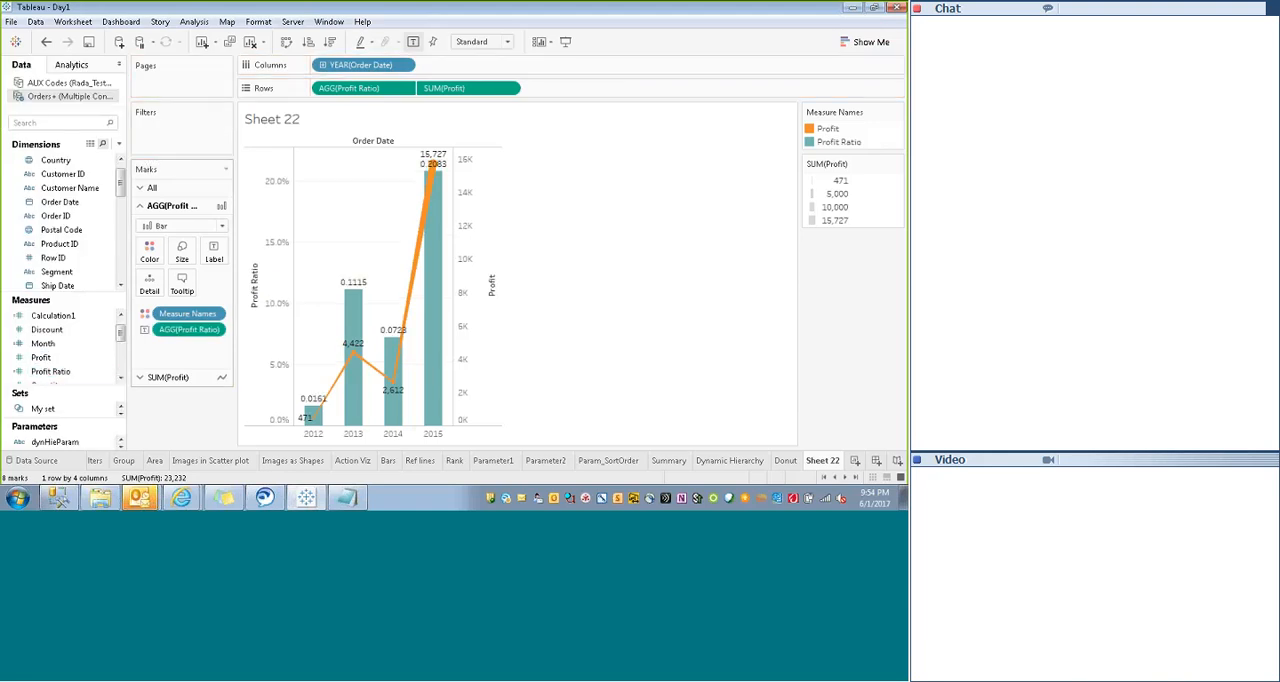
pyautogui.click(200, 175)
pyautogui.click(93, 203)
pyautogui.click(91, 278)
pyautogui.click(616, 267)
pyautogui.click(480, 269)
pyautogui.click(480, 270)
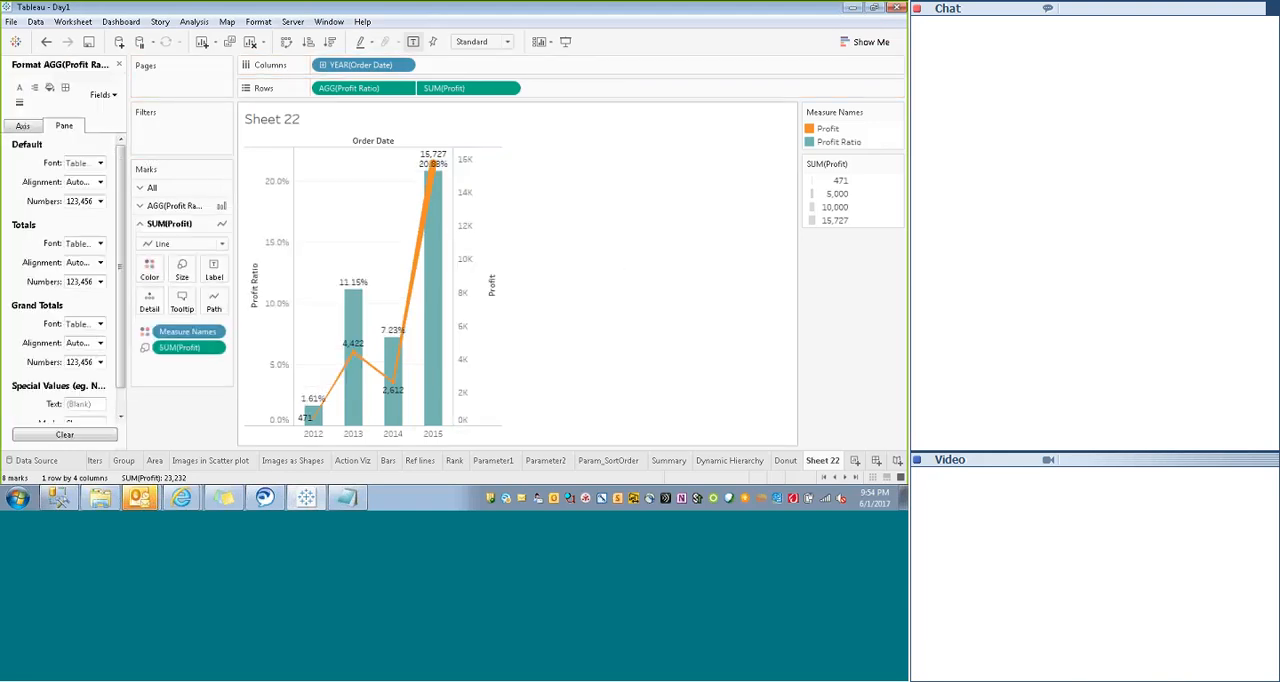
pyautogui.rightClick(482, 318)
pyautogui.click(520, 402)
pyautogui.rightClick(280, 325)
pyautogui.click(318, 444)
pyautogui.hotkey('ctrl', 'z')
pyautogui.hotkey('ctrl', 'z')
# - Clear the title of the Profit axis
pyautogui.rightClick(494, 289)
pyautogui.click(530, 298)
pyautogui.doubleClick(445, 297)
pyautogui.press('BackSpace')
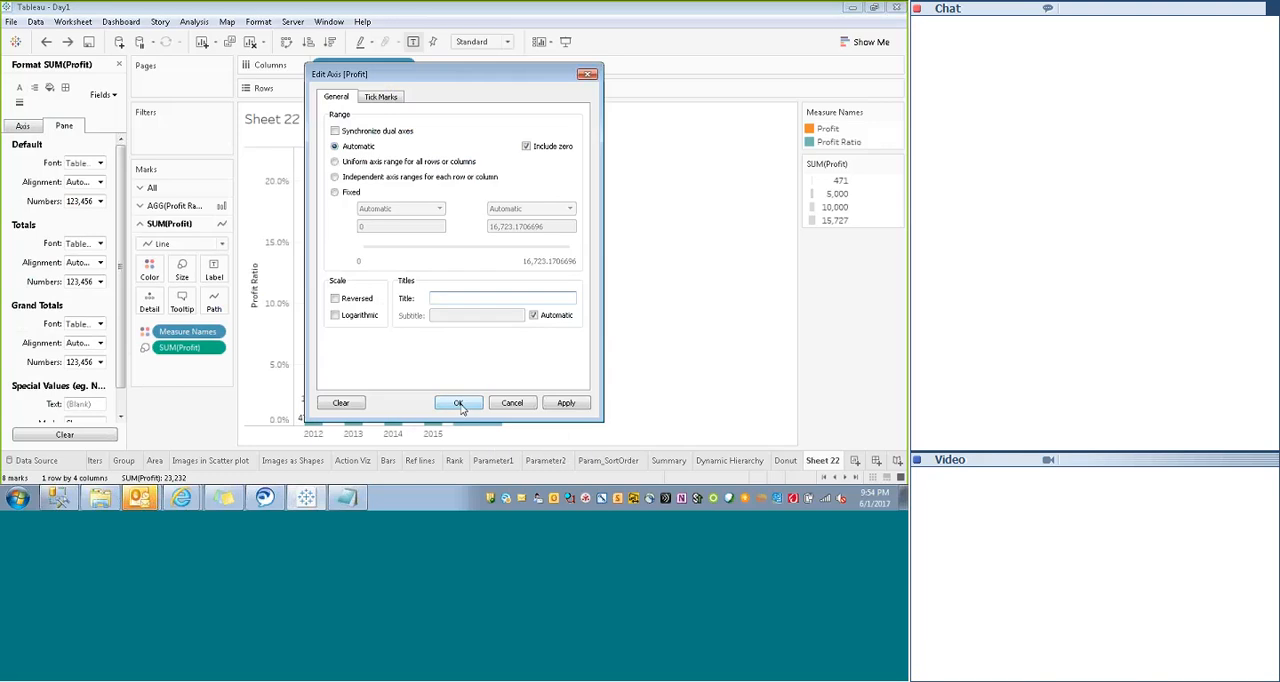
pyautogui.click(459, 404)
# - Clear the title of the Profit Ratio axis
pyautogui.rightClick(267, 294)
pyautogui.click(303, 303)
pyautogui.moveTo(445, 297); pyautogui.dragTo(325, 297)
pyautogui.press('BackSpace')
pyautogui.click(459, 404)
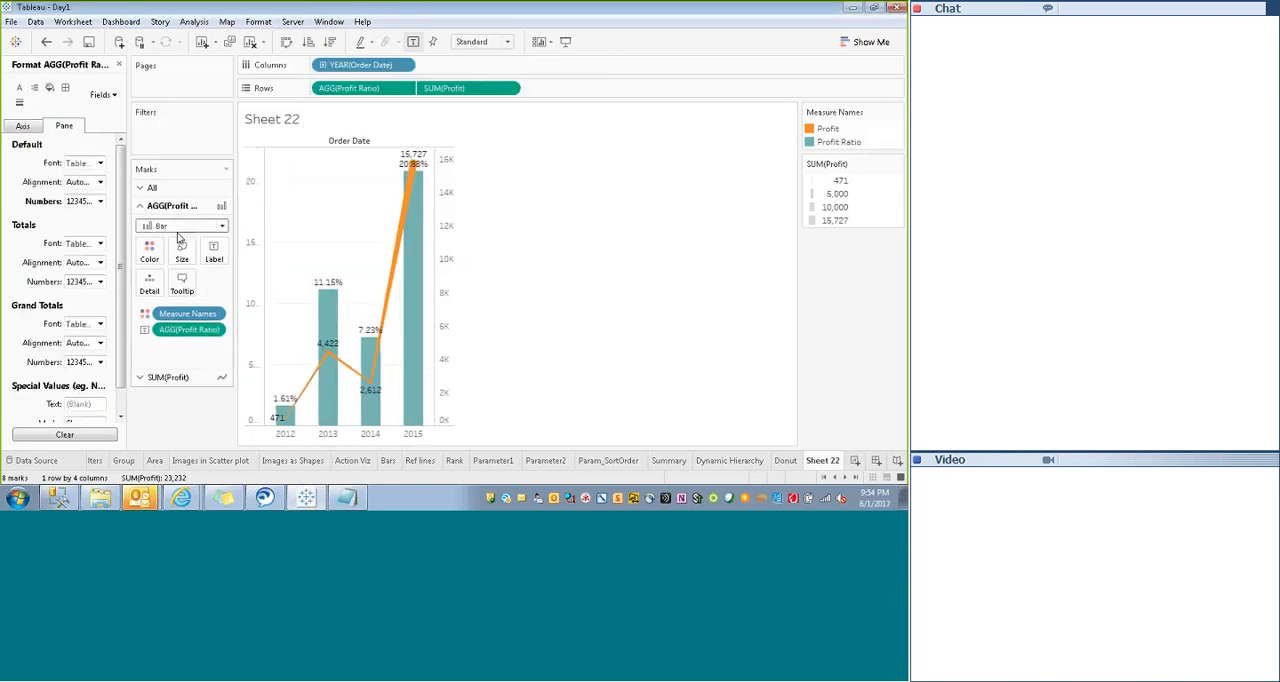
# - Check the label settings for all marks, preview the chart in presentation mode and return to the worksheet
pyautogui.click(152, 188)
pyautogui.click(213, 245)
pyautogui.click(328, 319)
pyautogui.click(580, 215)
pyautogui.click(566, 42)
pyautogui.click(898, 500)
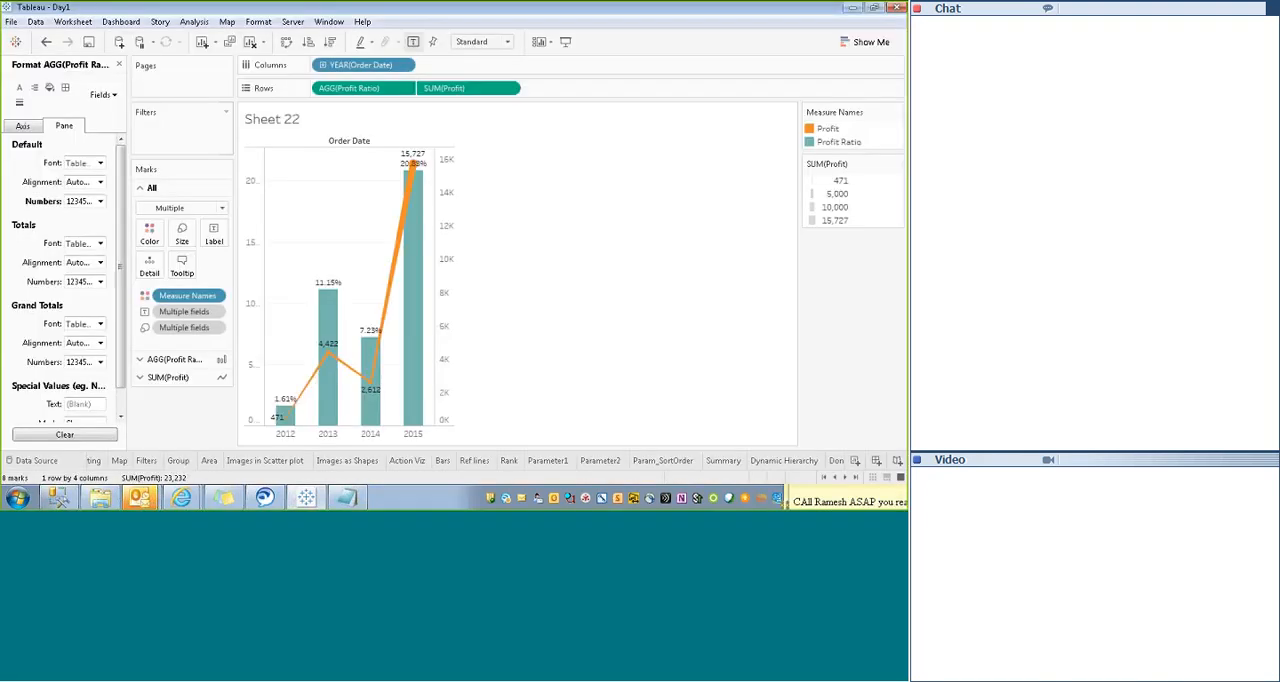
# - Try coloring all marks by Region (copy), and undo the change
pyautogui.click(119, 65)
pyautogui.scroll(-5, 60, 230)
pyautogui.moveTo(55, 258); pyautogui.dragTo(147, 233)
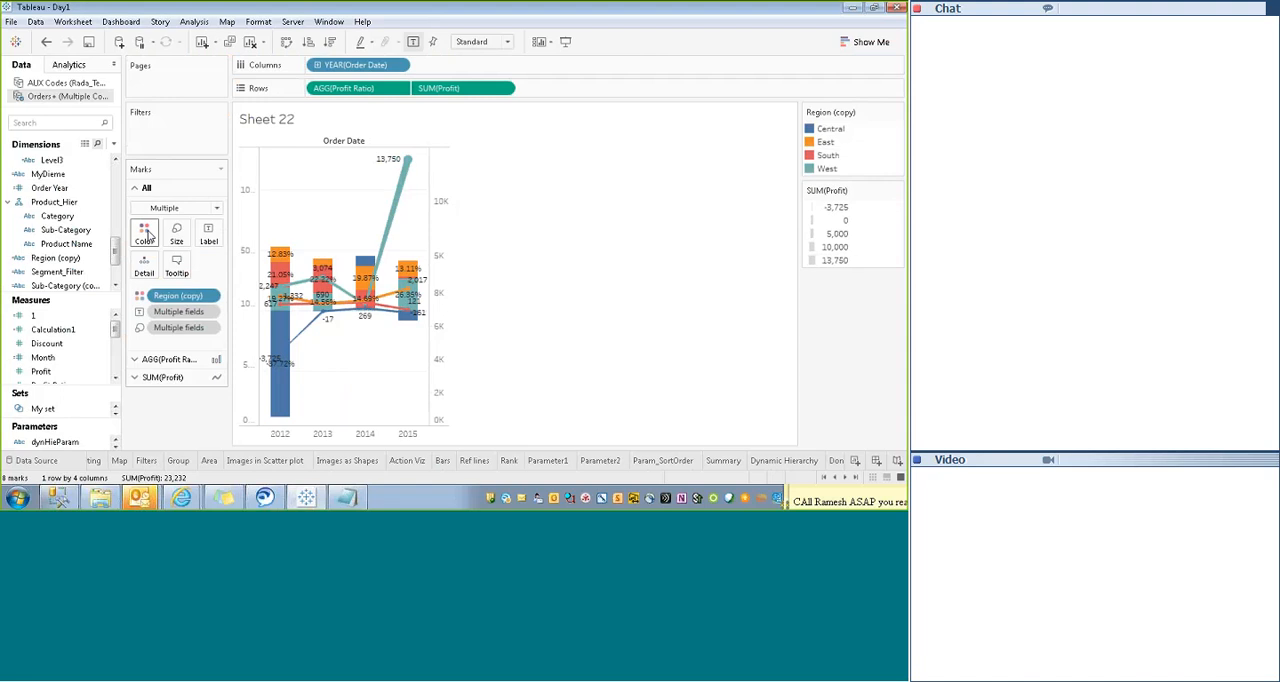
pyautogui.hotkey('ctrl', 'z')
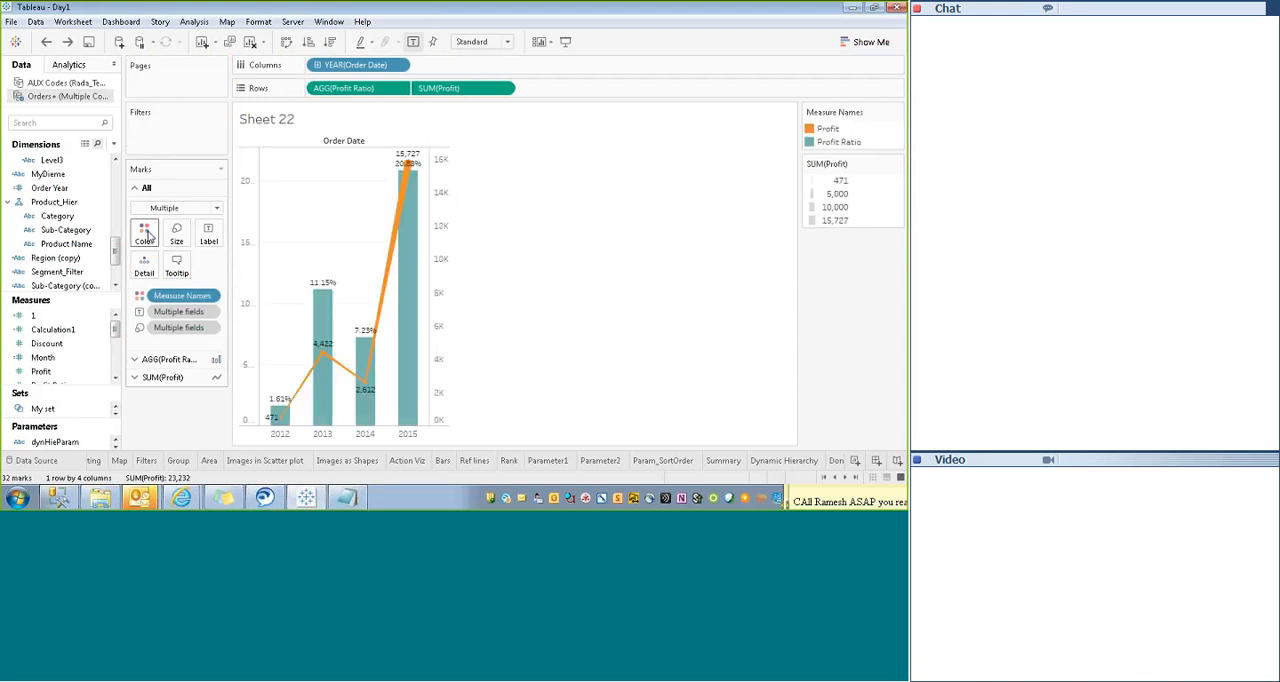
# - Try coloring only the Profit Ratio bars by Region (copy), and undo the change
pyautogui.click(165, 359)
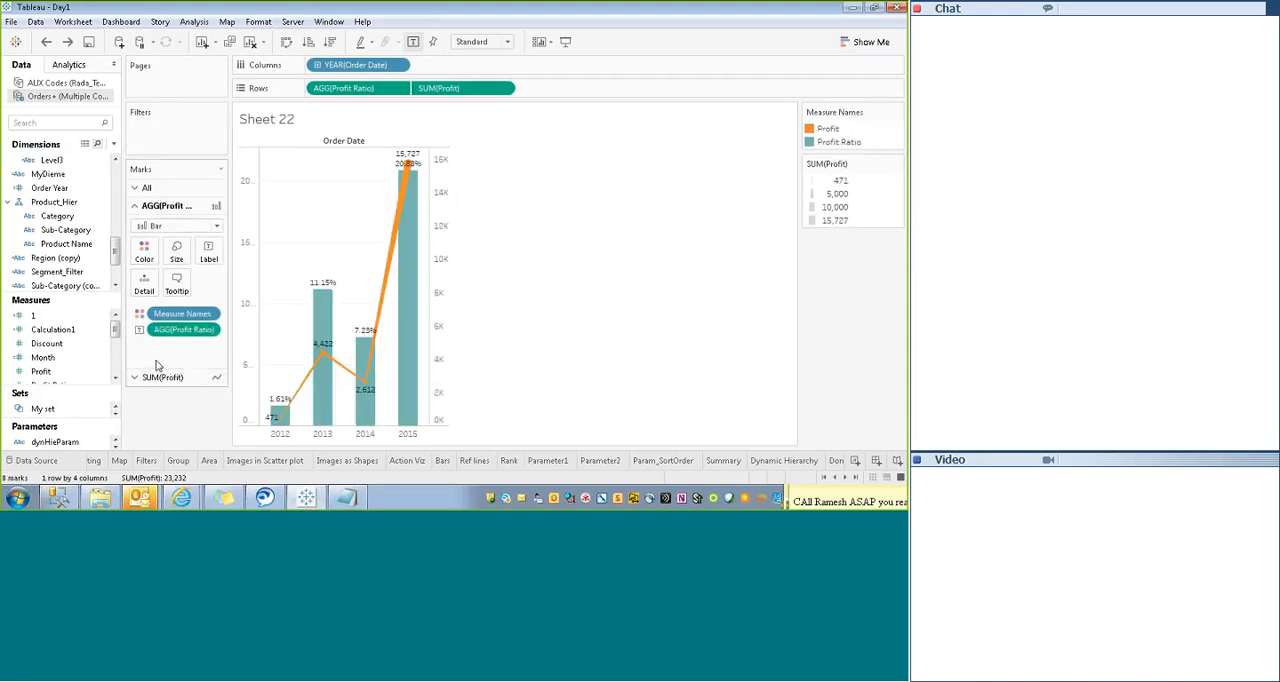
pyautogui.click(160, 379)
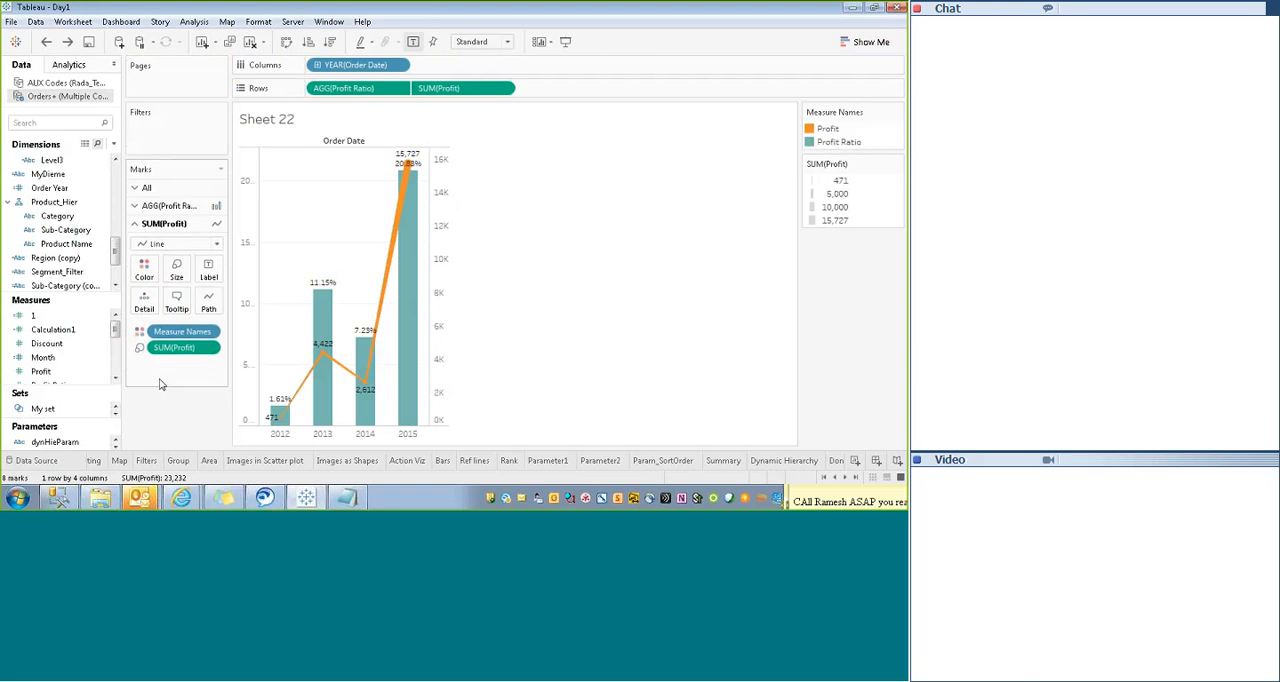
pyautogui.click(160, 207)
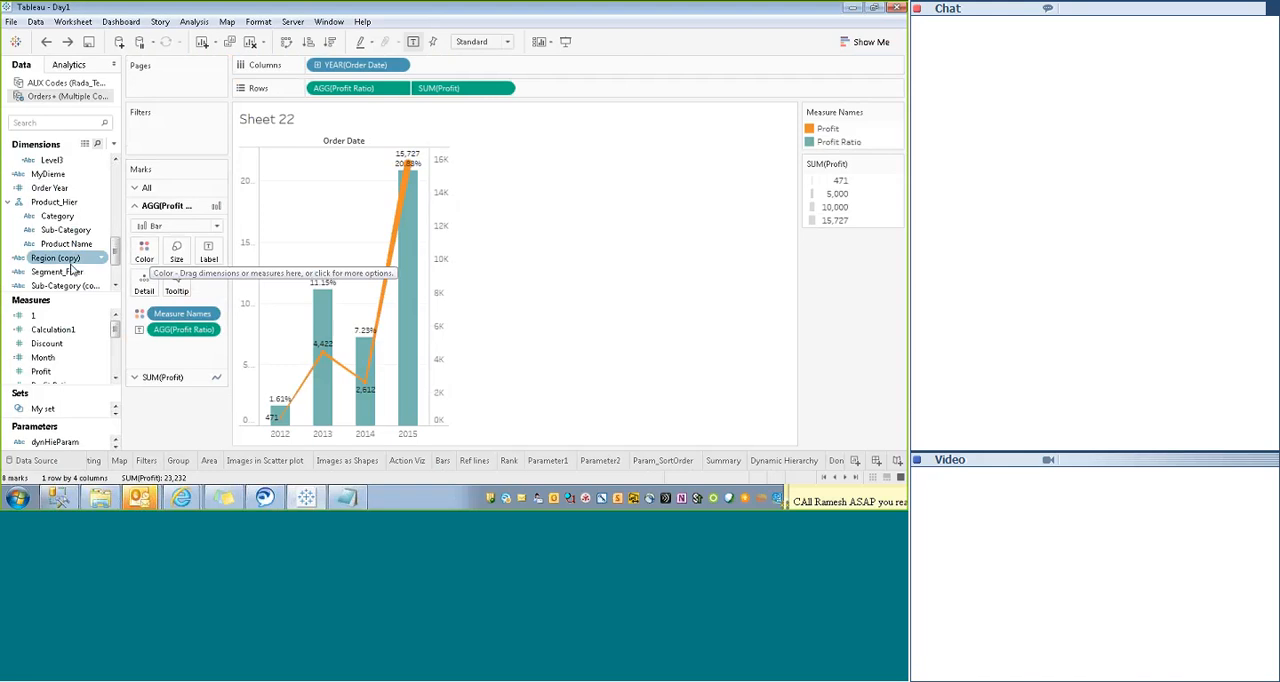
pyautogui.moveTo(55, 258); pyautogui.dragTo(150, 258)
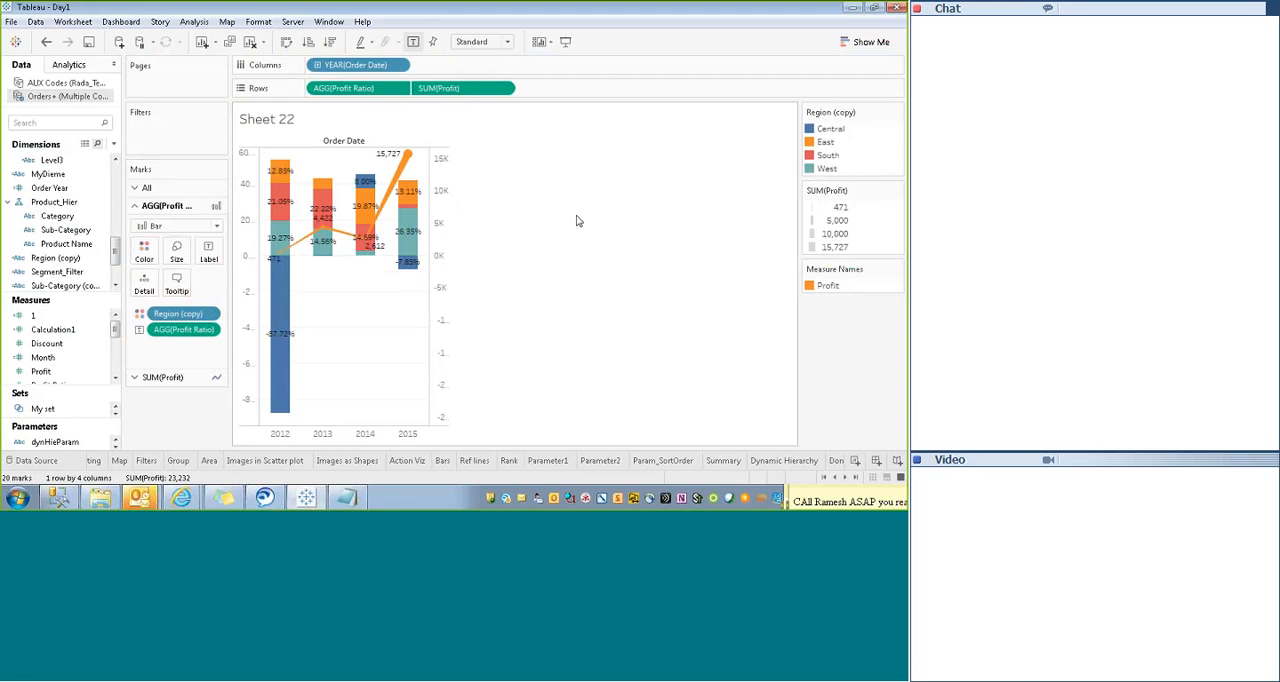
pyautogui.moveTo(283, 320)
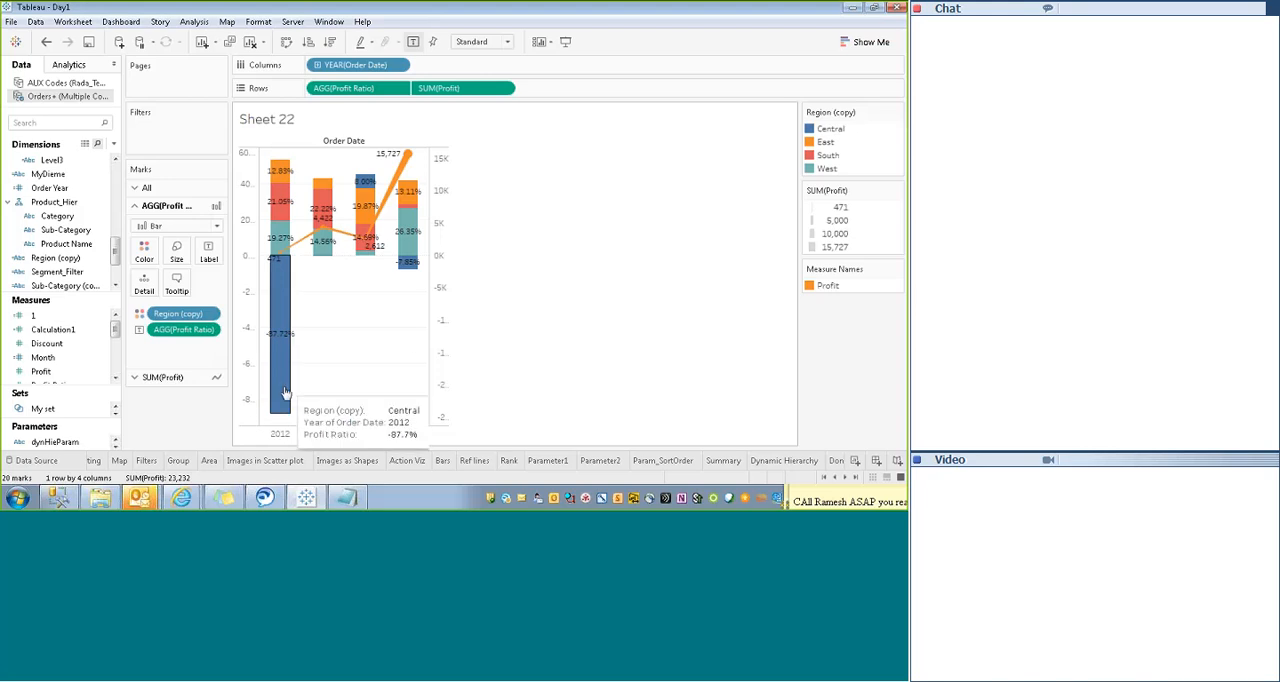
pyautogui.hotkey('ctrl', 'z')
# - Color only the Profit line by Region (copy)
pyautogui.click(438, 357)
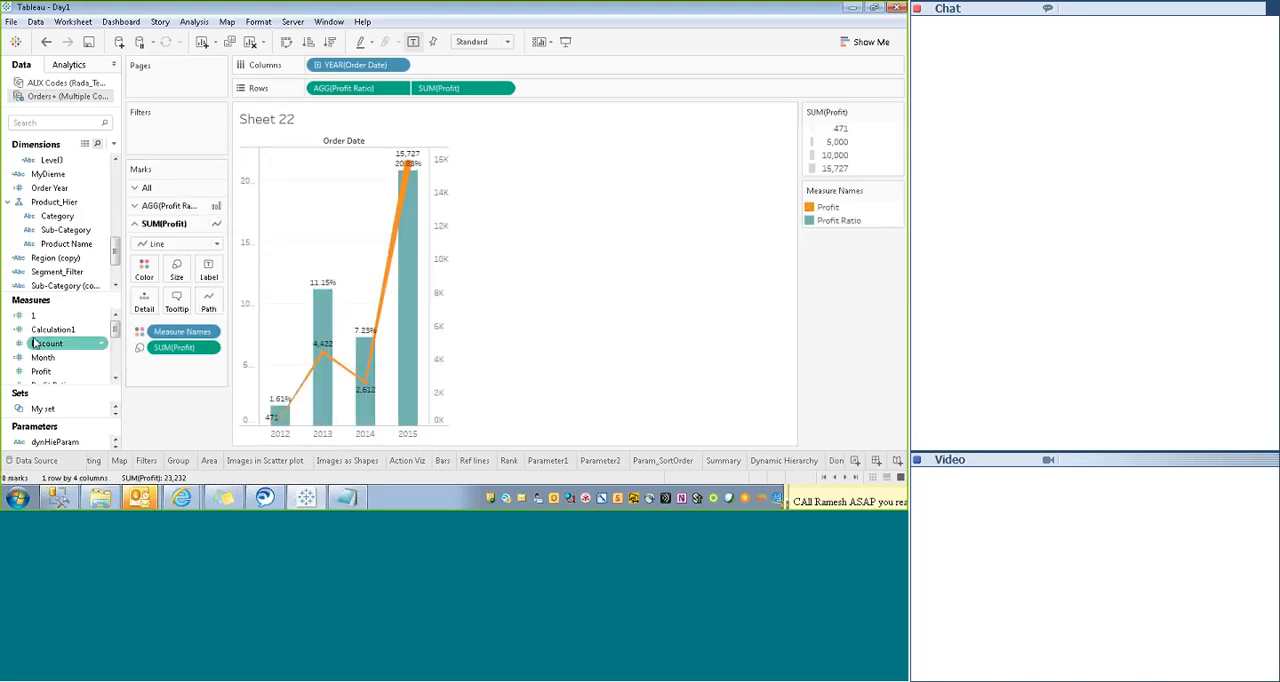
pyautogui.moveTo(70, 258); pyautogui.dragTo(143, 272)
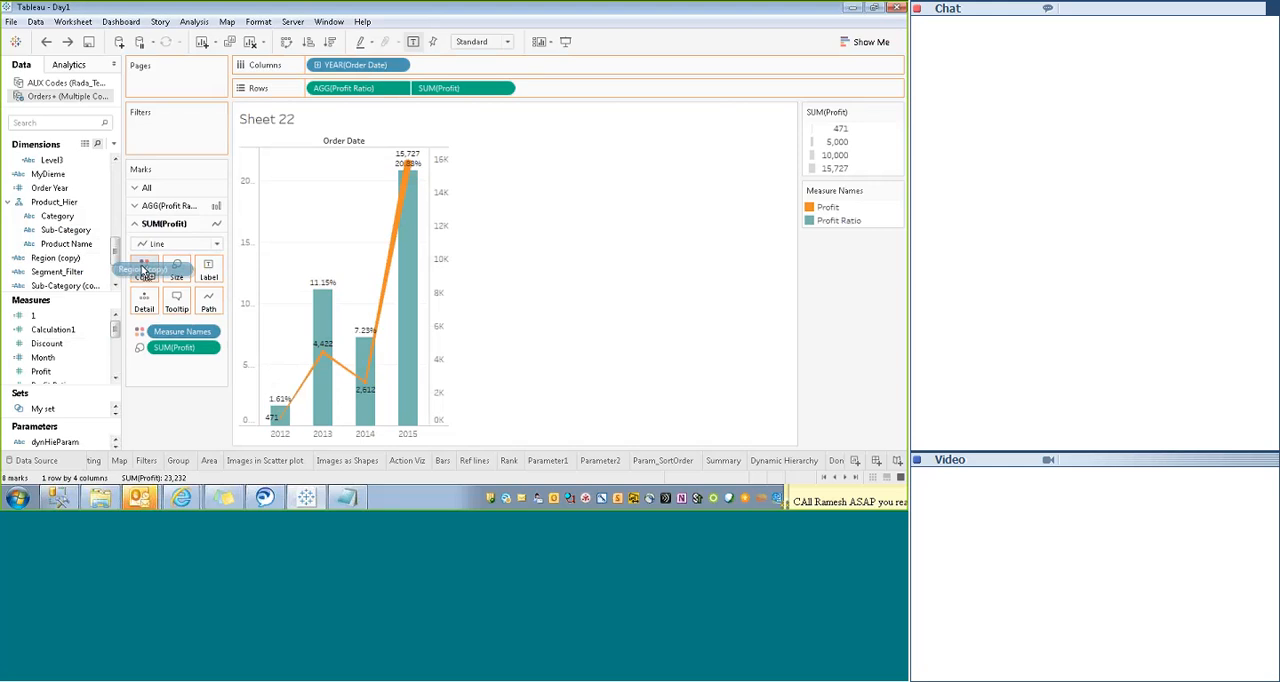
pyautogui.moveTo(143, 270); pyautogui.dragTo(145, 272)
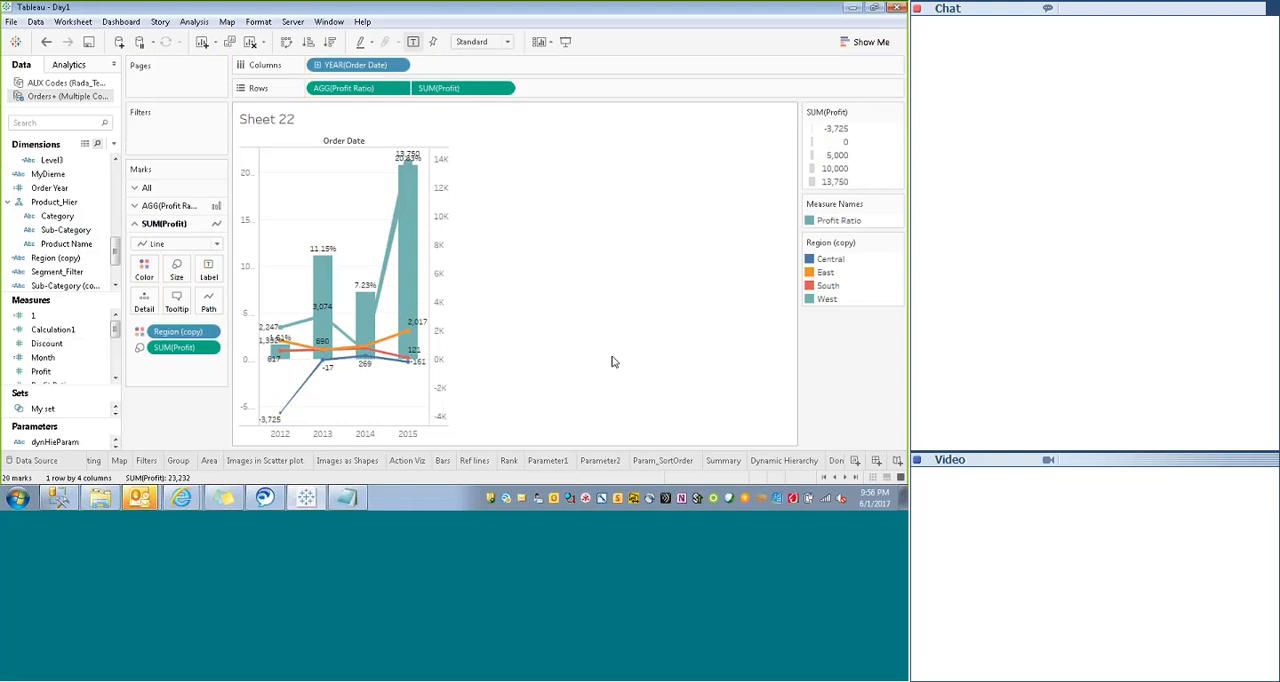
# - Change the West color in the Region (copy) legend to brown
pyautogui.click(896, 242)
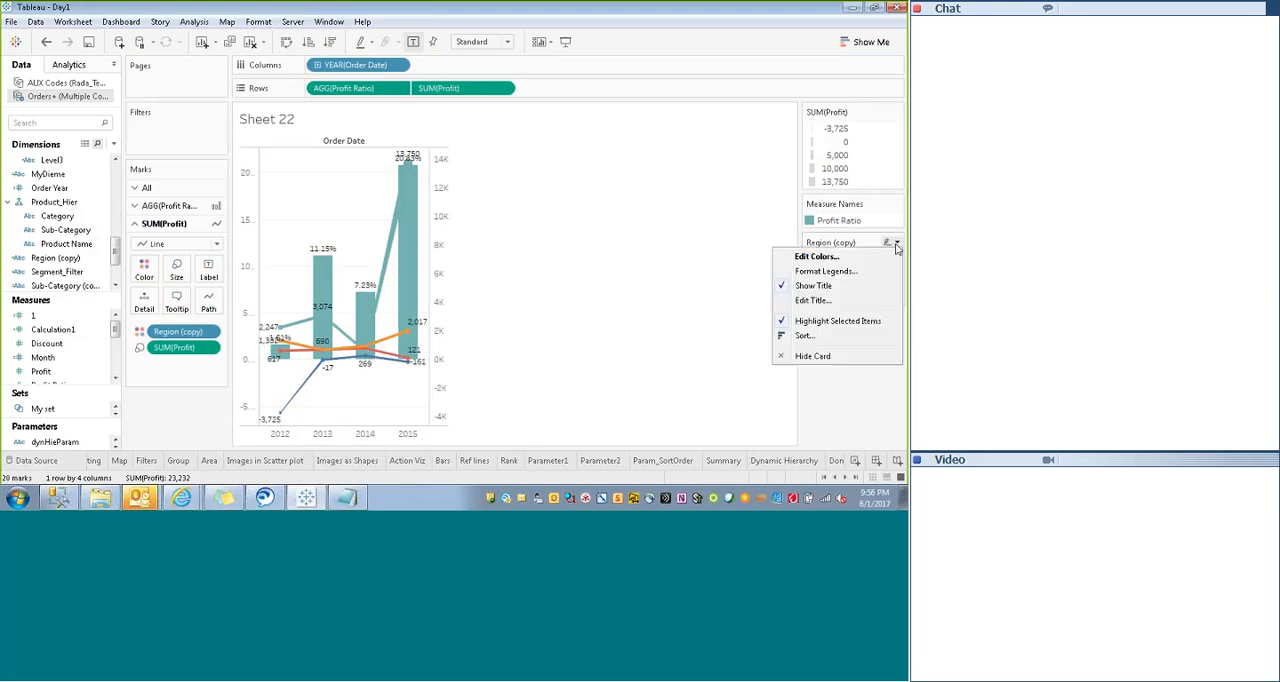
pyautogui.click(820, 255)
pyautogui.click(689, 292)
pyautogui.click(681, 392)
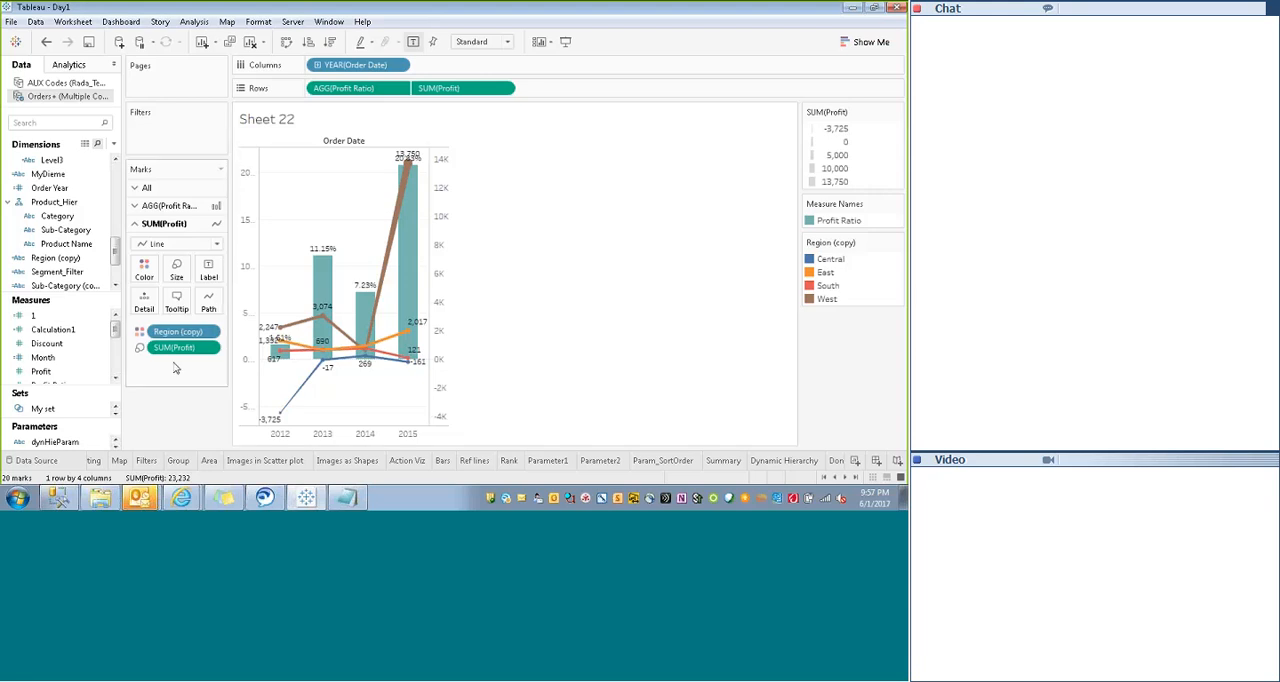
# - Rename the dual-axis worksheet as Dual Bars and add a new worksheet
pyautogui.click(854, 461)
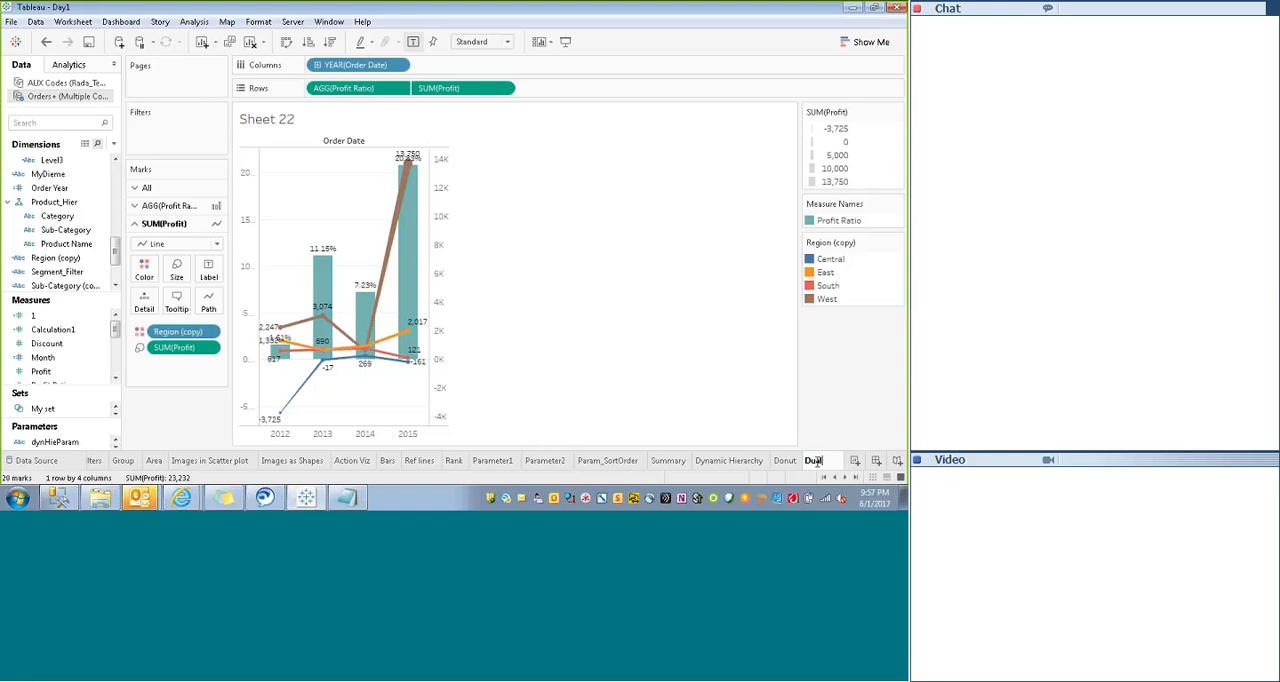
pyautogui.rightClick(261, 117)
# - List State as rows on the new worksheet and look through the states
pyautogui.moveTo(116, 251); pyautogui.dragTo(360, 232)
pyautogui.scroll(-5, 60, 240)
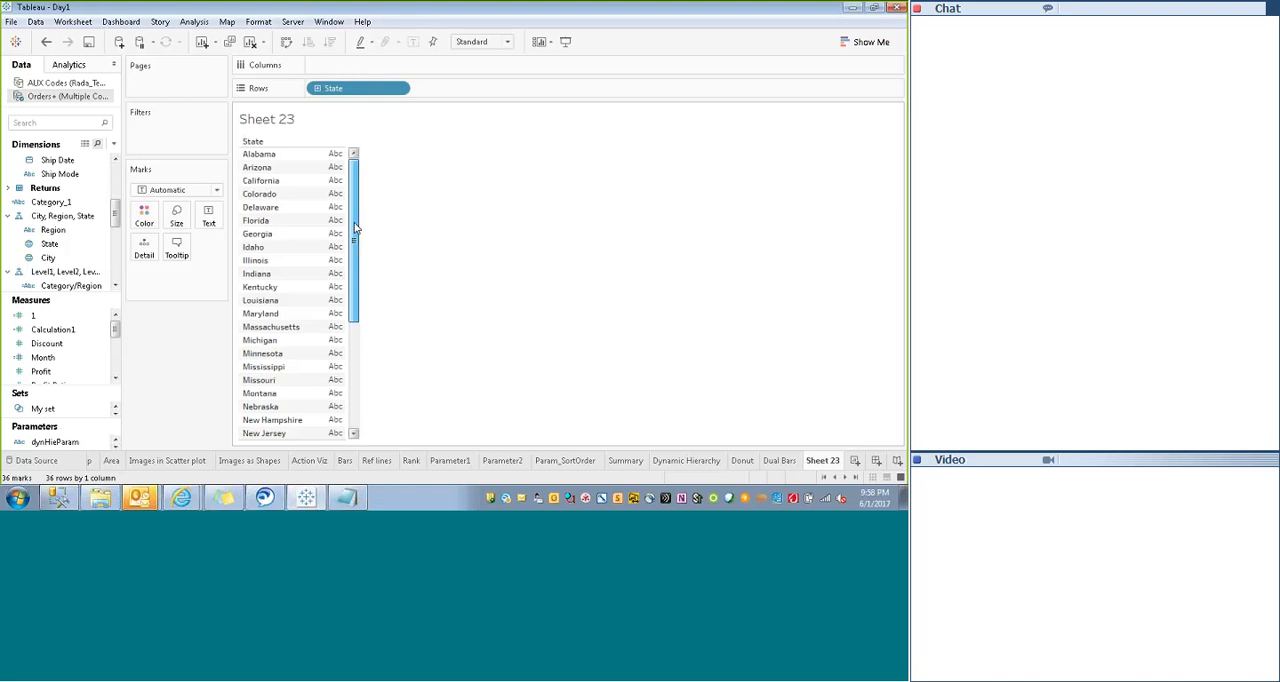
pyautogui.scroll(-5, 354, 228)
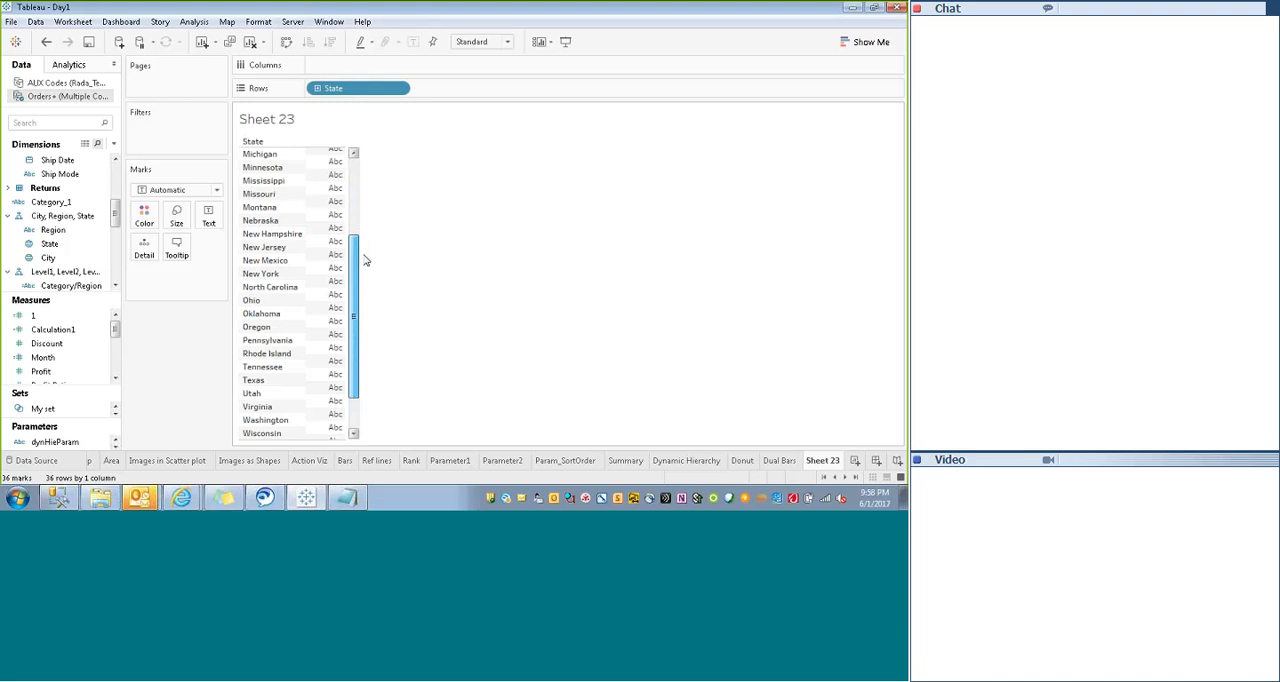
pyautogui.moveTo(364, 255); pyautogui.dragTo(364, 226)
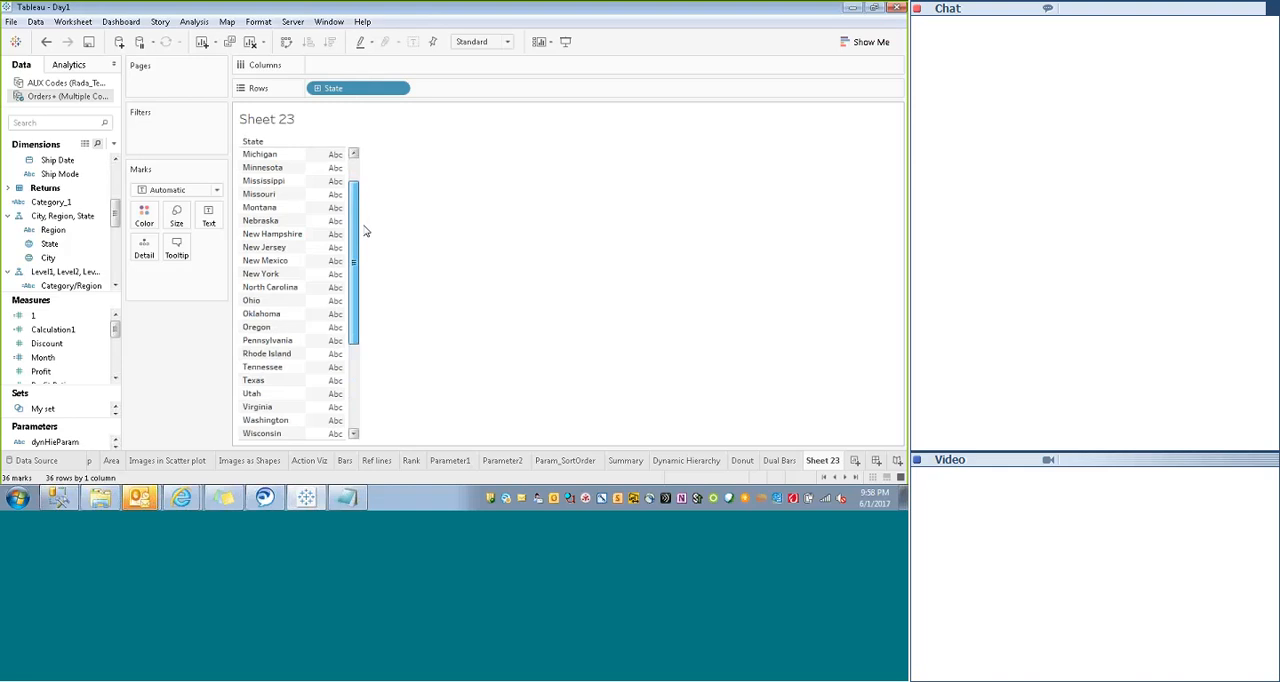
pyautogui.moveTo(366, 231); pyautogui.dragTo(362, 190)
# - Add Profit to the state list and display it as a horizontal bar chart
pyautogui.moveTo(115, 329); pyautogui.dragTo(115, 337)
pyautogui.moveTo(41, 344); pyautogui.dragTo(336, 190)
pyautogui.moveTo(353, 280)
pyautogui.mouseDown()
pyautogui.moveTo(351, 401)
pyautogui.moveTo(356, 262)
pyautogui.mouseUp()
pyautogui.click(865, 42)
pyautogui.click(797, 151)
# - Swap rows and columns to get vertical bars and sort the states by descending Profit
pyautogui.click(286, 42)
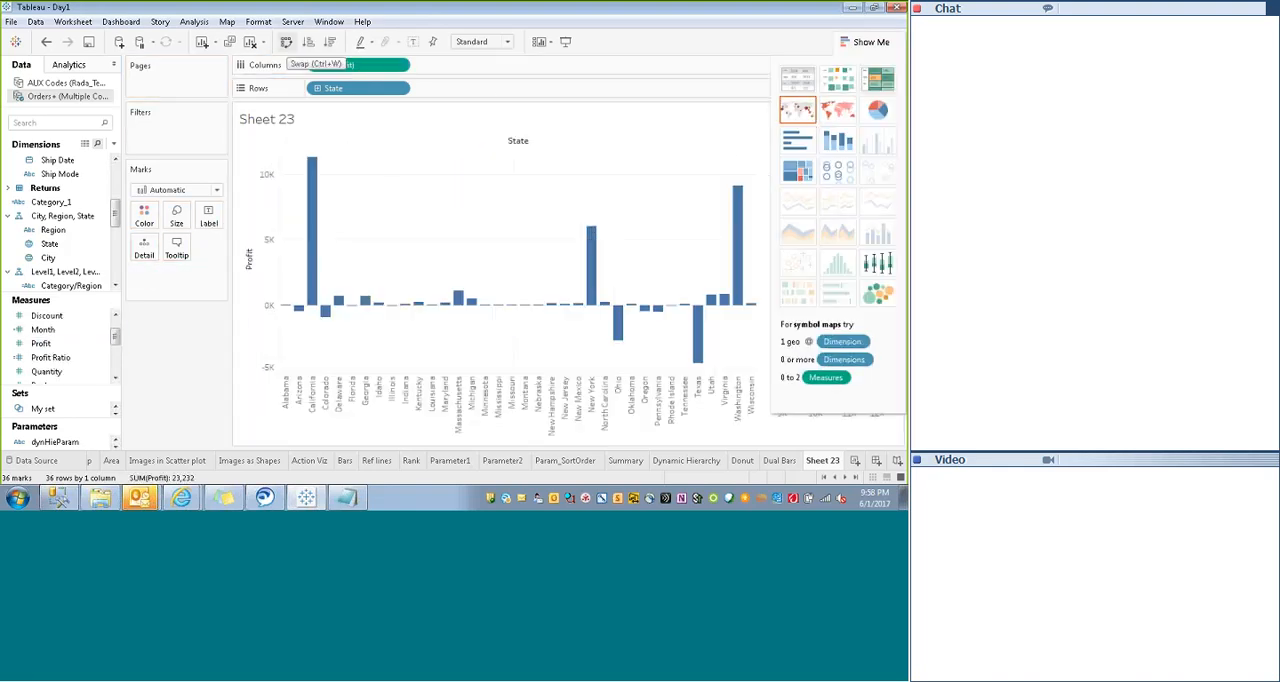
pyautogui.click(865, 42)
pyautogui.click(330, 42)
# - Duplicate SUM(Profit) on Rows and apply a Running Total table calculation to the copy
pyautogui.moveTo(358, 88); pyautogui.dragTo(448, 88)
pyautogui.click(503, 88)
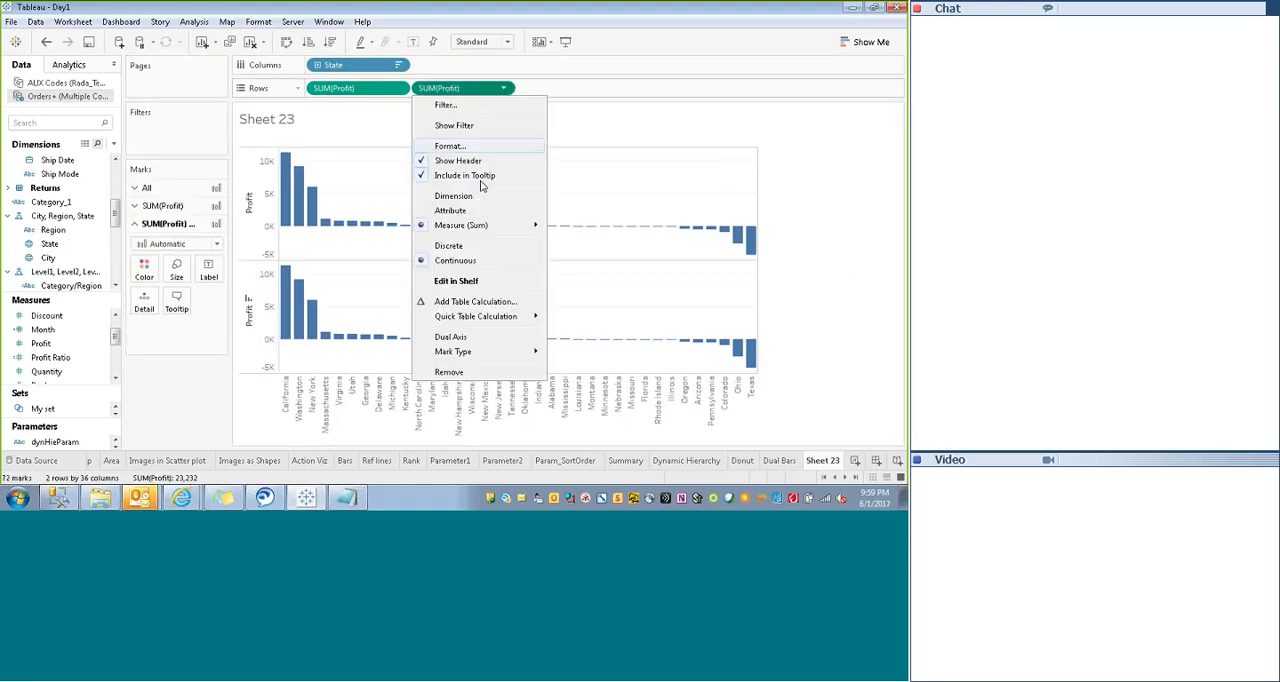
pyautogui.click(476, 301)
pyautogui.click(686, 111)
pyautogui.click(644, 206)
pyautogui.moveTo(695, 53); pyautogui.dragTo(757, 55)
pyautogui.click(836, 53)
# - Change the Running Sum of Profit marks to a line and combine it with Profit as a dual axis
pyautogui.rightClick(256, 331)
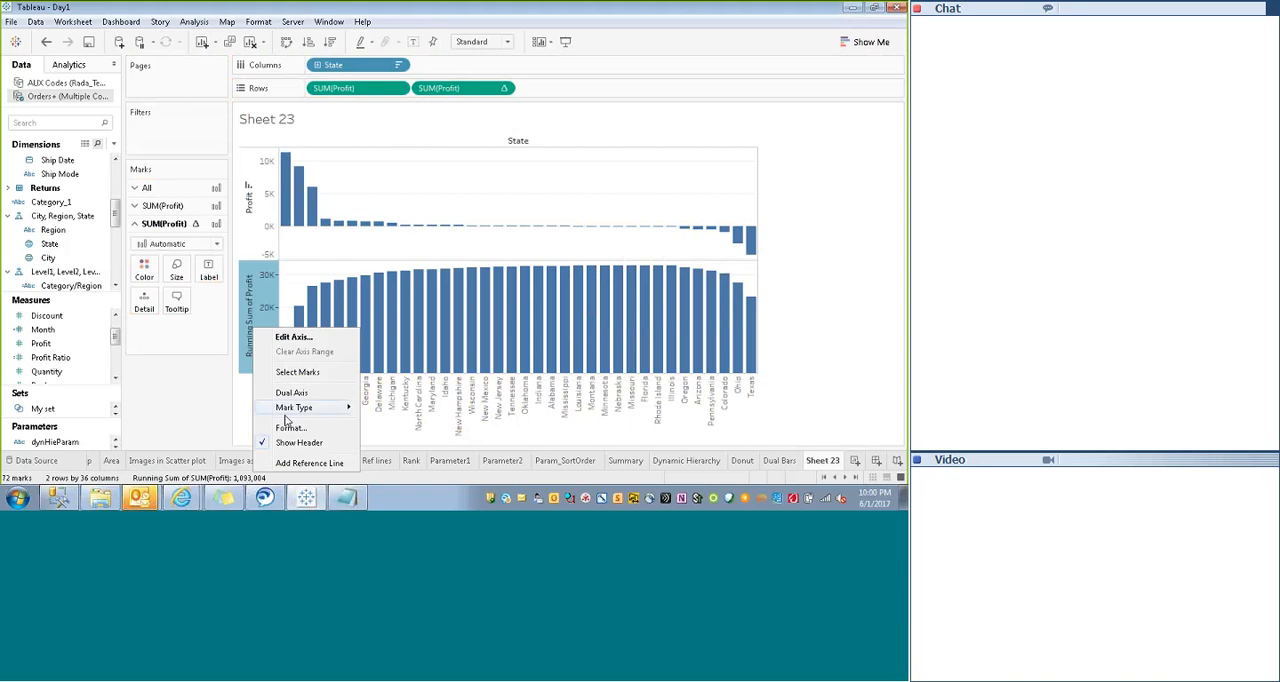
pyautogui.moveTo(300, 407)
pyautogui.click(386, 428)
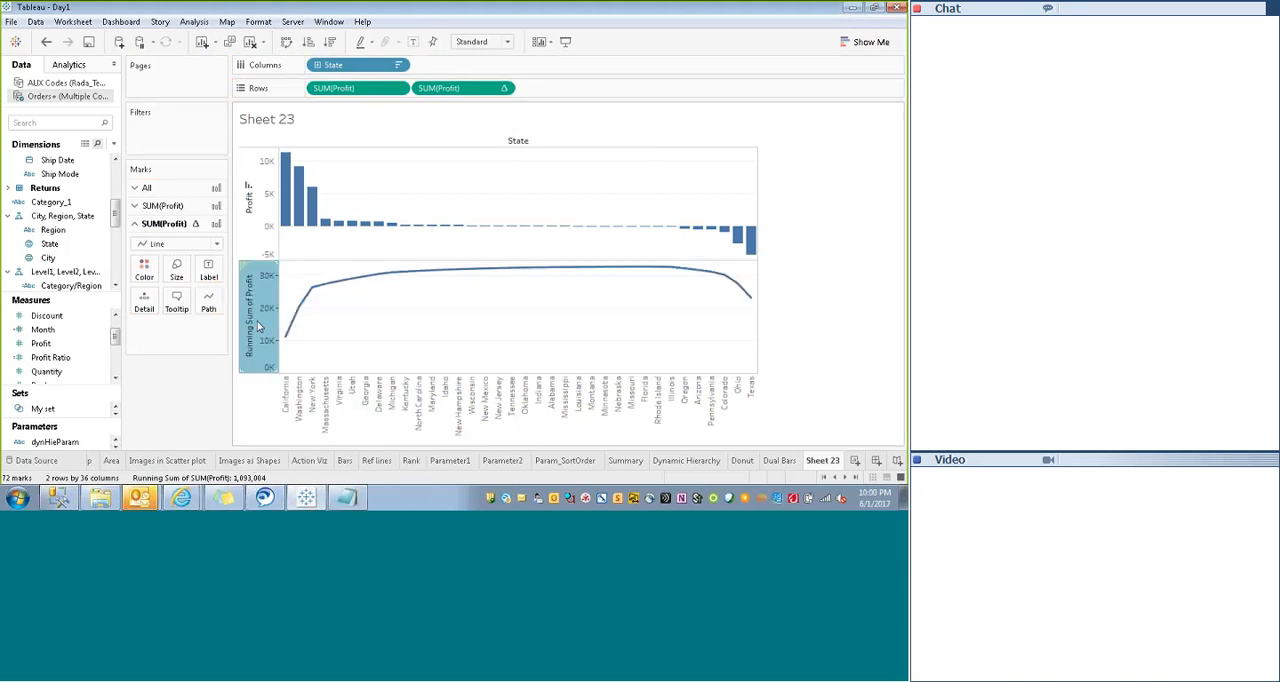
pyautogui.click(787, 250)
# - Set the mark type of the Profit axis to Bar
pyautogui.click(259, 275)
pyautogui.click(177, 226)
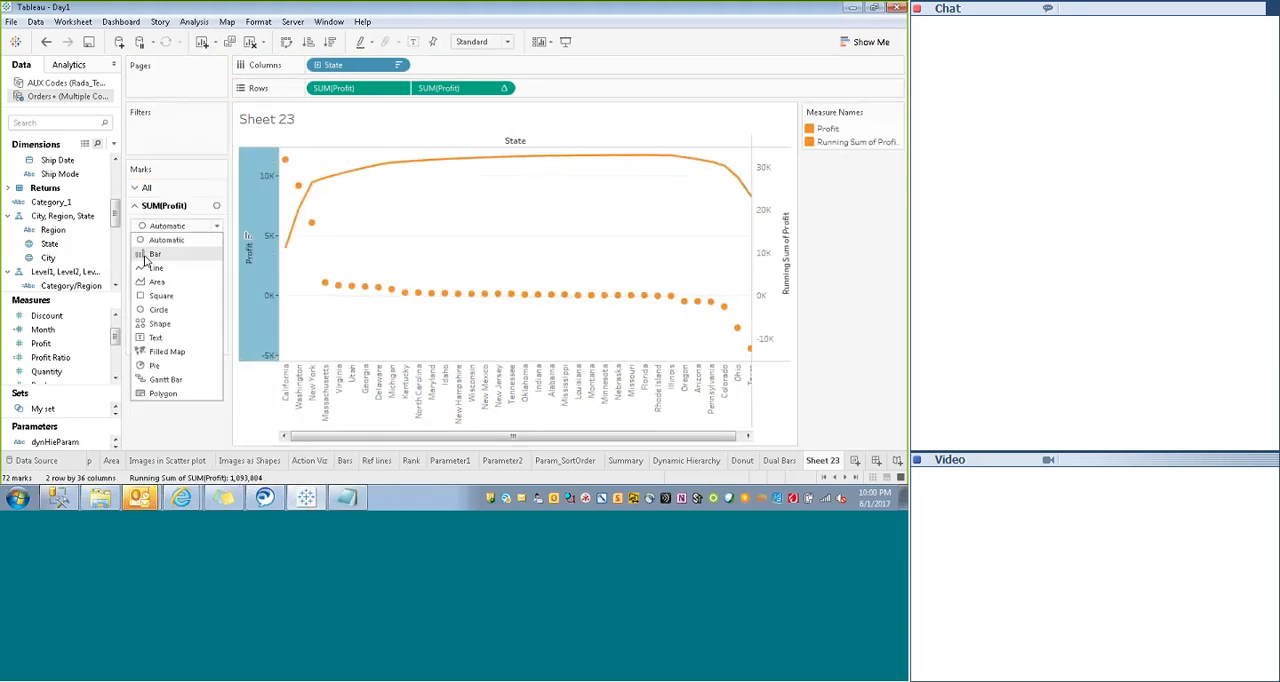
pyautogui.click(153, 255)
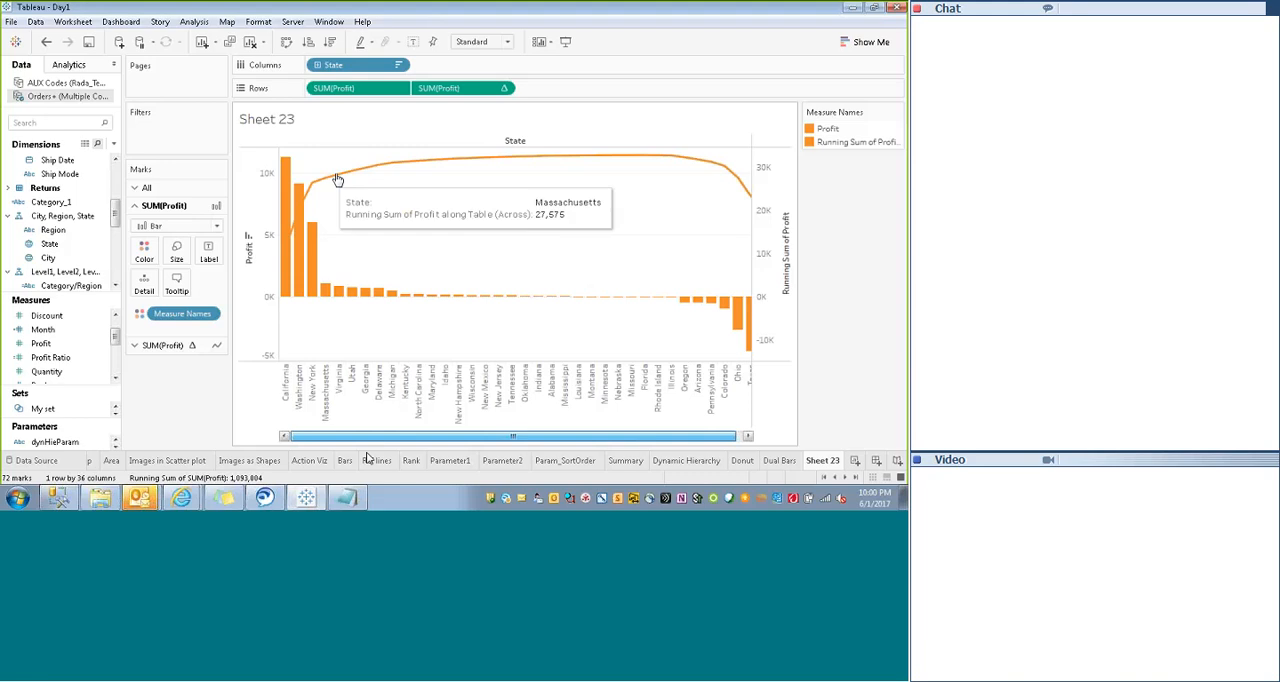
# - Show mark labels on the Running Sum of Profit line
pyautogui.click(164, 345)
pyautogui.click(208, 270)
pyautogui.click(238, 300)
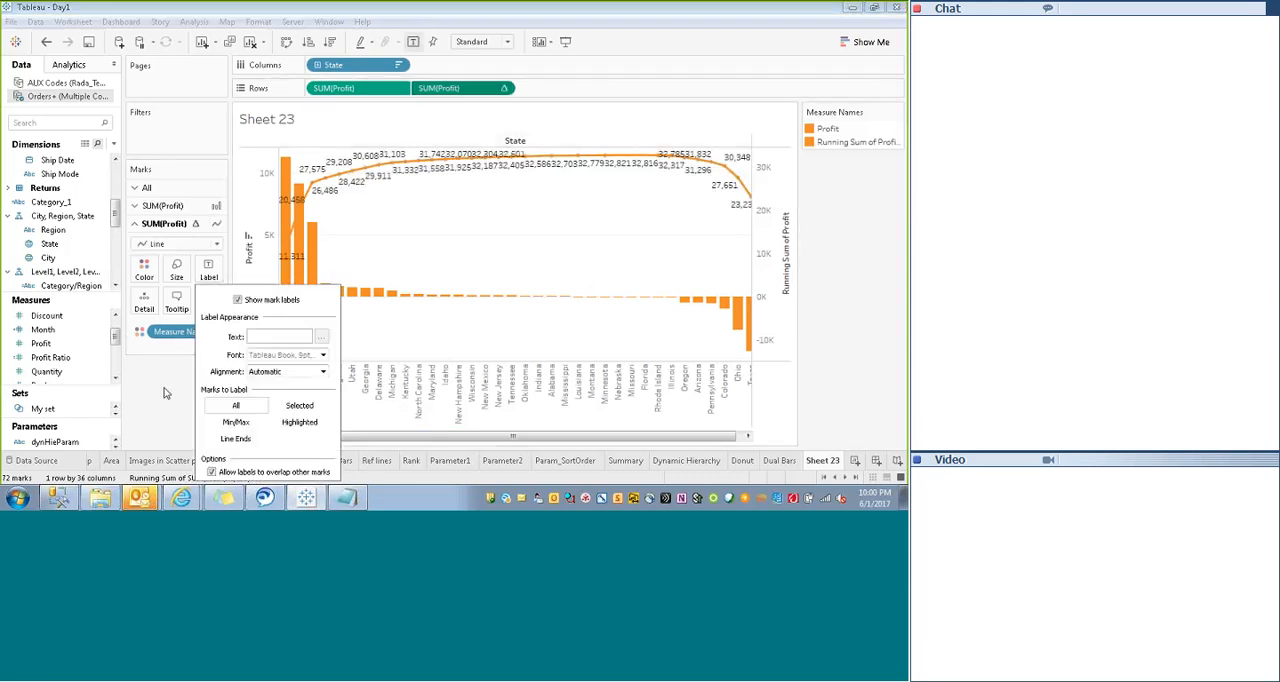
pyautogui.click(166, 394)
# - Change the color of the Running Sum of Profit line to blue
pyautogui.click(144, 270)
pyautogui.click(197, 309)
pyautogui.click(366, 166)
pyautogui.click(458, 181)
pyautogui.click(478, 358)
# - Hide the headers of both the Running Sum of Profit and Profit axes
pyautogui.rightClick(780, 270)
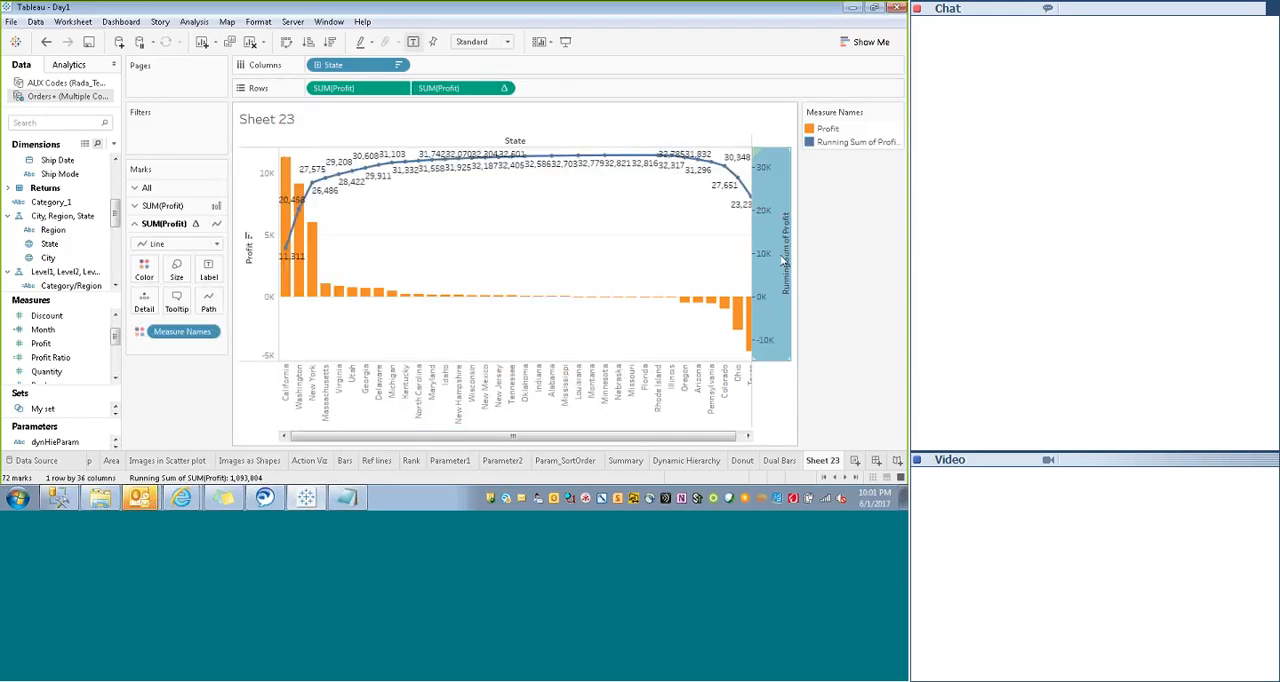
pyautogui.click(824, 400)
pyautogui.rightClick(246, 265)
pyautogui.click(290, 394)
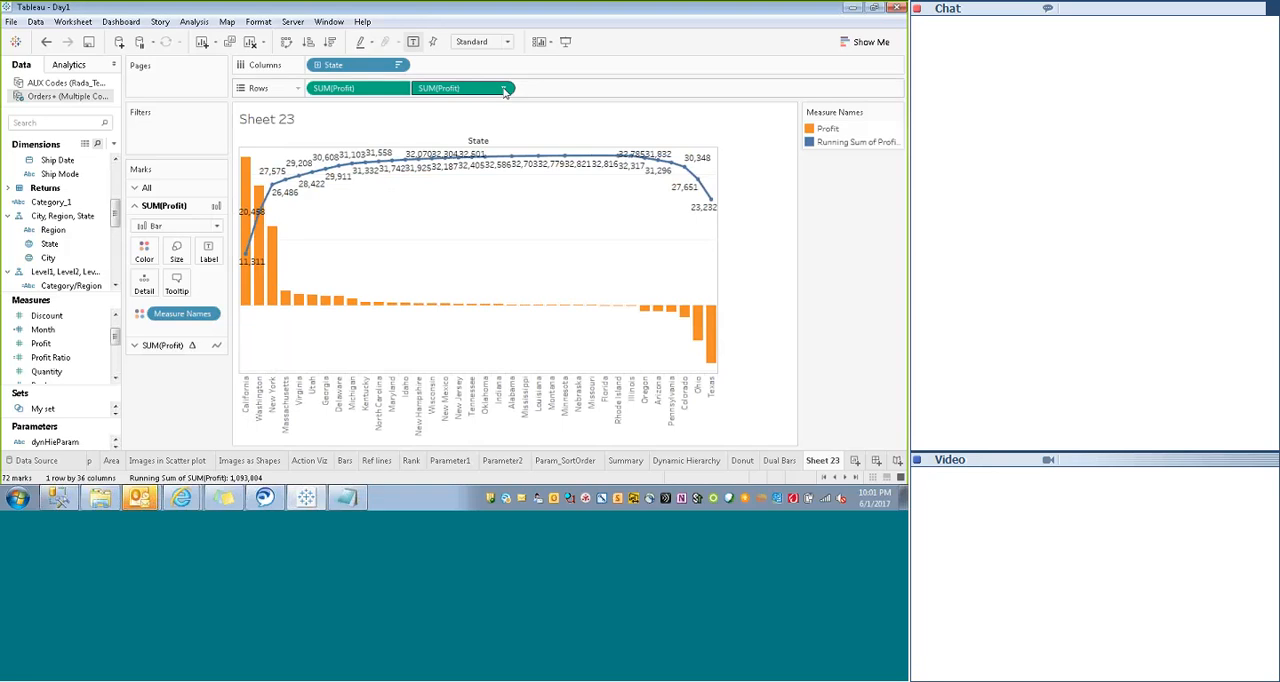
# - Edit the running total calculation, keeping Running Total with Sum, and compute it using Specific Dimensions with State
pyautogui.click(504, 88)
pyautogui.click(448, 320)
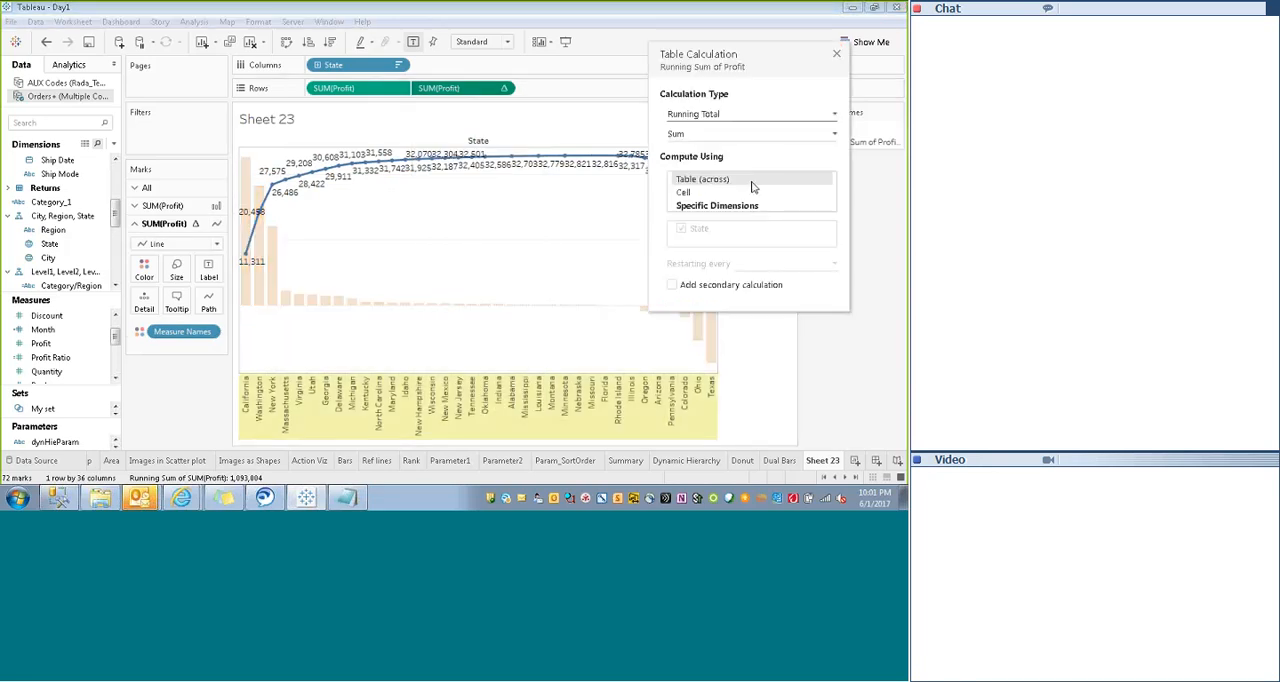
pyautogui.click(711, 116)
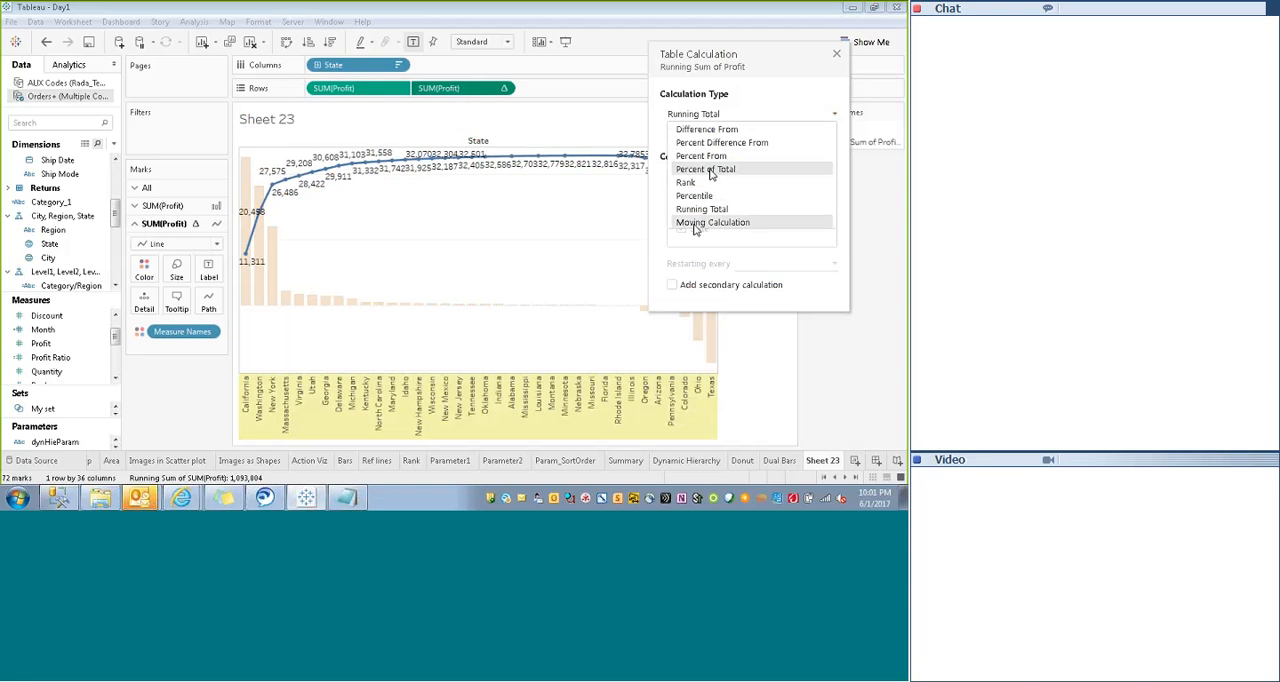
pyautogui.click(688, 211)
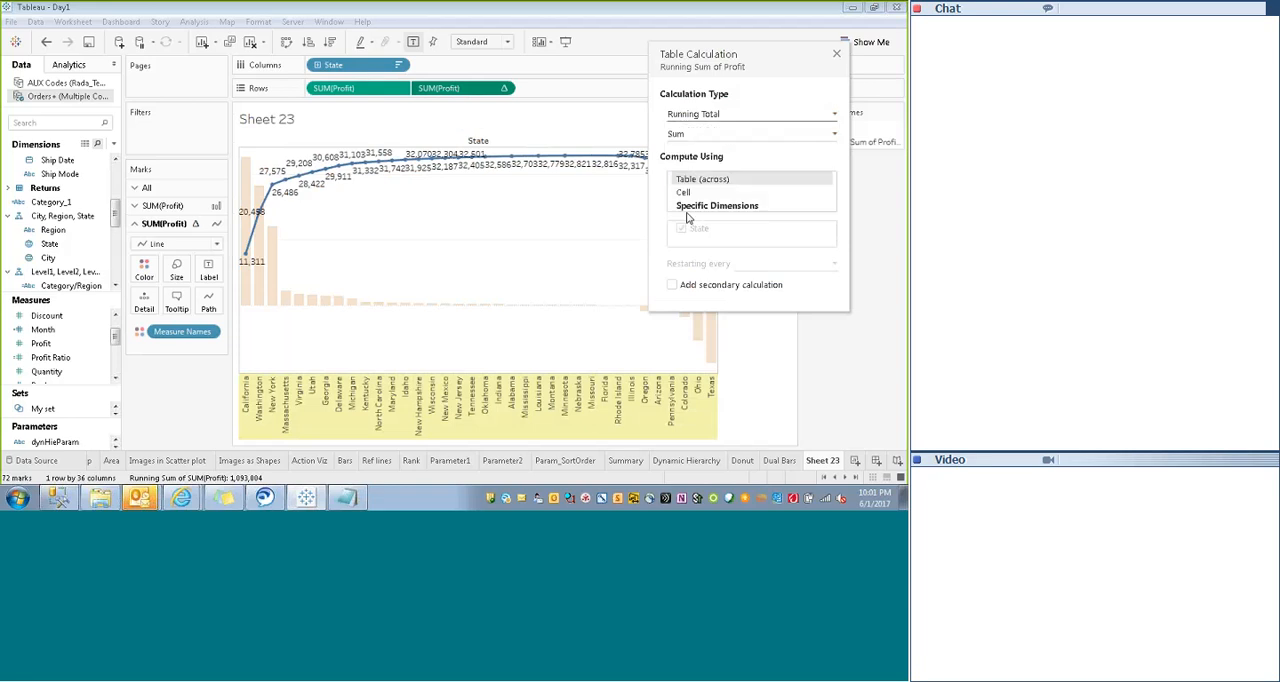
pyautogui.click(692, 136)
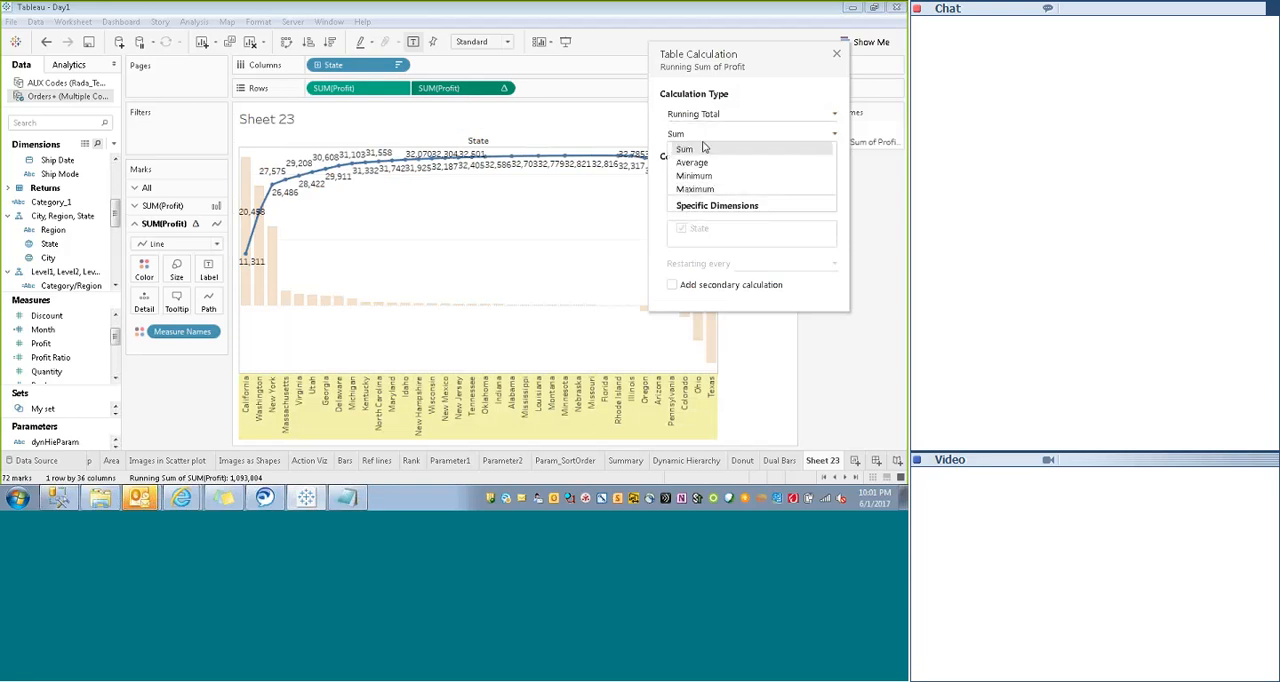
pyautogui.click(694, 206)
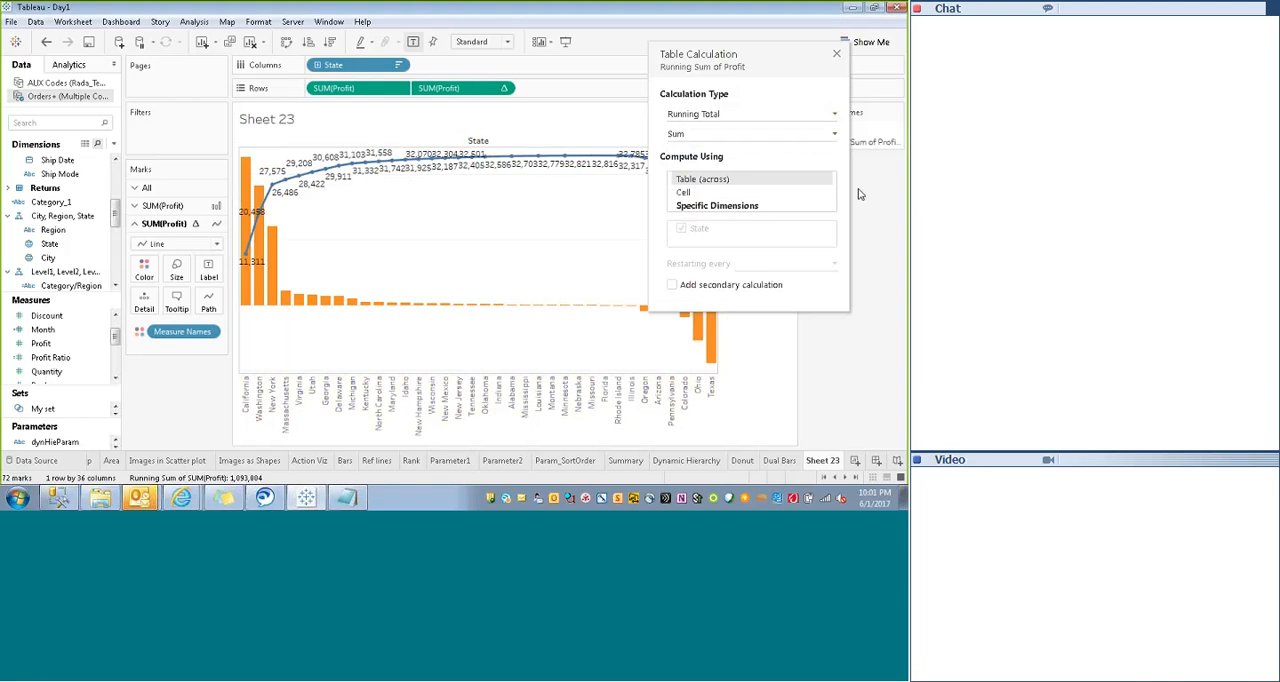
pyautogui.click(694, 206)
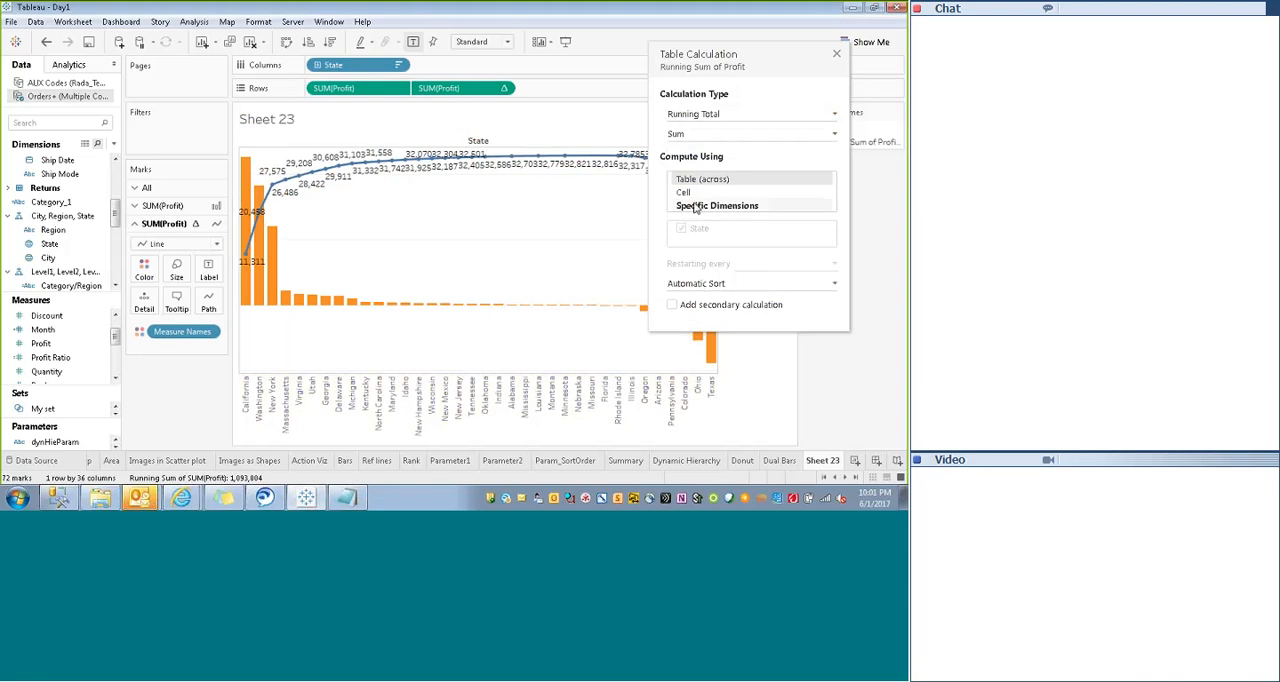
# - Add a secondary calculation of type Percent of Total to the running total
pyautogui.click(673, 305)
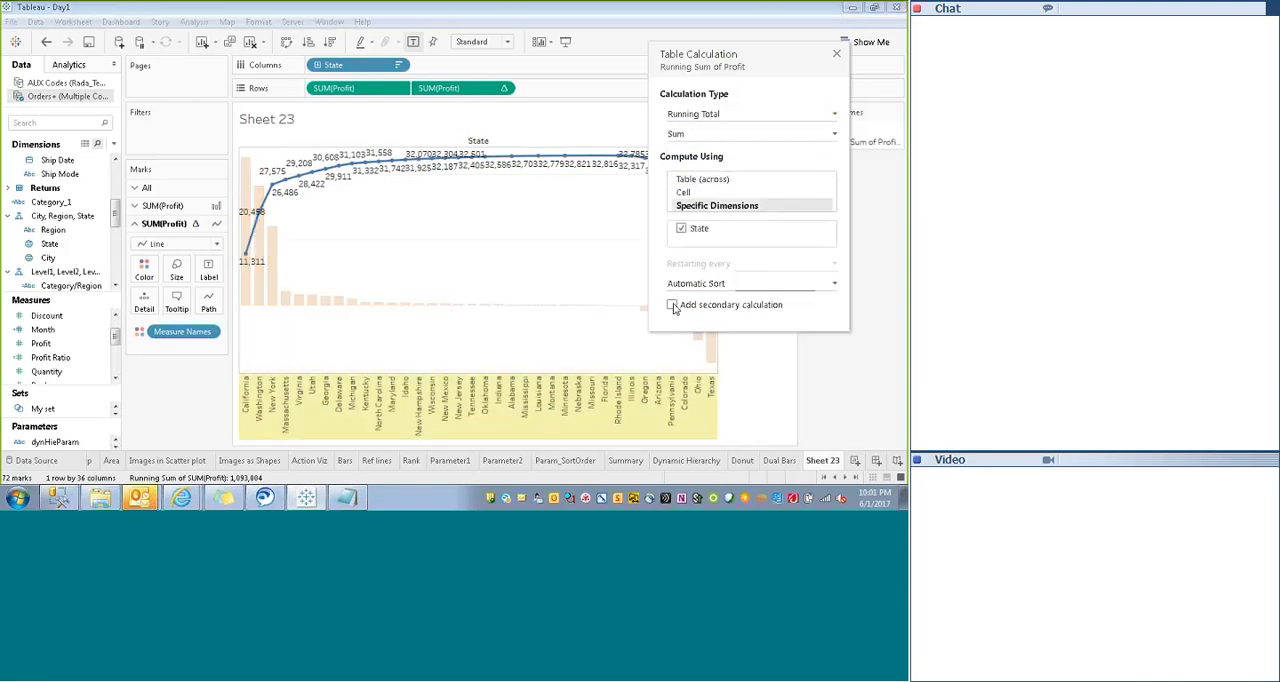
pyautogui.moveTo(826, 61); pyautogui.dragTo(597, 66)
pyautogui.click(680, 120)
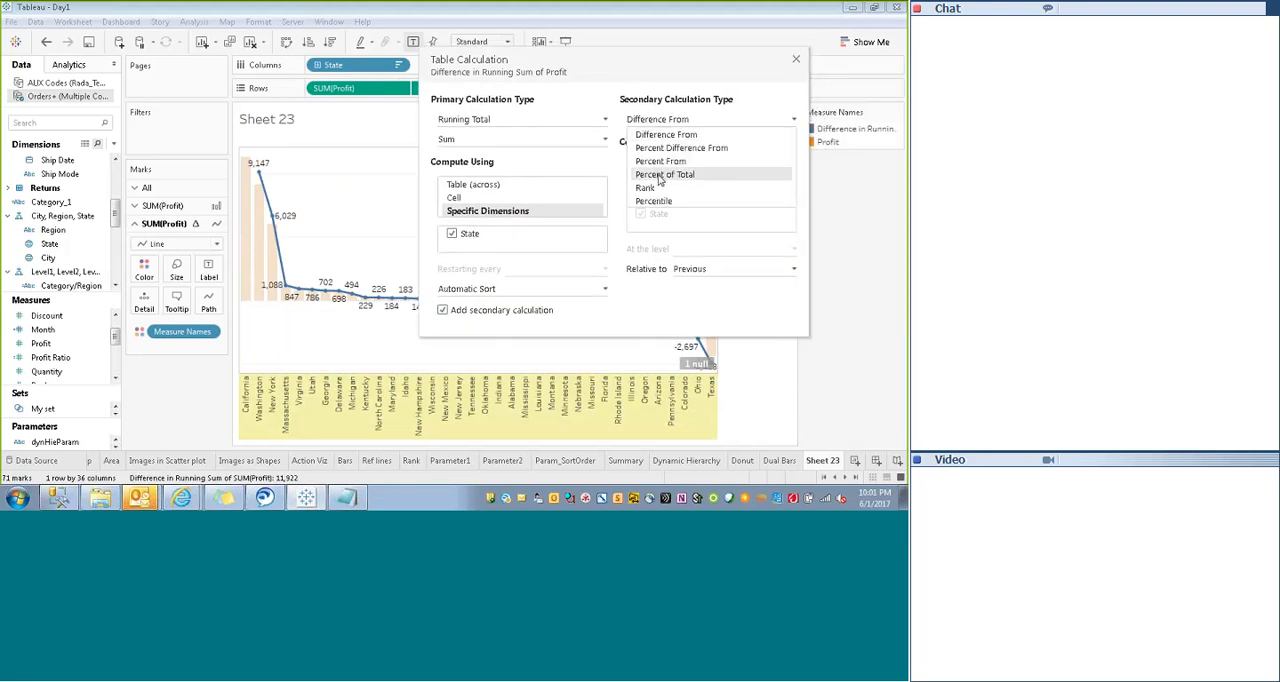
pyautogui.click(662, 175)
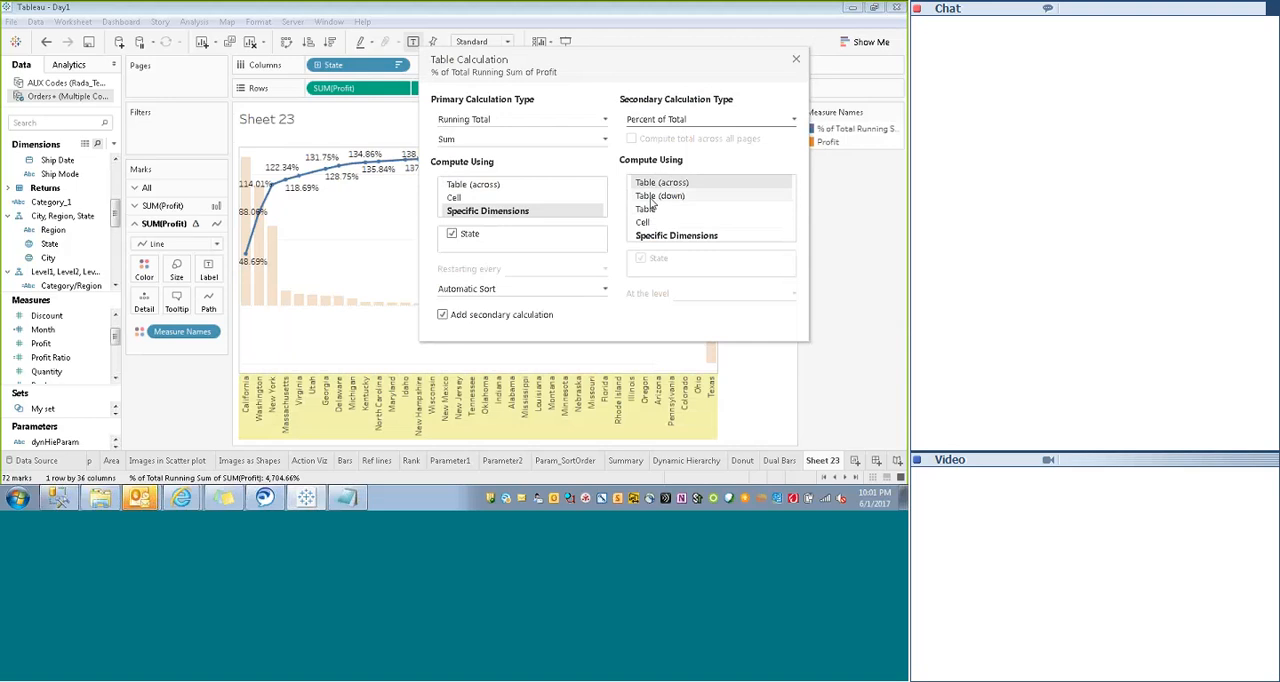
# - Try Table (down), Table, Cell and Specific Dimensions for the secondary calculation and return to Table (across)
pyautogui.click(651, 198)
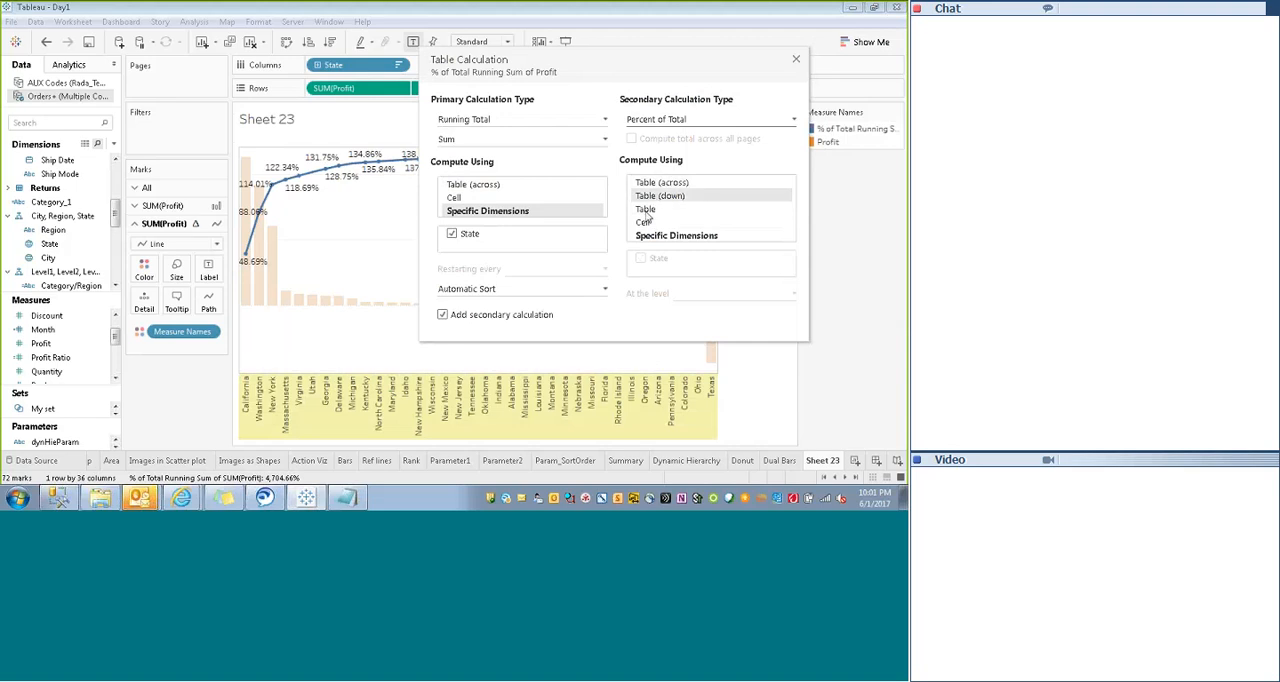
pyautogui.click(647, 210)
pyautogui.click(655, 184)
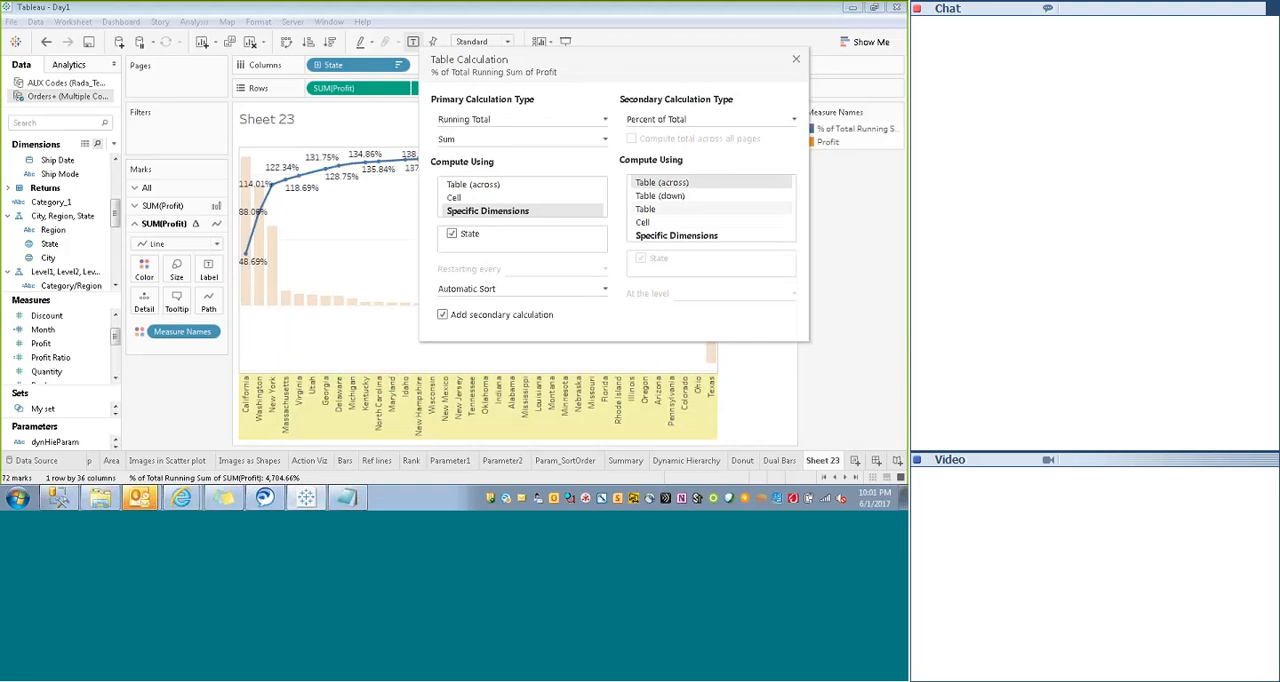
pyautogui.click(644, 223)
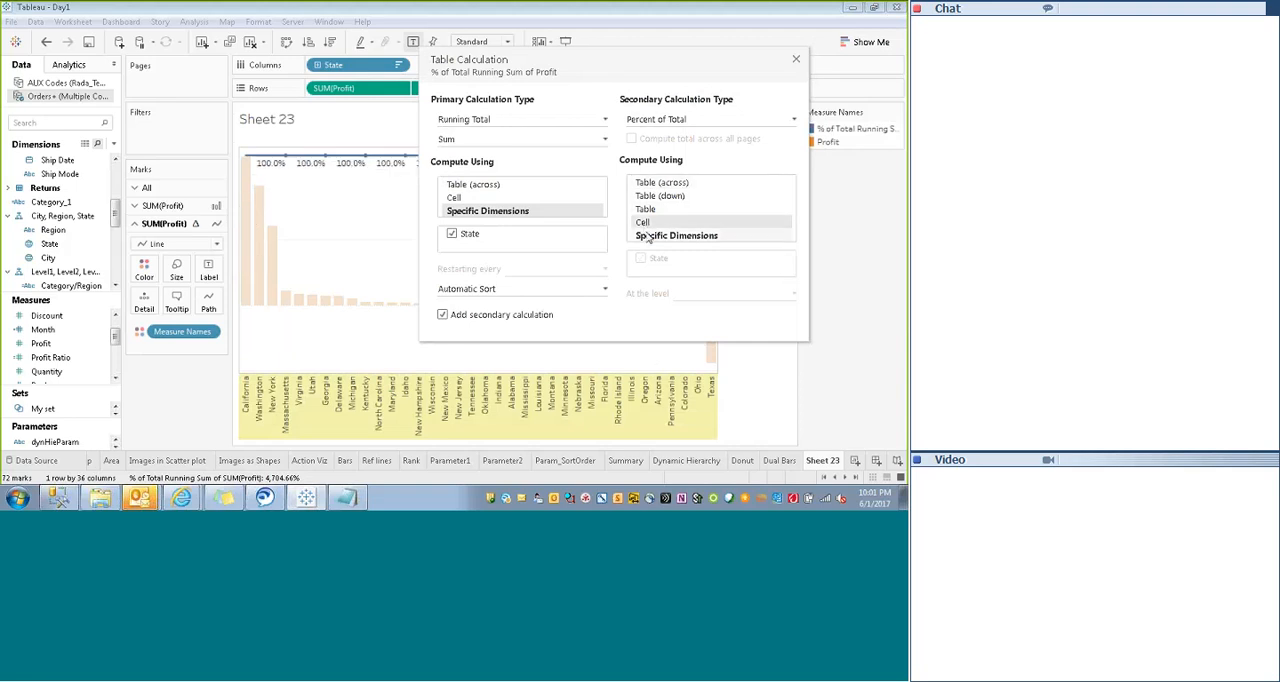
pyautogui.click(647, 235)
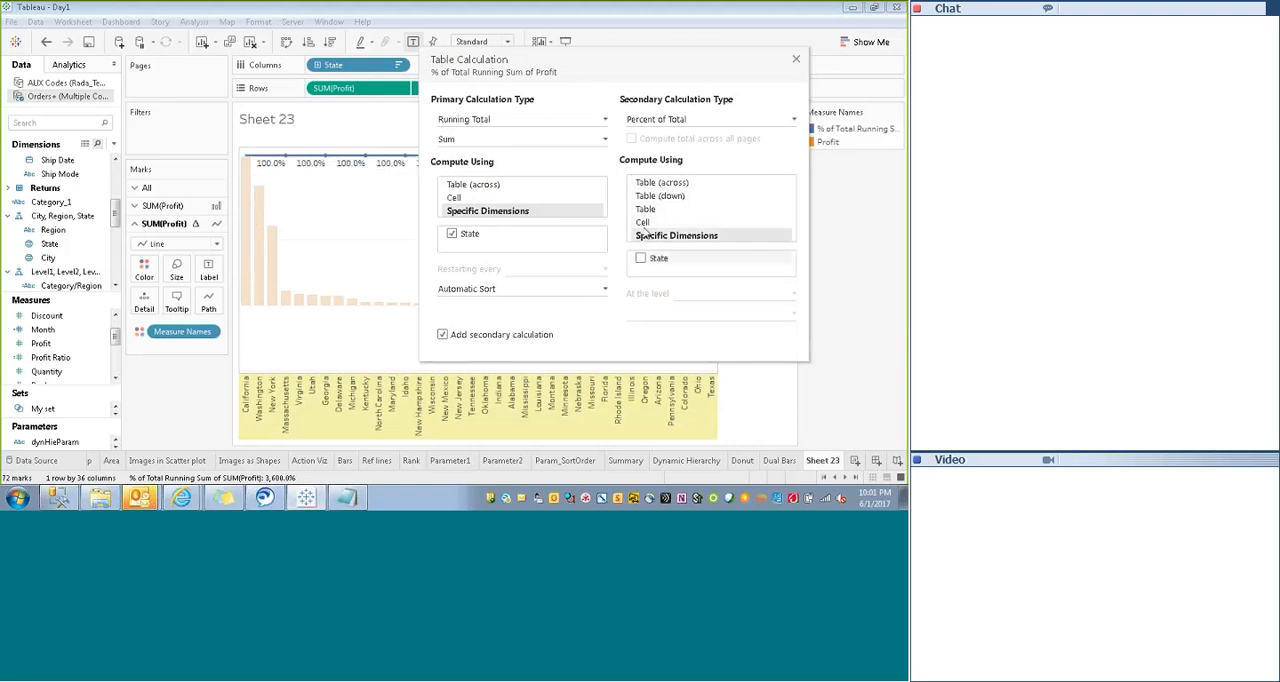
pyautogui.click(653, 185)
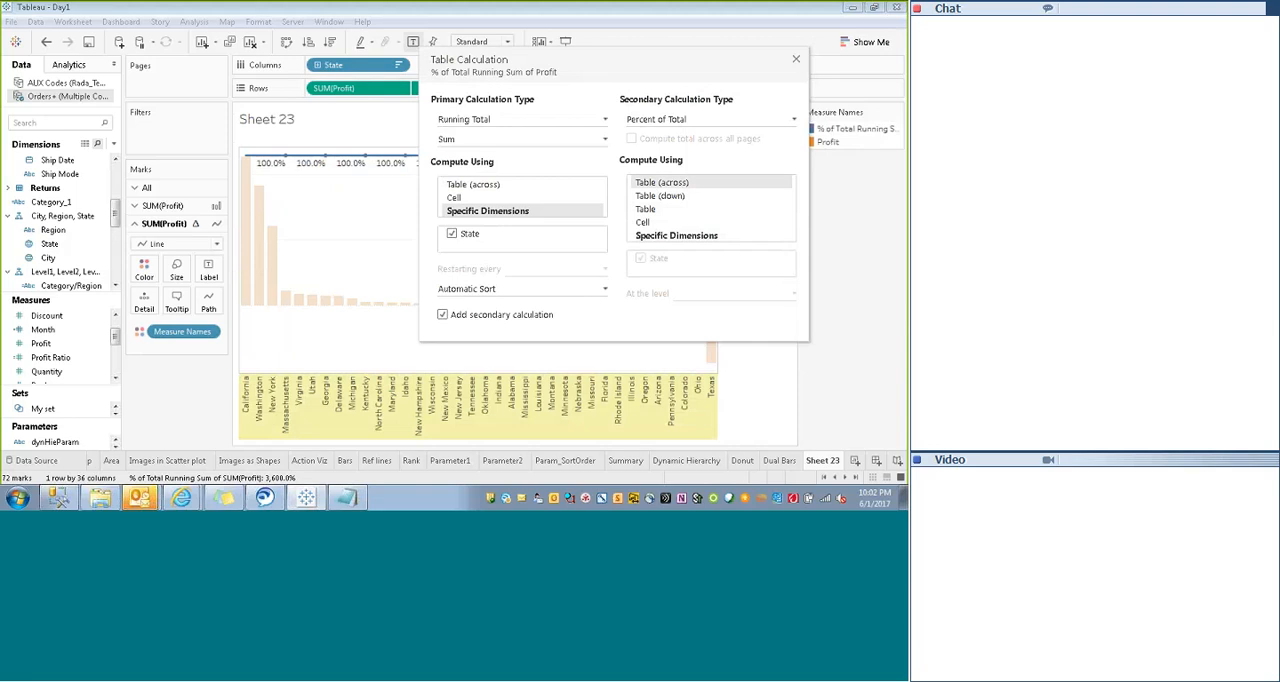
# - Change the secondary calculation to Percent From, computed using Specific Dimensions with State
pyautogui.click(682, 118)
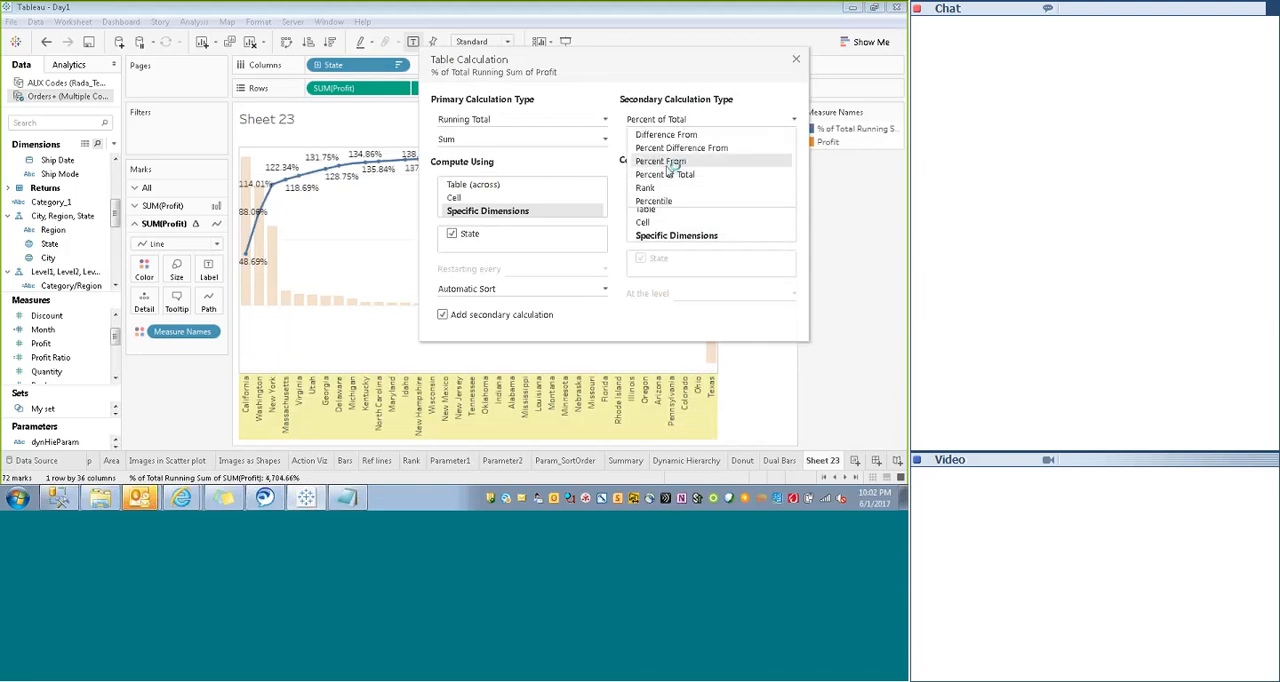
pyautogui.click(668, 171)
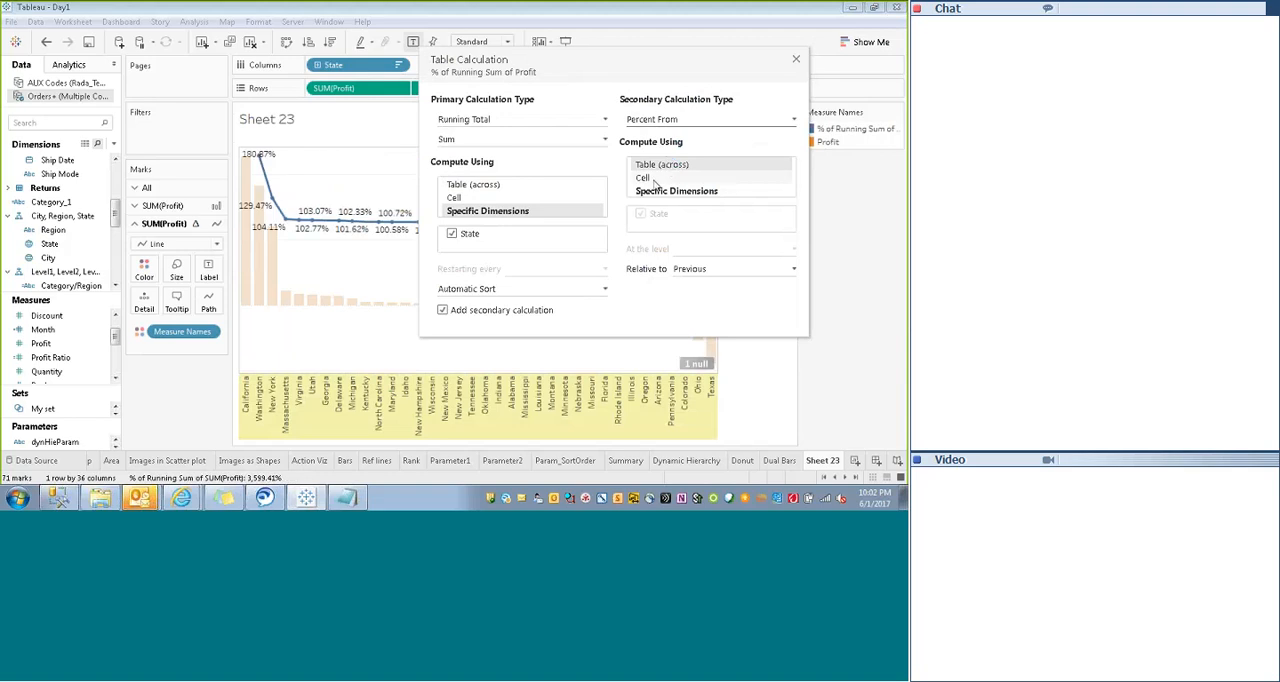
pyautogui.click(644, 194)
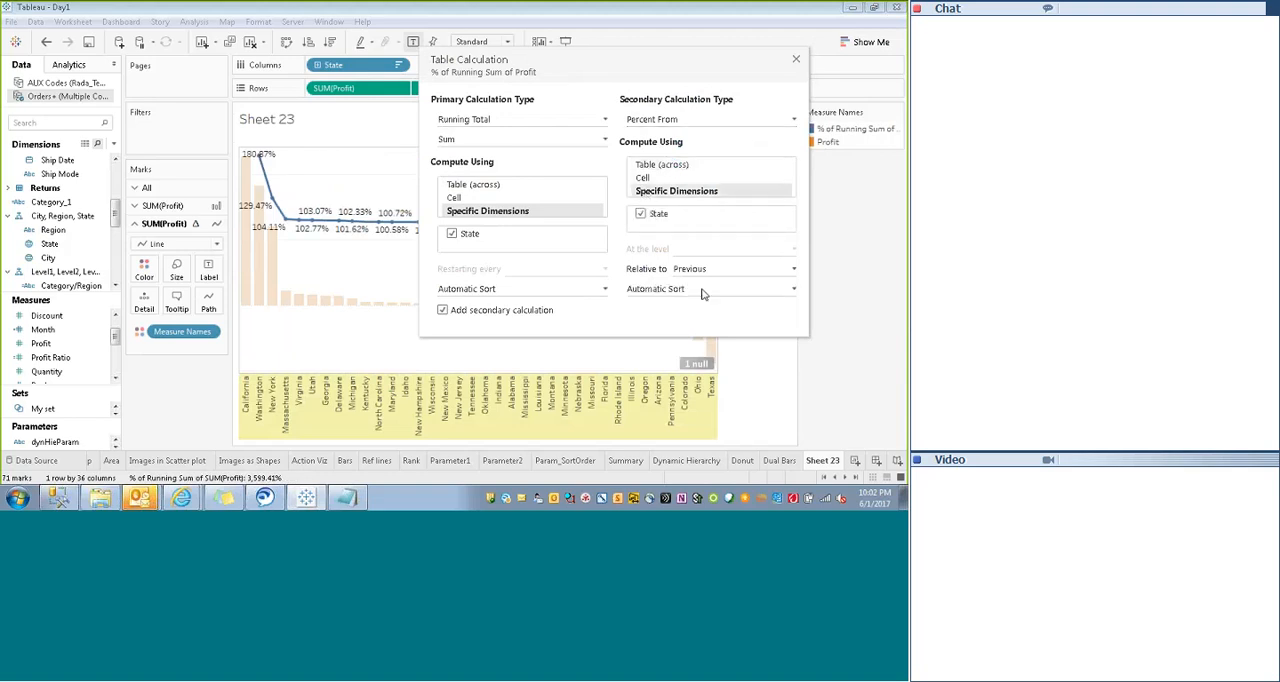
# - Change the secondary calculation to Percent of Total and compute both the running total and the percentage using Table (across)
pyautogui.click(657, 167)
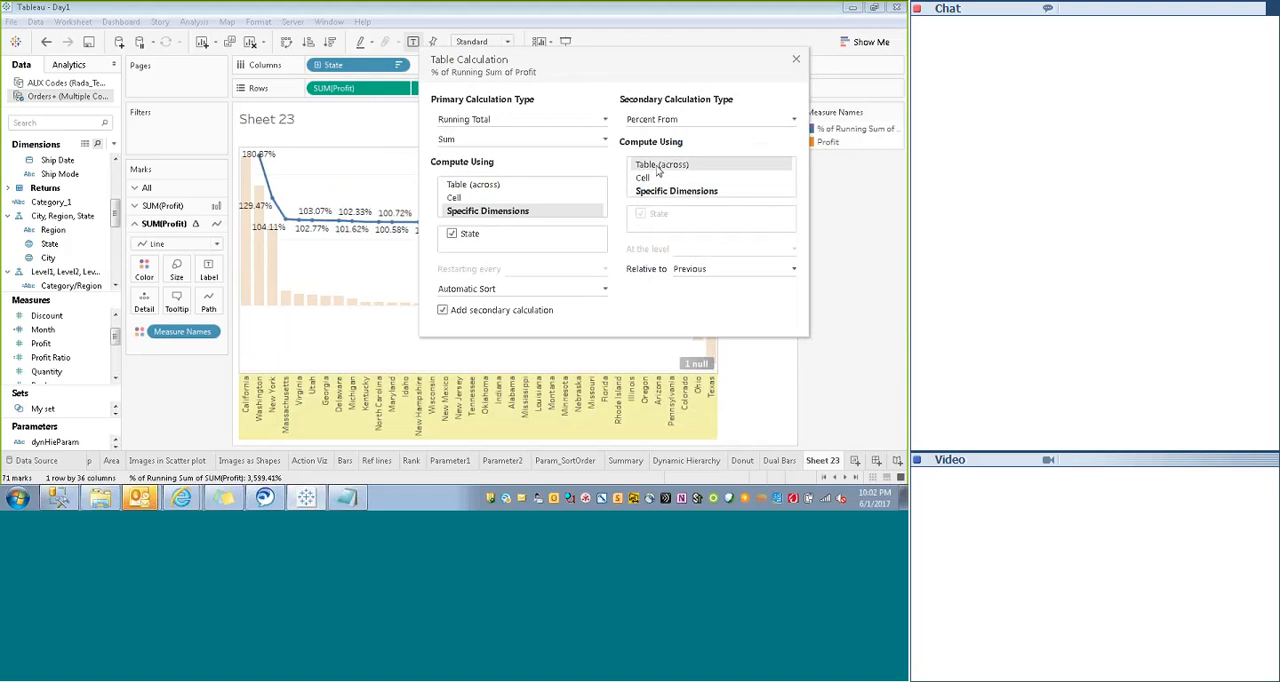
pyautogui.click(674, 121)
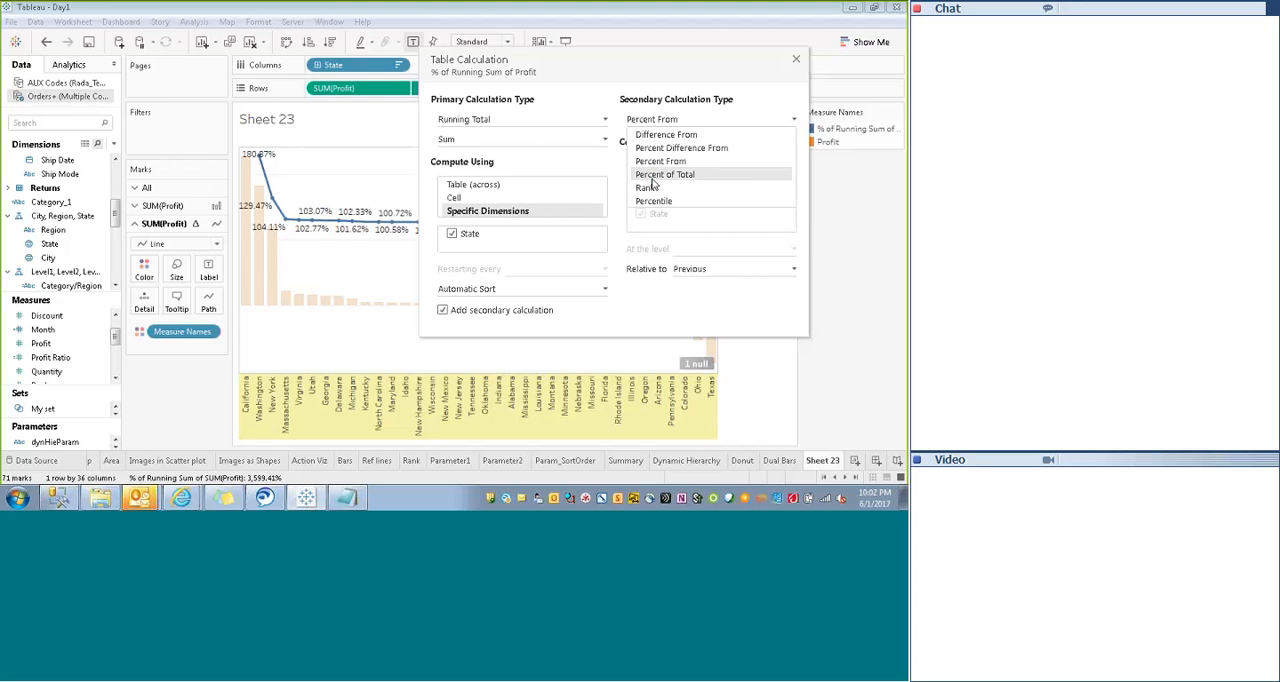
pyautogui.click(660, 174)
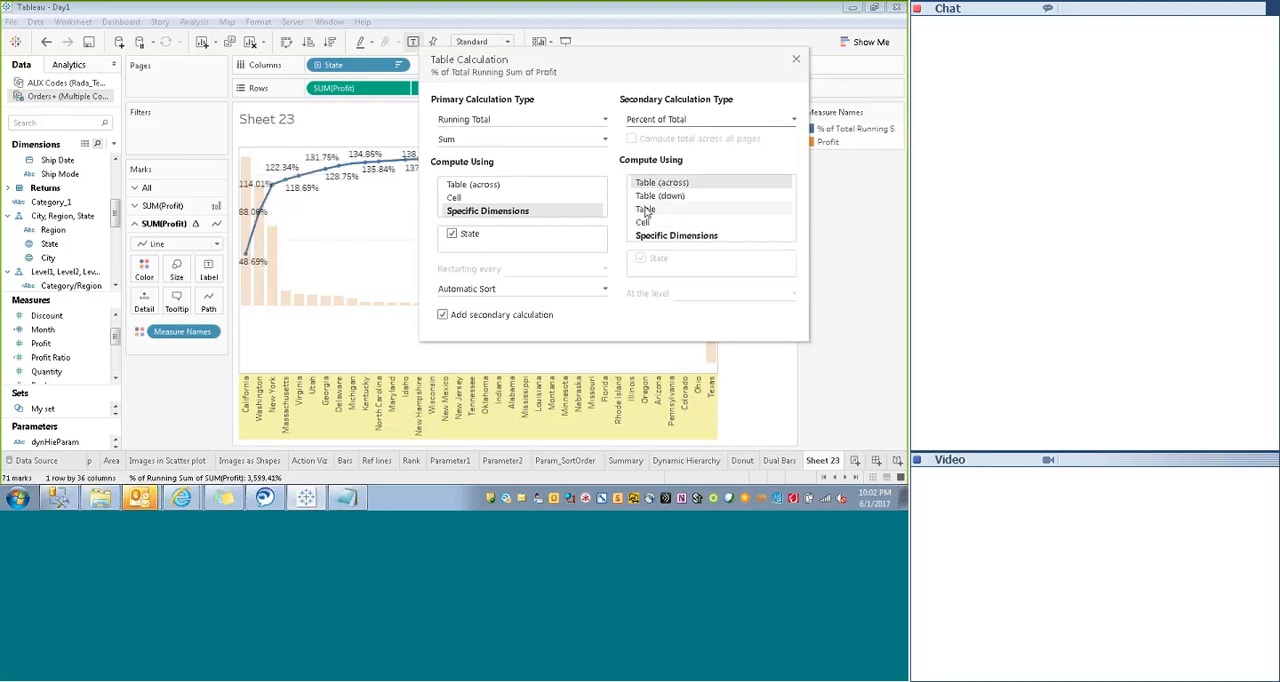
pyautogui.click(645, 209)
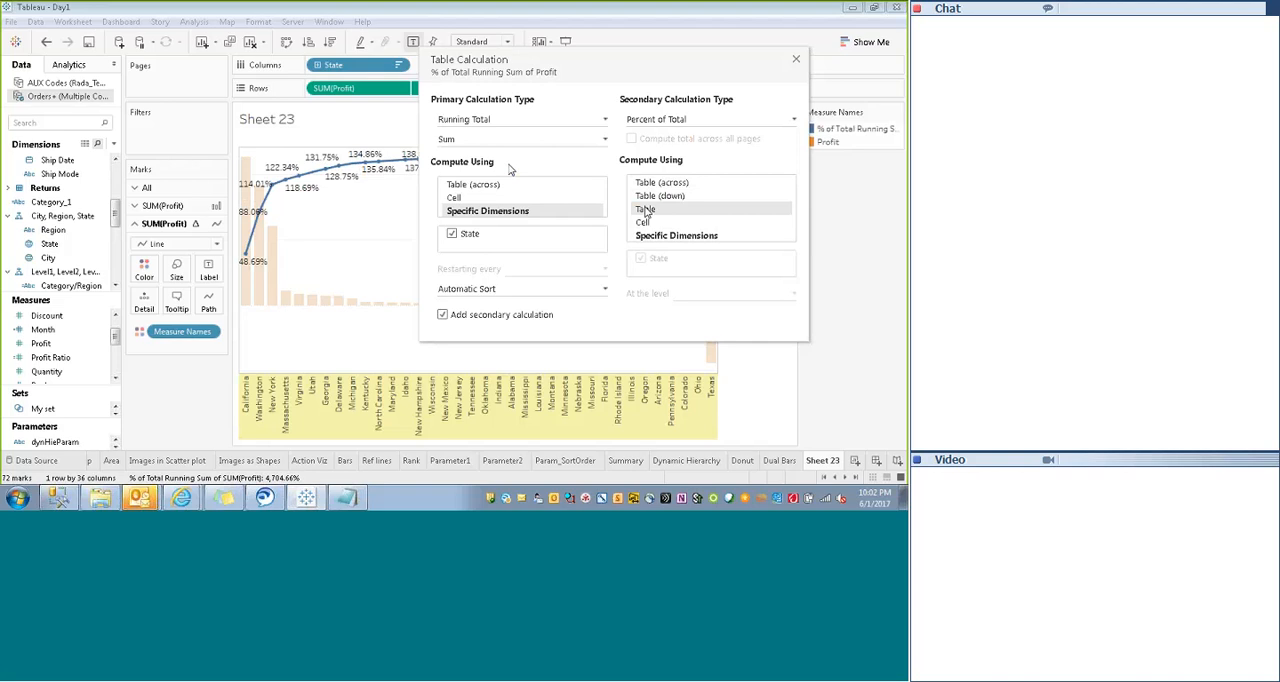
pyautogui.click(471, 186)
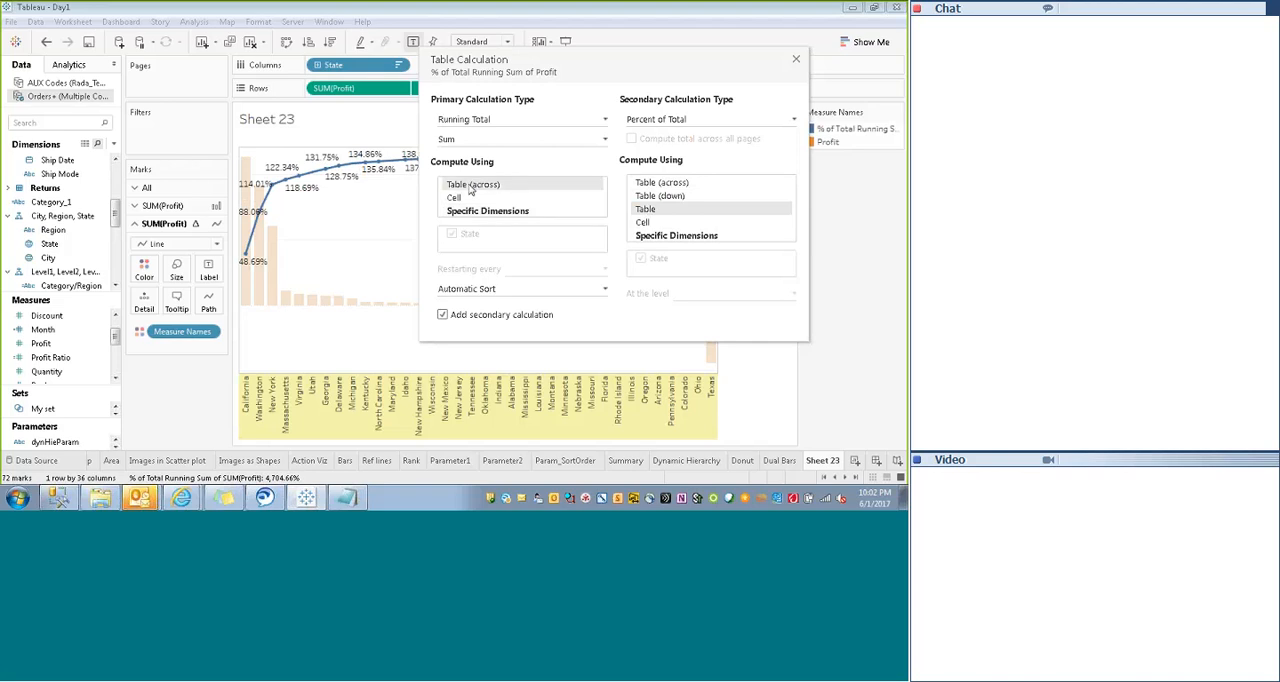
pyautogui.click(646, 185)
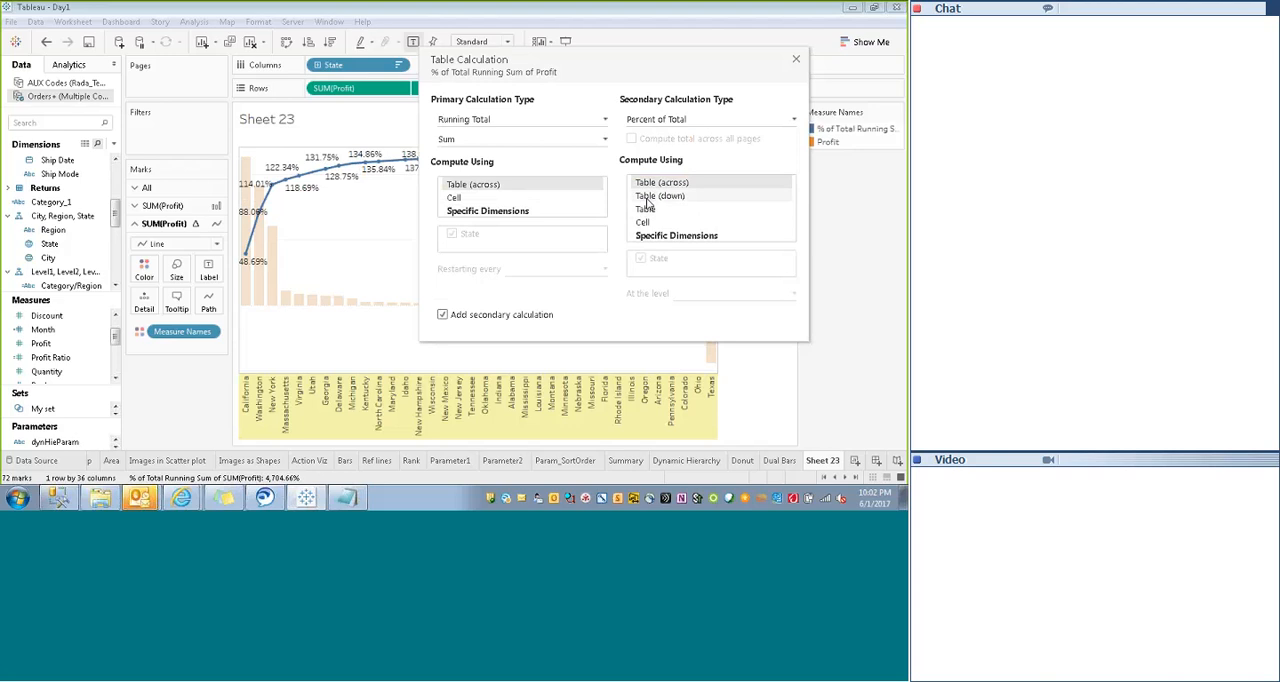
pyautogui.click(650, 196)
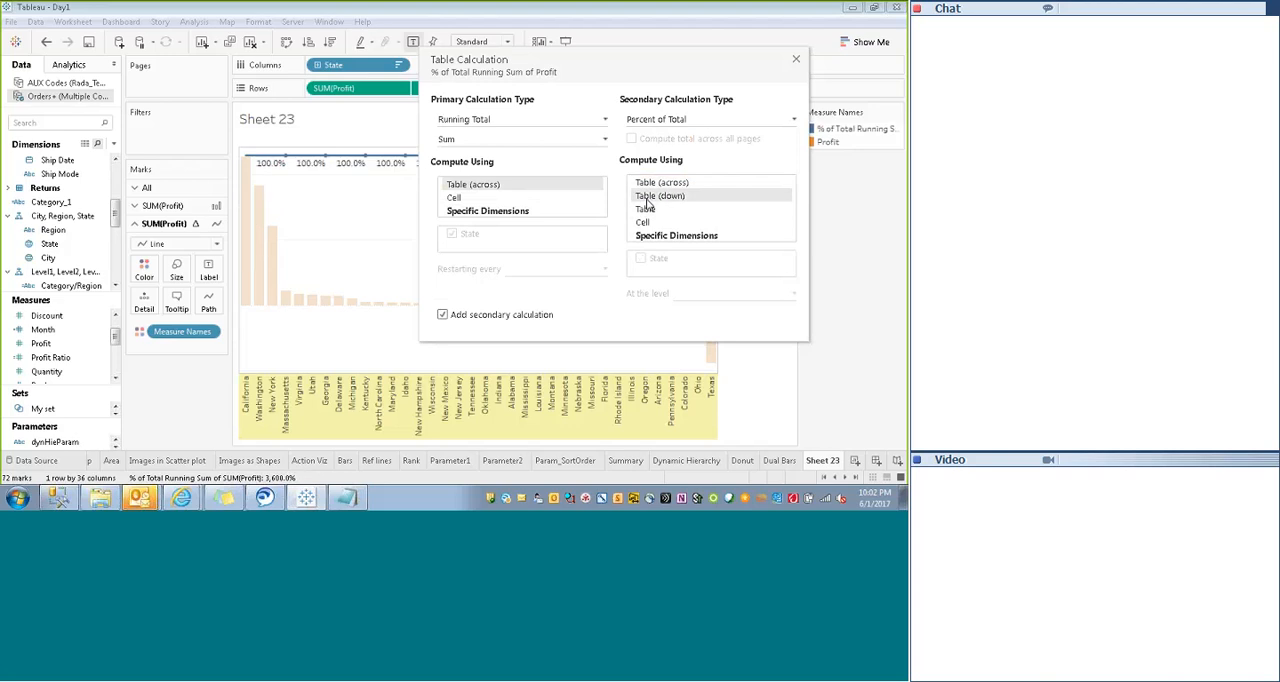
pyautogui.click(646, 183)
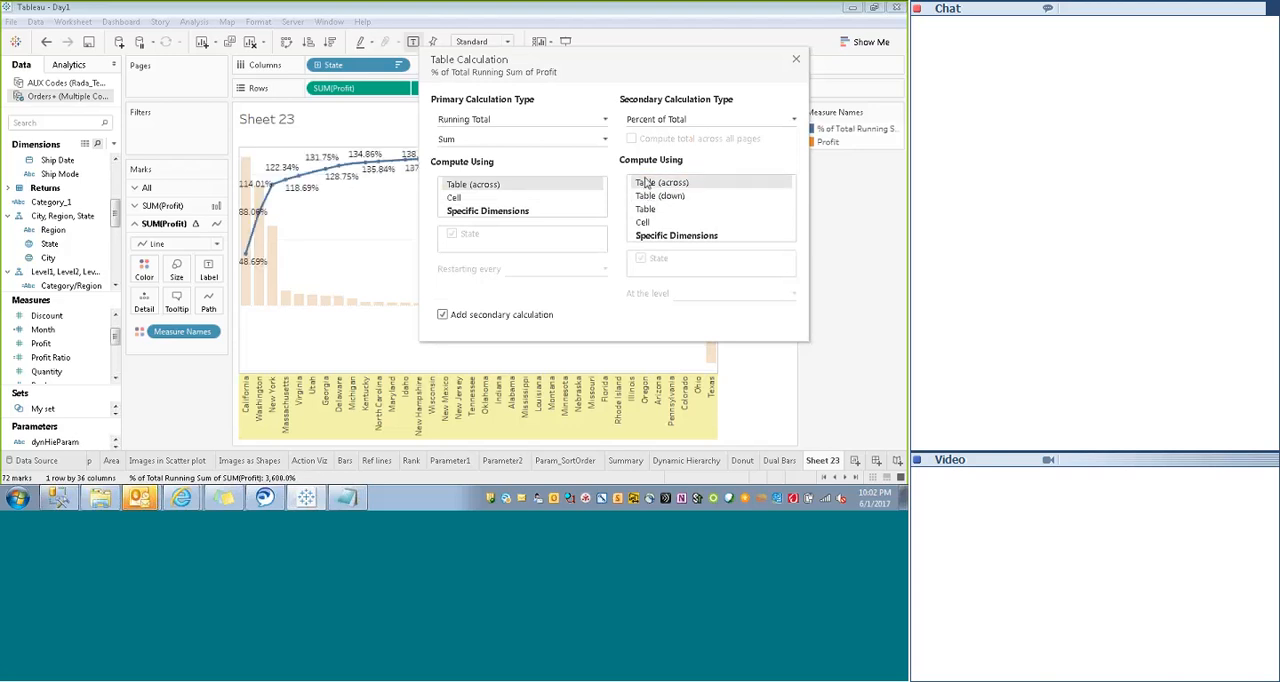
pyautogui.click(797, 62)
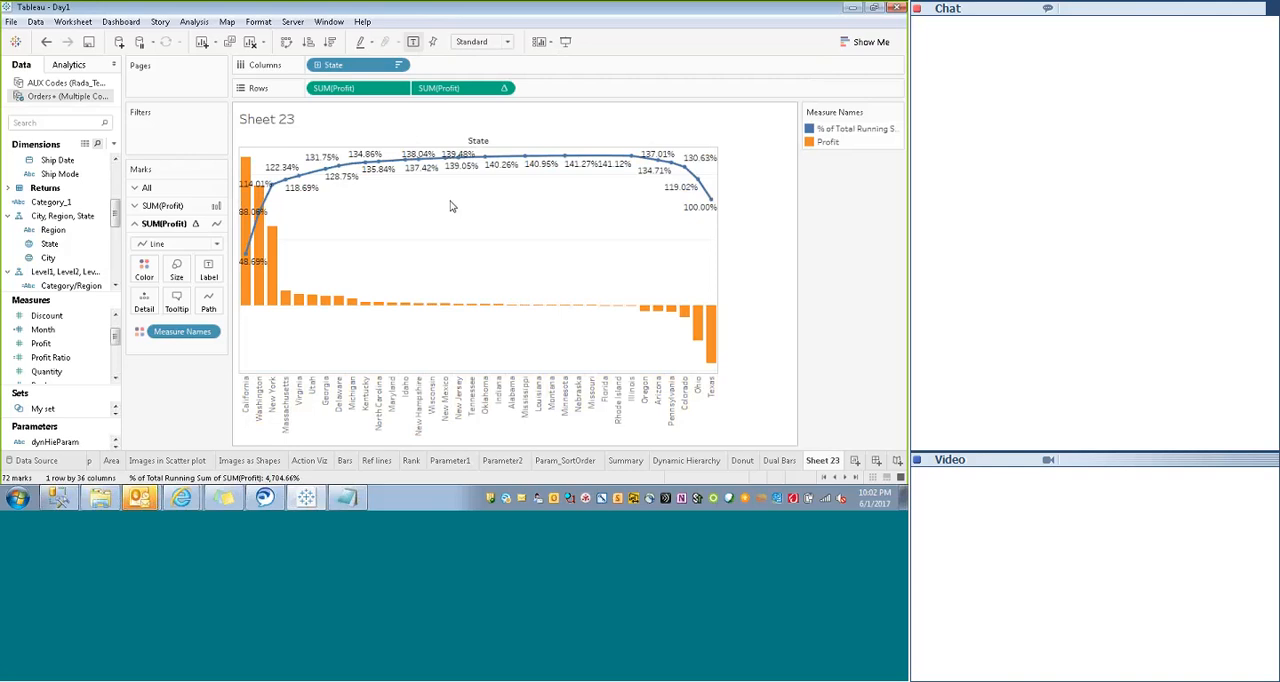
# - Review the table calculation settings of the second Profit measure on Rows
pyautogui.moveTo(296, 197)
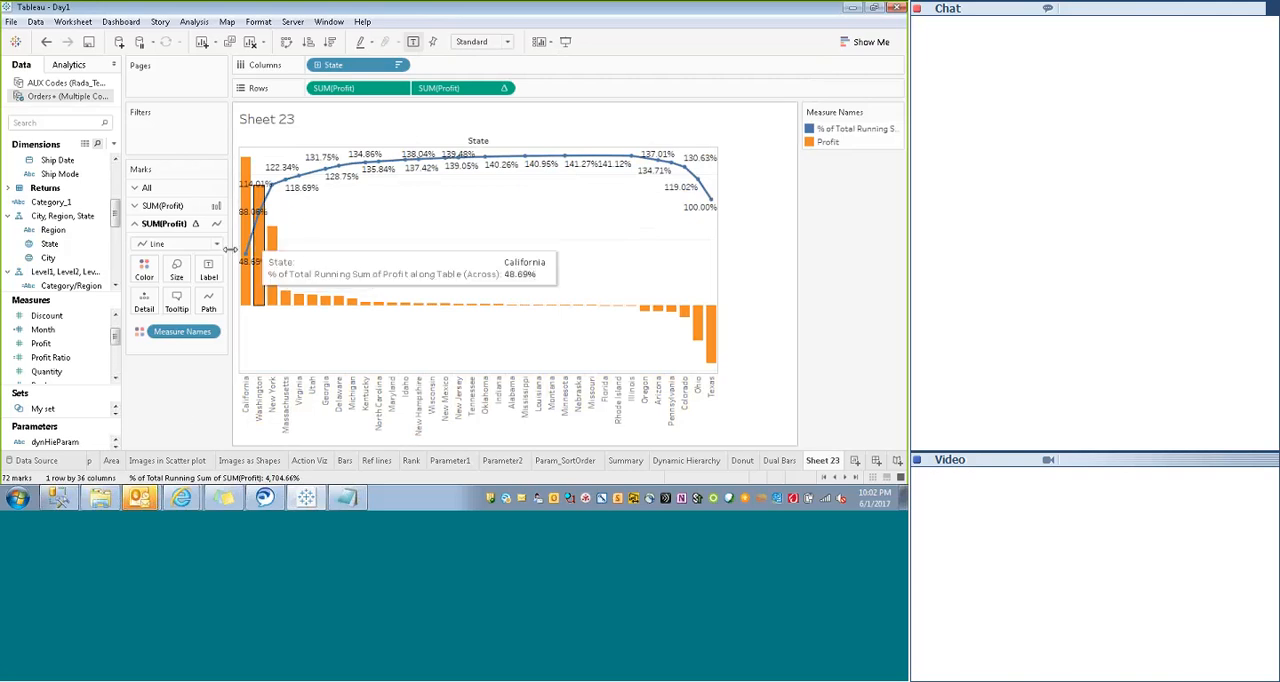
pyautogui.click(504, 89)
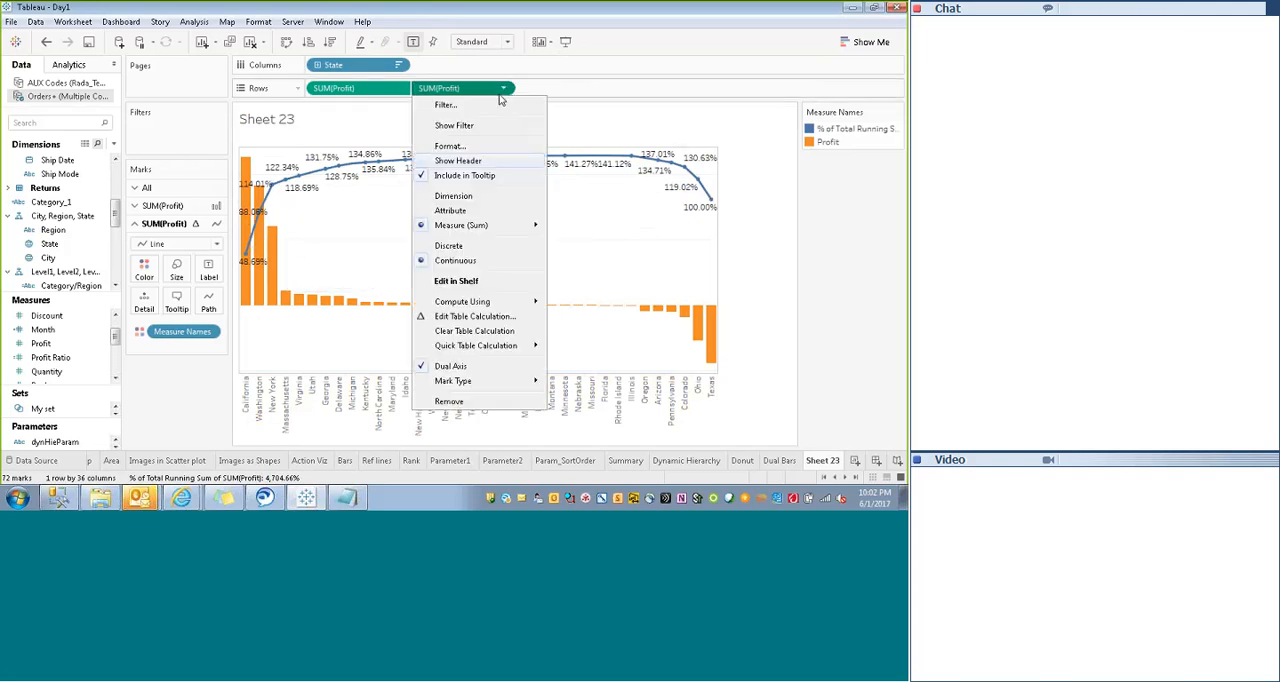
pyautogui.click(448, 319)
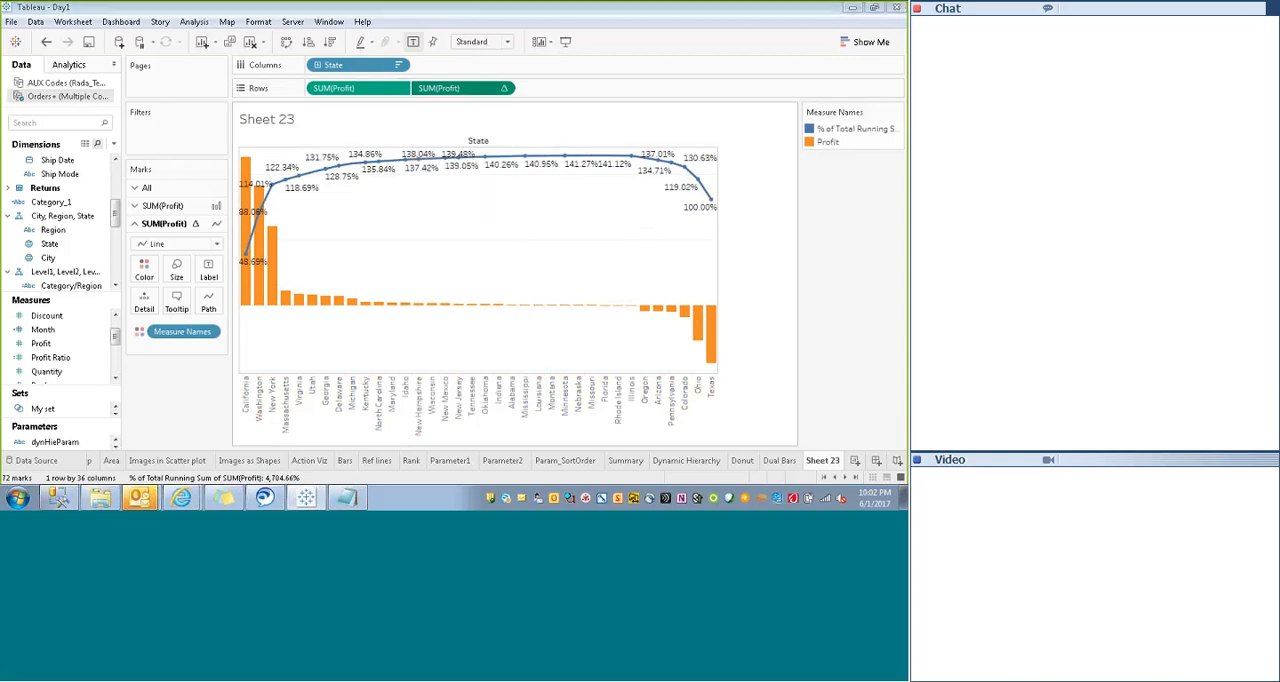
pyautogui.click(796, 61)
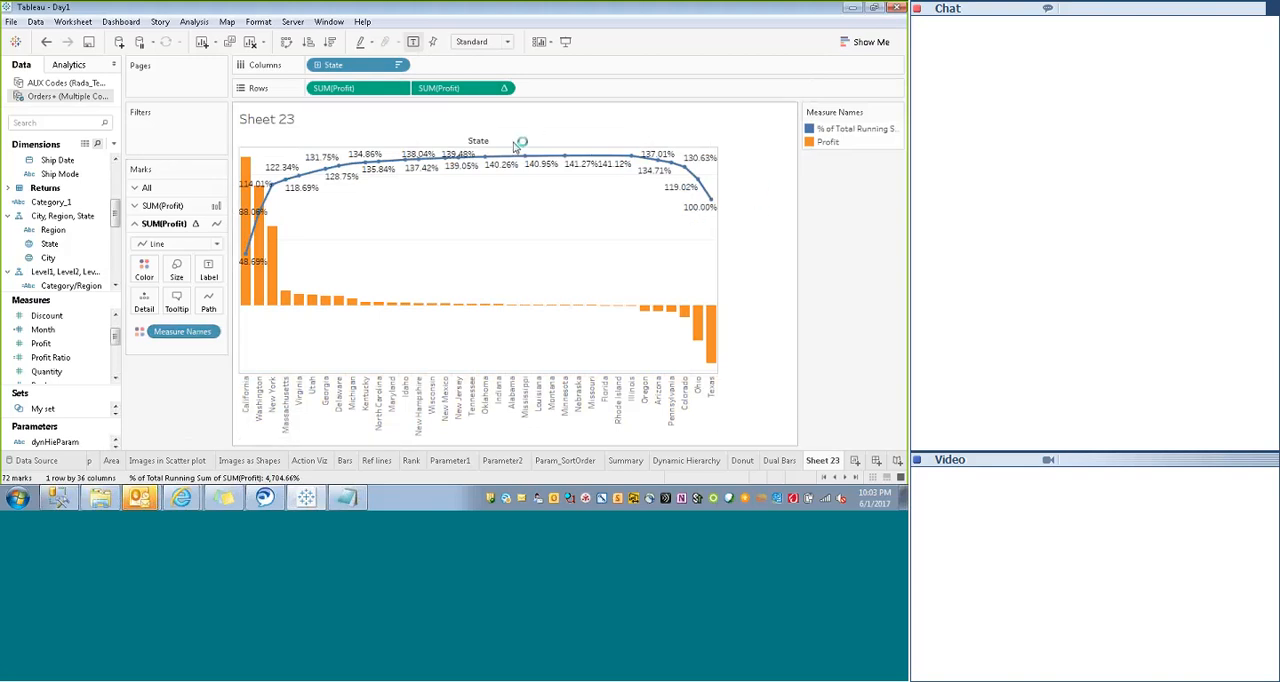
# - Hide the Sheet 23 worksheet title
pyautogui.rightClick(413, 122)
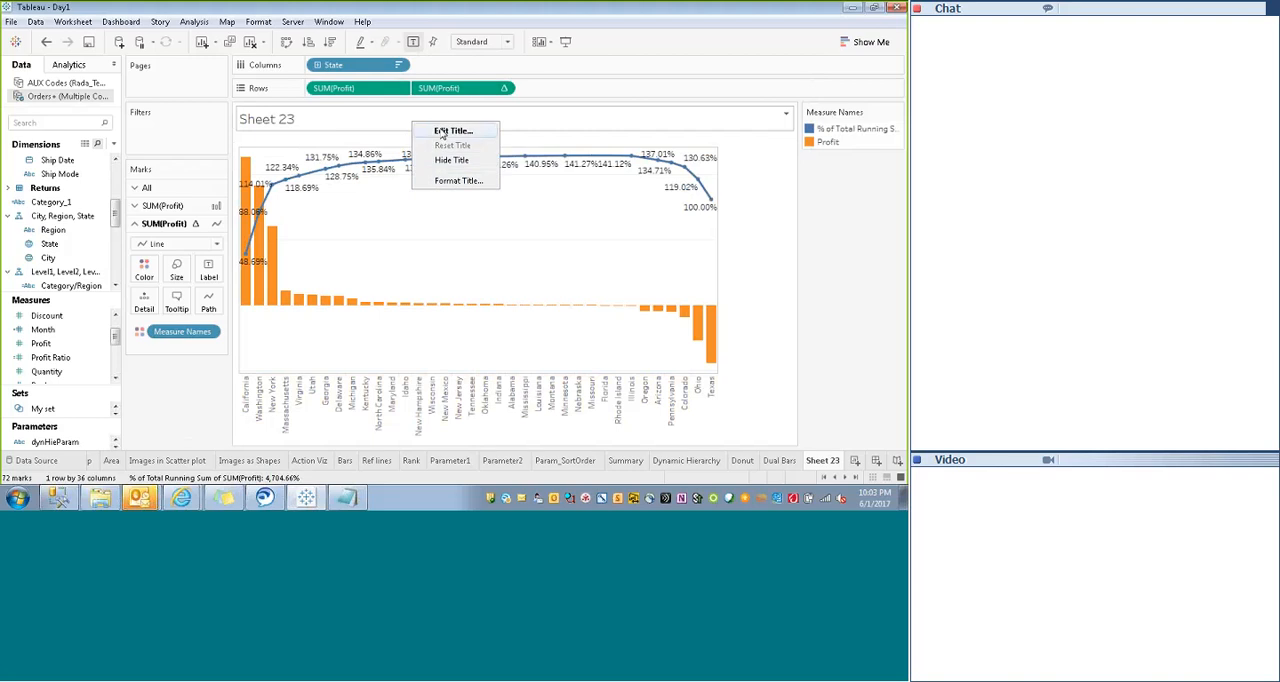
pyautogui.click(443, 131)
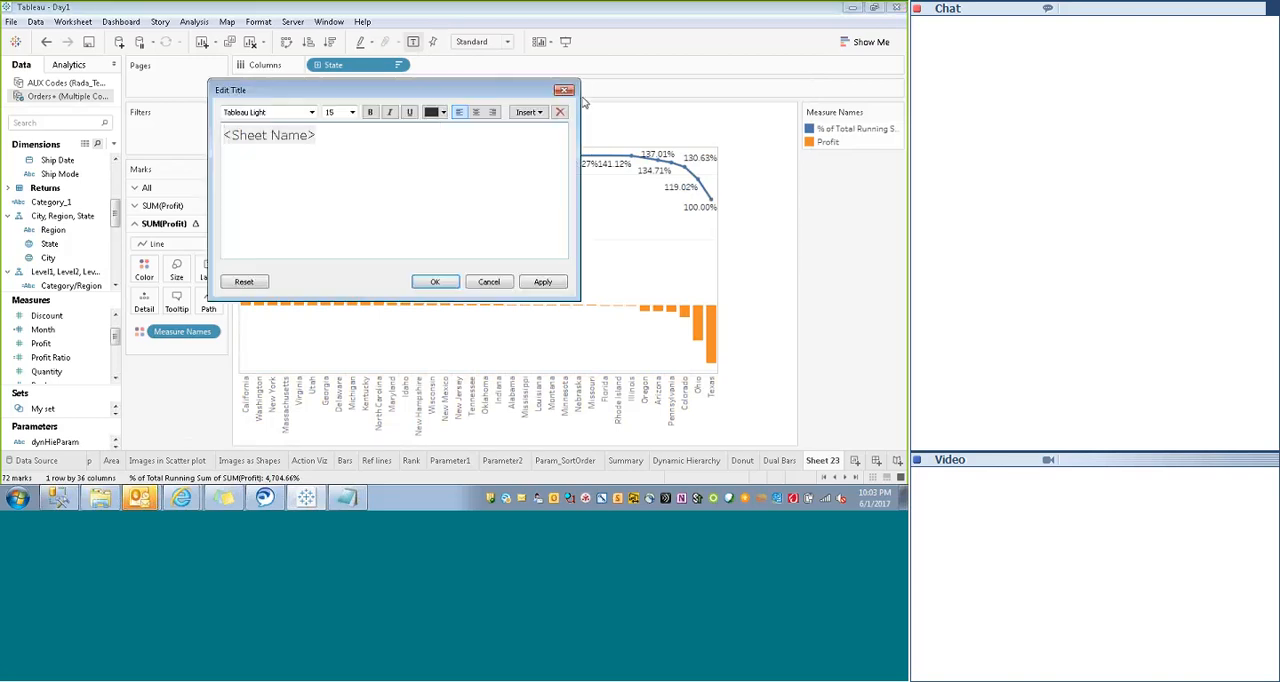
pyautogui.click(563, 90)
pyautogui.rightClick(456, 117)
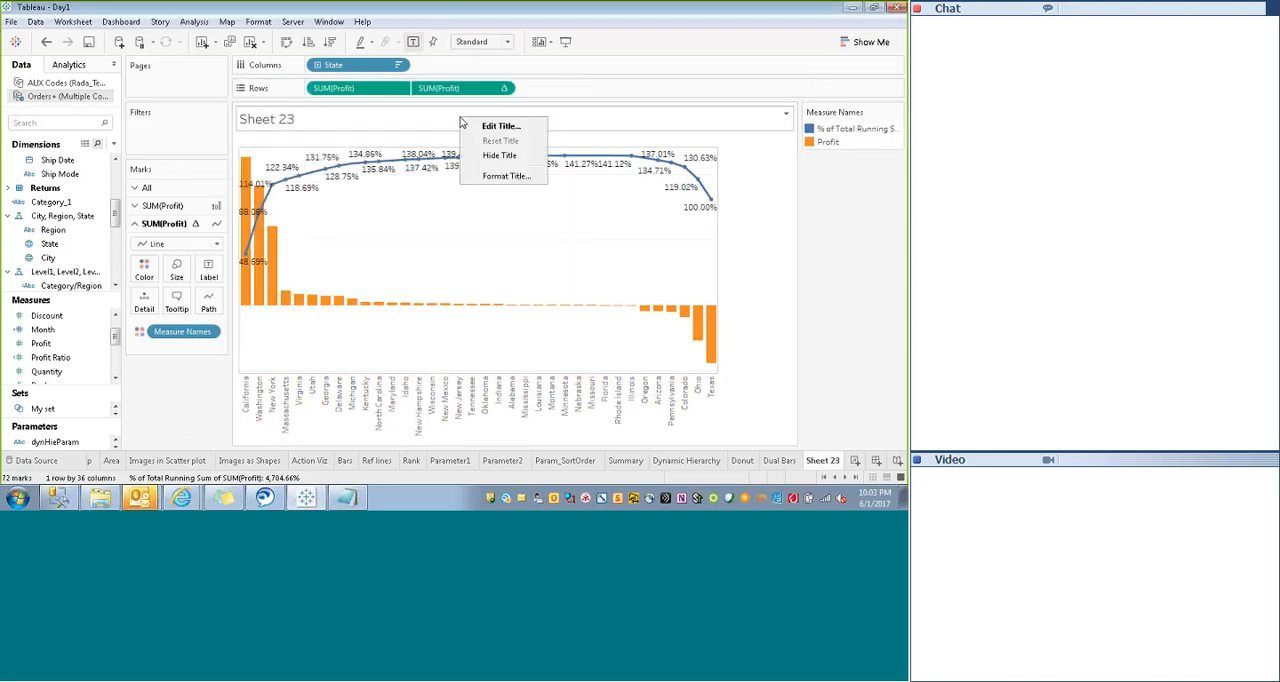
pyautogui.click(493, 157)
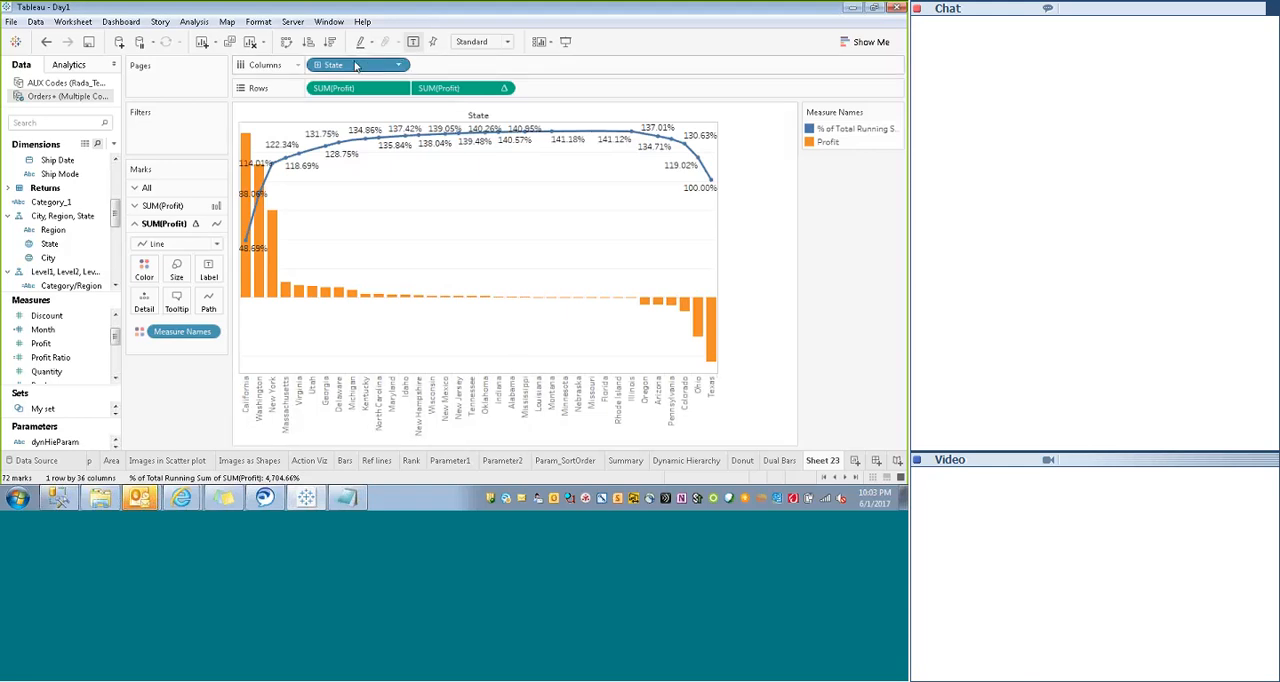
# - Replace State with MyDieme on Columns and show the parameter control for dynHieParam
pyautogui.moveTo(355, 65); pyautogui.dragTo(115, 253)
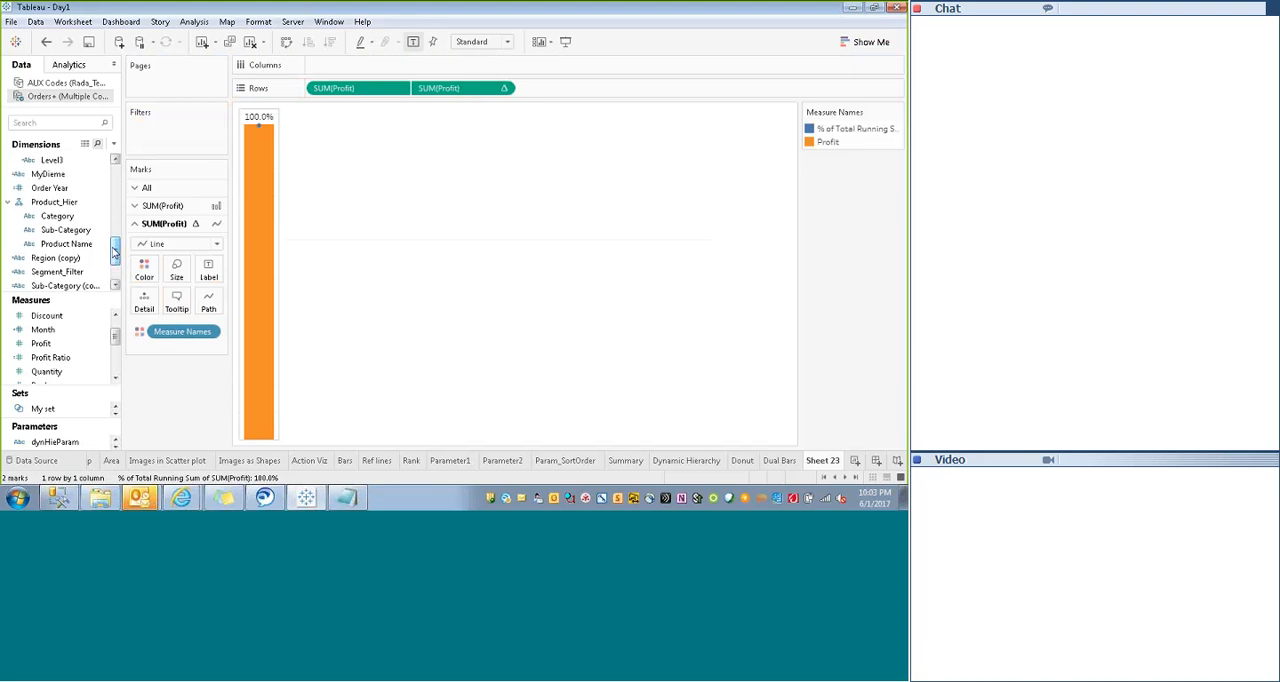
pyautogui.moveTo(48, 174); pyautogui.dragTo(365, 69)
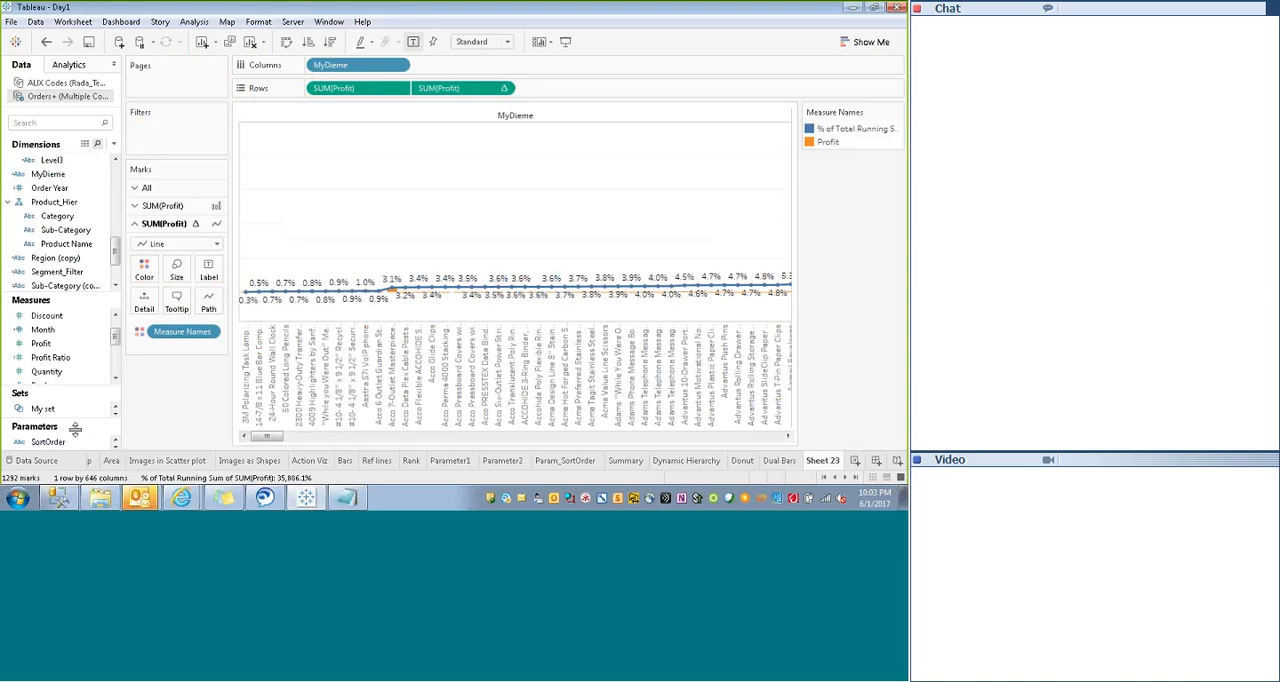
pyautogui.moveTo(74, 418); pyautogui.dragTo(66, 356)
pyautogui.click(42, 424)
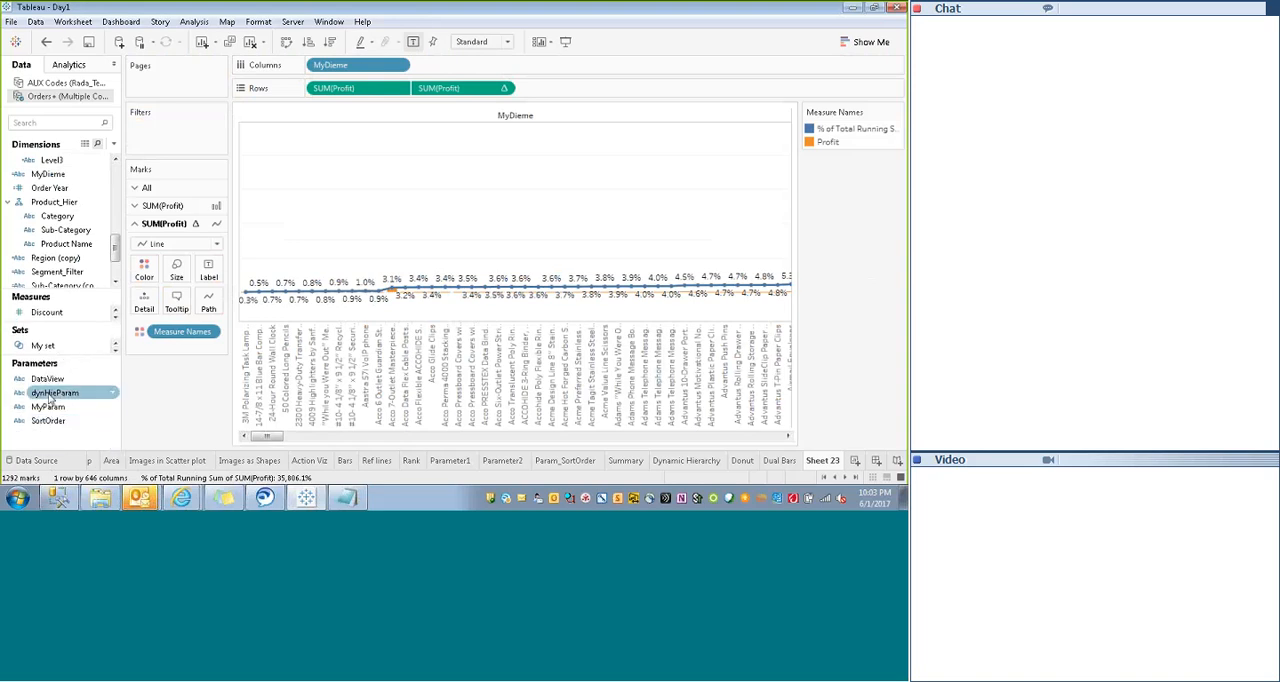
pyautogui.rightClick(48, 398)
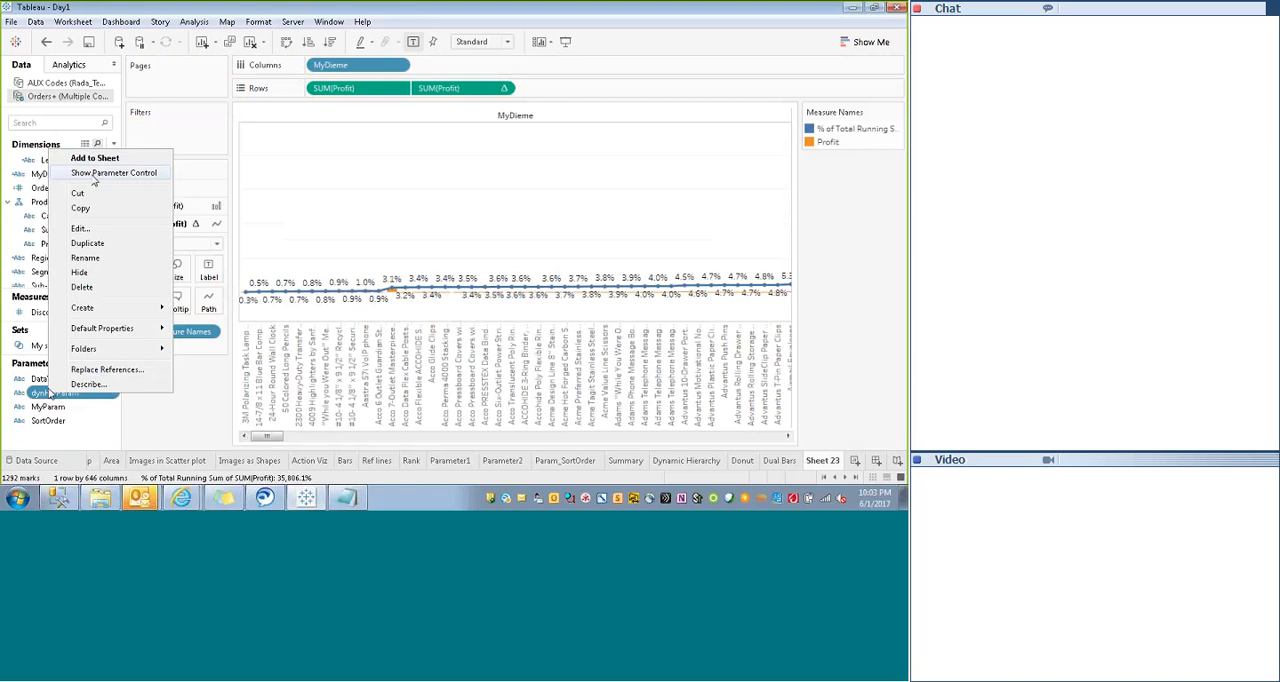
pyautogui.click(94, 175)
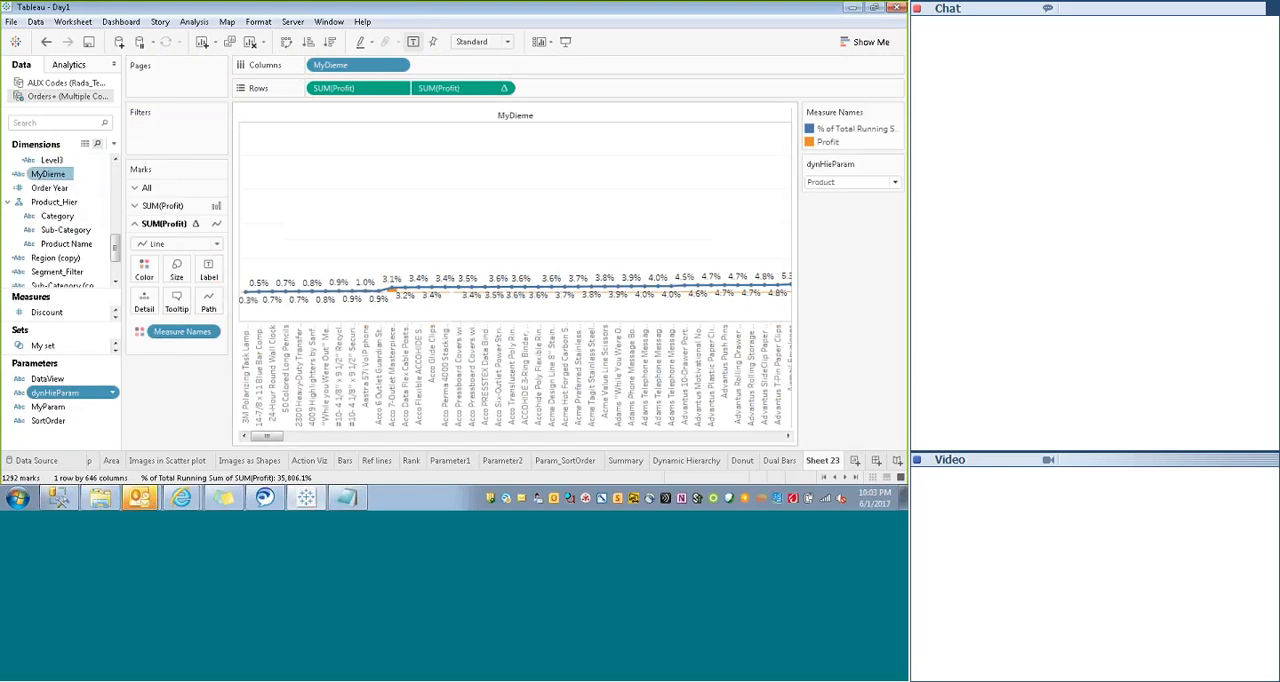
# - Display the dynHieParam control as radio buttons and choose Region
pyautogui.click(897, 166)
pyautogui.click(869, 249)
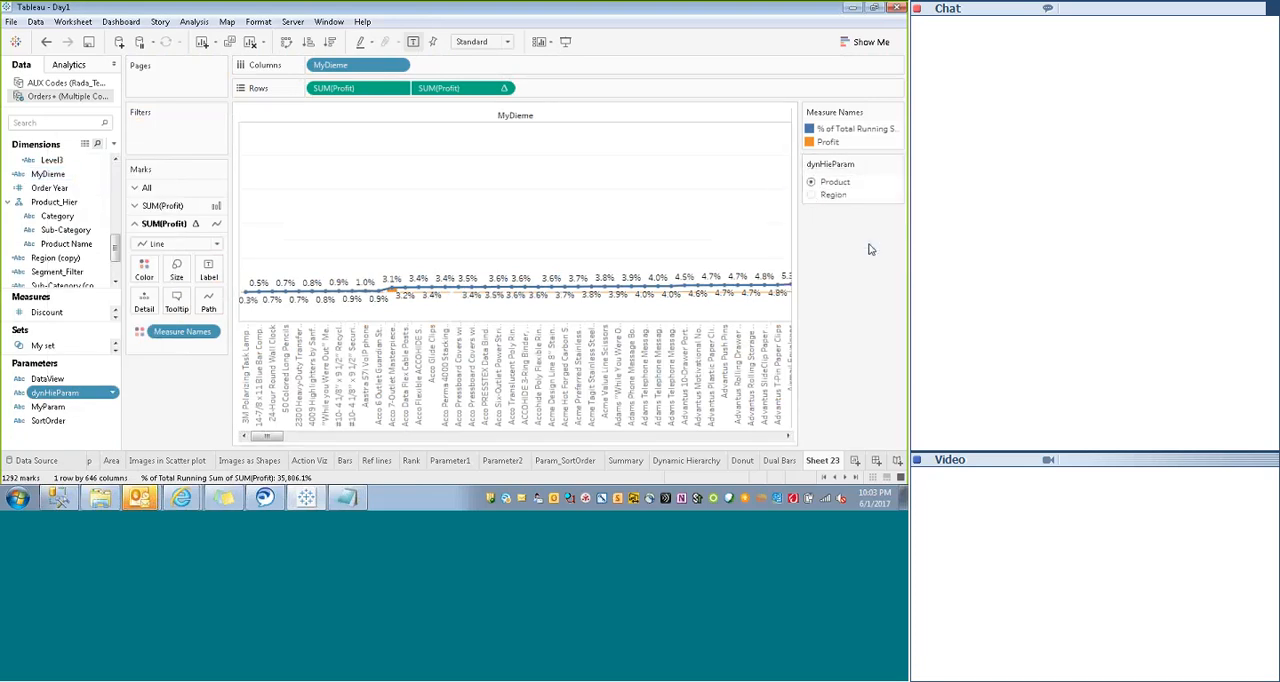
pyautogui.click(811, 195)
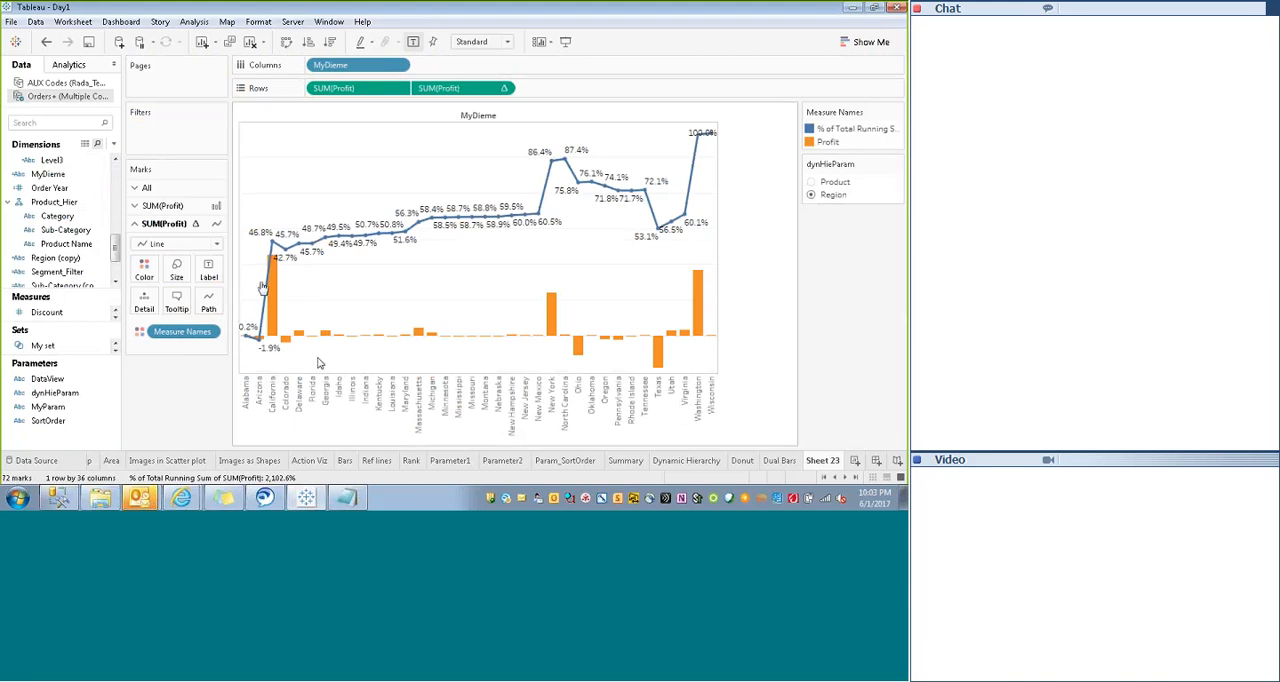
# - Show the axis header of the first Profit measure and sort MyDieme by Profit in descending order
pyautogui.click(398, 88)
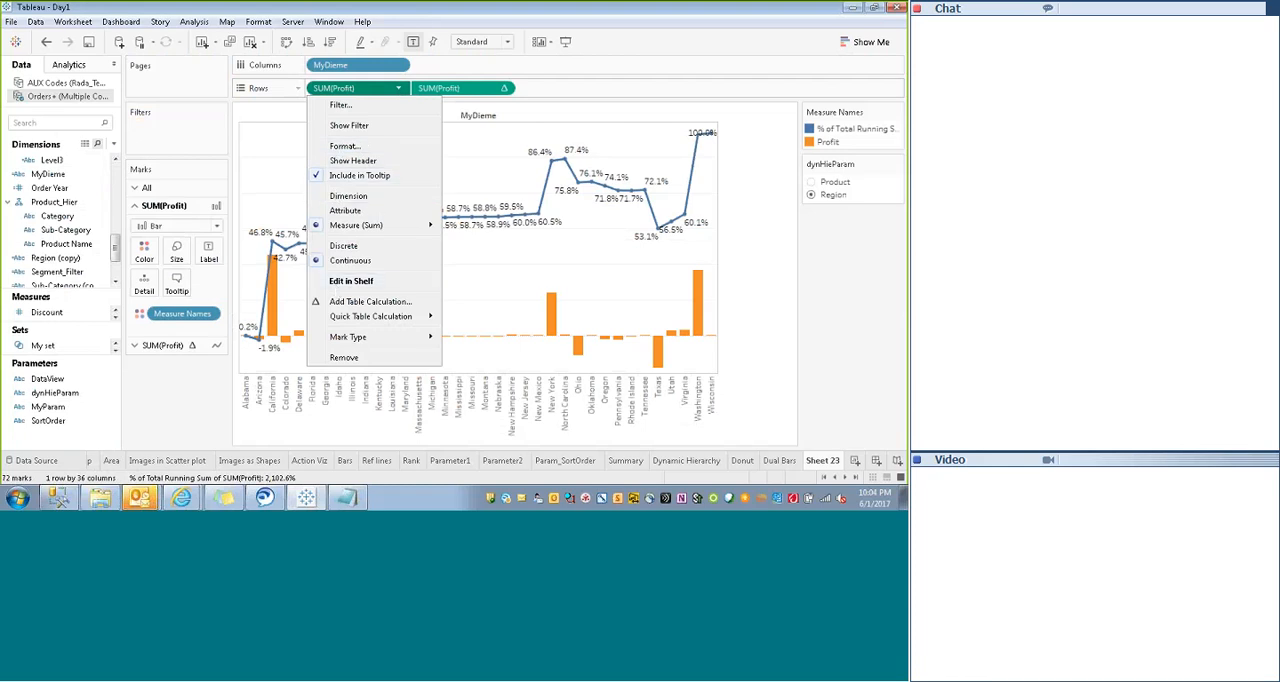
pyautogui.click(353, 160)
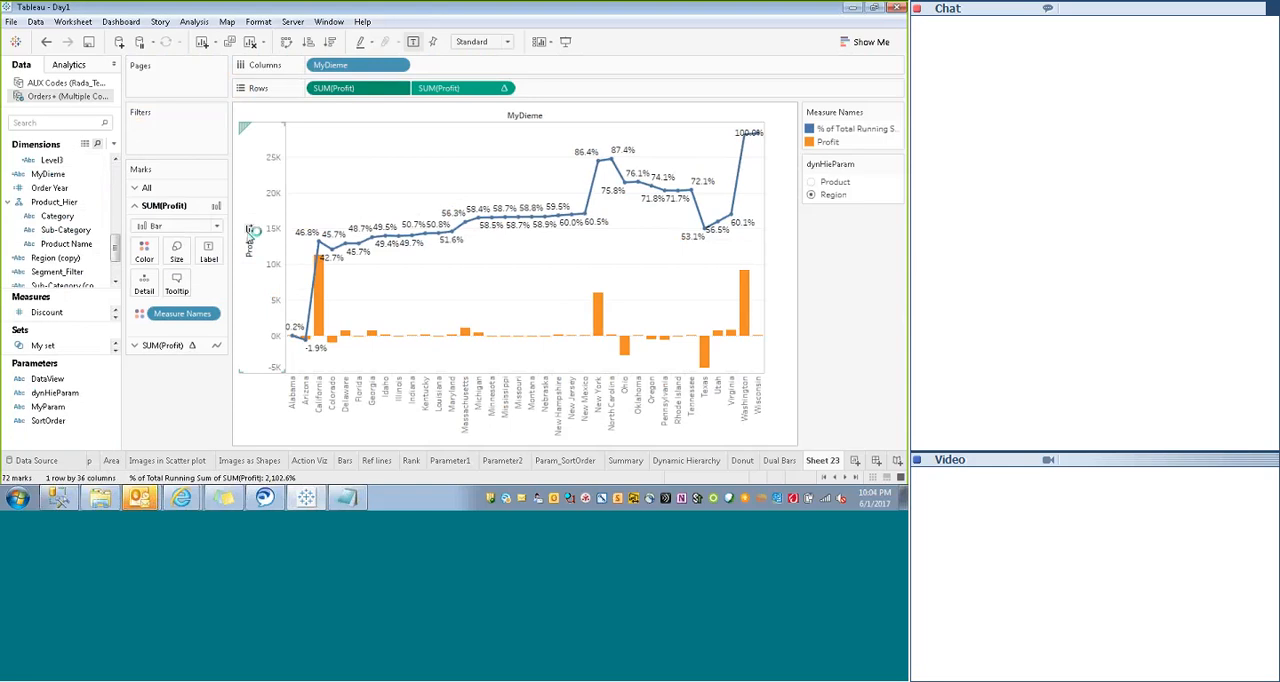
pyautogui.click(250, 230)
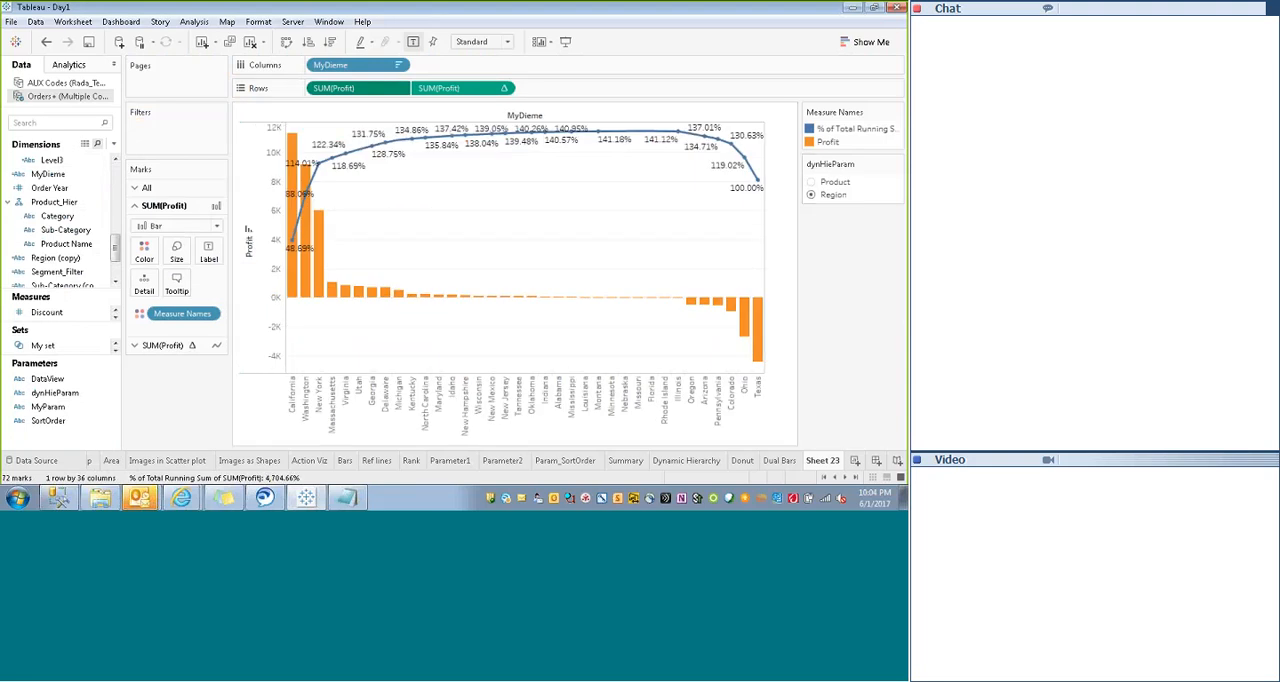
# - Set dynHieParam to Product, view the chart in presentation mode and alternate between Region and Product, ending on Product
pyautogui.click(811, 182)
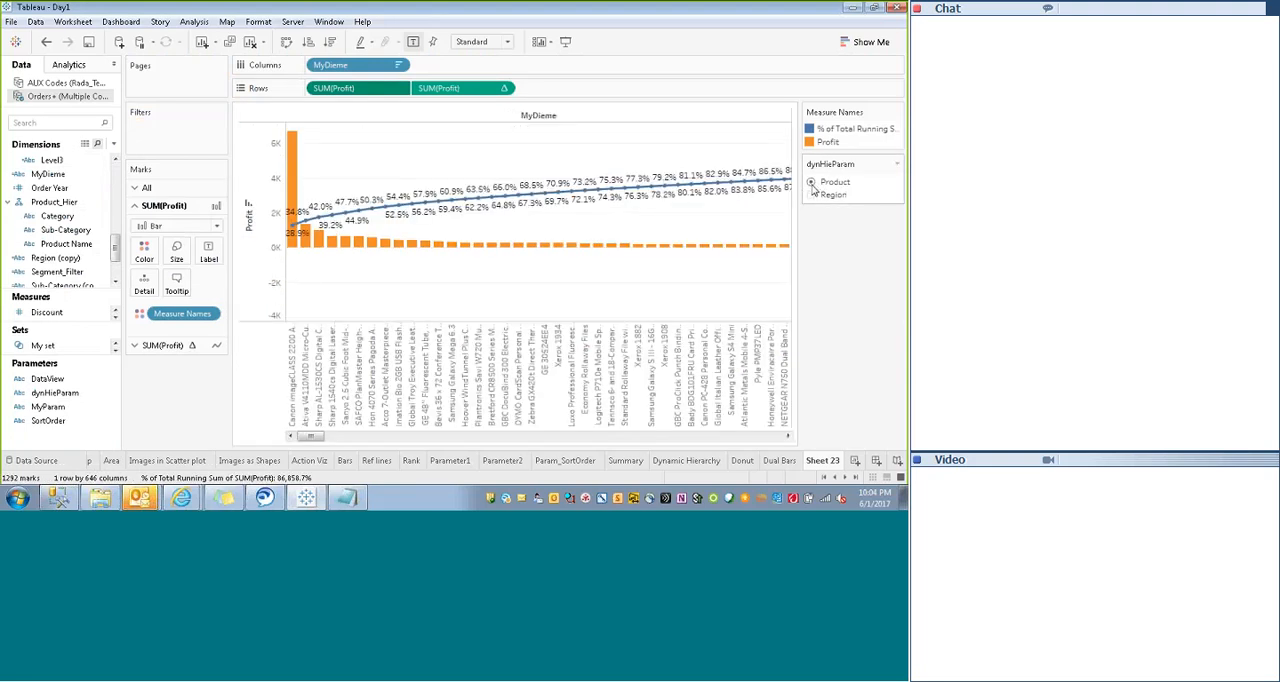
pyautogui.click(566, 43)
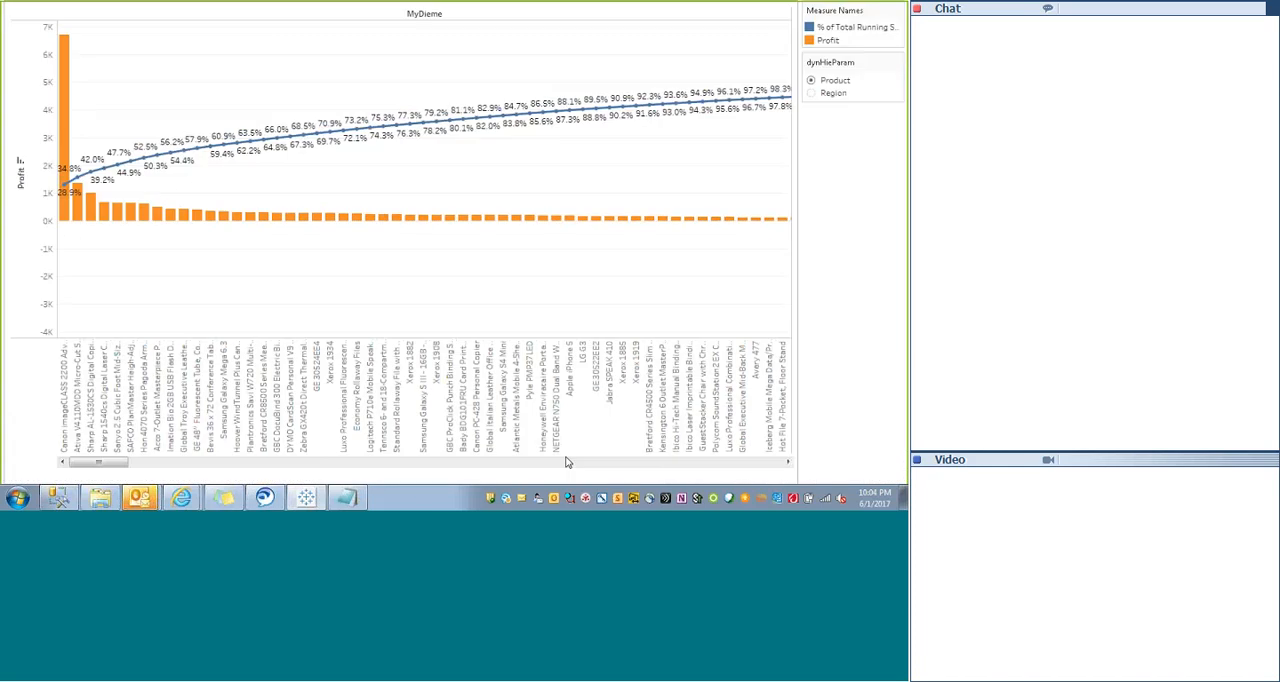
pyautogui.click(811, 93)
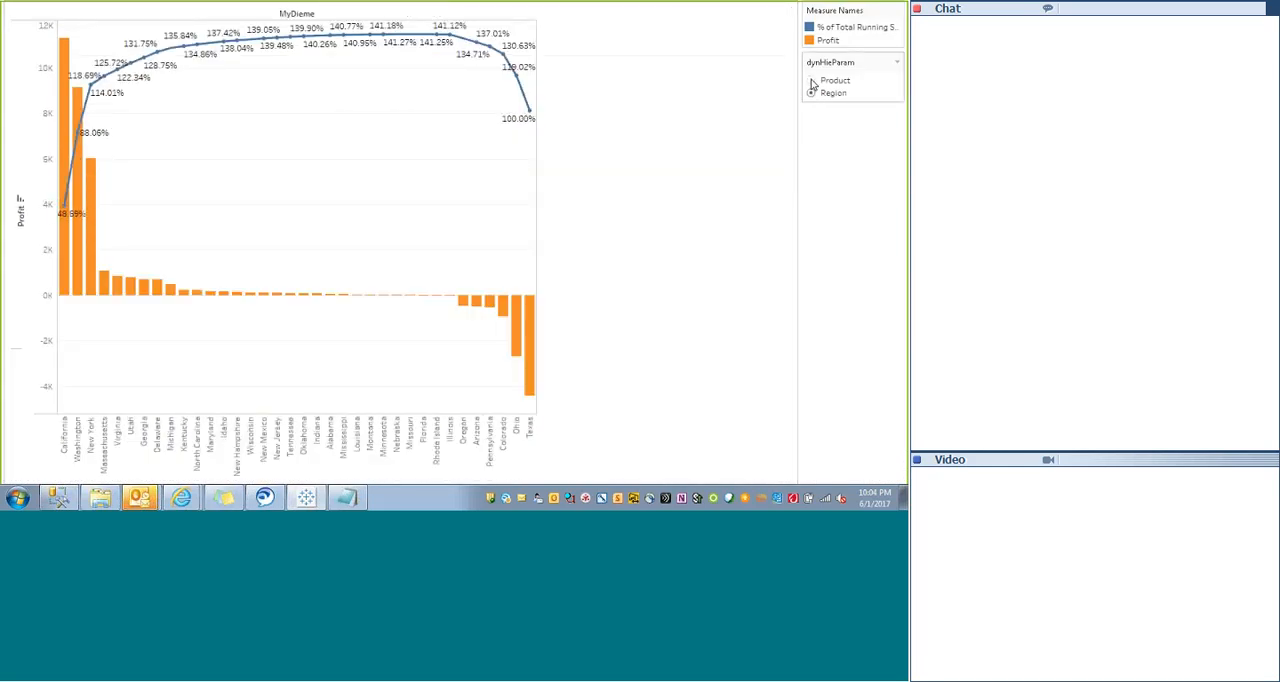
pyautogui.click(811, 81)
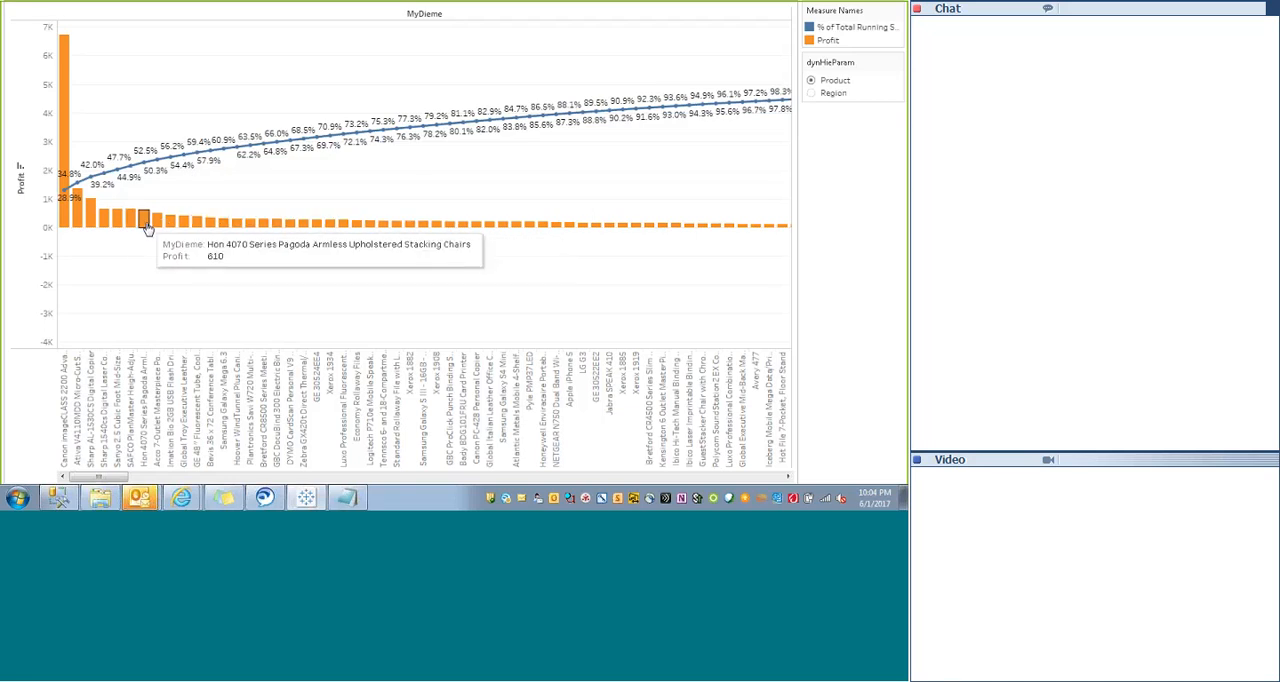
pyautogui.click(812, 93)
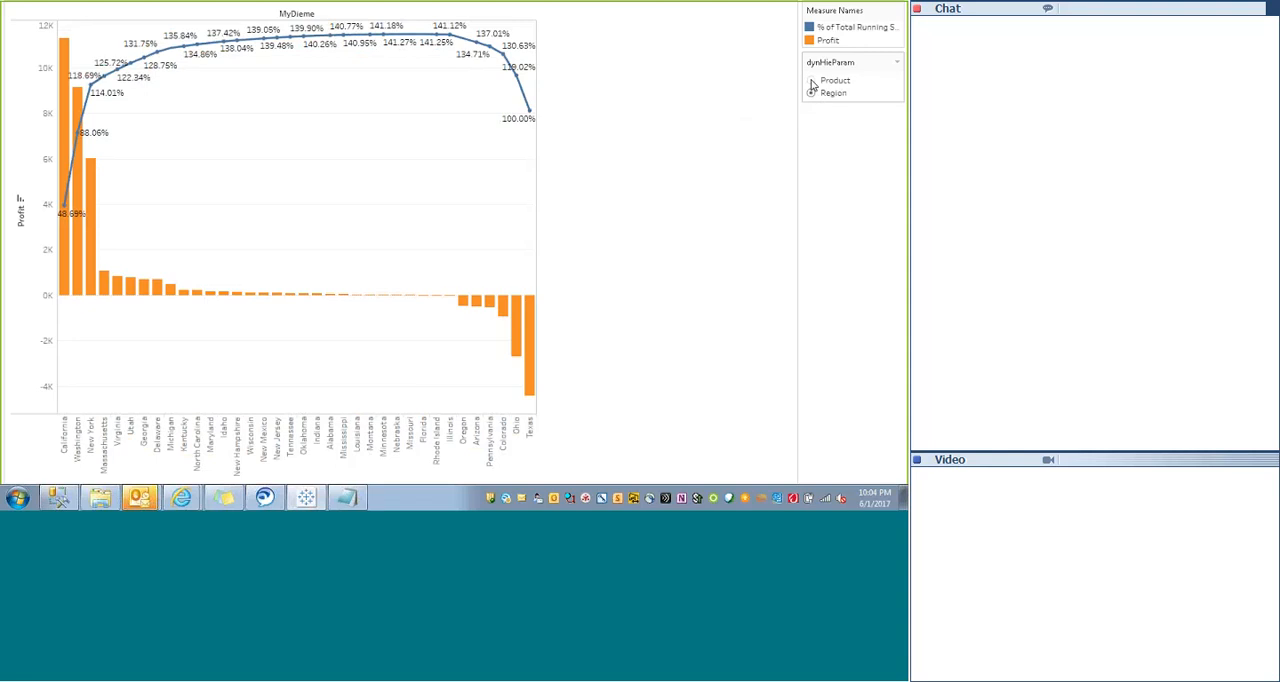
pyautogui.click(812, 80)
pyautogui.click(812, 93)
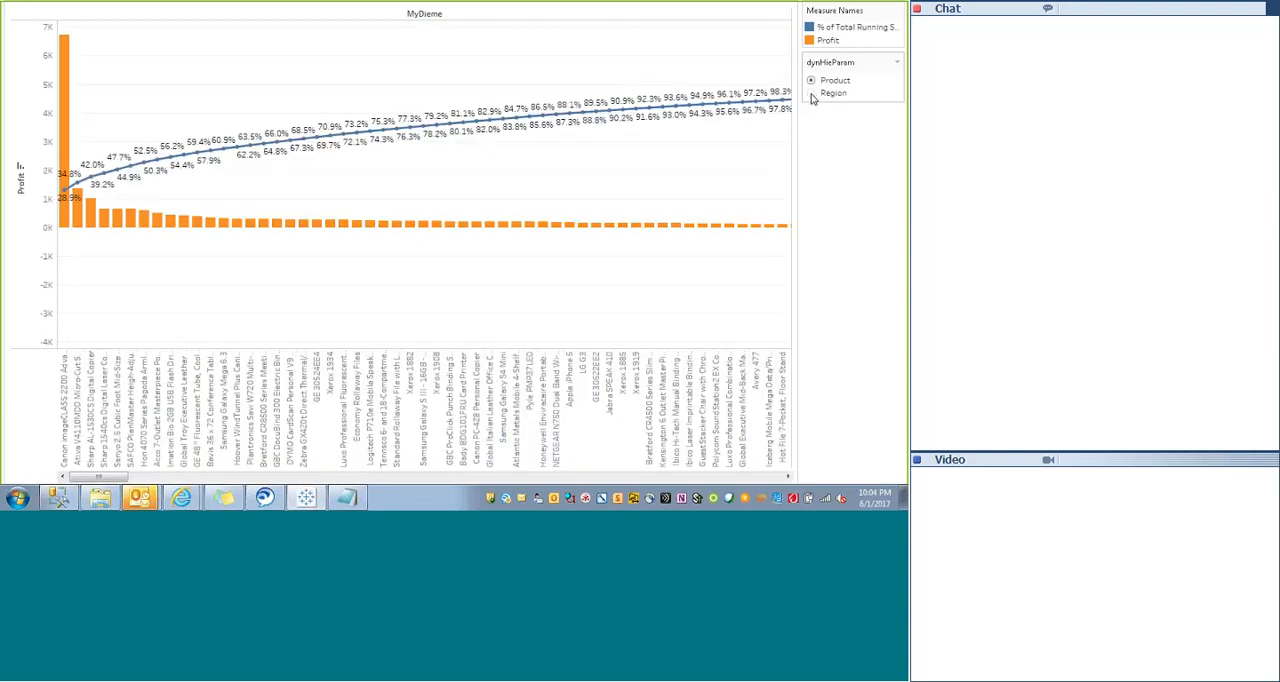
pyautogui.click(812, 80)
pyautogui.click(812, 93)
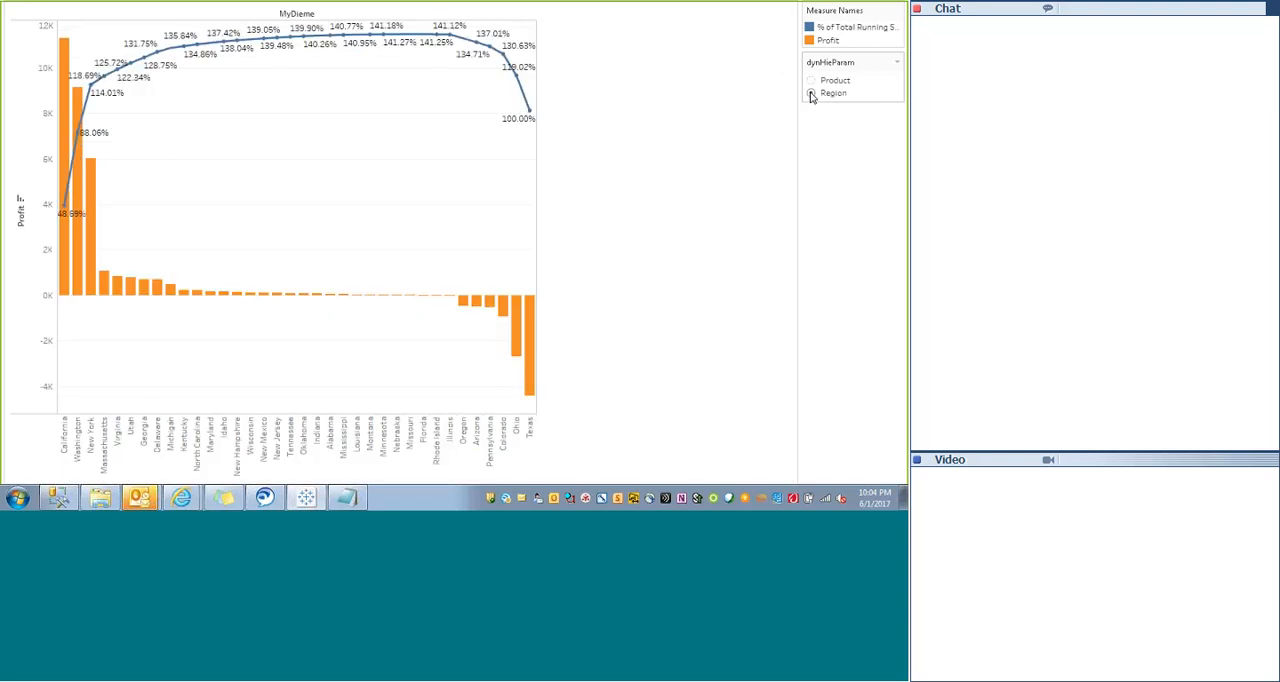
pyautogui.click(812, 81)
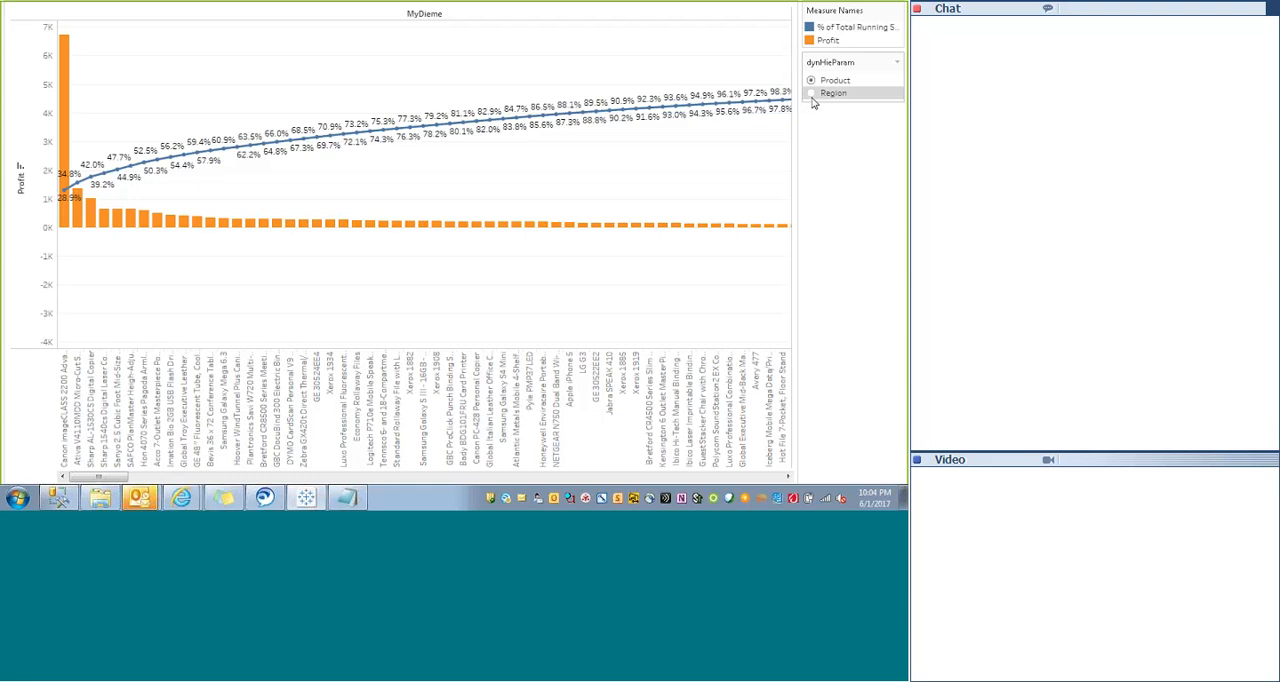
# - Alternate dynHieParam between Region and Product, leave presentation mode and set the parameter to Product
pyautogui.click(812, 93)
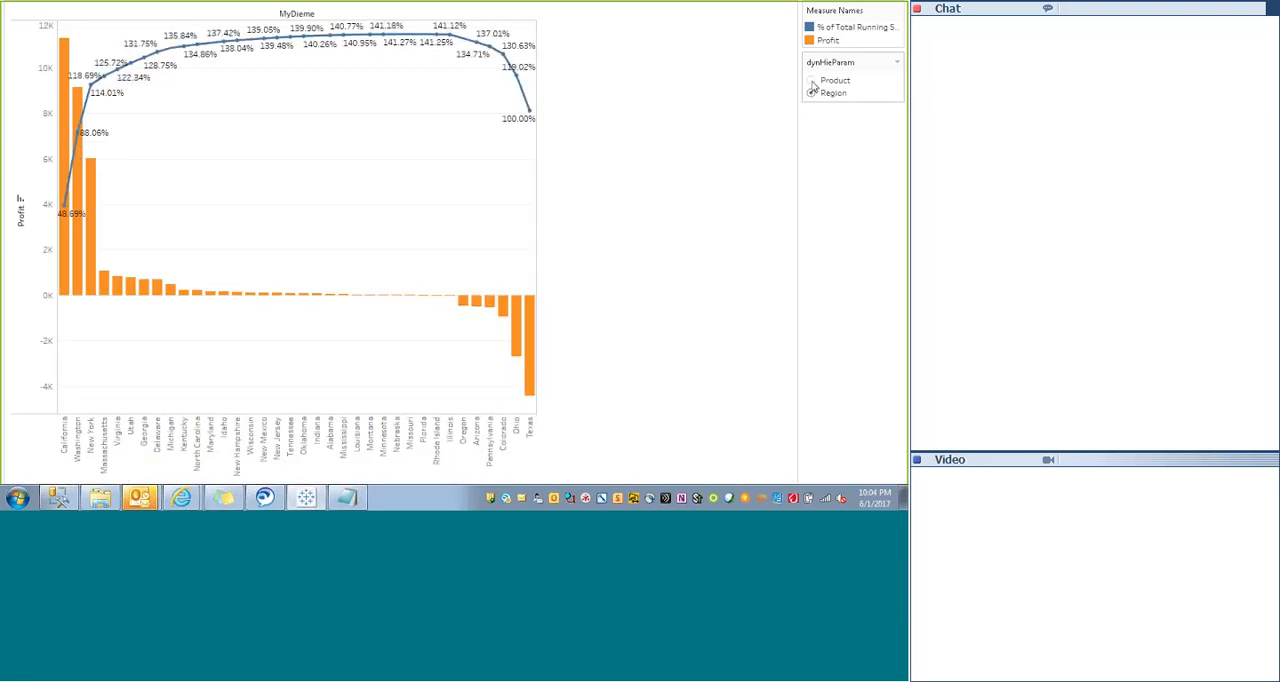
pyautogui.click(812, 81)
pyautogui.click(812, 93)
pyautogui.press('Escape')
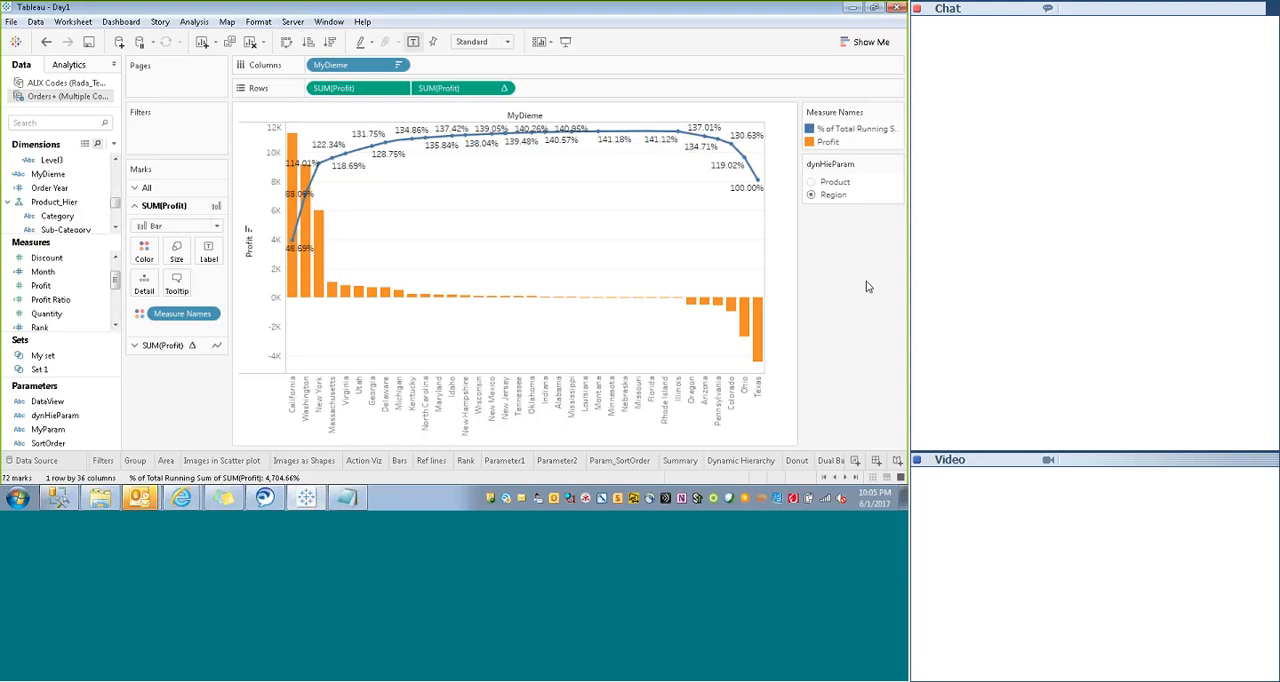
pyautogui.click(812, 182)
pyautogui.moveTo(312, 436); pyautogui.dragTo(291, 466)
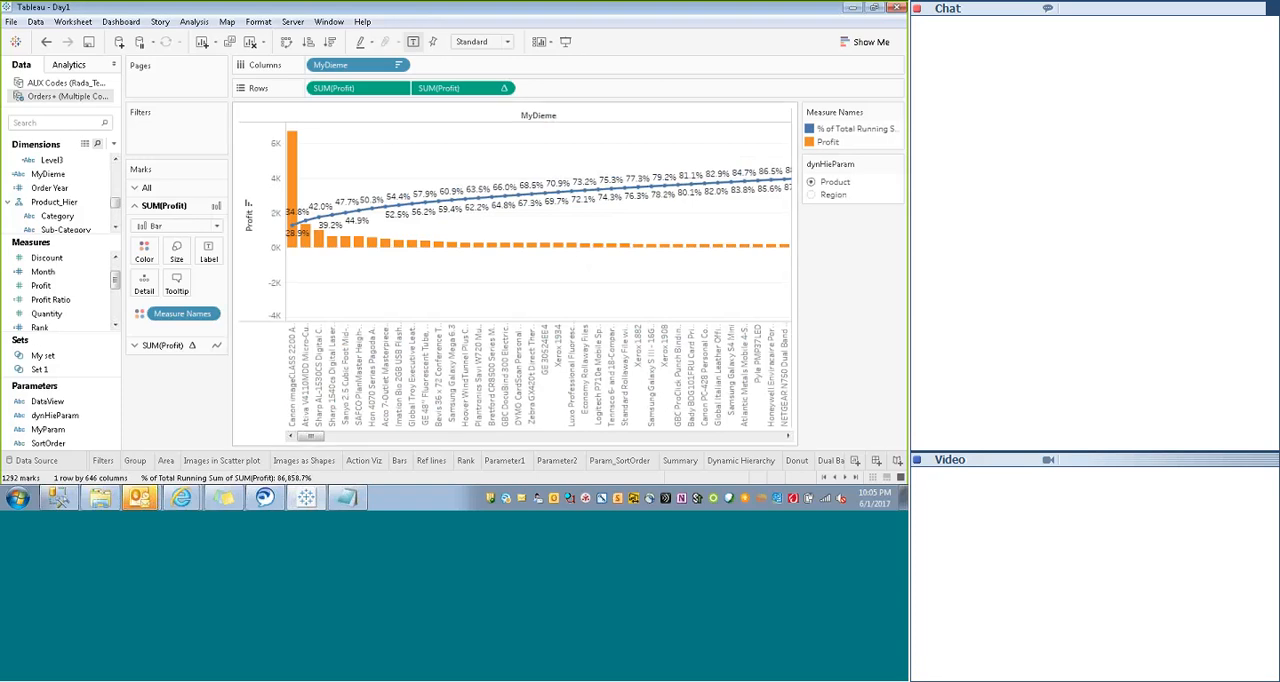
pyautogui.click(532, 14)
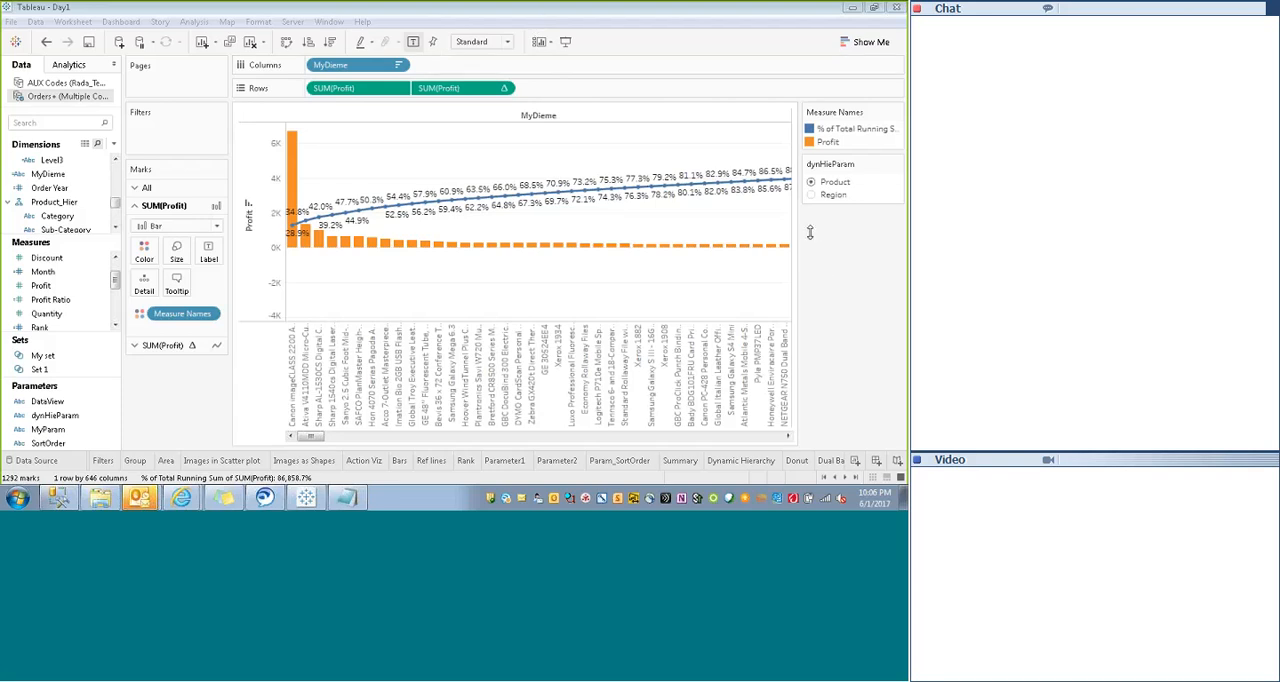
pyautogui.moveTo(810, 232); pyautogui.dragTo(833, 350)
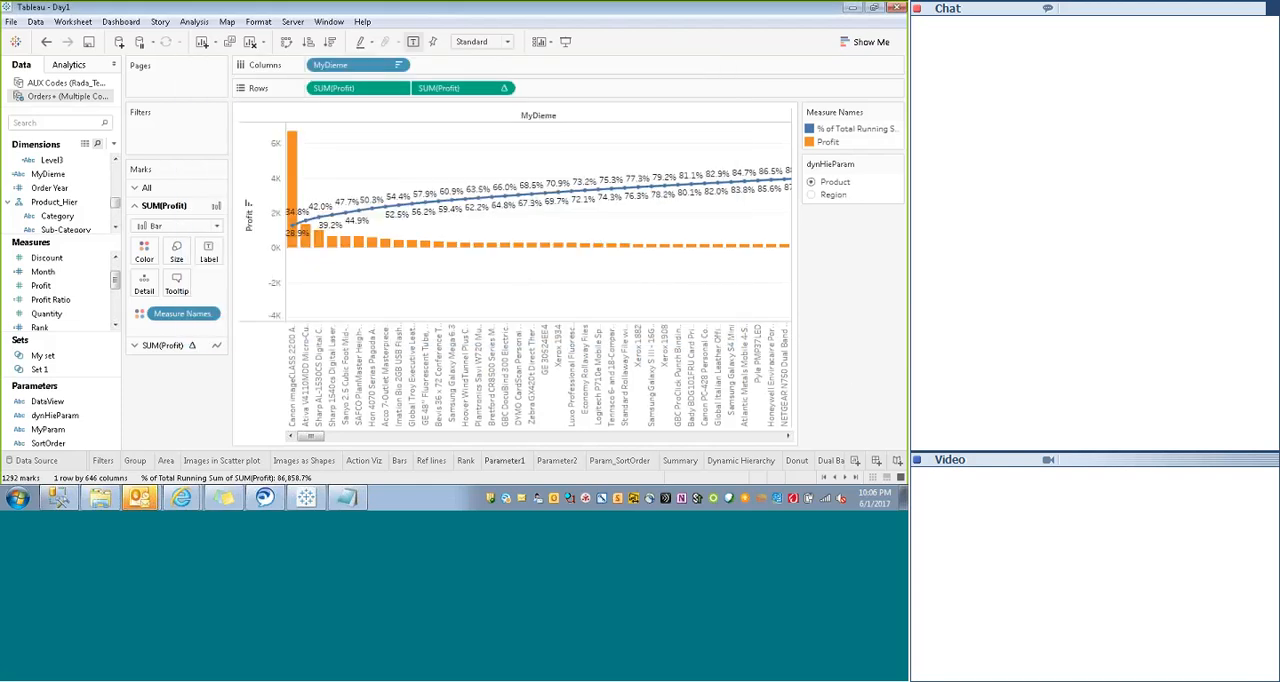
# - Create a new worksheet and set its mark type to Shape
pyautogui.click(855, 460)
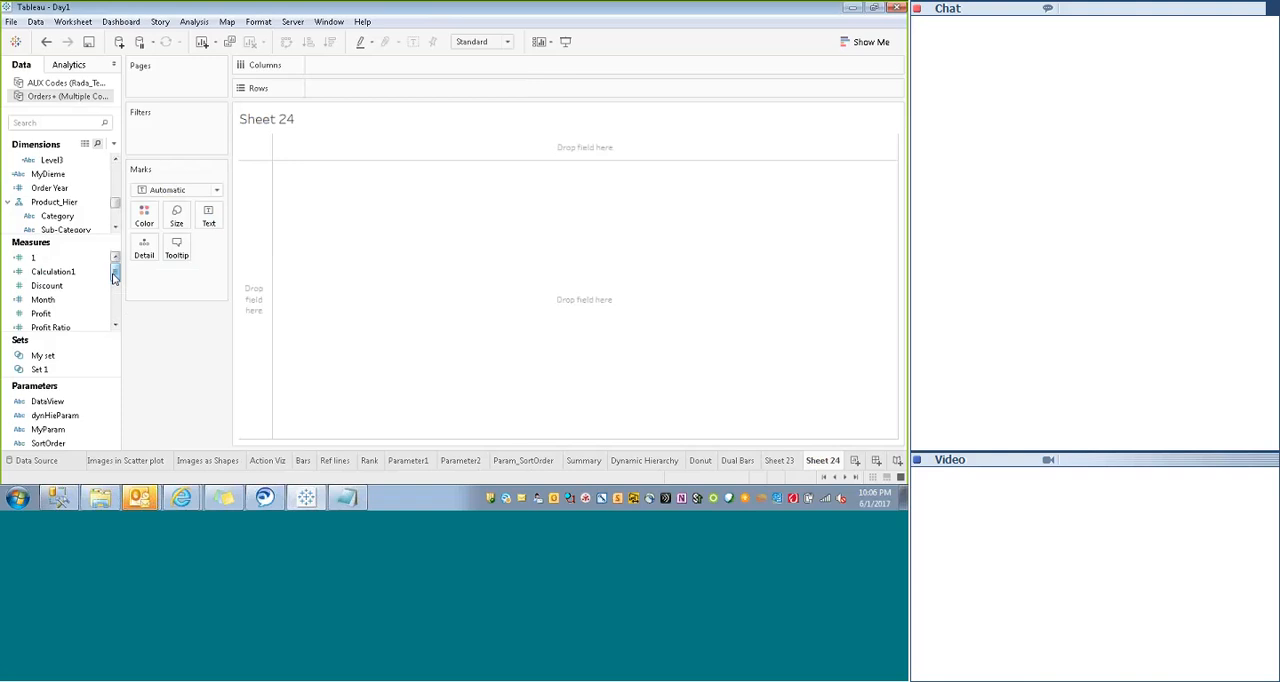
pyautogui.moveTo(115, 271)
pyautogui.mouseDown()
pyautogui.moveTo(114, 290)
pyautogui.moveTo(114, 257)
pyautogui.mouseUp()
pyautogui.click(216, 189)
pyautogui.click(216, 189)
pyautogui.click(216, 189)
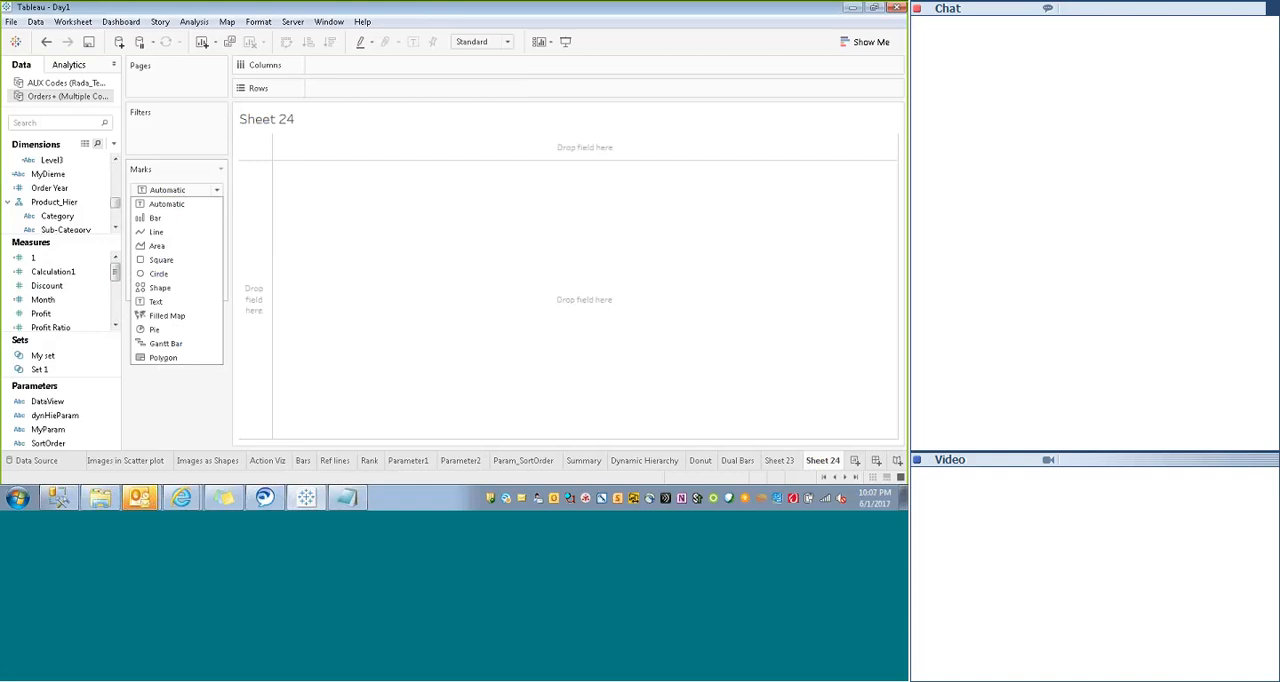
pyautogui.click(153, 291)
pyautogui.click(208, 247)
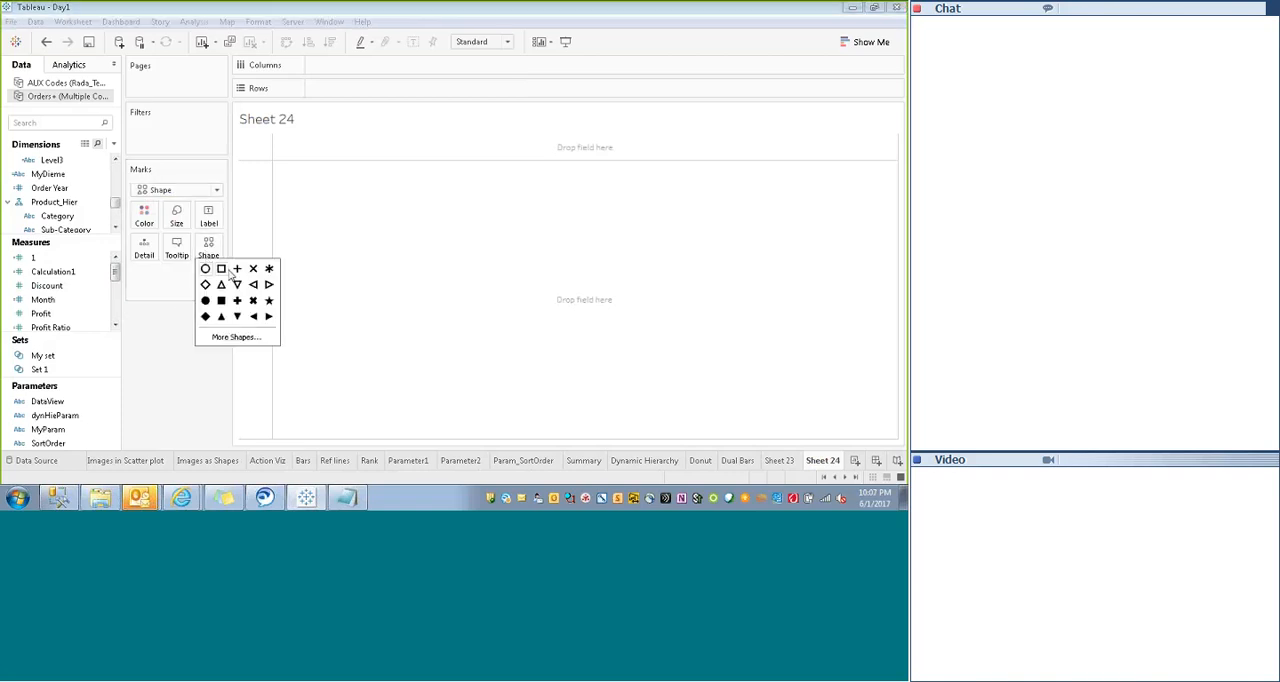
pyautogui.click(163, 364)
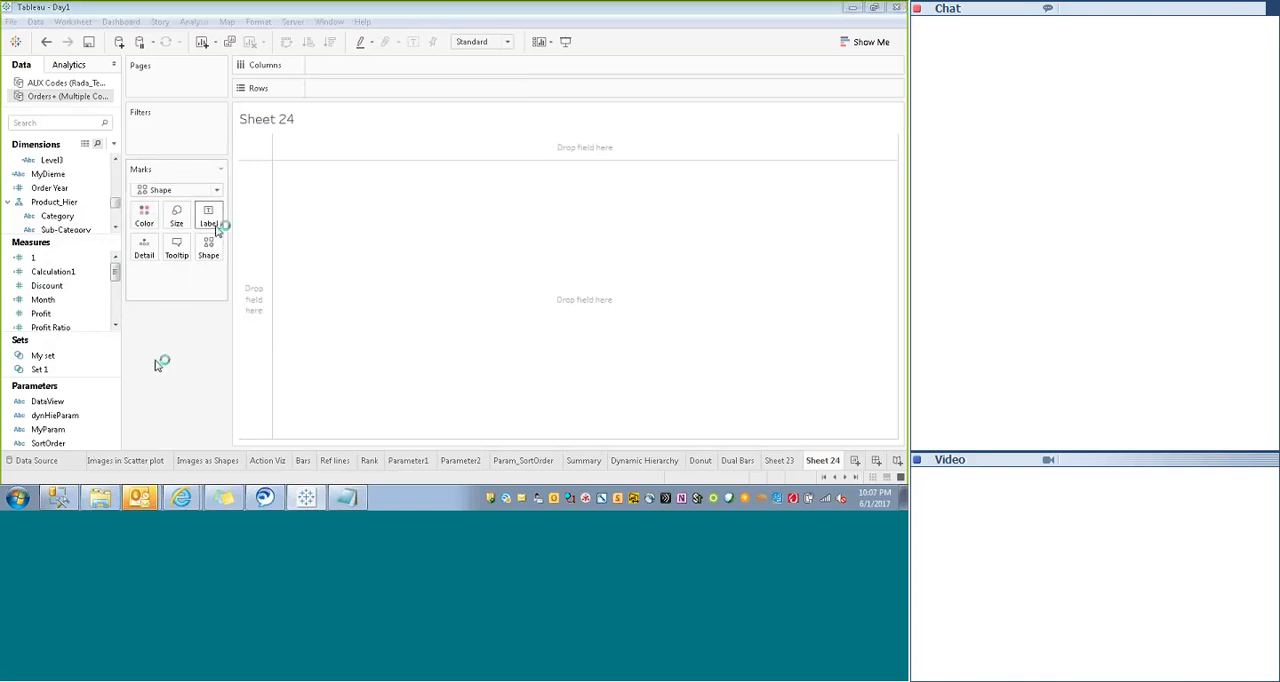
pyautogui.click(206, 249)
pyautogui.click(173, 364)
pyautogui.click(207, 252)
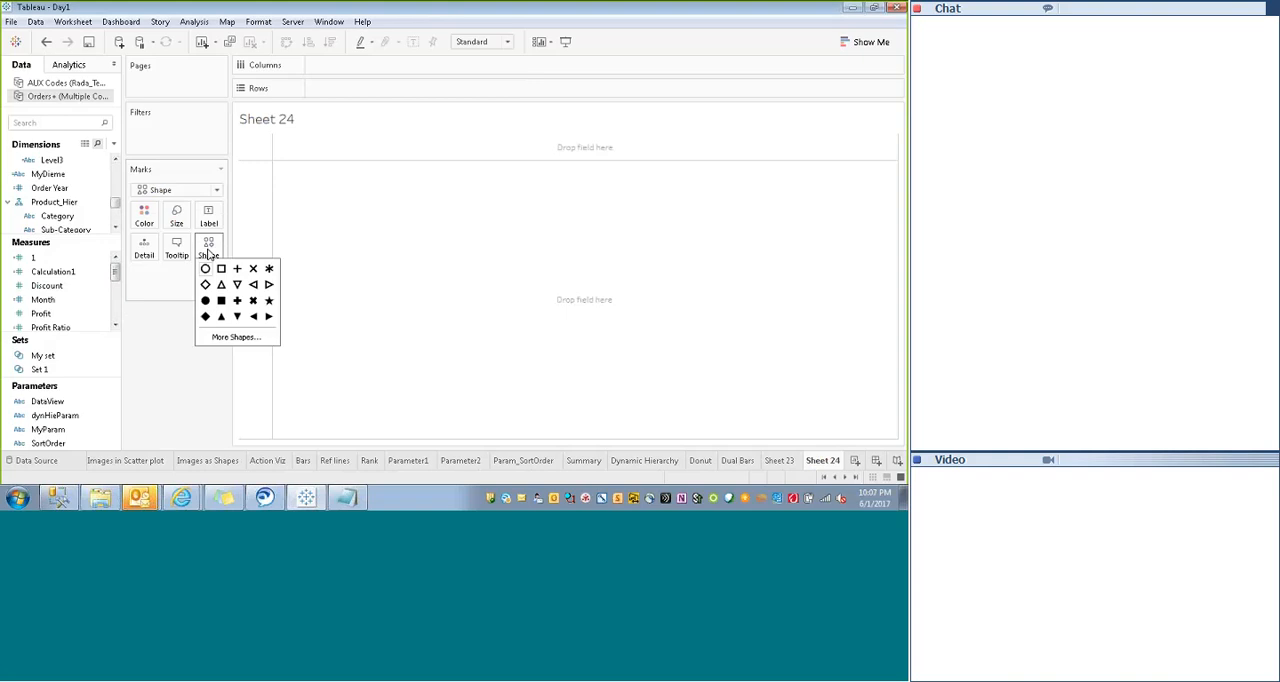
pyautogui.click(173, 364)
pyautogui.click(207, 249)
pyautogui.click(178, 366)
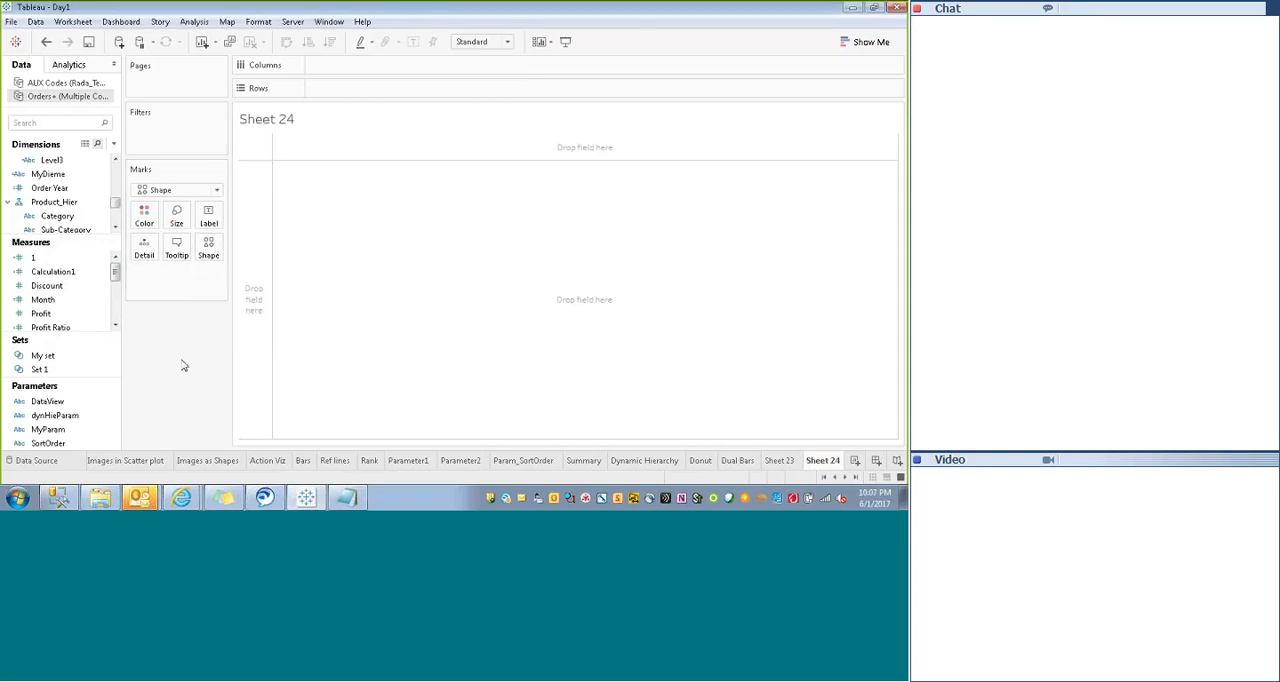
pyautogui.click(208, 245)
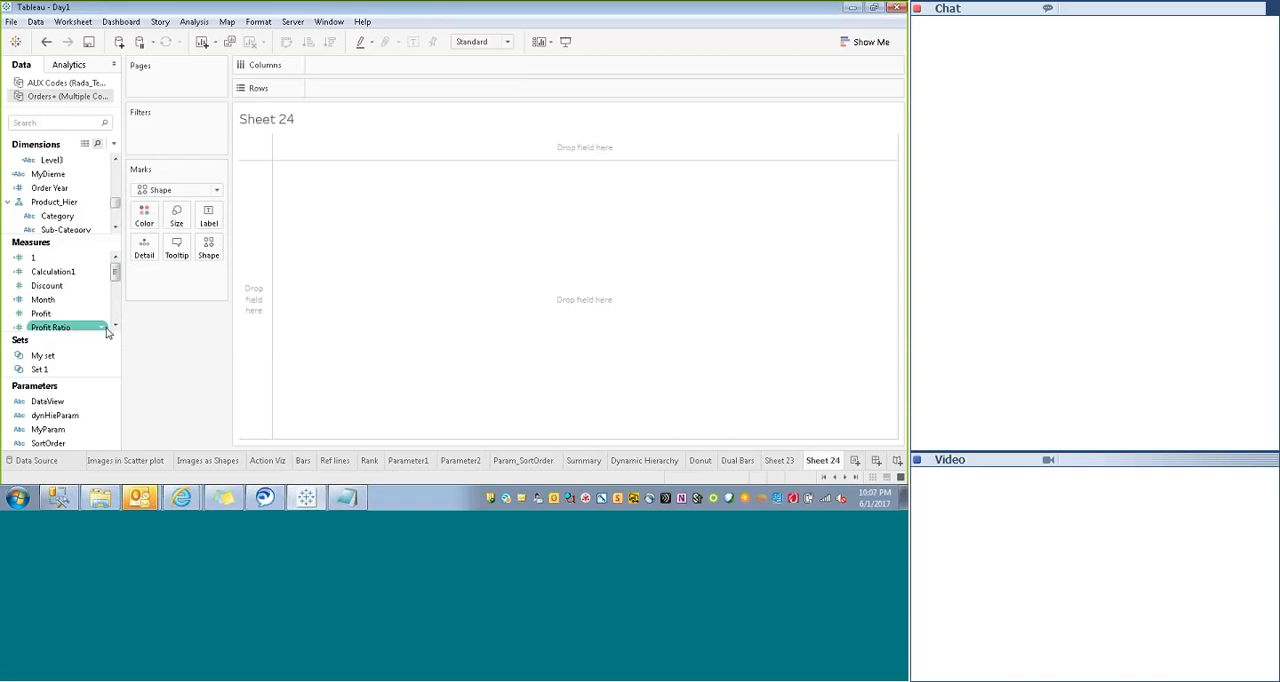
pyautogui.moveTo(115, 275)
pyautogui.mouseDown()
pyautogui.moveTo(114, 306)
pyautogui.moveTo(114, 268)
pyautogui.mouseUp()
# - Try two figure shapes from the Gender palette on the mark and discard the shape edit
pyautogui.click(208, 245)
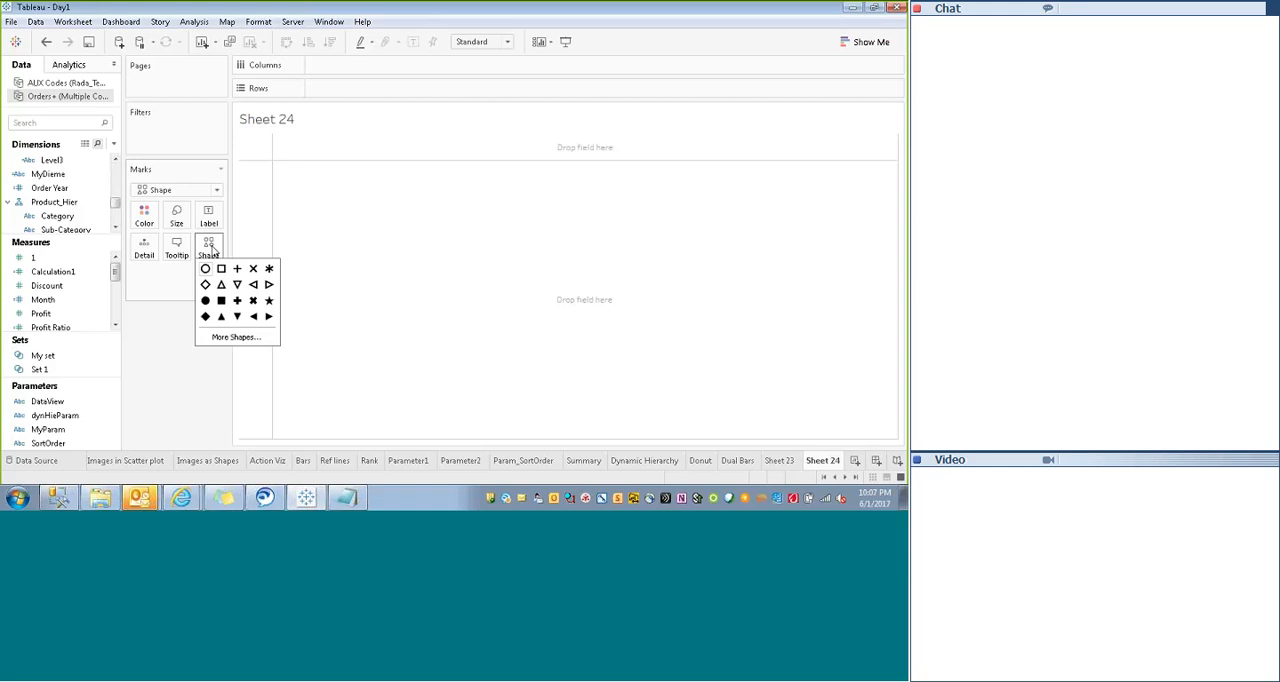
pyautogui.click(234, 340)
pyautogui.click(503, 192)
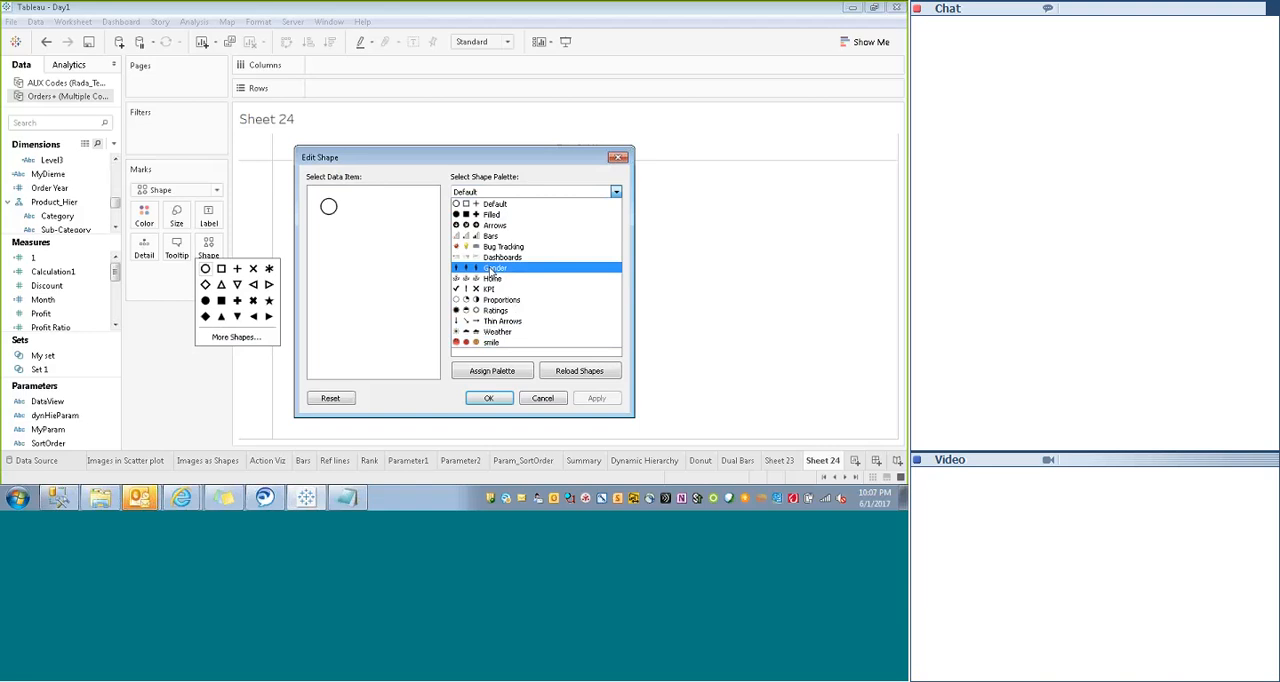
pyautogui.click(488, 268)
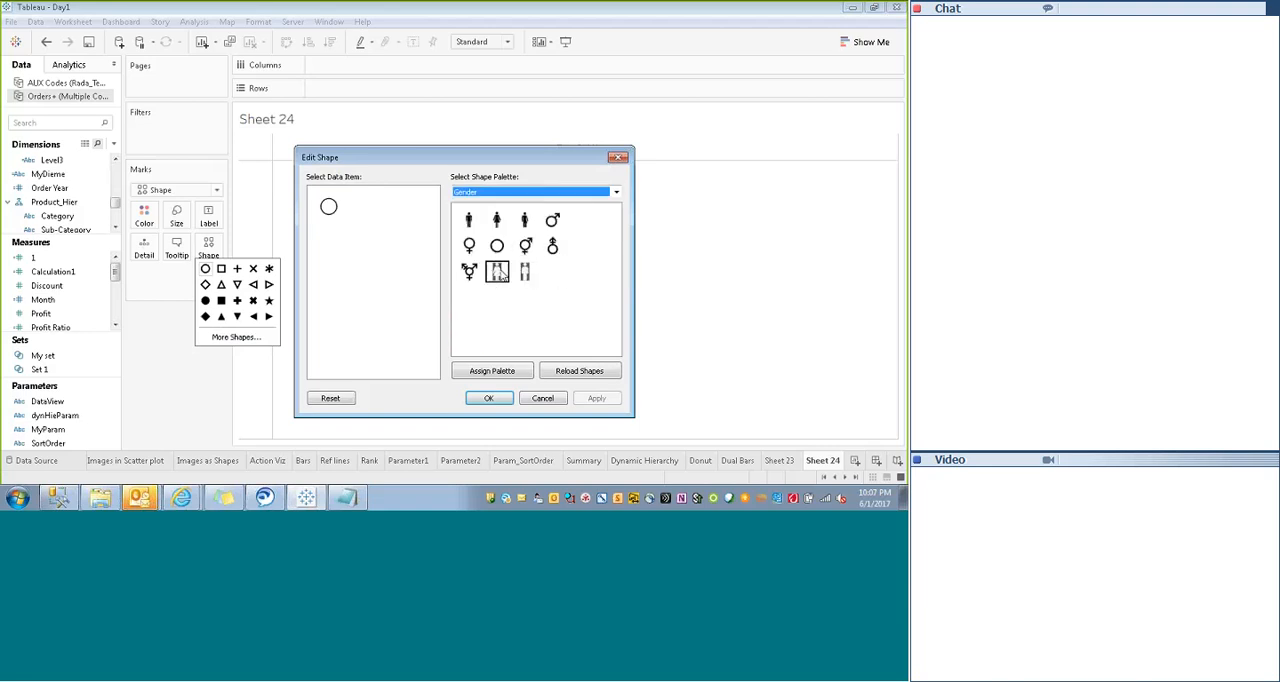
pyautogui.click(499, 273)
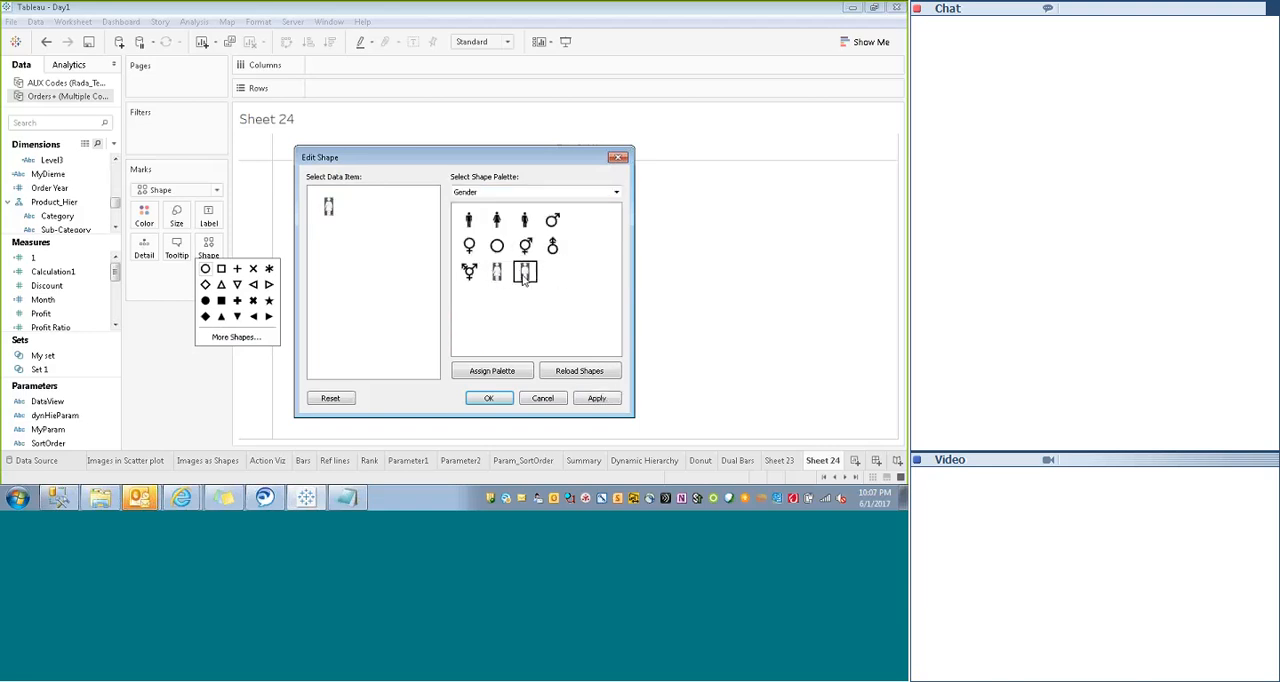
pyautogui.click(526, 273)
pyautogui.click(619, 160)
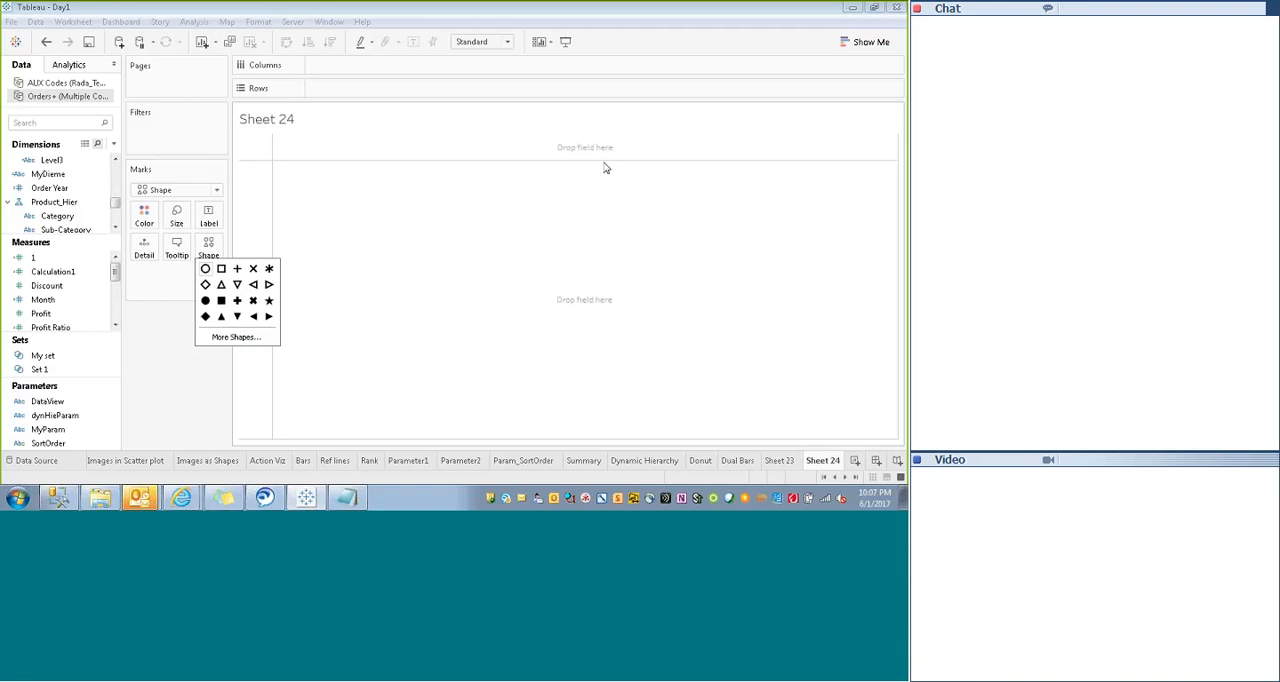
# - Search the fields for "seg", filter the sheet to the Consumer segment and assign Segment to Shape
pyautogui.moveTo(117, 204)
pyautogui.mouseDown()
pyautogui.moveTo(114, 165)
pyautogui.moveTo(114, 220)
pyautogui.mouseUp()
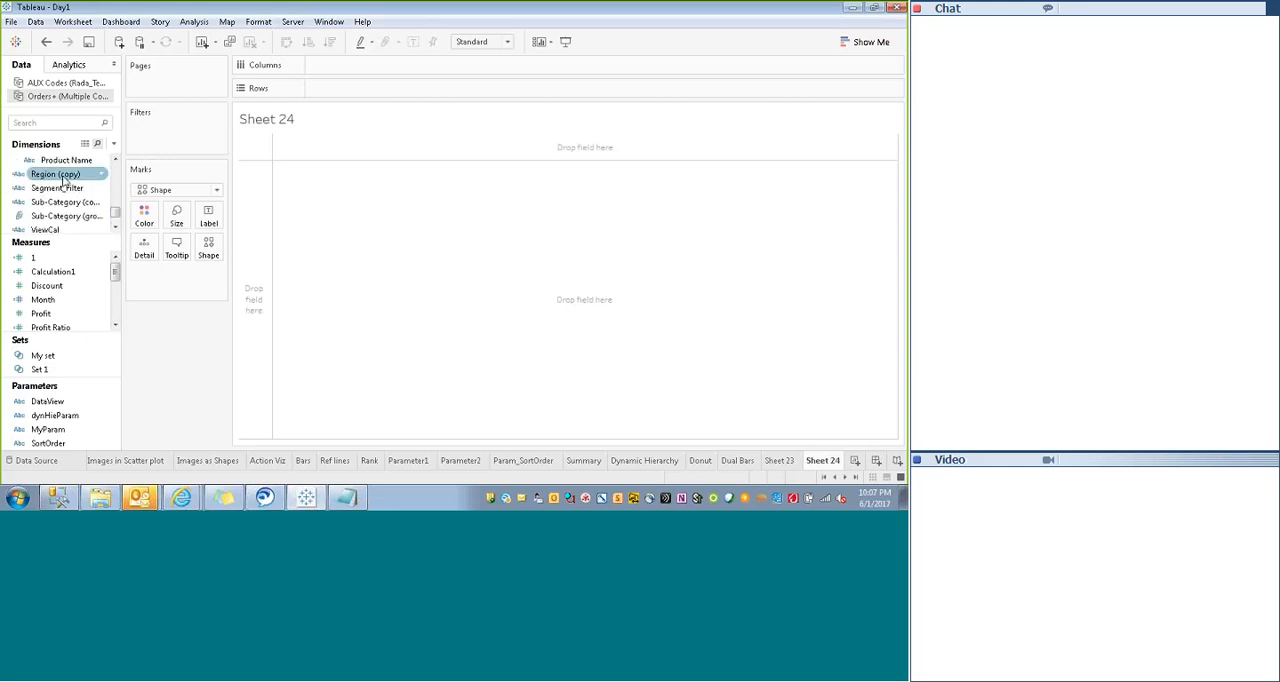
pyautogui.moveTo(57, 188); pyautogui.dragTo(97, 217)
pyautogui.click(62, 123)
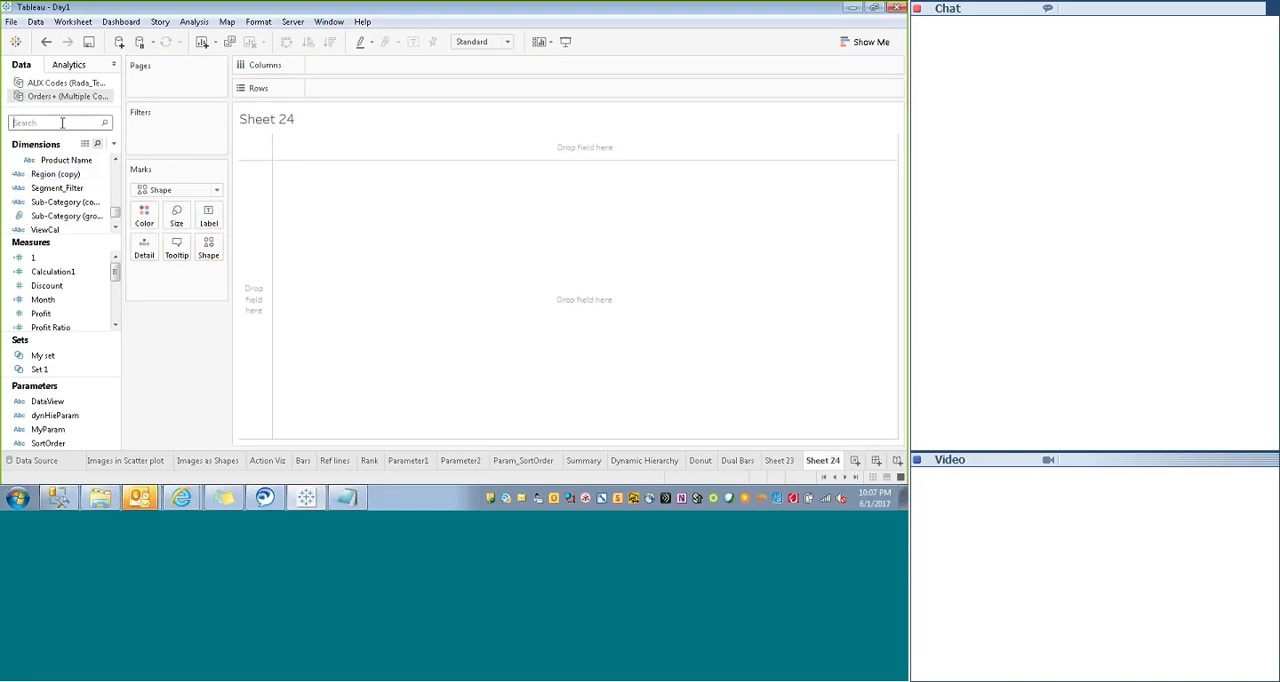
pyautogui.write('seg')
pyautogui.press('BackSpace')
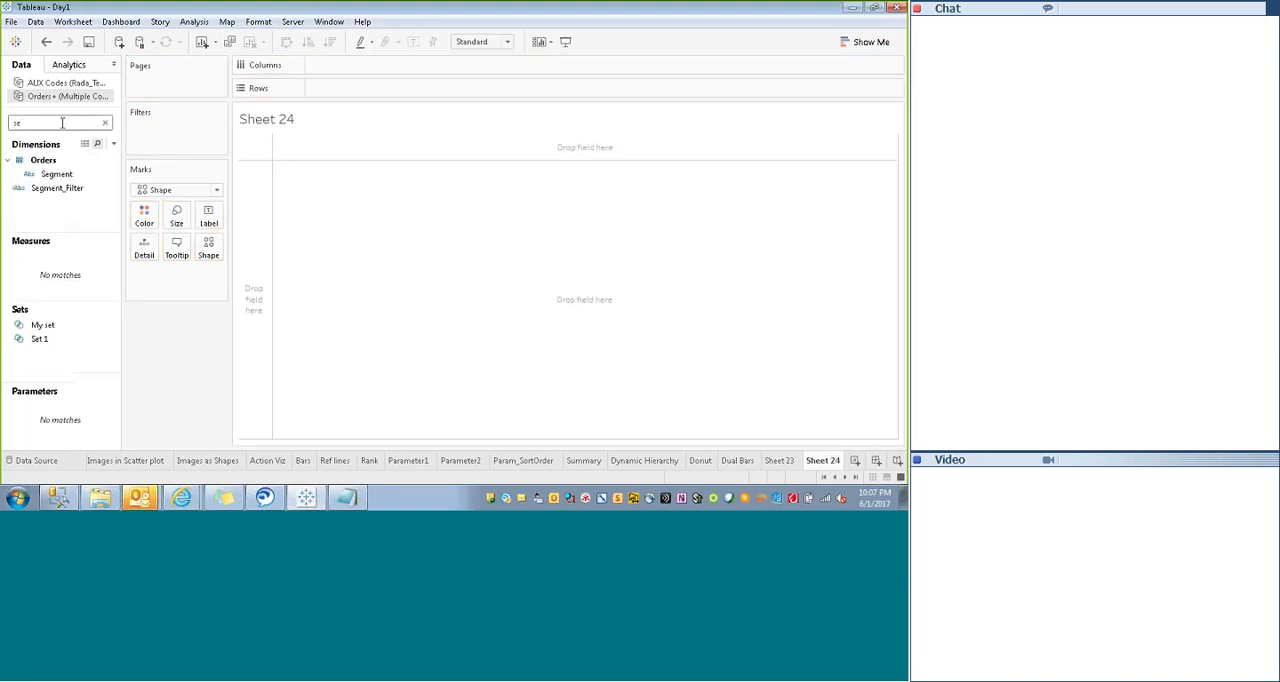
pyautogui.moveTo(56, 174); pyautogui.dragTo(176, 135)
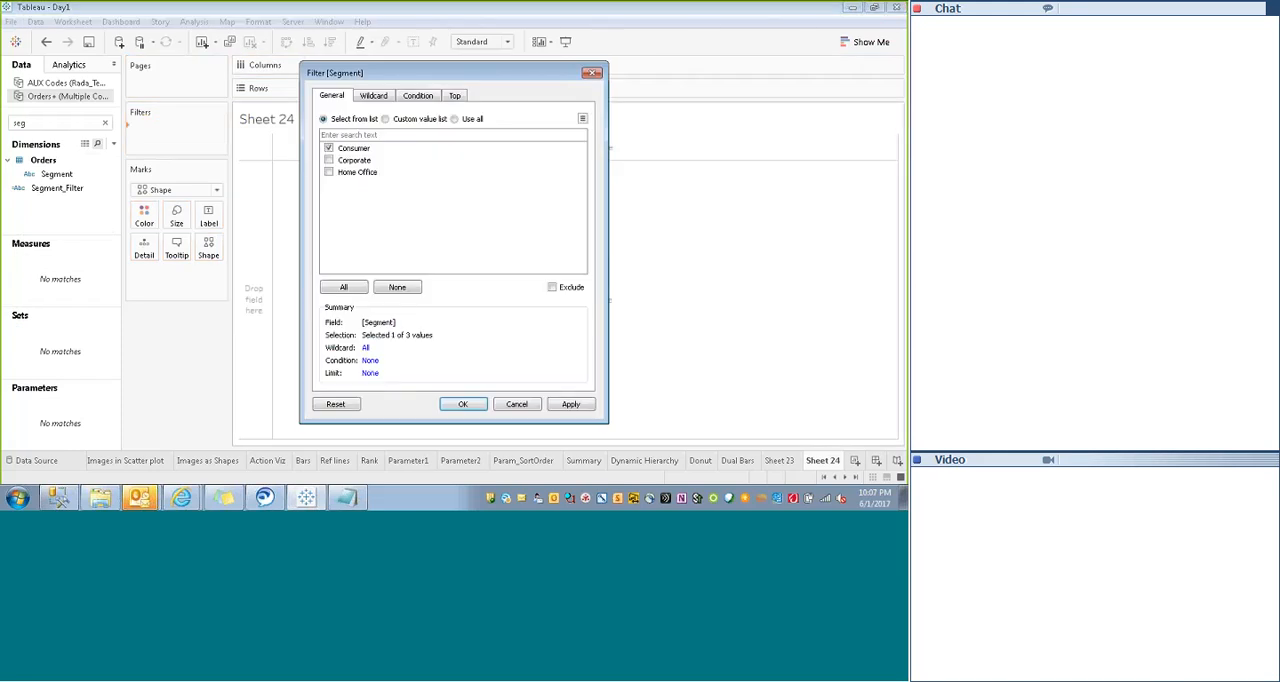
pyautogui.click(570, 404)
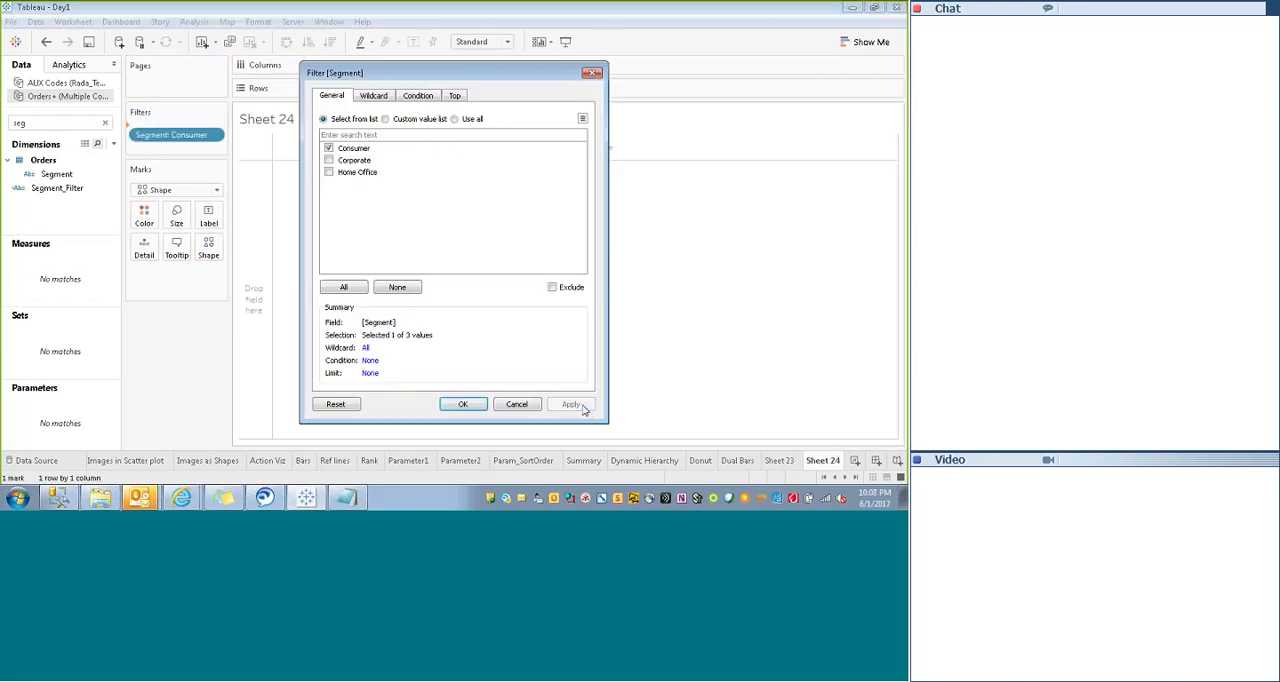
pyautogui.click(463, 405)
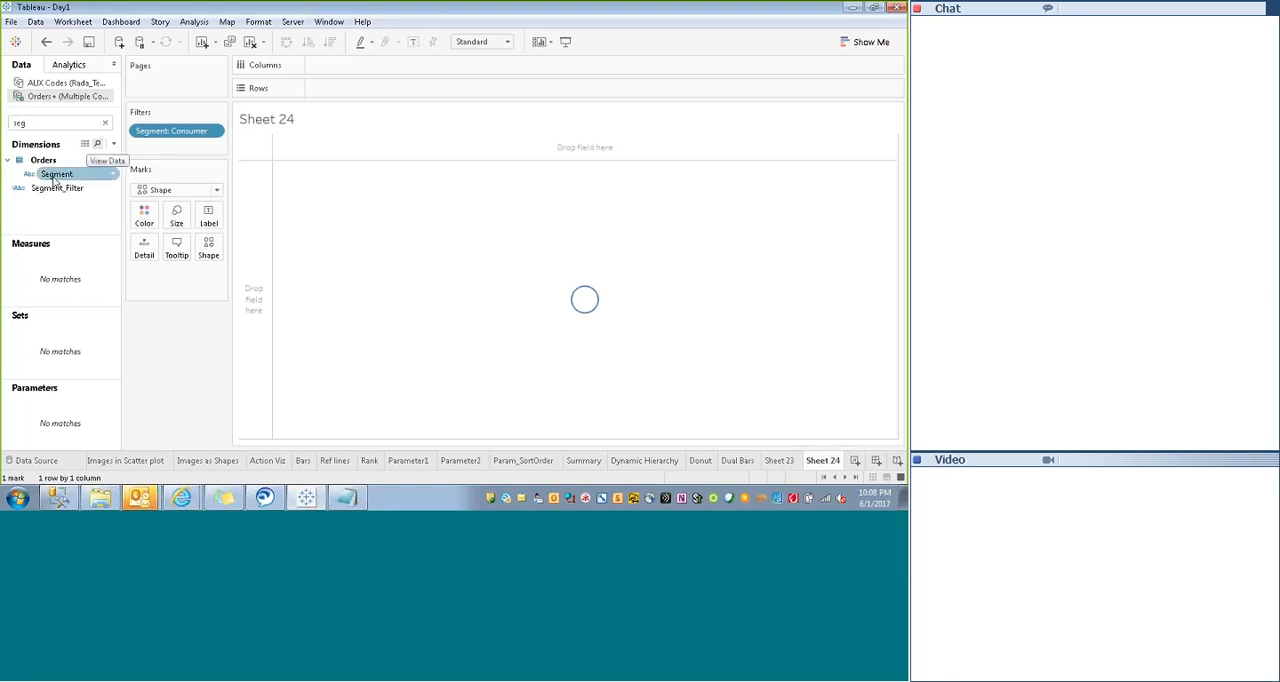
pyautogui.moveTo(56, 174); pyautogui.dragTo(209, 249)
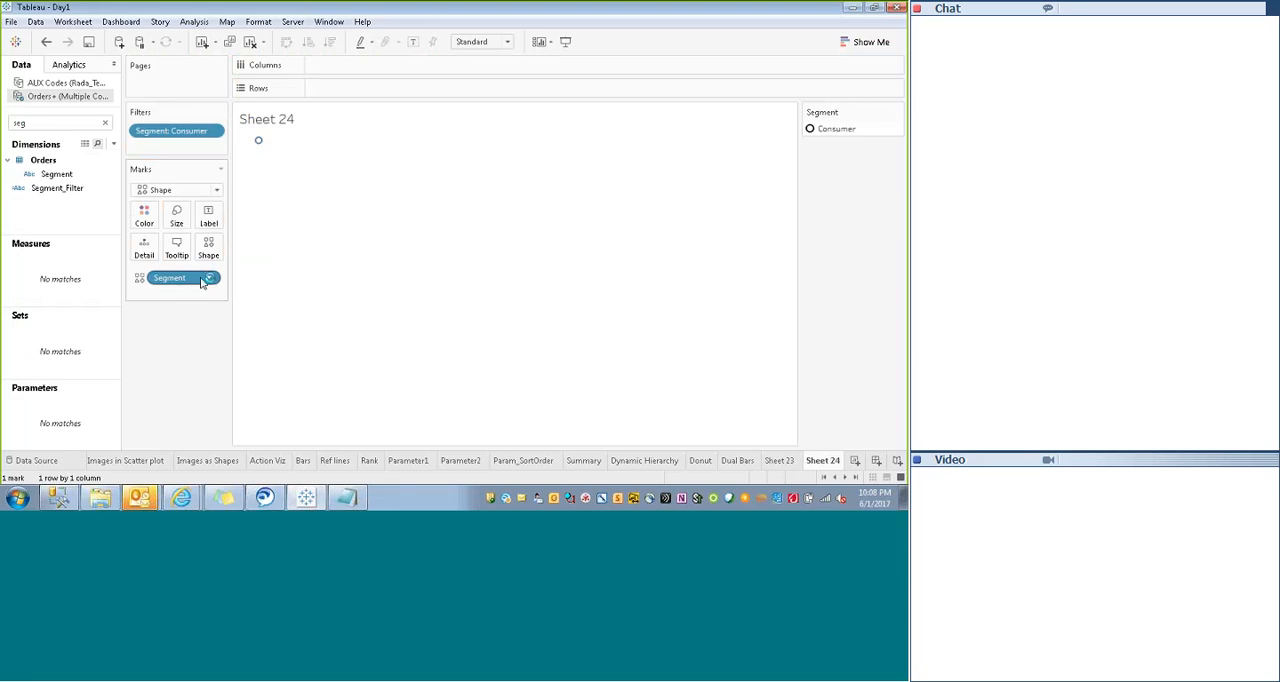
pyautogui.click(208, 280)
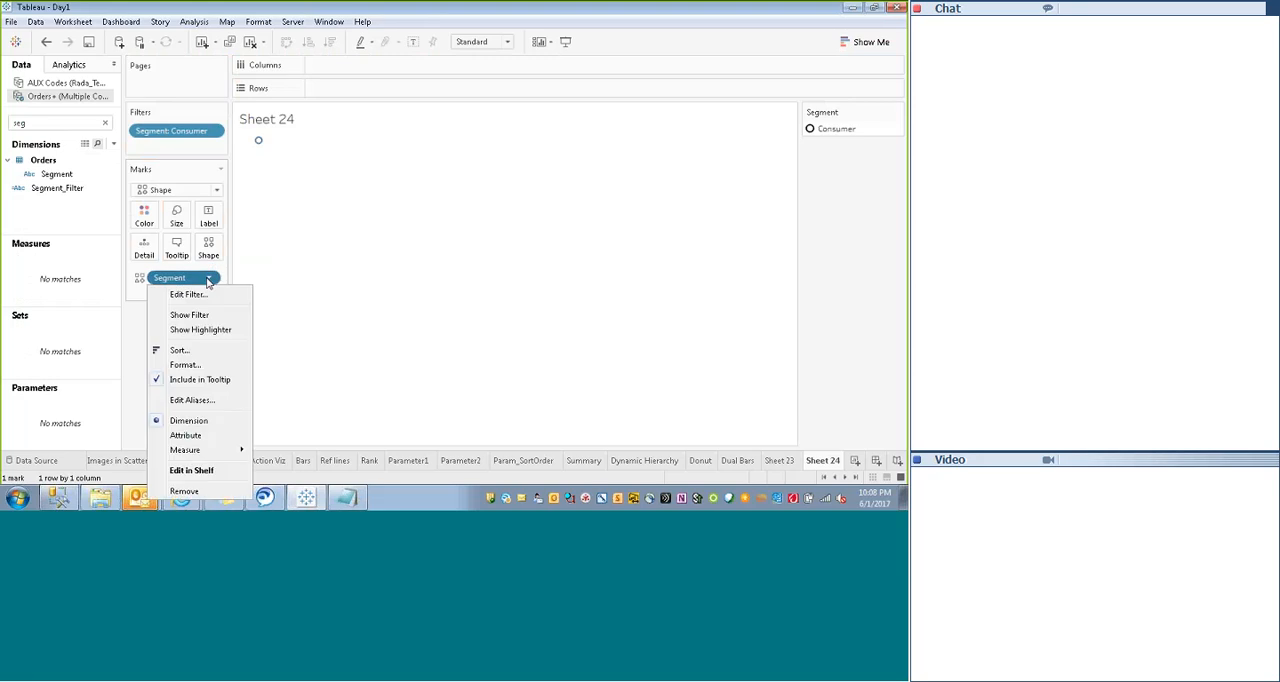
pyautogui.click(127, 333)
pyautogui.click(139, 279)
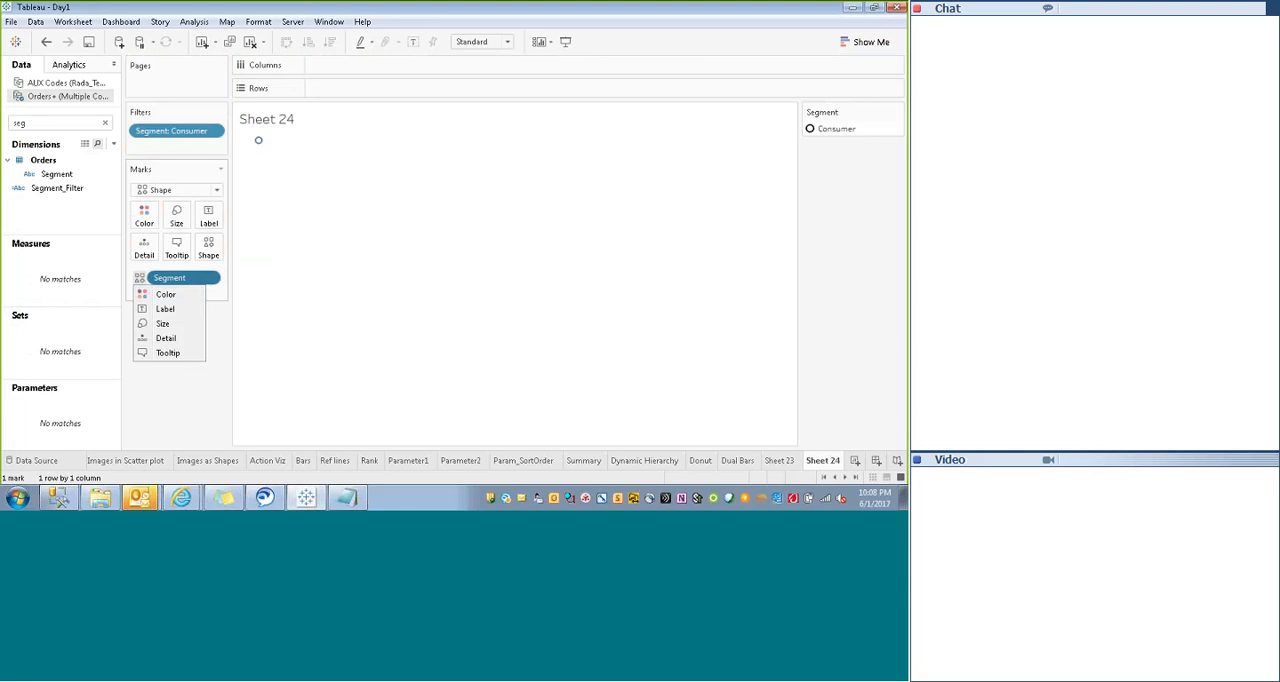
pyautogui.click(154, 377)
pyautogui.rightClick(195, 280)
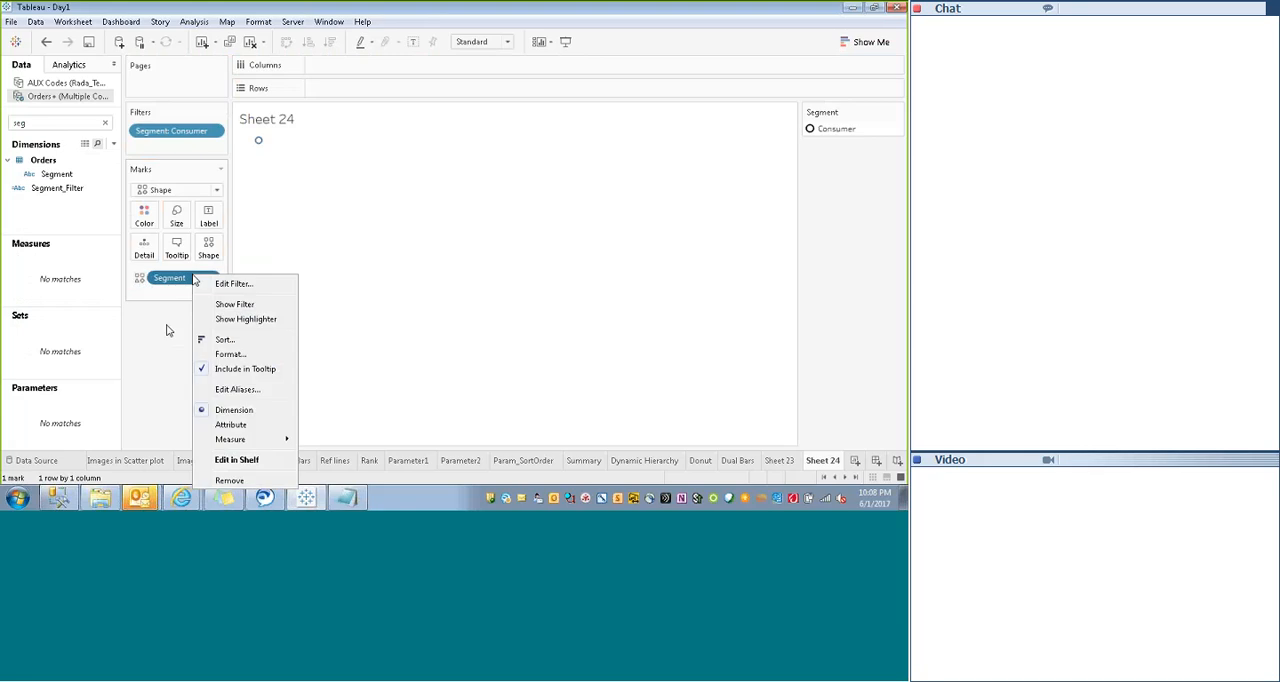
pyautogui.click(156, 352)
pyautogui.click(897, 114)
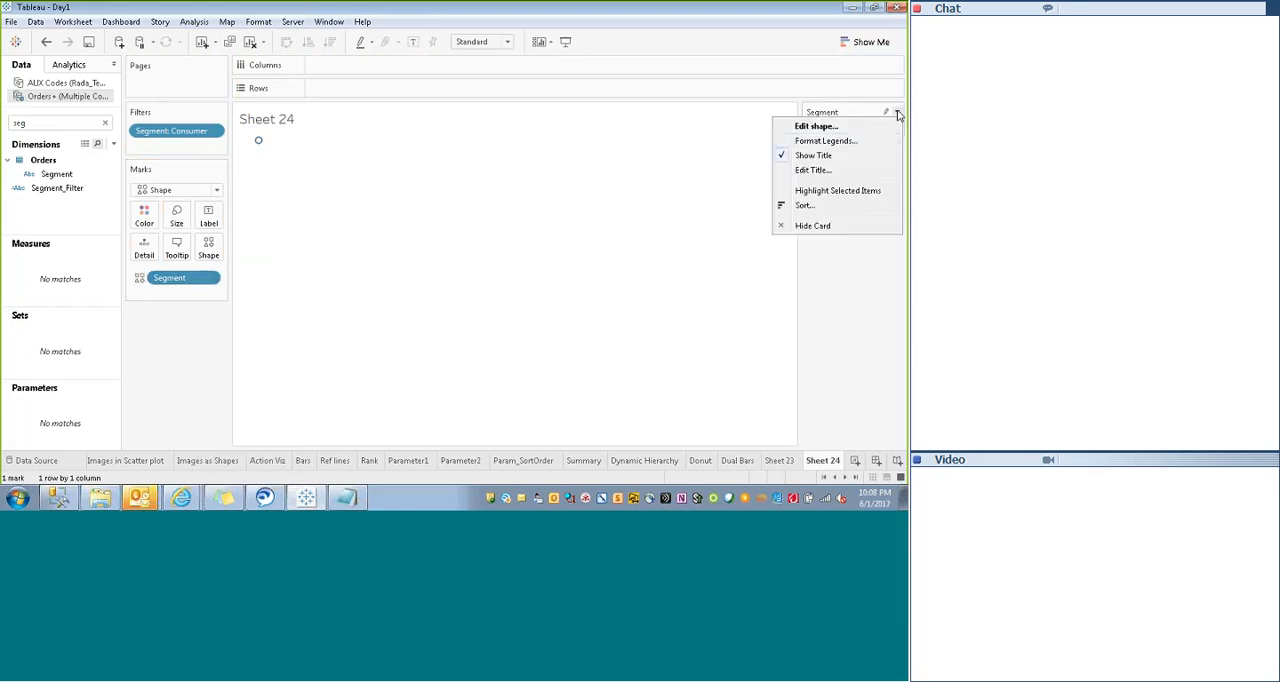
pyautogui.click(815, 130)
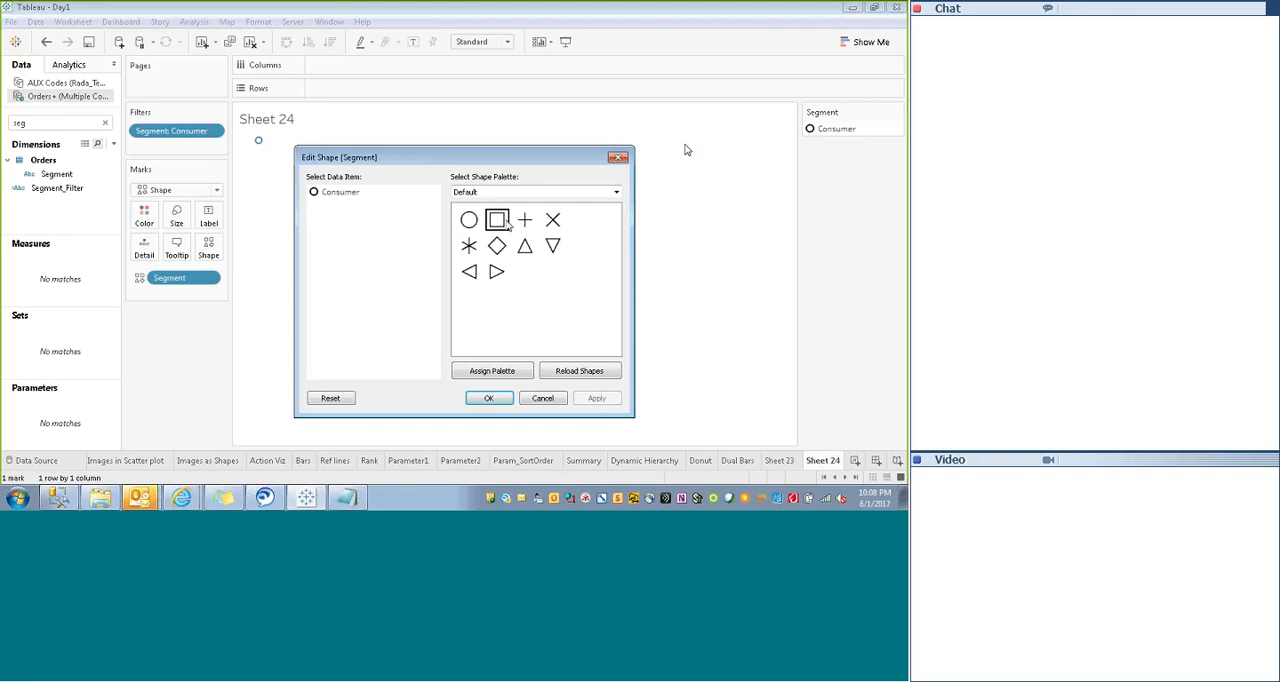
pyautogui.click(618, 157)
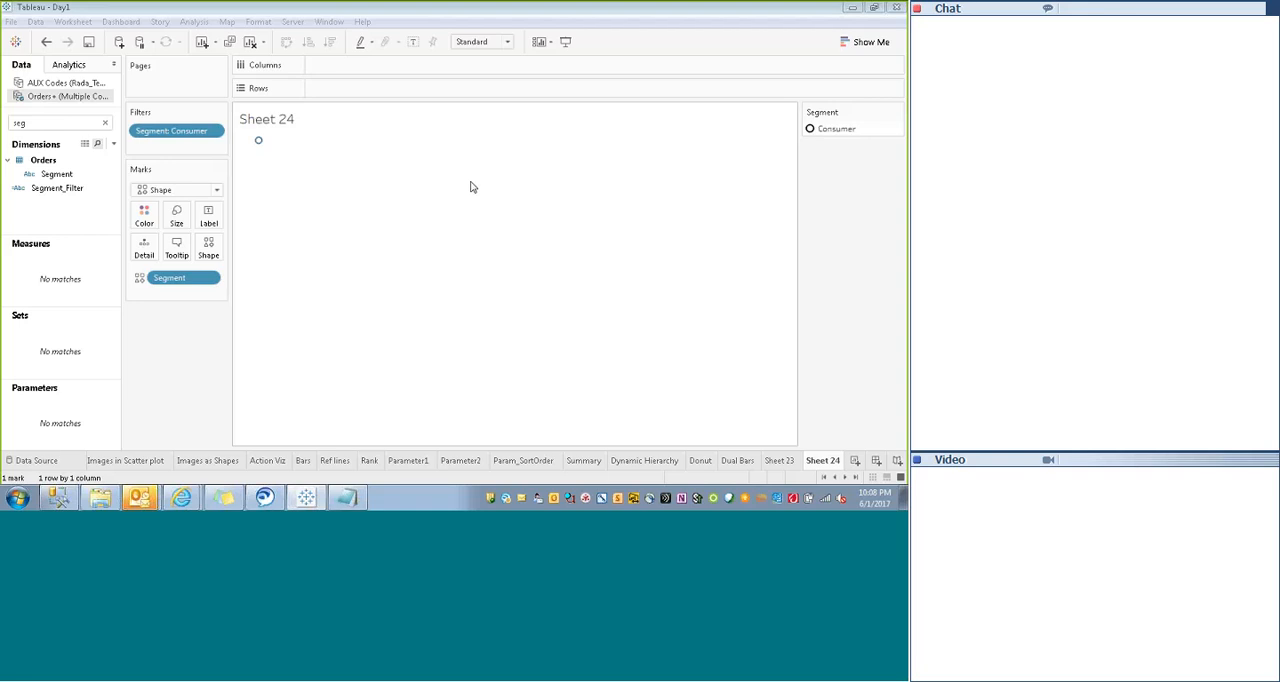
# - Edit the Segment filter to include Corporate along with Consumer
pyautogui.rightClick(174, 138)
pyautogui.click(203, 141)
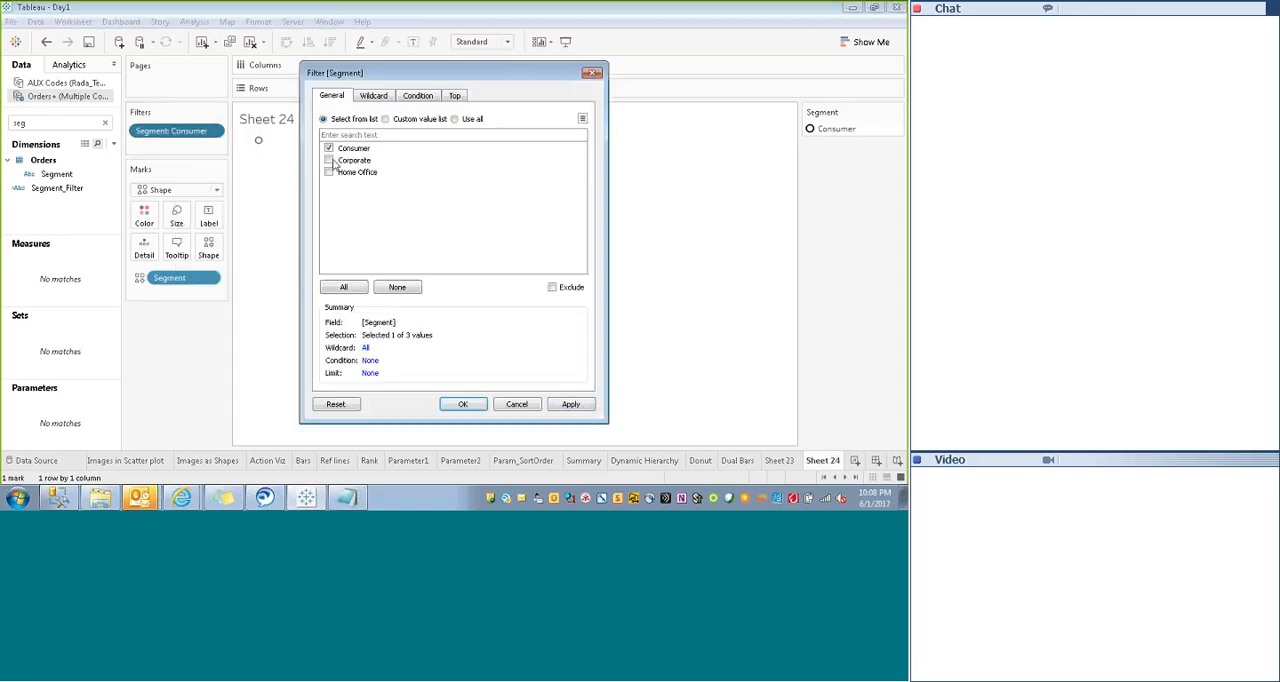
pyautogui.click(571, 404)
pyautogui.click(463, 404)
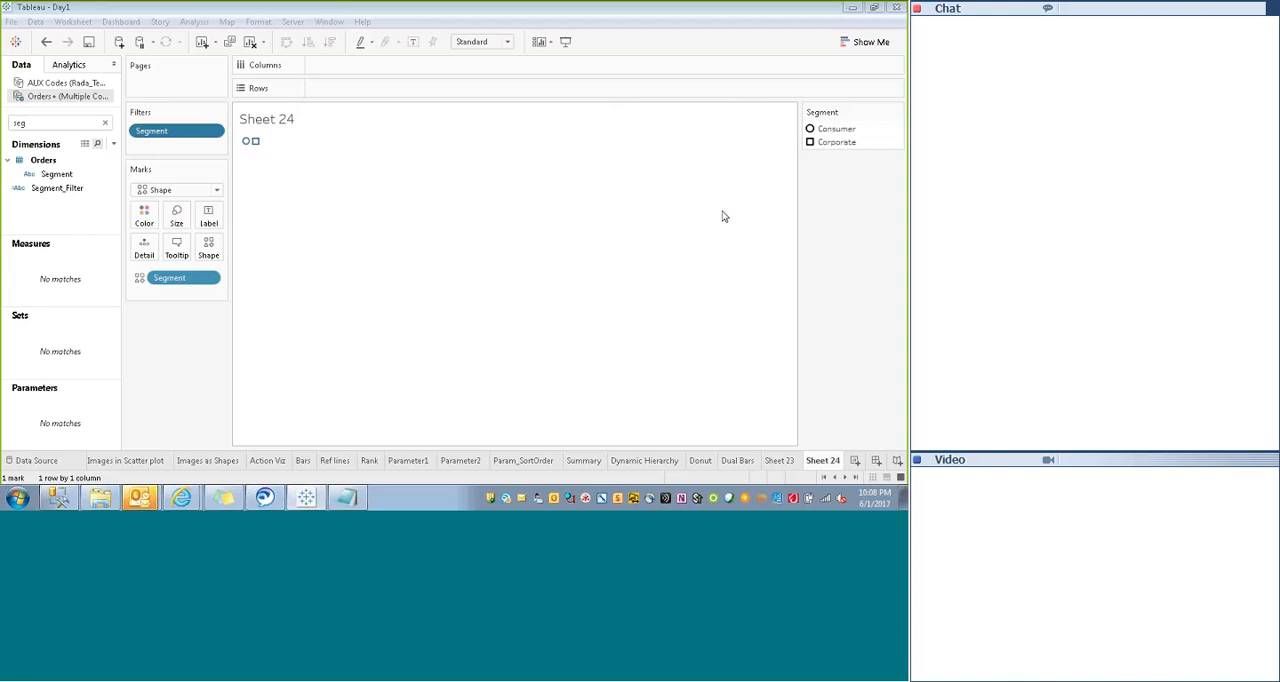
# - Open the shape assignments for the Segment legend and switch the shape palette to Gender
pyautogui.click(896, 112)
pyautogui.click(816, 127)
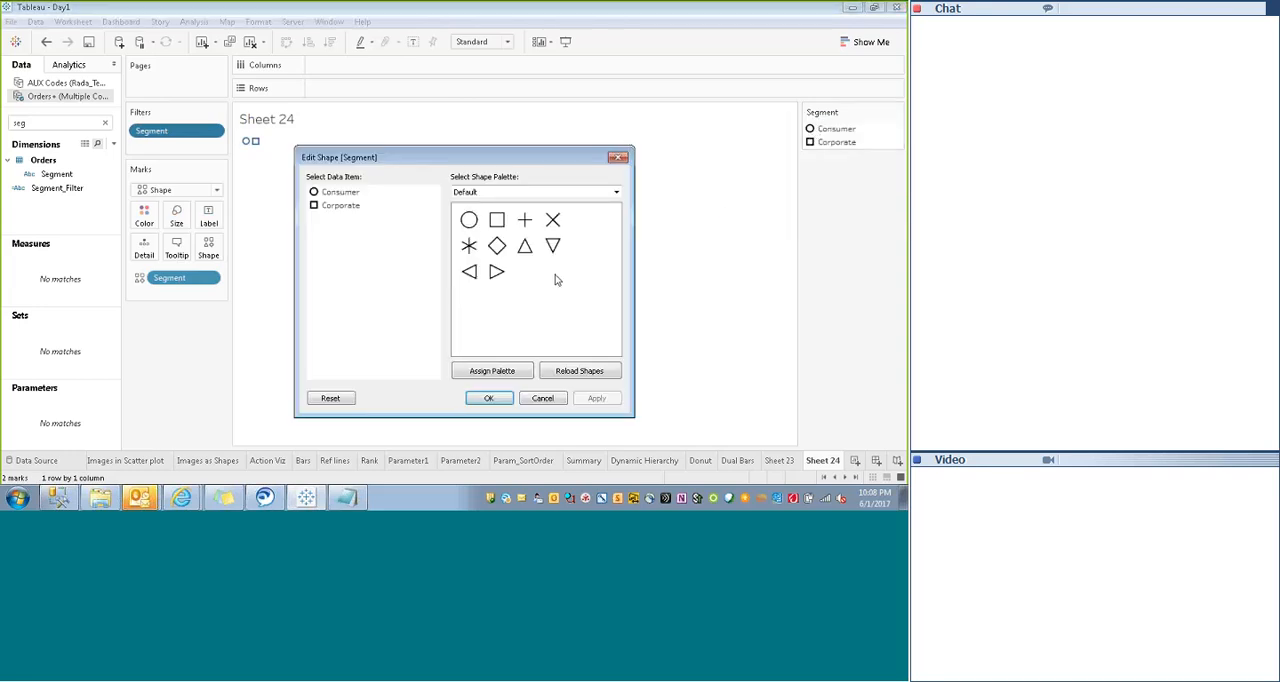
pyautogui.click(560, 192)
pyautogui.click(467, 271)
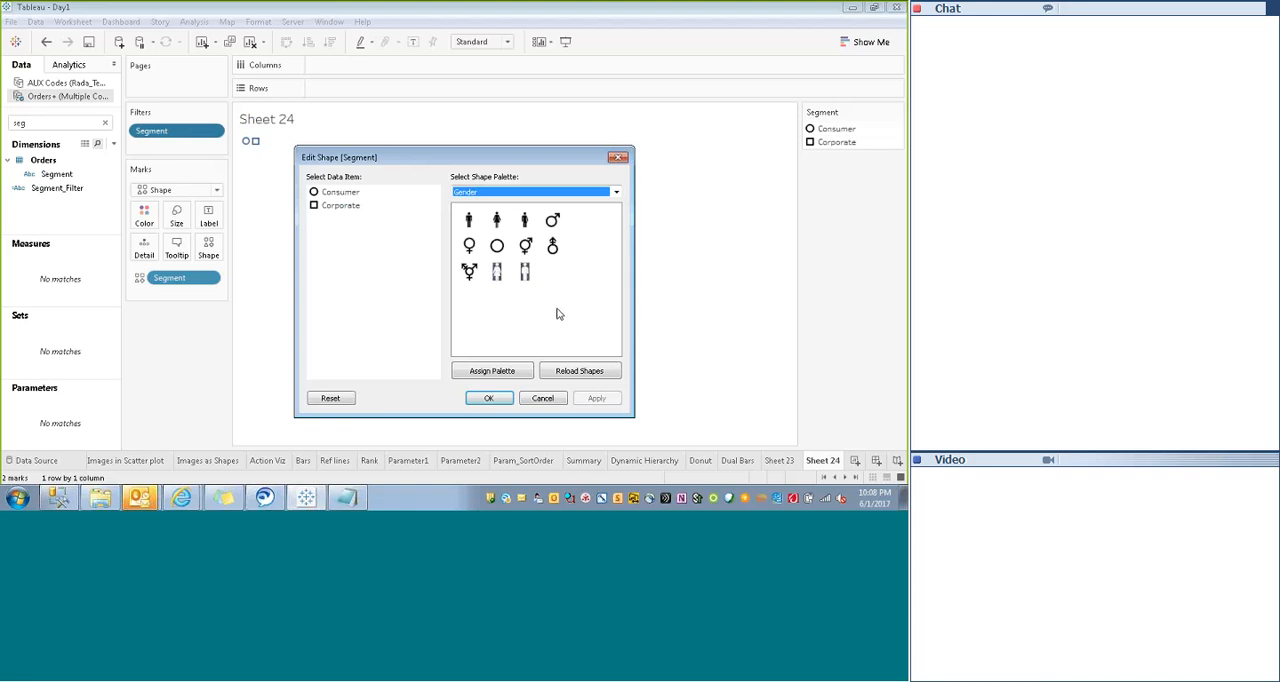
pyautogui.click(497, 274)
pyautogui.click(497, 279)
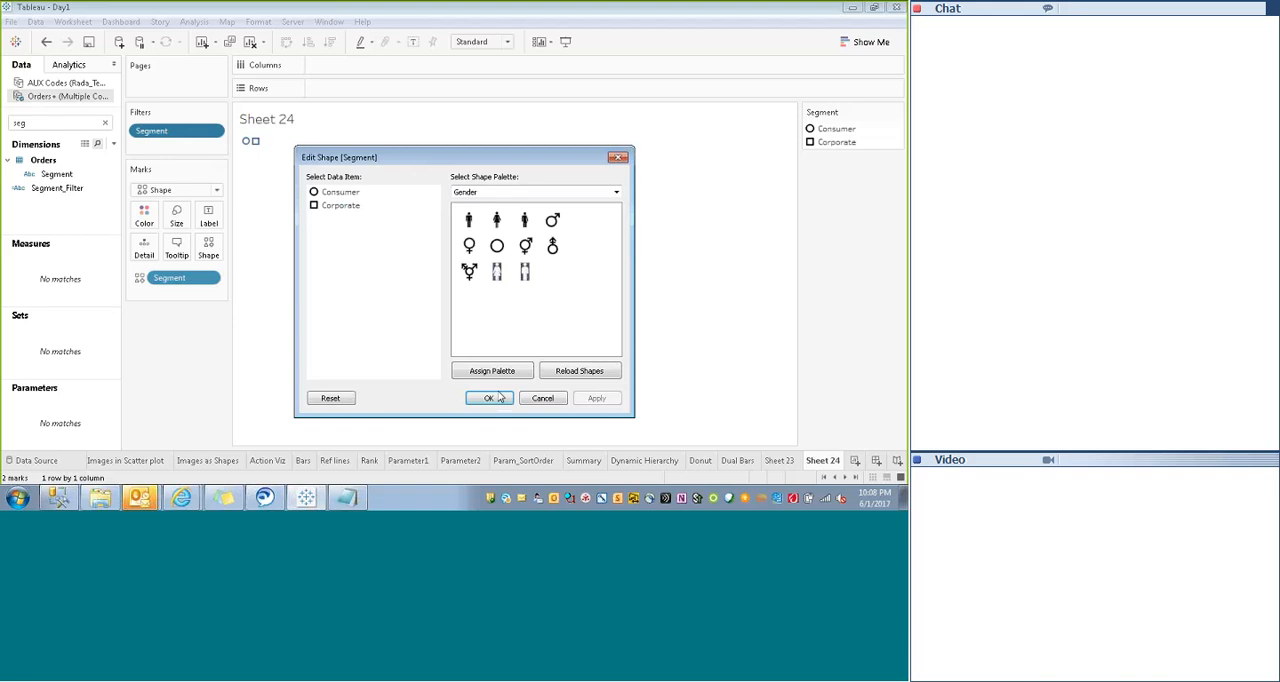
# - Assign the boxed female figure to Consumer and the boxed male figure to Corporate, and enlarge the marks
pyautogui.click(330, 193)
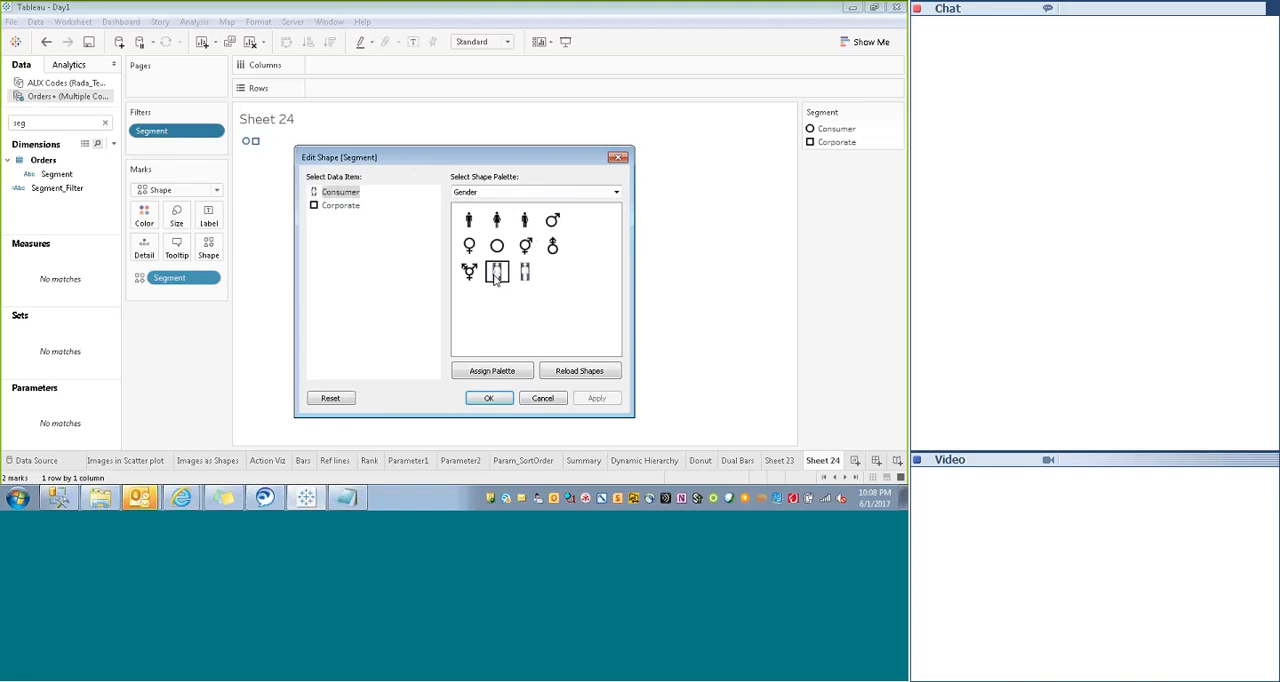
pyautogui.click(497, 275)
pyautogui.click(316, 208)
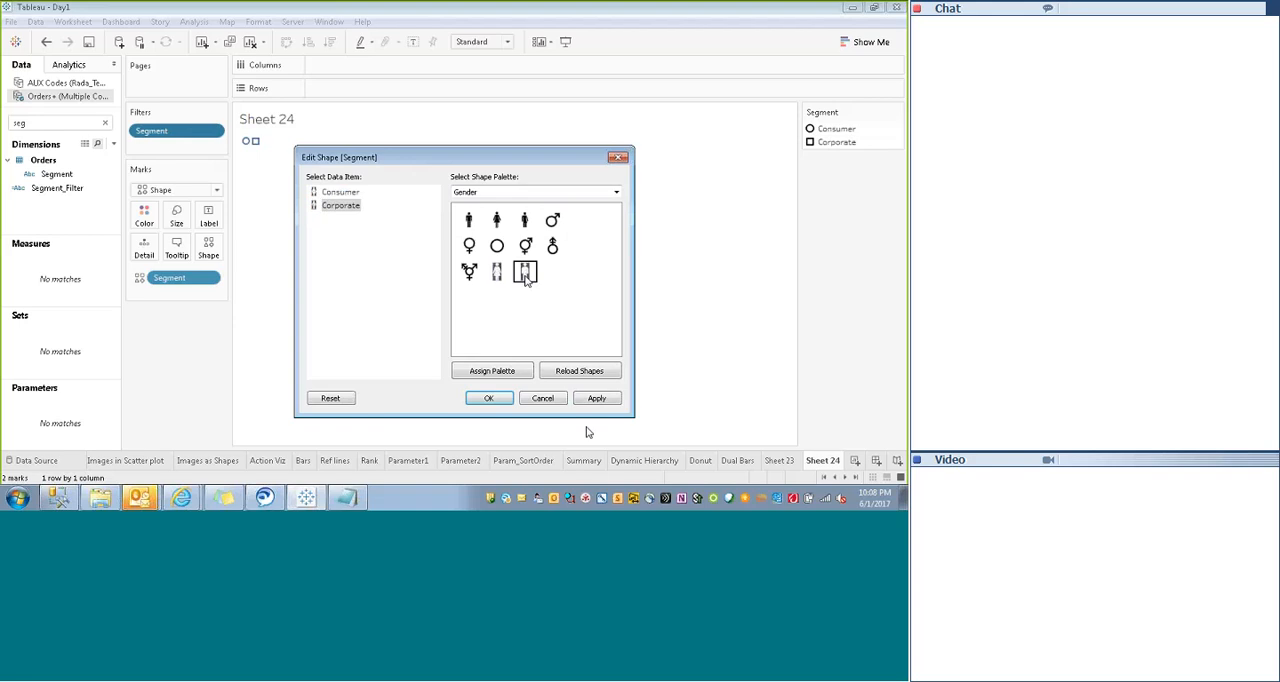
pyautogui.click(490, 400)
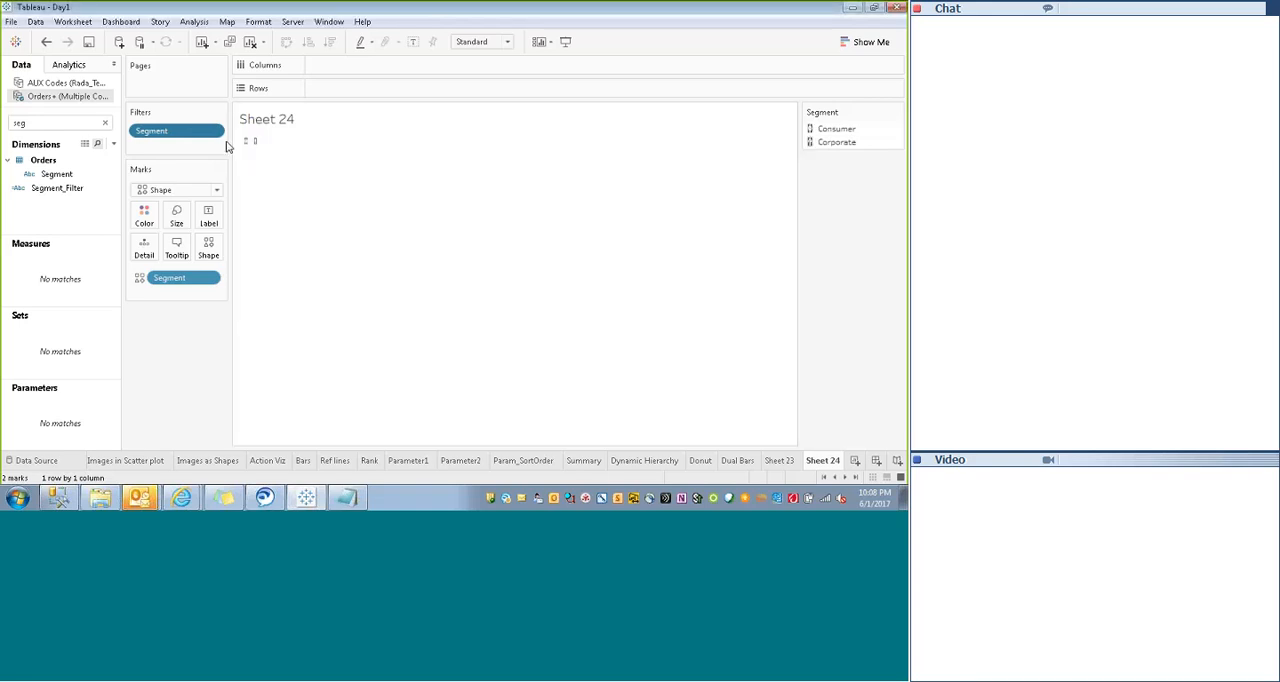
pyautogui.click(177, 216)
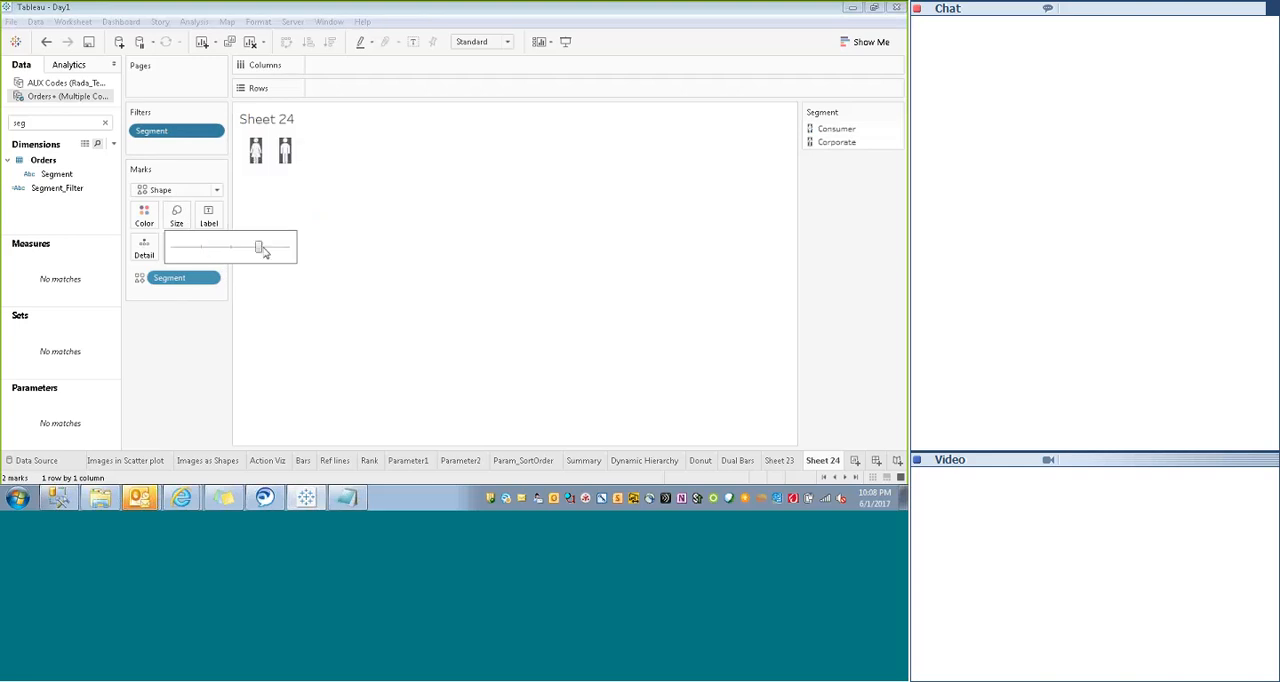
pyautogui.moveTo(259, 249); pyautogui.dragTo(296, 254)
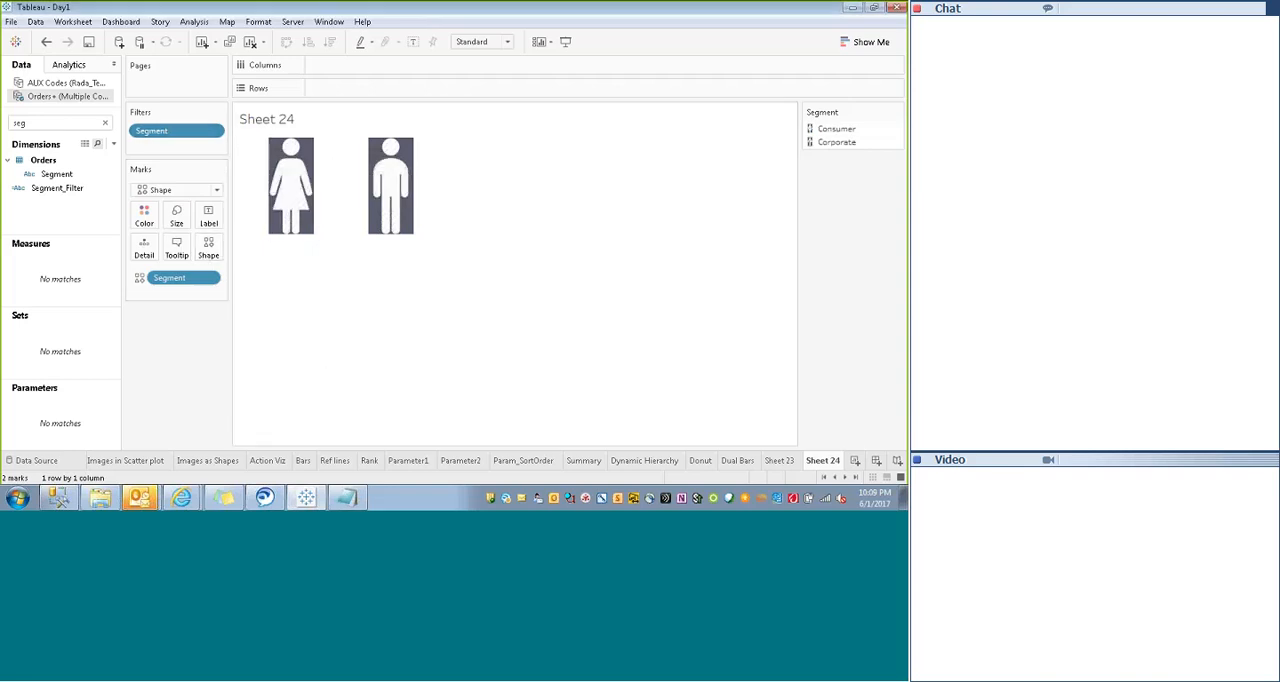
# - Clear the field search, try plotting Profit on Rows with resized figures, and remove the Profit measure
pyautogui.click(106, 124)
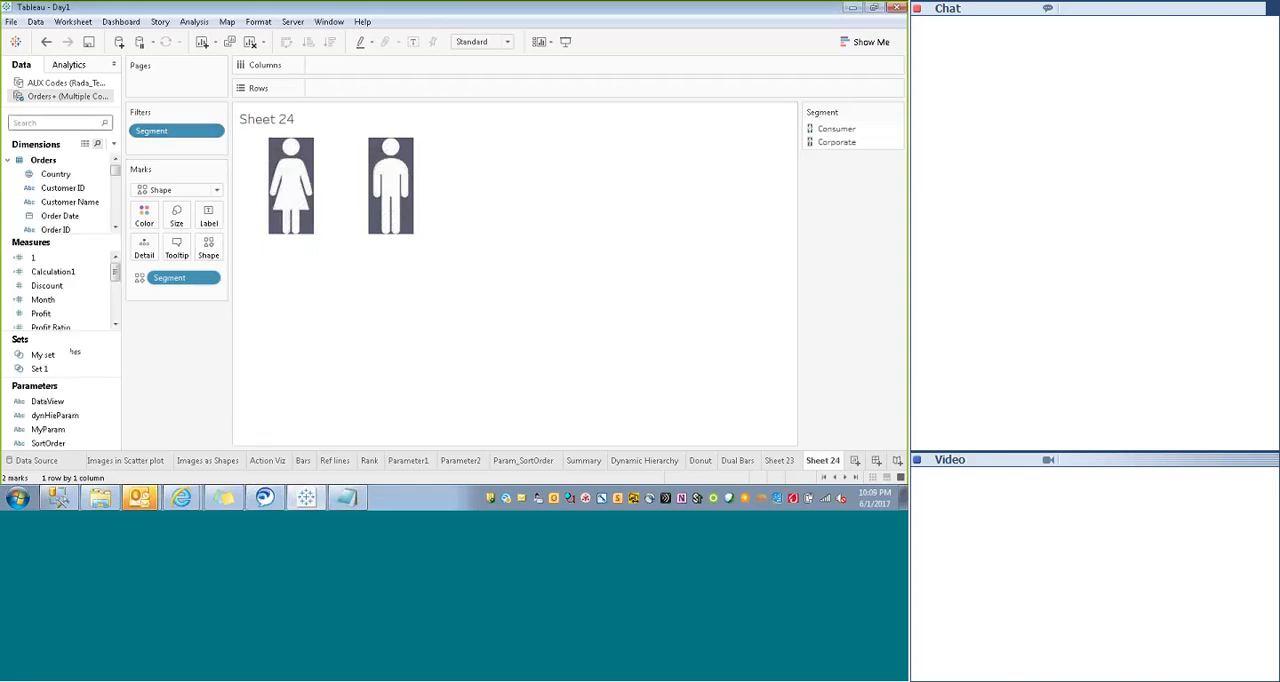
pyautogui.moveTo(57, 318); pyautogui.dragTo(345, 94)
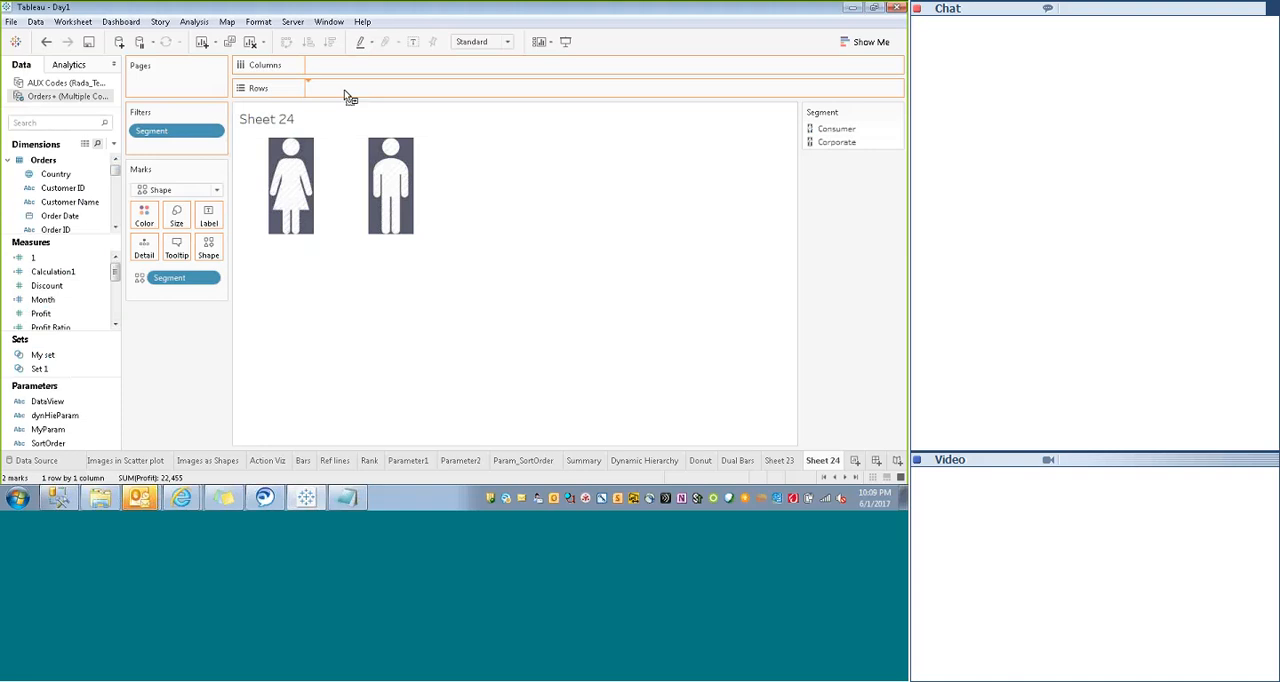
pyautogui.moveTo(315, 300)
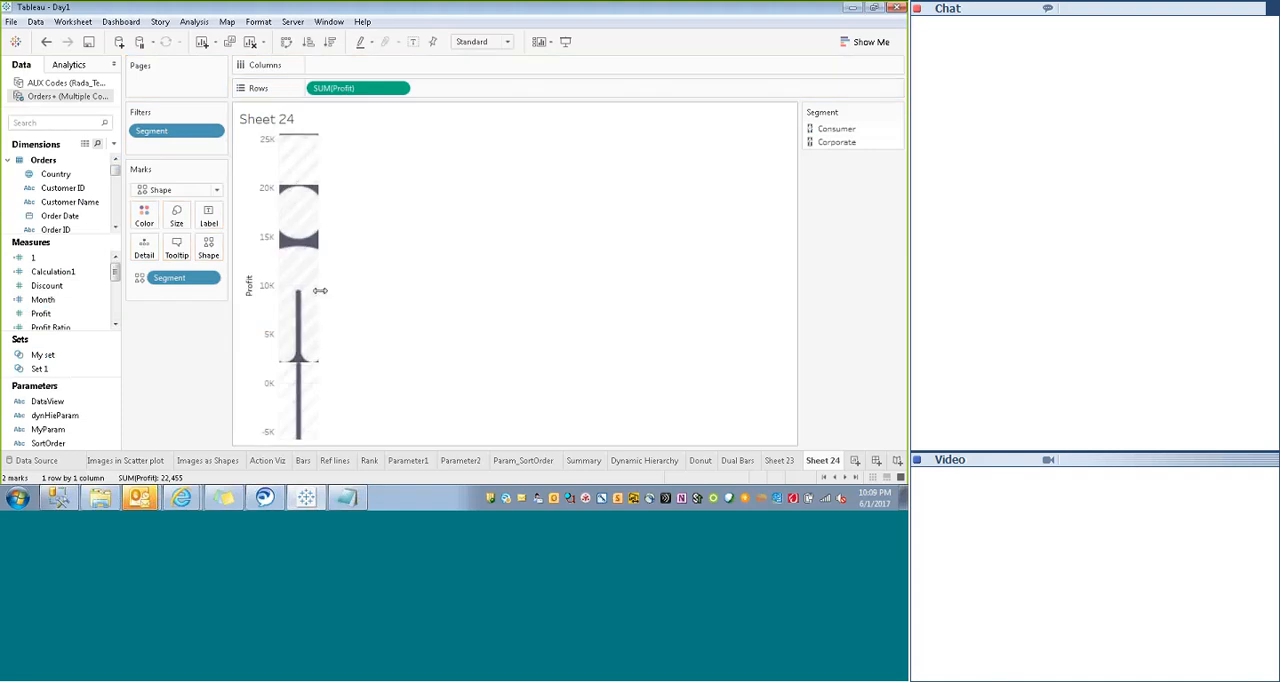
pyautogui.click(177, 218)
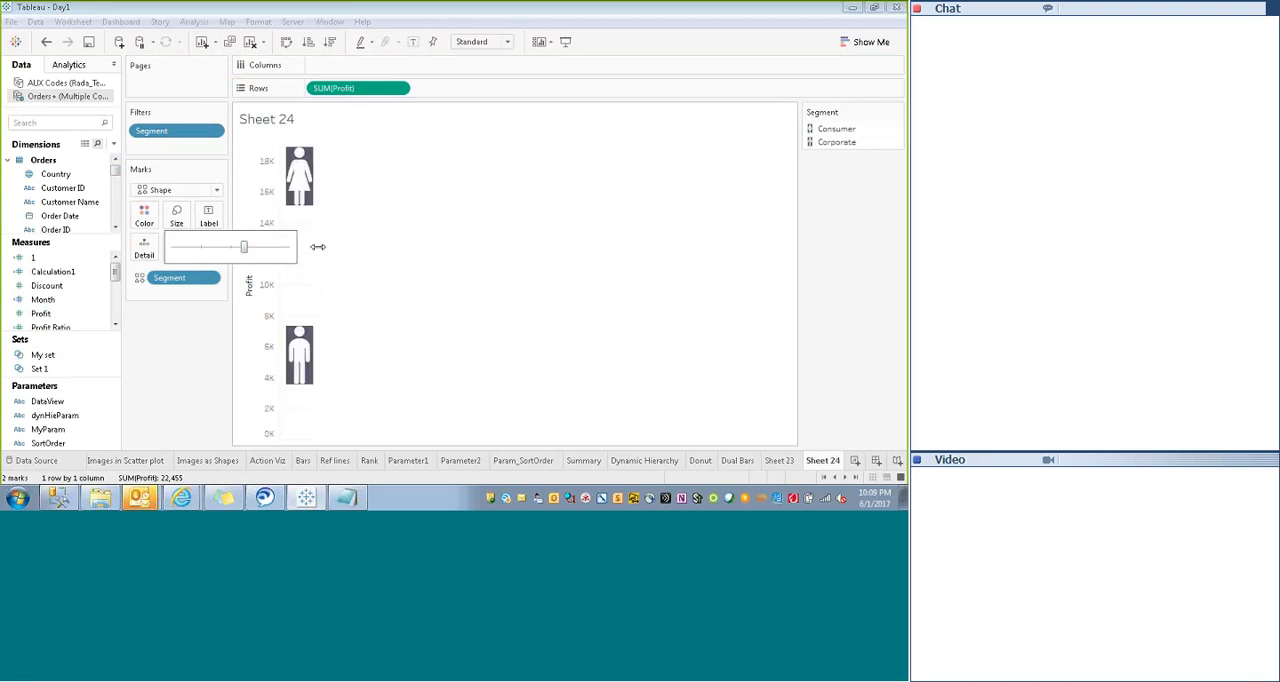
pyautogui.moveTo(318, 246); pyautogui.dragTo(422, 251)
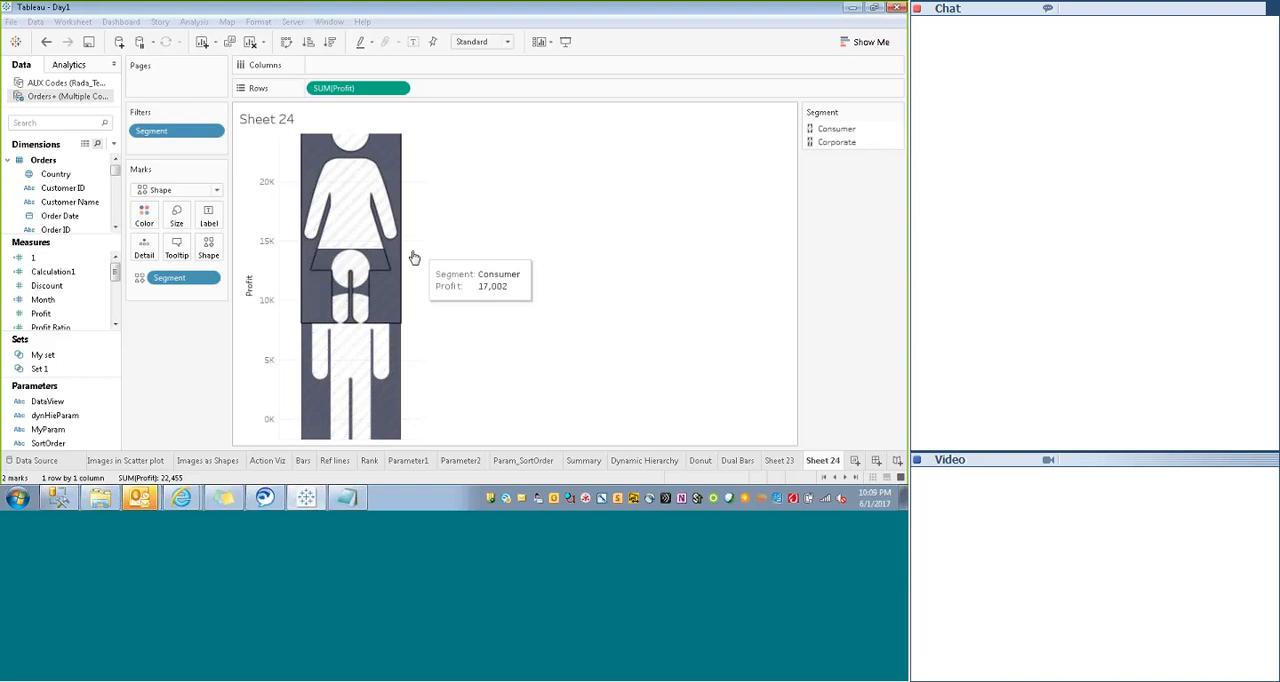
pyautogui.click(398, 88)
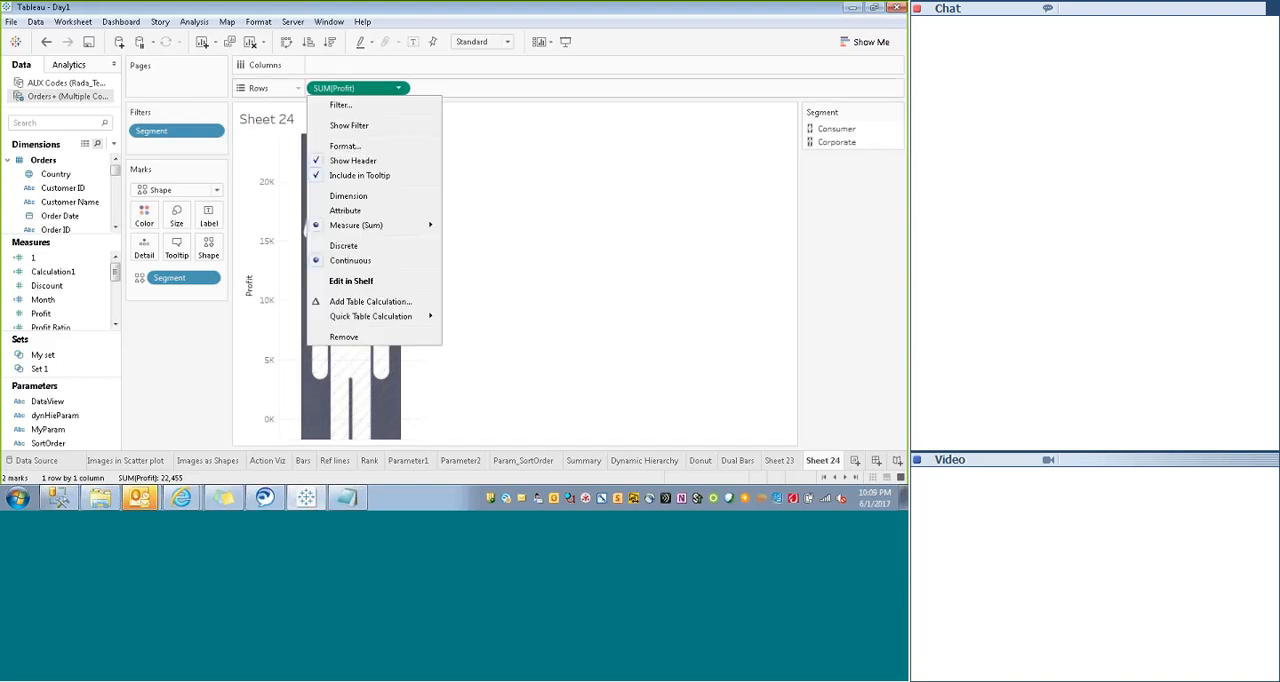
pyautogui.click(341, 89)
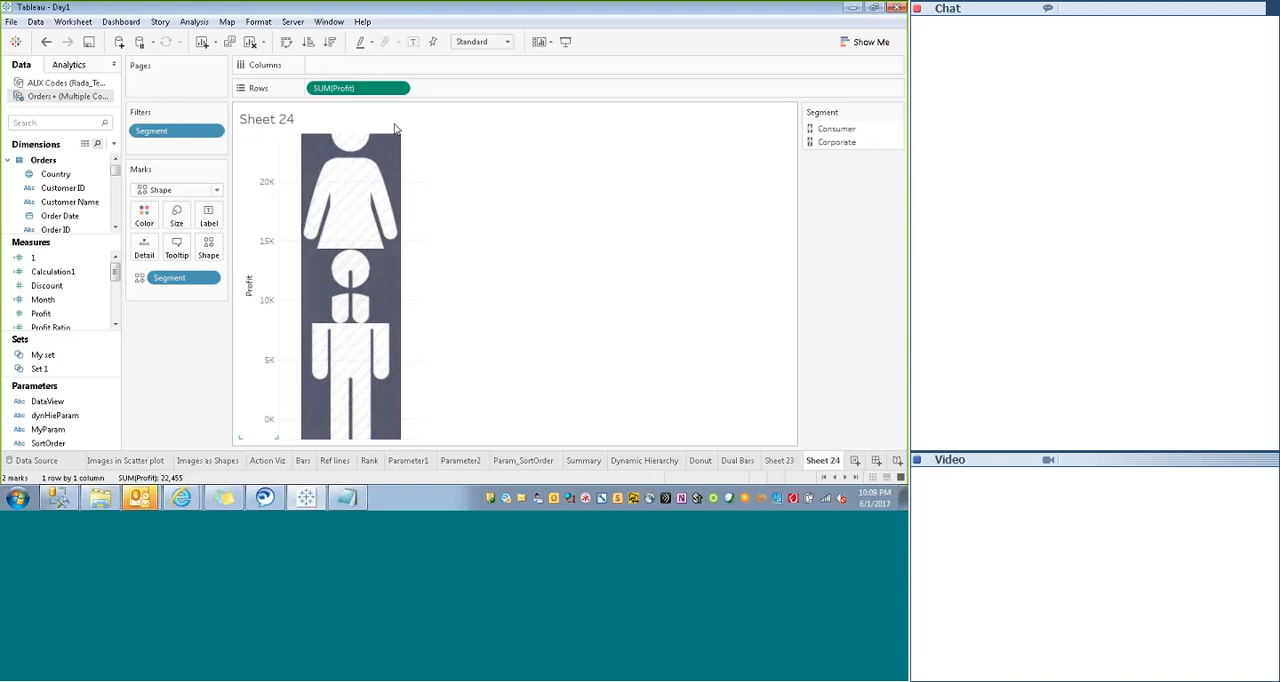
pyautogui.click(402, 88)
pyautogui.click(340, 336)
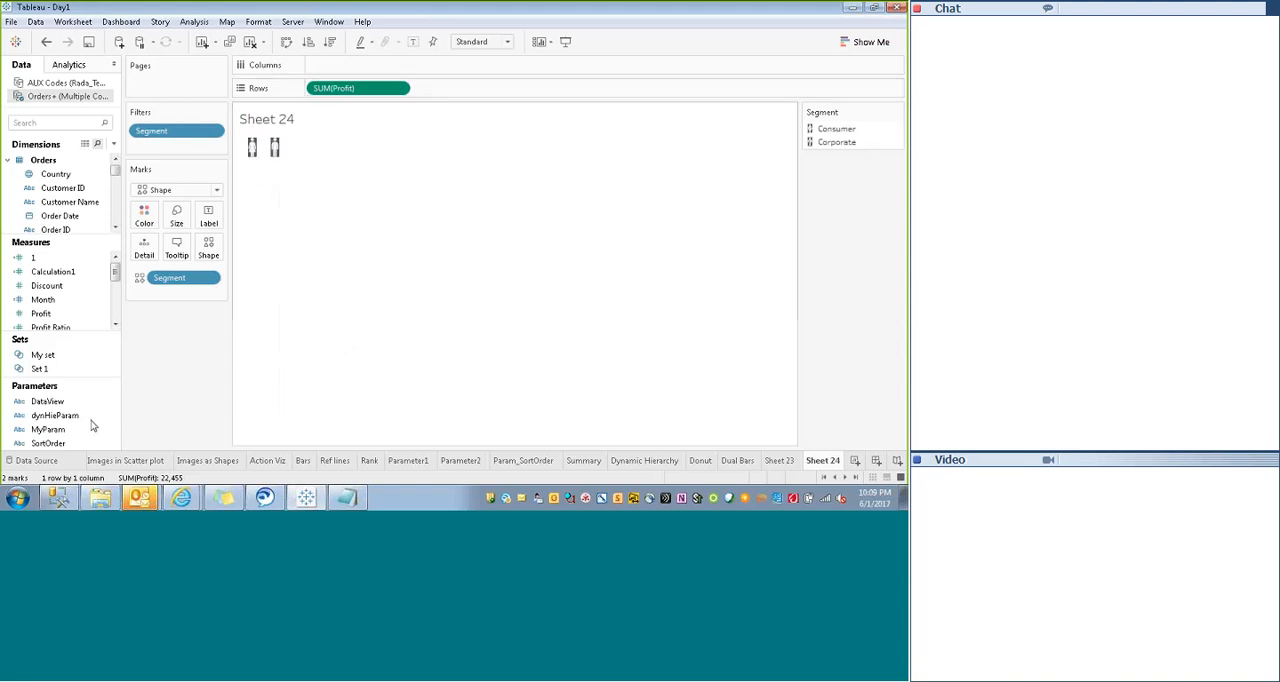
# - Place the measure 1 on Rows twice and set the aggregation of both to Average
pyautogui.moveTo(33, 257); pyautogui.dragTo(325, 95)
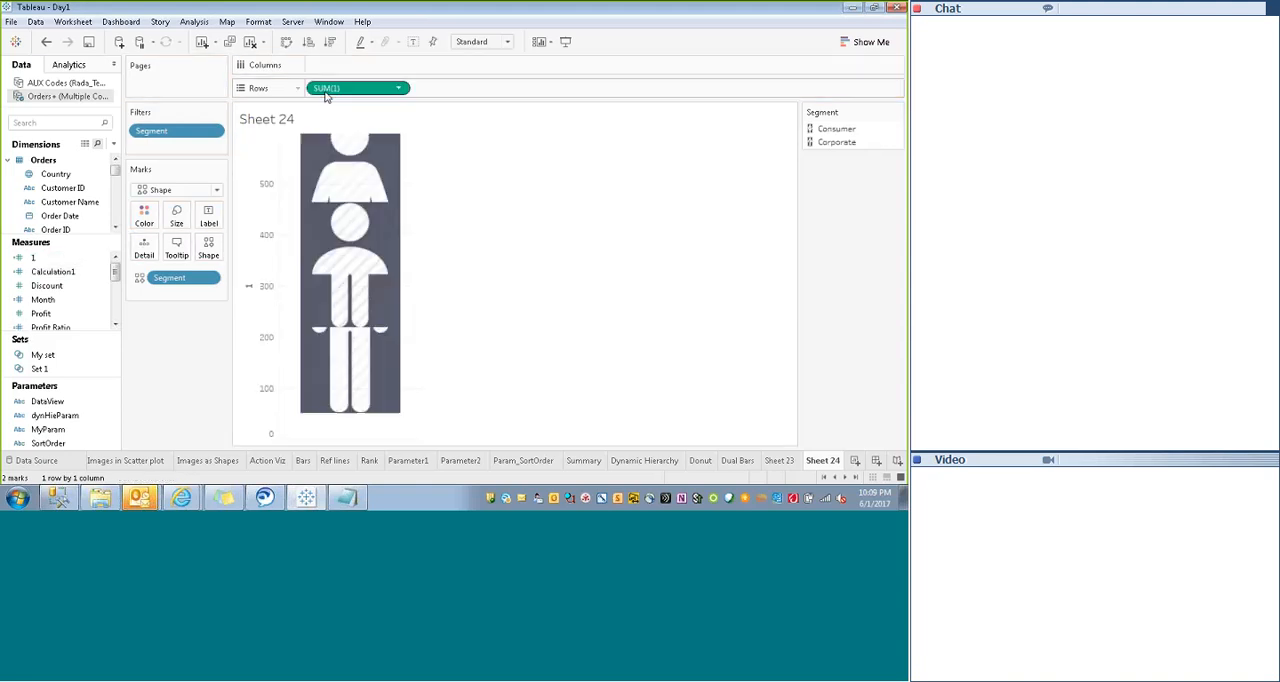
pyautogui.moveTo(33, 257); pyautogui.dragTo(460, 88)
pyautogui.click(398, 88)
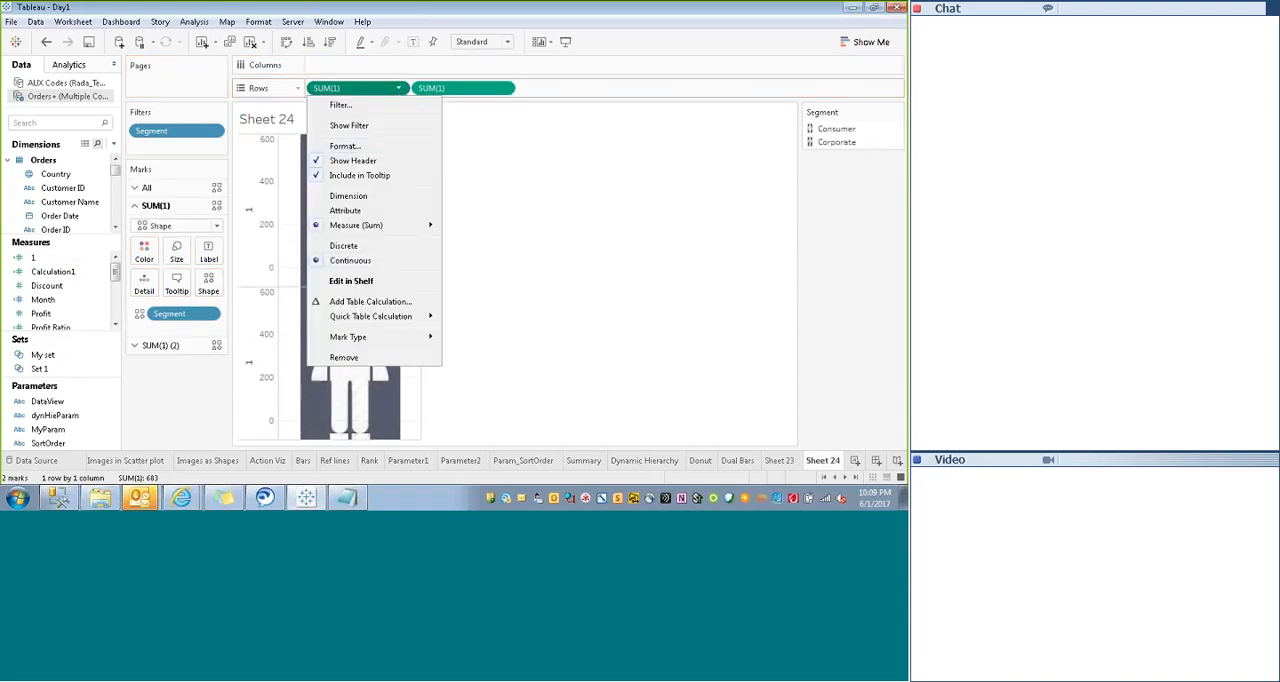
pyautogui.moveTo(370, 225)
pyautogui.click(474, 242)
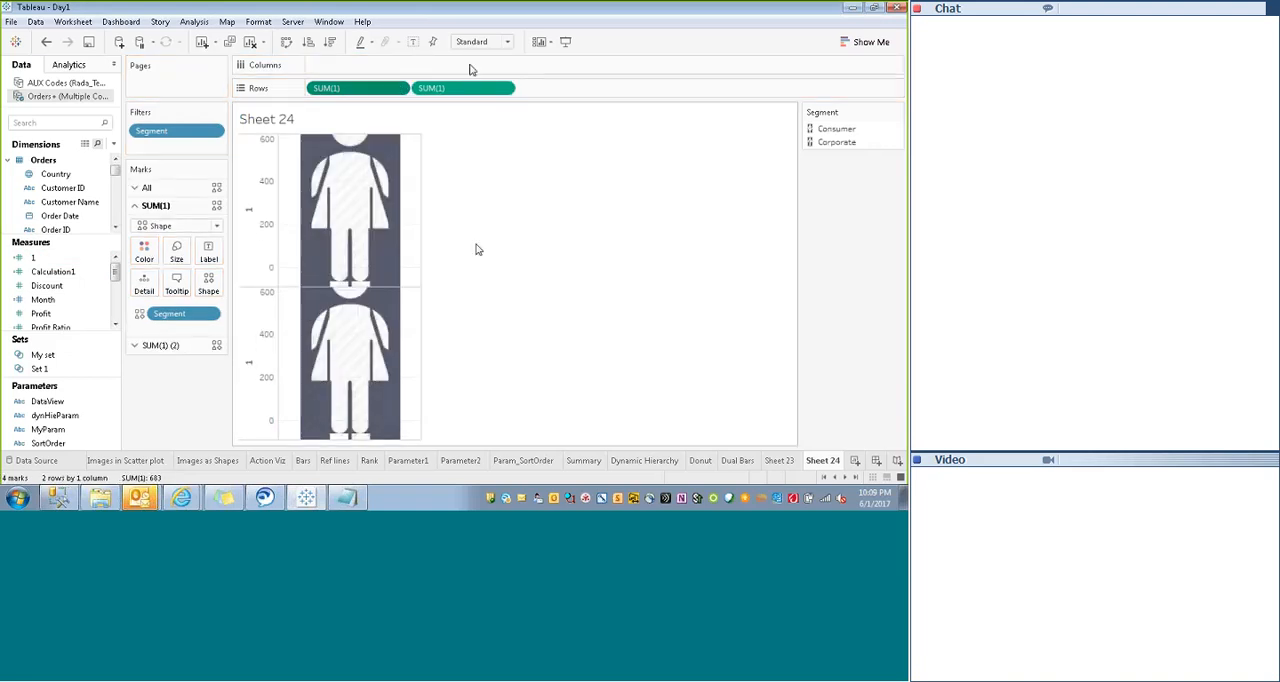
pyautogui.click(504, 89)
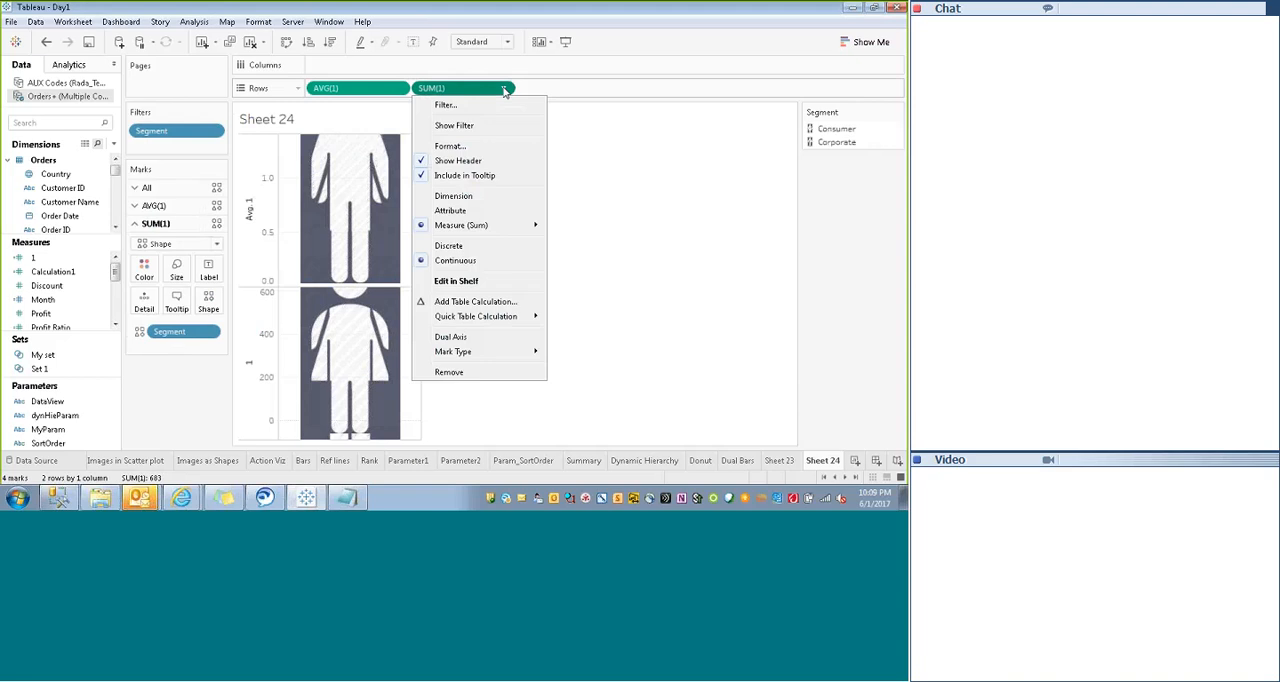
pyautogui.moveTo(491, 227)
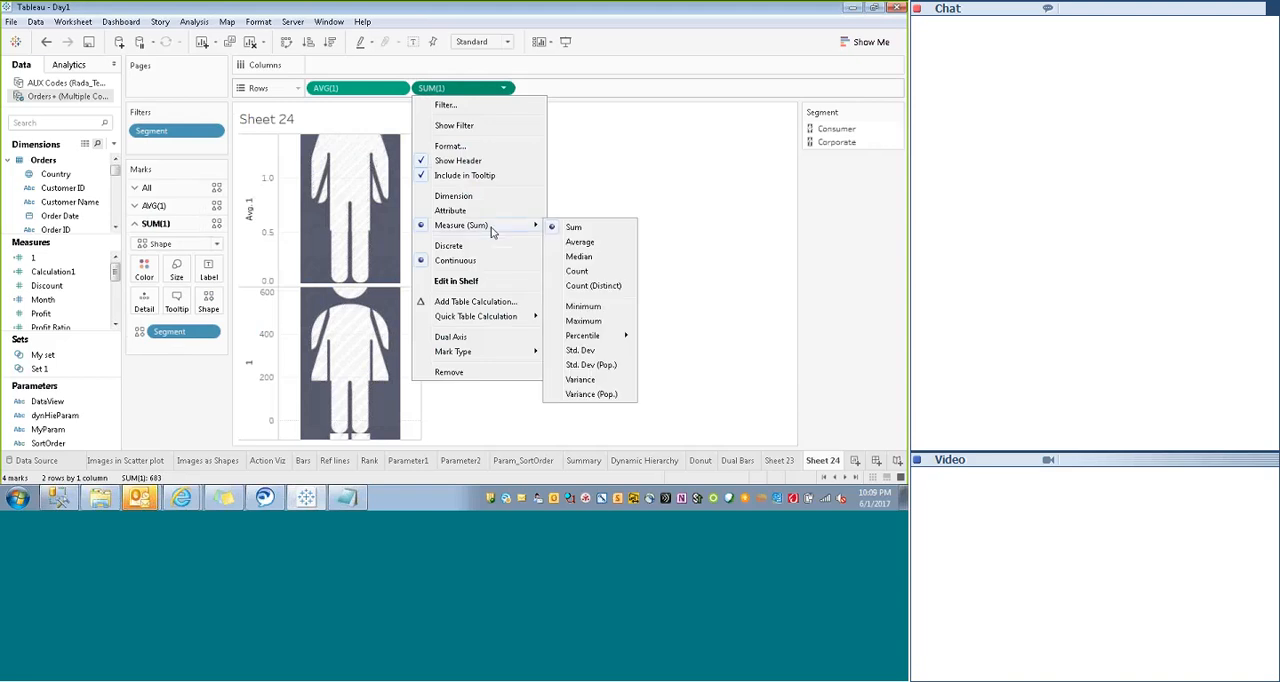
pyautogui.click(575, 244)
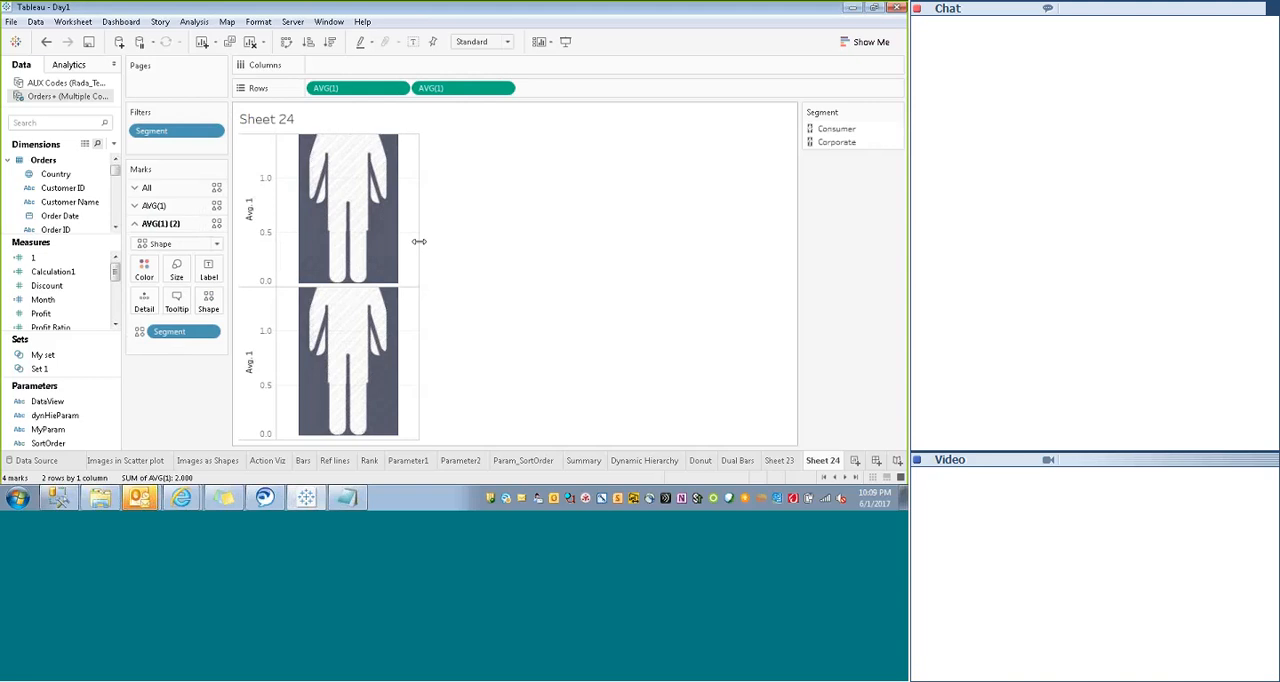
# - Widen the chart column and reduce the mark size for all marks
pyautogui.moveTo(419, 241); pyautogui.dragTo(567, 236)
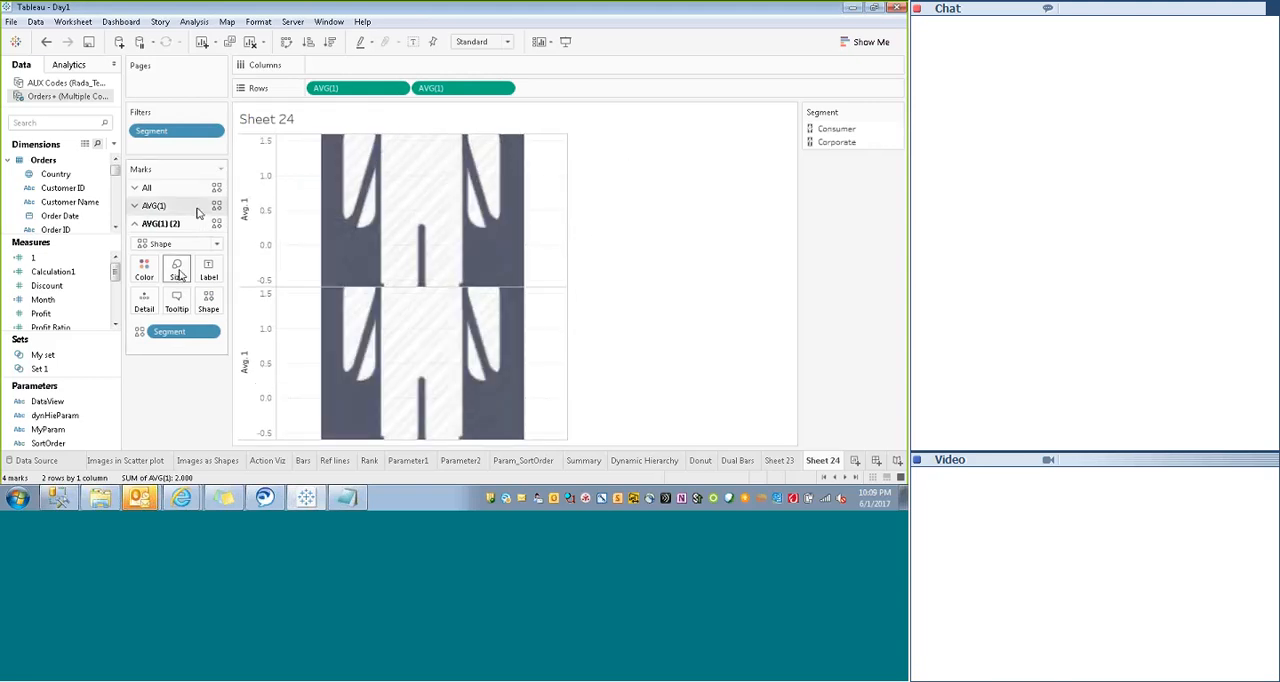
pyautogui.click(160, 190)
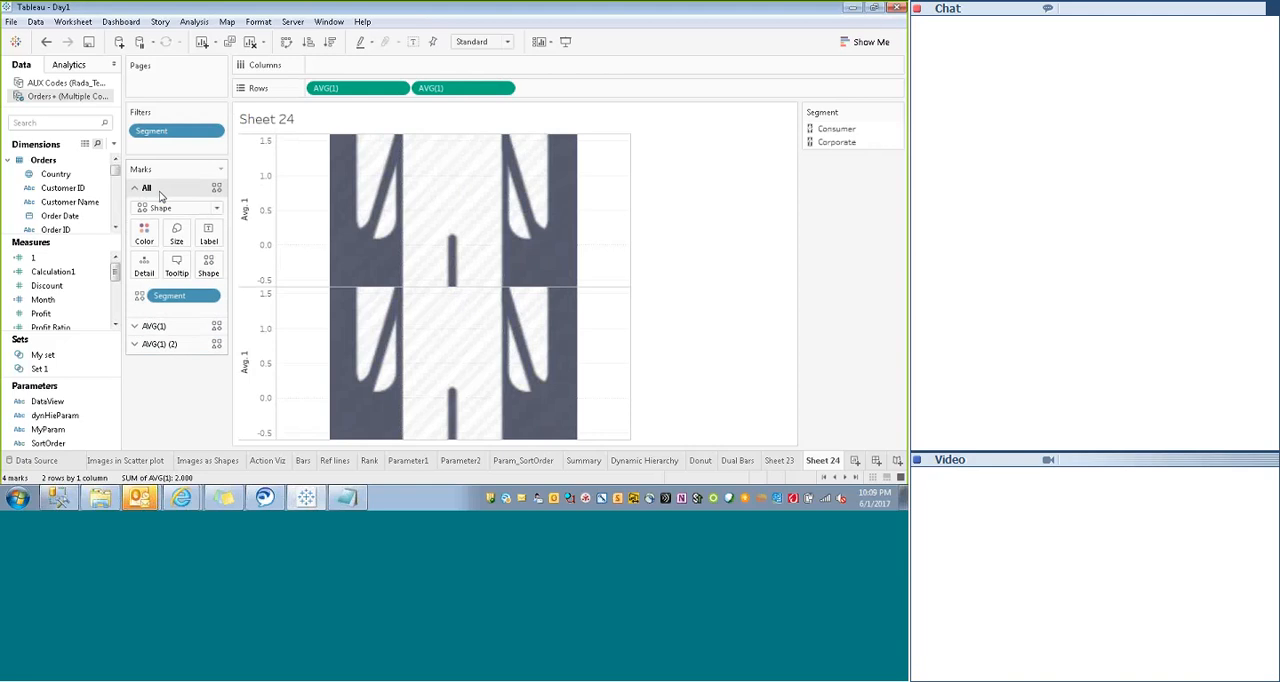
pyautogui.click(176, 234)
pyautogui.moveTo(246, 265); pyautogui.dragTo(206, 266)
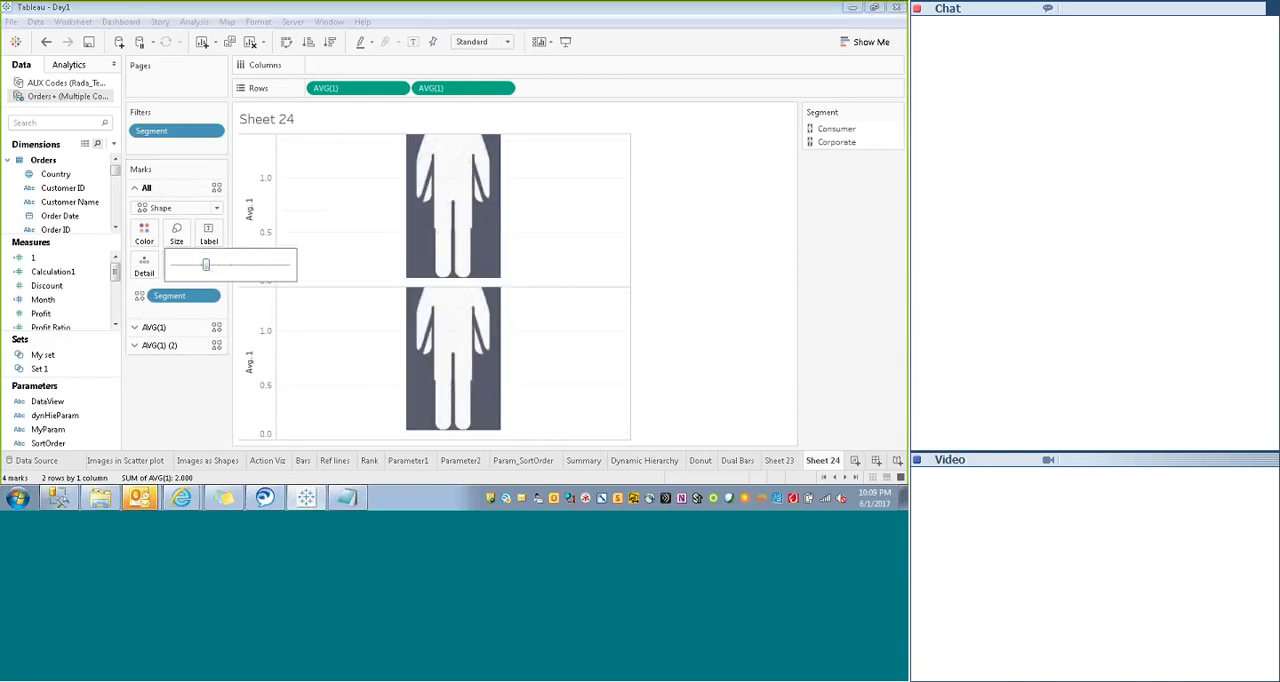
pyautogui.click(193, 413)
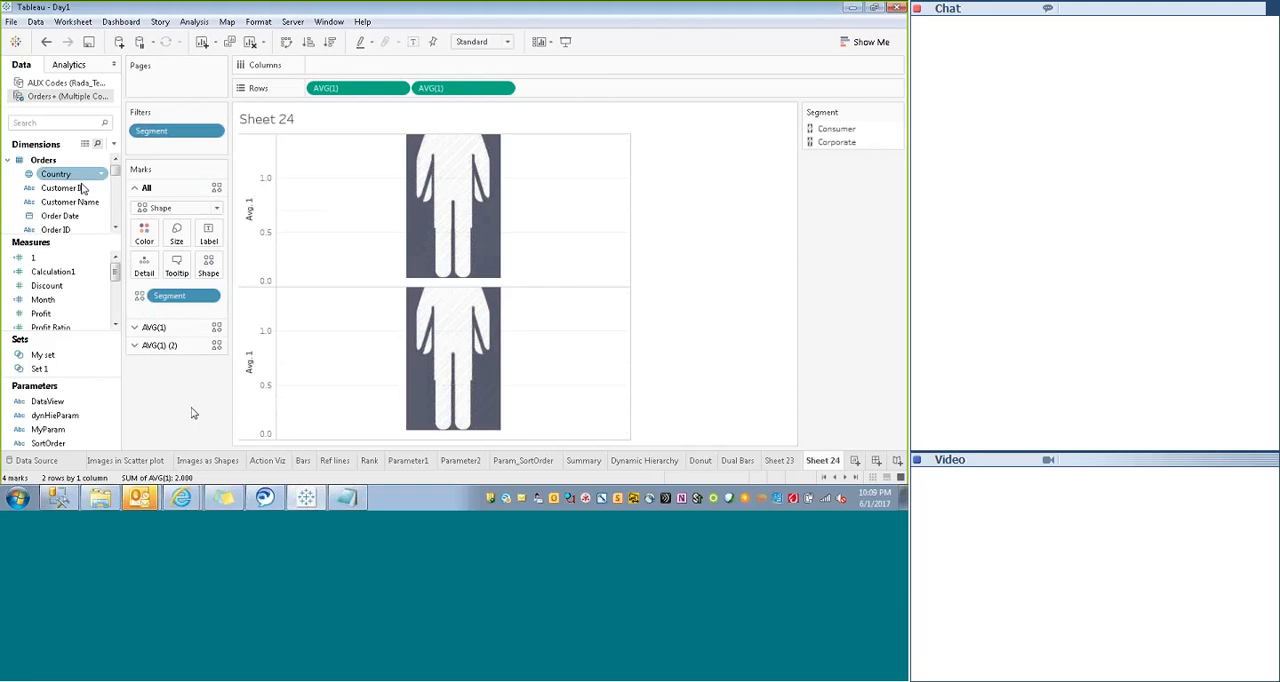
# - Search the fields for "seg" and place Segment on Columns
pyautogui.click(69, 125)
pyautogui.write('sem')
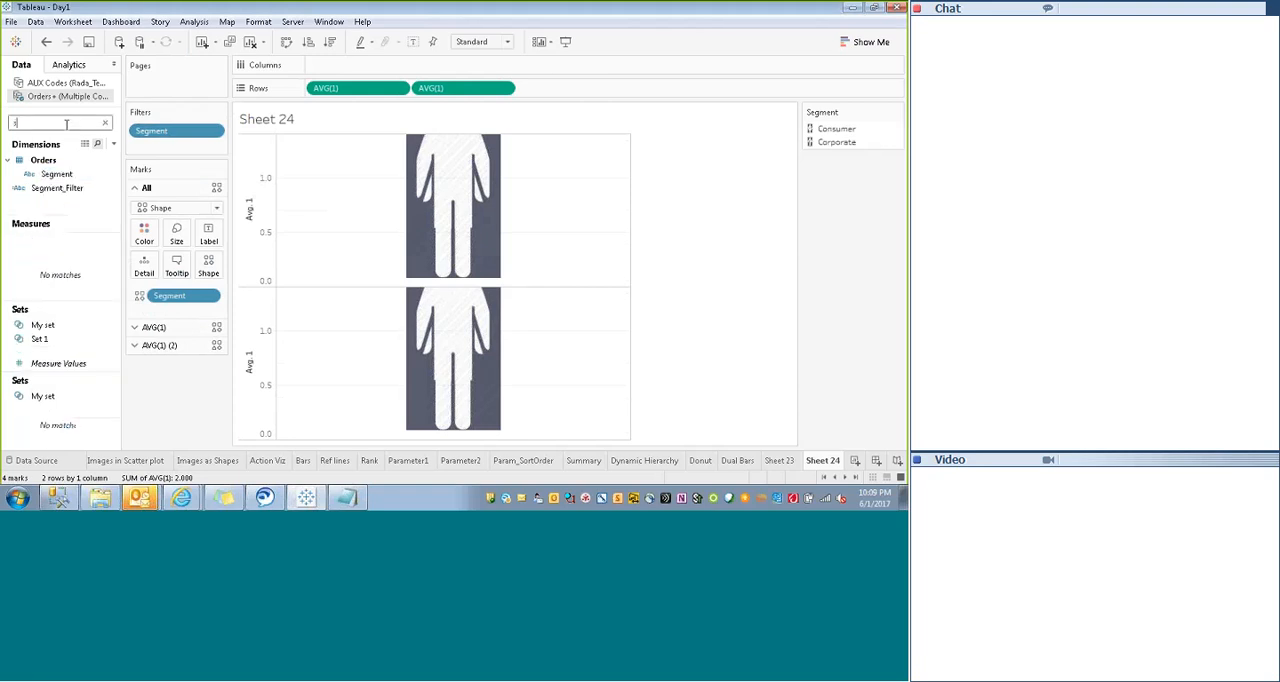
pyautogui.press('BackSpace')
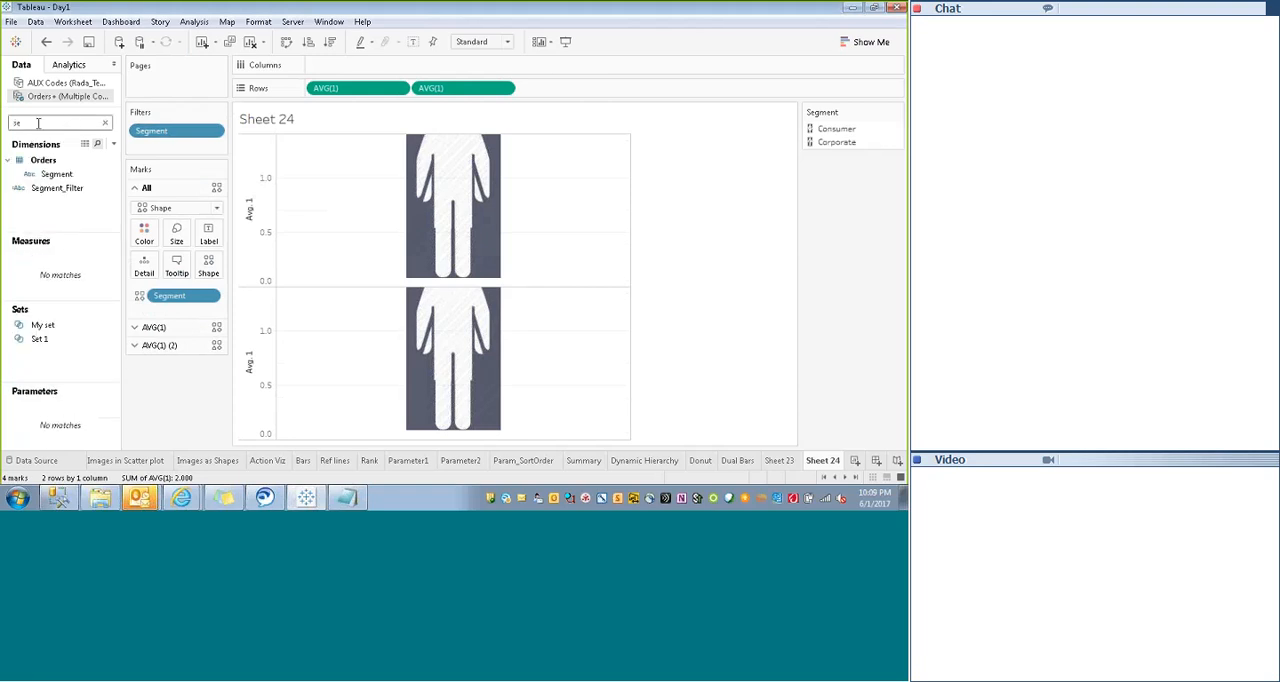
pyautogui.moveTo(56, 174); pyautogui.dragTo(328, 75)
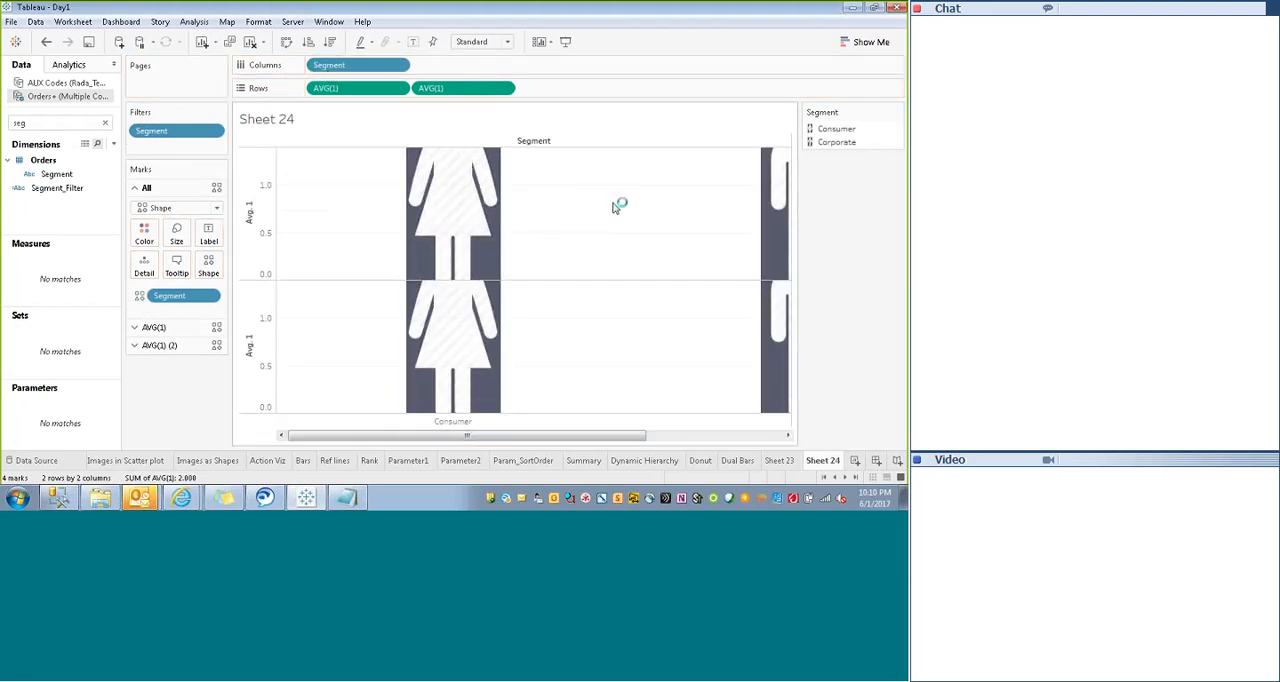
pyautogui.moveTo(429, 438); pyautogui.dragTo(660, 446)
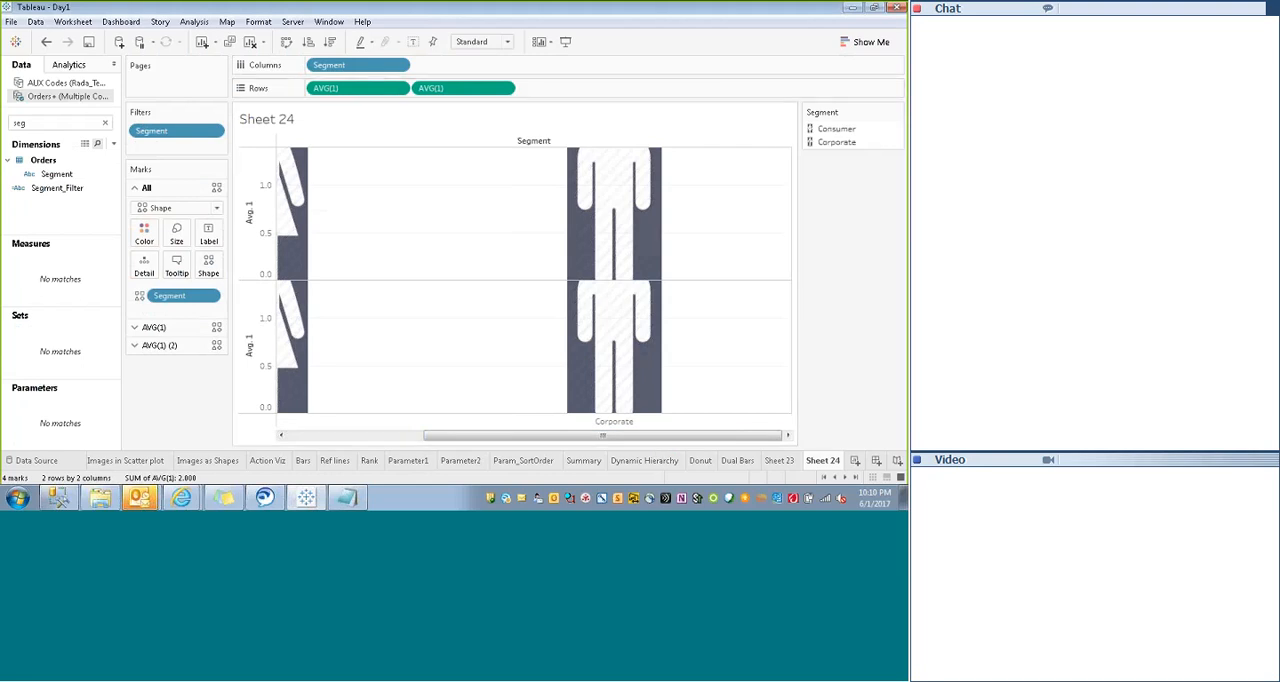
# - Preview the sheet in presentation mode, exit it and set the view's fit to Fit Width
pyautogui.click(566, 42)
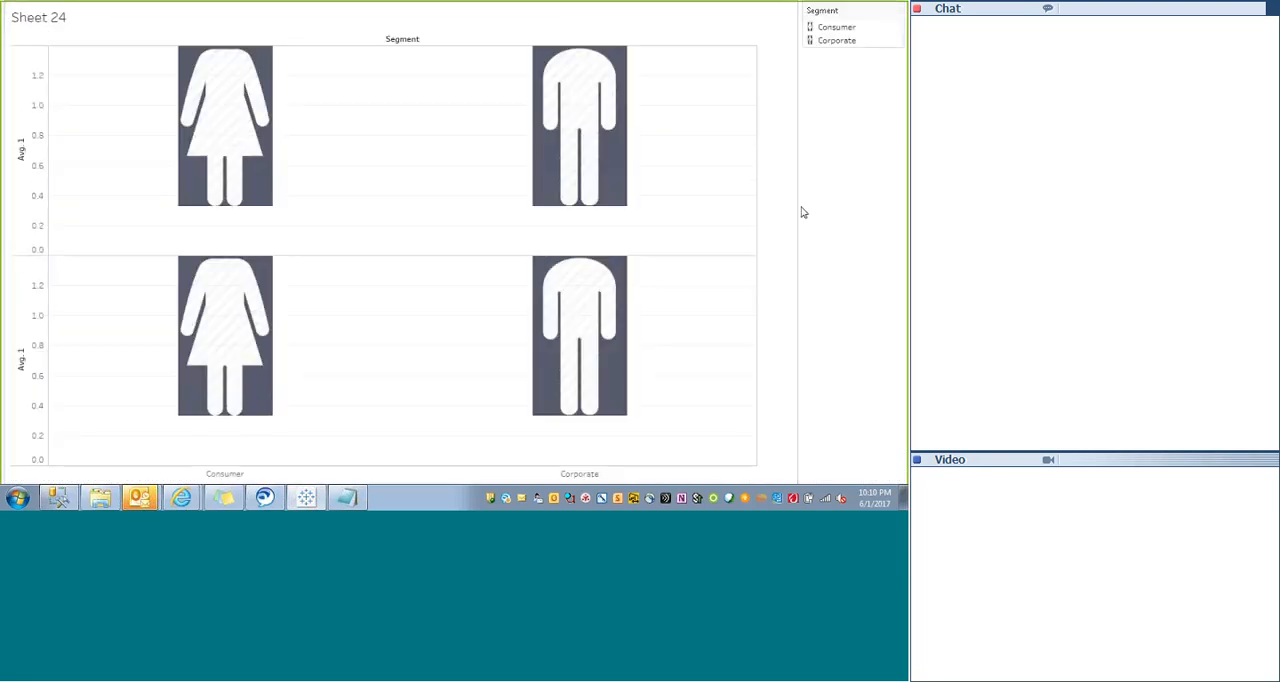
pyautogui.press('Escape')
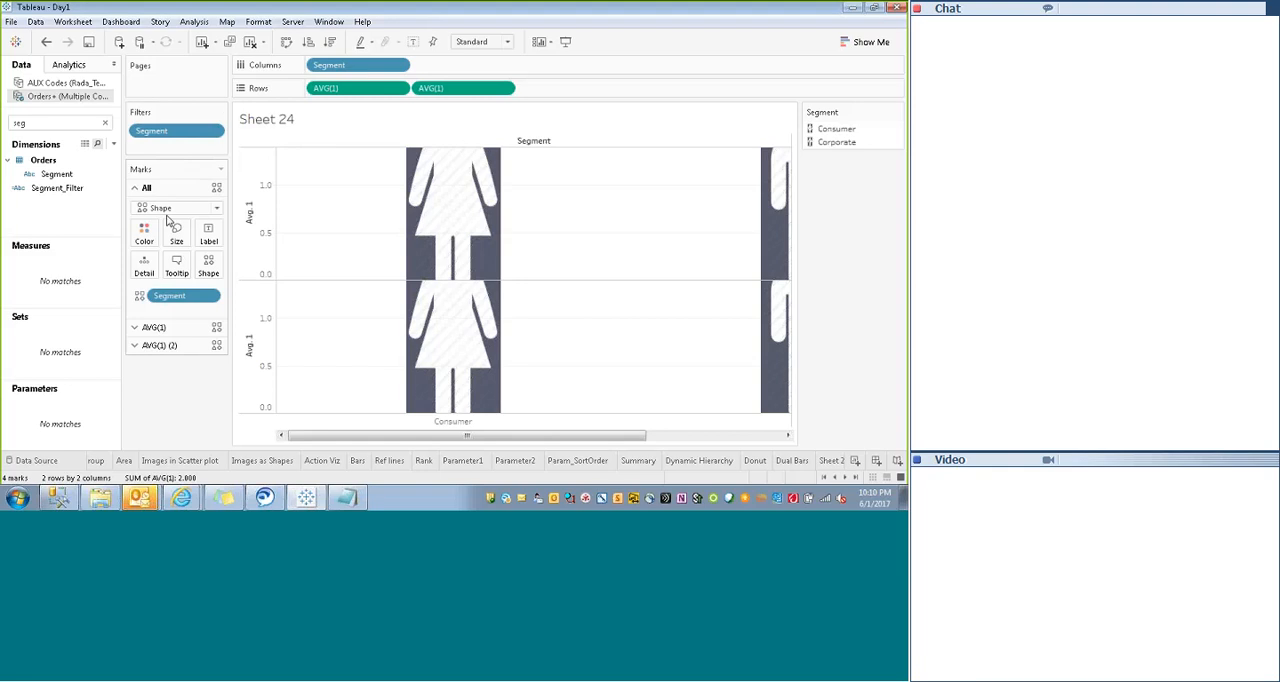
pyautogui.click(160, 346)
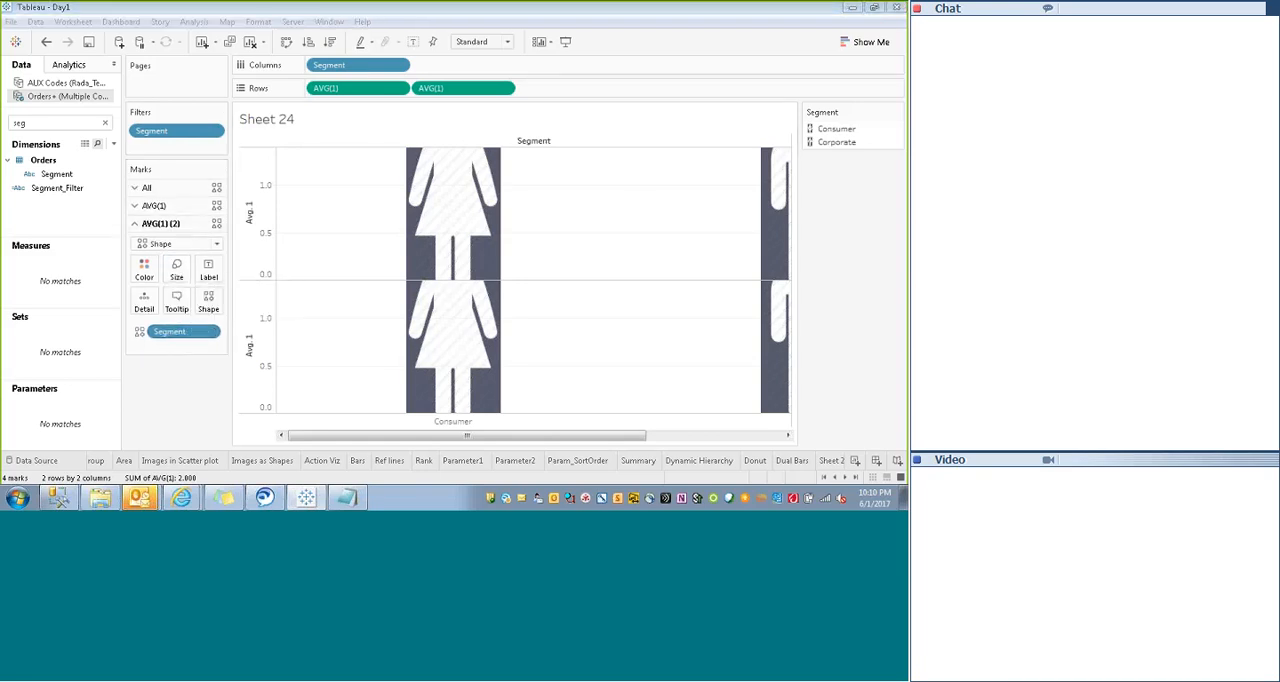
pyautogui.click(506, 41)
pyautogui.click(475, 69)
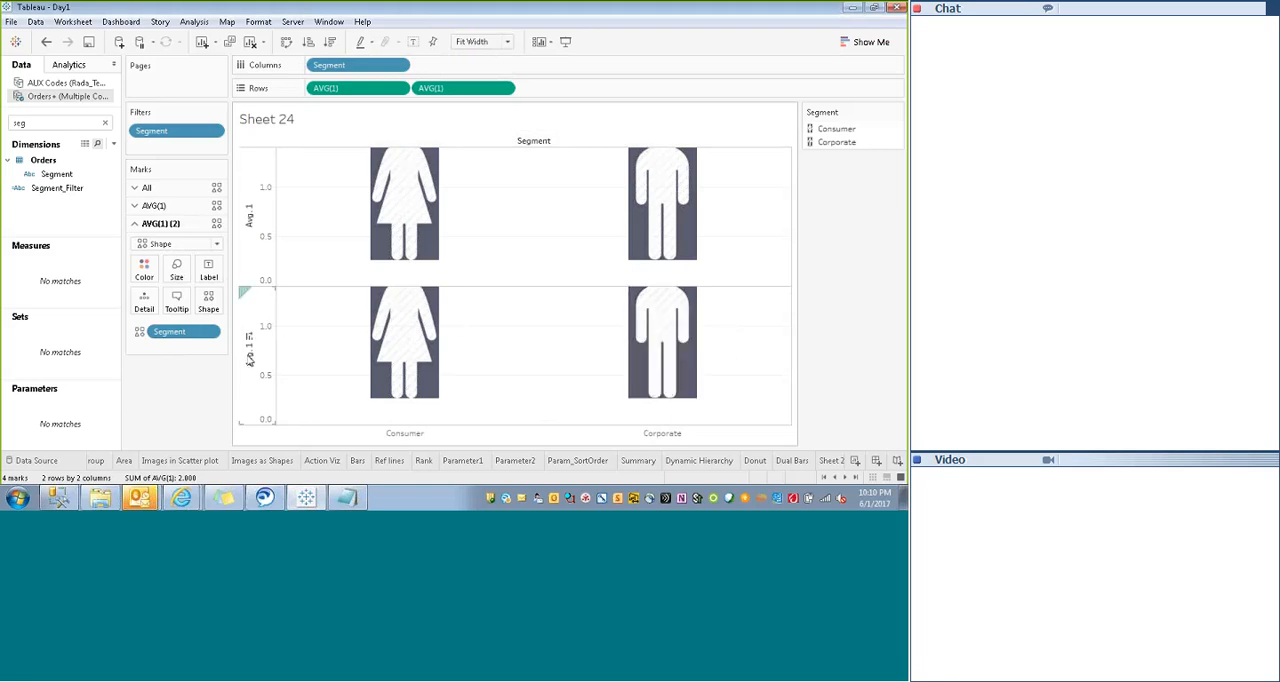
# - Remove Segment from the second AVG(1) axis's marks and change that axis's mark type to Bar
pyautogui.click(243, 364)
pyautogui.rightClick(263, 358)
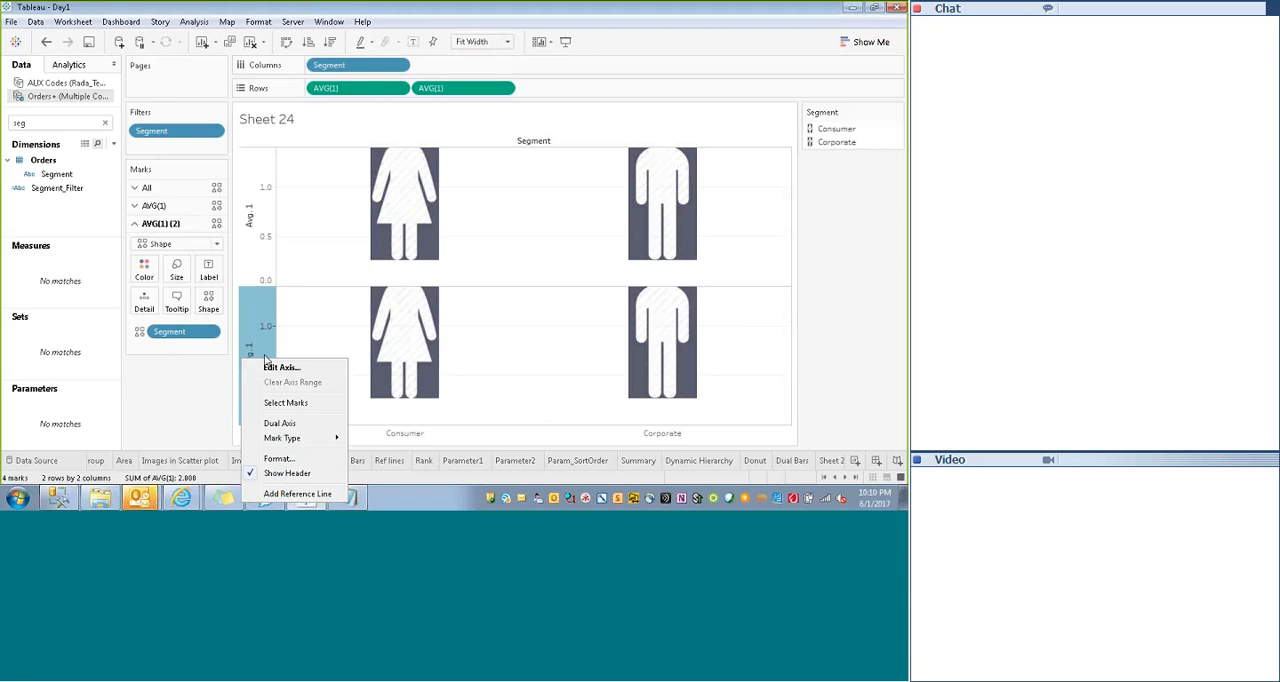
pyautogui.click(258, 339)
pyautogui.click(252, 348)
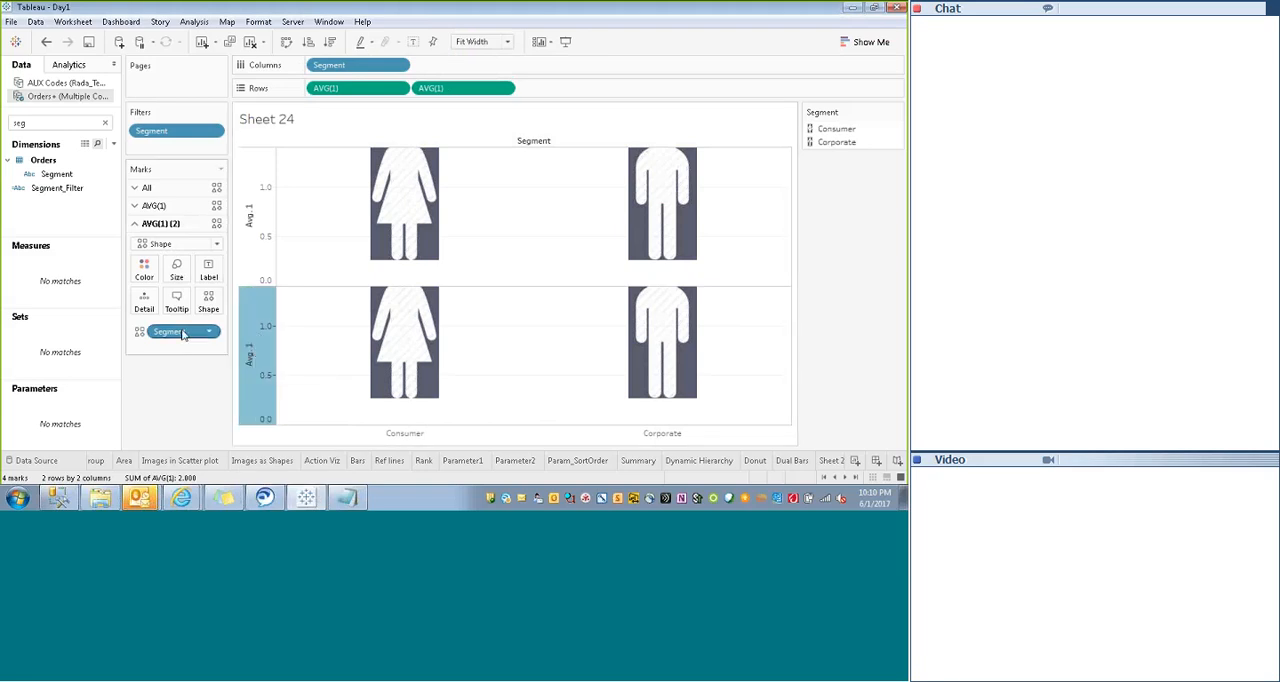
pyautogui.moveTo(172, 334); pyautogui.dragTo(265, 354)
pyautogui.rightClick(250, 360)
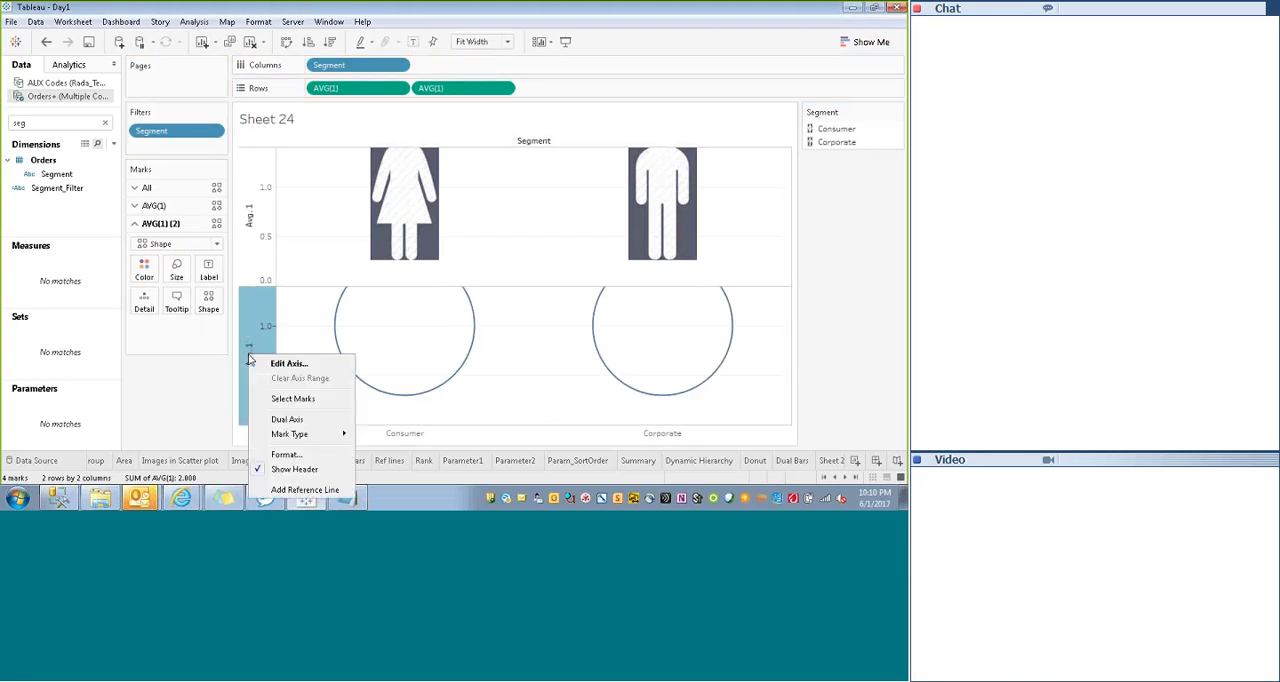
pyautogui.moveTo(340, 438)
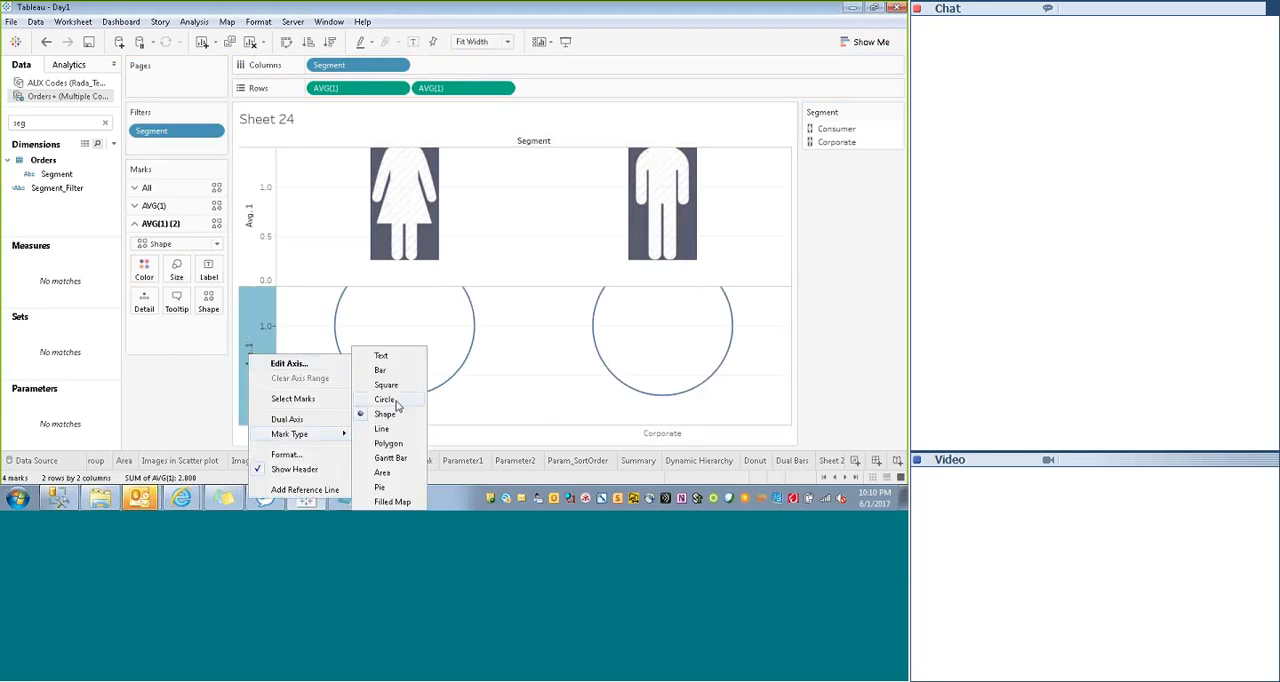
pyautogui.click(380, 370)
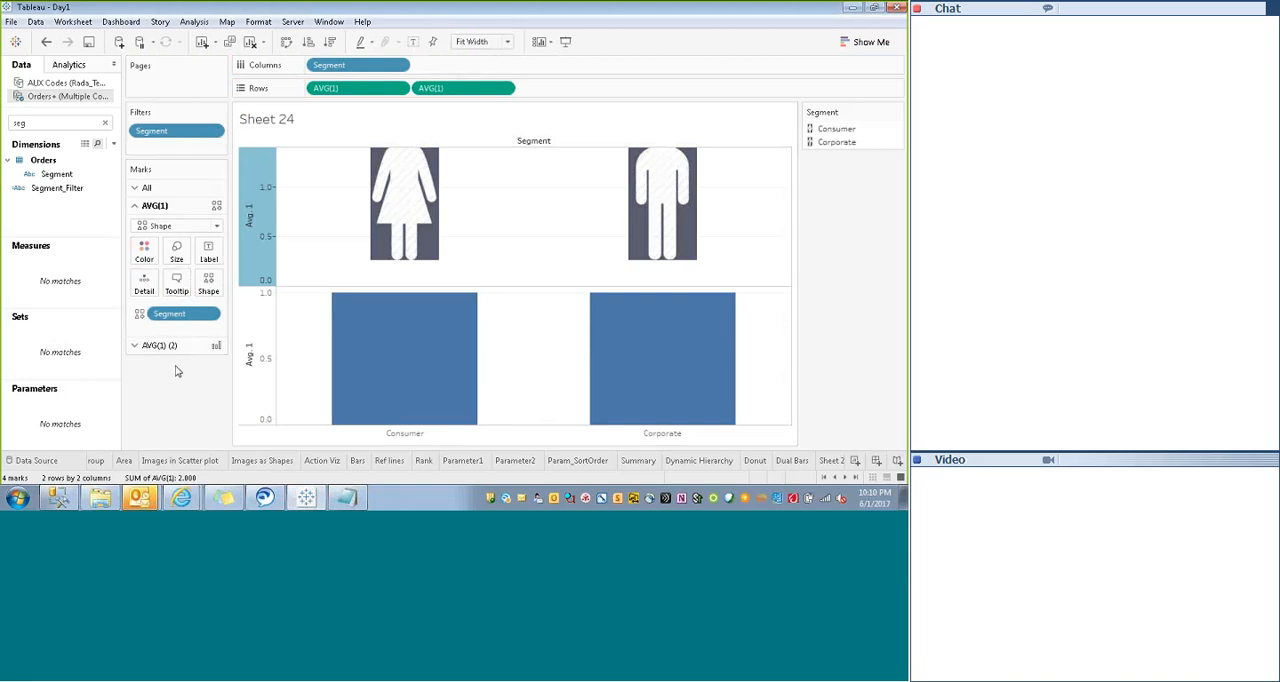
# - Reduce the size of the figure shapes and narrow the bars of the second AVG(1) axis
pyautogui.click(160, 345)
pyautogui.click(176, 266)
pyautogui.moveTo(243, 300); pyautogui.dragTo(207, 306)
pyautogui.click(209, 325)
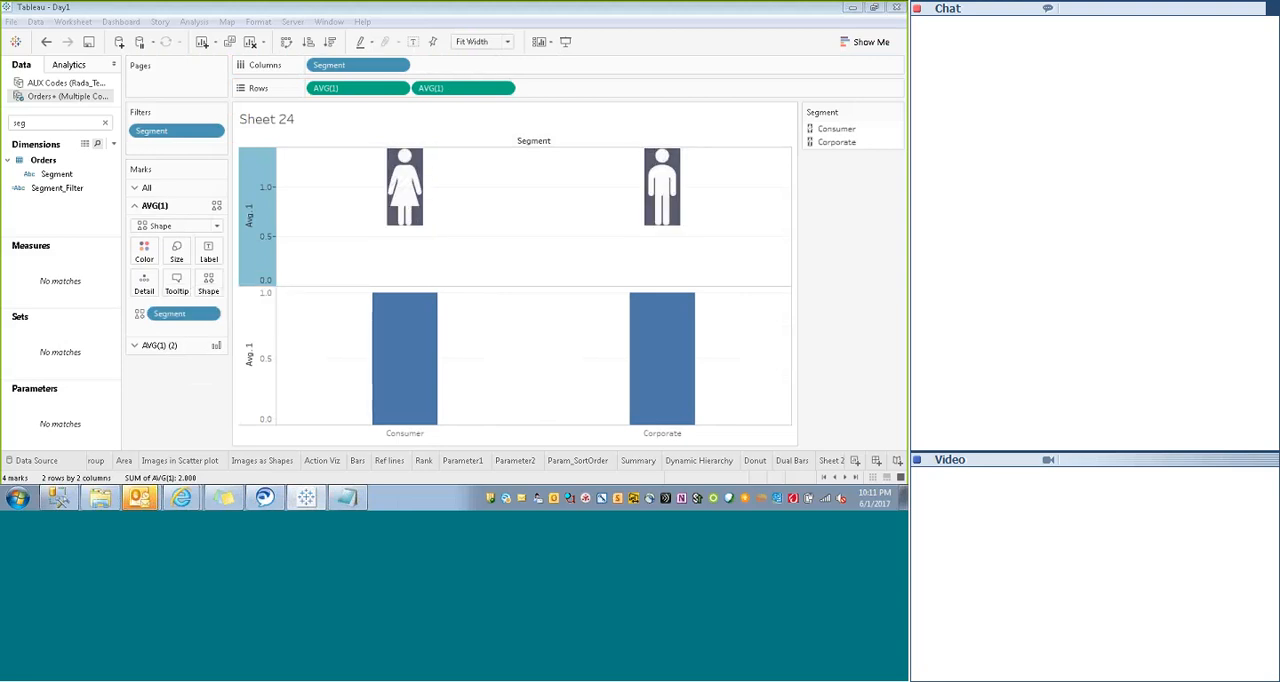
pyautogui.click(202, 348)
pyautogui.click(176, 268)
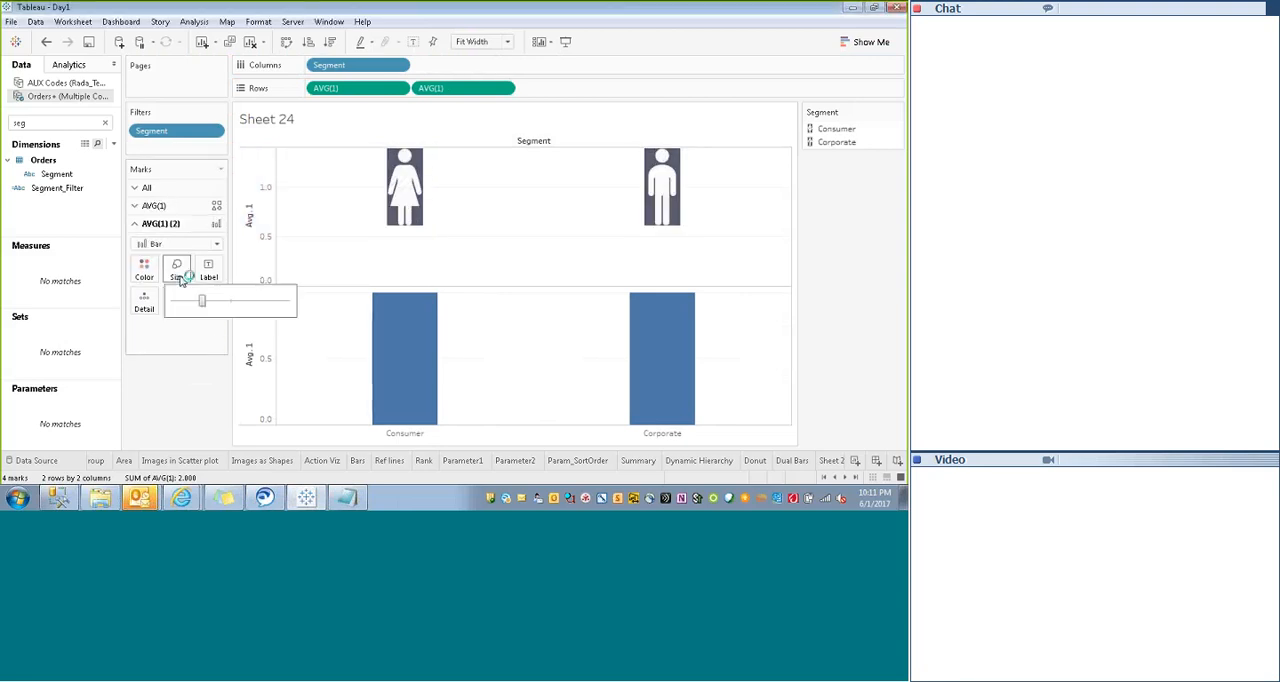
pyautogui.moveTo(204, 292); pyautogui.dragTo(190, 300)
pyautogui.click(222, 322)
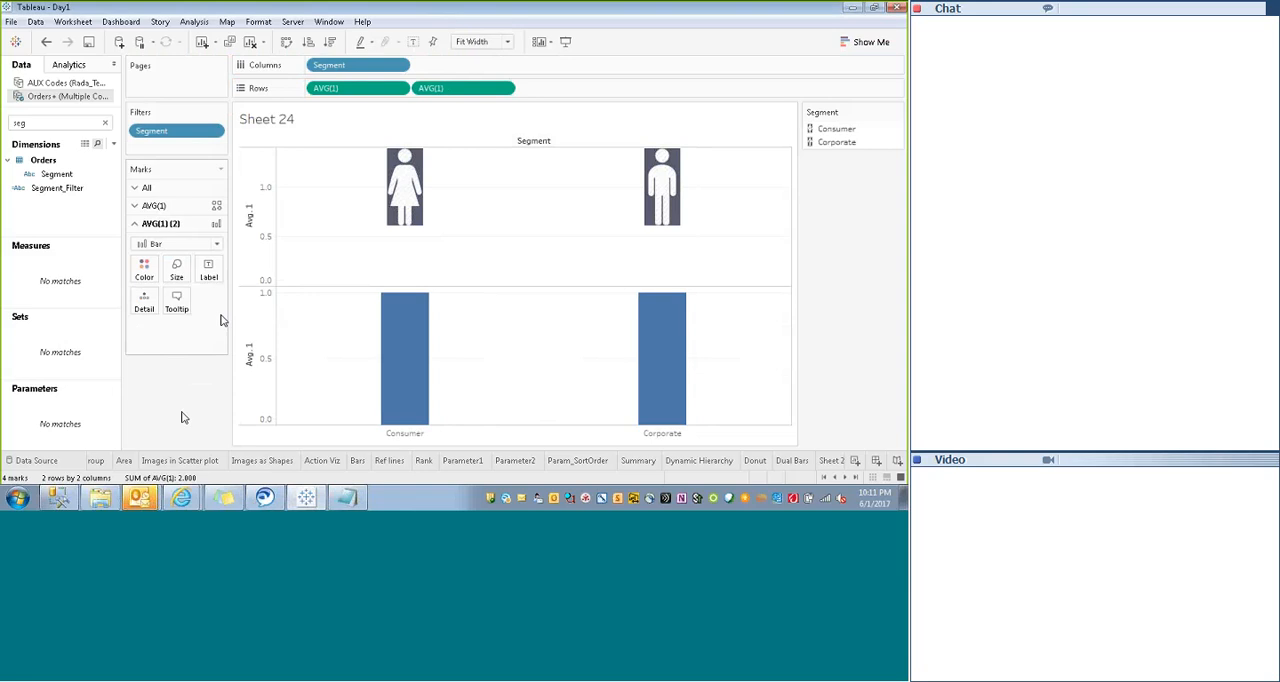
# - Clear the field search, try coloring the second axis's bars by Profit and undo that coloring
pyautogui.click(105, 122)
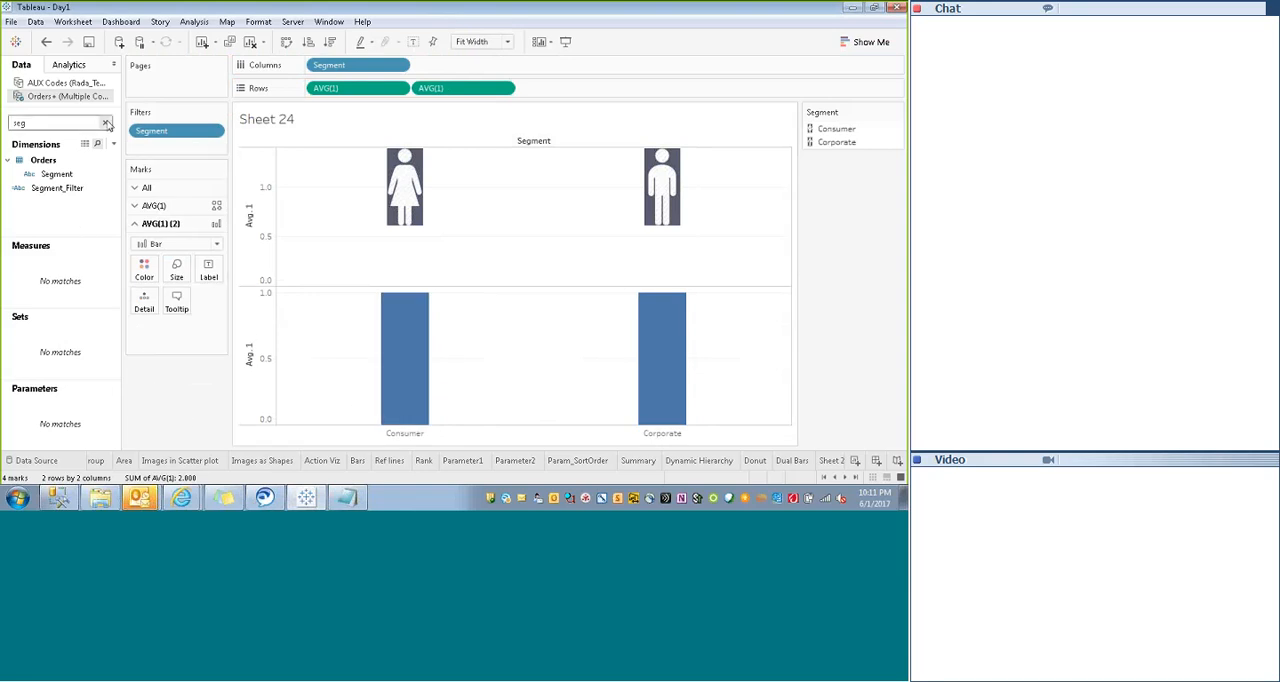
pyautogui.moveTo(42, 318); pyautogui.dragTo(146, 272)
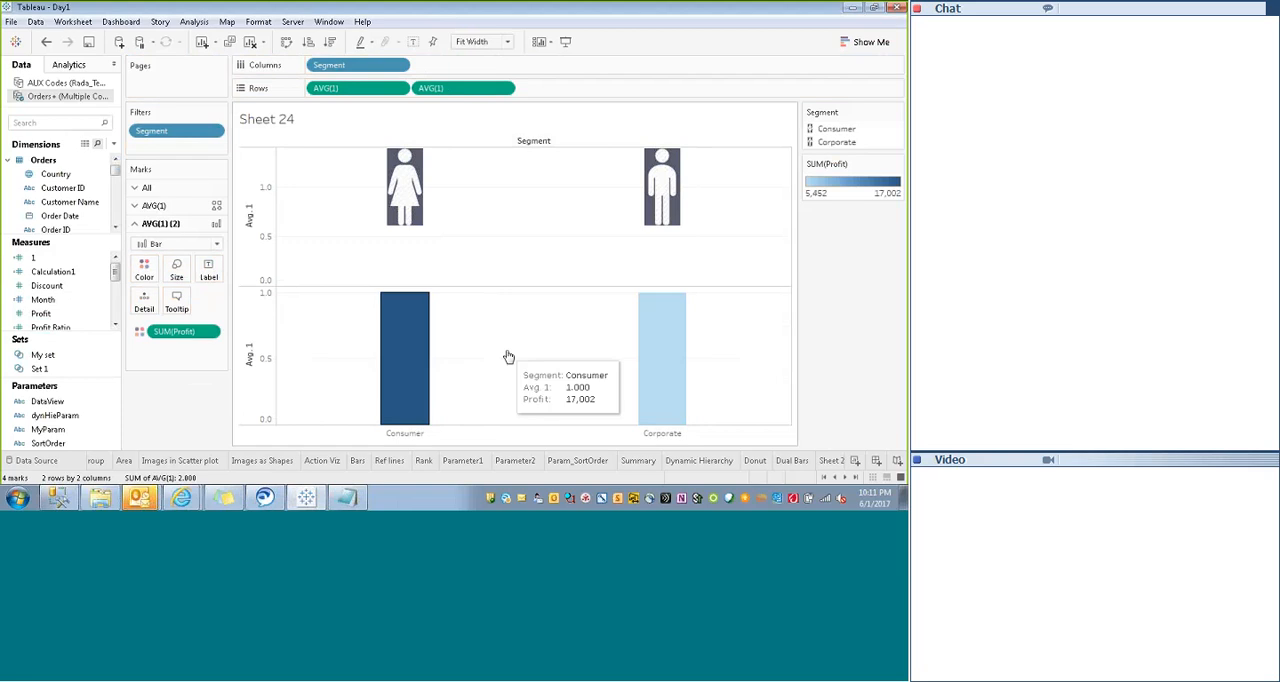
pyautogui.hotkey('ctrl', 'z')
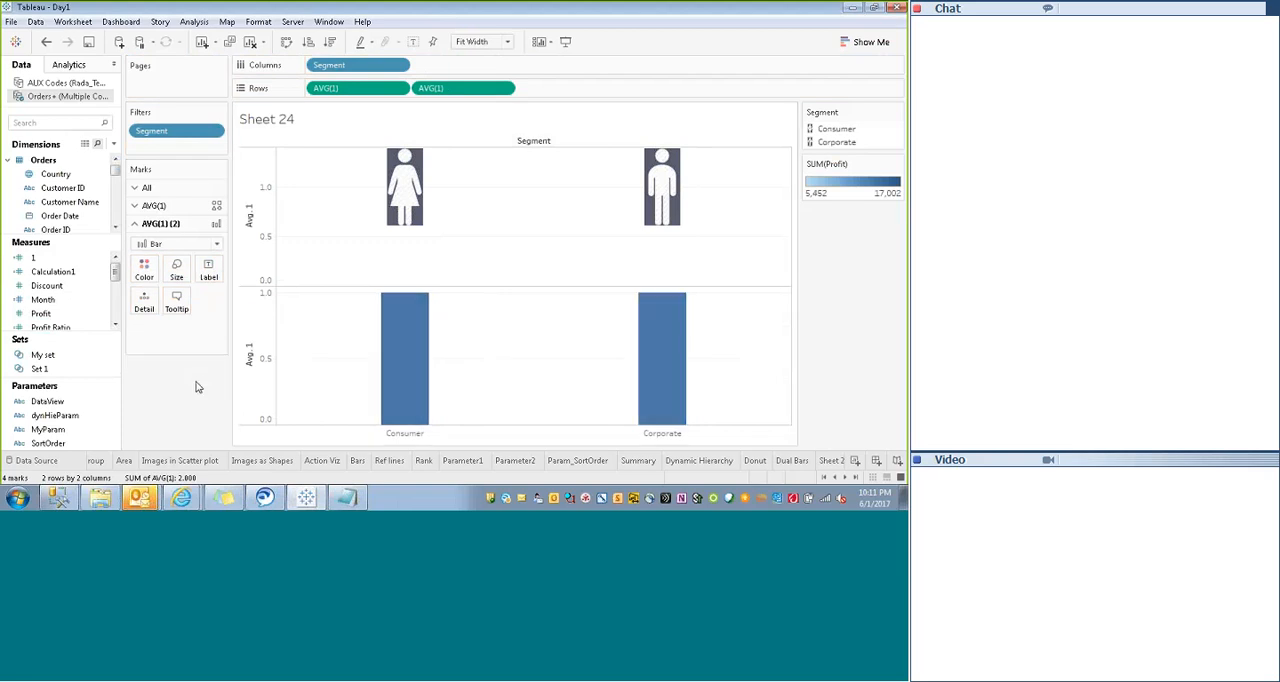
# - Add Profit to Rows and remove the second AVG(1) from Rows
pyautogui.moveTo(40, 318); pyautogui.dragTo(176, 274)
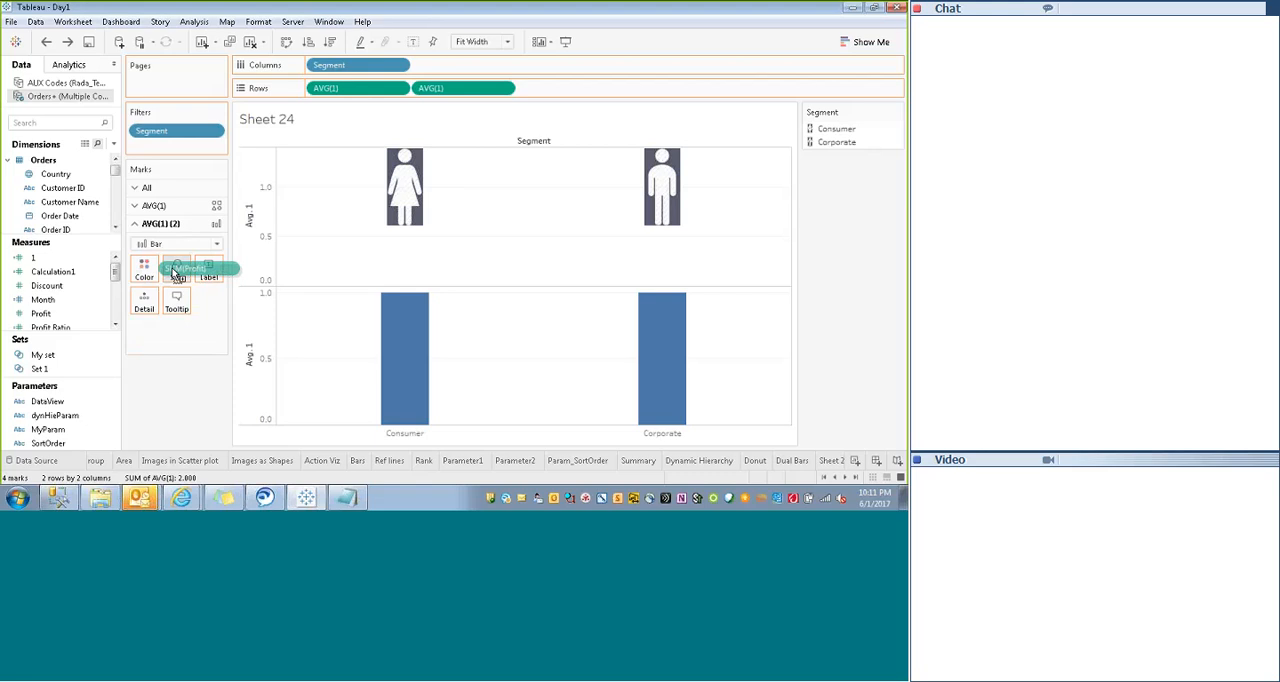
pyautogui.moveTo(176, 274); pyautogui.dragTo(252, 364)
pyautogui.moveTo(544, 88); pyautogui.dragTo(544, 88)
pyautogui.click(507, 89)
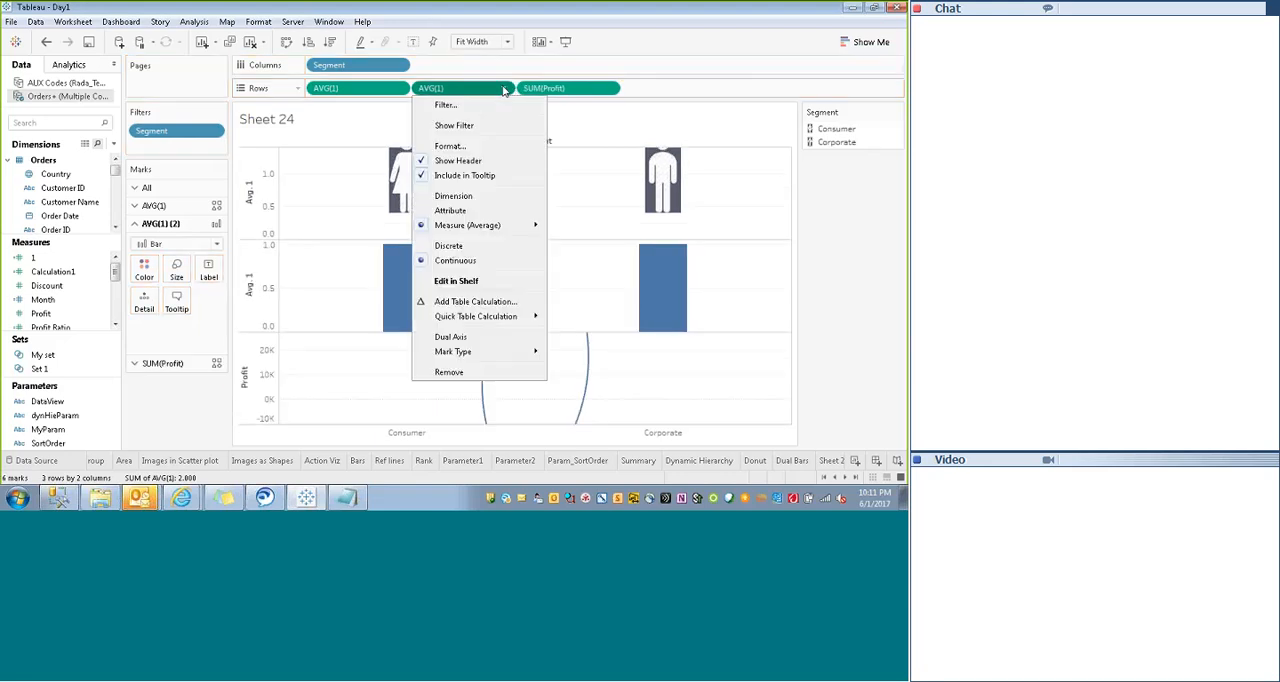
pyautogui.click(447, 373)
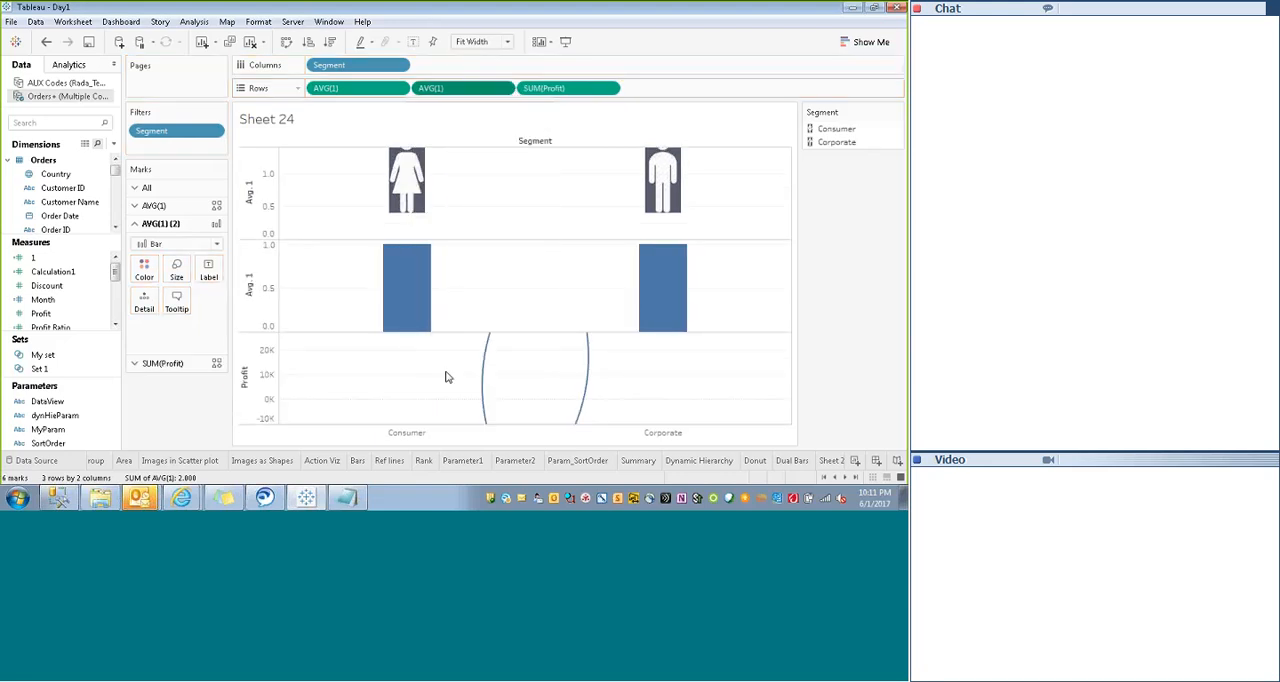
# - Change the mark type of SUM(Profit) to Bar and narrow its bars
pyautogui.rightClick(249, 366)
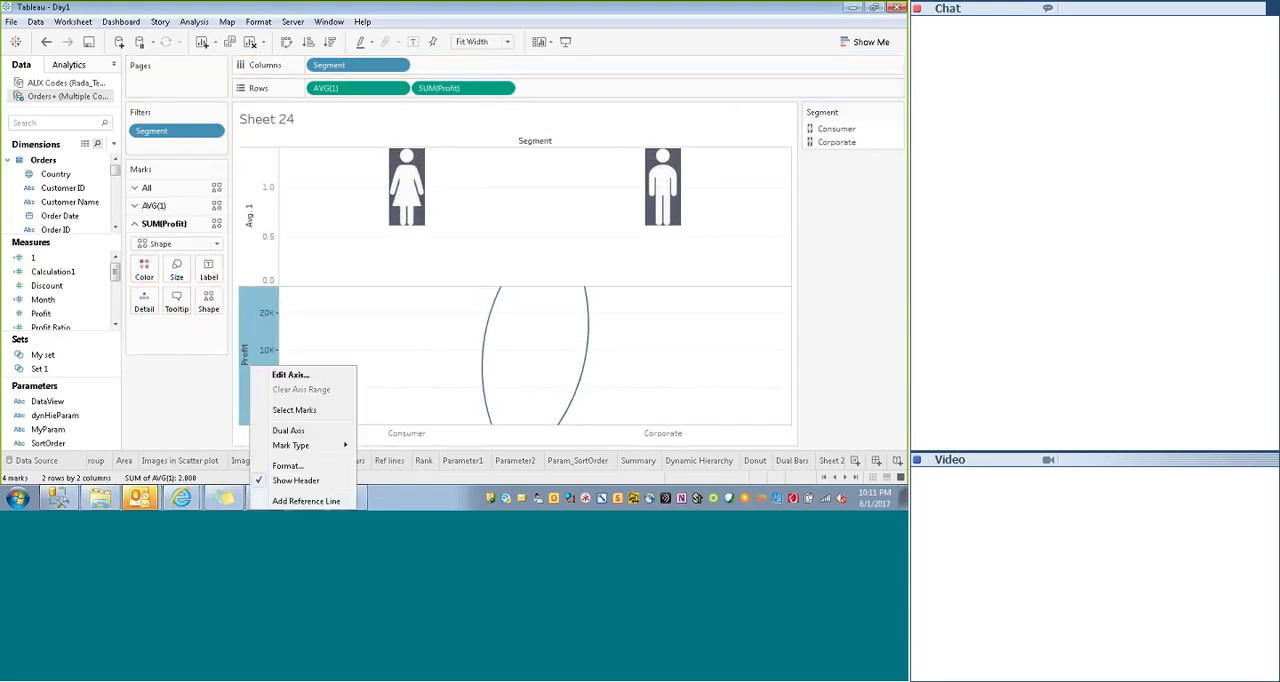
pyautogui.click(540, 354)
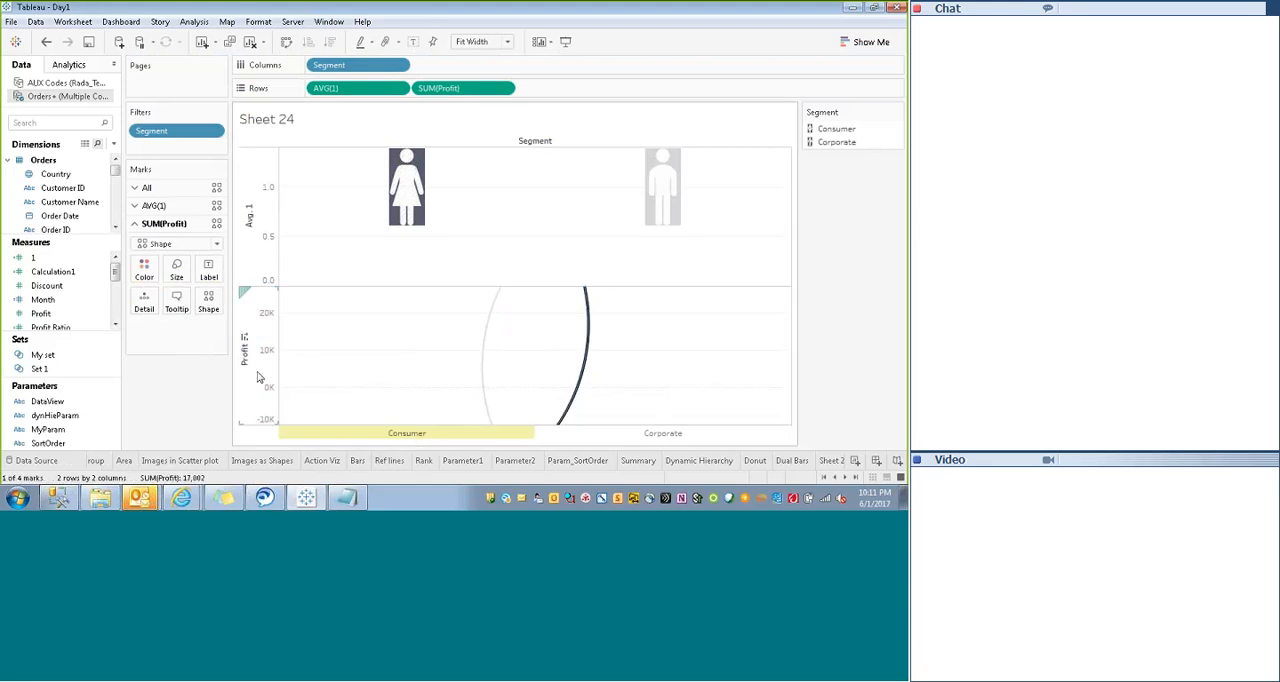
pyautogui.click(170, 245)
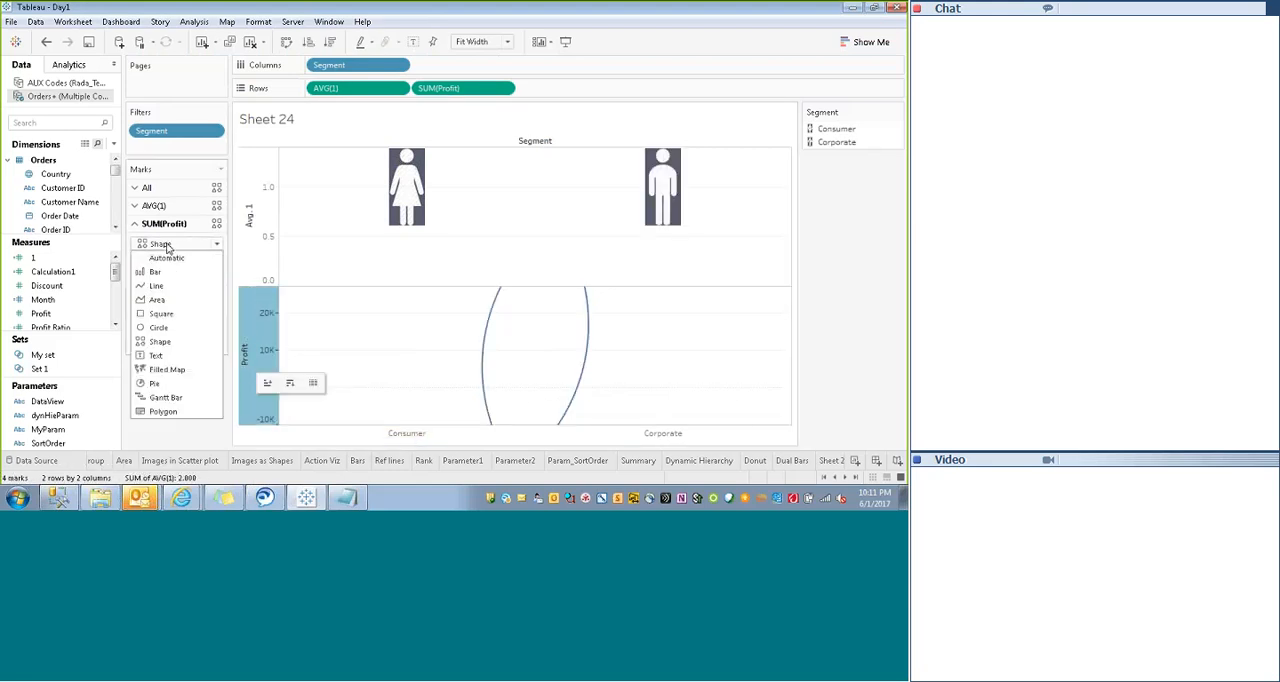
pyautogui.click(155, 272)
pyautogui.click(176, 268)
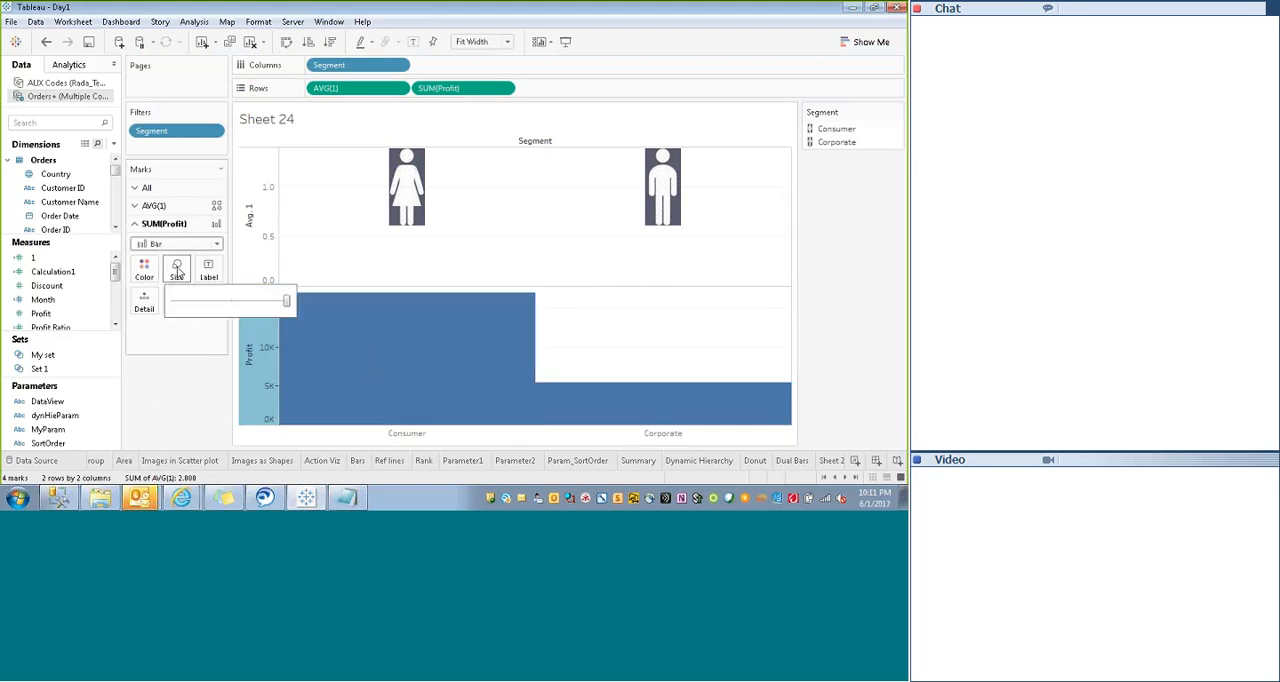
pyautogui.moveTo(294, 310); pyautogui.dragTo(204, 304)
pyautogui.click(198, 399)
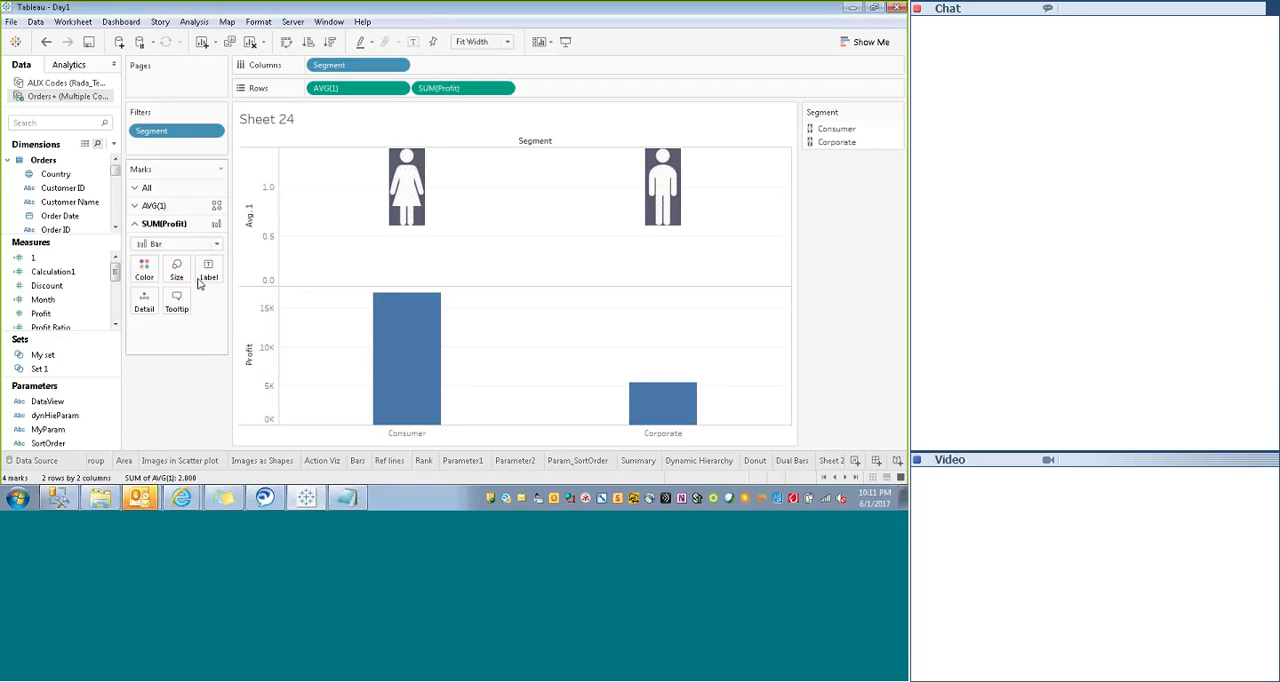
# - Color the Profit bars light orange
pyautogui.click(144, 267)
pyautogui.click(180, 91)
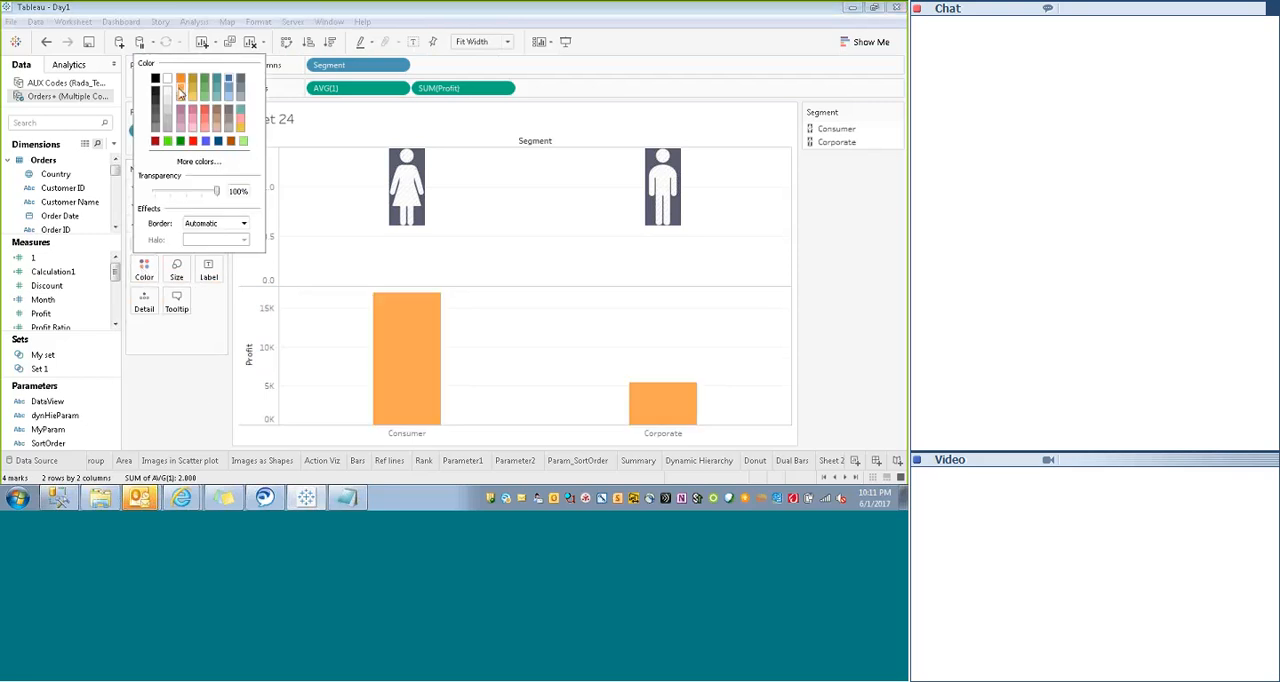
pyautogui.click(174, 373)
# - Enlarge the figure shapes of the AVG(1) marks
pyautogui.click(155, 205)
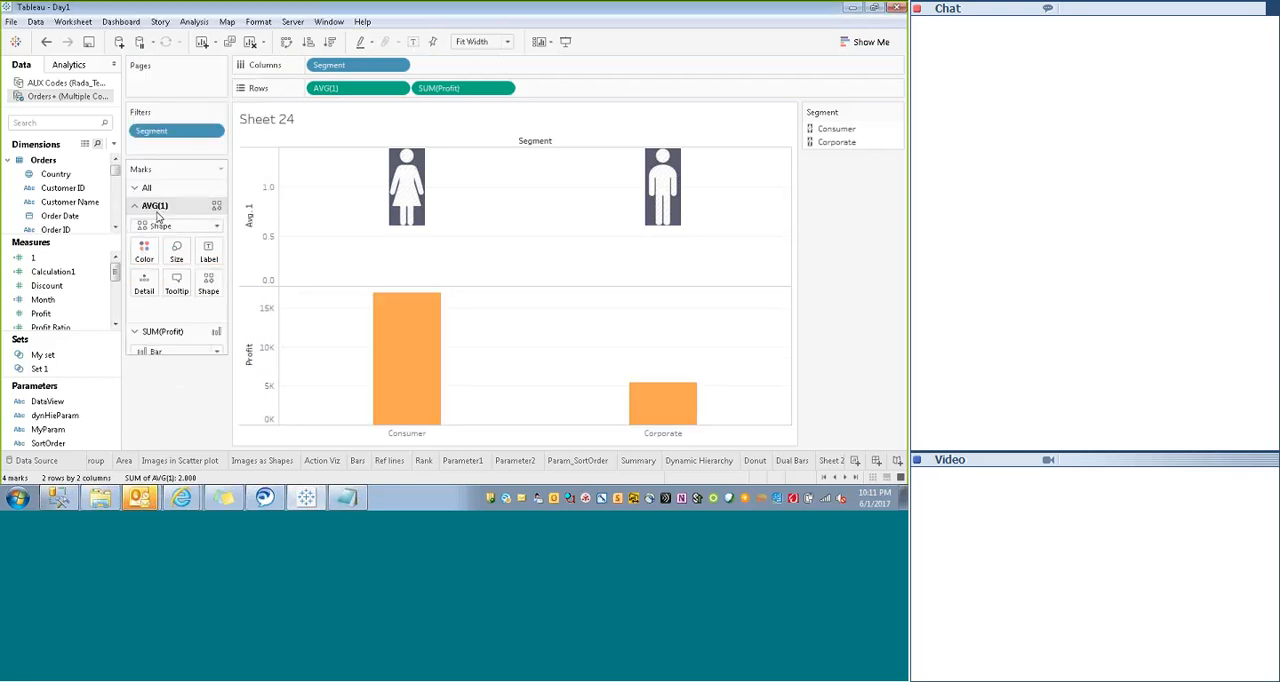
pyautogui.click(176, 252)
pyautogui.moveTo(191, 285); pyautogui.dragTo(215, 285)
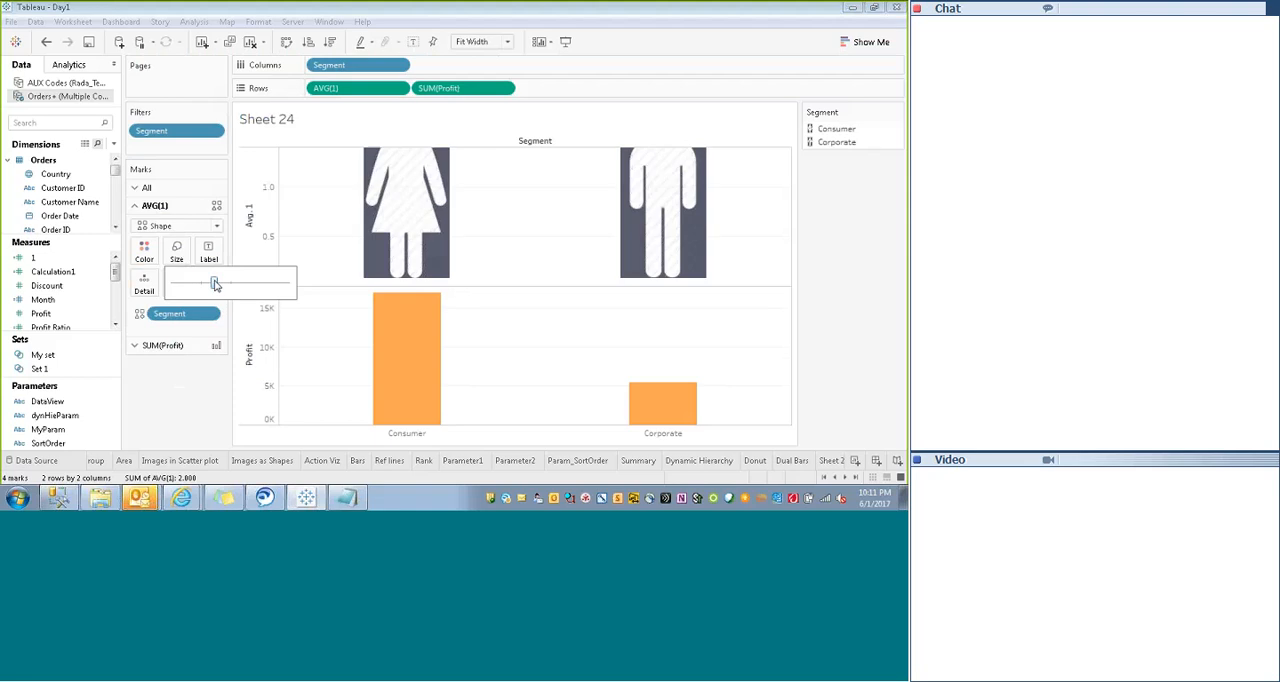
# - Combine the Profit bars with the AVG(1) figures as a dual axis
pyautogui.click(254, 357)
pyautogui.rightClick(256, 357)
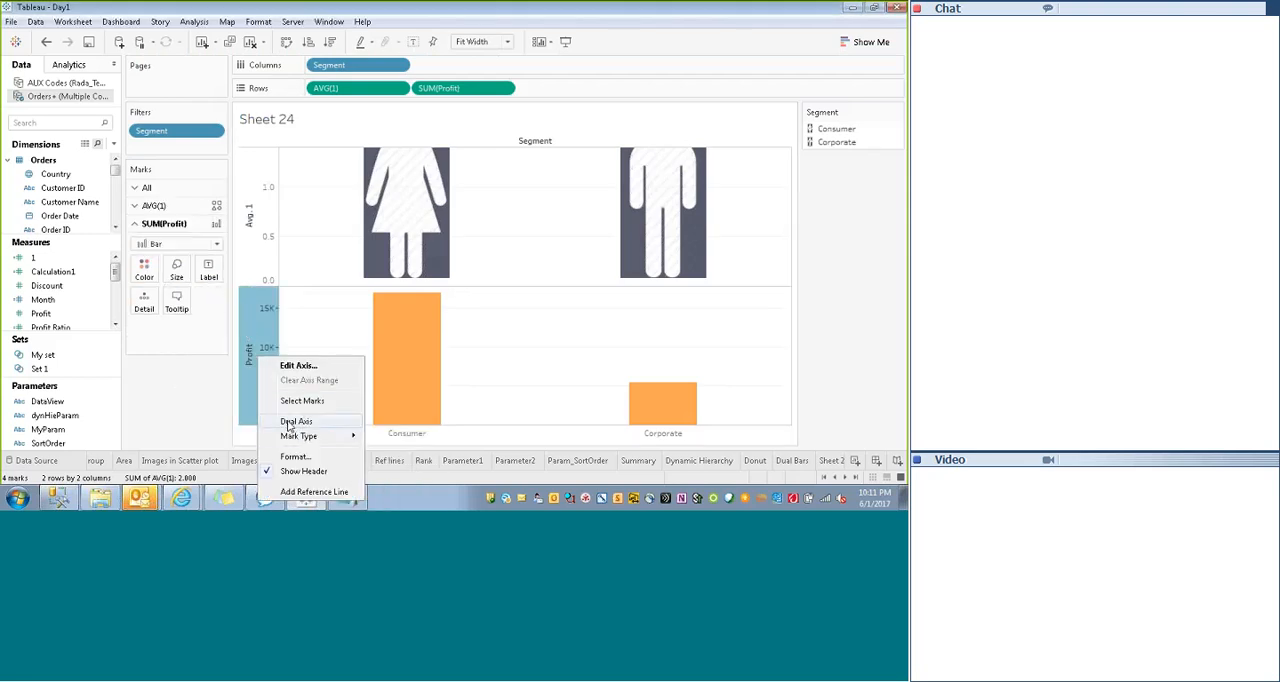
pyautogui.click(295, 421)
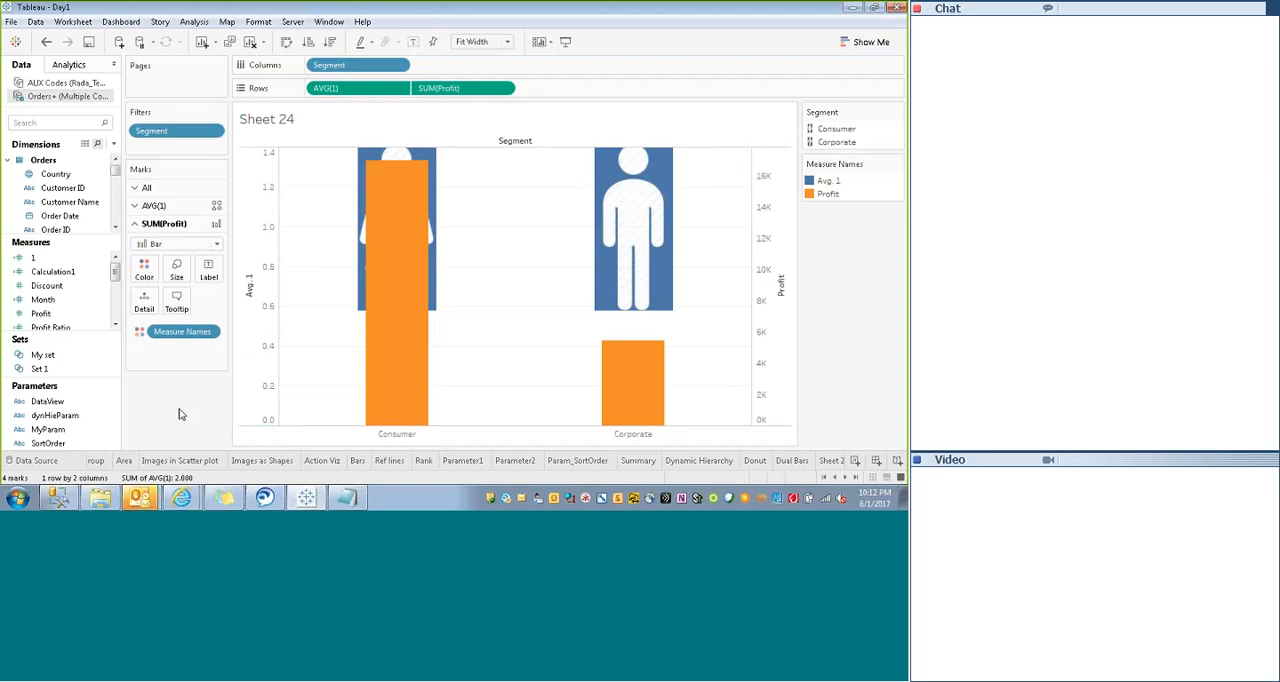
# - Move AVG(1) after SUM(Profit) on Rows to bring the figures in front, and widen the Profit bars
pyautogui.moveTo(326, 88); pyautogui.dragTo(573, 93)
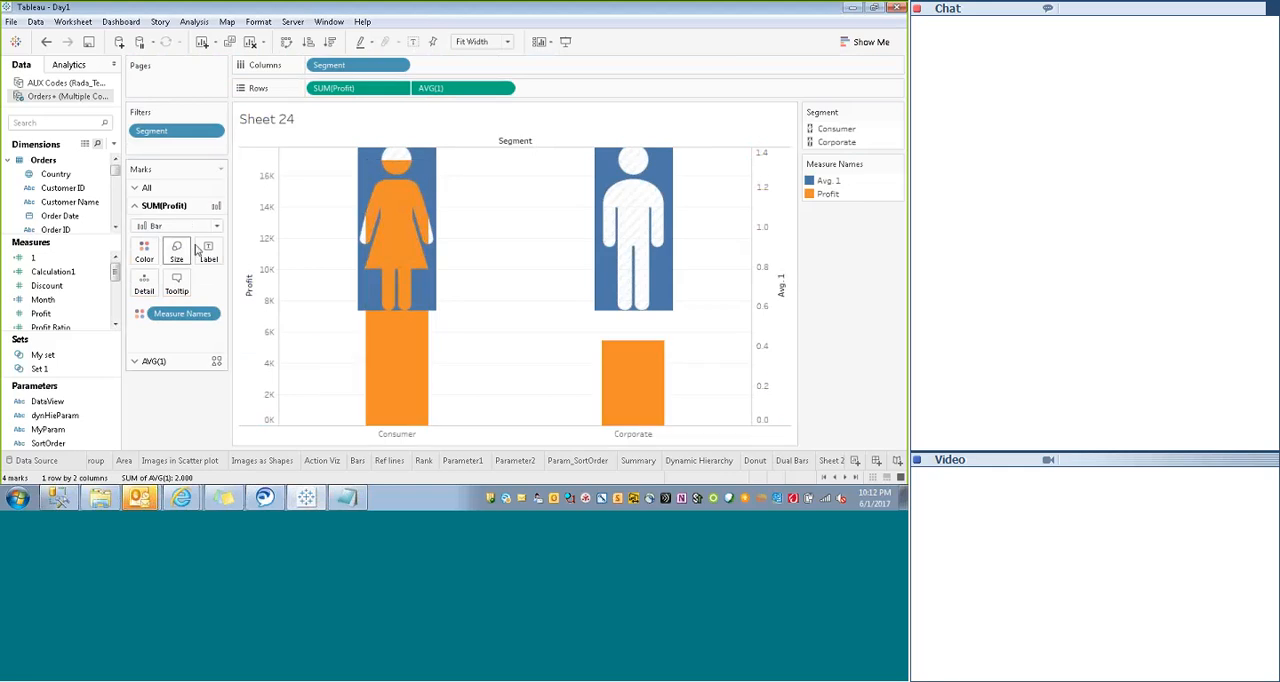
pyautogui.click(176, 250)
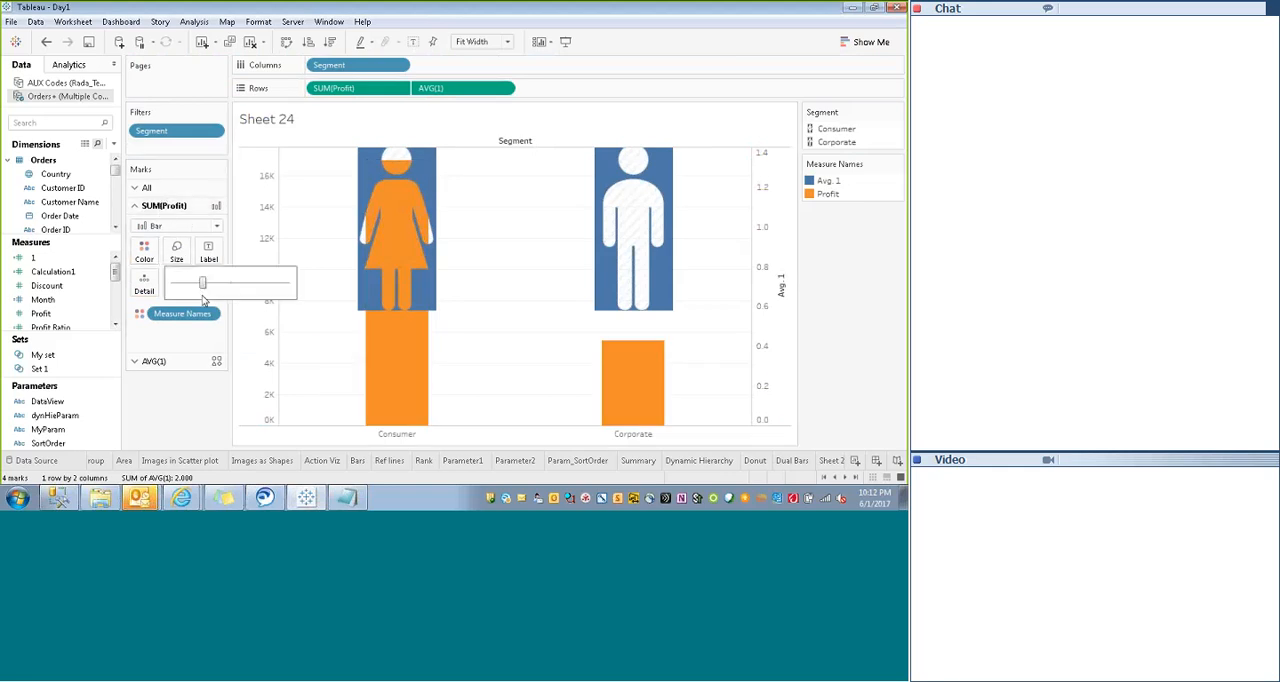
pyautogui.moveTo(204, 284); pyautogui.dragTo(229, 286)
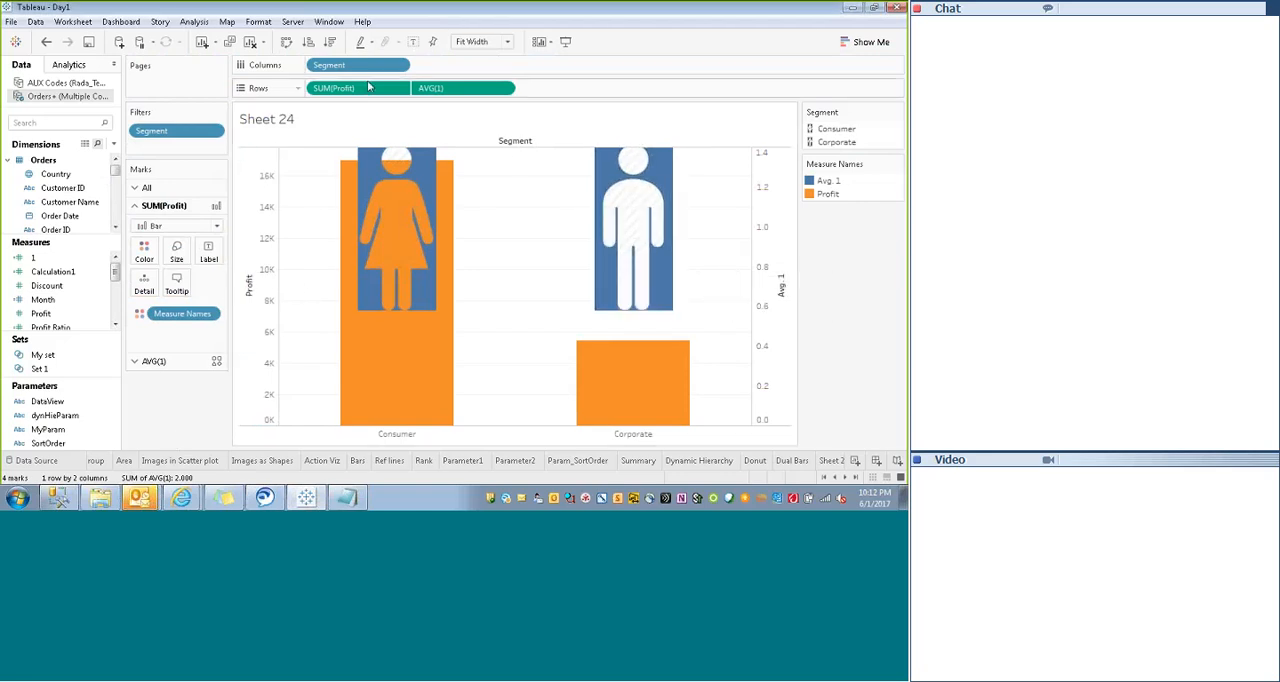
# - Try Sum and settle on Count as the aggregation of measure 1 on Rows, and inspect the Consumer figure
pyautogui.click(503, 88)
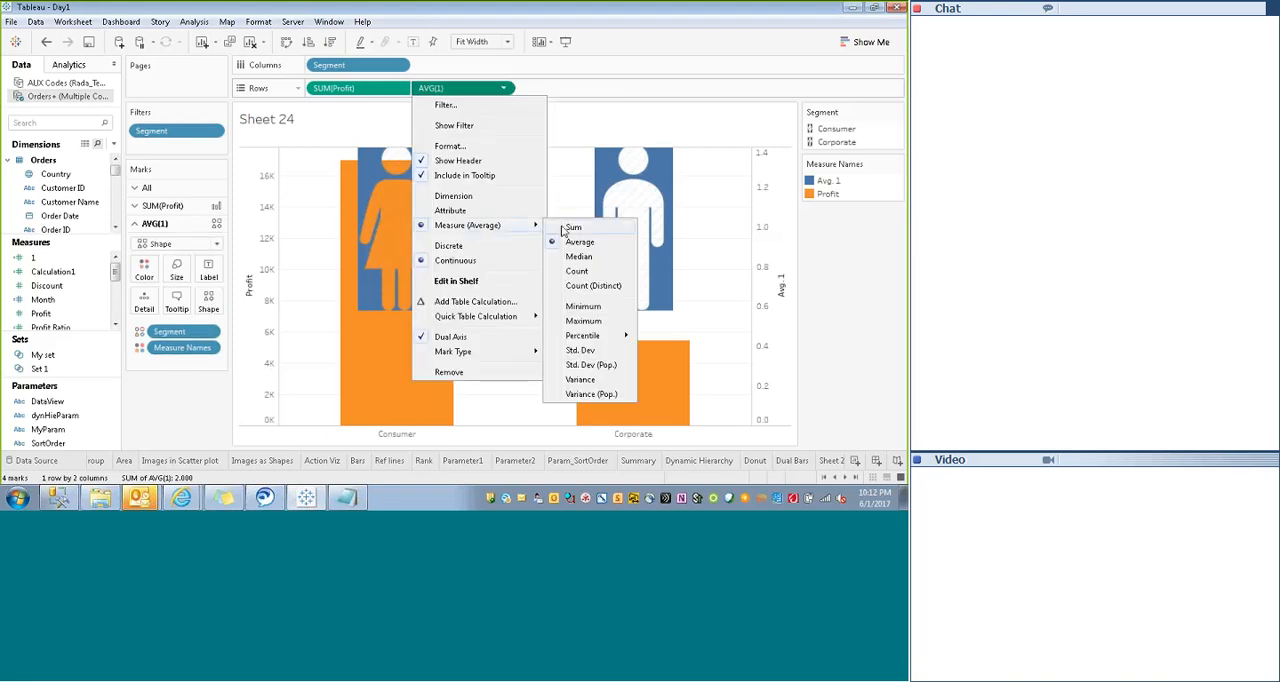
pyautogui.click(576, 233)
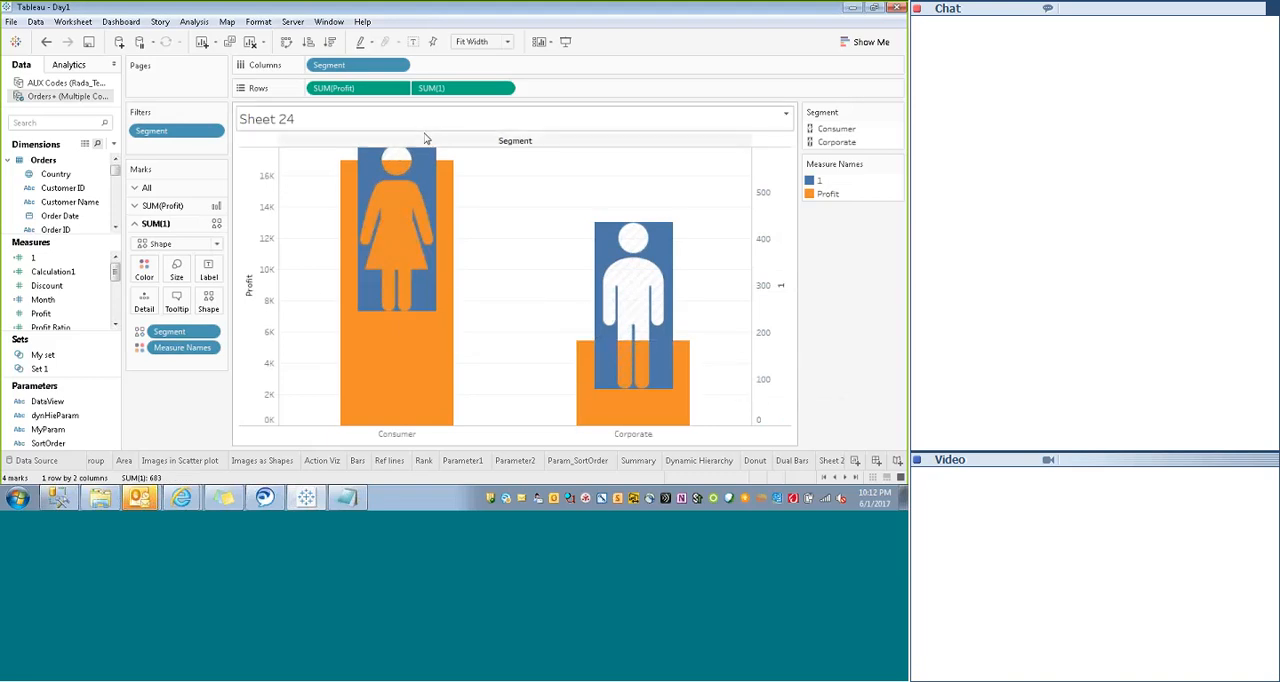
pyautogui.click(504, 88)
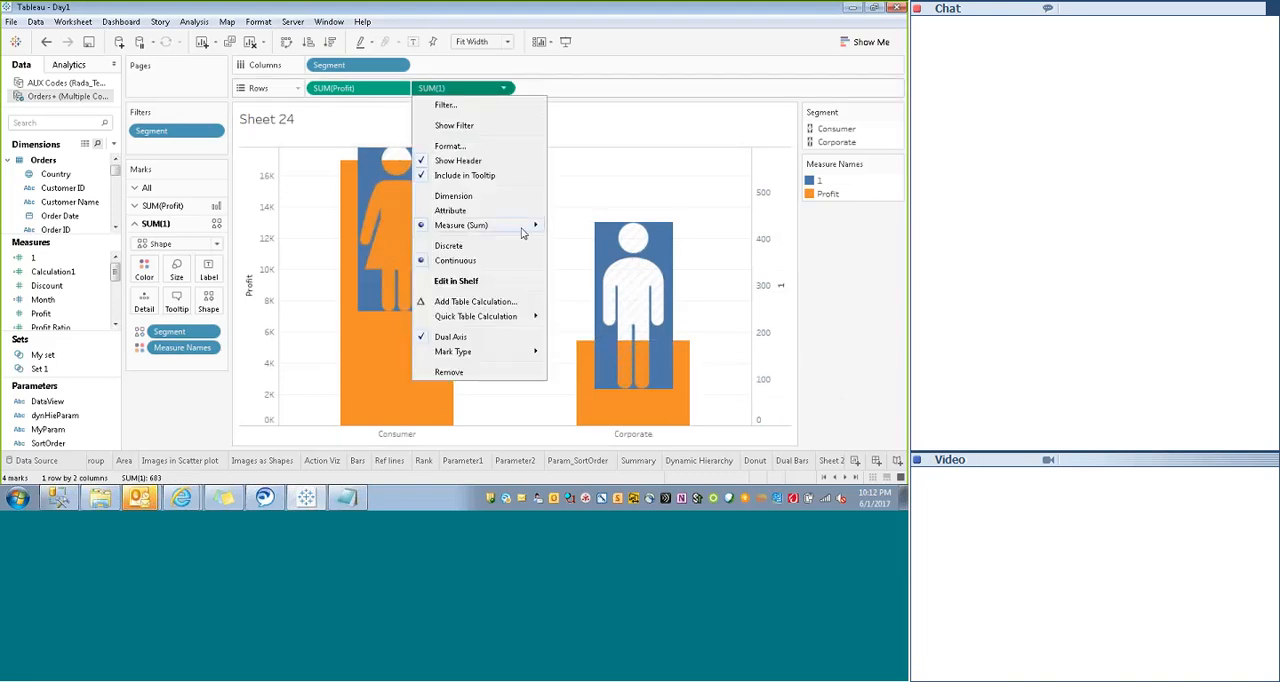
pyautogui.click(576, 279)
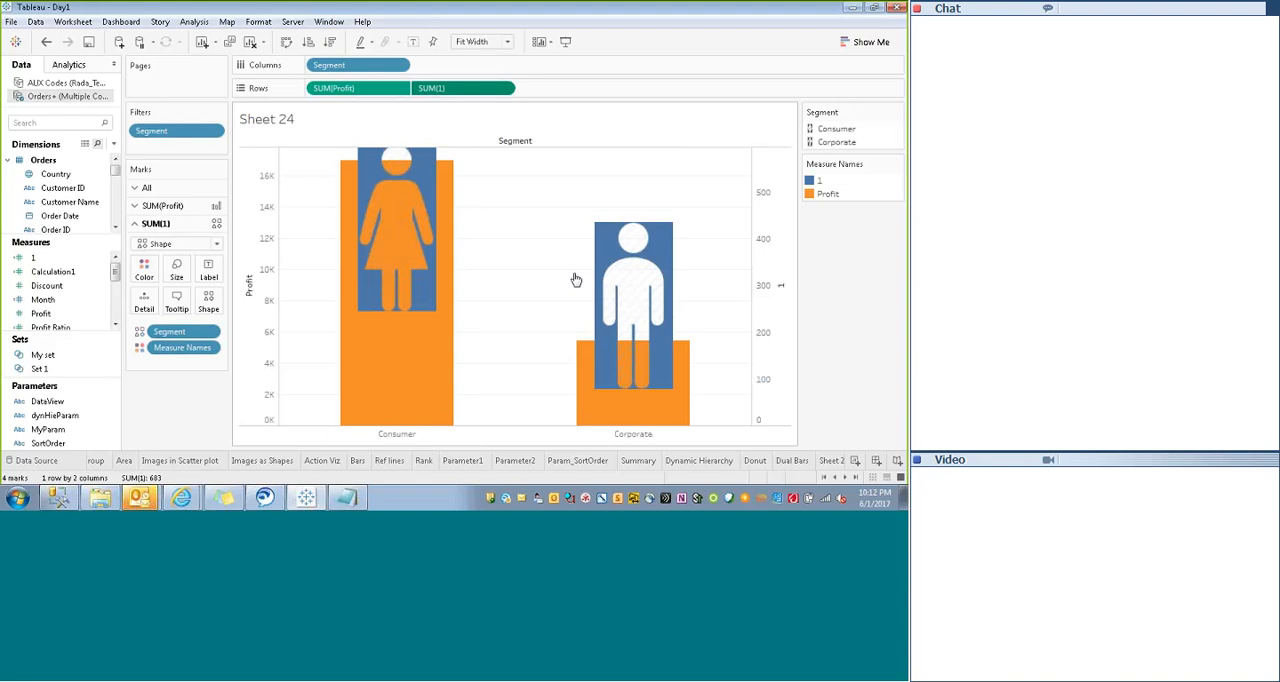
pyautogui.click(766, 288)
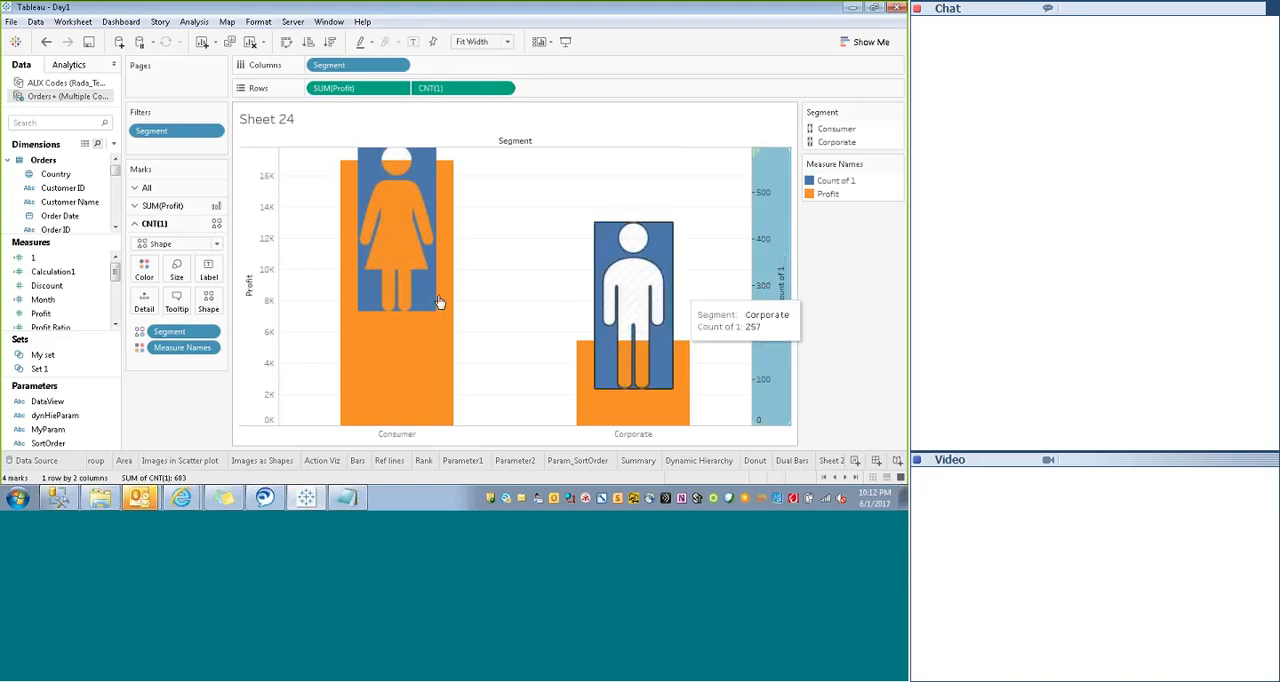
pyautogui.click(424, 159)
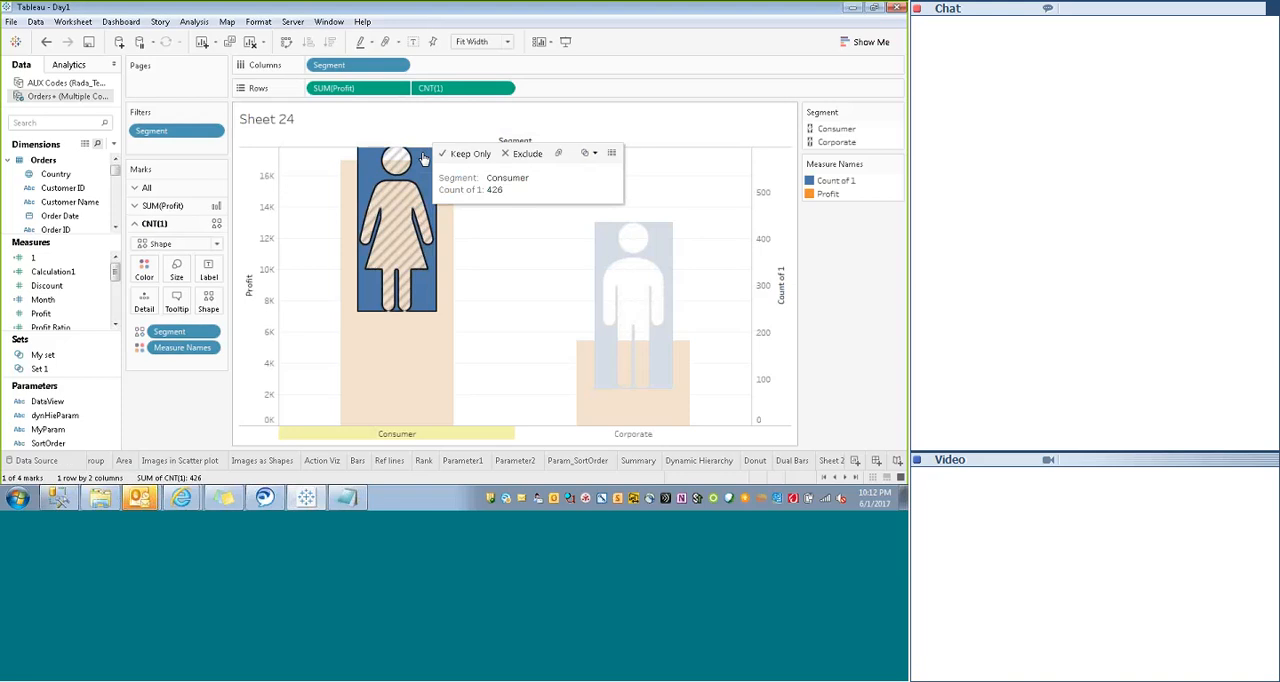
# - Change the aggregation of measure 1 on Rows to Count (Distinct)
pyautogui.click(505, 89)
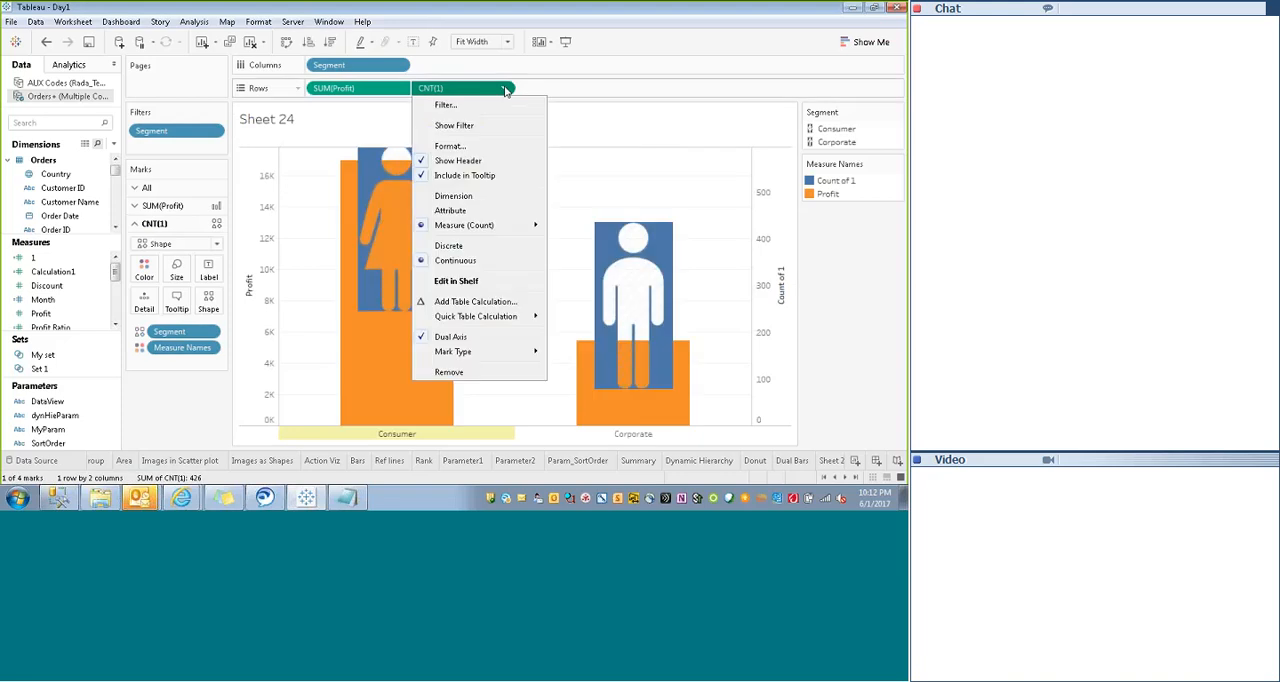
pyautogui.moveTo(508, 230)
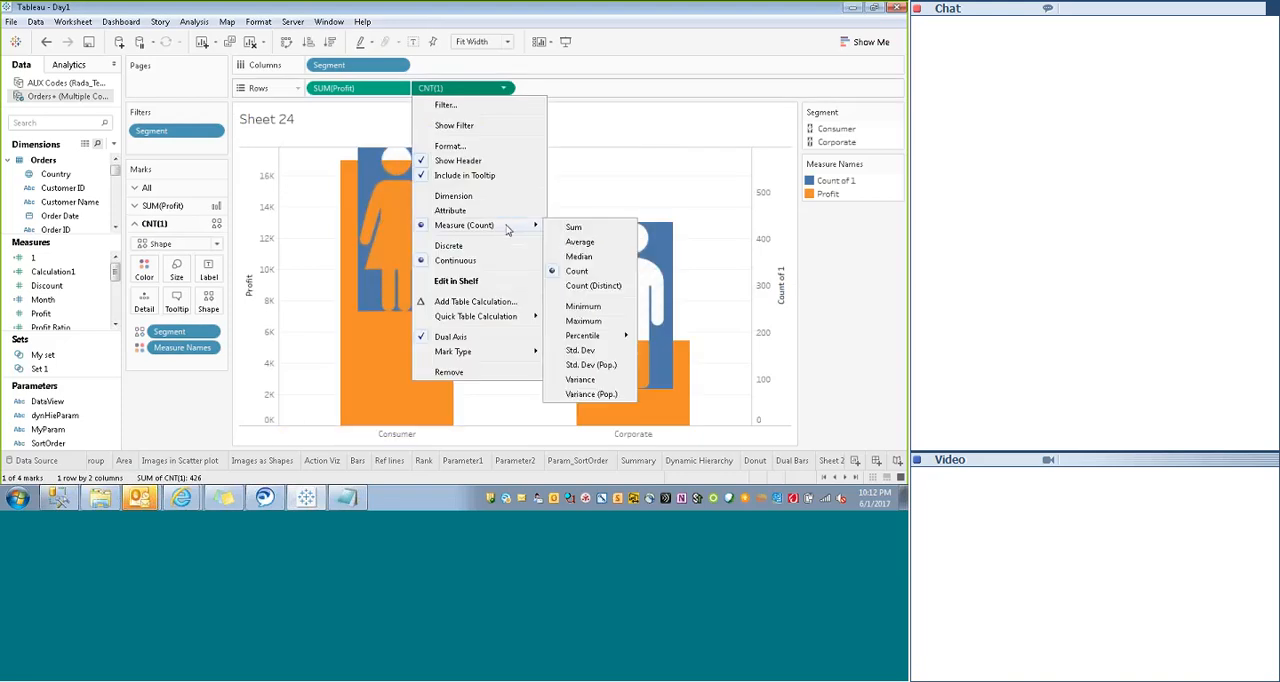
pyautogui.click(577, 287)
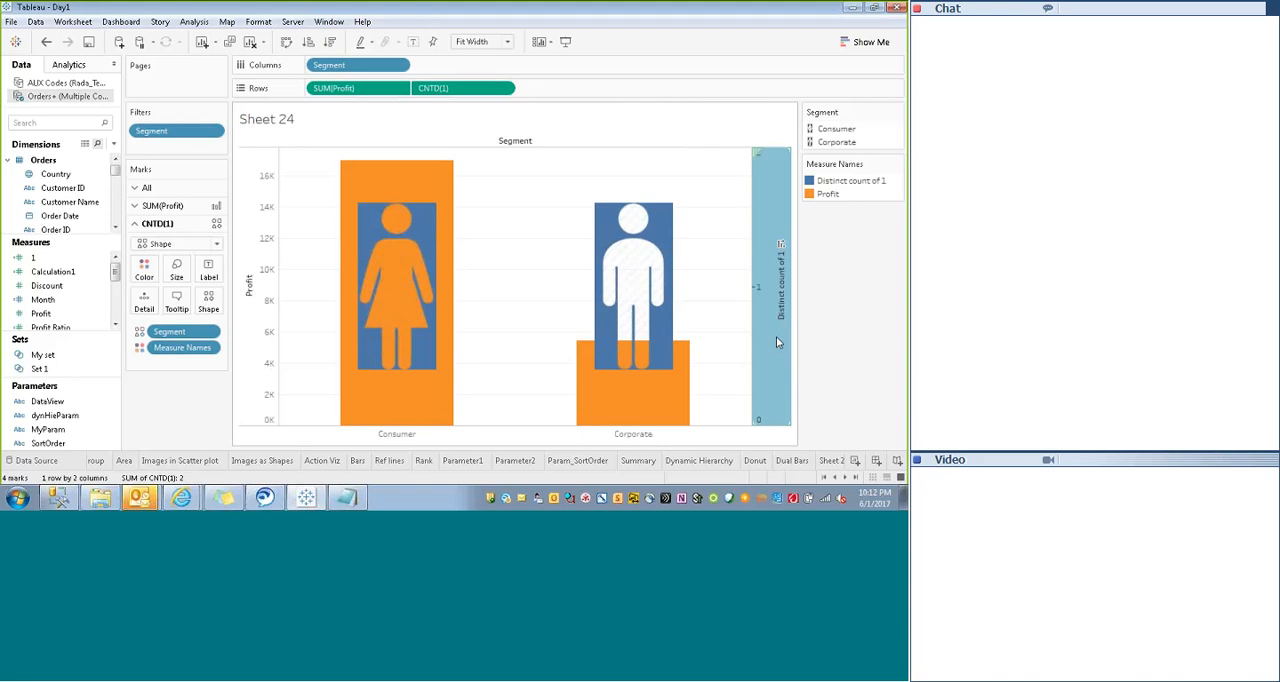
# - Fix the range of the Distinct count of 1 axis to start at 1 and end at 2
pyautogui.rightClick(776, 337)
pyautogui.click(816, 346)
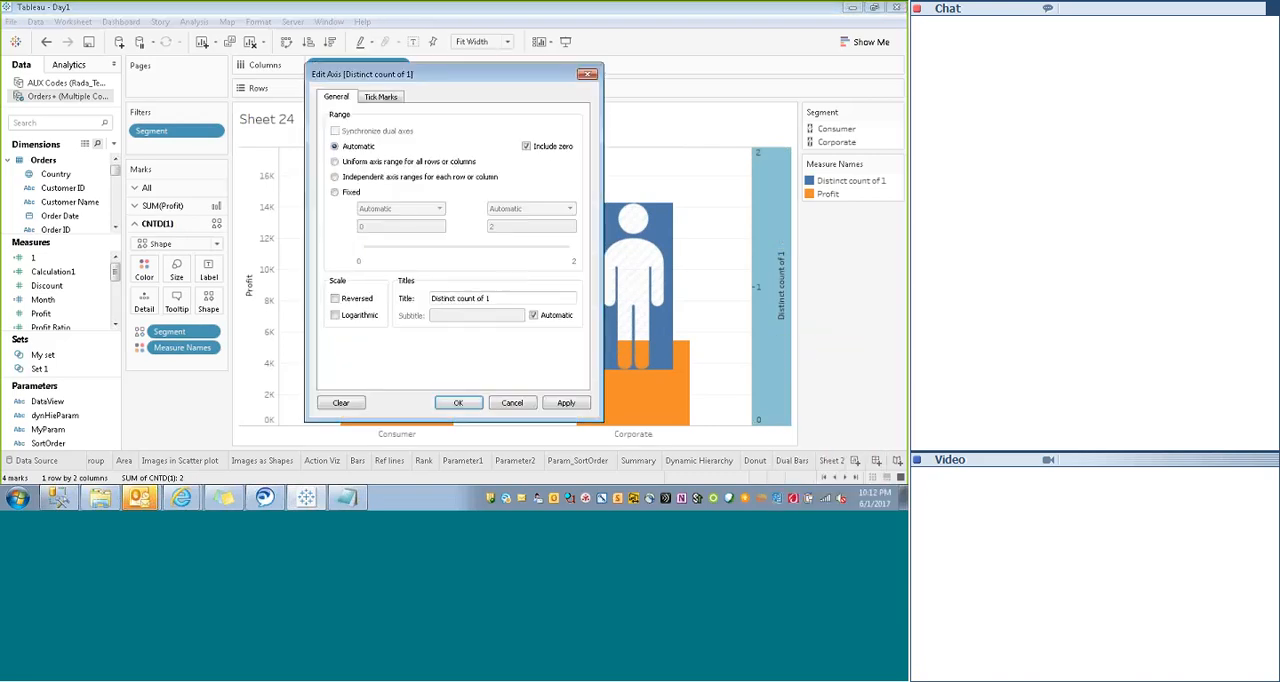
pyautogui.click(335, 191)
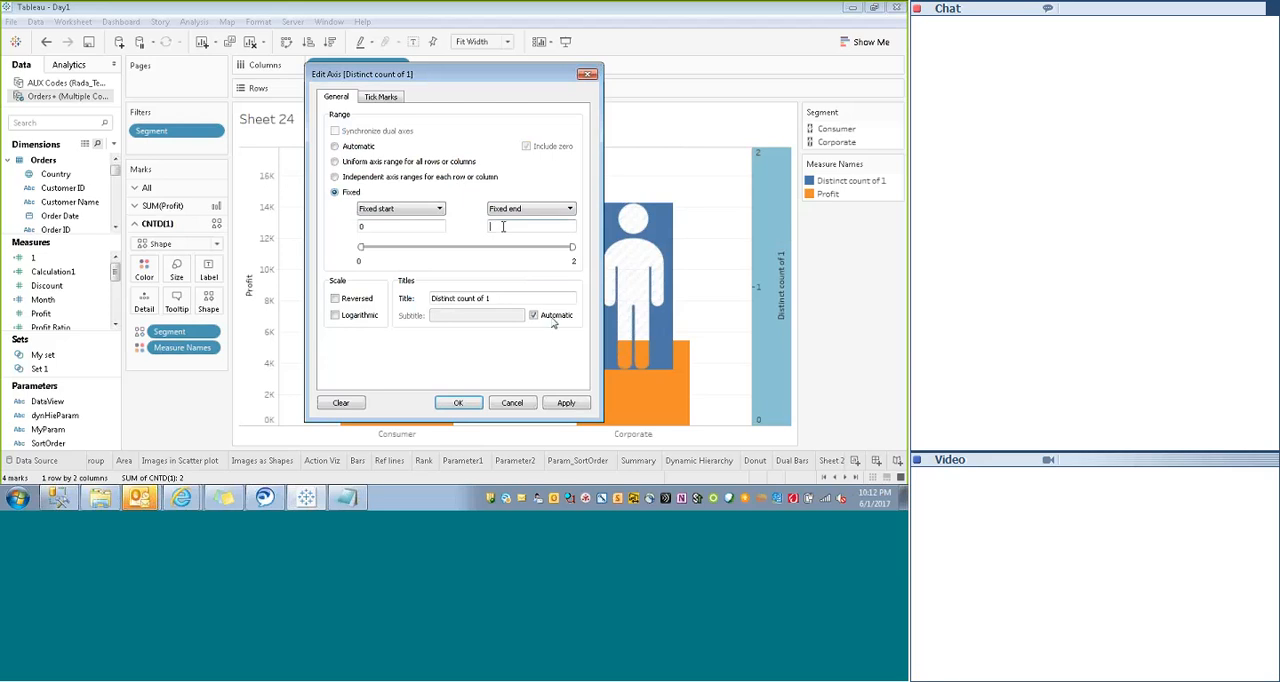
pyautogui.click(565, 404)
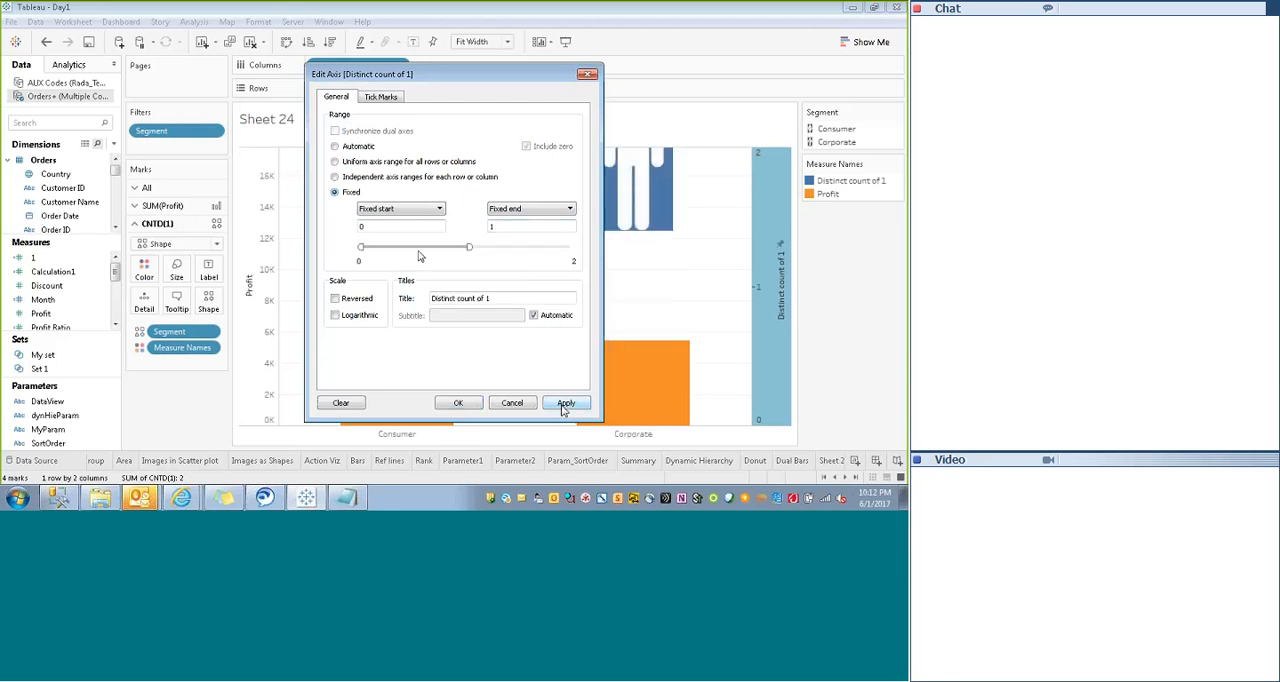
pyautogui.click(401, 229)
pyautogui.press('BackSpace')
pyautogui.write('1')
pyautogui.click(506, 229)
pyautogui.write('2')
pyautogui.click(566, 403)
pyautogui.click(459, 403)
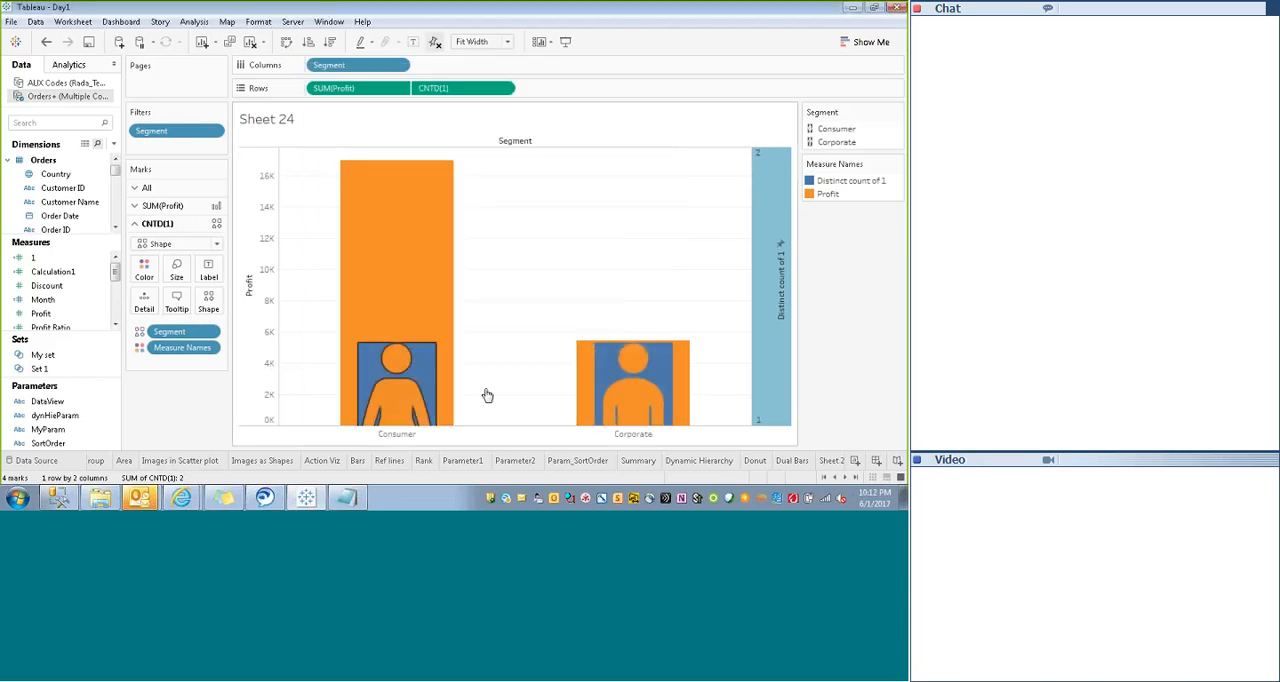
# - Enlarge the CNTD(1) figure shapes until each is wider than its Profit bar
pyautogui.click(179, 282)
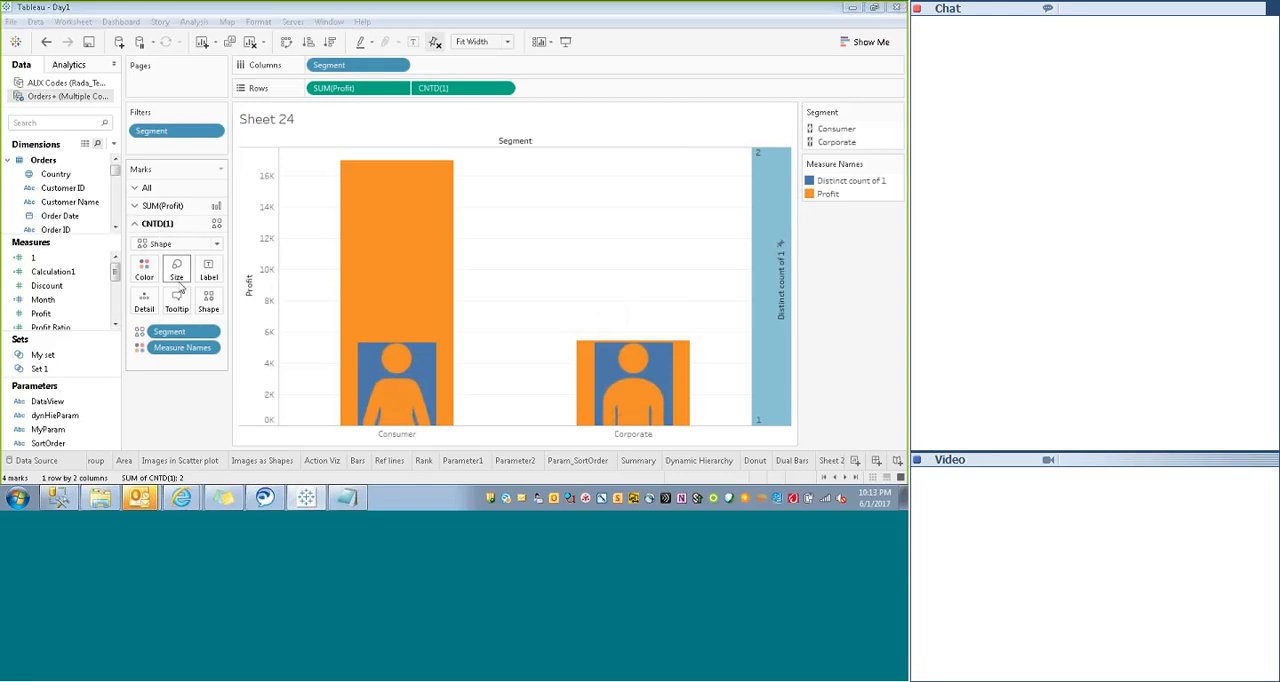
pyautogui.moveTo(220, 301); pyautogui.dragTo(279, 305)
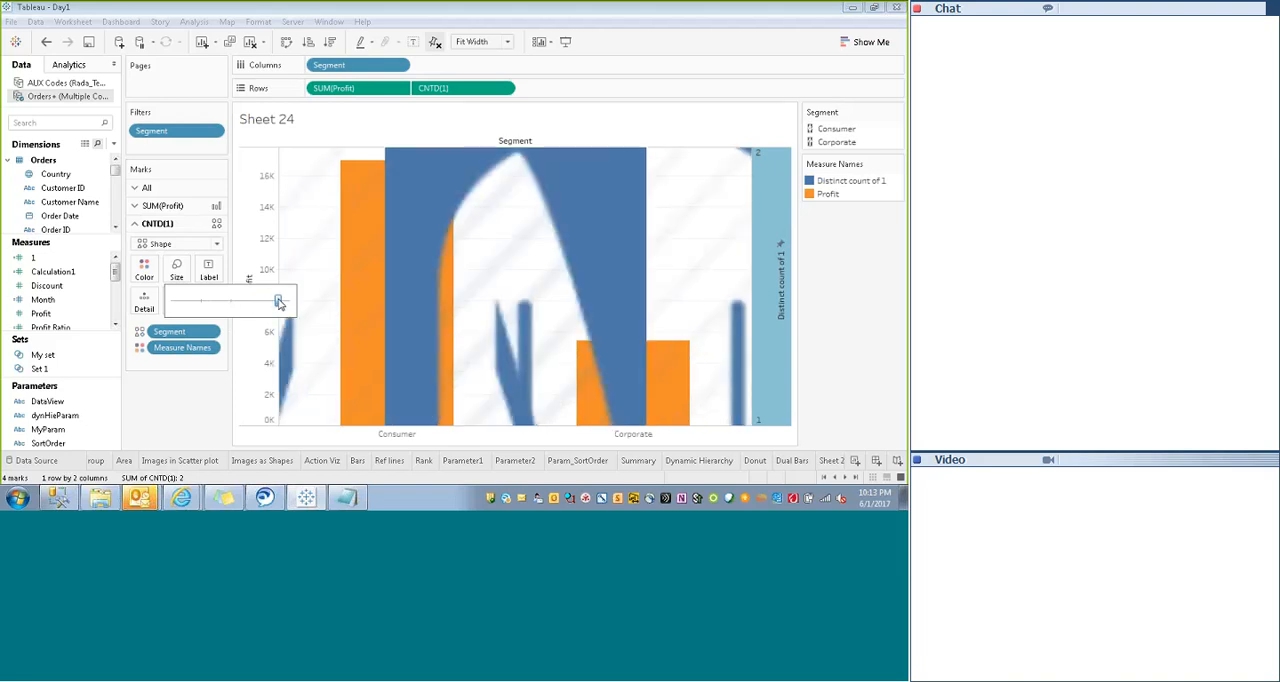
pyautogui.moveTo(279, 304); pyautogui.dragTo(256, 301)
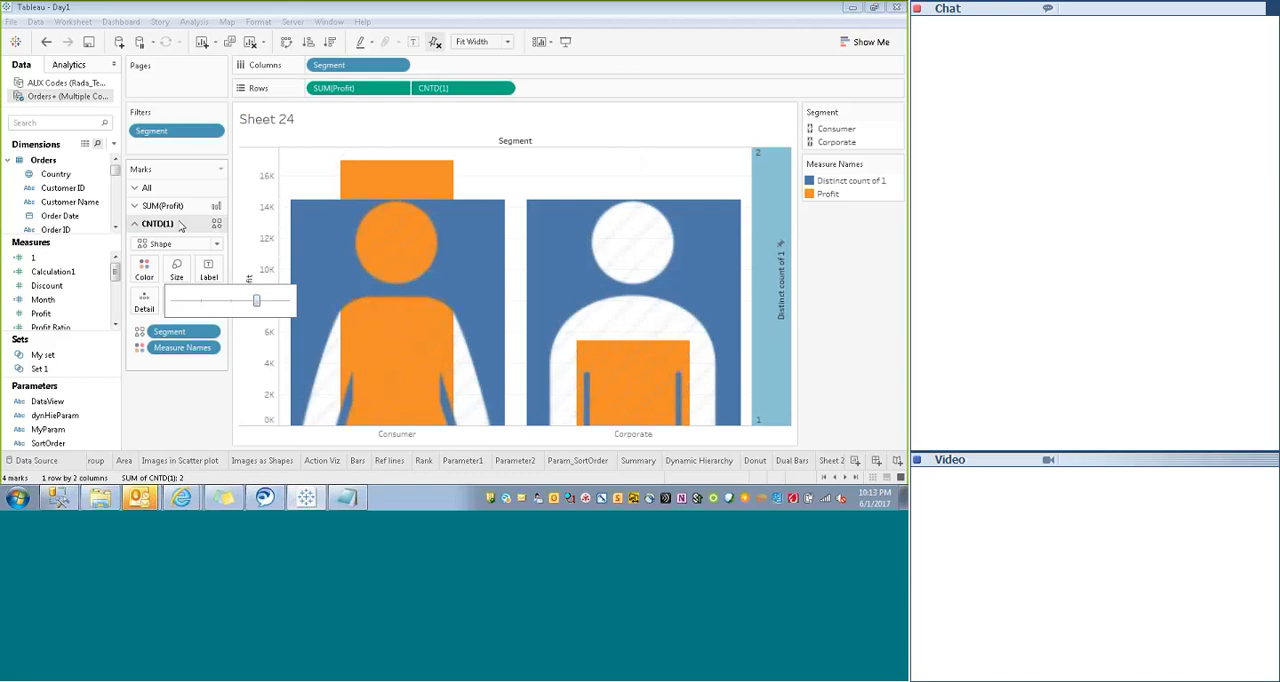
# - Widen the SUM(Profit) bars and shrink the CNTD(1) figures to fit within the bar width
pyautogui.click(140, 205)
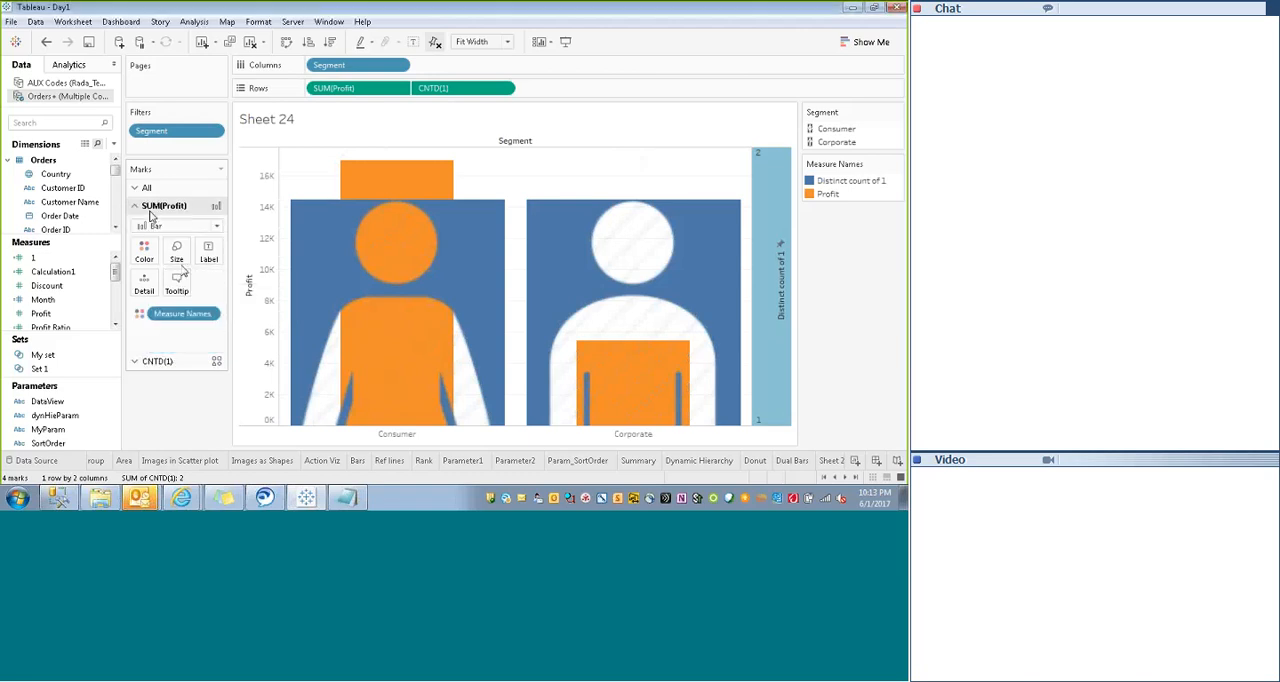
pyautogui.click(176, 250)
pyautogui.moveTo(227, 282)
pyautogui.mouseDown()
pyautogui.moveTo(208, 284)
pyautogui.moveTo(223, 287)
pyautogui.mouseUp()
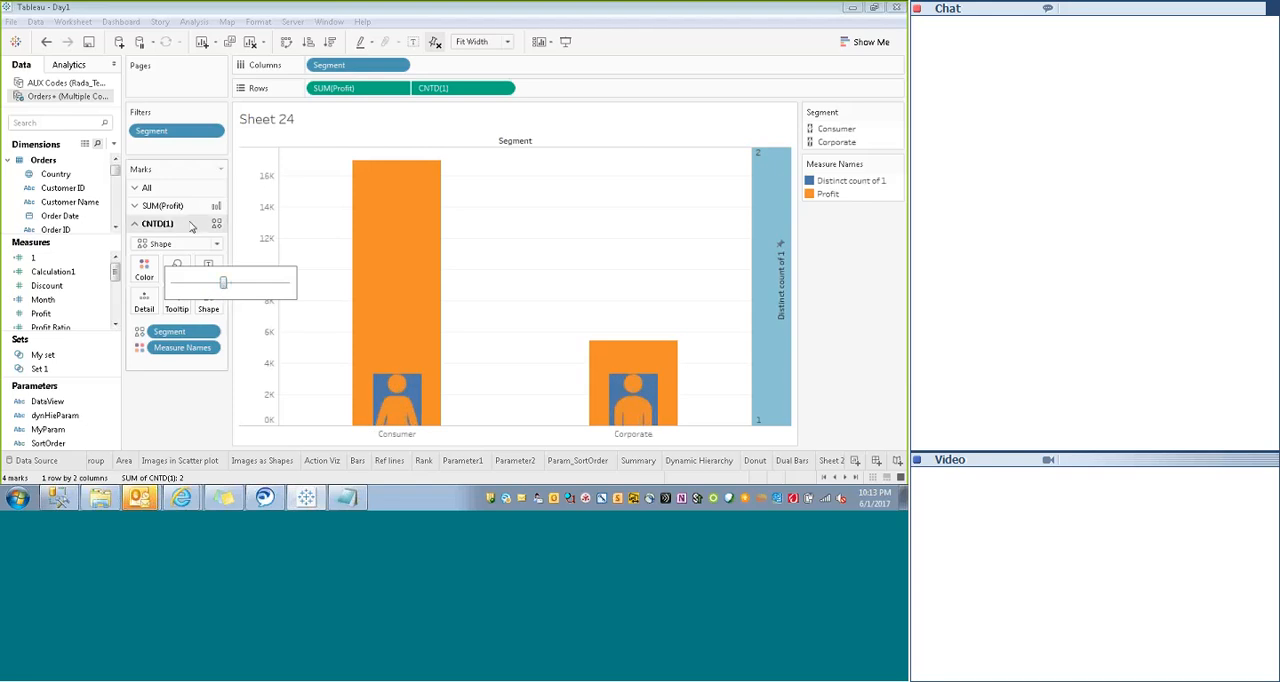
pyautogui.click(165, 205)
pyautogui.click(176, 252)
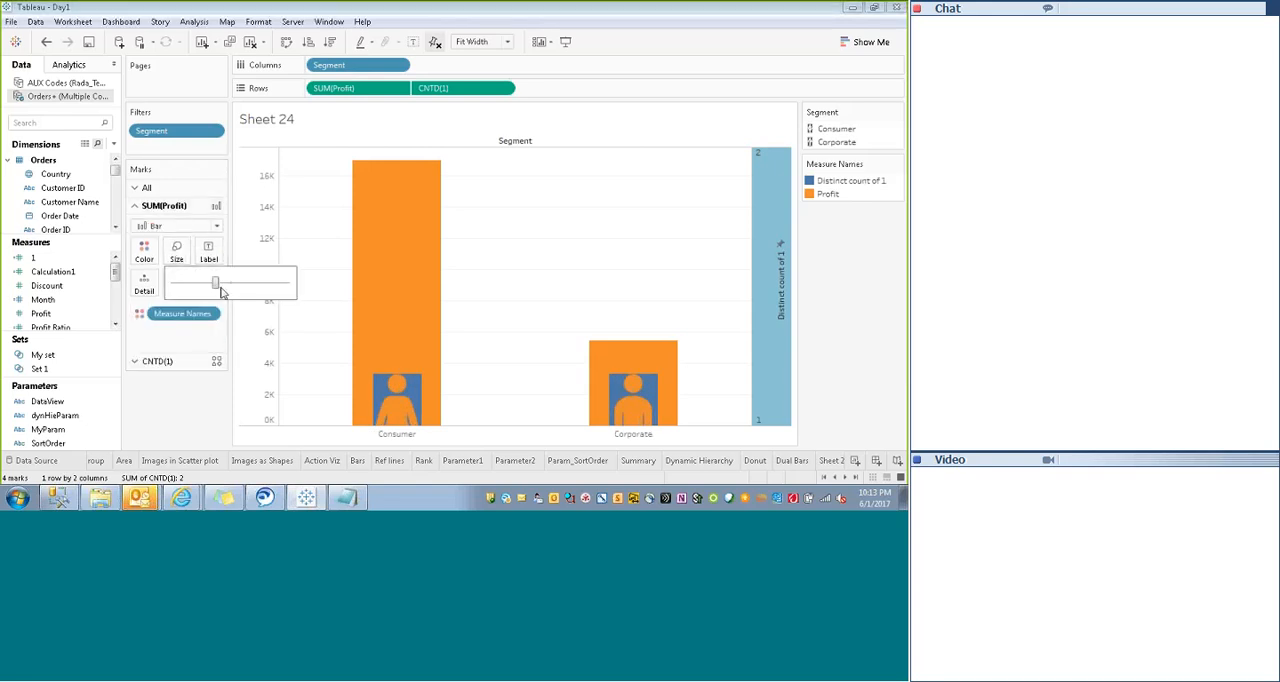
pyautogui.moveTo(228, 286); pyautogui.dragTo(266, 286)
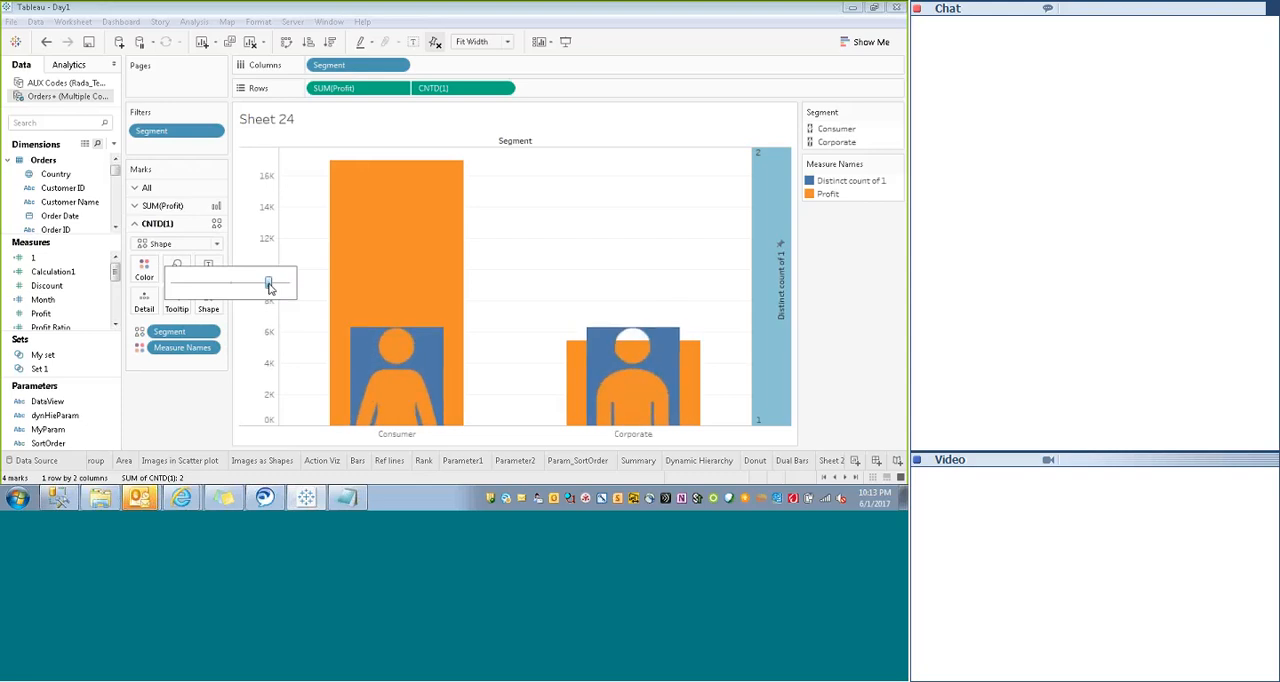
# - View the sheet in presentation mode, inspect the Consumer figure and return to editing
pyautogui.click(566, 41)
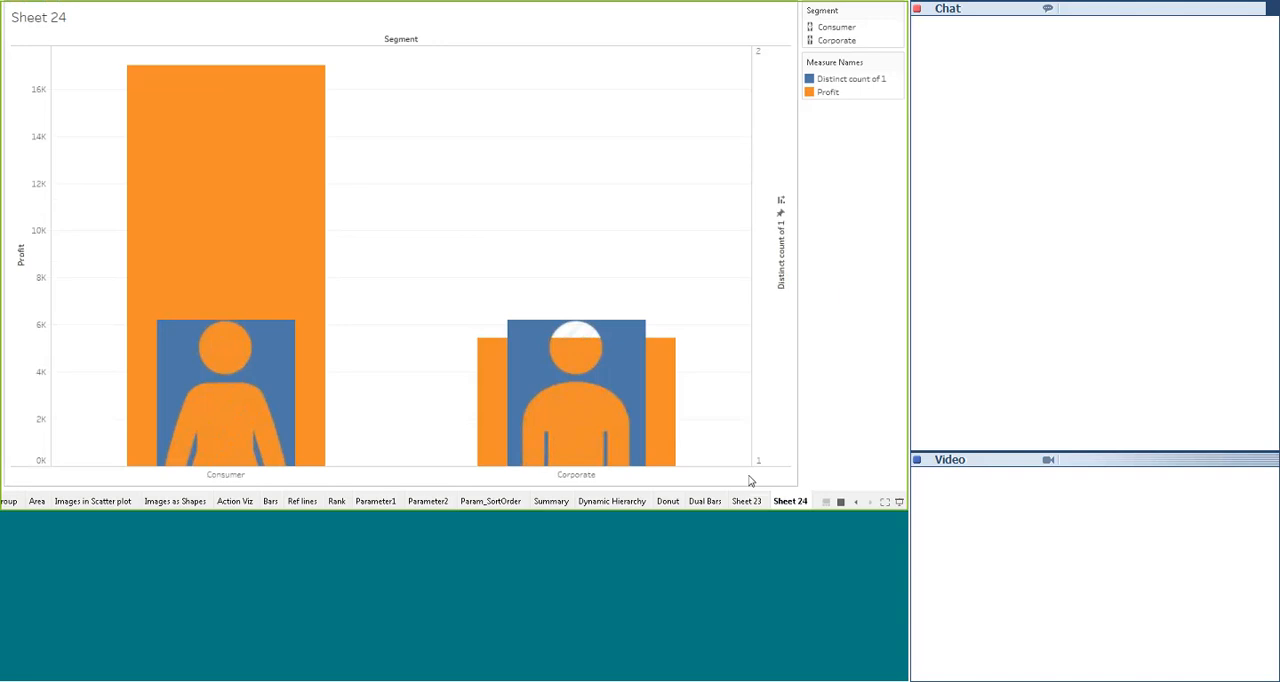
pyautogui.moveTo(572, 452)
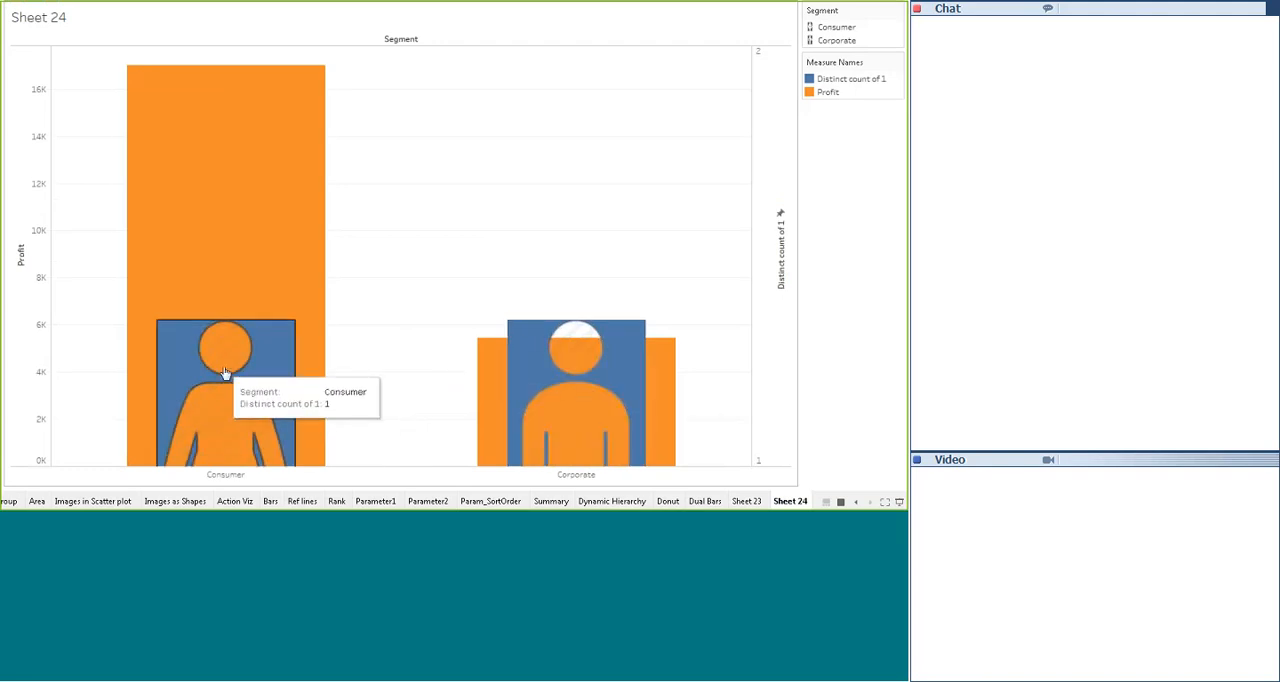
pyautogui.press('Escape')
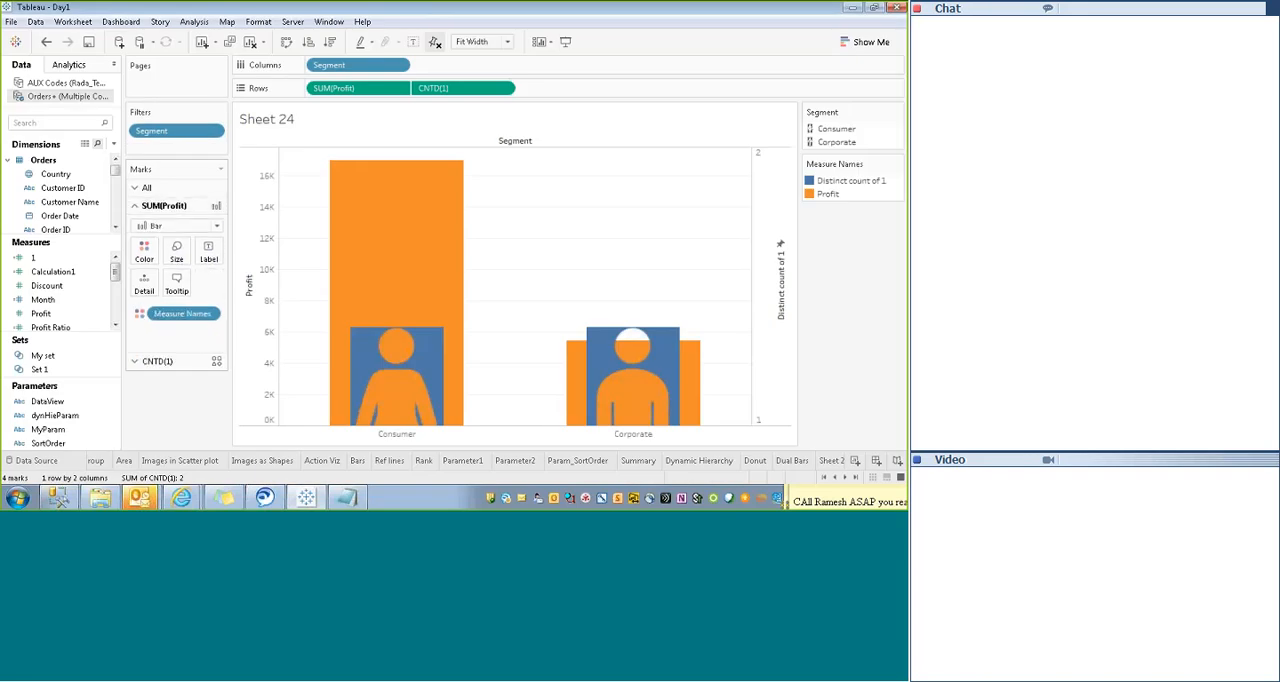
# - Narrow the SUM(Profit) bars to slightly less than the width of the figures
pyautogui.click(176, 252)
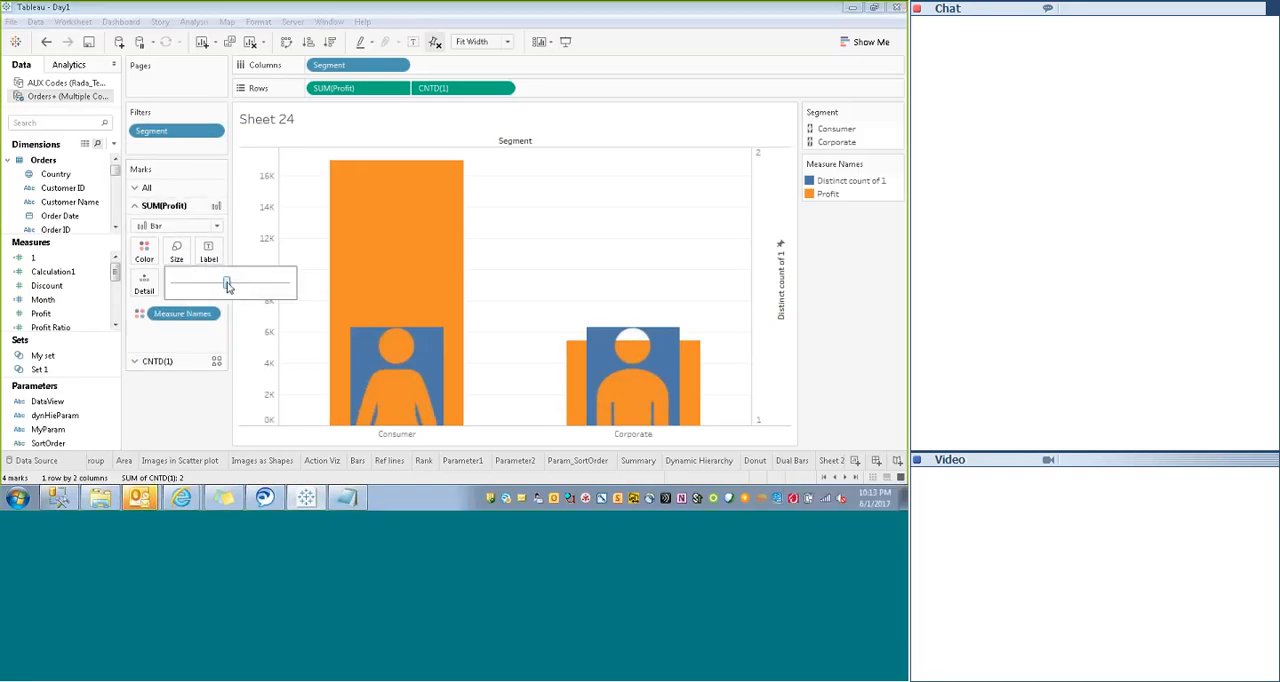
pyautogui.moveTo(227, 285); pyautogui.dragTo(213, 286)
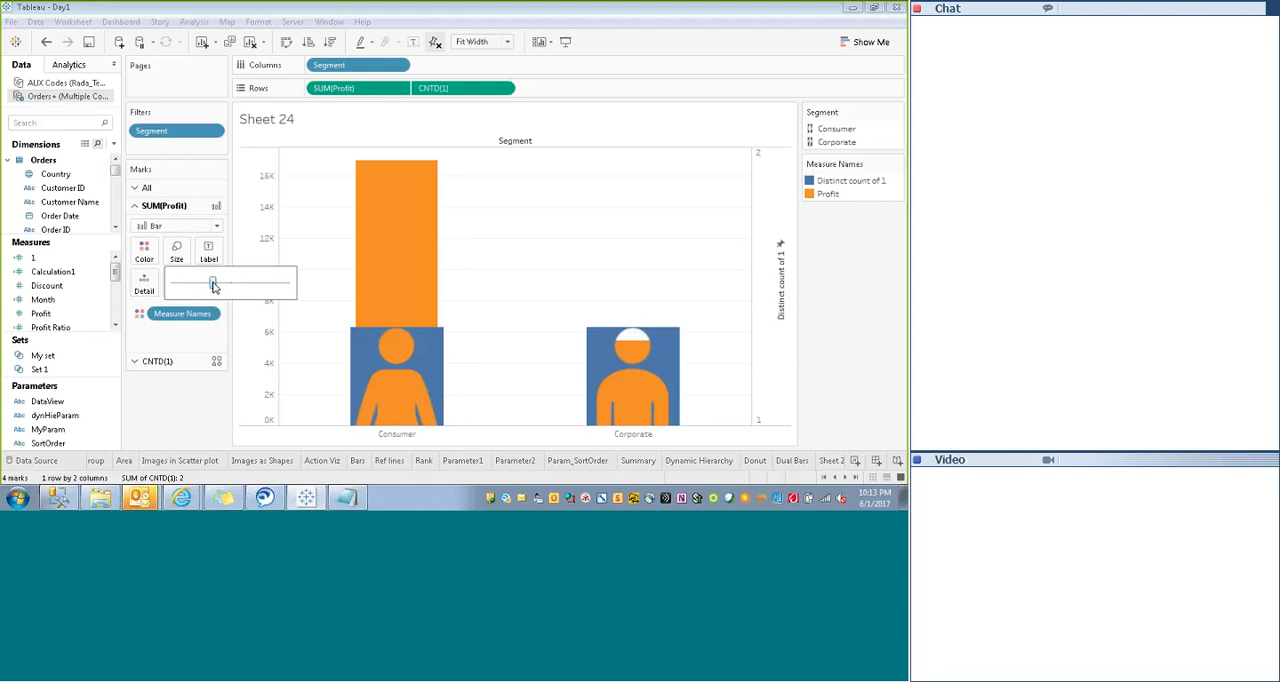
pyautogui.click(659, 309)
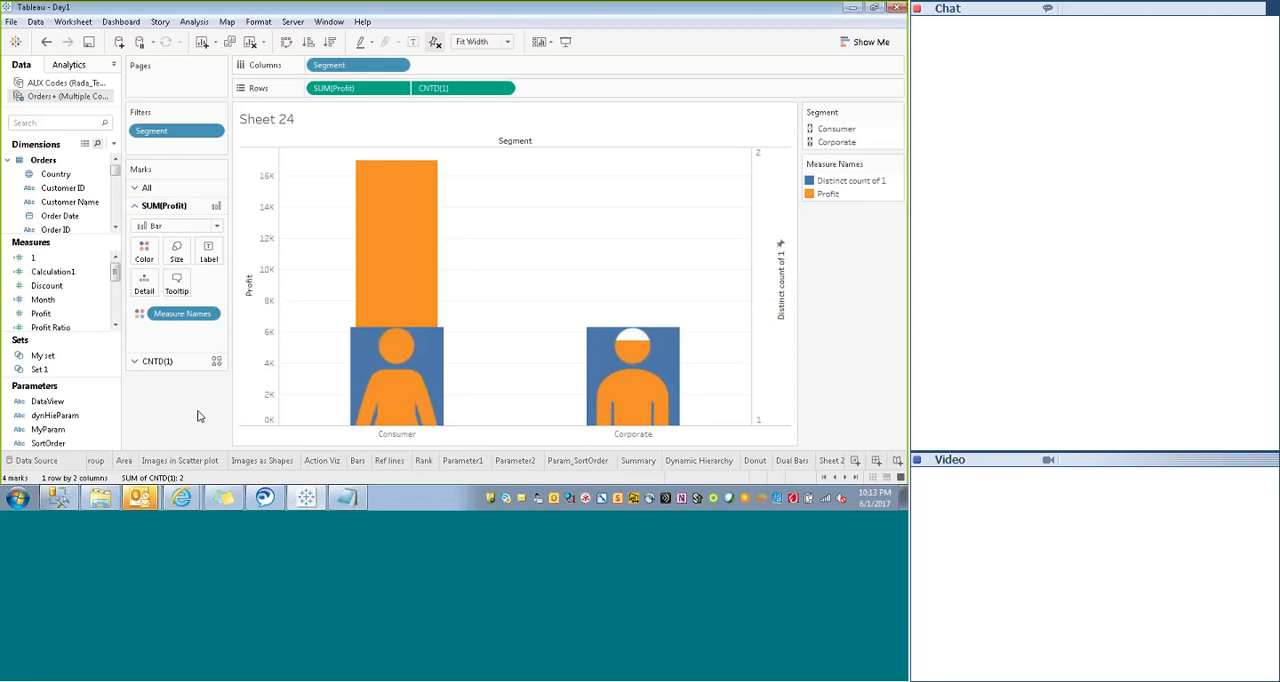
# - Change the aggregation of Profit on Rows to Average
pyautogui.click(778, 287)
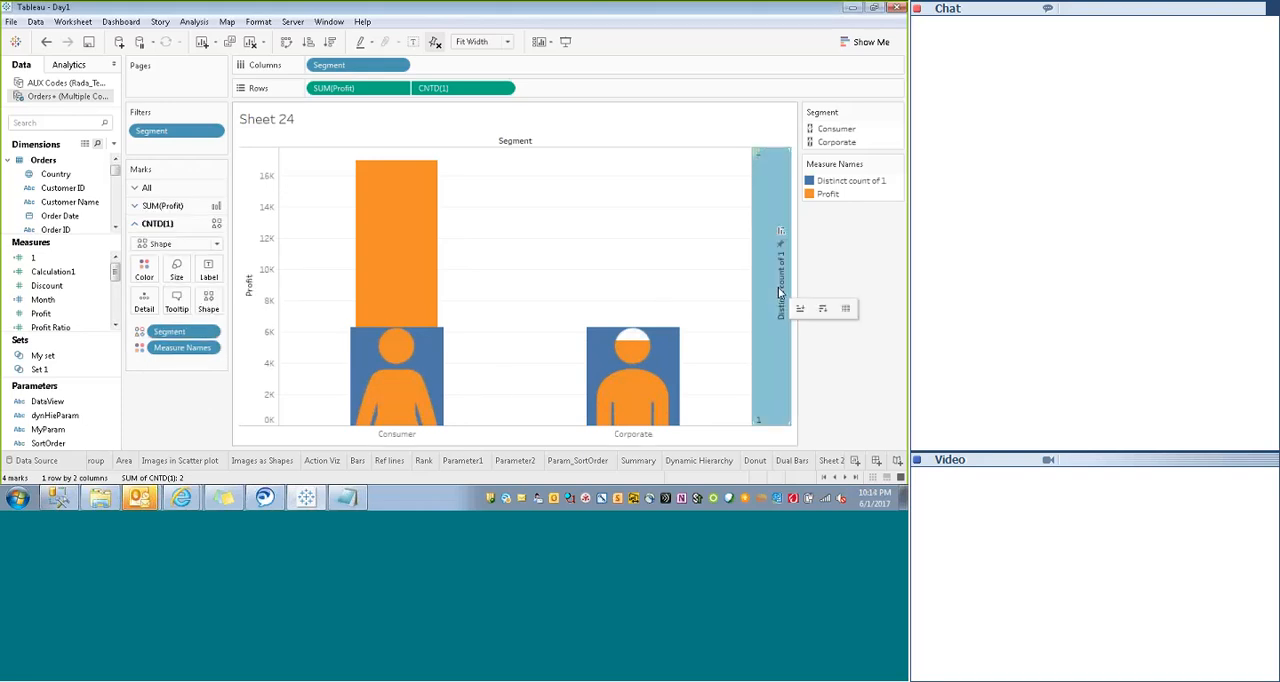
pyautogui.click(398, 88)
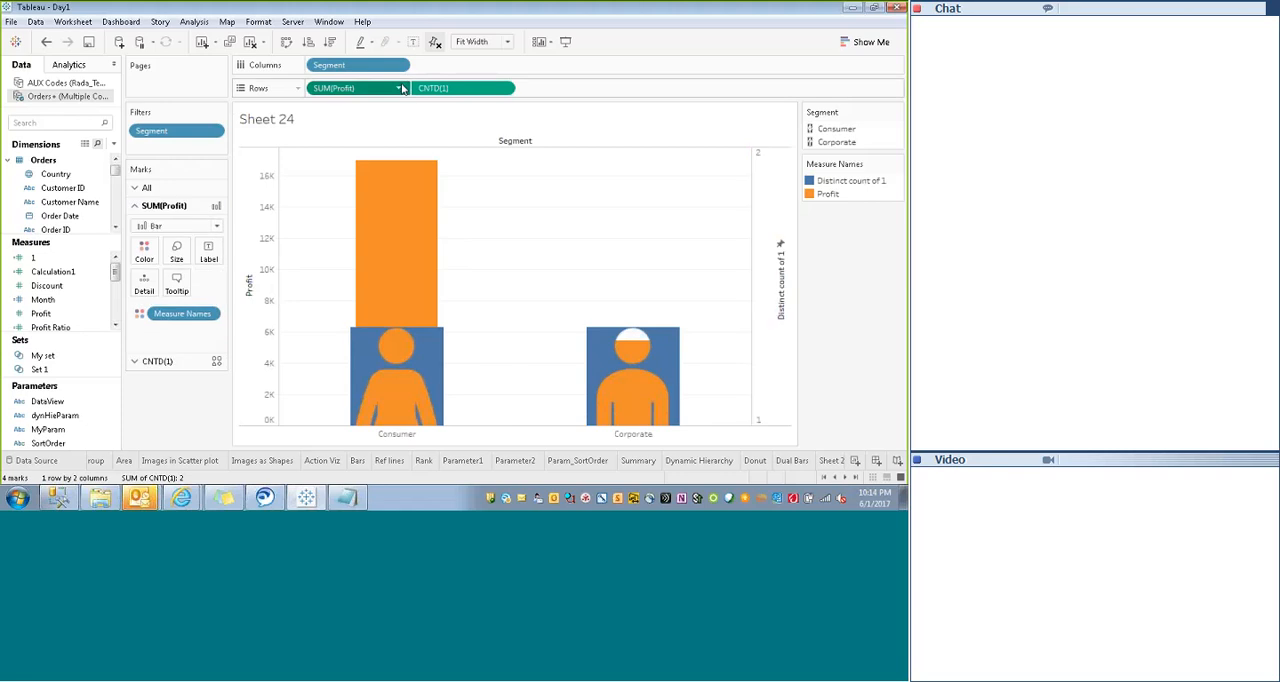
pyautogui.click(478, 249)
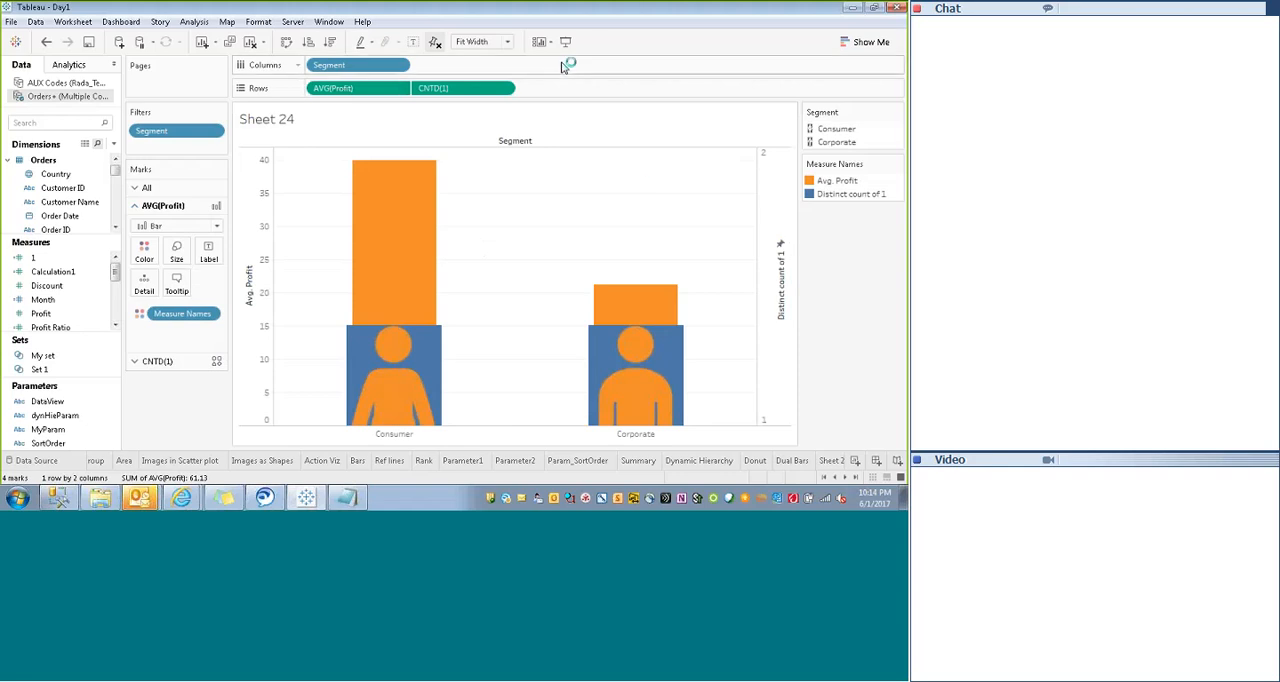
pyautogui.click(183, 362)
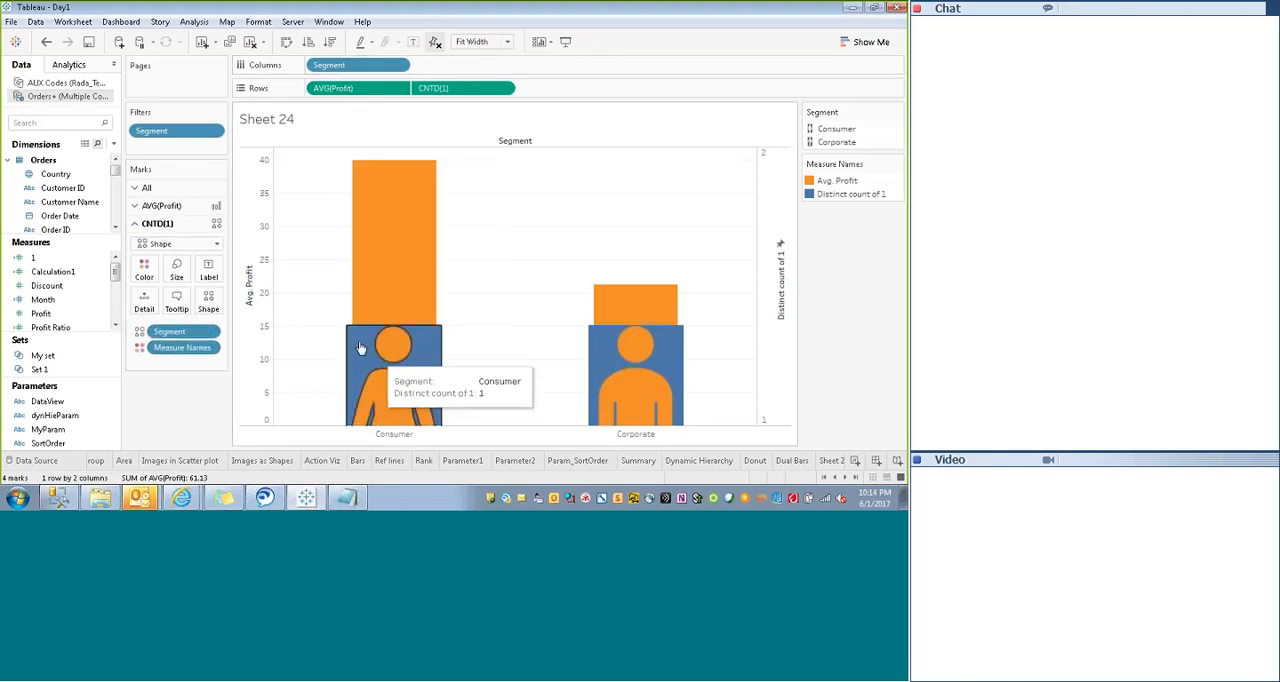
pyautogui.click(172, 205)
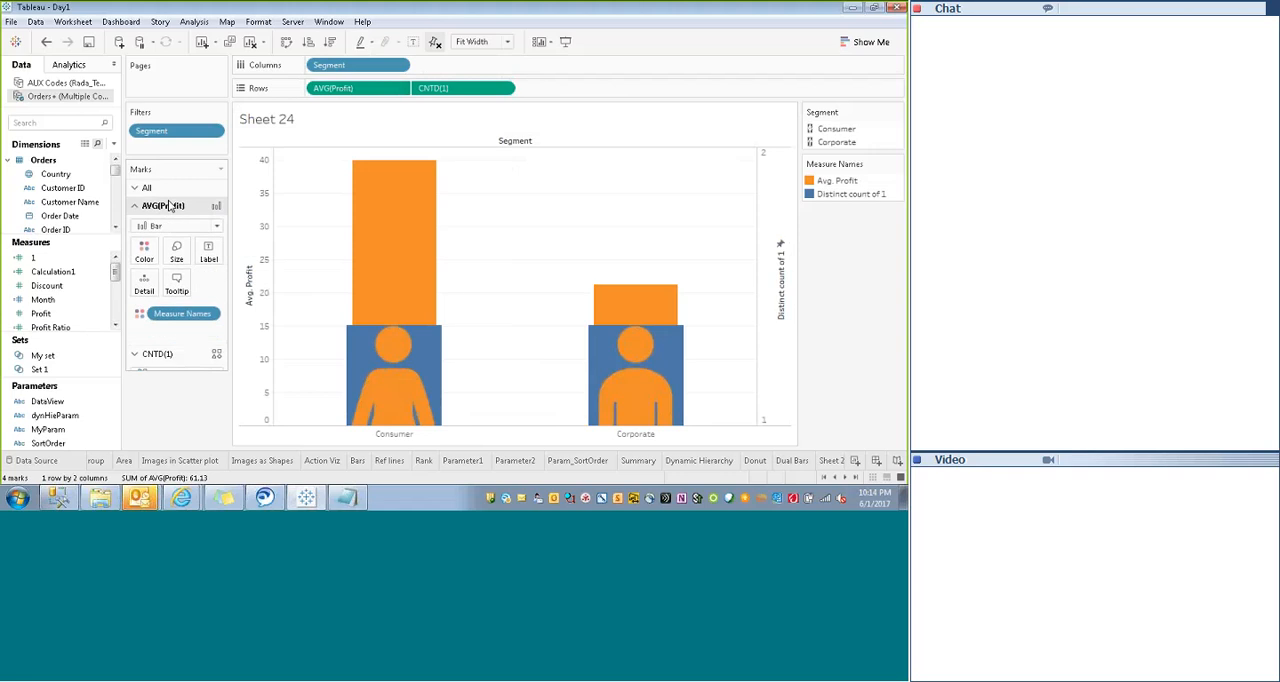
pyautogui.click(176, 255)
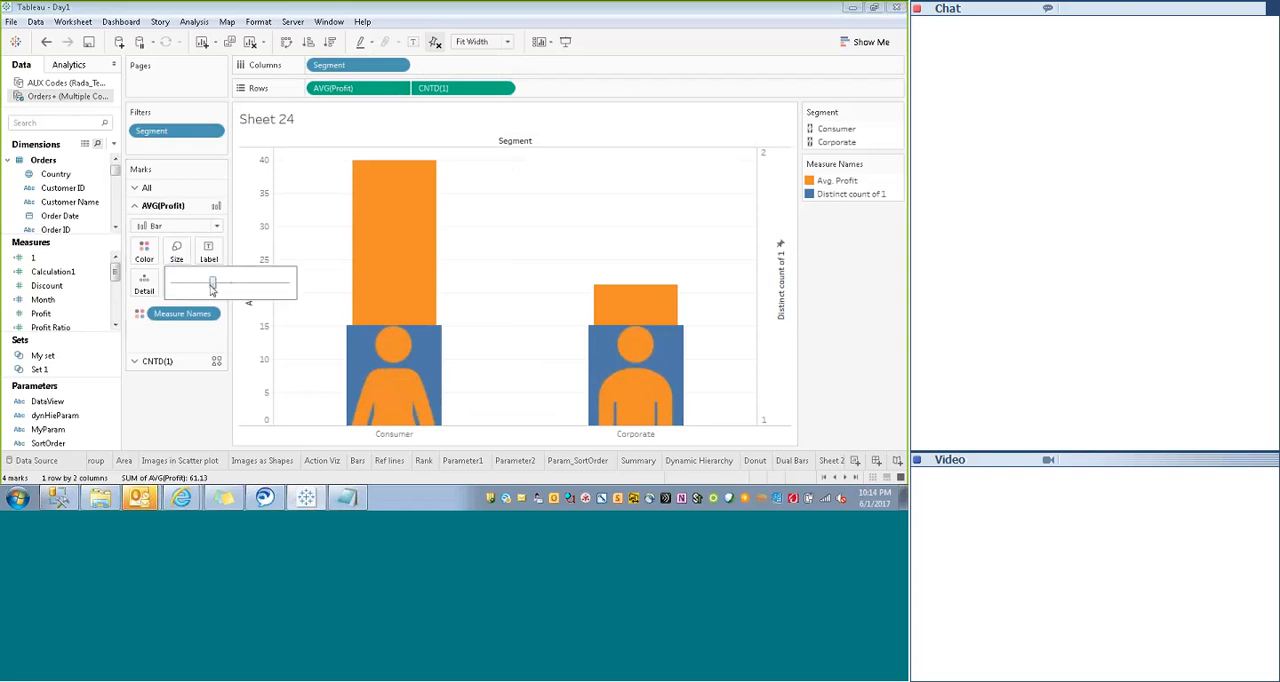
pyautogui.click(154, 429)
pyautogui.click(160, 361)
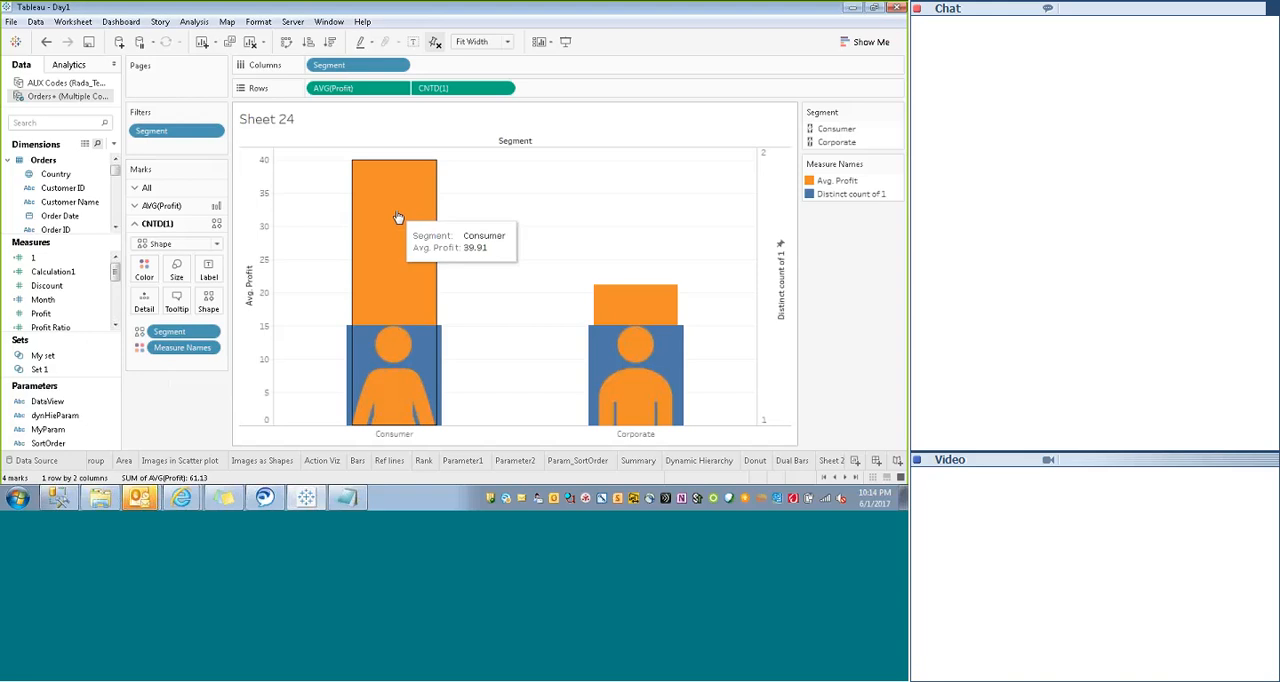
# - Try Sum as the aggregation of measure 1 on Rows twice, undoing the change each time
pyautogui.click(503, 90)
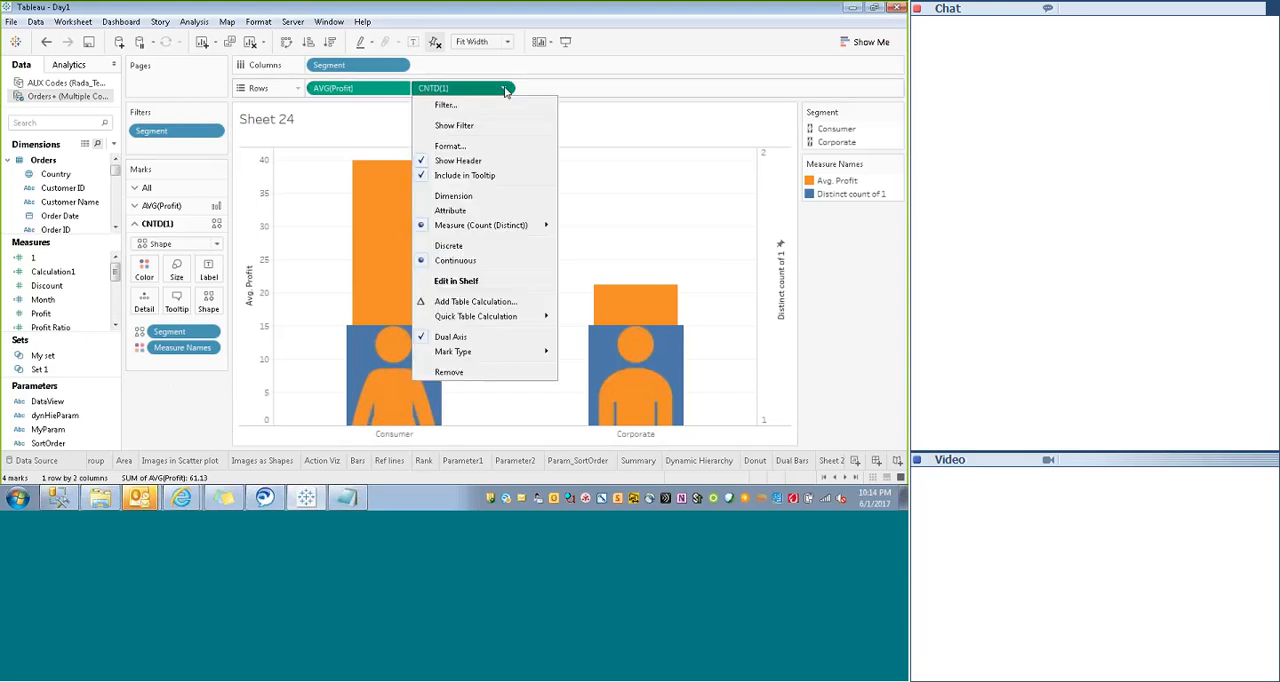
pyautogui.moveTo(530, 225)
pyautogui.click(572, 234)
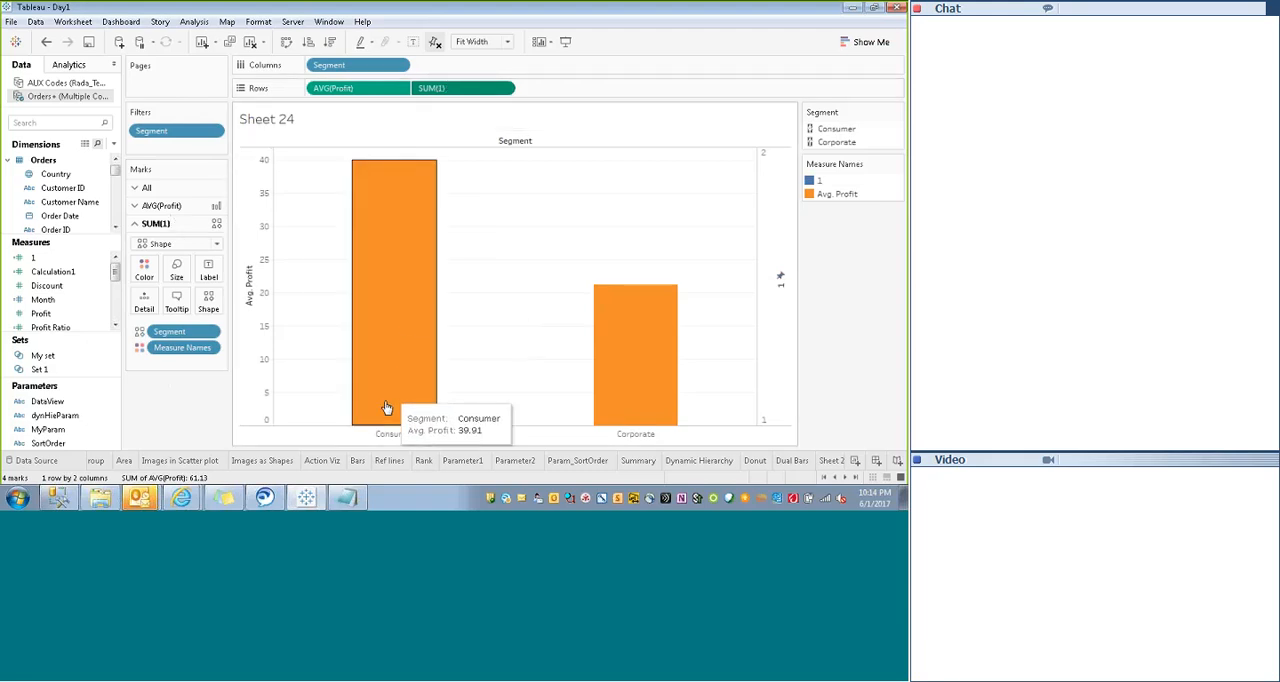
pyautogui.hotkey('ctrl', 'z')
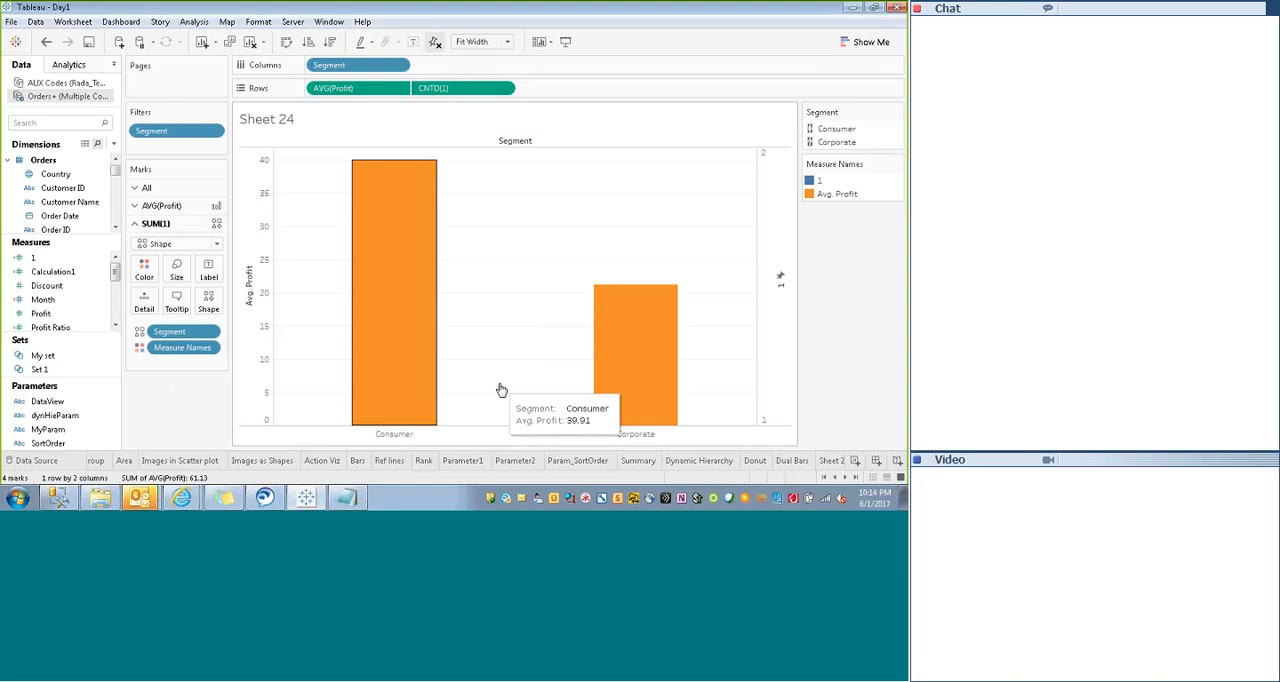
pyautogui.click(426, 355)
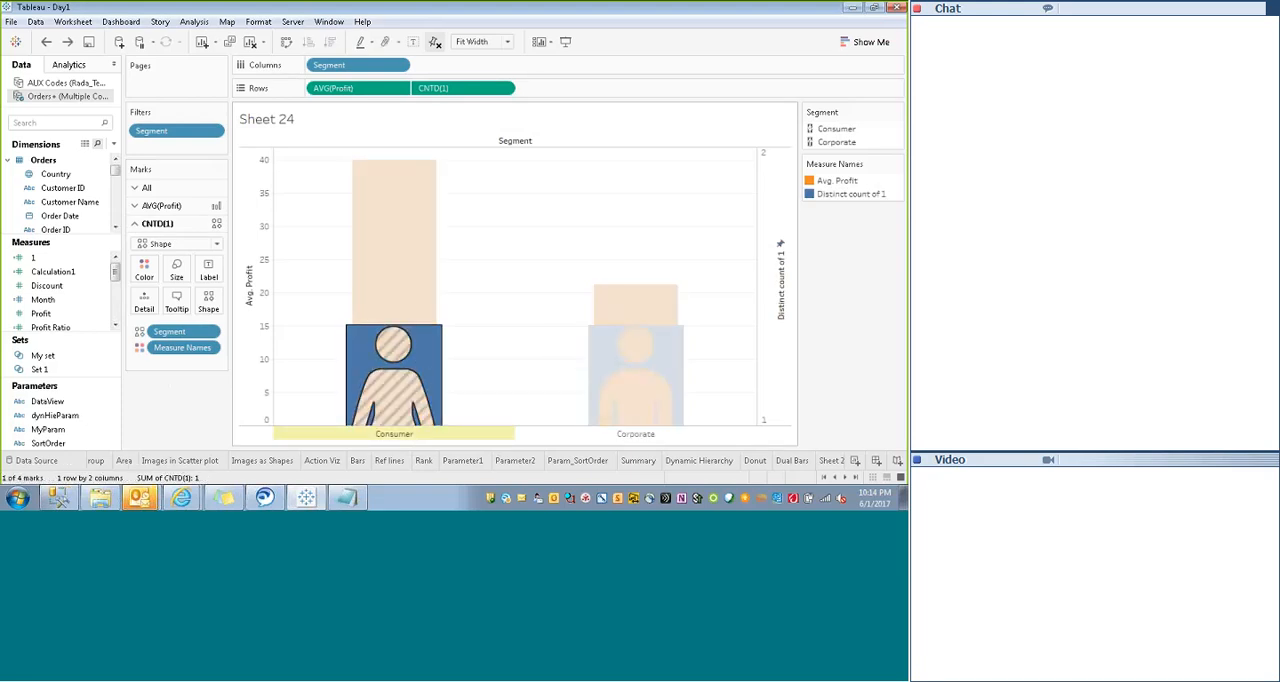
pyautogui.click(504, 89)
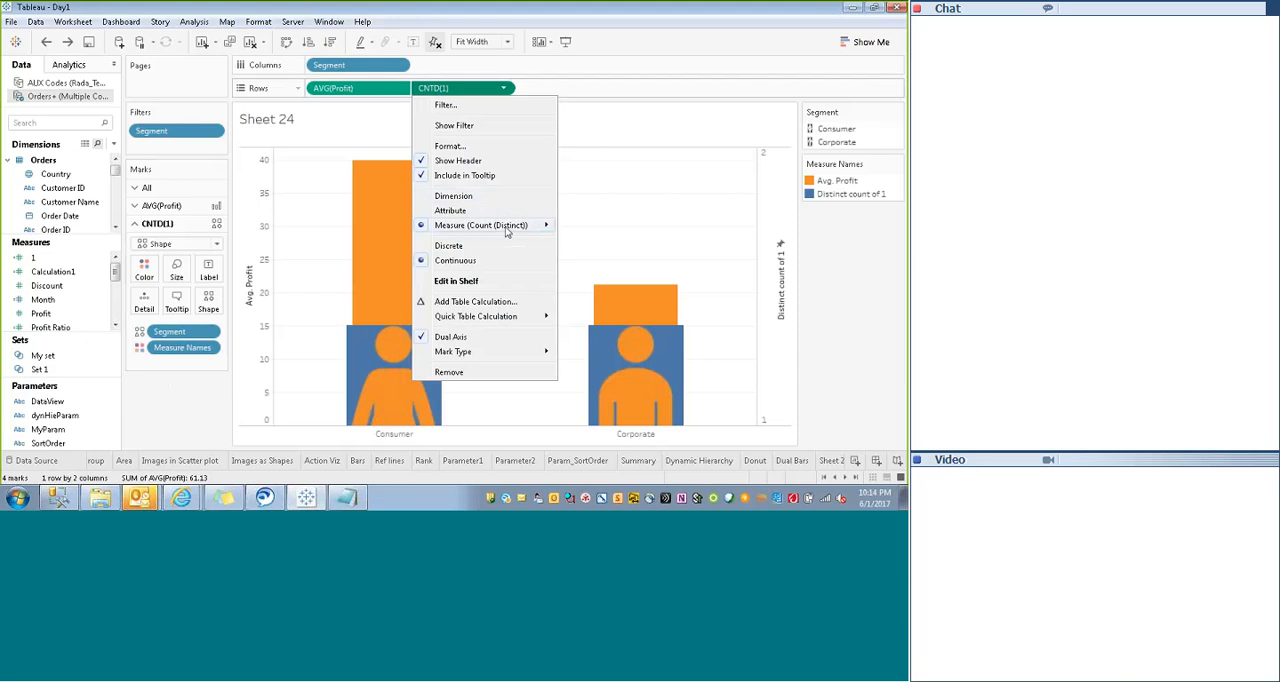
pyautogui.moveTo(508, 230)
pyautogui.click(585, 232)
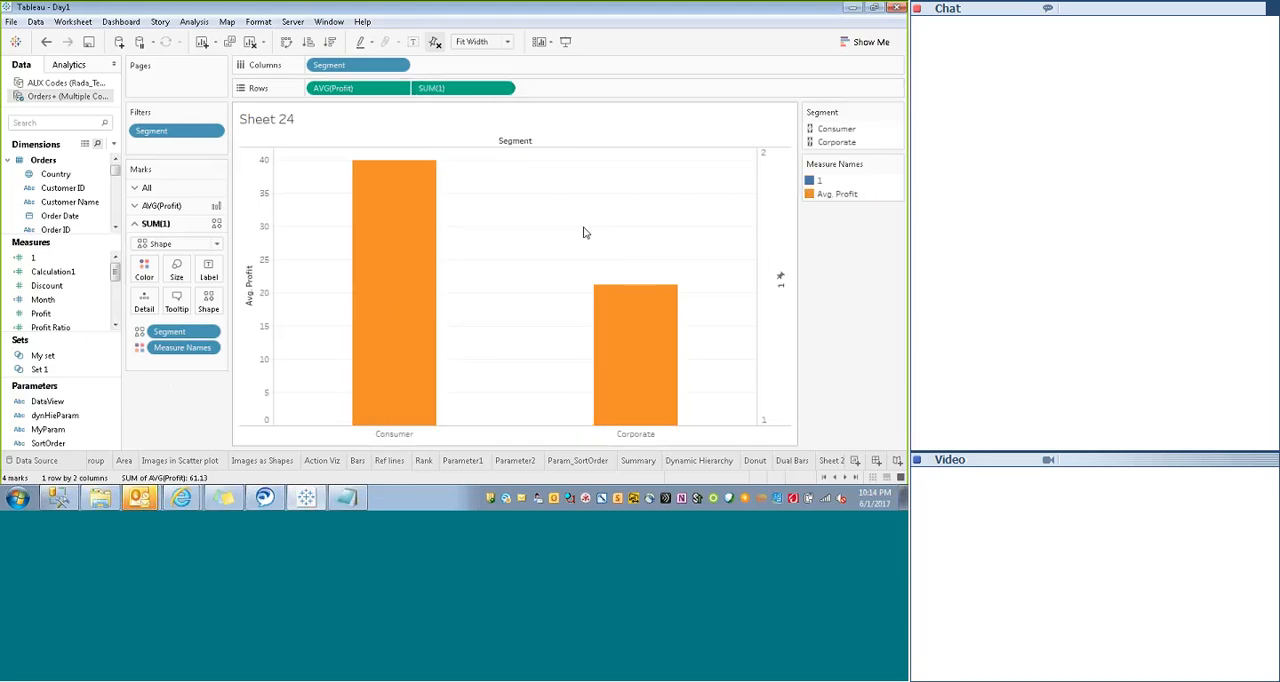
pyautogui.hotkey('ctrl', 'z')
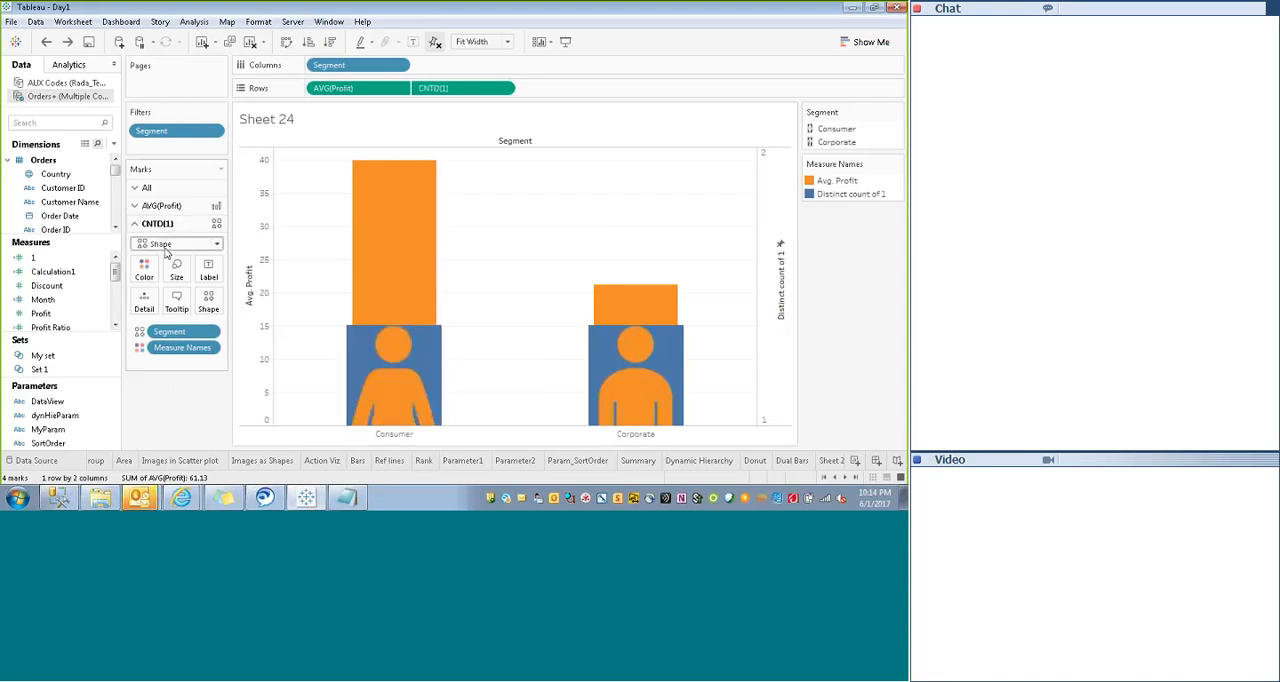
# - Enlarge the CNTD(1) figure shapes to nearly the full height of the Consumer Avg. Profit bar
pyautogui.click(362, 351)
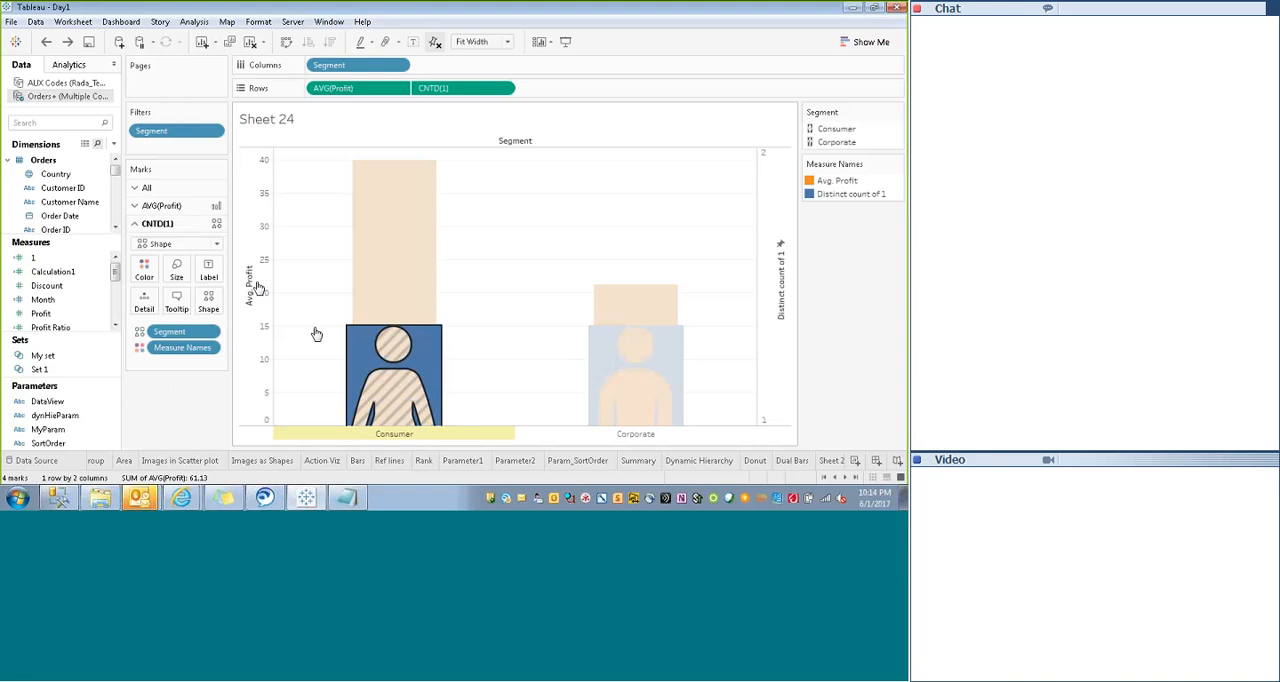
pyautogui.click(176, 268)
pyautogui.moveTo(221, 302); pyautogui.dragTo(269, 305)
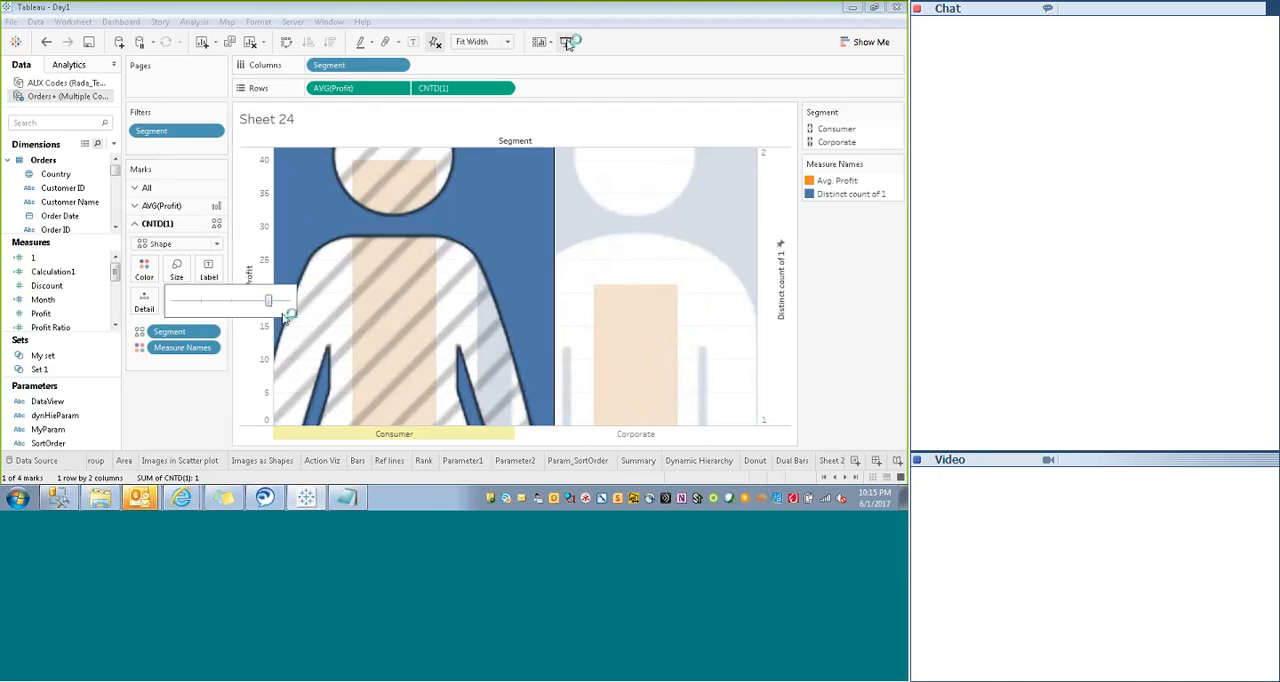
pyautogui.moveTo(268, 302); pyautogui.dragTo(265, 309)
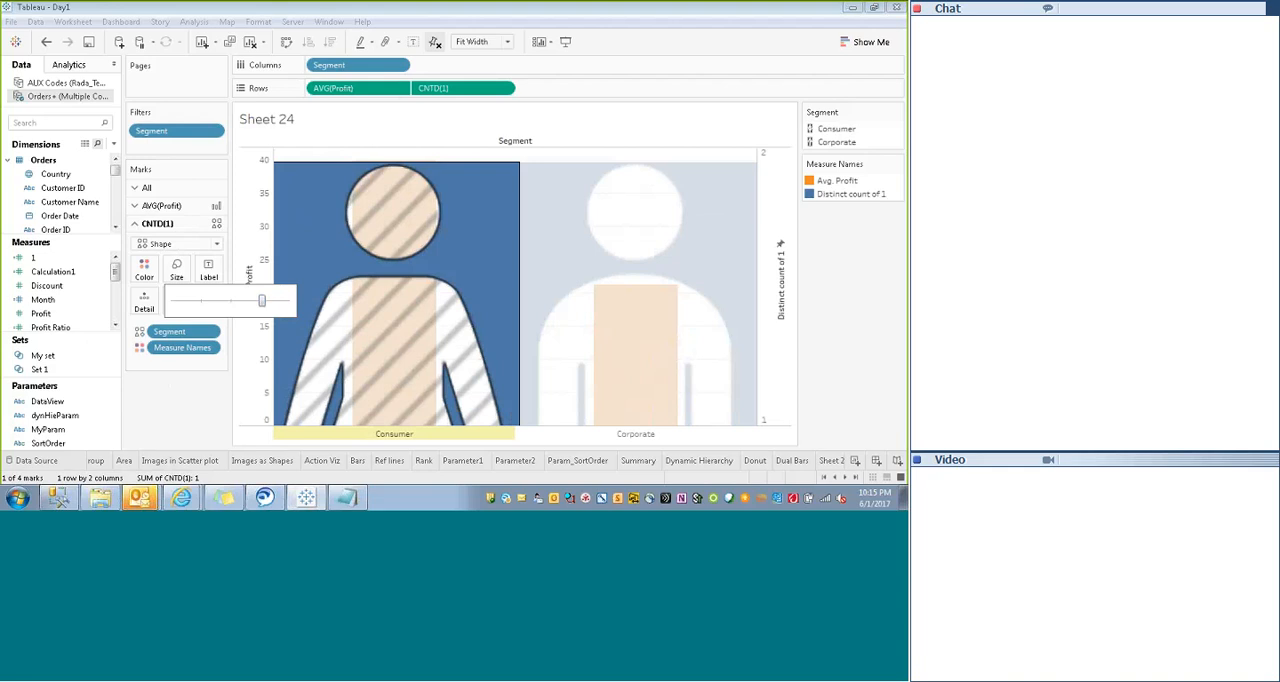
pyautogui.click(168, 384)
# - Widen the AVG(Profit) bars to fill the figures' full width, and show the sheet in presentation mode
pyautogui.click(171, 211)
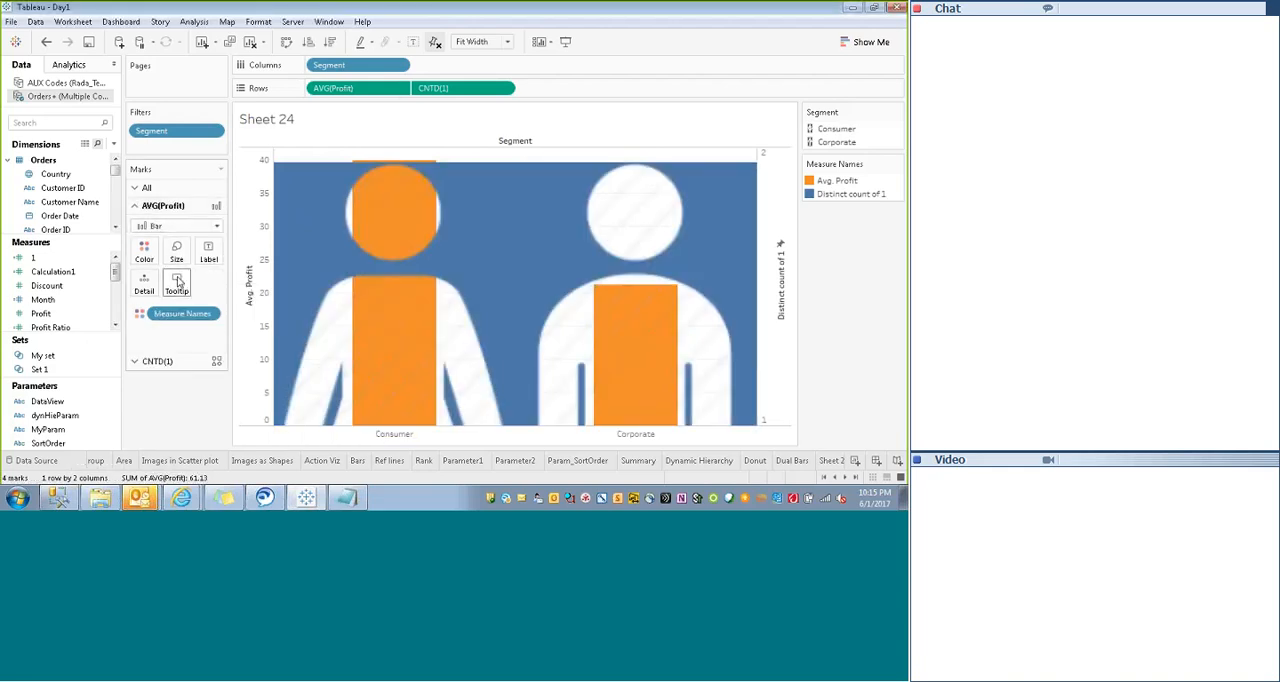
pyautogui.click(176, 250)
pyautogui.moveTo(213, 282); pyautogui.dragTo(281, 289)
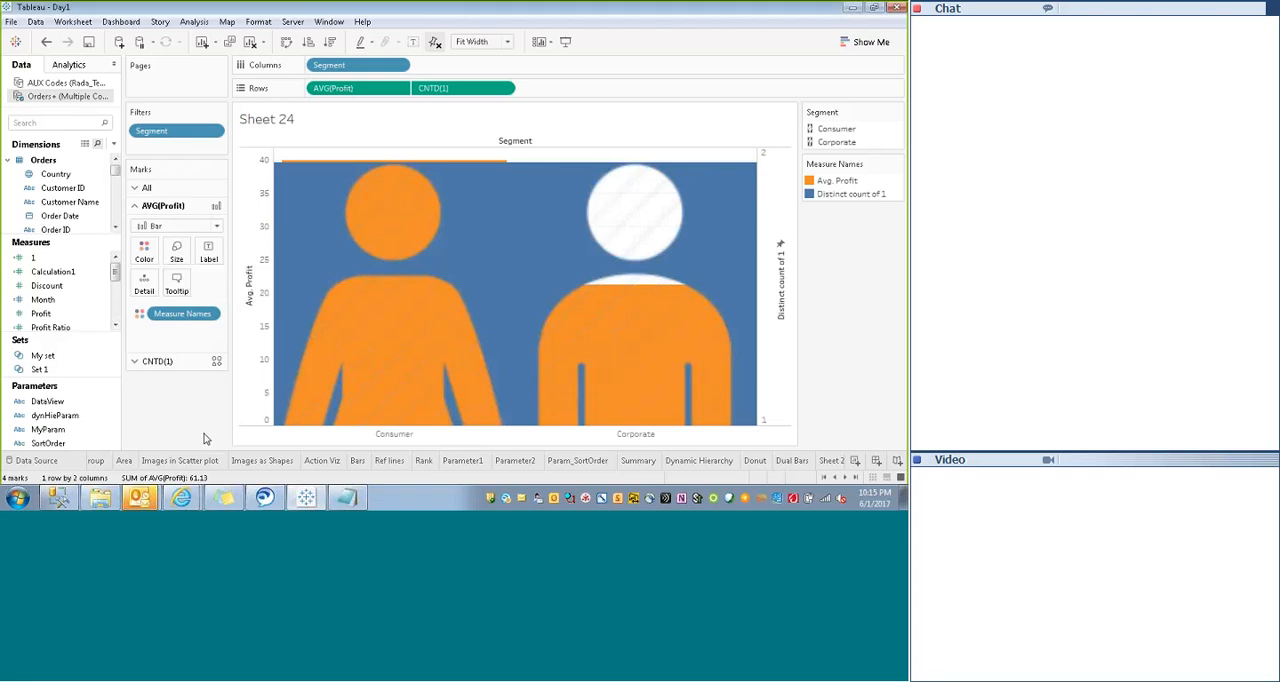
pyautogui.click(565, 41)
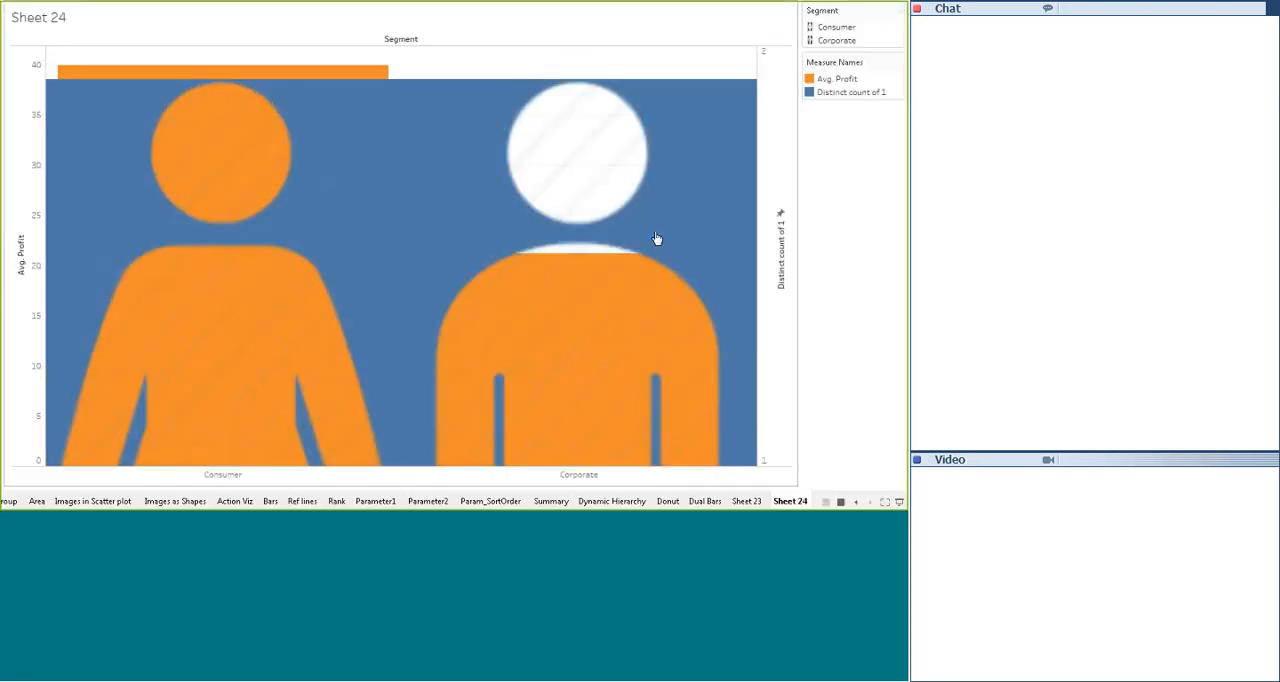
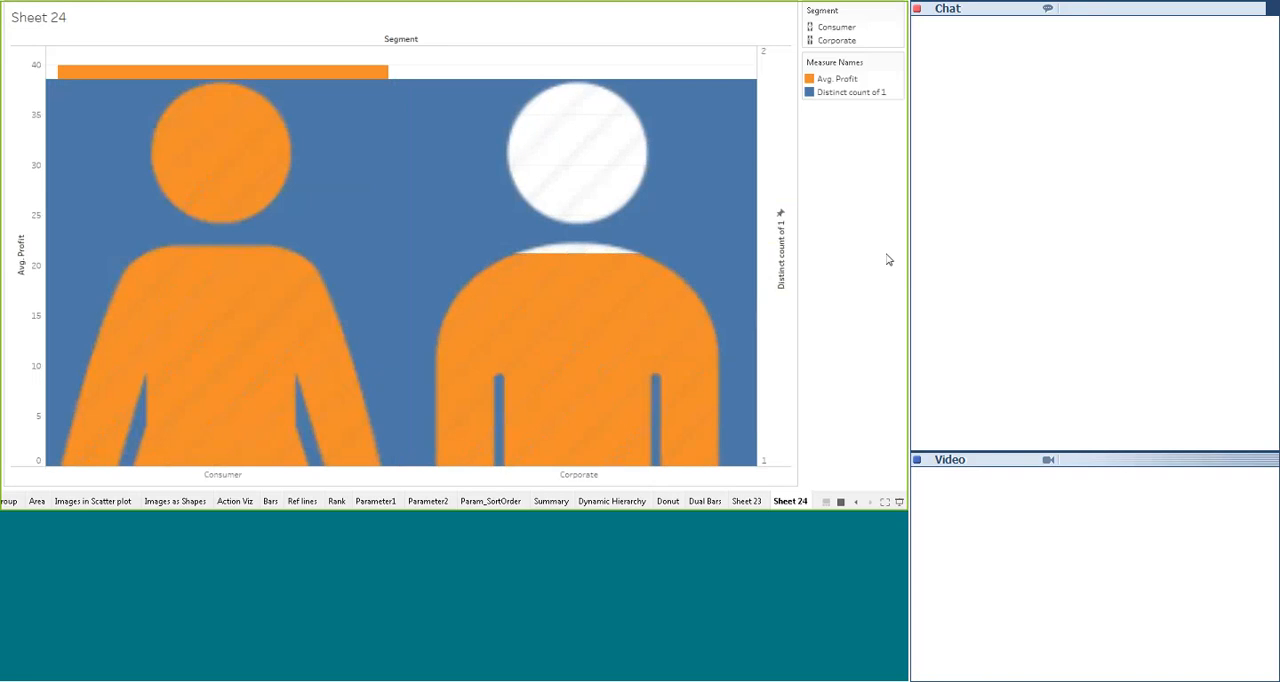
# - Exit presentation mode on Sheet 24 and check the chart types offered by Show Me
pyautogui.press('Escape')
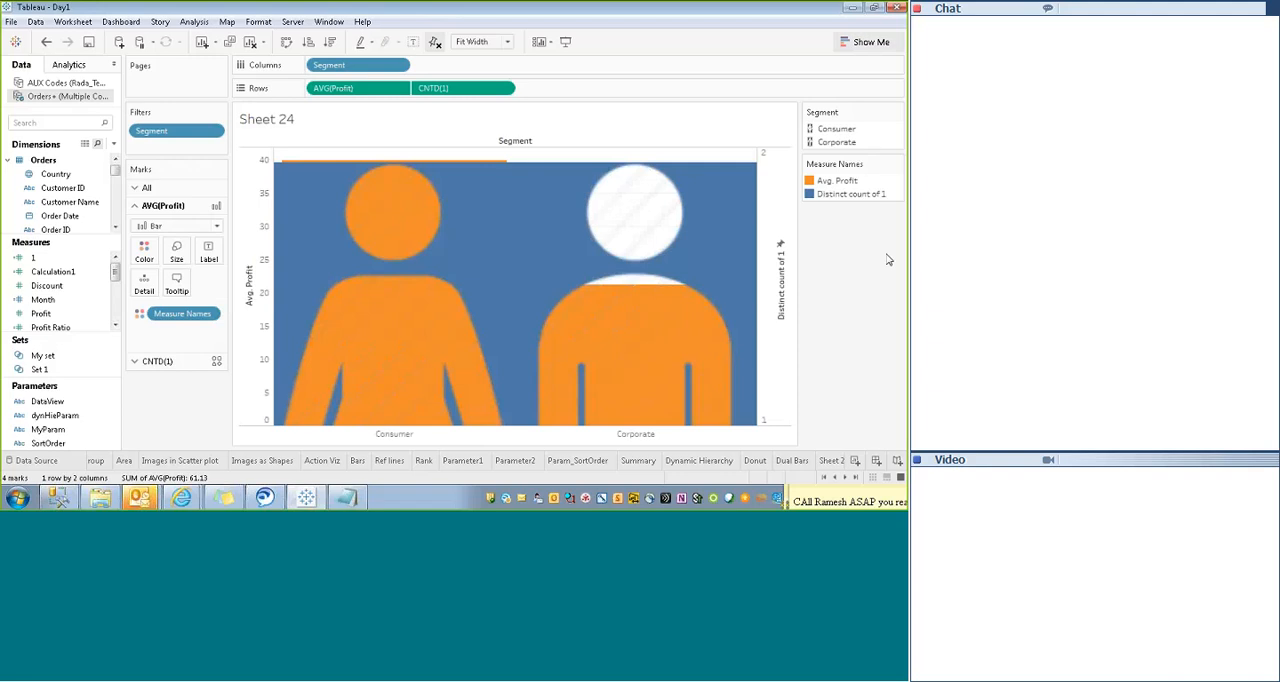
pyautogui.click(866, 42)
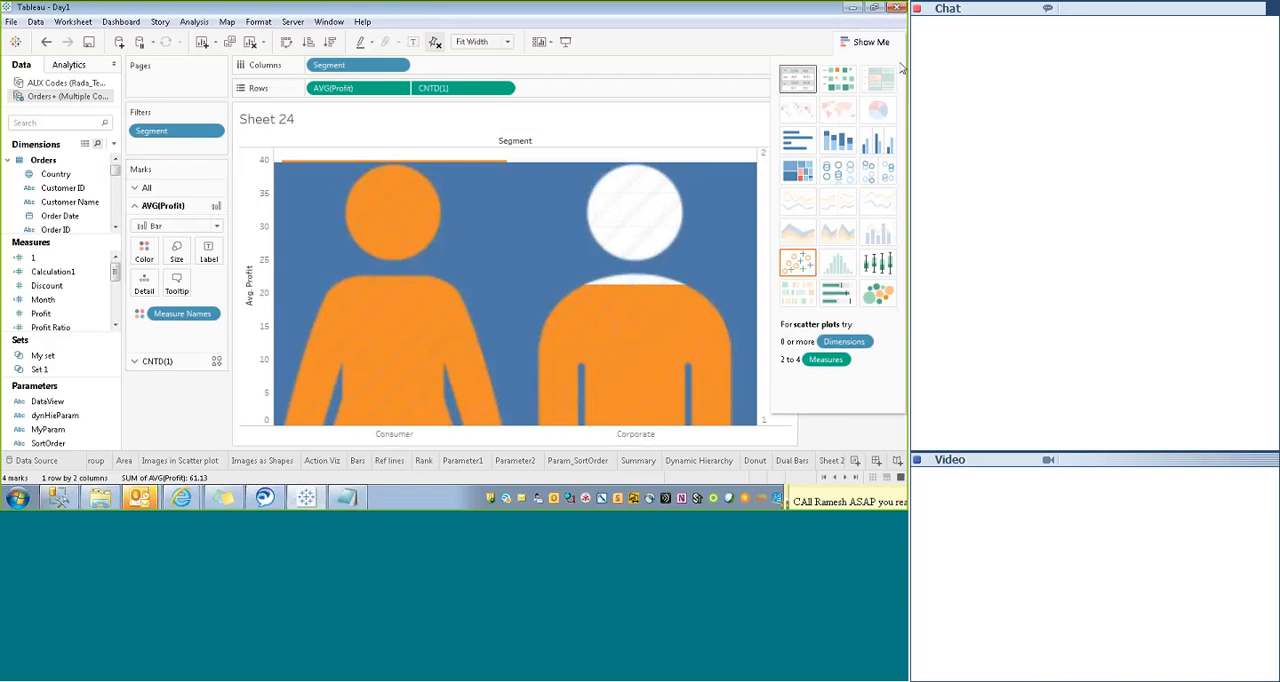
pyautogui.click(870, 42)
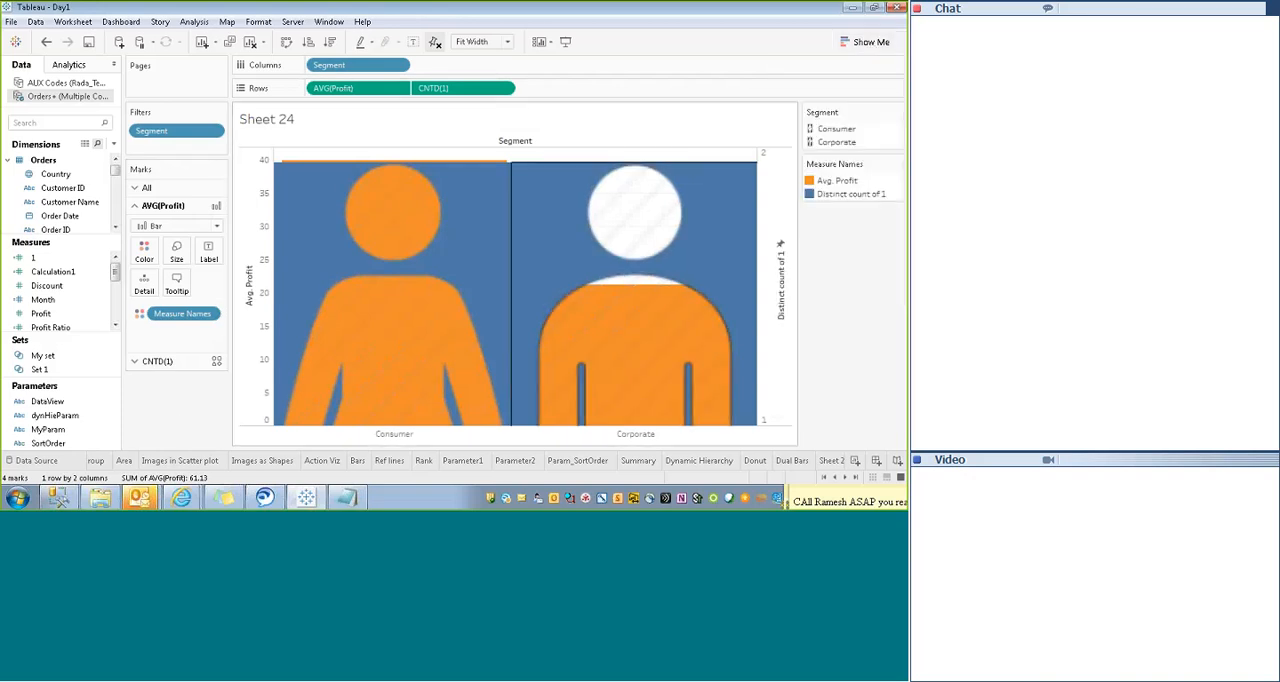
# - Switch to Windows Explorer and go to the Training 2016 folder inside Activities
pyautogui.click(181, 497)
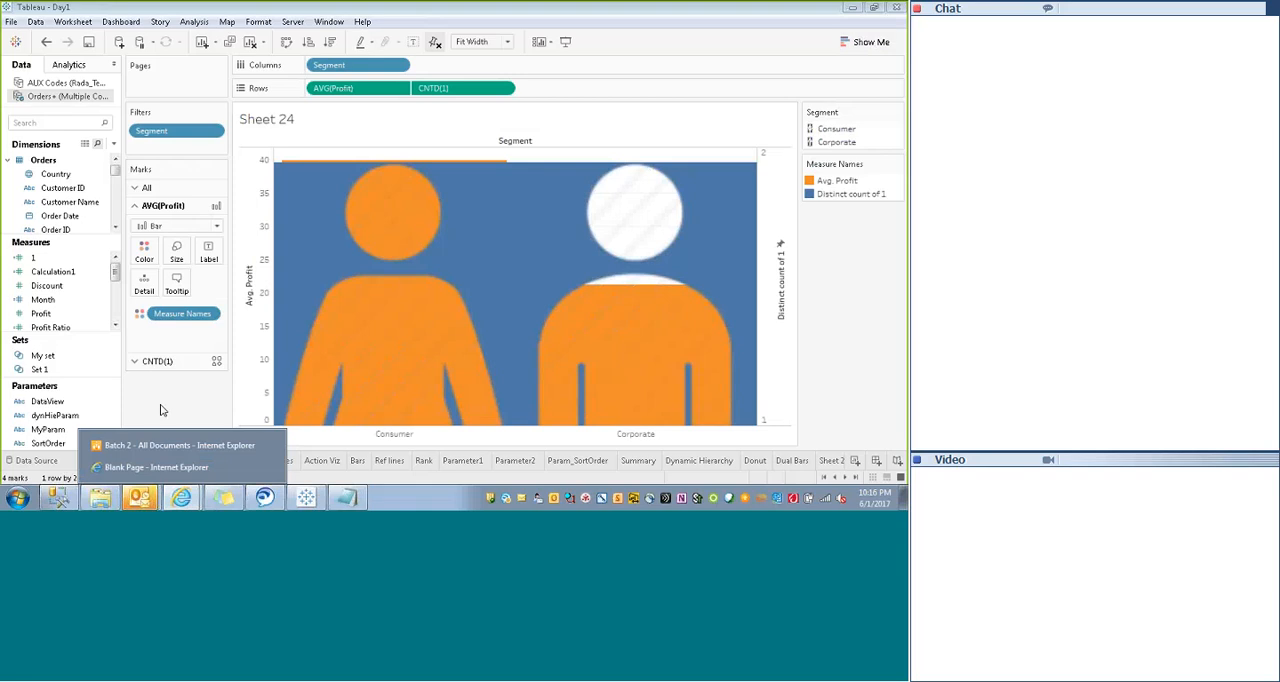
pyautogui.click(160, 420)
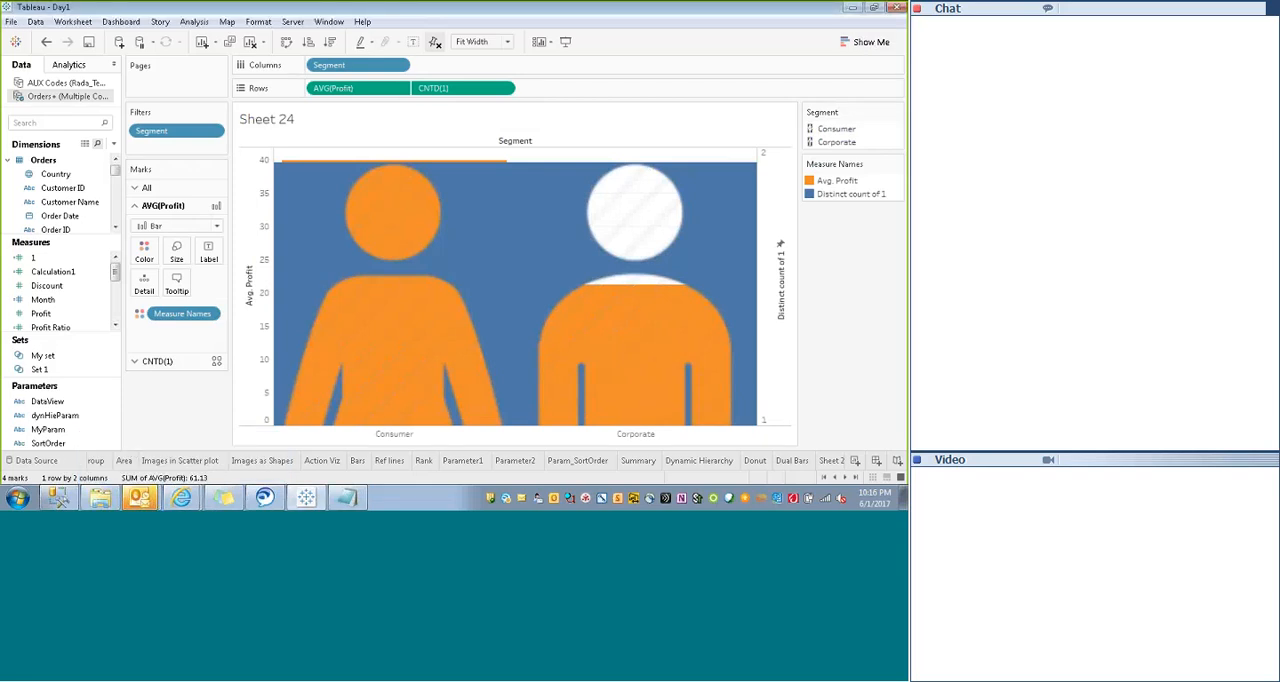
pyautogui.click(100, 501)
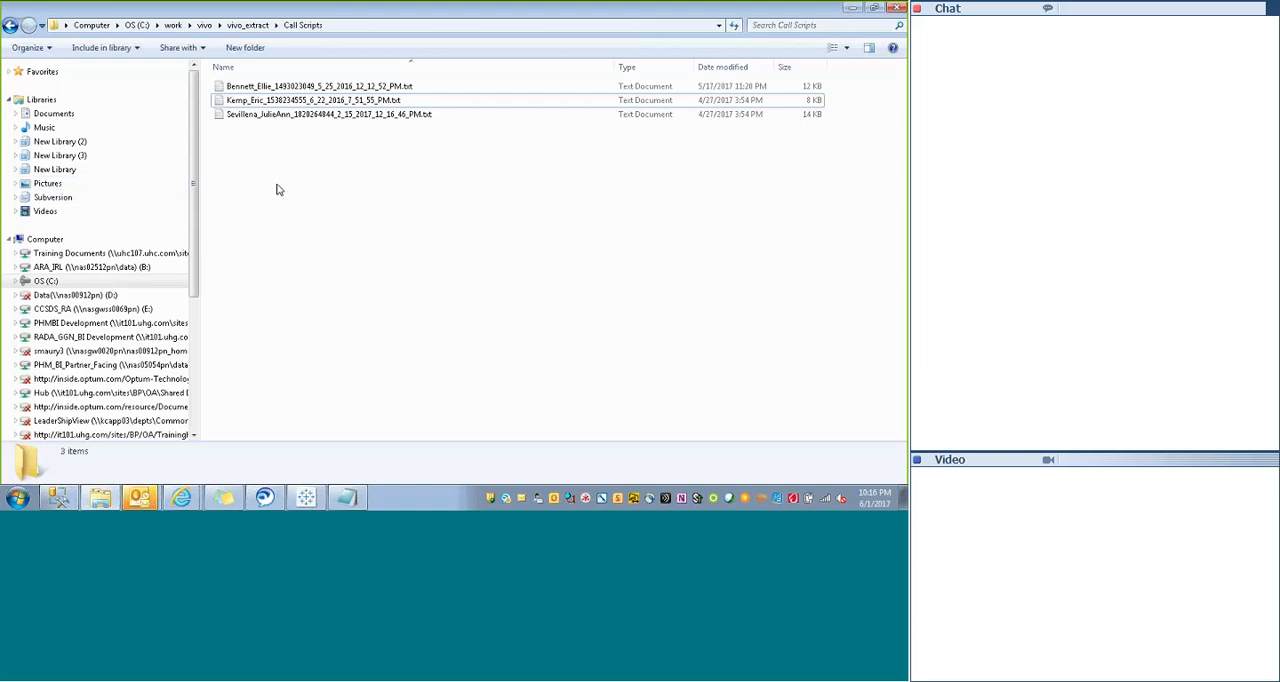
pyautogui.click(97, 500)
pyautogui.click(102, 503)
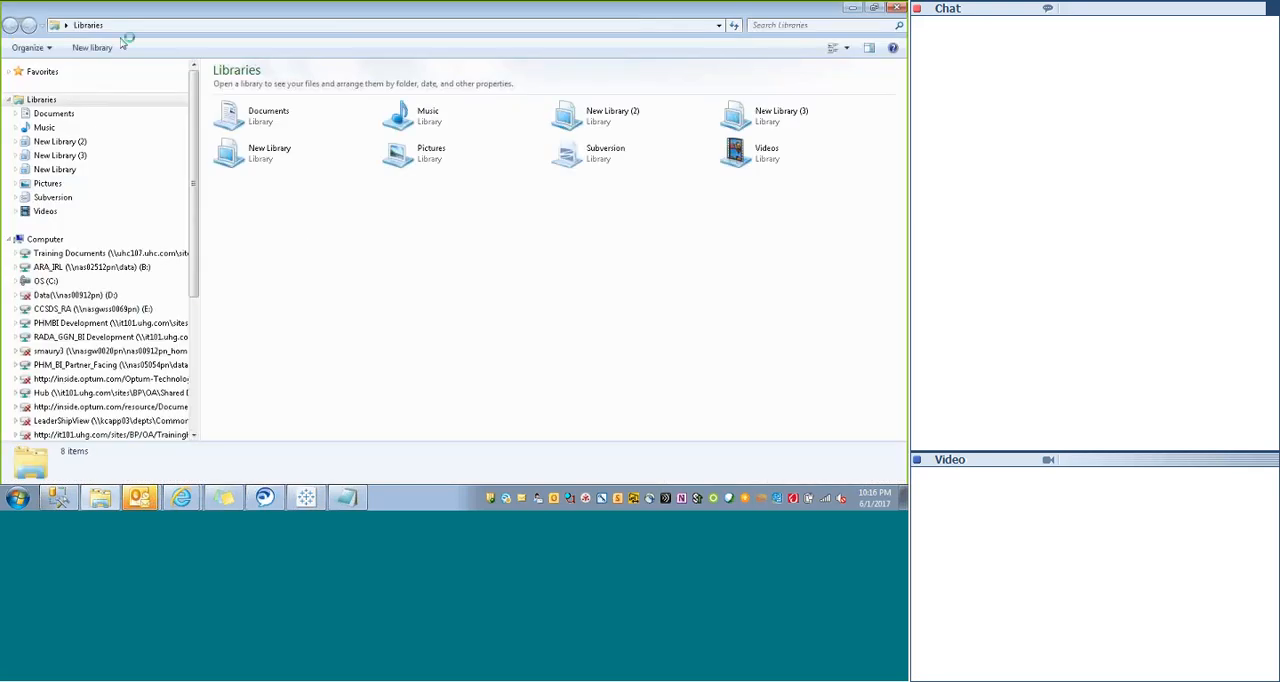
pyautogui.click(110, 26)
pyautogui.moveTo(66, 26)
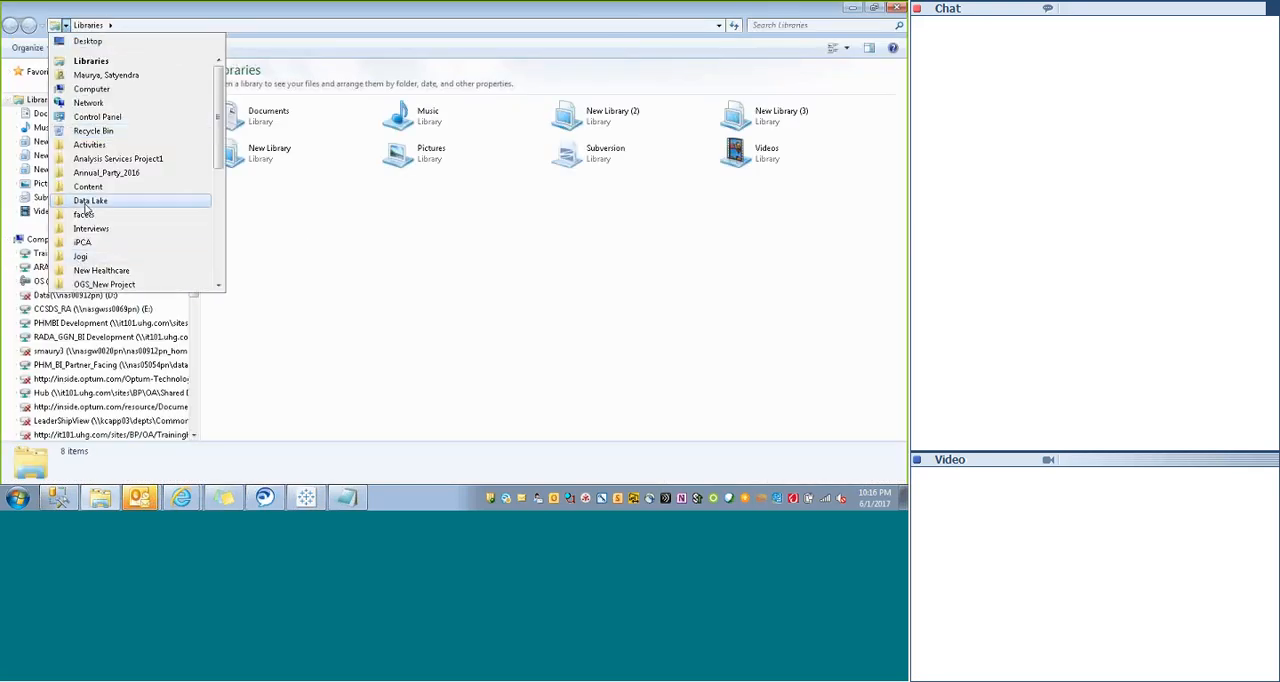
pyautogui.click(89, 144)
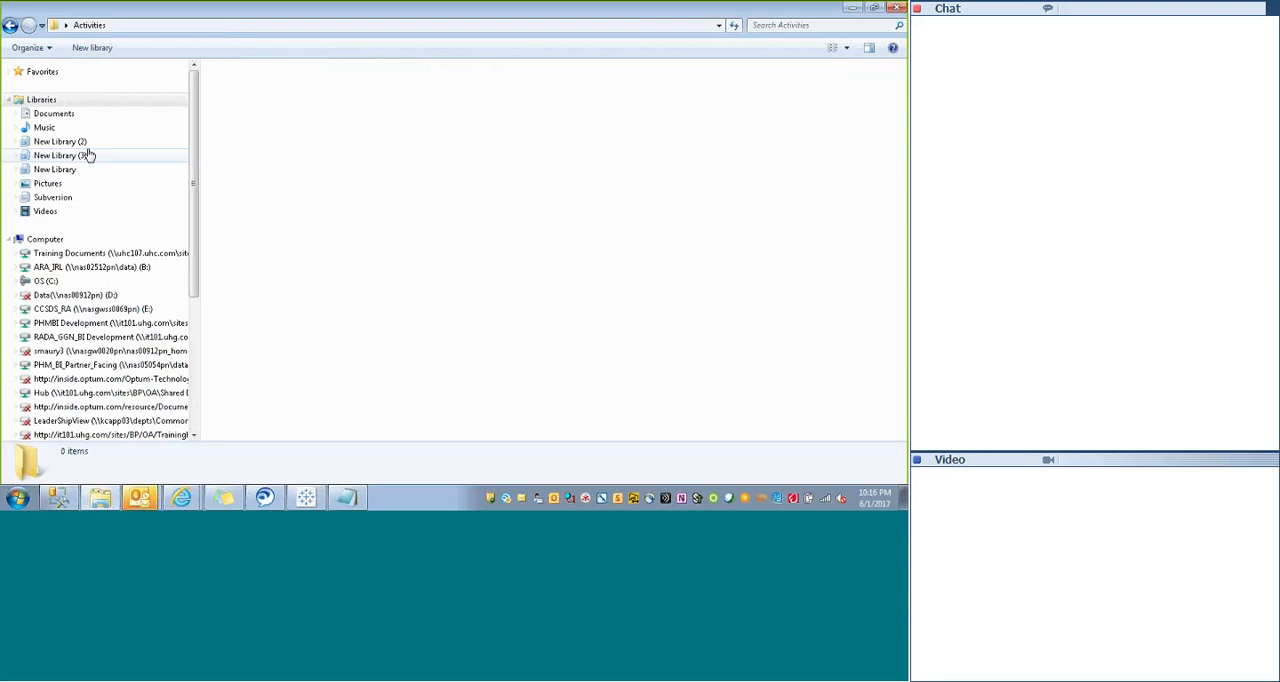
pyautogui.doubleClick(246, 306)
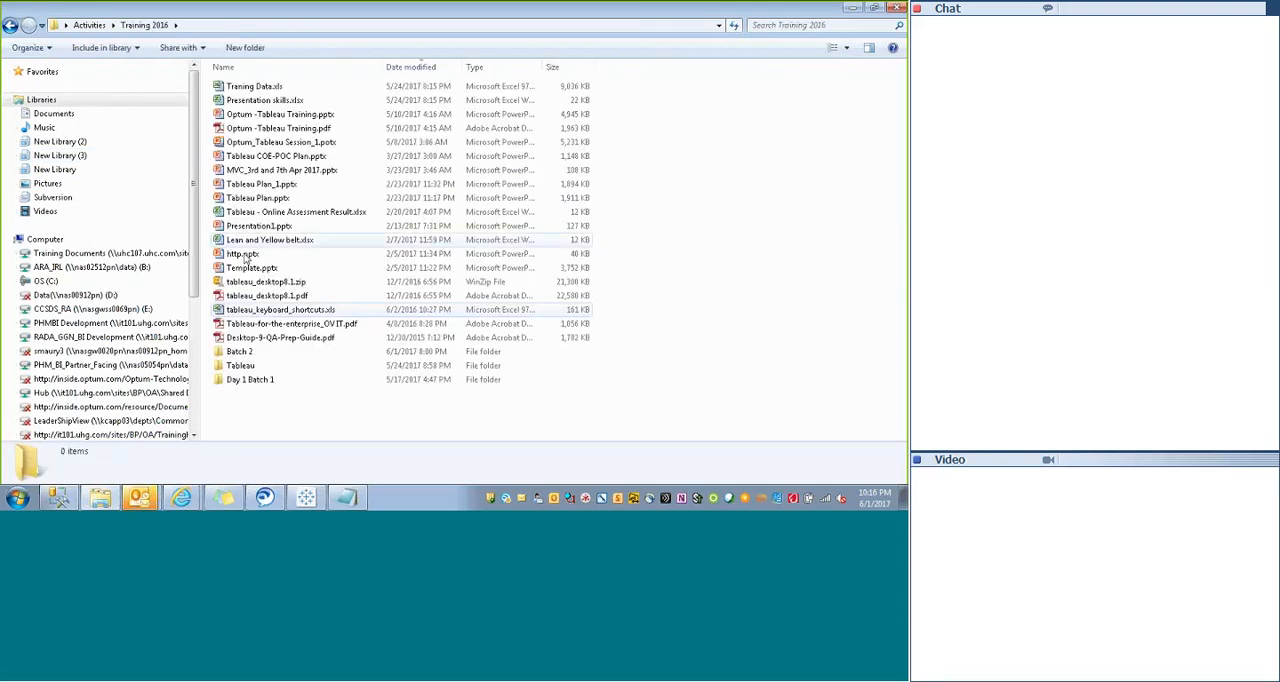
# - Open Tableau Plan.pptx in PowerPoint, clearing the other windows and the reminder out of the way
pyautogui.click(251, 199)
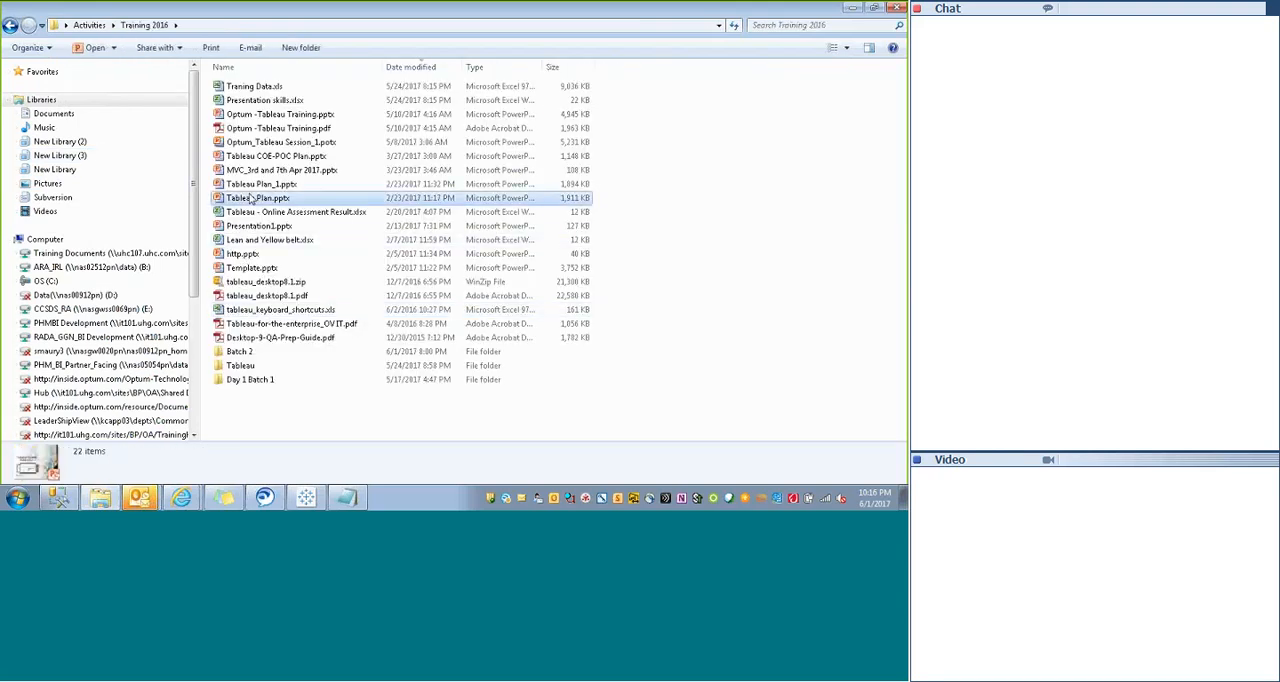
pyautogui.click(851, 9)
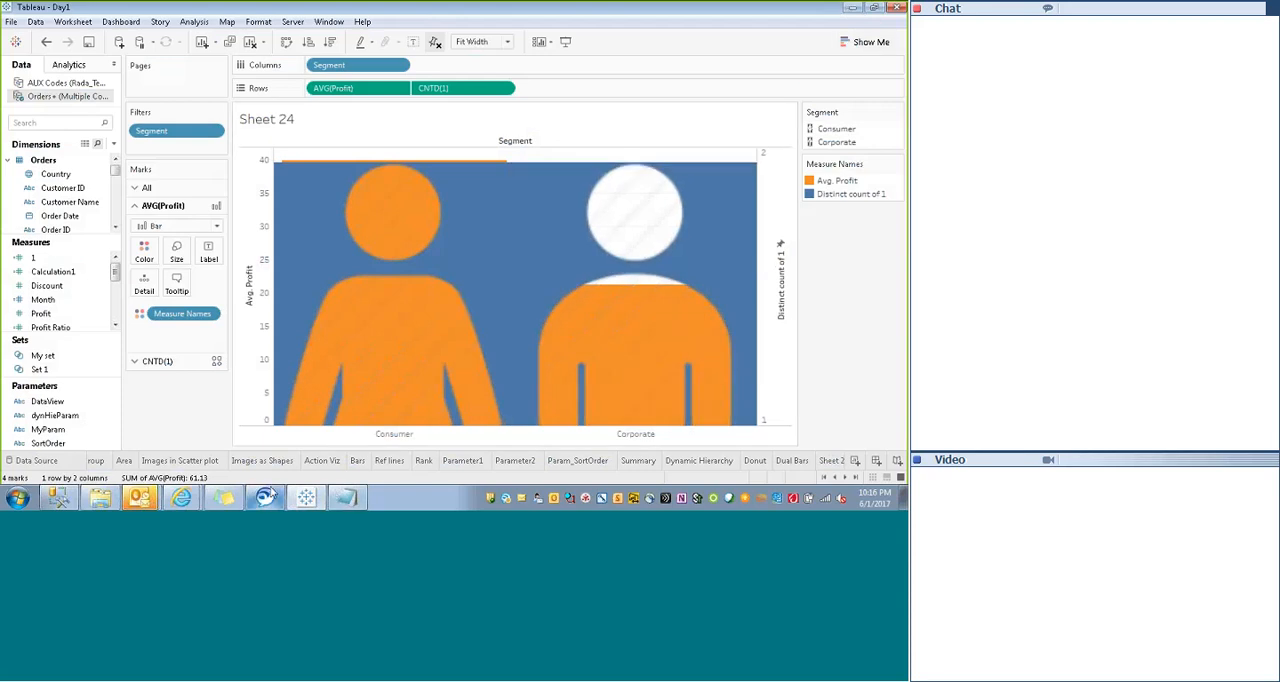
pyautogui.click(104, 498)
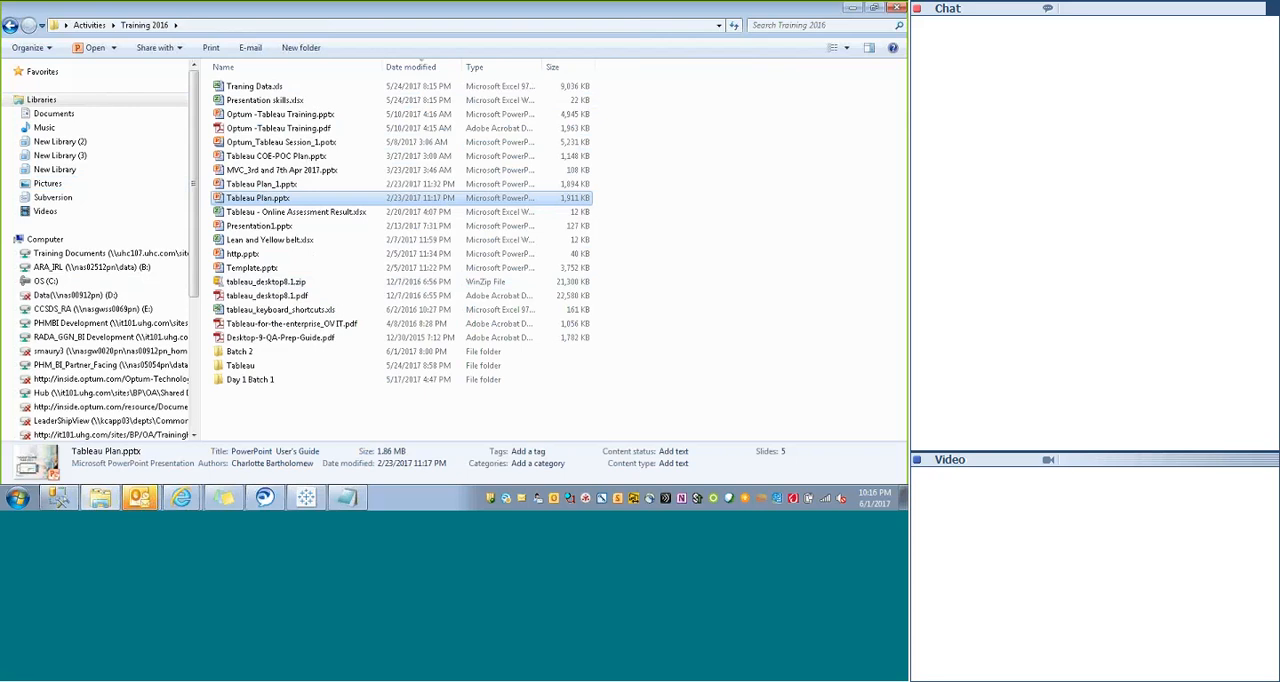
pyautogui.click(850, 10)
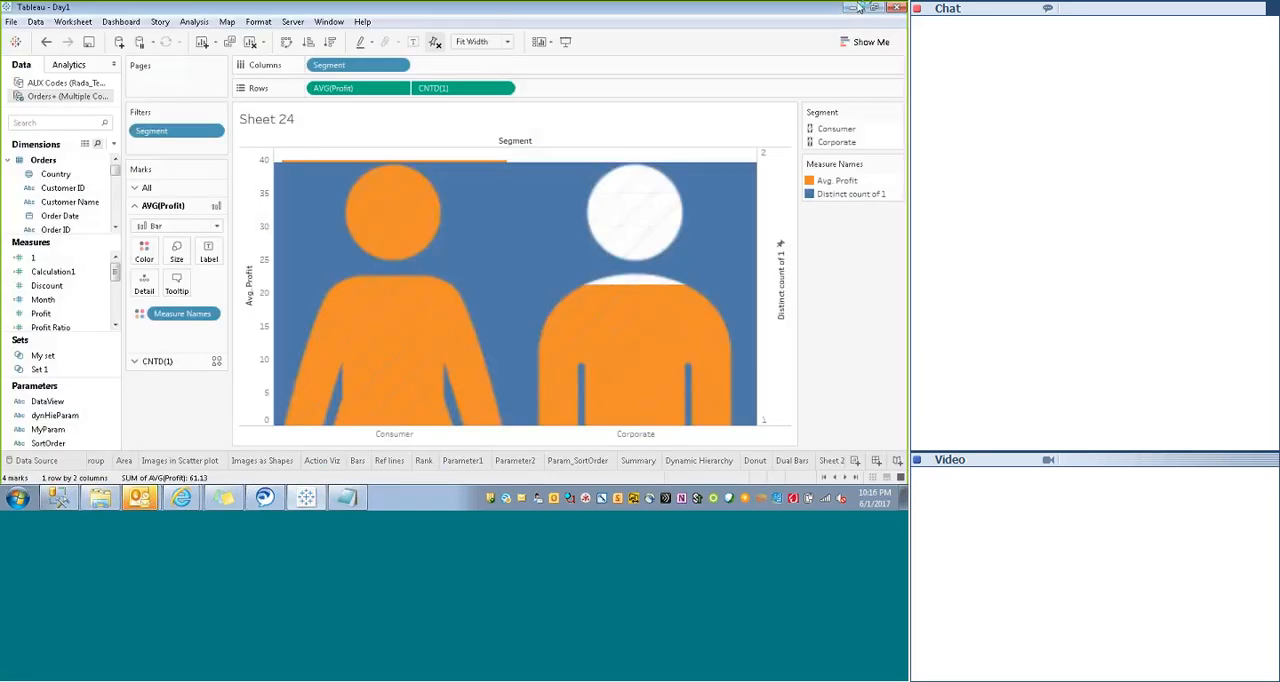
pyautogui.click(857, 8)
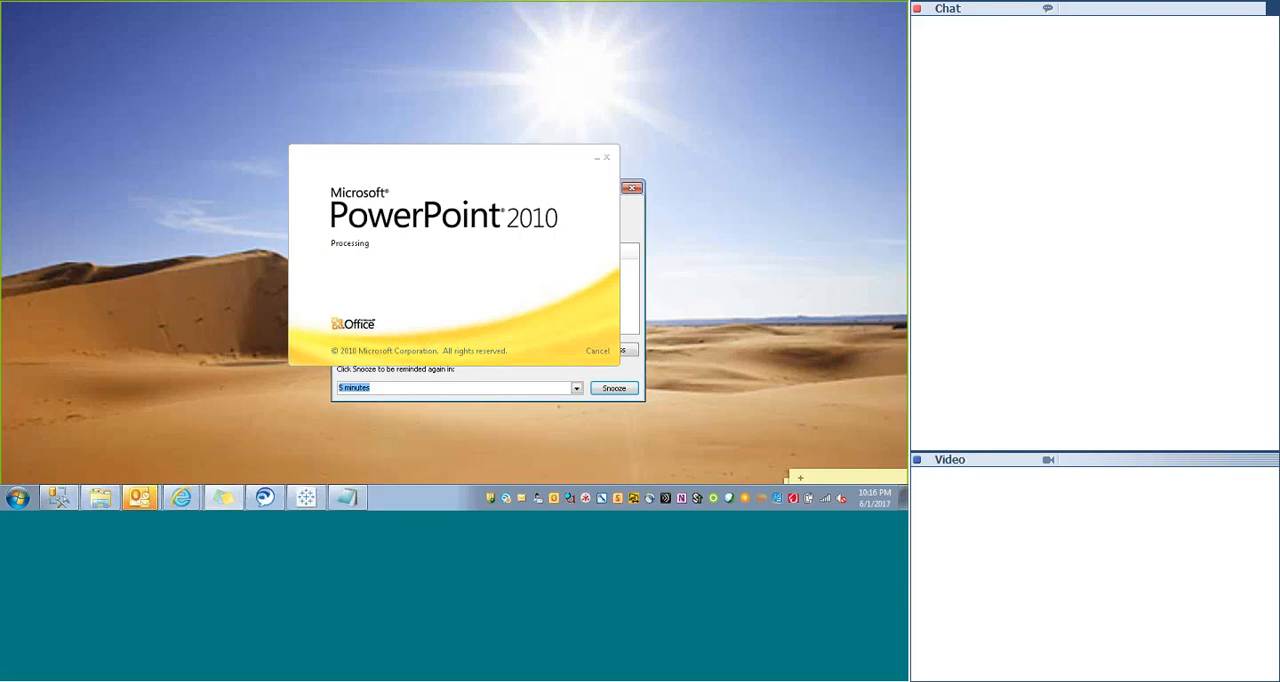
pyautogui.click(632, 188)
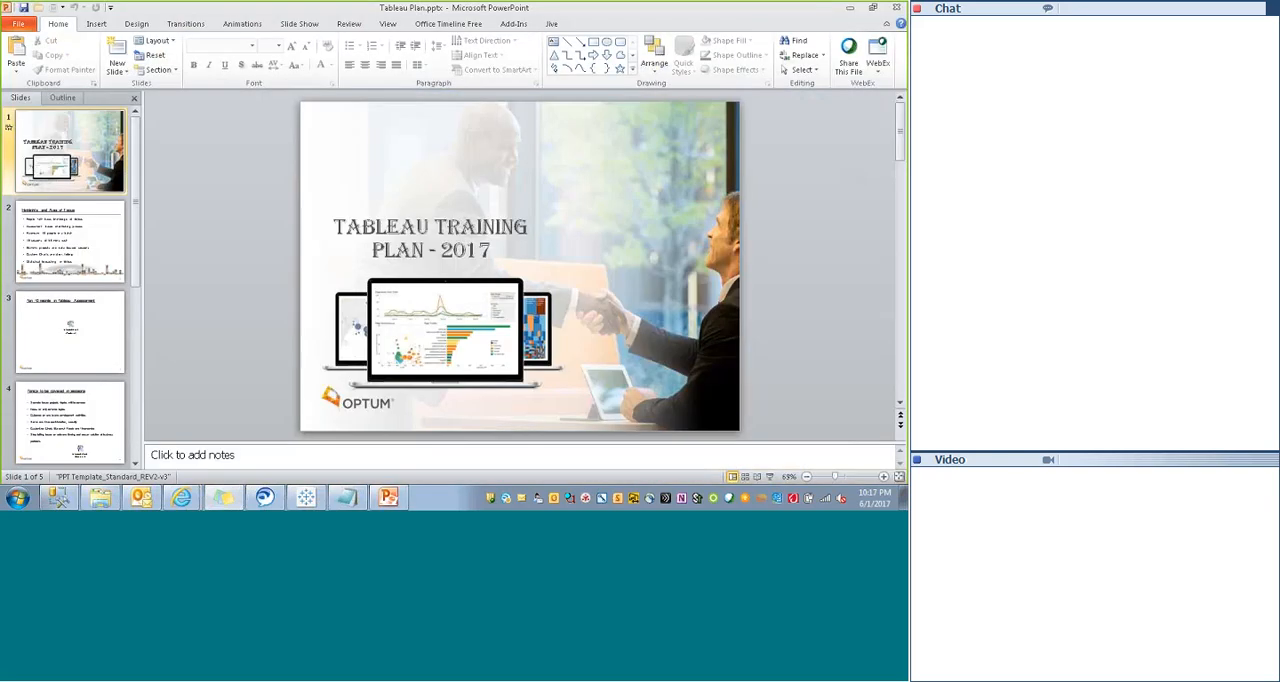
# - Go to slide 5 and copy the historical US presidential elections link from the list of useful links
pyautogui.click(64, 441)
pyautogui.click(95, 430)
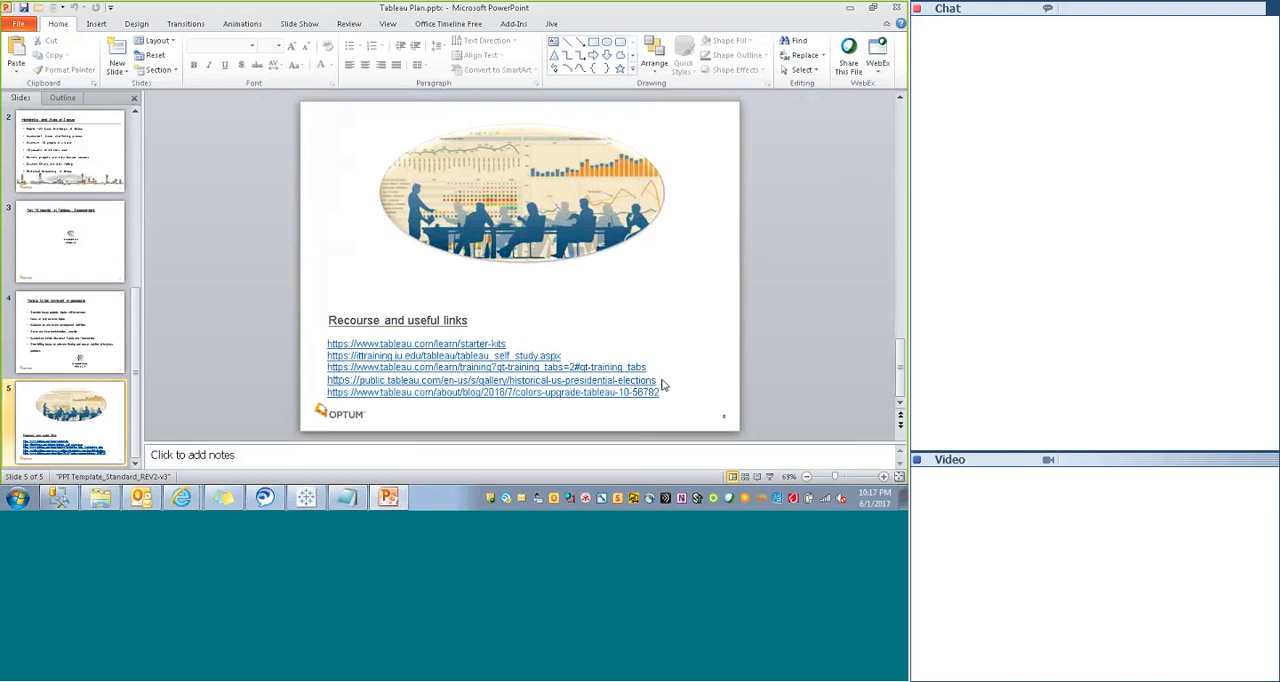
pyautogui.moveTo(664, 380); pyautogui.dragTo(508, 381)
pyautogui.click(513, 381)
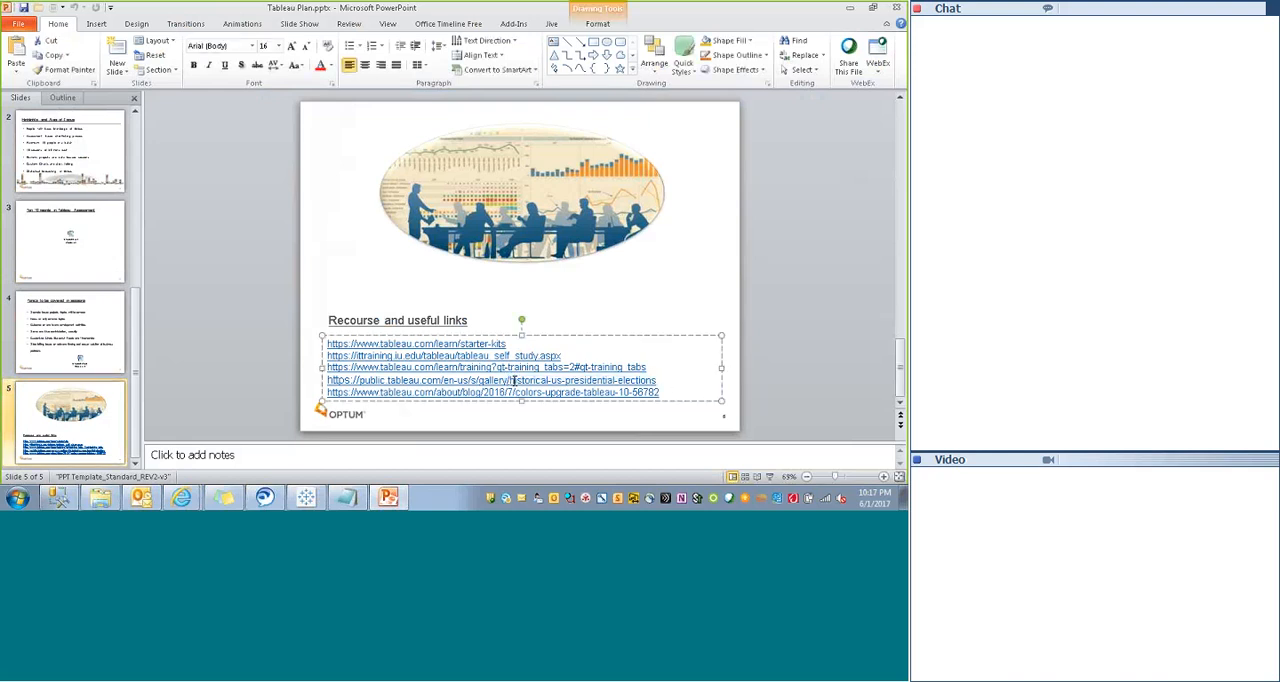
pyautogui.hotkey('ctrl', 'a')
pyautogui.click(513, 381)
pyautogui.tripleClick(513, 381)
pyautogui.moveTo(514, 379); pyautogui.dragTo(331, 383)
pyautogui.hotkey('ctrl', 'c')
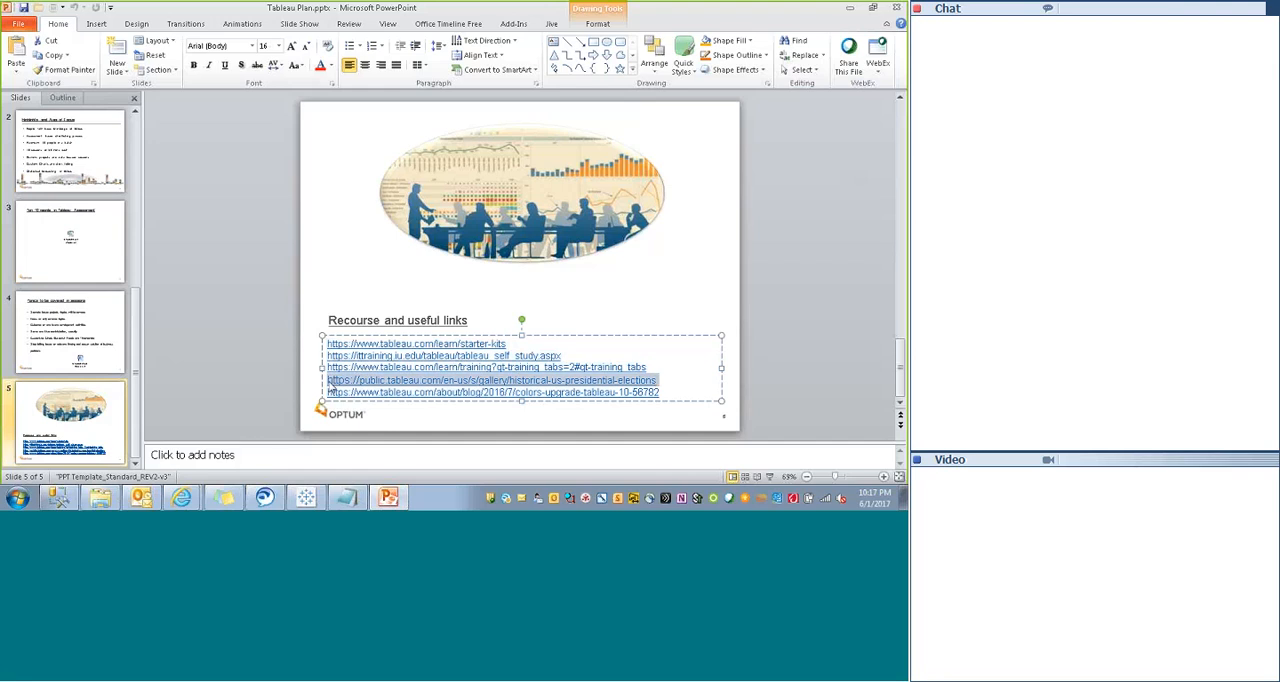
# - Switch to Internet Explorer and open the copied presidential elections link in the blank page tab
pyautogui.click(187, 453)
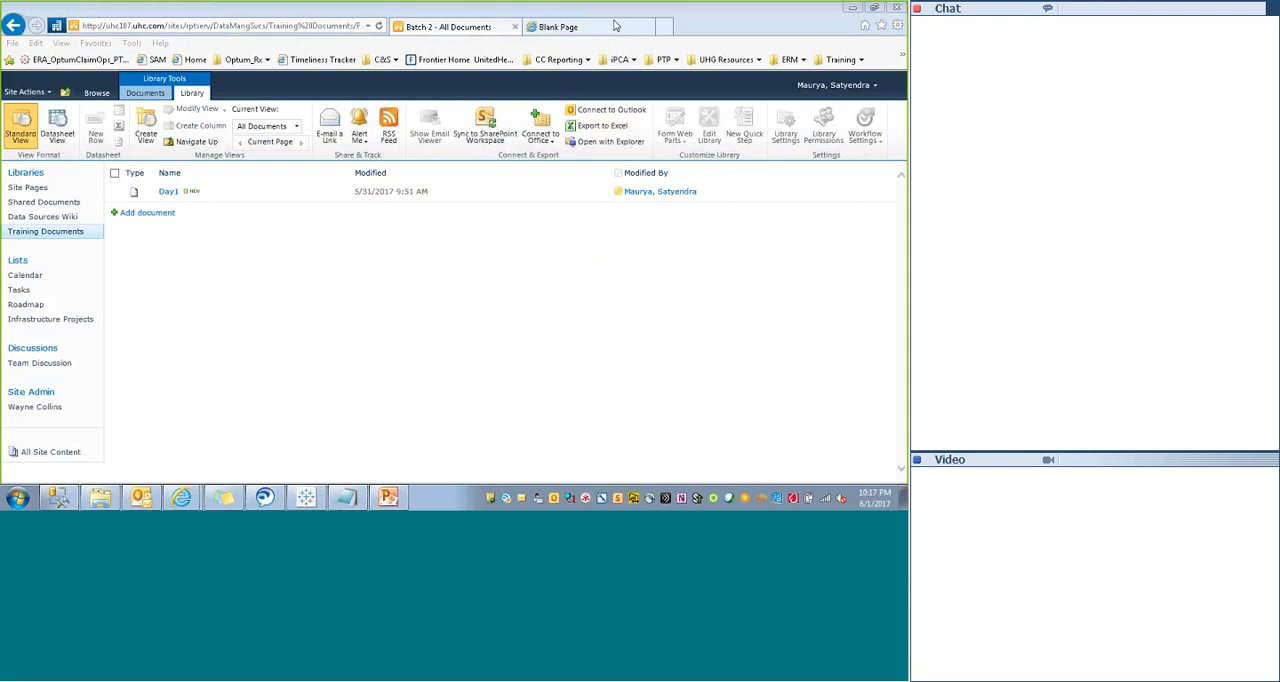
pyautogui.click(617, 46)
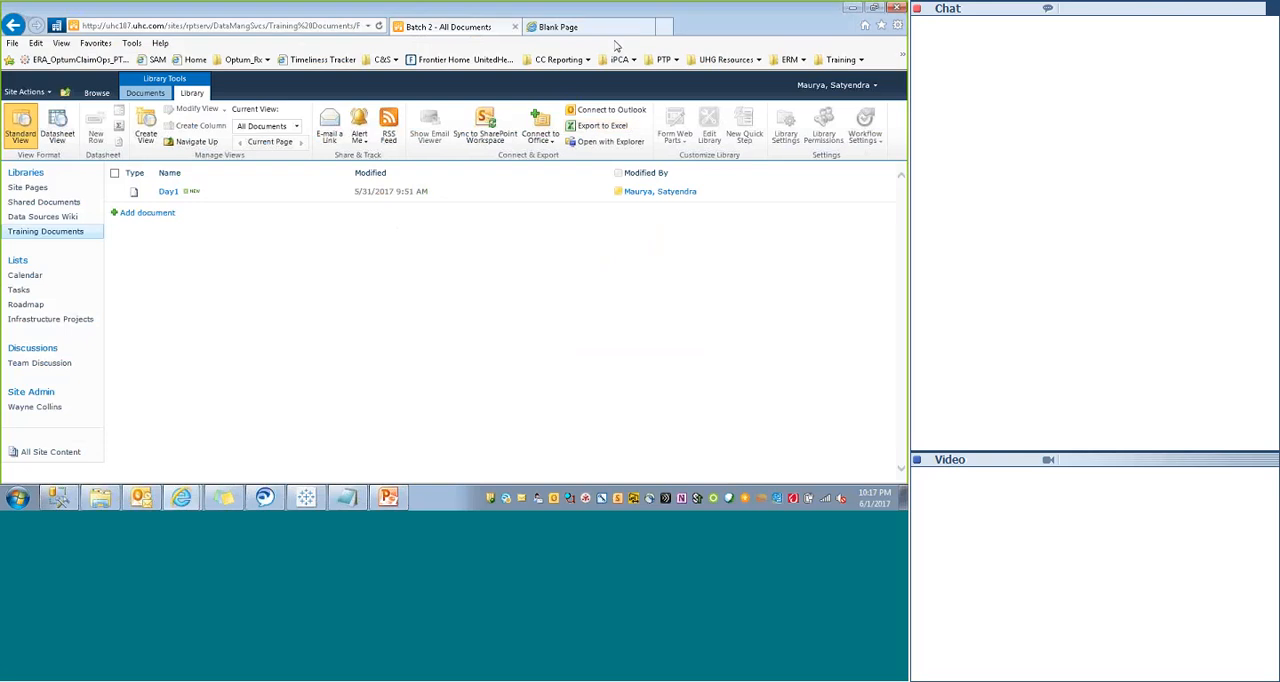
pyautogui.click(586, 28)
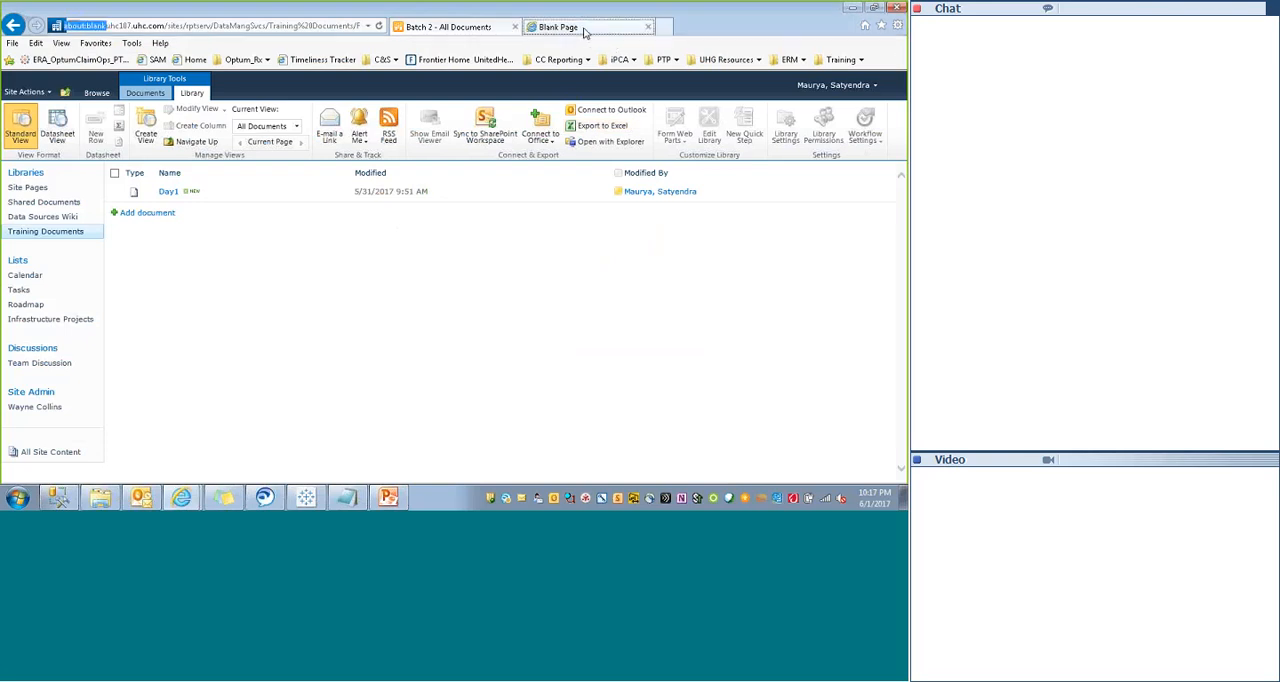
pyautogui.click(221, 24)
pyautogui.hotkey('ctrl', 'v')
pyautogui.press('Return')
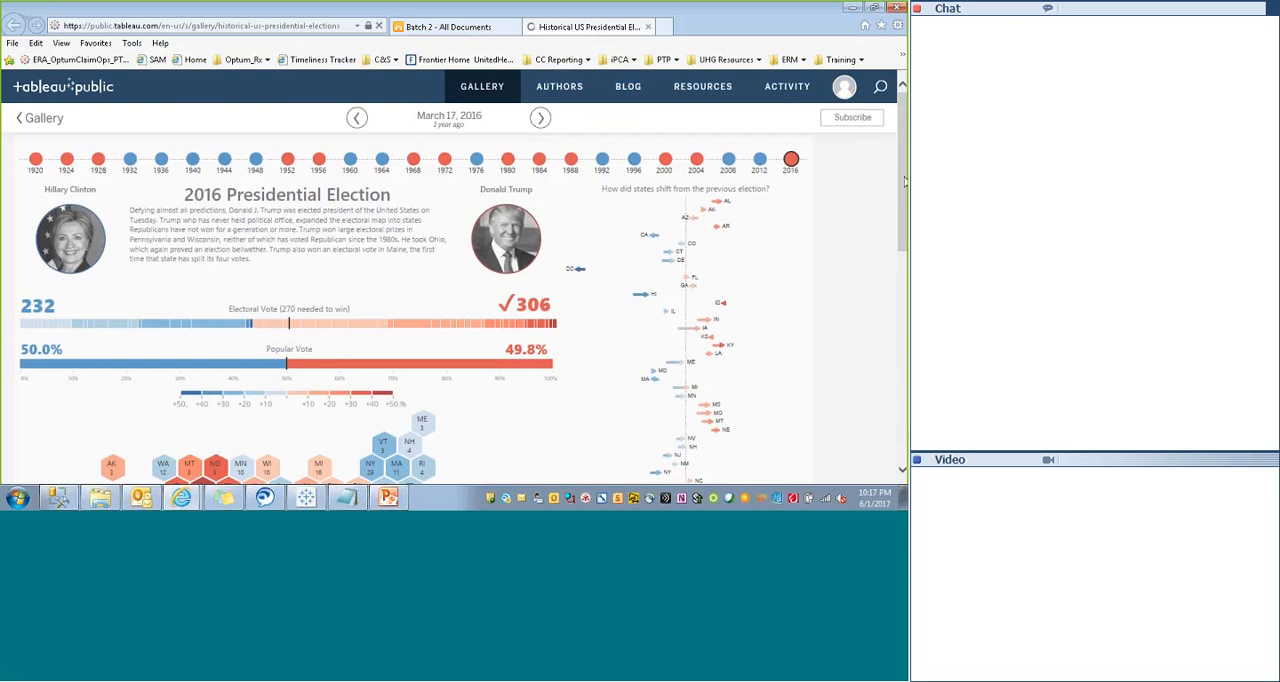
# - Show the page in full screen and look over the 2016 presidential election dashboard
pyautogui.moveTo(902, 187)
pyautogui.mouseDown()
pyautogui.moveTo(902, 211)
pyautogui.moveTo(901, 187)
pyautogui.mouseUp()
pyautogui.press('F11')
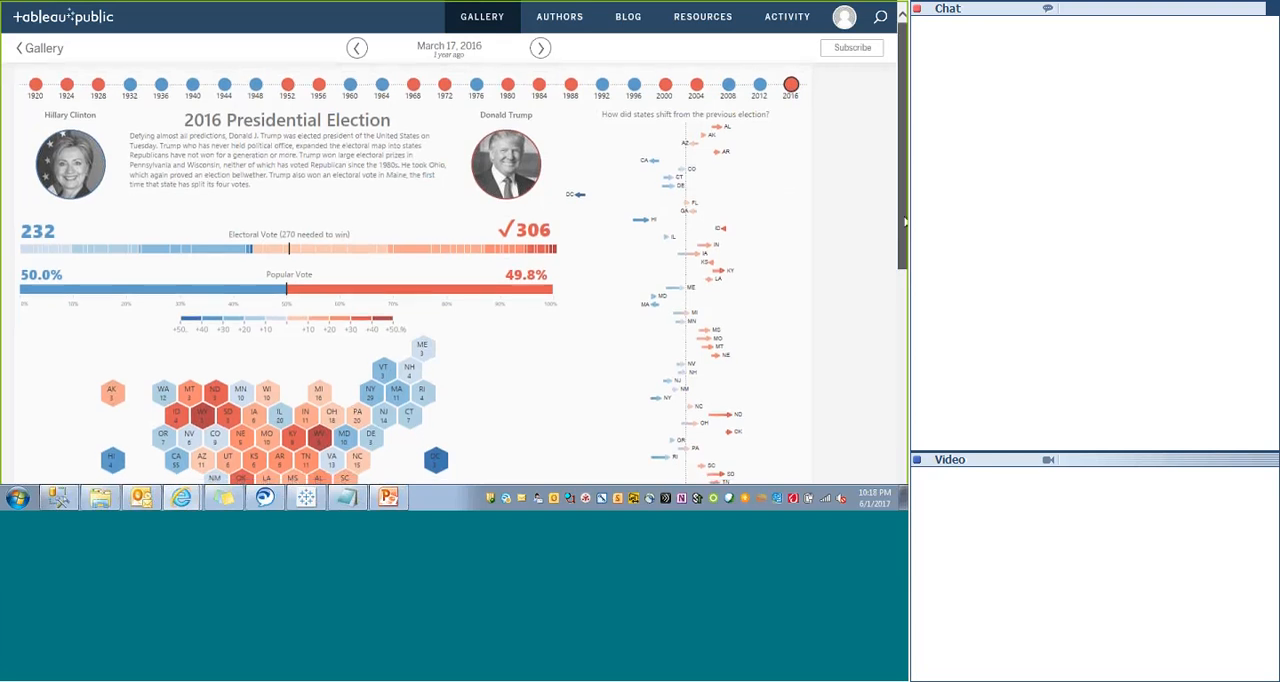
pyautogui.scroll(-2, 450, 270)
pyautogui.scroll(2, 857, 171)
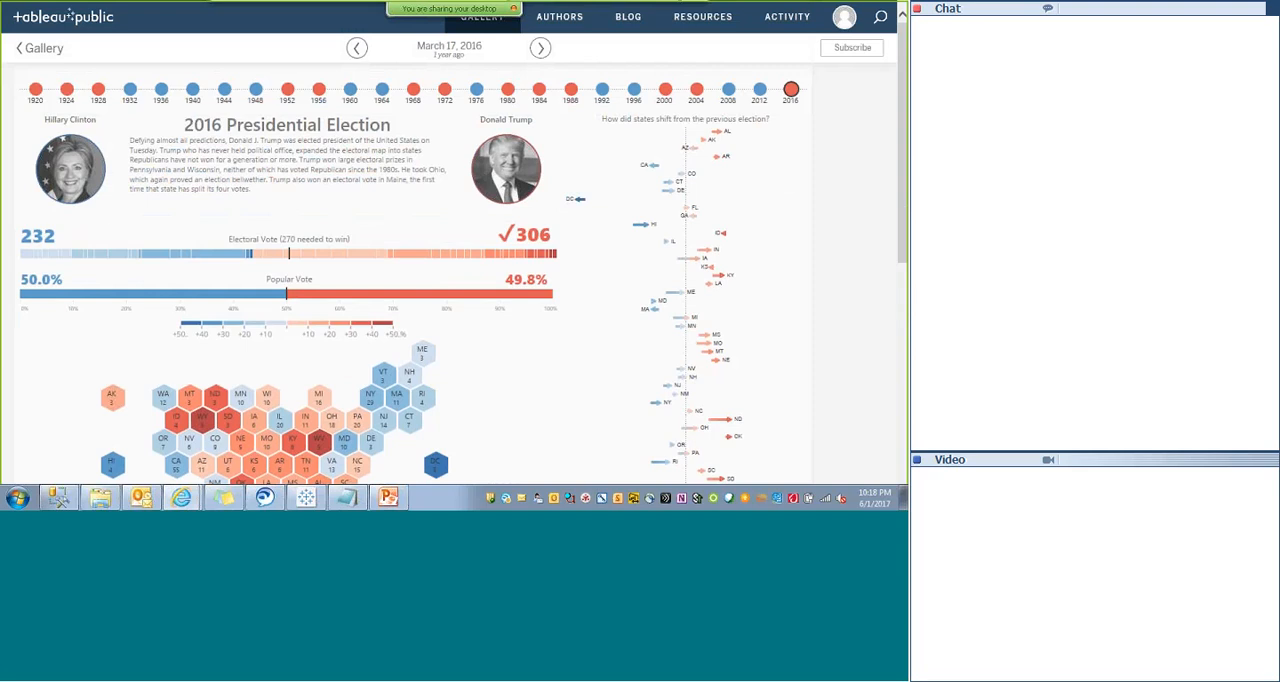
pyautogui.scroll(-2, 393, 433)
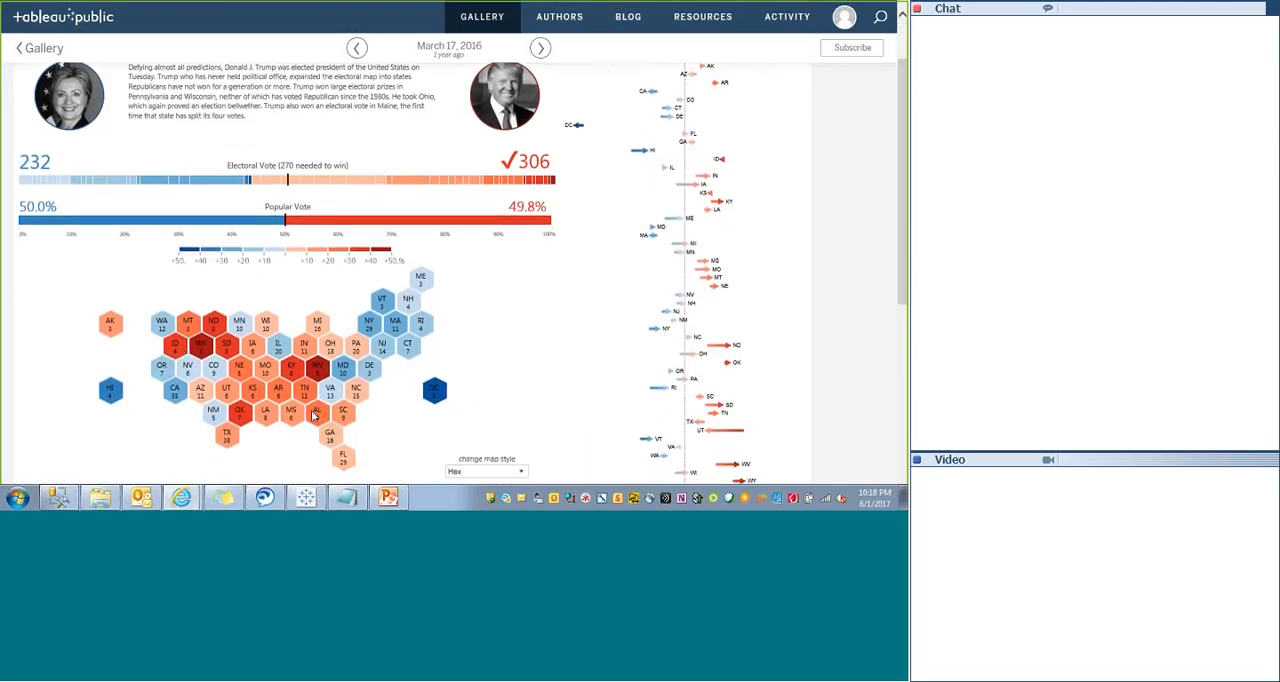
# - Try the Tile style on the 2016 election map and settle on the Geo style
pyautogui.click(481, 472)
pyautogui.scroll(-1, 298, 368)
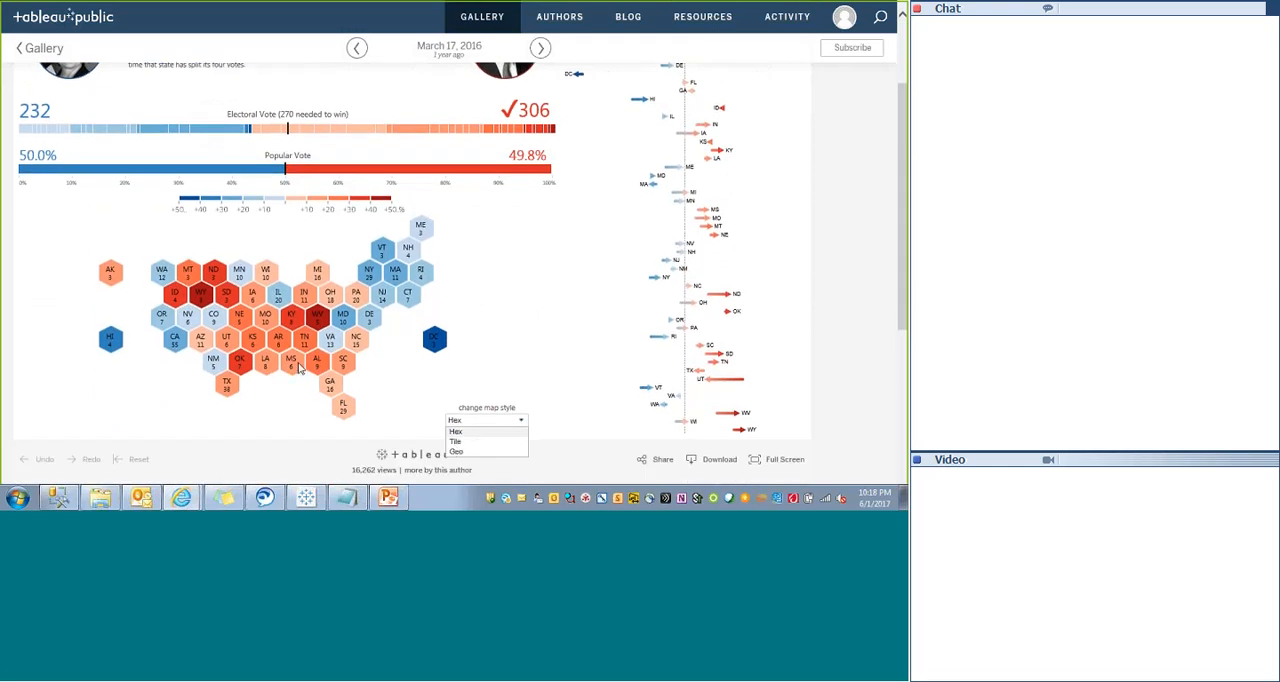
pyautogui.click(462, 441)
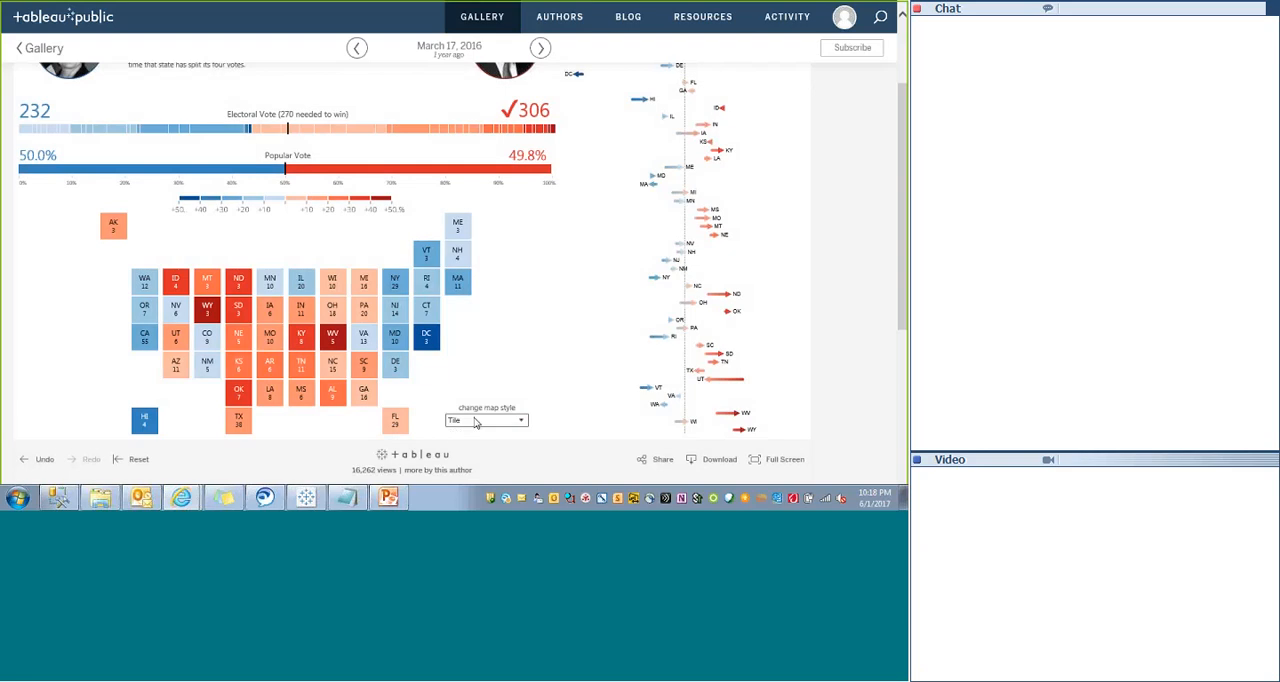
pyautogui.click(475, 421)
pyautogui.click(461, 453)
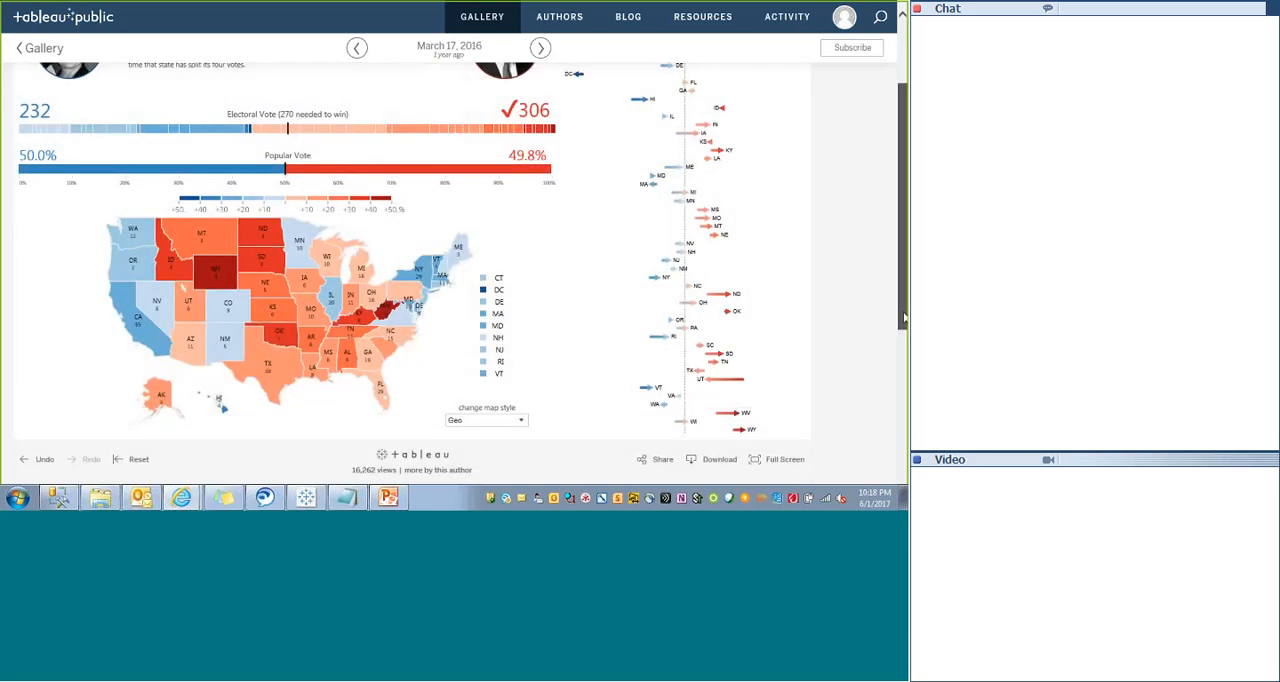
# - View the dashboard's results for the 2012, 1964 and 1928 elections using the year timeline
pyautogui.scroll(3, 903, 318)
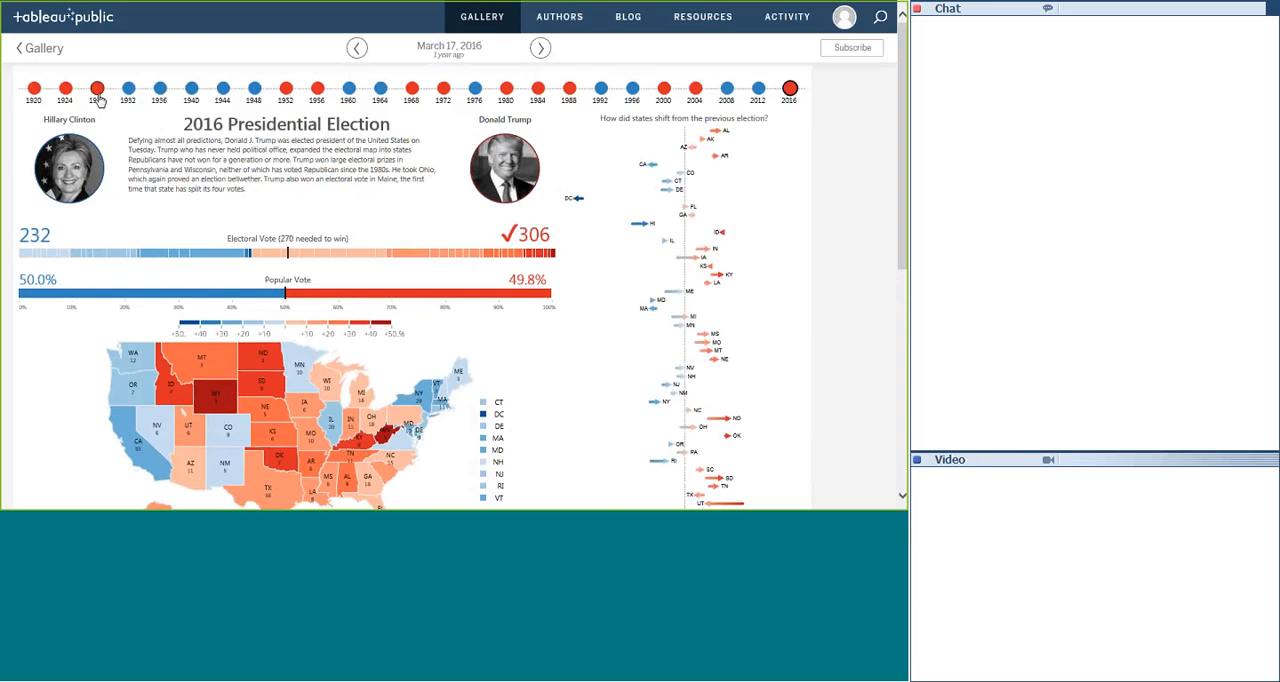
pyautogui.click(758, 92)
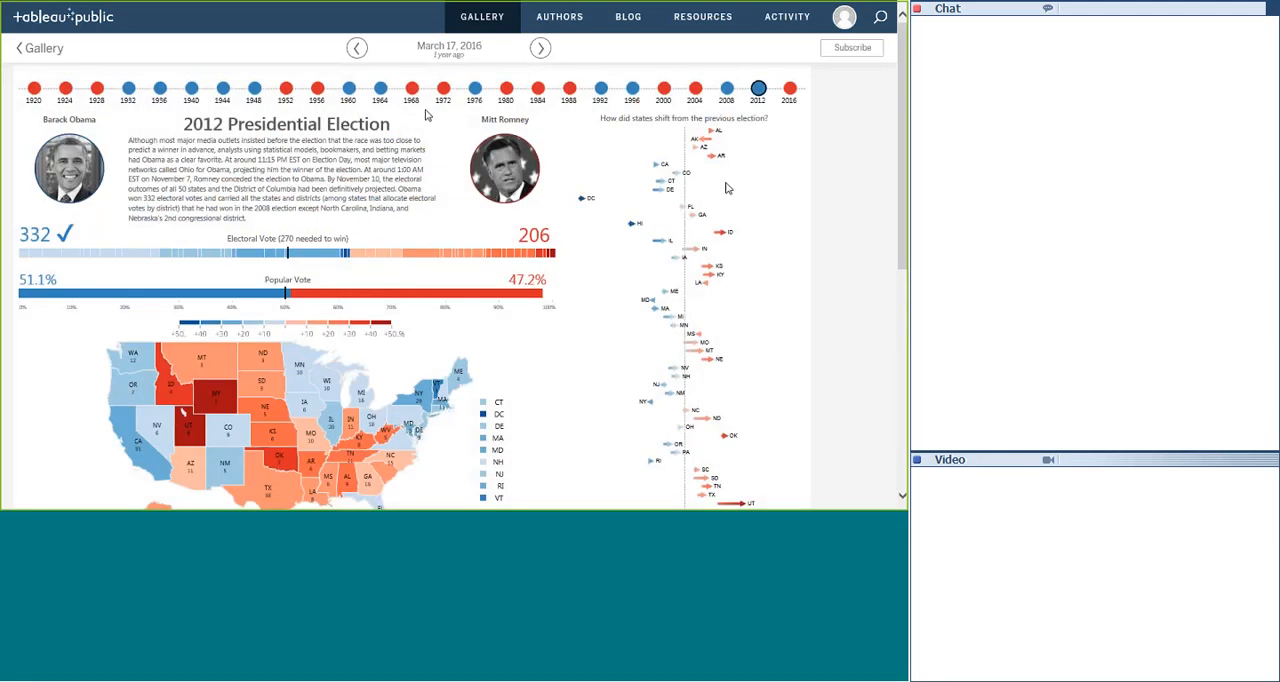
pyautogui.click(381, 90)
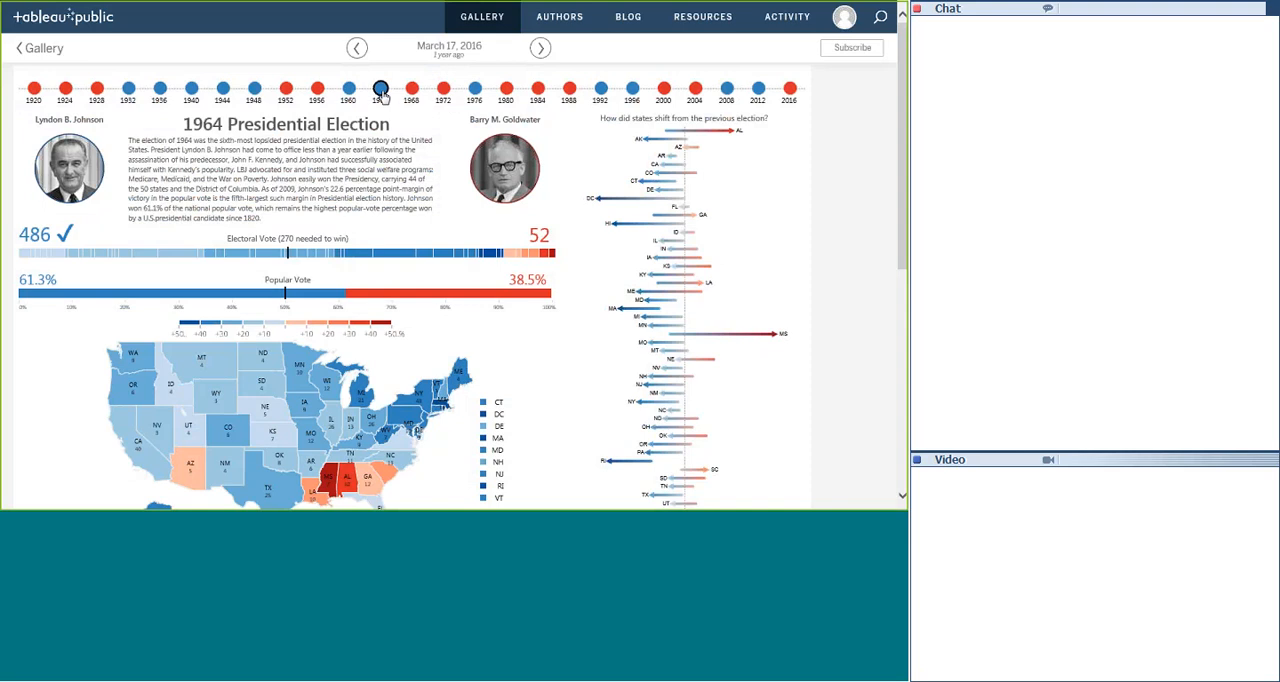
pyautogui.moveTo(666, 292)
pyautogui.moveTo(901, 125)
pyautogui.mouseDown()
pyautogui.moveTo(901, 199)
pyautogui.moveTo(901, 125)
pyautogui.mouseUp()
pyautogui.click(97, 89)
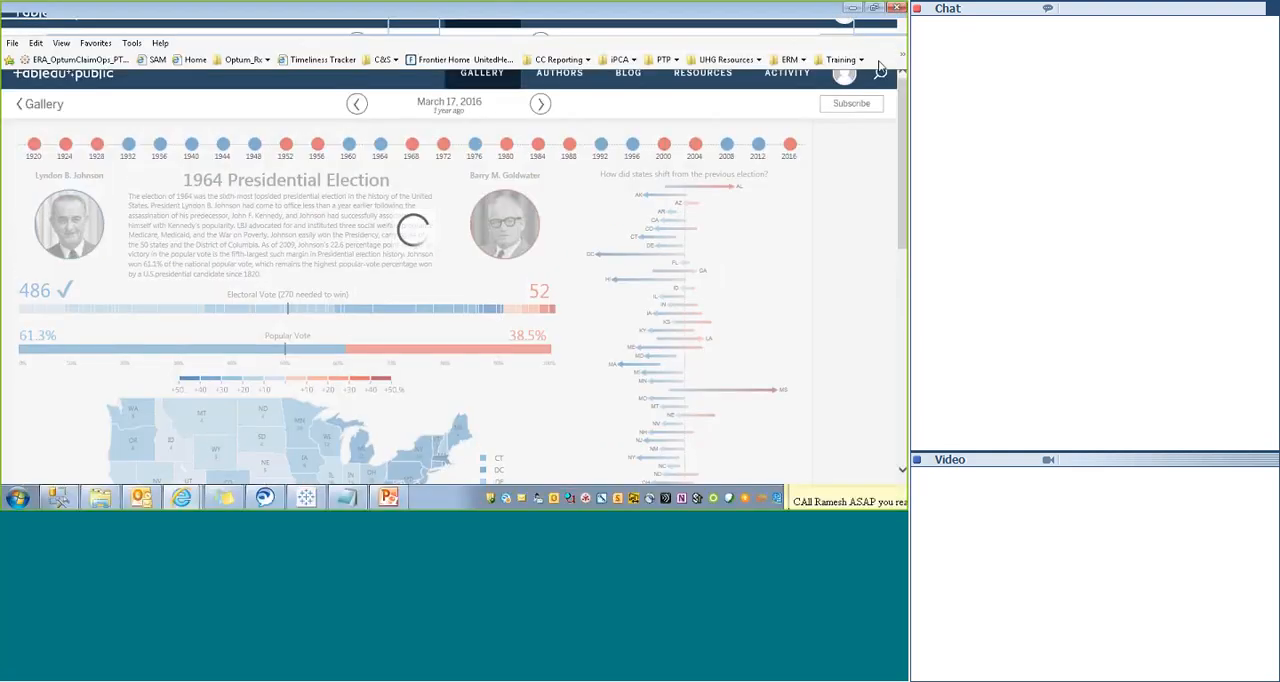
# - Return to slide 5 of the Tableau Plan presentation in PowerPoint and deselect the elections link
pyautogui.click(850, 8)
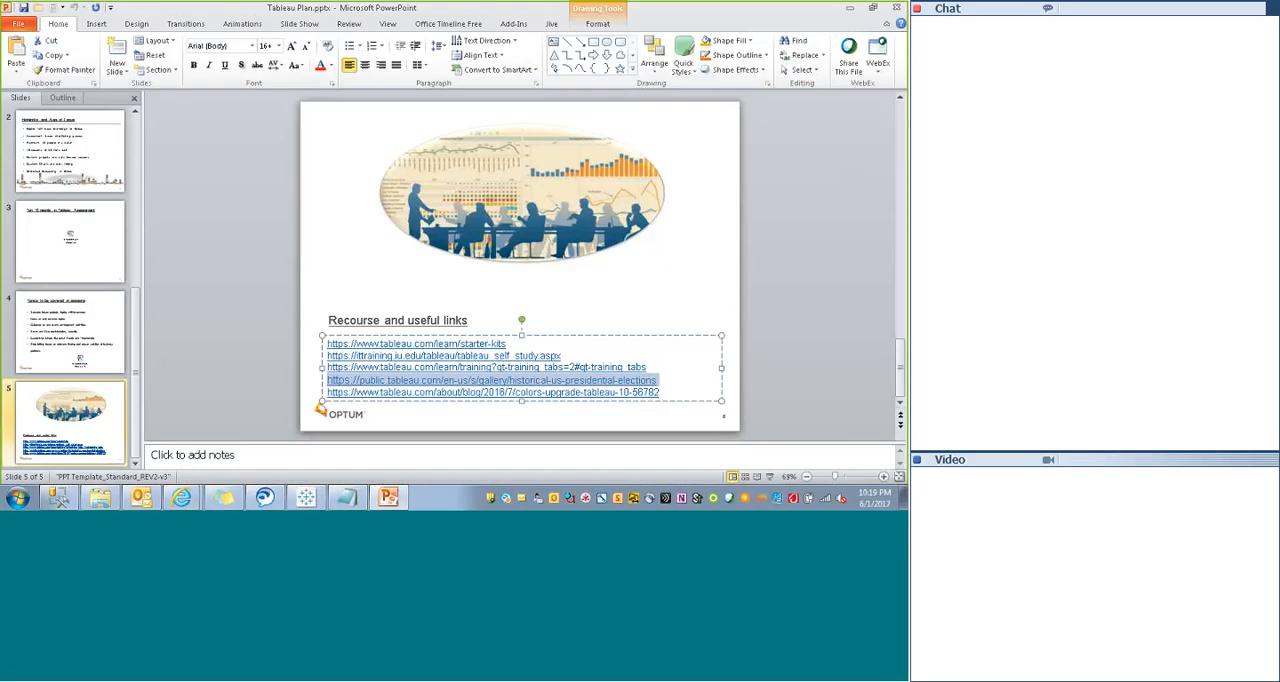
pyautogui.click(820, 289)
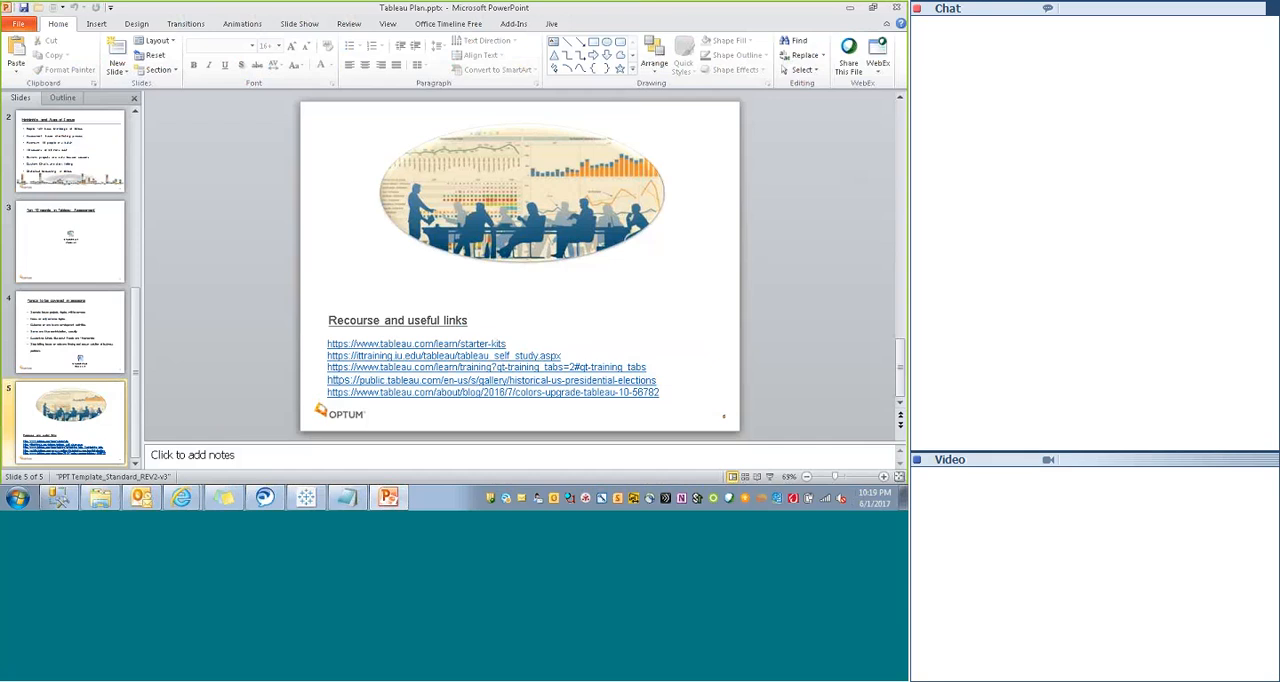
# - Switch to the Day1 workbook in Tableau and look through the Action Viz, Bars, Parameter1, Rank and Parameter2 worksheets
pyautogui.click(849, 8)
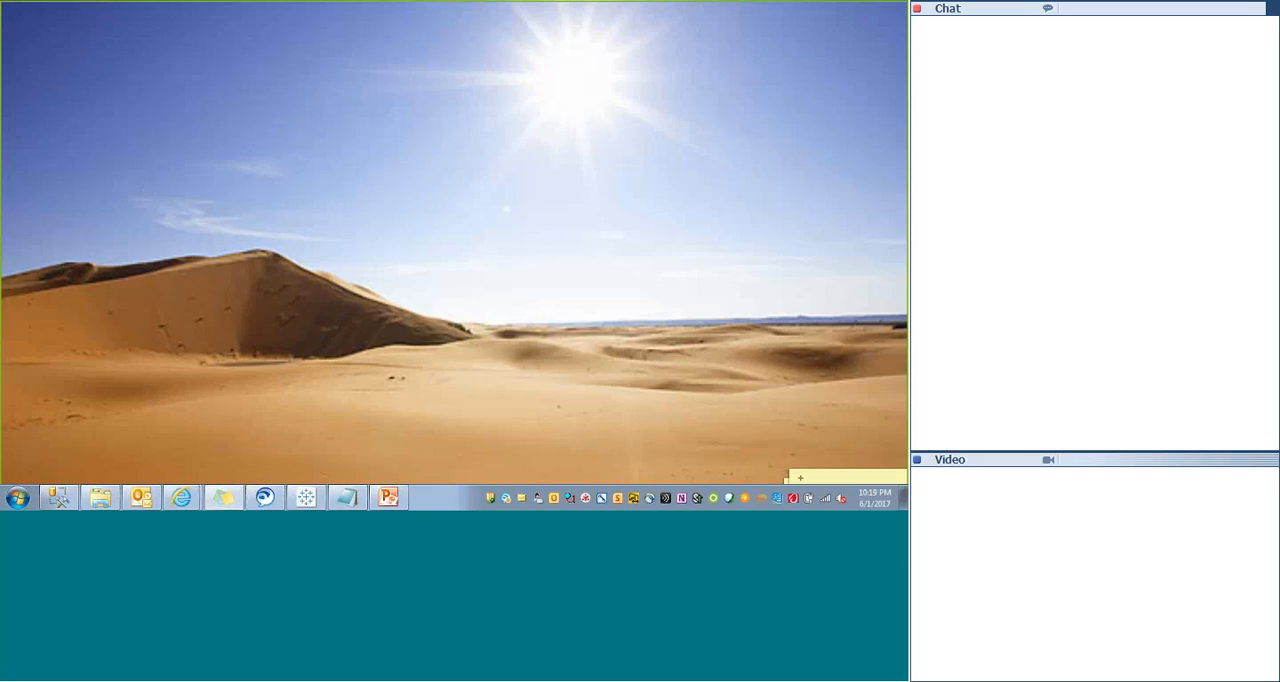
pyautogui.click(307, 497)
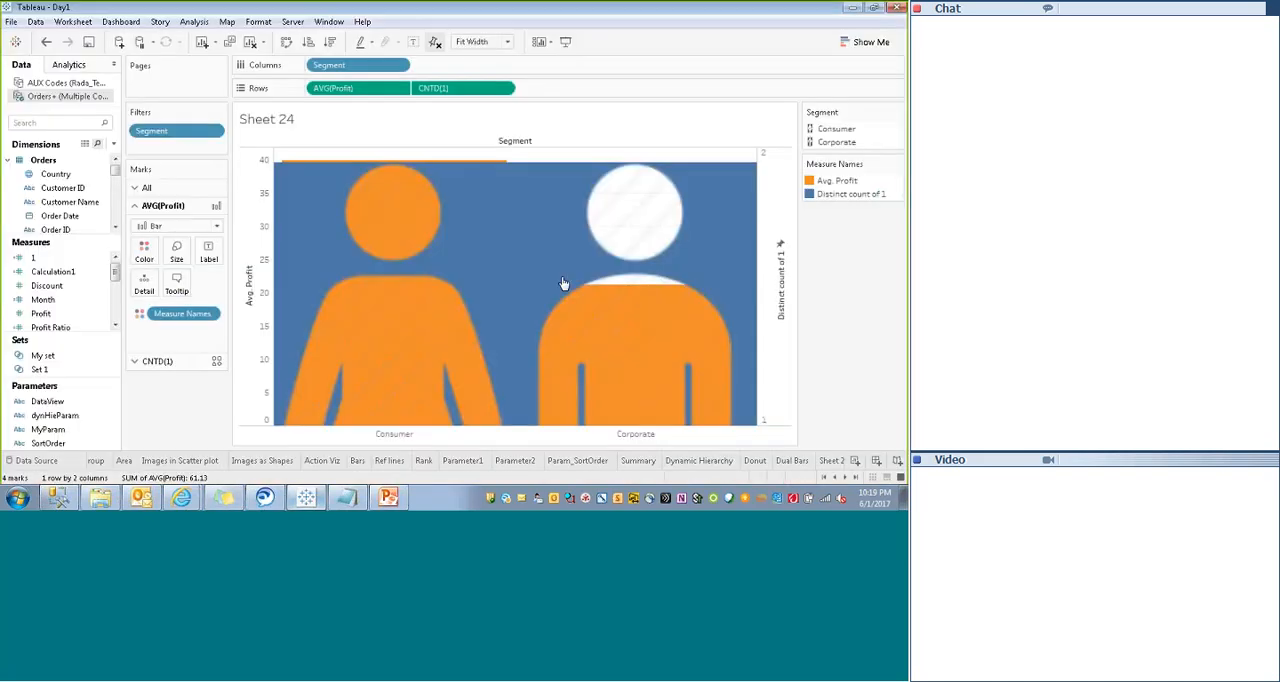
pyautogui.click(322, 460)
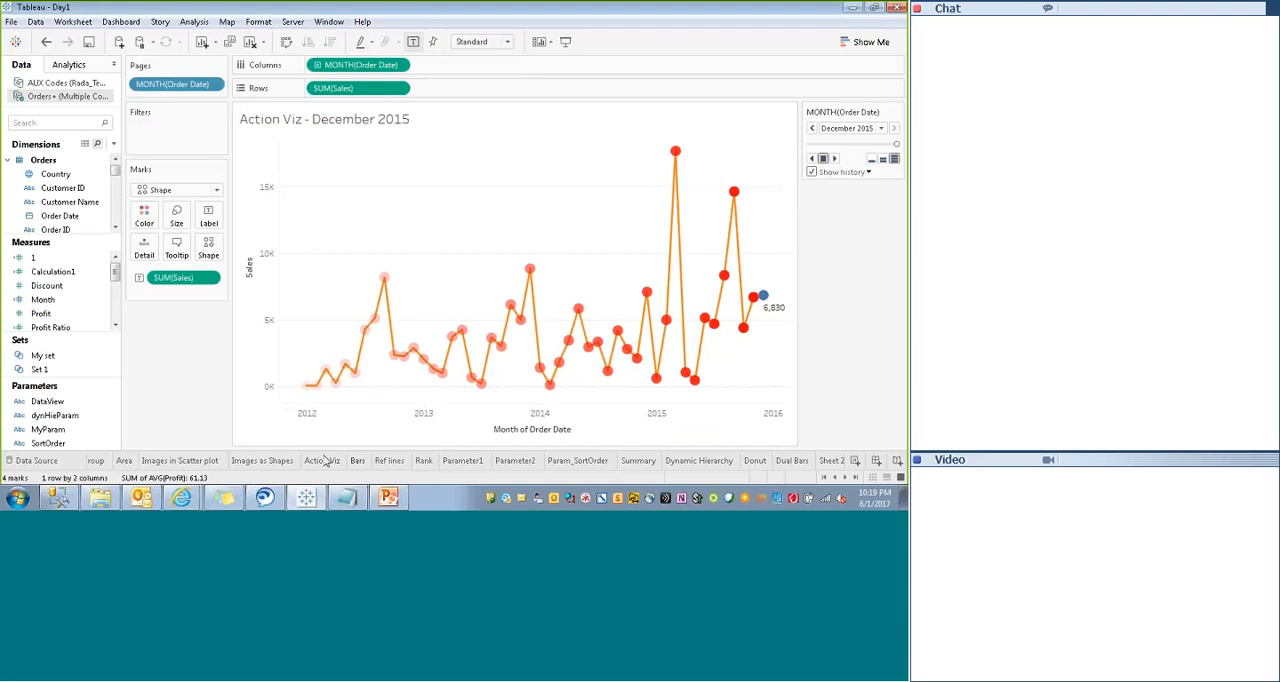
pyautogui.click(358, 460)
pyautogui.click(462, 460)
pyautogui.click(424, 460)
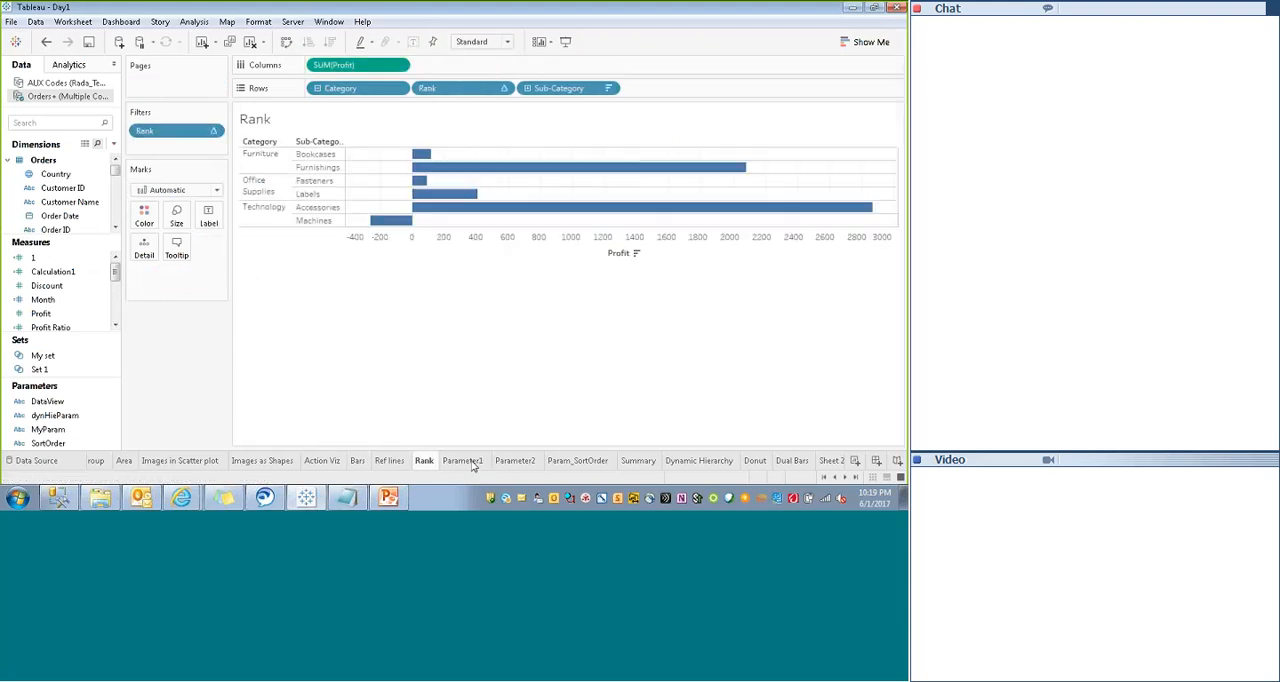
pyautogui.click(516, 460)
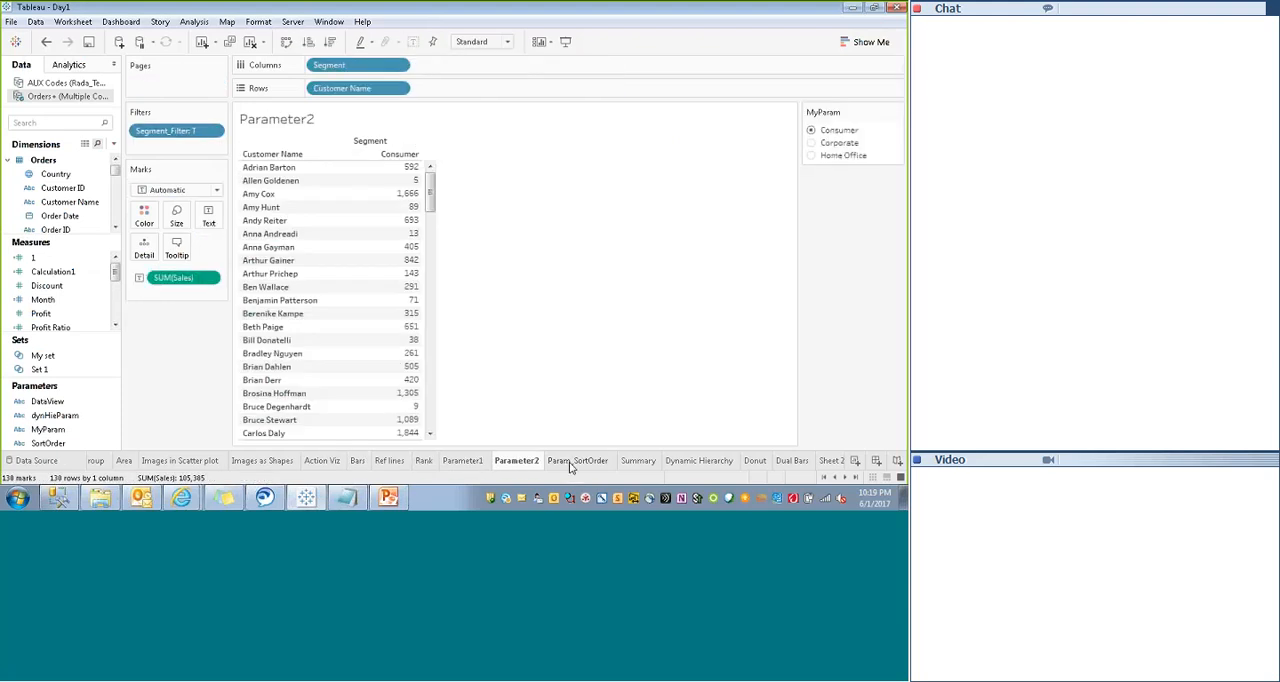
# - Look through the Param_SortOrder, Summary, Dynamic Hierarchy, Donut, Dual Bars and Sheet 23 worksheets
pyautogui.click(570, 462)
pyautogui.click(644, 461)
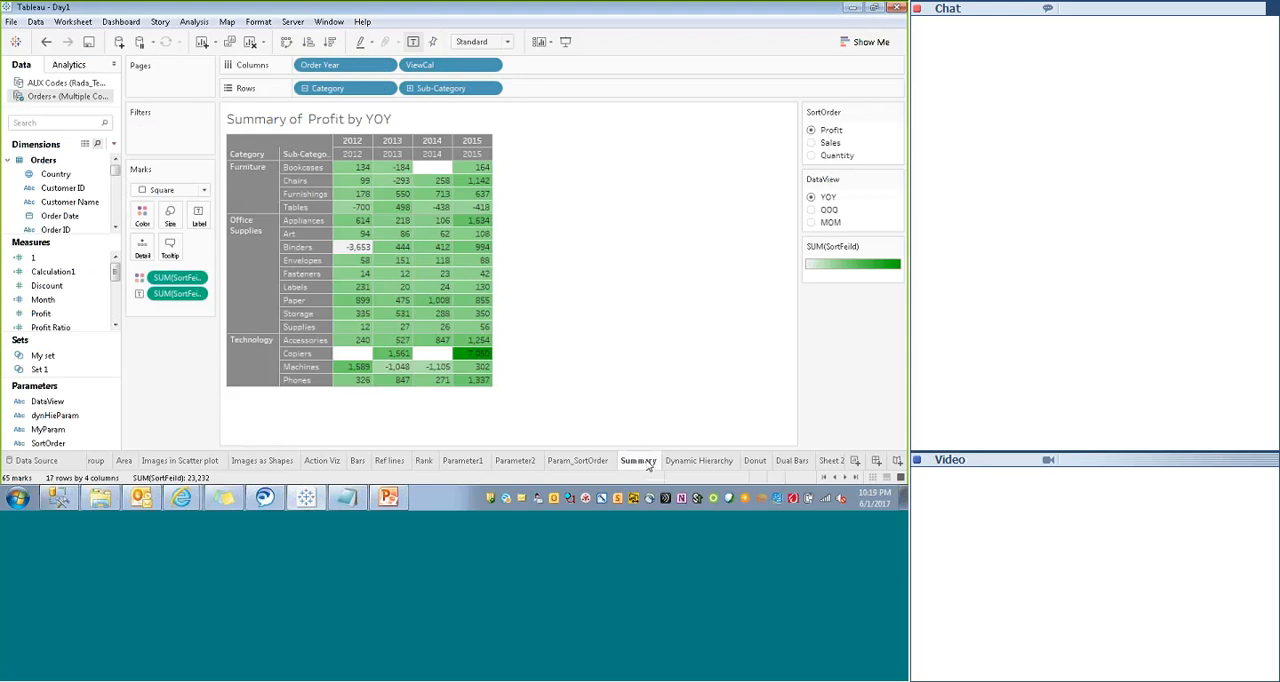
pyautogui.click(698, 463)
pyautogui.click(760, 461)
pyautogui.click(791, 462)
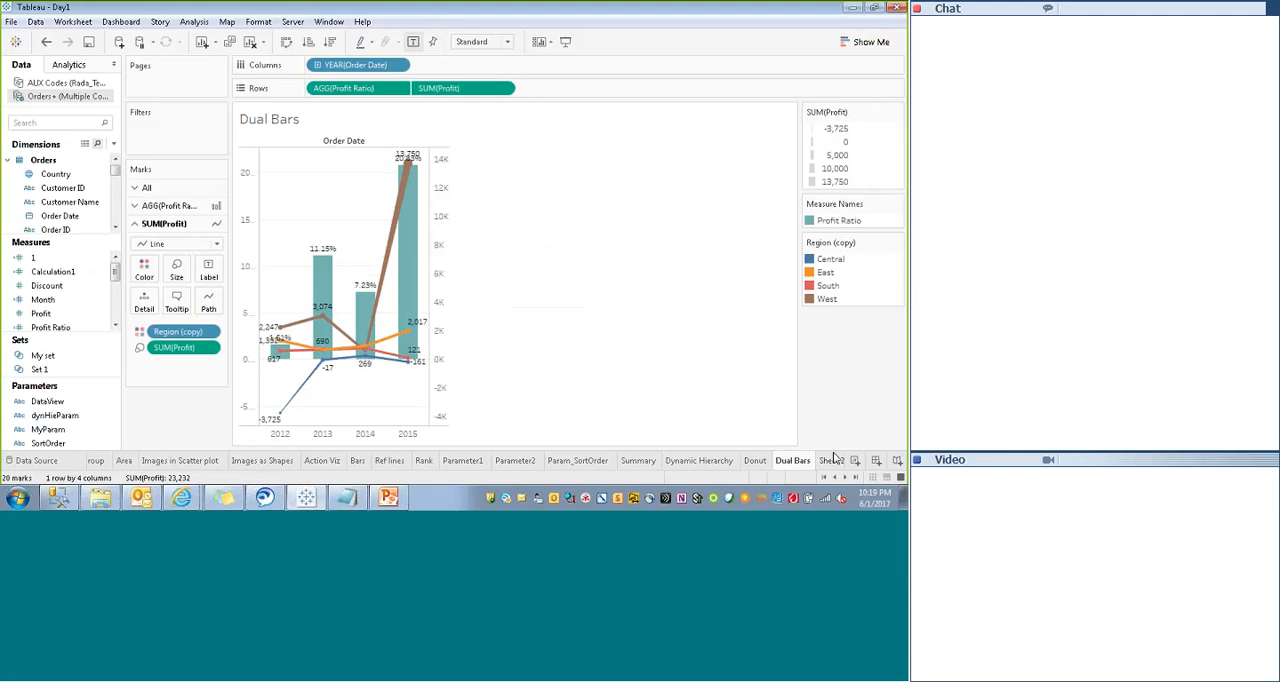
pyautogui.click(830, 460)
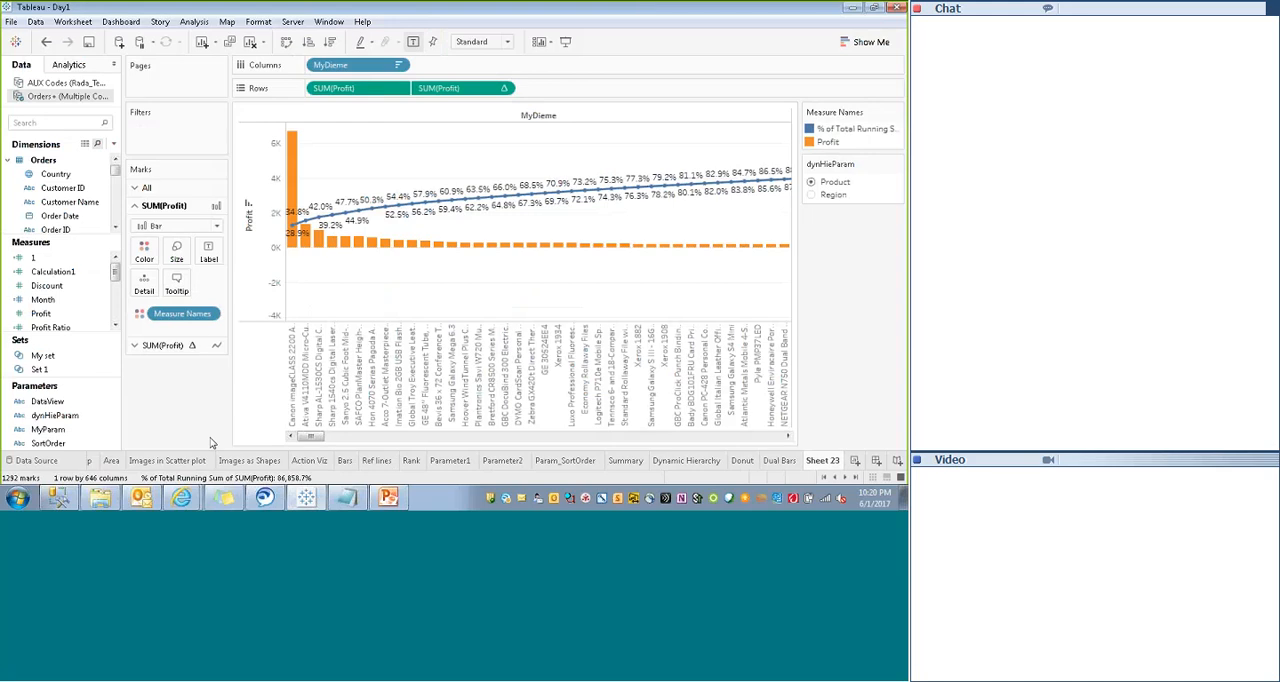
pyautogui.click(612, 12)
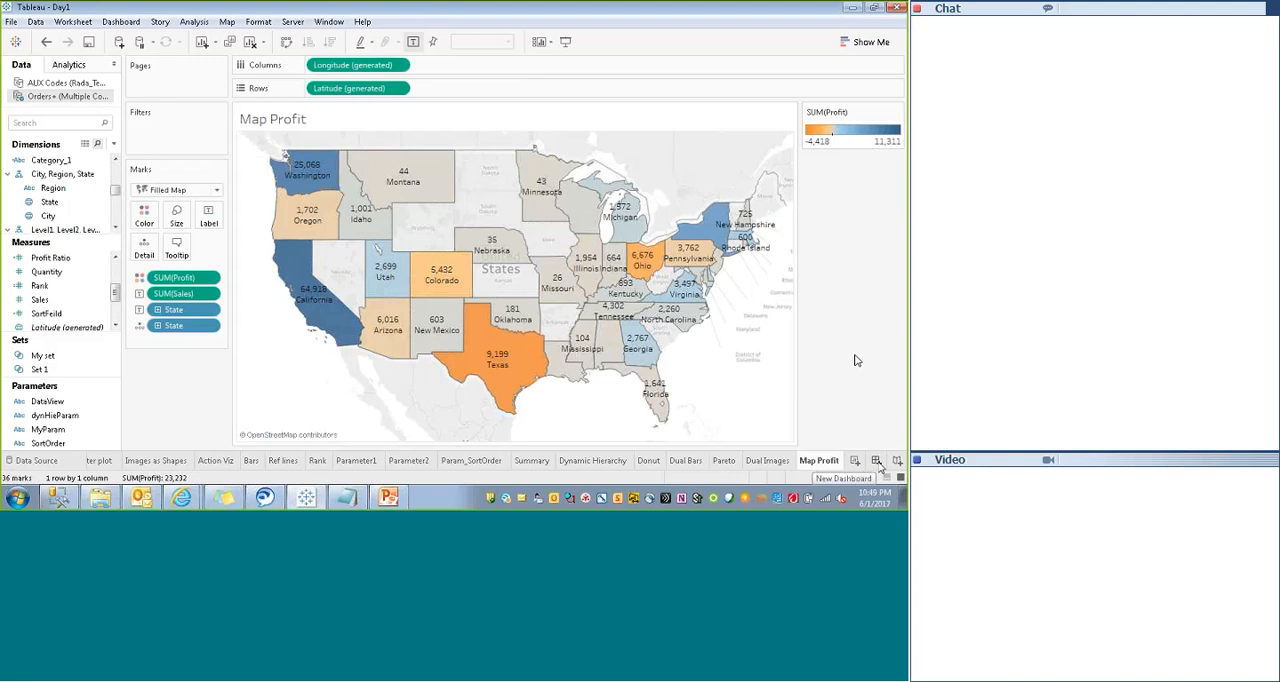
# - Create a new blank dashboard and check it briefly in presentation mode
pyautogui.click(876, 461)
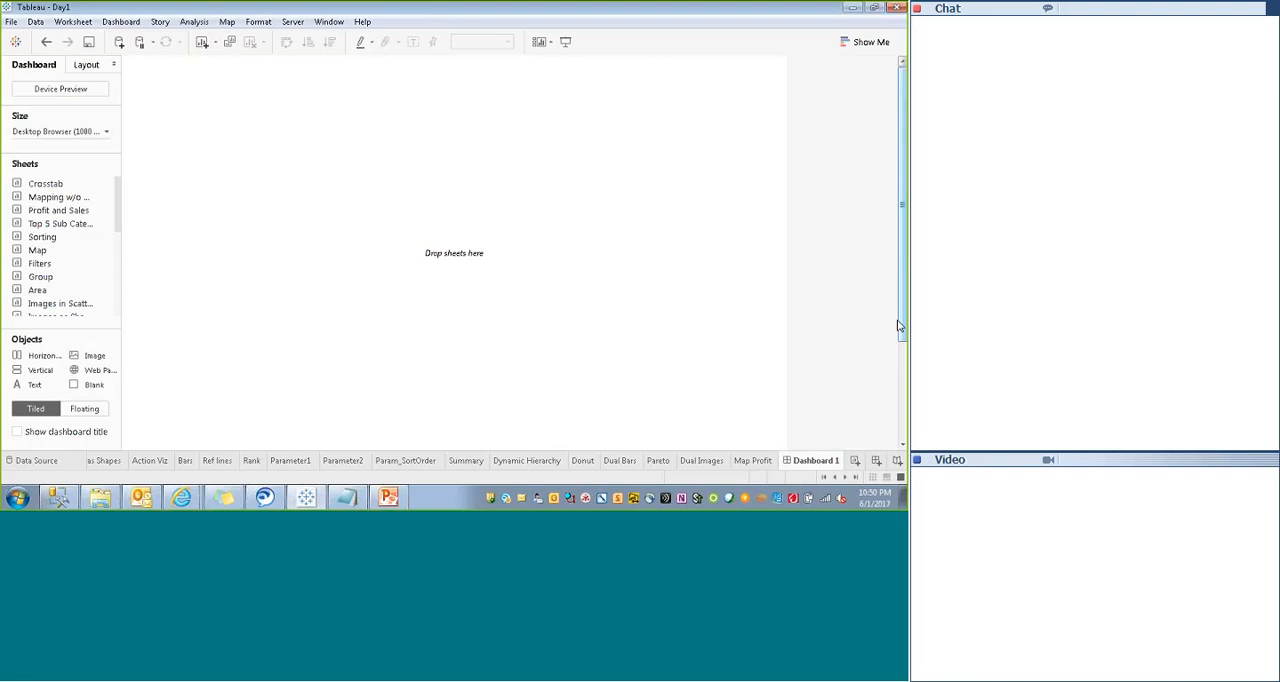
pyautogui.moveTo(902, 329)
pyautogui.mouseDown()
pyautogui.moveTo(902, 420)
pyautogui.moveTo(902, 316)
pyautogui.mouseUp()
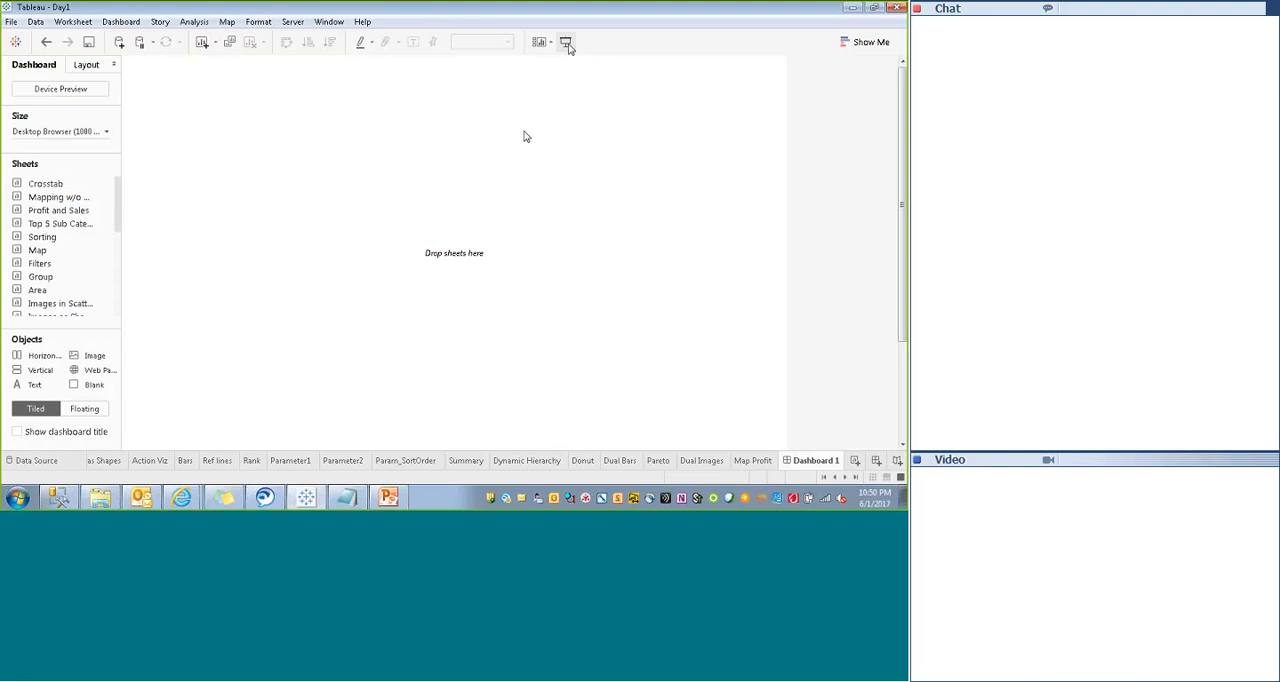
pyautogui.click(565, 42)
pyautogui.press('Escape')
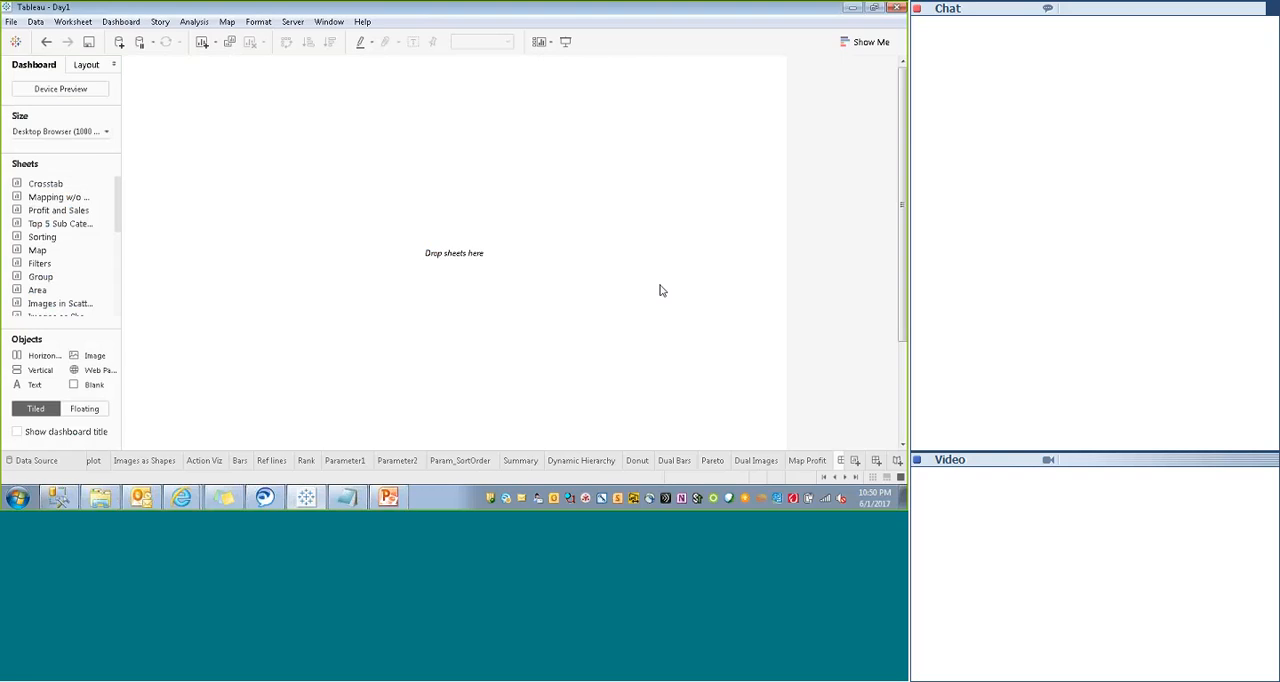
# - Look over the empty dashboard's layout properties and its fixed-size width and height options
pyautogui.click(86, 66)
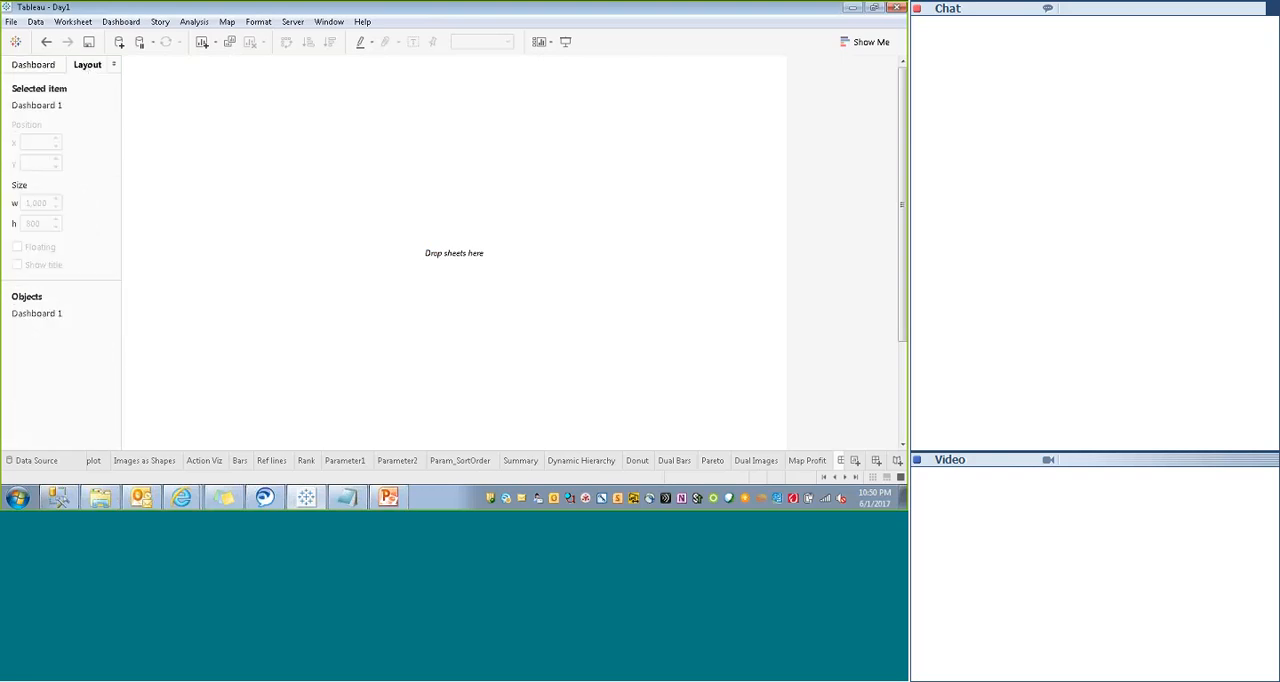
pyautogui.click(44, 66)
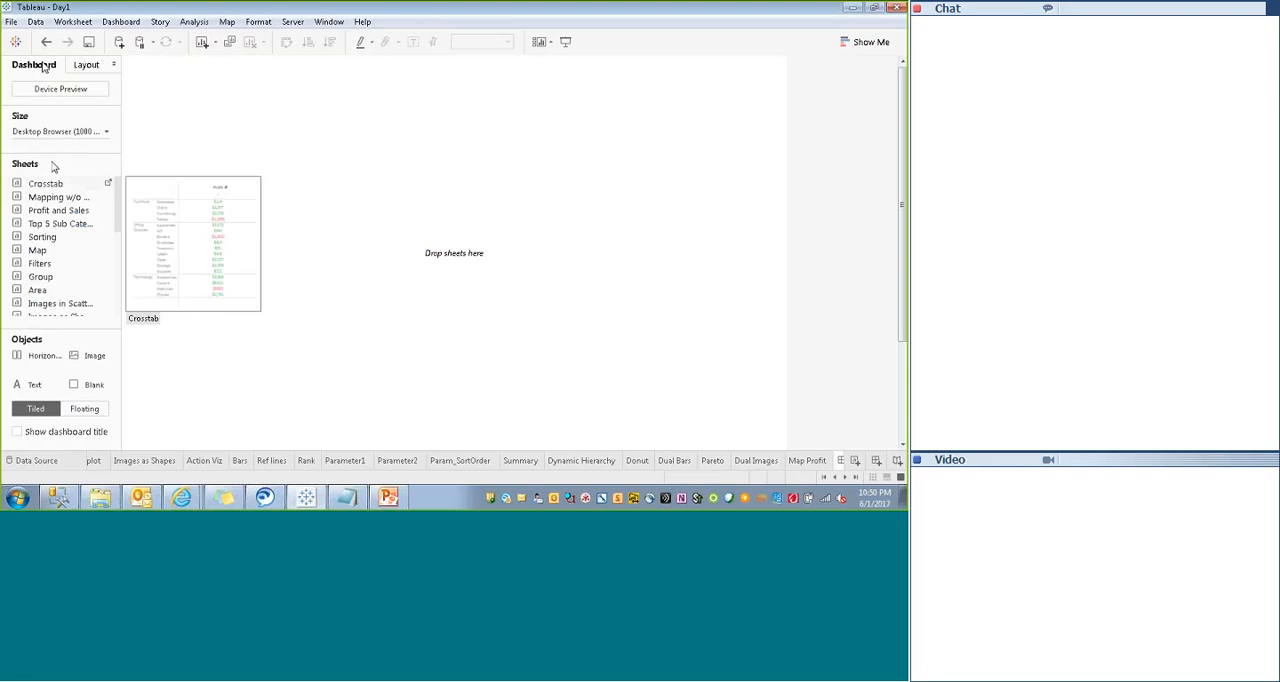
pyautogui.click(106, 132)
pyautogui.click(36, 208)
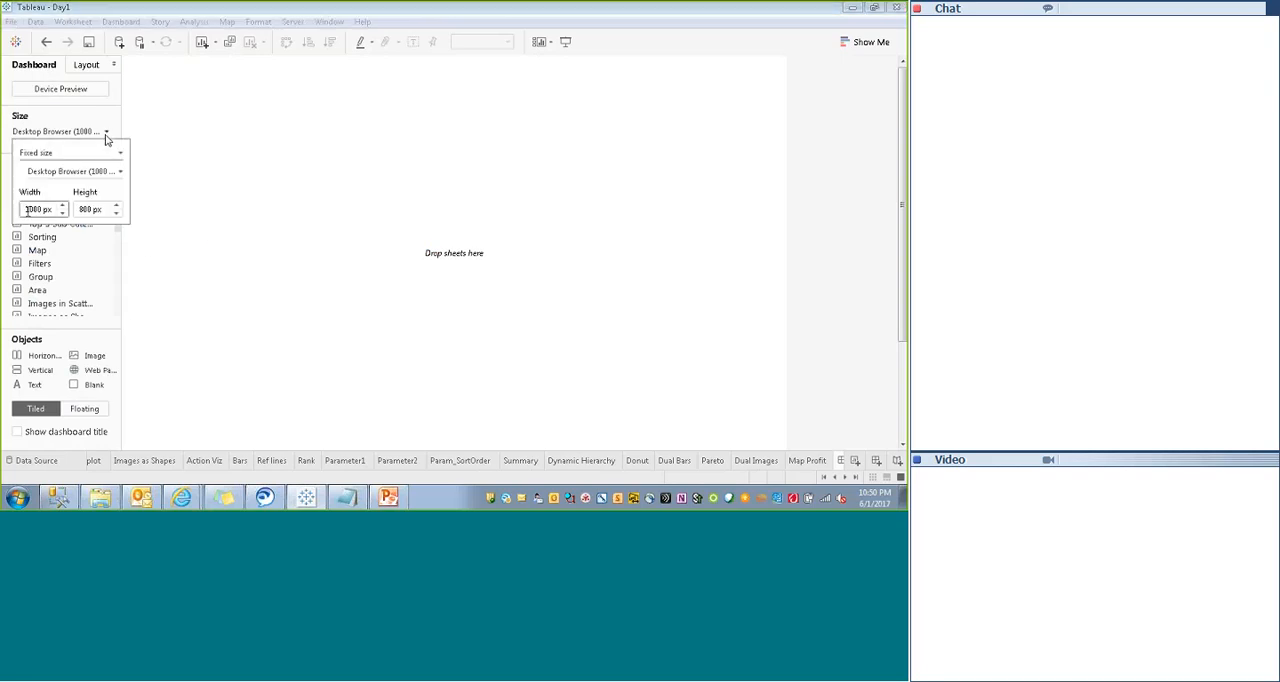
pyautogui.click(92, 209)
pyautogui.click(266, 234)
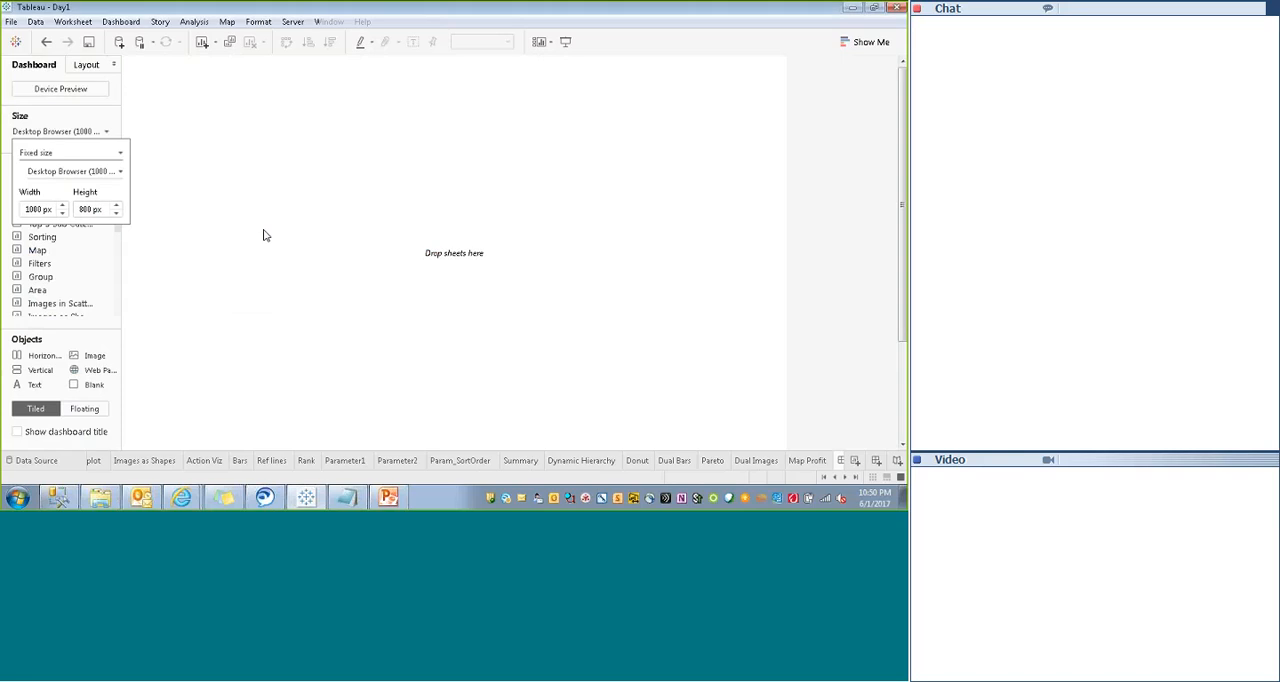
pyautogui.click(106, 132)
pyautogui.click(211, 235)
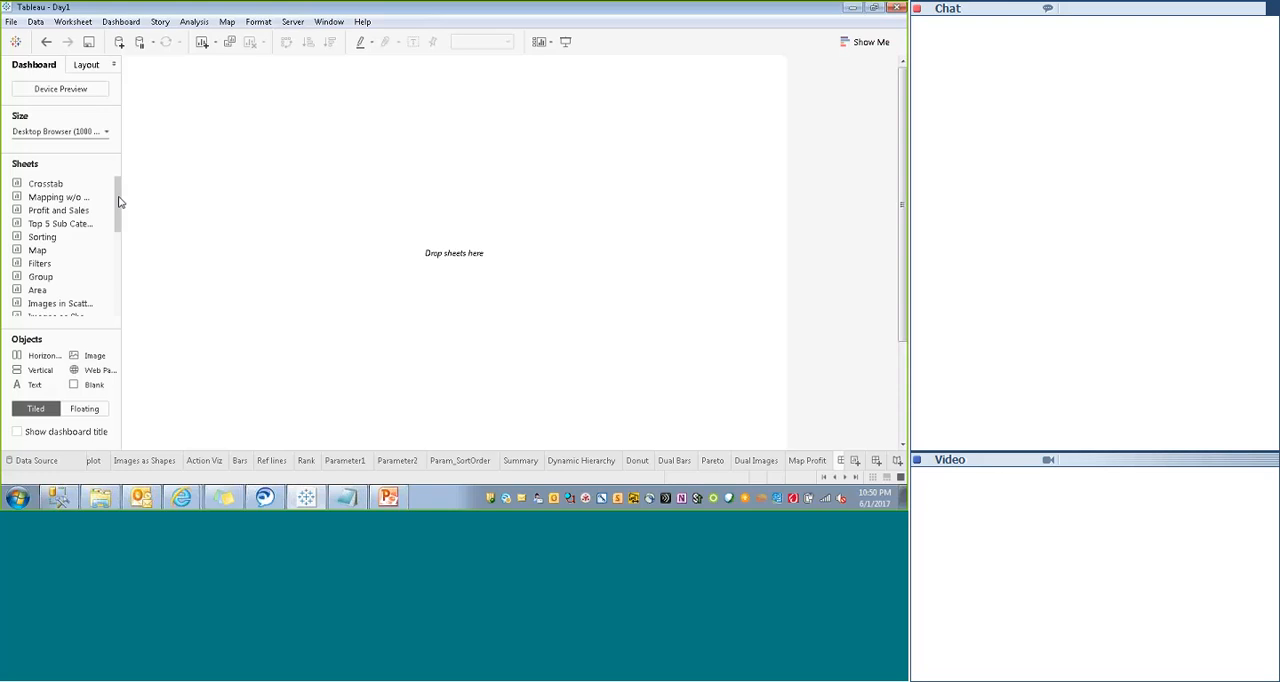
# - Find the Summary sheet in the sheet list, add it to the dashboard and select it there
pyautogui.moveTo(118, 202)
pyautogui.mouseDown()
pyautogui.moveTo(114, 293)
pyautogui.moveTo(119, 185)
pyautogui.mouseUp()
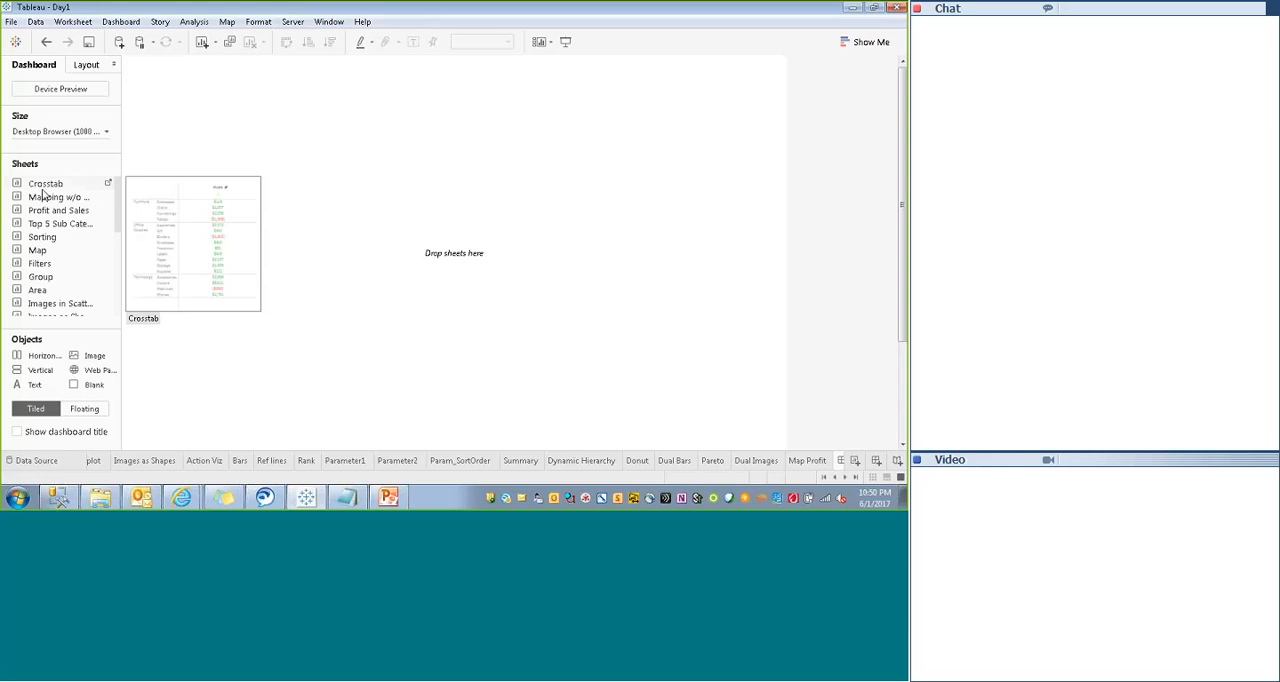
pyautogui.moveTo(117, 206); pyautogui.dragTo(116, 270)
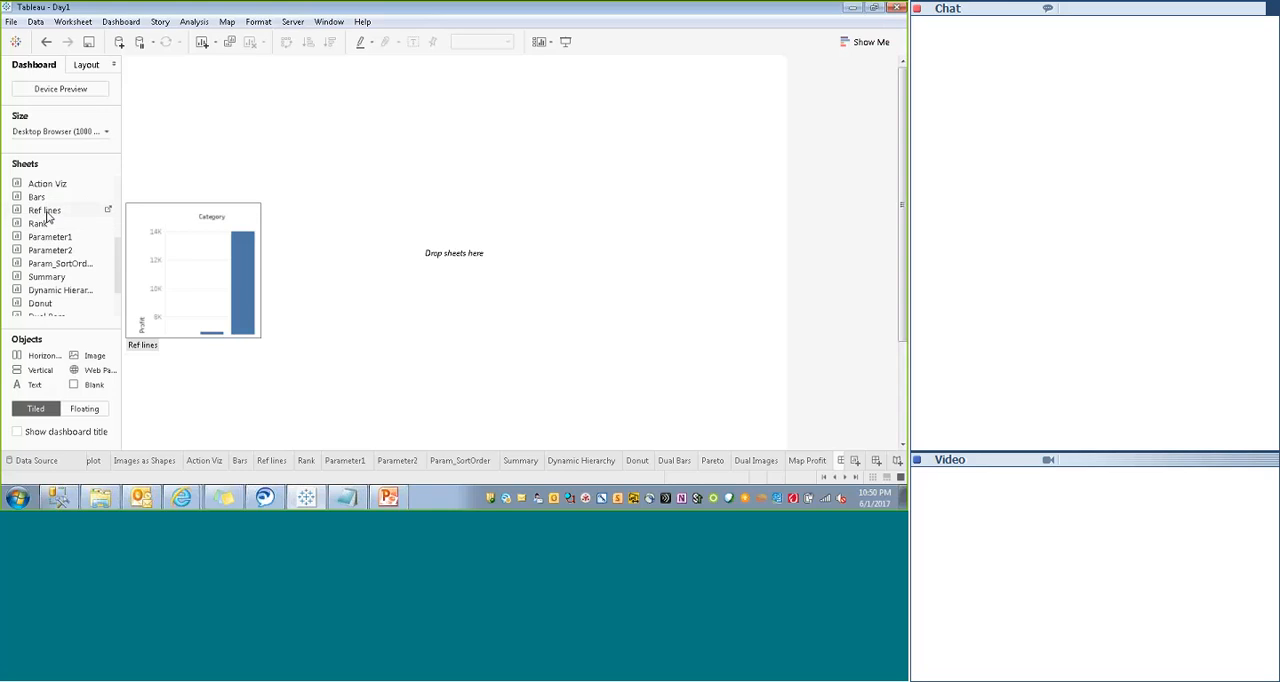
pyautogui.rightClick(50, 281)
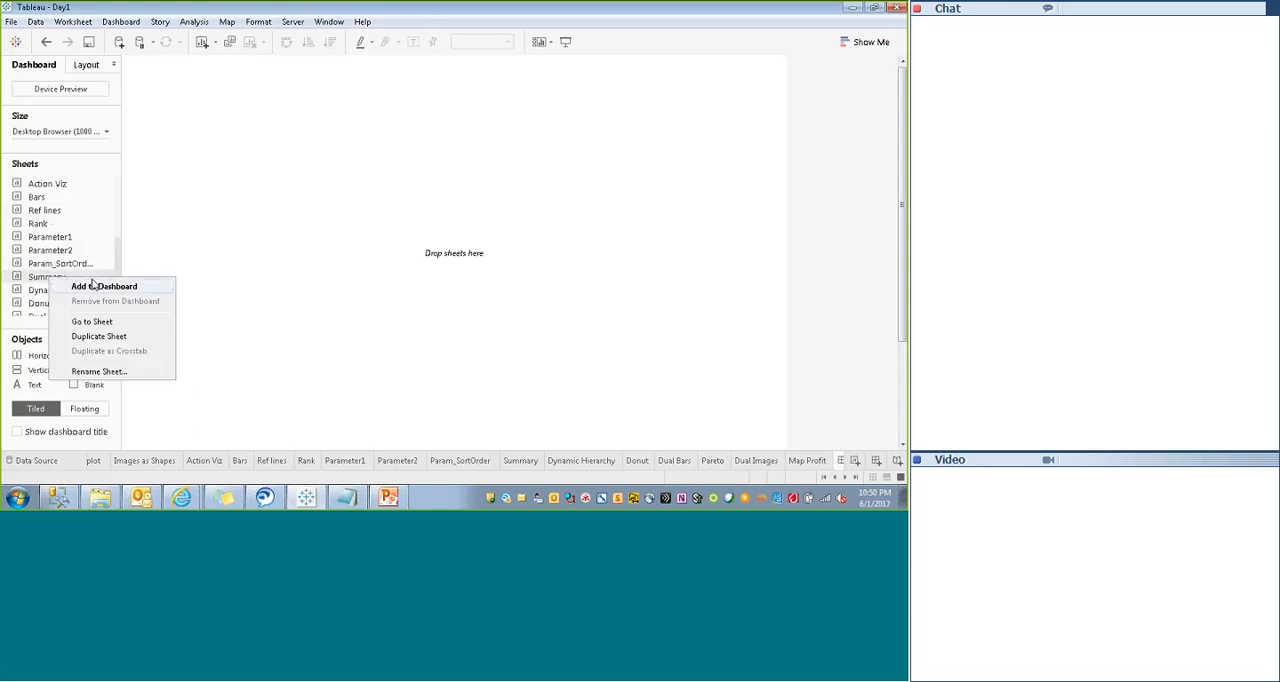
pyautogui.click(96, 288)
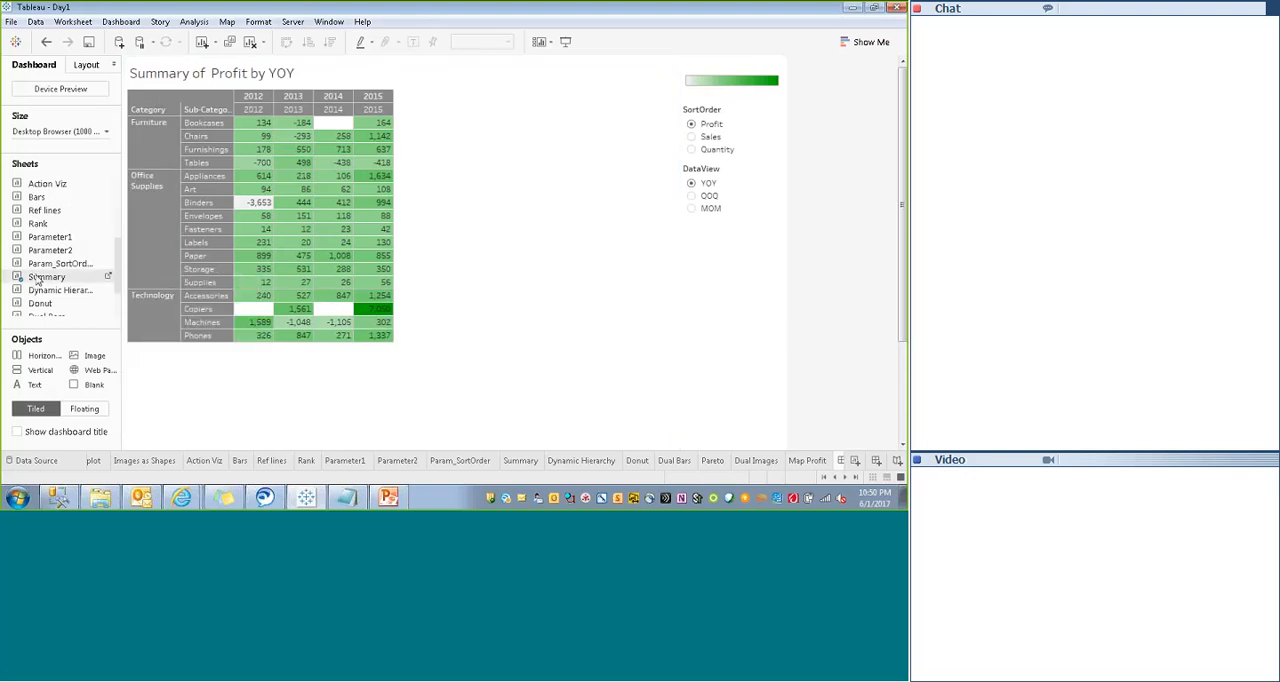
pyautogui.rightClick(37, 280)
pyautogui.click(236, 398)
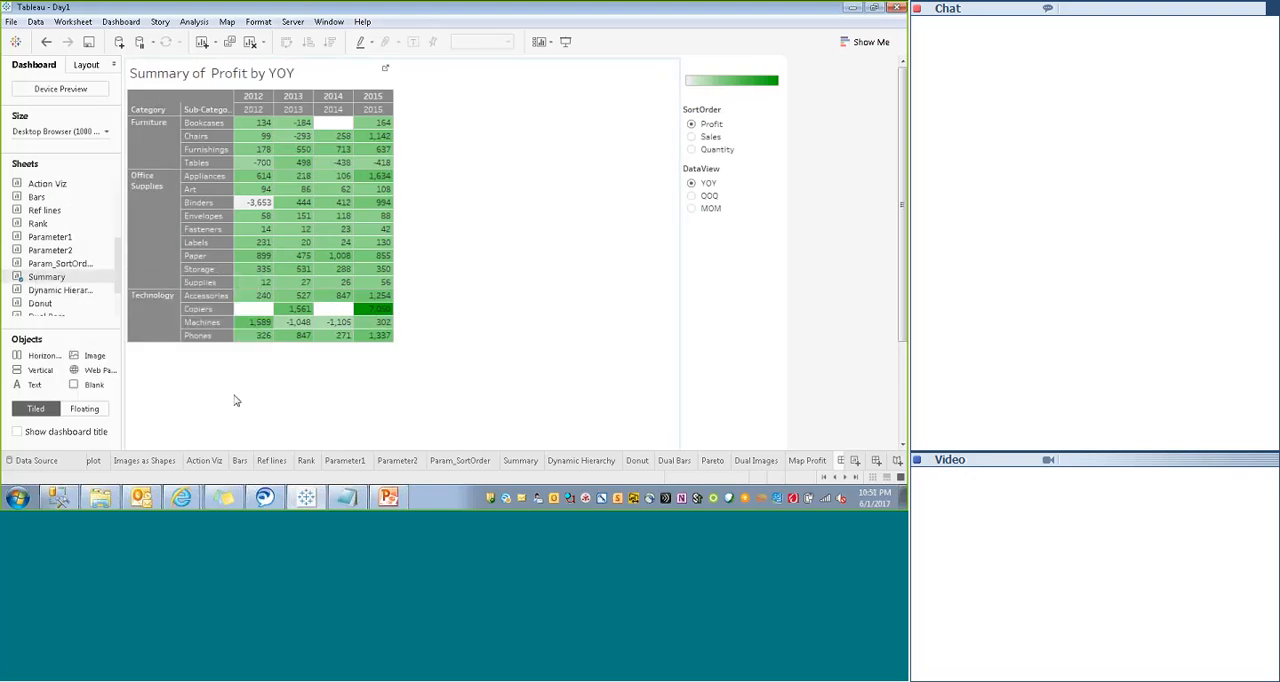
pyautogui.click(537, 292)
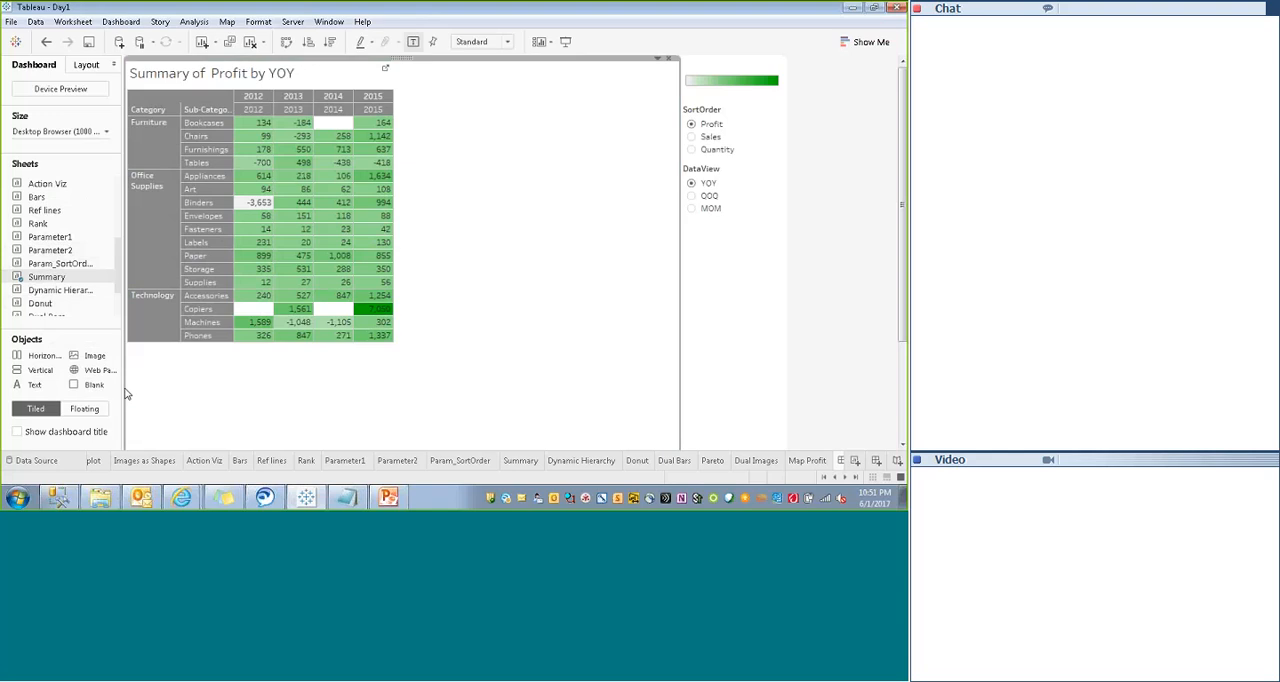
# - Place the Donut sheet below the Summary table and the Map Profit sheet to the right of the table
pyautogui.moveTo(42, 305); pyautogui.dragTo(448, 413)
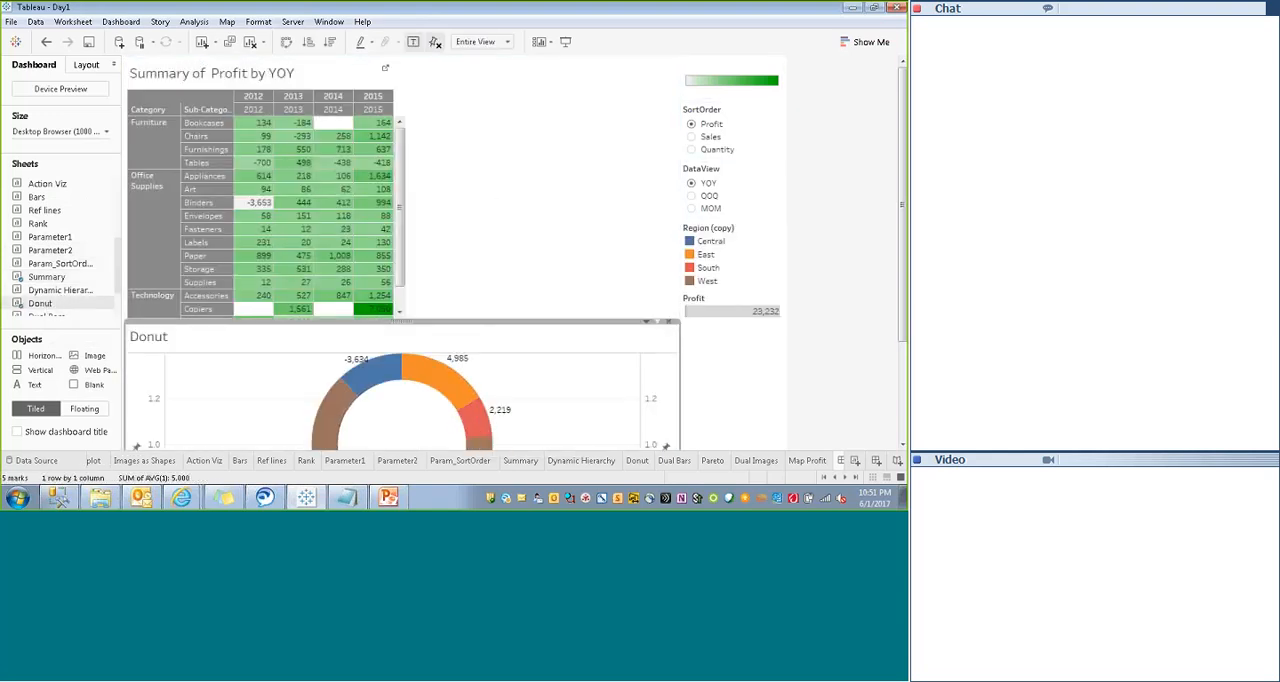
pyautogui.moveTo(903, 205)
pyautogui.mouseDown()
pyautogui.moveTo(903, 302)
pyautogui.moveTo(903, 205)
pyautogui.mouseUp()
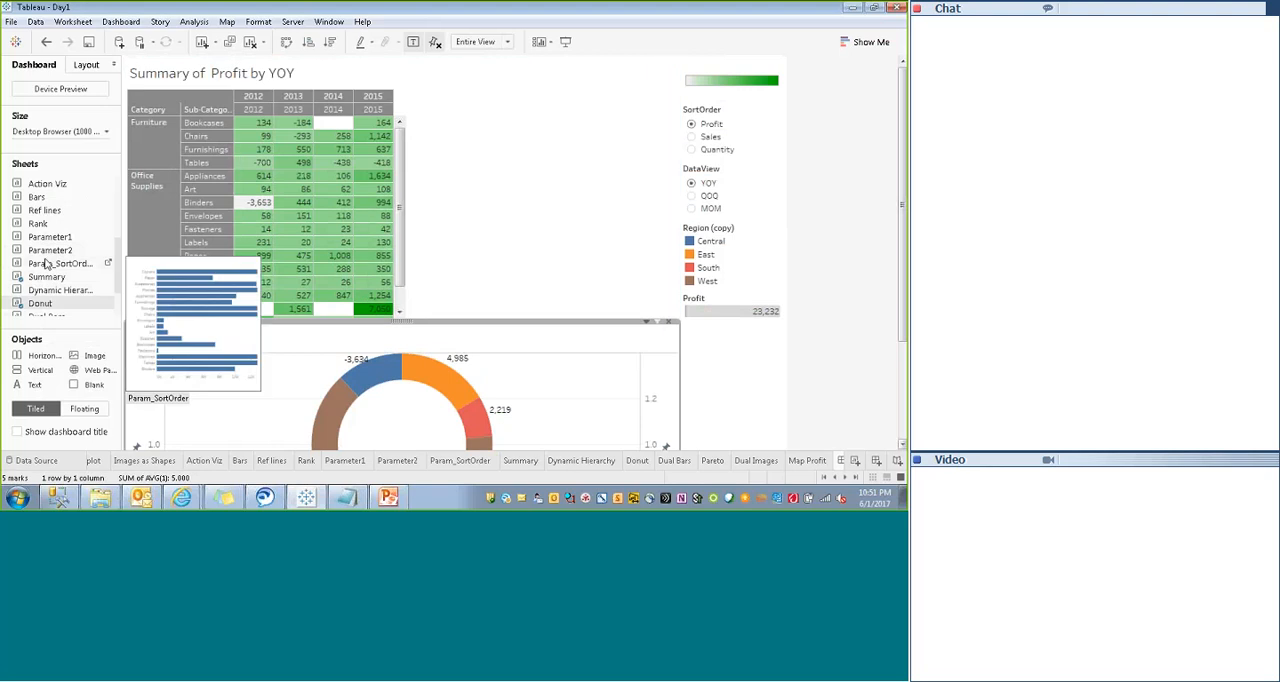
pyautogui.scroll(-2, 37, 275)
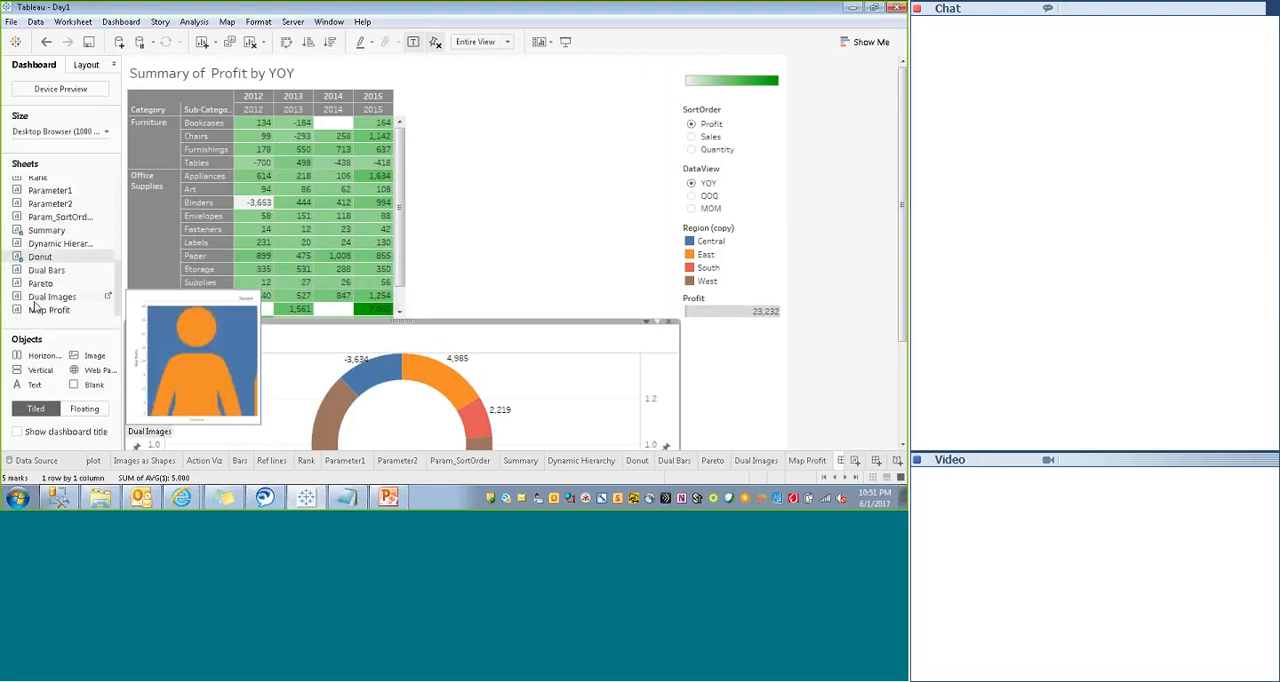
pyautogui.moveTo(45, 310); pyautogui.dragTo(656, 201)
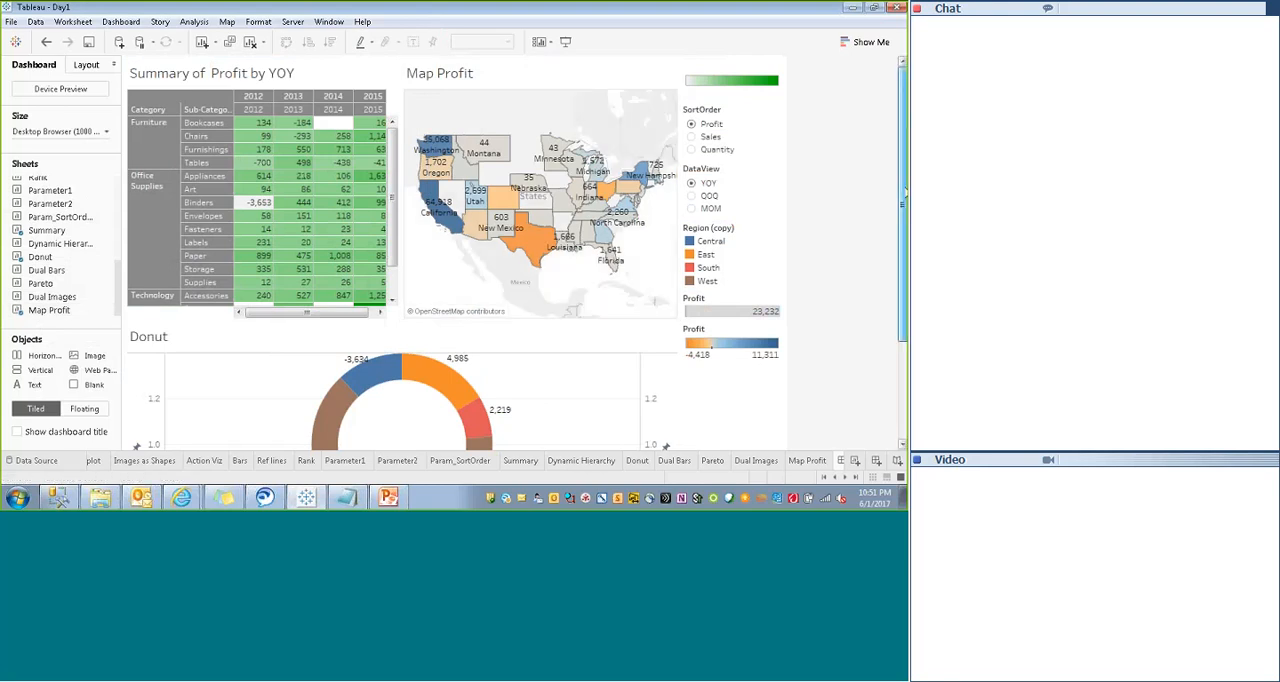
# - Place the Pareto sheet to the right of the Donut chart and preview the four-sheet dashboard in presentation mode
pyautogui.moveTo(902, 98); pyautogui.dragTo(901, 194)
pyautogui.moveTo(901, 297); pyautogui.dragTo(901, 262)
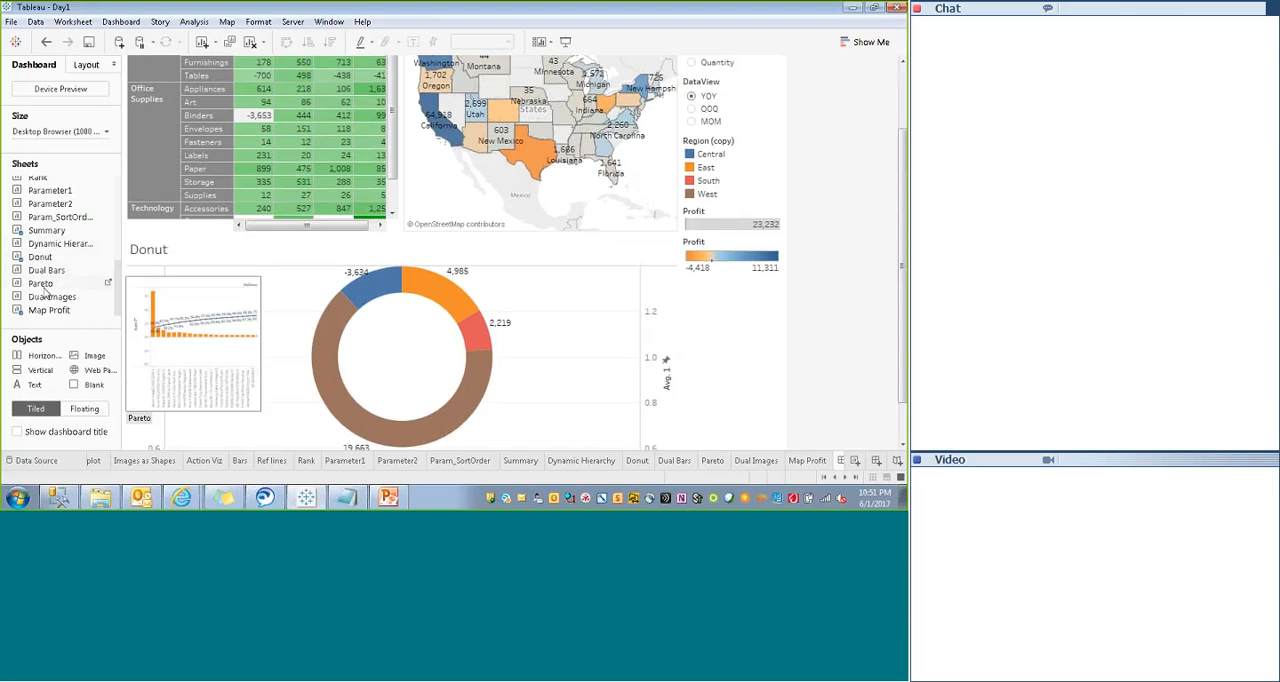
pyautogui.moveTo(44, 289)
pyautogui.mouseDown()
pyautogui.moveTo(551, 329)
pyautogui.moveTo(643, 356)
pyautogui.moveTo(633, 360)
pyautogui.mouseUp()
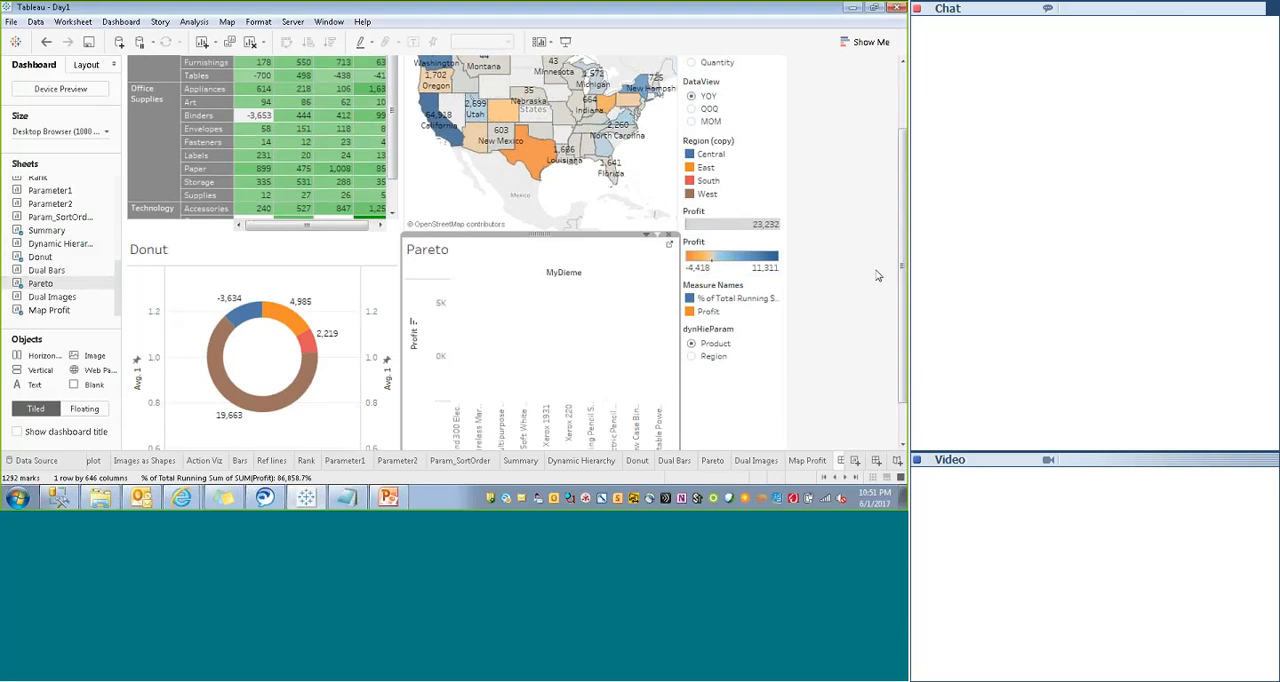
pyautogui.moveTo(904, 308); pyautogui.dragTo(903, 333)
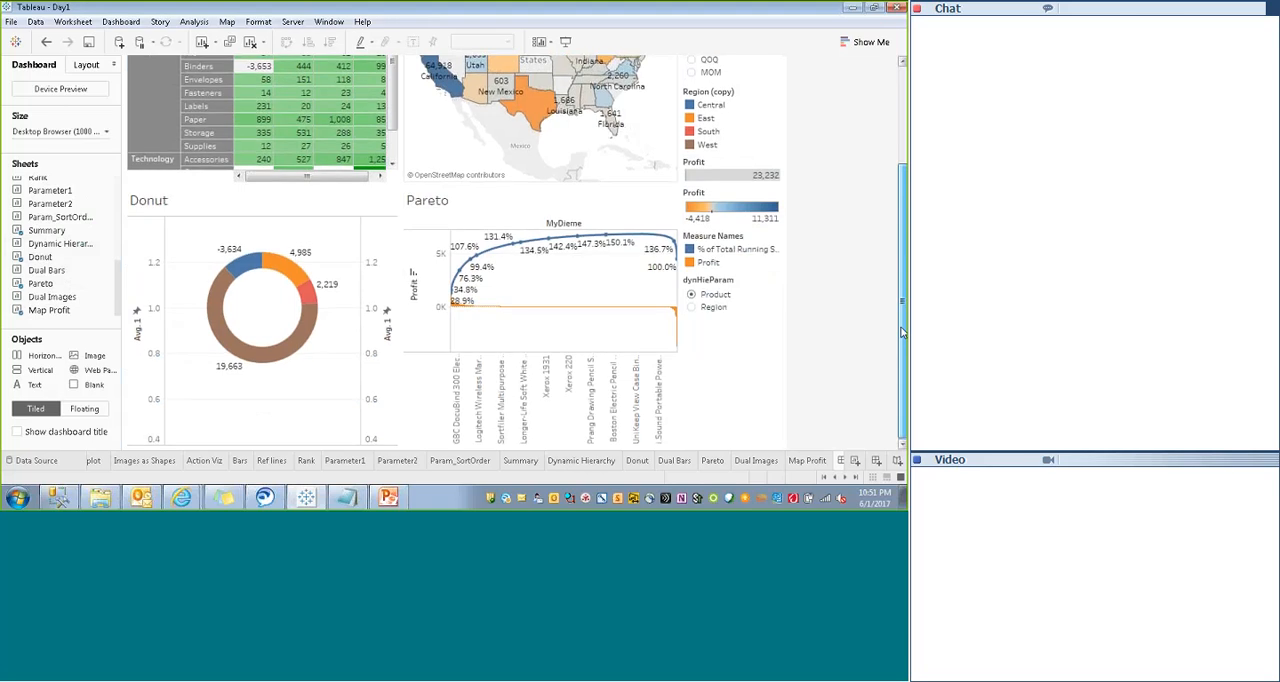
pyautogui.scroll(3, 903, 300)
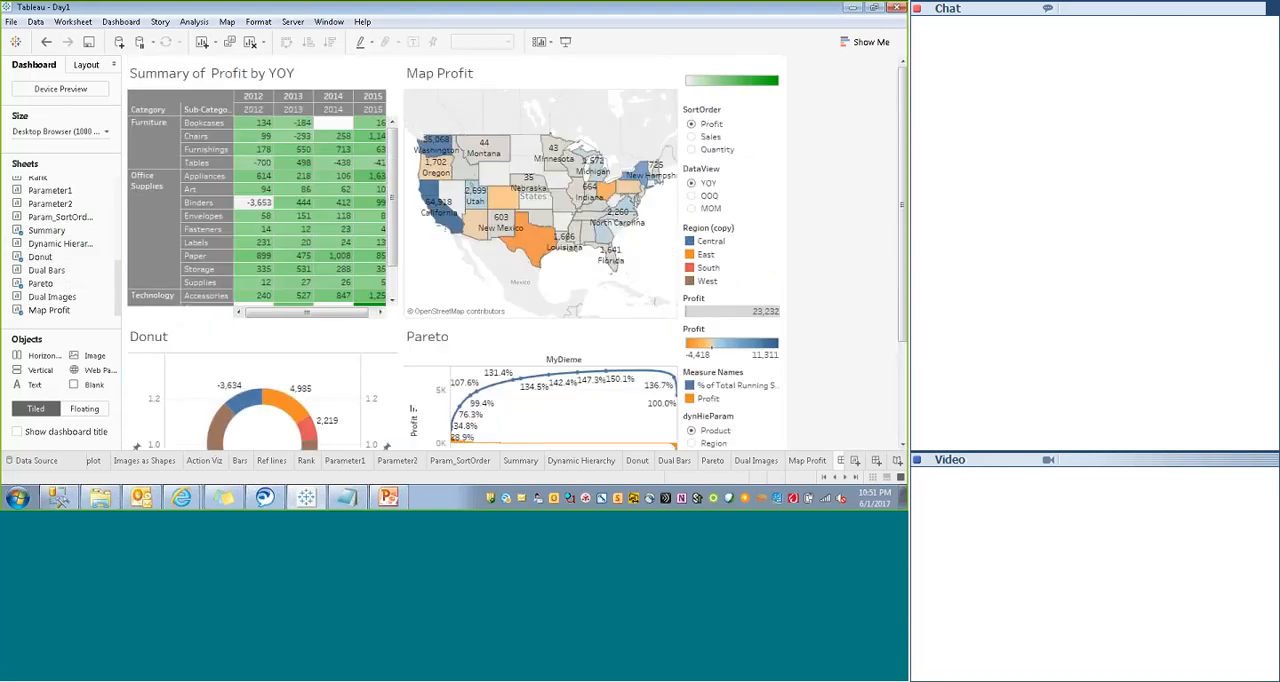
pyautogui.click(566, 44)
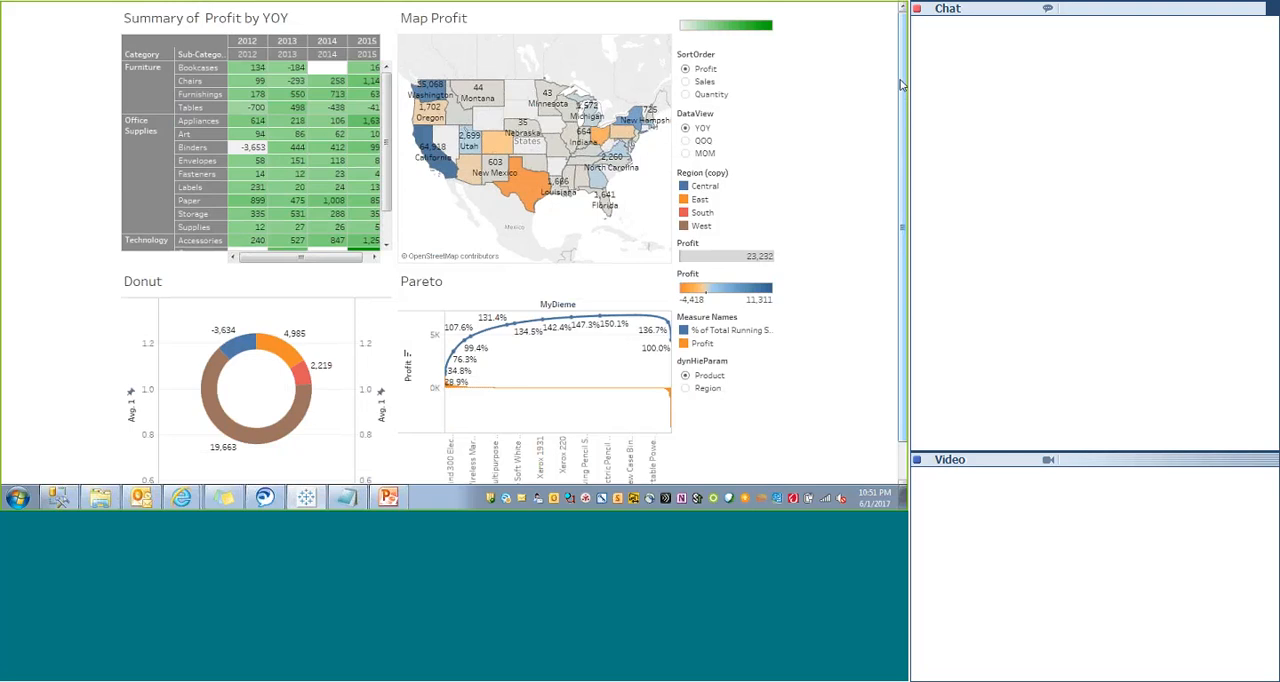
pyautogui.press('Escape')
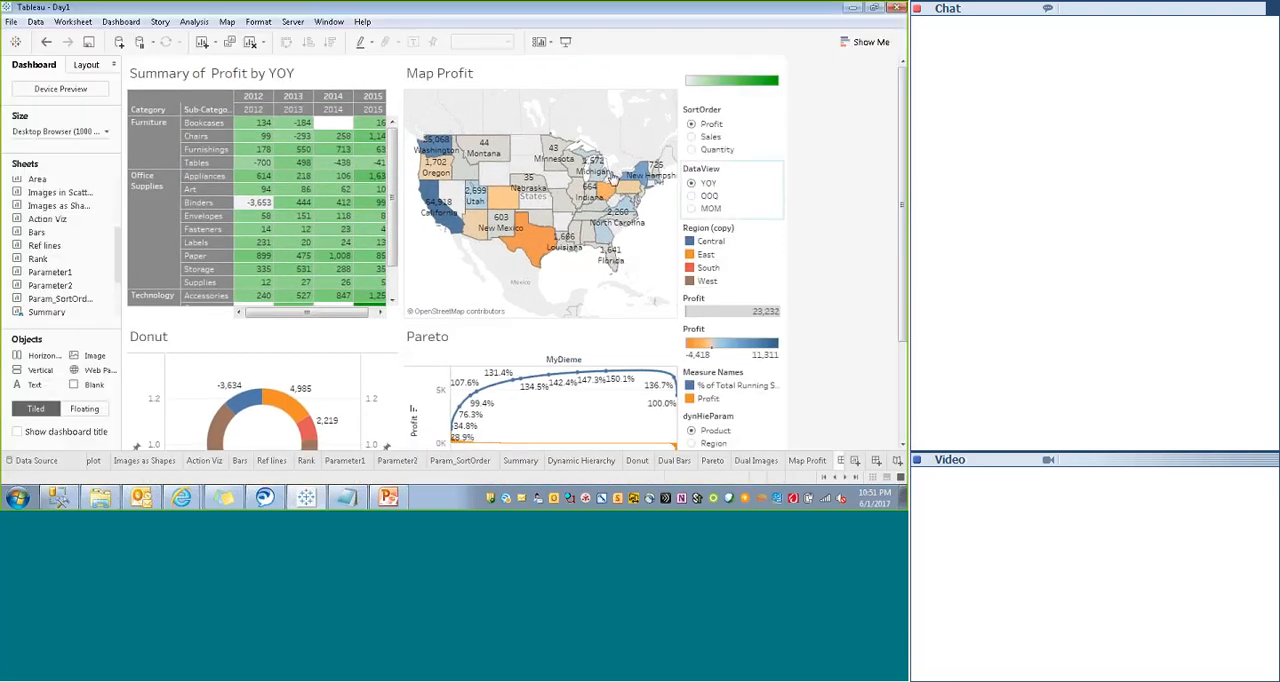
# - Set the dashboard's fixed size to 1300 px wide and 900 px high and preview it in presentation mode
pyautogui.click(106, 131)
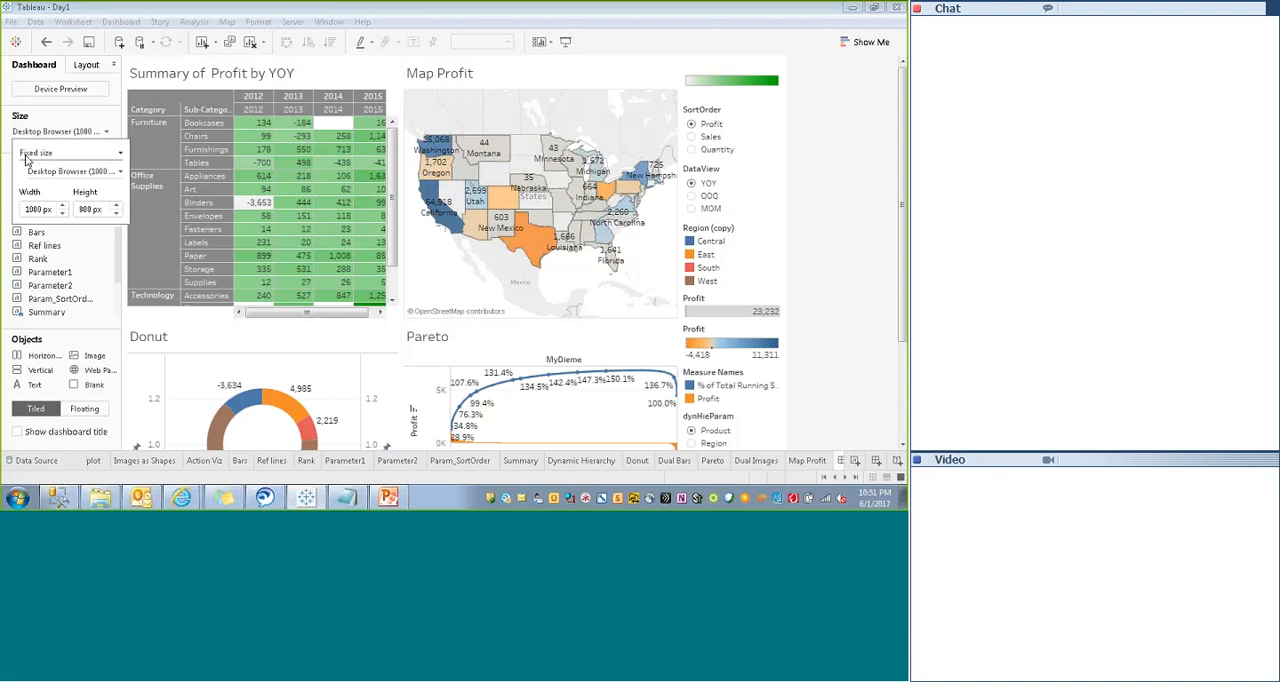
pyautogui.click(40, 209)
pyautogui.press('BackSpace')
pyautogui.write('3')
pyautogui.click(86, 210)
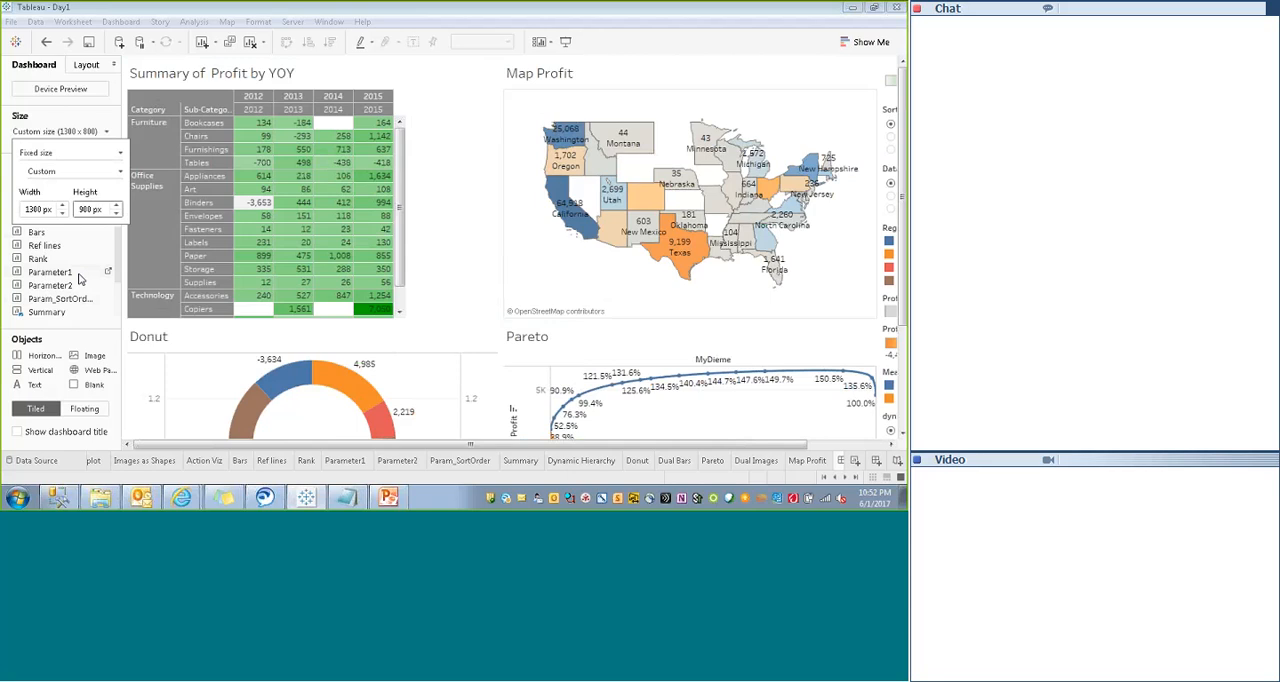
pyautogui.click(463, 191)
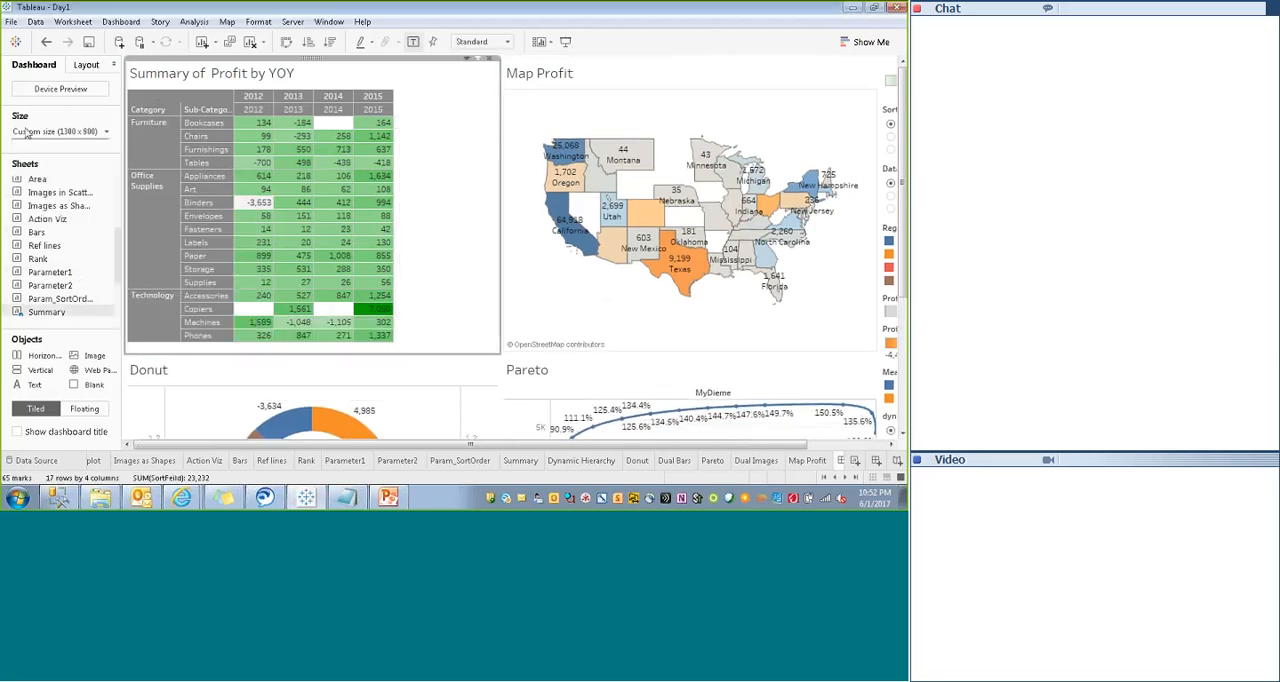
pyautogui.click(565, 43)
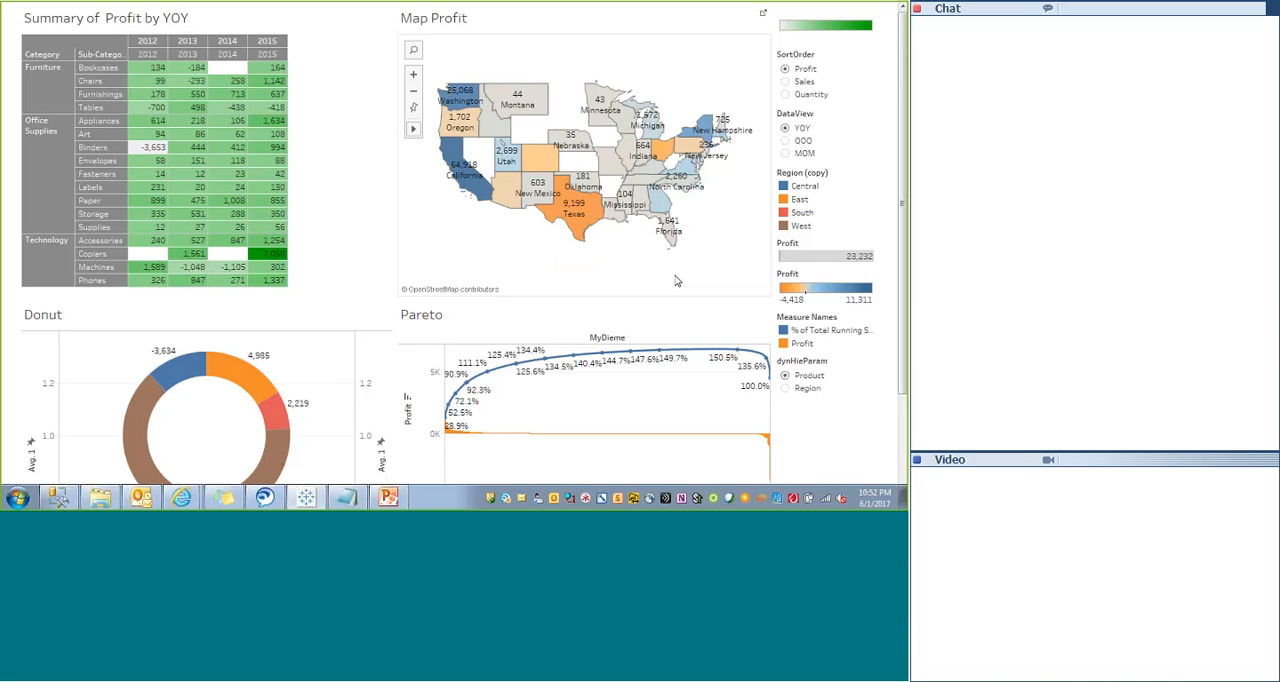
pyautogui.press('Escape')
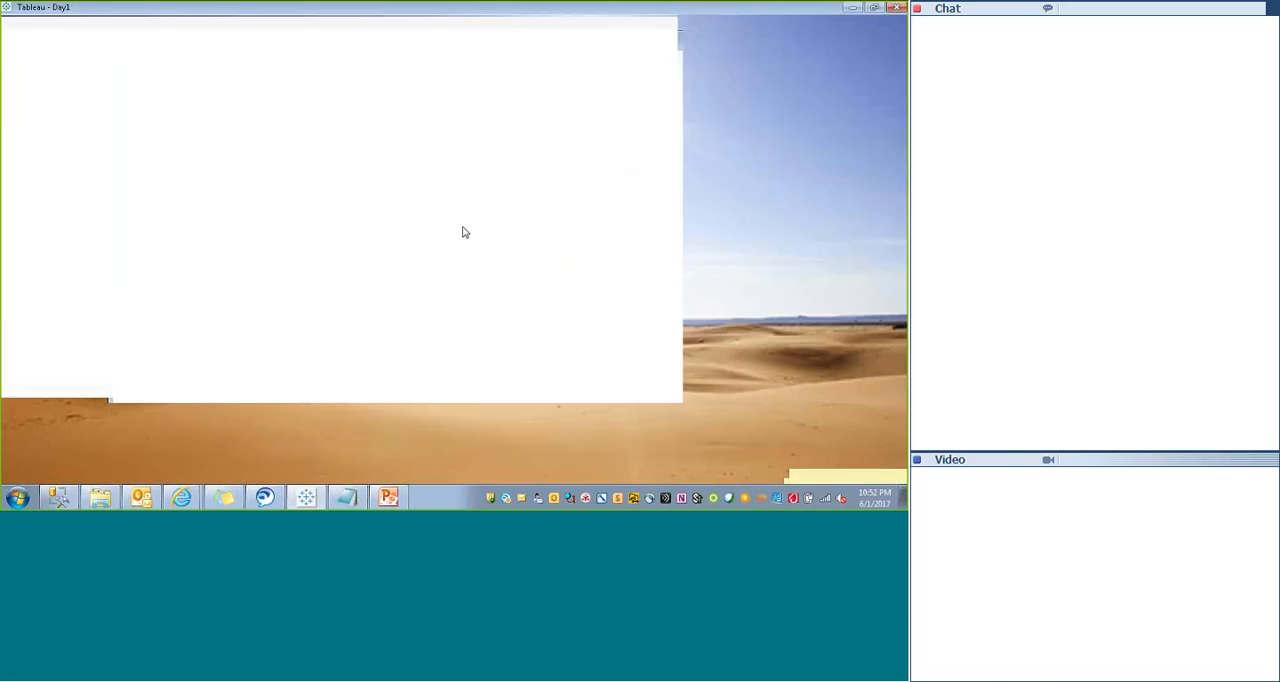
# - Check the custom width and height settings and look over the lower part of the dashboard in presentation mode
pyautogui.click(107, 133)
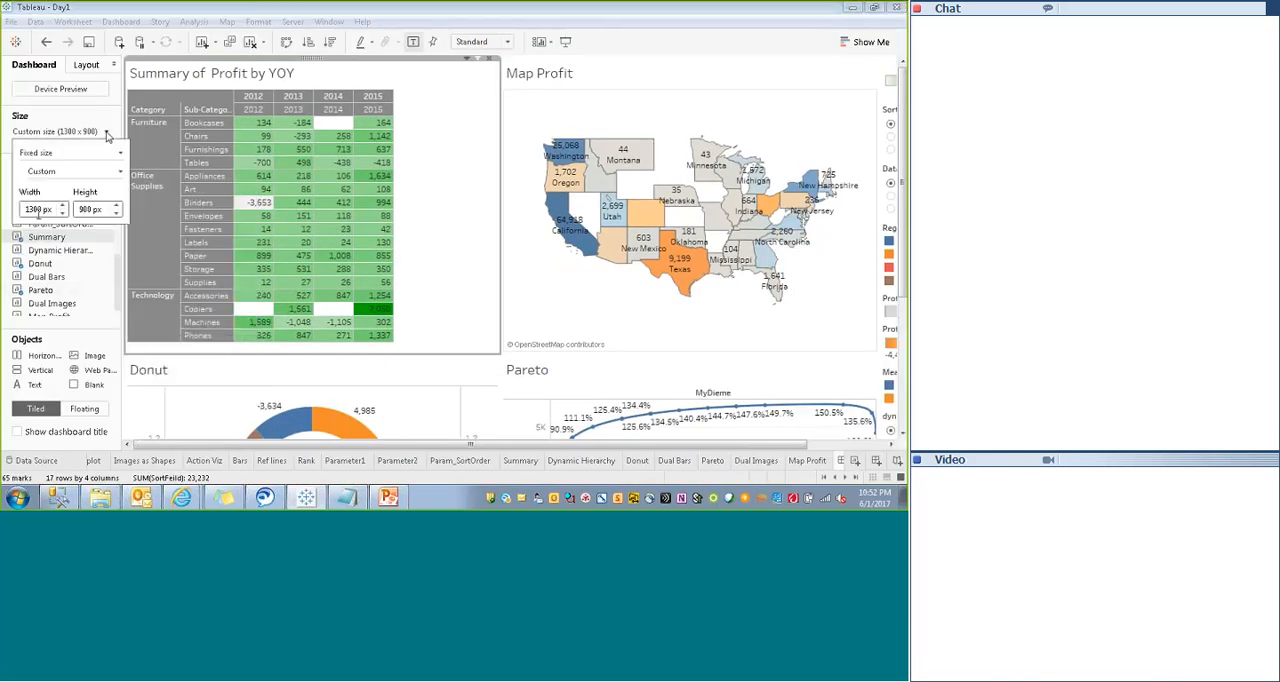
pyautogui.click(92, 210)
pyautogui.click(565, 42)
pyautogui.moveTo(902, 367); pyautogui.dragTo(898, 462)
pyautogui.press('Escape')
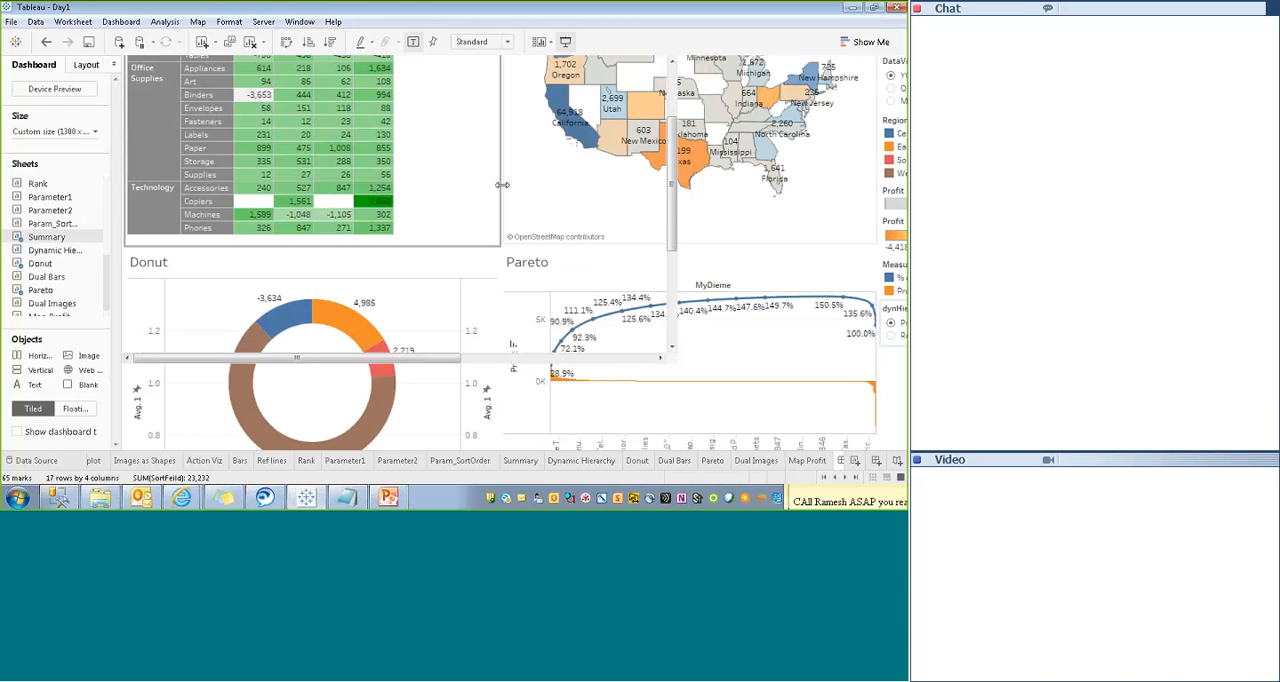
# - Examine the options available for the Summary sheet on the dashboard
pyautogui.moveTo(747, 443); pyautogui.dragTo(835, 441)
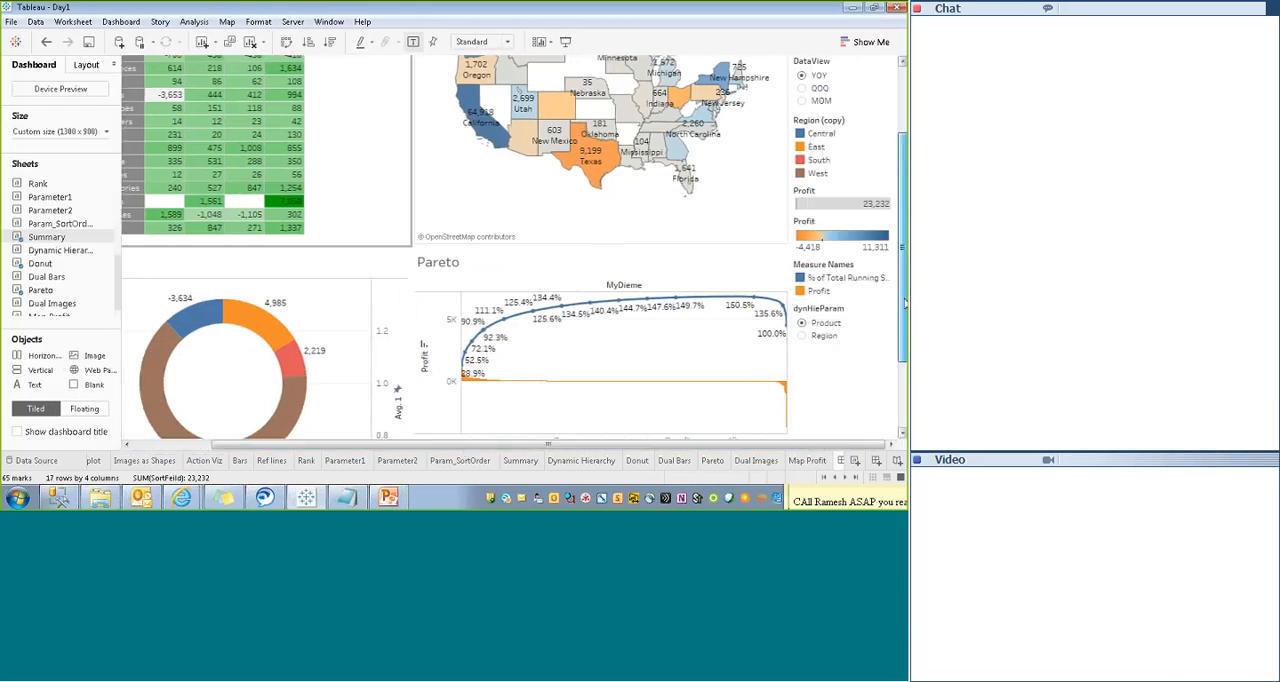
pyautogui.moveTo(902, 304); pyautogui.dragTo(902, 208)
pyautogui.click(379, 60)
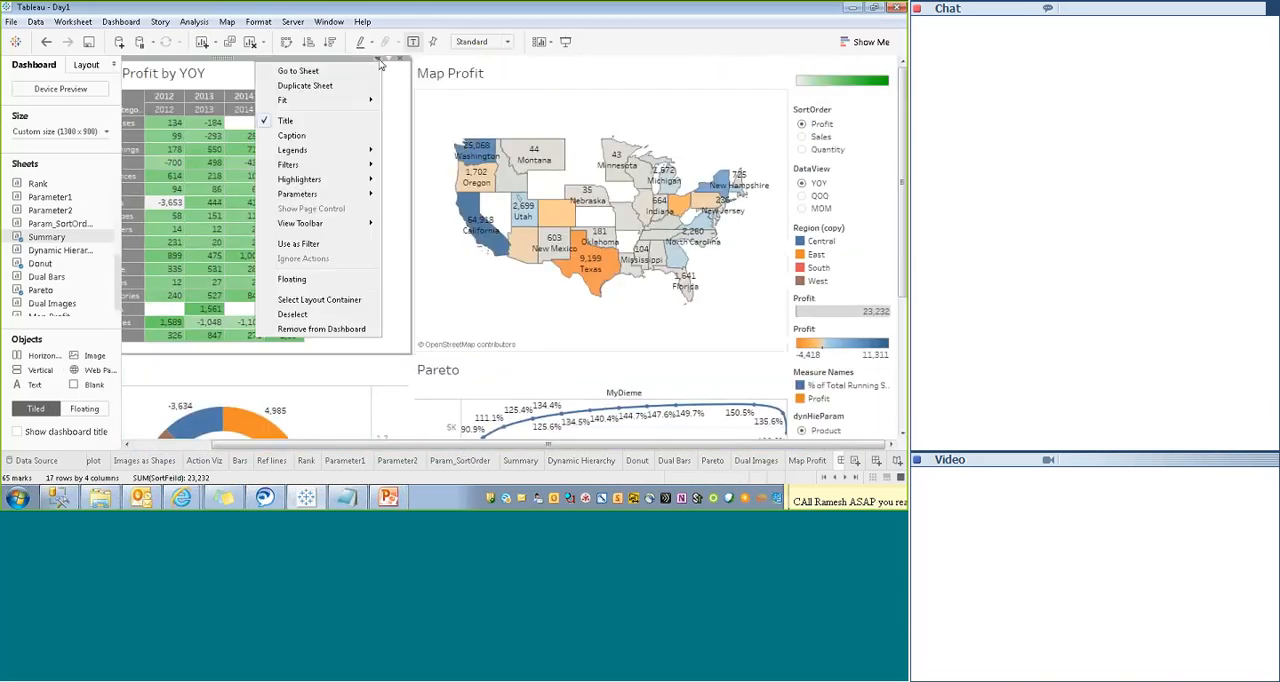
pyautogui.click(401, 219)
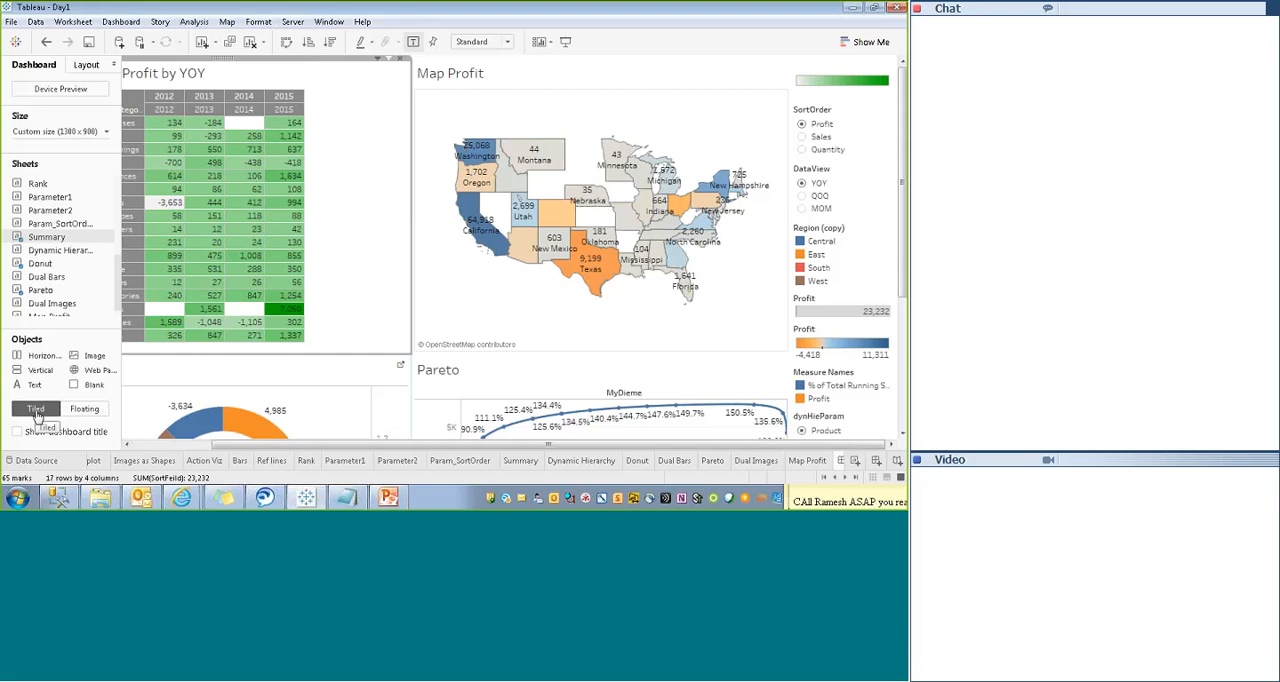
# - Set the placement mode for new objects to Floating and make the Summary sheet floating
pyautogui.click(78, 414)
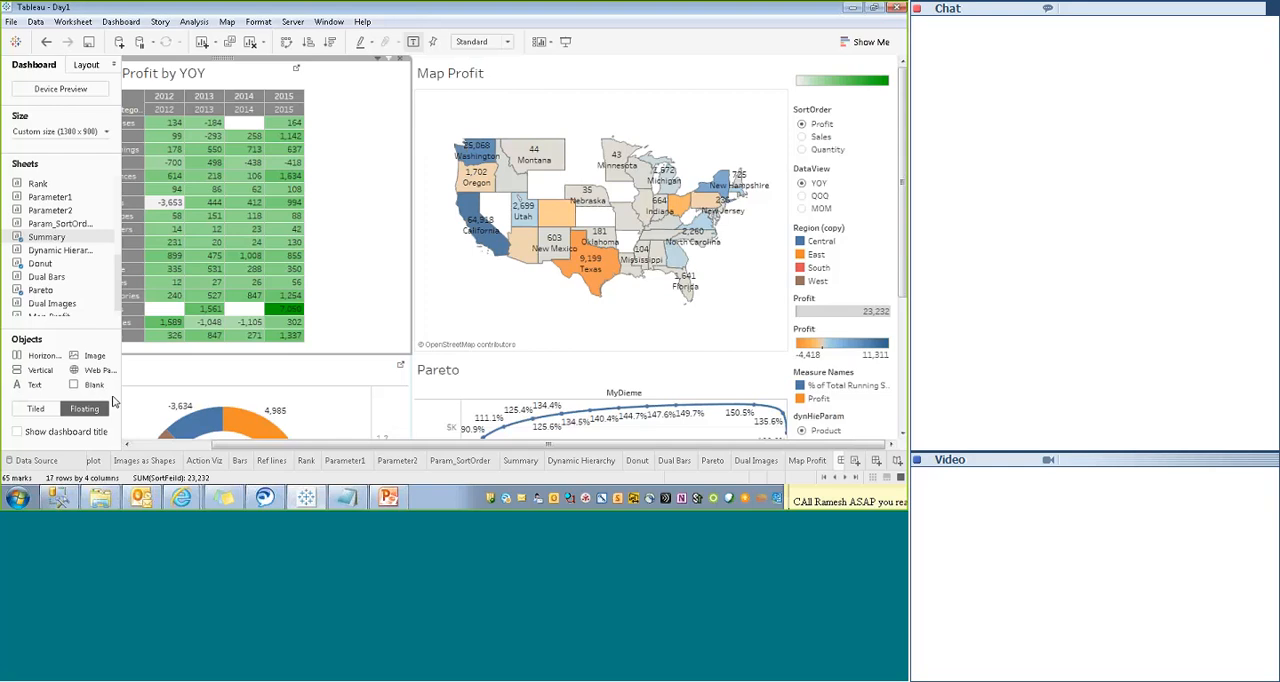
pyautogui.click(35, 409)
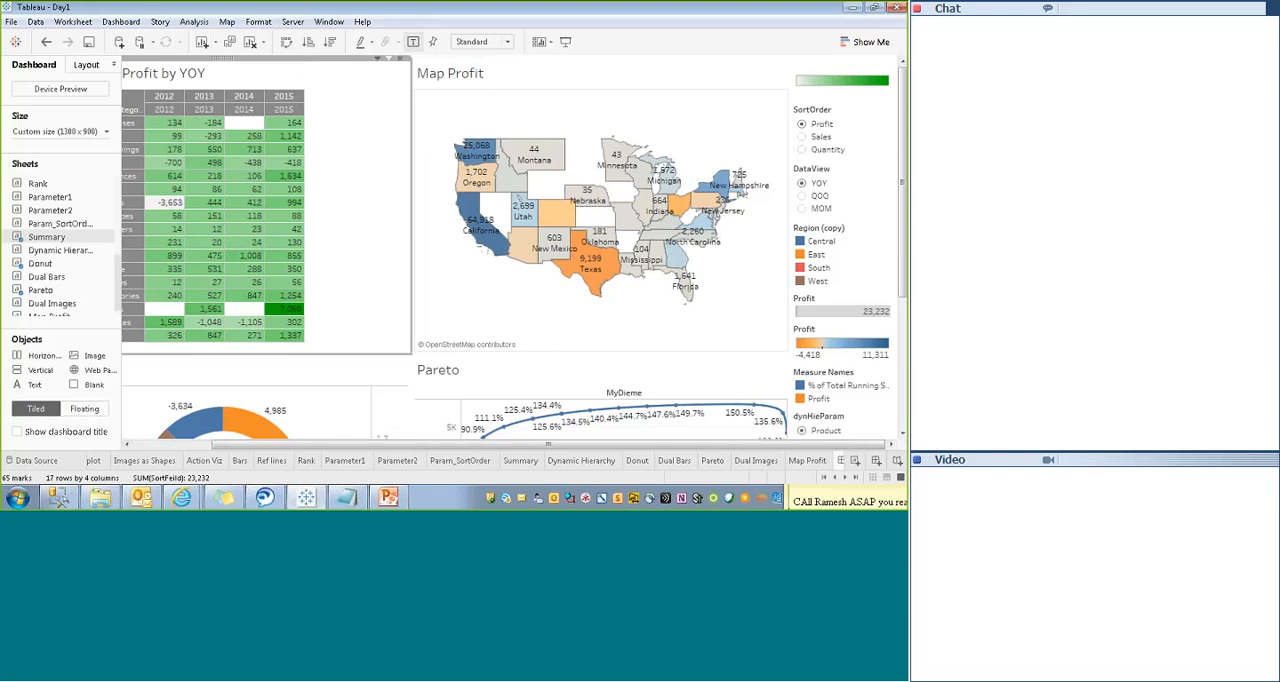
pyautogui.click(80, 410)
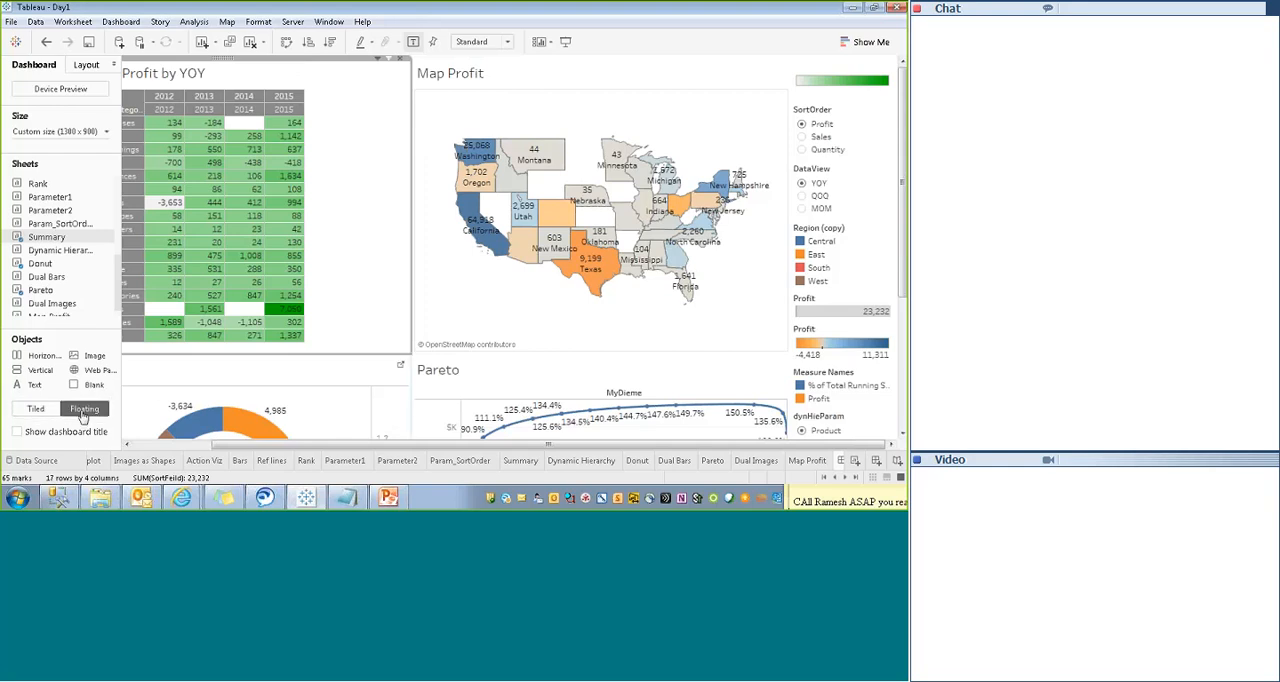
pyautogui.click(376, 62)
pyautogui.click(297, 280)
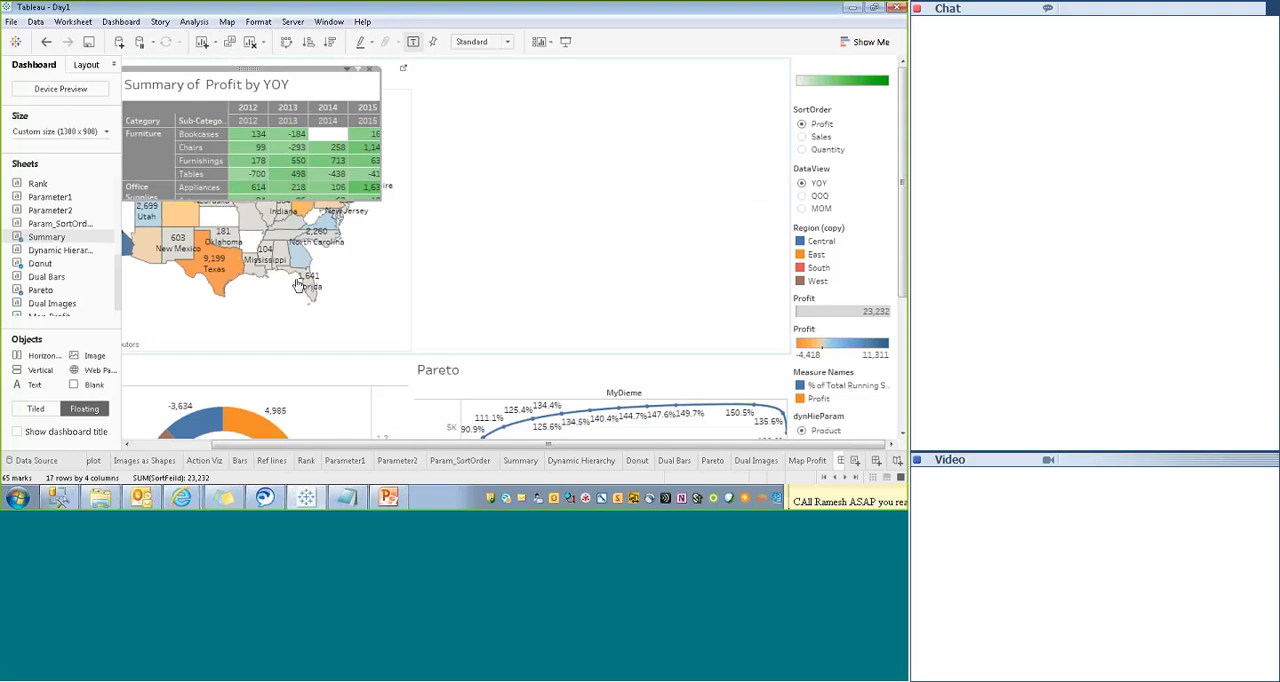
# - Make the Map Profit, Pareto and Donut sheets floating on the dashboard
pyautogui.click(583, 76)
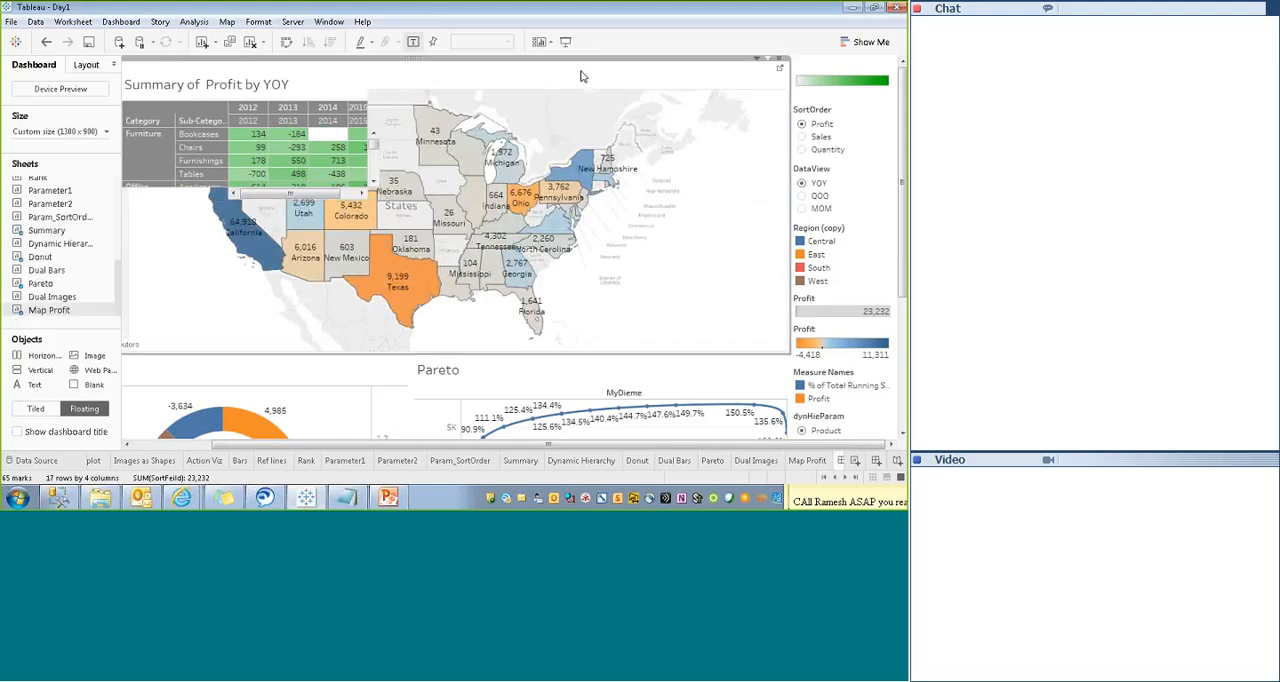
pyautogui.click(757, 59)
pyautogui.click(660, 265)
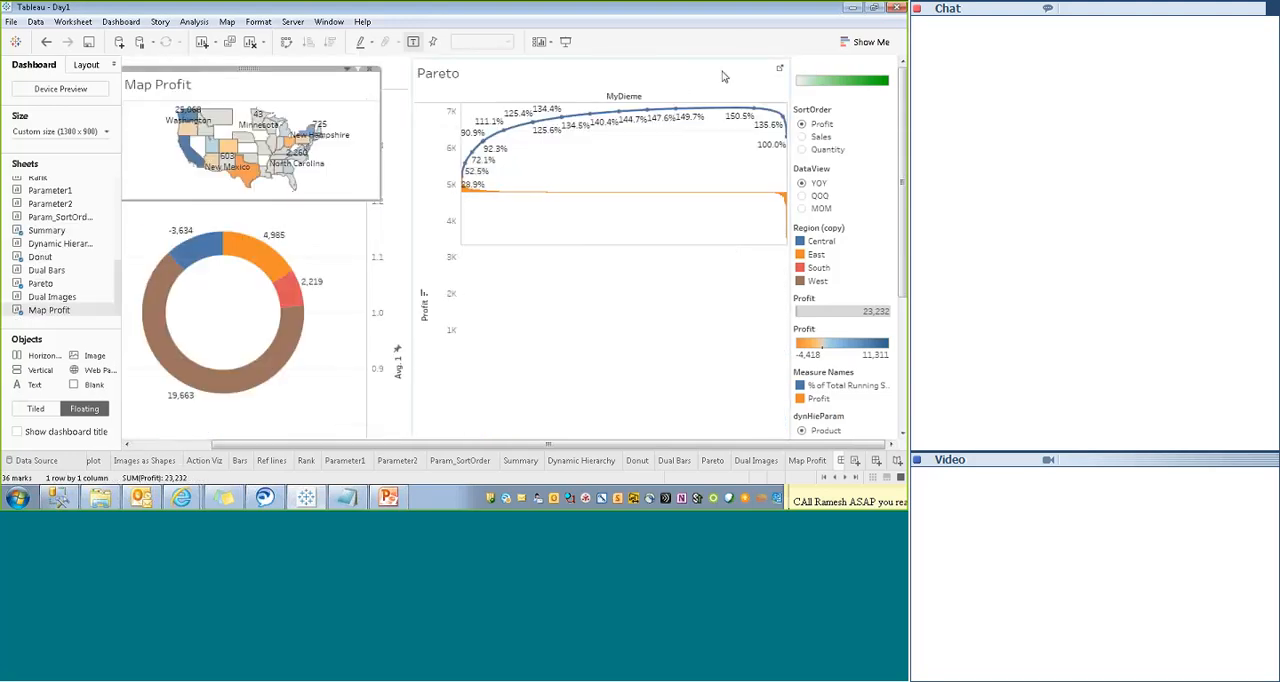
pyautogui.click(722, 71)
pyautogui.click(757, 59)
pyautogui.click(665, 279)
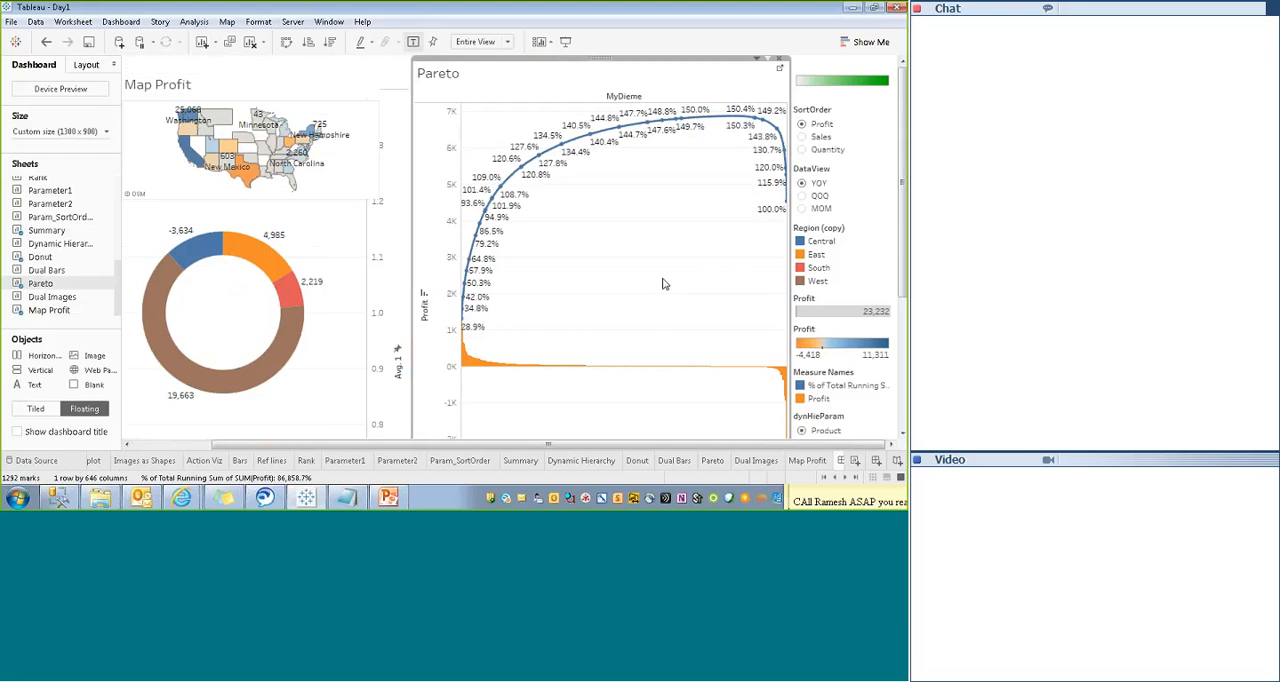
pyautogui.click(575, 252)
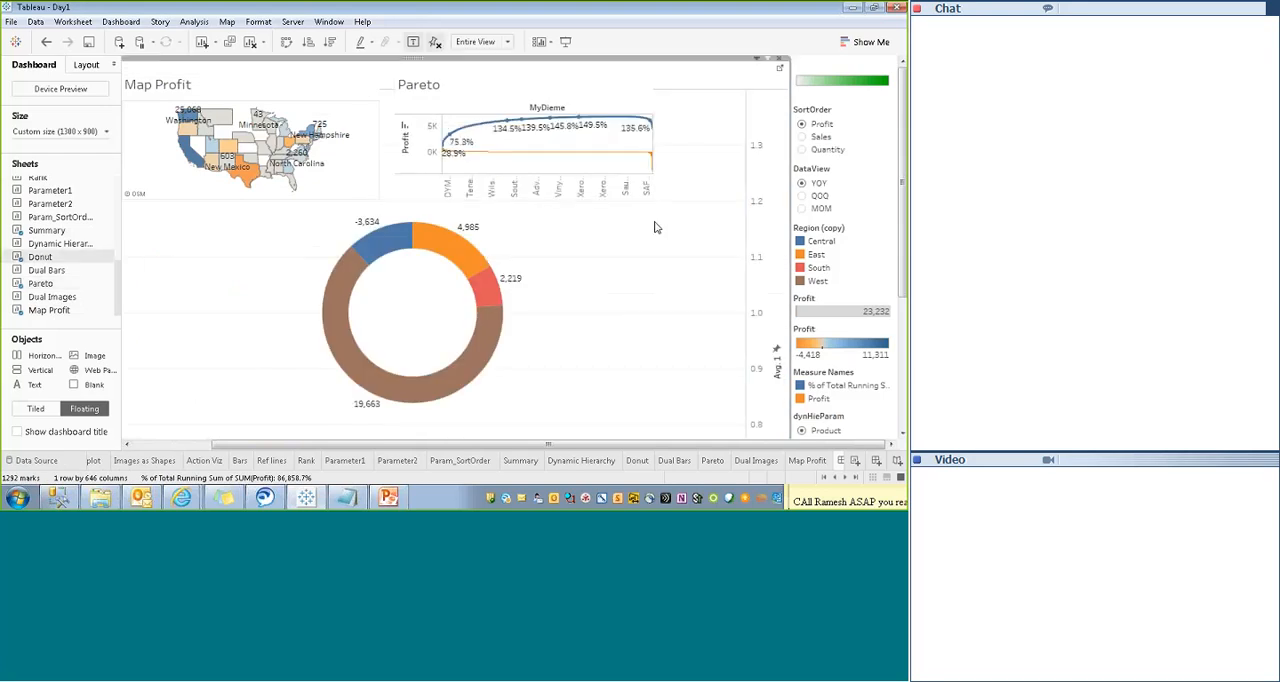
pyautogui.click(760, 61)
pyautogui.click(663, 283)
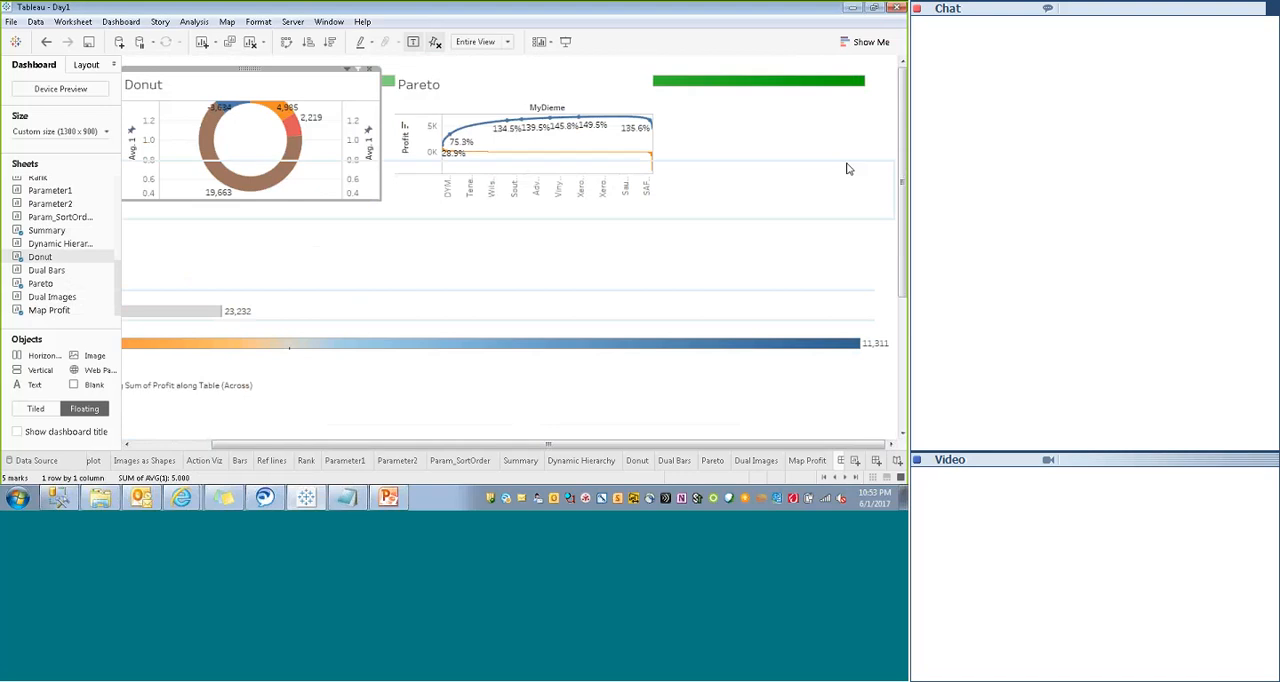
# - Make the SortOrder control, the green color legend and the DataView control floating
pyautogui.click(872, 116)
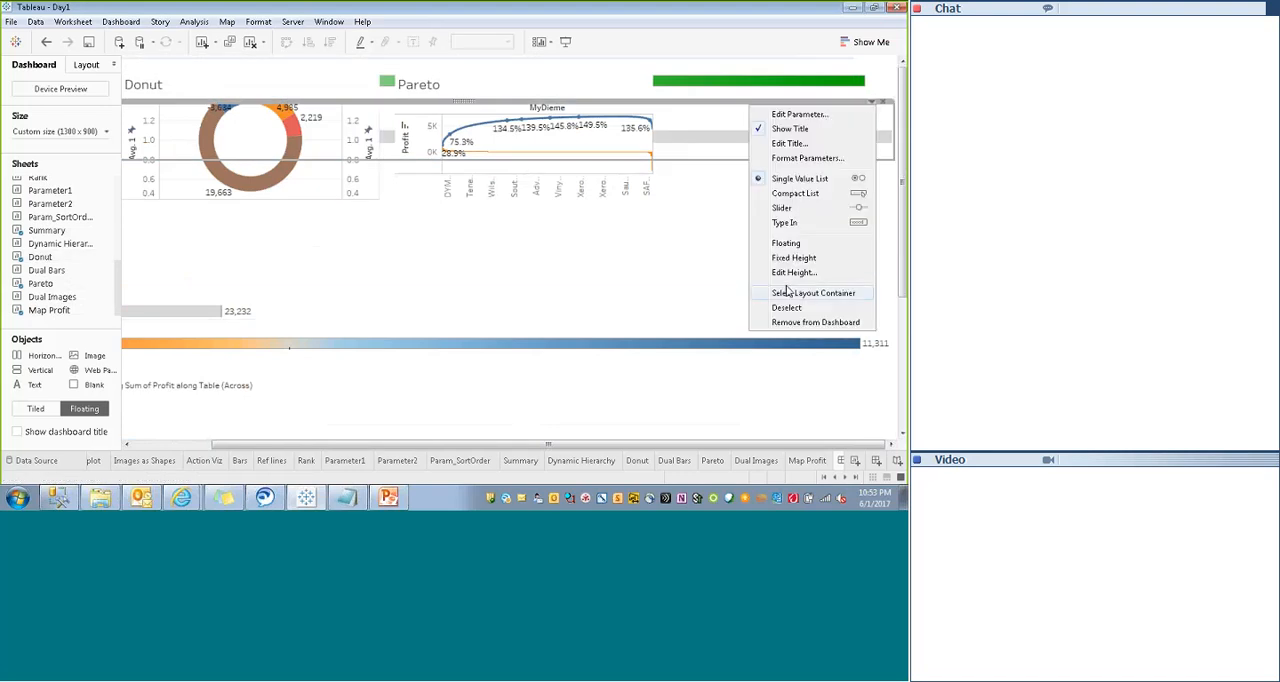
pyautogui.click(780, 245)
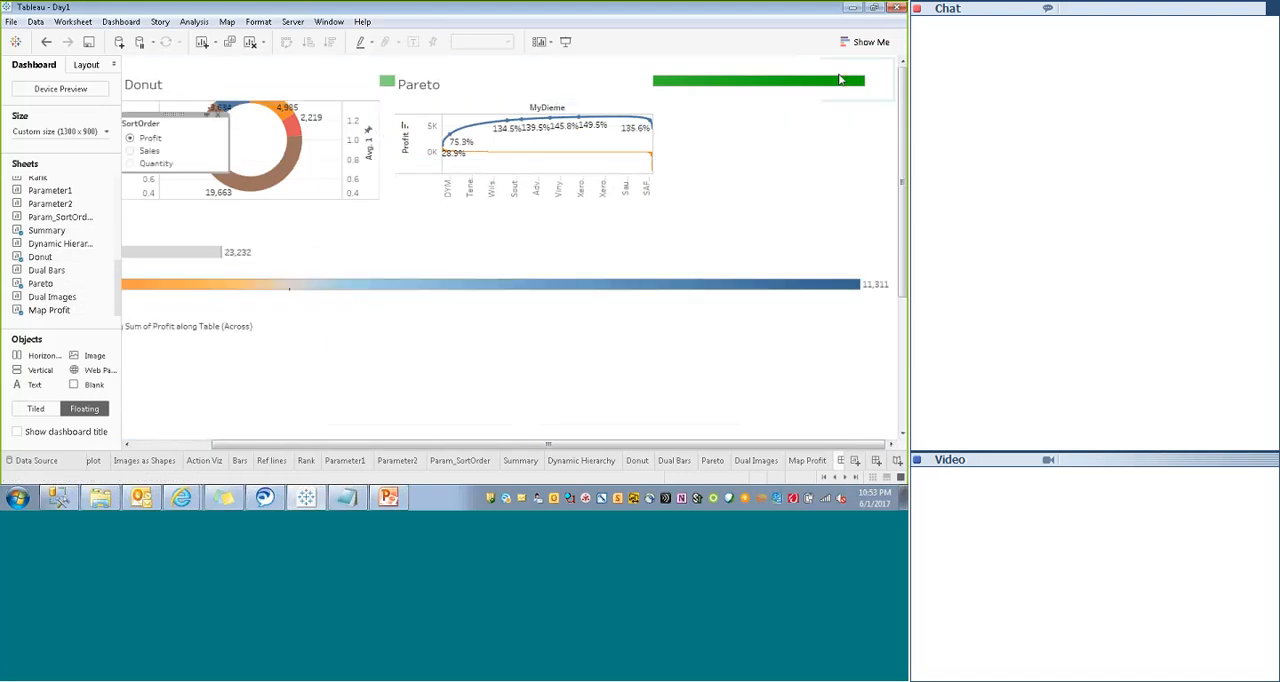
pyautogui.click(872, 62)
pyautogui.click(786, 157)
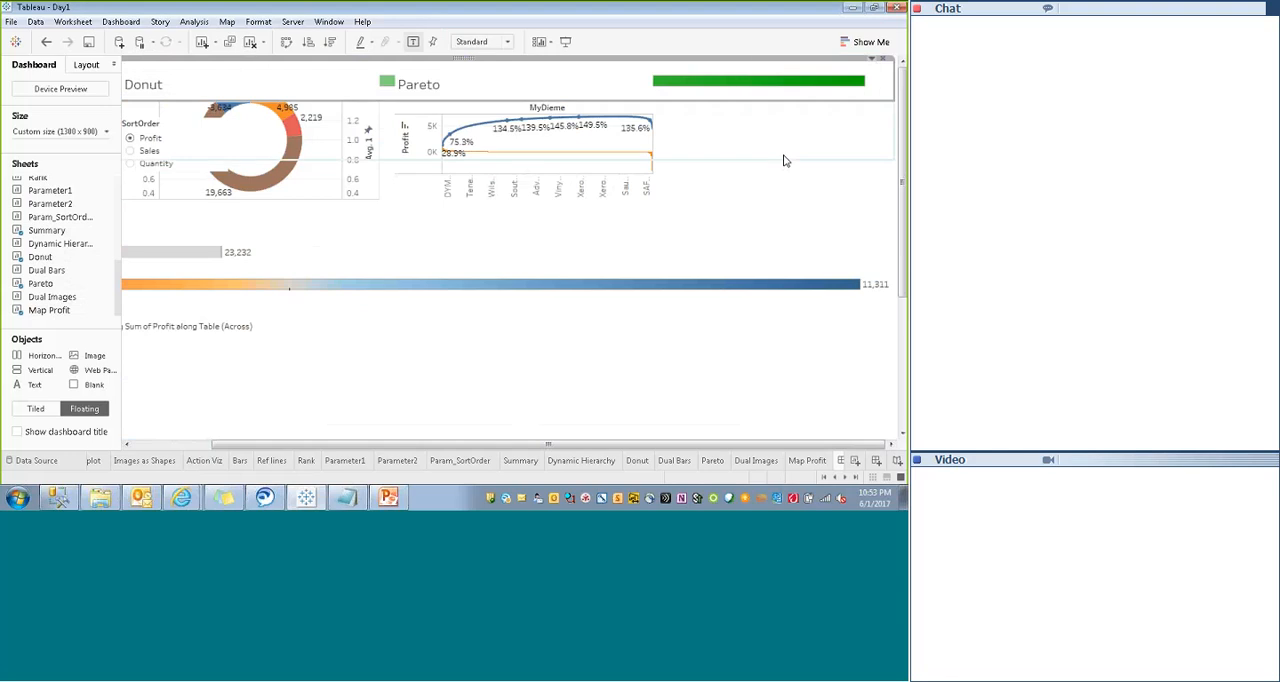
pyautogui.click(874, 62)
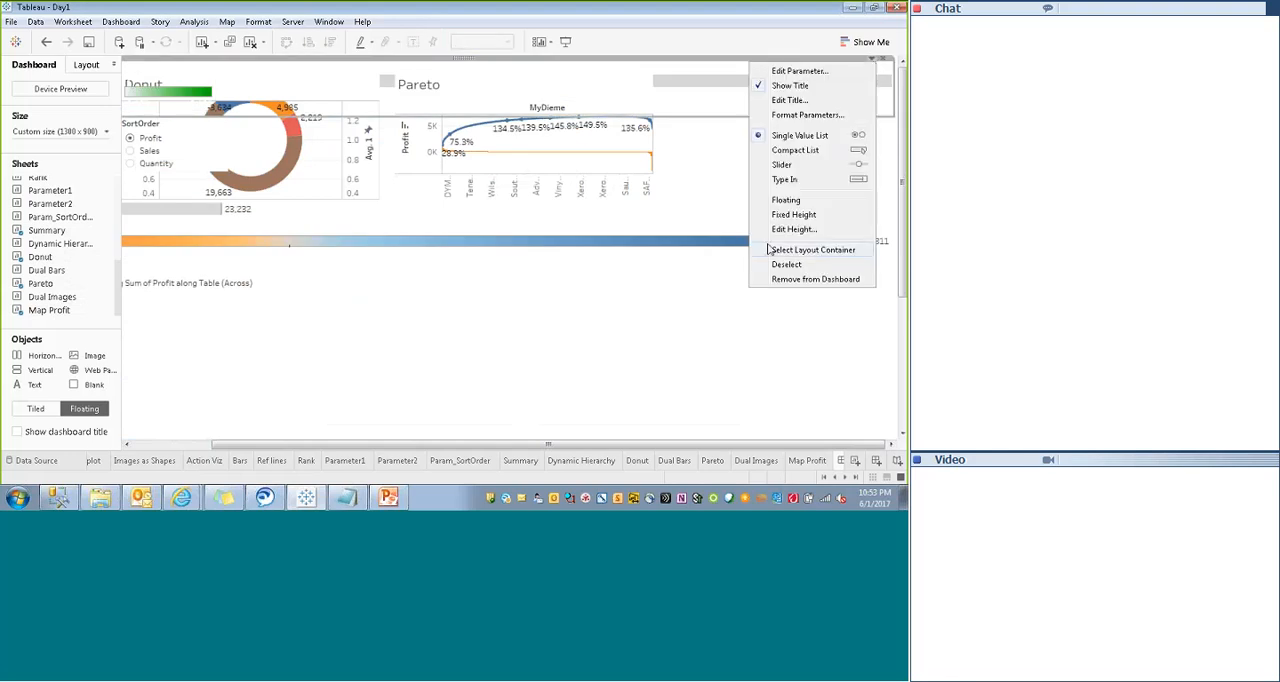
pyautogui.click(785, 200)
# - Make the Region (copy), Profit size, Profit color and Measure Names legends floating
pyautogui.click(872, 63)
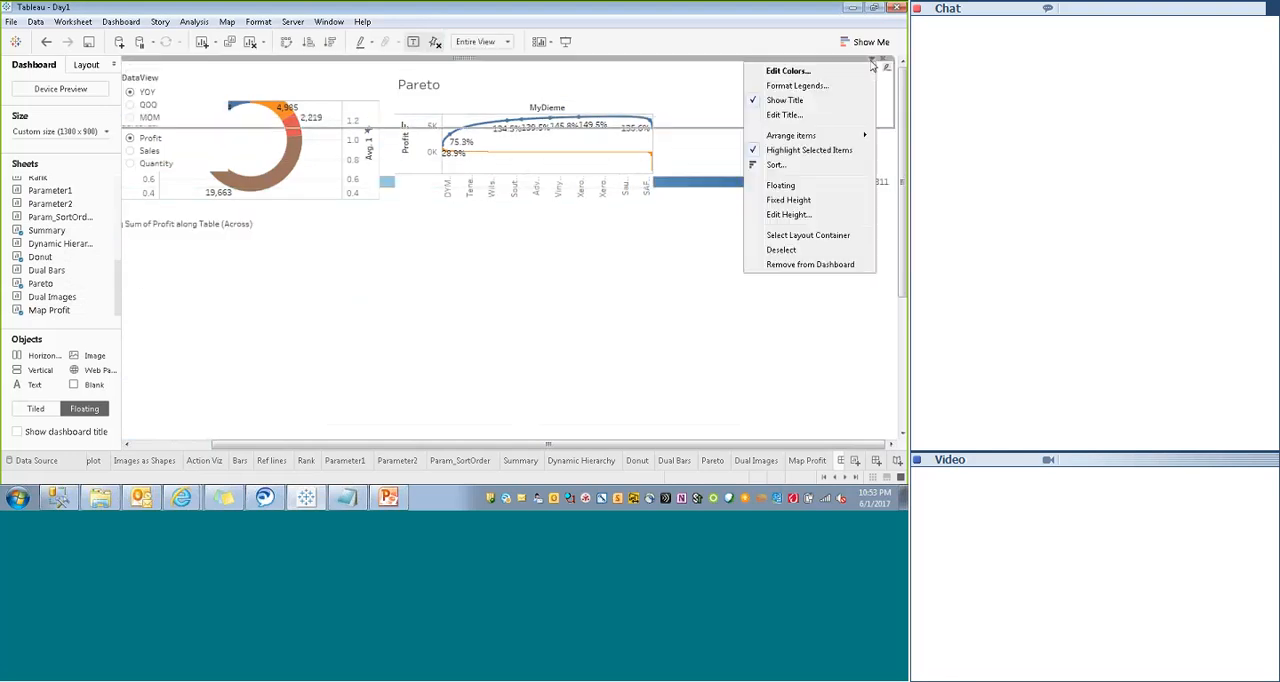
pyautogui.click(781, 185)
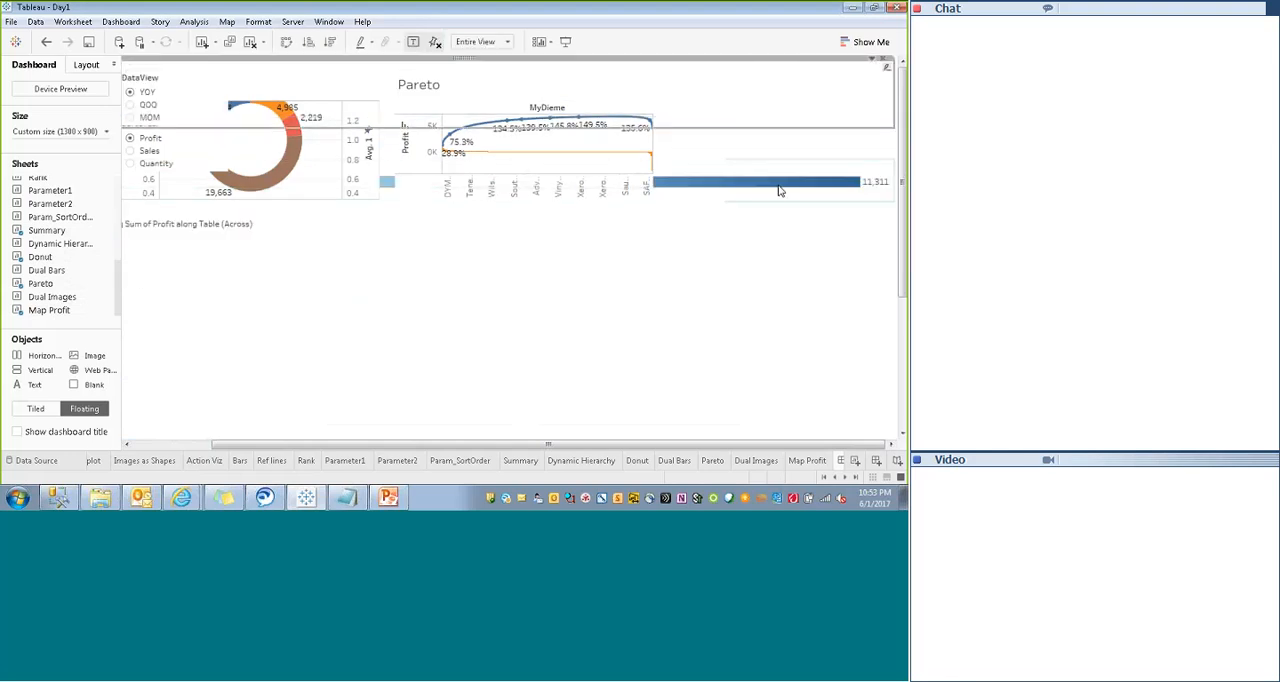
pyautogui.click(874, 62)
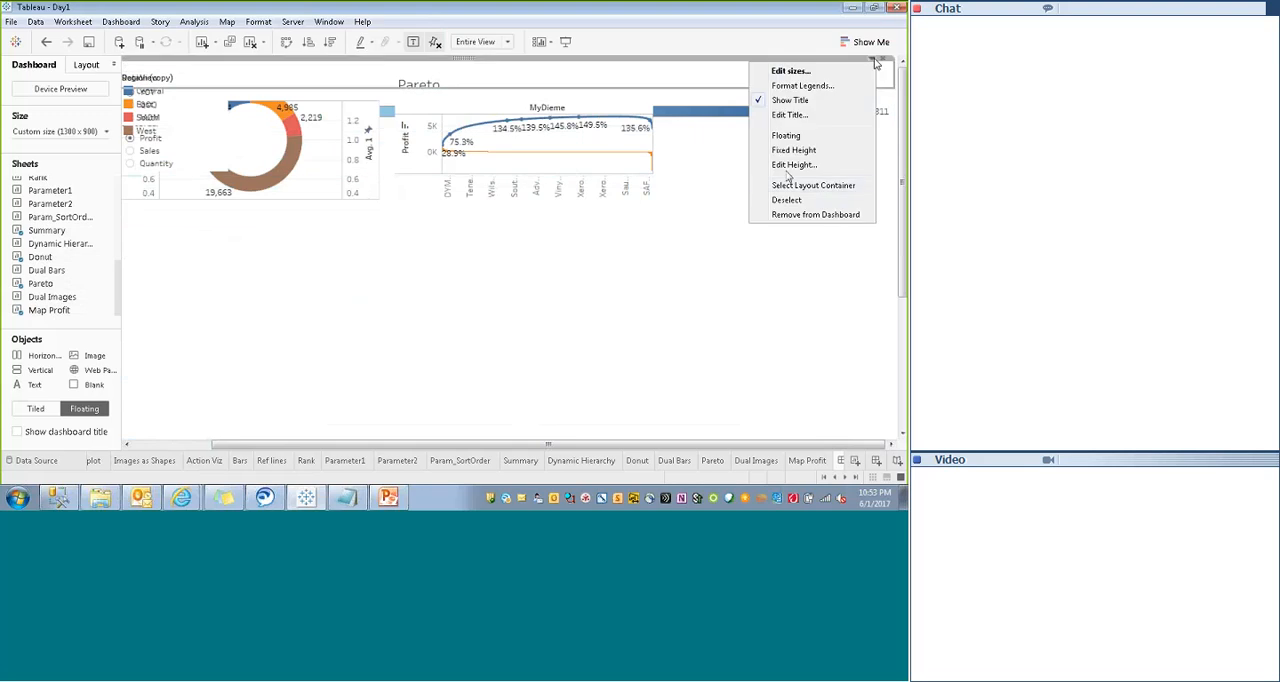
pyautogui.click(787, 135)
pyautogui.click(874, 61)
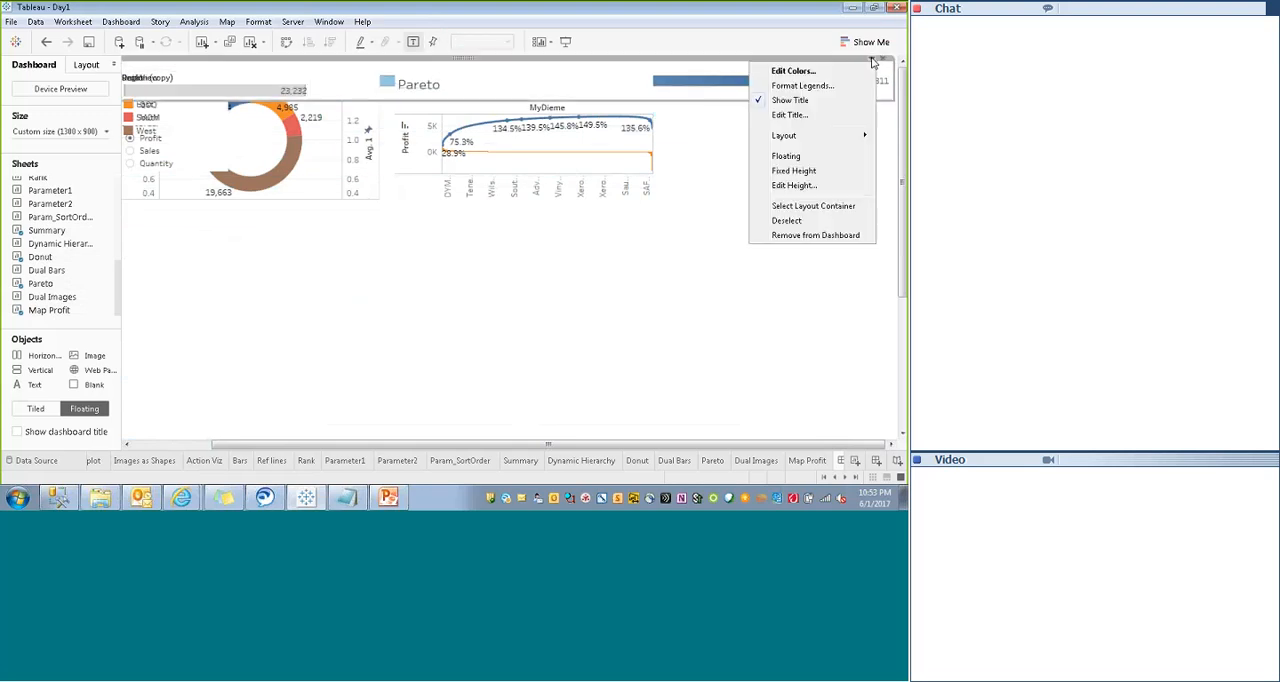
pyautogui.click(786, 156)
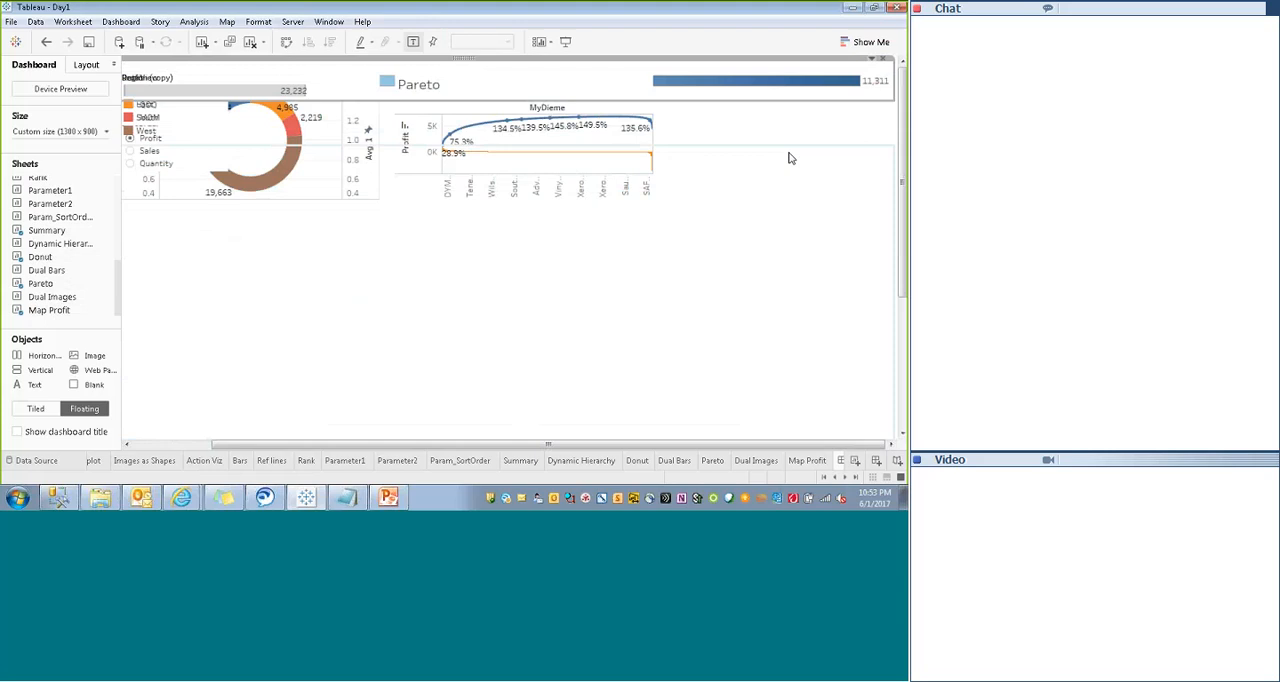
pyautogui.click(874, 62)
pyautogui.click(780, 187)
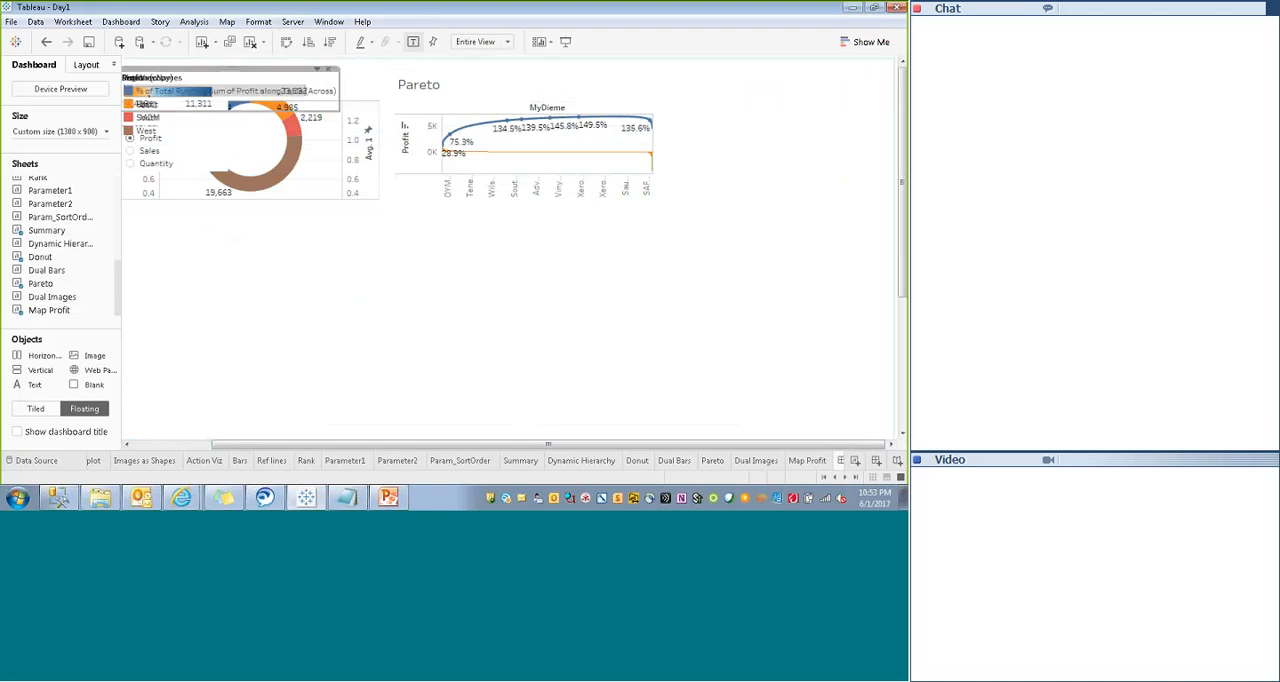
# - Make the dynHieParam control floating and move it to the right of the Pareto chart
pyautogui.click(873, 62)
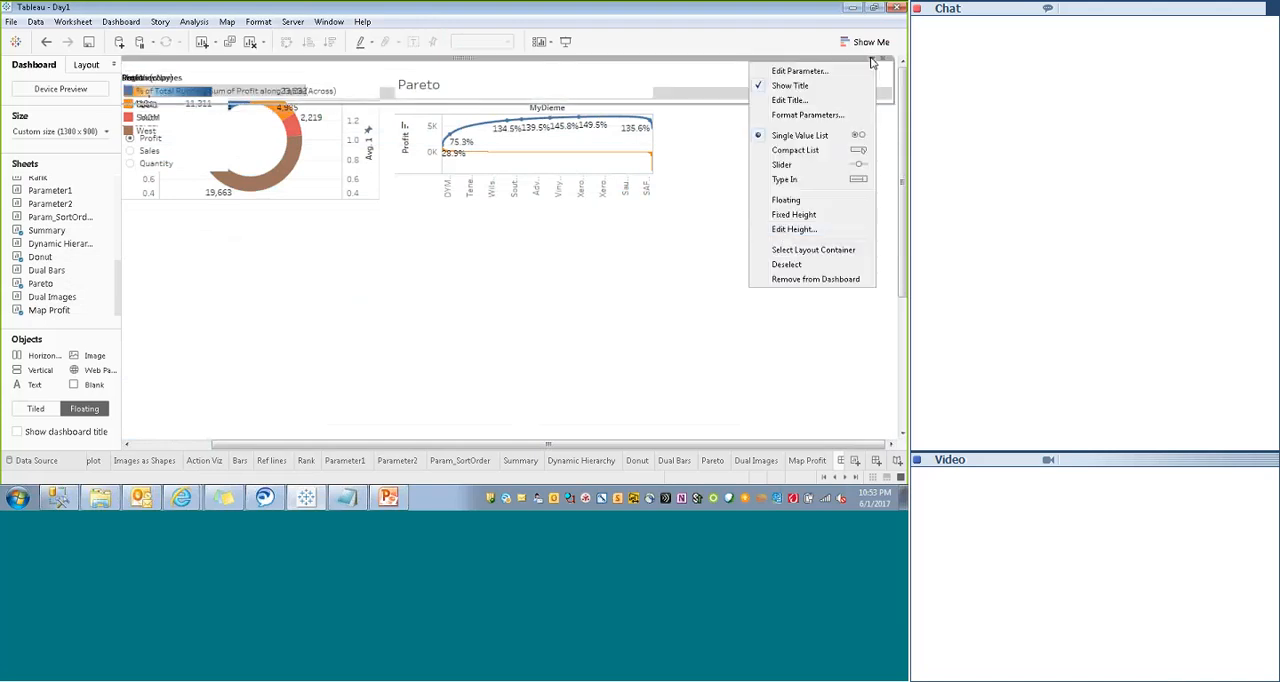
pyautogui.click(779, 200)
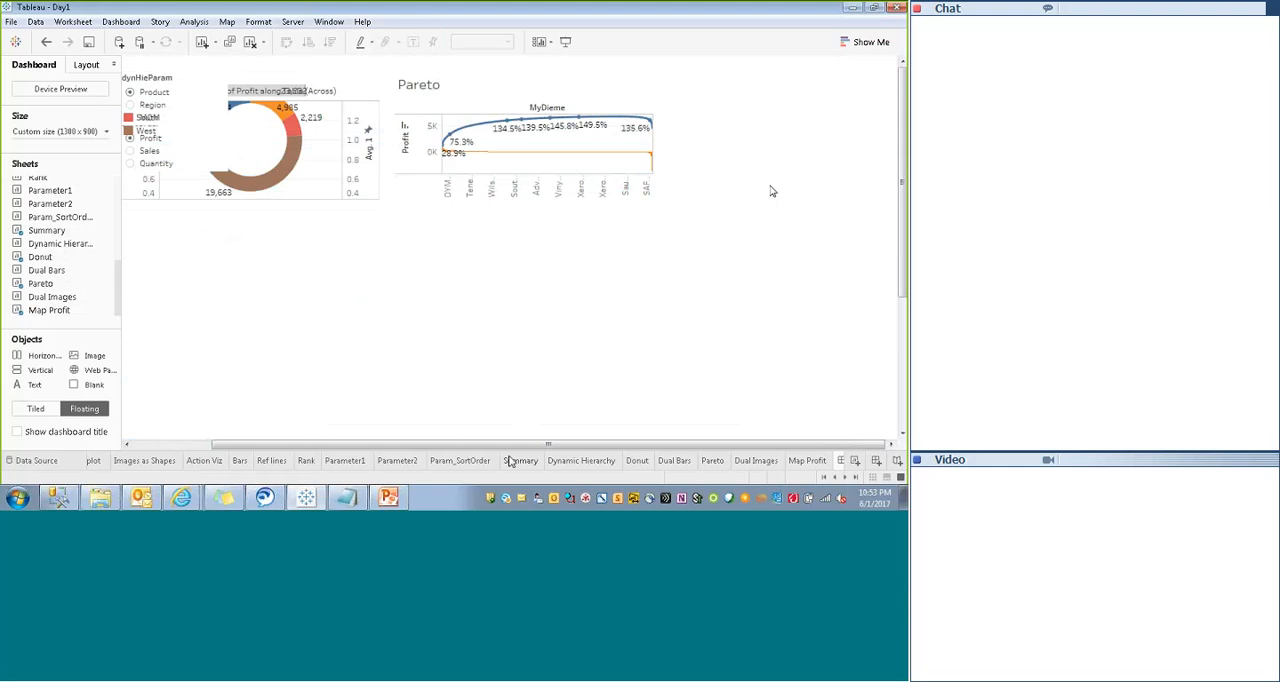
pyautogui.moveTo(491, 446); pyautogui.dragTo(285, 450)
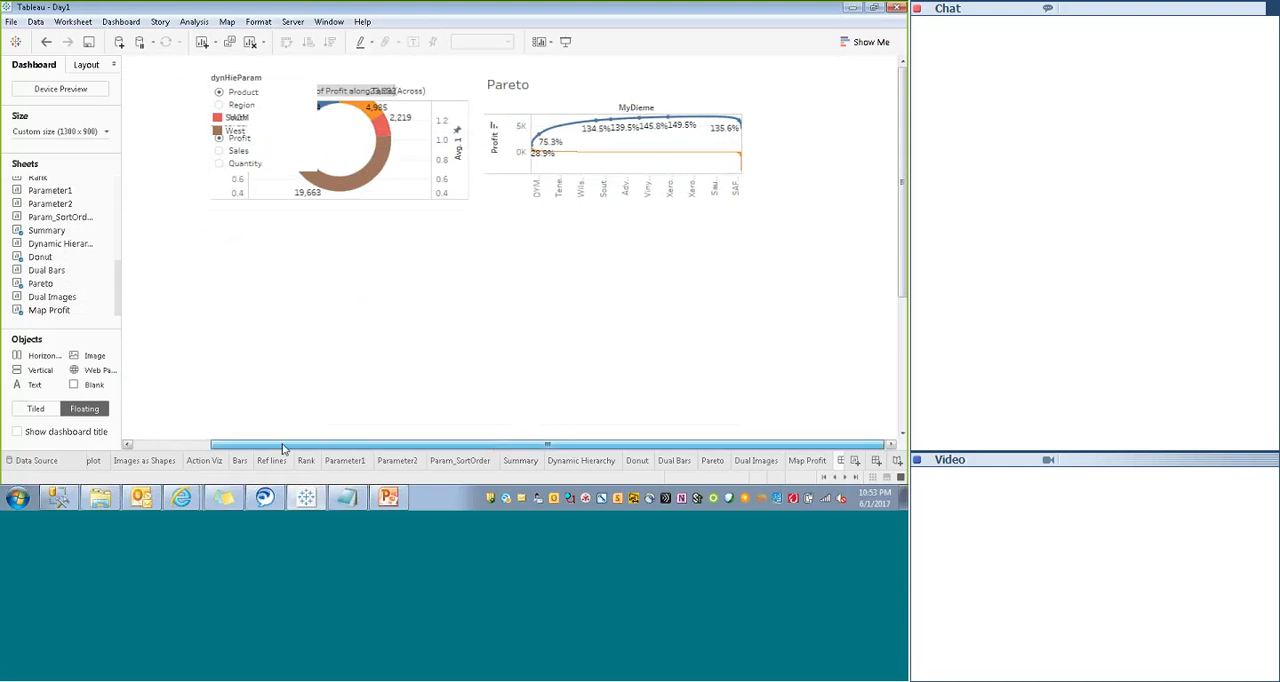
pyautogui.click(281, 90)
pyautogui.moveTo(266, 74); pyautogui.dragTo(835, 100)
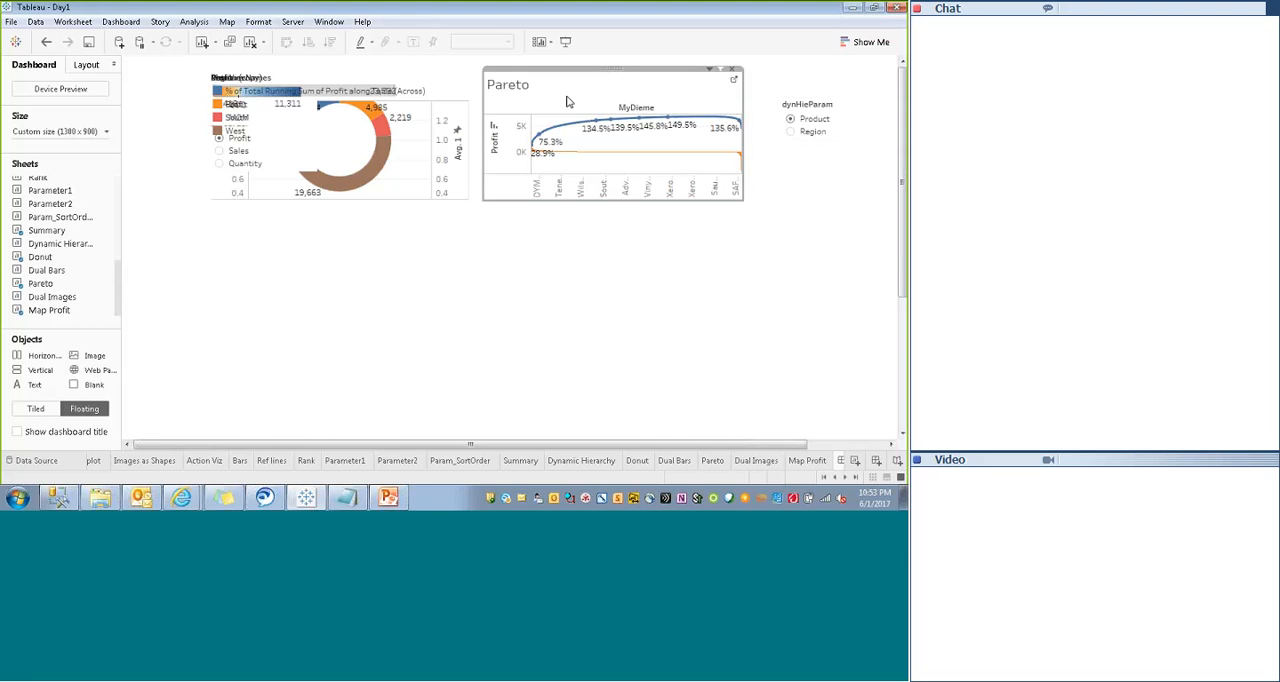
# - Move the floating Pareto sheet to the lower right of the dashboard and pull the Measure Names legend out of the overlapping stack
pyautogui.click(566, 101)
pyautogui.moveTo(612, 68); pyautogui.dragTo(764, 346)
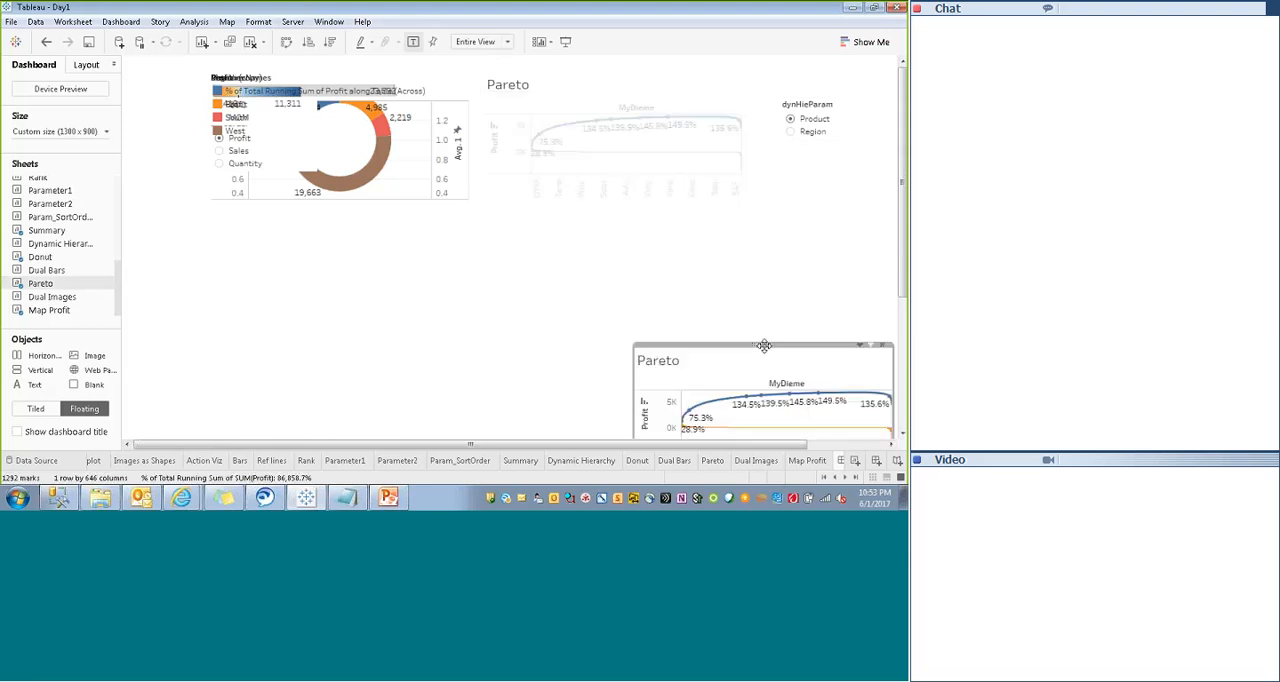
pyautogui.click(314, 88)
pyautogui.moveTo(315, 71); pyautogui.dragTo(670, 202)
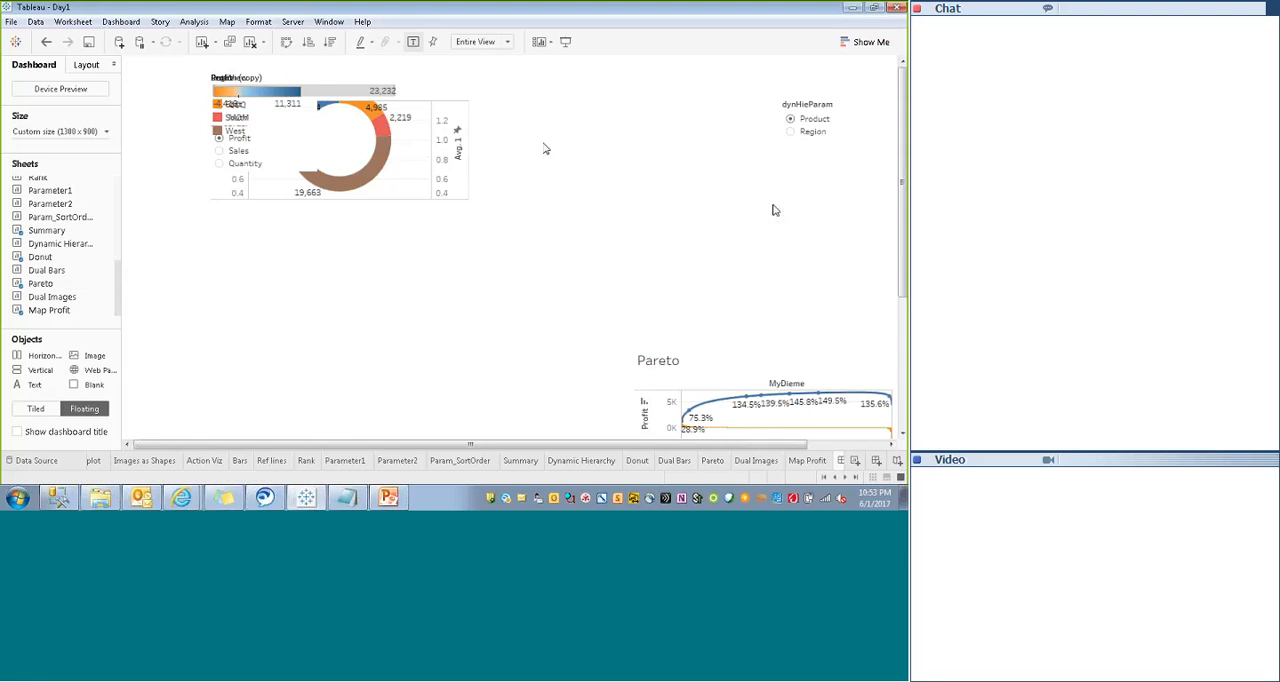
# - Move the floating Donut sheet out of the overlapping stack to the empty area below it and hide its title
pyautogui.click(370, 108)
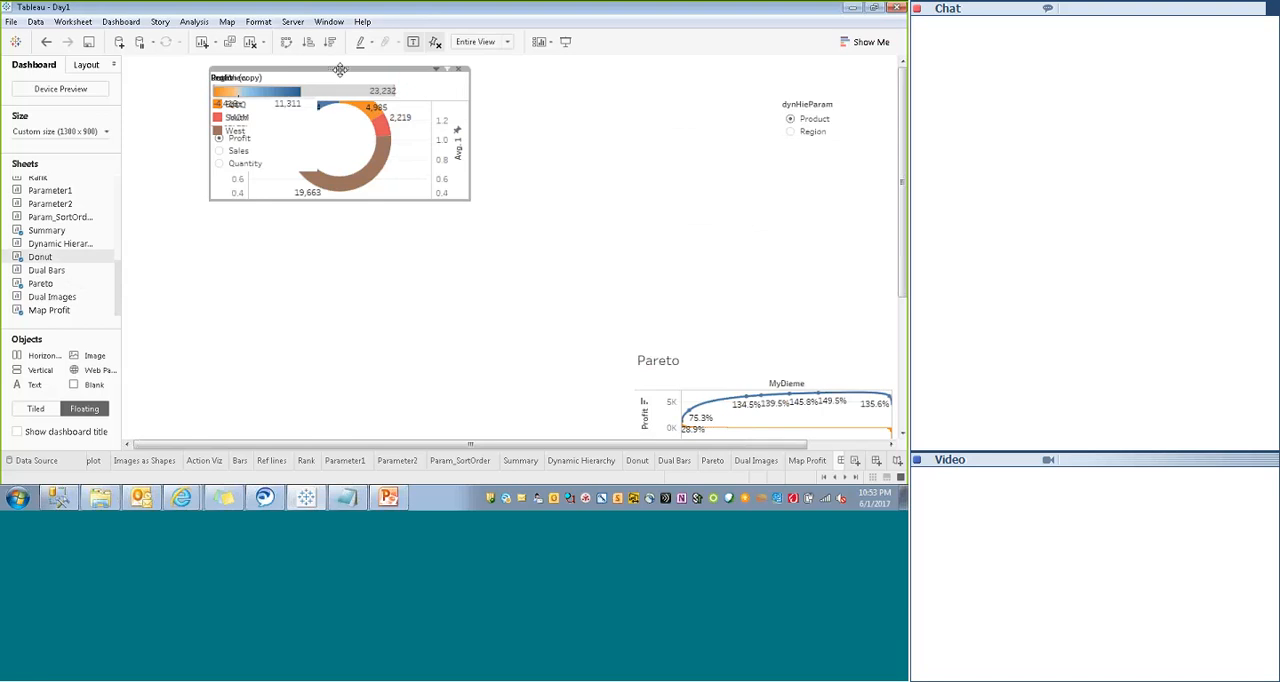
pyautogui.moveTo(341, 76); pyautogui.dragTo(351, 298)
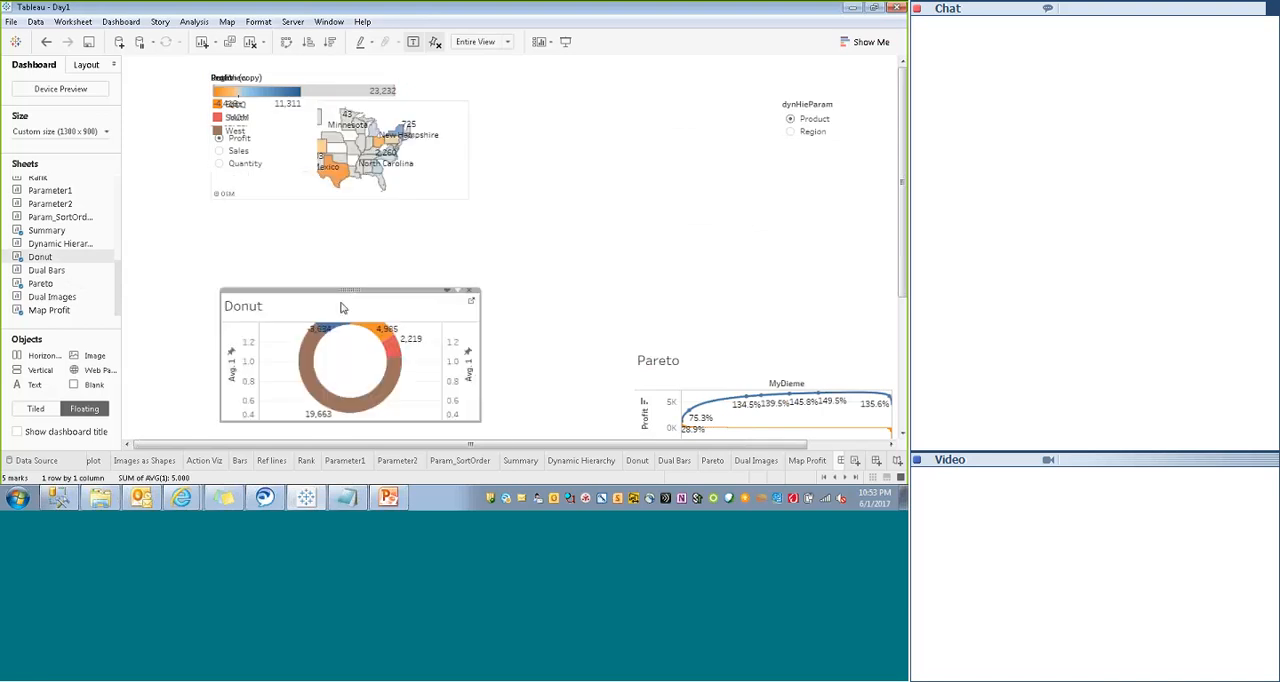
pyautogui.rightClick(258, 312)
pyautogui.click(275, 347)
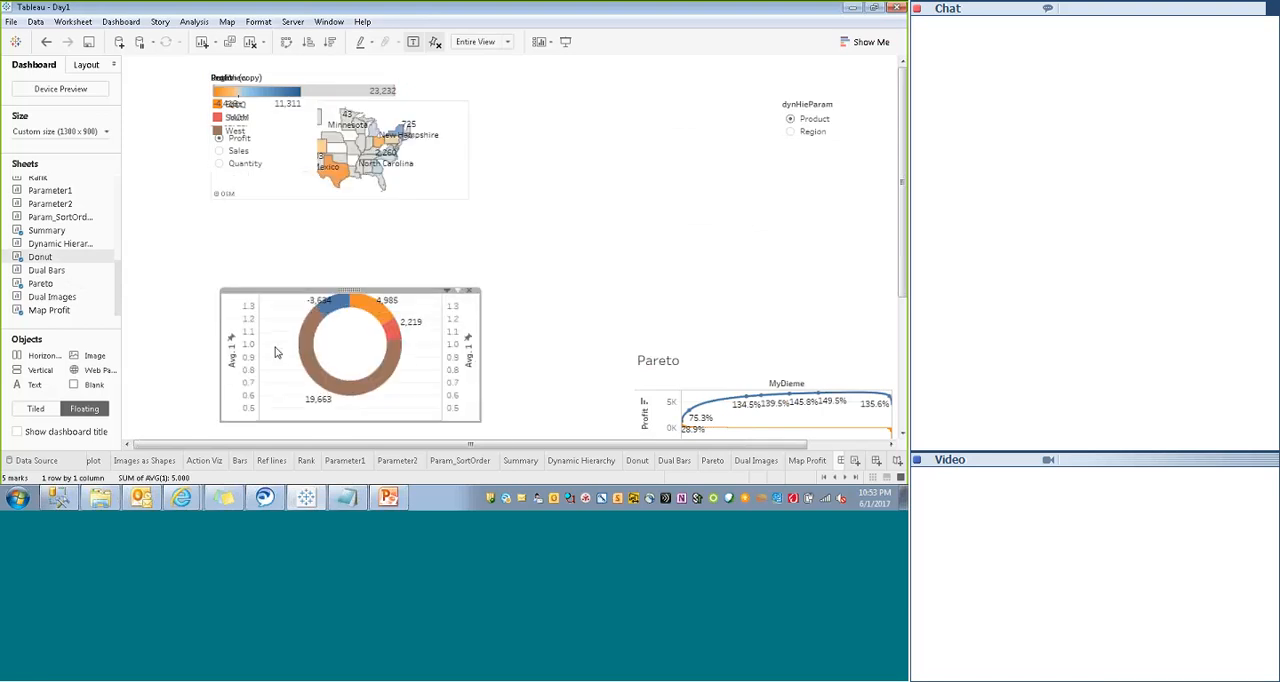
pyautogui.moveTo(349, 293); pyautogui.dragTo(303, 224)
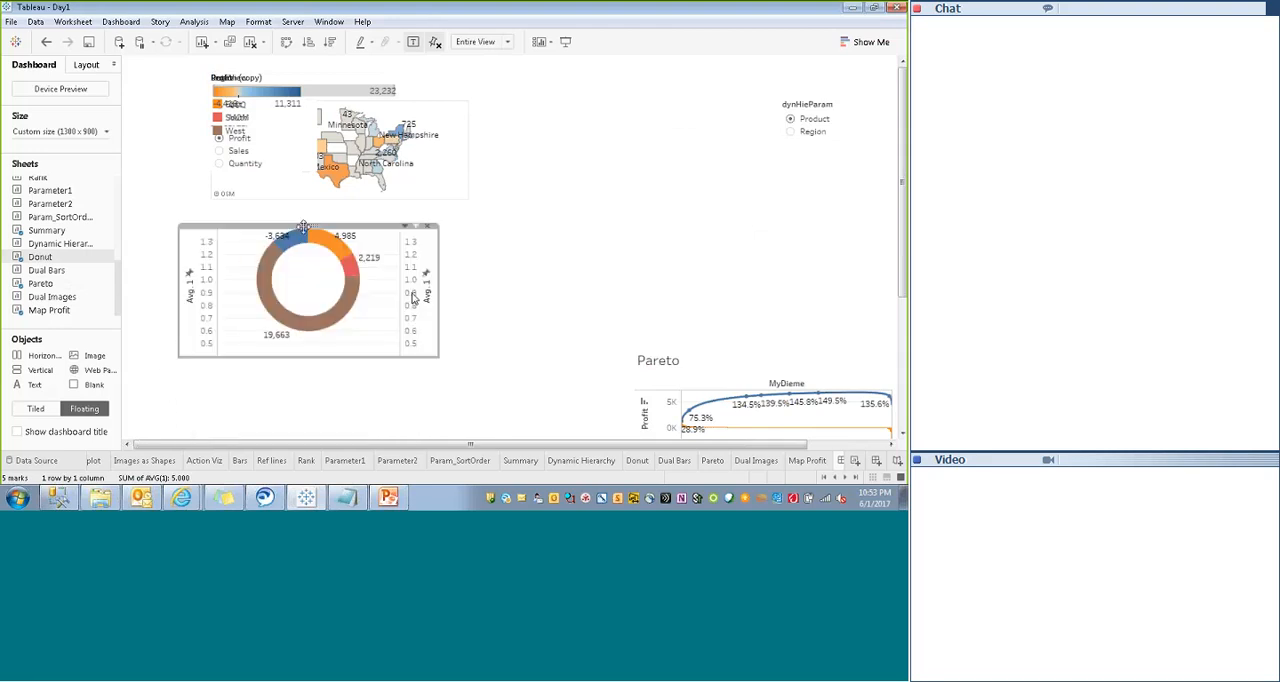
# - Hide the Avg. 1 axis headers of the Donut chart and shift the chart slightly lower
pyautogui.rightClick(196, 295)
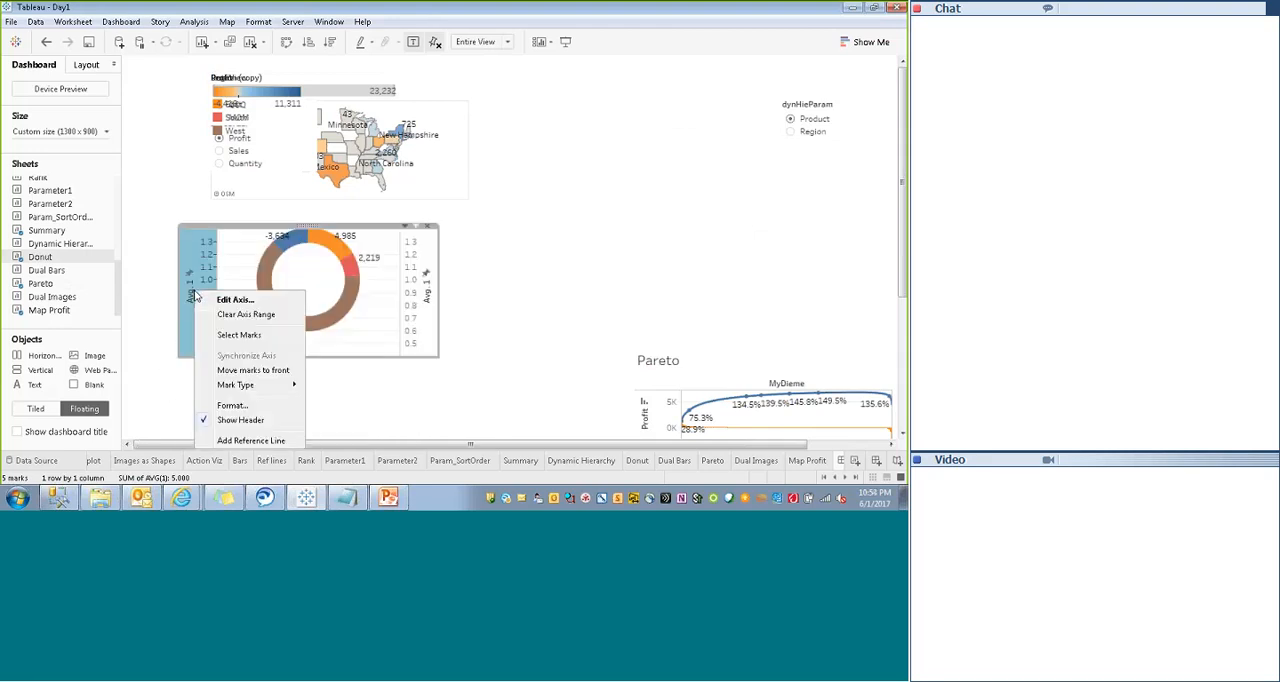
pyautogui.click(204, 421)
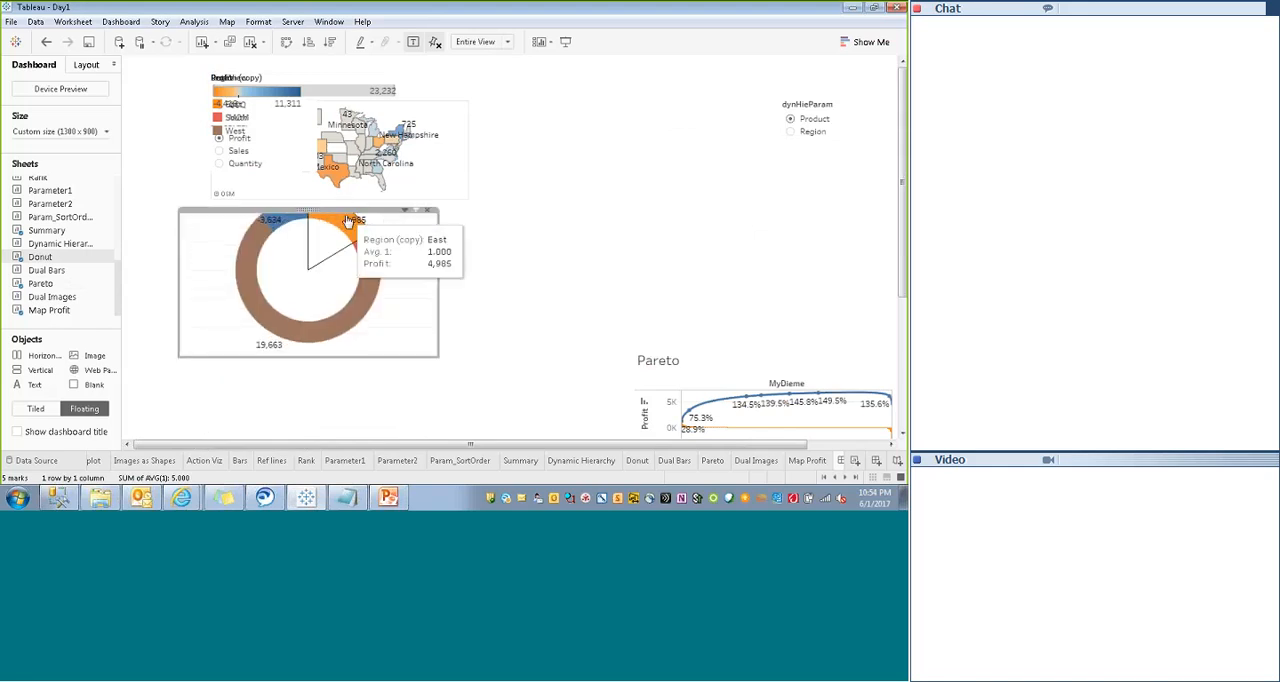
pyautogui.moveTo(305, 211); pyautogui.dragTo(262, 242)
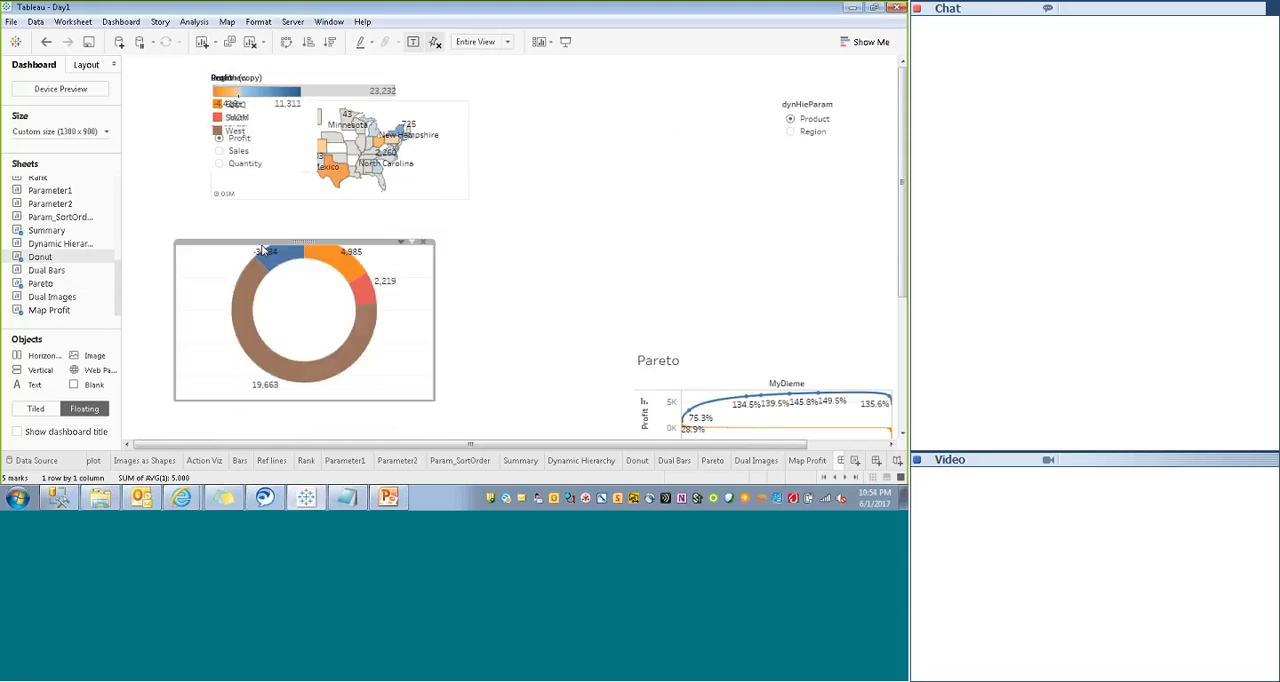
# - Try the Standard, Entire View and Fit Height options on the Donut chart
pyautogui.click(400, 246)
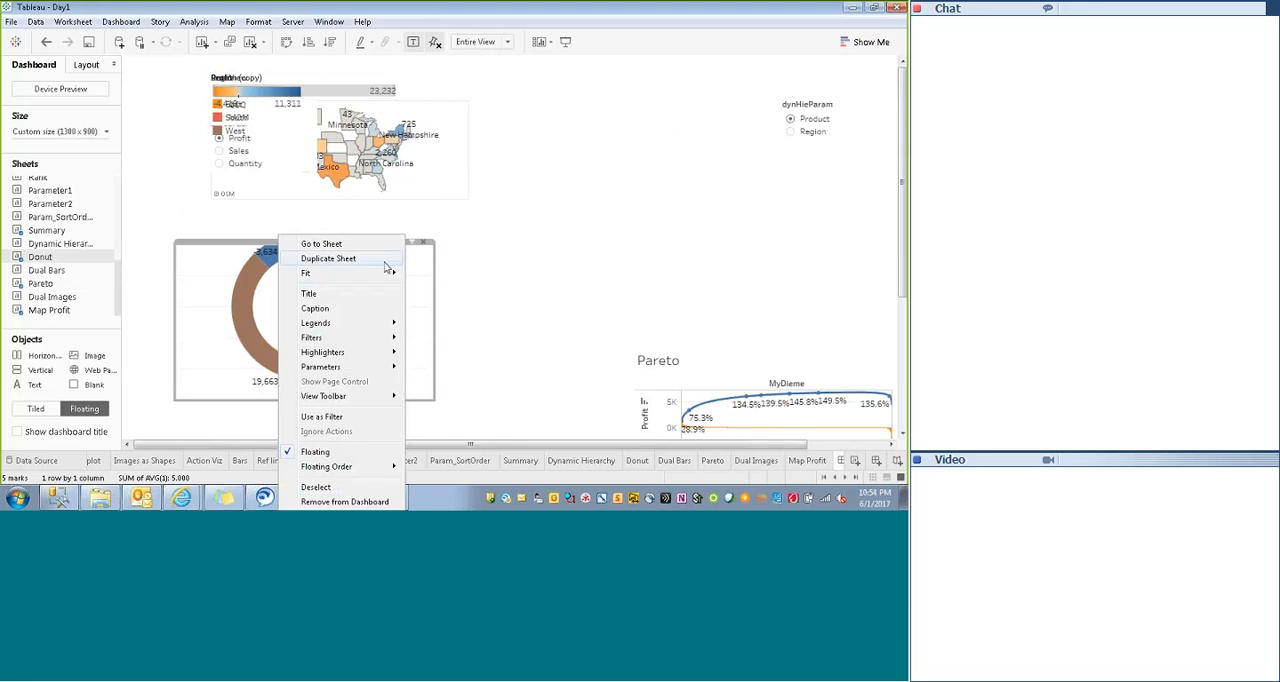
pyautogui.moveTo(380, 274)
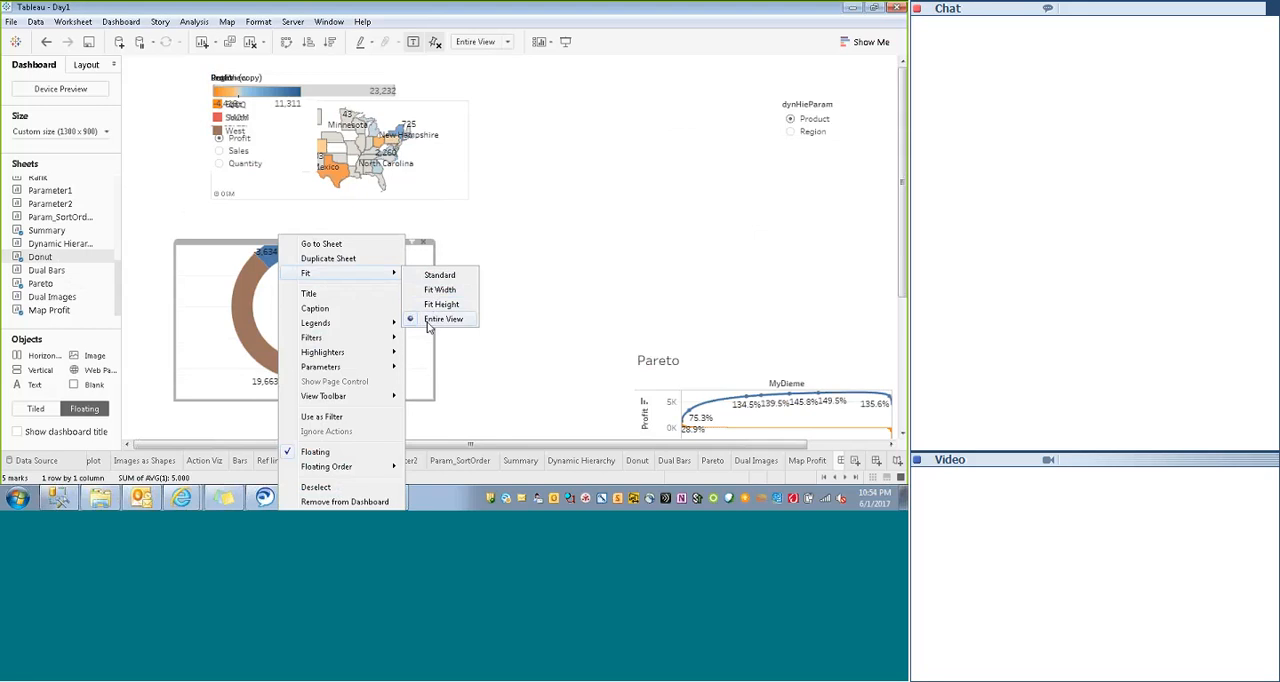
pyautogui.click(440, 280)
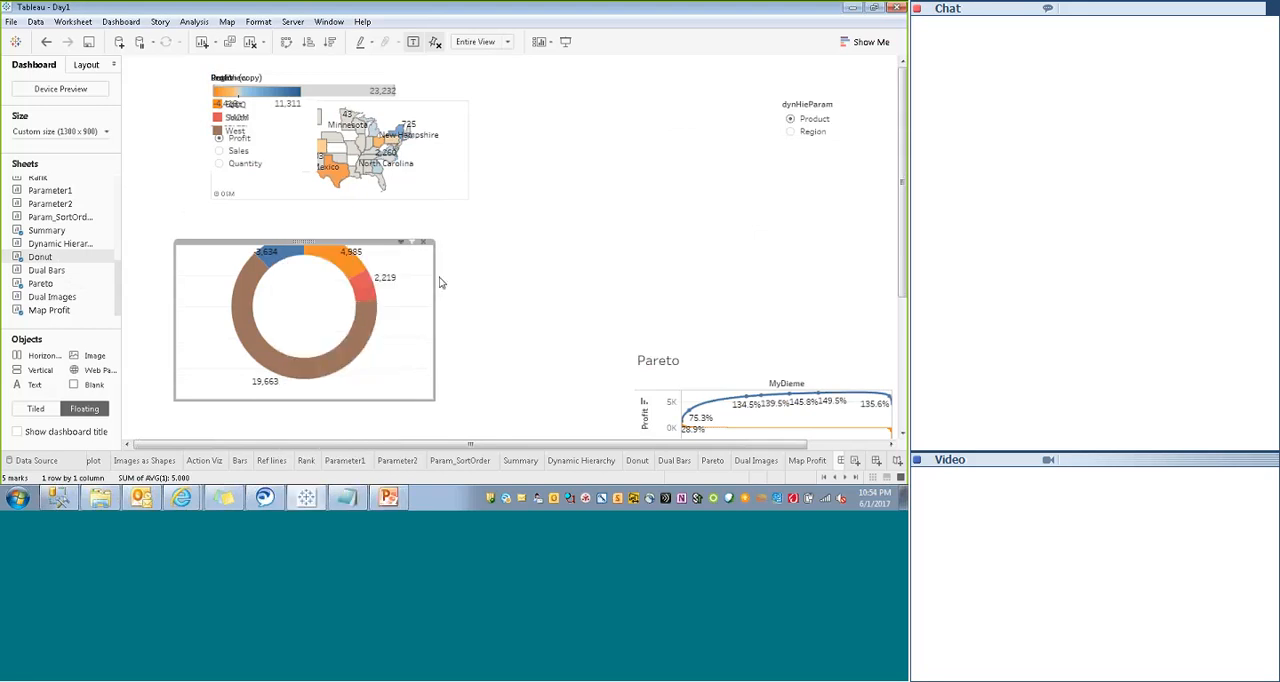
pyautogui.moveTo(355, 394); pyautogui.dragTo(412, 393)
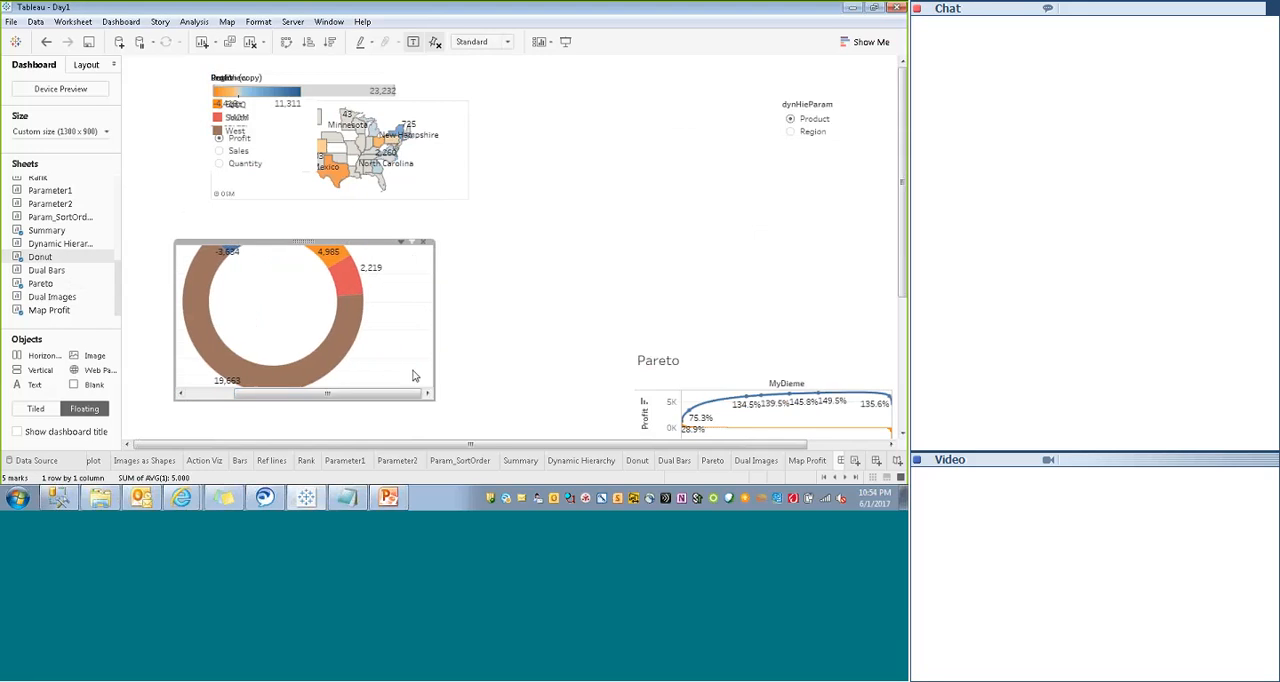
pyautogui.click(400, 243)
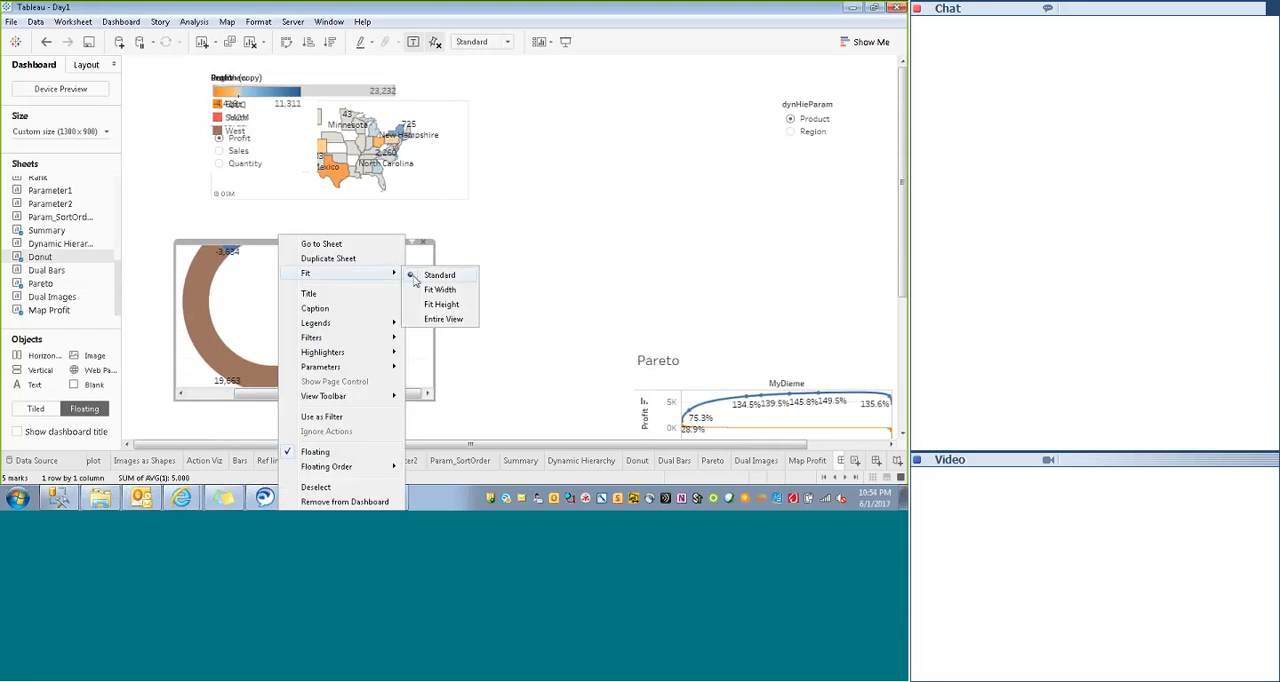
pyautogui.click(437, 320)
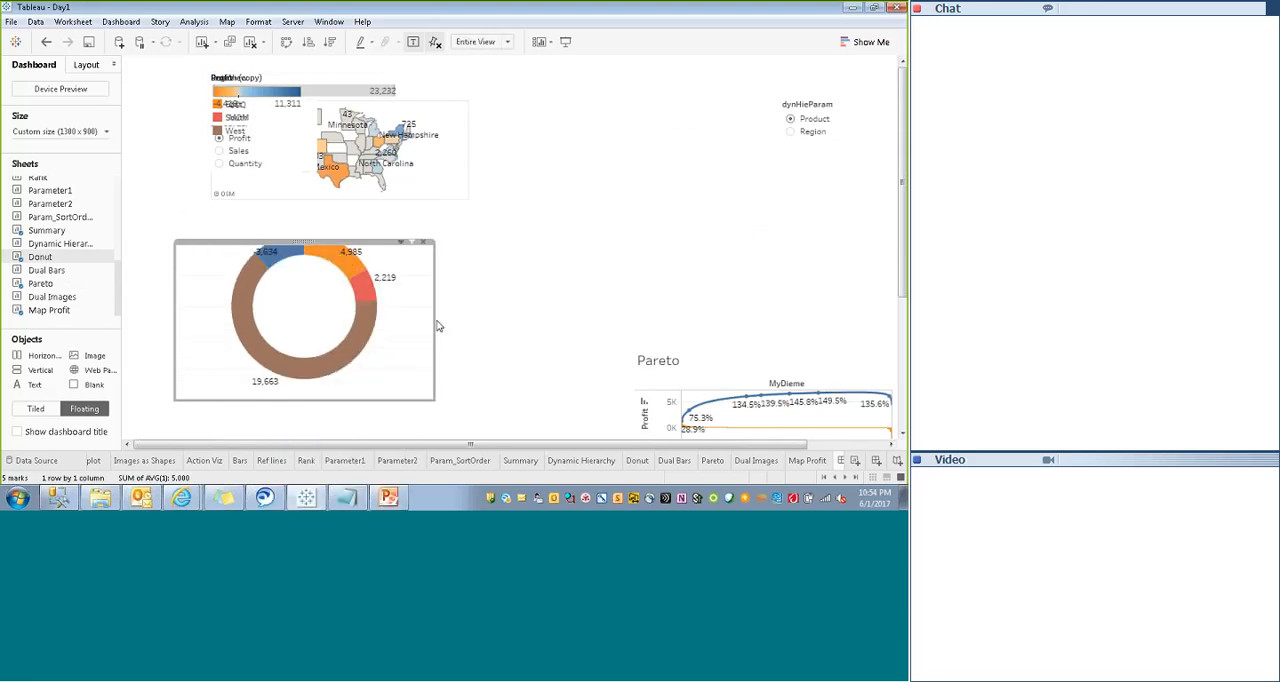
pyautogui.click(401, 246)
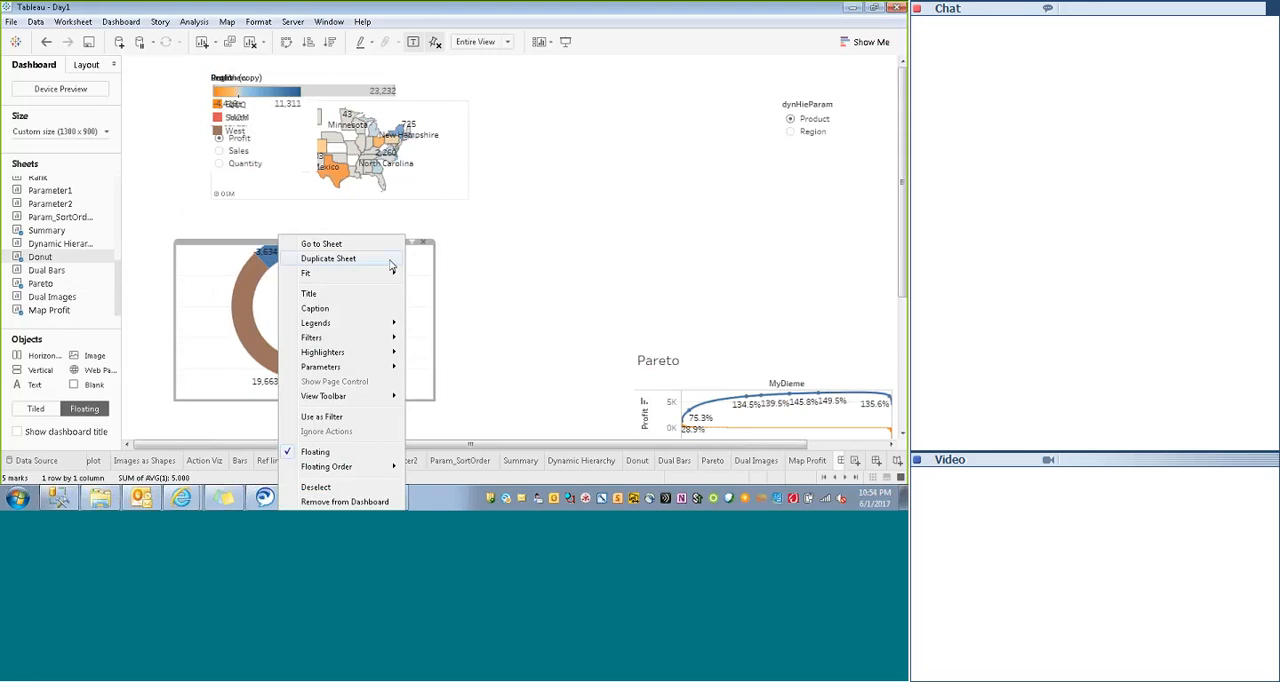
pyautogui.moveTo(384, 274)
pyautogui.click(432, 306)
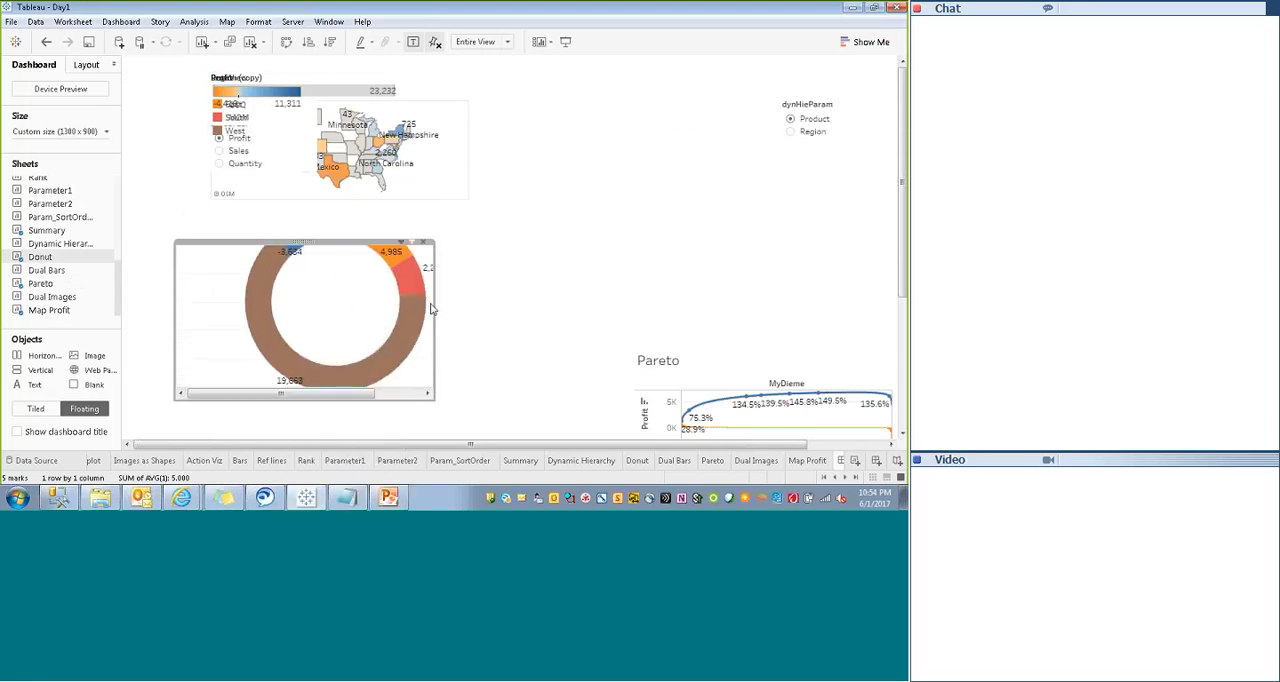
# - Set the Donut chart to Fit Width and move it a little further down and to the left
pyautogui.click(401, 245)
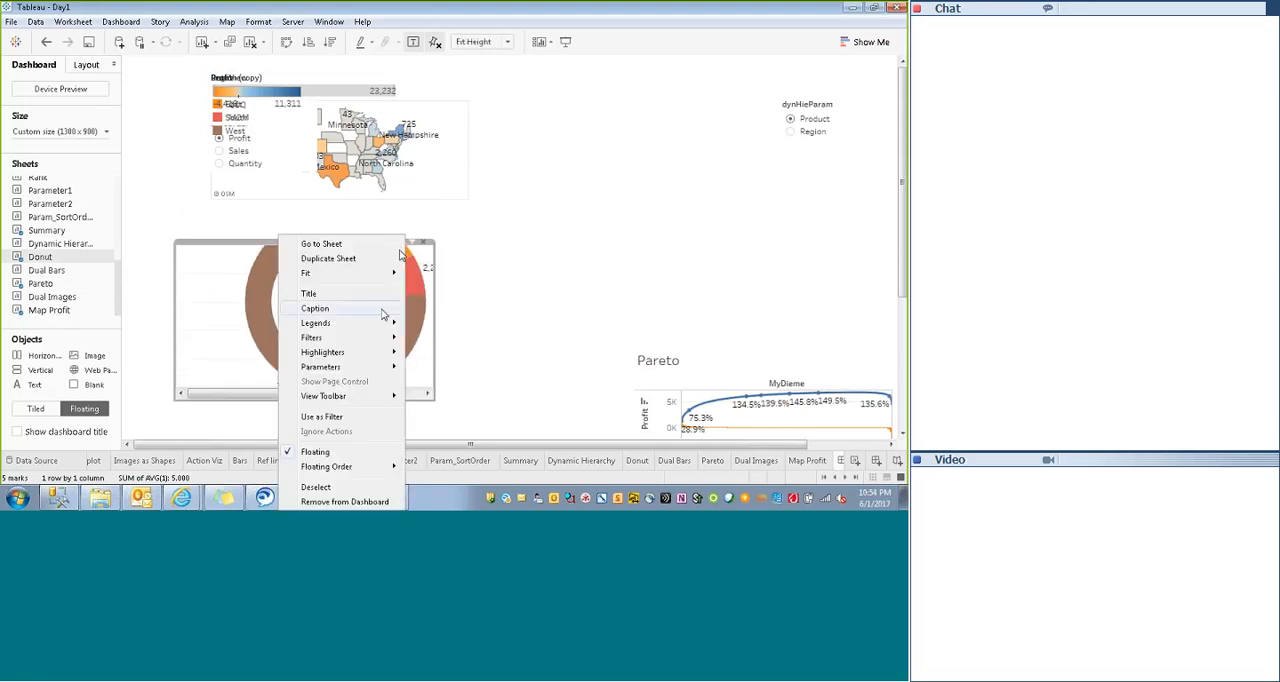
pyautogui.moveTo(386, 276)
pyautogui.click(438, 290)
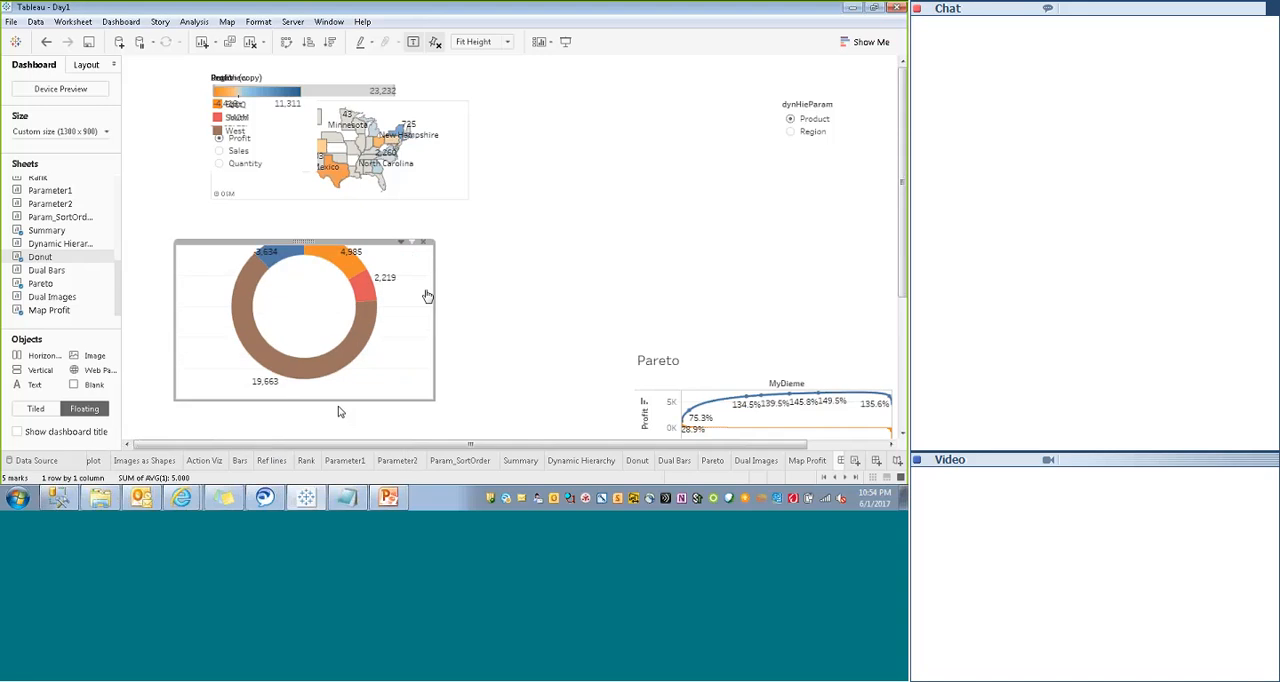
pyautogui.moveTo(356, 238); pyautogui.dragTo(276, 262)
# - Move the floating Map Profit sheet to the right of the overlapping stack and enlarge it leftward, rightward and downward
pyautogui.click(399, 87)
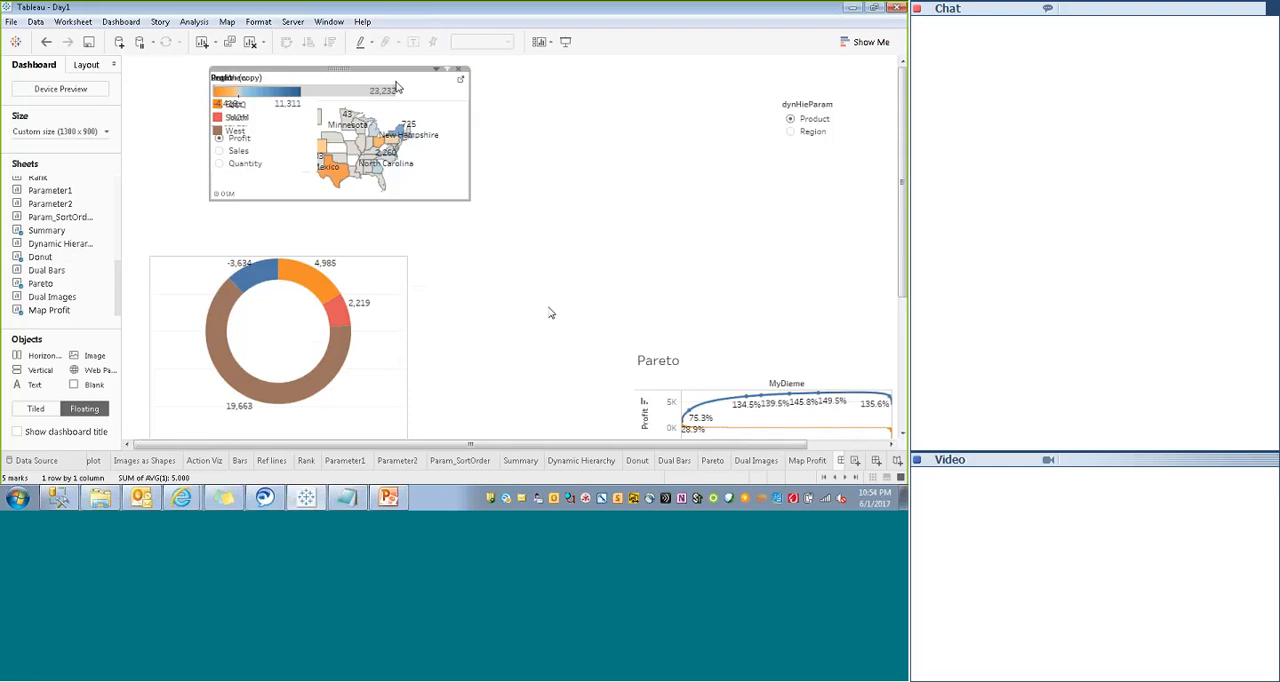
pyautogui.moveTo(333, 68); pyautogui.dragTo(612, 70)
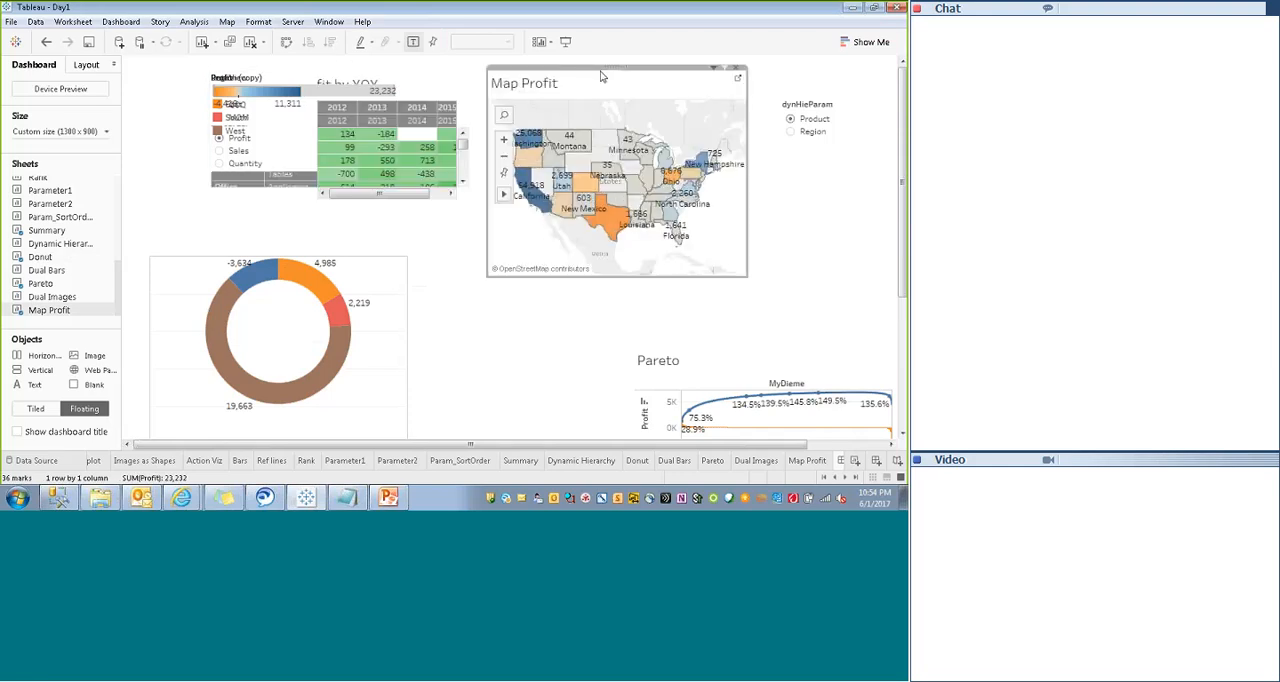
pyautogui.moveTo(404, 210); pyautogui.dragTo(397, 207)
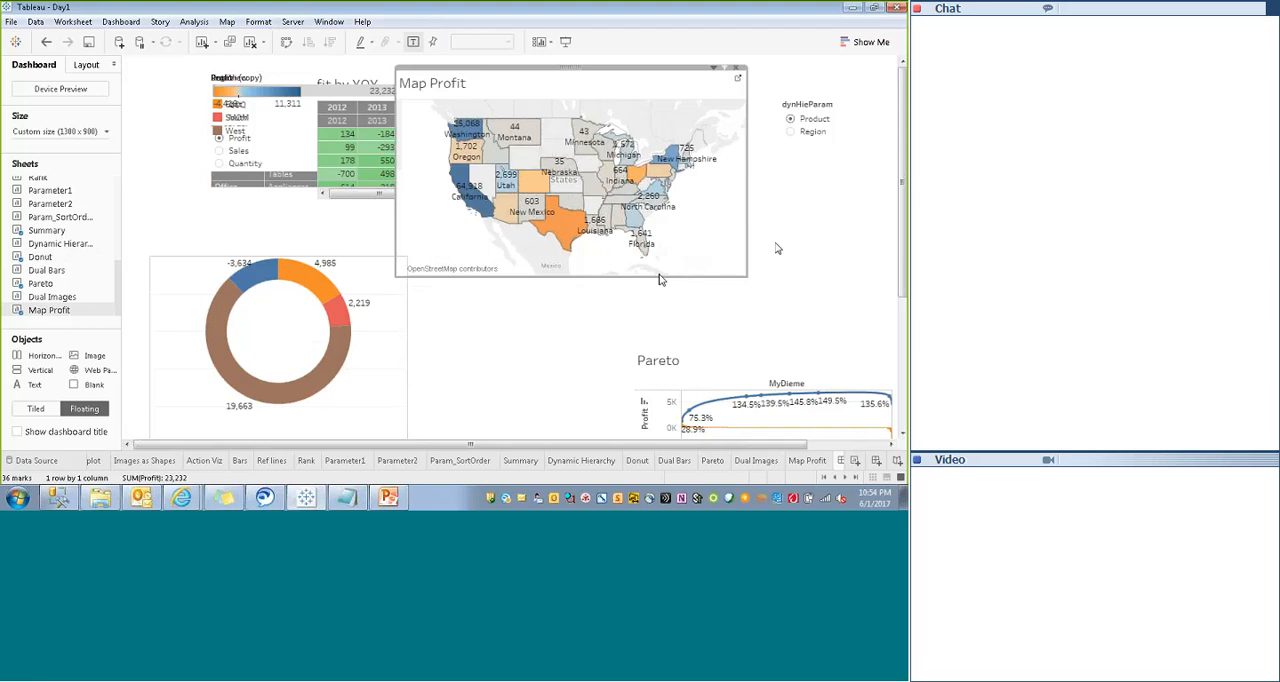
pyautogui.moveTo(749, 227); pyautogui.dragTo(822, 222)
pyautogui.moveTo(609, 276); pyautogui.dragTo(611, 327)
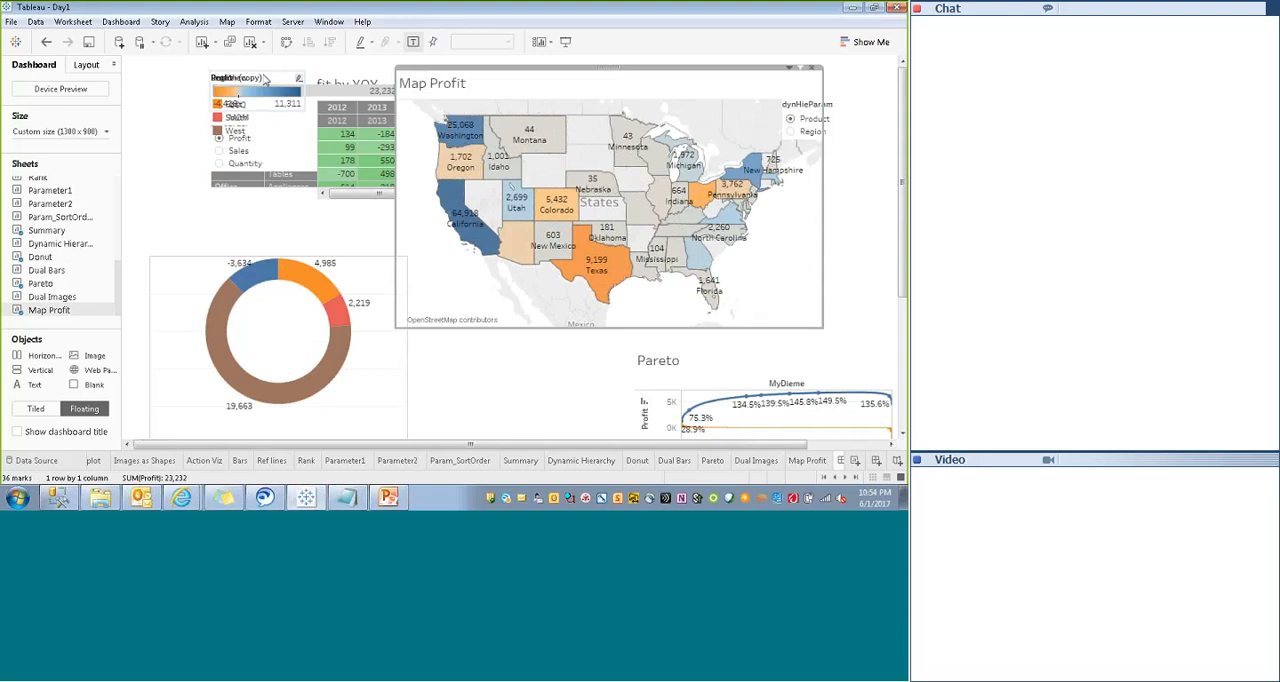
# - Pull the Profit color legend out of the overlapping stack and remove it from the dashboard
pyautogui.click(266, 80)
pyautogui.moveTo(249, 69); pyautogui.dragTo(183, 70)
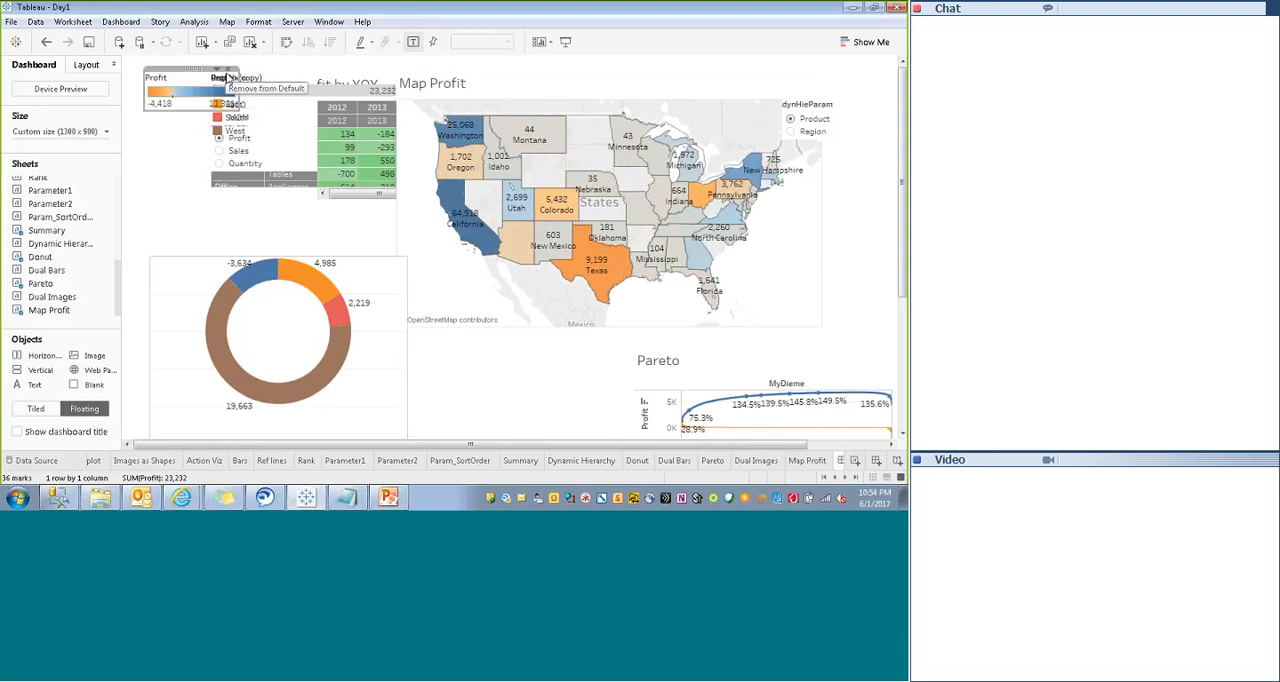
pyautogui.click(216, 70)
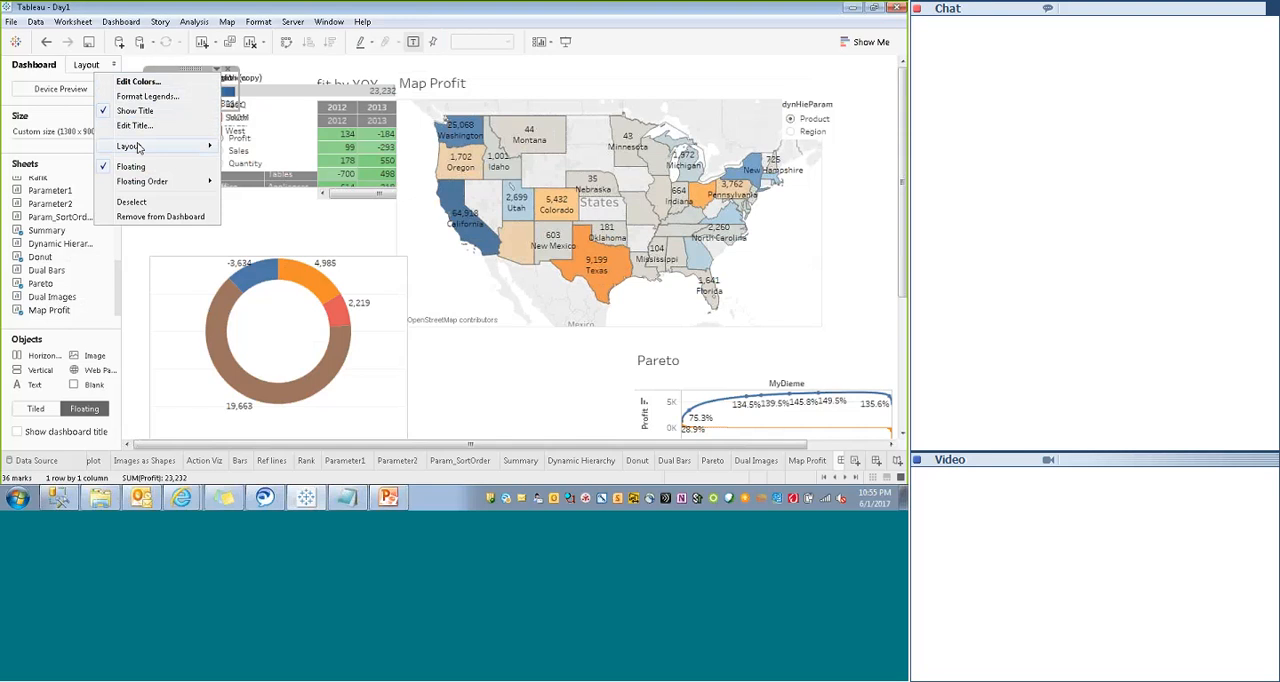
pyautogui.moveTo(140, 150)
pyautogui.click(152, 236)
pyautogui.click(216, 73)
pyautogui.click(130, 224)
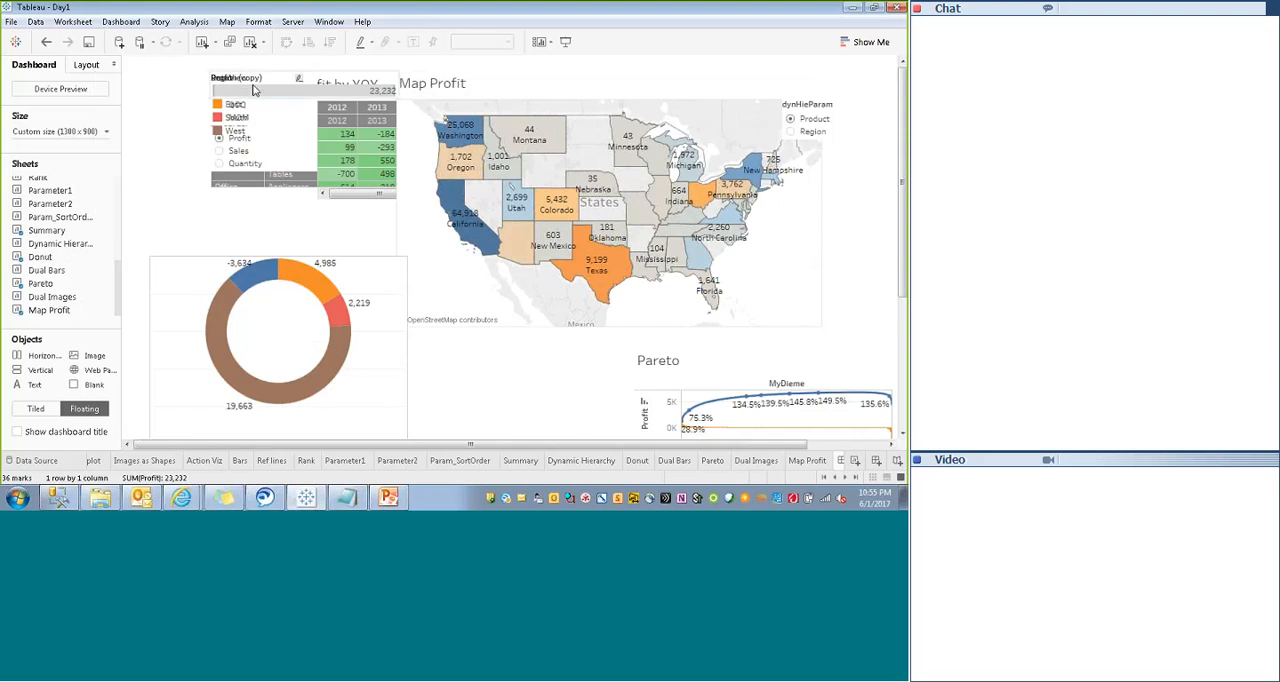
# - Pull the Profit size legend out of the stack and remove it from the dashboard
pyautogui.click(253, 90)
pyautogui.moveTo(305, 72); pyautogui.dragTo(224, 78)
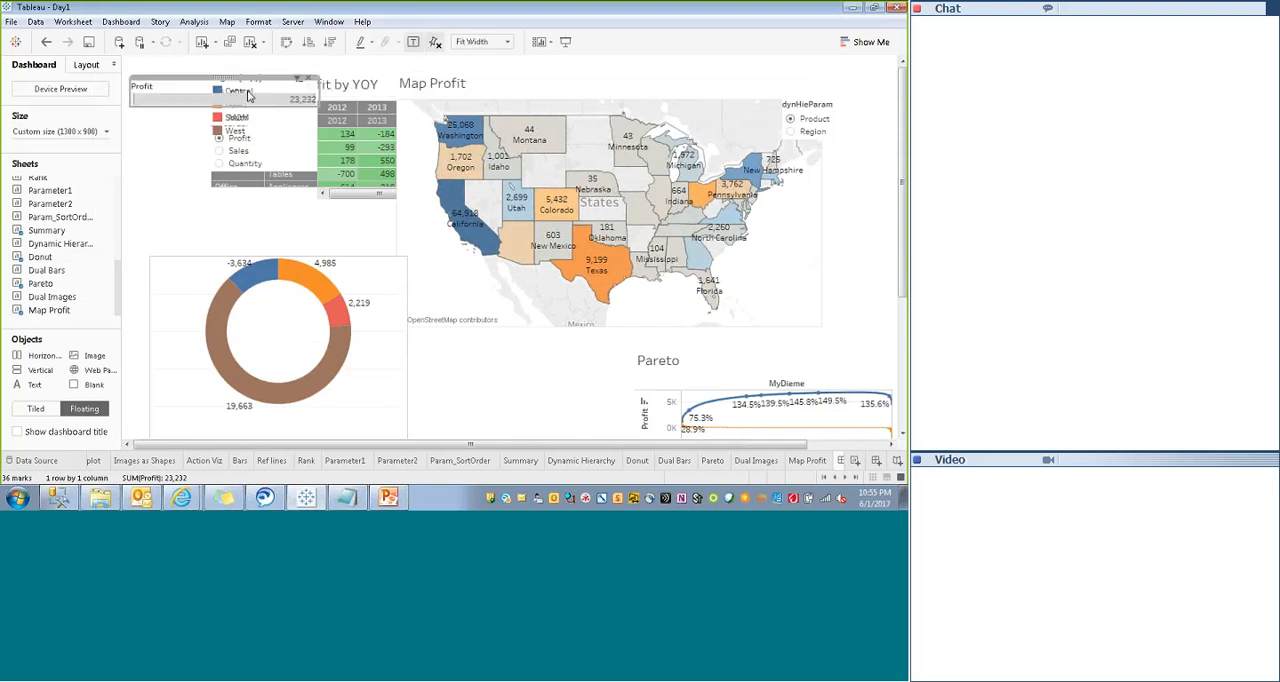
pyautogui.click(309, 78)
# - Move the Region (copy) legend out of the stack, check the Donut segments against it, and remove the legend from the dashboard
pyautogui.click(269, 102)
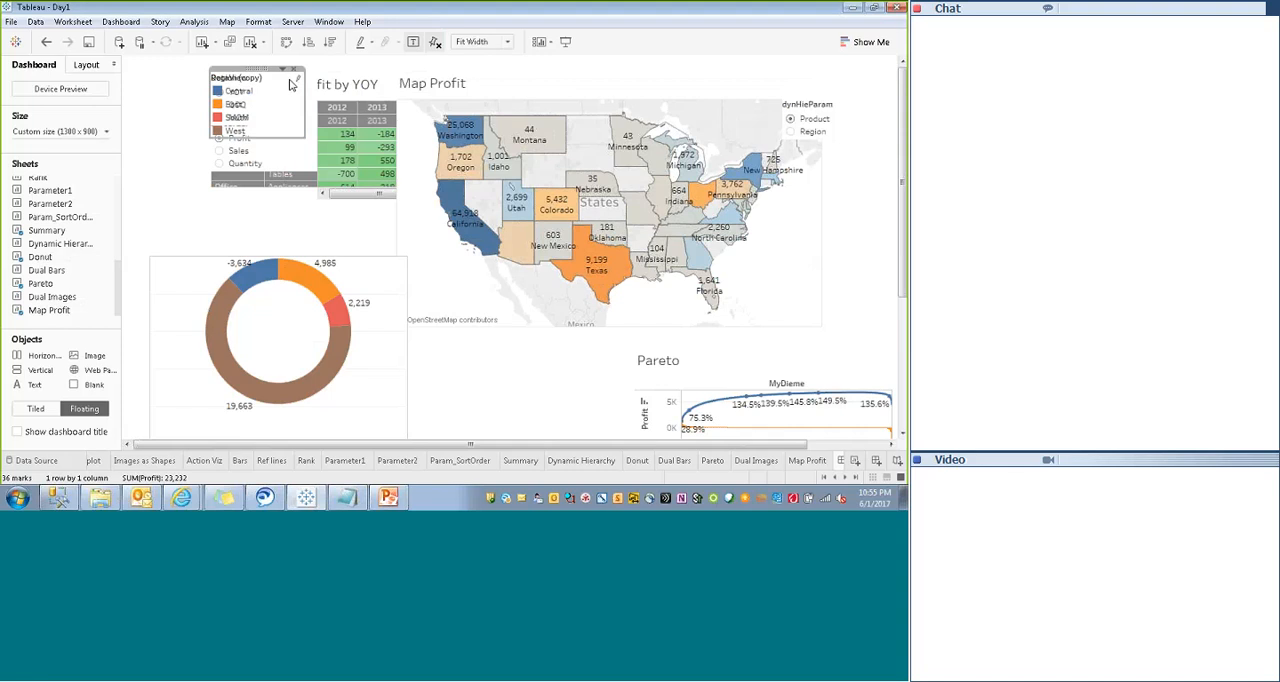
pyautogui.moveTo(262, 78); pyautogui.dragTo(176, 97)
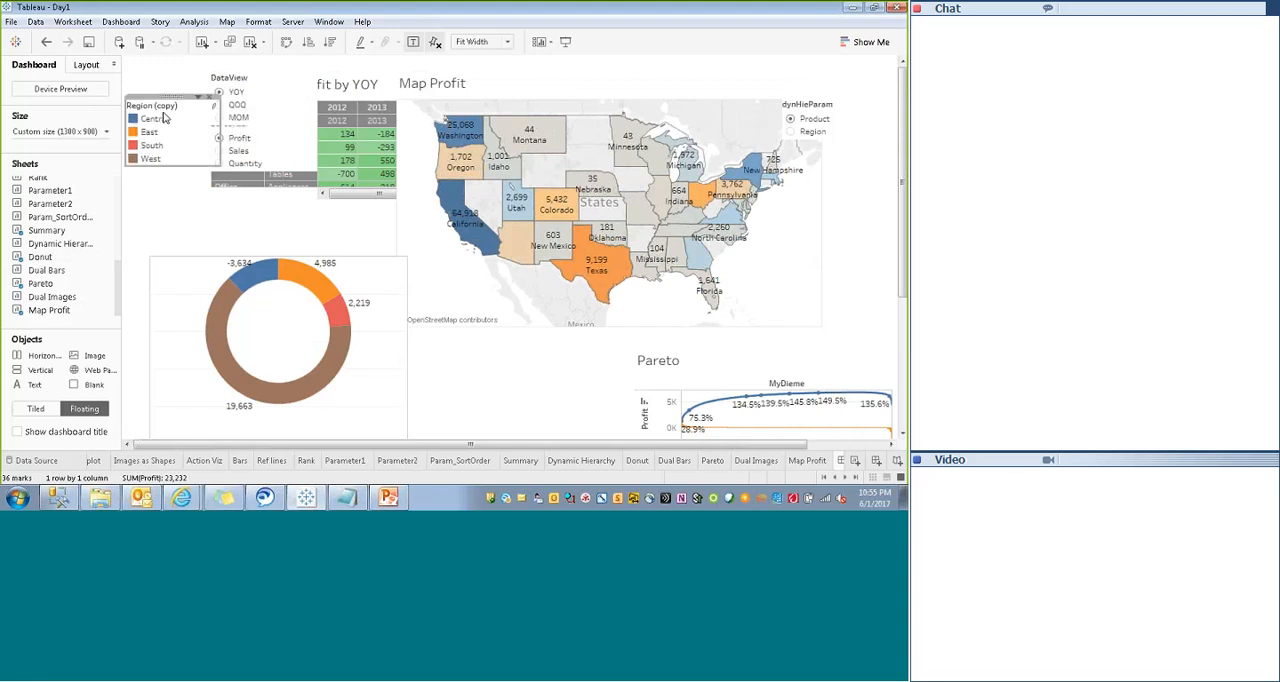
pyautogui.moveTo(308, 283)
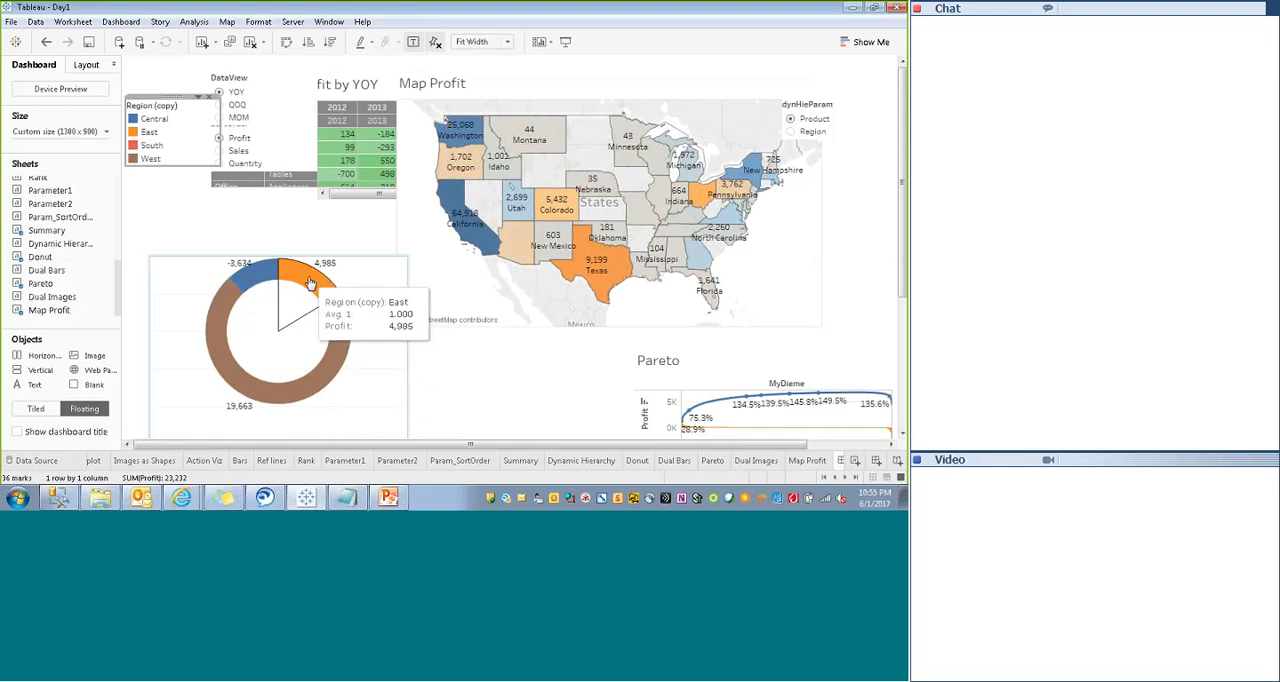
pyautogui.moveTo(254, 283)
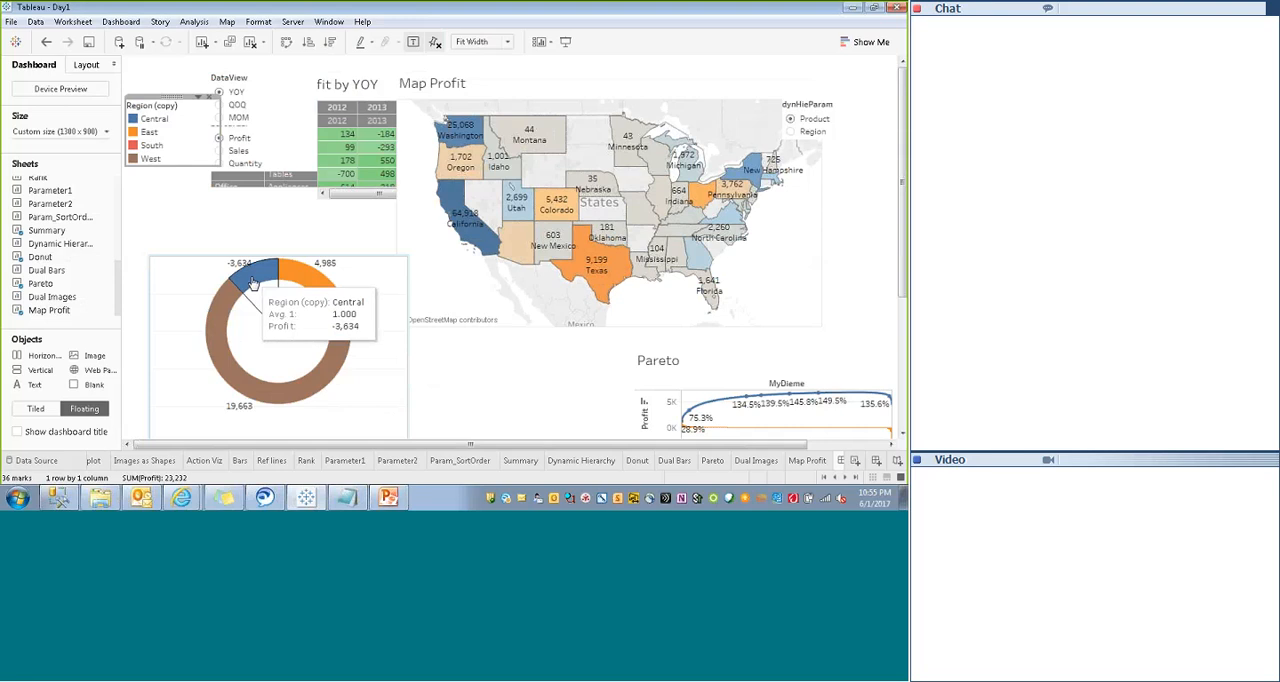
pyautogui.moveTo(227, 306)
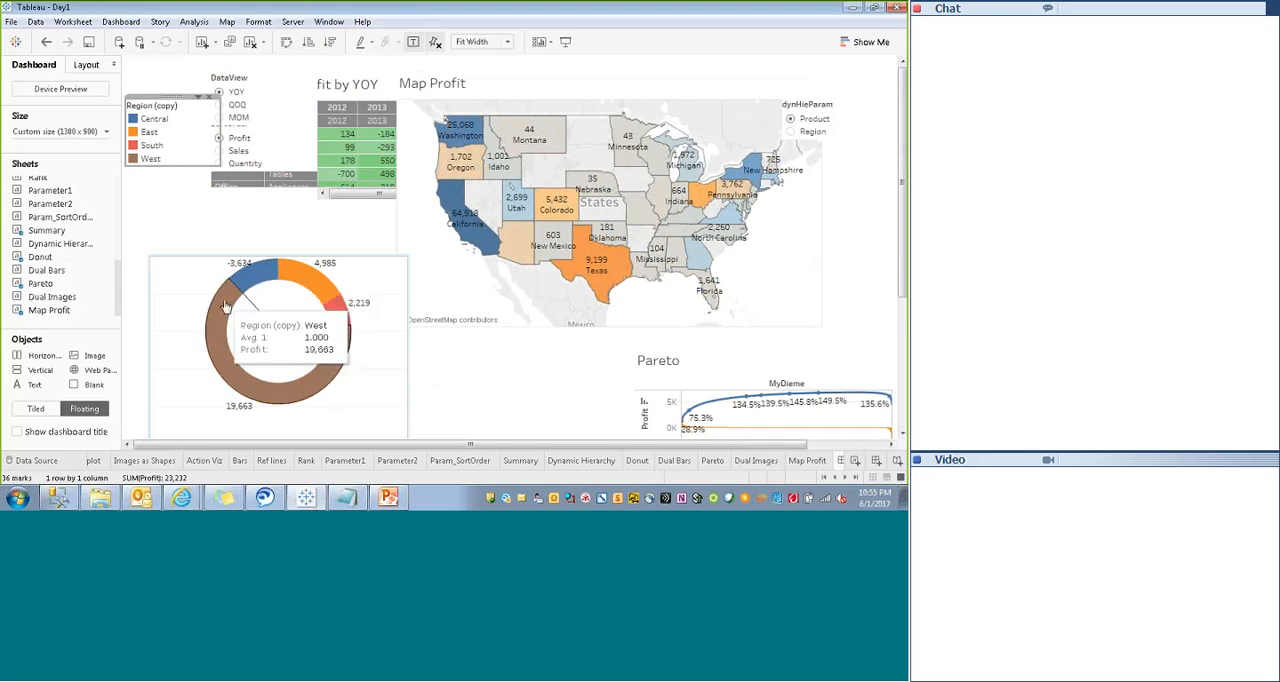
pyautogui.click(208, 98)
# - Move the DataView control to the dashboard's upper left and place the SortOrder control directly below it
pyautogui.click(258, 82)
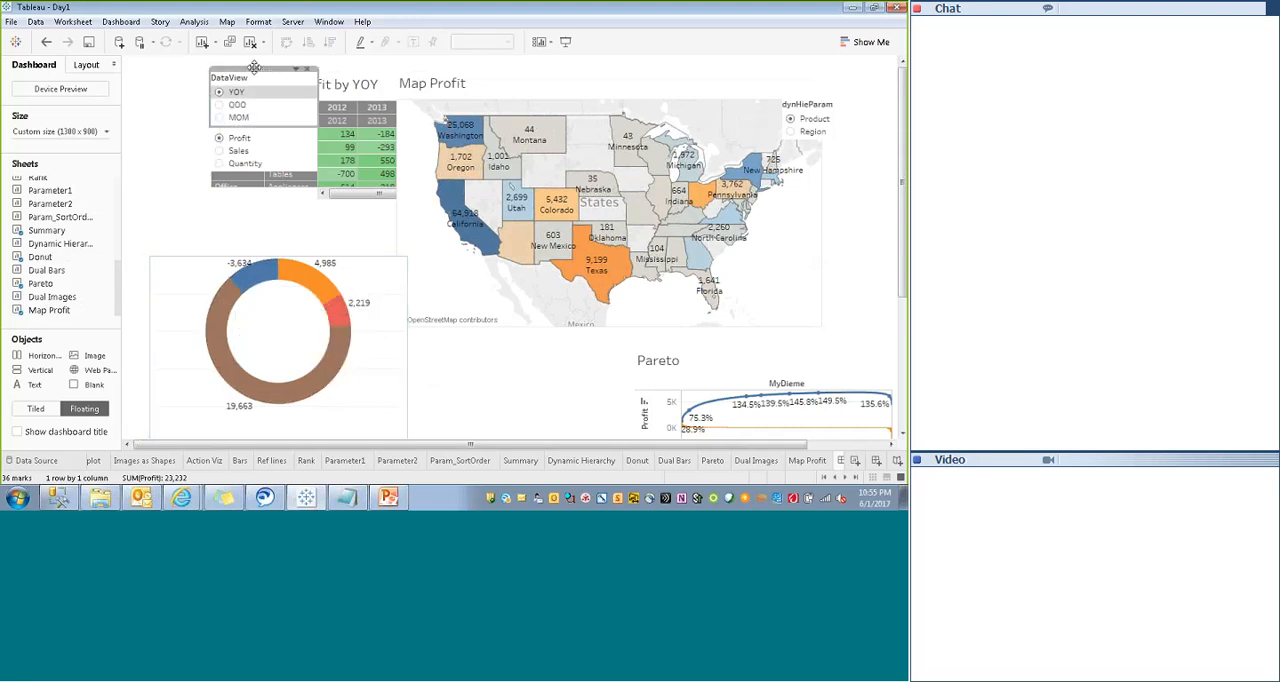
pyautogui.moveTo(254, 67); pyautogui.dragTo(186, 70)
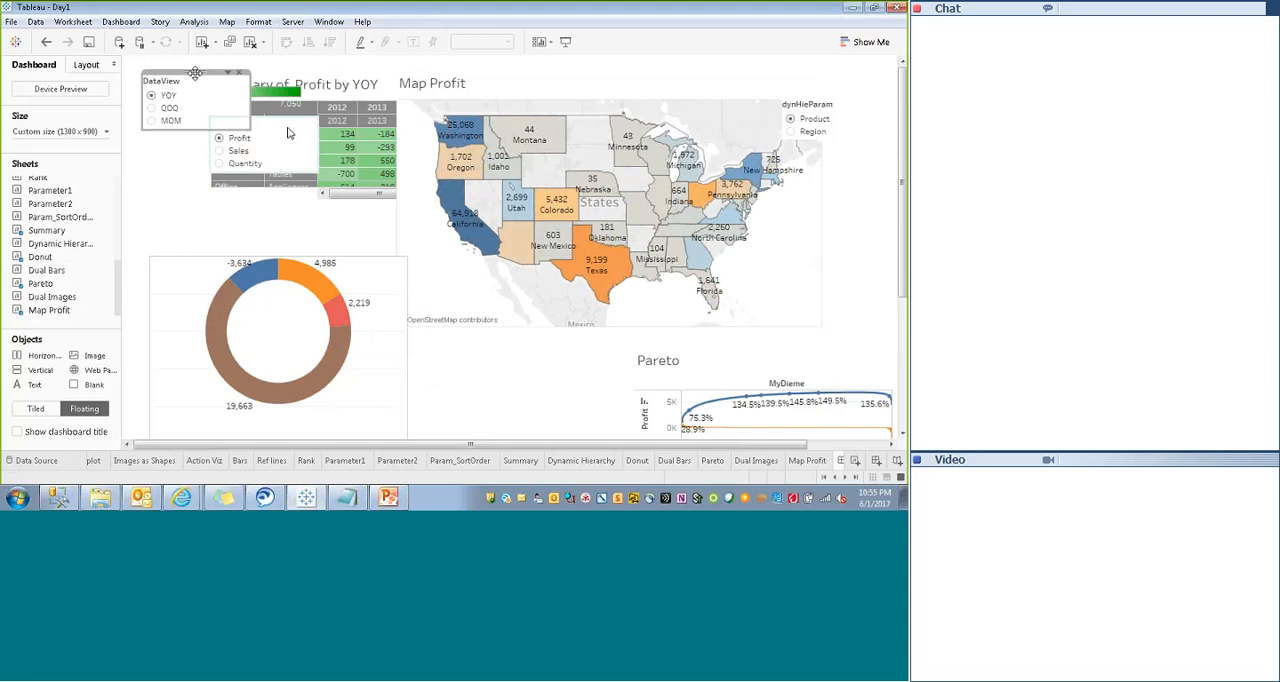
pyautogui.moveTo(267, 116); pyautogui.dragTo(194, 138)
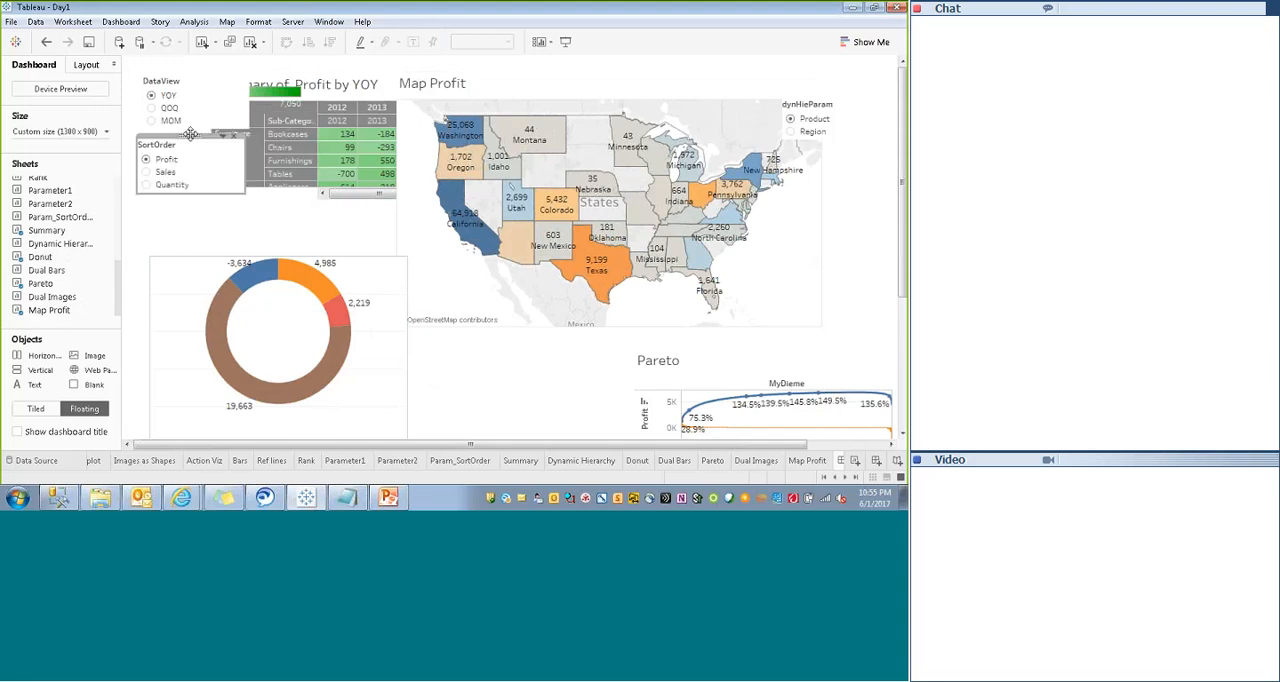
# - Move the floating Summary sheet from beside the DataView and SortOrder controls to the right side of the Map Profit sheet
pyautogui.click(331, 110)
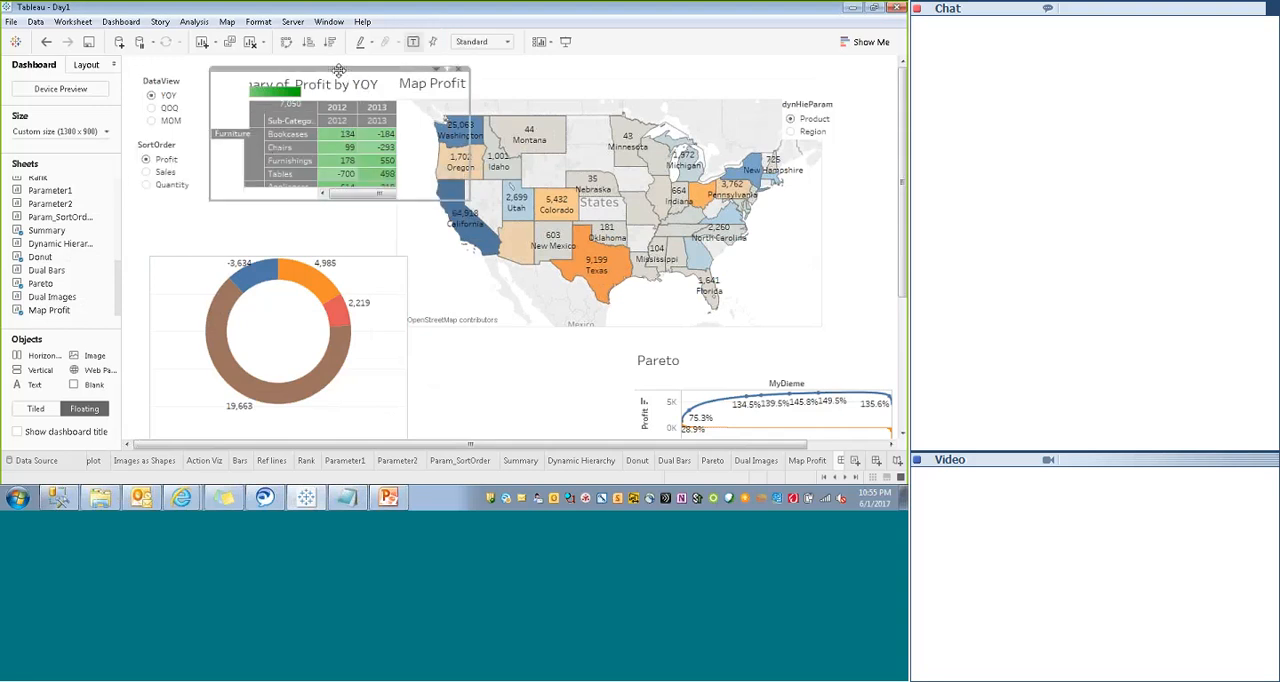
pyautogui.moveTo(331, 110); pyautogui.dragTo(787, 213)
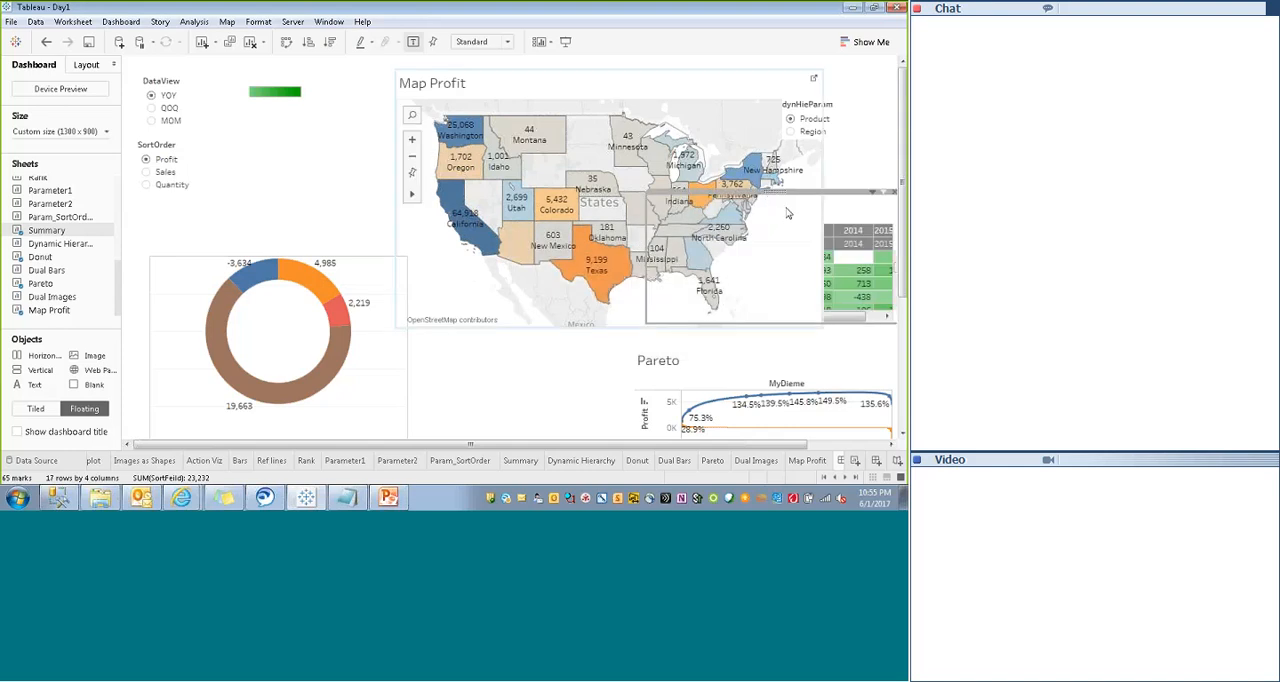
# - Remove the green color legend beside the DataView control from the dashboard
pyautogui.click(640, 83)
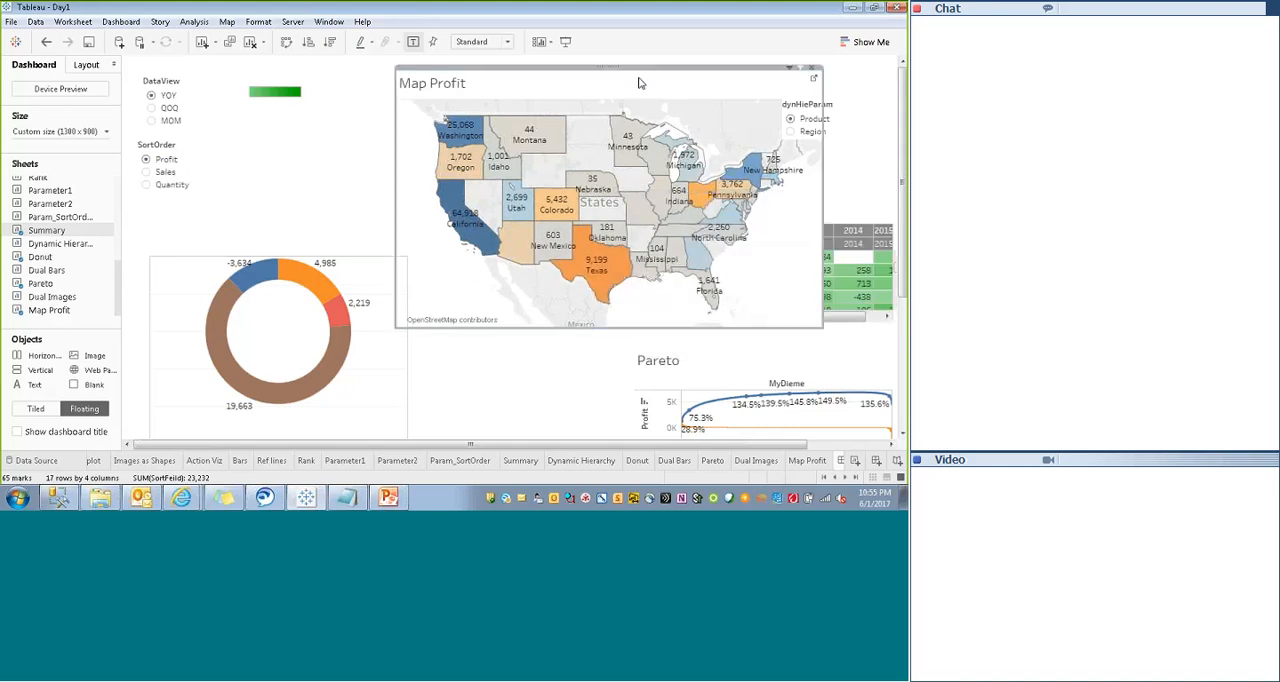
pyautogui.click(289, 82)
pyautogui.click(292, 73)
# - Move the SortOrder control from below DataView to directly beside it on the right
pyautogui.click(213, 106)
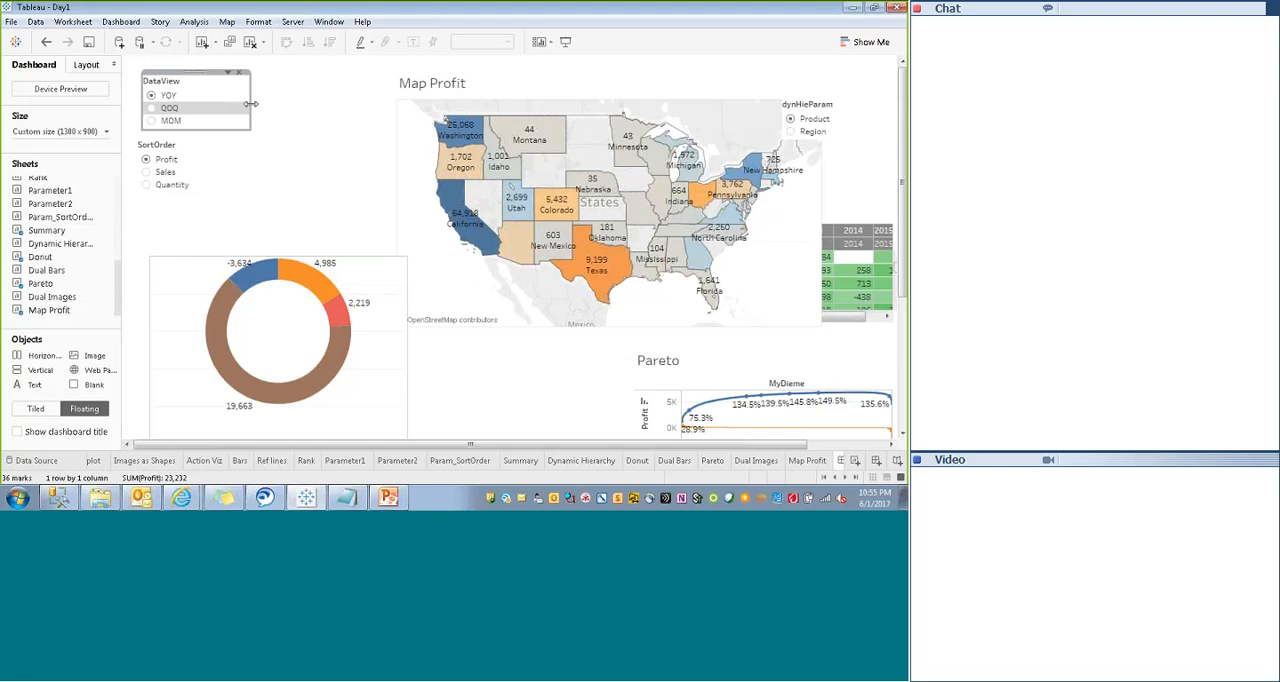
pyautogui.click(182, 150)
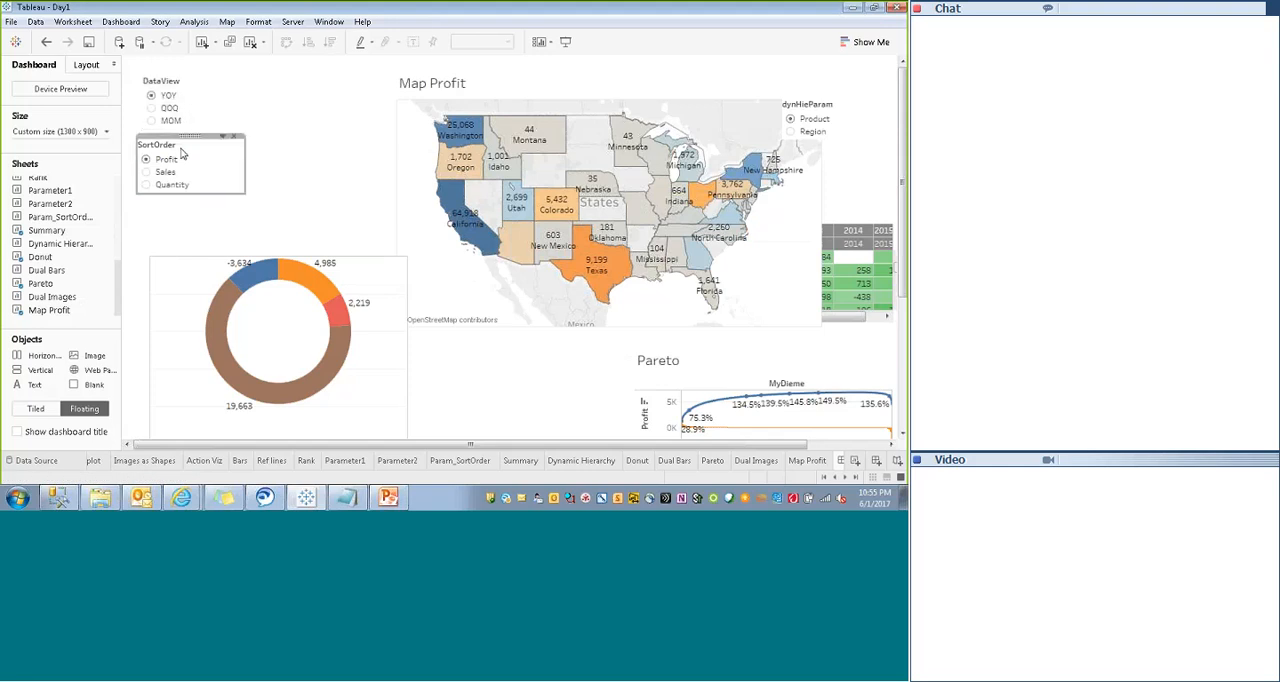
pyautogui.moveTo(182, 152); pyautogui.dragTo(256, 82)
# - Move the Donut sheet aside and place Map Profit below the DataView and SortOrder controls, reducing its width and height
pyautogui.click(272, 262)
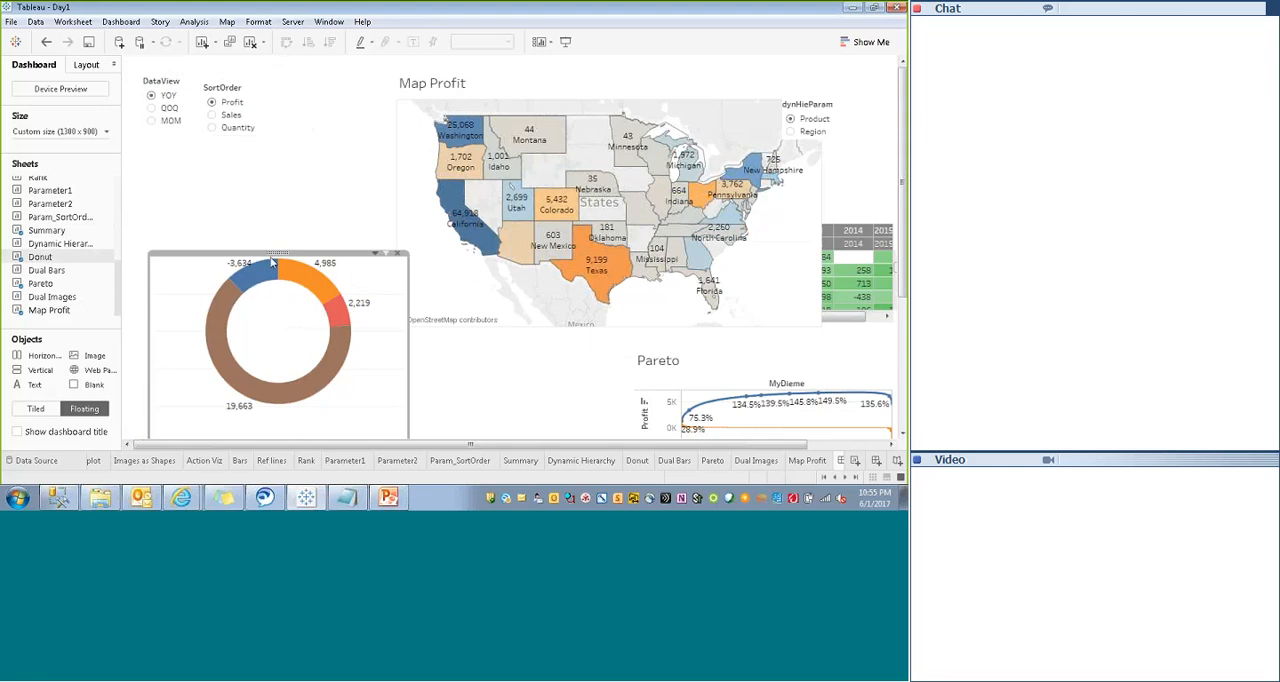
pyautogui.moveTo(271, 260); pyautogui.dragTo(529, 370)
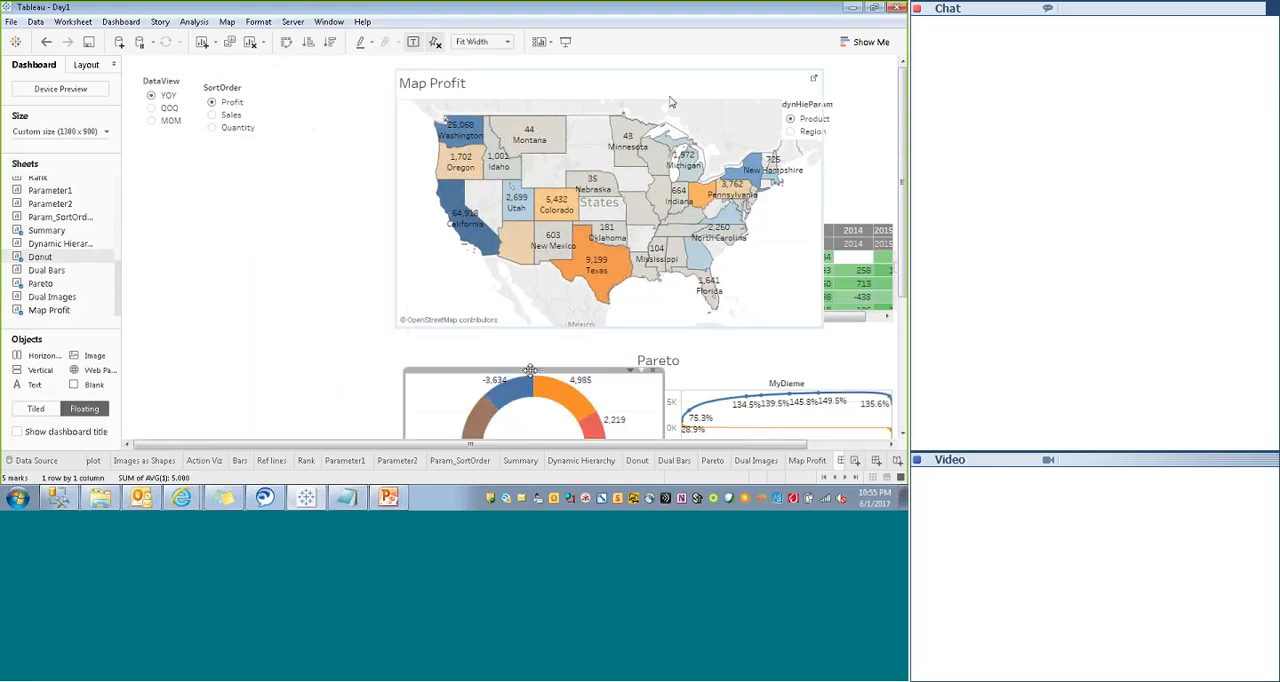
pyautogui.click(660, 92)
pyautogui.moveTo(606, 73); pyautogui.dragTo(343, 134)
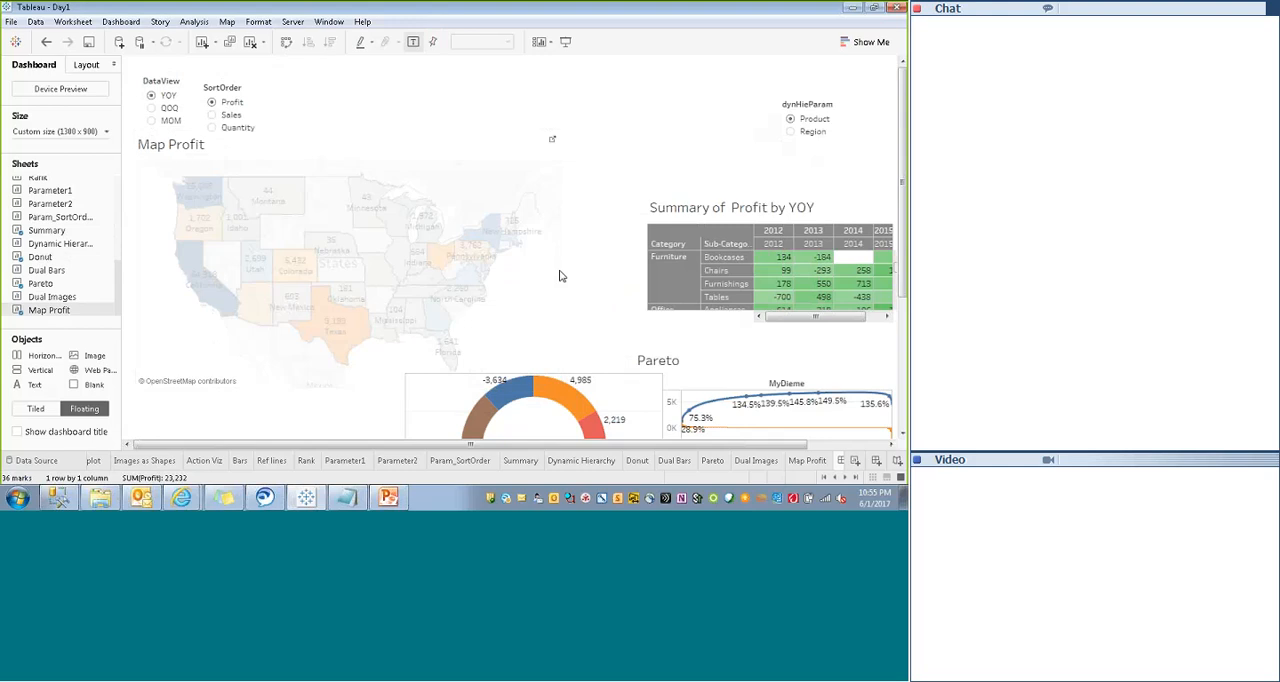
pyautogui.moveTo(562, 276); pyautogui.dragTo(513, 276)
pyautogui.moveTo(334, 389); pyautogui.dragTo(334, 372)
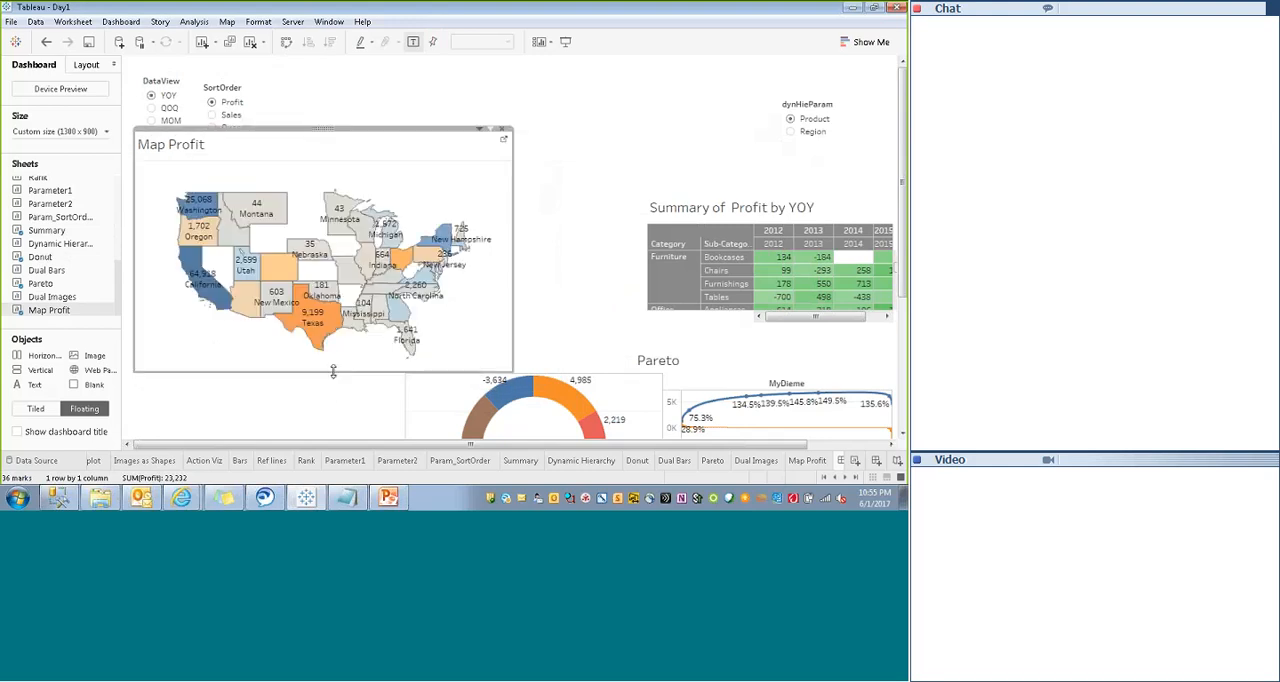
pyautogui.click(482, 133)
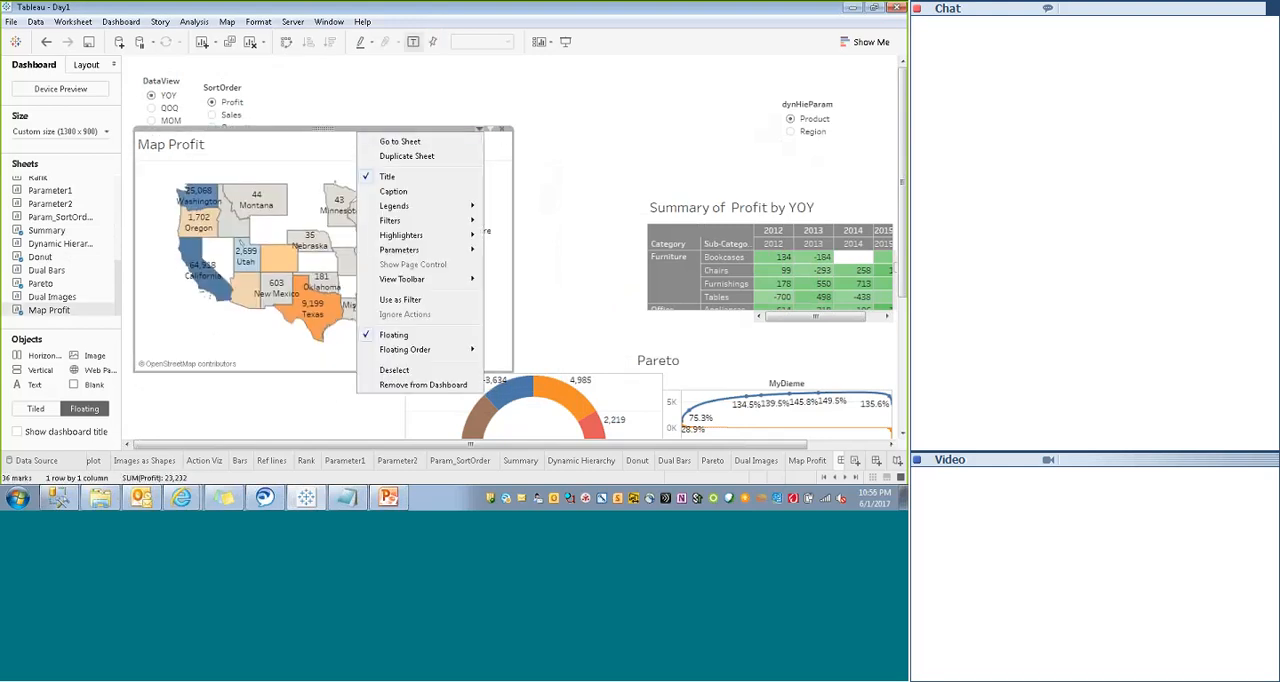
pyautogui.click(561, 235)
pyautogui.click(482, 136)
pyautogui.click(480, 130)
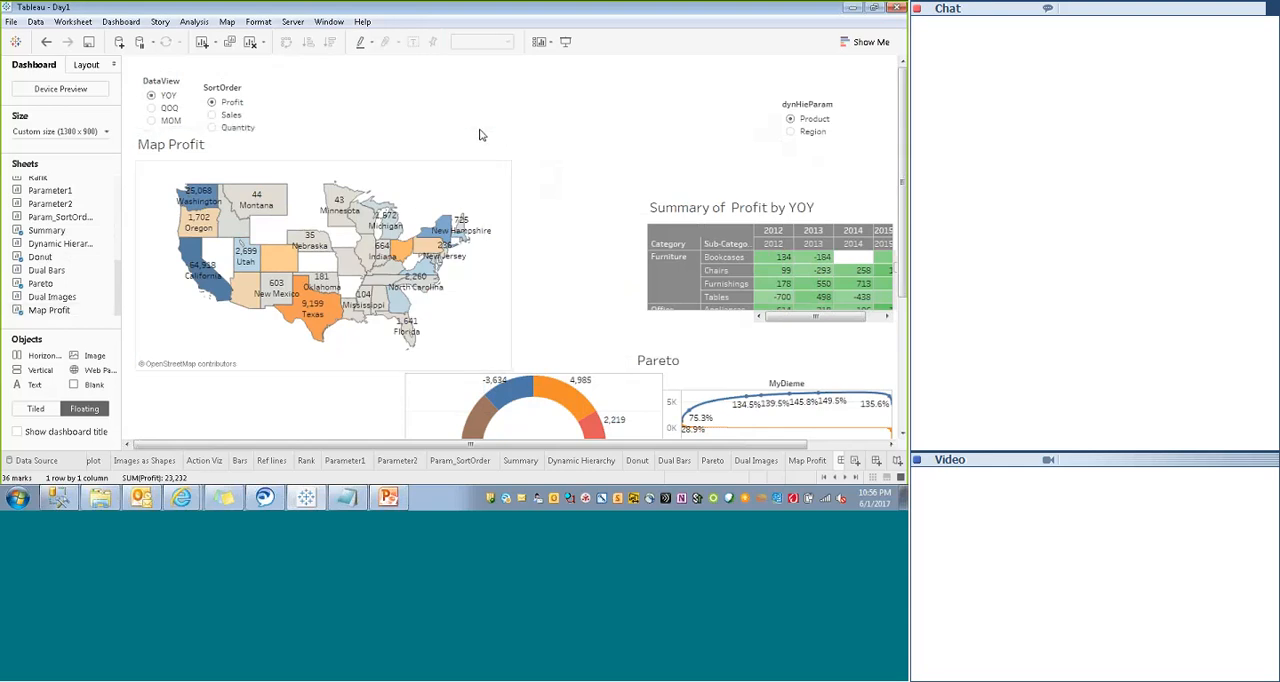
pyautogui.click(480, 133)
pyautogui.click(480, 131)
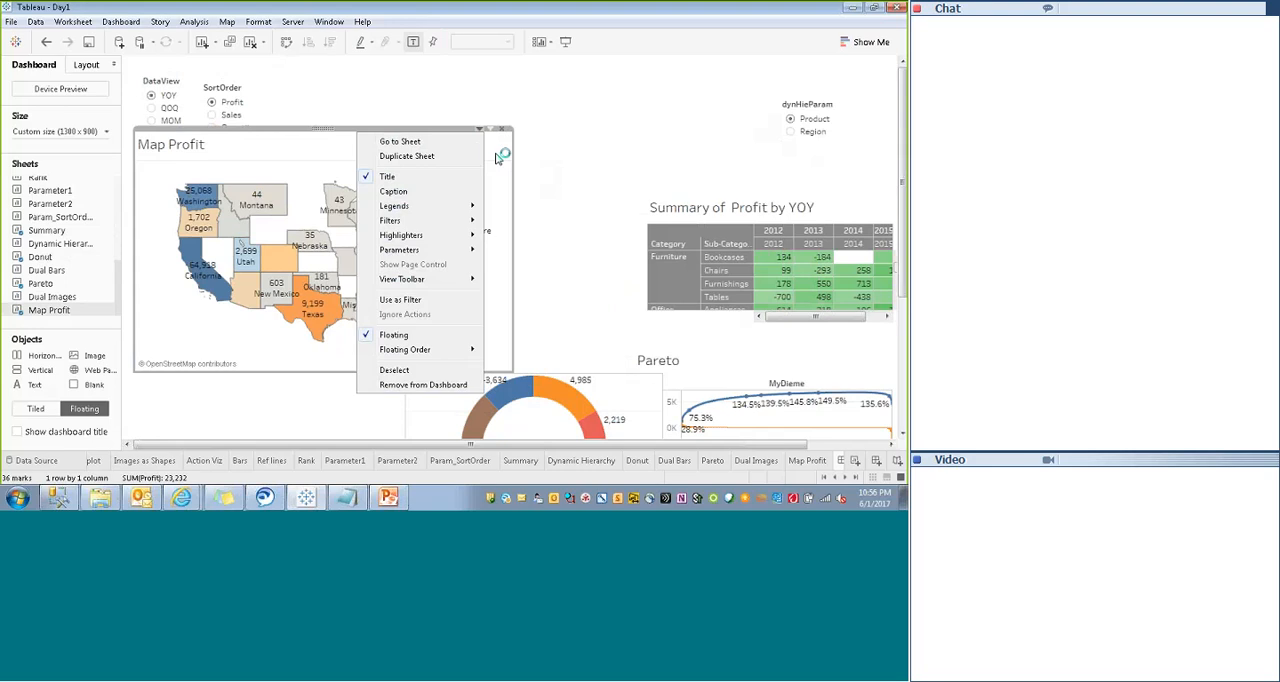
pyautogui.click(498, 158)
pyautogui.rightClick(448, 158)
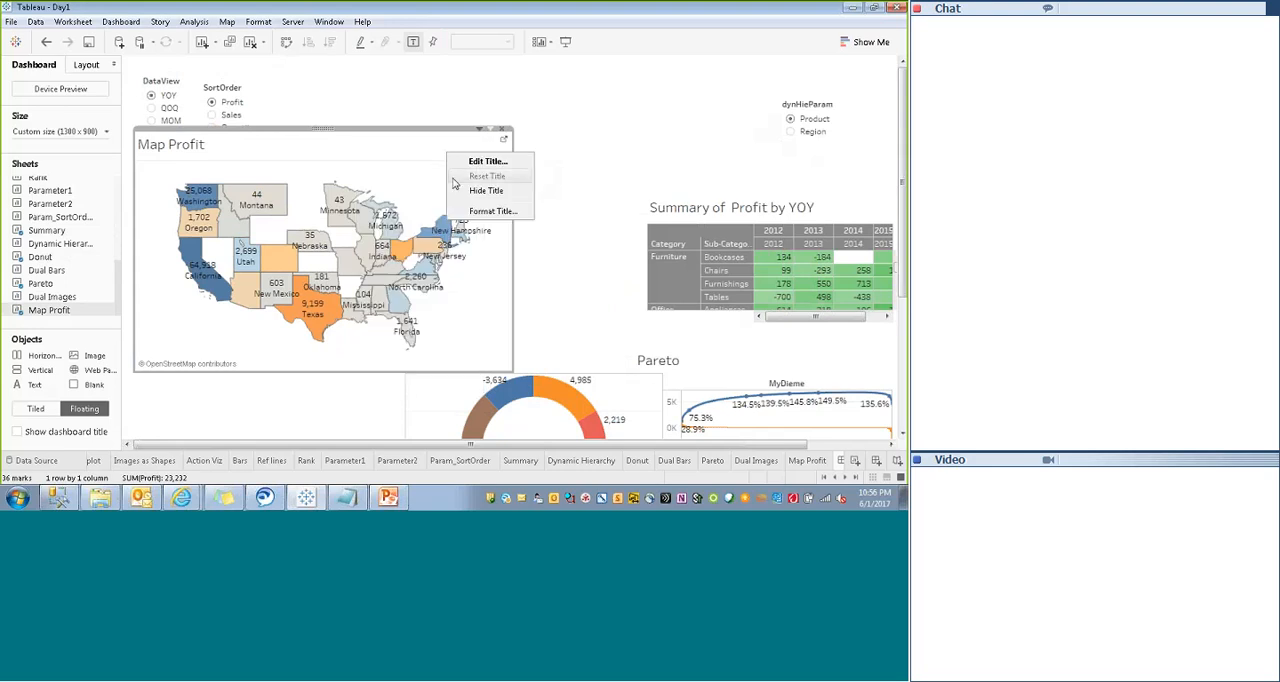
pyautogui.click(434, 194)
pyautogui.rightClick(435, 185)
pyautogui.click(573, 165)
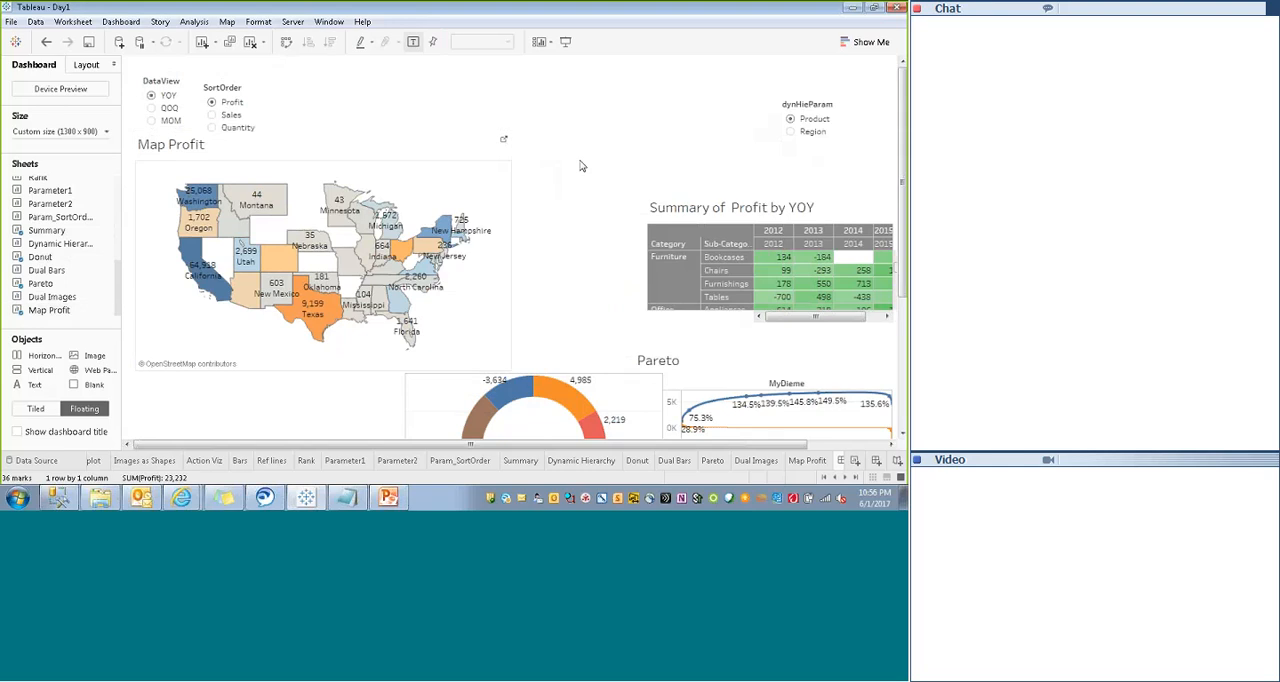
# - Move the Donut sheet to the right of Map Profit and place the Summary sheet directly below Map Profit
pyautogui.click(626, 382)
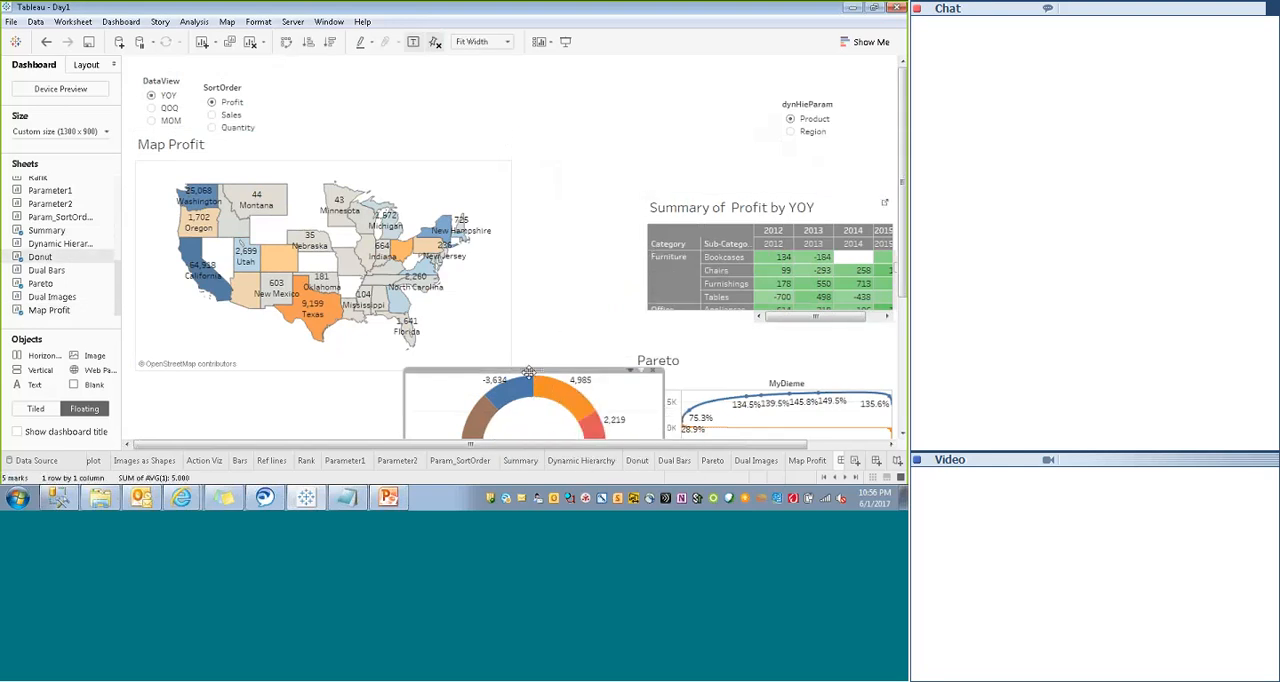
pyautogui.moveTo(528, 368); pyautogui.dragTo(668, 160)
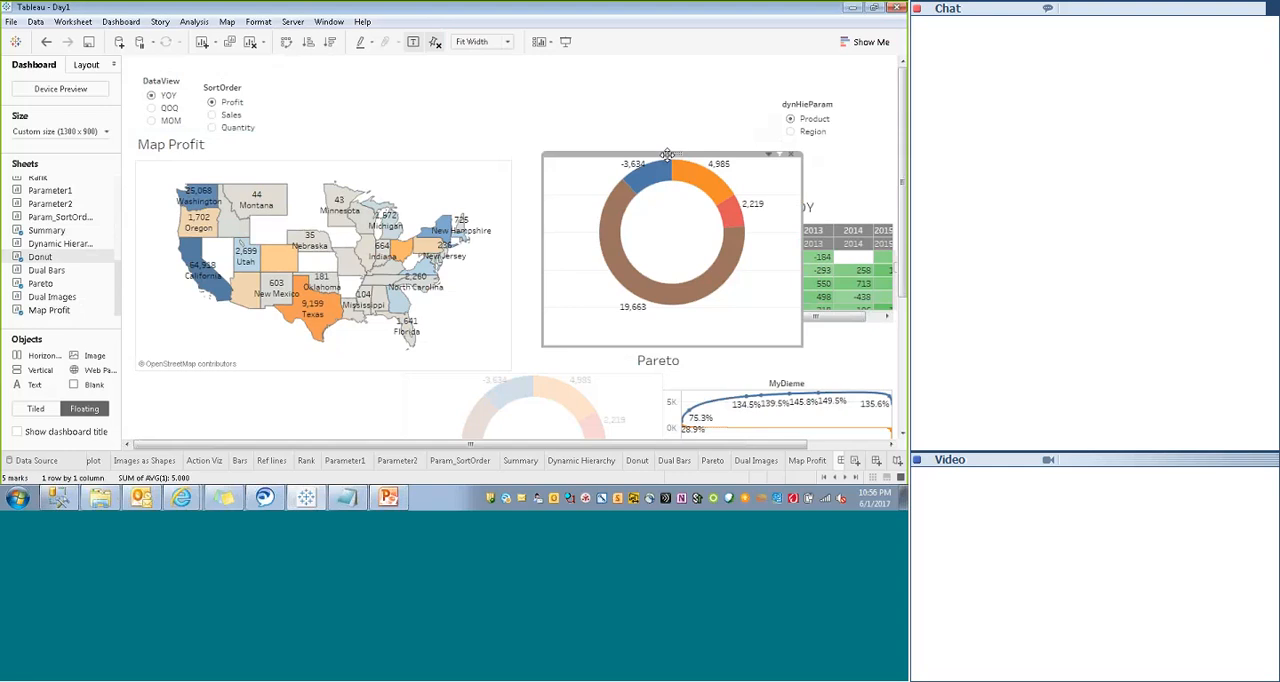
pyautogui.click(851, 203)
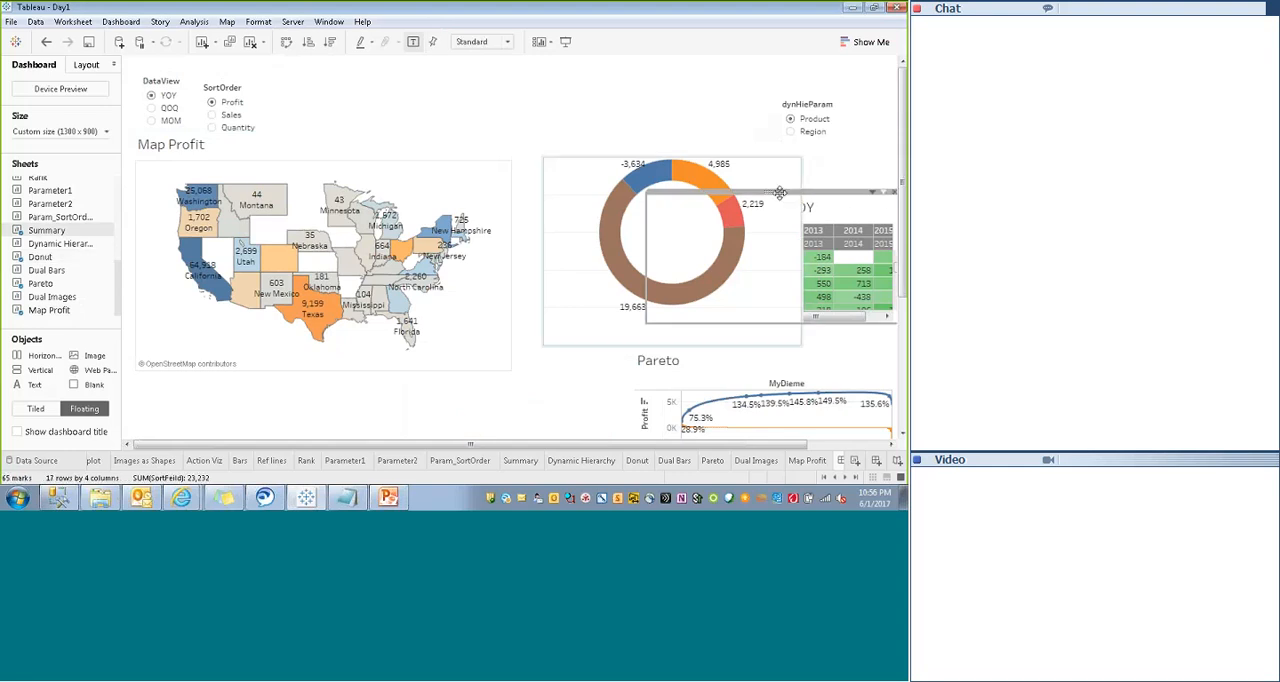
pyautogui.moveTo(780, 192); pyautogui.dragTo(268, 381)
# - Place the Pareto sheet beside the Summary sheet, widen it on both sides, and dismiss the chat notification
pyautogui.click(785, 363)
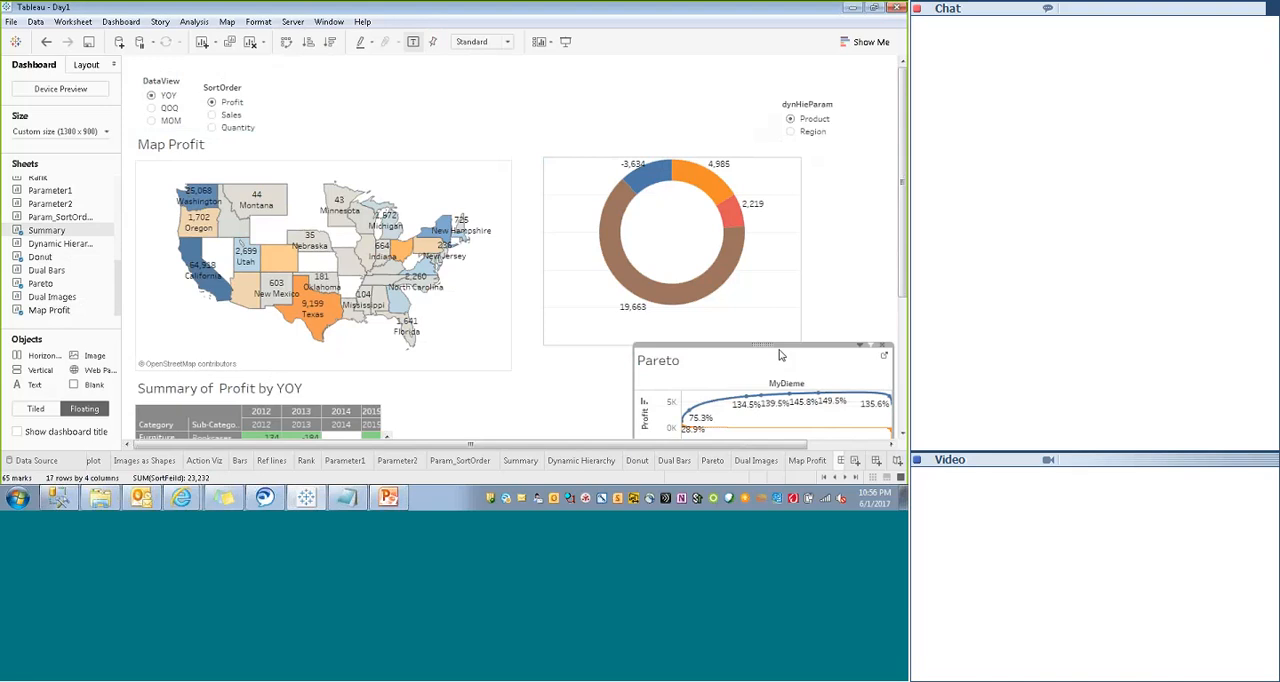
pyautogui.moveTo(766, 346); pyautogui.dragTo(538, 417)
pyautogui.moveTo(456, 419); pyautogui.dragTo(405, 419)
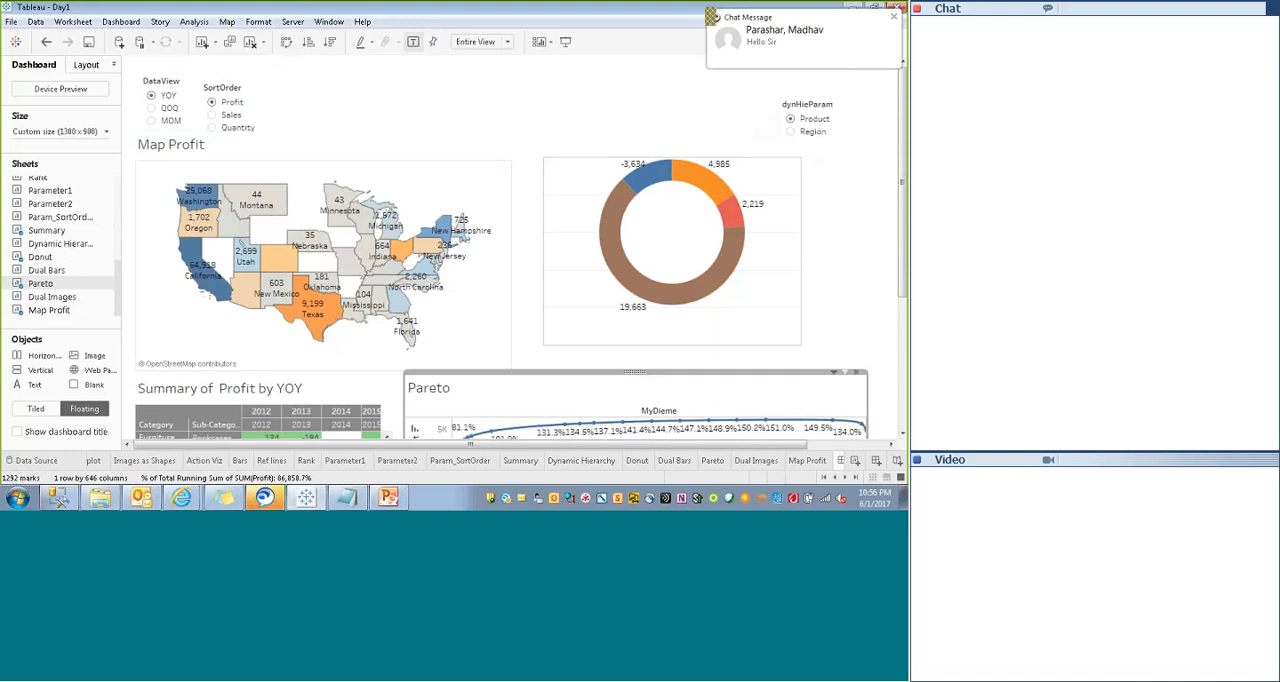
pyautogui.moveTo(568, 445); pyautogui.dragTo(797, 440)
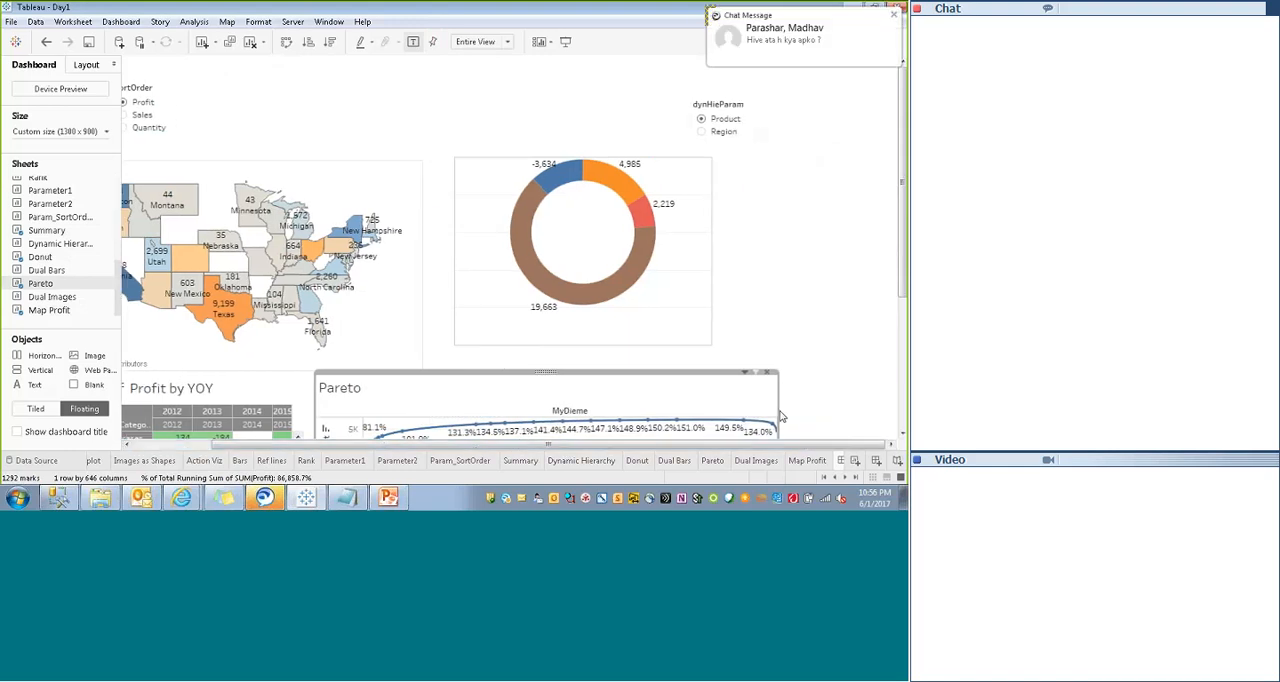
pyautogui.click(895, 19)
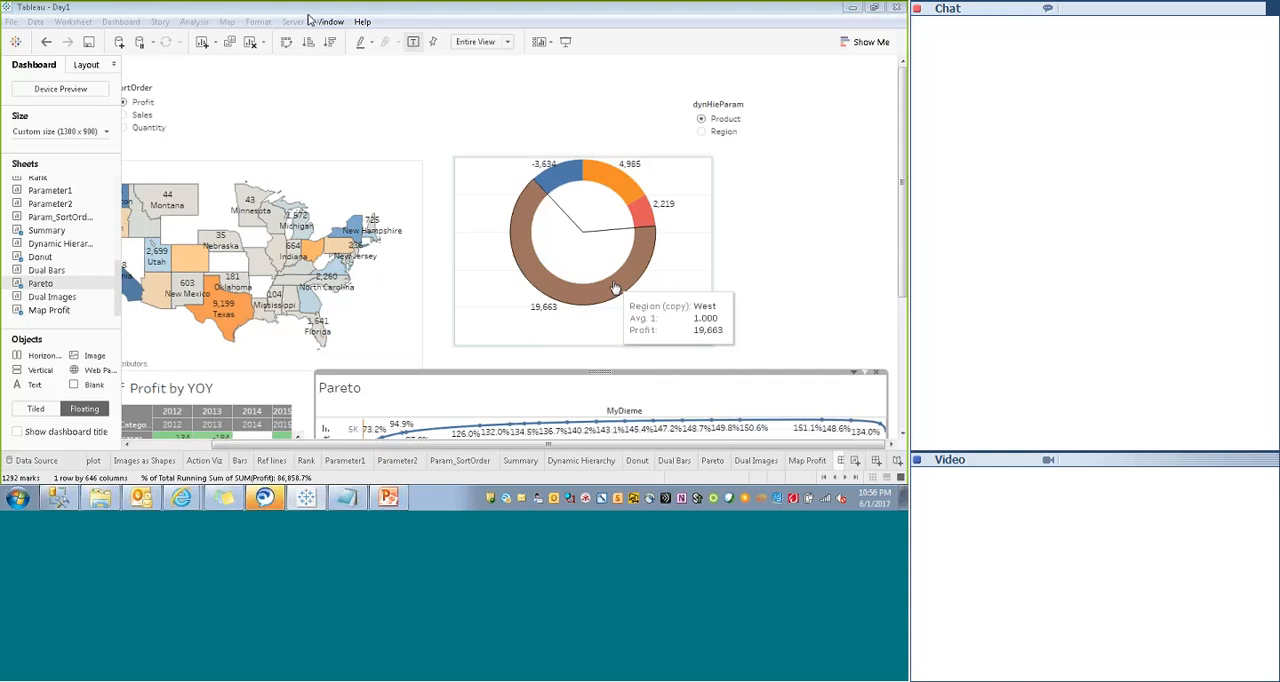
# - Enlarge the Donut sheet to the right and downward, and move the dynHieParam control beside SortOrder
pyautogui.click(689, 174)
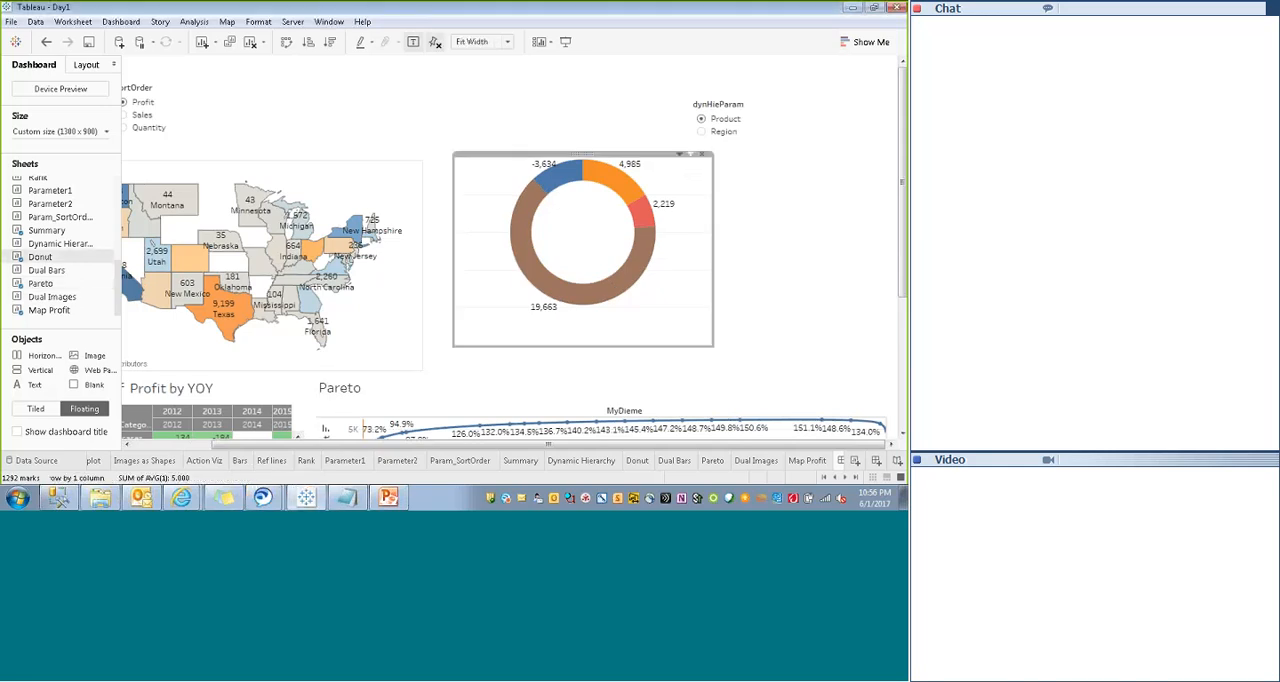
pyautogui.moveTo(713, 202); pyautogui.dragTo(856, 202)
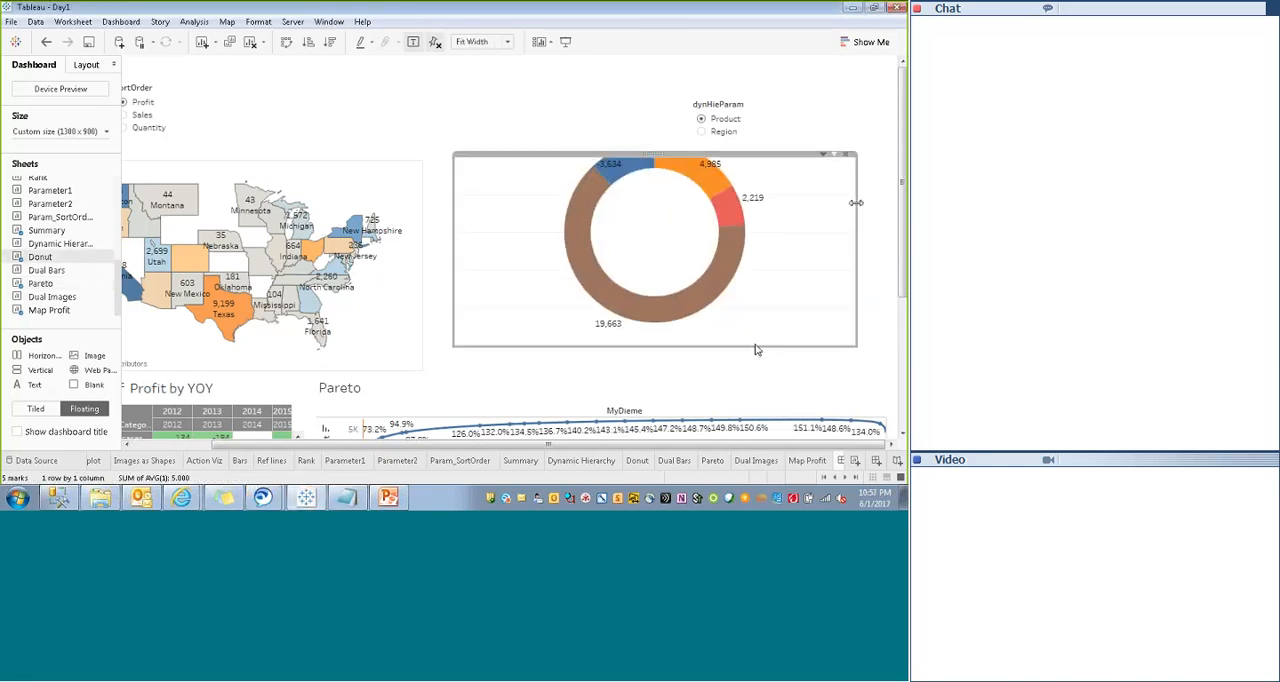
pyautogui.moveTo(756, 347); pyautogui.dragTo(755, 369)
pyautogui.click(718, 125)
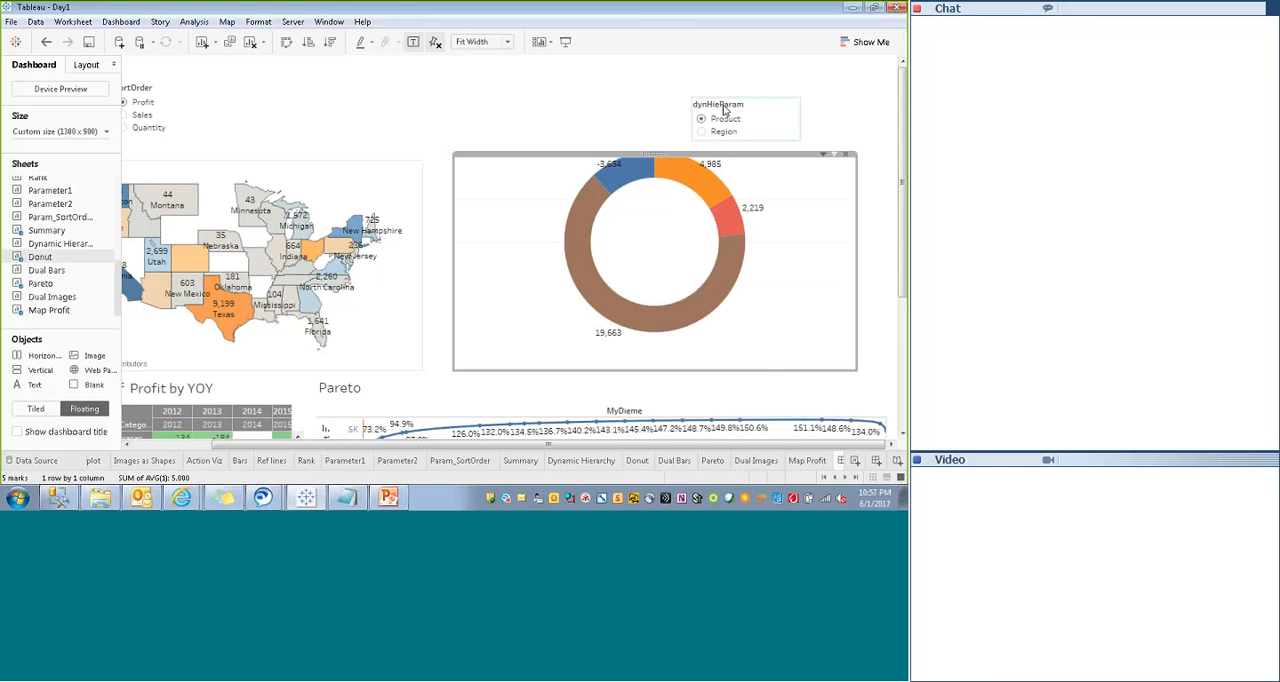
pyautogui.moveTo(745, 100); pyautogui.dragTo(250, 92)
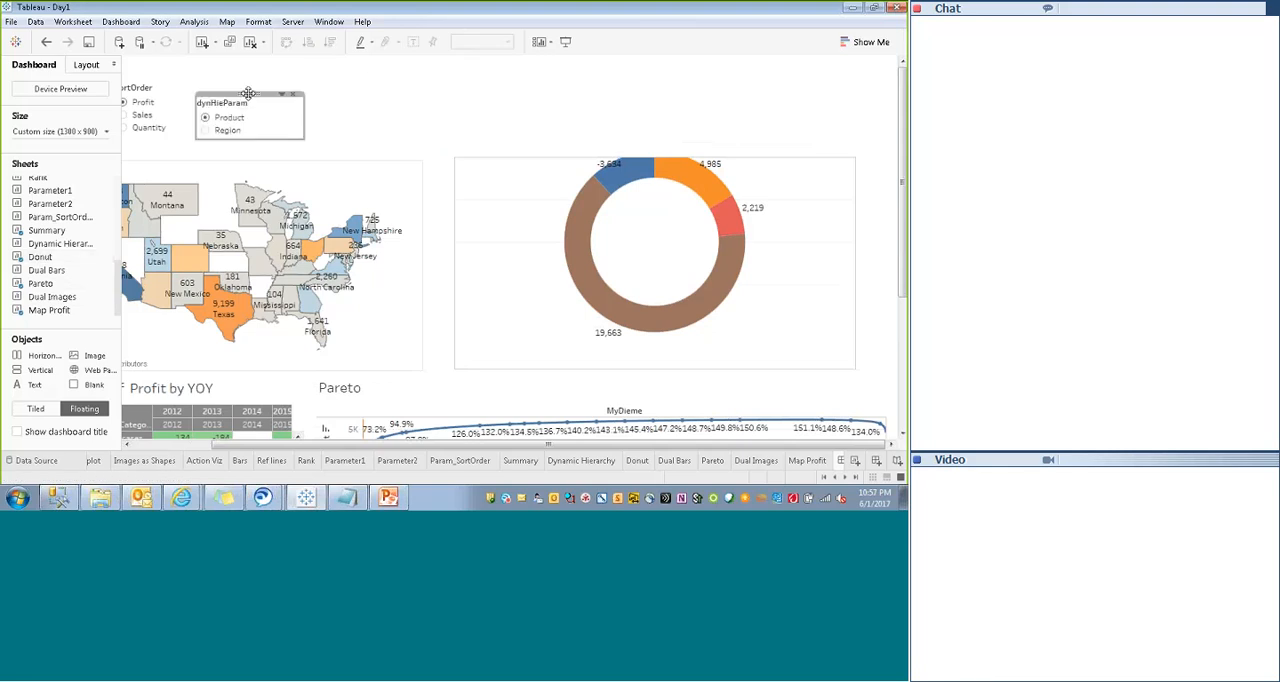
# - Raise the Donut sheet's top edge and shift its left and right edges rightward to line up with Pareto's right end
pyautogui.click(773, 172)
pyautogui.moveTo(762, 154); pyautogui.dragTo(768, 126)
pyautogui.moveTo(456, 272); pyautogui.dragTo(535, 277)
pyautogui.moveTo(857, 281); pyautogui.dragTo(889, 280)
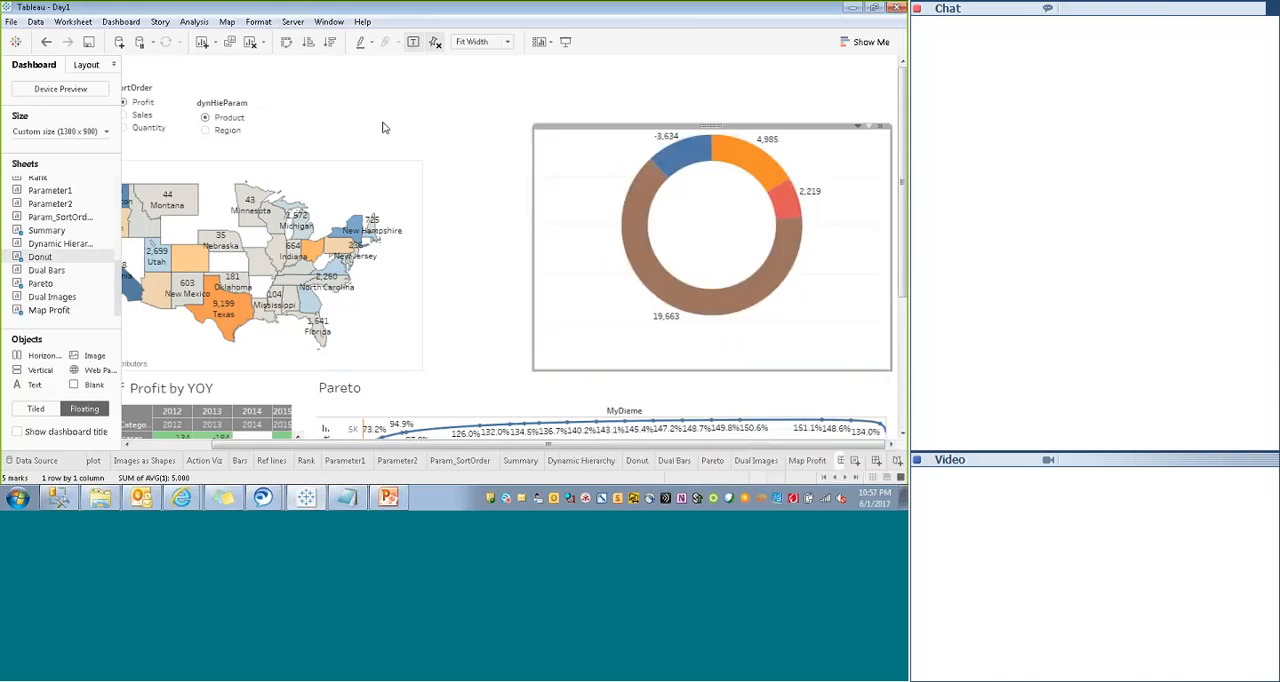
# - Widen the Map Profit sheet until its right edge meets the Donut sheet
pyautogui.click(410, 175)
pyautogui.moveTo(512, 172); pyautogui.dragTo(530, 167)
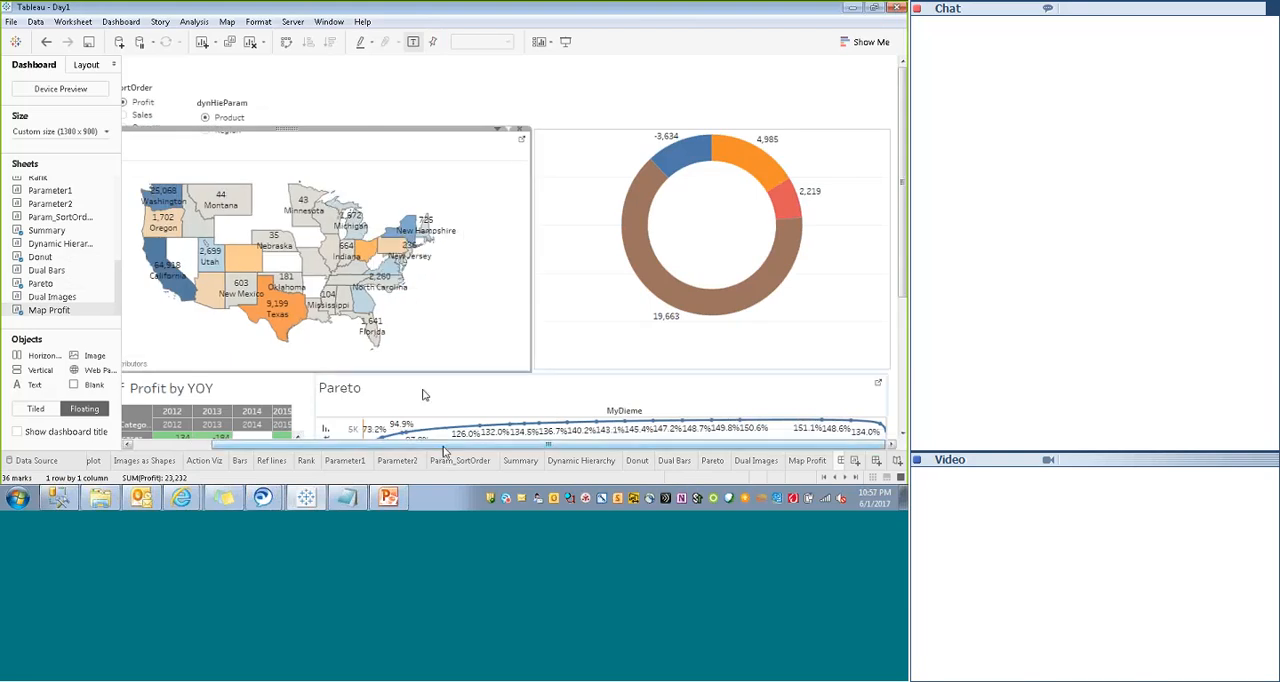
pyautogui.moveTo(443, 445); pyautogui.dragTo(362, 445)
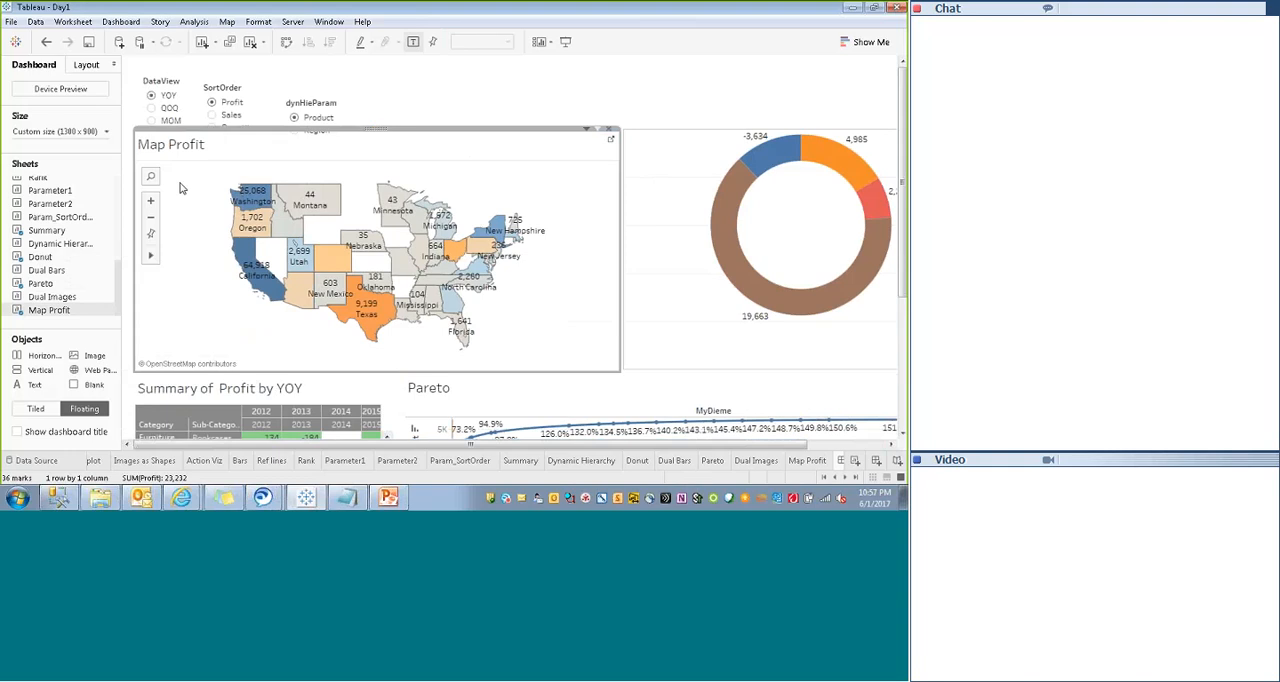
# - Set the Donut sheet's y position to 115 to align its top with the Map Profit sheet
pyautogui.click(86, 65)
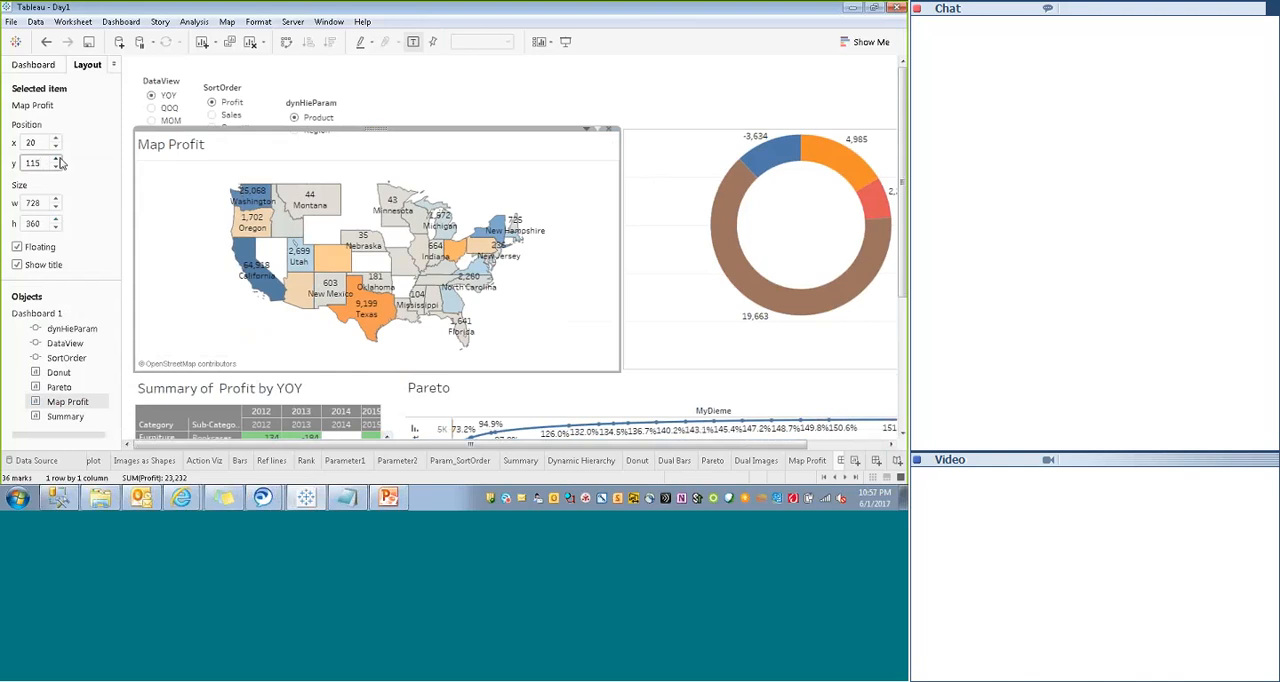
pyautogui.click(432, 76)
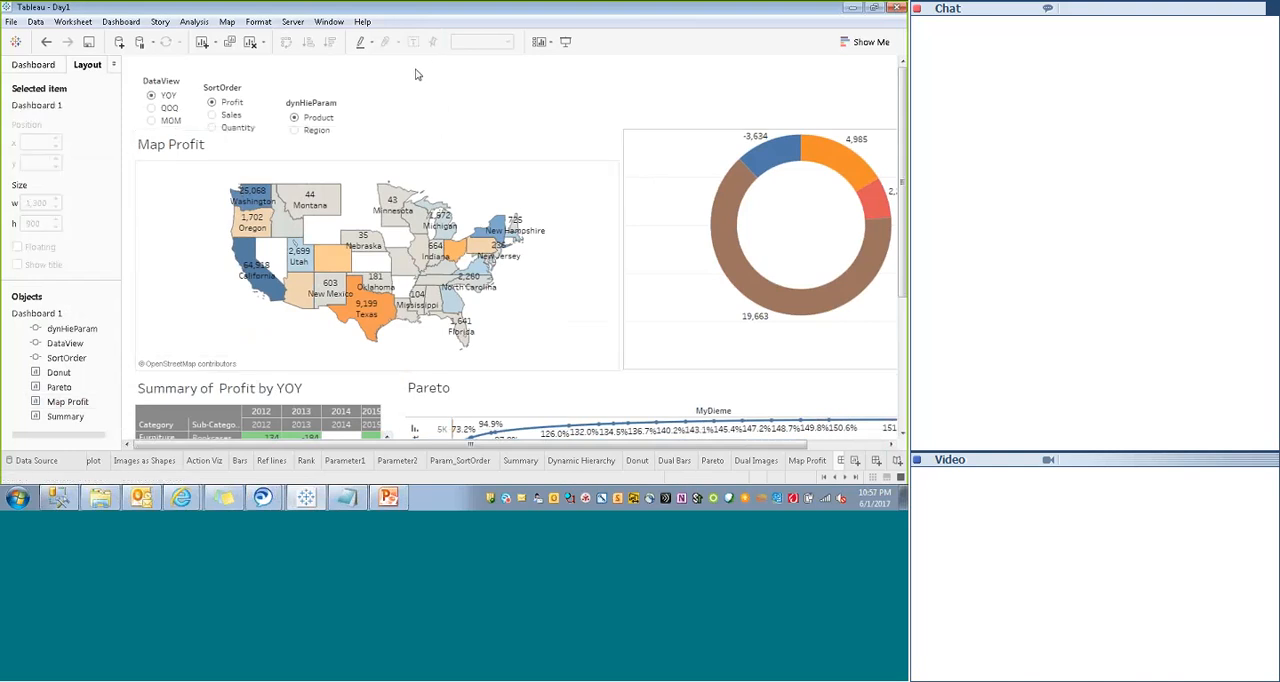
pyautogui.click(169, 194)
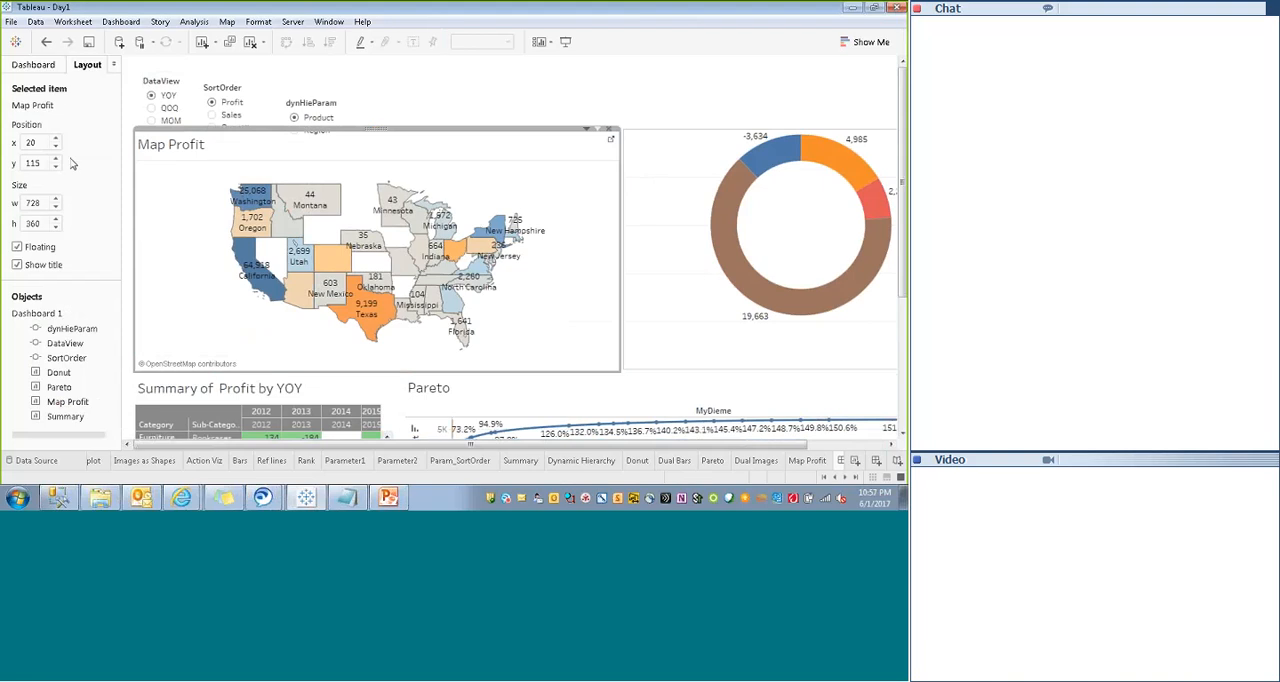
pyautogui.click(647, 154)
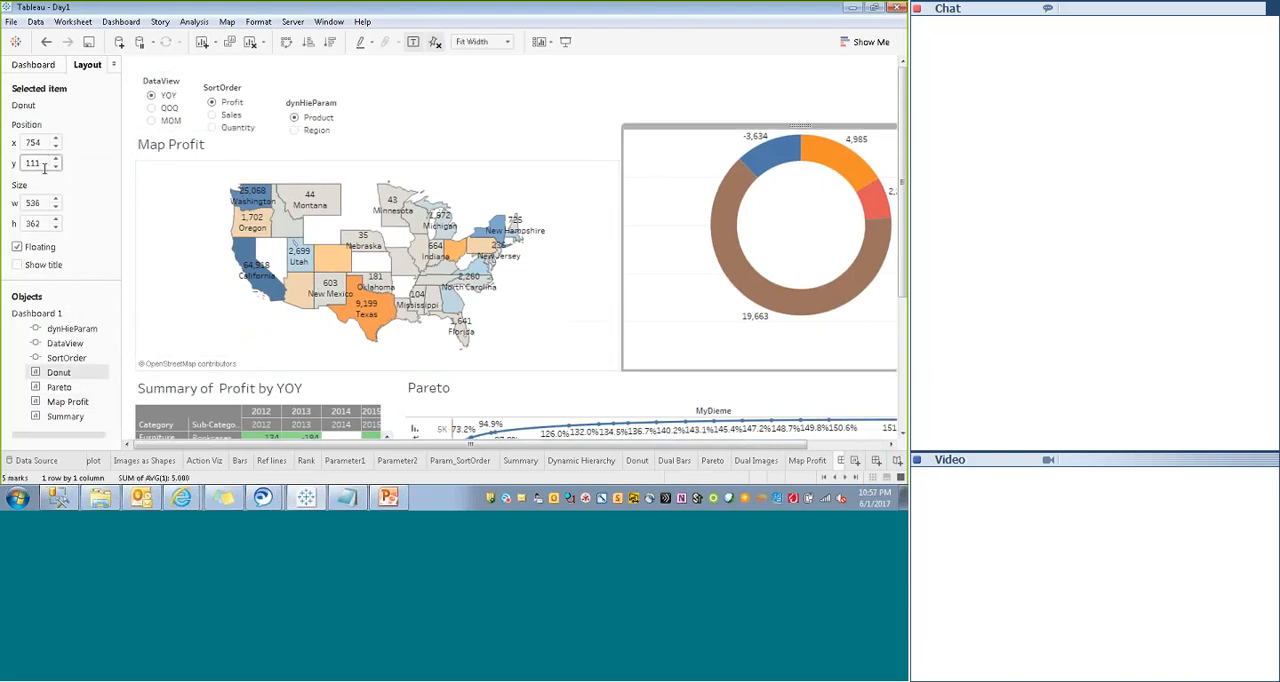
pyautogui.press('Up')
pyautogui.press('Up')
pyautogui.press('Up')
pyautogui.press('Up')
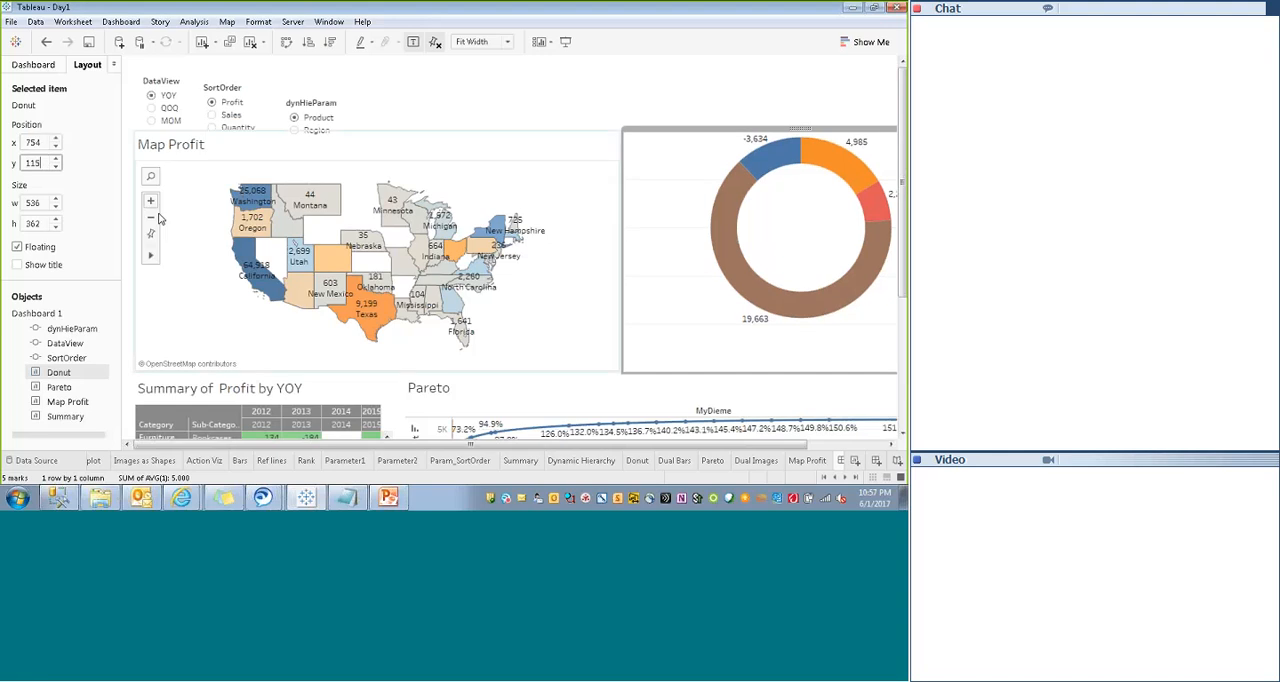
pyautogui.click(418, 155)
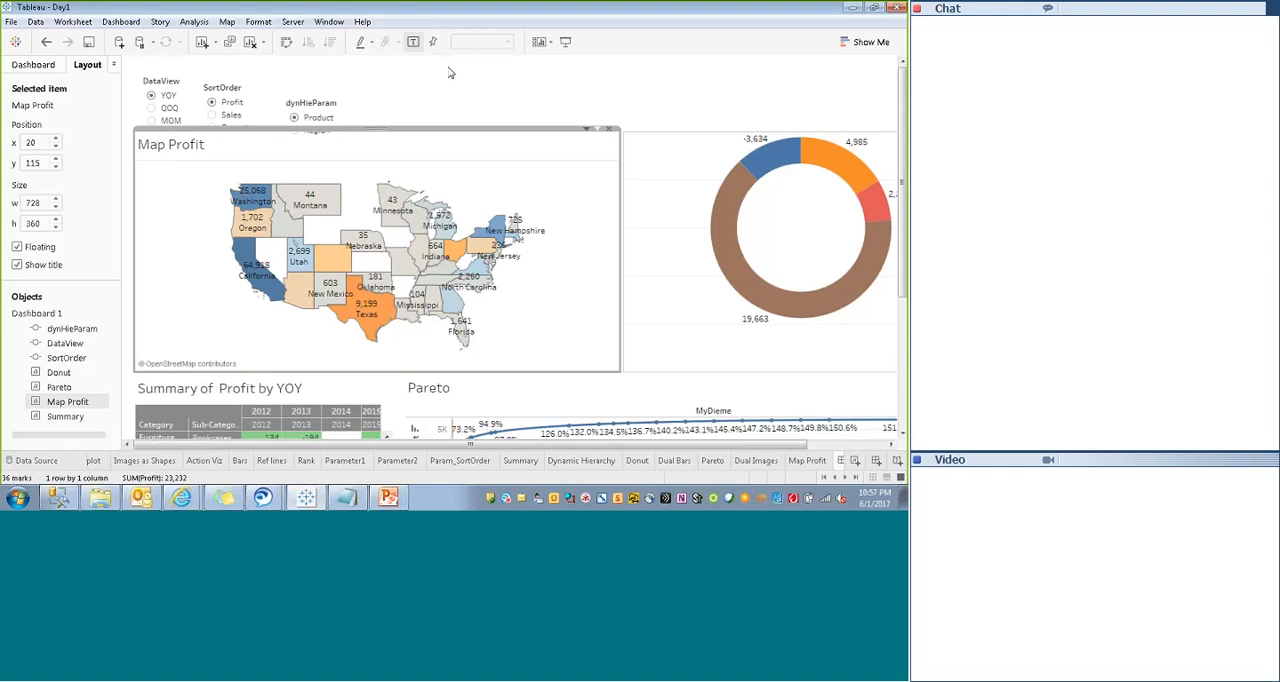
pyautogui.click(658, 150)
pyautogui.click(503, 143)
# - Narrow the Pareto sheet from its left edge to 589 wide, and widen the Summary sheet to 660 beside it
pyautogui.click(353, 381)
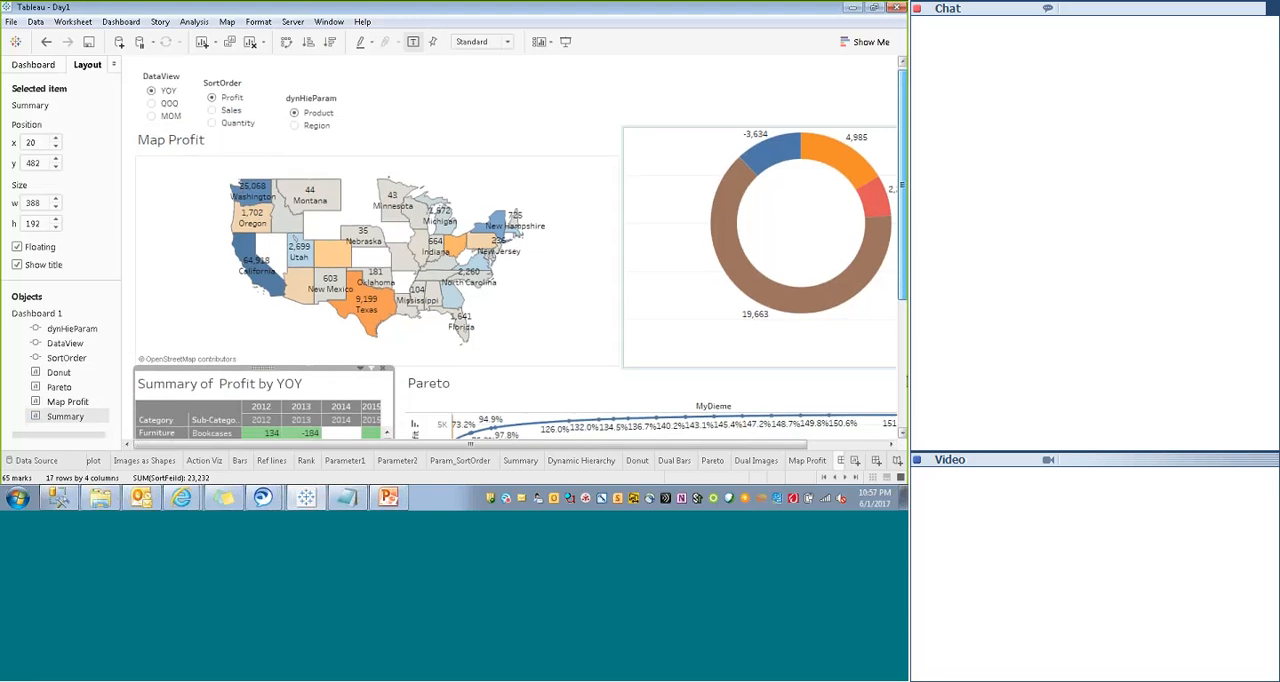
pyautogui.scroll(-3, 349, 245)
pyautogui.click(427, 264)
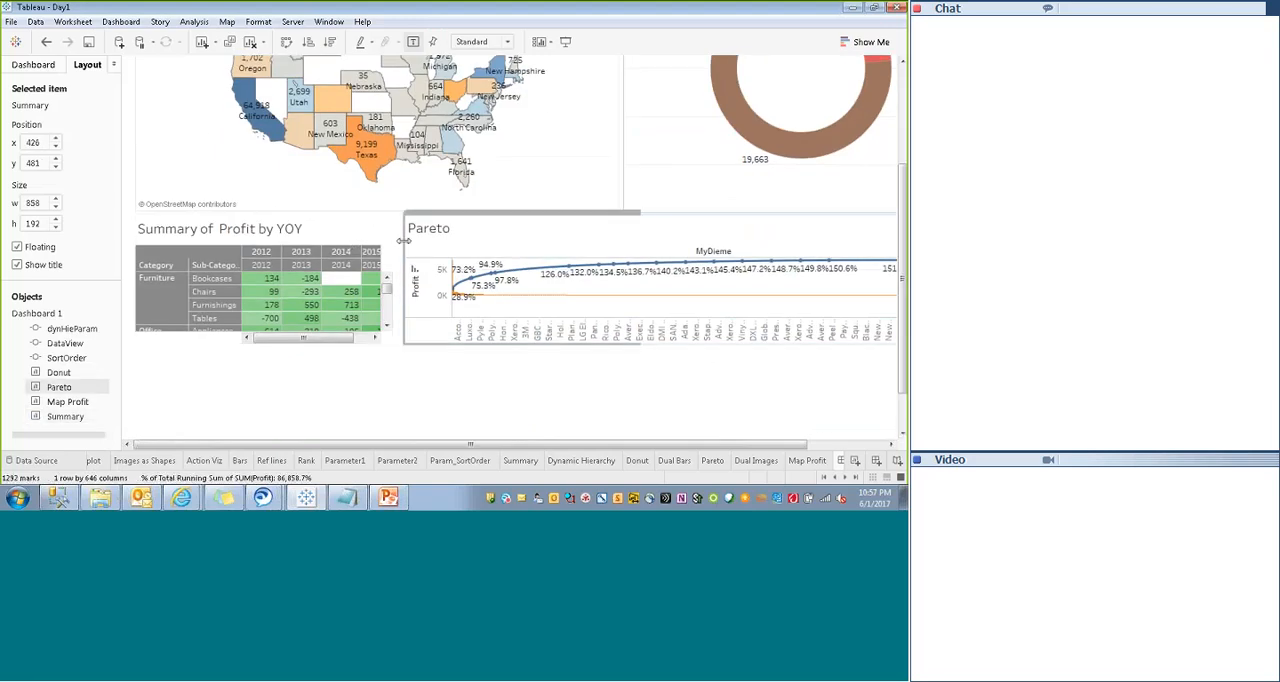
pyautogui.moveTo(402, 258); pyautogui.dragTo(577, 258)
pyautogui.click(320, 240)
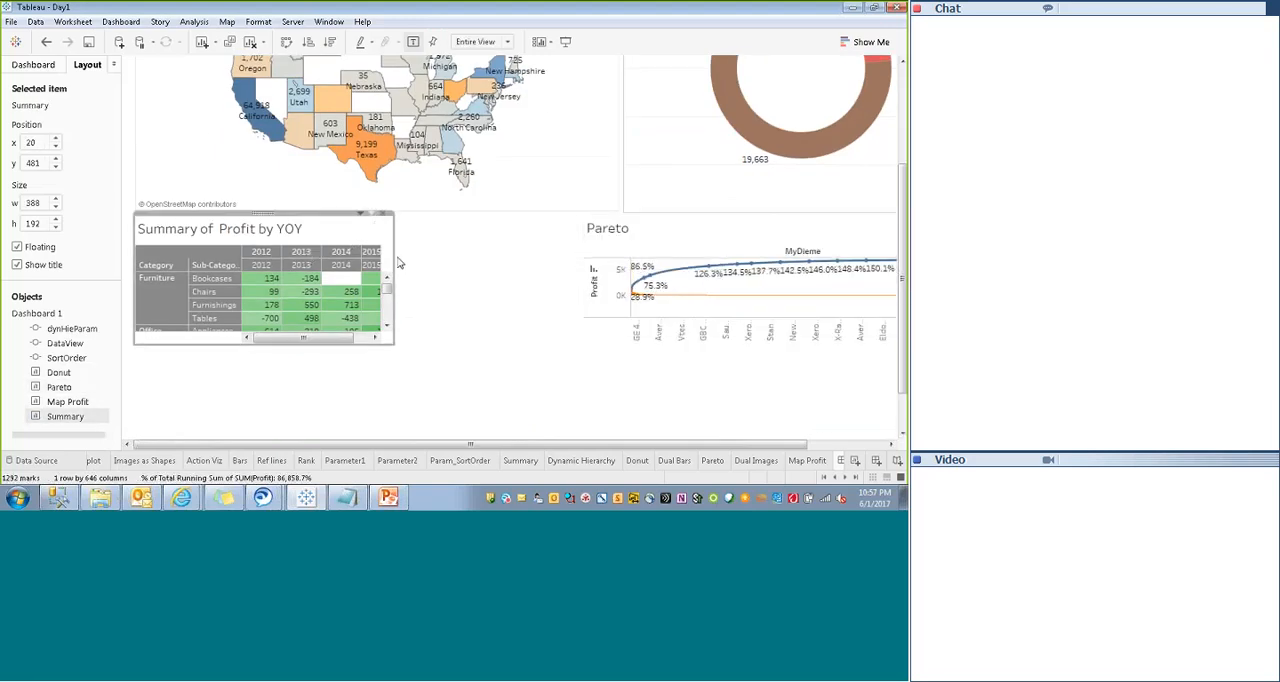
pyautogui.moveTo(393, 256); pyautogui.dragTo(575, 256)
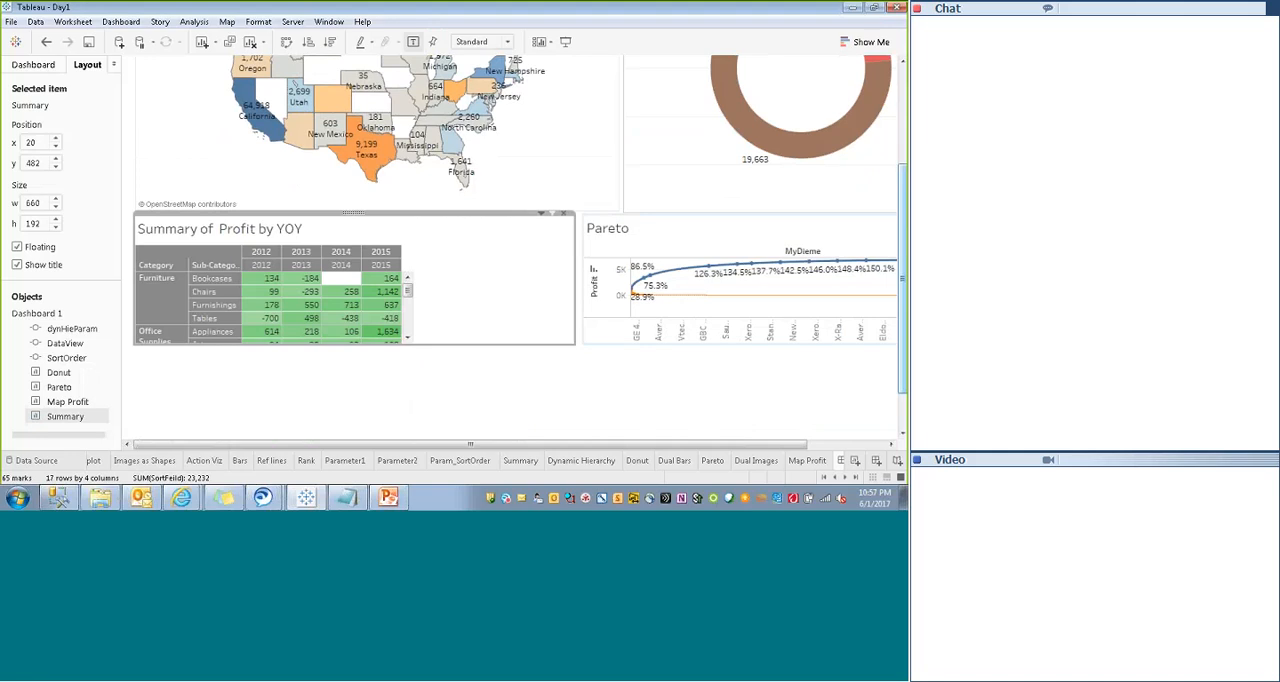
# - Extend the bottom edges of the Summary sheet to a height of 405 and the Pareto sheet to a height of 412
pyautogui.scroll(-1, 903, 255)
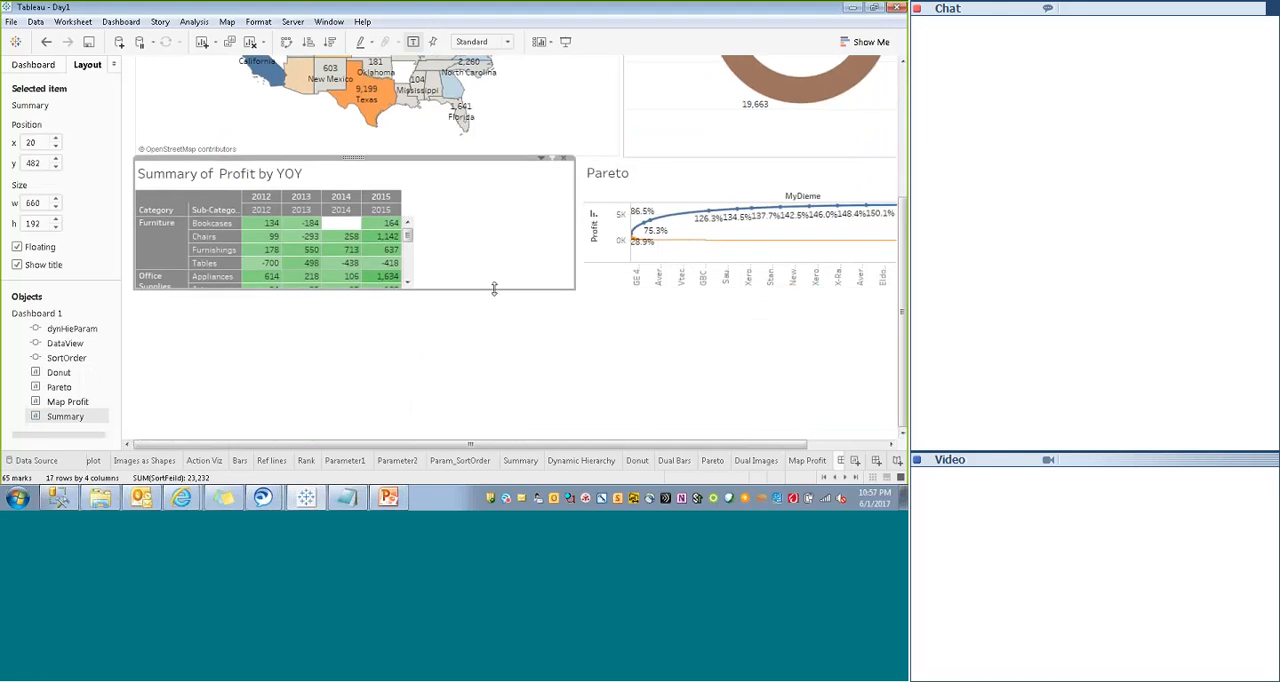
pyautogui.moveTo(492, 289); pyautogui.dragTo(657, 439)
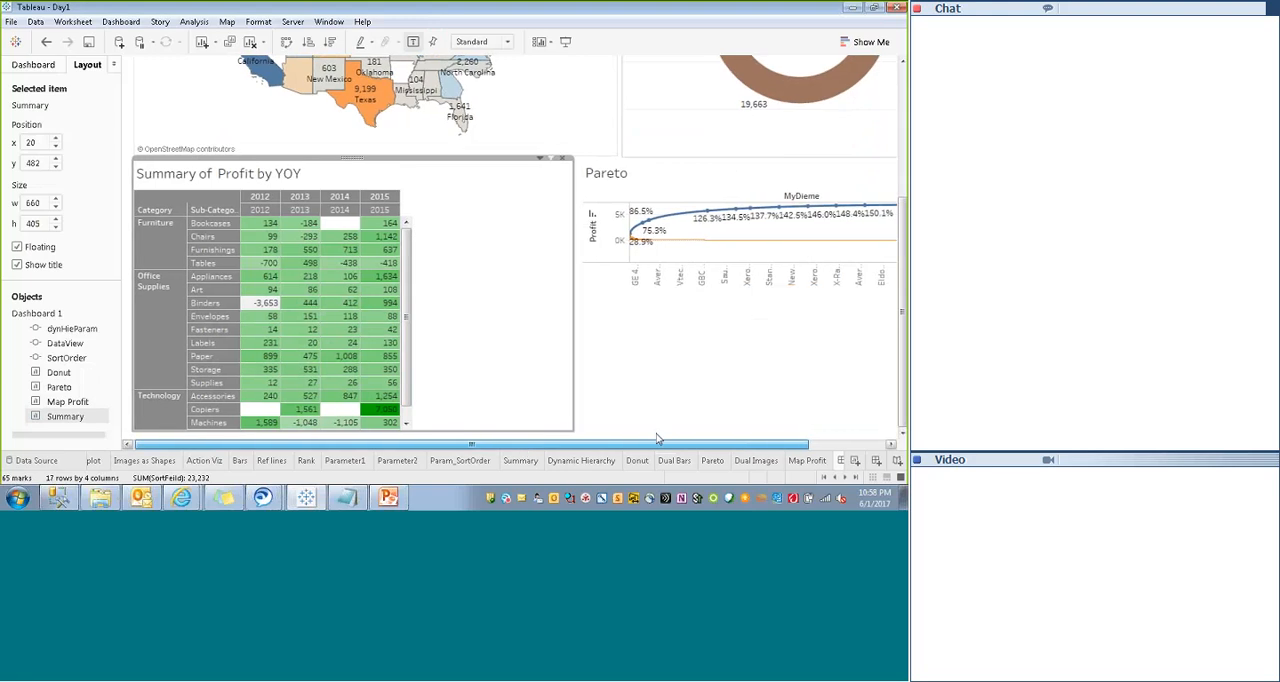
pyautogui.click(649, 186)
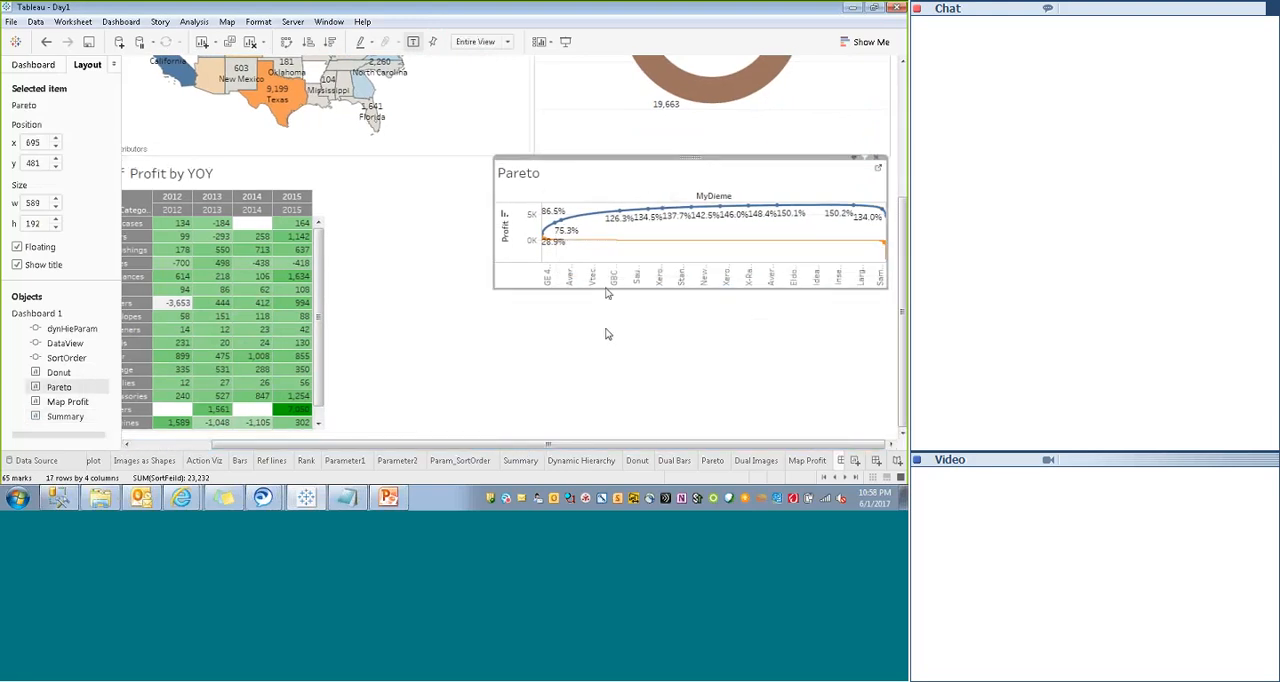
pyautogui.moveTo(598, 289); pyautogui.dragTo(607, 433)
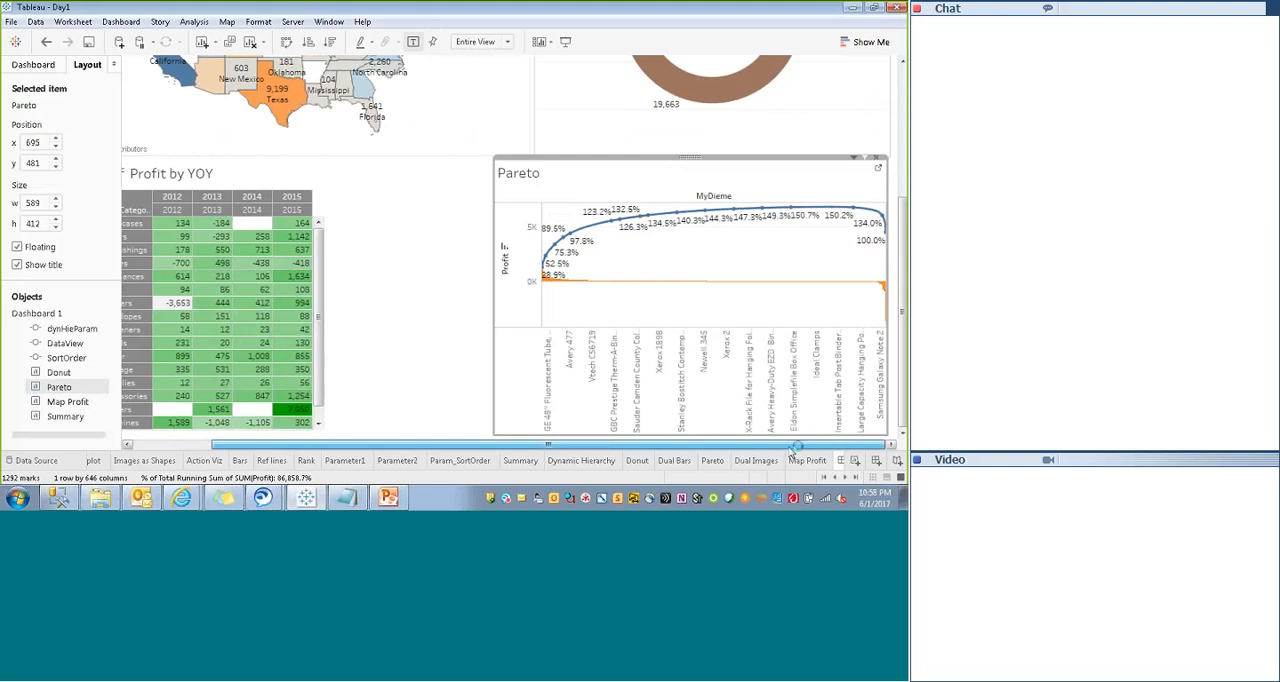
# - Widen the Pareto sheet leftward to a width of 702 and narrow the Summary sheet to 586
pyautogui.click(476, 329)
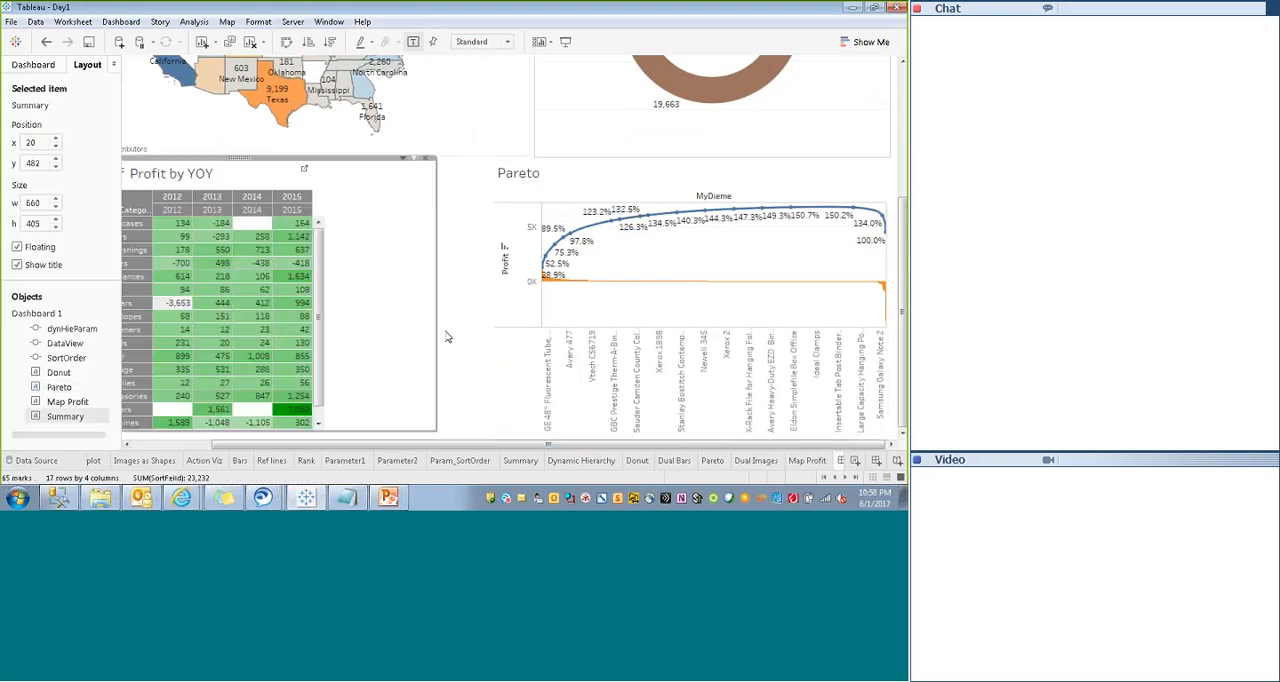
pyautogui.click(492, 312)
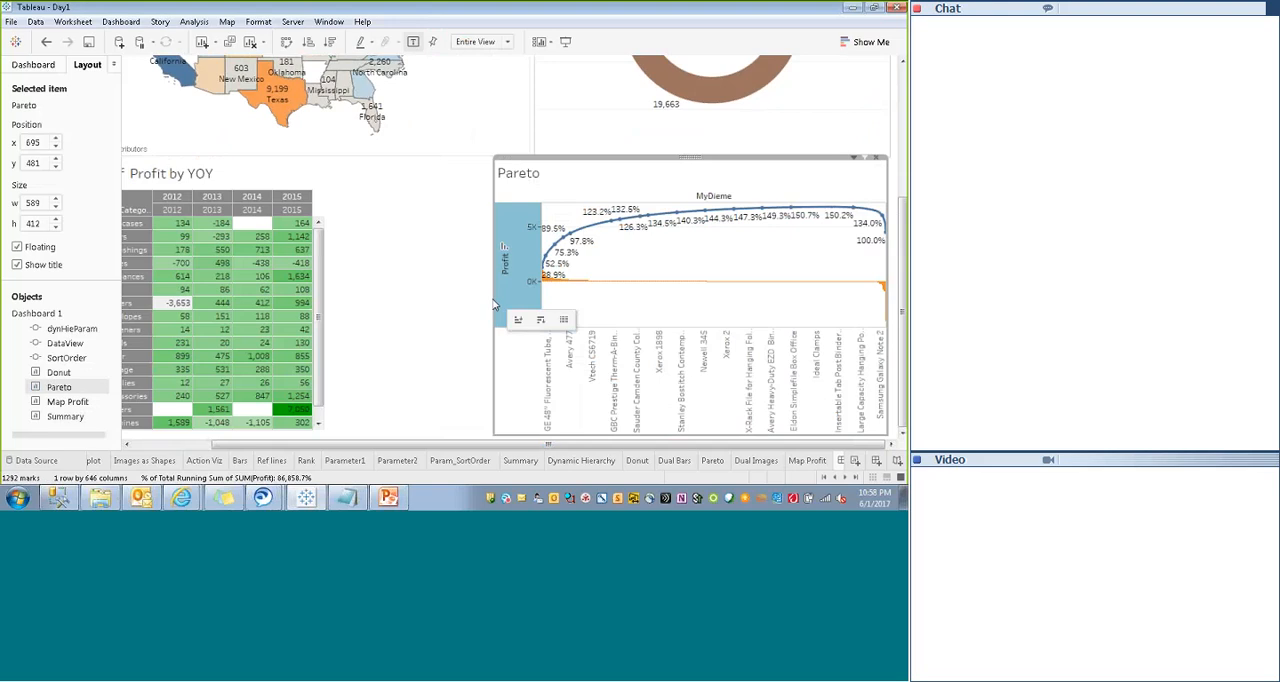
pyautogui.moveTo(492, 310); pyautogui.dragTo(420, 310)
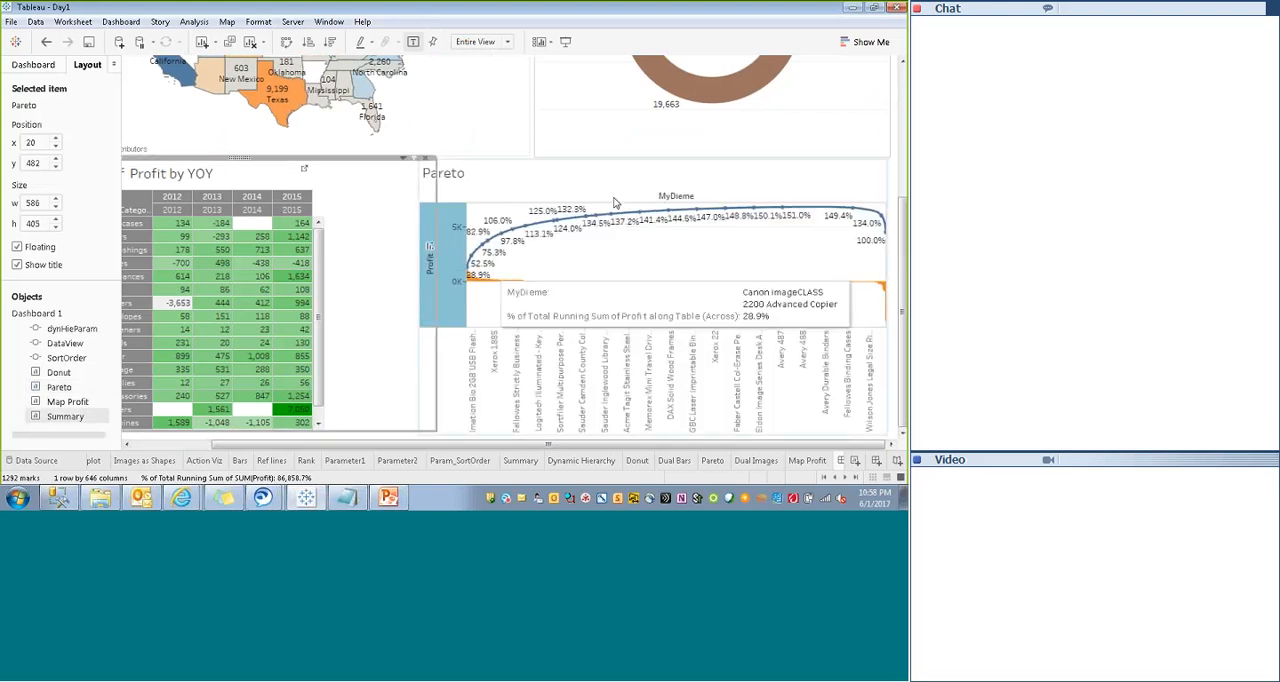
# - Hide the Pareto sheet's title and its MyDieme column field label
pyautogui.rightClick(545, 177)
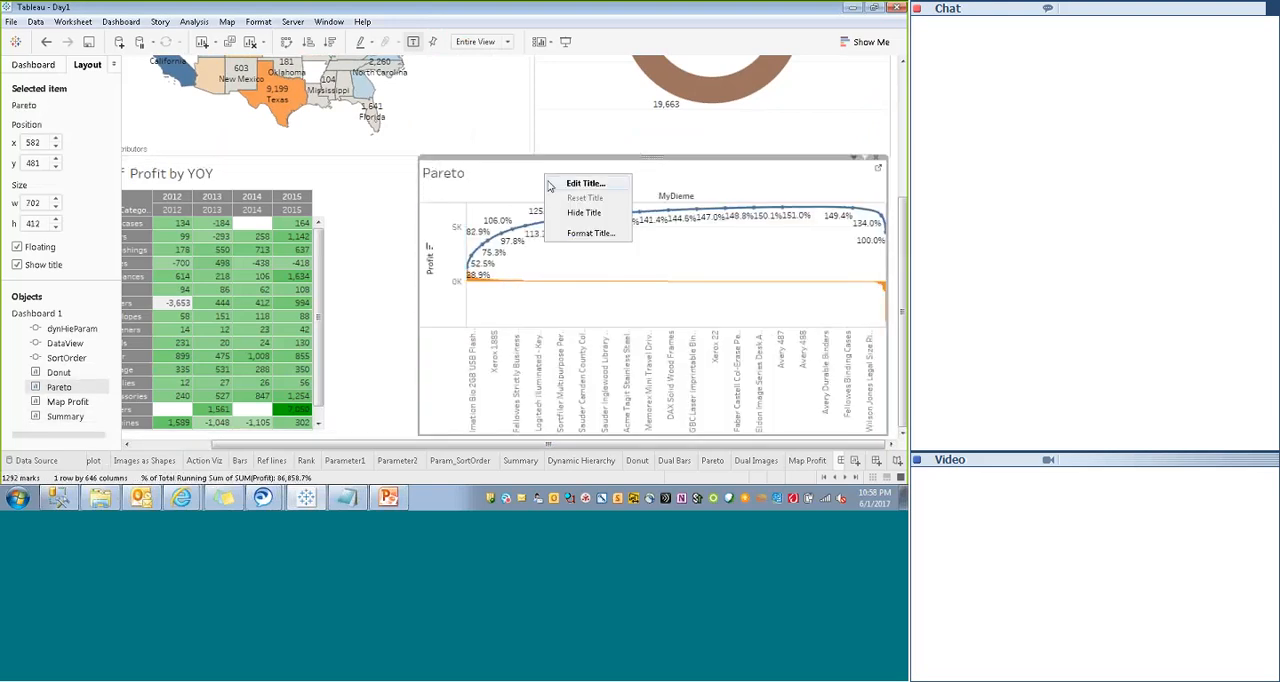
pyautogui.click(582, 212)
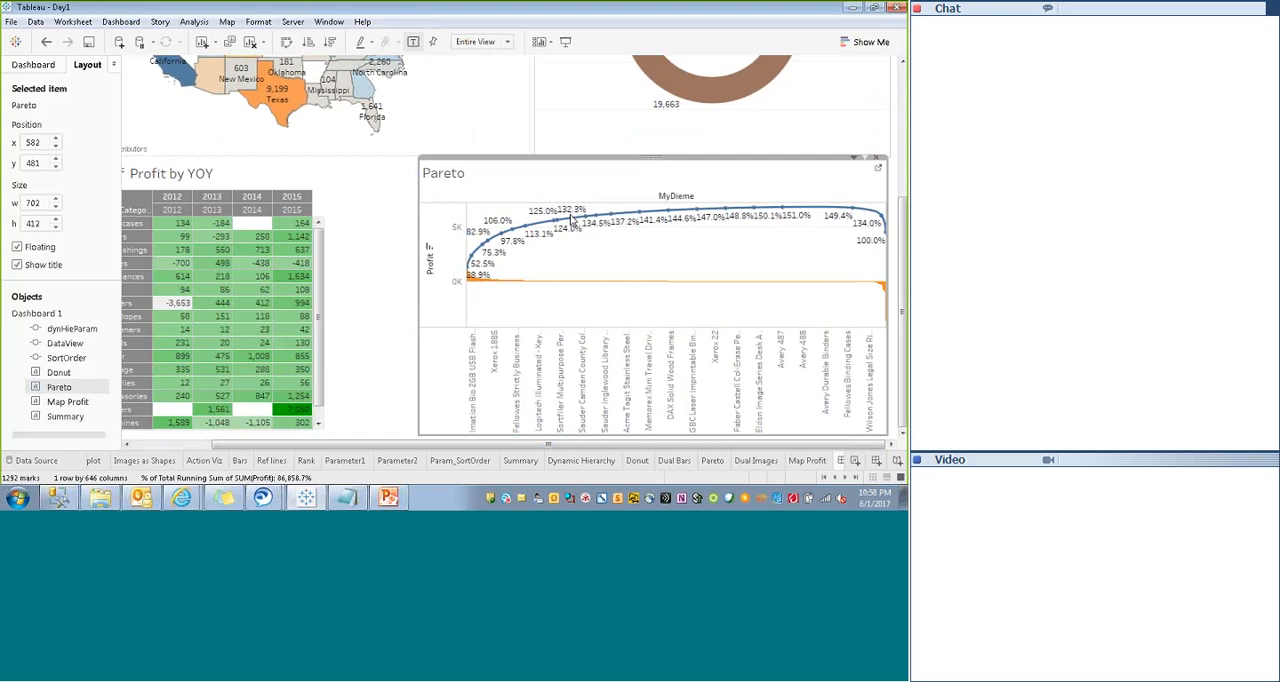
pyautogui.rightClick(490, 171)
pyautogui.click(527, 225)
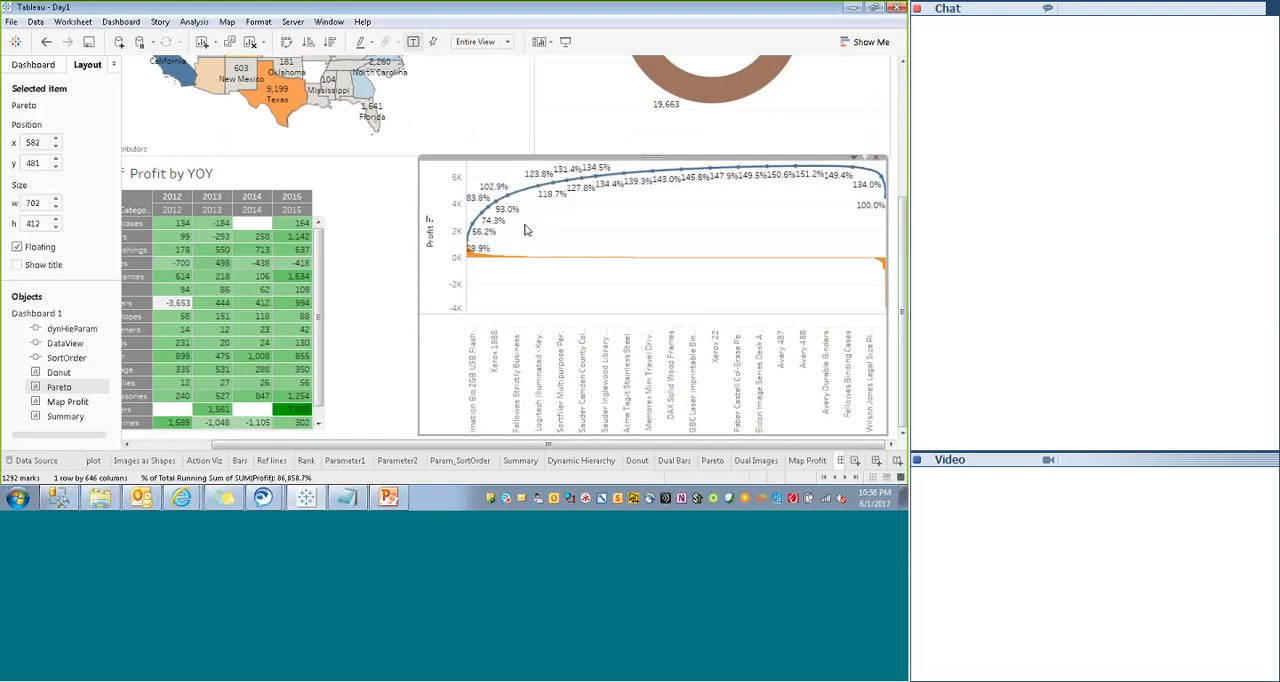
# - Narrow the Summary sheet to 553 so it ends before Pareto, and set its fit to Fit Width
pyautogui.click(435, 298)
pyautogui.moveTo(435, 298); pyautogui.dragTo(413, 294)
pyautogui.rightClick(224, 180)
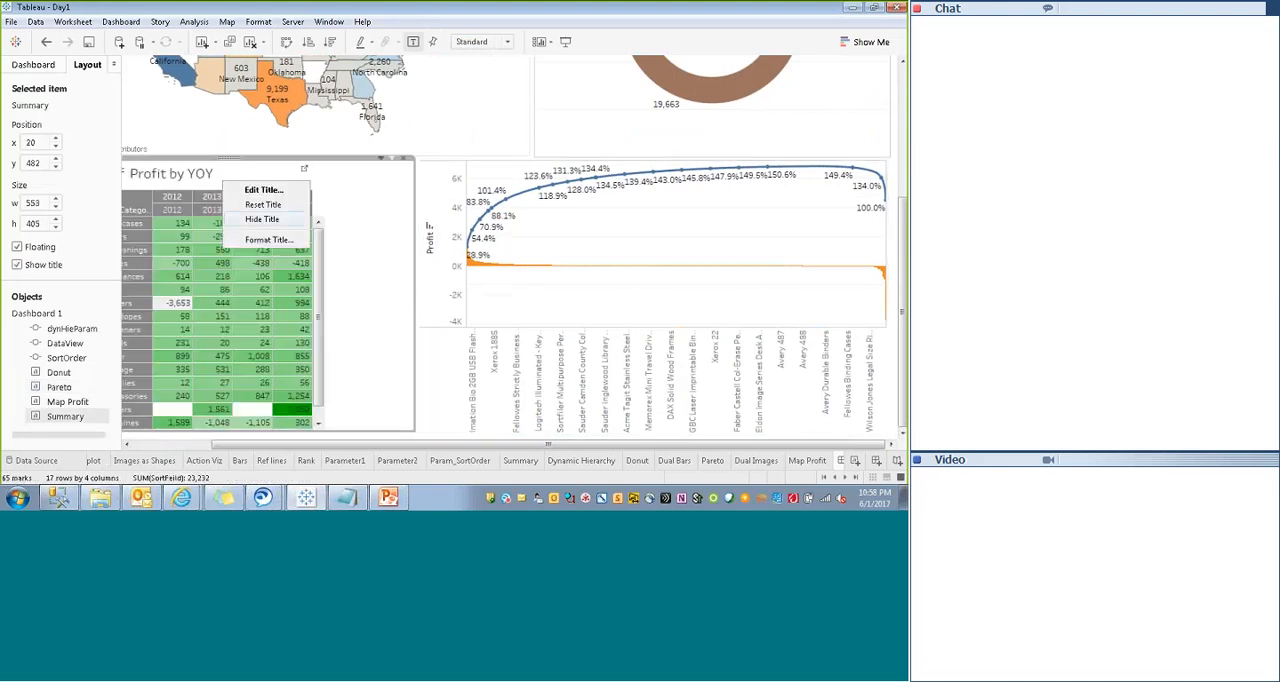
pyautogui.moveTo(322, 446); pyautogui.dragTo(172, 449)
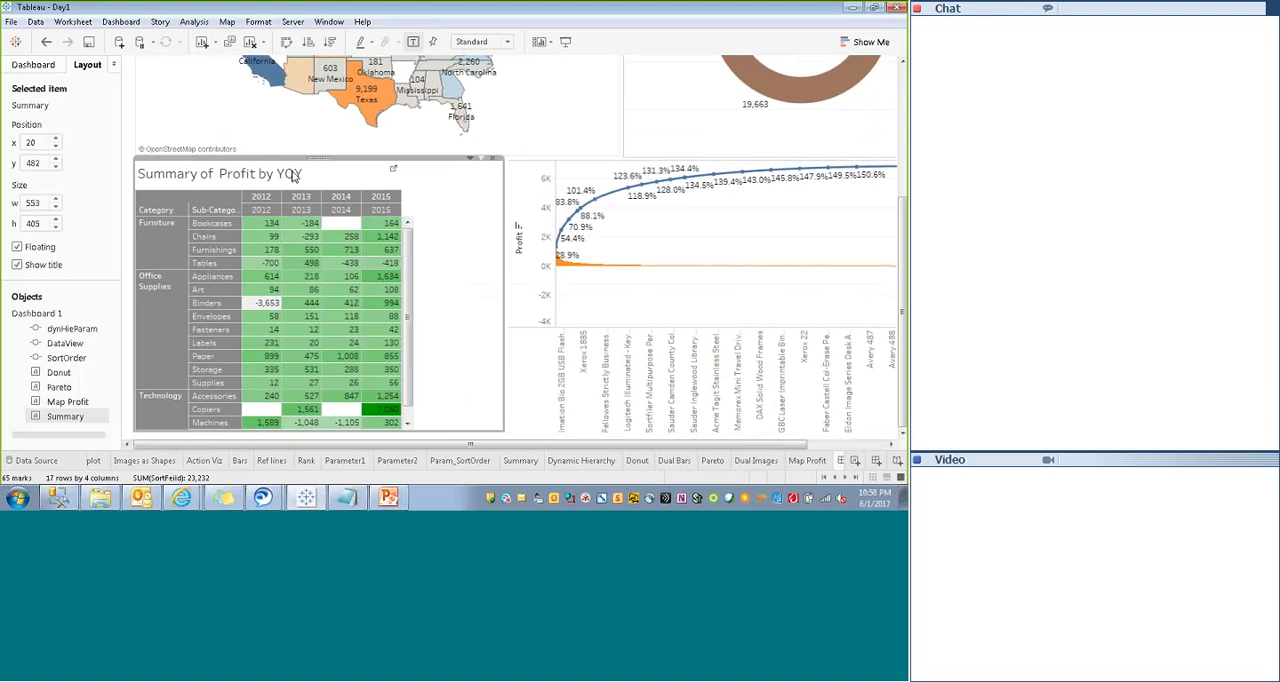
pyautogui.click(478, 159)
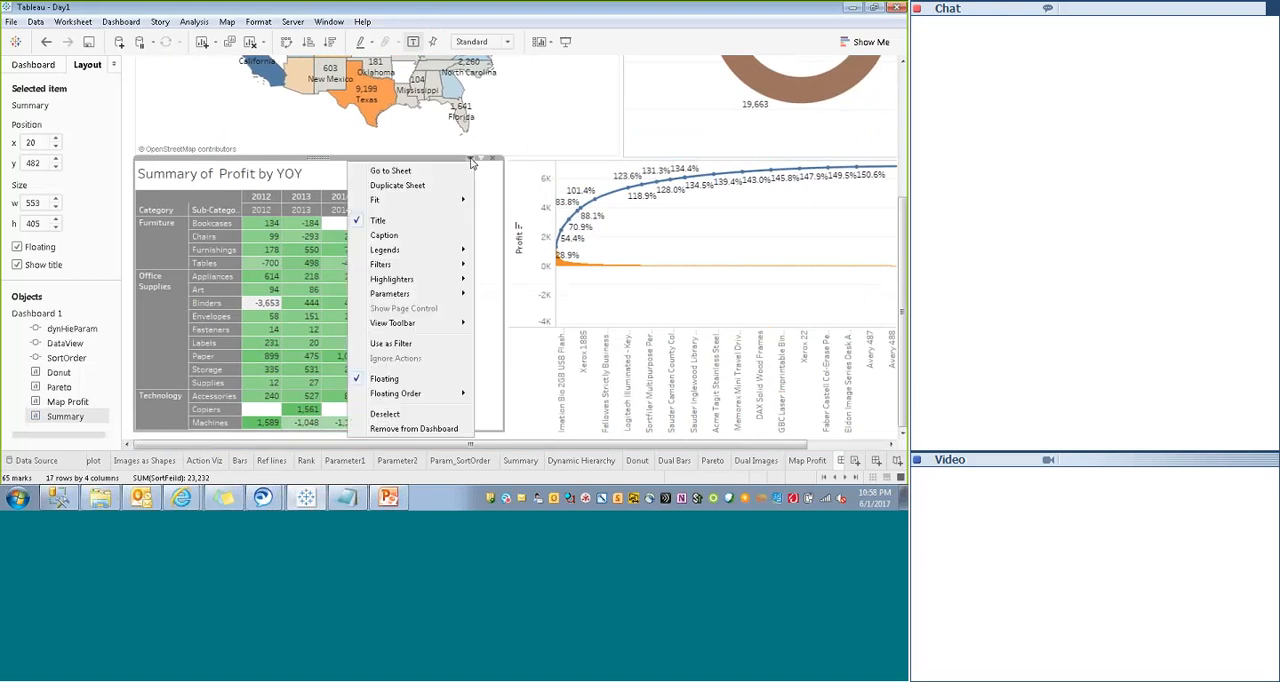
pyautogui.moveTo(434, 199)
pyautogui.click(505, 216)
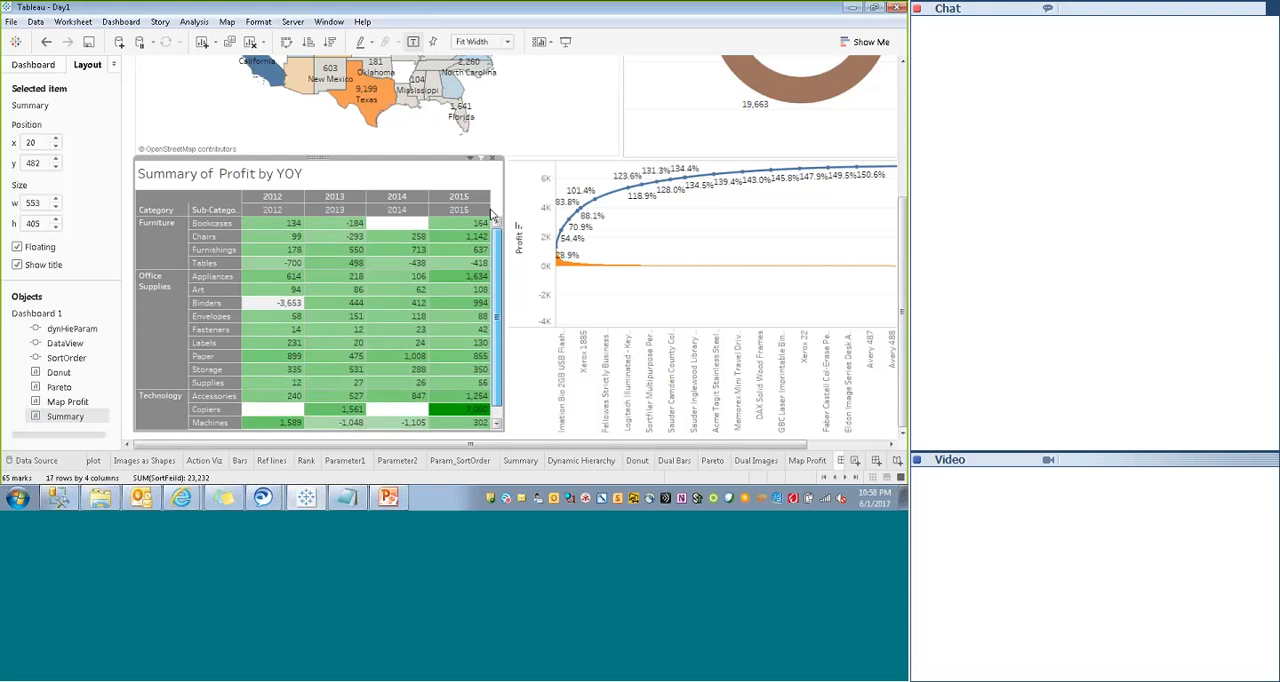
# - Apply dark blue shading to both the caption and the title of the Summary sheet
pyautogui.rightClick(232, 181)
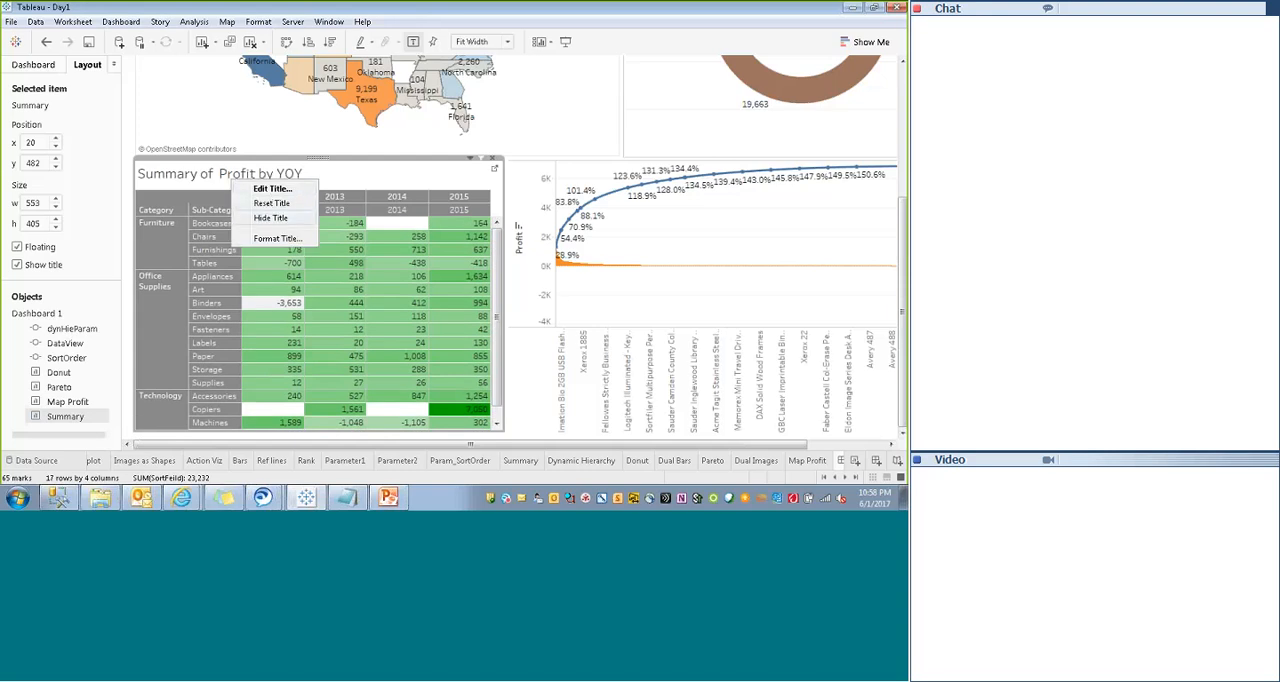
pyautogui.click(272, 239)
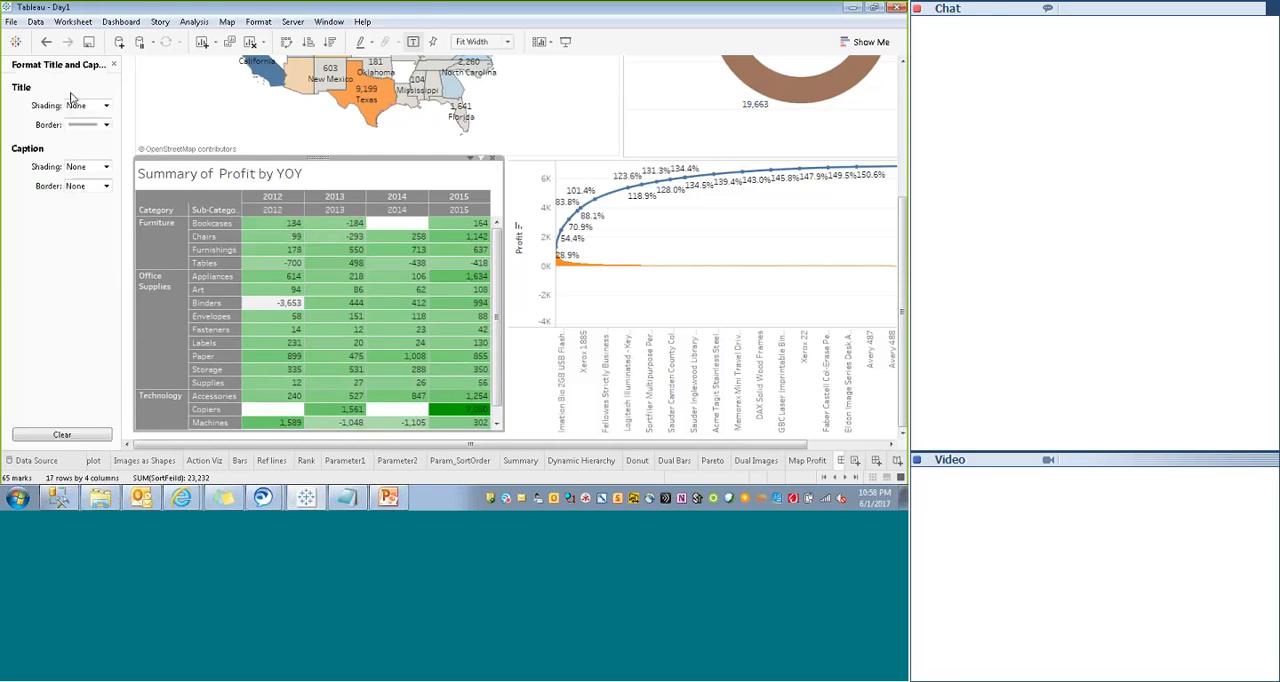
pyautogui.click(86, 167)
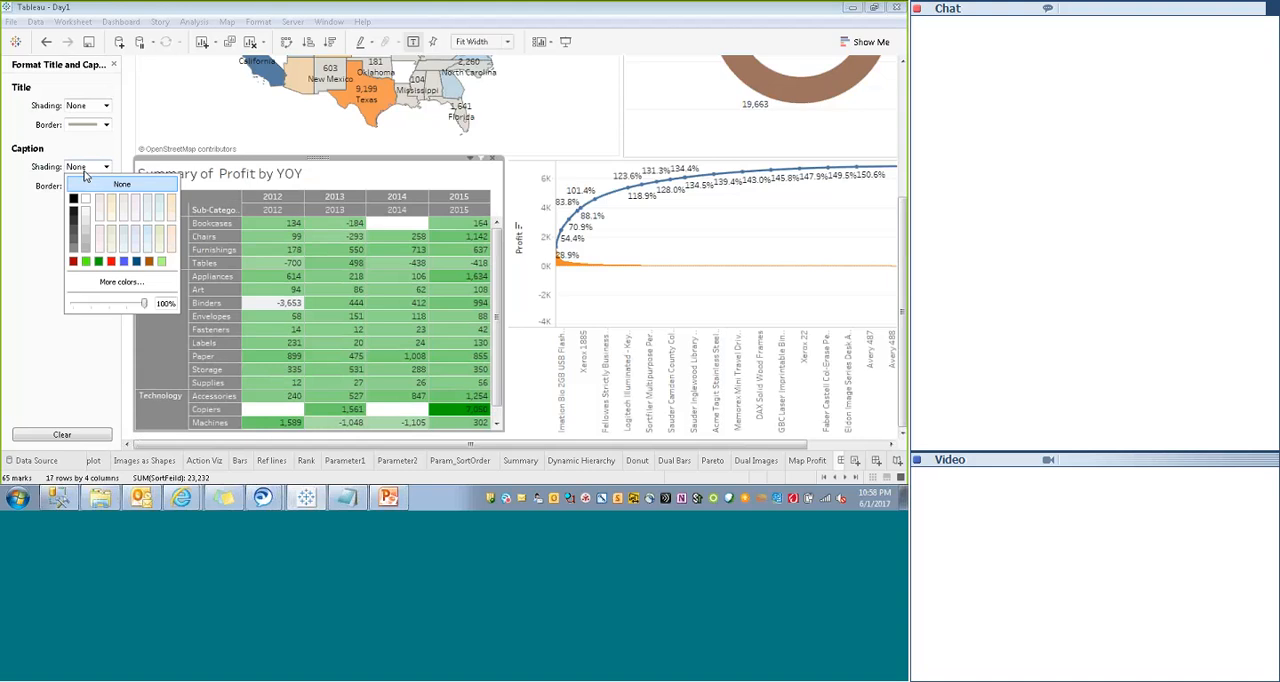
pyautogui.click(136, 261)
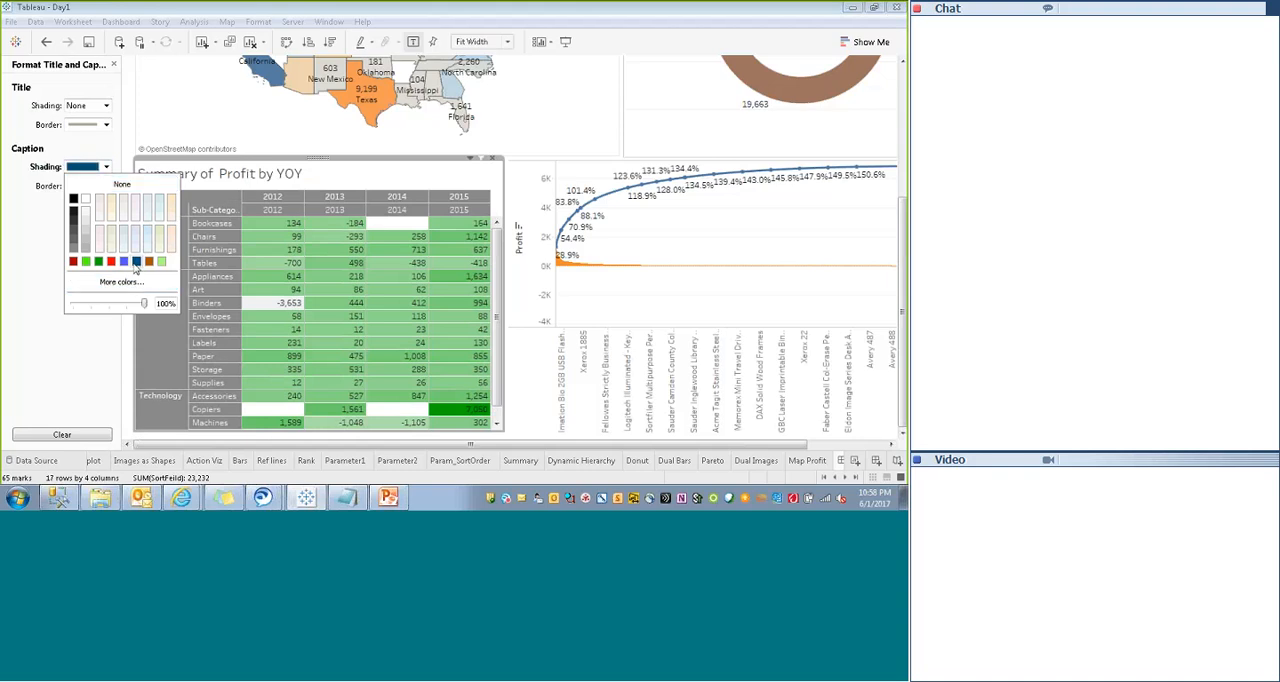
pyautogui.click(306, 181)
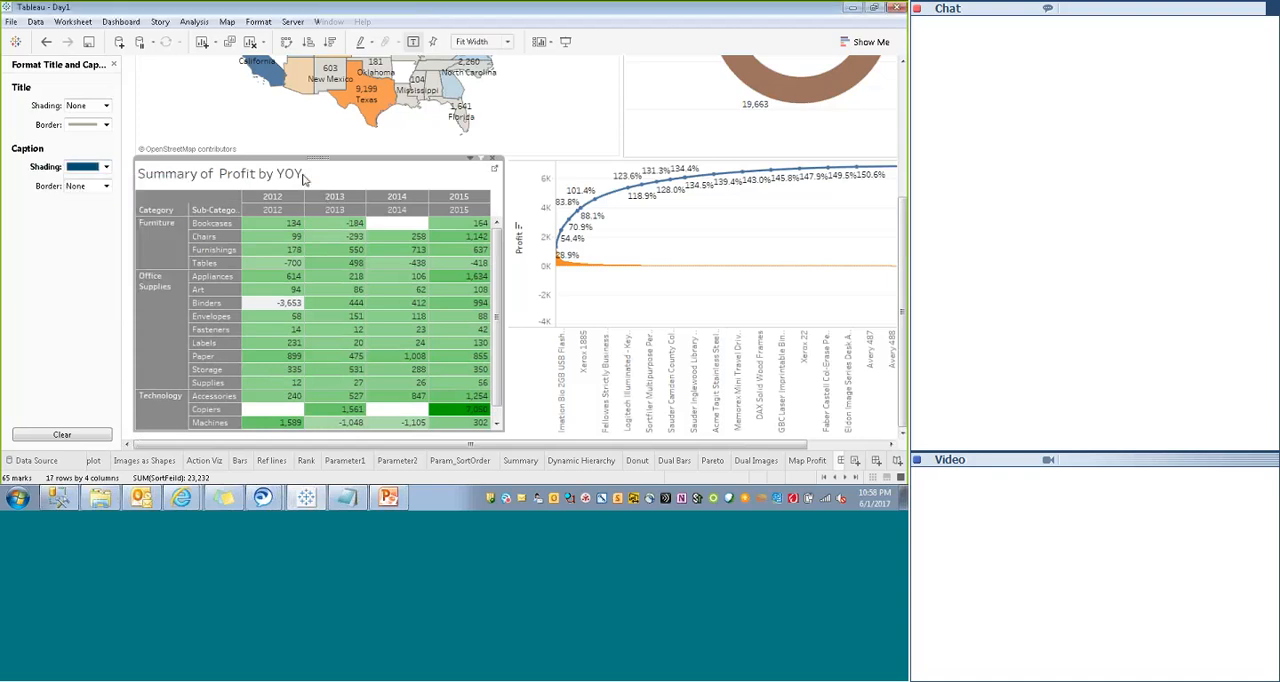
pyautogui.click(86, 110)
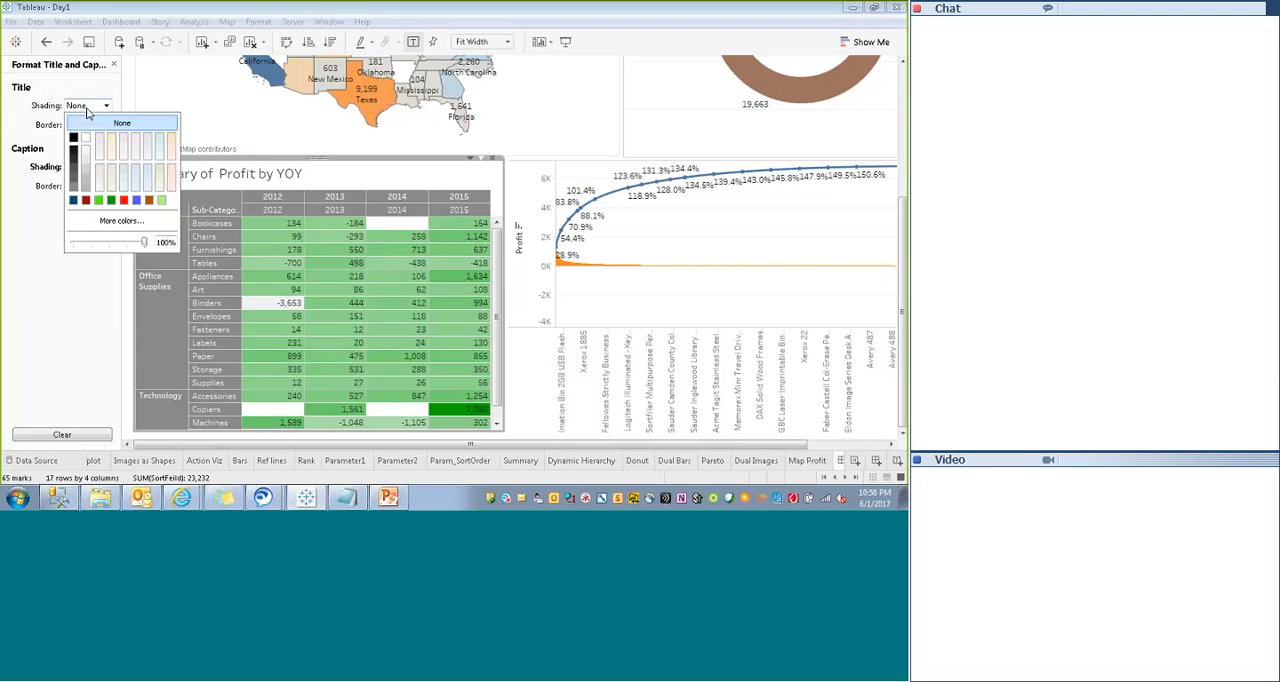
pyautogui.click(73, 201)
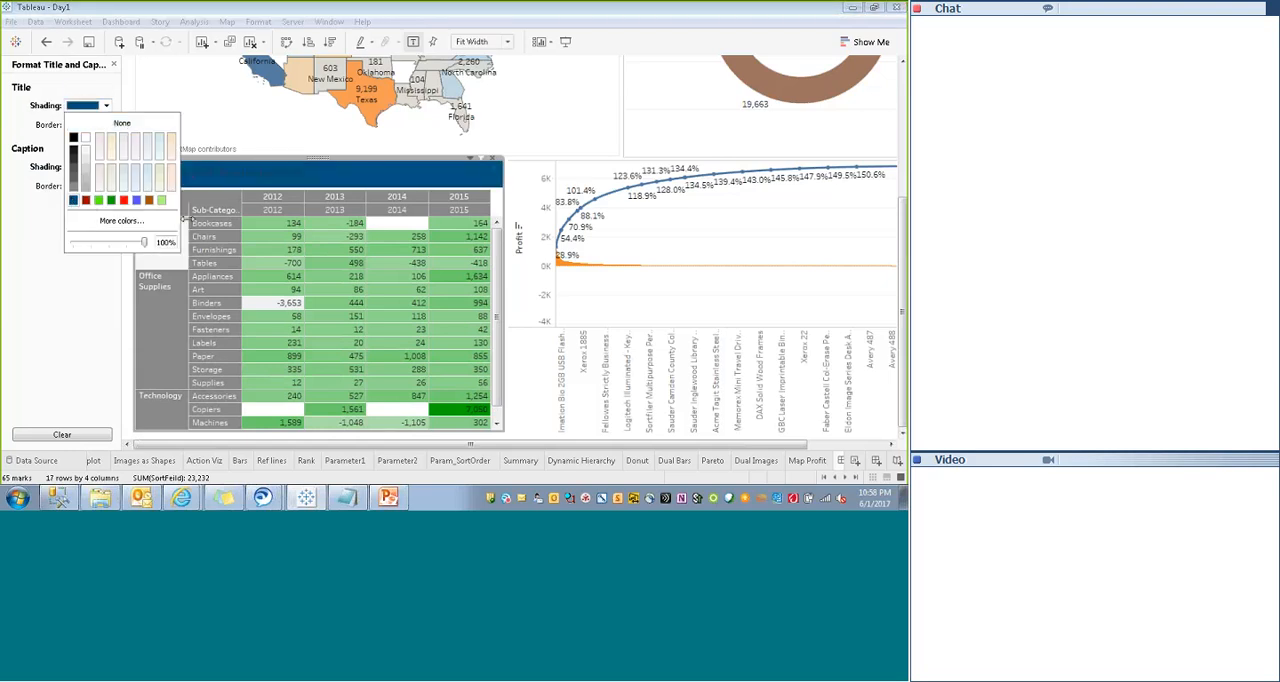
pyautogui.click(41, 220)
# - Set the Summary title's text to font size 9 and center it
pyautogui.doubleClick(315, 180)
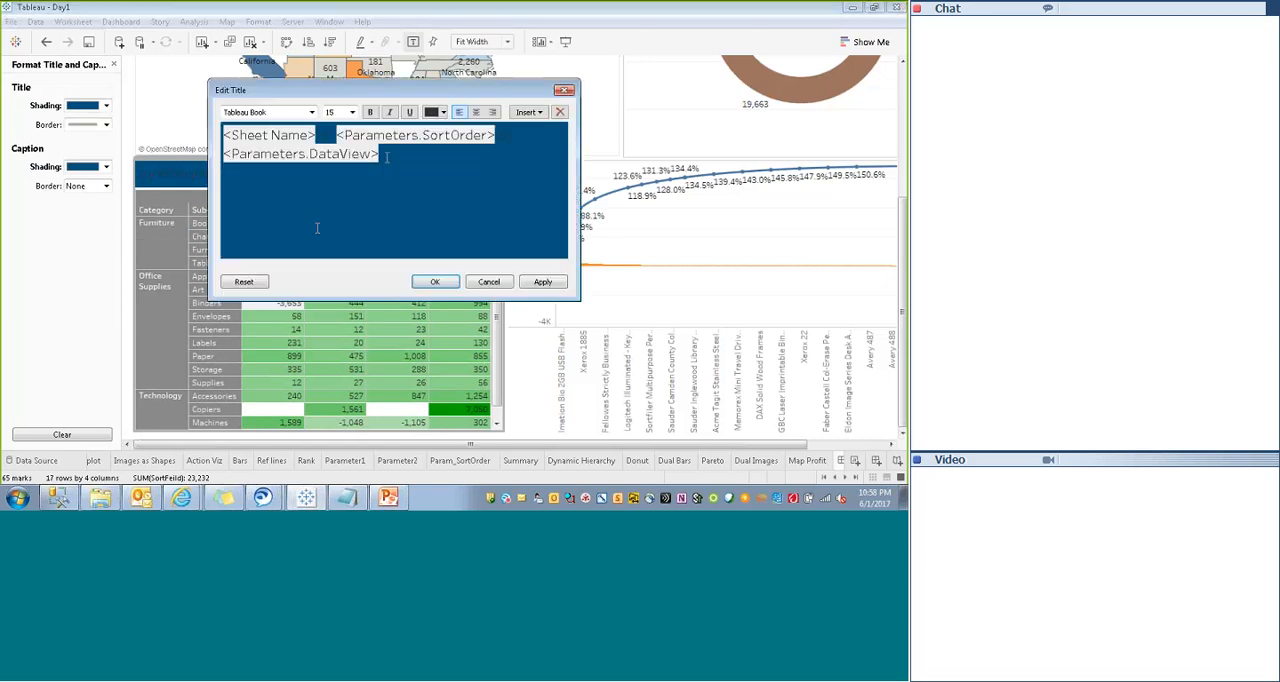
pyautogui.hotkey('ctrl', 'a')
pyautogui.click(350, 112)
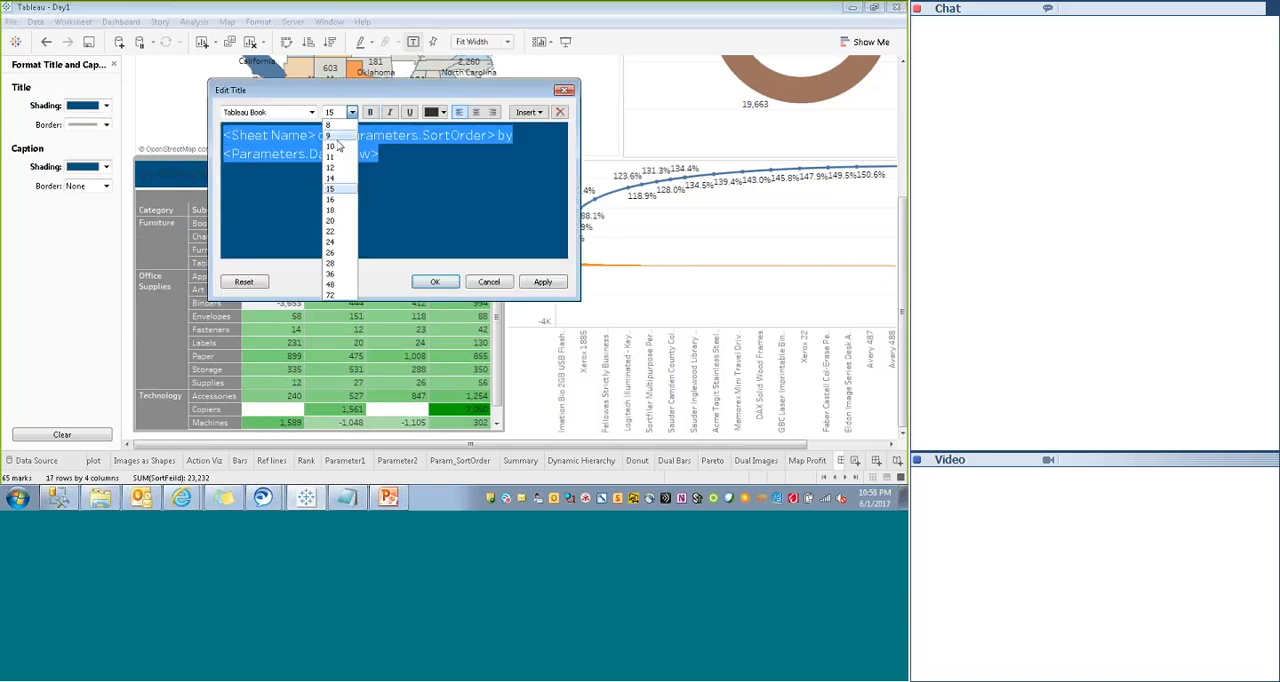
pyautogui.click(331, 136)
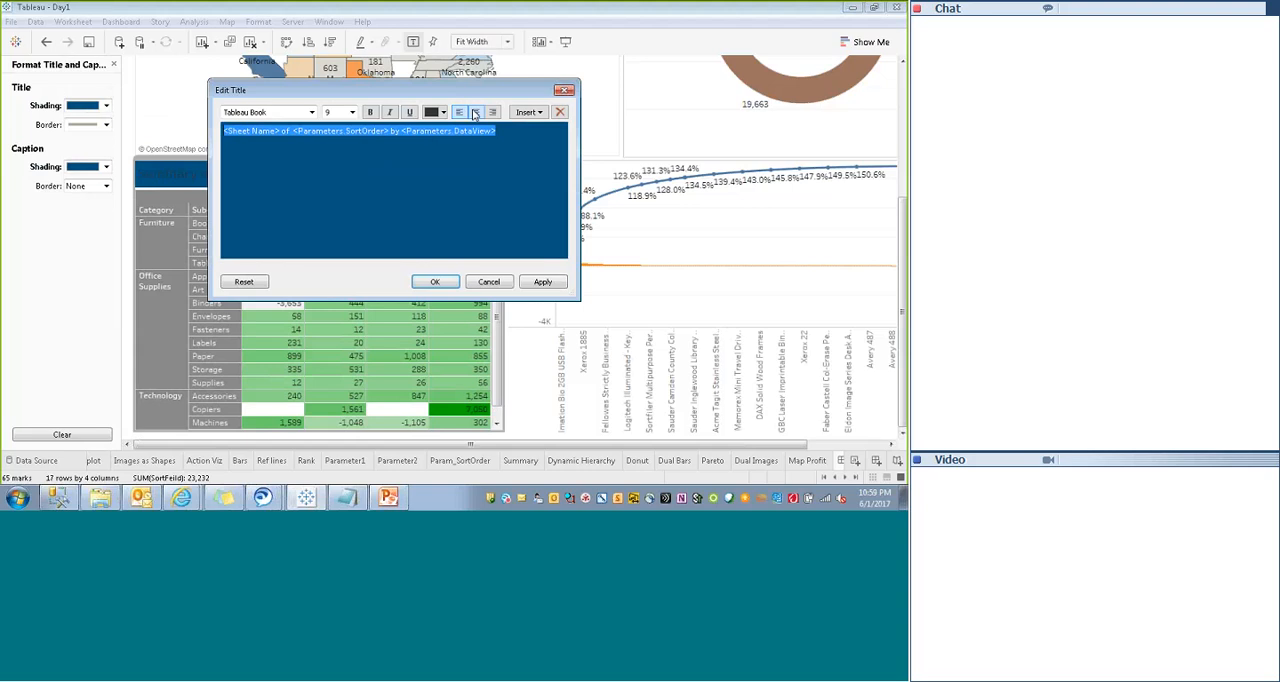
pyautogui.click(476, 112)
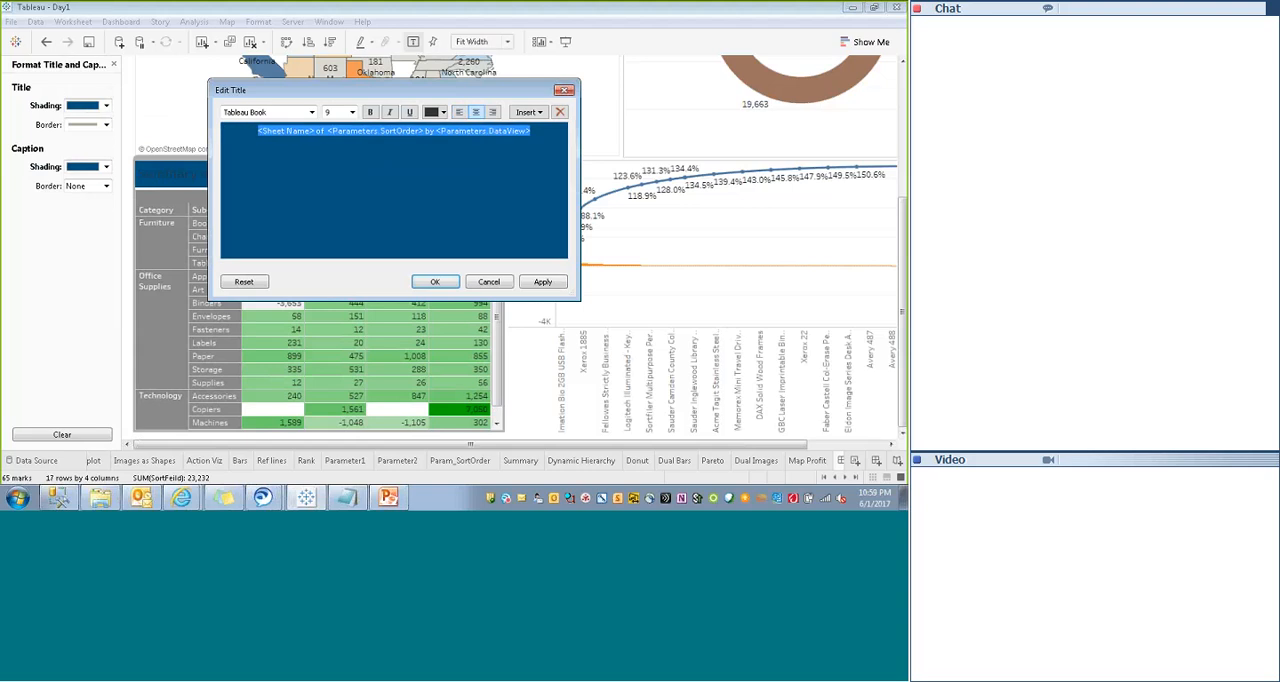
pyautogui.click(435, 281)
# - Change the font color of the whole Summary title to white
pyautogui.doubleClick(373, 176)
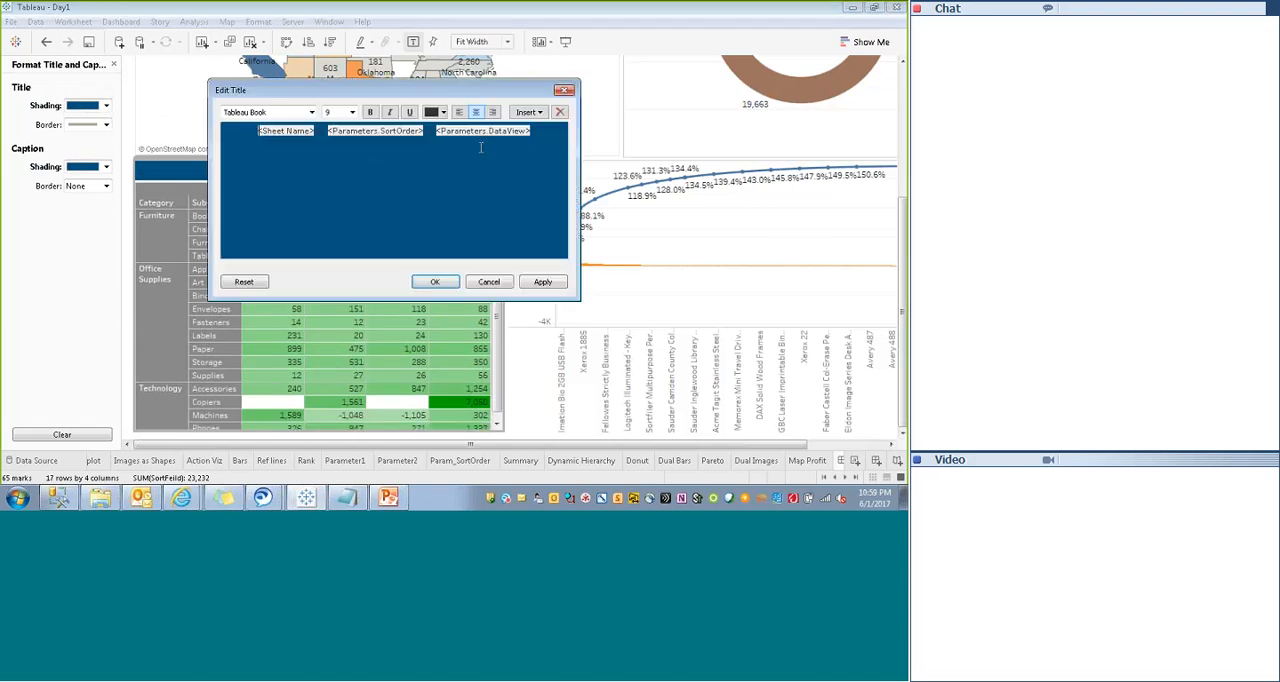
pyautogui.moveTo(551, 135); pyautogui.dragTo(241, 117)
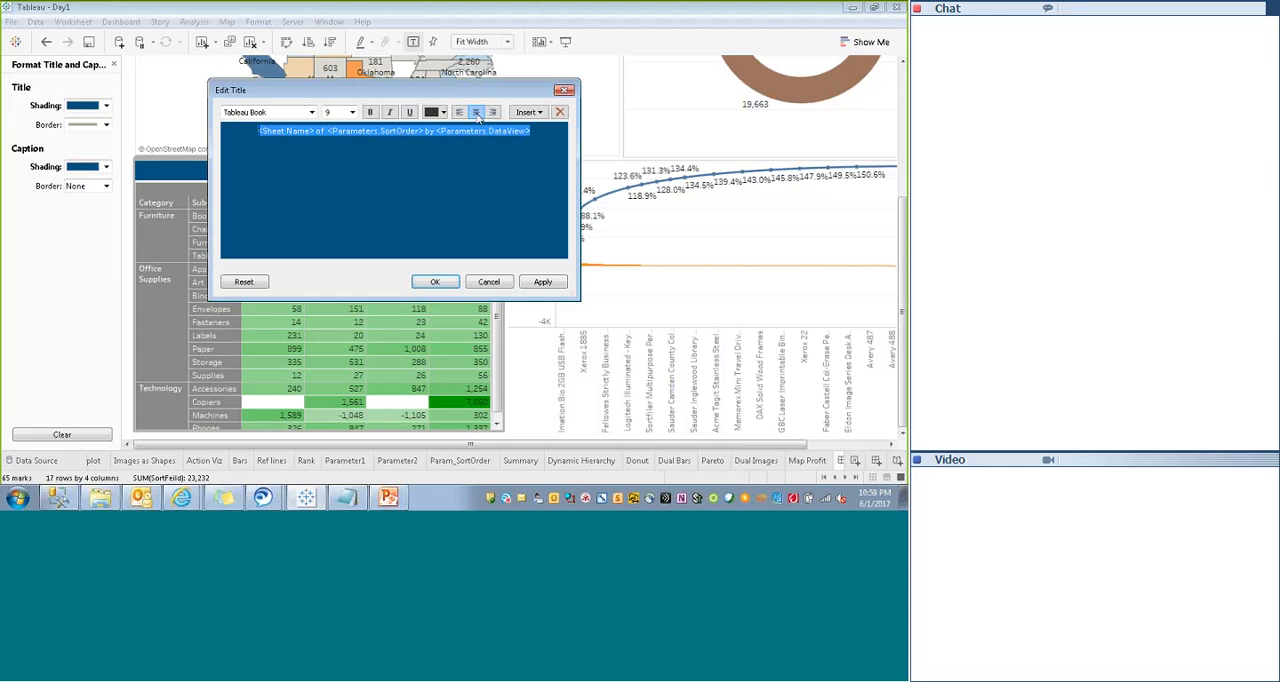
pyautogui.click(443, 112)
pyautogui.click(445, 127)
pyautogui.click(435, 281)
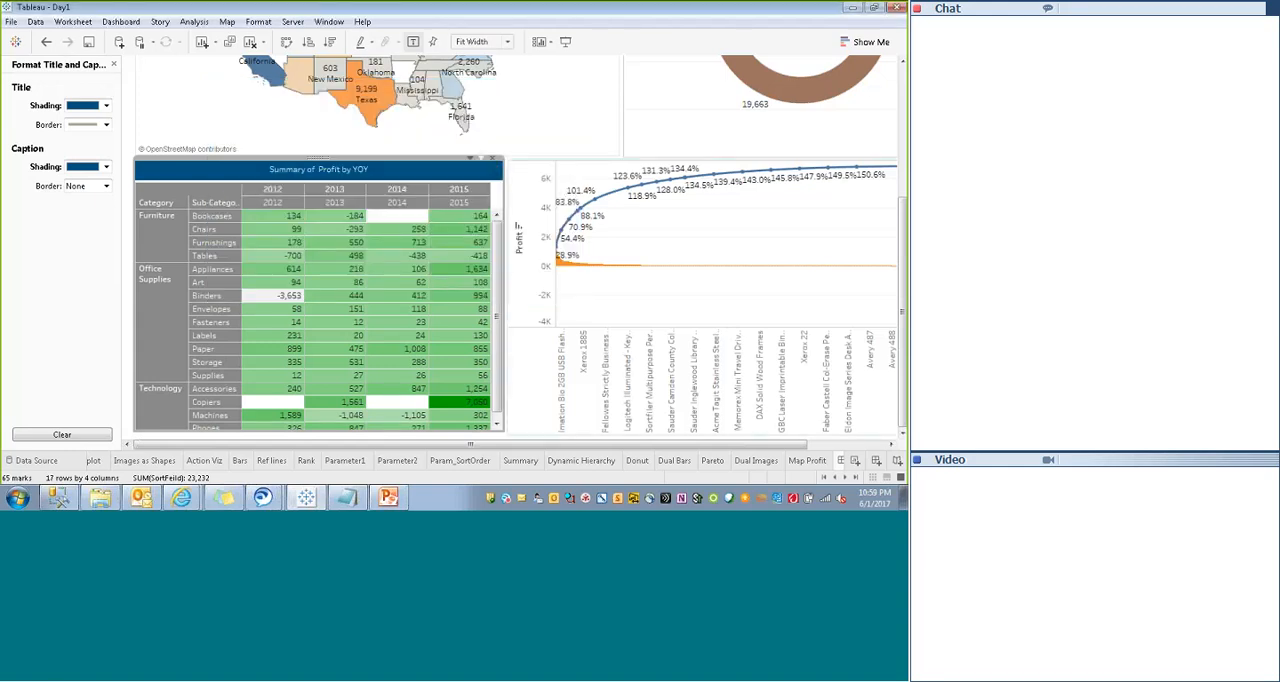
# - Preview the dashboard in presentation mode, return to editing and bring the Summary and Pareto sheets back into view
pyautogui.click(565, 41)
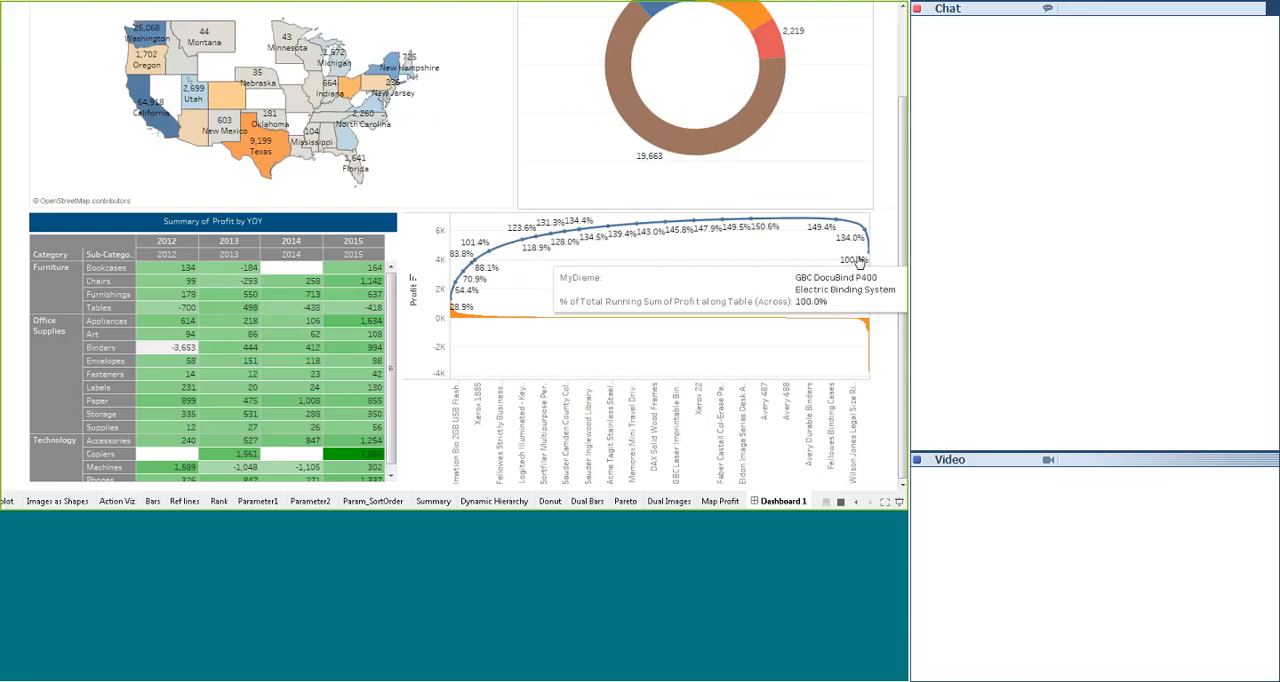
pyautogui.press('Escape')
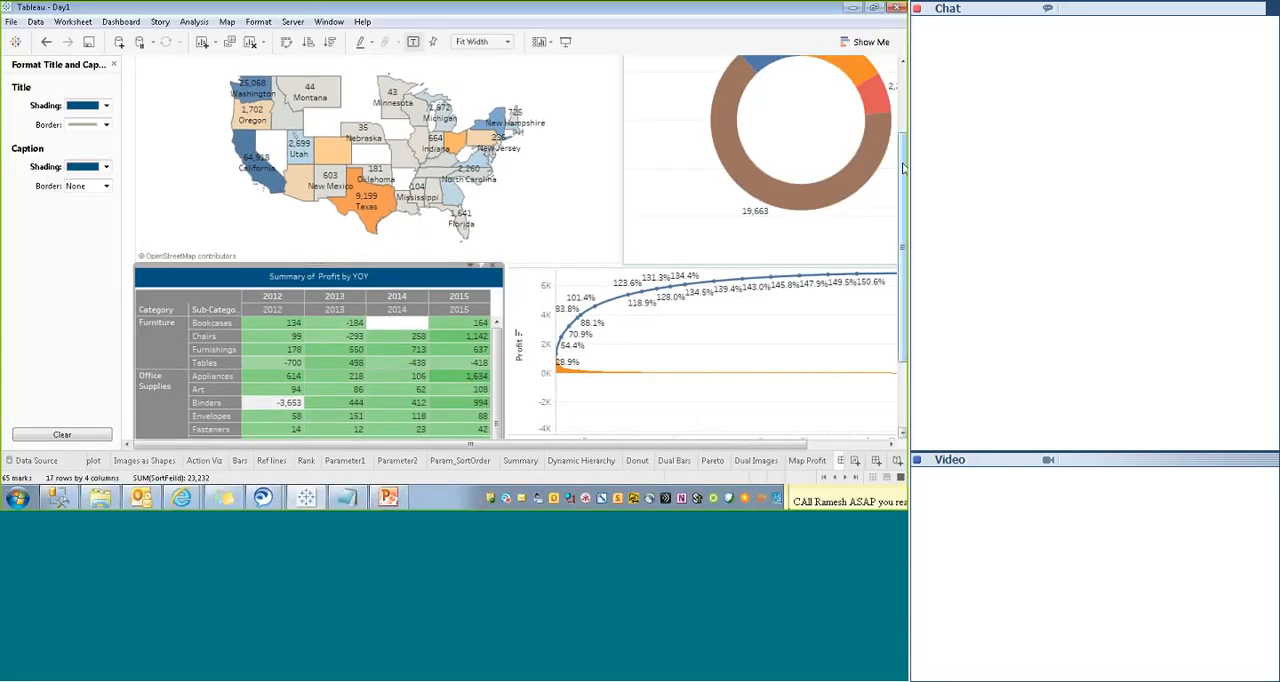
pyautogui.moveTo(903, 168); pyautogui.dragTo(903, 233)
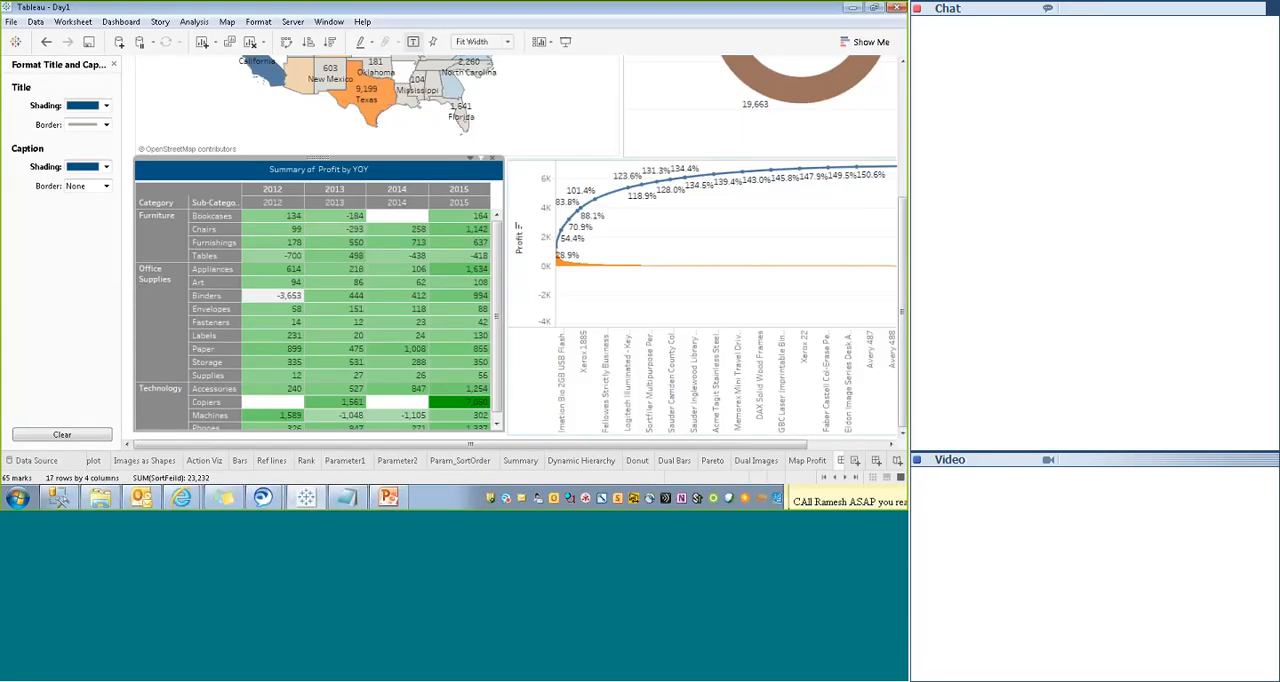
# - Hide the header of the Profit axis on the Pareto chart
pyautogui.click(528, 244)
pyautogui.rightClick(530, 240)
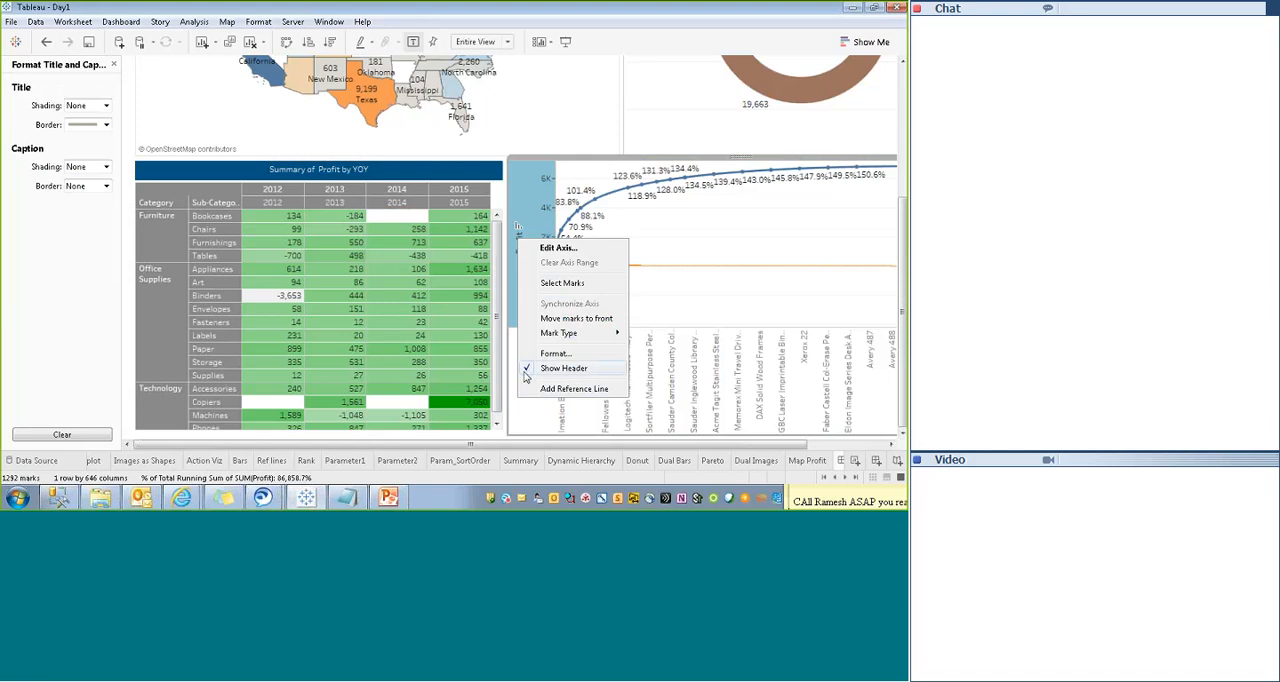
pyautogui.click(527, 369)
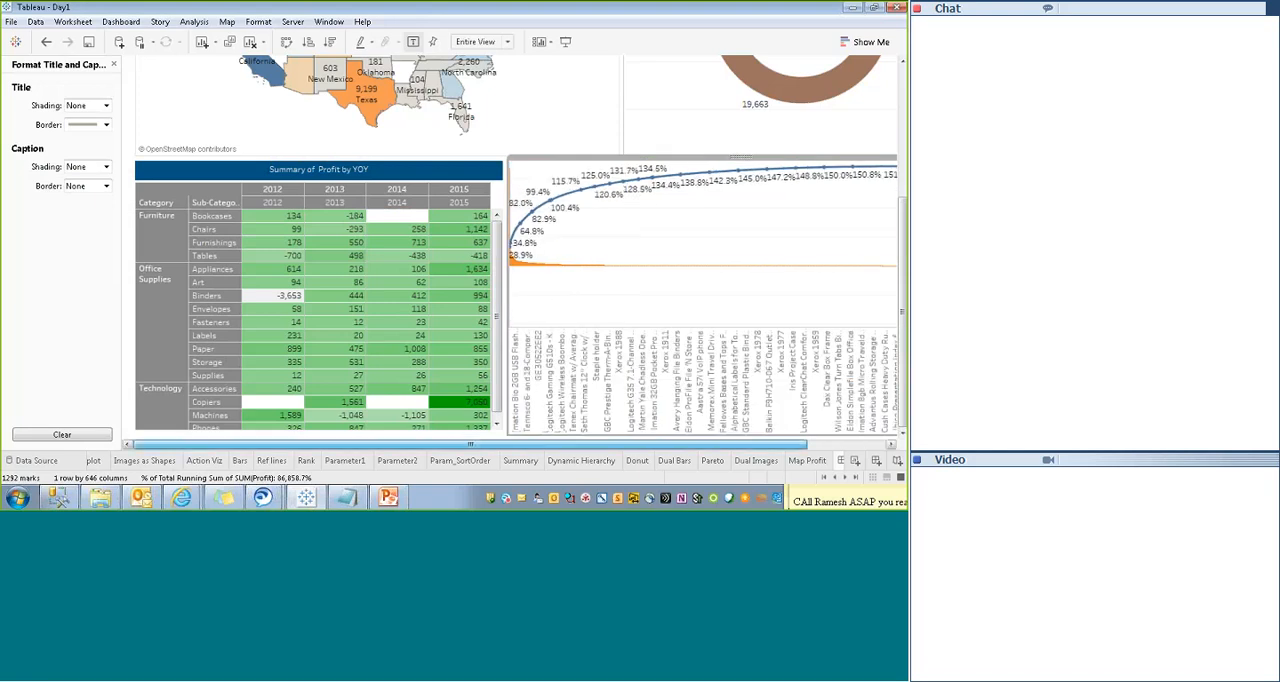
# - Remove the border from the Summary sheet's title by setting it to None
pyautogui.moveTo(560, 444); pyautogui.dragTo(645, 444)
pyautogui.moveTo(902, 265); pyautogui.dragTo(902, 148)
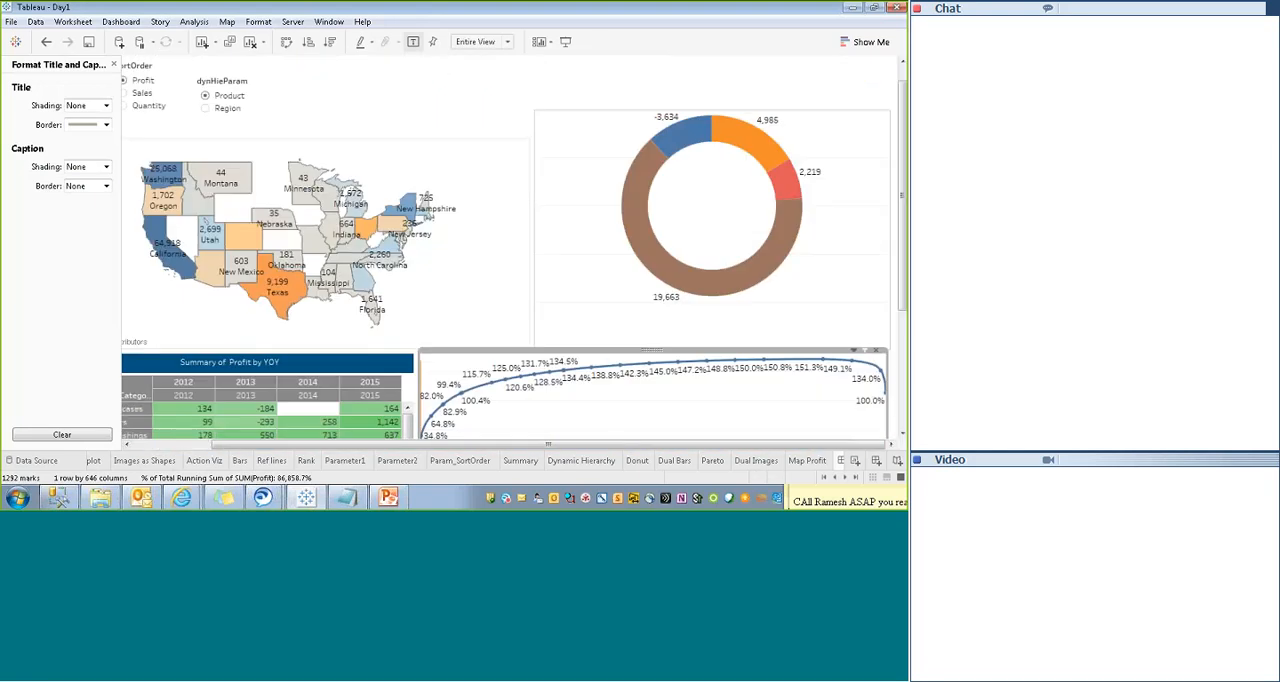
pyautogui.click(449, 131)
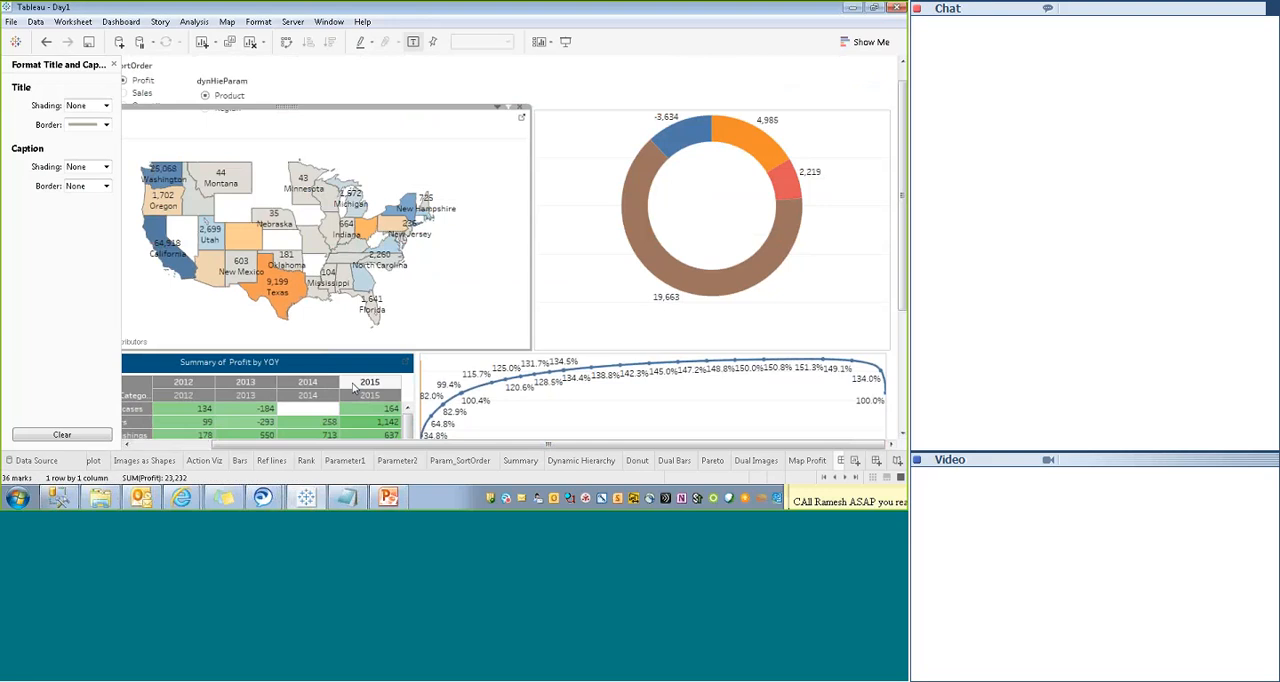
pyautogui.moveTo(360, 445); pyautogui.dragTo(280, 443)
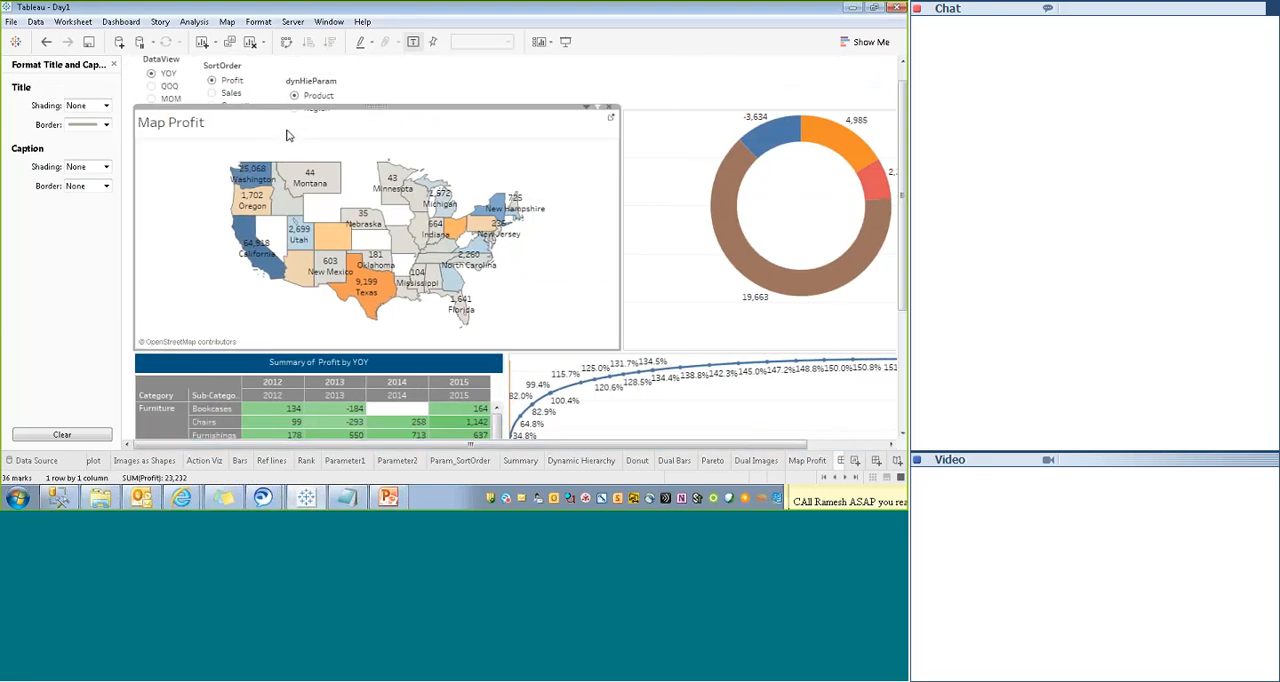
pyautogui.click(464, 384)
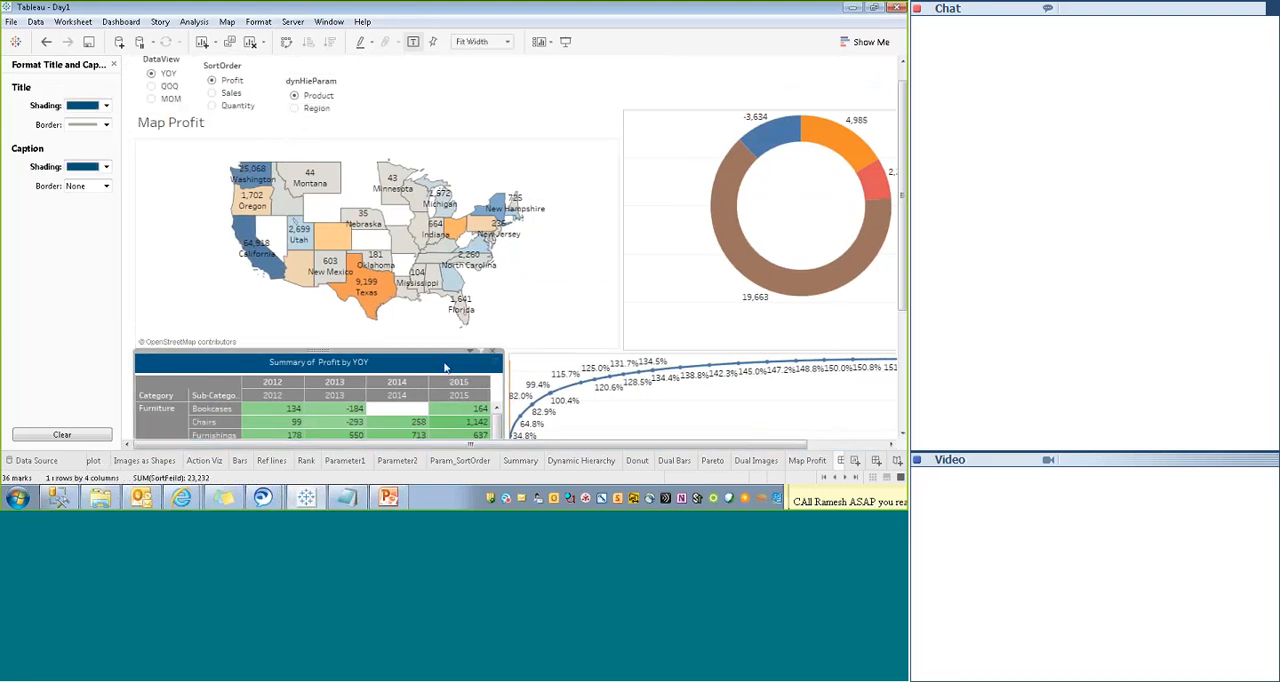
pyautogui.click(104, 123)
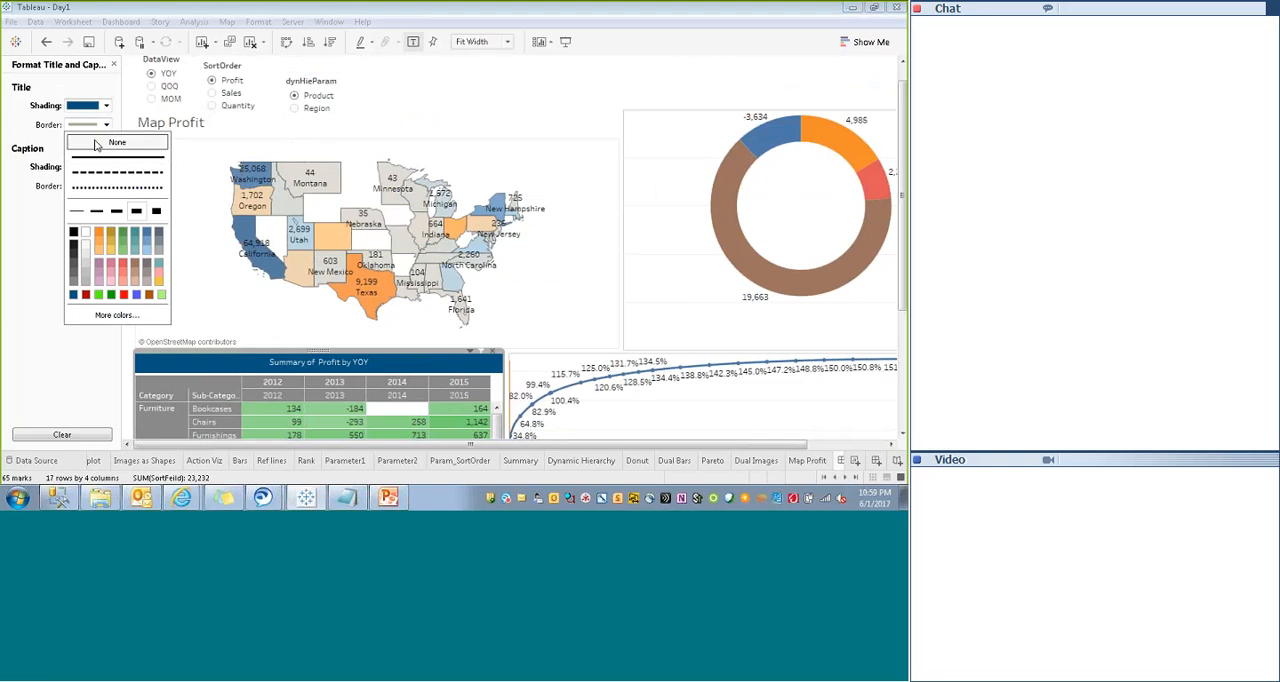
# - Set the Map Profit title's text to font size 9 and center it
pyautogui.click(395, 123)
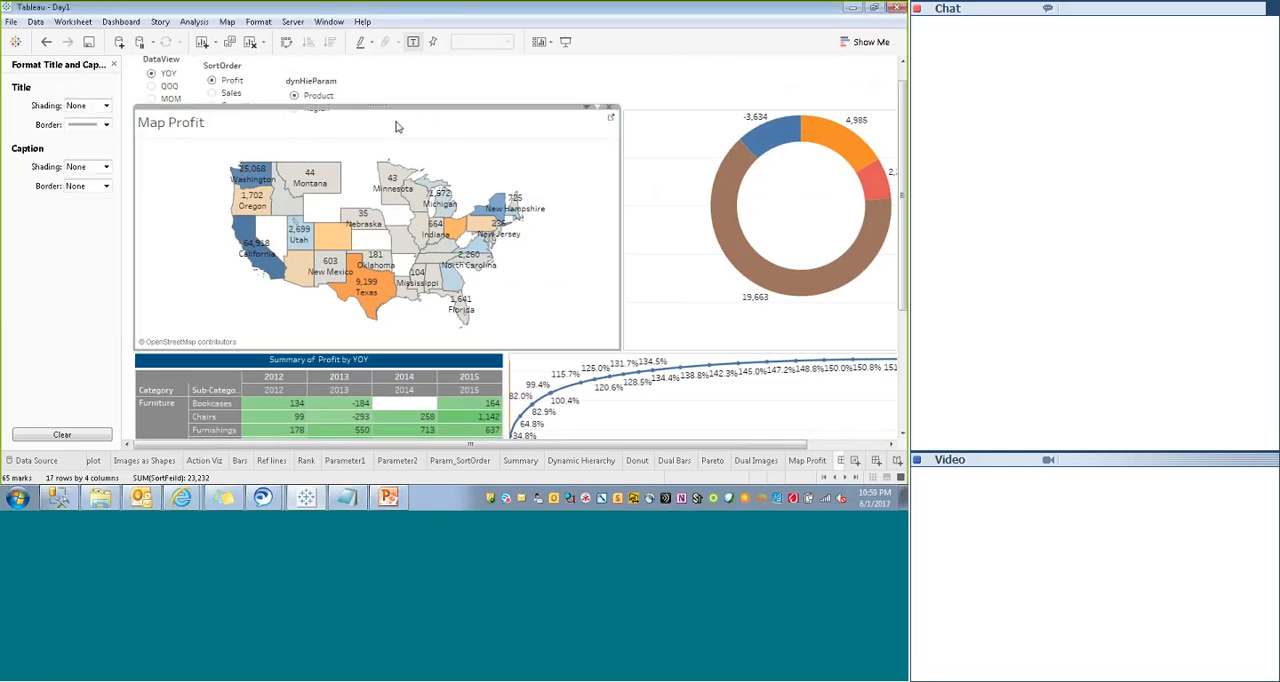
pyautogui.rightClick(395, 123)
pyautogui.click(430, 131)
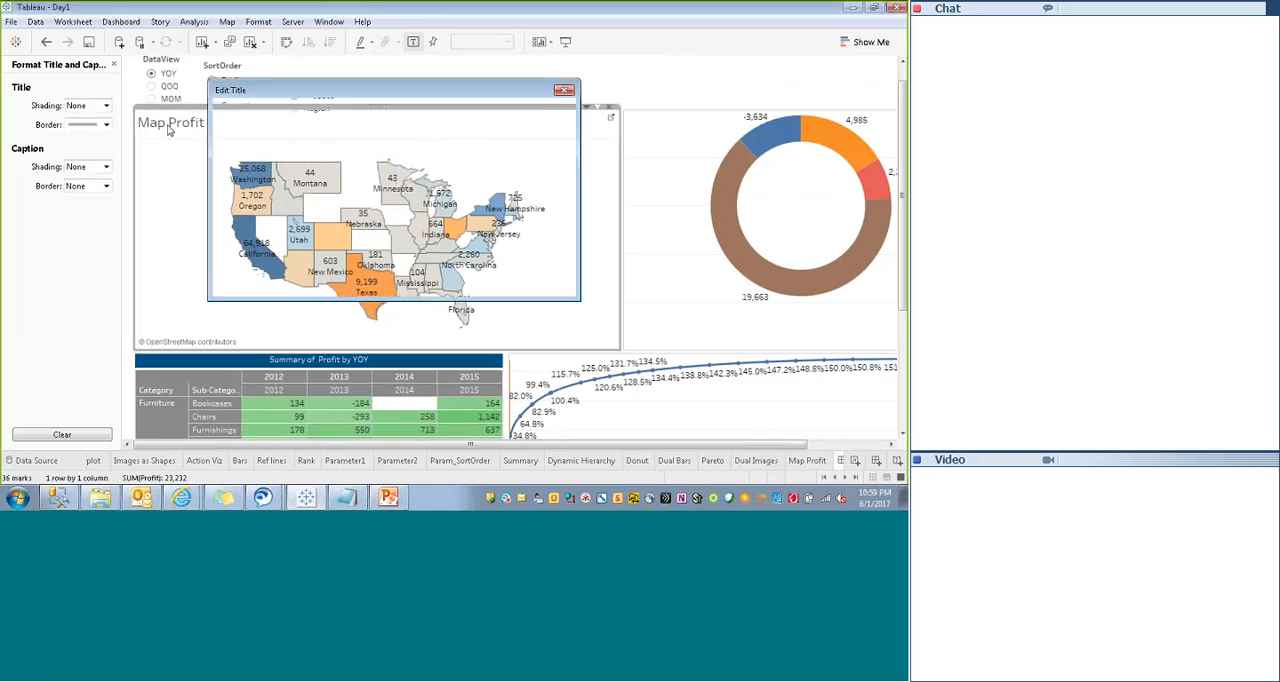
pyautogui.moveTo(355, 133); pyautogui.dragTo(146, 88)
pyautogui.click(330, 112)
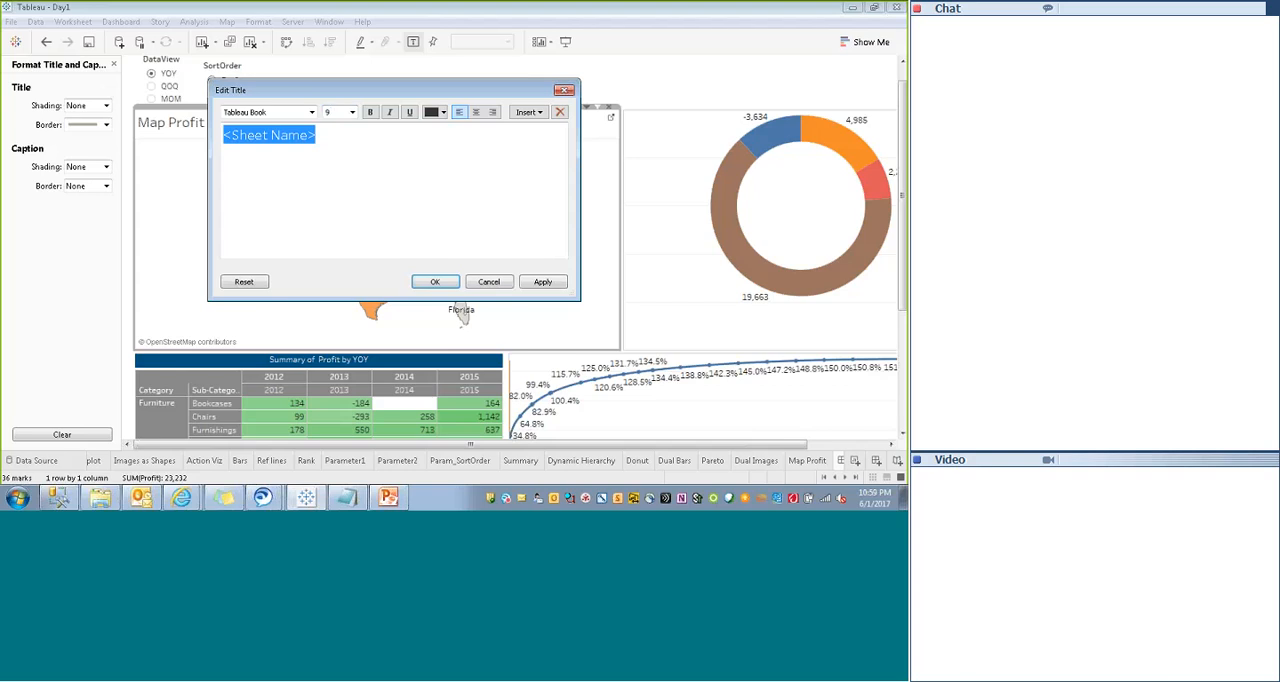
pyautogui.click(390, 233)
pyautogui.click(352, 112)
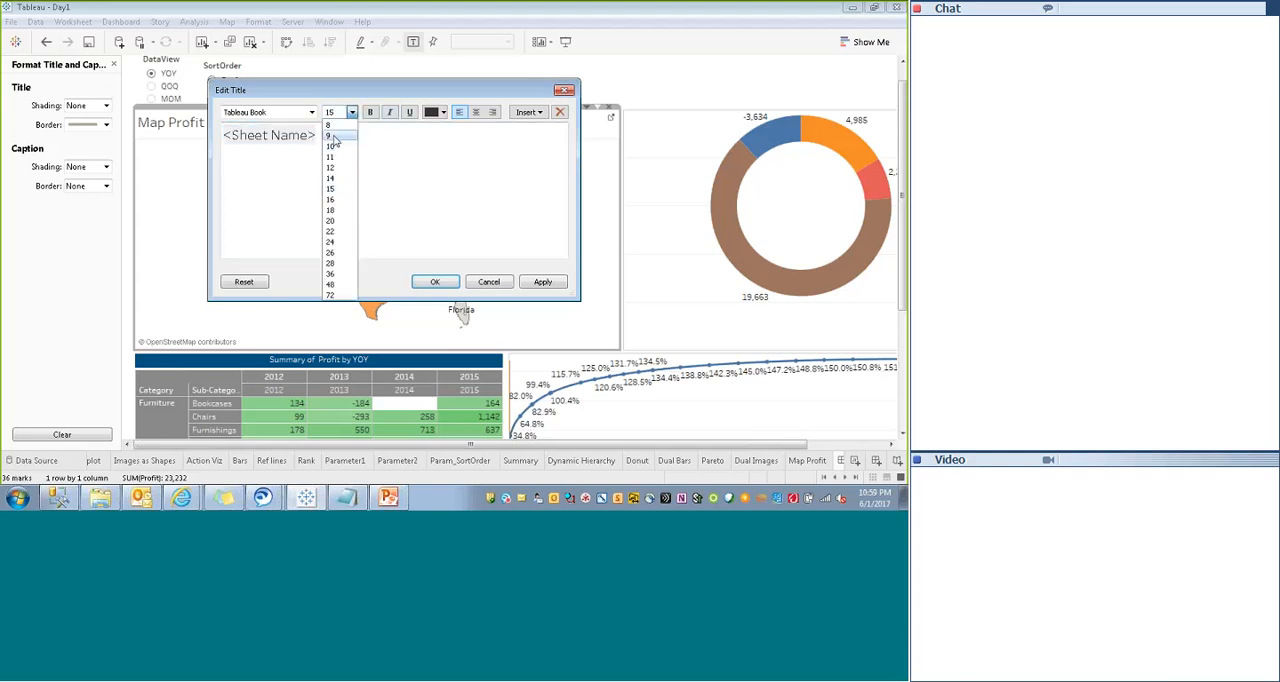
pyautogui.click(332, 139)
pyautogui.click(476, 112)
pyautogui.moveTo(470, 126); pyautogui.dragTo(312, 125)
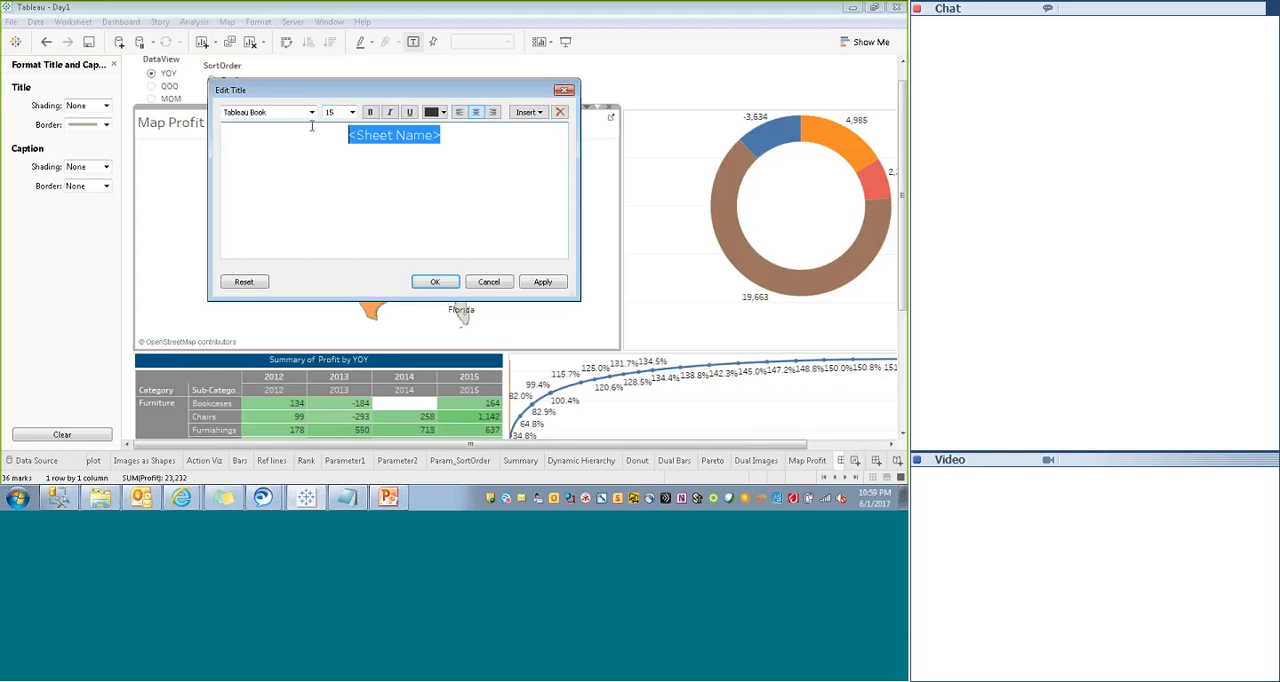
pyautogui.click(352, 112)
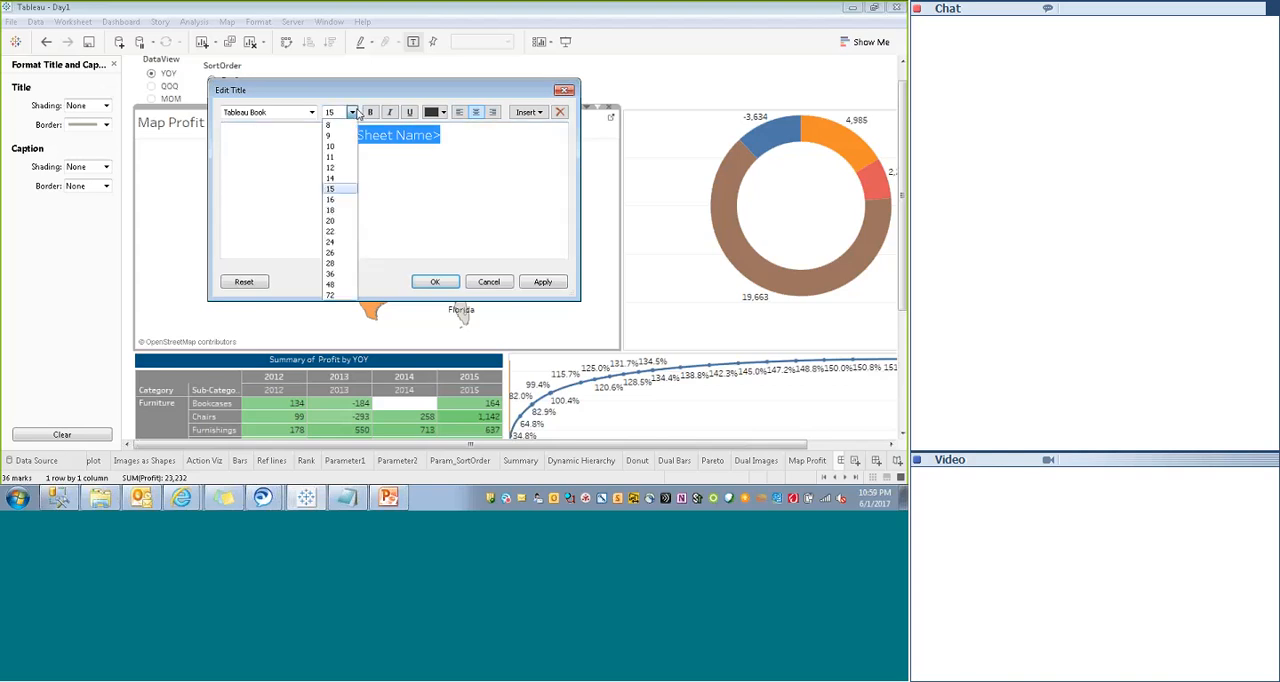
pyautogui.click(340, 137)
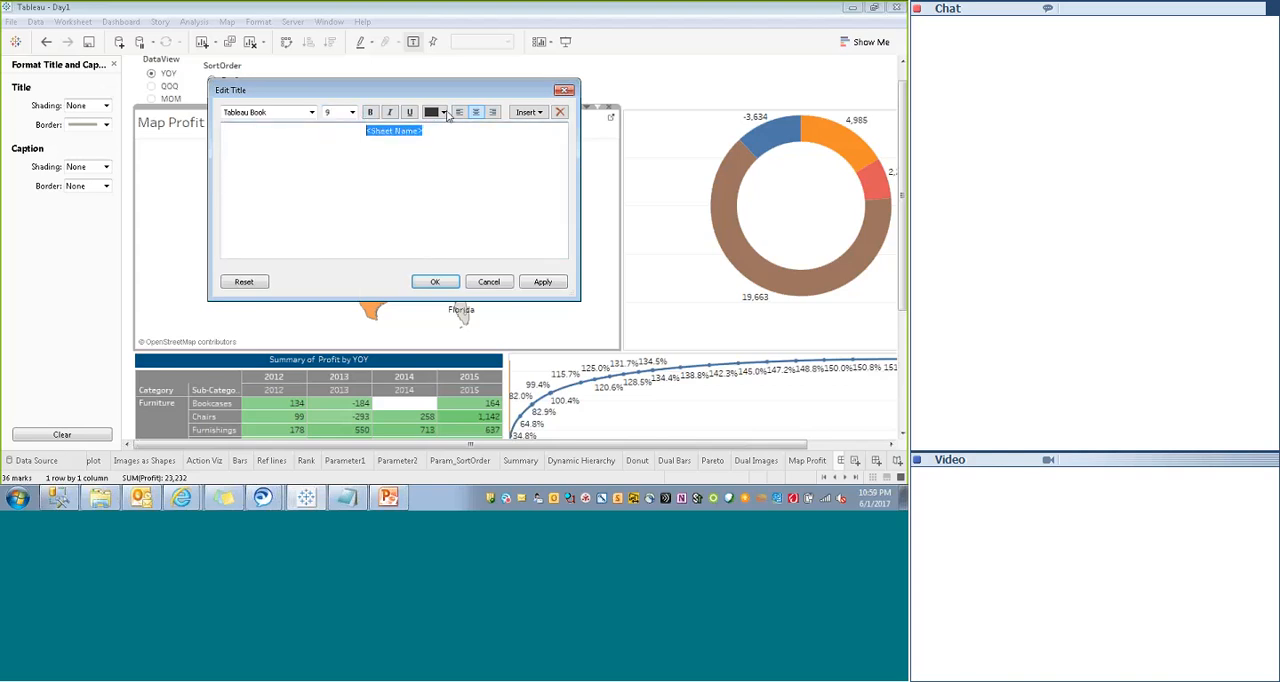
# - Change the font color of the Map Profit title to white and apply it
pyautogui.click(445, 113)
pyautogui.click(443, 126)
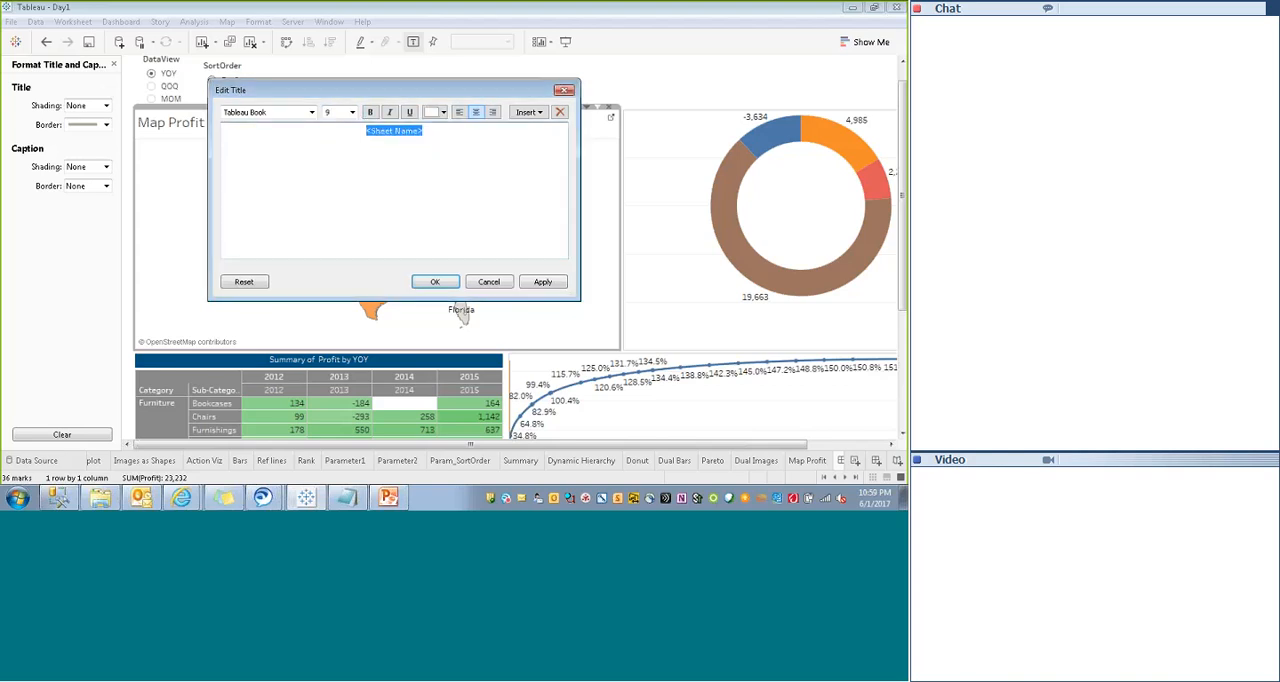
pyautogui.press('Delete')
pyautogui.click(541, 282)
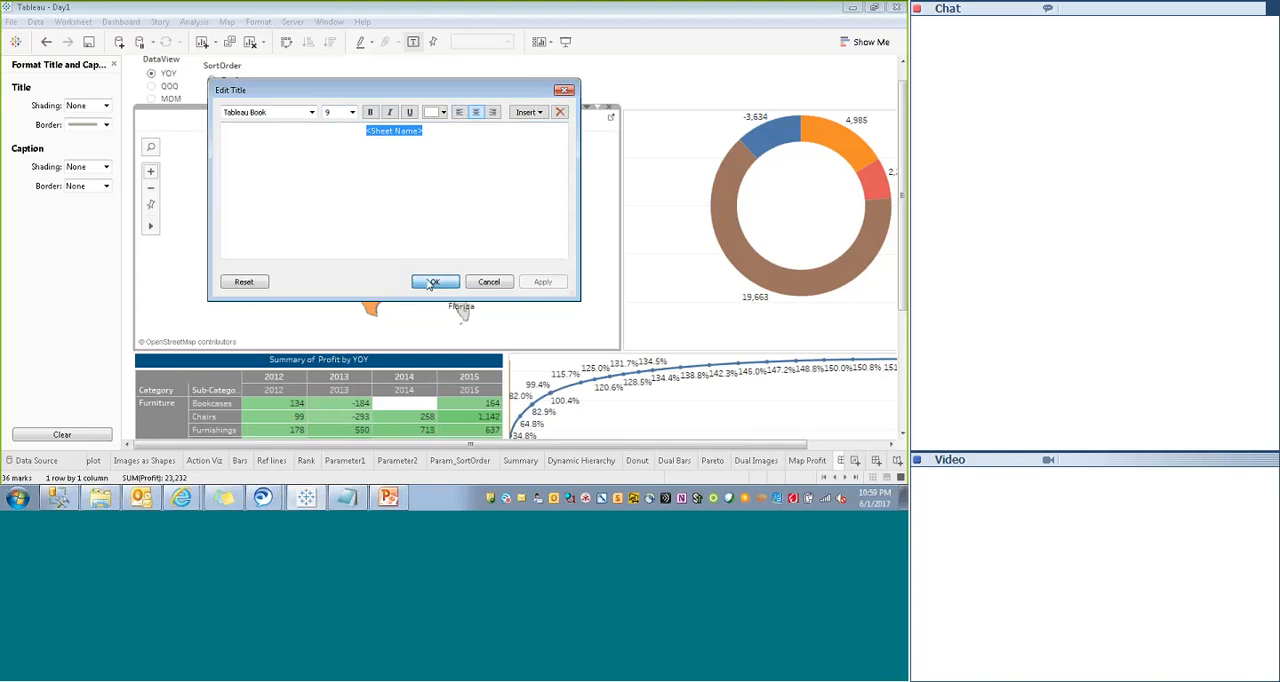
pyautogui.click(435, 281)
pyautogui.doubleClick(440, 123)
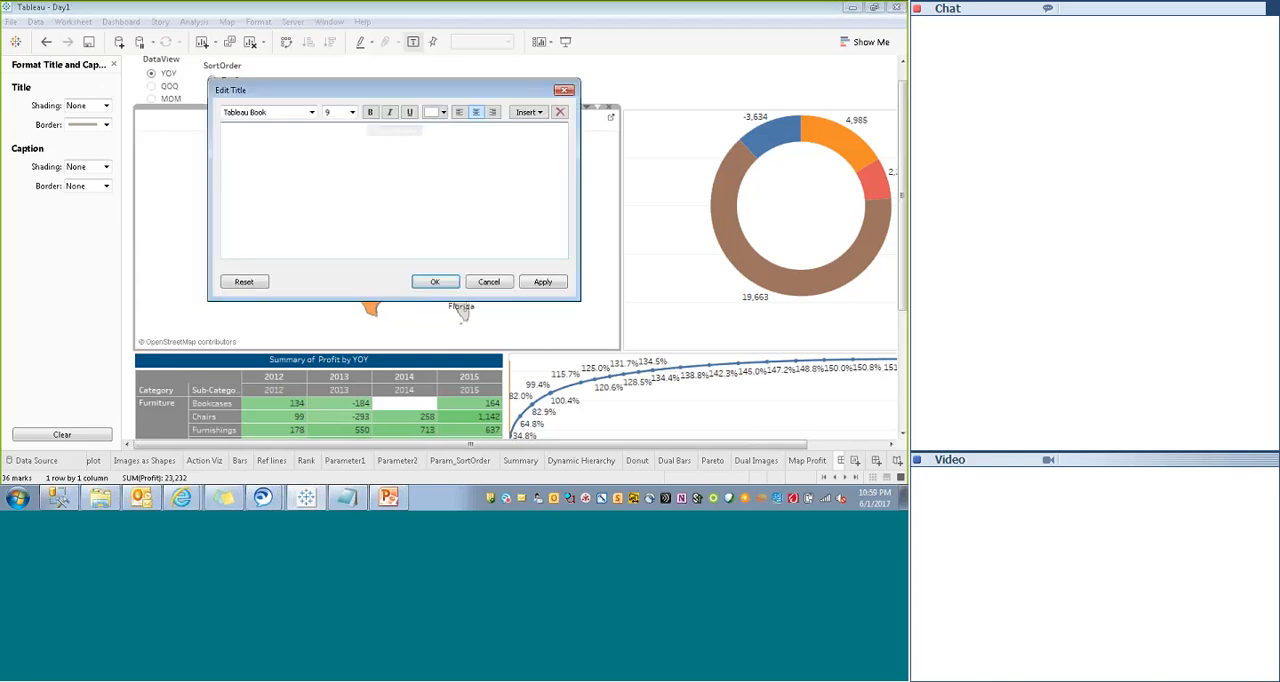
pyautogui.click(432, 282)
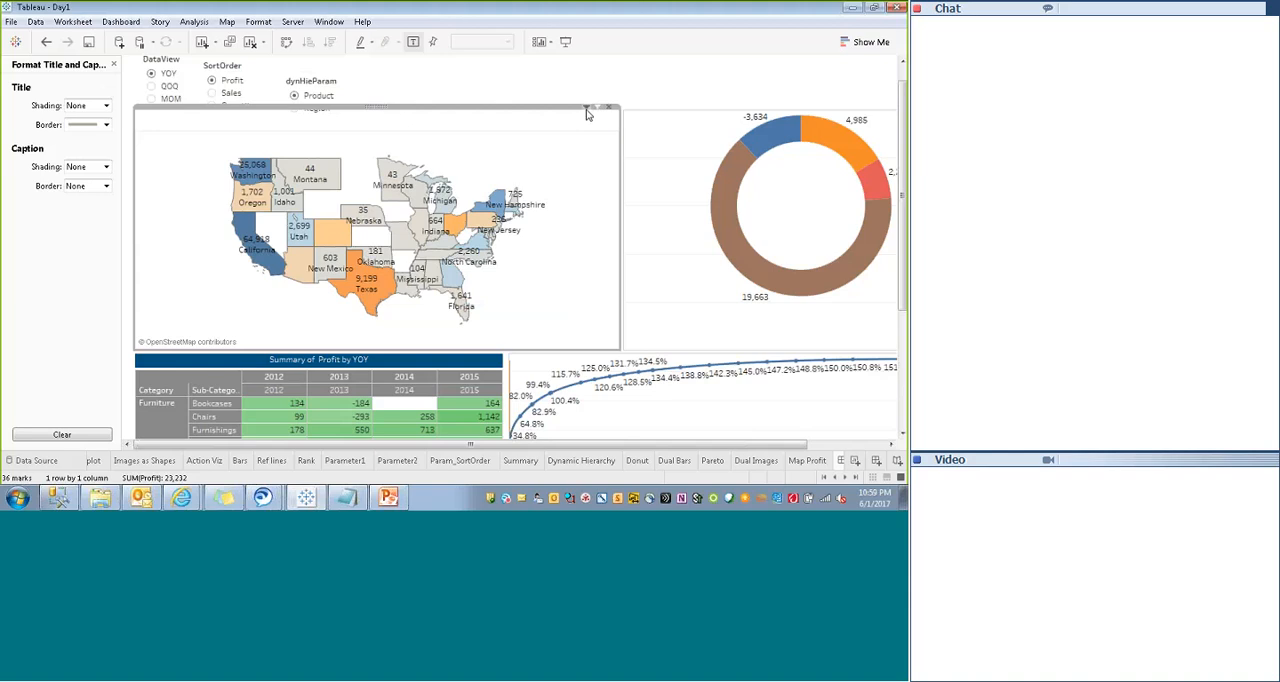
pyautogui.click(588, 108)
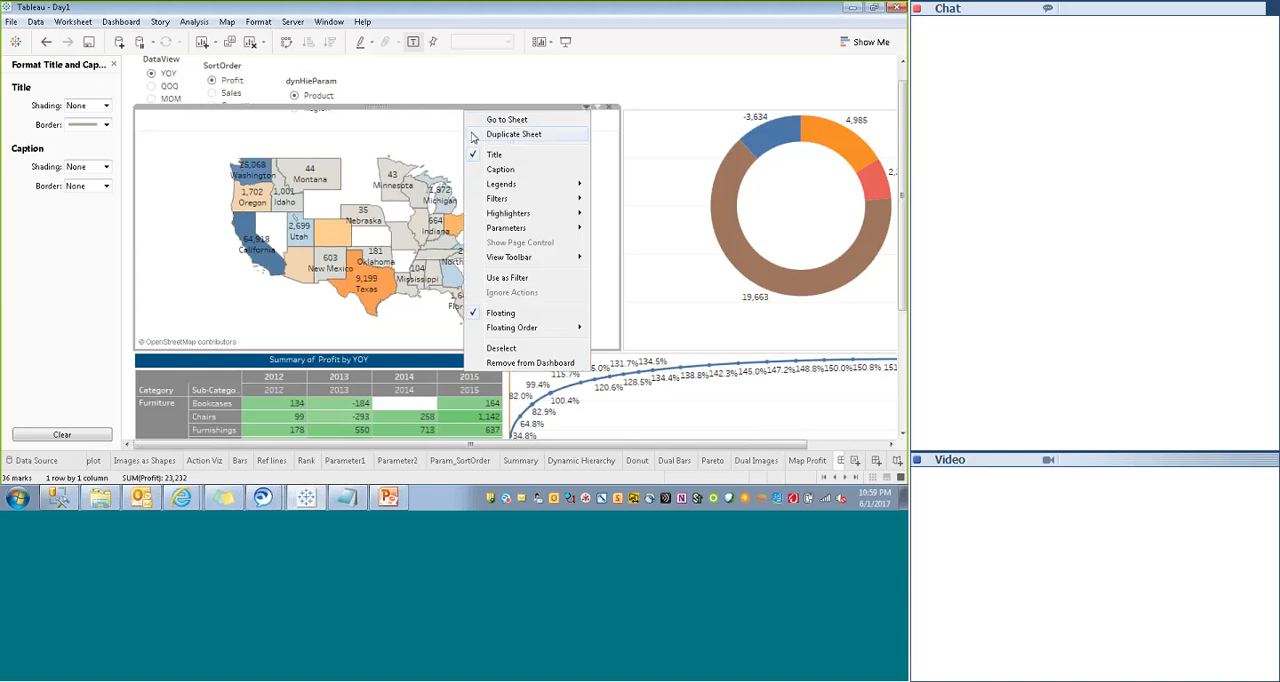
pyautogui.click(408, 123)
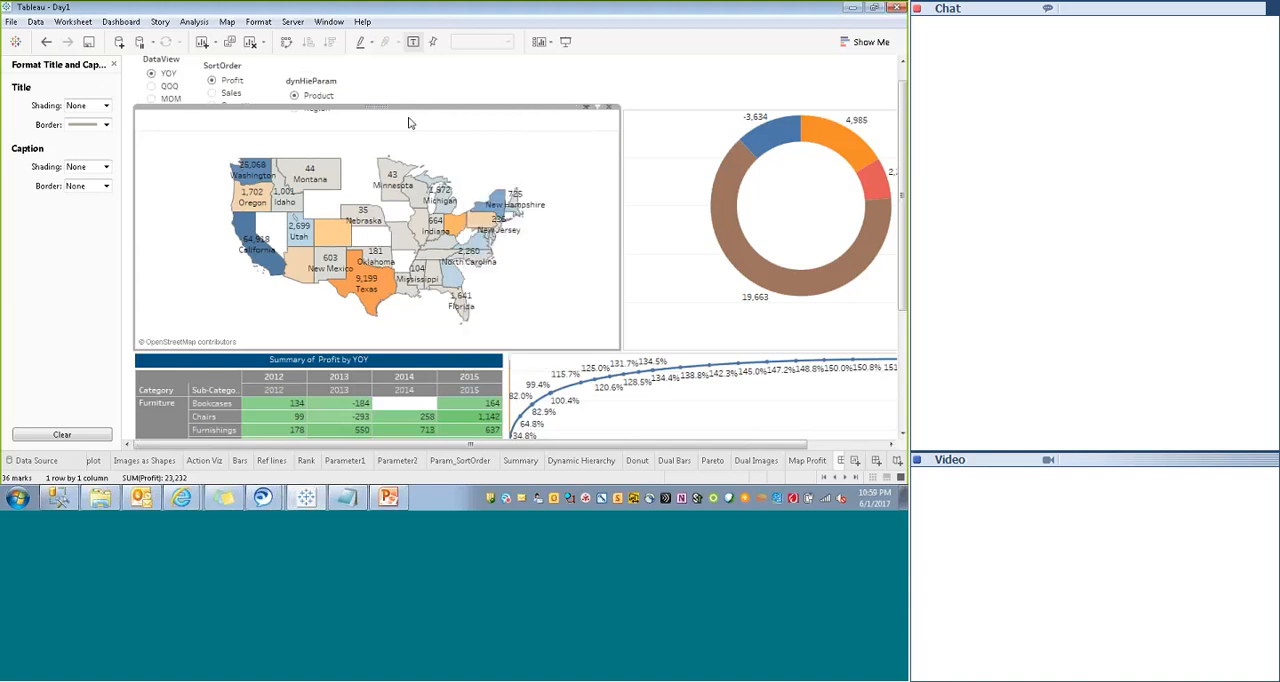
pyautogui.doubleClick(201, 126)
pyautogui.click(432, 282)
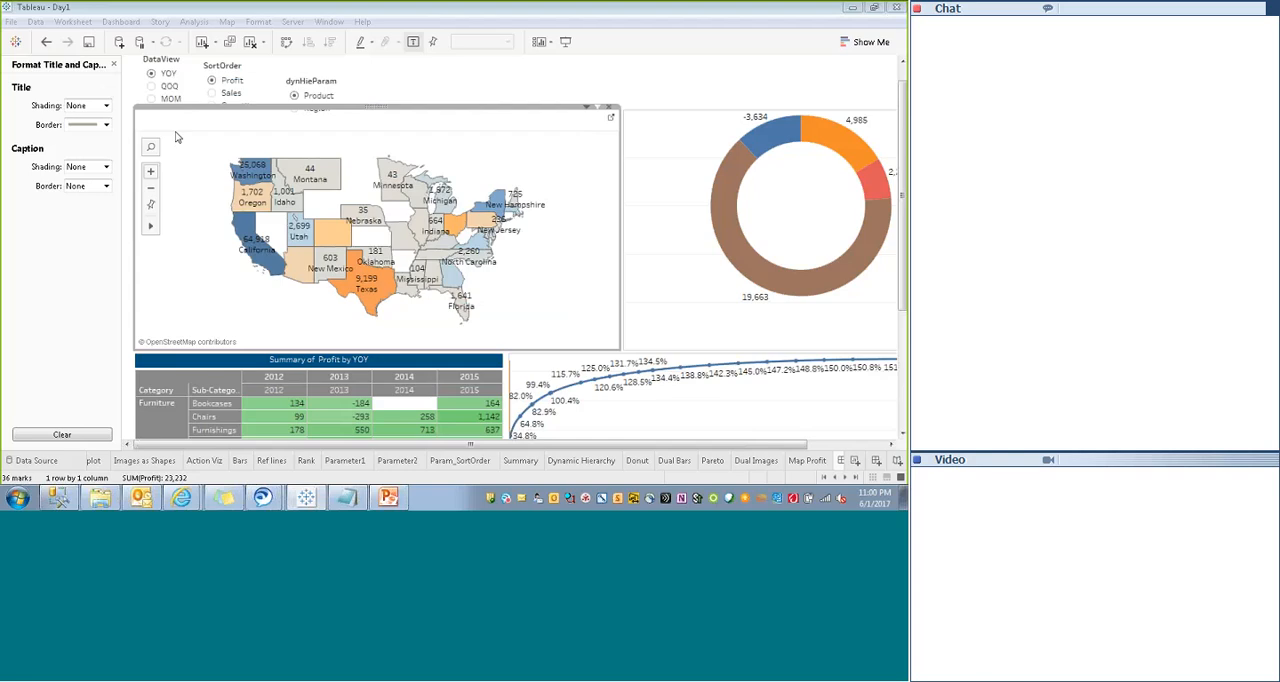
# - Set the Map Profit title's border to None and apply dark blue shading to both its caption and title
pyautogui.click(105, 125)
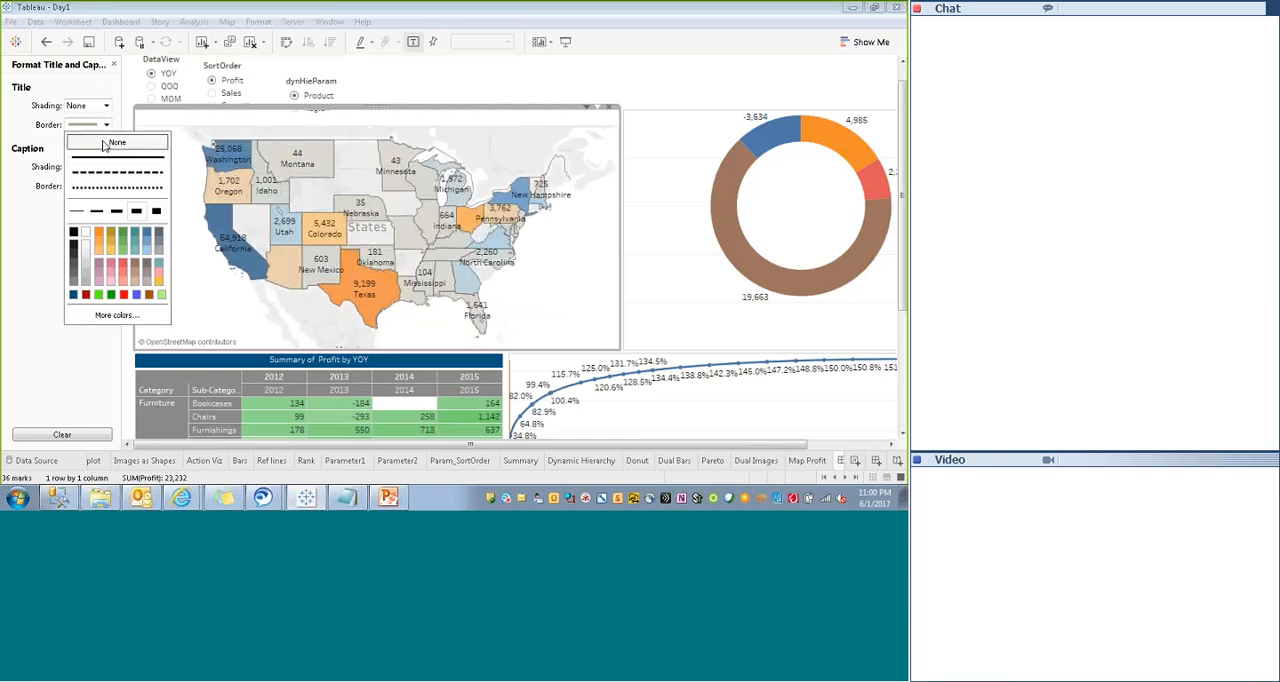
pyautogui.click(103, 145)
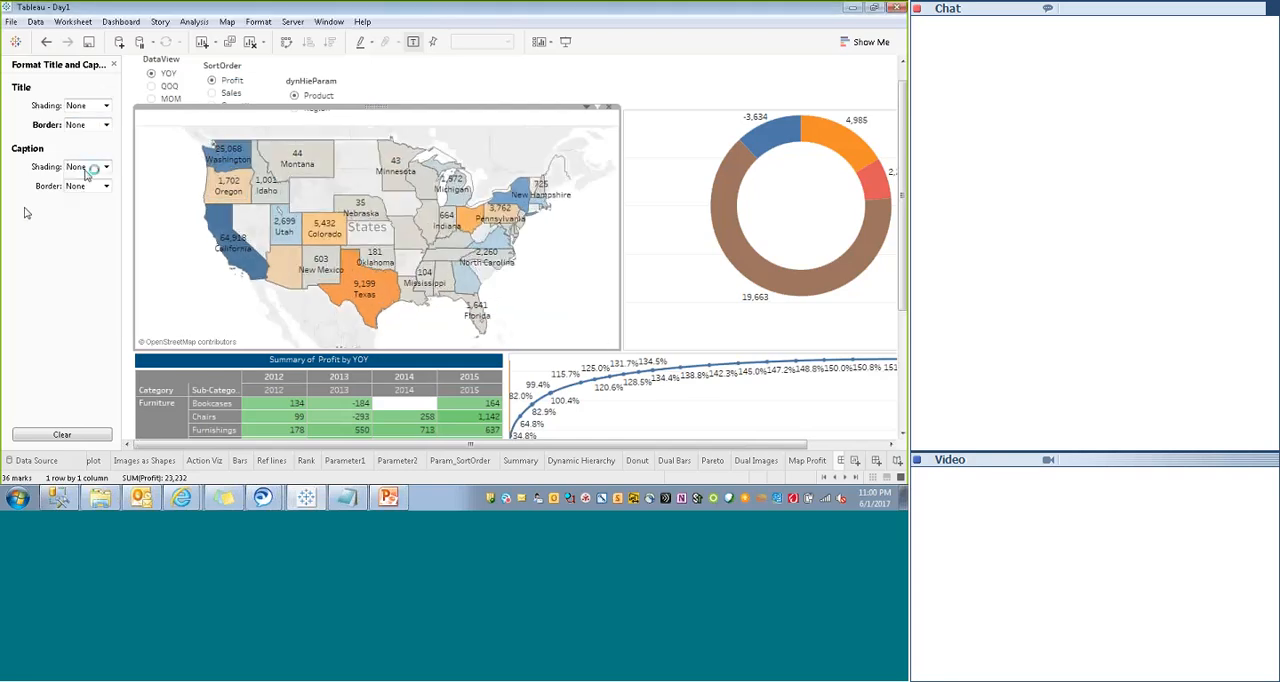
pyautogui.click(89, 167)
pyautogui.click(74, 261)
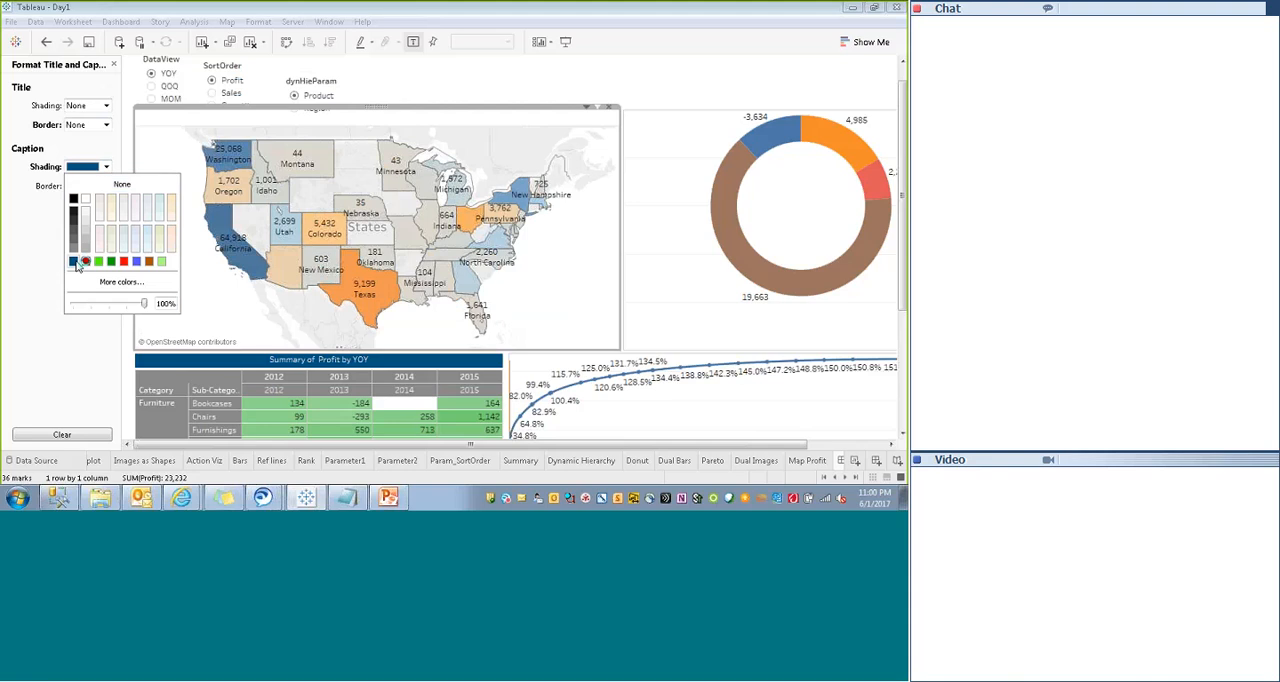
pyautogui.click(90, 106)
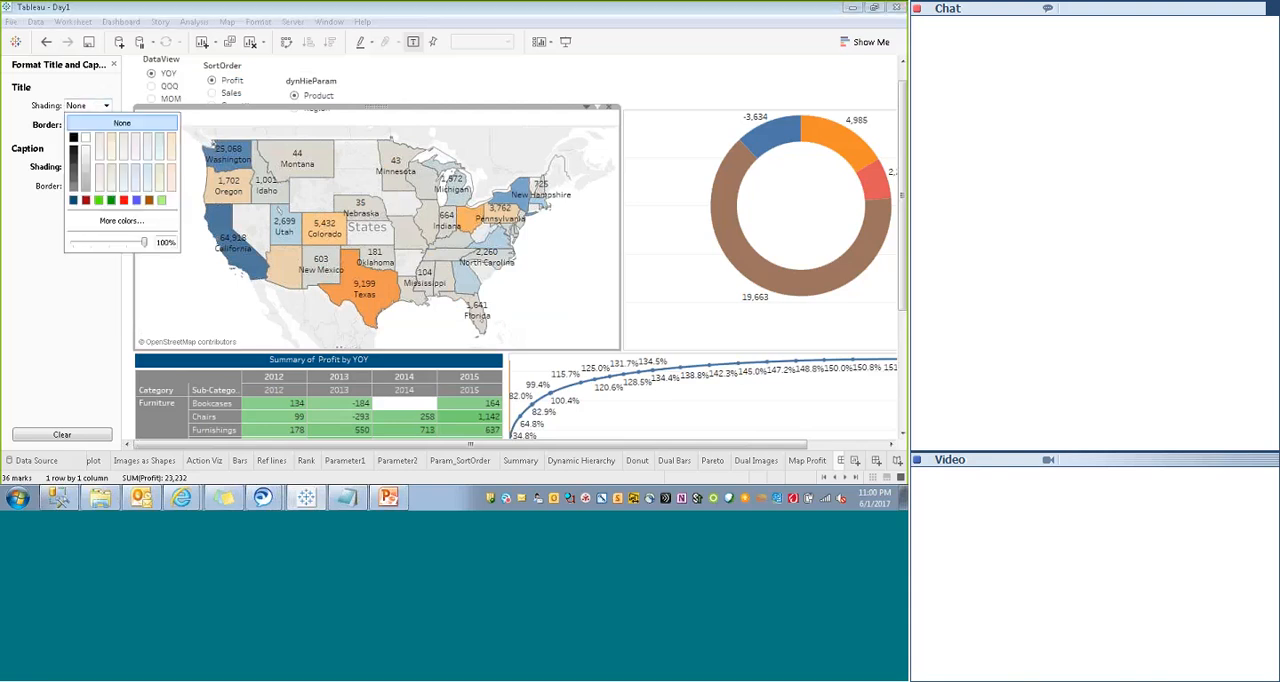
pyautogui.click(73, 201)
pyautogui.click(587, 295)
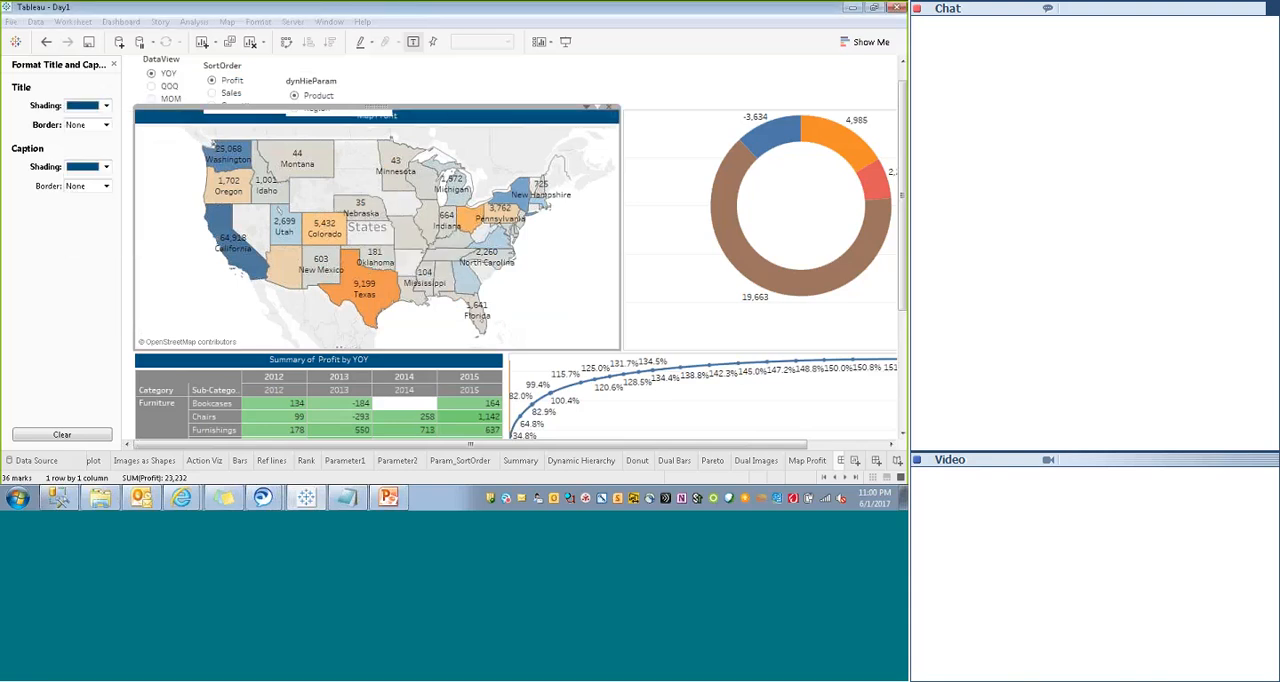
# - Move the dynHieParam control away from the SortOrder control above the map and hide its title
pyautogui.click(605, 77)
pyautogui.click(422, 122)
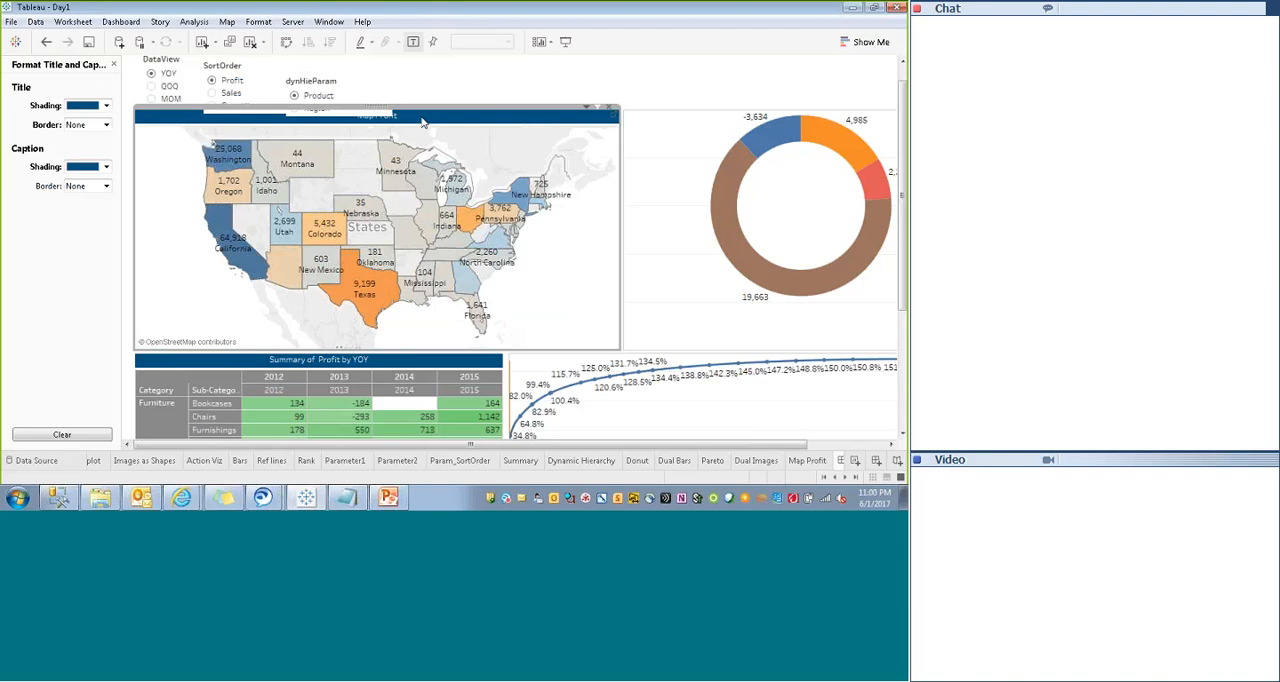
pyautogui.click(361, 98)
pyautogui.moveTo(340, 72); pyautogui.dragTo(392, 63)
pyautogui.rightClick(369, 78)
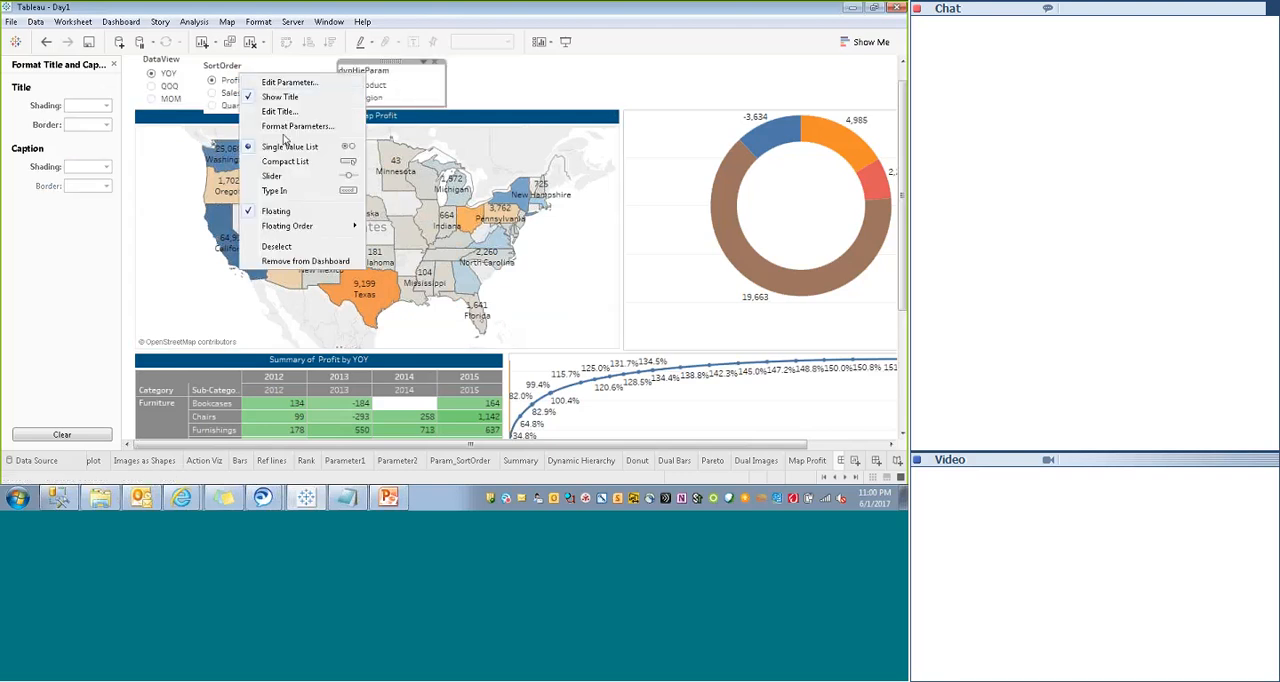
pyautogui.click(252, 99)
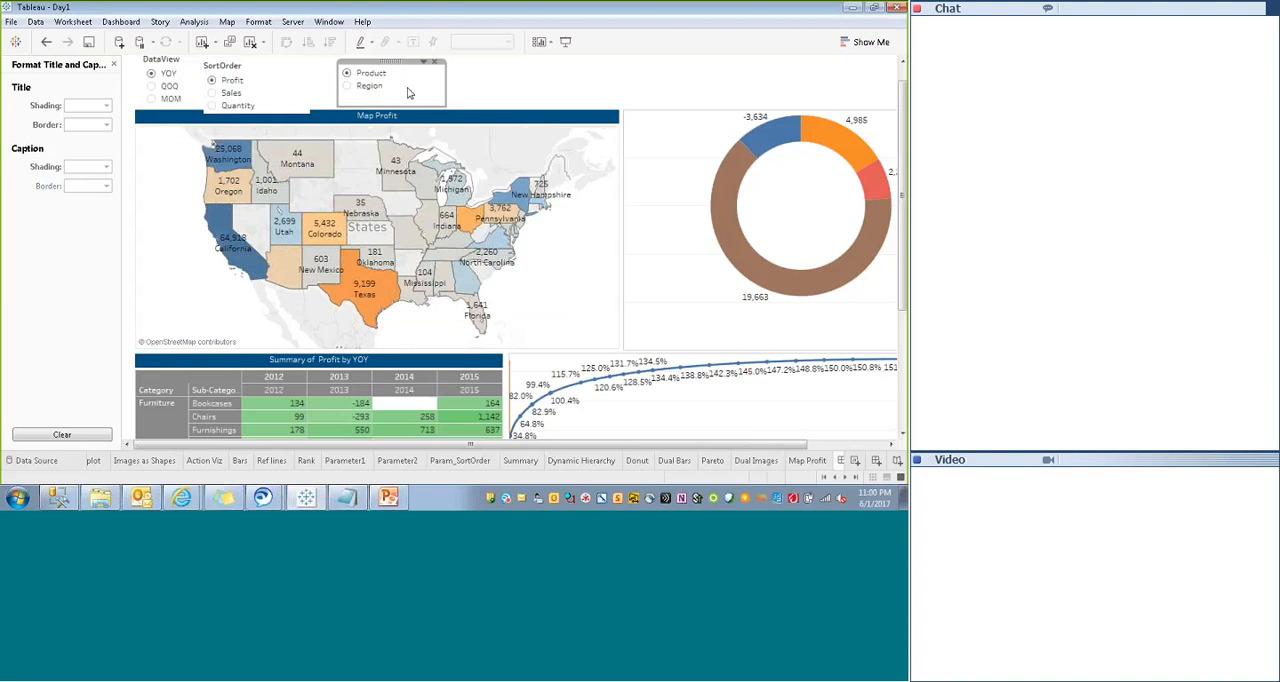
# - Test the parameter by choosing Region, switch it back to Product in presentation mode and return to editing
pyautogui.click(347, 86)
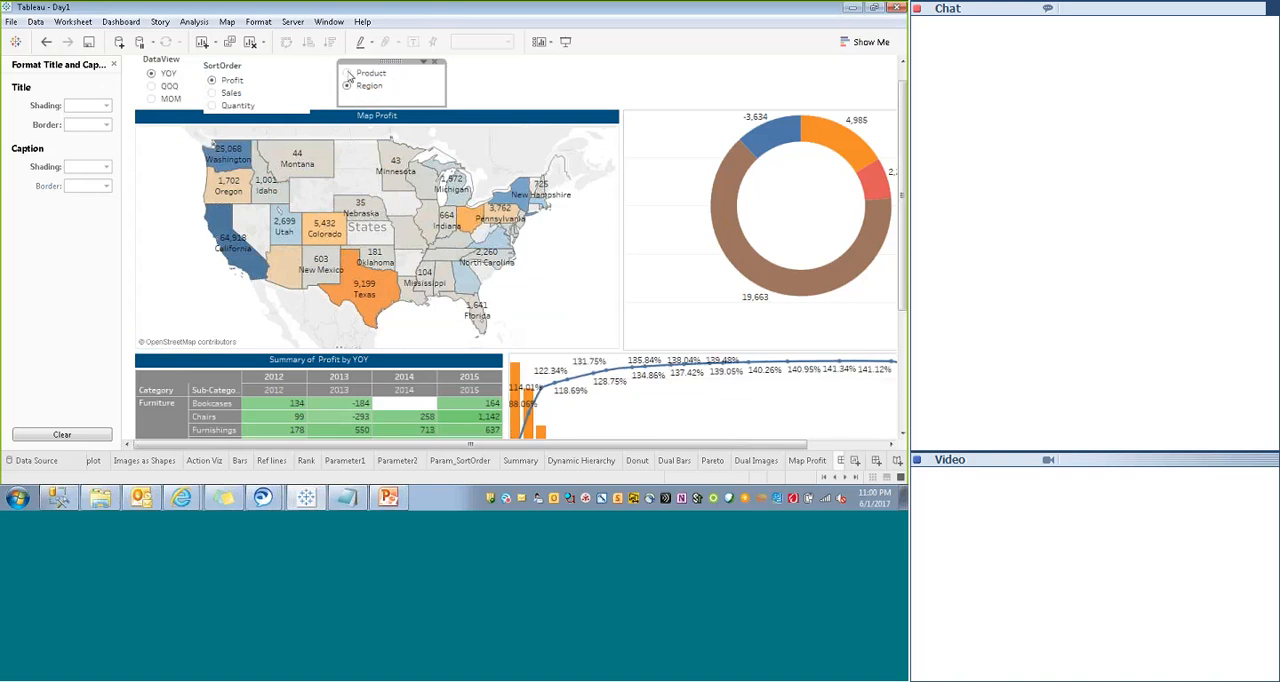
pyautogui.click(566, 42)
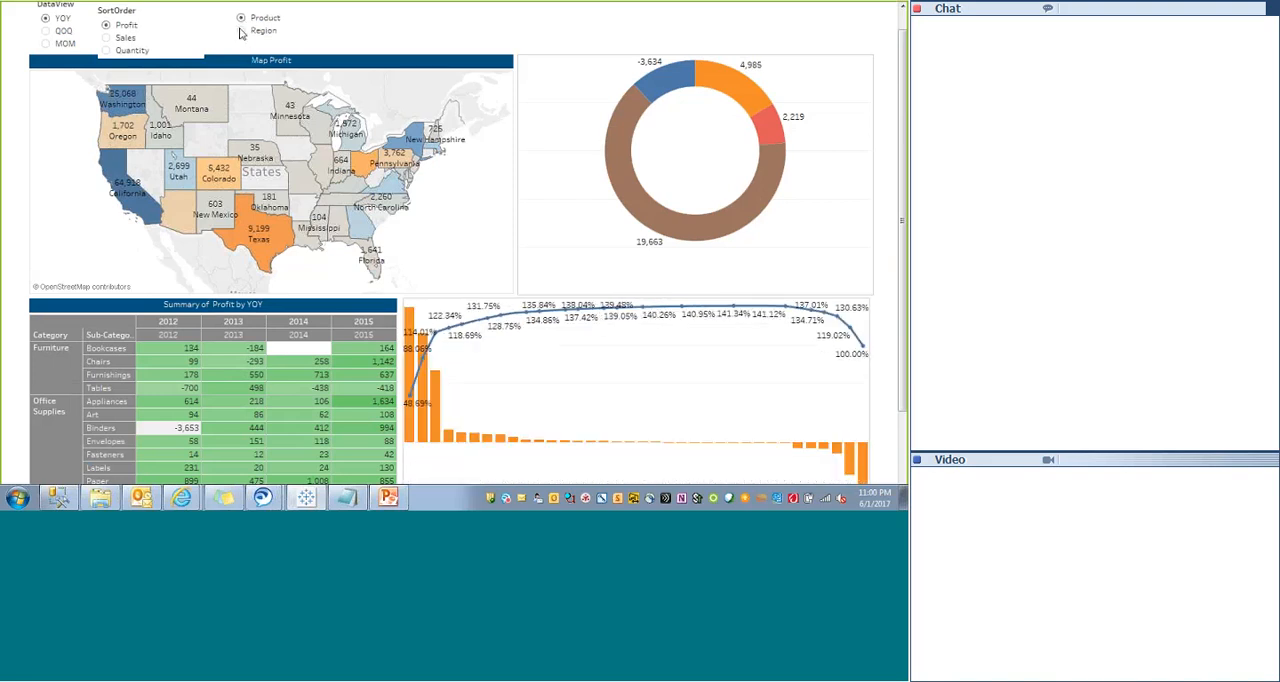
pyautogui.click(241, 18)
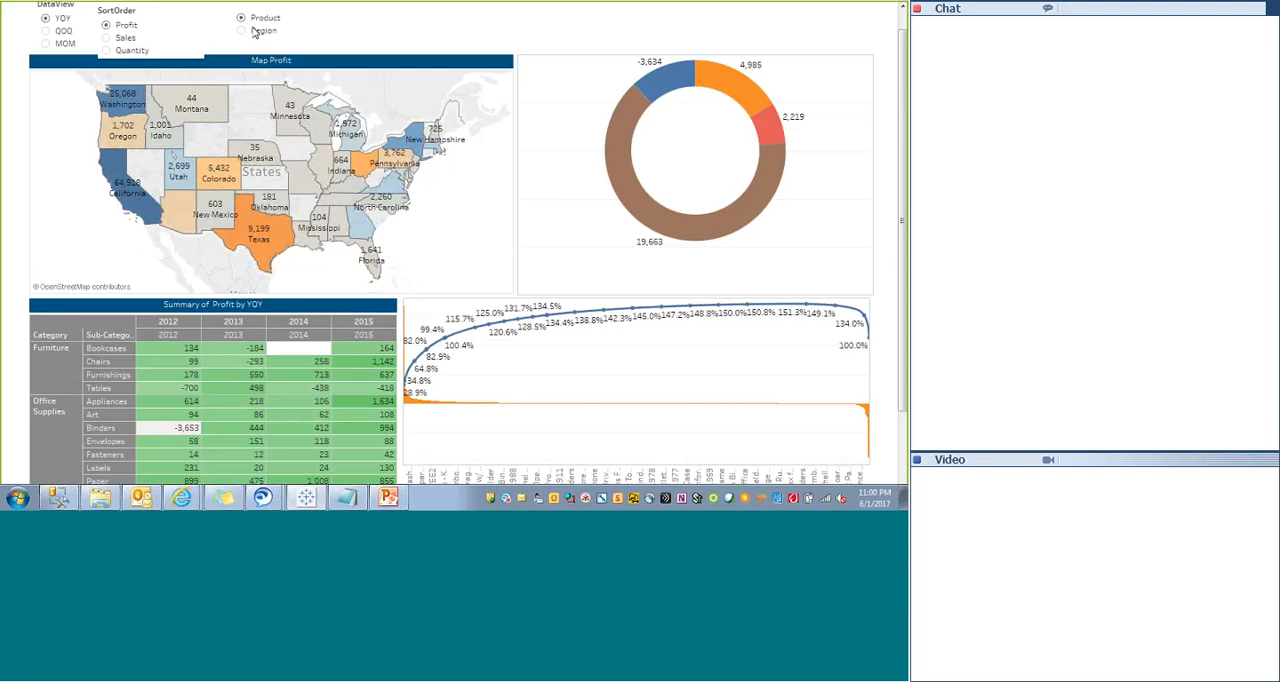
pyautogui.press('Escape')
# - Move the Product/Region parameter control onto the Pareto chart, near its right end below the cumulative line
pyautogui.moveTo(390, 62); pyautogui.dragTo(818, 383)
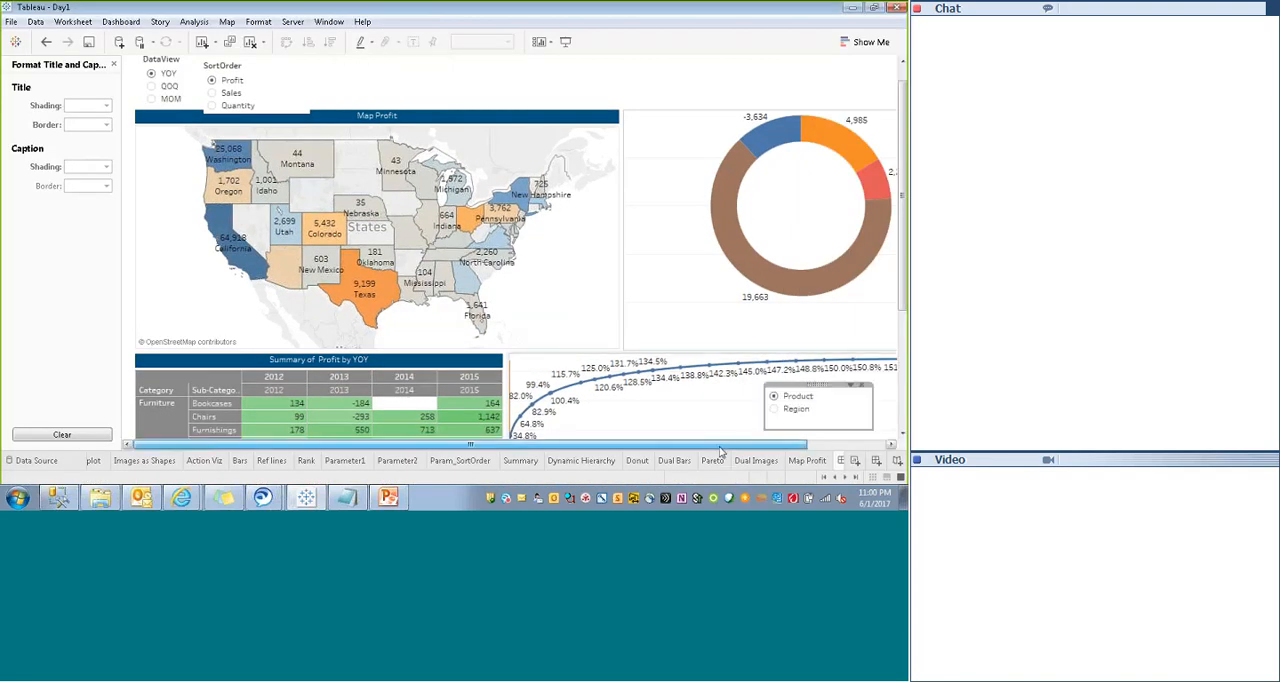
pyautogui.moveTo(744, 443); pyautogui.dragTo(822, 443)
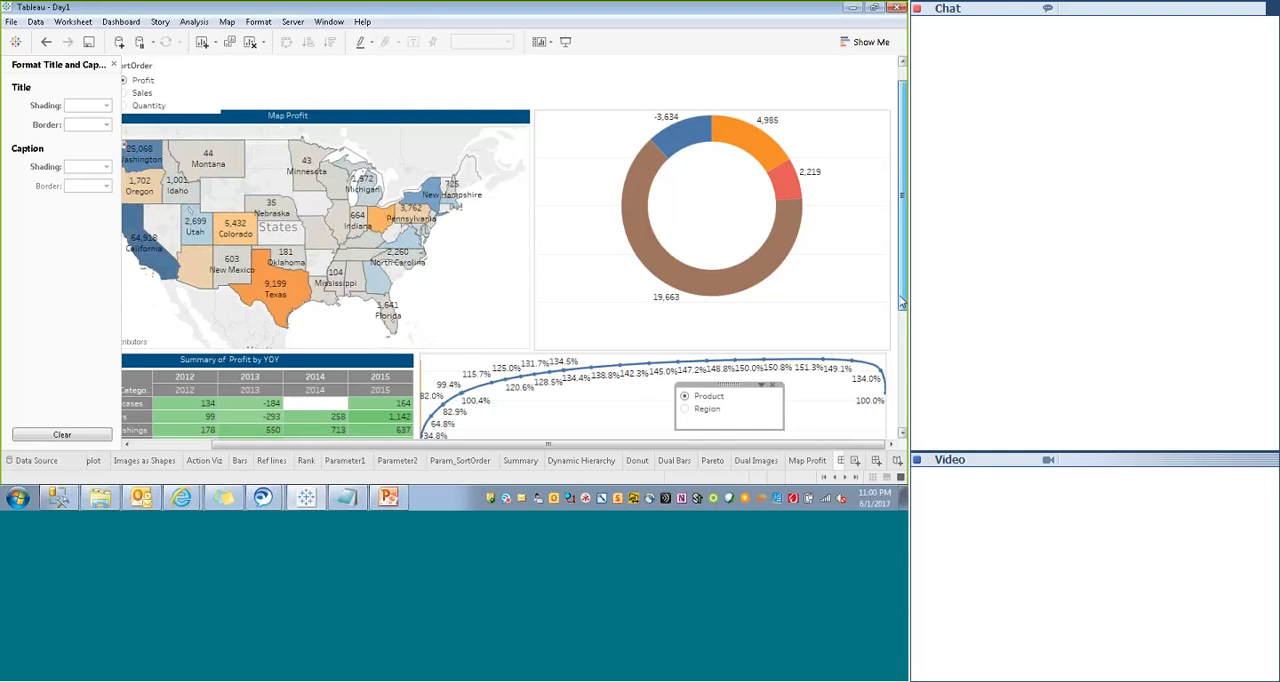
pyautogui.scroll(-3, 800, 320)
pyautogui.moveTo(800, 320); pyautogui.dragTo(826, 305)
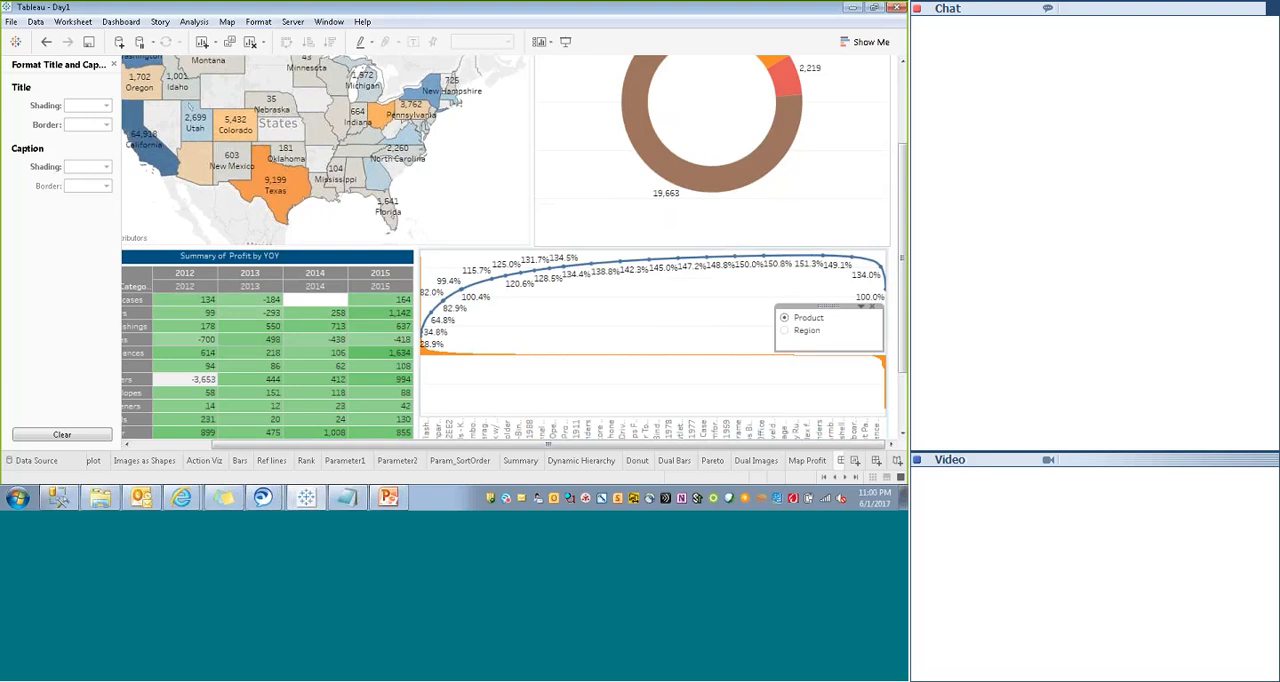
# - Set the Pareto sheet's fit to Fit Height and look along its product bars
pyautogui.click(623, 386)
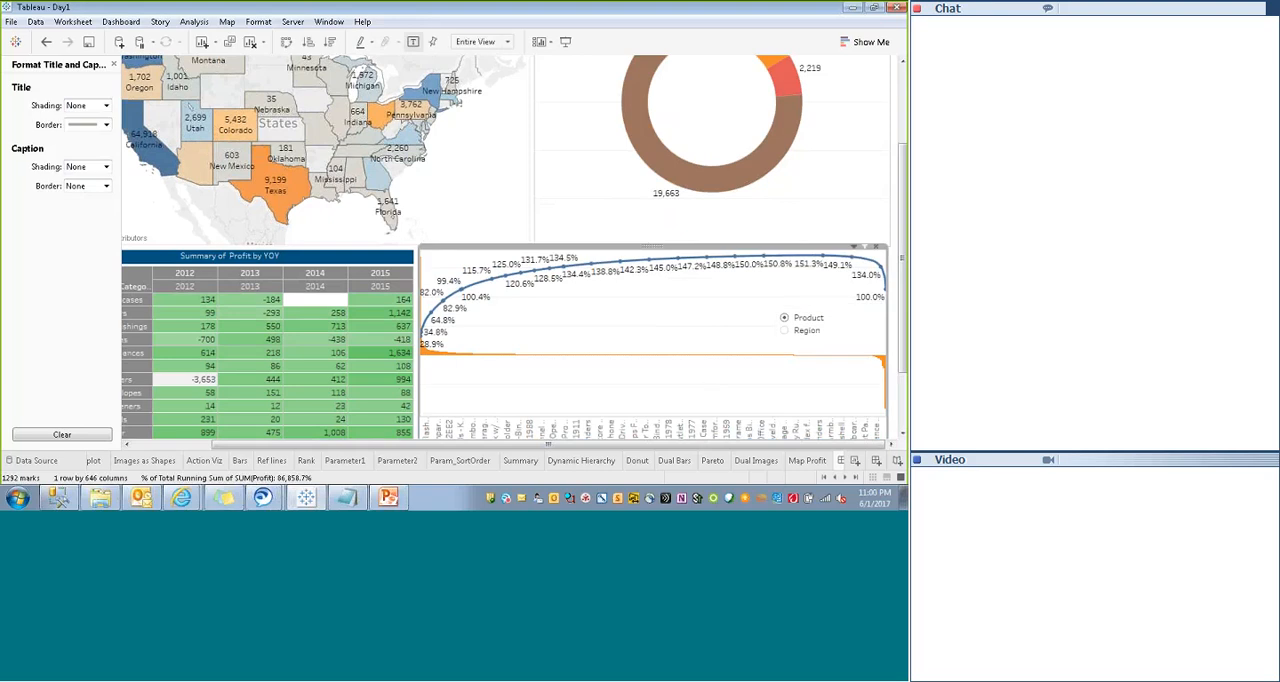
pyautogui.rightClick(731, 238)
pyautogui.moveTo(786, 278)
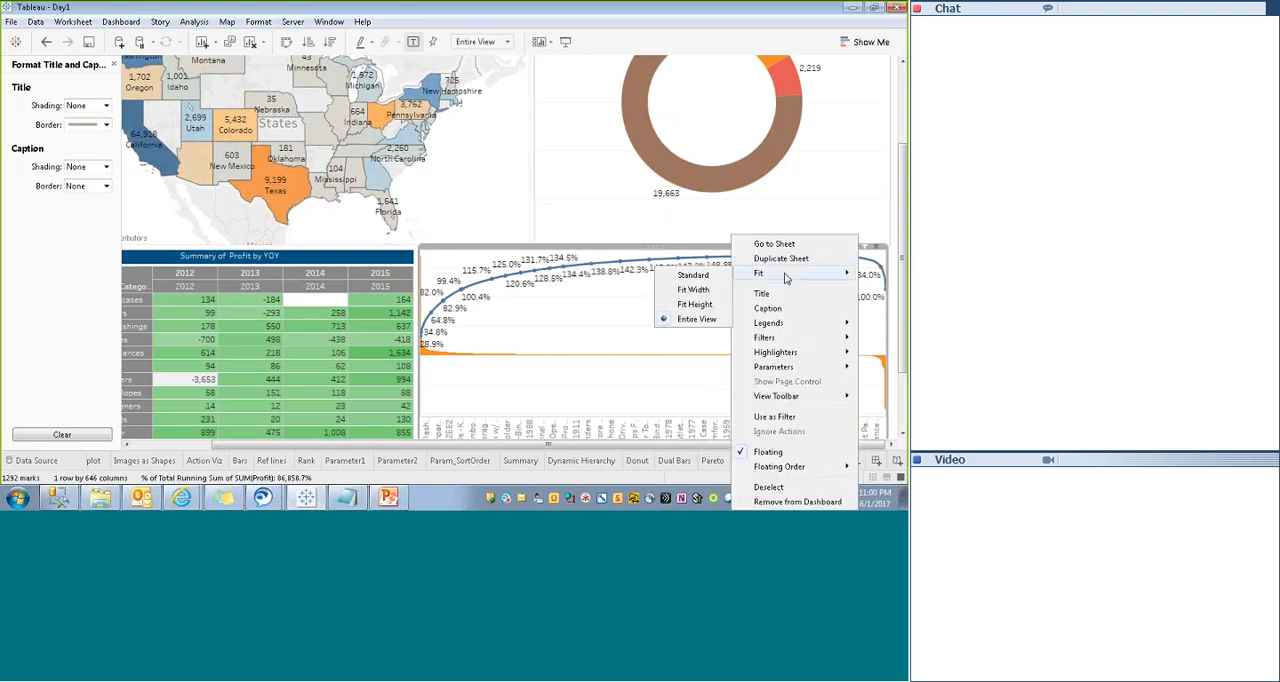
pyautogui.click(690, 306)
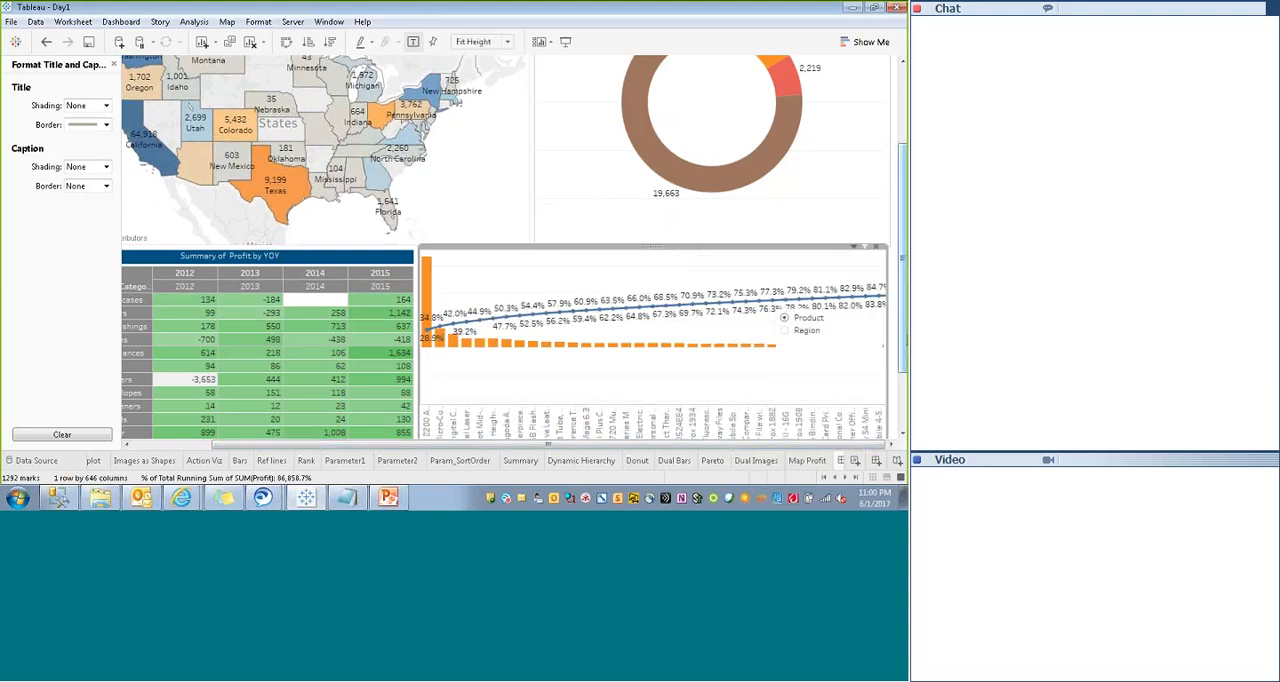
pyautogui.scroll(-3, 900, 300)
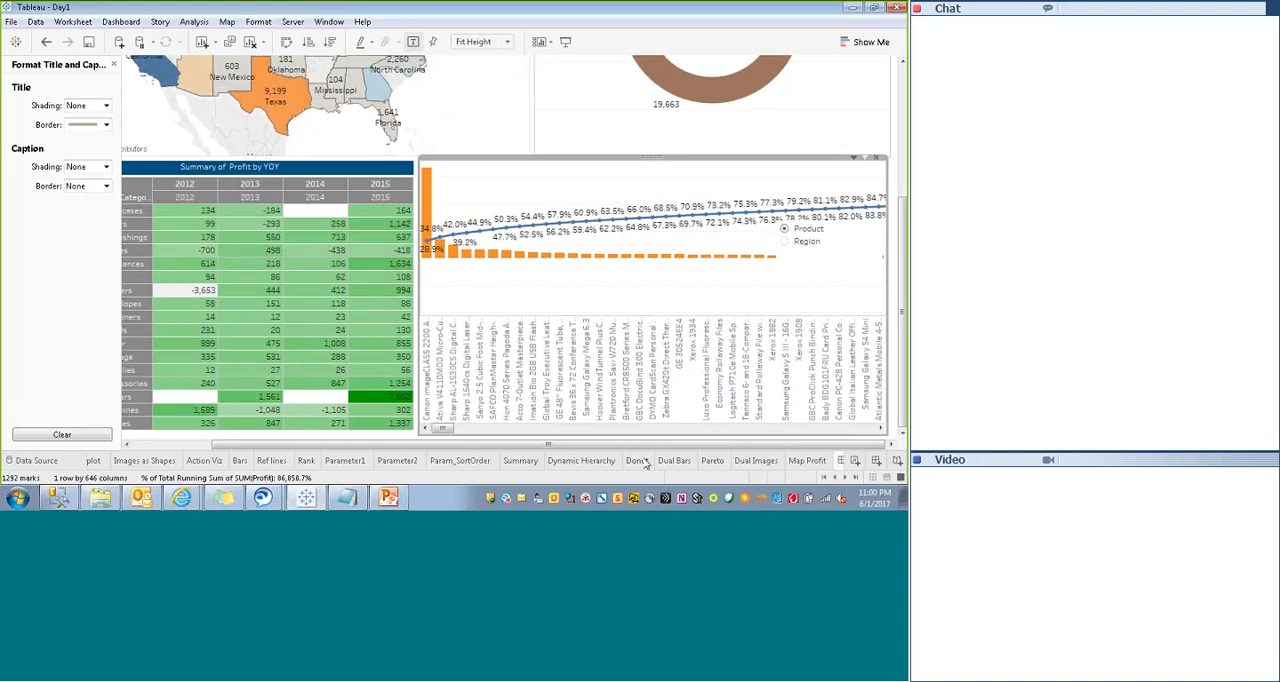
pyautogui.moveTo(440, 429)
pyautogui.mouseDown()
pyautogui.moveTo(722, 431)
pyautogui.moveTo(427, 431)
pyautogui.mouseUp()
pyautogui.moveTo(446, 430)
pyautogui.mouseDown()
pyautogui.moveTo(877, 418)
pyautogui.moveTo(440, 416)
pyautogui.mouseUp()
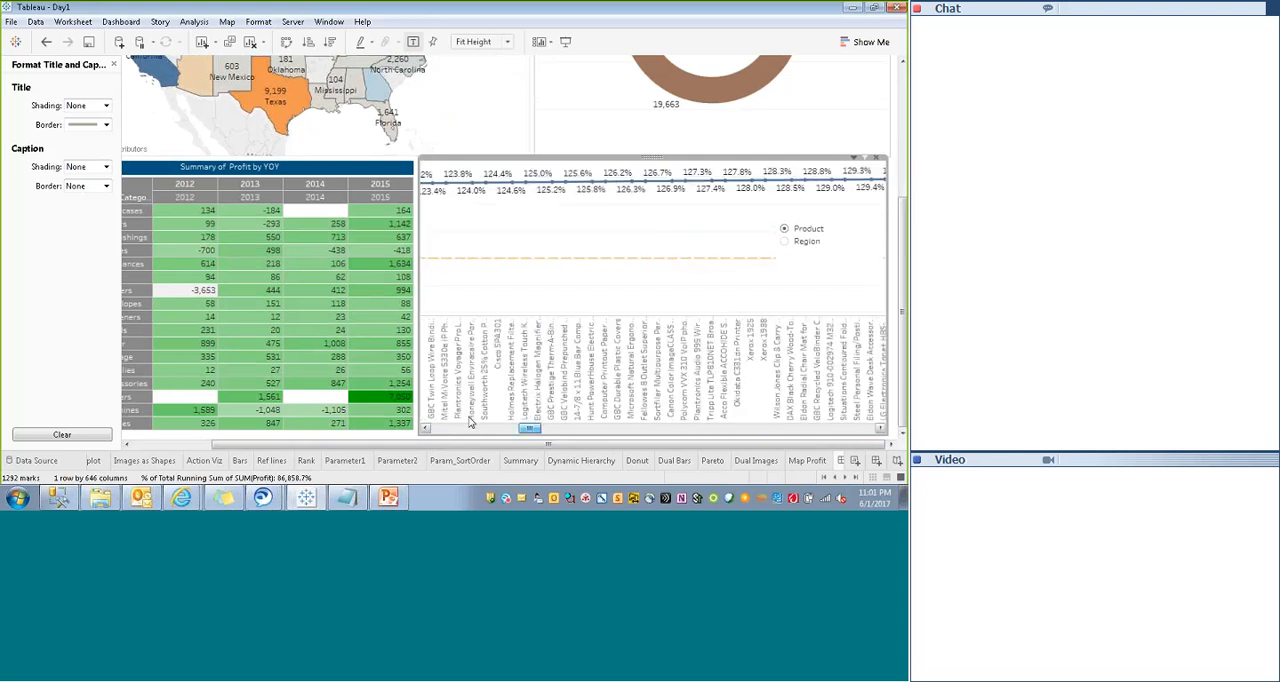
# - Reposition the Product/Region parameter control on the Pareto chart
pyautogui.click(834, 241)
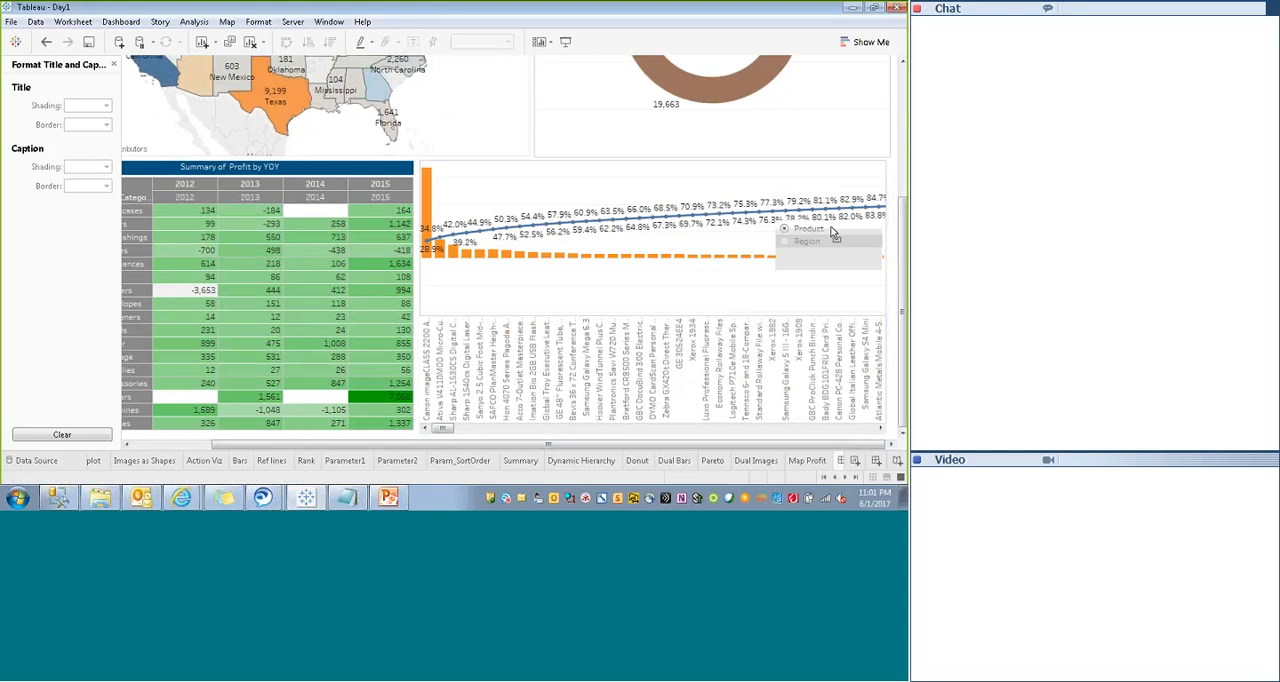
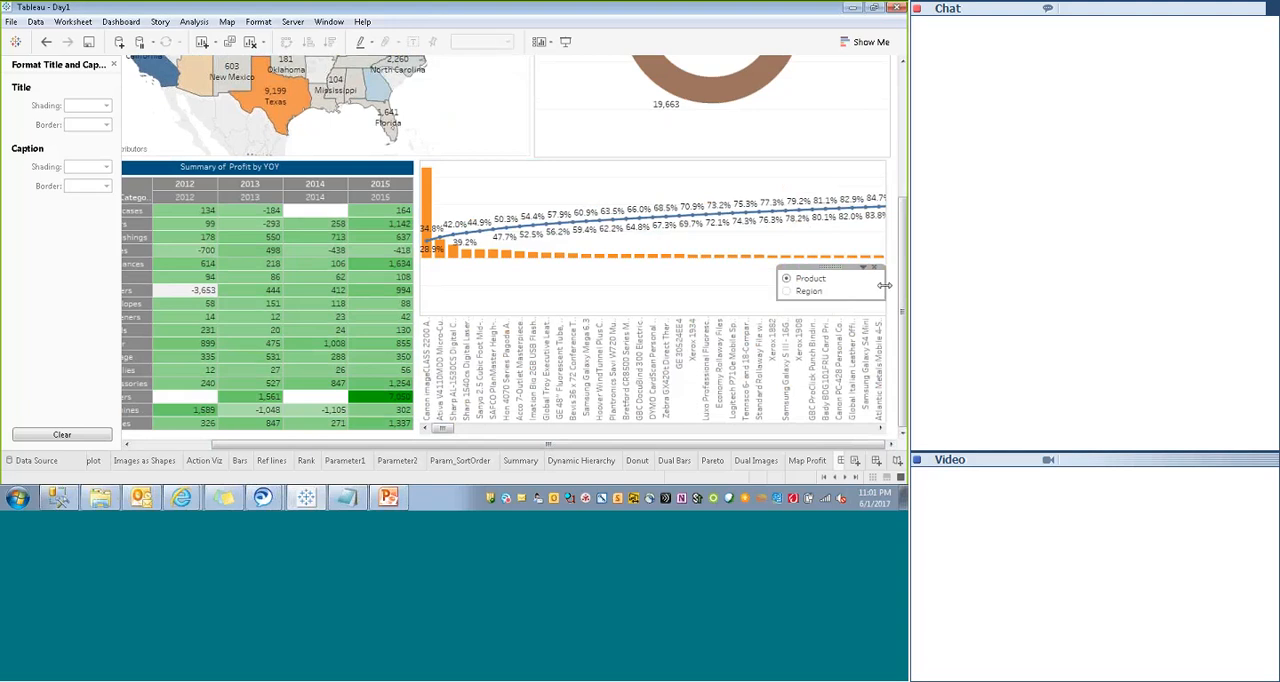
# - Narrow the Product/Region parameter control to fit its options and move it to the Pareto chart's right edge, below the bars
pyautogui.moveTo(884, 286); pyautogui.dragTo(852, 295)
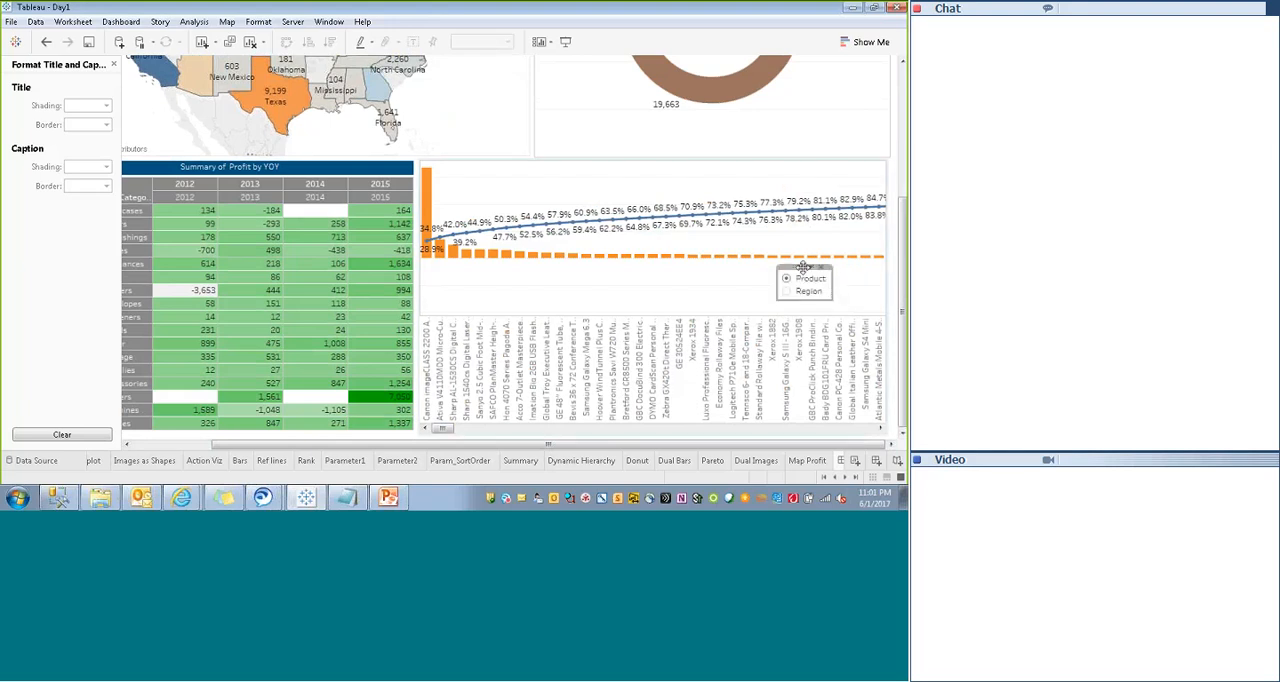
pyautogui.moveTo(853, 283); pyautogui.dragTo(856, 279)
# - Test the Product/Region parameter in presentation mode by switching between Region and Product, look over the dashboard and return to editing
pyautogui.click(563, 41)
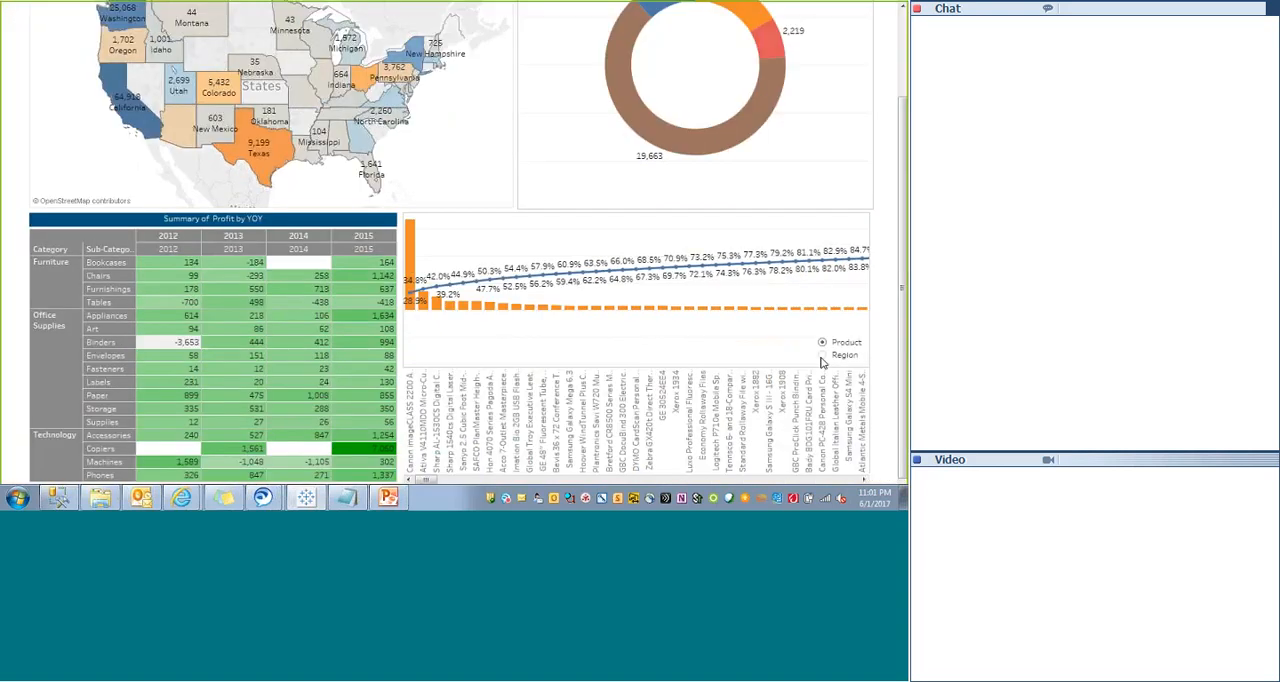
pyautogui.click(821, 357)
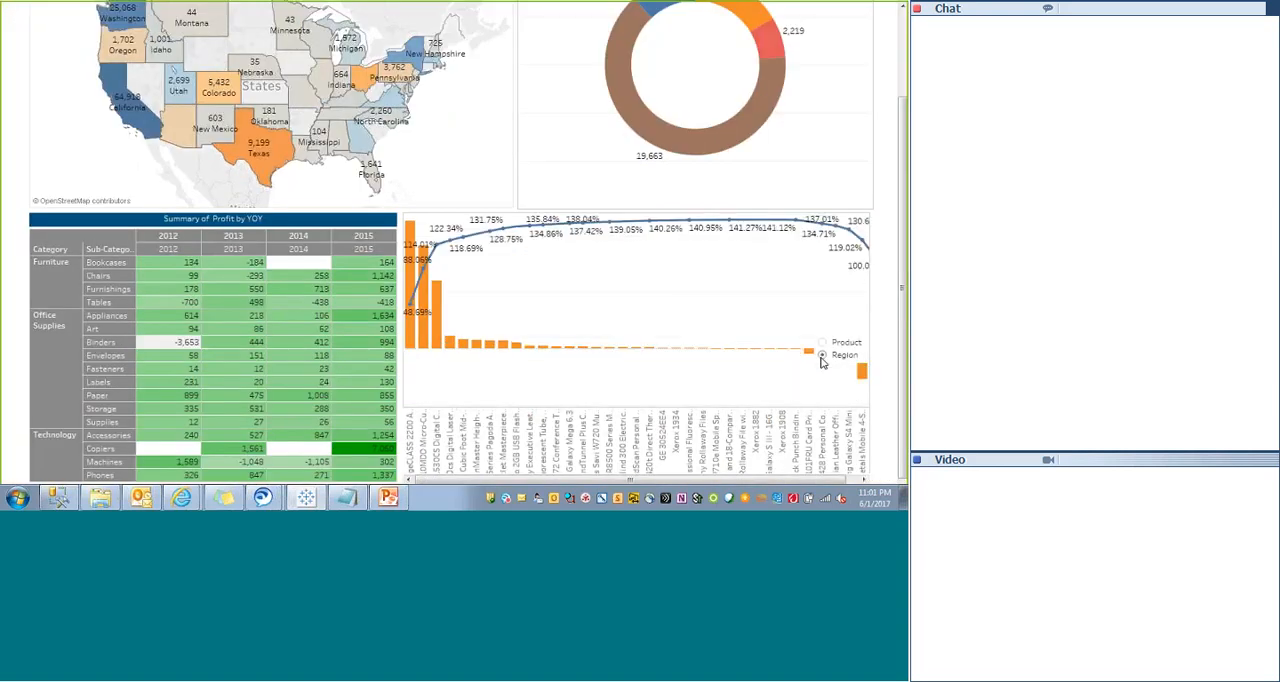
pyautogui.click(822, 343)
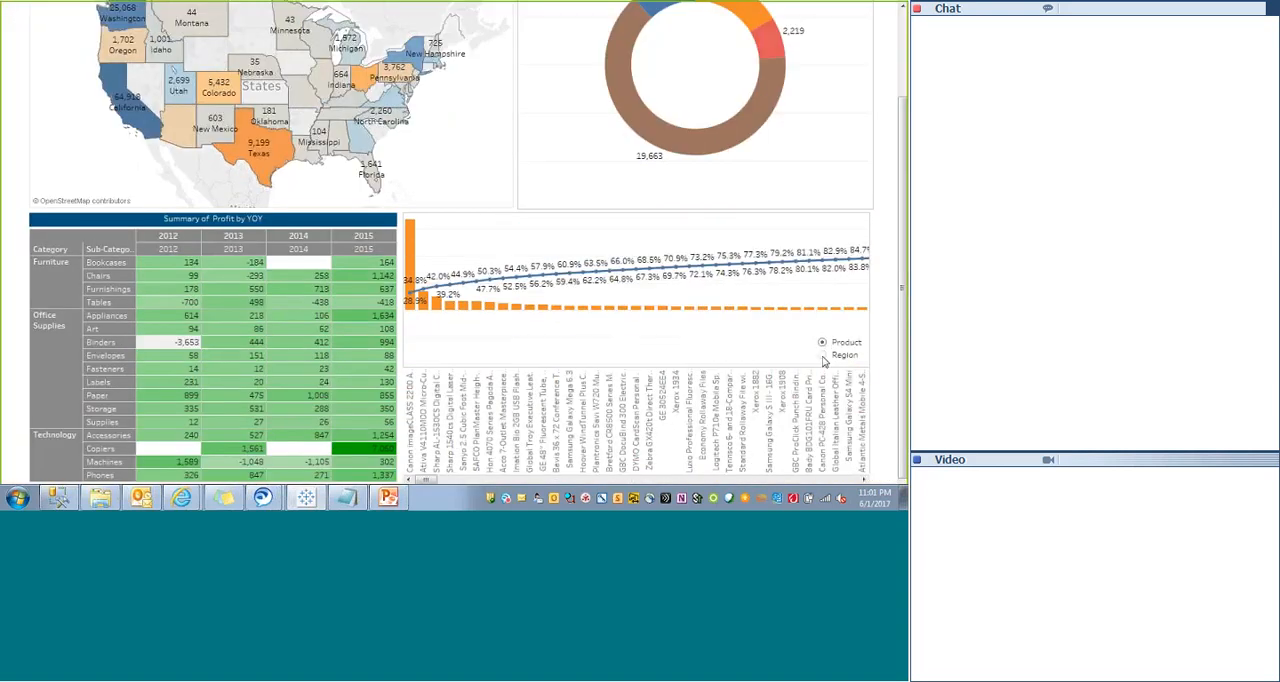
pyautogui.click(822, 356)
pyautogui.click(823, 343)
pyautogui.moveTo(428, 481)
pyautogui.mouseDown()
pyautogui.moveTo(450, 479)
pyautogui.moveTo(424, 480)
pyautogui.mouseUp()
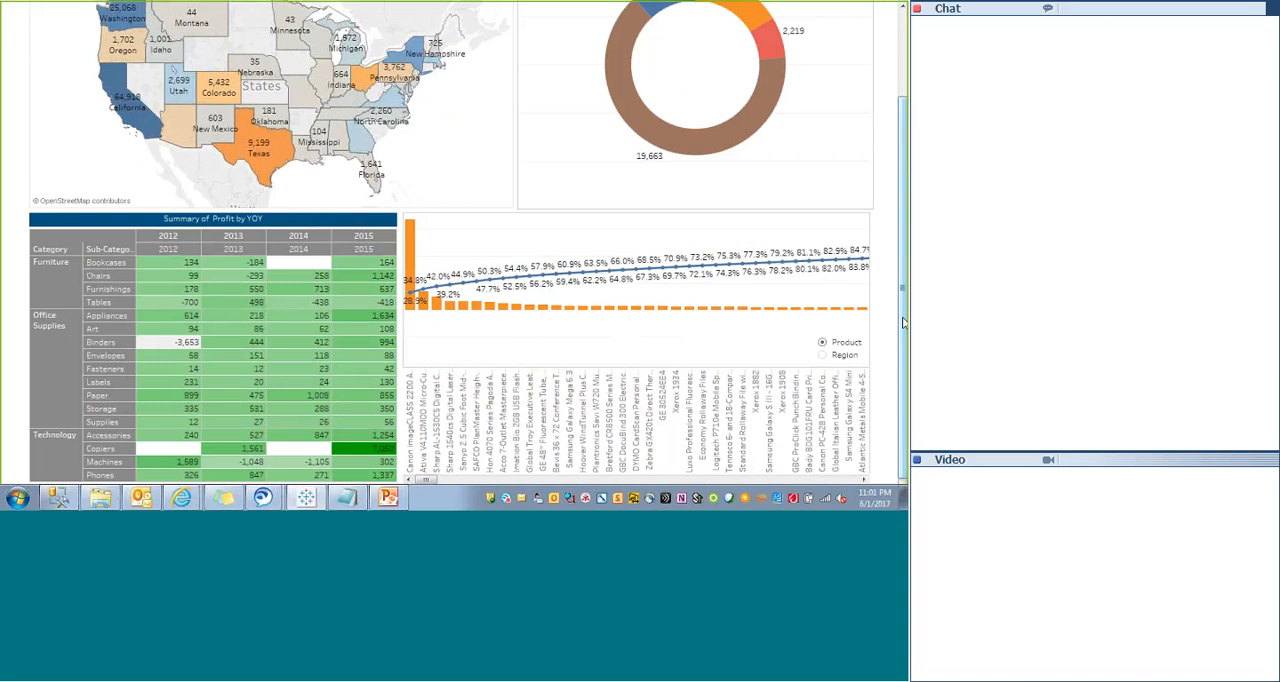
pyautogui.scroll(3, 903, 322)
pyautogui.press('Escape')
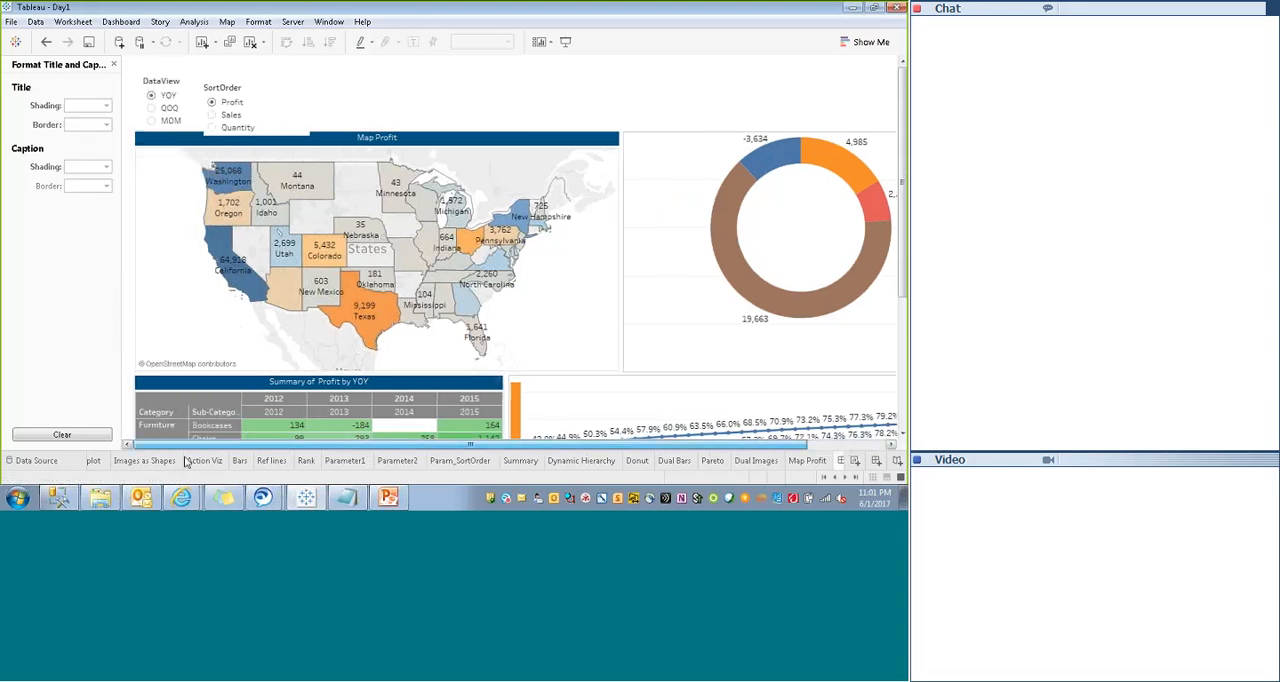
# - Try the SortOrder parameter with Sales and Quantity, and the DataView parameter with QOQ and MOM
pyautogui.click(228, 88)
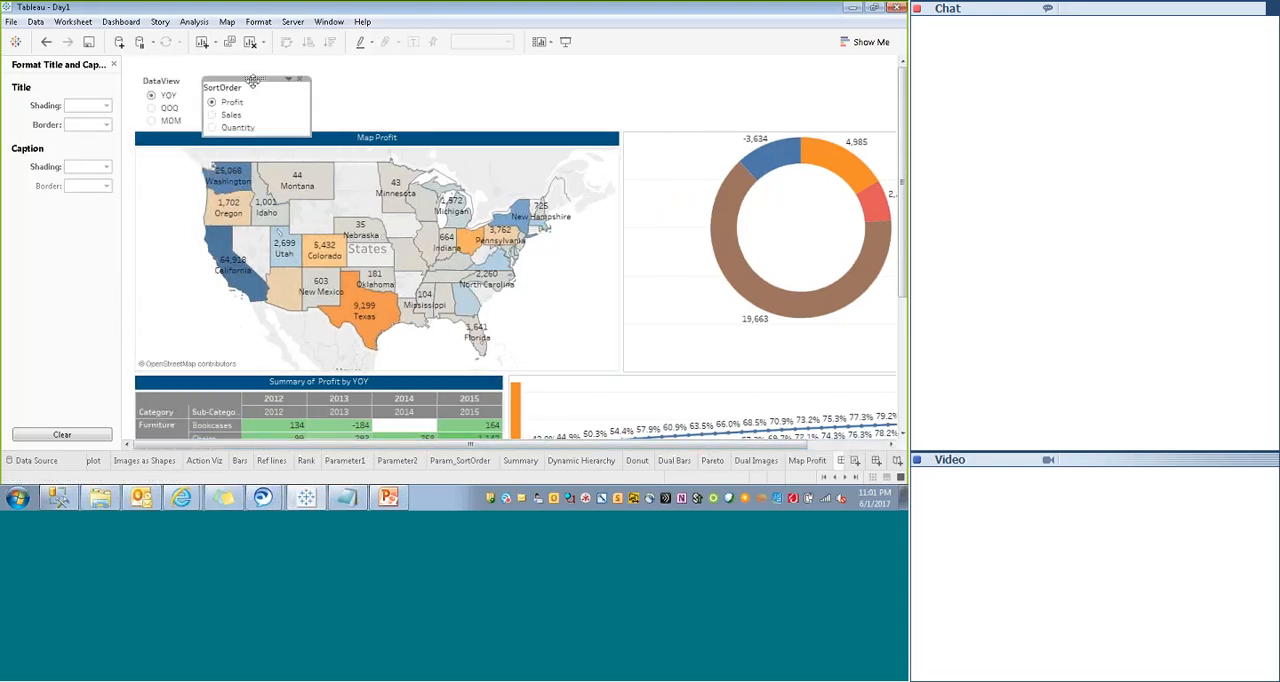
pyautogui.click(212, 115)
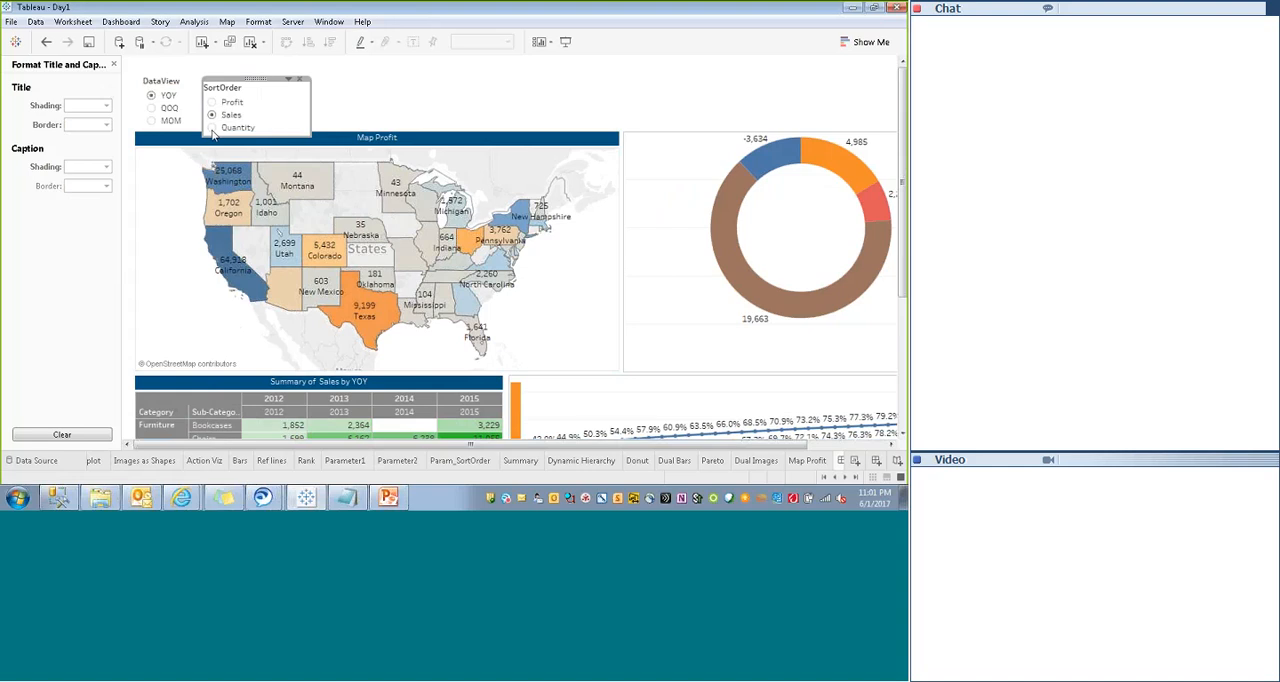
pyautogui.click(212, 128)
pyautogui.click(212, 128)
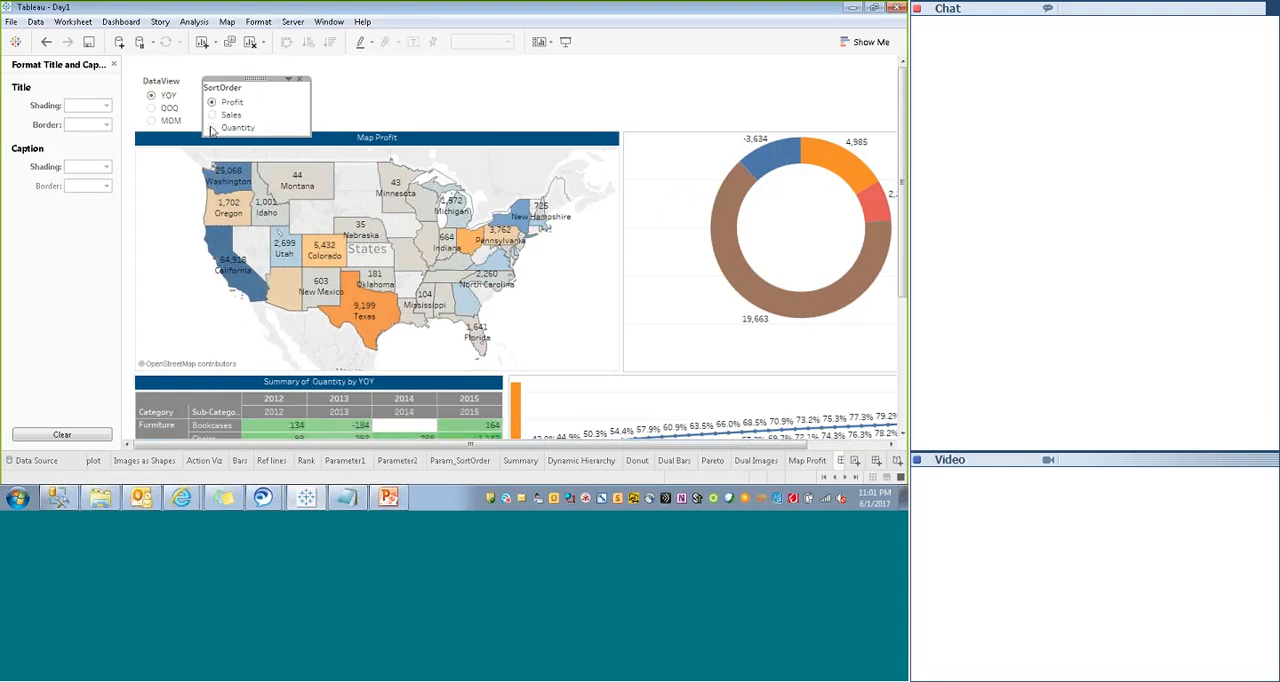
pyautogui.click(152, 108)
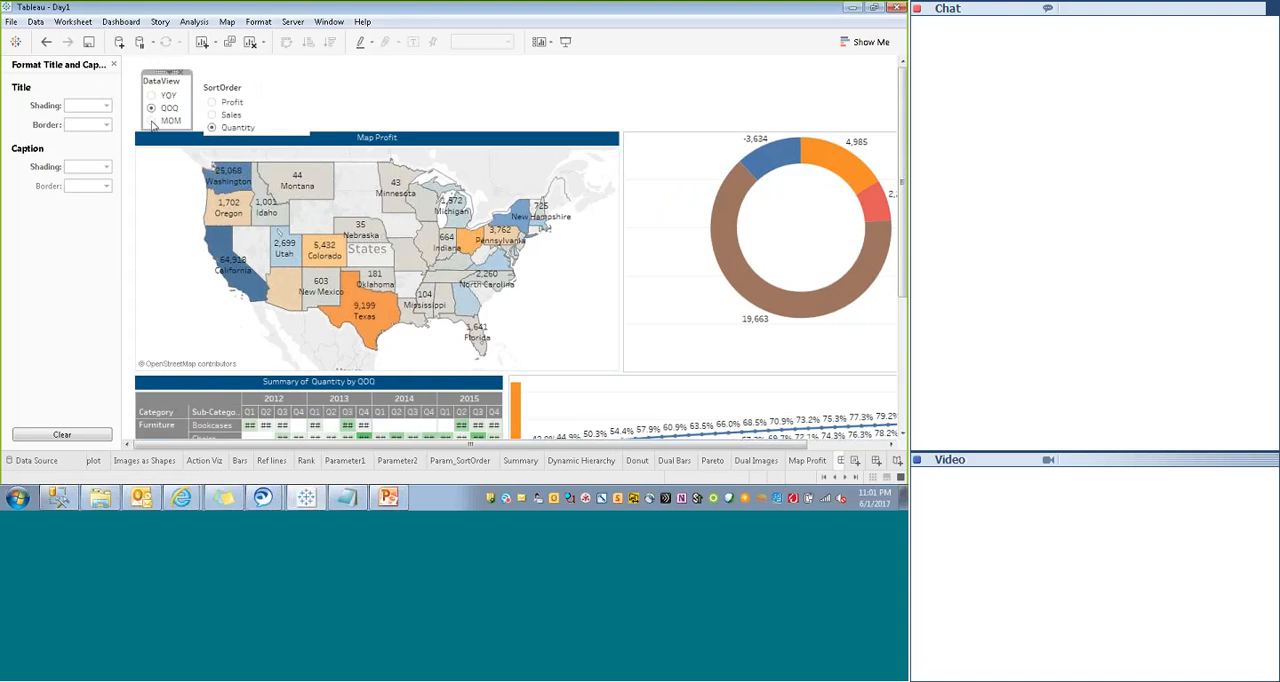
pyautogui.click(151, 120)
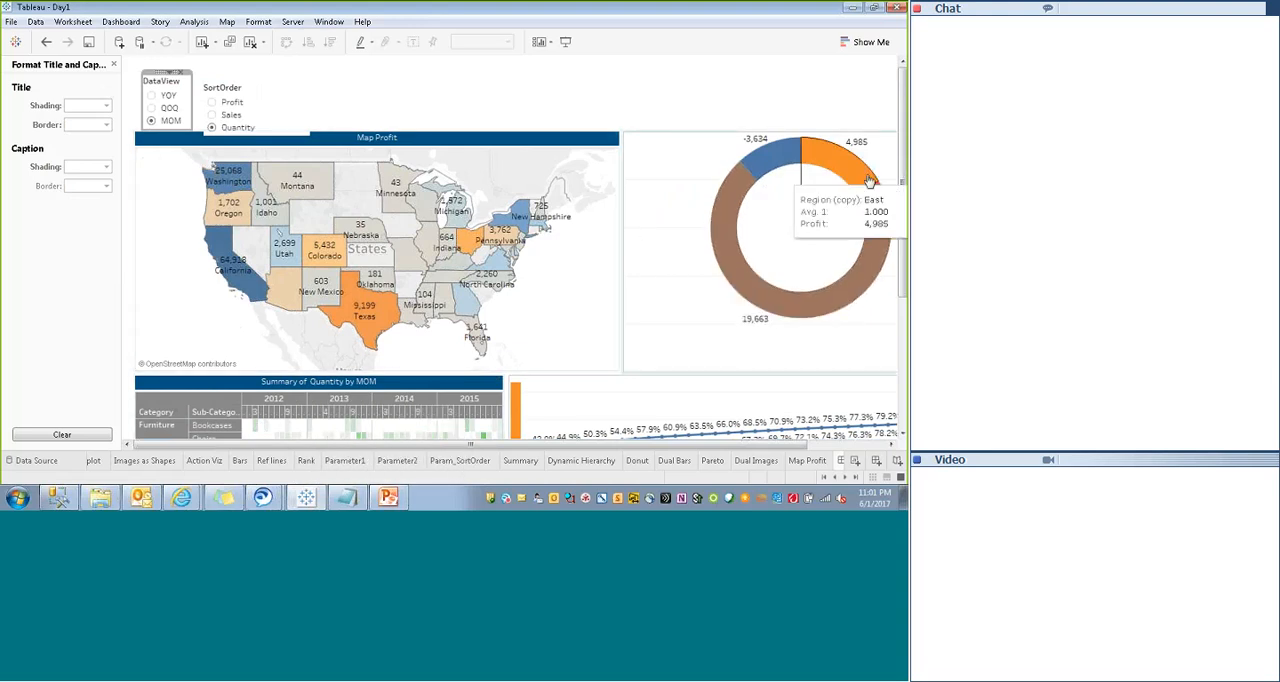
# - Shorten the Summary sheet by lowering its upper edge, making room between it and the map
pyautogui.scroll(-5, 464, 190)
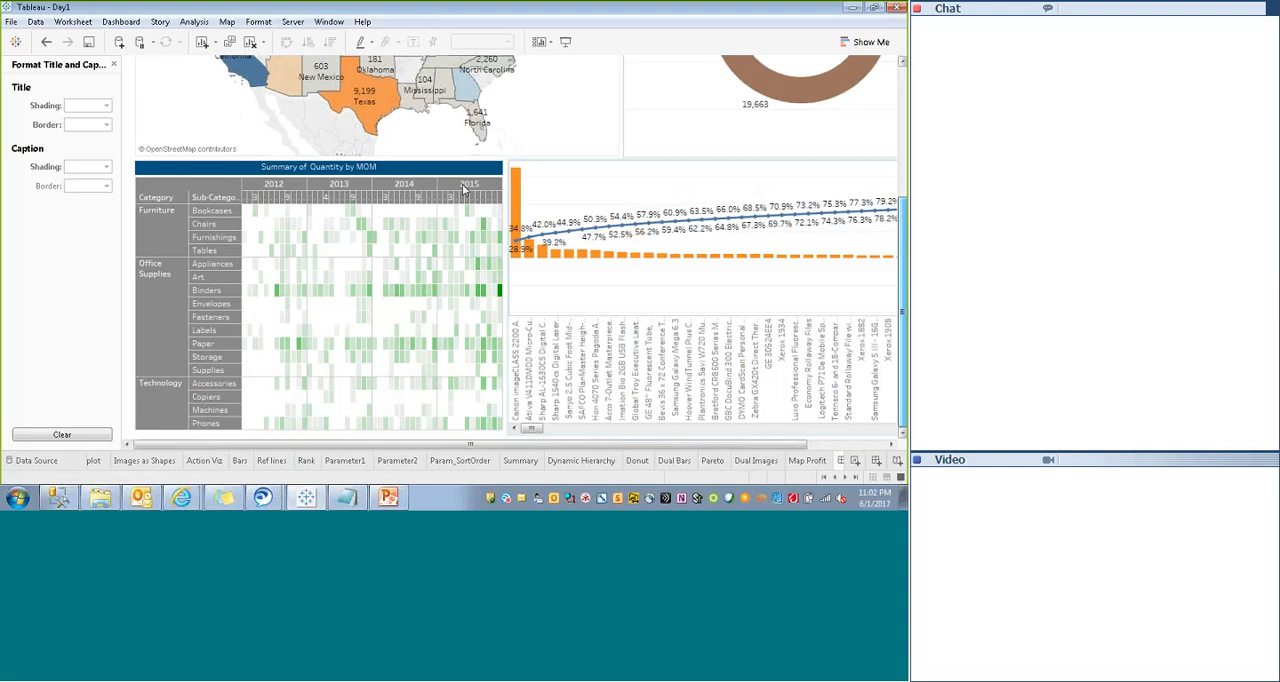
pyautogui.click(161, 228)
pyautogui.moveTo(271, 158); pyautogui.dragTo(280, 205)
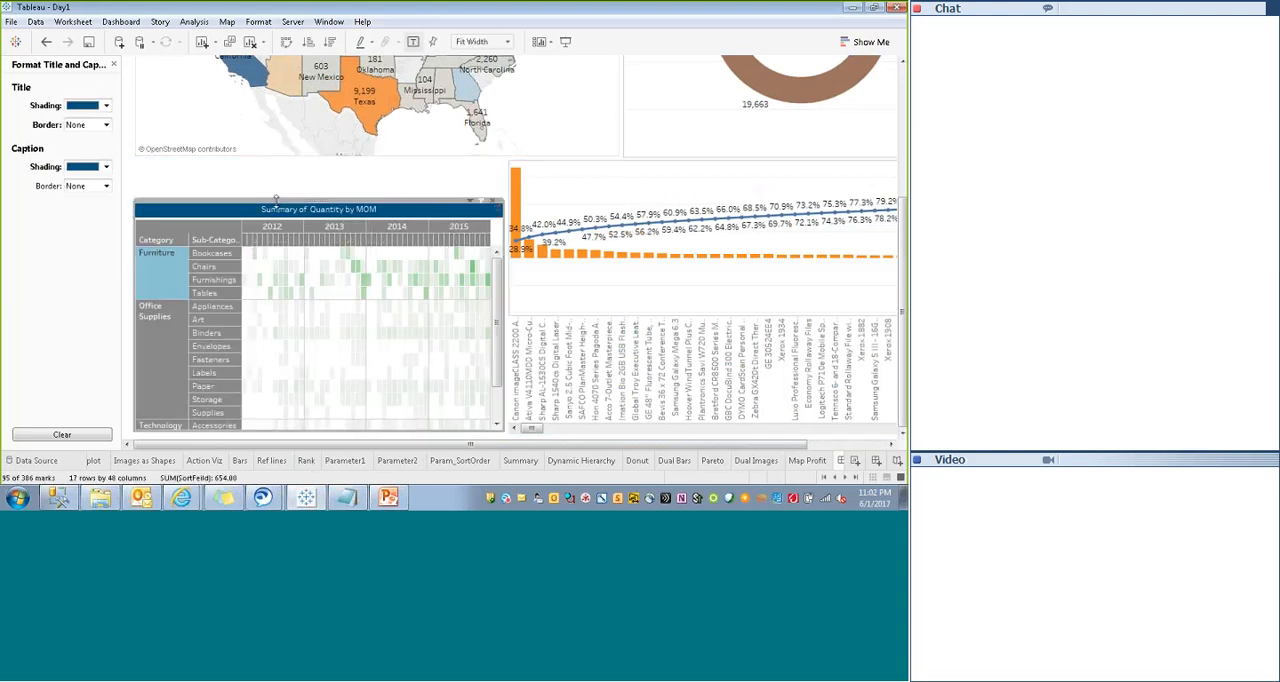
# - Set the Summary sheet's fit to Standard and deselect the sheet
pyautogui.click(488, 222)
pyautogui.click(470, 205)
pyautogui.moveTo(431, 250)
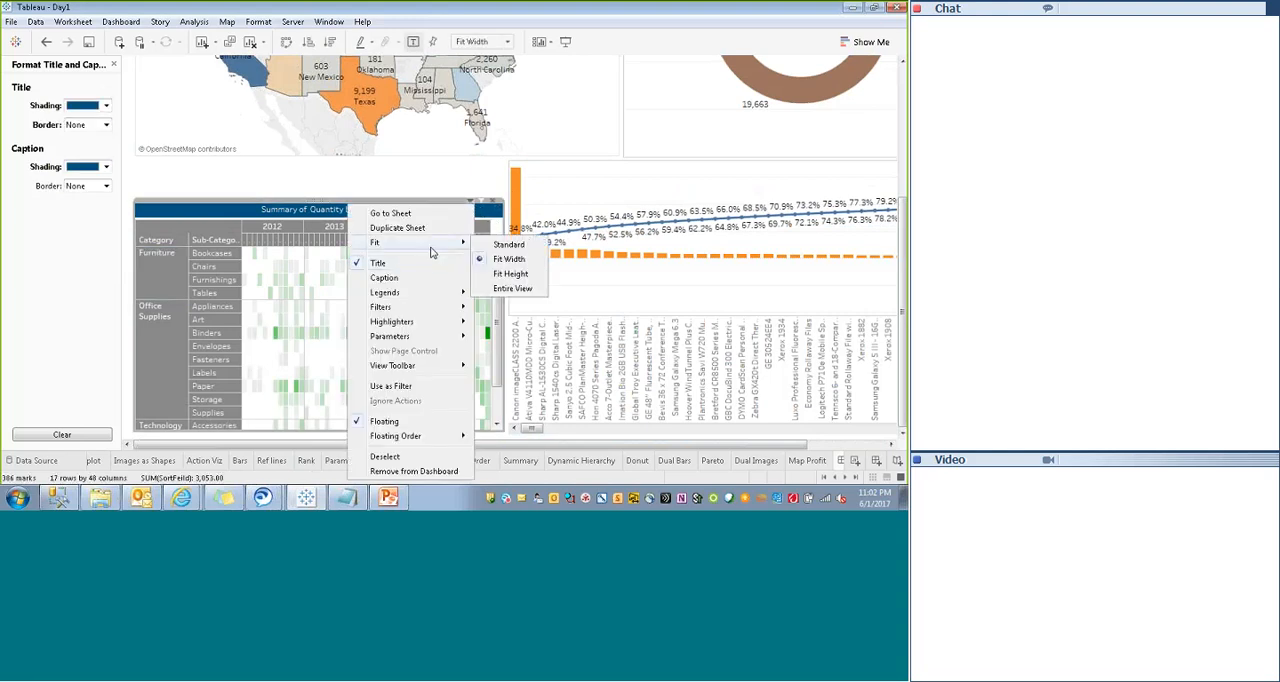
pyautogui.click(505, 245)
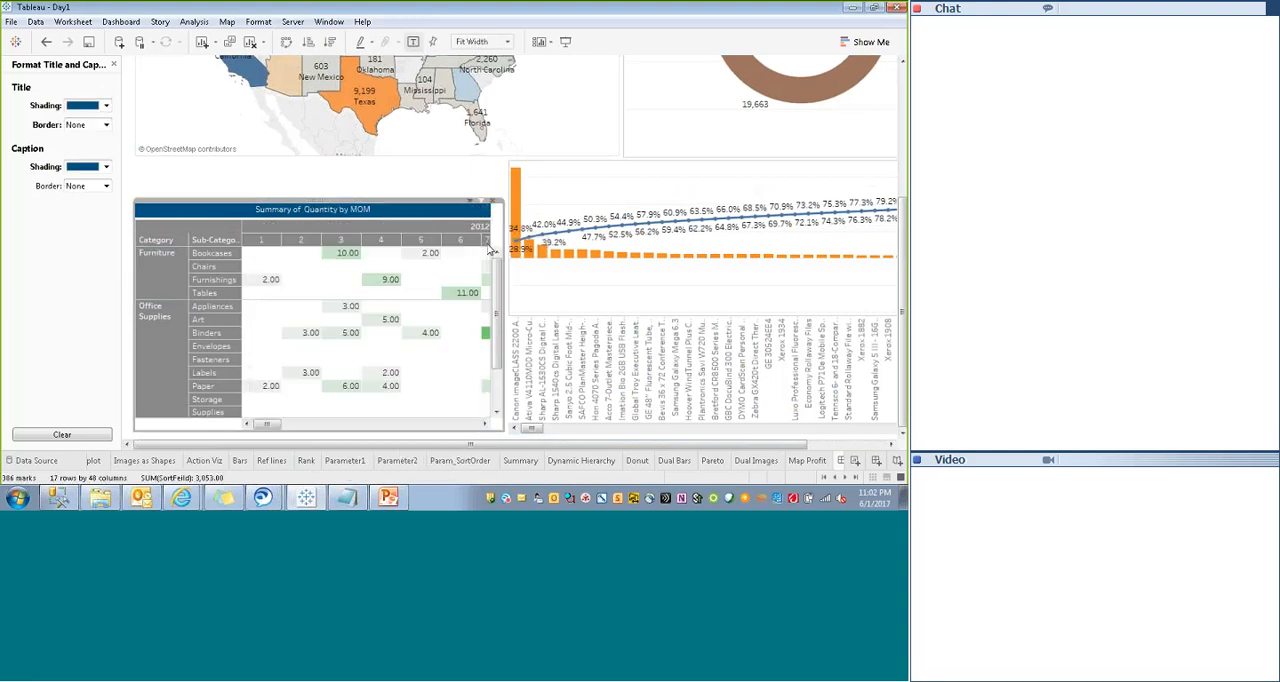
pyautogui.scroll(-2, 492, 372)
pyautogui.scroll(2, 494, 402)
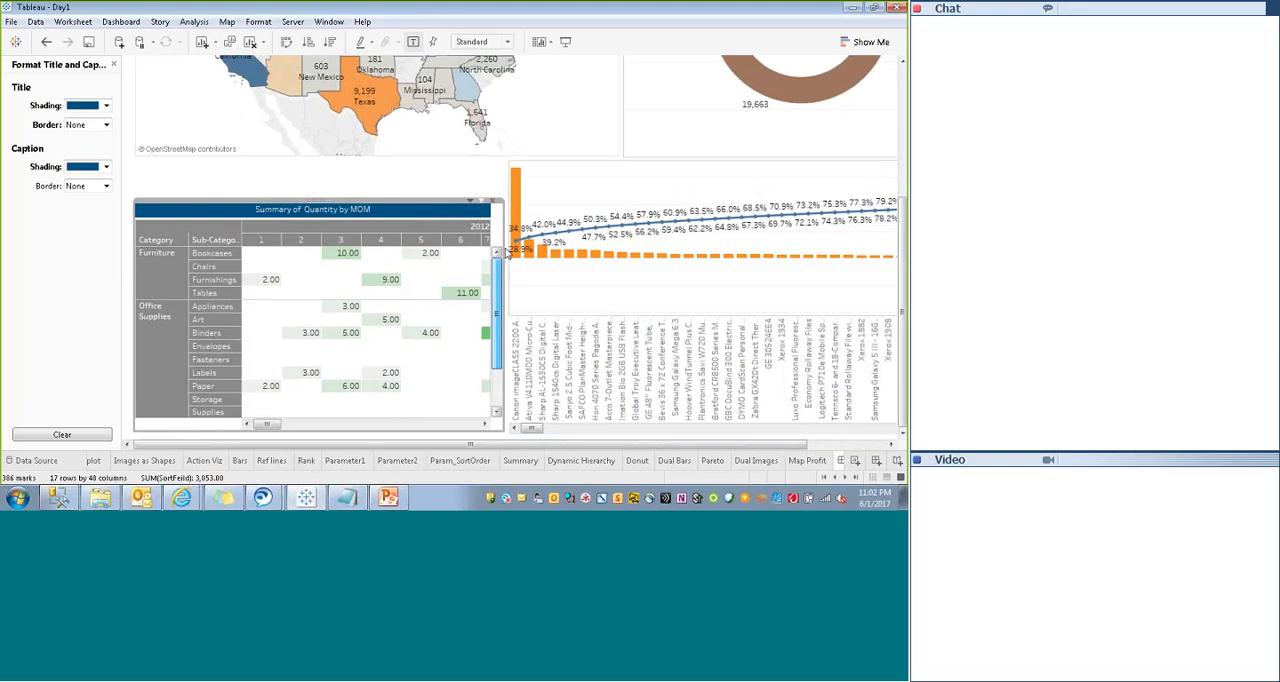
pyautogui.click(331, 188)
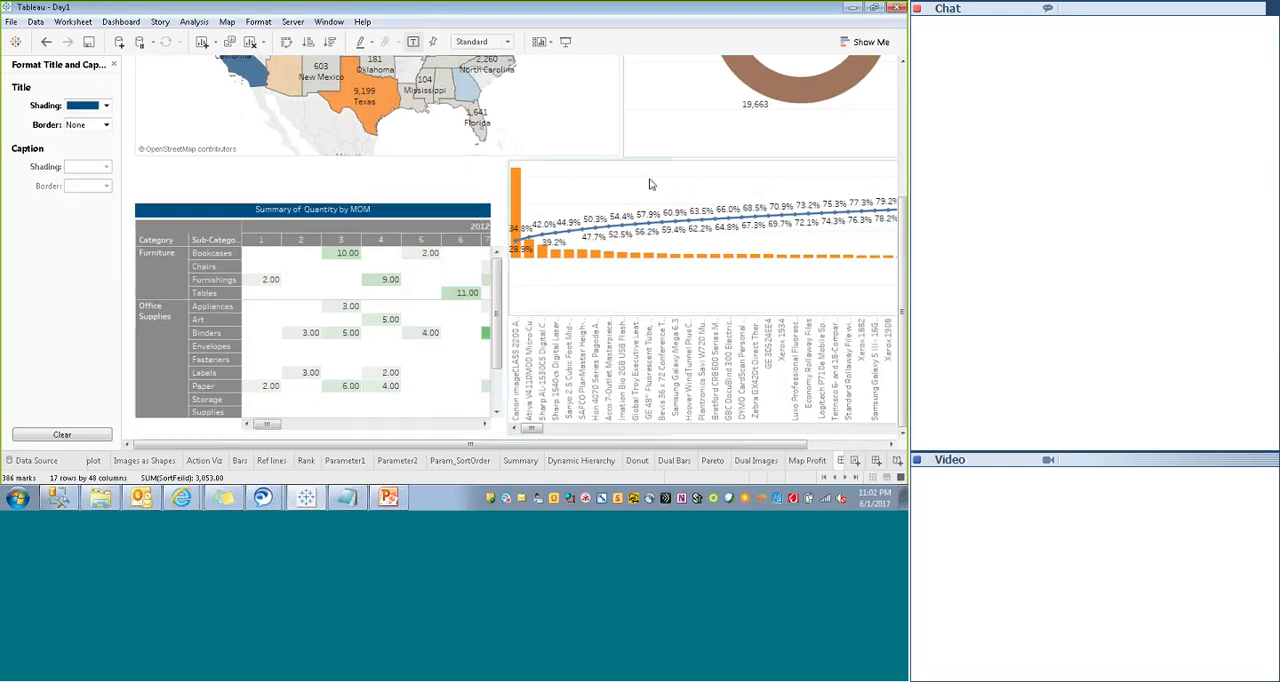
# - Move the SortOrder parameter control into the gap above the Summary sheet and hide its title
pyautogui.scroll(4, 400, 250)
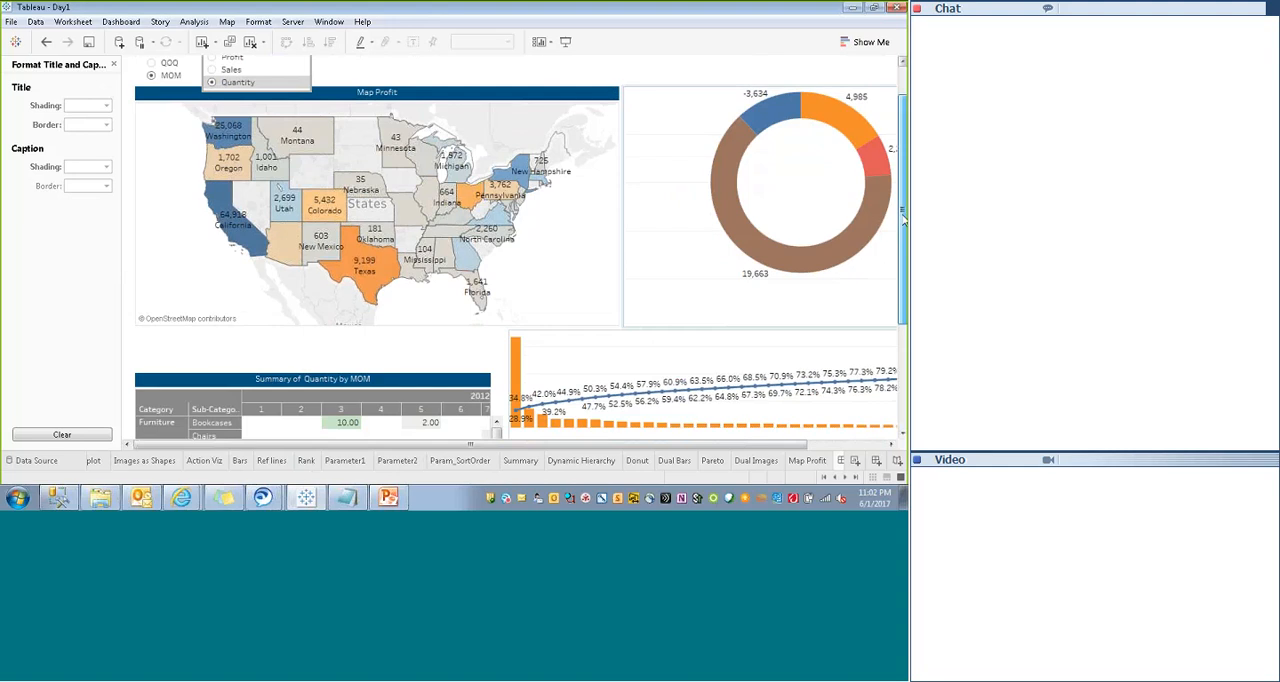
pyautogui.scroll(2, 903, 212)
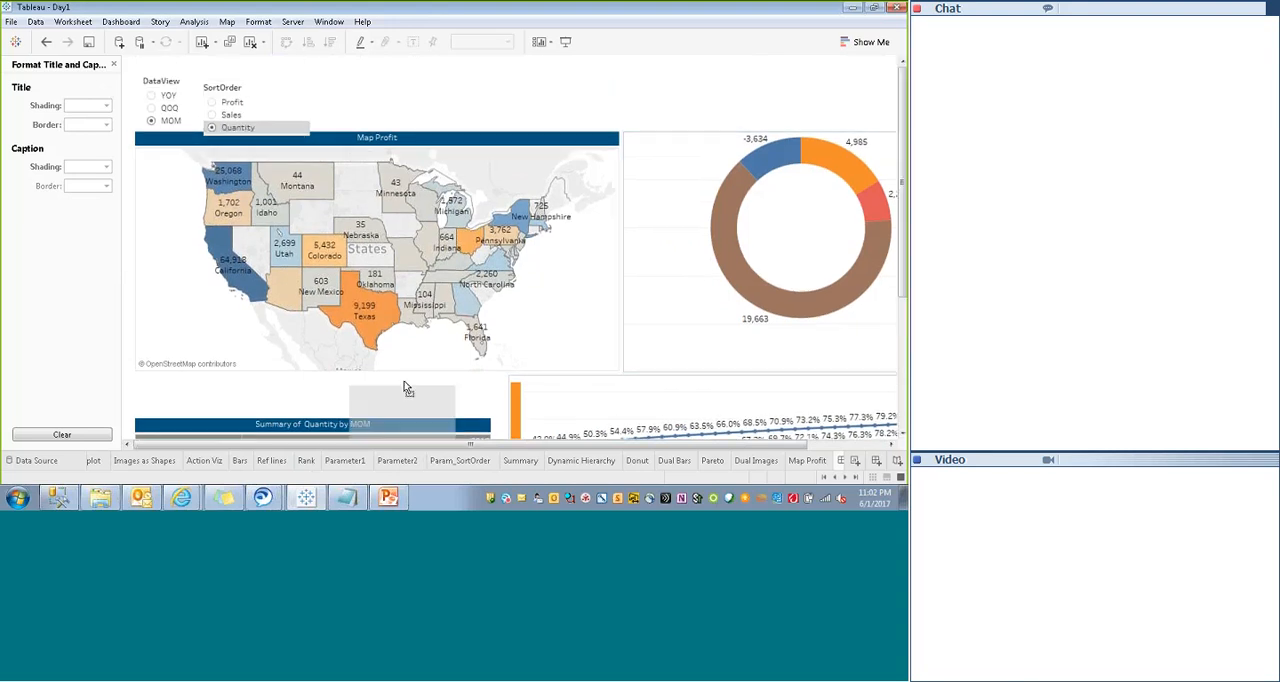
pyautogui.moveTo(448, 375); pyautogui.dragTo(440, 372)
pyautogui.rightClick(436, 383)
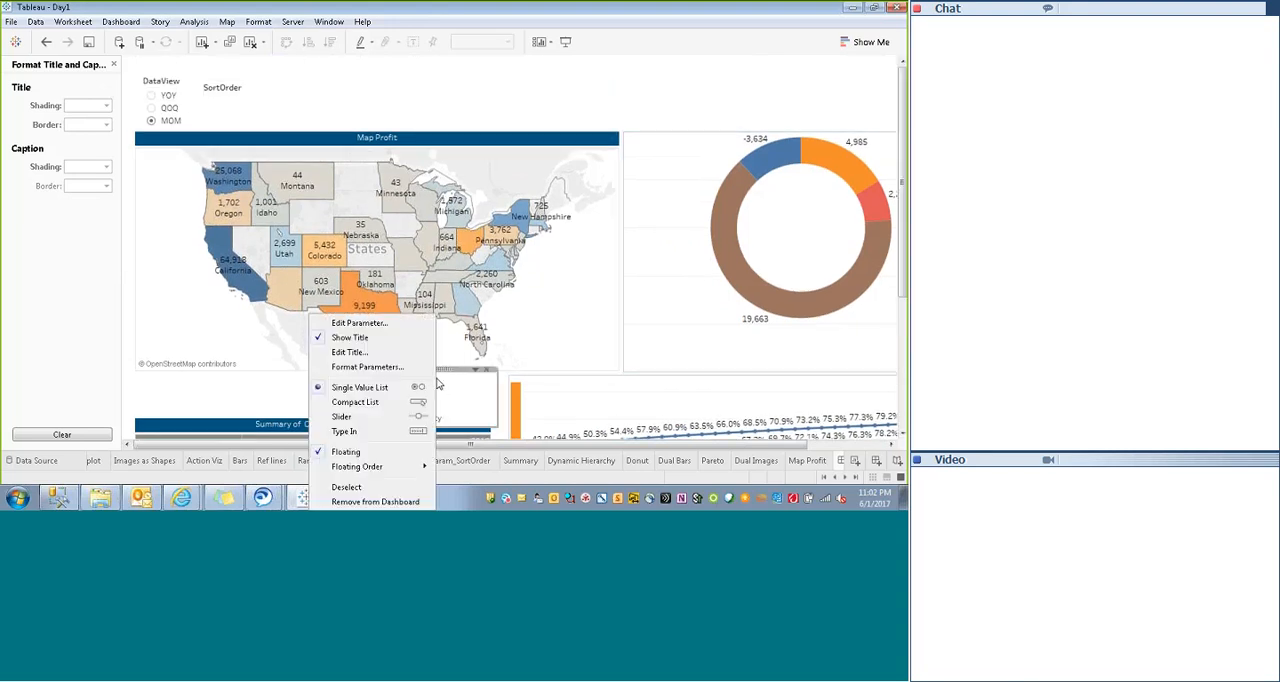
pyautogui.click(340, 338)
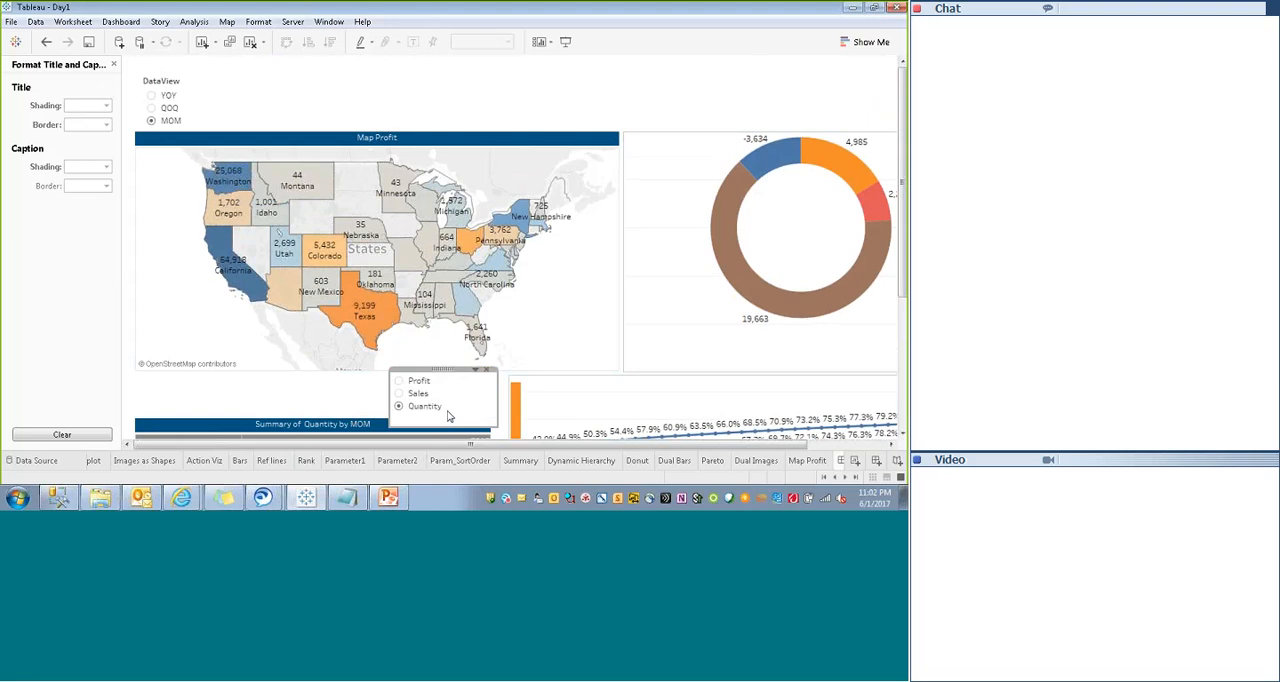
pyautogui.click(356, 394)
# - Move the DataView parameter control above the Summary sheet, beside the Profit/Sales/Quantity control, and hide its title
pyautogui.click(172, 98)
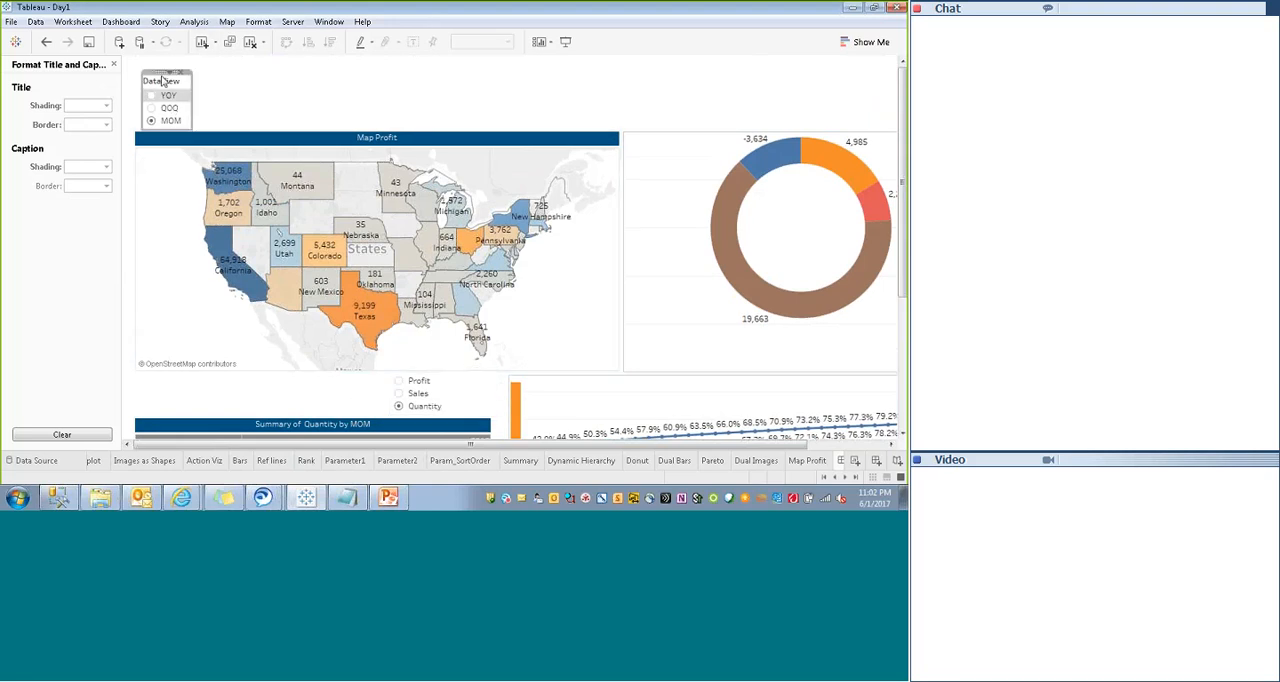
pyautogui.moveTo(163, 81); pyautogui.dragTo(265, 373)
pyautogui.rightClick(272, 408)
pyautogui.click(335, 408)
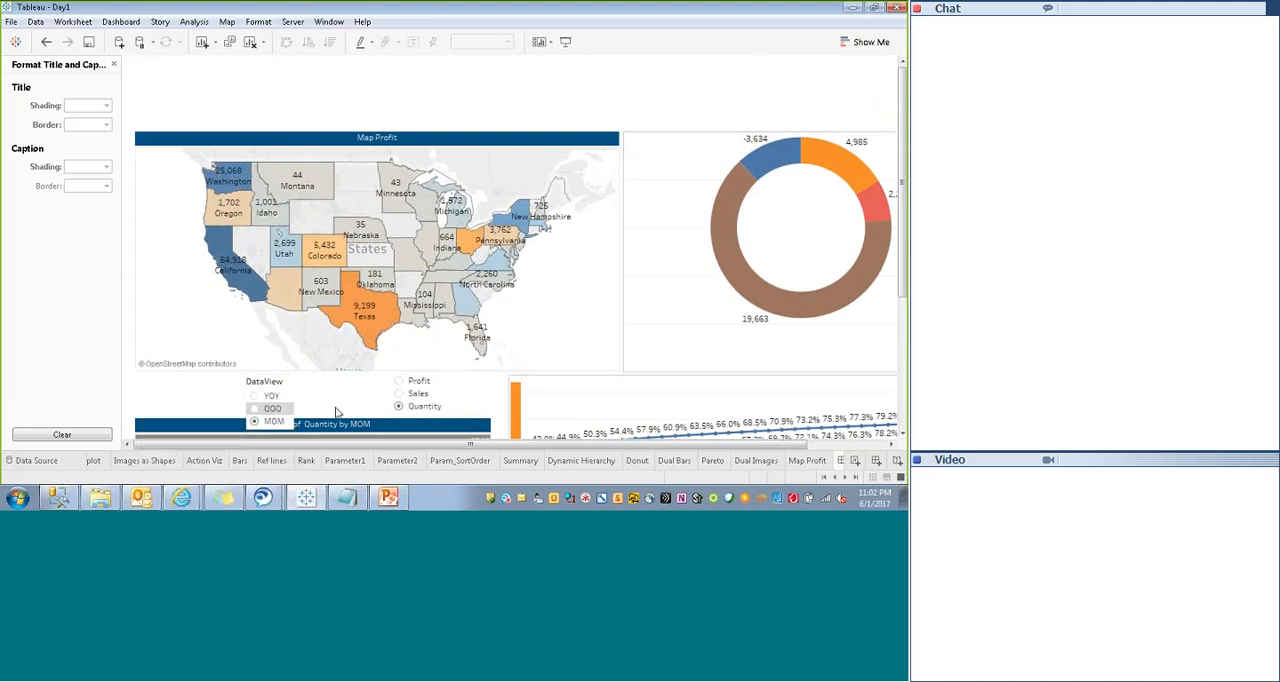
pyautogui.rightClick(277, 384)
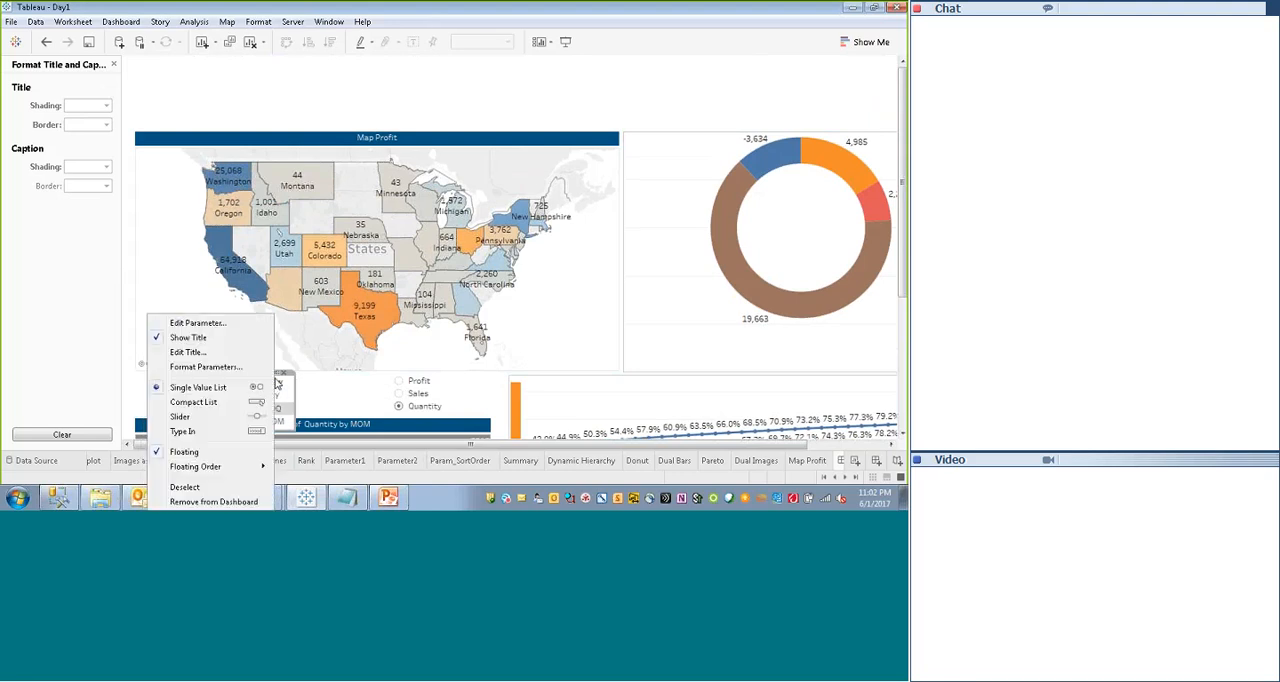
pyautogui.click(181, 338)
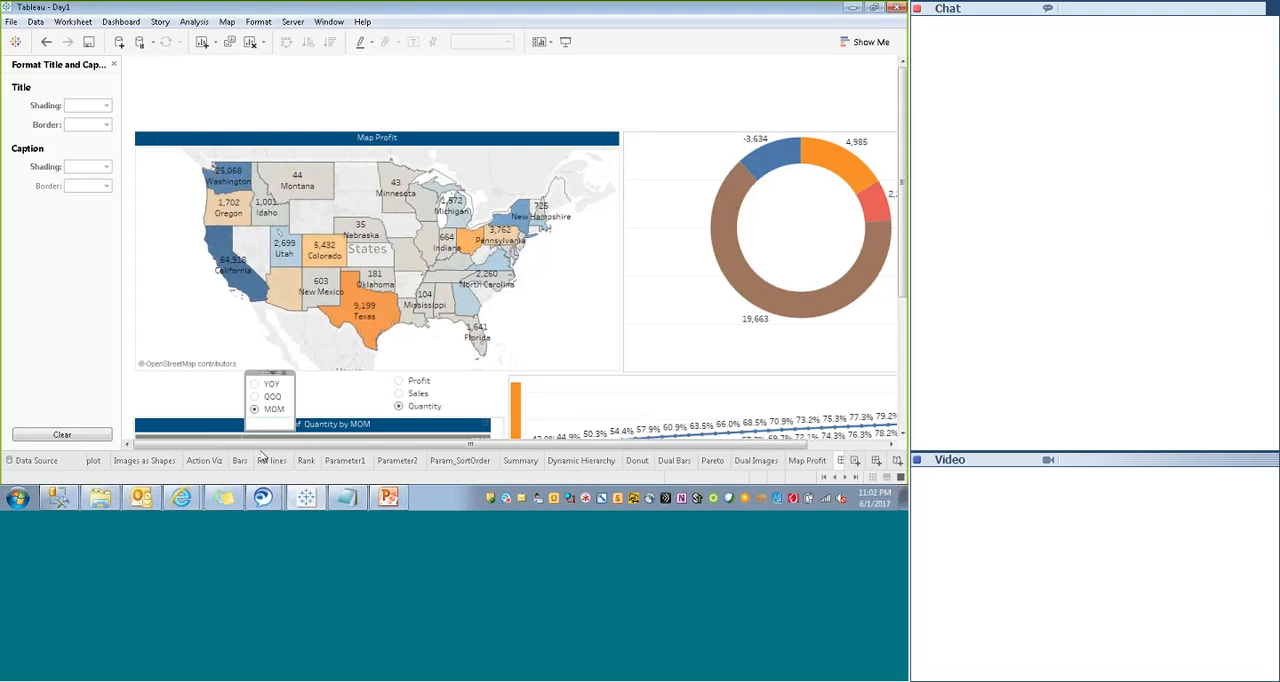
# - Resize the DataView control and bring the Profit/Sales/Quantity control closer so both line up above the Summary sheet
pyautogui.moveTo(261, 428); pyautogui.dragTo(265, 420)
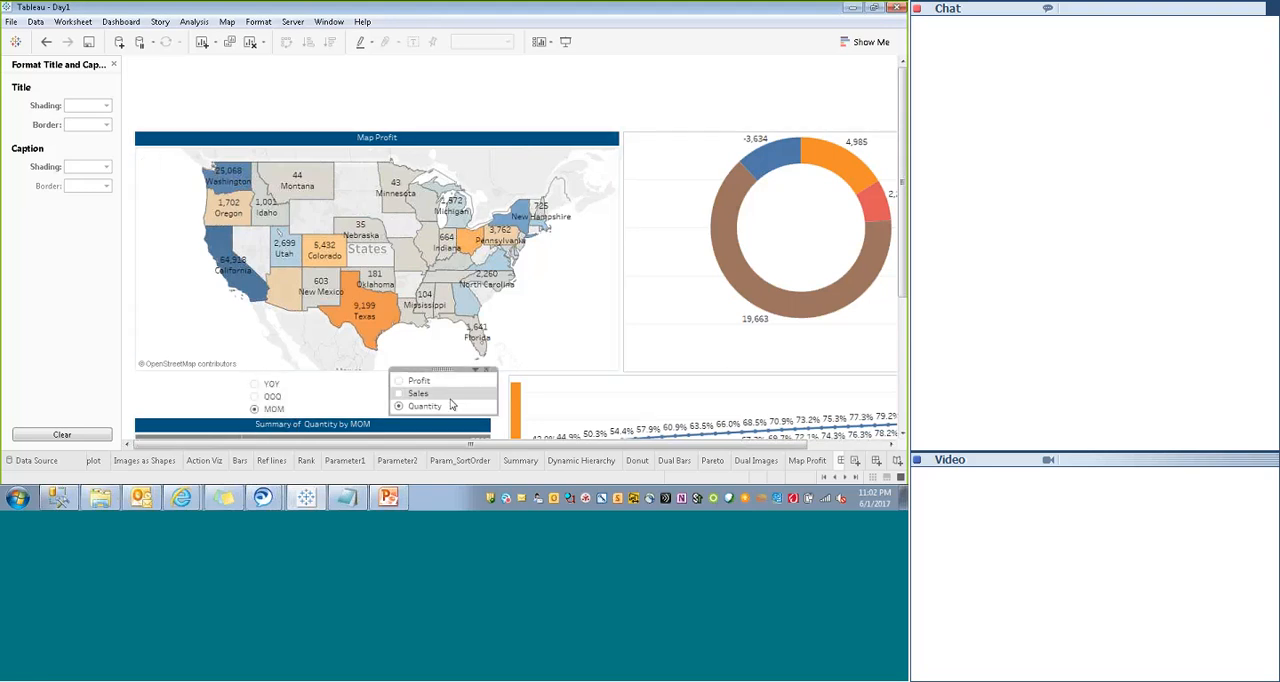
pyautogui.moveTo(440, 370); pyautogui.dragTo(397, 380)
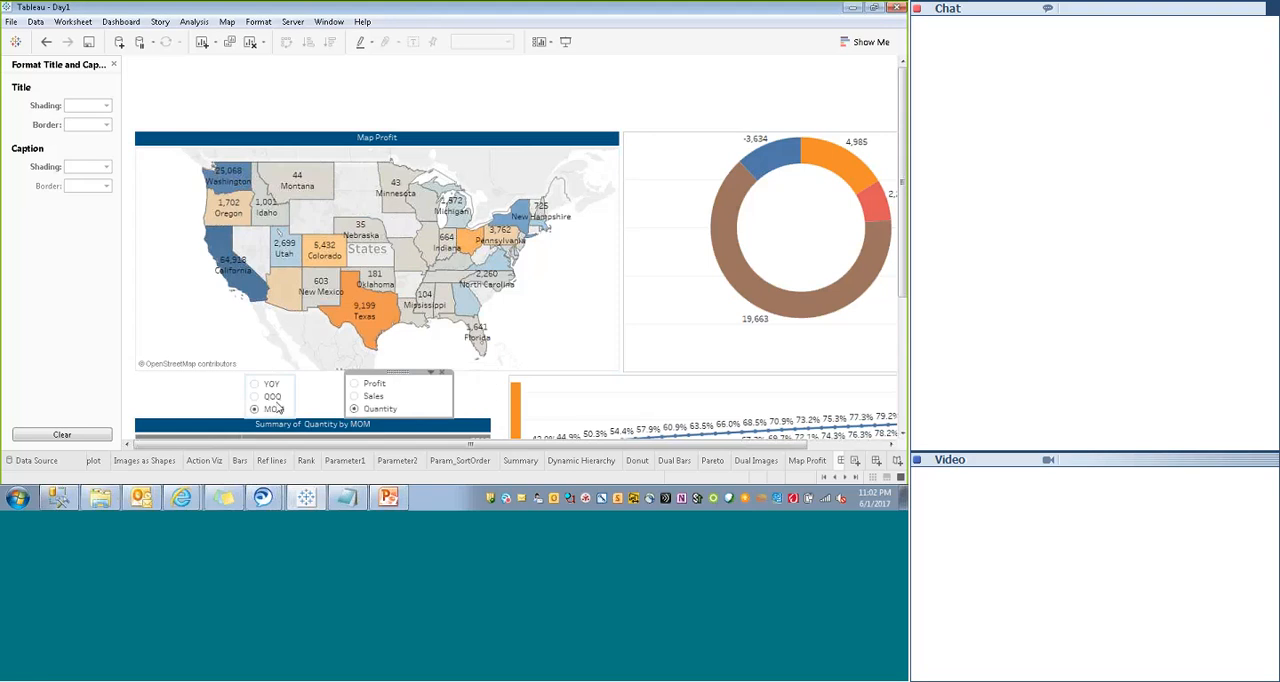
pyautogui.moveTo(285, 390); pyautogui.dragTo(326, 396)
pyautogui.click(290, 398)
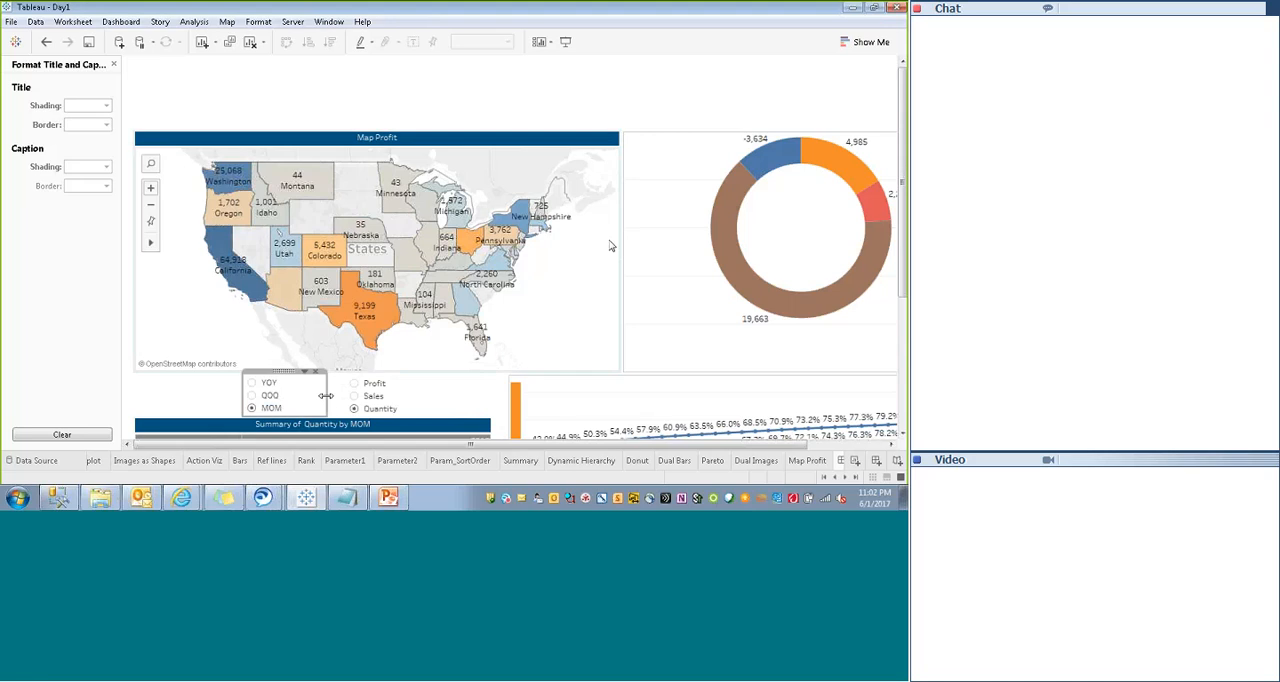
# - Switch the DataView parameter to YOY and check how the Summary sheet fits its frame
pyautogui.click(741, 127)
pyautogui.moveTo(905, 262); pyautogui.dragTo(905, 395)
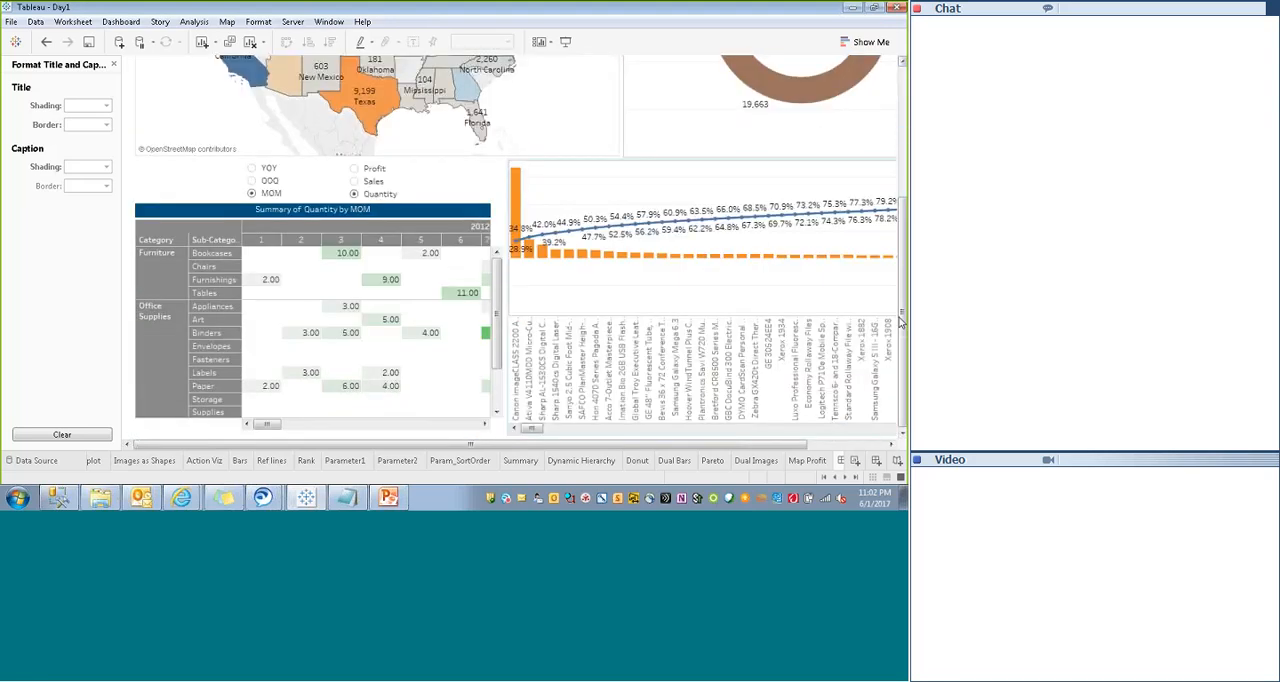
pyautogui.click(488, 333)
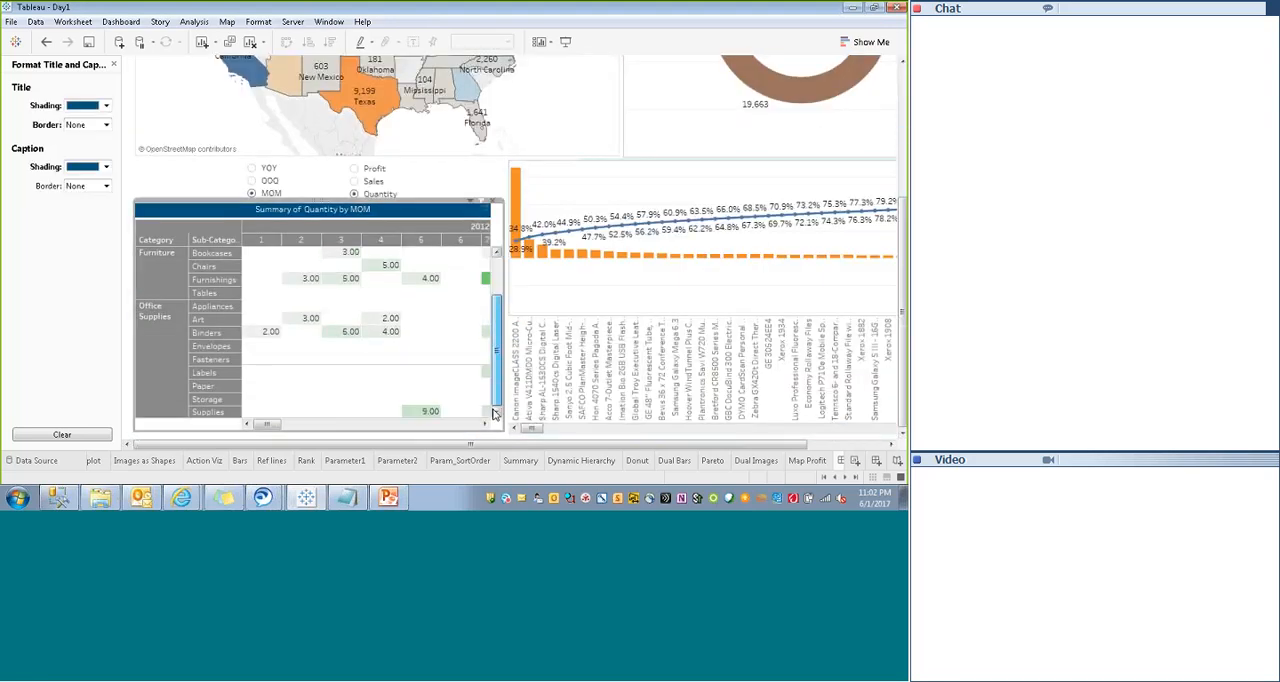
pyautogui.click(251, 168)
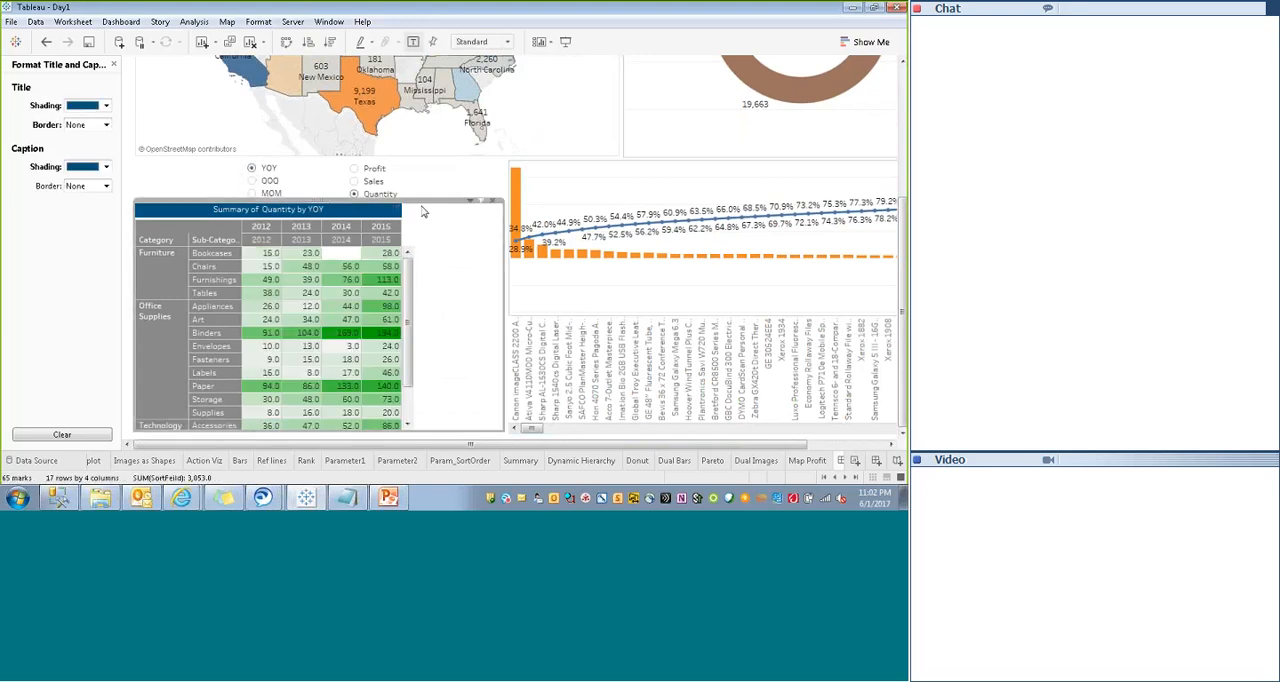
pyautogui.moveTo(408, 320)
pyautogui.mouseDown()
pyautogui.moveTo(408, 347)
pyautogui.moveTo(408, 305)
pyautogui.mouseUp()
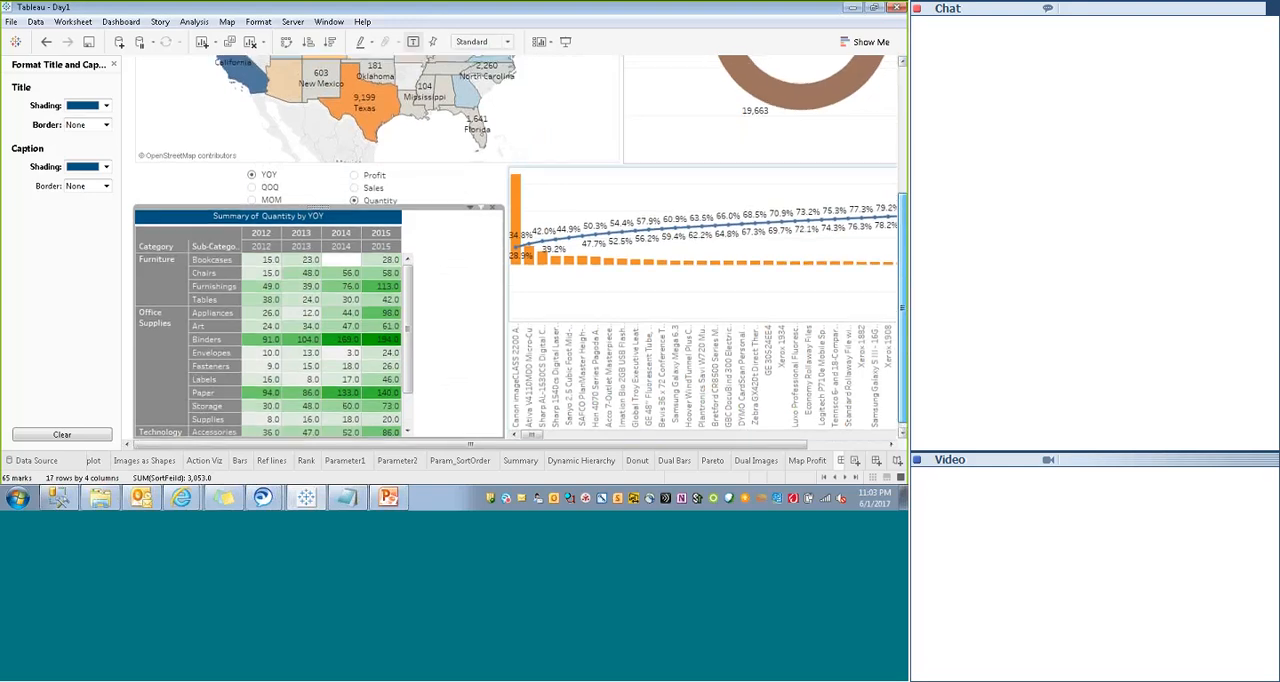
# - Reduce the Map Profit sheet's height by raising its lower edge away from the parameter controls
pyautogui.scroll(5, 700, 300)
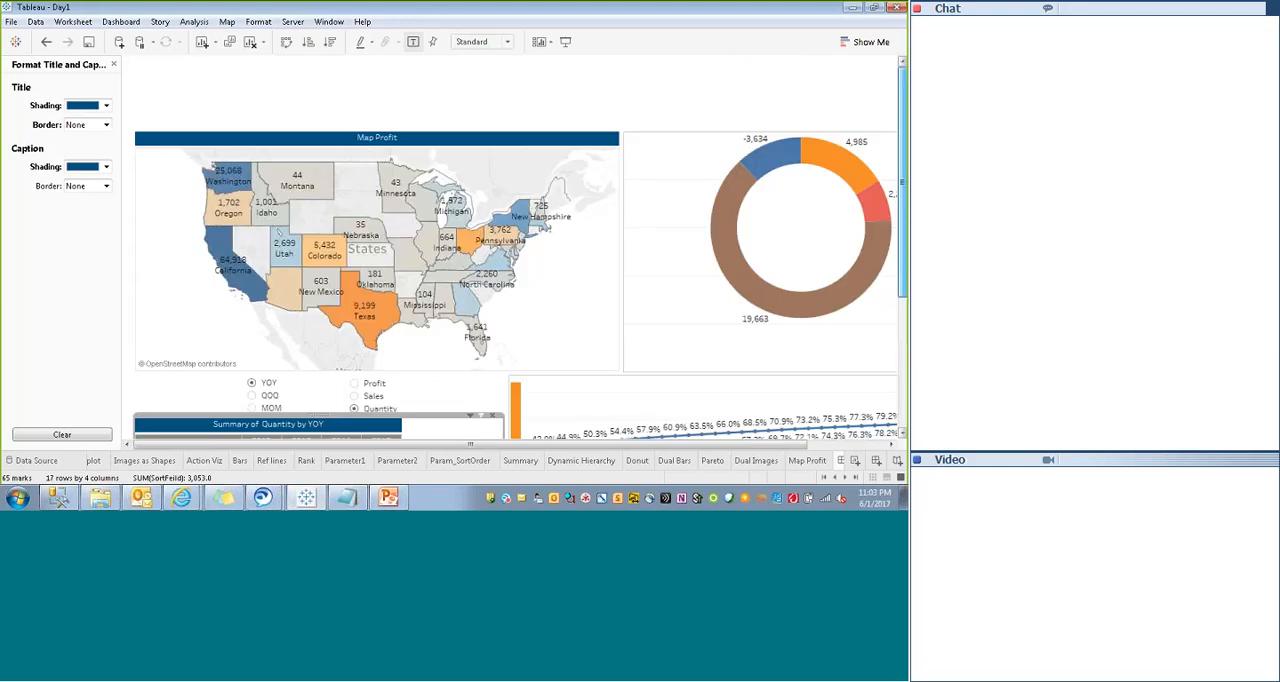
pyautogui.click(581, 316)
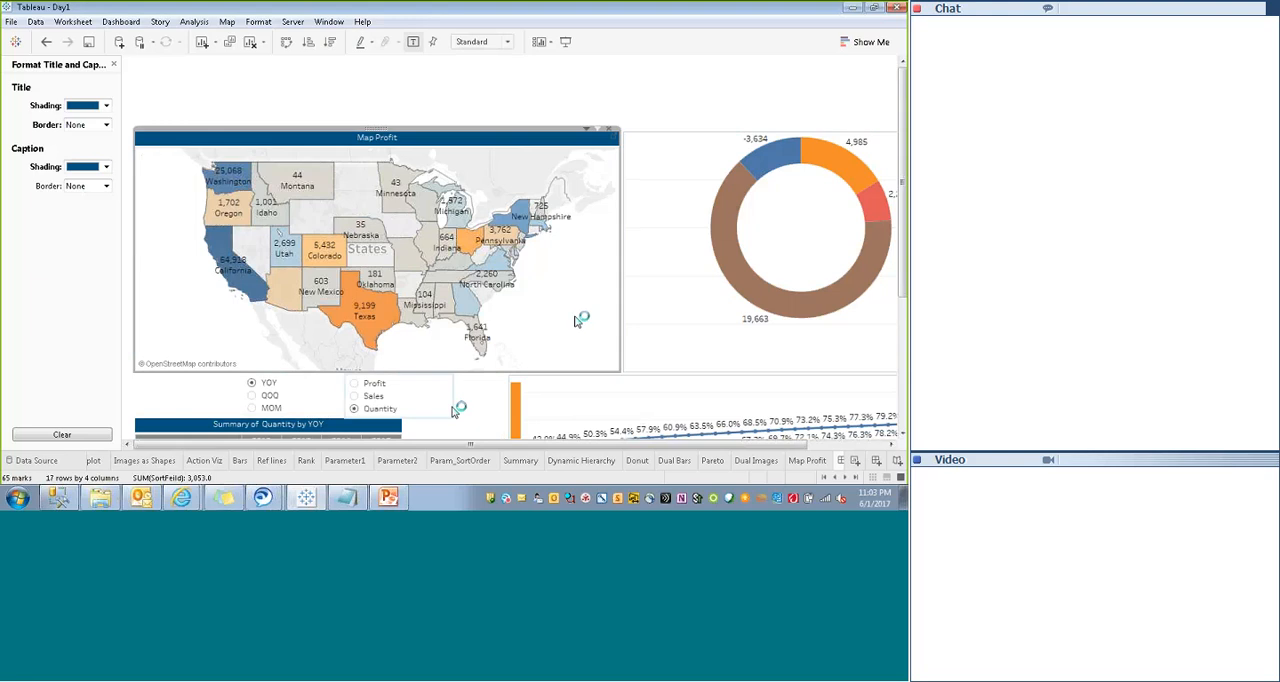
pyautogui.moveTo(425, 370); pyautogui.dragTo(431, 355)
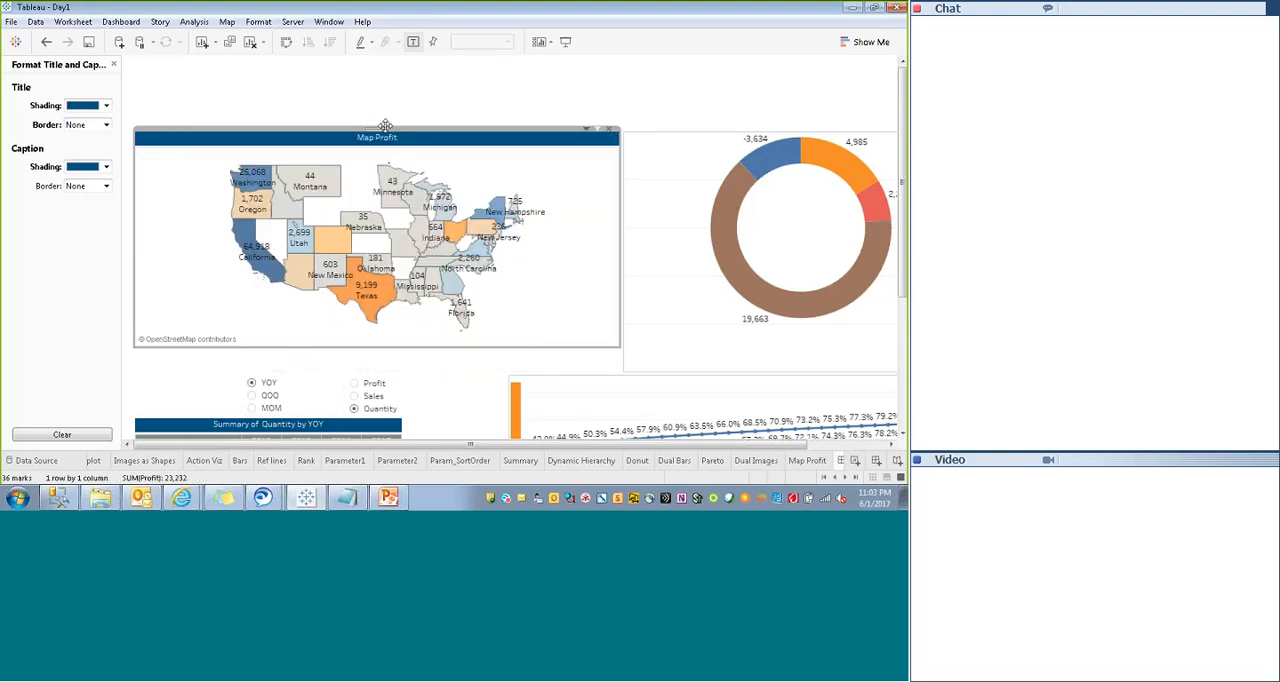
# - Enlarge the Map Profit sheet by raising its upper edge and extending its outer side edge slightly toward the dashboard border
pyautogui.moveTo(356, 128); pyautogui.dragTo(356, 109)
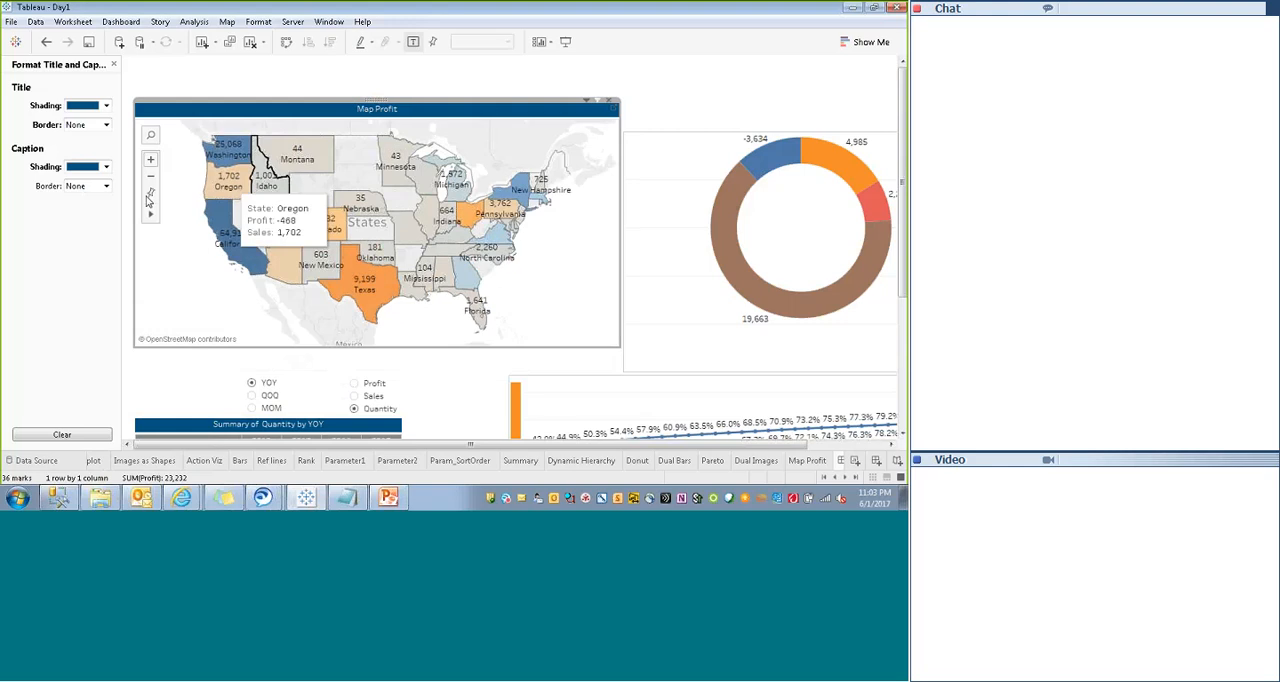
pyautogui.moveTo(134, 208); pyautogui.dragTo(127, 213)
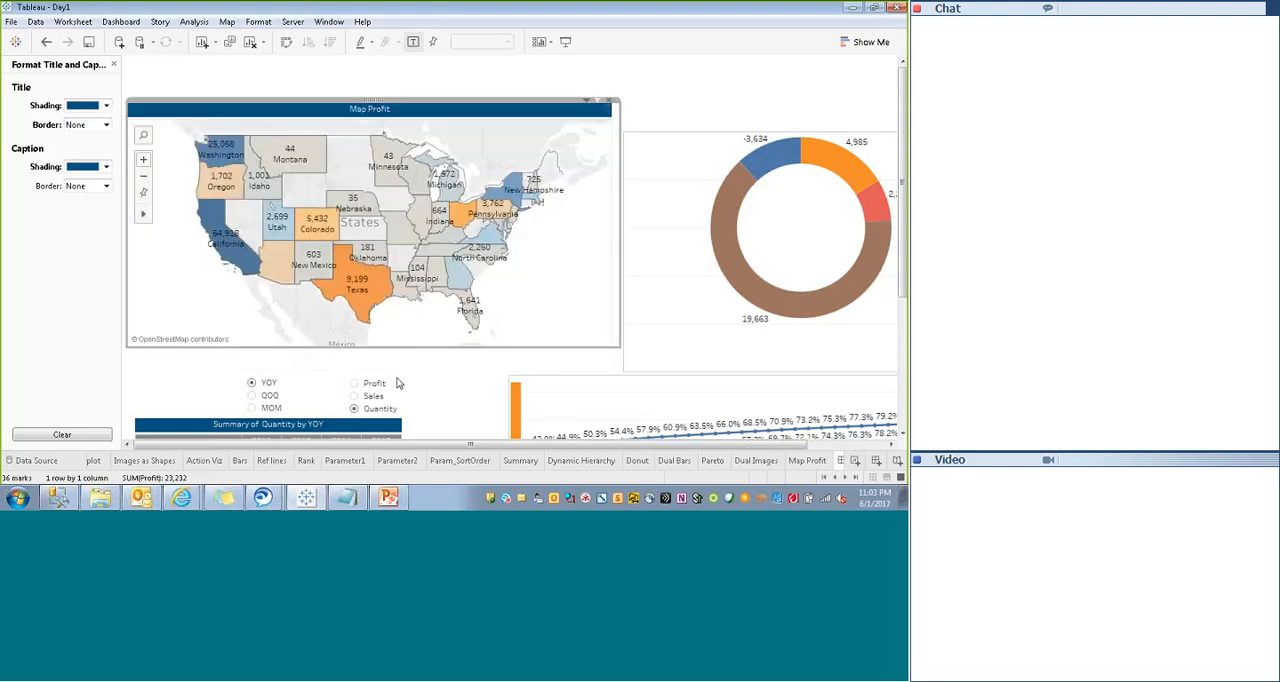
# - Move the two parameter controls up beneath the map and raise the Summary sheet's upper edge toward them
pyautogui.moveTo(399, 357)
pyautogui.mouseDown()
pyautogui.moveTo(294, 380)
pyautogui.moveTo(278, 356)
pyautogui.mouseUp()
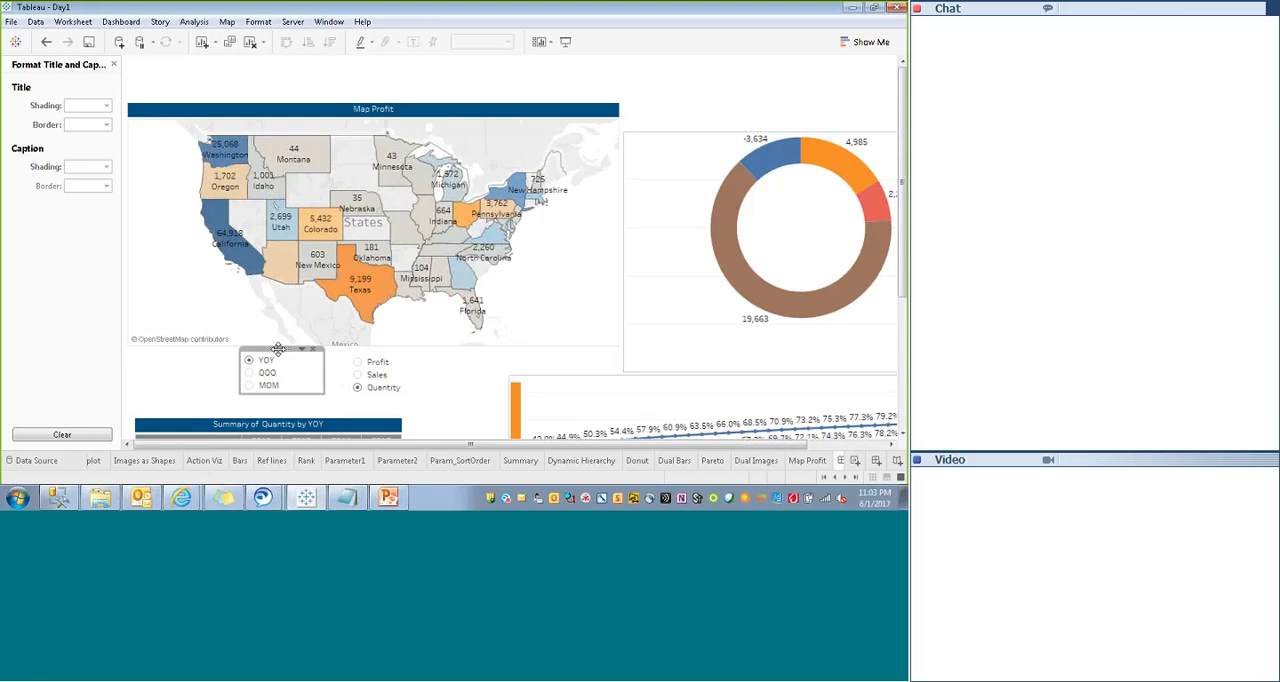
pyautogui.click(350, 424)
pyautogui.moveTo(352, 412); pyautogui.dragTo(352, 390)
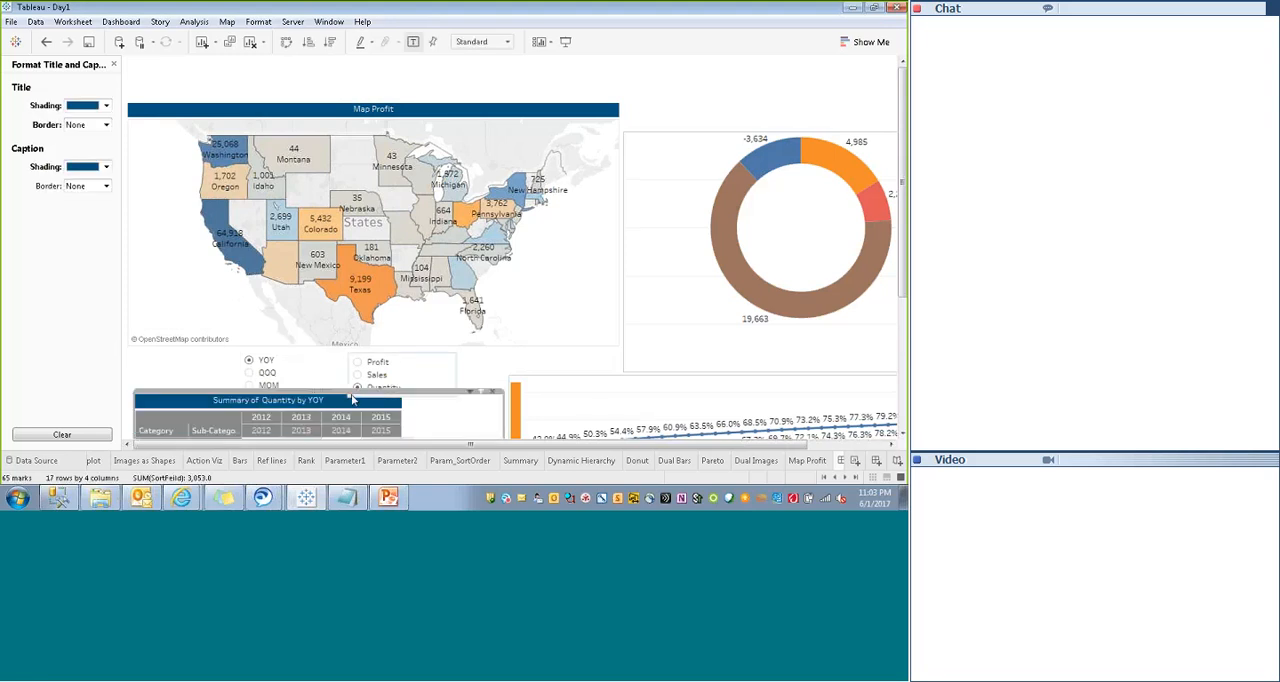
# - Preview the dashboard in presentation mode, check the layout of the sheets and controls, and return to editing
pyautogui.click(565, 42)
pyautogui.scroll(-1, 316, 409)
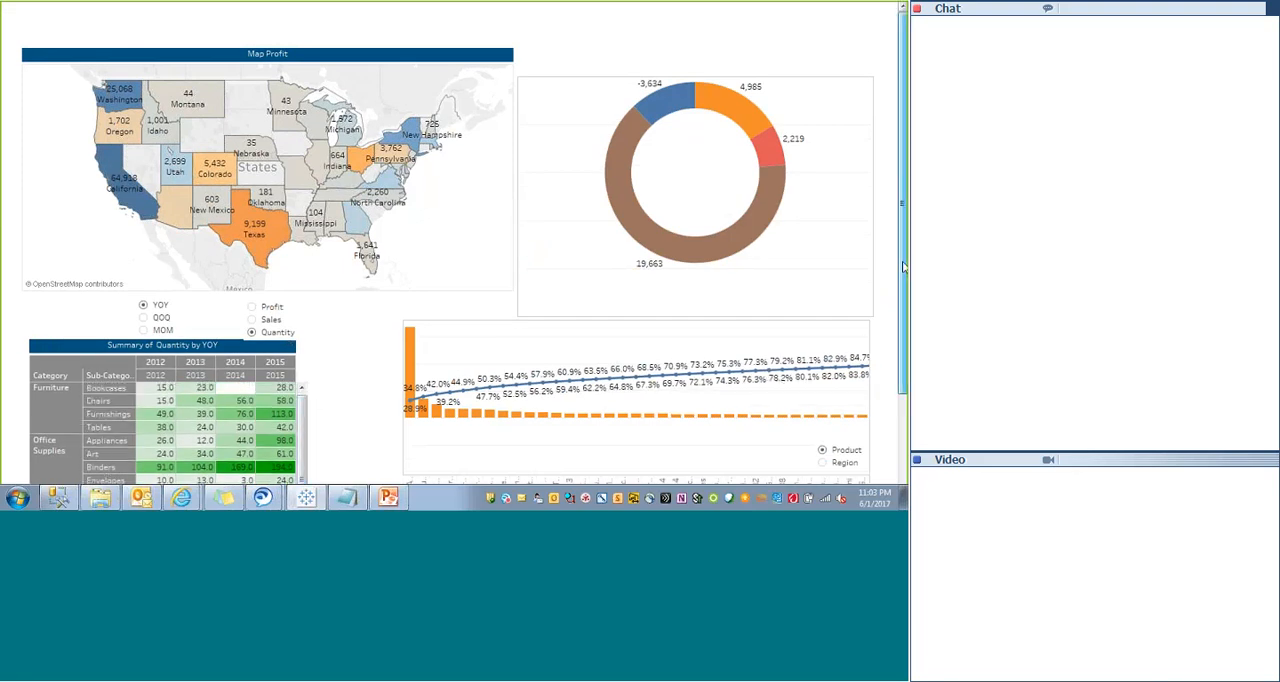
pyautogui.moveTo(903, 266)
pyautogui.mouseDown()
pyautogui.moveTo(903, 350)
pyautogui.moveTo(903, 264)
pyautogui.mouseUp()
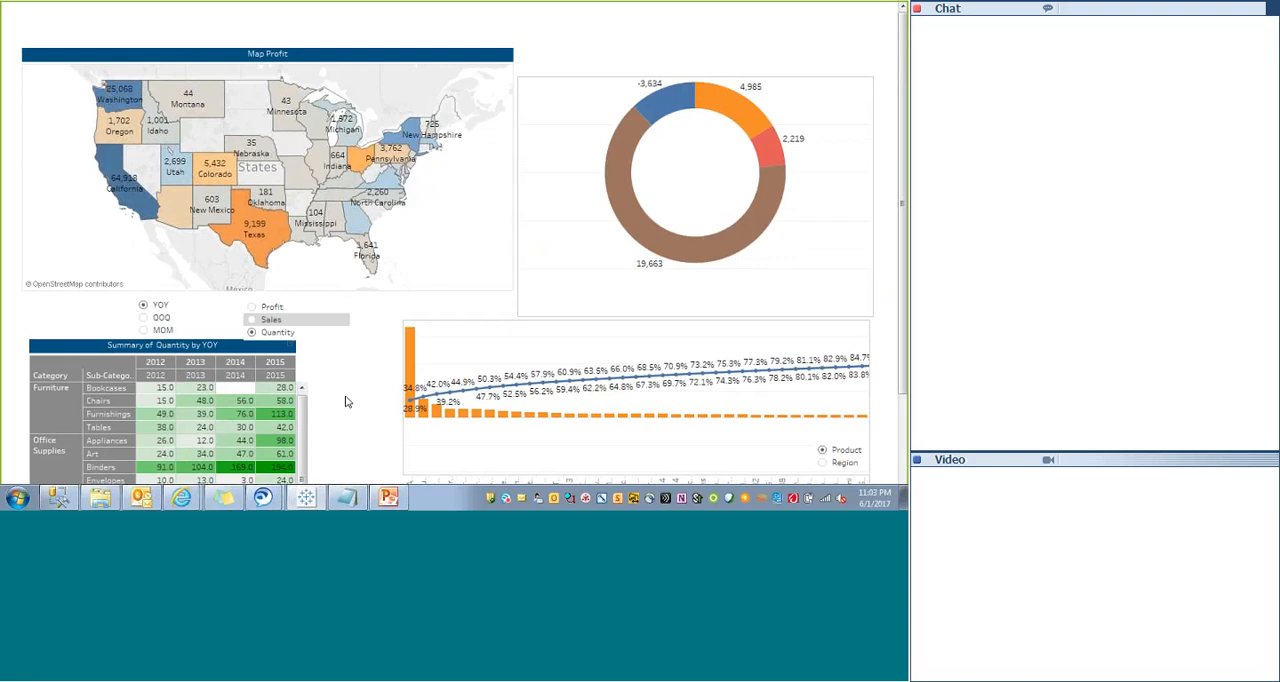
pyautogui.press('Escape')
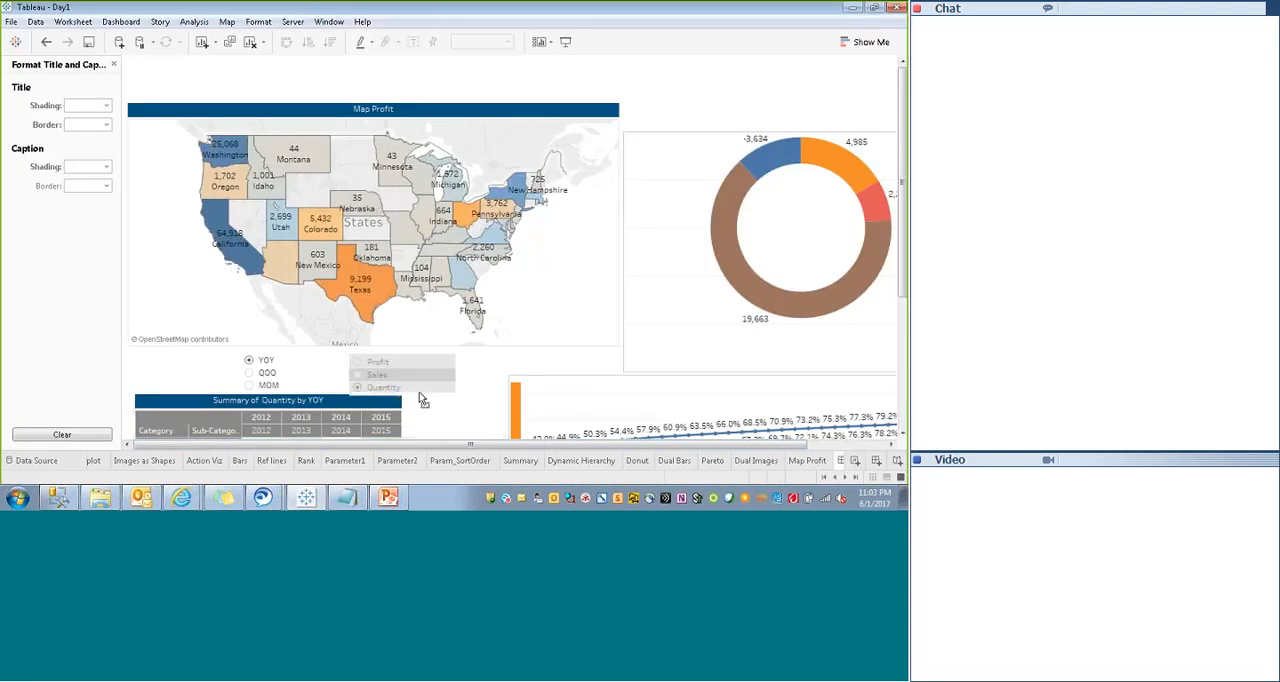
# - Increase the Profit/Sales/Quantity control's height by raising its upper edge so all three options fit without a scrollbar
pyautogui.click(421, 393)
pyautogui.click(293, 375)
pyautogui.click(440, 369)
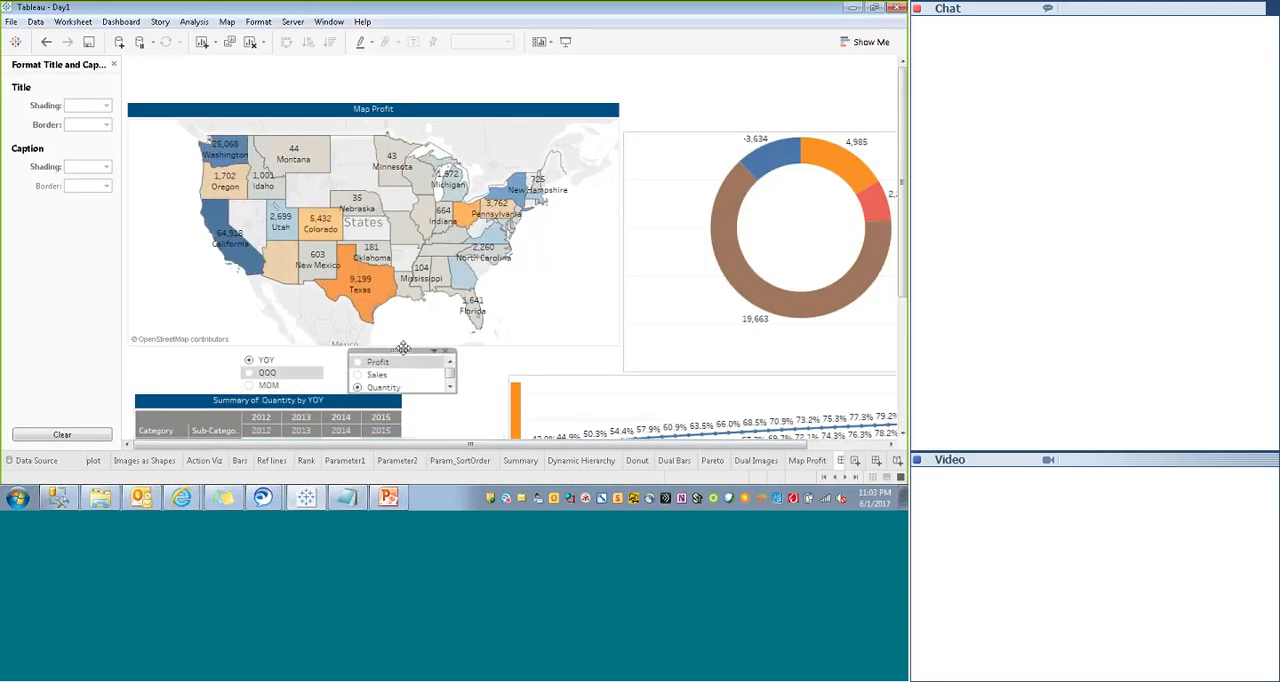
pyautogui.click(390, 351)
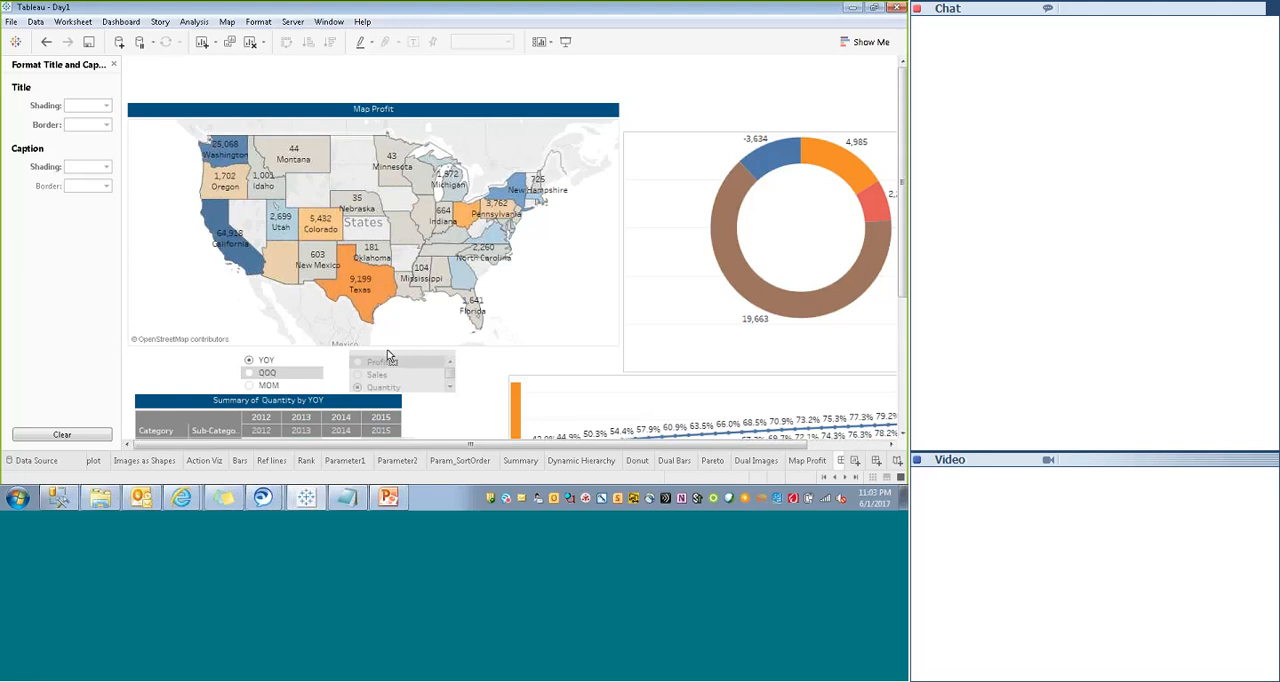
pyautogui.click(474, 376)
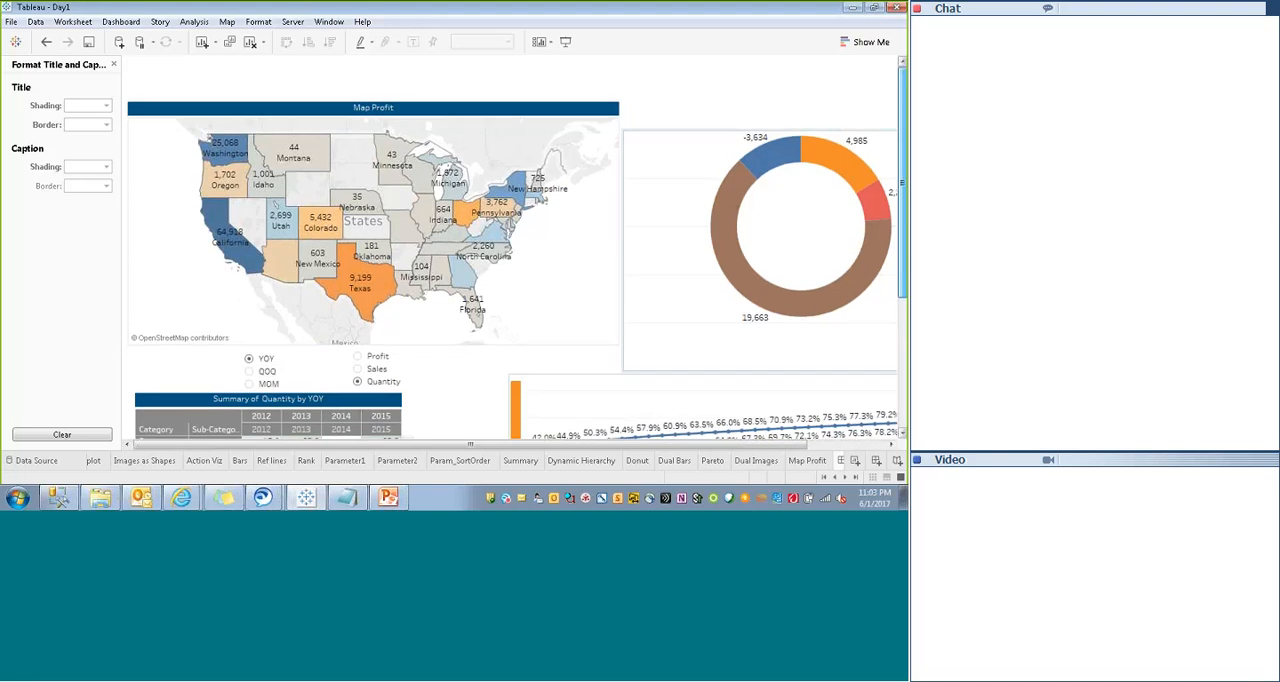
# - Narrow the Map Profit sheet by pulling in its edge on the Donut side
pyautogui.scroll(-3, 474, 376)
pyautogui.scroll(3, 474, 376)
pyautogui.click(592, 289)
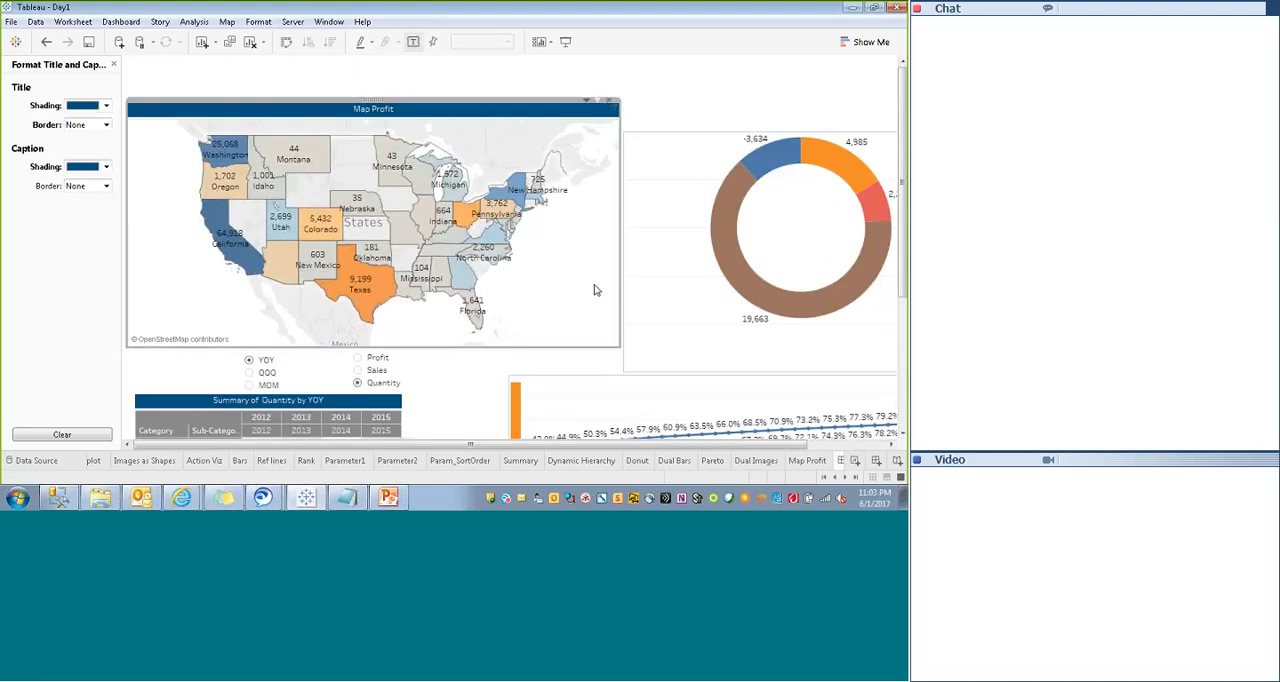
pyautogui.moveTo(620, 275); pyautogui.dragTo(512, 300)
# - Move the Donut sheet directly beside the narrowed Map Profit sheet, roughly level with its title
pyautogui.click(728, 241)
pyautogui.click(709, 150)
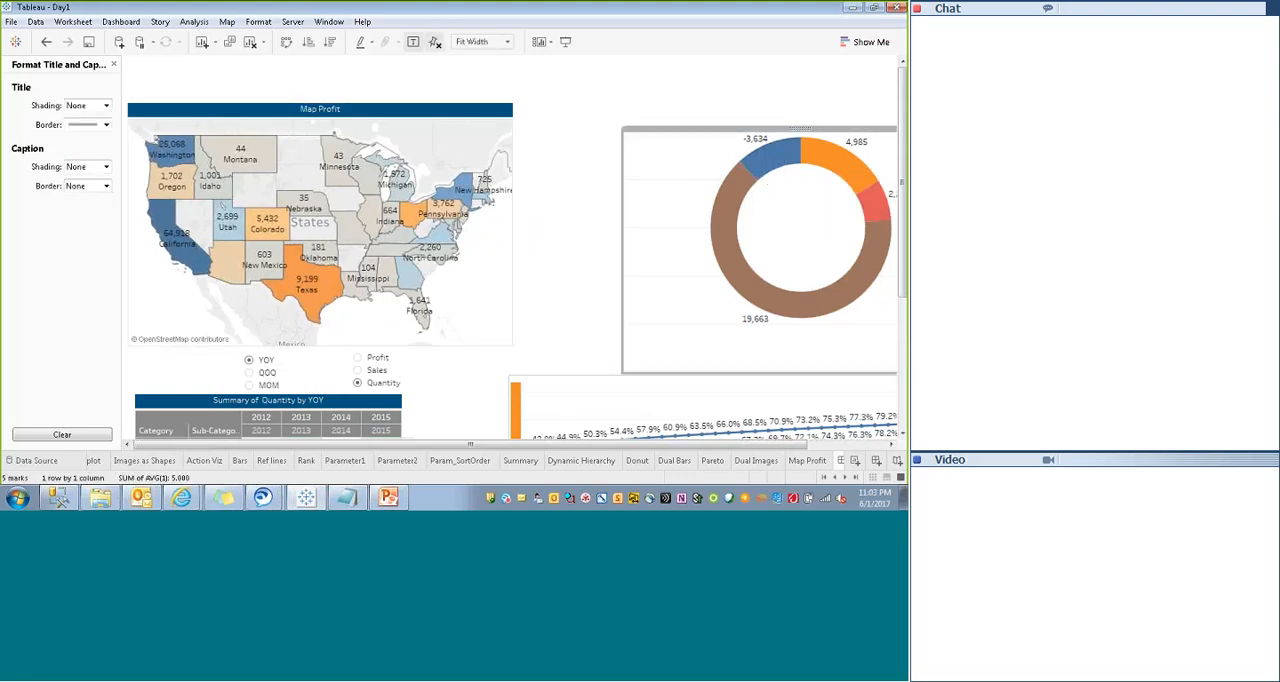
pyautogui.moveTo(800, 130); pyautogui.dragTo(694, 102)
pyautogui.rightClick(610, 122)
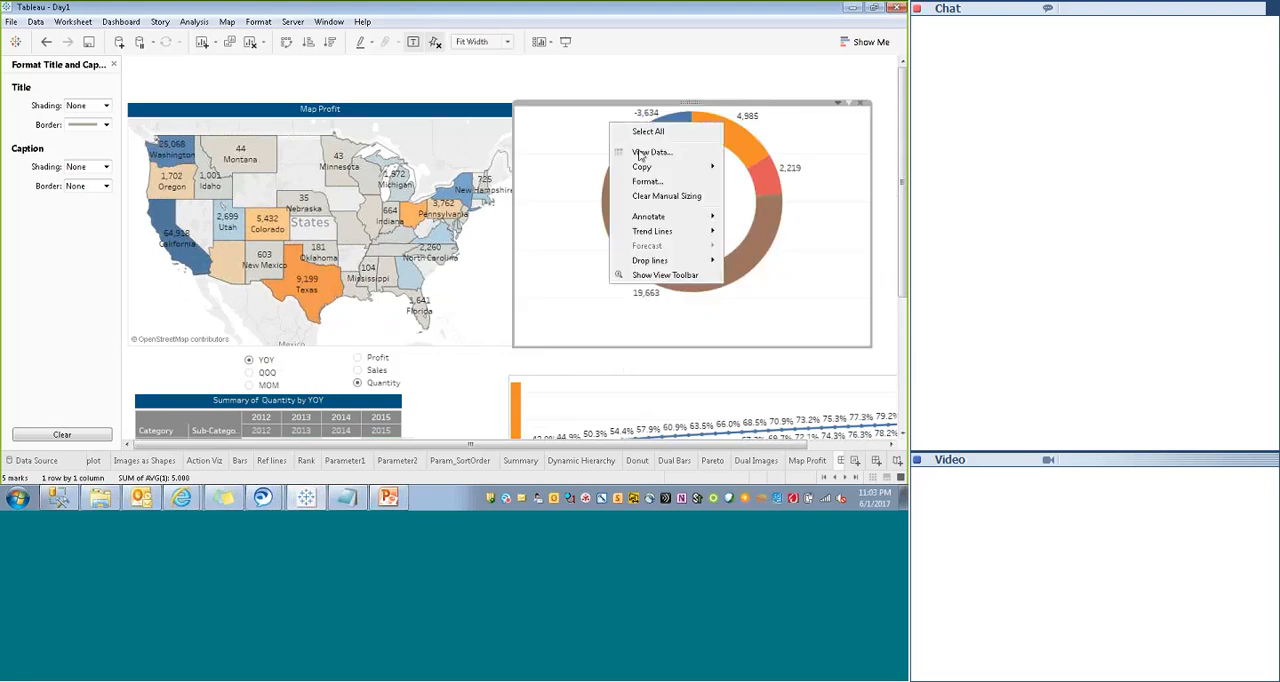
pyautogui.click(855, 137)
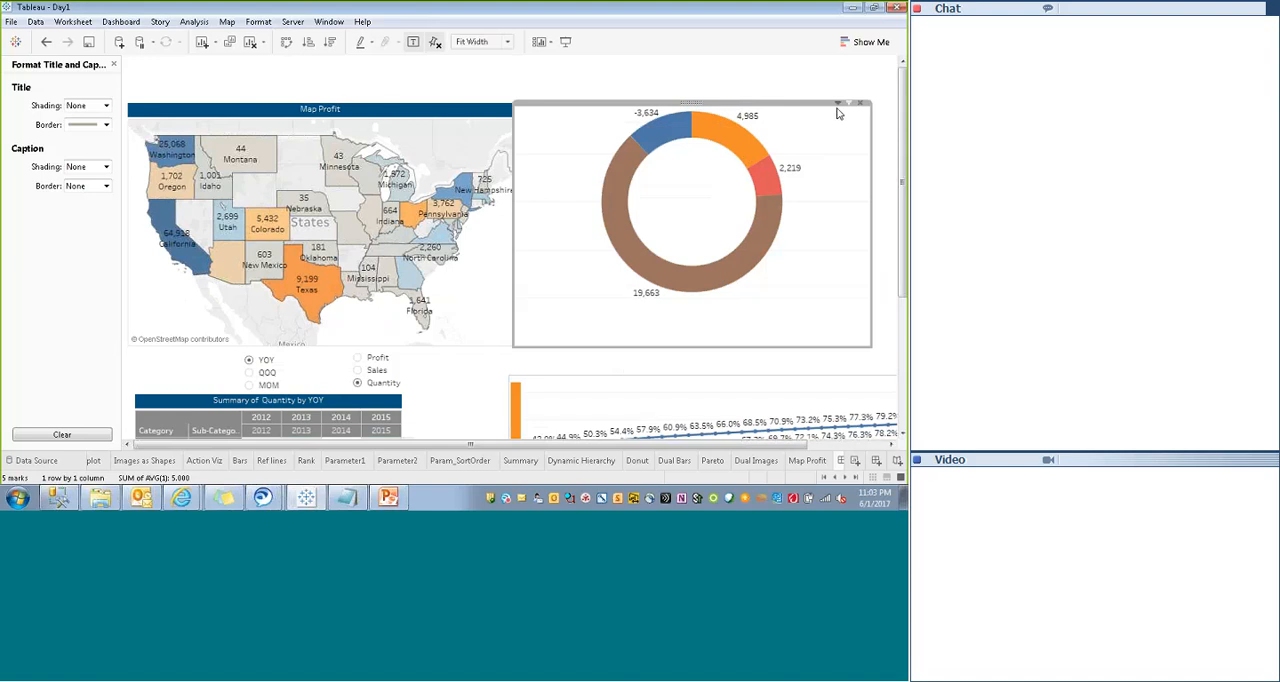
# - Show the Donut sheet's title, centre it and set its font size to 9
pyautogui.click(839, 104)
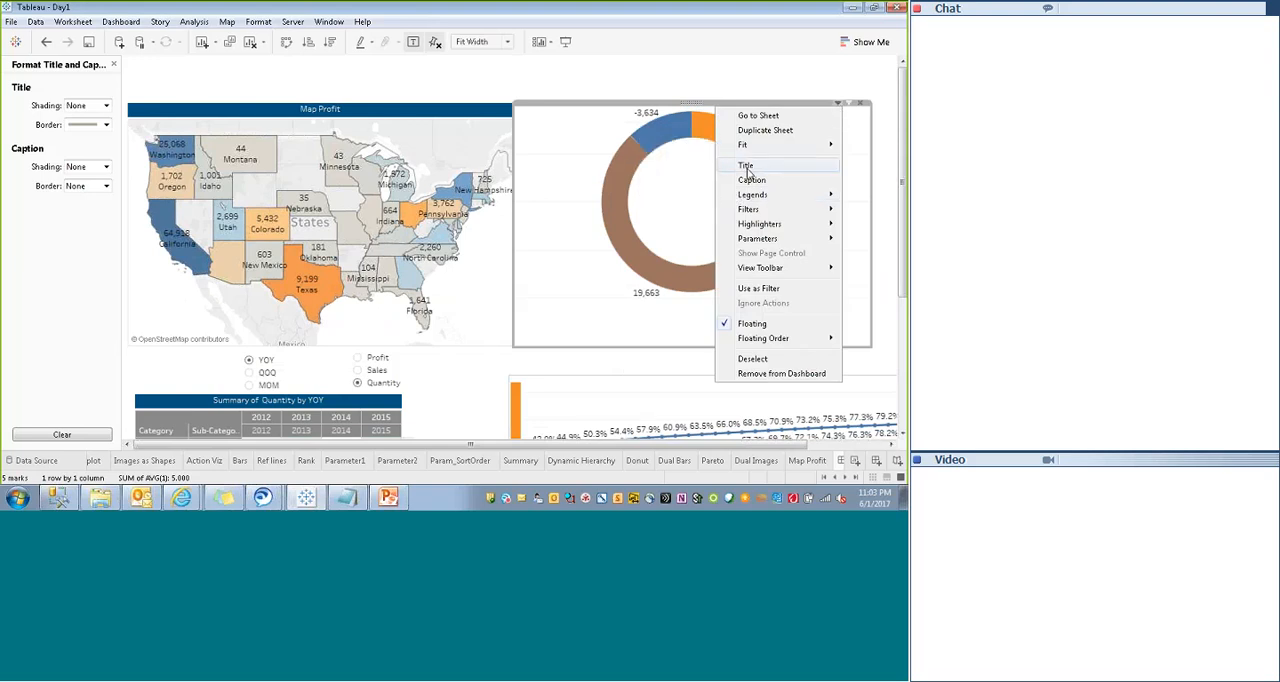
pyautogui.click(745, 165)
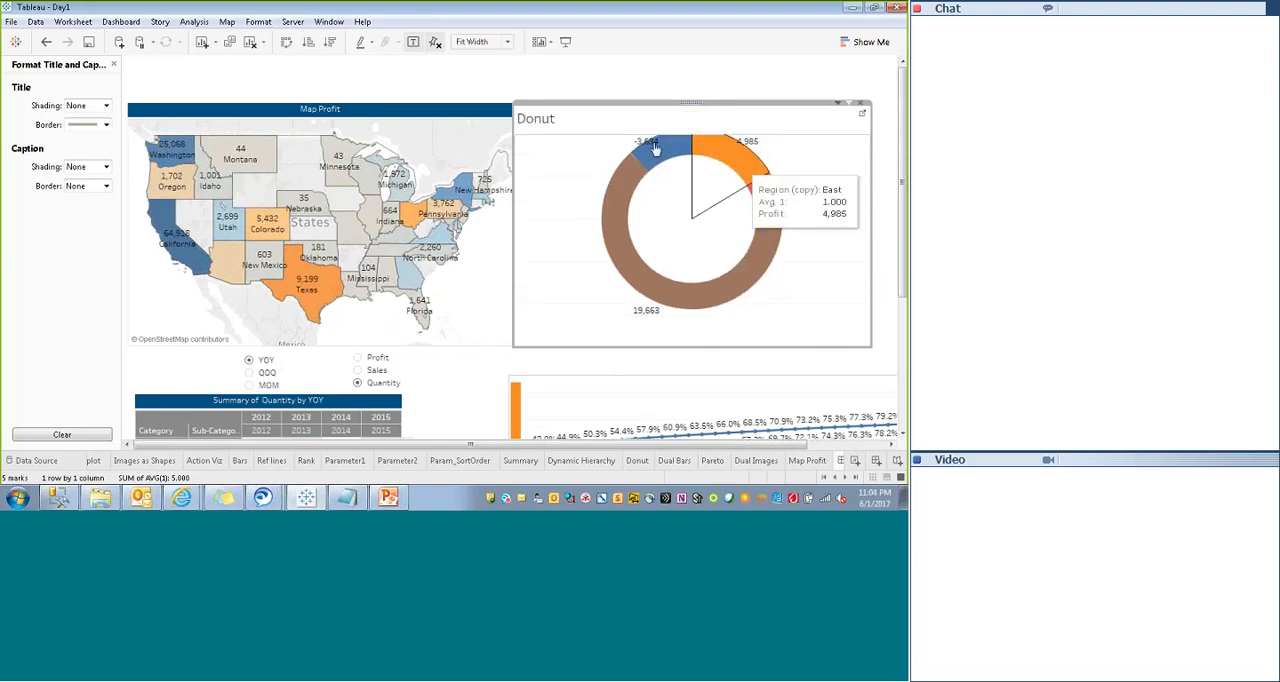
pyautogui.doubleClick(547, 127)
pyautogui.hotkey('ctrl', 'a')
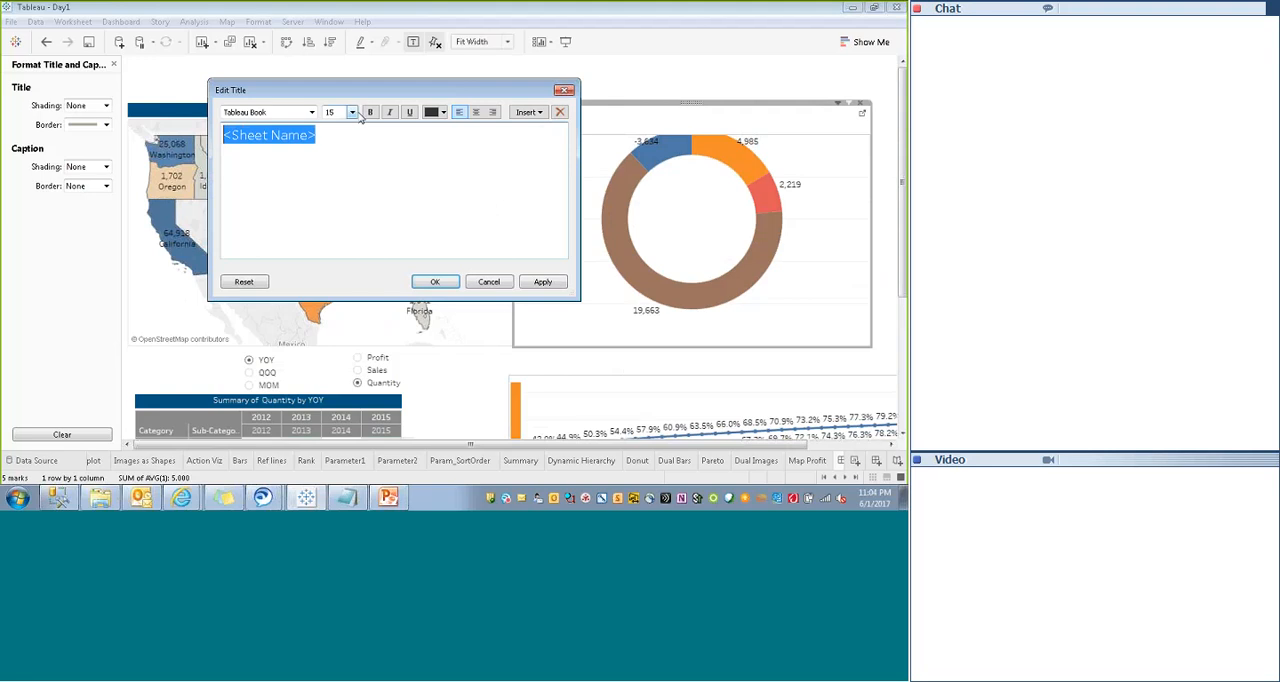
pyautogui.click(337, 112)
pyautogui.press('BackSpace')
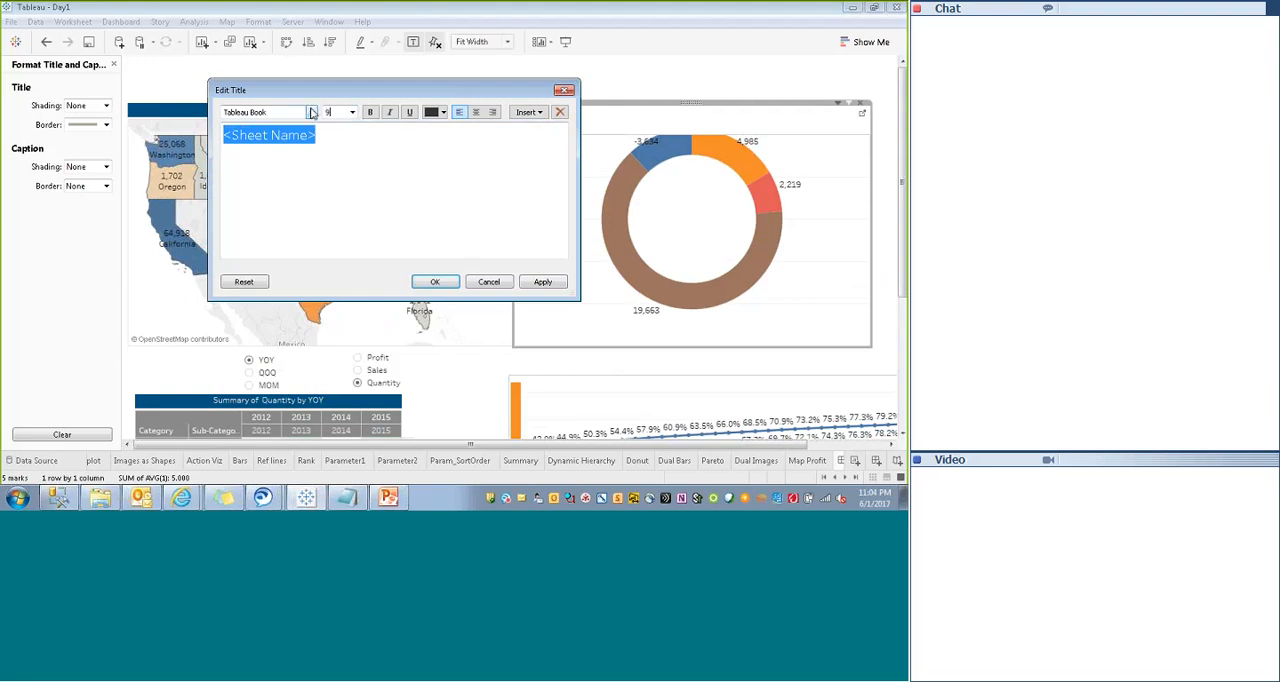
pyautogui.click(477, 112)
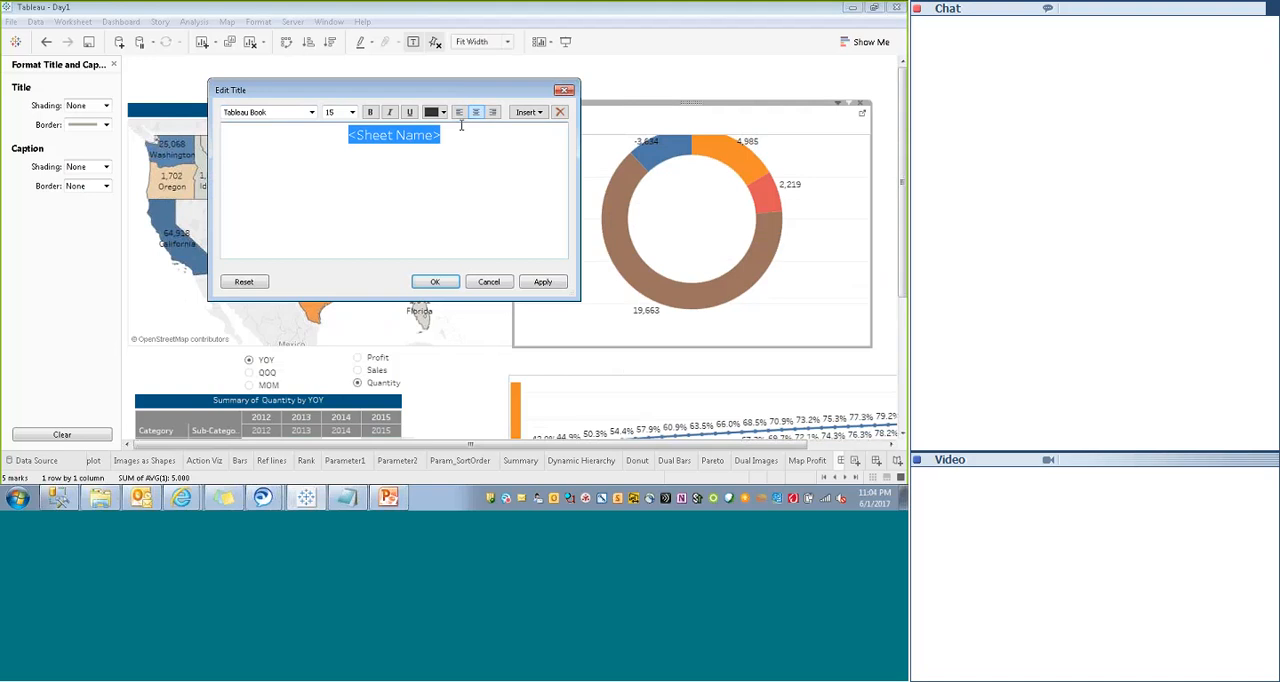
pyautogui.moveTo(443, 135); pyautogui.dragTo(347, 133)
pyautogui.click(352, 113)
pyautogui.click(338, 140)
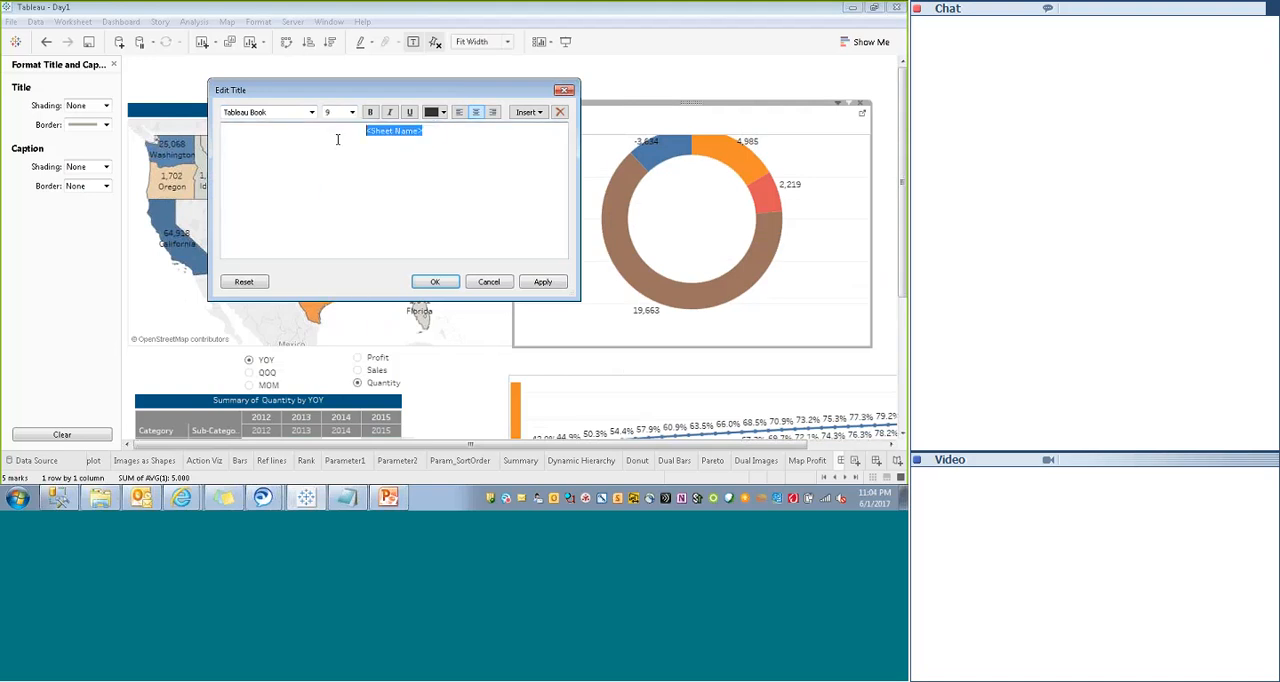
pyautogui.click(435, 281)
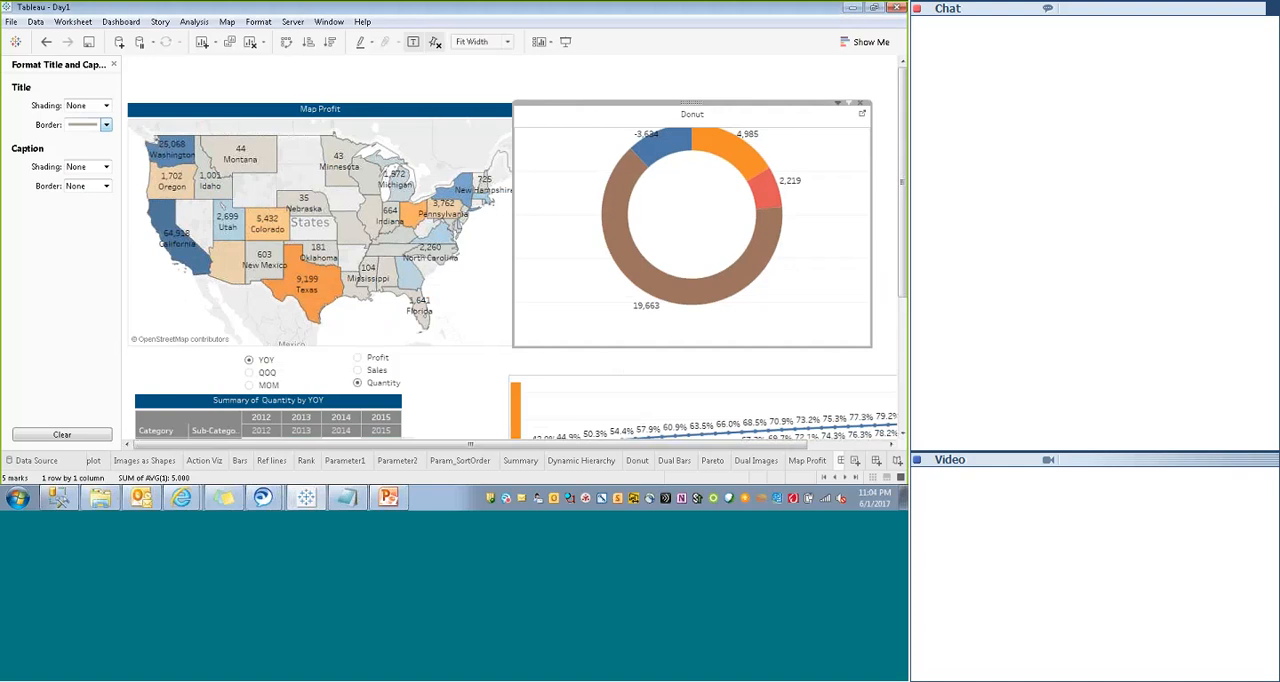
# - Remove the Donut title's border and shade the title dark blue to match the Map Profit title
pyautogui.click(105, 124)
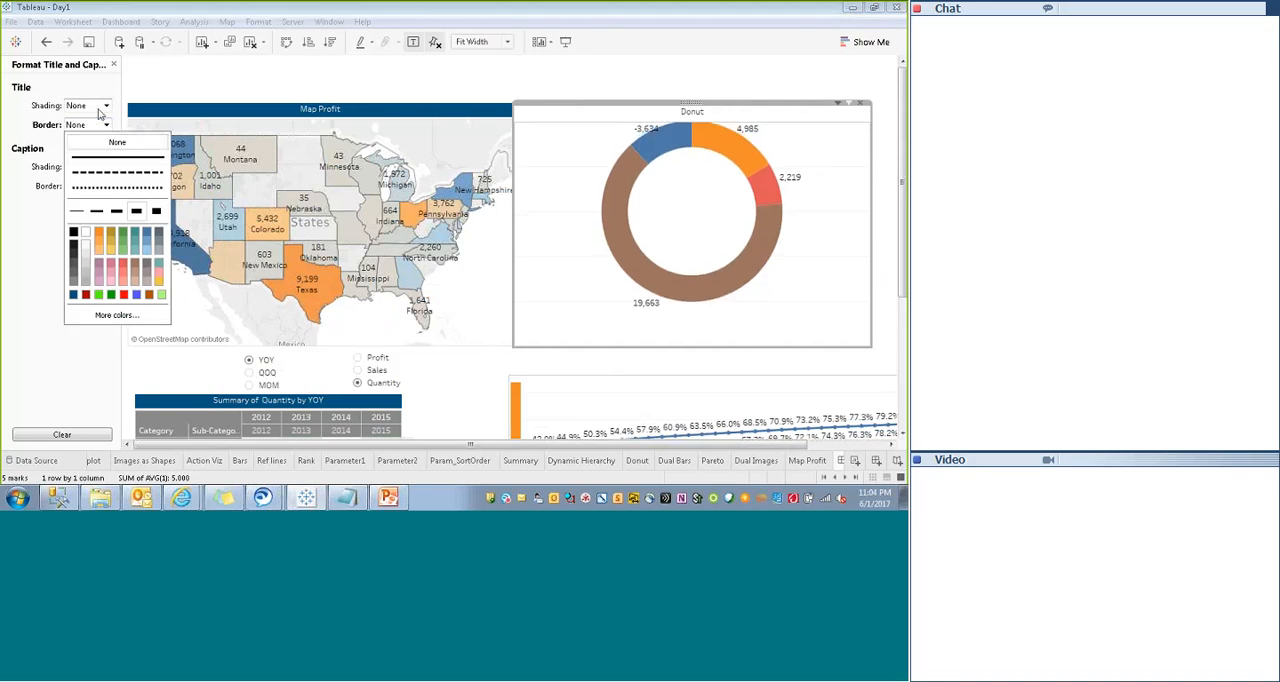
pyautogui.click(101, 106)
pyautogui.click(73, 201)
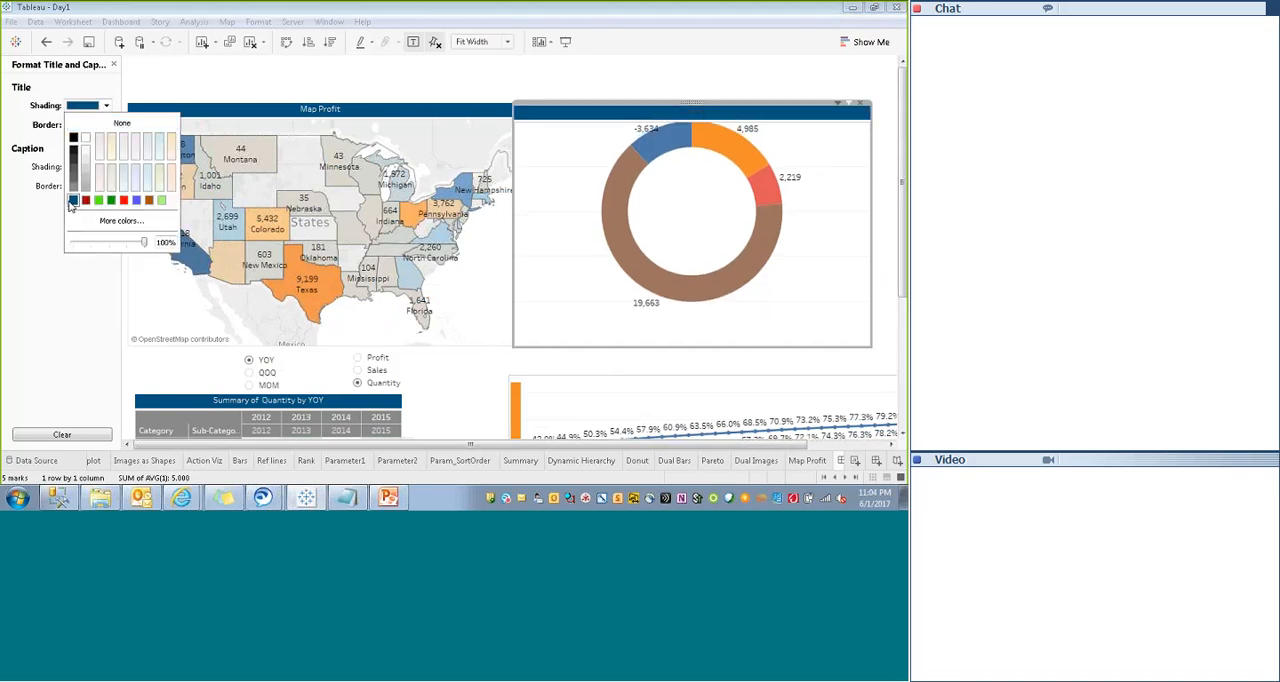
pyautogui.click(13, 273)
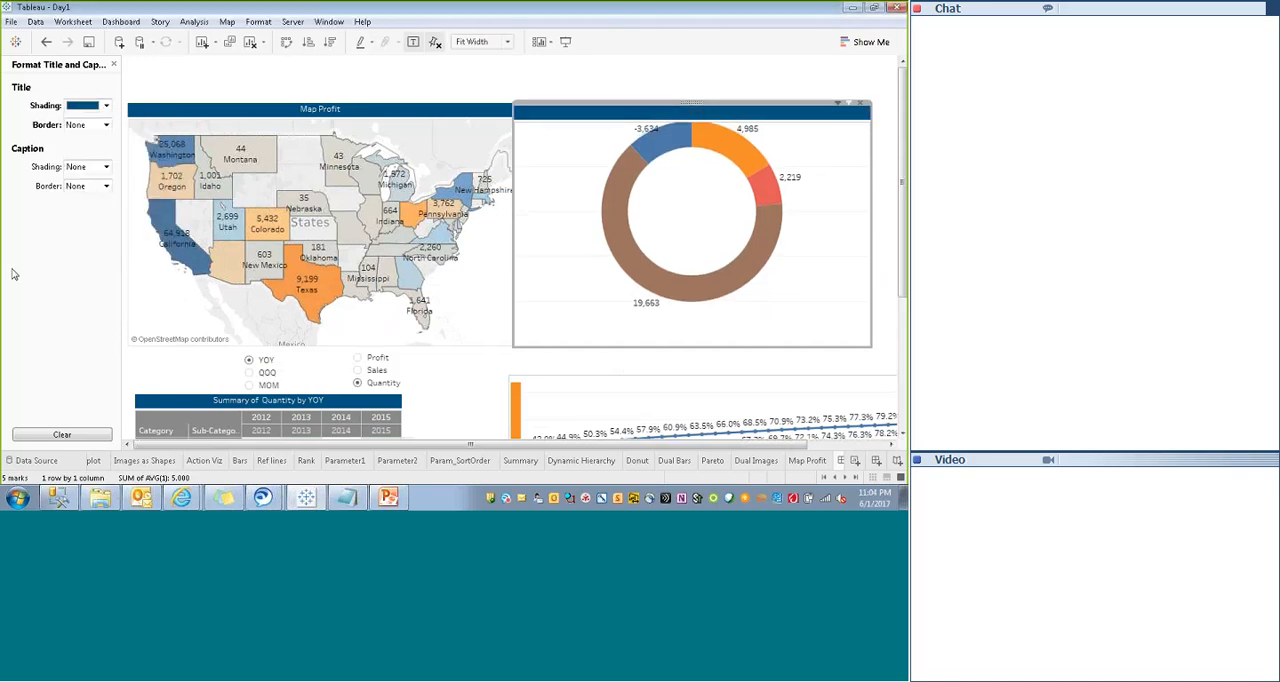
# - Change the Donut title's font color to white
pyautogui.doubleClick(600, 117)
pyautogui.hotkey('ctrl', 'a')
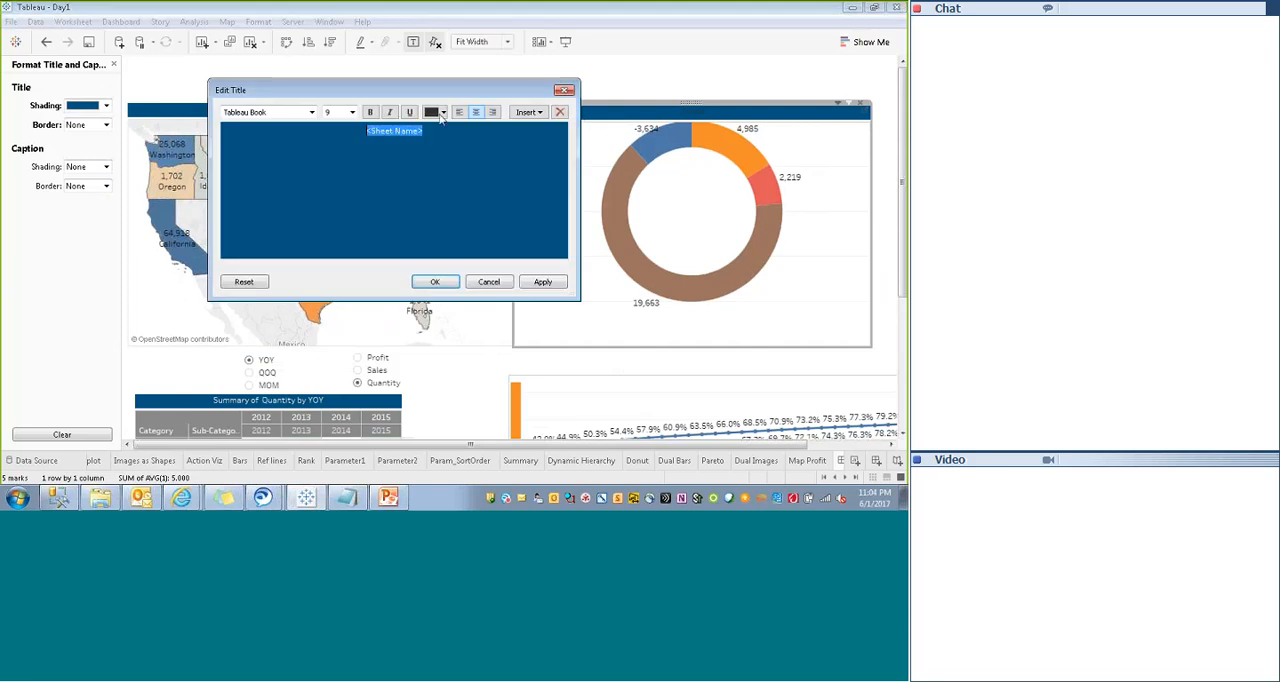
pyautogui.click(443, 112)
pyautogui.click(452, 127)
pyautogui.click(665, 72)
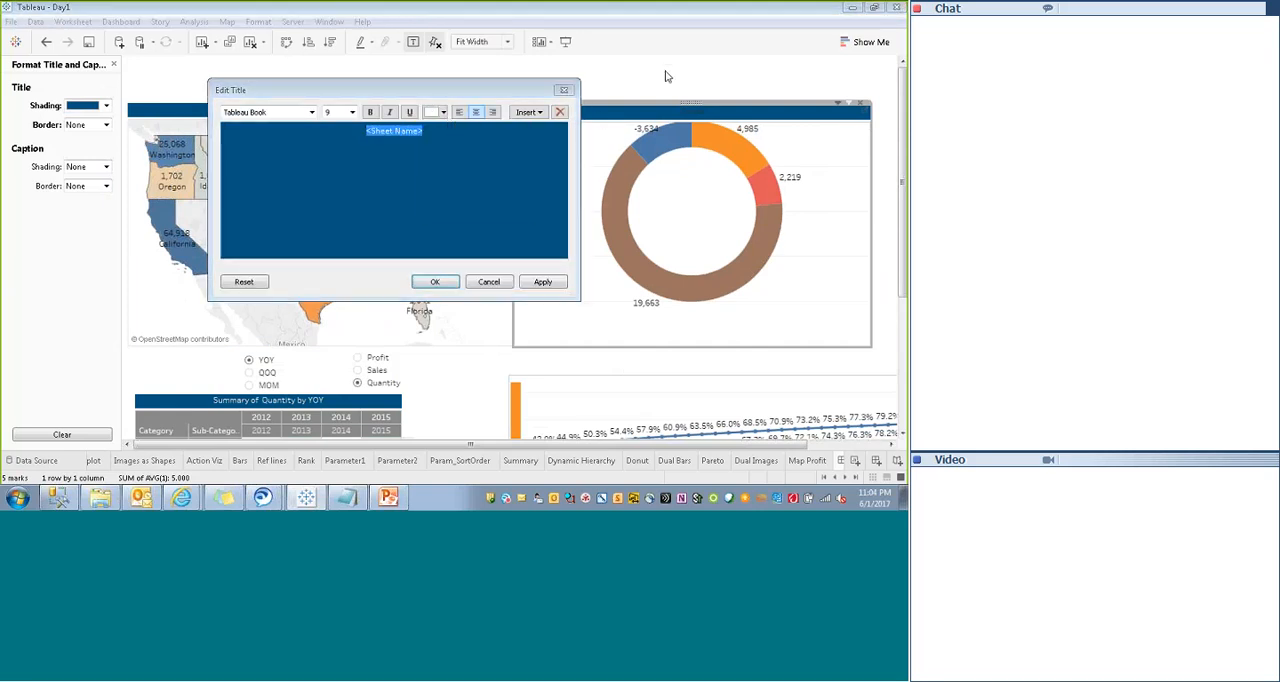
pyautogui.click(543, 281)
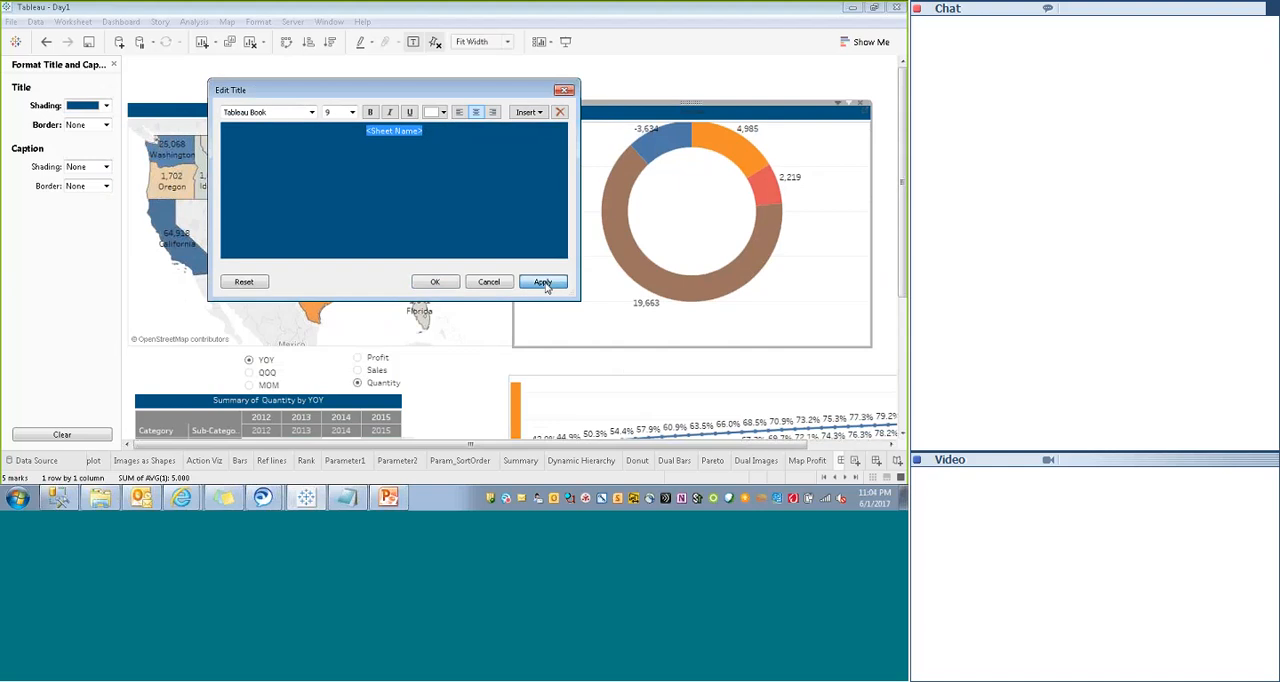
pyautogui.click(435, 281)
pyautogui.click(739, 91)
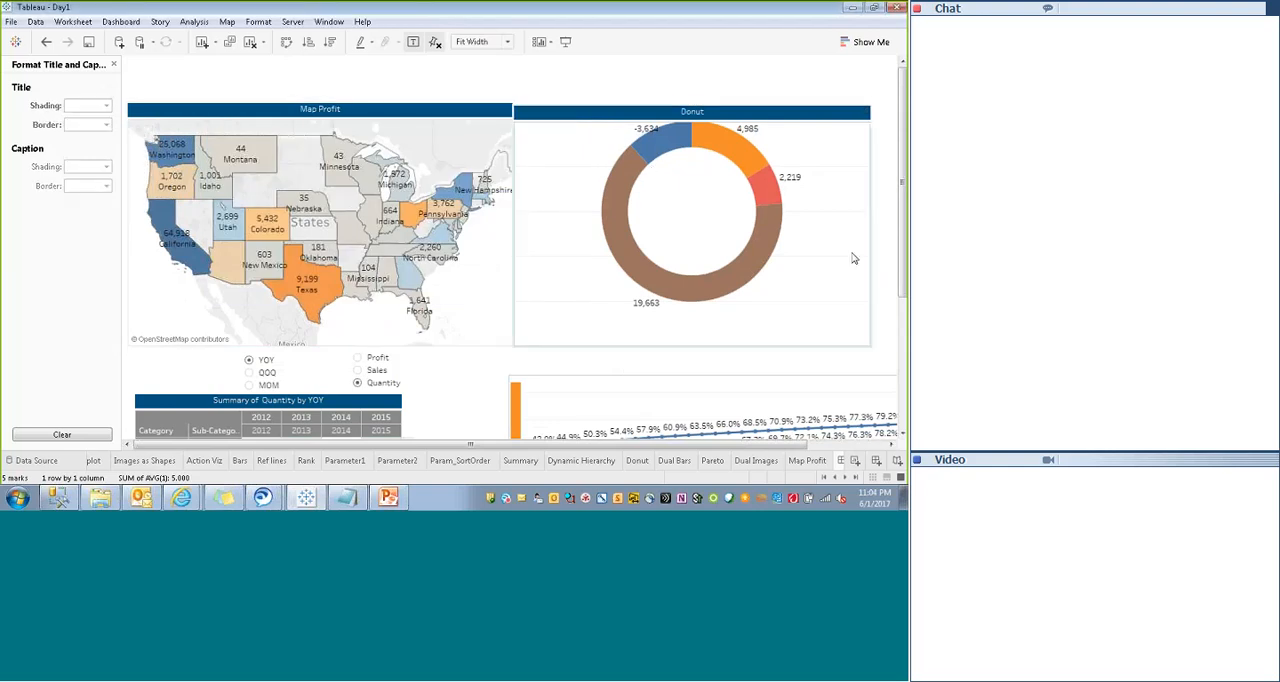
# - Close title formatting and set the Donut sheet's y position to 72 so it aligns with Map Profit
pyautogui.click(857, 250)
pyautogui.click(435, 129)
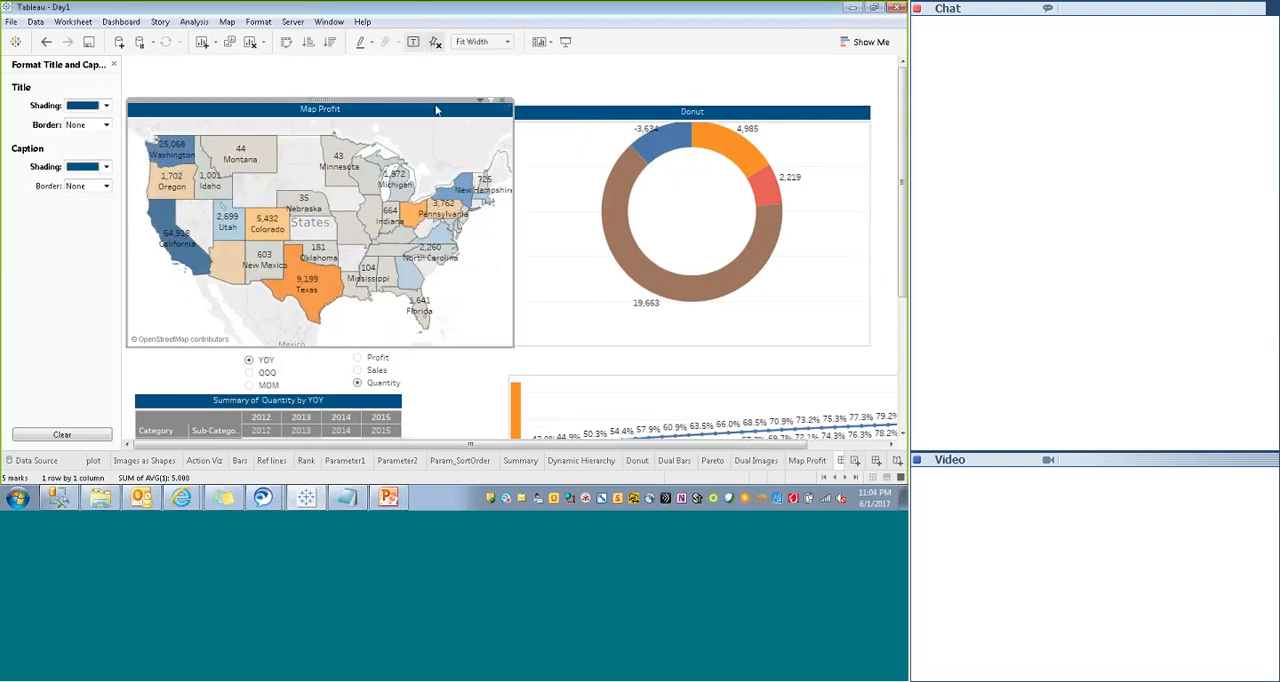
pyautogui.click(114, 65)
pyautogui.click(114, 65)
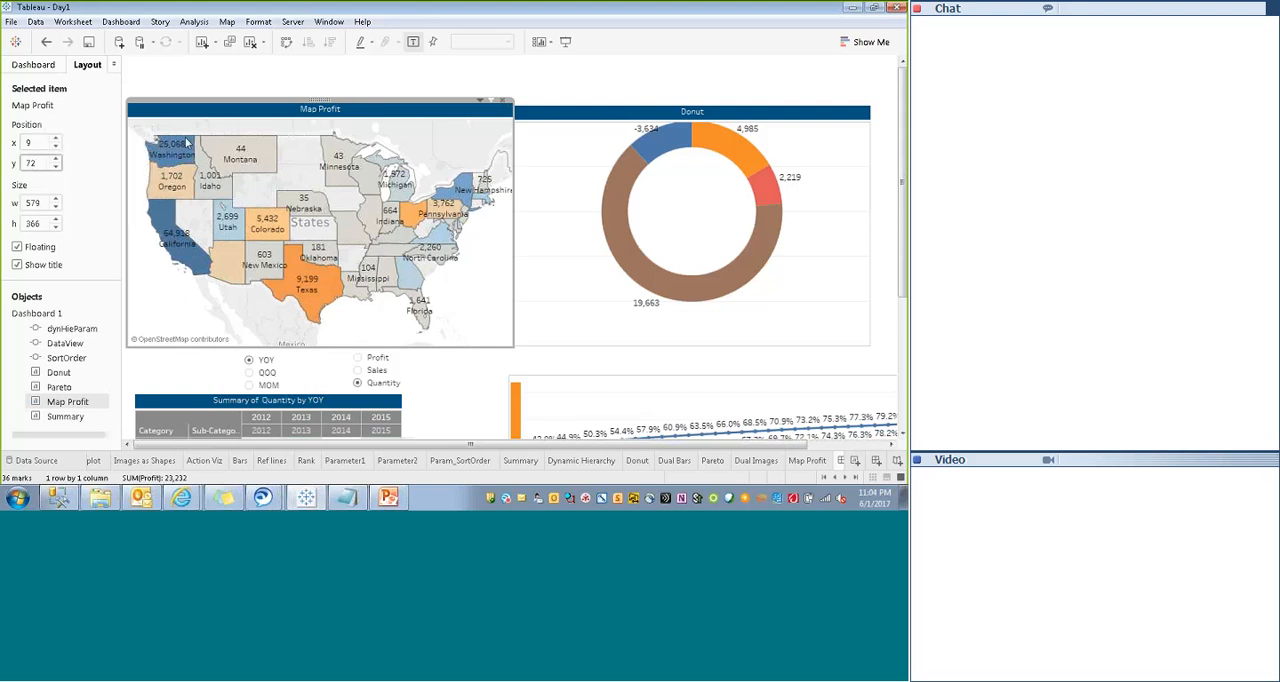
pyautogui.click(605, 112)
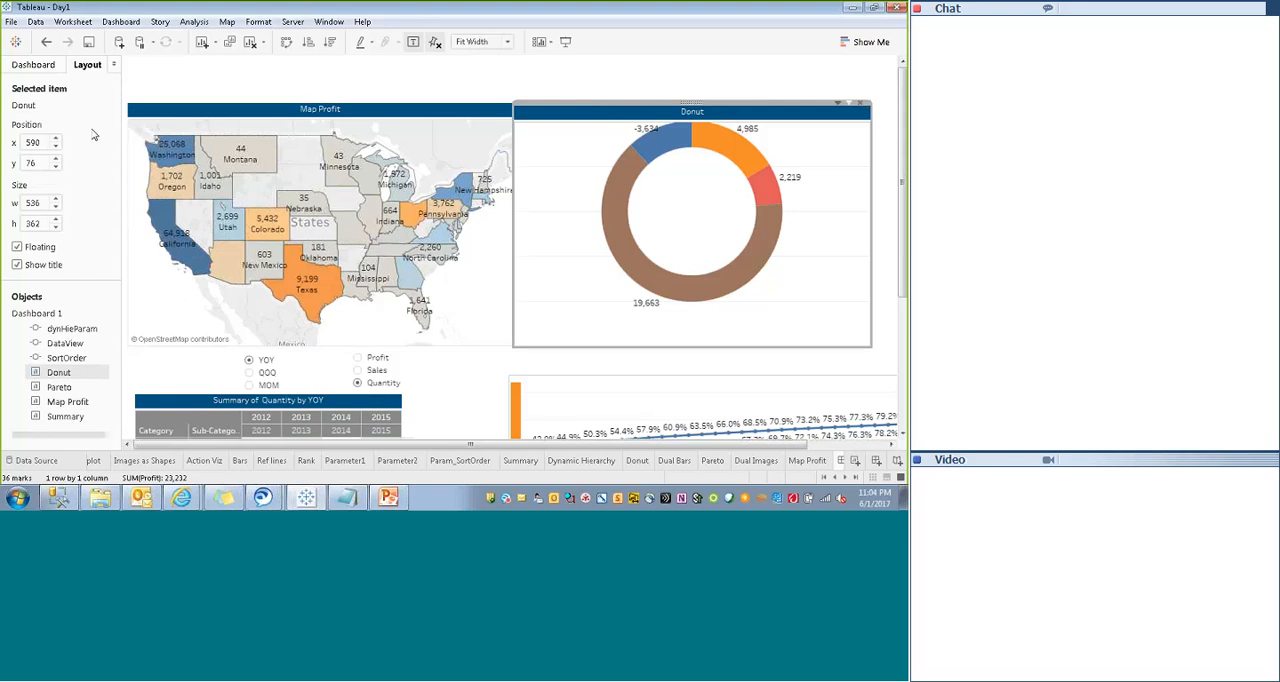
pyautogui.press('BackSpace')
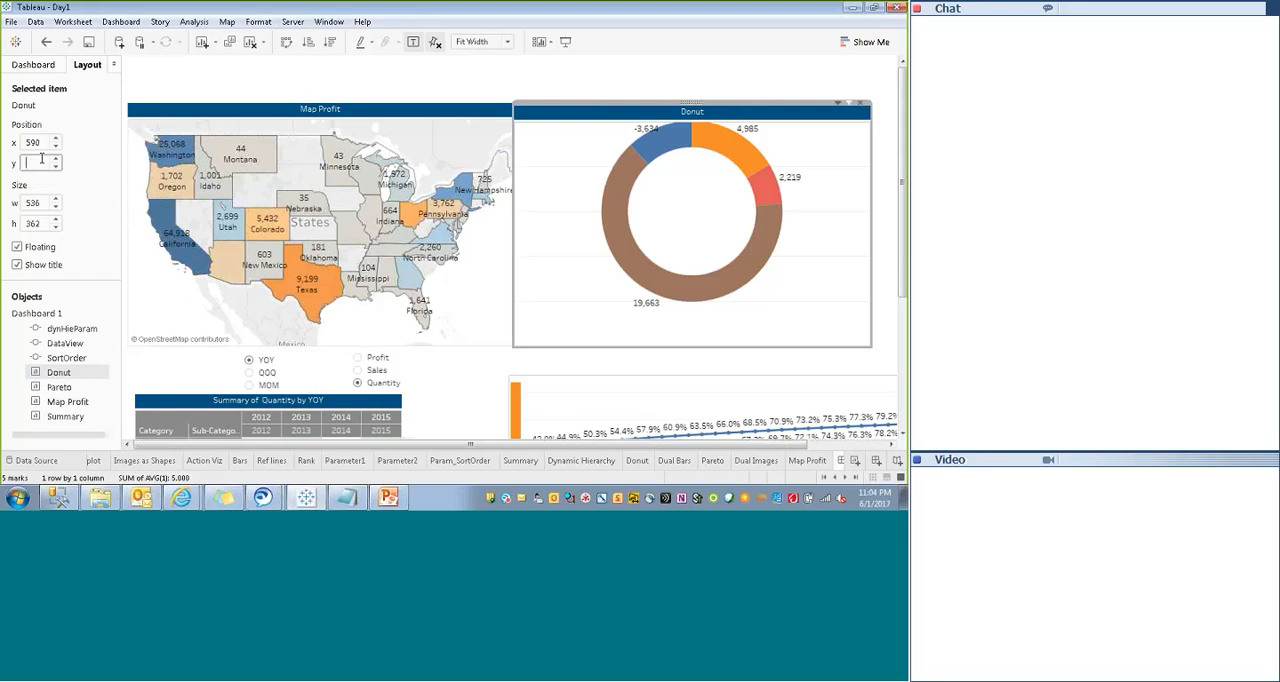
pyautogui.write('72')
pyautogui.press('Return')
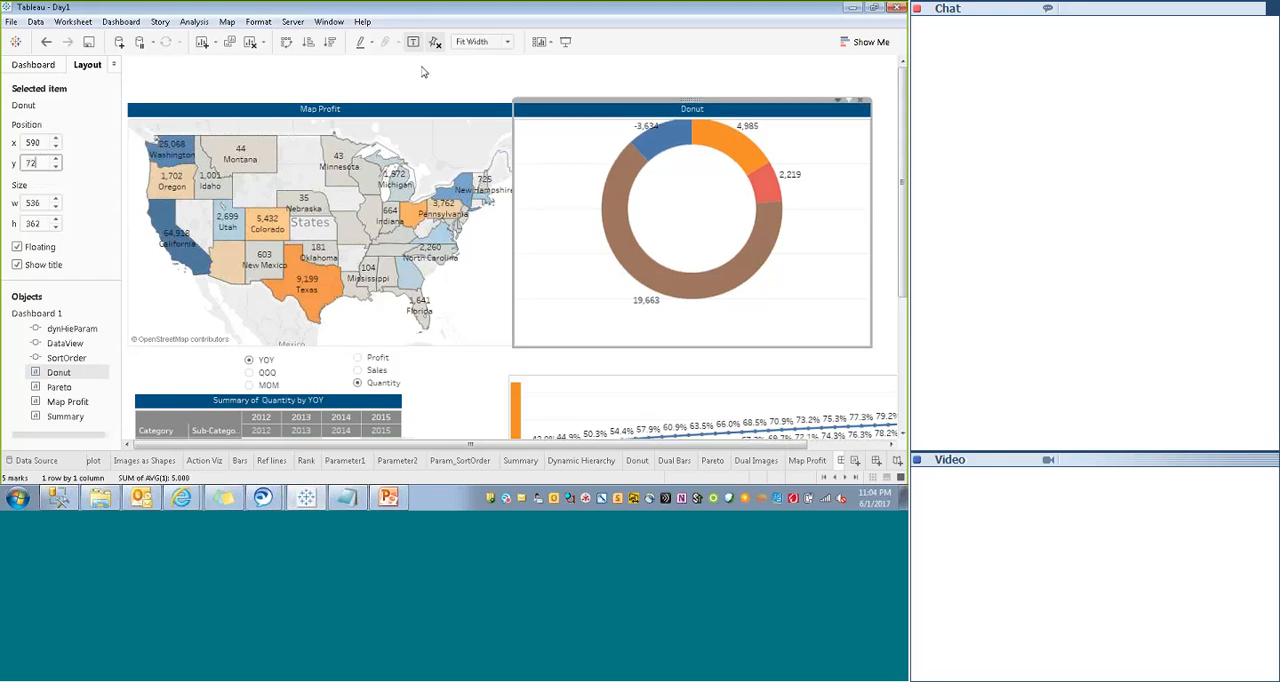
pyautogui.click(617, 80)
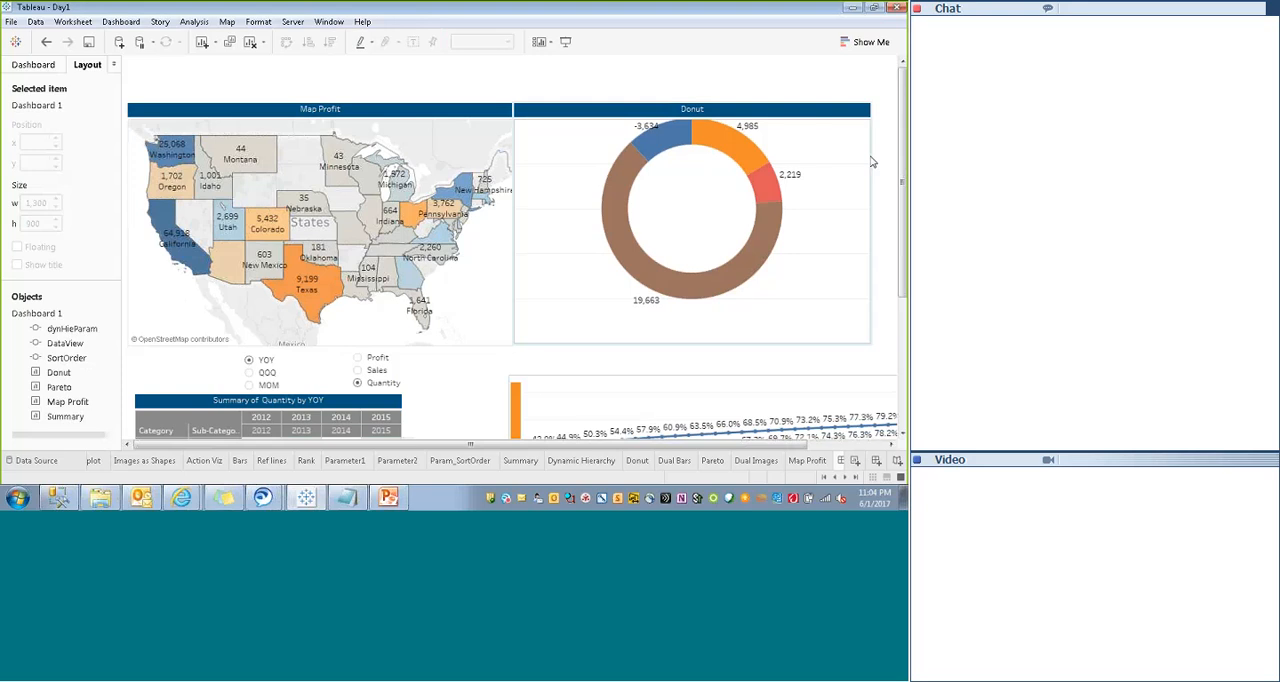
pyautogui.click(816, 115)
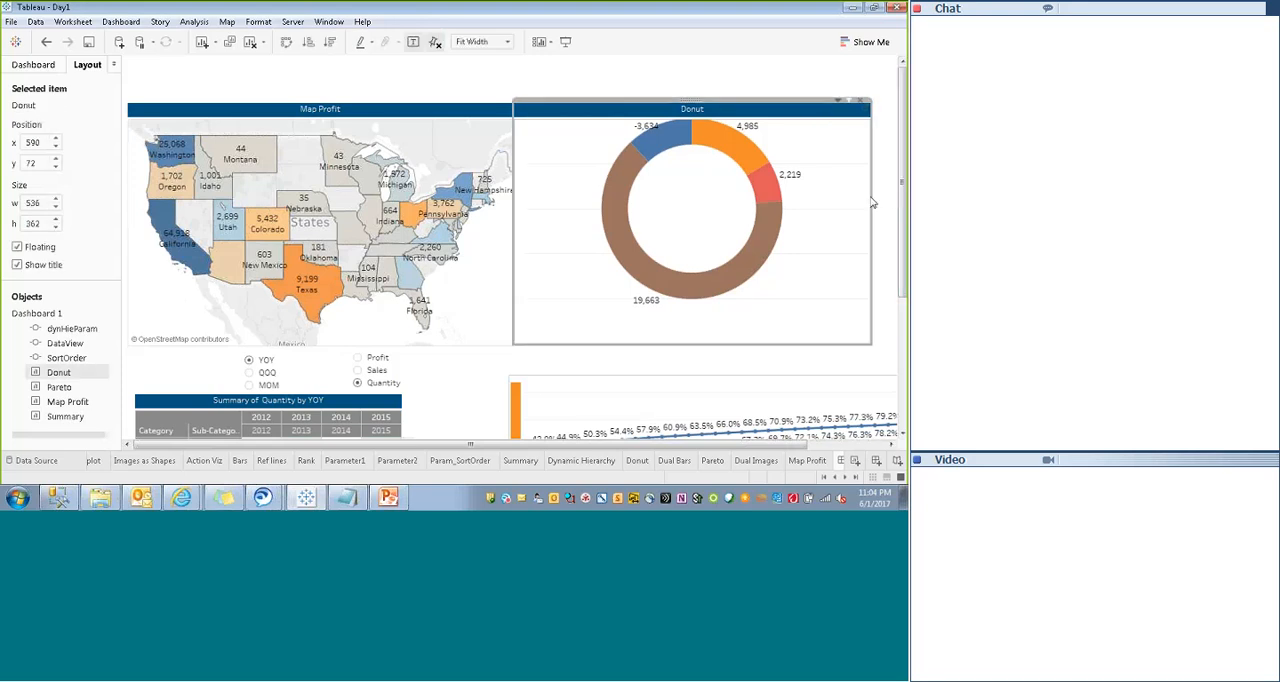
# - Narrow the Donut sheet to a width of about 277, keeping it beside Map Profit
pyautogui.moveTo(866, 200); pyautogui.dragTo(699, 209)
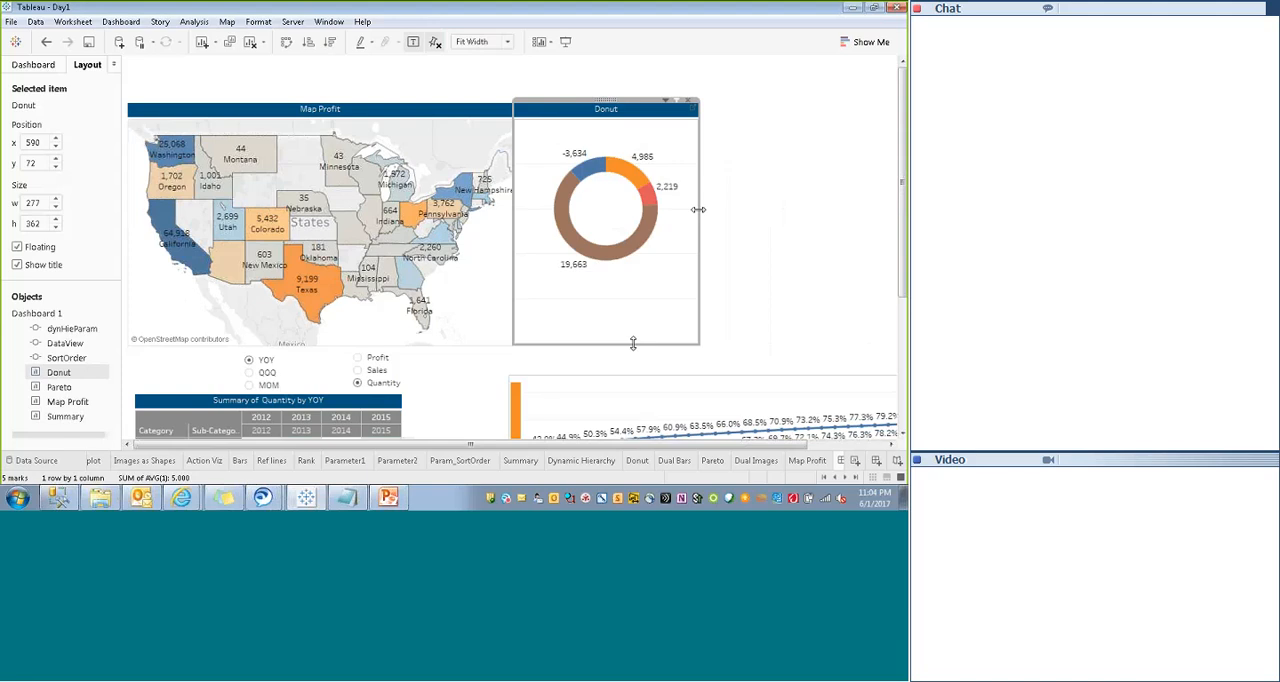
pyautogui.click(561, 446)
pyautogui.click(783, 189)
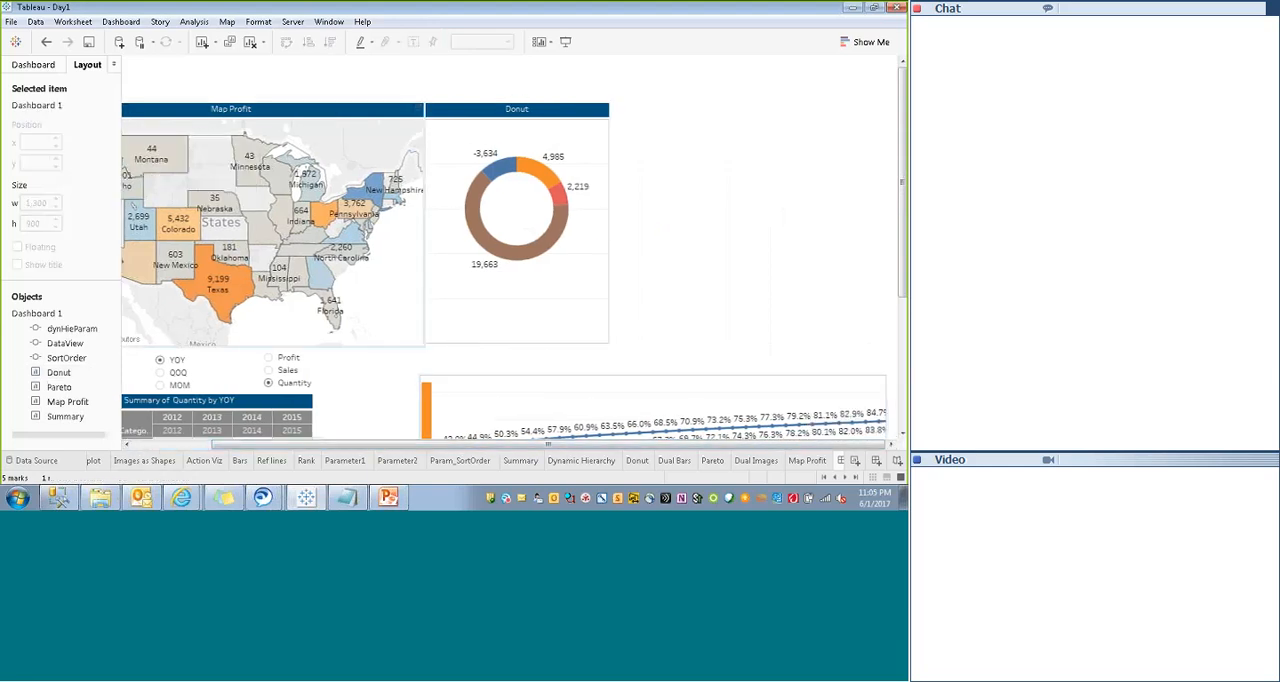
# - Add the Dual Bars sheet to the dashboard as a floating object and place it in the empty area beside Donut
pyautogui.click(33, 64)
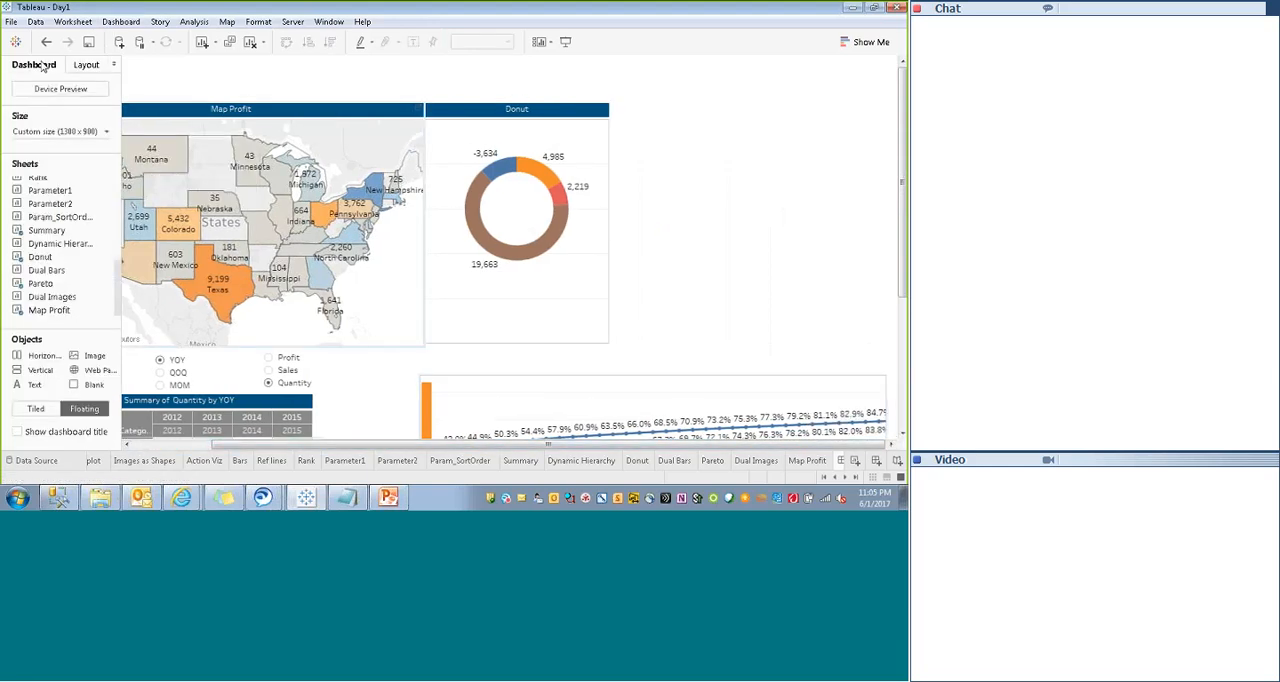
pyautogui.rightClick(50, 271)
pyautogui.press('Escape')
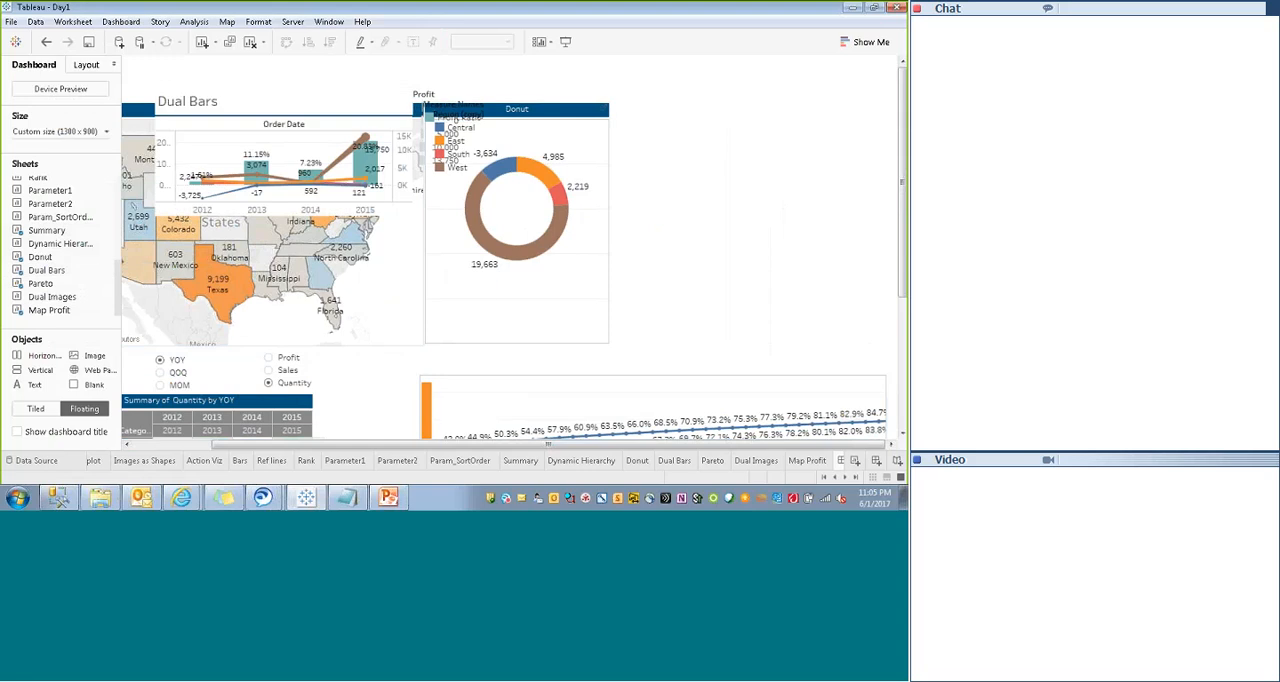
pyautogui.click(312, 103)
pyautogui.moveTo(277, 86); pyautogui.dragTo(737, 116)
# - Move the Region (copy) legend off Donut to above Dual Bars and remove the Profit legend from the dashboard
pyautogui.click(489, 126)
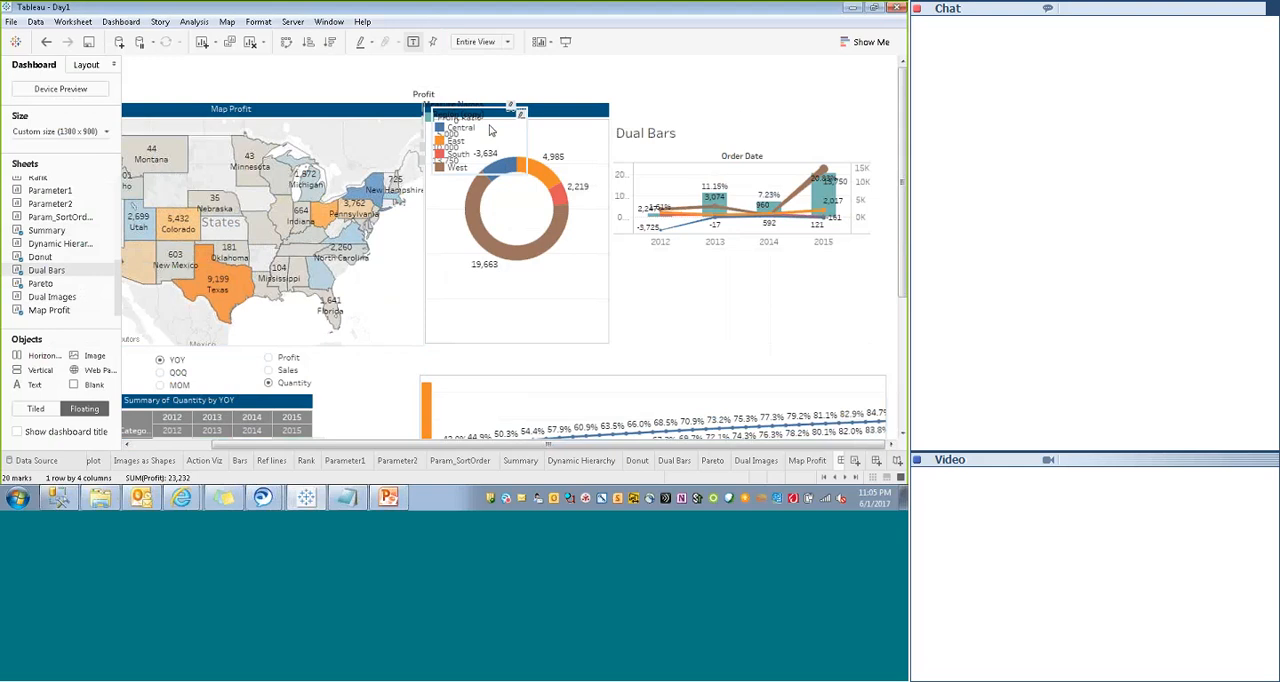
pyautogui.moveTo(480, 111); pyautogui.dragTo(835, 62)
pyautogui.click(878, 63)
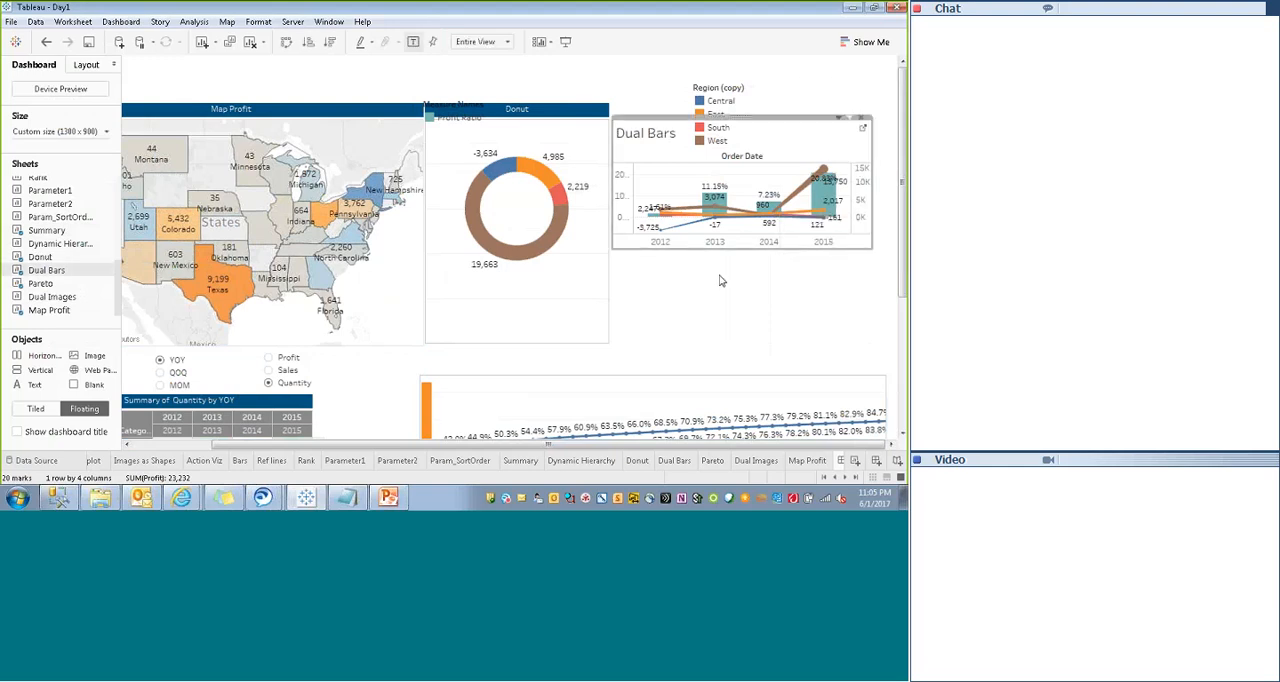
# - Enlarge the Dual Bars sheet to about 412 wide and 338 high
pyautogui.moveTo(727, 257); pyautogui.dragTo(726, 346)
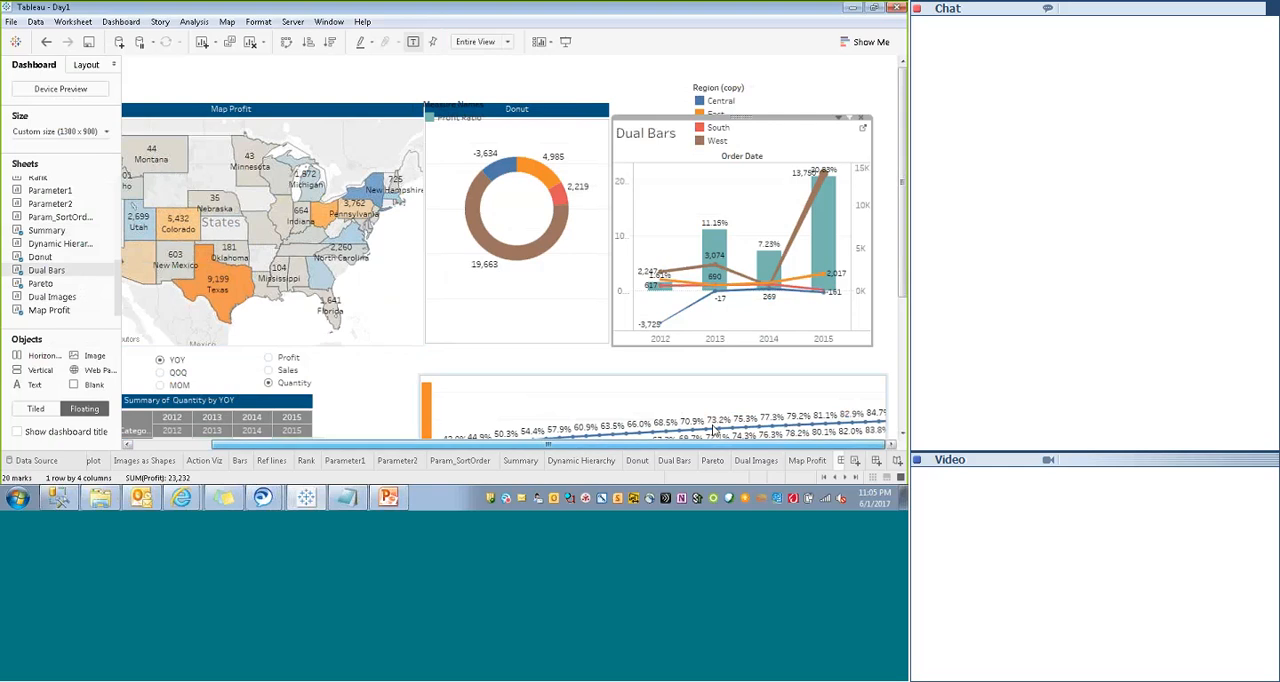
pyautogui.moveTo(876, 229); pyautogui.dragTo(888, 229)
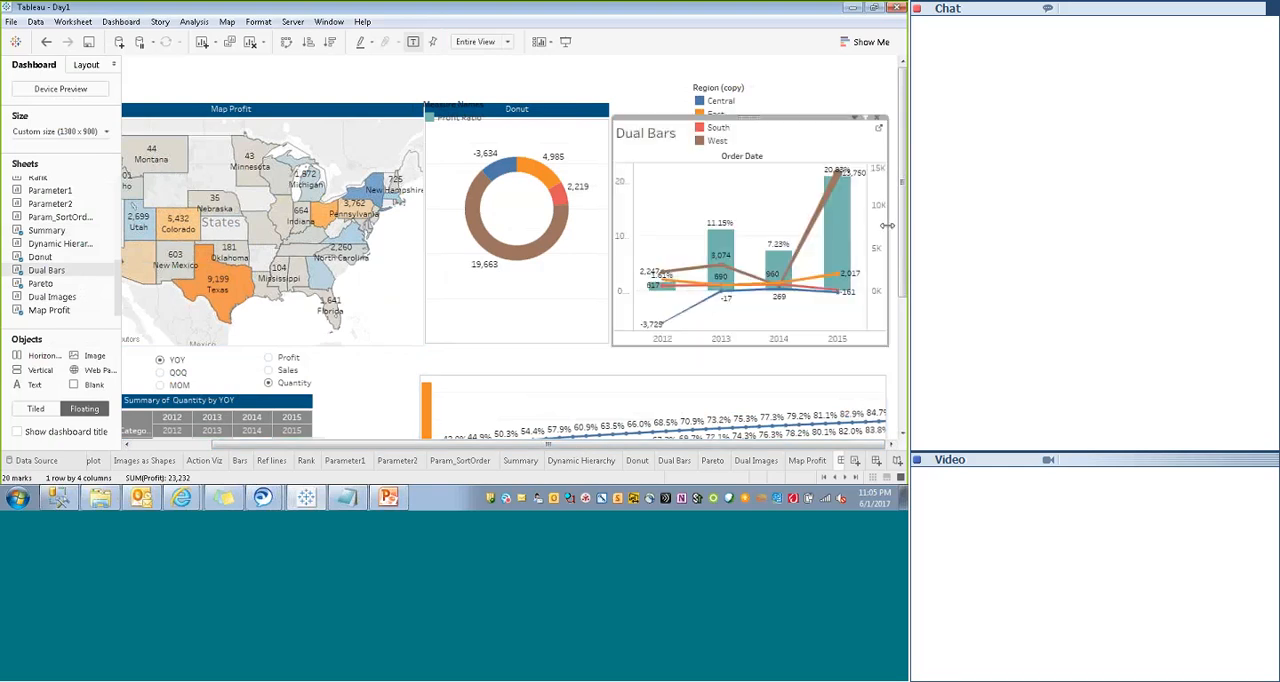
# - Arrange the Region (copy) legend items in a single row and resize the legend into a wide, shallow strip above Dual Bars
pyautogui.click(771, 103)
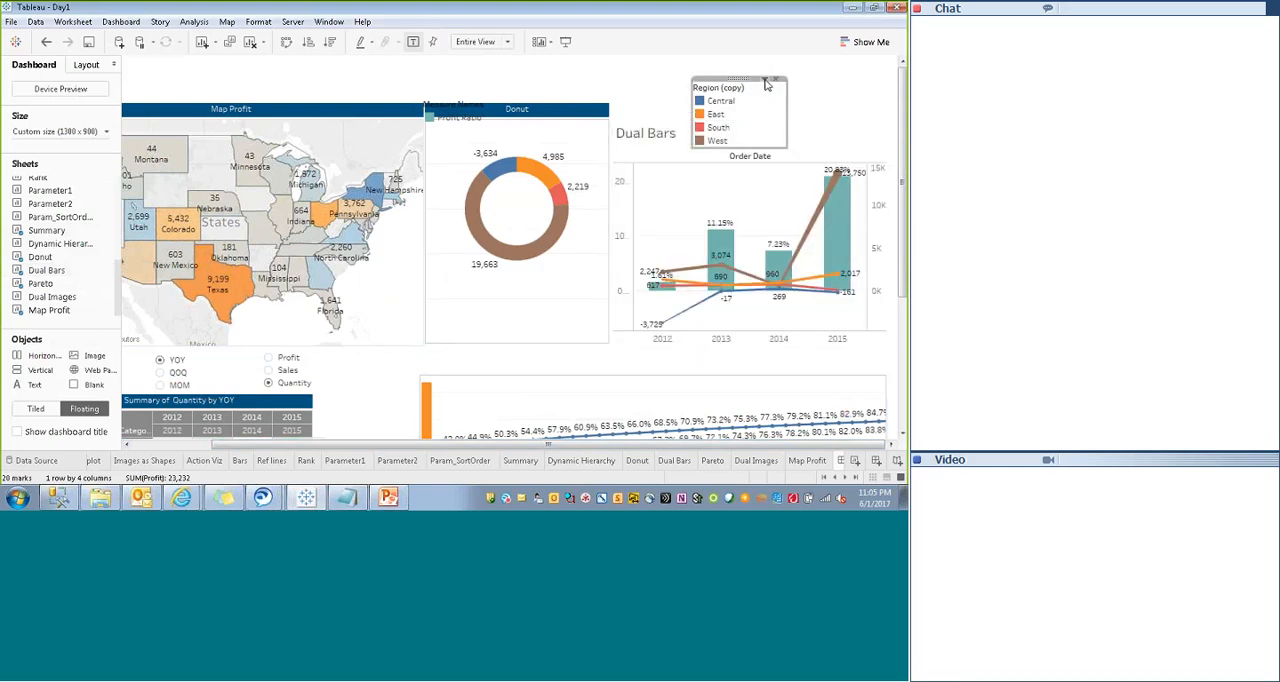
pyautogui.click(766, 82)
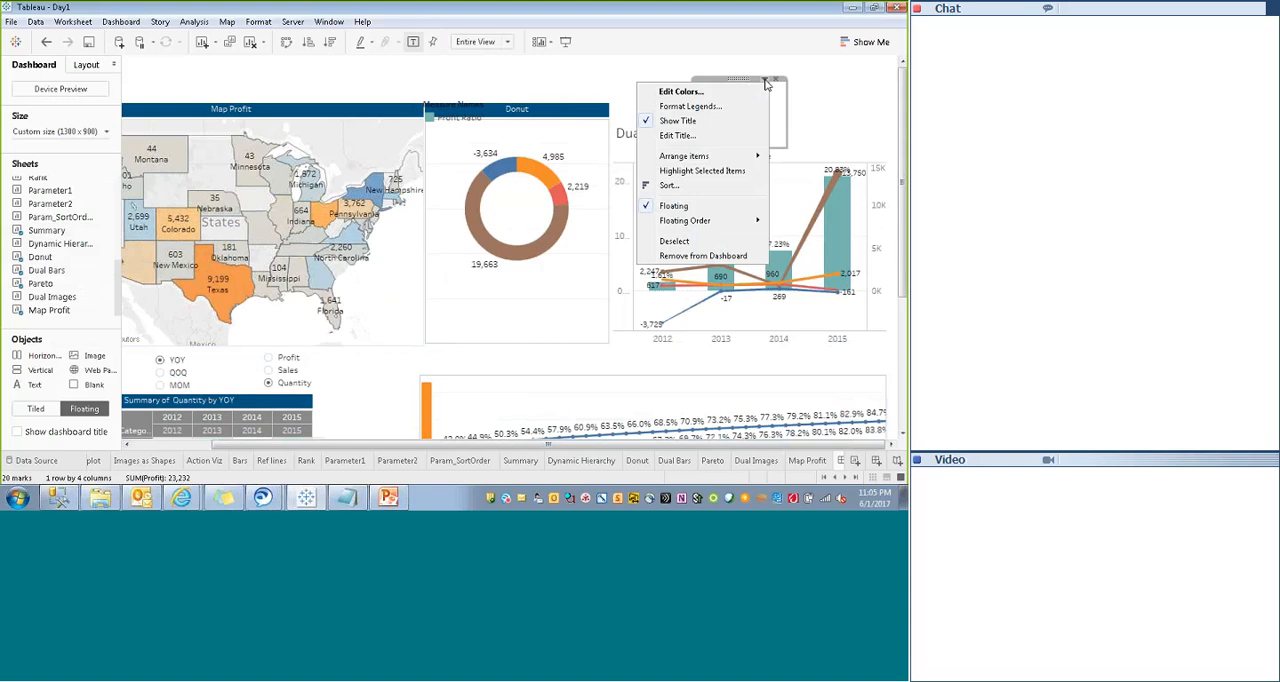
pyautogui.moveTo(685, 160)
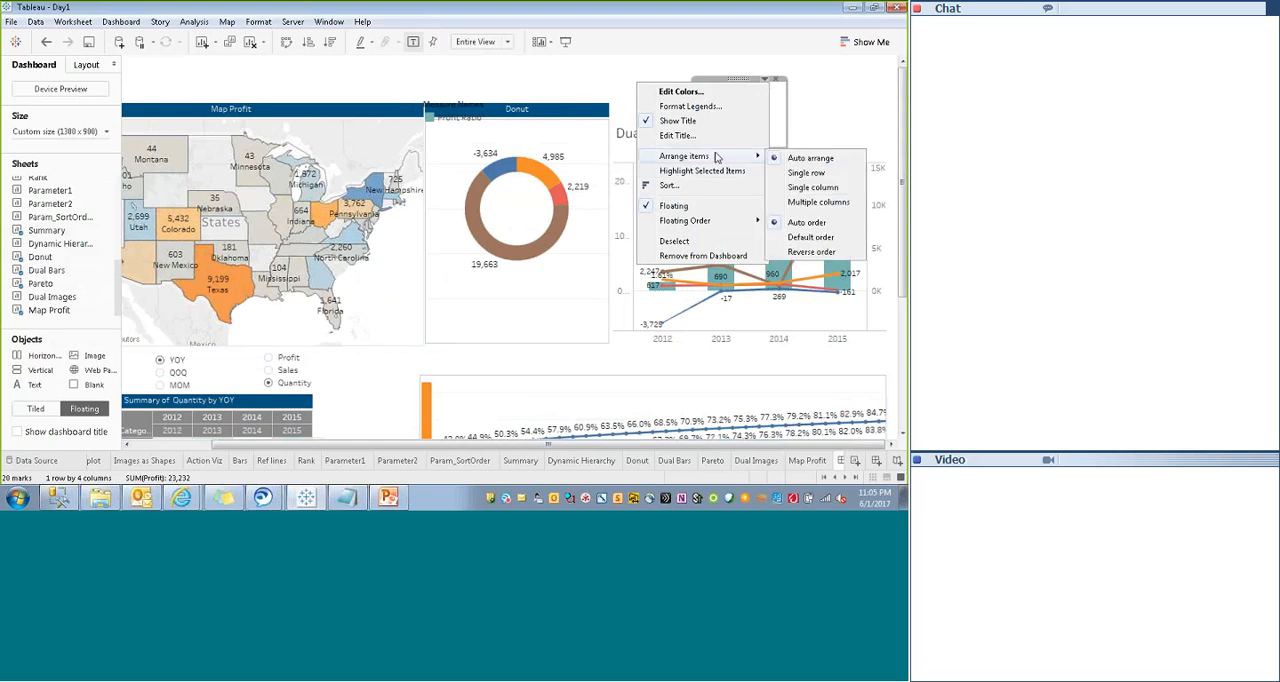
pyautogui.click(806, 172)
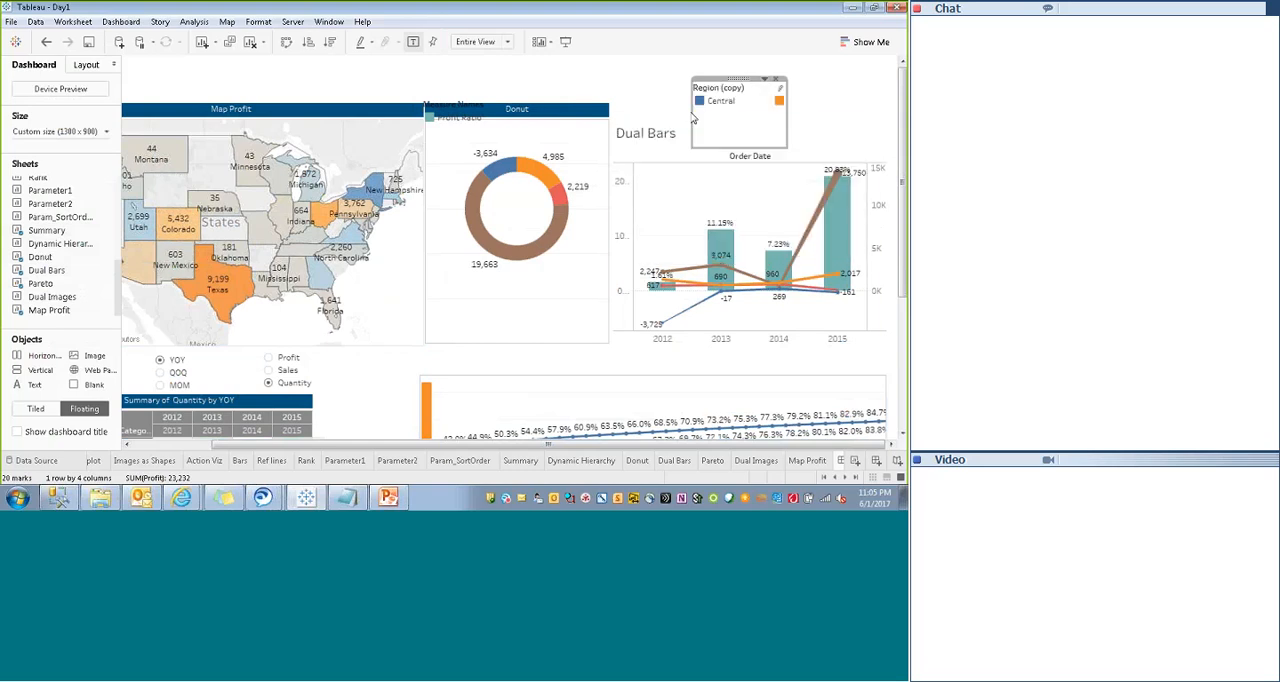
pyautogui.moveTo(691, 118); pyautogui.dragTo(614, 118)
pyautogui.moveTo(787, 107); pyautogui.dragTo(890, 111)
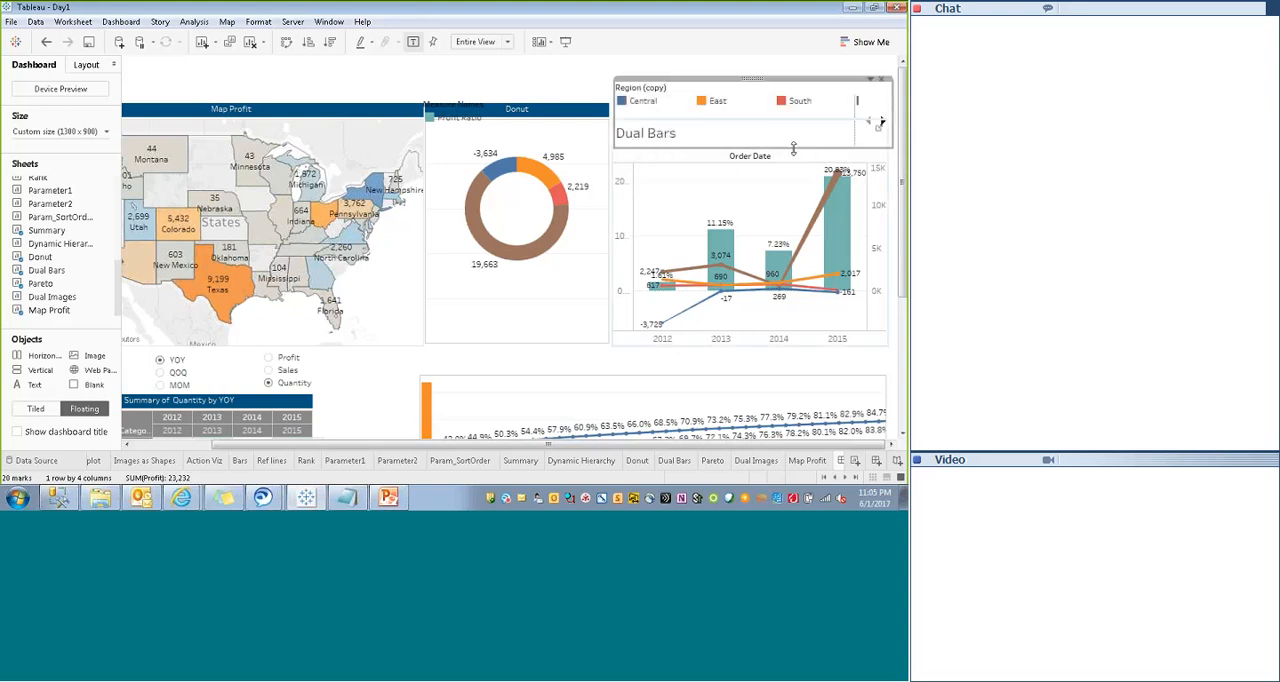
pyautogui.moveTo(791, 147); pyautogui.dragTo(789, 115)
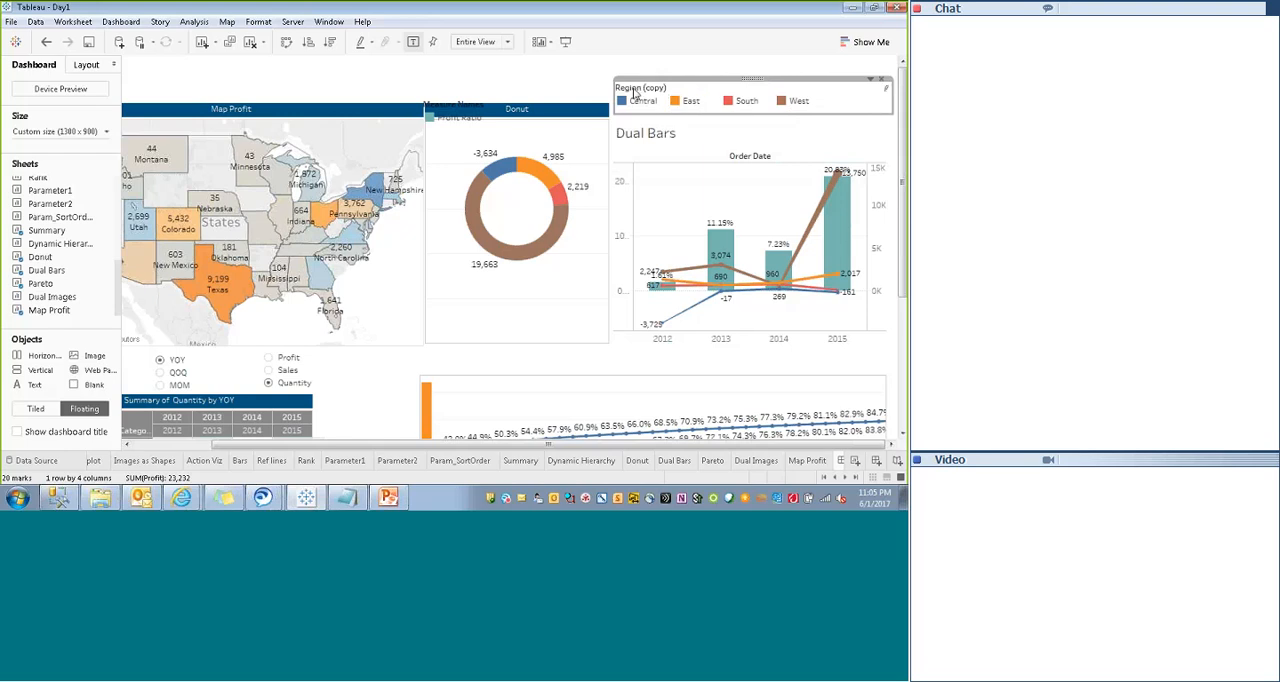
# - Hide the Region (copy) legend's title and shrink the legend box to fit its single row of regions
pyautogui.rightClick(633, 93)
pyautogui.click(555, 135)
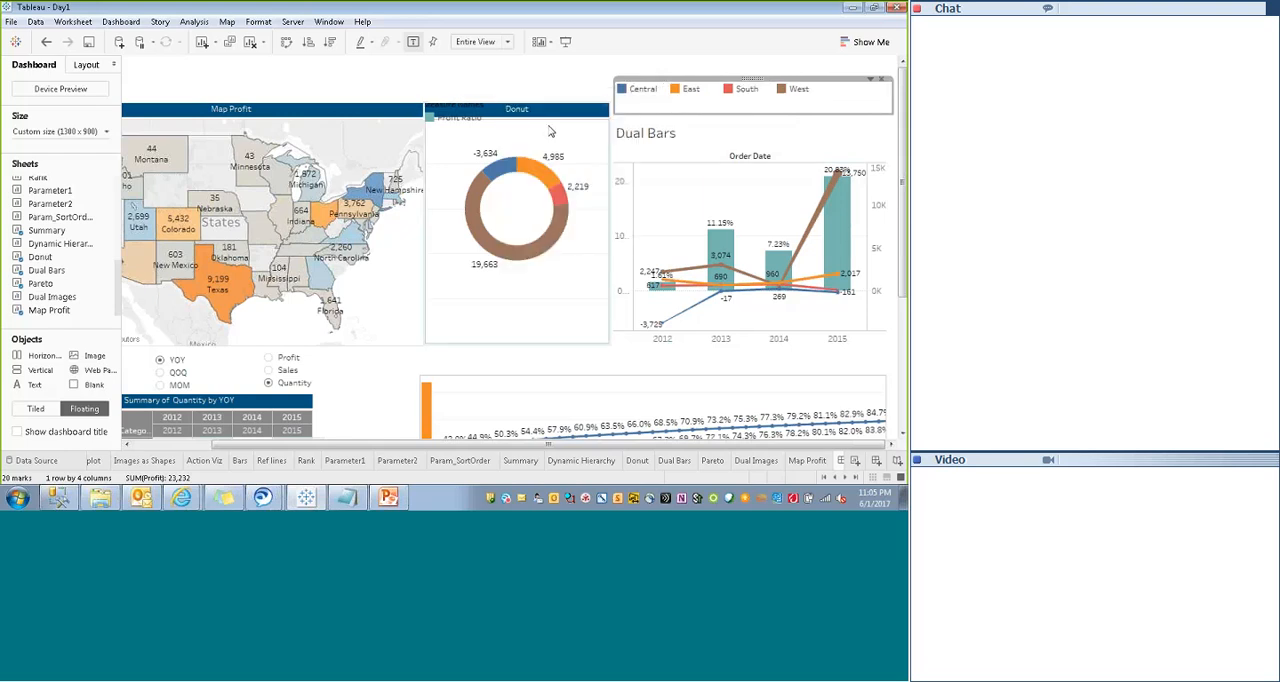
pyautogui.moveTo(771, 114); pyautogui.dragTo(769, 100)
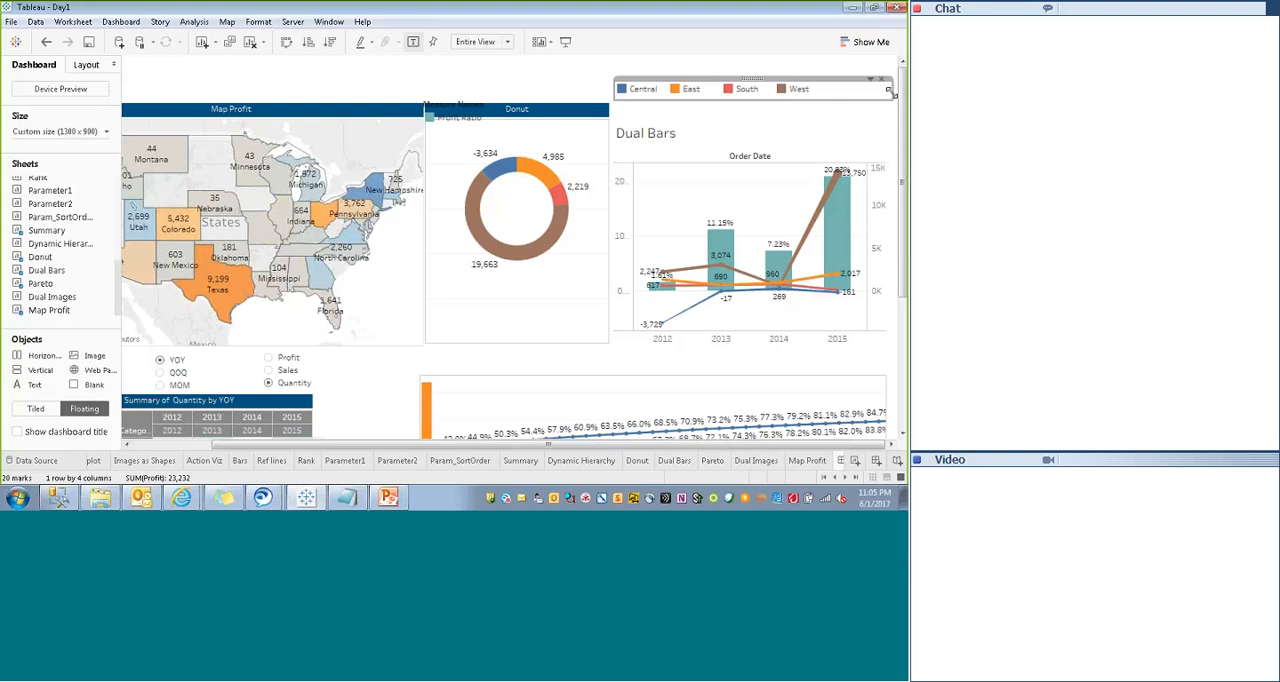
pyautogui.moveTo(888, 91); pyautogui.dragTo(840, 88)
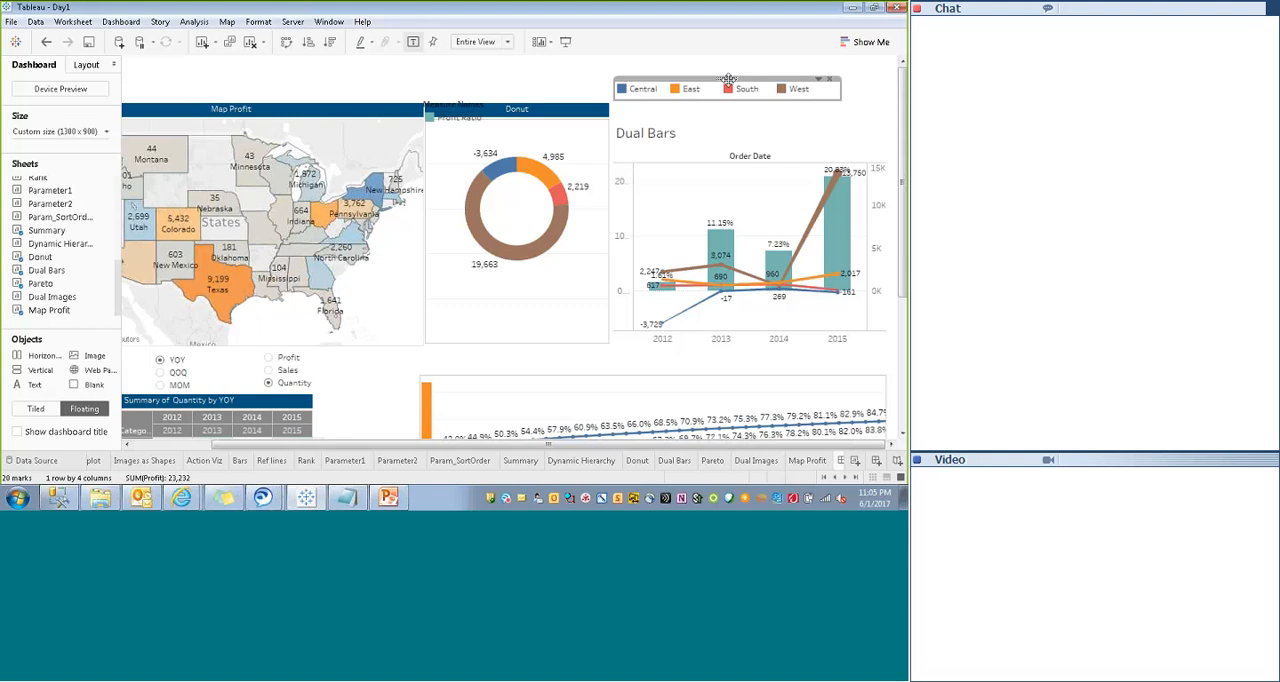
# - Set the Dual Bars title to font size 9 in white, centre it and apply the change
pyautogui.click(655, 138)
pyautogui.rightClick(660, 141)
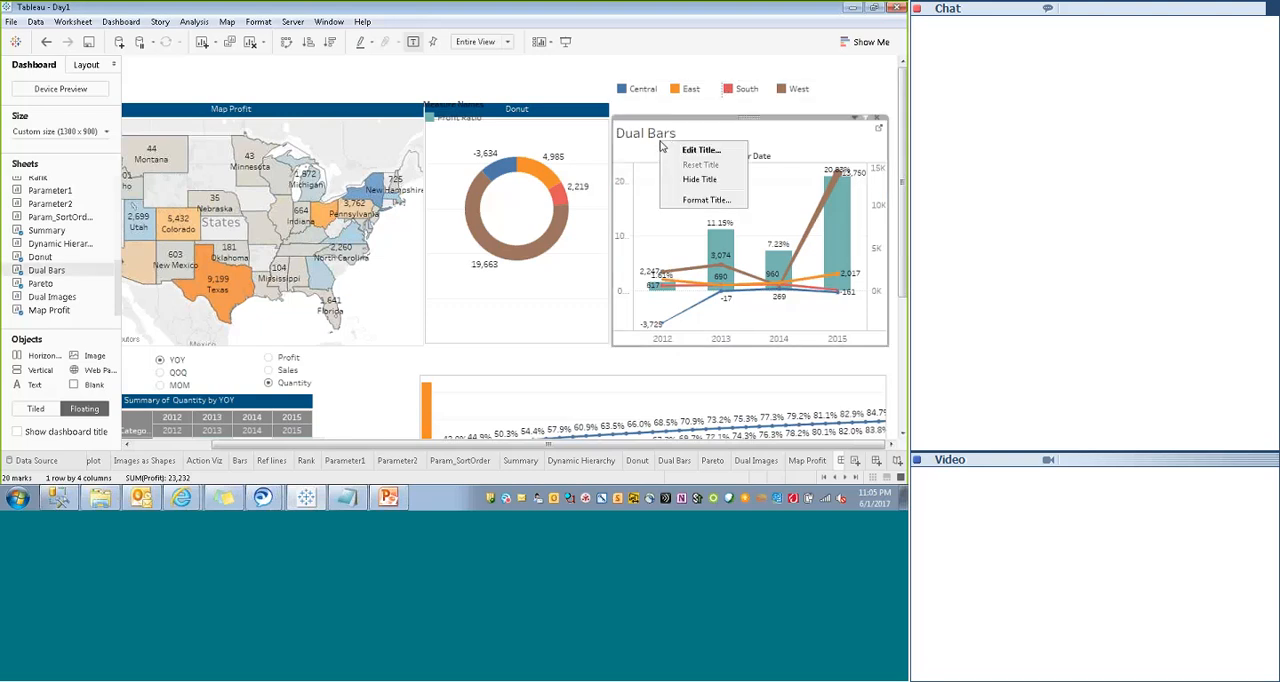
pyautogui.click(699, 150)
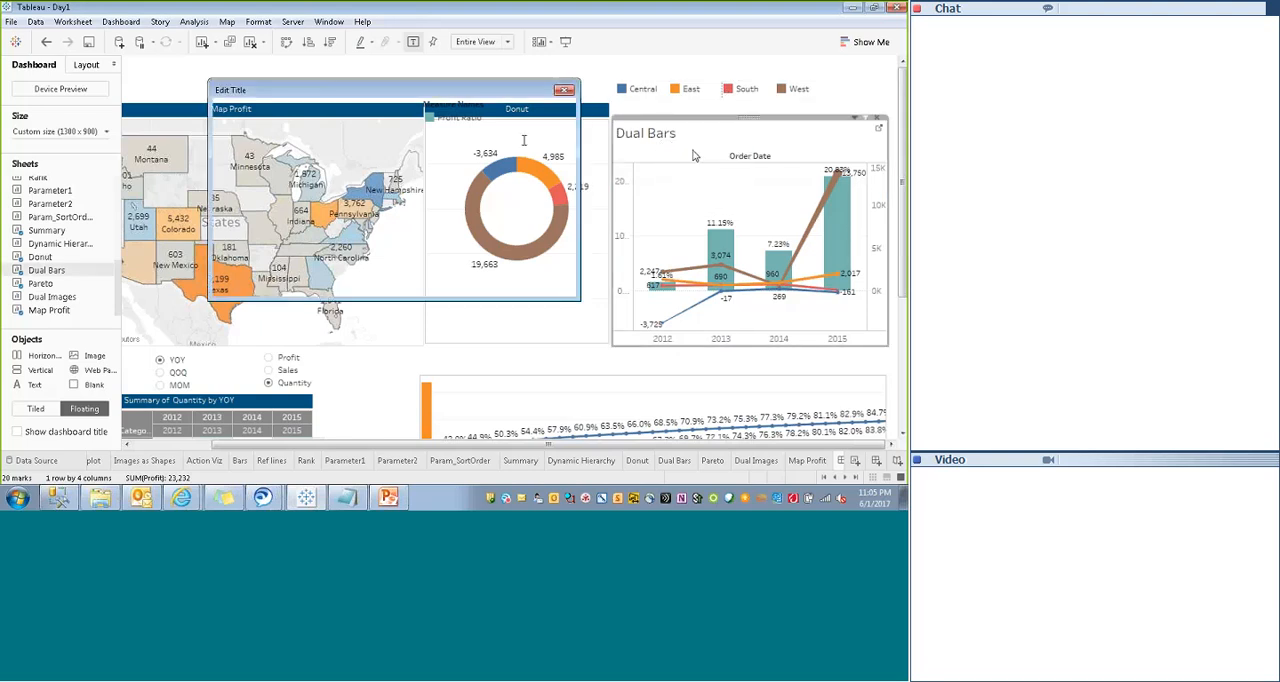
pyautogui.moveTo(322, 140); pyautogui.dragTo(168, 106)
pyautogui.click(352, 112)
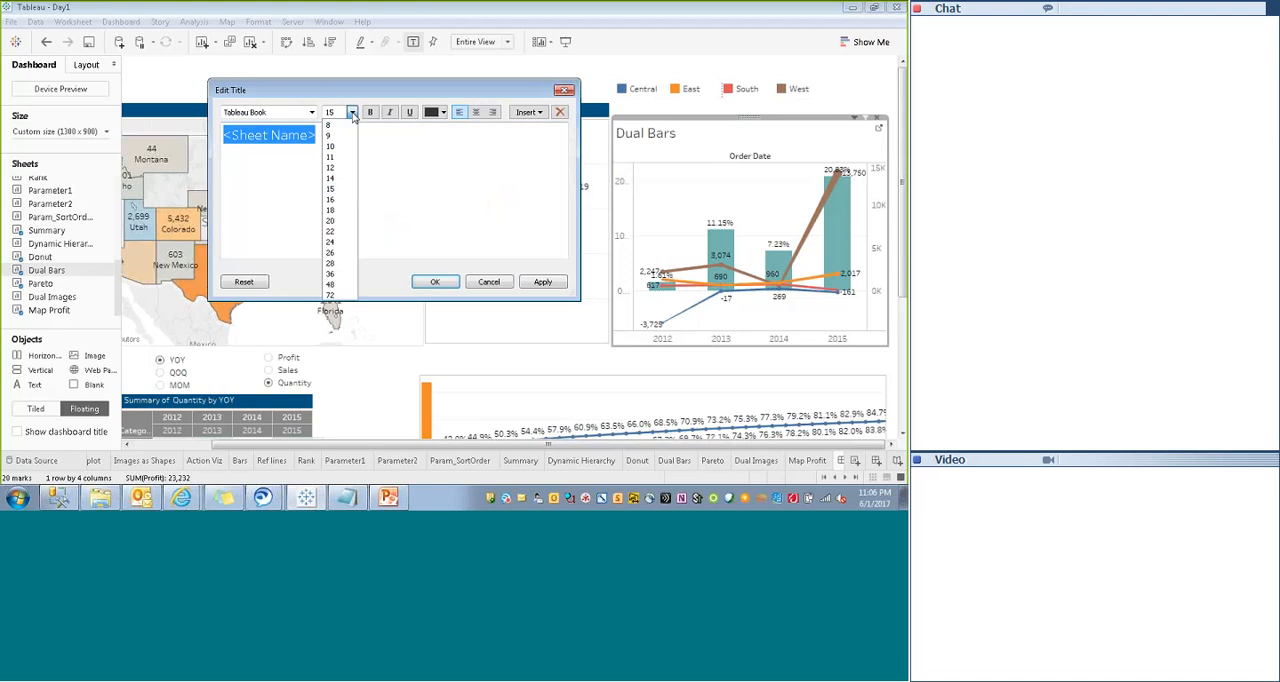
pyautogui.click(331, 137)
pyautogui.click(446, 113)
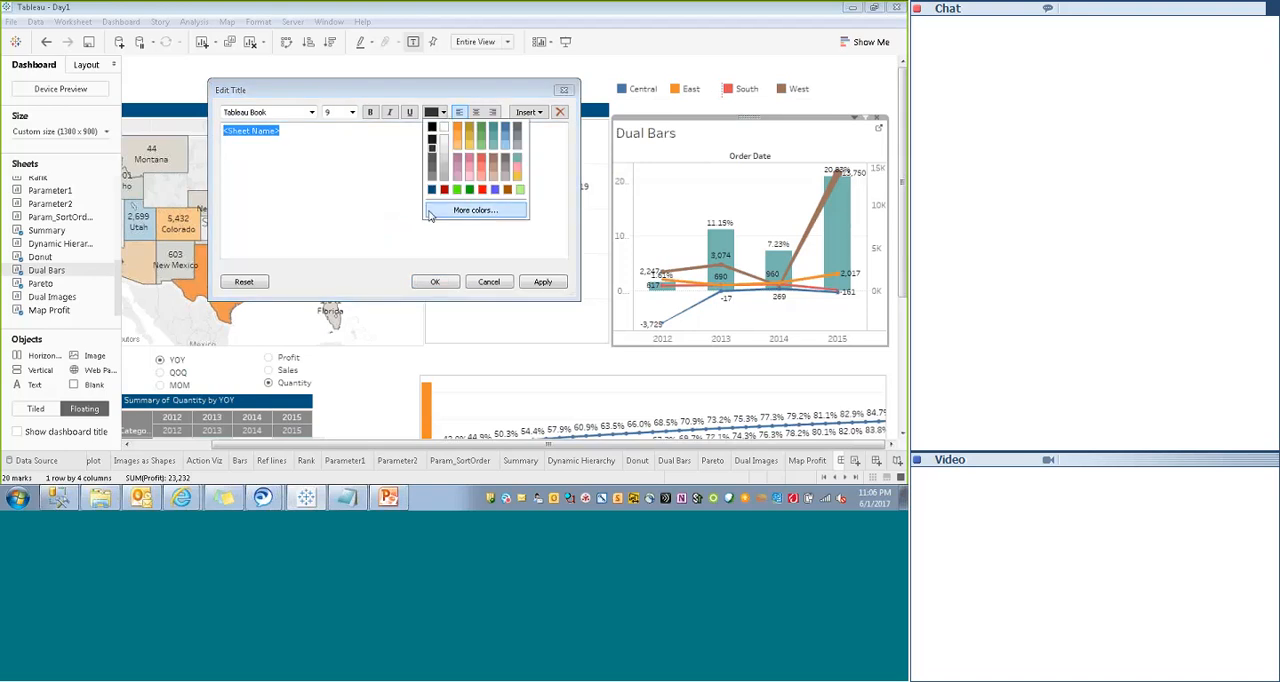
pyautogui.click(443, 127)
pyautogui.click(476, 112)
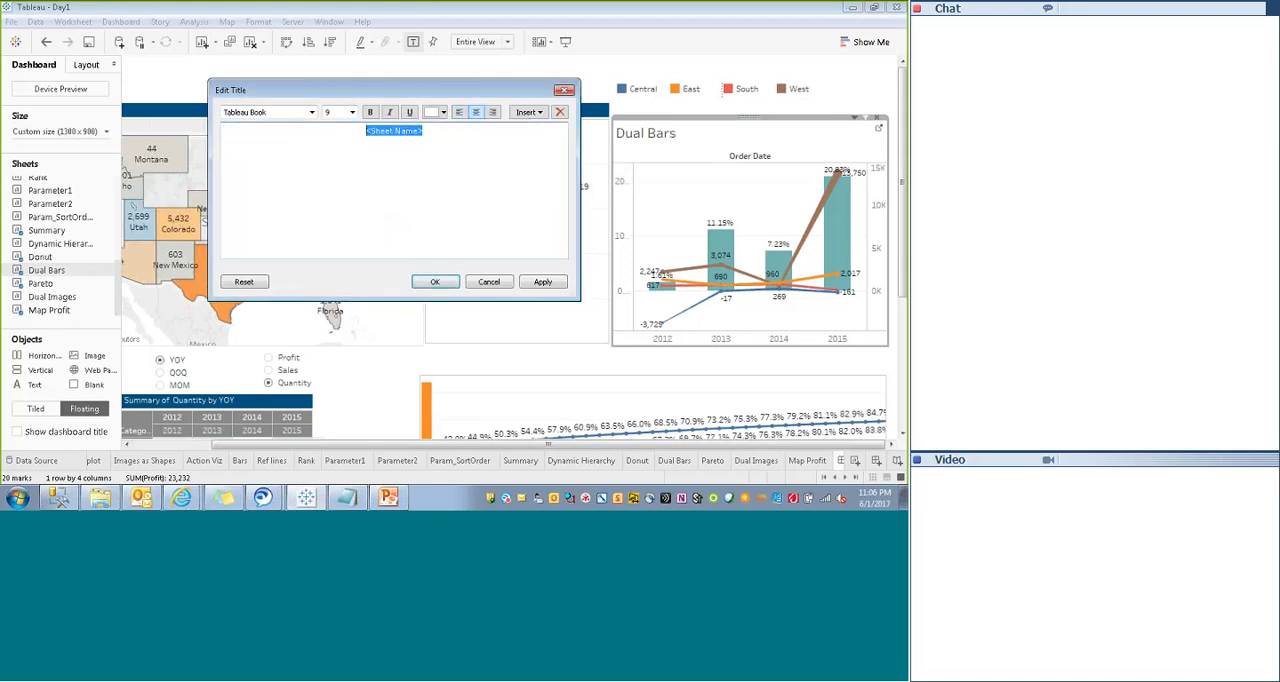
pyautogui.click(542, 282)
pyautogui.click(435, 282)
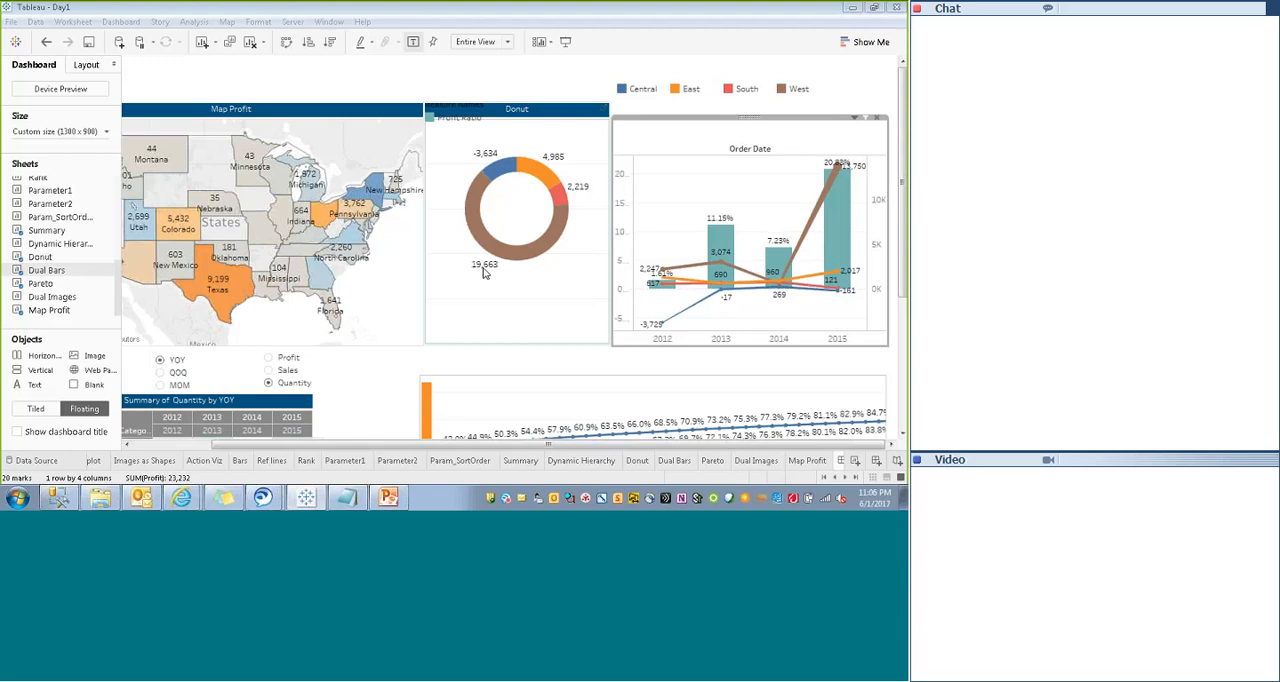
# - Remove the Dual Bars title's border and shade the title dark blue to match the other sheets
pyautogui.rightClick(679, 127)
pyautogui.click(712, 188)
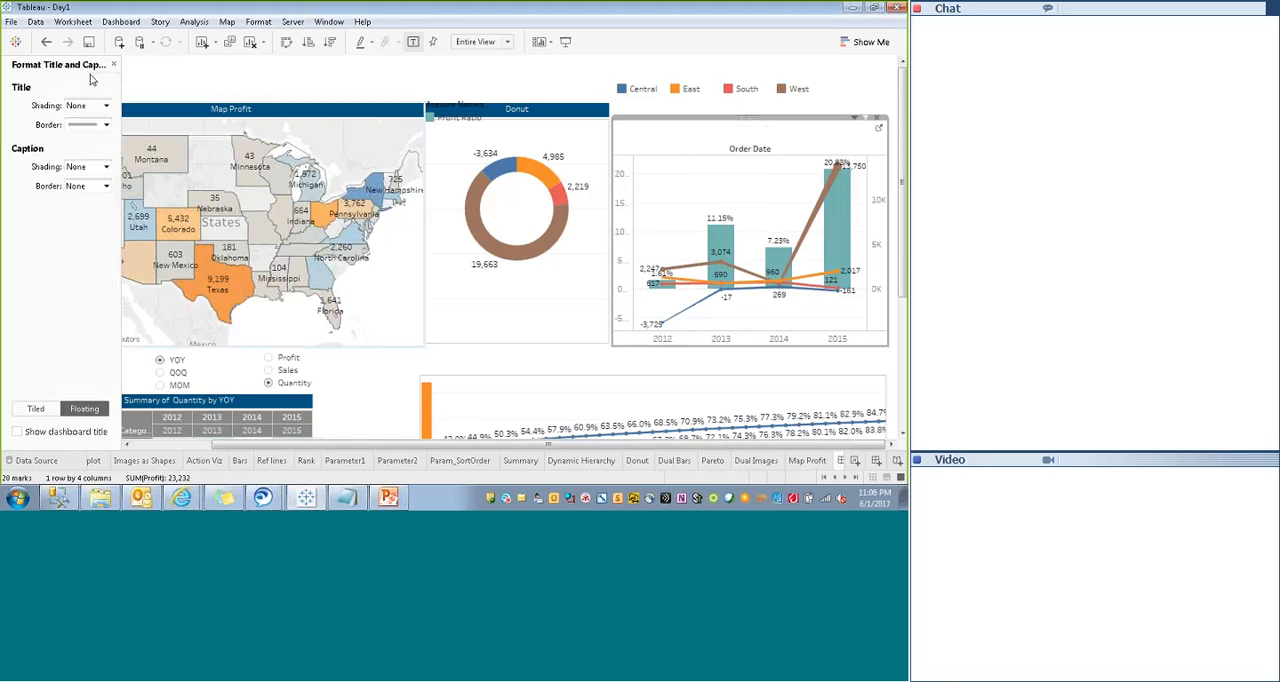
pyautogui.click(86, 124)
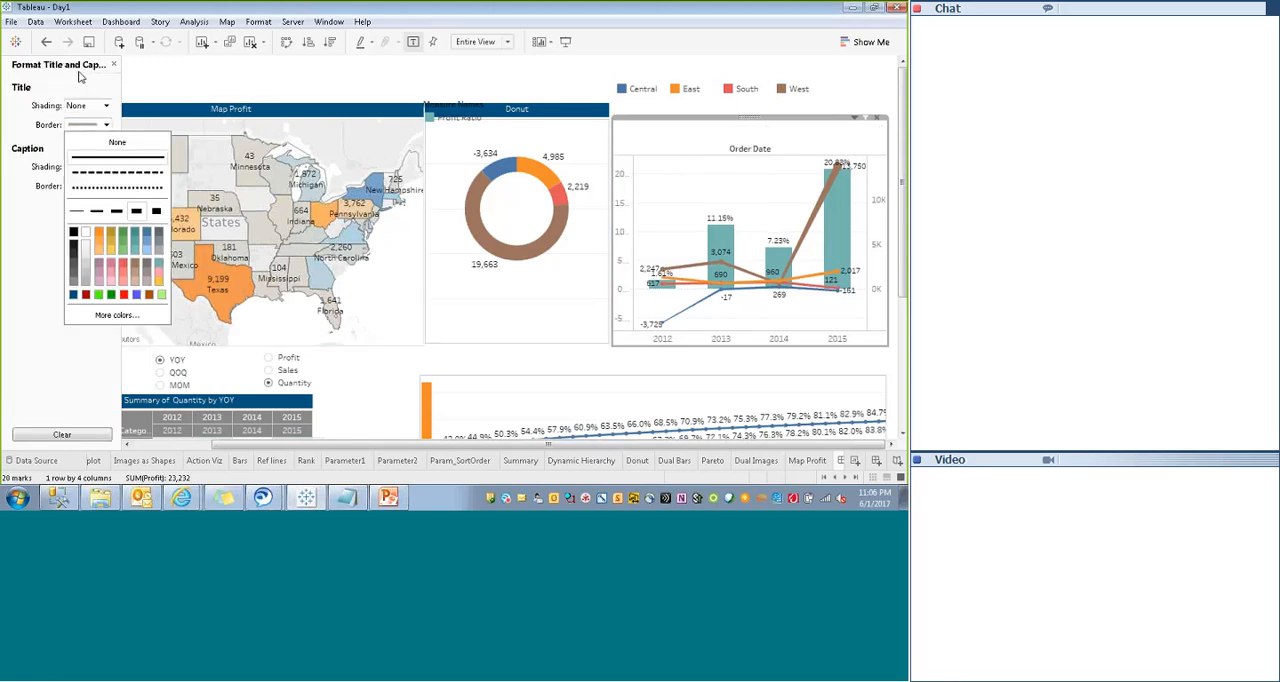
pyautogui.click(96, 144)
pyautogui.click(93, 106)
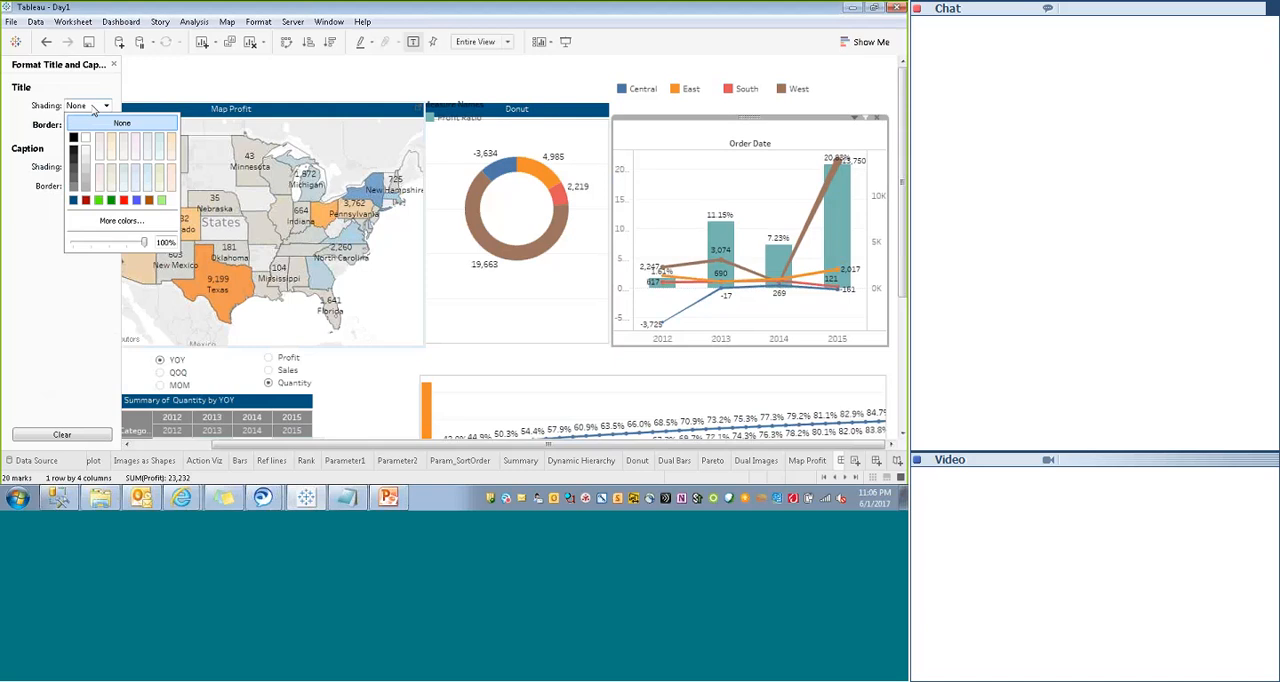
pyautogui.click(73, 200)
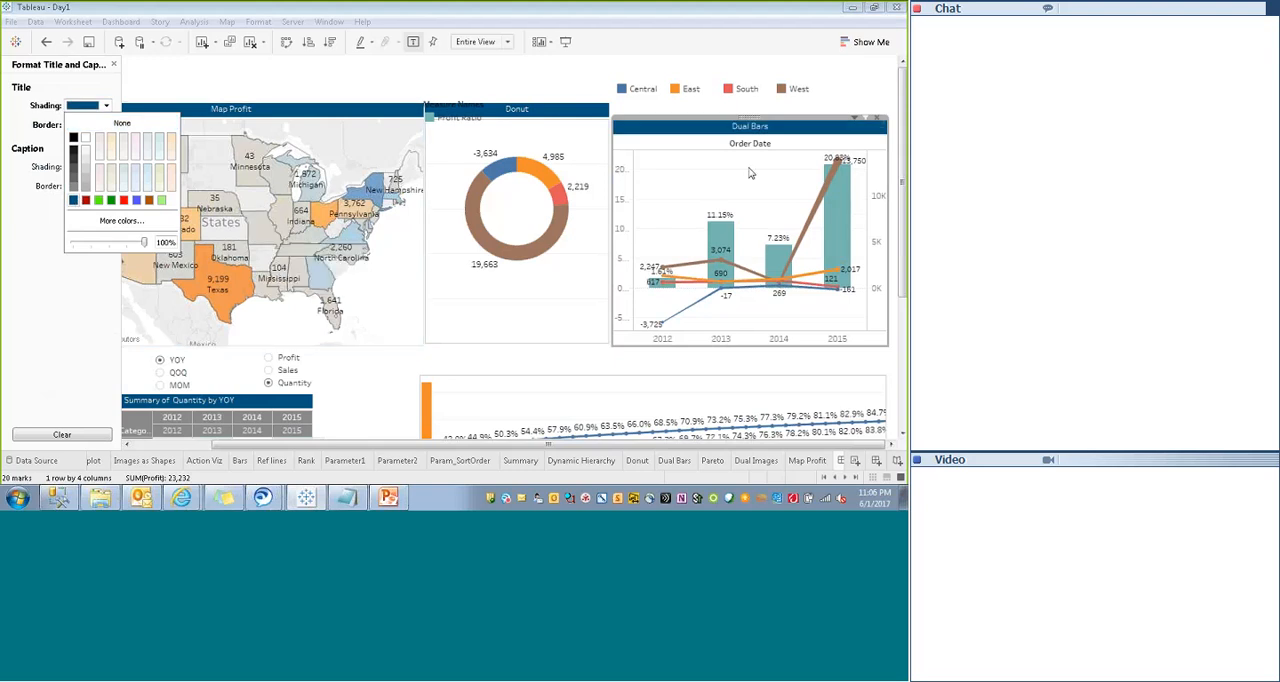
# - Hide the Order Date field label in Dual Bars and remove the Measure Names legend from the dashboard
pyautogui.rightClick(700, 141)
pyautogui.click(741, 200)
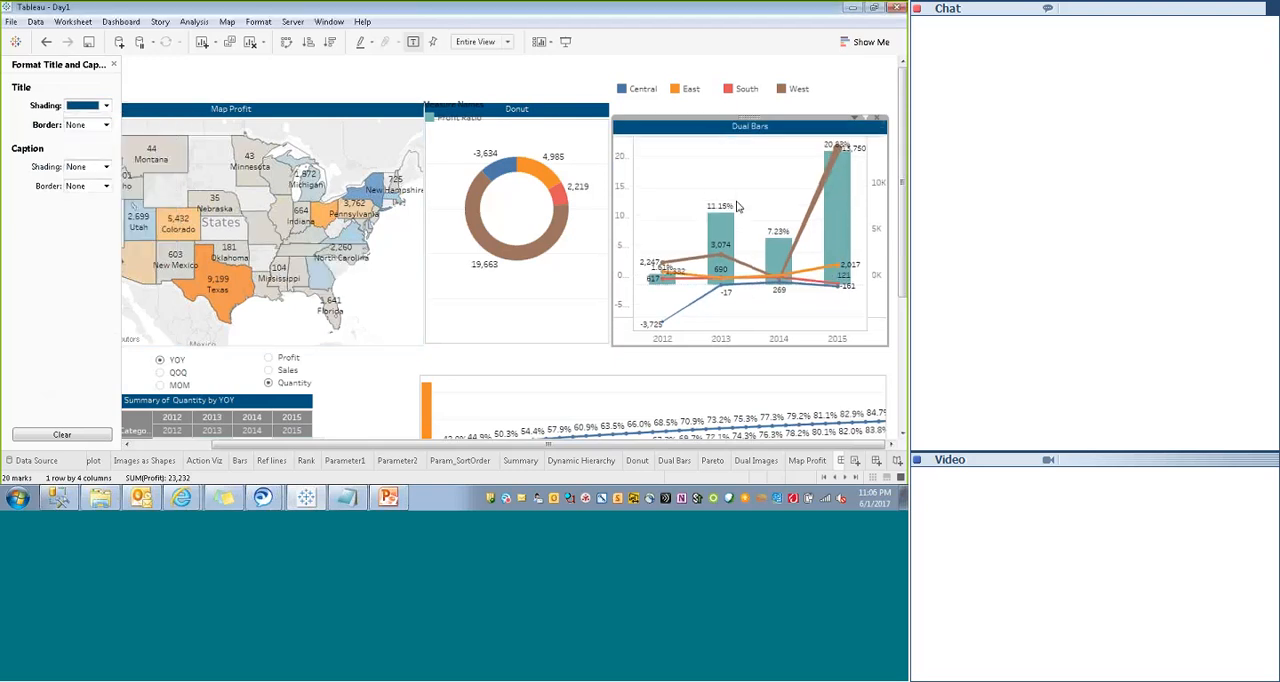
pyautogui.click(452, 107)
pyautogui.moveTo(461, 94); pyautogui.dragTo(458, 76)
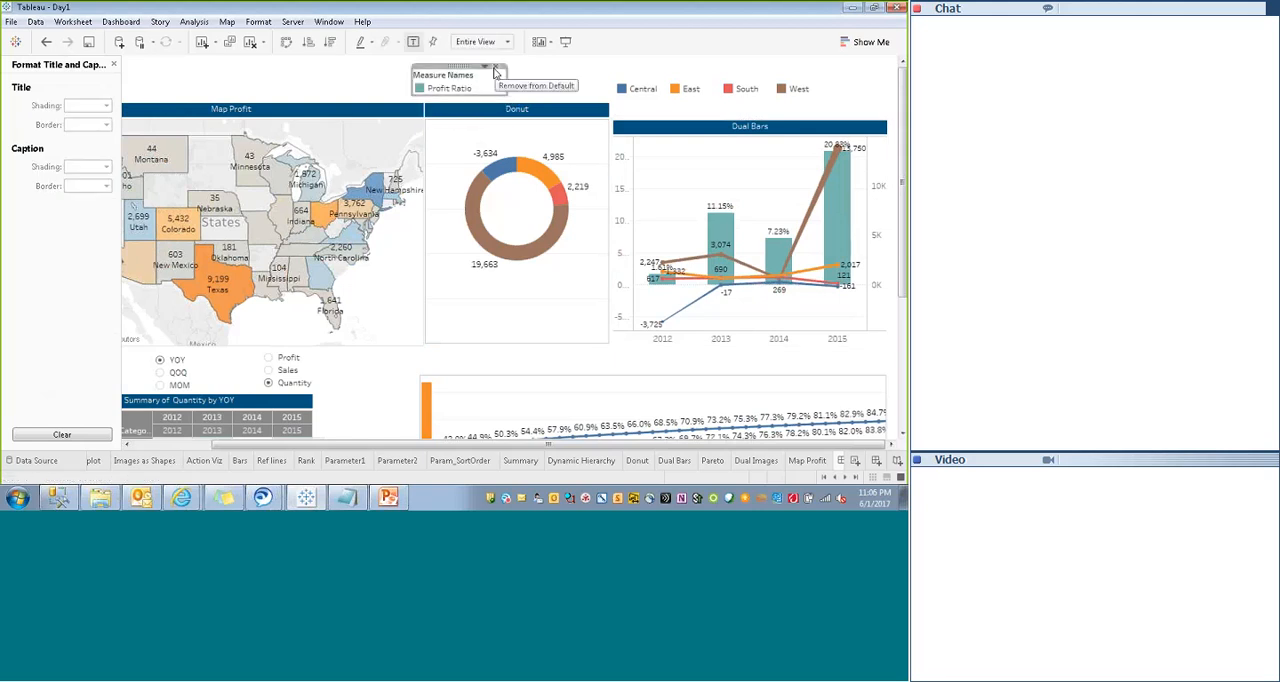
pyautogui.click(500, 75)
# - Set the Dual Bars sheet's y position to 72 so it aligns with Donut and Map Profit
pyautogui.click(670, 128)
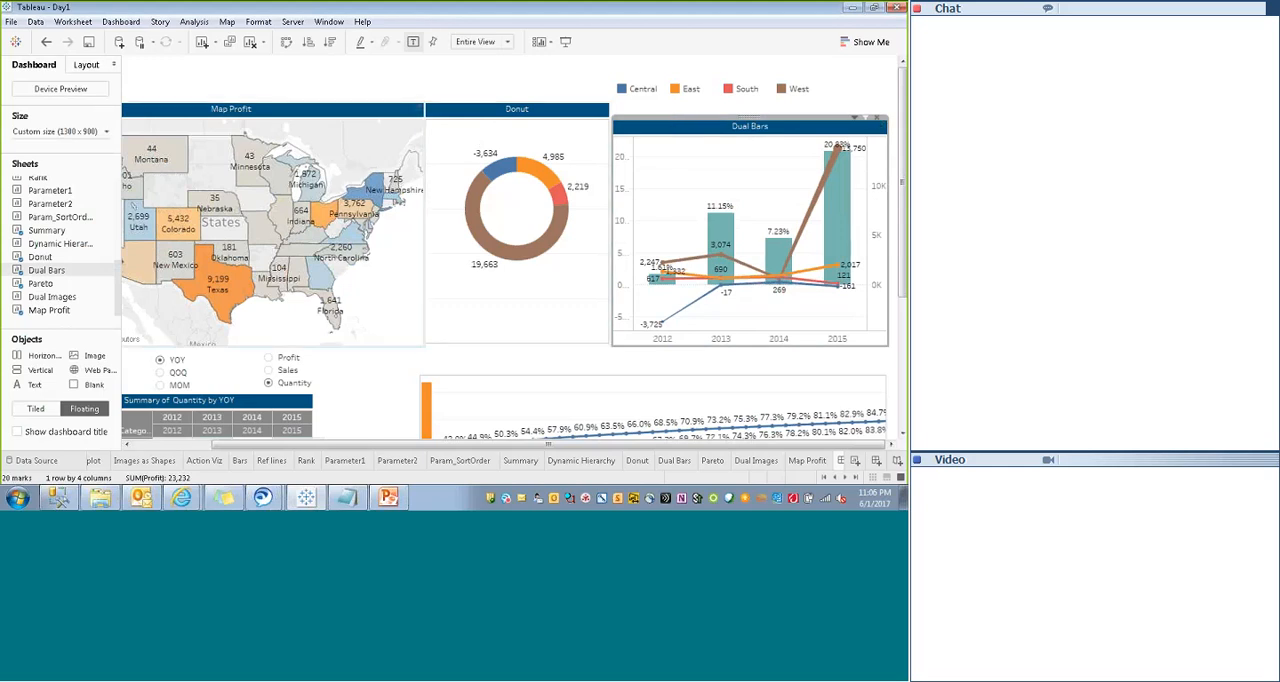
pyautogui.click(87, 64)
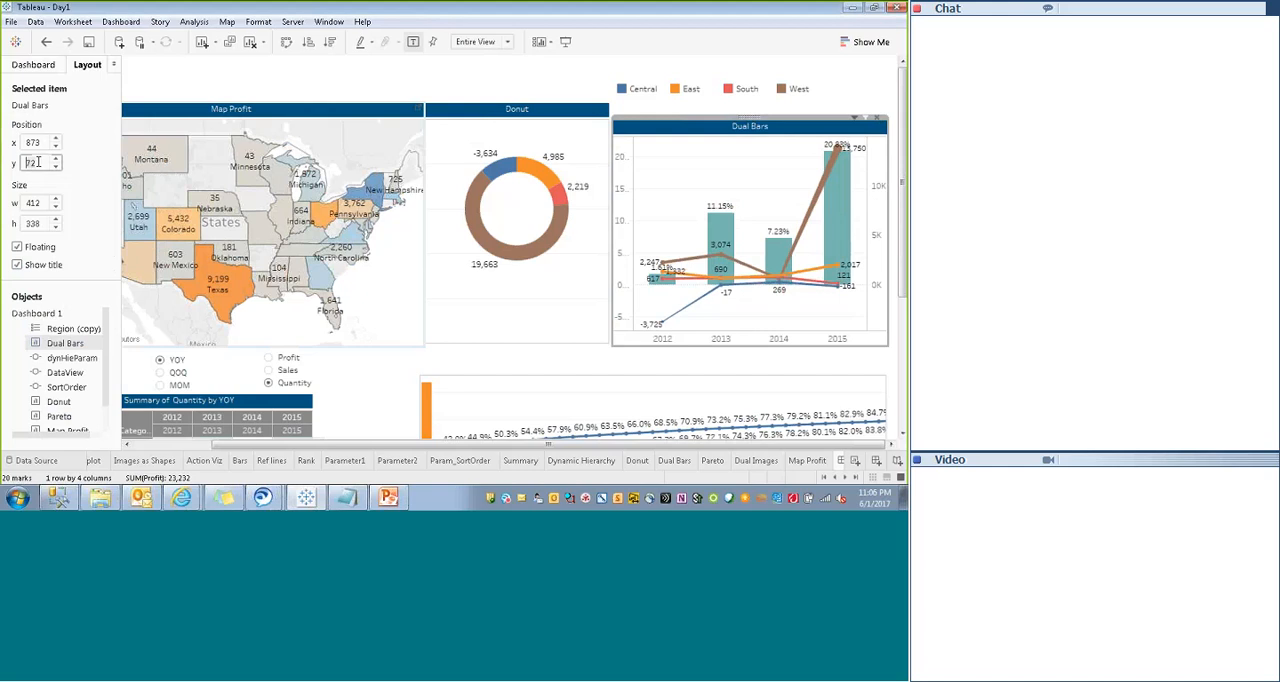
pyautogui.press('Return')
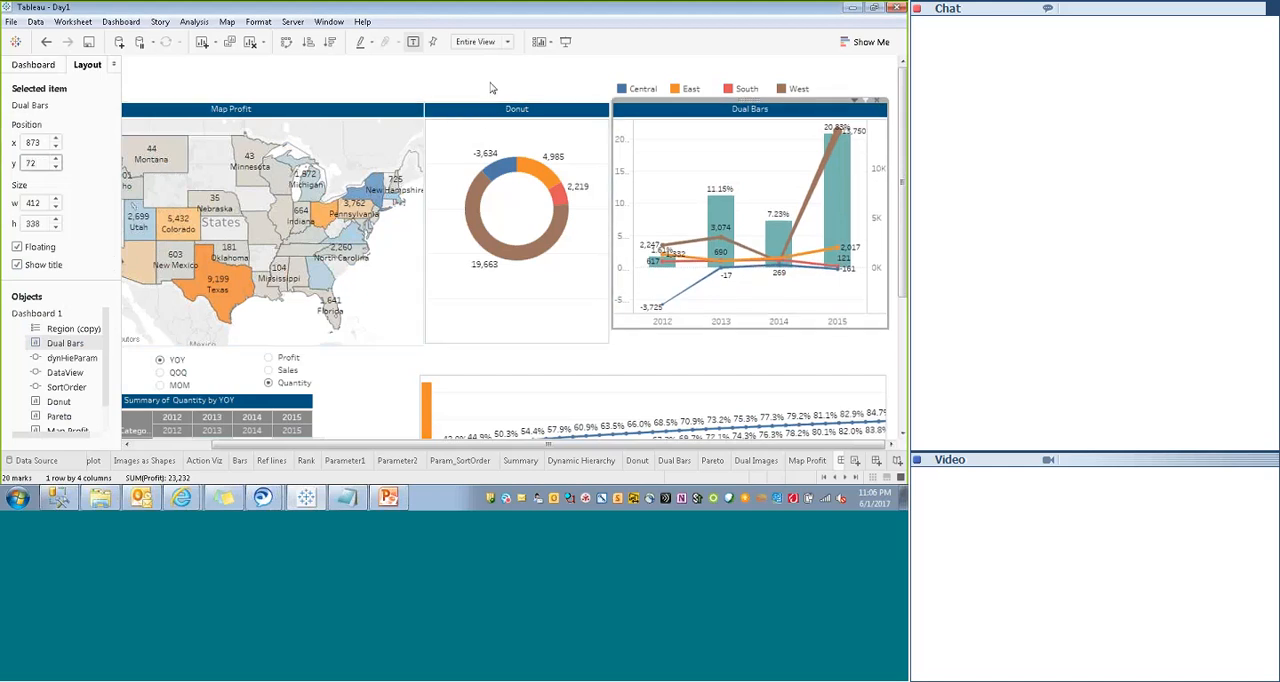
pyautogui.click(490, 86)
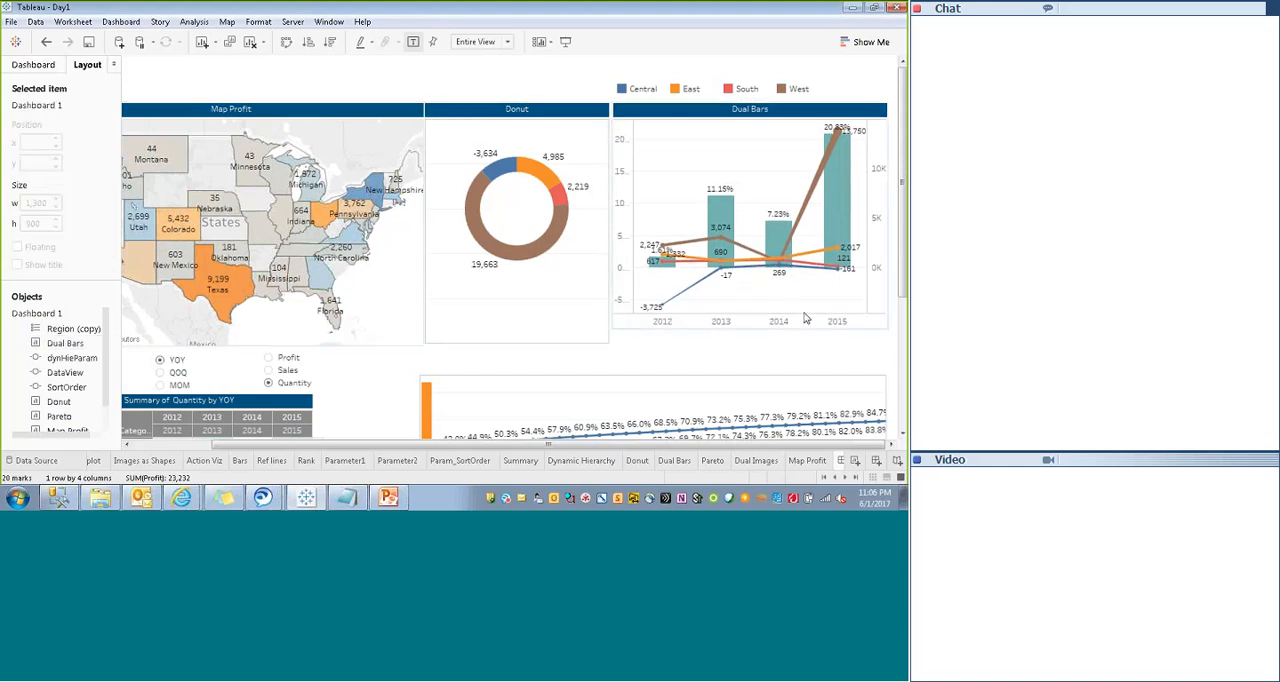
# - Set the Map Profit sheet's height to 360
pyautogui.click(400, 333)
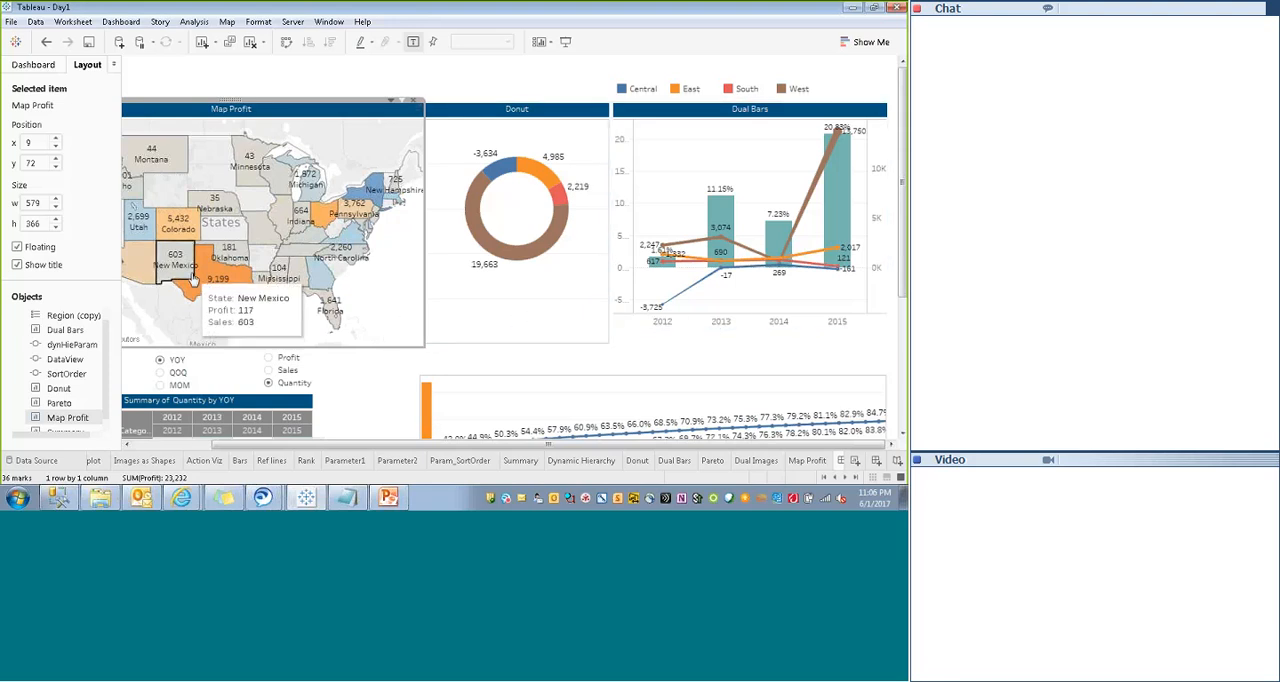
pyautogui.click(36, 223)
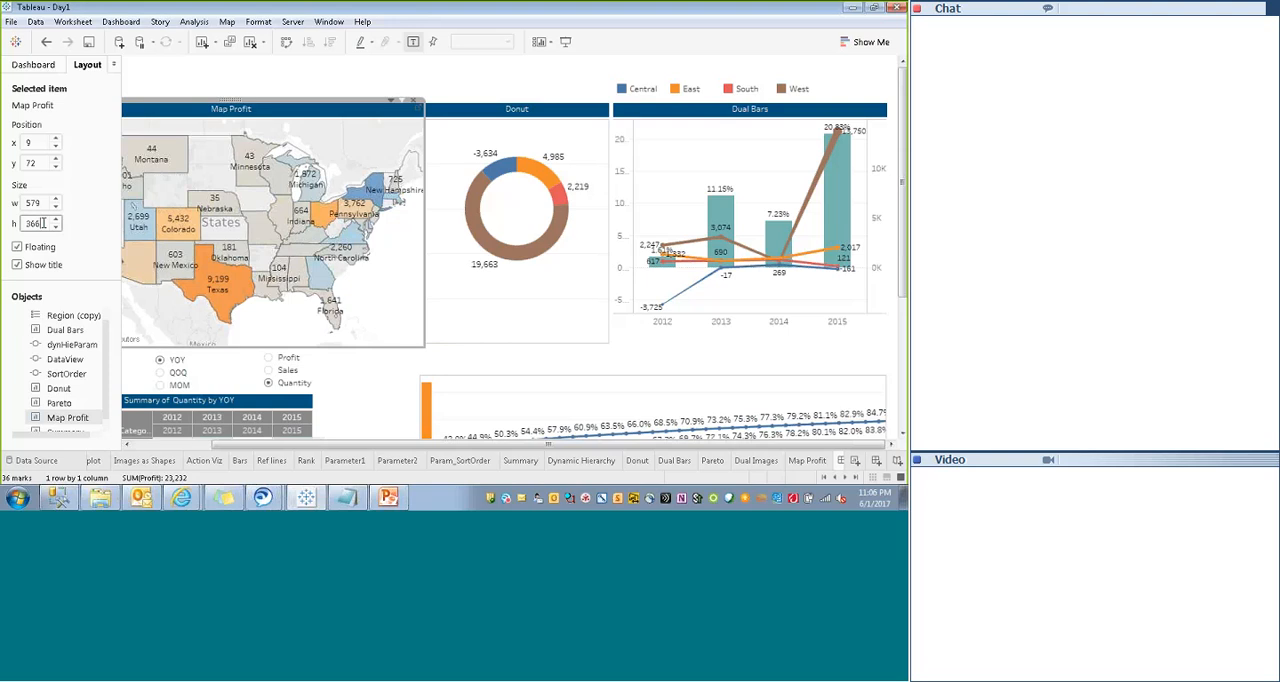
pyautogui.press('Return')
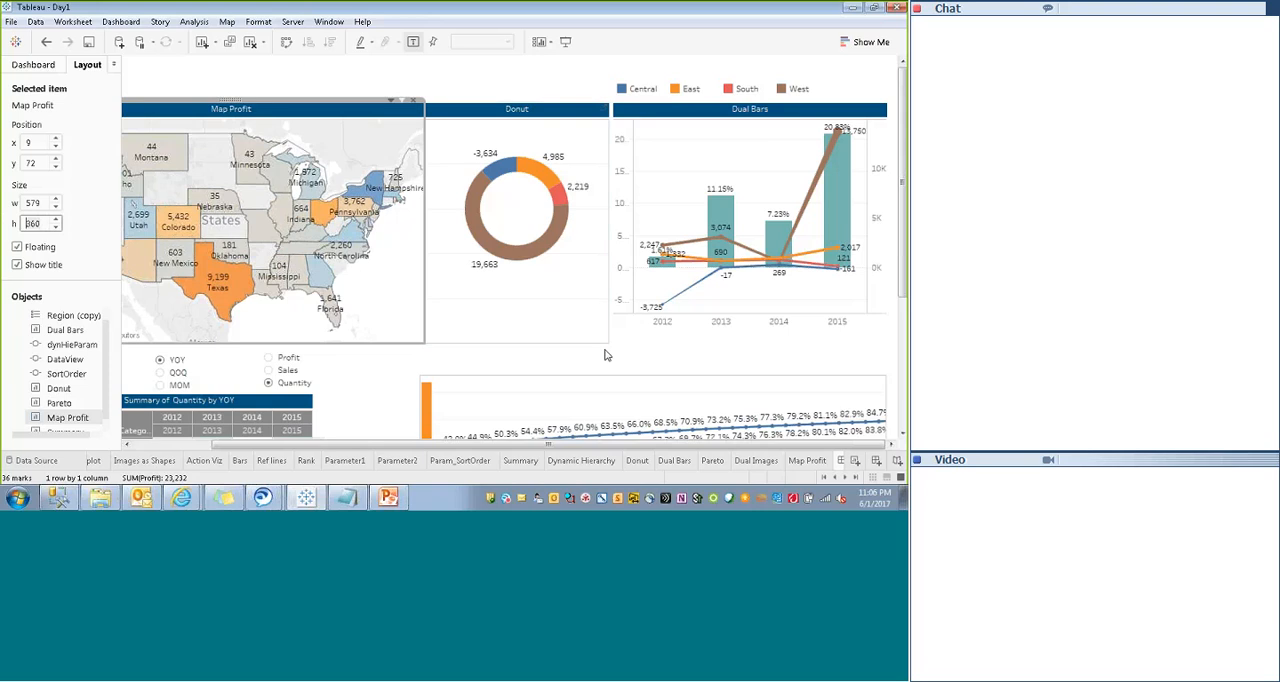
# - Set the heights of the Donut and Dual Bars sheets to 360 to match Map Profit
pyautogui.click(440, 330)
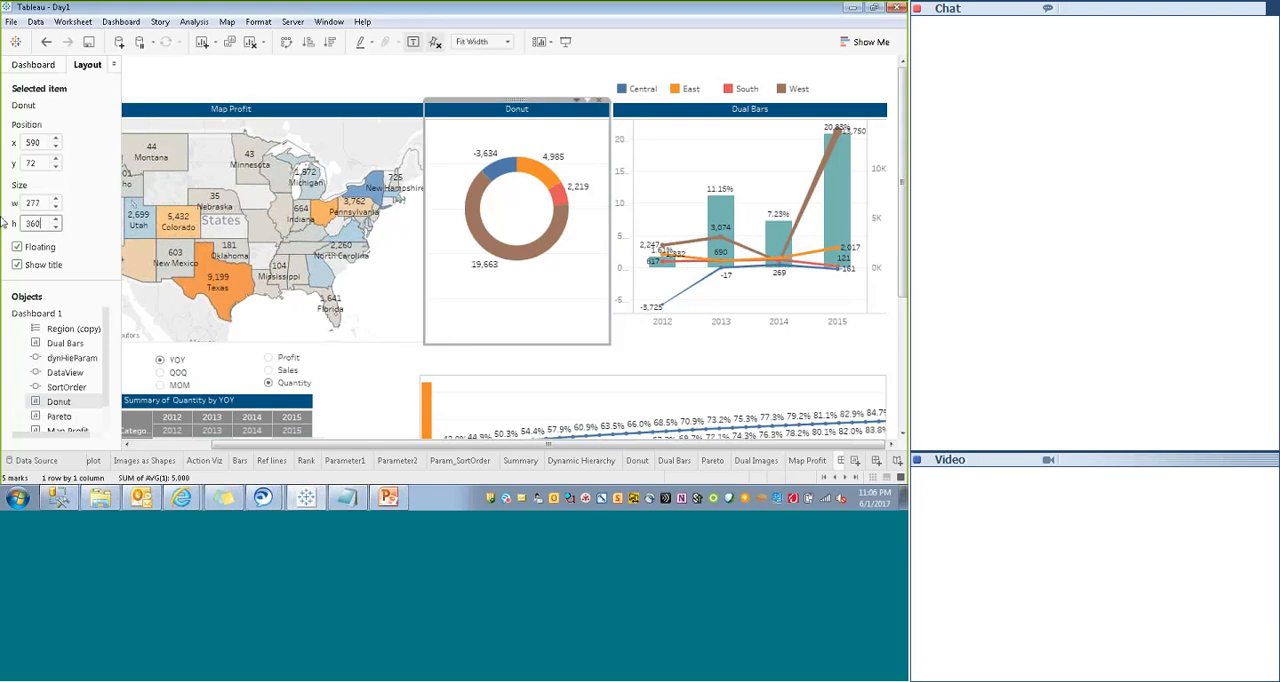
pyautogui.click(690, 353)
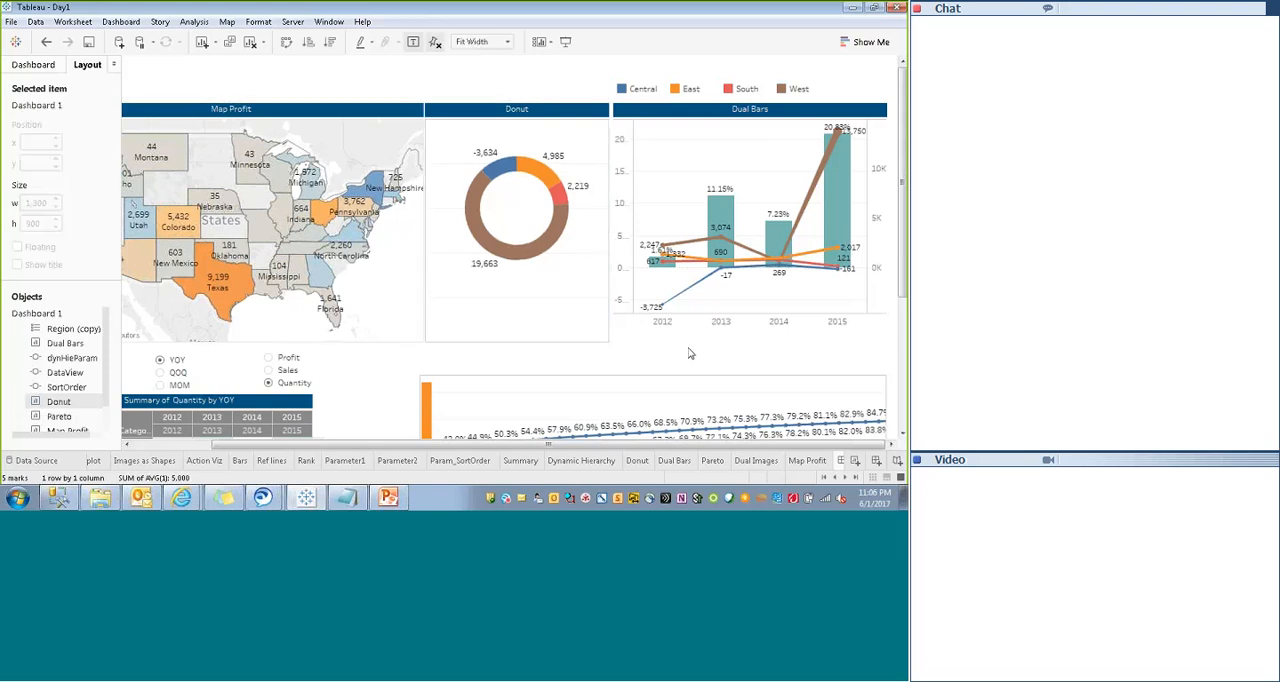
pyautogui.click(690, 318)
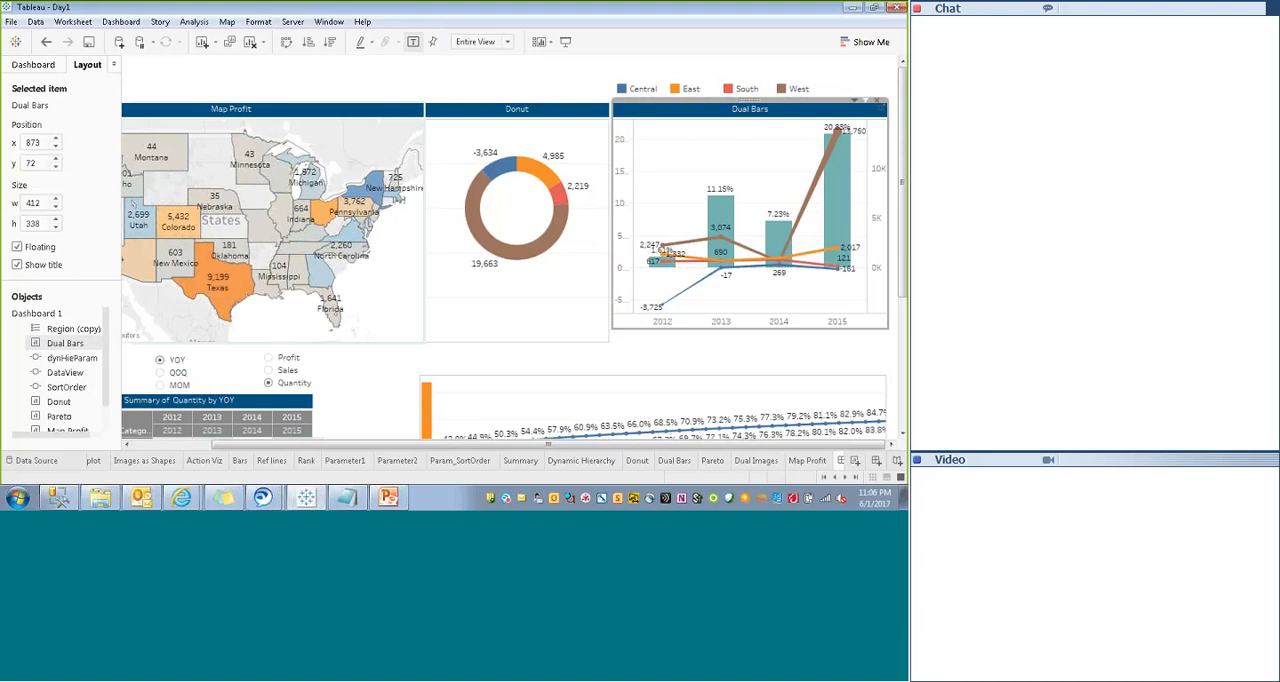
pyautogui.click(436, 346)
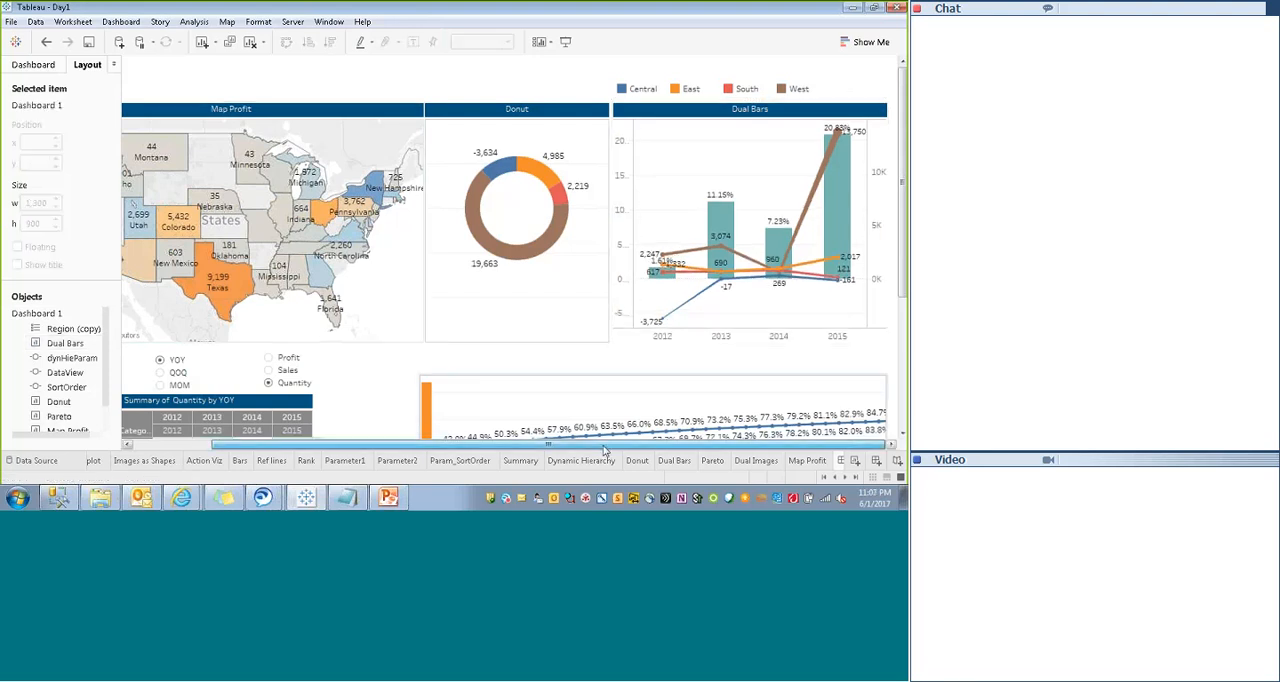
# - Hide both vertical axis headers of the Dual Bars chart
pyautogui.click(879, 141)
pyautogui.rightClick(879, 141)
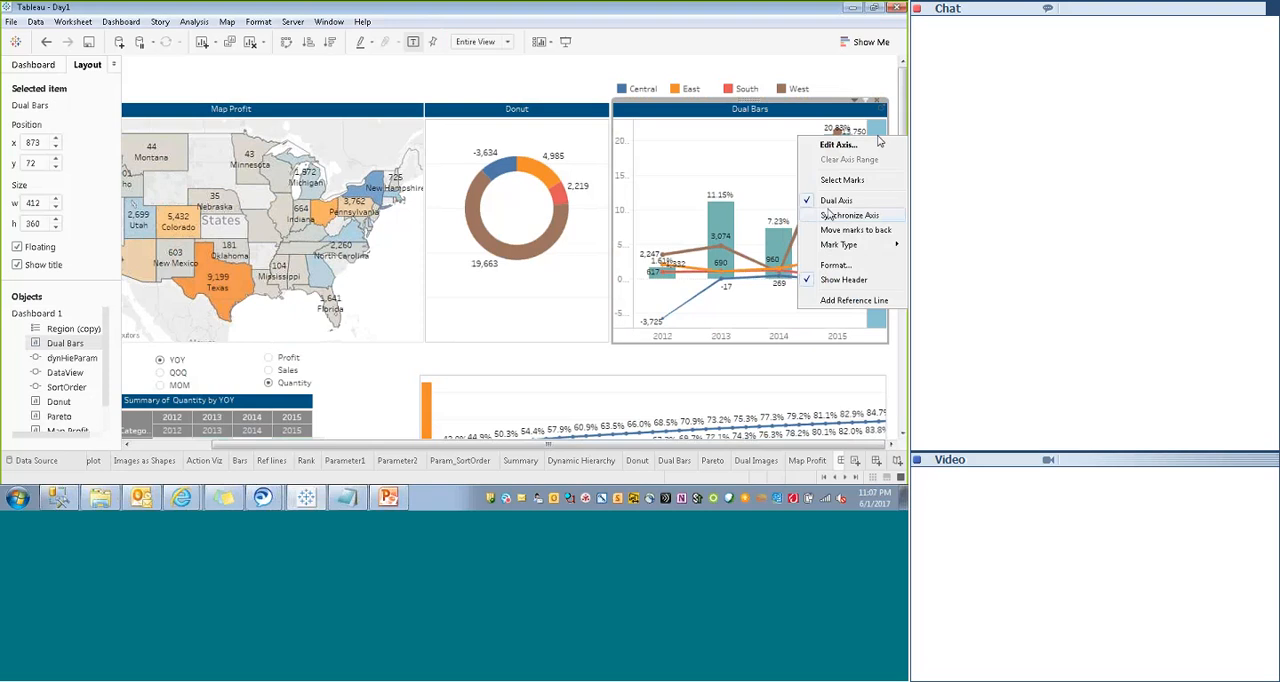
pyautogui.click(810, 283)
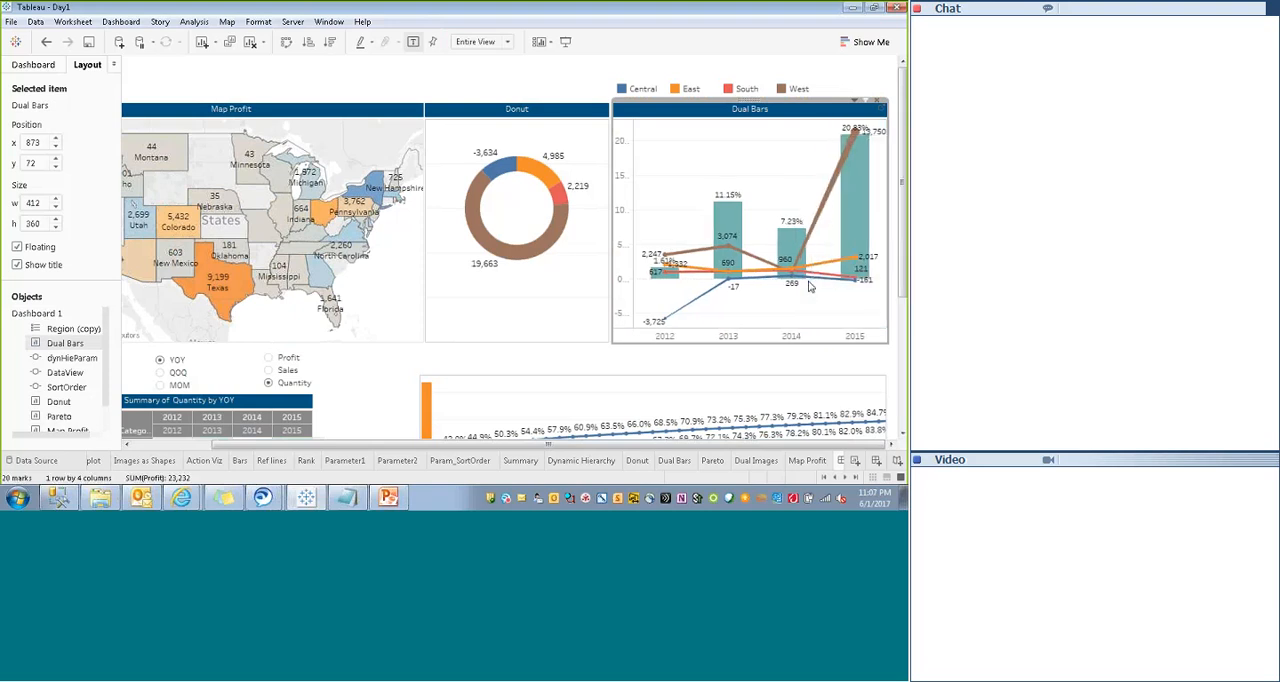
pyautogui.rightClick(620, 248)
pyautogui.click(634, 376)
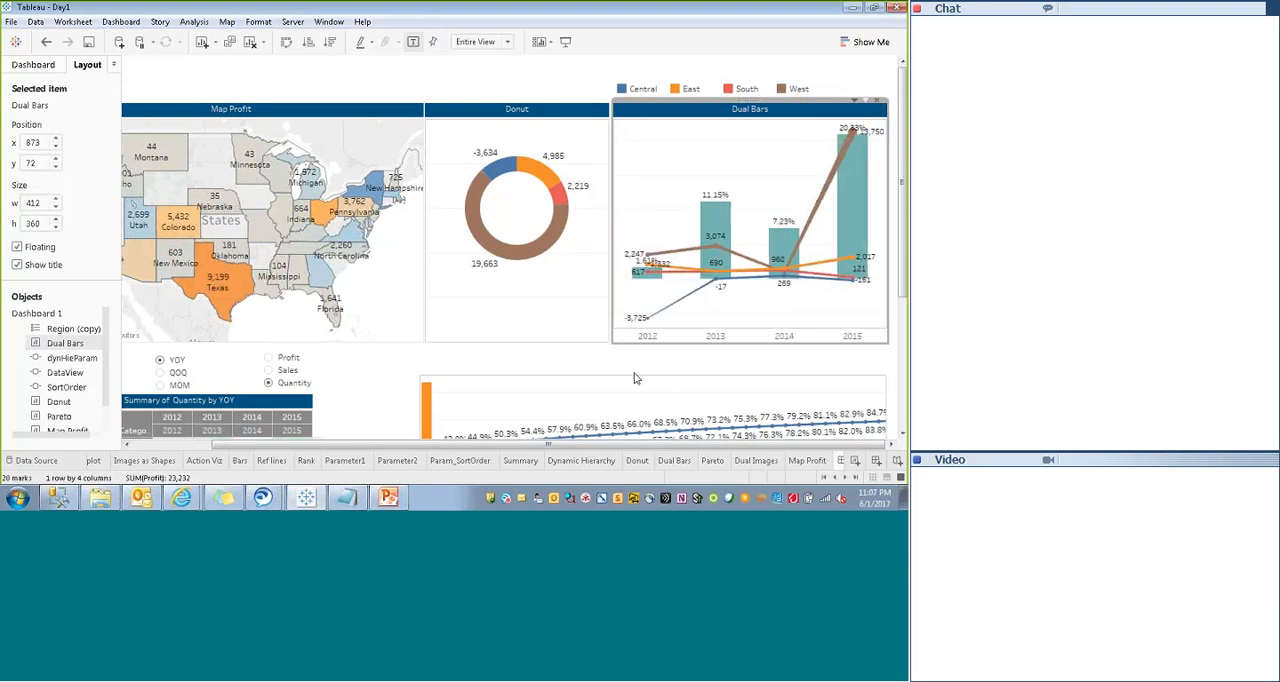
# - Narrow the Dual Bars sheet to a width of 361 and widen the Donut sheet to meet its edge
pyautogui.moveTo(613, 268); pyautogui.dragTo(646, 264)
pyautogui.click(597, 262)
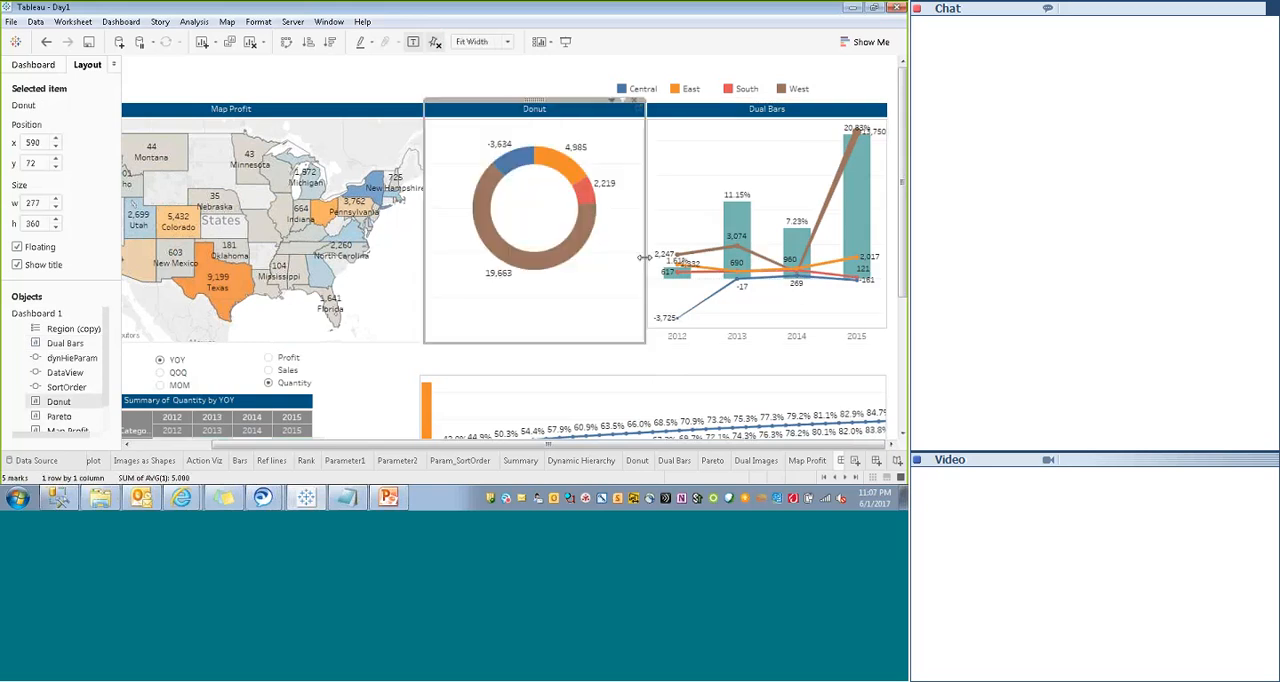
pyautogui.click(577, 374)
# - Hide the year header in the Dual Bars chart and clear the highlighted year selection
pyautogui.click(676, 335)
pyautogui.click(655, 359)
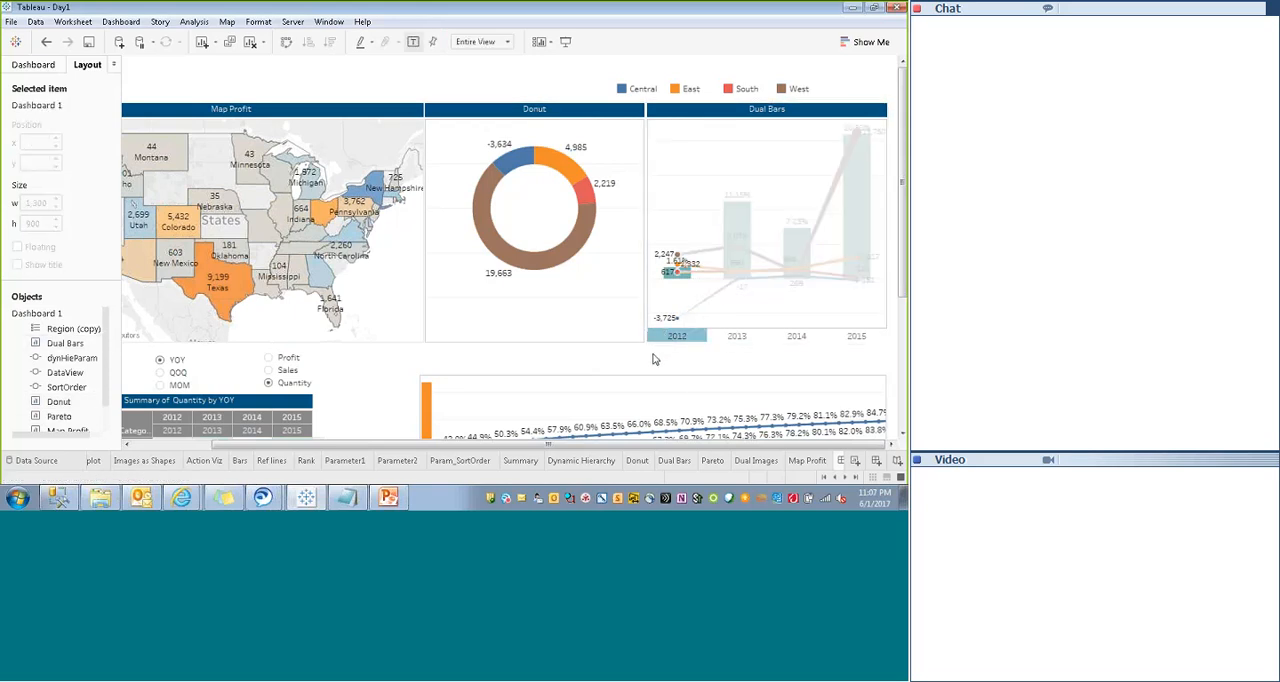
pyautogui.moveTo(734, 231)
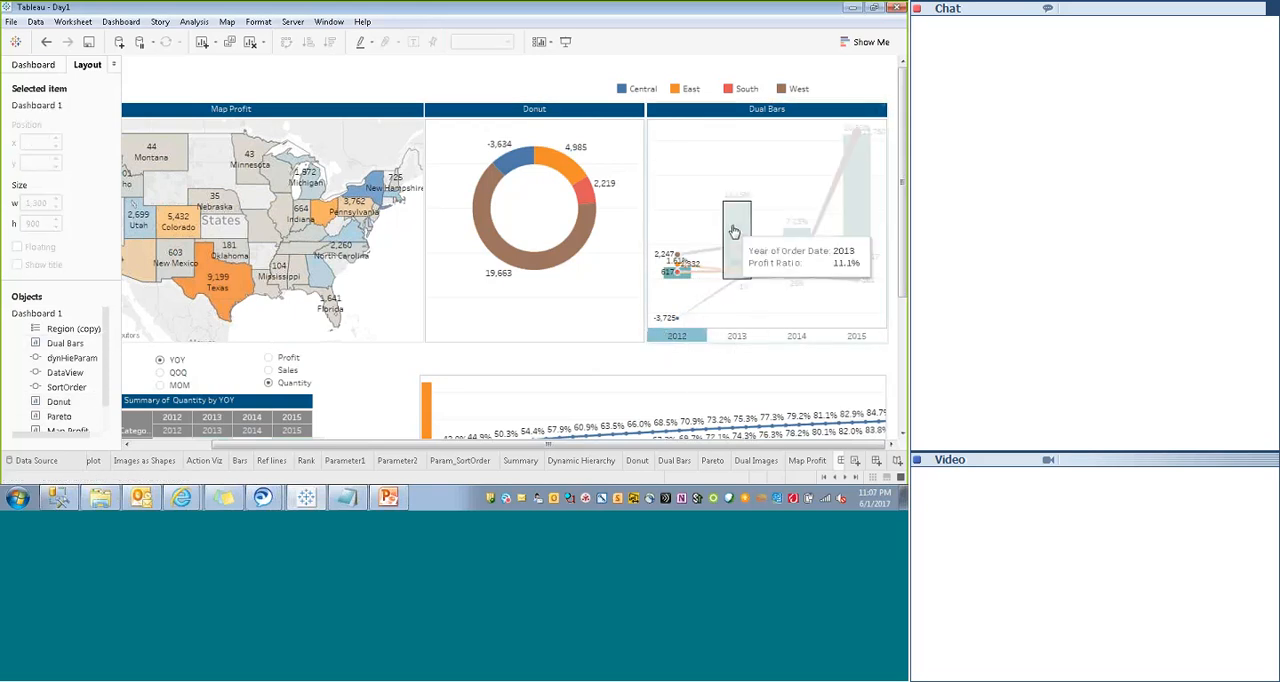
pyautogui.moveTo(843, 219)
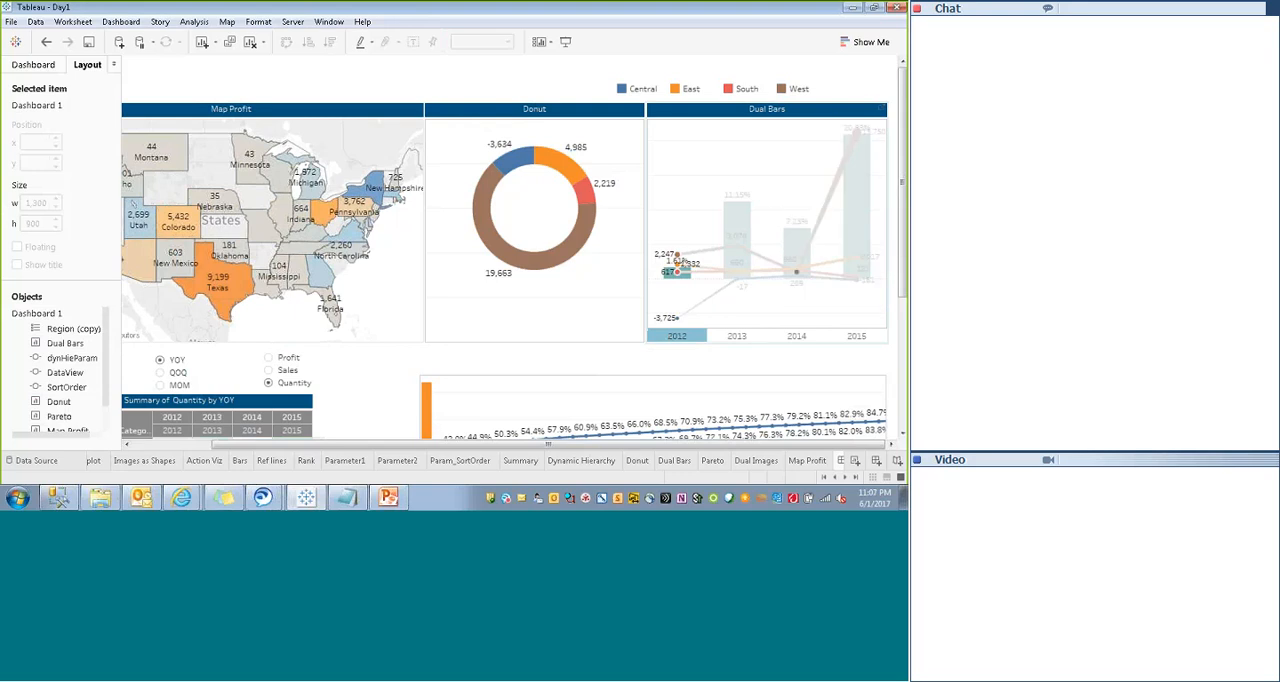
pyautogui.moveTo(800, 240)
pyautogui.click(727, 338)
pyautogui.rightClick(725, 341)
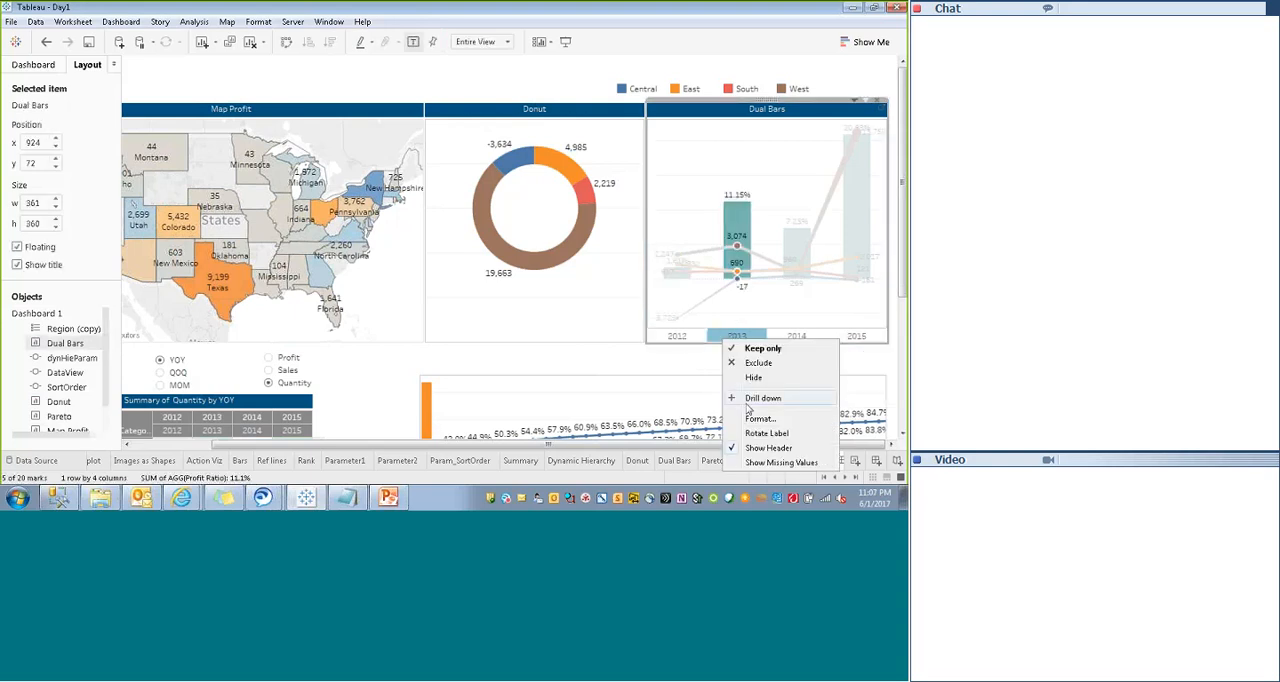
pyautogui.click(734, 451)
pyautogui.click(662, 371)
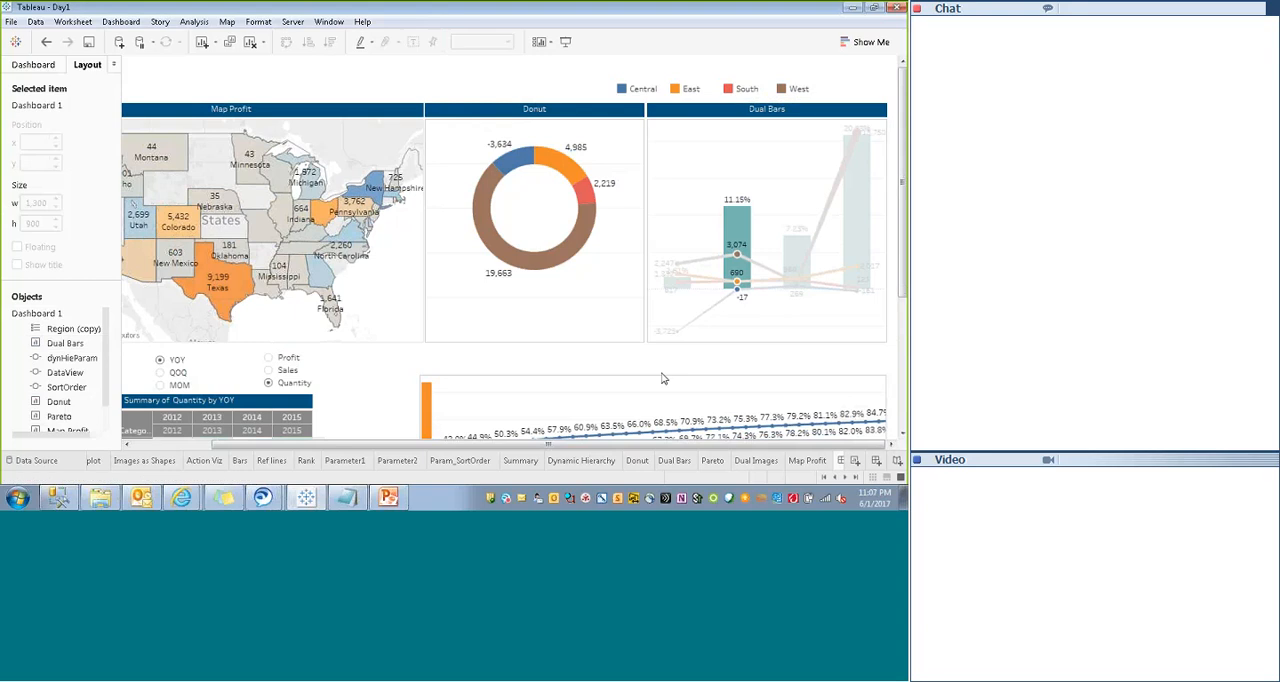
pyautogui.click(690, 178)
pyautogui.click(680, 177)
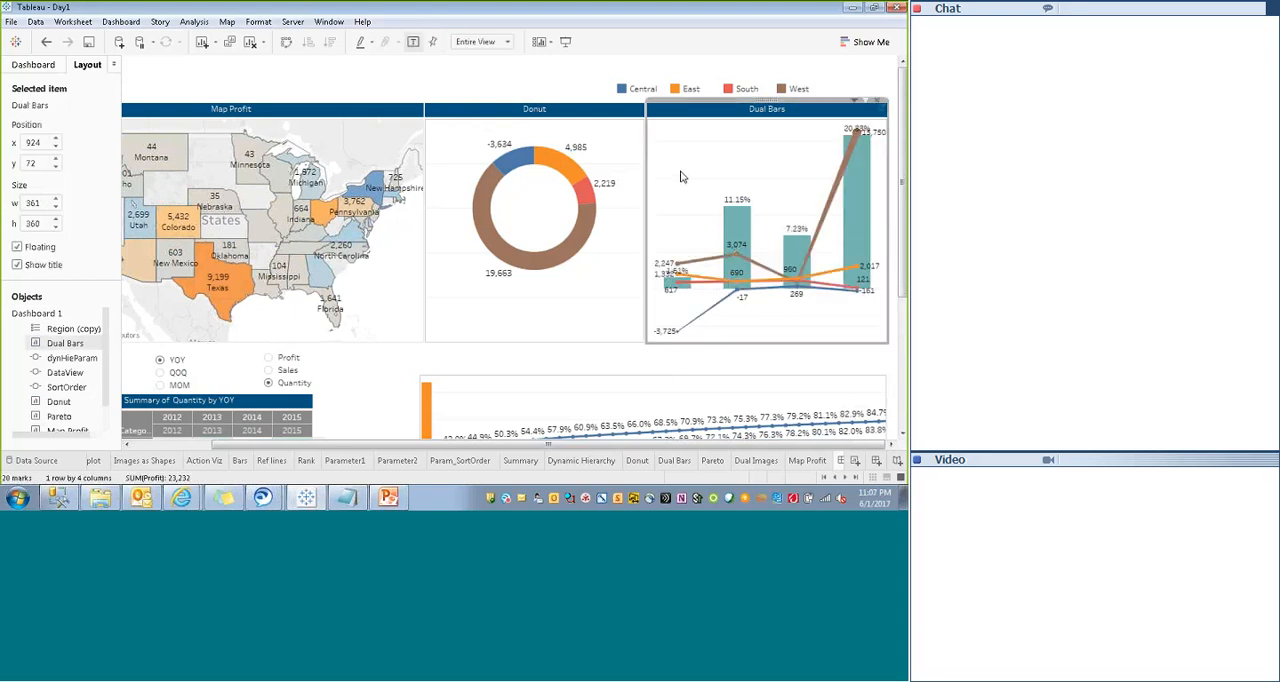
pyautogui.click(661, 362)
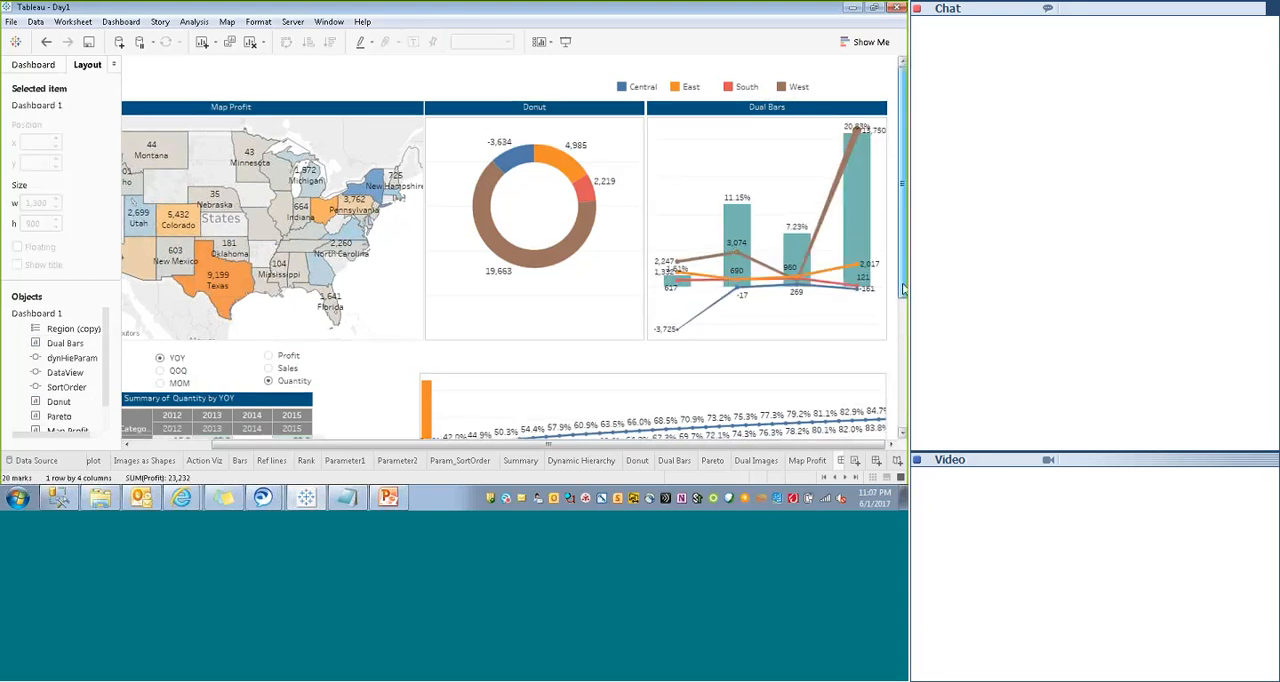
# - Move the SortOrder parameter control to x 353, y 439 and display it as a compact list
pyautogui.scroll(-3, 903, 289)
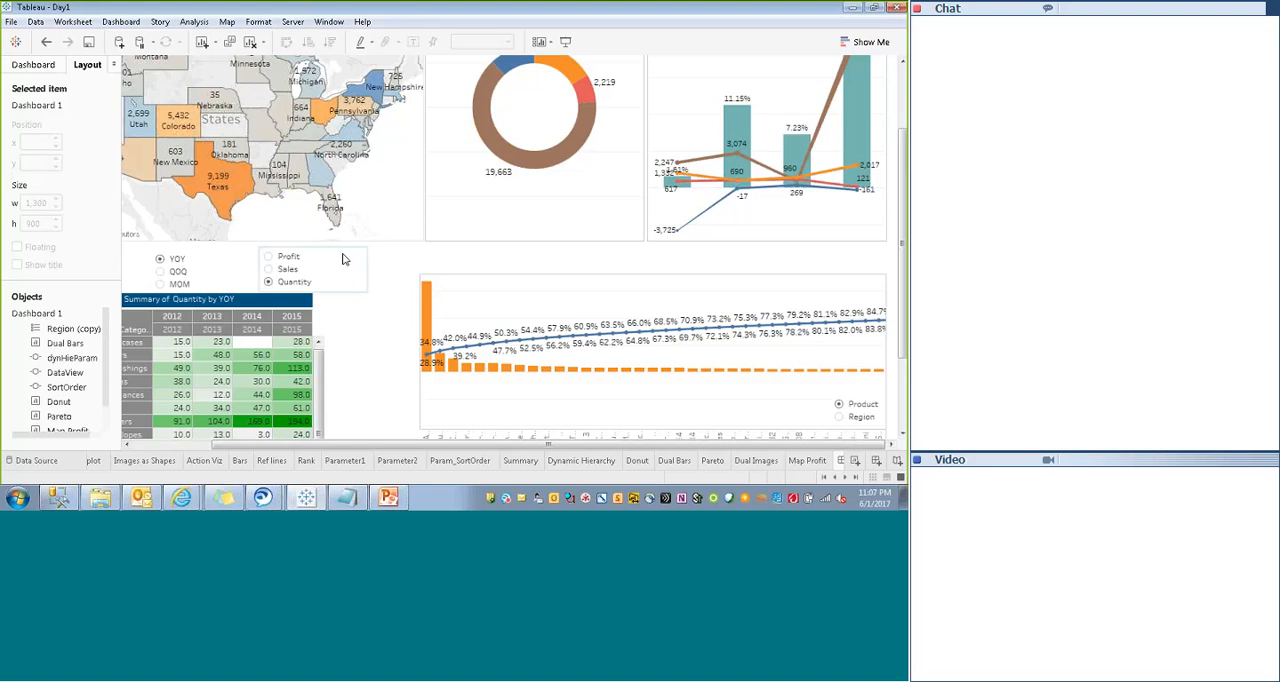
pyautogui.click(343, 261)
pyautogui.click(312, 246)
pyautogui.moveTo(312, 246); pyautogui.dragTo(320, 242)
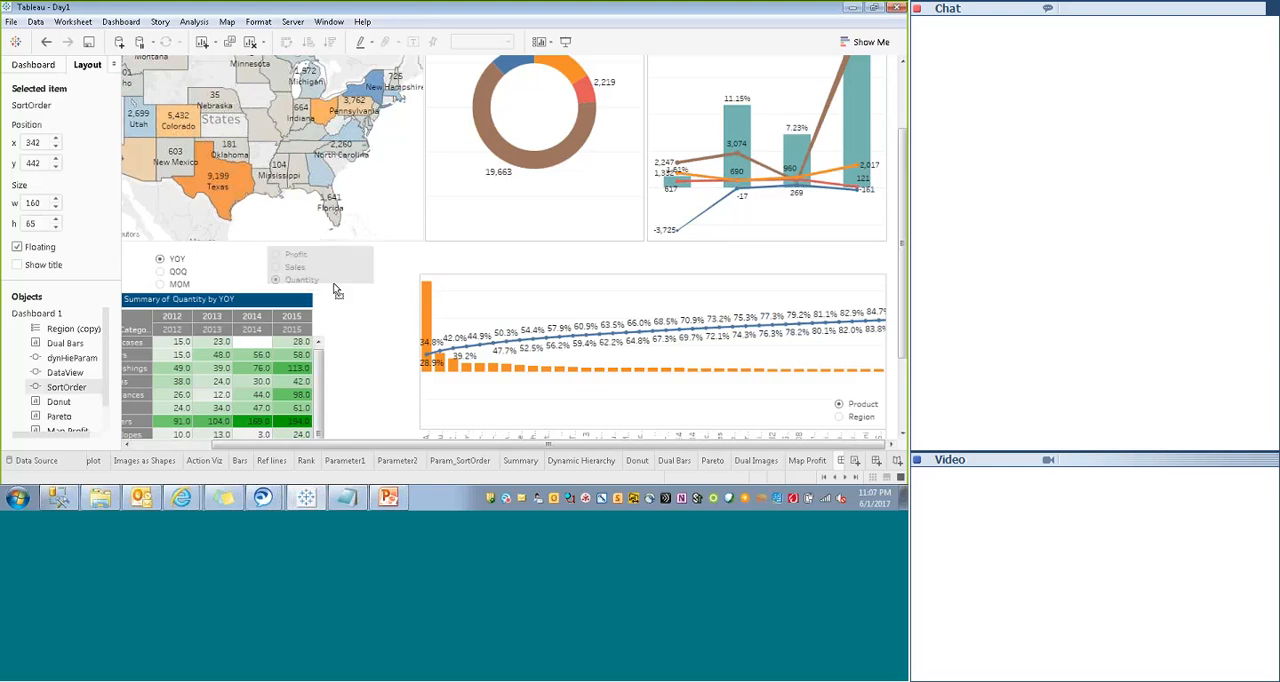
pyautogui.click(352, 246)
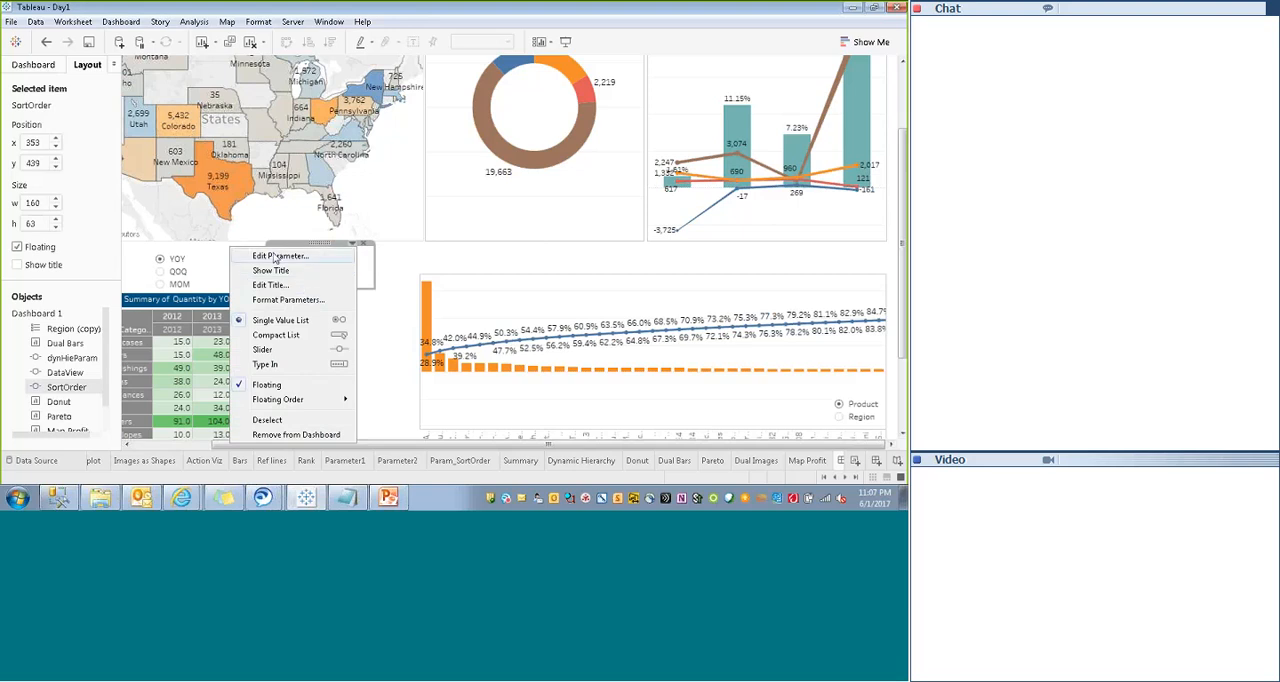
pyautogui.click(287, 336)
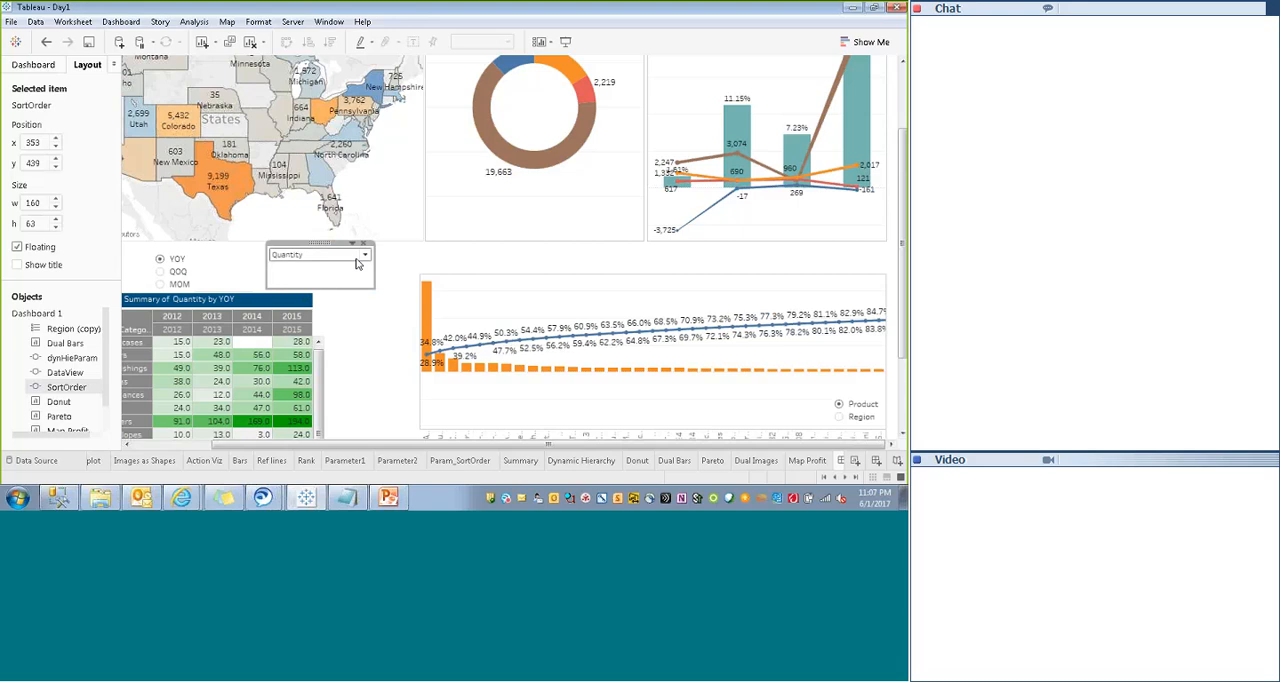
# - Shrink the SortOrder control's height to 29 so it fits its compact list
pyautogui.click(312, 256)
pyautogui.click(417, 261)
pyautogui.click(341, 276)
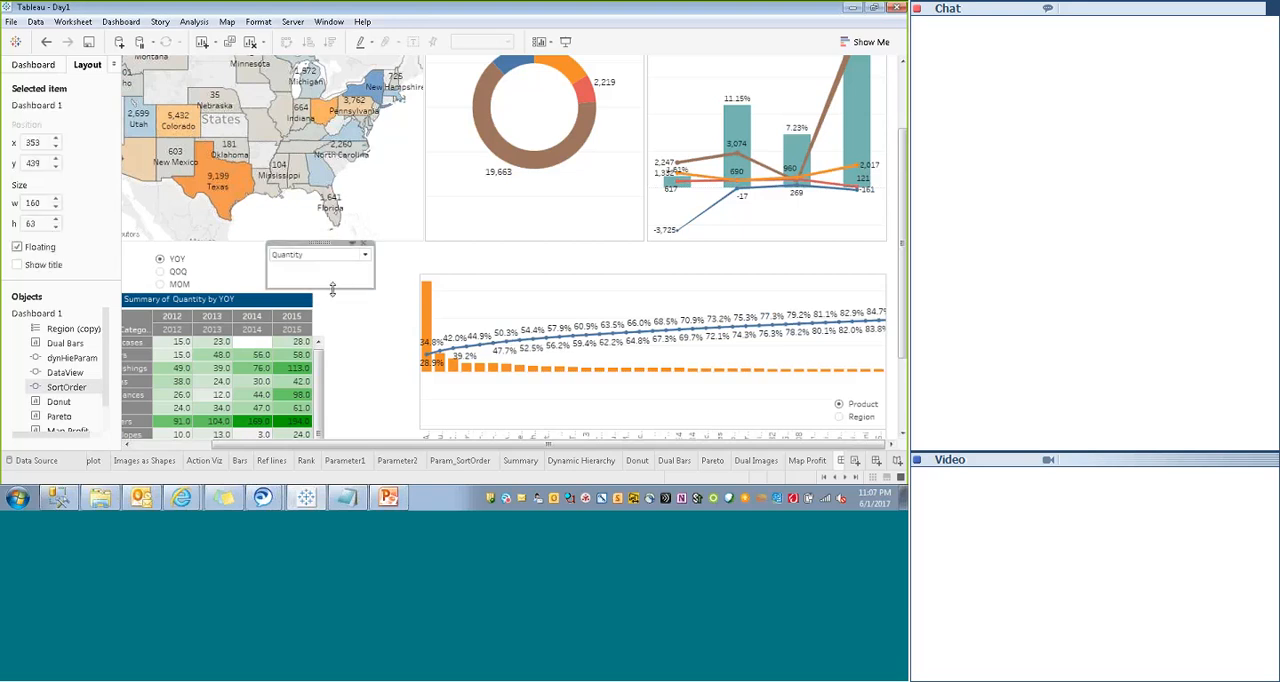
pyautogui.click(333, 290)
pyautogui.click(333, 286)
pyautogui.moveTo(333, 289); pyautogui.dragTo(334, 264)
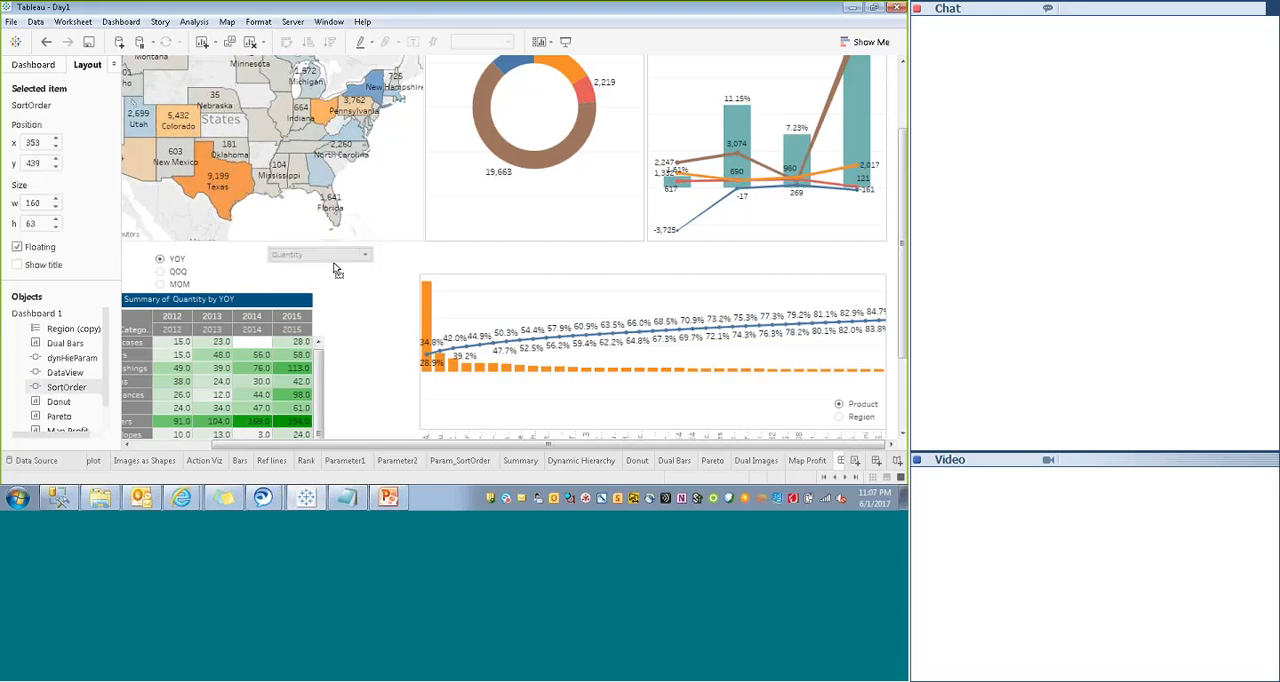
# - Display the DataView parameter as a compact list and place it at x 203, y 438 beside SortOrder, with height 28
pyautogui.click(214, 250)
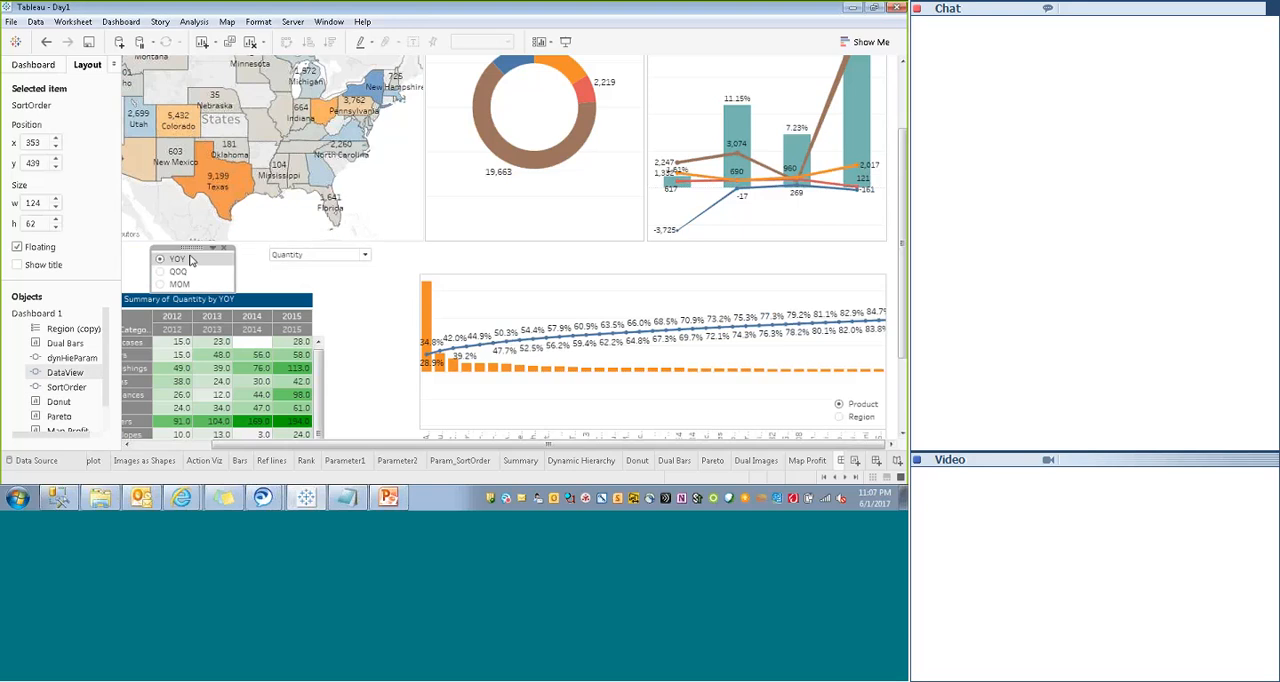
pyautogui.click(214, 250)
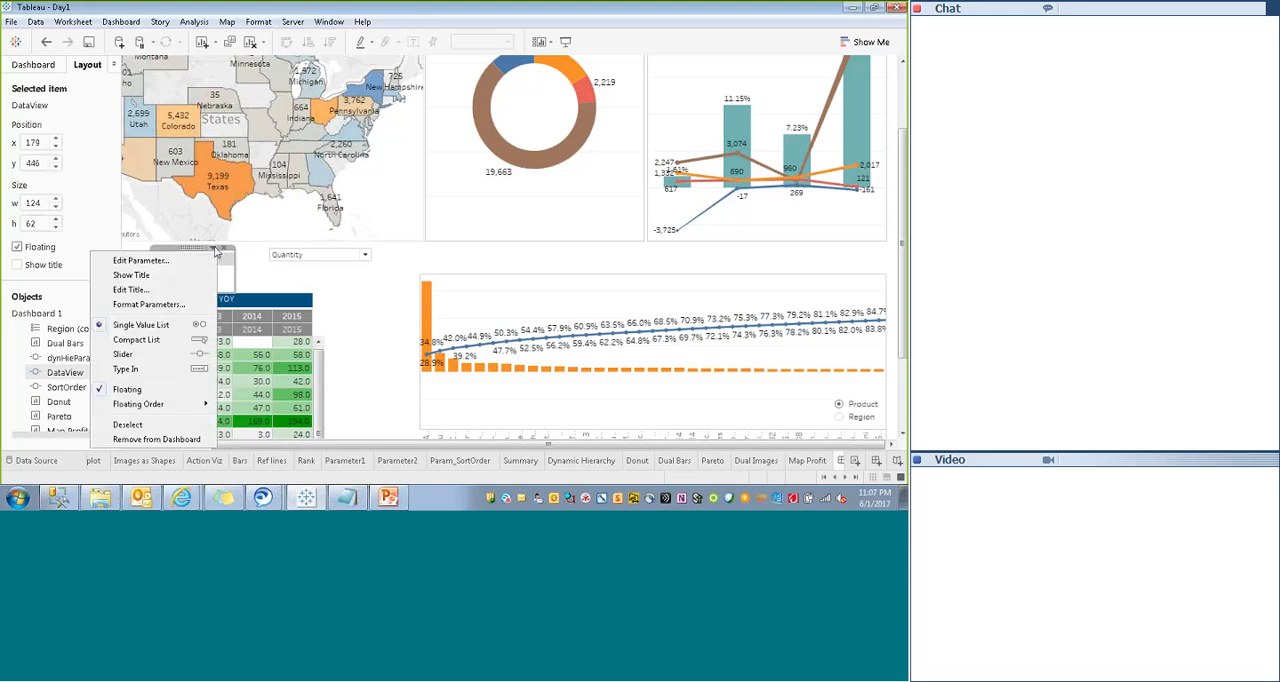
pyautogui.click(147, 342)
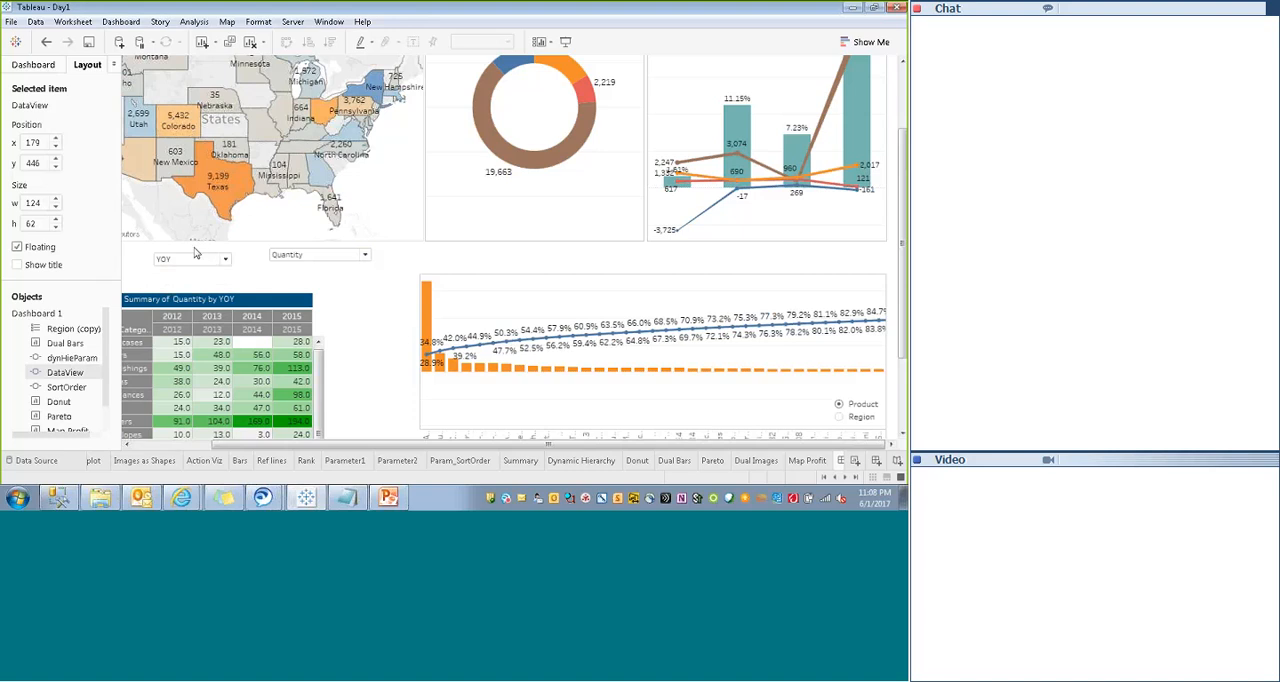
pyautogui.moveTo(195, 253); pyautogui.dragTo(211, 248)
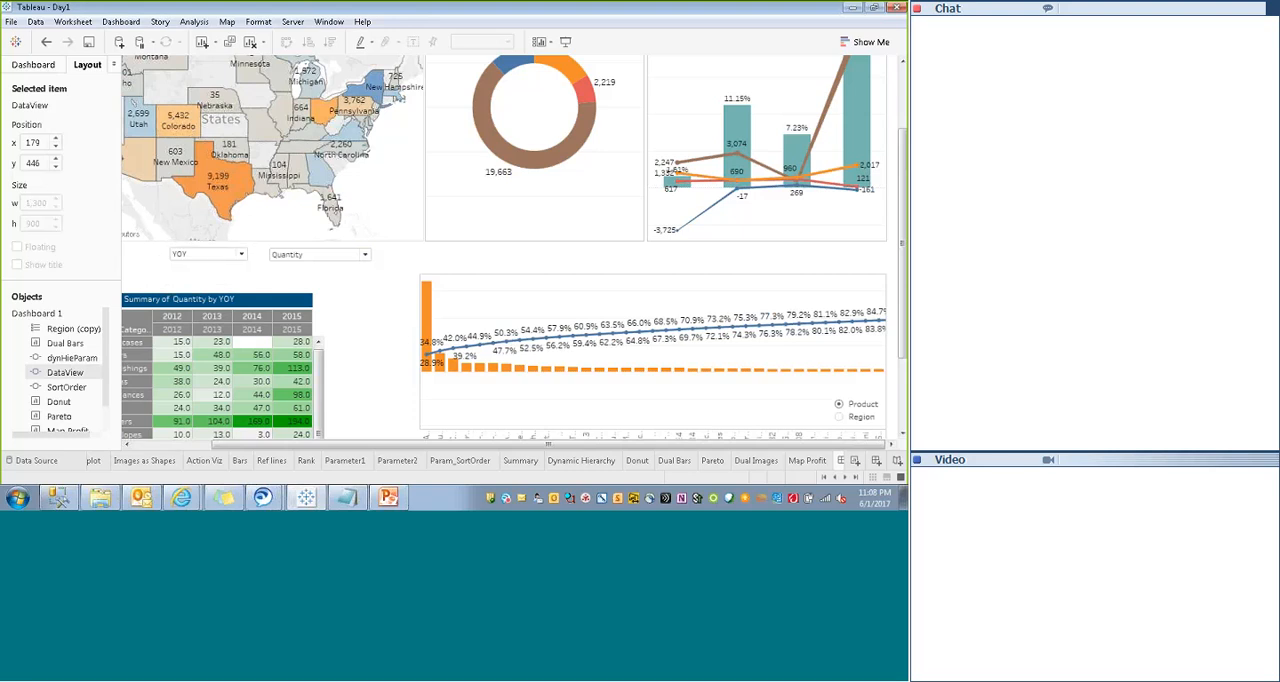
pyautogui.click(211, 248)
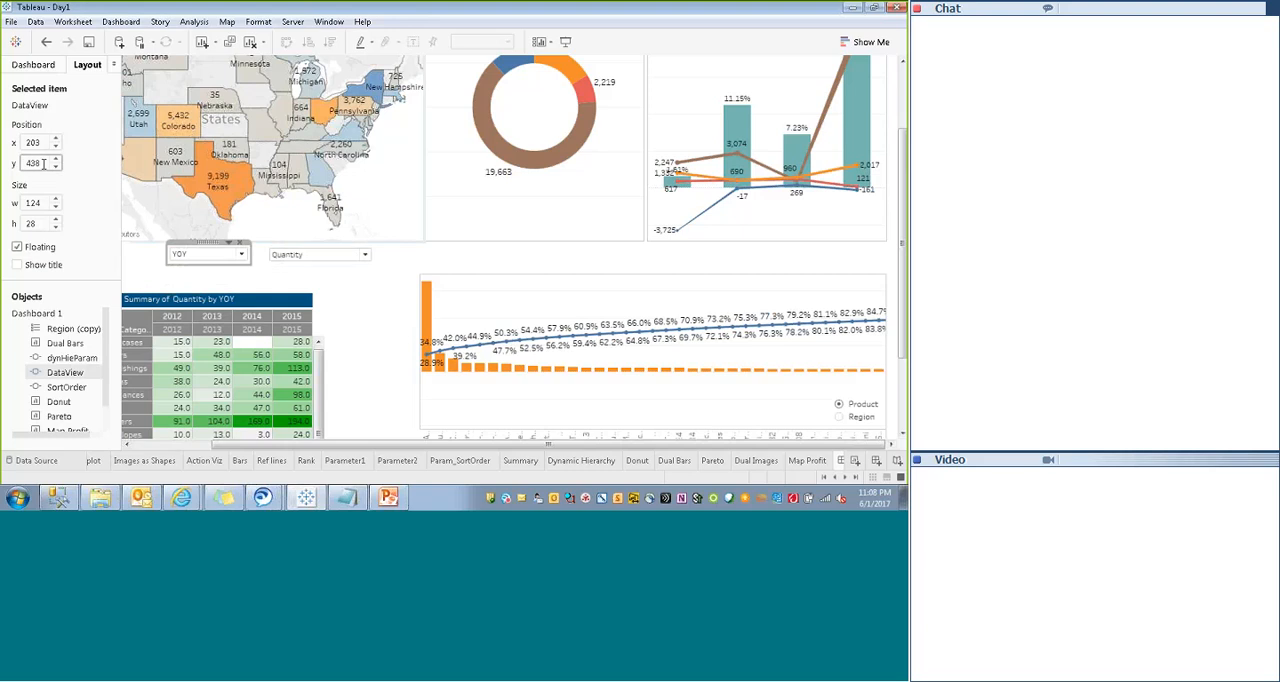
# - Set the SortOrder control's y position to 438 so it aligns with DataView
pyautogui.click(286, 254)
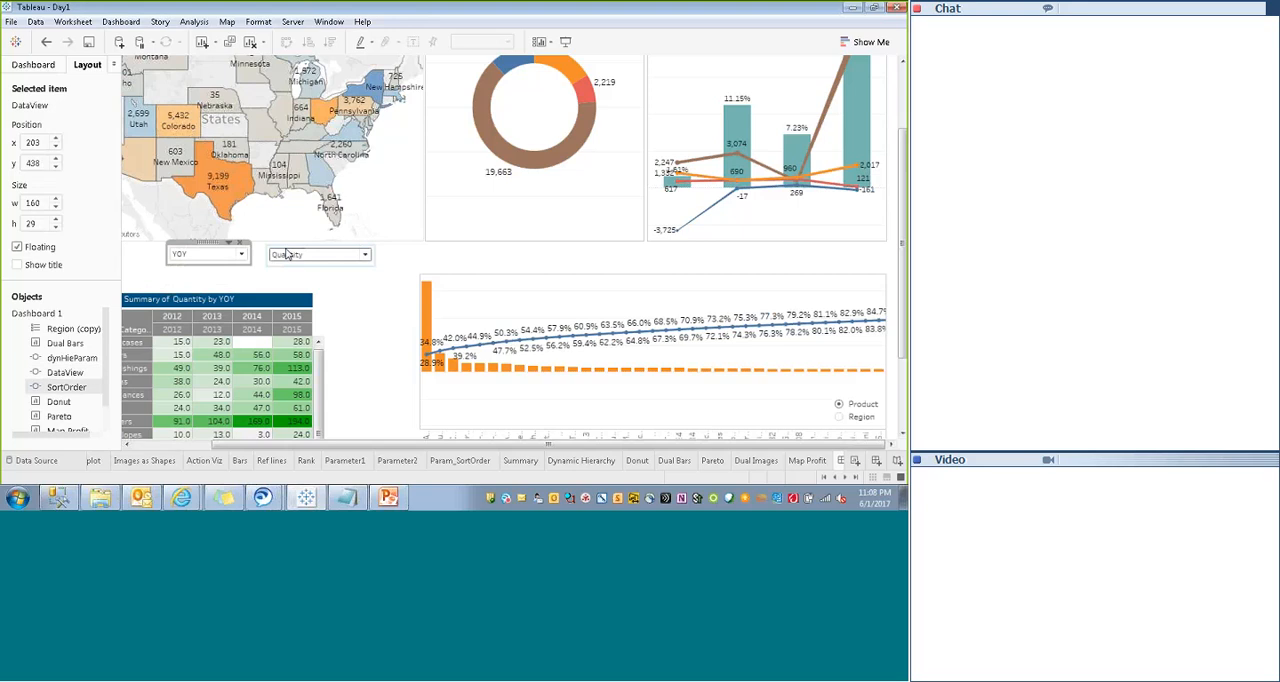
pyautogui.click(56, 167)
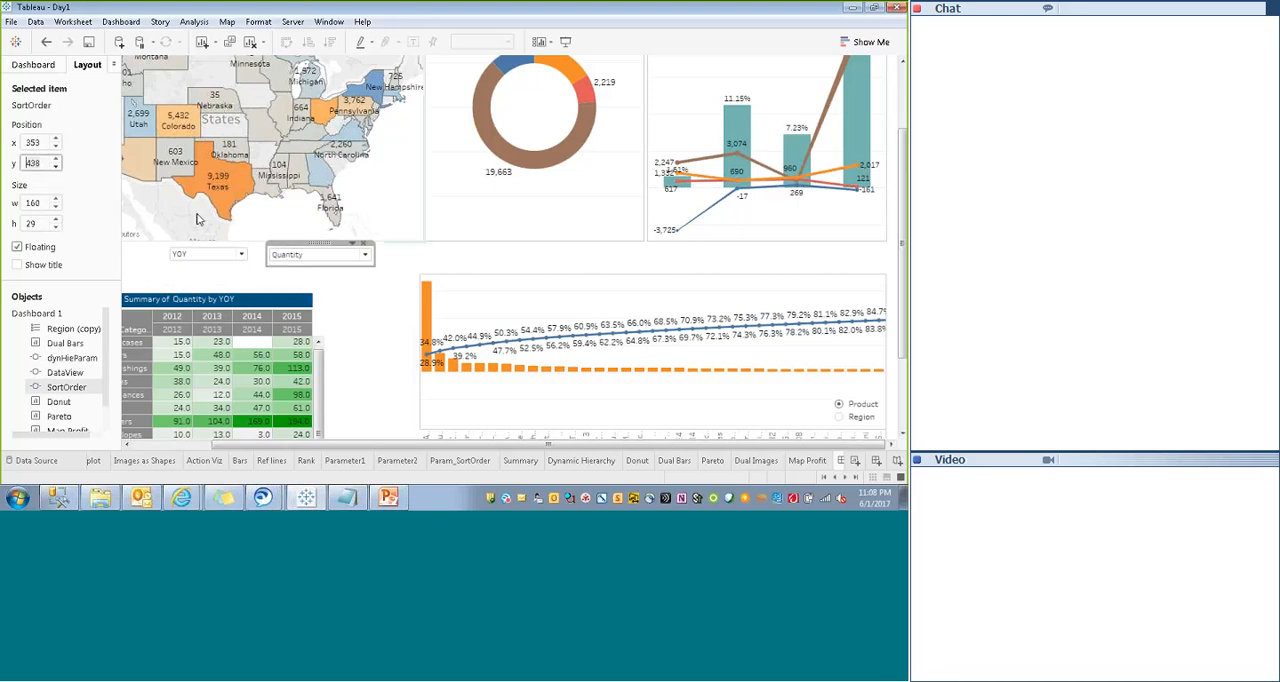
pyautogui.click(356, 286)
# - Extend the Summary sheet upward to y 467 with a height of 420, and shift the sheet slightly left
pyautogui.click(351, 332)
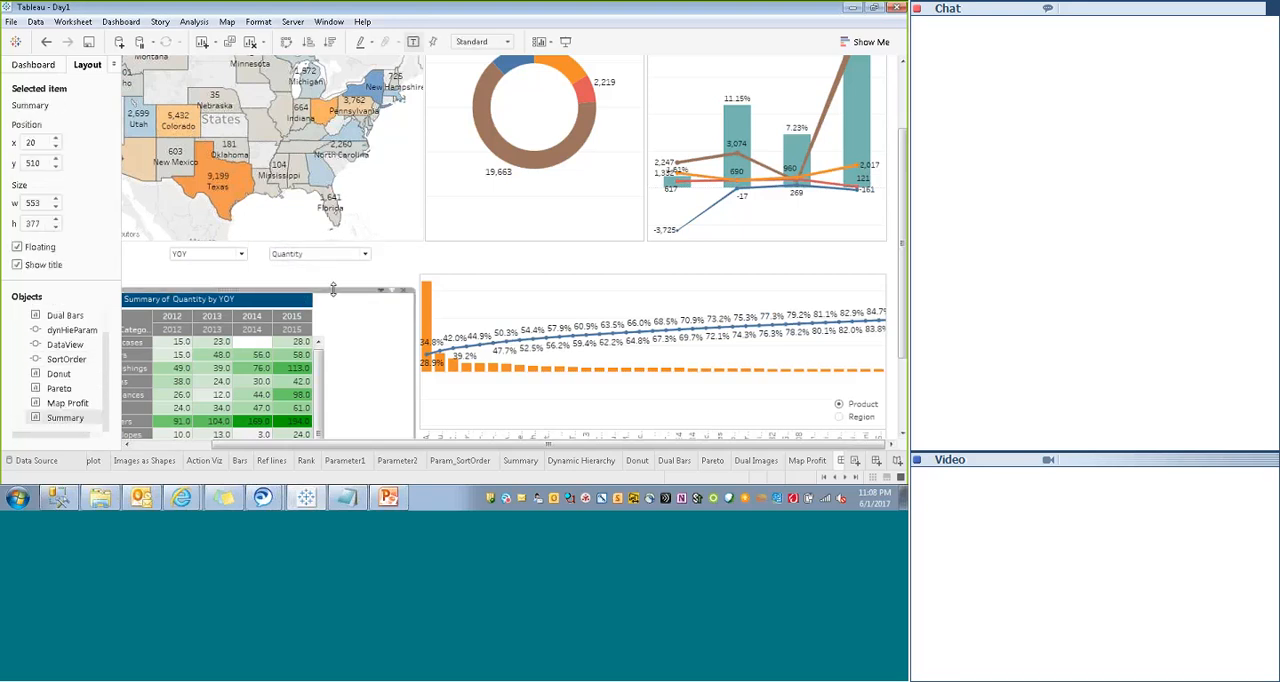
pyautogui.moveTo(333, 288); pyautogui.dragTo(333, 260)
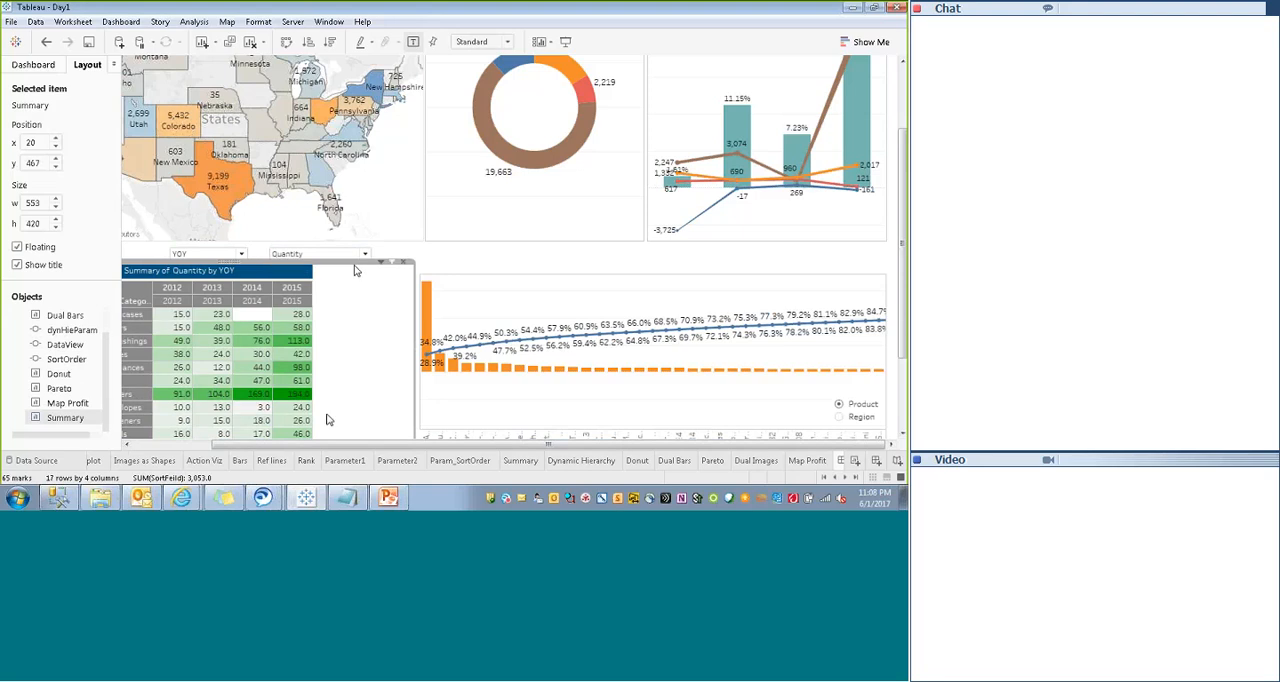
pyautogui.moveTo(325, 444); pyautogui.dragTo(150, 445)
pyautogui.click(543, 266)
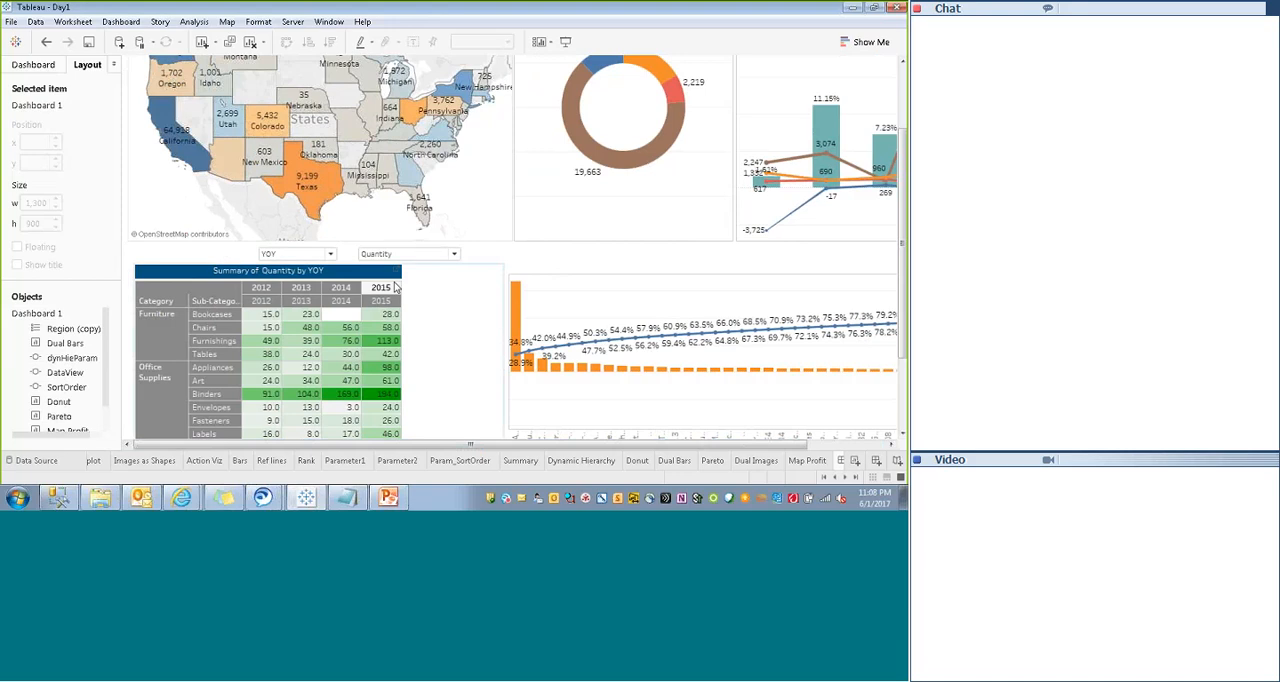
pyautogui.click(447, 311)
pyautogui.moveTo(133, 291); pyautogui.dragTo(128, 292)
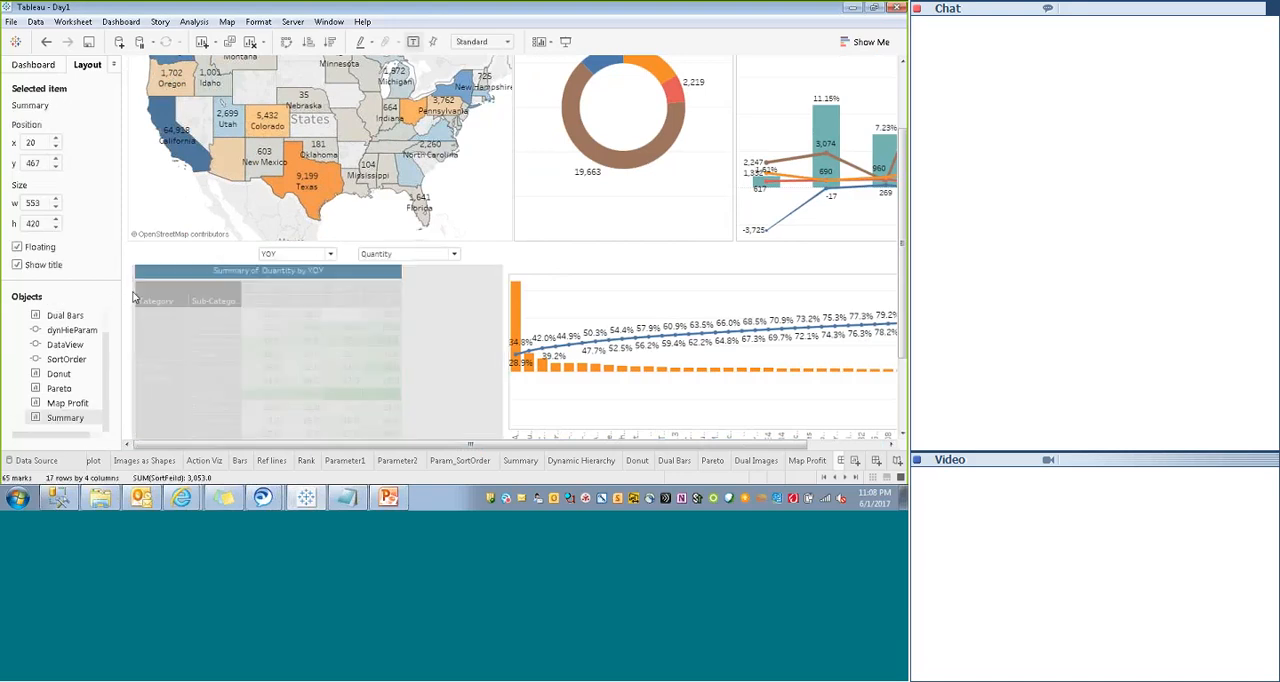
pyautogui.click(584, 261)
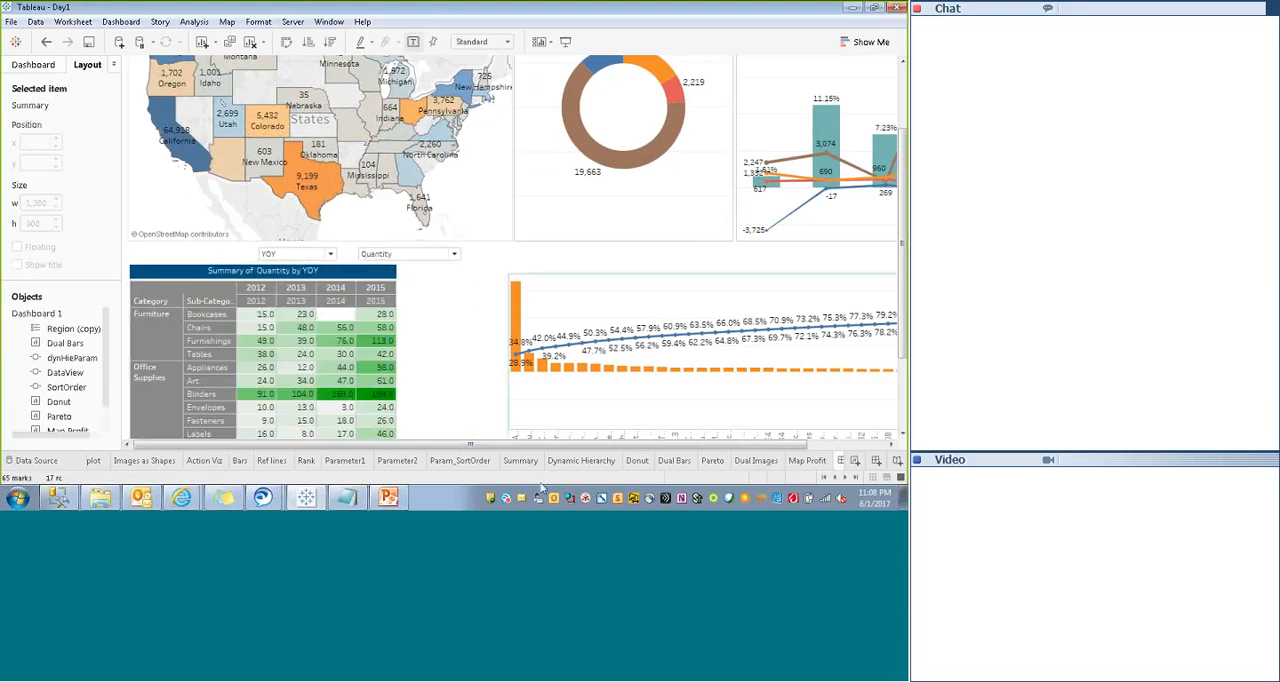
# - Extend the Pareto sheet's upper edge upward to roughly the level of the Summary sheet
pyautogui.moveTo(523, 446); pyautogui.dragTo(757, 459)
pyautogui.click(585, 290)
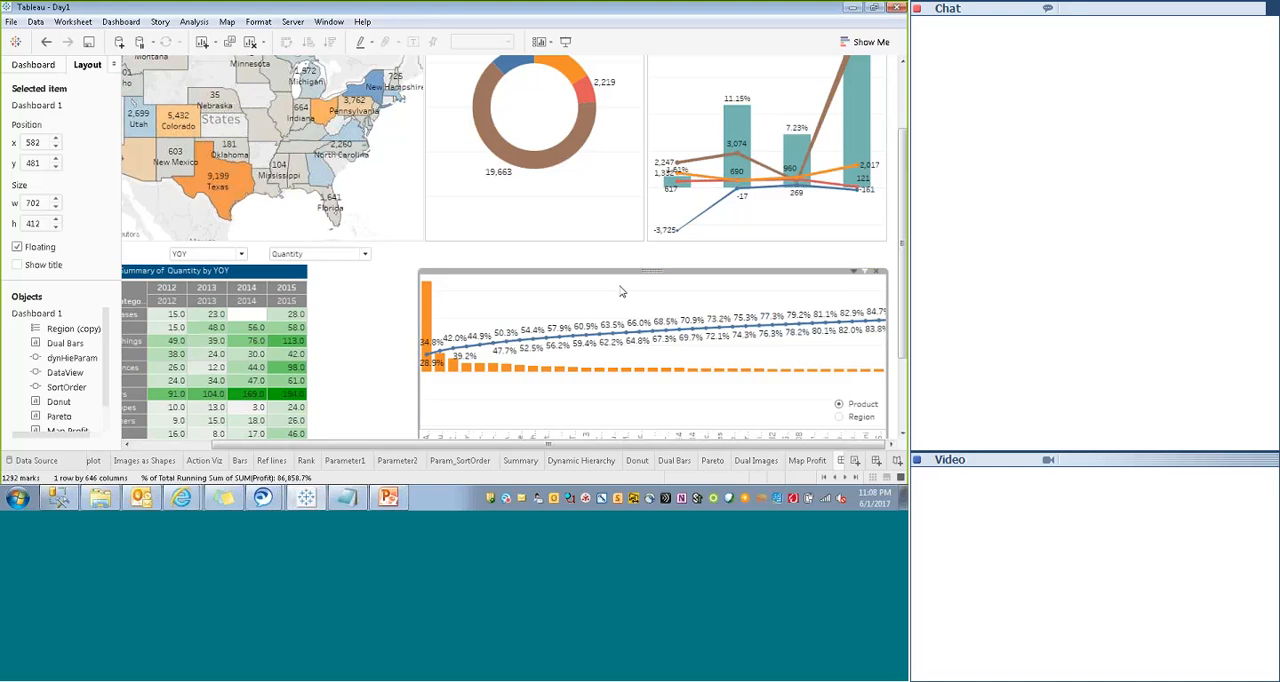
pyautogui.moveTo(573, 278); pyautogui.dragTo(572, 267)
# - Display the dynHieParam parameter as a compact list, place it just above the Pareto chart's upper edge, and switch it to Region
pyautogui.rightClick(866, 402)
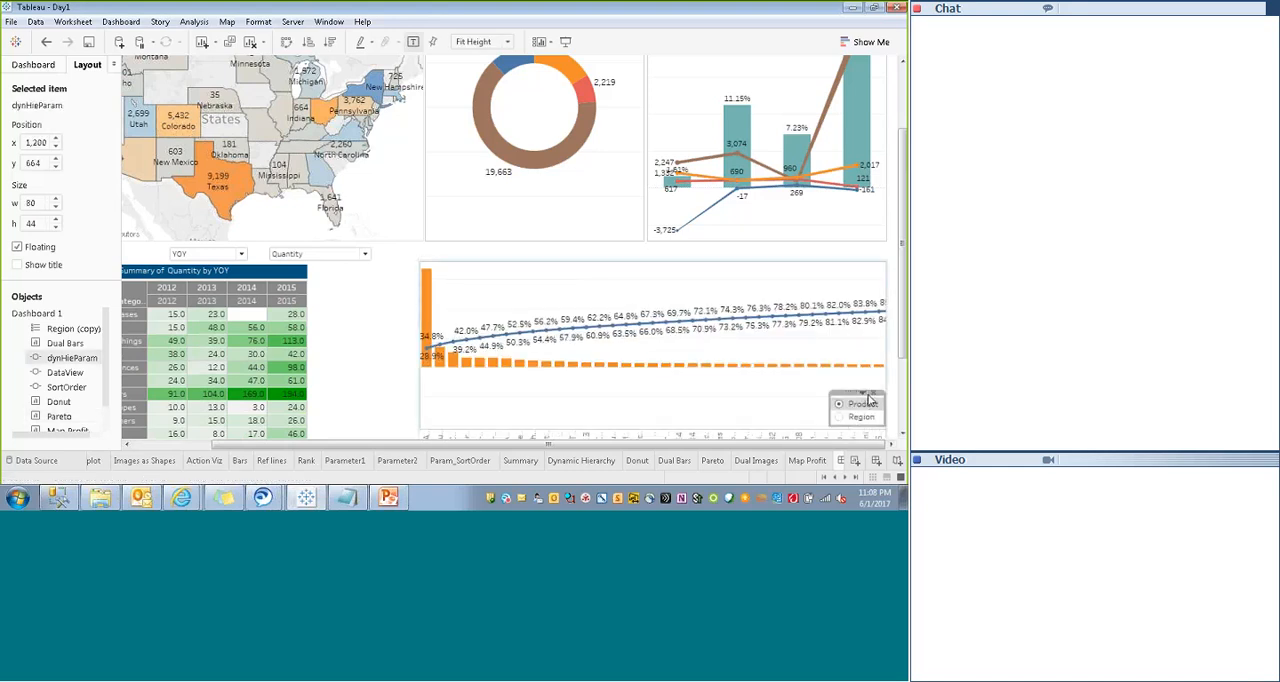
pyautogui.click(796, 402)
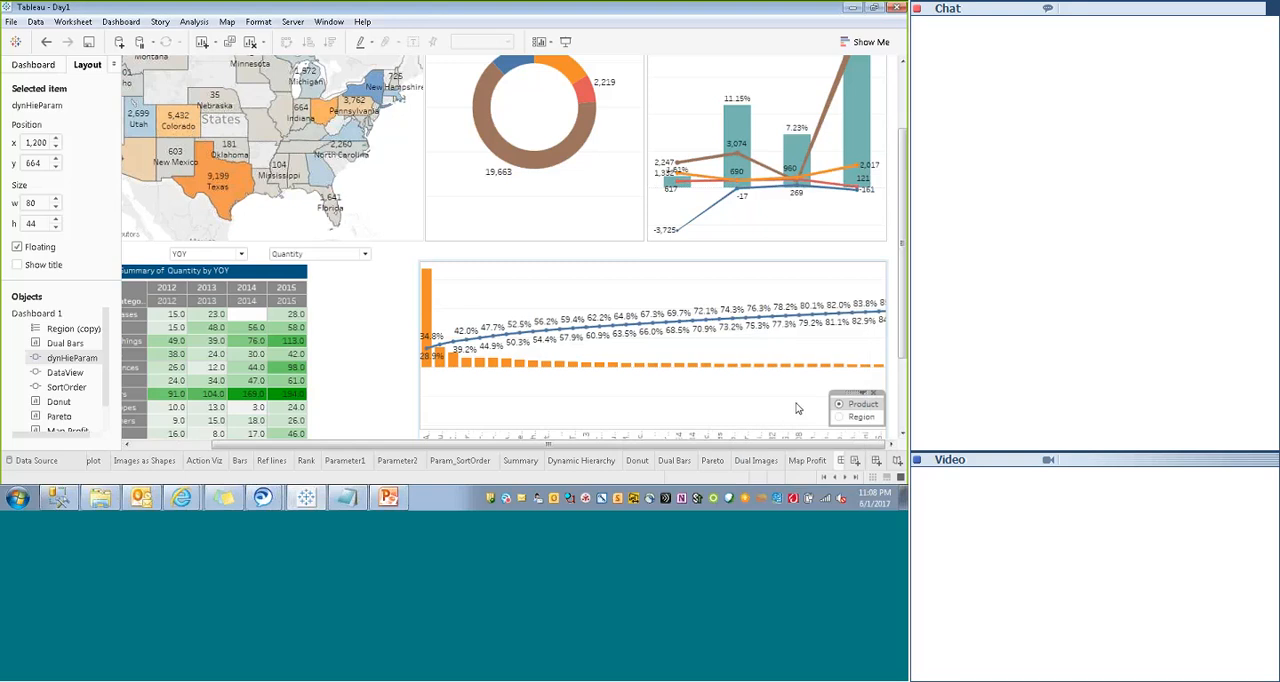
pyautogui.moveTo(856, 398); pyautogui.dragTo(488, 266)
pyautogui.click(533, 272)
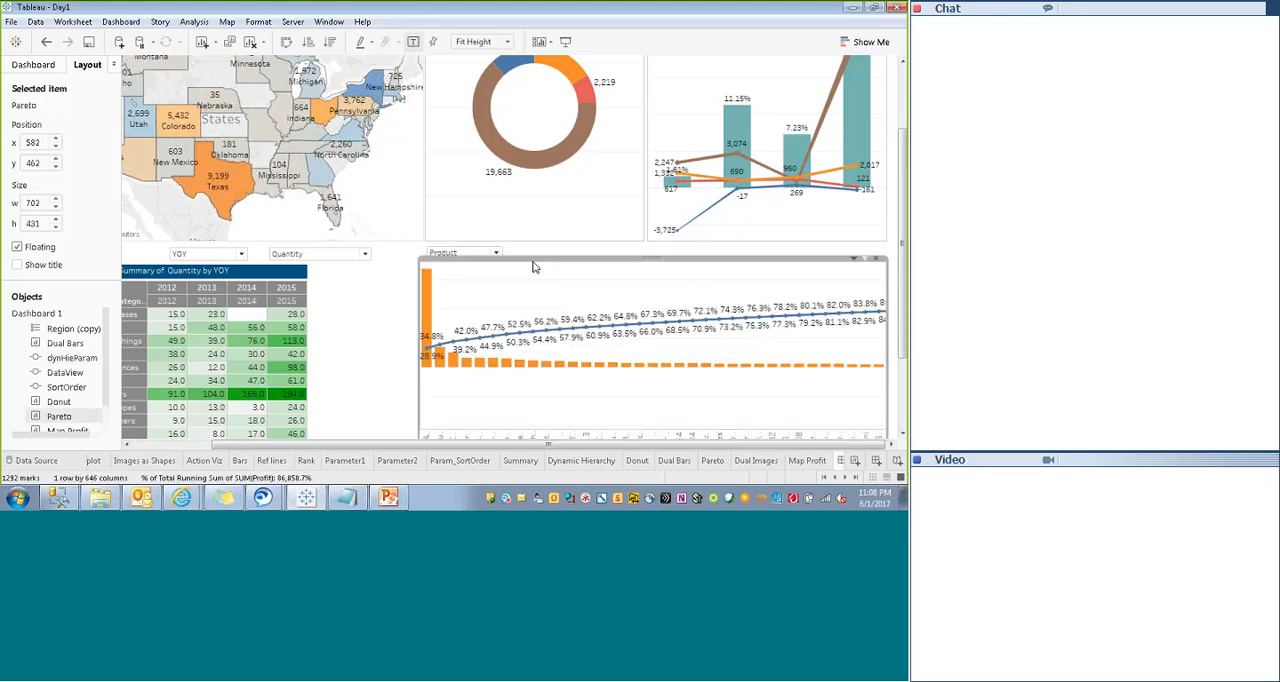
pyautogui.click(536, 254)
pyautogui.click(494, 253)
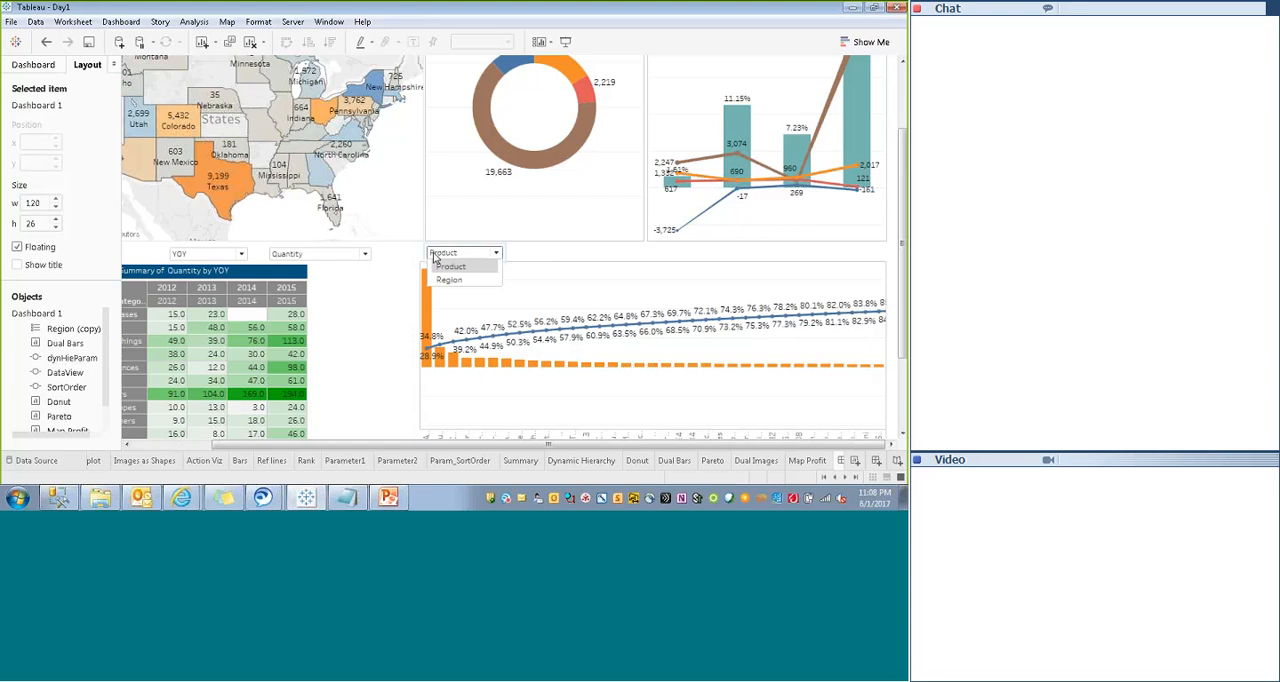
pyautogui.click(465, 281)
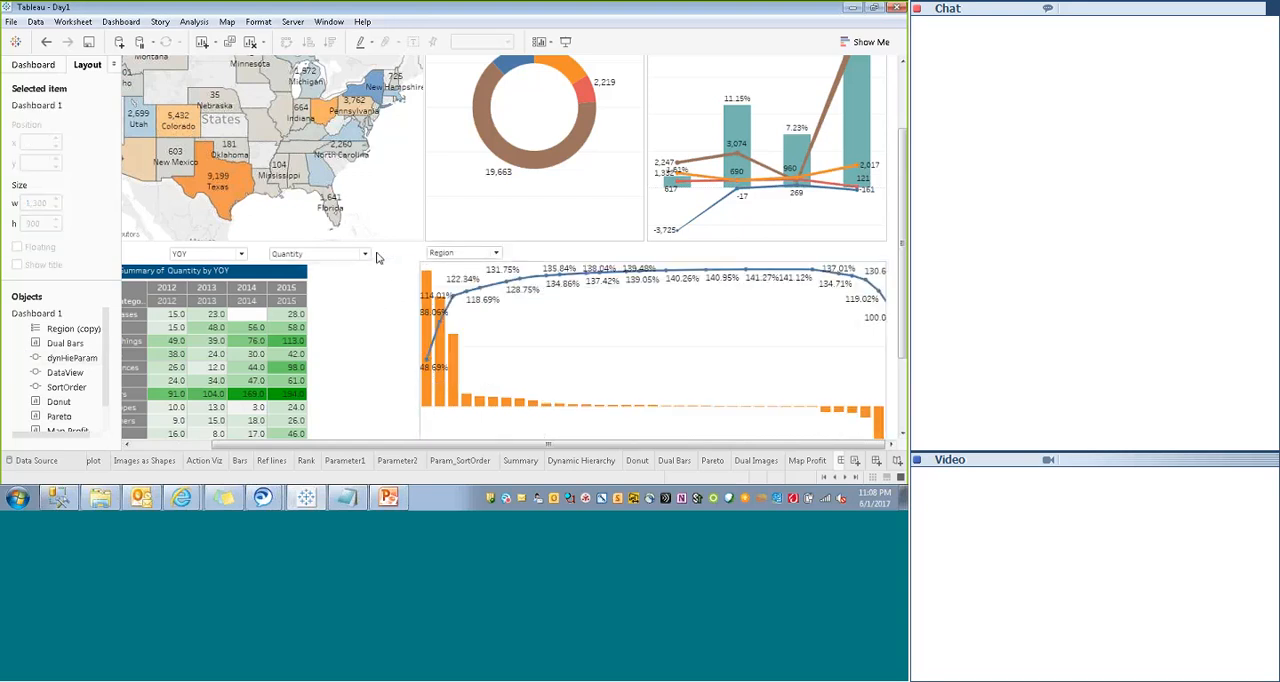
# - Format the SortOrder parameter control so that its title alignment is Center
pyautogui.click(338, 254)
pyautogui.click(352, 243)
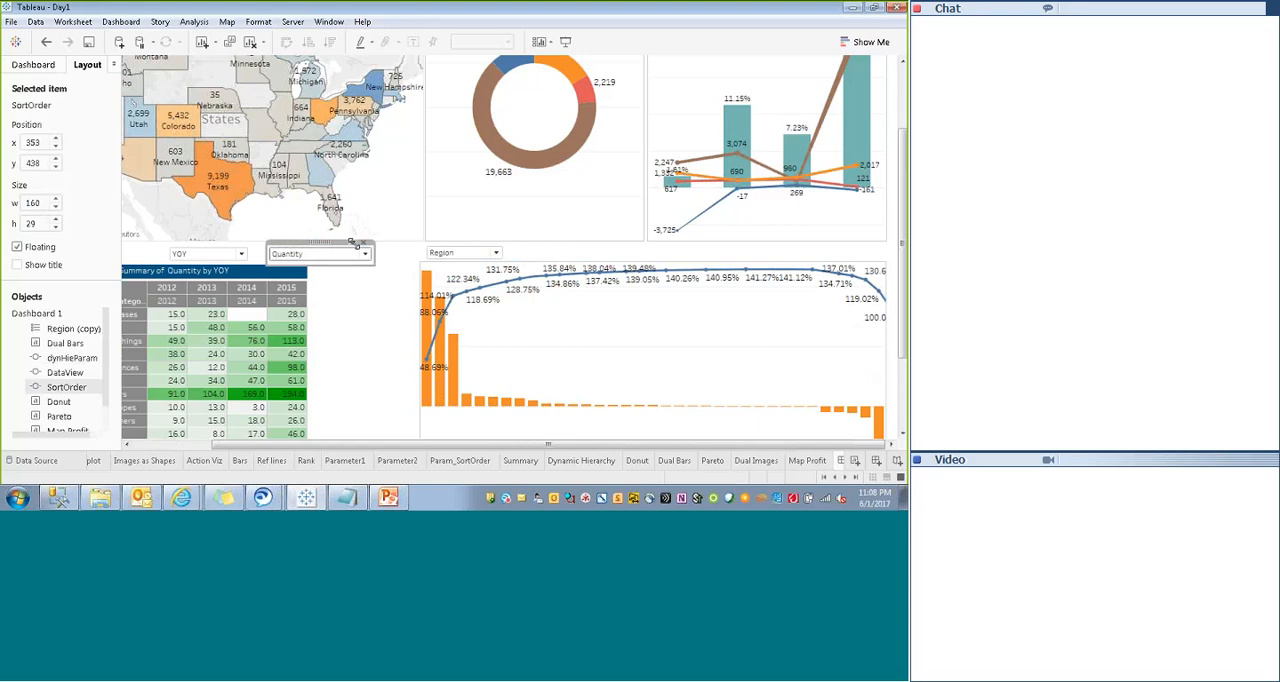
pyautogui.click(352, 243)
pyautogui.click(288, 299)
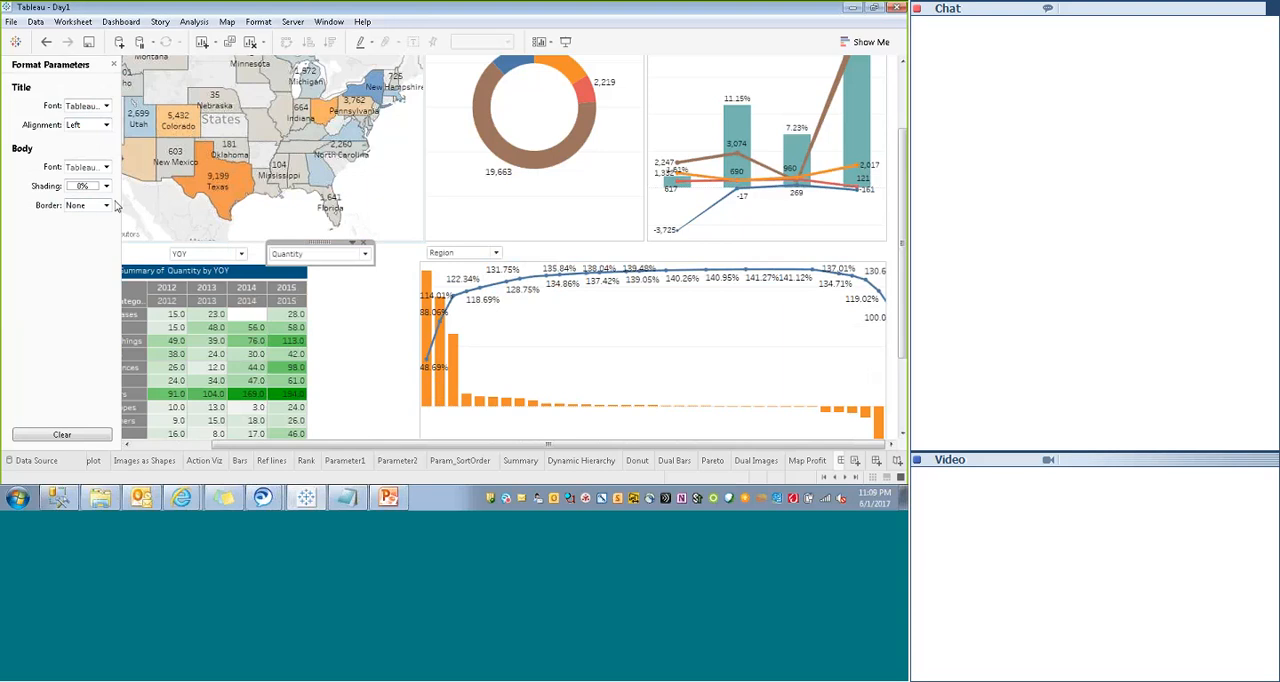
pyautogui.click(100, 124)
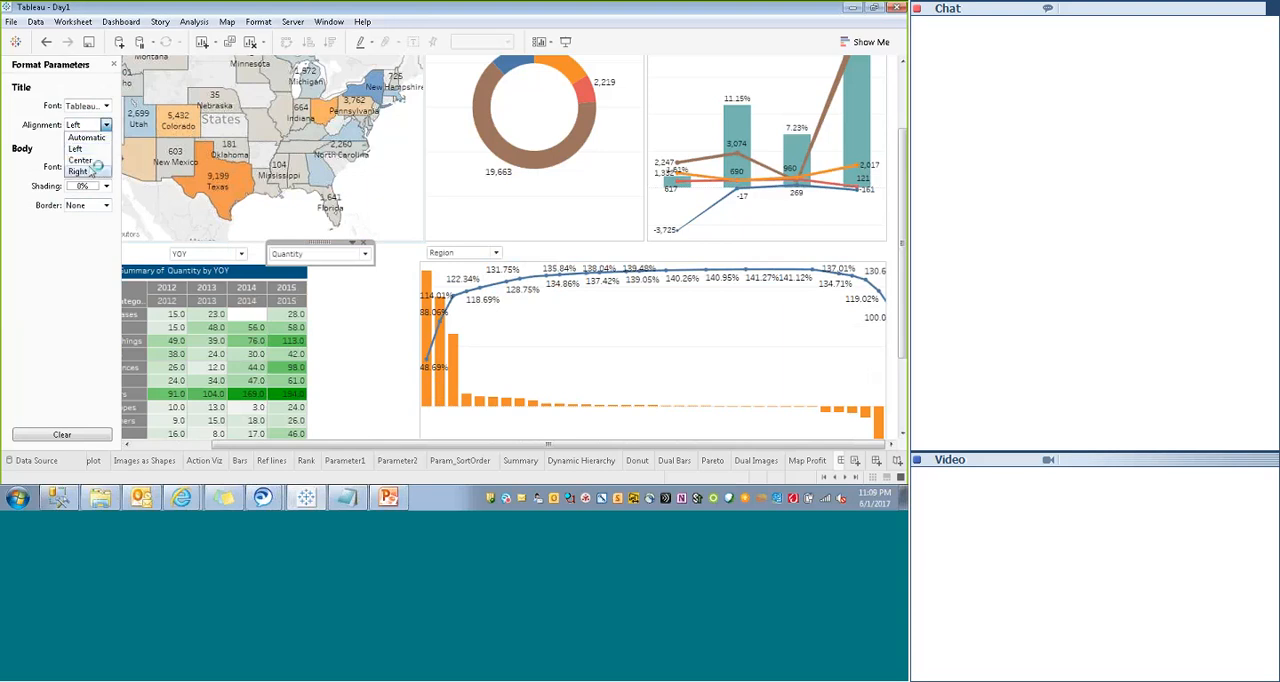
pyautogui.click(90, 158)
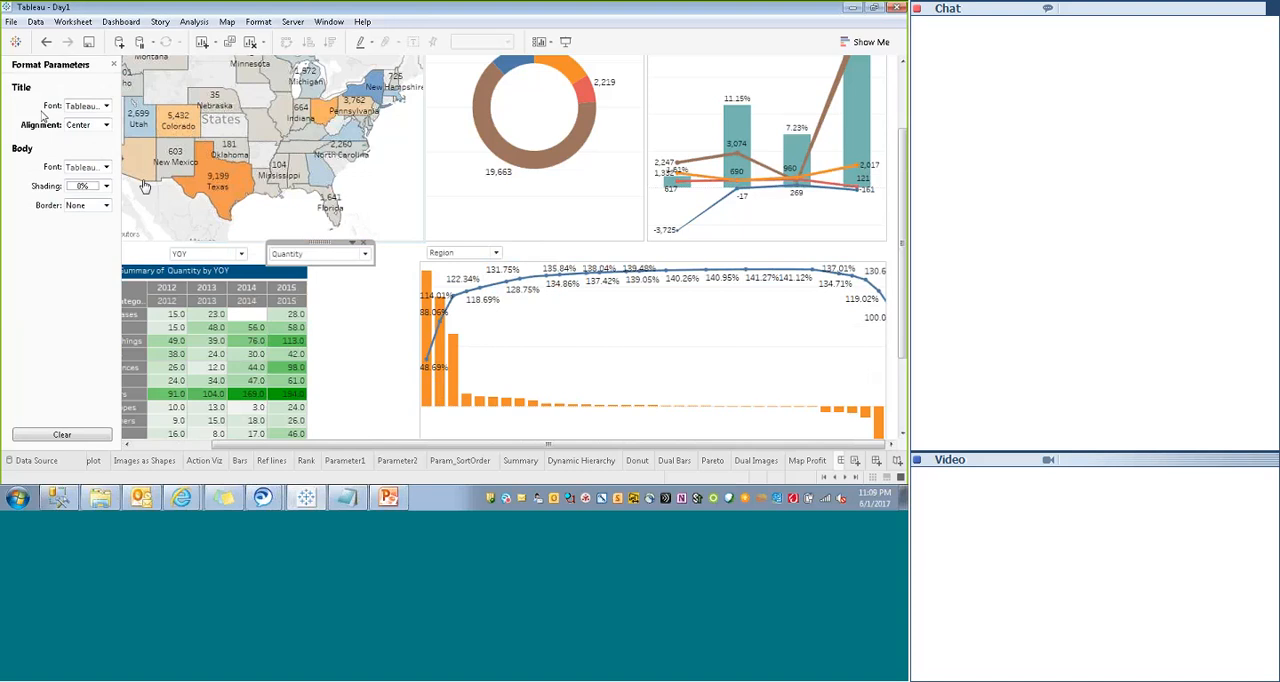
pyautogui.click(84, 106)
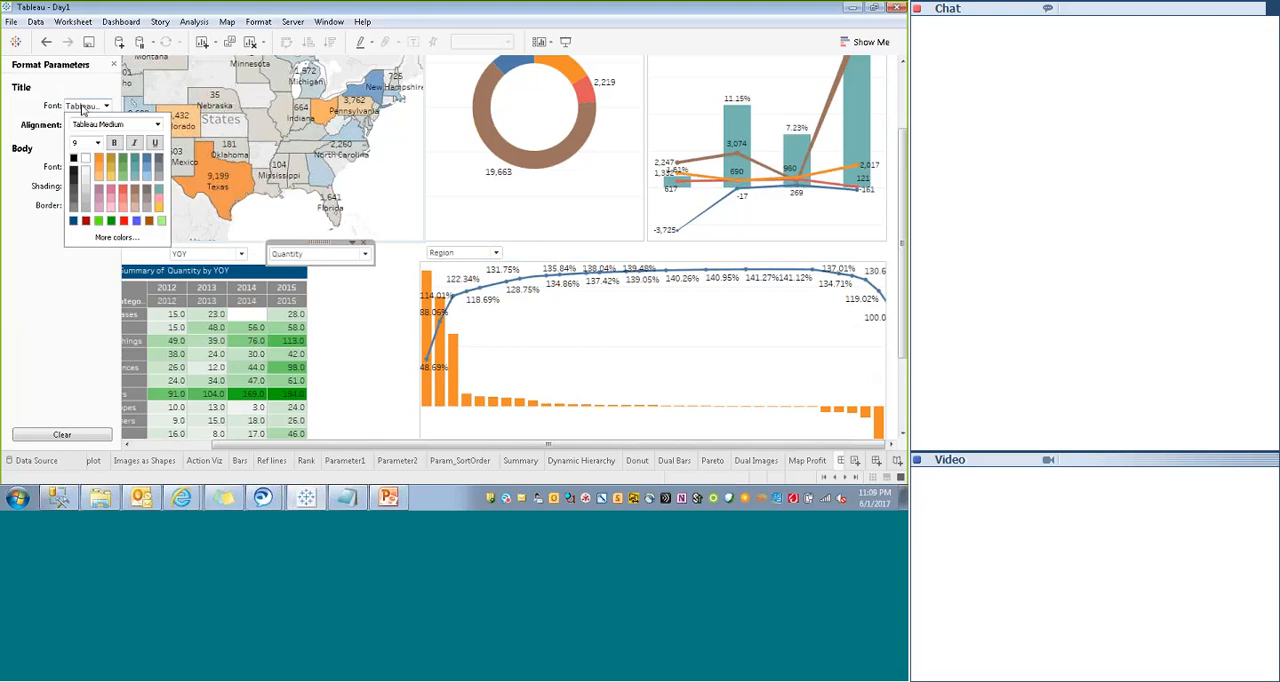
pyautogui.click(52, 178)
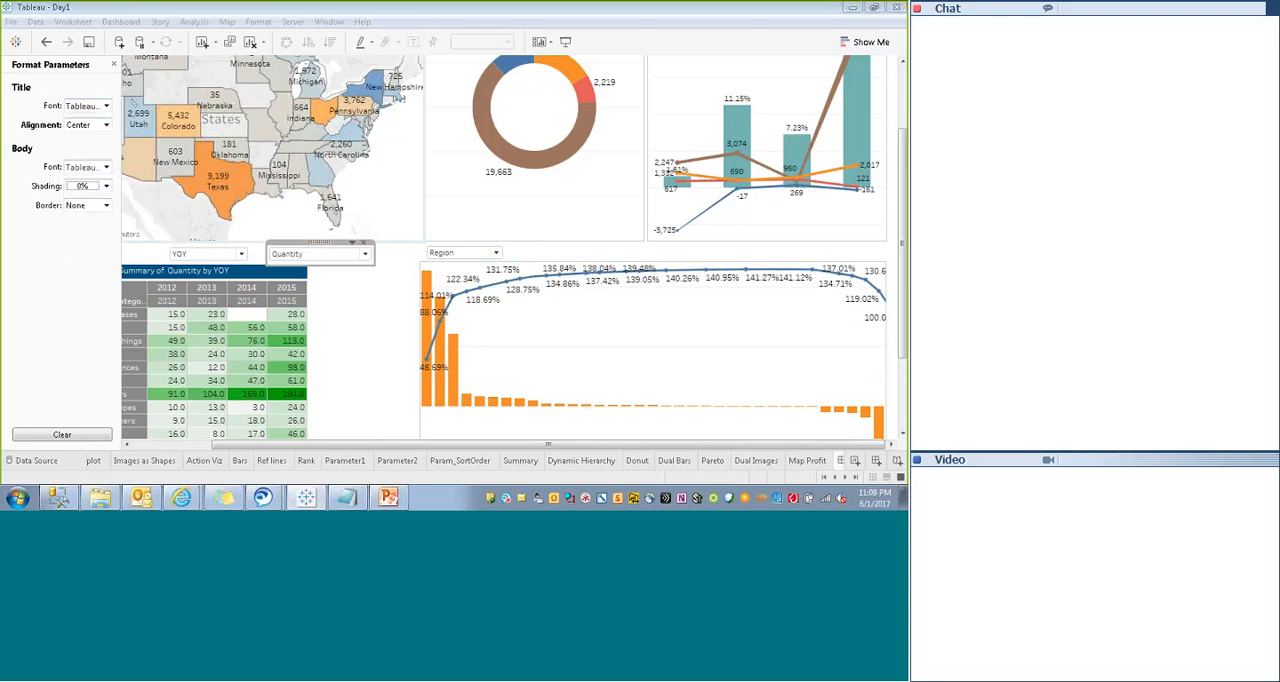
pyautogui.click(379, 326)
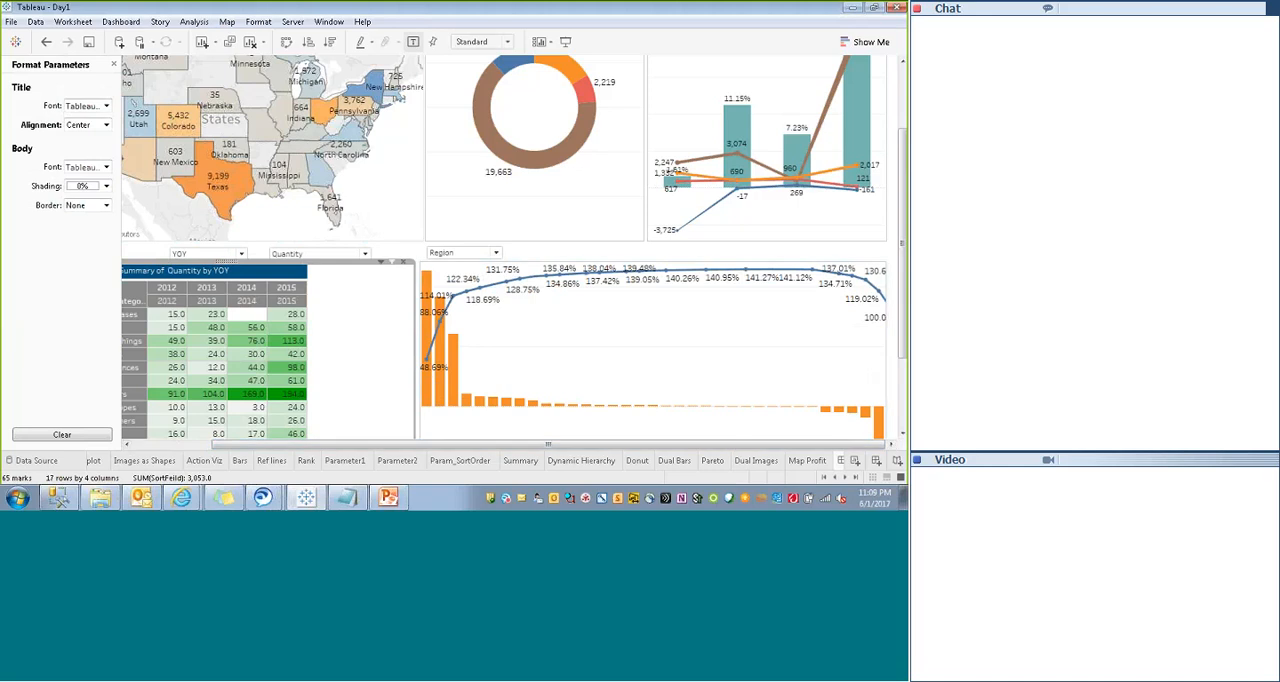
# - Preview the whole dashboard in presentation mode, then return to editing
pyautogui.moveTo(560, 7); pyautogui.dragTo(561, 42)
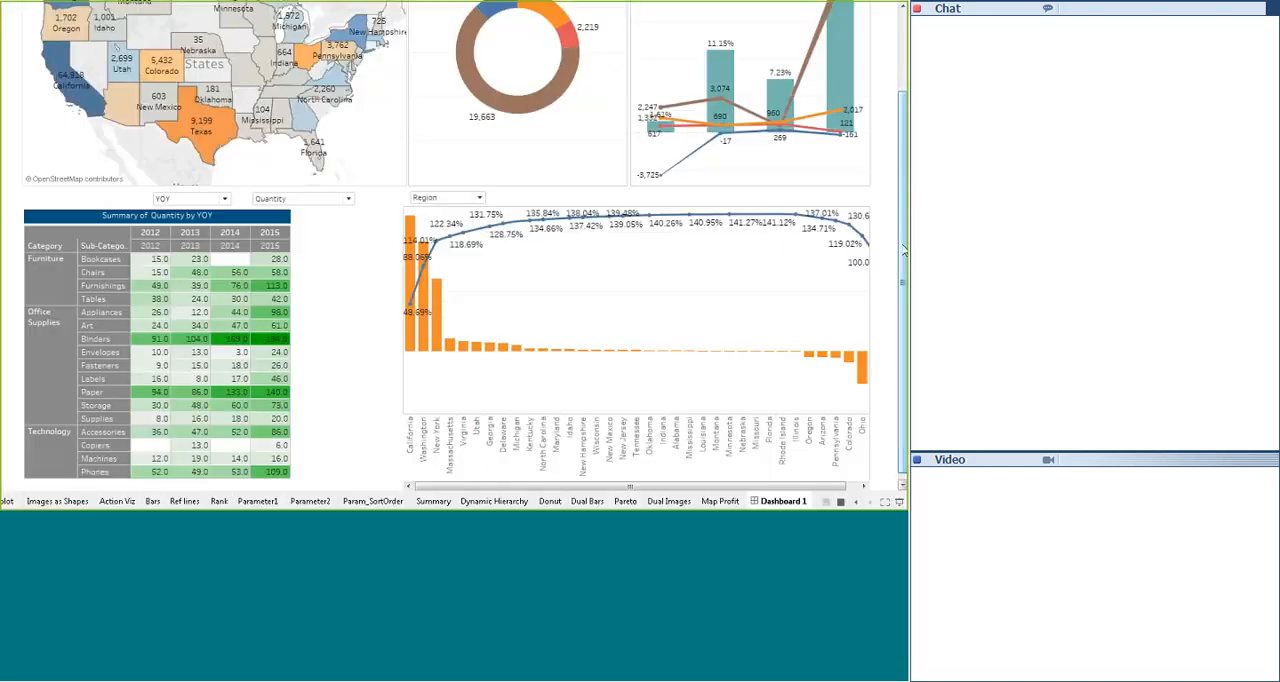
pyautogui.moveTo(902, 255); pyautogui.dragTo(902, 165)
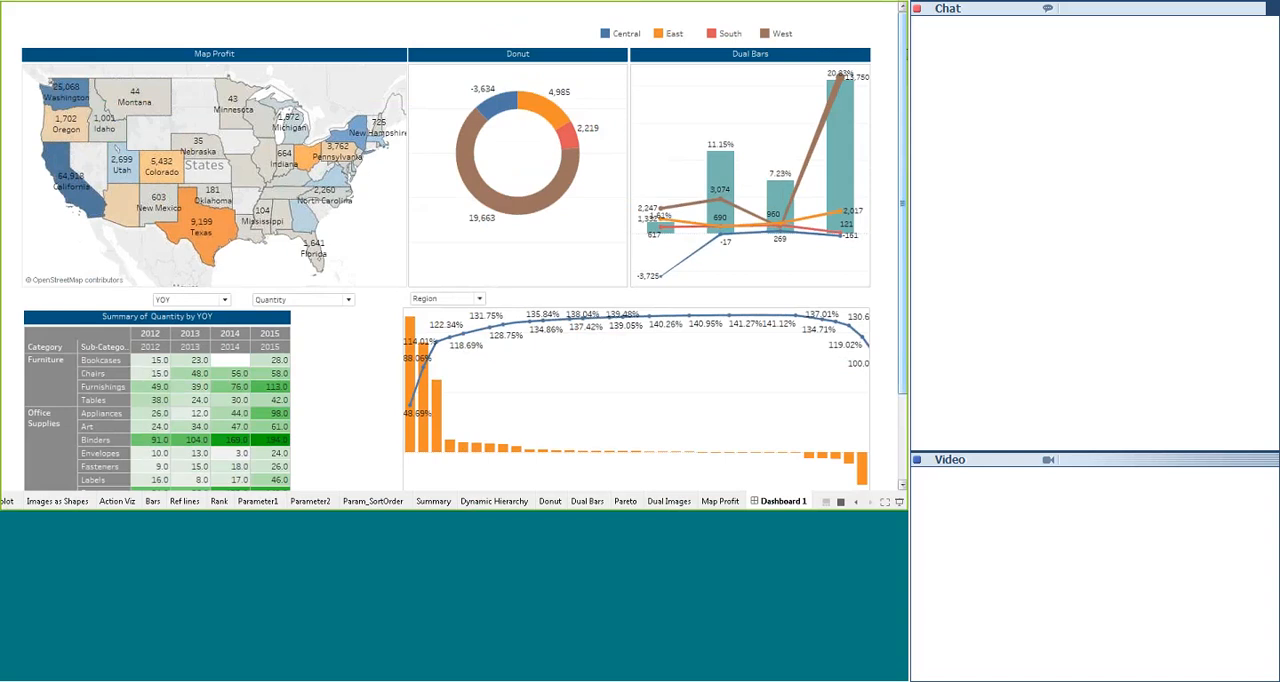
pyautogui.press('Escape')
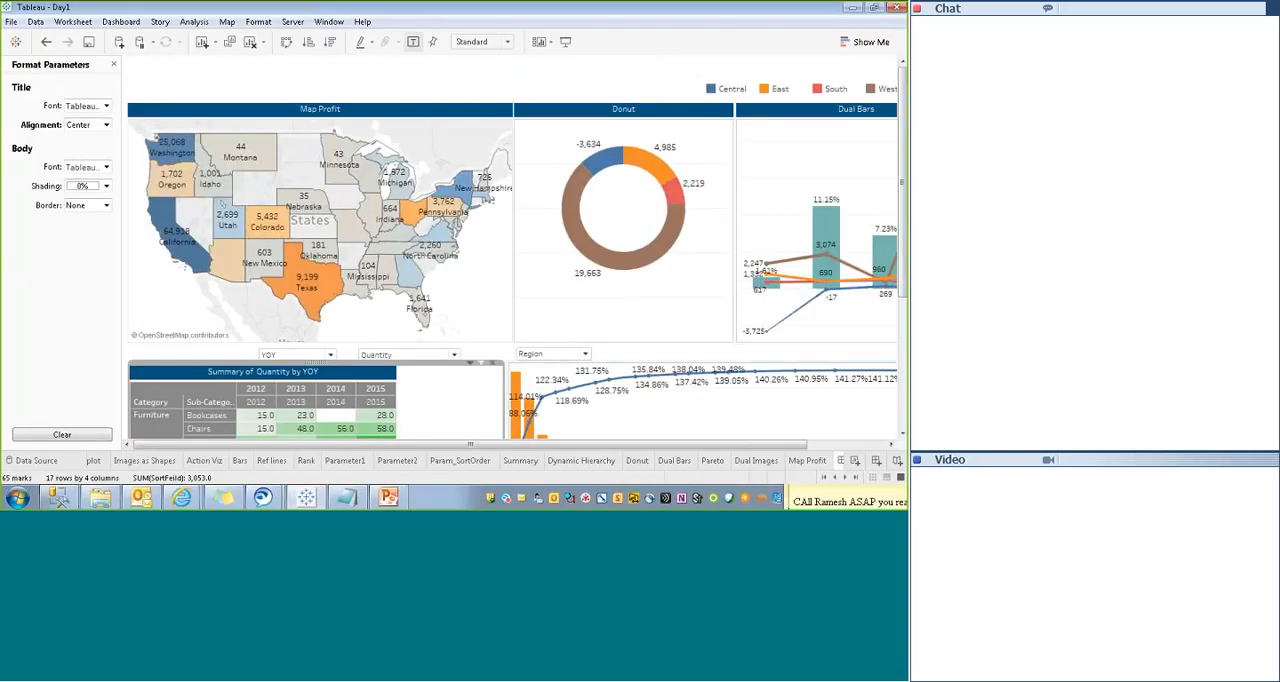
# - Move the Region color legend from above the Dual Bars chart to the gap between Dual Bars and Pareto
pyautogui.moveTo(622, 447); pyautogui.dragTo(708, 447)
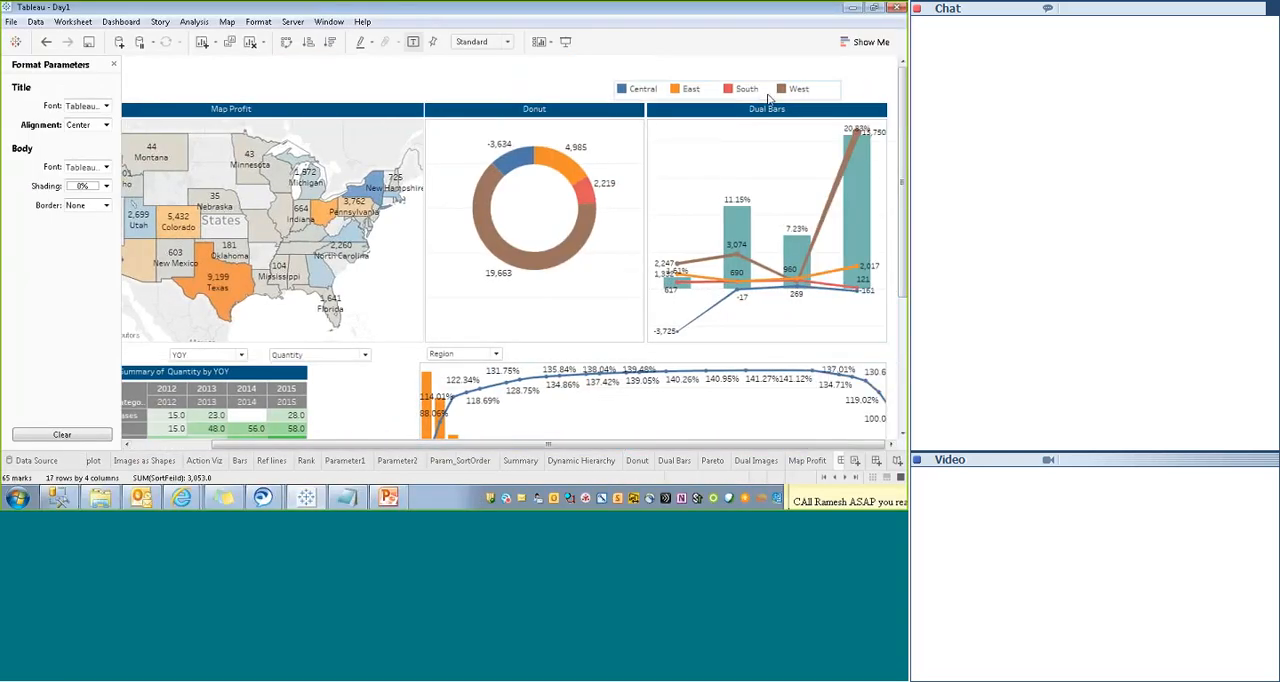
pyautogui.click(761, 348)
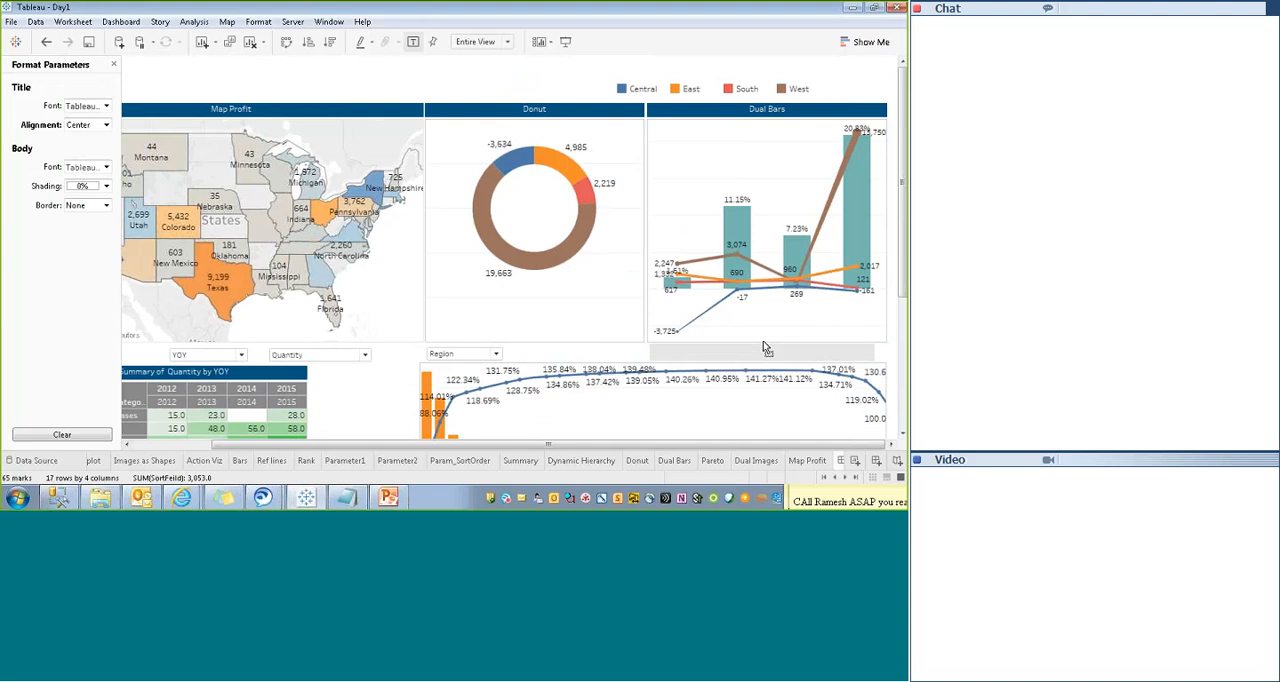
pyautogui.moveTo(766, 347); pyautogui.dragTo(766, 347)
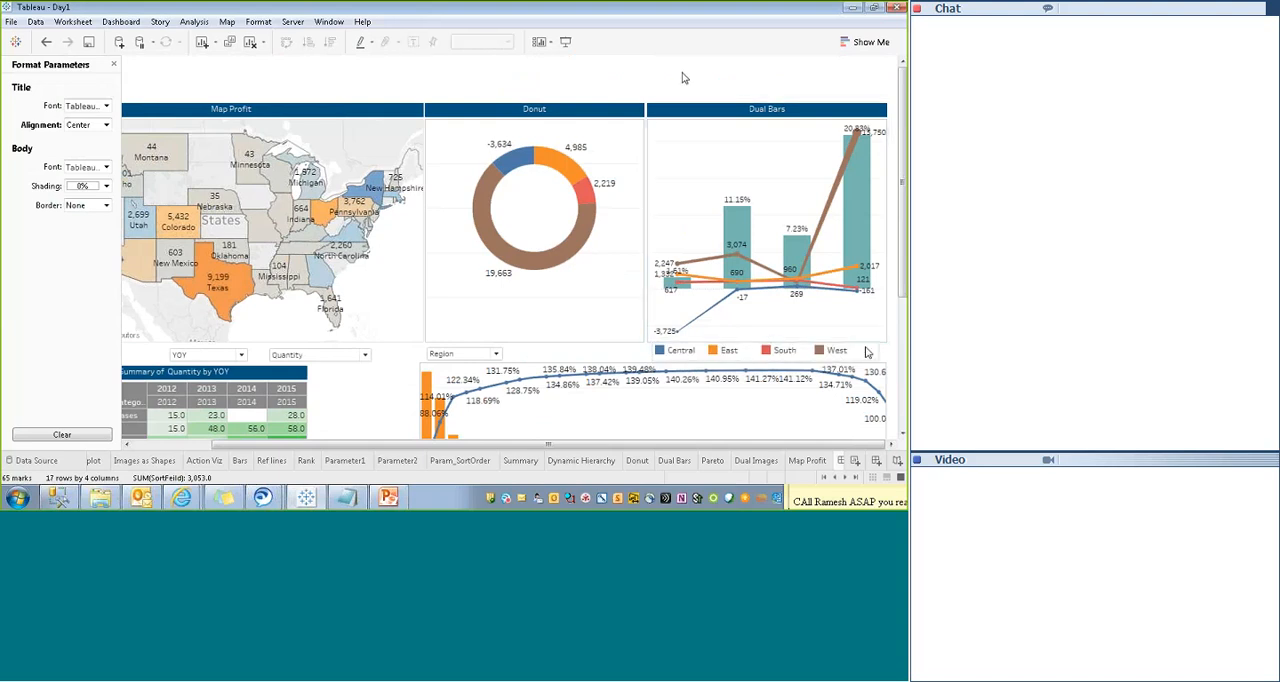
pyautogui.click(763, 345)
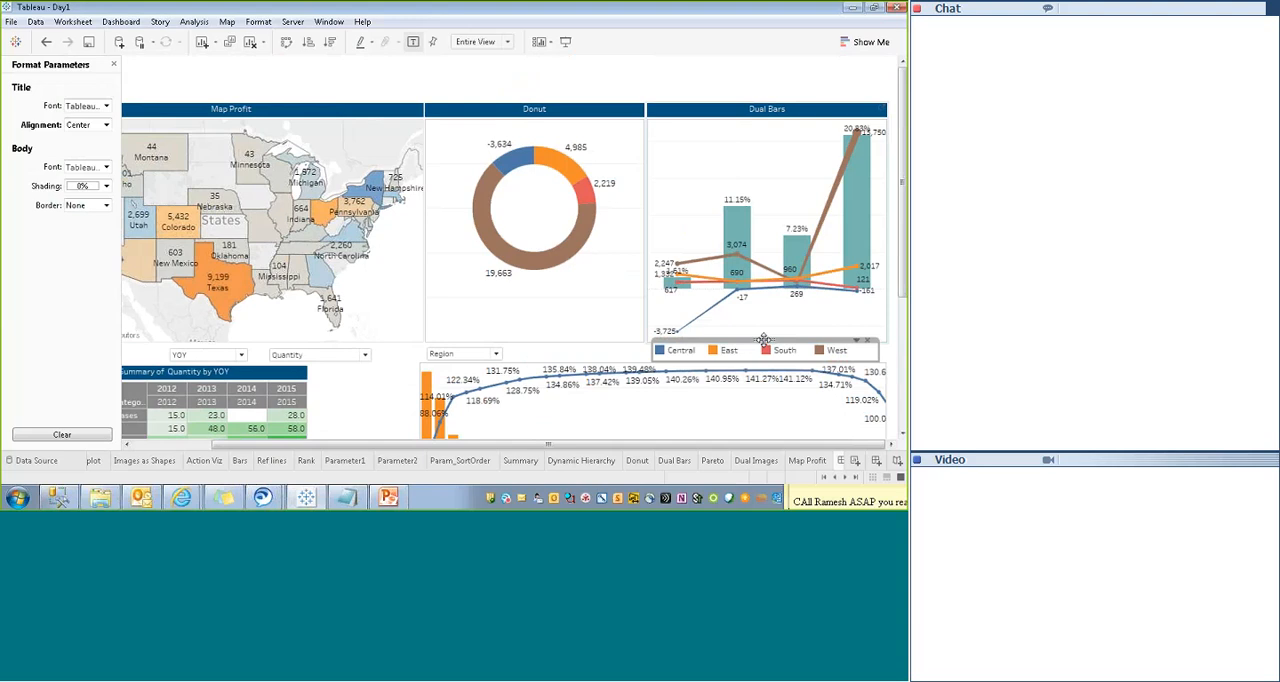
pyautogui.moveTo(764, 340); pyautogui.dragTo(771, 345)
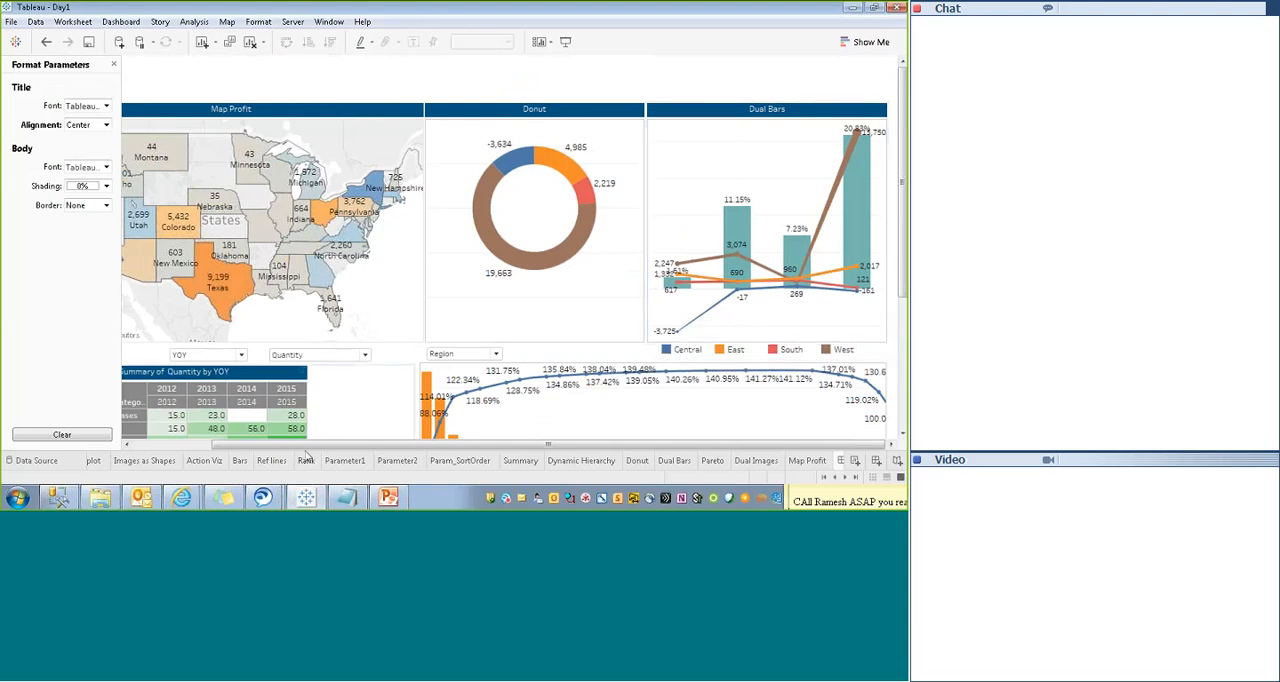
# - Close the parameter formatting settings and show the dashboard title
pyautogui.moveTo(304, 444); pyautogui.dragTo(216, 444)
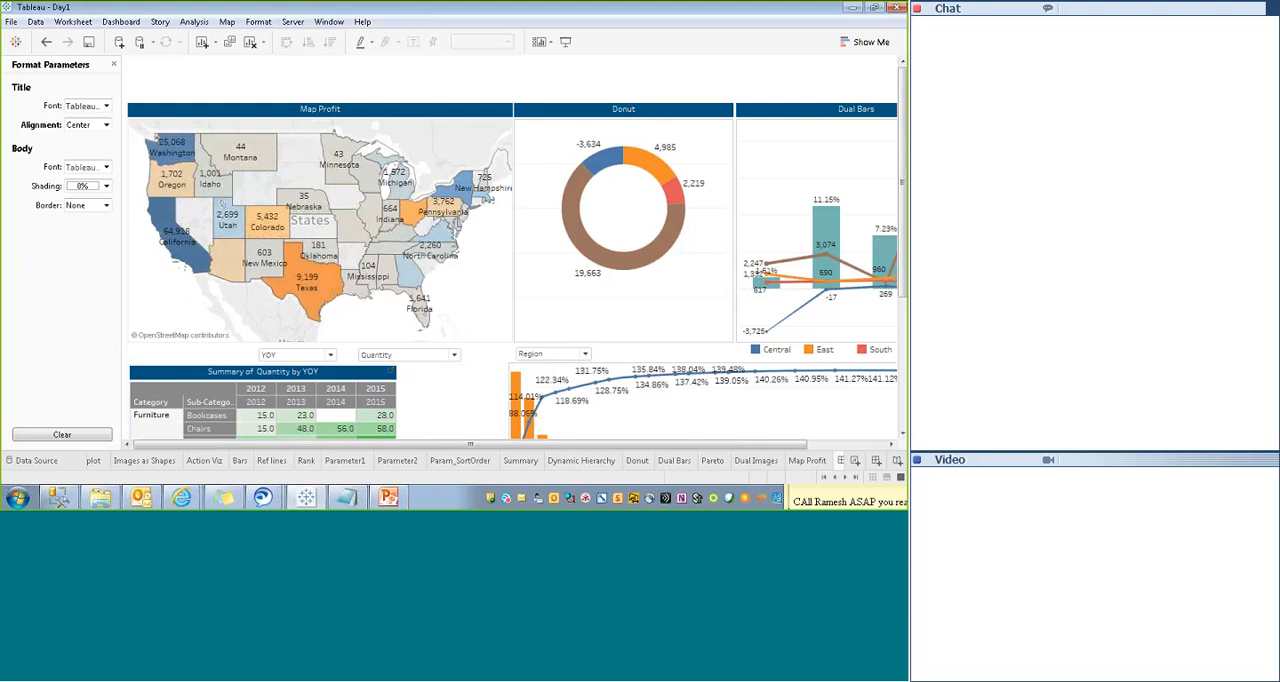
pyautogui.click(113, 66)
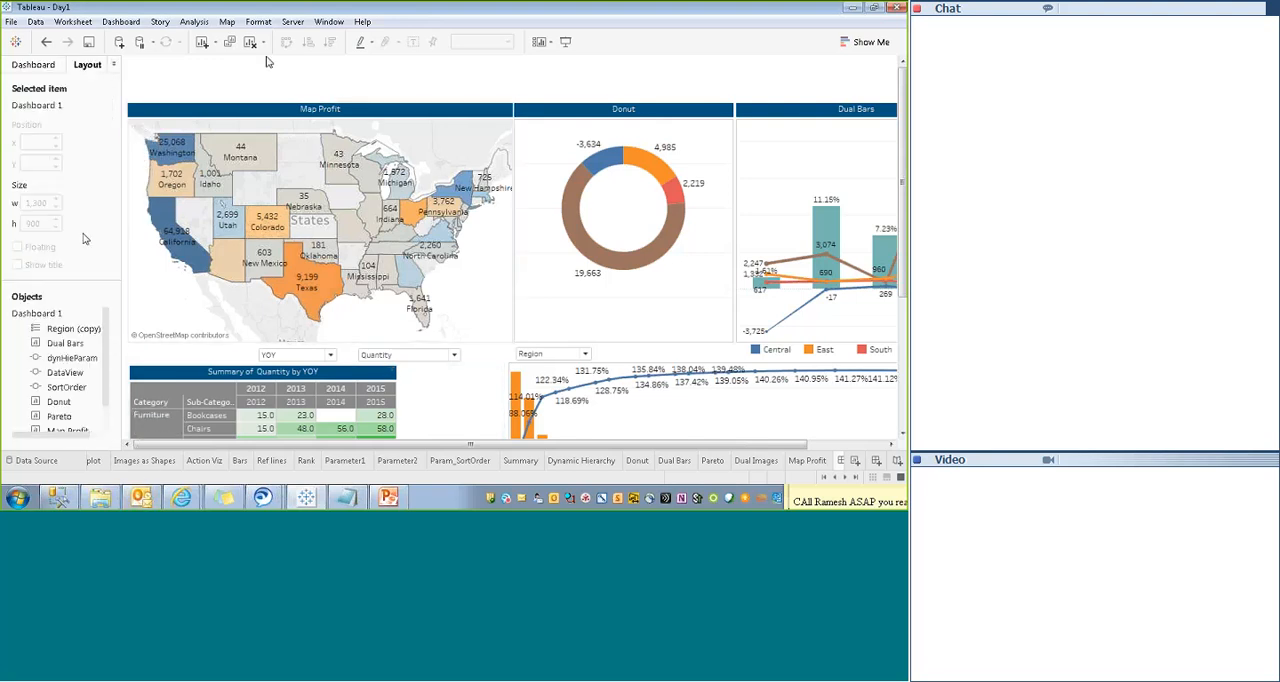
pyautogui.click(38, 66)
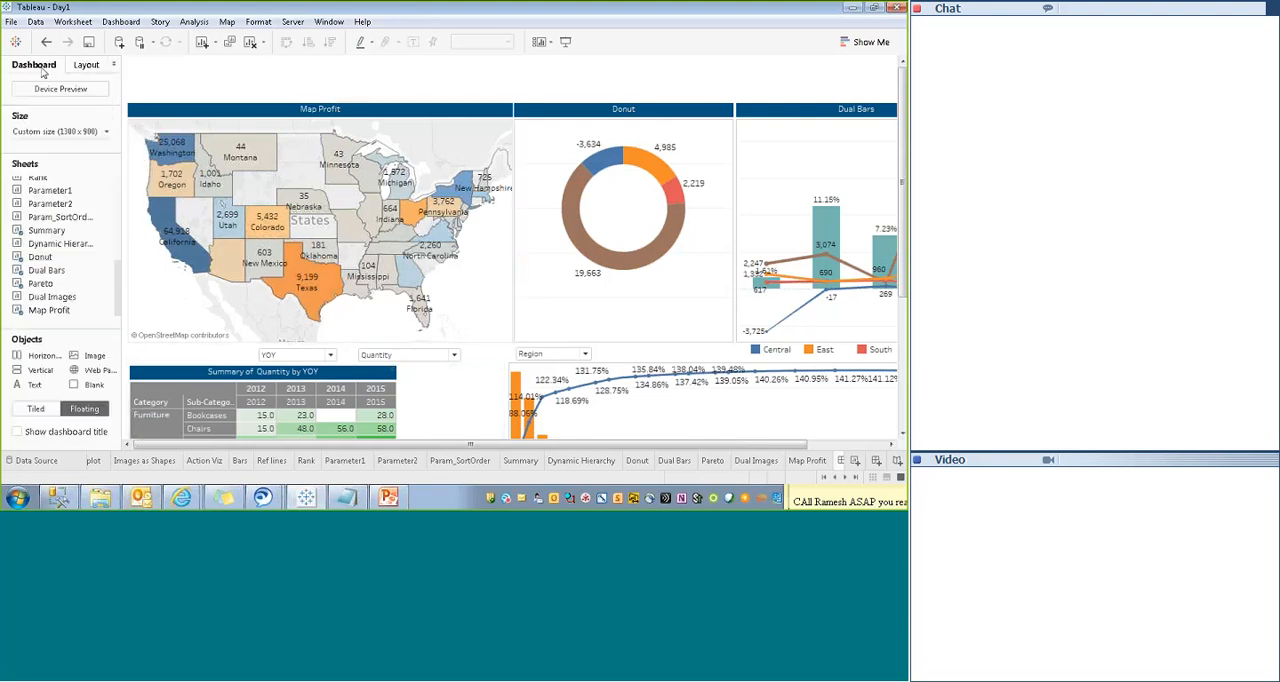
pyautogui.click(17, 432)
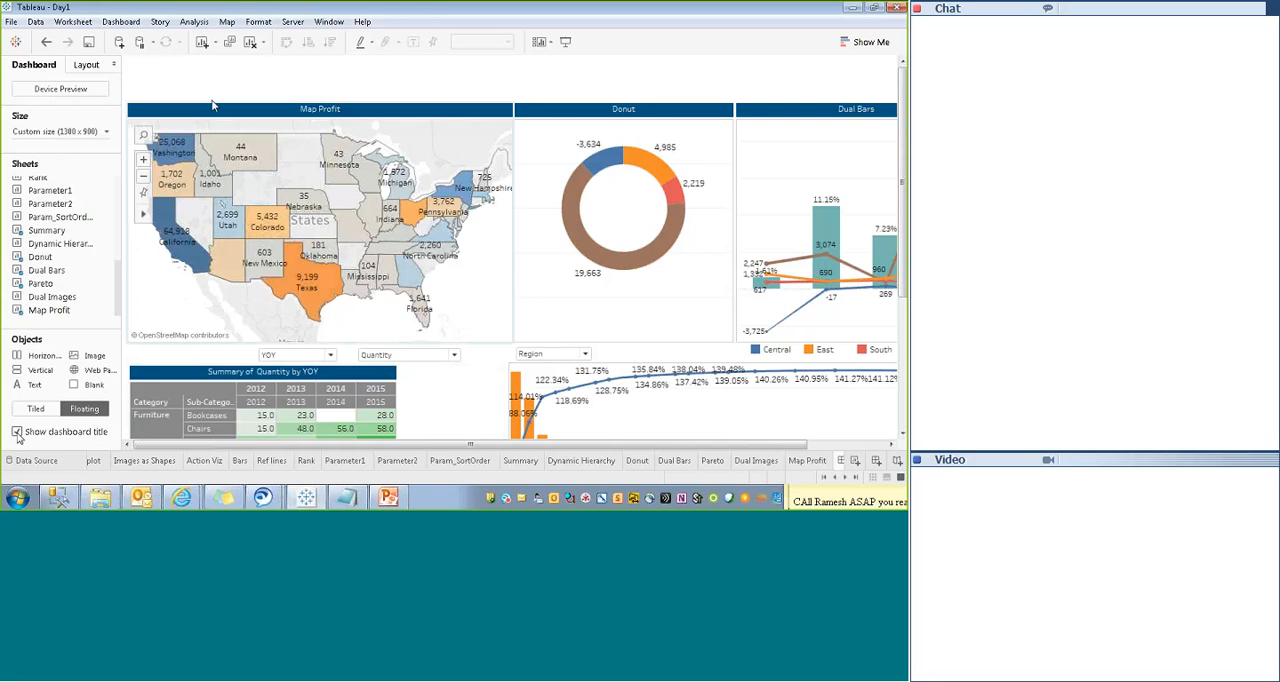
# - Replace the dashboard title text with "Summary - Super Store"
pyautogui.rightClick(232, 68)
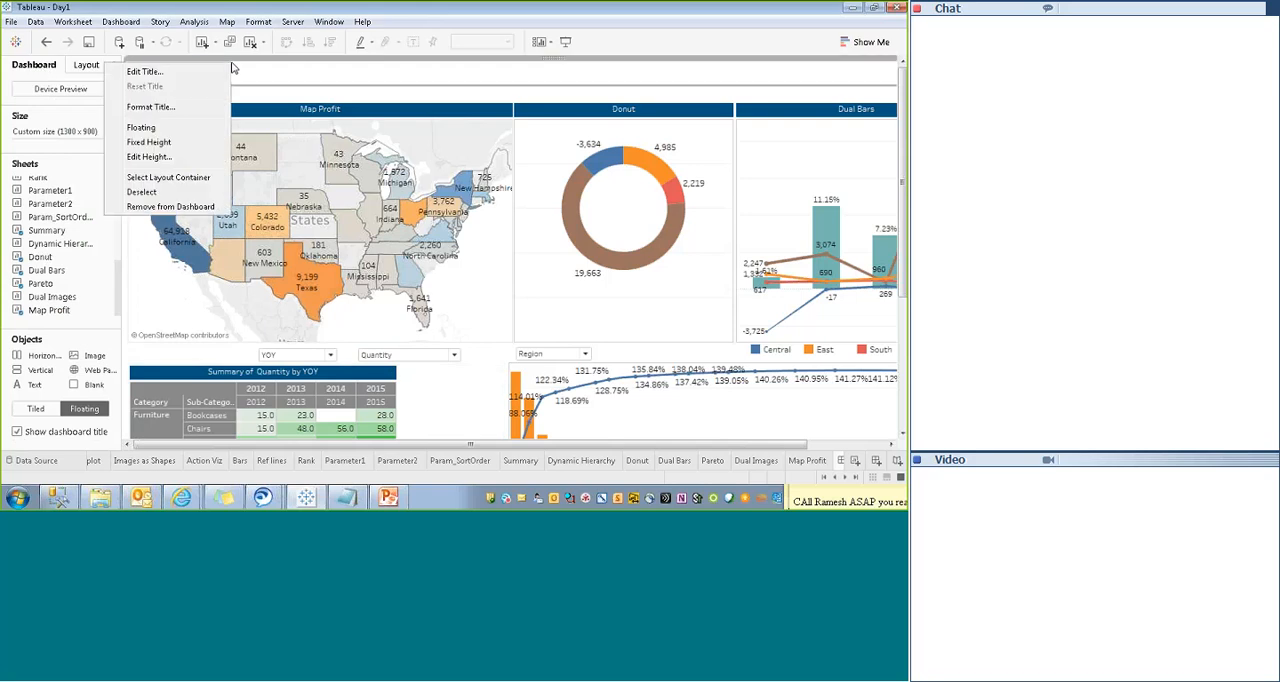
pyautogui.click(145, 72)
pyautogui.click(308, 154)
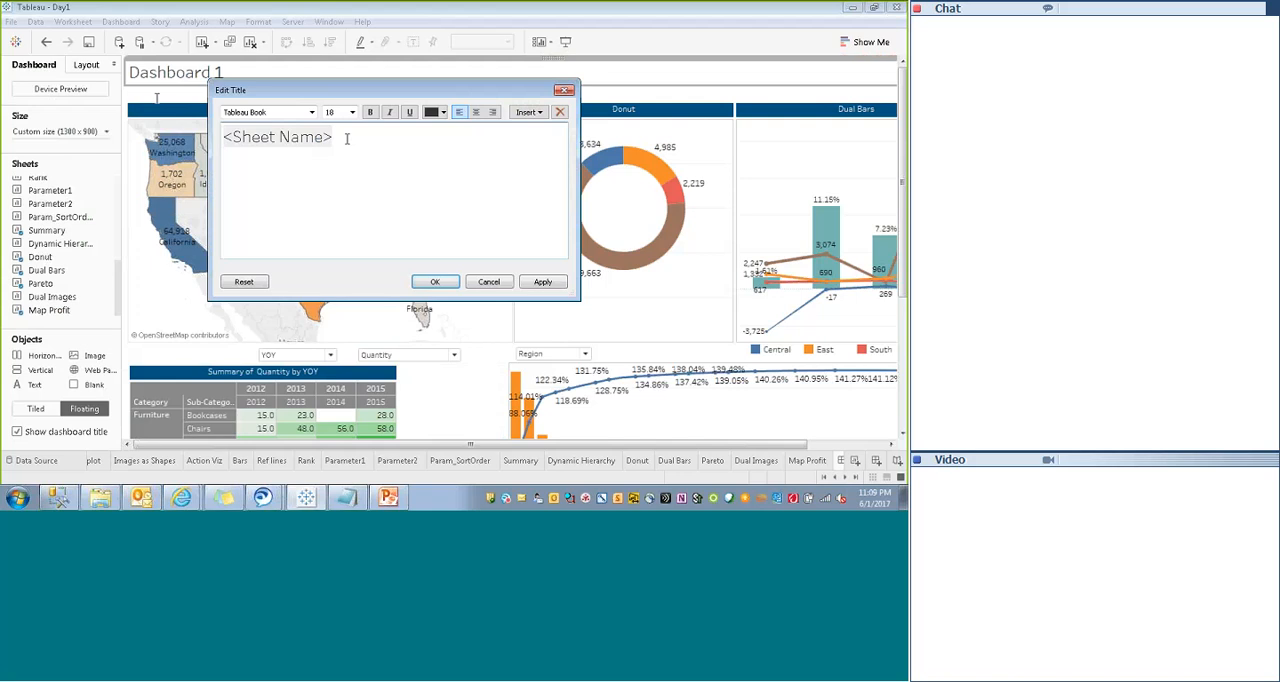
pyautogui.hotkey('ctrl', 'a')
pyautogui.write('Summa')
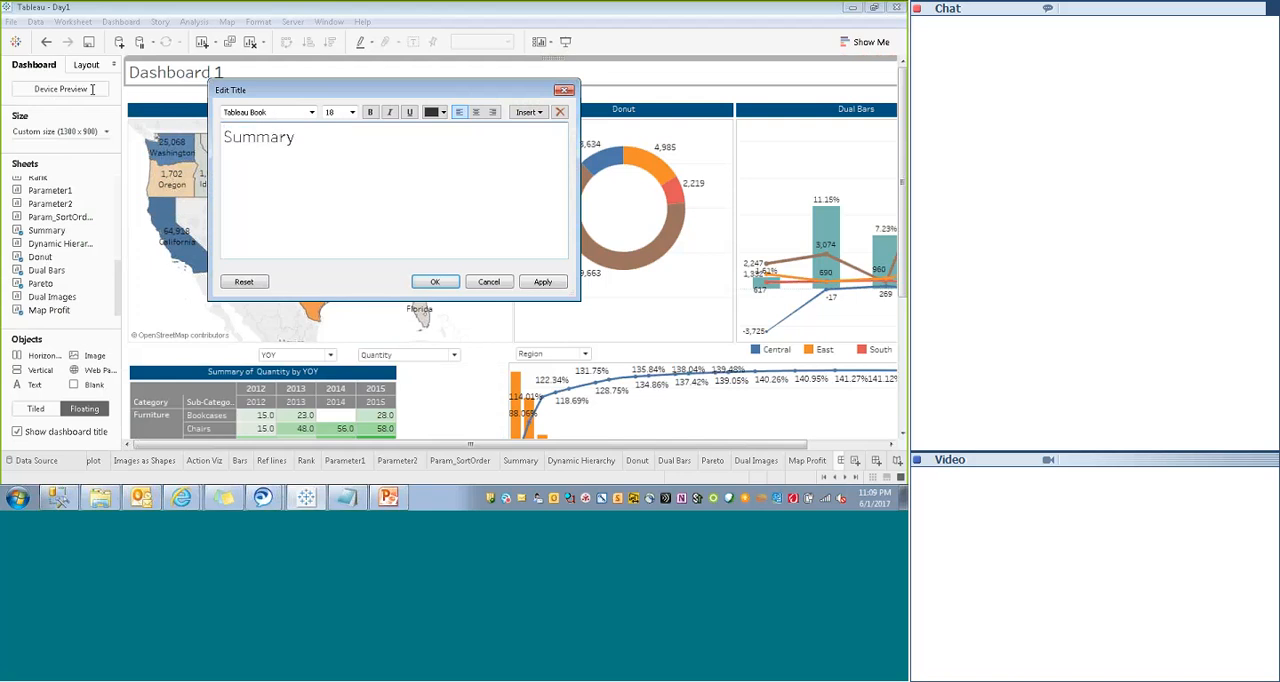
pyautogui.write('ry of Su')
pyautogui.write('per')
pyautogui.write(' Store')
pyautogui.click(312, 137)
pyautogui.press('BackSpace')
pyautogui.press('BackSpace')
pyautogui.write('=')
pyautogui.press('BackSpace')
pyautogui.write('-')
# - Center the dashboard title text, set its font size to 14, make it bold, and apply the title changes
pyautogui.hotkey('ctrl', 'a')
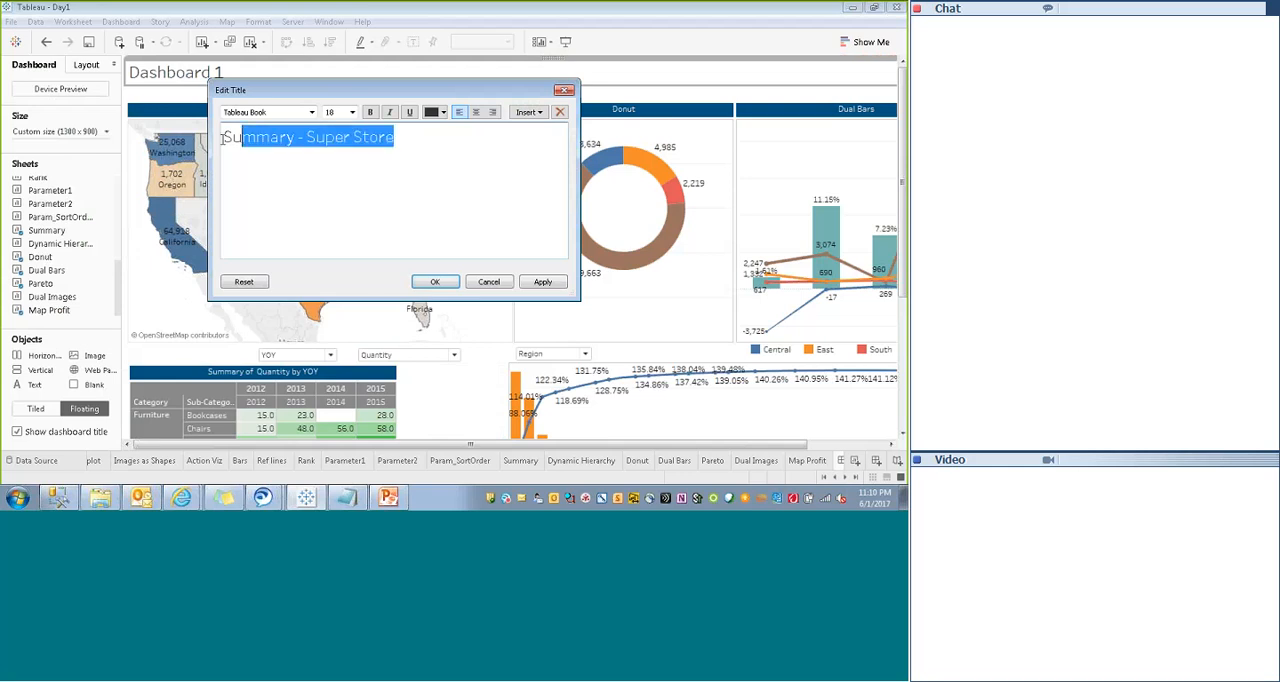
pyautogui.click(476, 112)
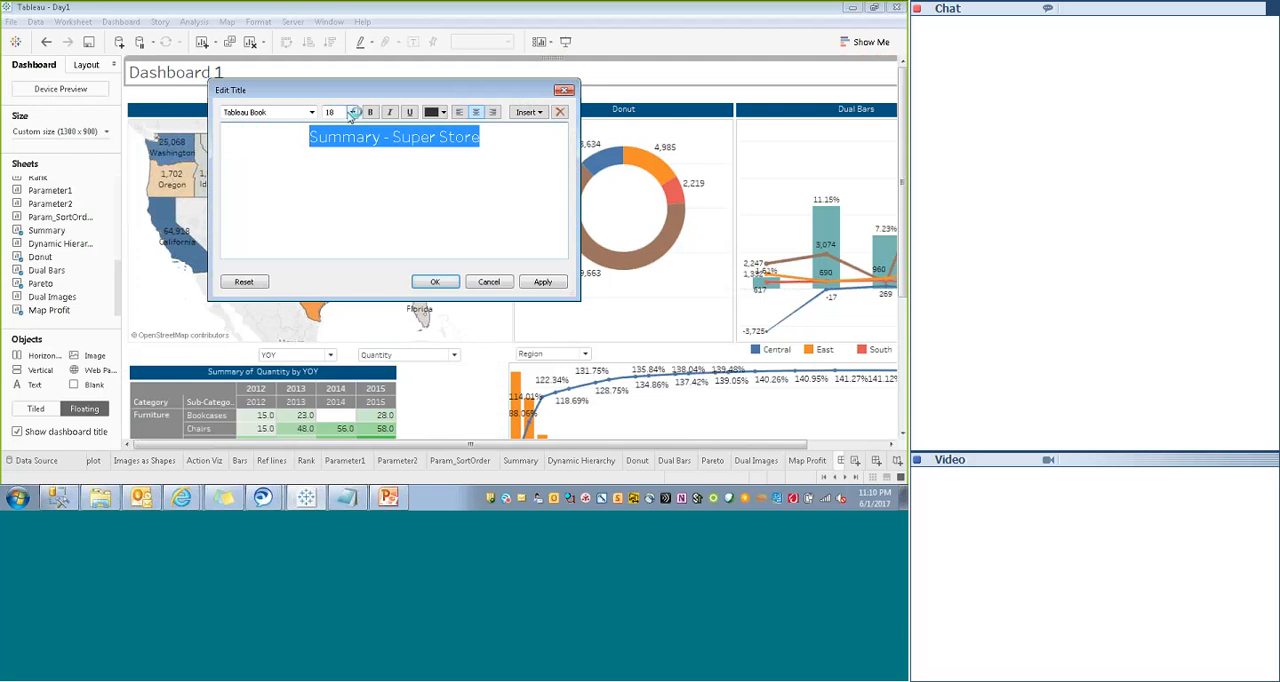
pyautogui.click(352, 112)
pyautogui.click(331, 178)
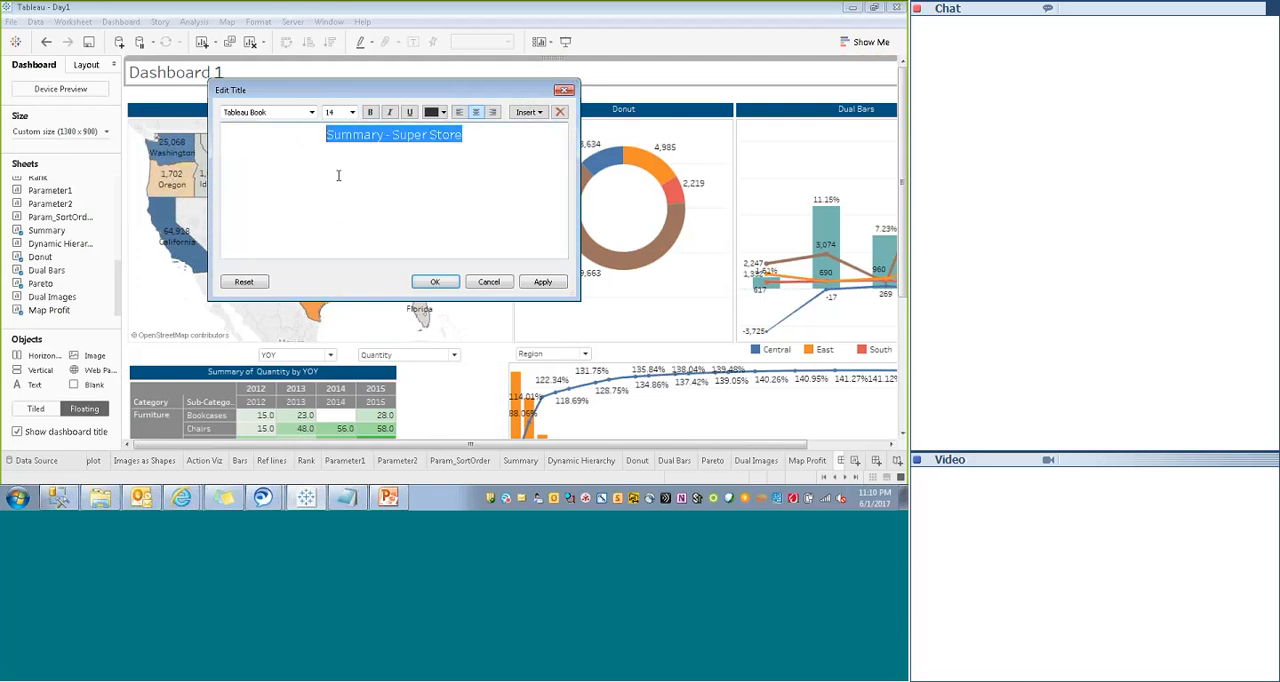
pyautogui.click(370, 112)
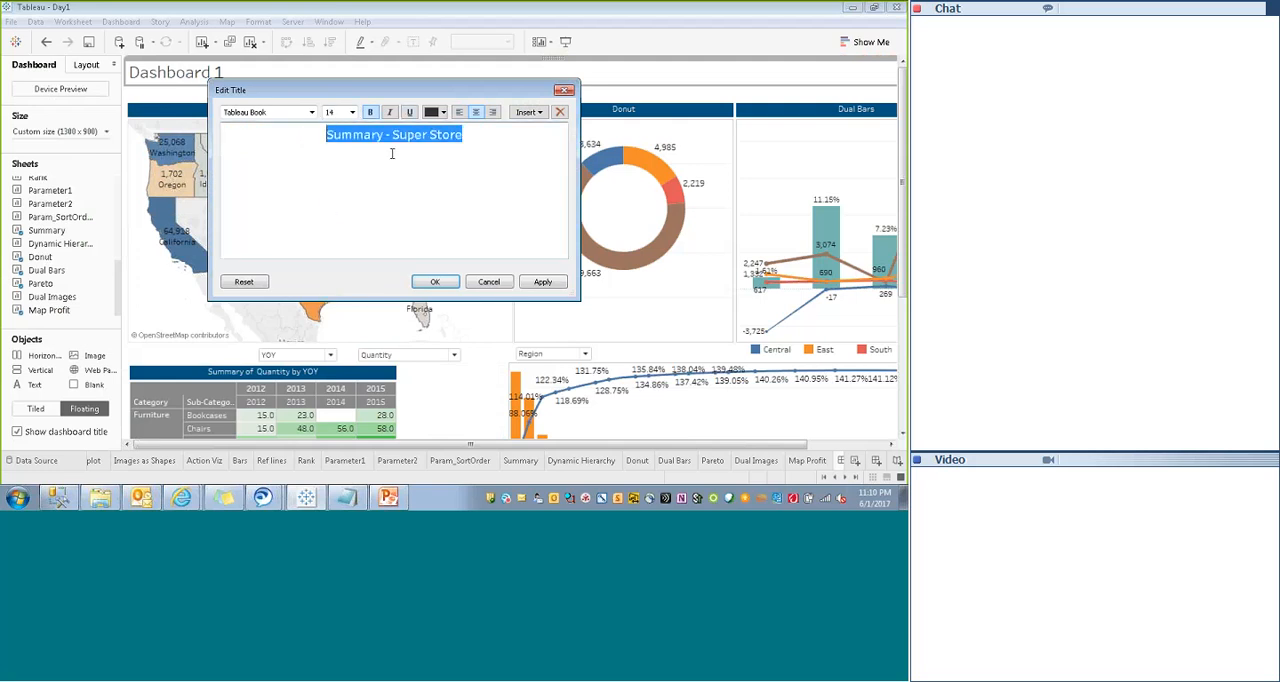
pyautogui.click(435, 281)
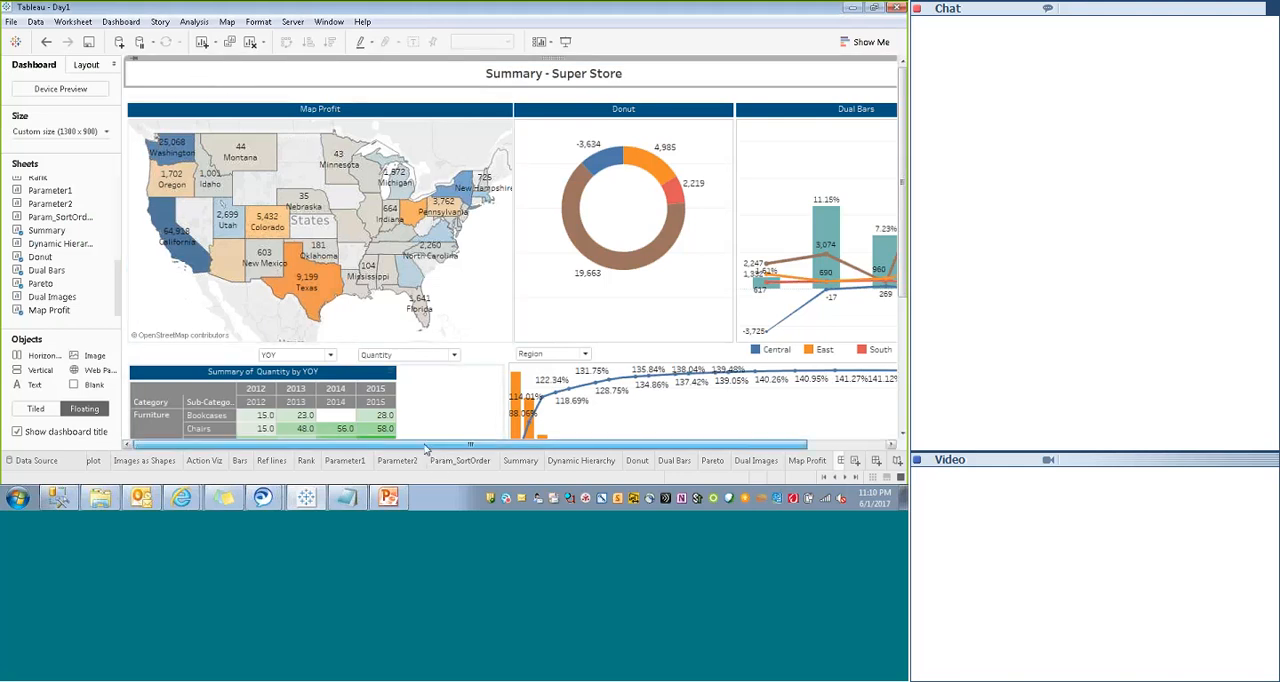
# - Make the "Summary - Super Store" dashboard title a floating object
pyautogui.moveTo(428, 445); pyautogui.dragTo(520, 445)
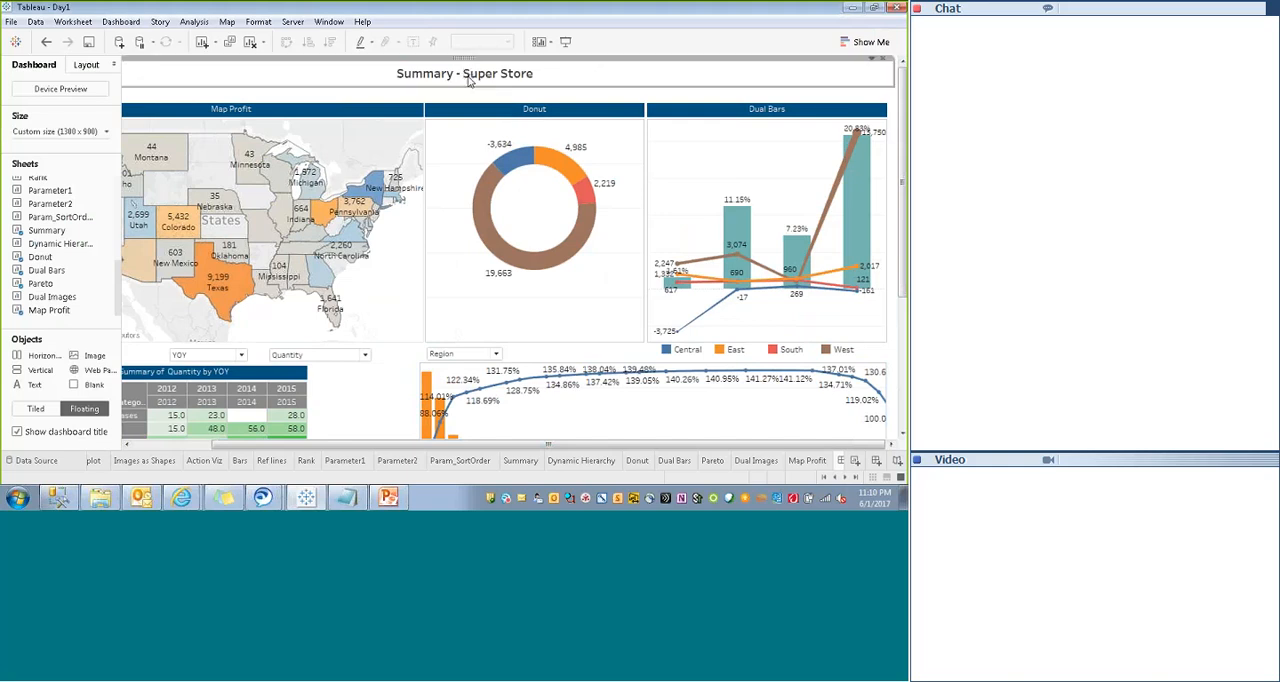
pyautogui.click(87, 64)
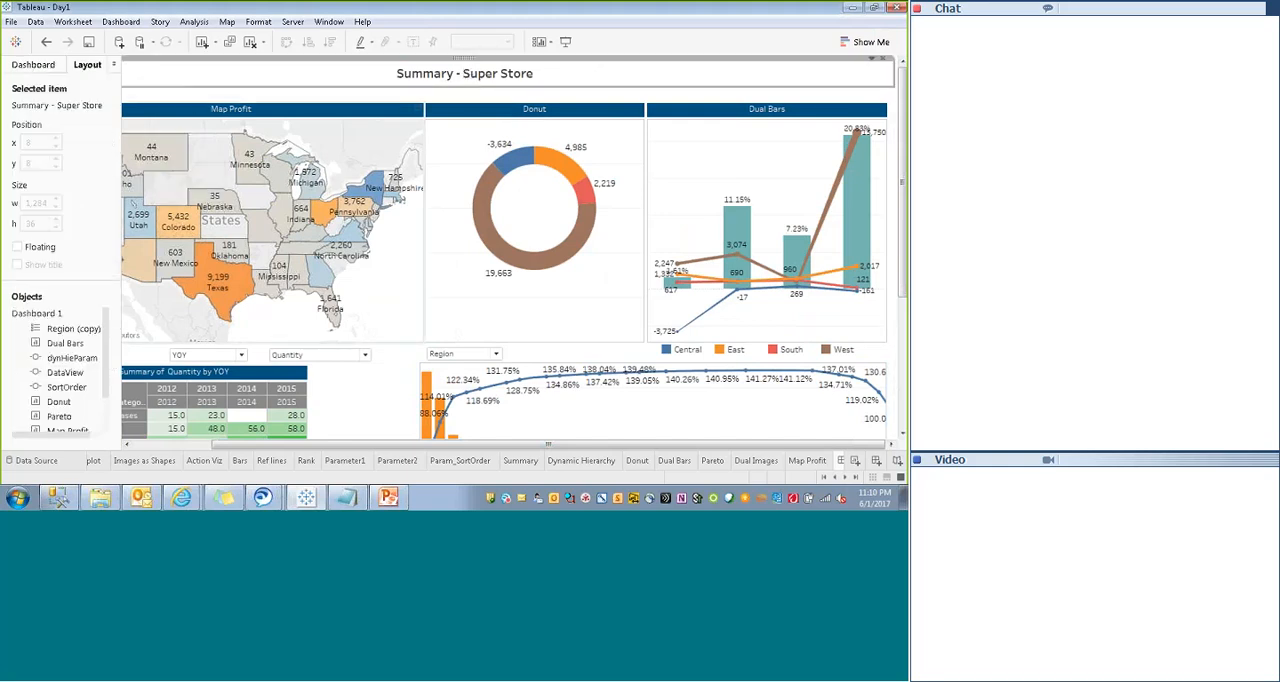
pyautogui.click(872, 60)
pyautogui.click(790, 127)
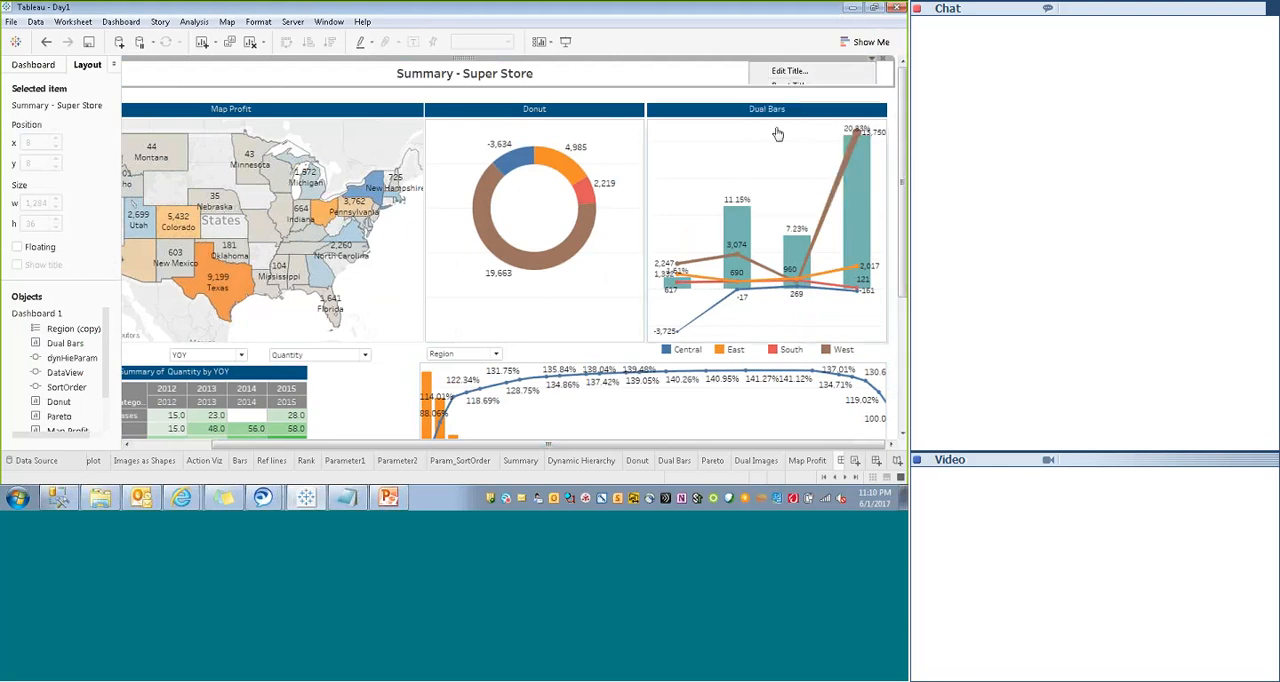
# - Move the floating dashboard title above the Map Profit and Donut charts and widen it to about 482 pixels, with x about 399 and y 18
pyautogui.moveTo(160, 82); pyautogui.dragTo(375, 76)
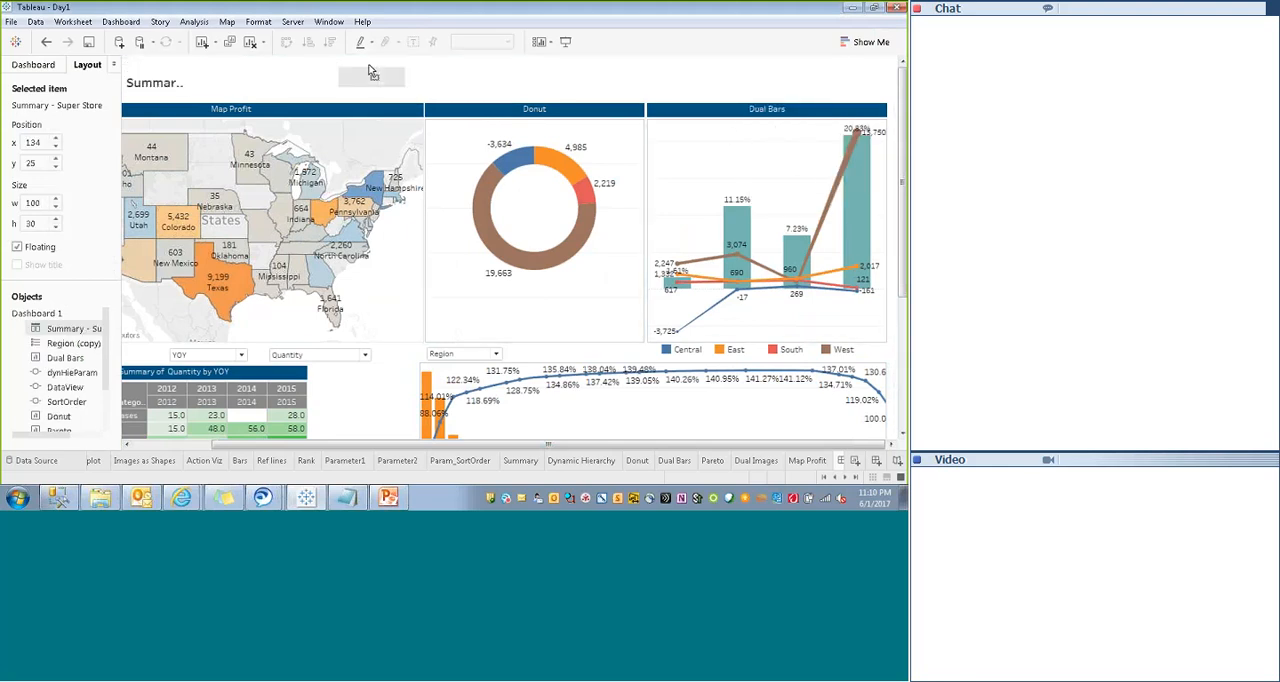
pyautogui.click(449, 73)
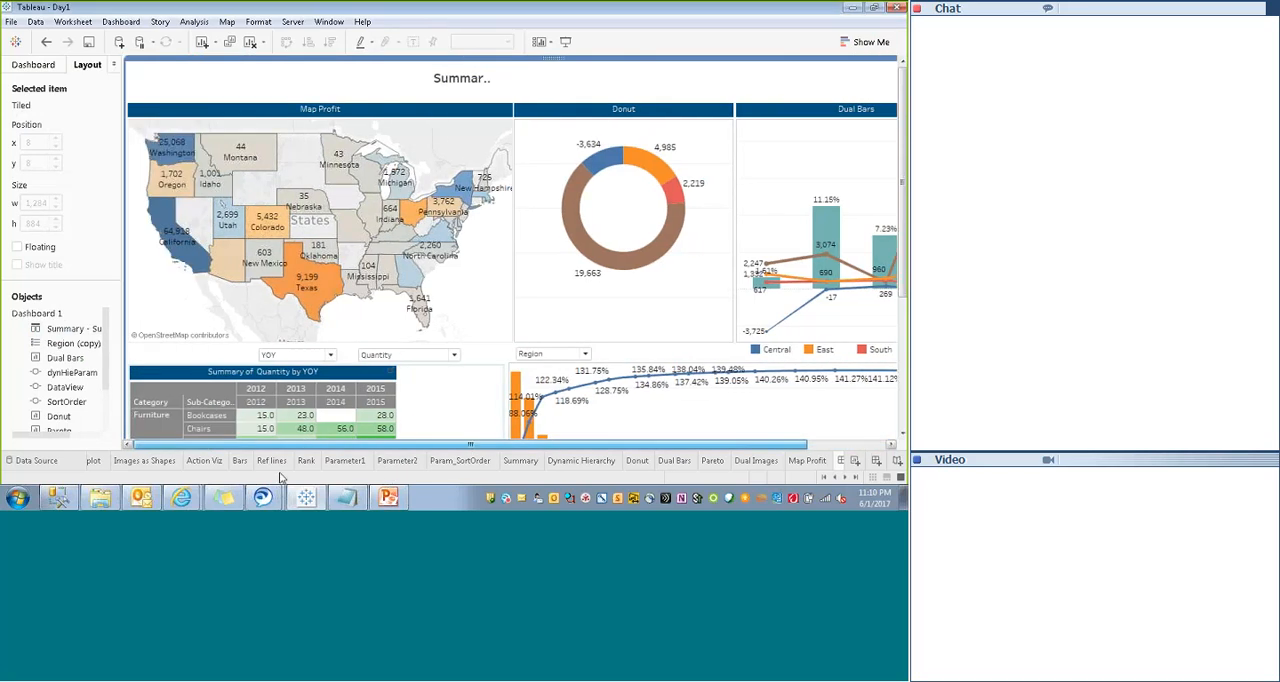
pyautogui.click(480, 78)
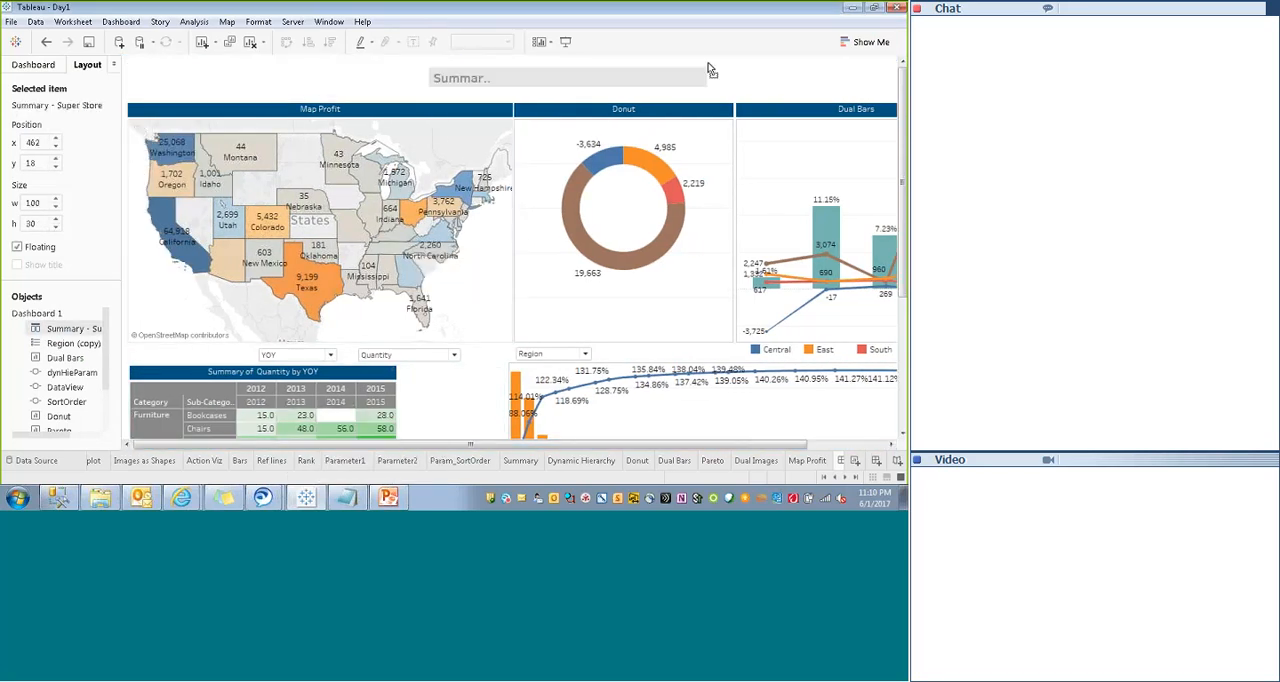
pyautogui.moveTo(708, 70); pyautogui.dragTo(708, 70)
pyautogui.moveTo(430, 80); pyautogui.dragTo(400, 80)
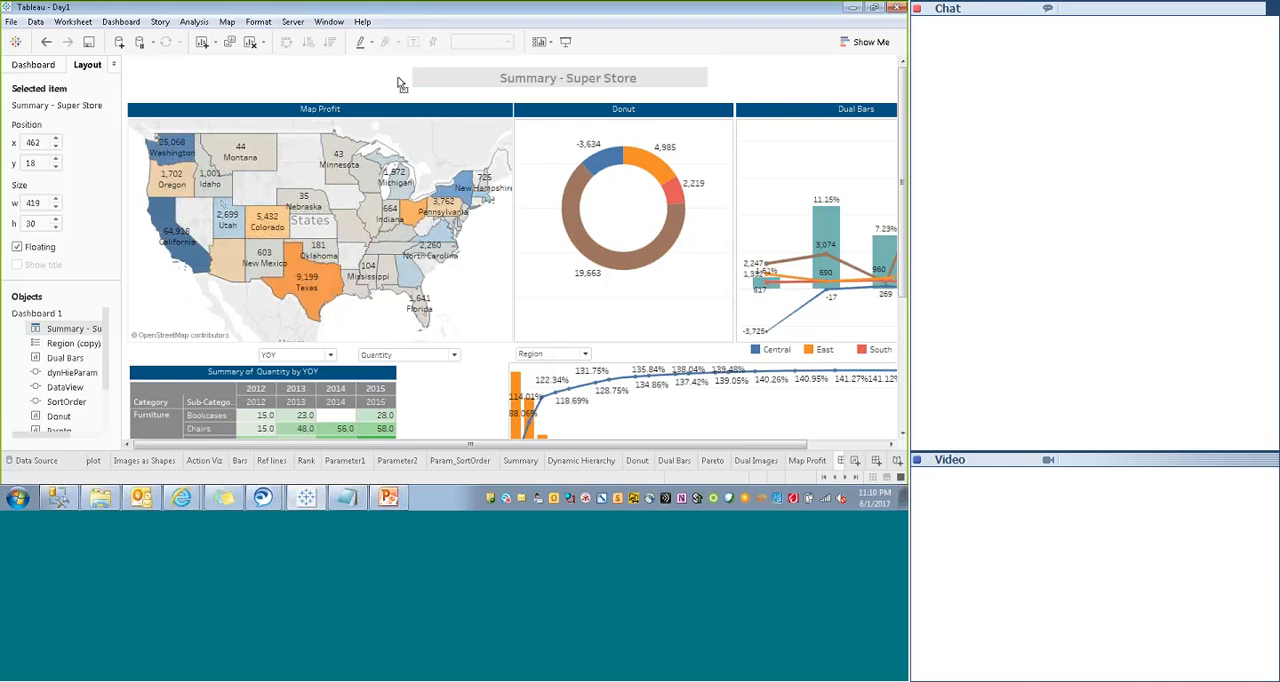
# - Set the dashboard title's font size to 18, remove its bold formatting, and apply the title changes
pyautogui.doubleClick(532, 82)
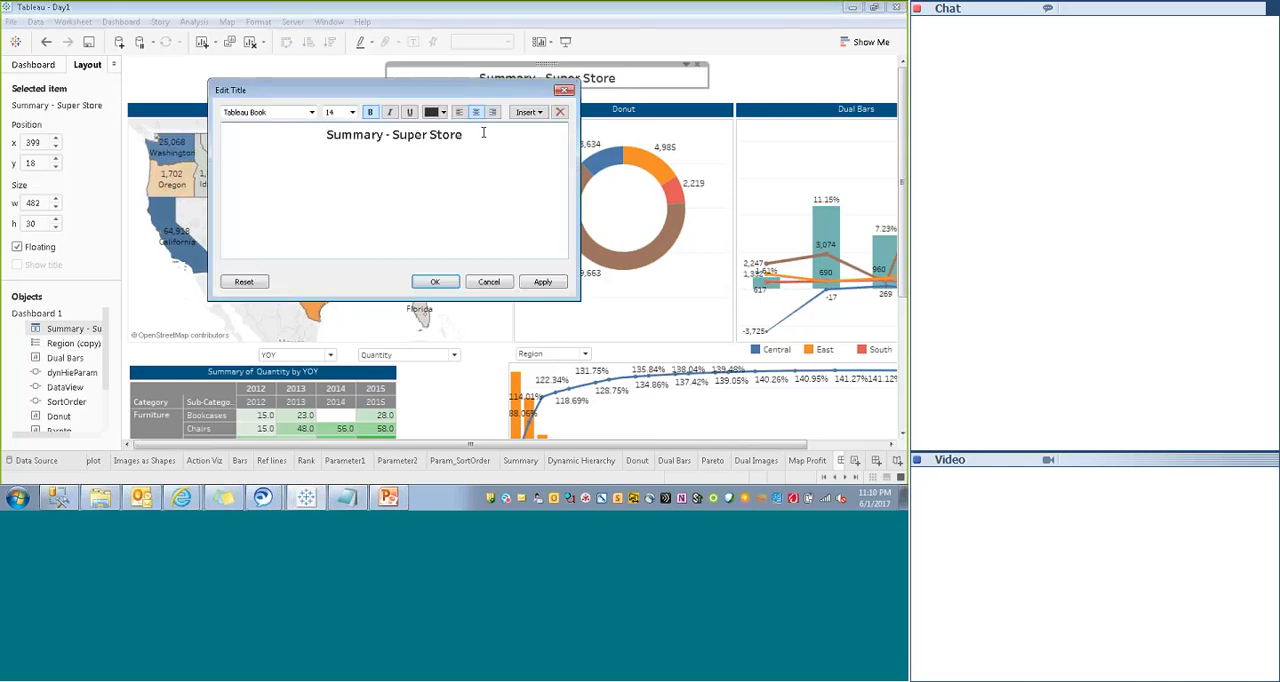
pyautogui.moveTo(466, 134); pyautogui.dragTo(326, 136)
pyautogui.click(352, 112)
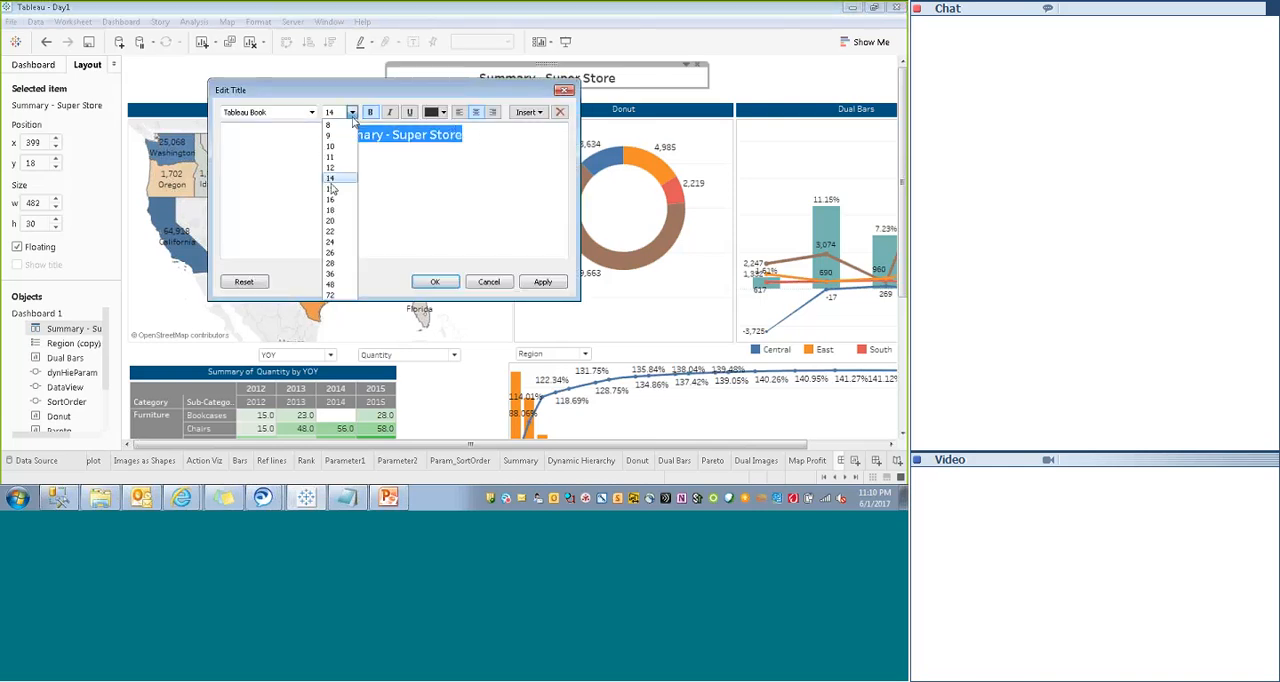
pyautogui.click(331, 184)
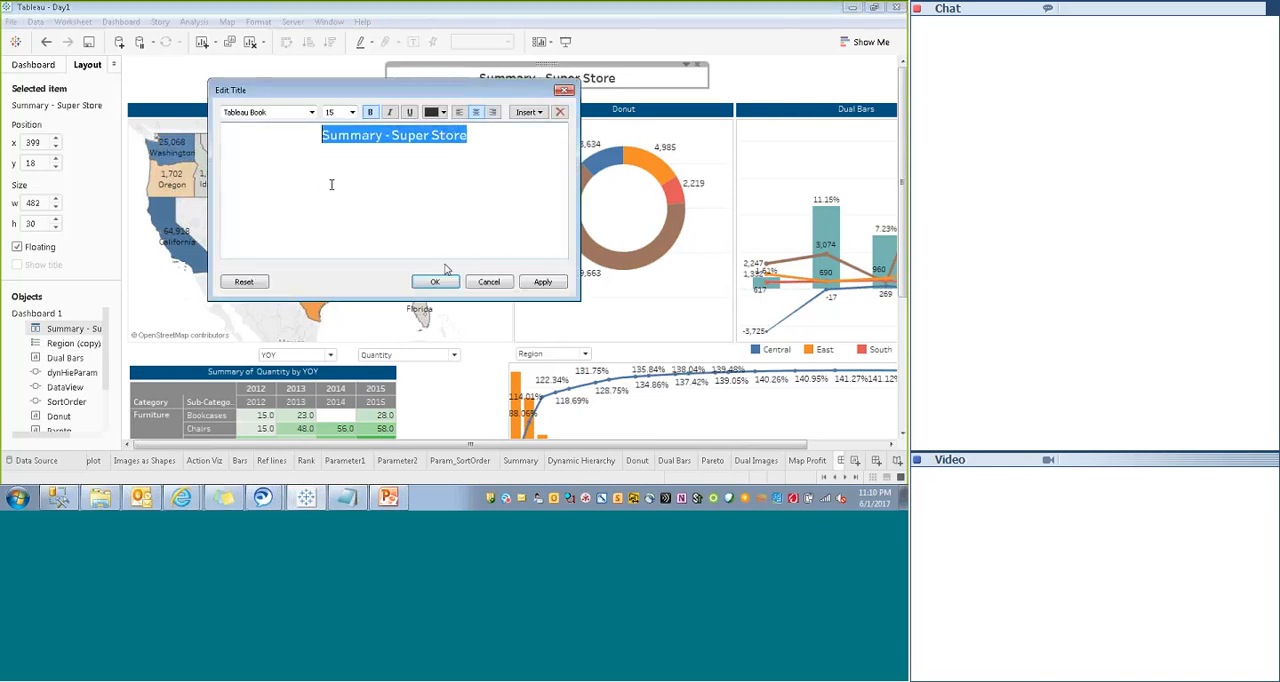
pyautogui.click(352, 112)
pyautogui.click(335, 212)
pyautogui.click(371, 113)
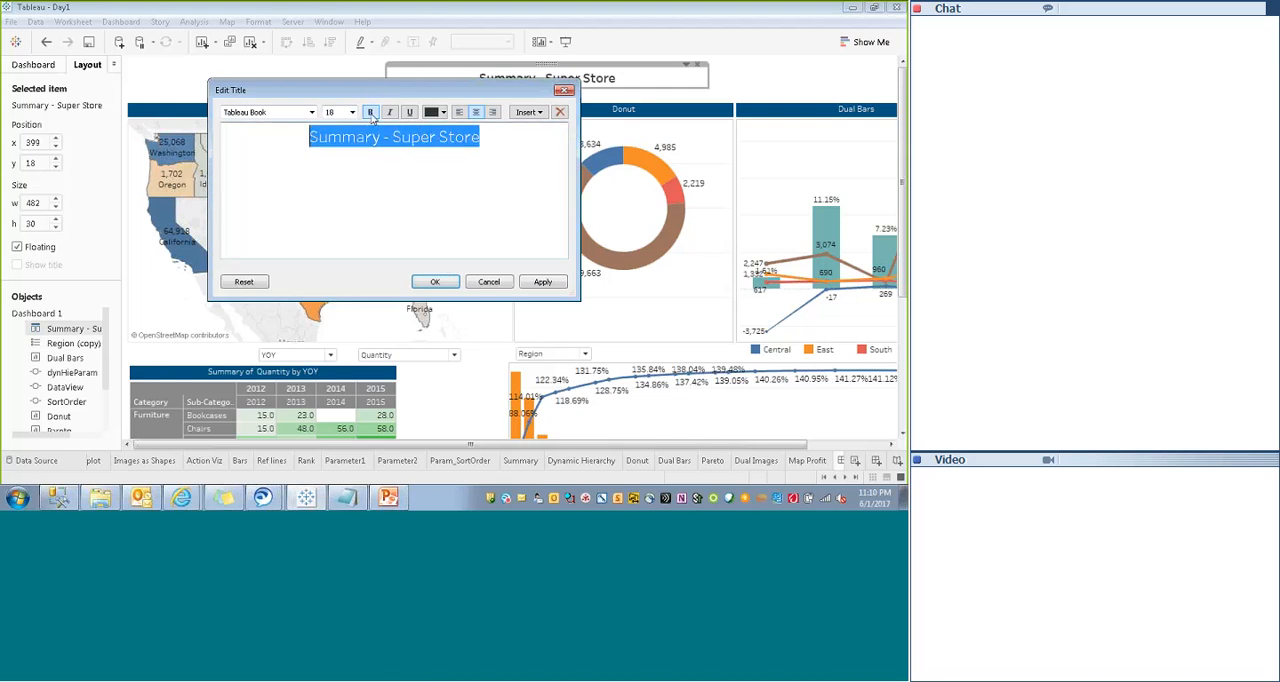
pyautogui.click(543, 281)
pyautogui.click(435, 281)
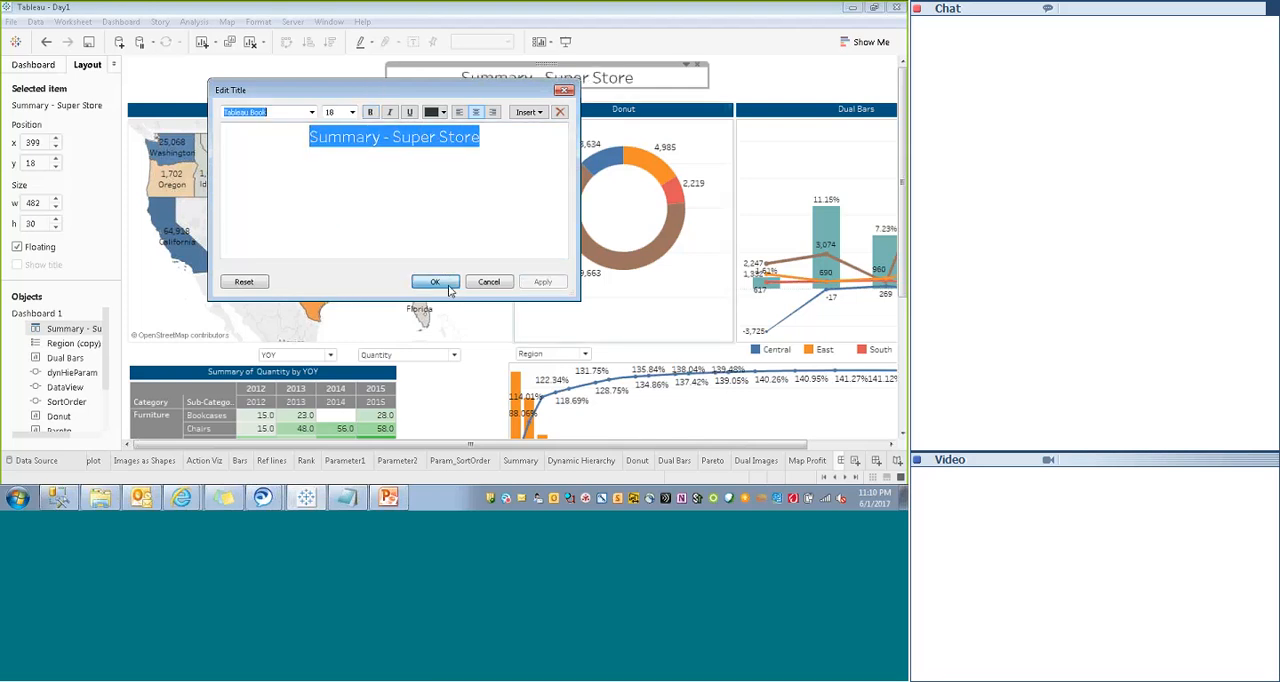
pyautogui.click(798, 89)
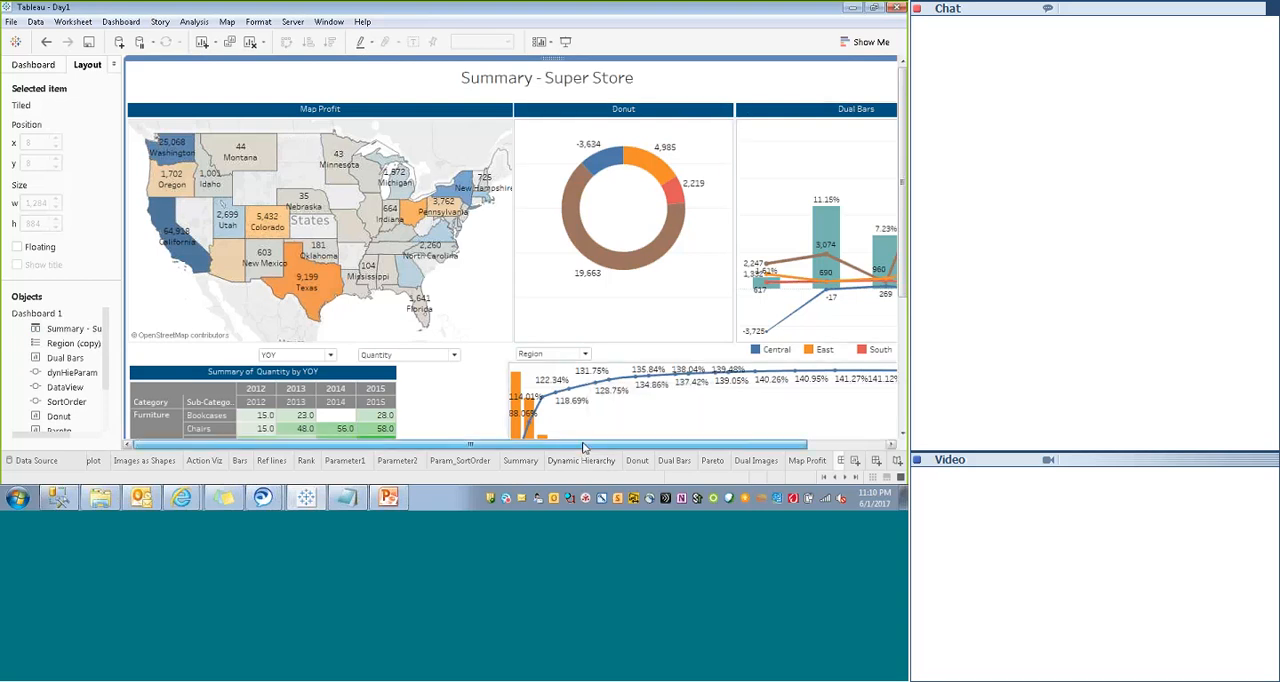
pyautogui.moveTo(583, 445); pyautogui.dragTo(663, 445)
pyautogui.click(875, 65)
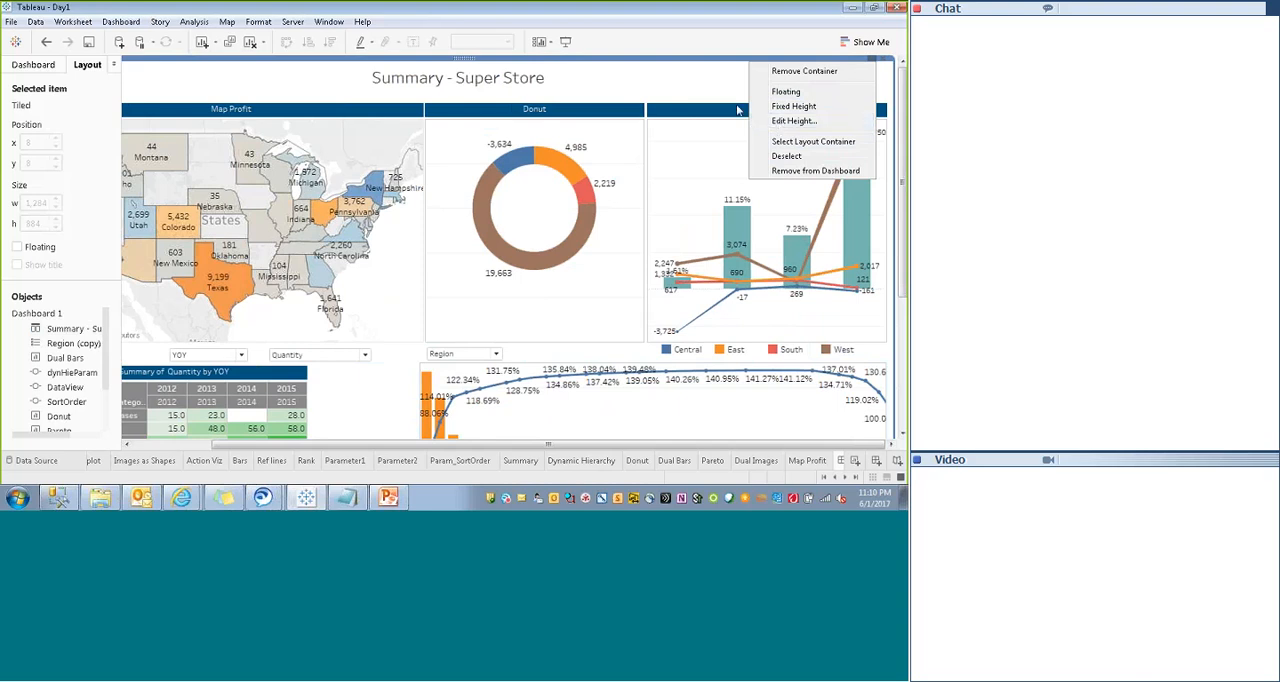
pyautogui.click(658, 79)
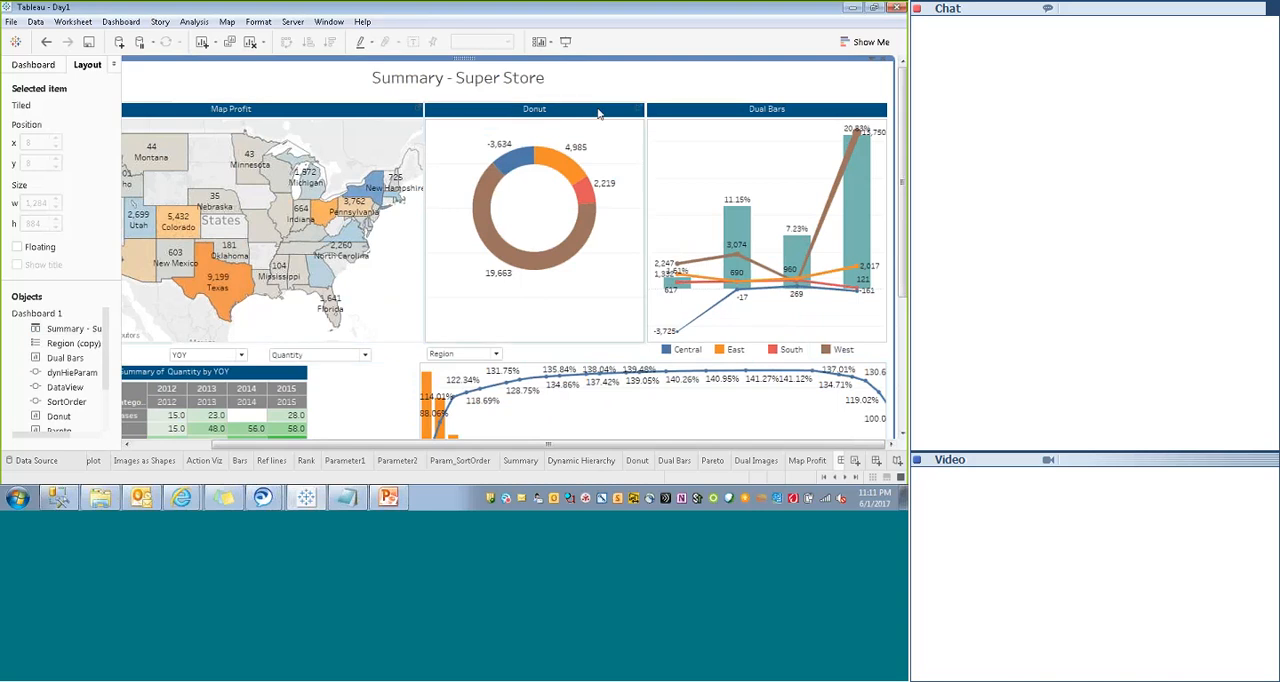
# - Preview the dashboard in presentation mode down to its lower sheets and return to editing
pyautogui.click(568, 44)
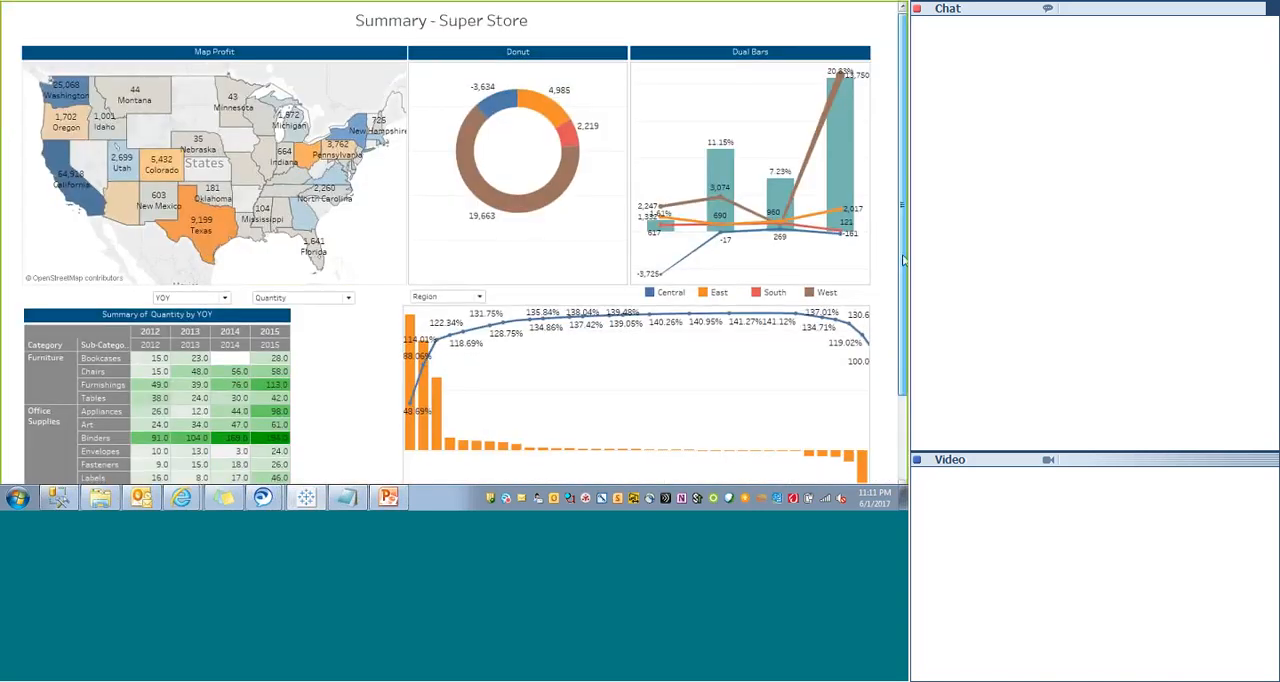
pyautogui.scroll(-2, 903, 260)
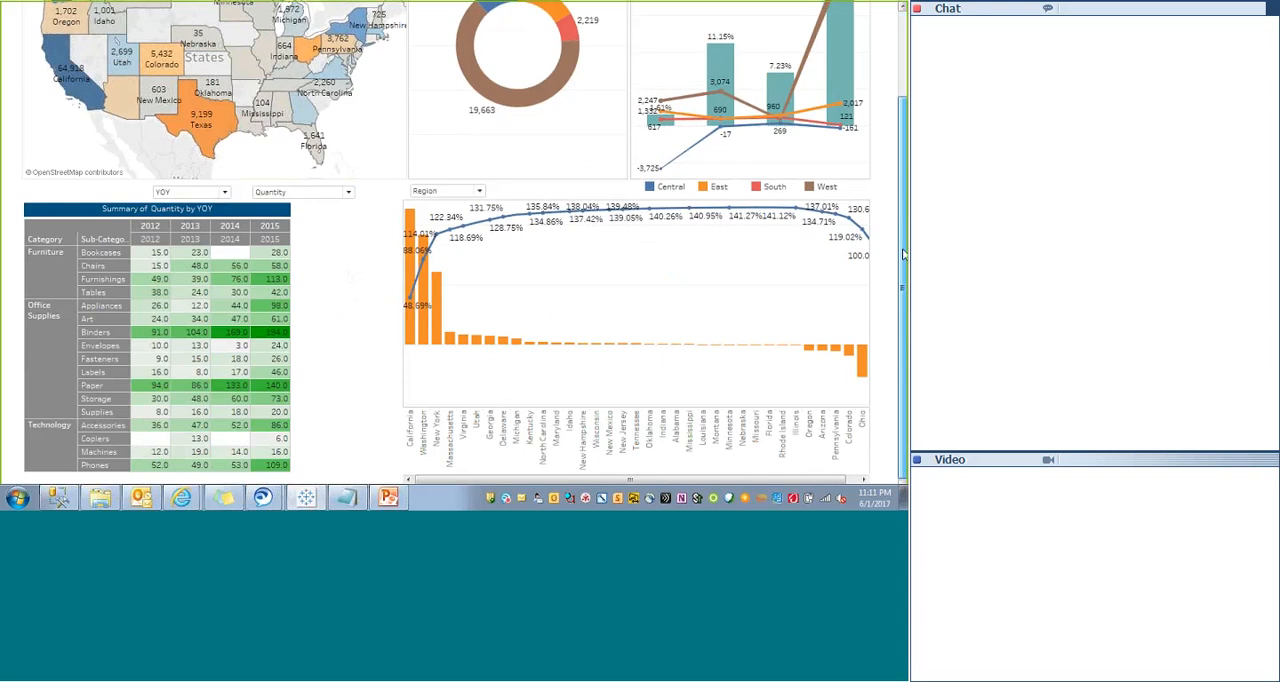
pyautogui.moveTo(903, 254); pyautogui.dragTo(903, 89)
pyautogui.press('Escape')
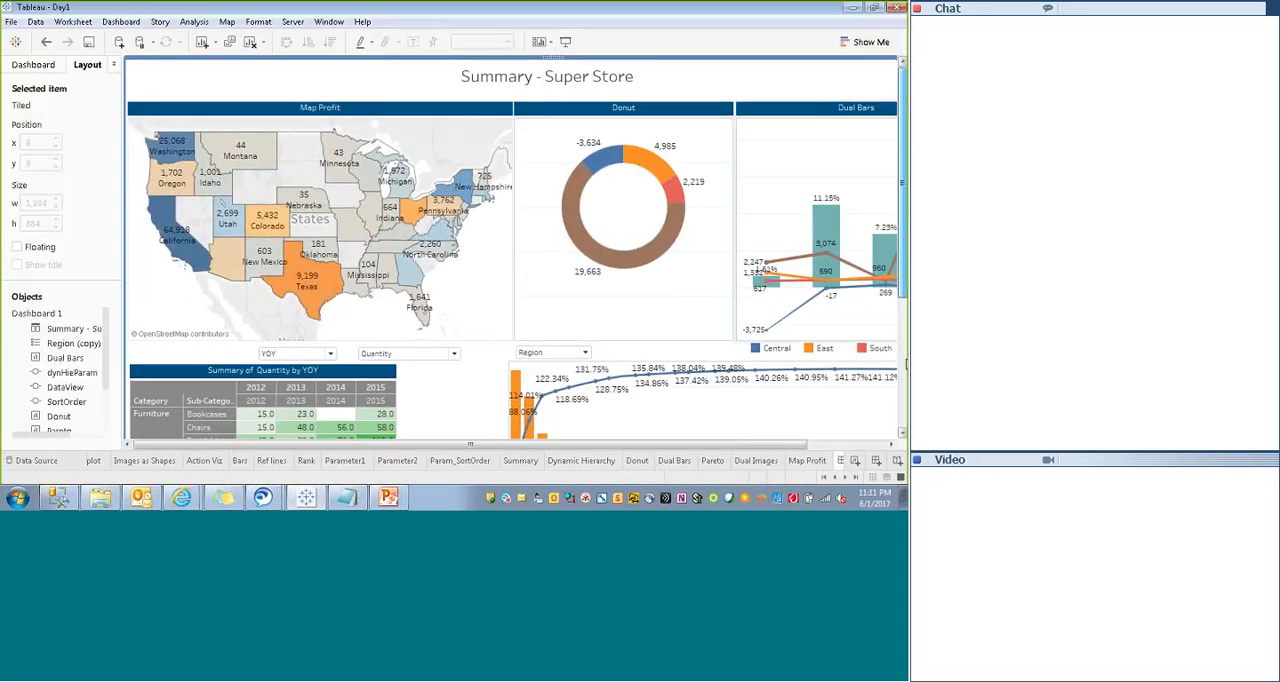
# - Compare the lower edges of the Summary and Pareto sheets and set the Pareto sheet's height to 425
pyautogui.moveTo(904, 103); pyautogui.dragTo(904, 238)
pyautogui.click(643, 334)
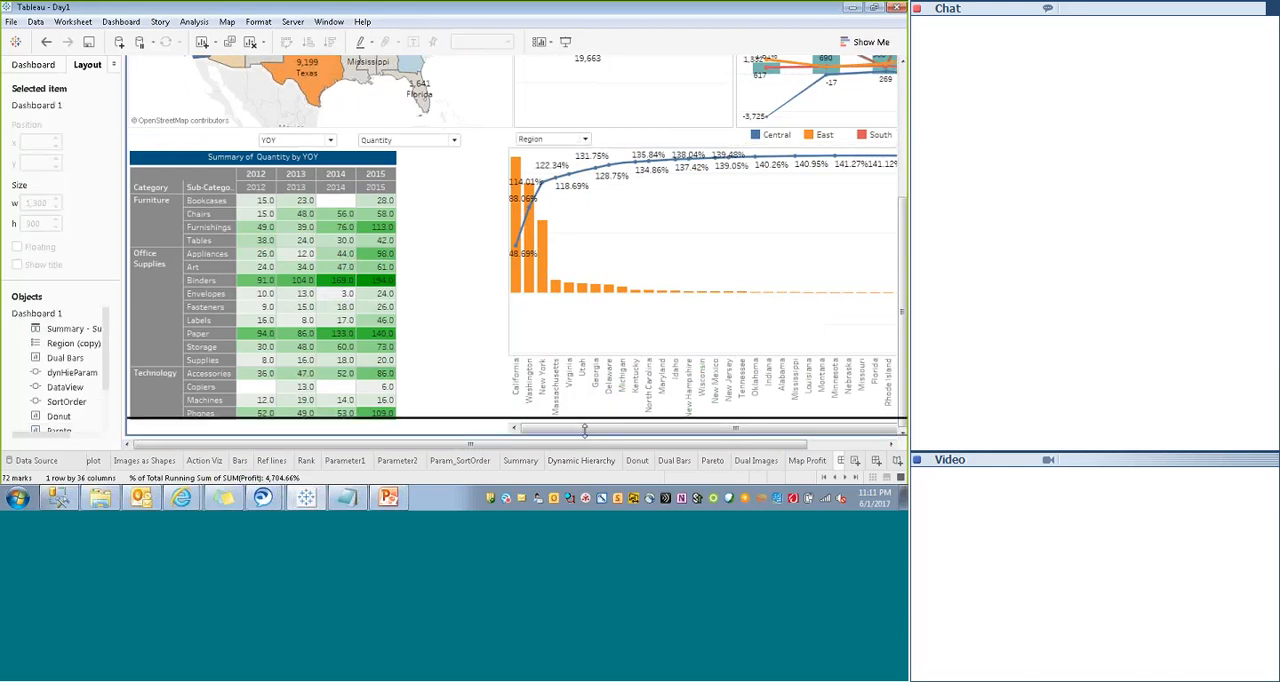
pyautogui.click(476, 430)
pyautogui.click(476, 429)
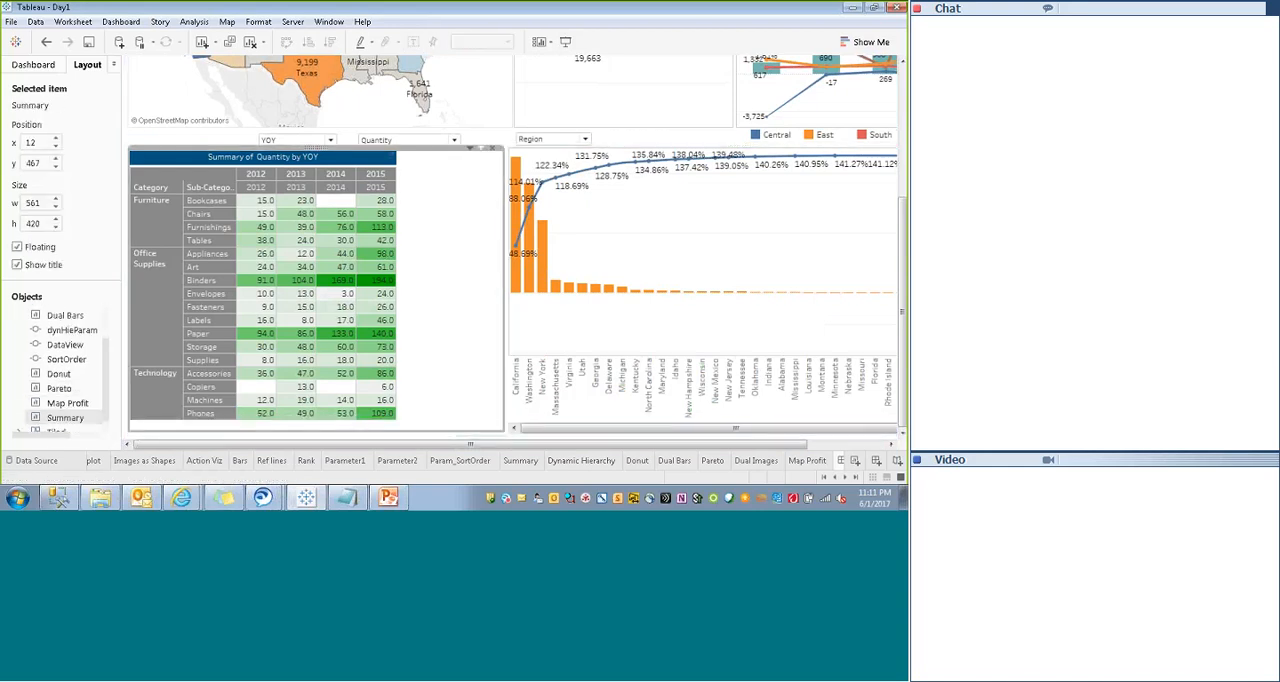
pyautogui.click(620, 338)
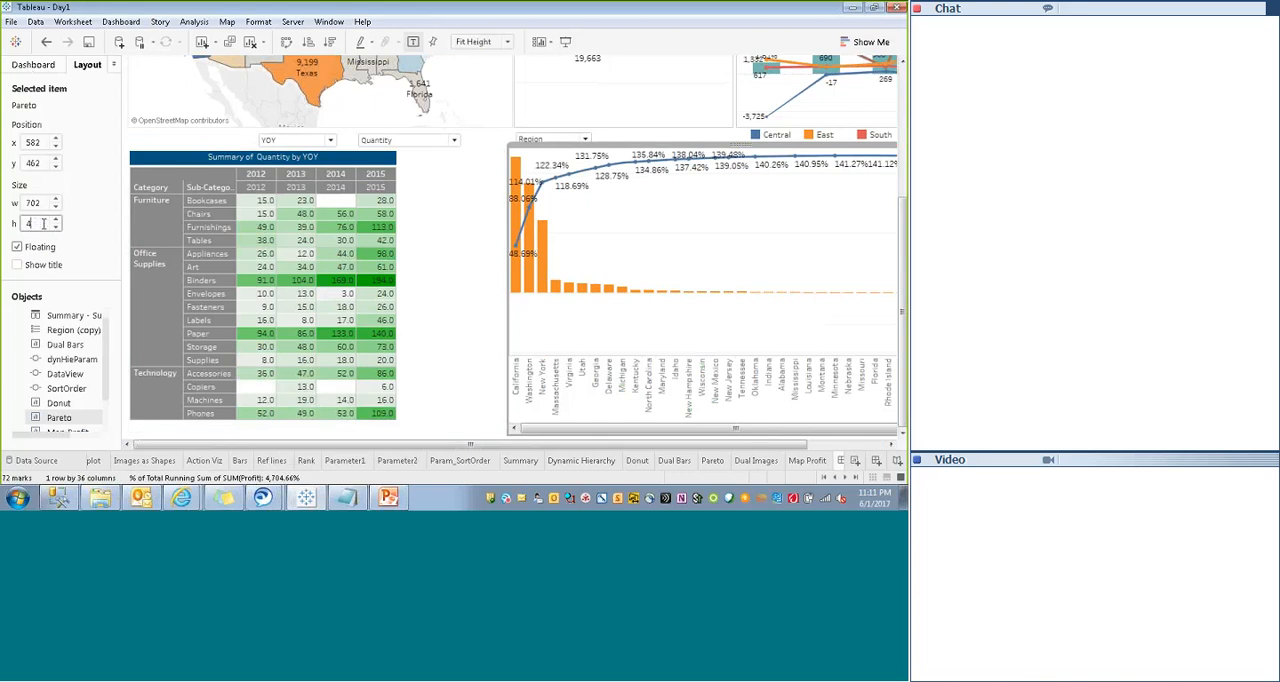
pyautogui.write('5')
pyautogui.press('Return')
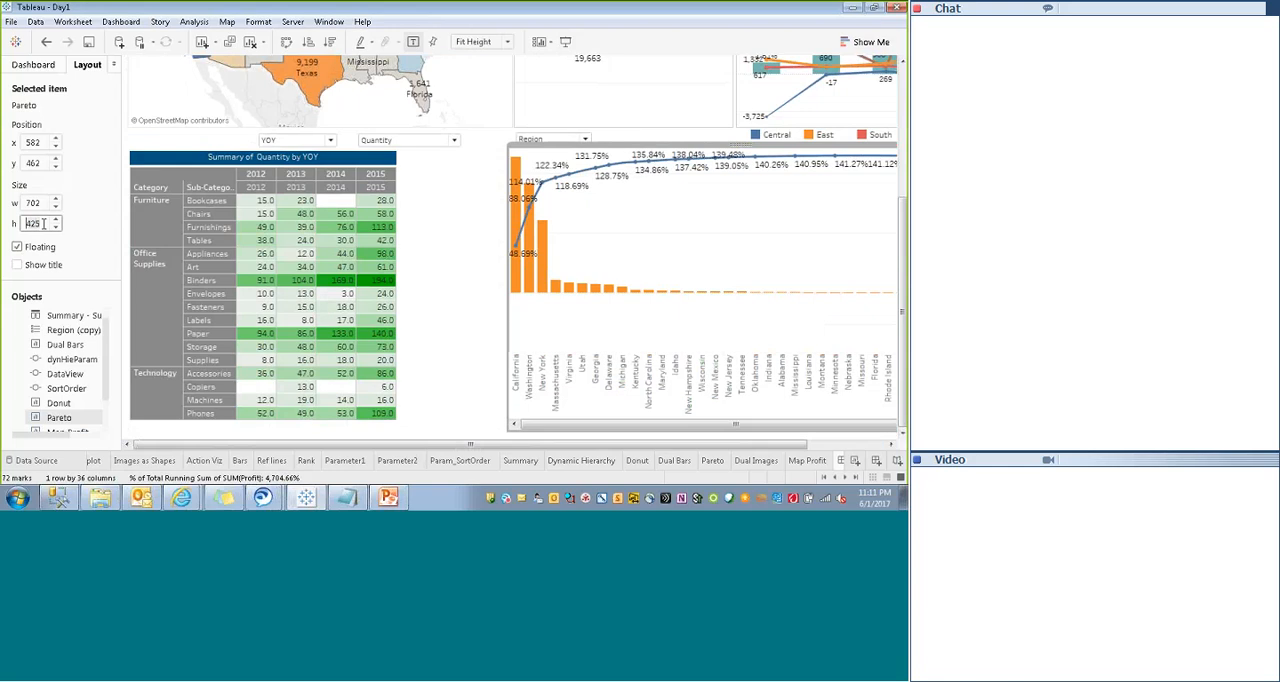
# - Set the Pareto sheet's y position to 476 and its height to 420
pyautogui.click(446, 294)
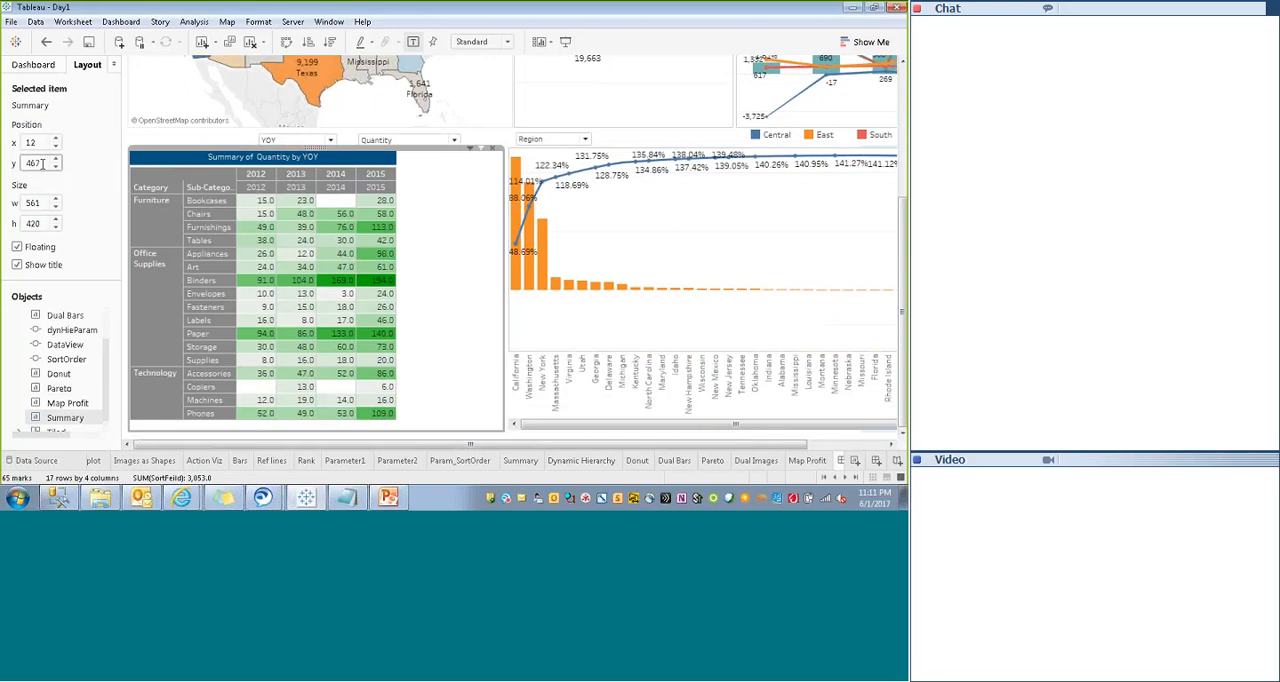
pyautogui.click(585, 213)
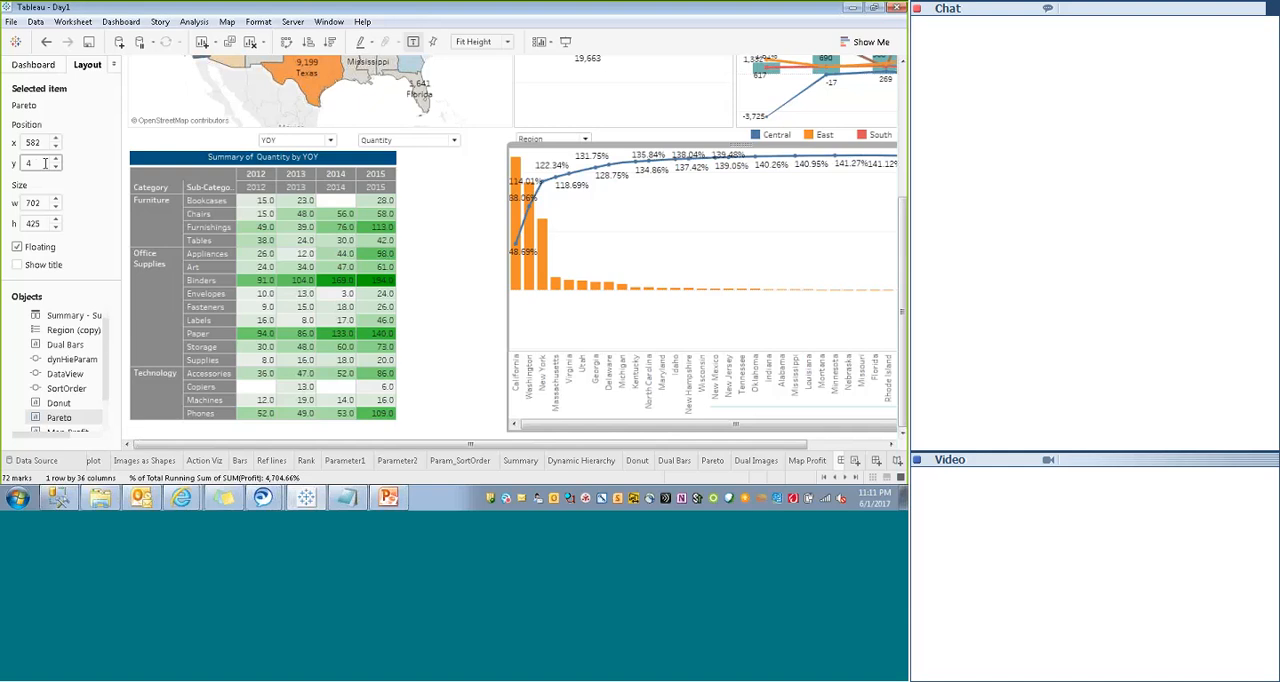
pyautogui.click(44, 163)
pyautogui.write('476')
pyautogui.press('Return')
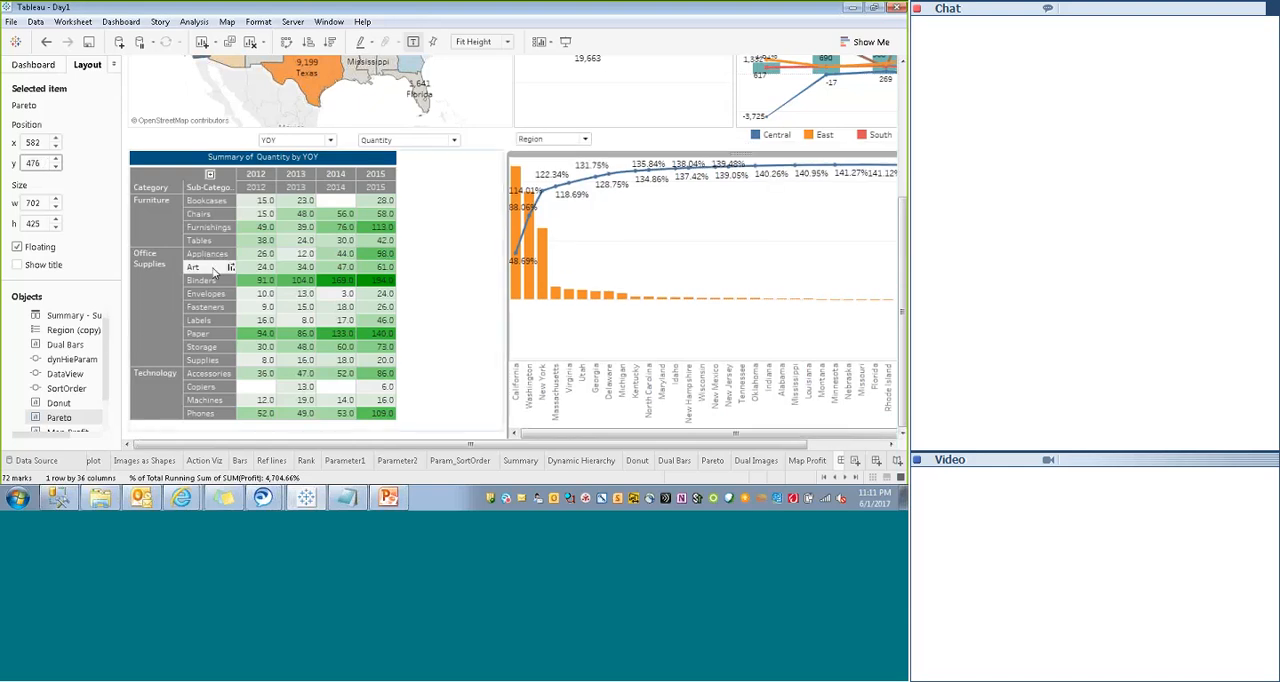
pyautogui.click(45, 224)
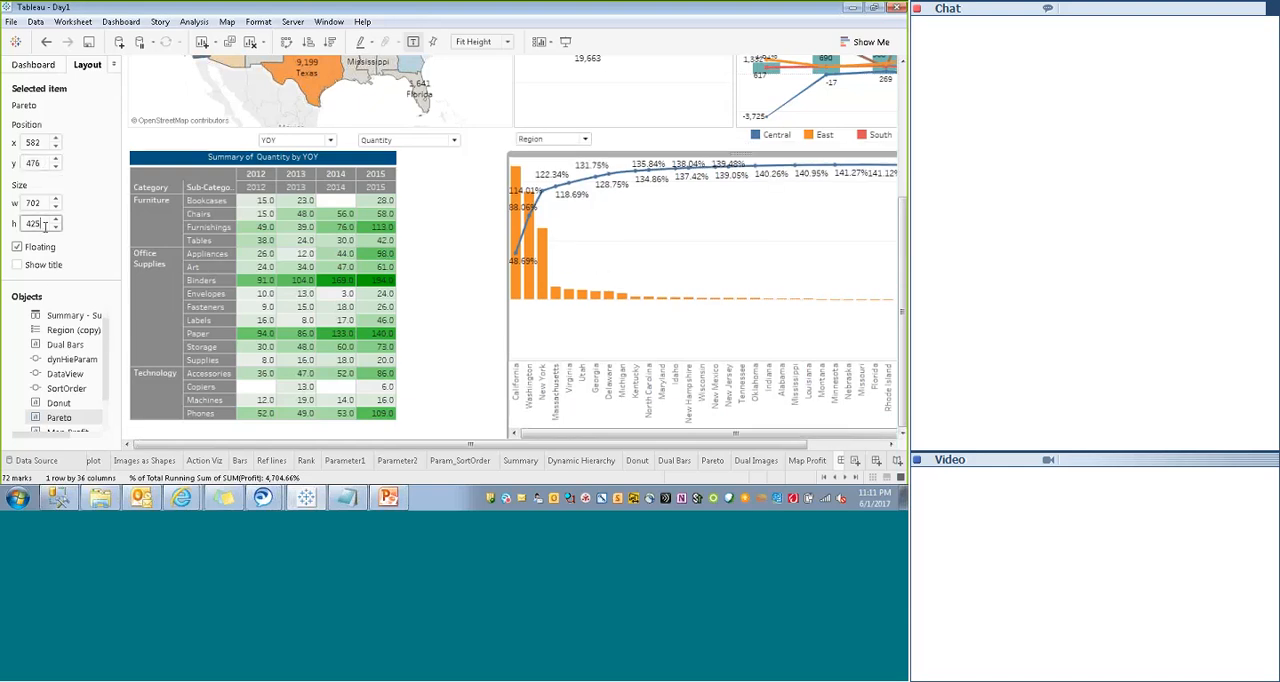
pyautogui.press('Return')
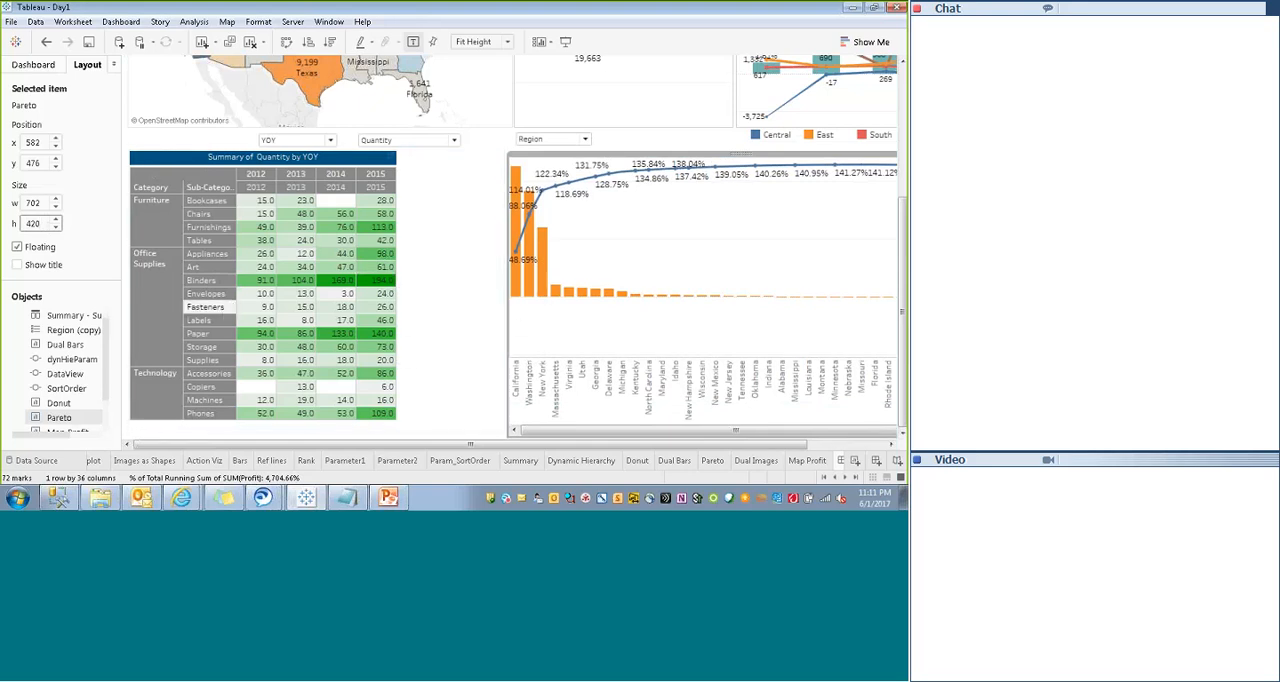
# - Add an empty floating text object at the upper-left corner of the Summary table
pyautogui.click(33, 65)
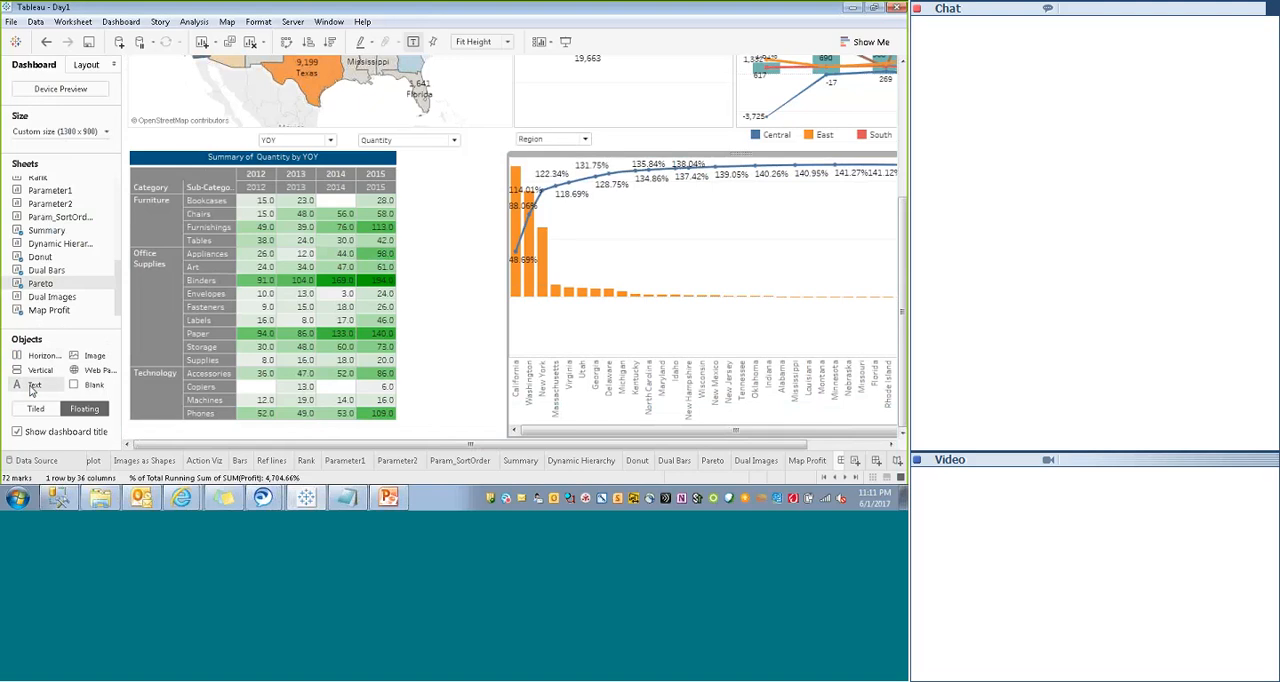
pyautogui.moveTo(30, 388); pyautogui.dragTo(133, 143)
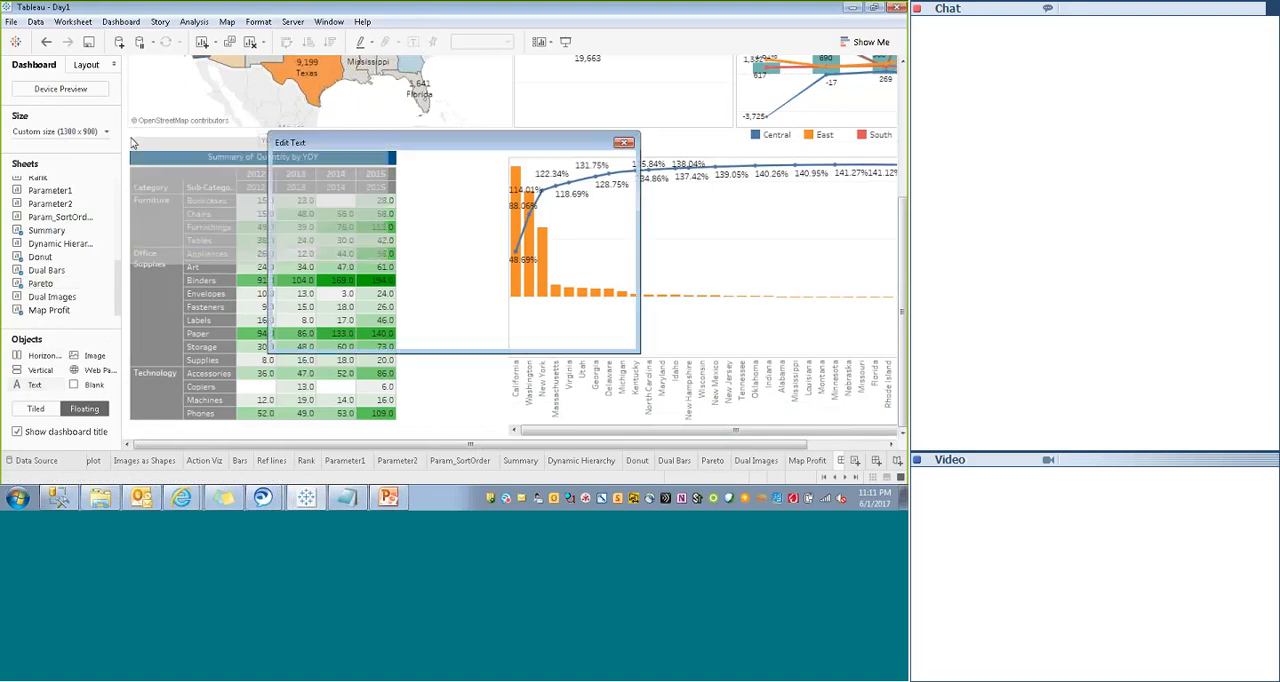
pyautogui.click(548, 334)
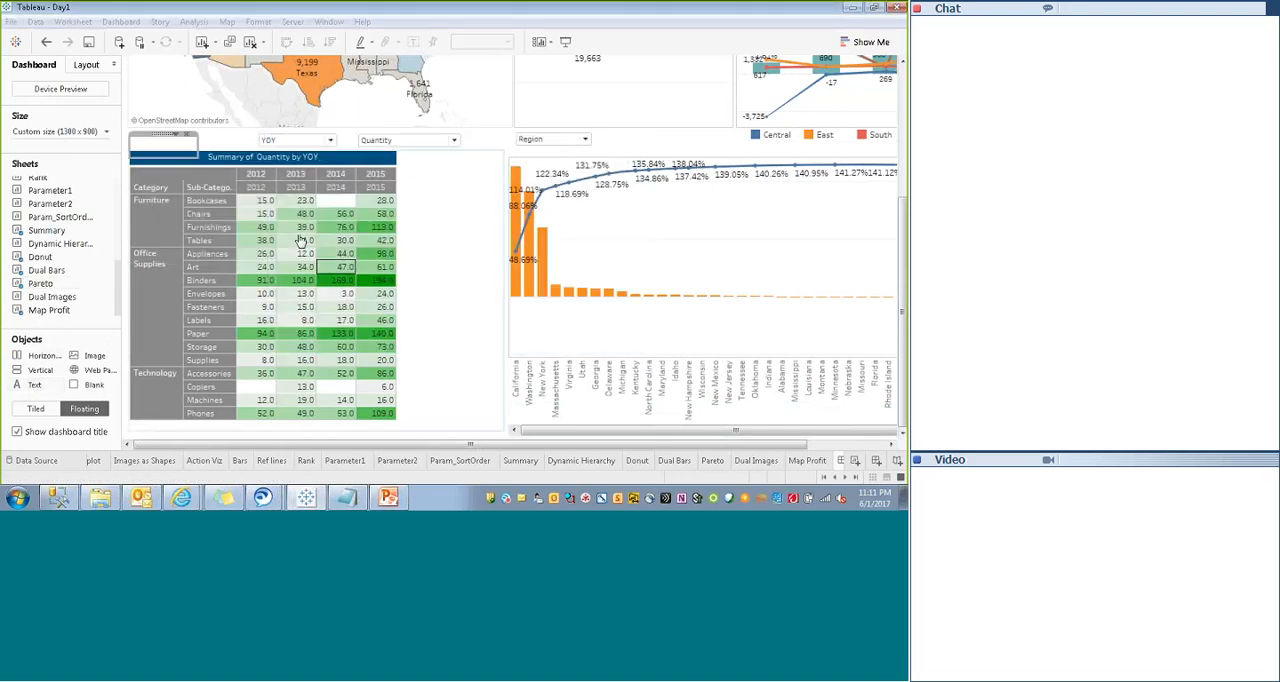
# - Give the empty text object a thin, solid red border
pyautogui.click(176, 136)
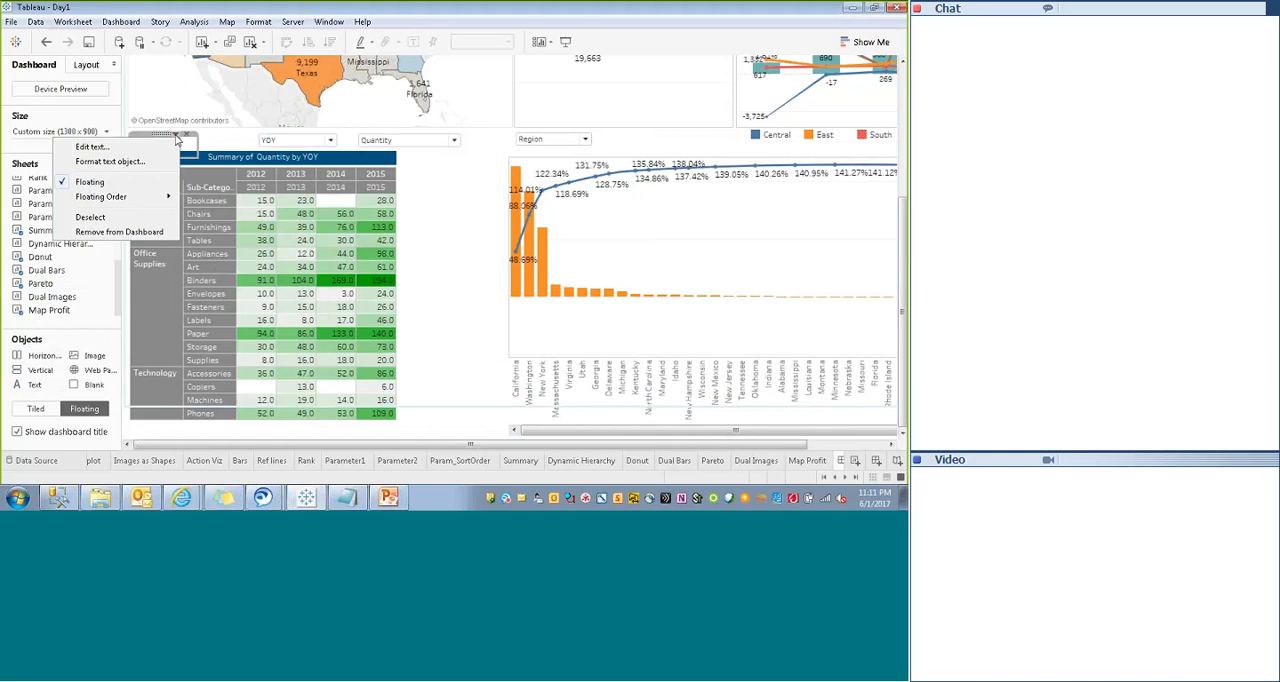
pyautogui.click(98, 163)
pyautogui.click(100, 144)
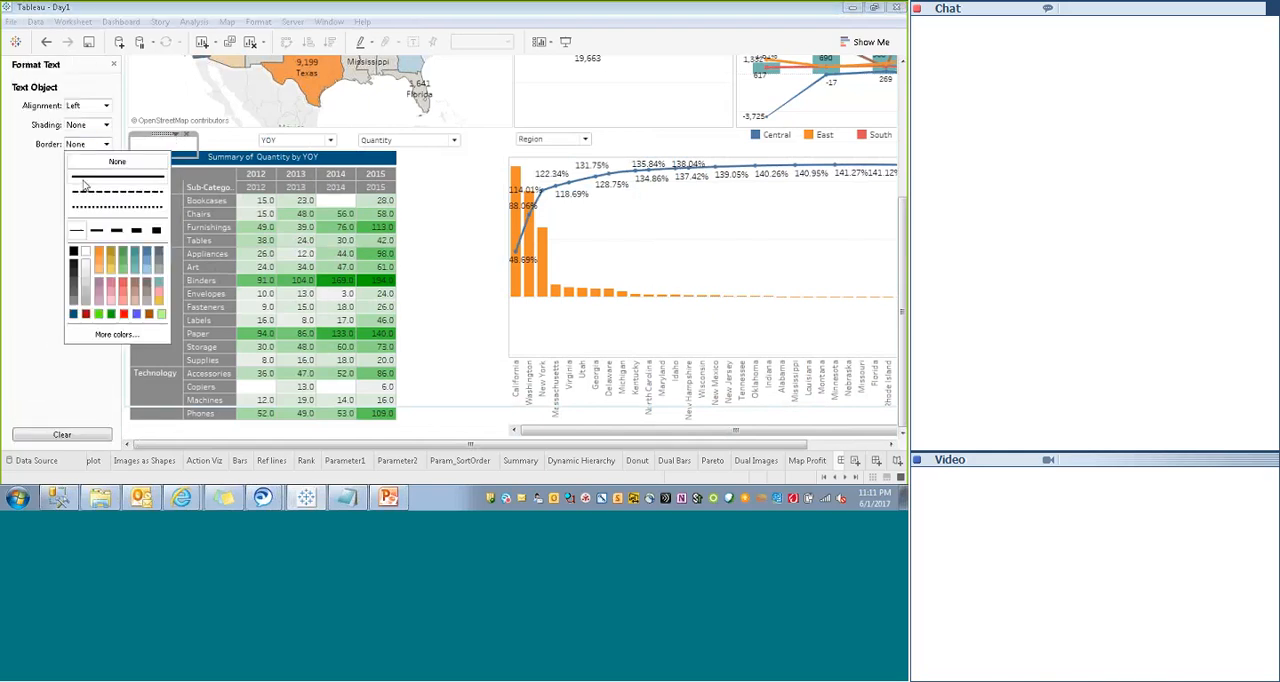
pyautogui.click(85, 180)
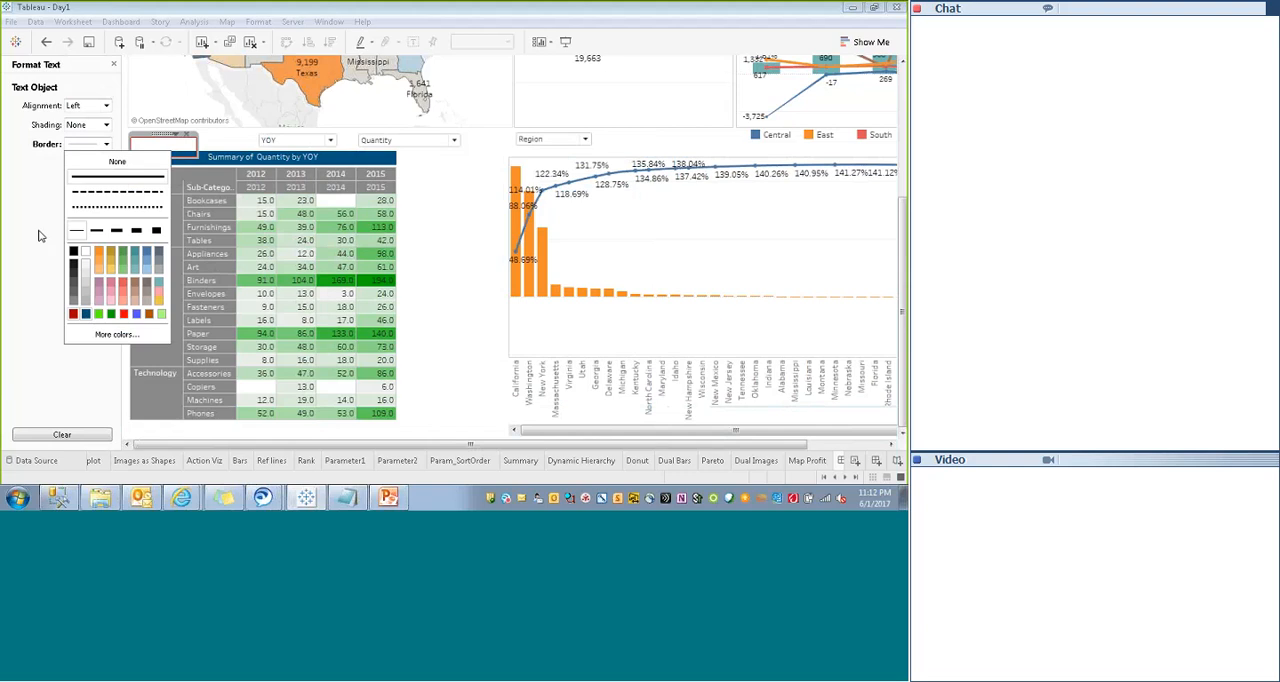
pyautogui.click(73, 313)
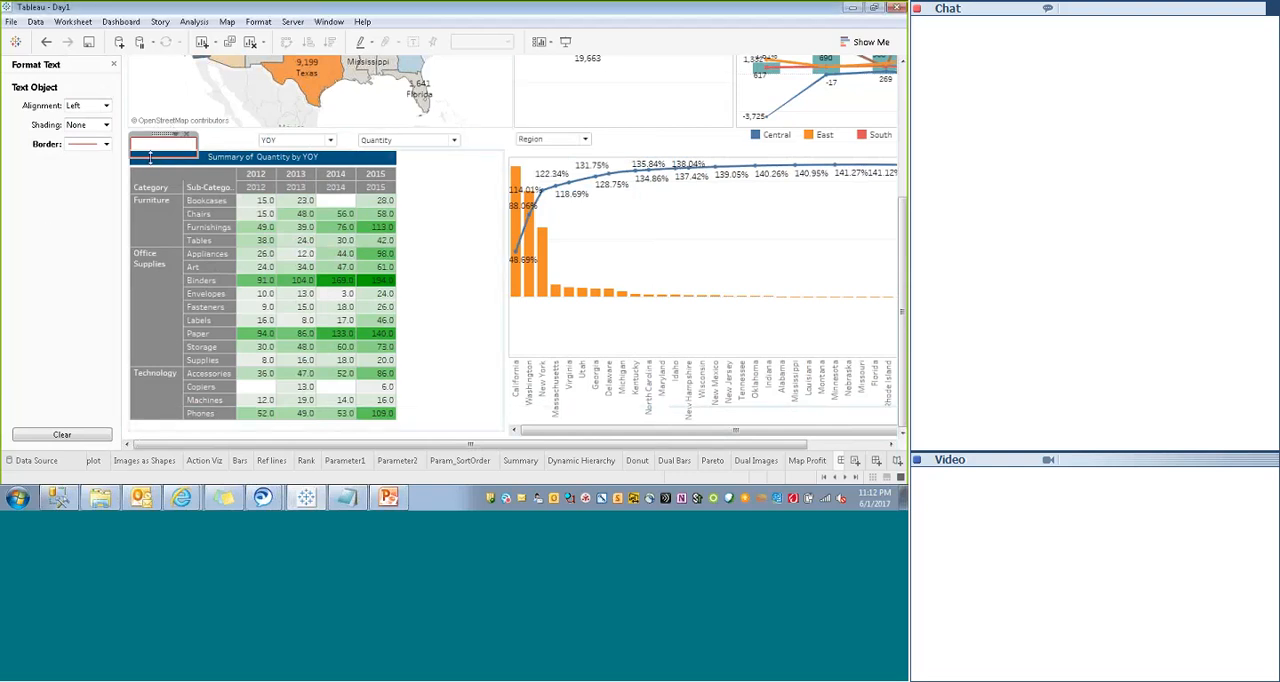
# - Stretch the text object down over the full height of the Summary table and set its border to the second thickness
pyautogui.moveTo(150, 157); pyautogui.dragTo(128, 405)
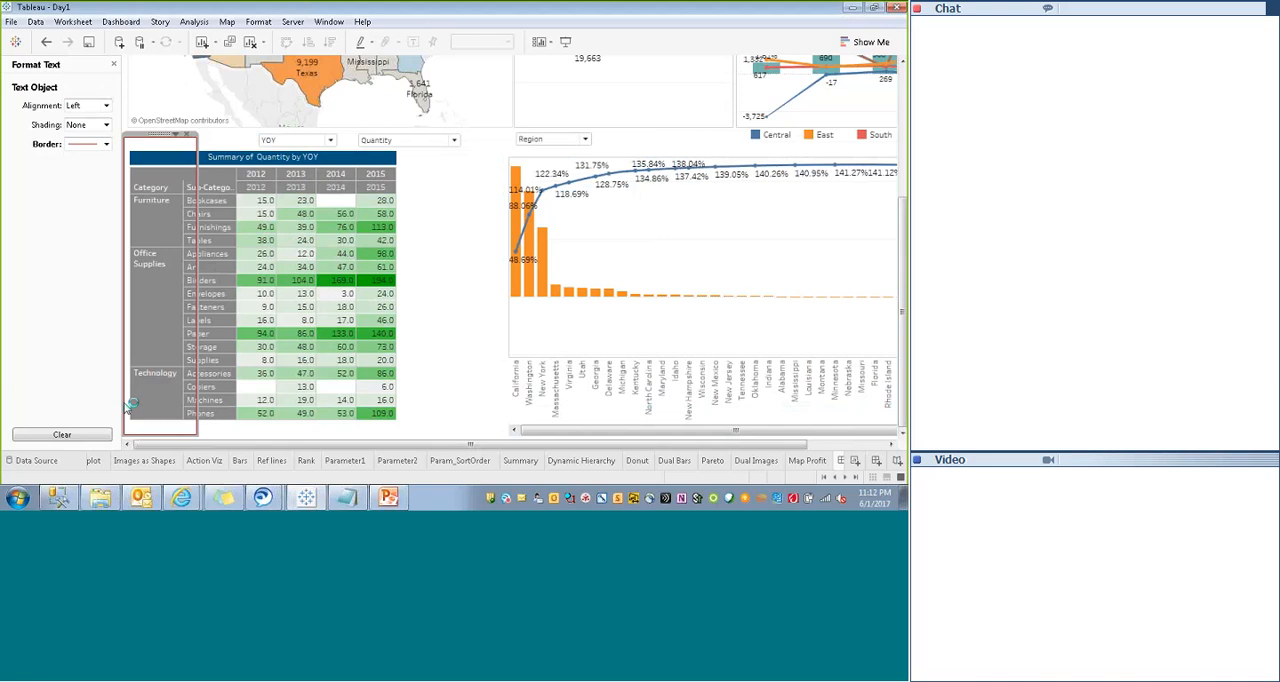
pyautogui.click(88, 145)
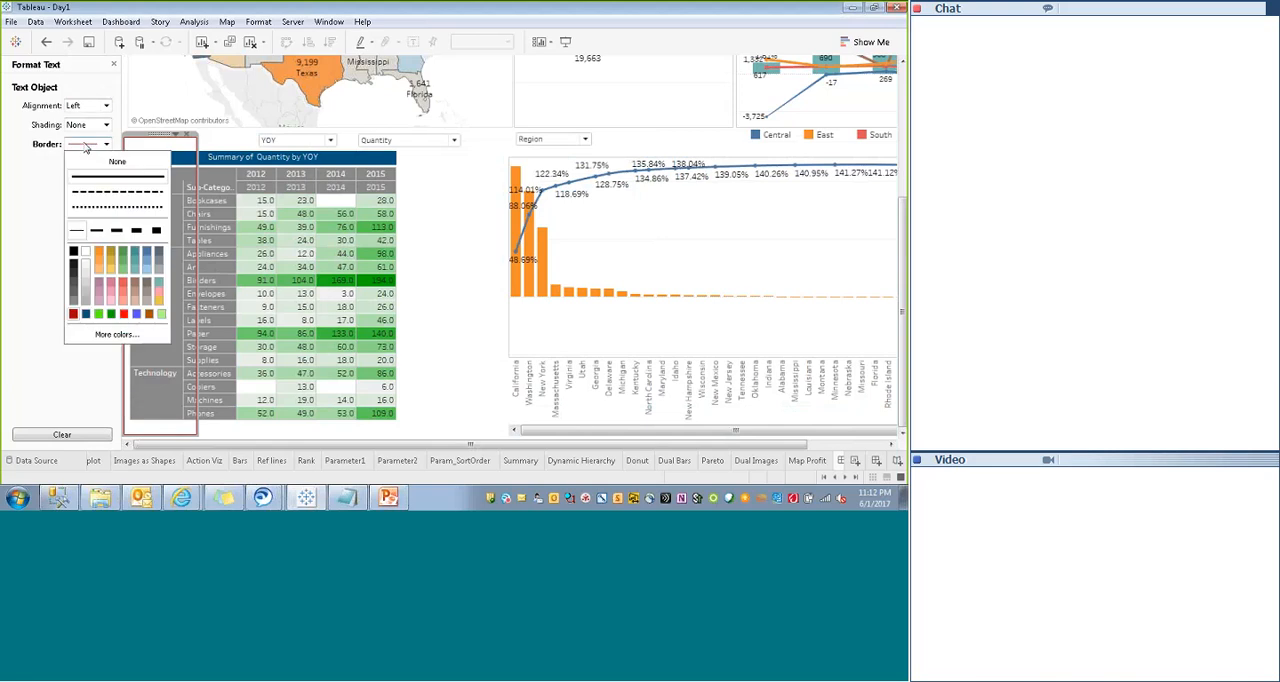
pyautogui.click(95, 234)
pyautogui.click(58, 260)
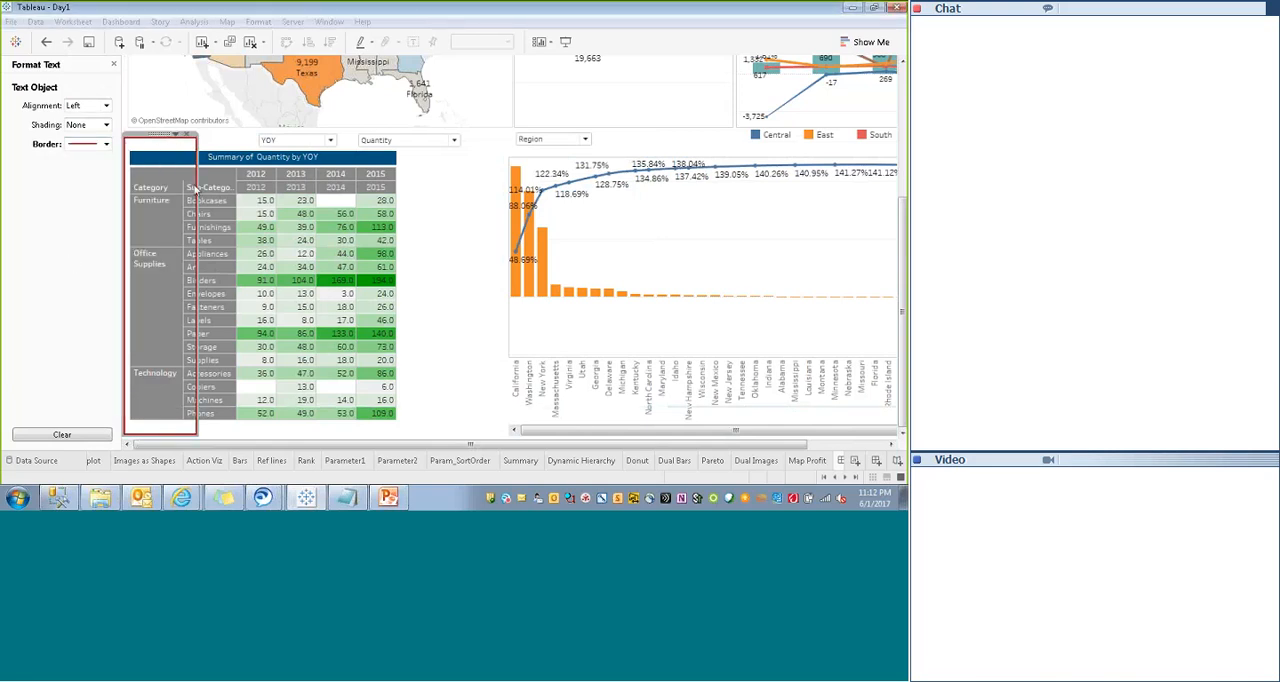
# - Stretch the red-bordered text object across the full dashboard width and up to just above the Map Profit, Donut and Dual Bars sheets
pyautogui.moveTo(197, 188); pyautogui.dragTo(834, 221)
pyautogui.moveTo(677, 446); pyautogui.dragTo(848, 446)
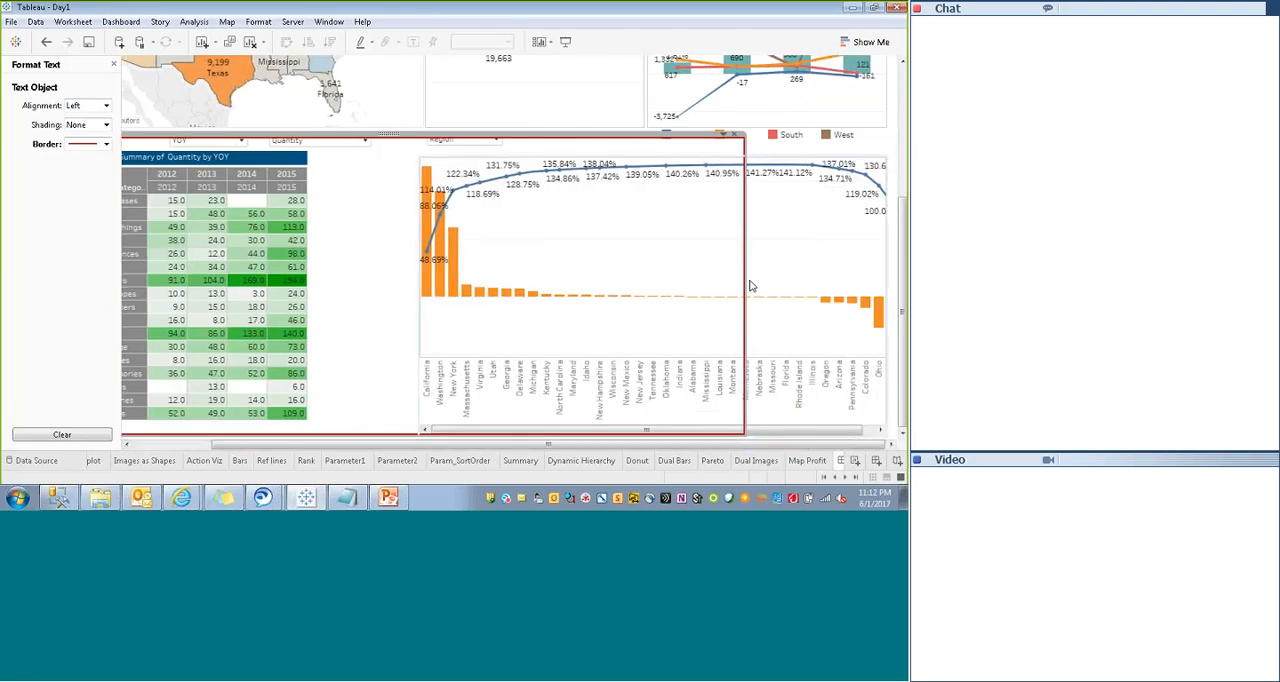
pyautogui.moveTo(745, 281); pyautogui.dragTo(902, 168)
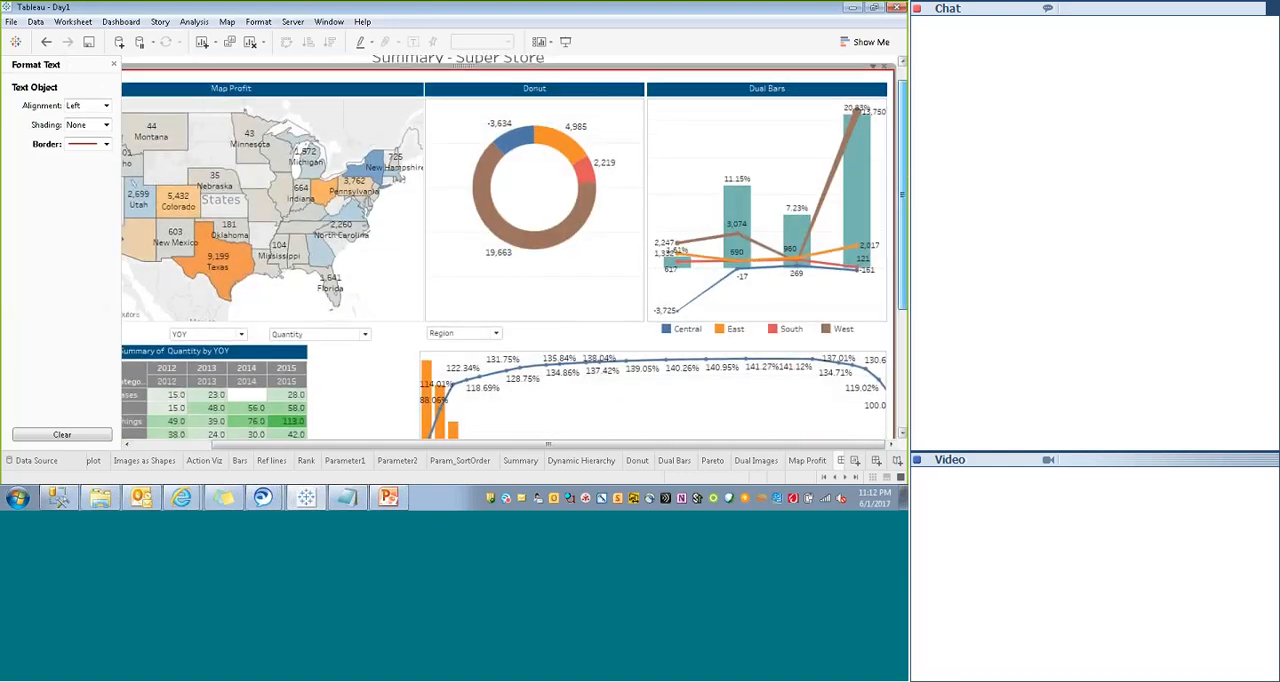
pyautogui.moveTo(904, 176); pyautogui.dragTo(904, 160)
pyautogui.click(654, 86)
pyautogui.moveTo(654, 91); pyautogui.dragTo(654, 95)
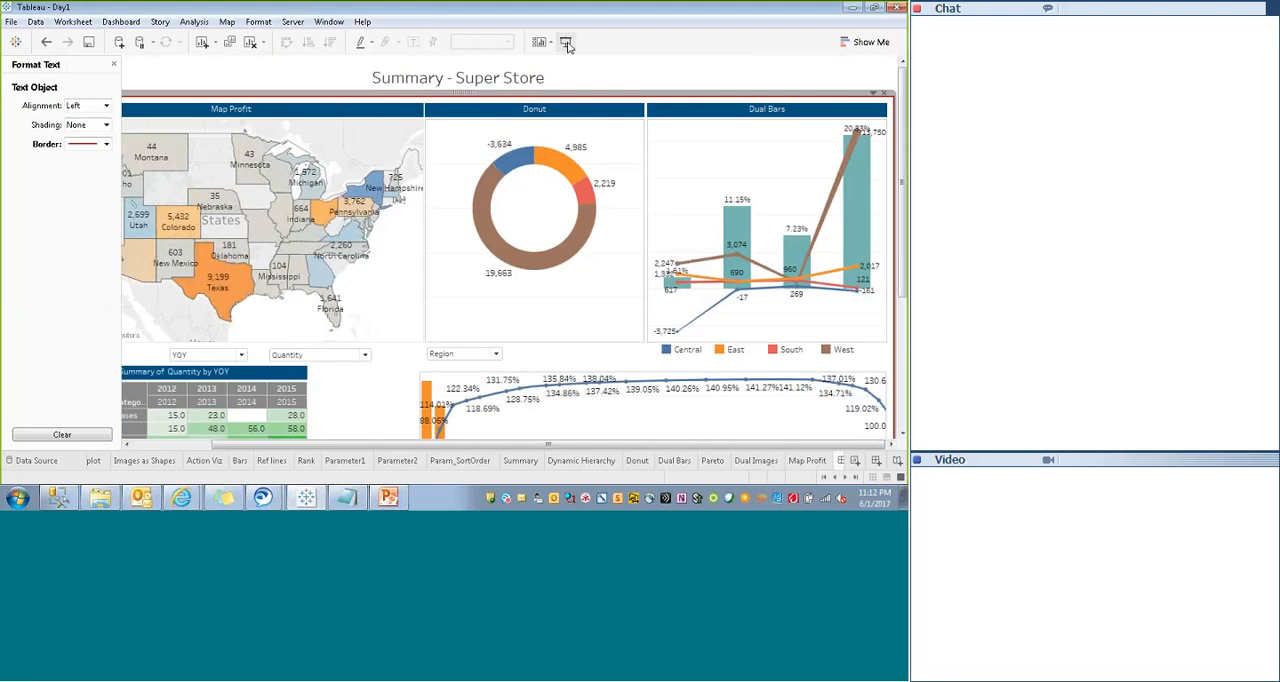
# - Extend the red frame's upper edge above the "Summary - Super Store" title and check the frame in presentation mode
pyautogui.click(565, 41)
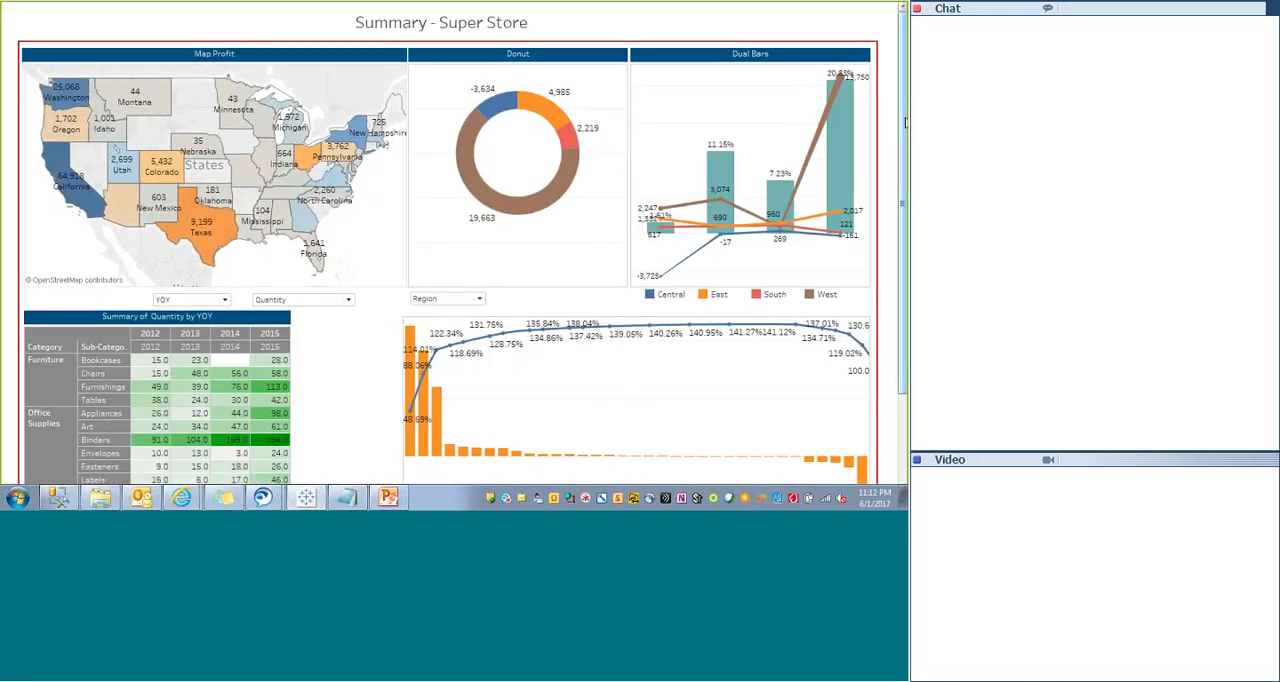
pyautogui.moveTo(903, 128)
pyautogui.mouseDown()
pyautogui.moveTo(903, 216)
pyautogui.moveTo(903, 126)
pyautogui.mouseUp()
pyautogui.press('Escape')
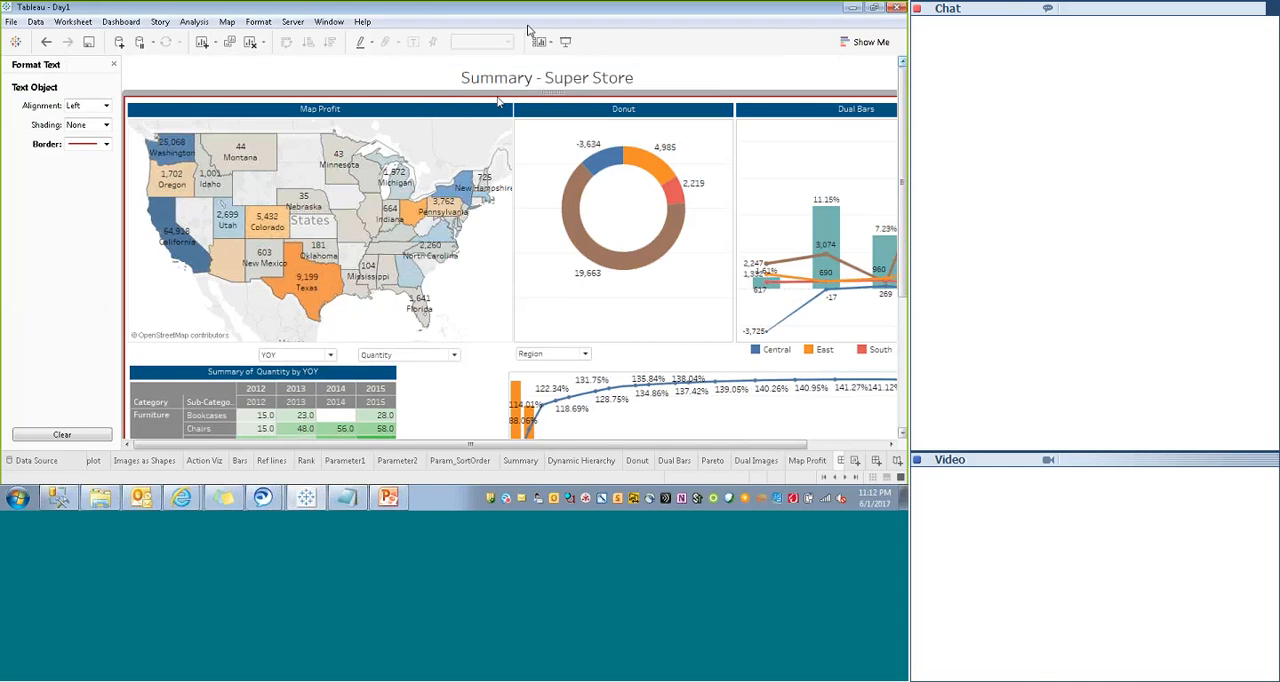
pyautogui.moveTo(497, 95); pyautogui.dragTo(499, 65)
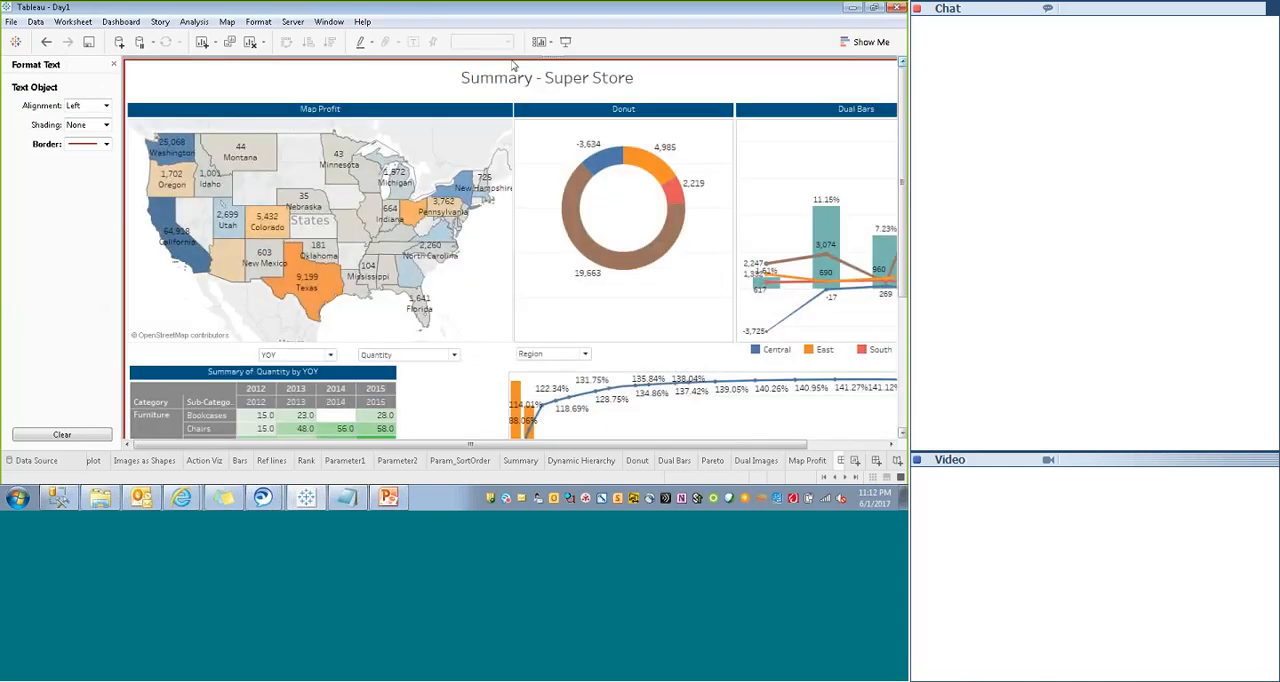
pyautogui.click(562, 43)
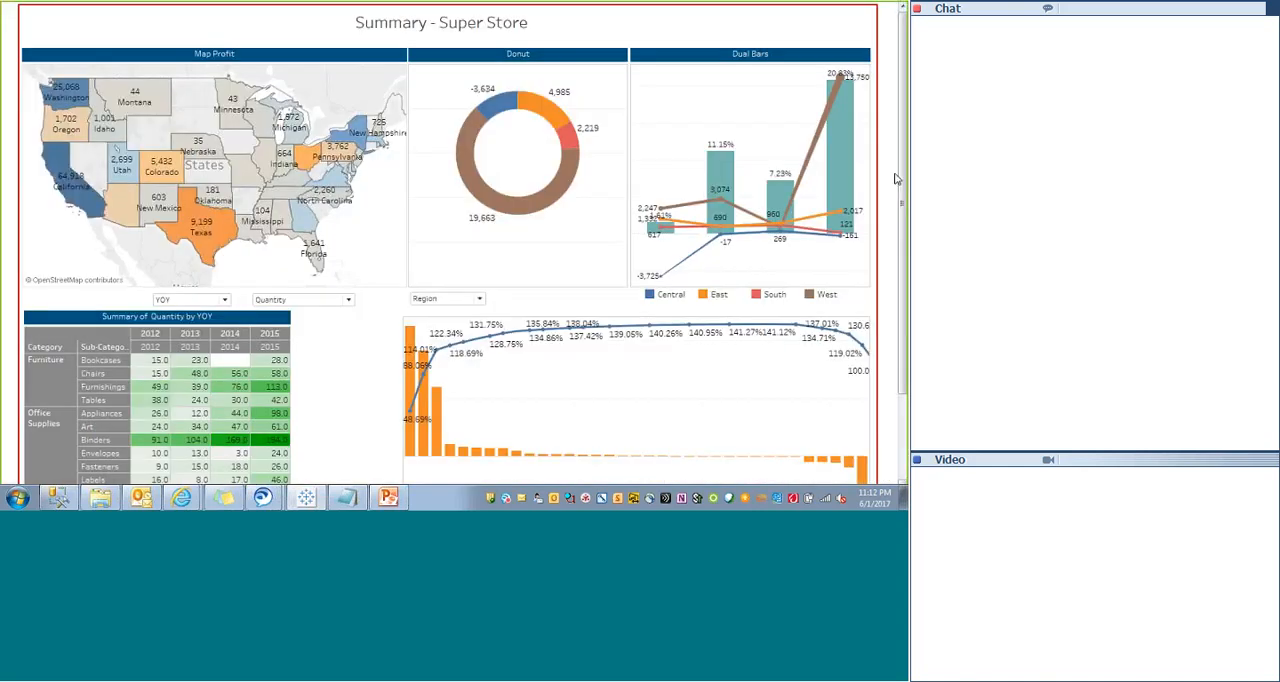
pyautogui.press('Escape')
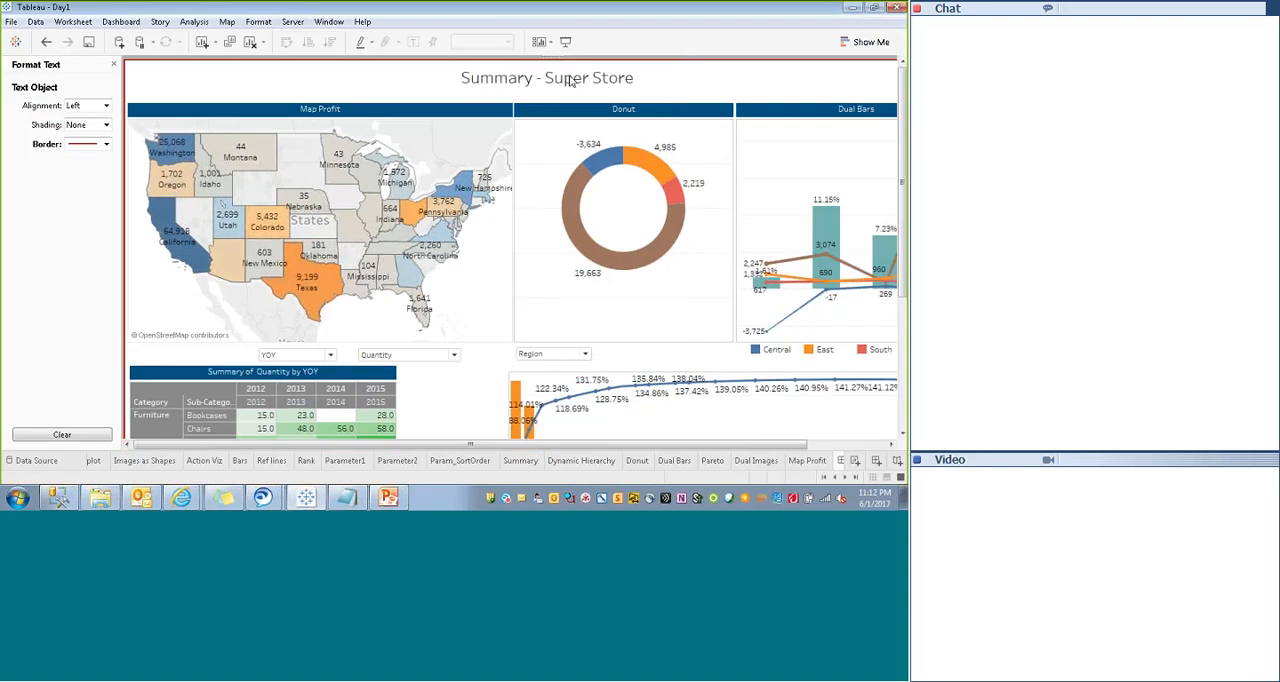
# - Send the red-bordered text object to the back of the floating order
pyautogui.moveTo(415, 445); pyautogui.dragTo(787, 428)
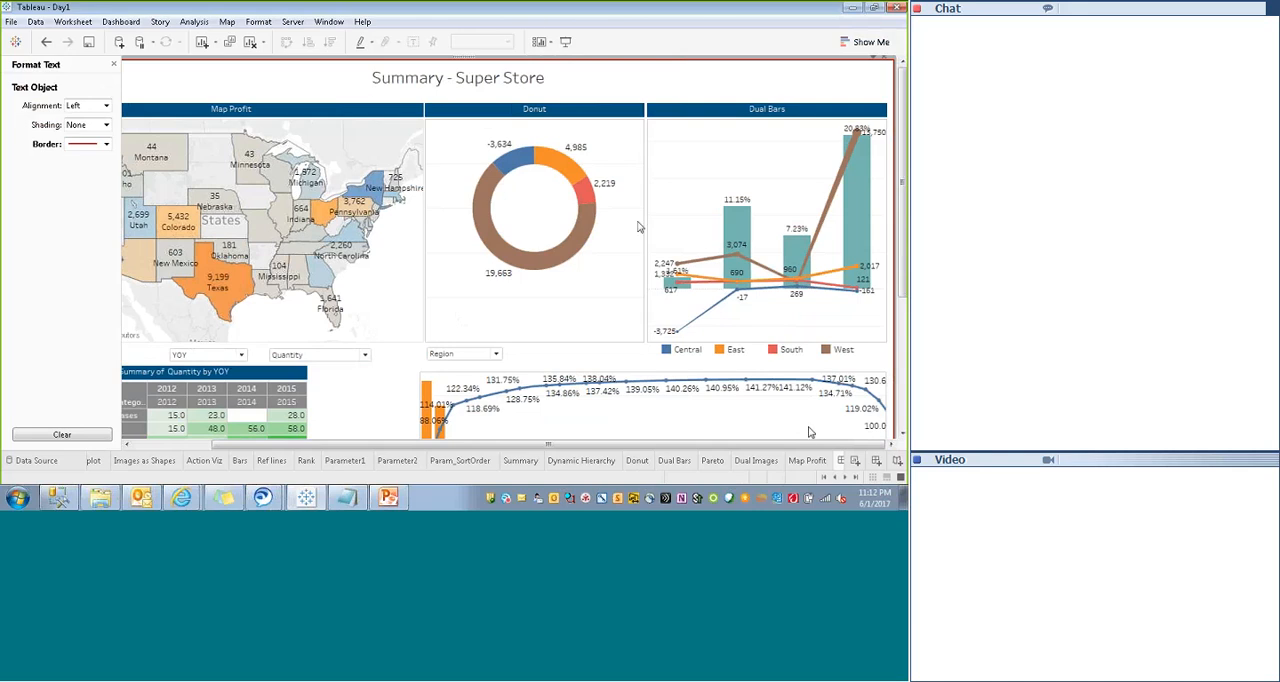
pyautogui.moveTo(903, 255); pyautogui.dragTo(880, 64)
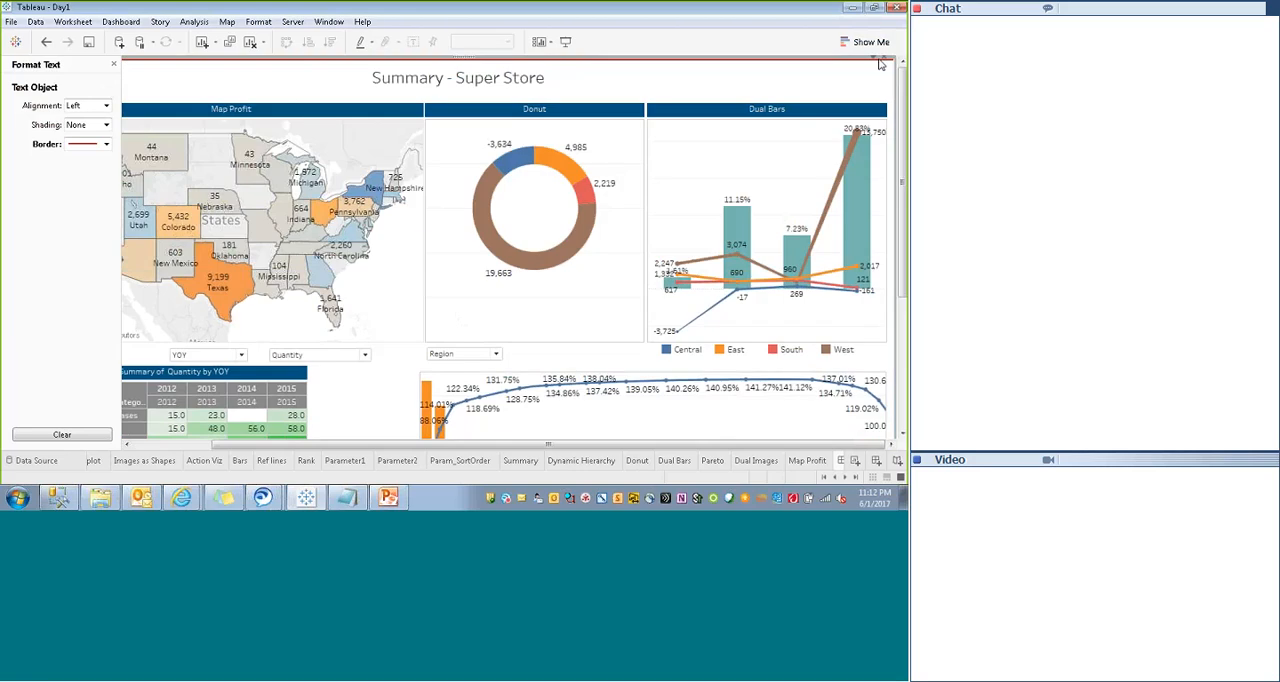
pyautogui.click(880, 64)
pyautogui.moveTo(798, 123)
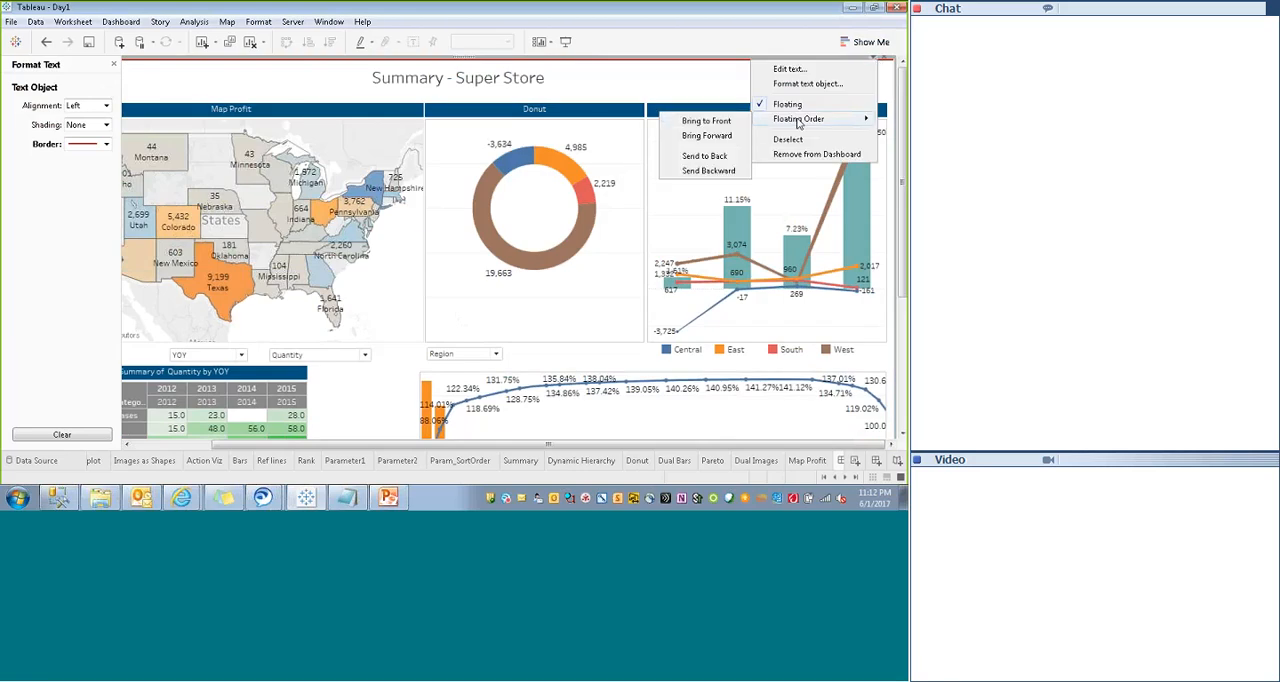
pyautogui.click(678, 161)
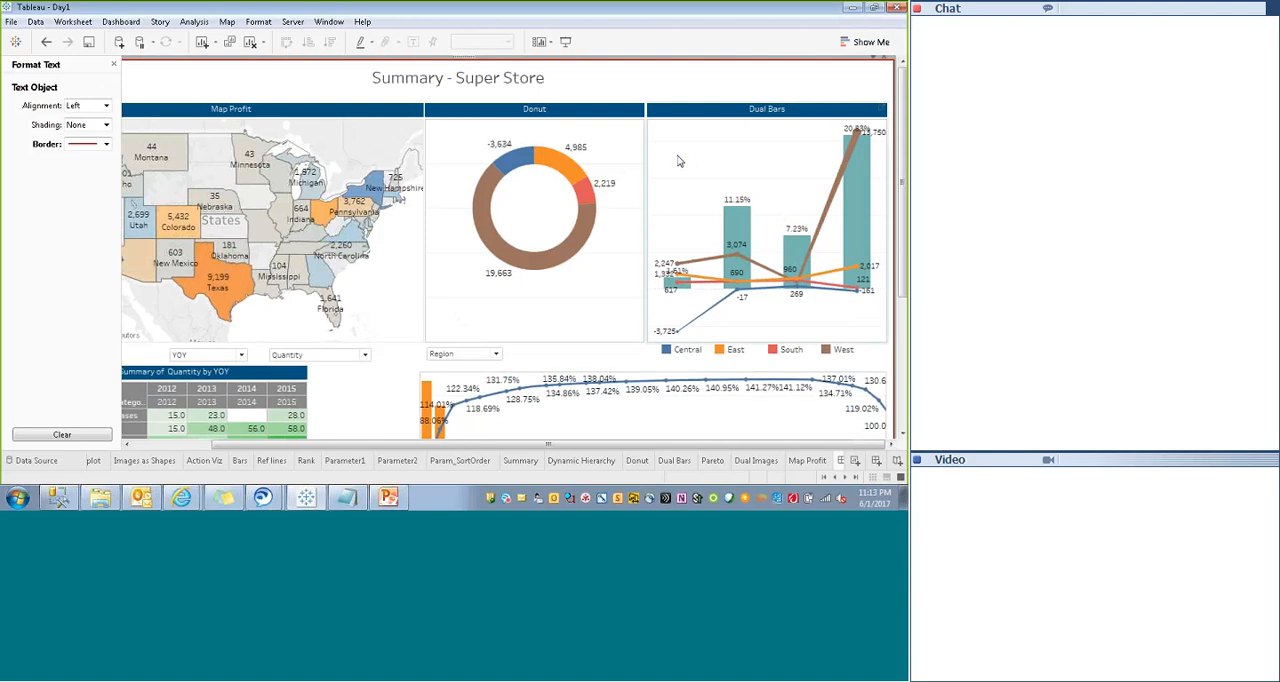
# - Select the title, Donut, Map Profit and Summary objects in turn to check that each is accessible over the frame
pyautogui.click(604, 84)
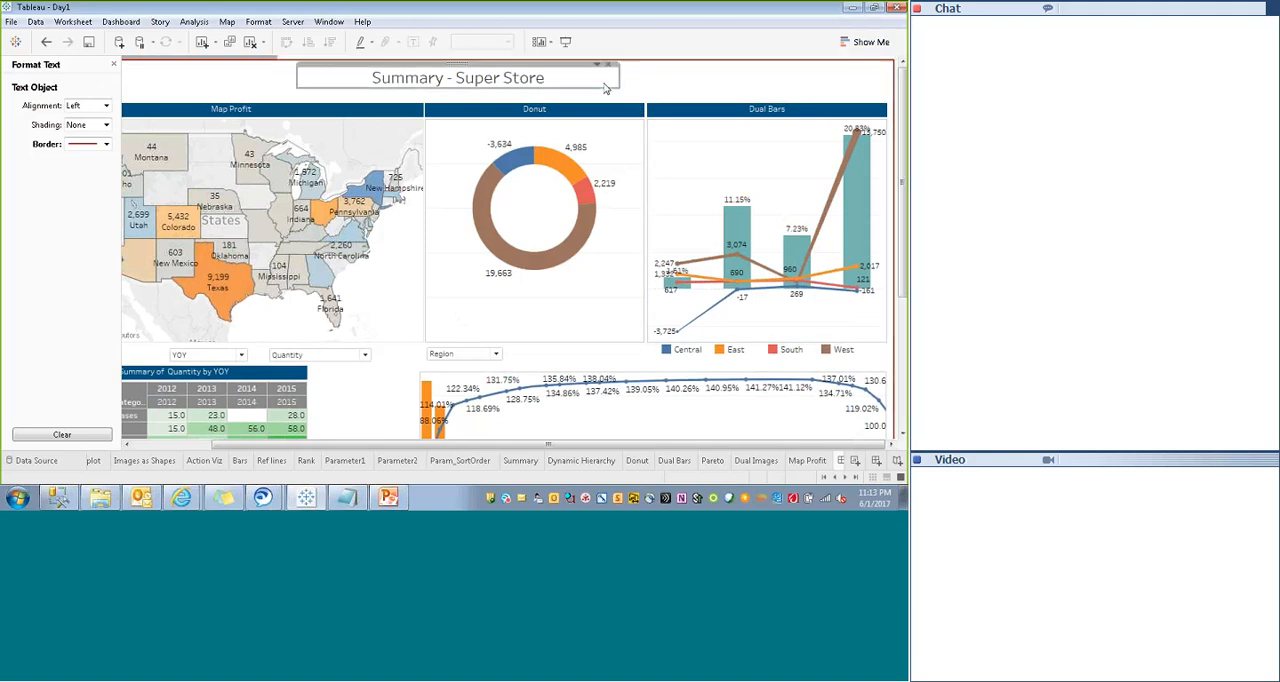
pyautogui.click(475, 133)
pyautogui.click(385, 301)
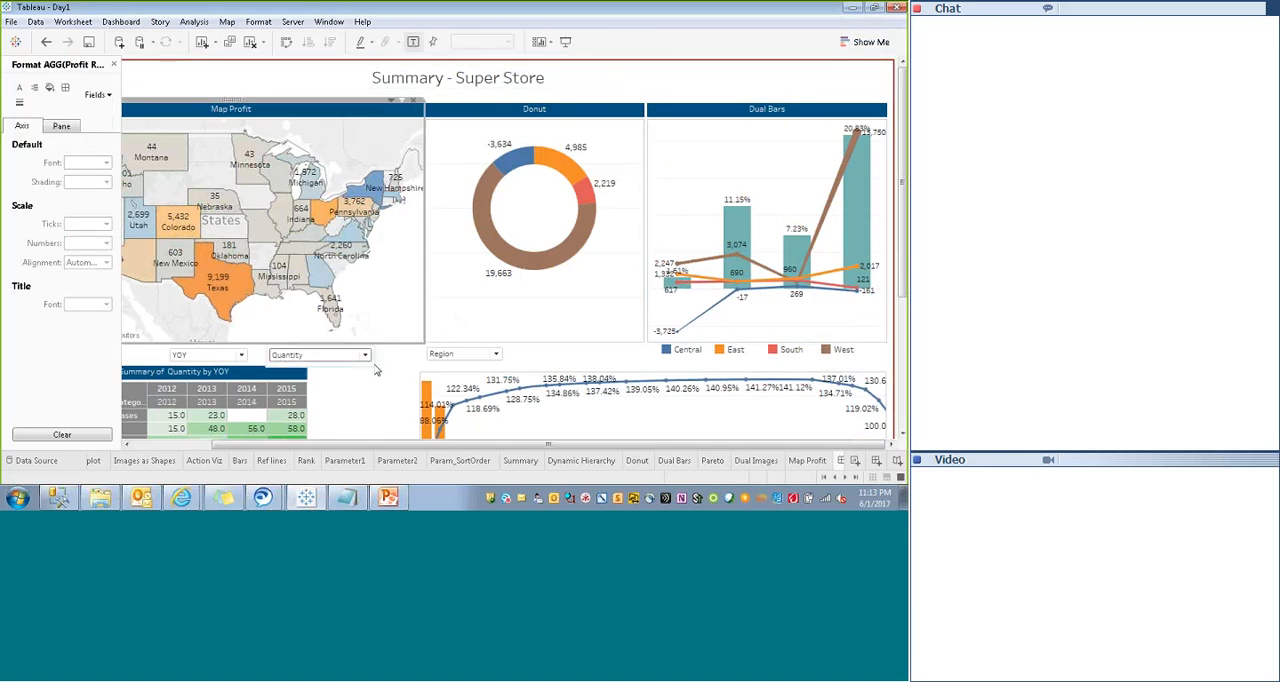
pyautogui.click(333, 411)
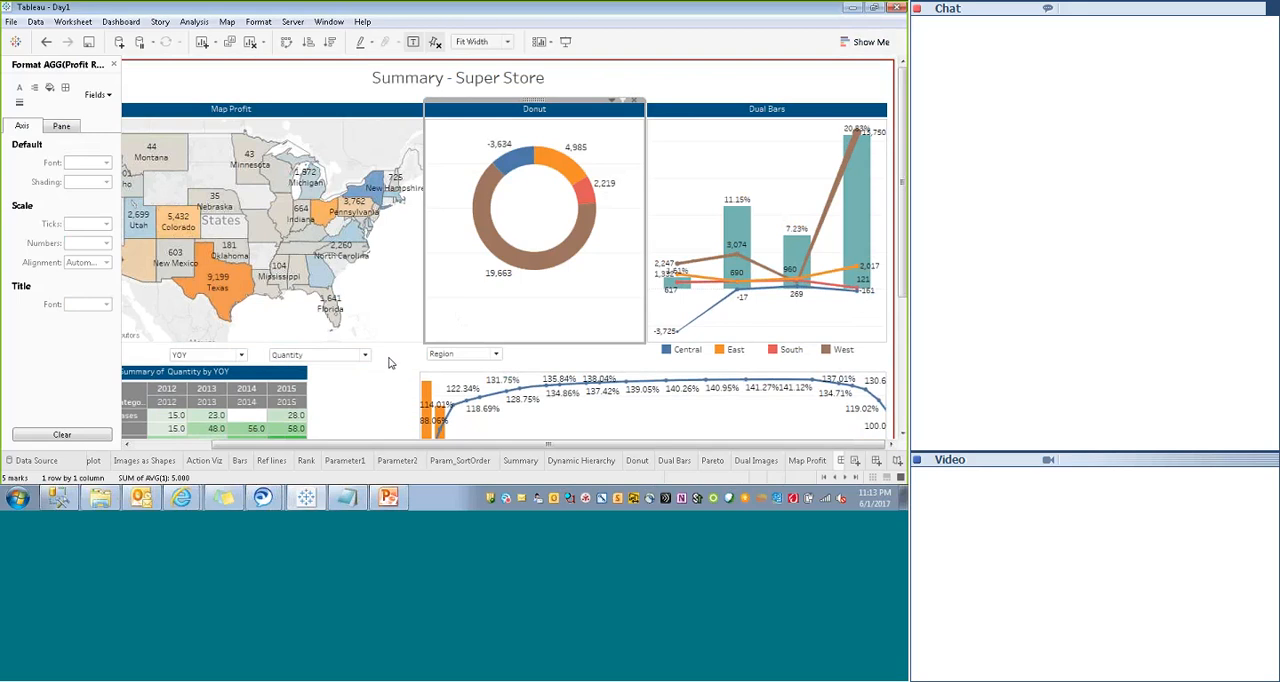
pyautogui.click(557, 287)
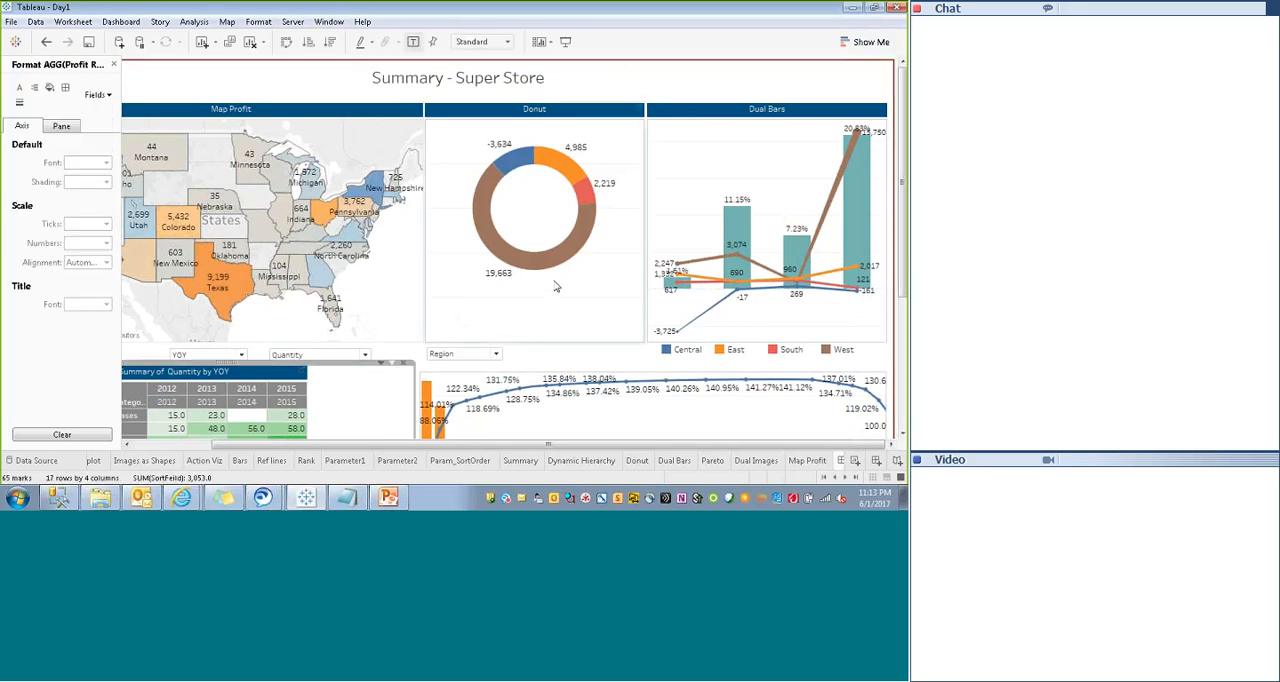
# - Select the red frame and apply Send to Back to it once more
pyautogui.click(598, 83)
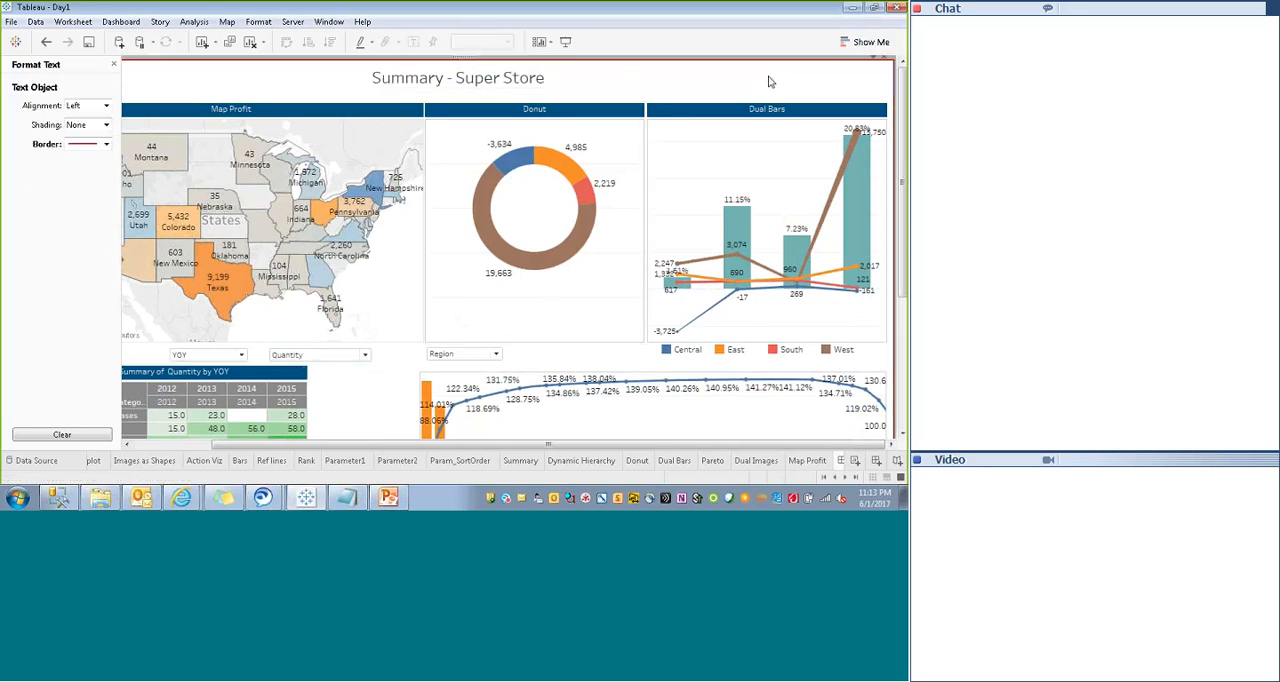
pyautogui.click(877, 65)
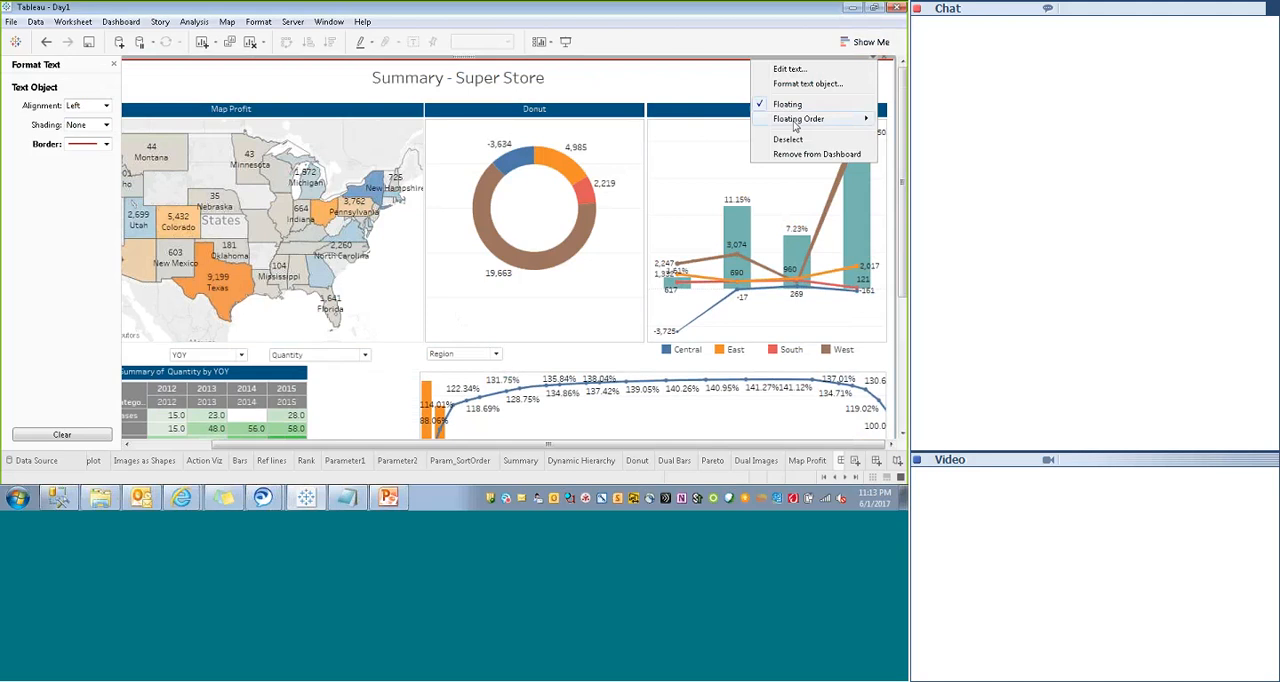
pyautogui.moveTo(796, 122)
pyautogui.click(706, 157)
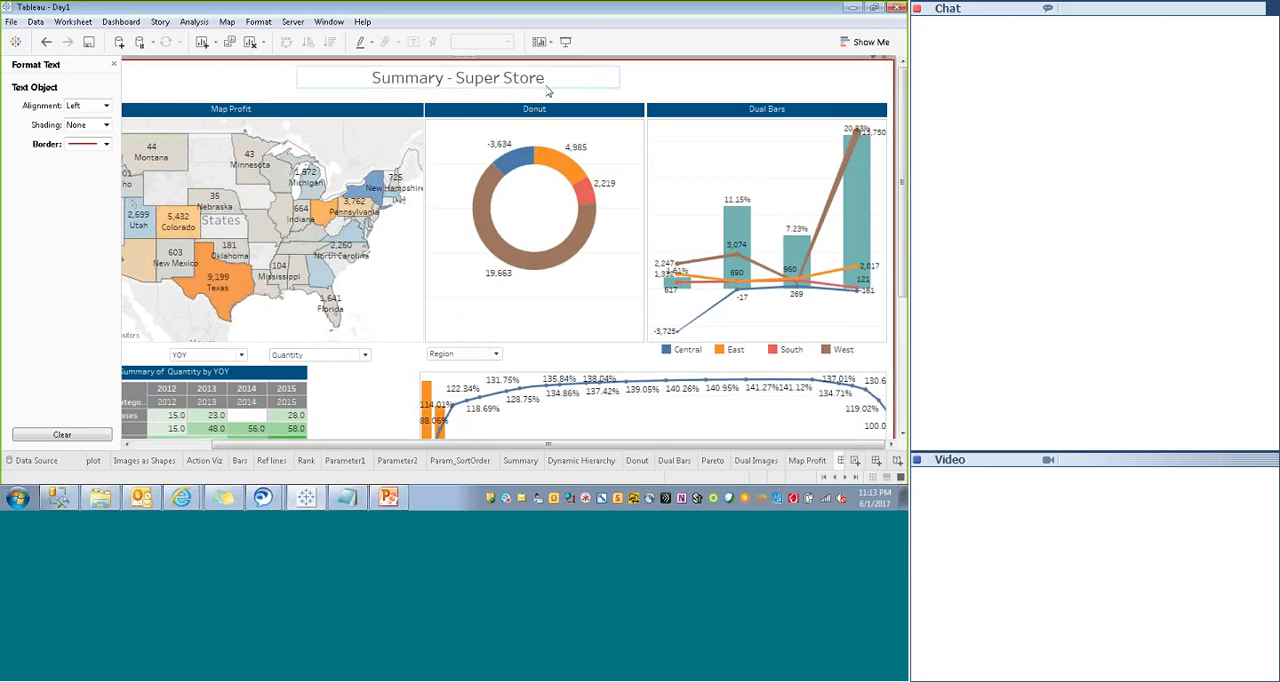
# - Lower the bottom edge of the "Summary - Super Store" title object slightly to increase its height
pyautogui.click(561, 87)
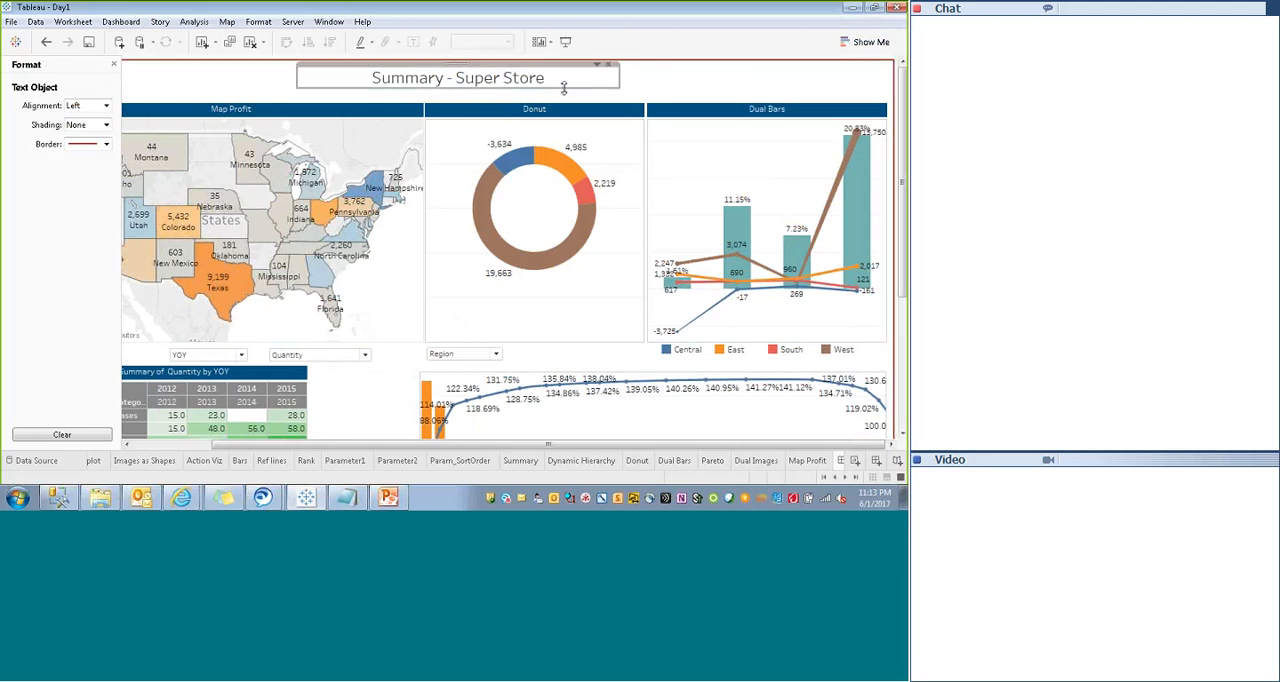
pyautogui.moveTo(563, 88); pyautogui.dragTo(563, 95)
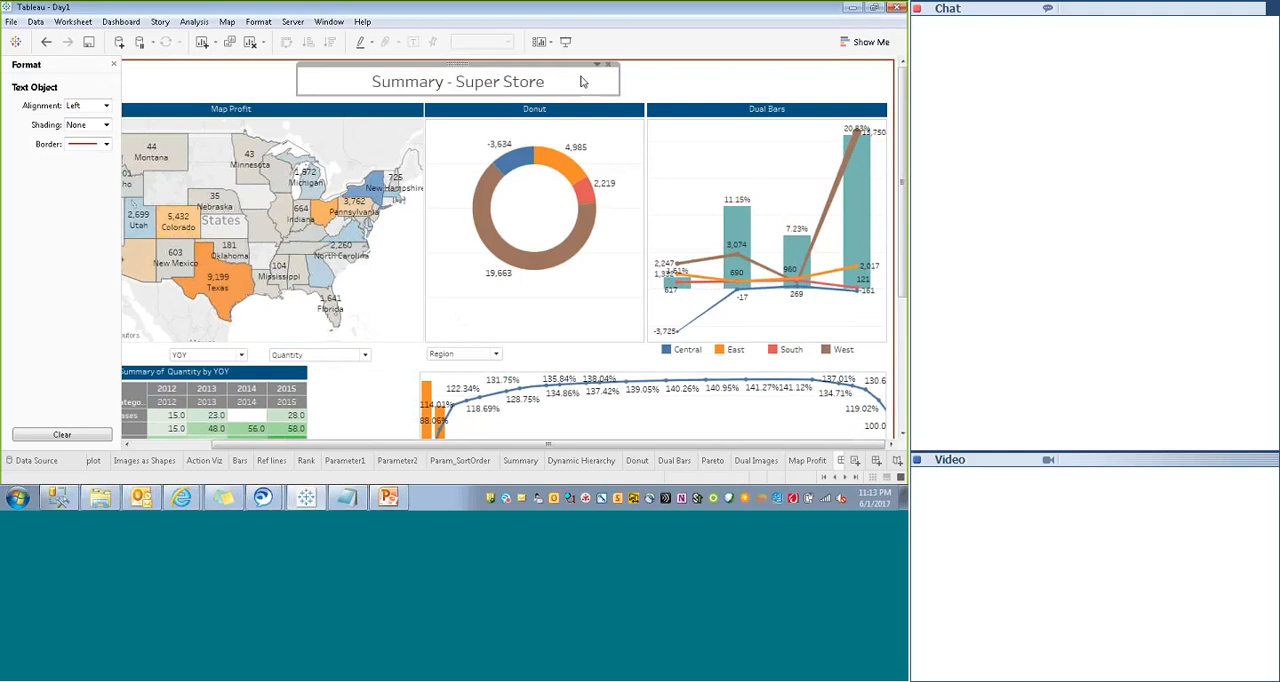
pyautogui.click(643, 76)
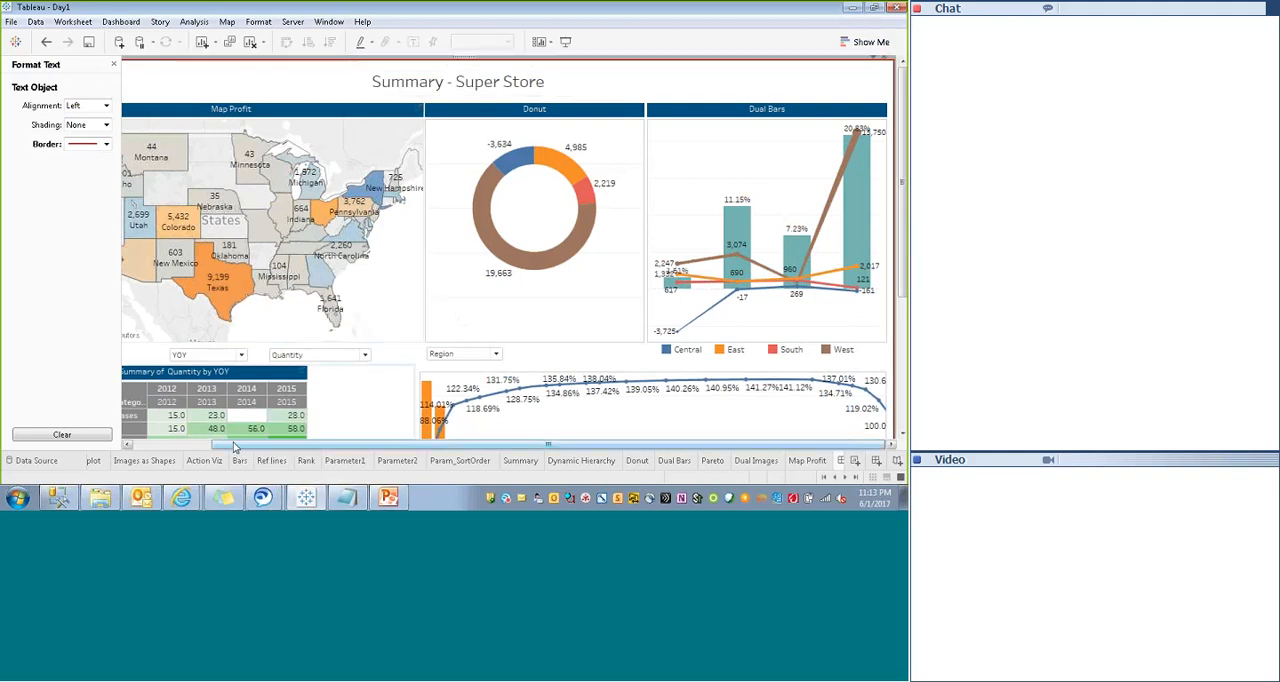
# - Add an empty floating text object between the dashboard title and the Map Profit header
pyautogui.moveTo(234, 446); pyautogui.dragTo(80, 162)
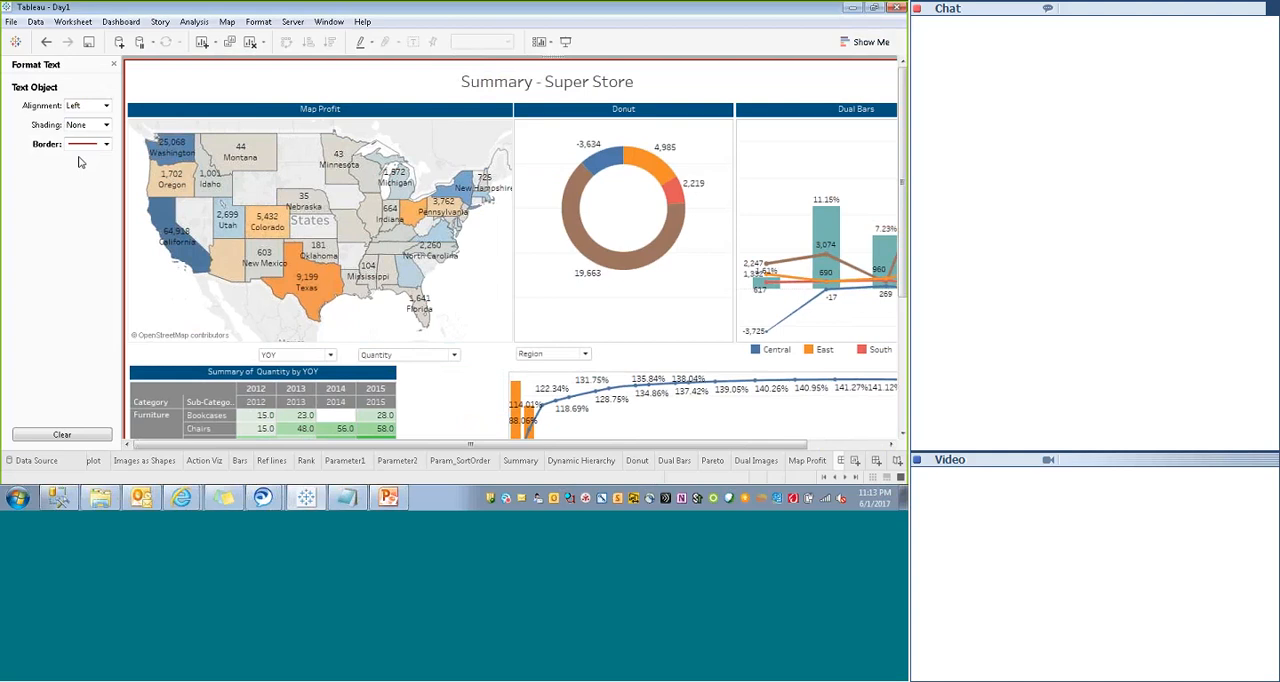
pyautogui.click(114, 64)
pyautogui.moveTo(36, 384); pyautogui.dragTo(215, 83)
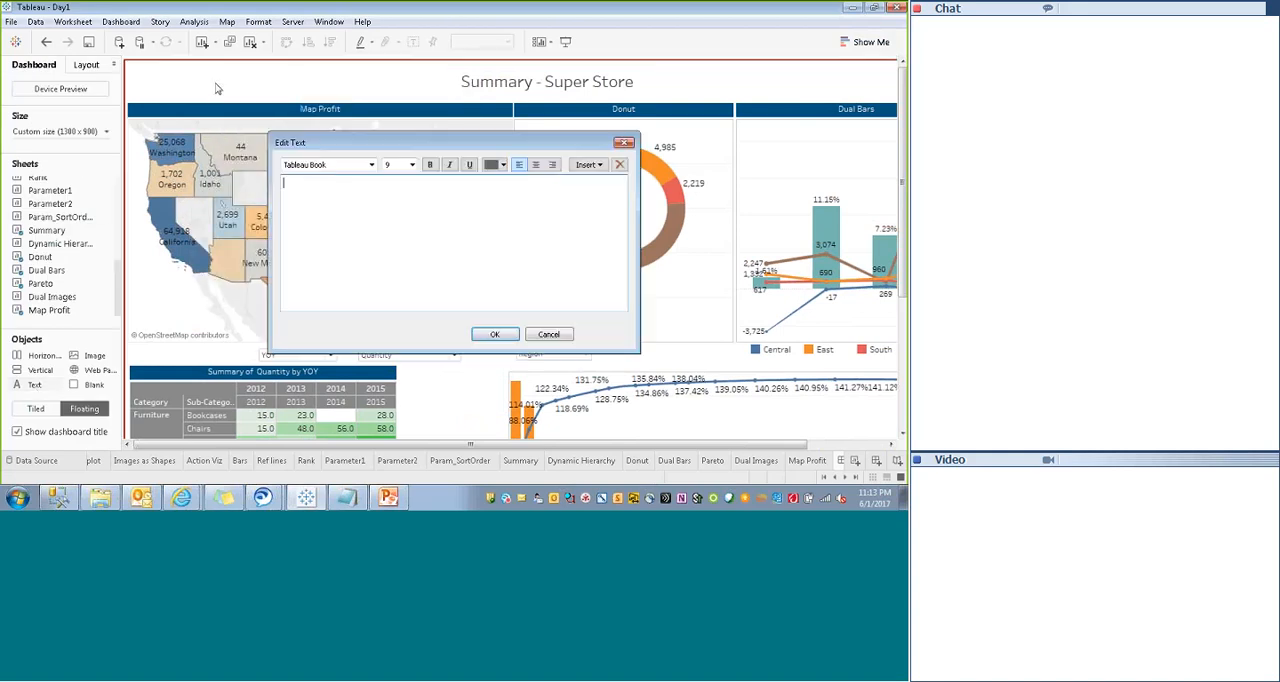
pyautogui.click(558, 340)
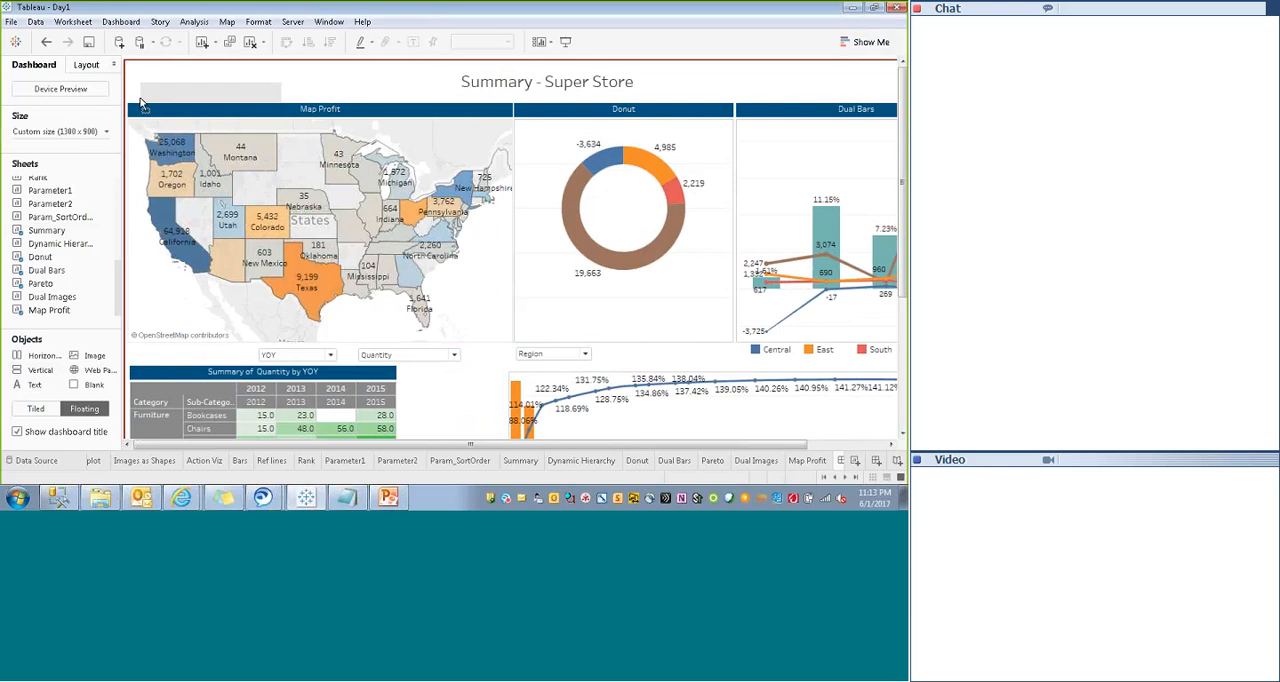
pyautogui.click(129, 101)
# - Resize the empty text object into a thin strip above the upper sheets, about 1,275 wide and 5 high
pyautogui.moveTo(275, 95); pyautogui.dragTo(890, 100)
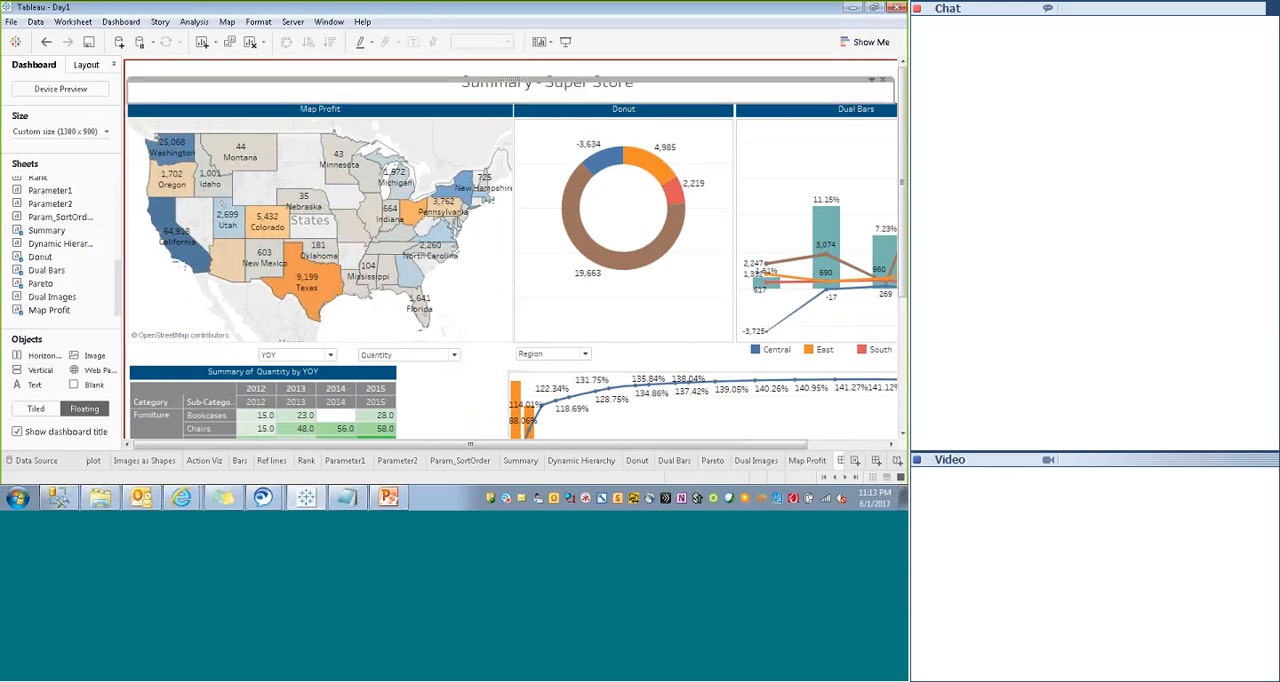
pyautogui.moveTo(568, 446); pyautogui.dragTo(665, 447)
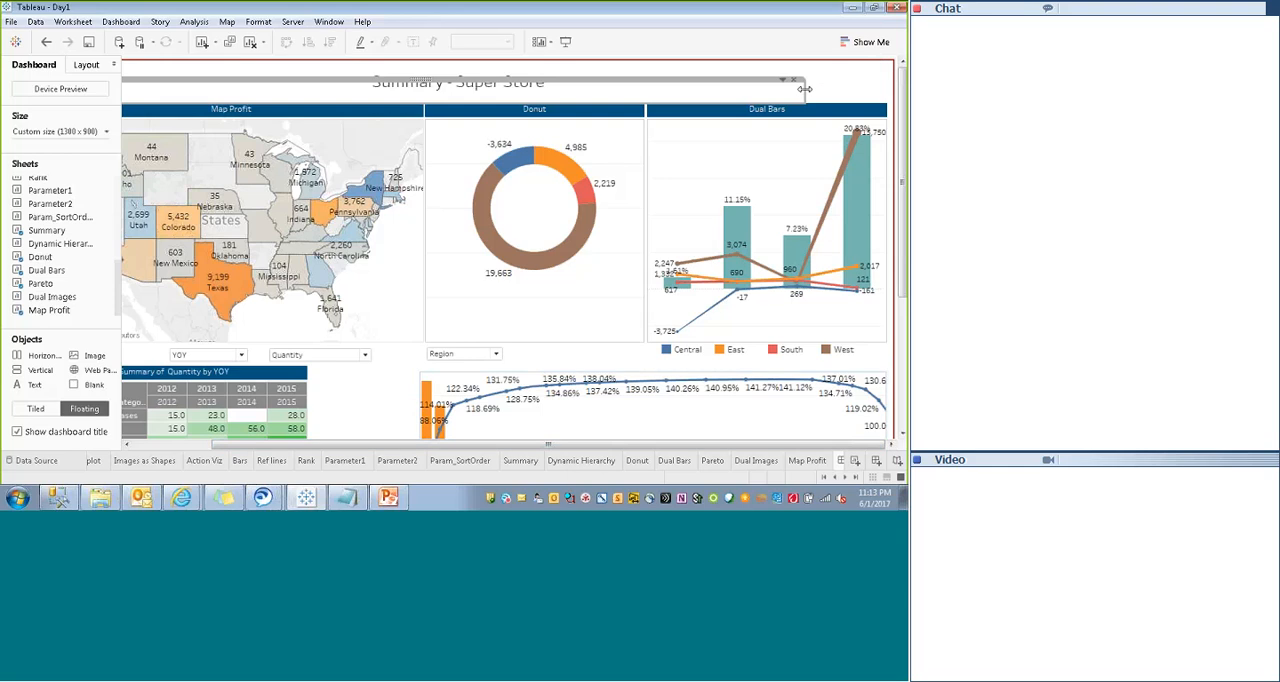
pyautogui.moveTo(805, 93); pyautogui.dragTo(888, 94)
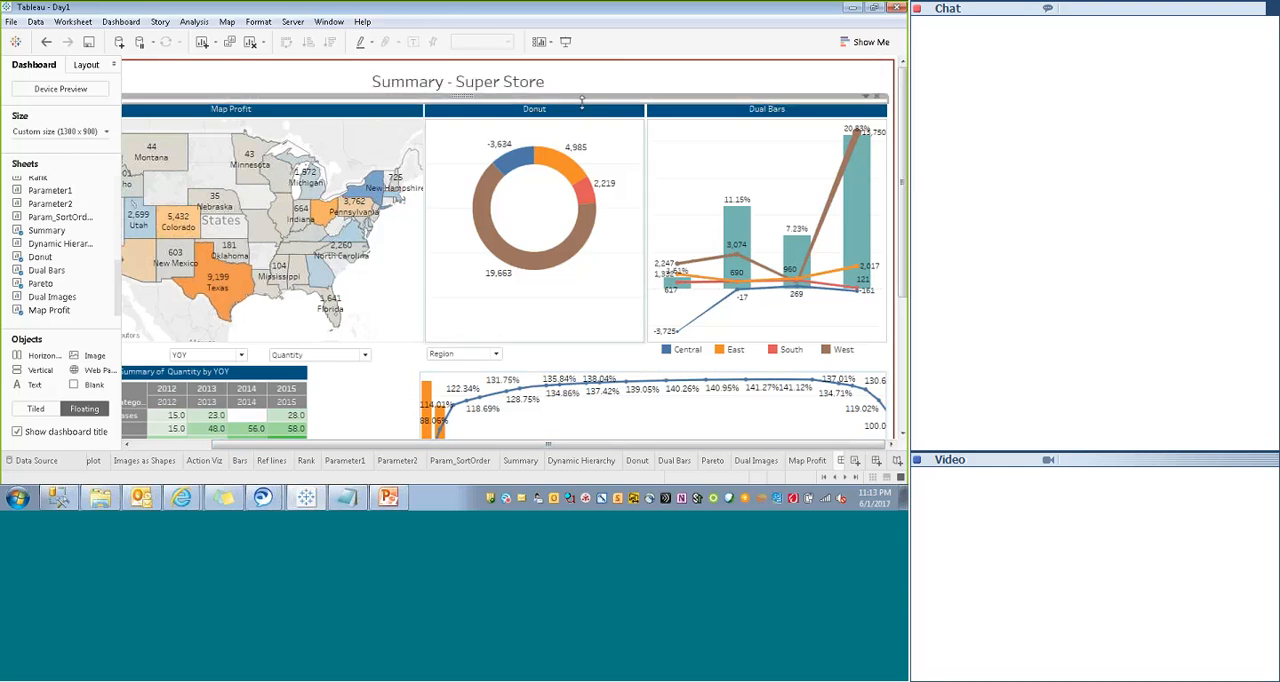
# - Shade the thin text strip dark blue like the sheet headers and check it in presentation mode
pyautogui.click(866, 96)
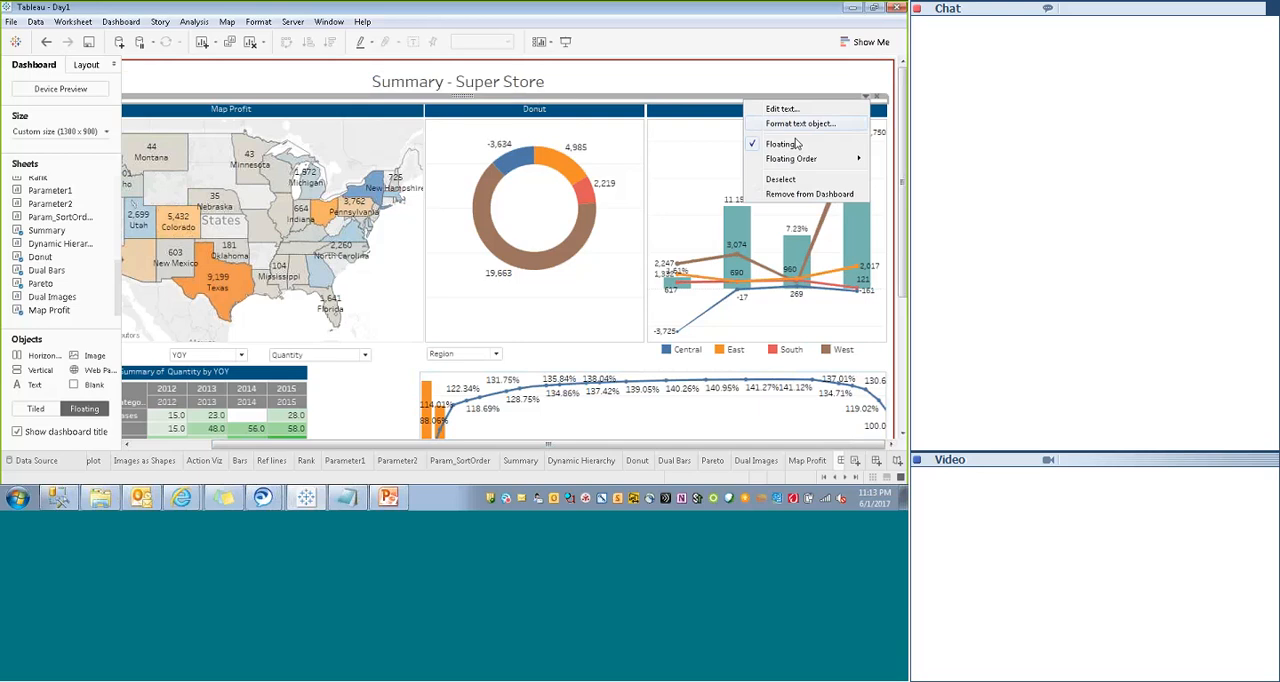
pyautogui.click(800, 123)
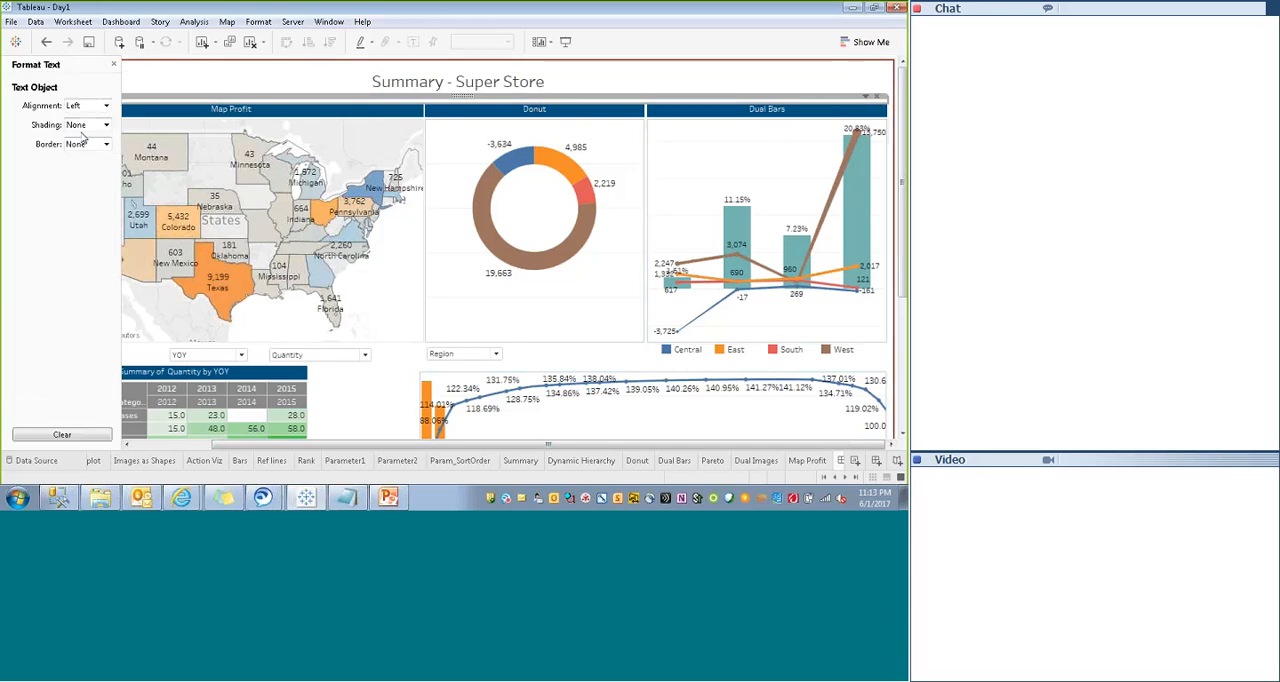
pyautogui.click(86, 125)
pyautogui.click(73, 219)
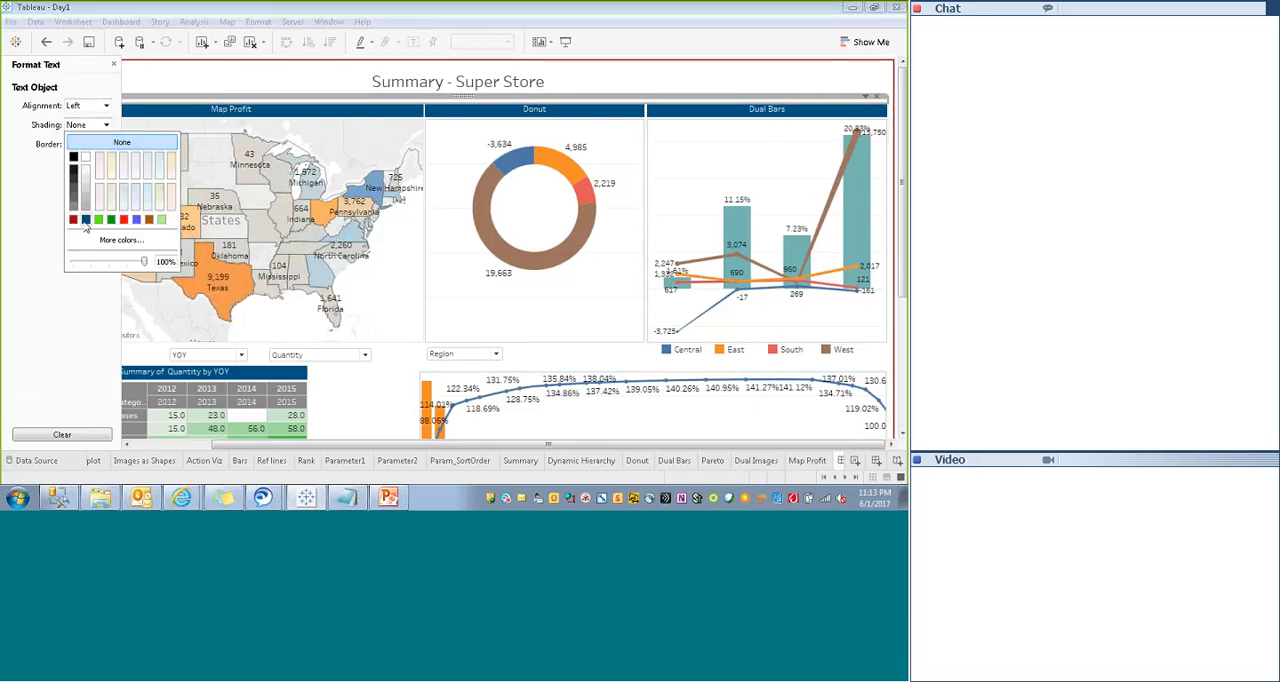
pyautogui.click(291, 83)
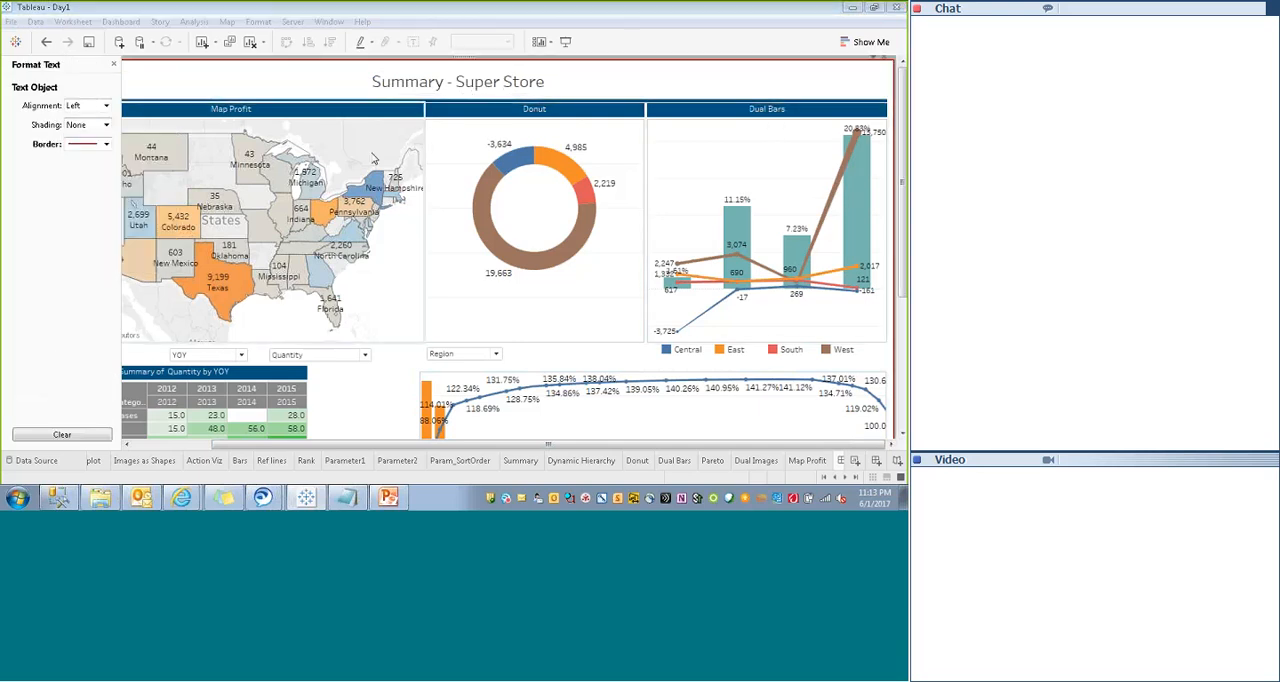
pyautogui.click(565, 41)
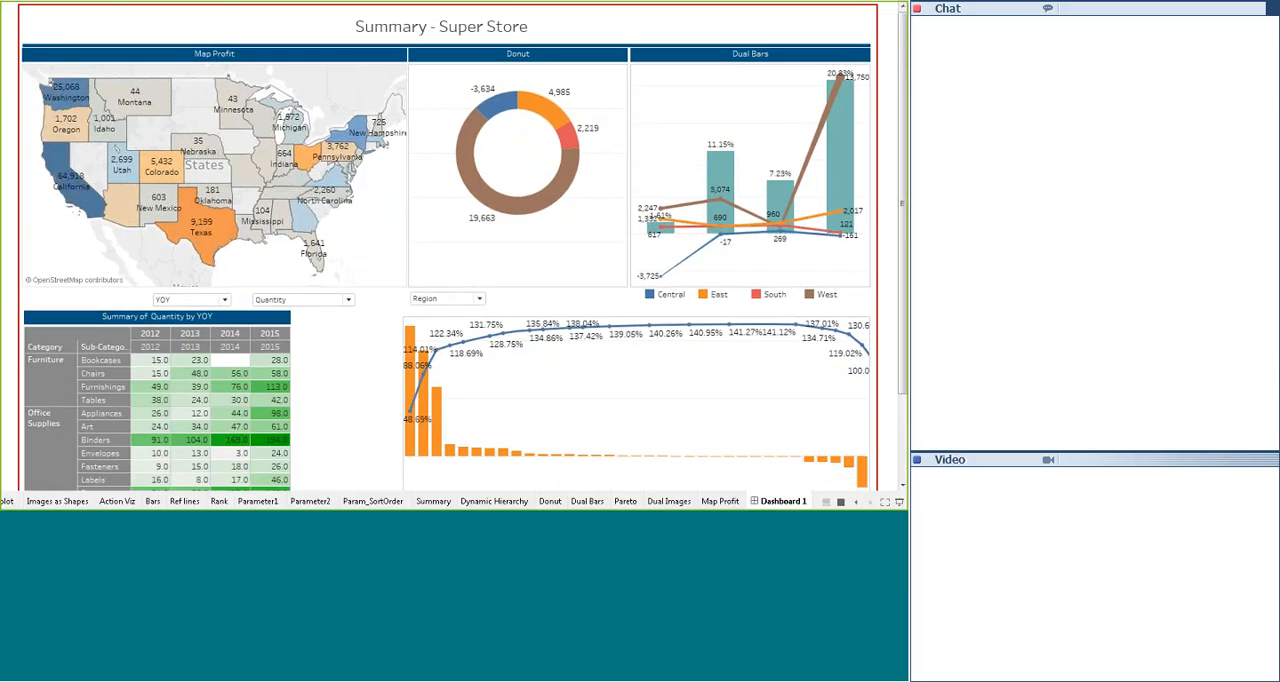
pyautogui.press('Escape')
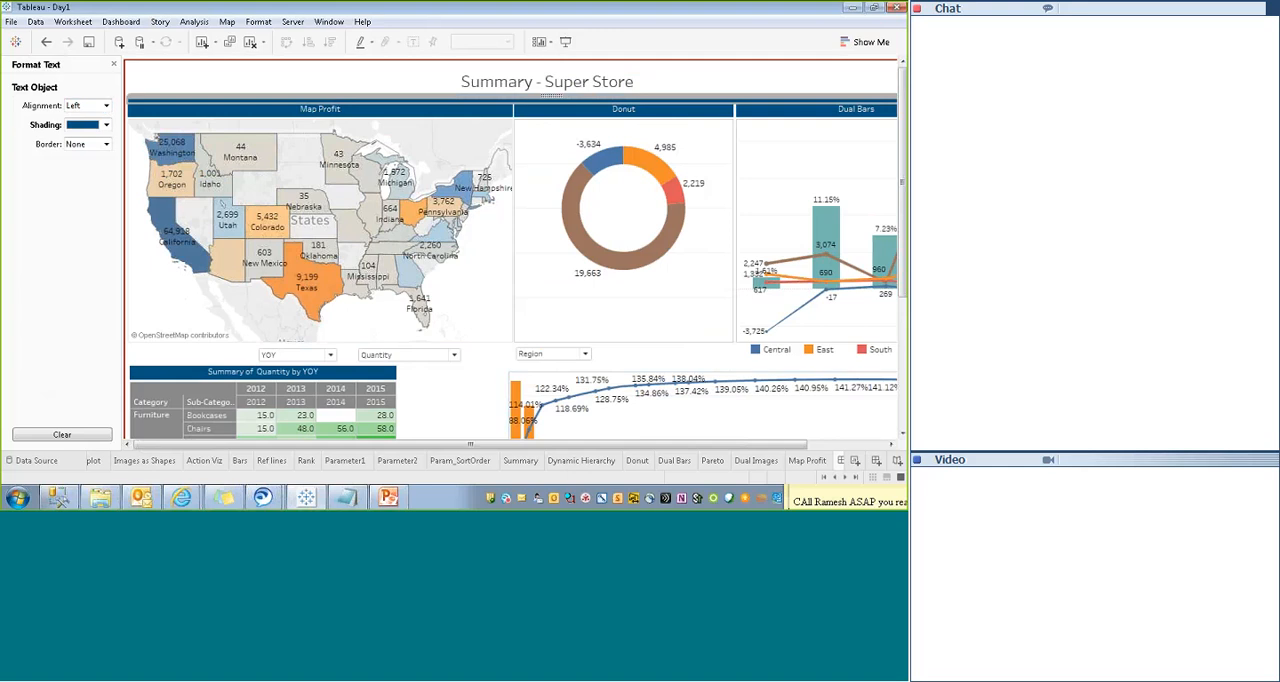
# - Widen the thin blue text strip beneath the dashboard title to 1,276
pyautogui.click(113, 64)
pyautogui.click(86, 64)
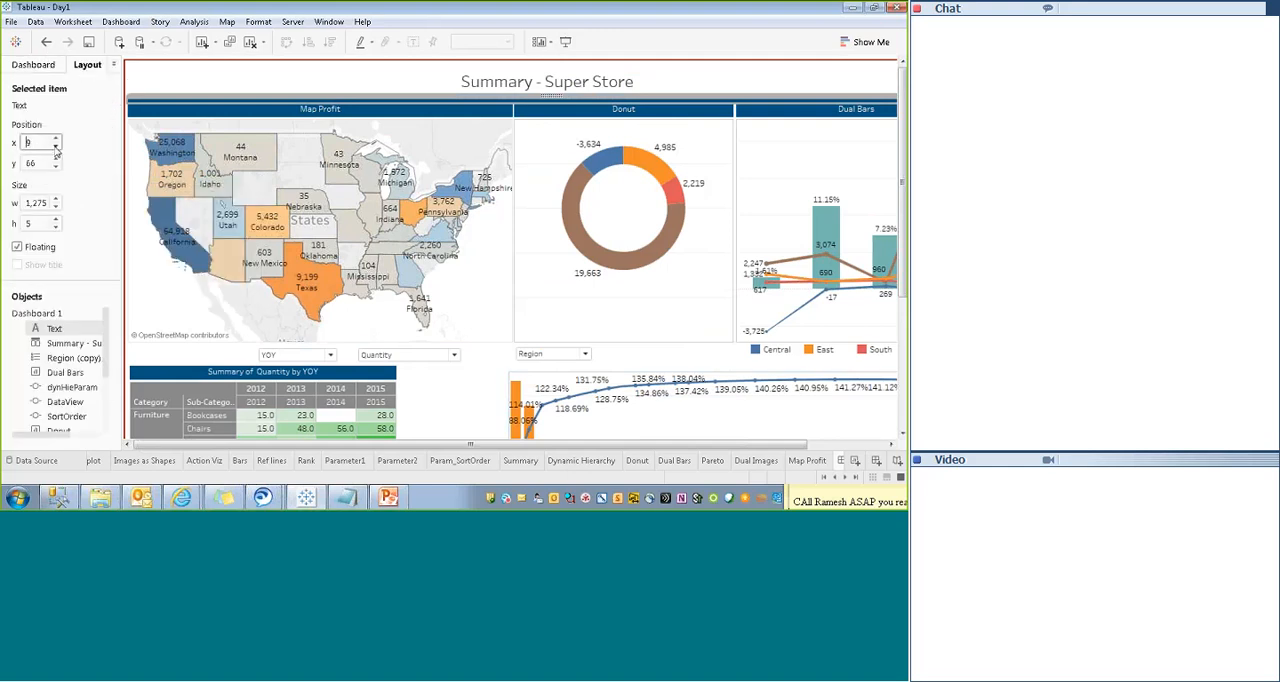
pyautogui.click(250, 76)
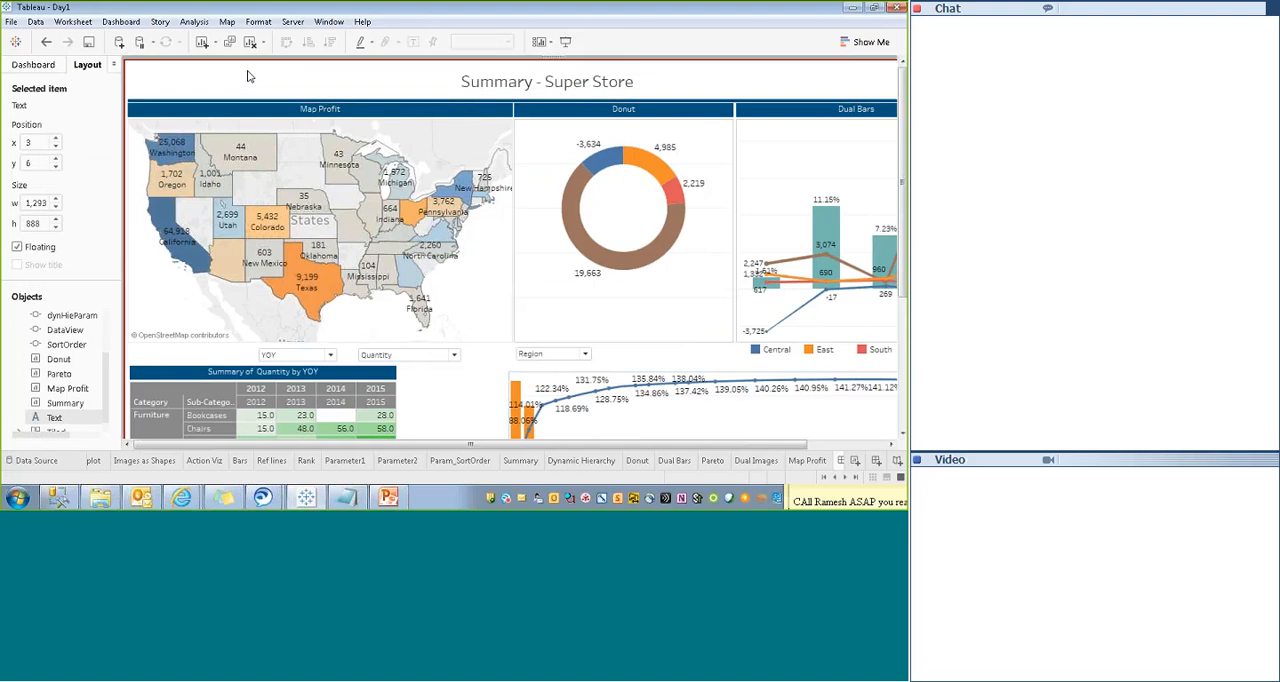
pyautogui.moveTo(350, 446); pyautogui.dragTo(440, 446)
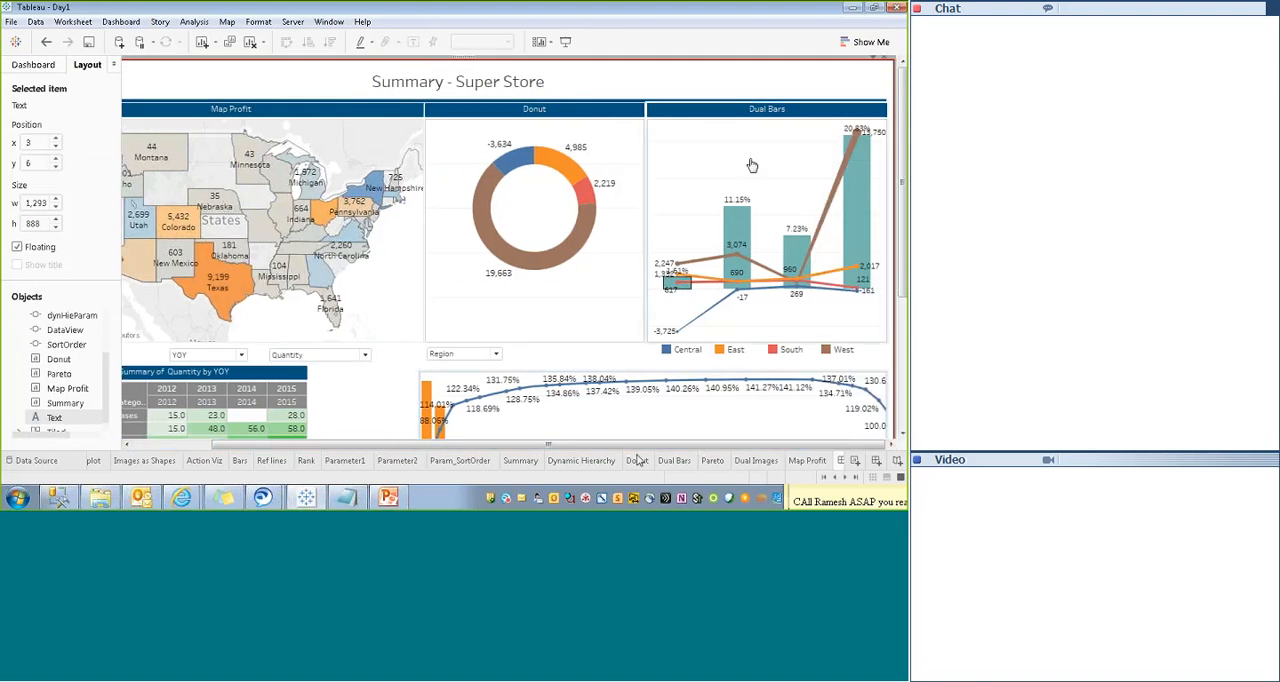
pyautogui.click(792, 102)
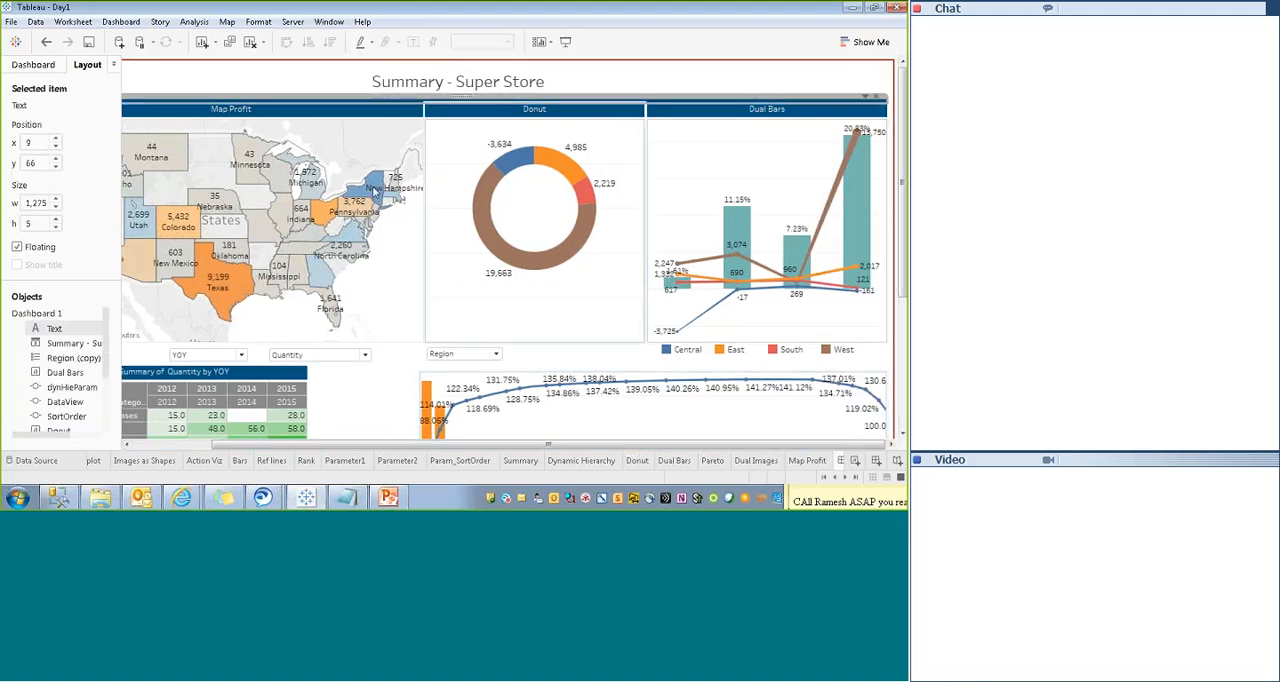
pyautogui.click(56, 201)
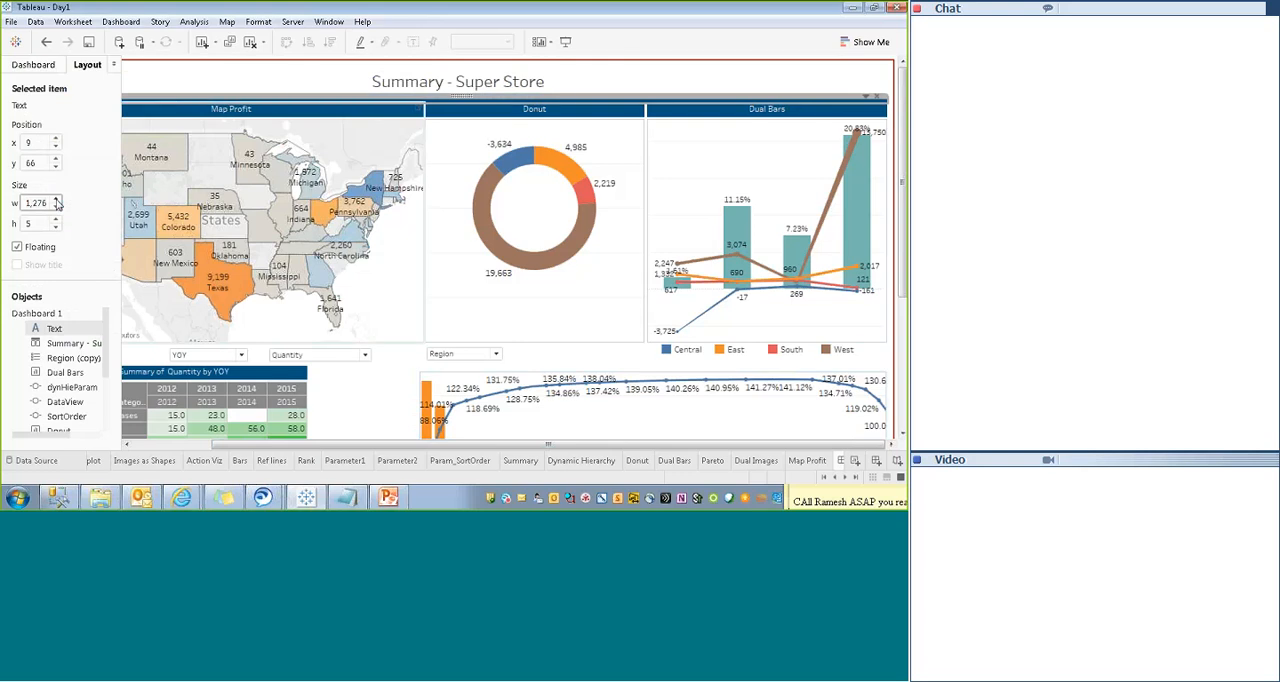
# - Make the "Summary - Super Store" dashboard title bold
pyautogui.doubleClick(509, 80)
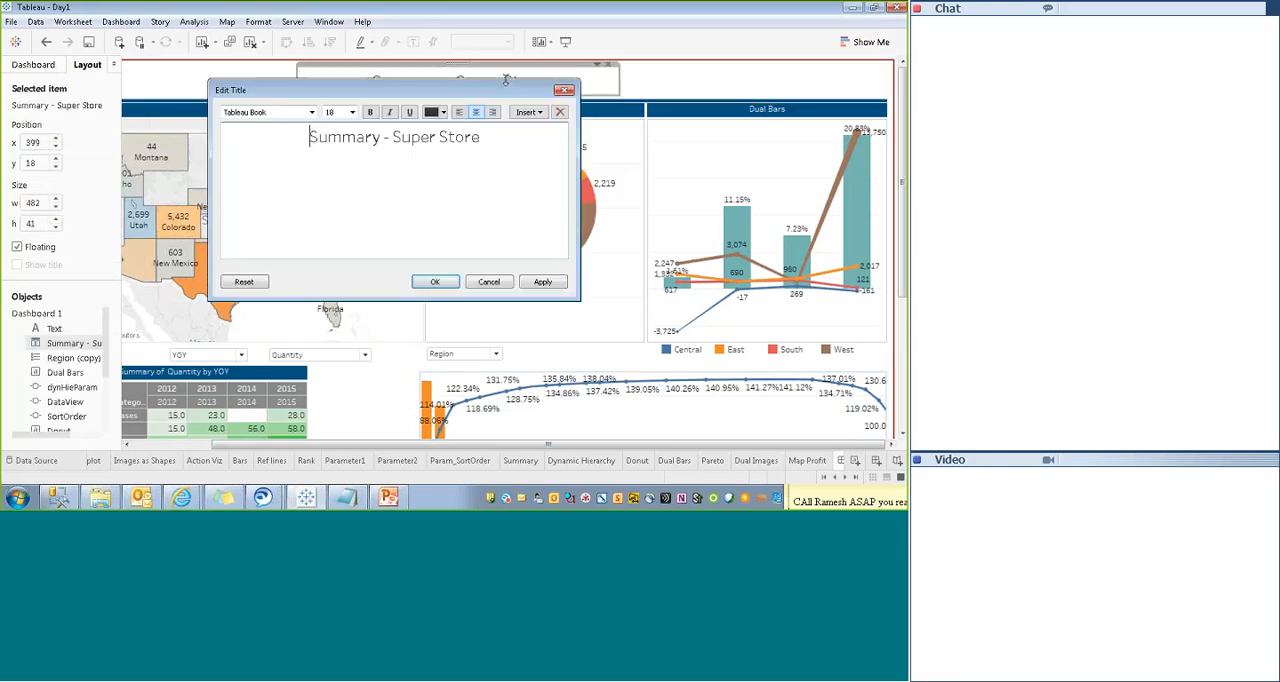
pyautogui.hotkey('ctrl', 'a')
pyautogui.click(369, 112)
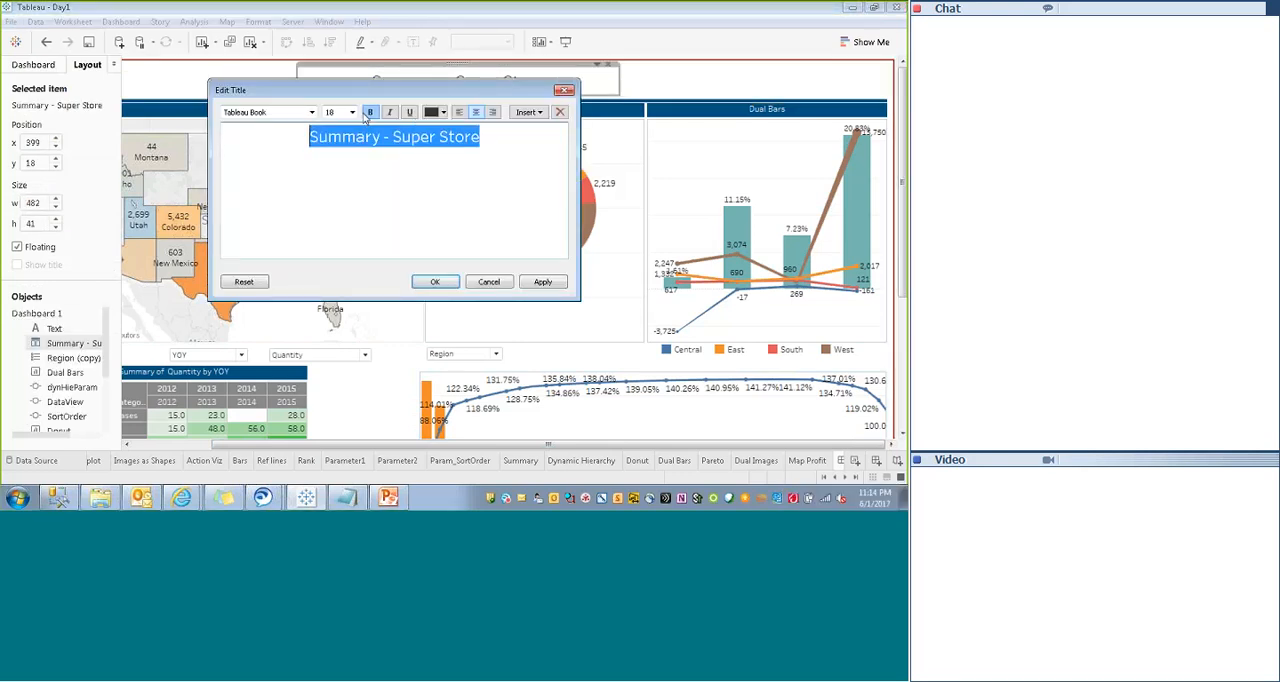
pyautogui.click(446, 281)
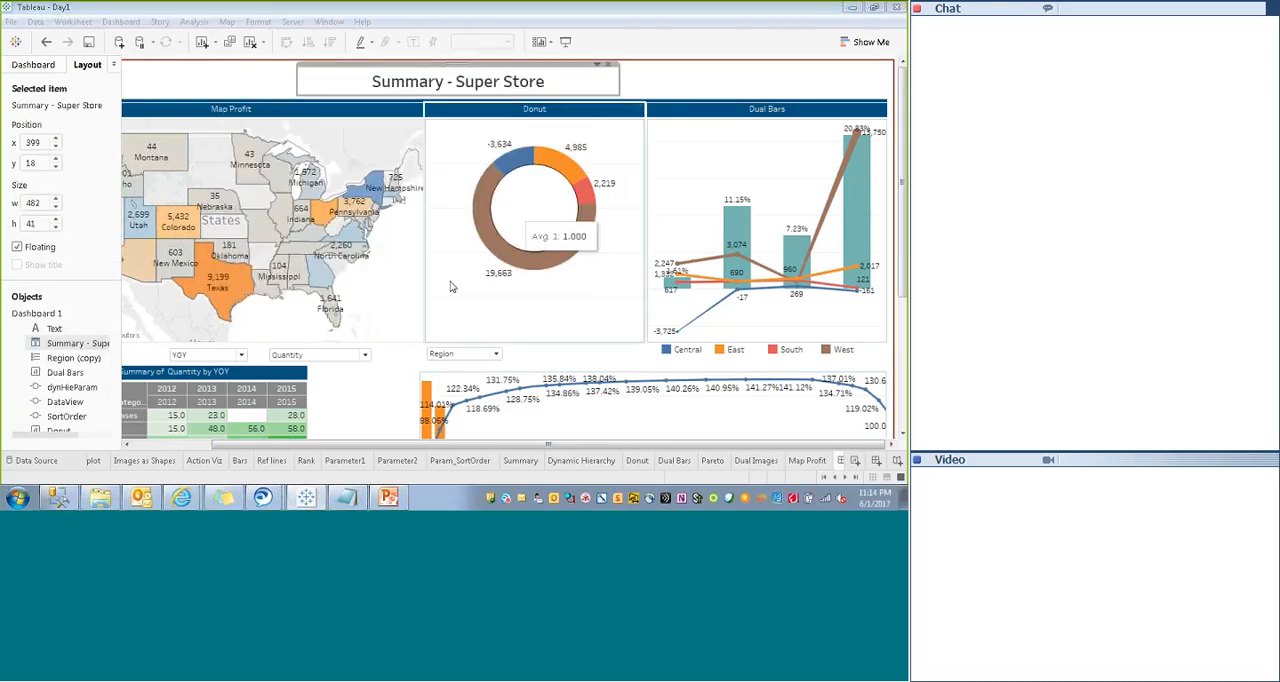
# - In presentation mode, switch the summary table's measure to Sales and finally to Profit
pyautogui.click(565, 41)
pyautogui.moveTo(904, 160); pyautogui.dragTo(904, 386)
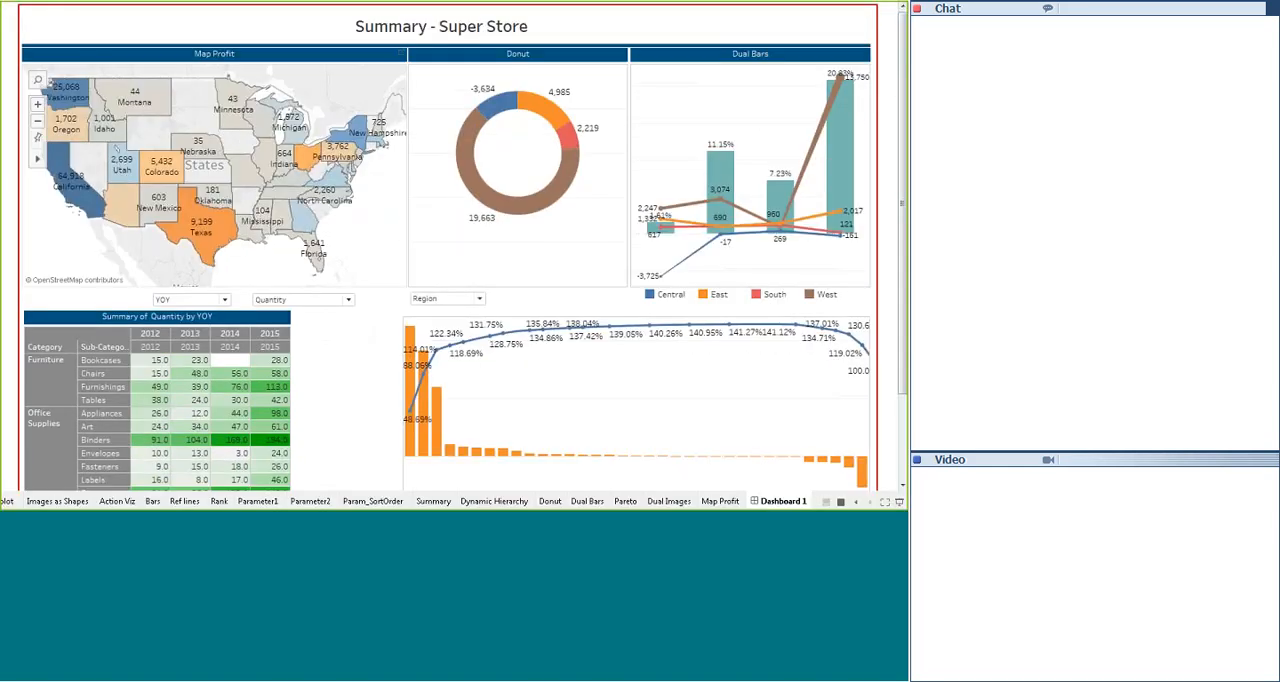
pyautogui.click(307, 299)
pyautogui.click(272, 327)
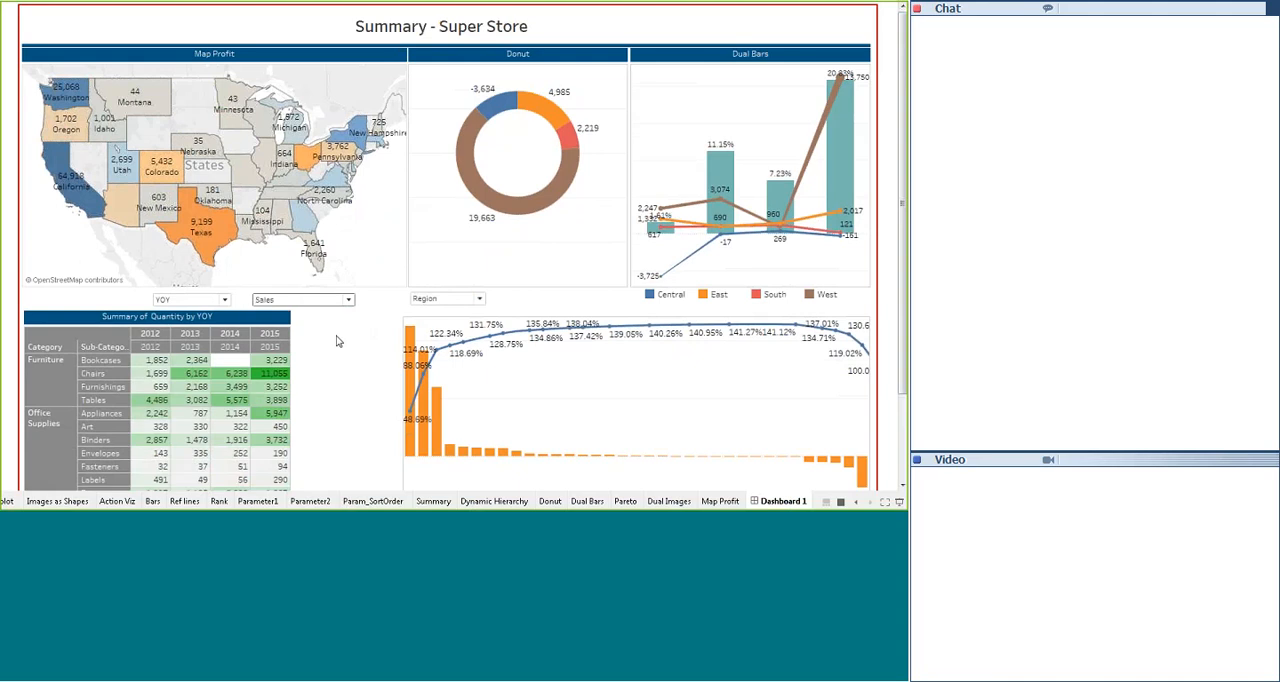
pyautogui.click(300, 299)
pyautogui.click(273, 313)
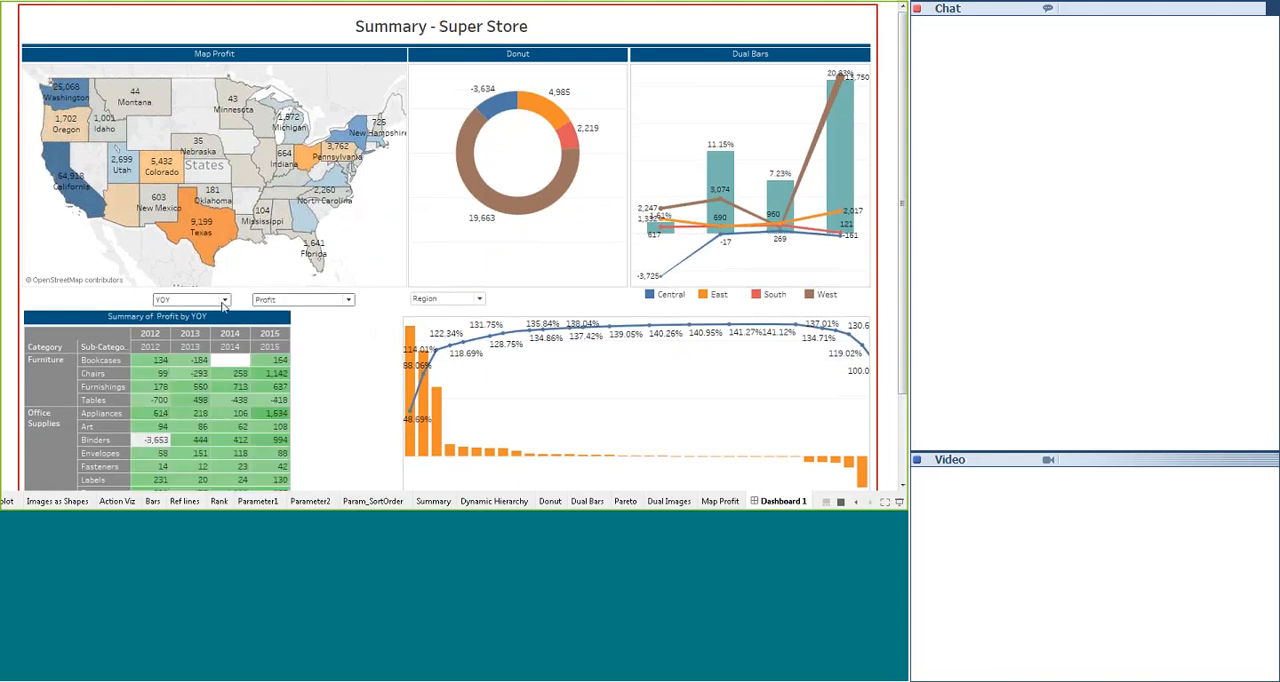
# - Set the summary table's period view to QOQ and the lower Pareto chart's dimension to Product, and leave presentation mode
pyautogui.click(190, 299)
pyautogui.click(180, 330)
pyautogui.click(447, 298)
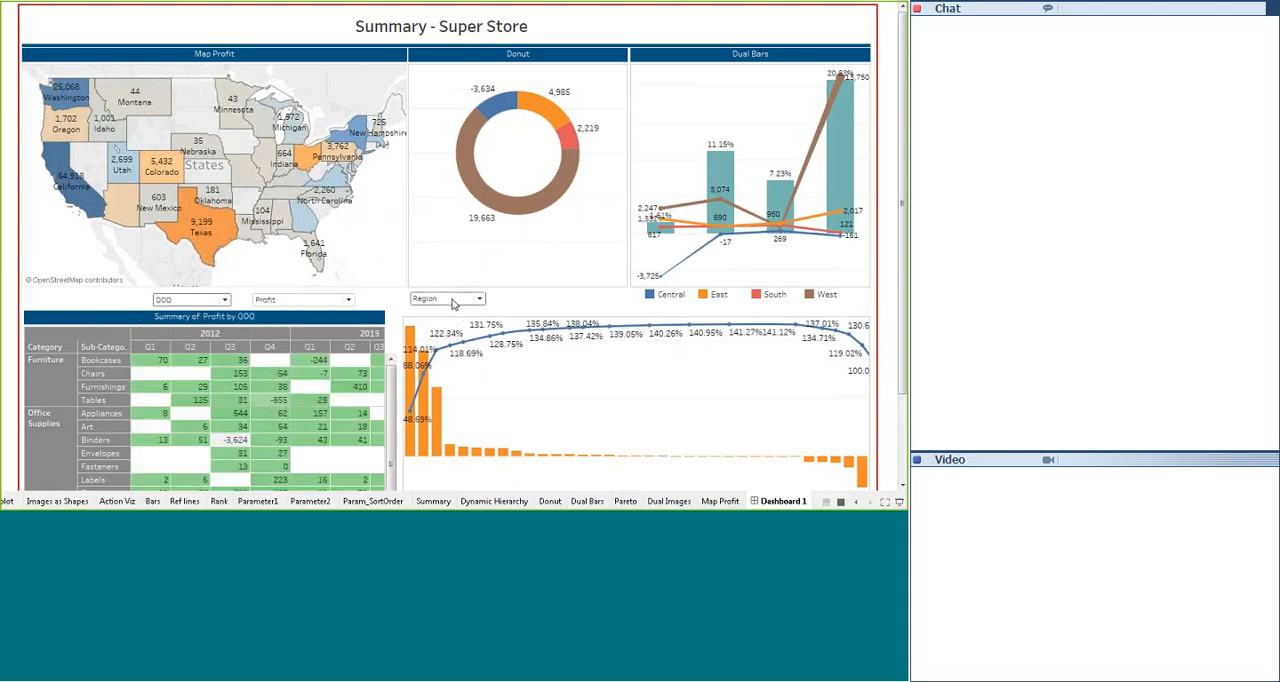
pyautogui.click(437, 327)
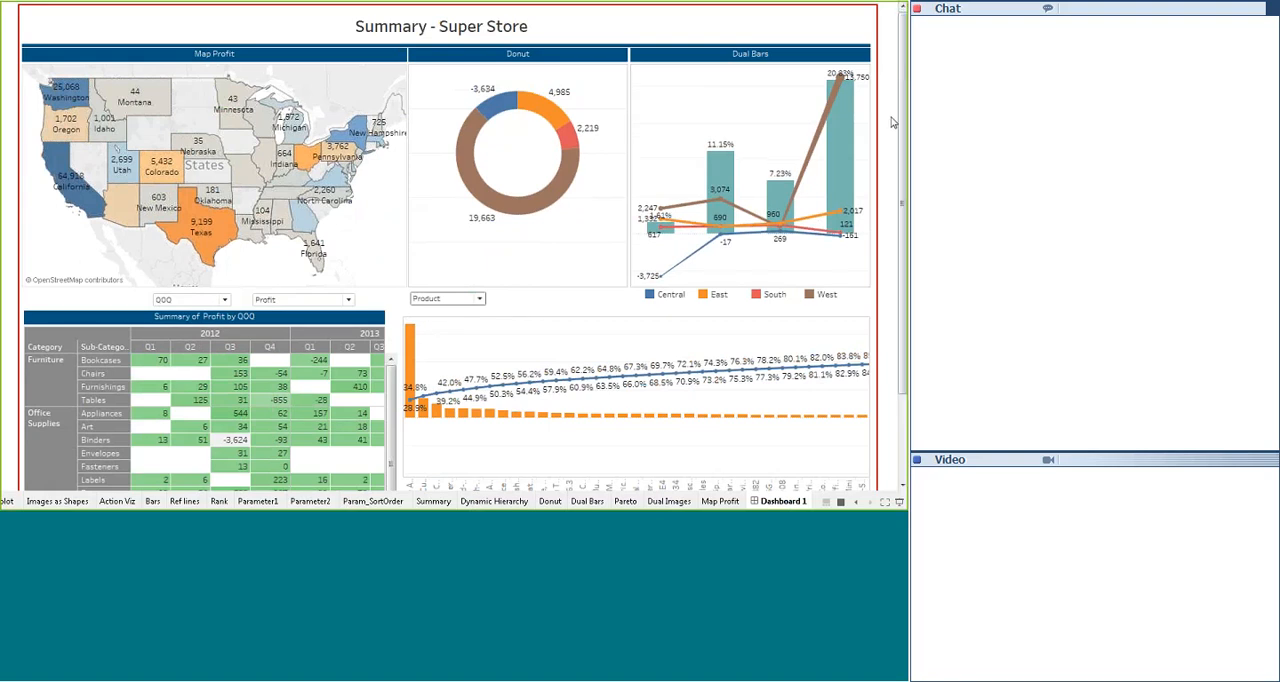
pyautogui.press('Escape')
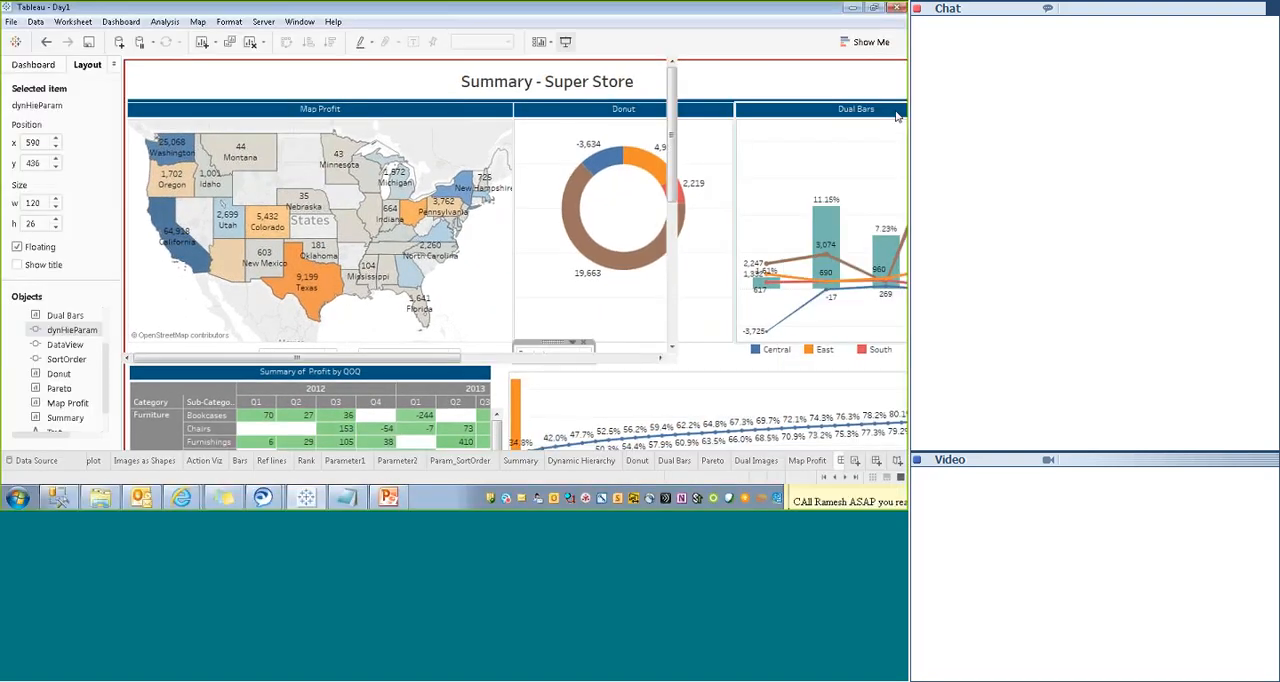
# - Examine the map and the quarterly summary table in presentation mode, and return to editing
pyautogui.click(563, 42)
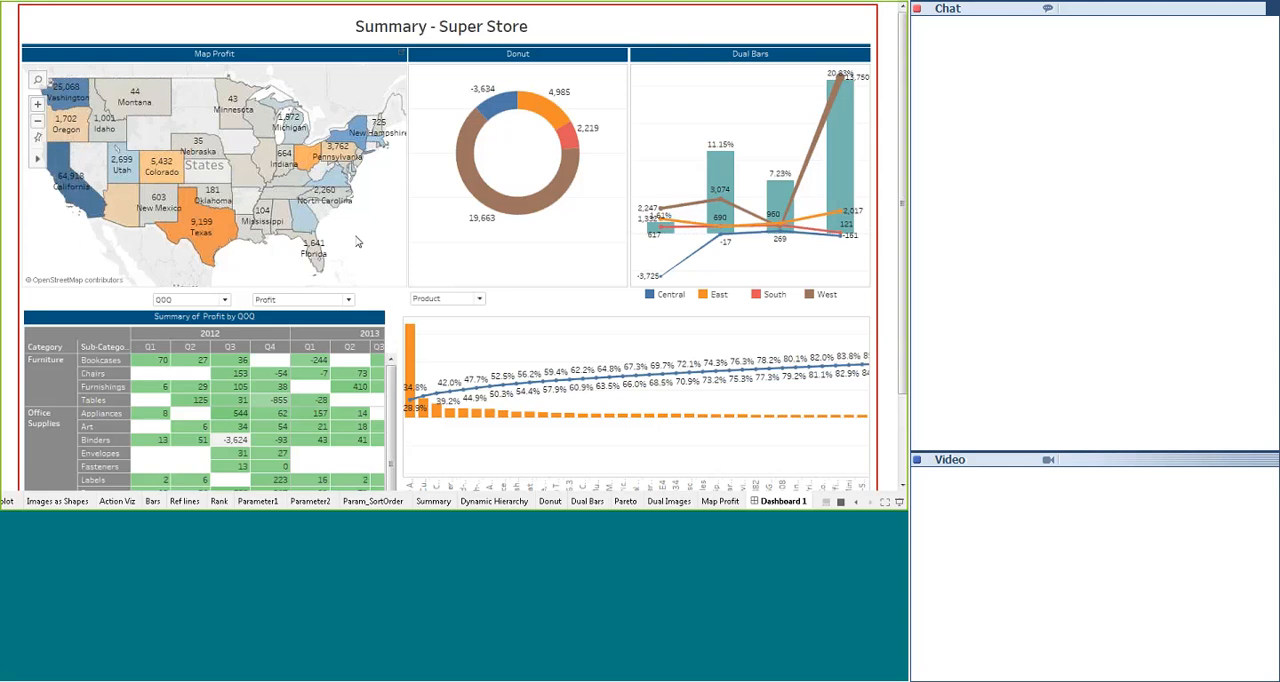
pyautogui.moveTo(203, 239)
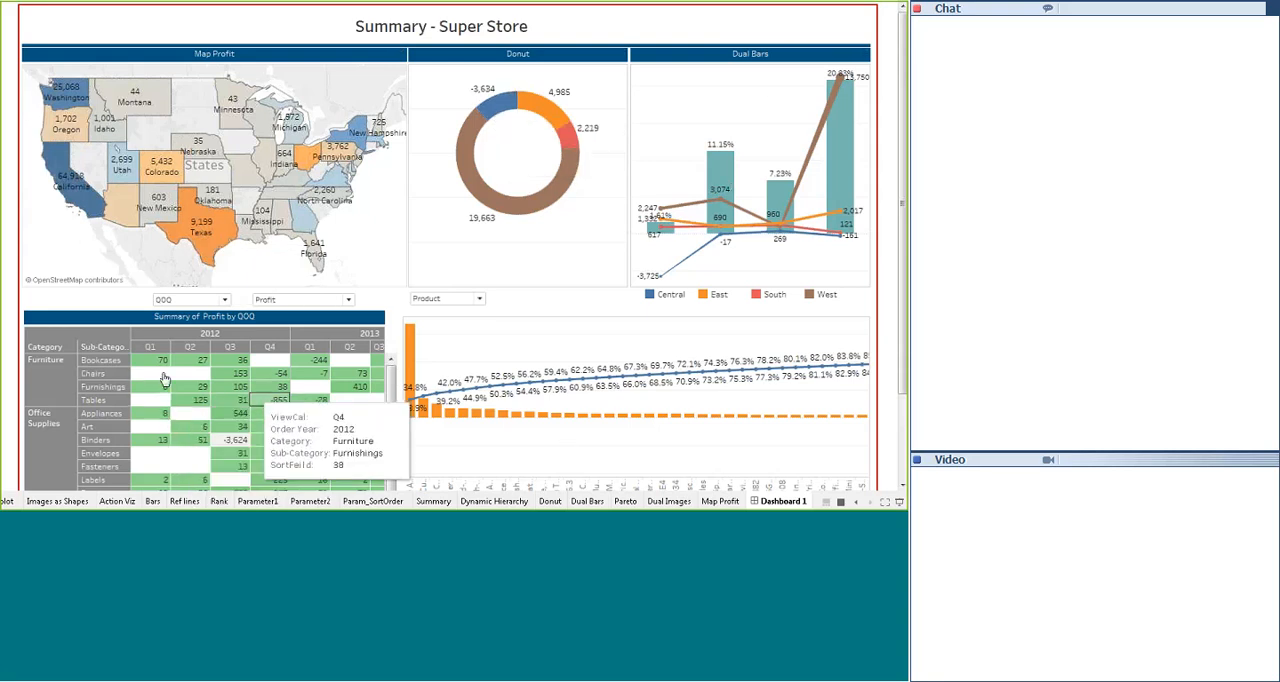
pyautogui.moveTo(205, 390)
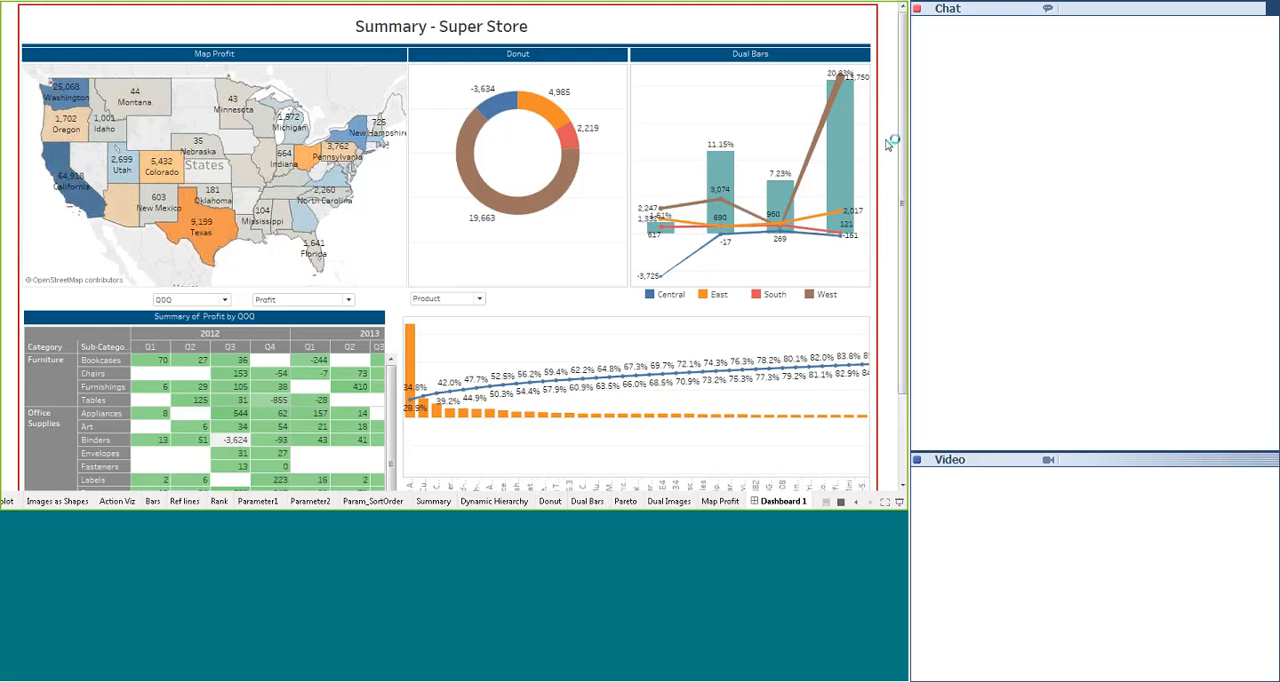
pyautogui.press('Escape')
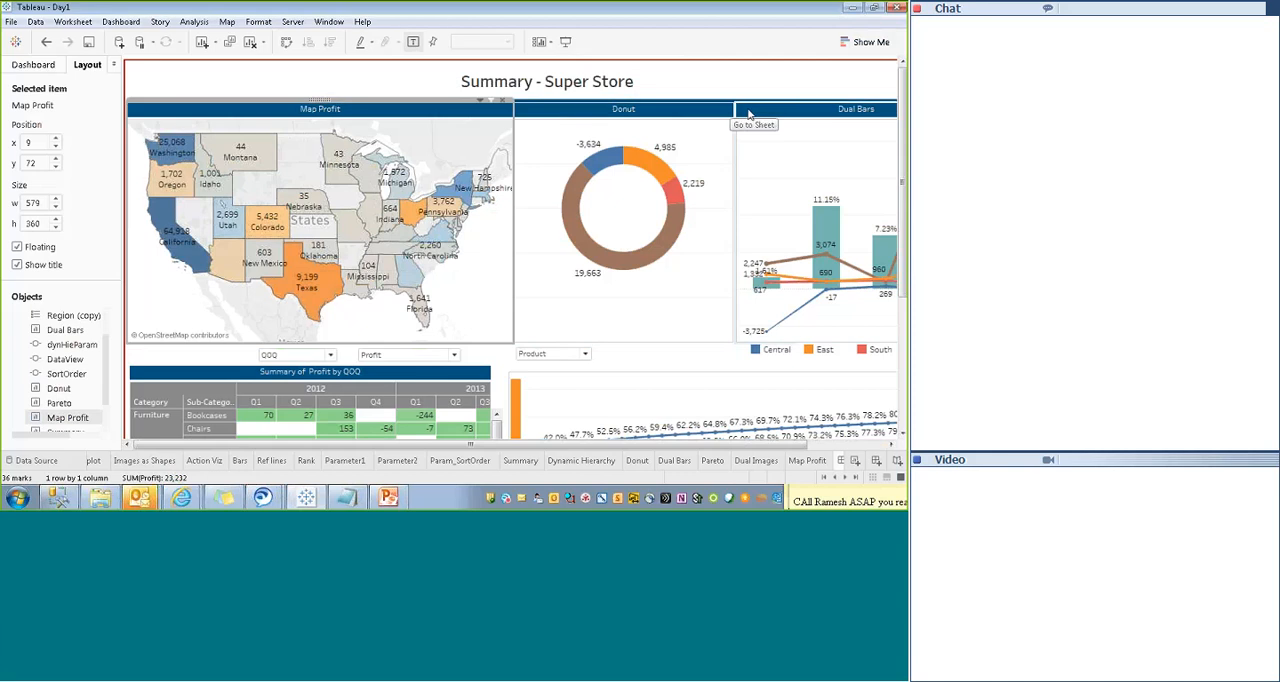
# - Turn on Use as Filter for the Donut, Dual Bars and Map Profit sheets
pyautogui.click(704, 144)
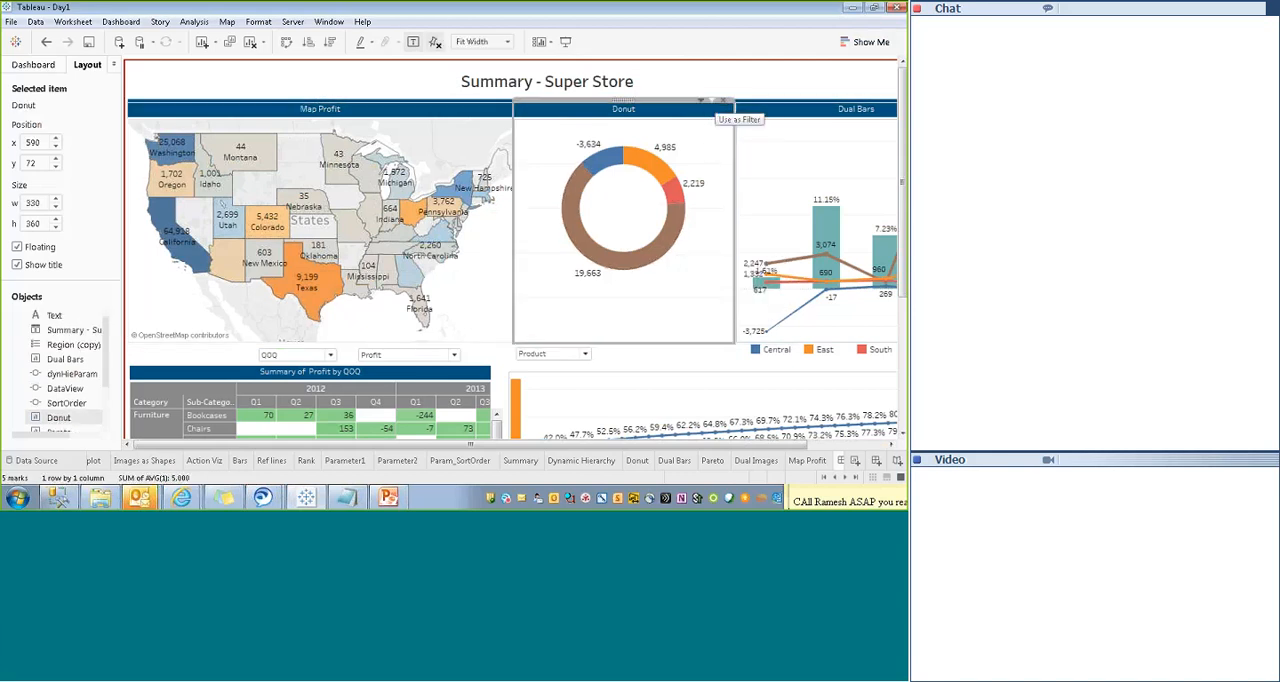
pyautogui.moveTo(584, 445); pyautogui.dragTo(795, 447)
pyautogui.click(779, 173)
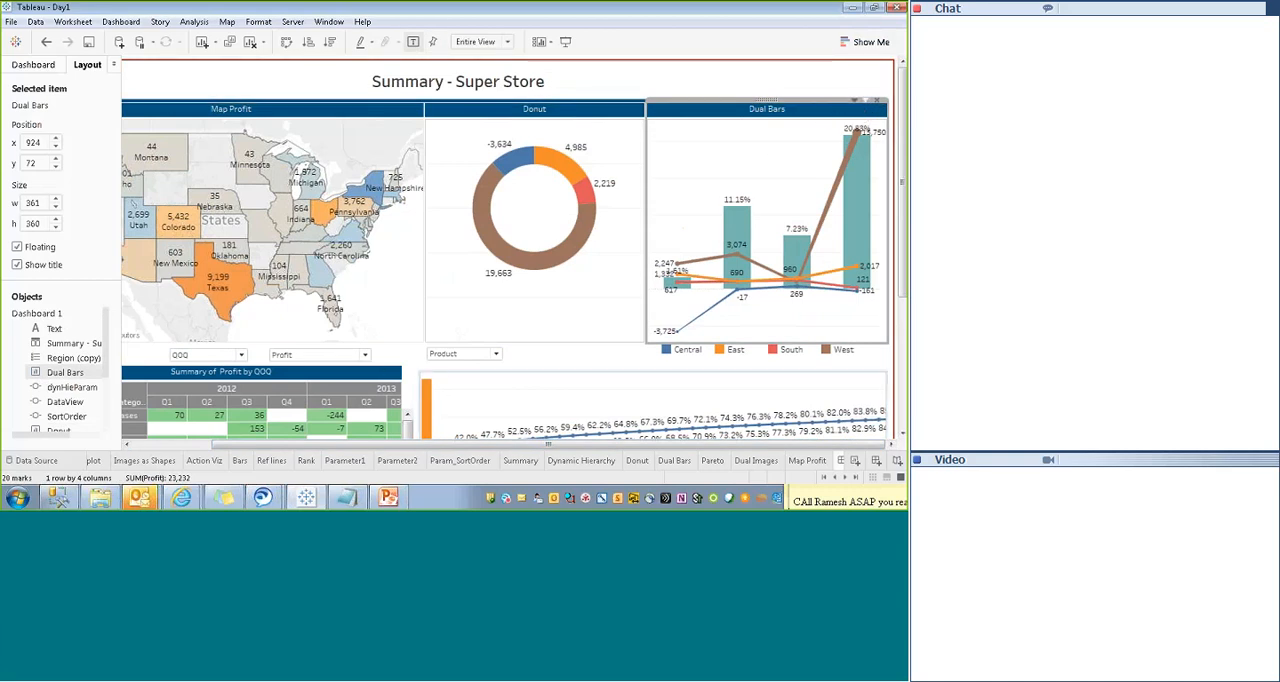
pyautogui.moveTo(323, 445); pyautogui.dragTo(234, 436)
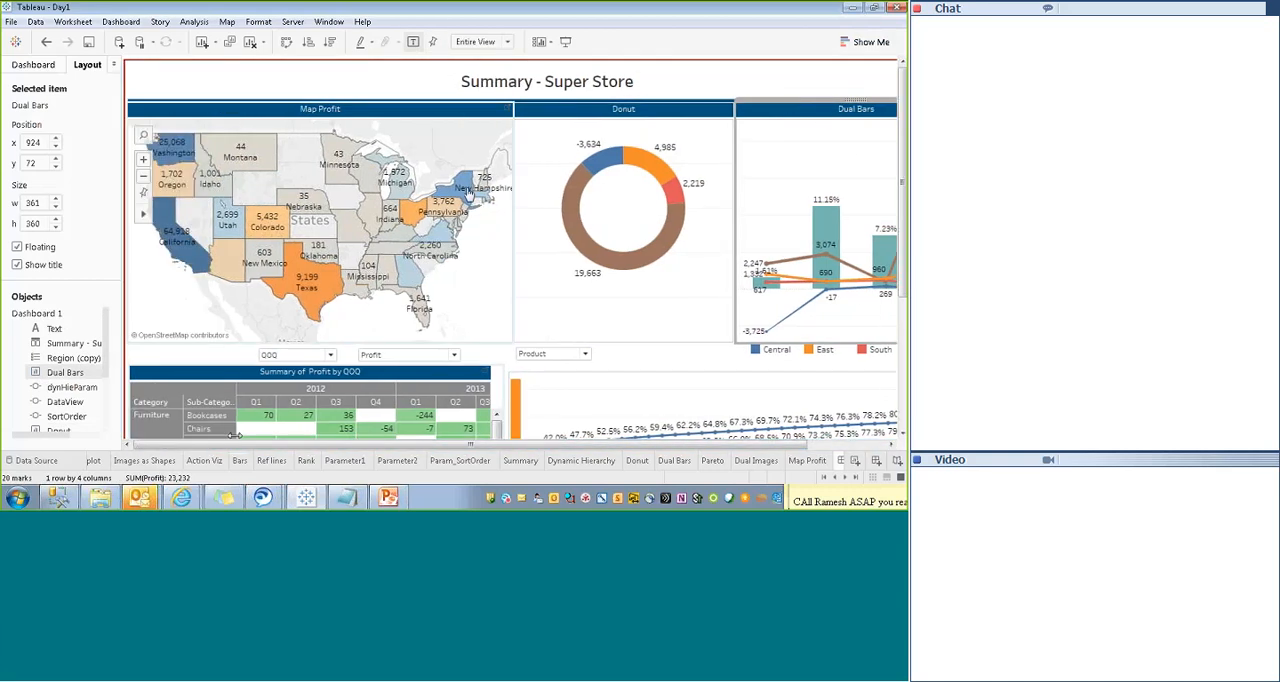
pyautogui.click(480, 264)
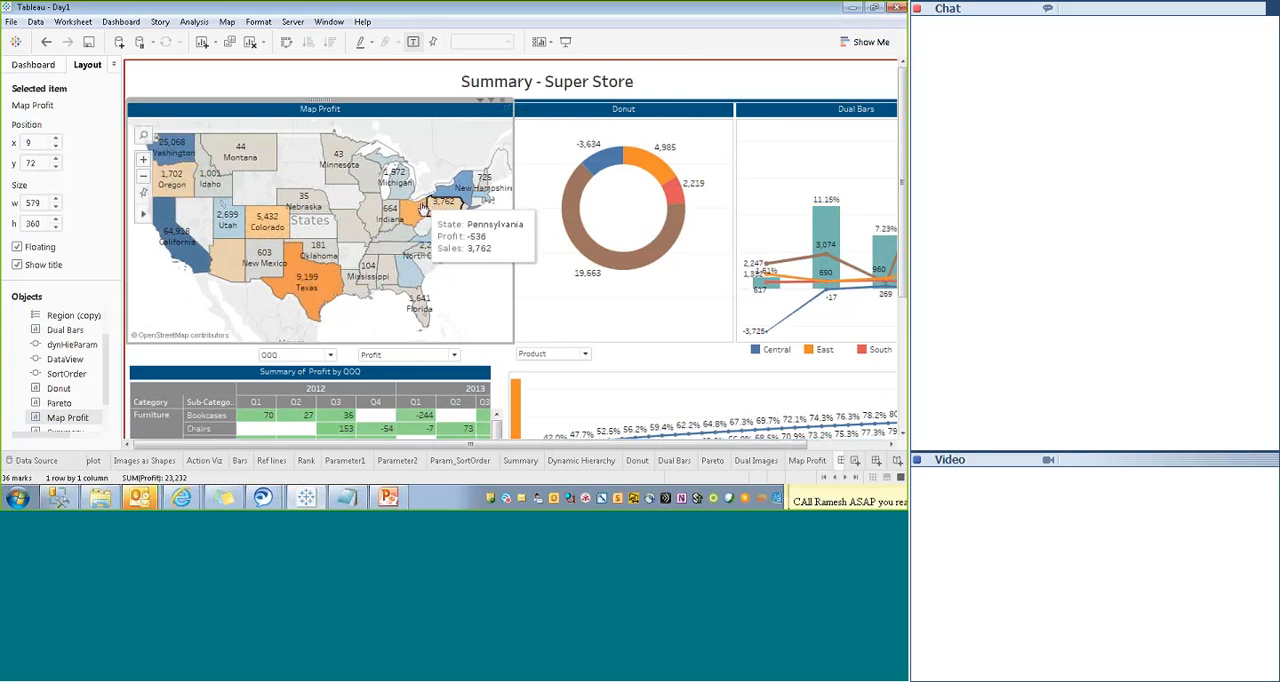
# - In presentation mode, filter the dashboard by Texas on the Map Profit sheet and review the other sheets
pyautogui.click(567, 42)
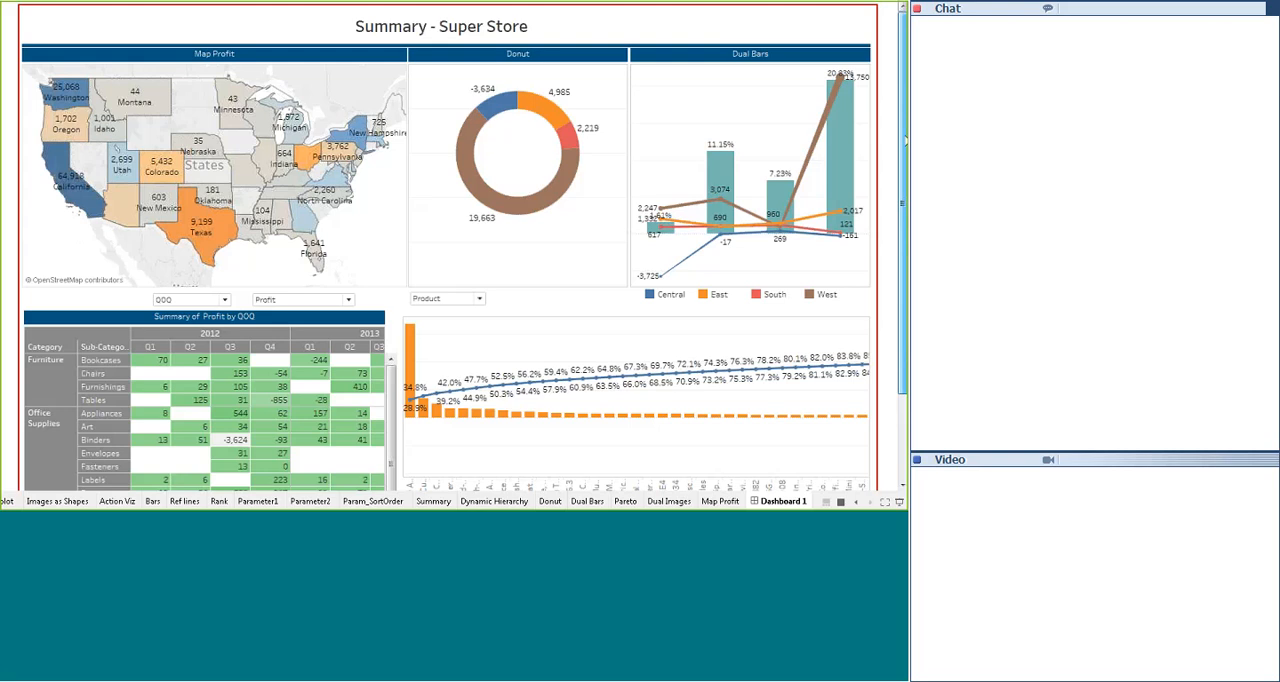
pyautogui.moveTo(905, 141)
pyautogui.mouseDown()
pyautogui.moveTo(905, 215)
pyautogui.moveTo(905, 138)
pyautogui.mouseUp()
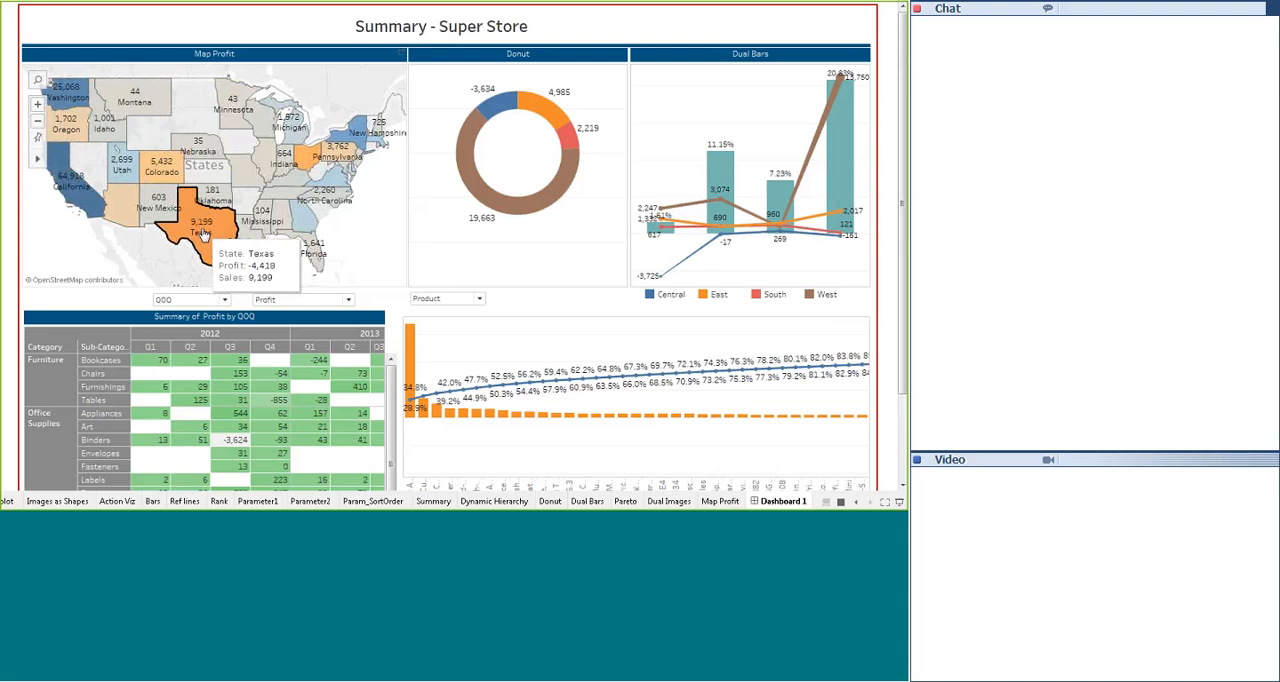
pyautogui.click(203, 234)
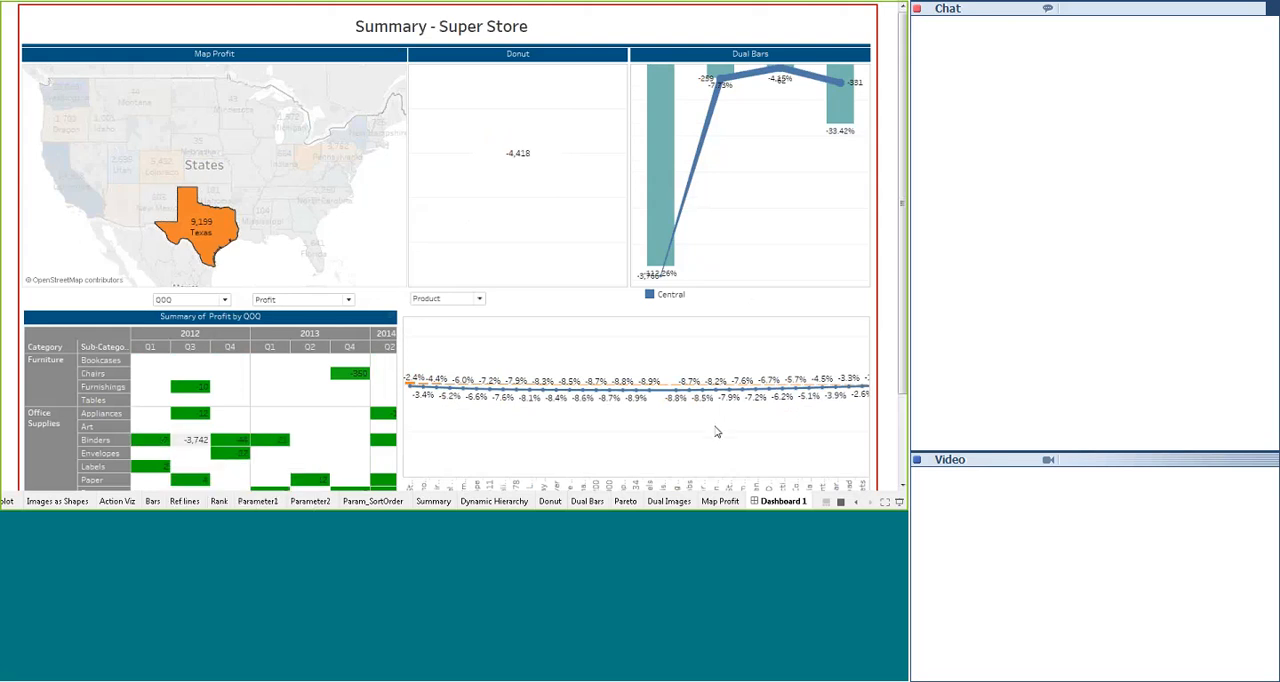
pyautogui.scroll(-3, 433, 487)
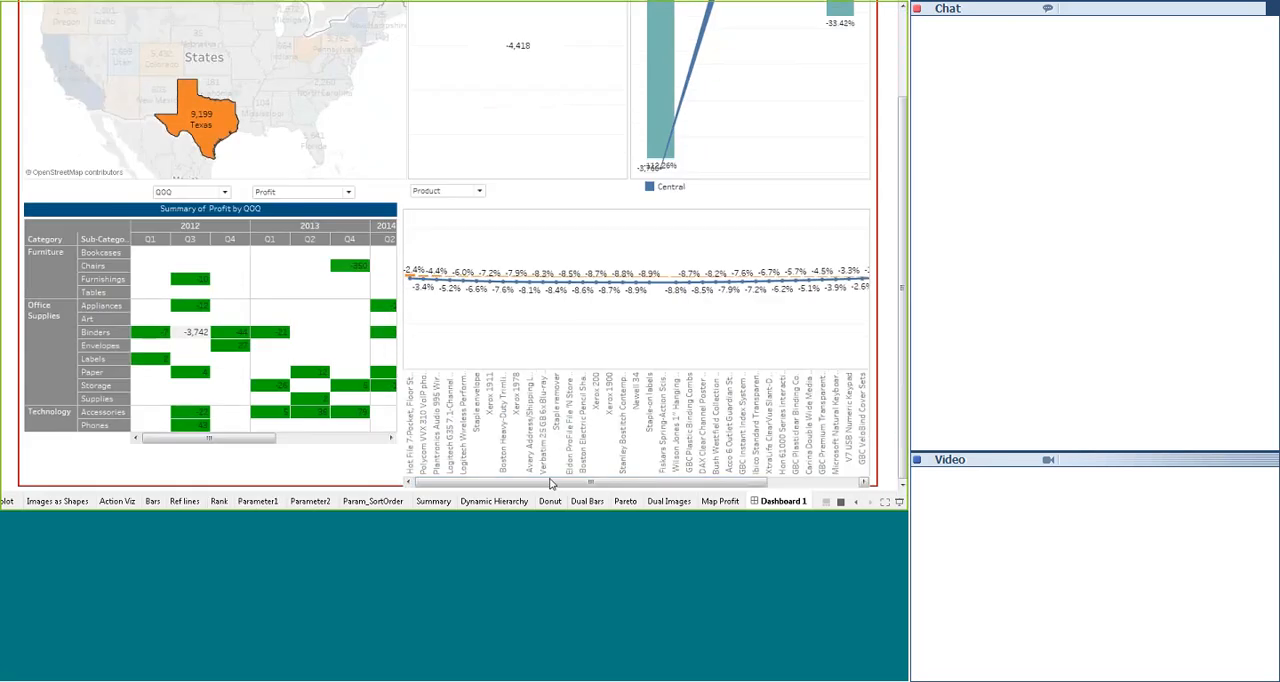
pyautogui.moveTo(433, 487); pyautogui.dragTo(483, 494)
pyautogui.scroll(3, 506, 115)
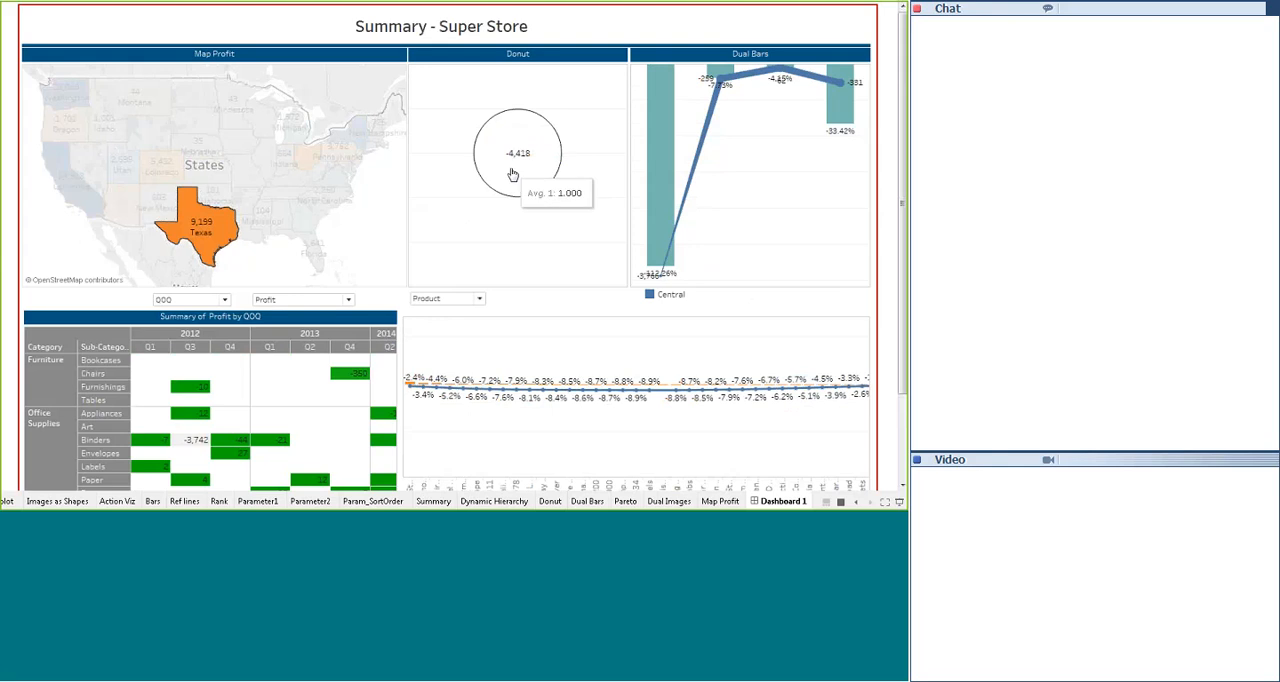
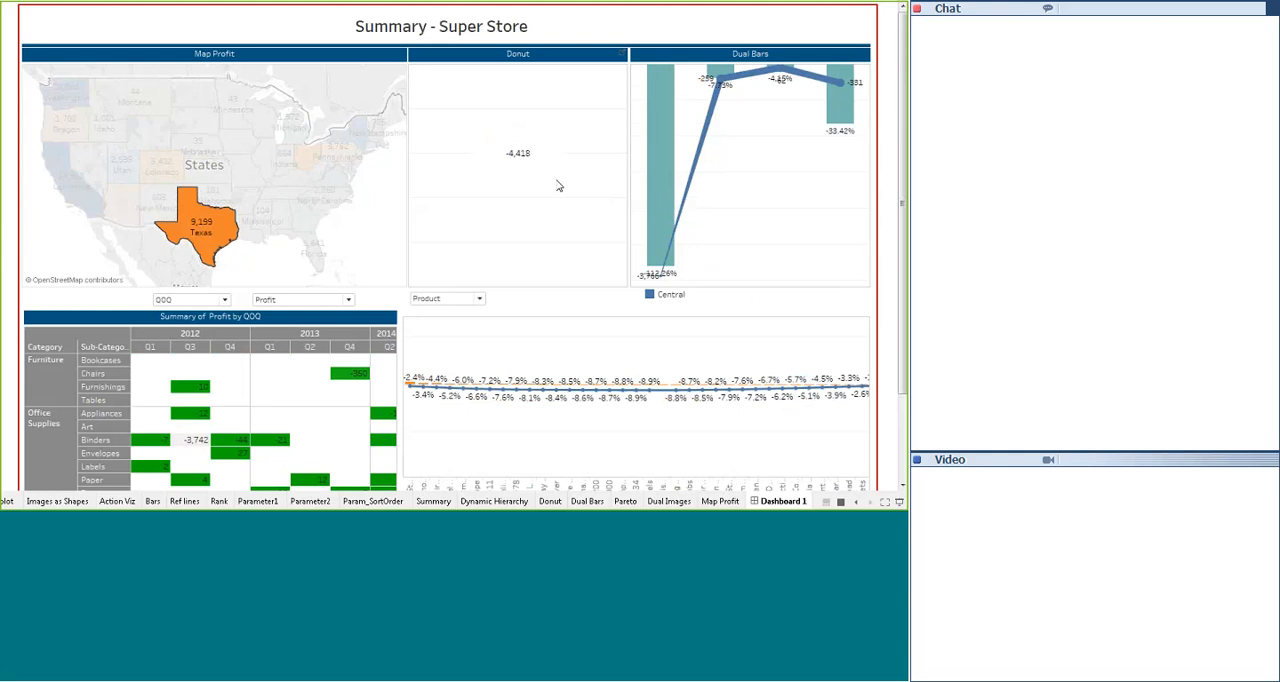
# - Filter the dashboard by California, Illinois, Montana and Utah in turn on the map, clear the selection, and leave presentation mode
pyautogui.click(72, 186)
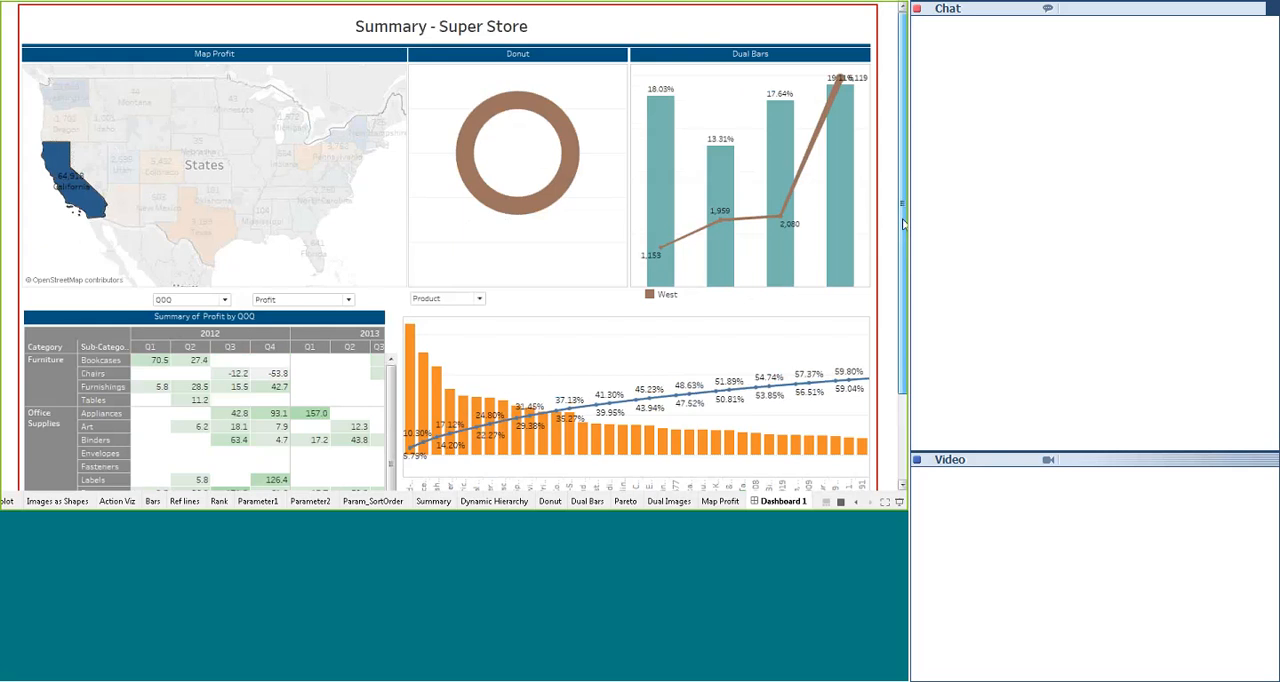
pyautogui.scroll(-2, 903, 224)
pyautogui.scroll(2, 903, 224)
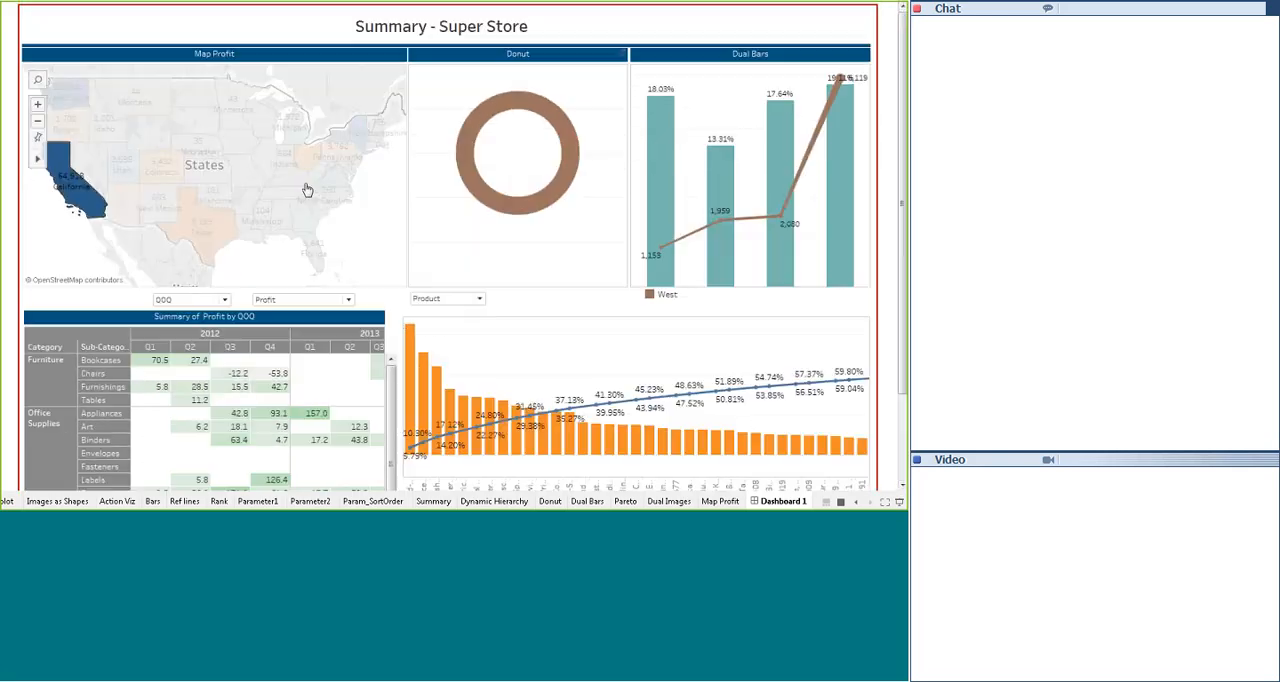
pyautogui.click(264, 162)
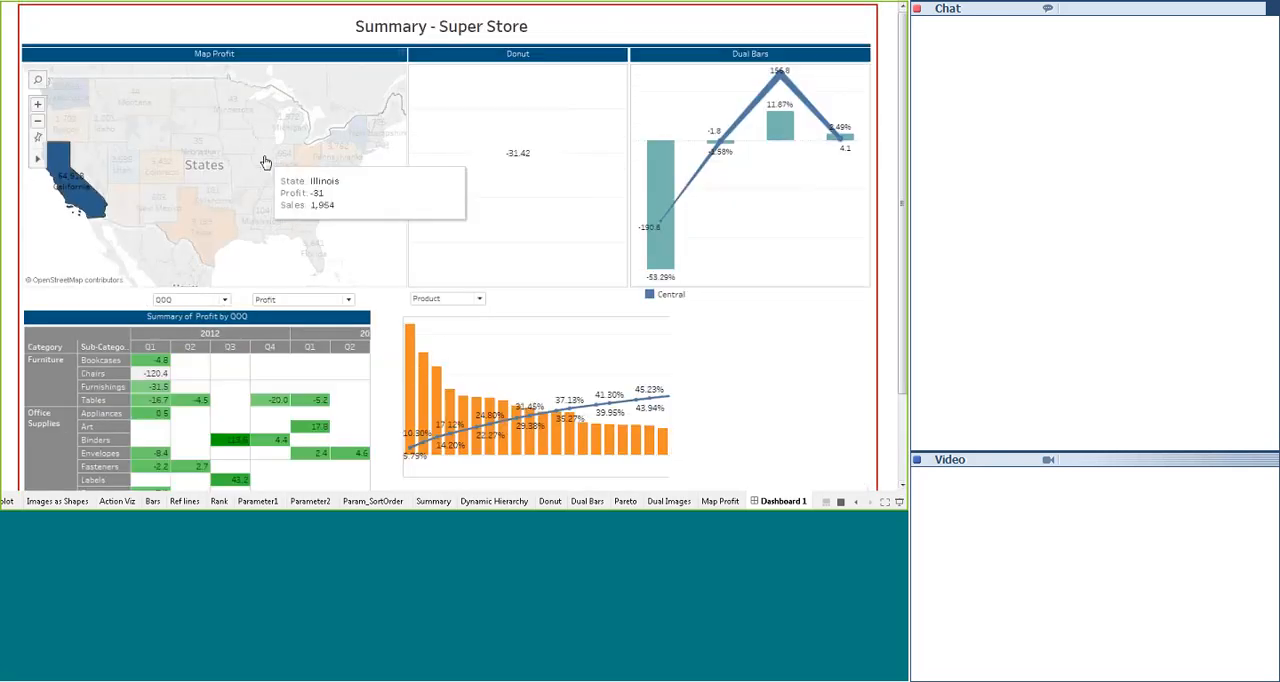
pyautogui.click(130, 110)
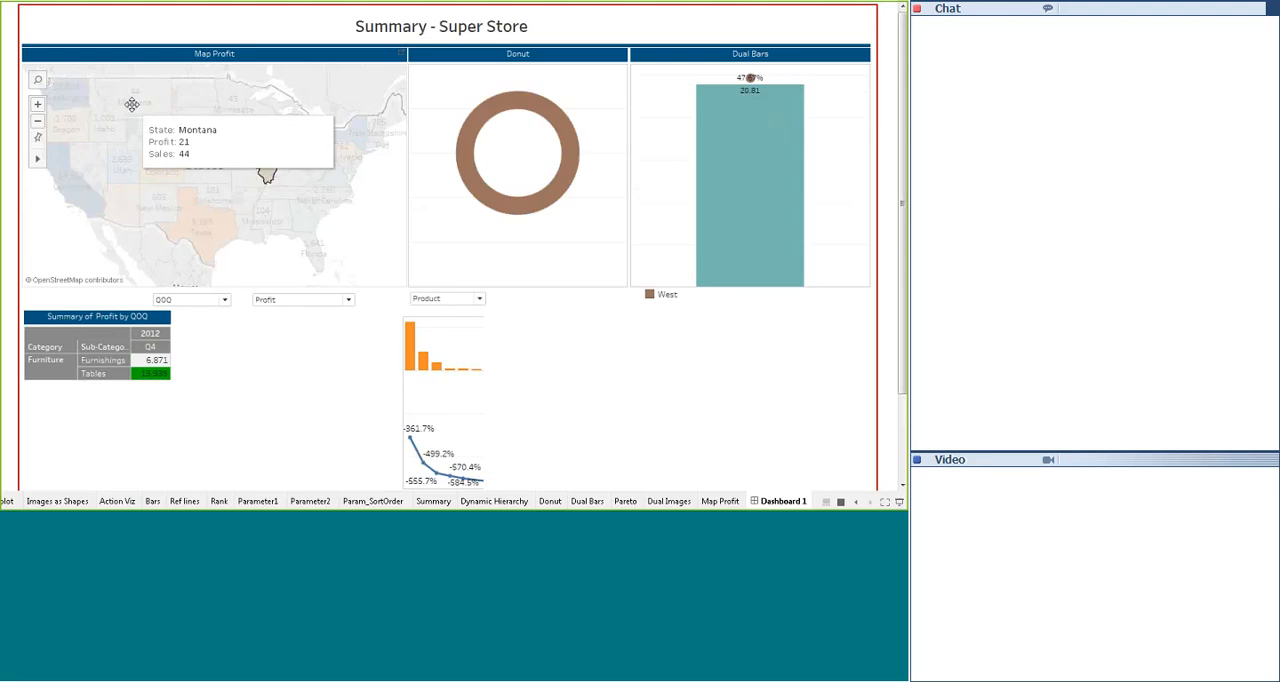
pyautogui.click(118, 172)
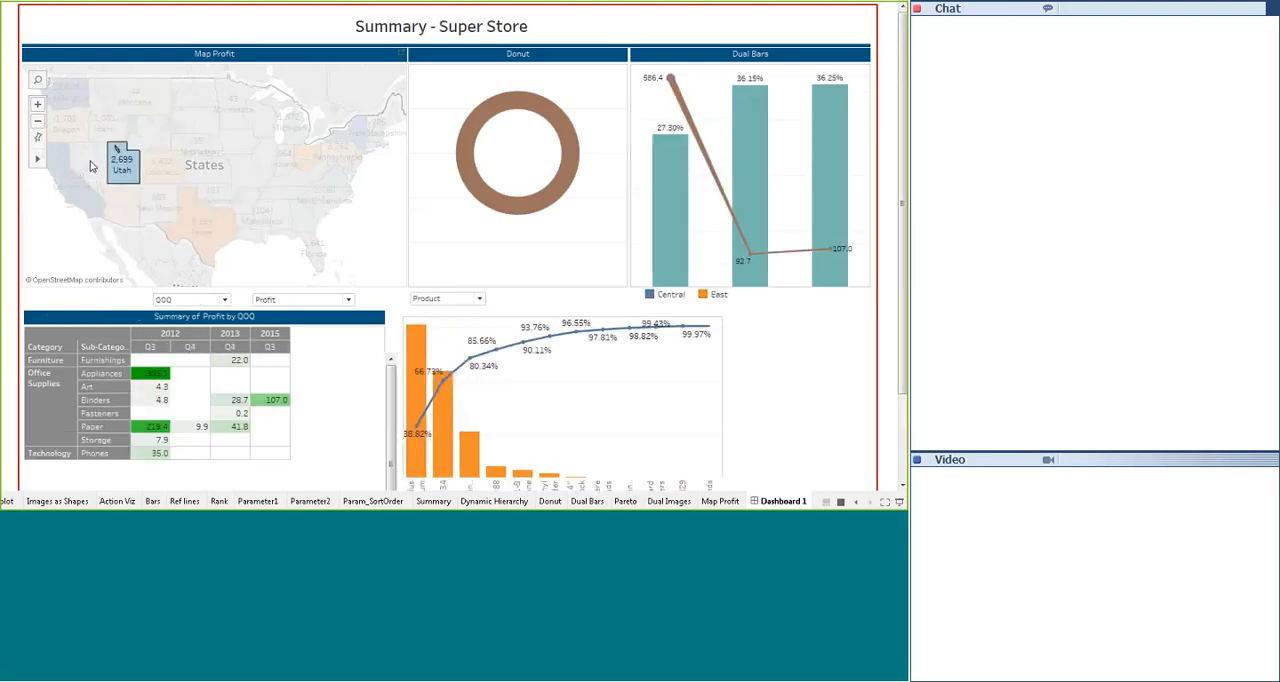
pyautogui.click(90, 166)
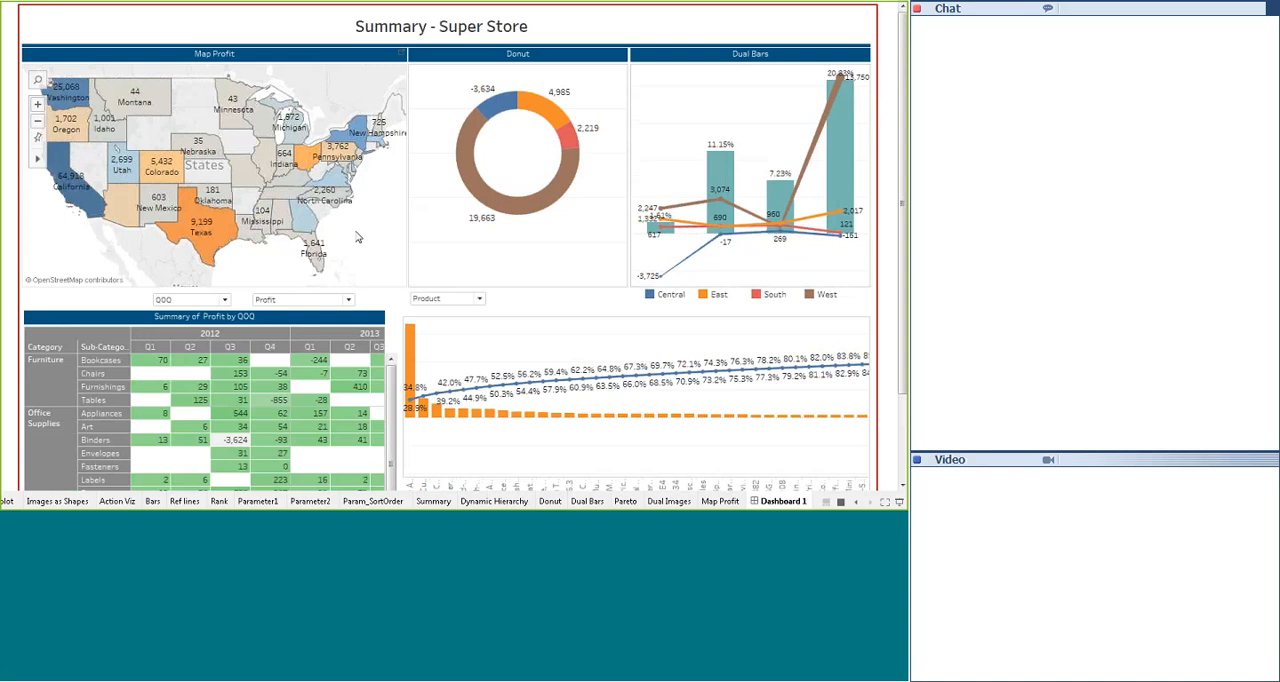
pyautogui.scroll(3, 358, 237)
pyautogui.scroll(-3, 358, 237)
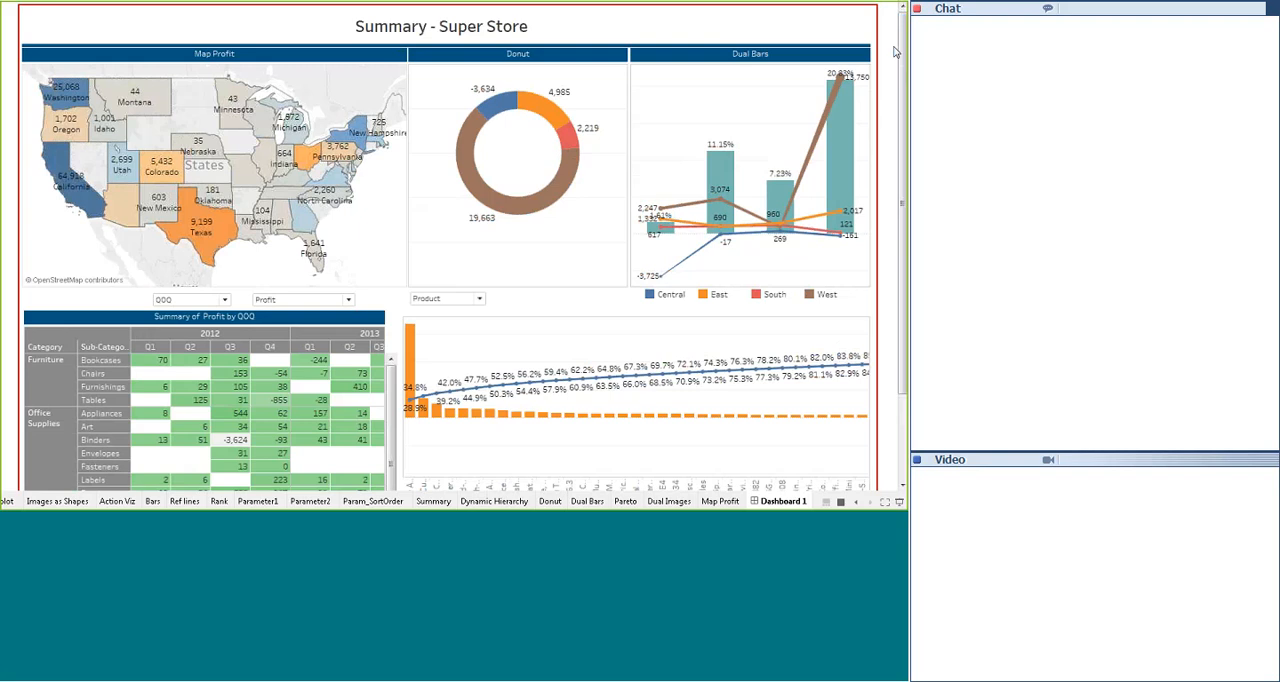
pyautogui.press('Escape')
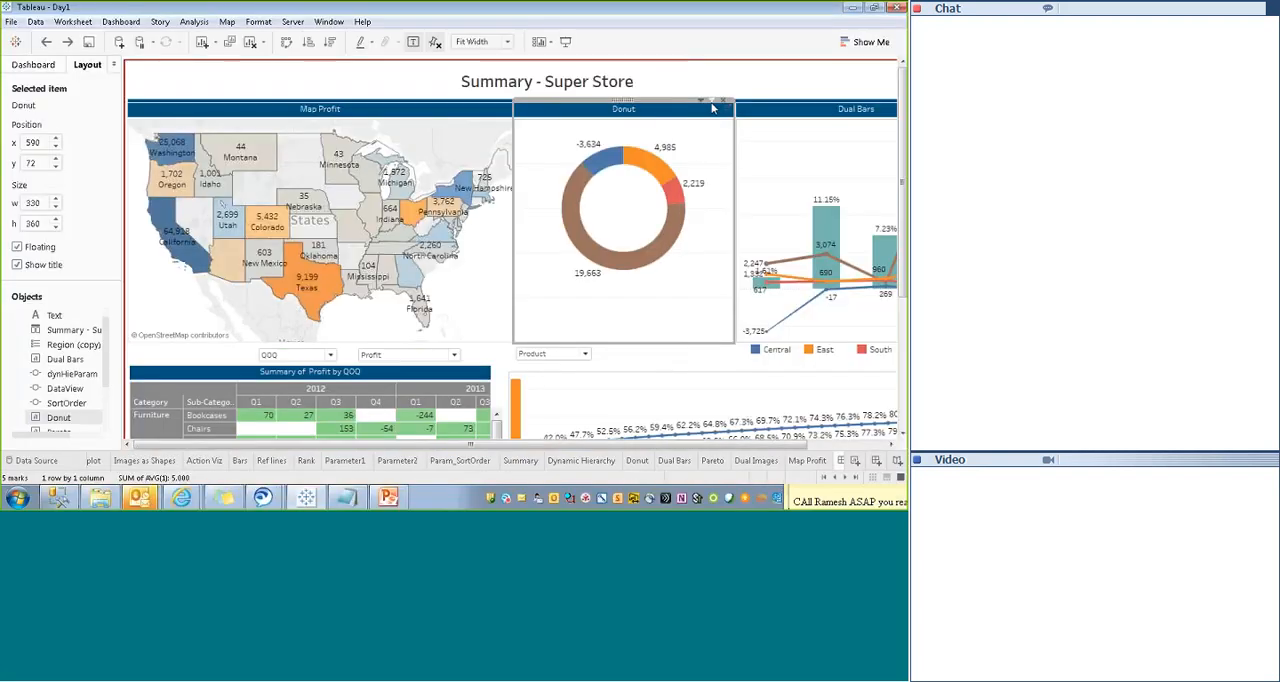
# - In presentation mode, filter the dashboard by the Donut's East, Central, West and South slices in turn, then return to editing and clear the selection
pyautogui.press('F7')
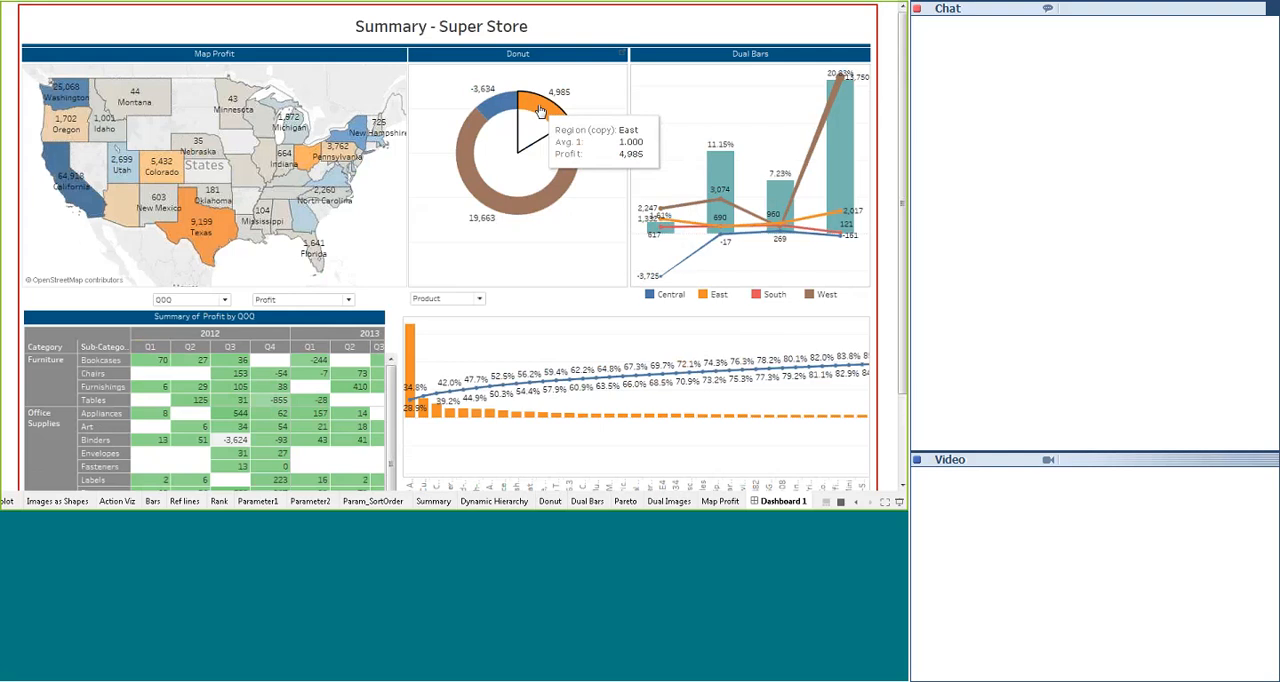
pyautogui.click(540, 110)
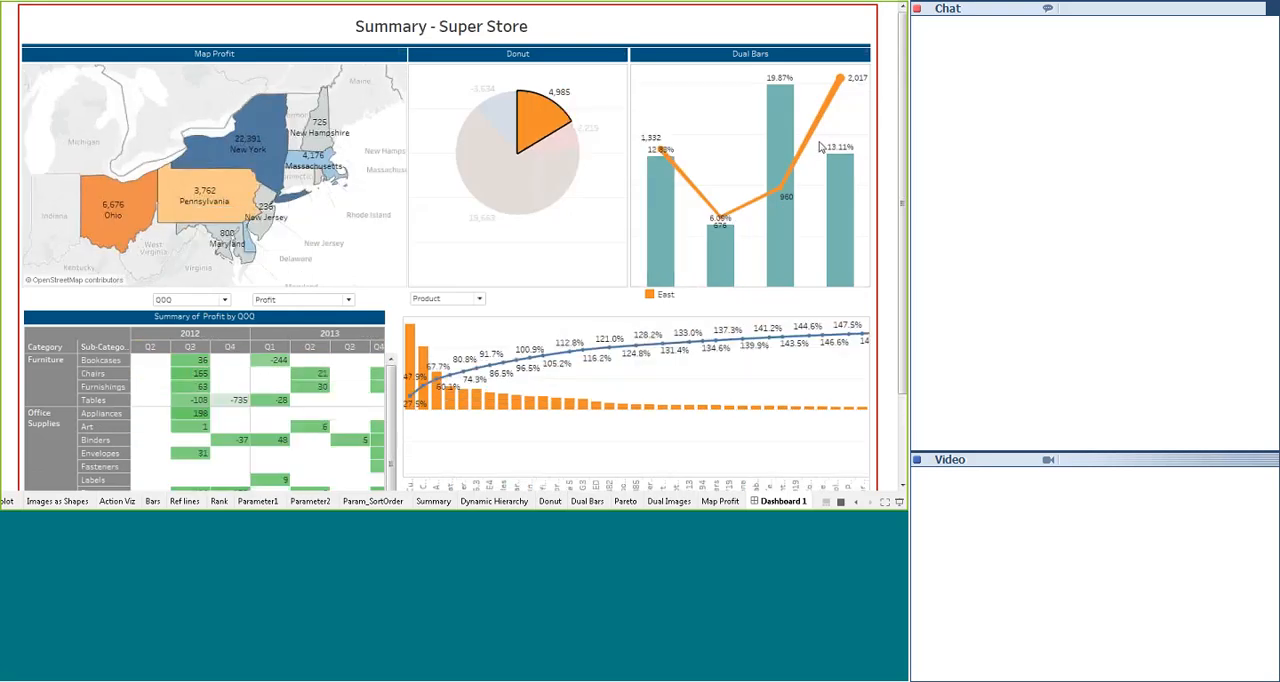
pyautogui.moveTo(757, 228)
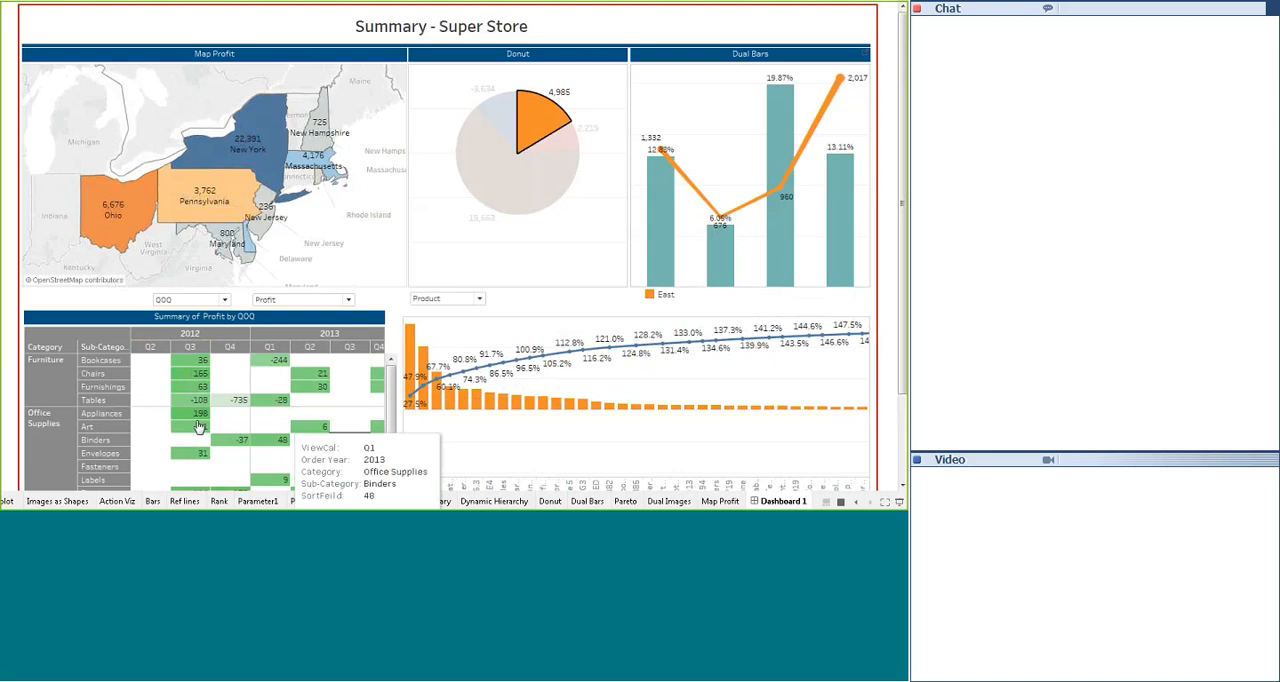
pyautogui.moveTo(175, 415)
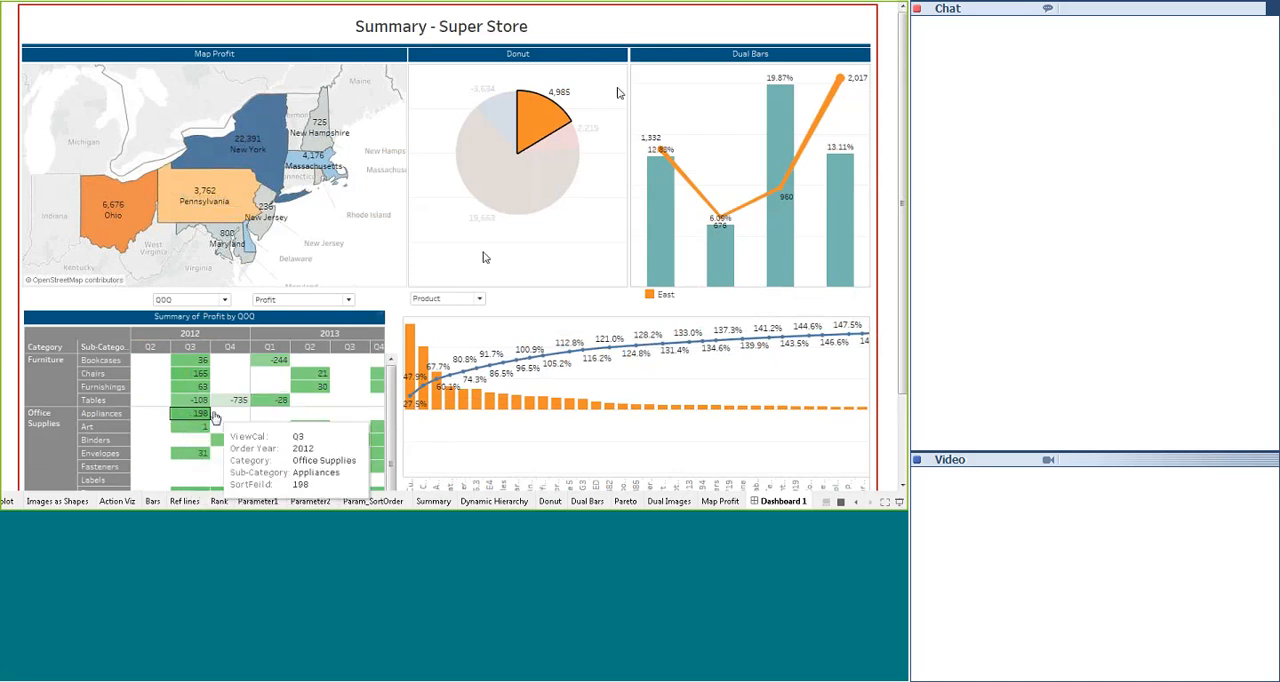
pyautogui.moveTo(537, 121)
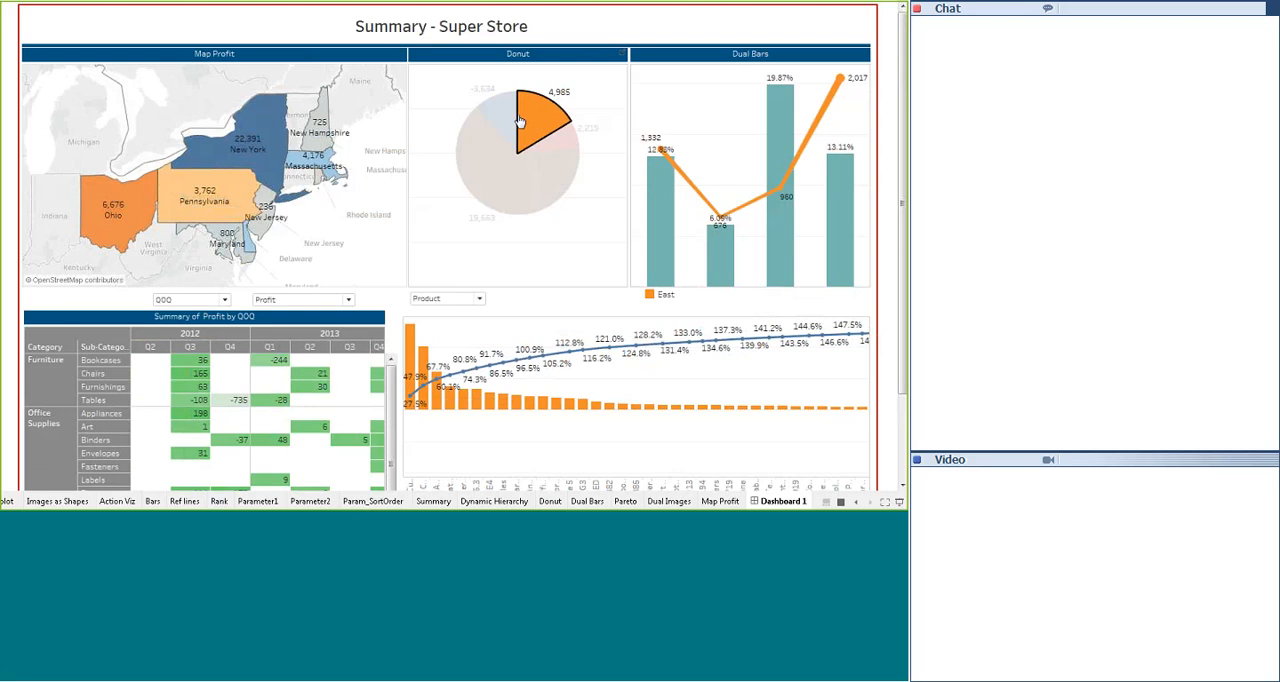
pyautogui.click(494, 117)
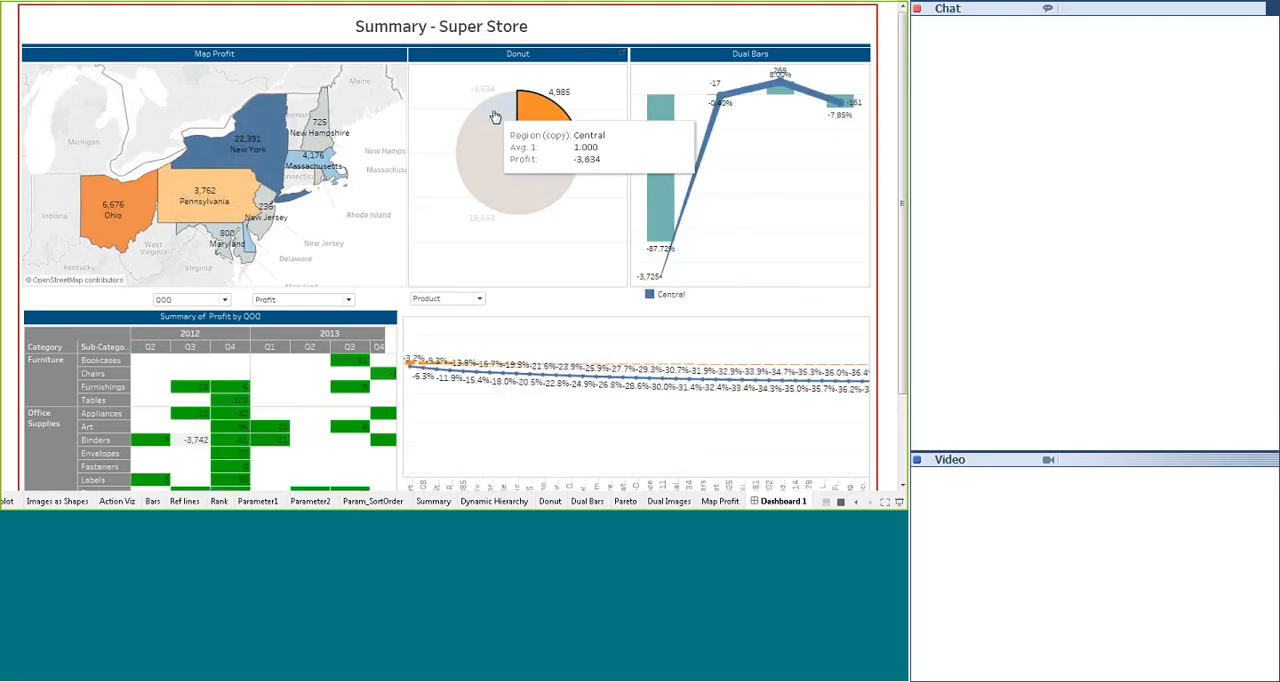
pyautogui.click(492, 187)
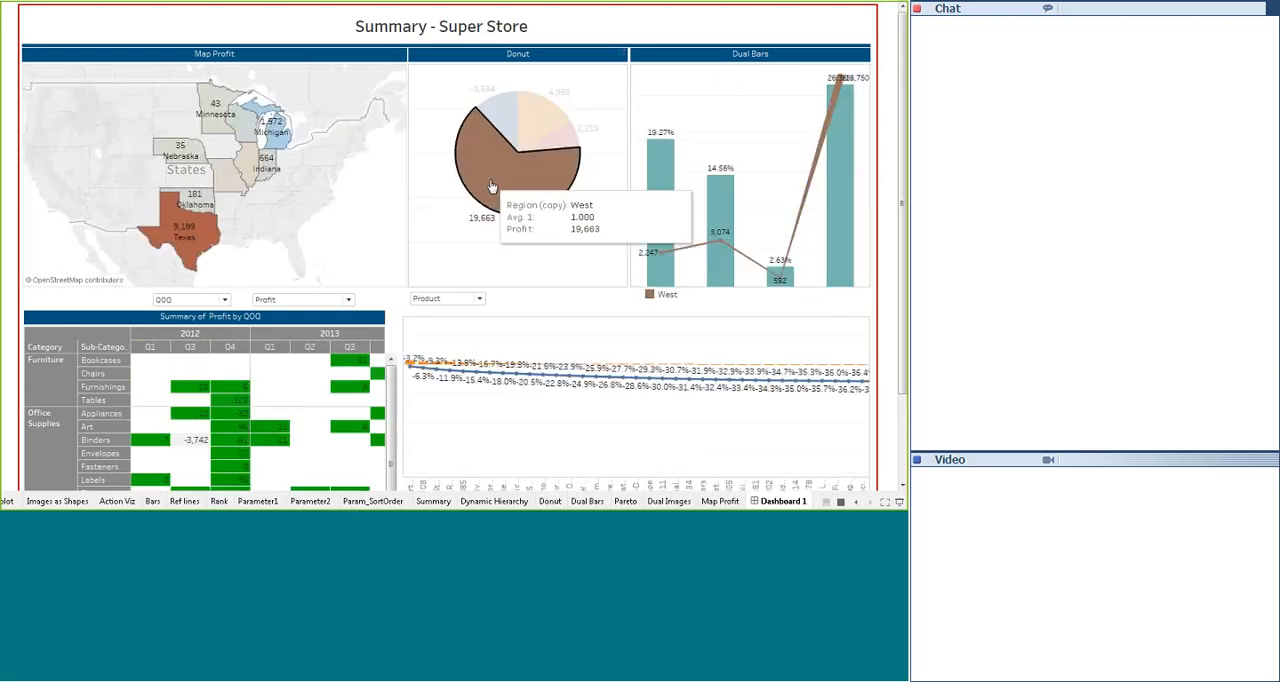
pyautogui.click(563, 146)
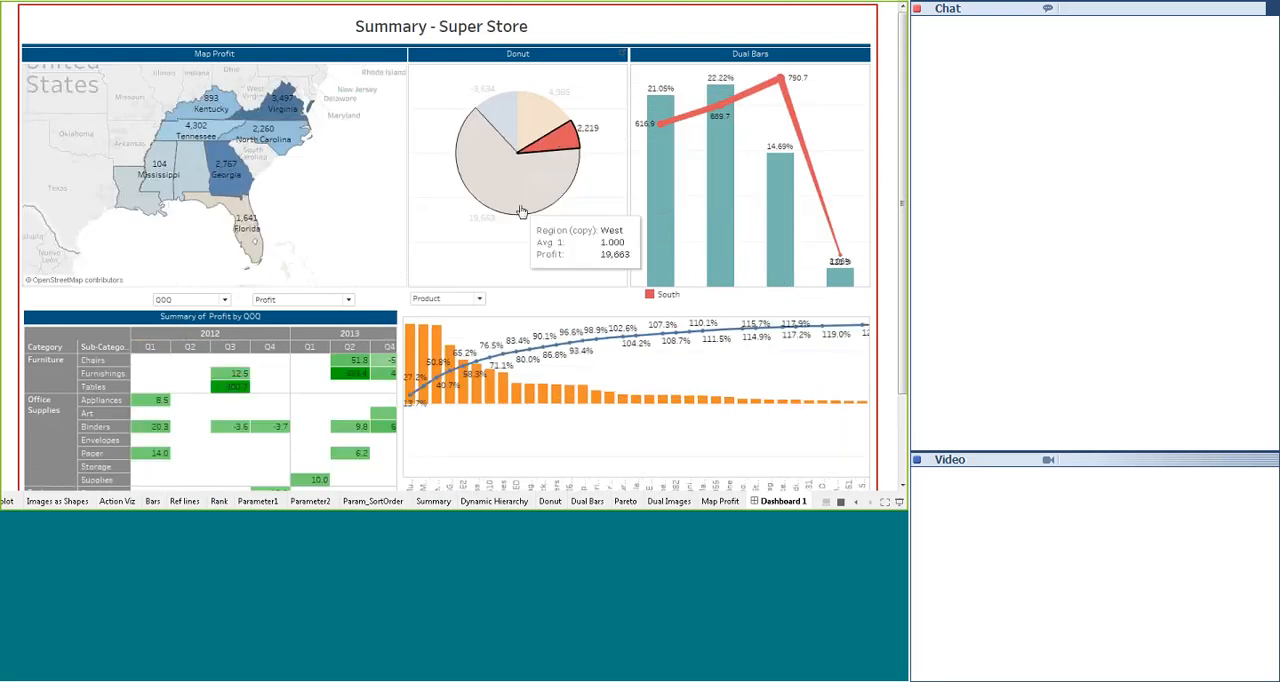
pyautogui.press('Escape')
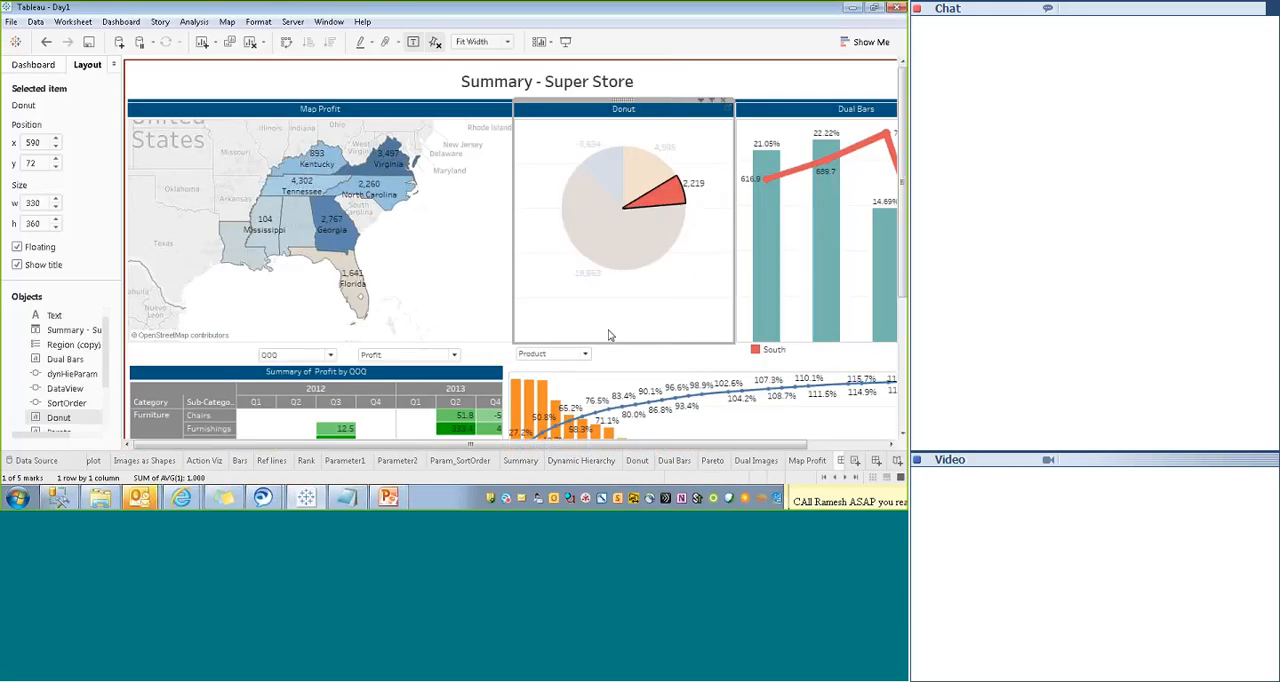
pyautogui.click(610, 335)
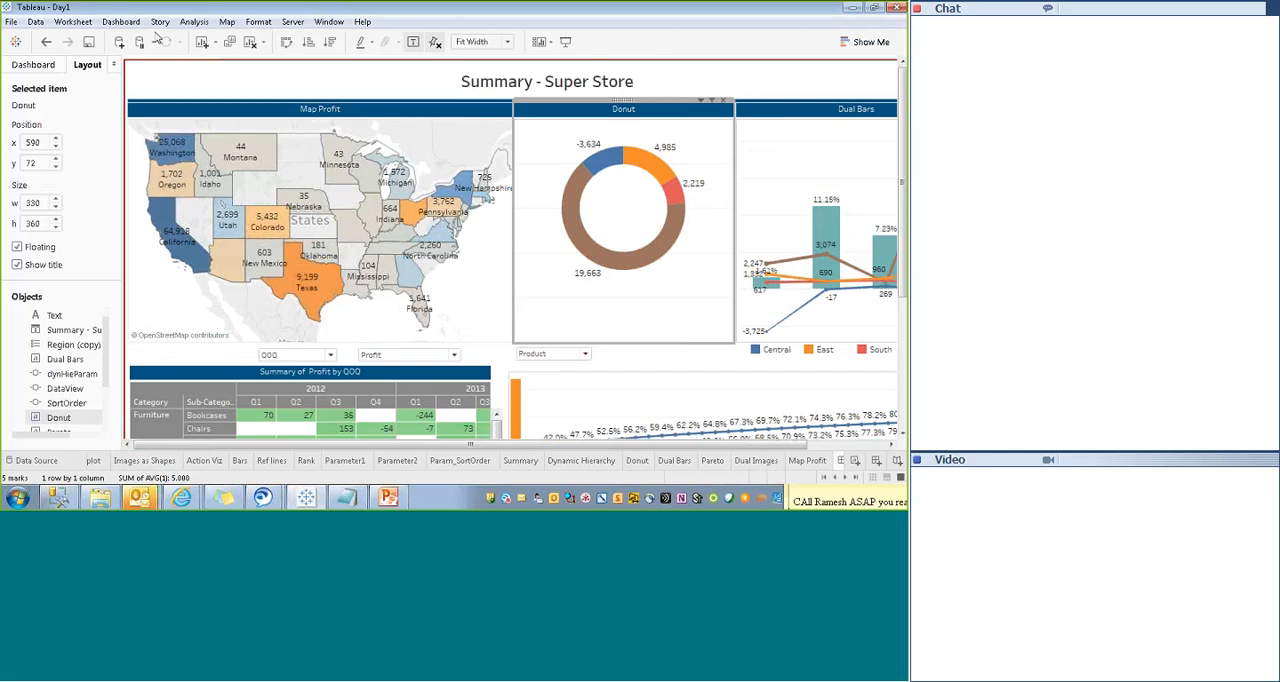
# - Review the source, target and run settings of the dashboard's Map Profit filter action, and close them without saving
pyautogui.click(121, 22)
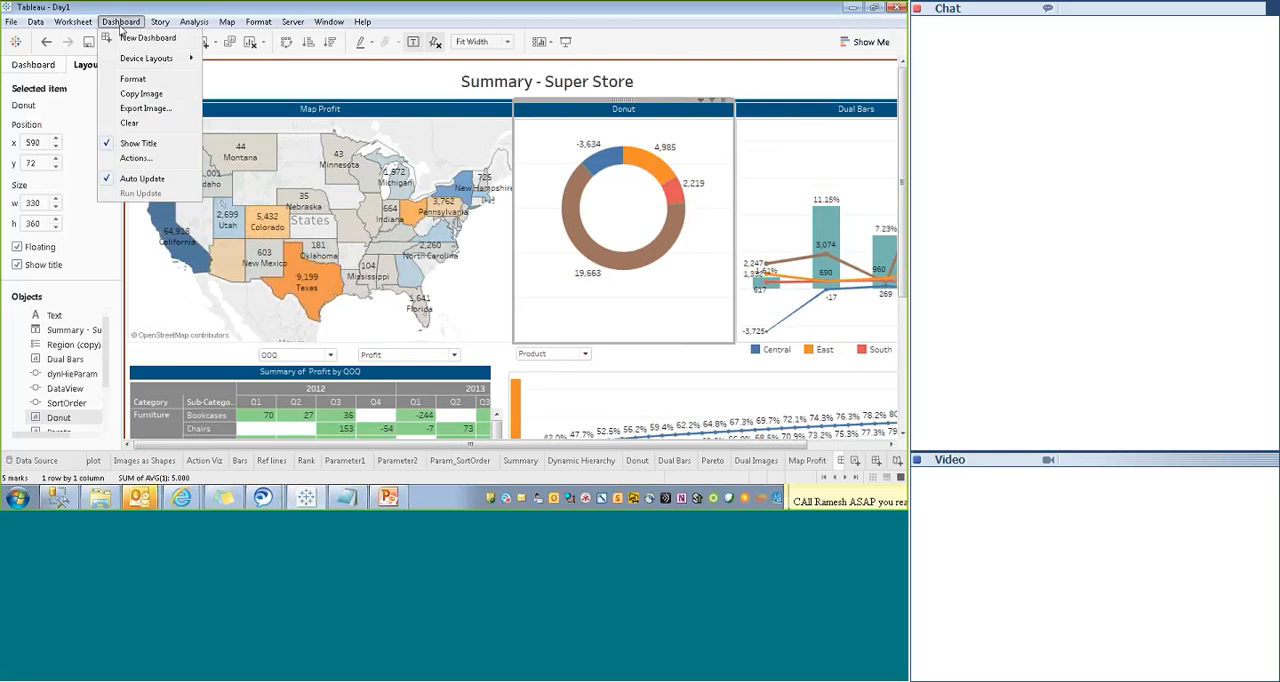
pyautogui.click(135, 160)
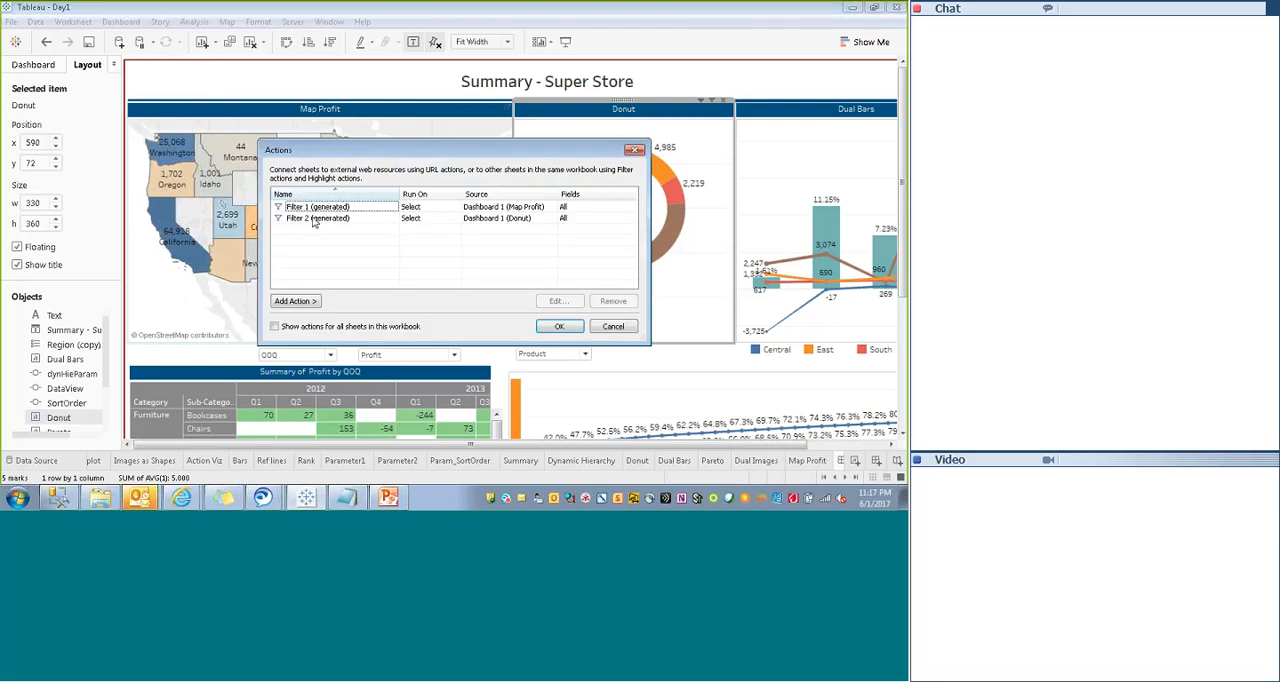
pyautogui.click(299, 207)
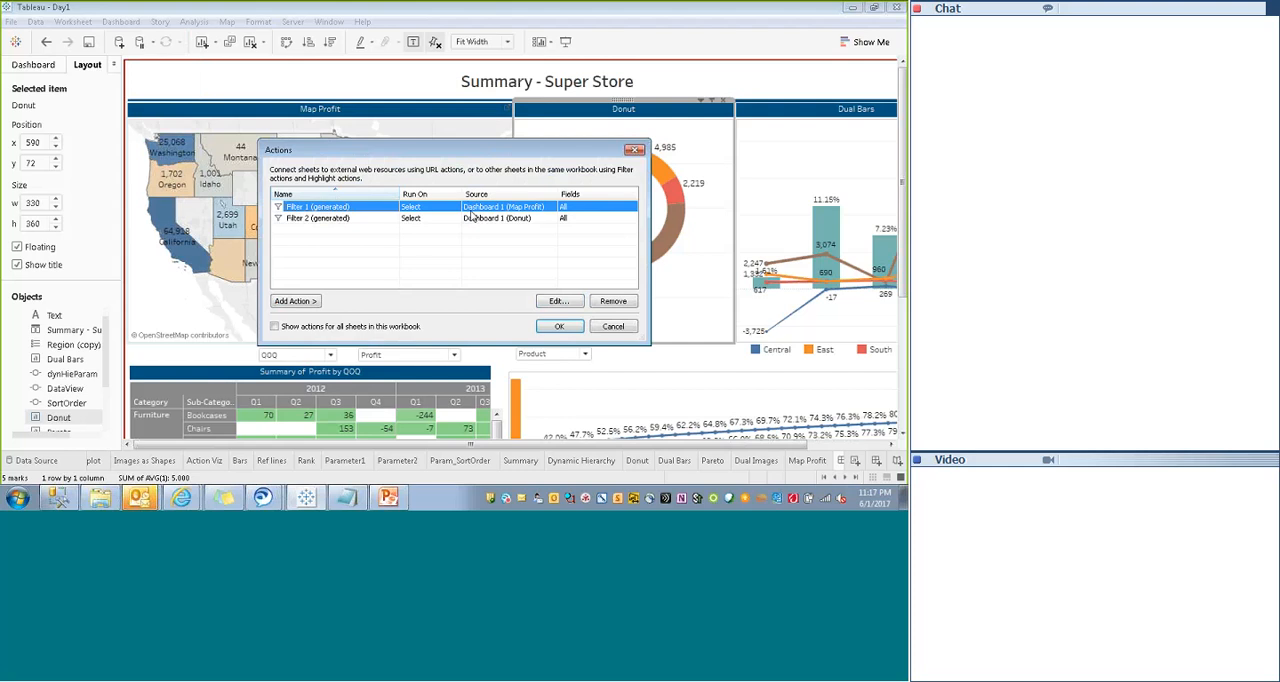
pyautogui.click(557, 301)
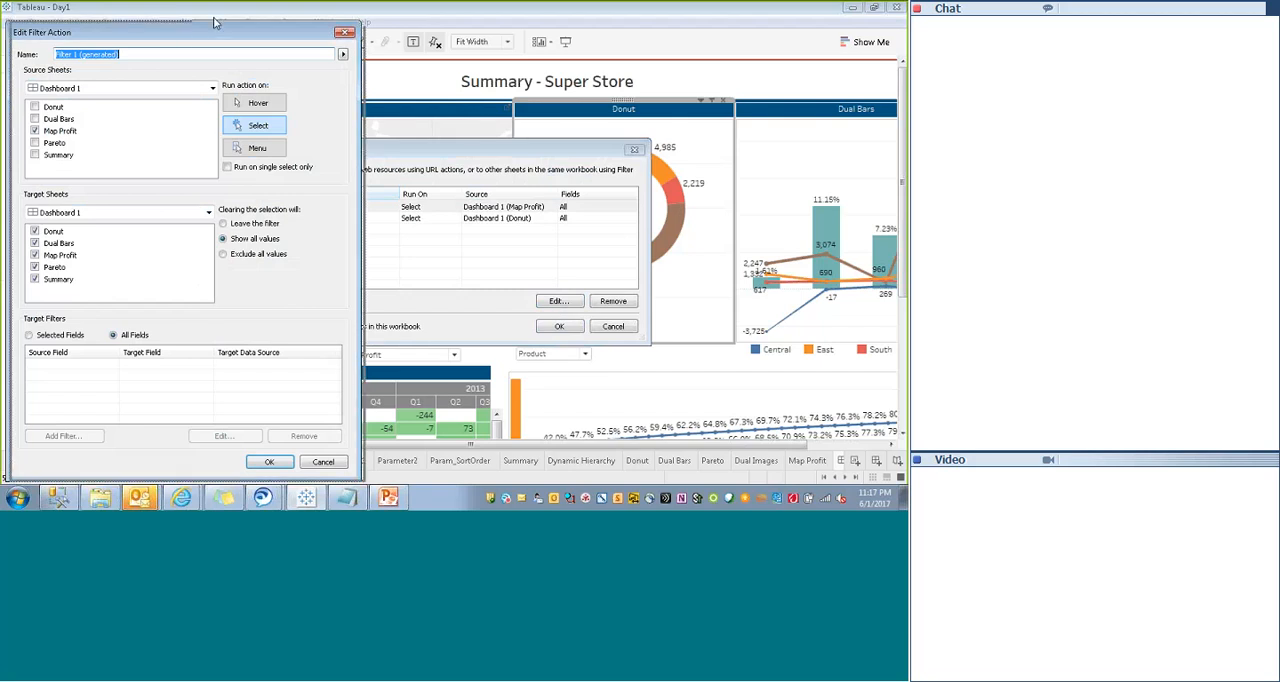
pyautogui.moveTo(183, 33); pyautogui.dragTo(217, 16)
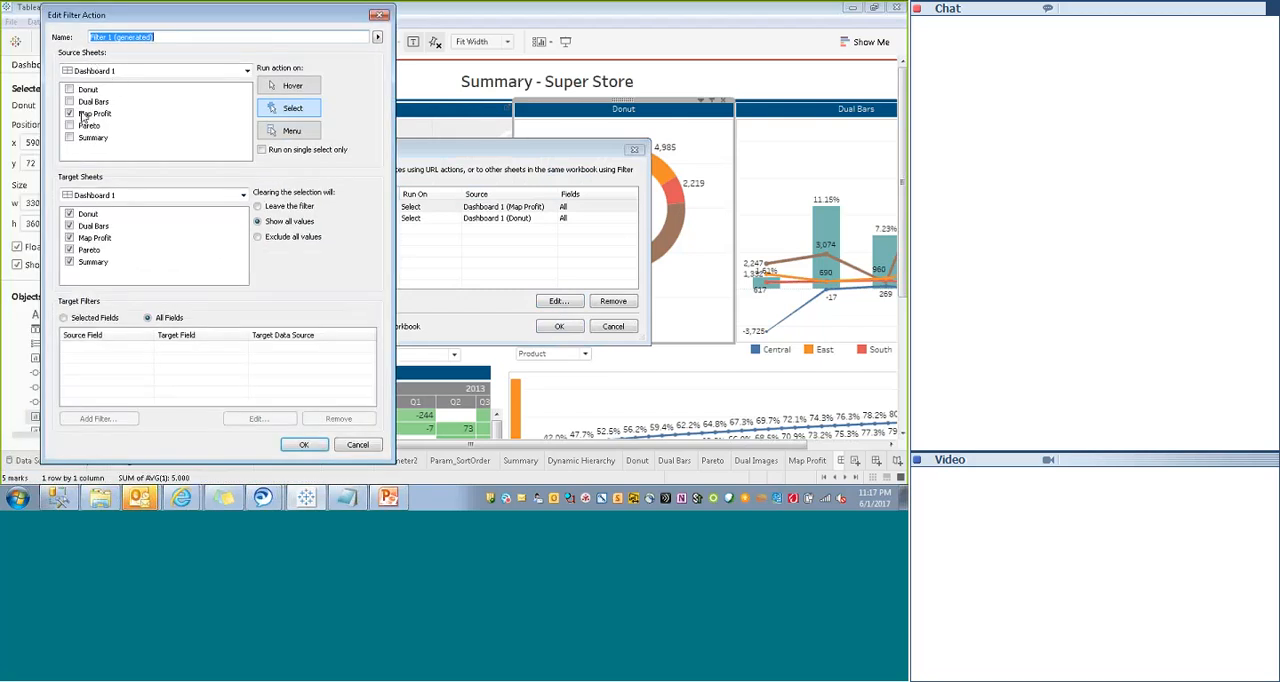
pyautogui.moveTo(150, 22); pyautogui.dragTo(535, 65)
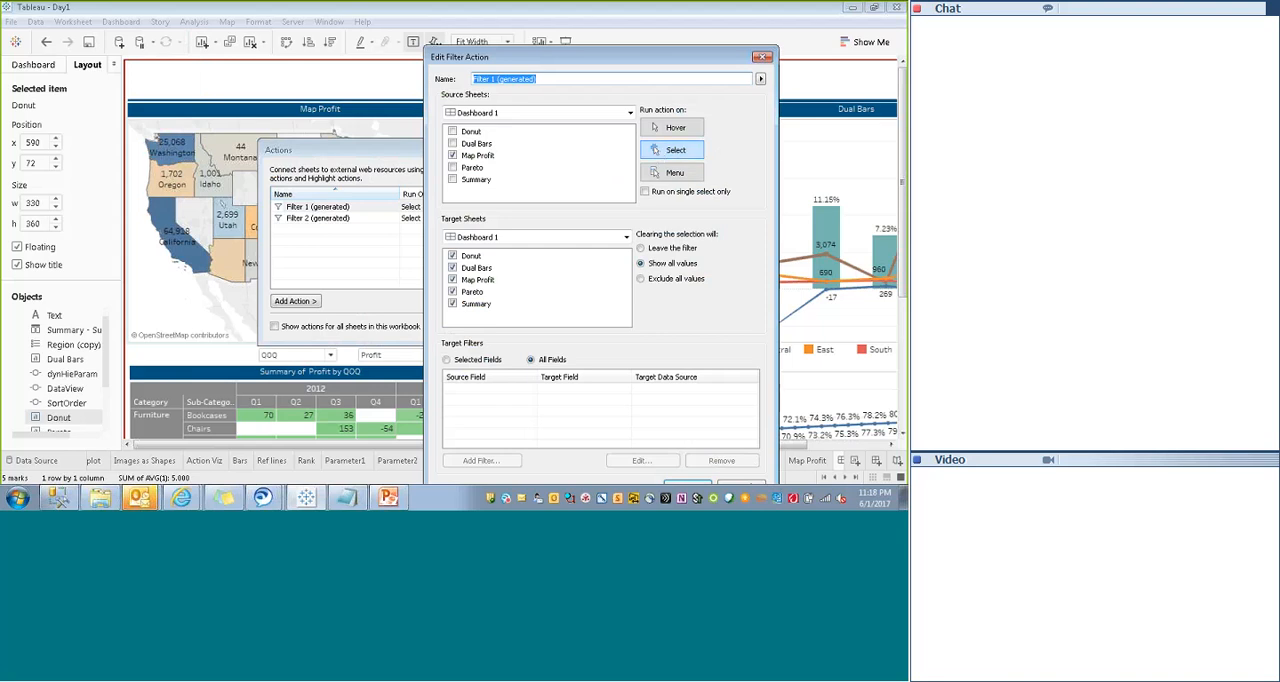
pyautogui.click(453, 269)
pyautogui.click(762, 57)
# - Review the settings of the filter action whose source is the Donut sheet, and close them without saving
pyautogui.click(318, 218)
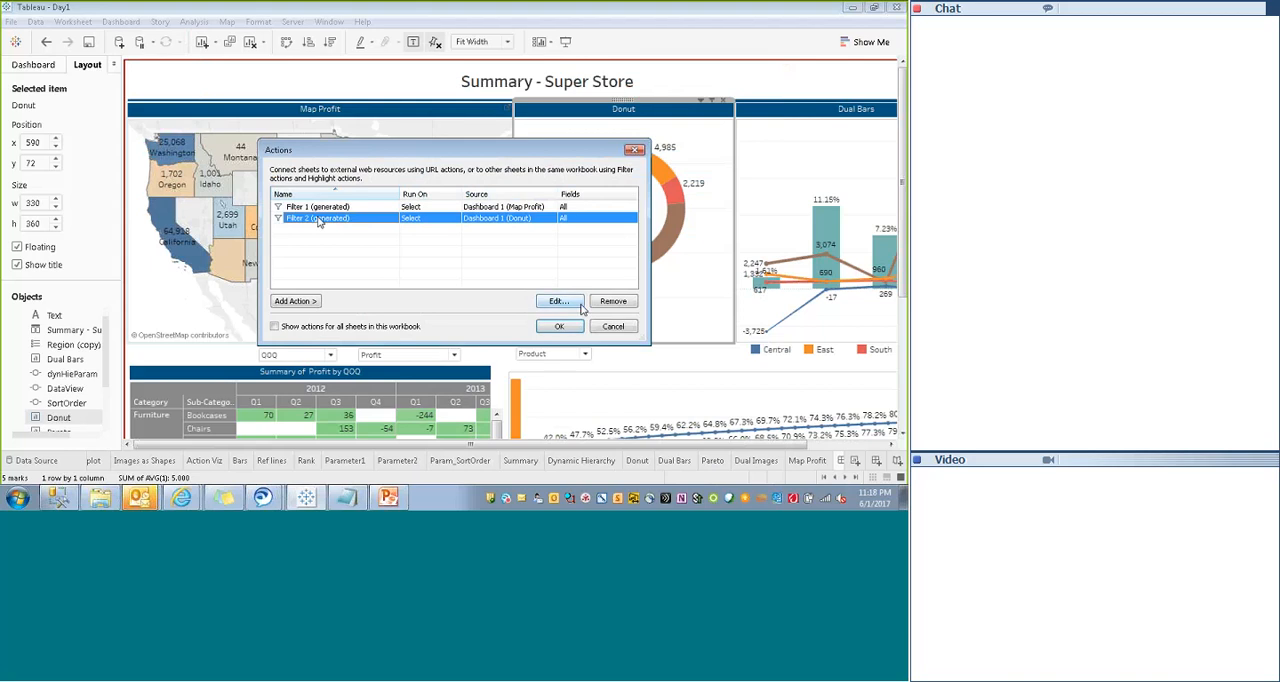
pyautogui.click(558, 301)
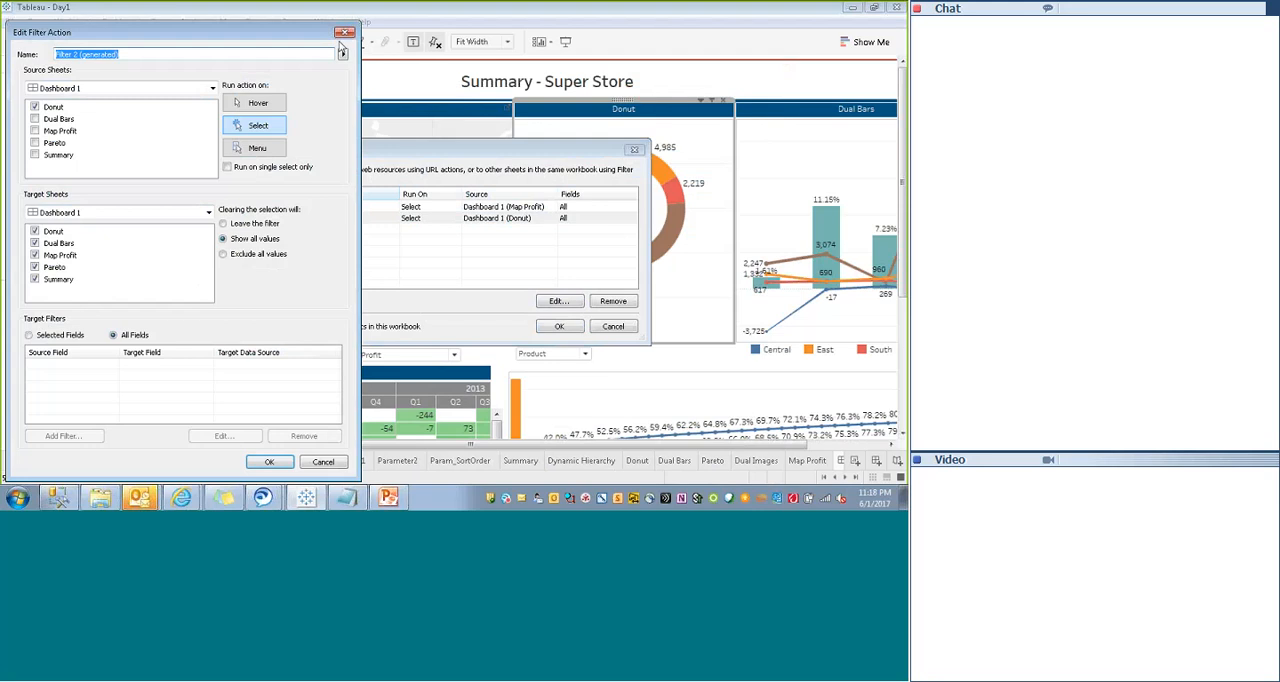
pyautogui.click(345, 34)
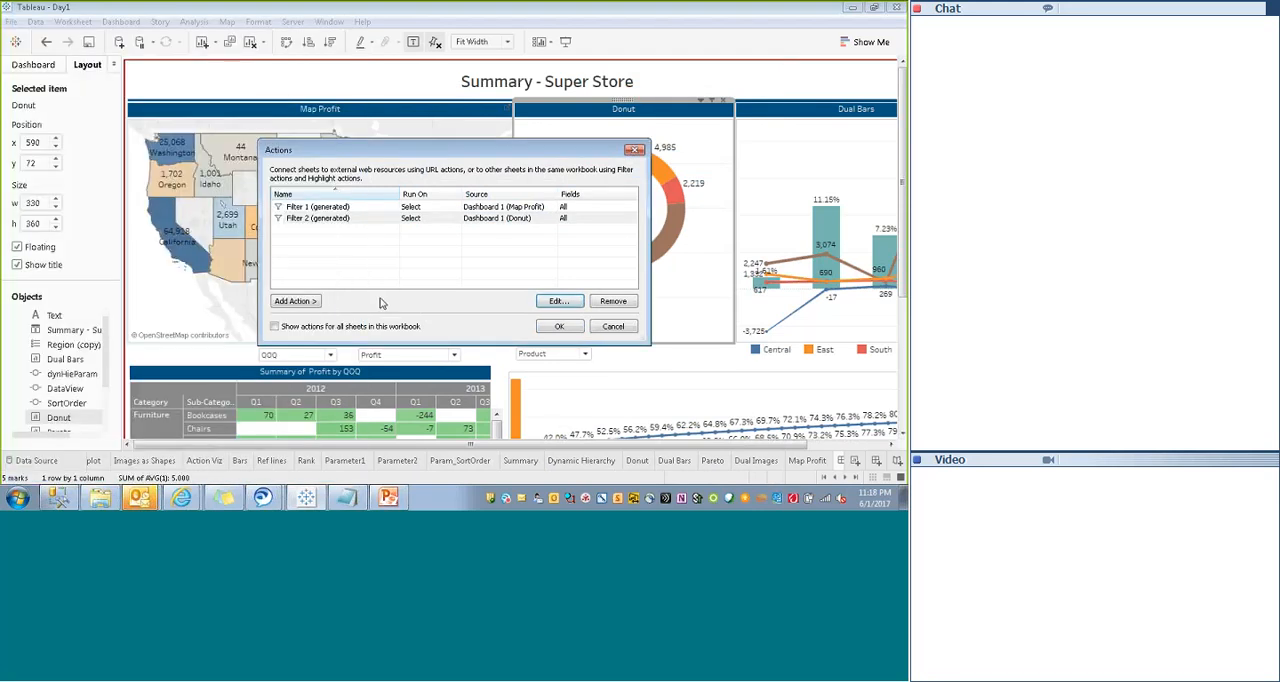
# - Add a dashboard filter action with Summary as its only source sheet, and set it to run on Hover
pyautogui.click(292, 302)
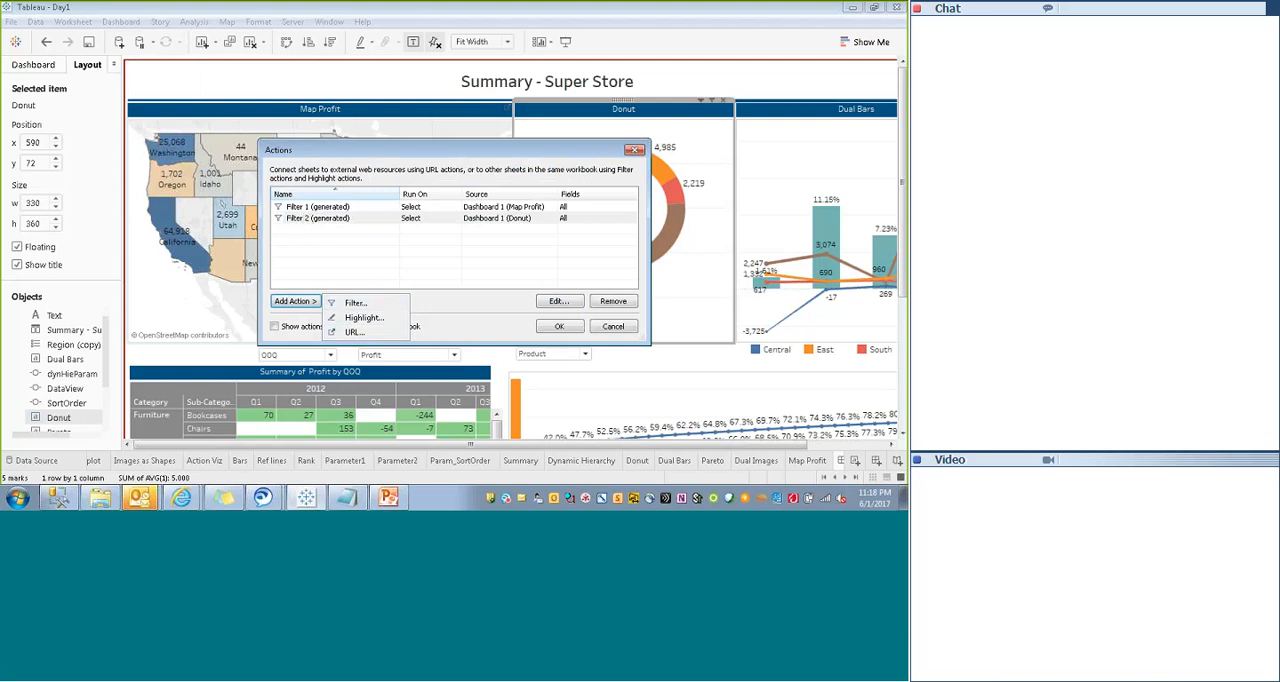
pyautogui.click(349, 303)
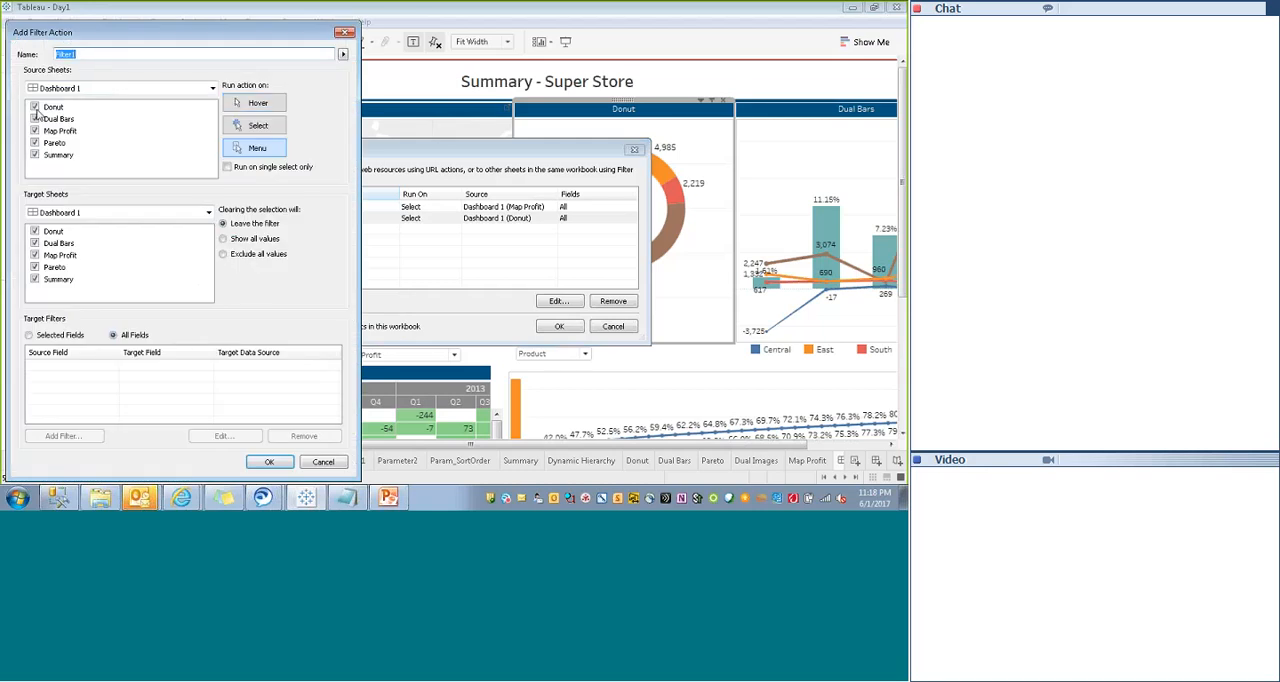
pyautogui.click(35, 106)
pyautogui.click(35, 118)
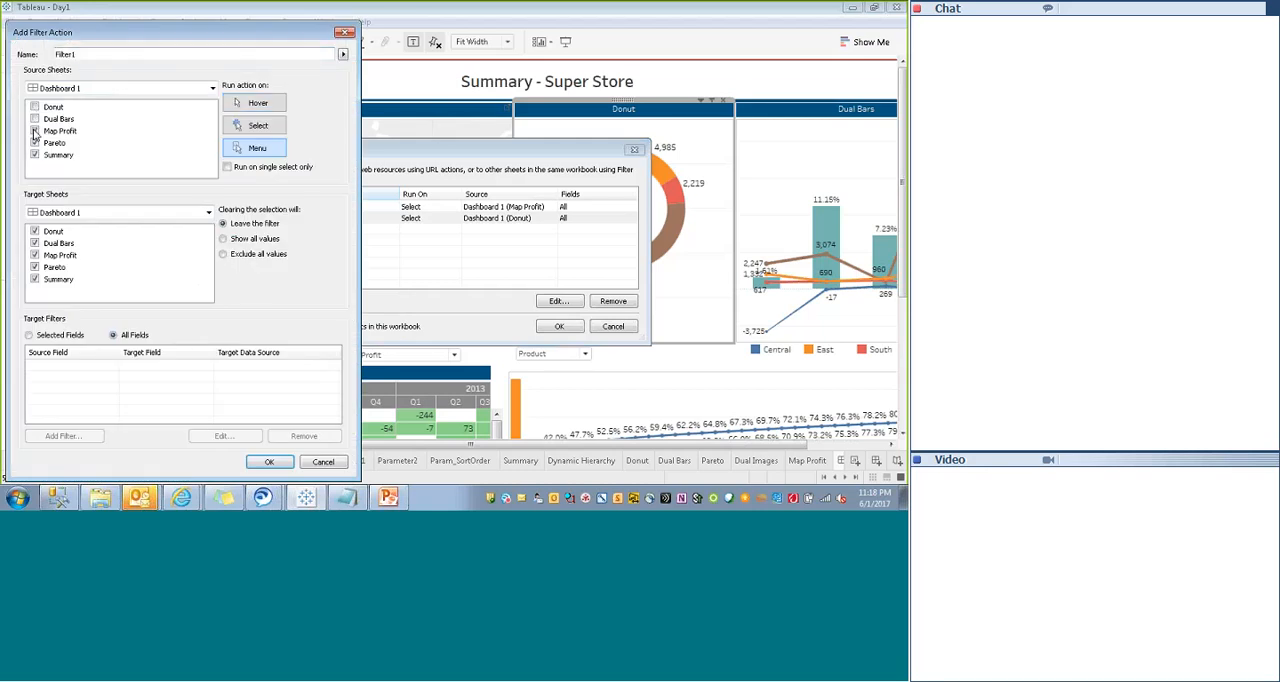
pyautogui.click(35, 130)
pyautogui.click(35, 143)
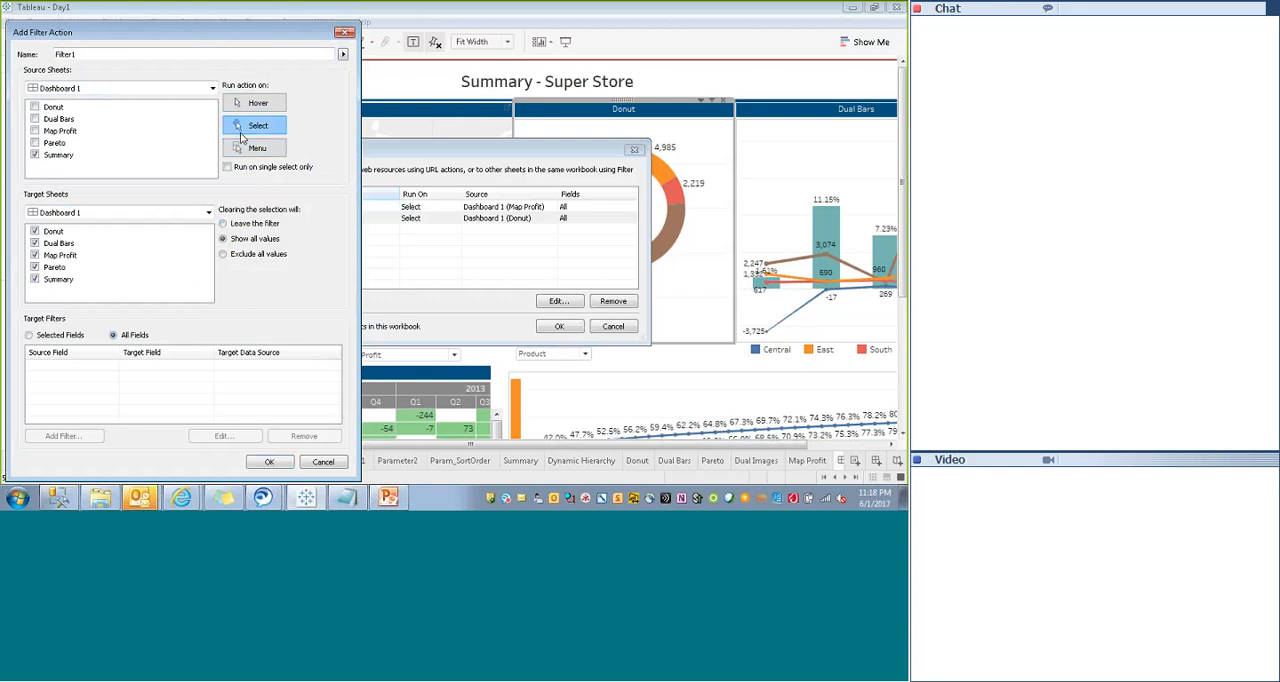
pyautogui.click(250, 131)
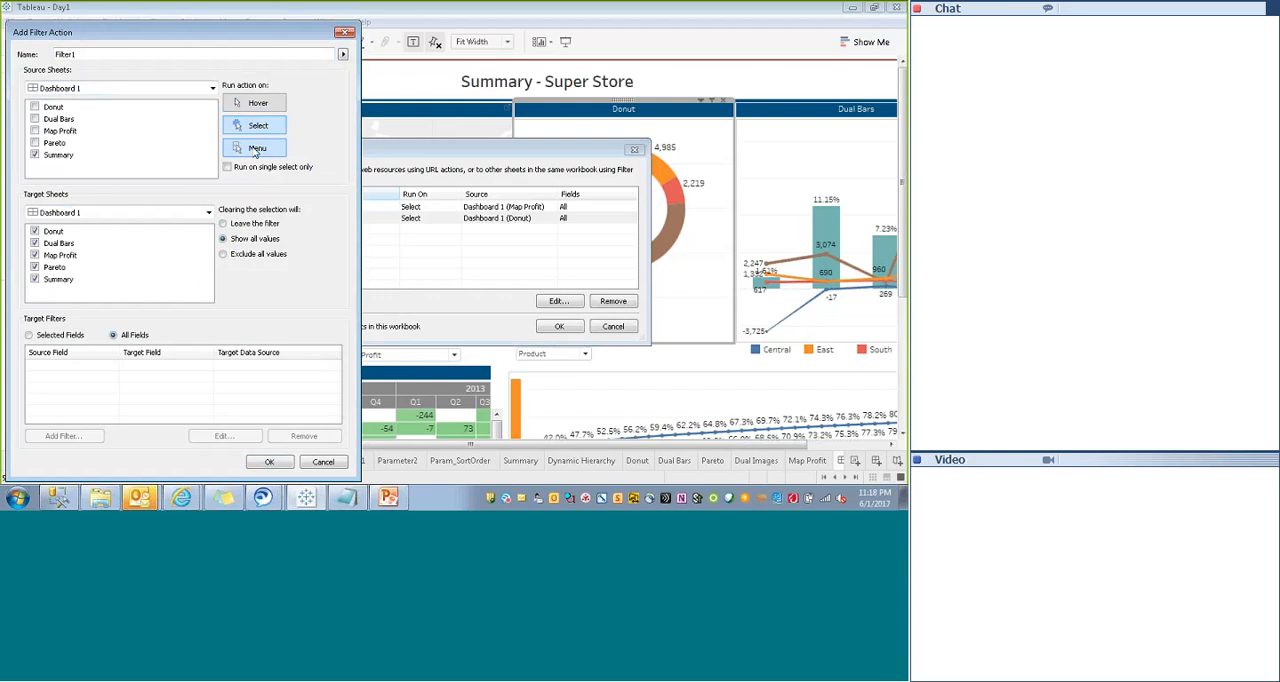
pyautogui.click(251, 106)
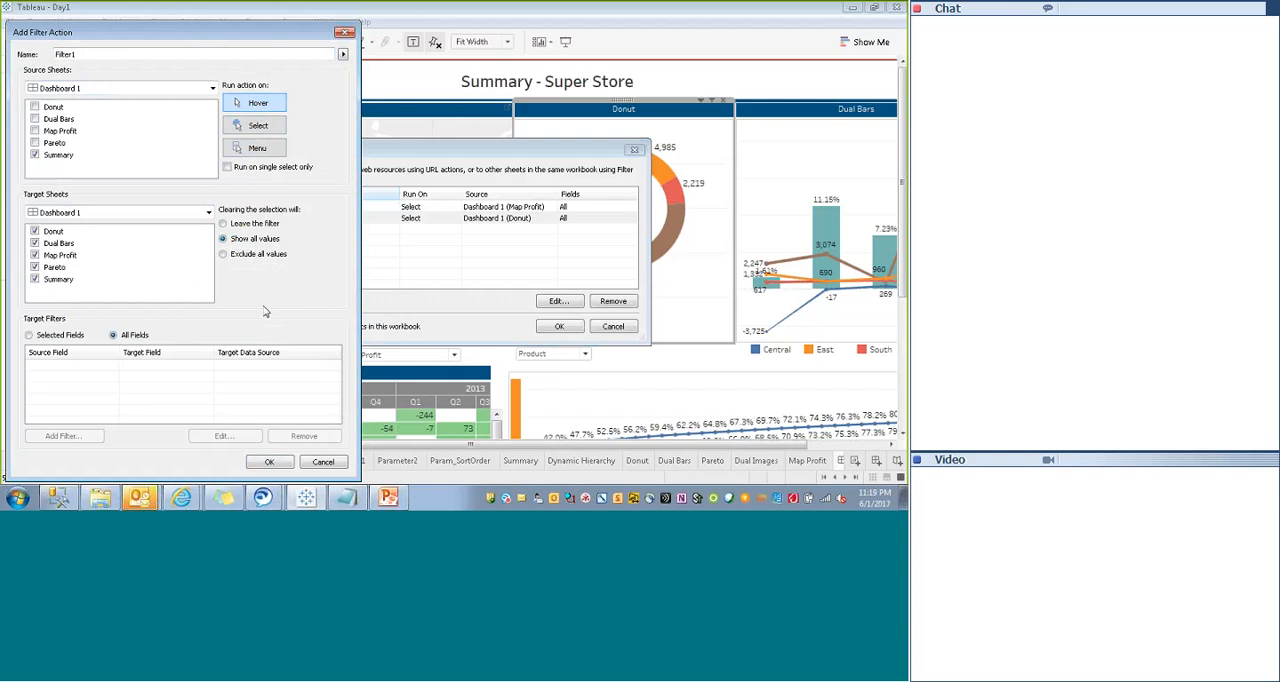
# - Review the source fields available for a target filter restricted to selected fields, and close the list without adding a filter
pyautogui.click(30, 336)
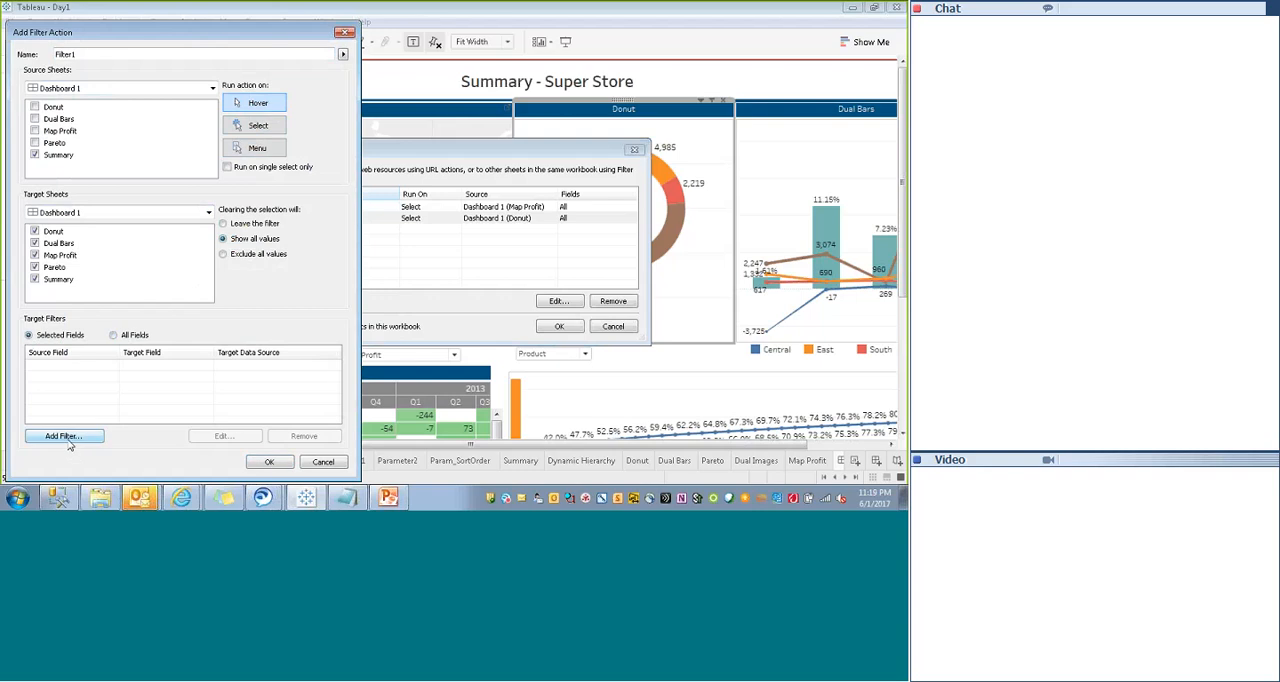
pyautogui.click(66, 437)
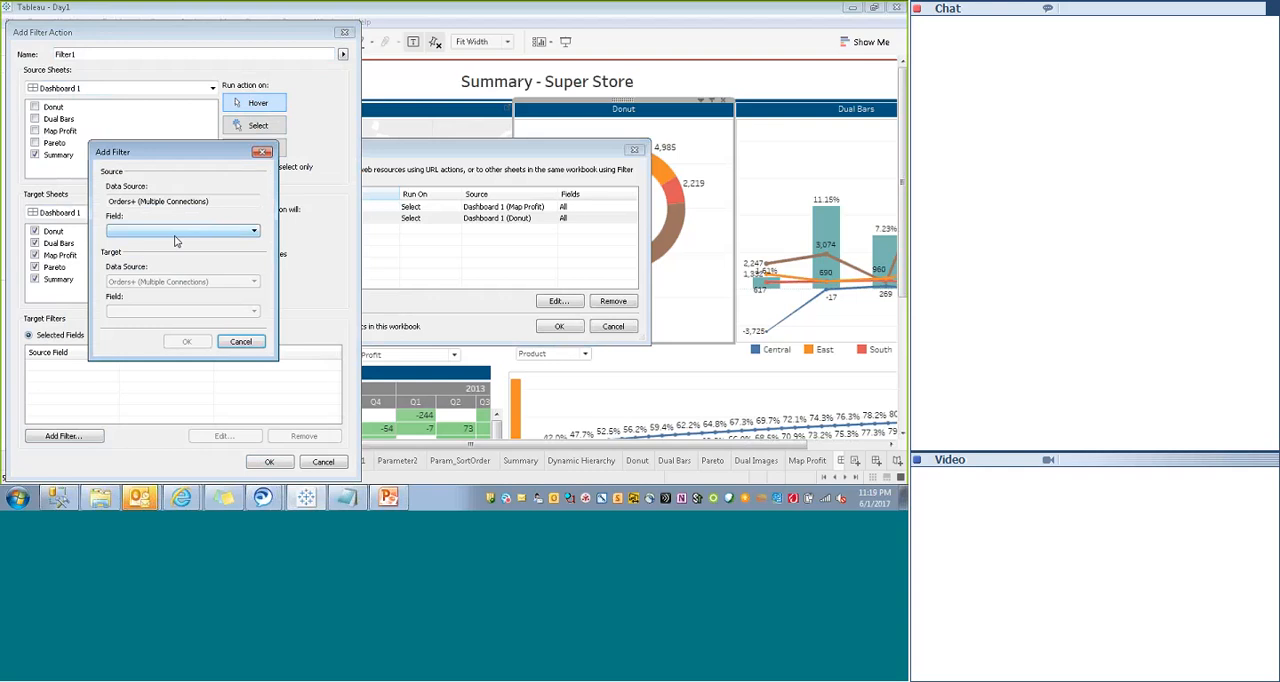
pyautogui.click(175, 231)
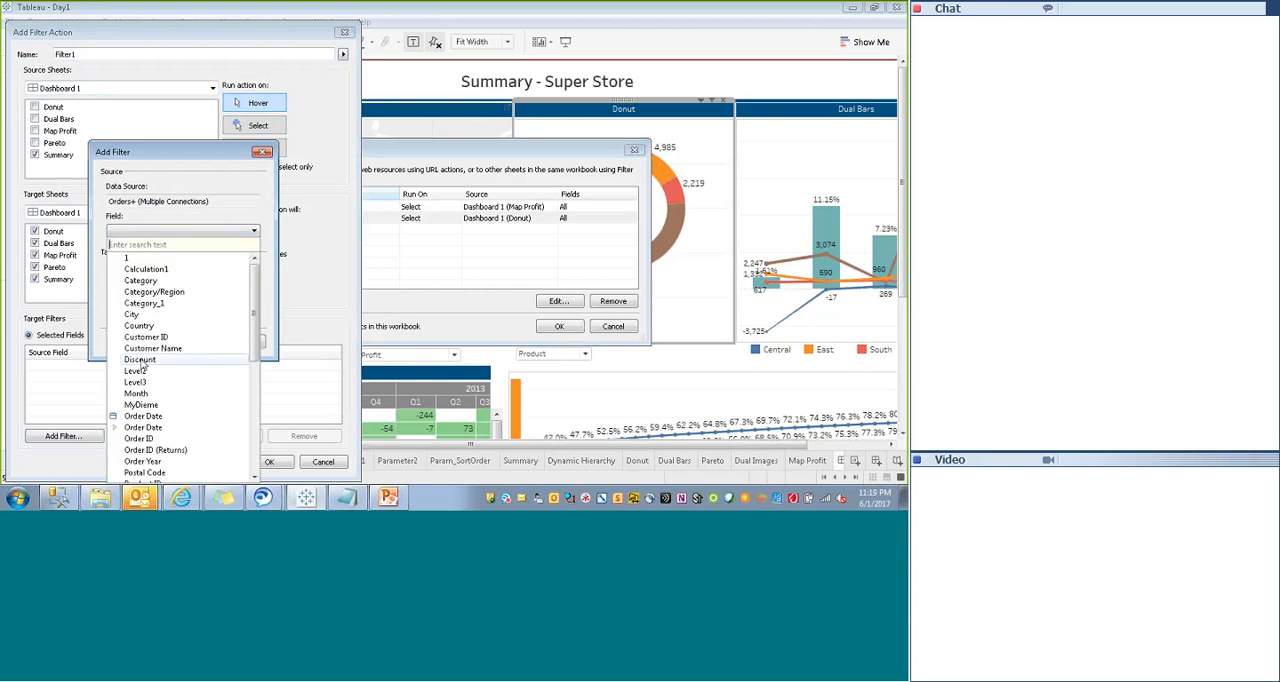
pyautogui.click(221, 198)
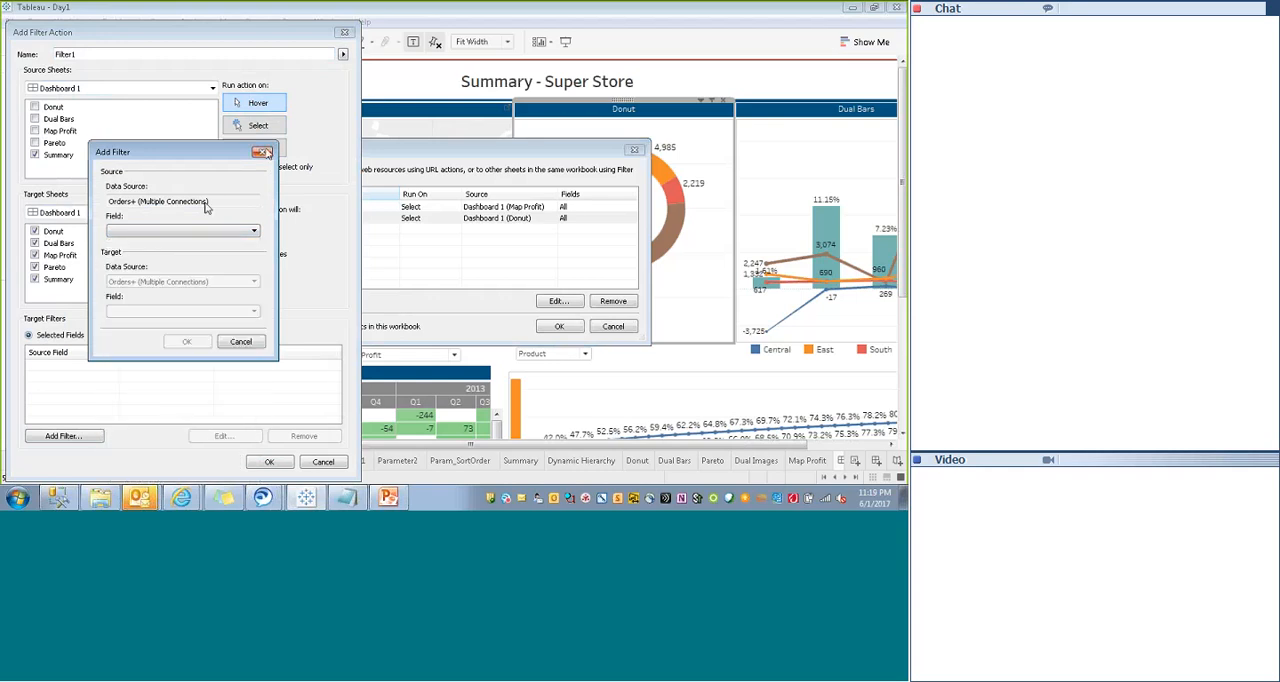
pyautogui.click(262, 152)
# - Set the Summary hover action's target filters to All Fields, then save it and apply the dashboard's actions
pyautogui.click(115, 335)
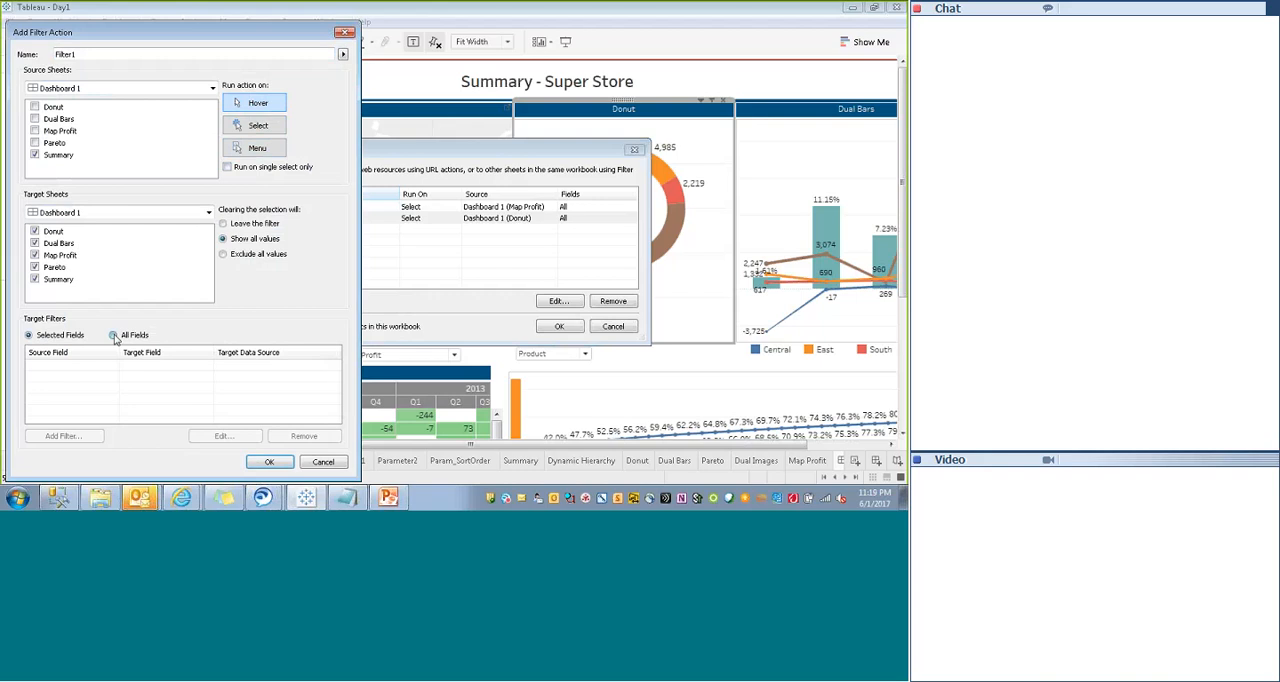
pyautogui.click(268, 463)
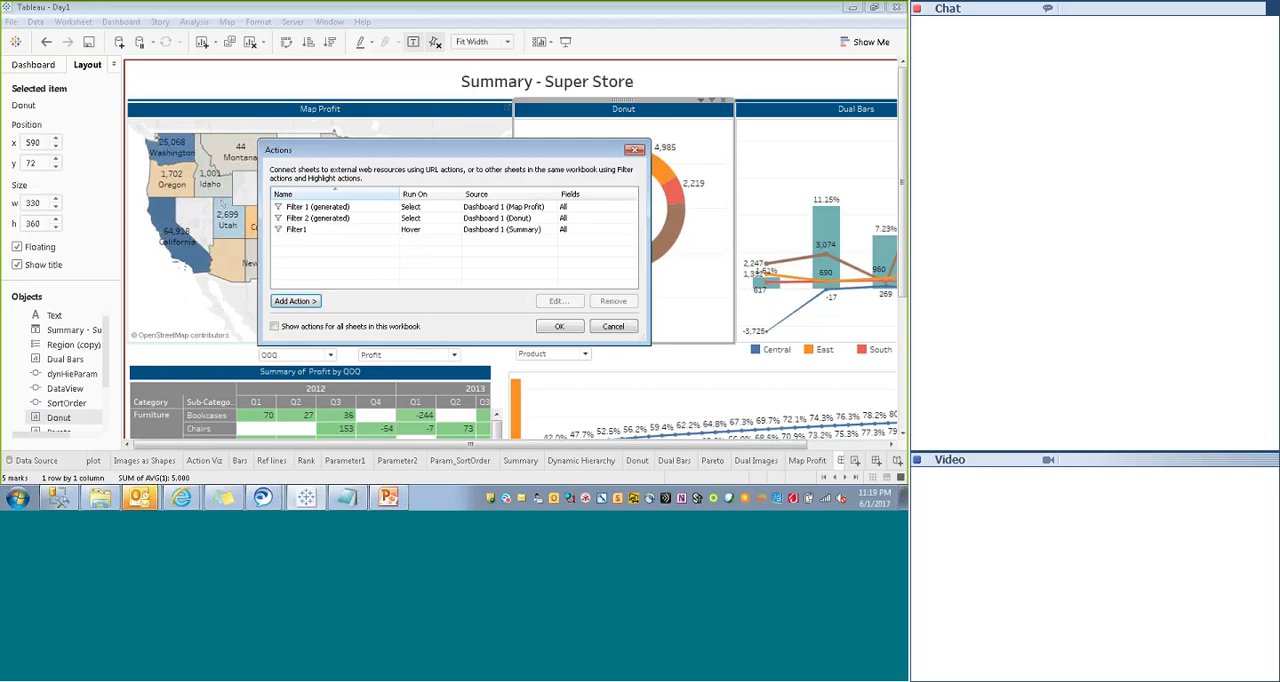
pyautogui.click(560, 327)
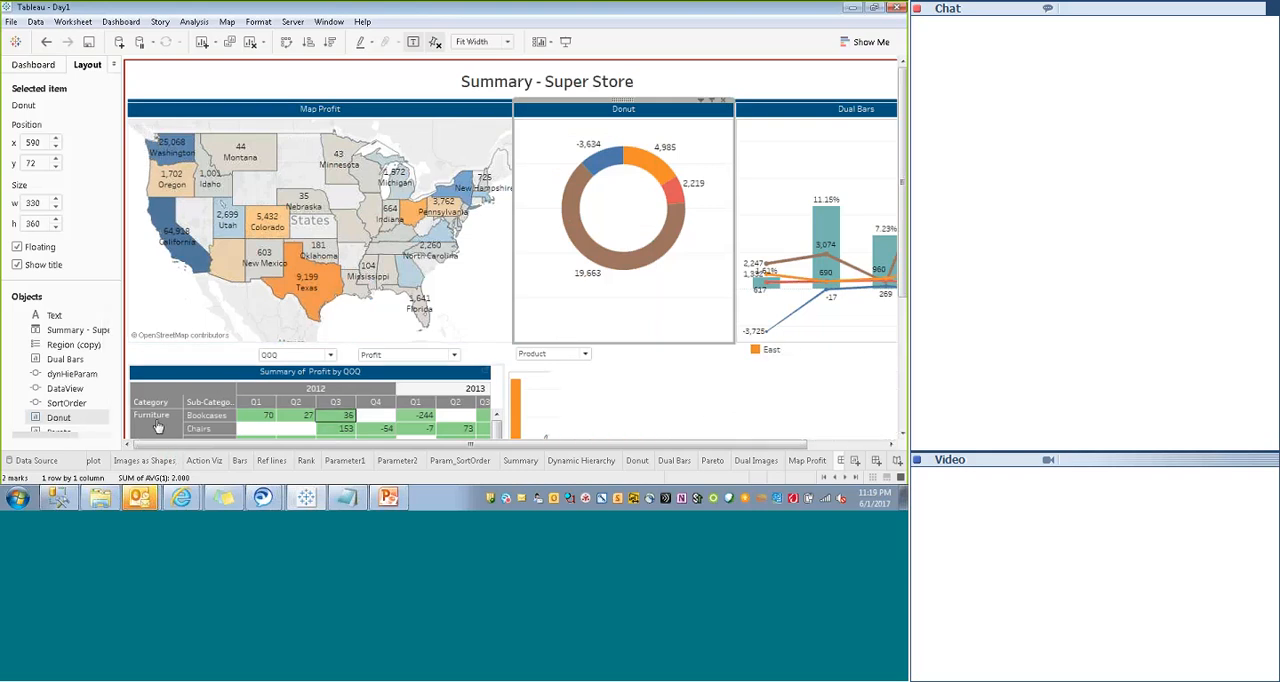
# - In presentation mode, filter the dashboard from Summary's Furnishings, Chairs and Tables cells across 2012 and 2013 quarters, then return to editing
pyautogui.click(566, 44)
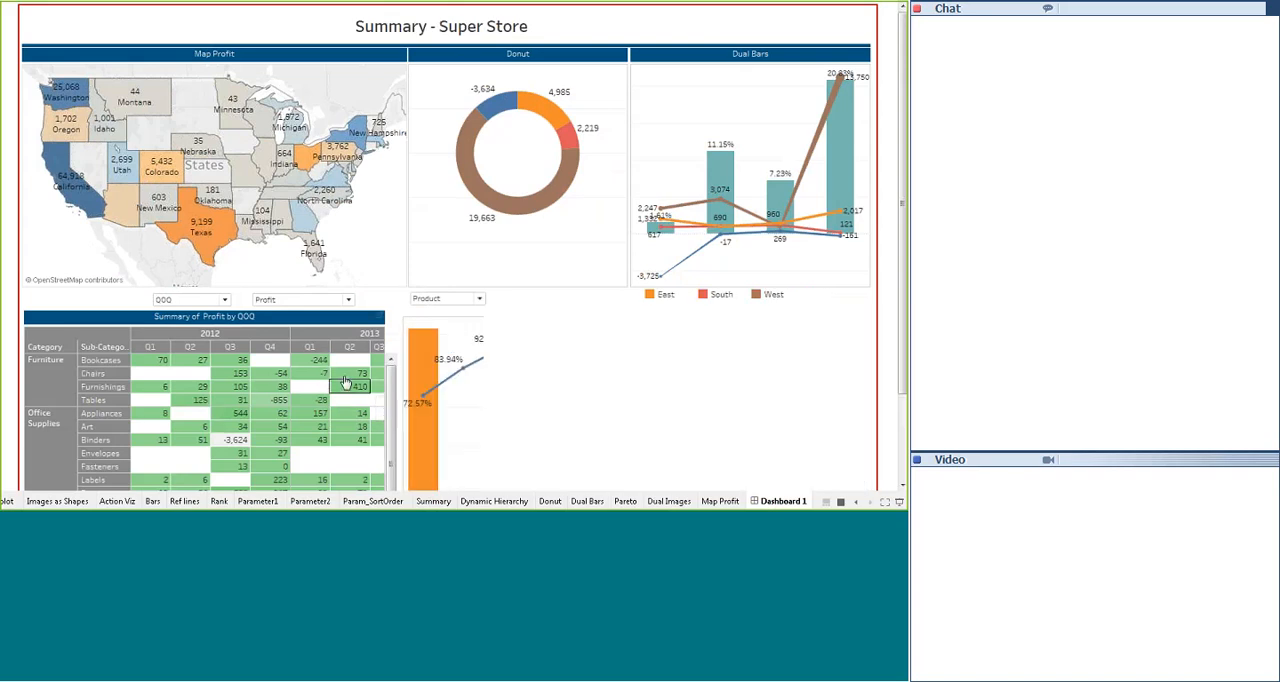
pyautogui.click(347, 389)
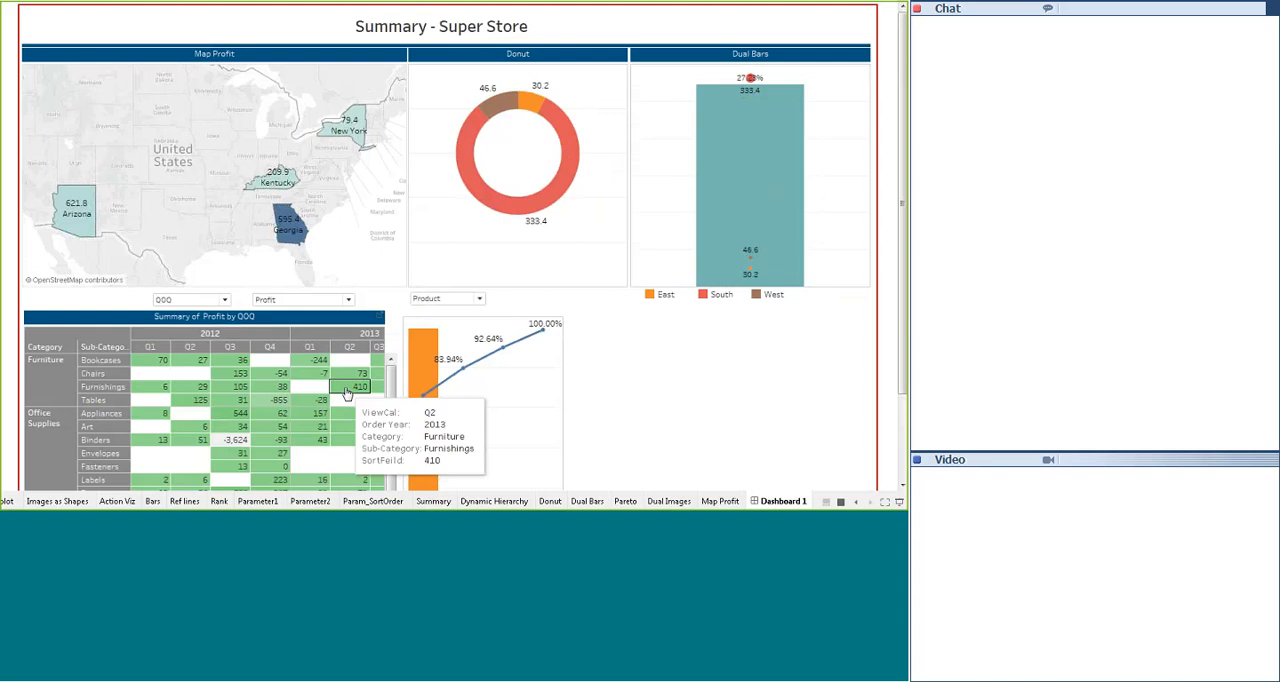
pyautogui.moveTo(313, 372)
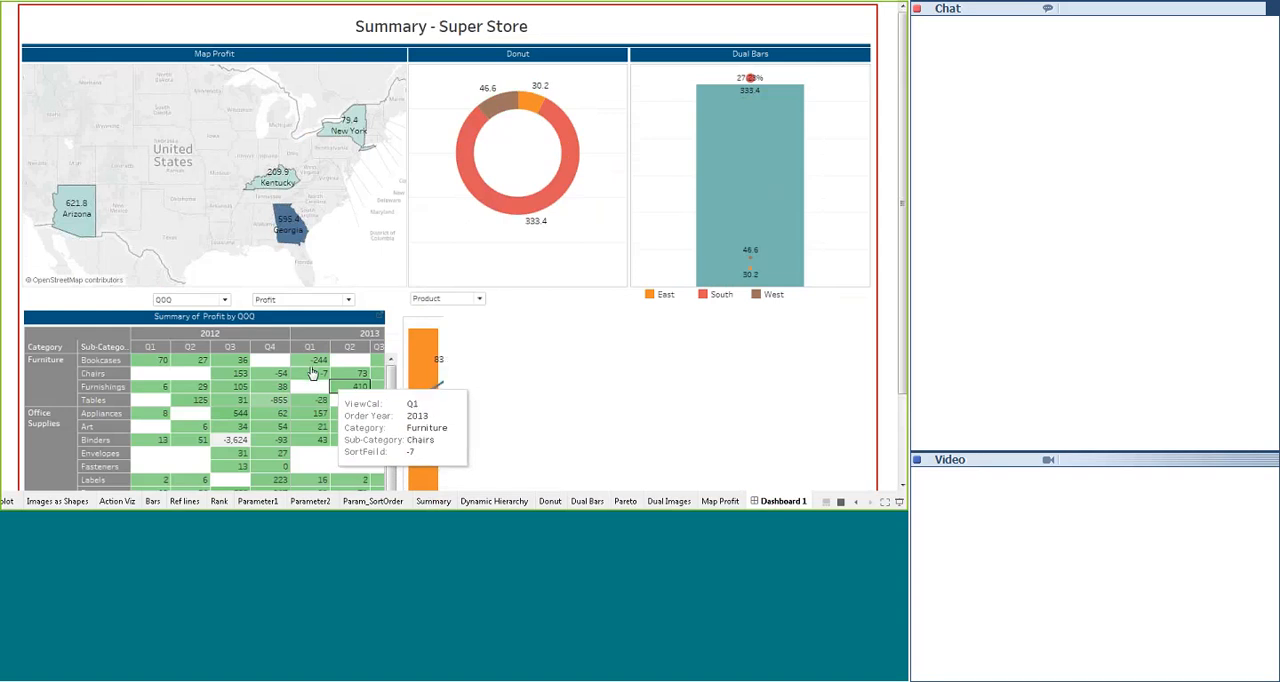
pyautogui.click(310, 373)
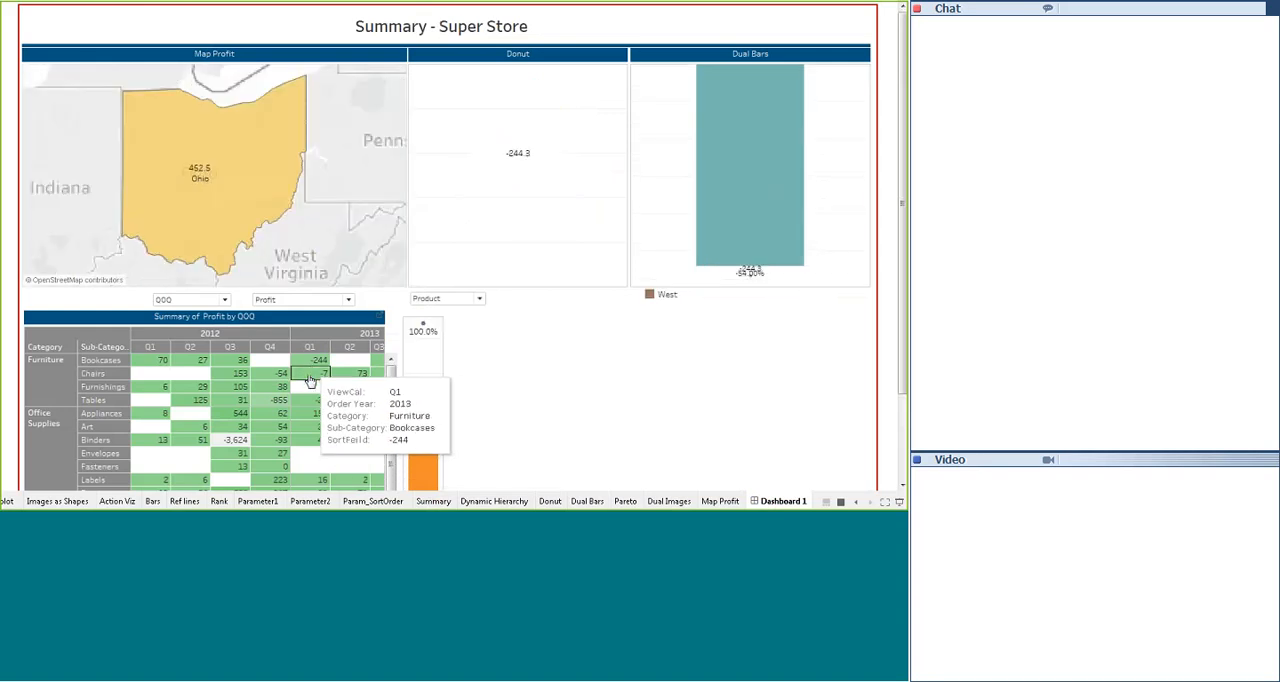
pyautogui.click(281, 387)
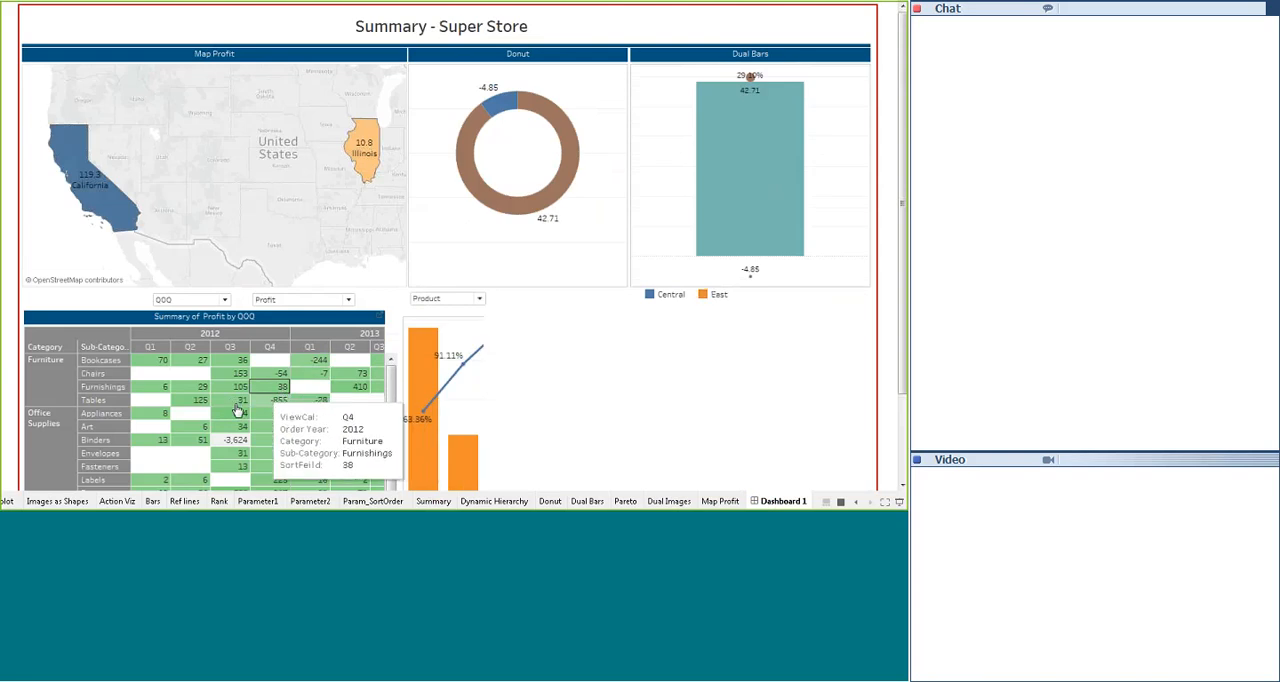
pyautogui.click(237, 401)
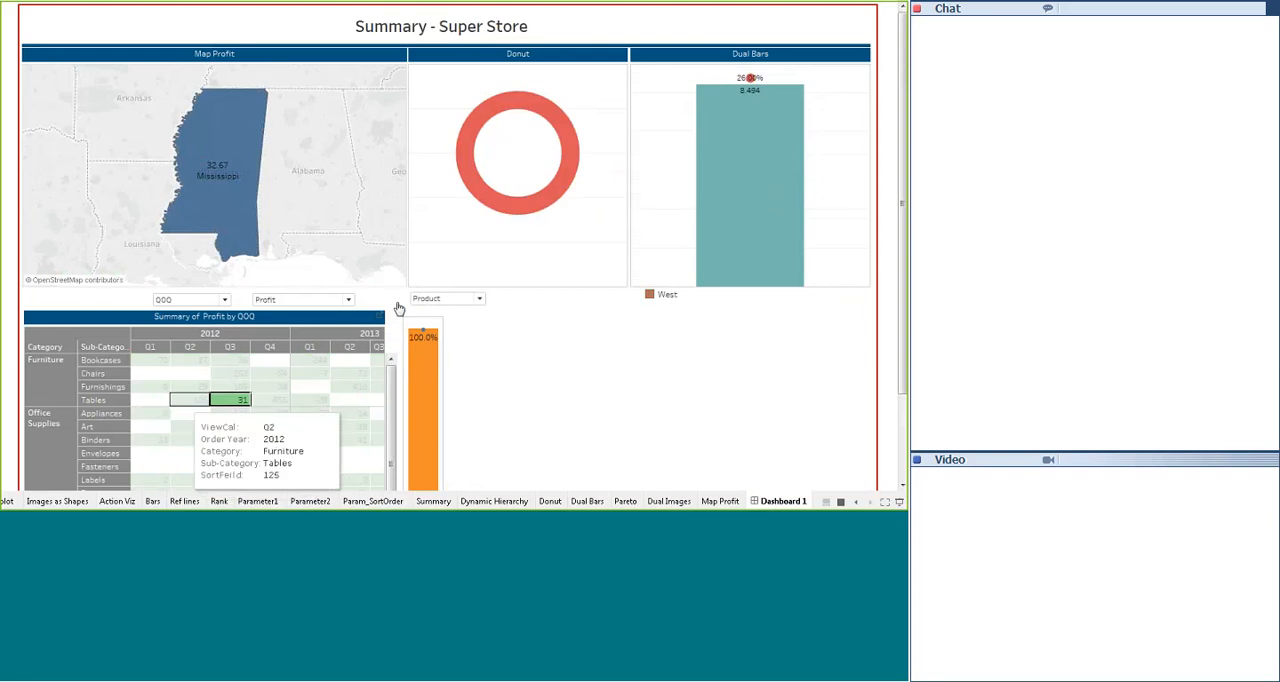
pyautogui.press('Escape')
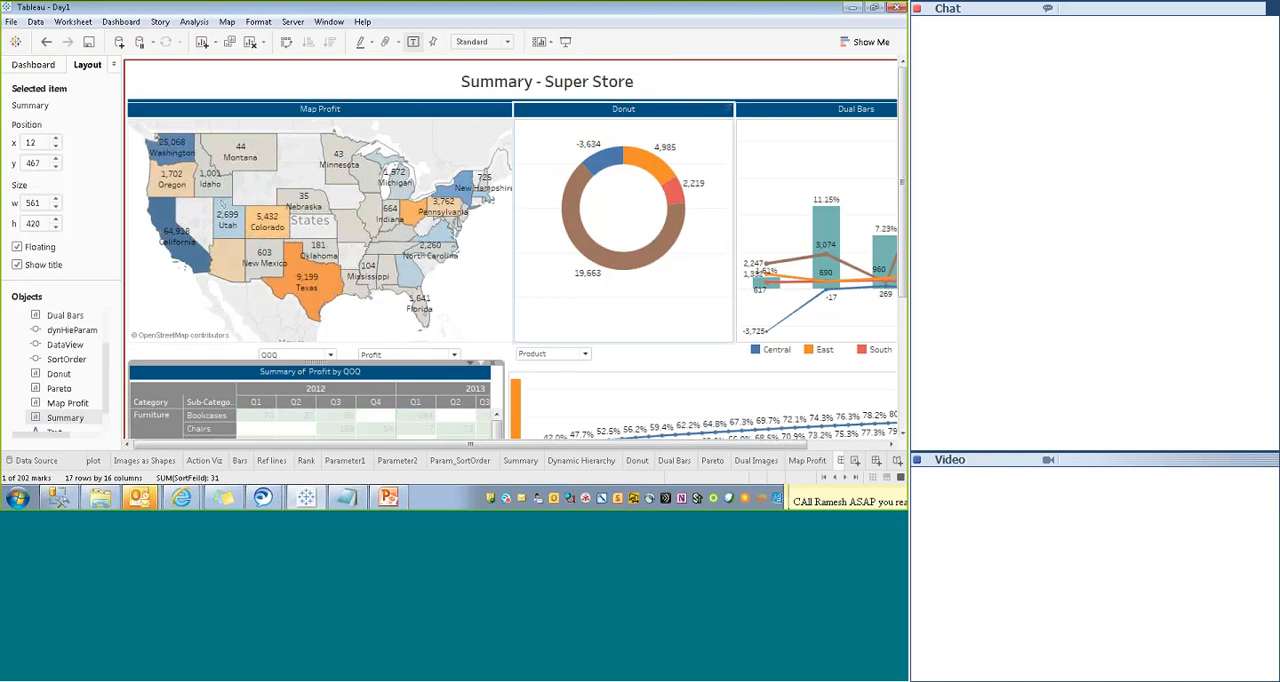
pyautogui.moveTo(477, 445); pyautogui.dragTo(775, 461)
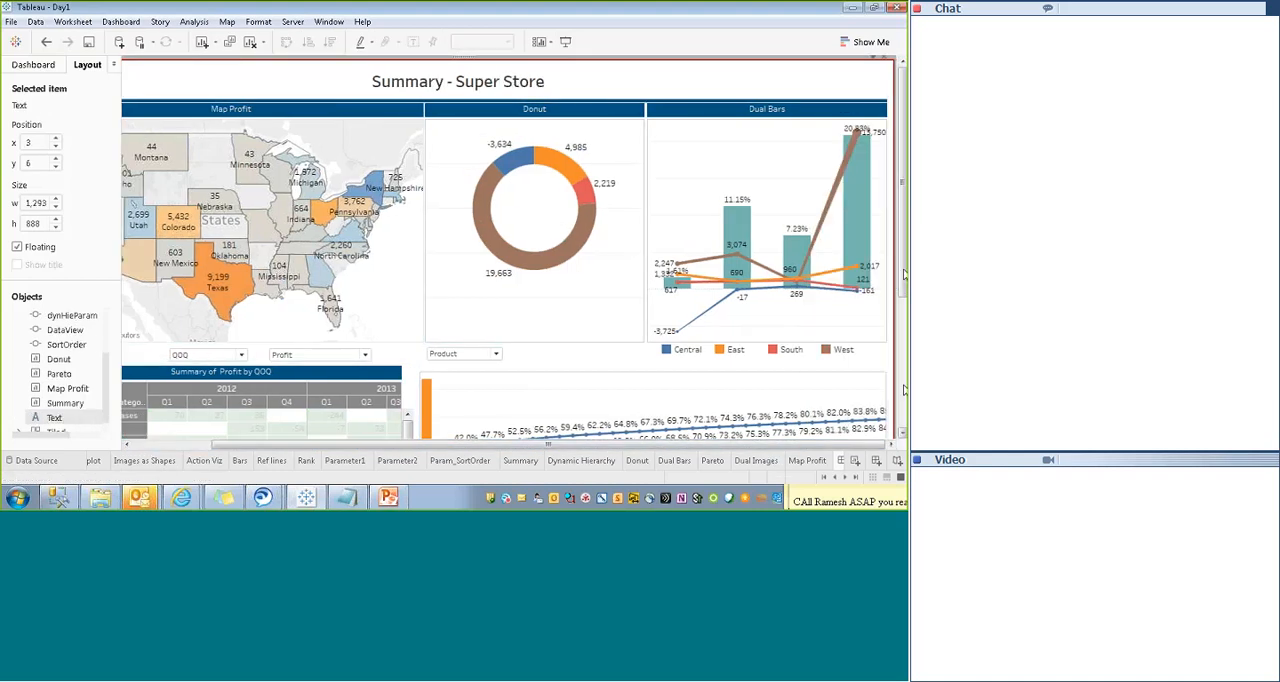
pyautogui.moveTo(903, 272); pyautogui.dragTo(835, 495)
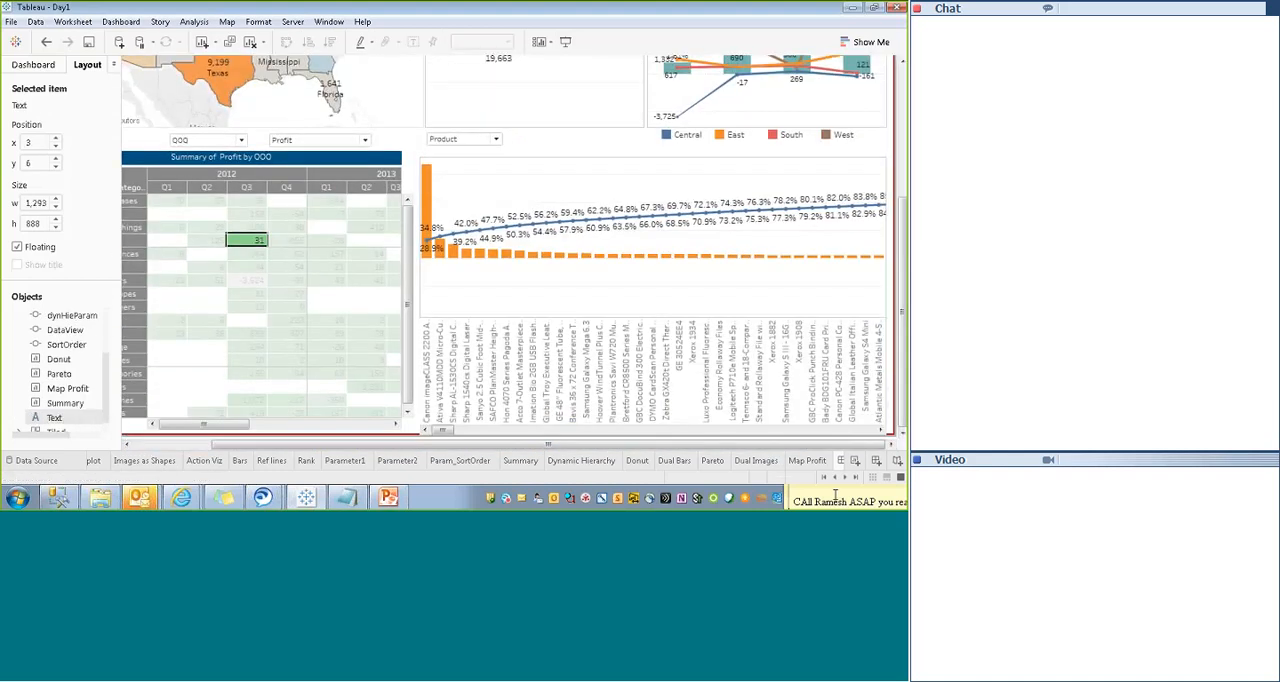
pyautogui.moveTo(900, 295); pyautogui.dragTo(901, 239)
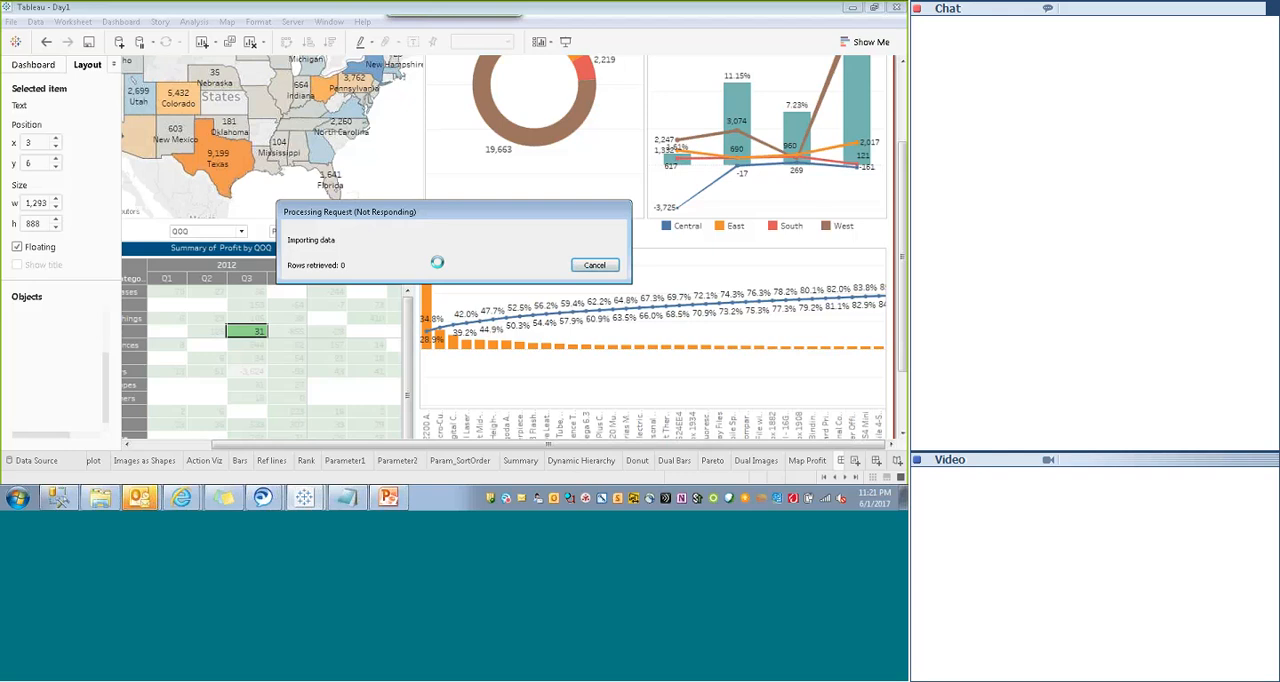
# - Switch to Internet Explorer and go to the development Tableau Server at tableau-dev.uhc.com
pyautogui.moveTo(182, 499)
pyautogui.click(179, 468)
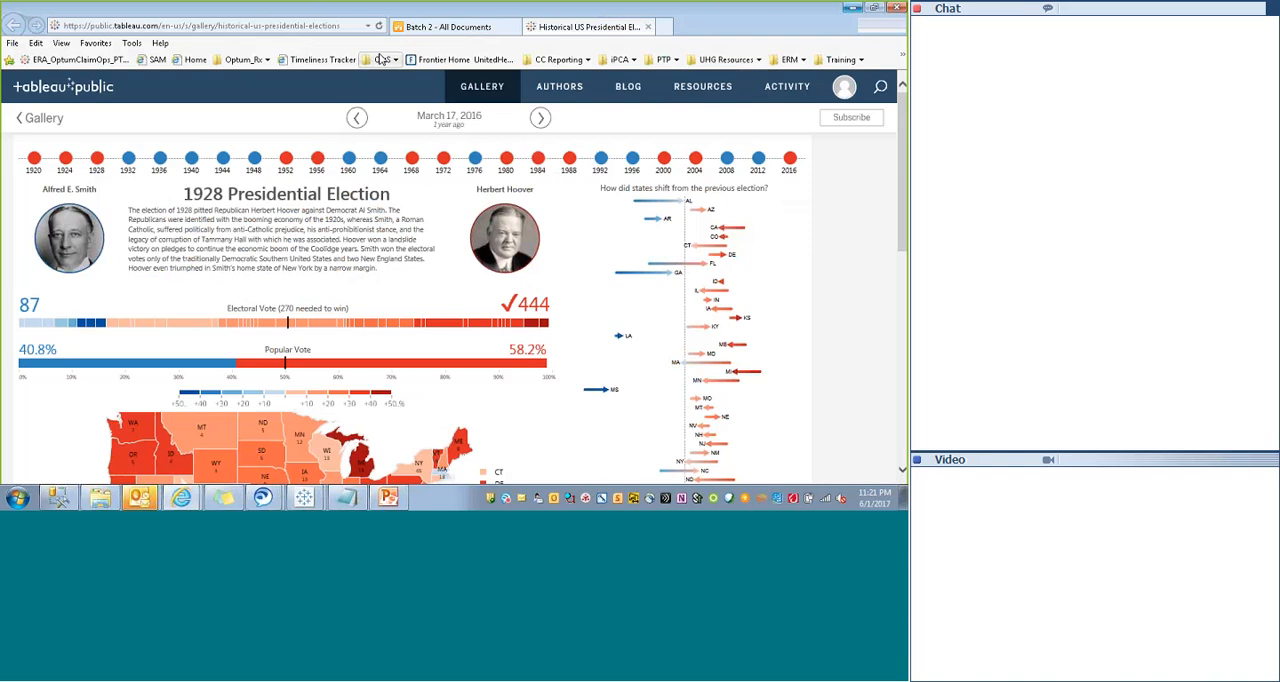
pyautogui.write('tableau')
pyautogui.press('Down')
pyautogui.press('Down')
pyautogui.press('Down')
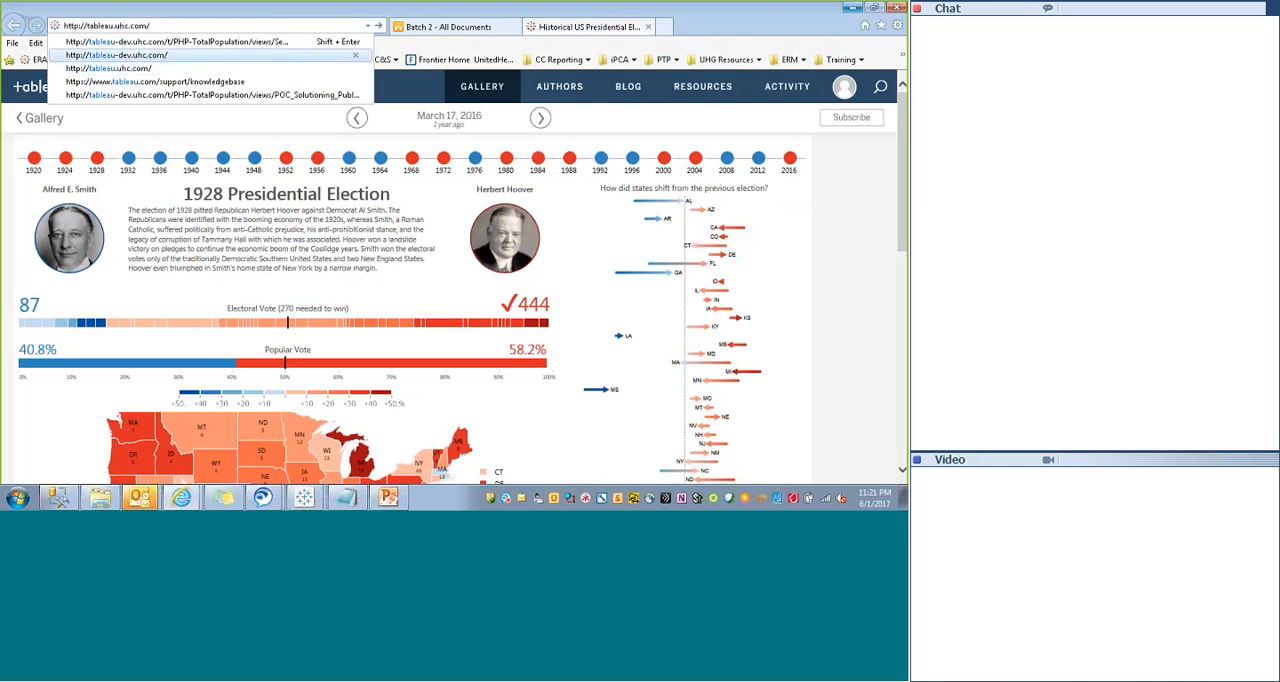
pyautogui.press('Up')
pyautogui.press('Down')
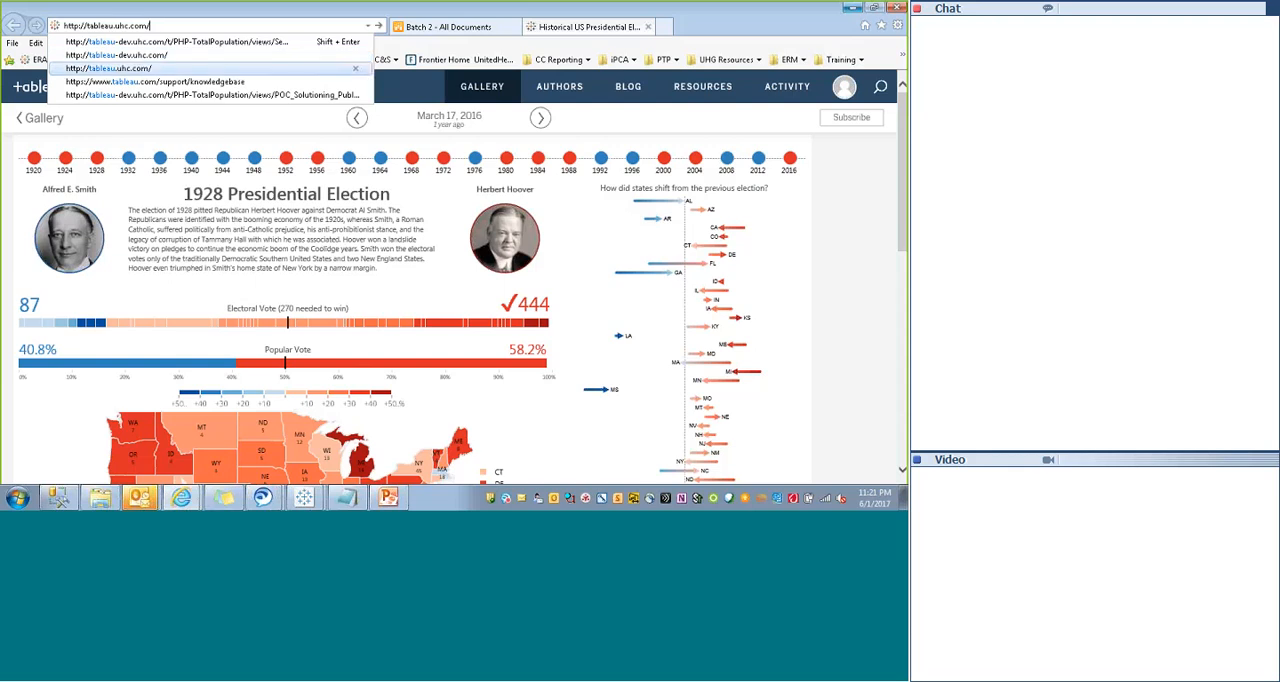
pyautogui.press('Up')
pyautogui.press('Down')
pyautogui.press('Up')
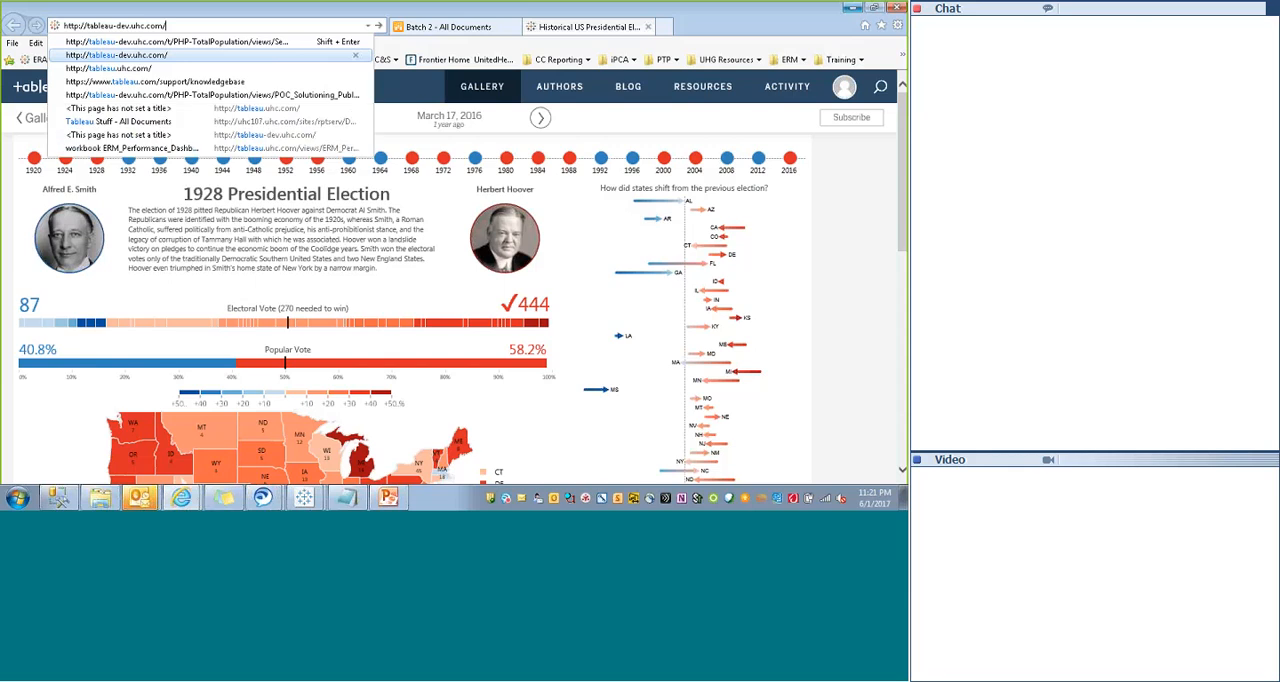
pyautogui.press('Down')
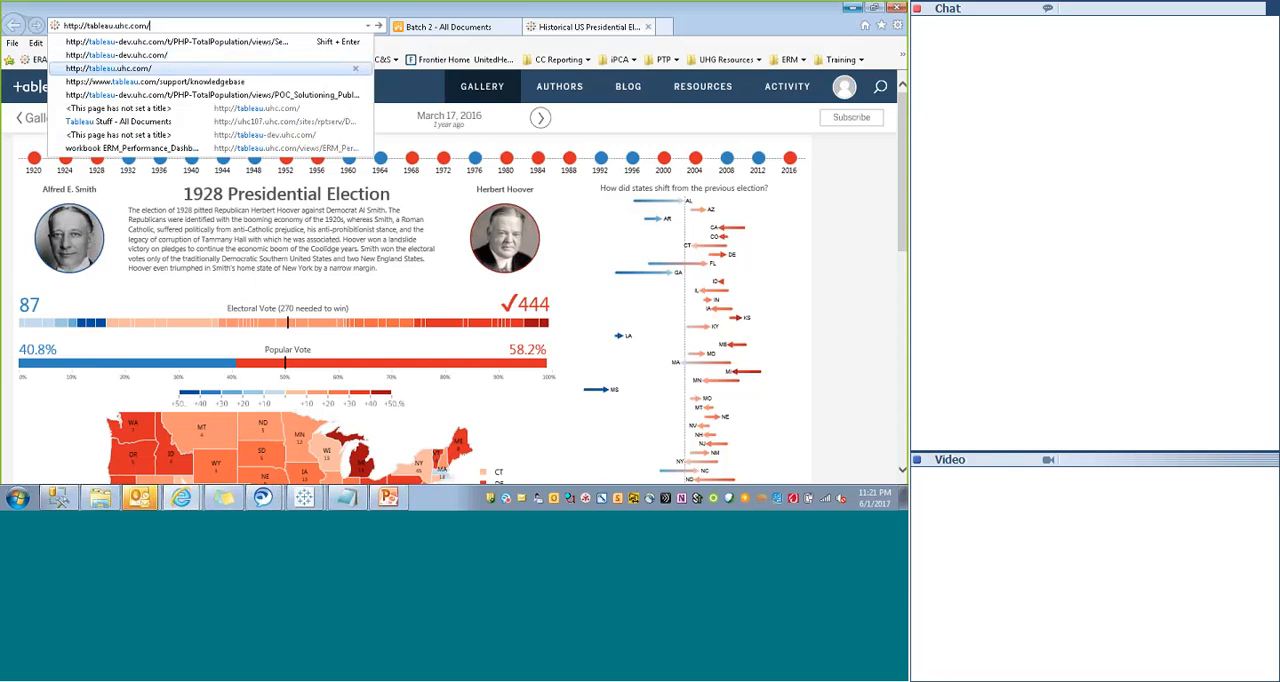
pyautogui.press('Up')
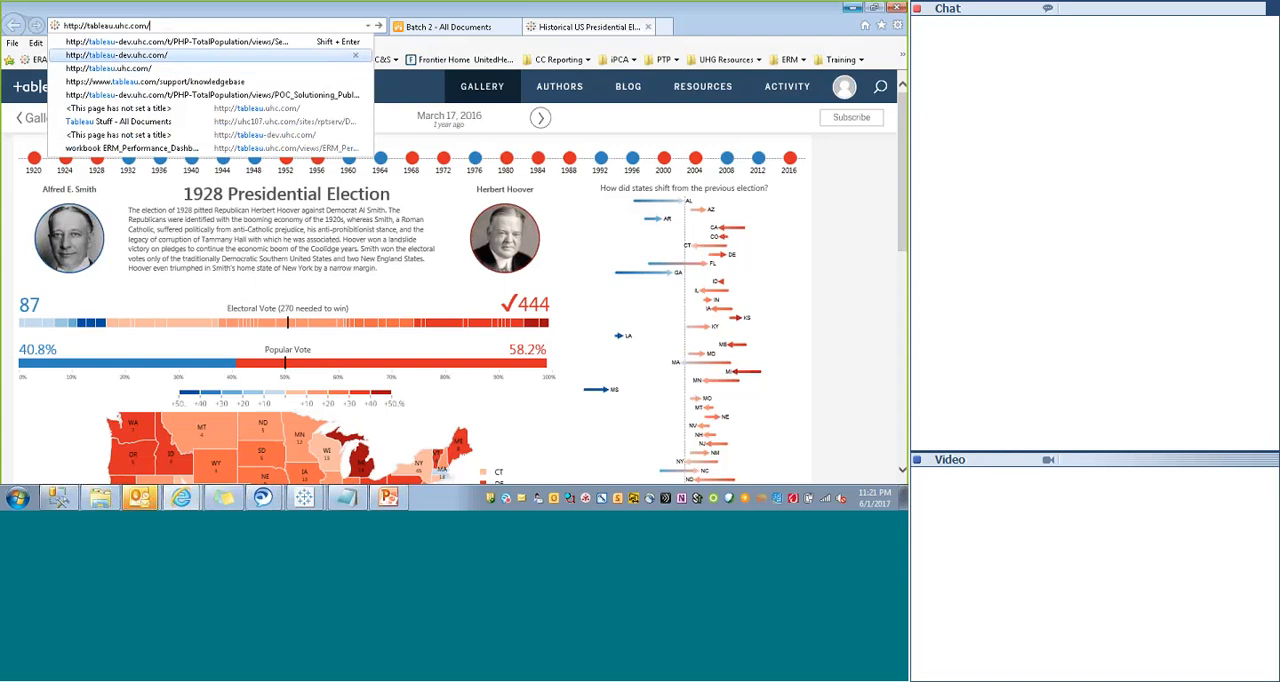
pyautogui.press('Return')
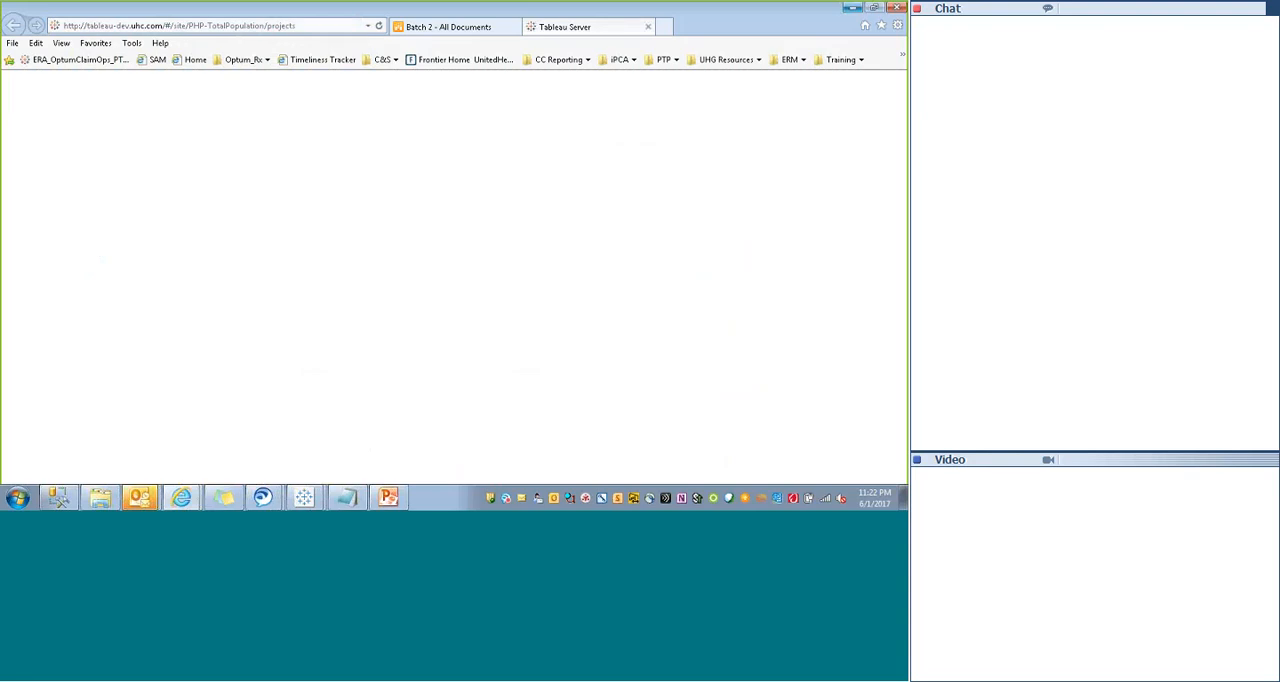
# - Enter the tableau-dev.uhc.com address again to load the development server's projects page
pyautogui.click(141, 28)
pyautogui.write('tableau-dev.uhc.com/')
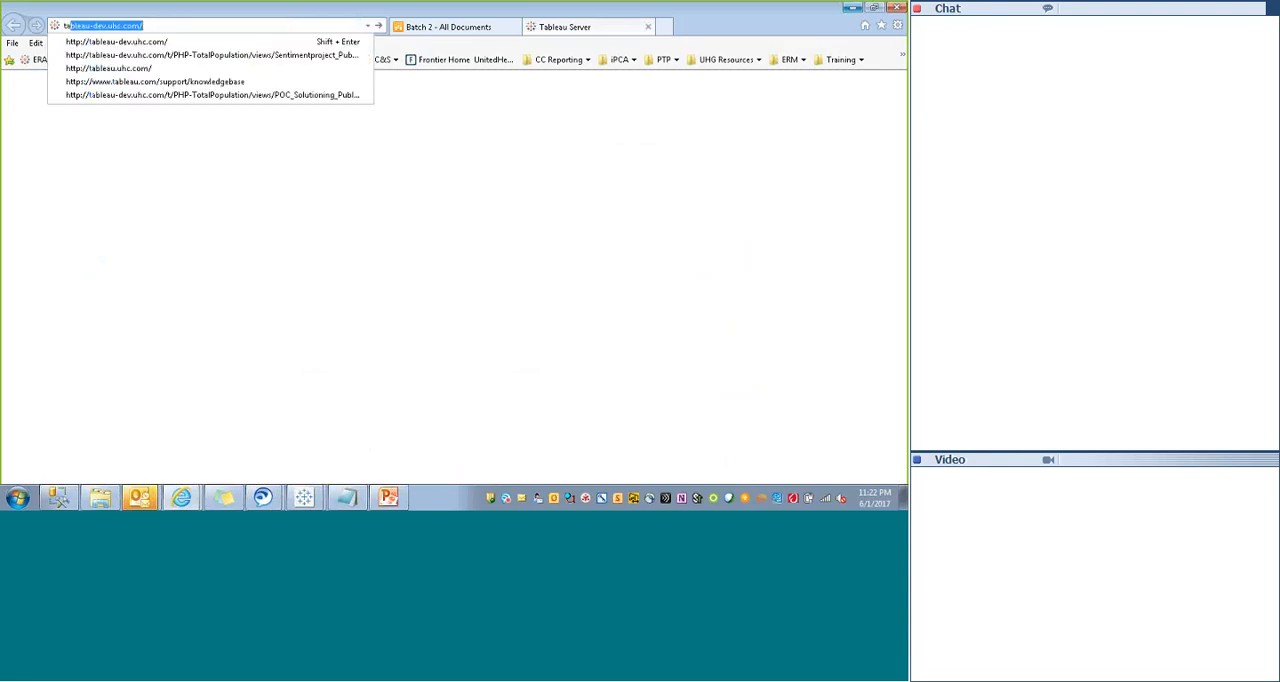
pyautogui.press('Down')
pyautogui.click(141, 24)
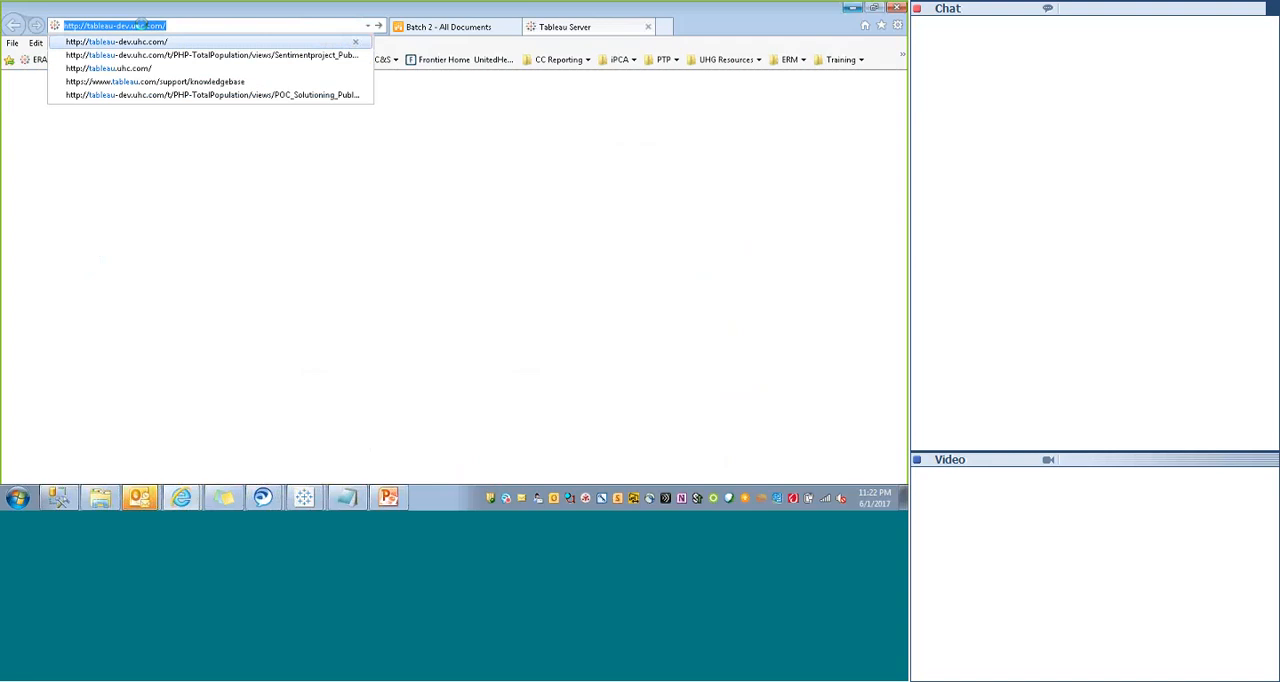
pyautogui.press('Return')
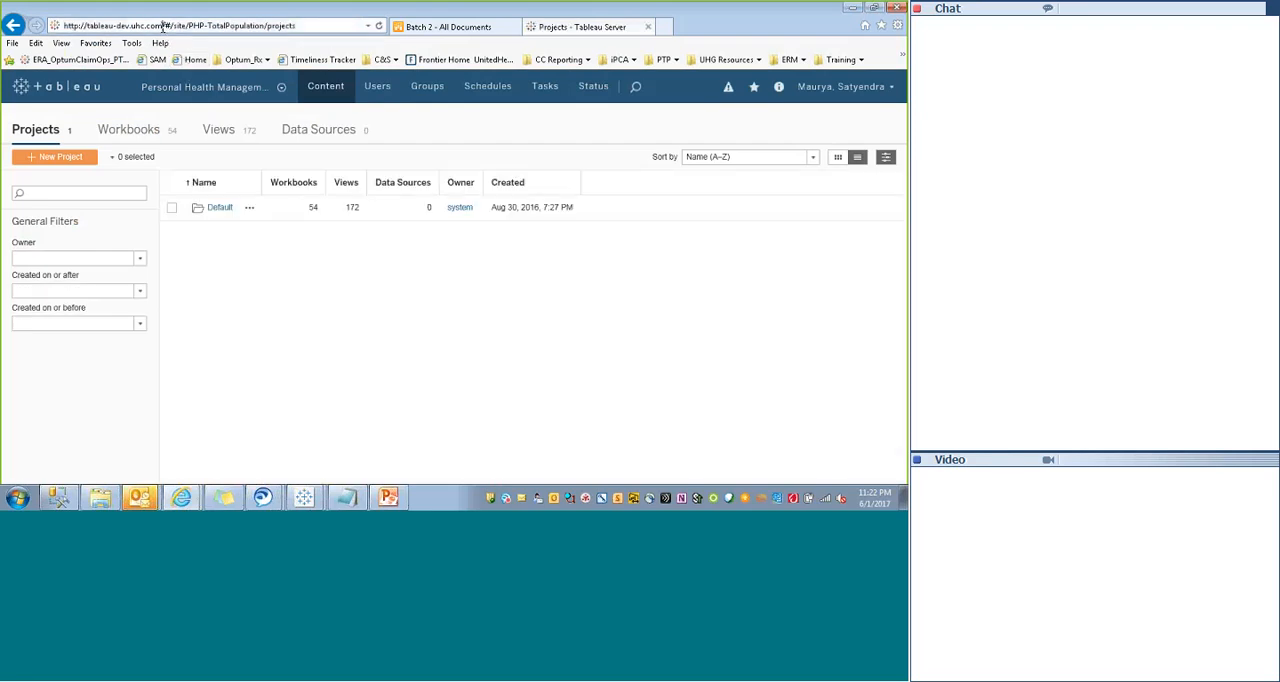
# - Reload the development server from its base address without the site path, and review the list of sites available on it
pyautogui.hotkey('shift', 'End')
pyautogui.press('Delete')
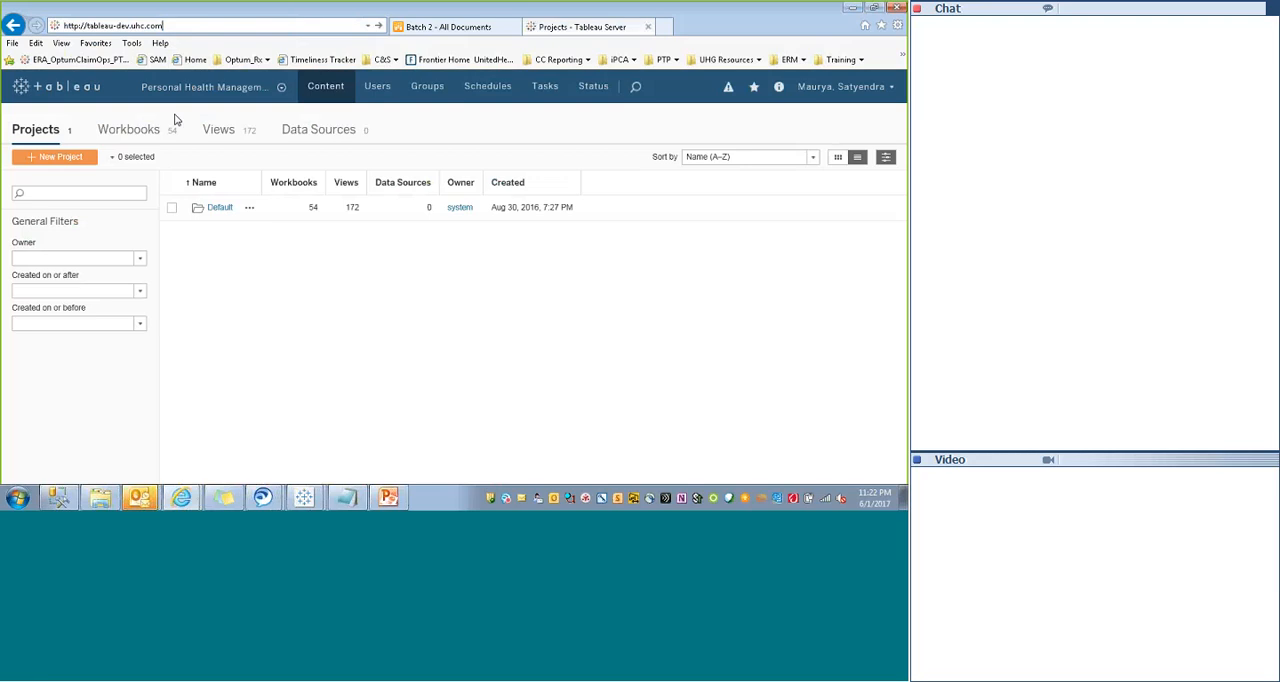
pyautogui.press('Return')
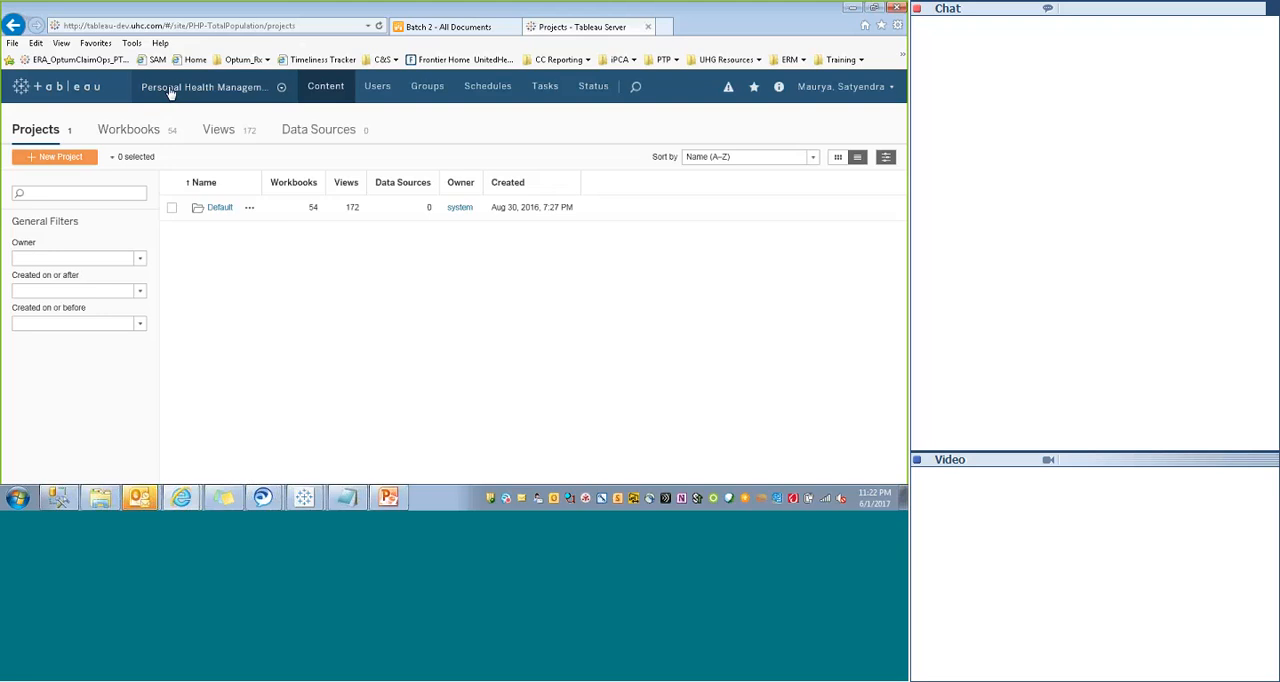
pyautogui.click(281, 88)
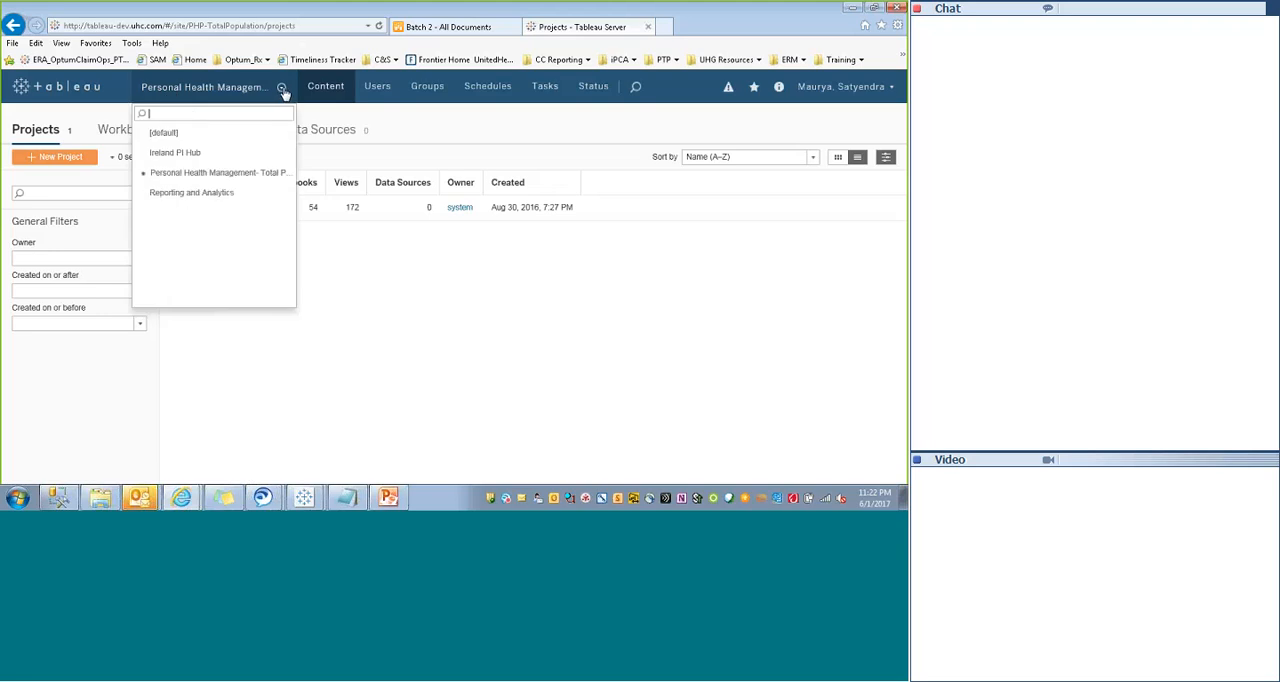
pyautogui.click(22, 90)
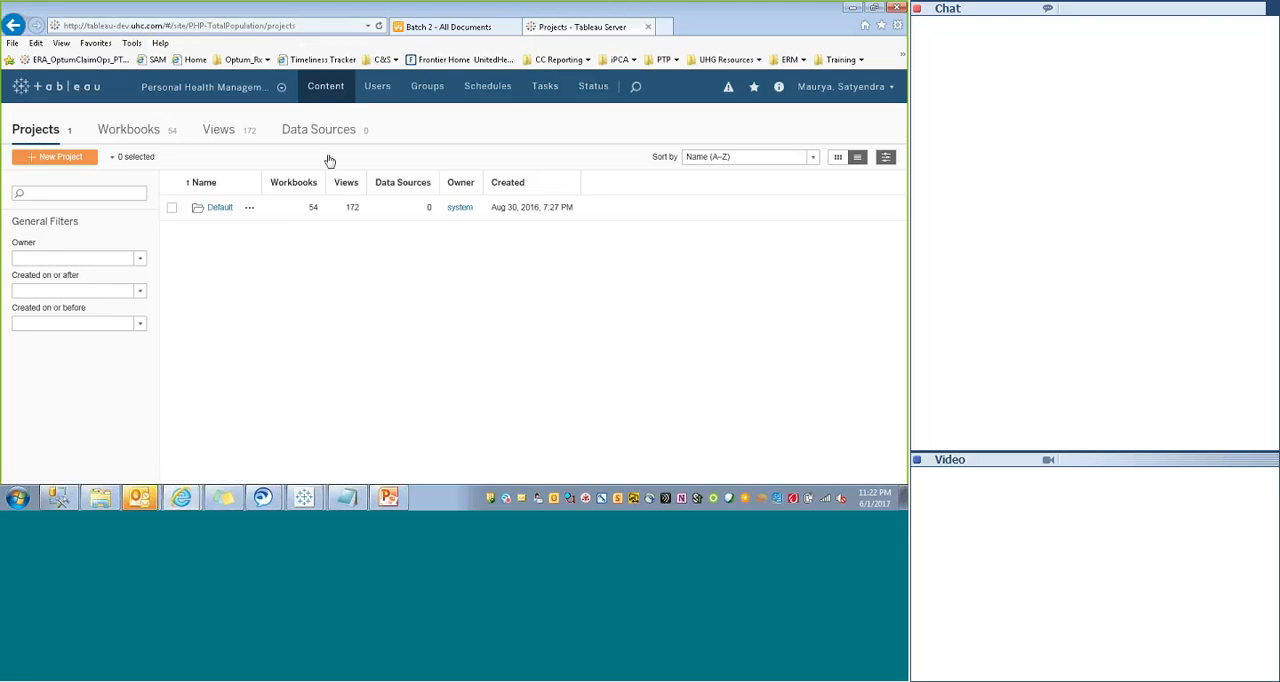
# - Open the Tableau Server at tableau.uhc.com in a new browser tab
pyautogui.hotkey('ctrl', 't')
pyautogui.write('tableau-dev.uhc.com/')
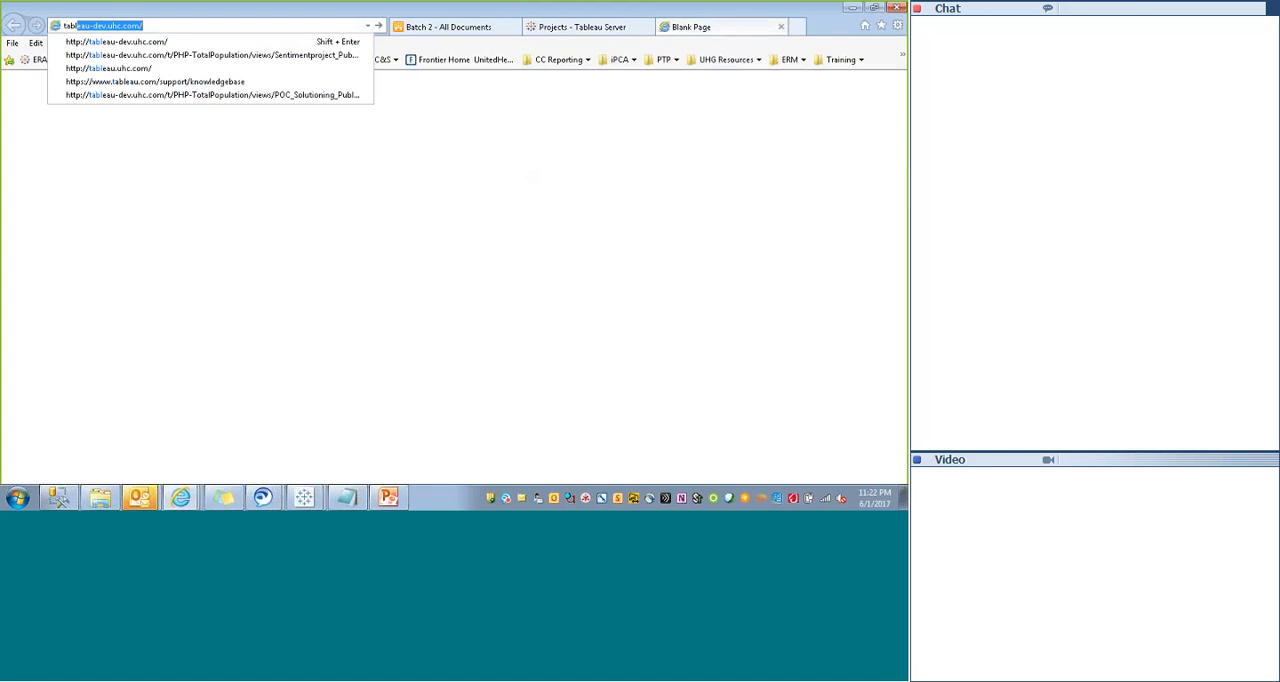
pyautogui.press('Down')
pyautogui.press('Down')
pyautogui.press('Down')
pyautogui.press('Return')
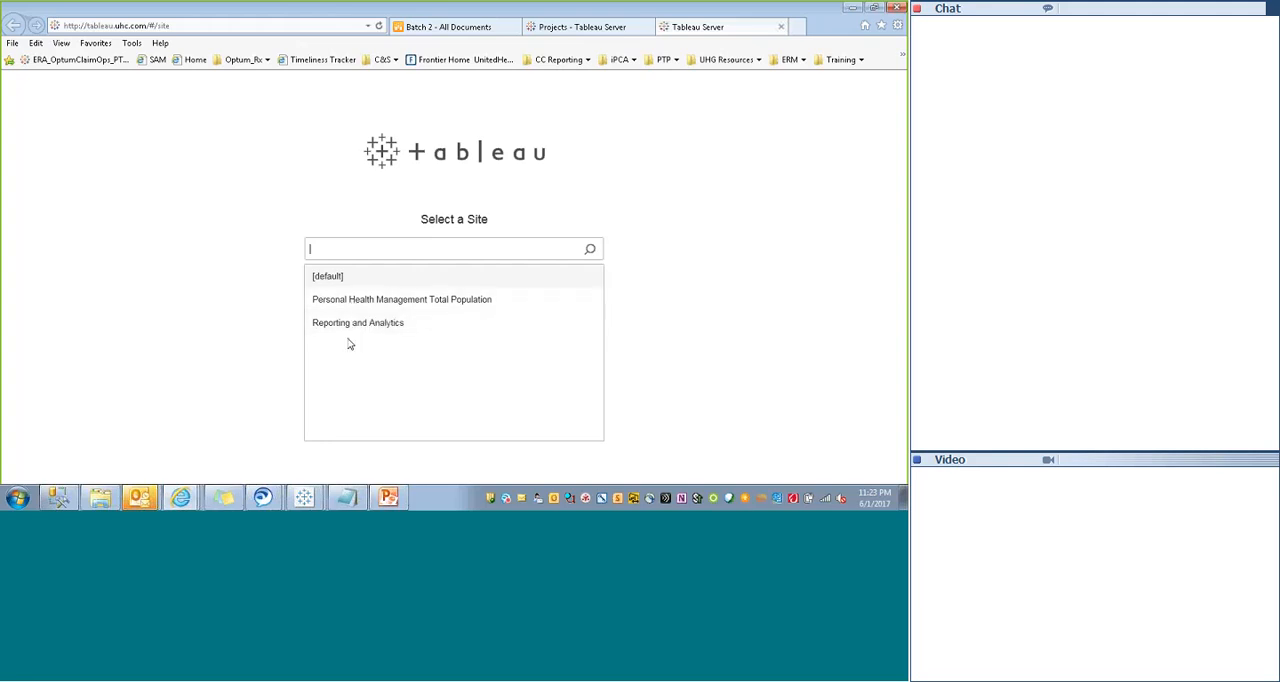
# - Enter the Personal Health Management Total Population site and show its list of site users
pyautogui.click(343, 302)
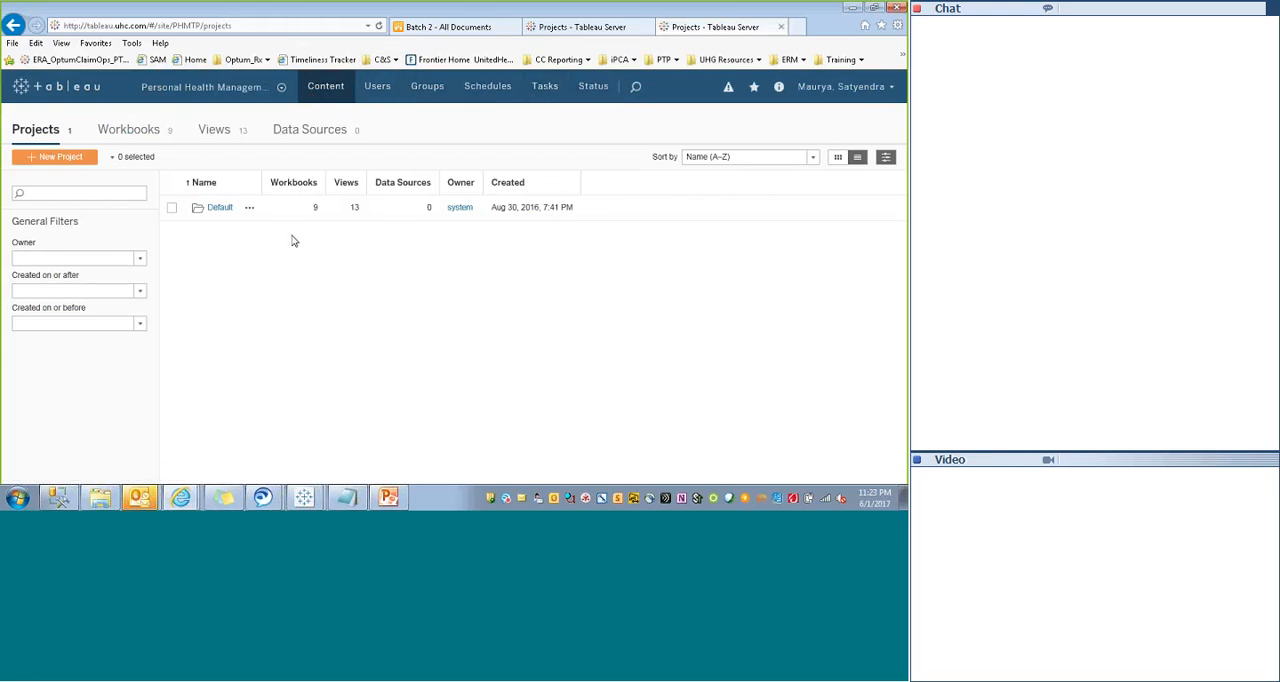
pyautogui.click(377, 87)
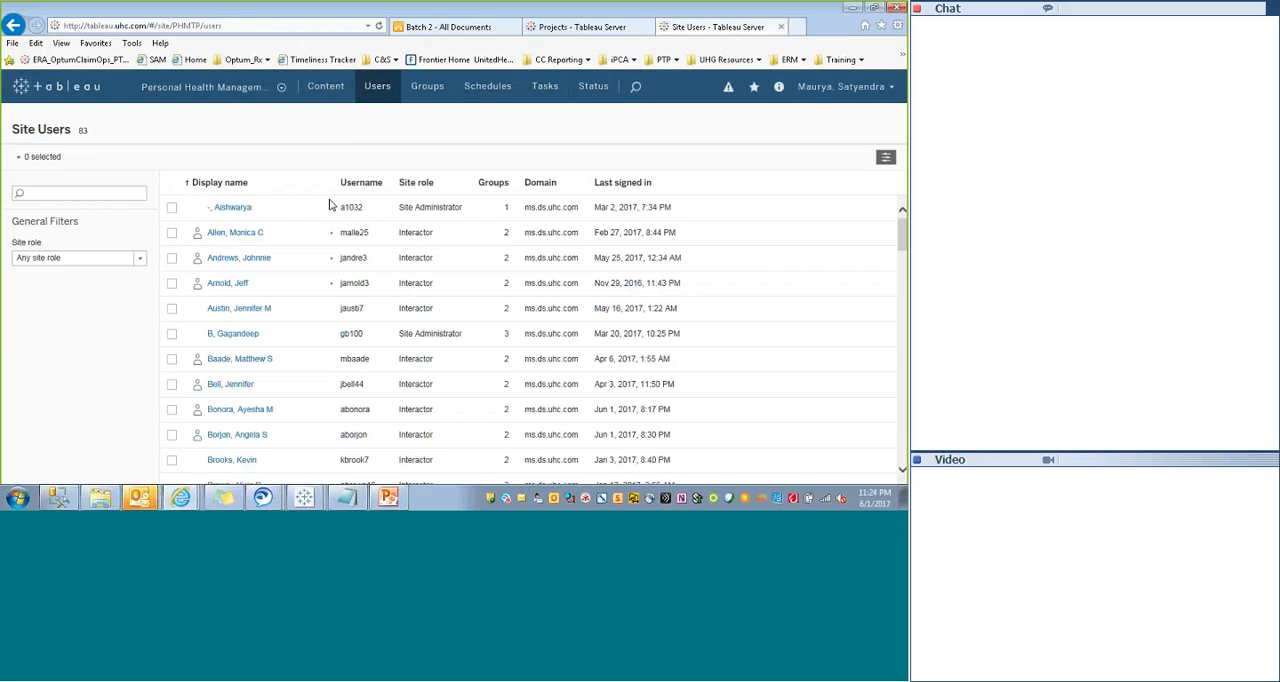
# - Review the Personal Health Management site's groups, schedules, extract refresh tasks and site status dashboards
pyautogui.click(425, 92)
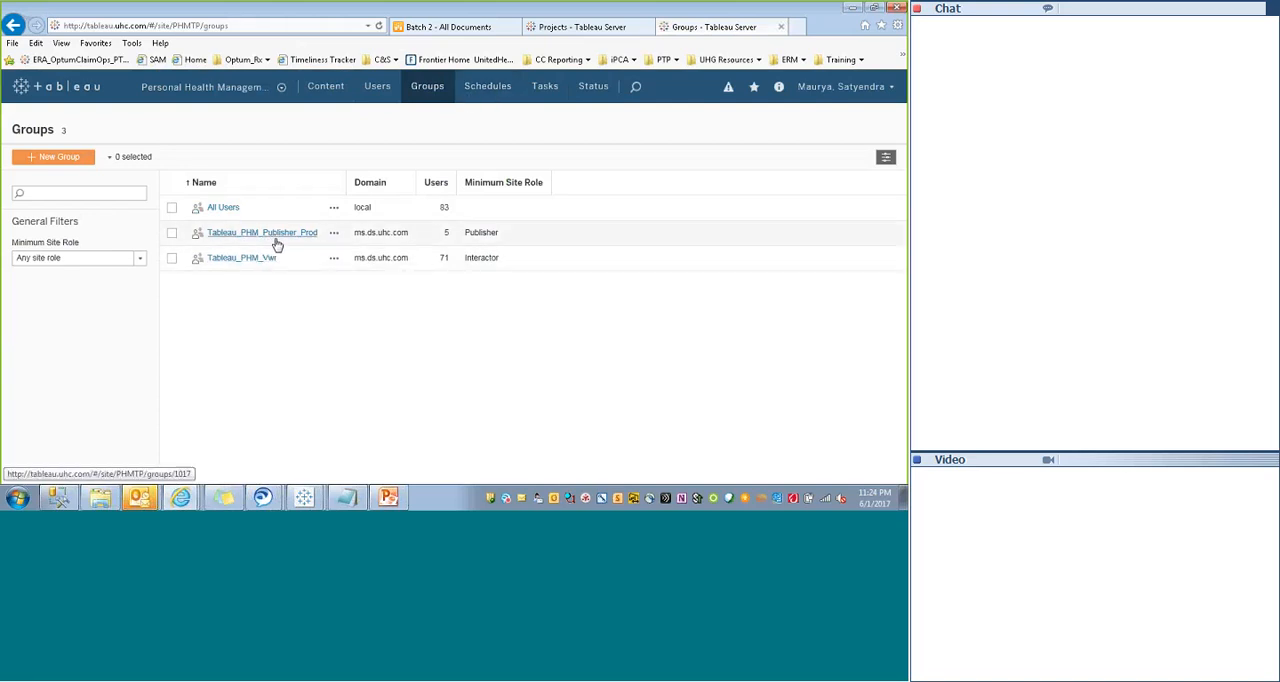
pyautogui.click(485, 89)
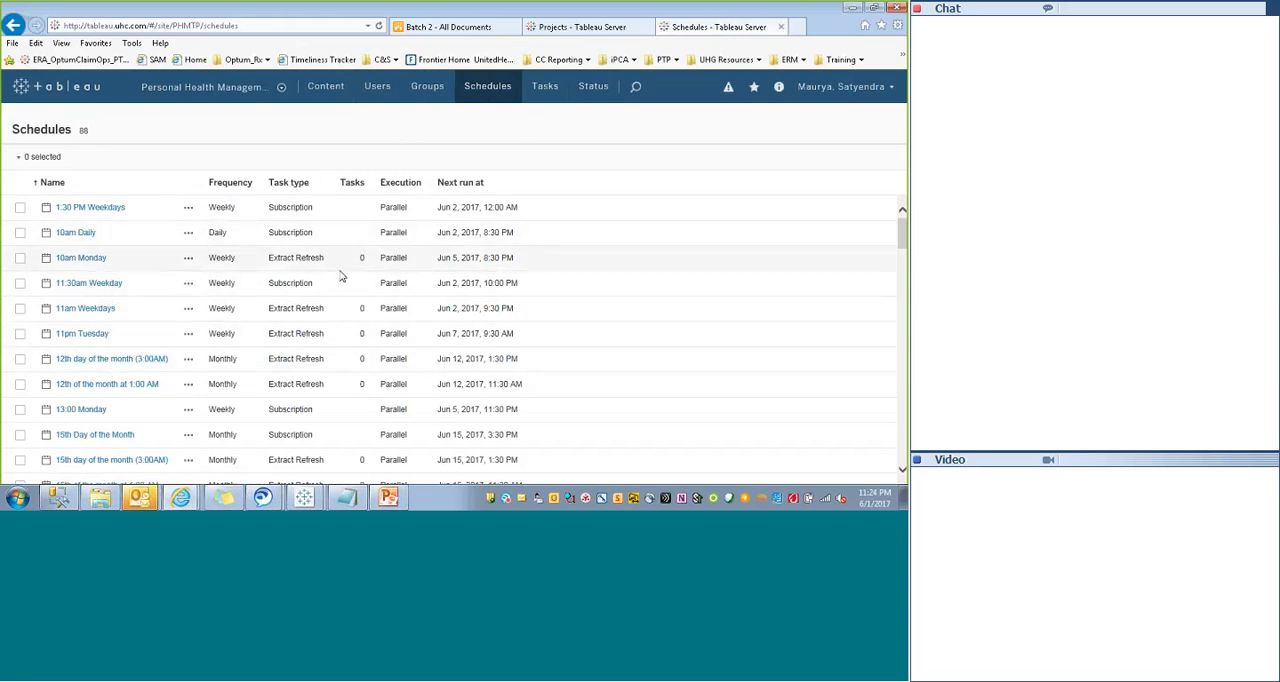
pyautogui.click(545, 88)
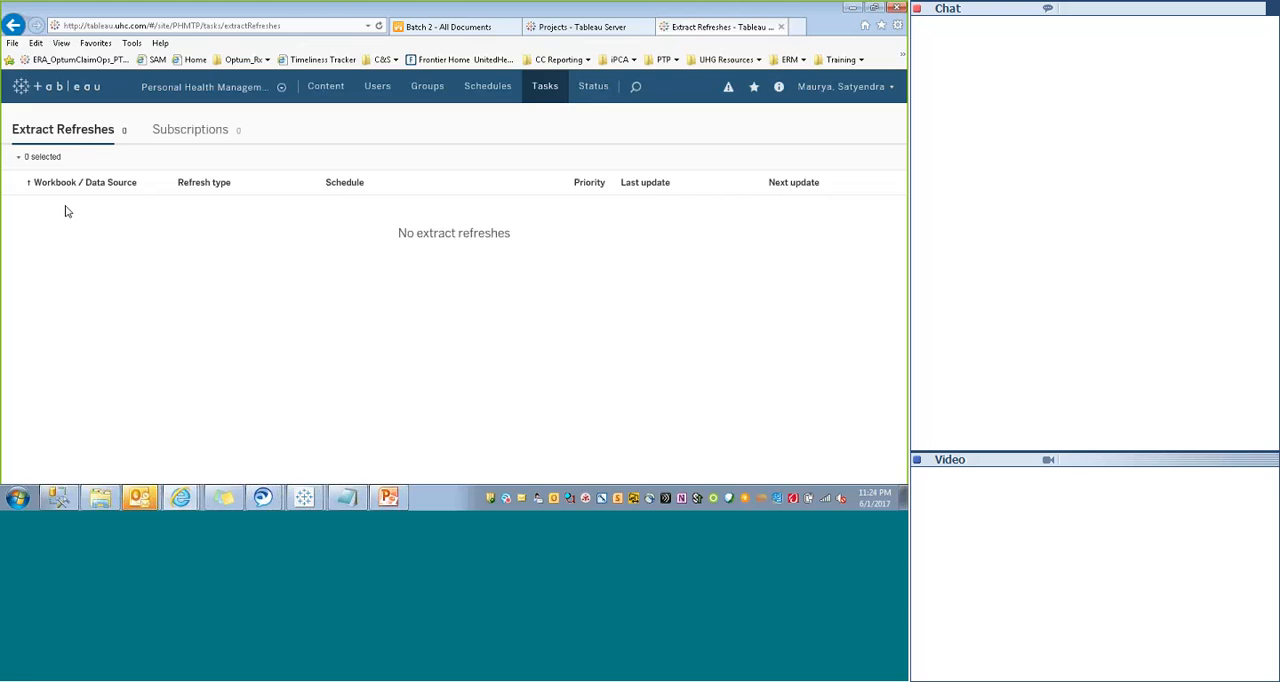
pyautogui.click(593, 86)
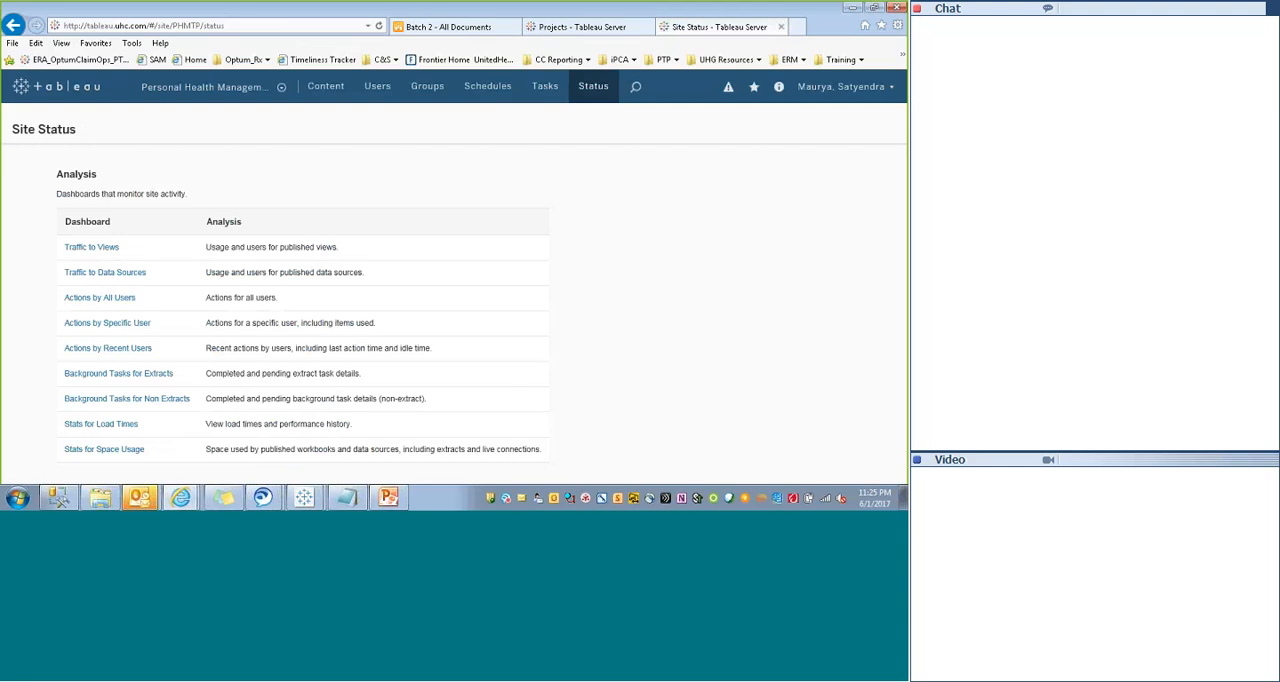
# - Switch to the [default] site and dismiss the meeting reminder over its projects list
pyautogui.click(196, 92)
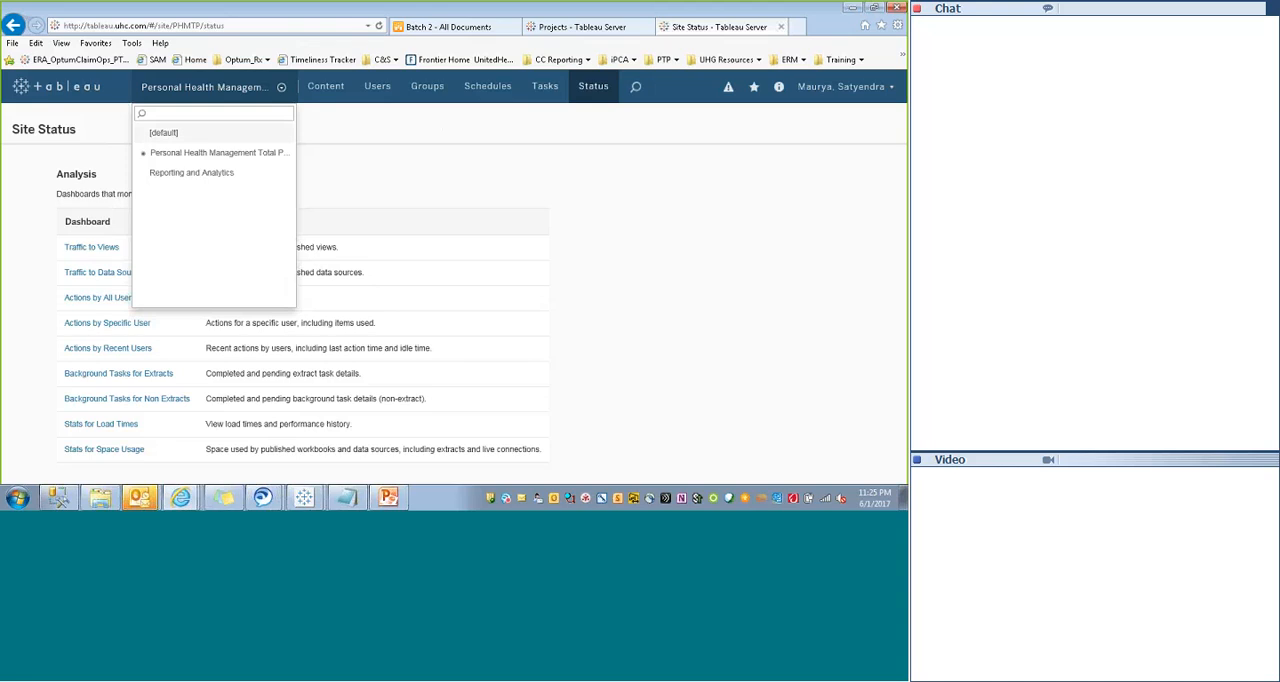
pyautogui.click(164, 133)
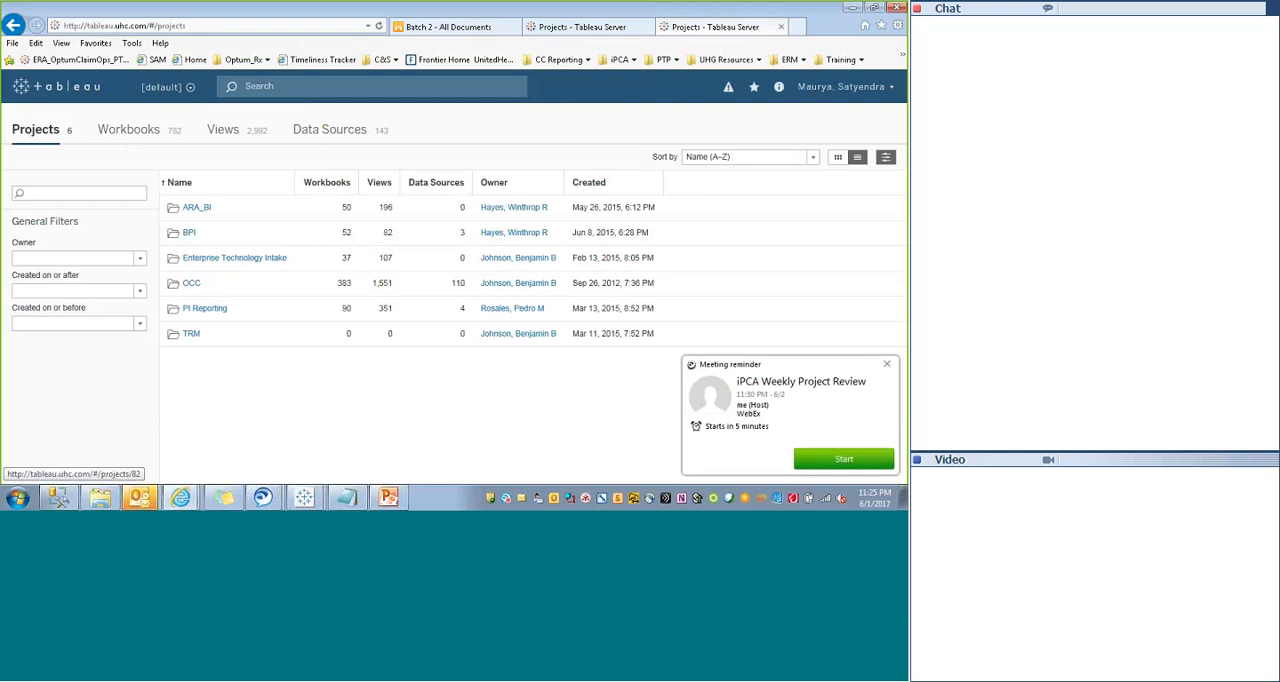
pyautogui.click(886, 364)
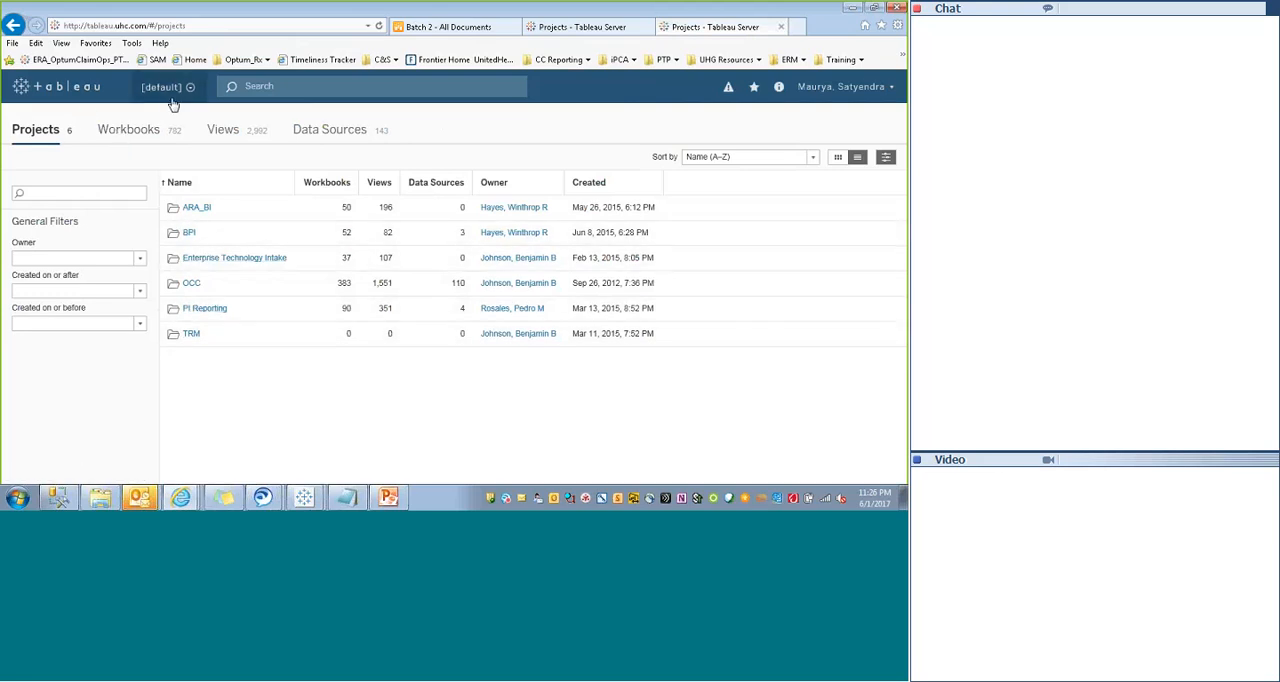
# - Try to open the CRT Dashboard workbook in the PI Reporting project, and go back to all workbooks
pyautogui.click(198, 310)
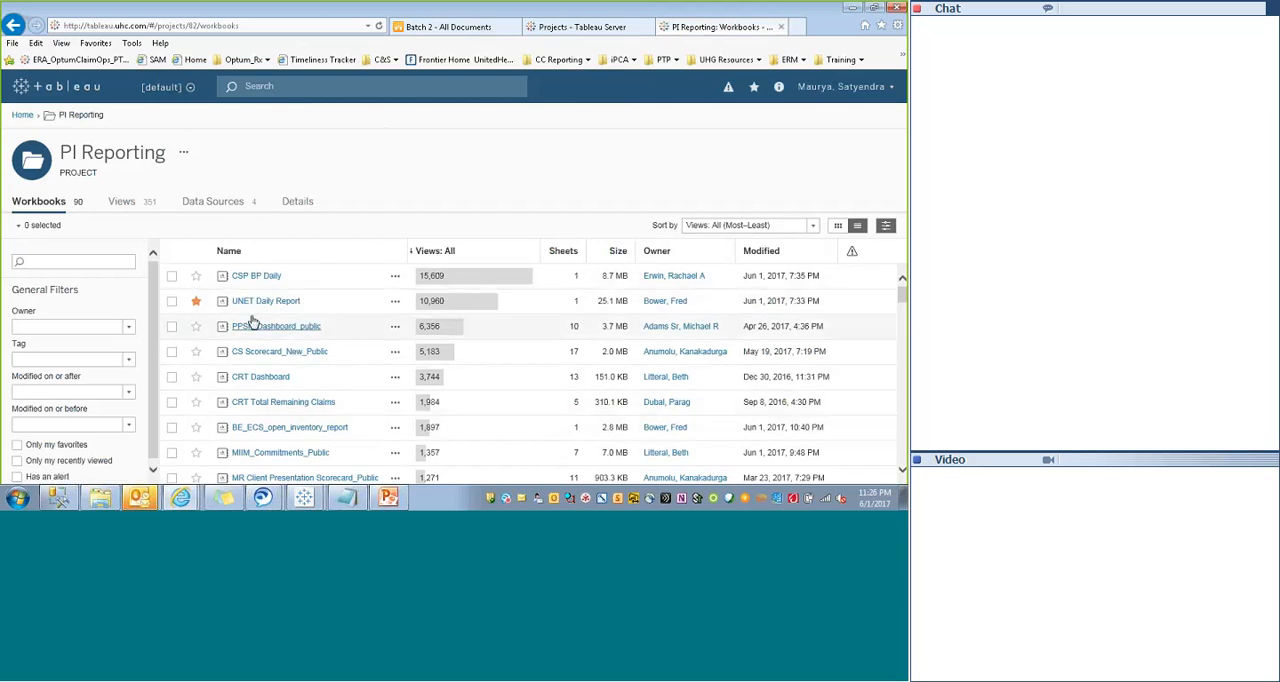
pyautogui.click(262, 385)
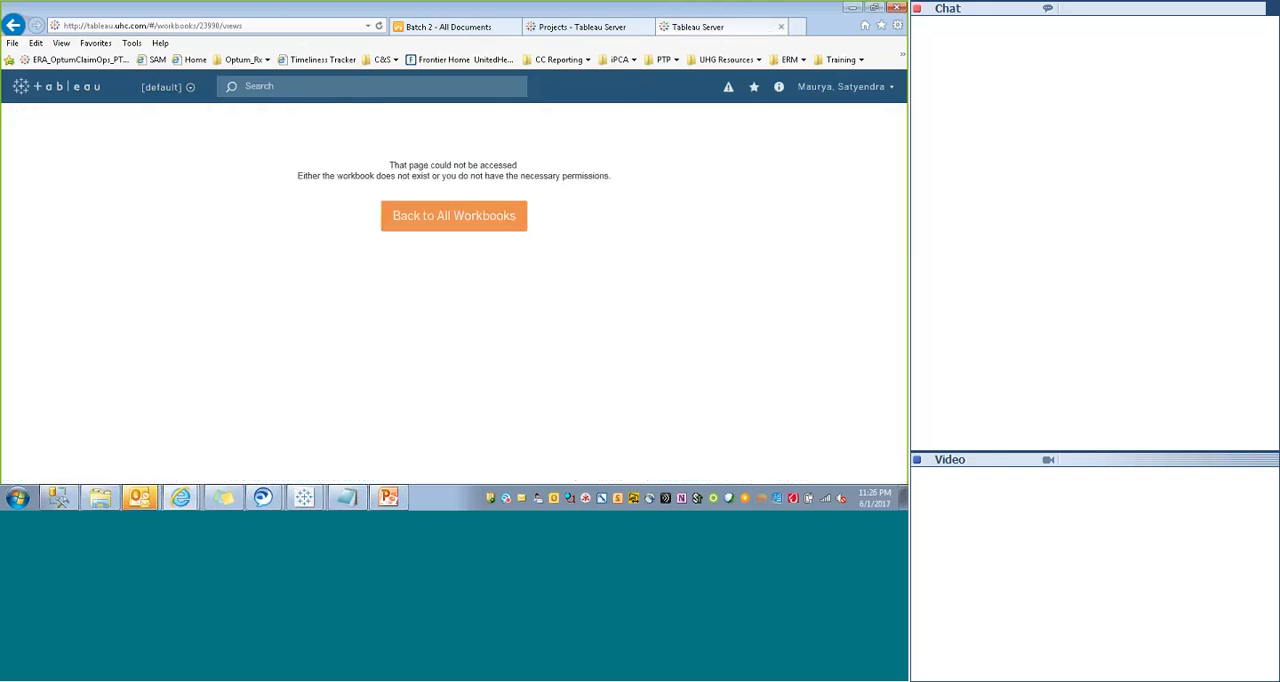
pyautogui.click(395, 216)
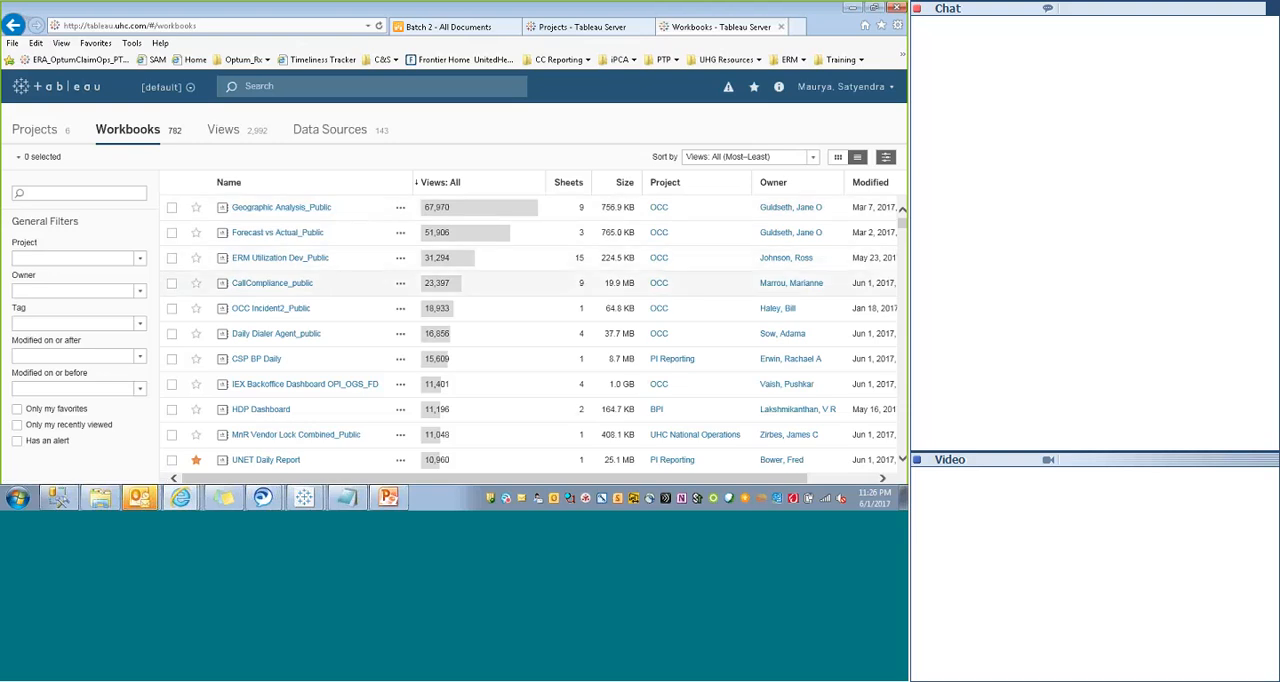
pyautogui.click(382, 89)
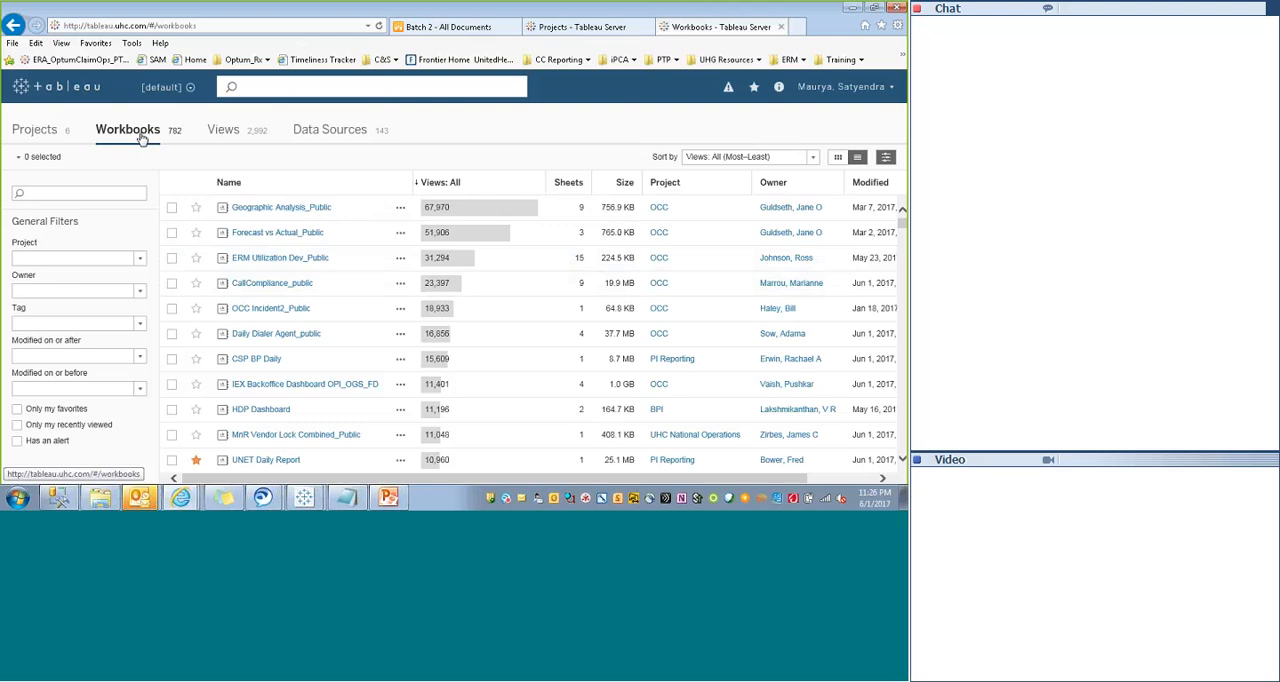
# - From the PI Reporting project, search for "Third" and open the Third Party Billing Dashboard in the PPSM Third Party Billing Post-Analysis_Public workbook
pyautogui.click(36, 130)
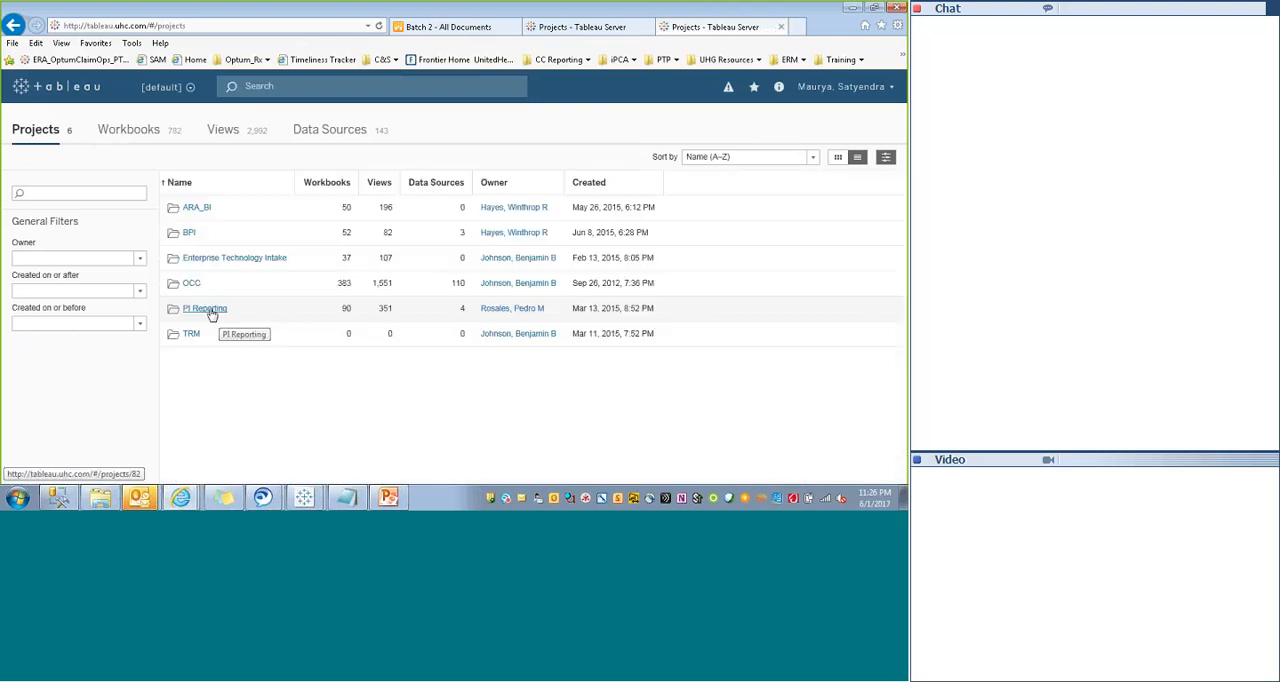
pyautogui.click(209, 311)
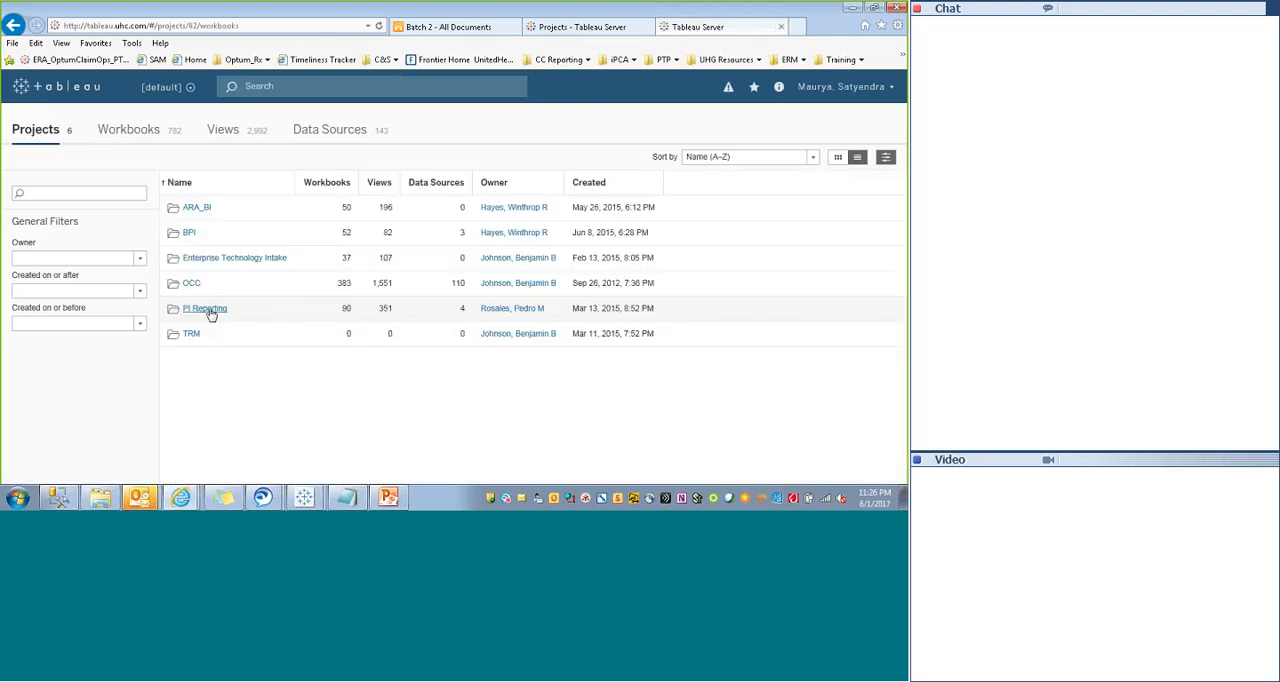
pyautogui.click(317, 87)
pyautogui.write('This')
pyautogui.press('BackSpace')
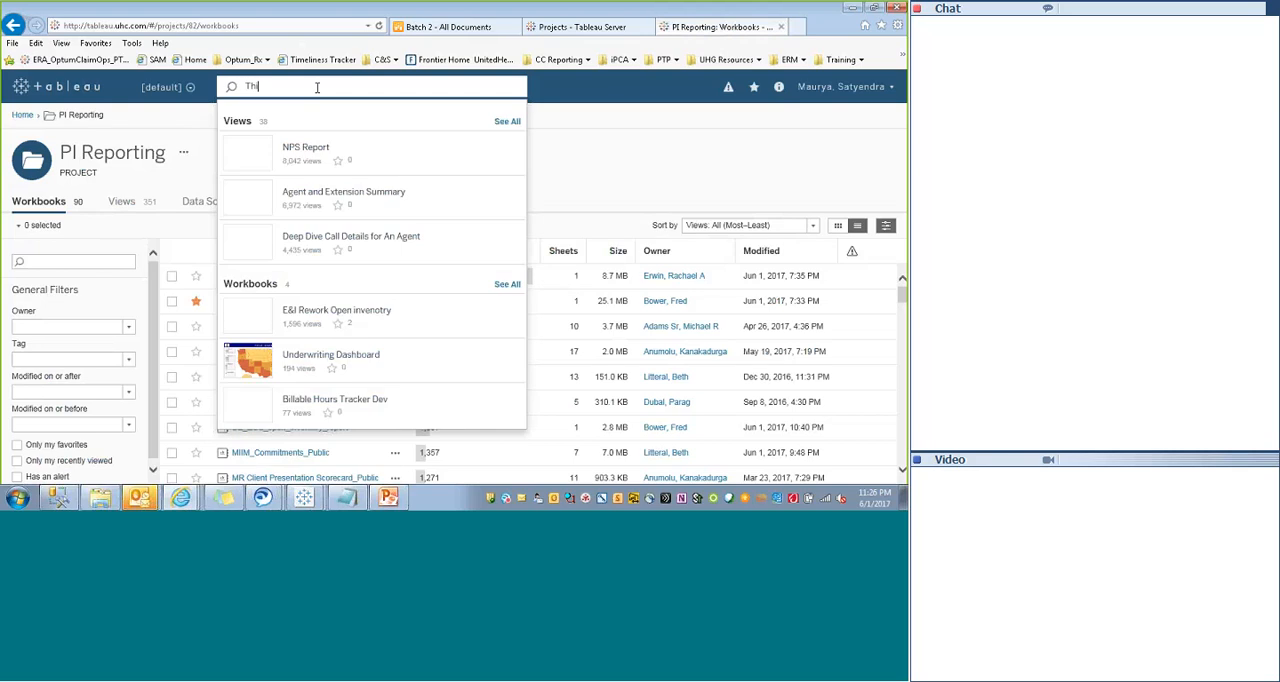
pyautogui.write('rd')
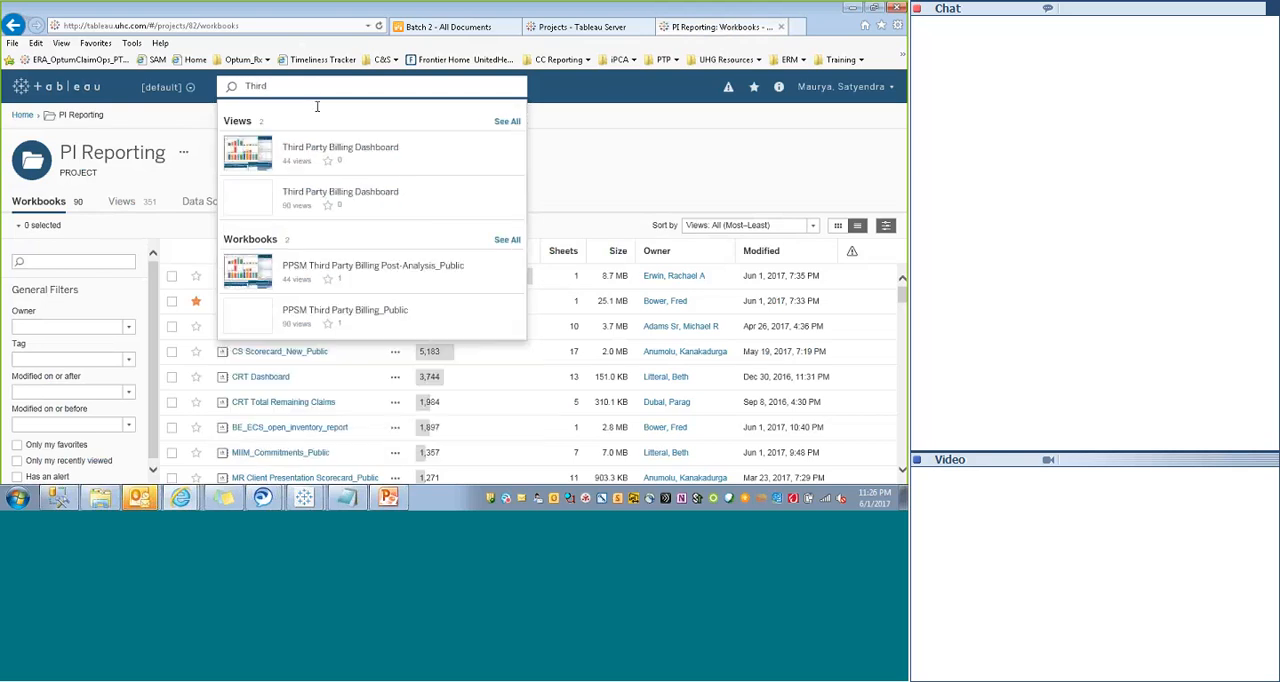
pyautogui.click(365, 268)
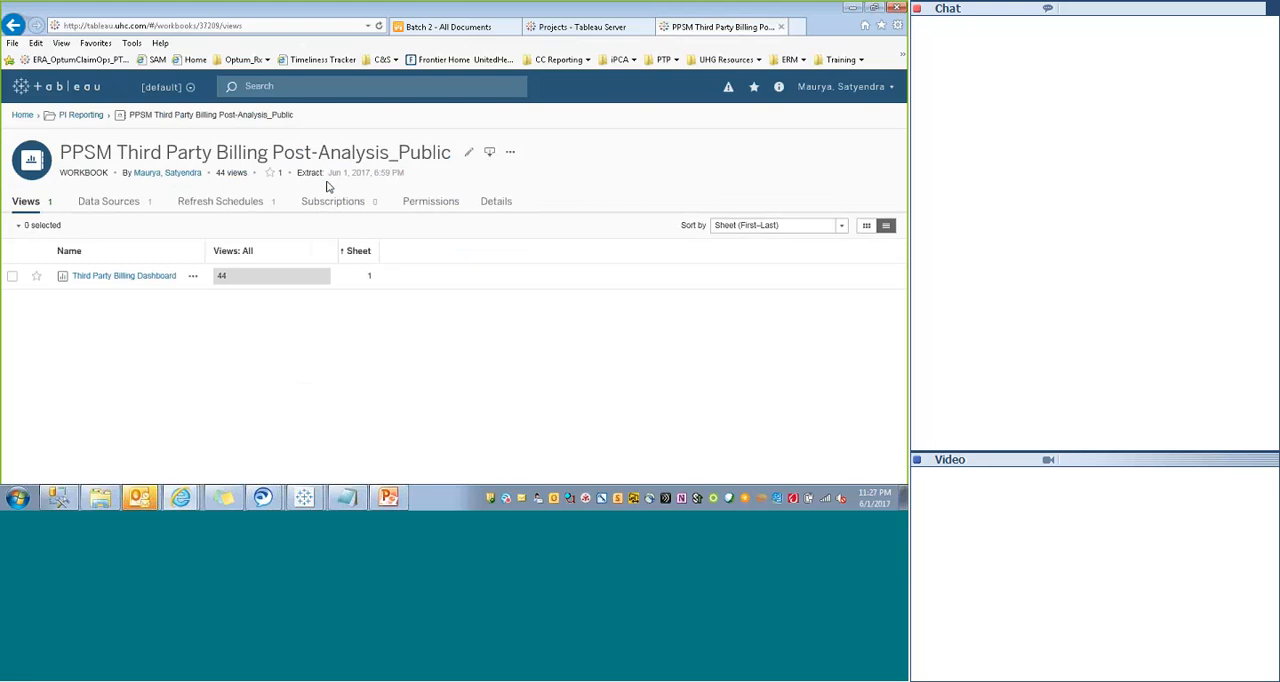
pyautogui.click(107, 282)
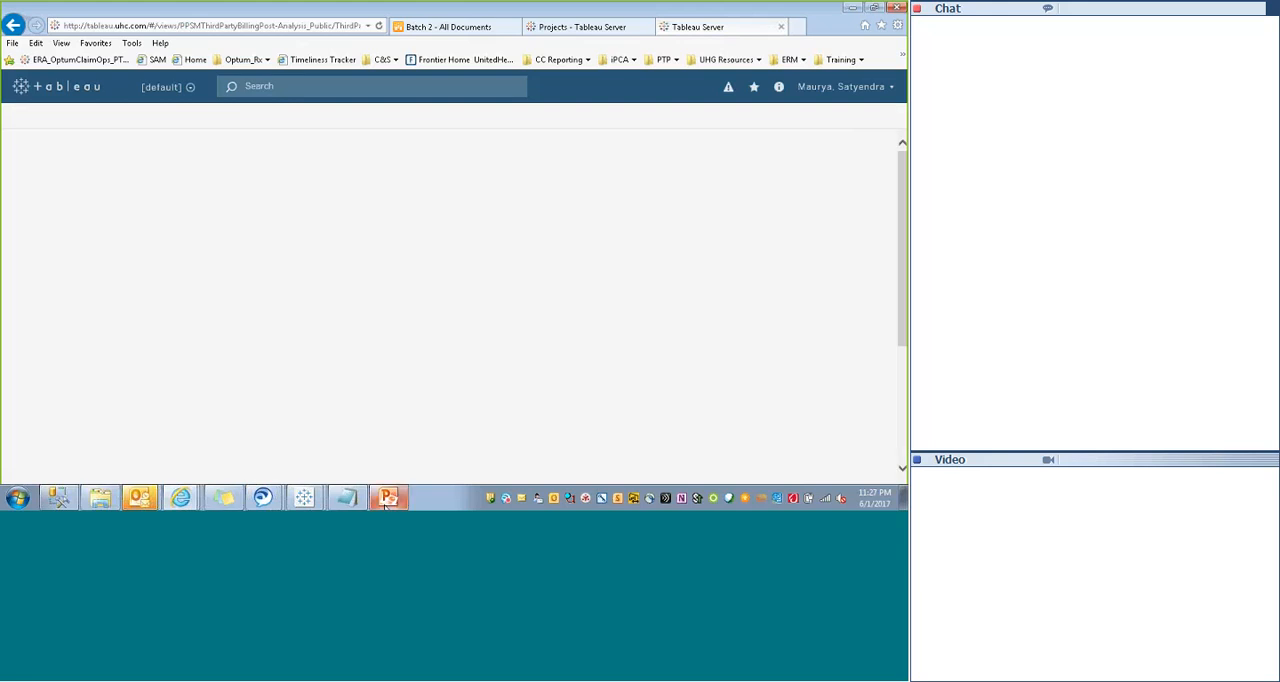
# - Try to bring up the Day1 workbook and its Processing Request window in Tableau Desktop
pyautogui.moveTo(303, 497)
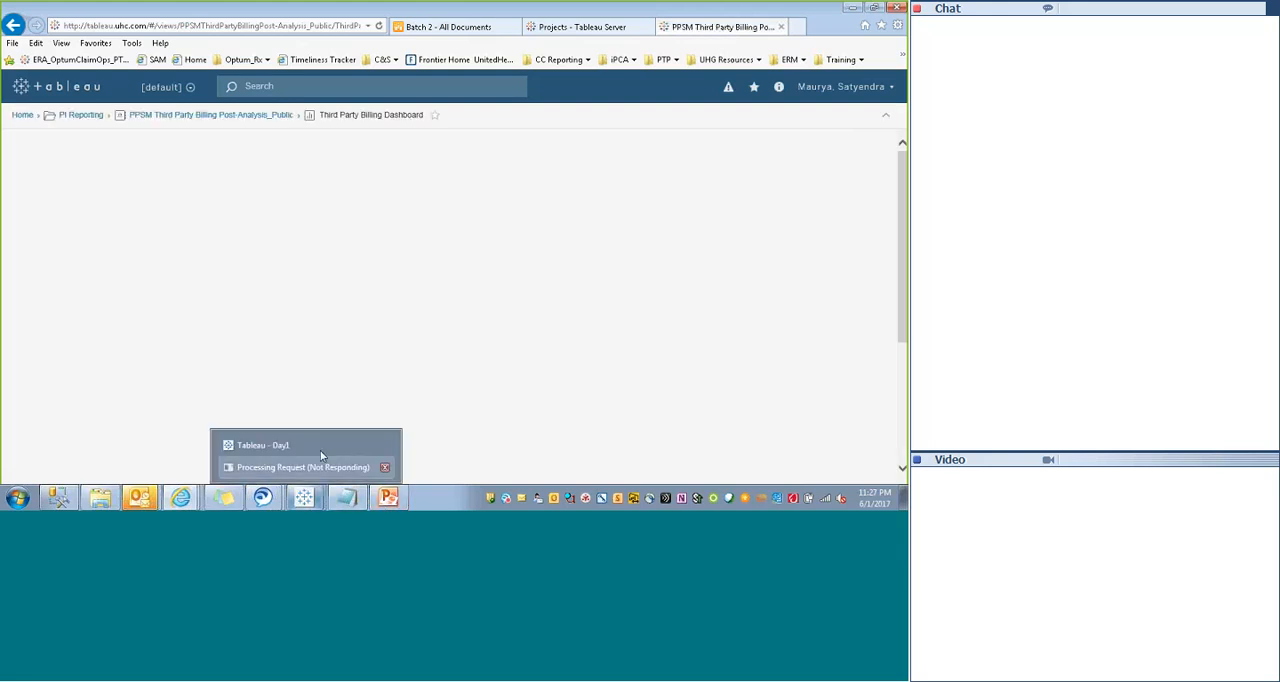
pyautogui.click(295, 446)
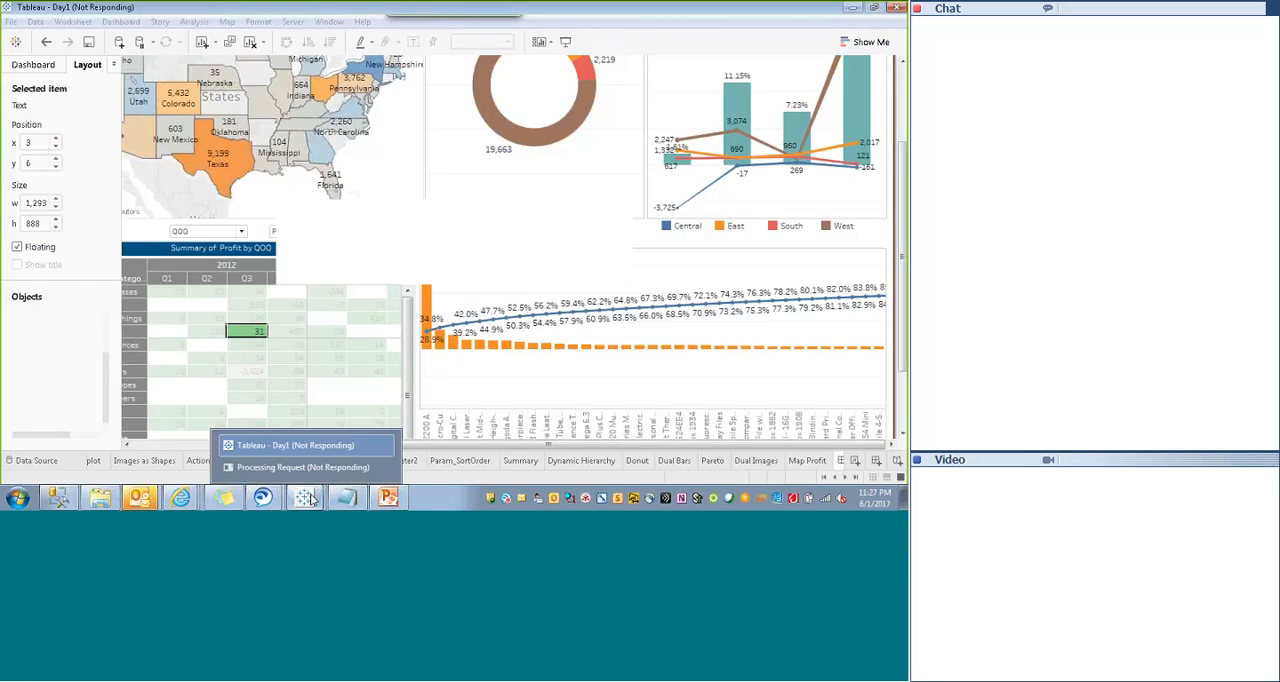
pyautogui.moveTo(303, 497)
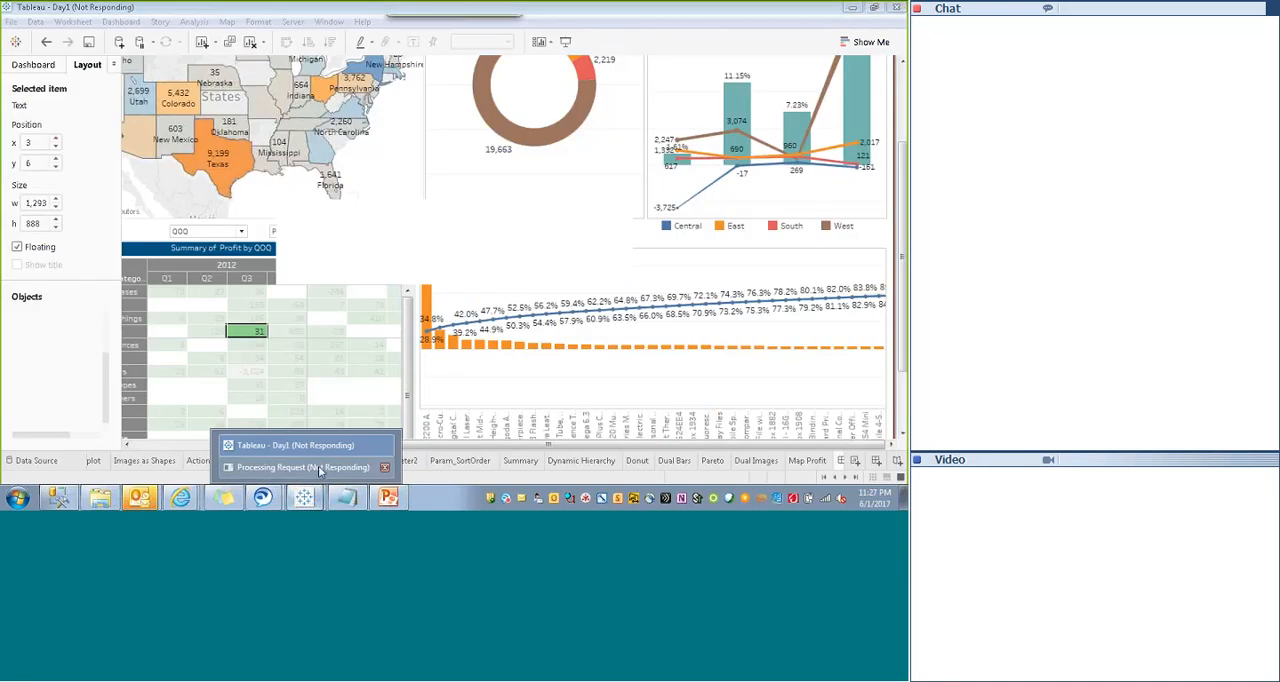
pyautogui.click(312, 467)
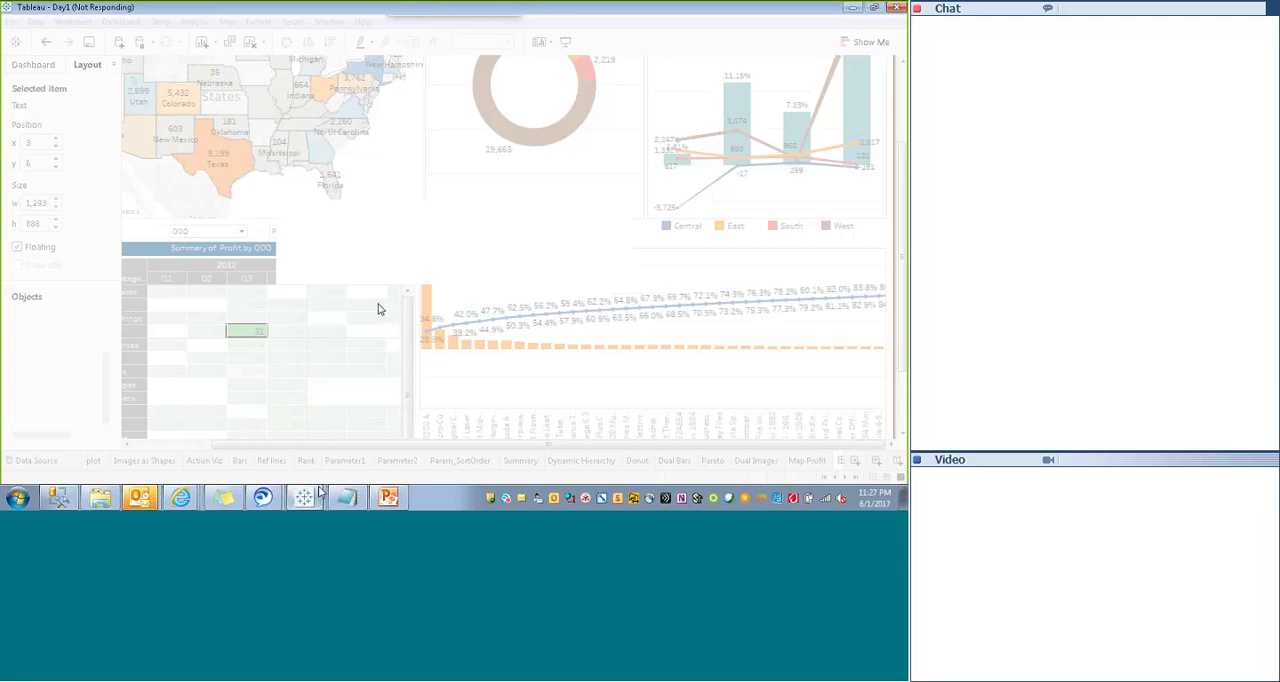
pyautogui.moveTo(310, 497)
pyautogui.click(274, 470)
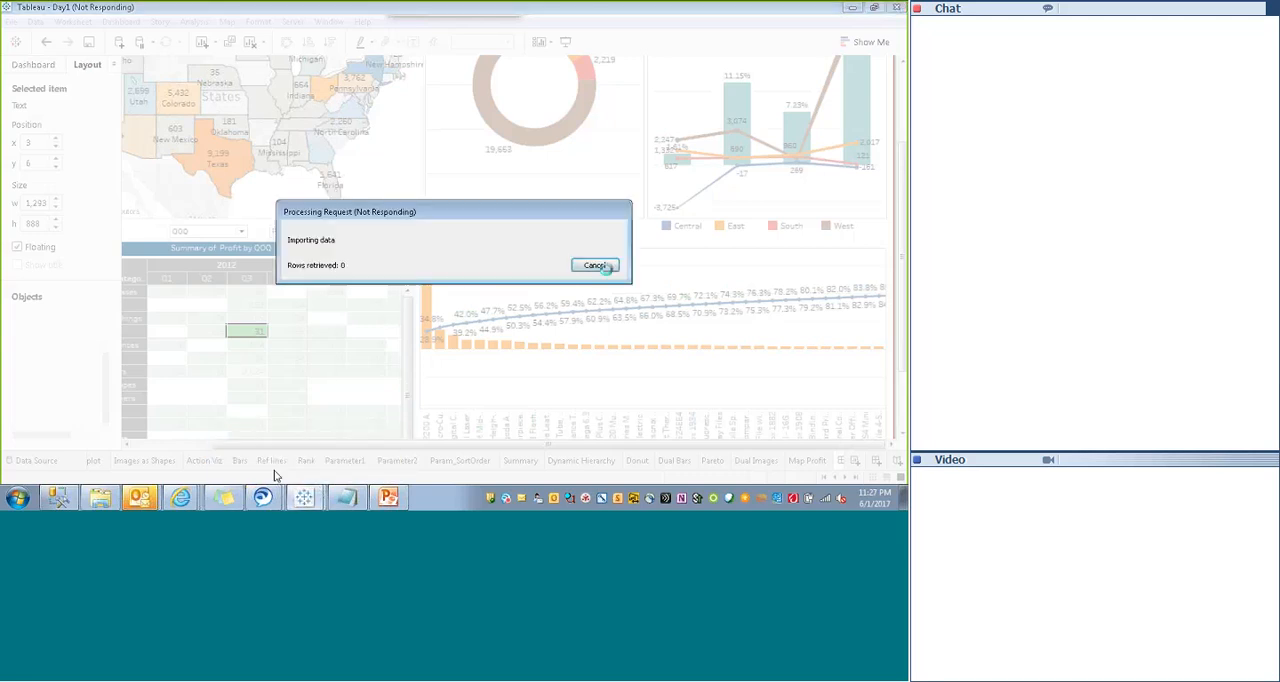
pyautogui.moveTo(303, 497)
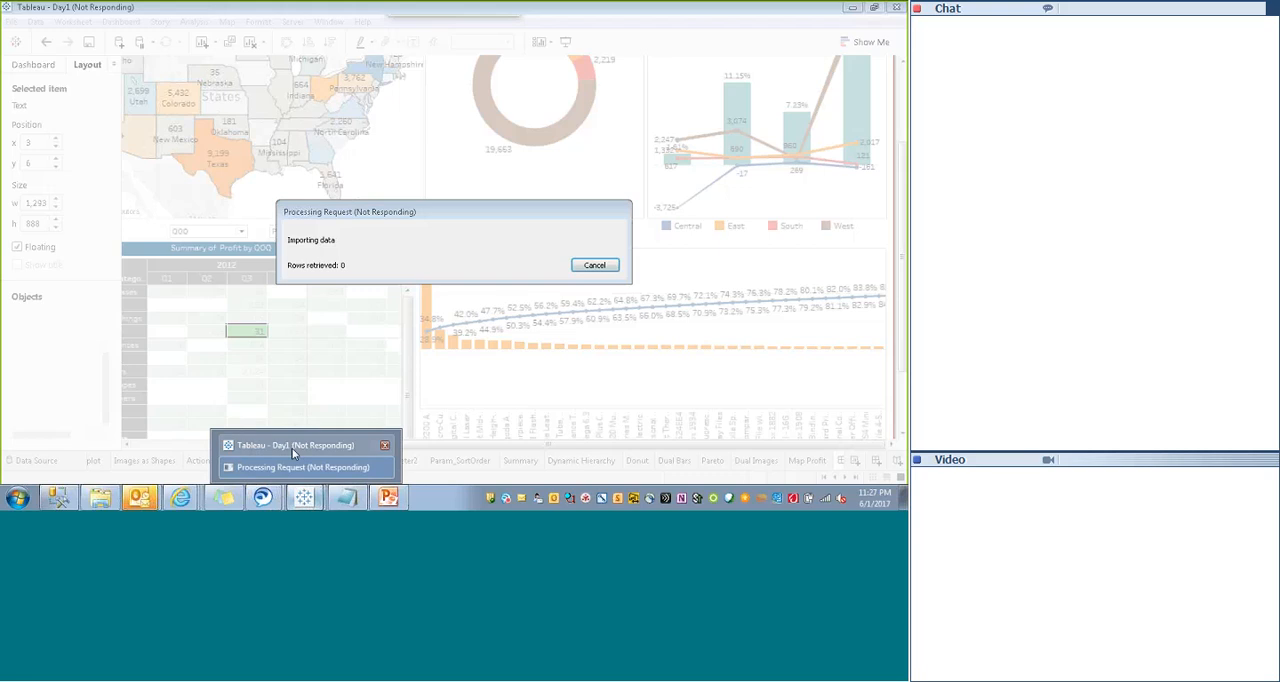
pyautogui.click(292, 448)
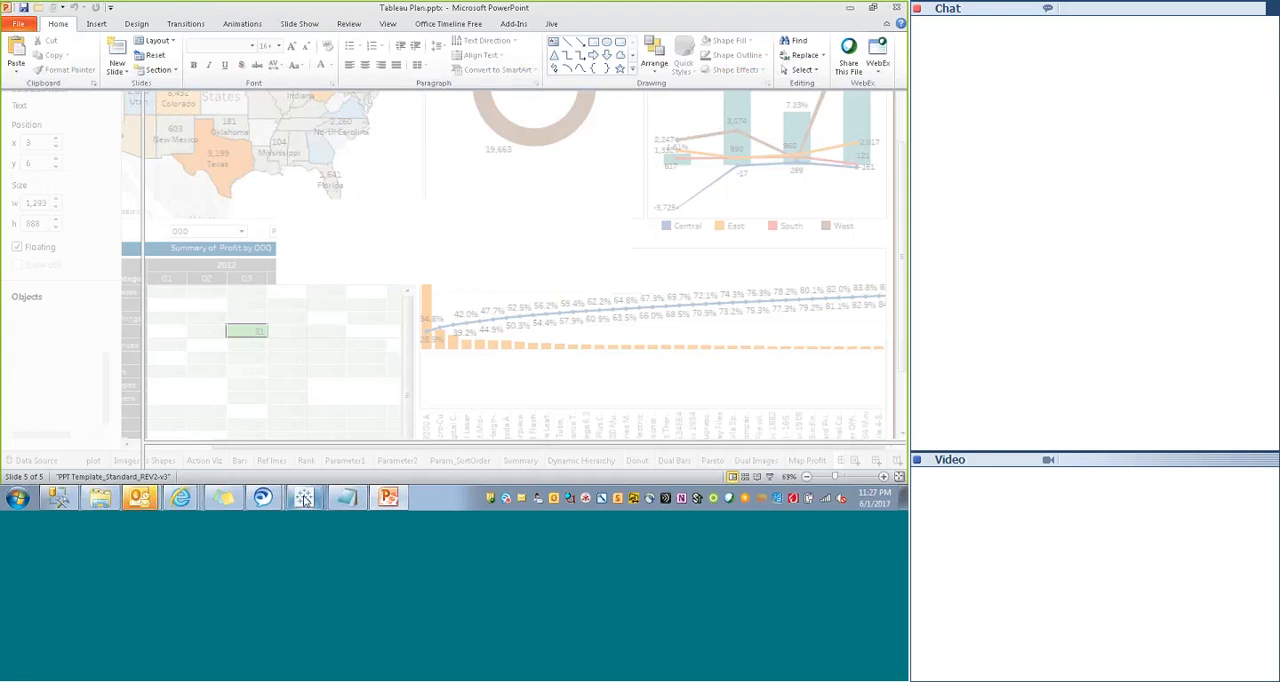
pyautogui.moveTo(303, 500)
pyautogui.click(299, 446)
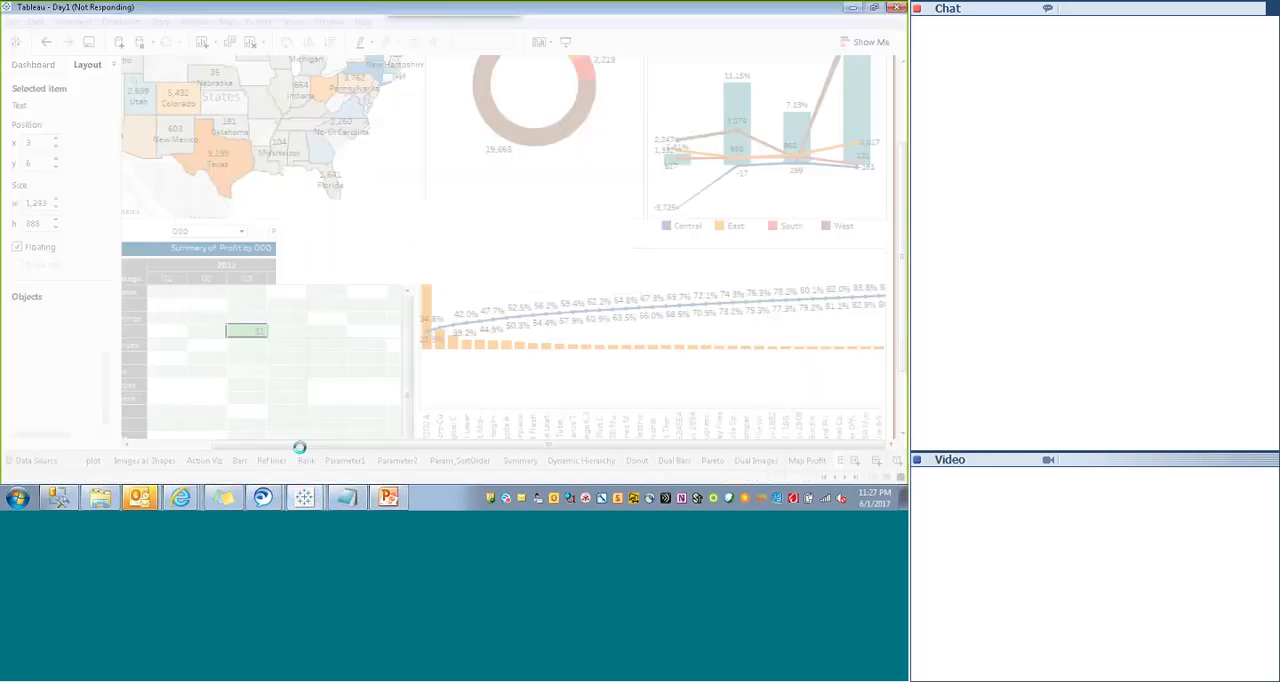
# - Switch back to the browser, view the Third Party Billing Dashboard and return to its workbook page
pyautogui.click(172, 482)
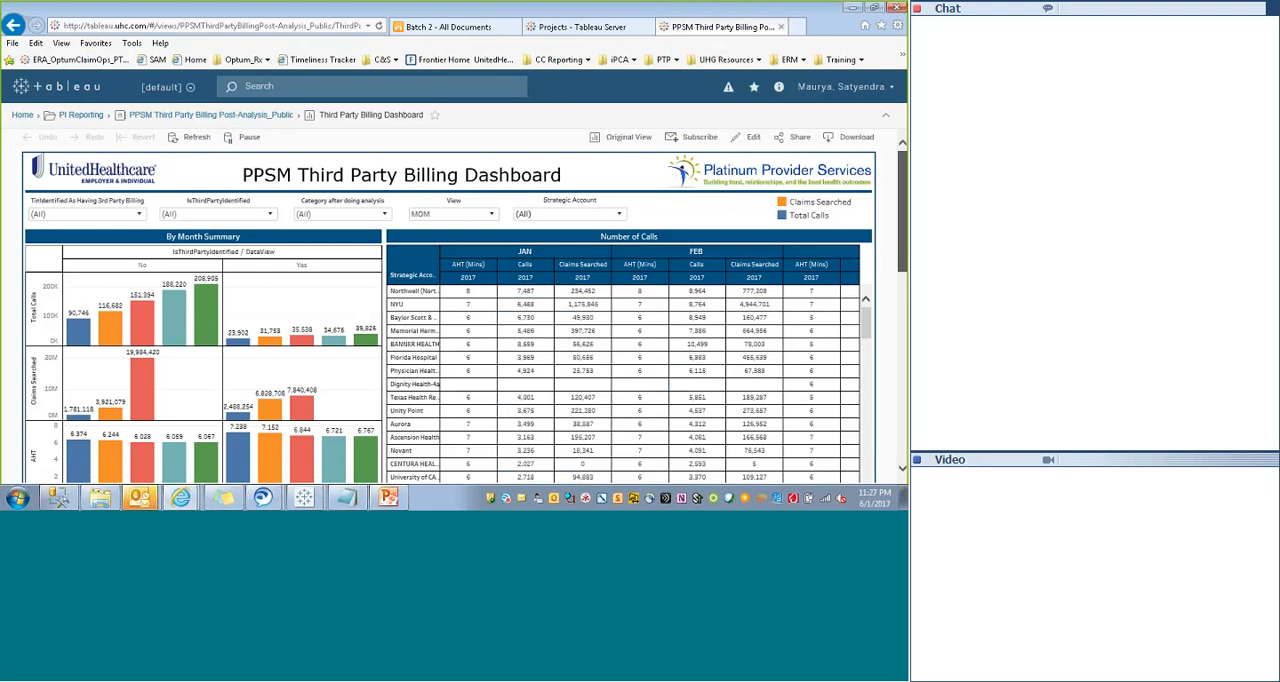
pyautogui.moveTo(902, 211)
pyautogui.mouseDown()
pyautogui.moveTo(902, 257)
pyautogui.moveTo(902, 202)
pyautogui.mouseUp()
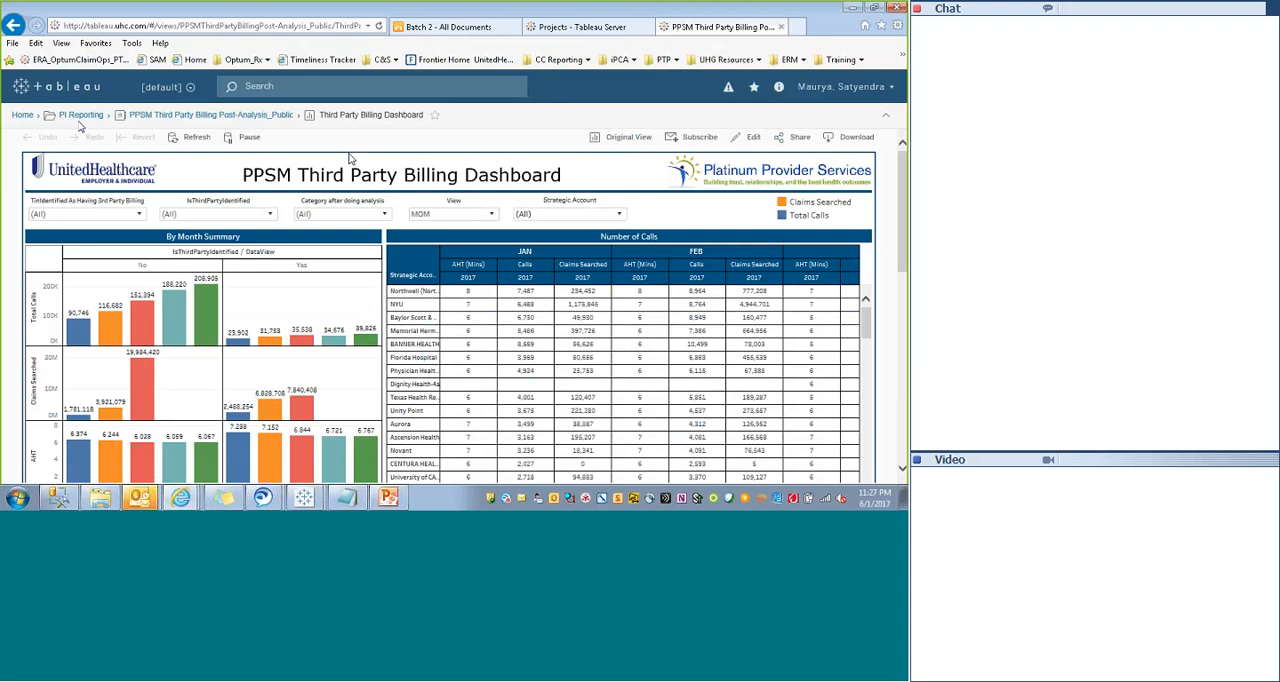
pyautogui.click(235, 116)
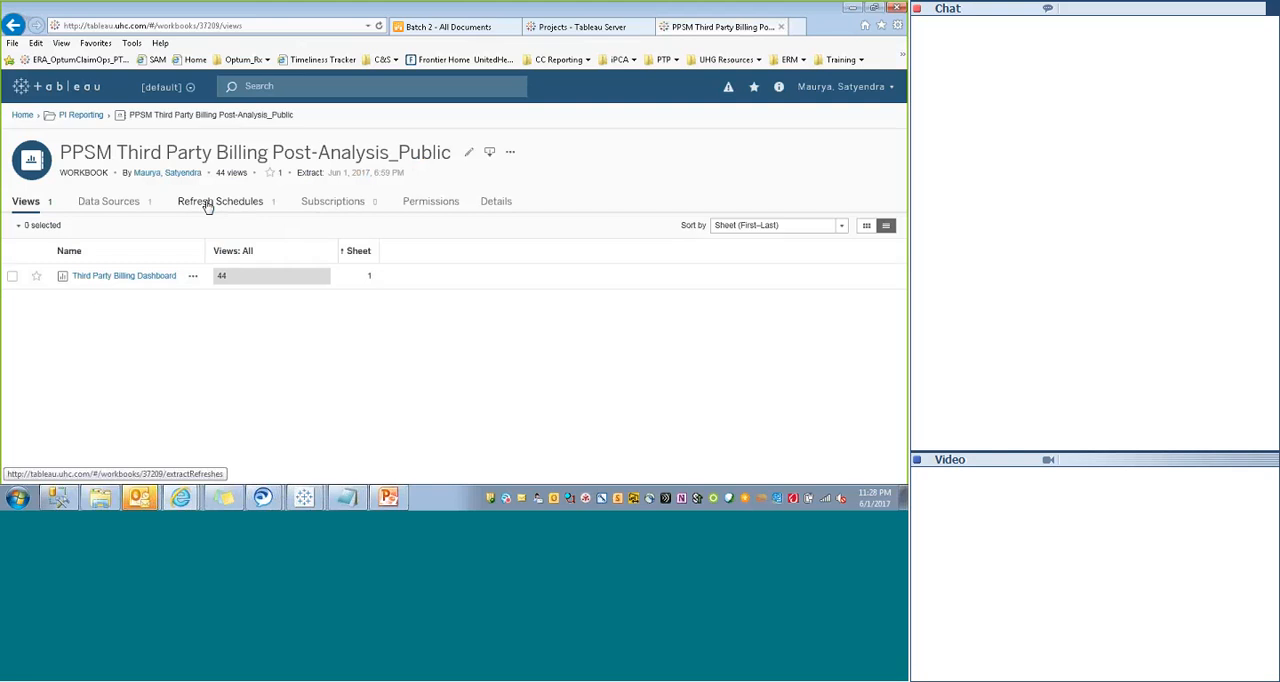
# - Open the permissions of the PPSM Third Party Billing Post-Analysis_Public workbook, widen the user/group column and review each group's rules
pyautogui.click(510, 152)
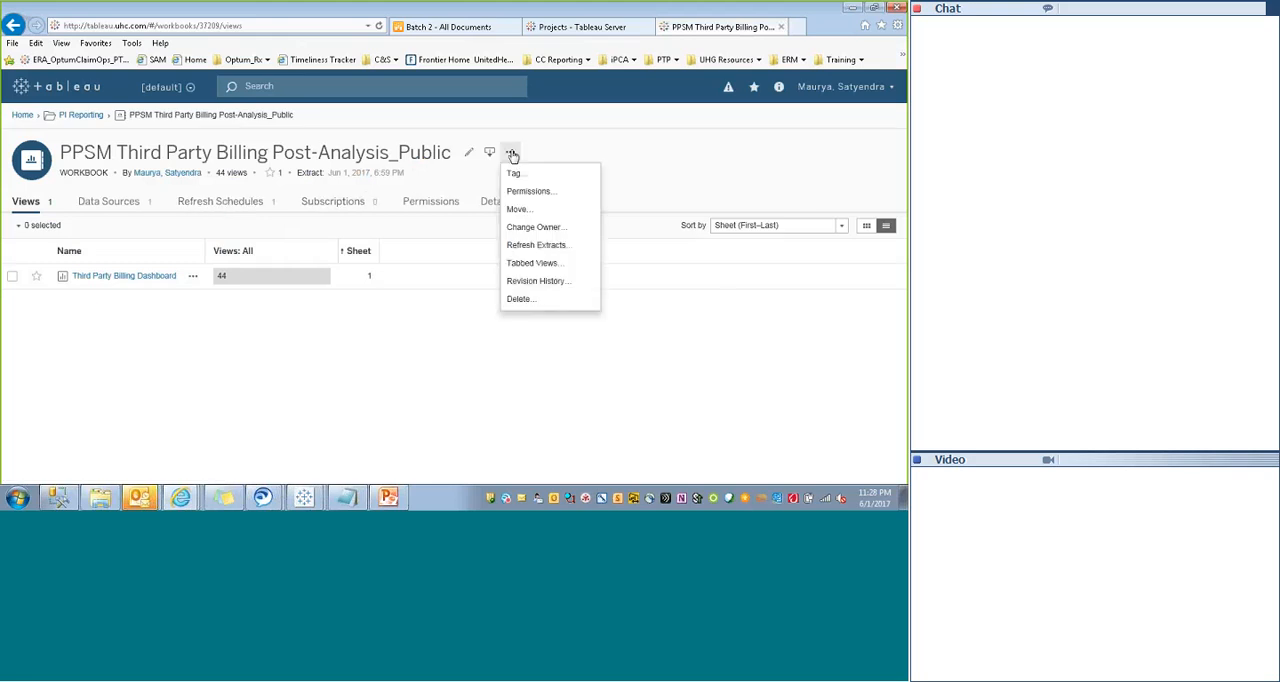
pyautogui.click(529, 193)
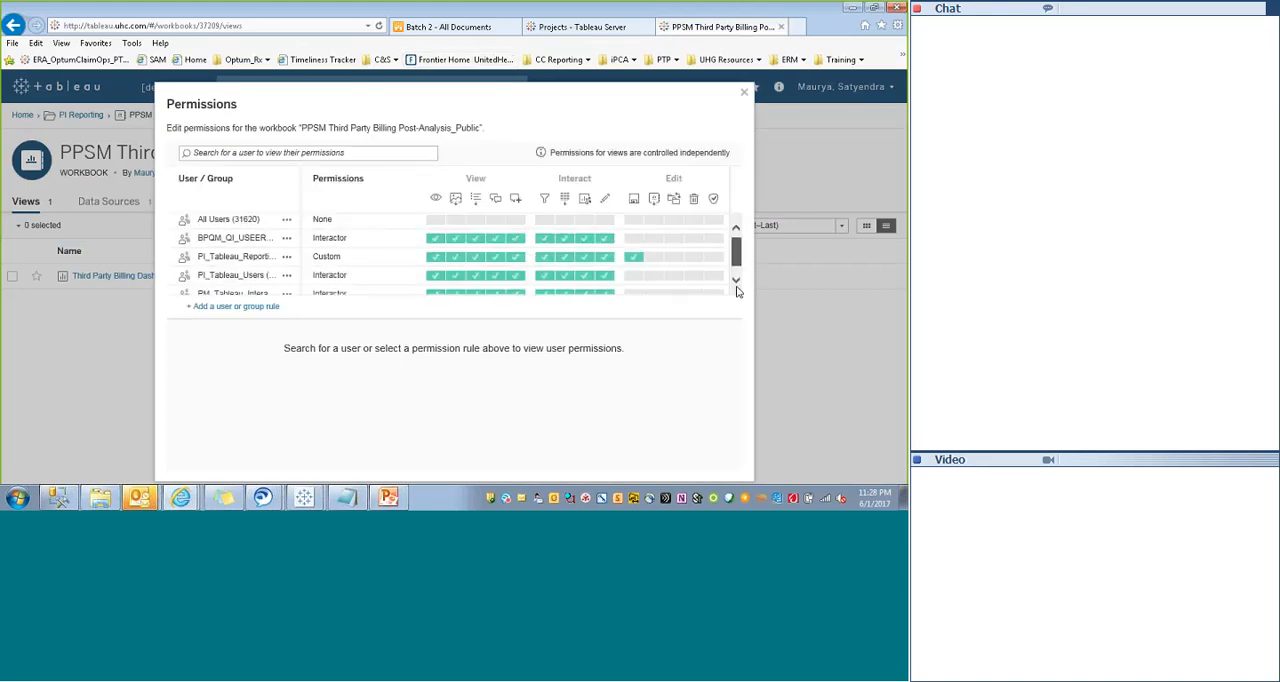
pyautogui.scroll(-1, 737, 260)
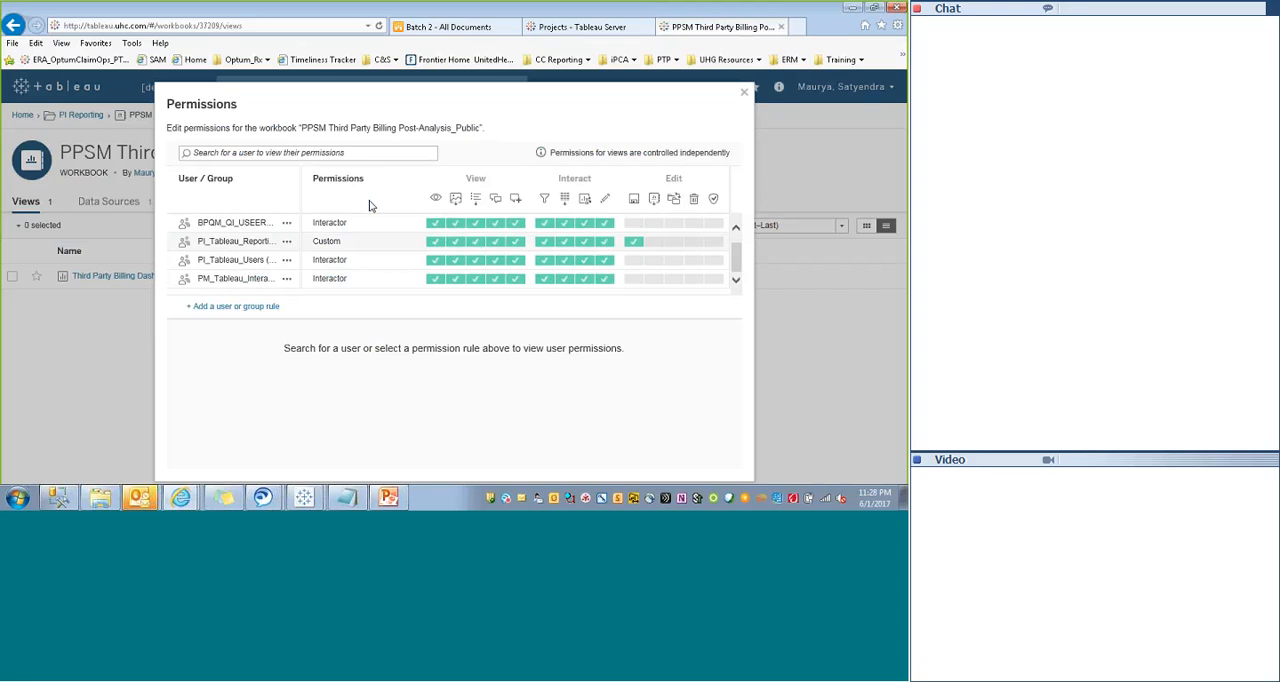
pyautogui.moveTo(301, 205); pyautogui.dragTo(370, 205)
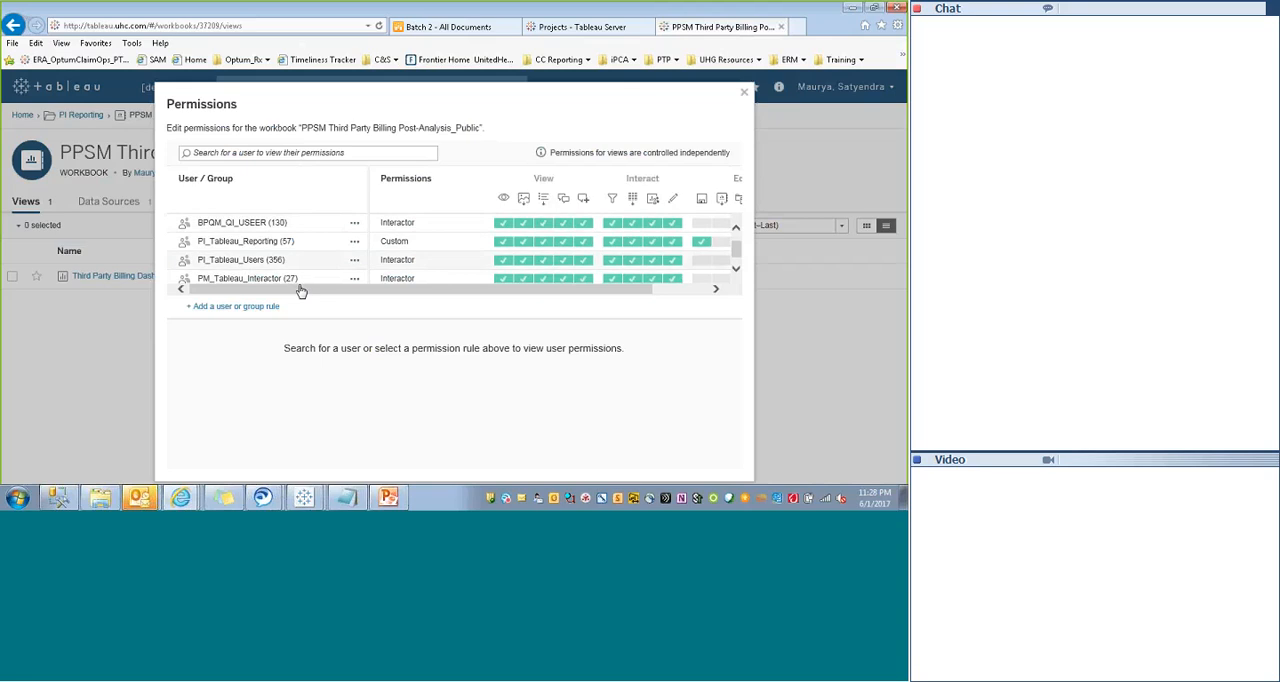
pyautogui.scroll(-1, 738, 260)
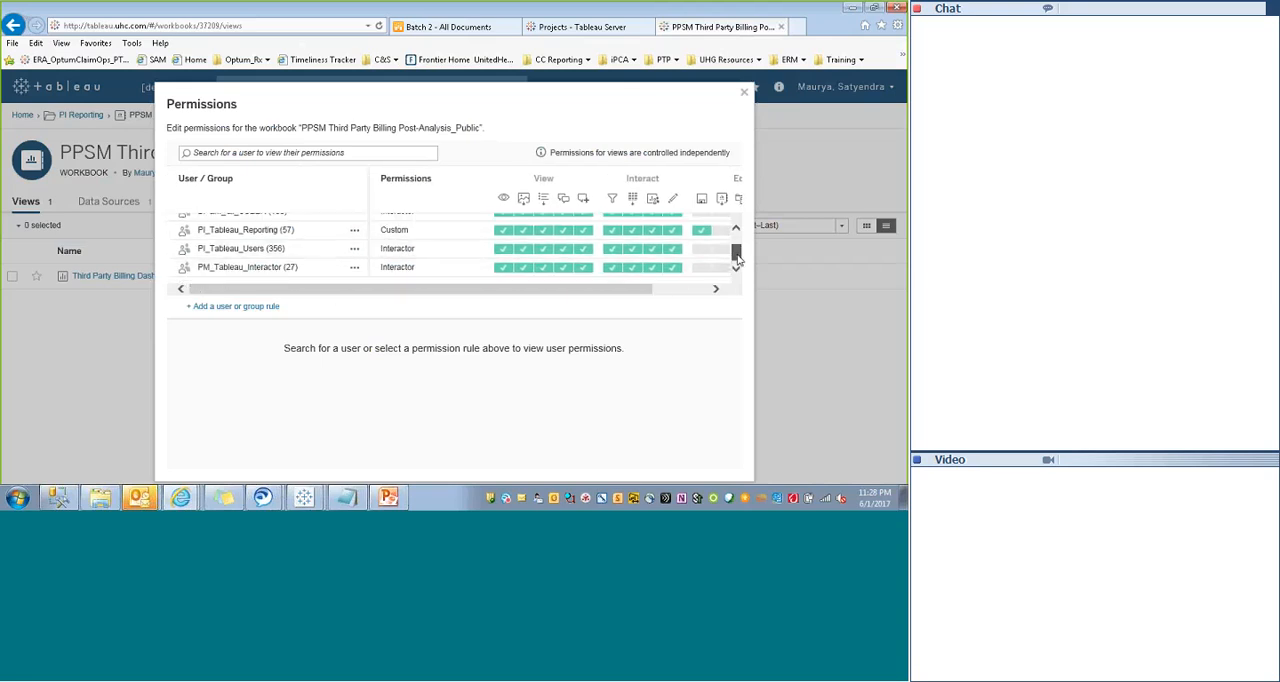
pyautogui.moveTo(738, 260); pyautogui.dragTo(738, 221)
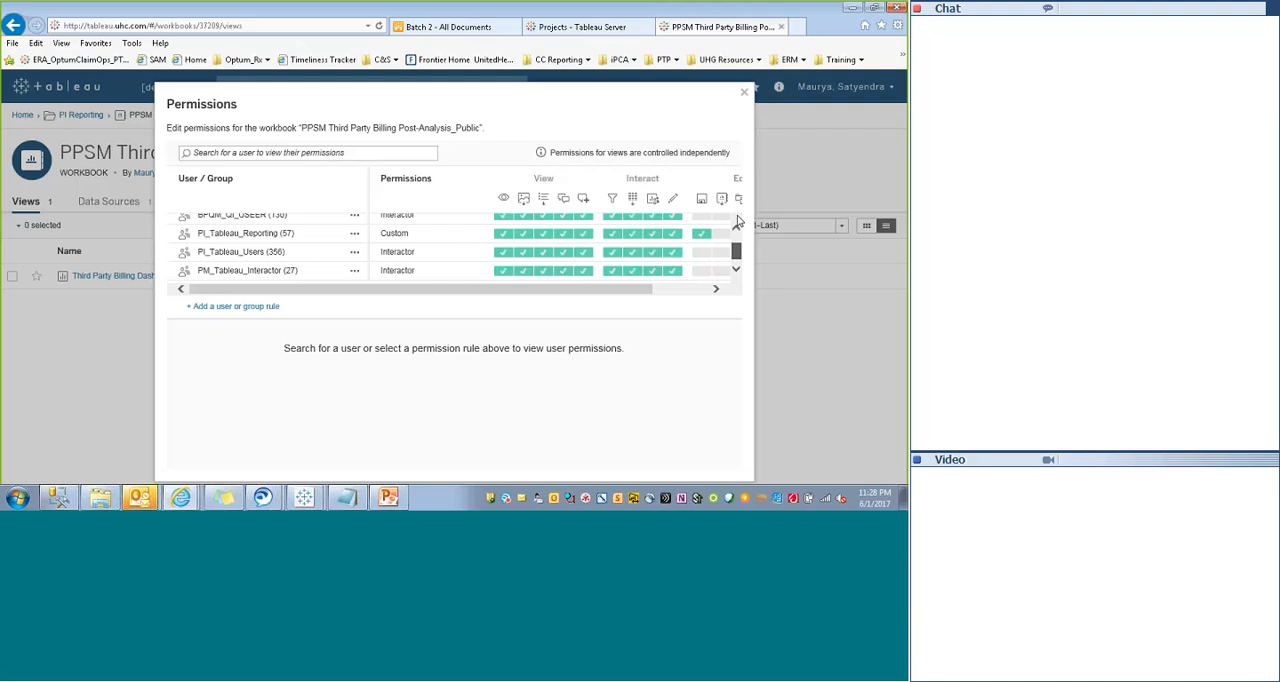
pyautogui.moveTo(738, 221); pyautogui.dragTo(738, 212)
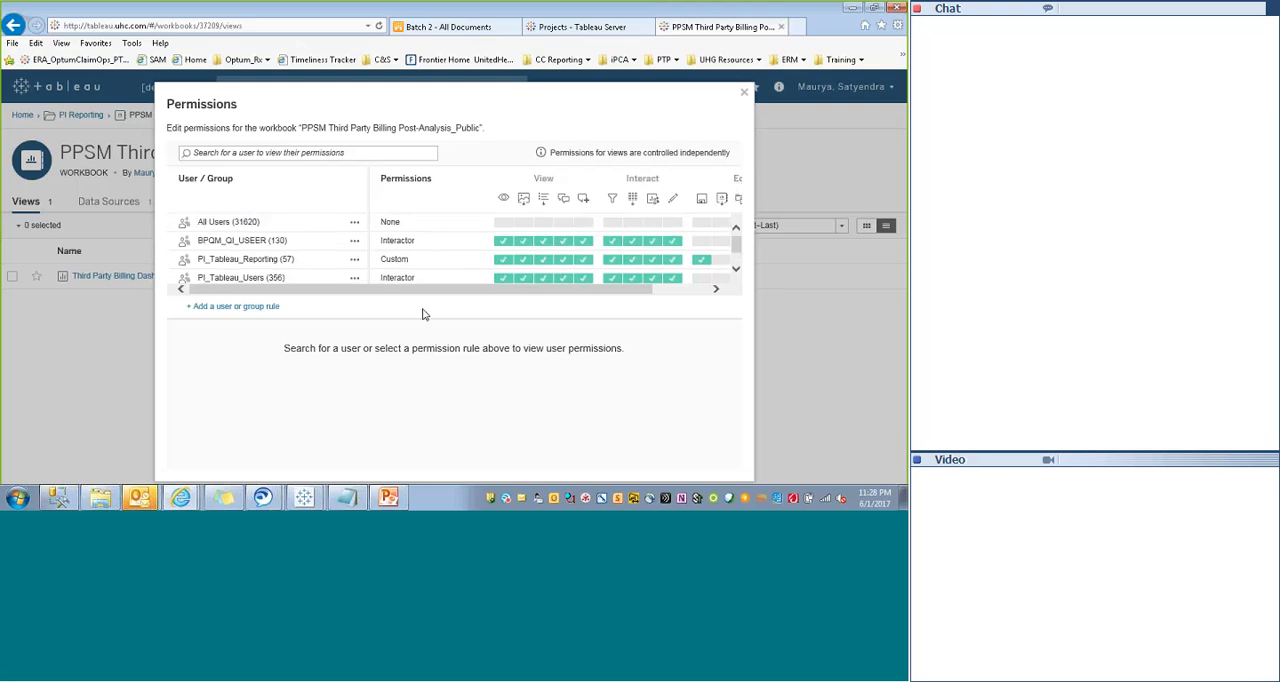
# - Switch to Tableau Desktop and try to reach the Processing Request window of the Day1 workbook's data import
pyautogui.click(304, 498)
pyautogui.click(311, 468)
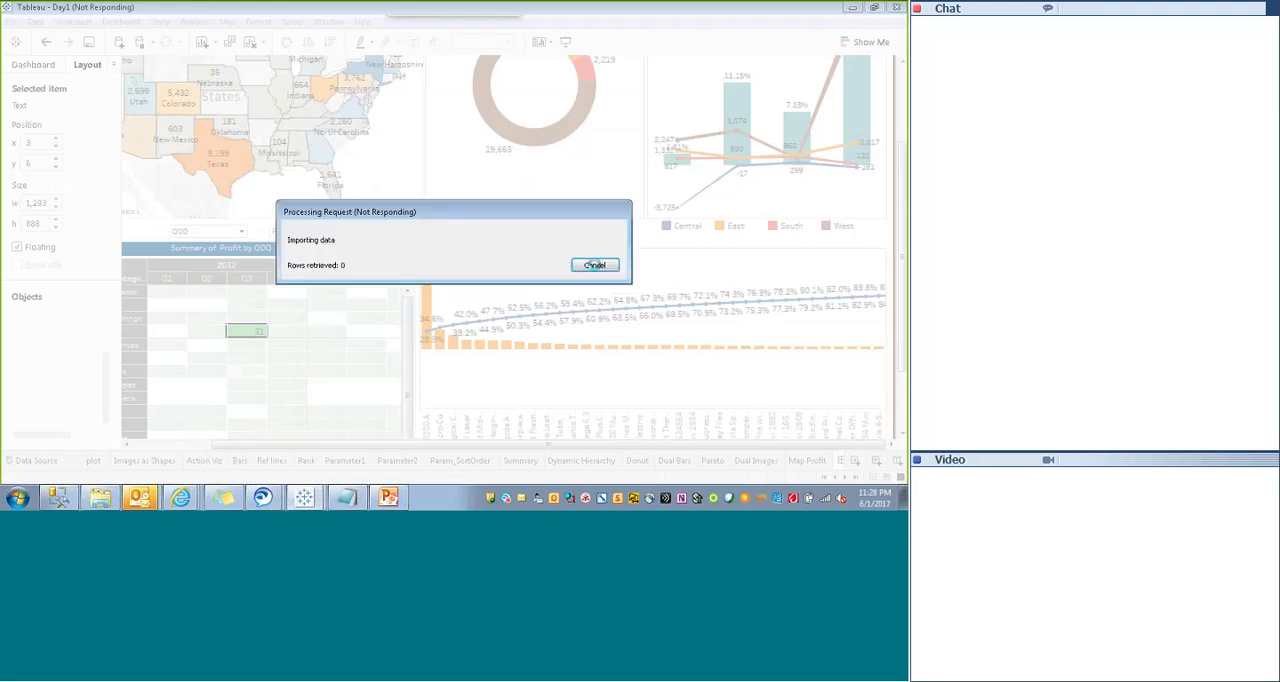
pyautogui.click(304, 498)
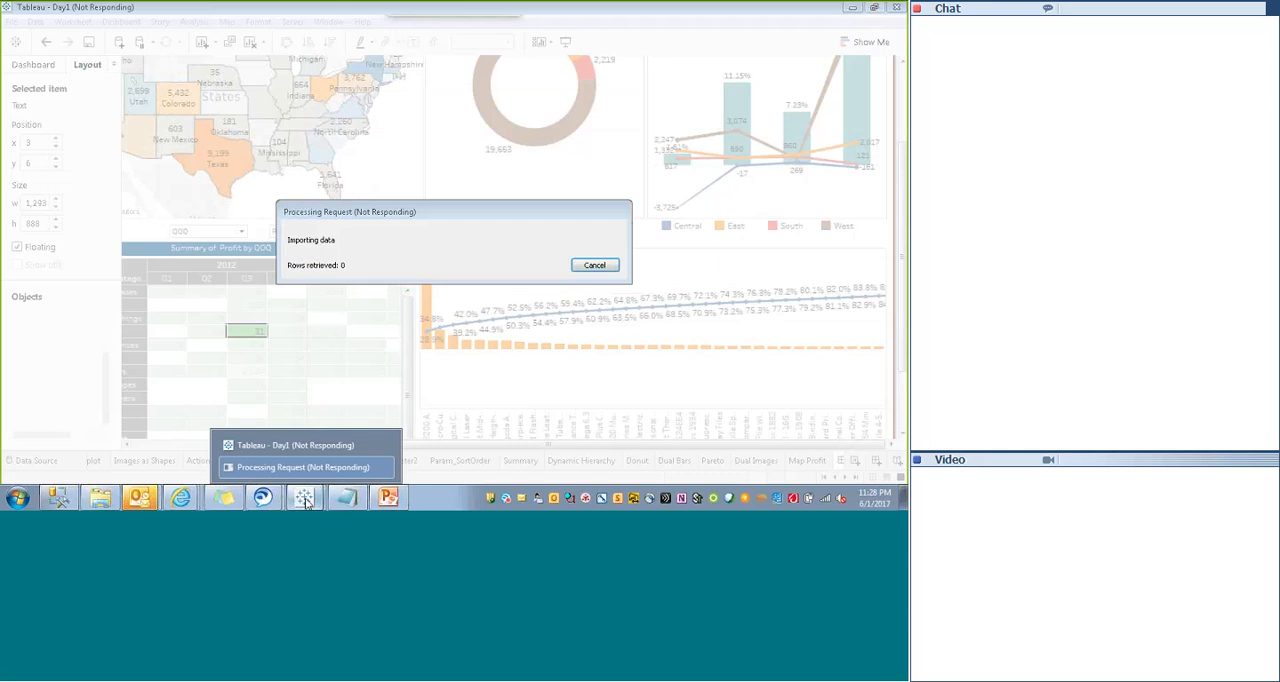
pyautogui.click(370, 463)
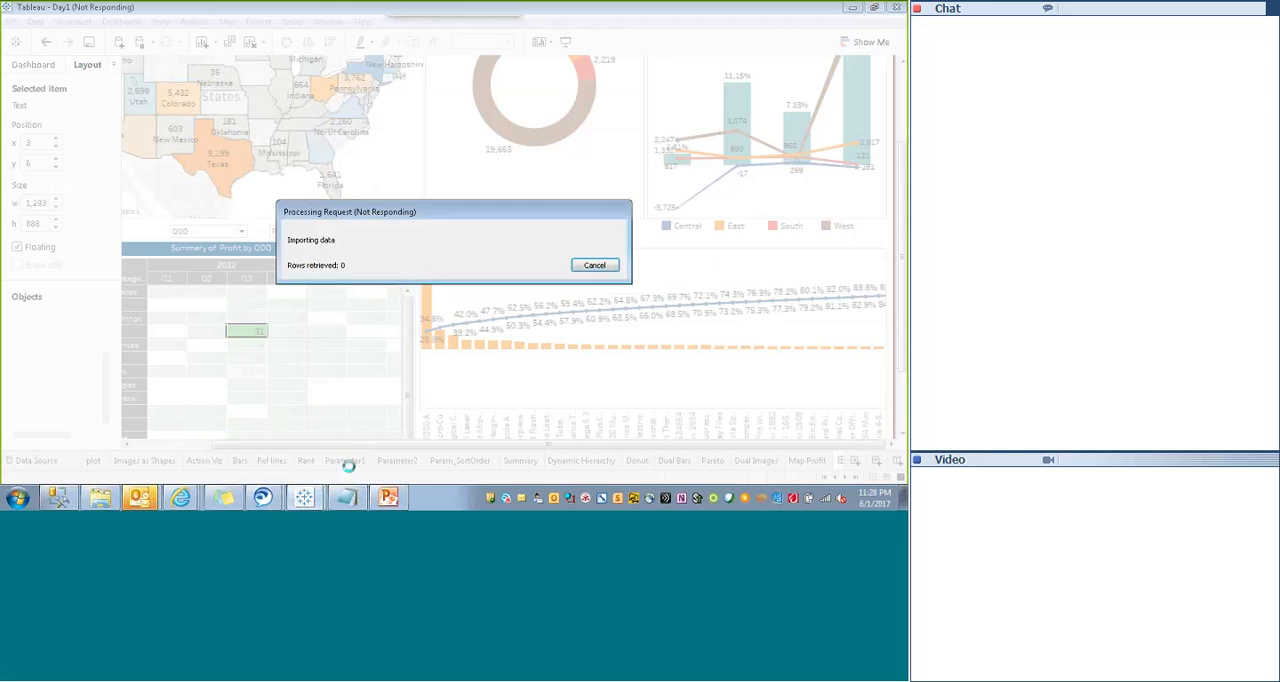
# - Switch back to the browser, download the PPSM Third Party Billing Post-Analysis_Public workbook and open the downloaded .twbx file
pyautogui.click(180, 498)
pyautogui.click(114, 468)
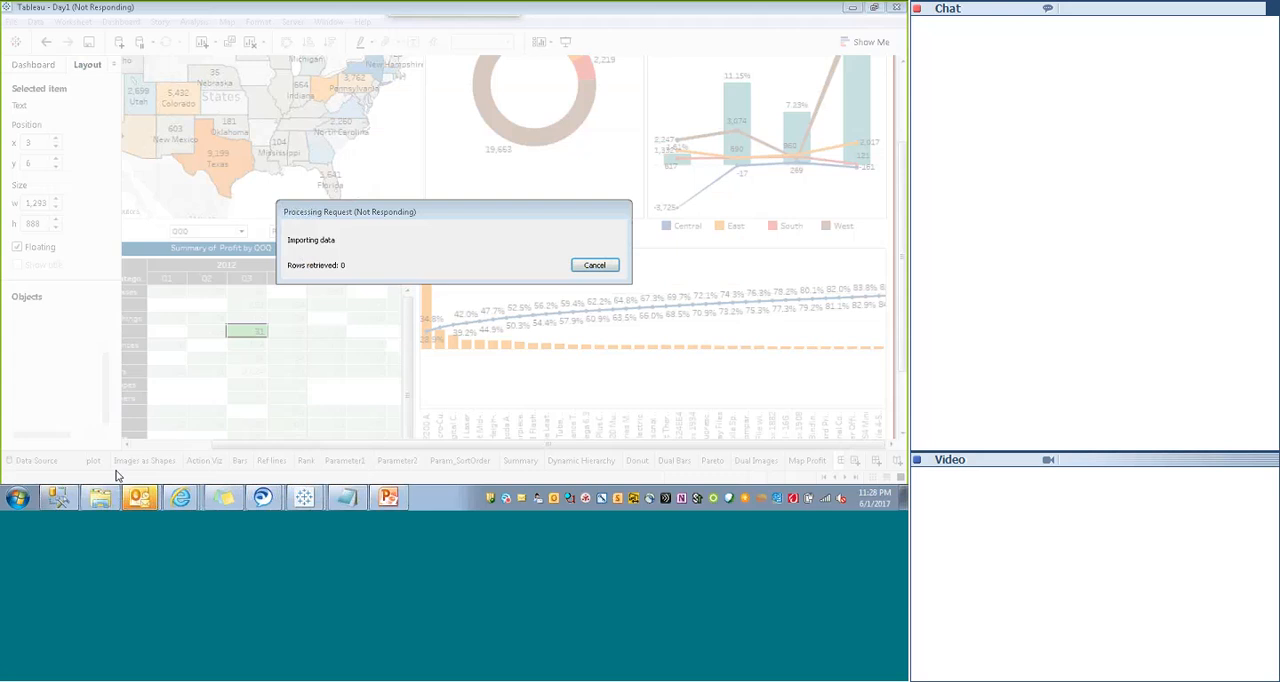
pyautogui.click(490, 155)
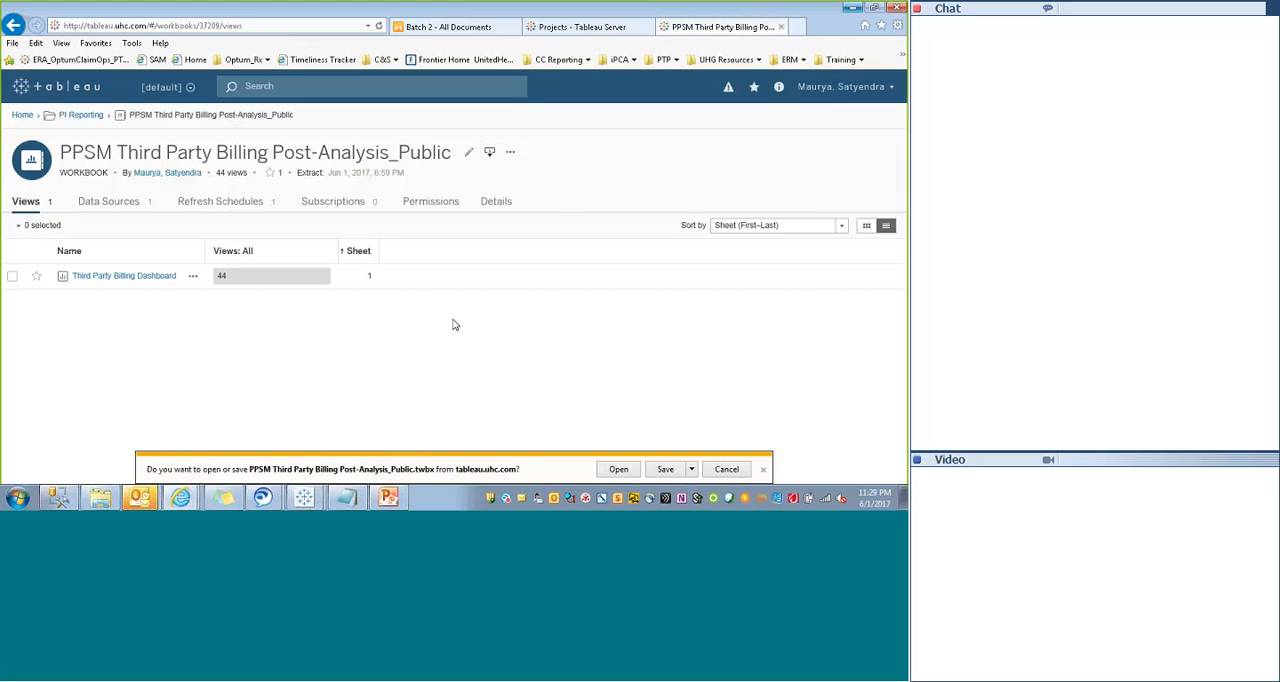
pyautogui.click(618, 469)
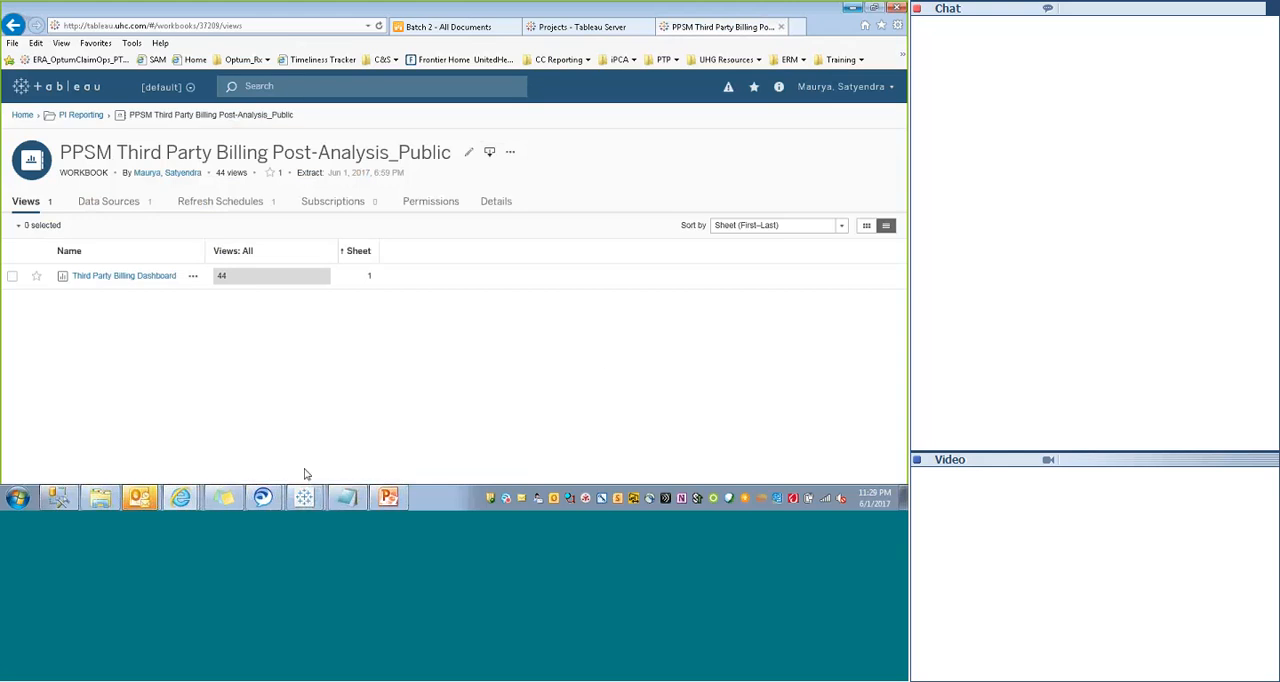
# - Return to Tableau Desktop and cancel the Processing Request that is importing data for the Day1 workbook
pyautogui.hotkey('alt', 'Tab')
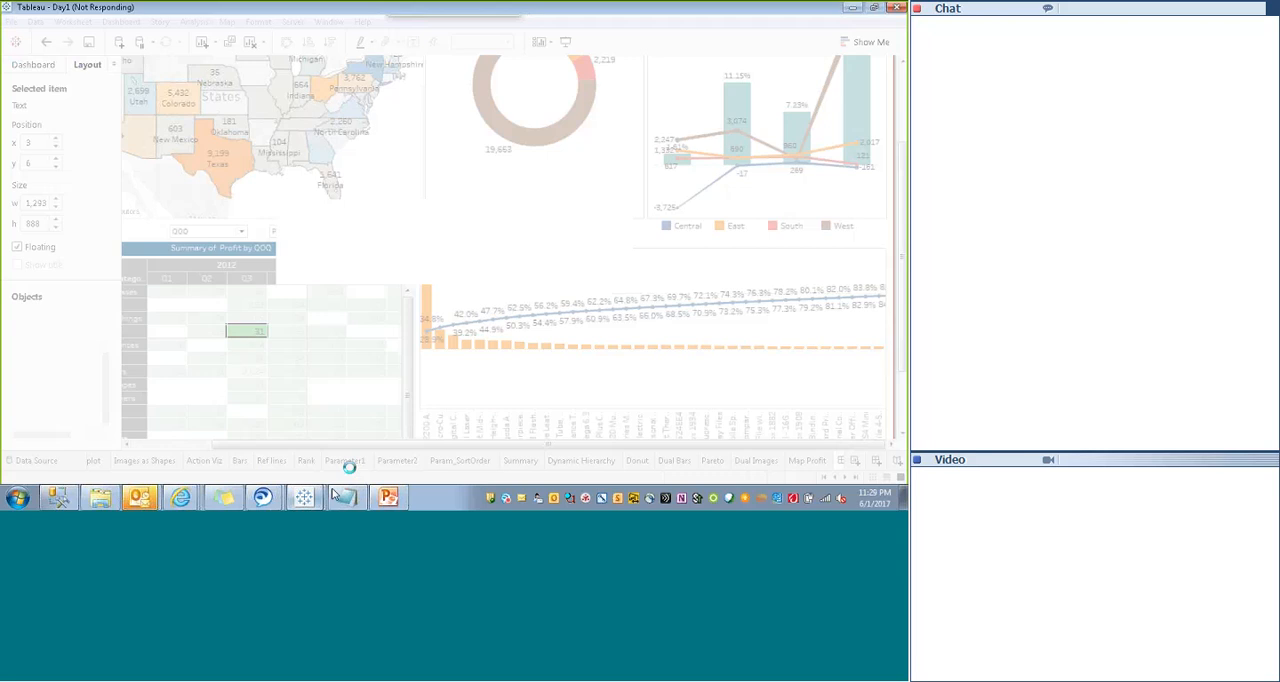
pyautogui.moveTo(305, 498)
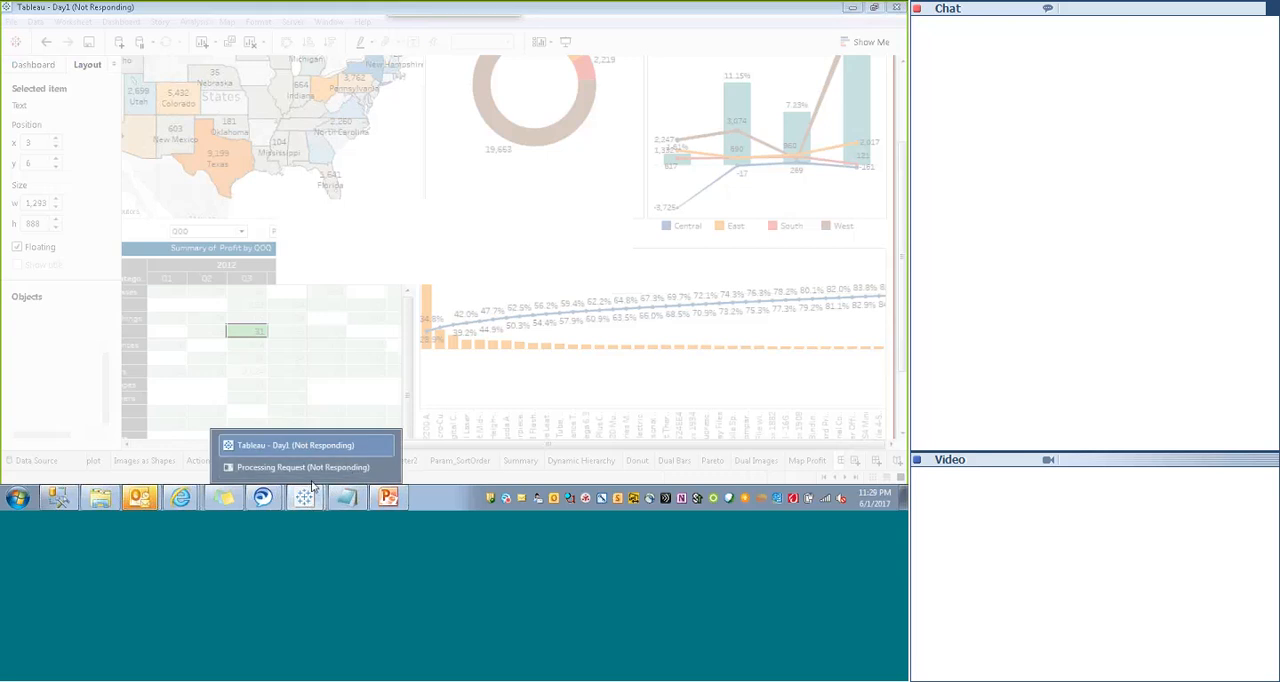
pyautogui.click(300, 467)
pyautogui.click(596, 266)
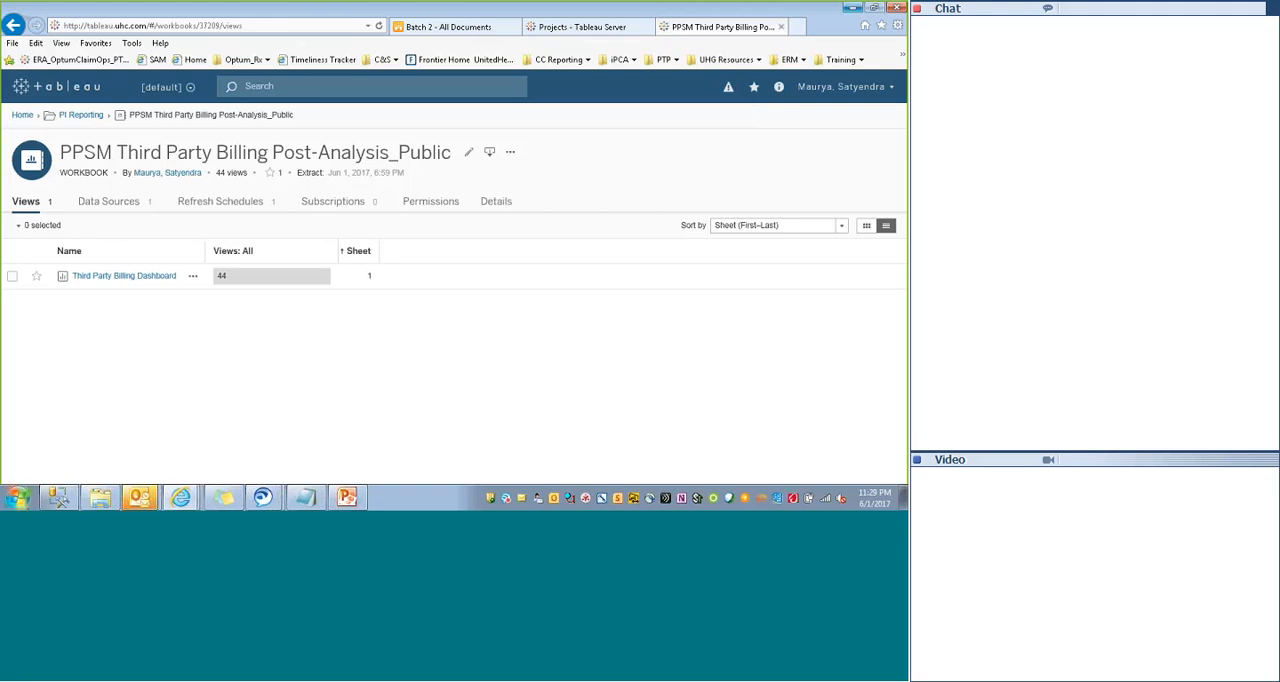
pyautogui.click(26, 503)
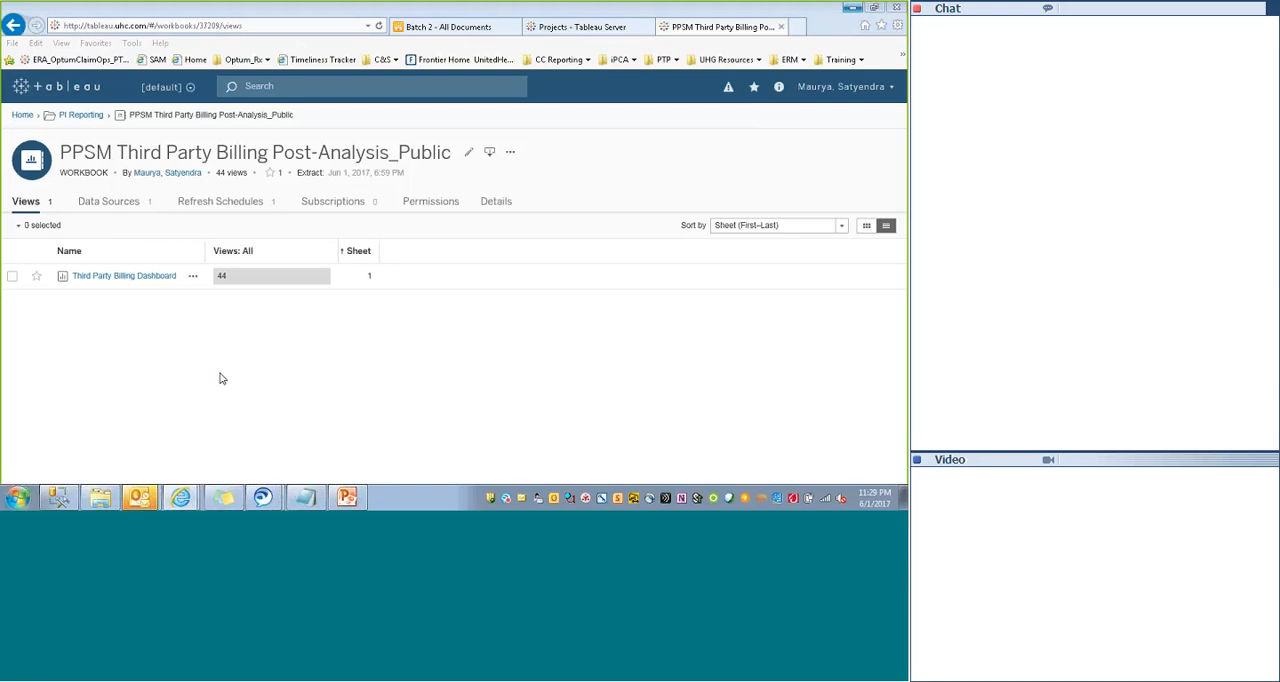
pyautogui.press('super')
pyautogui.press('super')
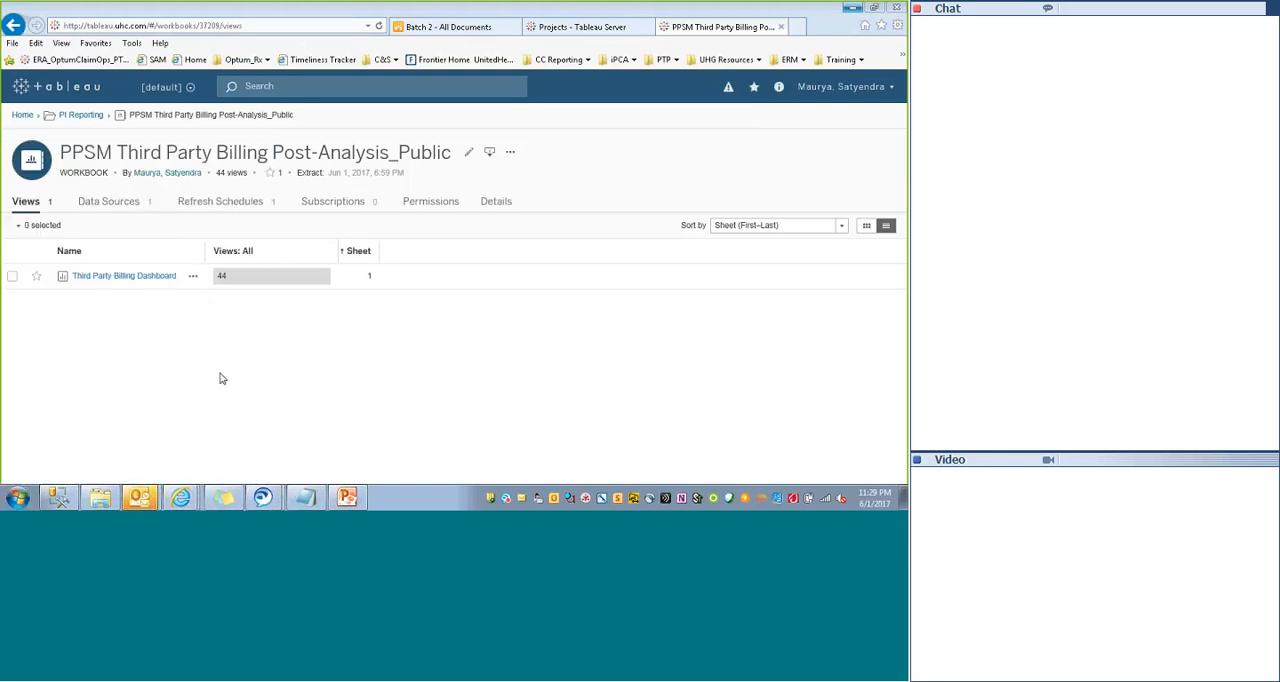
pyautogui.press('super')
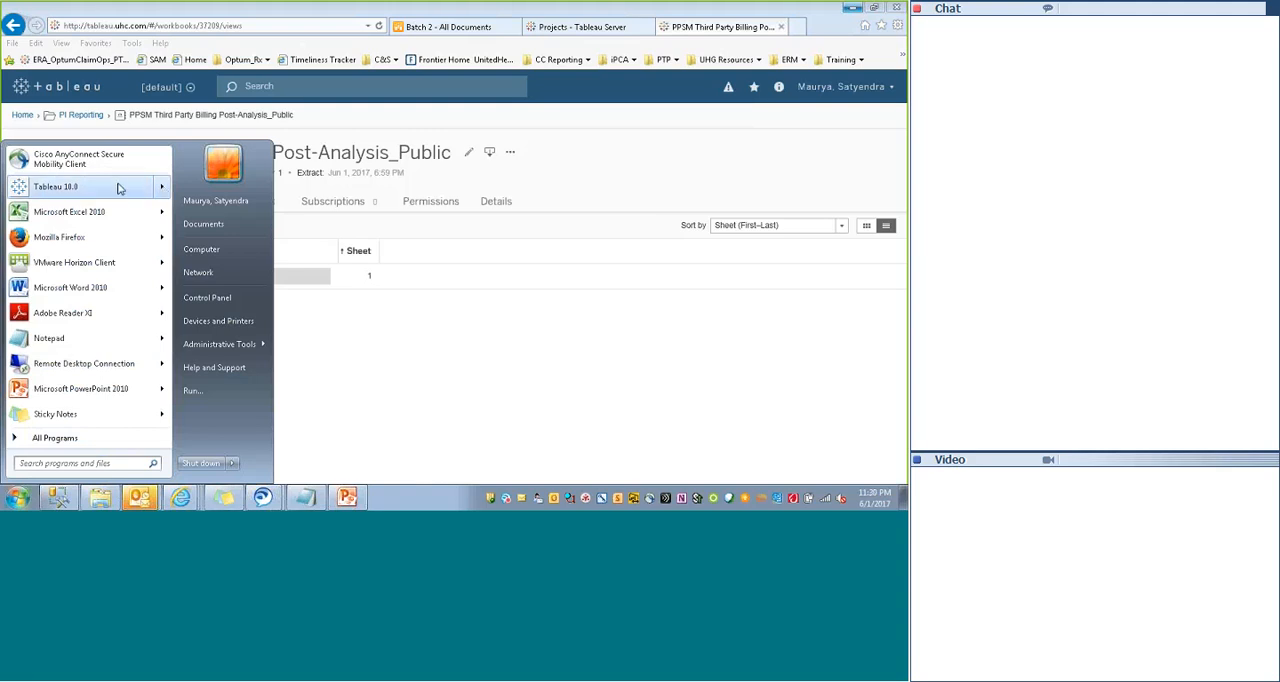
pyautogui.click(436, 405)
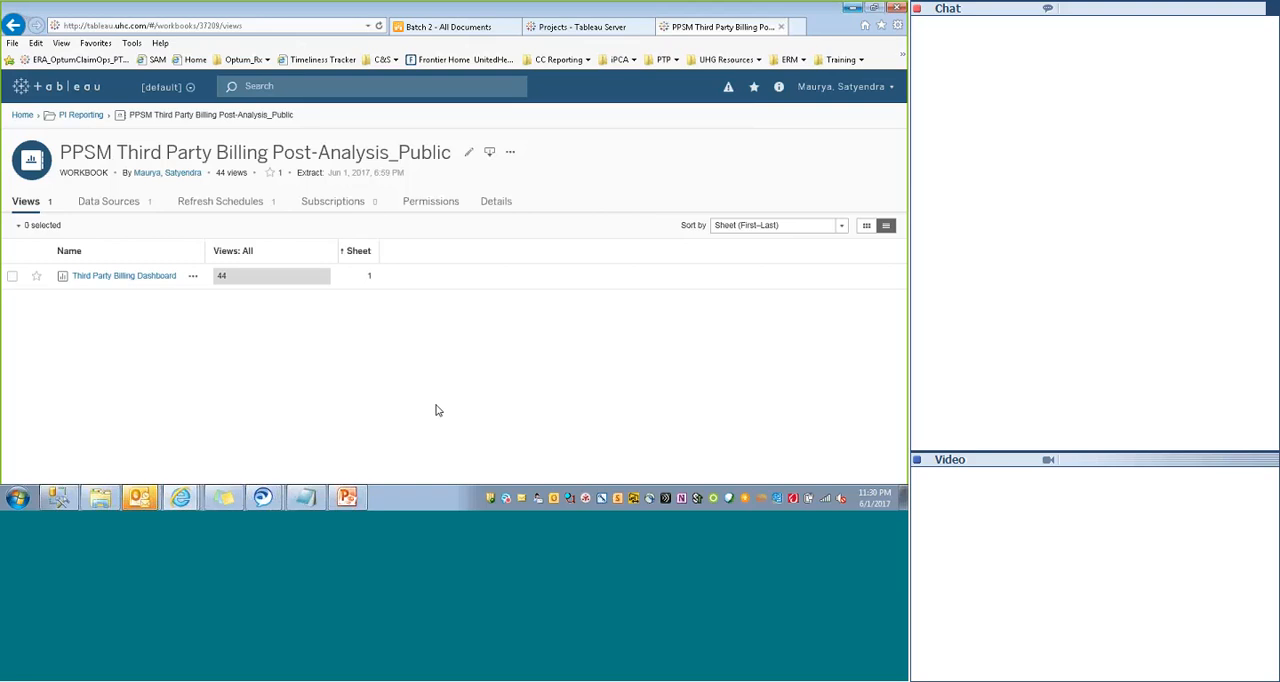
# - Clear the browser, presentation and reminder windows off the desktop and launch Tableau 10.0
pyautogui.click(851, 8)
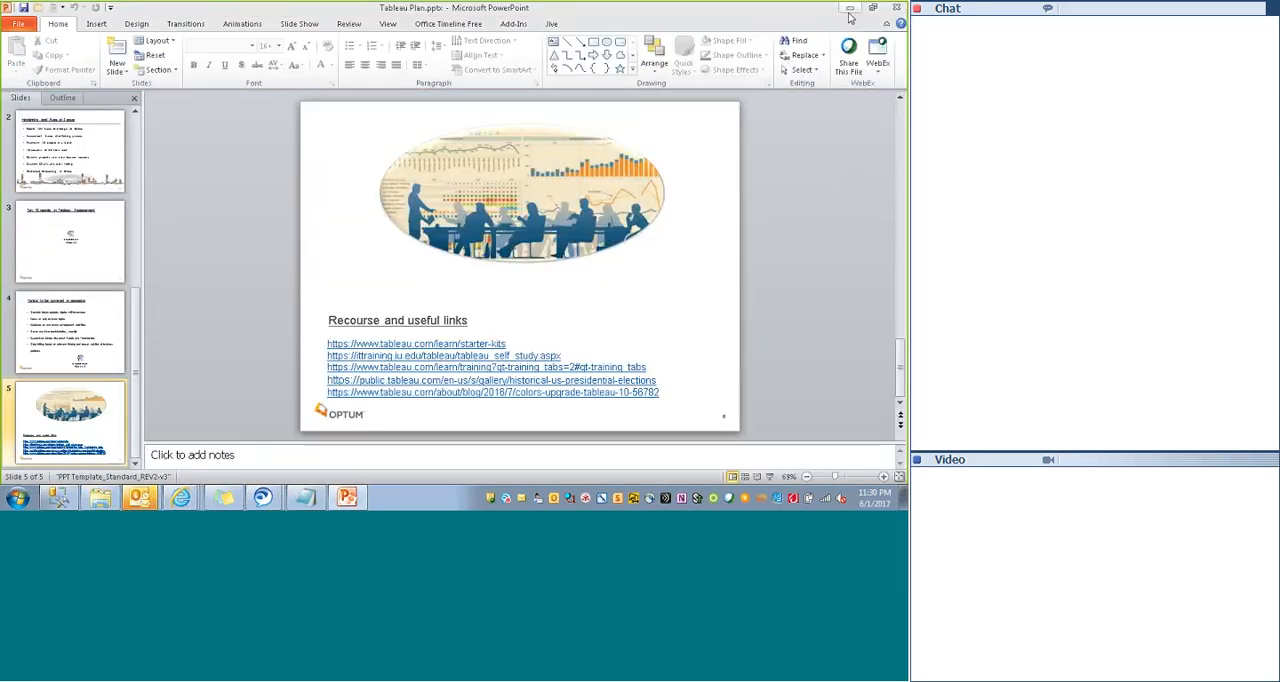
pyautogui.click(851, 8)
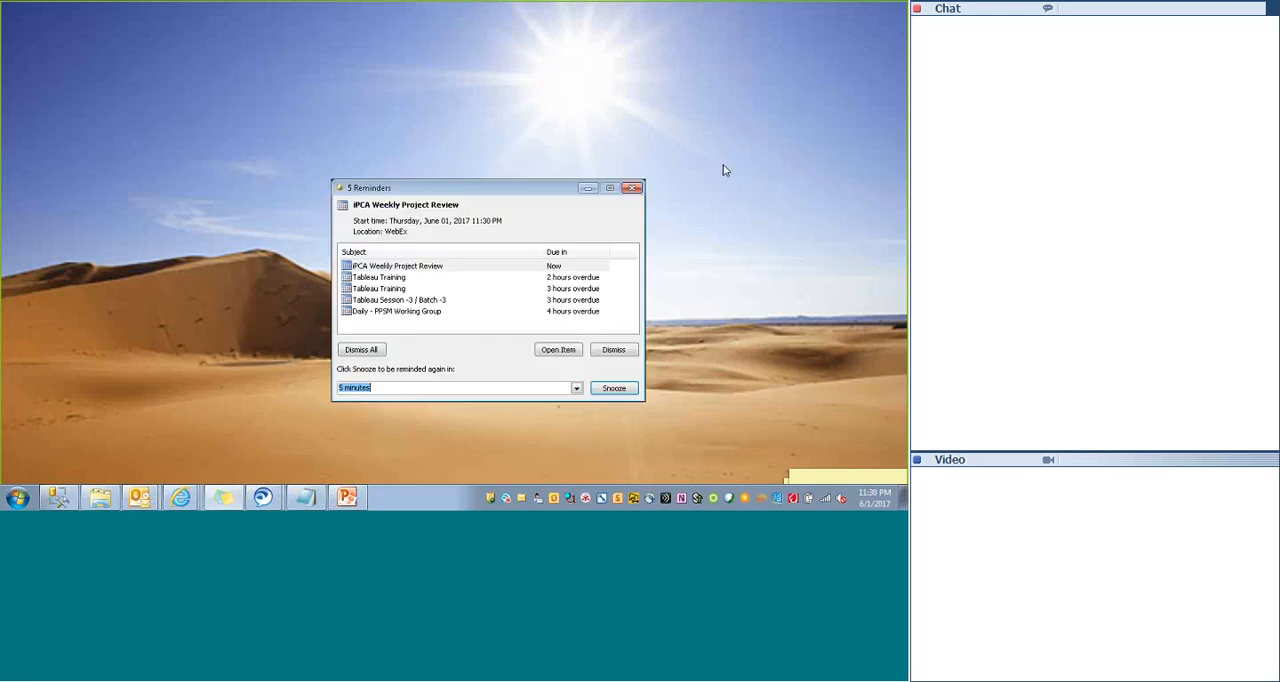
pyautogui.click(633, 189)
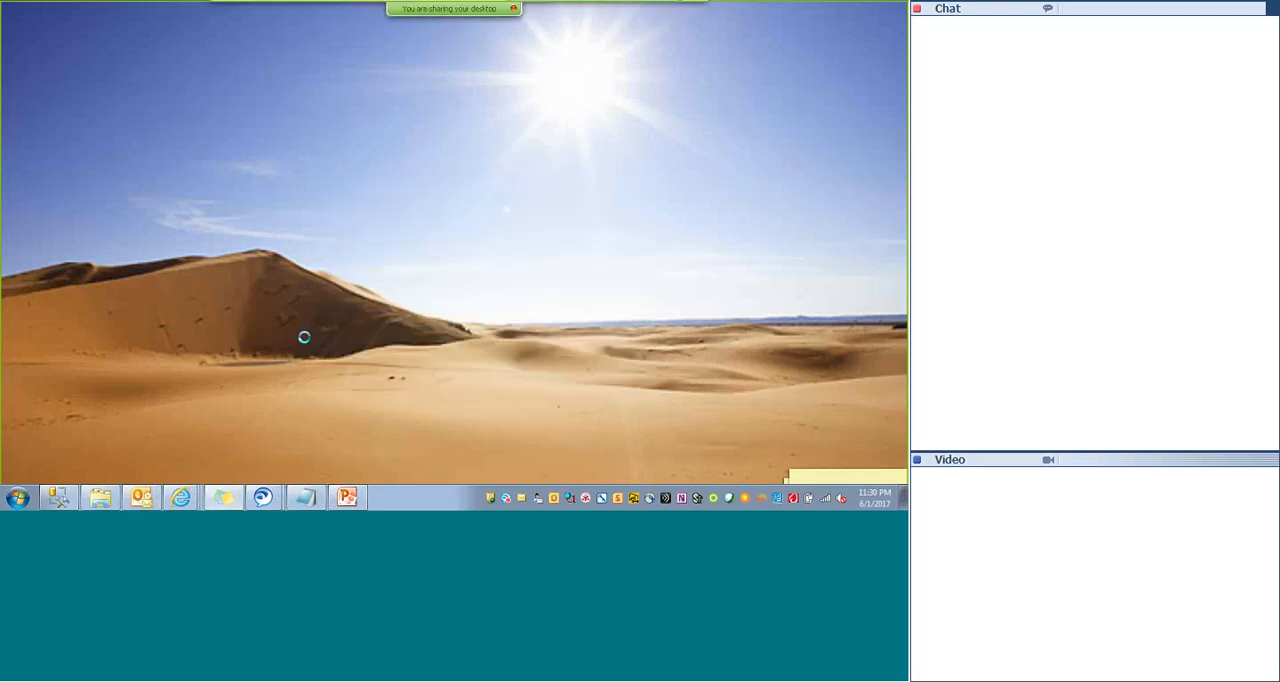
pyautogui.click(19, 498)
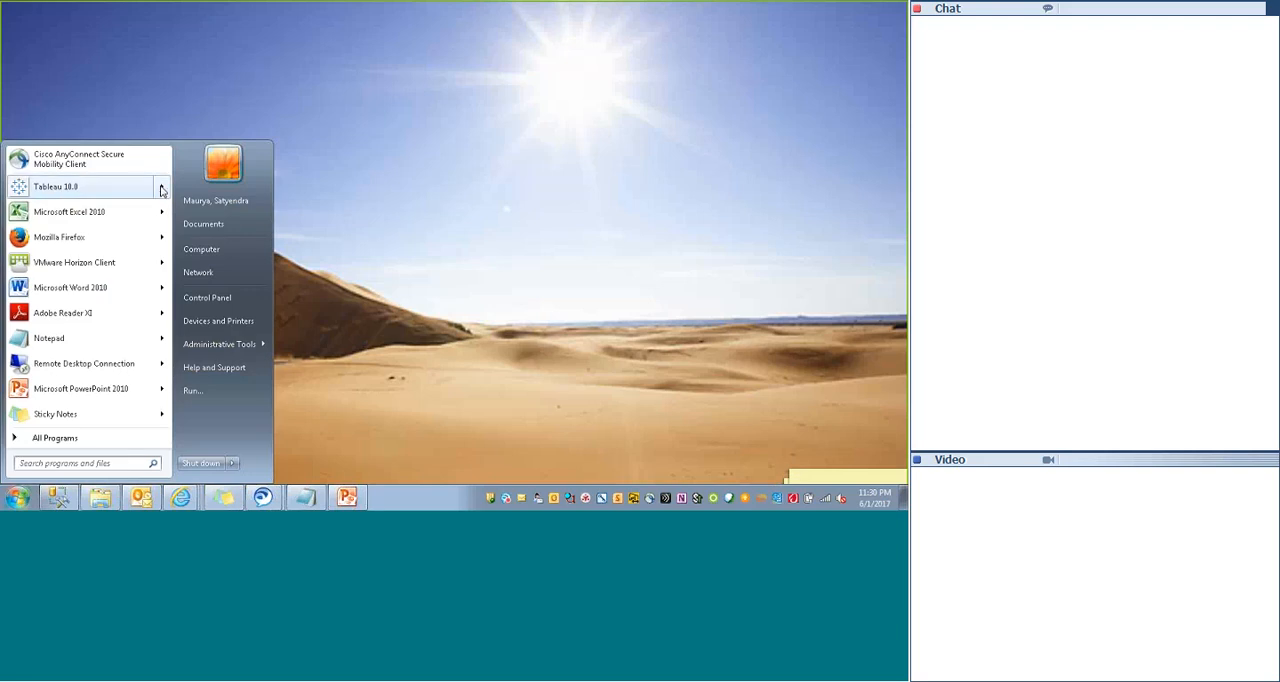
pyautogui.click(106, 189)
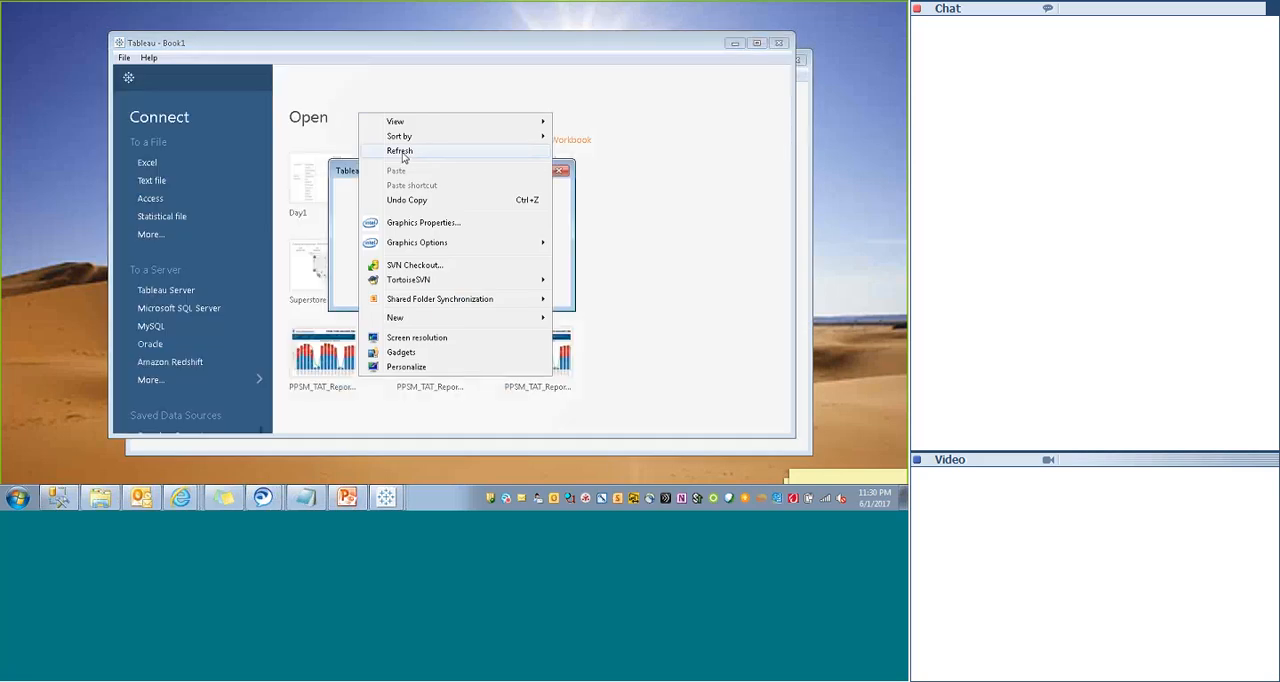
# - Close the Tableau Improvement Program error-report request and allow the downloaded workbook's custom SQL connections
pyautogui.click(402, 152)
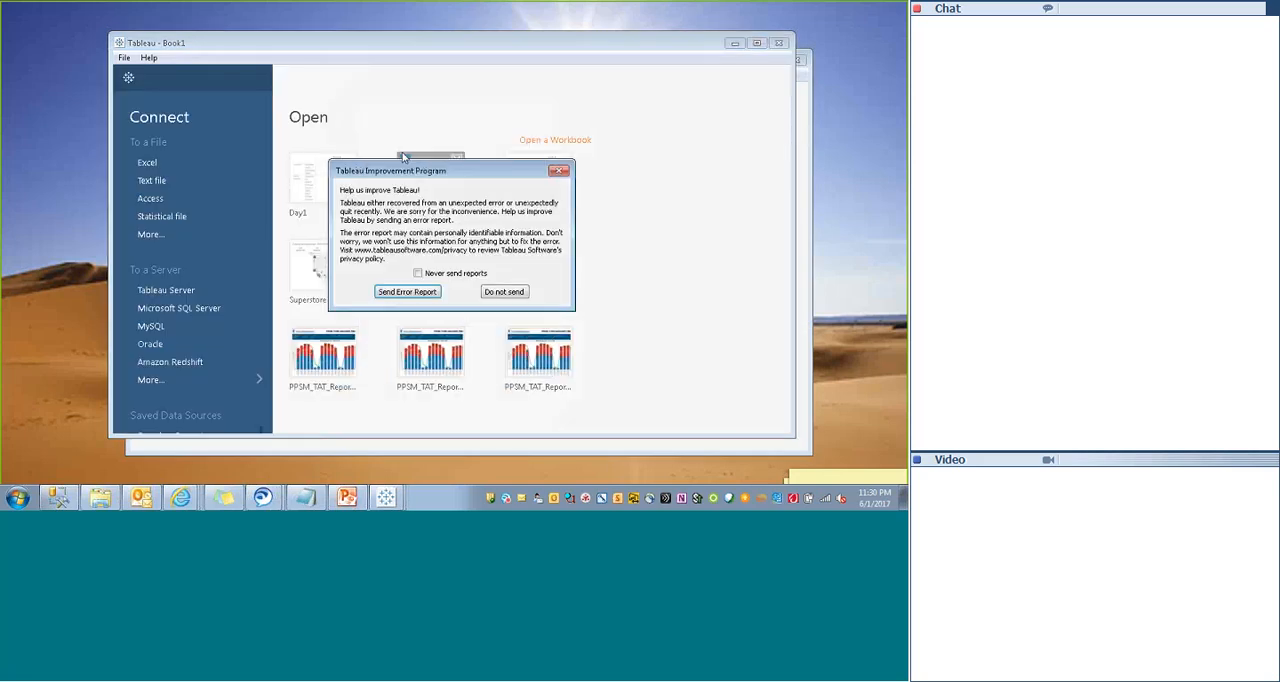
pyautogui.click(558, 173)
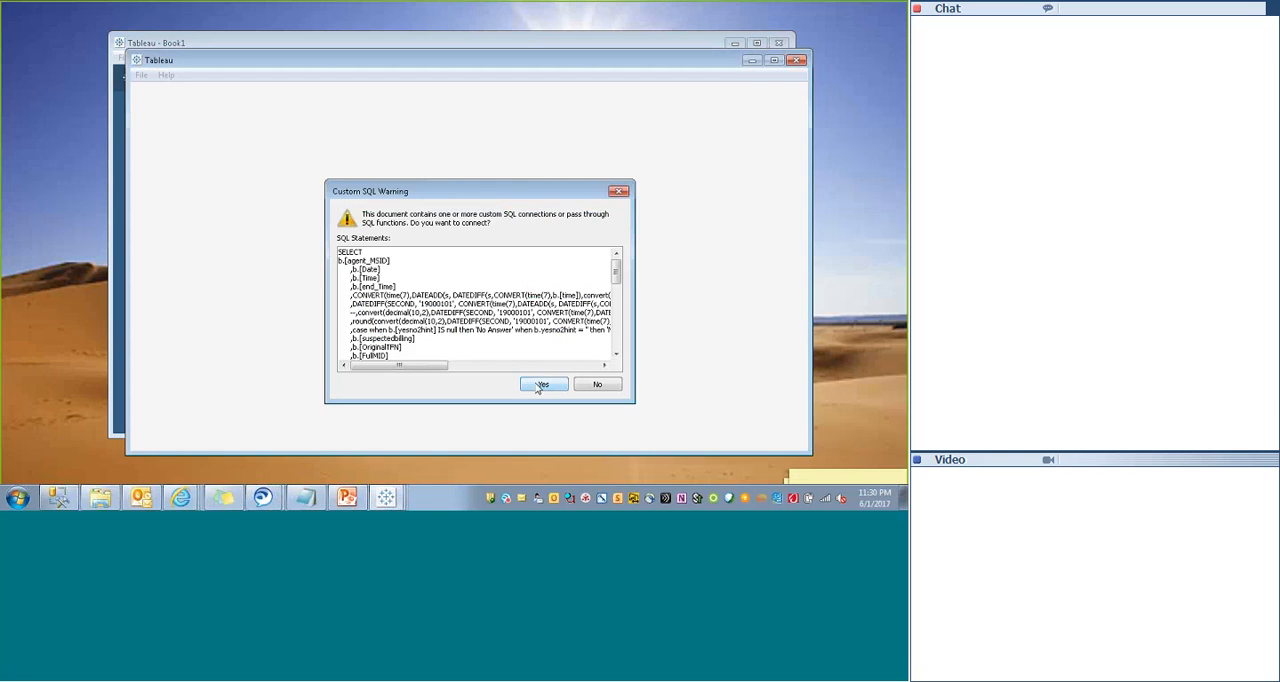
pyautogui.click(540, 386)
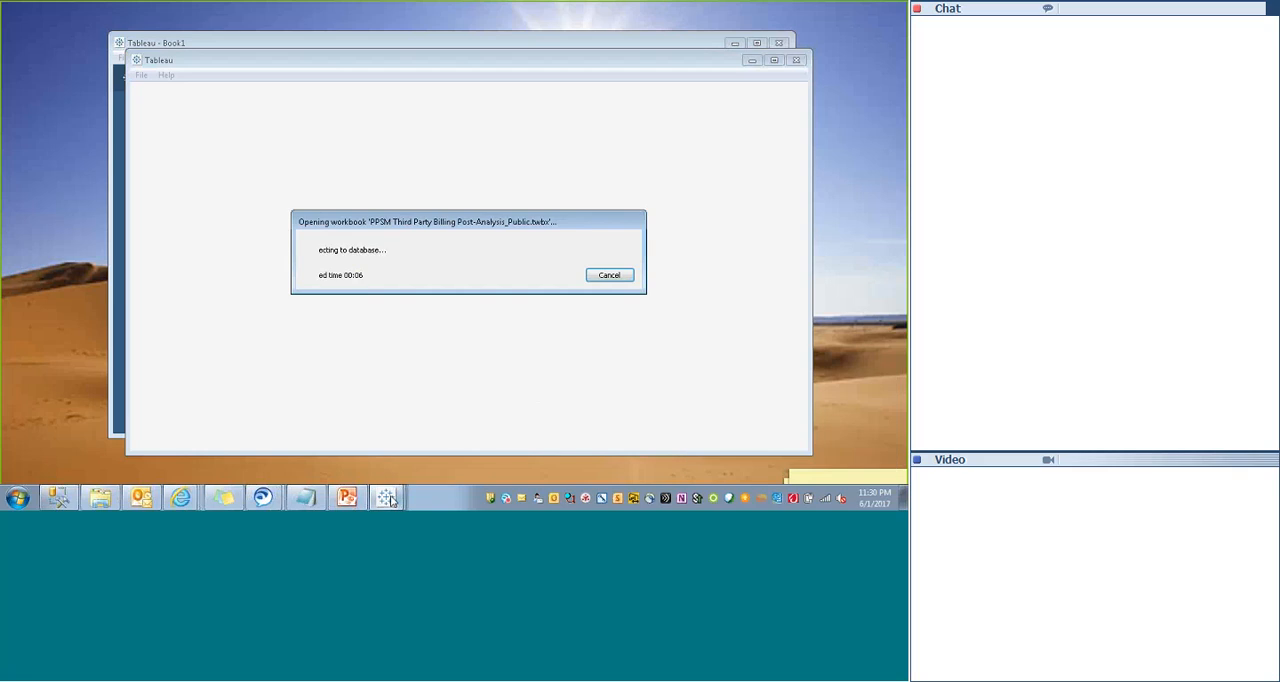
# - Bring up the Day1 workbook, maximize its window and check the Parameter2 and Param_SortOrder sheets
pyautogui.click(391, 501)
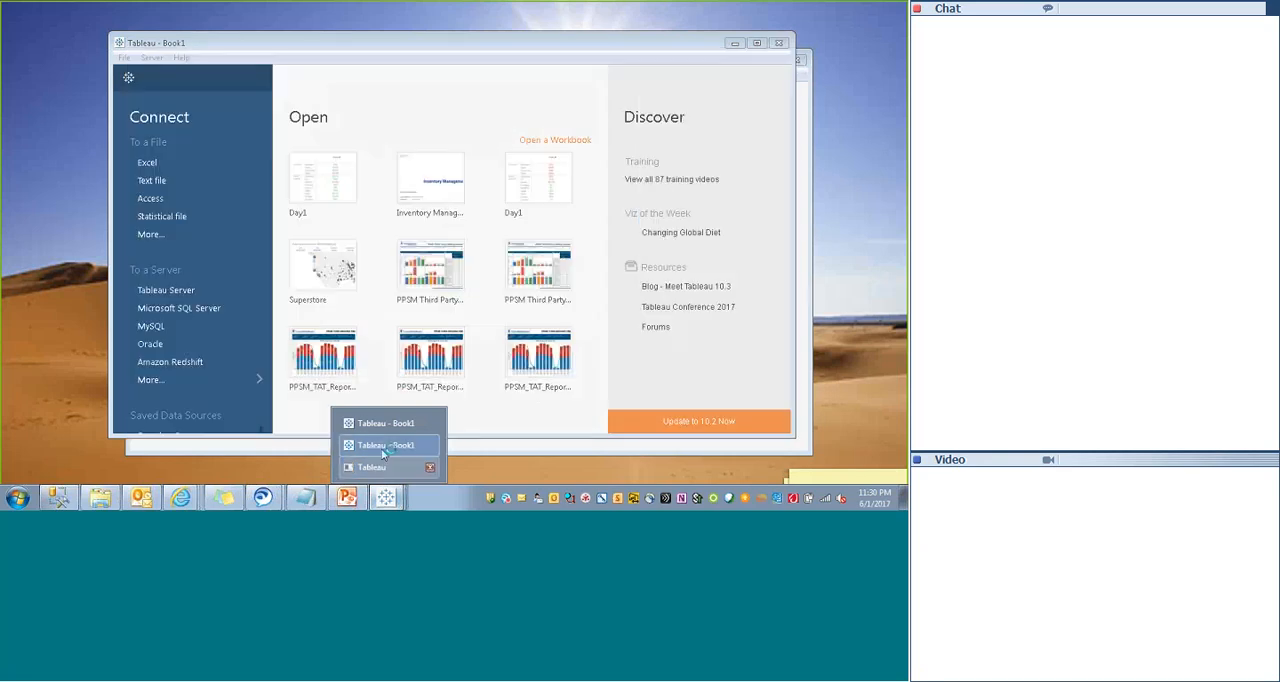
pyautogui.click(386, 447)
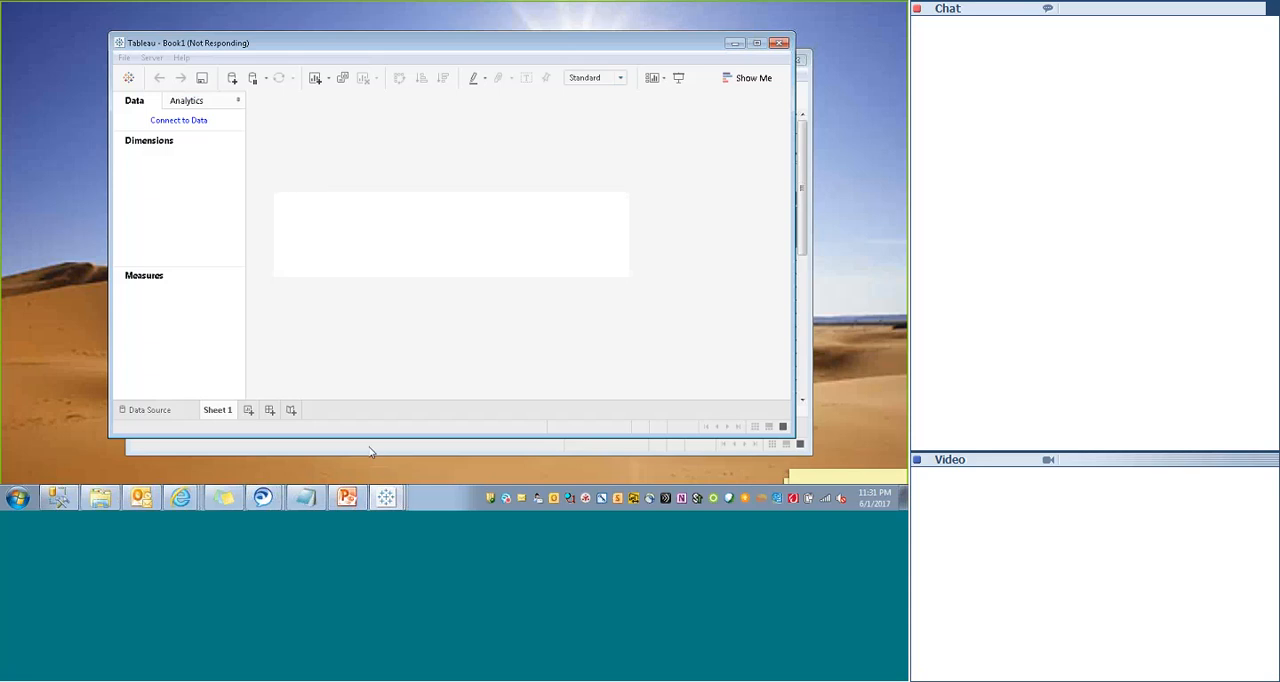
pyautogui.moveTo(386, 497)
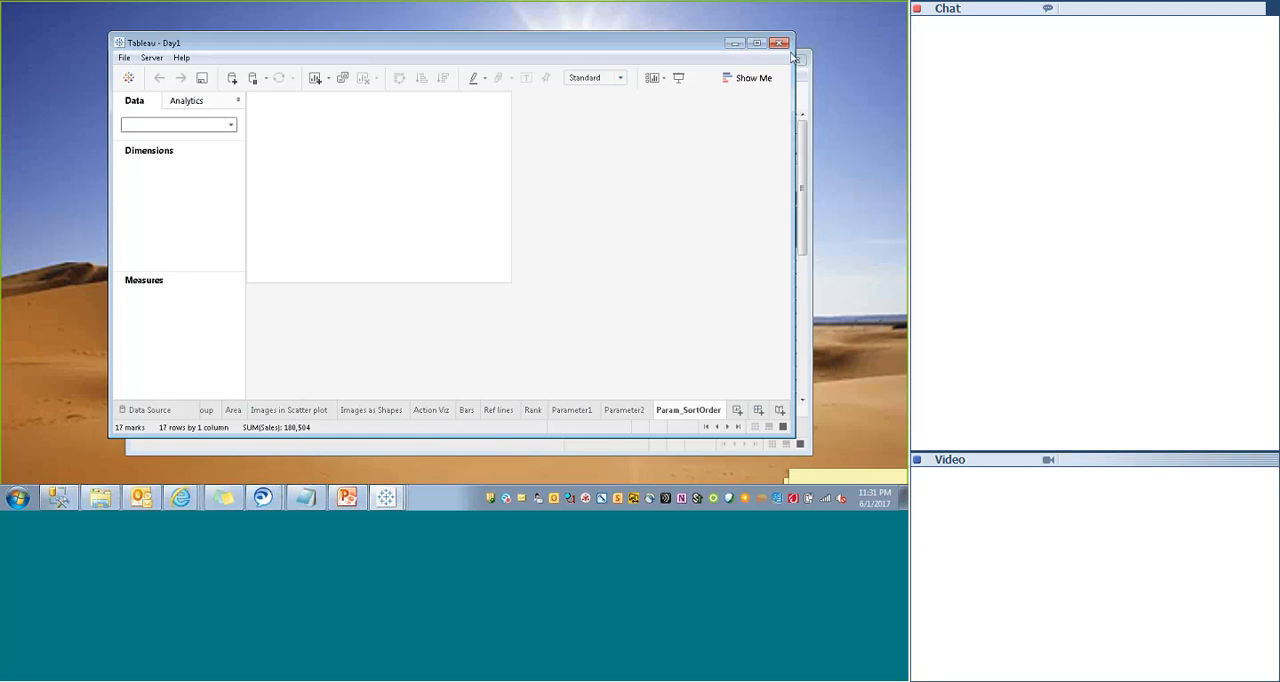
pyautogui.click(757, 43)
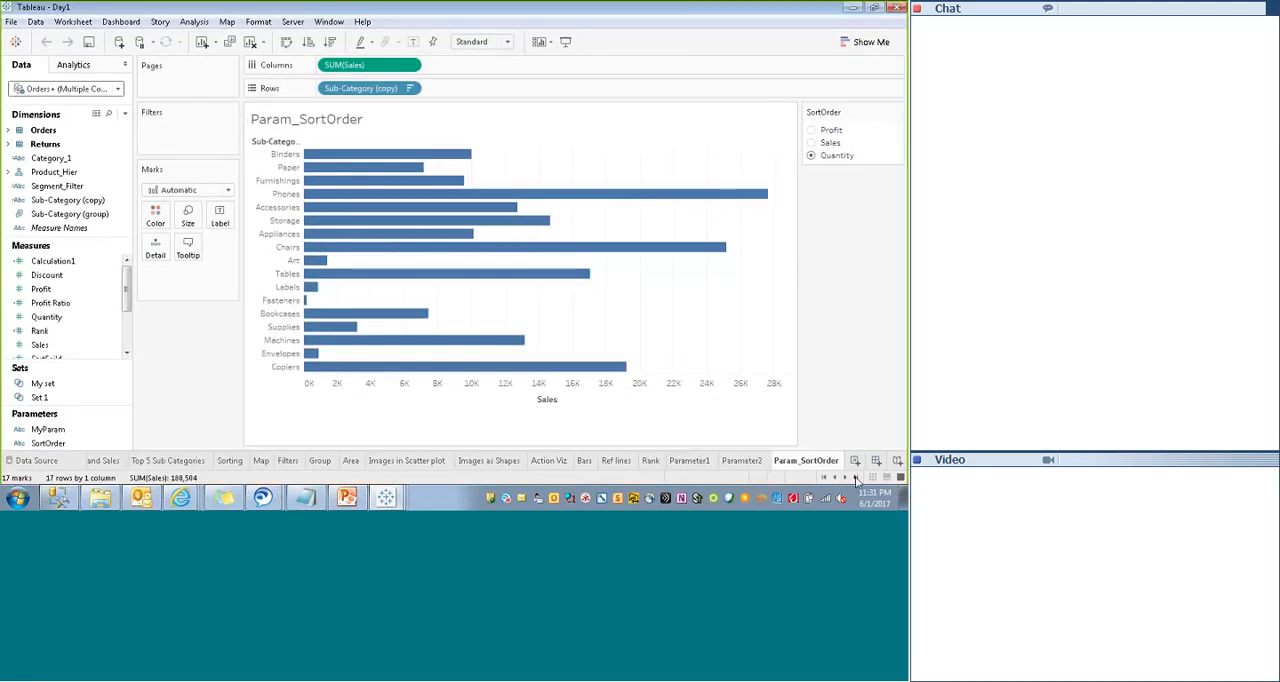
pyautogui.click(742, 460)
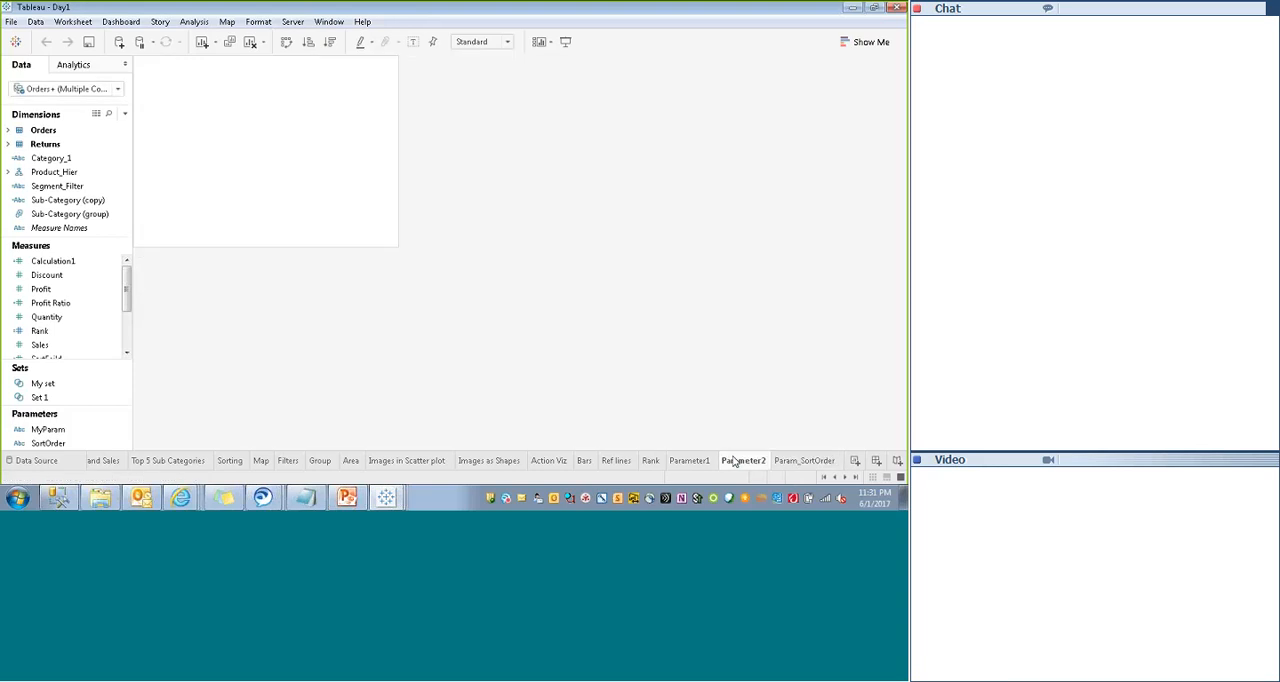
pyautogui.click(805, 460)
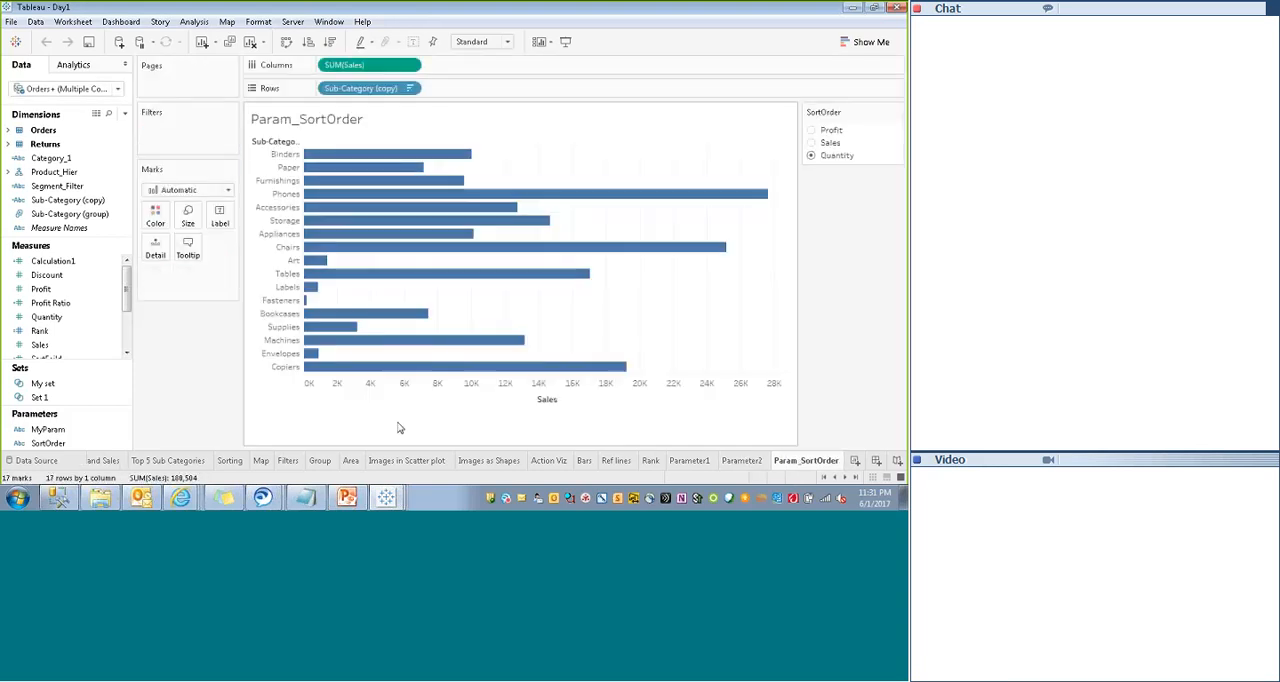
# - Bring up the PPSM Third Party Billing Post-Analysis_Public workbook and maximize its window to view the dashboard
pyautogui.click(390, 470)
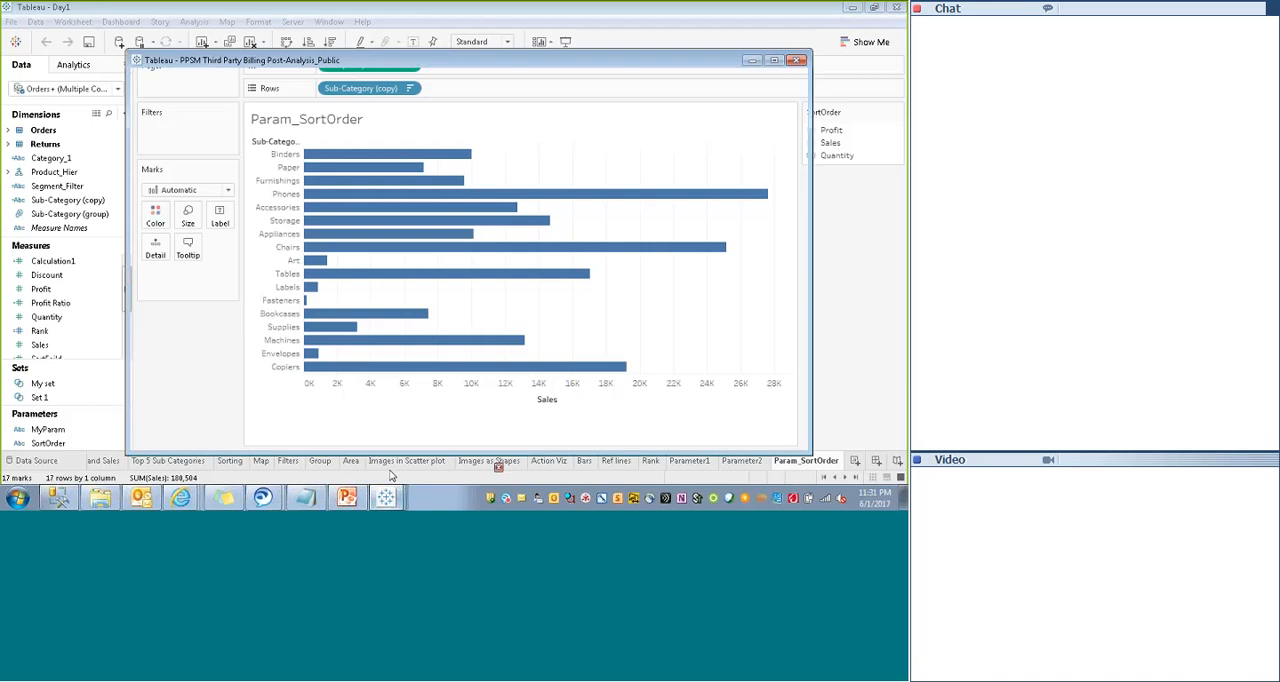
pyautogui.click(774, 61)
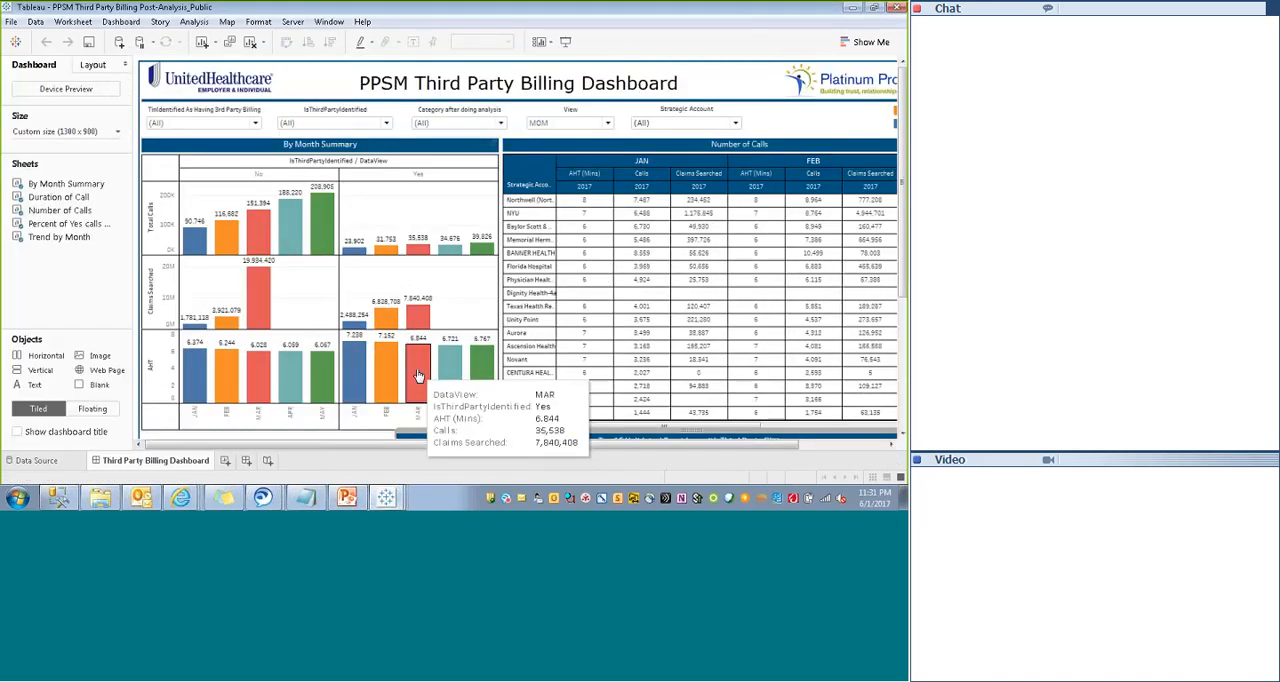
pyautogui.click(386, 497)
pyautogui.click(397, 471)
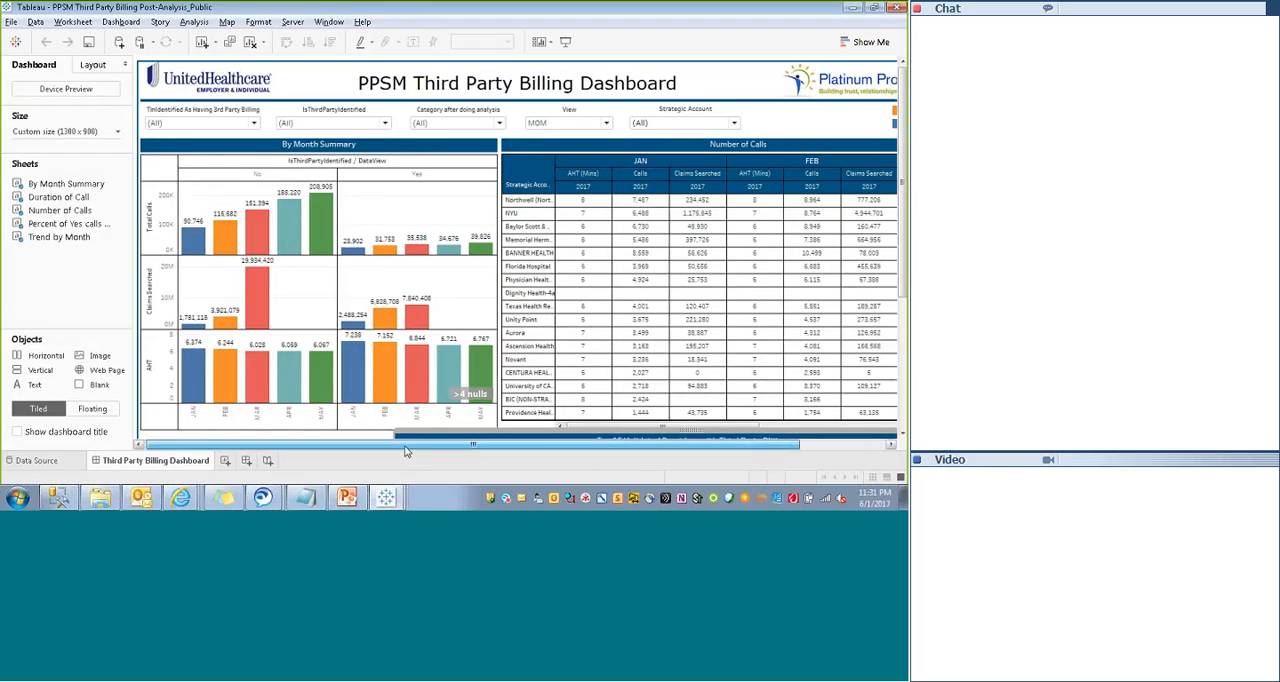
# - Unhide all worksheets used in the Third Party Billing Dashboard
pyautogui.moveTo(141, 470)
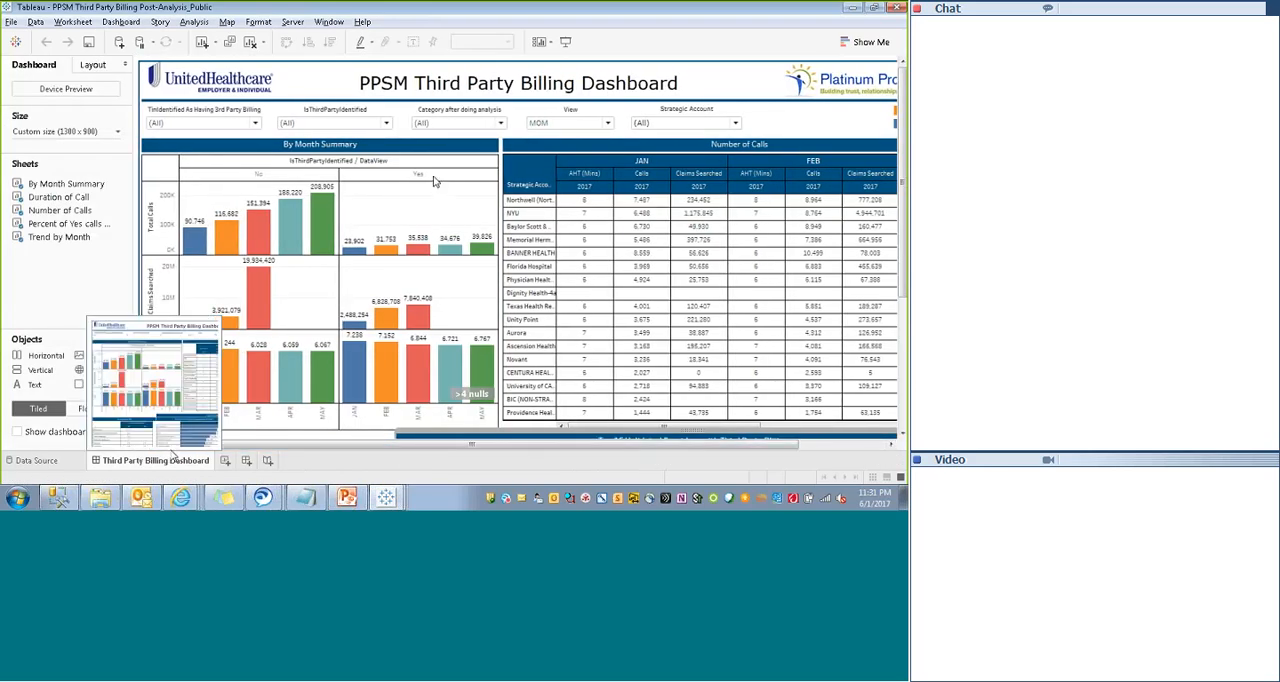
pyautogui.rightClick(173, 468)
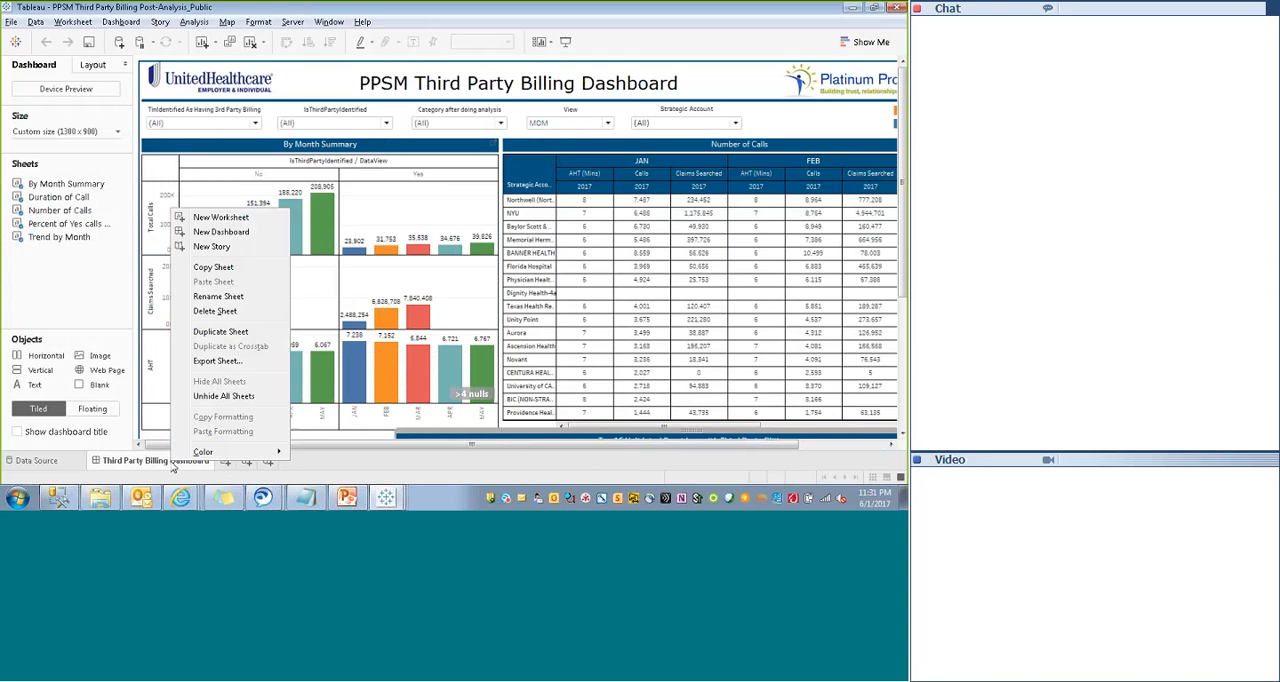
pyautogui.click(204, 397)
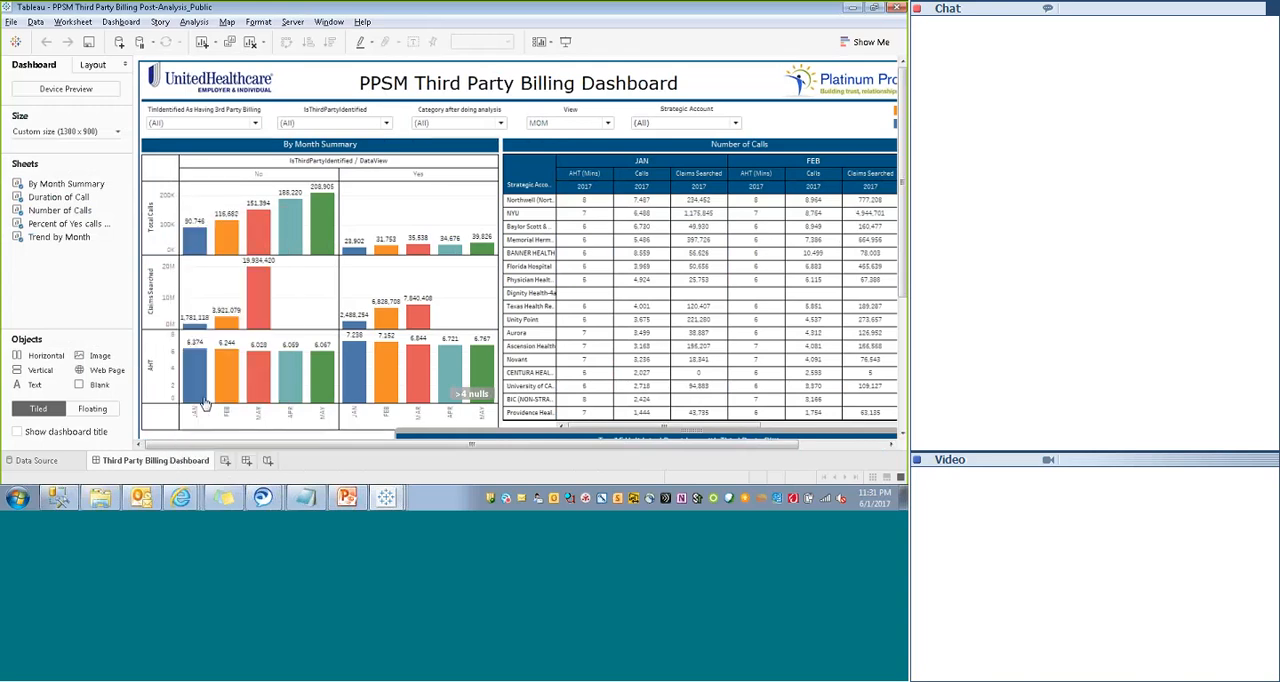
# - Look through the unhidden Number of Calls, Duration of Call, Percent of Yes calls, Trend by Month and By Month Summary sheets
pyautogui.moveTo(386, 500)
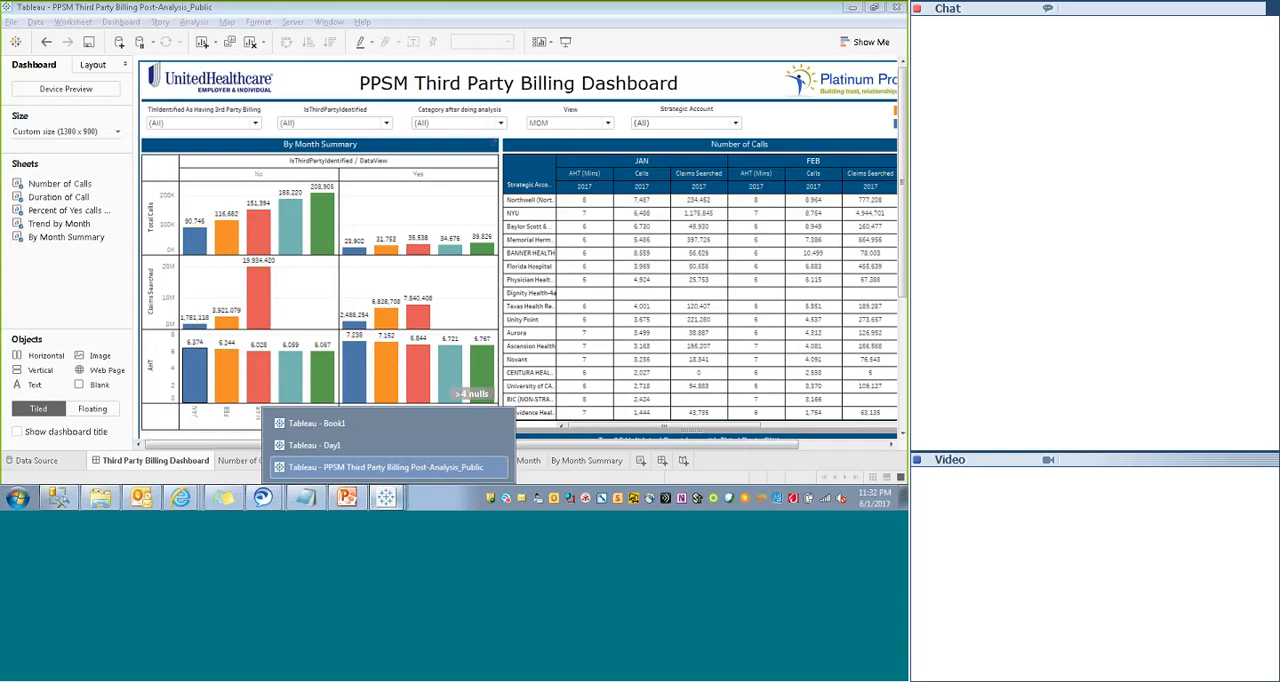
pyautogui.rightClick(160, 461)
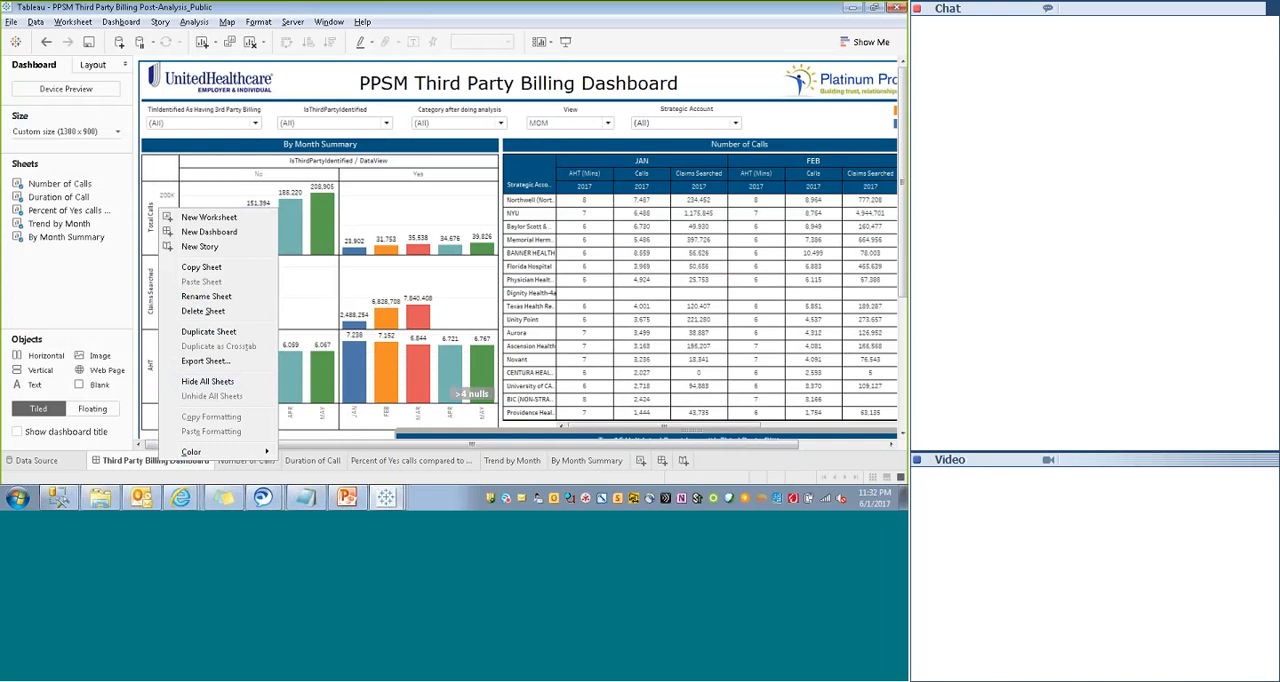
pyautogui.click(252, 470)
pyautogui.click(250, 465)
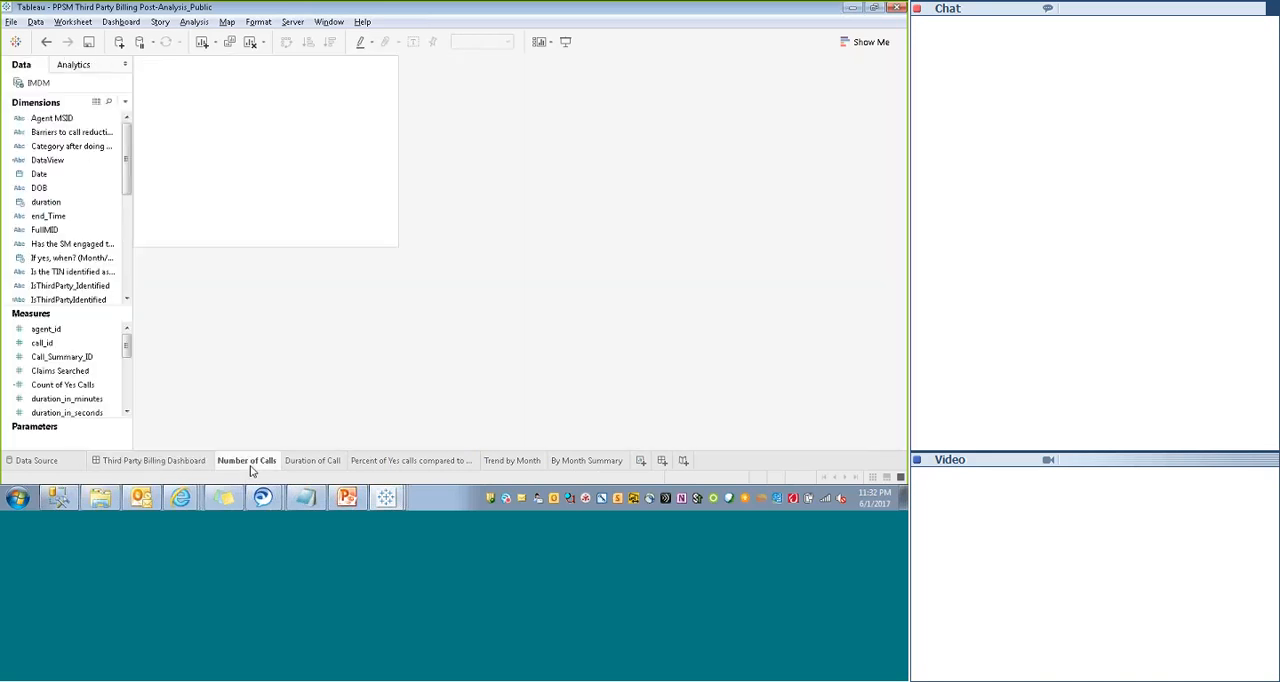
pyautogui.click(310, 466)
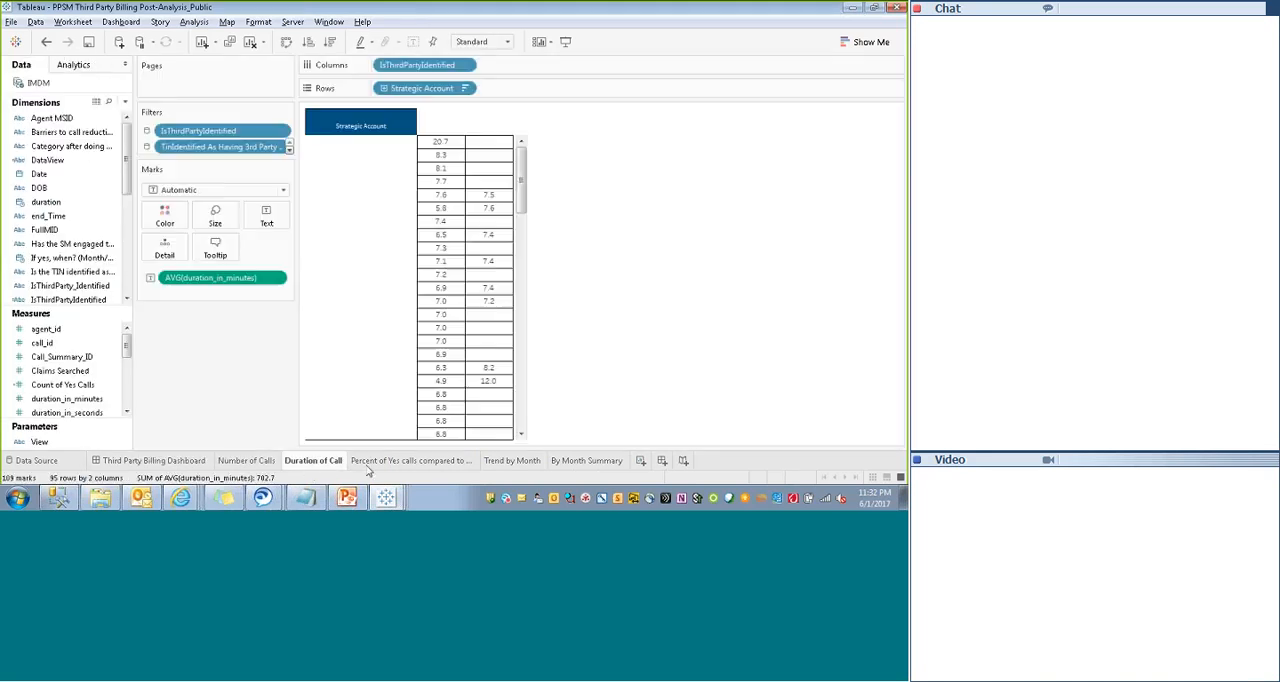
pyautogui.click(410, 461)
pyautogui.click(512, 461)
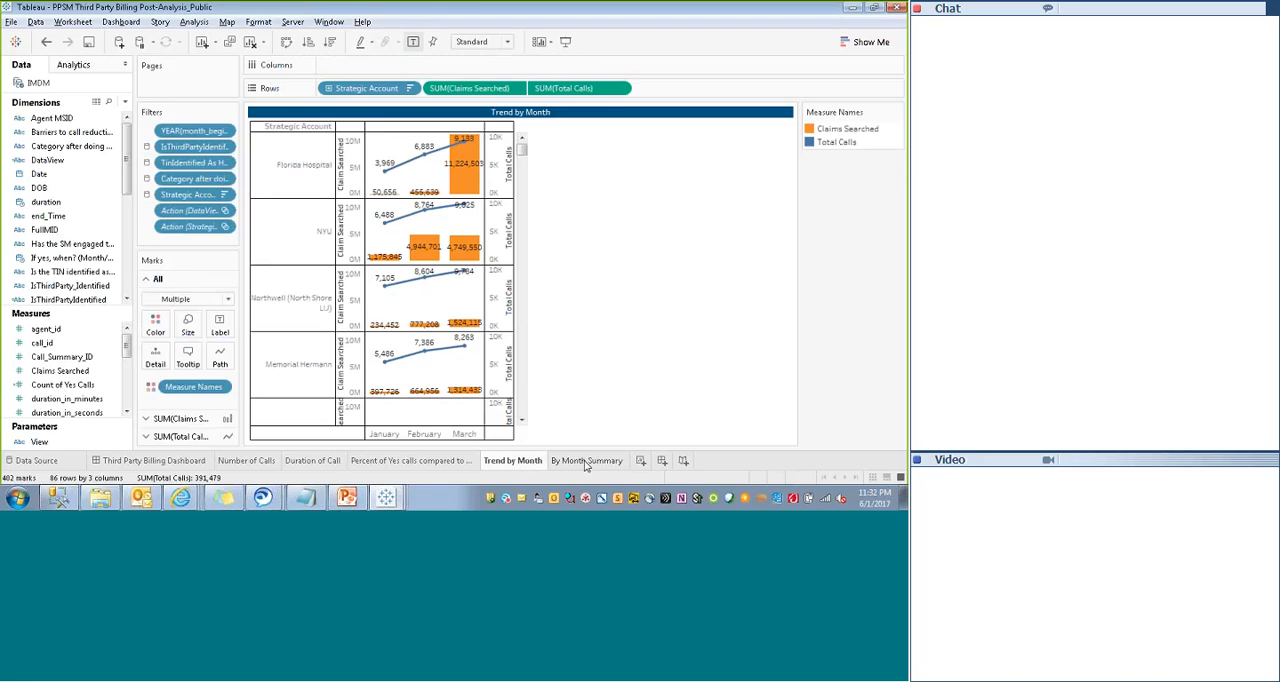
pyautogui.click(585, 461)
# - Return to the Third Party Billing Dashboard and hide all of its worksheets
pyautogui.click(140, 461)
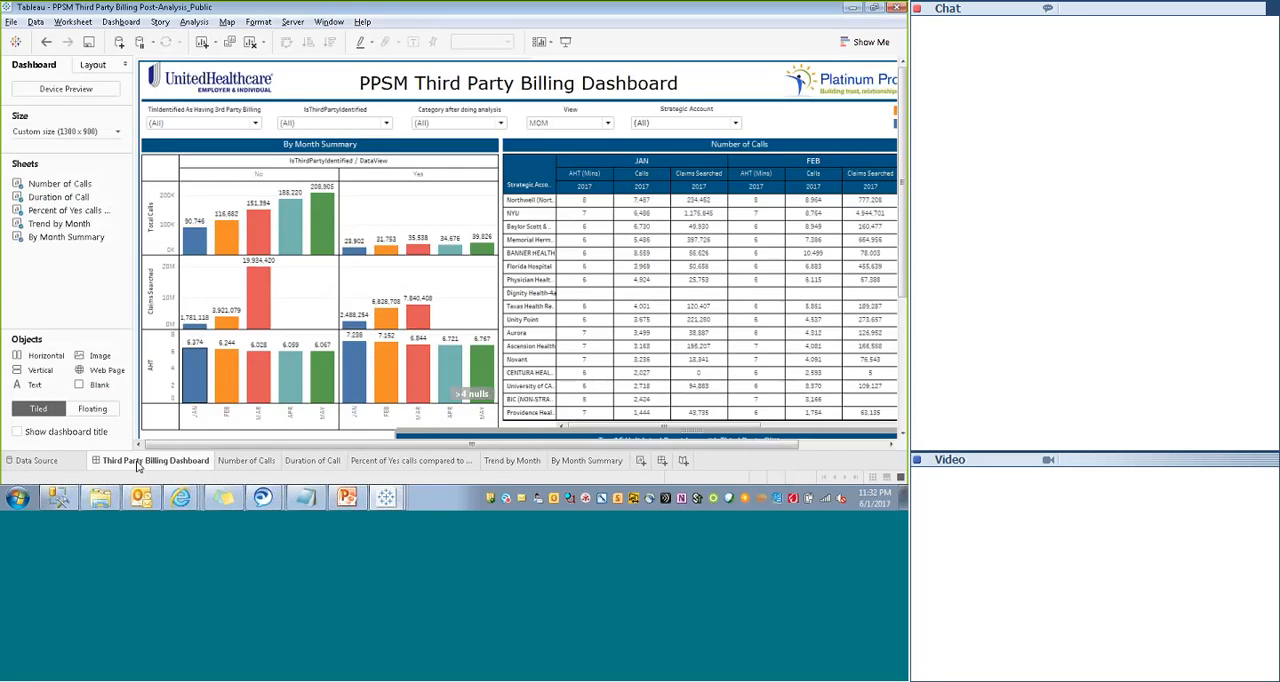
pyautogui.rightClick(139, 467)
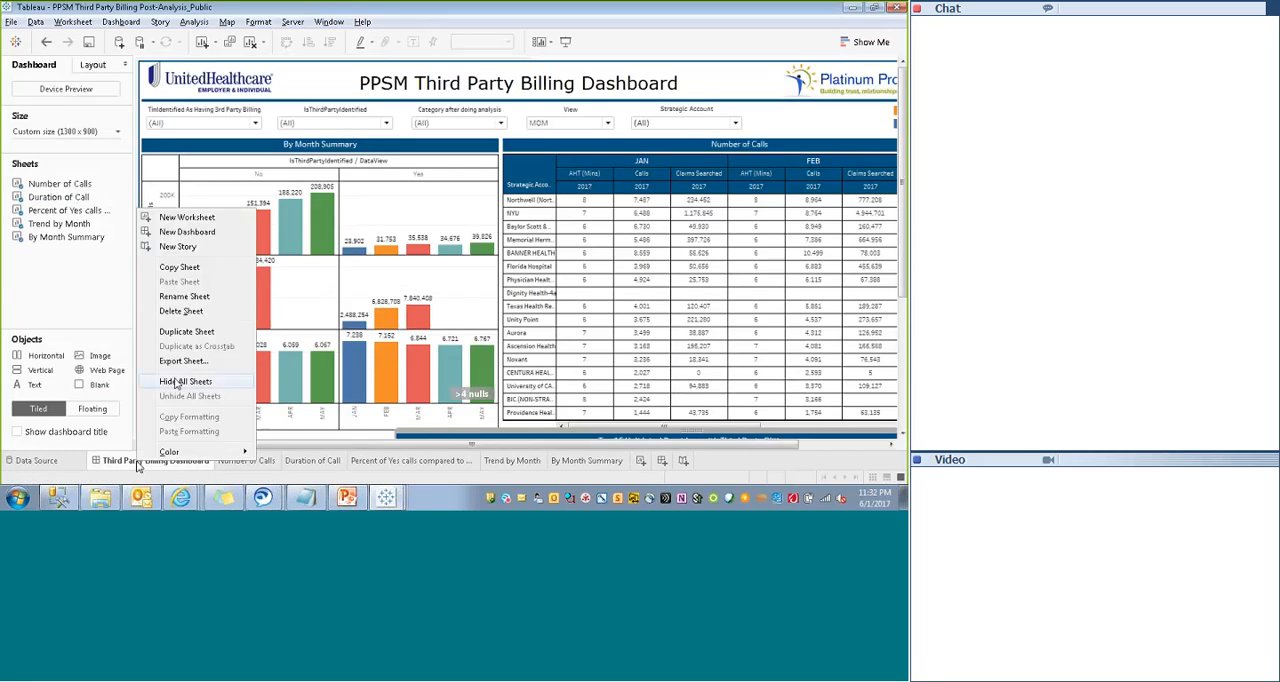
pyautogui.click(180, 382)
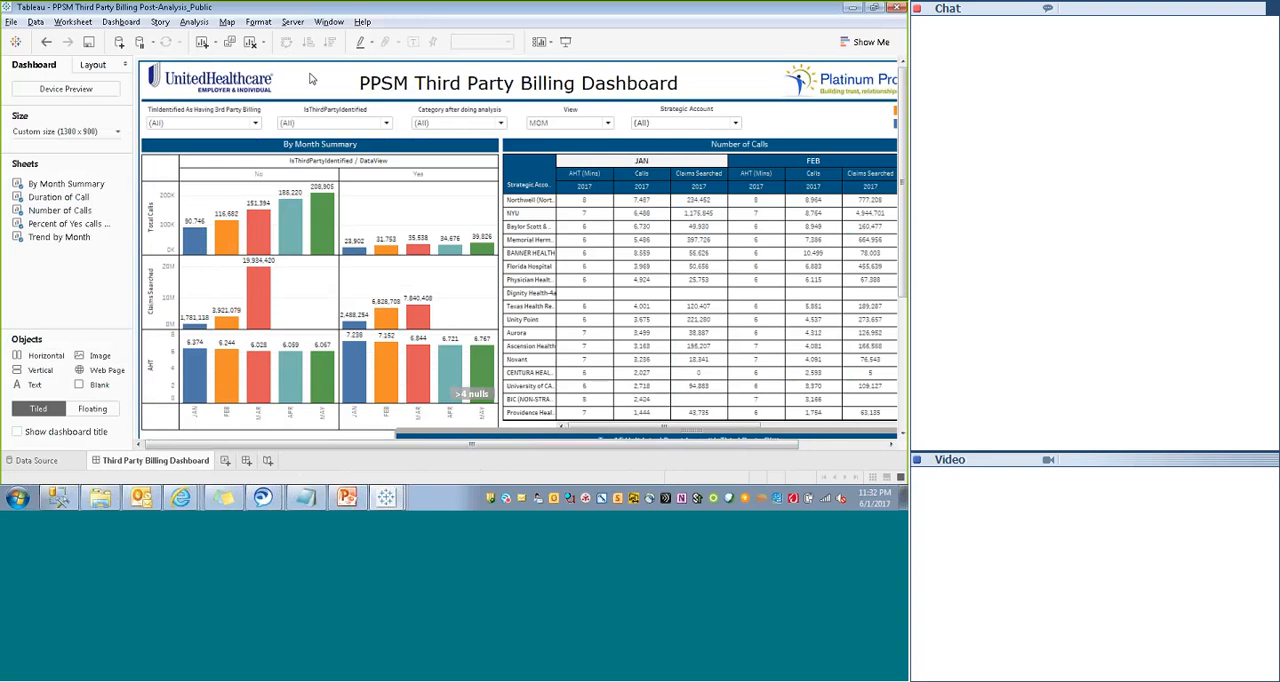
# - Examine the settings of the dashboard's Filter1 action and close the action dialogs without changes
pyautogui.click(121, 22)
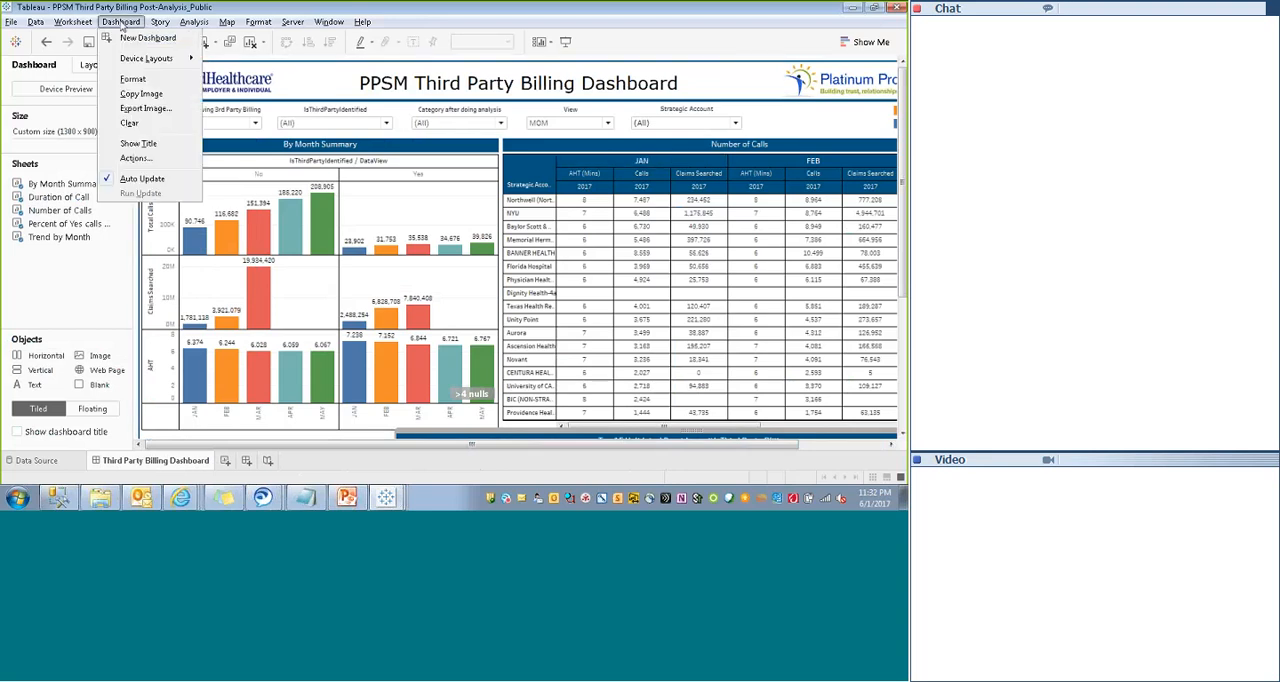
pyautogui.click(135, 158)
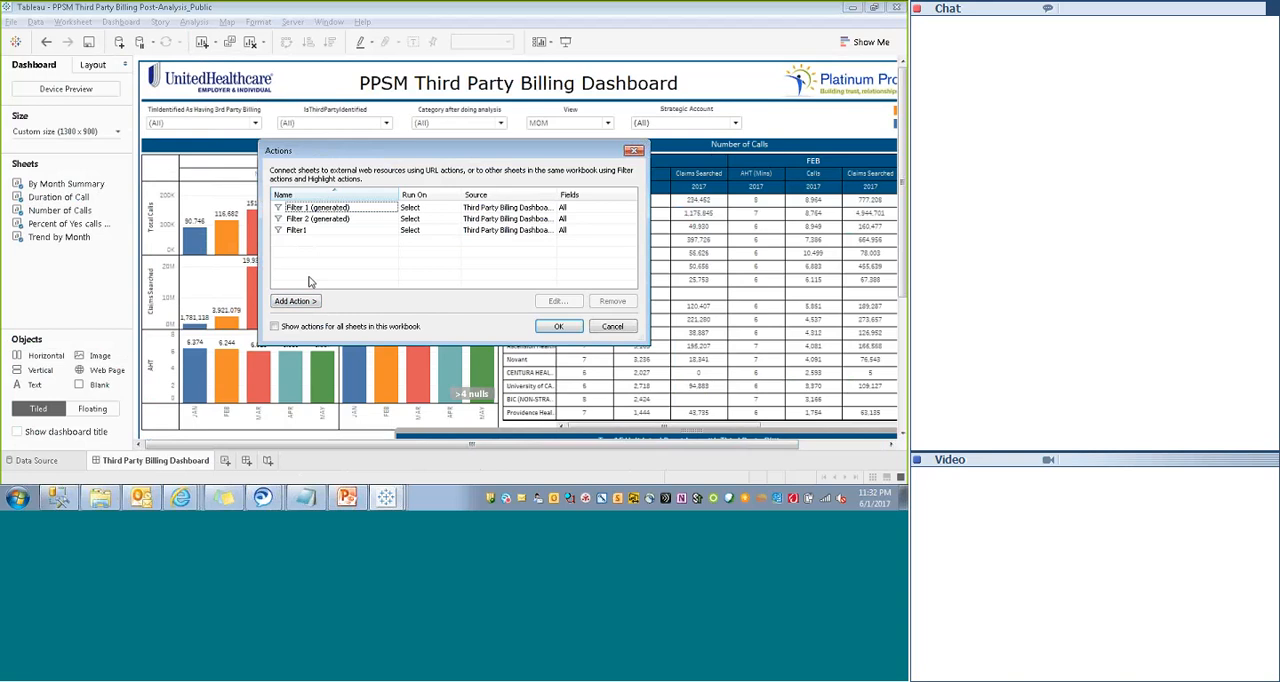
pyautogui.click(305, 230)
pyautogui.click(550, 305)
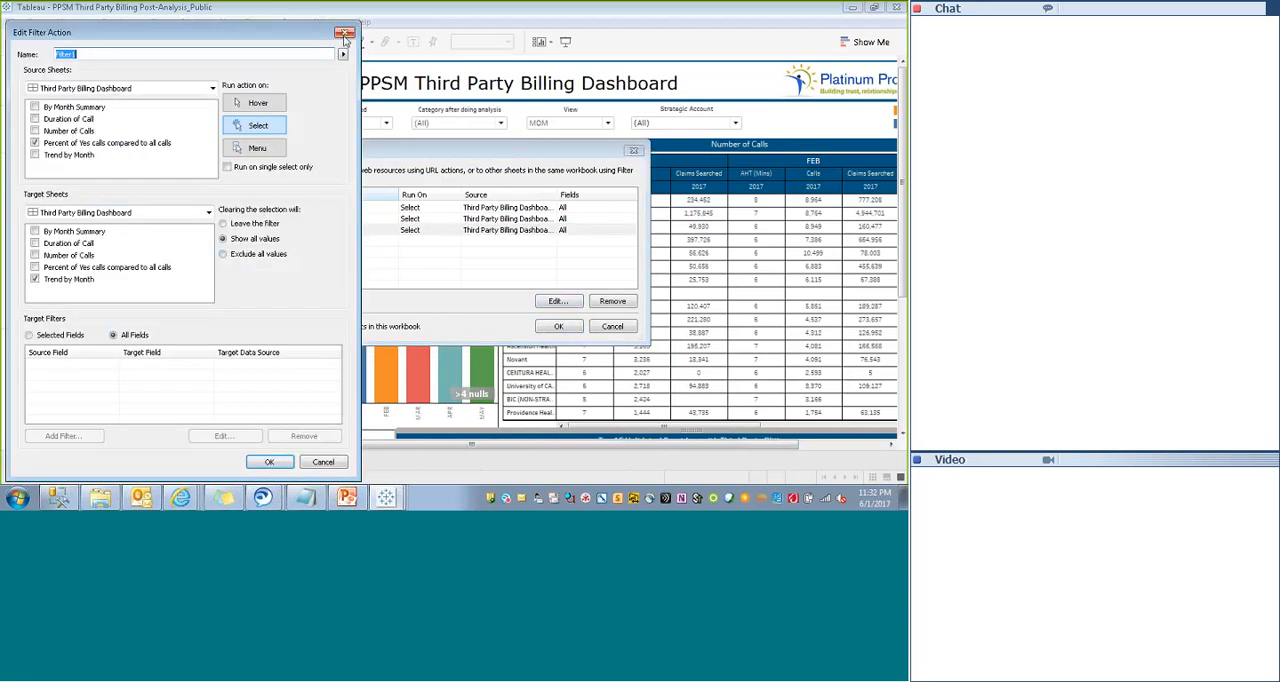
pyautogui.click(344, 36)
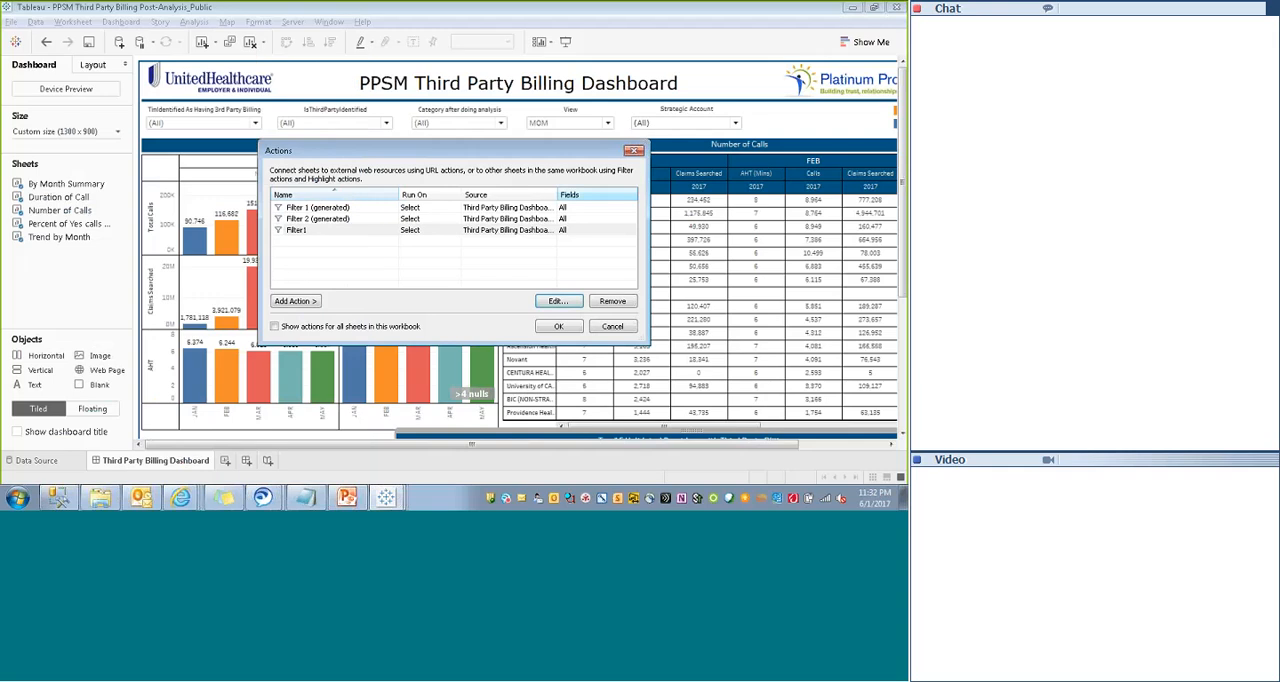
pyautogui.click(634, 151)
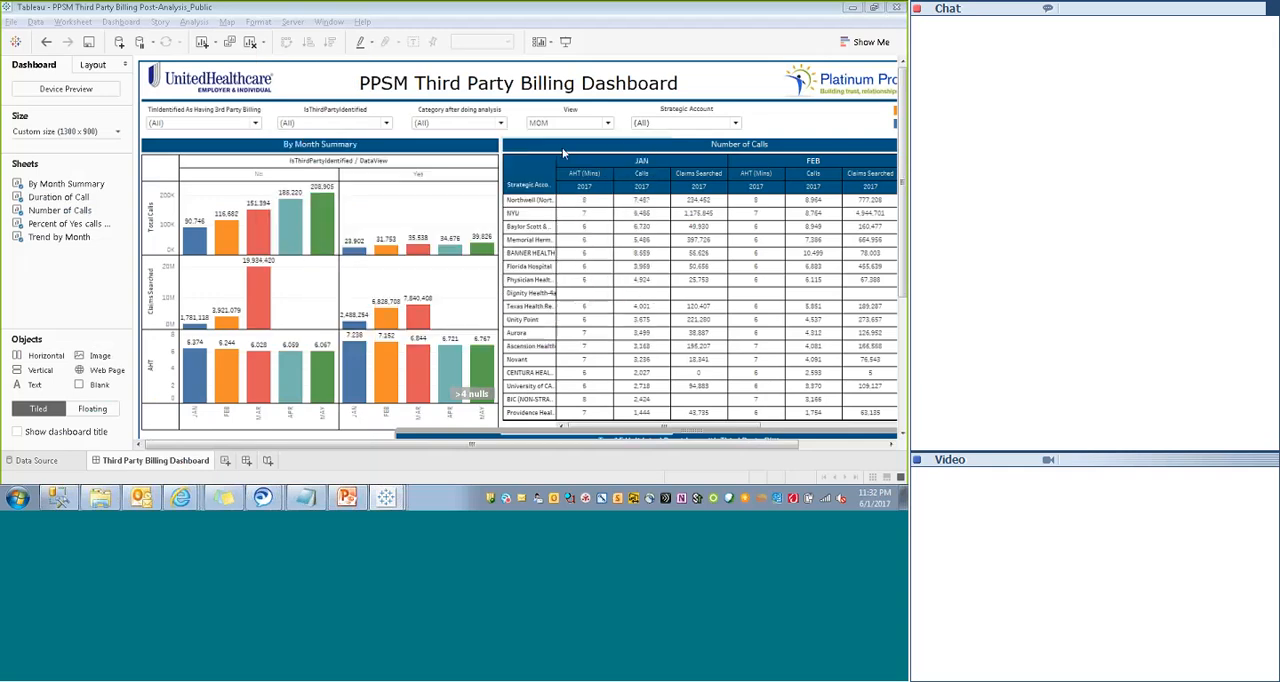
# - Connect to the Tableau Server at tableau-dev.uhc.com
pyautogui.click(291, 22)
pyautogui.click(288, 27)
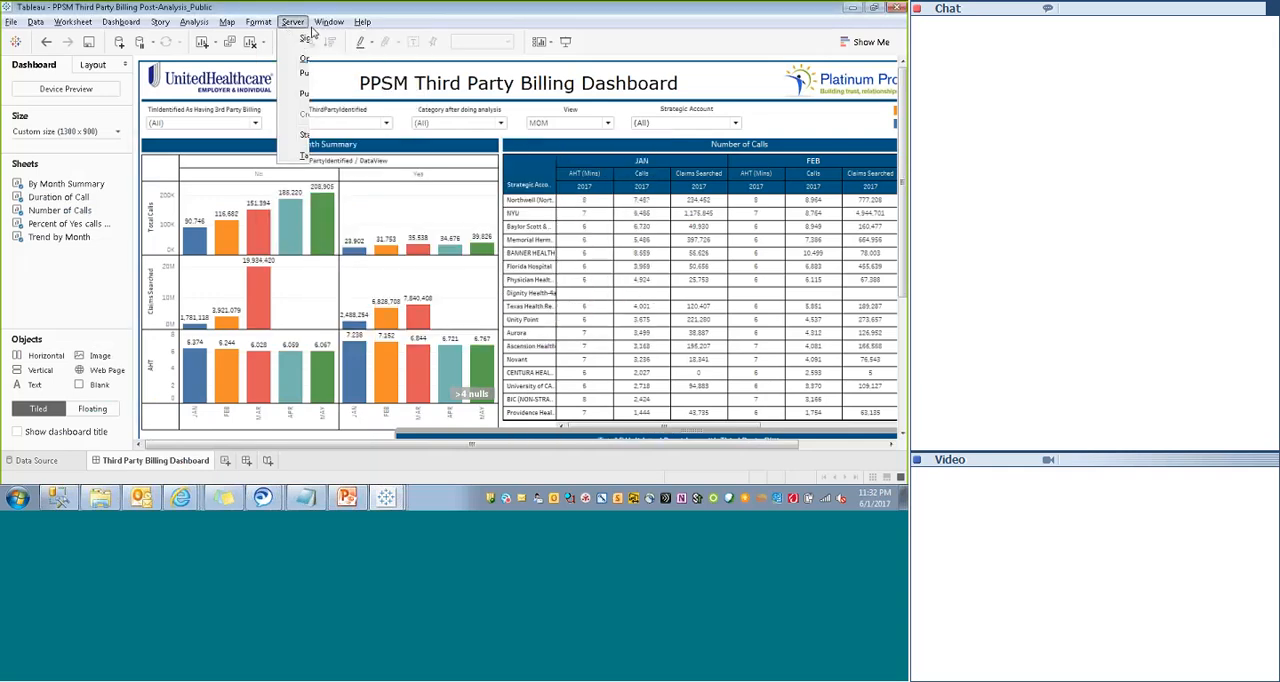
pyautogui.click(291, 28)
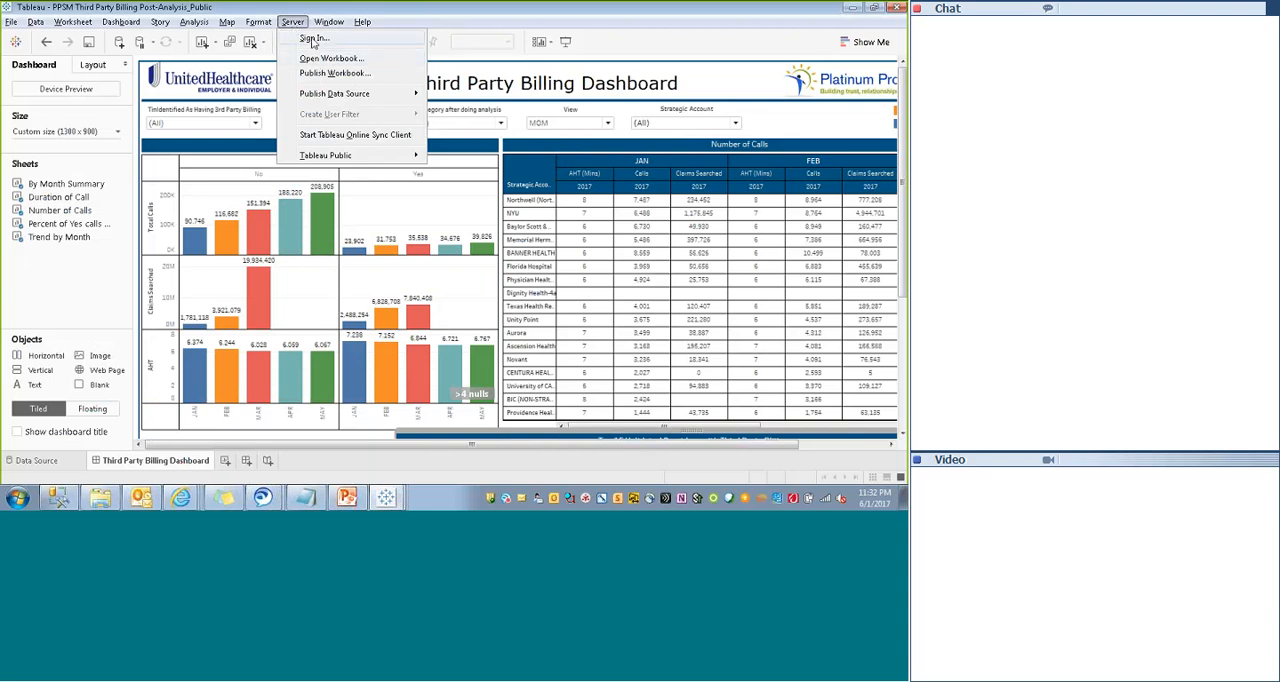
pyautogui.click(313, 38)
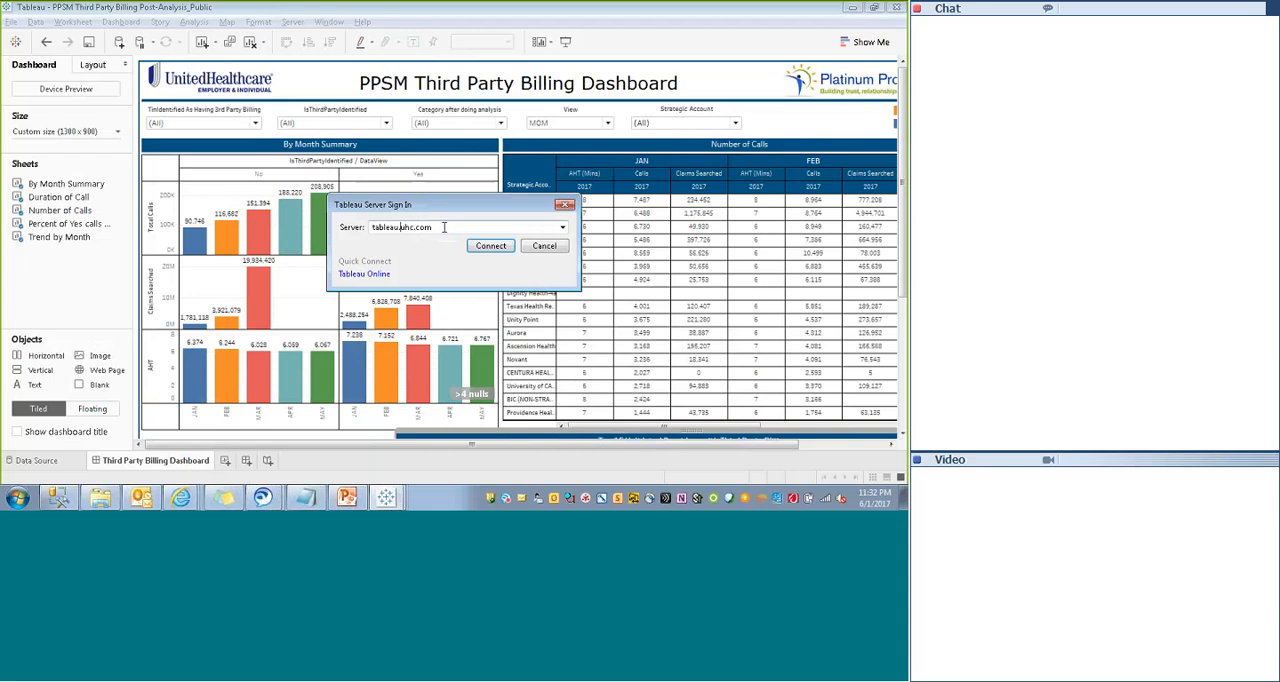
pyautogui.press('Left')
pyautogui.press('Left')
pyautogui.press('BackSpace')
pyautogui.write('-dev')
pyautogui.click(461, 228)
pyautogui.click(491, 247)
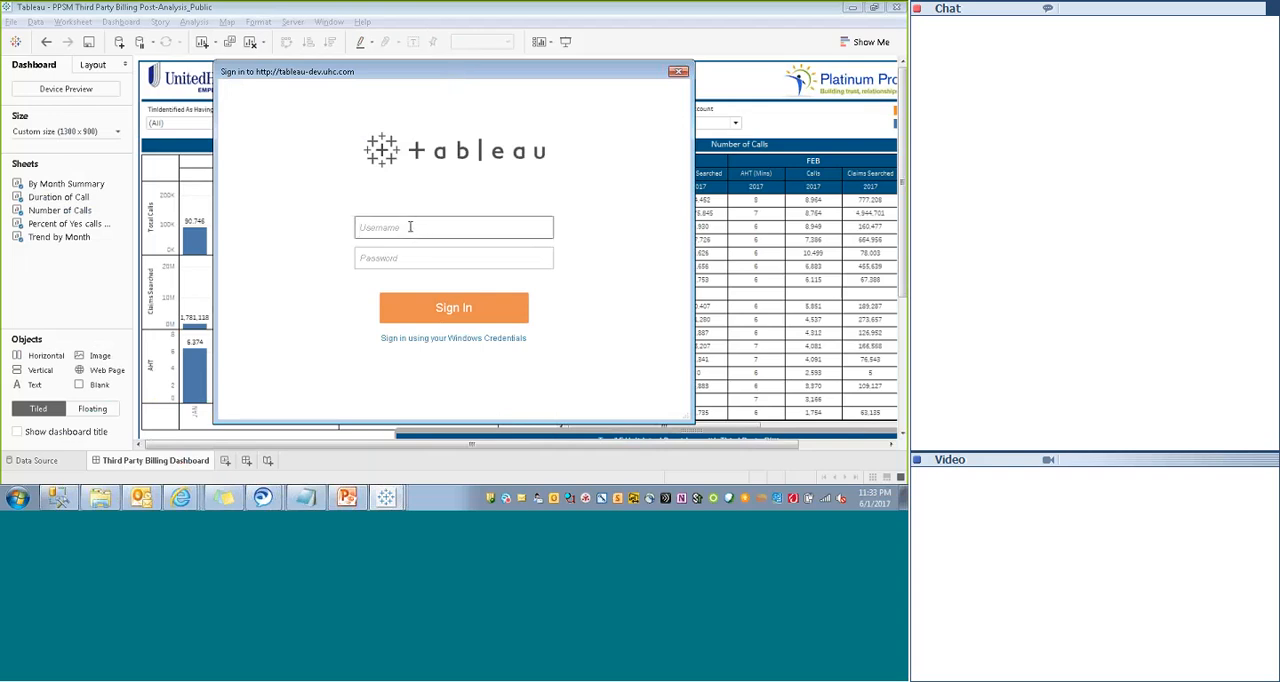
# - Sign in to the server with the username and account password, and choose the [default] site
pyautogui.press('Tab')
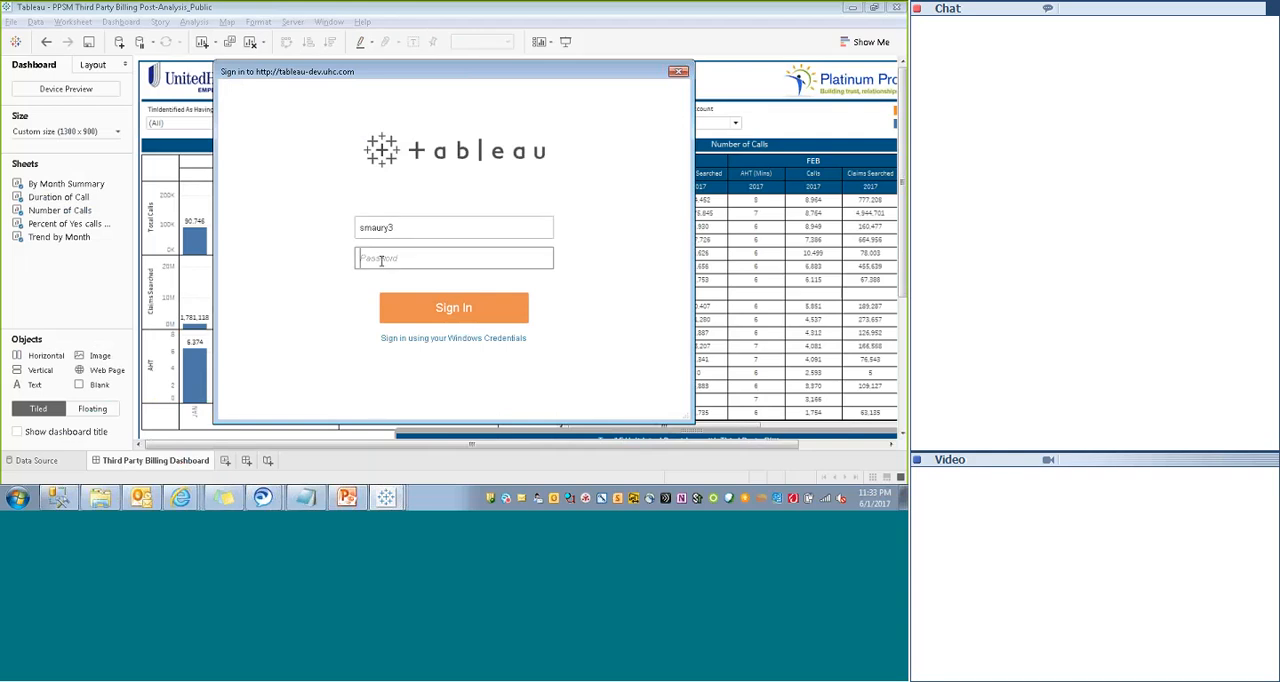
pyautogui.click(457, 318)
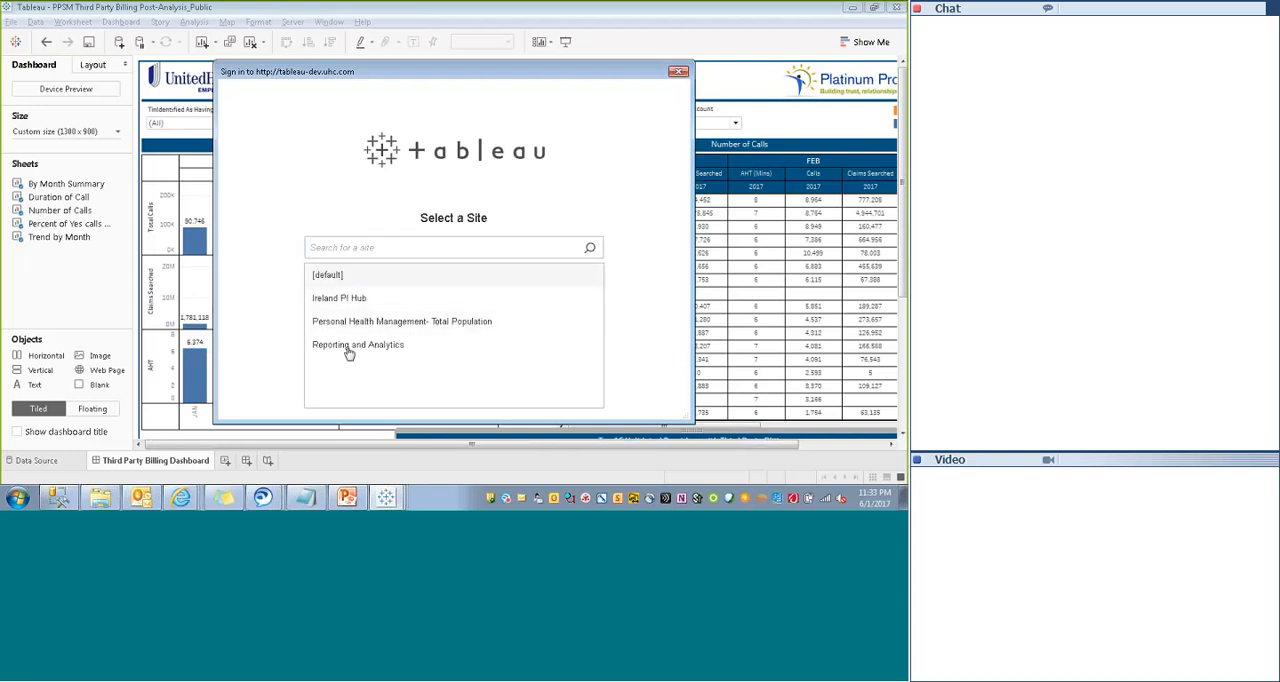
pyautogui.moveTo(413, 72); pyautogui.dragTo(403, 46)
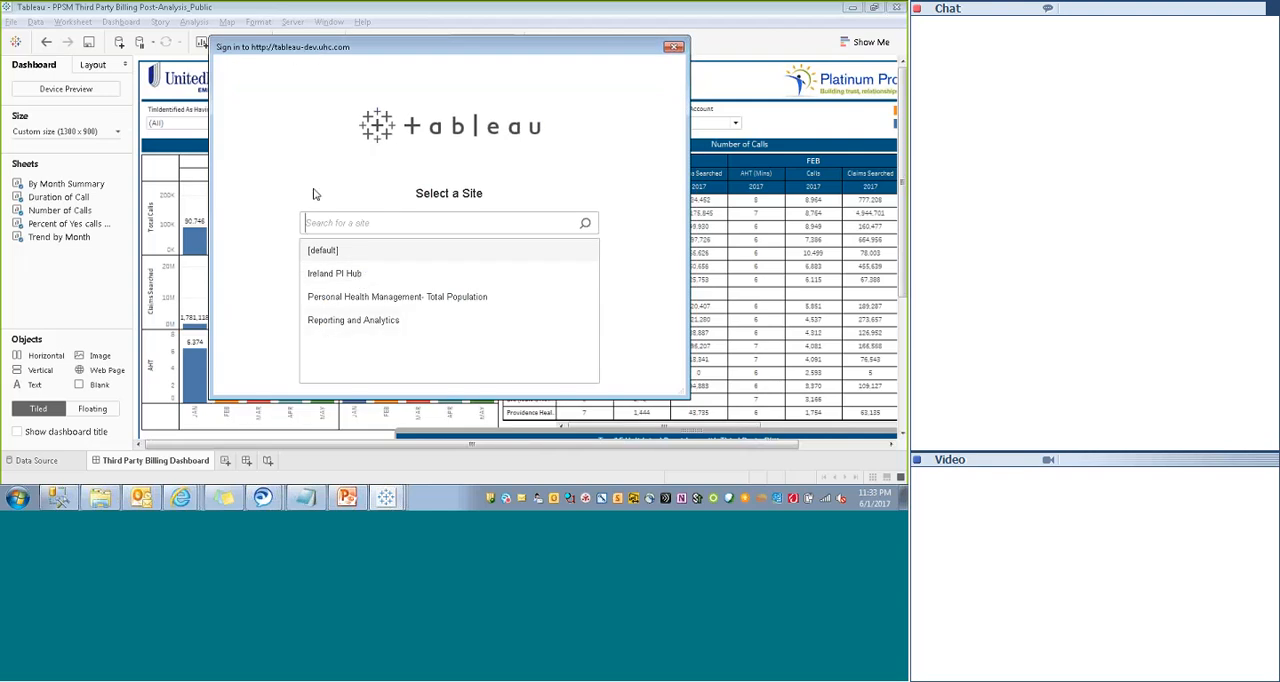
pyautogui.click(323, 251)
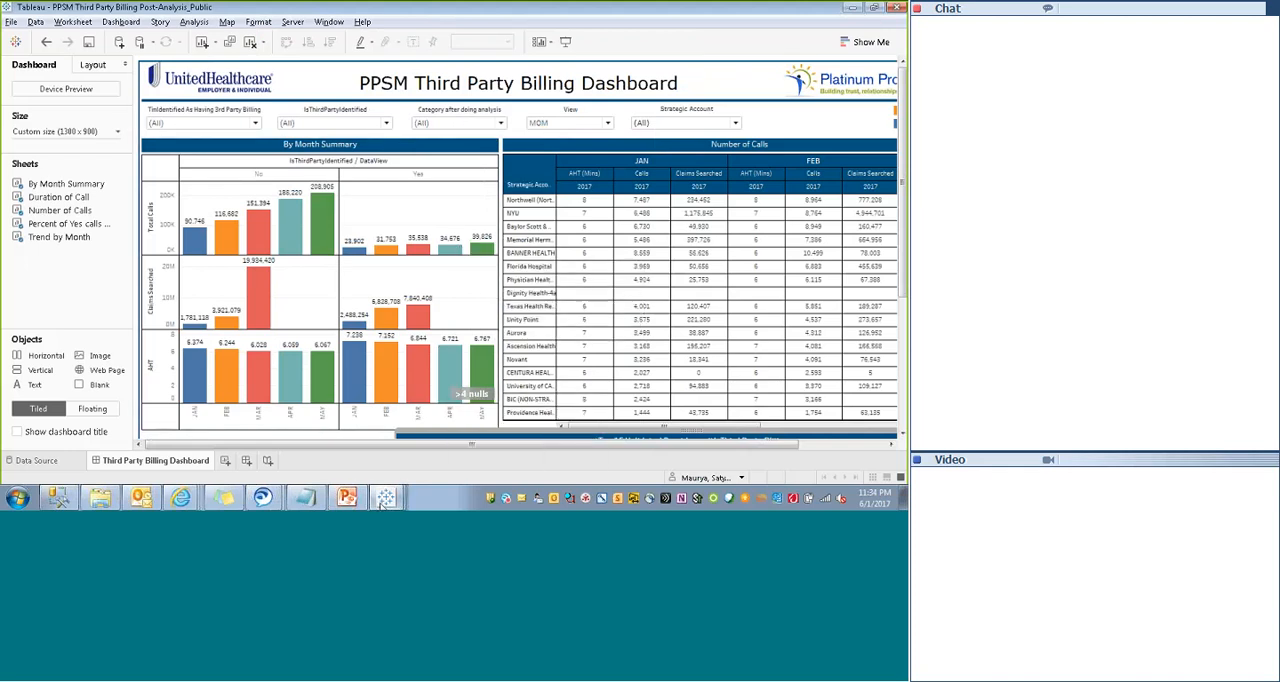
# - Open the settings for publishing the workbook to the server
pyautogui.moveTo(385, 500)
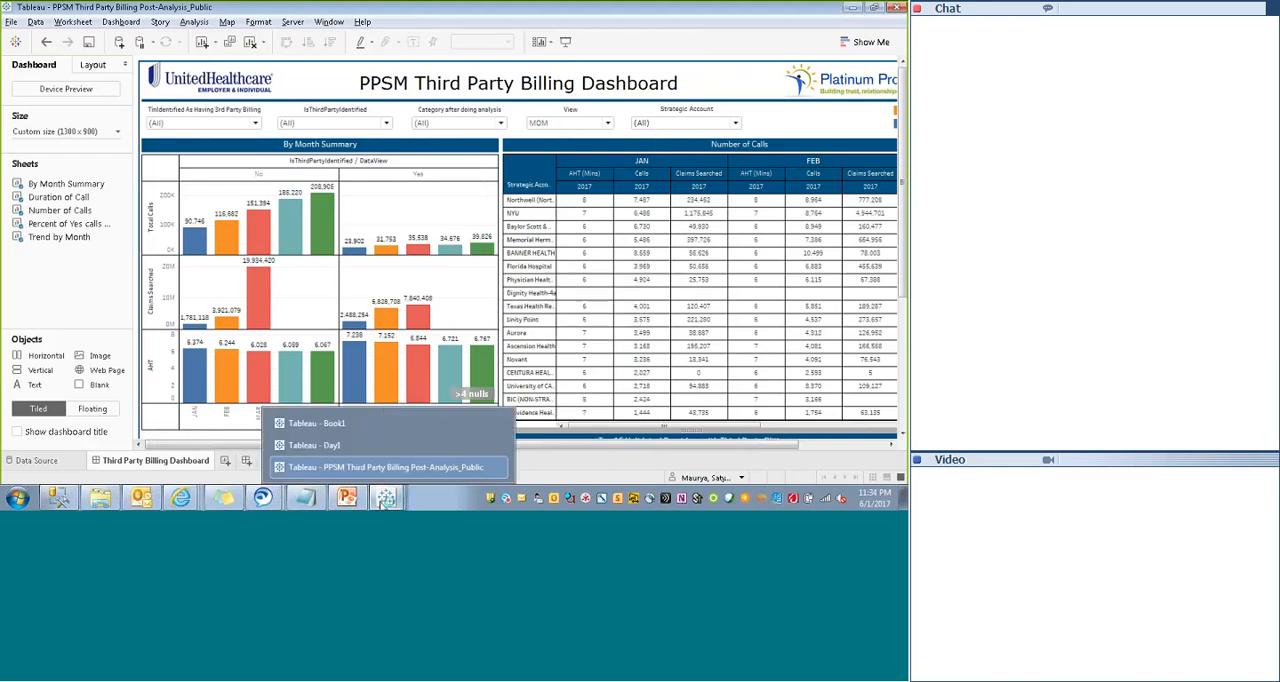
pyautogui.click(292, 21)
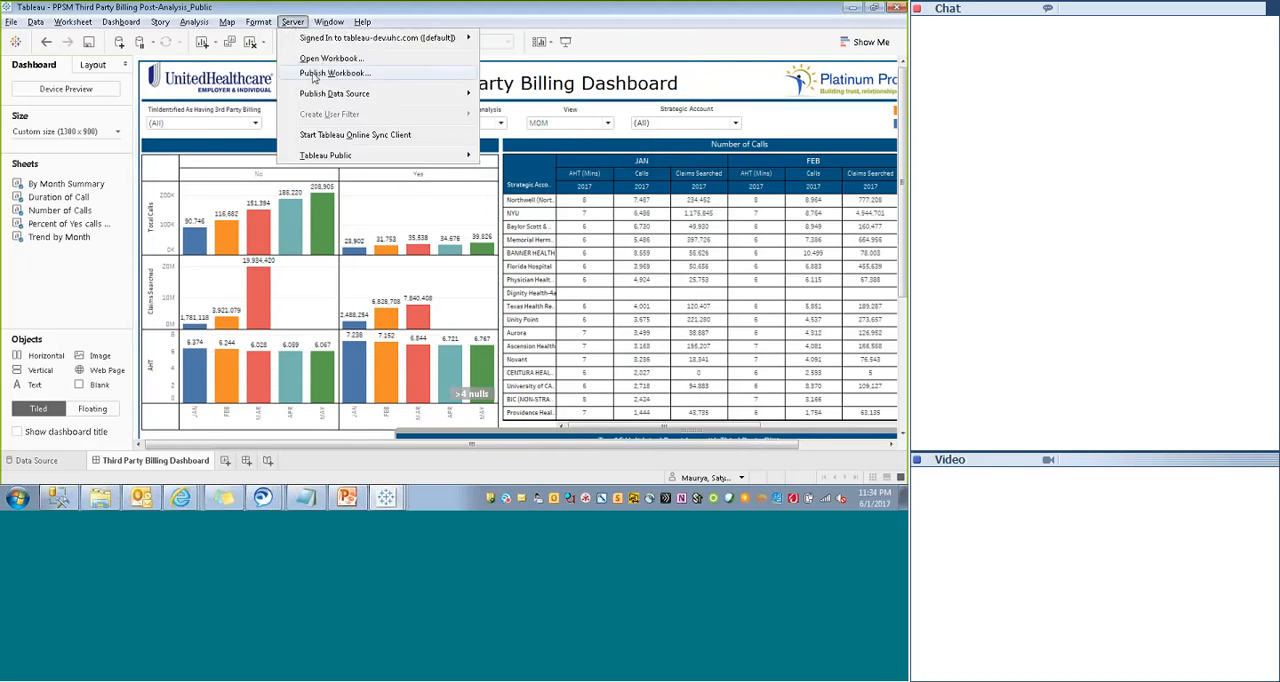
pyautogui.moveTo(312, 40)
pyautogui.click(327, 76)
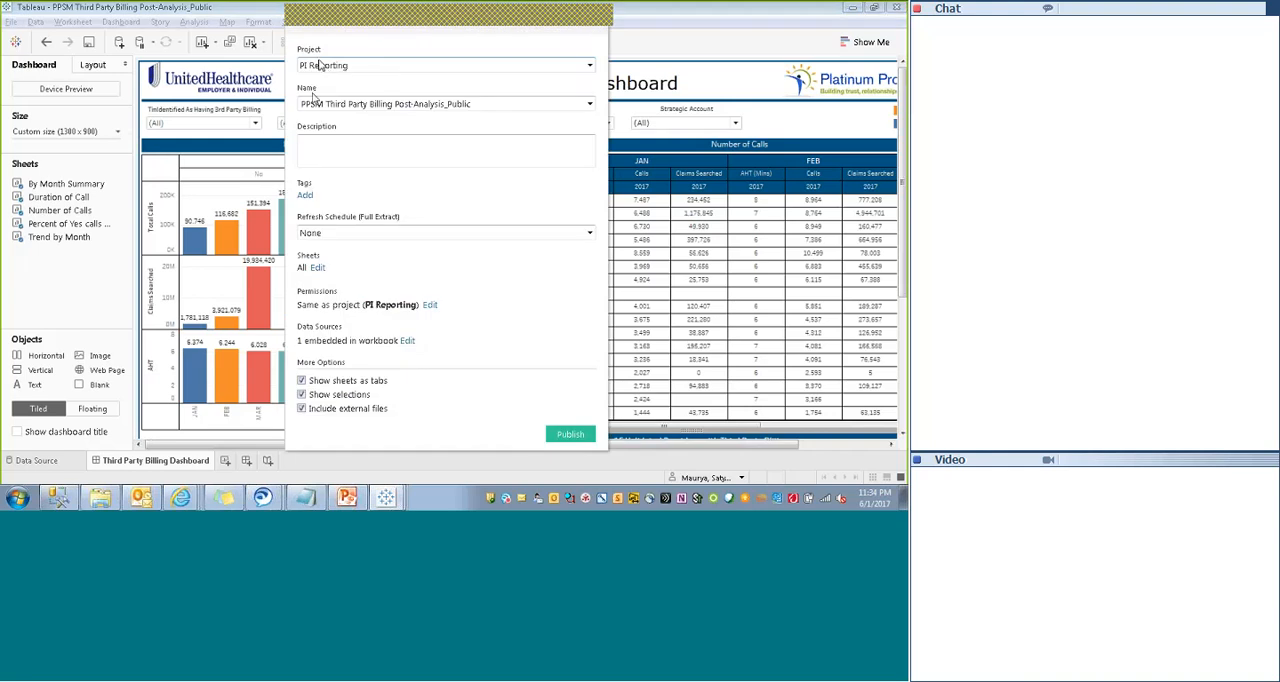
# - Check the available extract refresh schedules and the sheets included in the publication
pyautogui.click(331, 233)
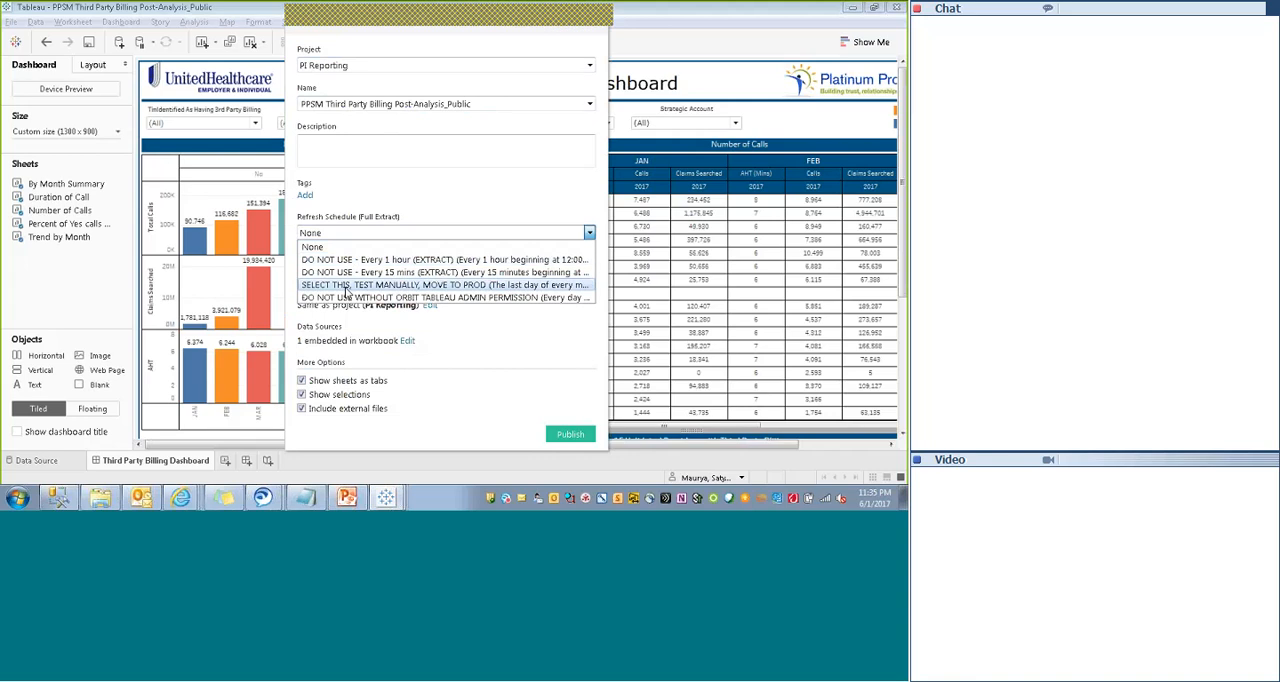
pyautogui.click(416, 207)
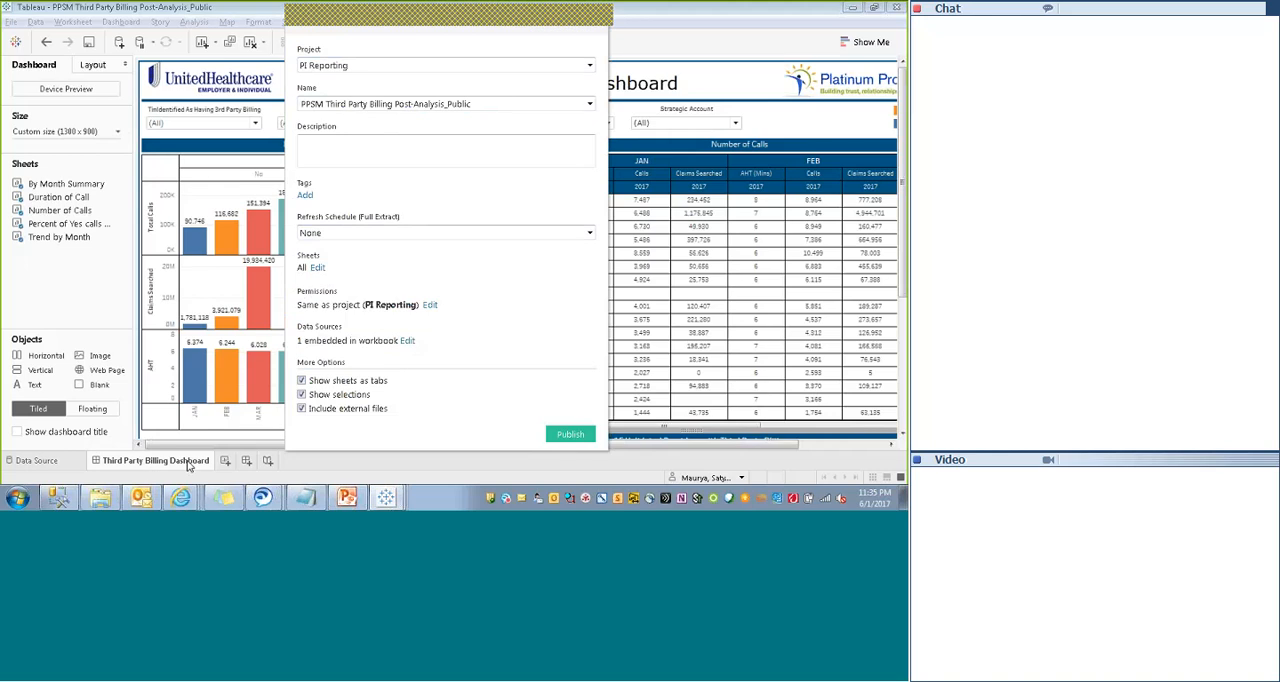
pyautogui.click(317, 267)
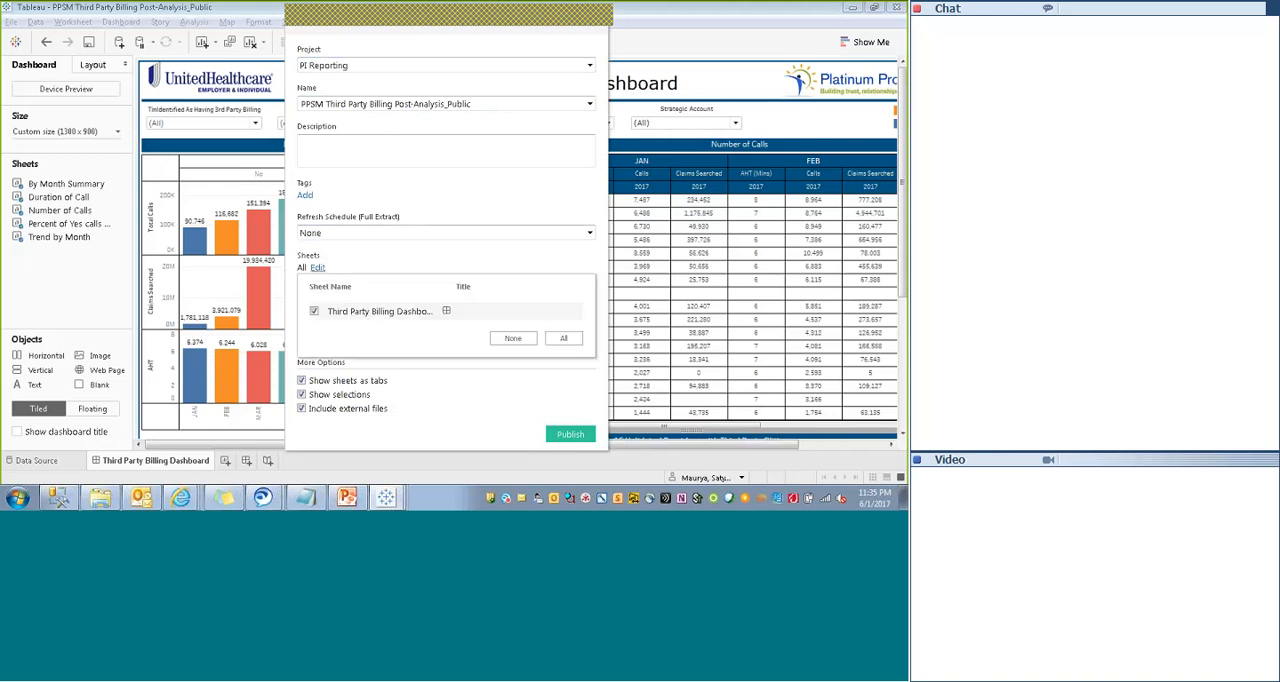
pyautogui.moveTo(446, 314)
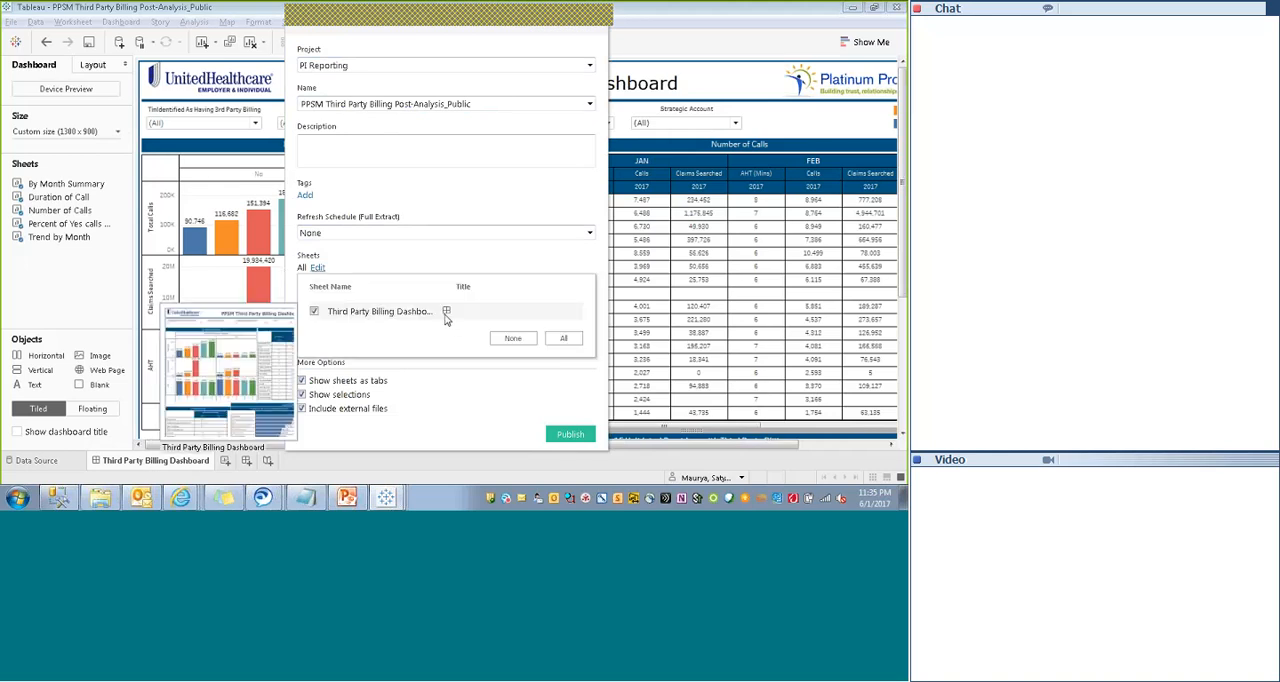
pyautogui.click(497, 246)
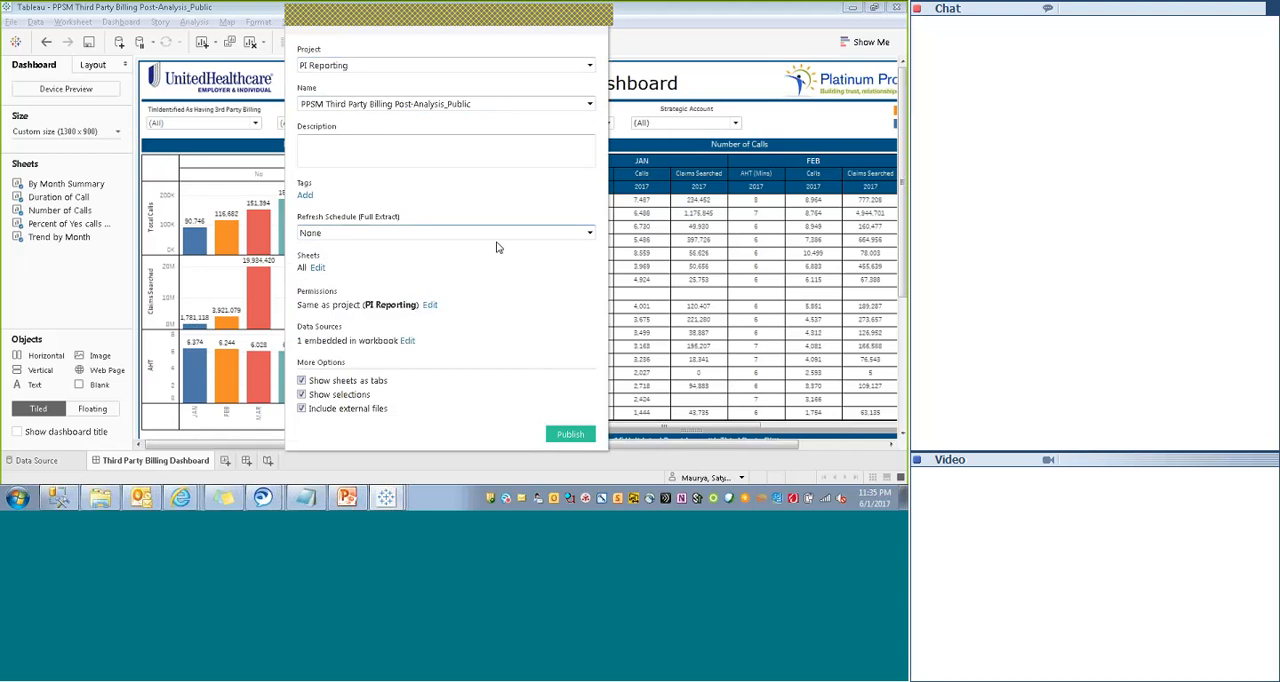
# - Start adding a permission rule for the workbook and allow every capability from Filter through Set Permissions
pyautogui.click(429, 306)
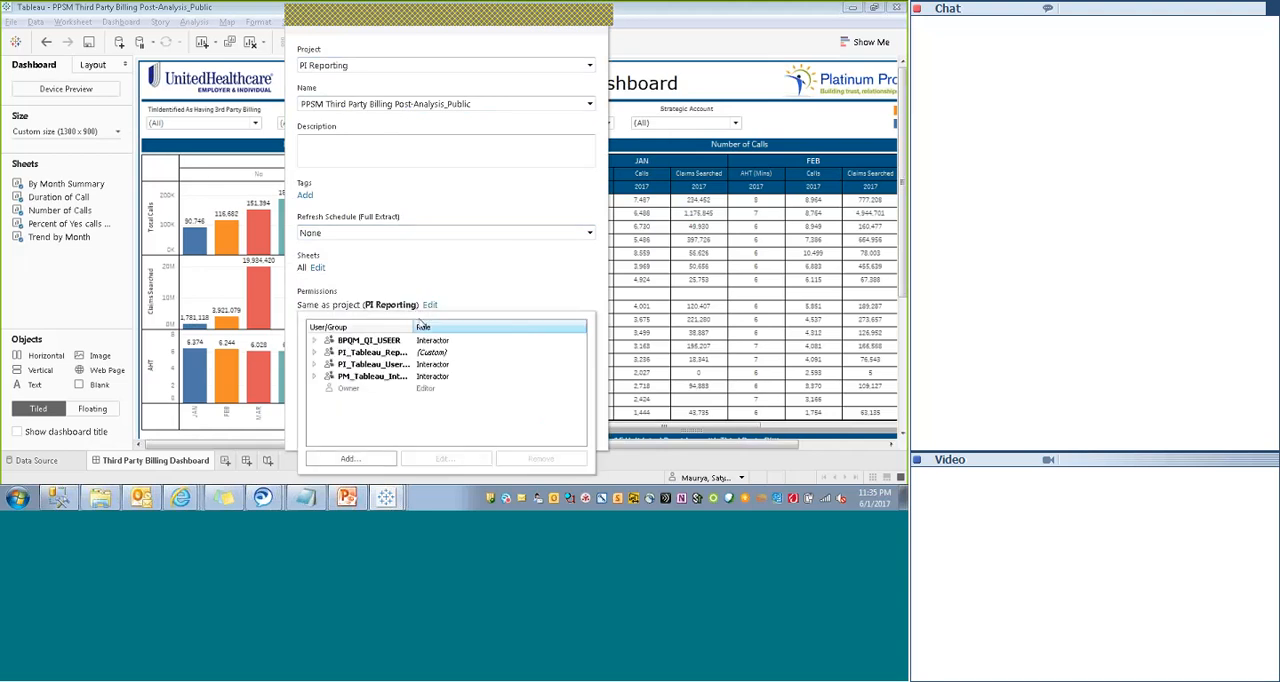
pyautogui.click(347, 460)
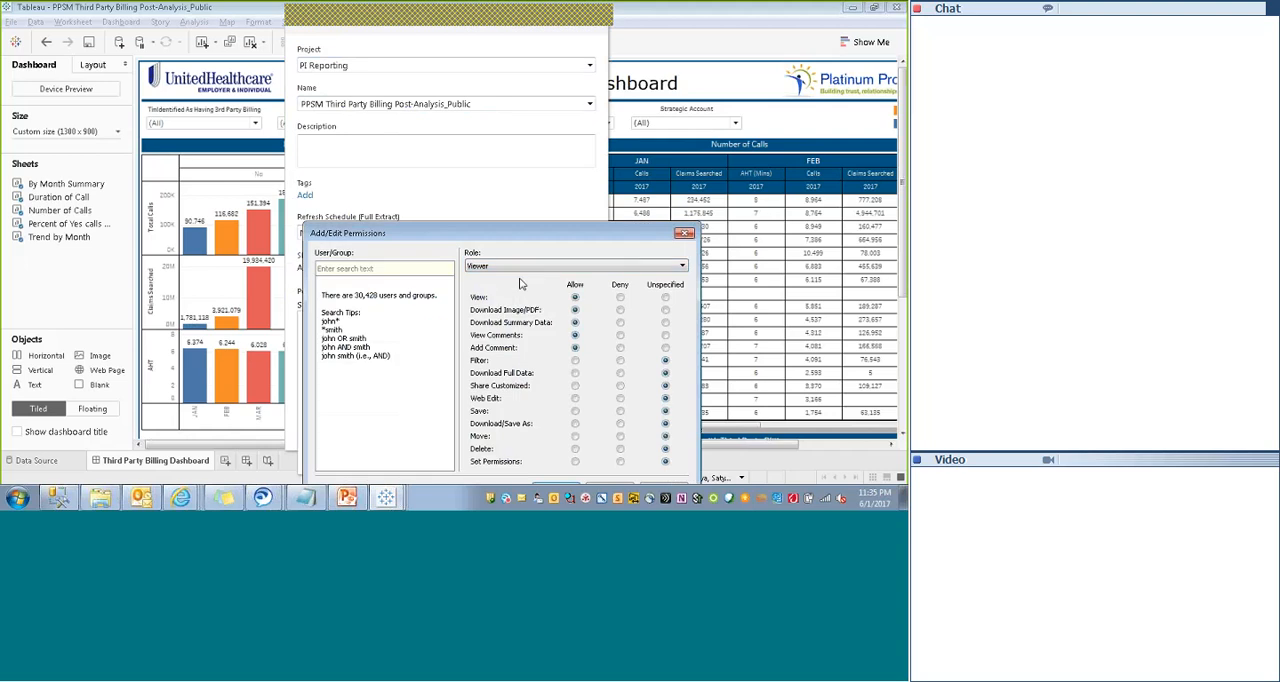
pyautogui.moveTo(500, 231); pyautogui.dragTo(440, 90)
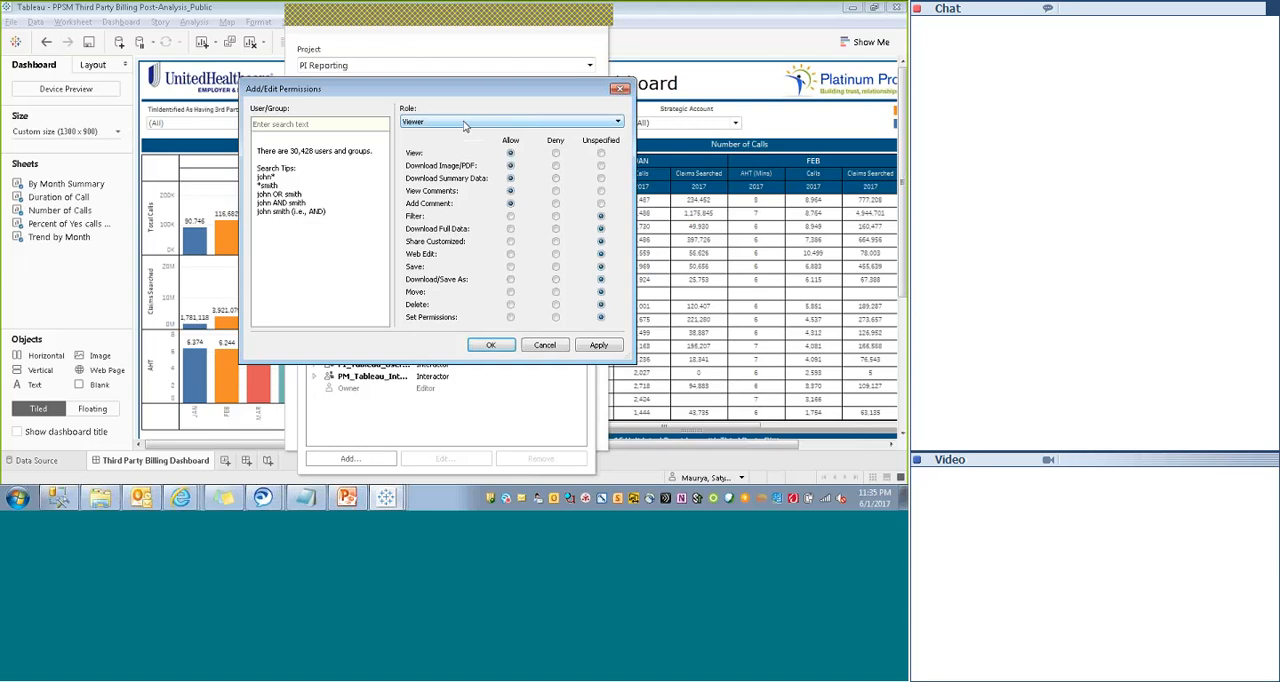
pyautogui.click(510, 216)
pyautogui.click(510, 228)
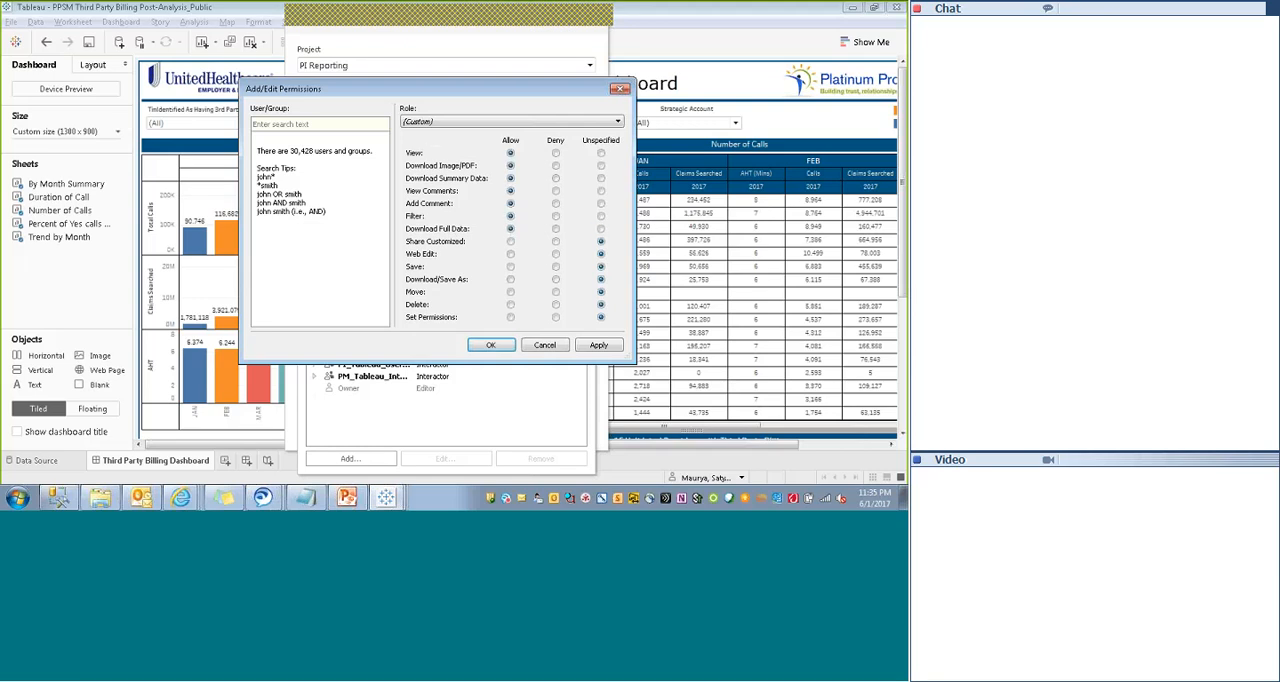
pyautogui.click(510, 241)
pyautogui.click(511, 255)
pyautogui.click(510, 266)
pyautogui.click(510, 279)
pyautogui.click(510, 291)
pyautogui.click(510, 305)
pyautogui.click(510, 318)
# - Search the server users by the colleague's user ID and select the matching user for the permission rule
pyautogui.write('ry3')
pyautogui.press('Return')
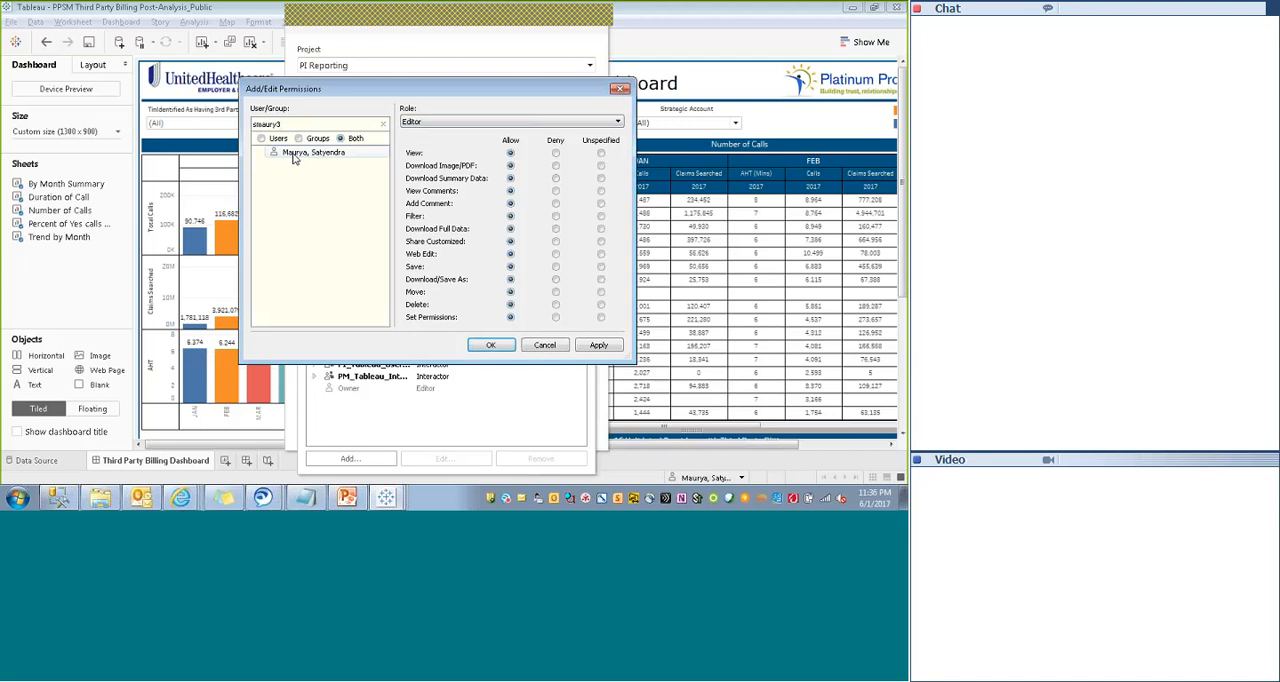
pyautogui.click(294, 155)
# - Allow the selected user every capability from Filter through Set Permissions, clear the user search and cancel the permission rule
pyautogui.click(510, 216)
pyautogui.click(510, 229)
pyautogui.click(510, 241)
pyautogui.click(510, 254)
pyautogui.click(510, 266)
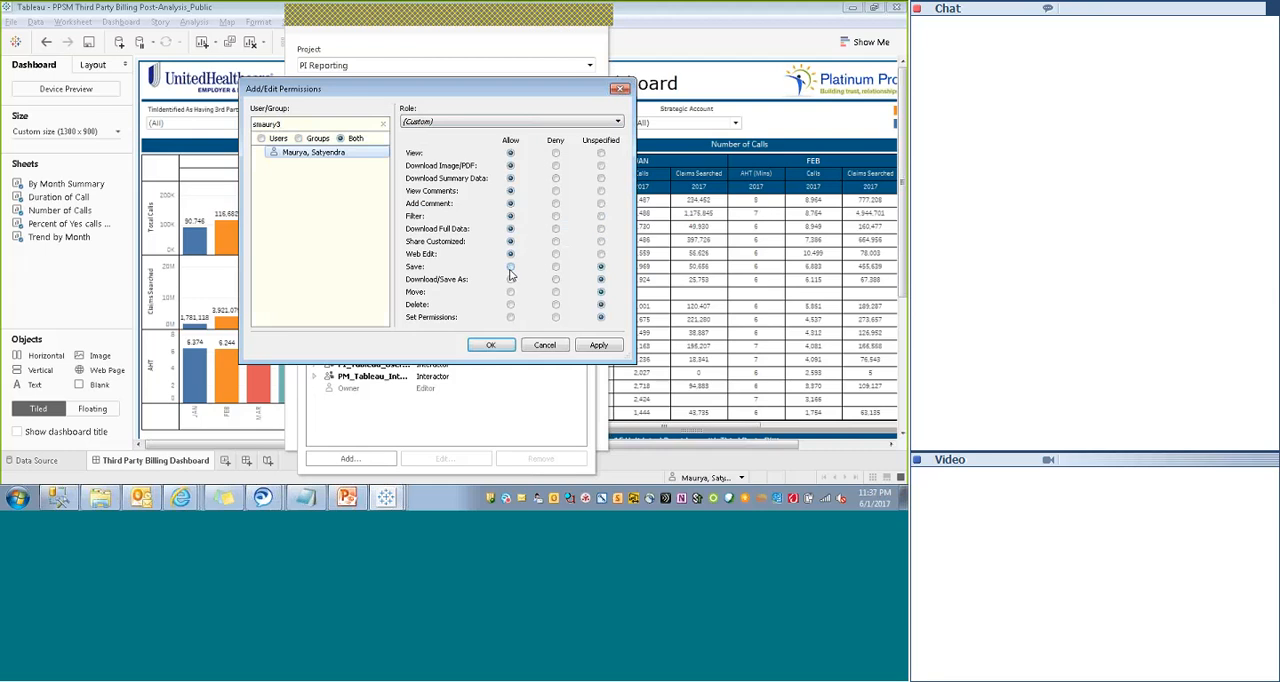
pyautogui.click(510, 279)
pyautogui.click(510, 292)
pyautogui.click(510, 304)
pyautogui.click(510, 317)
pyautogui.click(383, 124)
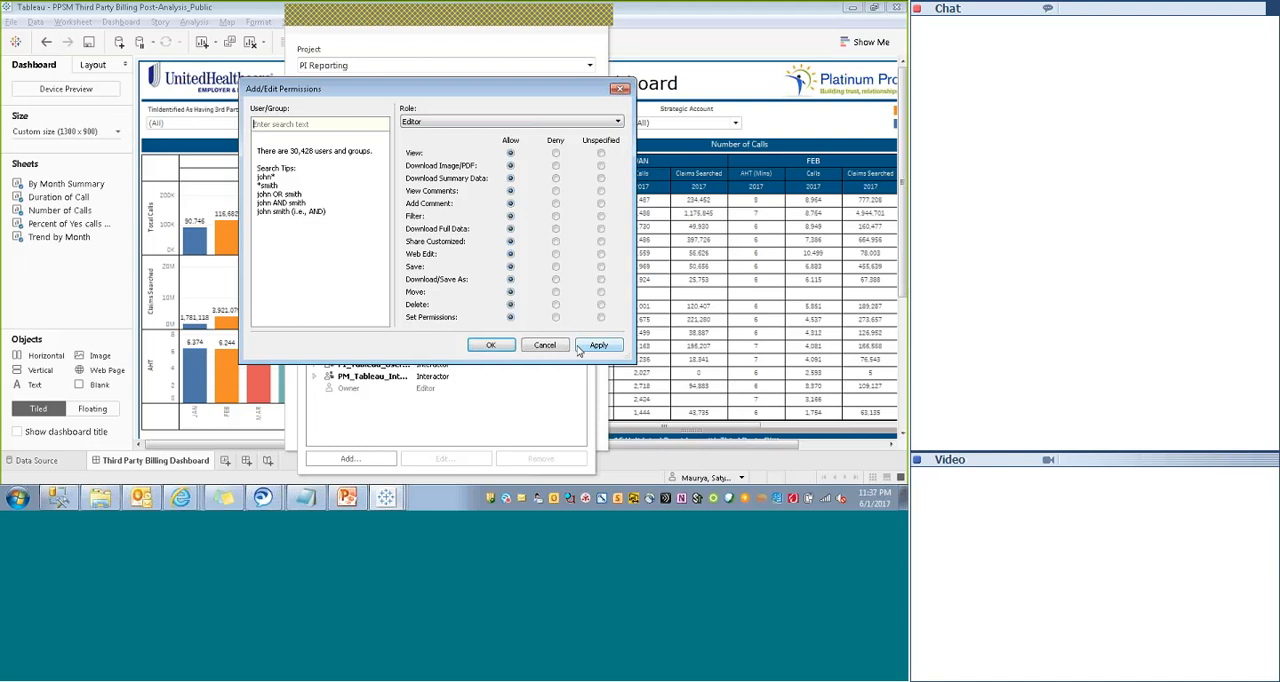
pyautogui.click(553, 344)
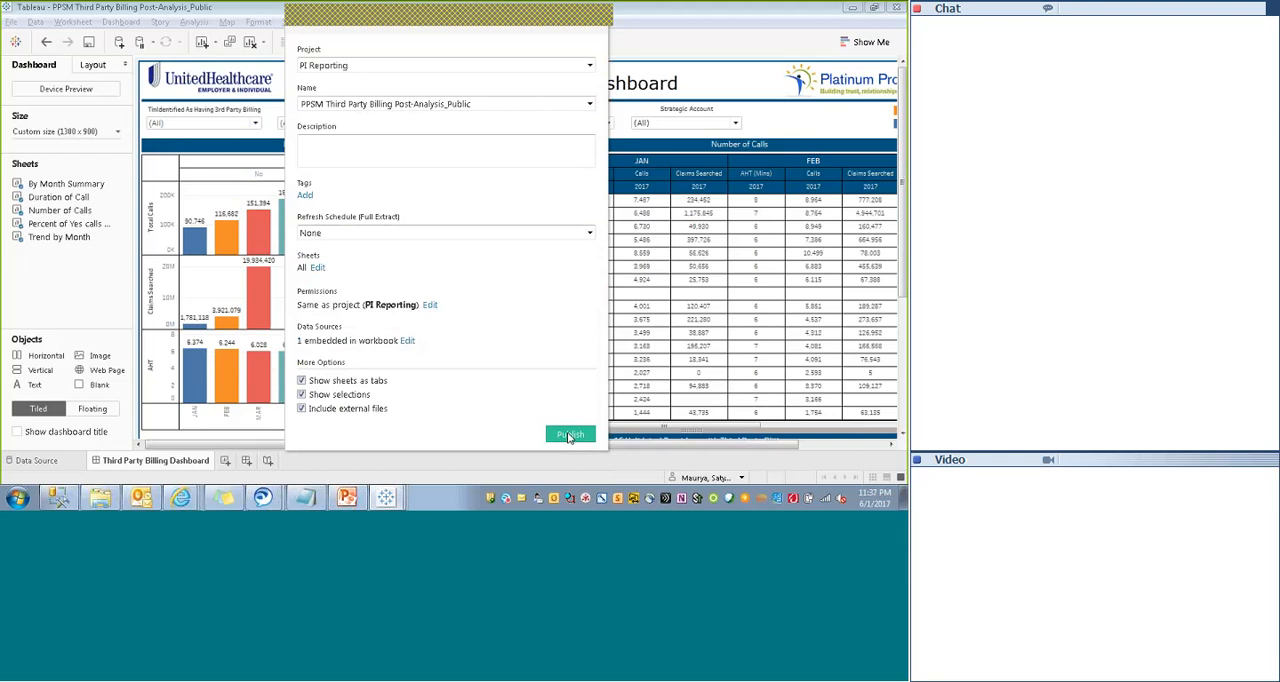
# - Publish the PPSM Third Party Billing Post-Analysis_Public workbook to the PI Reporting project
pyautogui.click(570, 435)
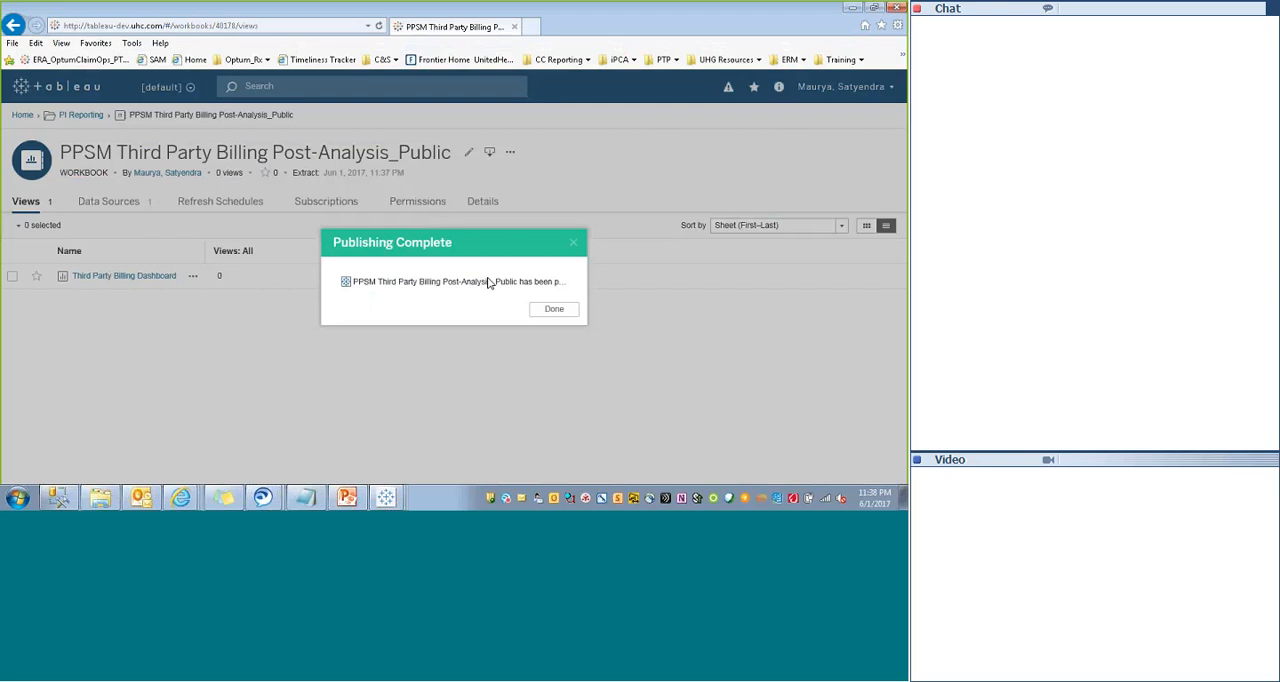
# - Dismiss the publishing confirmation, view the published Third Party Billing Dashboard and return to its workbook page
pyautogui.click(554, 310)
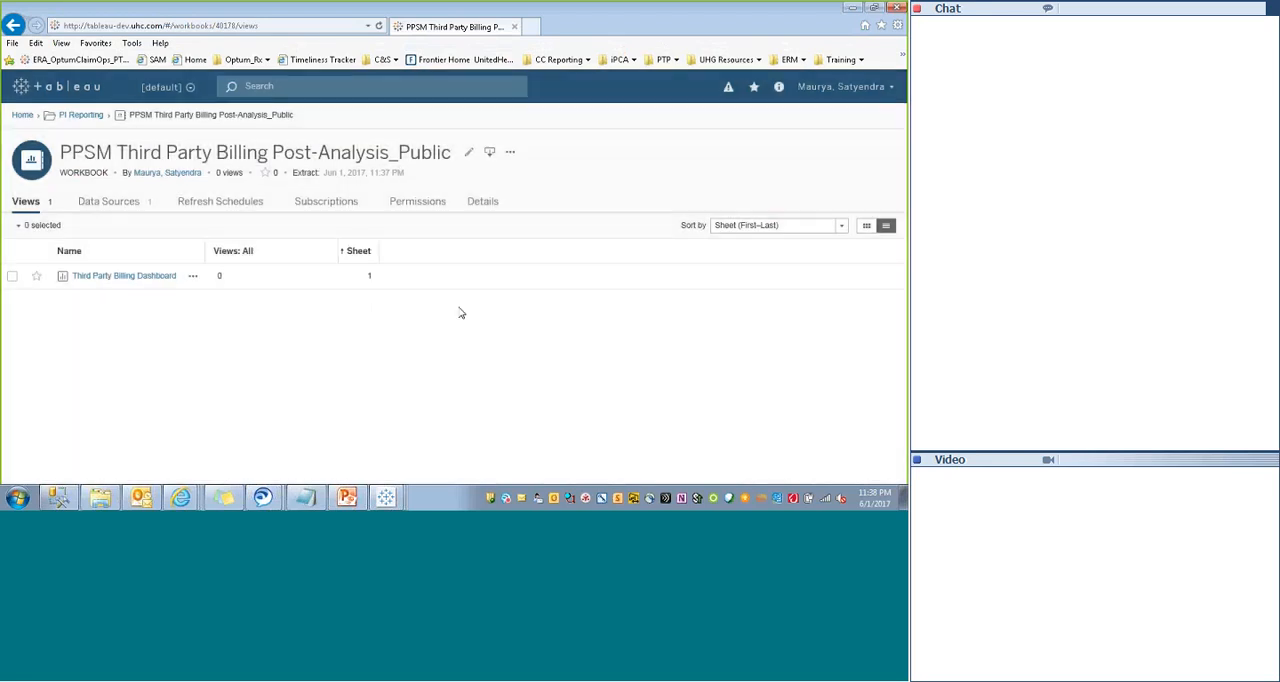
pyautogui.click(99, 279)
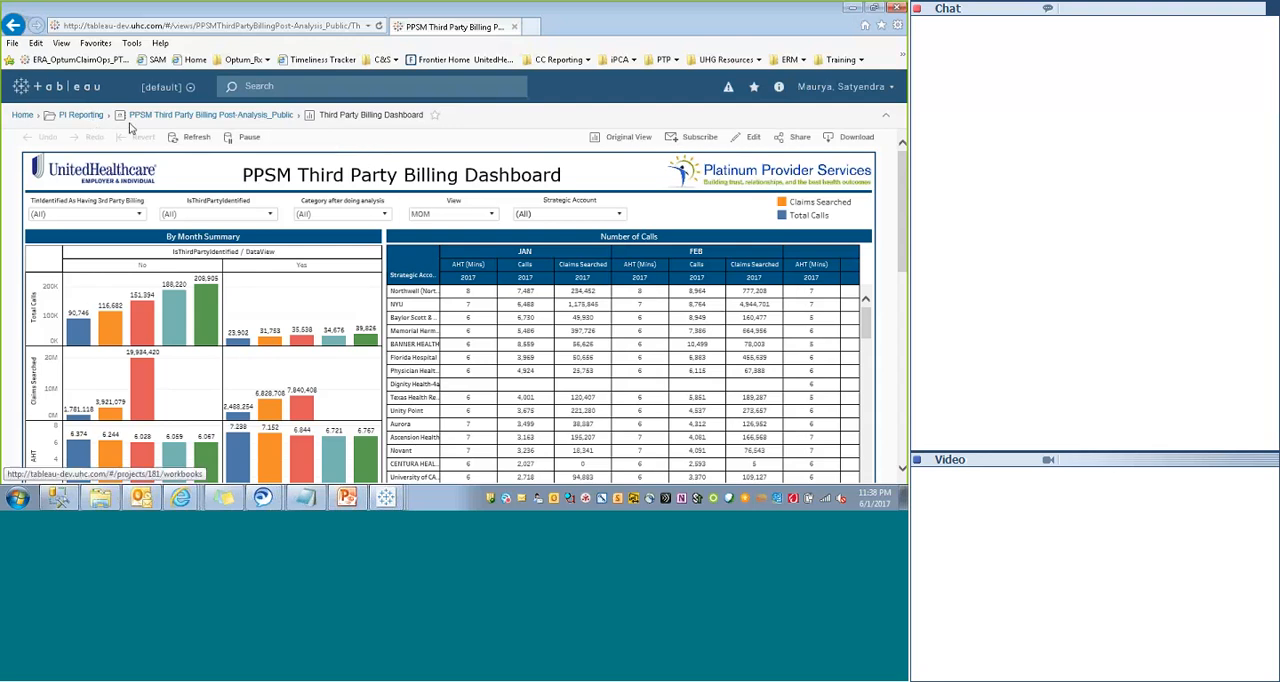
pyautogui.click(170, 117)
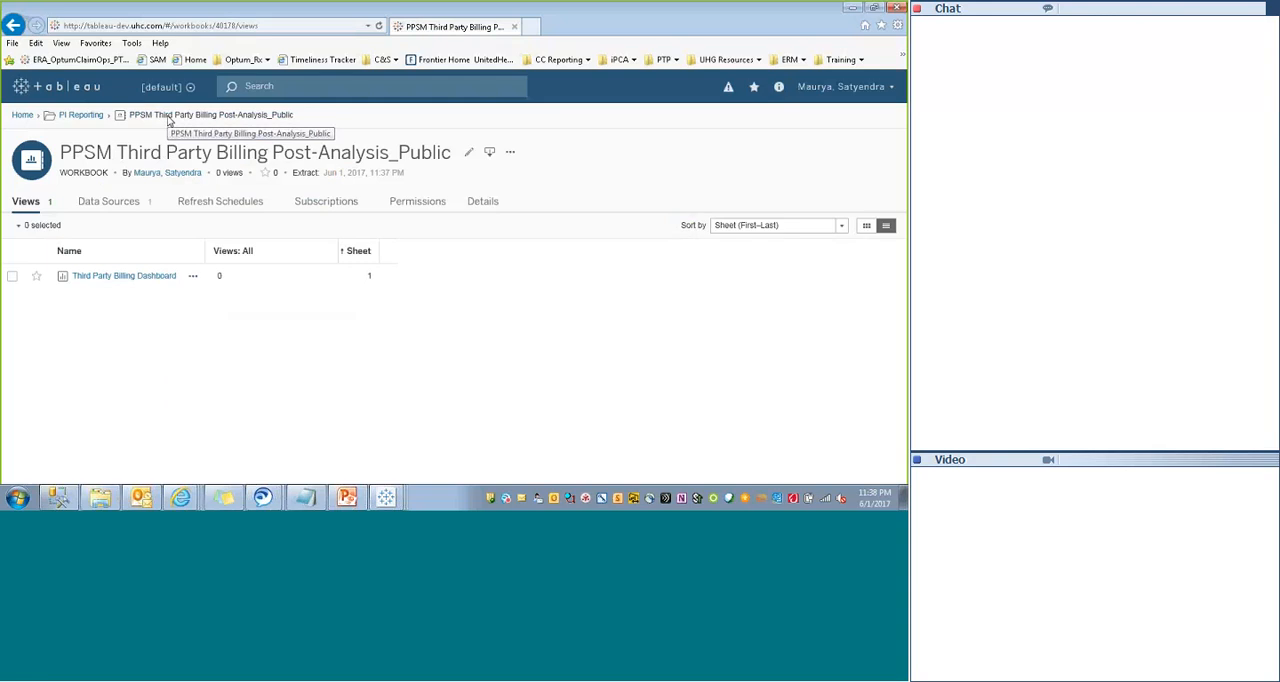
# - Open the workbook's permissions and review all the existing user and group rules
pyautogui.click(510, 153)
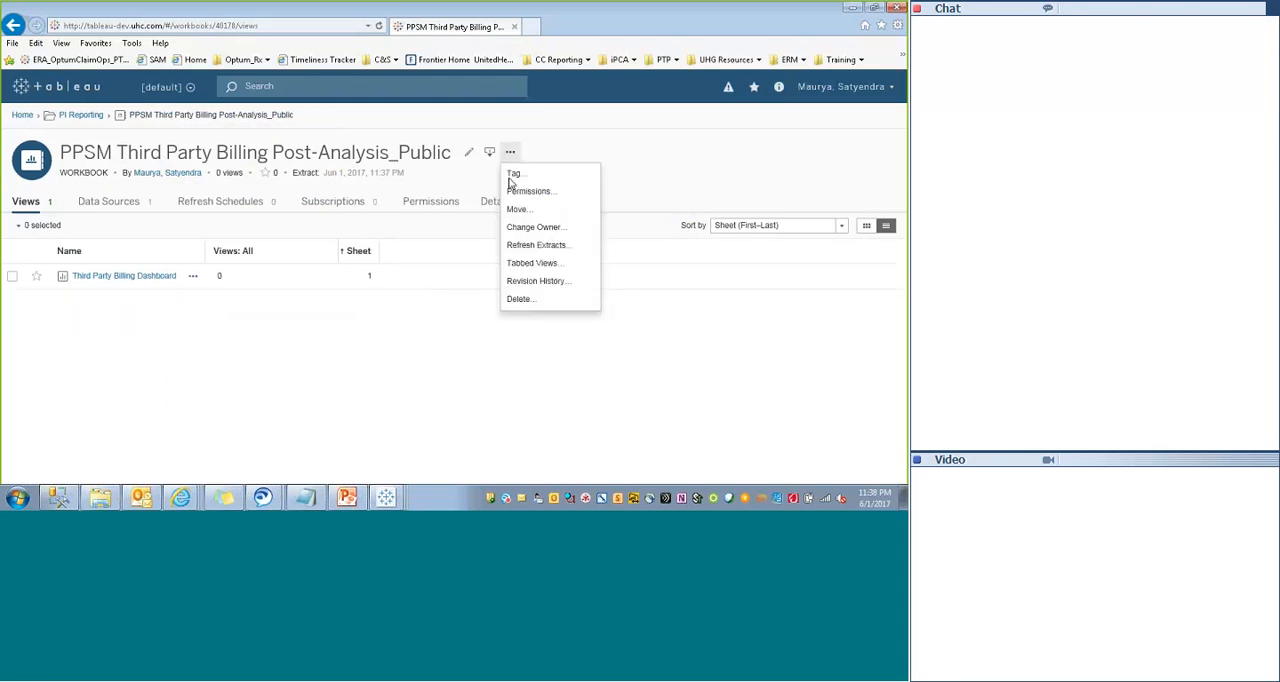
pyautogui.click(431, 202)
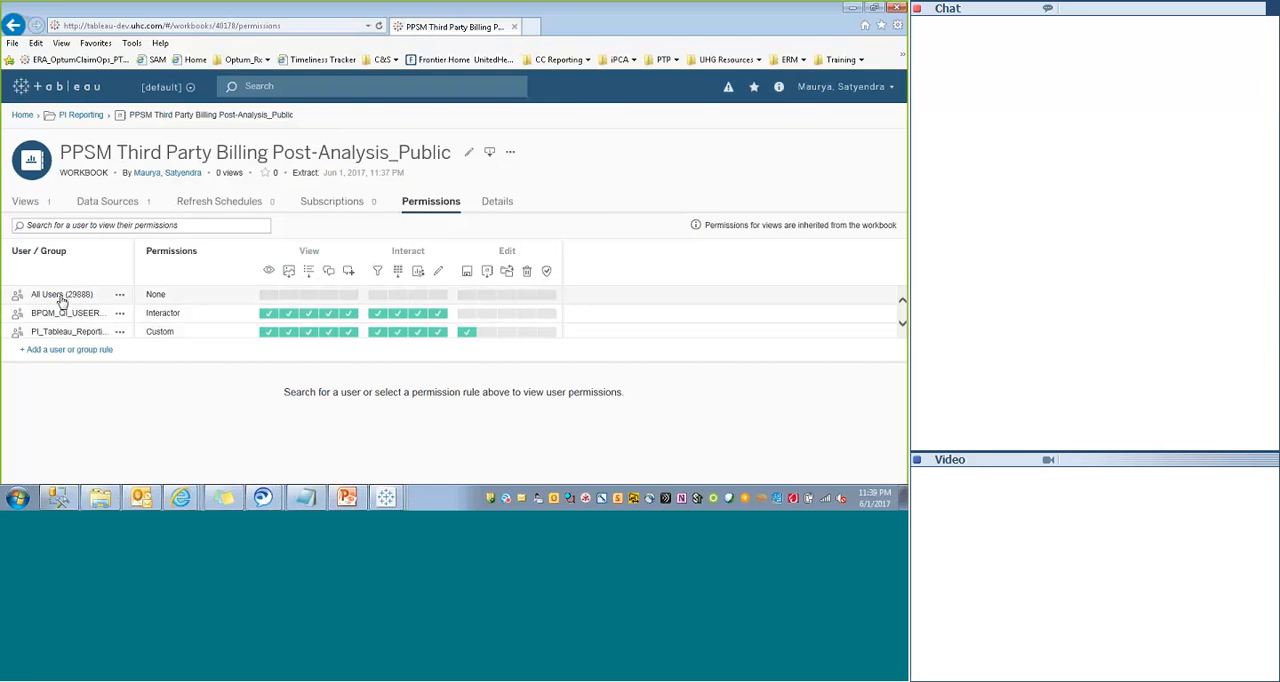
pyautogui.click(903, 326)
pyautogui.click(903, 326)
pyautogui.click(903, 326)
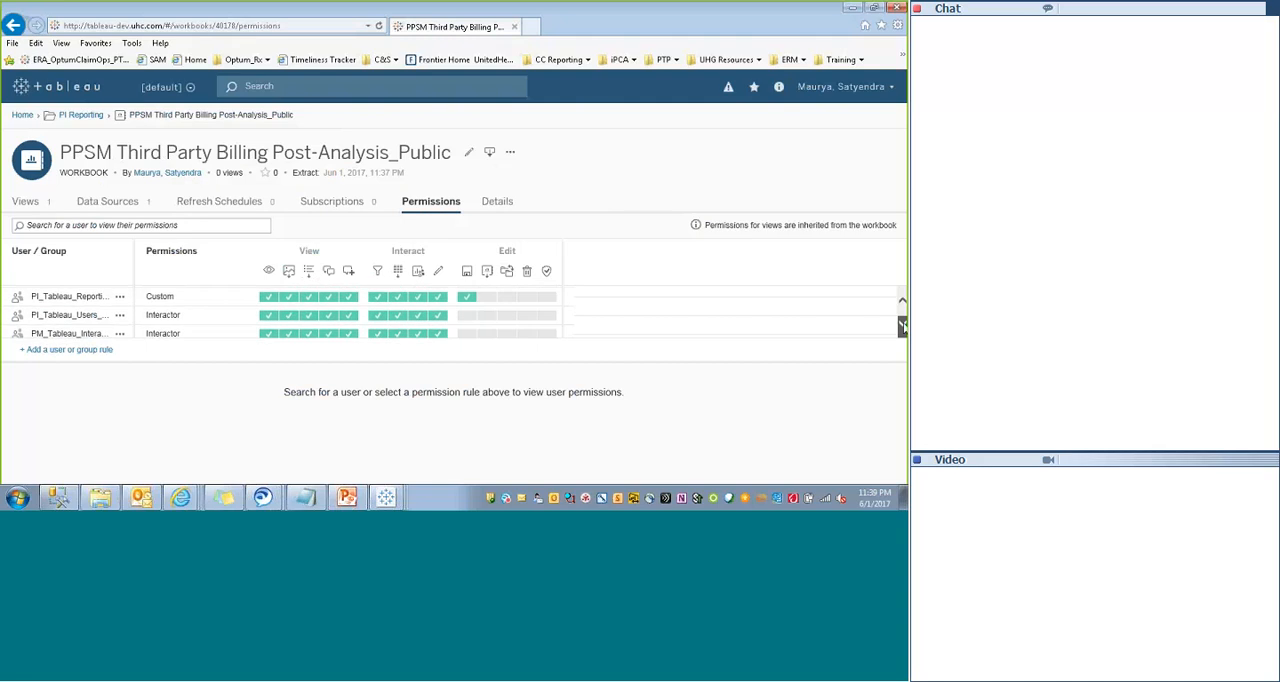
pyautogui.click(903, 326)
pyautogui.click(902, 299)
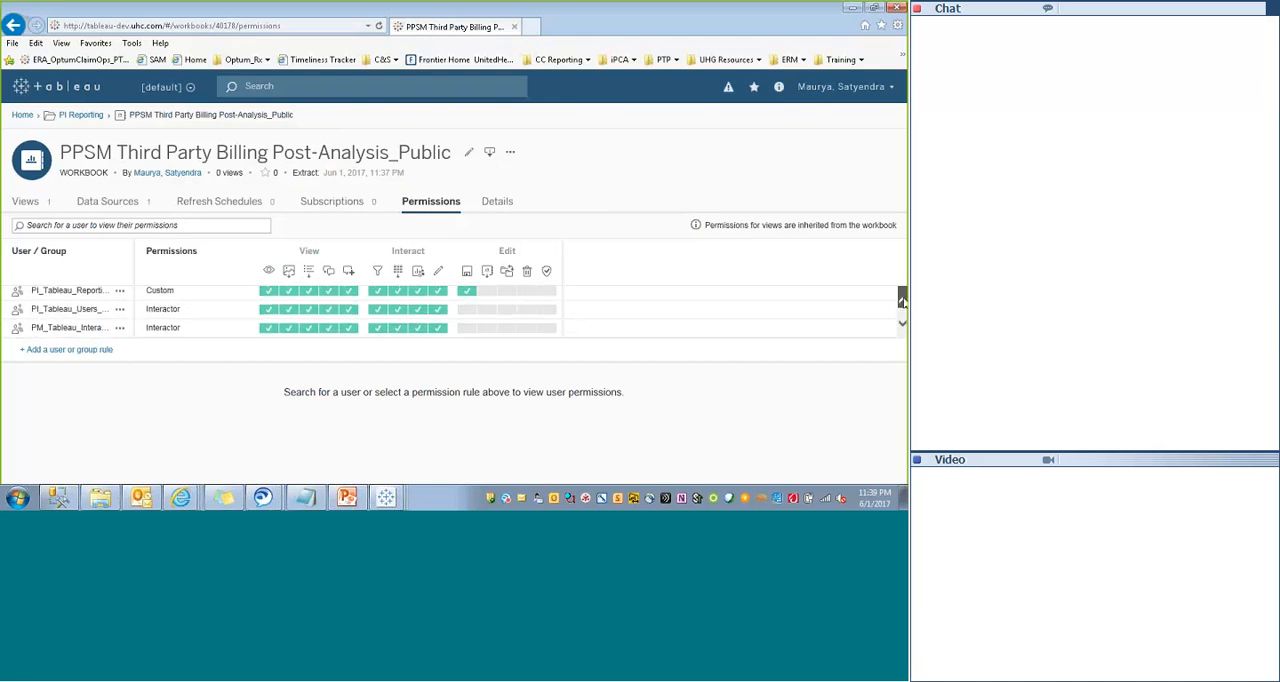
pyautogui.click(902, 299)
pyautogui.click(902, 299)
pyautogui.click(902, 299)
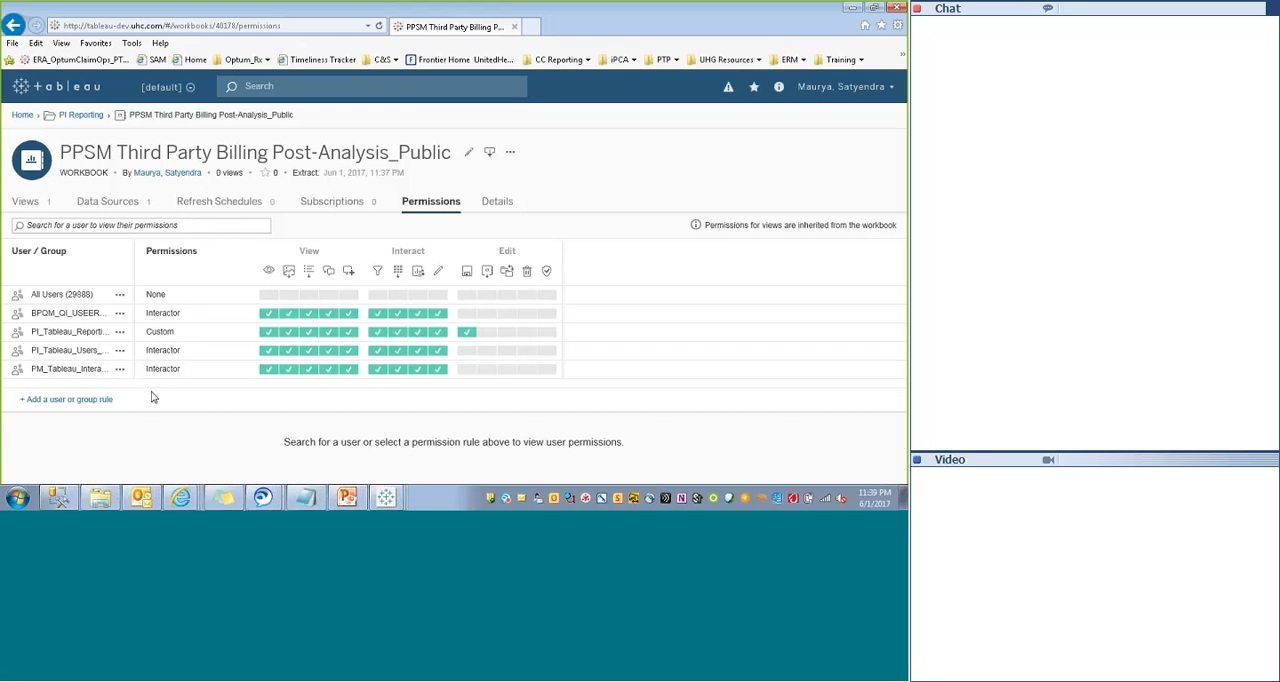
pyautogui.click(81, 401)
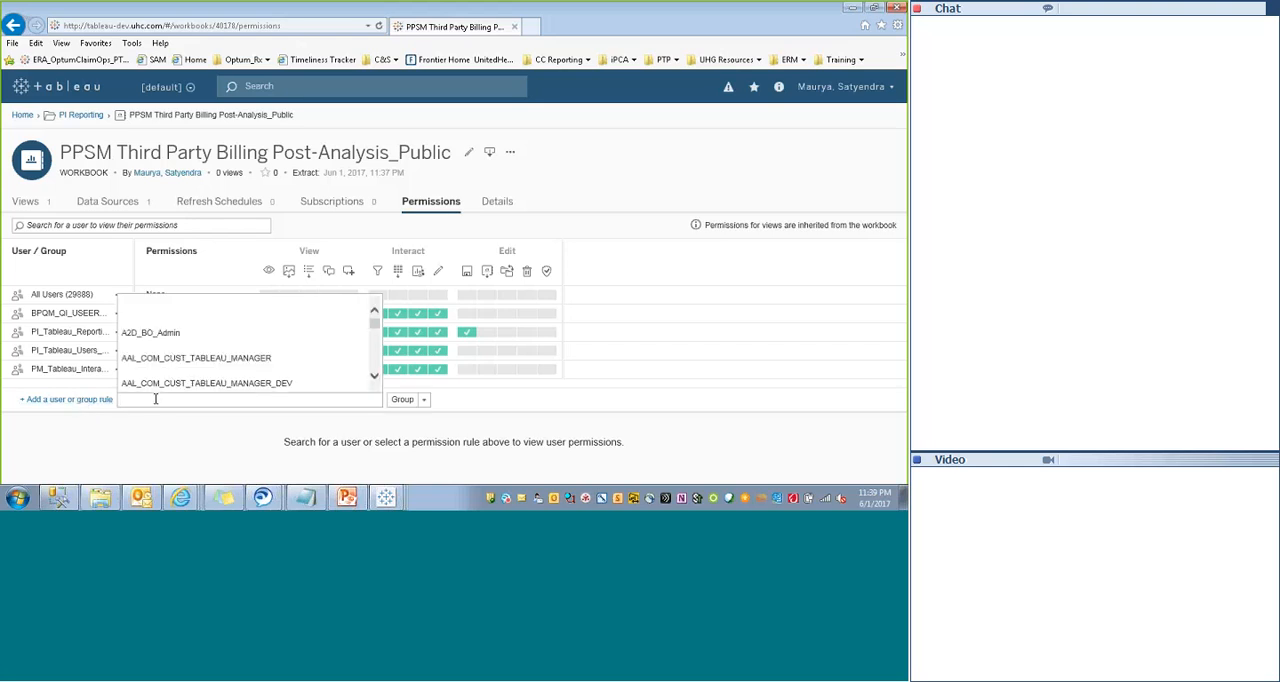
pyautogui.write('t')
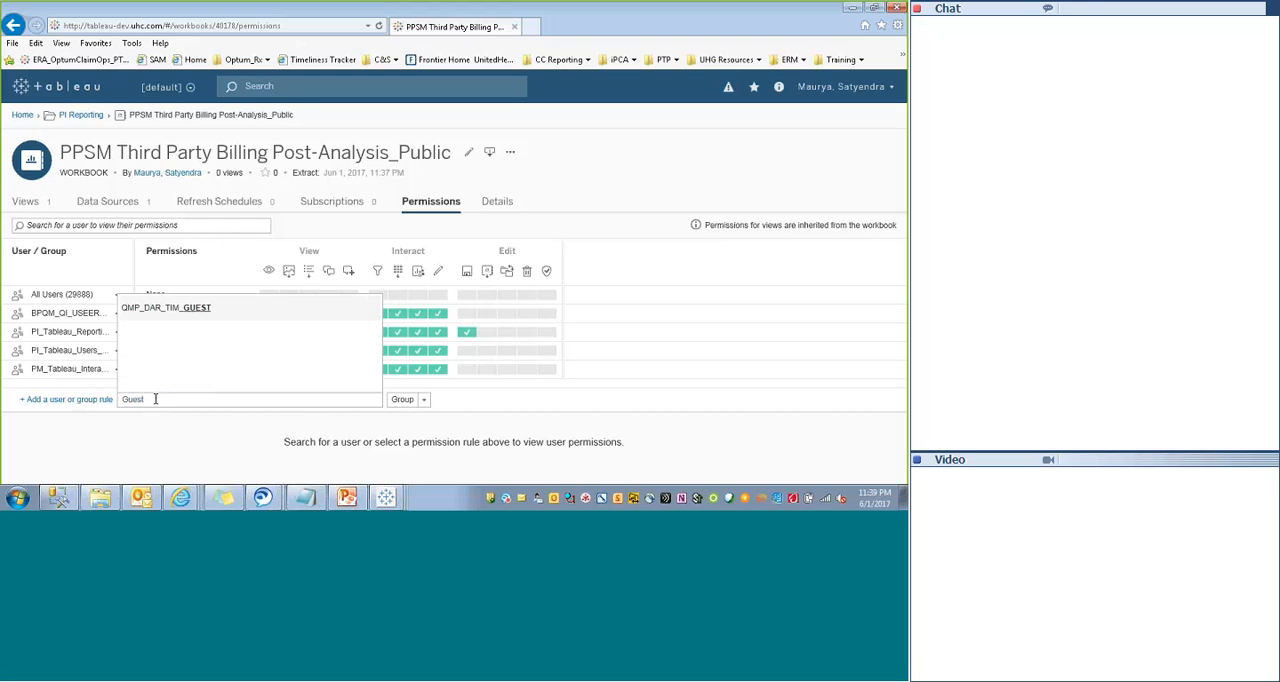
pyautogui.press('Return')
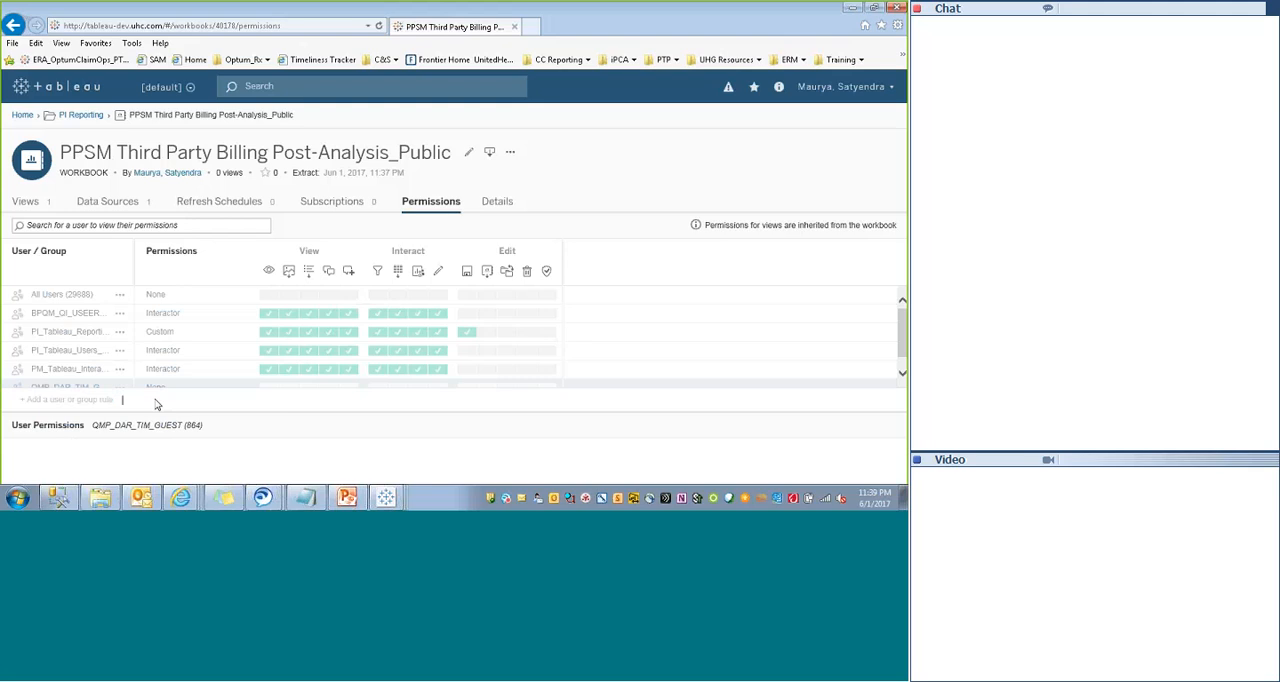
# - Add a permission rule for the user Guest, assign it the Viewer role and save the rule
pyautogui.click(100, 399)
pyautogui.click(401, 400)
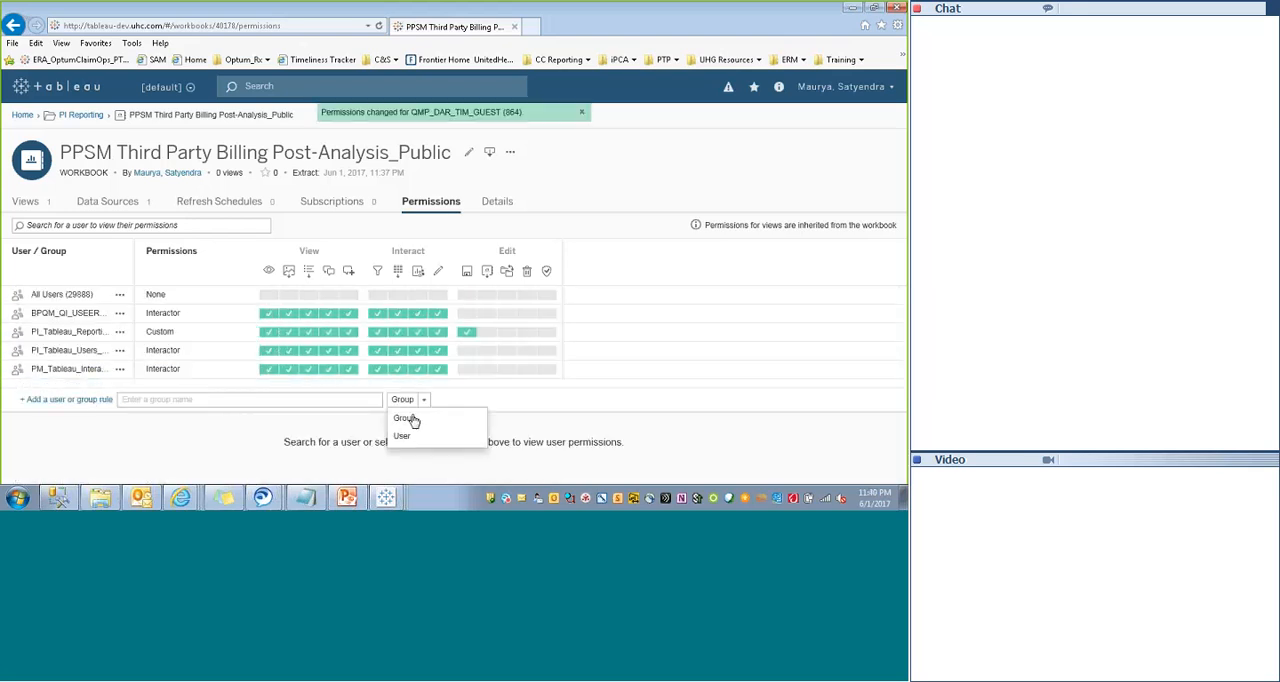
pyautogui.click(402, 436)
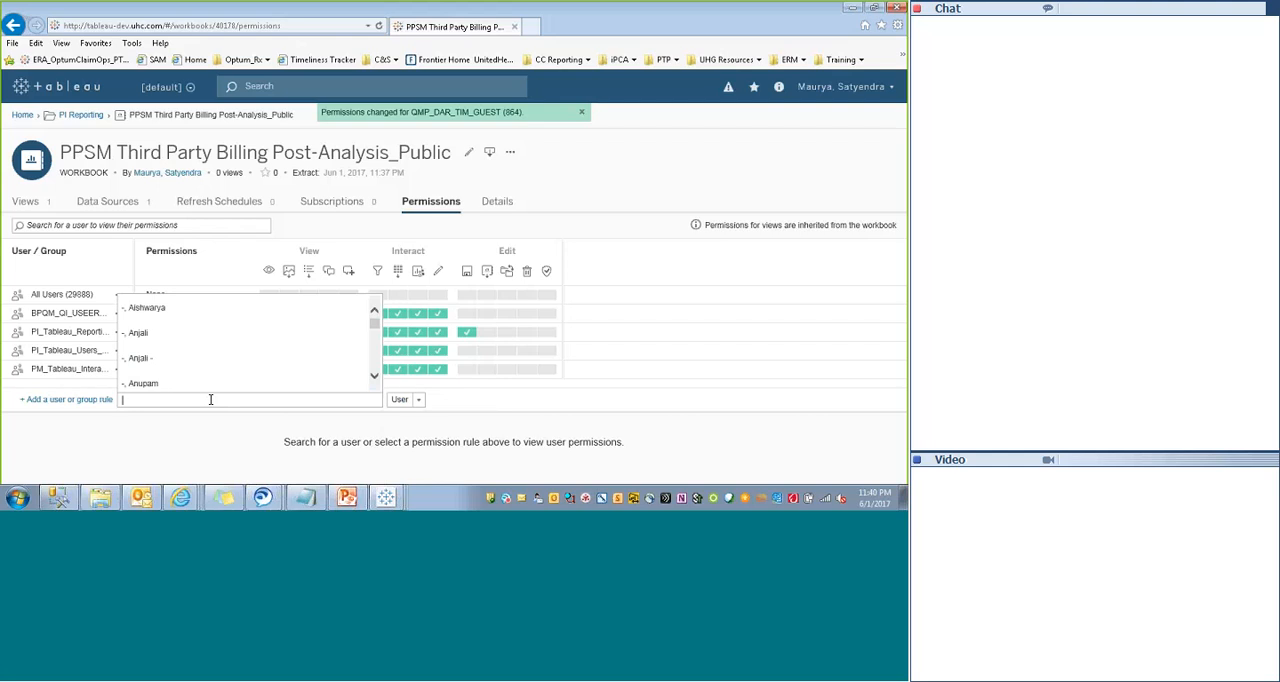
pyautogui.write('guest')
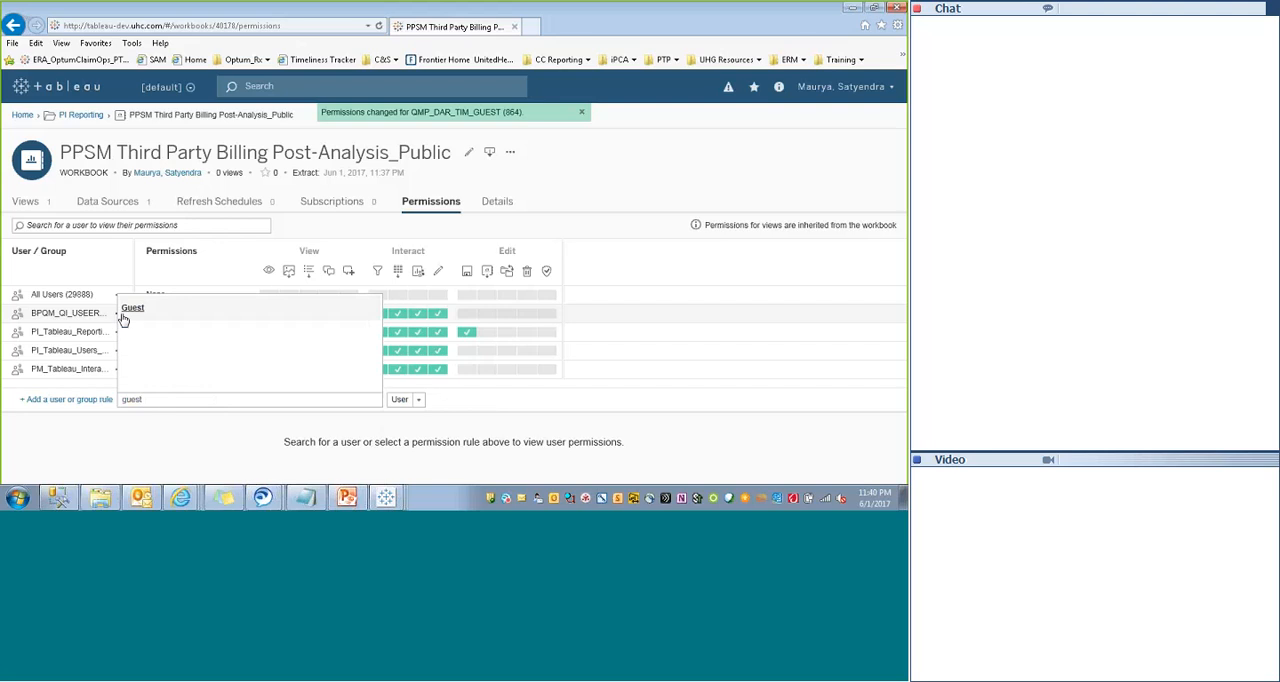
pyautogui.click(125, 310)
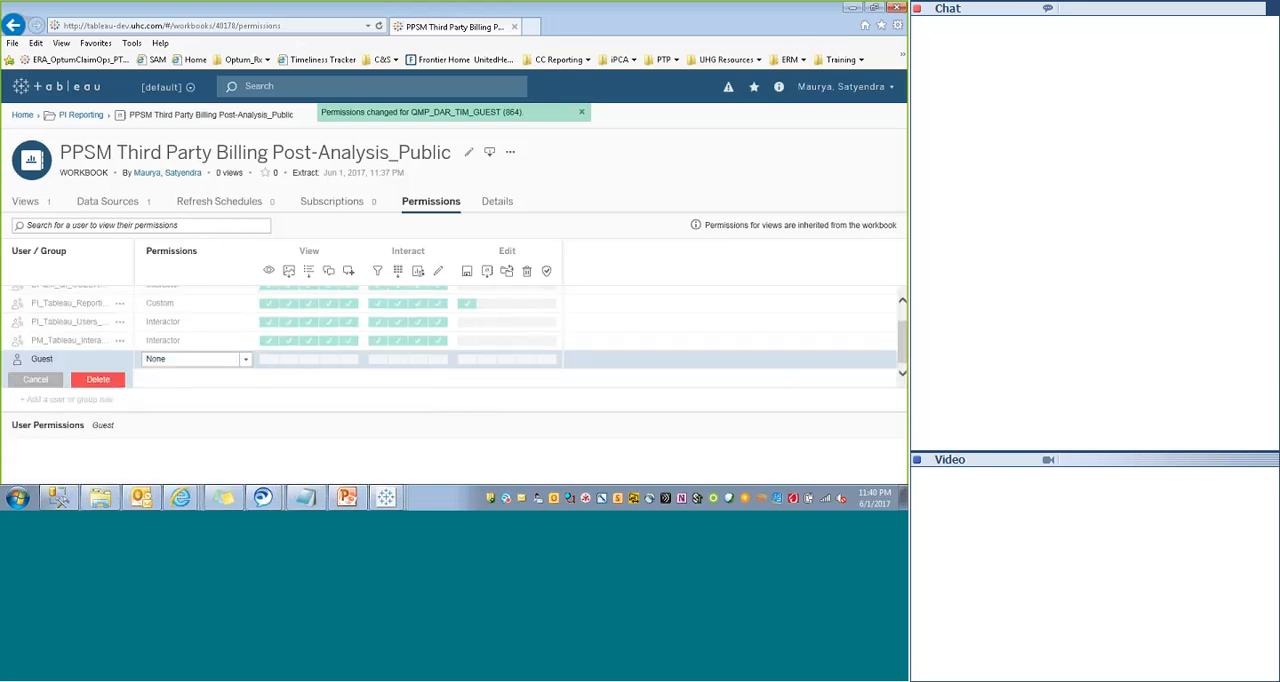
pyautogui.click(245, 360)
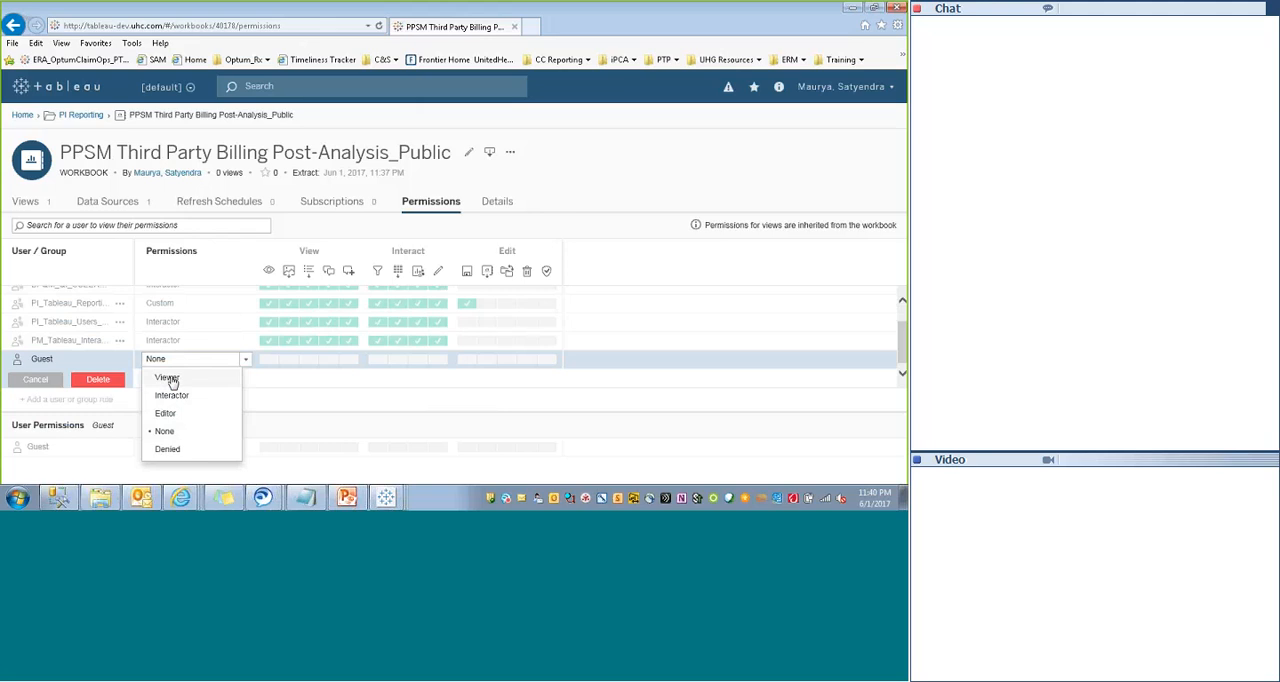
pyautogui.click(167, 378)
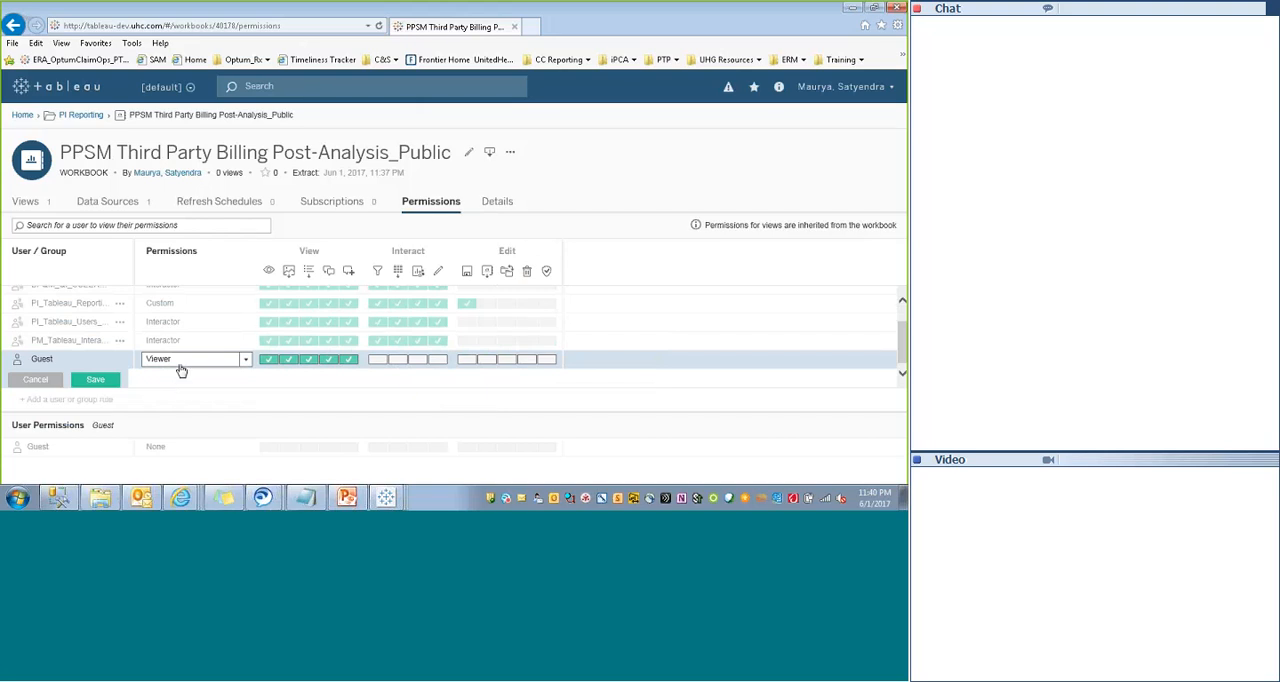
pyautogui.click(89, 384)
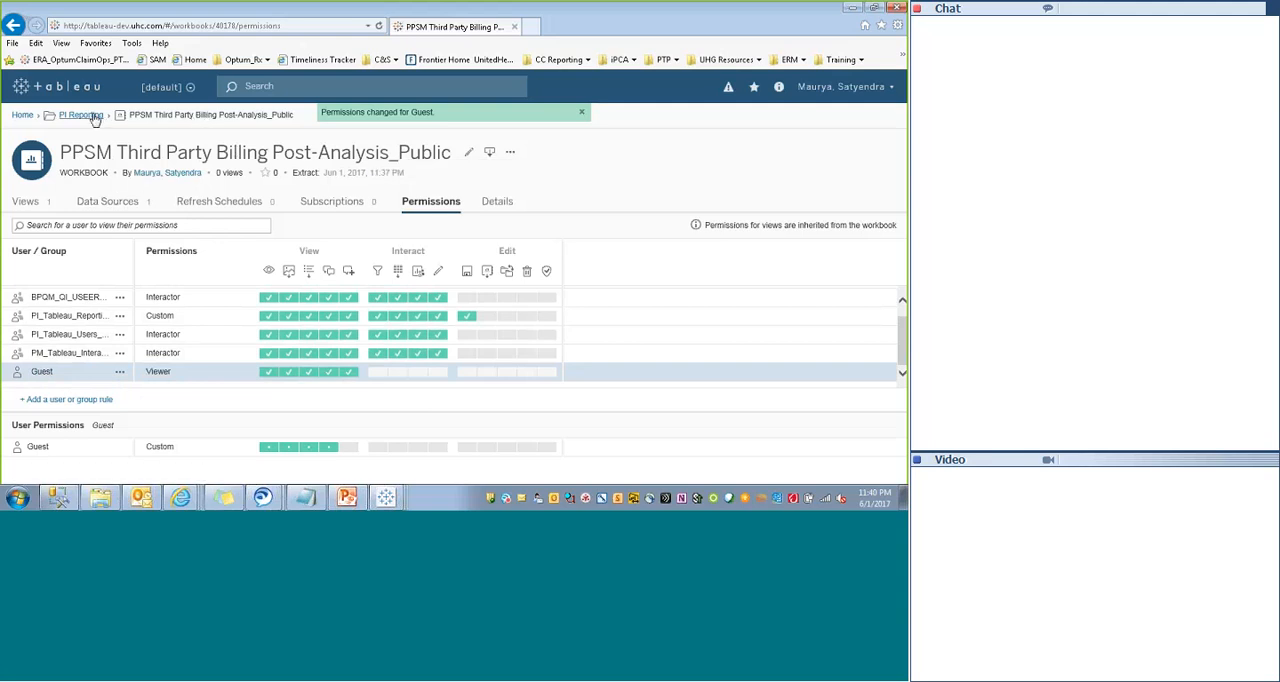
# - Go to the PI Reporting project, search the server for "thir" and open the PPSM Third Party Billing Post-Analysis_Public workbook
pyautogui.click(509, 156)
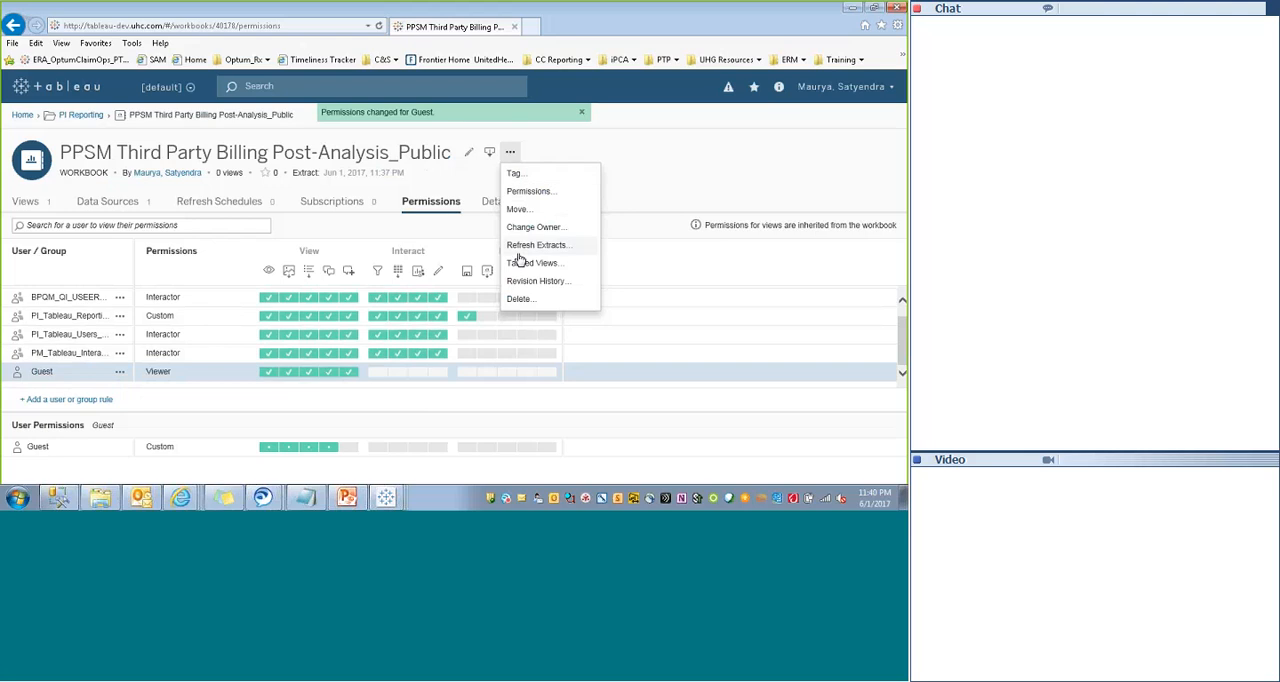
pyautogui.click(647, 160)
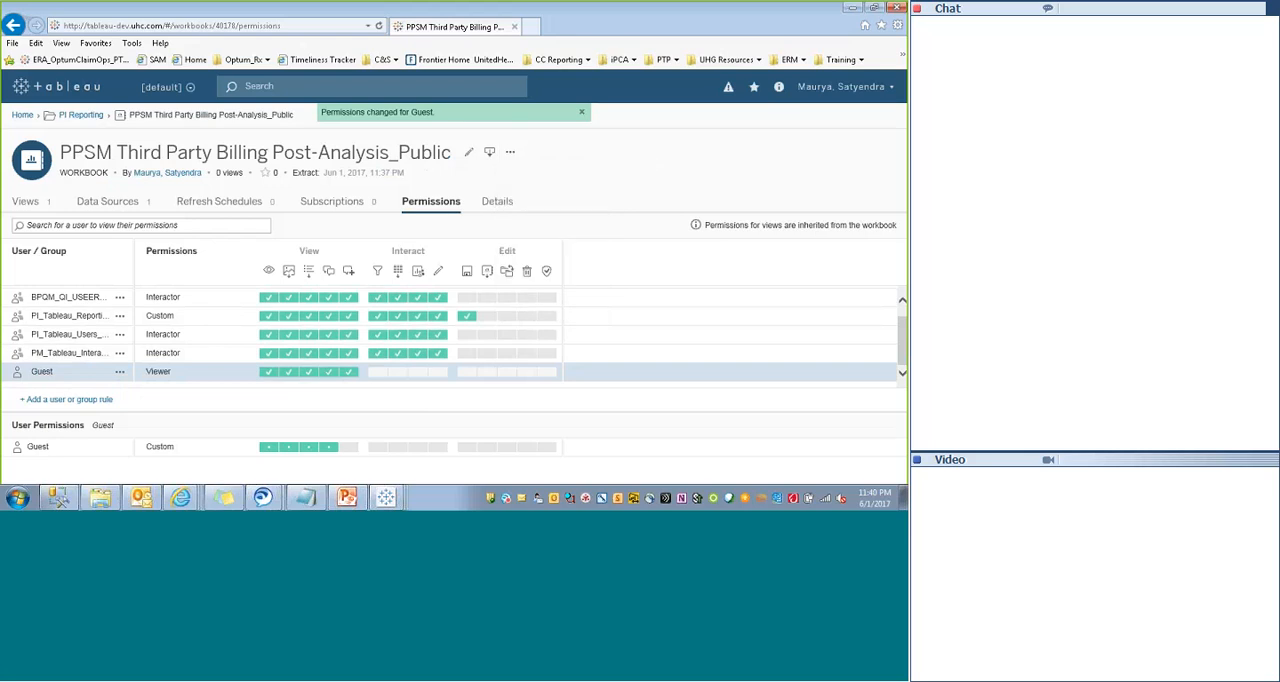
pyautogui.click(80, 115)
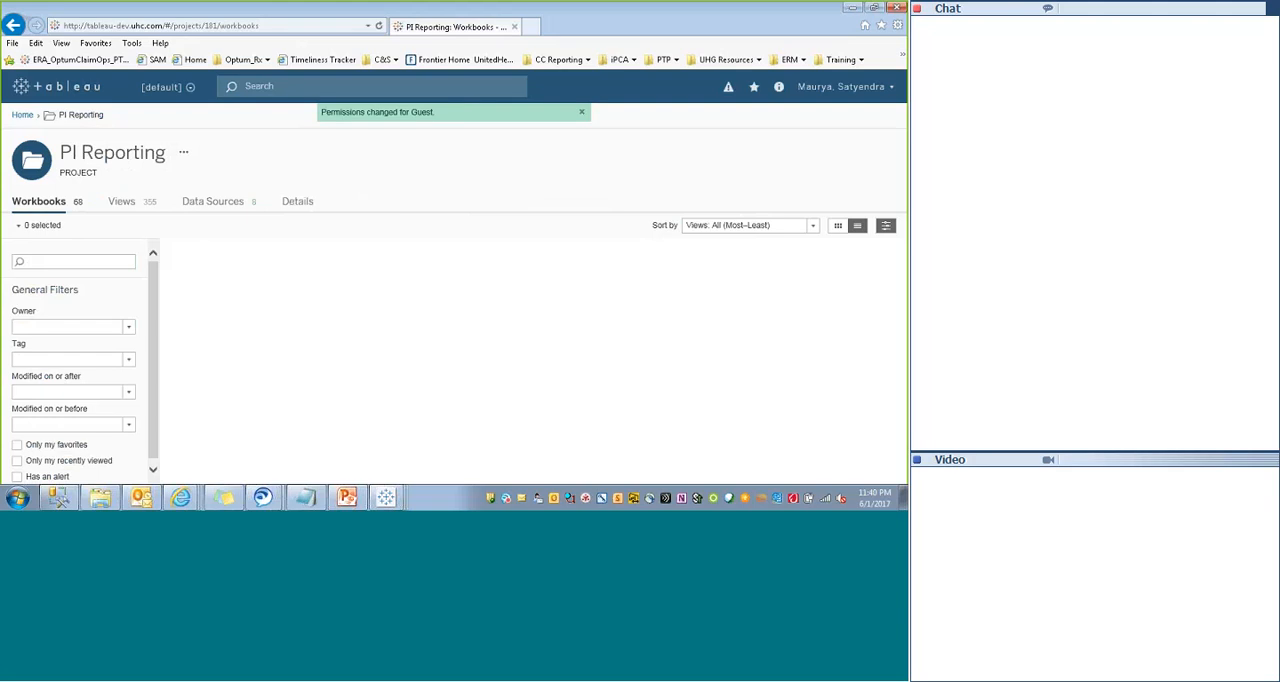
pyautogui.click(297, 90)
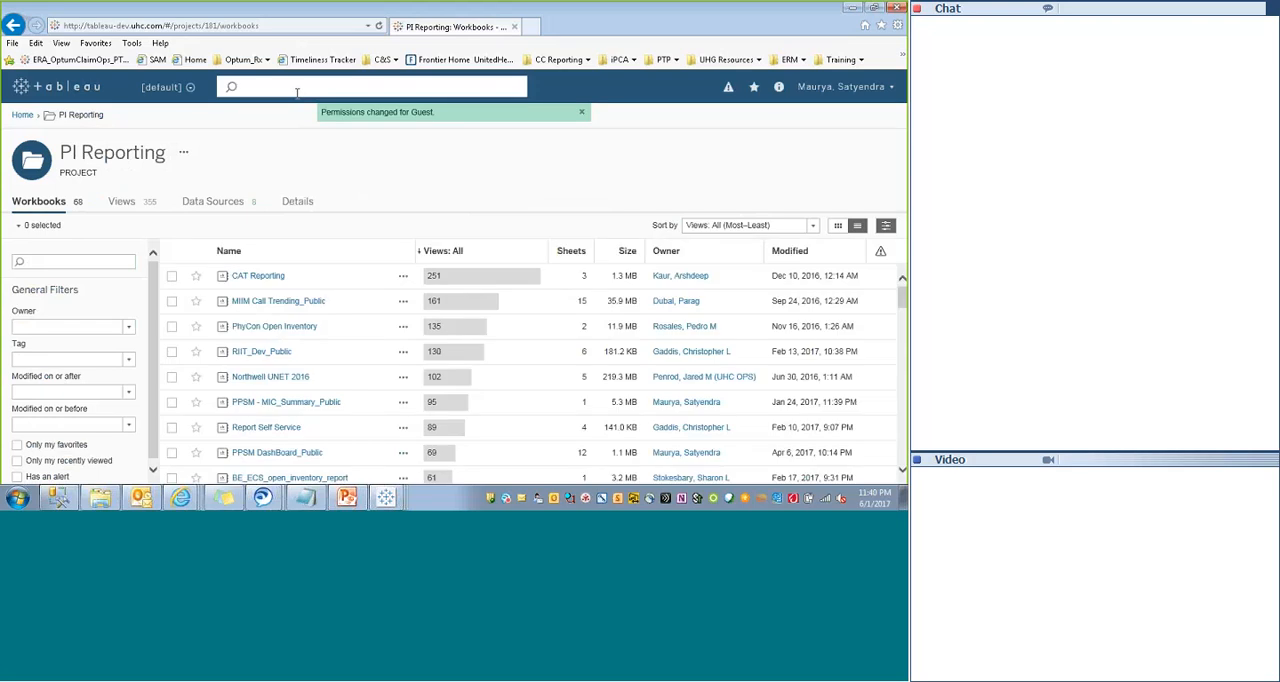
pyautogui.write('thir')
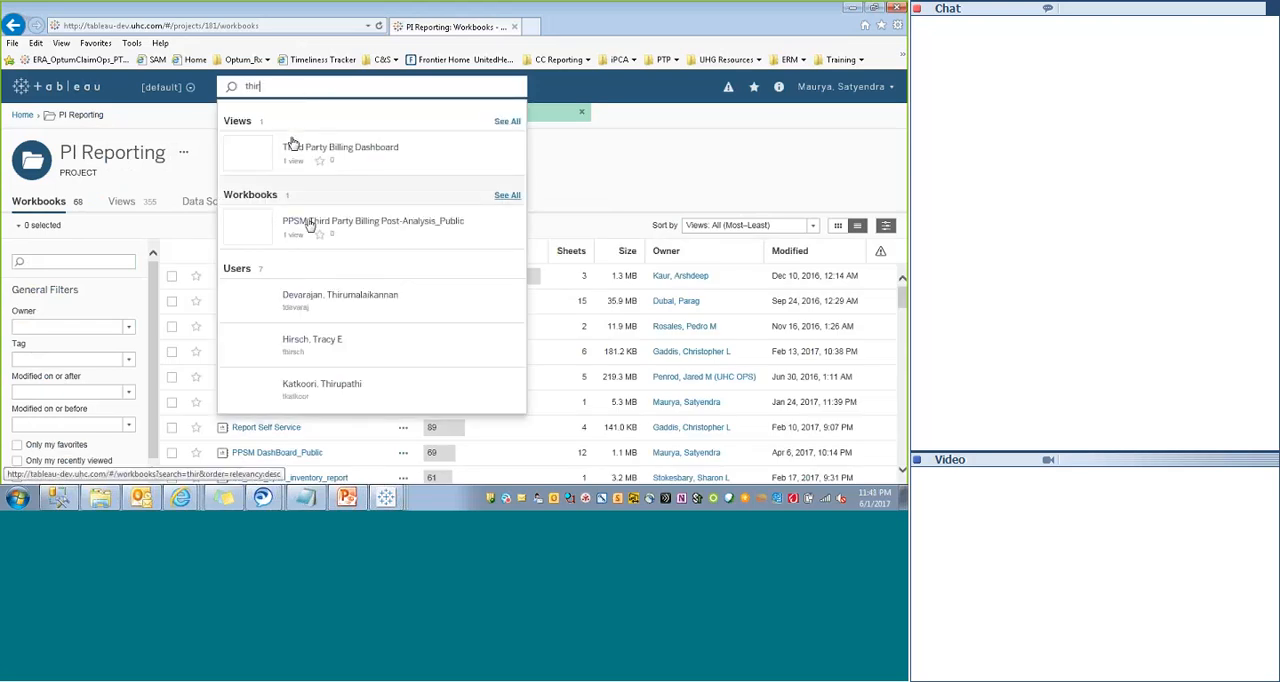
pyautogui.click(345, 221)
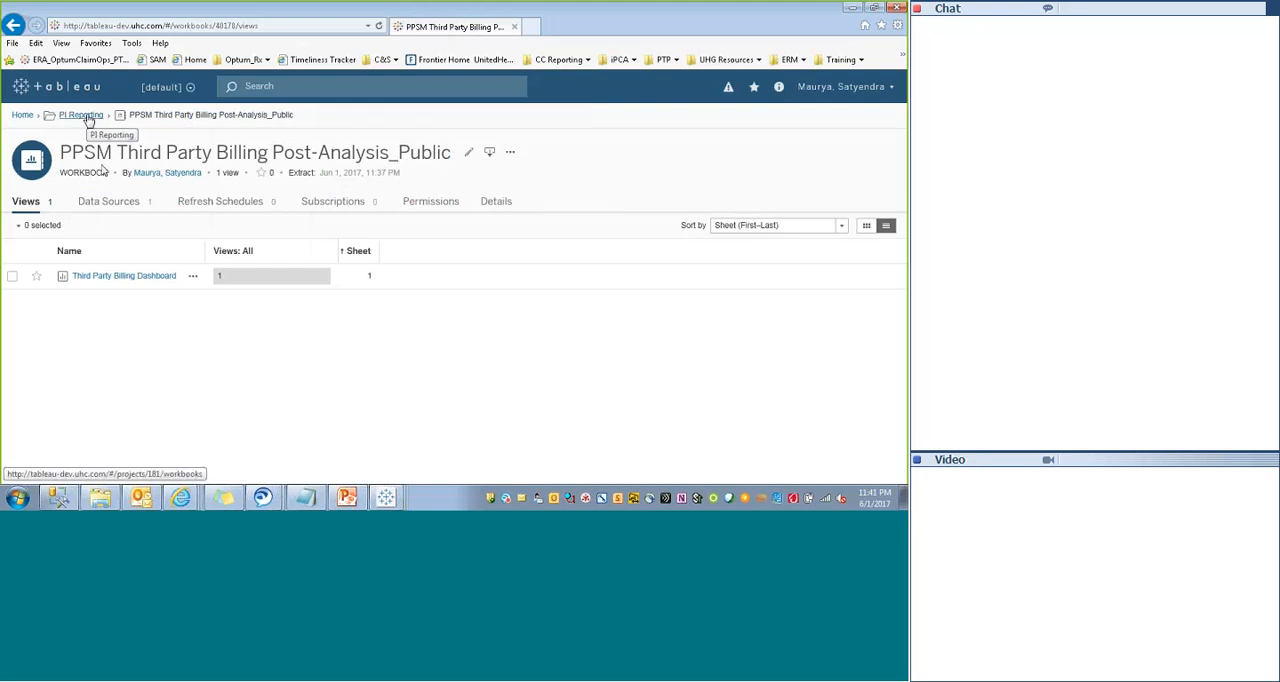
# - Examine the workbook's details, including its modified date and revision history
pyautogui.click(193, 279)
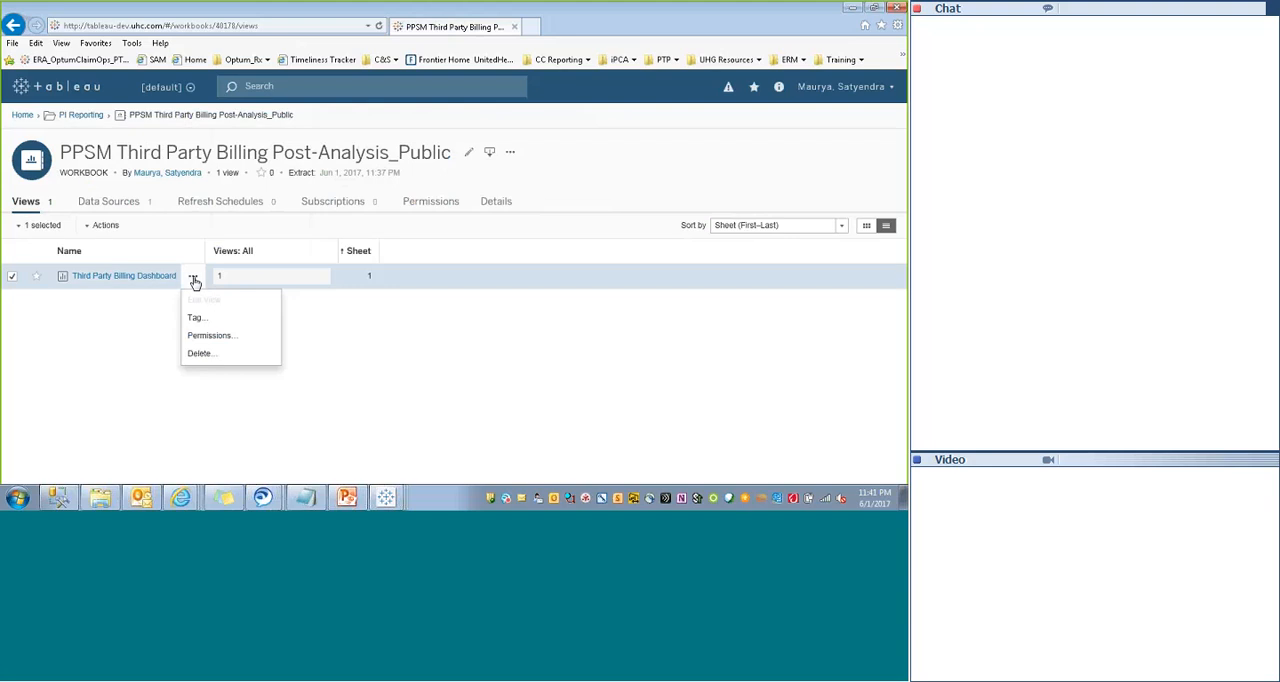
pyautogui.click(127, 345)
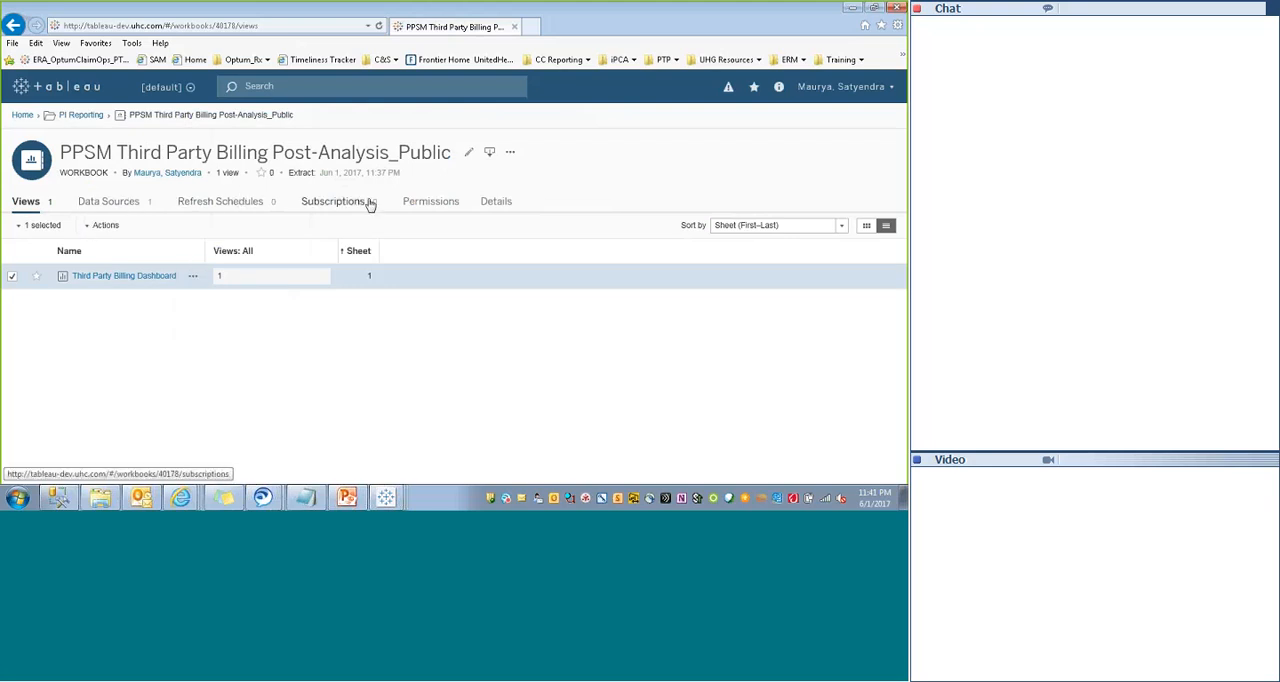
pyautogui.click(489, 203)
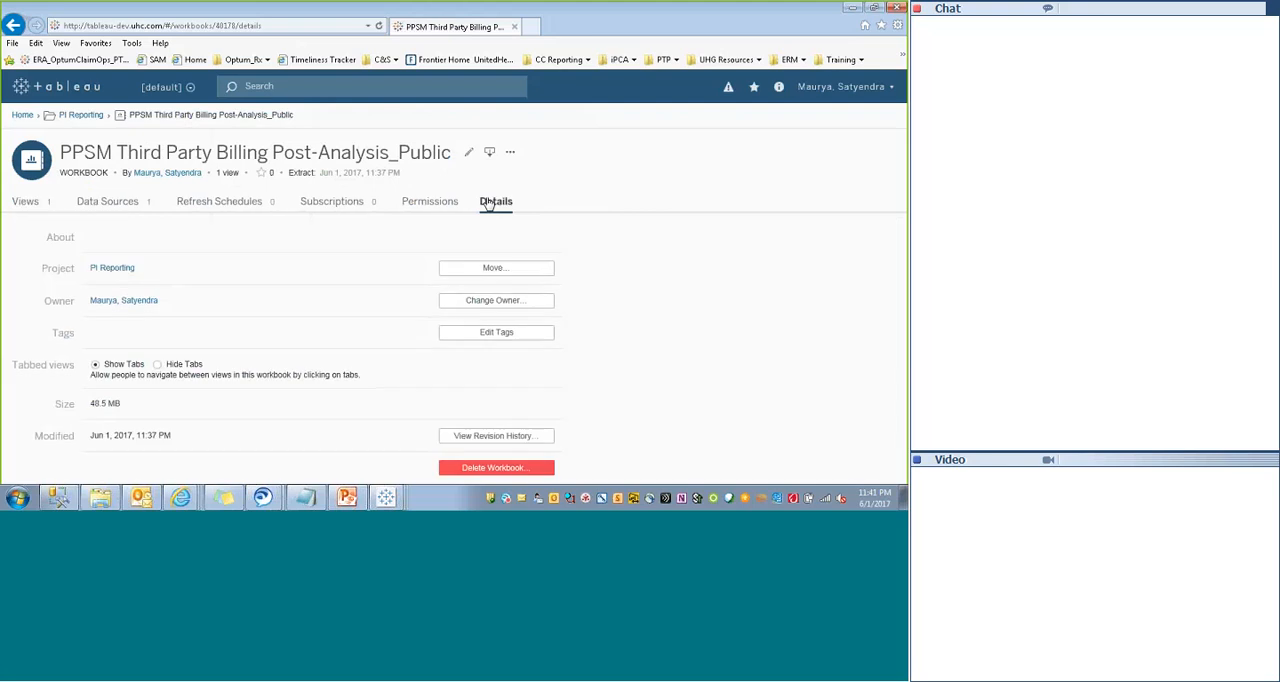
pyautogui.moveTo(90, 435); pyautogui.dragTo(172, 436)
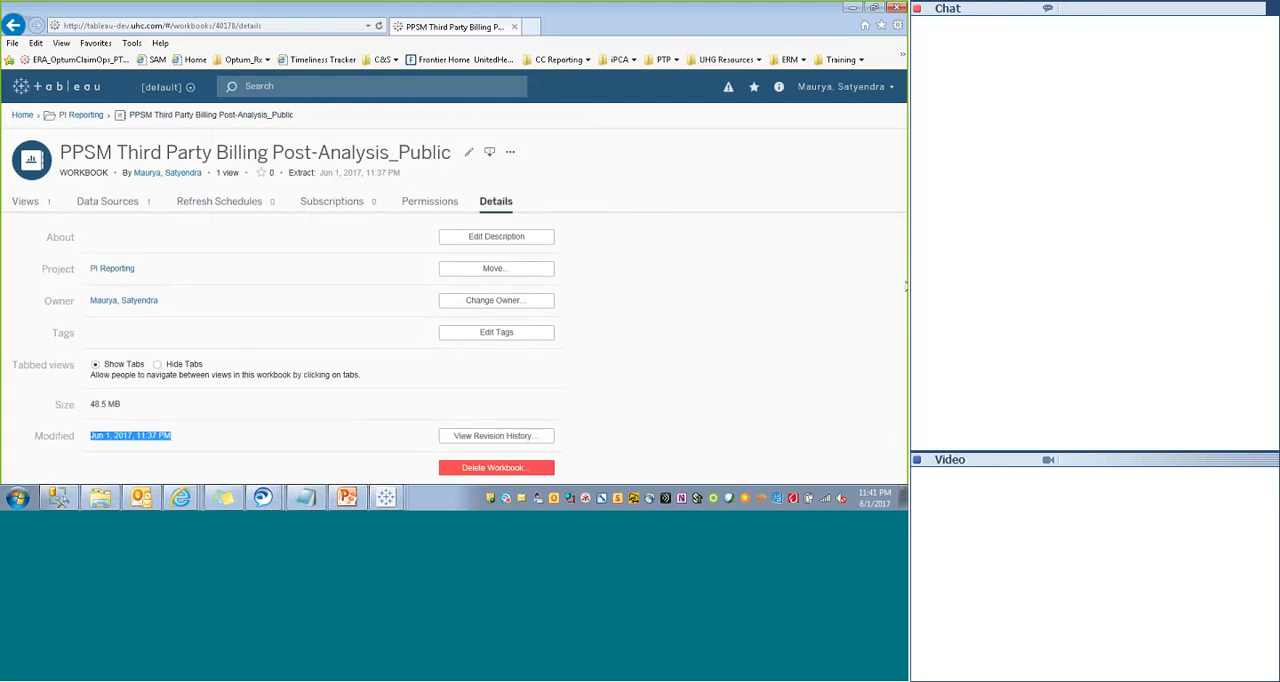
pyautogui.click(490, 441)
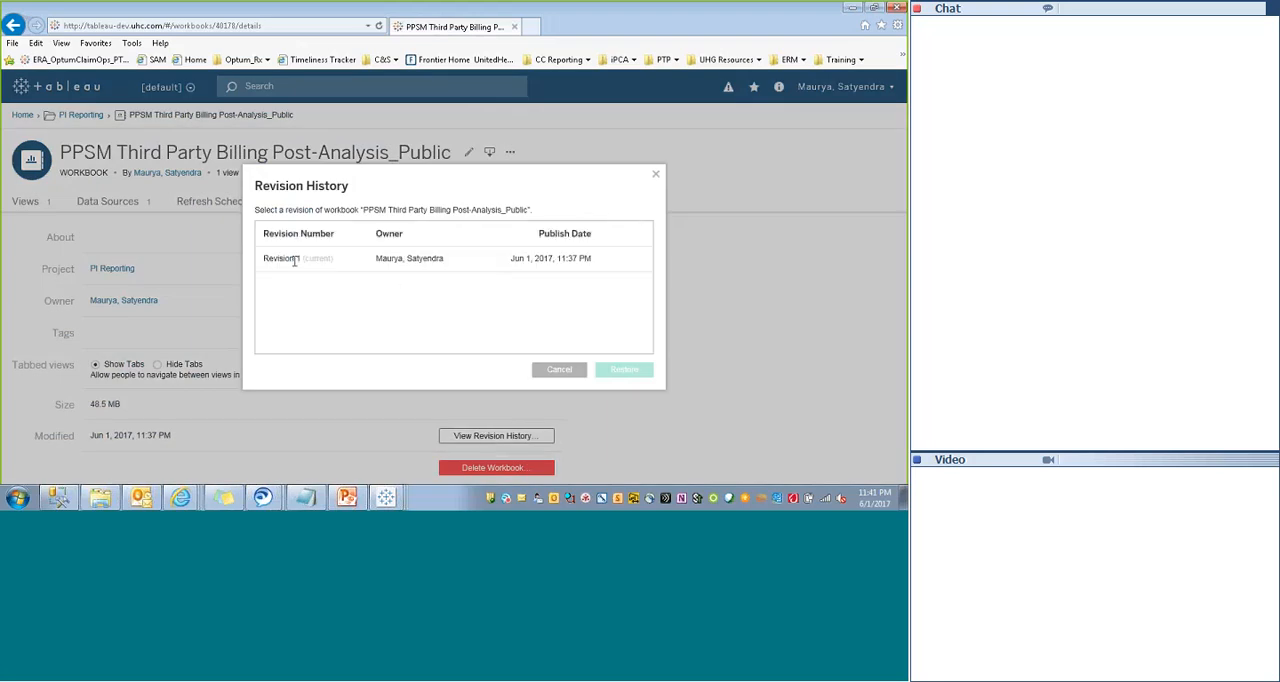
pyautogui.click(656, 178)
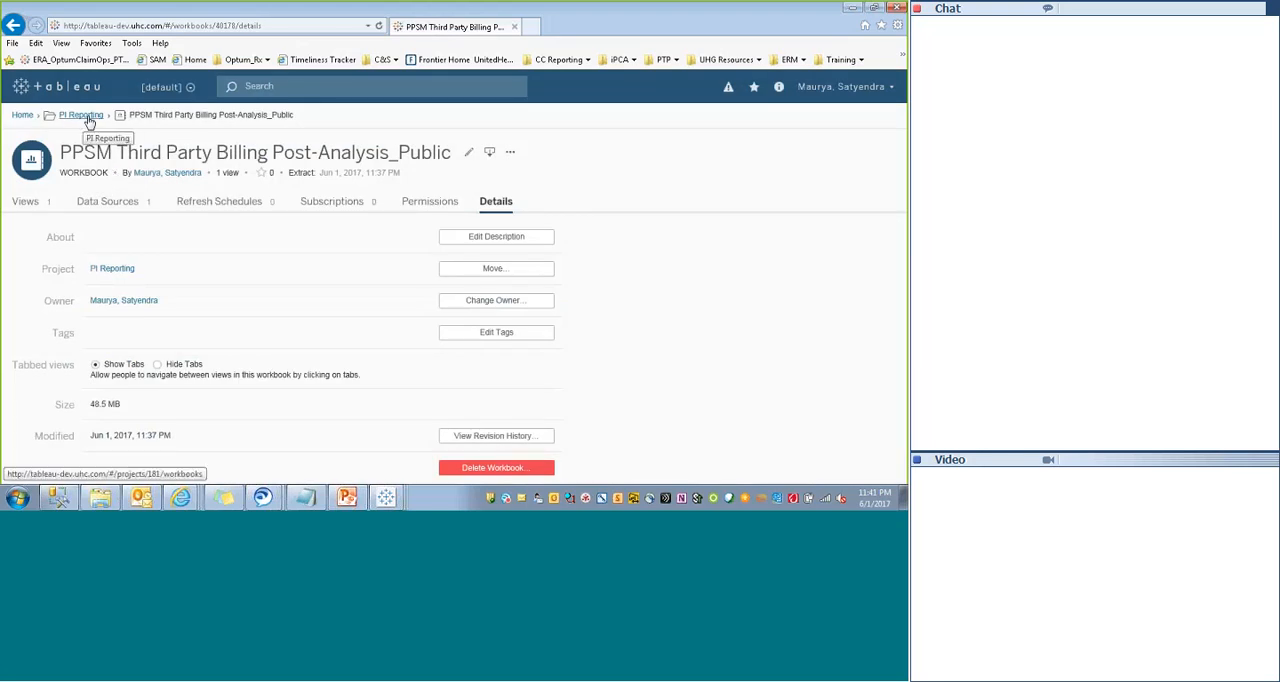
# - Open the Third Party Billing Dashboard view and copy its web address to the end of the notes in Notepad
pyautogui.click(13, 26)
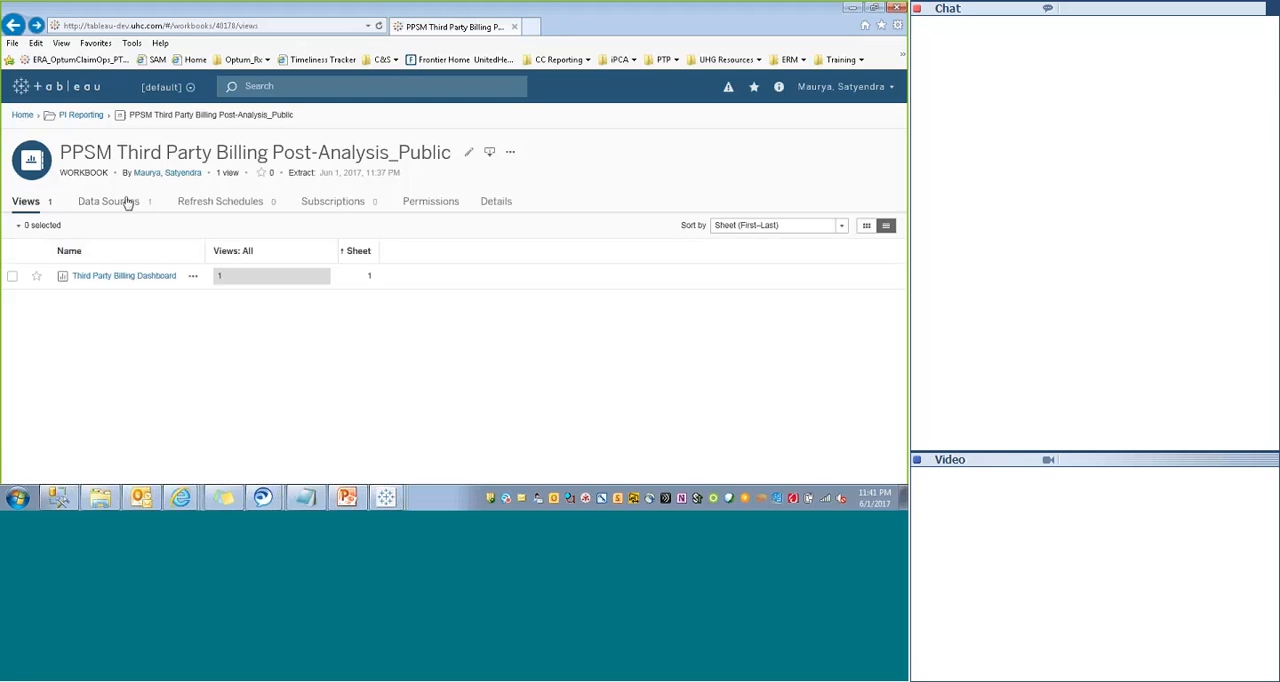
pyautogui.click(108, 276)
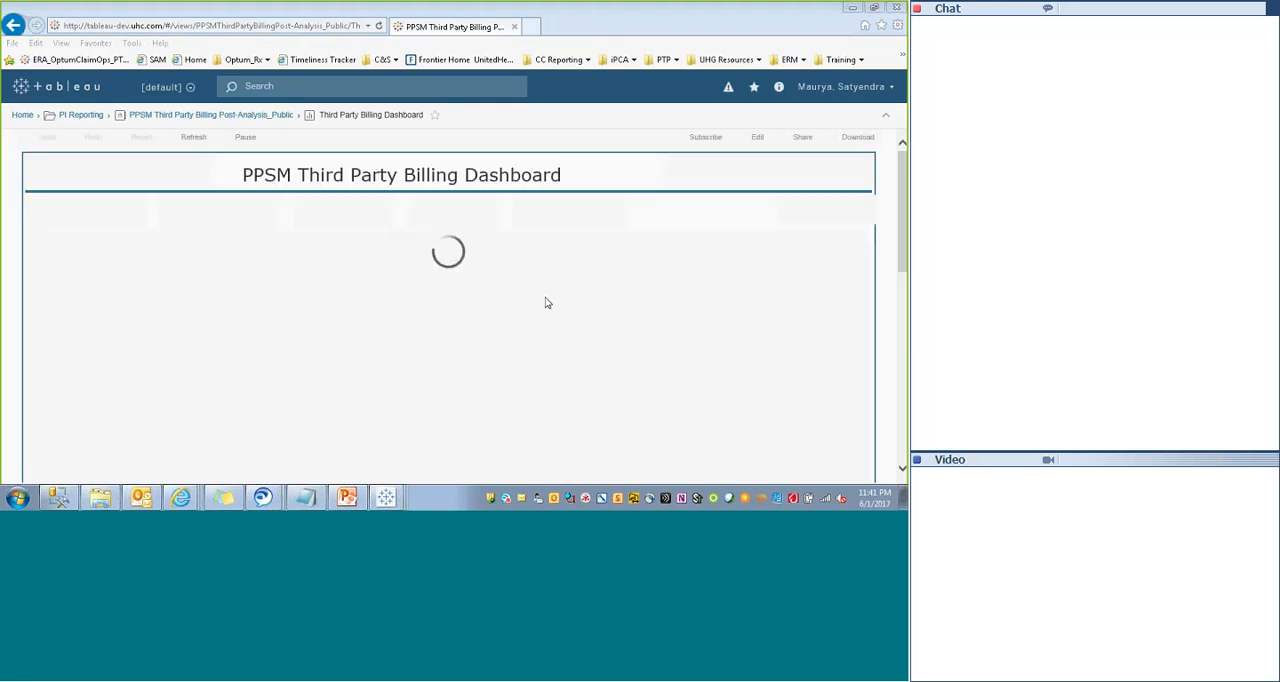
pyautogui.click(165, 25)
pyautogui.doubleClick(157, 25)
pyautogui.click(157, 25)
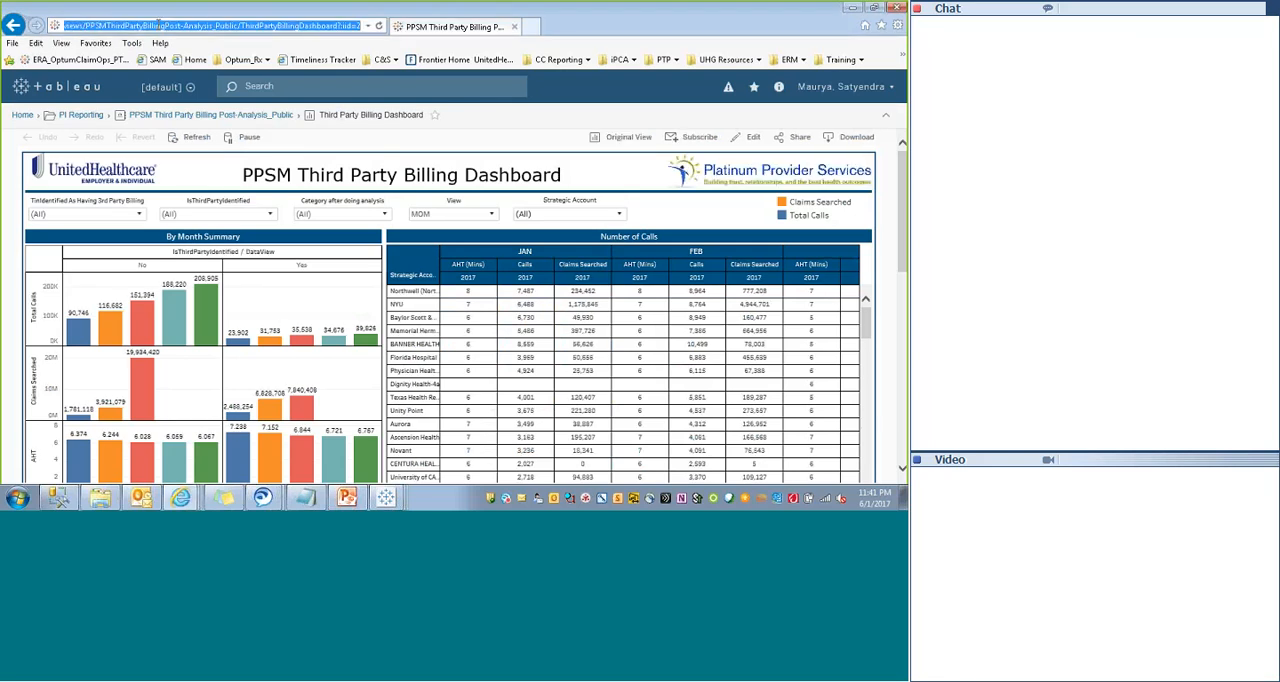
pyautogui.click(305, 497)
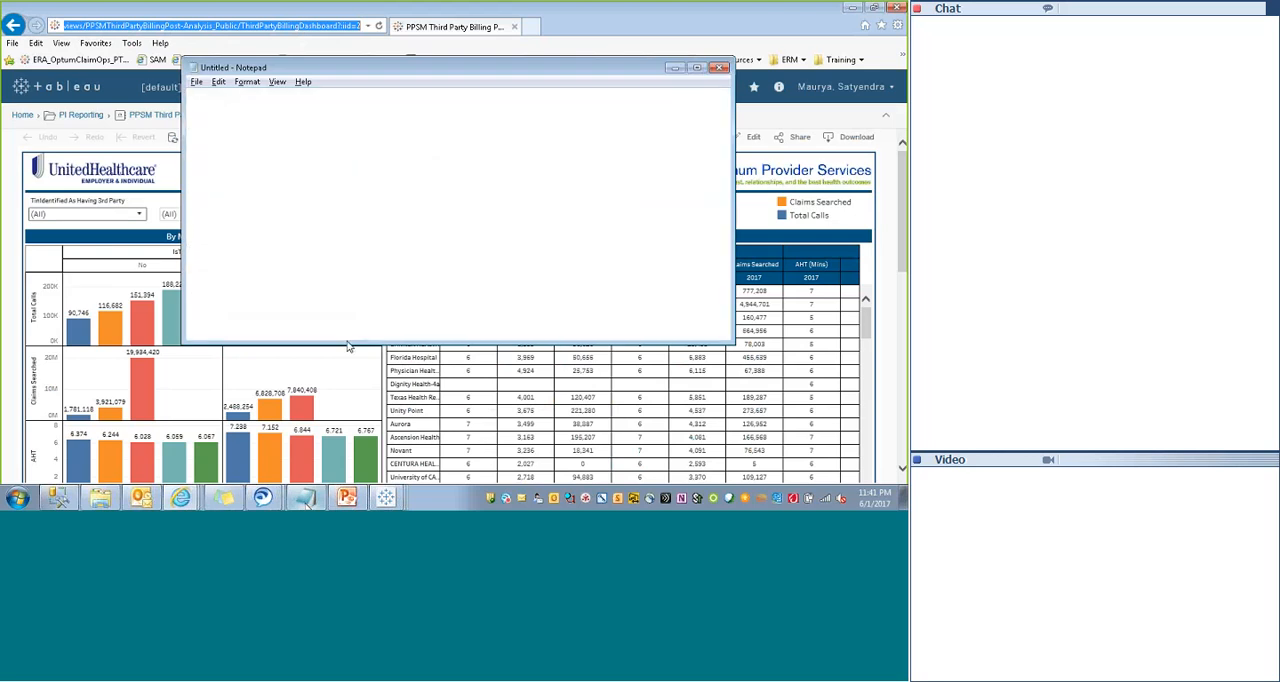
pyautogui.click(362, 308)
pyautogui.hotkey('ctrl', 'v')
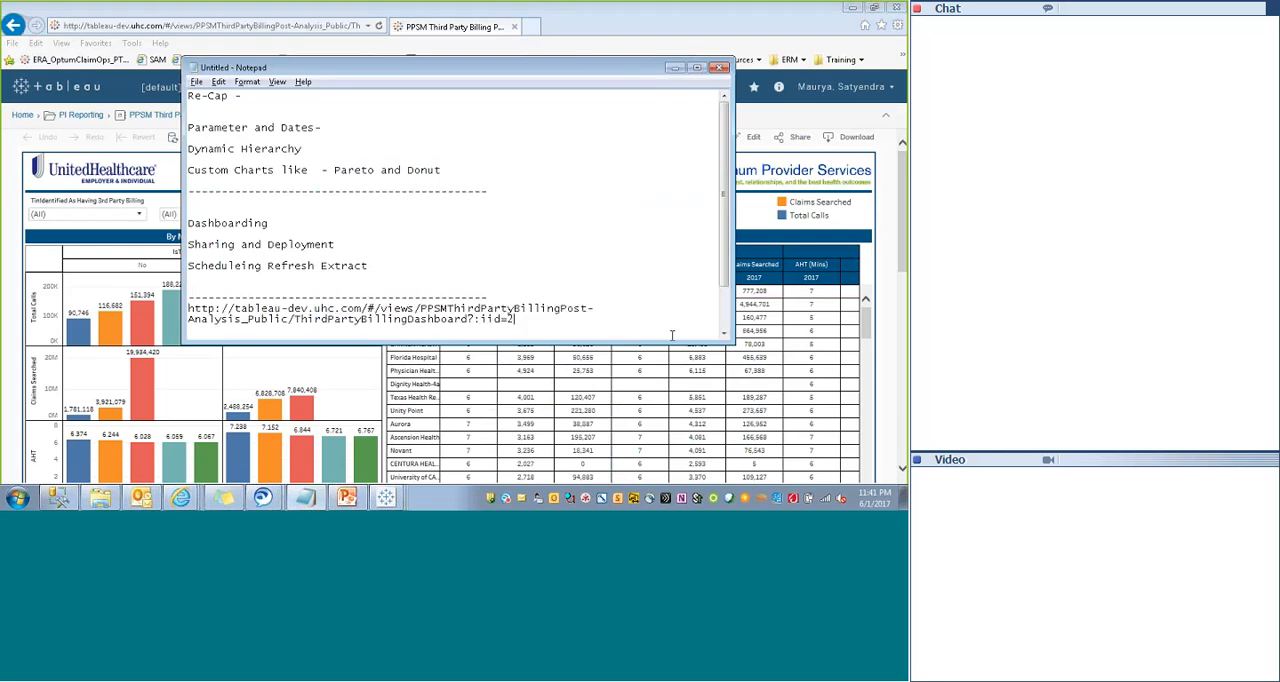
# - Copy the dashboard's web address from the Notepad notes and open it in a new browser tab
pyautogui.moveTo(530, 318); pyautogui.dragTo(170, 310)
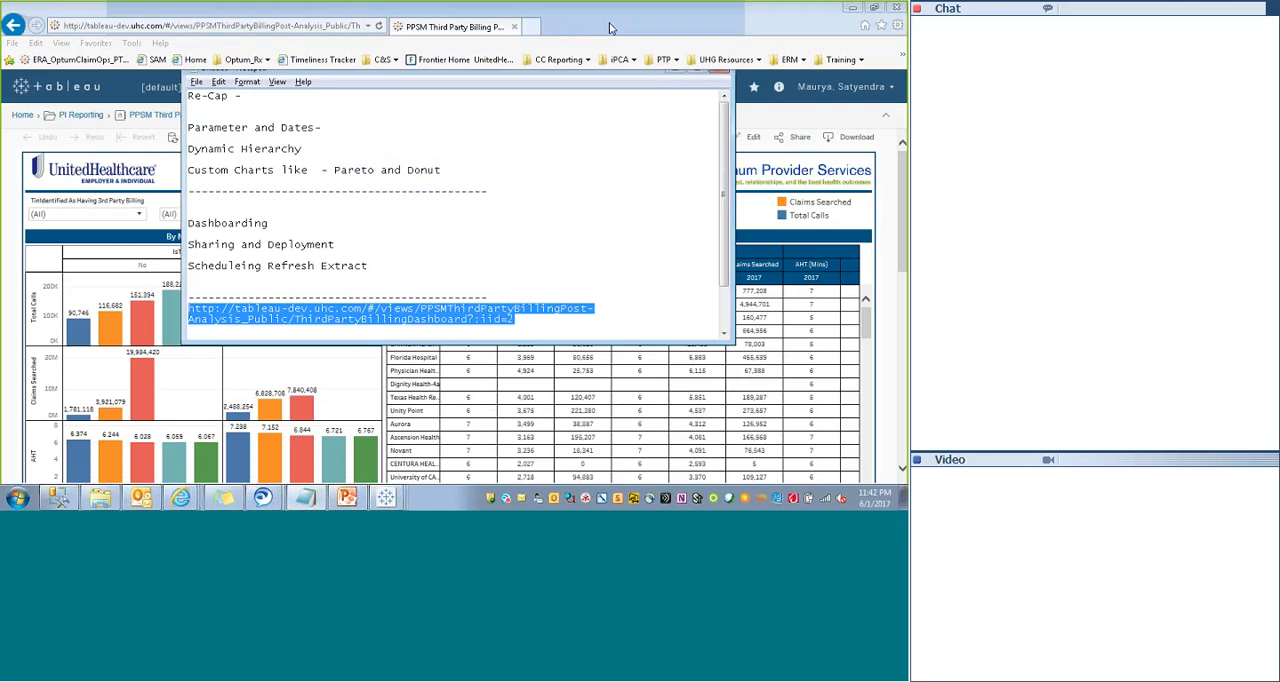
pyautogui.click(531, 26)
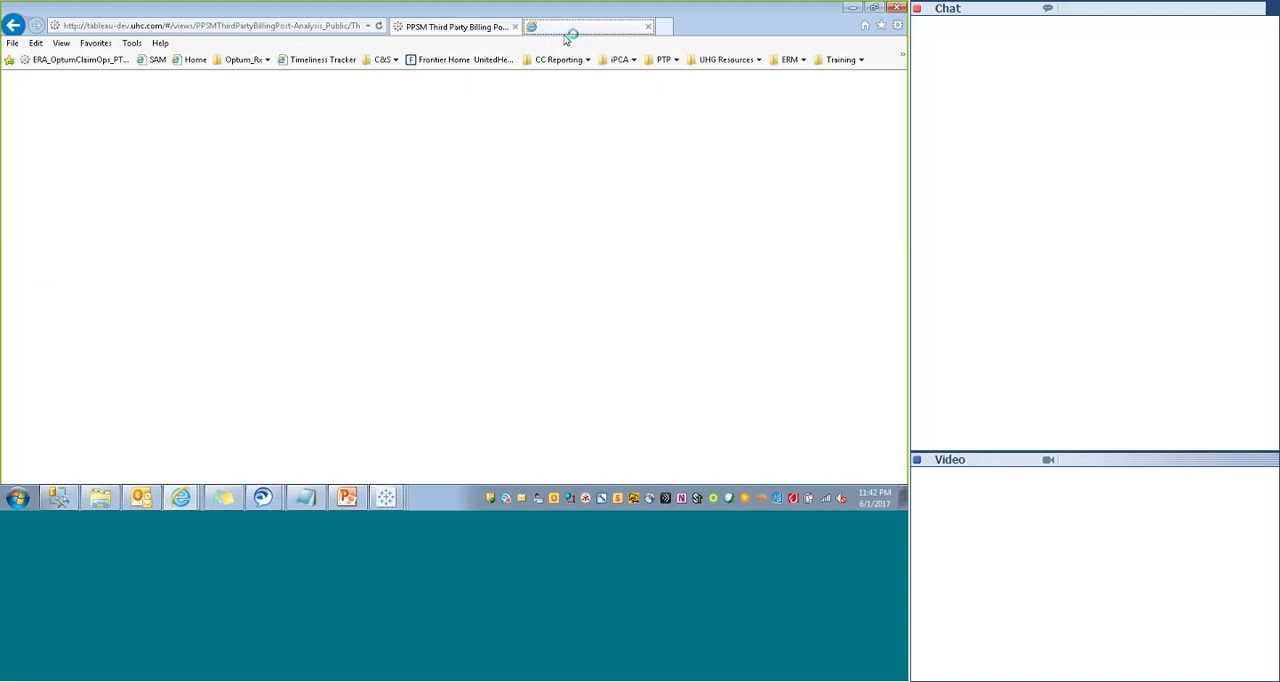
pyautogui.hotkey('ctrl', 'v')
pyautogui.press('Return')
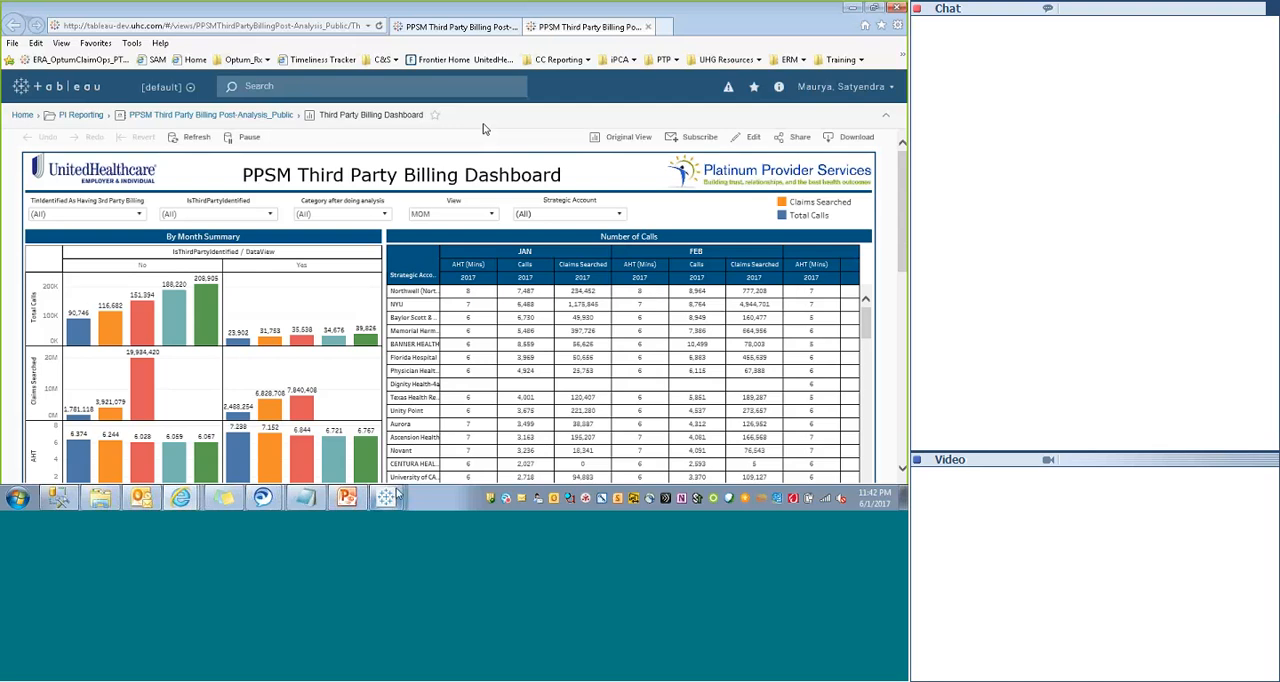
# - Highlight the dashboard's web address in the Notepad notes for review and return to the browser
pyautogui.click(320, 505)
pyautogui.moveTo(517, 320); pyautogui.dragTo(189, 313)
pyautogui.hotkey('alt', 'Tab')
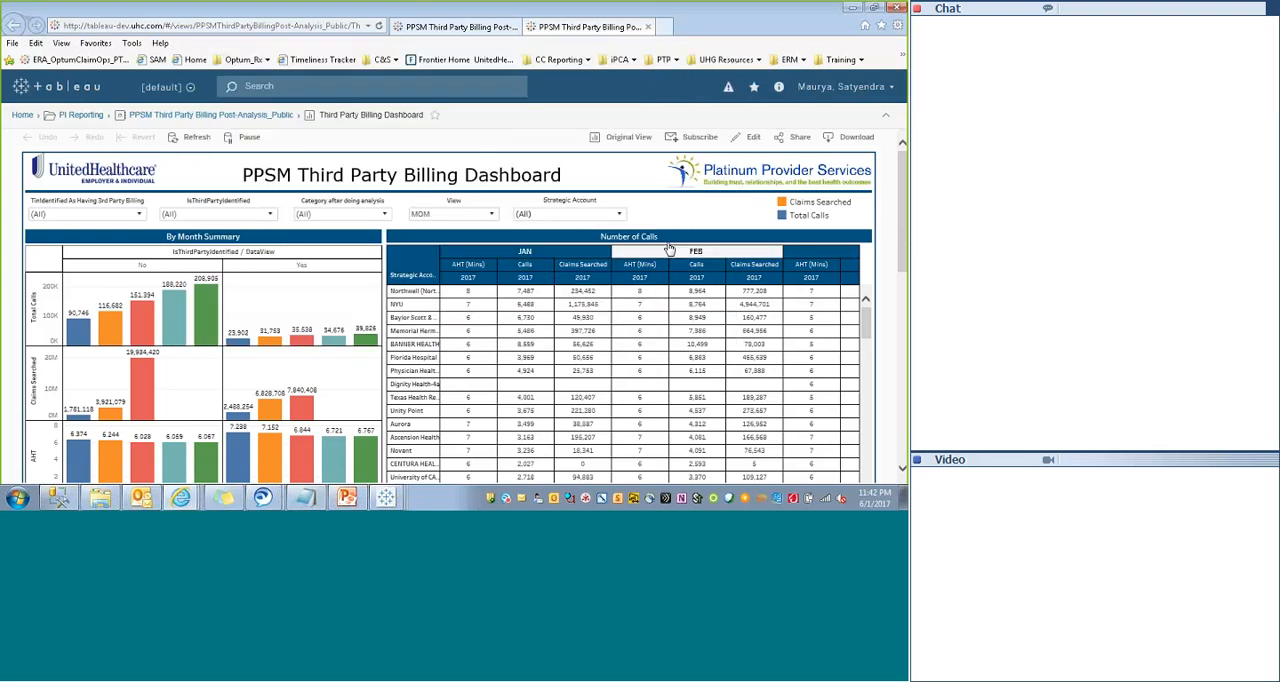
# - Copy the Third Party Billing Dashboard's share link and open it in another new browser tab
pyautogui.click(798, 137)
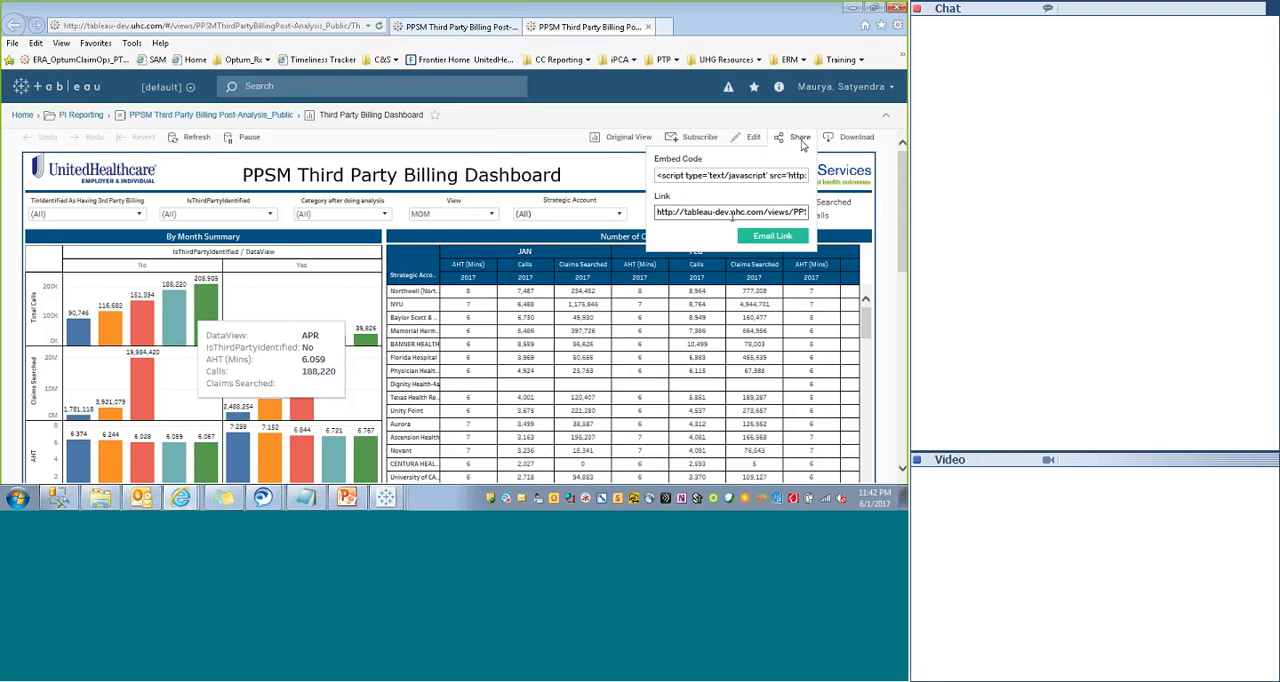
pyautogui.click(732, 214)
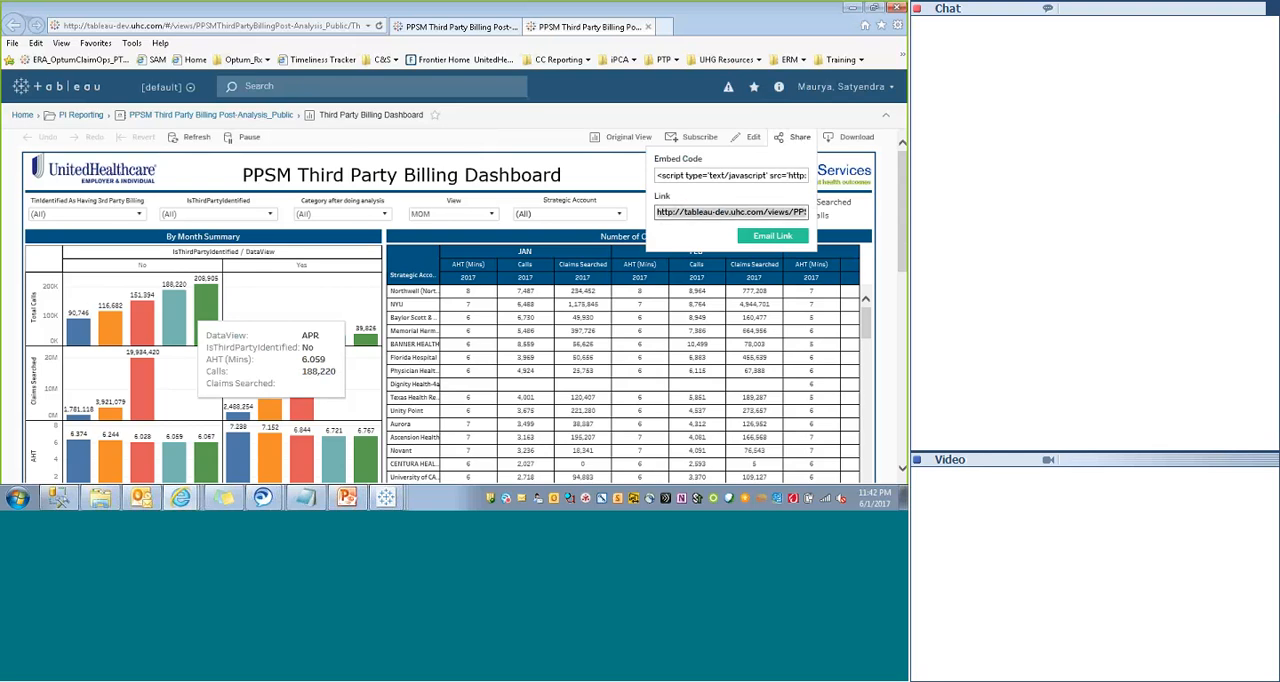
pyautogui.click(664, 27)
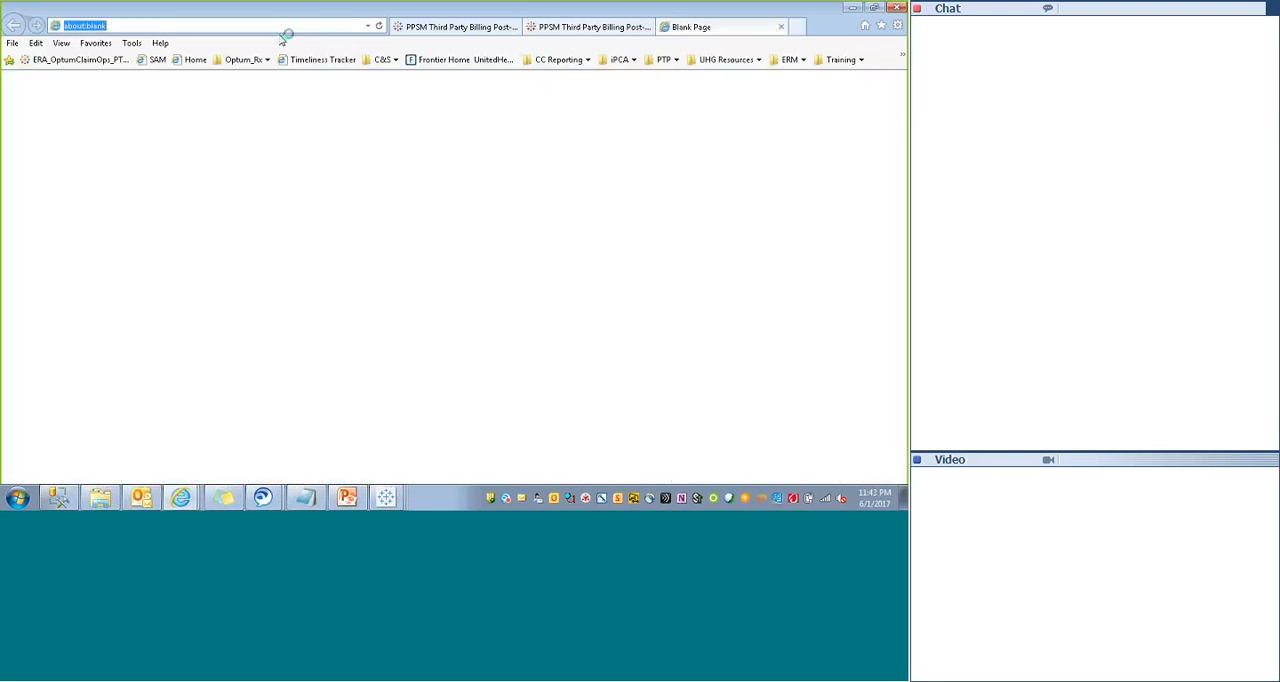
pyautogui.hotkey('ctrl', 'v')
pyautogui.press('Return')
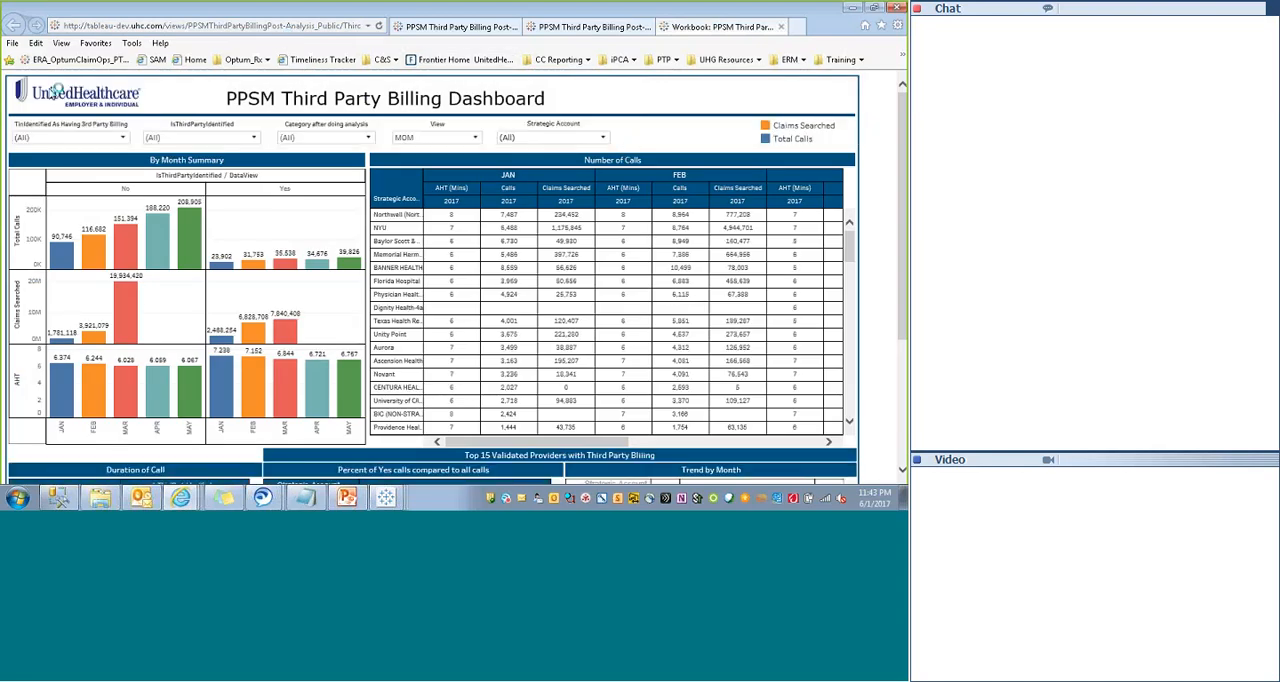
# - Compare the dashboard's full server page with the version opened from the share link, and inspect the shared version's web address
pyautogui.click(587, 27)
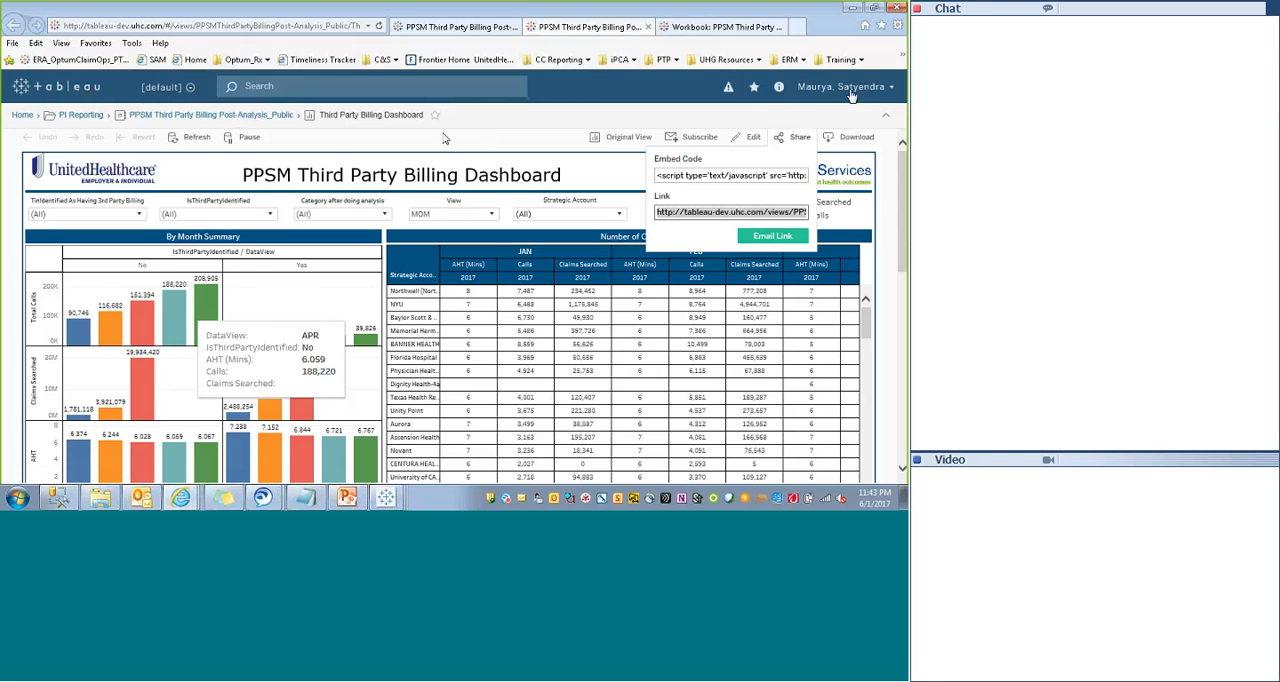
pyautogui.click(703, 28)
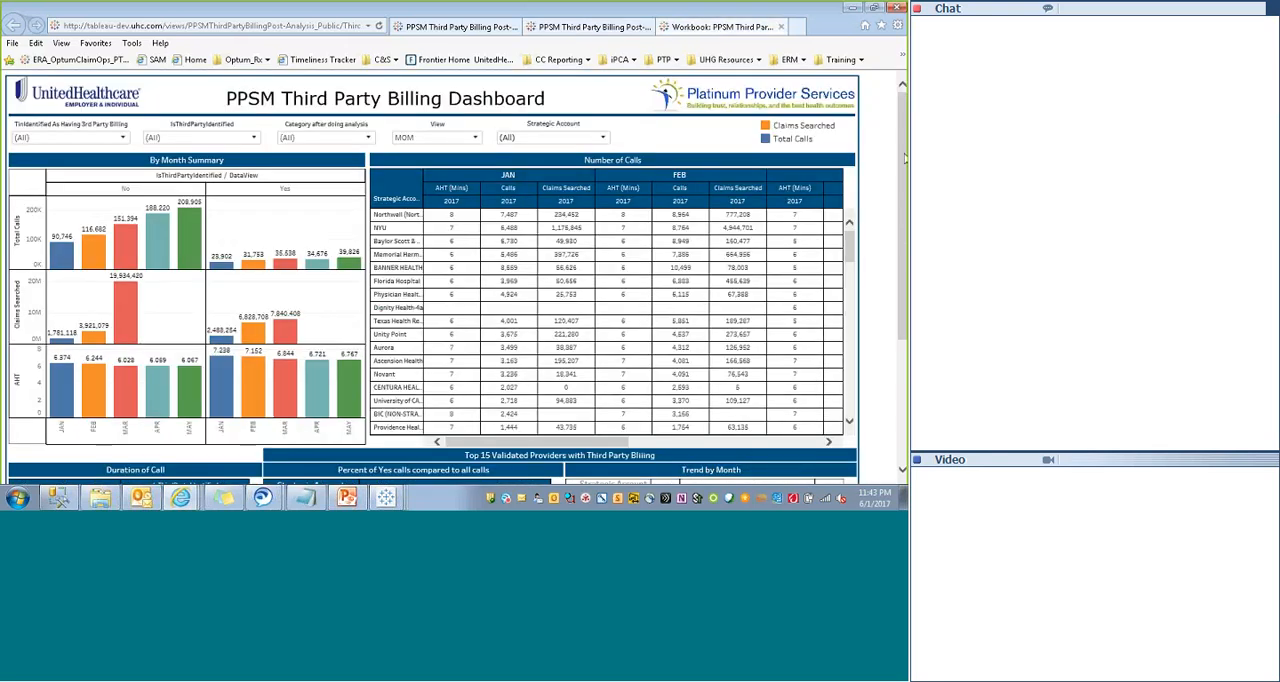
pyautogui.scroll(-3, 905, 157)
pyautogui.scroll(3, 540, 82)
pyautogui.click(277, 27)
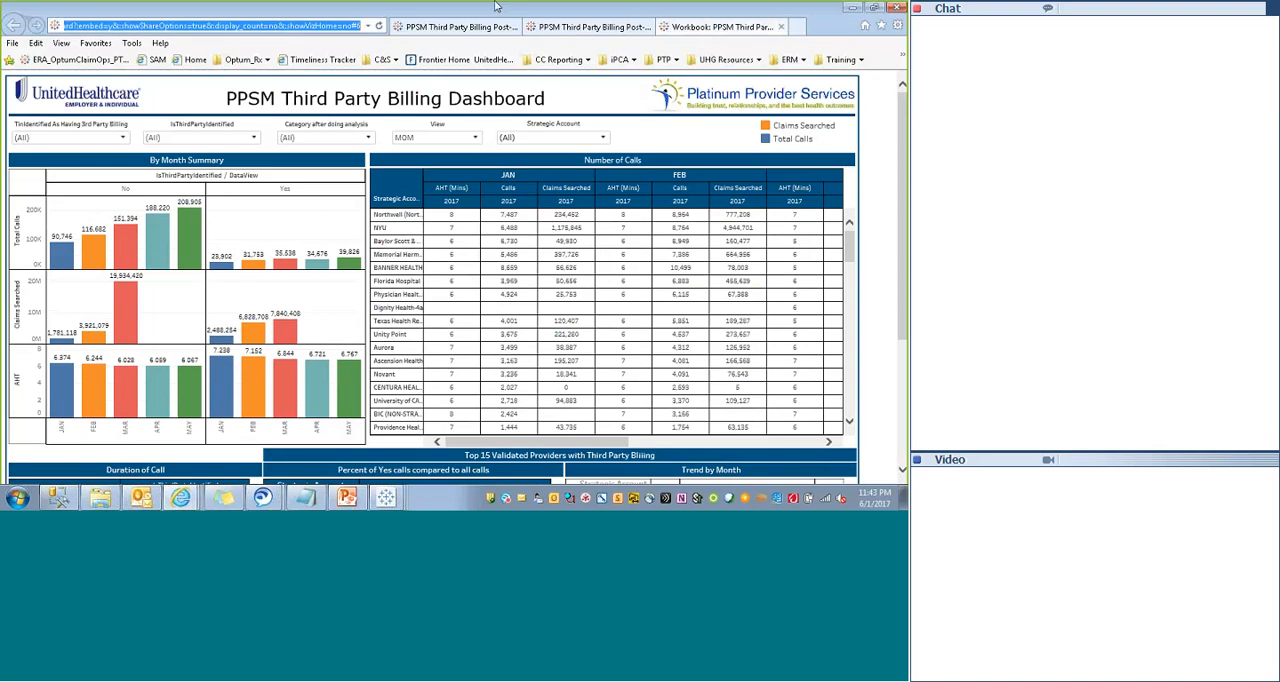
pyautogui.click(537, 18)
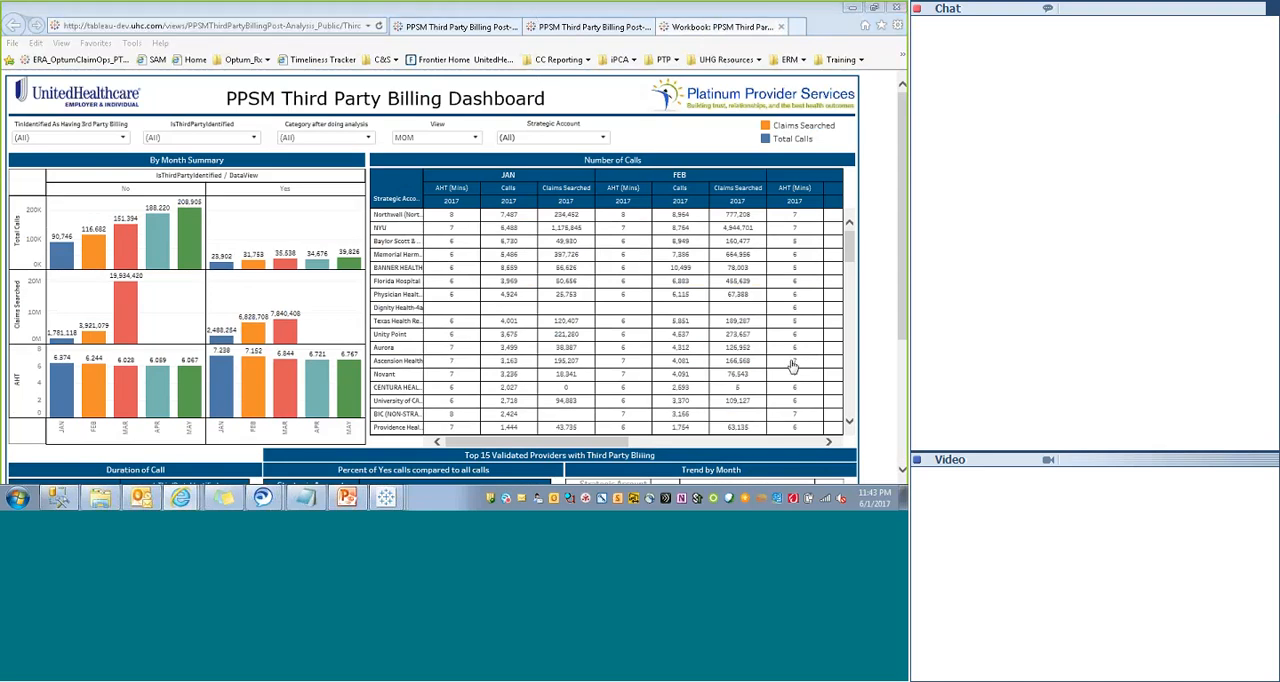
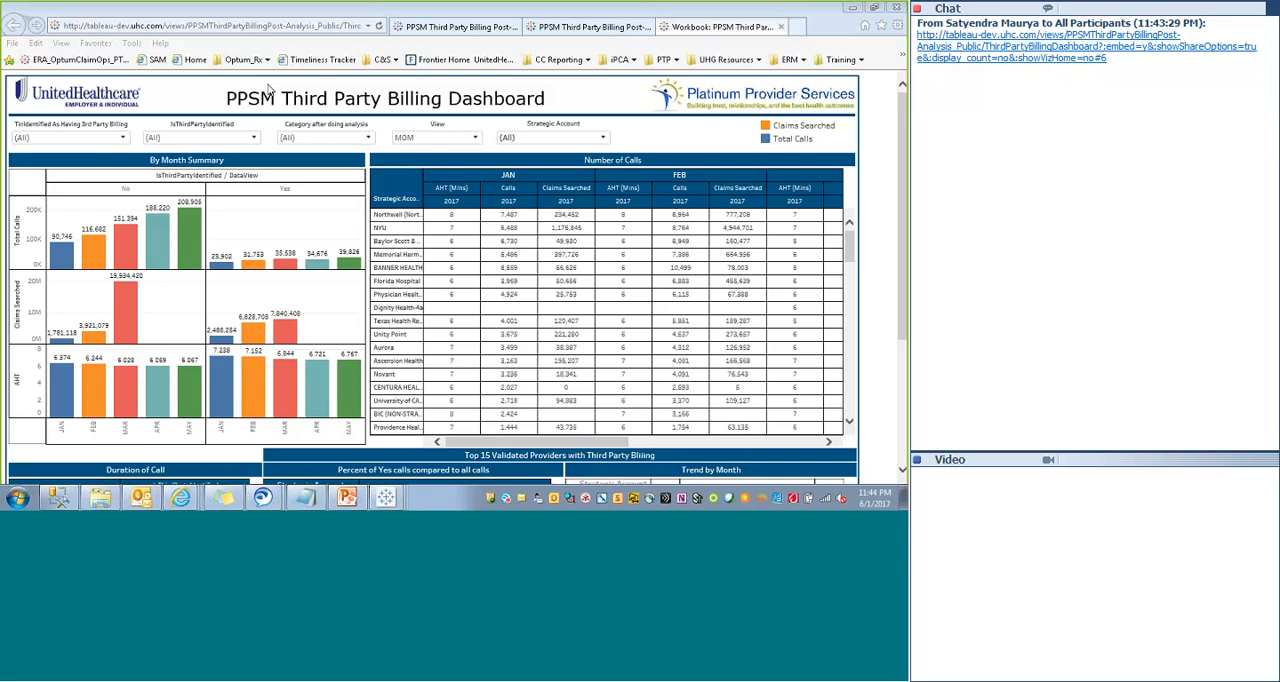
# - Compare the published Third Party Billing Dashboard with its source workbook in Tableau Desktop, and return to the server page in the browser
pyautogui.click(612, 30)
pyautogui.moveTo(386, 497)
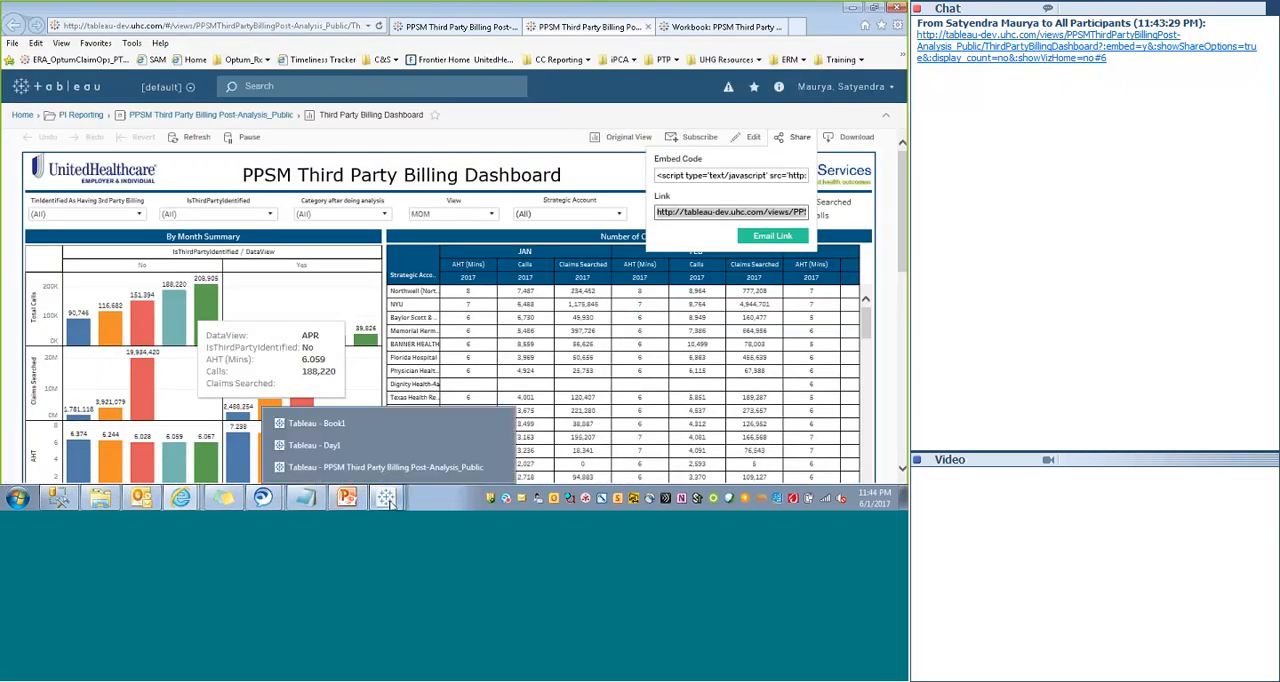
pyautogui.click(372, 463)
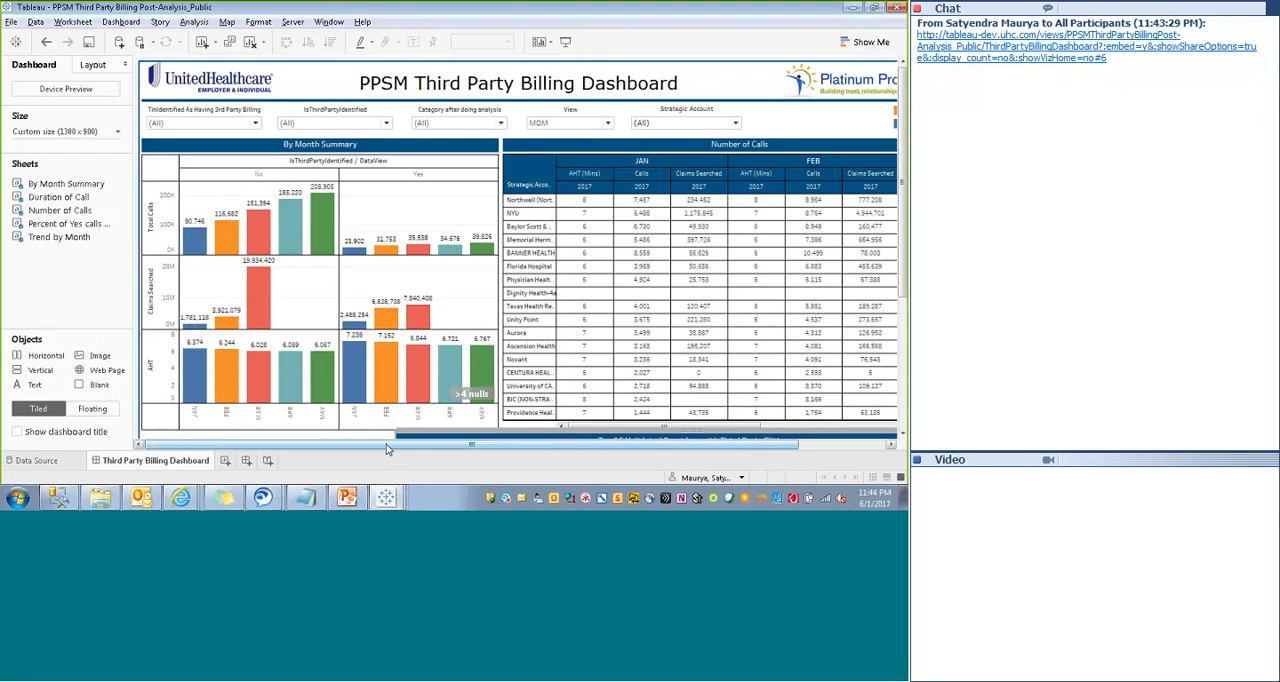
pyautogui.moveTo(386, 444); pyautogui.dragTo(264, 447)
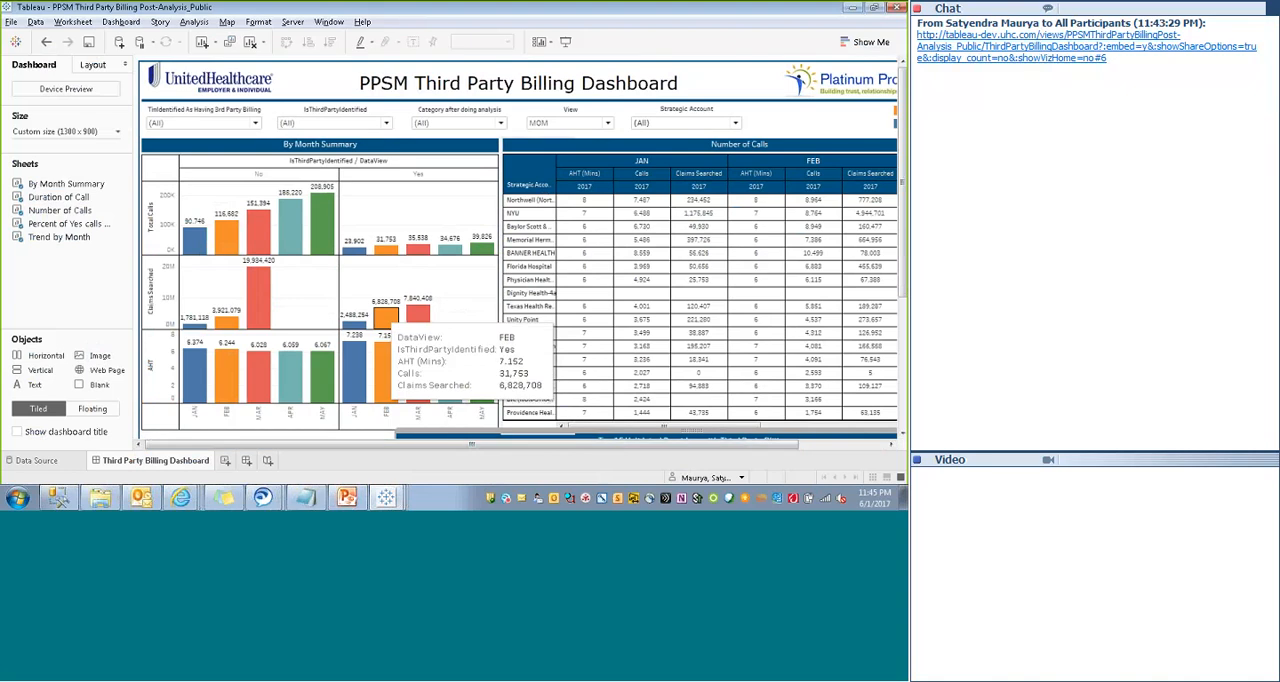
pyautogui.click(852, 8)
pyautogui.click(606, 171)
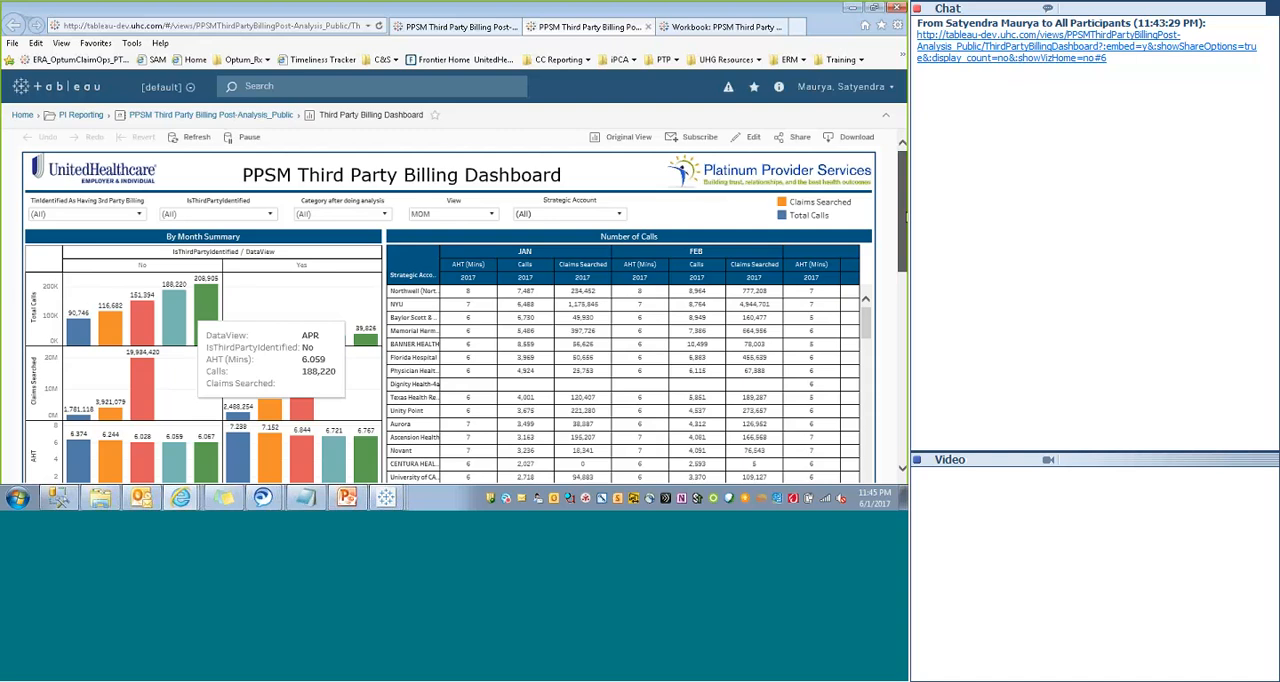
pyautogui.moveTo(904, 218)
pyautogui.mouseDown()
pyautogui.moveTo(898, 288)
pyautogui.moveTo(901, 216)
pyautogui.mouseUp()
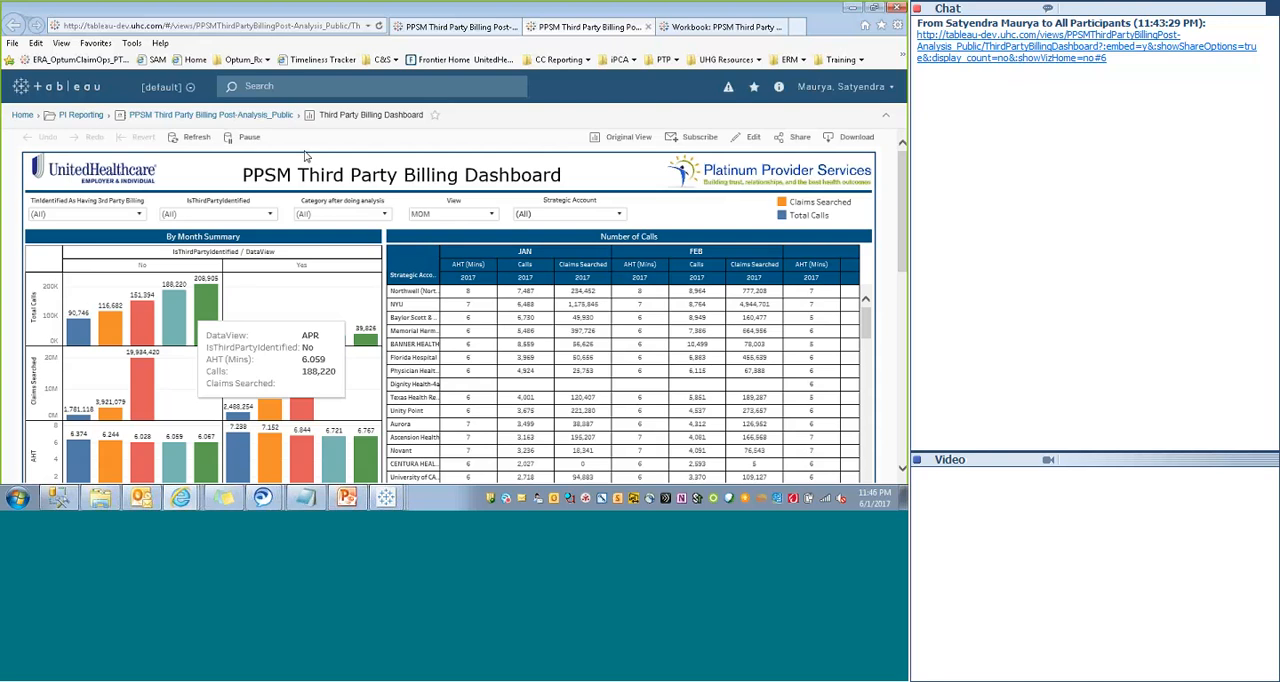
# - Switch to the Day1 workbook, start a calculated field from Discount, and review the Table Calculation functions
pyautogui.click(851, 7)
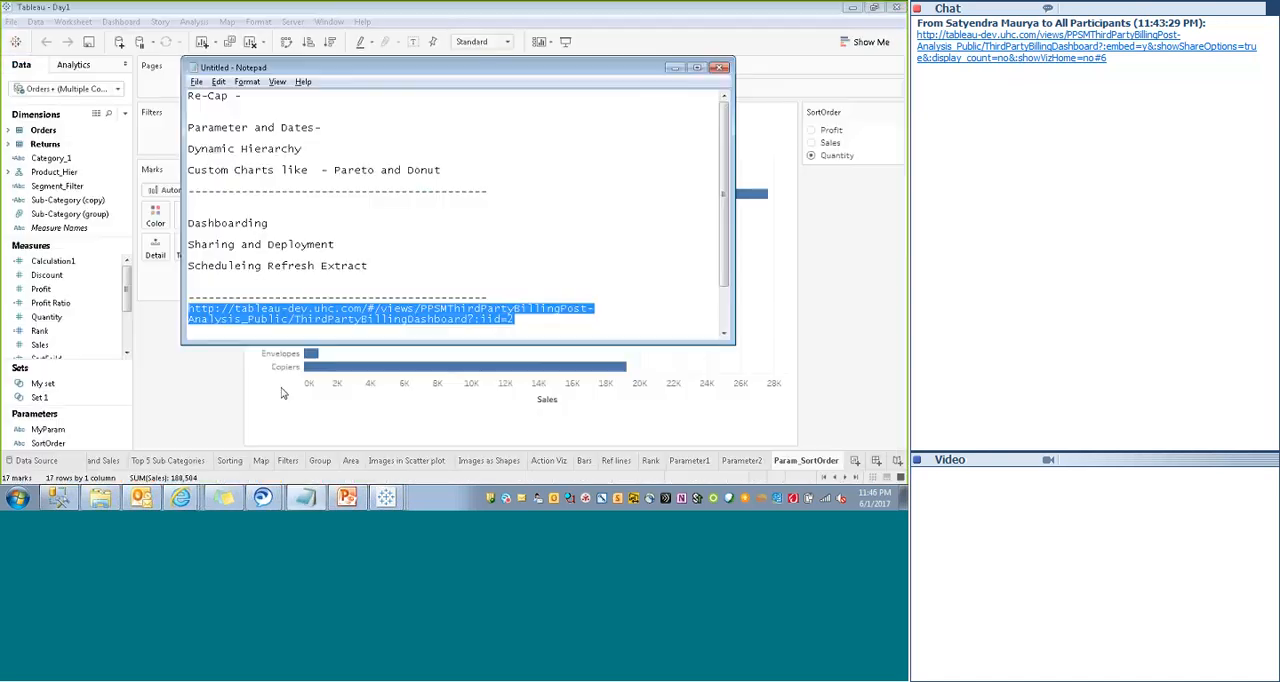
pyautogui.click(210, 402)
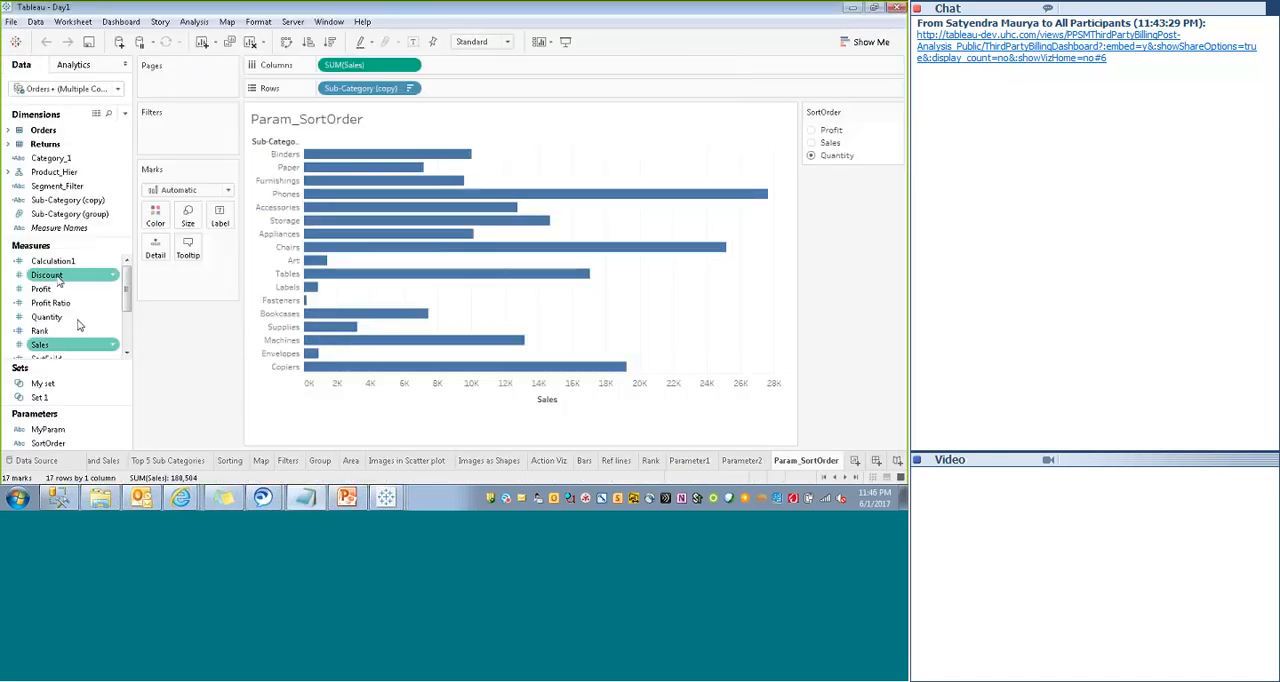
pyautogui.rightClick(58, 282)
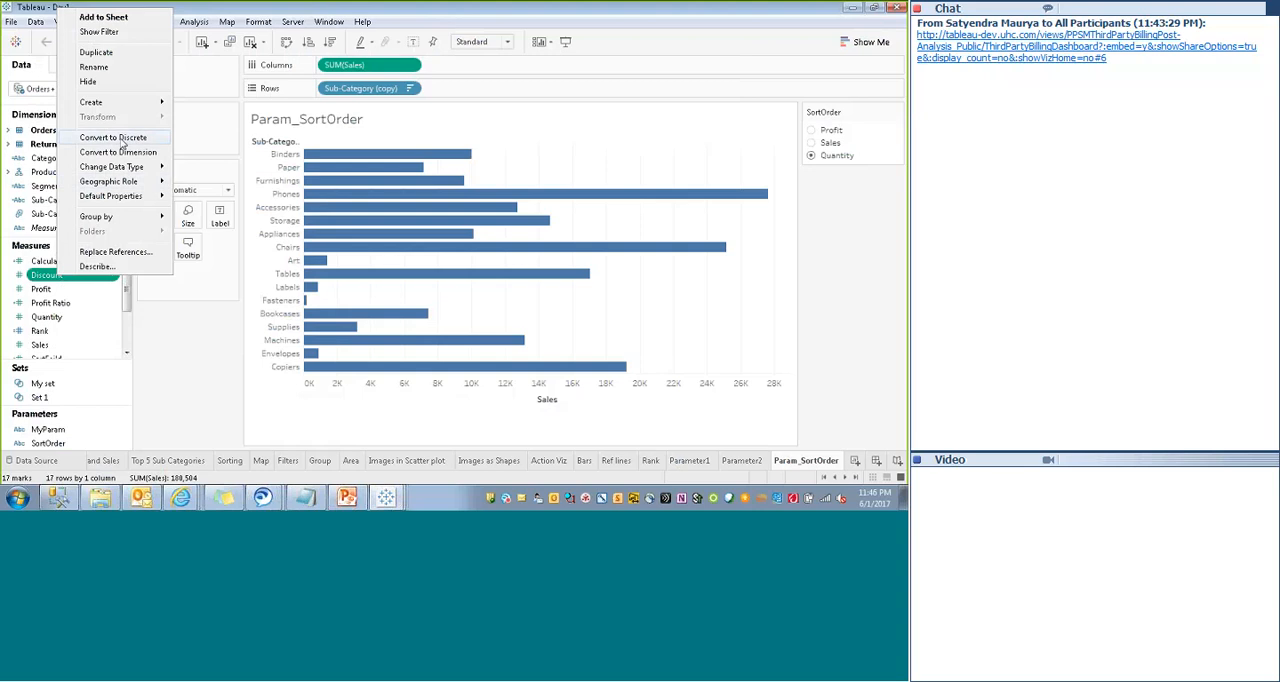
pyautogui.moveTo(92, 102)
pyautogui.click(209, 104)
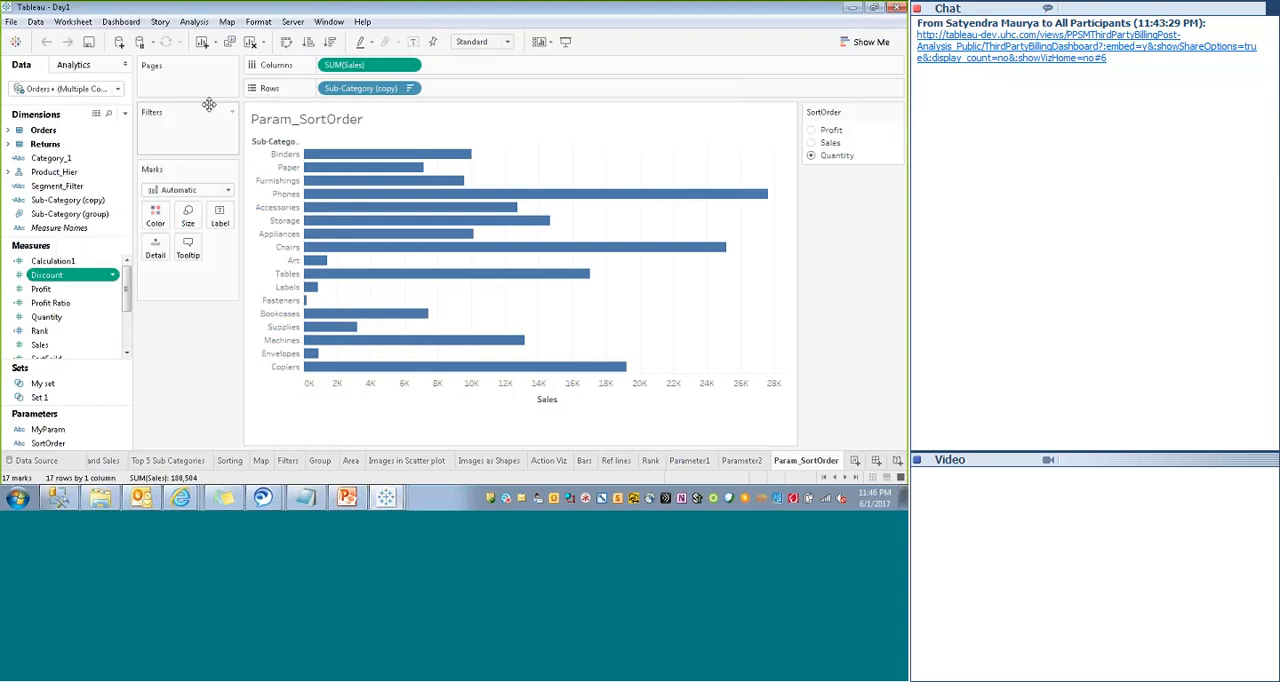
pyautogui.click(670, 222)
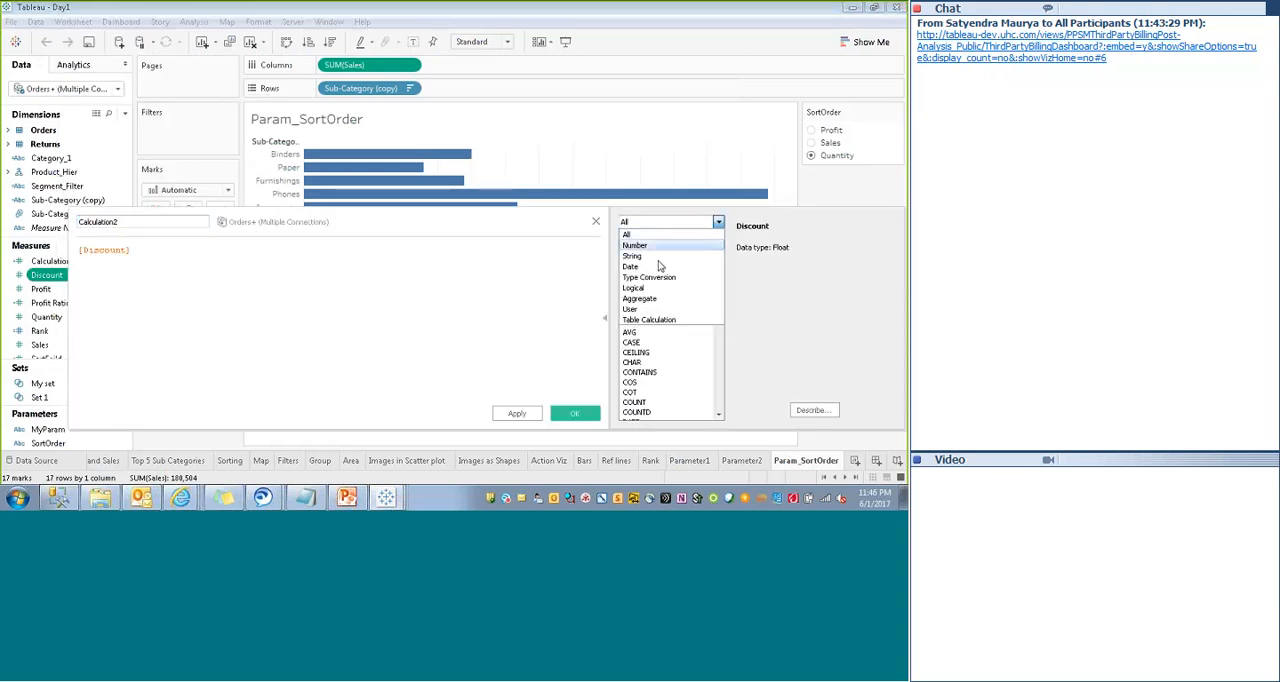
pyautogui.click(649, 319)
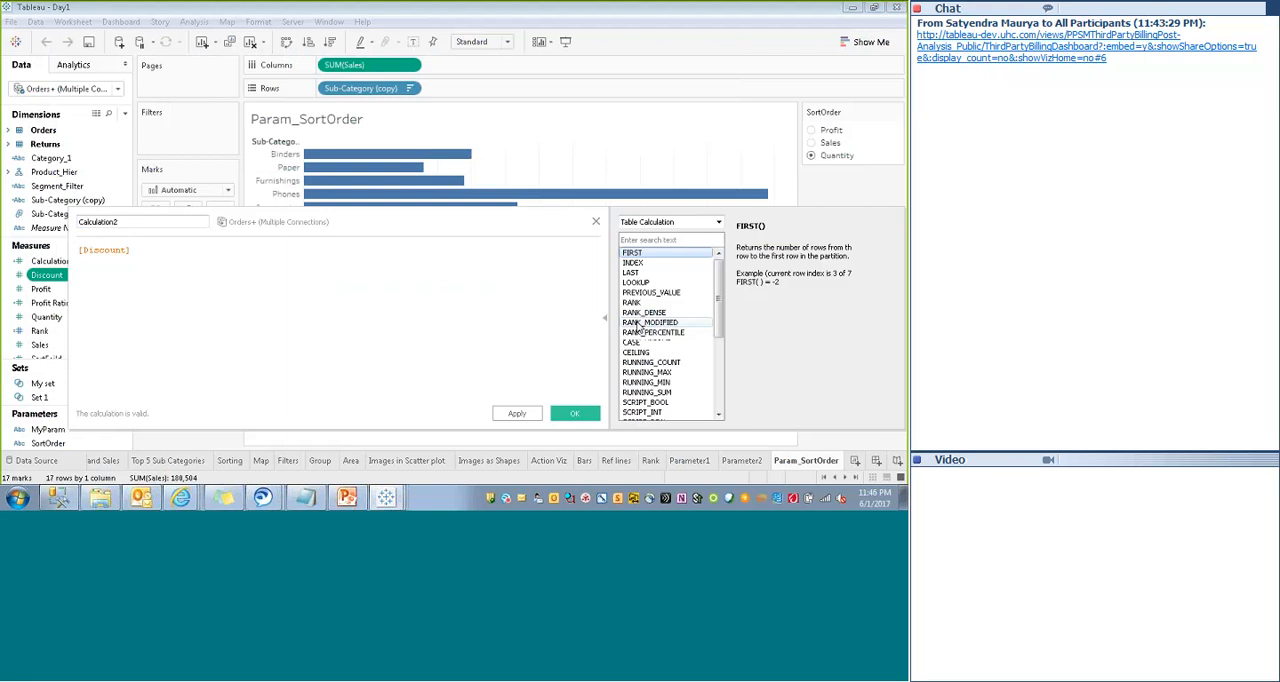
pyautogui.moveTo(721, 300)
pyautogui.mouseDown()
pyautogui.moveTo(721, 341)
pyautogui.moveTo(721, 294)
pyautogui.mouseUp()
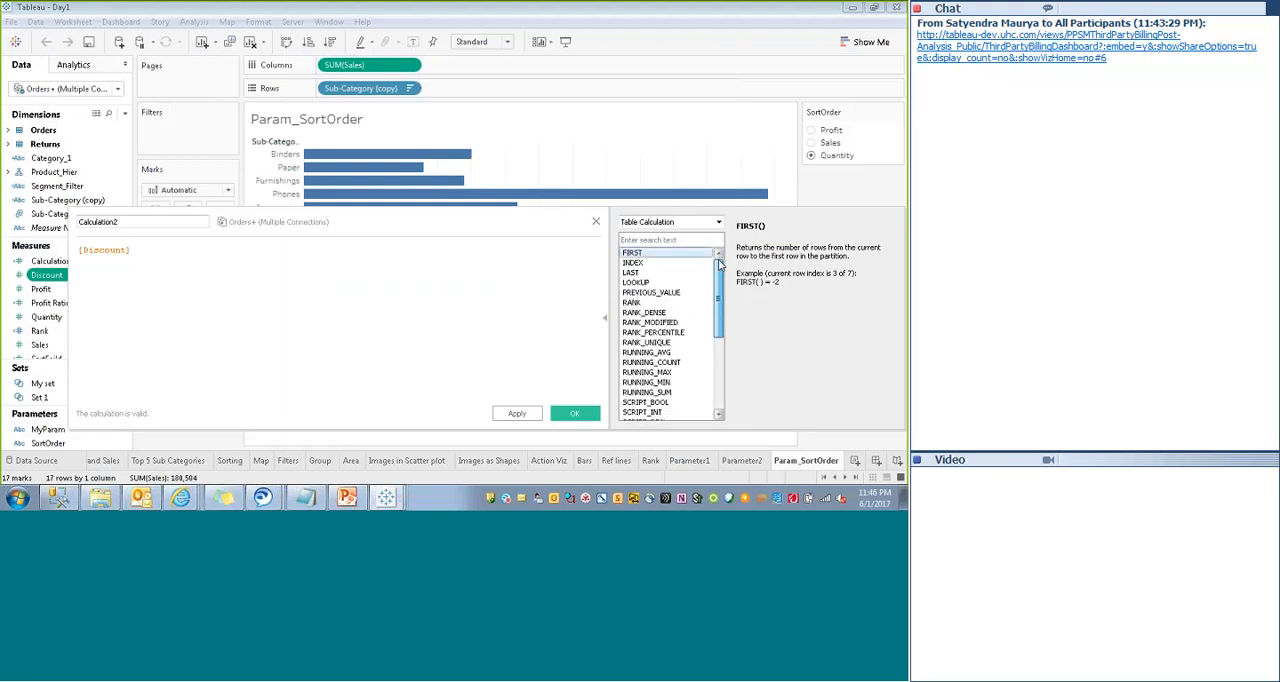
# - Review the User functions, reading the ISMEMBEROF and USERNAME descriptions, and close the calculation editor without saving
pyautogui.click(718, 224)
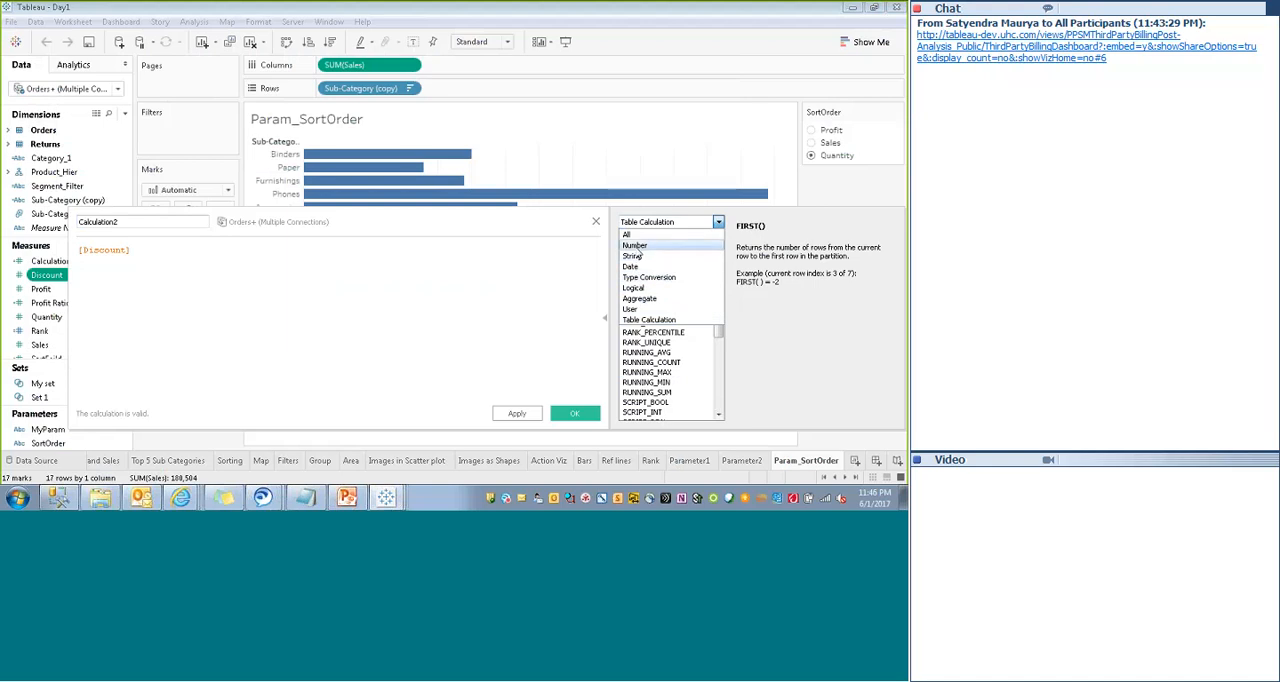
pyautogui.click(645, 309)
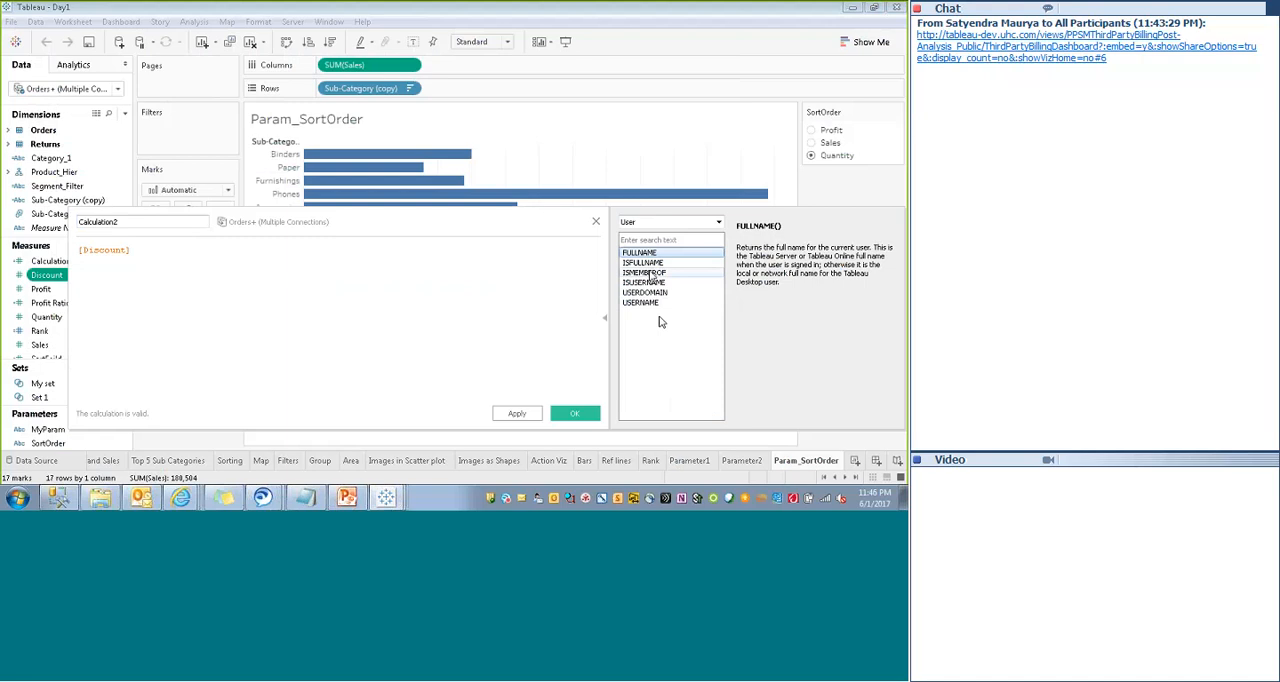
pyautogui.click(648, 273)
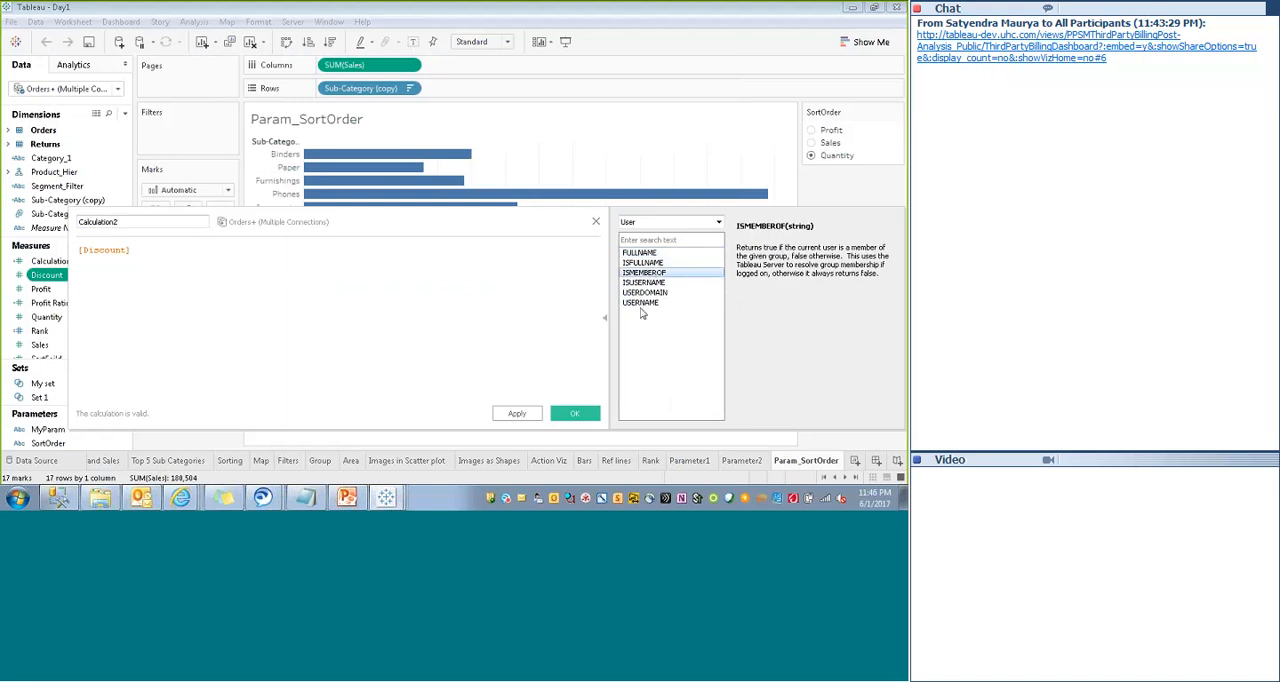
pyautogui.click(642, 304)
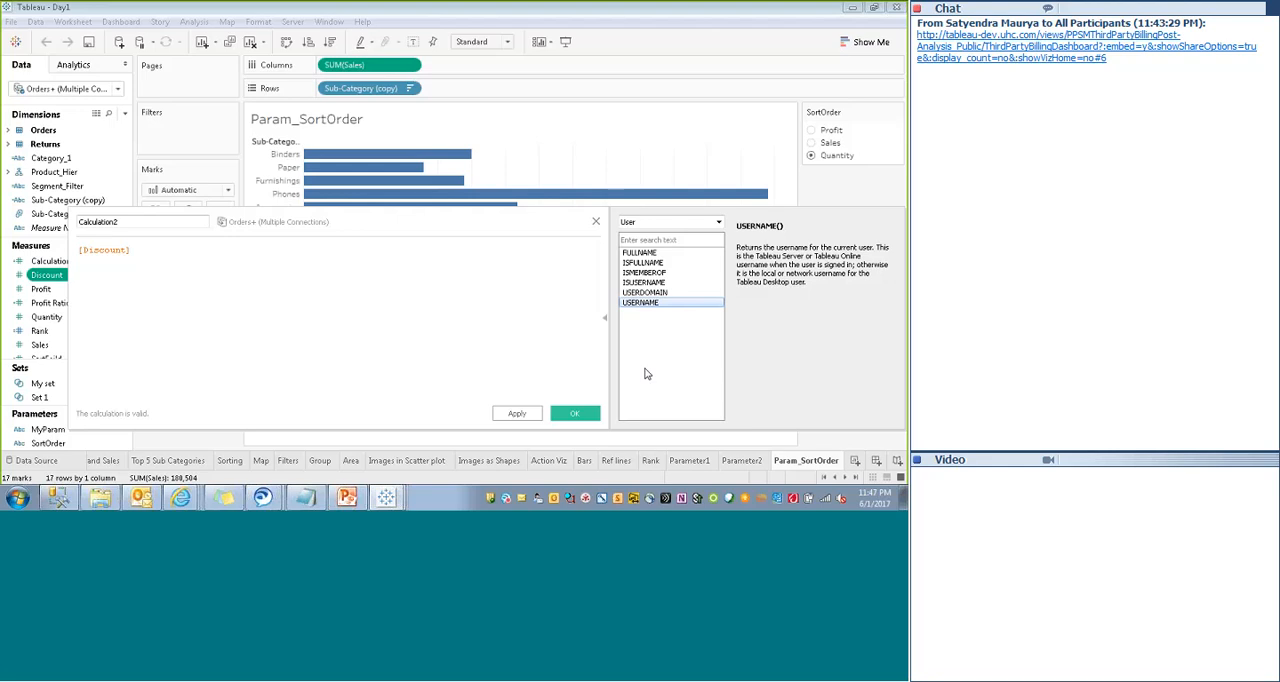
pyautogui.click(596, 222)
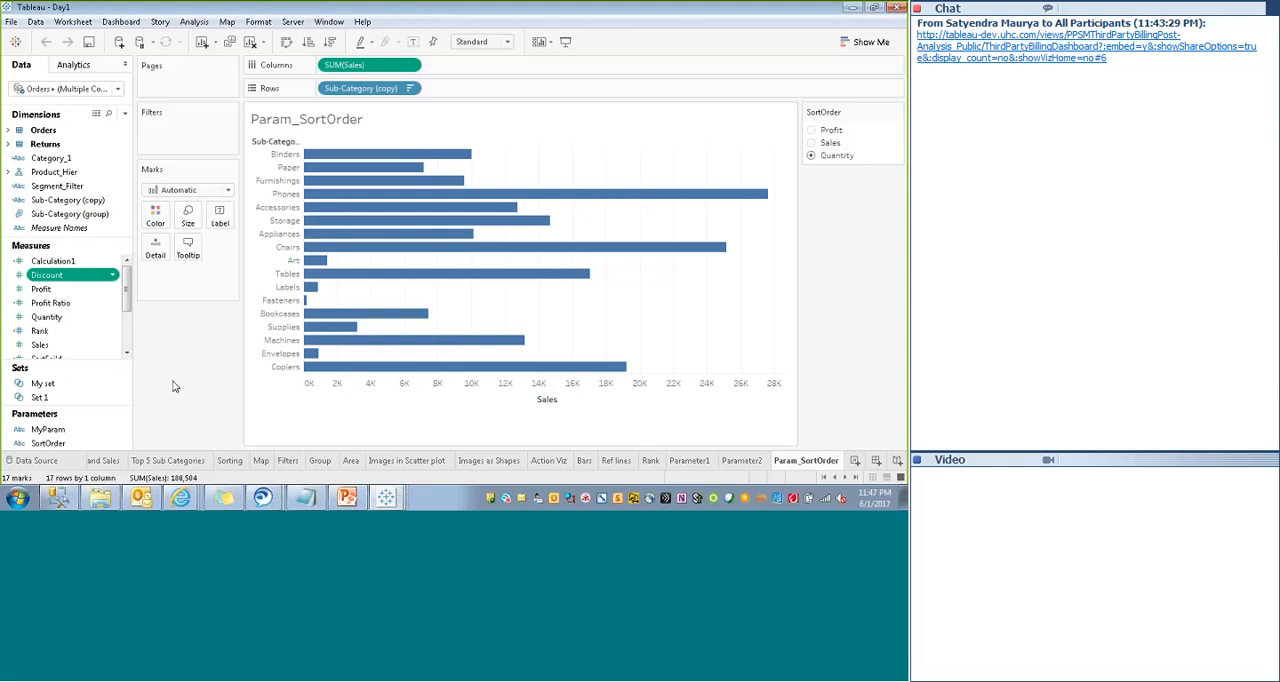
# - Switch to the browser and review the user and group permissions of the PPSM Third Party Billing Post-Analysis_Public workbook on the server
pyautogui.click(180, 497)
pyautogui.click(182, 478)
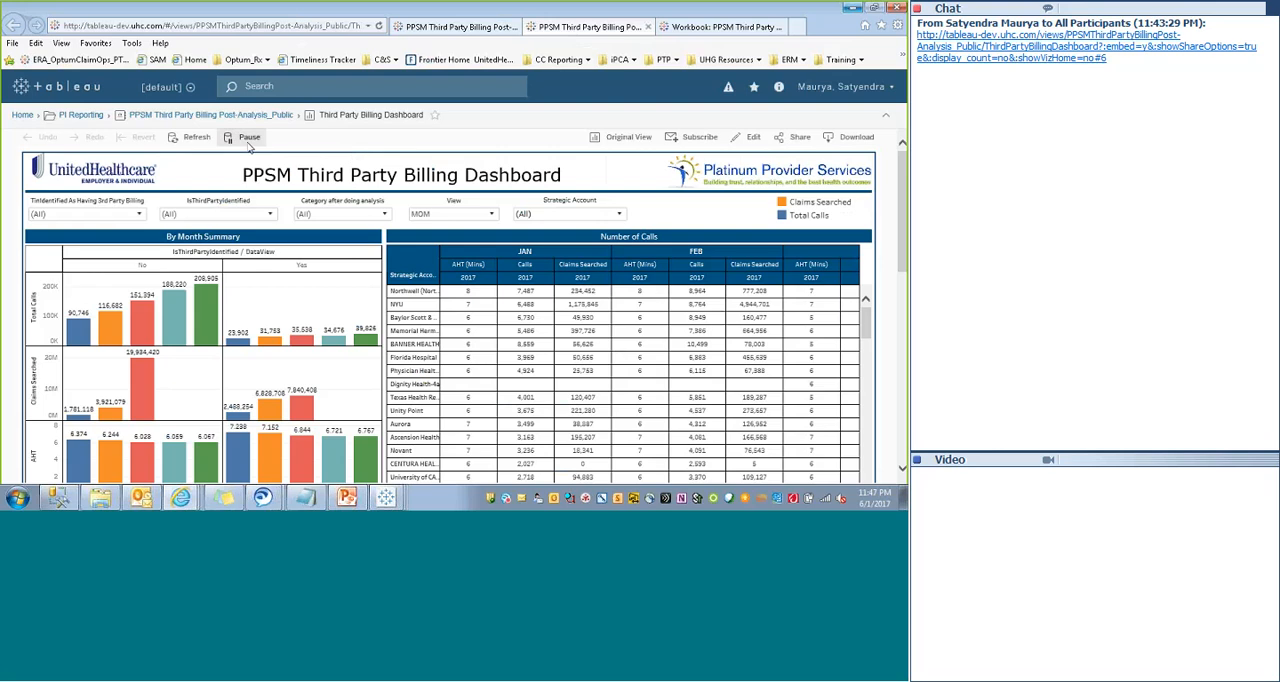
pyautogui.click(201, 116)
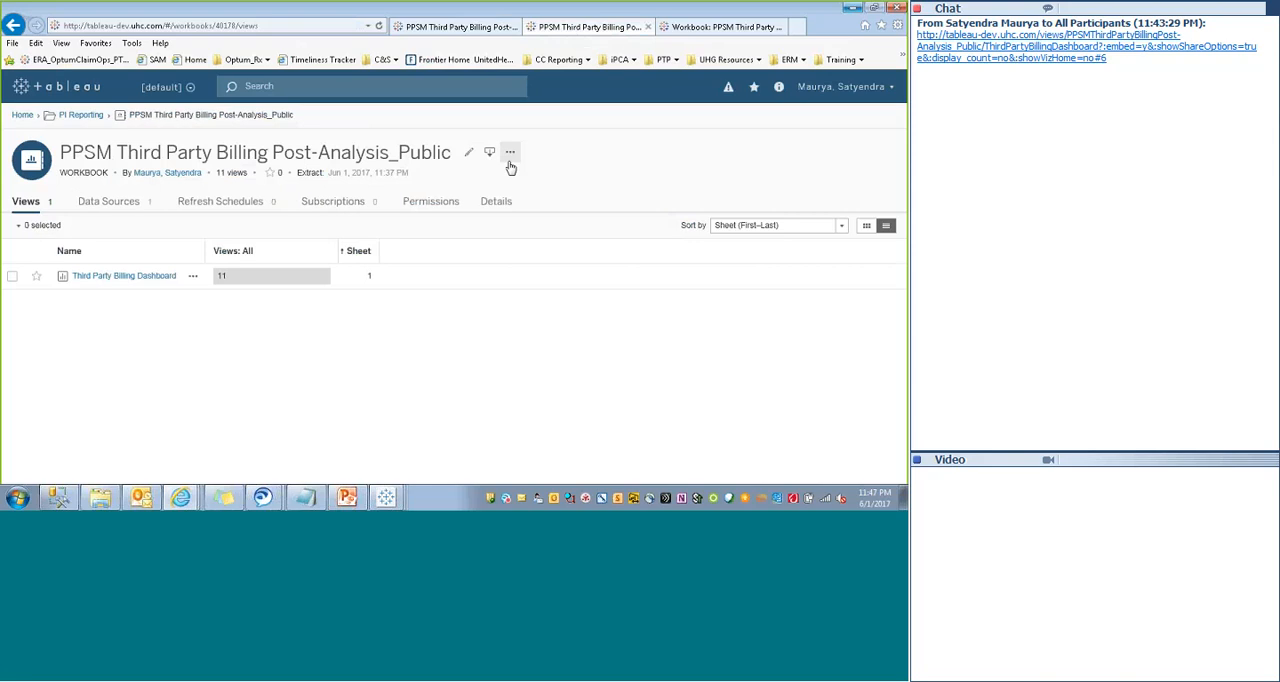
pyautogui.click(510, 152)
pyautogui.click(524, 192)
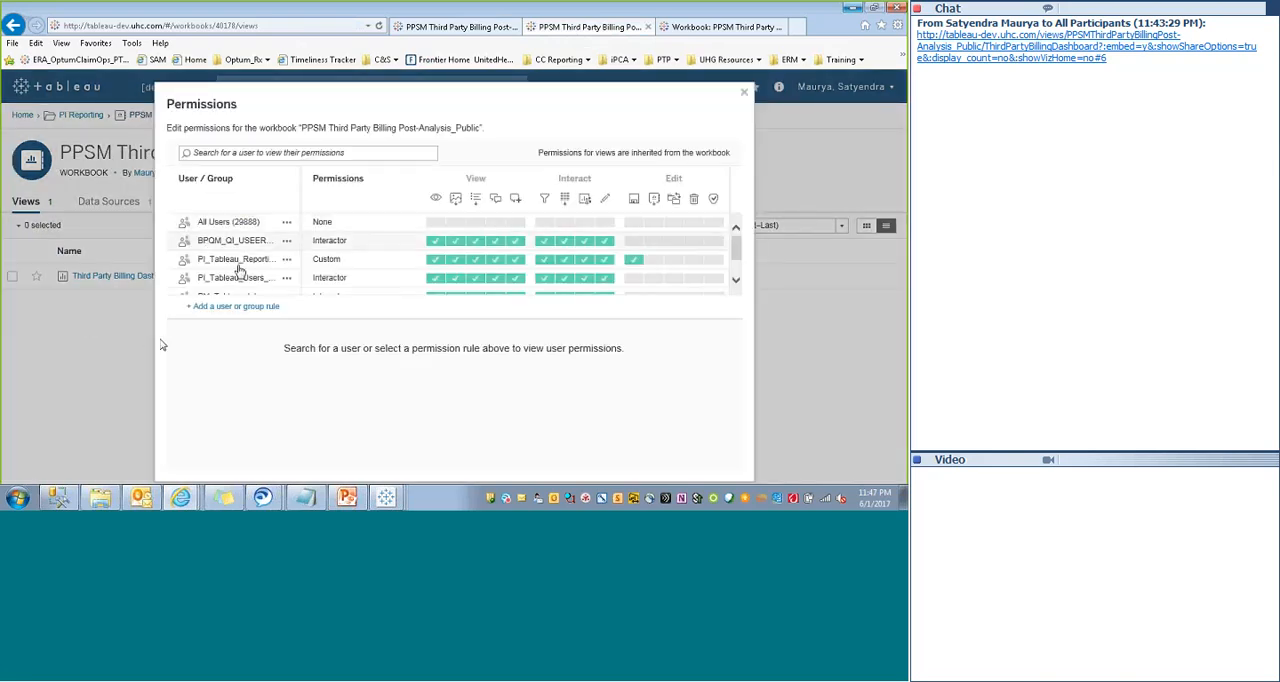
pyautogui.scroll(-2, 736, 275)
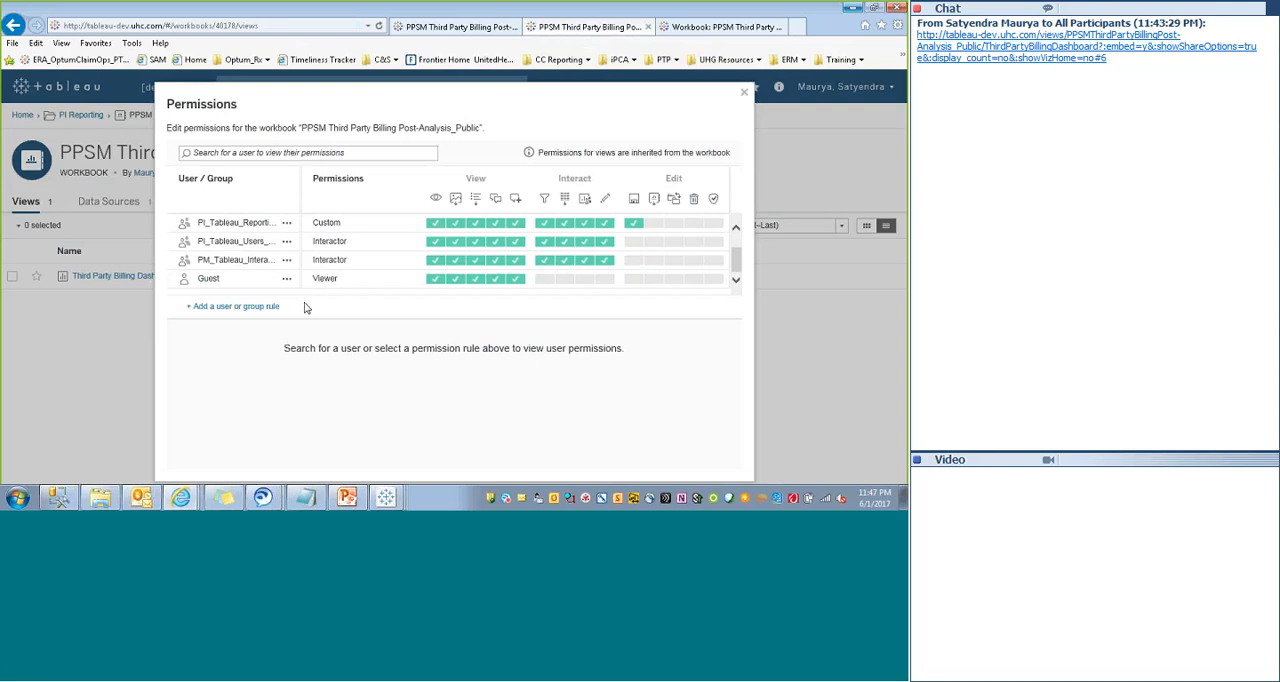
pyautogui.click(743, 95)
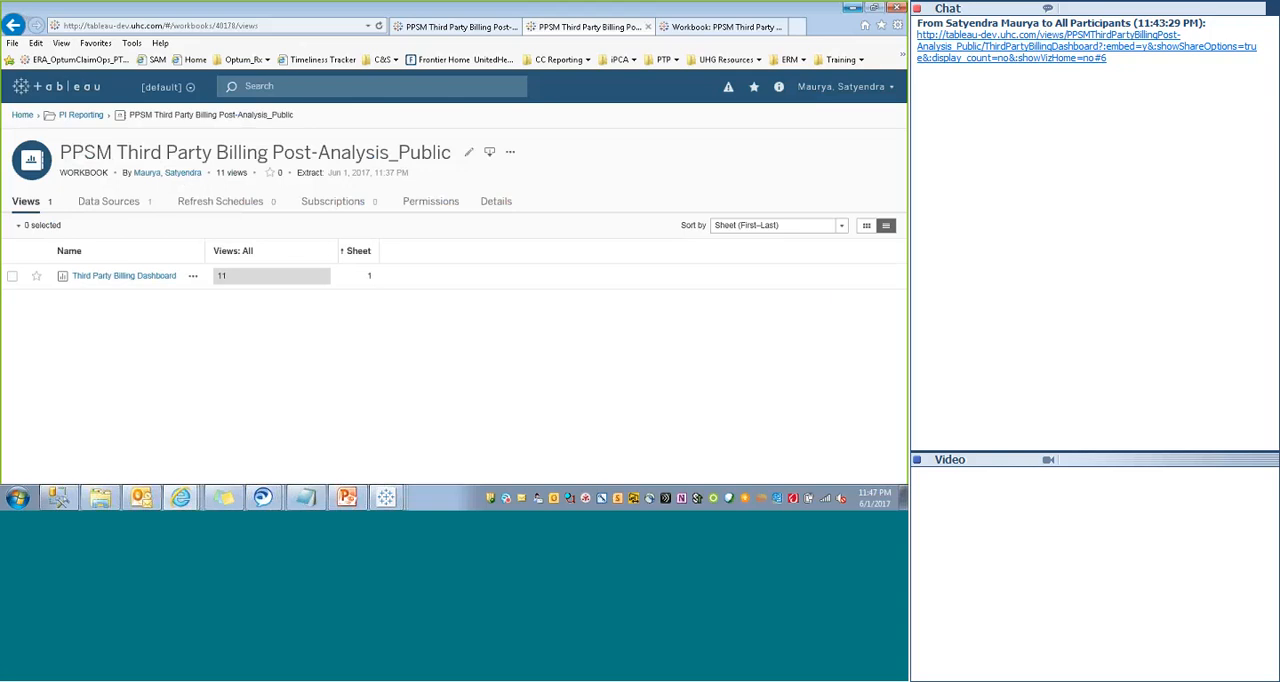
# - Switch to the Day1 workbook in Tableau Desktop and add a new blank dashboard
pyautogui.click(385, 497)
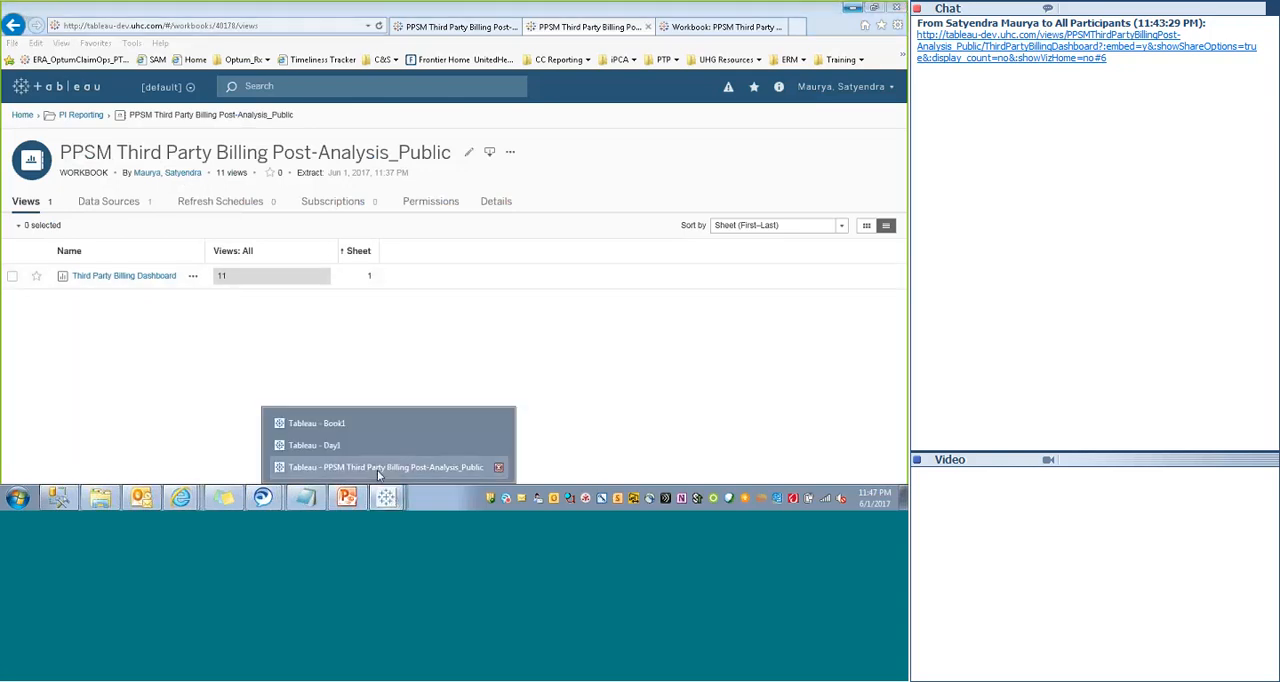
pyautogui.click(322, 446)
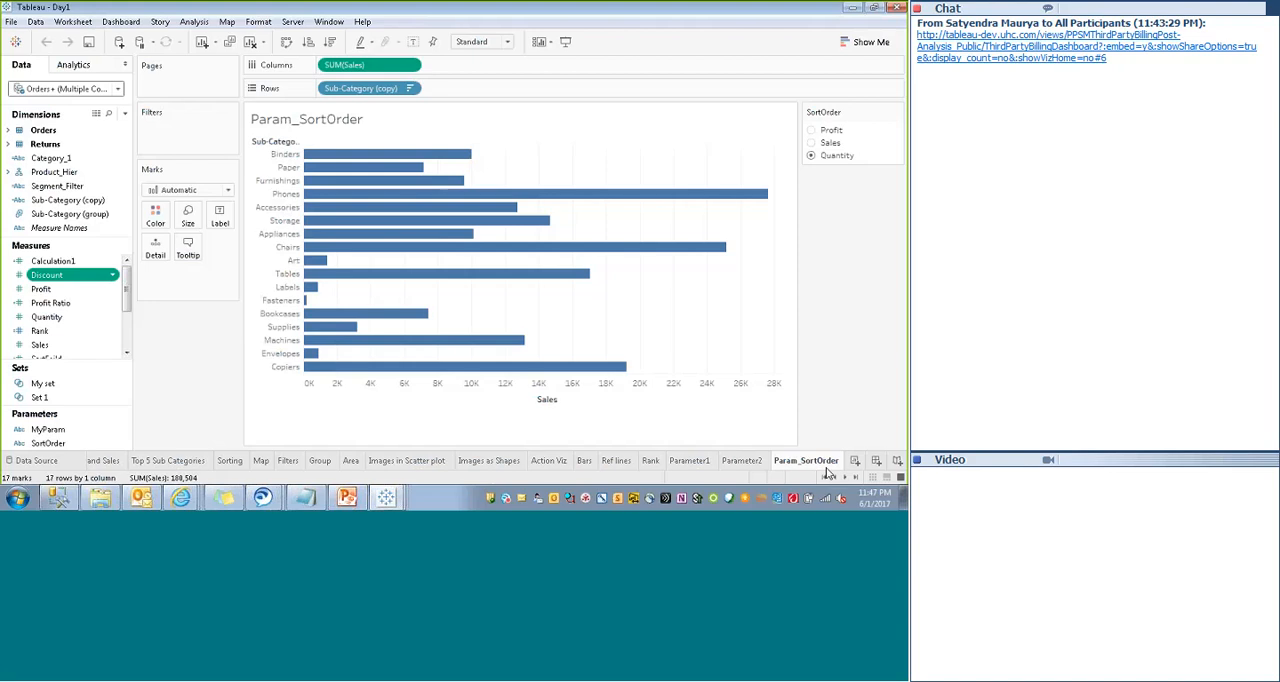
pyautogui.click(877, 462)
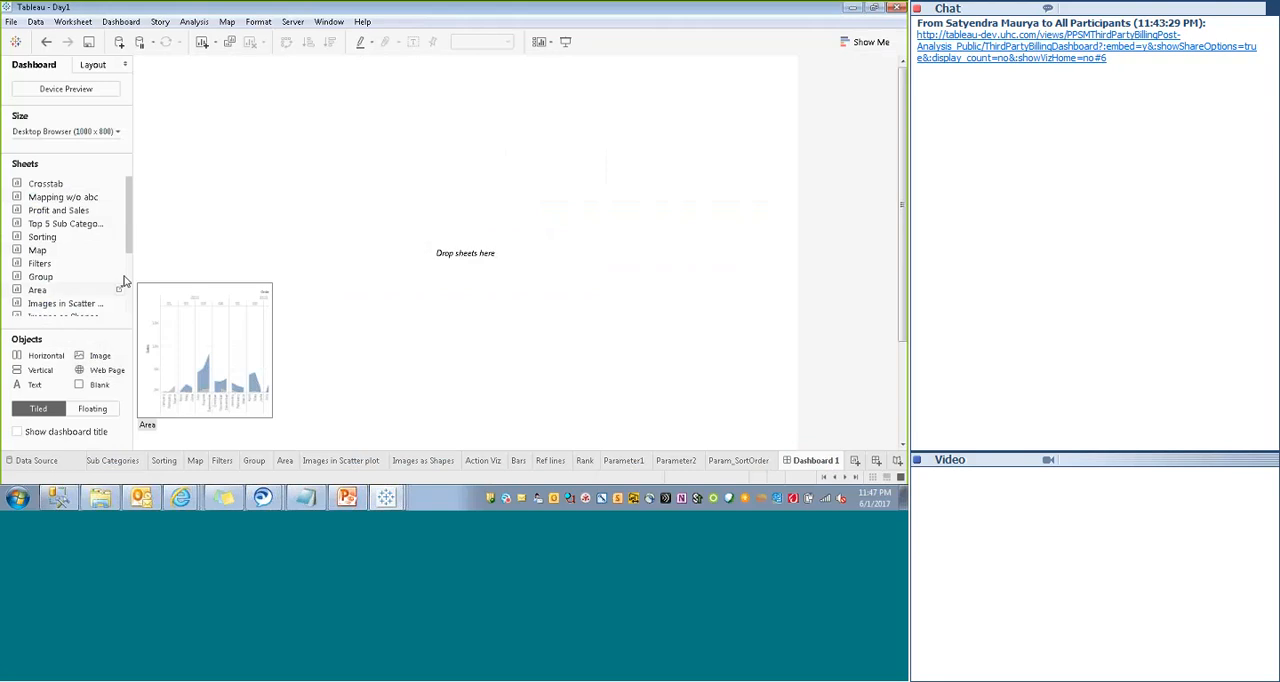
# - Look through the existing sheets, open the Map sheet and change its visualization to a filled map
pyautogui.click(340, 461)
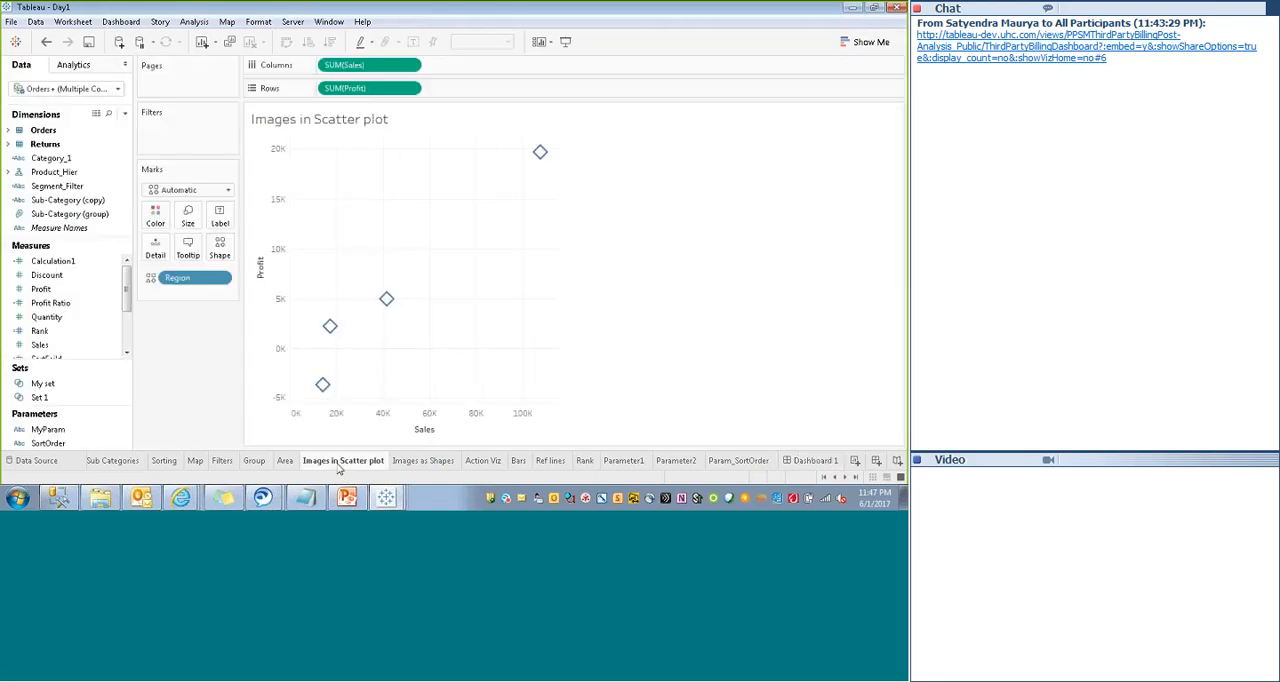
pyautogui.click(164, 461)
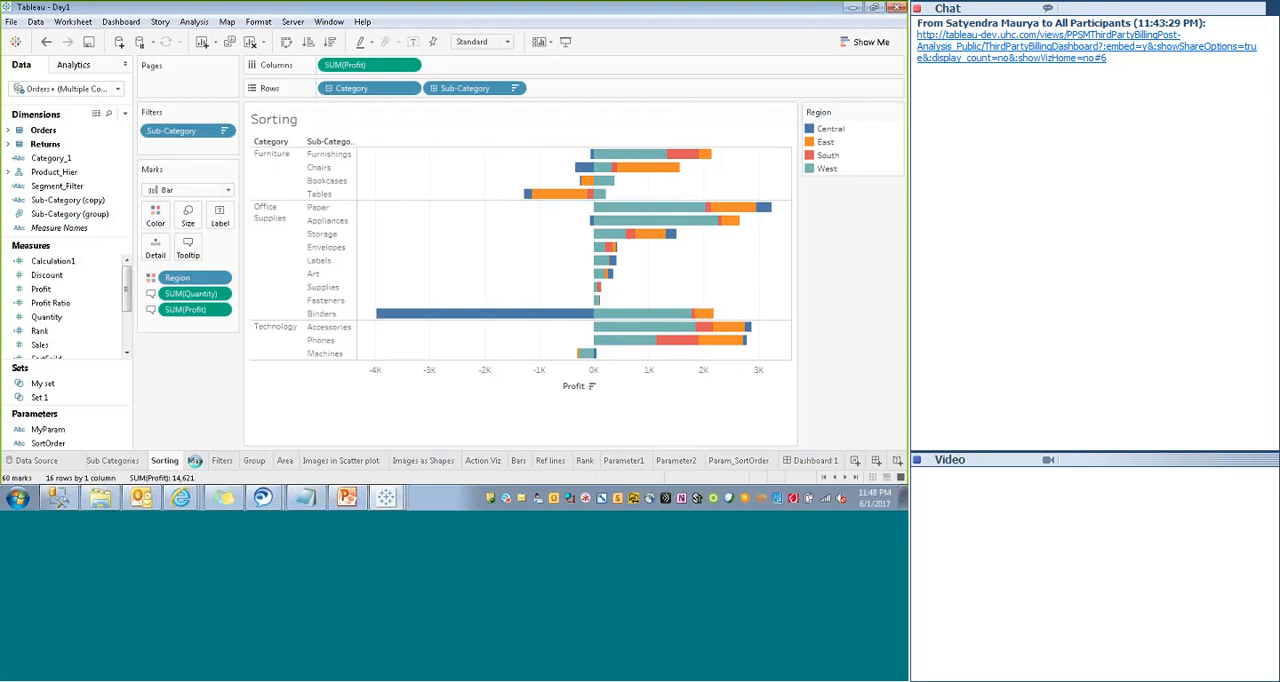
pyautogui.click(195, 461)
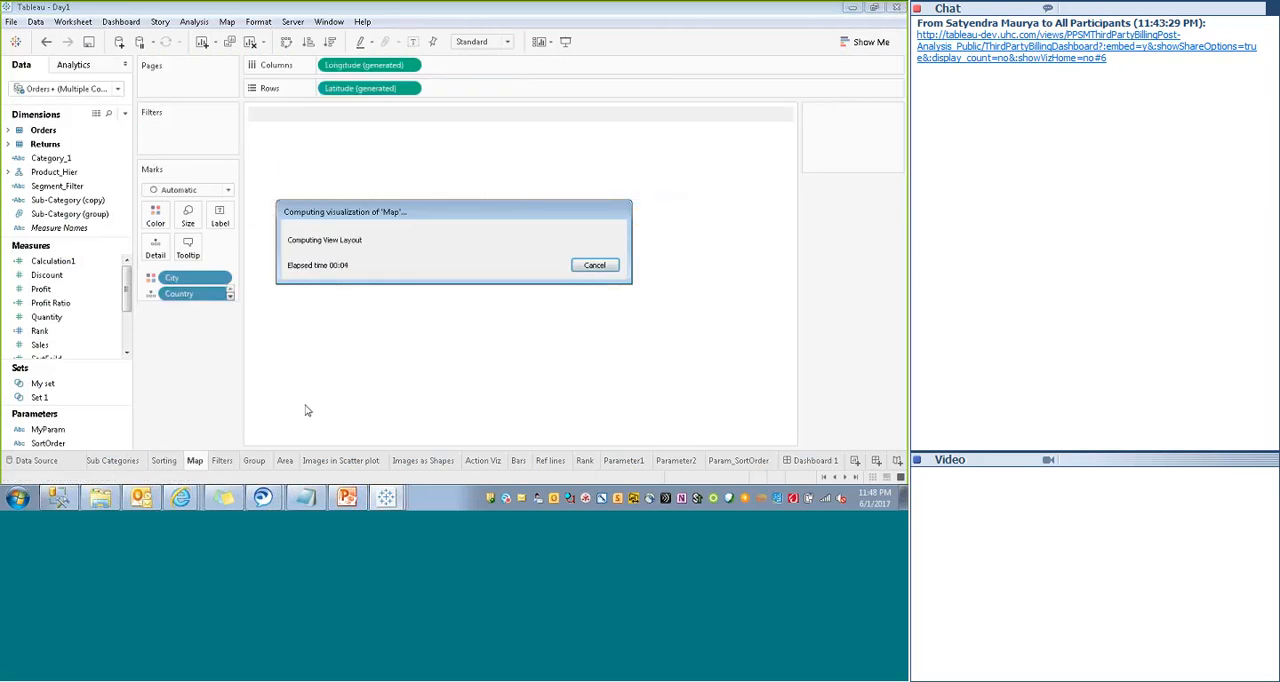
pyautogui.click(866, 42)
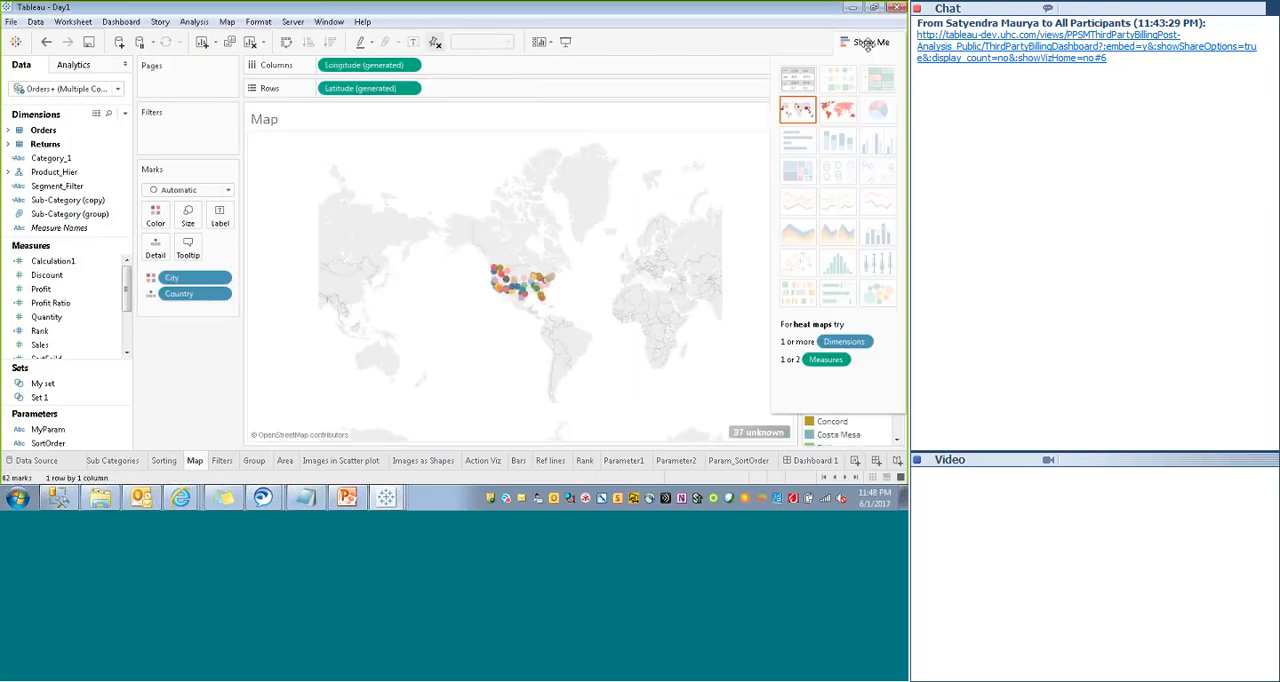
pyautogui.click(832, 117)
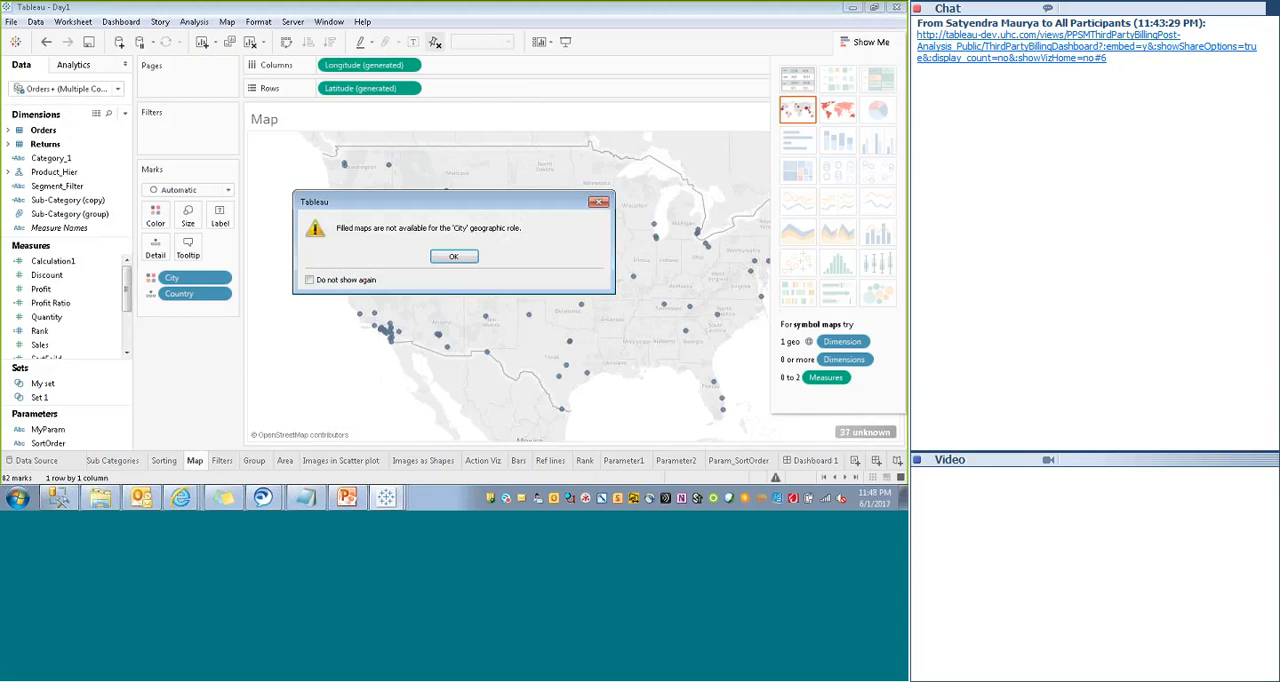
pyautogui.click(452, 258)
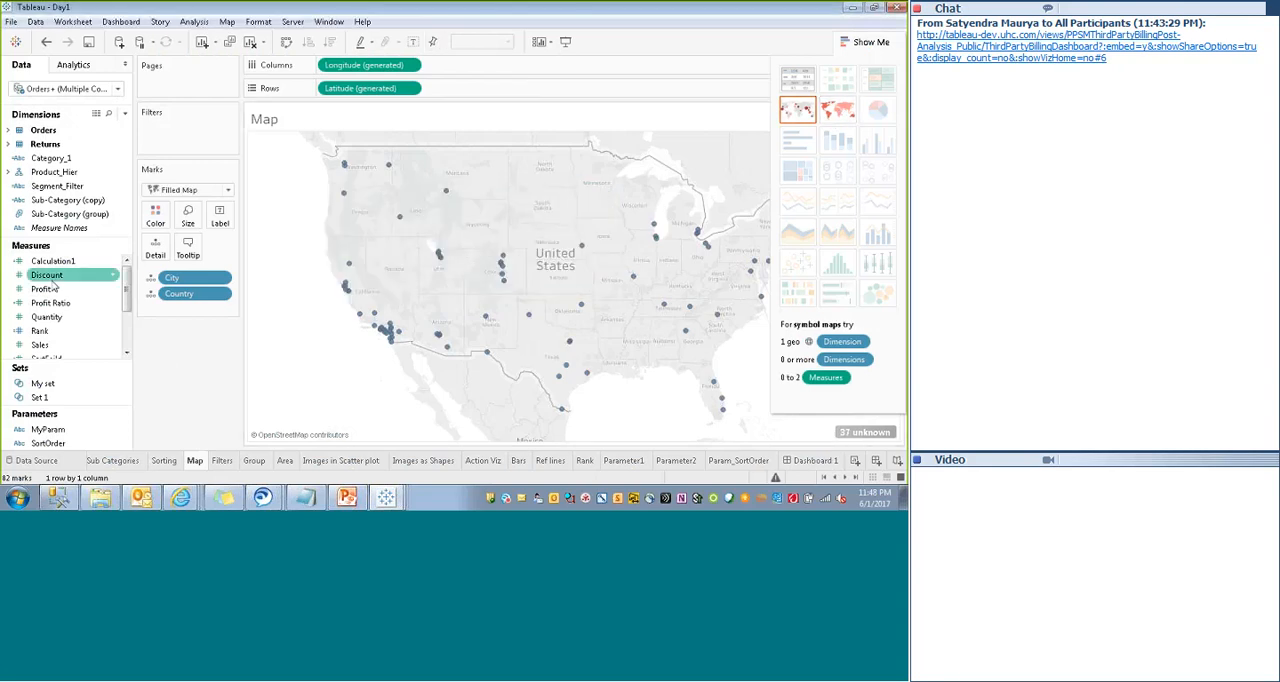
# - Color the filled map by Profit and remove City from its marks
pyautogui.moveTo(41, 291); pyautogui.dragTo(156, 215)
pyautogui.click(453, 256)
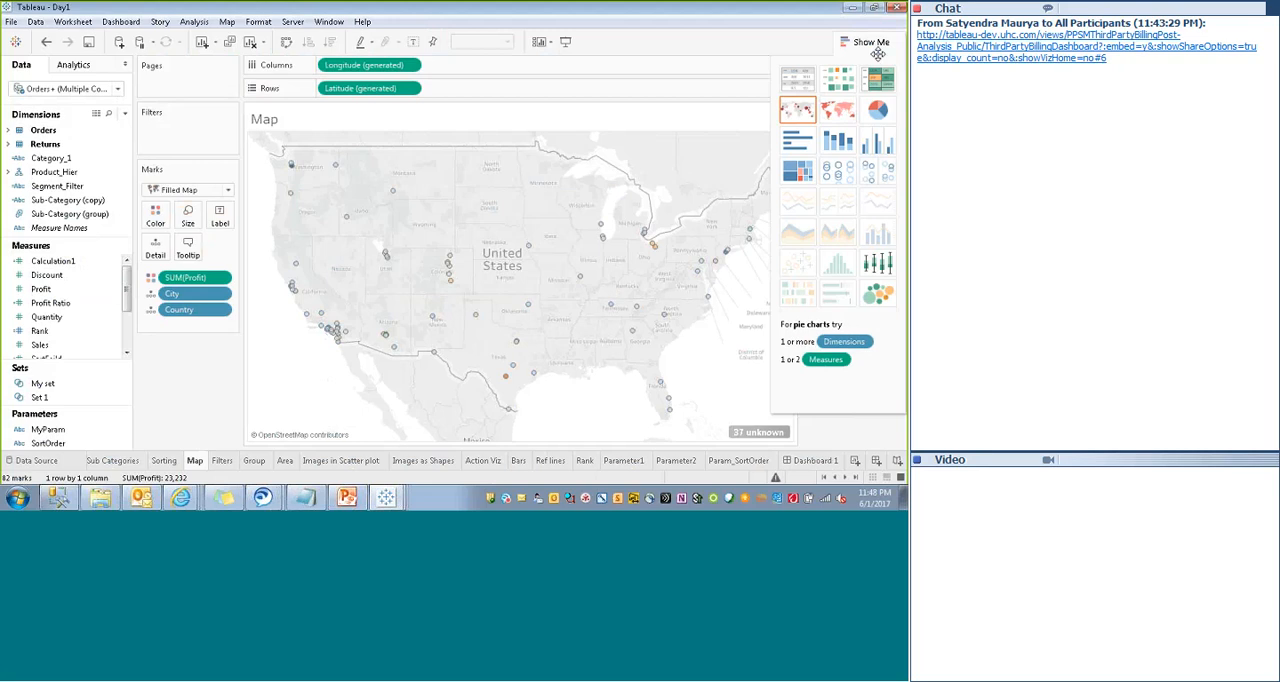
pyautogui.click(870, 42)
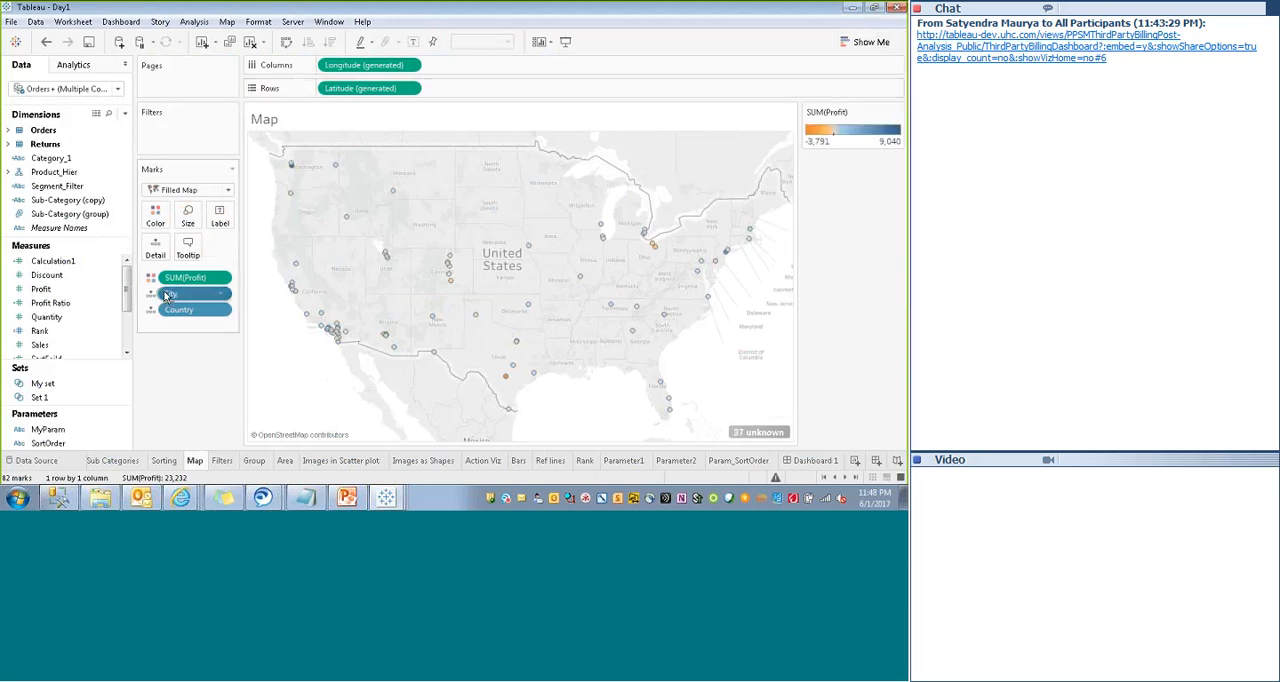
pyautogui.moveTo(190, 293); pyautogui.dragTo(57, 262)
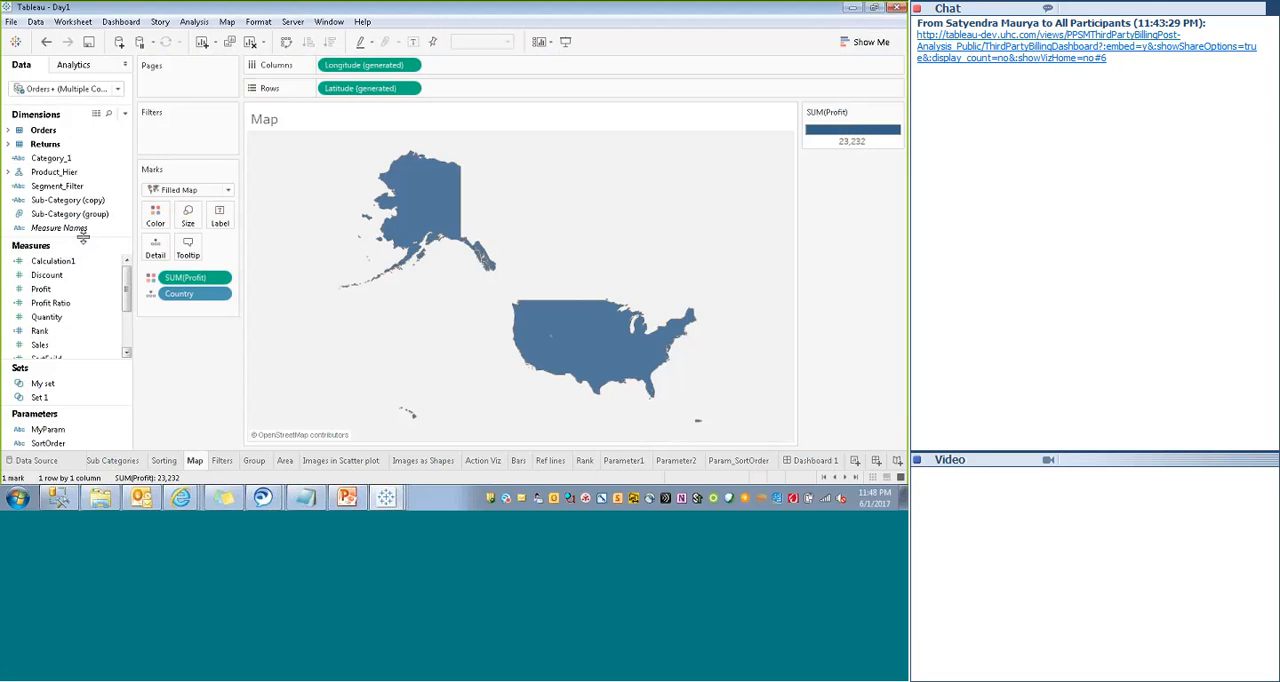
pyautogui.moveTo(83, 236); pyautogui.dragTo(77, 309)
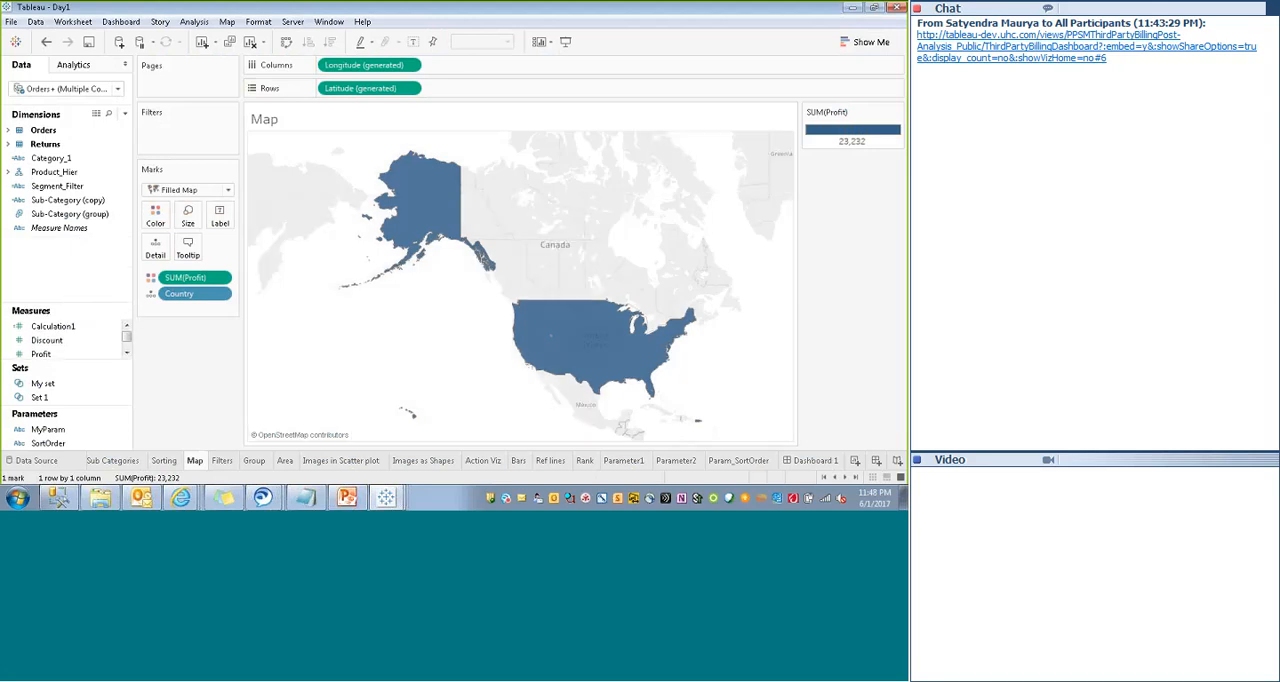
# - Try to color the filled map by State from the Orders dimensions, and remove Country from the marks
pyautogui.click(8, 131)
pyautogui.moveTo(127, 205); pyautogui.dragTo(128, 225)
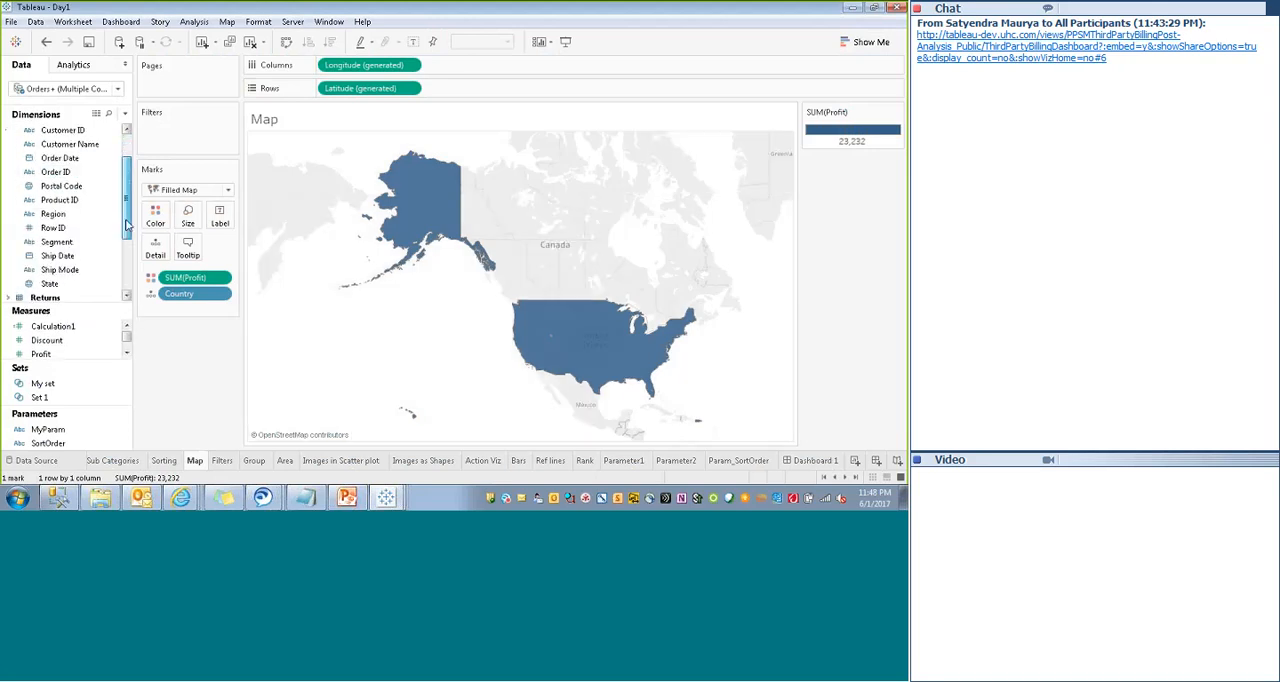
pyautogui.moveTo(50, 283); pyautogui.dragTo(155, 222)
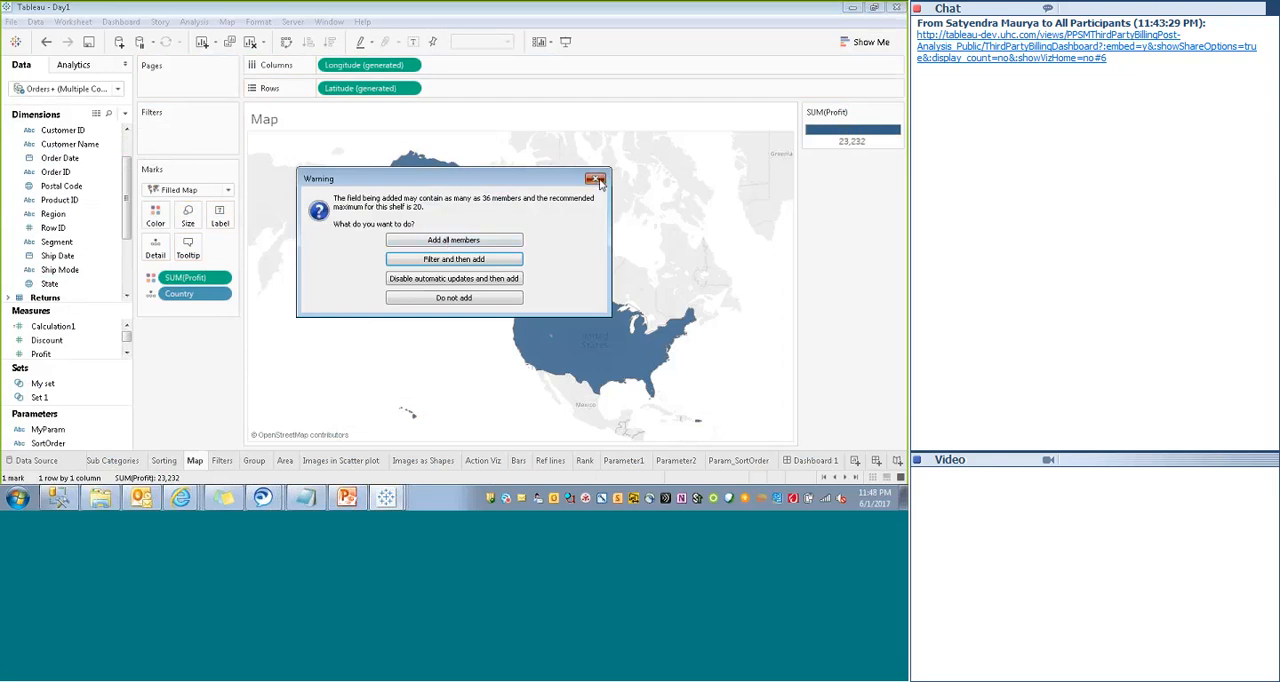
pyautogui.click(452, 243)
pyautogui.moveTo(196, 302); pyautogui.dragTo(80, 245)
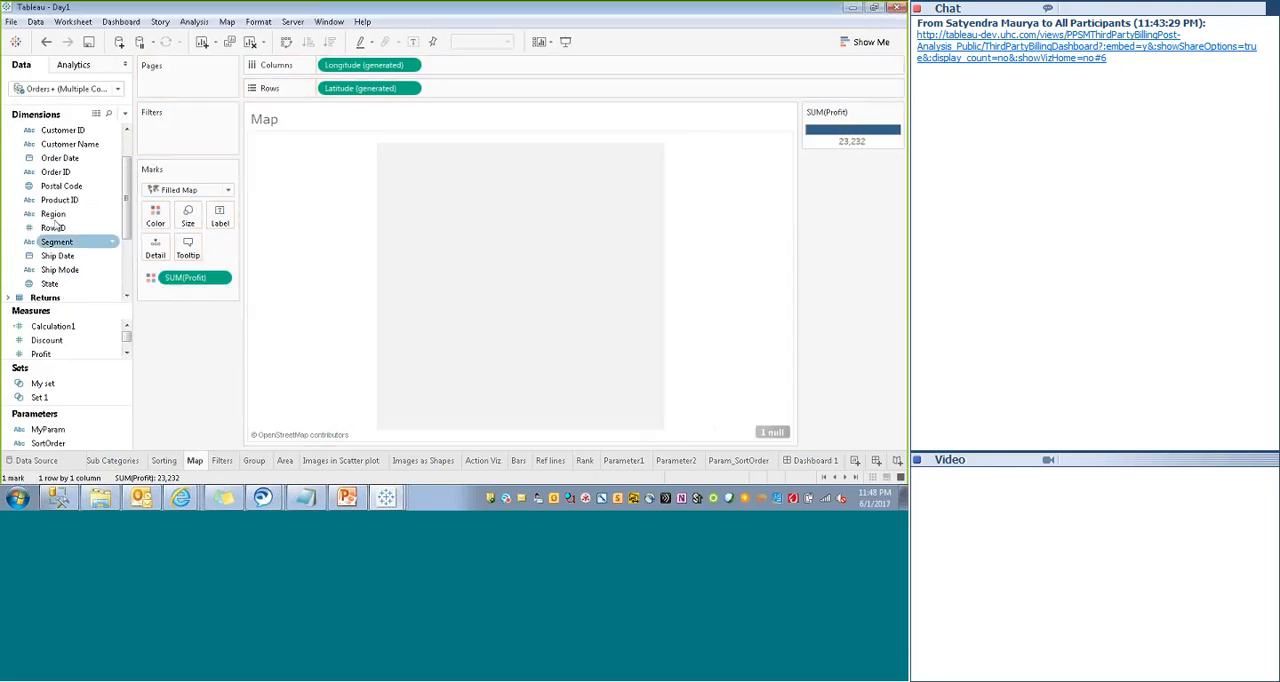
pyautogui.moveTo(50, 283); pyautogui.dragTo(155, 222)
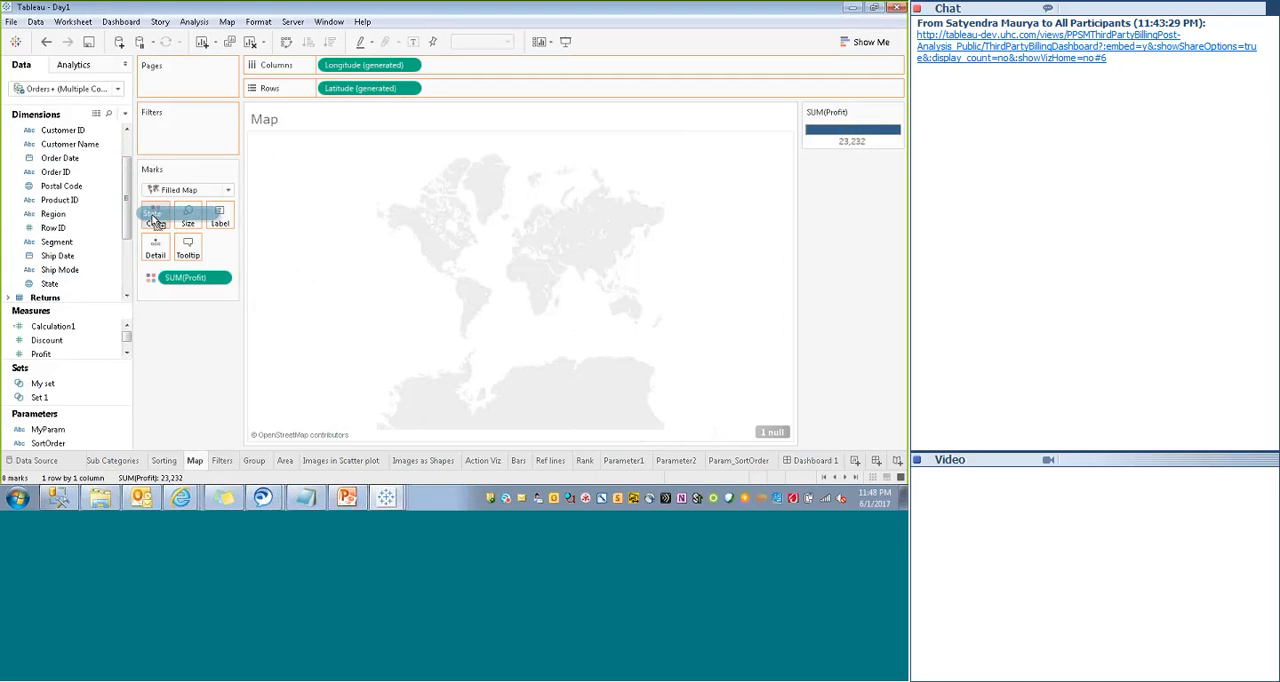
pyautogui.moveTo(155, 222); pyautogui.dragTo(155, 222)
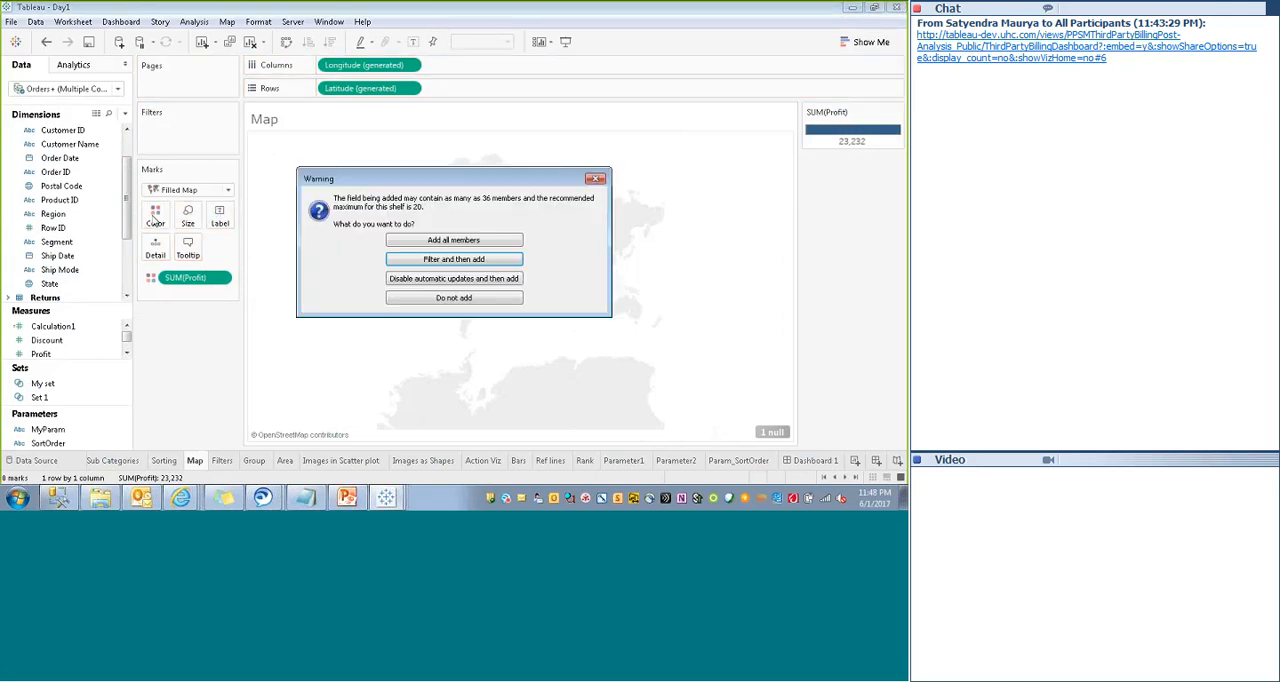
pyautogui.press('Escape')
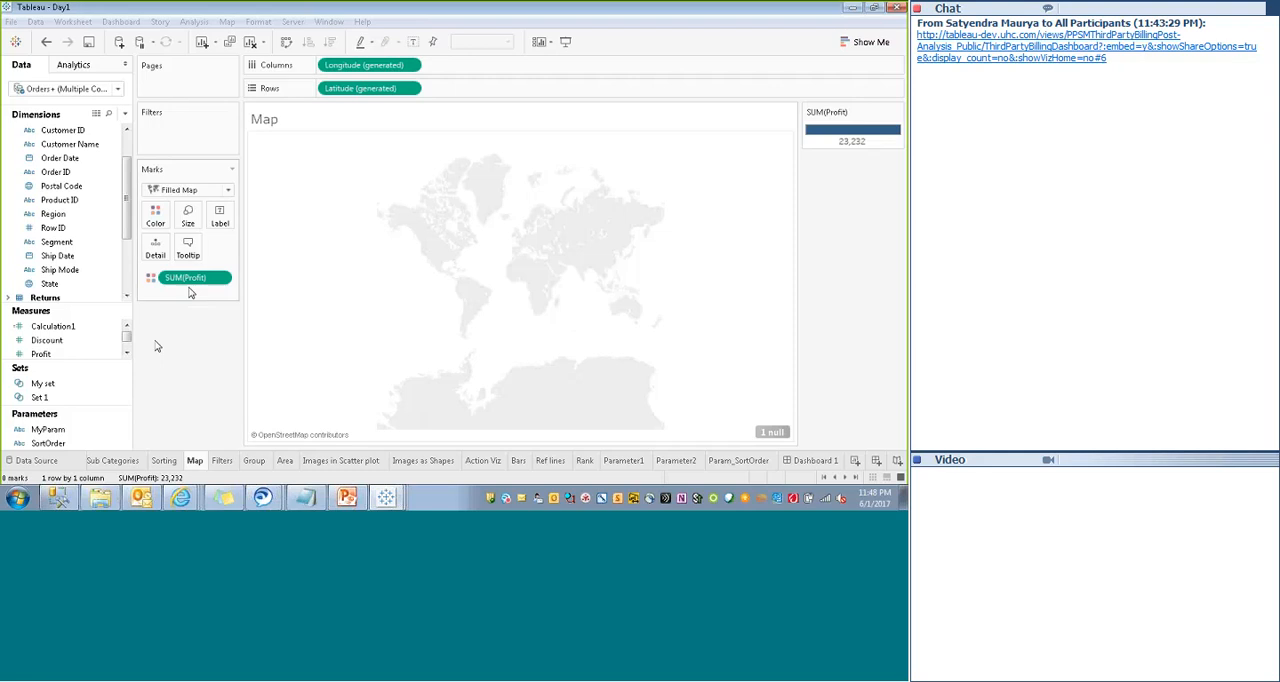
# - Clear Profit from the marks, rebuild the sheet as a filled map of State and color the states by Profit
pyautogui.moveTo(185, 277); pyautogui.dragTo(80, 240)
pyautogui.click(52, 284)
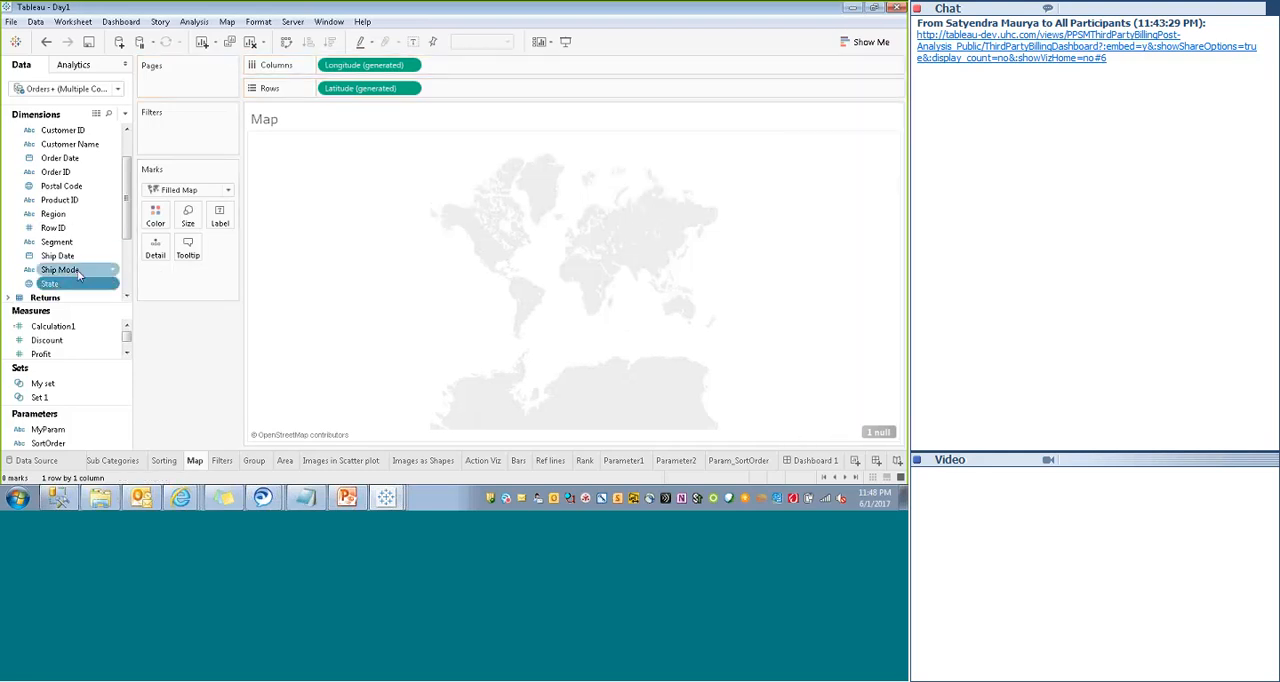
pyautogui.click(865, 42)
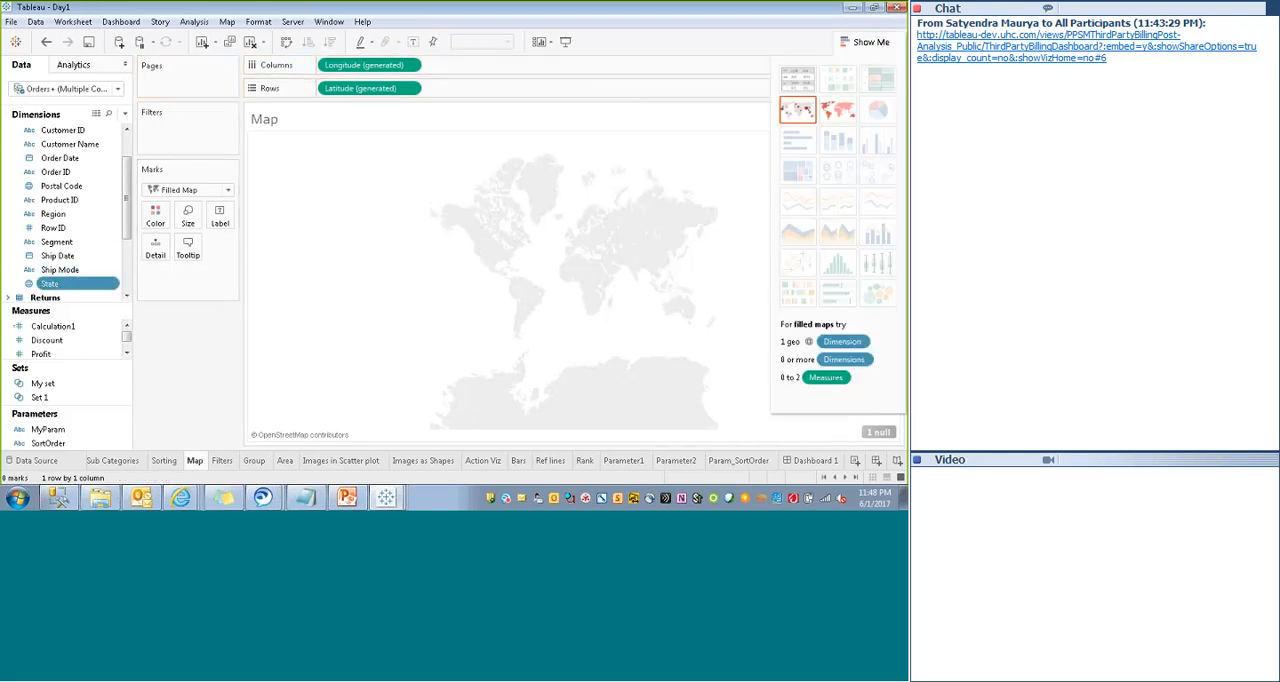
pyautogui.click(843, 112)
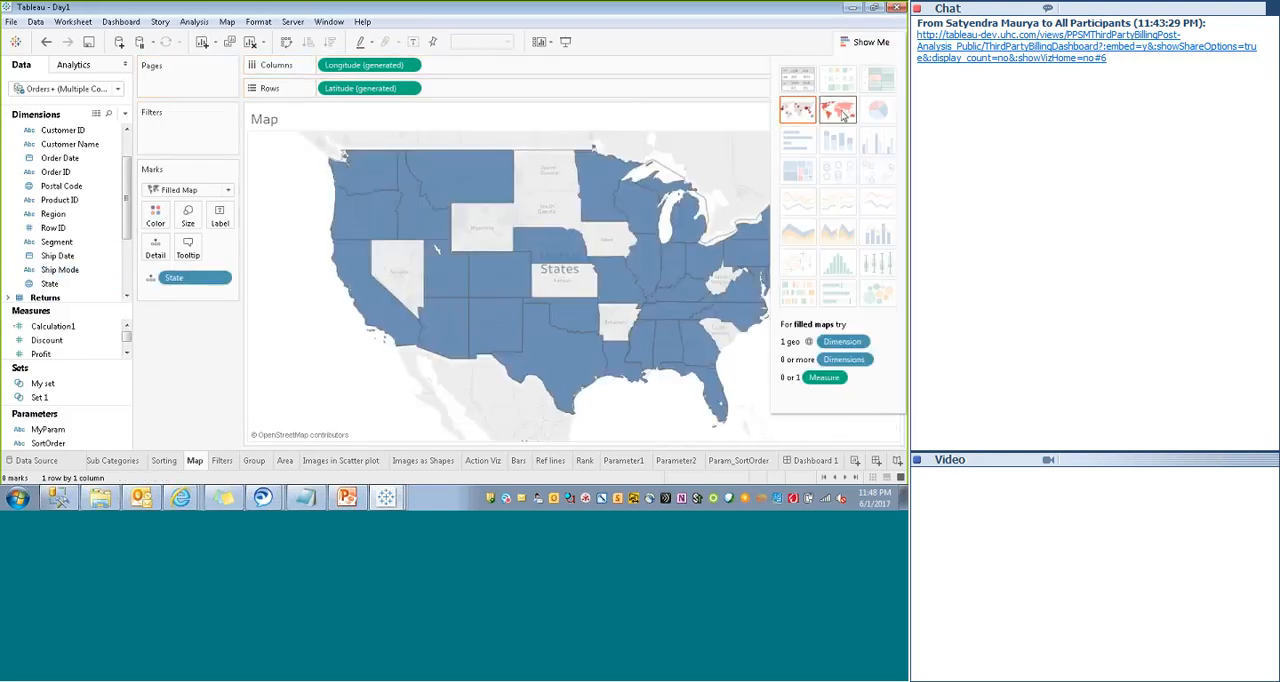
pyautogui.click(866, 43)
pyautogui.moveTo(40, 354); pyautogui.dragTo(158, 224)
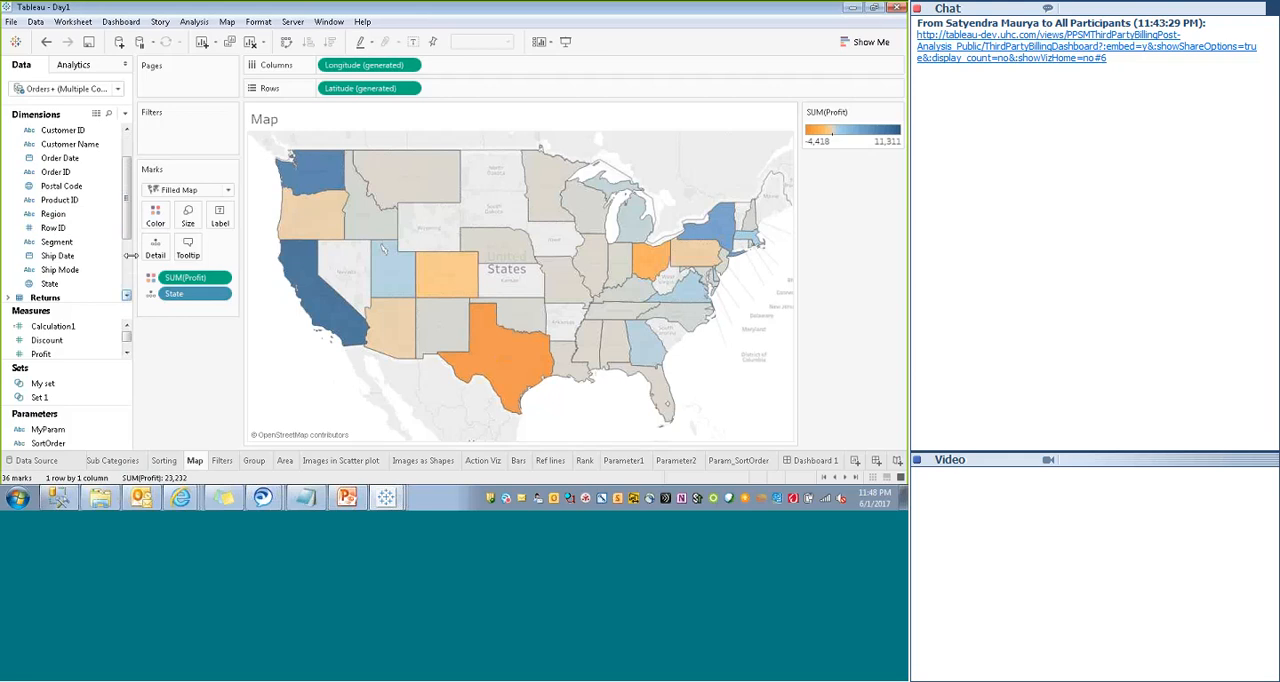
# - Search the data fields for "sal" and label the states with Sales
pyautogui.moveTo(127, 227); pyautogui.dragTo(127, 200)
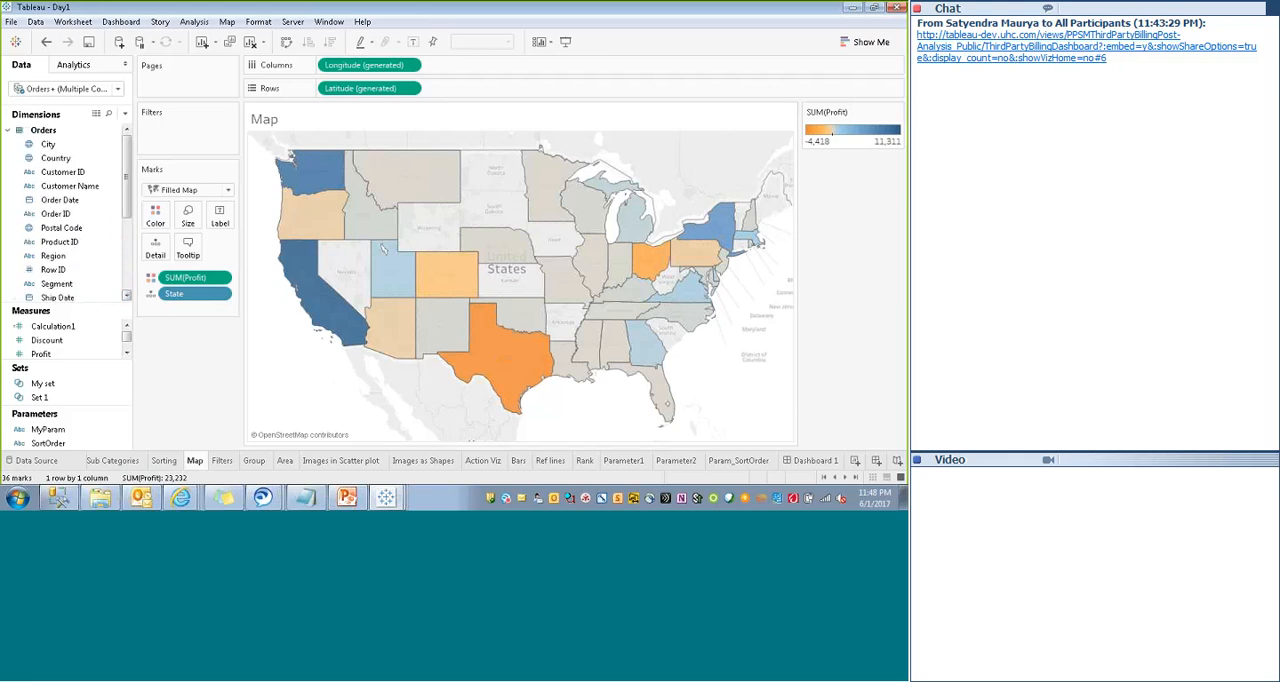
pyautogui.moveTo(126, 337); pyautogui.dragTo(127, 336)
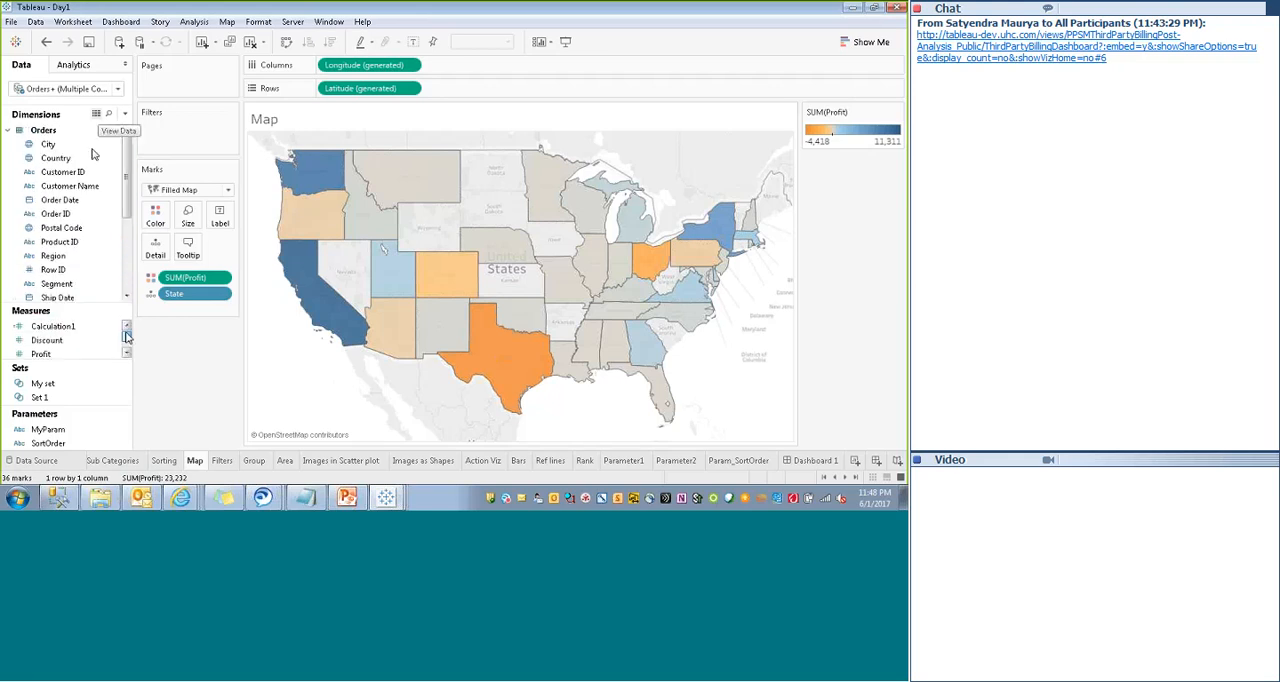
pyautogui.click(108, 116)
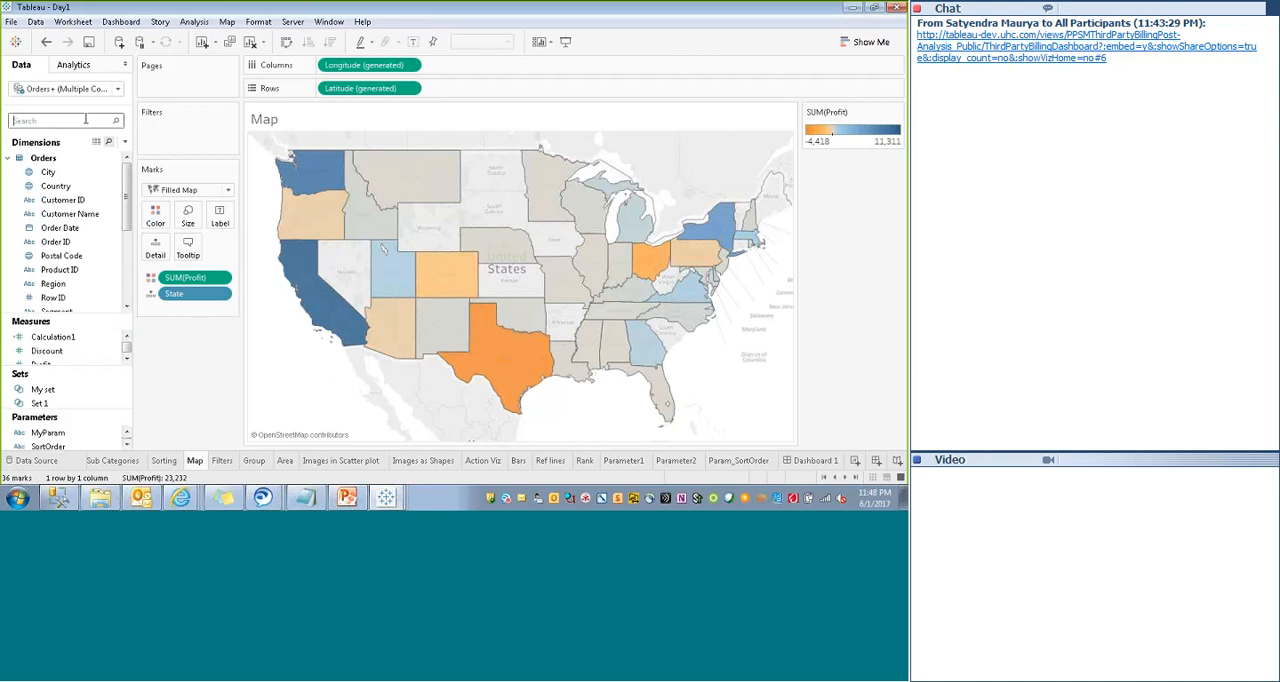
pyautogui.write('sal')
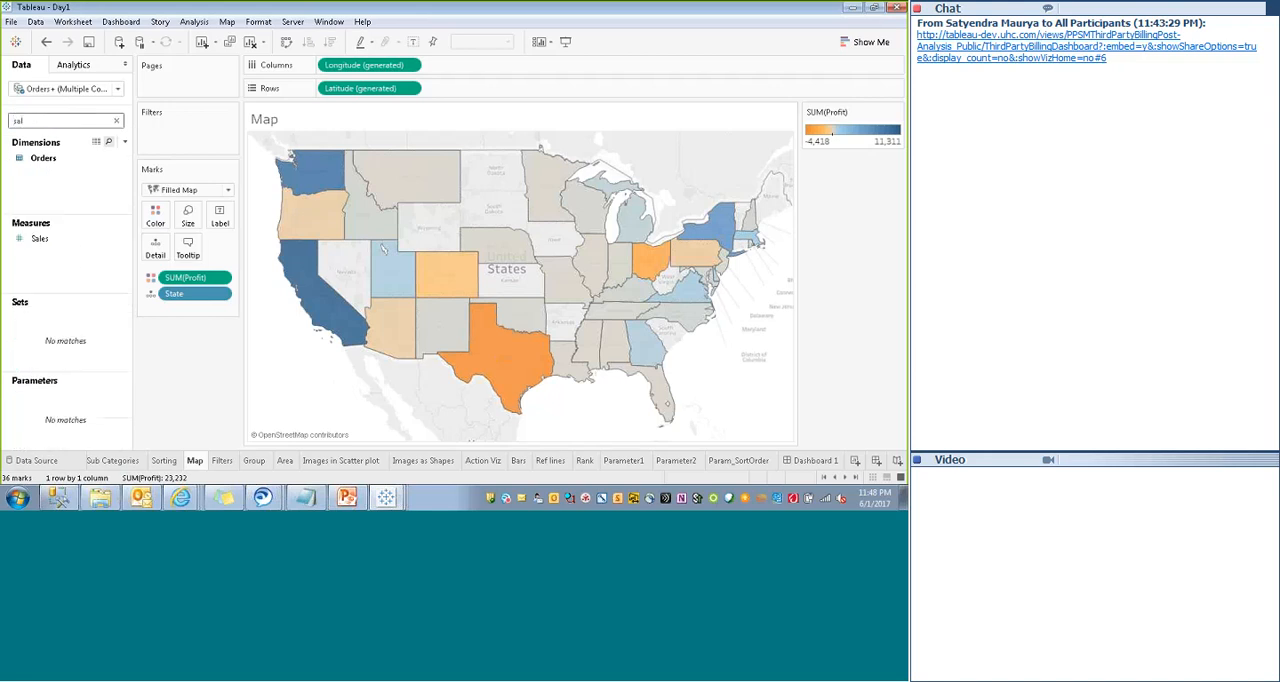
pyautogui.moveTo(40, 238); pyautogui.dragTo(220, 222)
# - Replace the field search with "sta" and add State to the map labels
pyautogui.click(61, 119)
pyautogui.press('BackSpace')
pyautogui.press('BackSpace')
pyautogui.press('BackSpace')
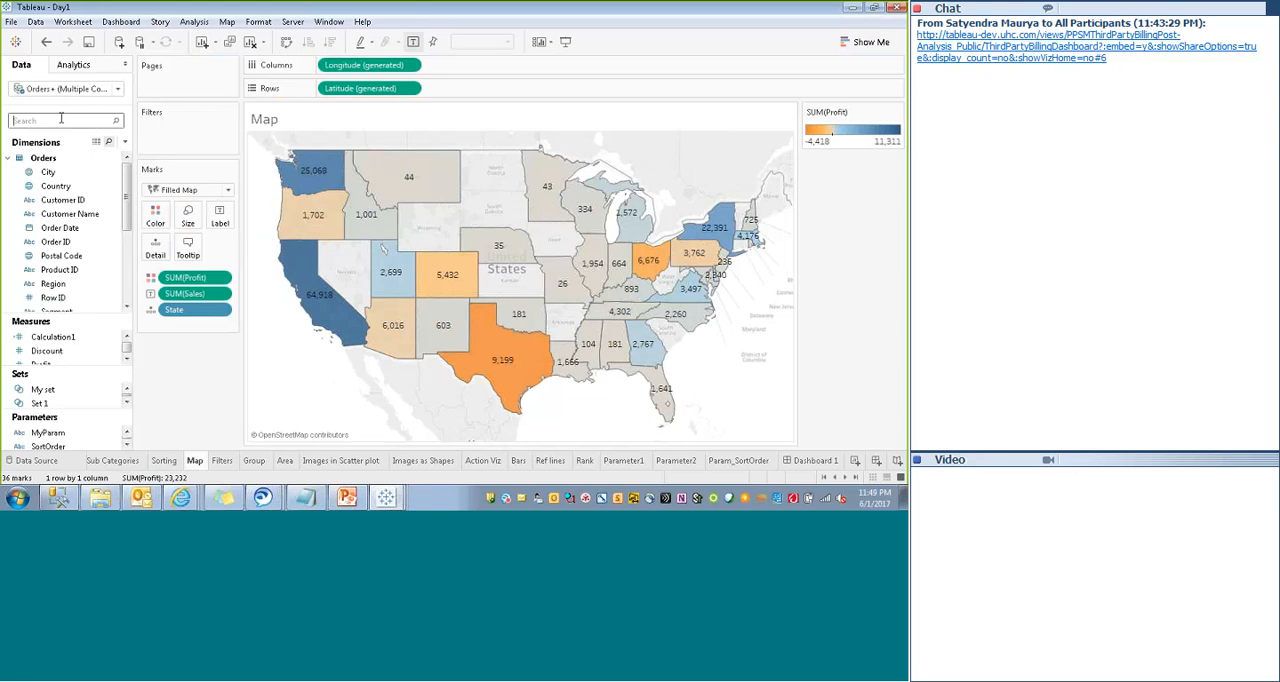
pyautogui.write('sta')
pyautogui.moveTo(49, 186); pyautogui.dragTo(220, 222)
# - Open Dashboard 1 and set its fixed width to 1300 px
pyautogui.click(816, 461)
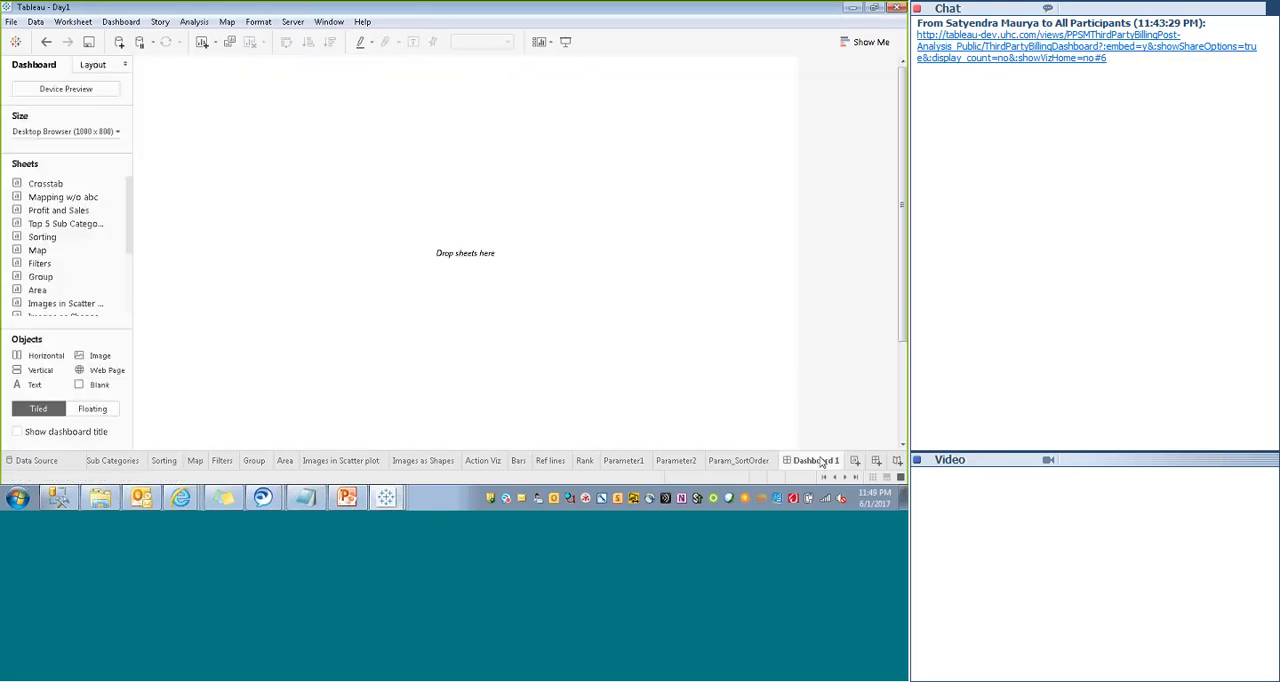
pyautogui.click(80, 131)
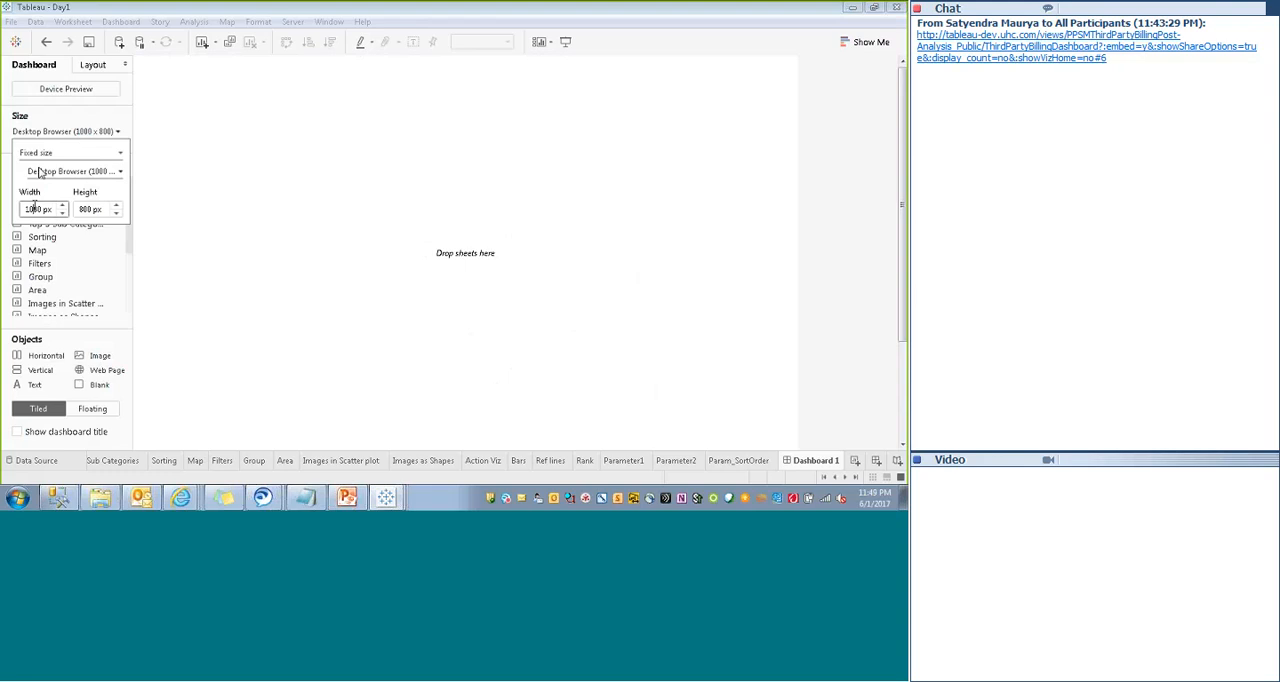
pyautogui.press('Return')
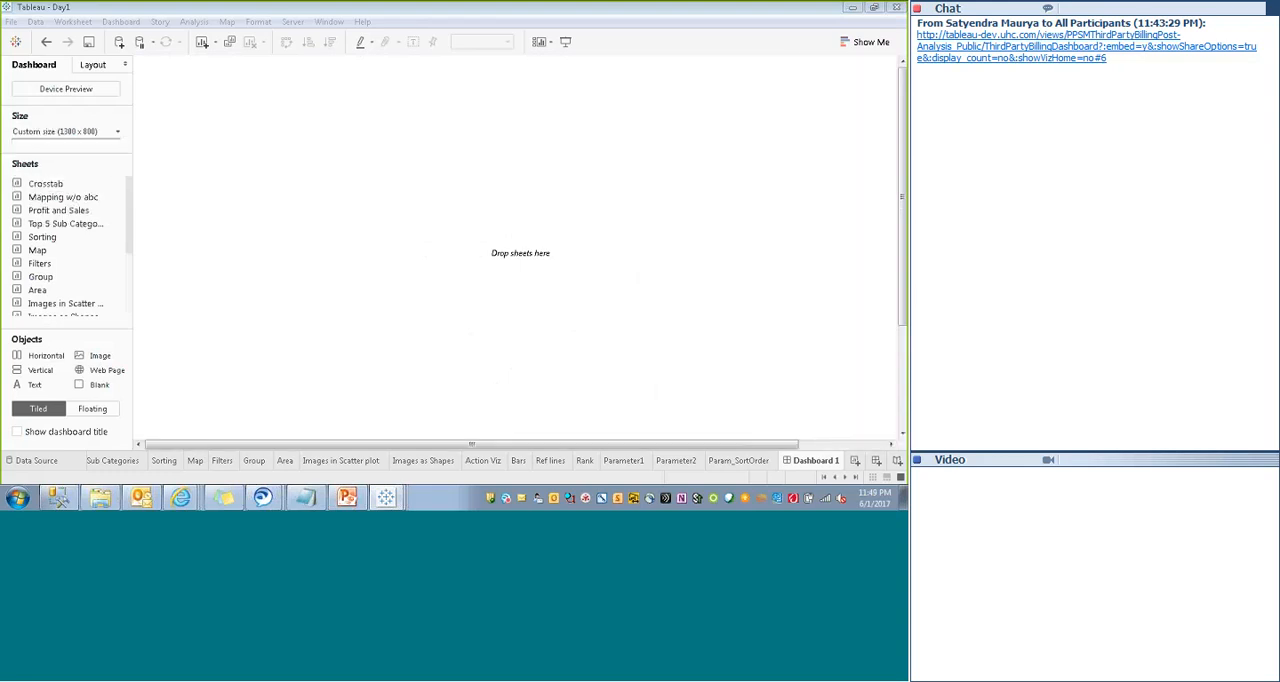
# - Place the Map sheet on the dashboard and make it floating
pyautogui.moveTo(38, 250); pyautogui.dragTo(736, 195)
pyautogui.moveTo(811, 233); pyautogui.dragTo(811, 233)
pyautogui.click(876, 65)
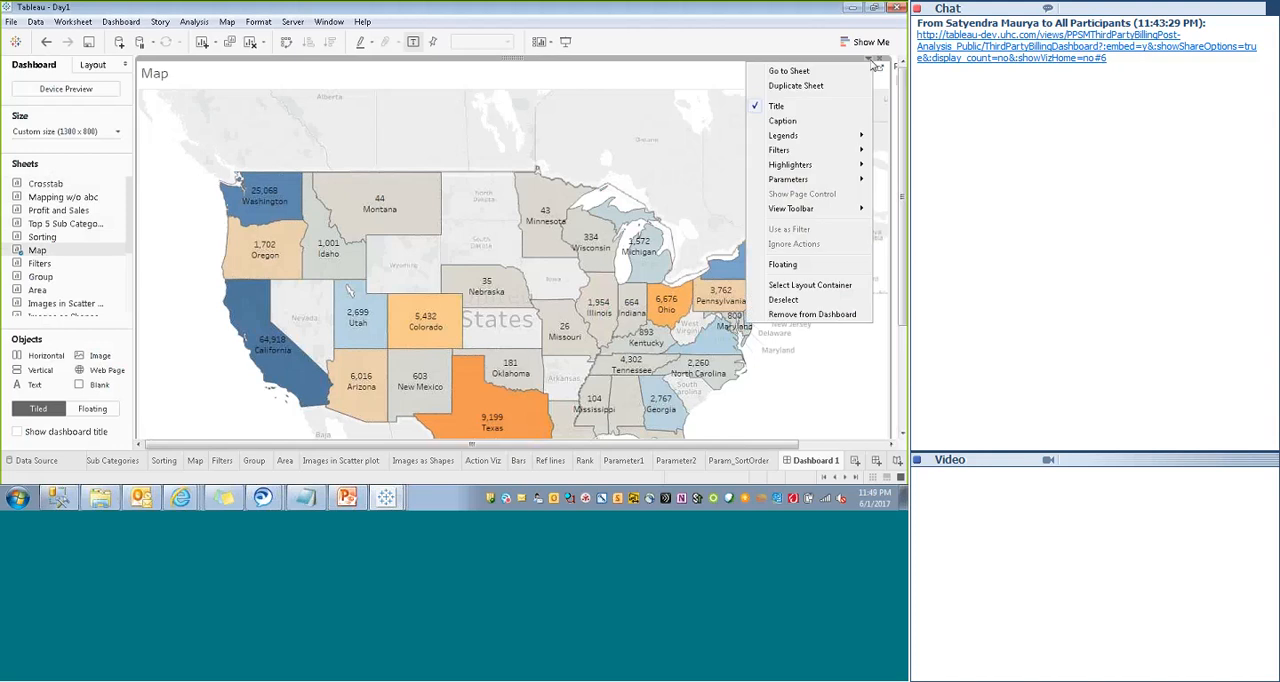
pyautogui.click(782, 264)
# - Remove the Profit color legend from the dashboard
pyautogui.click(774, 70)
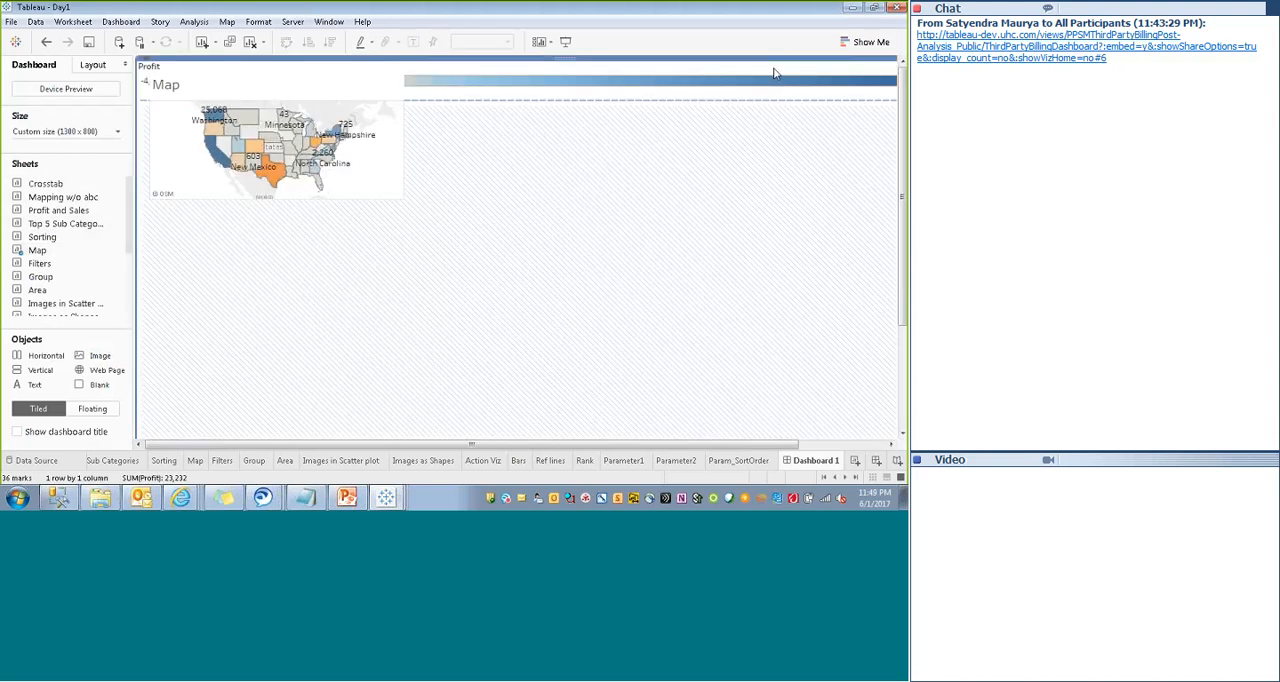
pyautogui.moveTo(701, 447); pyautogui.dragTo(790, 447)
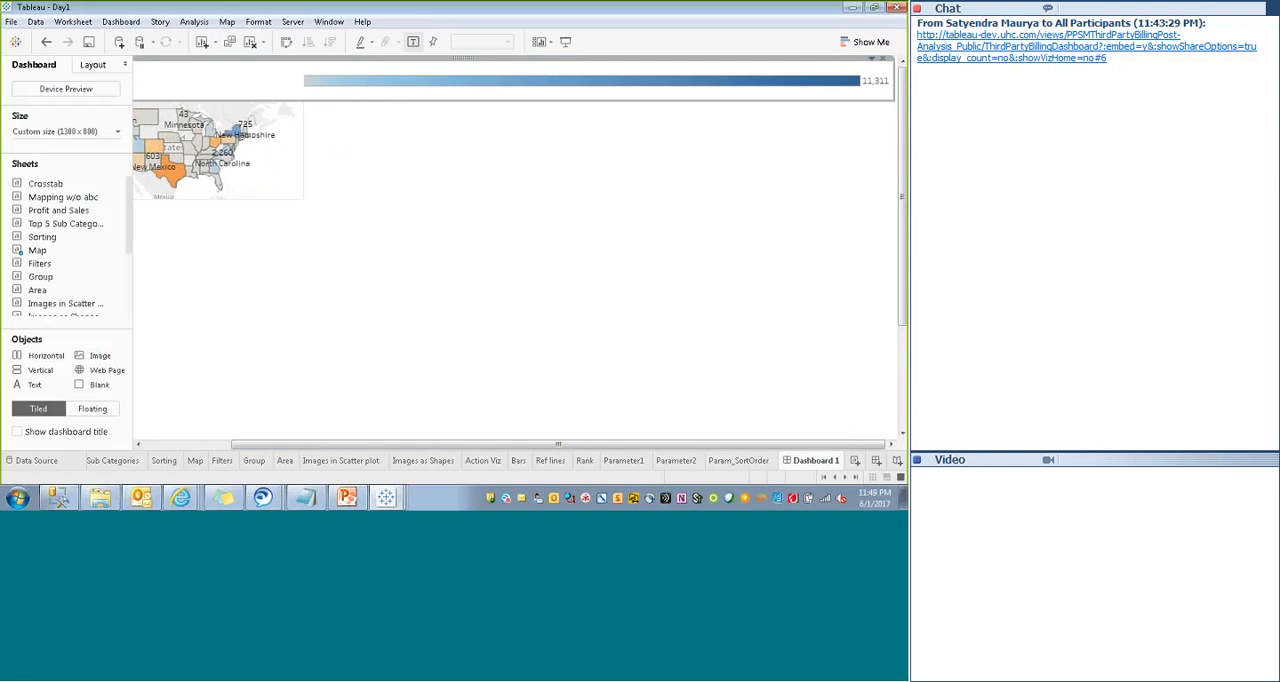
pyautogui.click(885, 64)
# - Enlarge the floating map downward and to the right on the dashboard
pyautogui.click(290, 190)
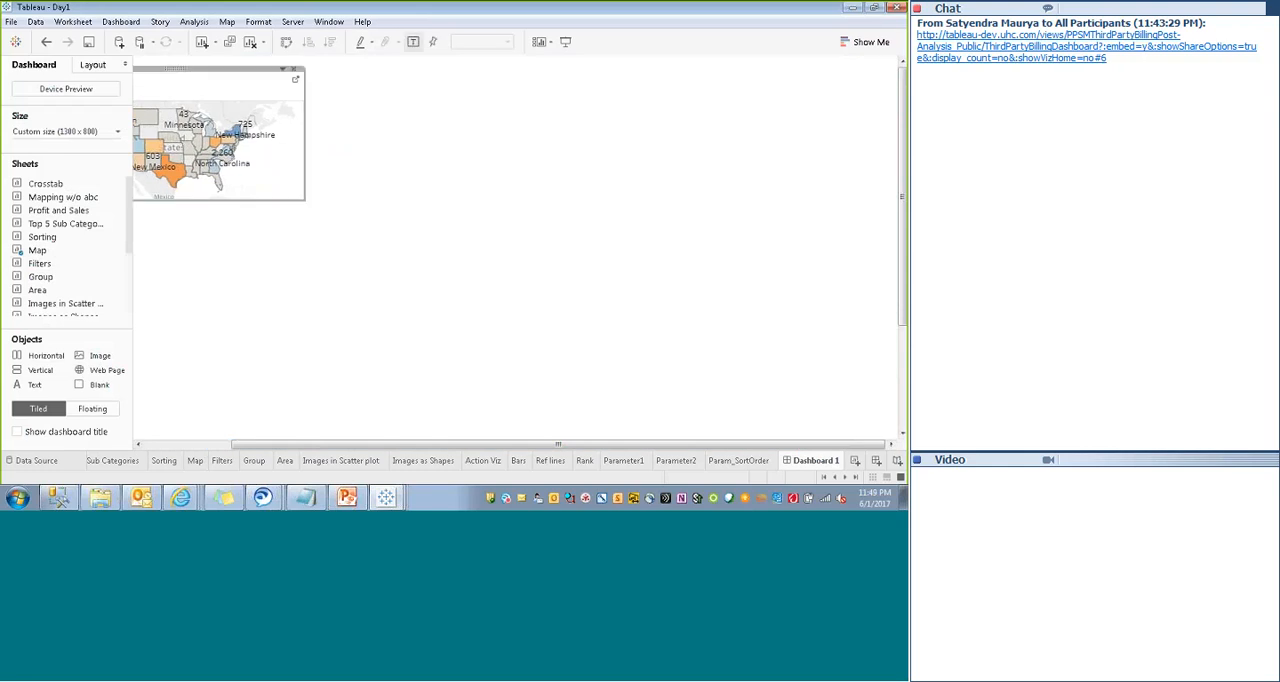
pyautogui.moveTo(278, 199); pyautogui.dragTo(281, 352)
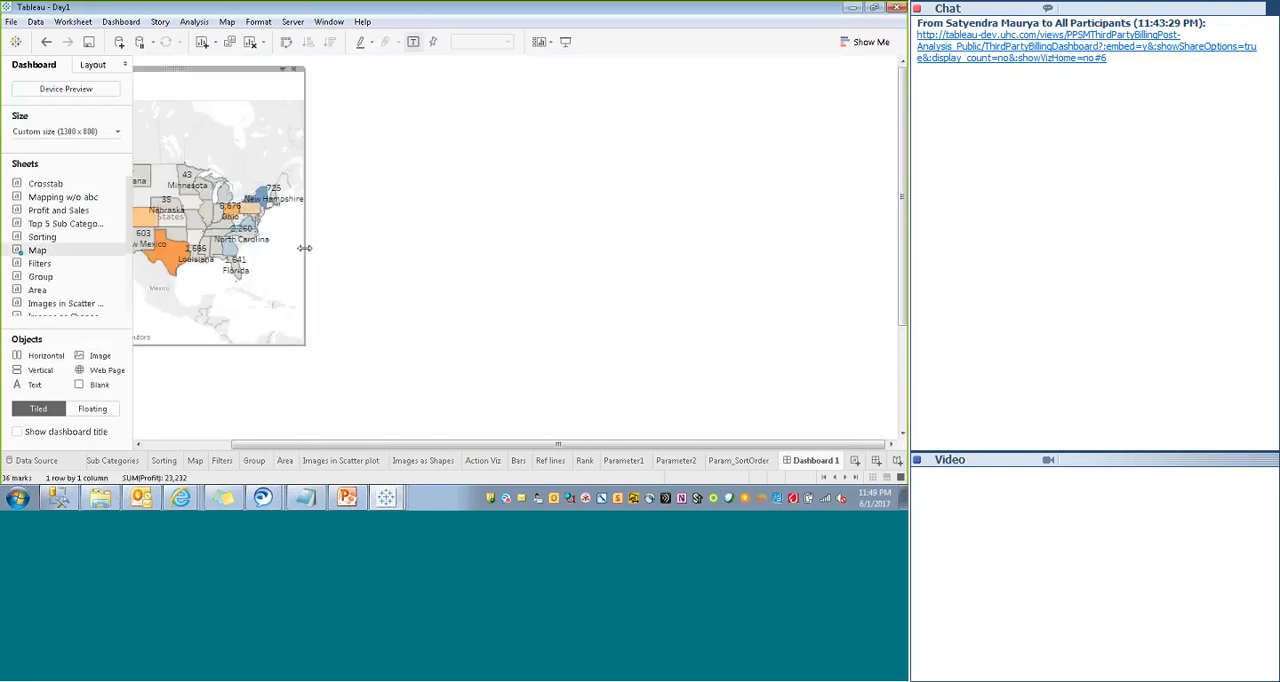
pyautogui.moveTo(306, 252); pyautogui.dragTo(411, 259)
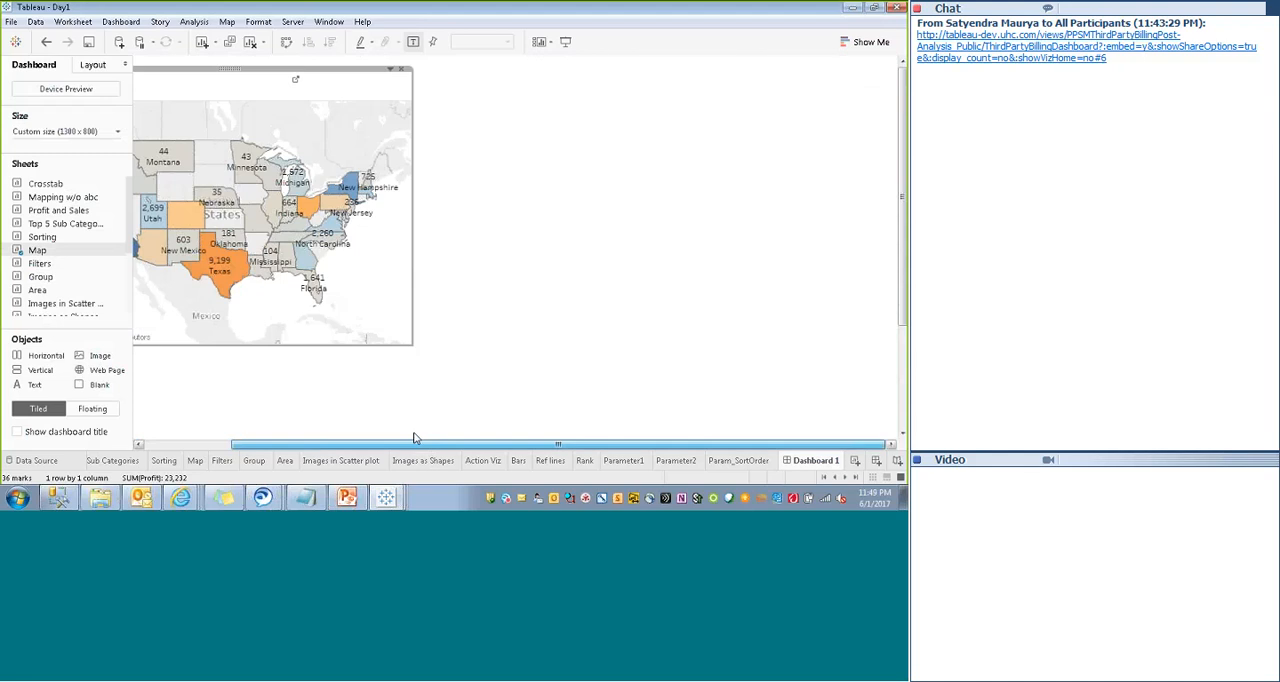
# - Format the map's title text as centered, size 9 and white
pyautogui.moveTo(416, 444); pyautogui.dragTo(322, 442)
pyautogui.rightClick(192, 89)
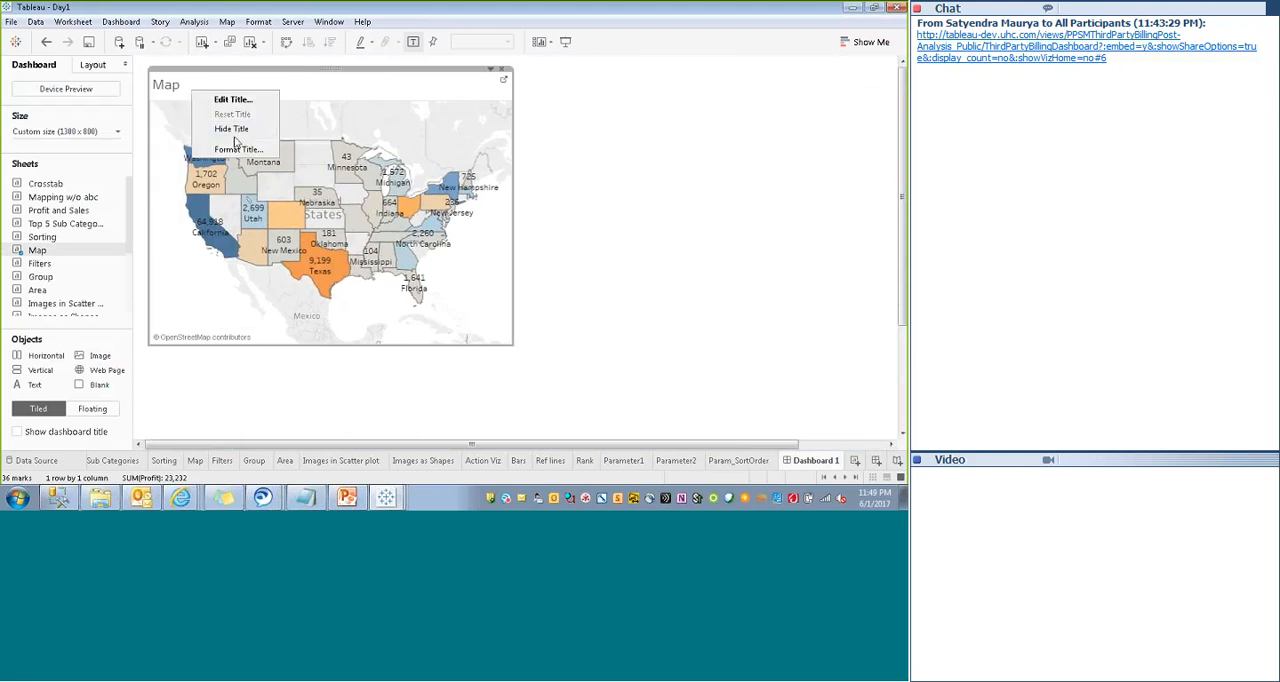
pyautogui.click(232, 100)
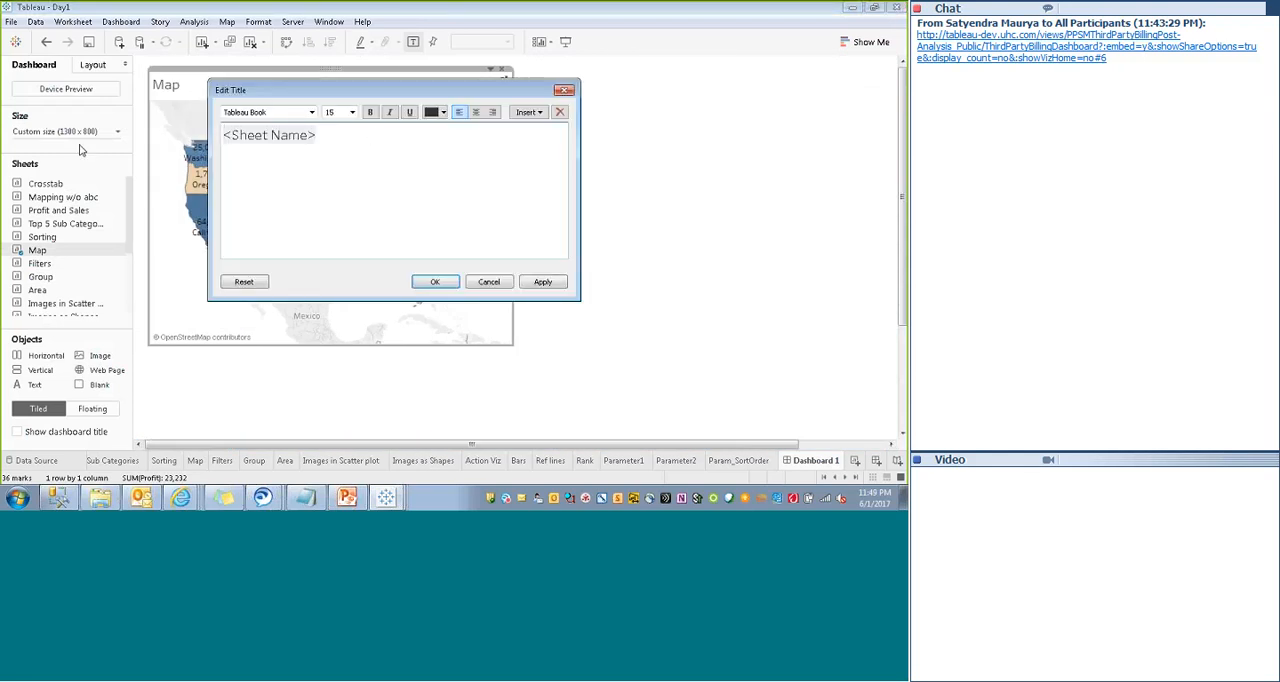
pyautogui.hotkey('ctrl', 'a')
pyautogui.click(476, 111)
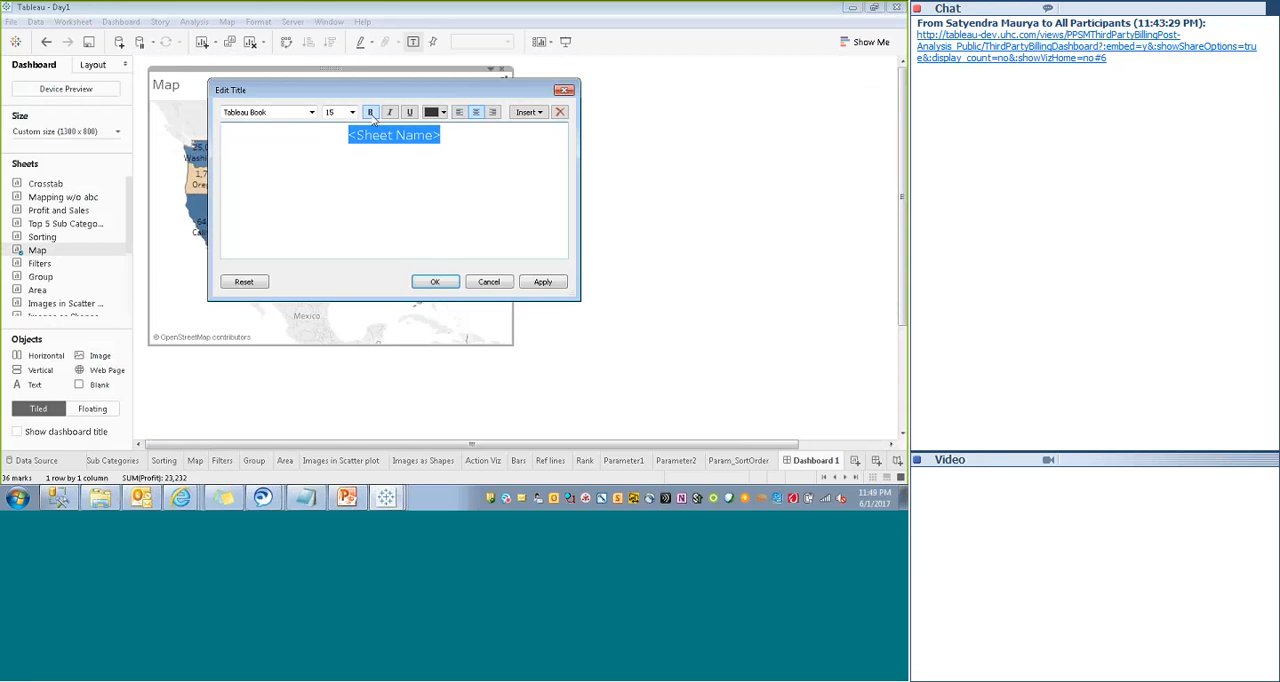
pyautogui.click(350, 112)
pyautogui.click(335, 131)
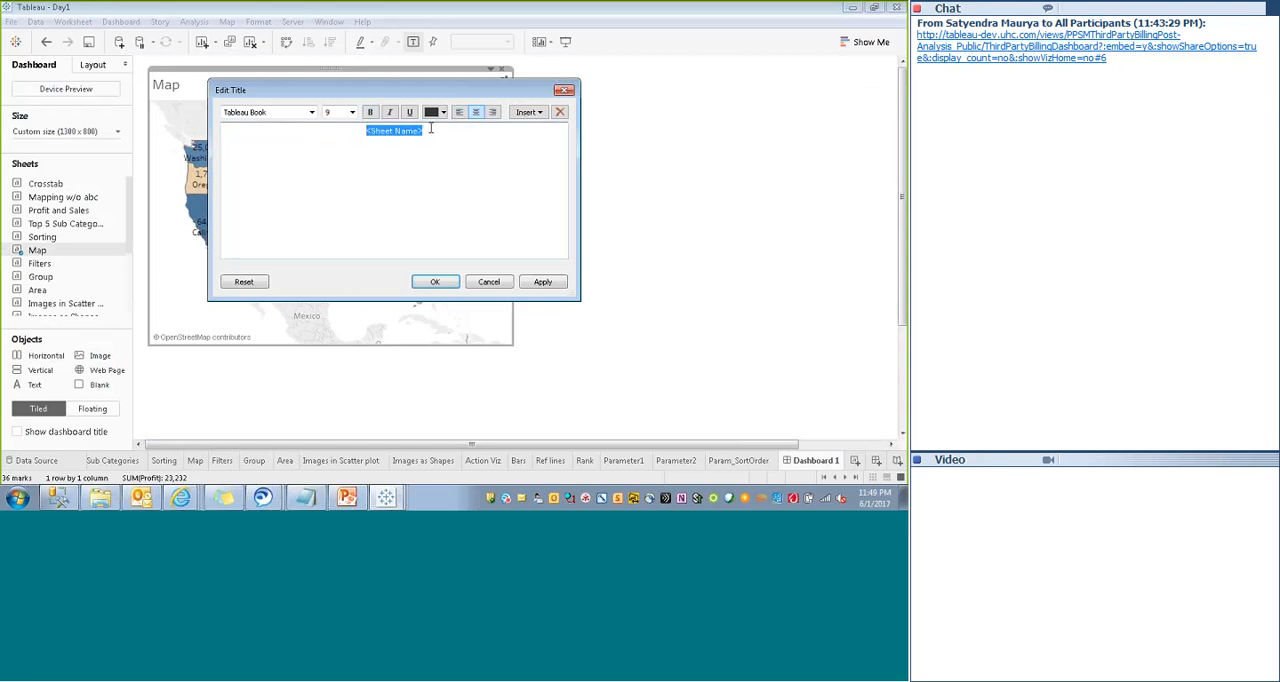
pyautogui.click(444, 112)
pyautogui.click(431, 123)
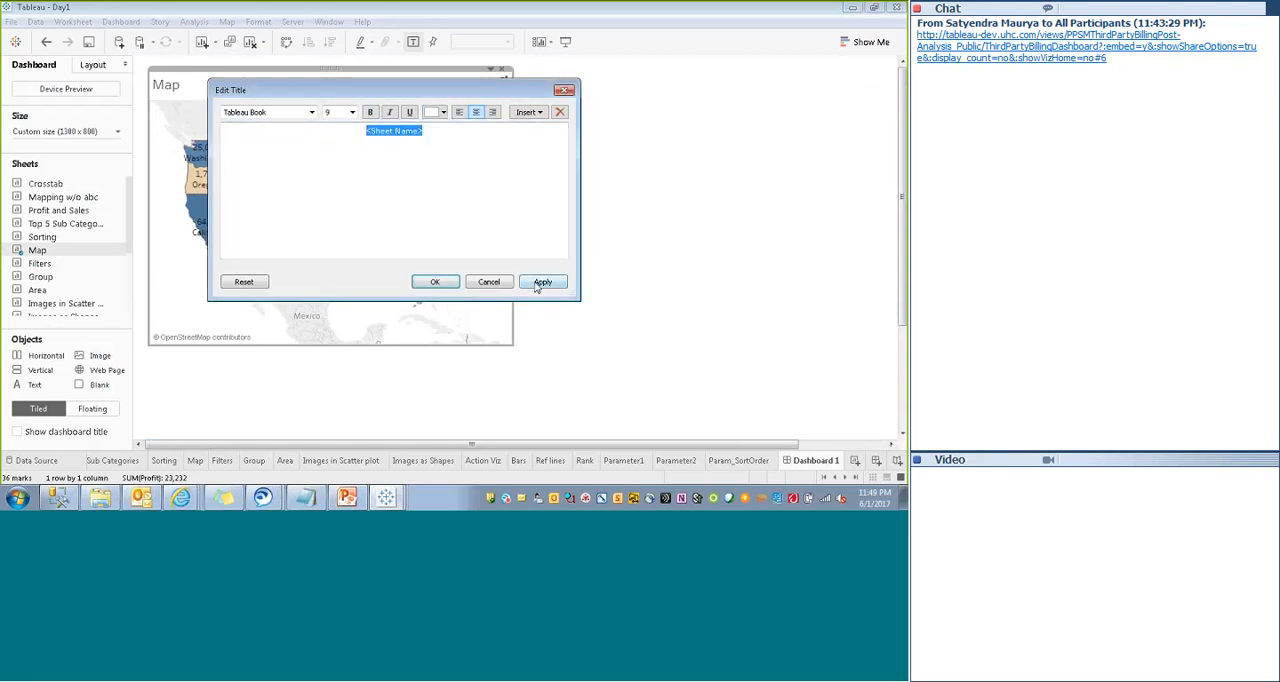
pyautogui.click(541, 282)
pyautogui.click(435, 282)
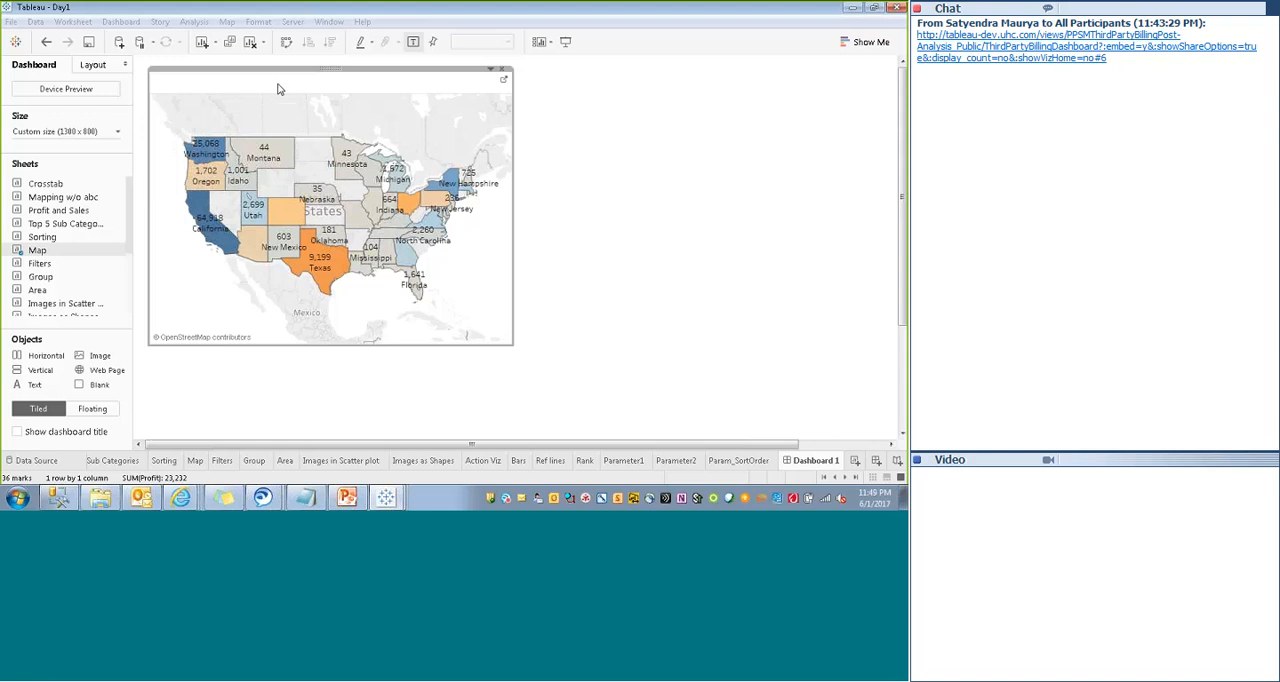
# - Shade the map's title dark blue, set its border to None and close the title formatting
pyautogui.rightClick(280, 89)
pyautogui.click(322, 142)
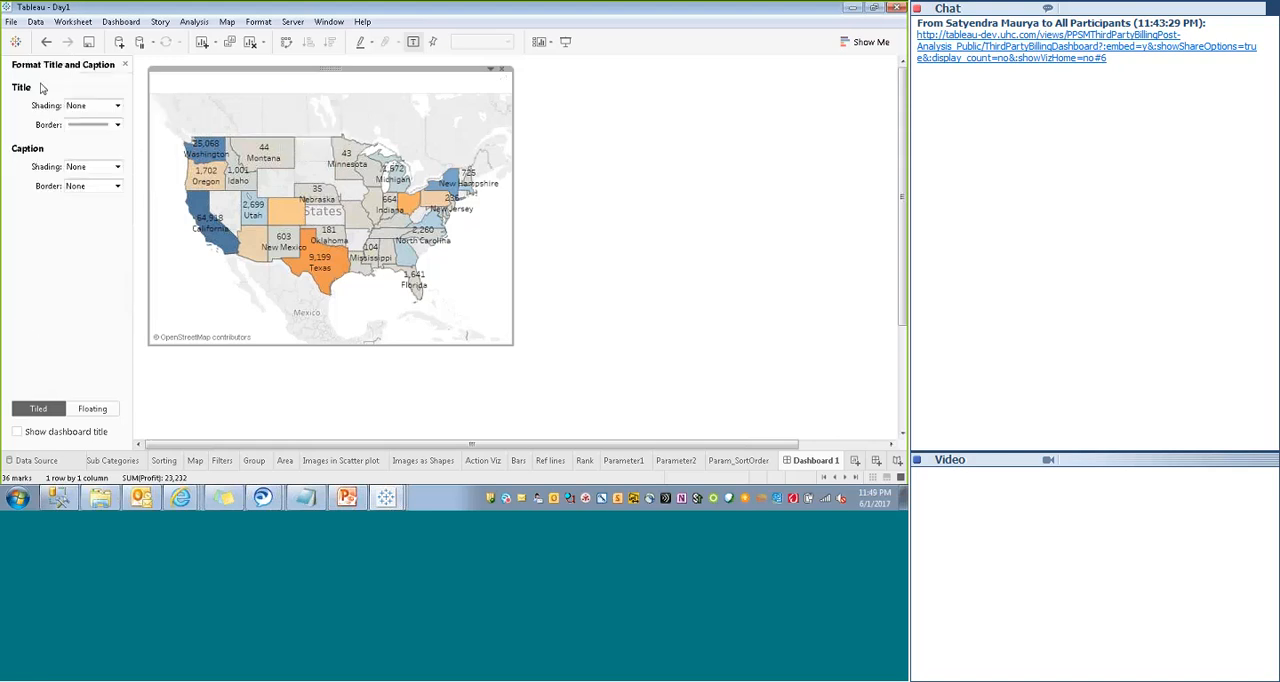
pyautogui.click(86, 108)
pyautogui.click(75, 202)
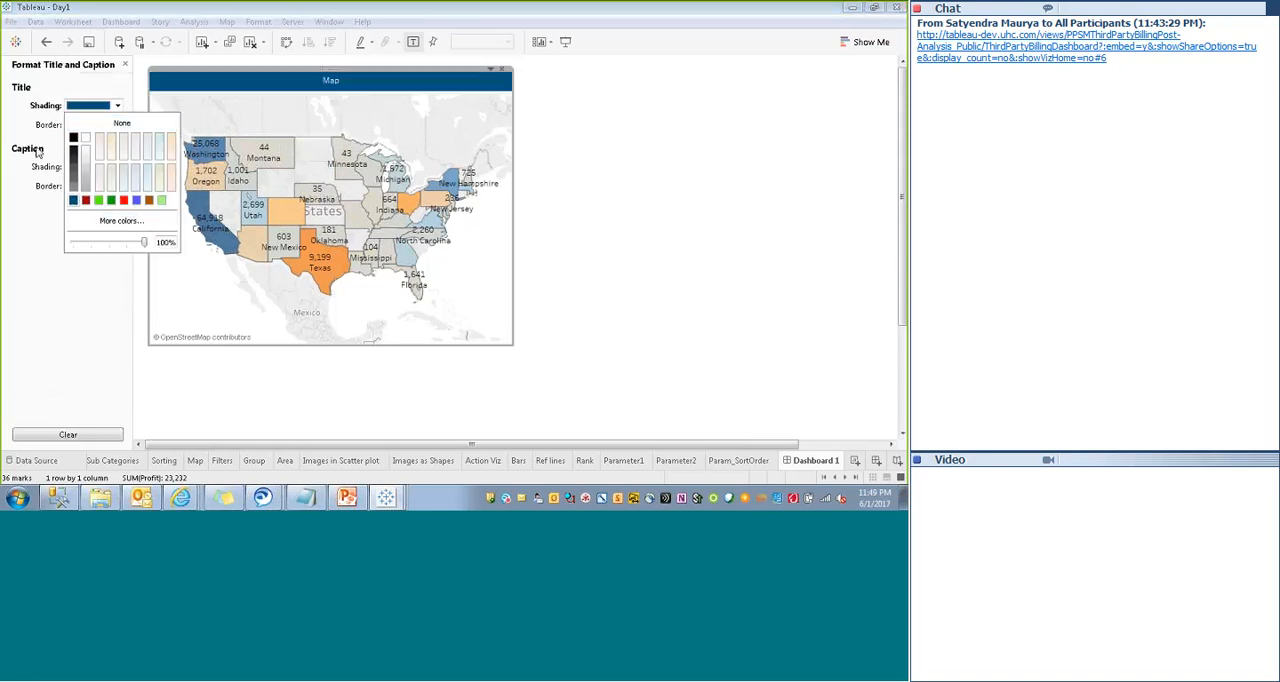
pyautogui.click(88, 124)
pyautogui.click(100, 143)
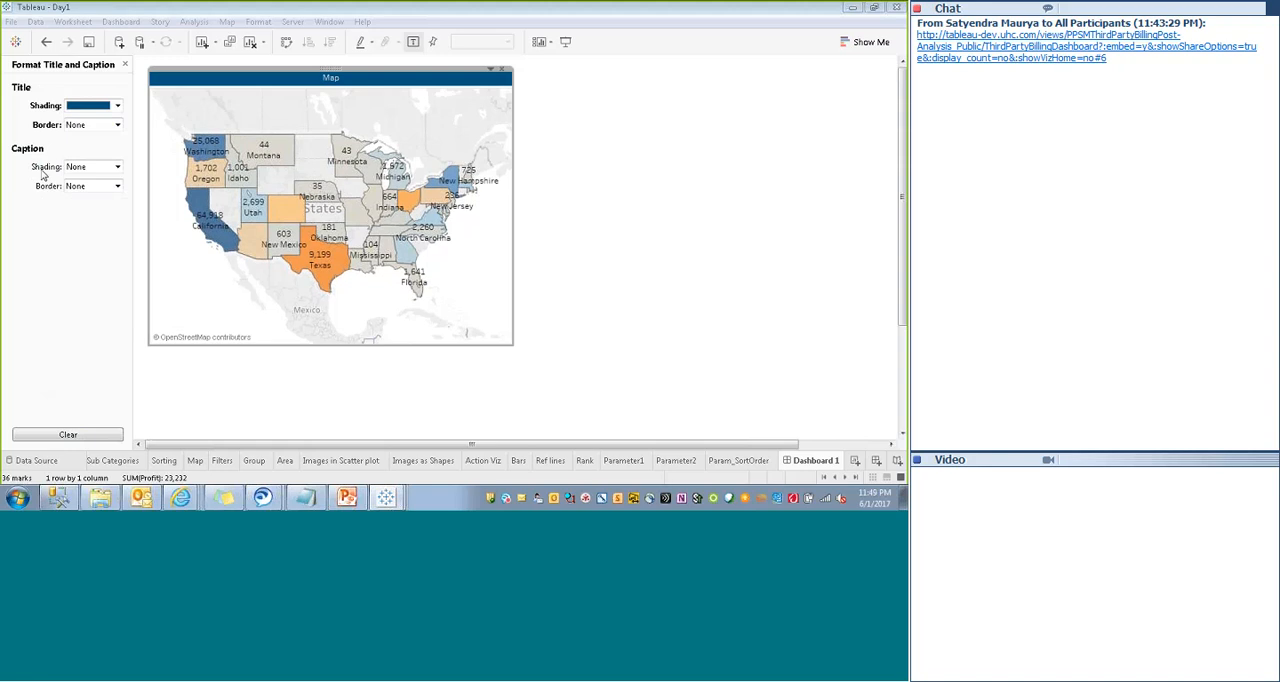
pyautogui.click(603, 174)
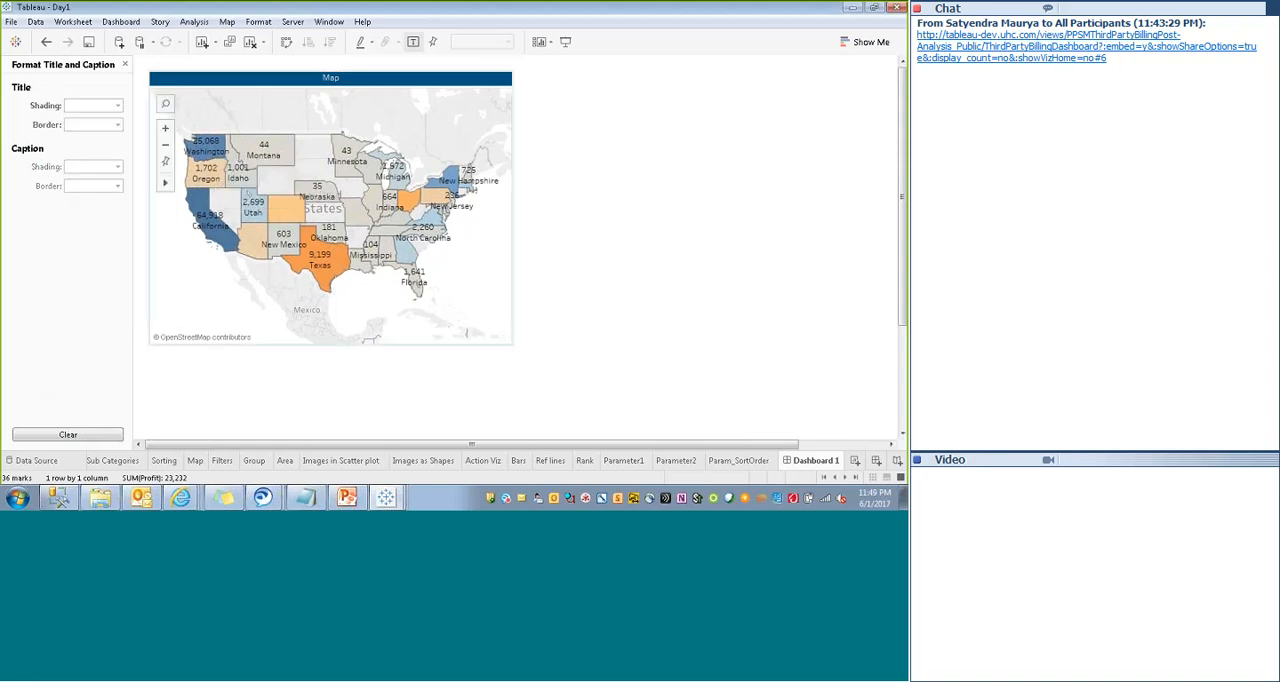
pyautogui.click(124, 64)
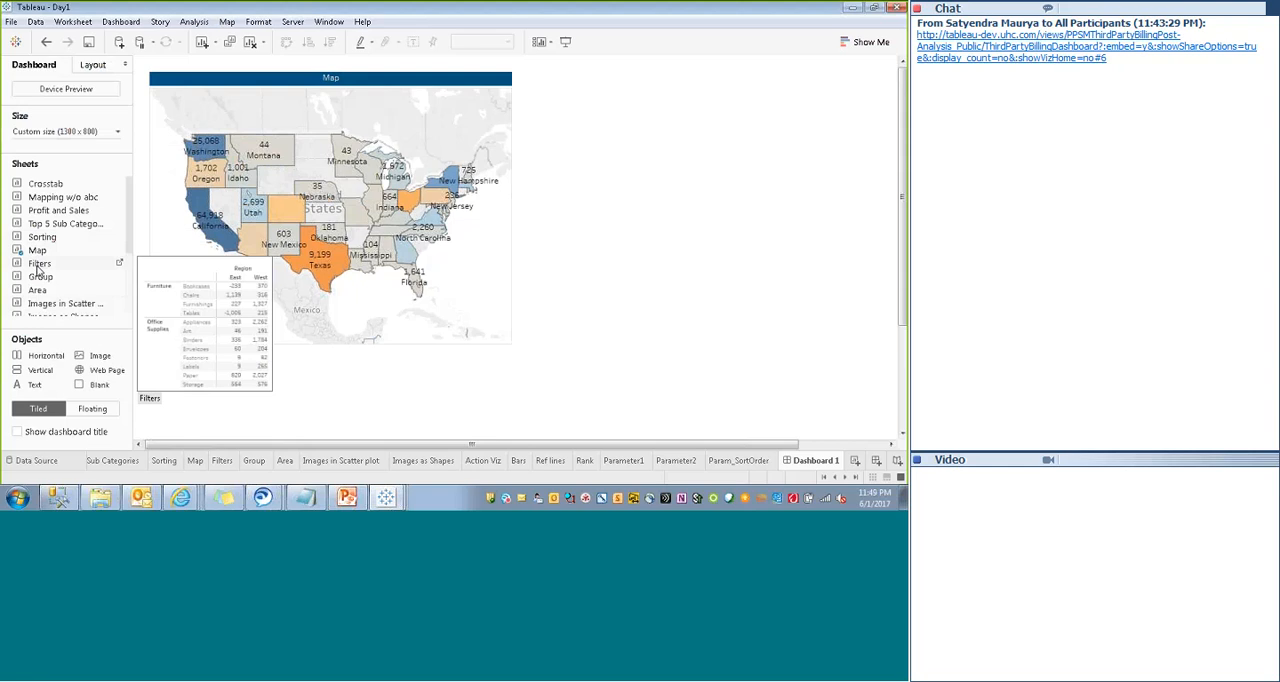
# - Add the Group sheet to the dashboard and make it floating
pyautogui.rightClick(40, 279)
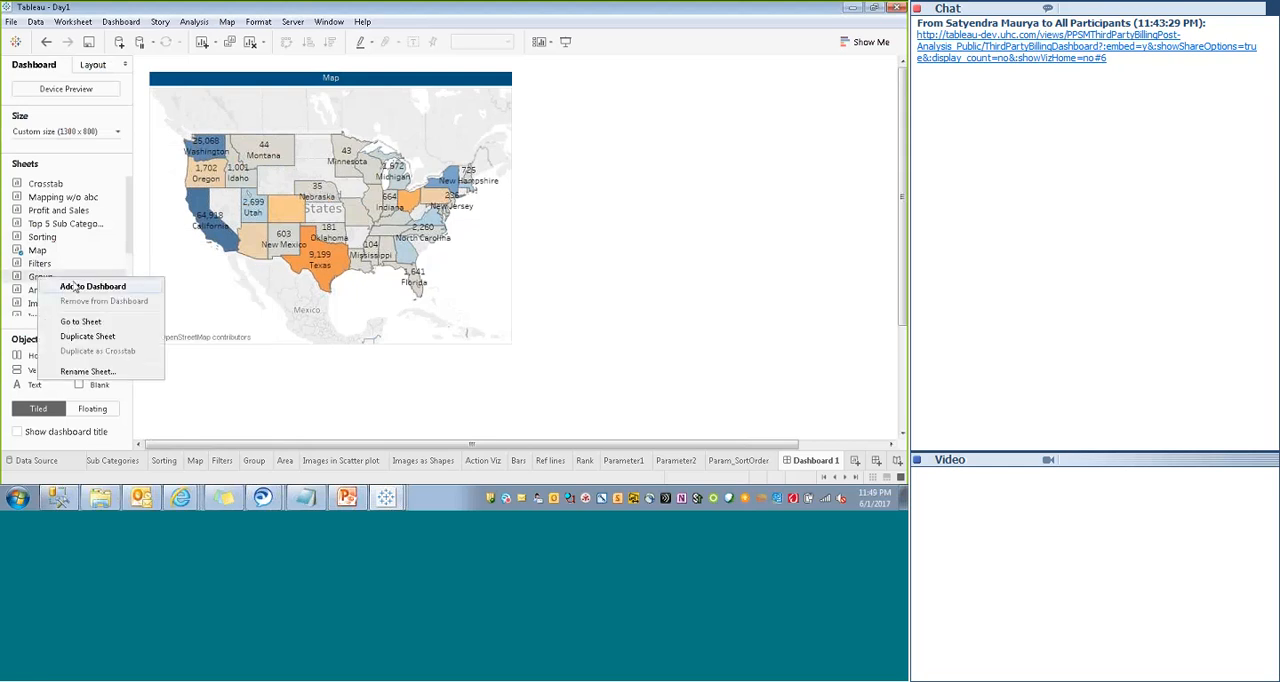
pyautogui.click(80, 289)
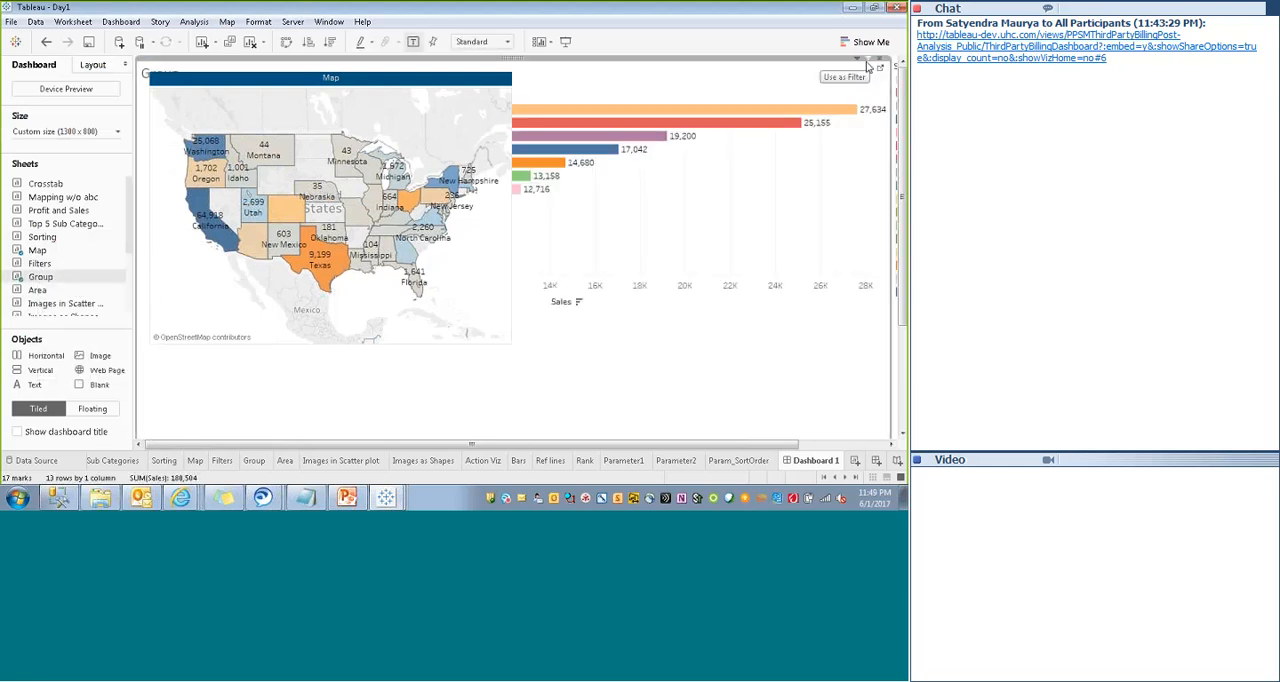
pyautogui.click(858, 63)
pyautogui.click(771, 279)
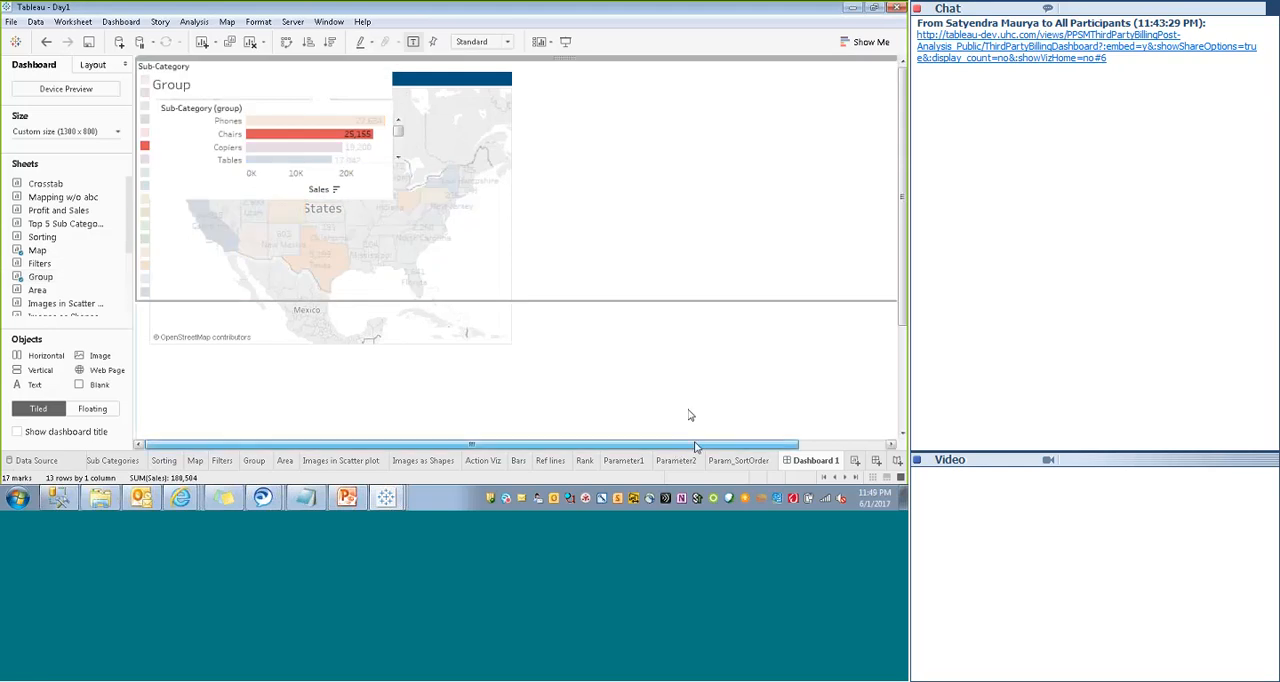
# - Remove the Sub-Category color legend and place the floating Group chart directly to the right of the map
pyautogui.moveTo(694, 446); pyautogui.dragTo(788, 446)
pyautogui.click(885, 64)
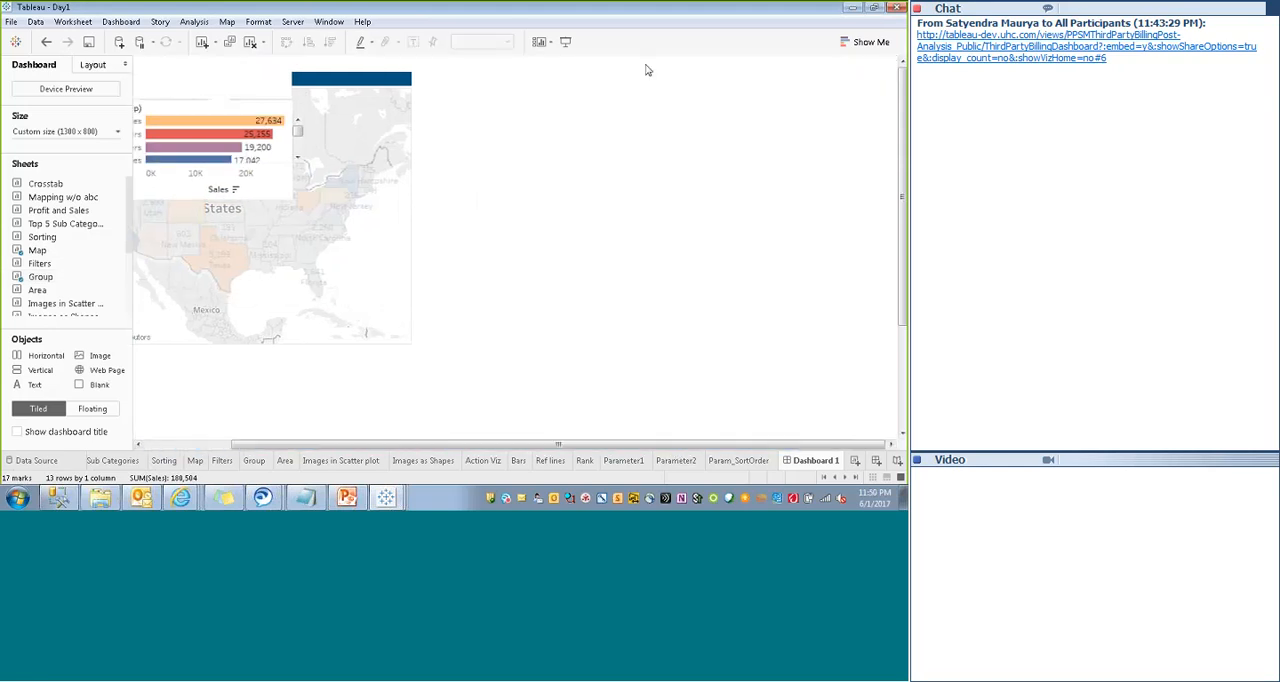
pyautogui.click(224, 82)
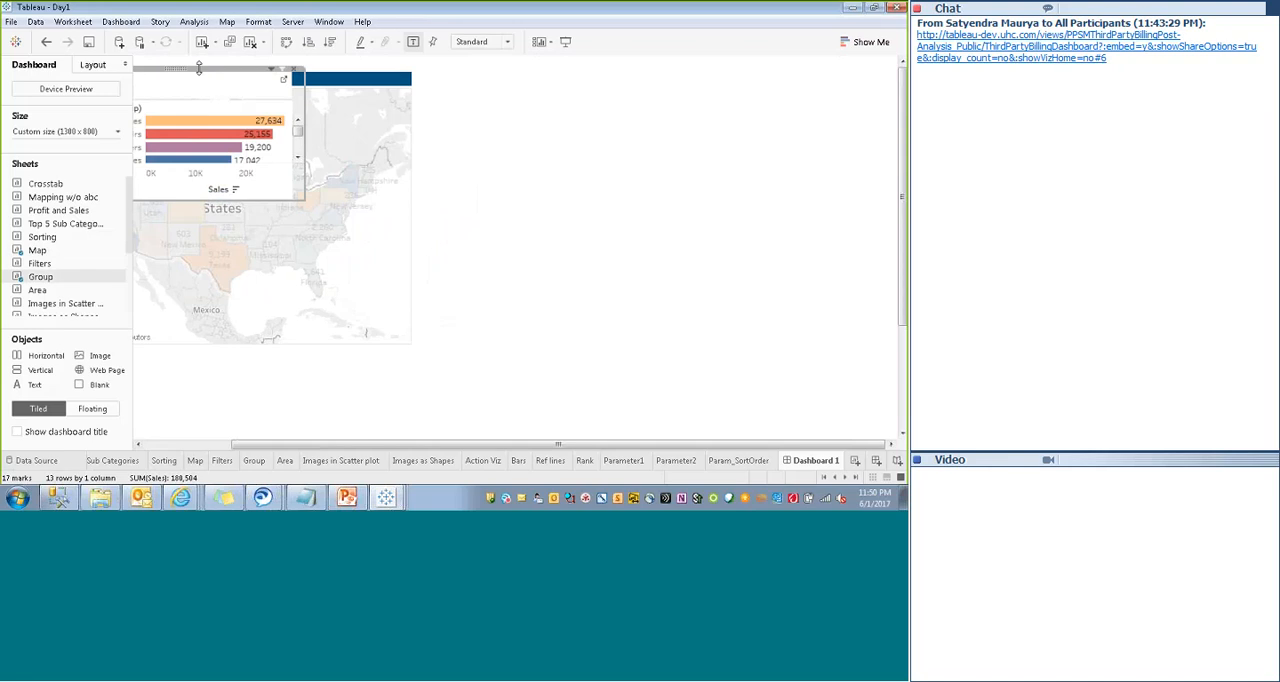
pyautogui.moveTo(199, 67); pyautogui.dragTo(547, 90)
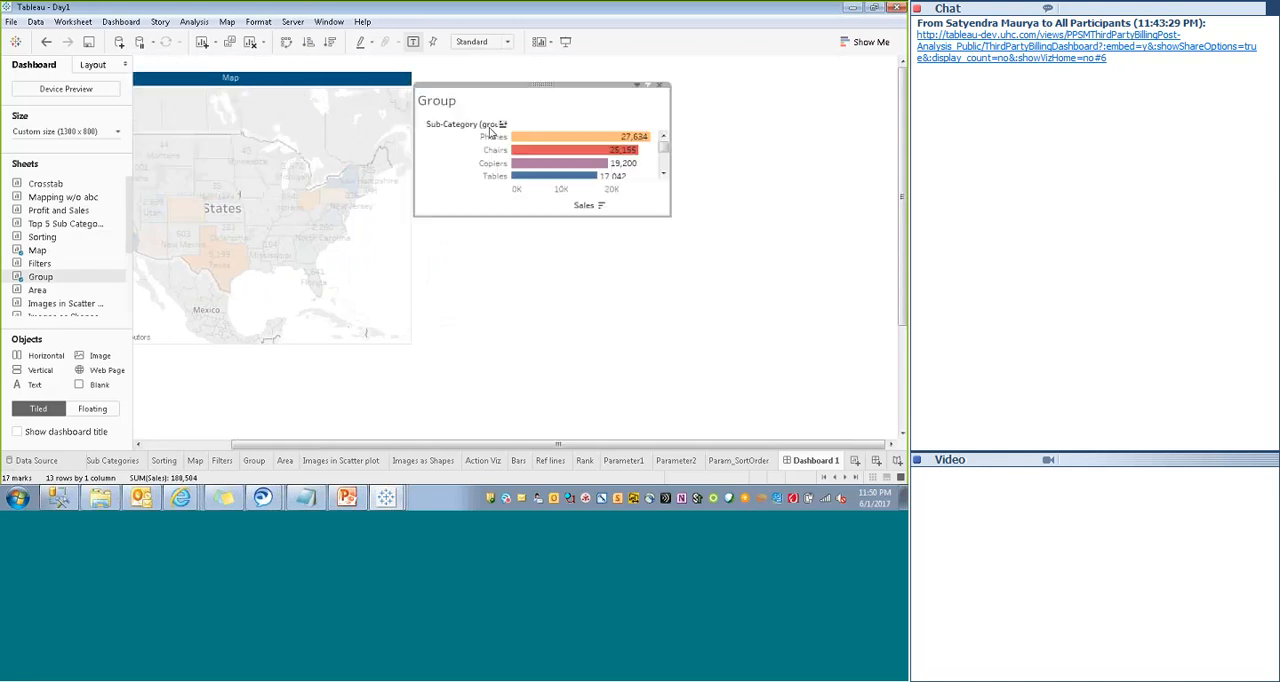
# - Shade the Group chart's title dark blue and set its title border to None
pyautogui.rightClick(529, 103)
pyautogui.click(572, 156)
pyautogui.click(110, 105)
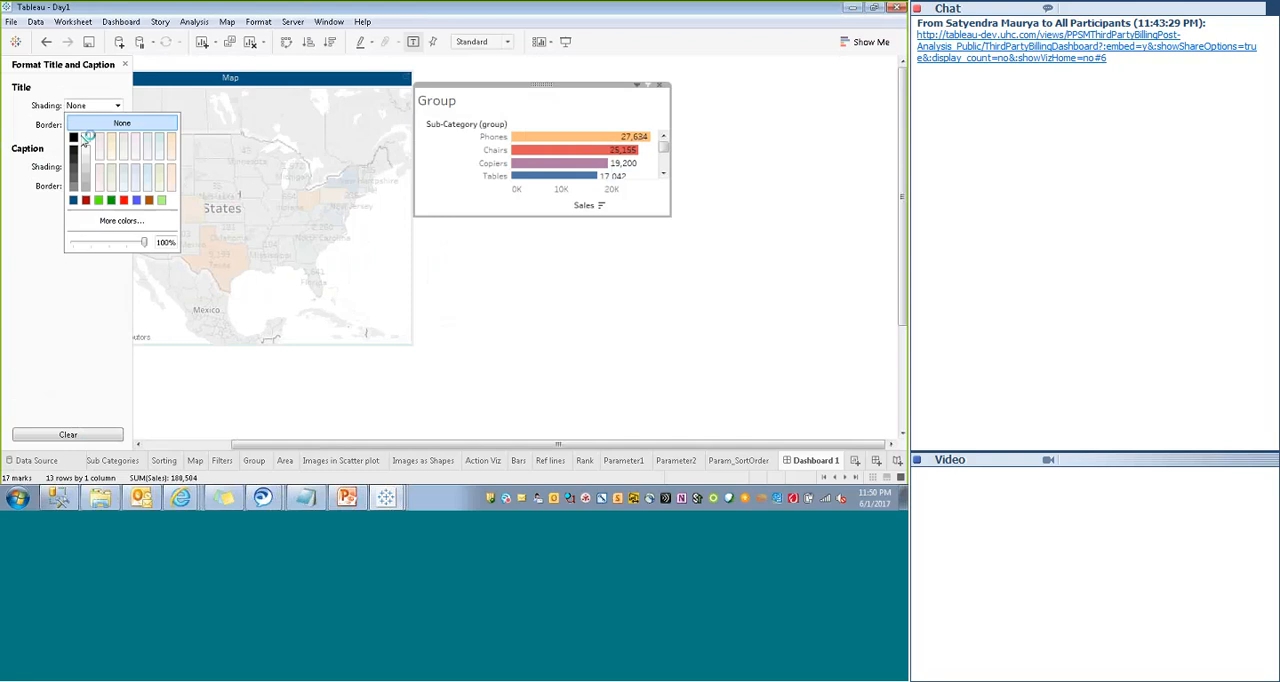
pyautogui.click(73, 200)
pyautogui.click(117, 124)
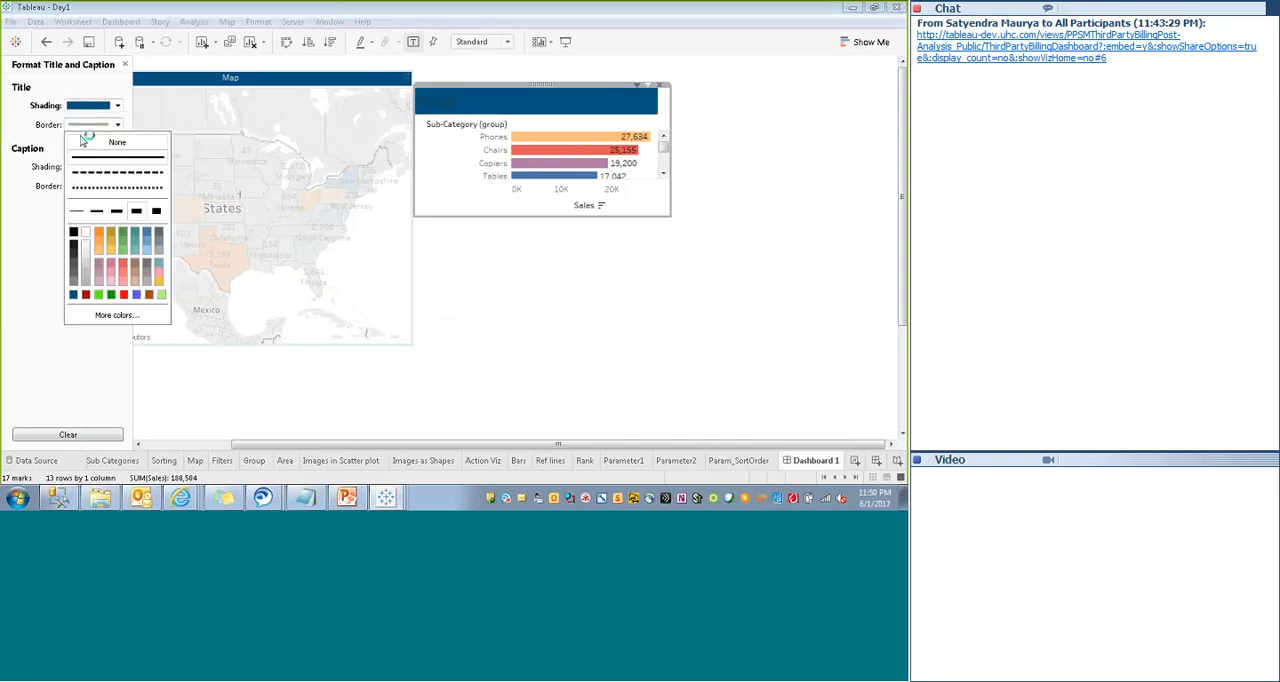
pyautogui.click(88, 143)
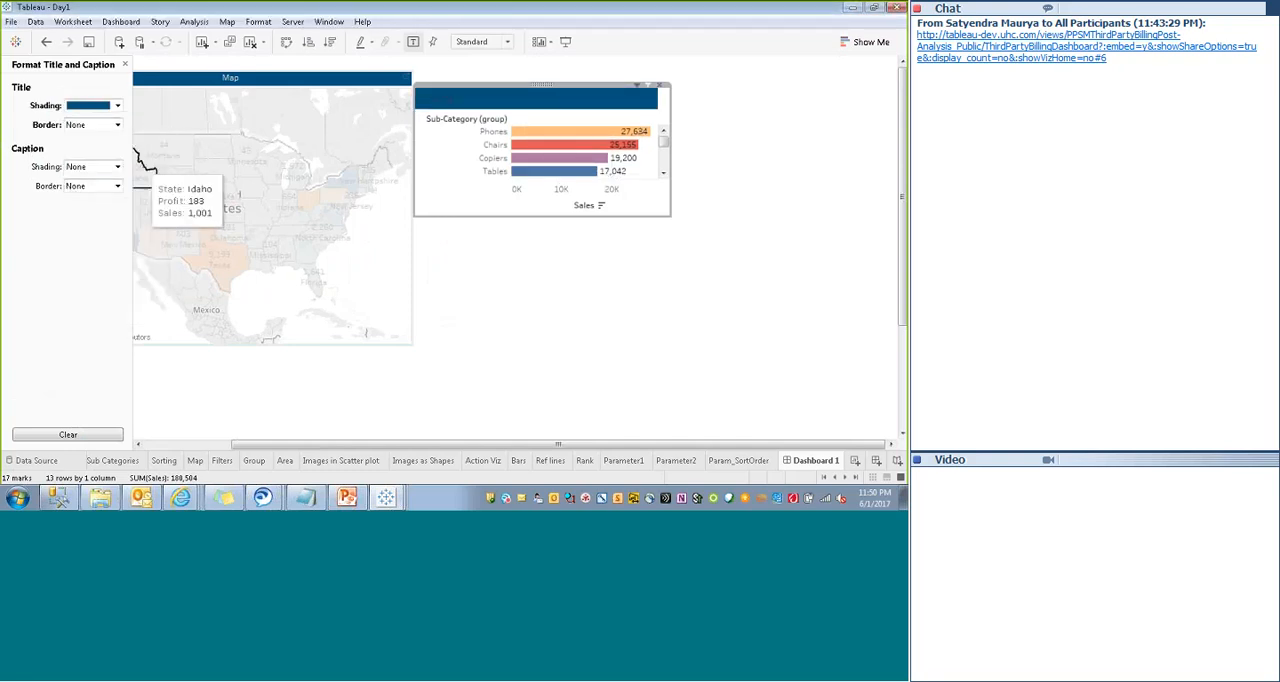
# - Format the Group chart's title text as centered, size 9 and white
pyautogui.doubleClick(497, 107)
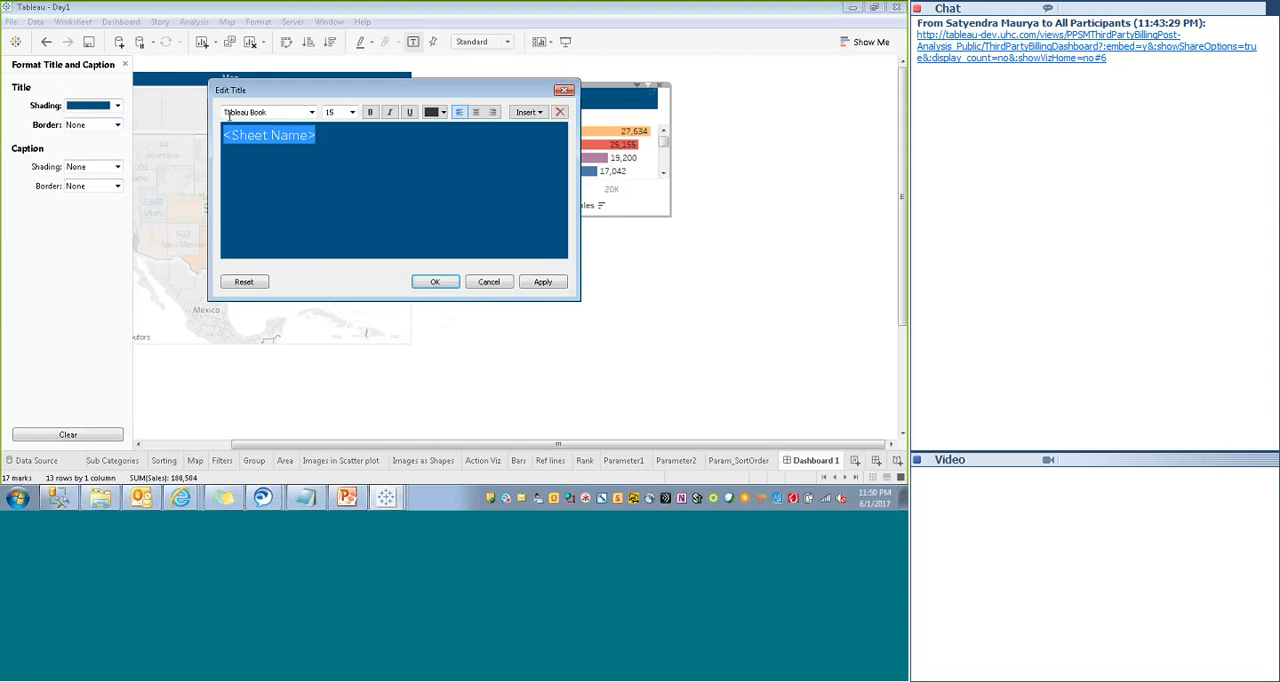
pyautogui.click(473, 113)
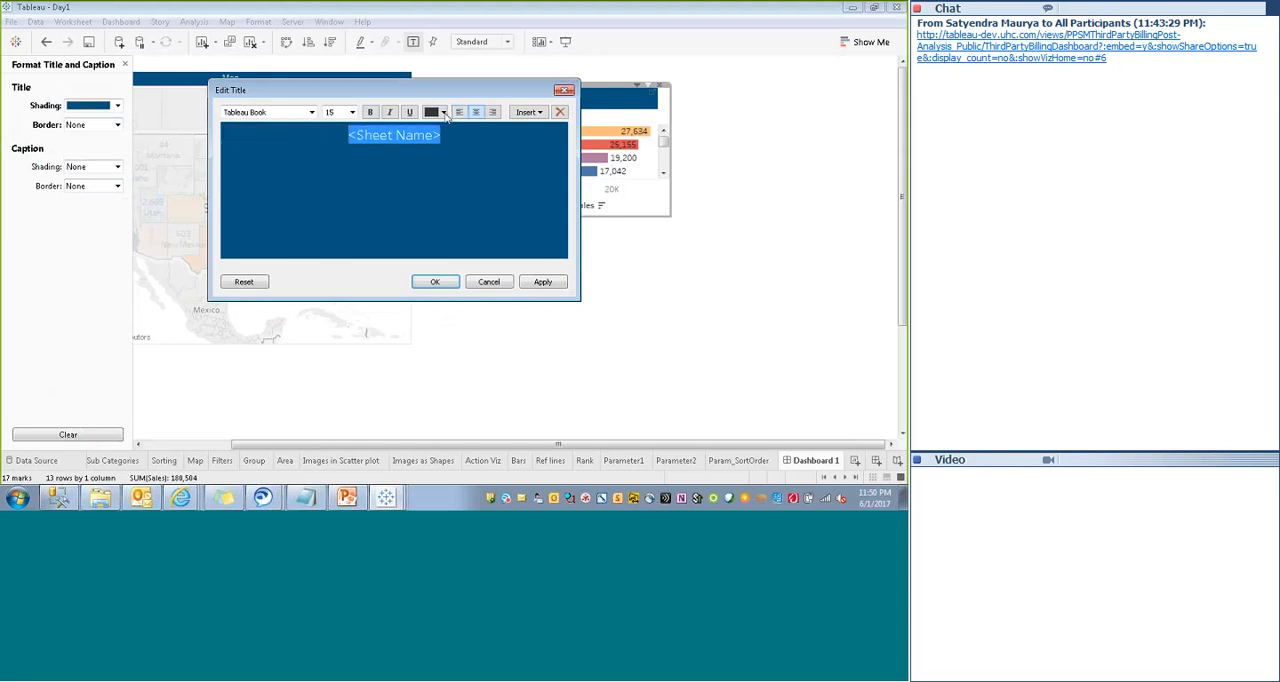
pyautogui.click(441, 113)
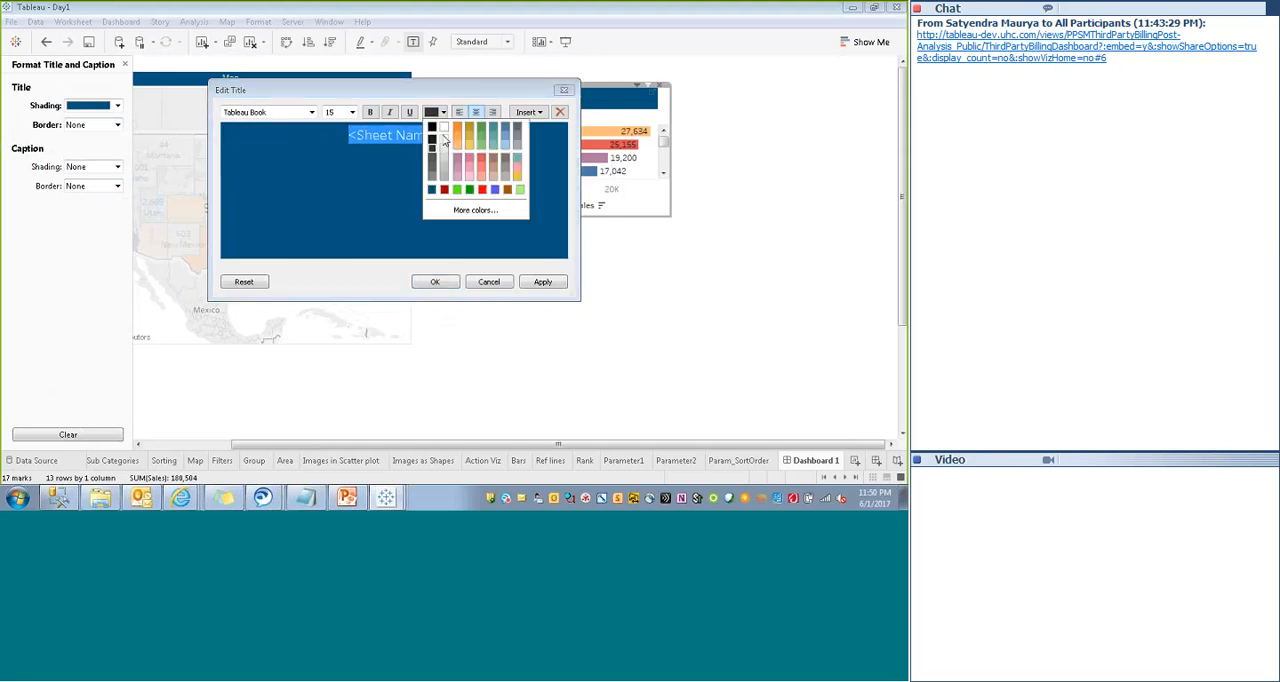
pyautogui.click(430, 122)
pyautogui.click(543, 282)
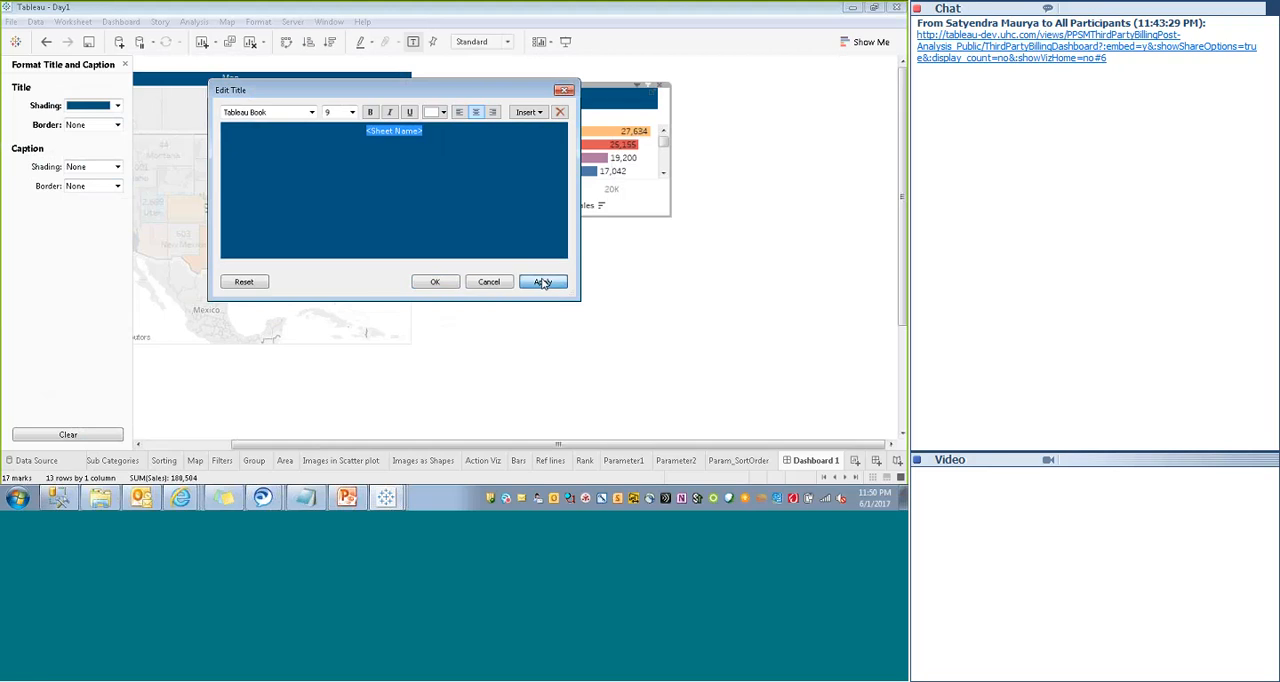
pyautogui.press('Return')
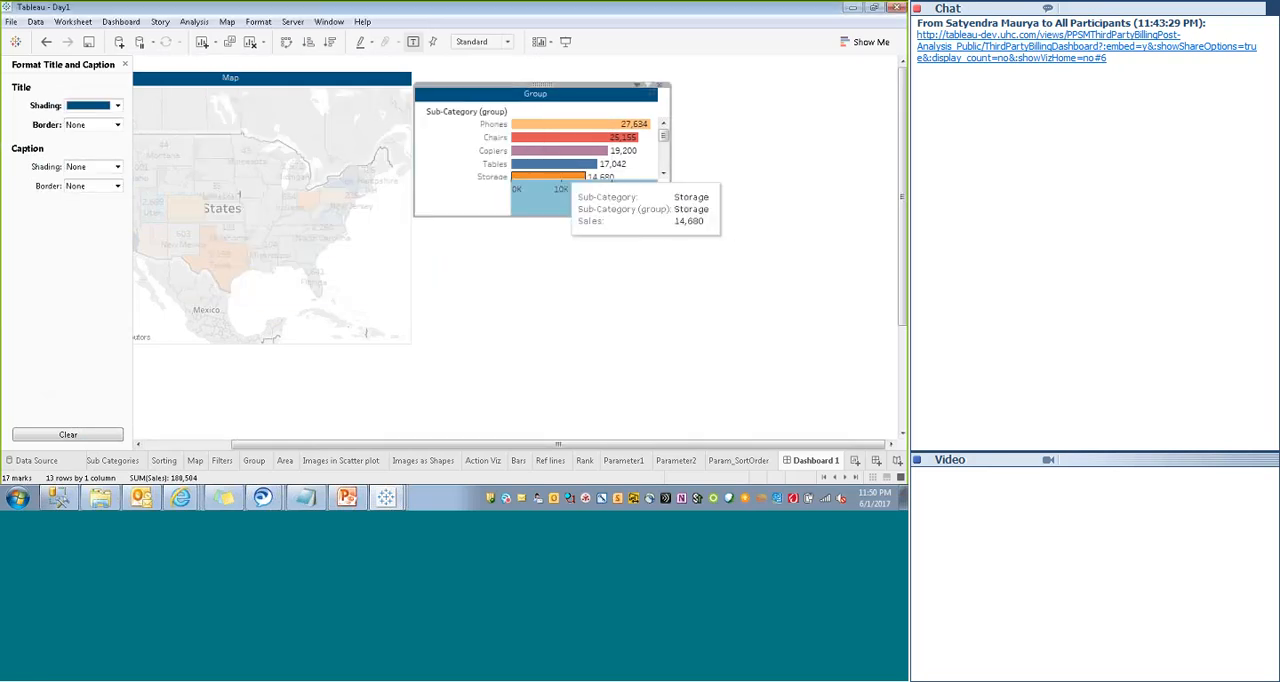
# - Close the title formatting and move the floating map slightly down to leave space above it
pyautogui.click(380, 85)
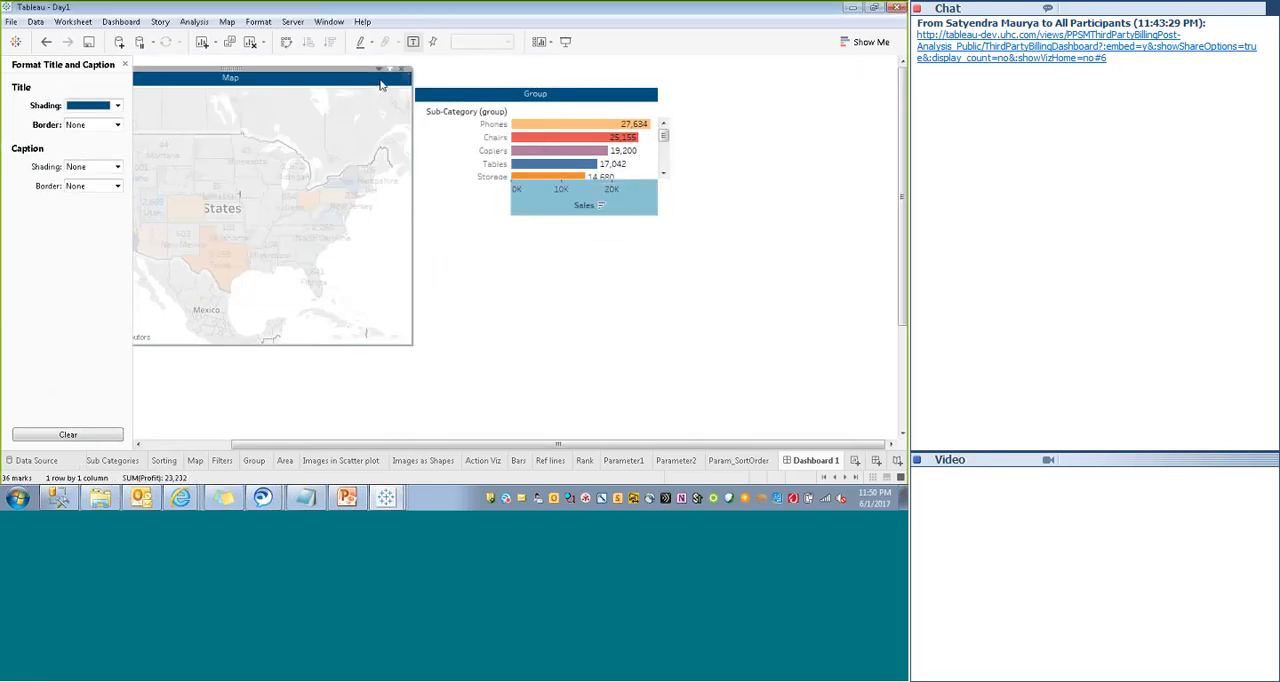
pyautogui.click(125, 64)
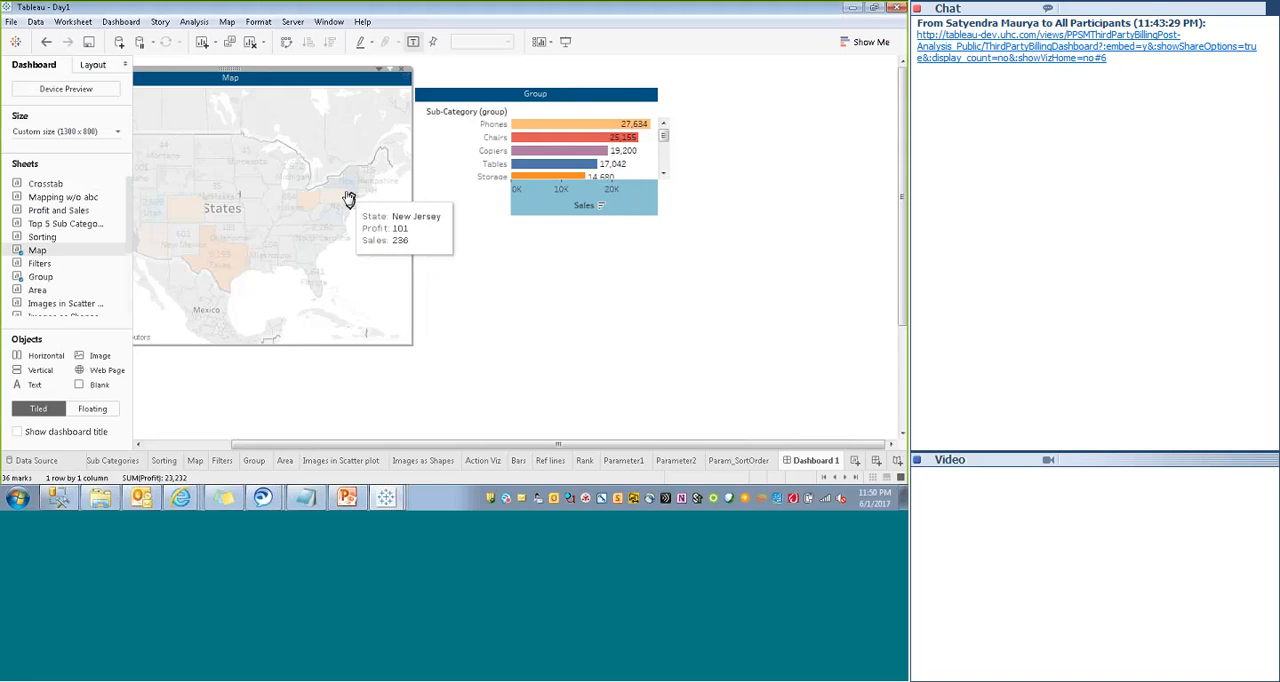
pyautogui.click(91, 66)
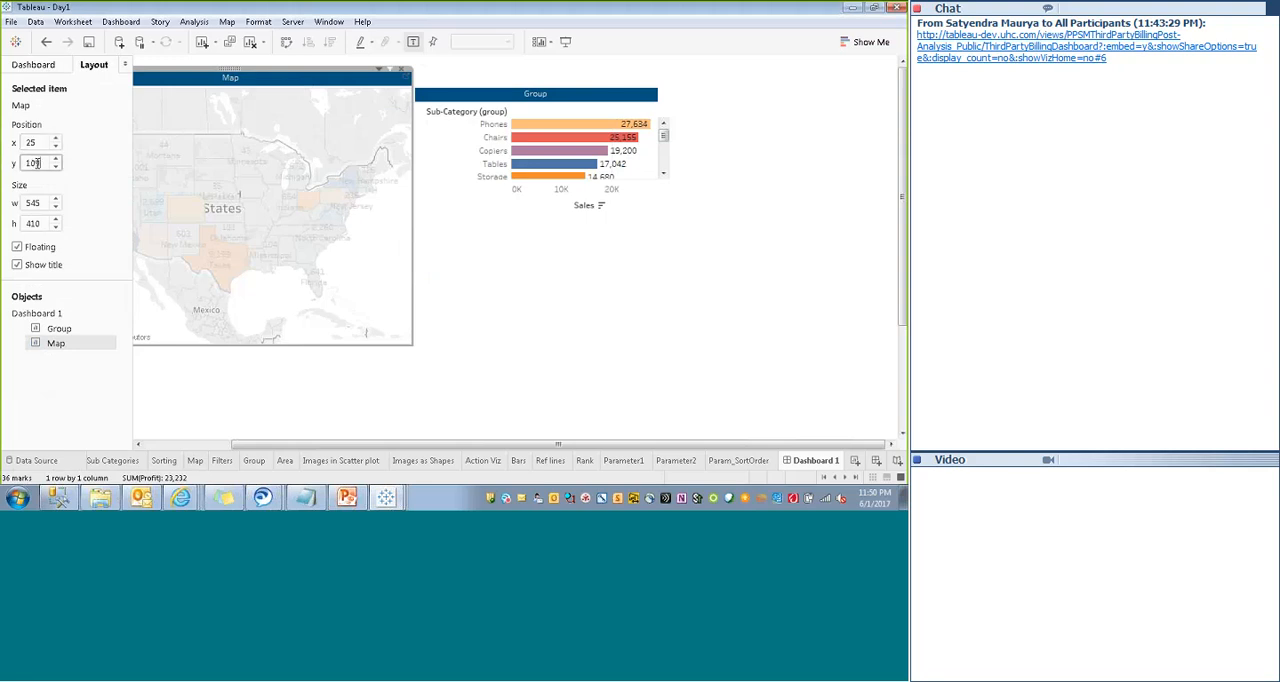
pyautogui.write('9')
pyautogui.press('Return')
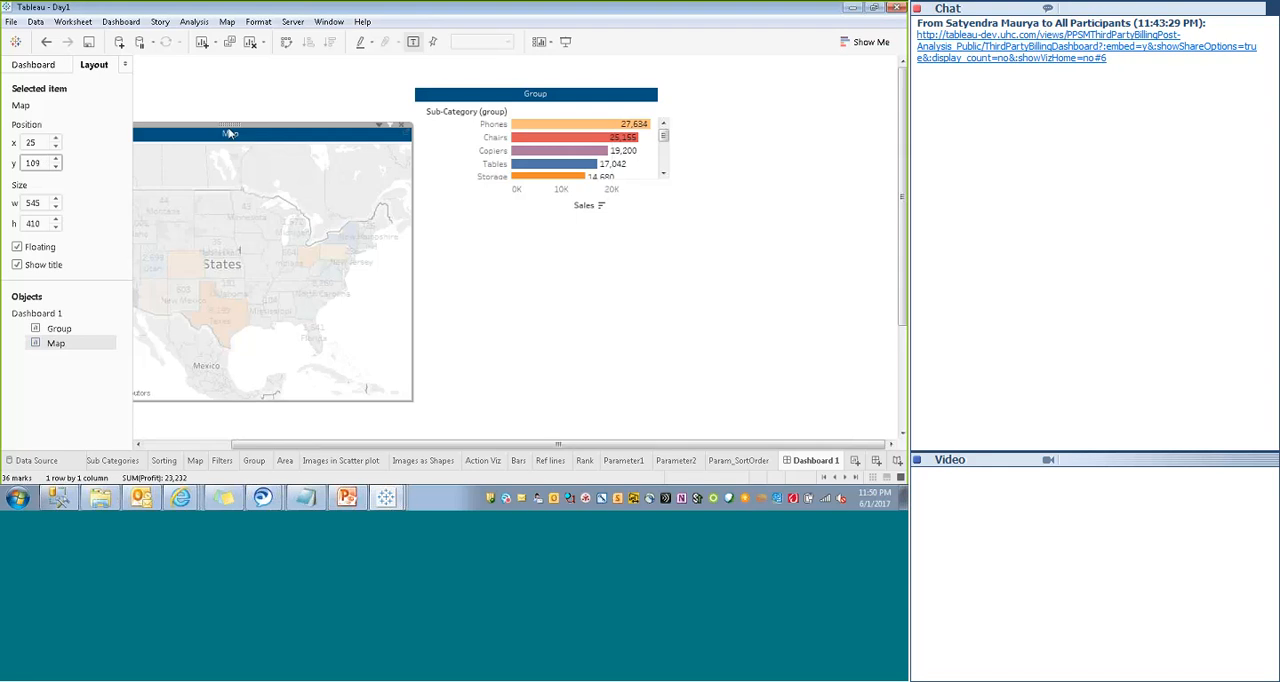
pyautogui.moveTo(228, 122); pyautogui.dragTo(228, 102)
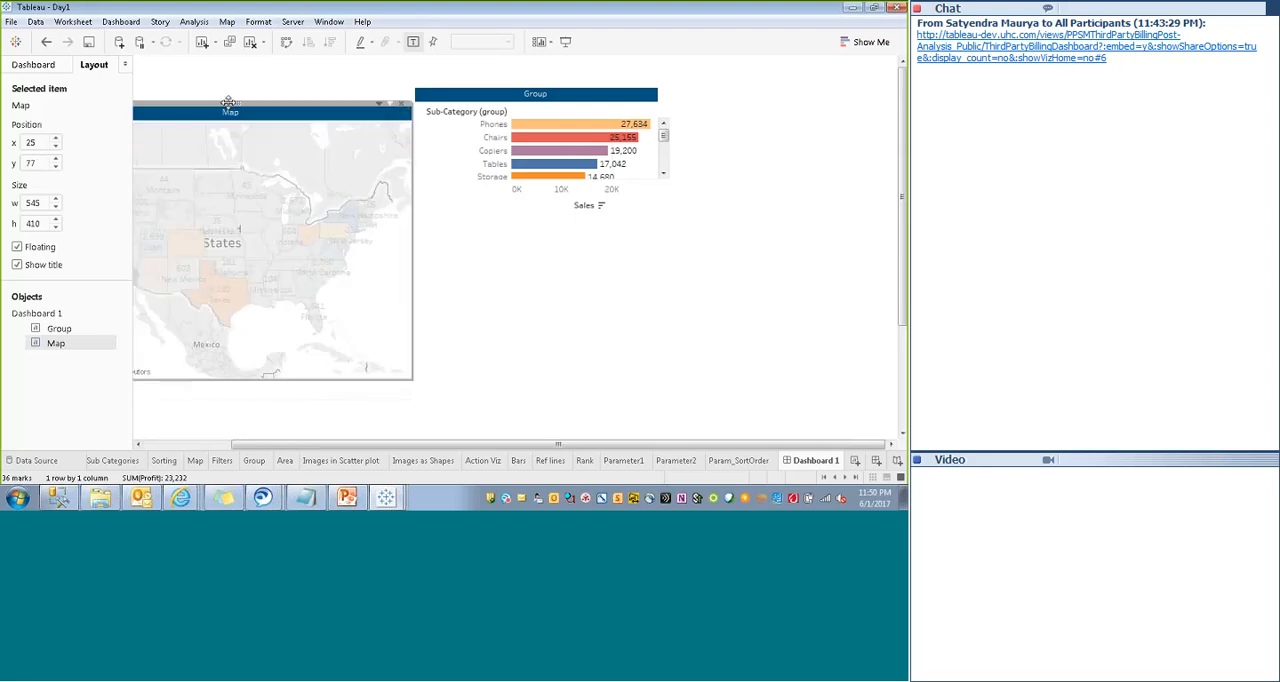
# - Set the Group chart's y position to 70 and enlarge it to about 476 by 409 pixels
pyautogui.click(562, 88)
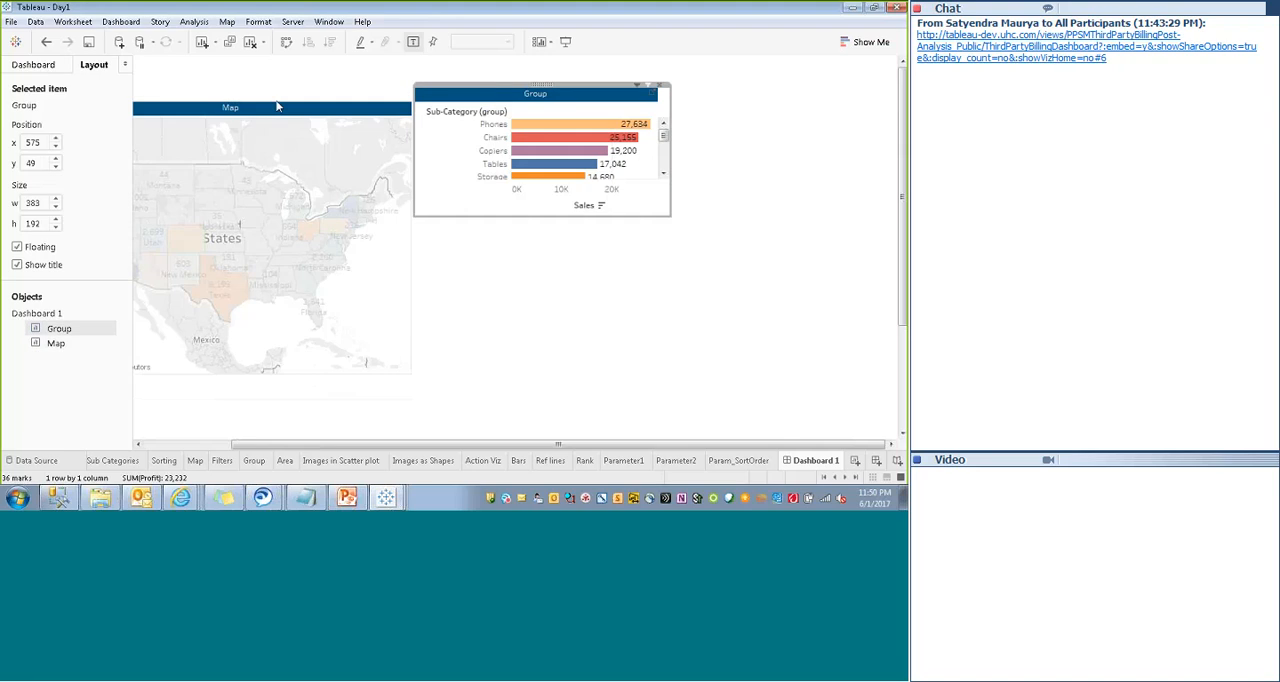
pyautogui.moveTo(35, 162); pyautogui.dragTo(2, 166)
pyautogui.press('BackSpace')
pyautogui.write('70')
pyautogui.press('Return')
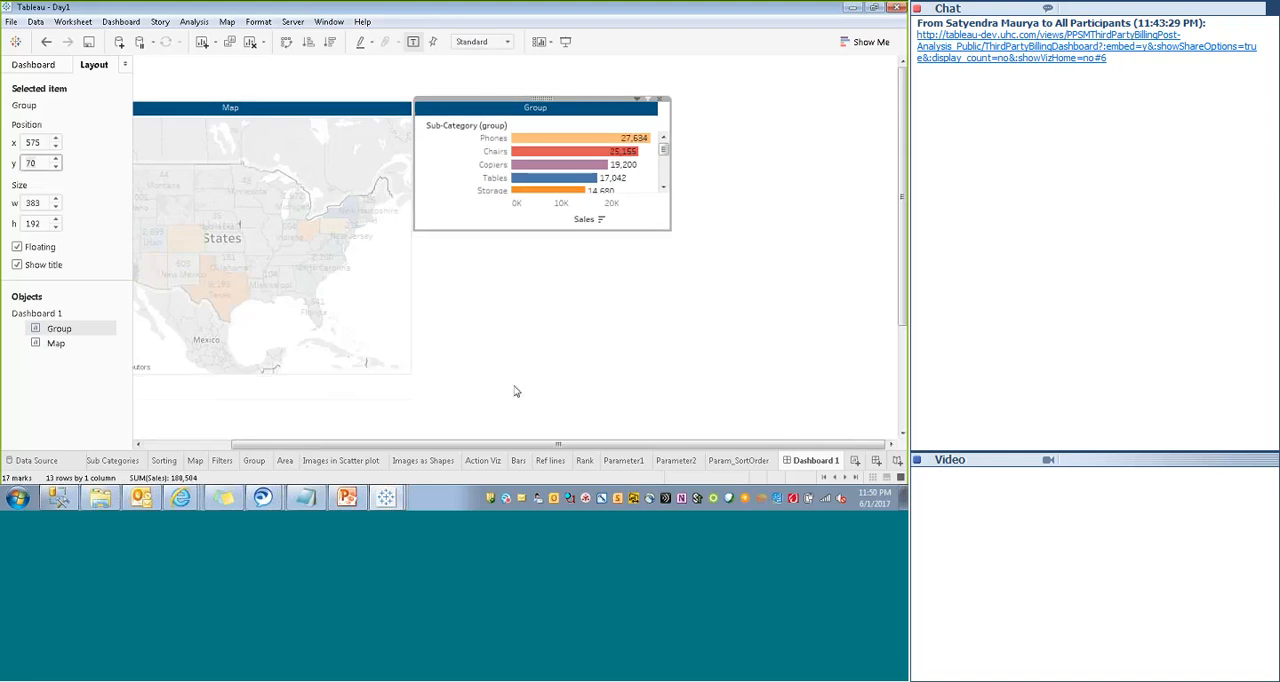
pyautogui.moveTo(537, 230); pyautogui.dragTo(528, 375)
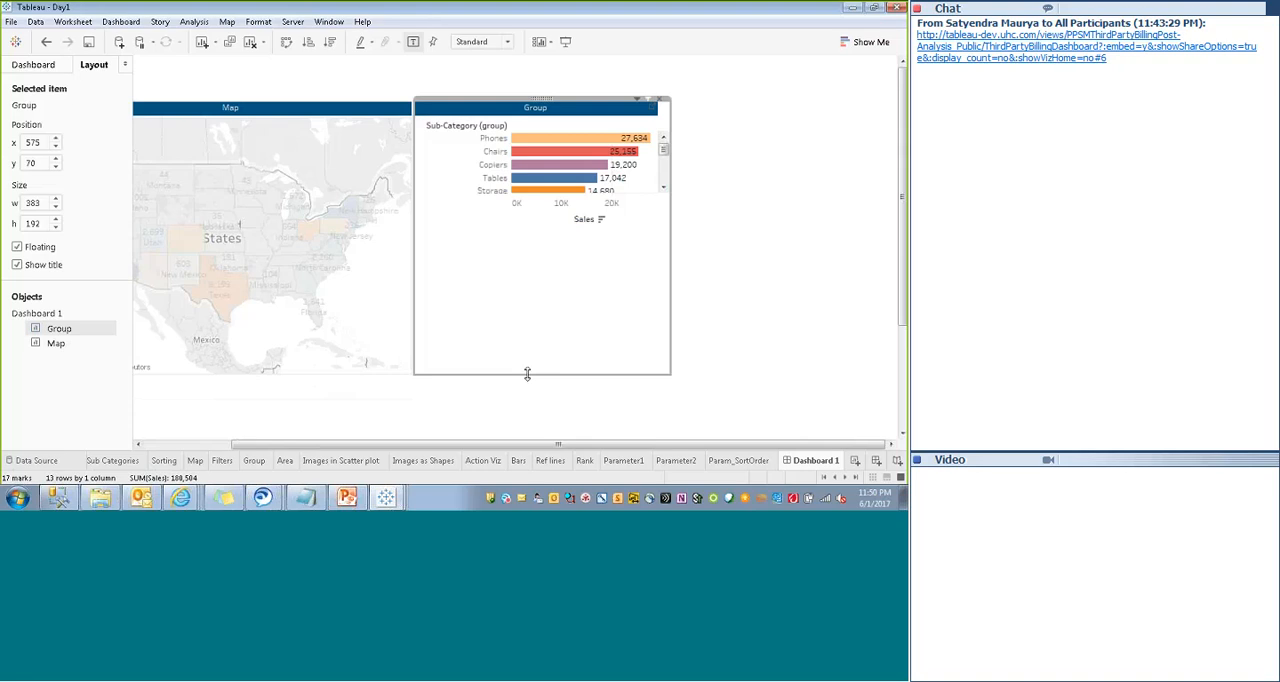
pyautogui.moveTo(671, 254); pyautogui.dragTo(732, 254)
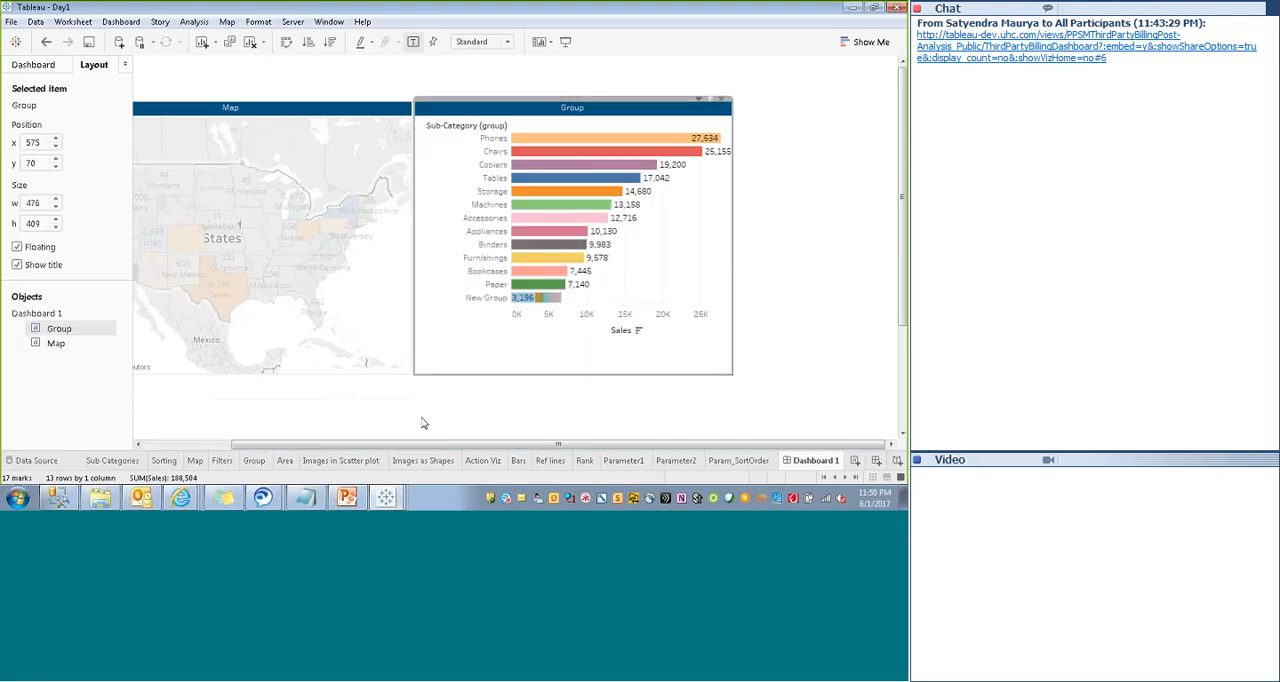
# - Hide the Group chart's row field labels and shorten the chart to a height of about 348 pixels
pyautogui.click(458, 403)
pyautogui.click(455, 127)
pyautogui.rightClick(455, 127)
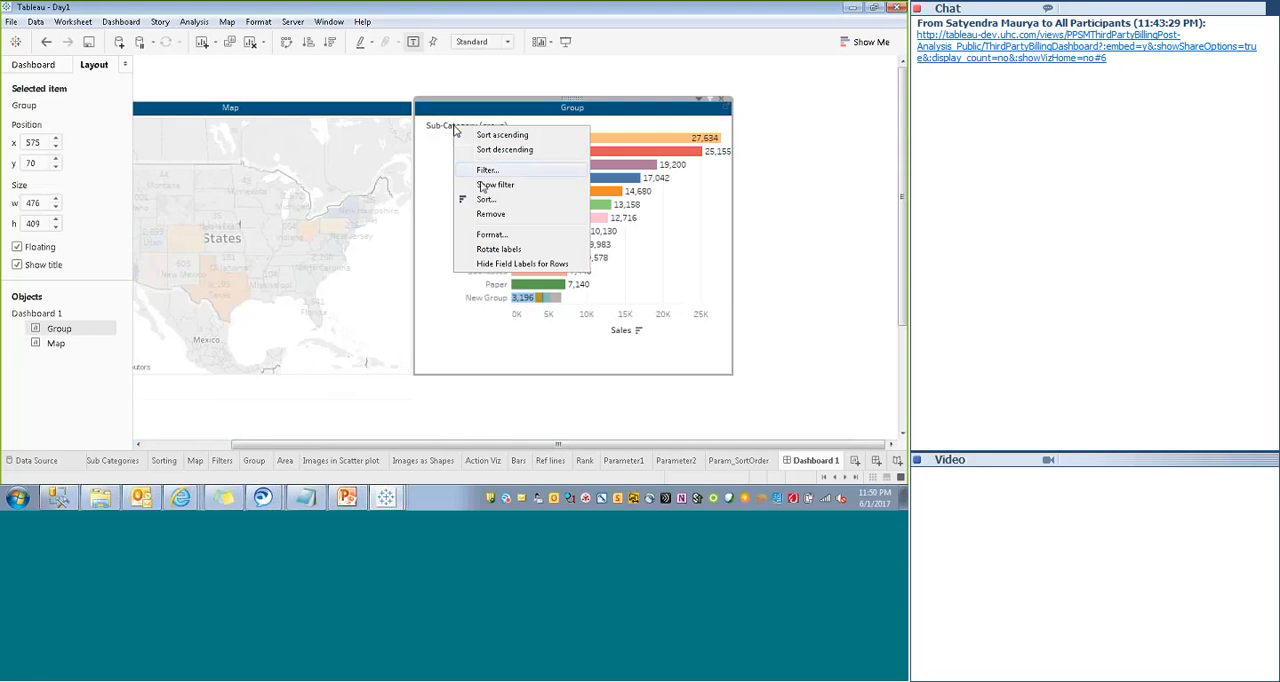
pyautogui.click(481, 265)
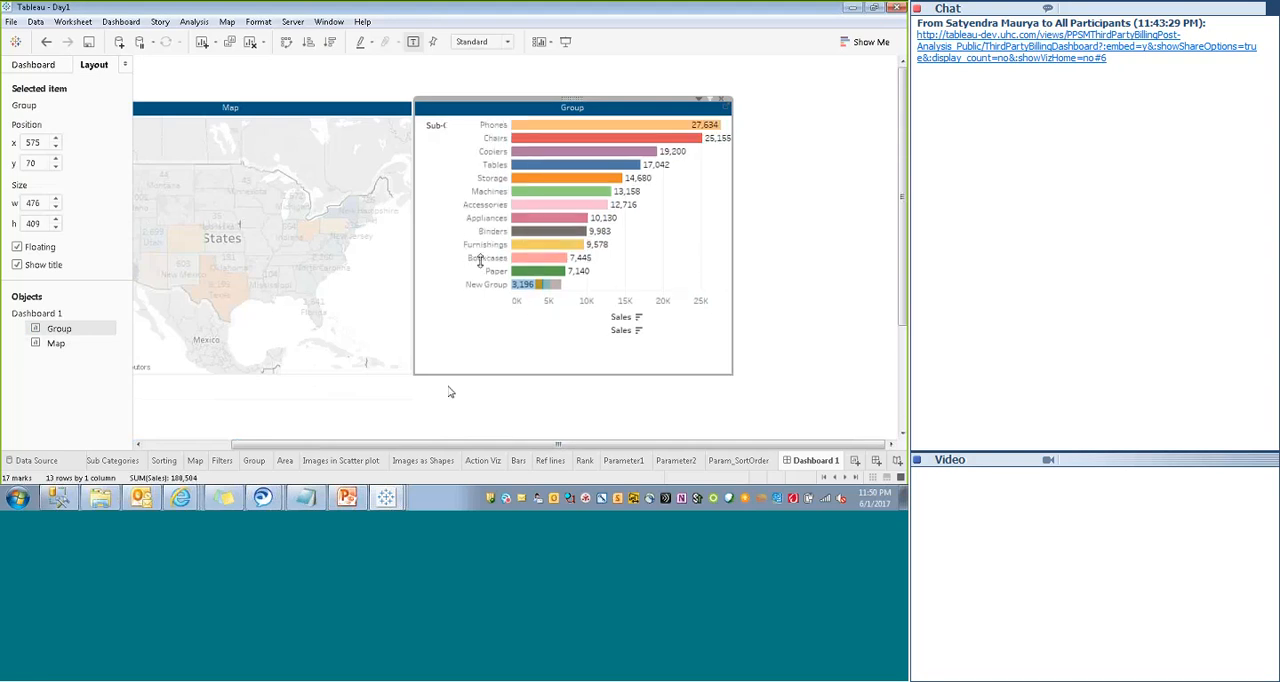
pyautogui.click(449, 388)
pyautogui.click(489, 335)
pyautogui.moveTo(508, 374); pyautogui.dragTo(517, 334)
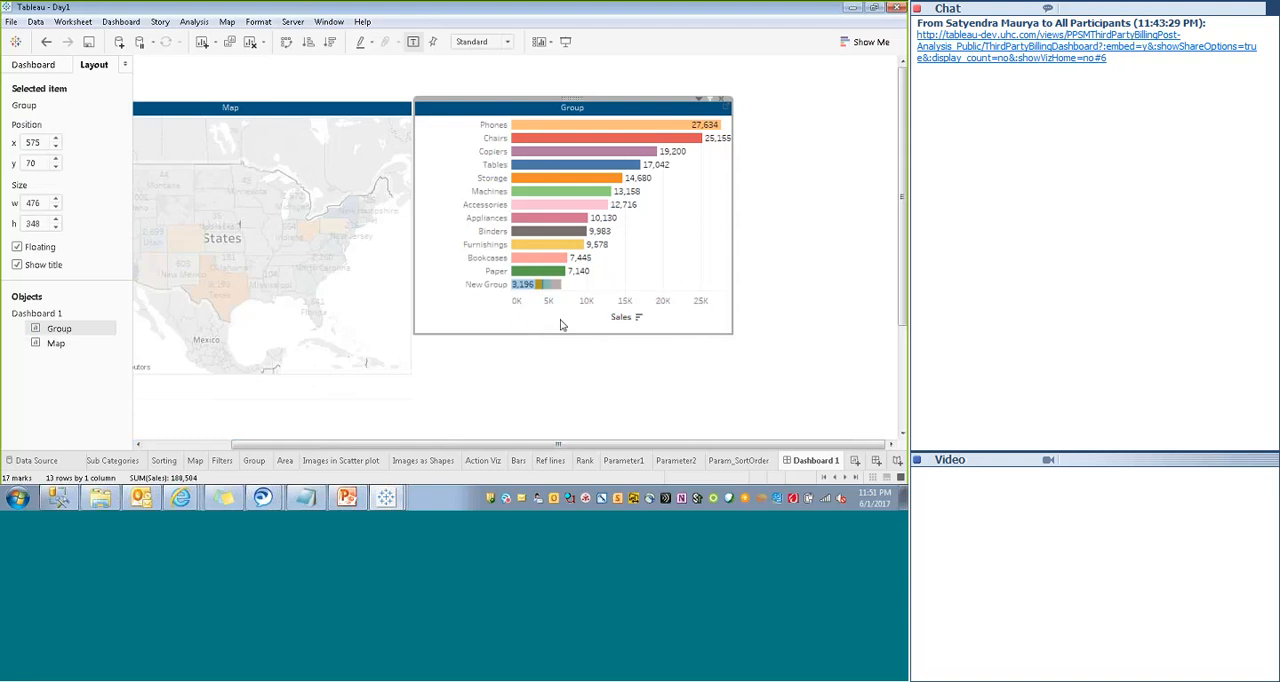
# - Hide the Group chart's Sales axis header and shorten the chart to end just below the New Group bar
pyautogui.rightClick(609, 323)
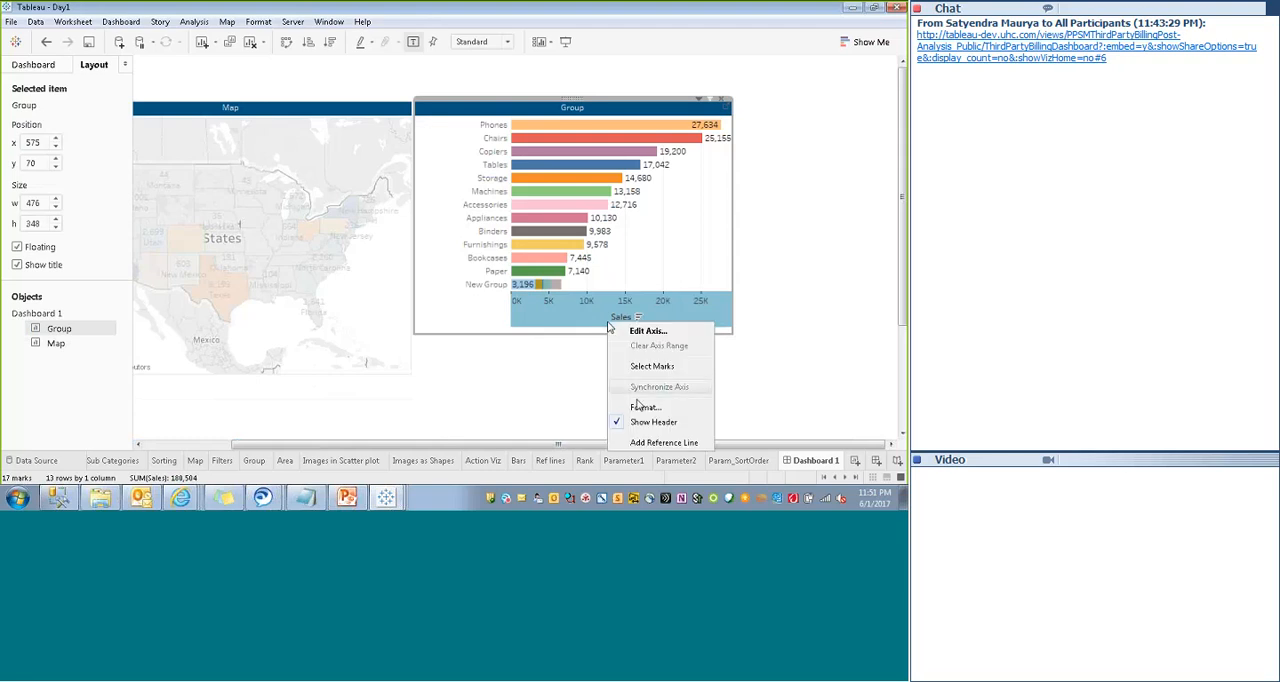
pyautogui.click(641, 424)
pyautogui.click(508, 338)
pyautogui.click(507, 332)
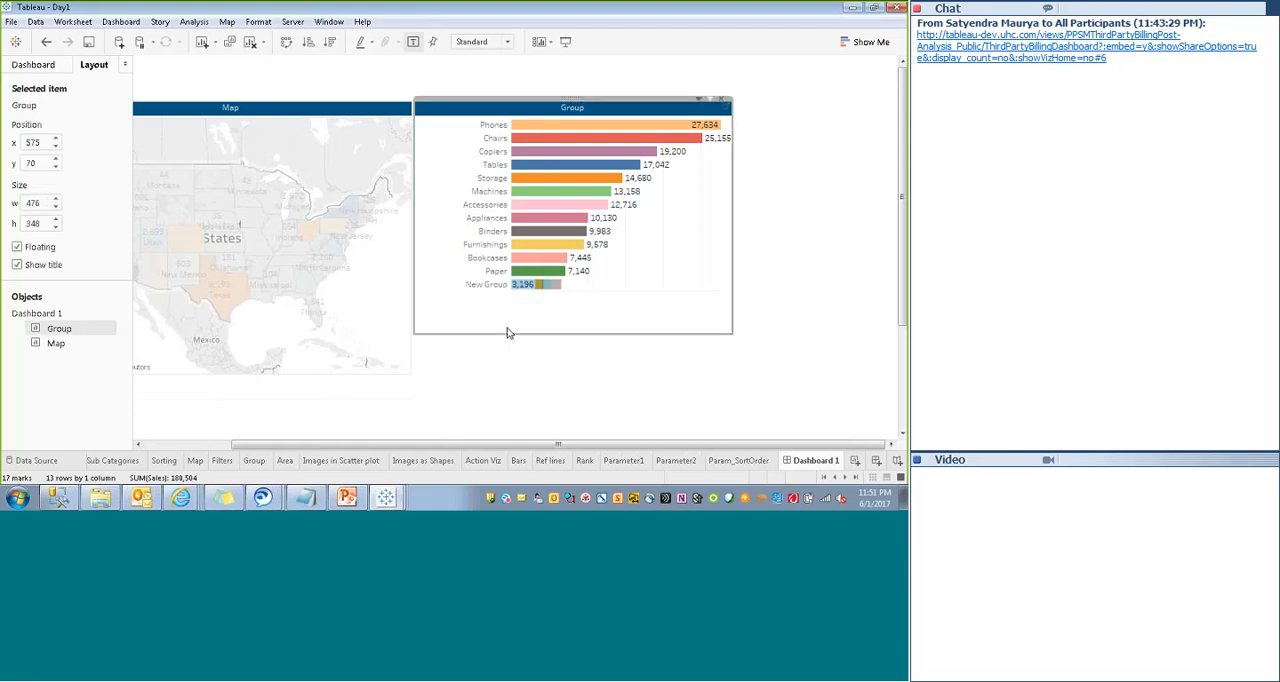
pyautogui.moveTo(507, 333); pyautogui.dragTo(506, 297)
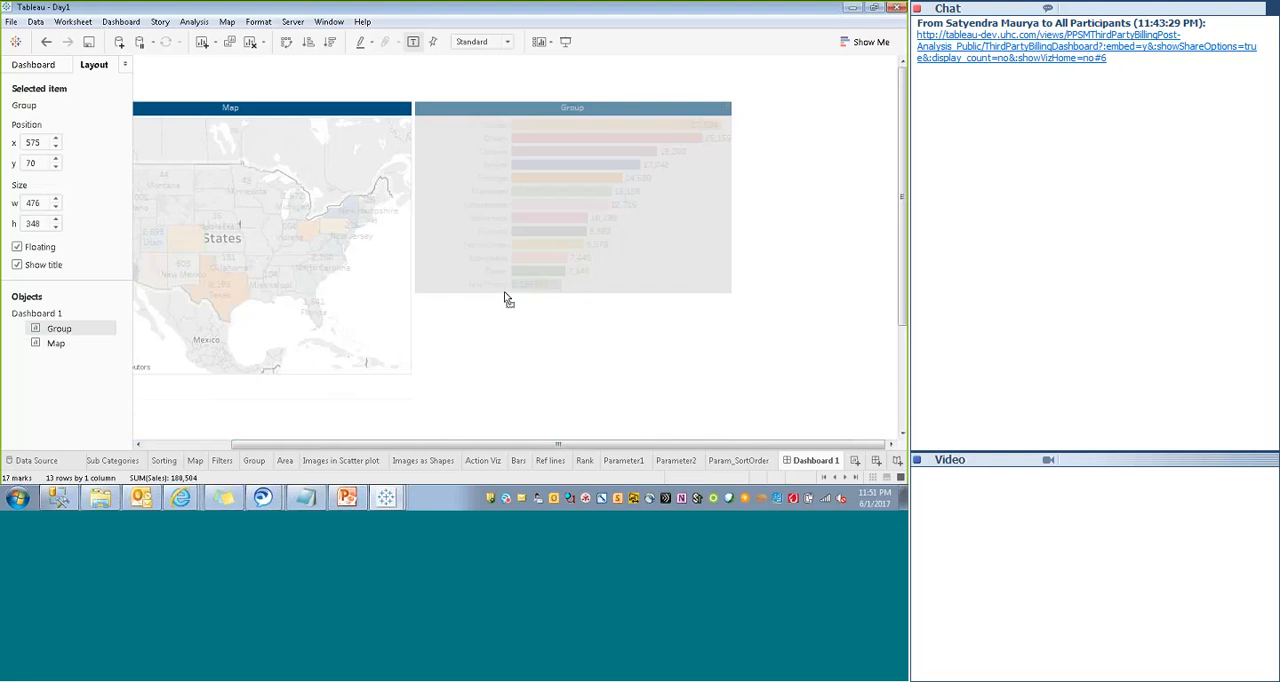
pyautogui.click(528, 371)
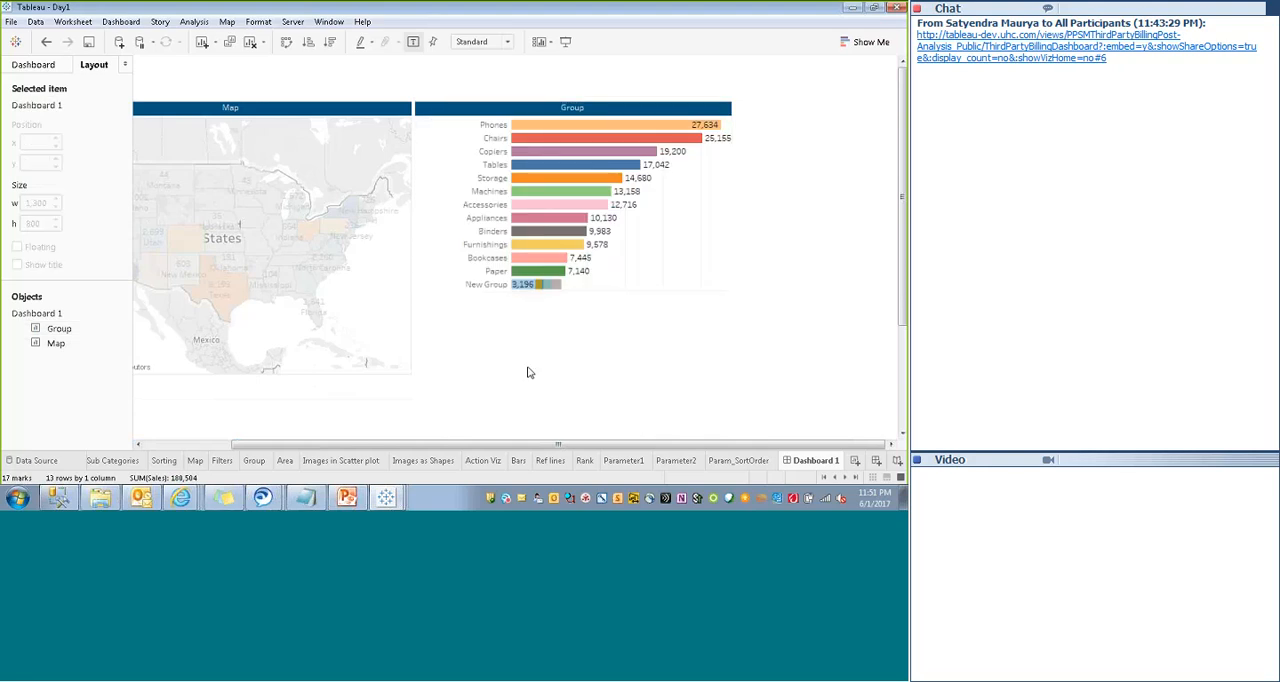
# - Add the Area sheet to the dashboard as a floating chart without its In / Out of Set 1 legend
pyautogui.click(53, 62)
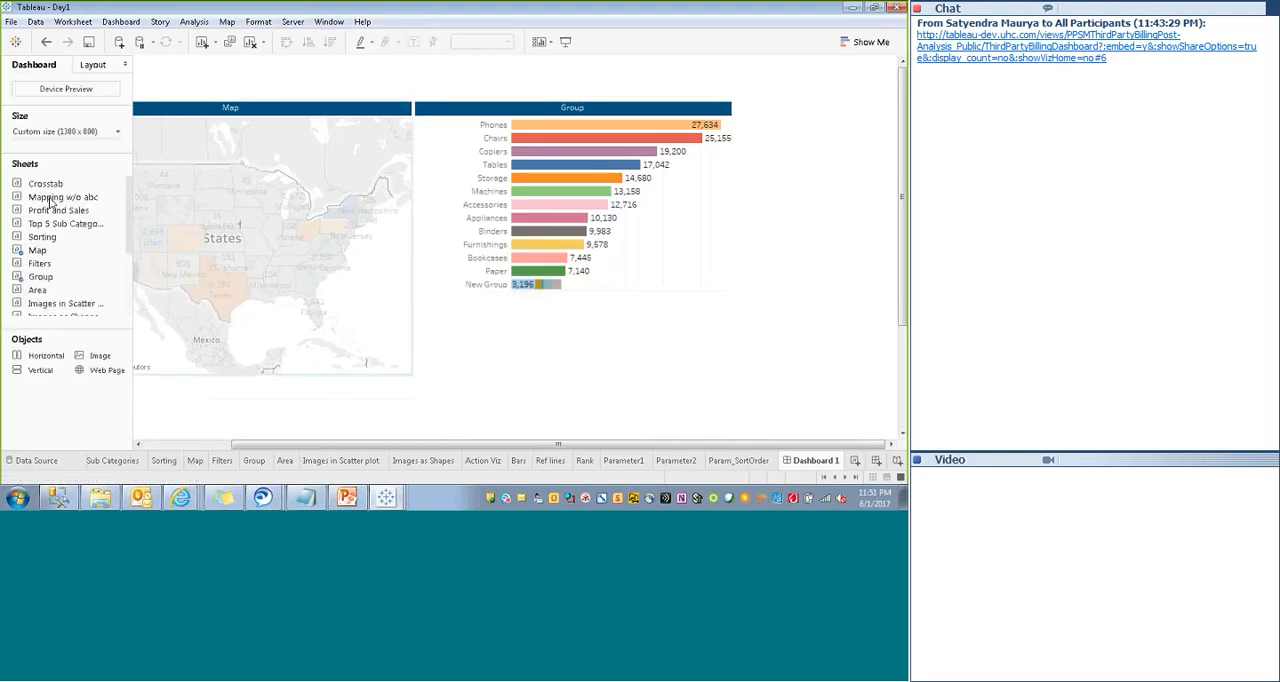
pyautogui.rightClick(38, 293)
pyautogui.click(90, 306)
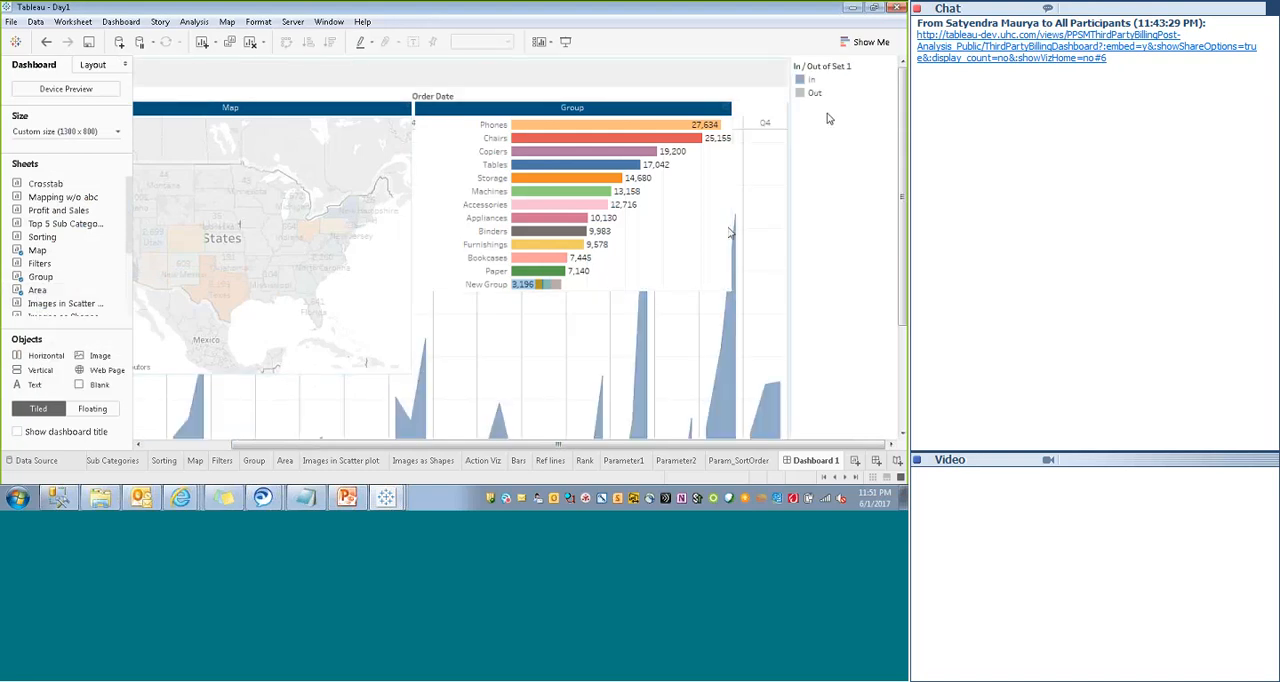
pyautogui.click(860, 61)
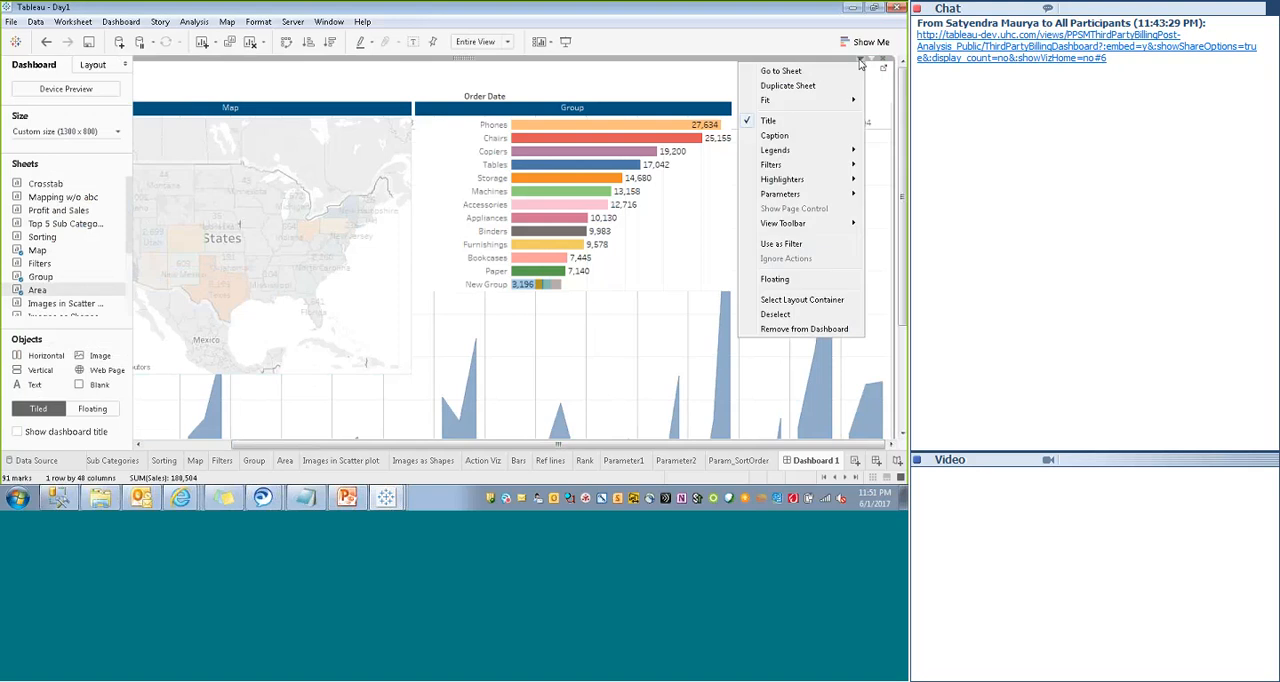
pyautogui.click(776, 278)
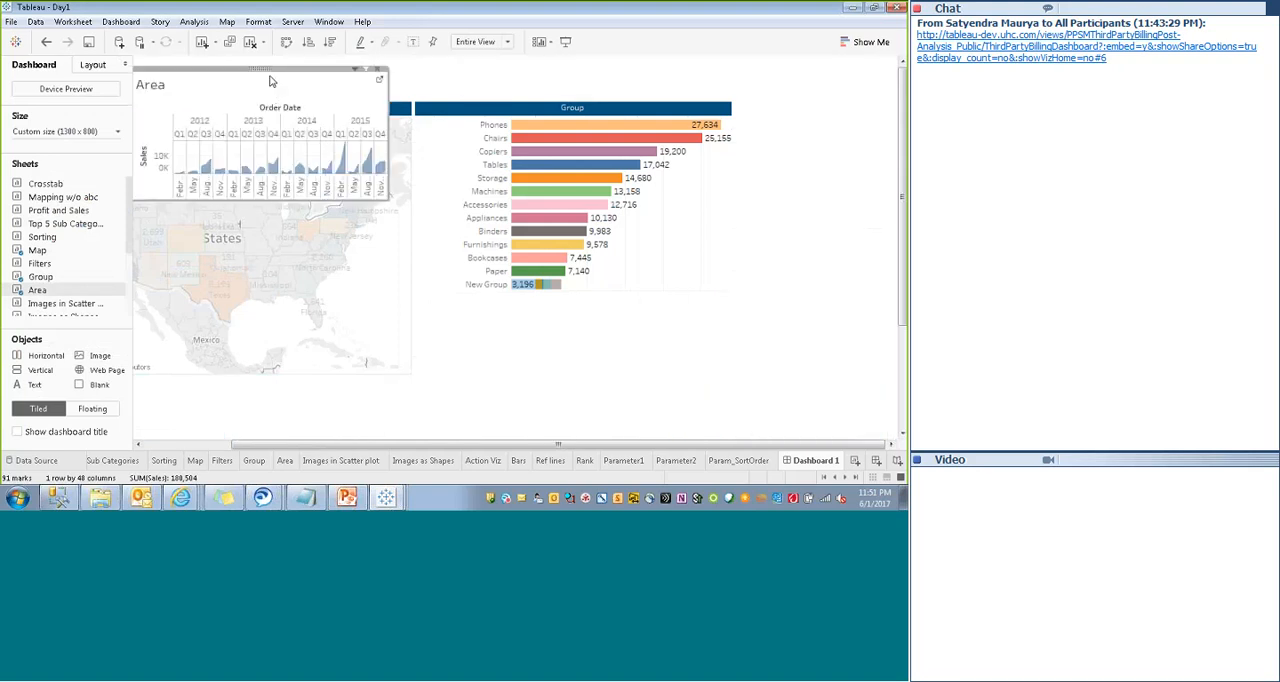
# - Place the floating Area chart directly below the Group chart and widen it toward the dashboard's right edge
pyautogui.moveTo(262, 69); pyautogui.dragTo(546, 305)
pyautogui.moveTo(670, 330); pyautogui.dragTo(893, 329)
pyautogui.scroll(-3, 708, 340)
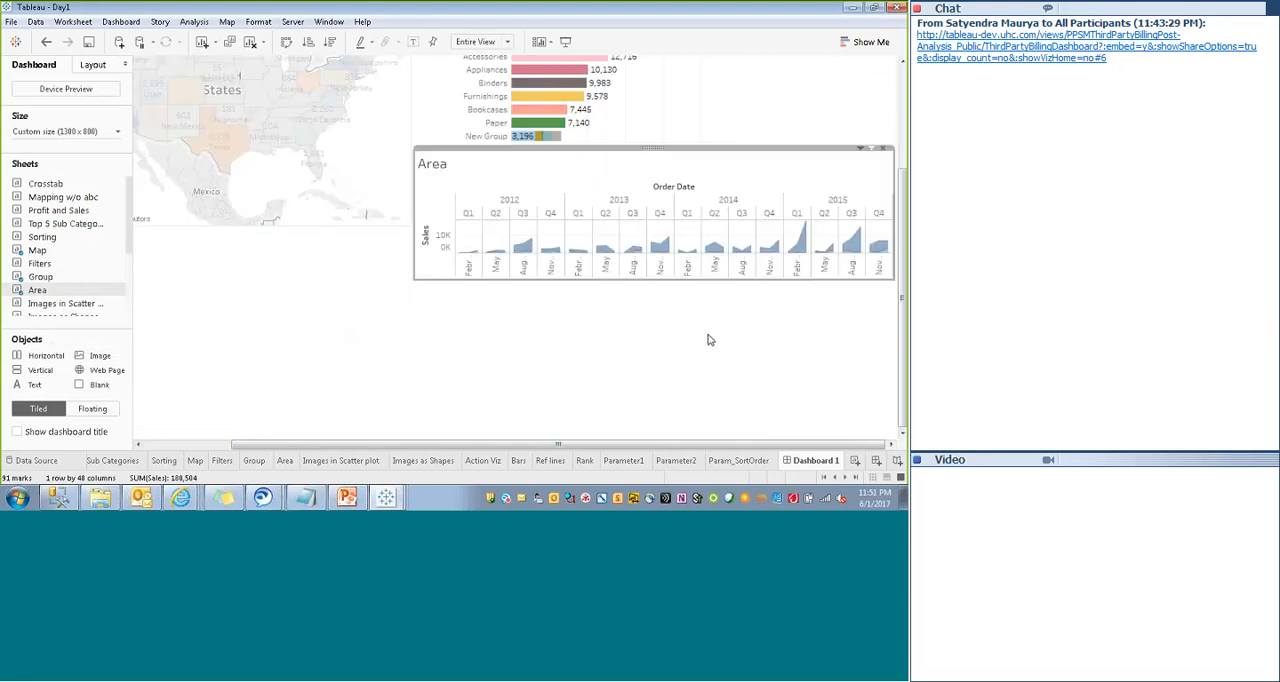
# - Extend the floating Area chart downward to the dashboard's lower edge and format its title as size 9, centered and white
pyautogui.moveTo(712, 280); pyautogui.dragTo(712, 427)
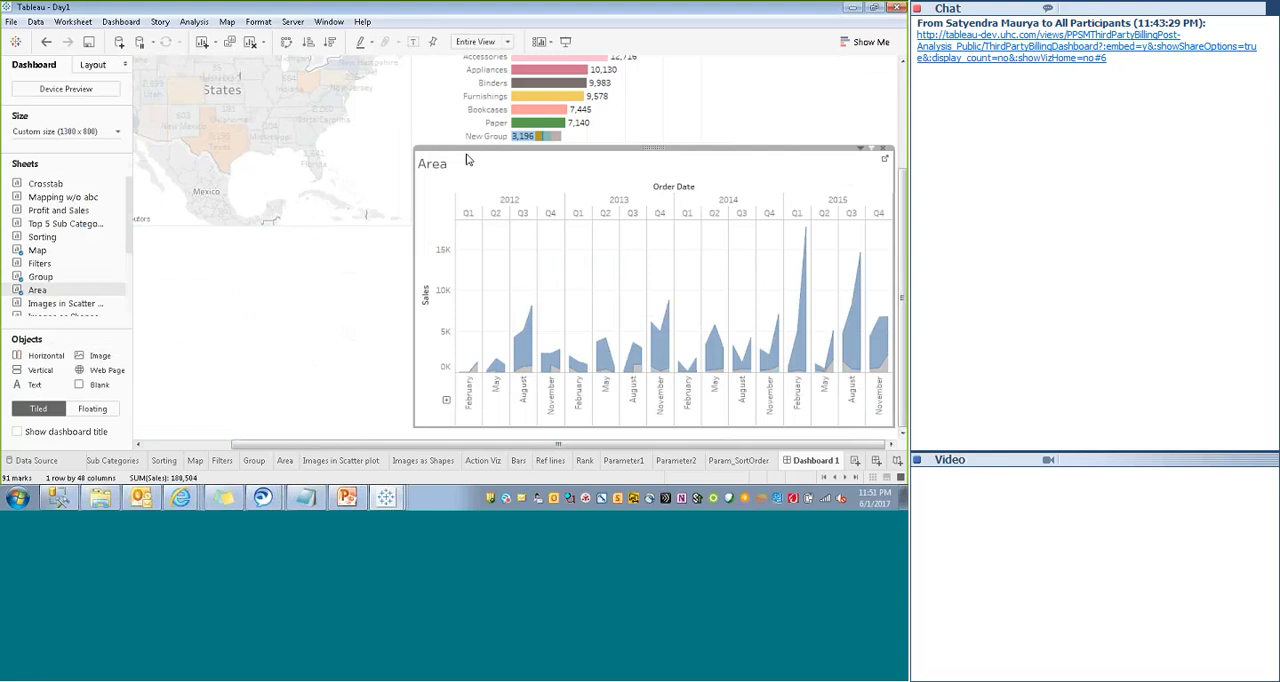
pyautogui.doubleClick(450, 165)
pyautogui.moveTo(434, 166); pyautogui.dragTo(191, 136)
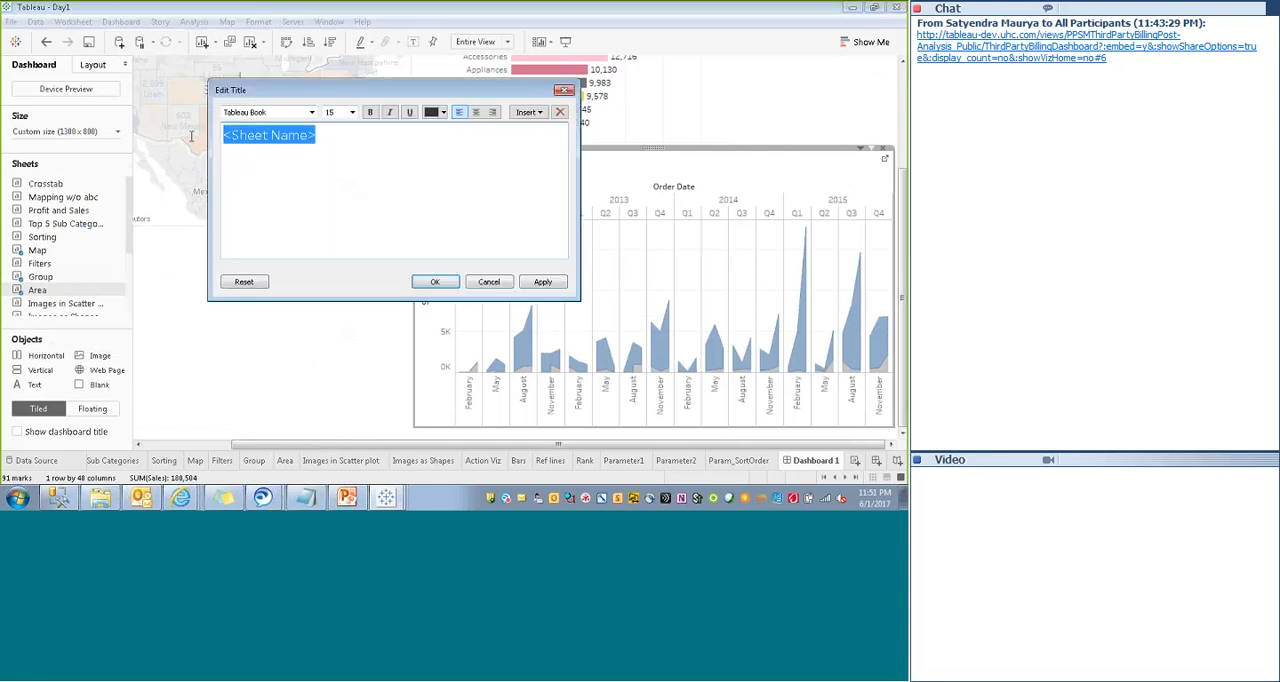
pyautogui.click(351, 112)
pyautogui.click(337, 135)
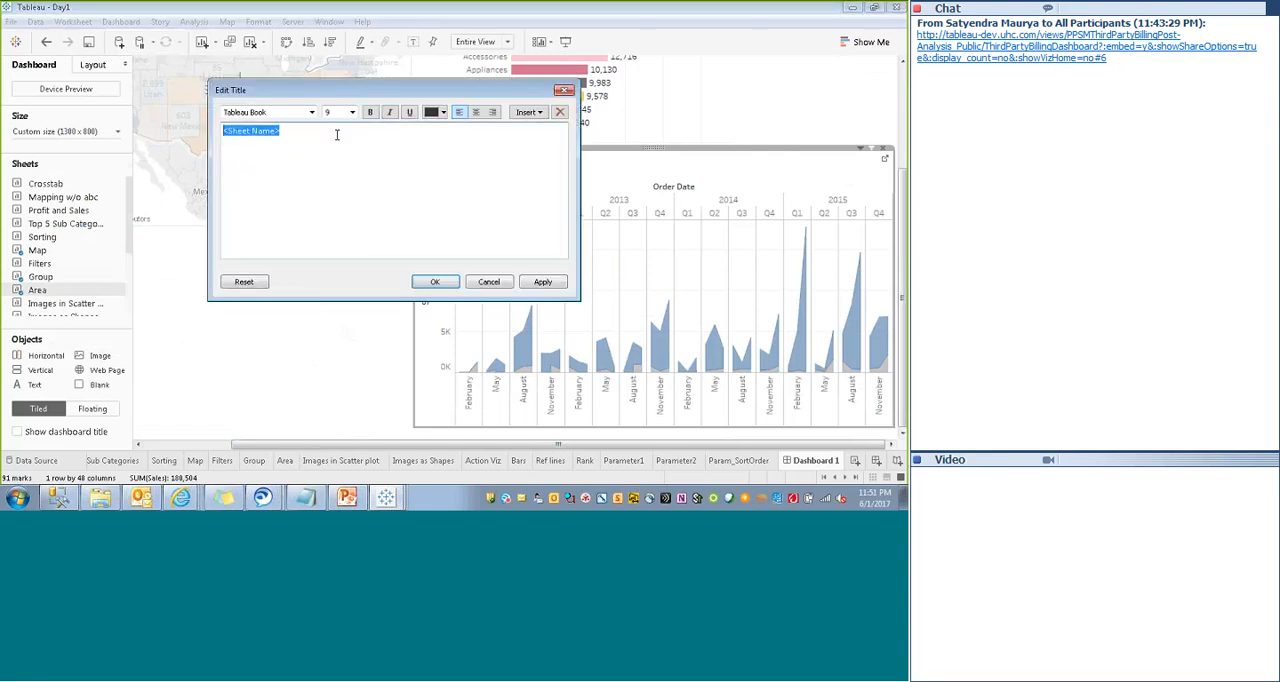
pyautogui.click(476, 112)
pyautogui.click(443, 112)
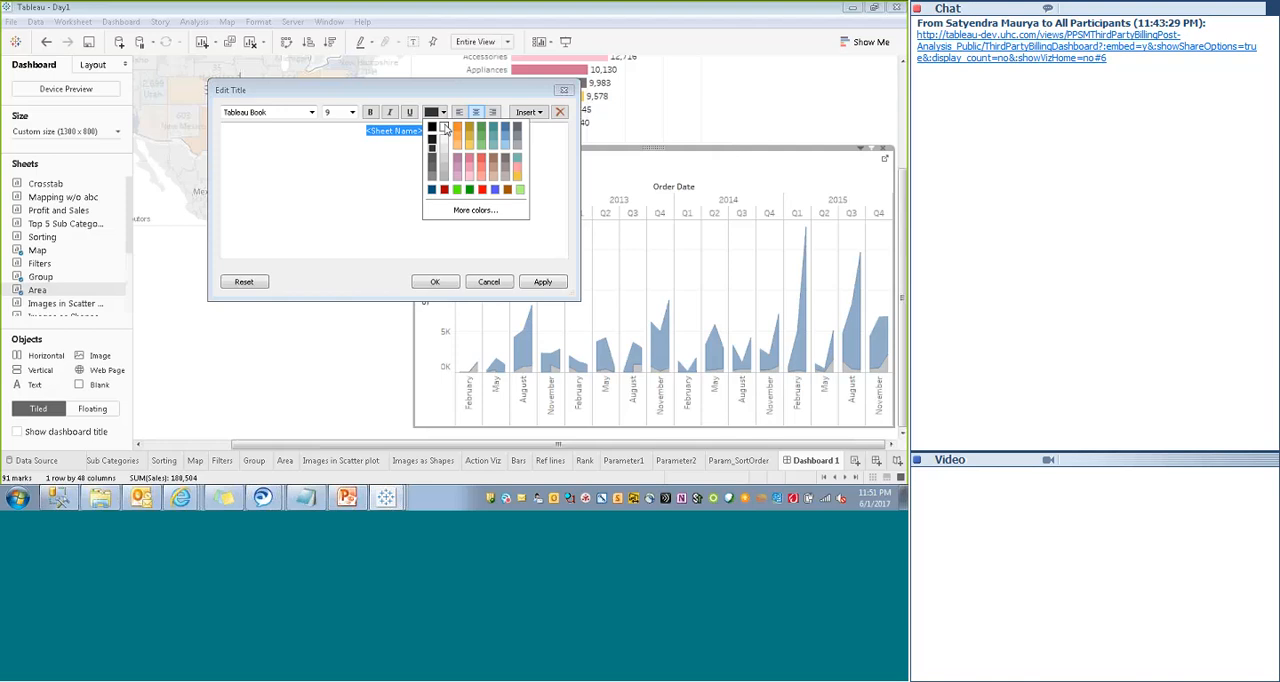
pyautogui.click(444, 128)
pyautogui.click(435, 281)
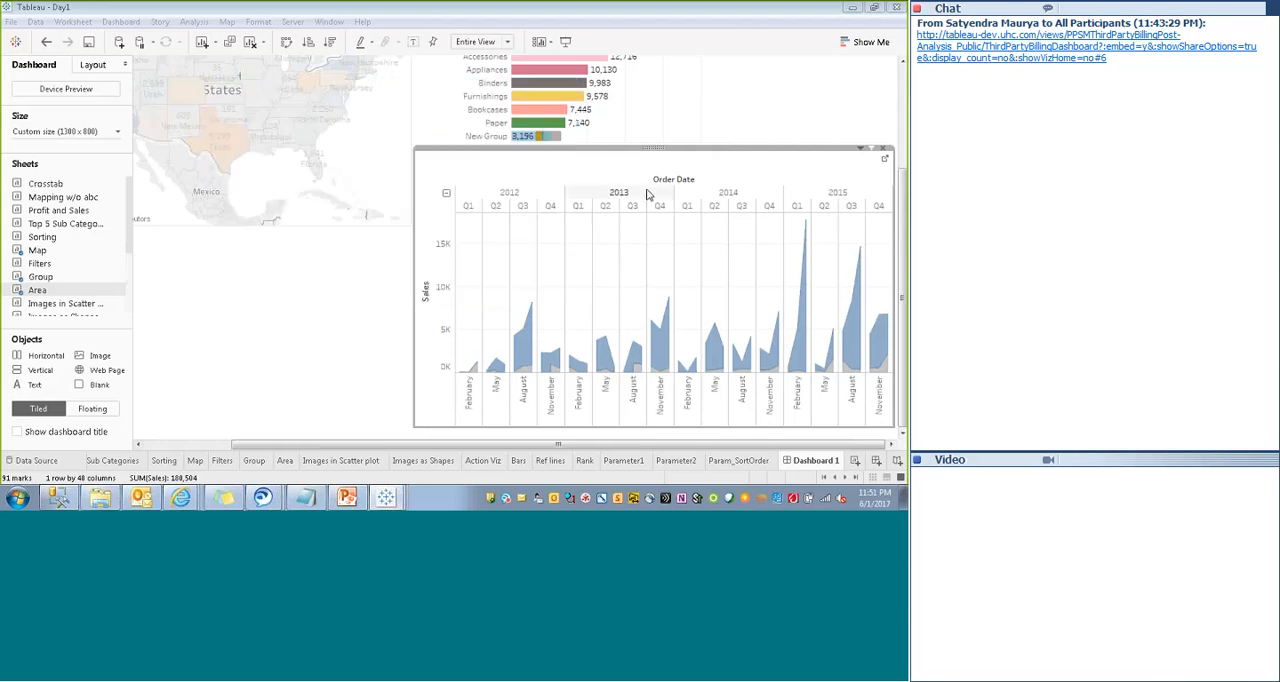
# - Give the Area chart's title dark blue shading and set its border to None
pyautogui.rightClick(640, 171)
pyautogui.click(670, 223)
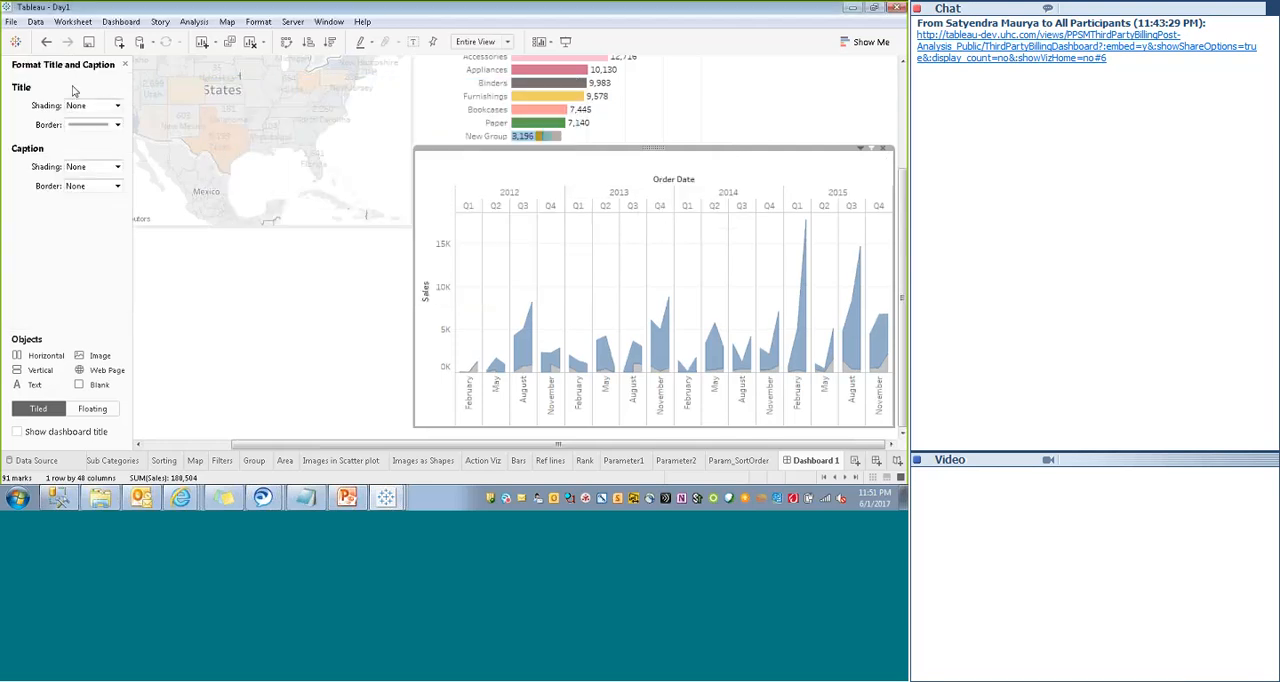
pyautogui.click(100, 124)
pyautogui.click(73, 200)
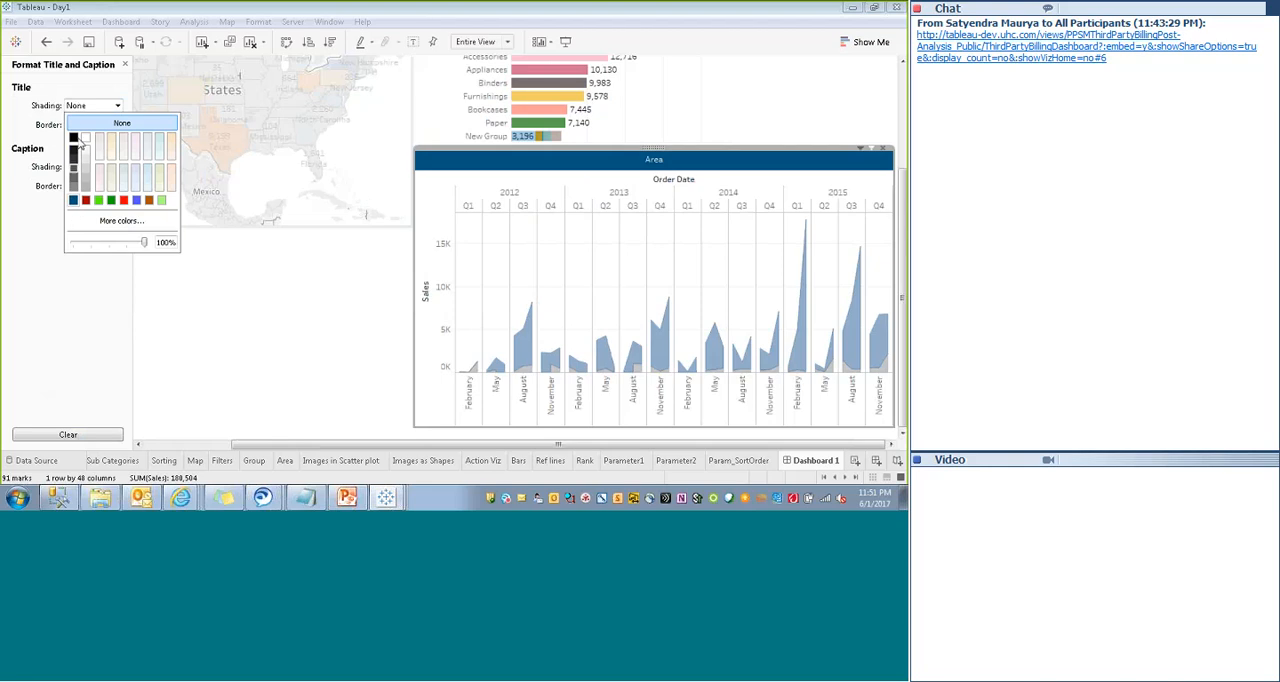
pyautogui.click(62, 133)
pyautogui.click(95, 124)
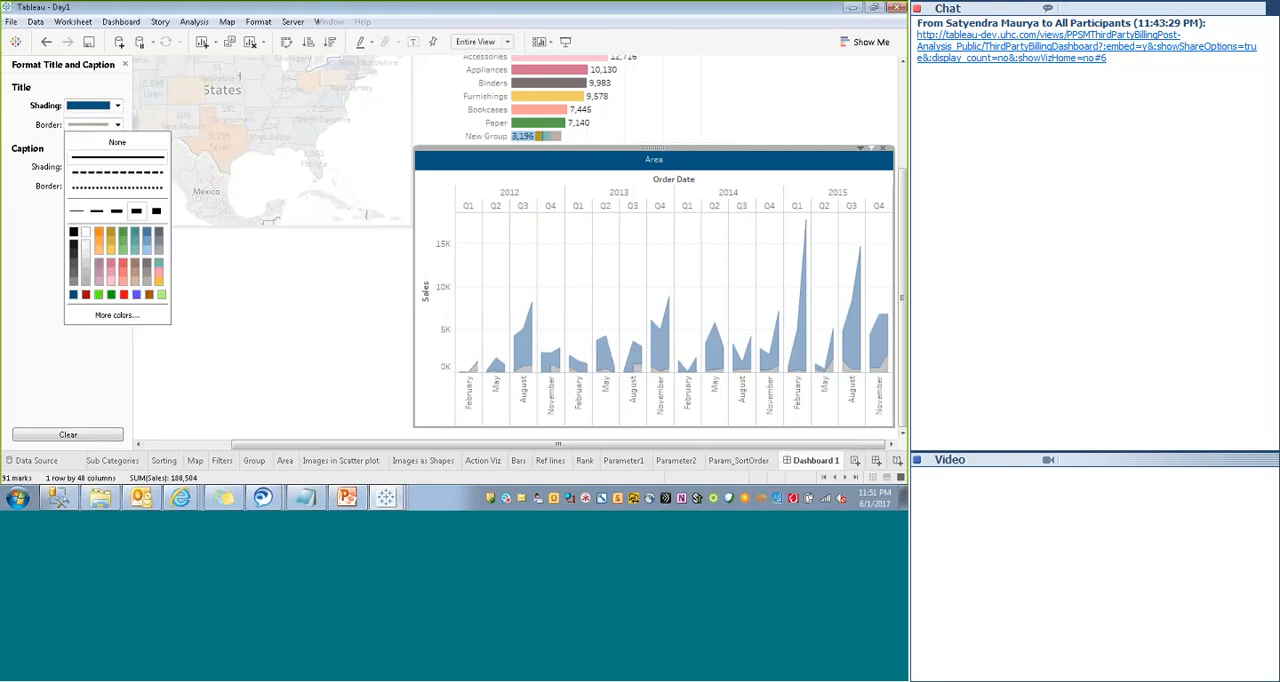
pyautogui.click(110, 141)
pyautogui.click(92, 168)
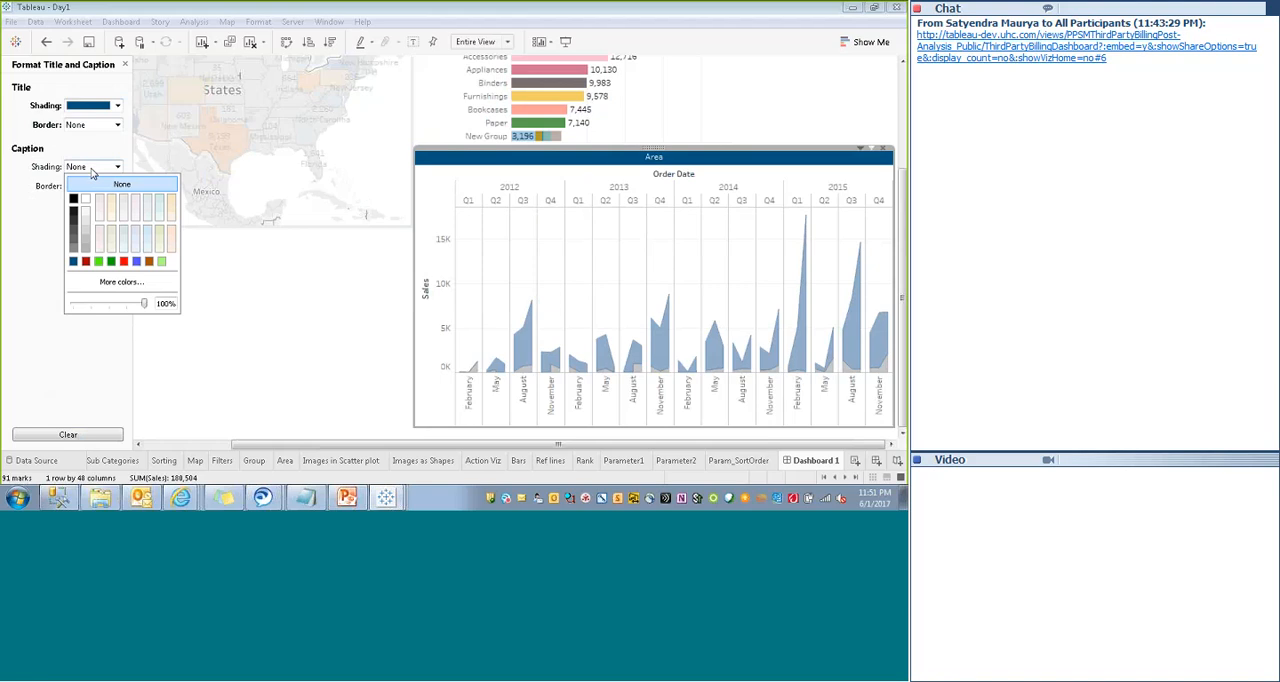
pyautogui.click(257, 322)
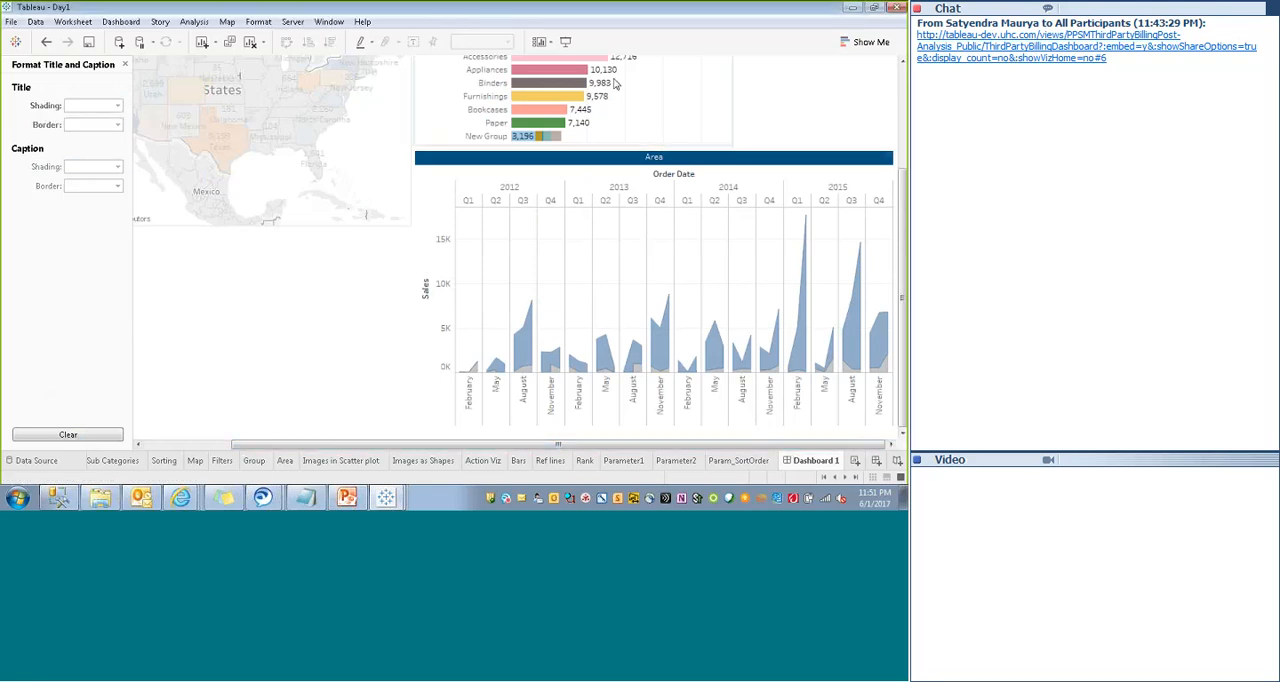
pyautogui.click(126, 65)
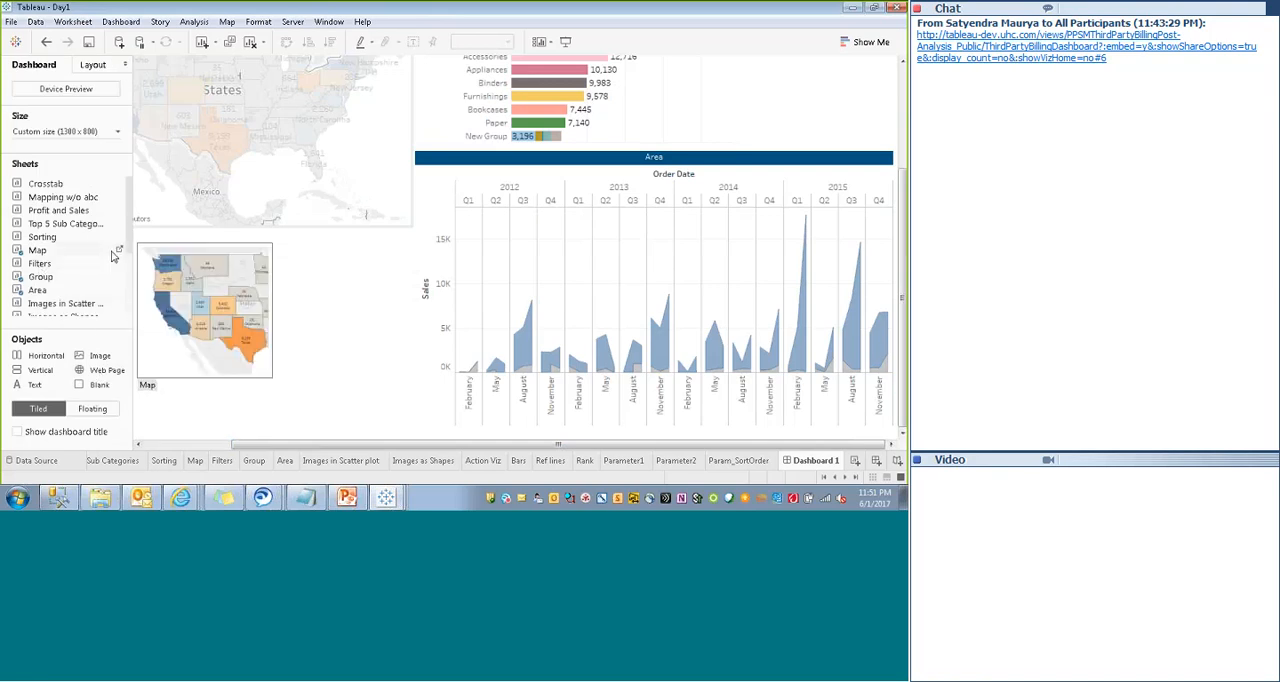
# - Add the Action Viz sheet to the dashboard and make it floating
pyautogui.moveTo(129, 242); pyautogui.dragTo(129, 240)
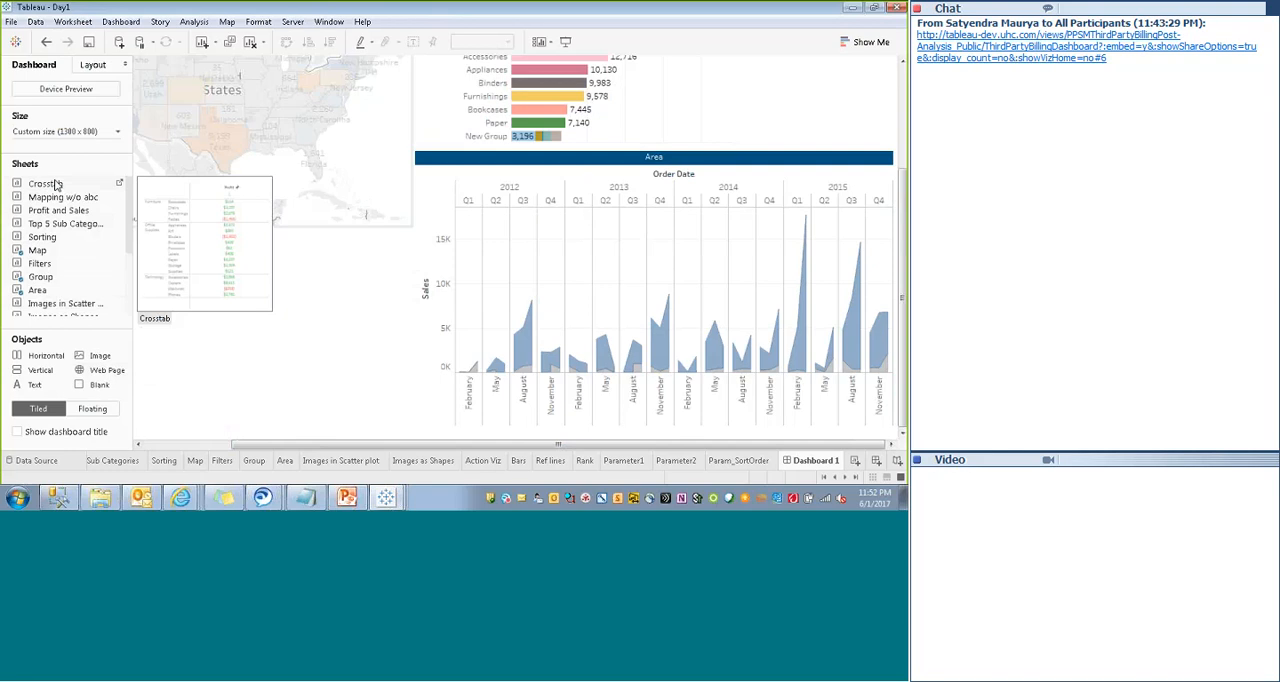
pyautogui.moveTo(129, 201); pyautogui.dragTo(129, 257)
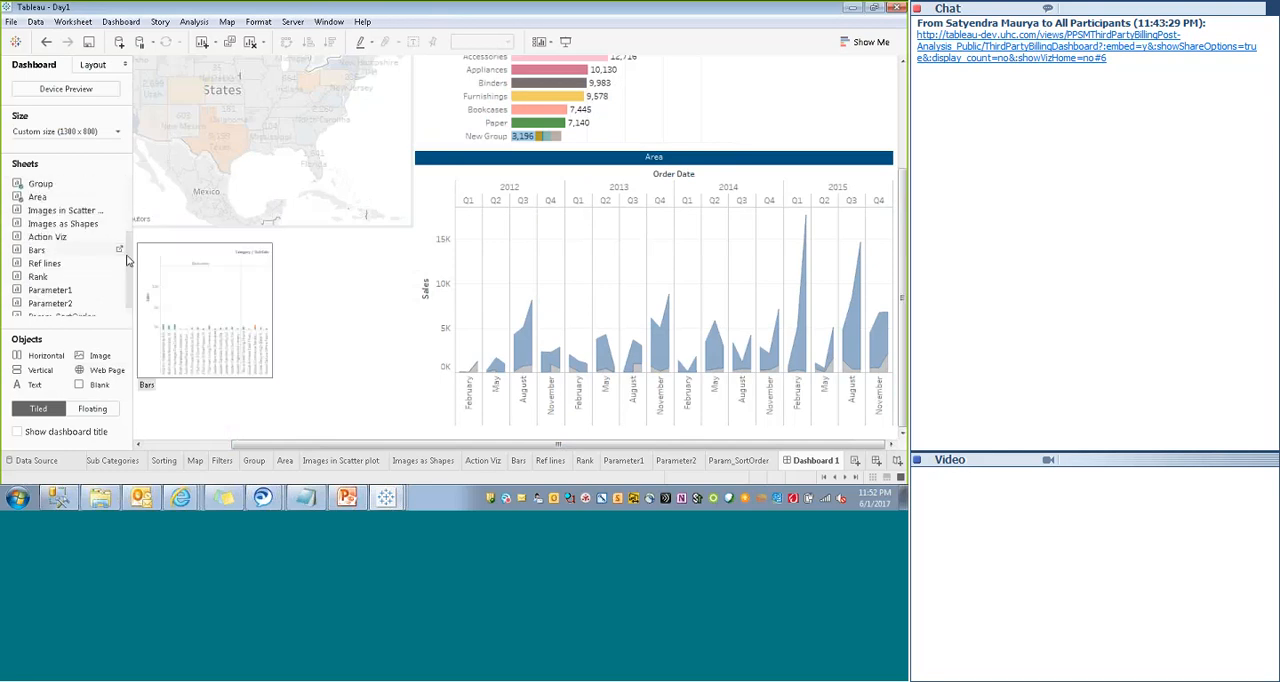
pyautogui.rightClick(57, 236)
pyautogui.click(96, 254)
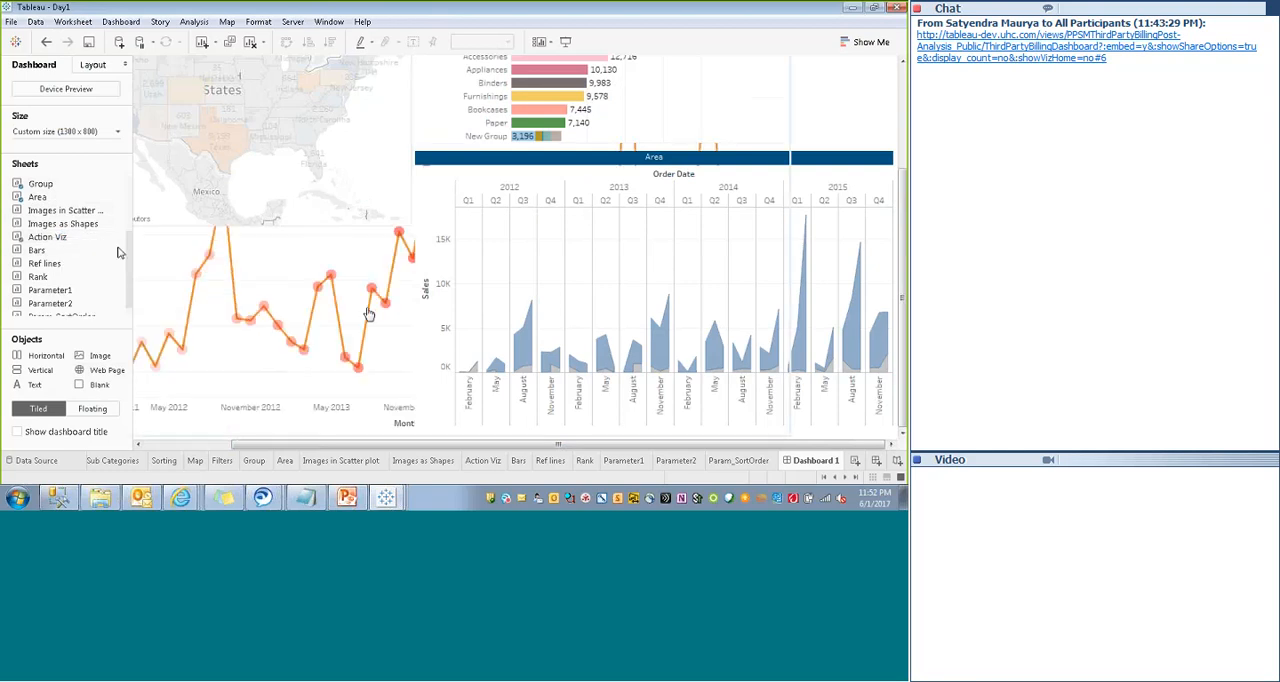
pyautogui.click(901, 102)
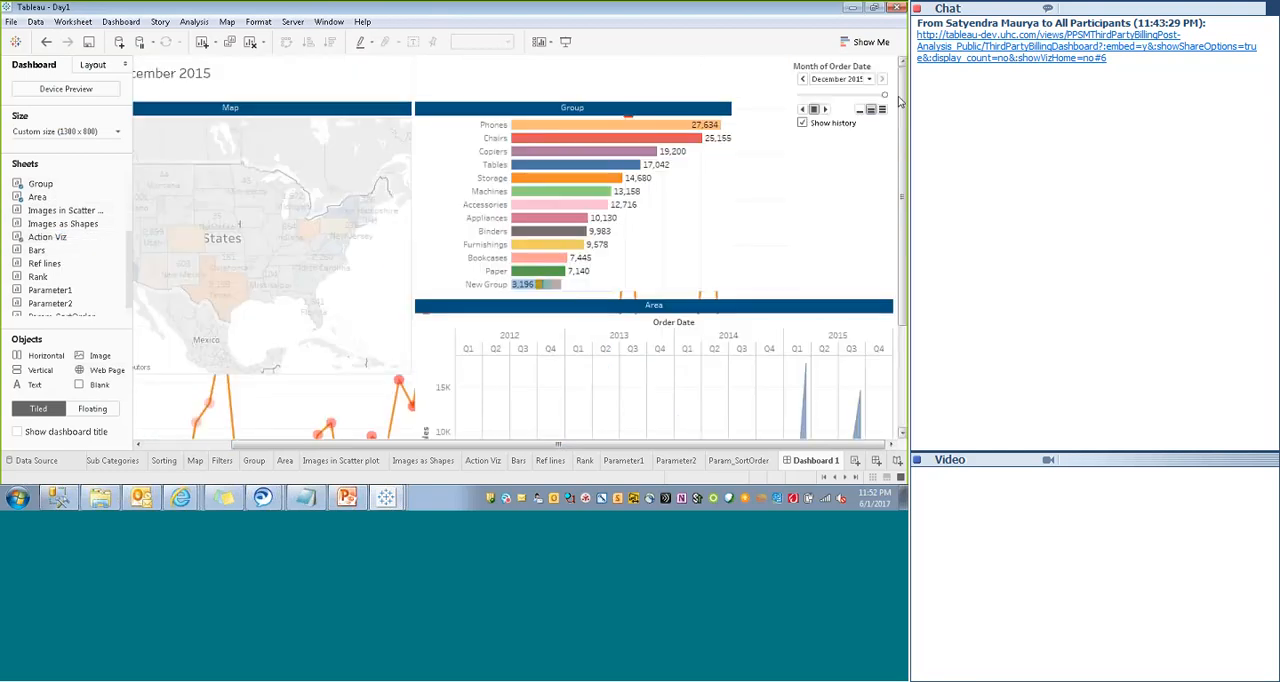
pyautogui.click(761, 67)
pyautogui.click(757, 60)
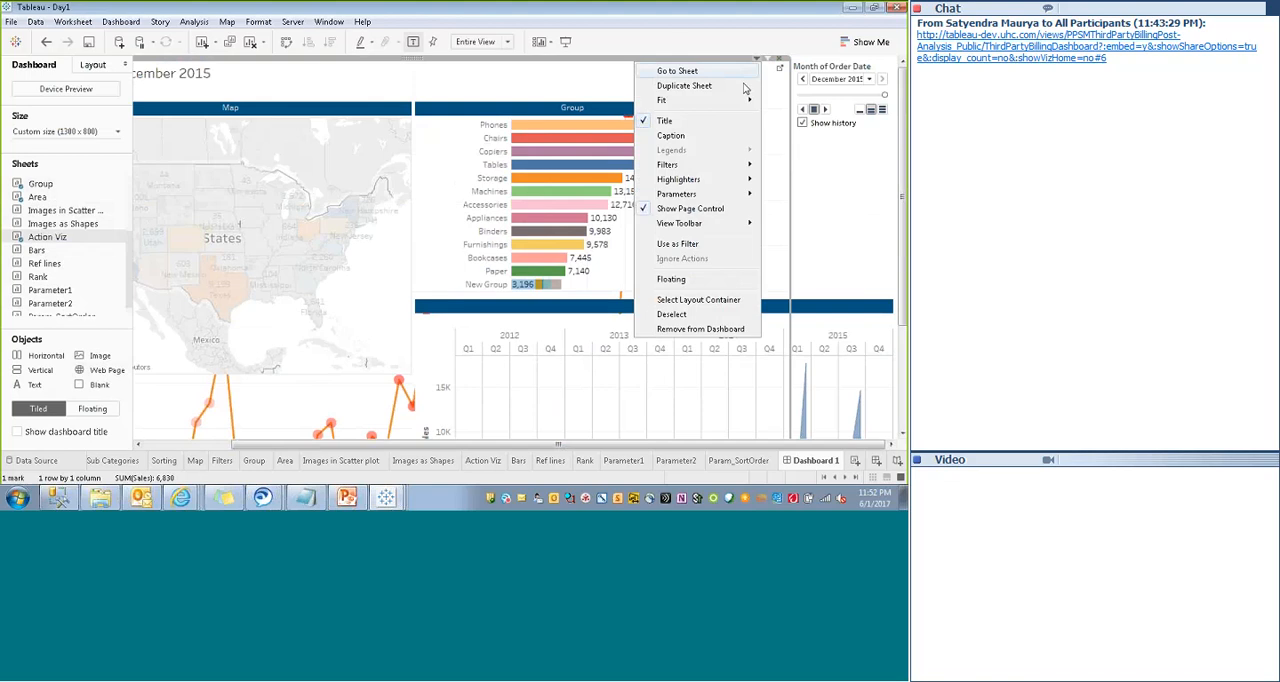
pyautogui.click(670, 280)
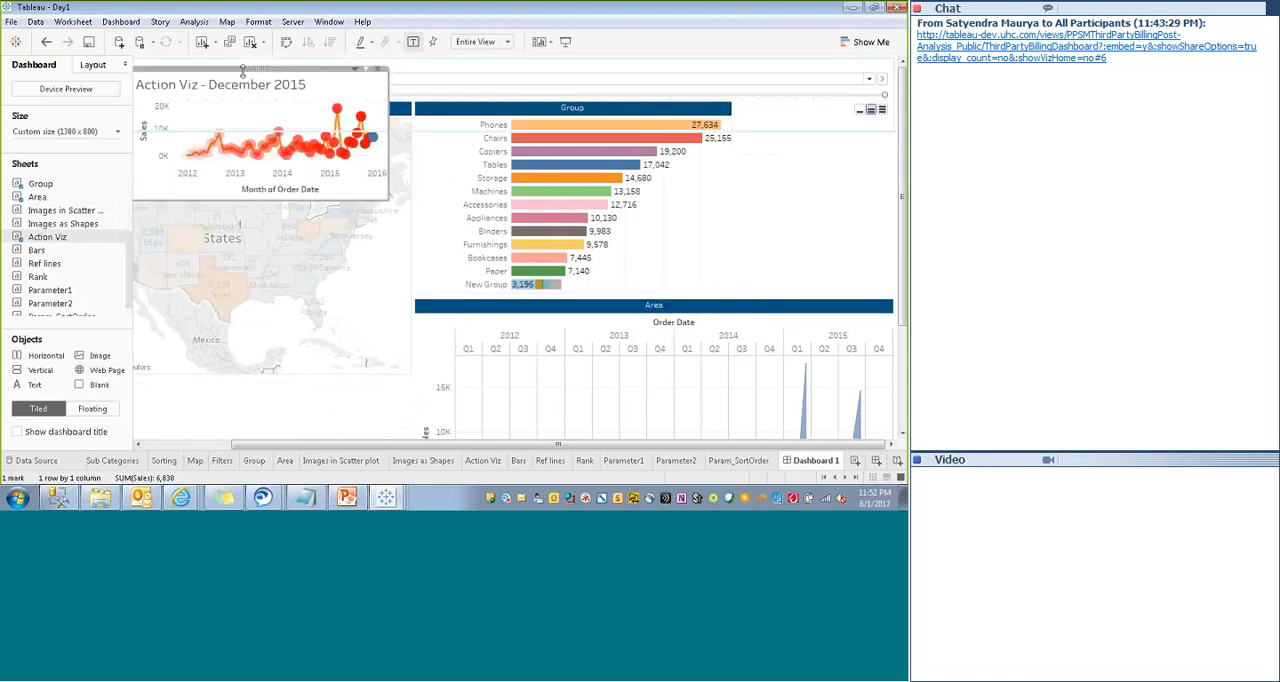
# - Place the floating Action Viz chart directly below the Map, matching the Map's width and reaching the dashboard's lower edge
pyautogui.moveTo(249, 232); pyautogui.dragTo(257, 367)
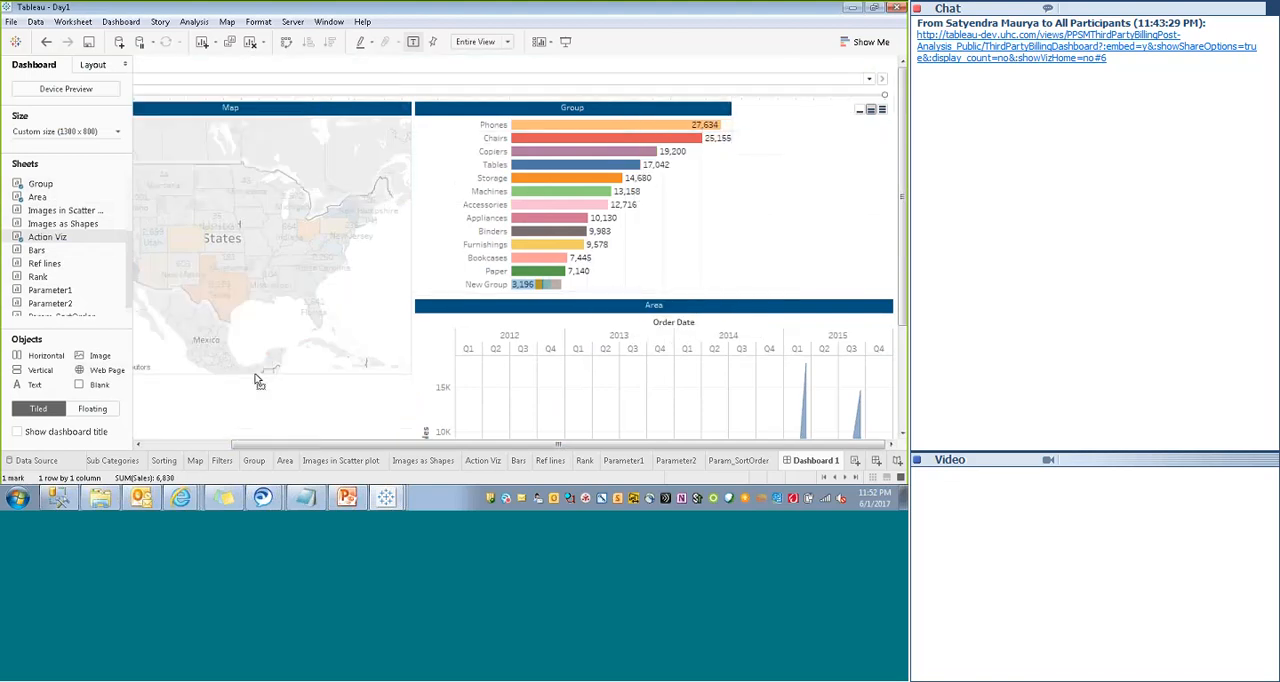
pyautogui.scroll(-3, 904, 176)
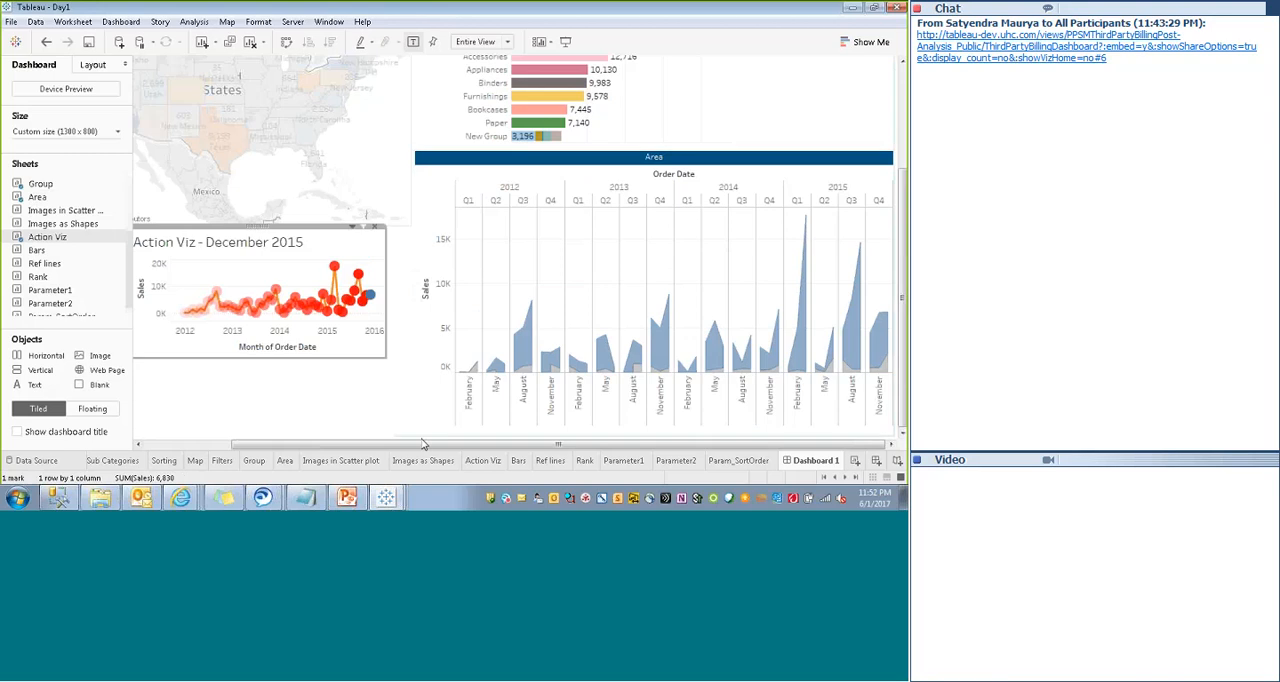
pyautogui.click(148, 443)
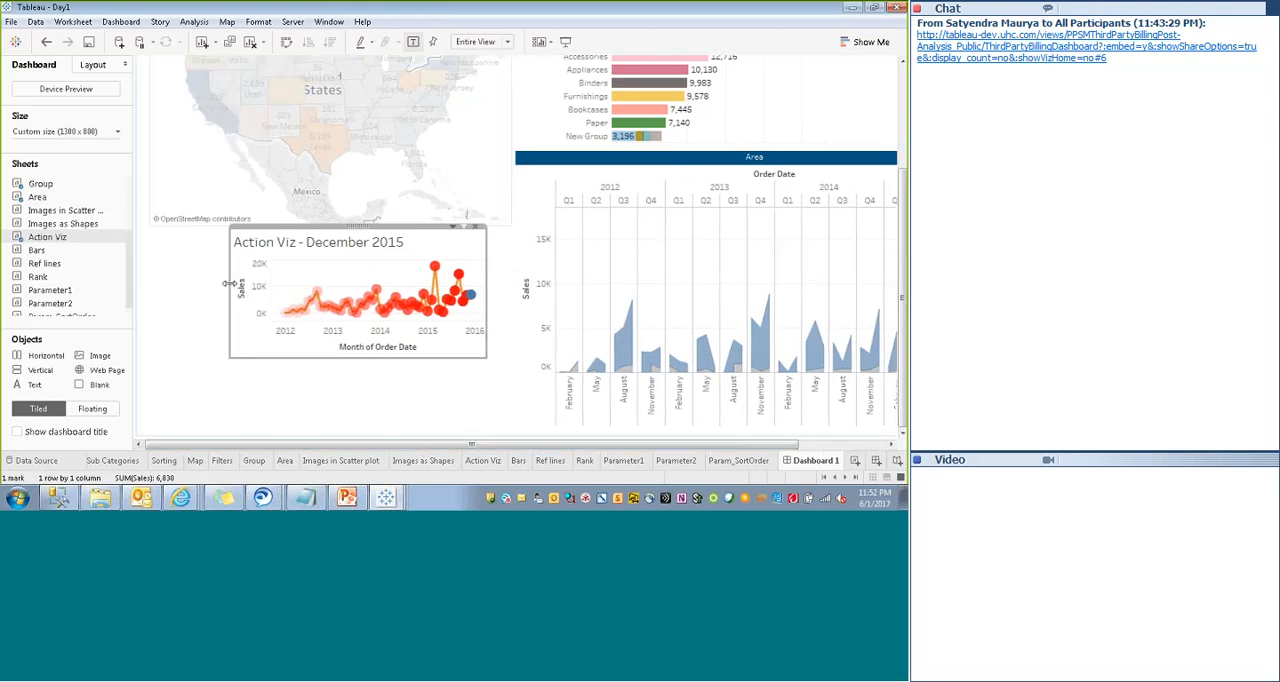
pyautogui.moveTo(231, 289); pyautogui.dragTo(150, 289)
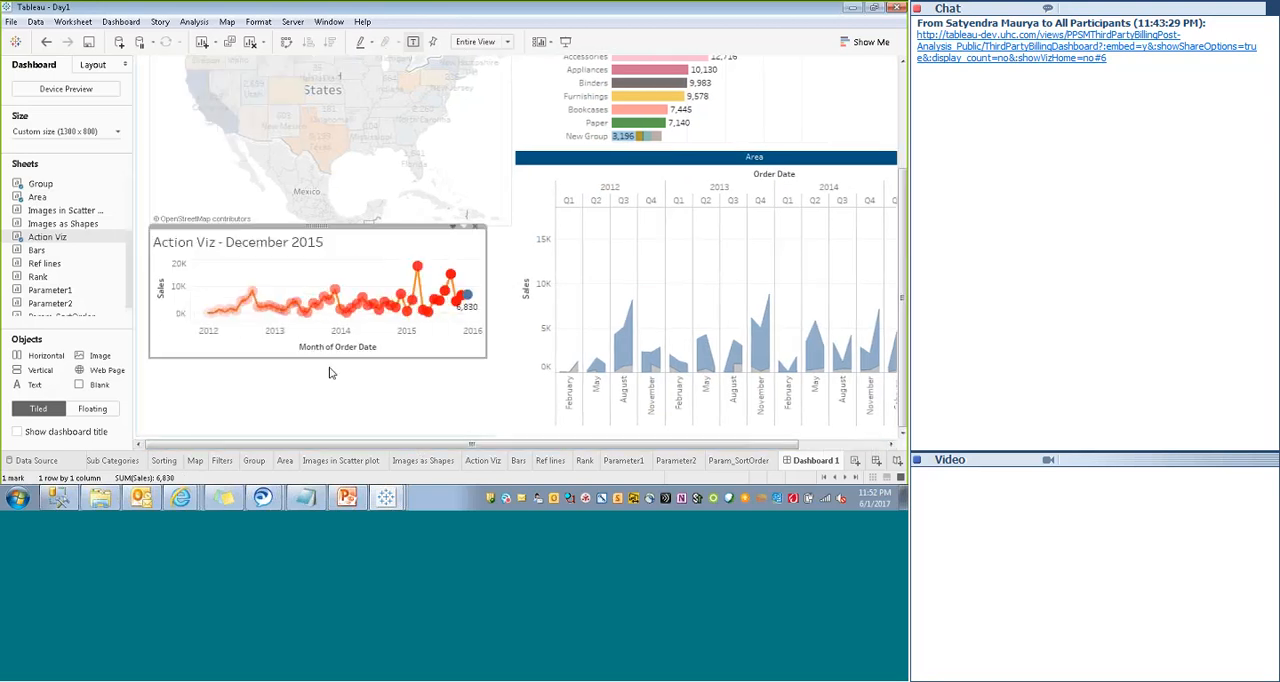
pyautogui.moveTo(329, 360); pyautogui.dragTo(329, 438)
pyautogui.moveTo(487, 397); pyautogui.dragTo(511, 392)
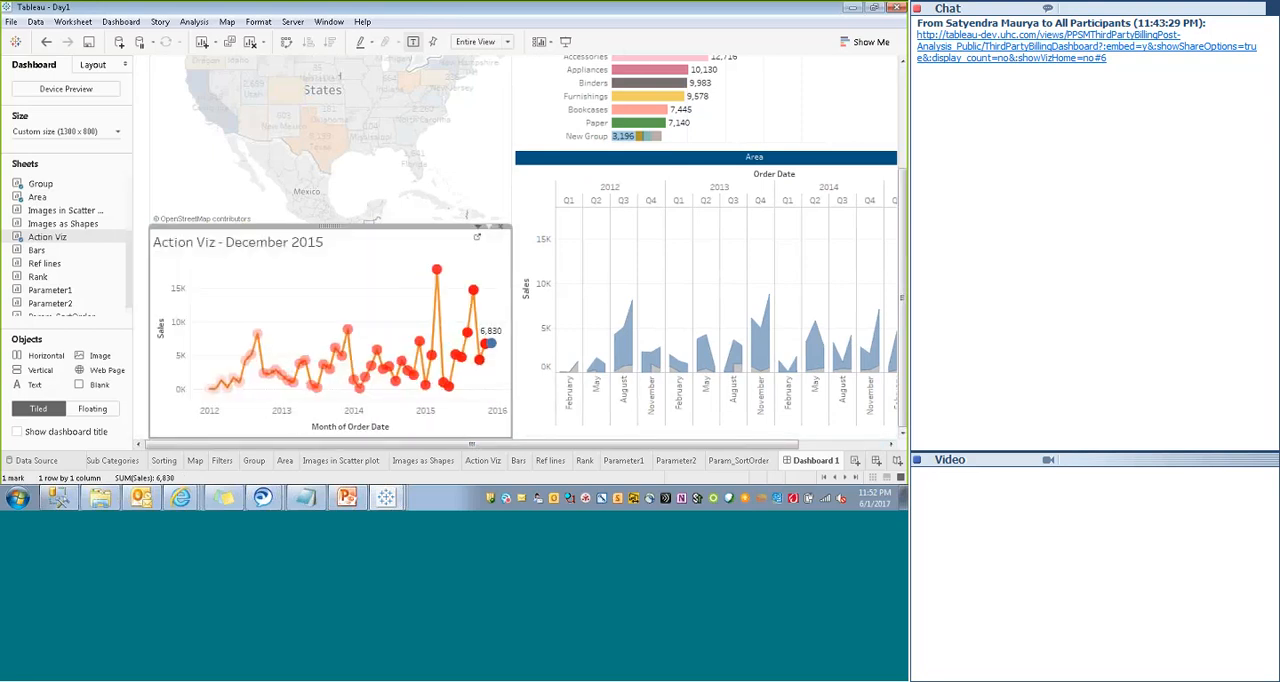
# - Hide the title of the Action Viz chart
pyautogui.rightClick(279, 255)
pyautogui.rightClick(268, 244)
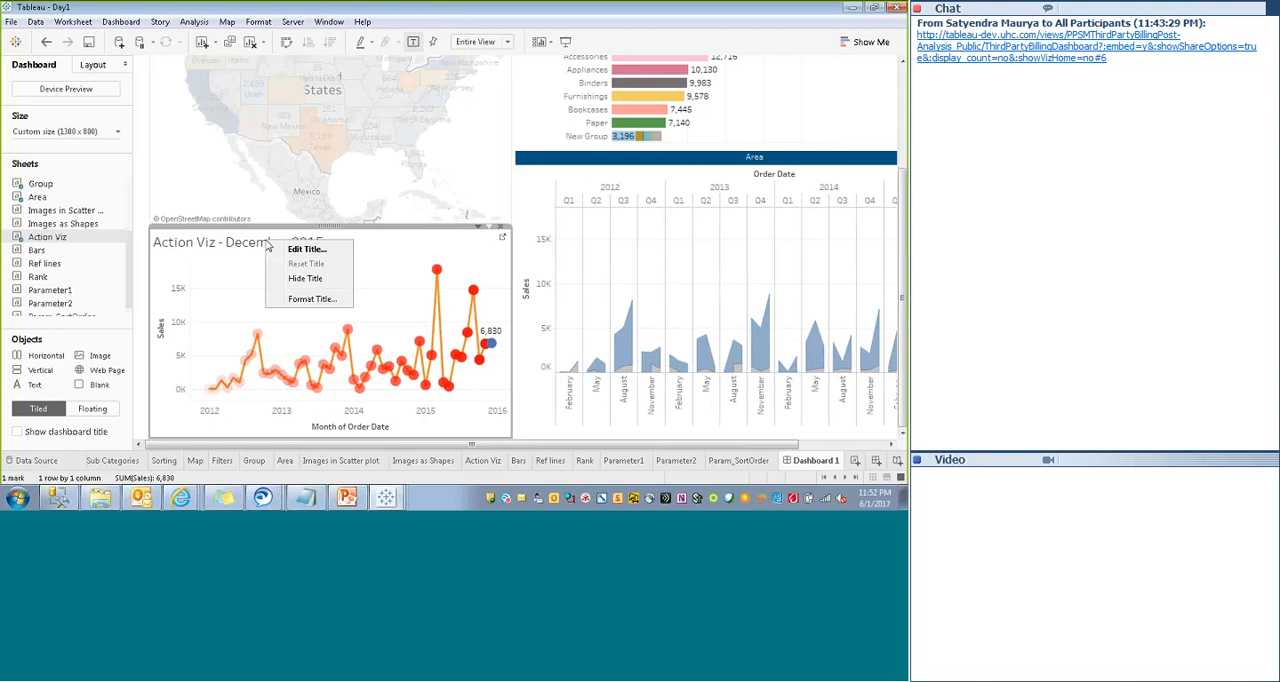
pyautogui.click(305, 278)
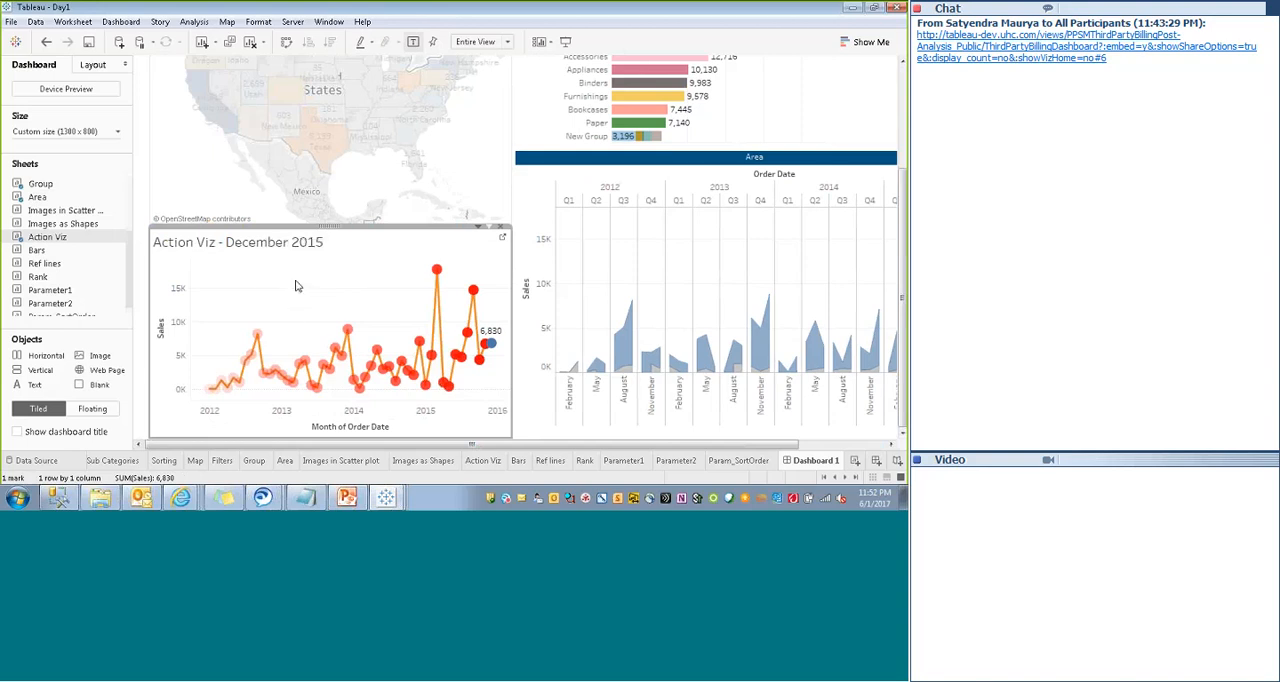
# - Make the Month of Order Date page control floating and place it over the Action Viz chart
pyautogui.moveTo(902, 298); pyautogui.dragTo(902, 192)
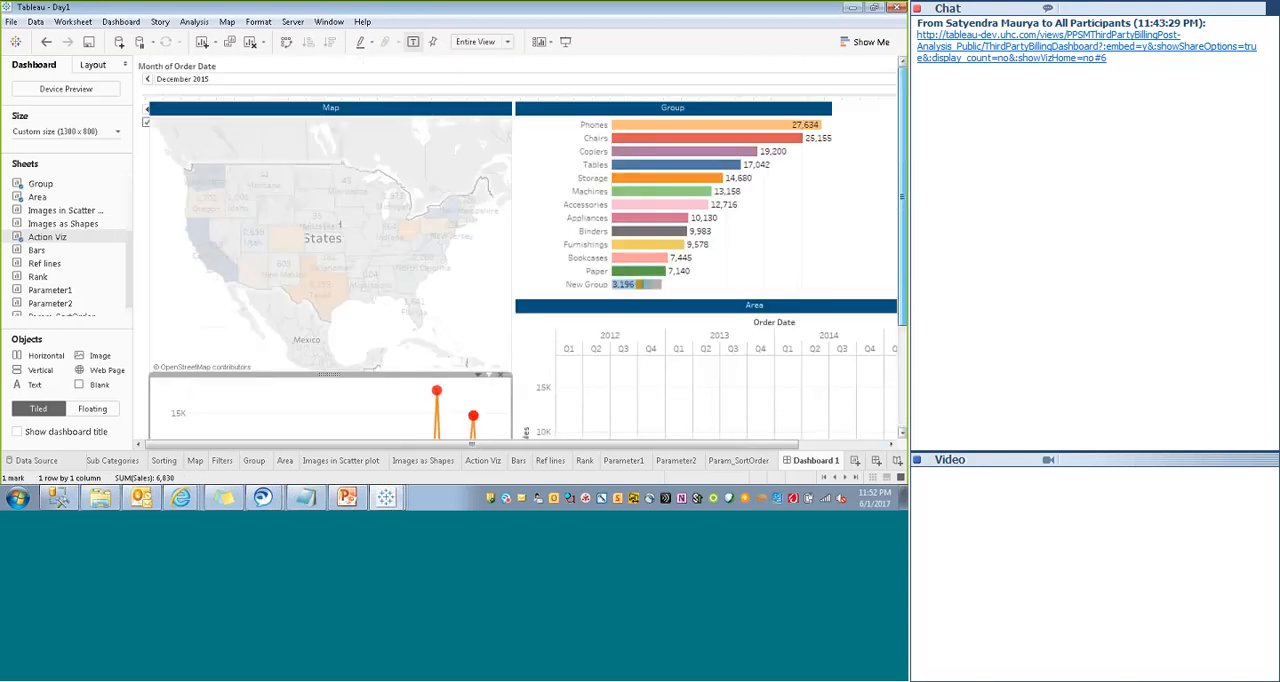
pyautogui.click(855, 443)
pyautogui.rightClick(876, 64)
pyautogui.click(780, 156)
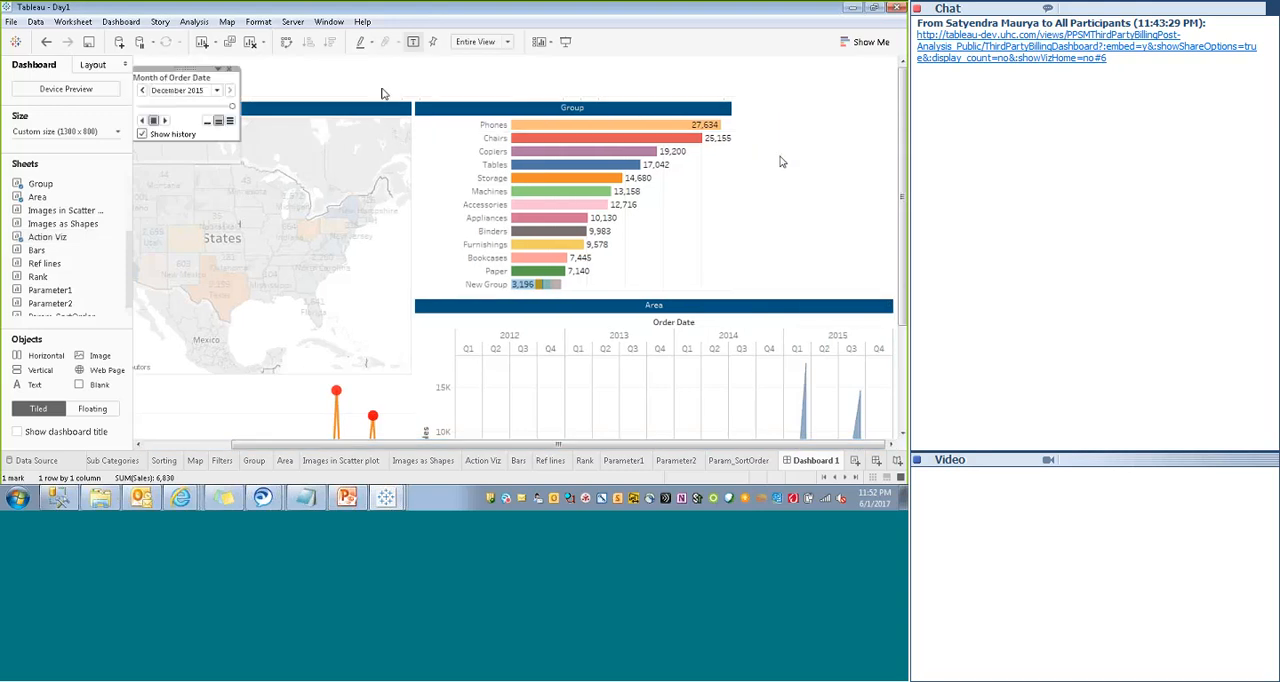
pyautogui.moveTo(180, 70); pyautogui.dragTo(204, 407)
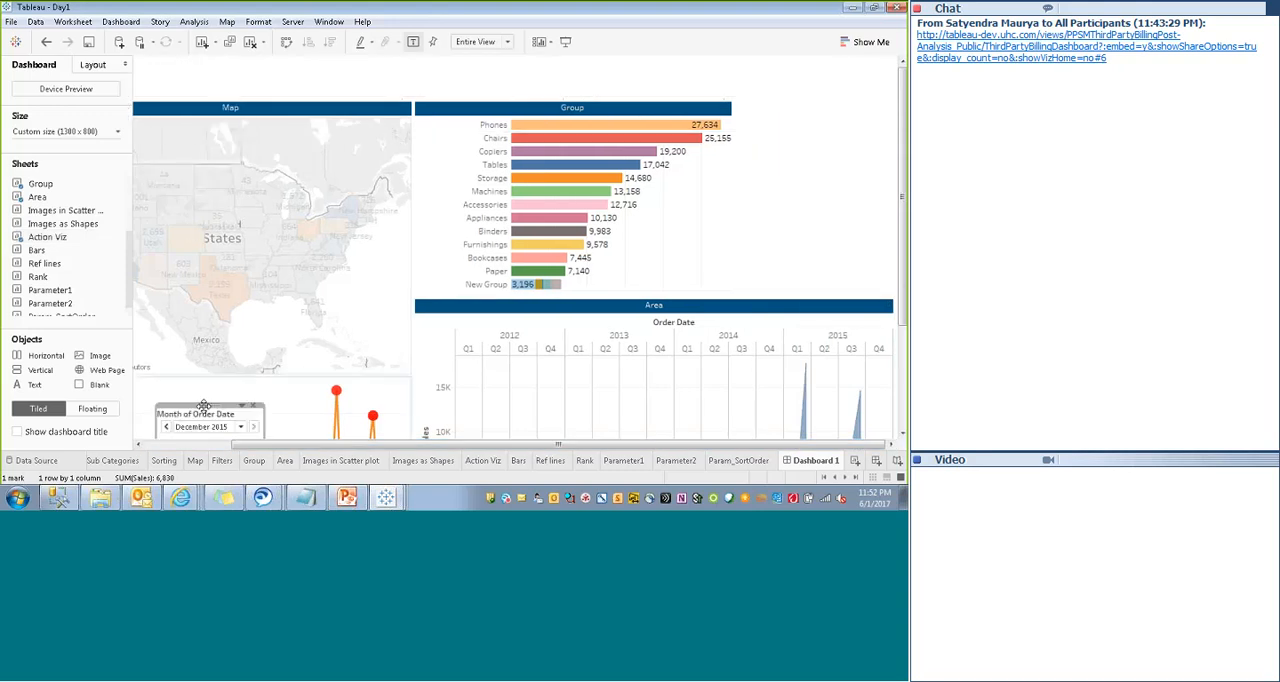
pyautogui.scroll(-3, 207, 270)
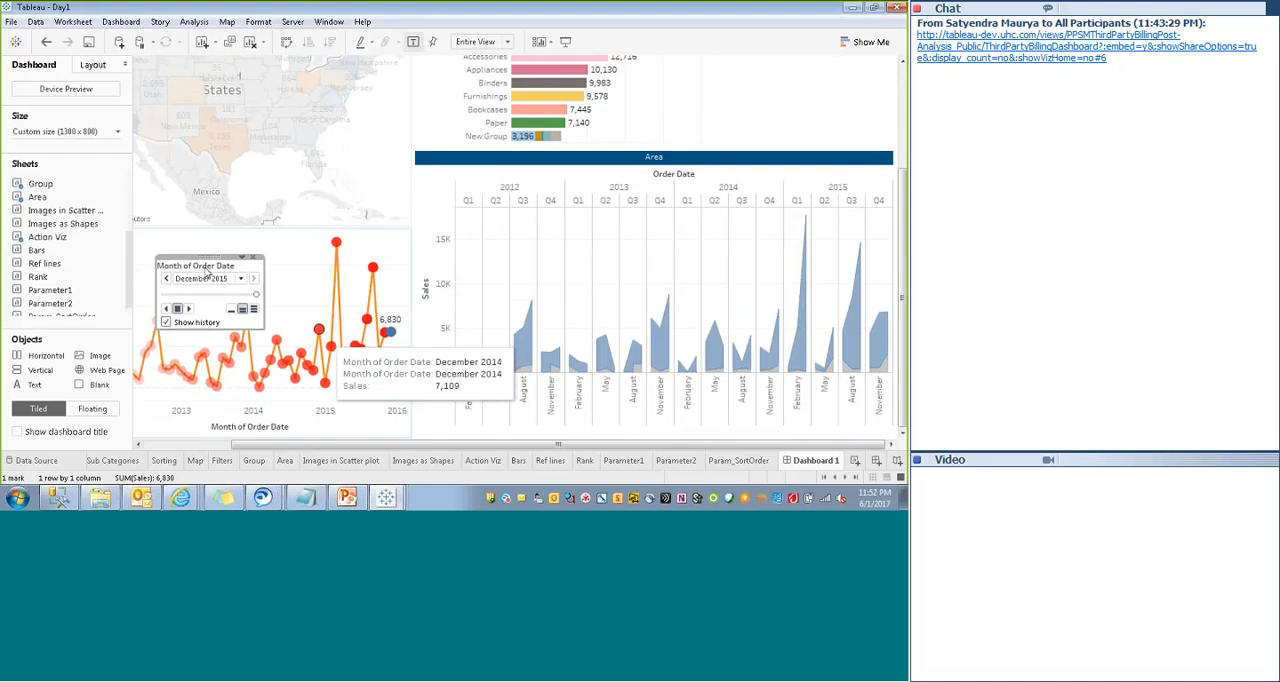
# - Hide the page control's title and move the control up to the Action Viz chart's upper edge
pyautogui.rightClick(207, 270)
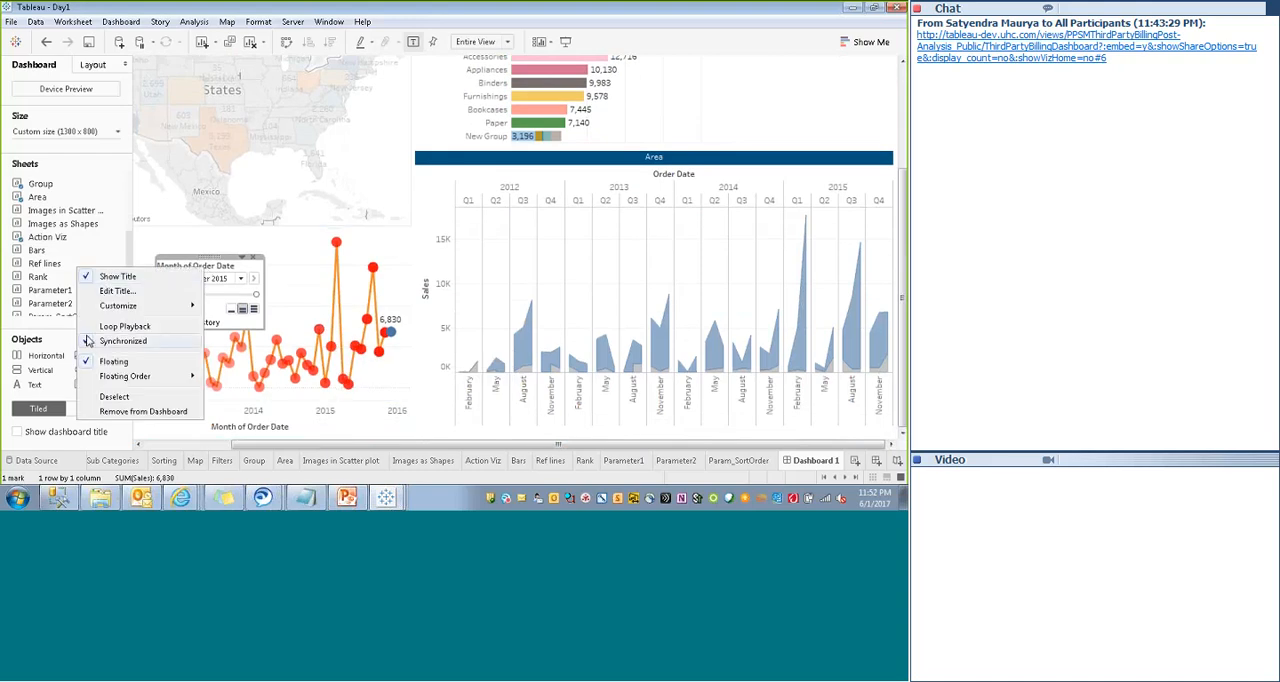
pyautogui.click(95, 277)
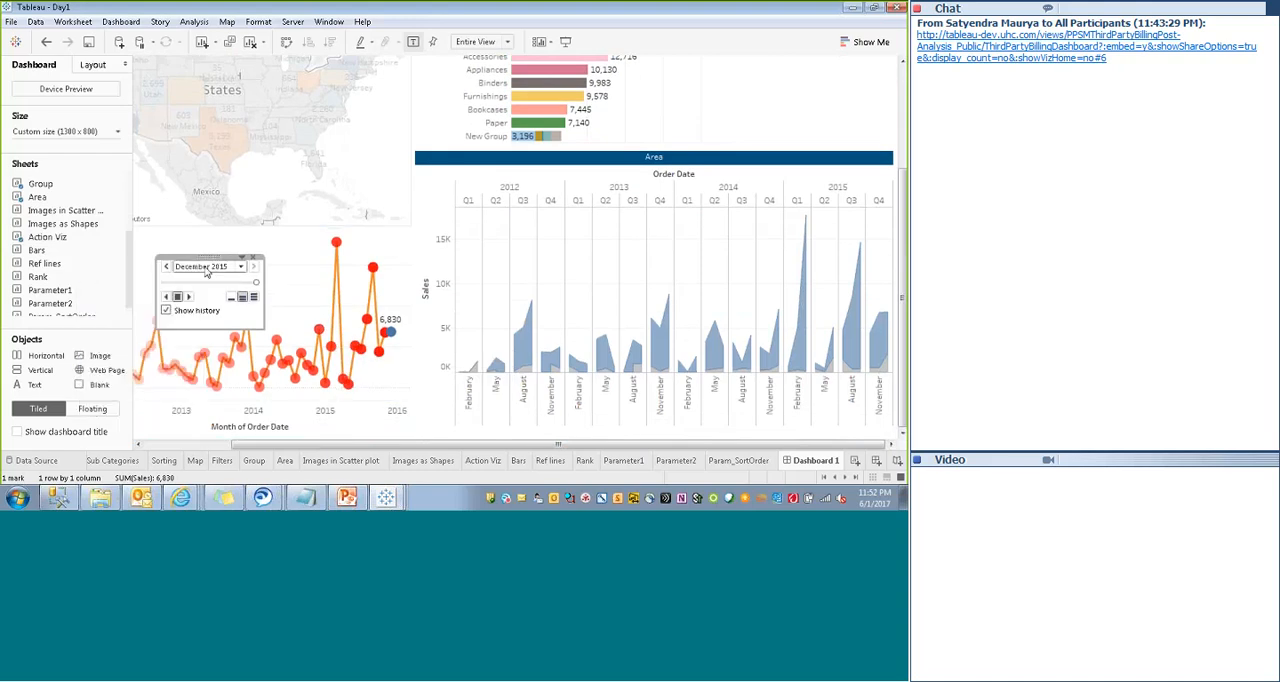
pyautogui.click(211, 331)
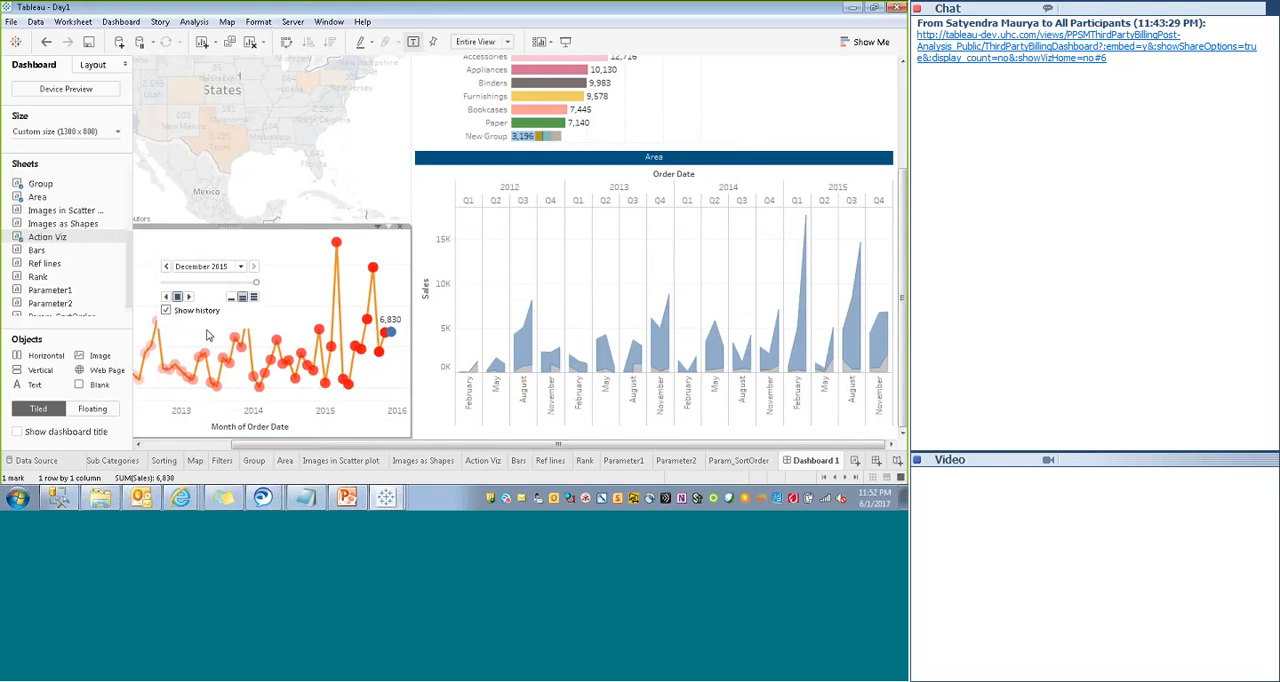
pyautogui.moveTo(209, 327); pyautogui.dragTo(191, 223)
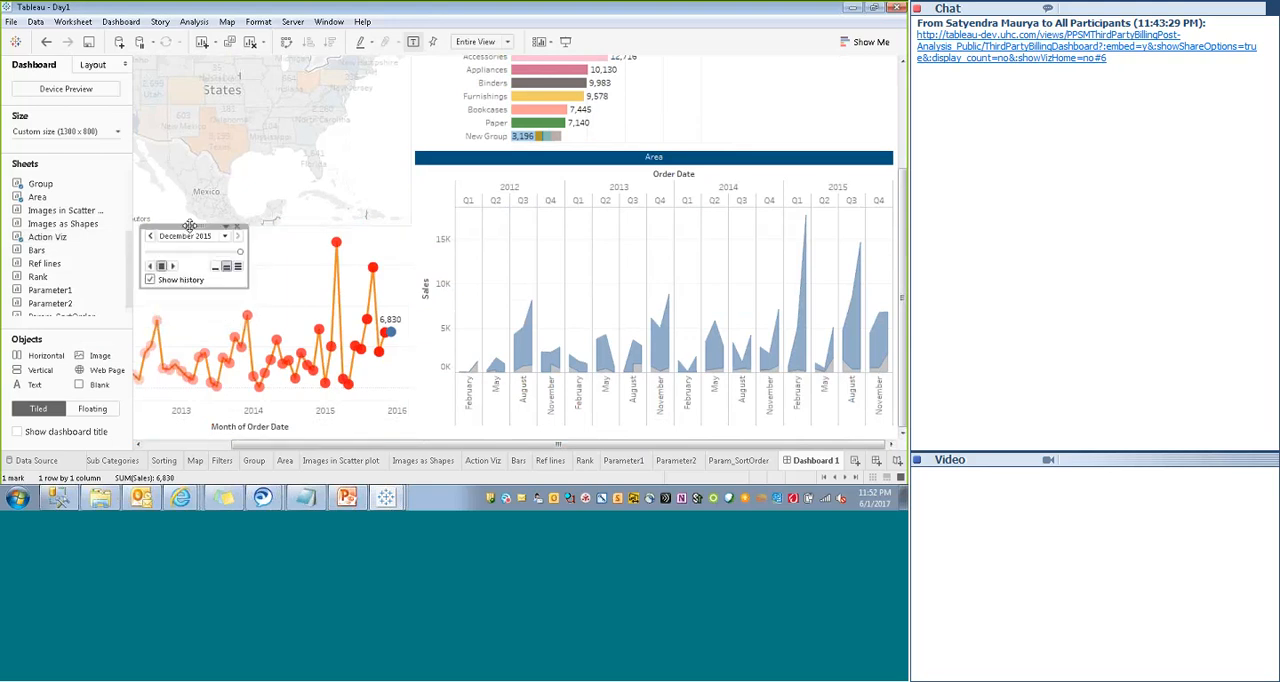
# - Hide the Sales axis header of the Action Viz chart
pyautogui.moveTo(316, 449); pyautogui.dragTo(229, 449)
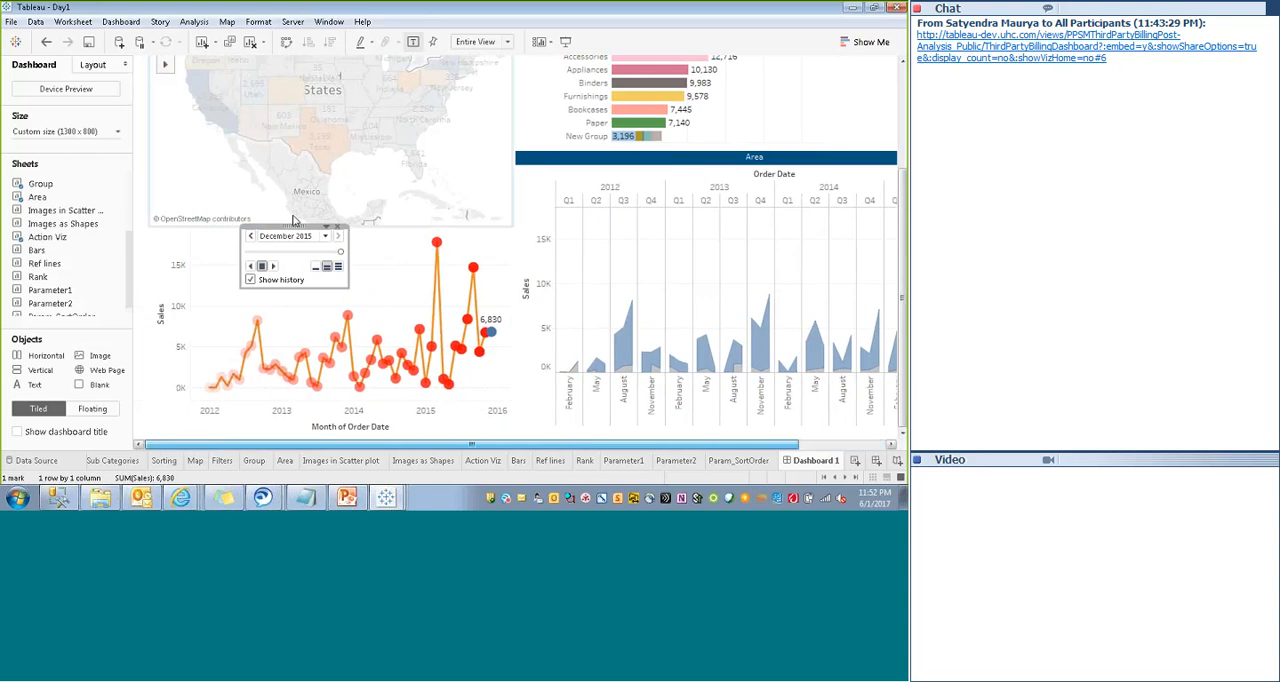
pyautogui.rightClick(170, 324)
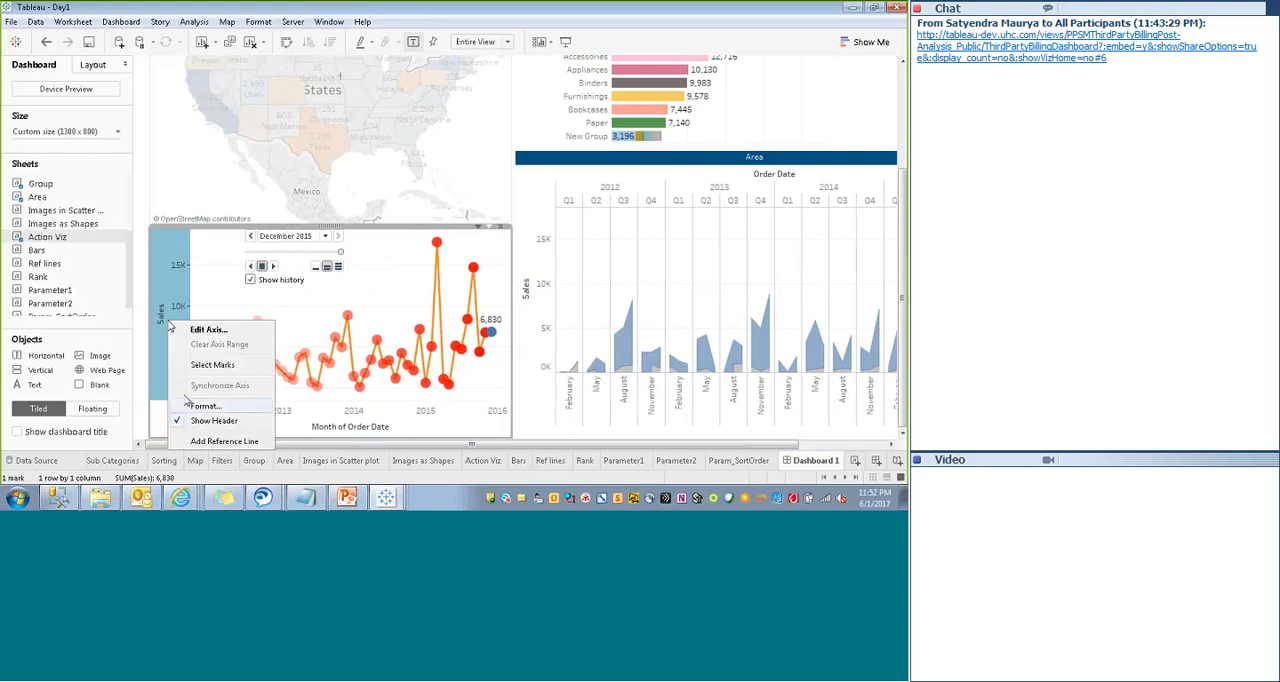
pyautogui.click(213, 420)
# - Move the page control to the upper-left corner of the Action Viz chart and preview the dashboard in presentation mode
pyautogui.click(290, 236)
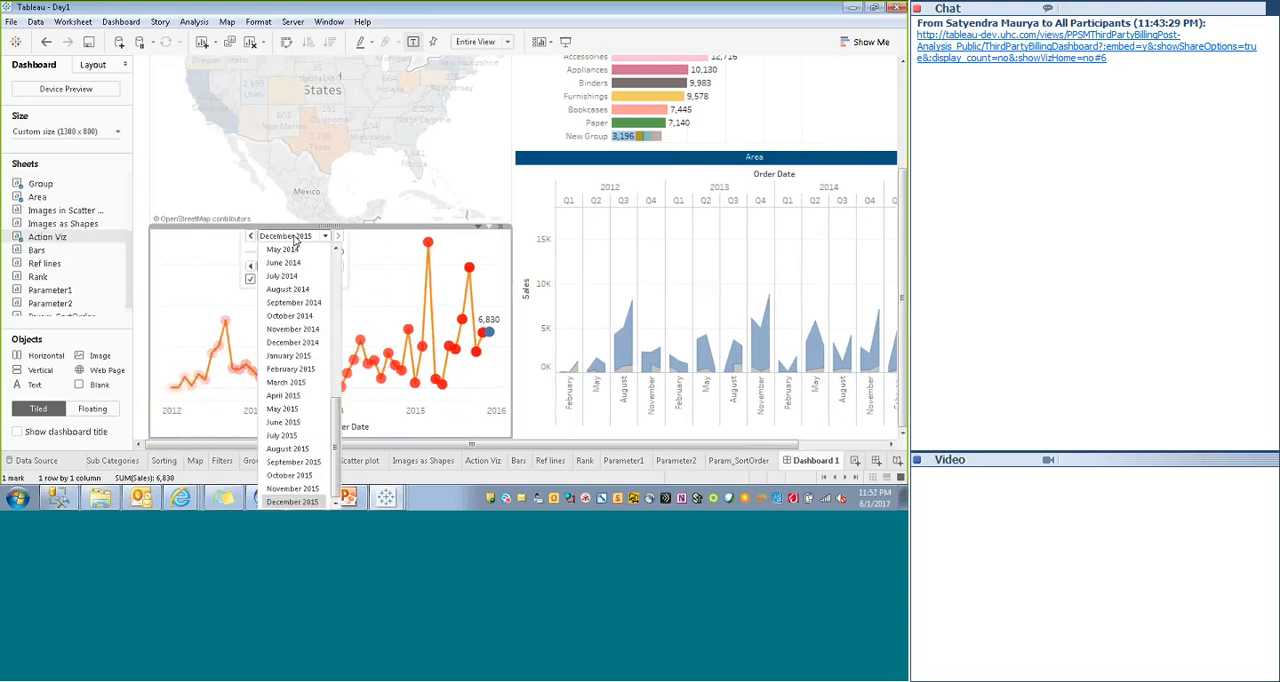
pyautogui.click(282, 224)
pyautogui.moveTo(293, 225); pyautogui.dragTo(205, 230)
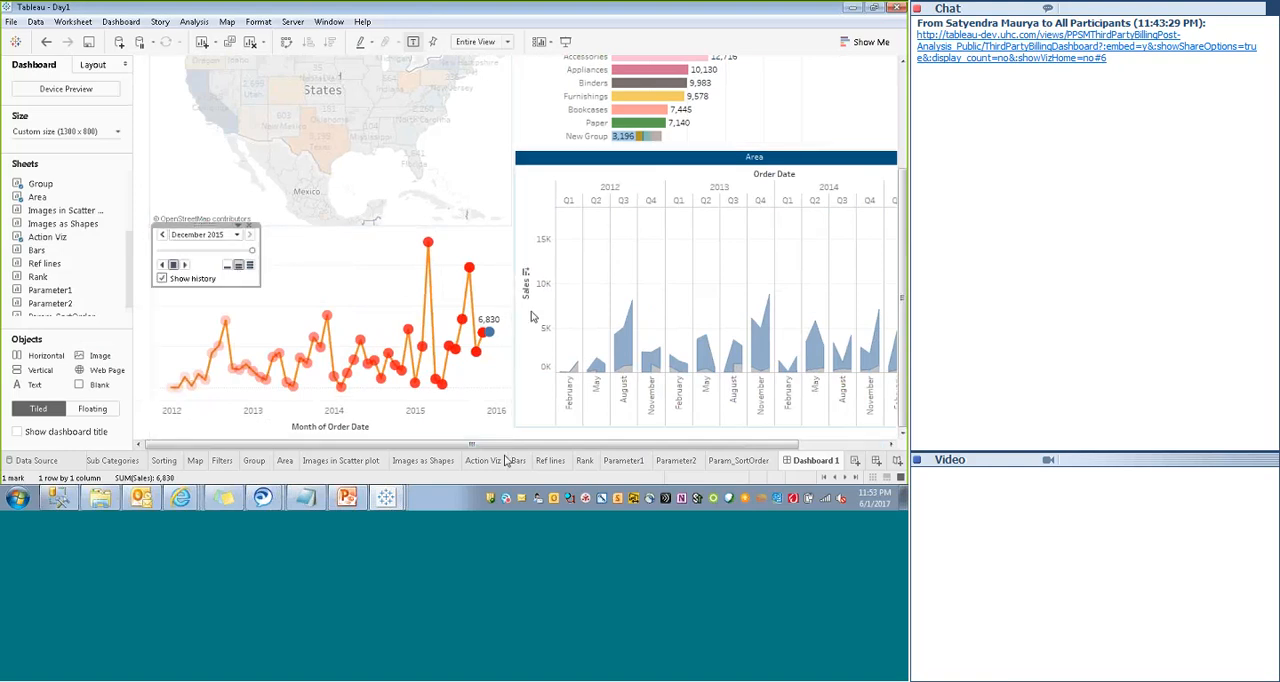
pyautogui.click(567, 46)
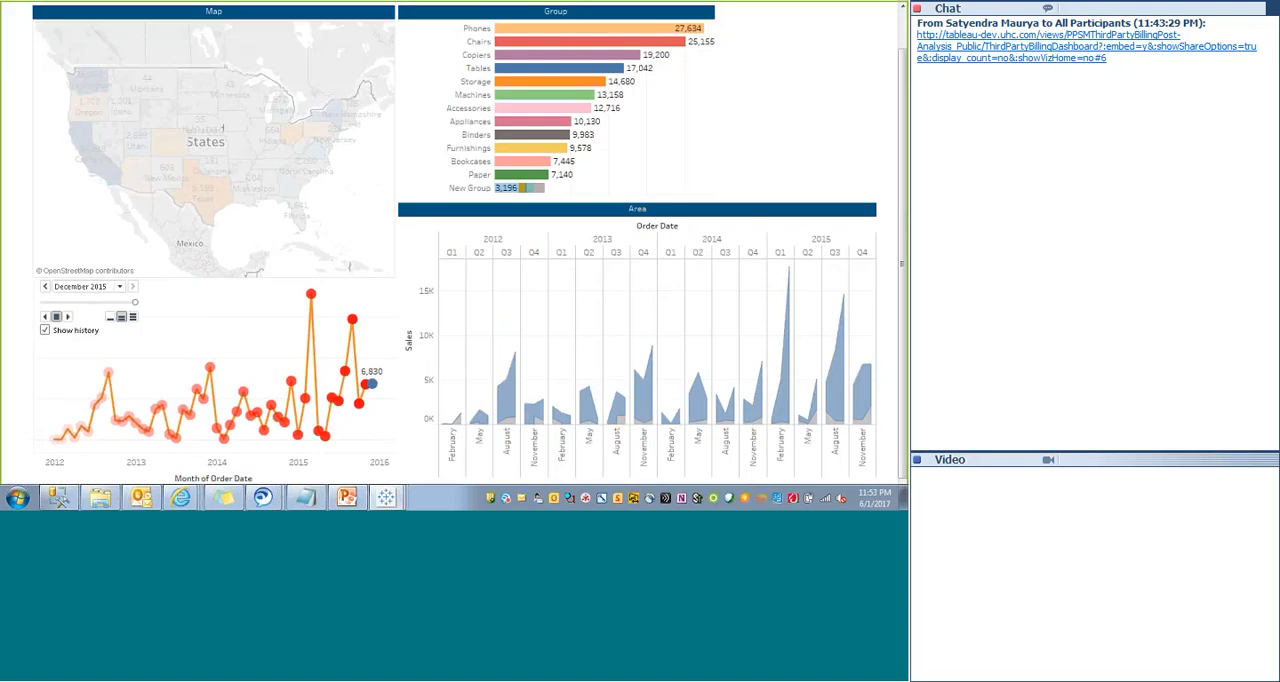
pyautogui.press('Escape')
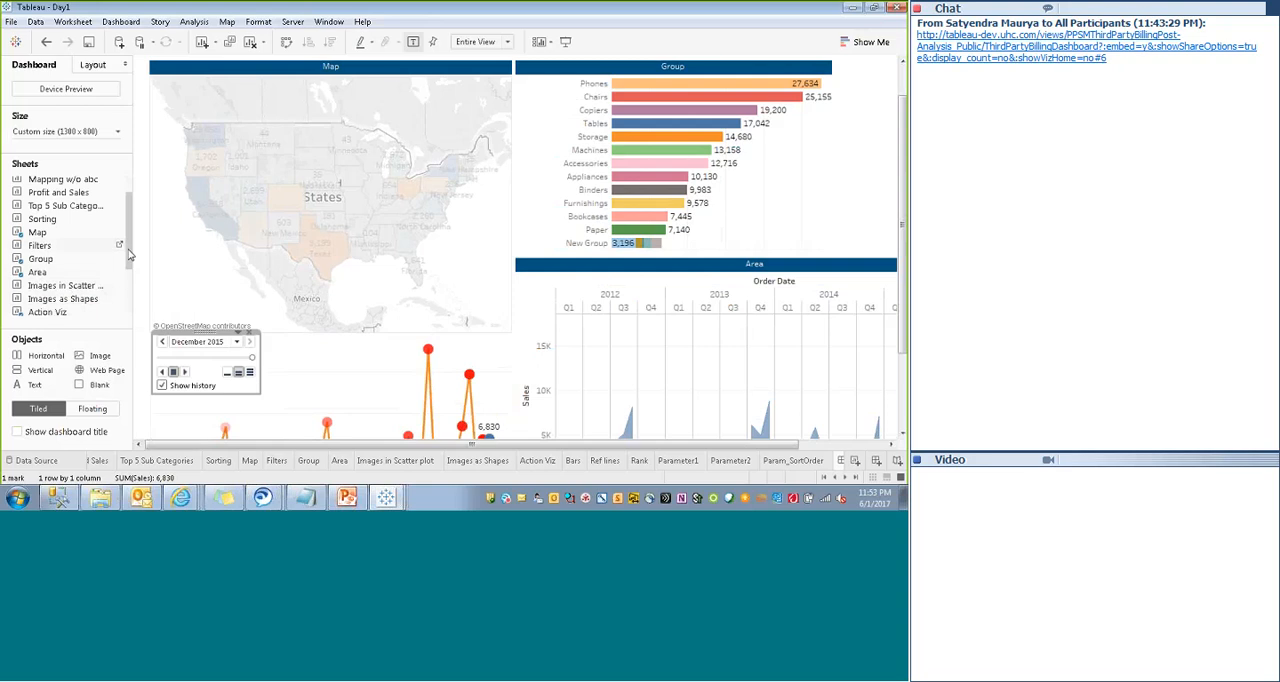
# - Add the Parameter1 sheet to the dashboard together with its MyParam control
pyautogui.scroll(-2, 131, 291)
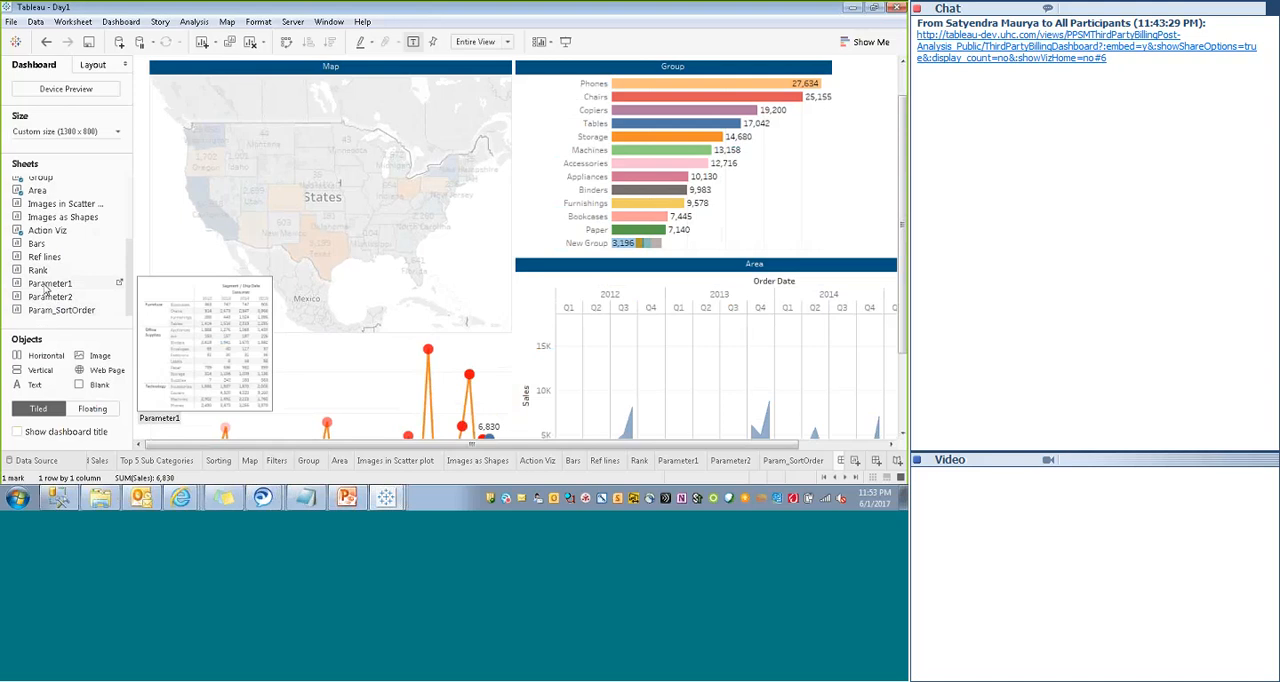
pyautogui.rightClick(44, 286)
pyautogui.click(100, 296)
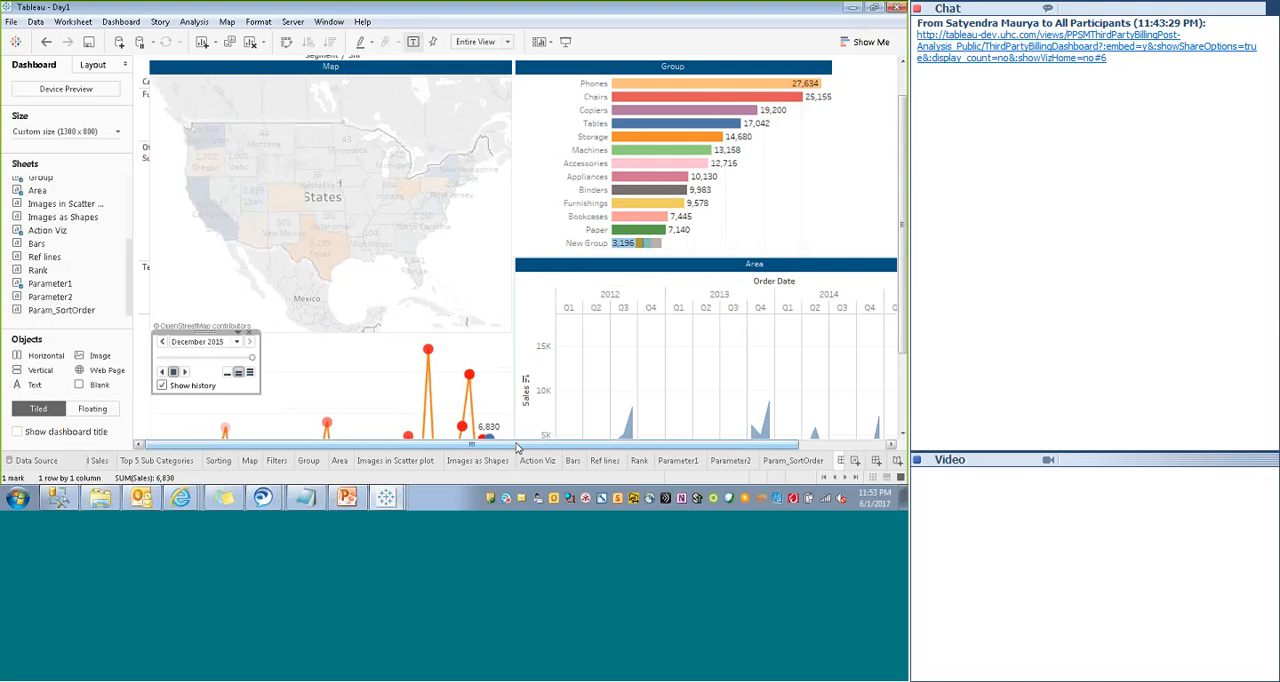
pyautogui.moveTo(516, 447); pyautogui.dragTo(602, 447)
pyautogui.click(828, 190)
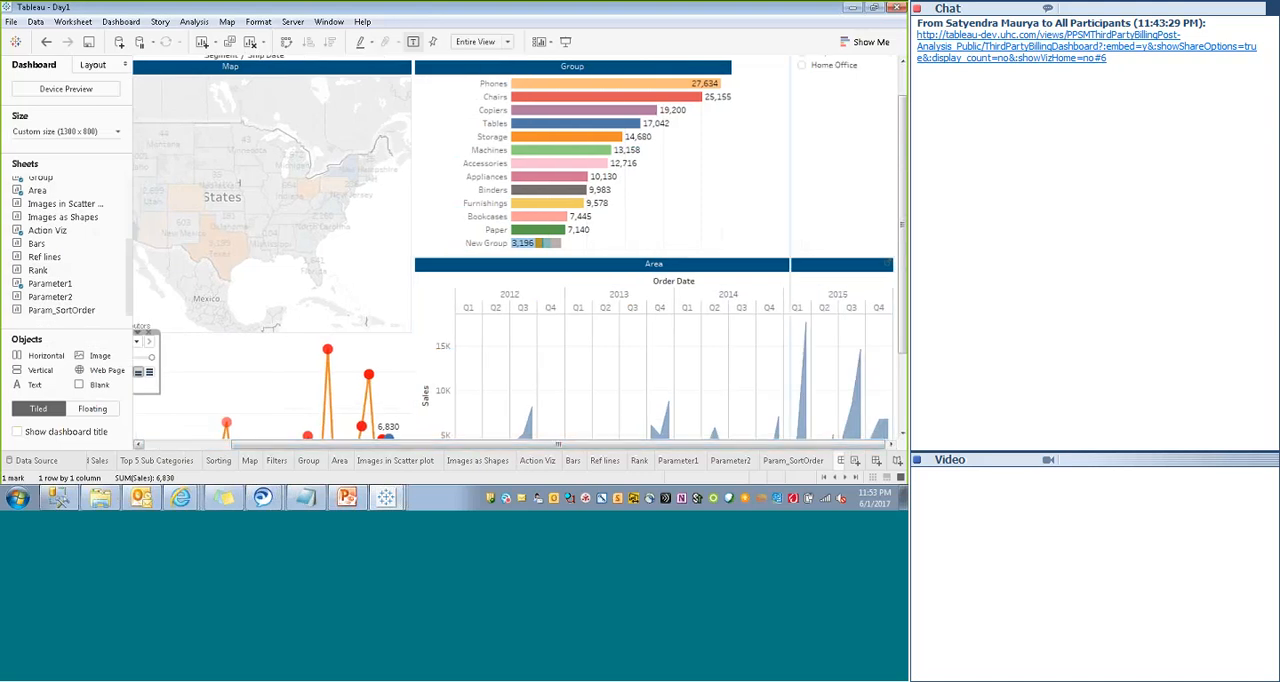
pyautogui.moveTo(902, 213); pyautogui.dragTo(902, 185)
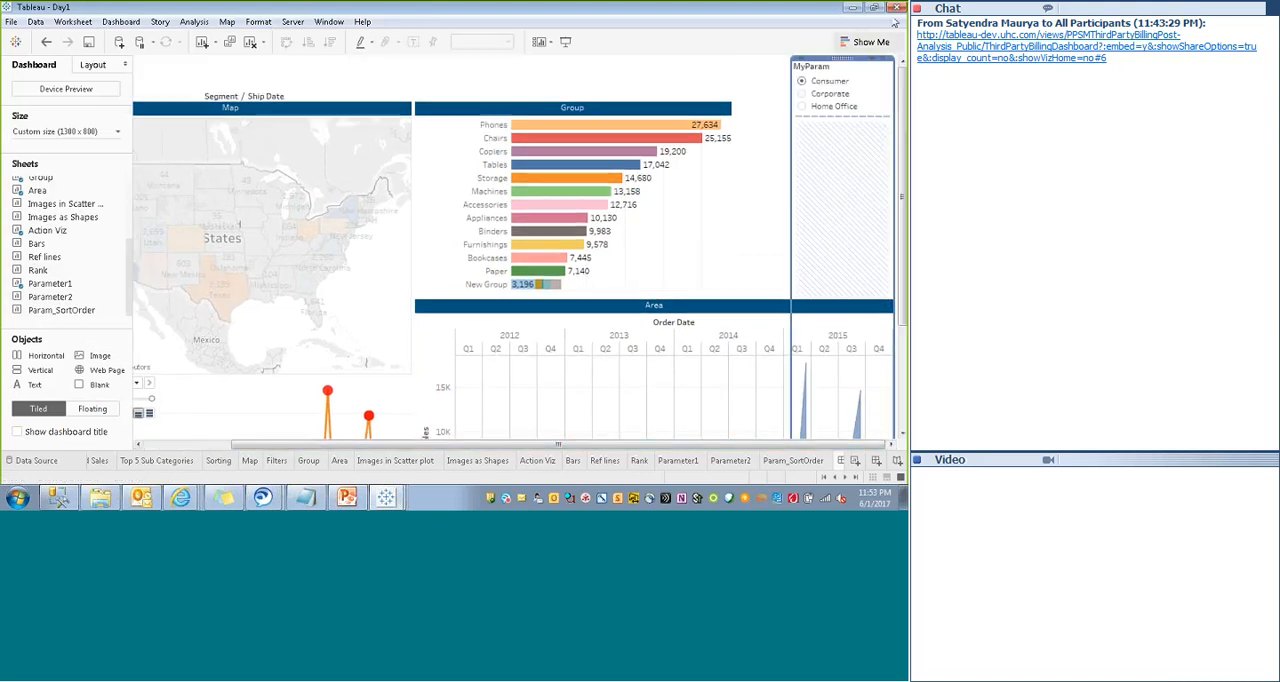
# - Narrow the Group chart from its right edge to free space beside it above the Area chart
pyautogui.click(738, 185)
pyautogui.click(729, 182)
pyautogui.moveTo(732, 180); pyautogui.dragTo(664, 189)
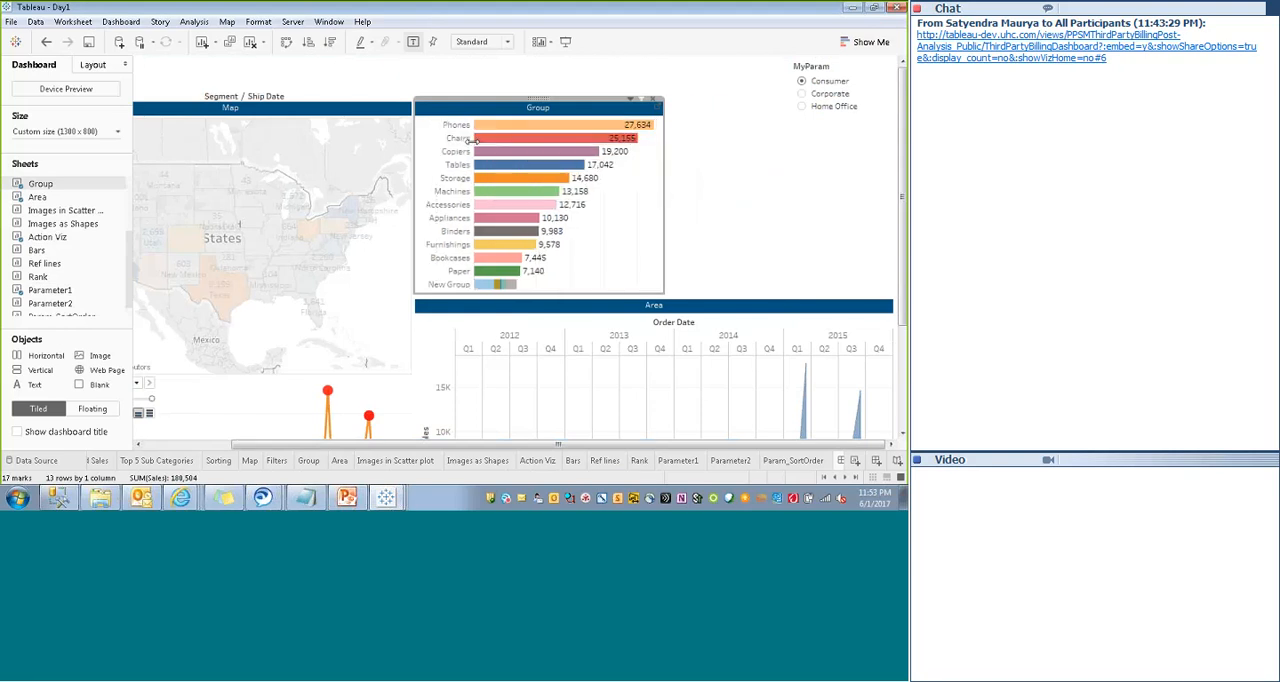
# - Make the Parameter1 table floating and place it in the free space beside the Group chart
pyautogui.click(336, 67)
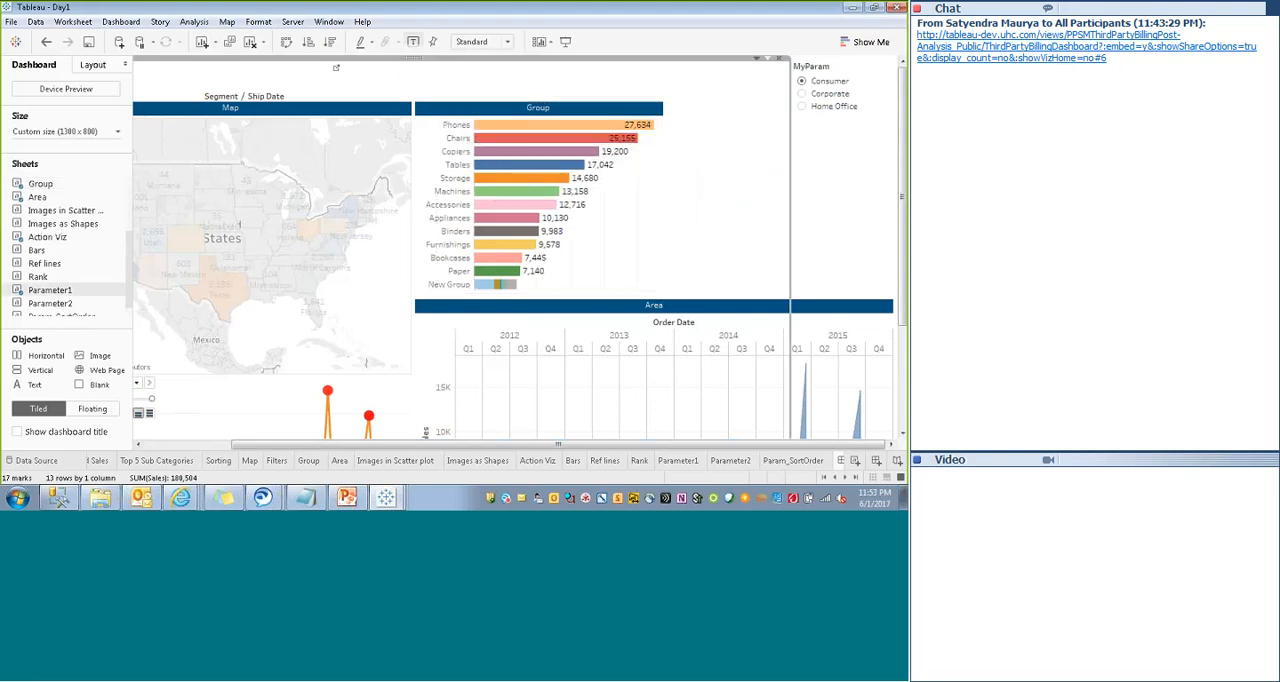
pyautogui.click(757, 58)
pyautogui.click(669, 280)
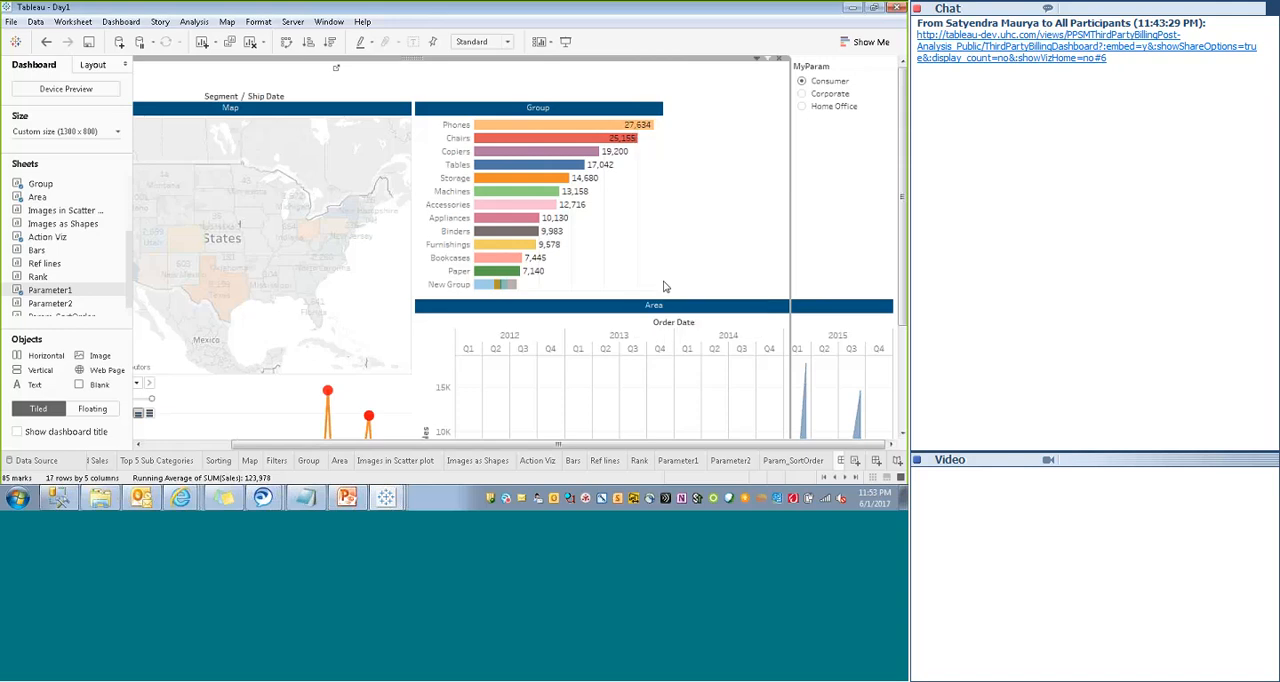
pyautogui.moveTo(258, 67); pyautogui.dragTo(787, 157)
# - Make the MyParam parameter control floating and place it at the upper-right corner of the Group chart
pyautogui.click(875, 60)
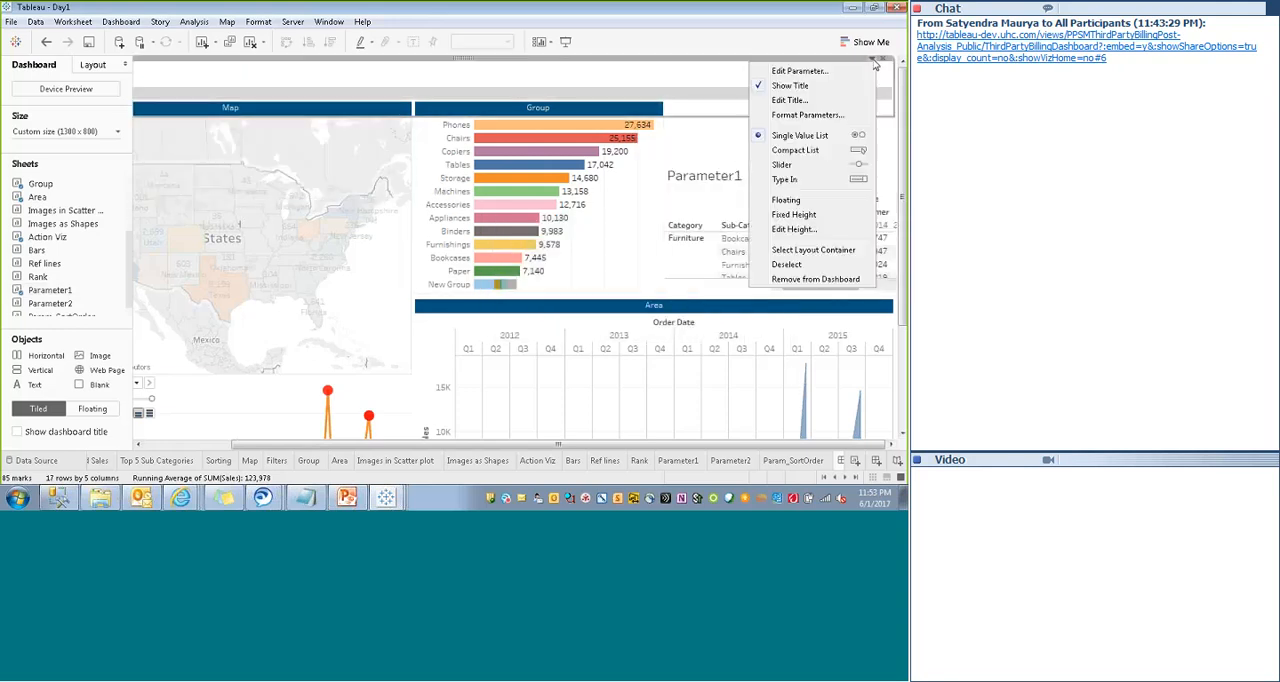
pyautogui.click(779, 216)
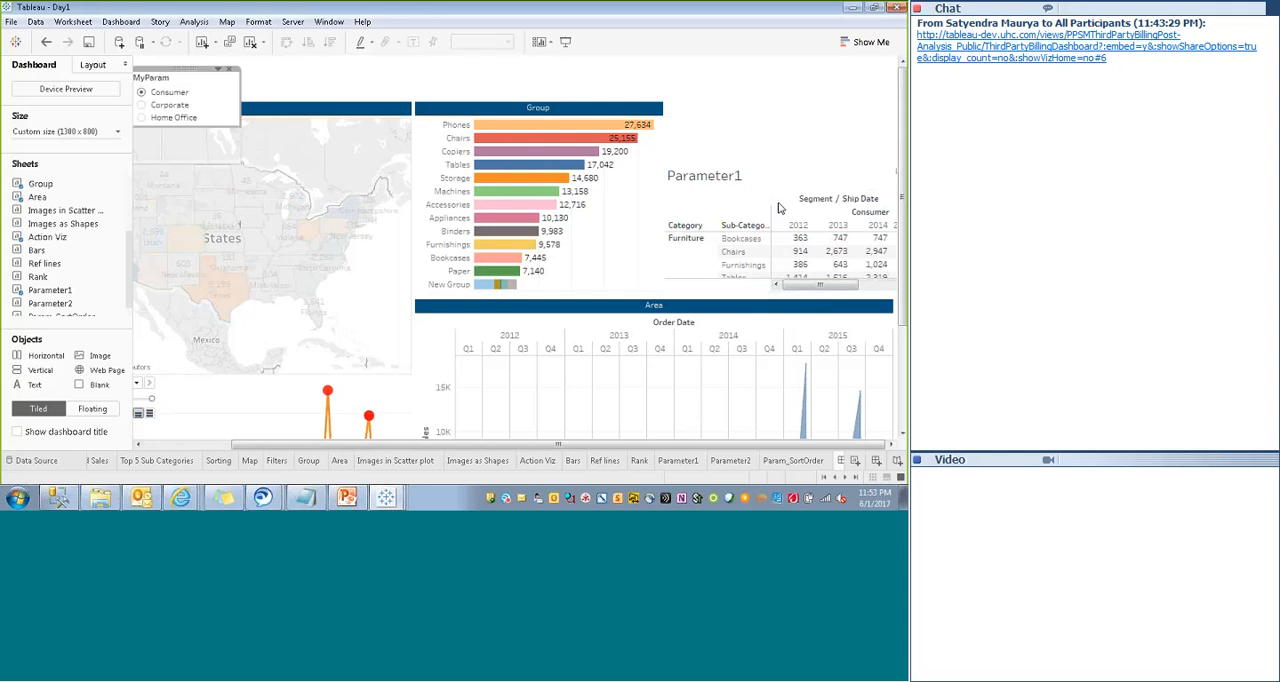
pyautogui.moveTo(411, 39); pyautogui.dragTo(642, 64)
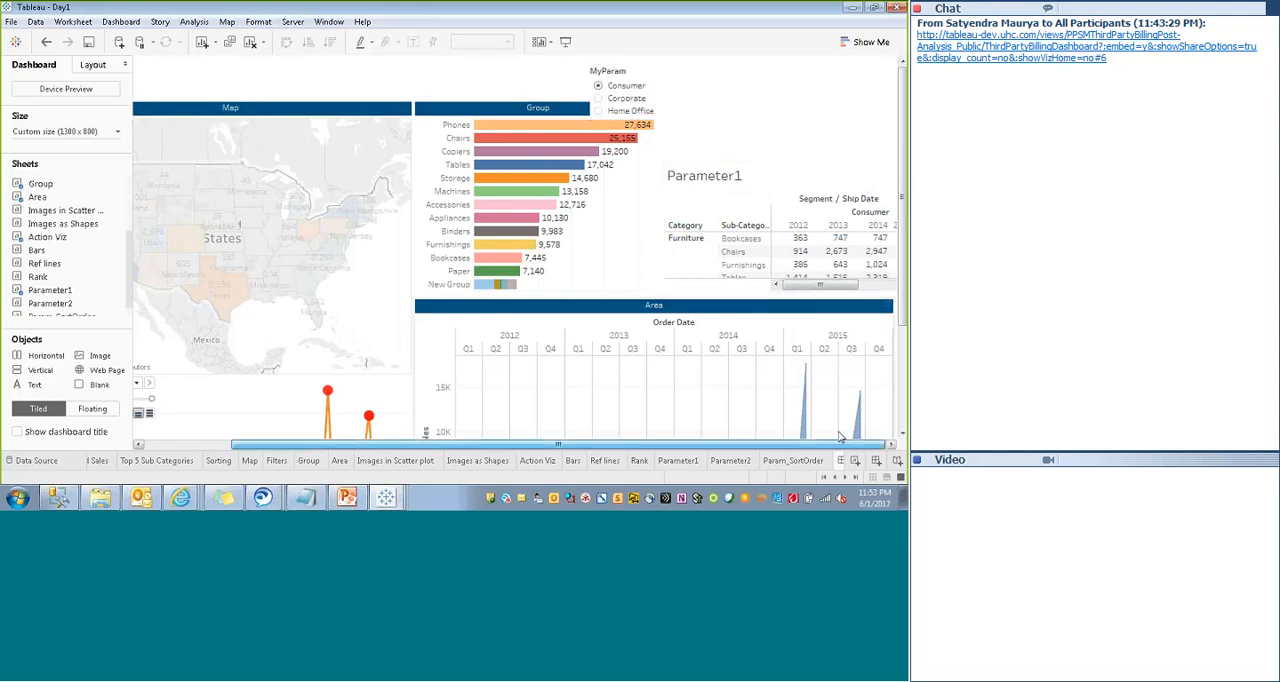
# - Stretch the Parameter1 table upward to line up with the Group chart's upper edge
pyautogui.click(771, 164)
pyautogui.moveTo(771, 162); pyautogui.dragTo(768, 110)
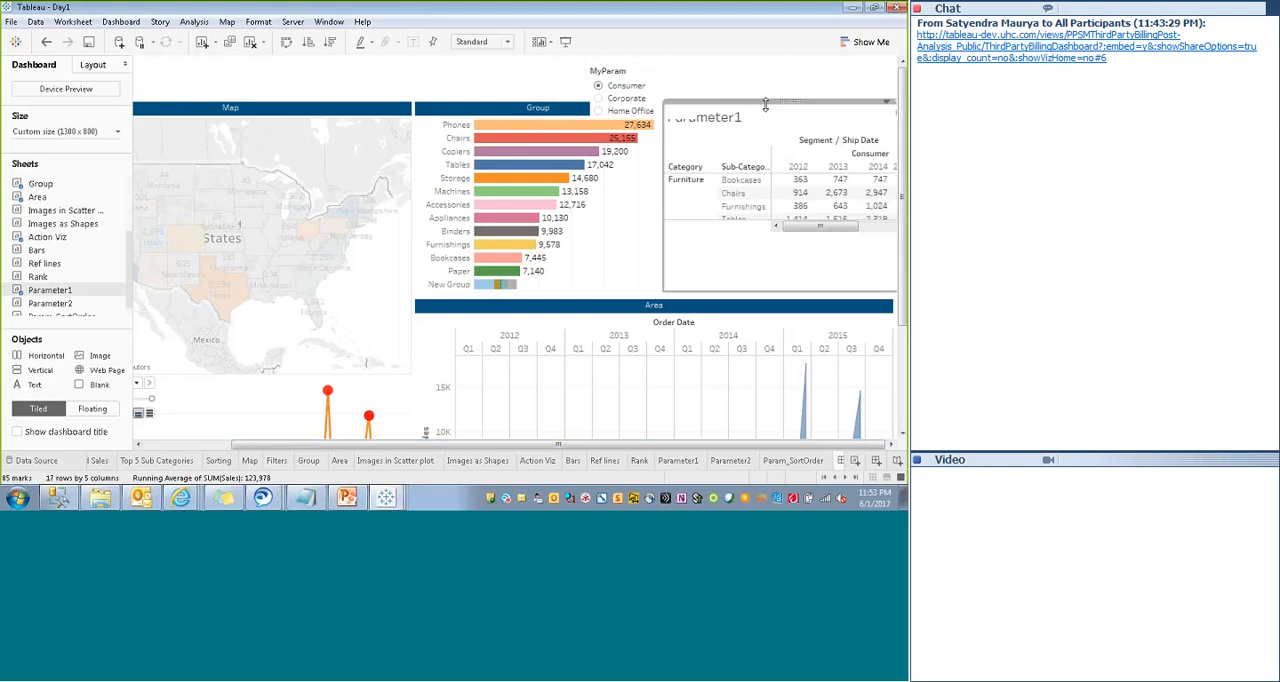
pyautogui.moveTo(664, 224); pyautogui.dragTo(665, 226)
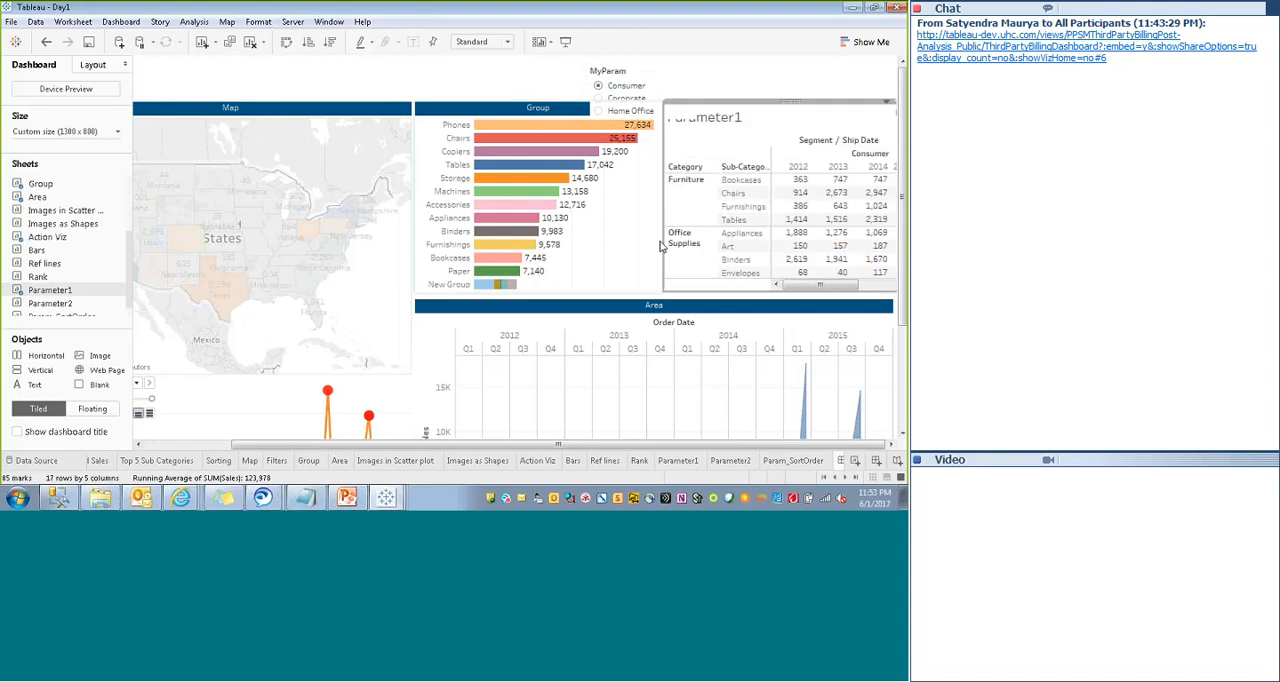
# - Collapse the Category hierarchy in the Parameter1 table to hide the sub-categories
pyautogui.rightClick(739, 119)
pyautogui.click(695, 172)
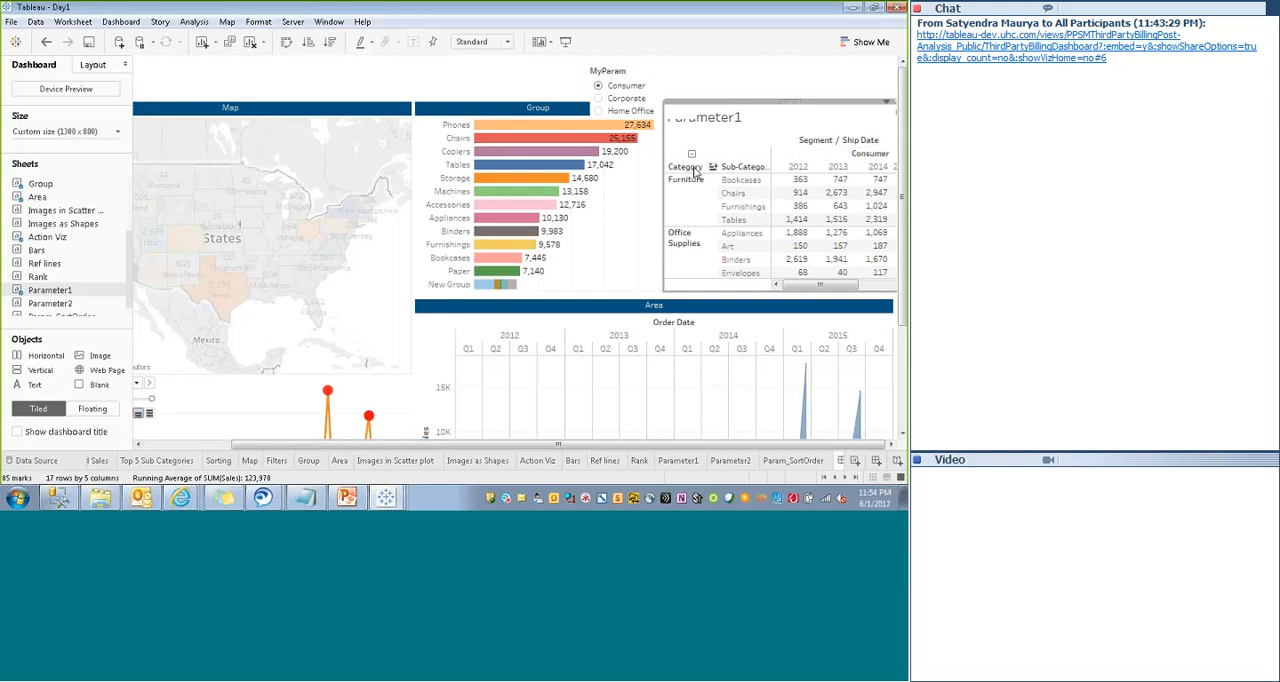
pyautogui.click(691, 155)
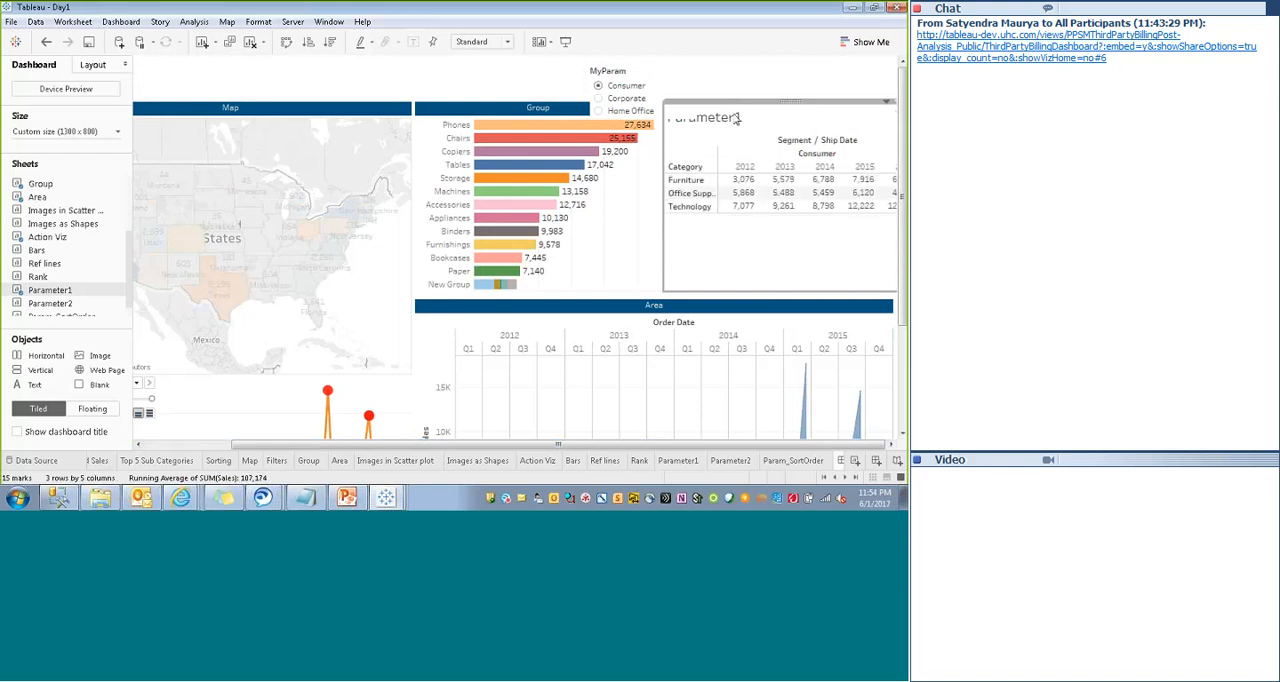
# - Format the Parameter1 title with dark blue shading and no border, and shade its caption the same dark blue
pyautogui.rightClick(724, 121)
pyautogui.click(765, 176)
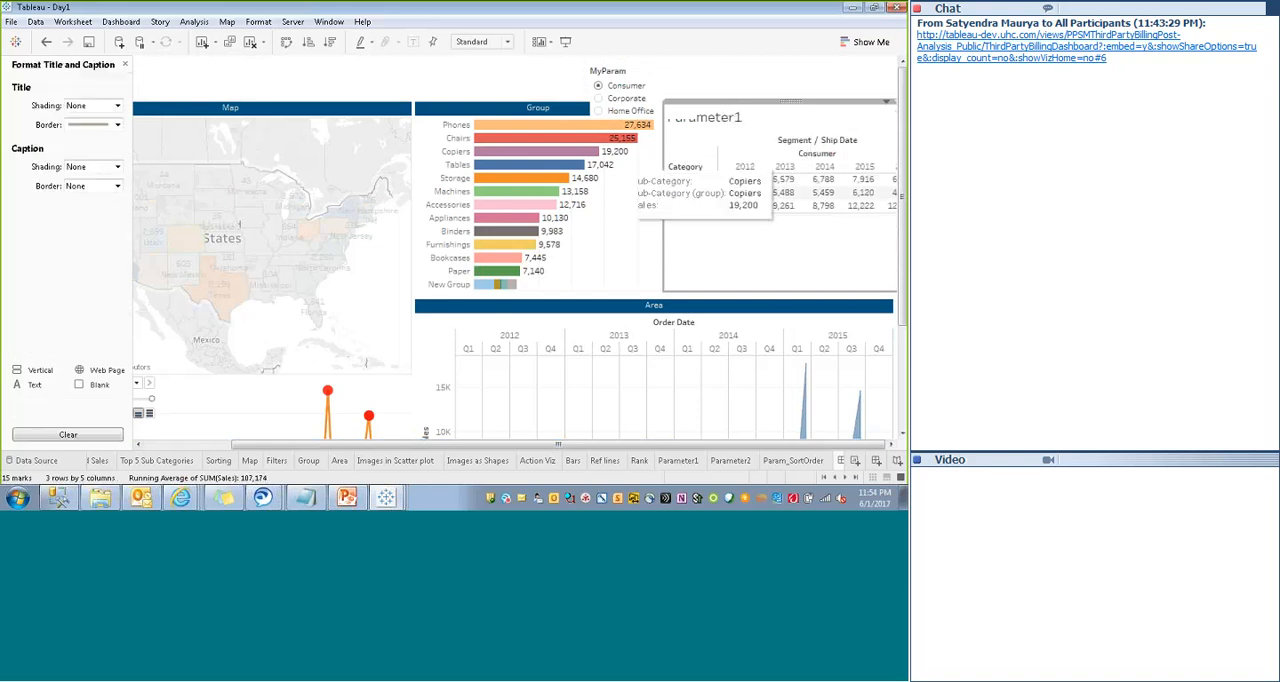
pyautogui.click(108, 105)
pyautogui.click(74, 202)
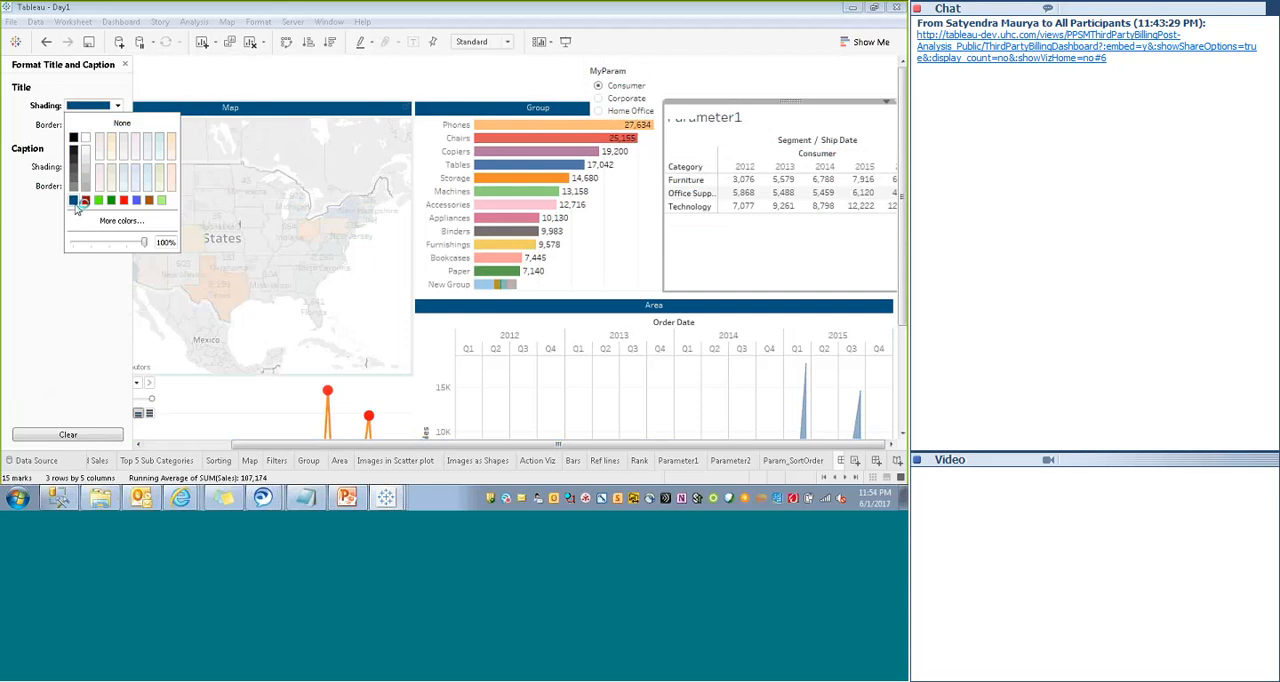
pyautogui.click(100, 124)
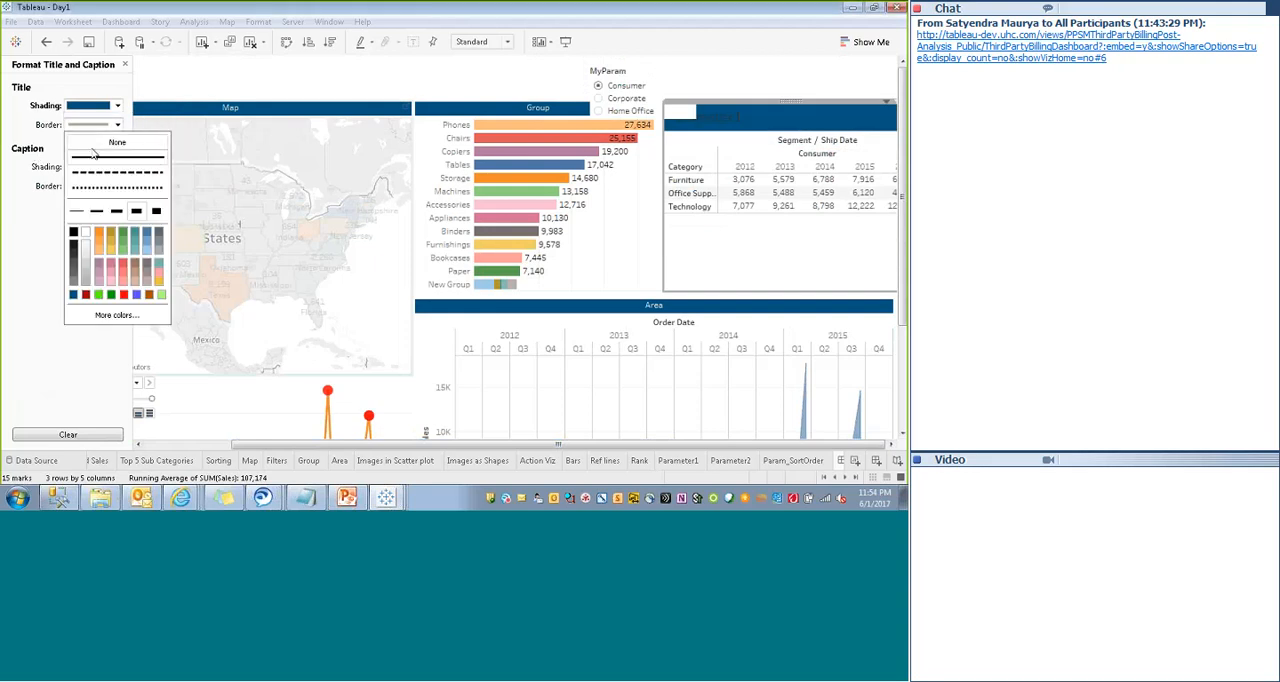
pyautogui.click(93, 145)
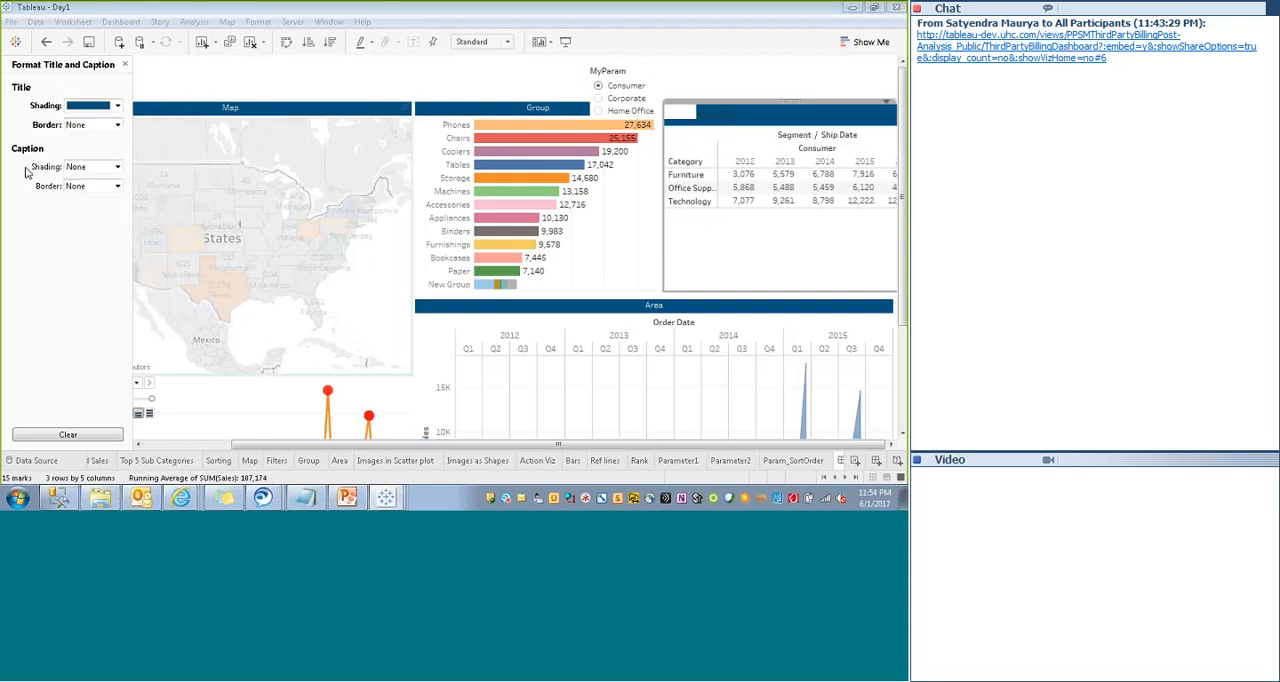
pyautogui.click(82, 168)
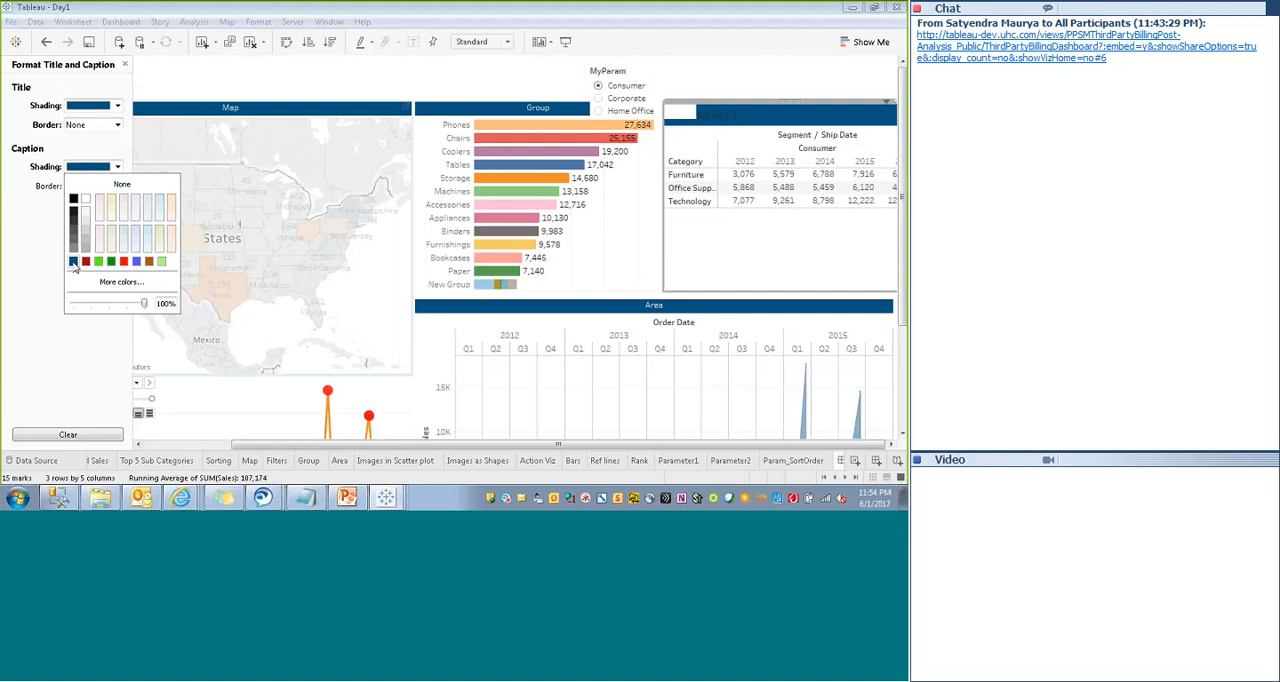
pyautogui.click(27, 274)
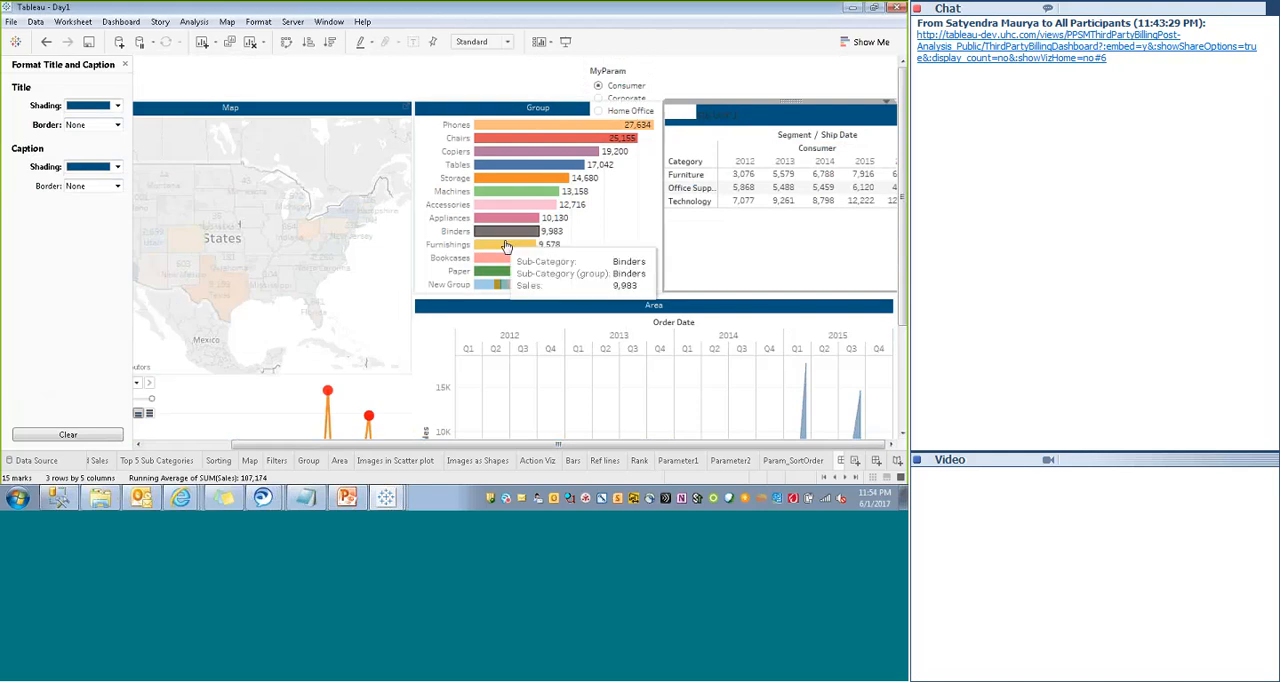
# - Set the Parameter1 title text to size 9, white and centered
pyautogui.doubleClick(767, 108)
pyautogui.moveTo(313, 136); pyautogui.dragTo(222, 136)
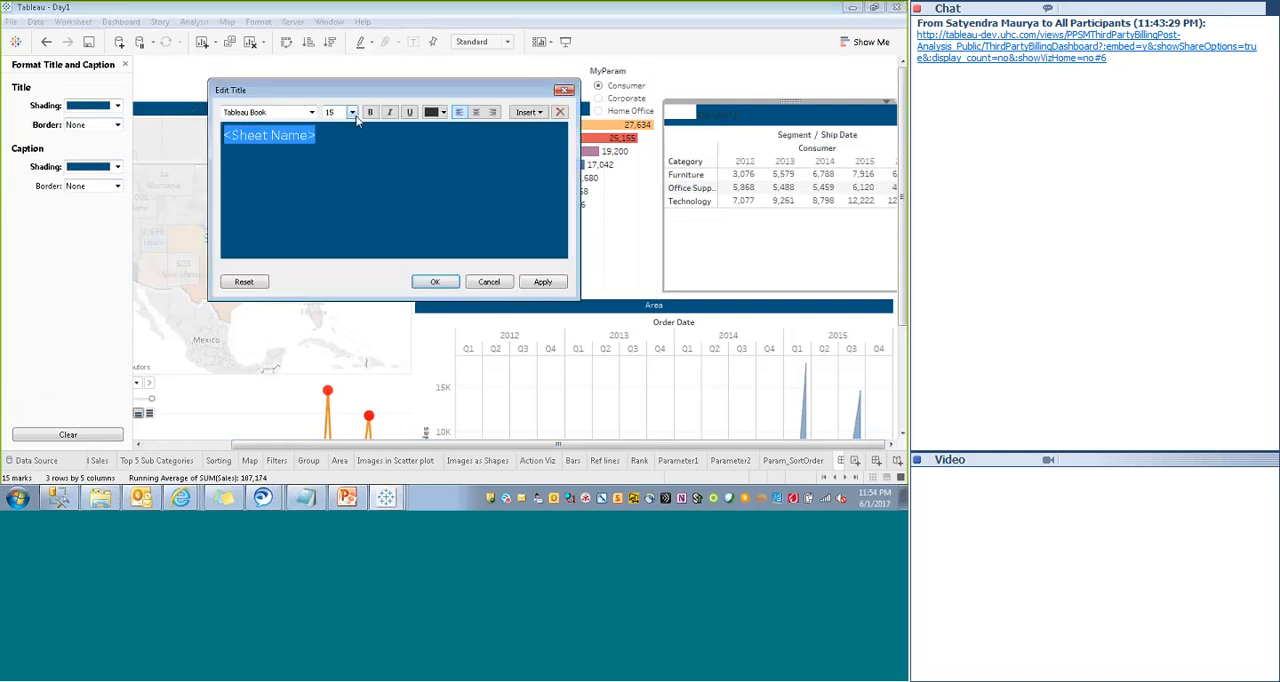
pyautogui.click(351, 112)
pyautogui.click(330, 134)
pyautogui.click(443, 112)
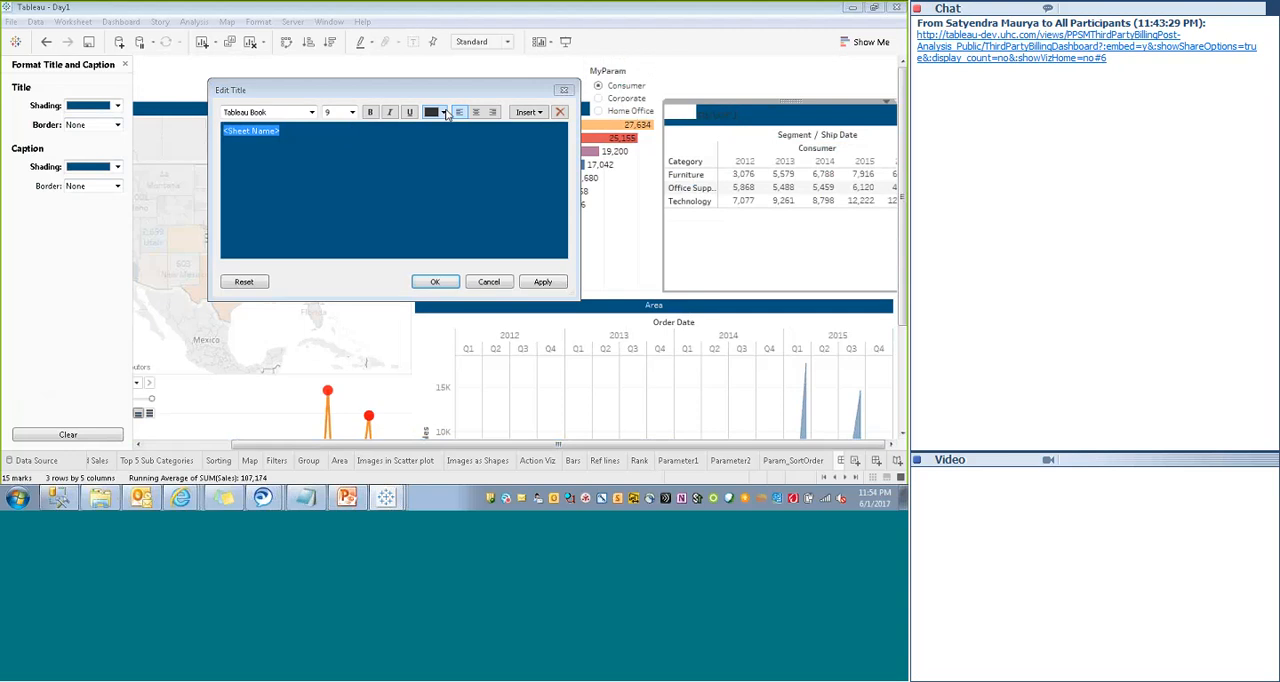
pyautogui.click(444, 128)
pyautogui.click(542, 282)
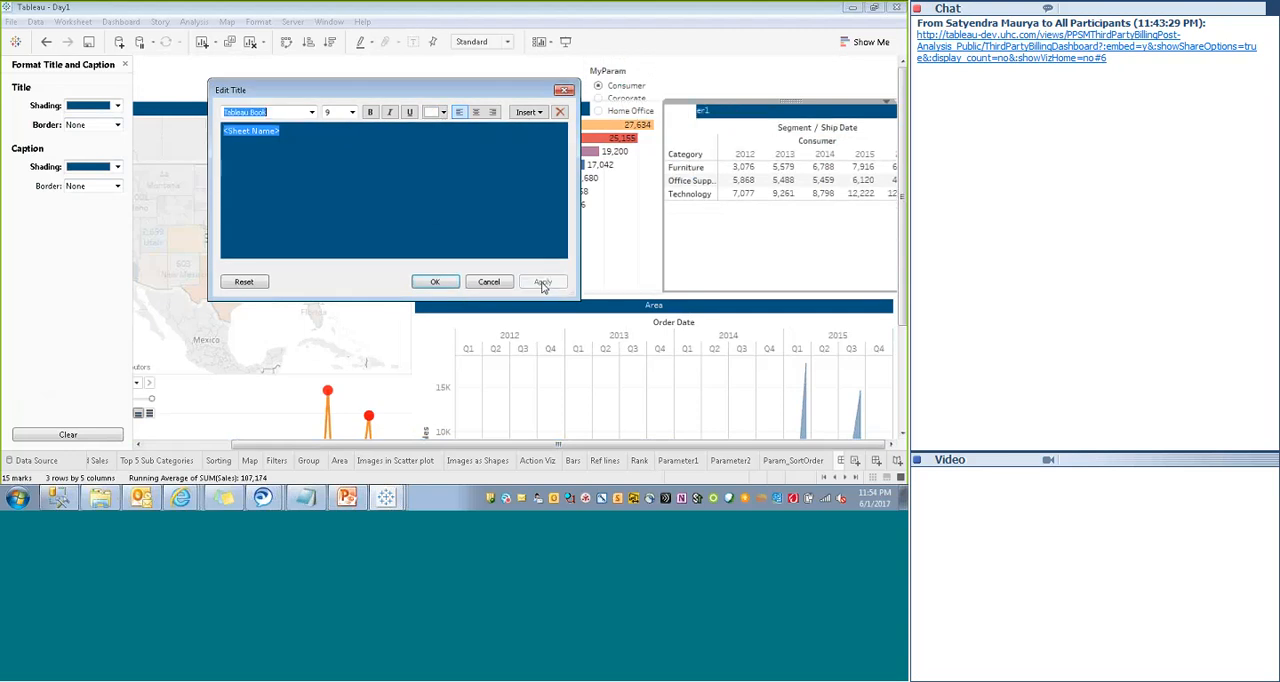
pyautogui.click(475, 113)
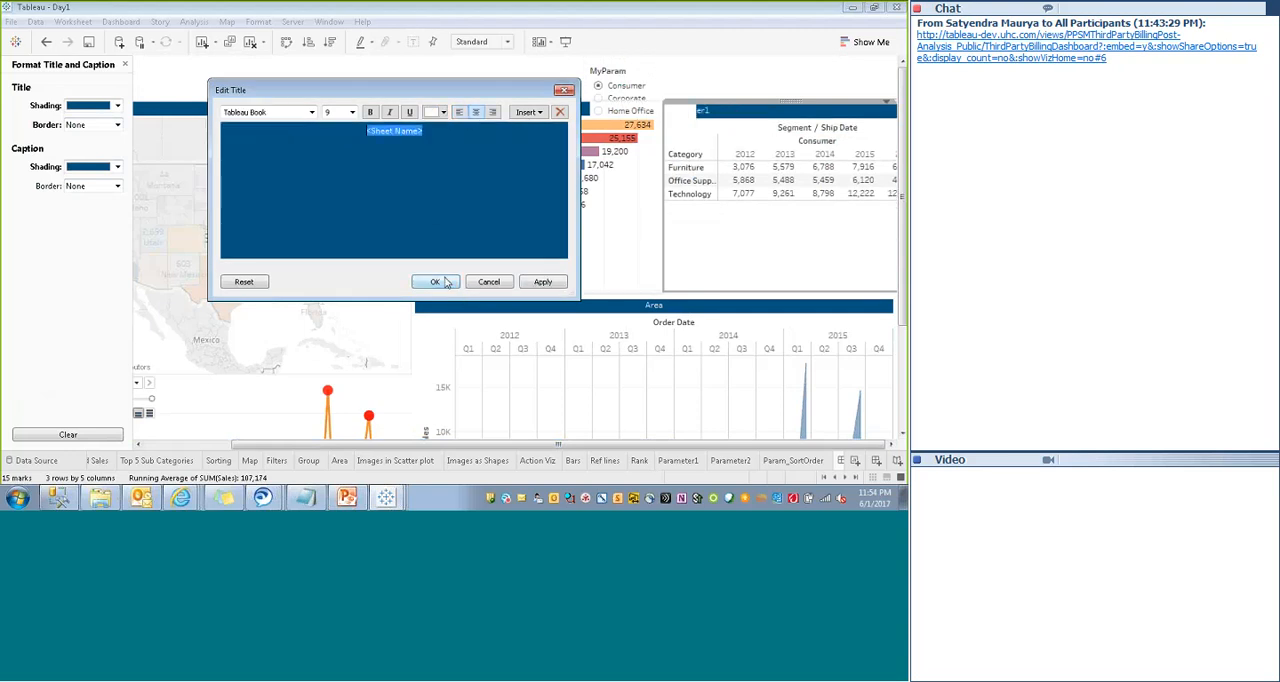
pyautogui.click(548, 283)
pyautogui.click(507, 283)
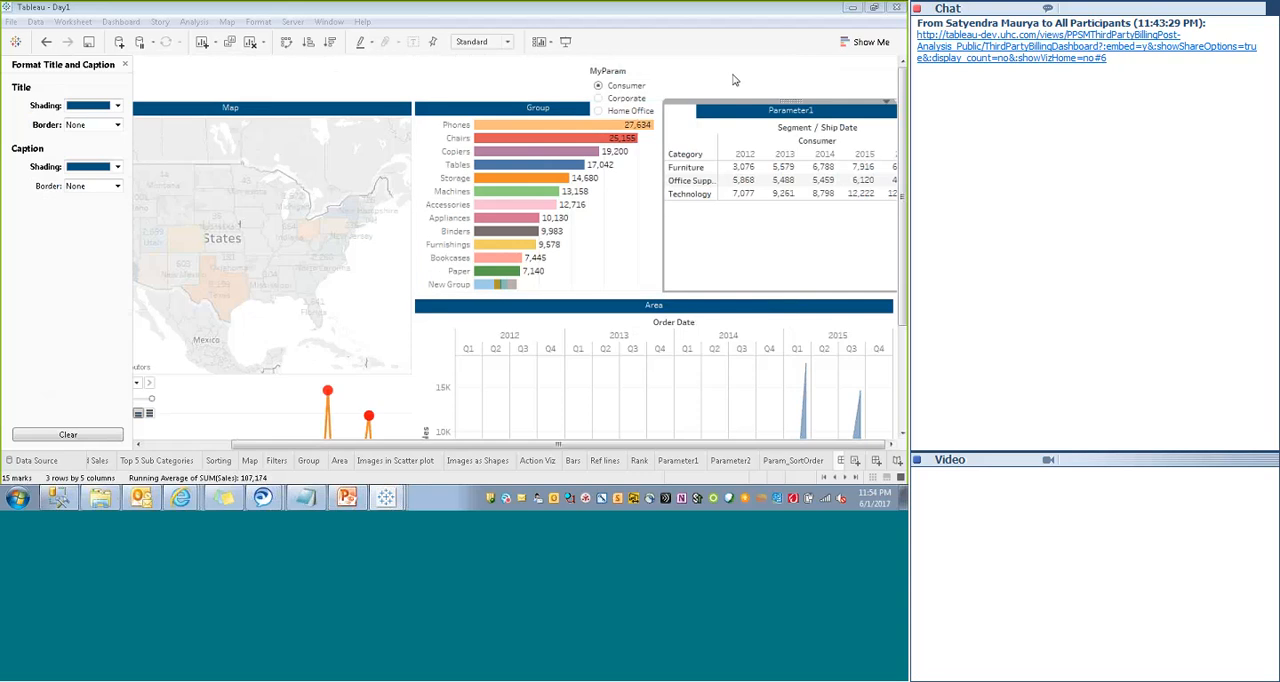
# - Hide the title of the MyParam control and switch the control to a compact list
pyautogui.click(656, 84)
pyautogui.moveTo(696, 88); pyautogui.dragTo(656, 88)
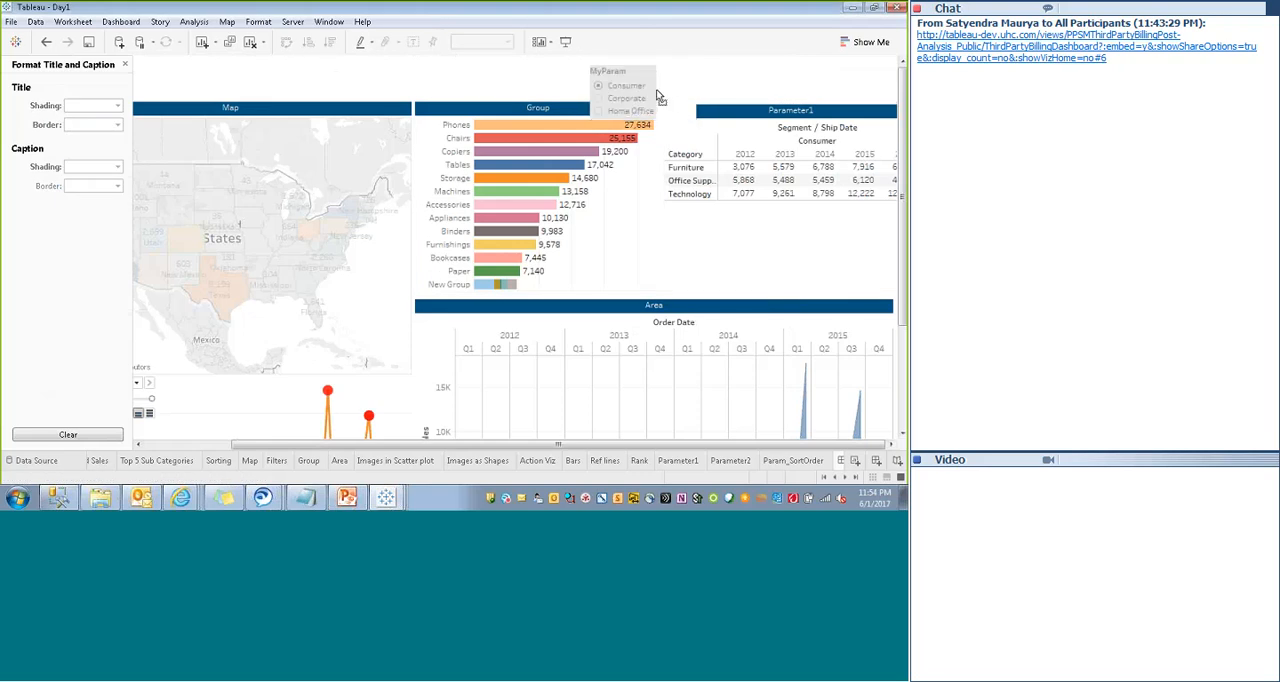
pyautogui.rightClick(618, 74)
pyautogui.click(496, 94)
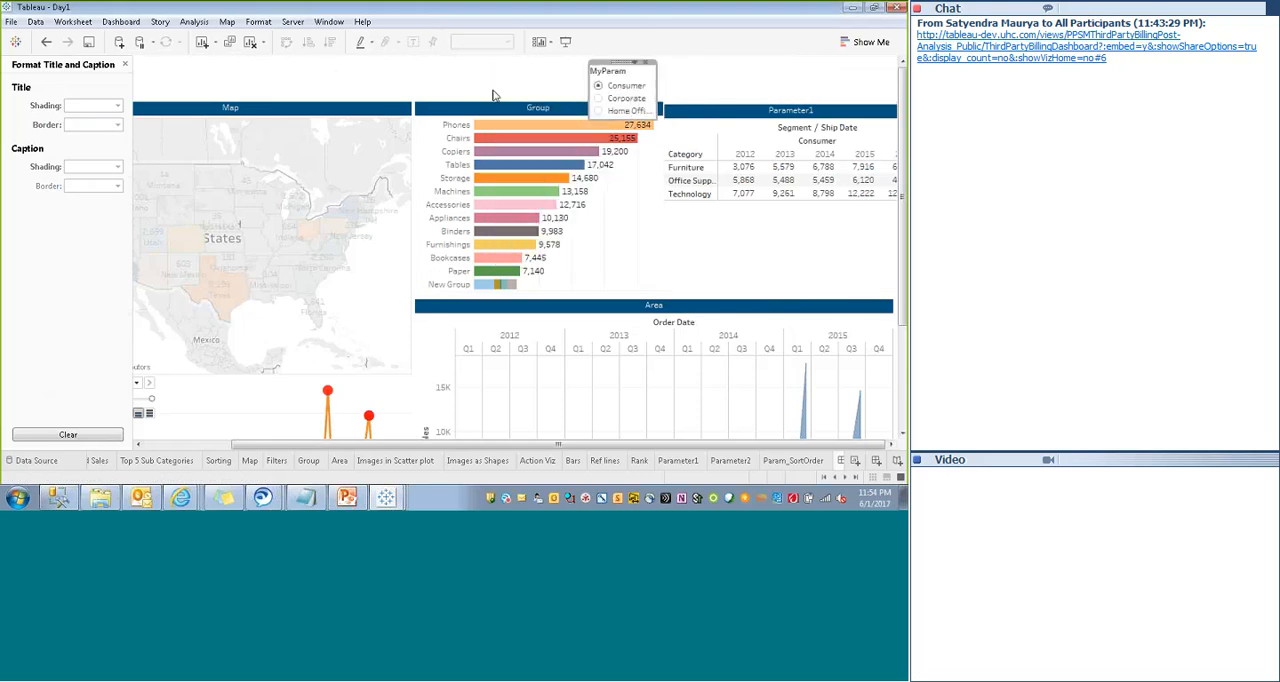
pyautogui.click(635, 63)
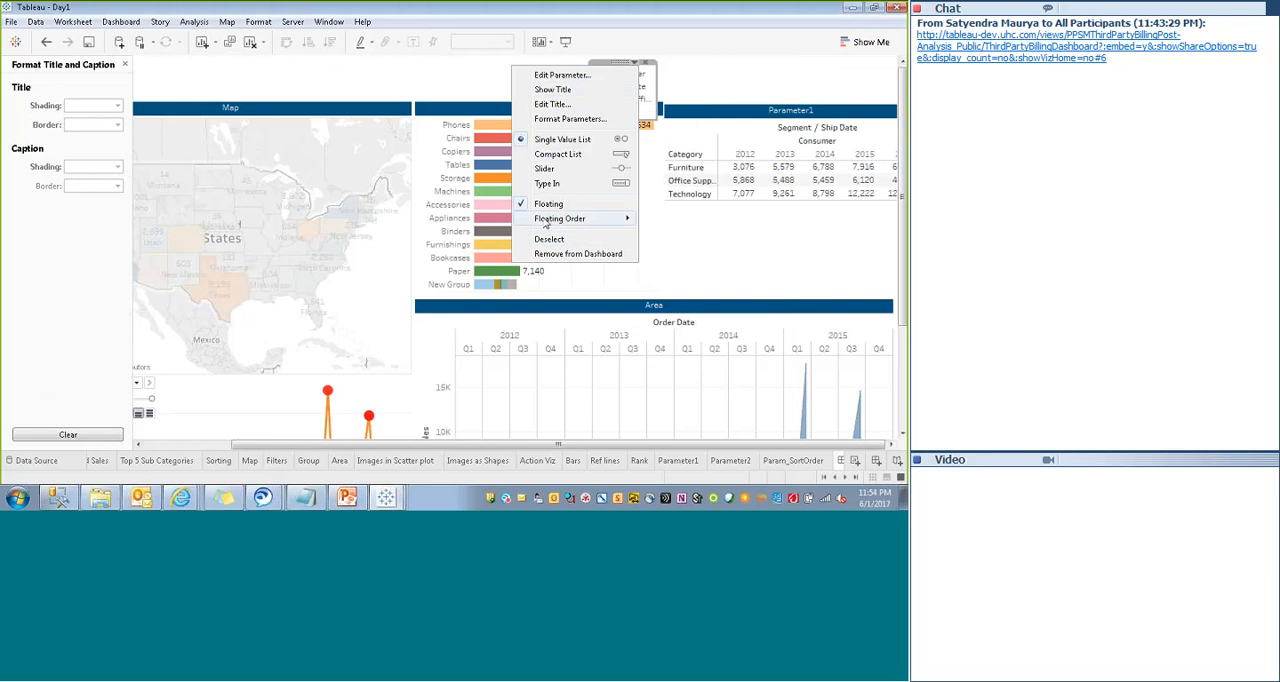
pyautogui.click(557, 154)
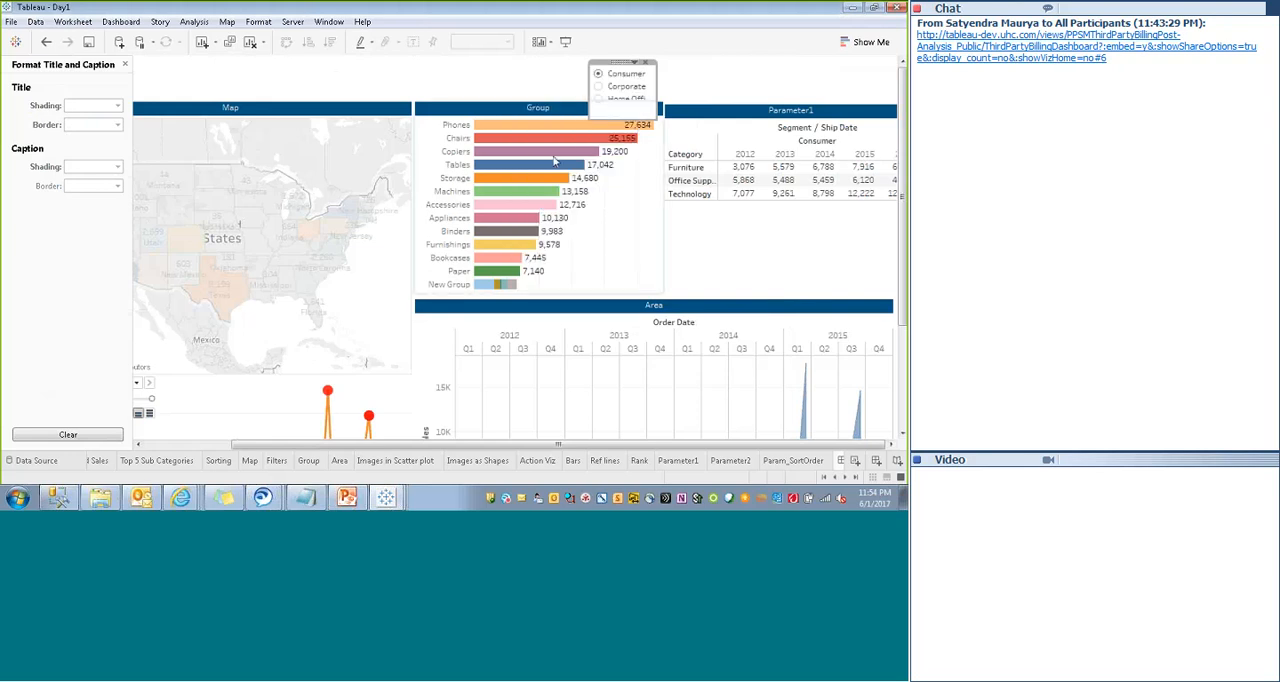
# - Place the MyParam drop-down directly above the Parameter1 table and set the table's y position to 70
pyautogui.moveTo(628, 90); pyautogui.dragTo(729, 74)
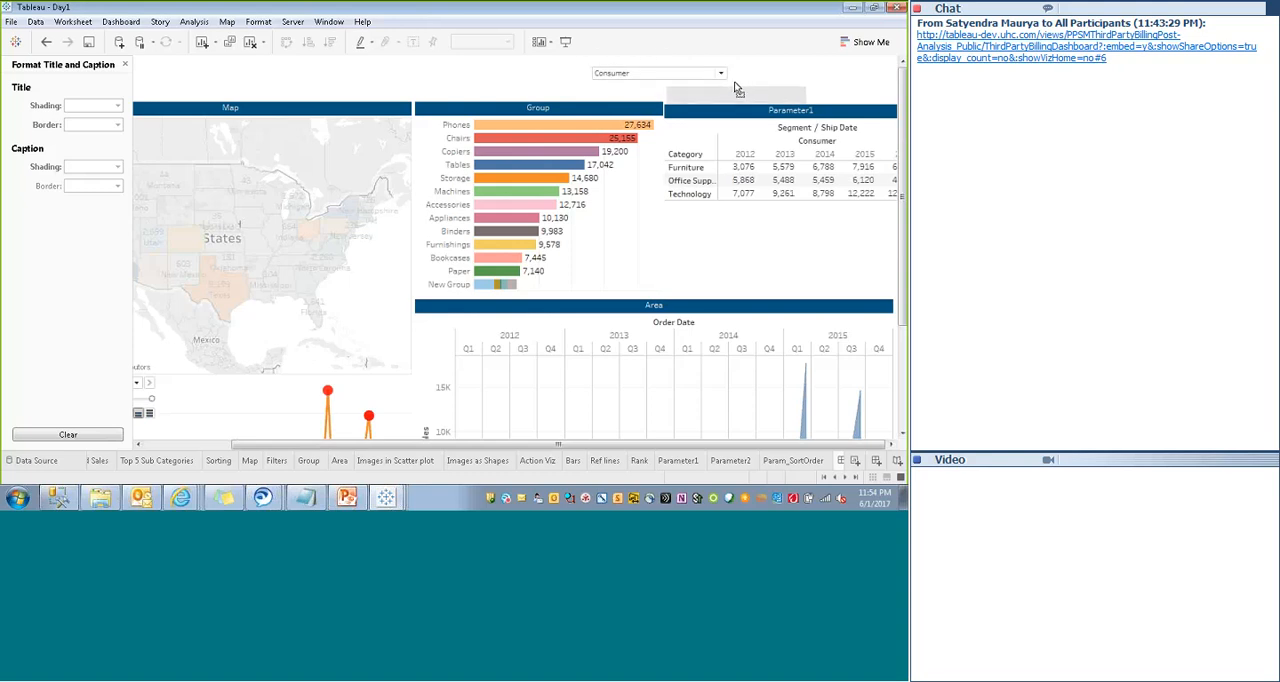
pyautogui.moveTo(737, 88); pyautogui.dragTo(737, 90)
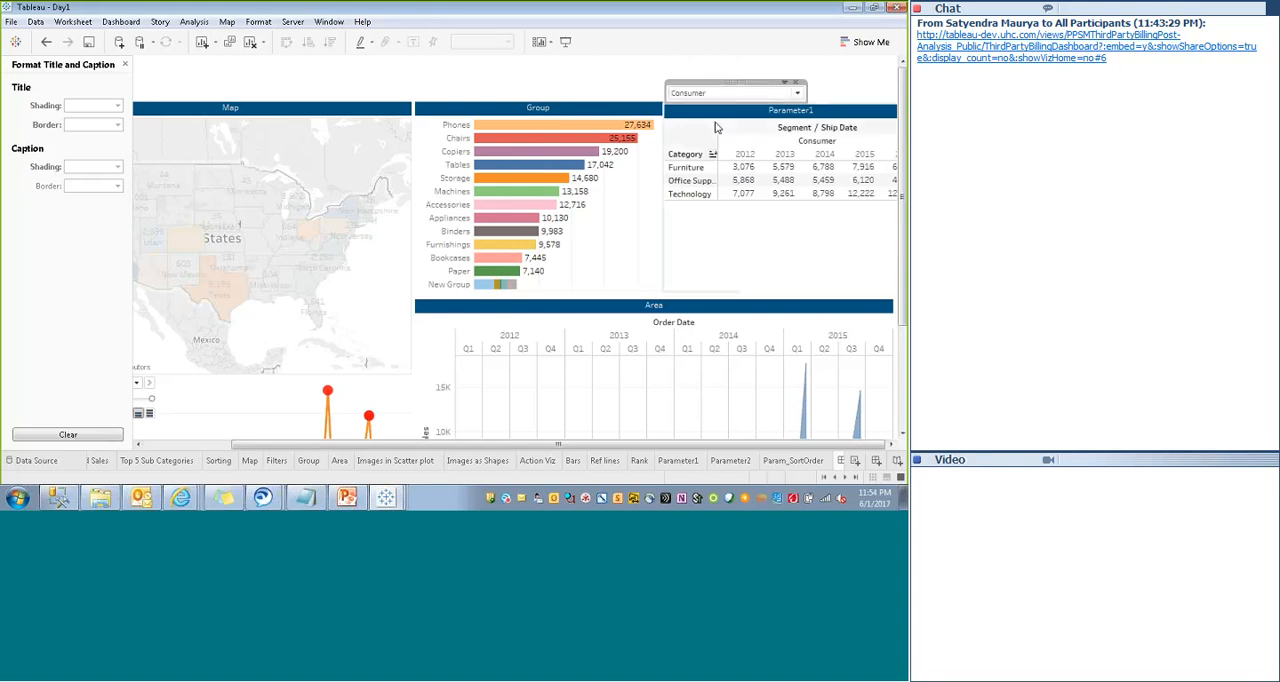
pyautogui.click(466, 112)
pyautogui.click(124, 65)
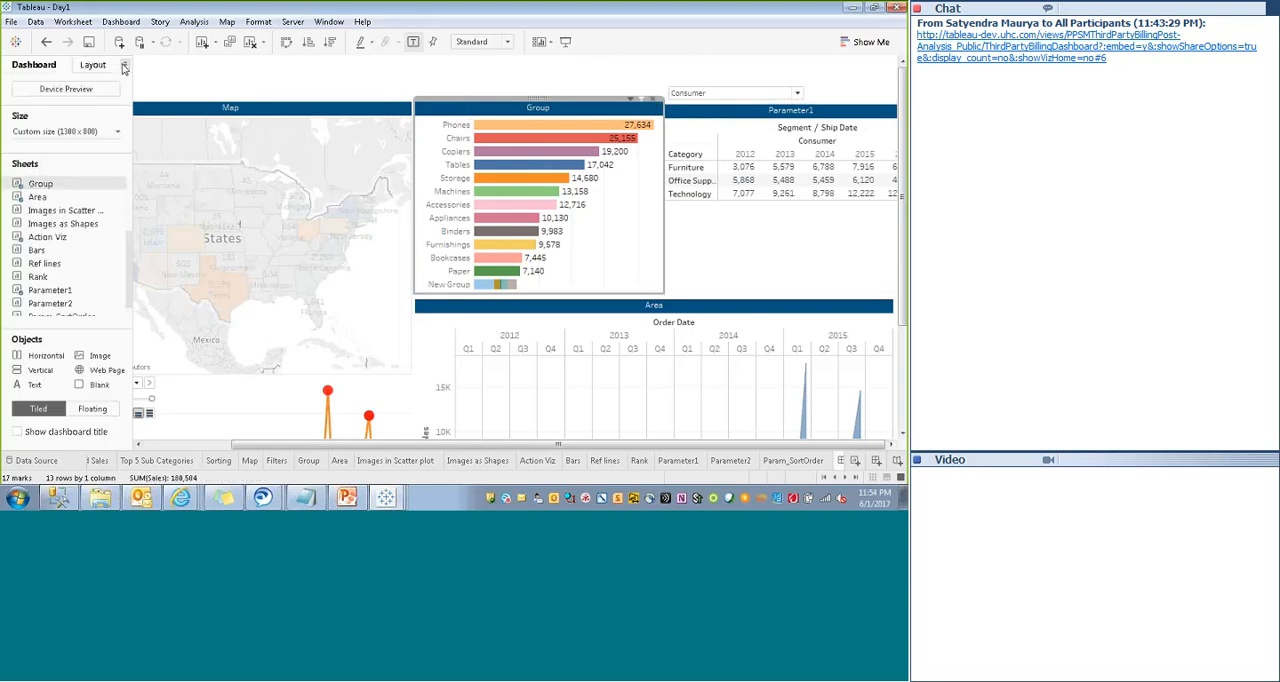
pyautogui.click(93, 65)
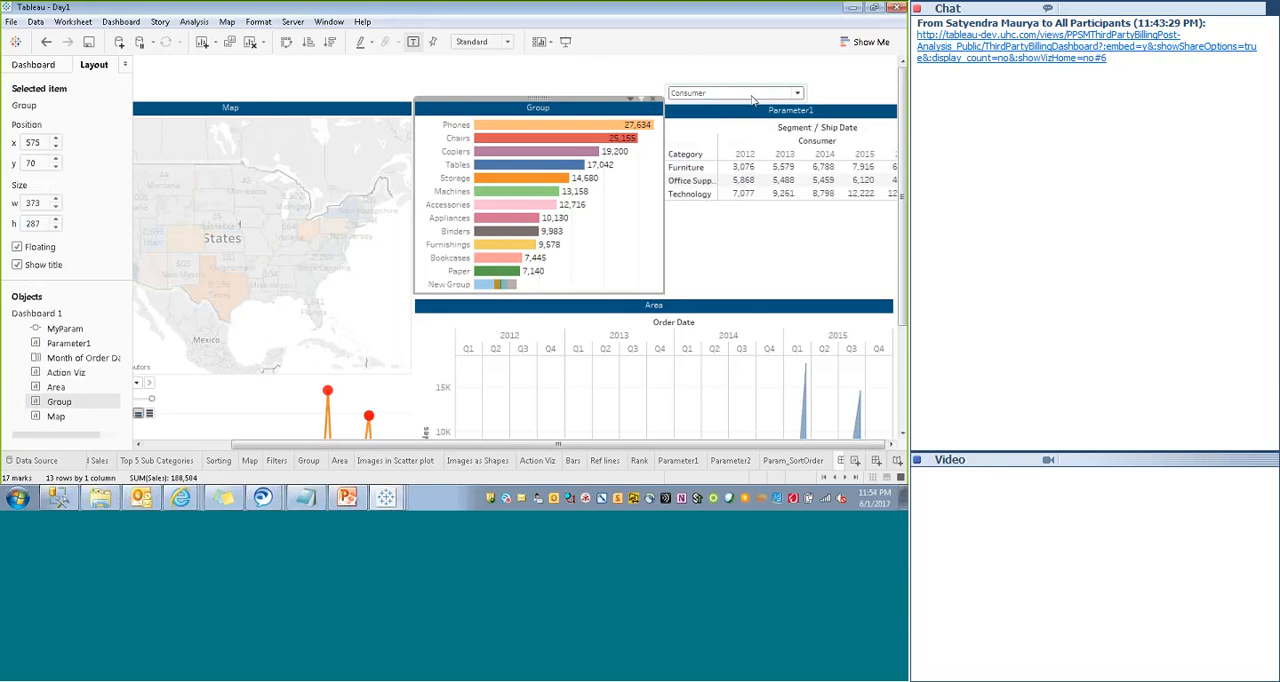
pyautogui.click(688, 150)
pyautogui.click(44, 163)
pyautogui.press('Return')
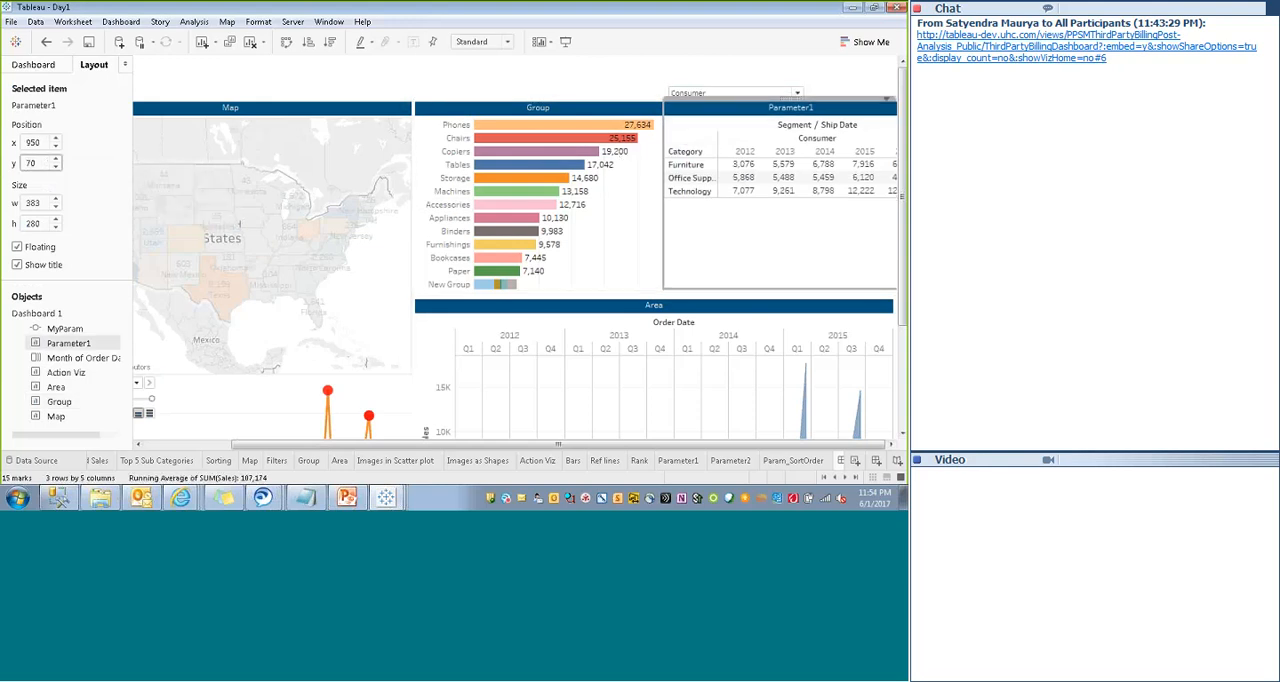
# - Preview the dashboard in presentation mode and check how the floating views line up
pyautogui.click(566, 42)
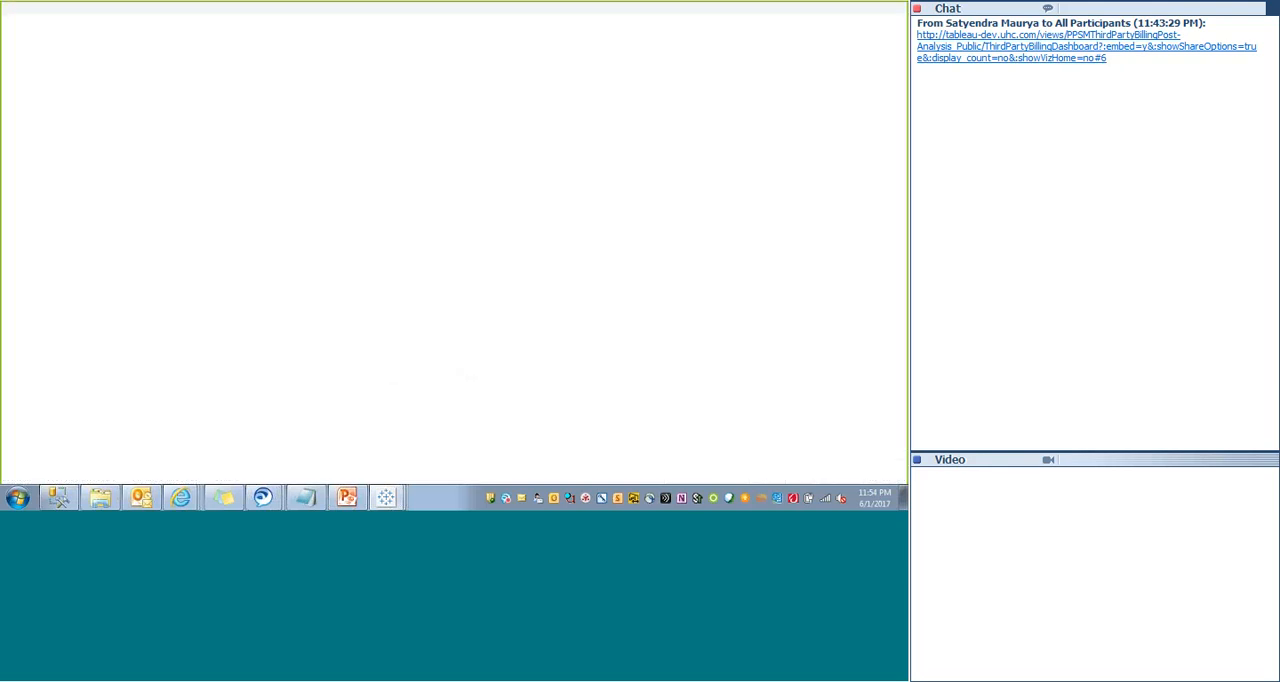
pyautogui.press('Escape')
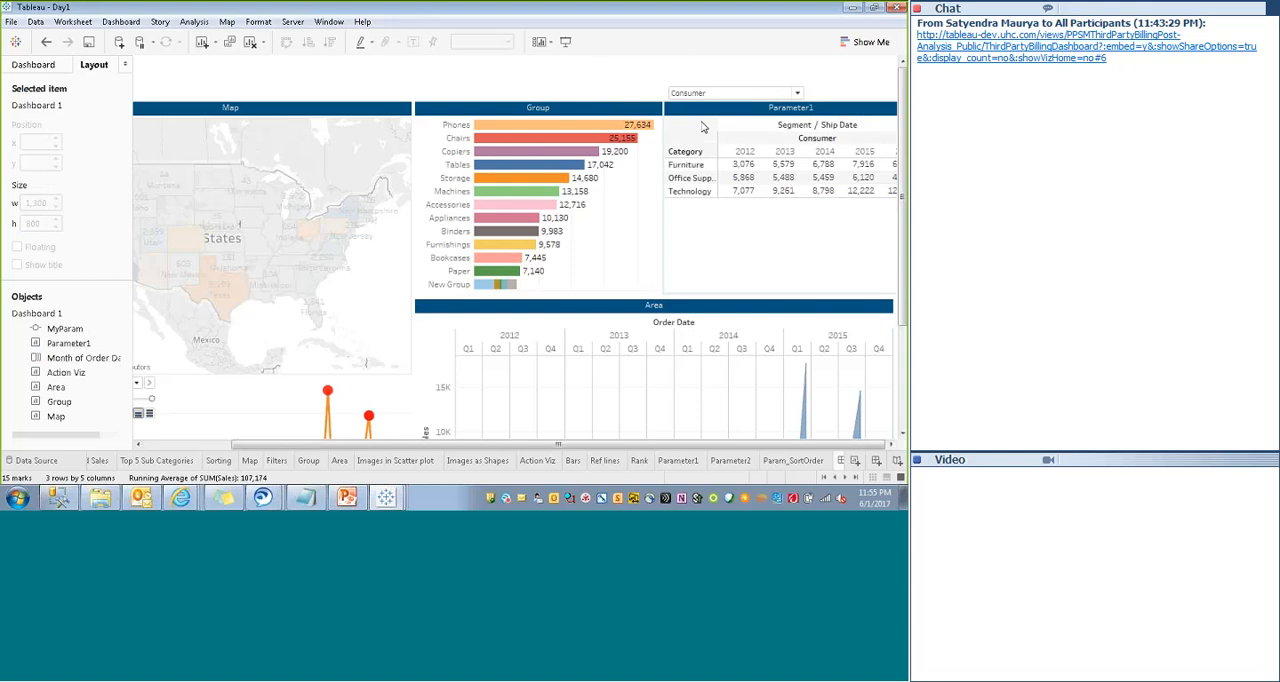
pyautogui.click(566, 43)
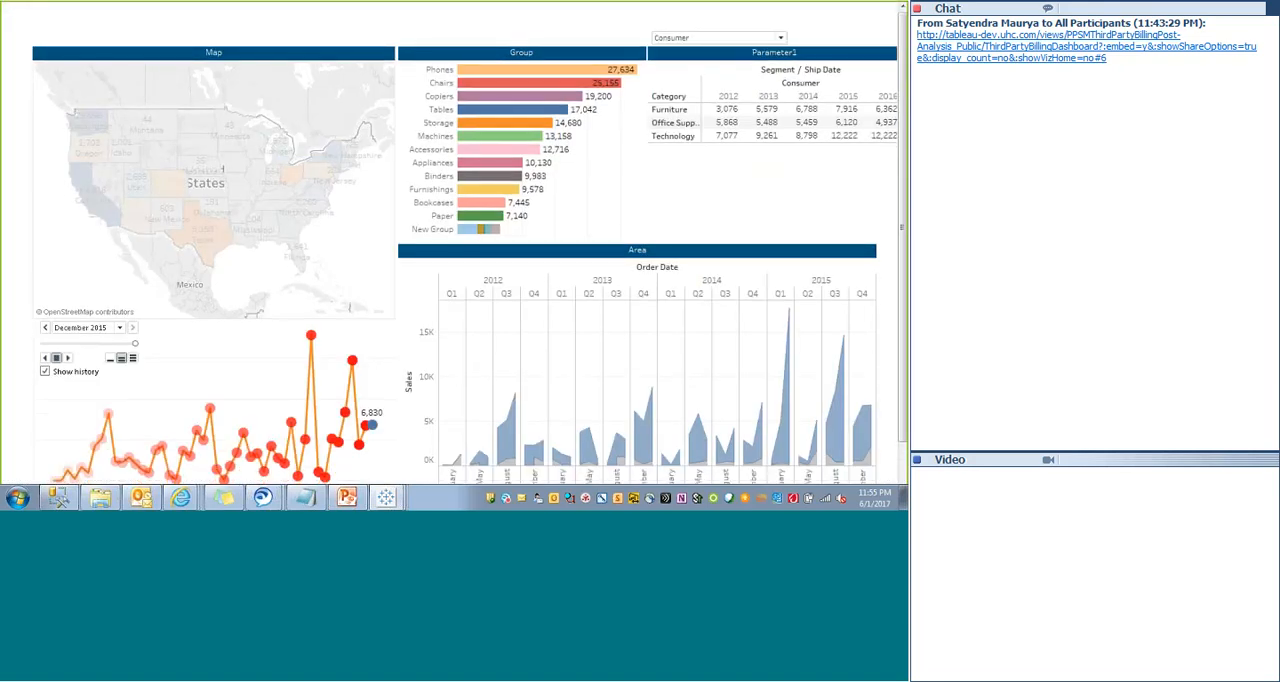
pyautogui.moveTo(904, 237); pyautogui.dragTo(904, 237)
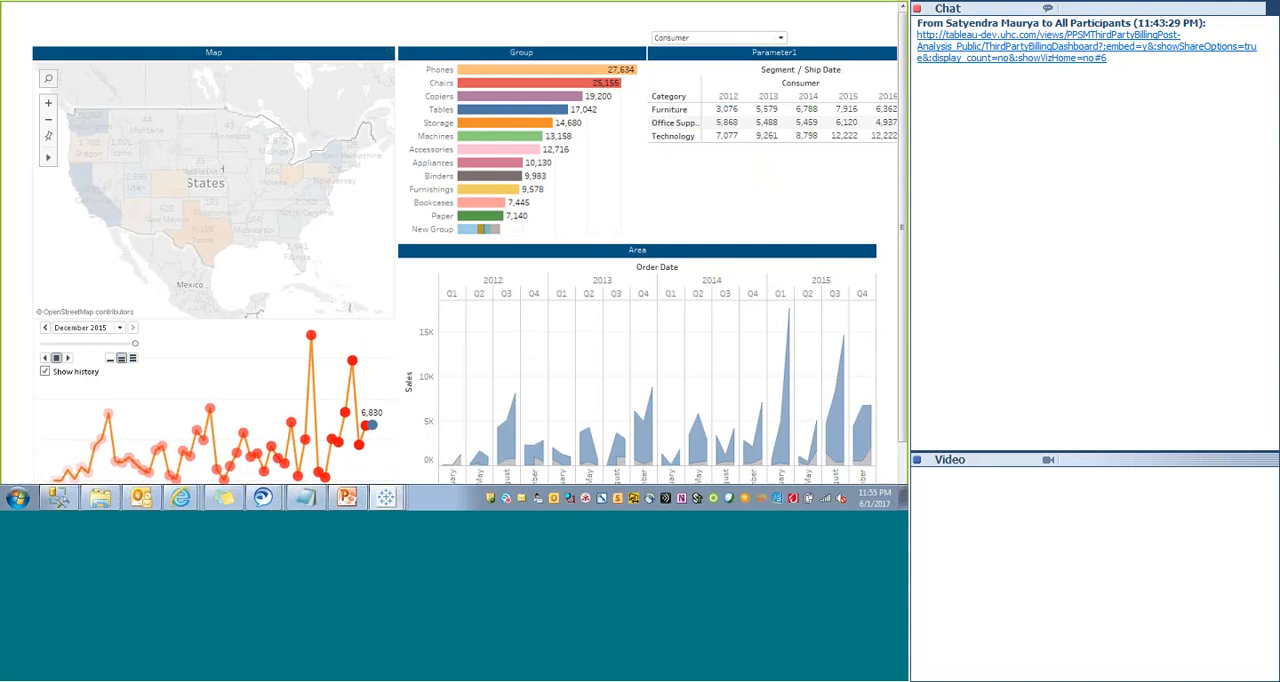
pyautogui.scroll(5, 352, 244)
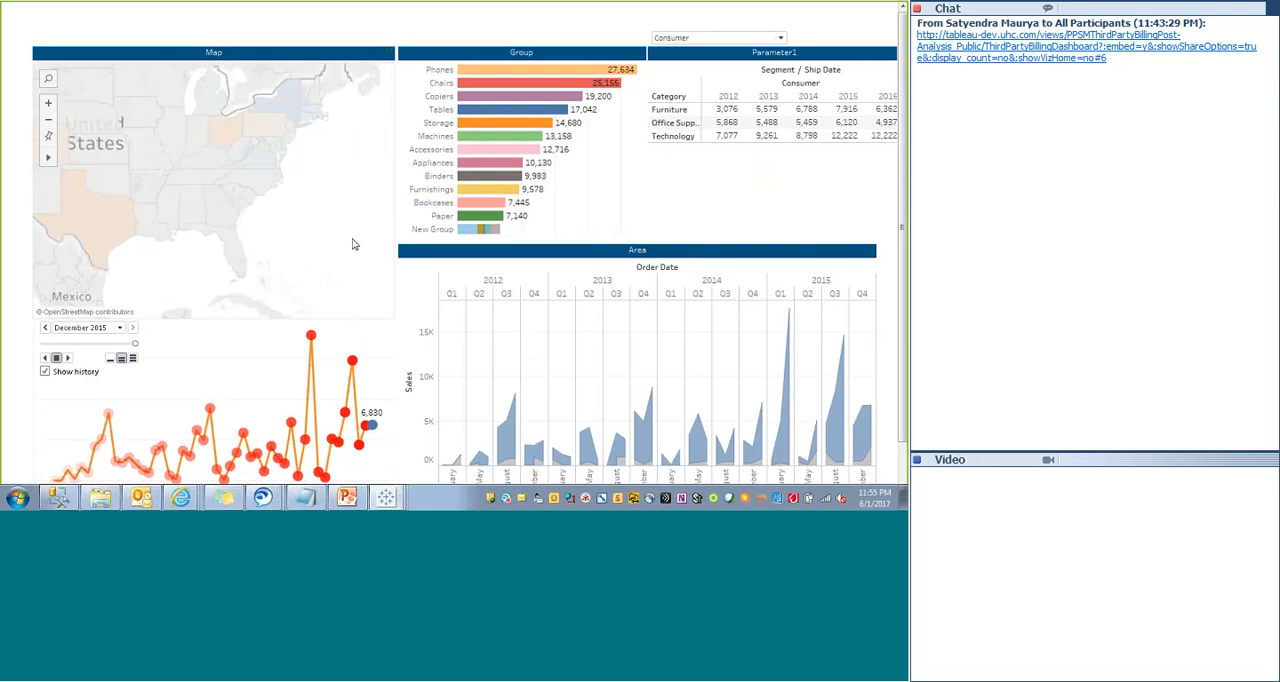
# - Hide the view toolbar on the Map in presentation mode and return to editing the dashboard
pyautogui.rightClick(273, 201)
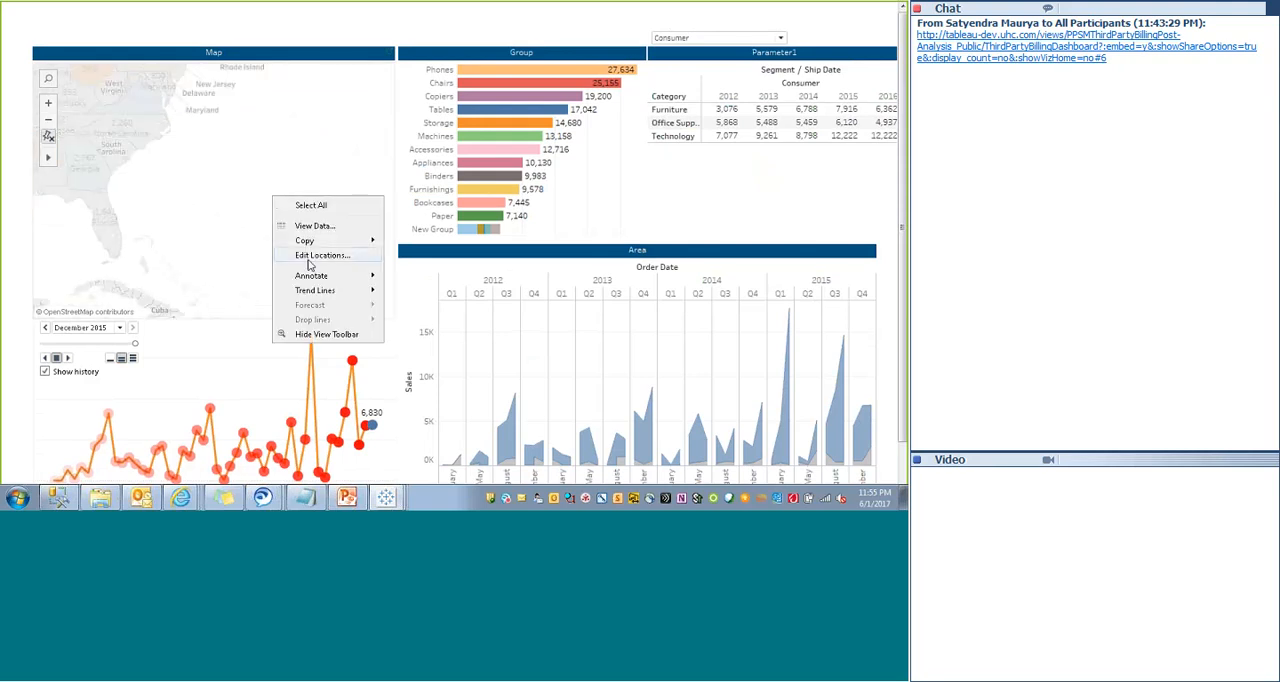
pyautogui.click(300, 335)
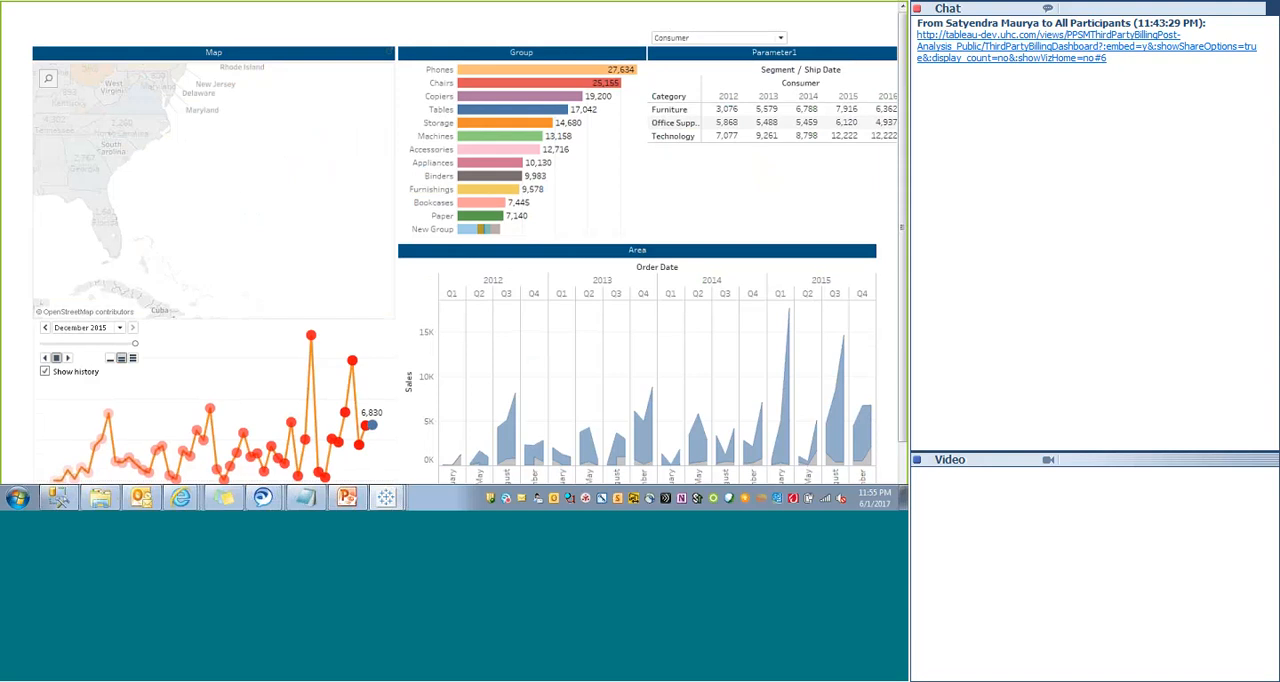
pyautogui.scroll(2, 233, 182)
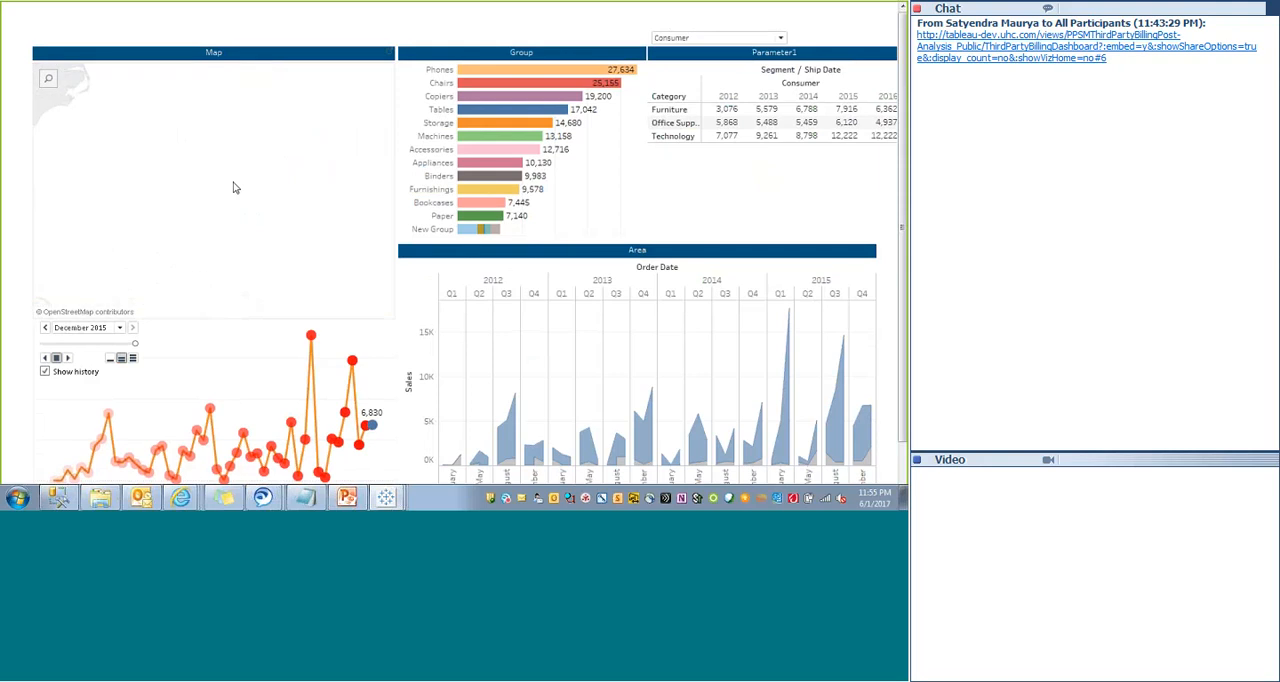
pyautogui.scroll(-2, 233, 182)
pyautogui.scroll(-2, 233, 182)
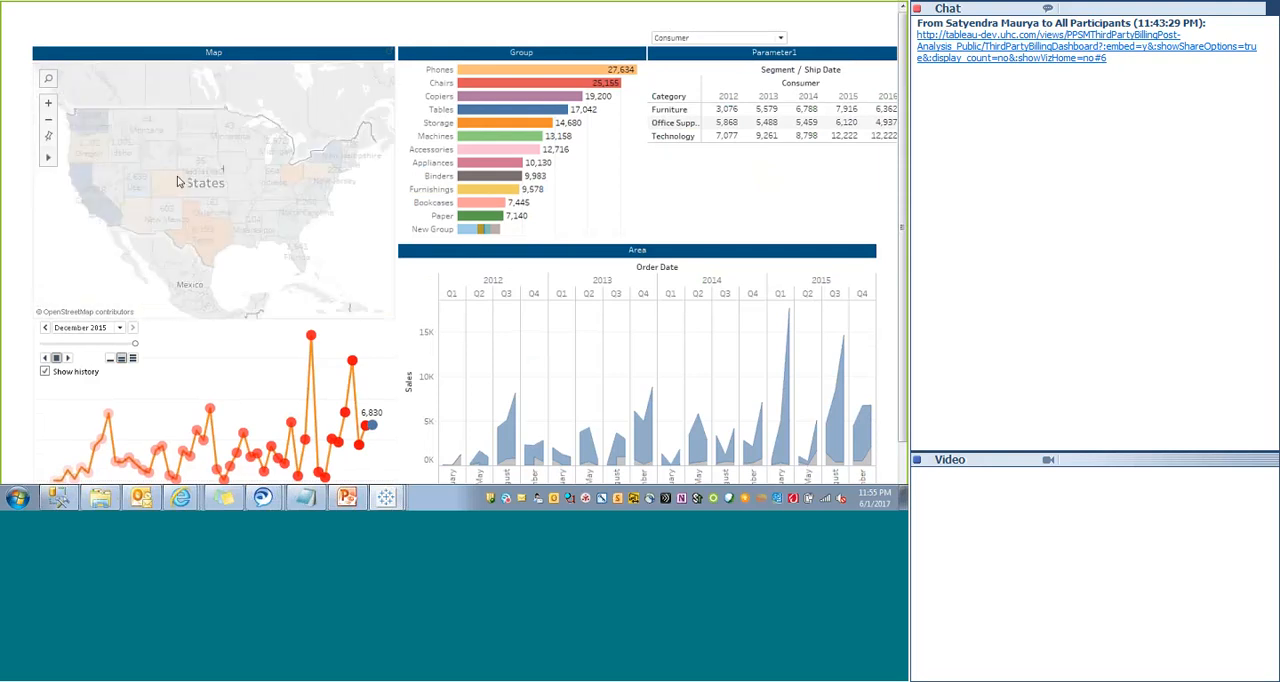
pyautogui.rightClick(59, 233)
pyautogui.click(70, 374)
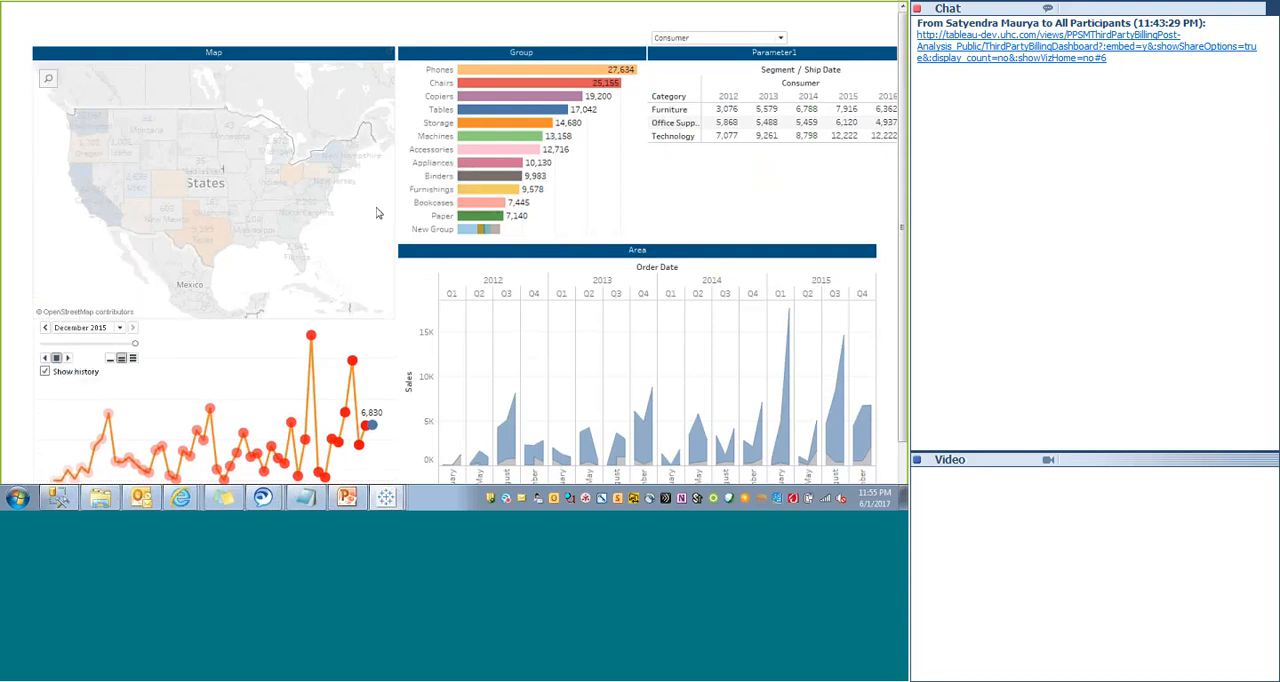
pyautogui.press('Escape')
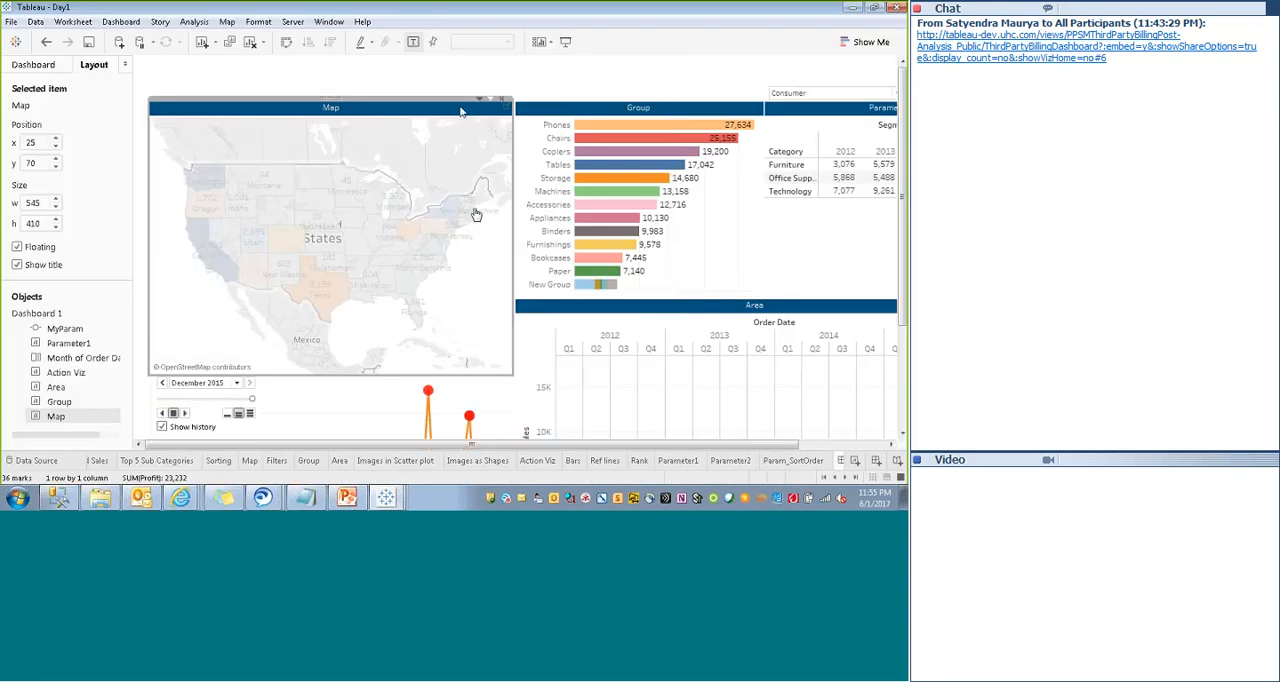
# - Select Oregon on the dashboard map, check the source Map worksheet and return to the dashboard
pyautogui.doubleClick(462, 110)
pyautogui.click(564, 90)
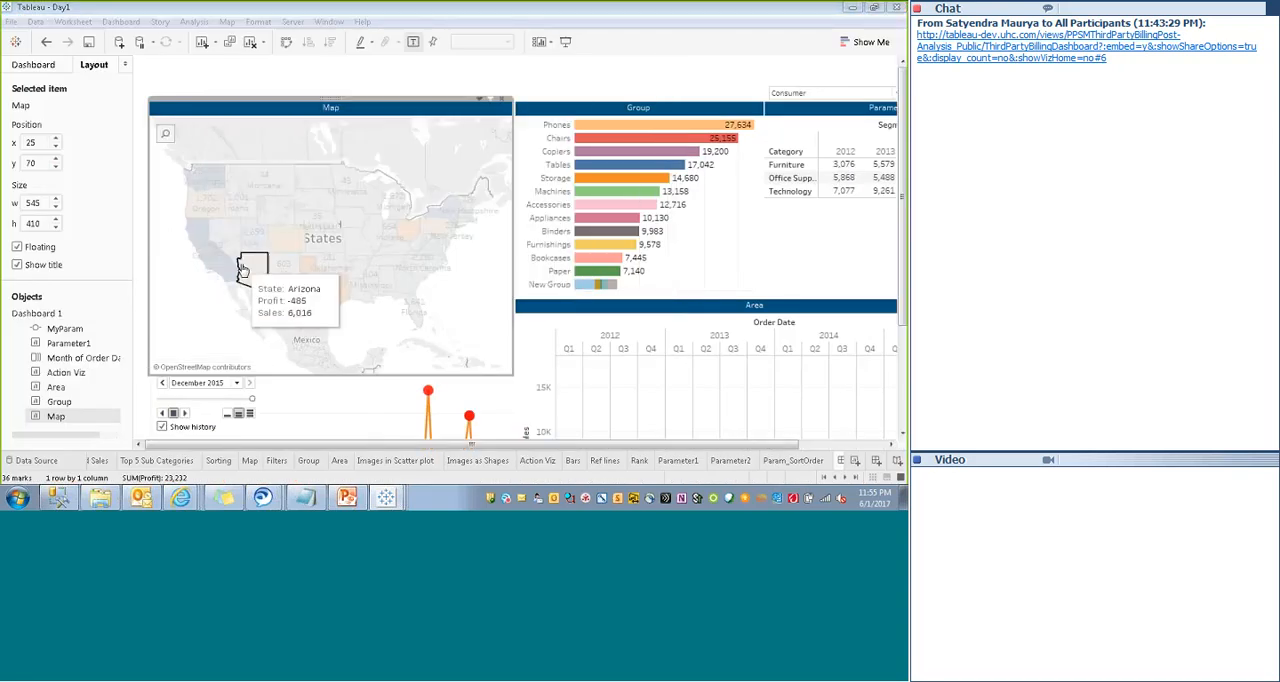
pyautogui.click(213, 202)
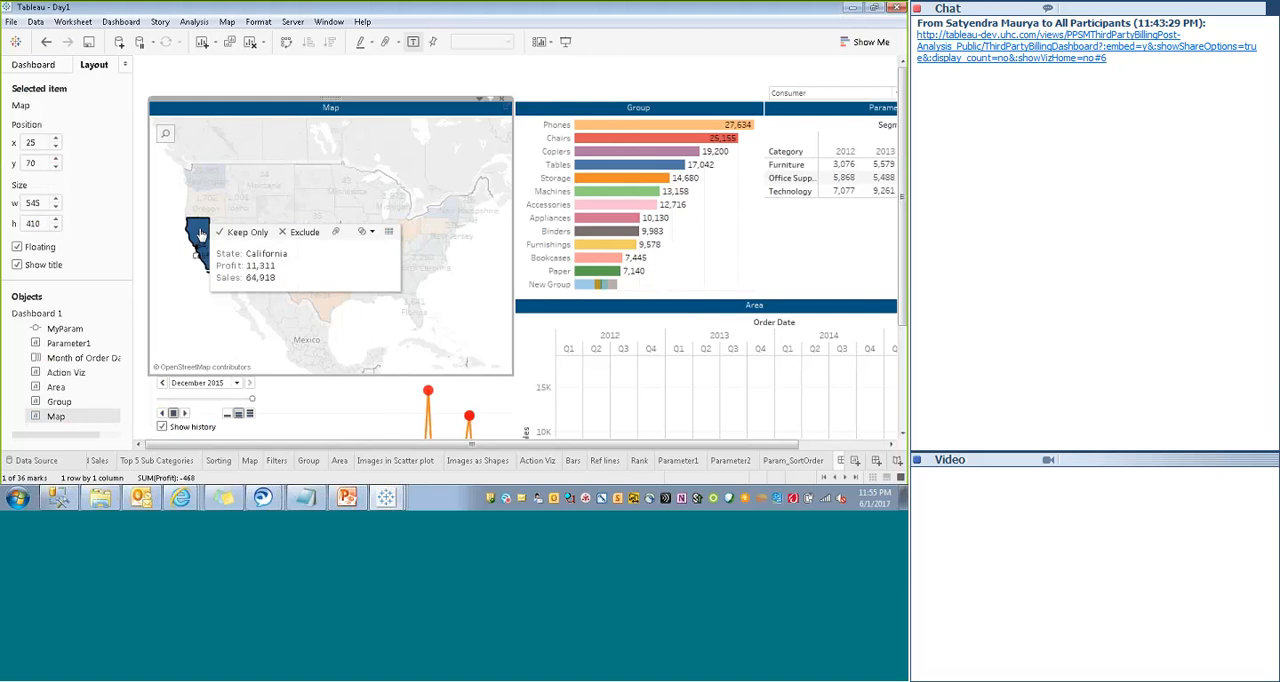
pyautogui.click(479, 99)
pyautogui.click(408, 114)
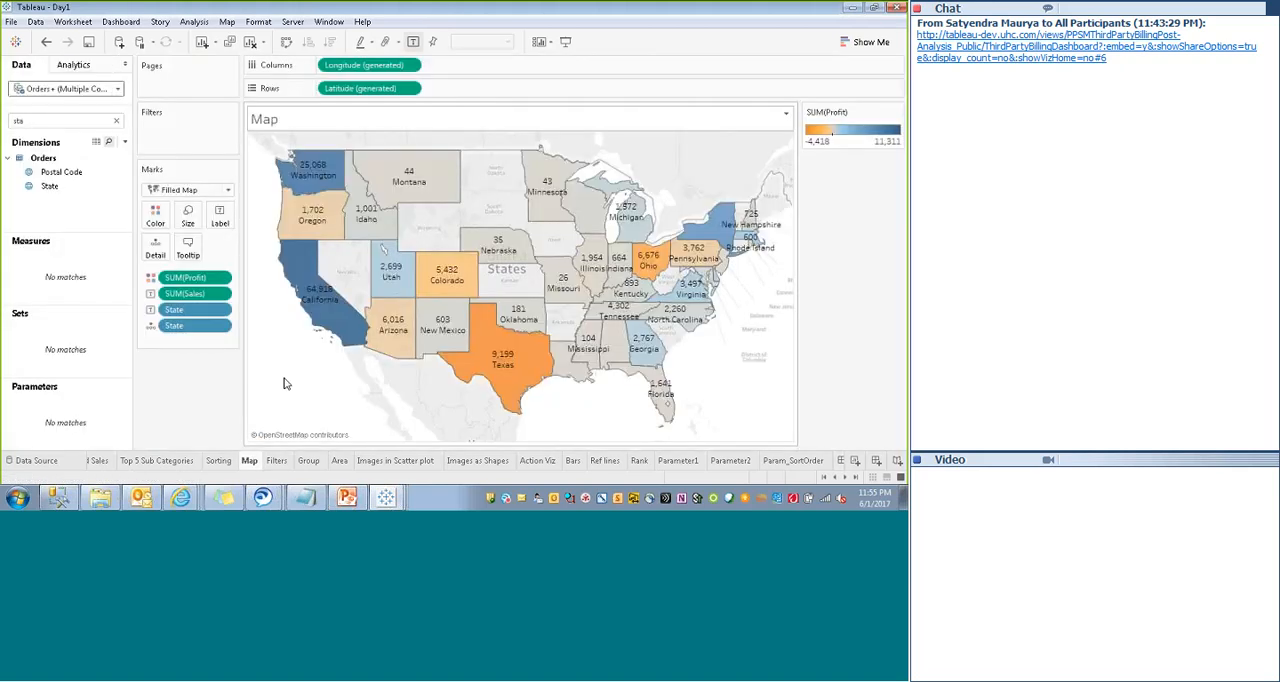
pyautogui.click(843, 461)
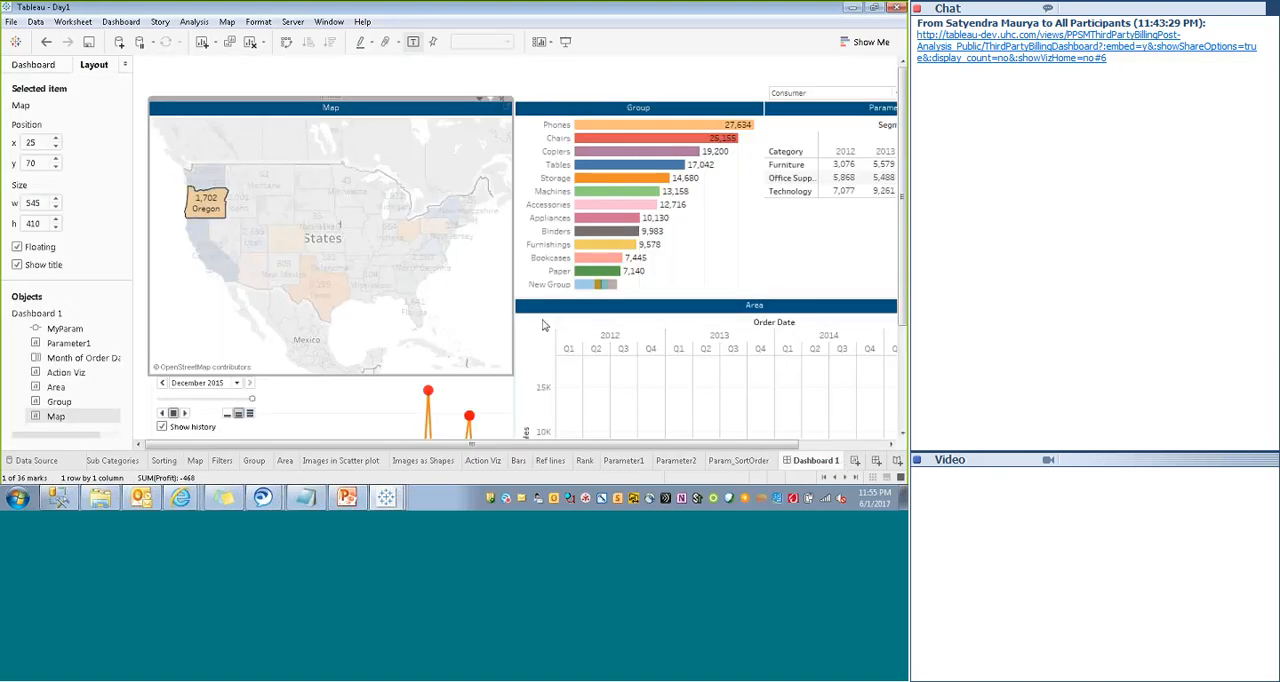
# - Clear the state selection on the dashboard map and test zooming it in and back out
pyautogui.scroll(1, 475, 286)
pyautogui.scroll(2, 475, 286)
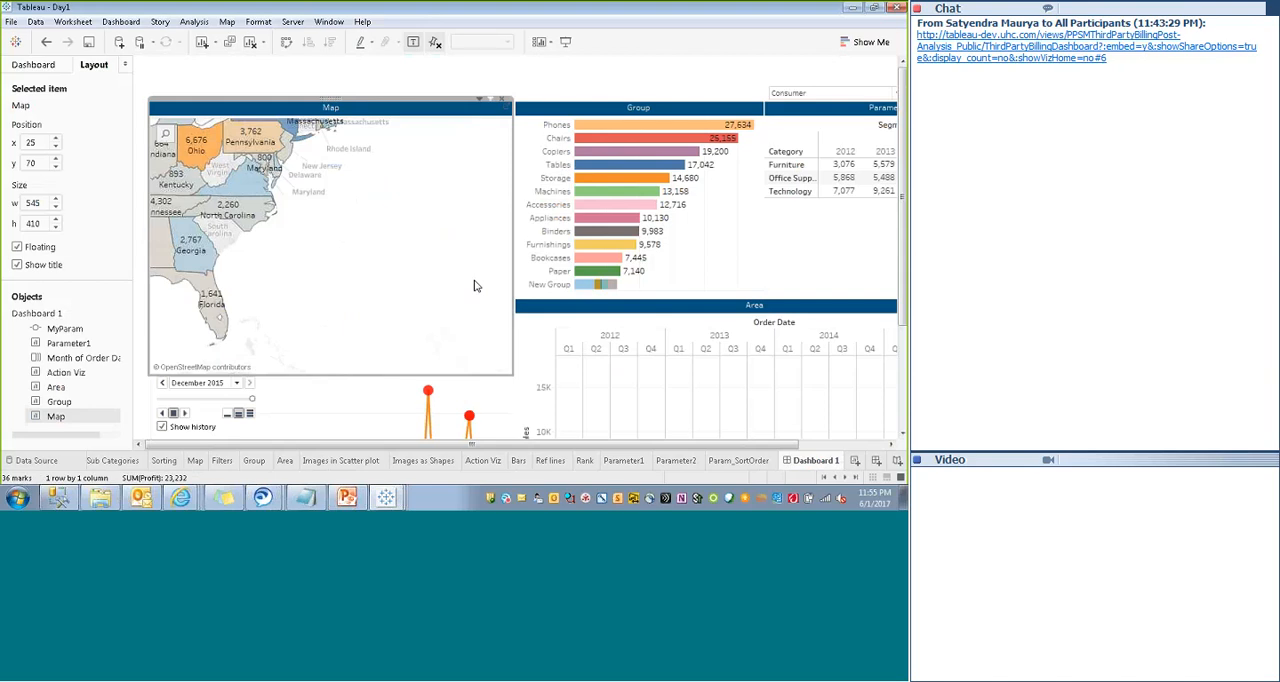
pyautogui.scroll(-3, 452, 280)
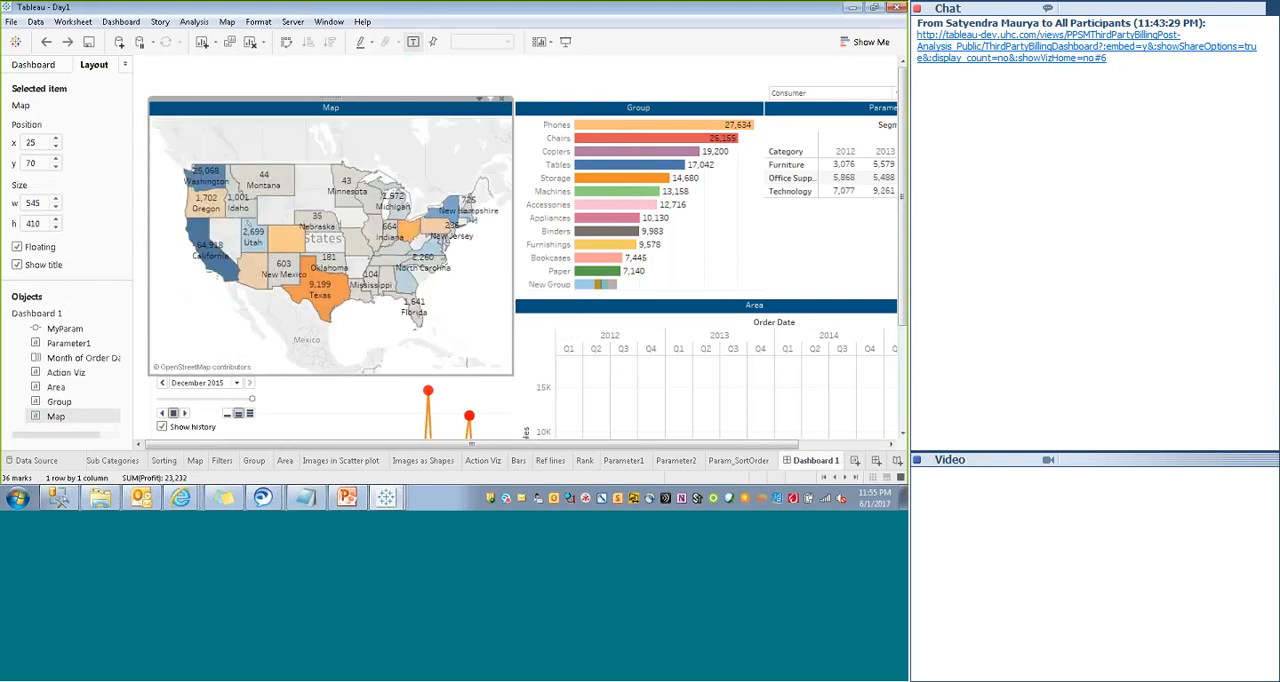
pyautogui.click(598, 73)
# - Add an empty text object to the dashboard and make it floating
pyautogui.click(33, 64)
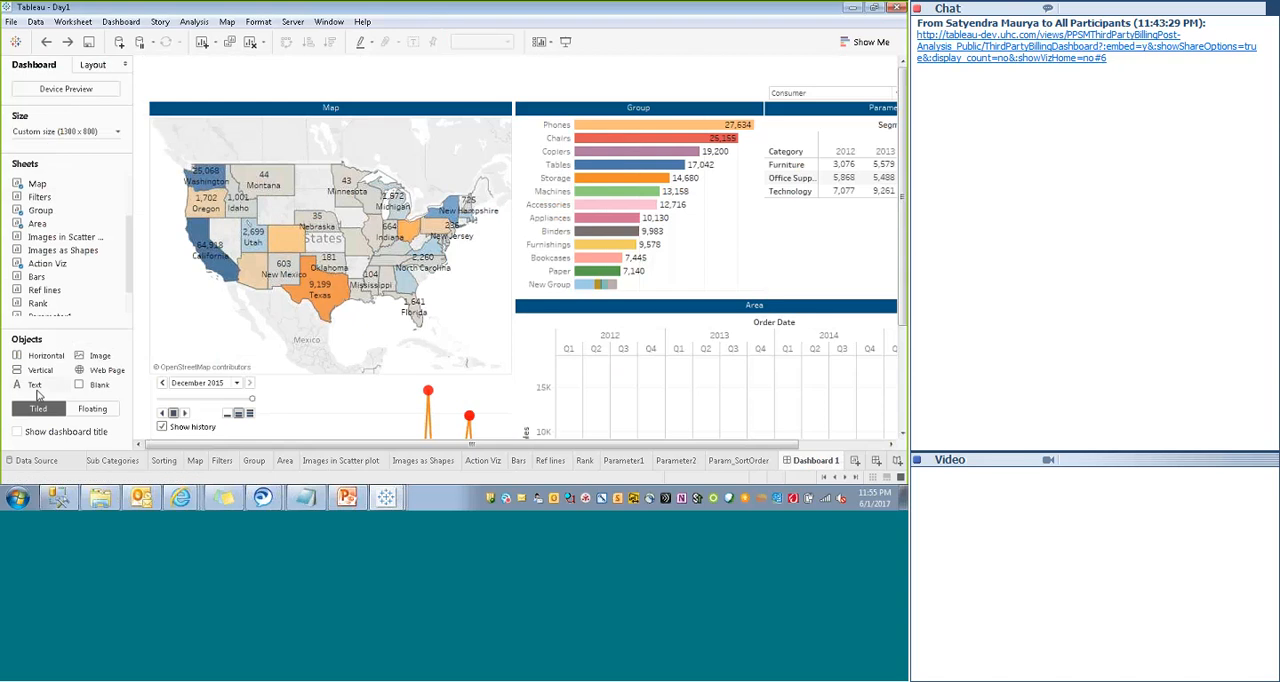
pyautogui.moveTo(38, 388); pyautogui.dragTo(187, 75)
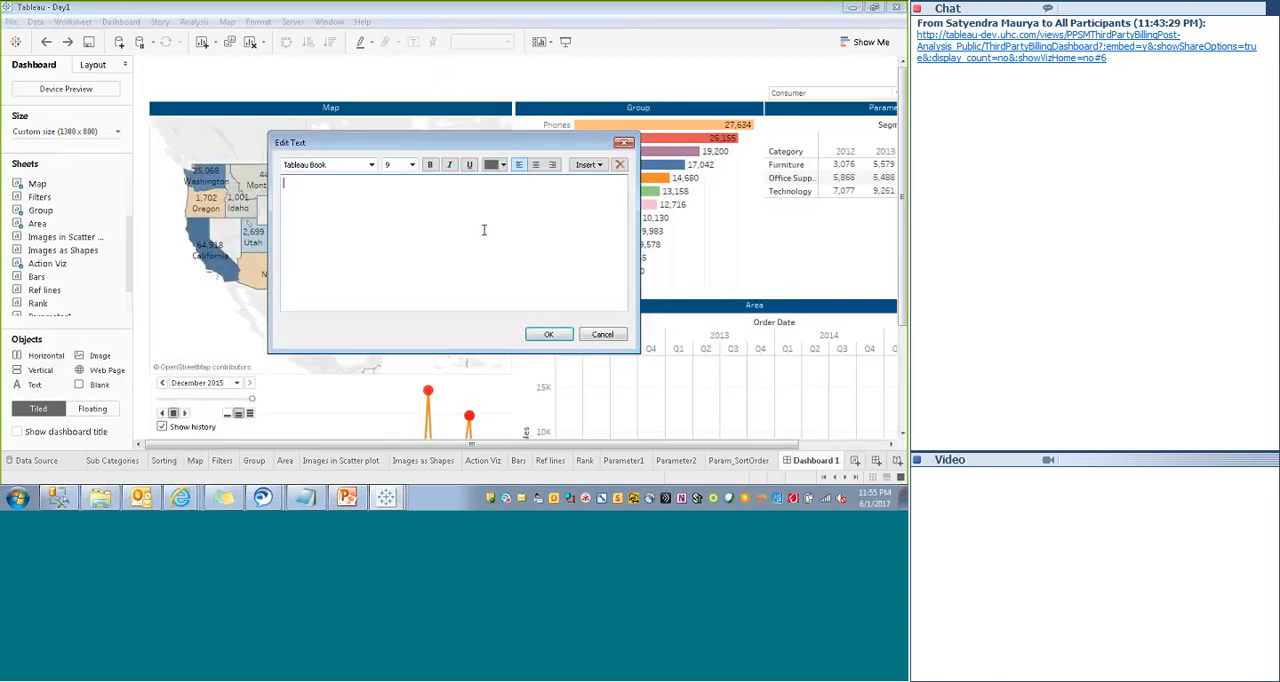
pyautogui.click(546, 334)
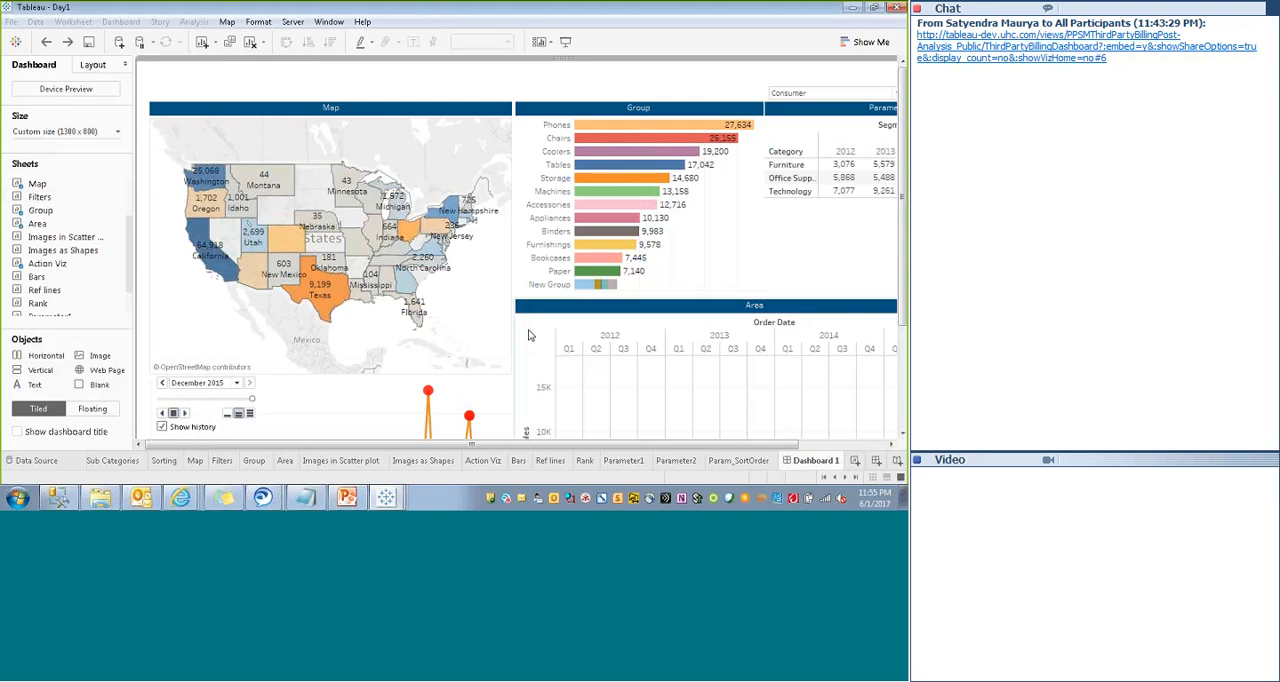
pyautogui.click(871, 59)
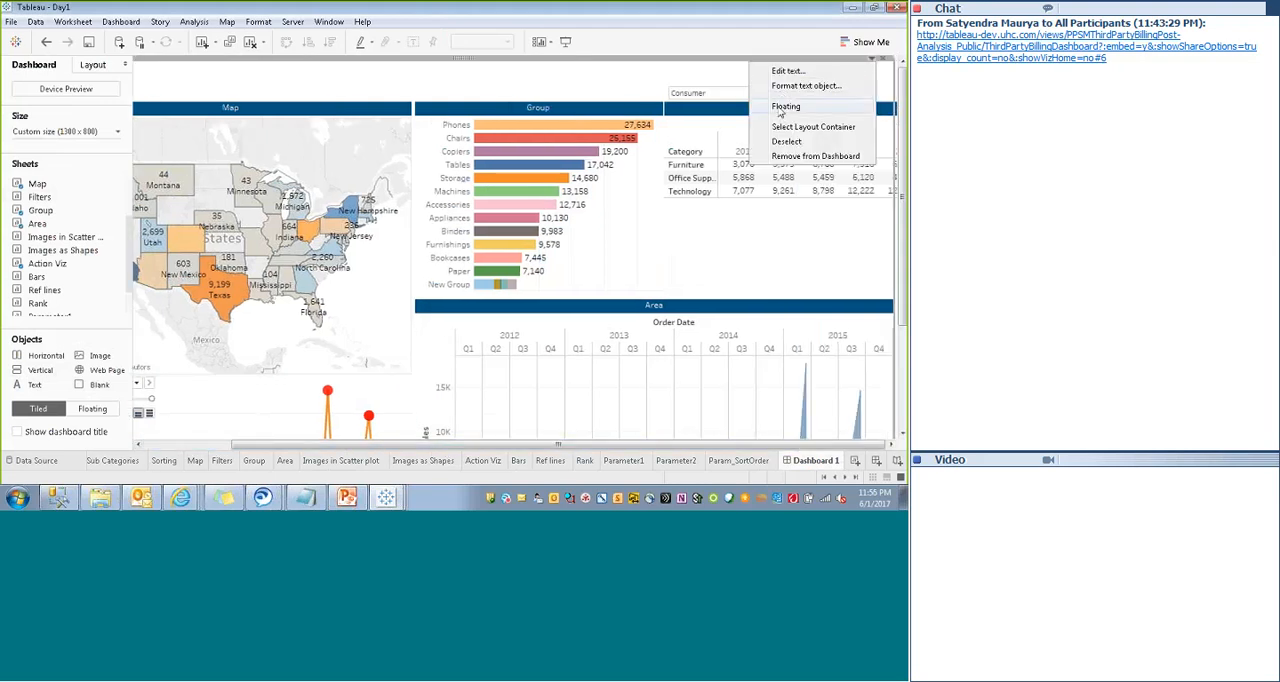
pyautogui.click(786, 106)
# - Give the floating text object a thin dark red border
pyautogui.click(177, 69)
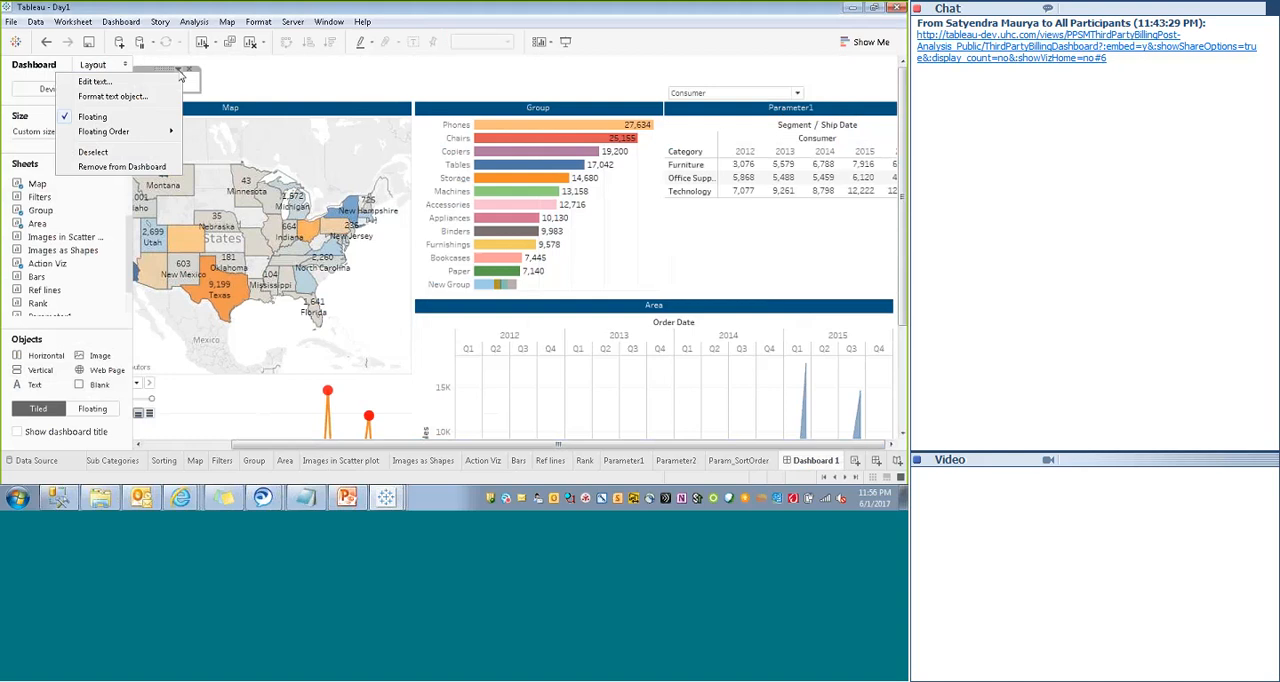
pyautogui.click(103, 100)
pyautogui.click(80, 144)
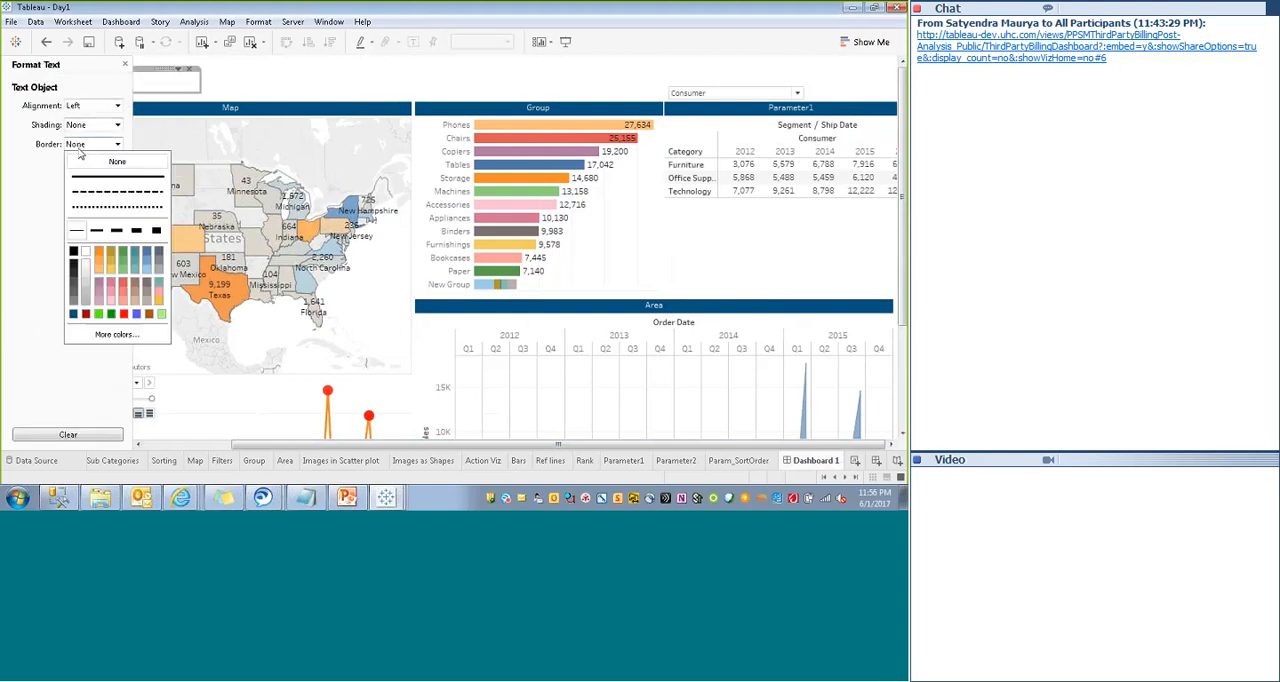
pyautogui.click(86, 314)
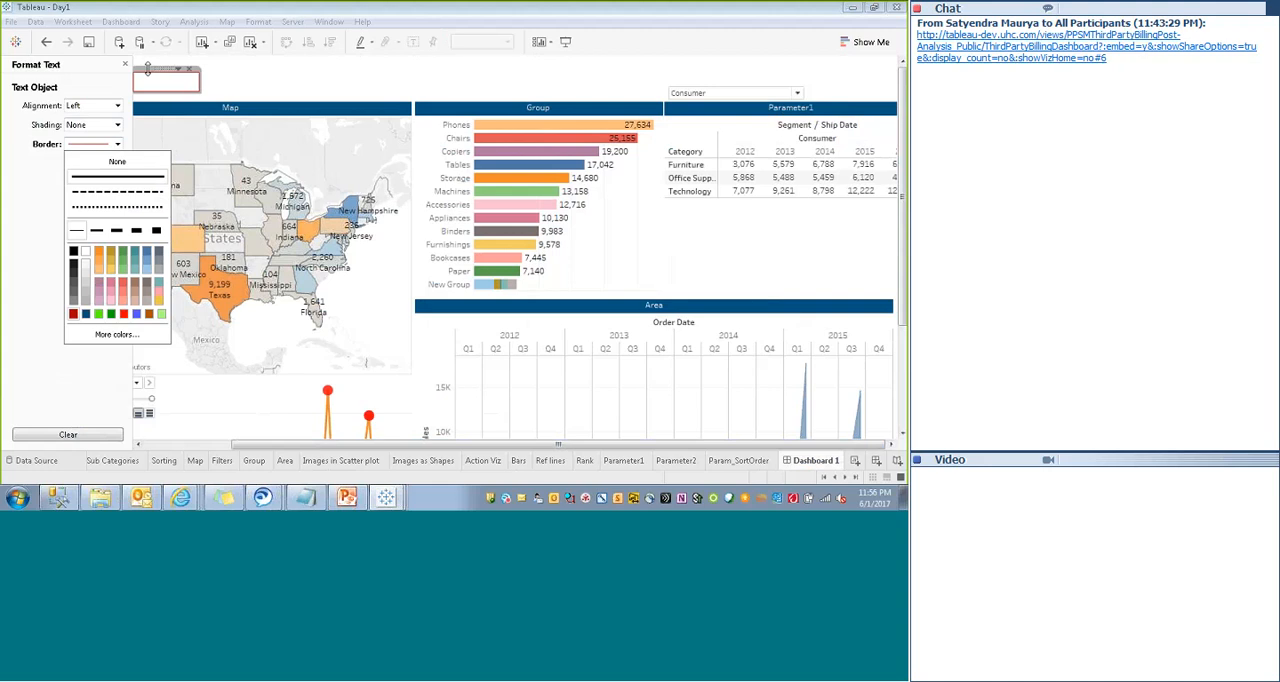
pyautogui.click(150, 70)
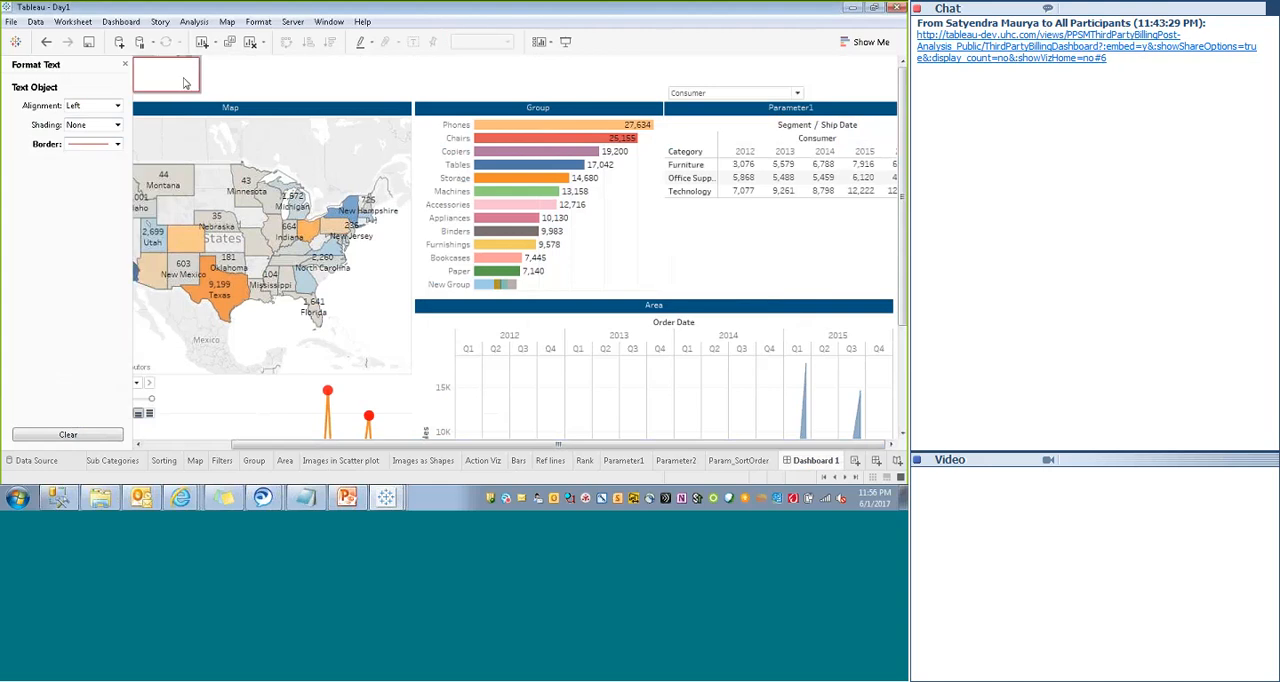
pyautogui.click(180, 69)
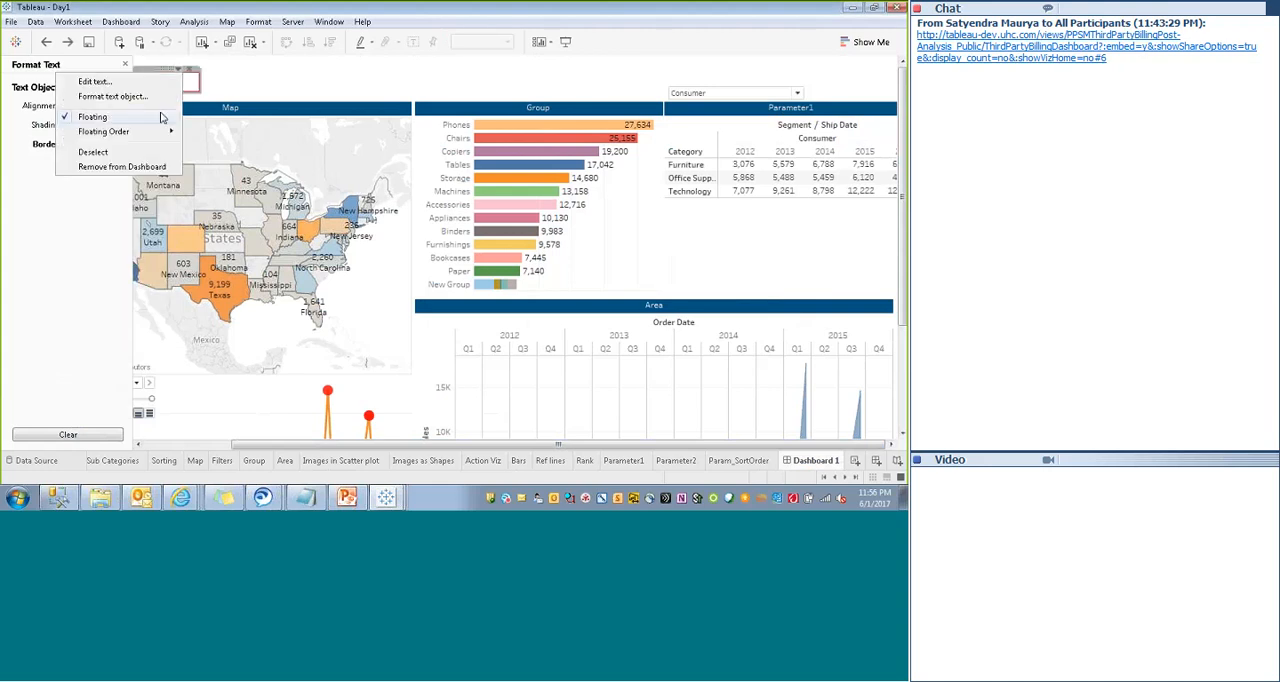
pyautogui.moveTo(152, 134)
pyautogui.click(221, 169)
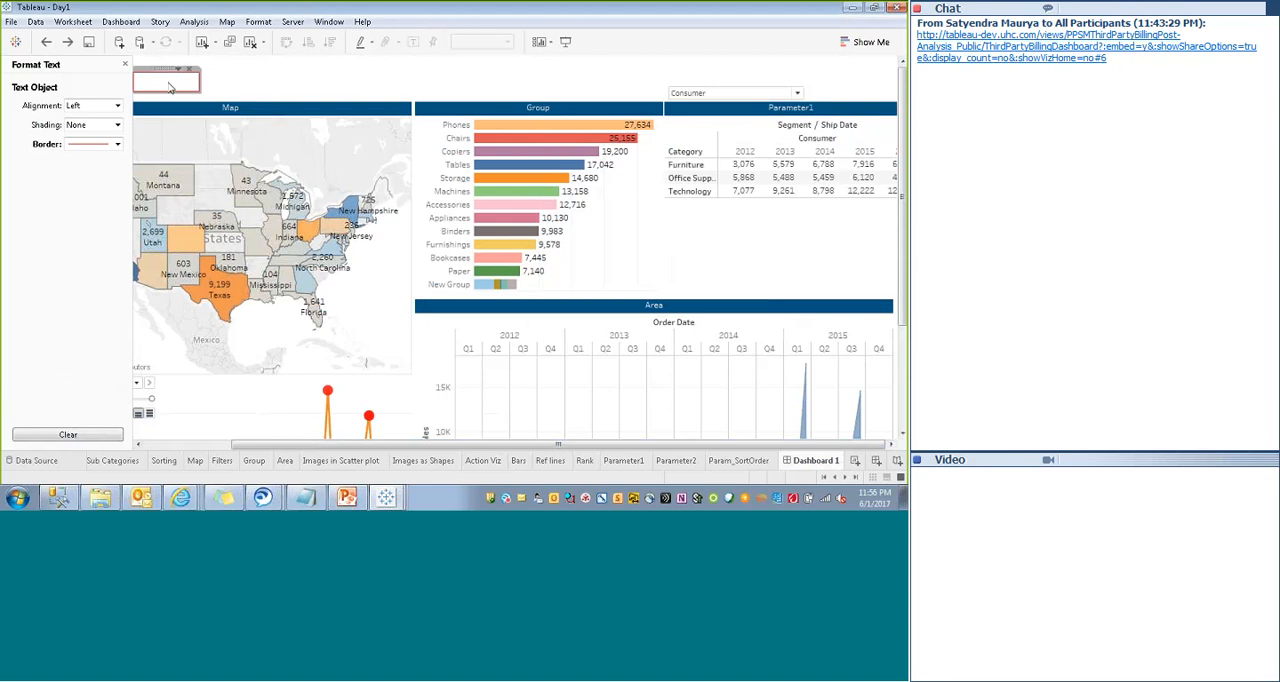
# - Extend the text object up to the dashboard's upper edge and set its border to a solid line one weight thicker
pyautogui.moveTo(151, 70); pyautogui.dragTo(152, 62)
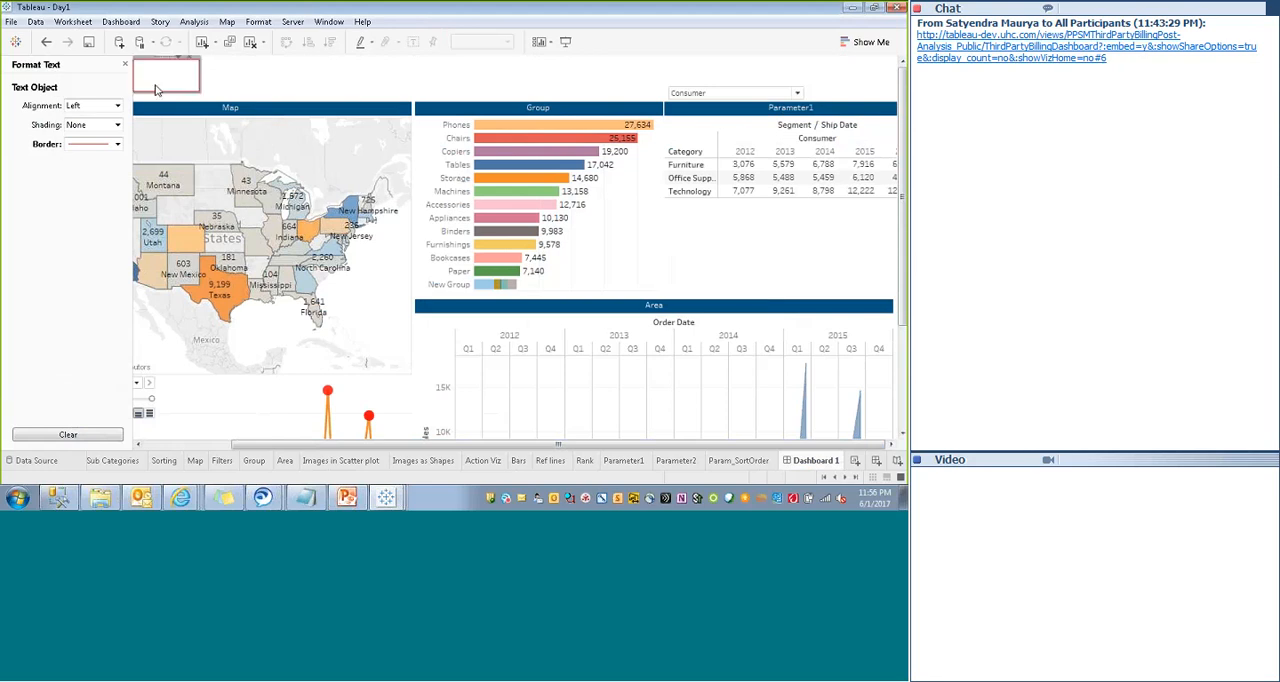
pyautogui.click(117, 144)
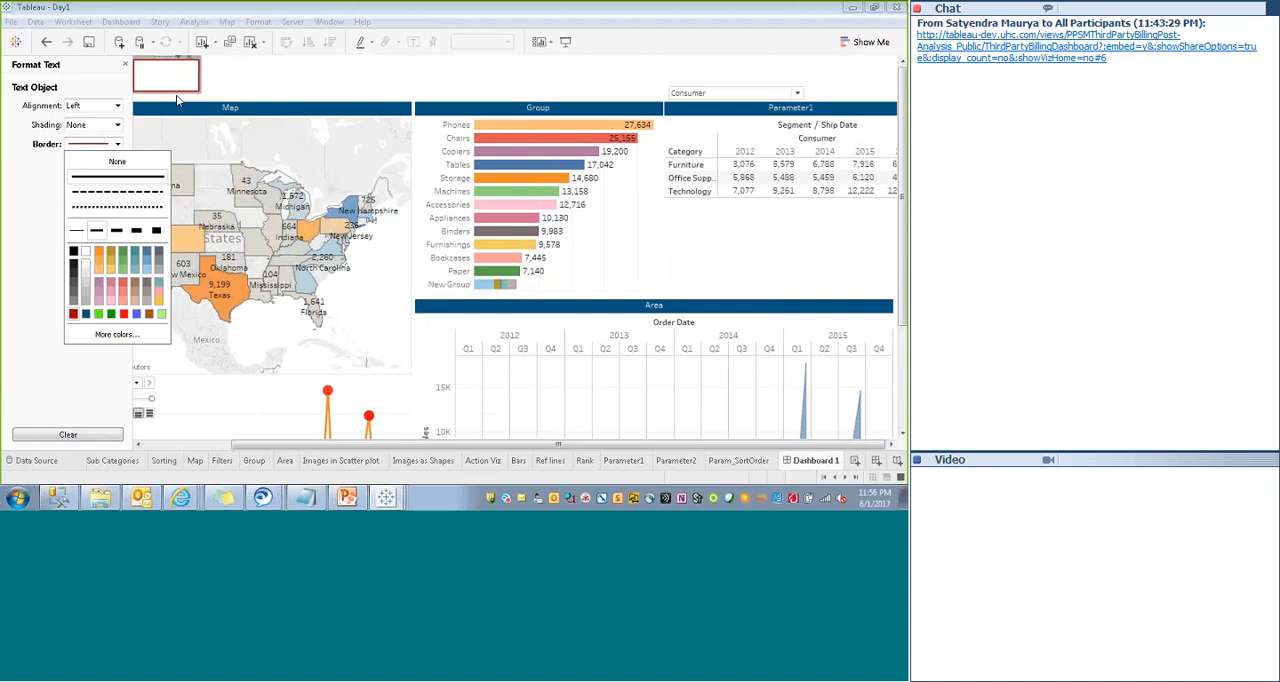
pyautogui.click(86, 177)
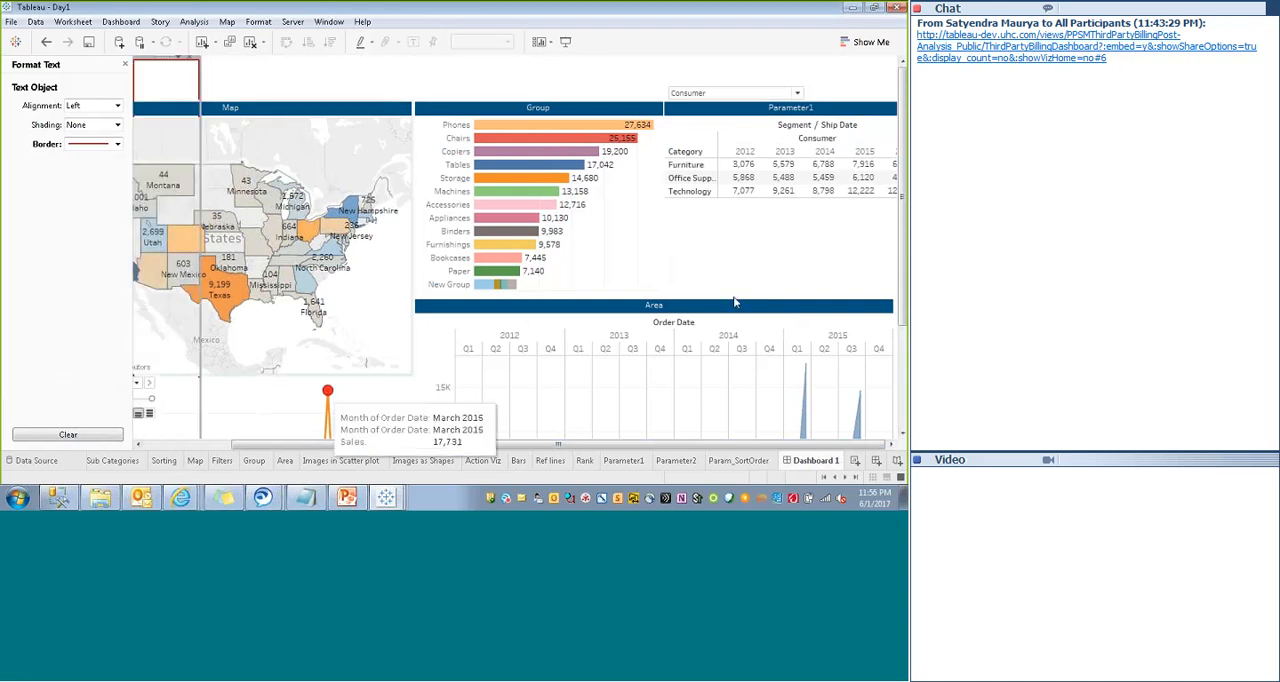
# - Stretch the red-bordered text object down to the dashboard's lower edge and out to its right edge
pyautogui.moveTo(904, 200); pyautogui.dragTo(904, 201)
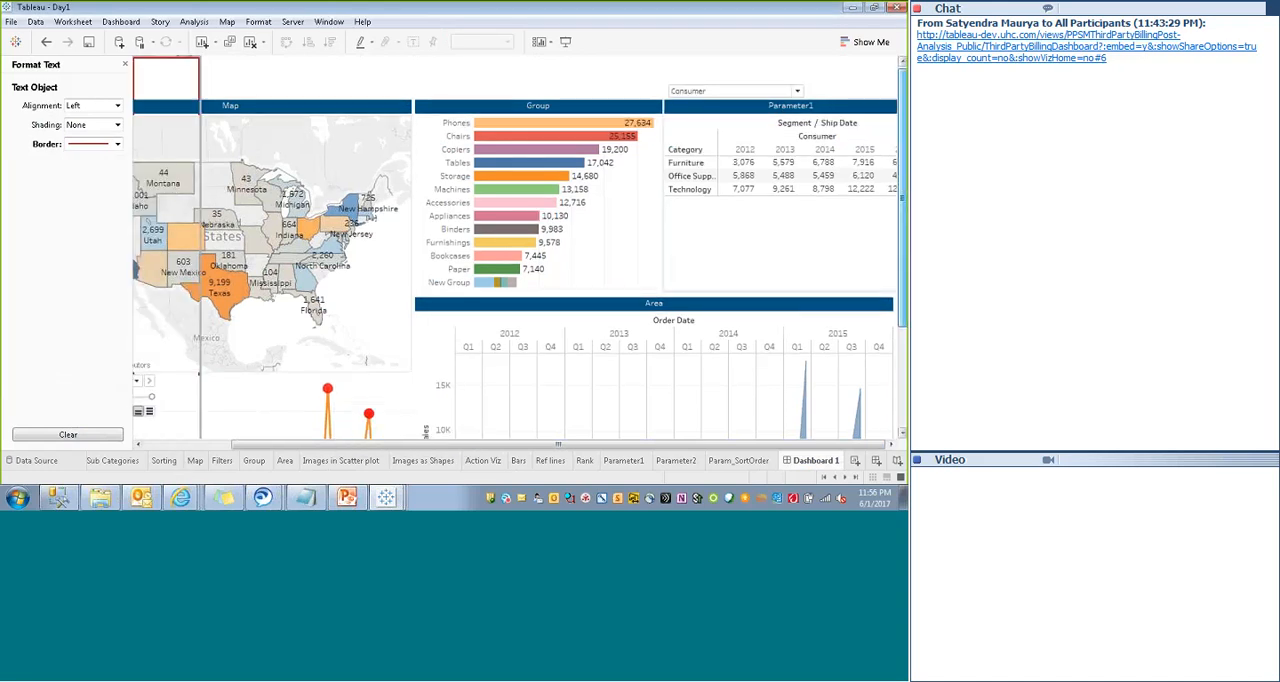
pyautogui.scroll(-3, 183, 313)
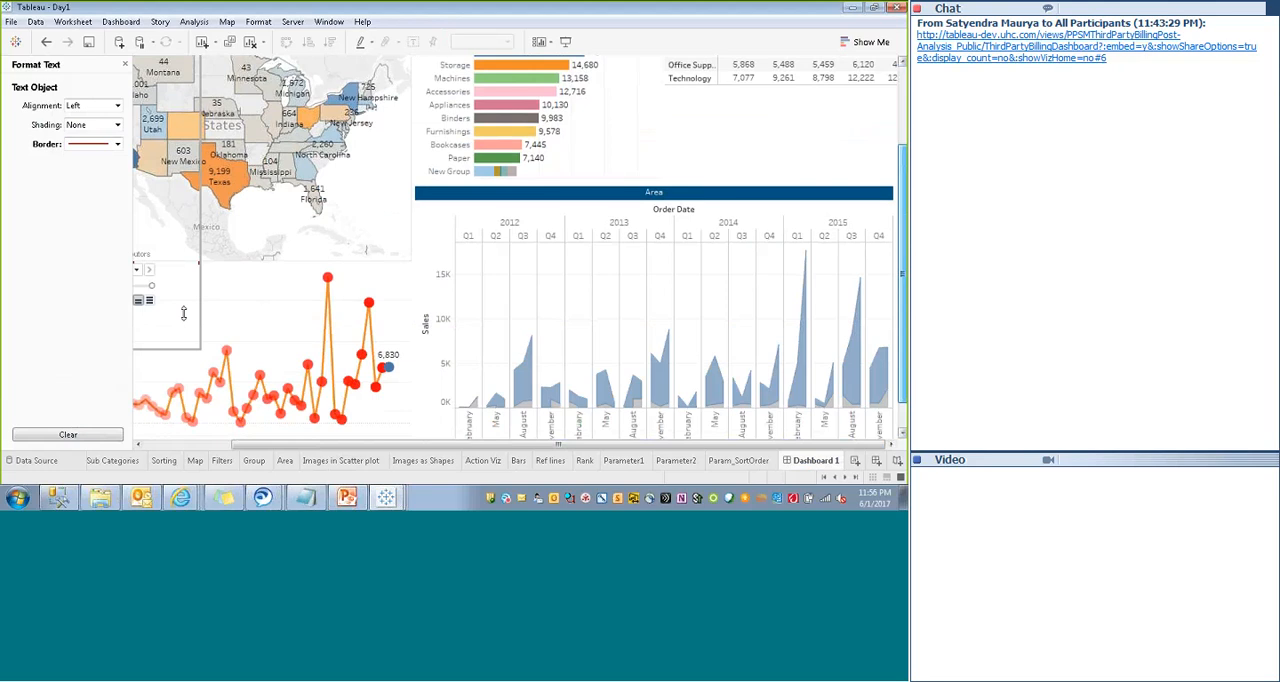
pyautogui.scroll(-1, 183, 313)
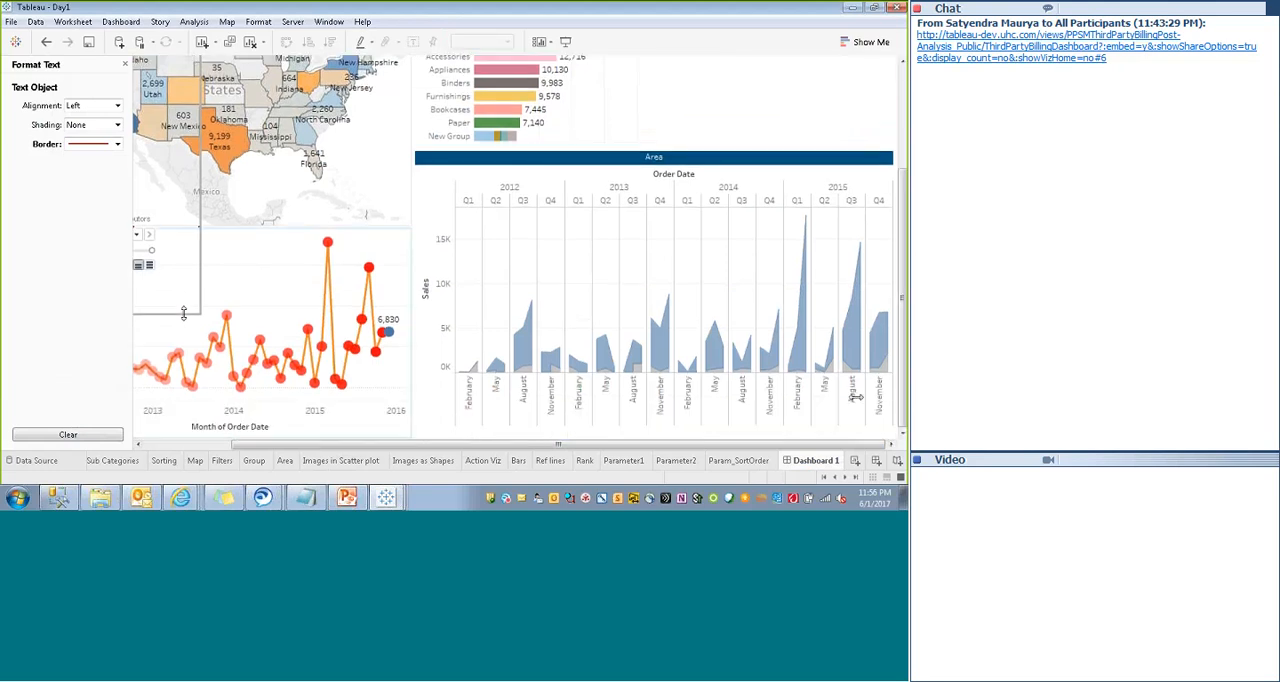
pyautogui.moveTo(856, 397); pyautogui.dragTo(856, 397)
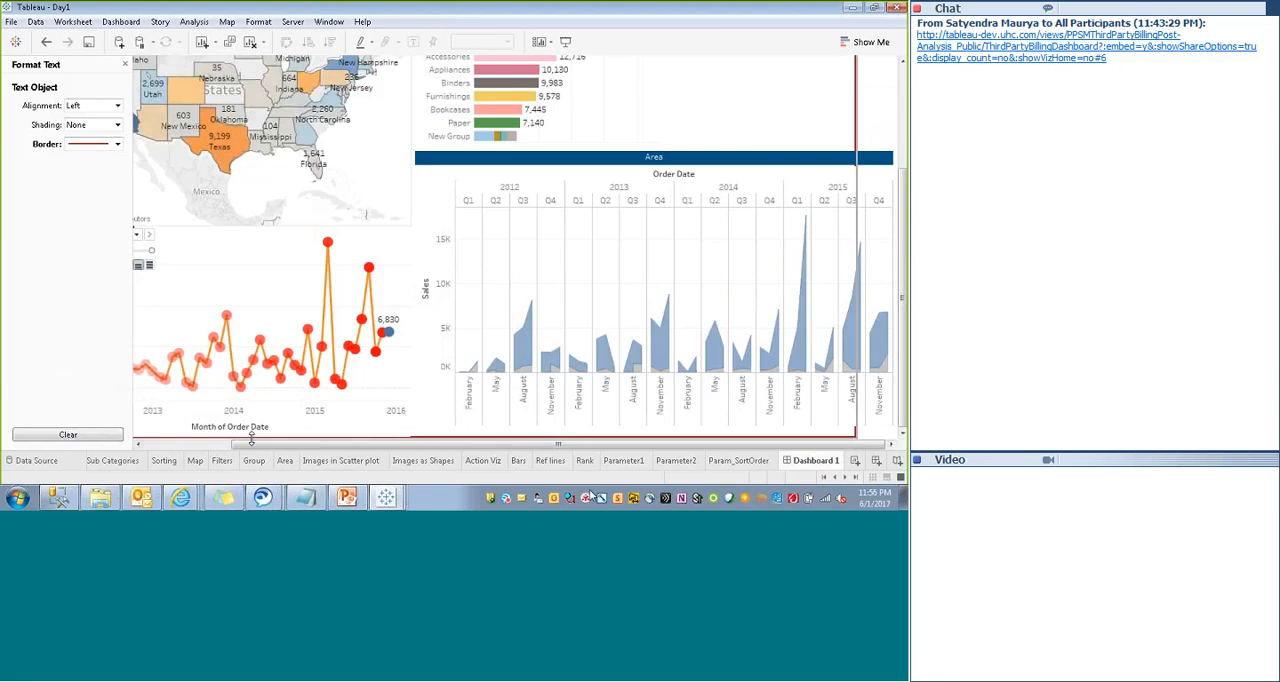
pyautogui.click(857, 102)
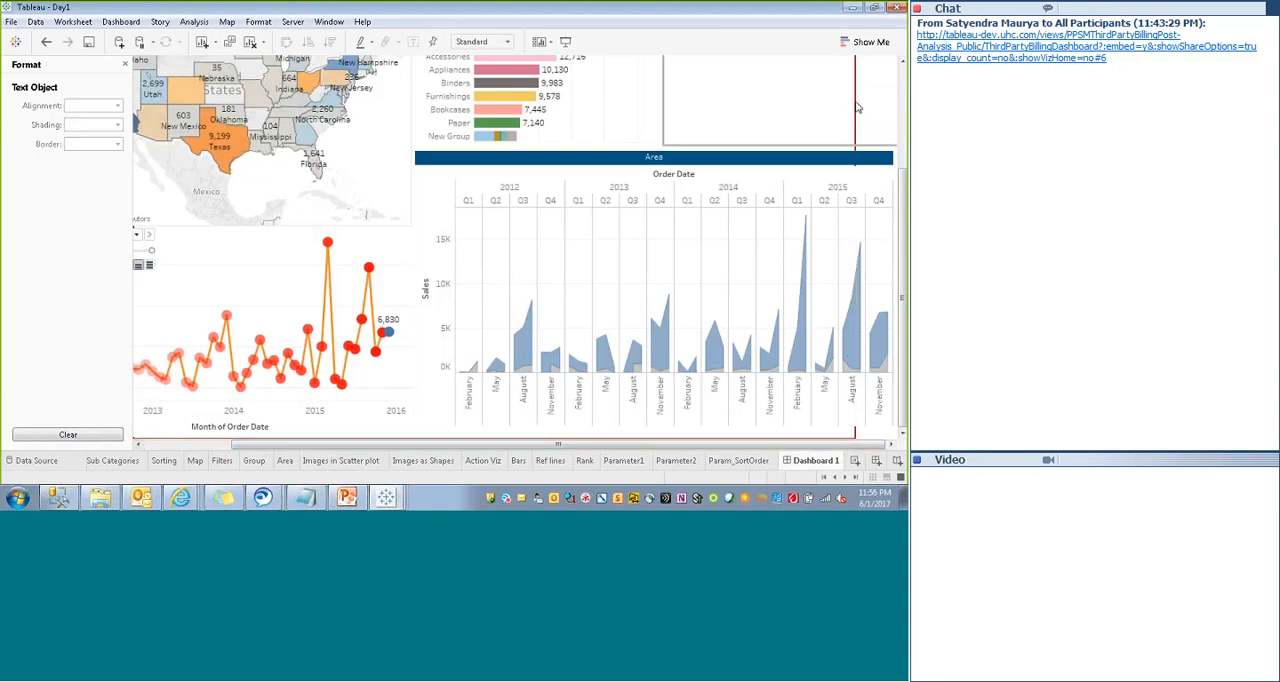
pyautogui.click(858, 149)
pyautogui.moveTo(858, 152); pyautogui.dragTo(904, 152)
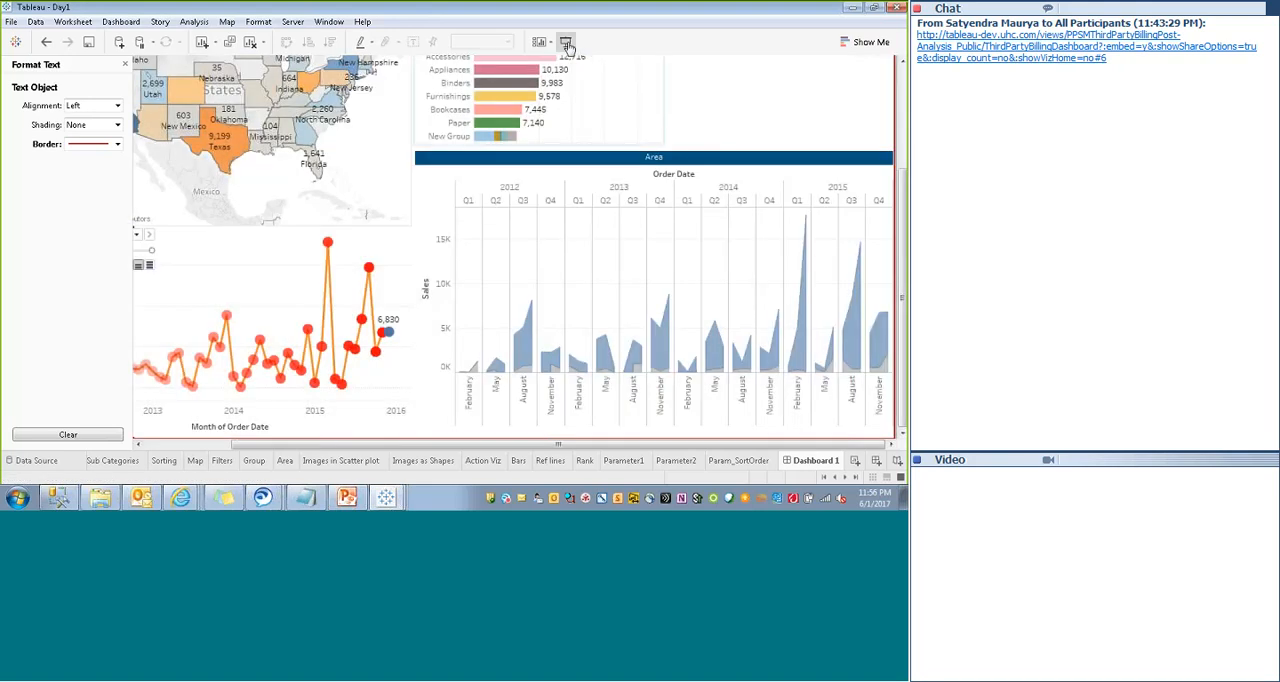
# - Preview the dashboard in presentation mode and stretch the text object's left side out to the dashboard's left edge
pyautogui.click(566, 44)
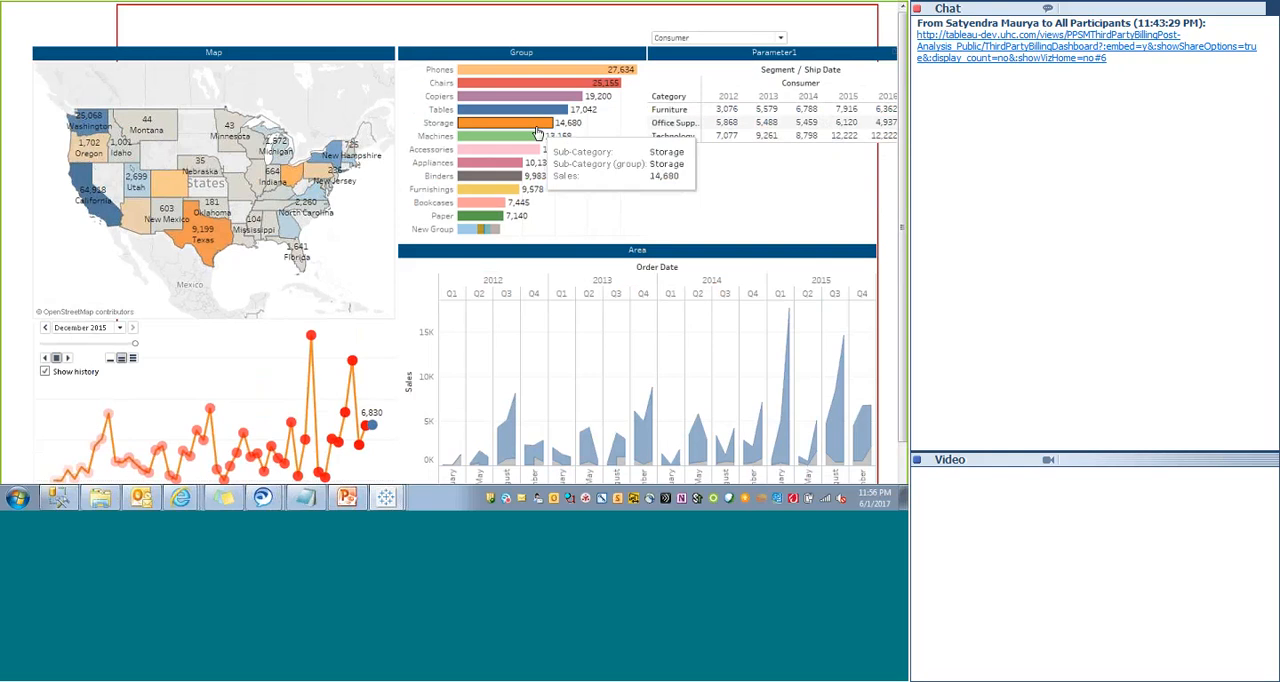
pyautogui.press('Escape')
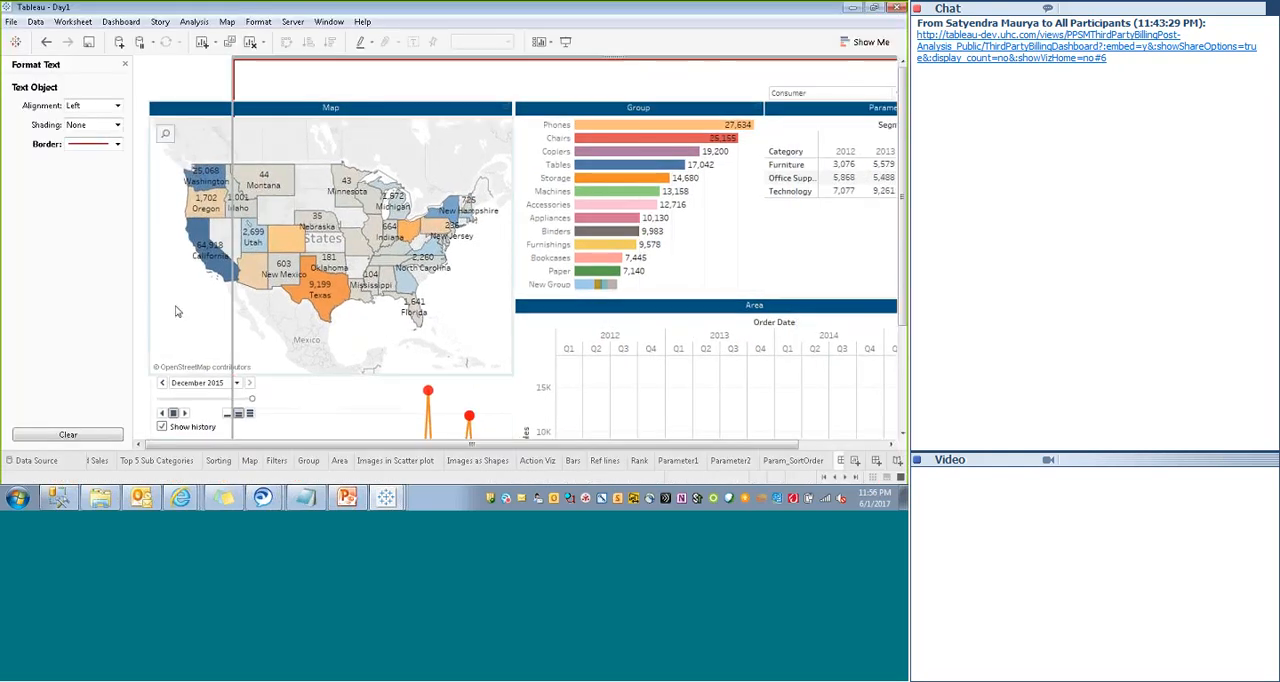
pyautogui.moveTo(233, 82); pyautogui.dragTo(139, 87)
# - Narrow the Map view from its right side and fit a narrower Group view directly against it
pyautogui.click(505, 319)
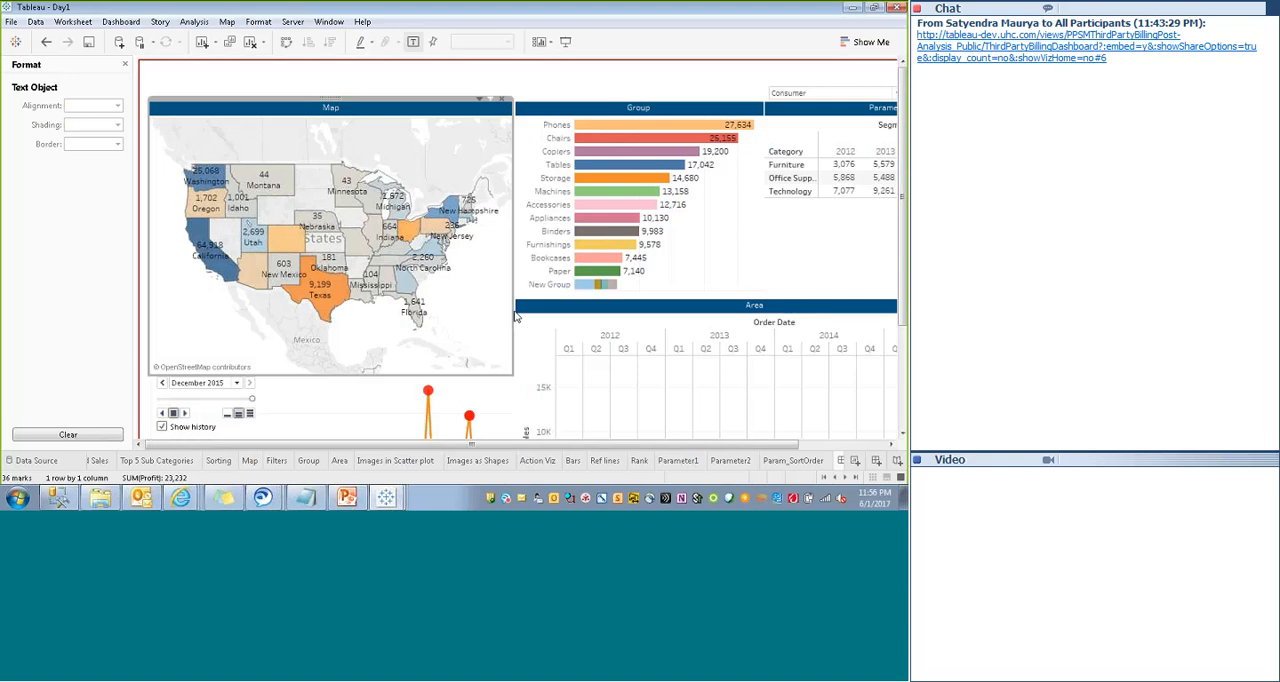
pyautogui.moveTo(511, 320); pyautogui.dragTo(487, 311)
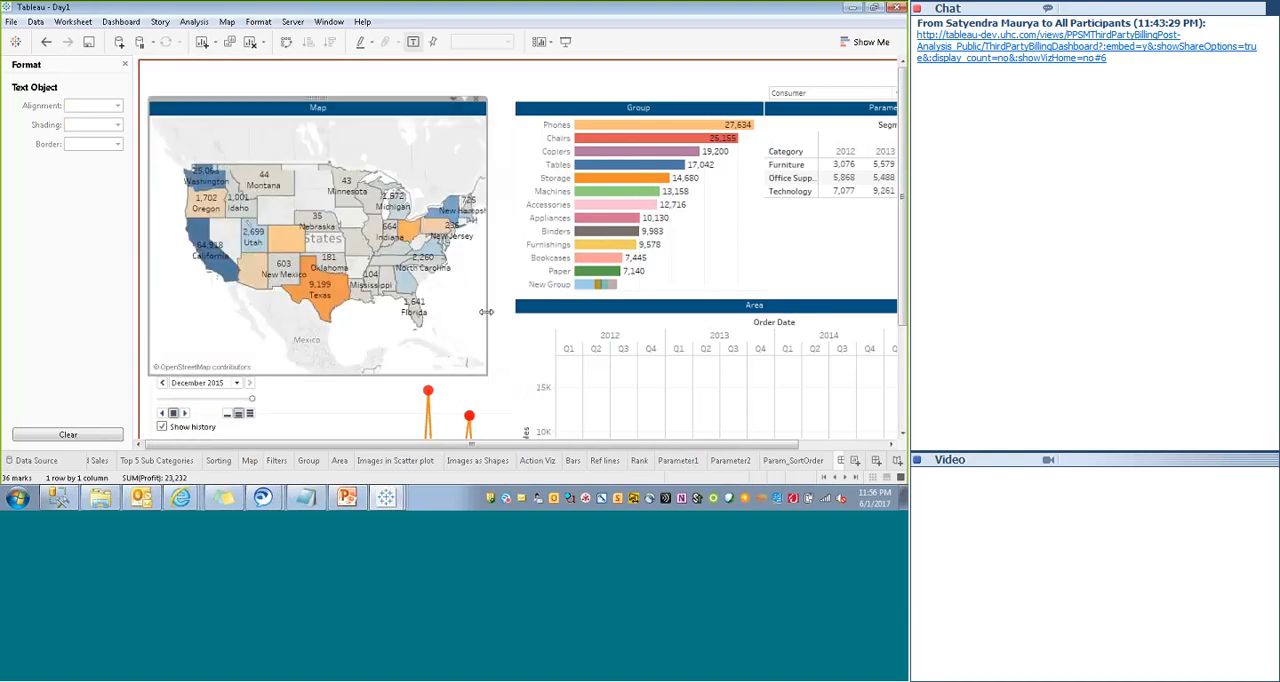
pyautogui.click(540, 177)
pyautogui.moveTo(505, 176); pyautogui.dragTo(489, 178)
pyautogui.moveTo(763, 204); pyautogui.dragTo(729, 203)
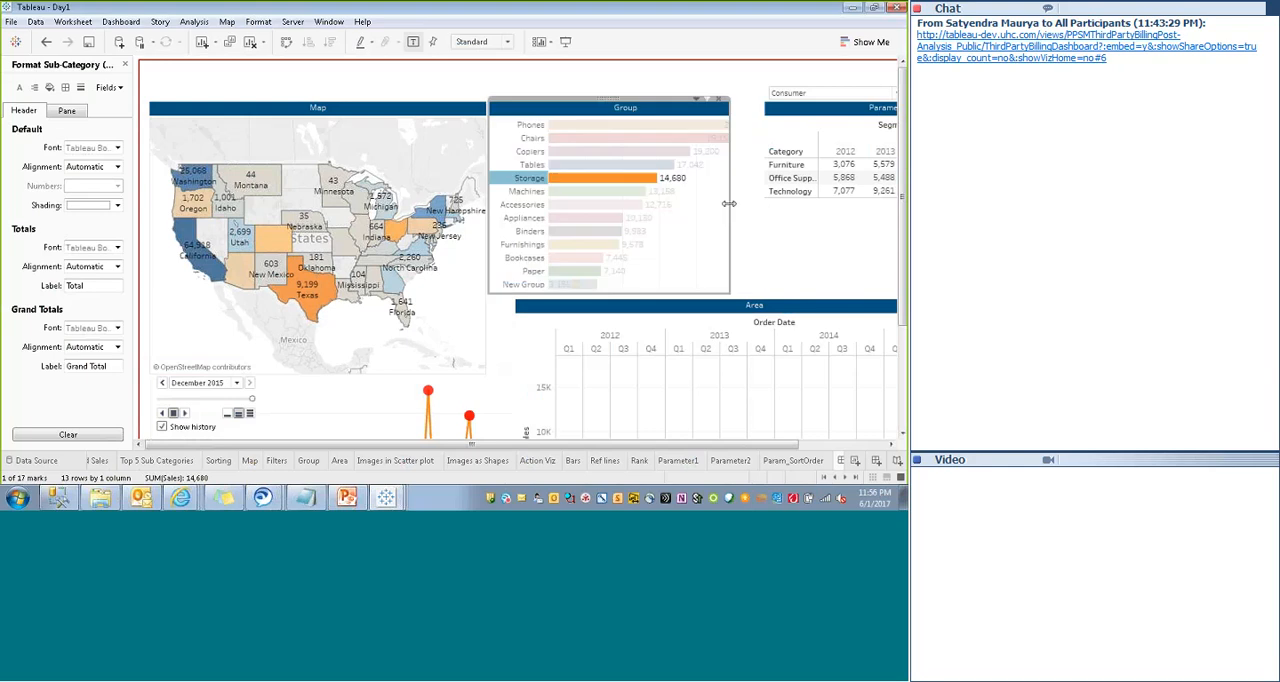
# - Extend the Parameter1 view's left side to meet the Group view and reduce its width to 397
pyautogui.click(783, 235)
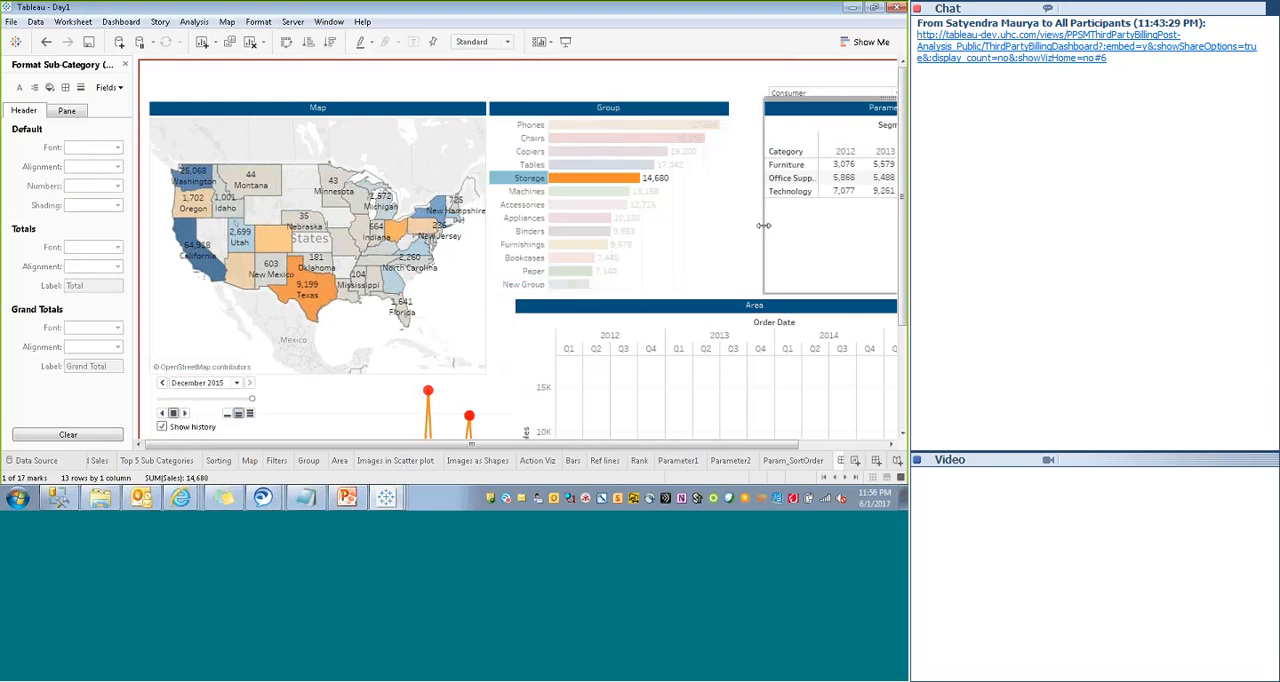
pyautogui.moveTo(771, 233); pyautogui.dragTo(735, 231)
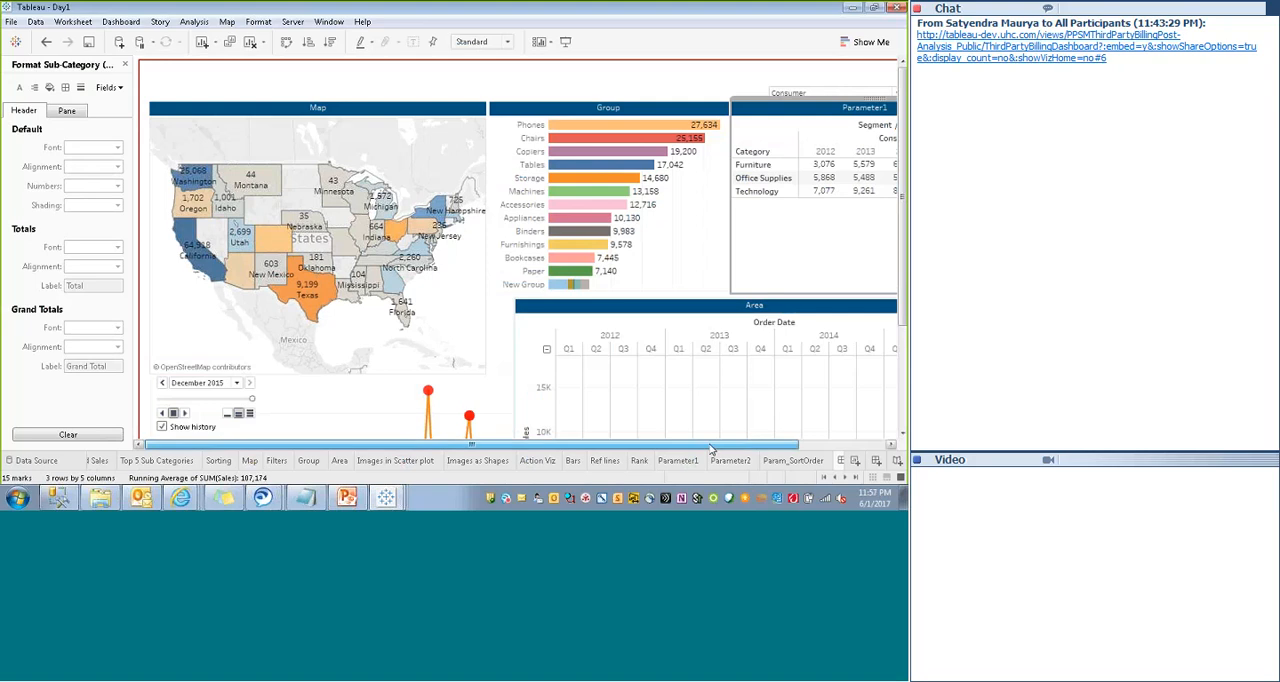
pyautogui.moveTo(716, 449); pyautogui.dragTo(718, 448)
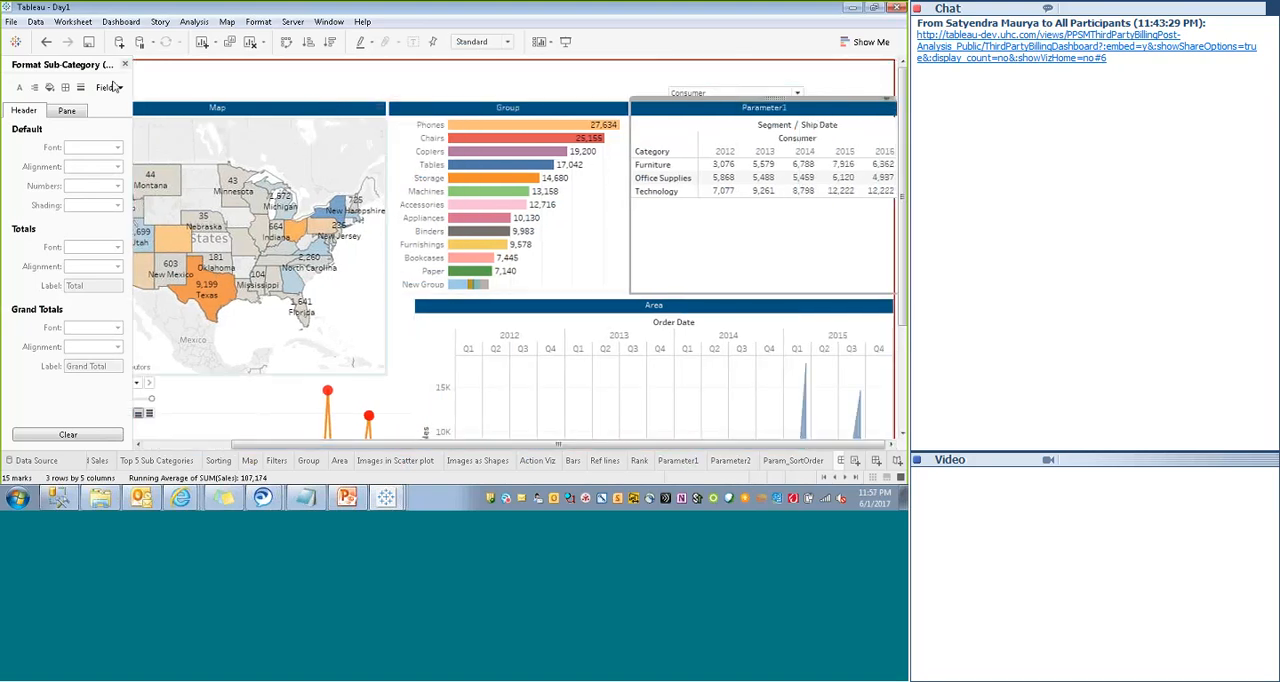
pyautogui.click(124, 64)
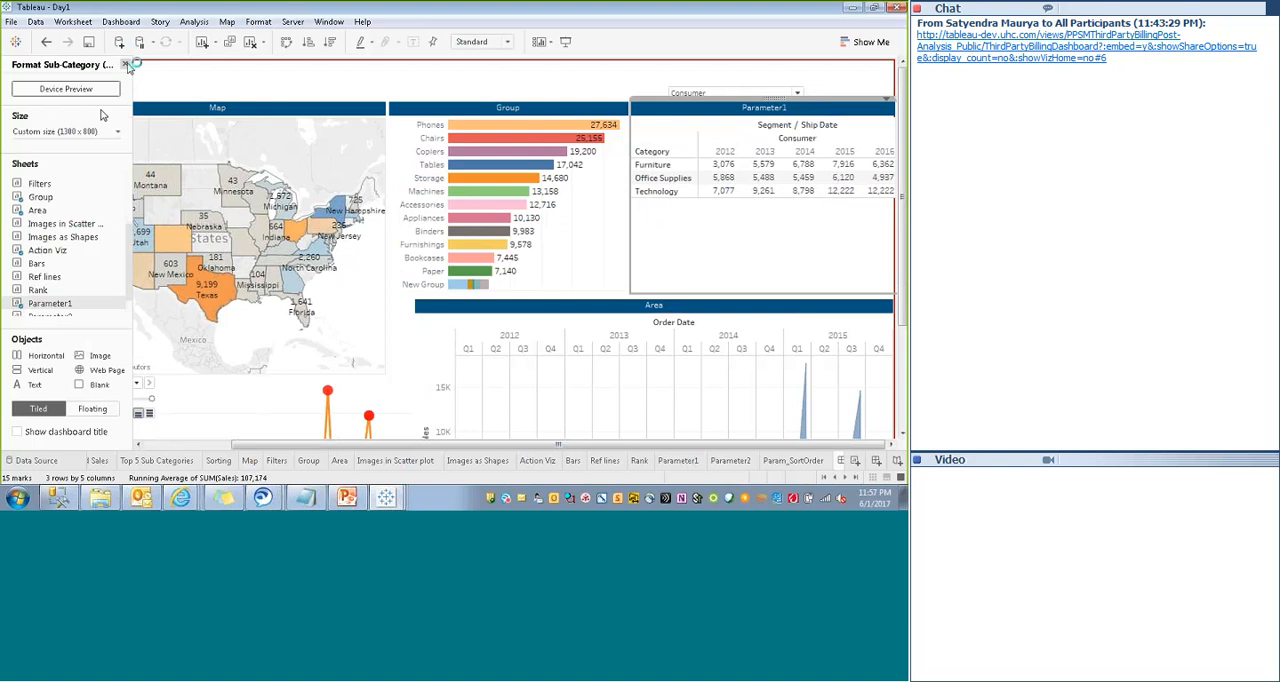
pyautogui.click(91, 66)
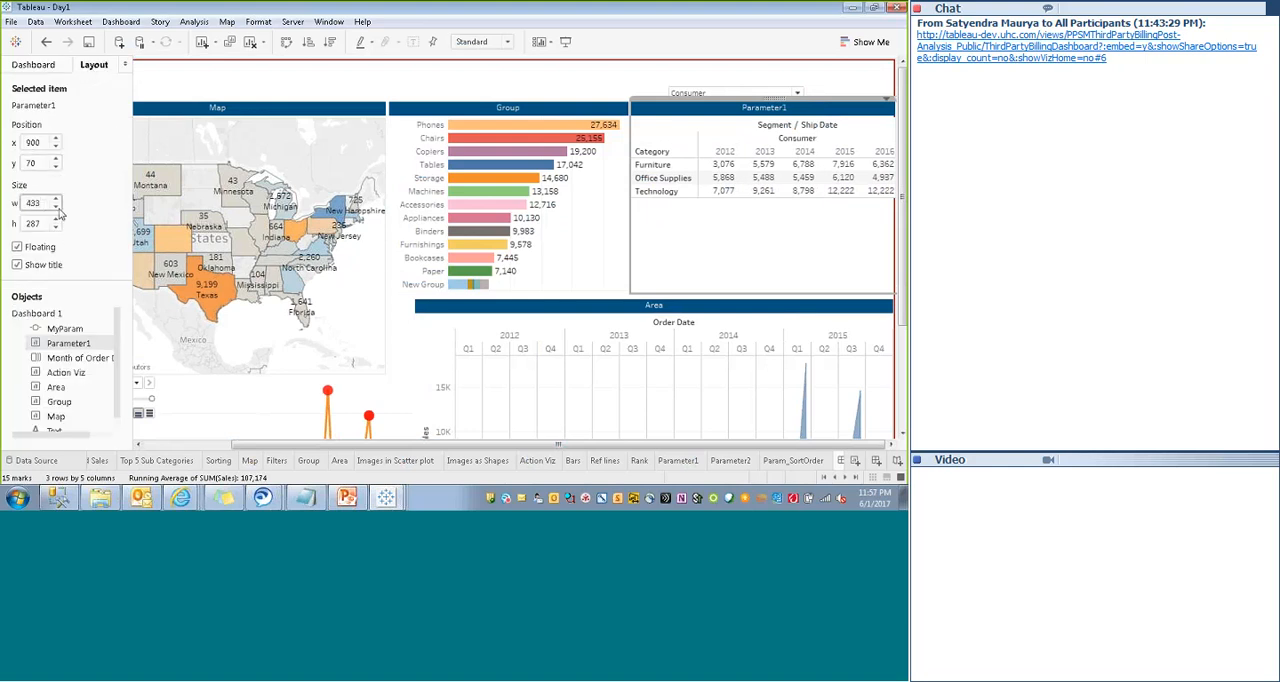
pyautogui.doubleClick(55, 207)
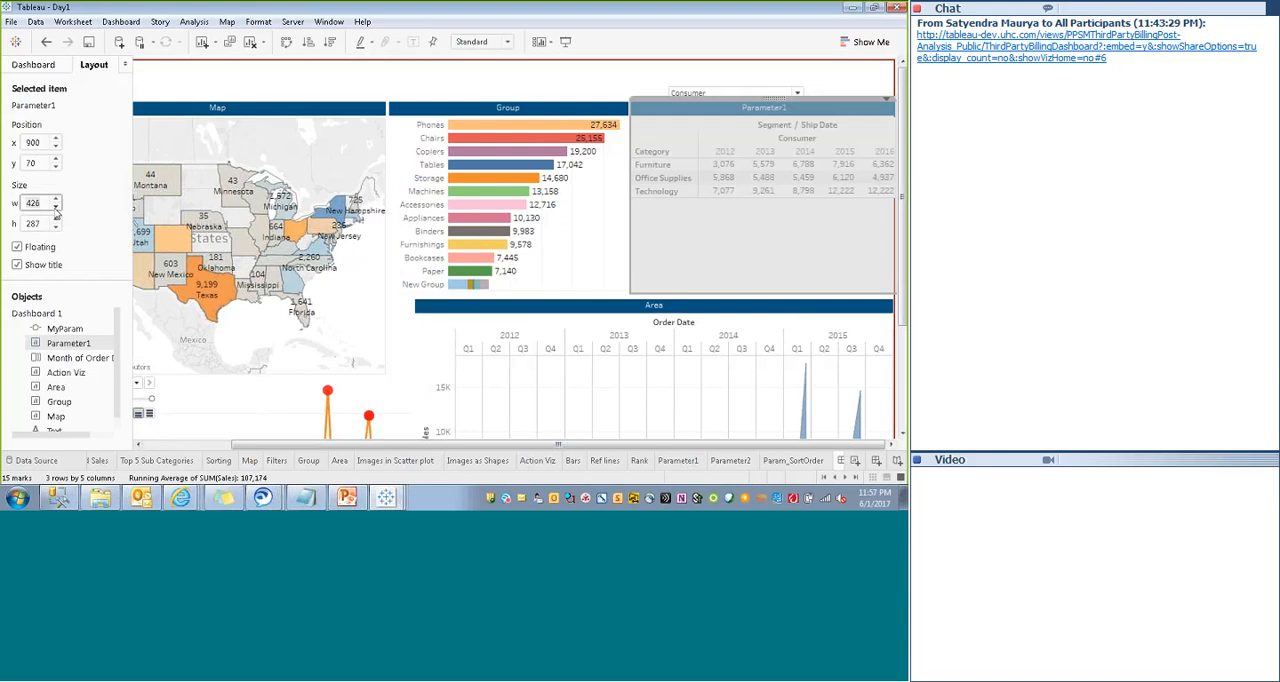
pyautogui.click(56, 207)
pyautogui.tripleClick(56, 207)
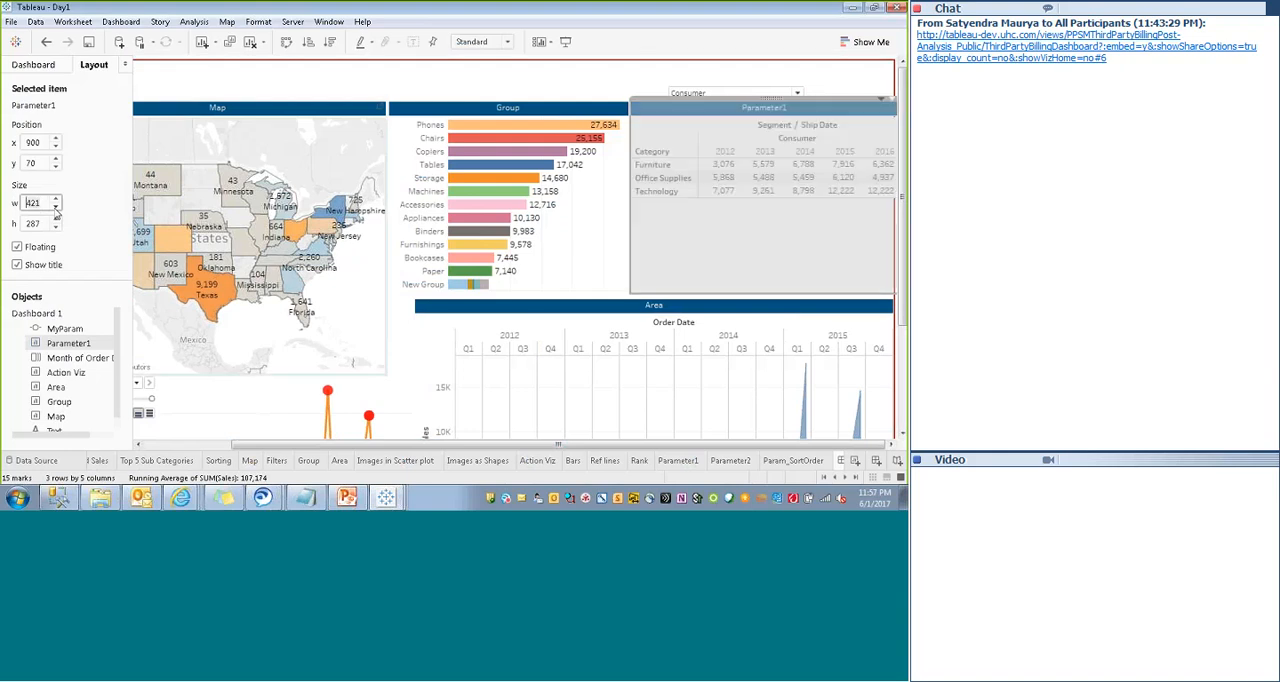
pyautogui.click(56, 207)
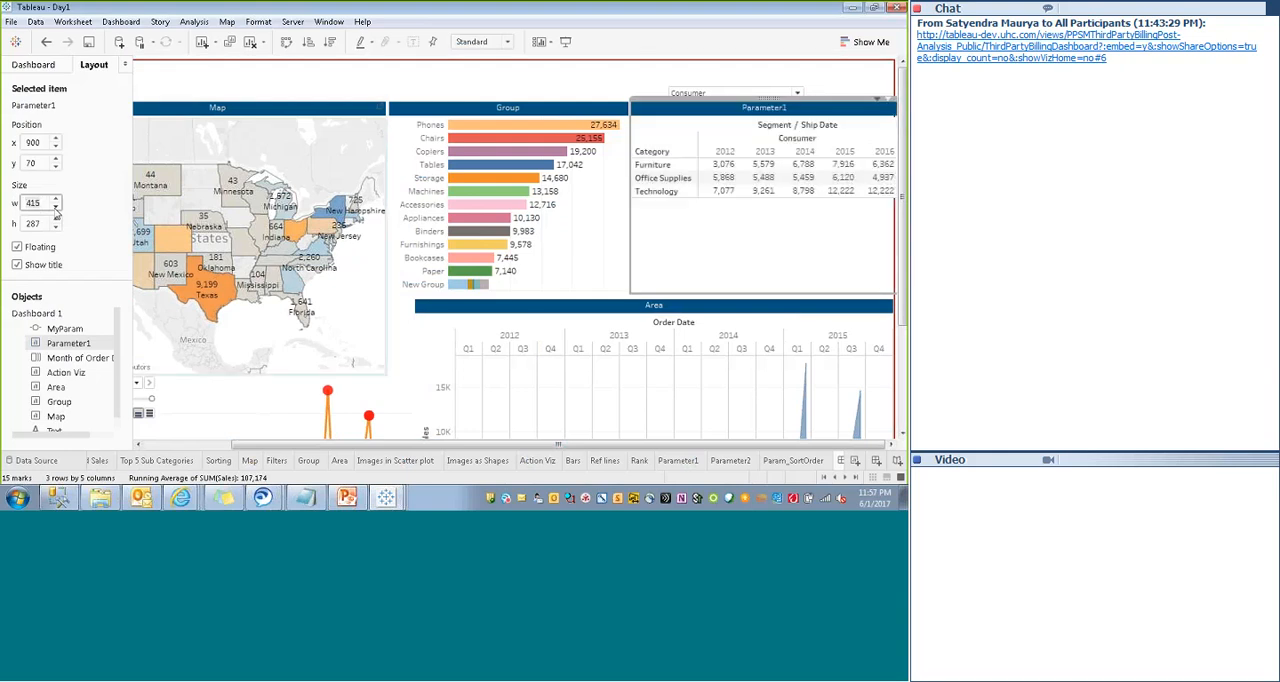
pyautogui.doubleClick(56, 207)
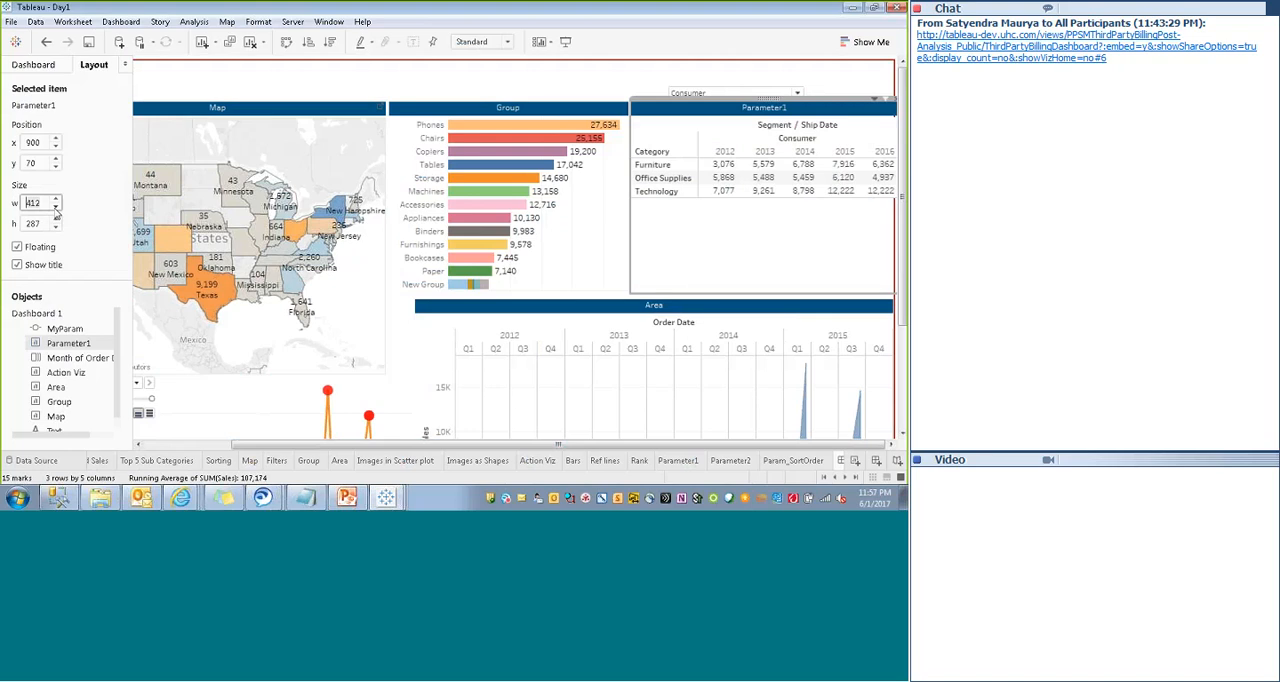
pyautogui.doubleClick(56, 207)
pyautogui.click(56, 208)
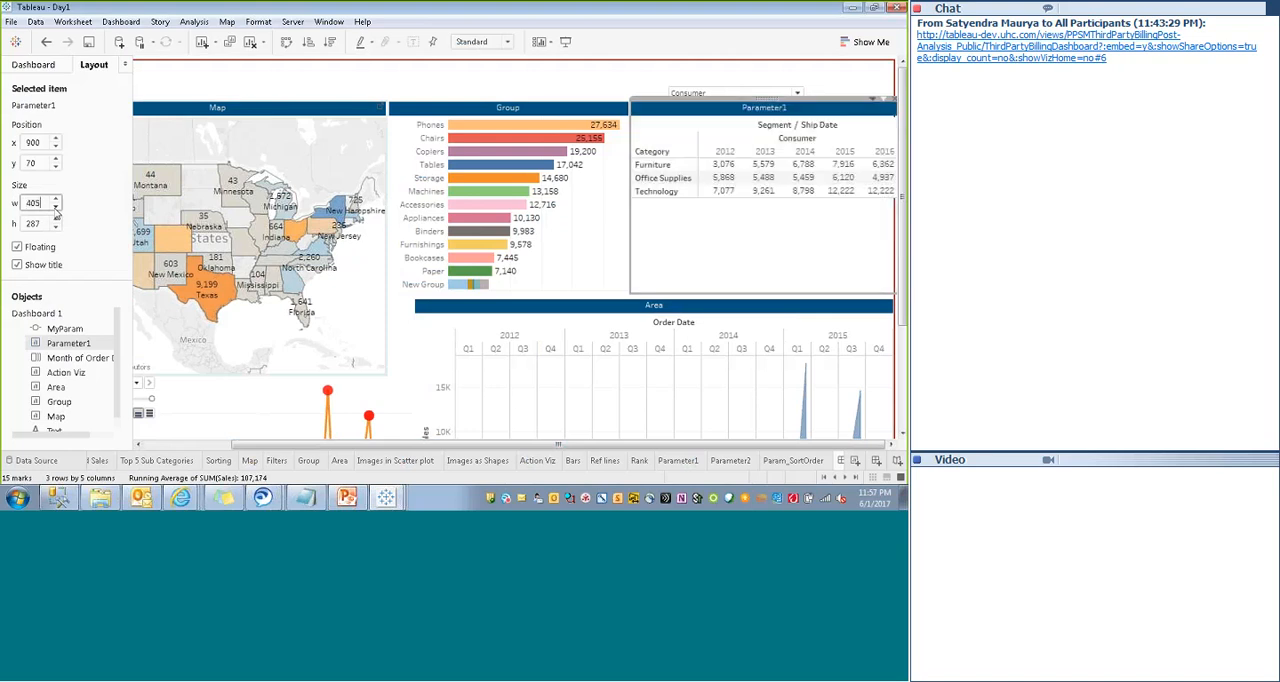
pyautogui.click(56, 209)
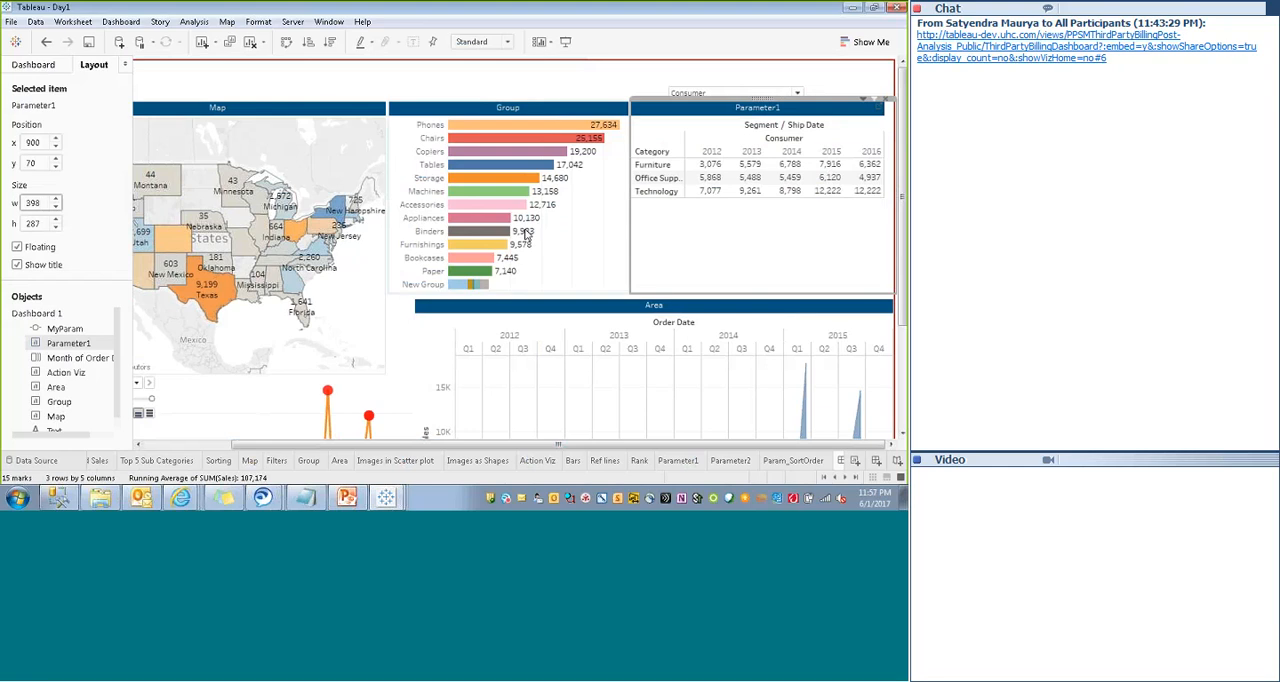
pyautogui.click(56, 208)
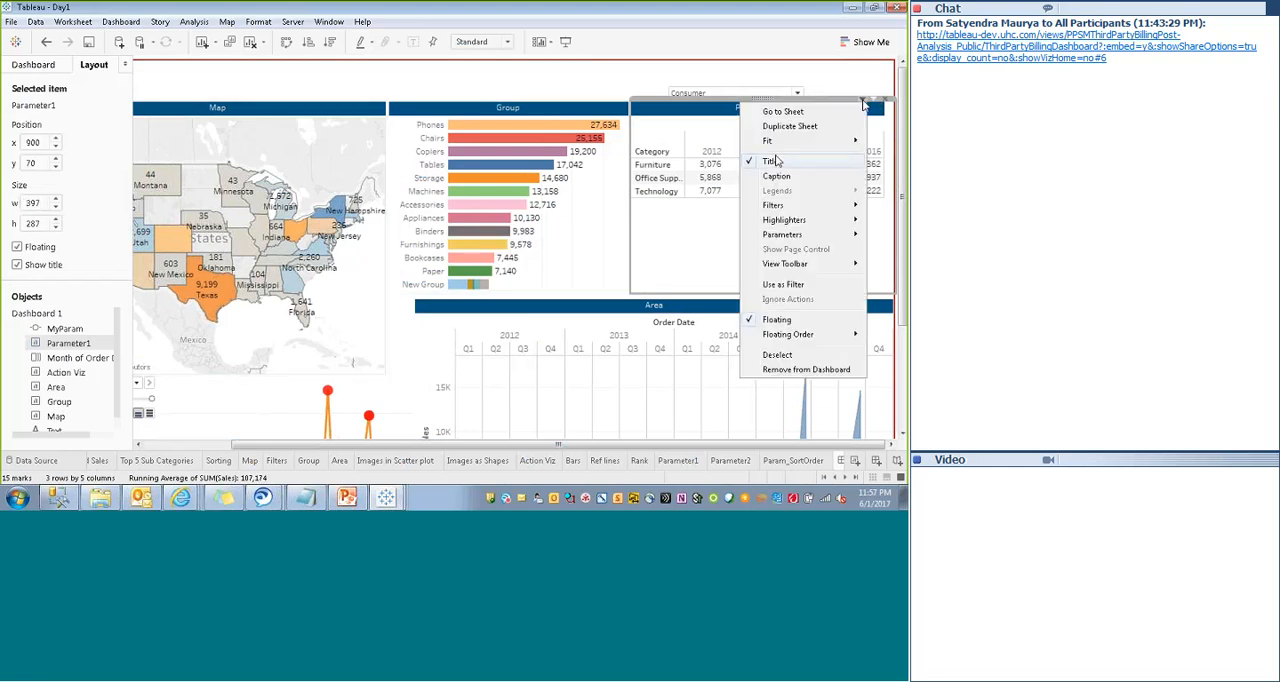
# - Set the Parameter1 view's fit to Fit Width
pyautogui.click(866, 101)
pyautogui.moveTo(775, 141)
pyautogui.click(702, 158)
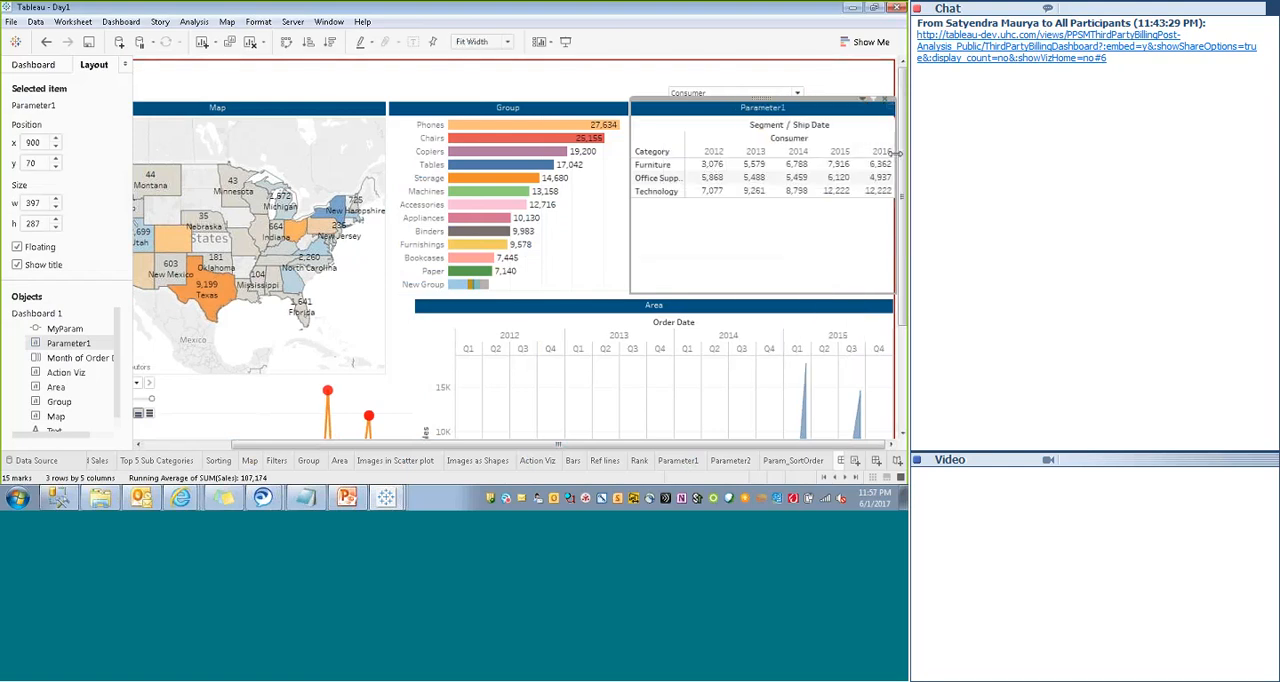
# - Narrow the Parameter1 view to about 391 wide and move the MyParam control above its left end, at about x 902, y 44
pyautogui.moveTo(897, 155); pyautogui.dragTo(891, 155)
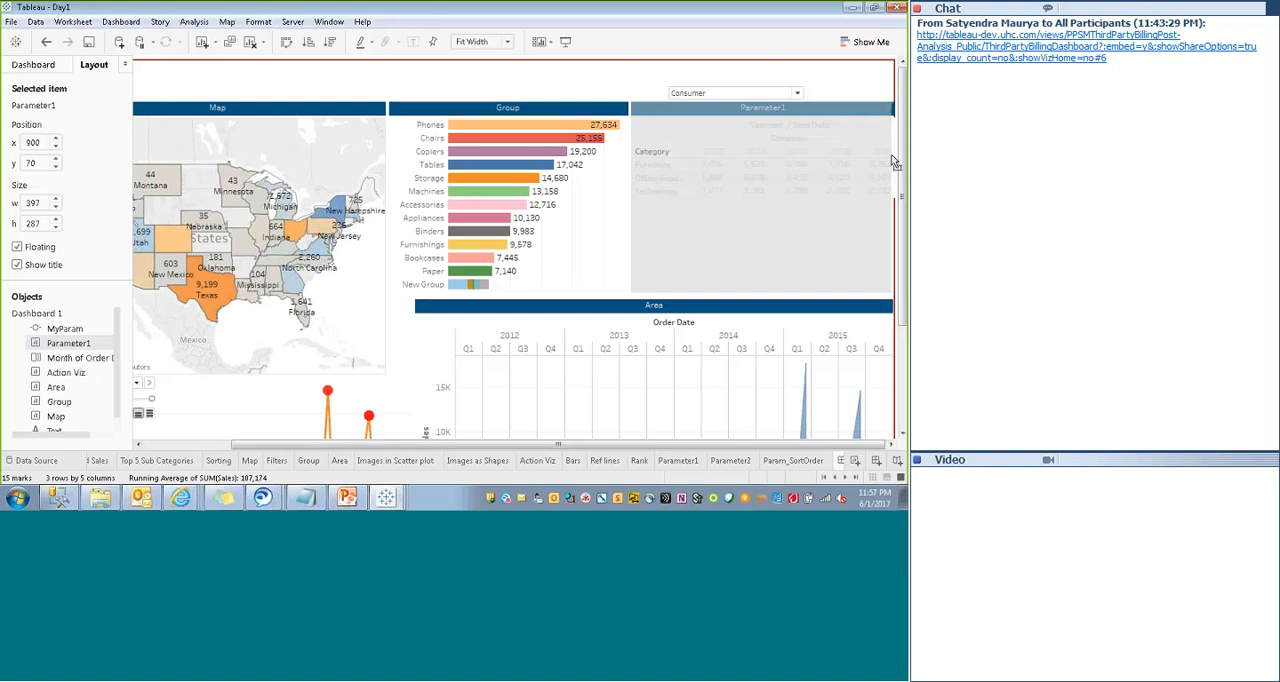
pyautogui.click(742, 95)
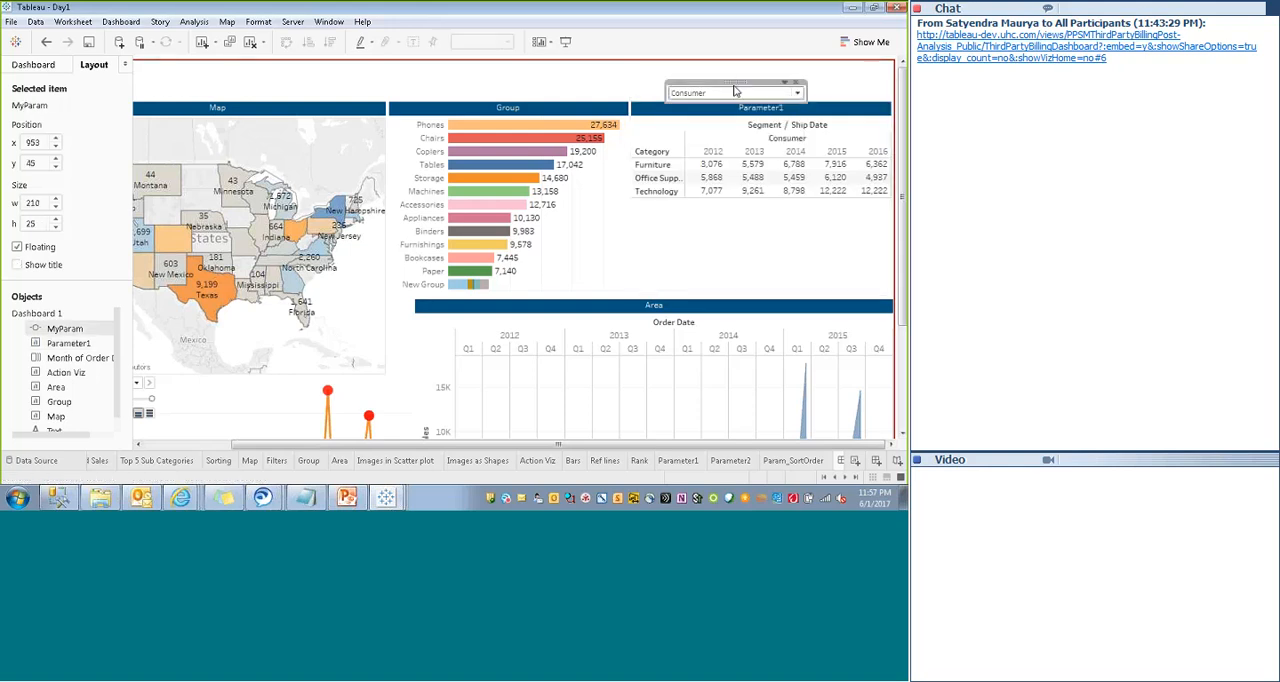
pyautogui.moveTo(733, 88); pyautogui.dragTo(699, 81)
# - Test the MyParam control with Corporate and Home Office, and return it to Consumer
pyautogui.click(764, 92)
pyautogui.click(660, 116)
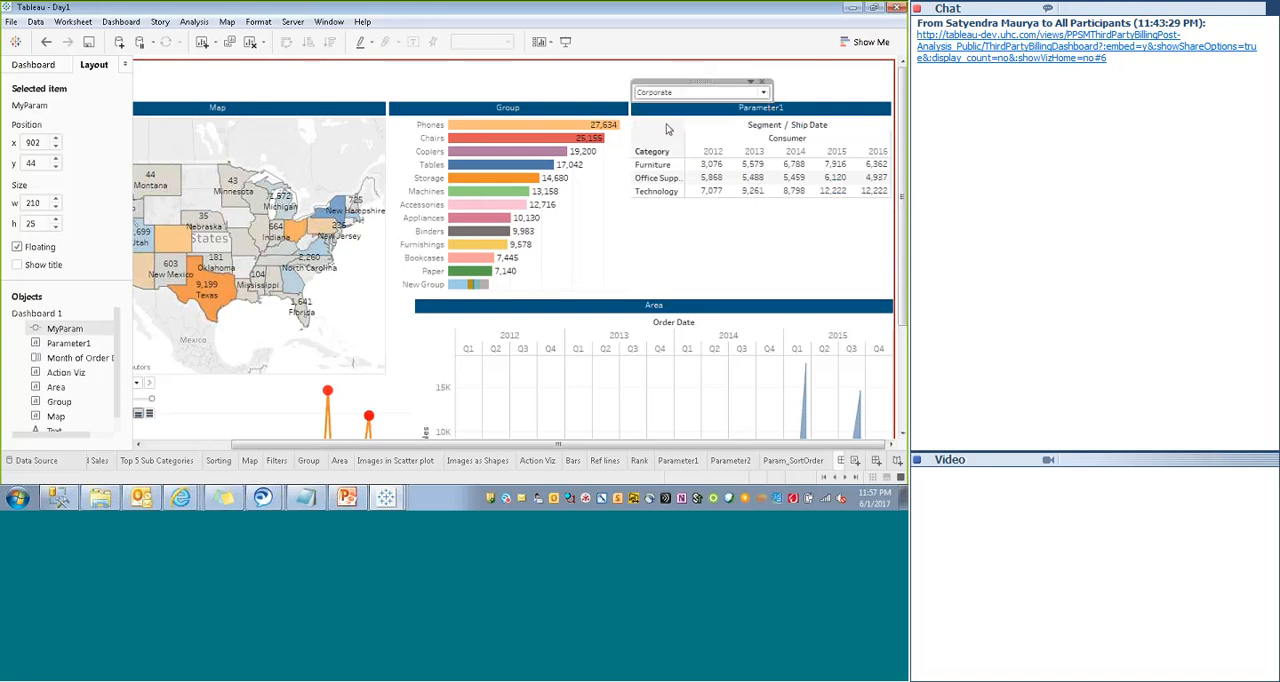
pyautogui.click(711, 222)
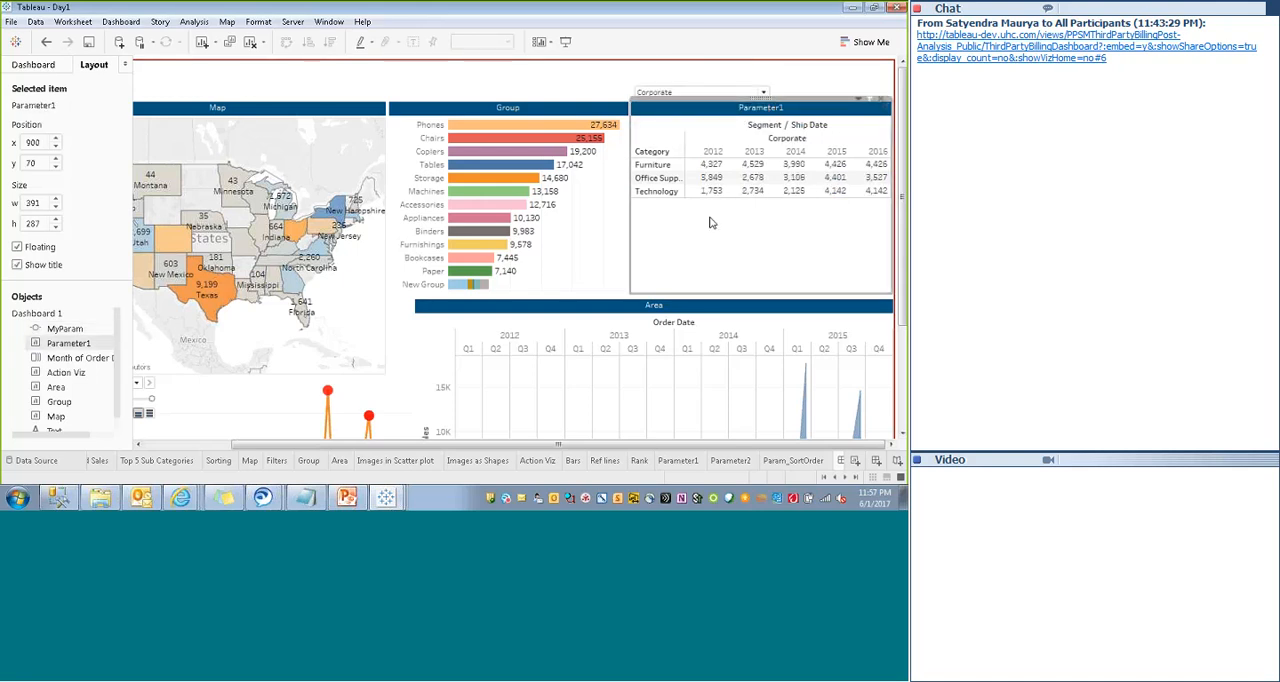
pyautogui.click(740, 92)
pyautogui.click(645, 133)
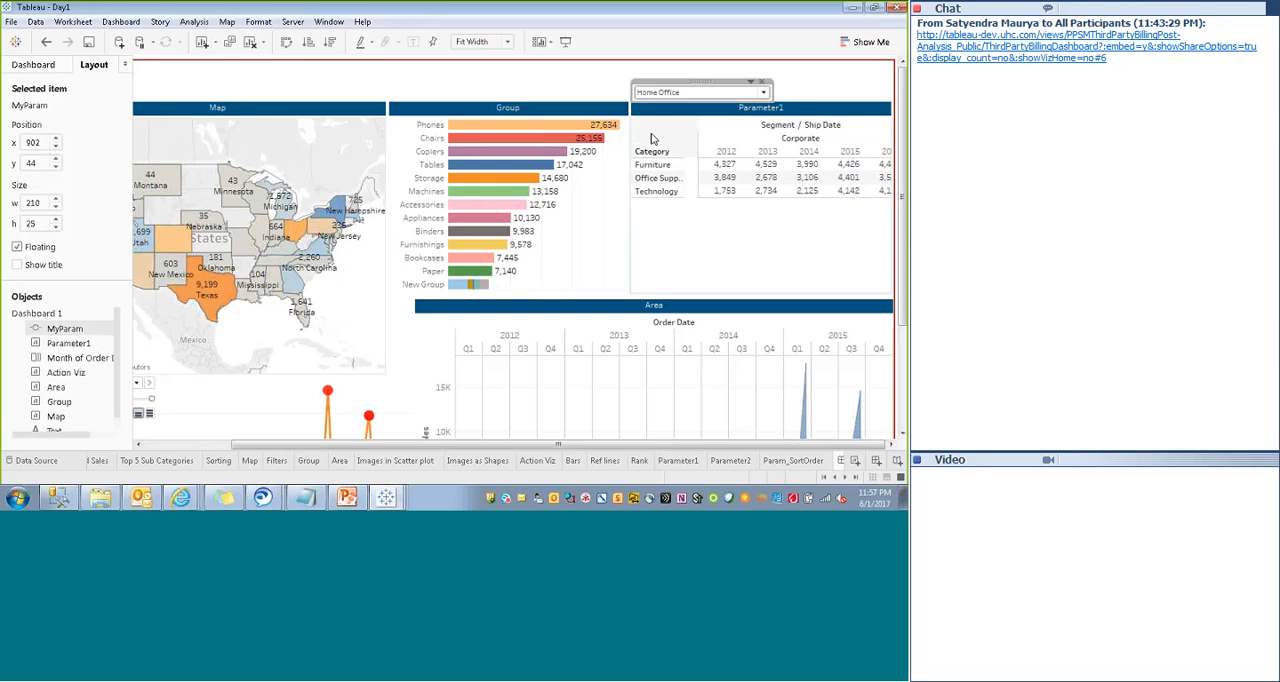
pyautogui.click(660, 92)
pyautogui.click(660, 119)
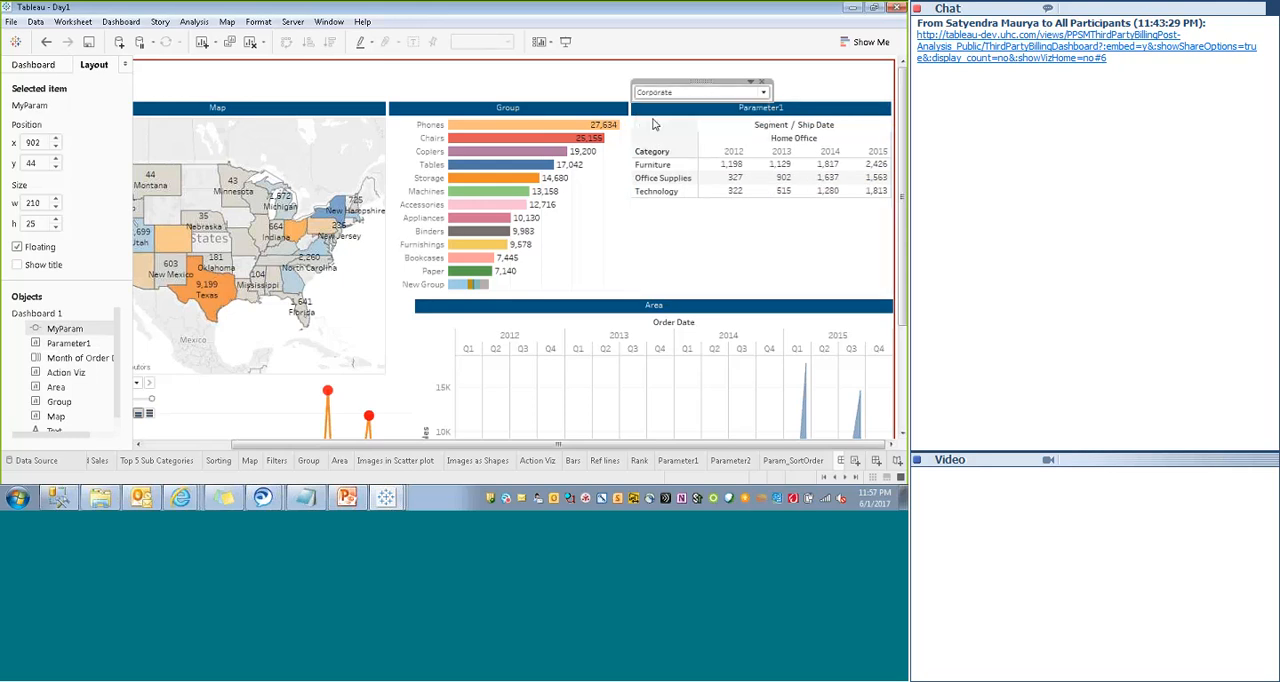
pyautogui.click(693, 93)
pyautogui.click(666, 106)
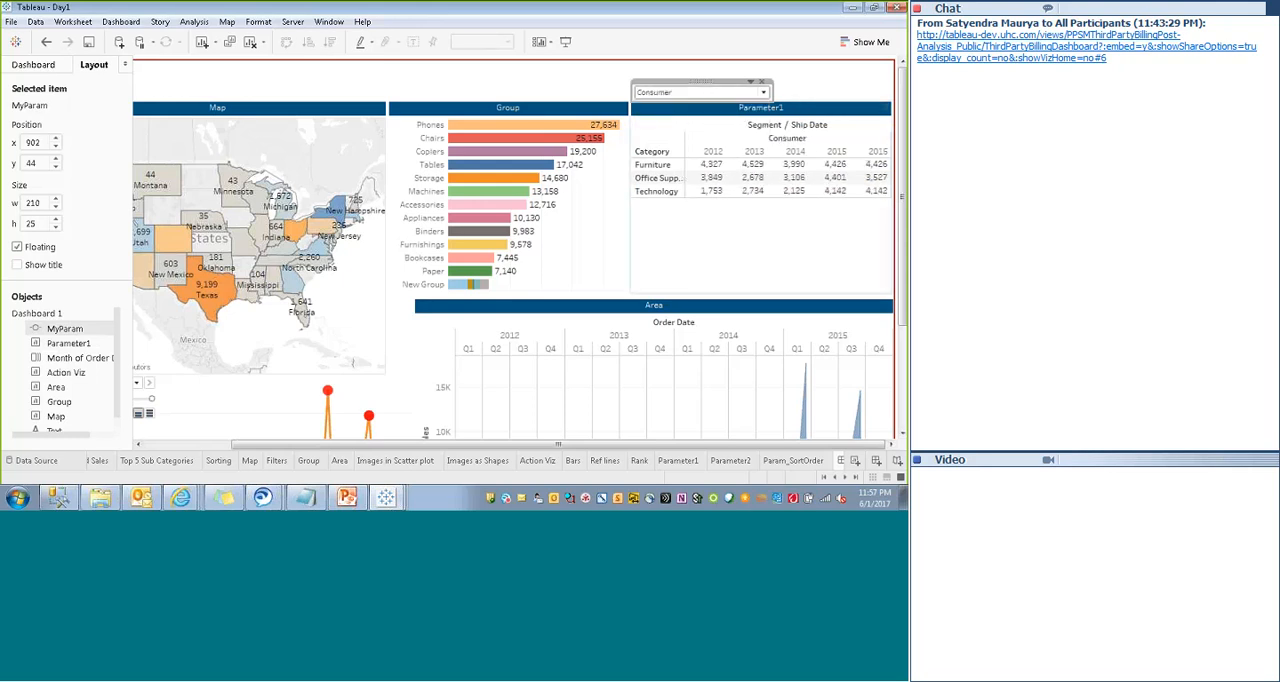
# - Expand the Category header in the Parameter1 table to the Sub-Category level
pyautogui.click(662, 128)
pyautogui.click(658, 140)
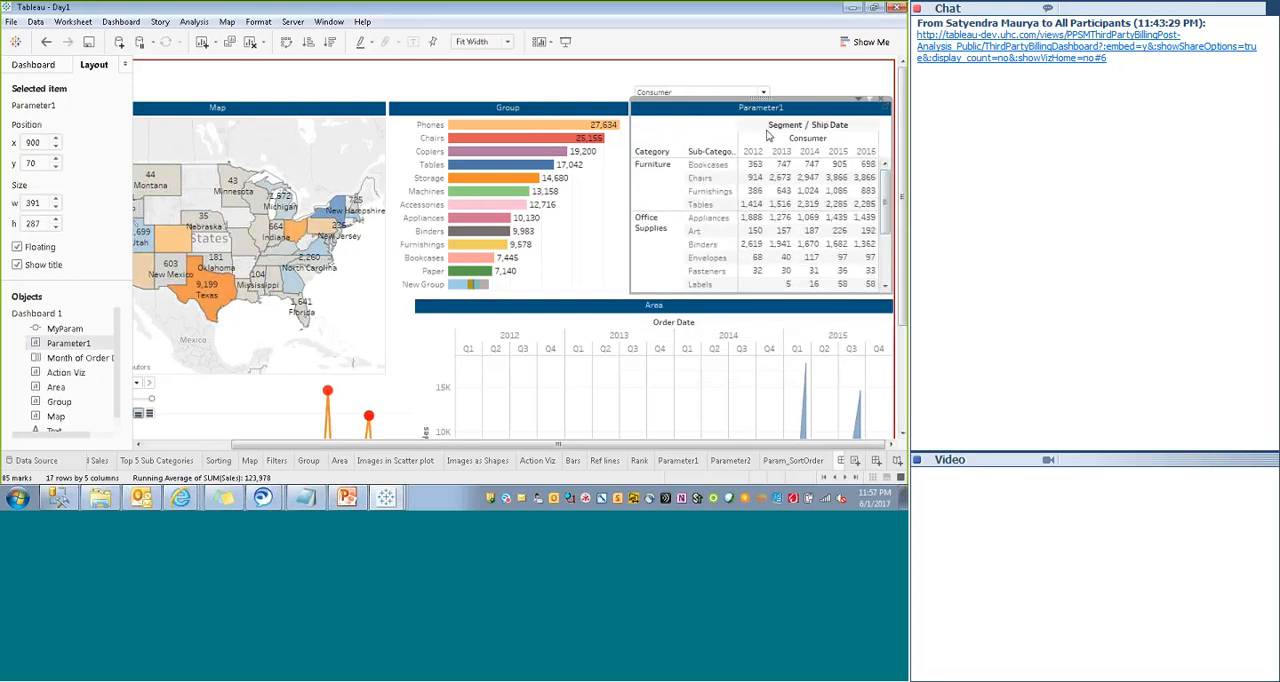
# - Select the red-bordered text object and the Map view in turn to check their position and size
pyautogui.click(806, 83)
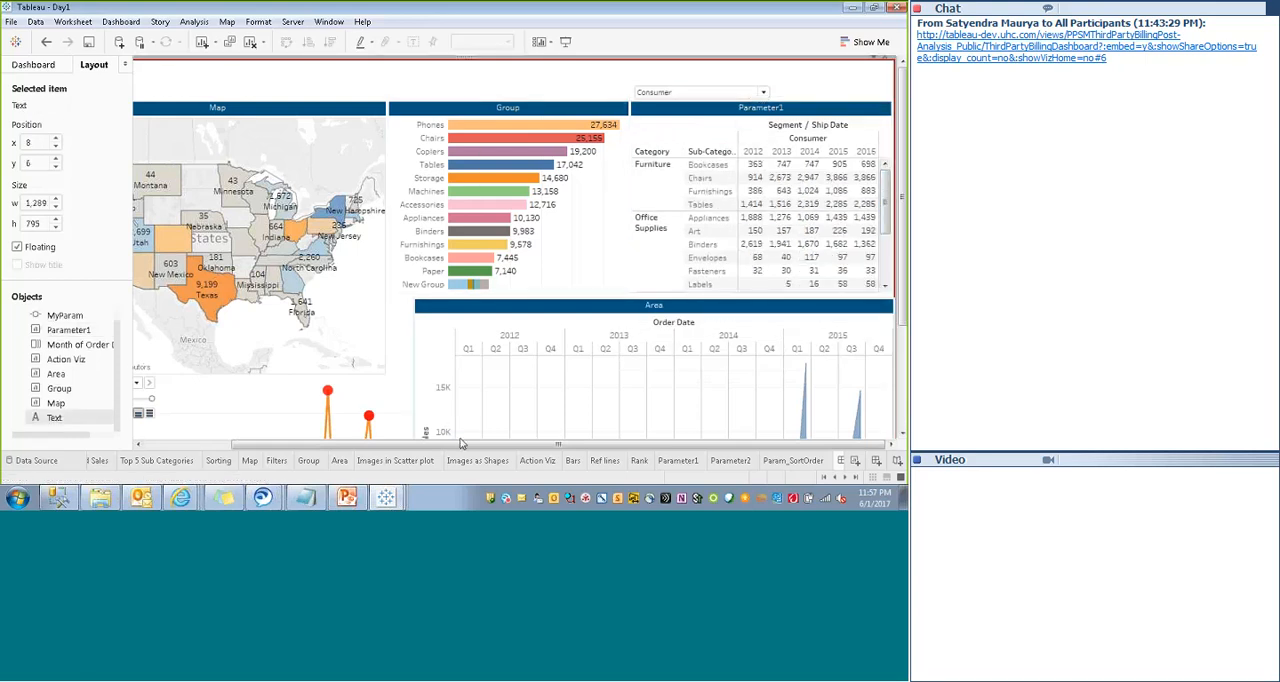
pyautogui.moveTo(460, 443); pyautogui.dragTo(370, 443)
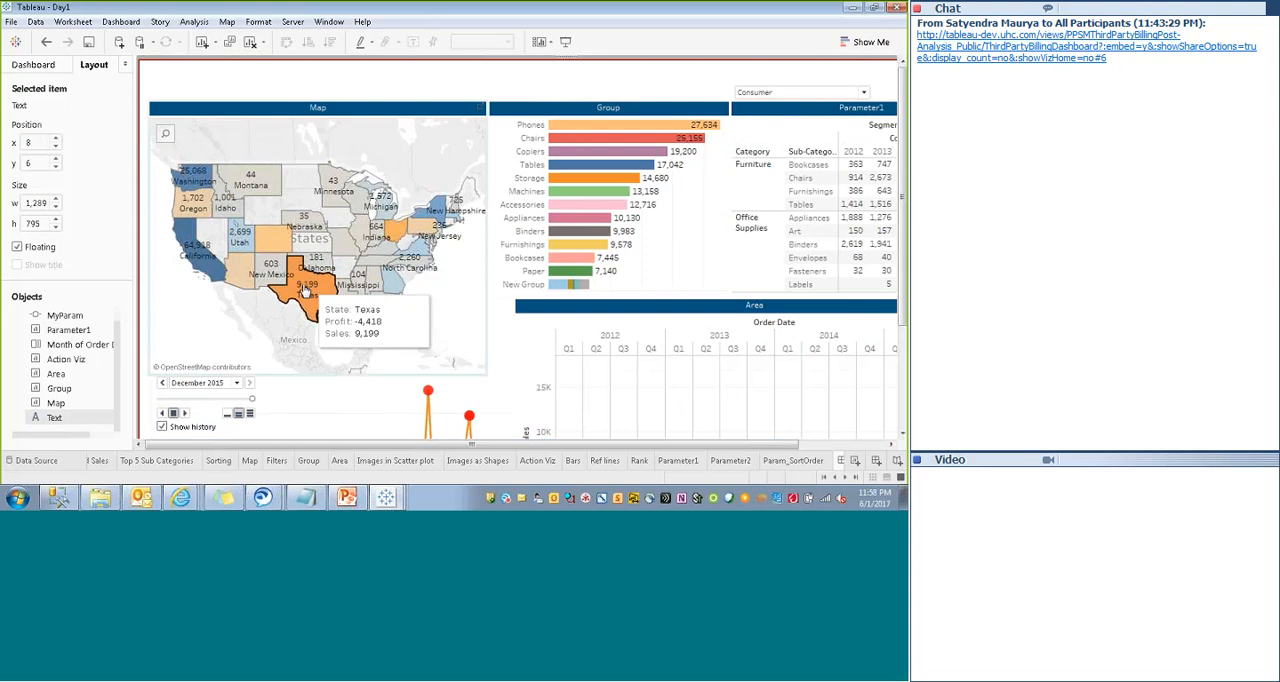
pyautogui.click(455, 112)
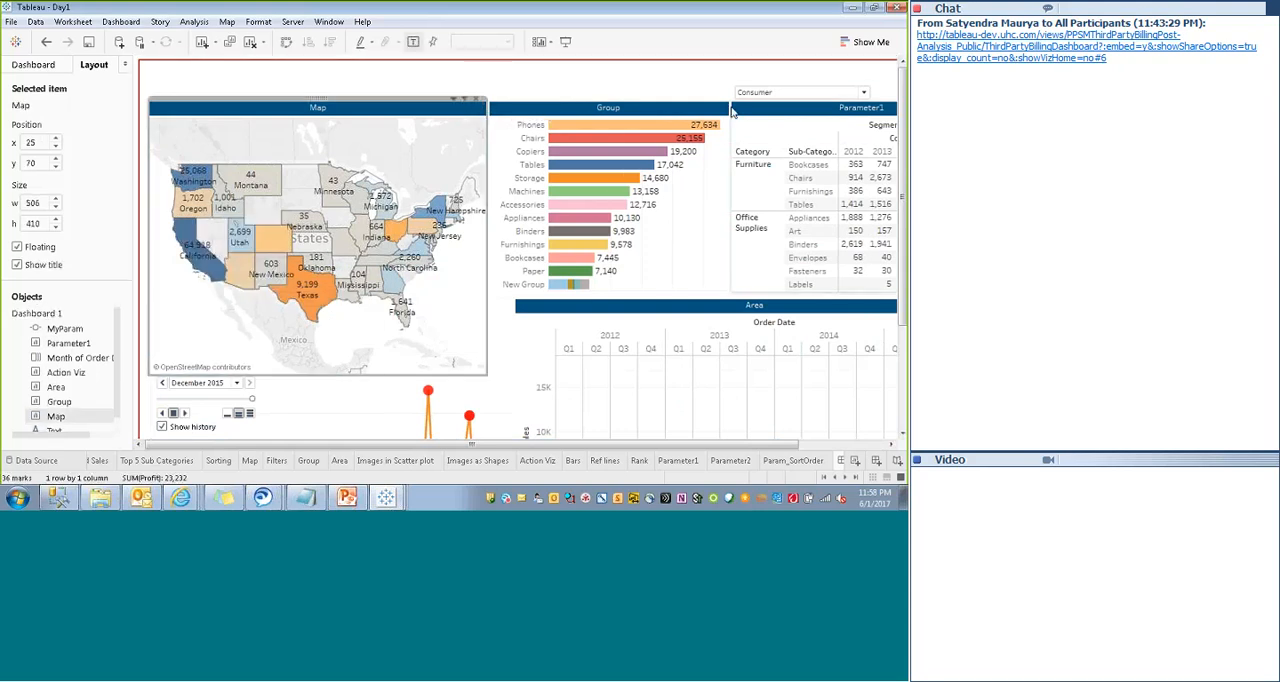
# - Add a dashboard filter action with only Parameter1 as source, run on Select, targeting all sheets and showing all values when cleared
pyautogui.click(702, 103)
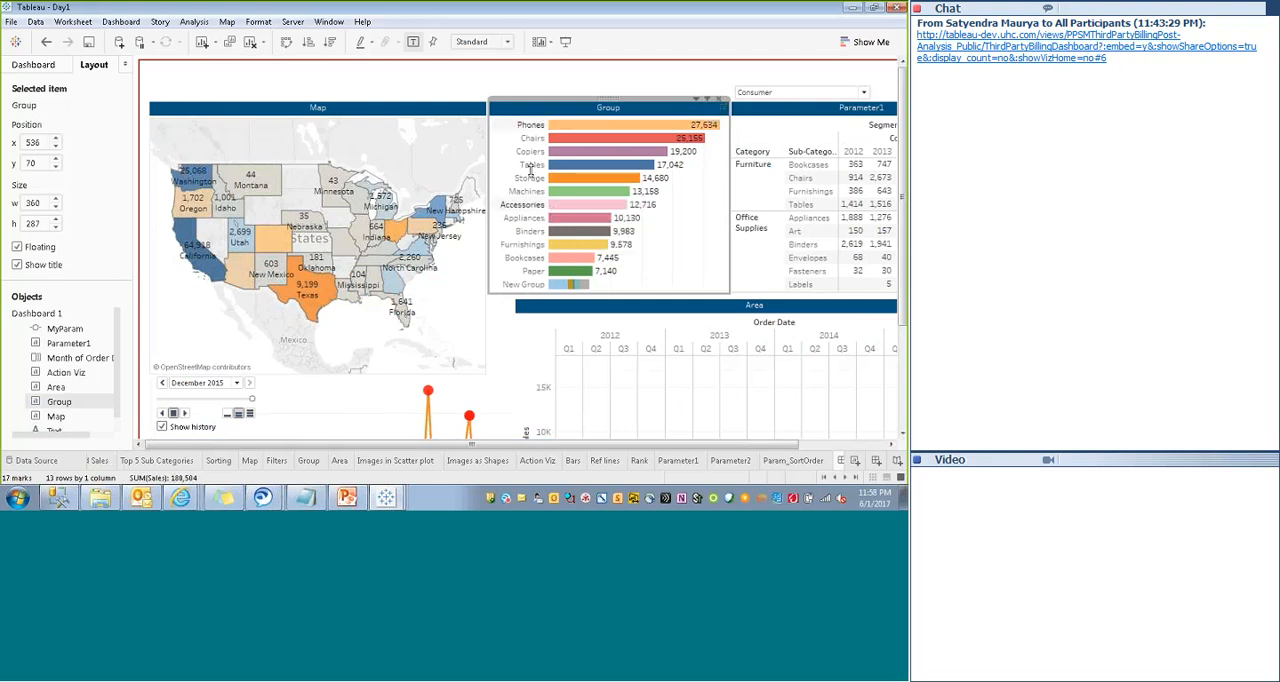
pyautogui.click(121, 21)
pyautogui.click(130, 163)
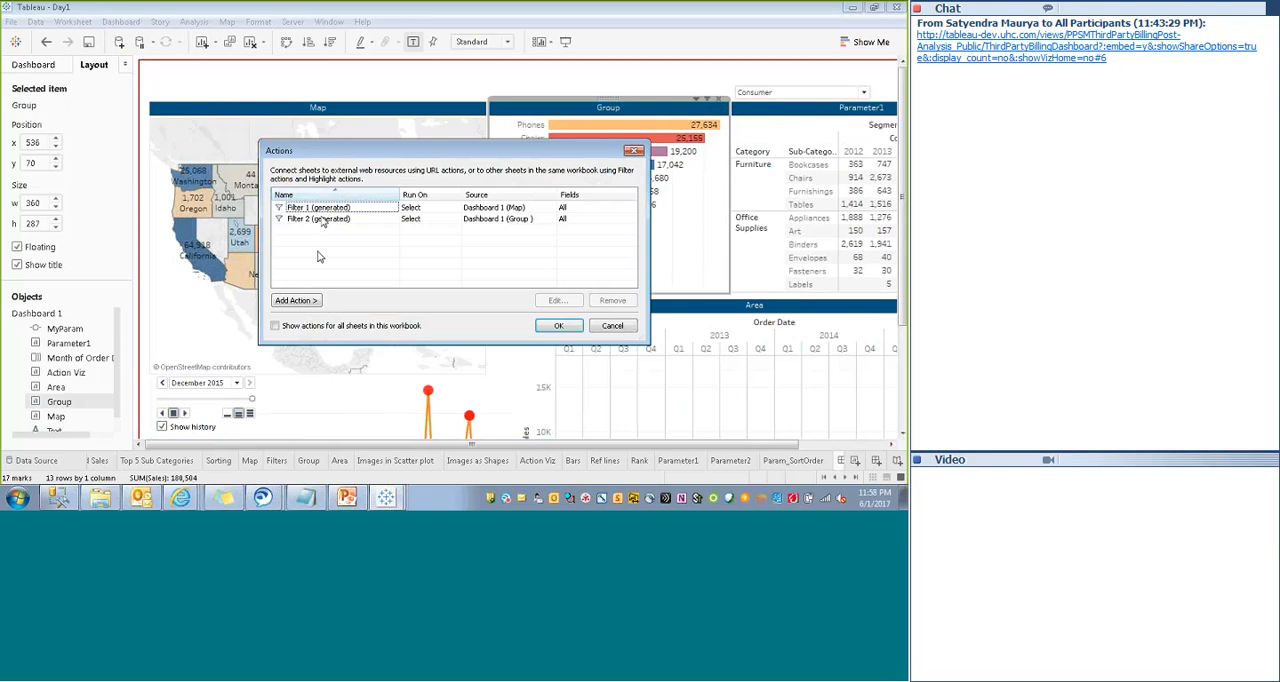
pyautogui.click(300, 301)
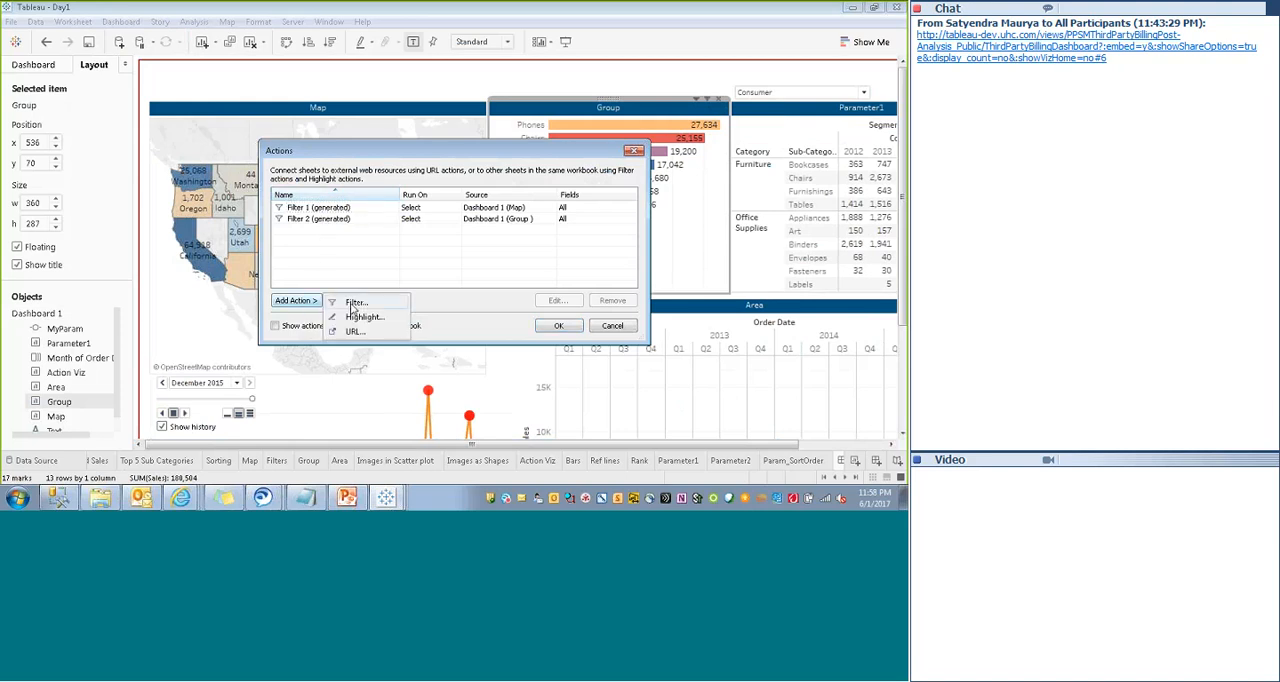
pyautogui.click(352, 303)
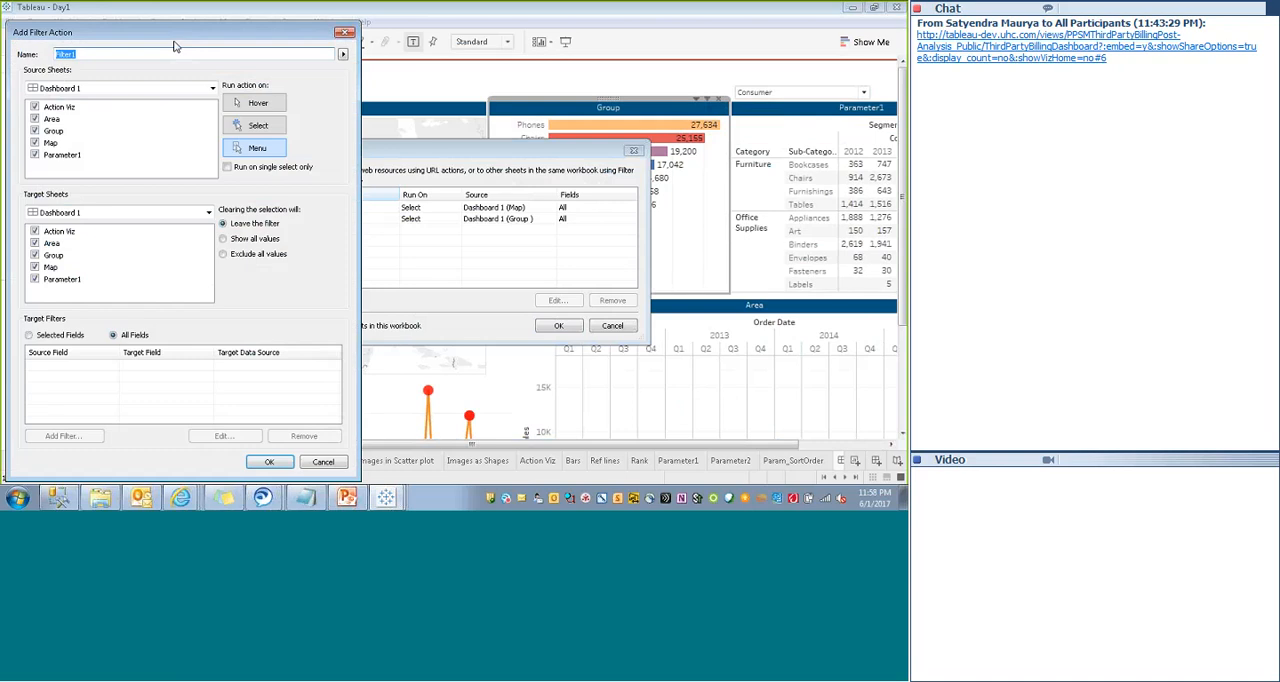
pyautogui.click(35, 107)
pyautogui.click(35, 132)
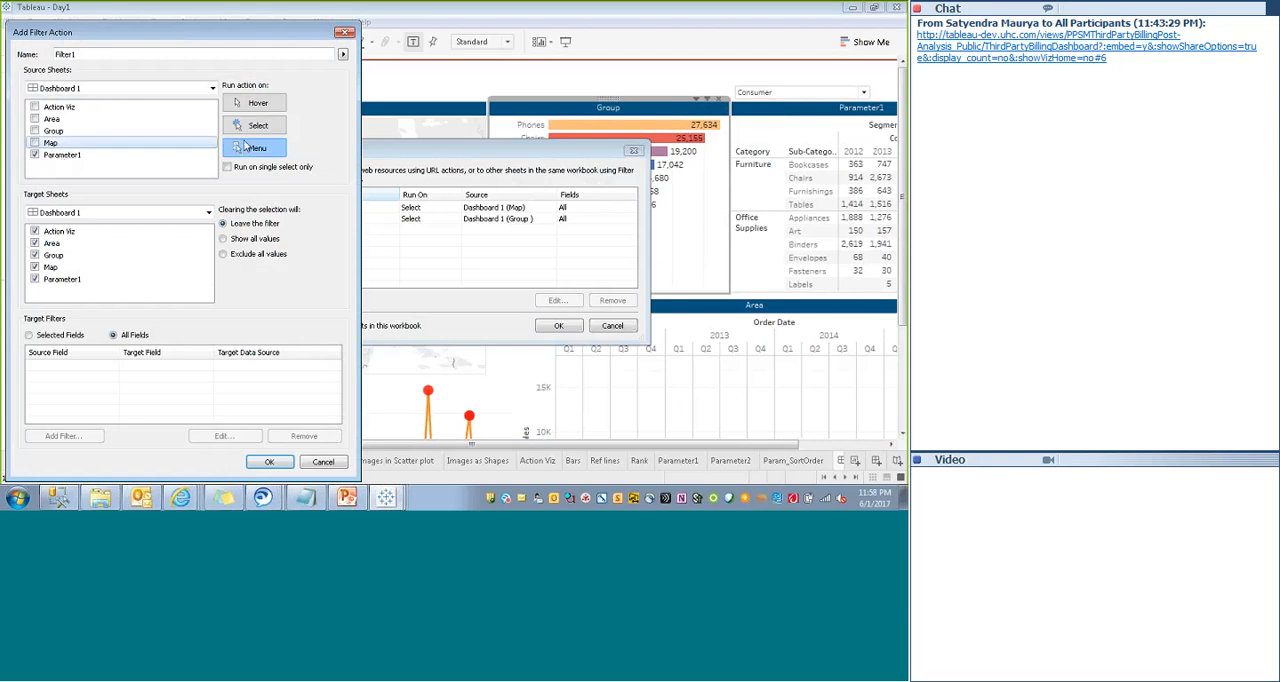
pyautogui.click(258, 125)
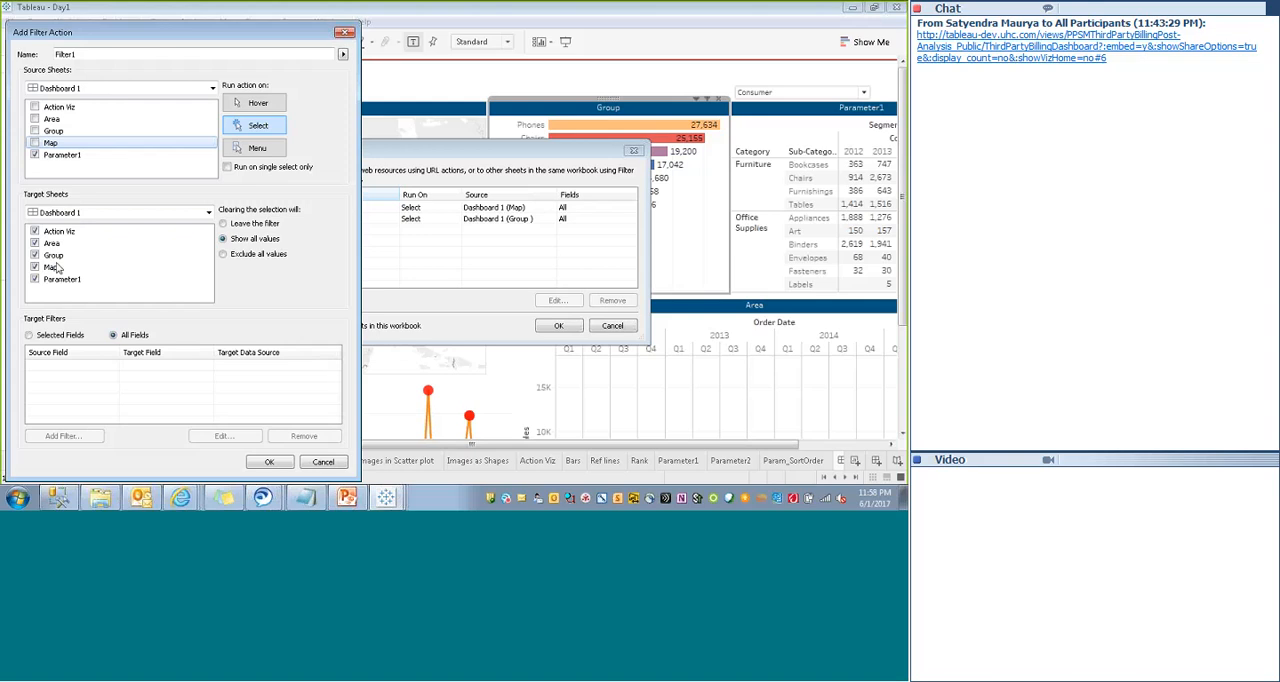
pyautogui.click(271, 463)
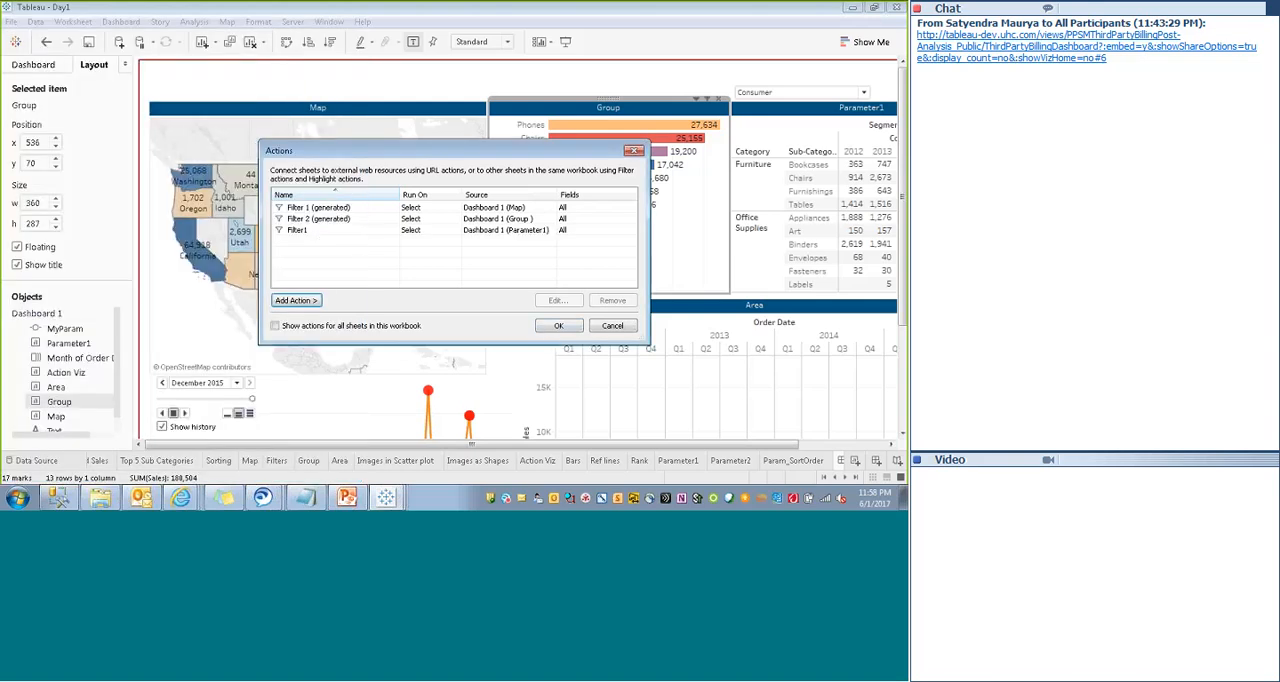
pyautogui.click(558, 325)
# - Show the dashboard title on Dashboard 1
pyautogui.click(447, 91)
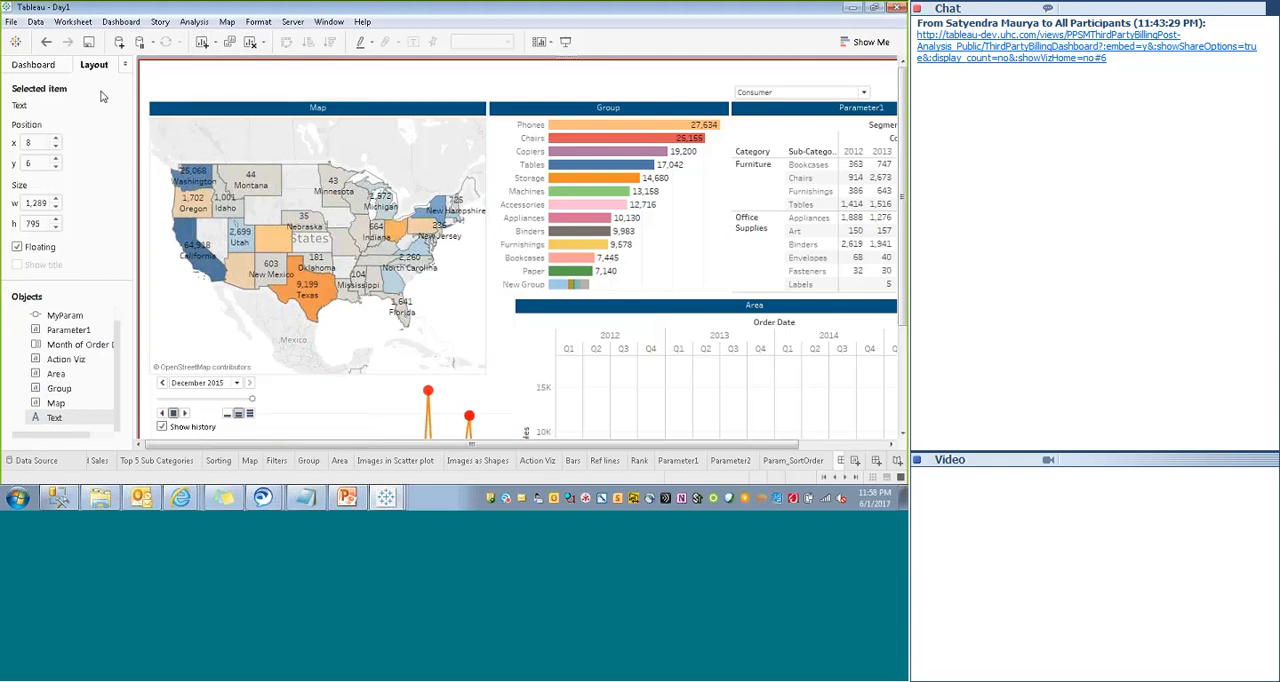
pyautogui.click(56, 66)
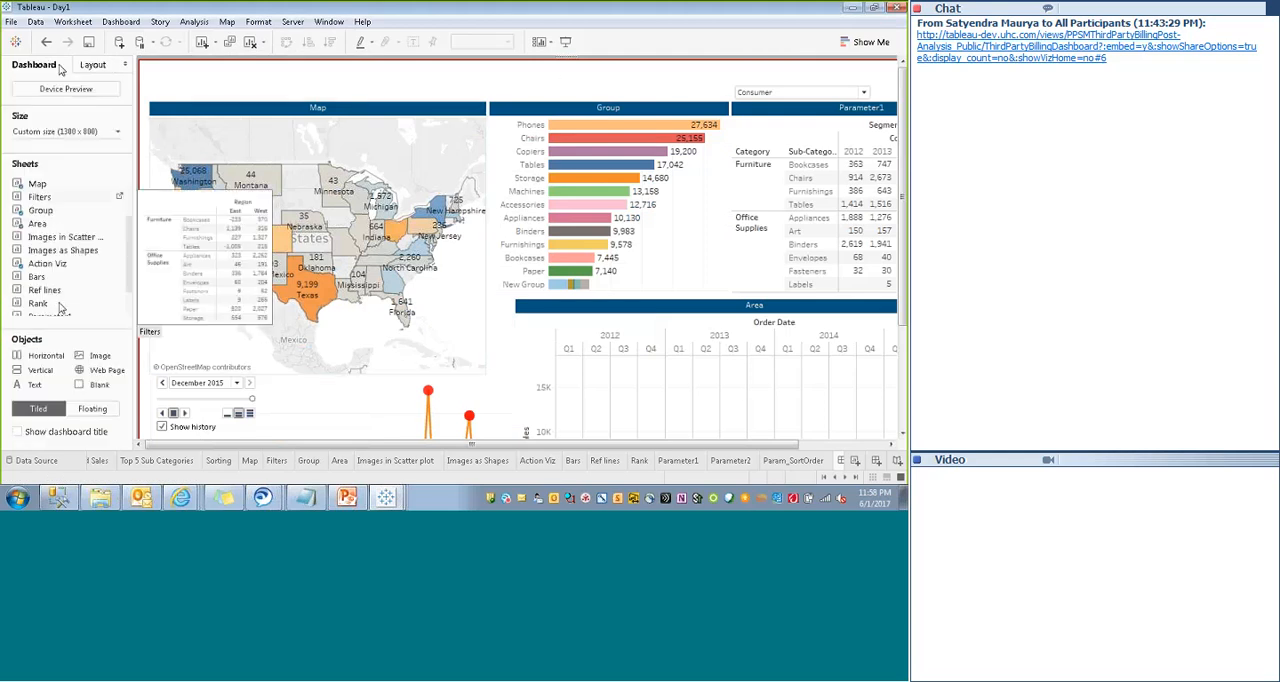
pyautogui.click(17, 431)
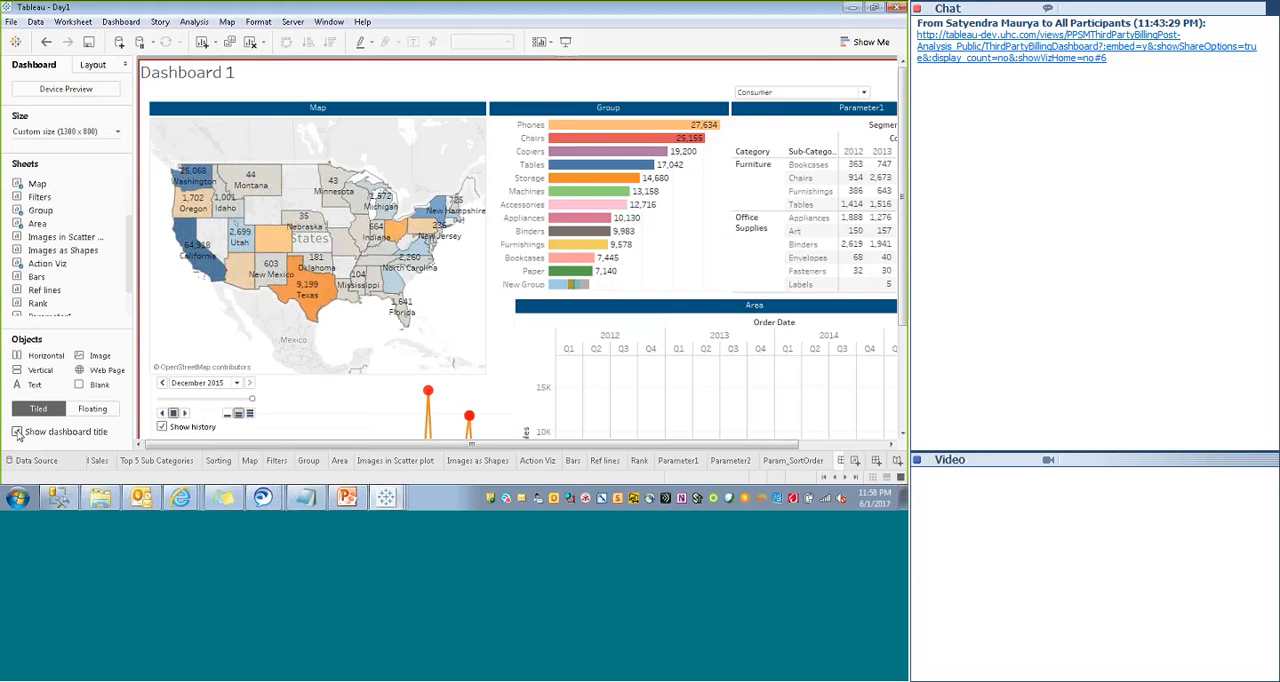
pyautogui.doubleClick(213, 76)
pyautogui.click(624, 137)
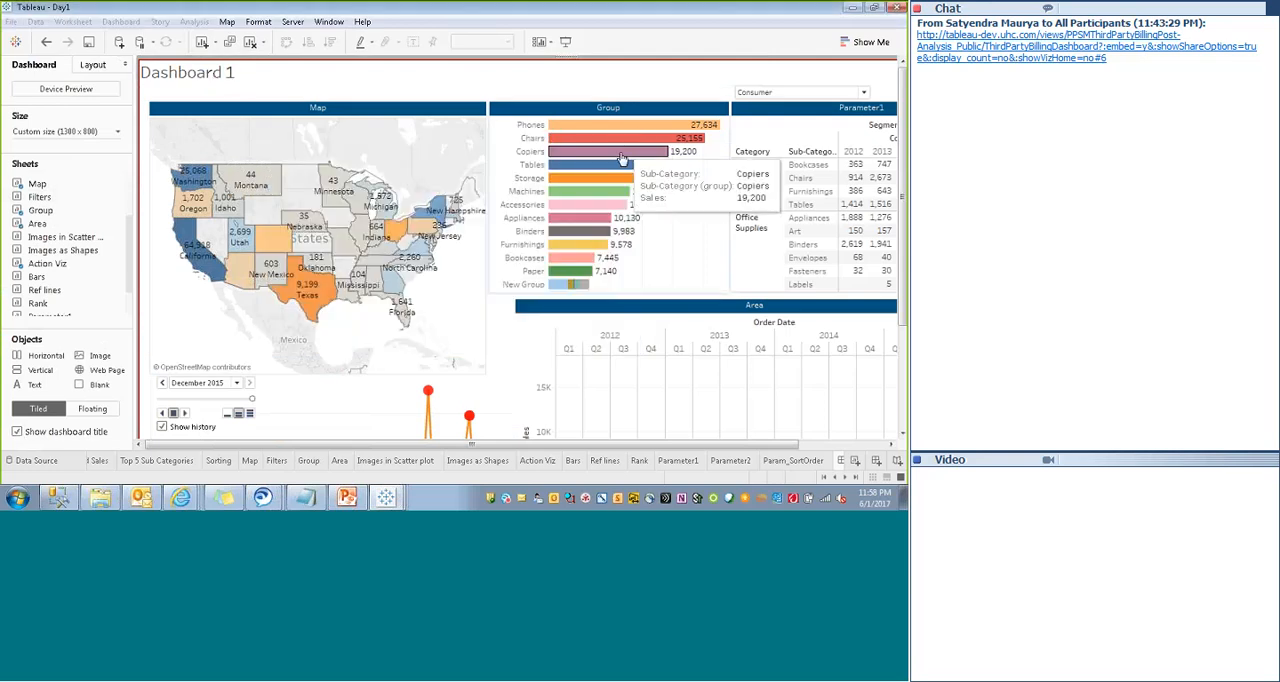
# - Make the dashboard title a floating object
pyautogui.moveTo(471, 444); pyautogui.dragTo(558, 444)
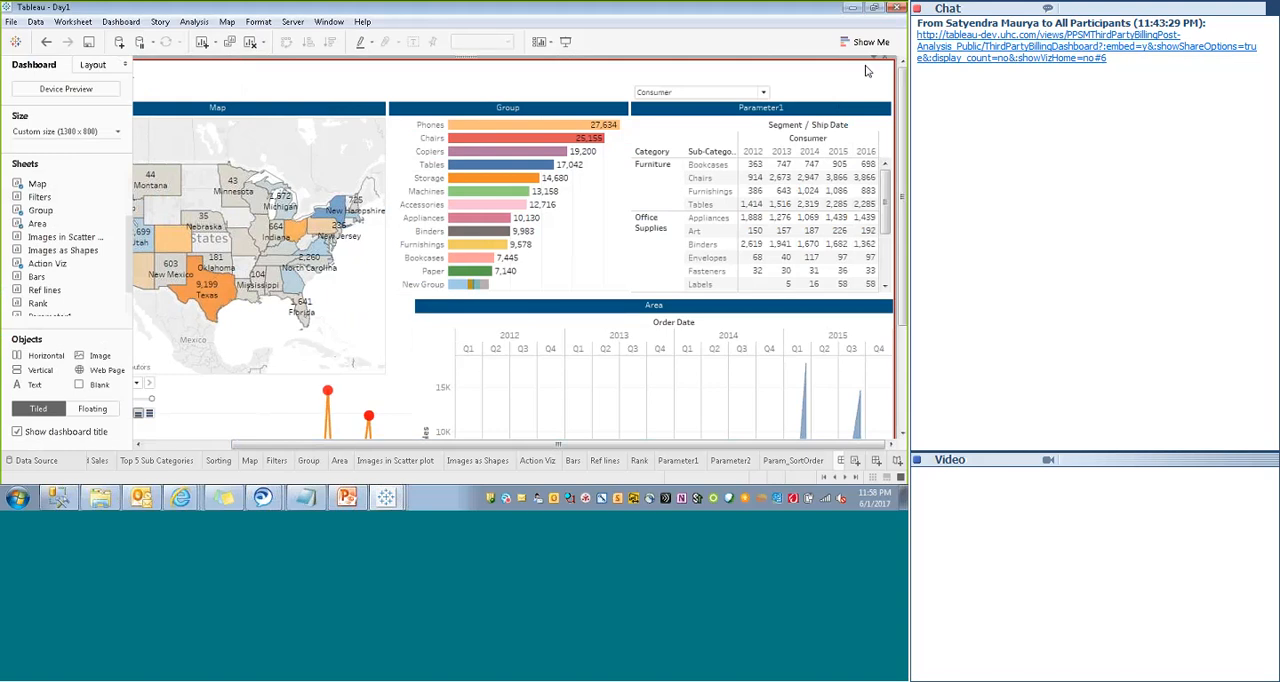
pyautogui.click(614, 68)
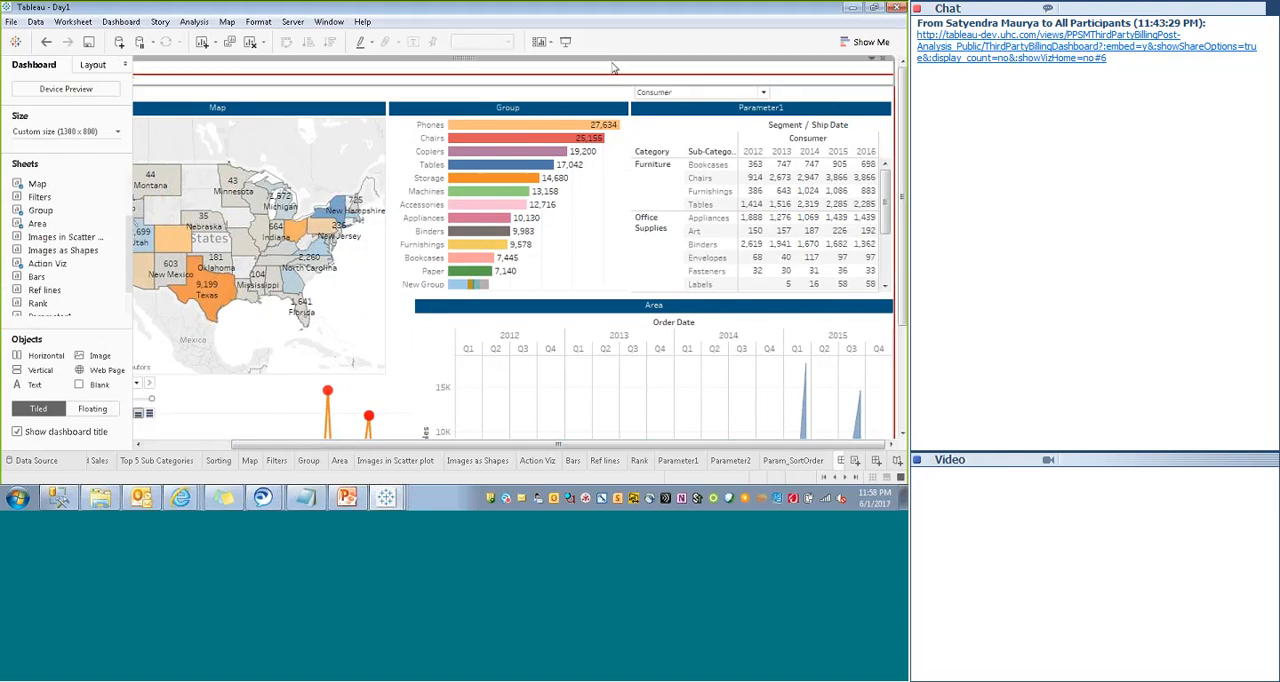
pyautogui.click(877, 60)
pyautogui.click(803, 146)
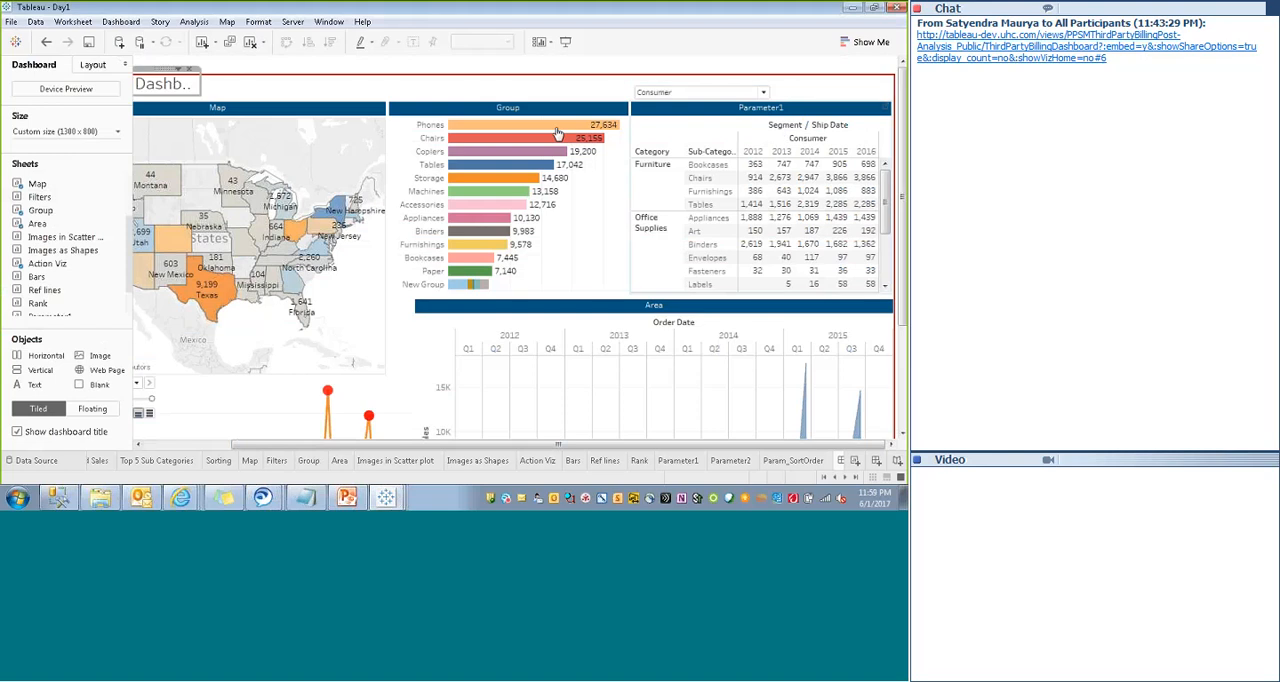
# - Resize the floating title to about 438 by 38 and place it above the Group view at about x 465, y 13
pyautogui.moveTo(199, 84); pyautogui.dragTo(737, 65)
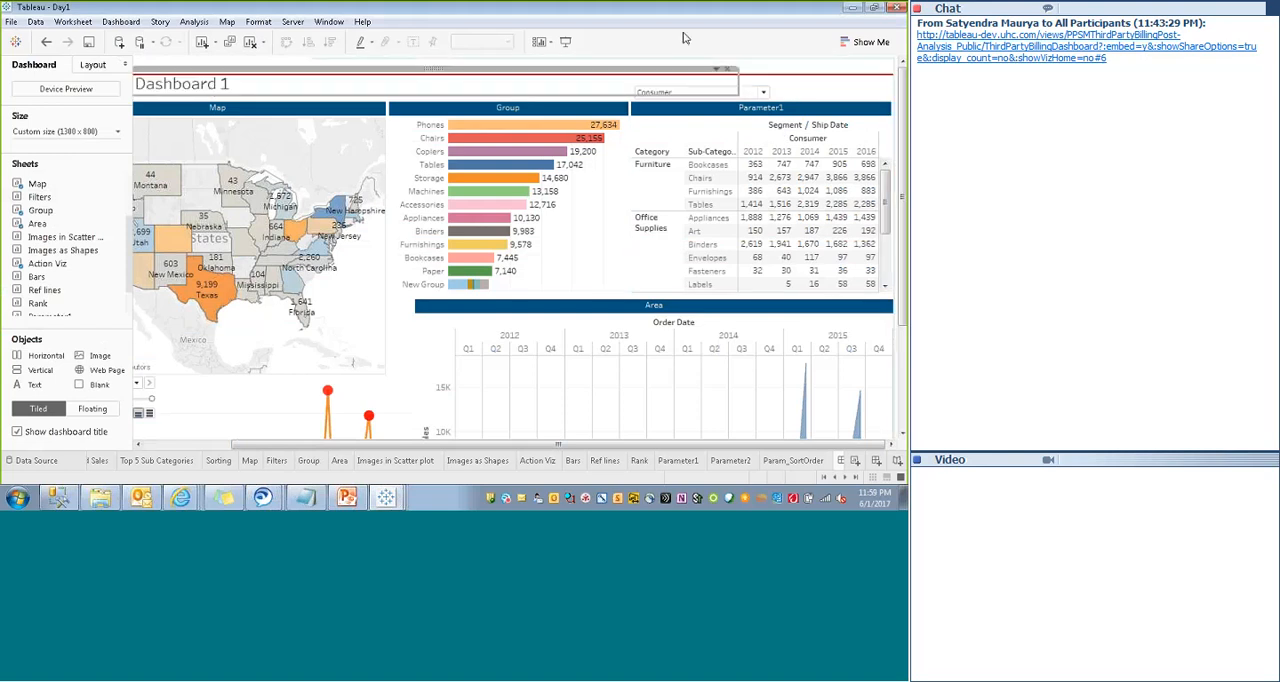
pyautogui.click(95, 65)
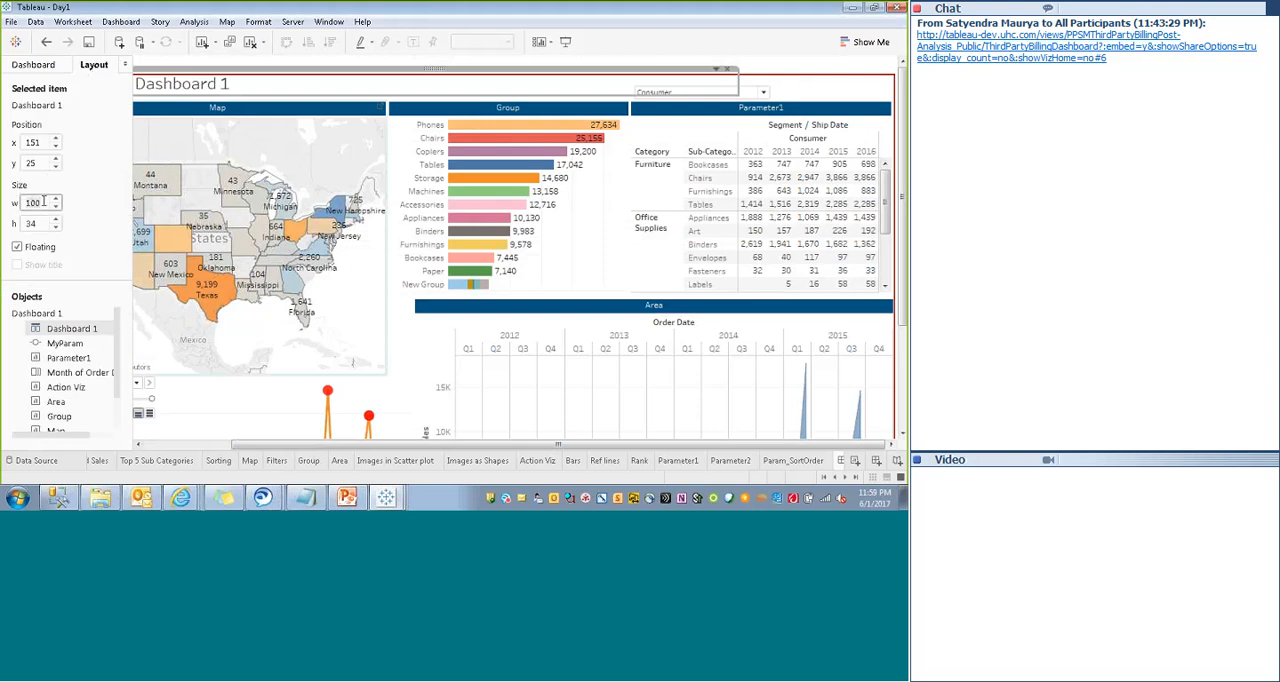
pyautogui.press('Return')
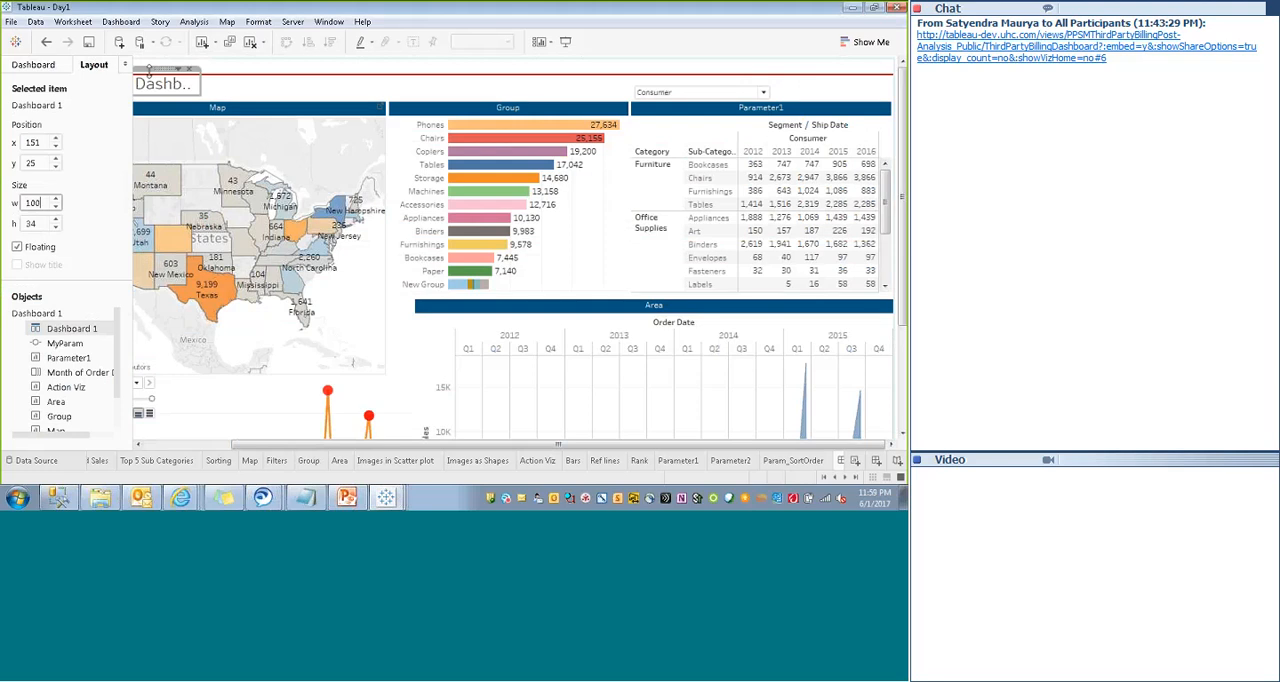
pyautogui.moveTo(159, 69); pyautogui.dragTo(640, 75)
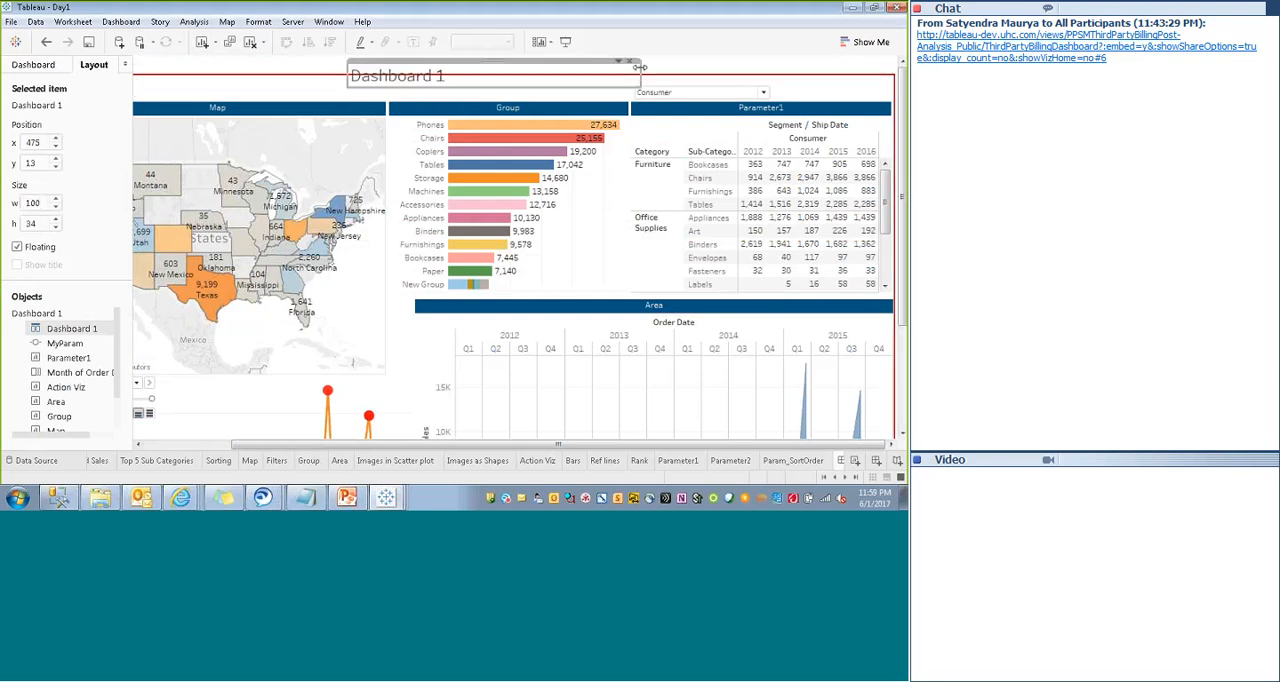
pyautogui.moveTo(470, 88)
pyautogui.mouseDown()
pyautogui.moveTo(488, 67)
pyautogui.moveTo(458, 77)
pyautogui.mouseUp()
# - Replace the title's sheet-name placeholder with the centred text "Summary - Super Store"
pyautogui.doubleClick(459, 78)
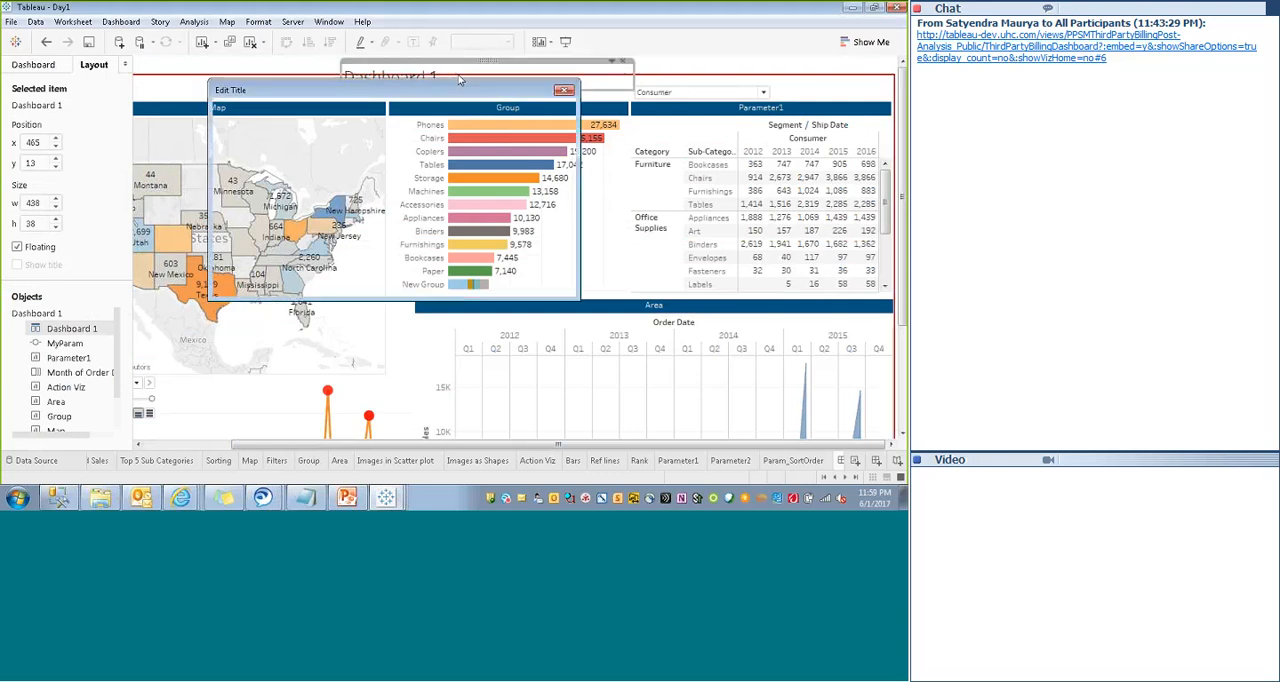
pyautogui.click(476, 111)
pyautogui.moveTo(484, 130); pyautogui.dragTo(290, 128)
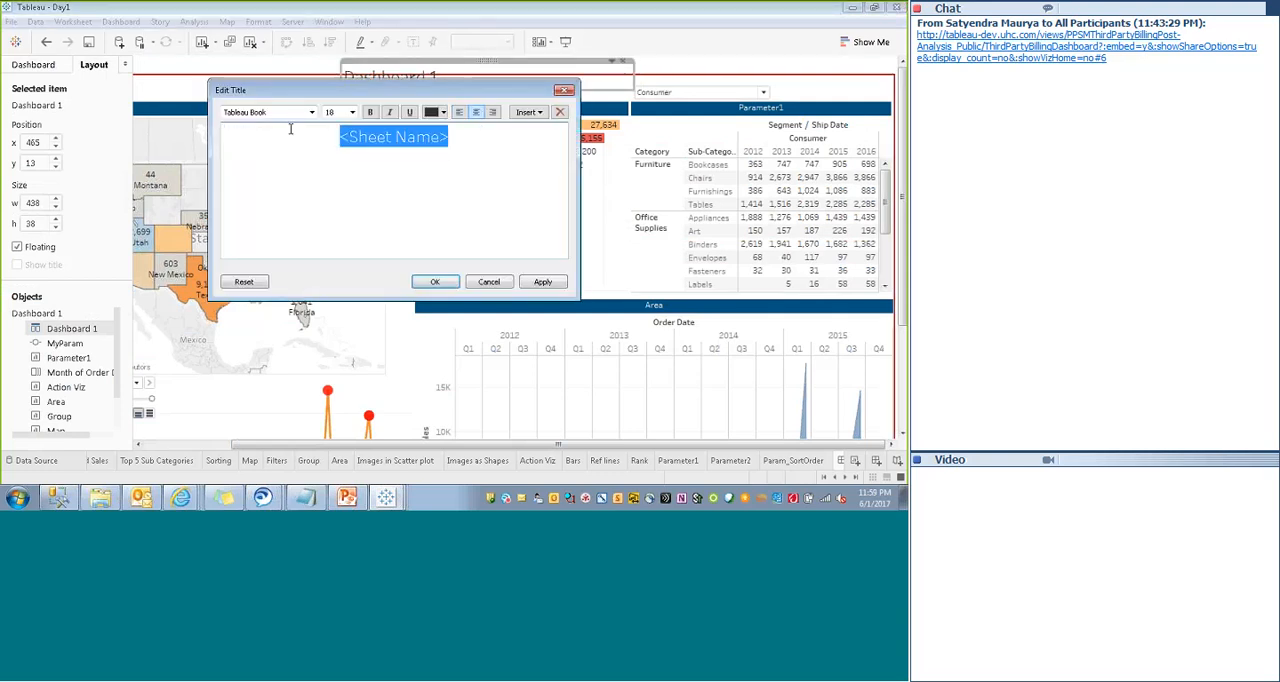
pyautogui.write('Sum')
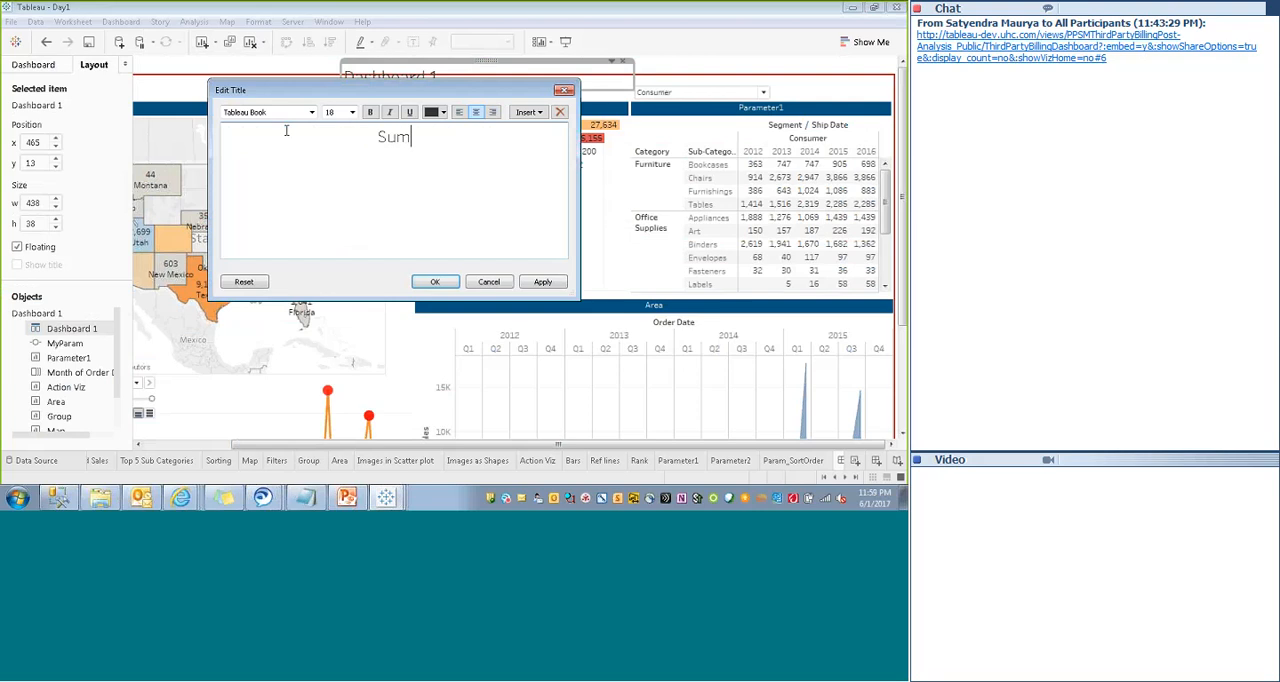
pyautogui.write('mary - Super St')
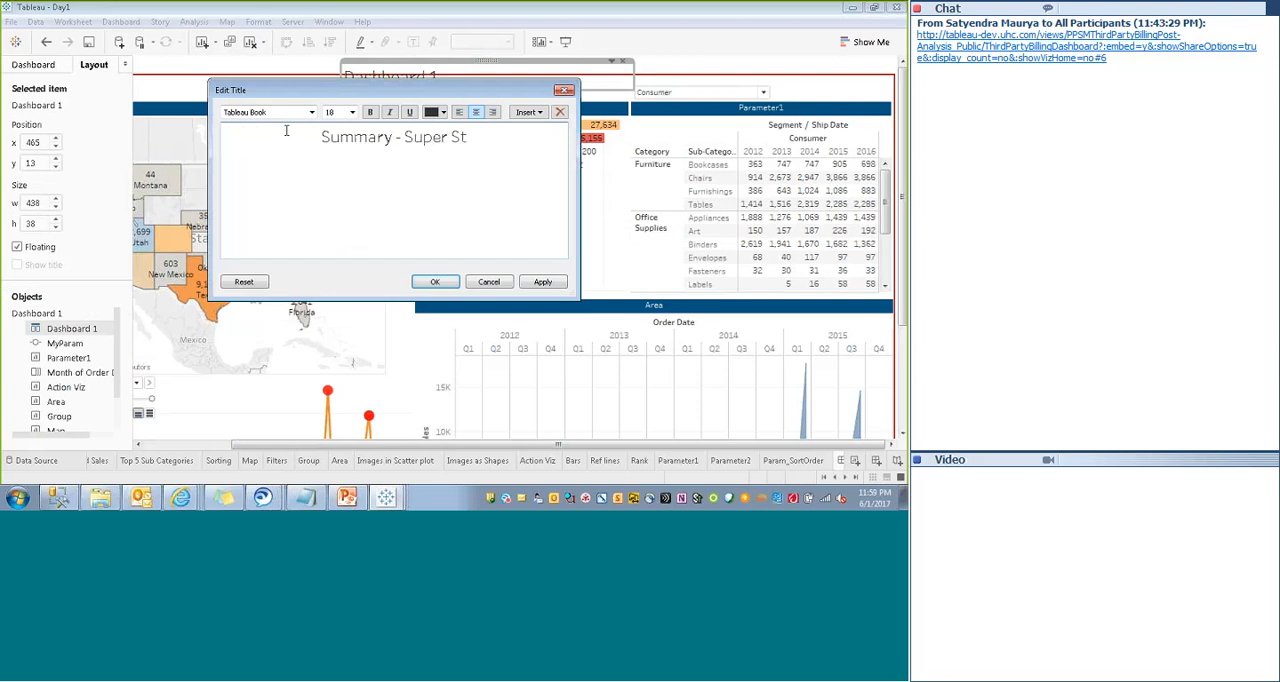
pyautogui.write('ore')
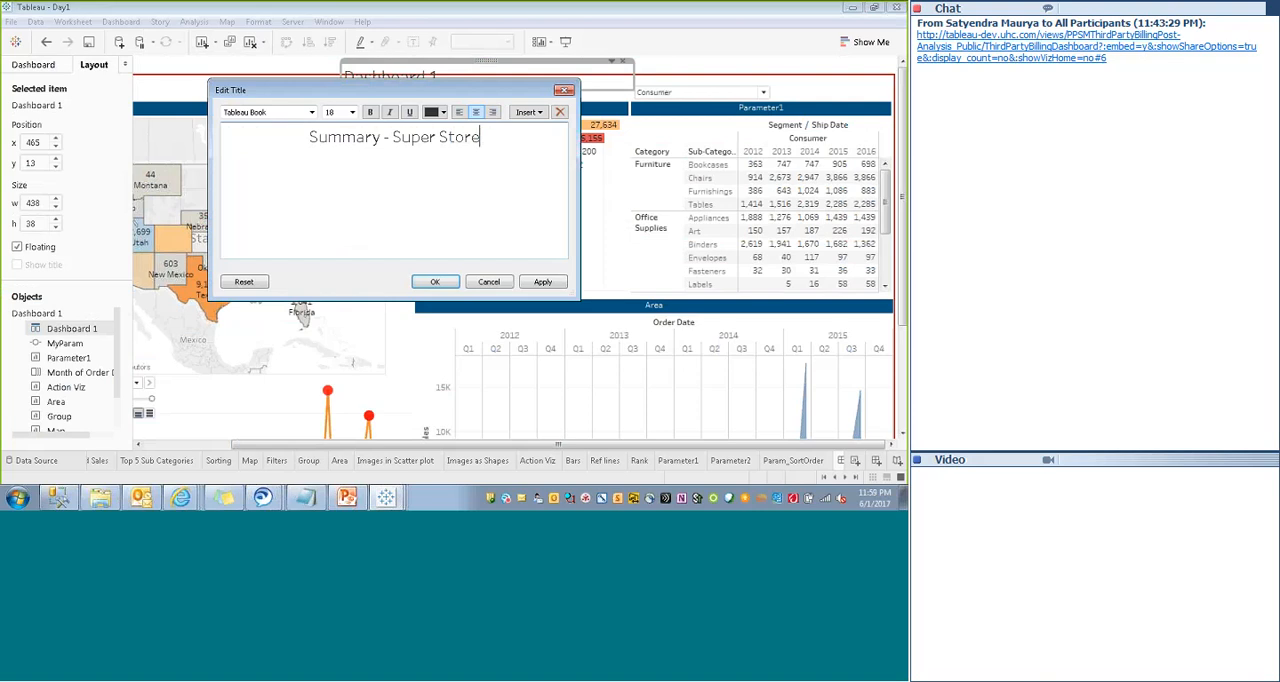
pyautogui.click(435, 281)
# - Make the dashboard title text bold
pyautogui.doubleClick(462, 77)
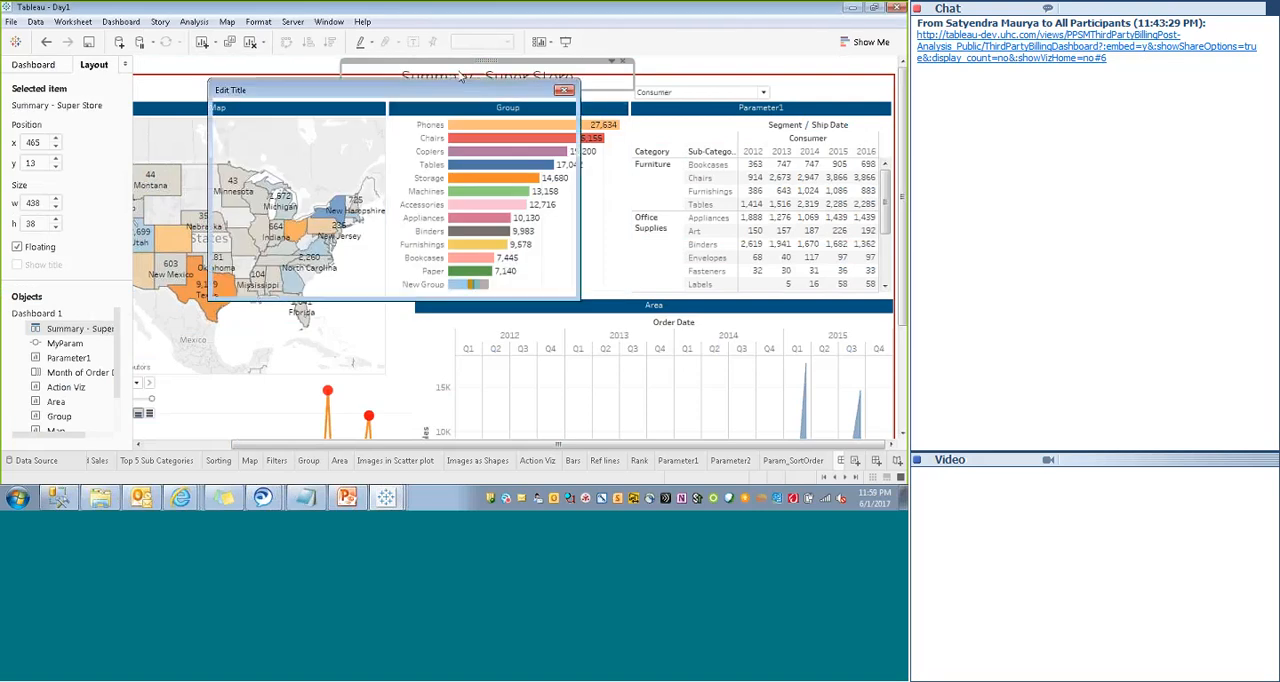
pyautogui.moveTo(506, 140); pyautogui.dragTo(311, 137)
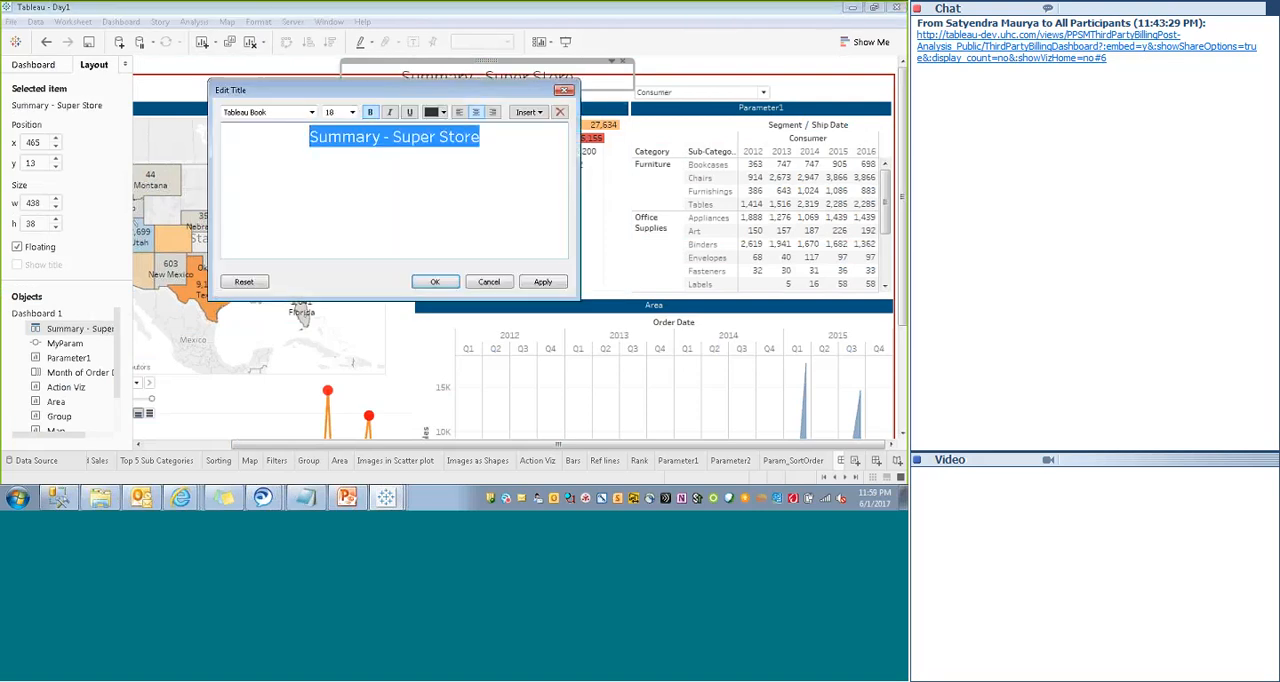
pyautogui.click(435, 281)
# - Move the red-bordered text object up to about y 1 with a height of 800 so it encloses the title
pyautogui.click(287, 80)
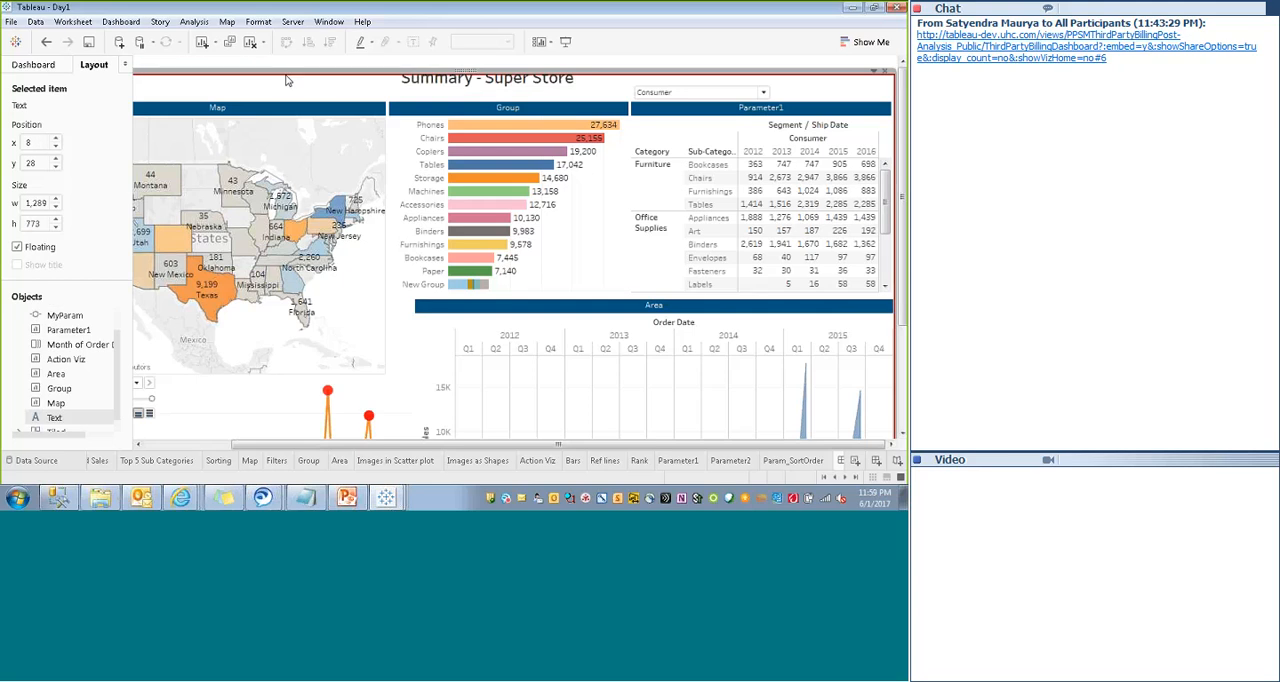
pyautogui.doubleClick(287, 79)
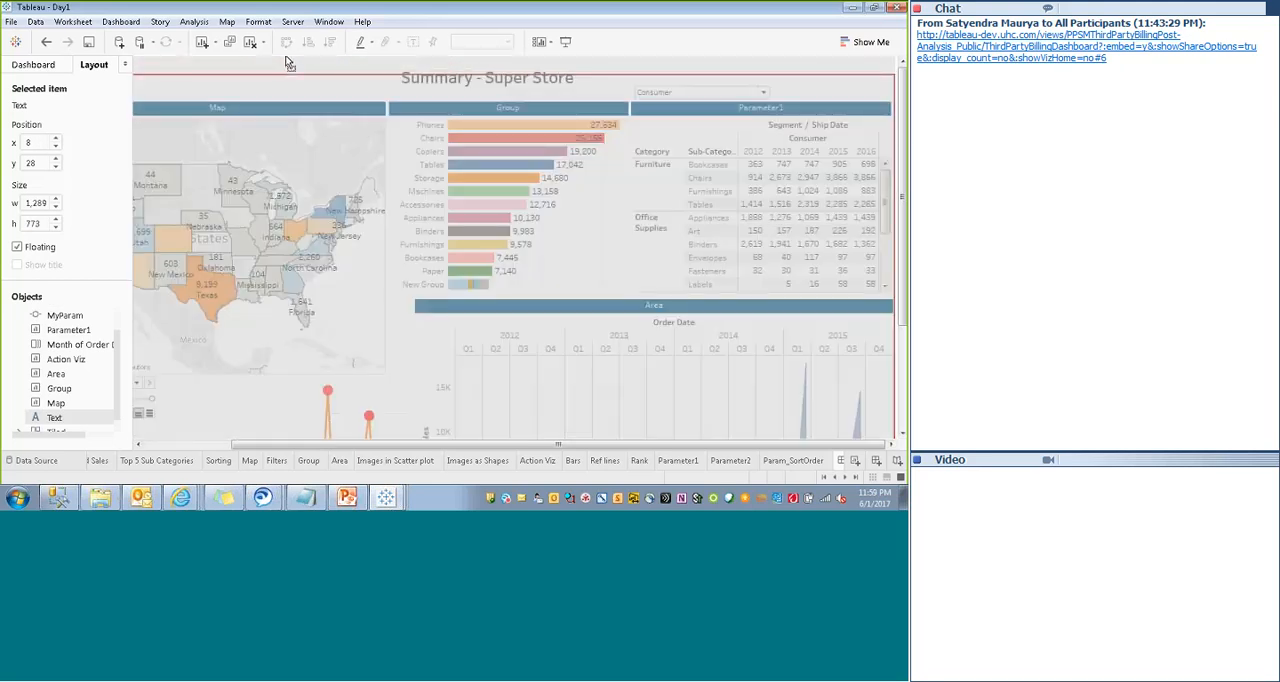
pyautogui.moveTo(287, 60); pyautogui.dragTo(287, 59)
# - Review the whole dashboard in presentation mode and return to the editing view
pyautogui.click(566, 43)
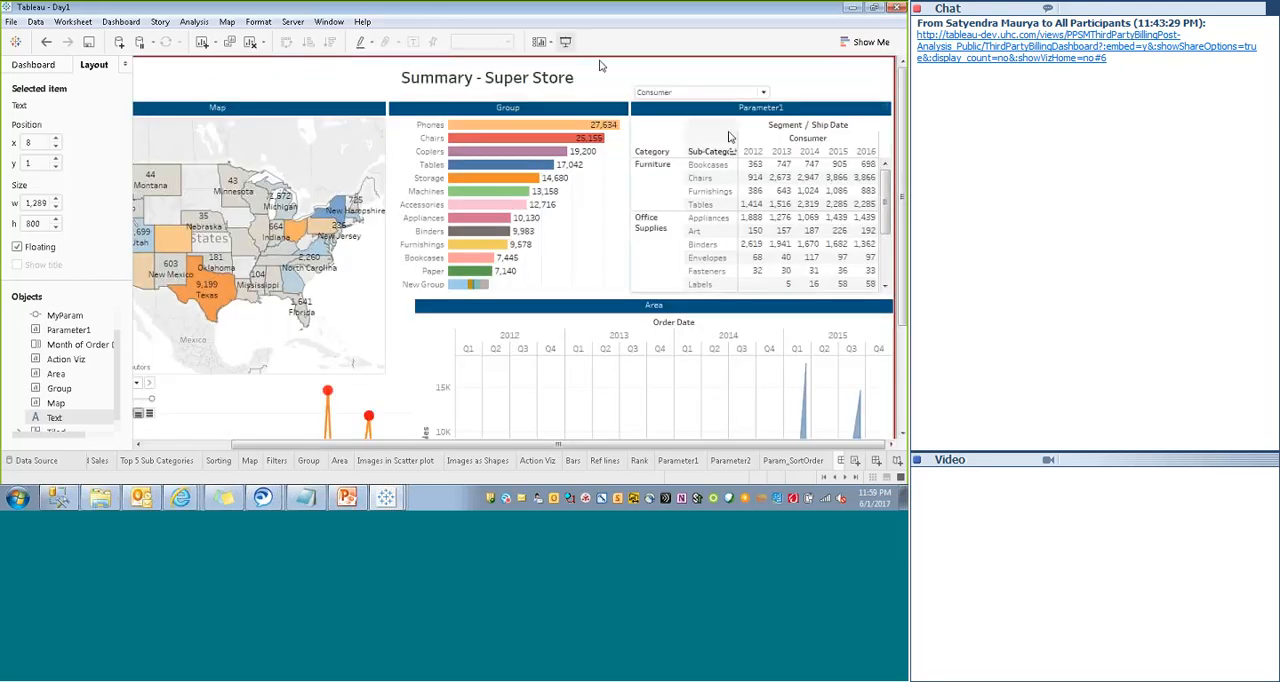
pyautogui.click(566, 42)
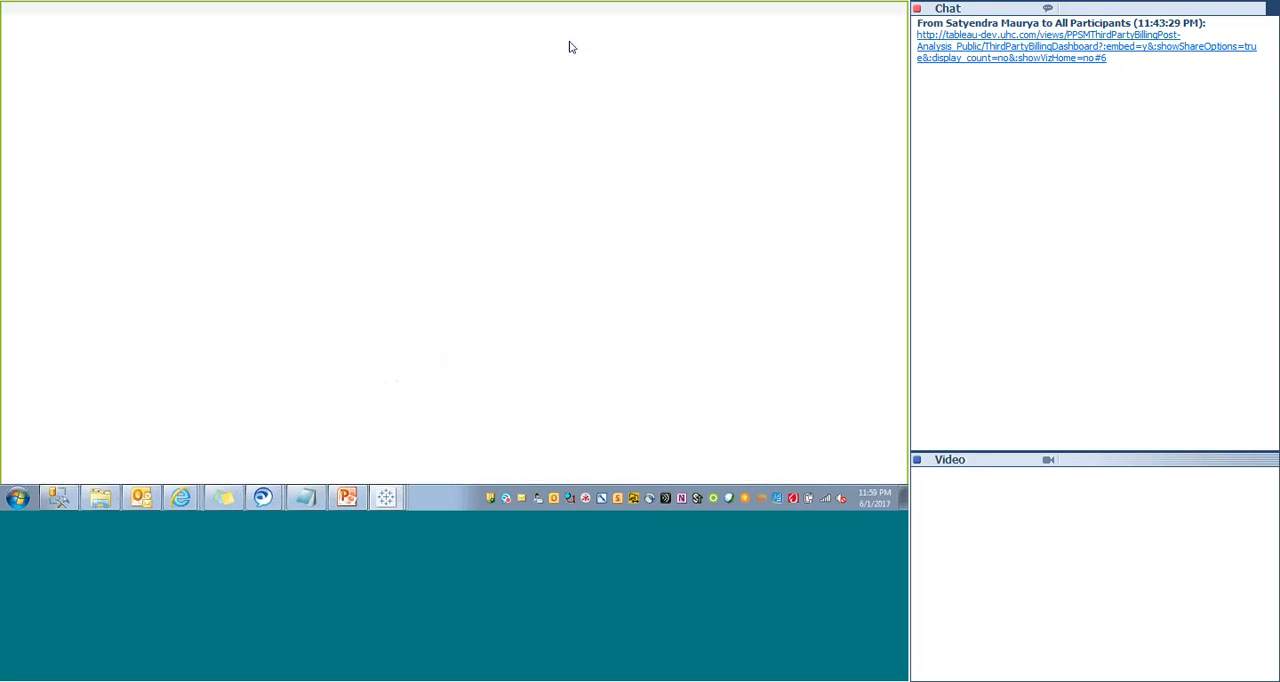
pyautogui.scroll(-1, 890, 201)
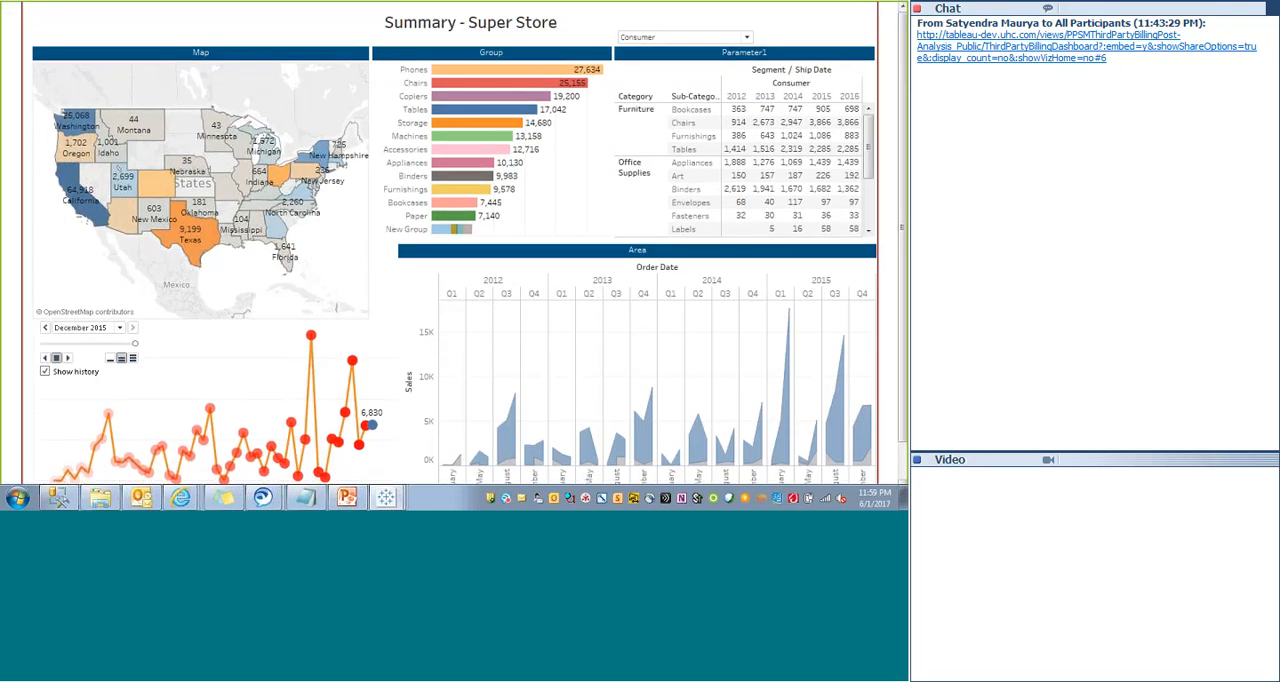
pyautogui.press('Escape')
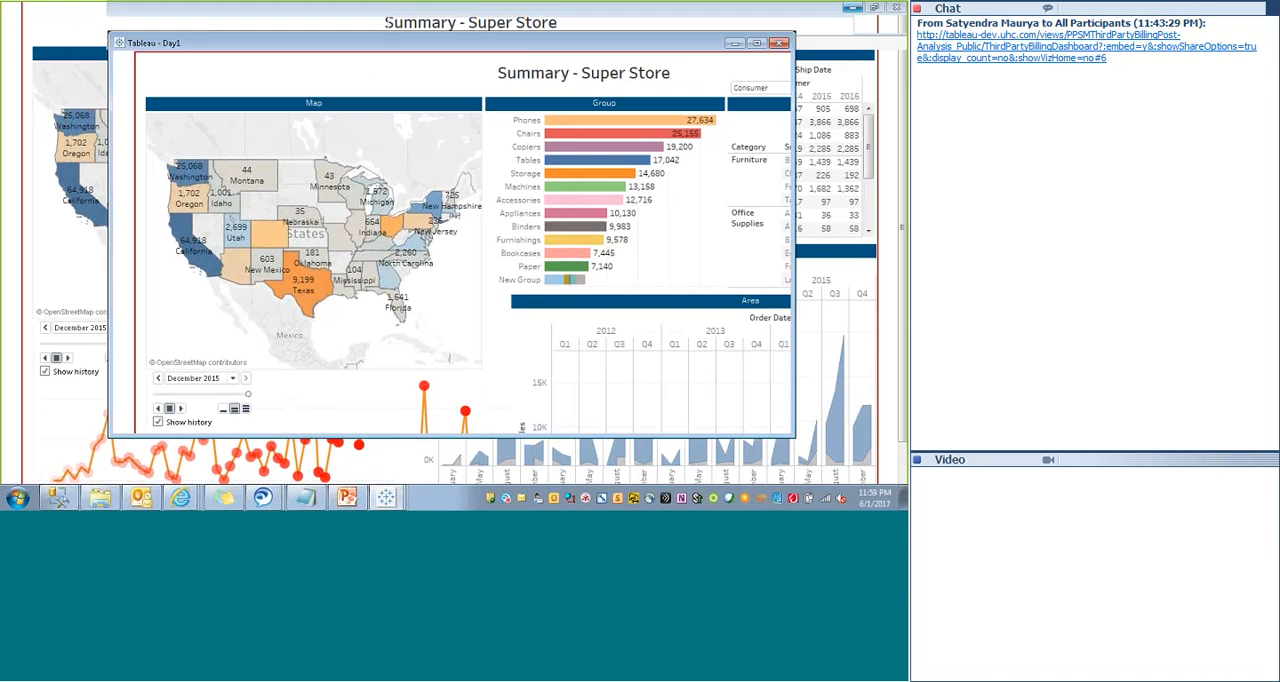
# - Test the Map filter action with Colorado, view it in presentation mode, and clear the state selection
pyautogui.click(270, 238)
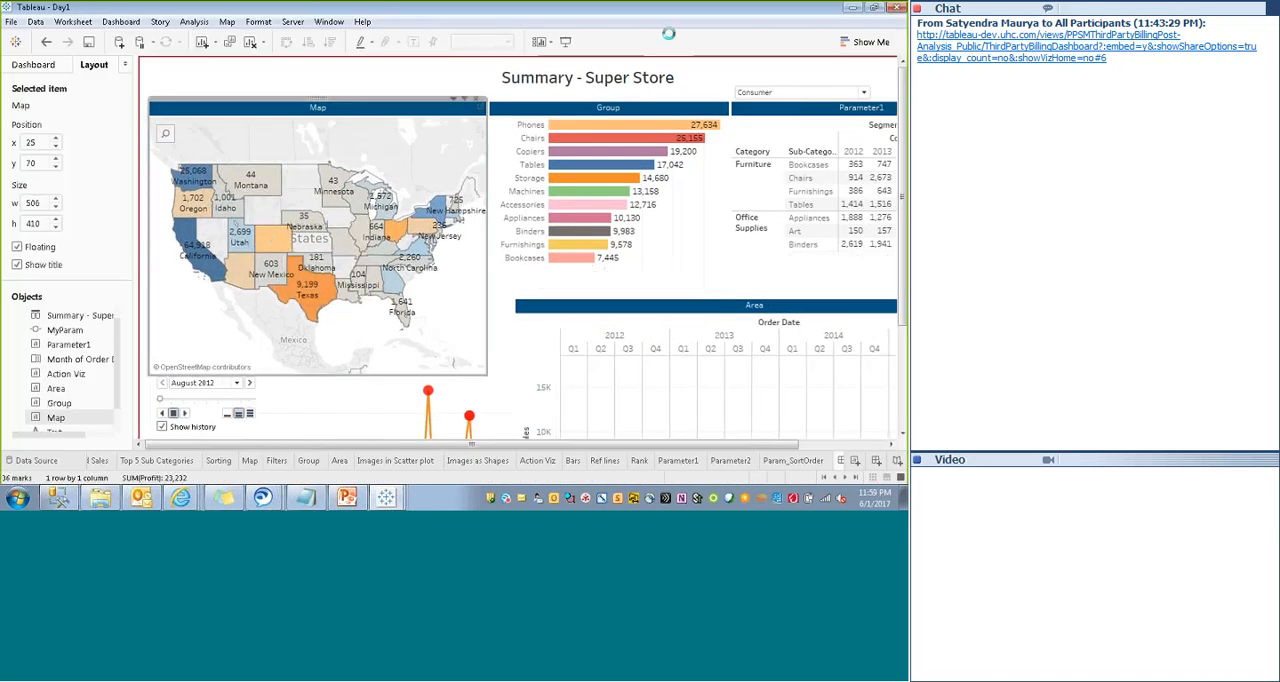
pyautogui.click(565, 43)
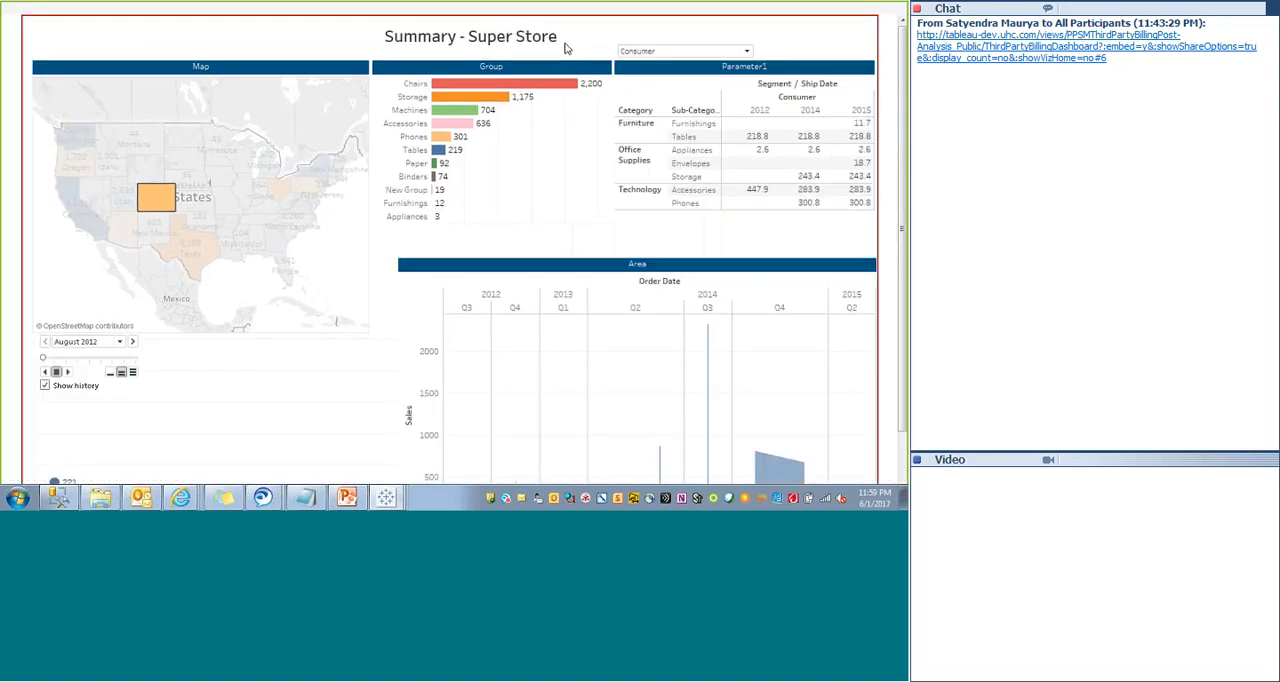
pyautogui.click(200, 240)
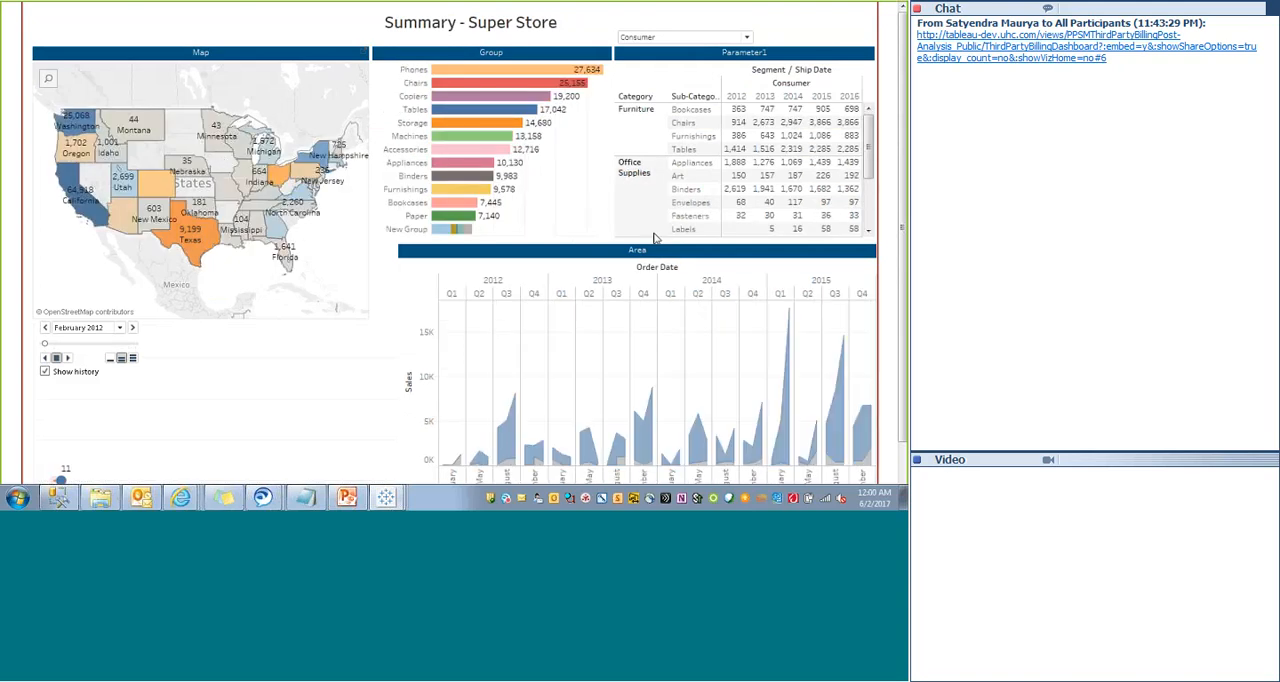
pyautogui.scroll(-1, 903, 222)
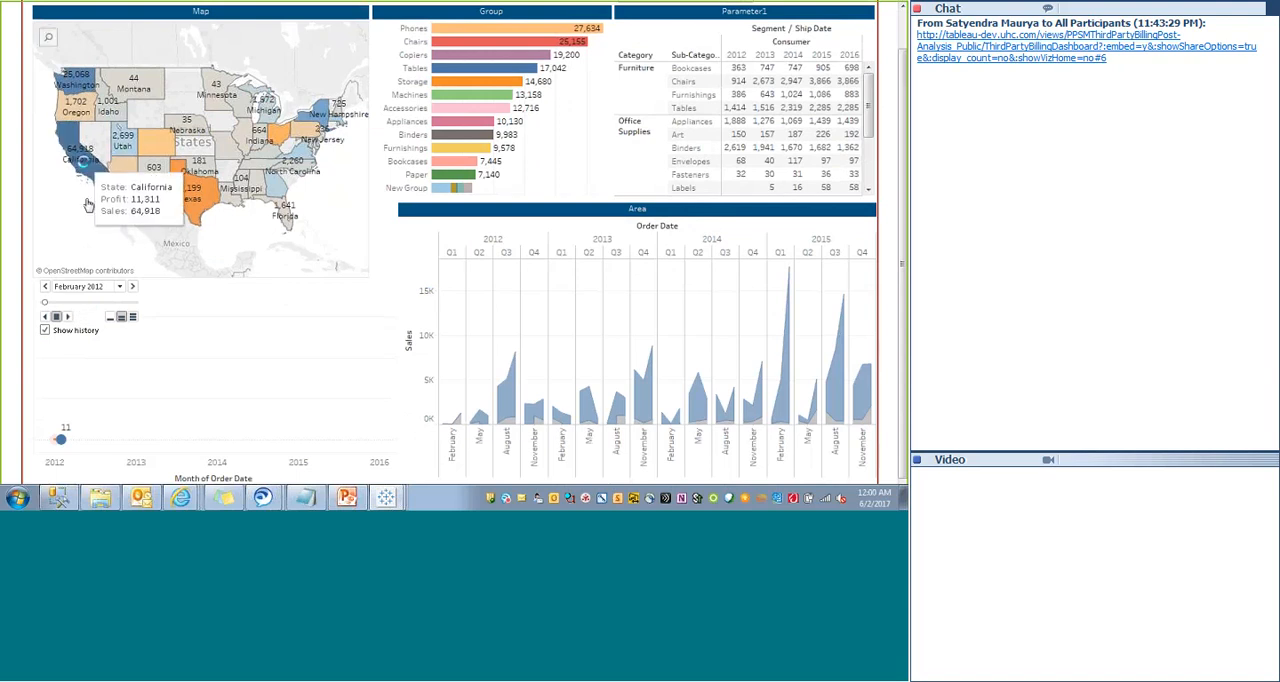
# - Filter the dashboard to California from the map and run the monthly history animation at the fastest playback speed
pyautogui.click(84, 162)
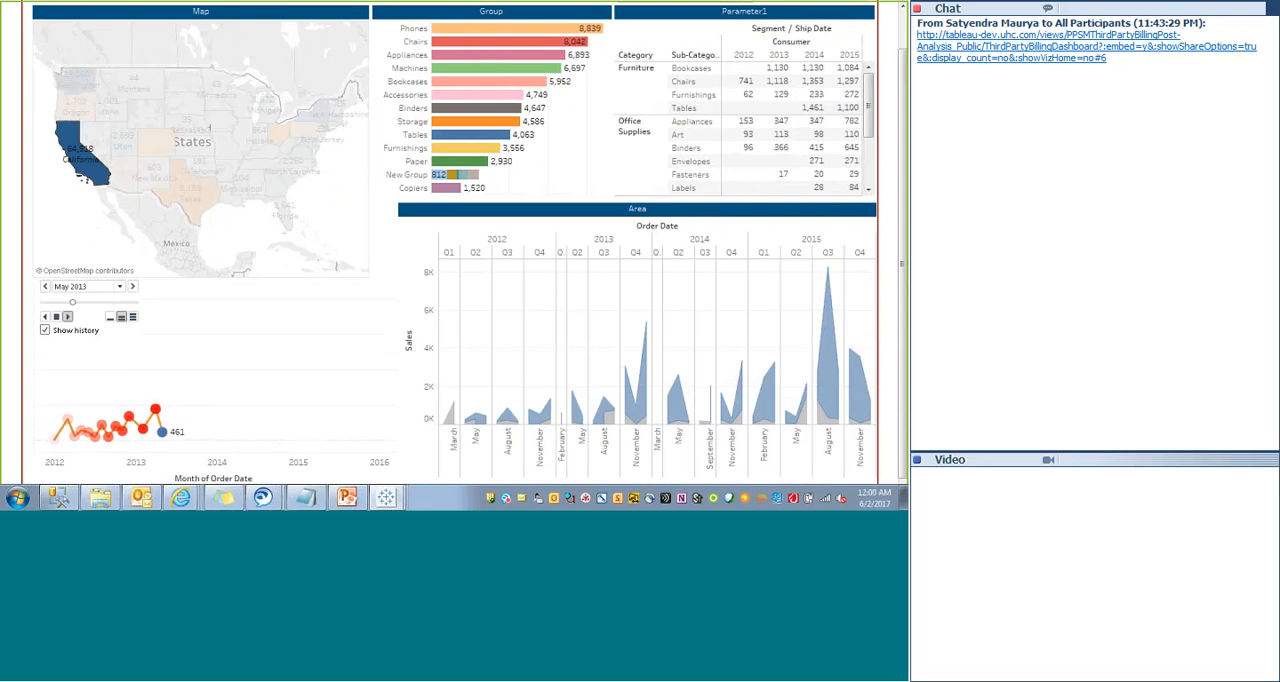
pyautogui.moveTo(86, 178)
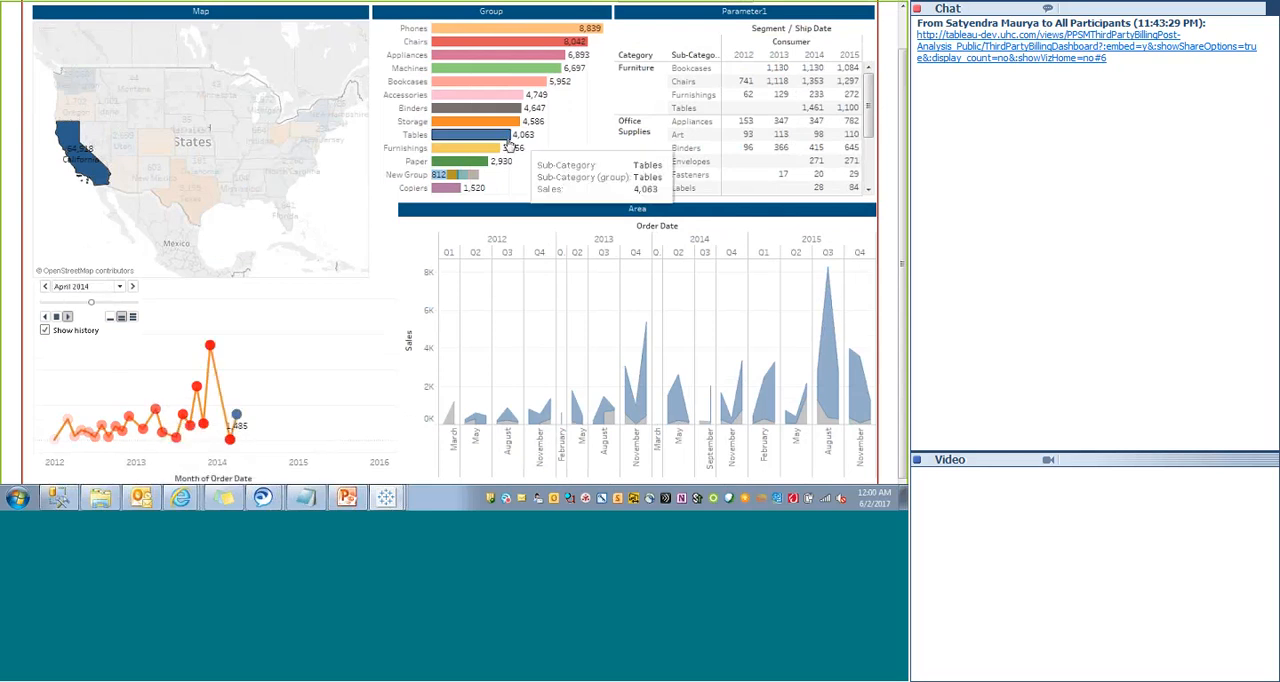
pyautogui.moveTo(870, 130)
pyautogui.mouseDown()
pyautogui.moveTo(871, 142)
pyautogui.moveTo(871, 128)
pyautogui.mouseUp()
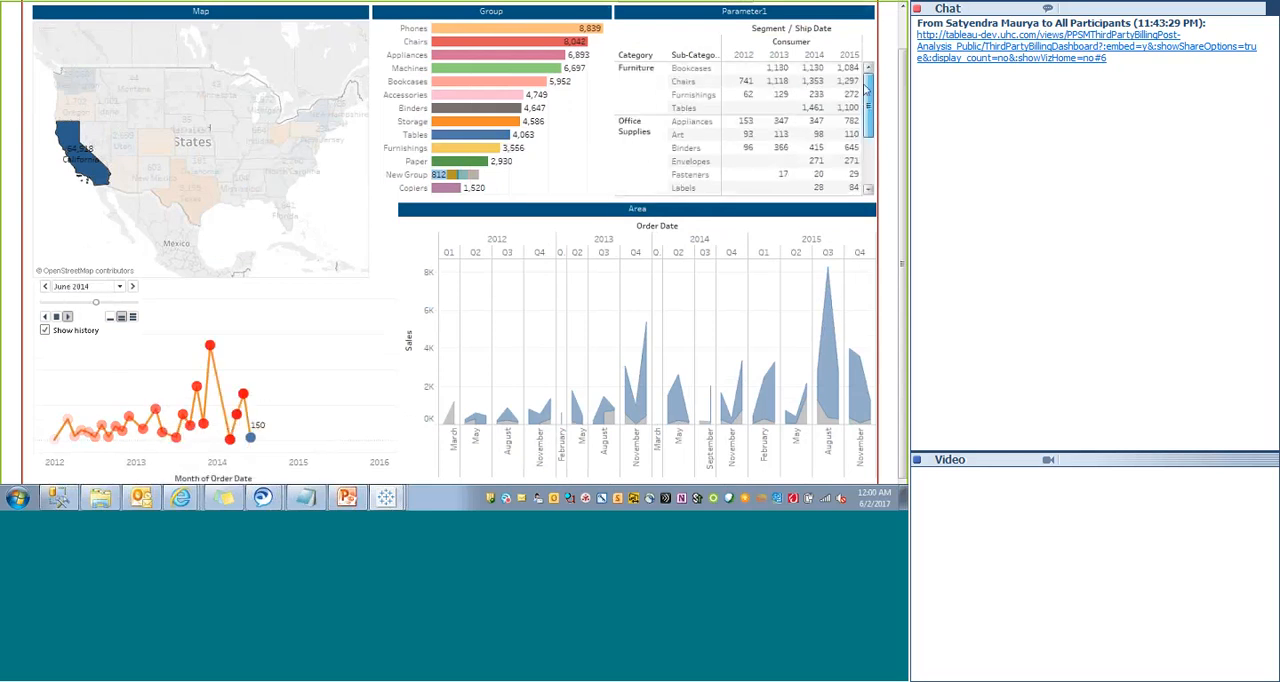
pyautogui.click(133, 317)
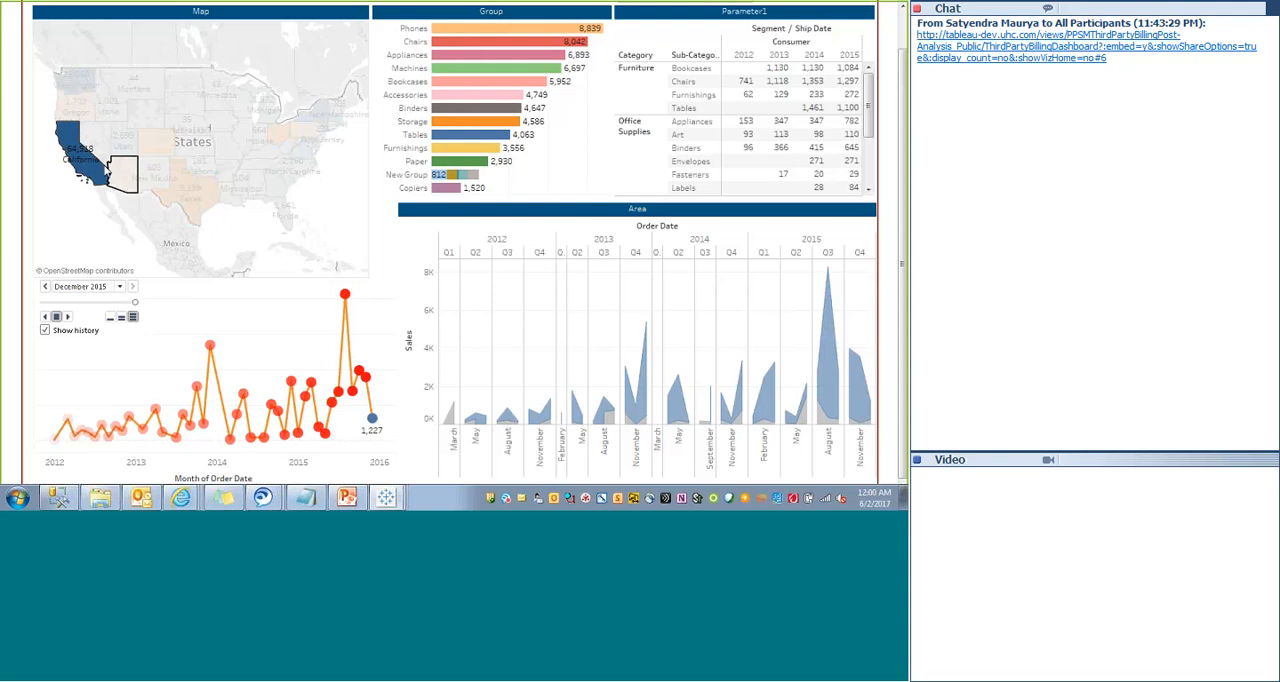
# - Filter the dashboard to Texas from the map and check the months offered in the animation's date list
pyautogui.click(183, 198)
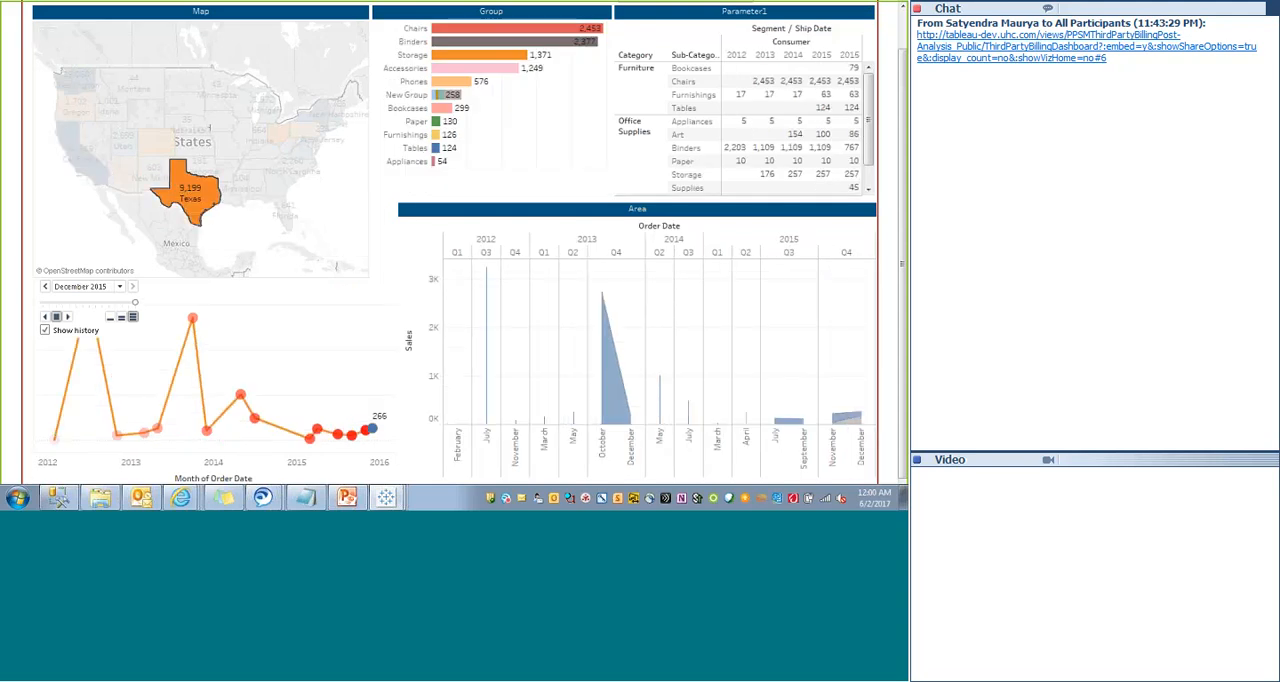
pyautogui.click(83, 287)
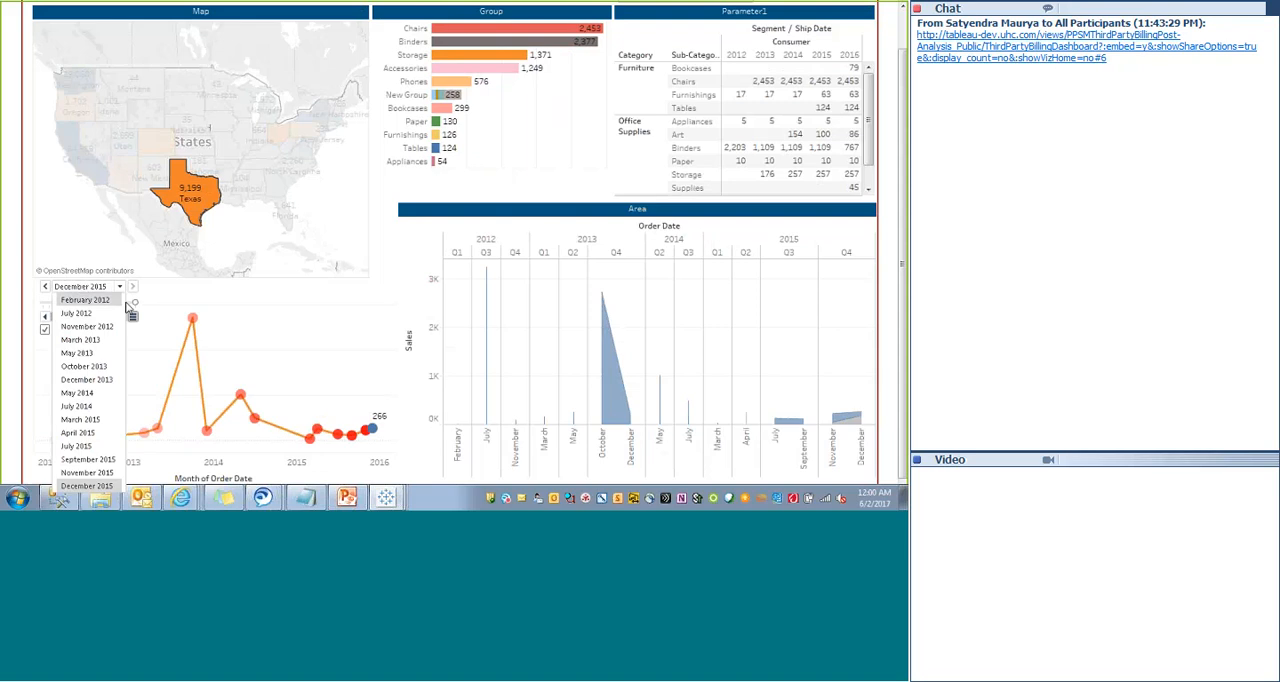
pyautogui.click(69, 316)
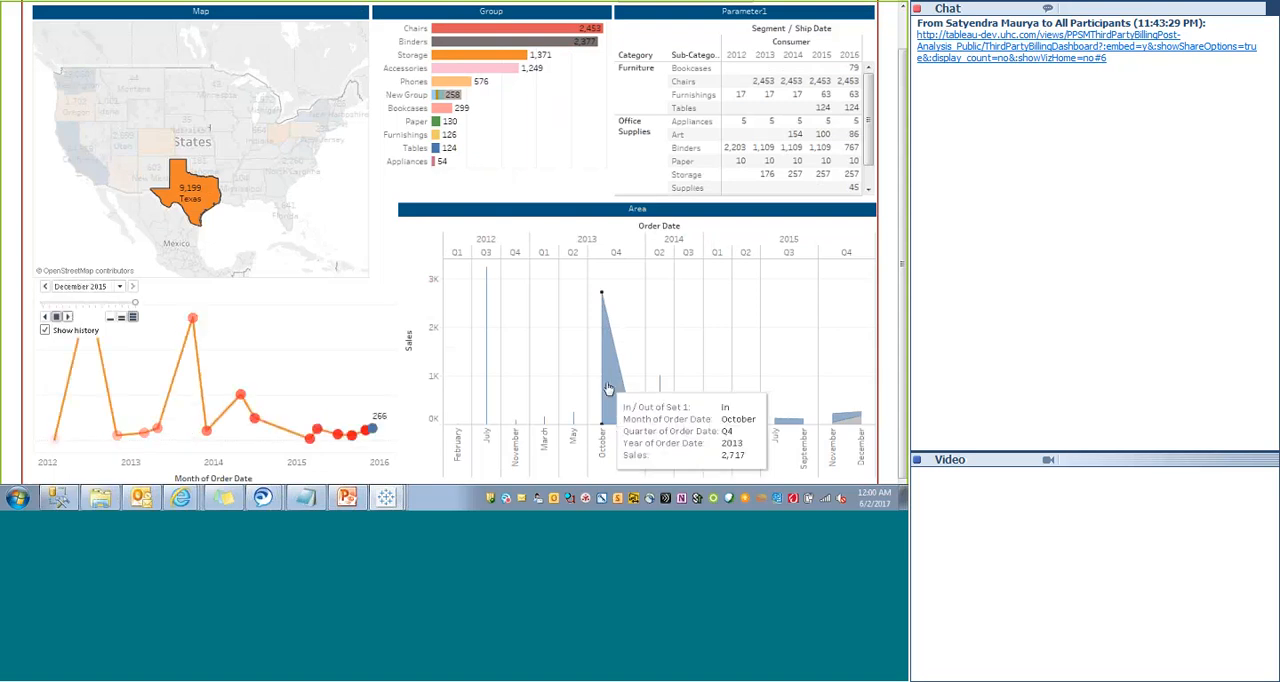
# - Leave presentation mode, clear the Texas selection on the map, and undo the accidental map zoom
pyautogui.press('Escape')
pyautogui.click(463, 242)
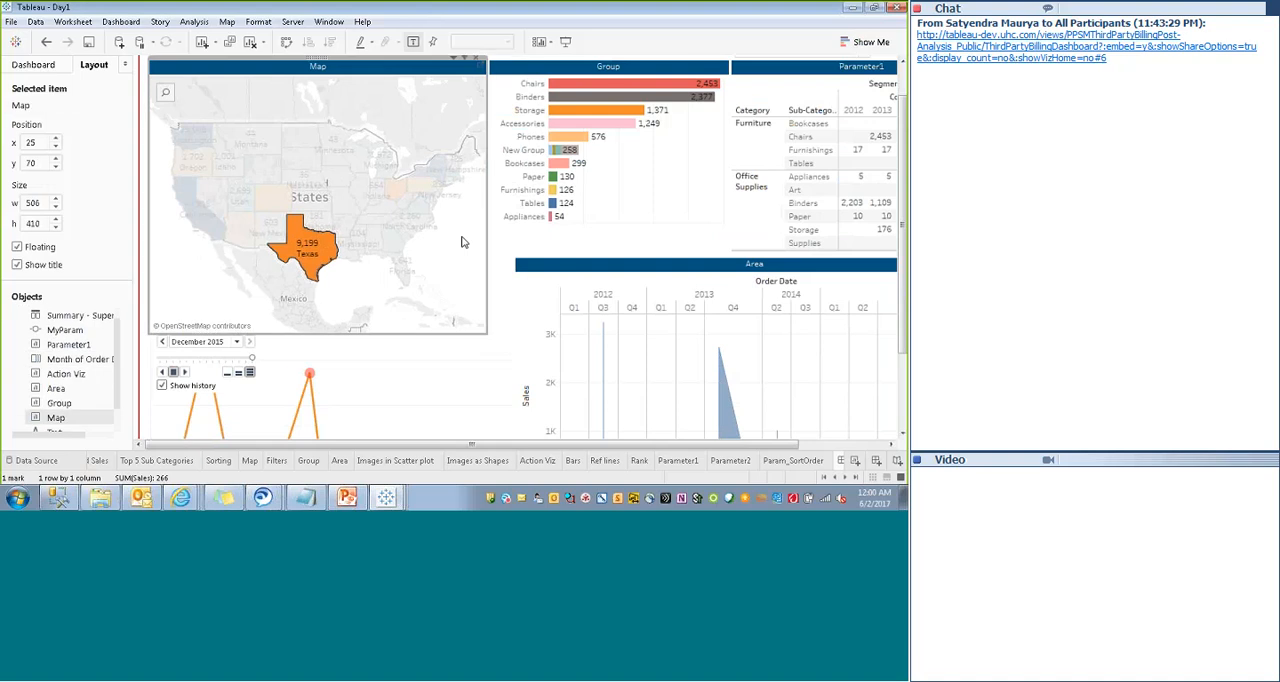
pyautogui.scroll(3, 463, 242)
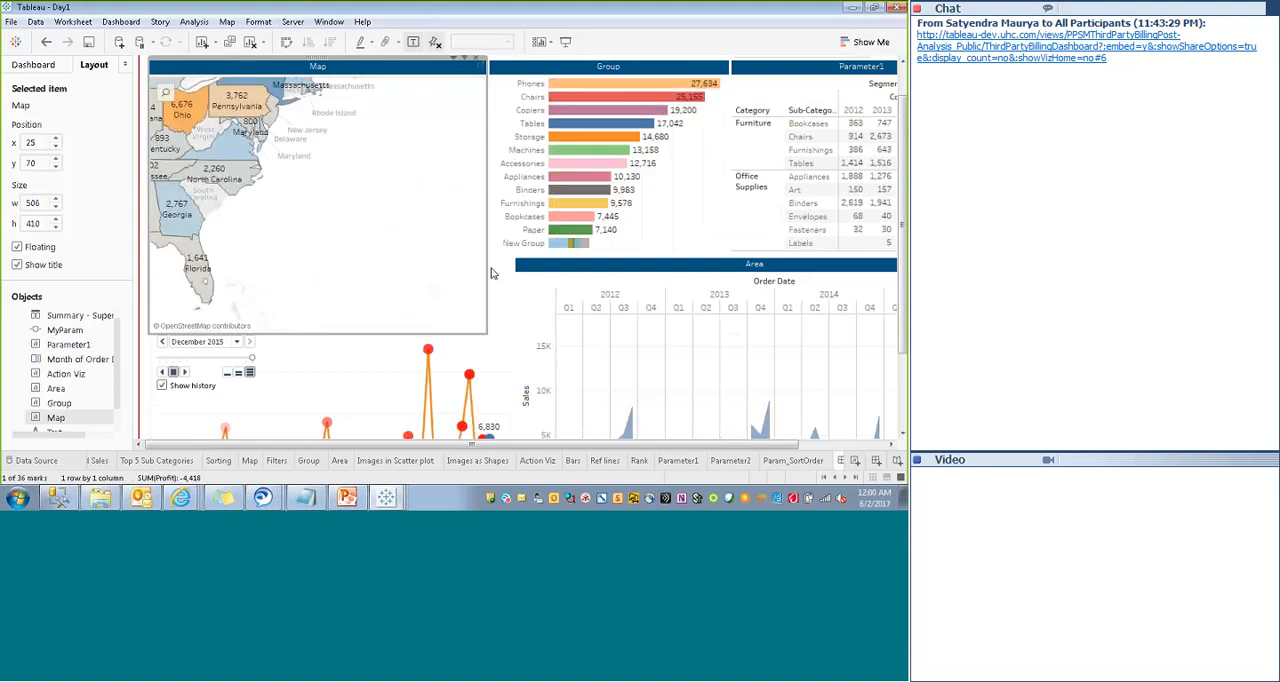
pyautogui.click(46, 42)
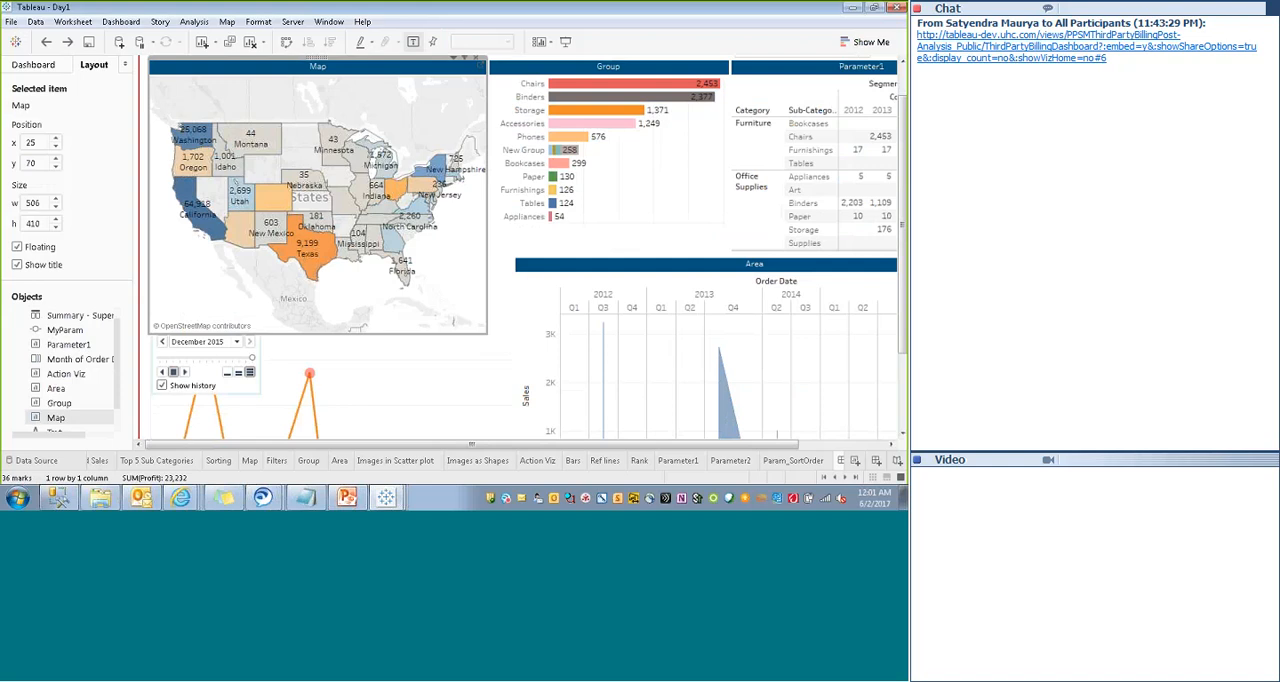
pyautogui.click(318, 390)
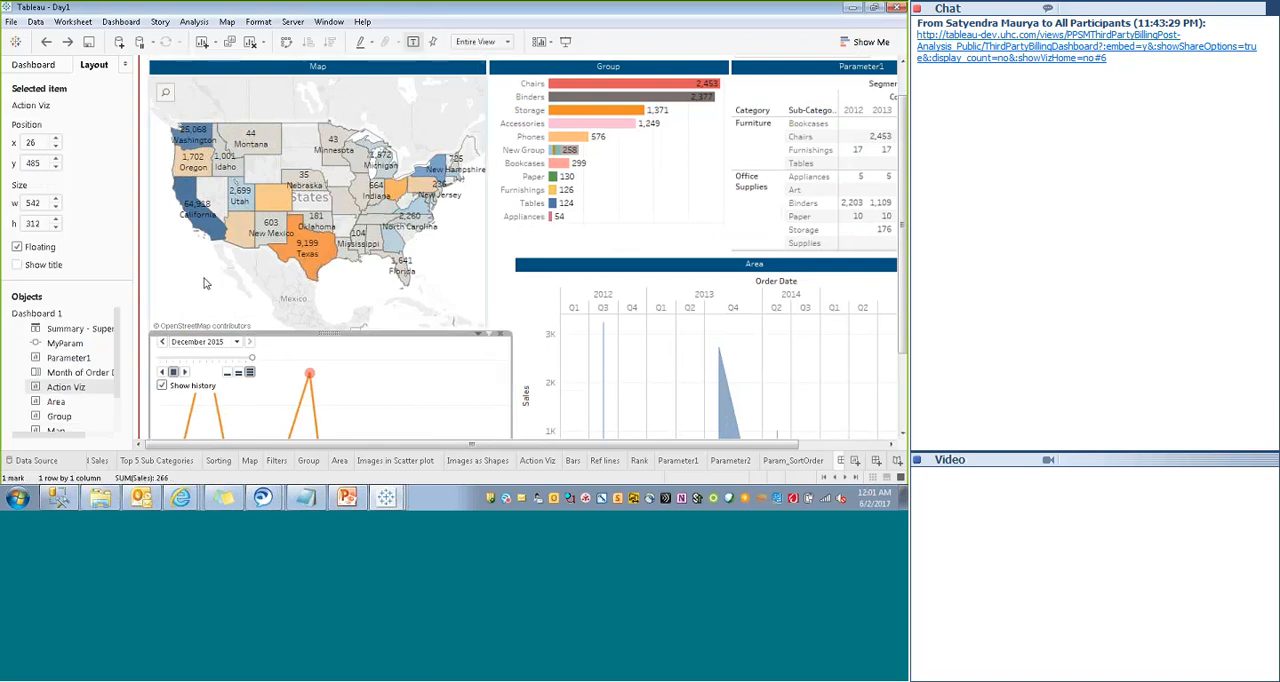
pyautogui.click(204, 282)
# - Open the Tableau Server sign-in dialog
pyautogui.click(292, 21)
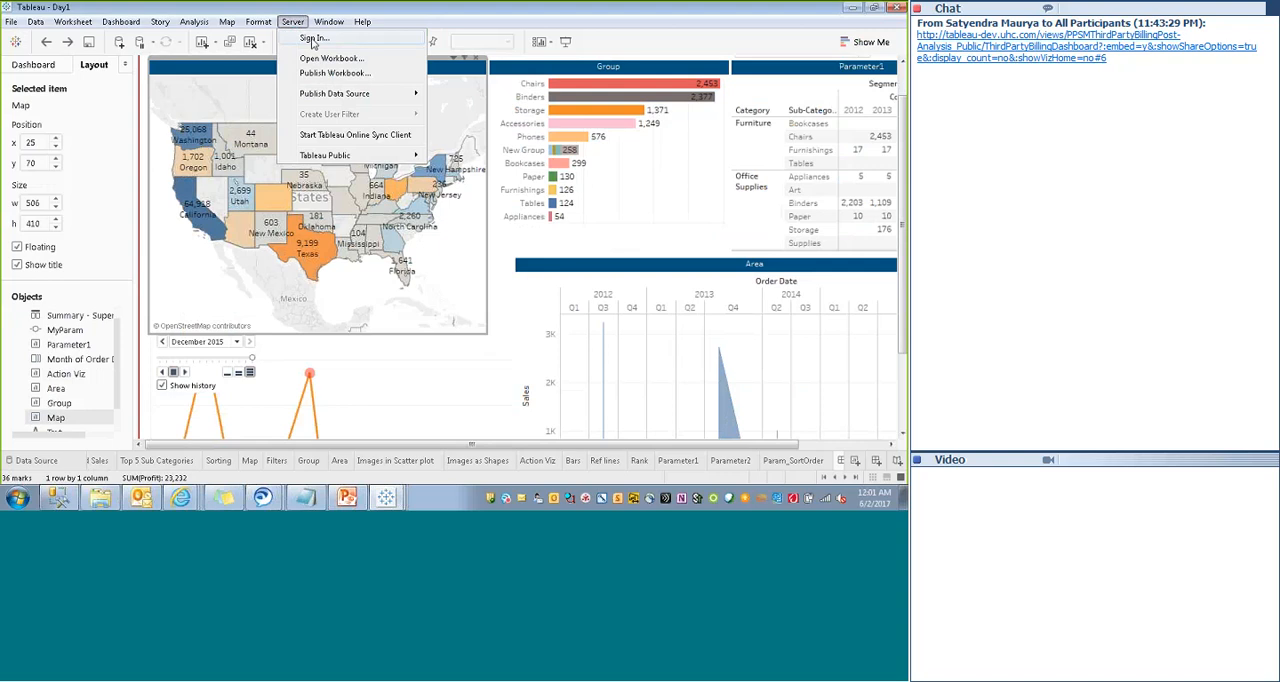
pyautogui.click(313, 38)
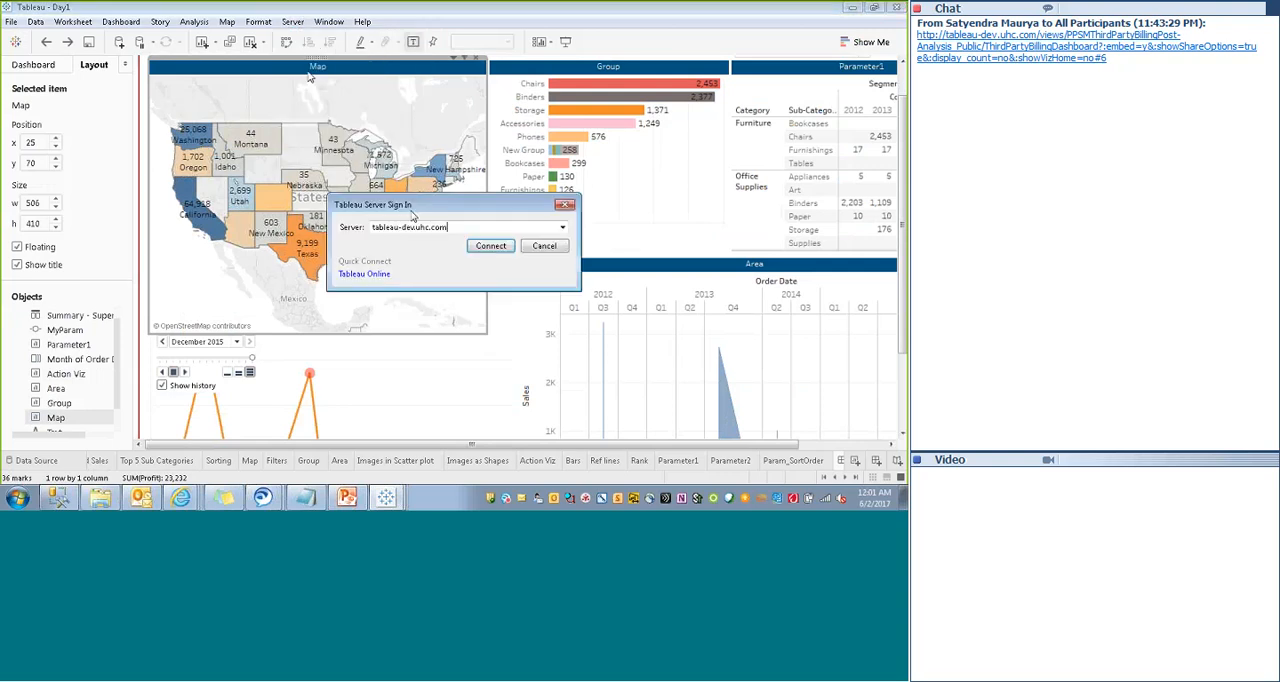
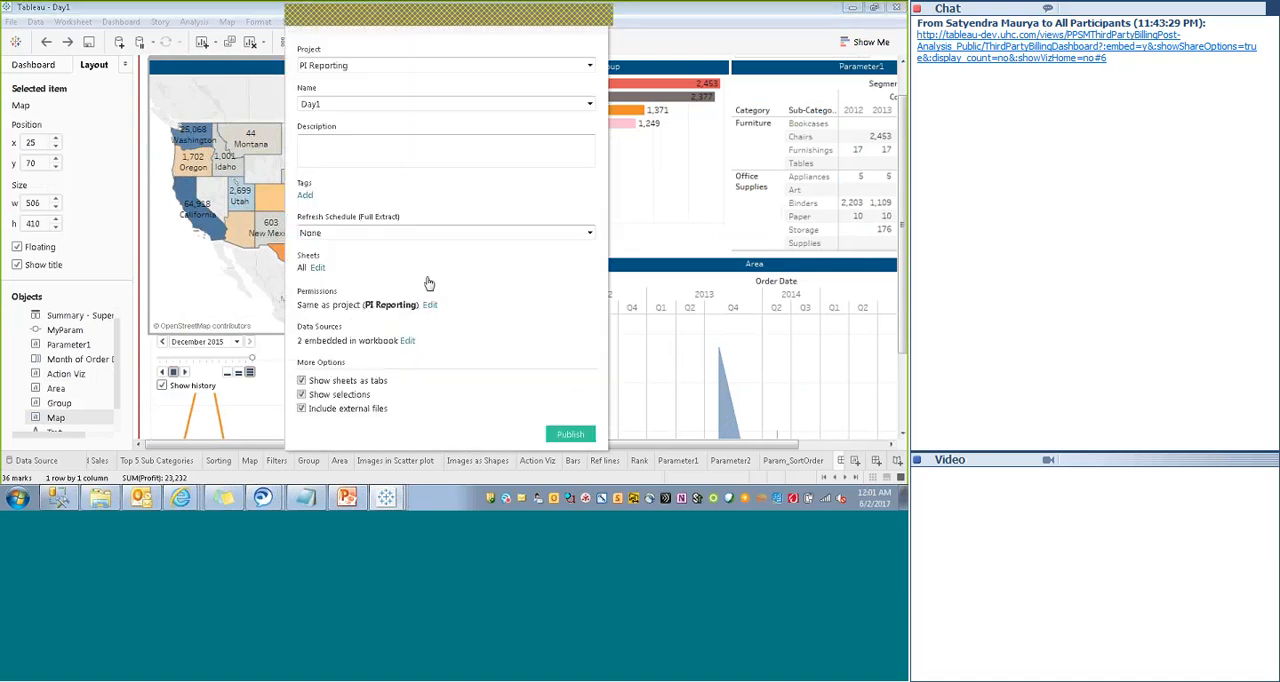
# - Close the workbook publishing dialog and sign out of the tableau-dev.uhc.com server
pyautogui.click(599, 25)
pyautogui.click(292, 22)
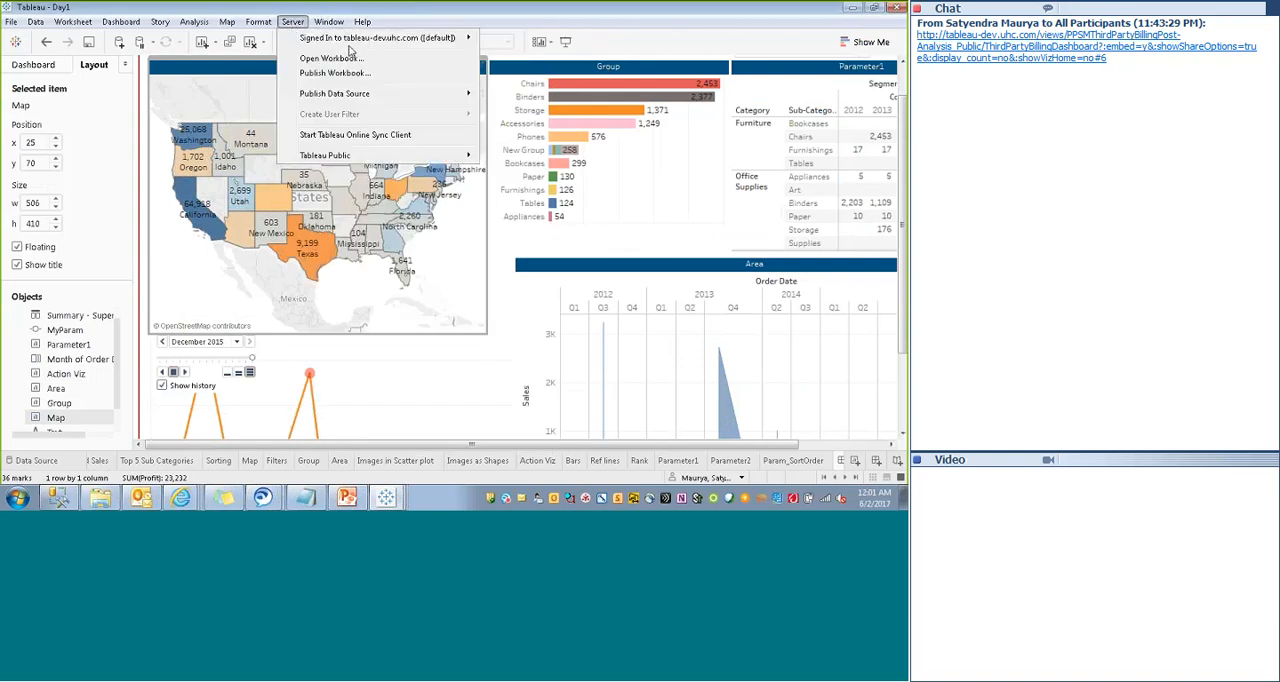
pyautogui.moveTo(380, 38)
pyautogui.click(533, 76)
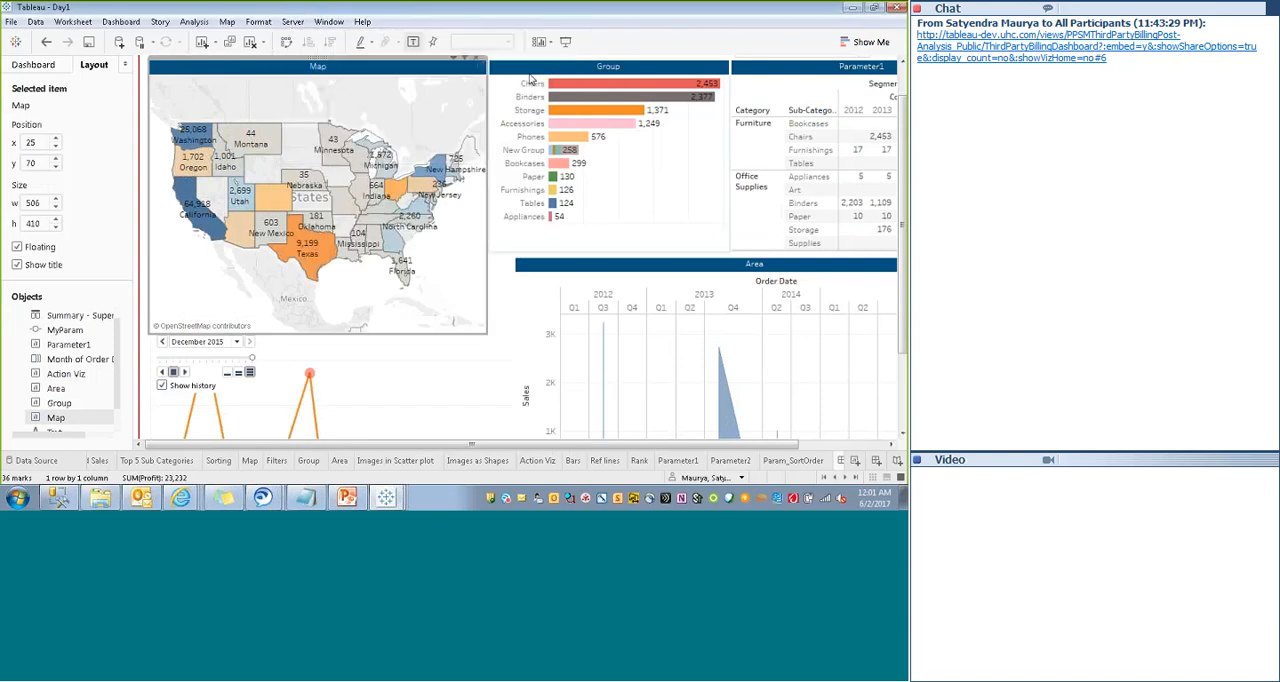
# - Start publishing the workbook and connect to the server tableau.uhc.com
pyautogui.click(292, 21)
pyautogui.click(320, 76)
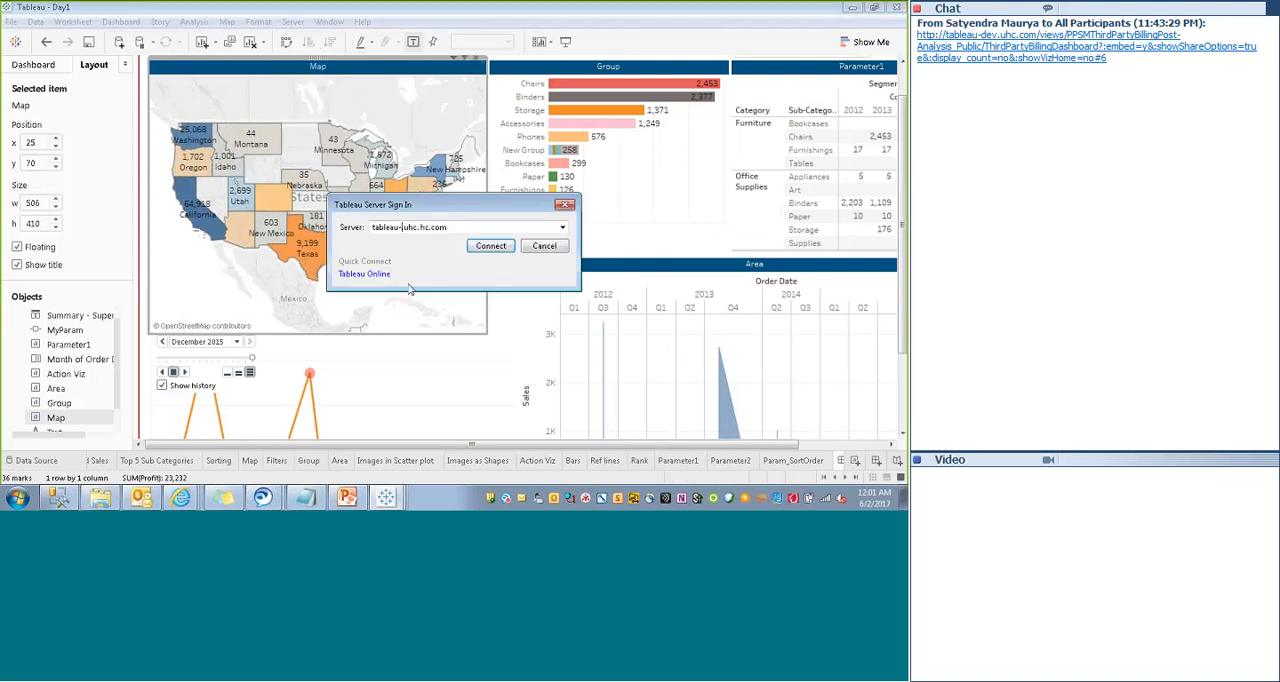
pyautogui.press('Delete')
pyautogui.press('Delete')
pyautogui.press('Delete')
pyautogui.press('Delete')
pyautogui.press('BackSpace')
pyautogui.write('.')
pyautogui.click(491, 247)
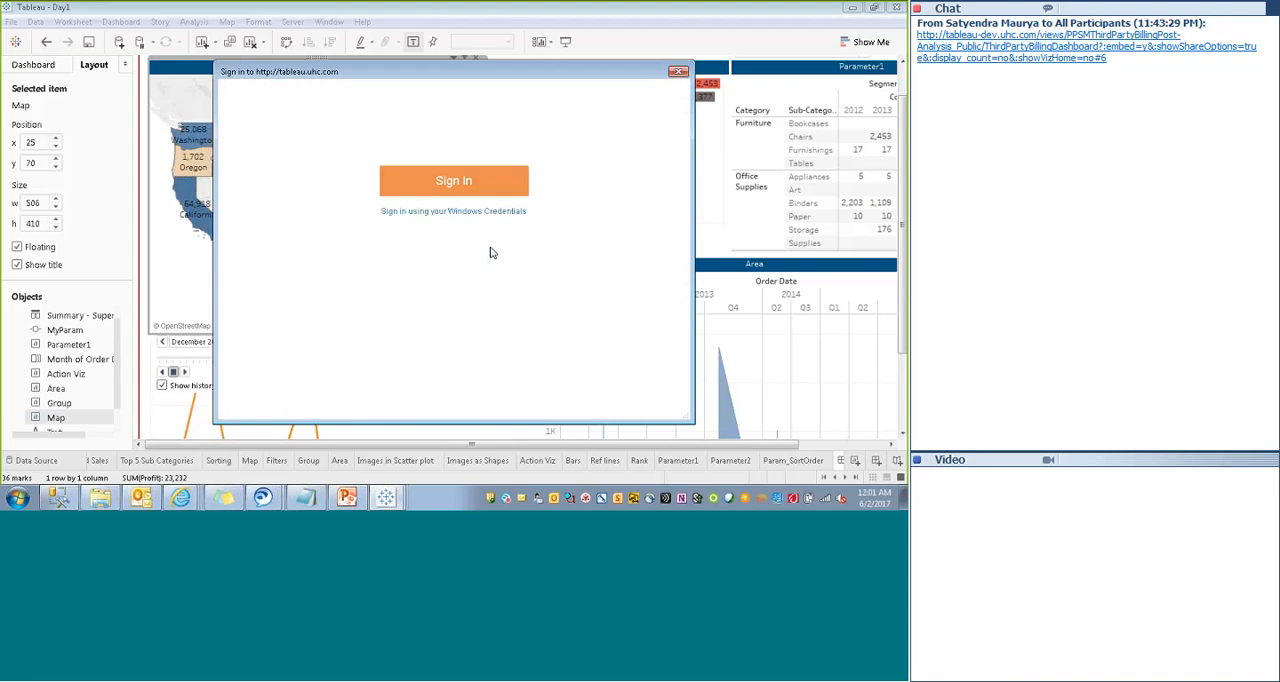
# - Sign in with the account username and password and select the Personal Health Management Total Population site
pyautogui.click(421, 227)
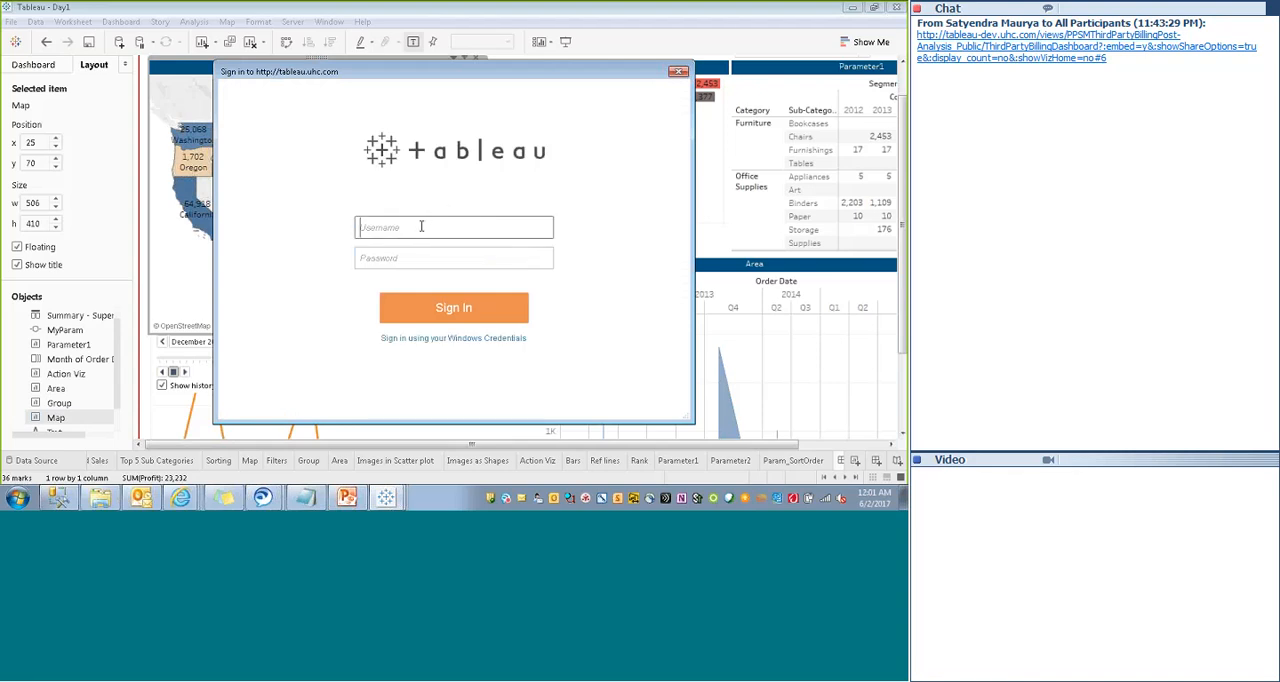
pyautogui.press('Tab')
pyautogui.write('••••')
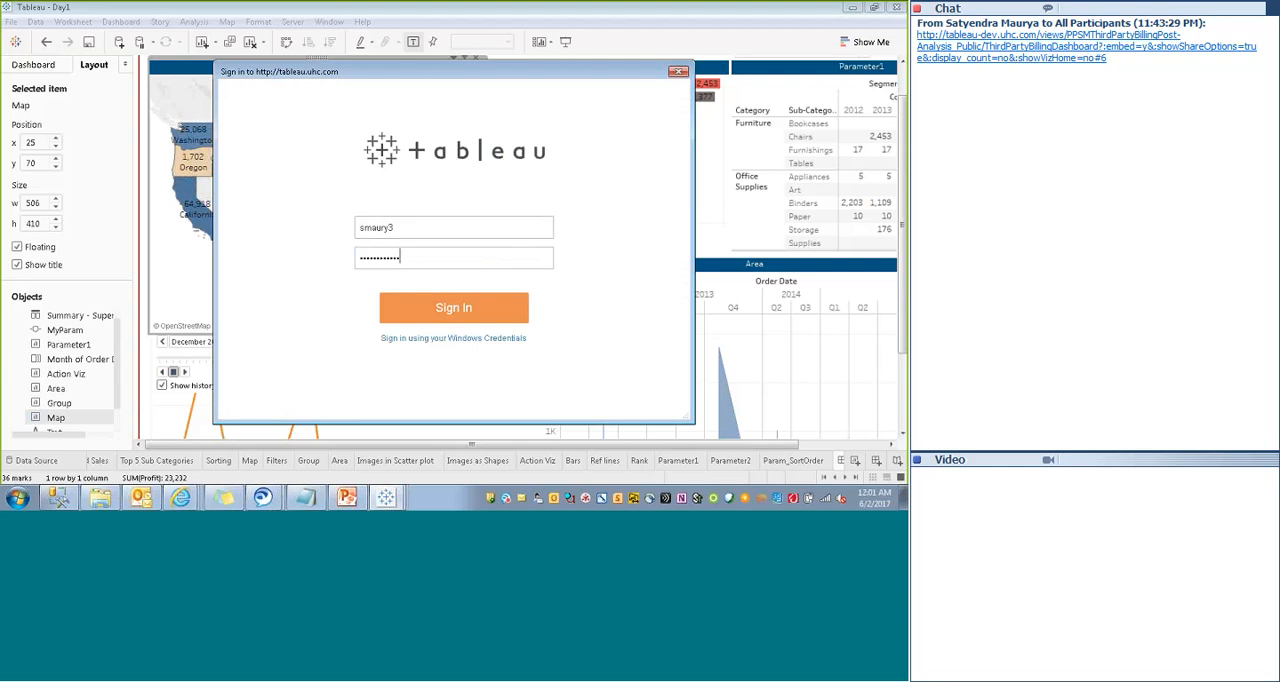
pyautogui.click(445, 315)
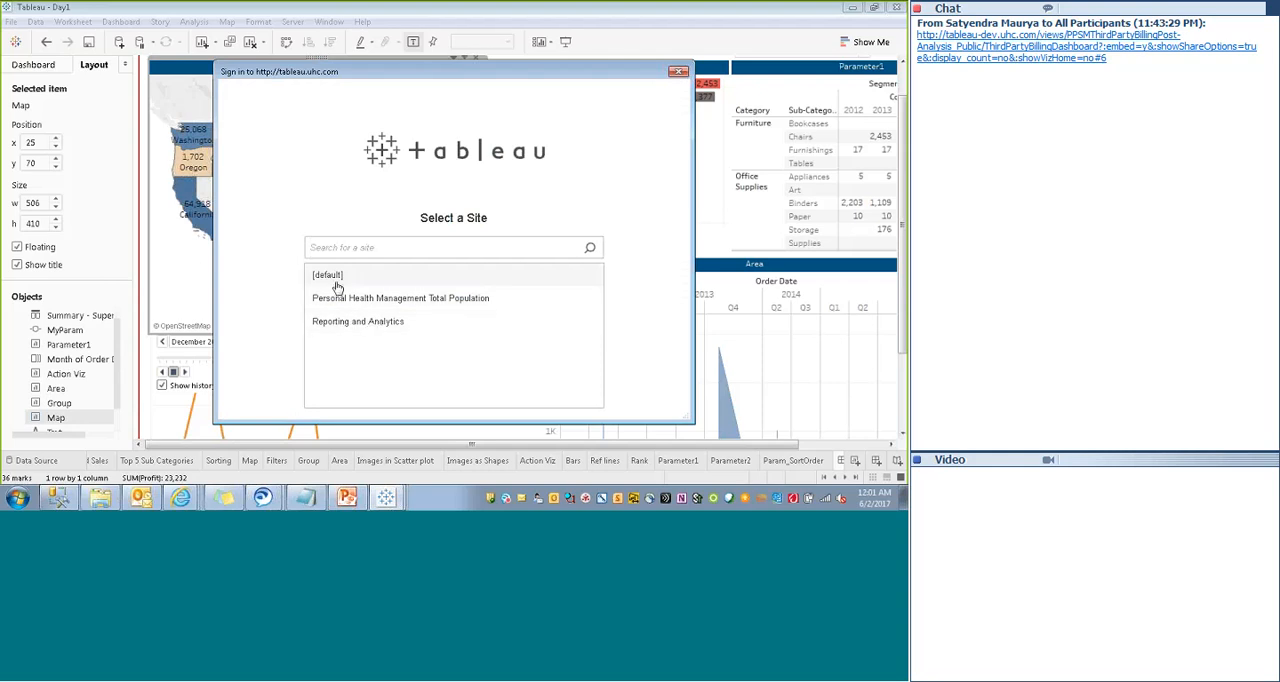
pyautogui.click(333, 301)
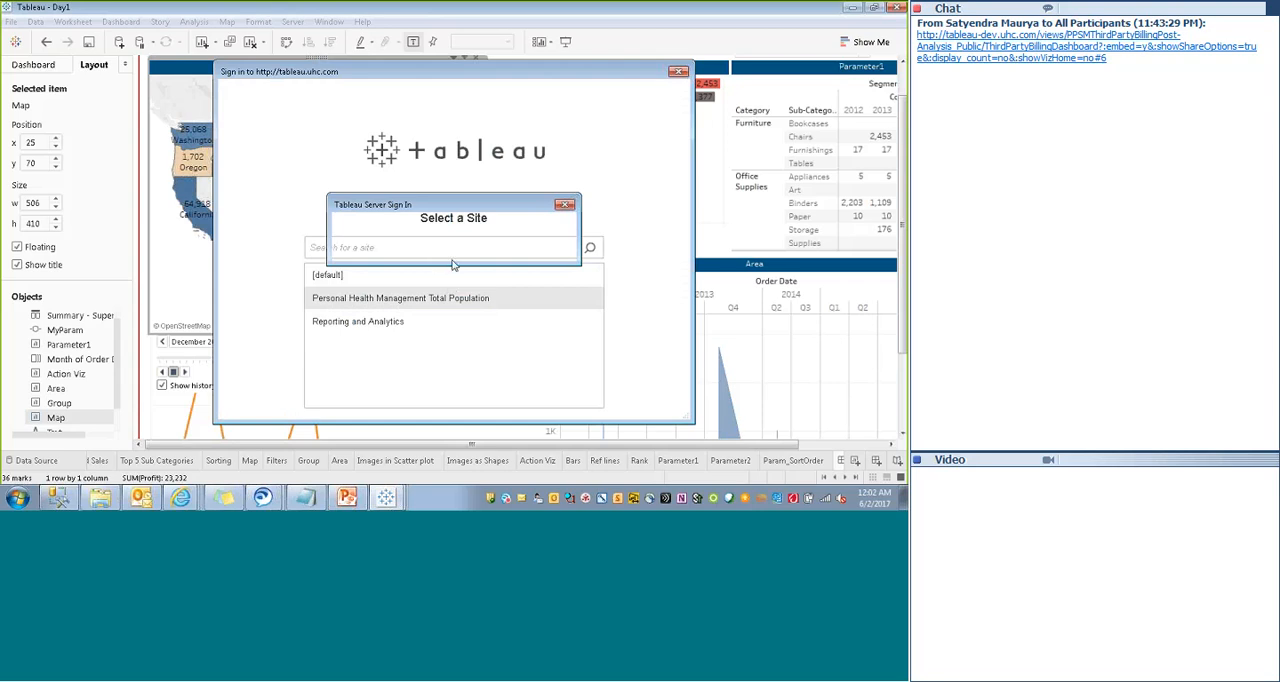
pyautogui.click(455, 268)
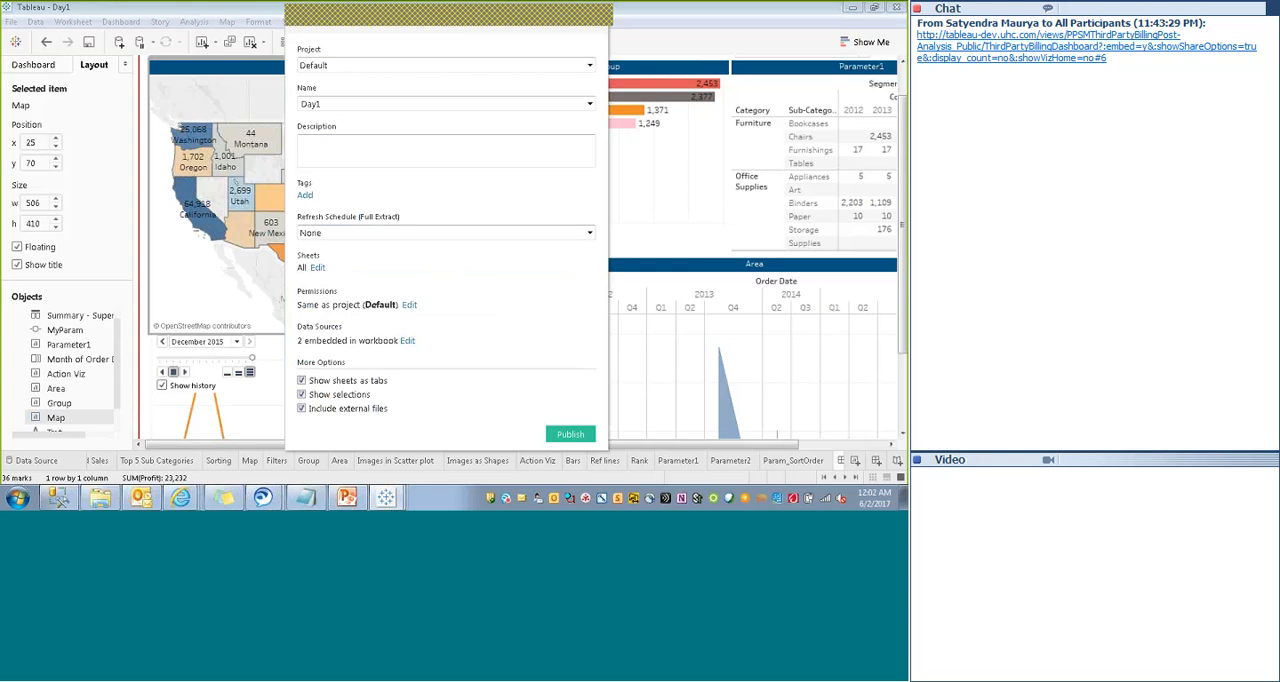
# - Name the workbook for publishing SuperStore_Summary_Public
pyautogui.click(348, 103)
pyautogui.moveTo(348, 104); pyautogui.dragTo(295, 104)
pyautogui.press('BackSpace')
pyautogui.write('SuperStore_Summary_Public')
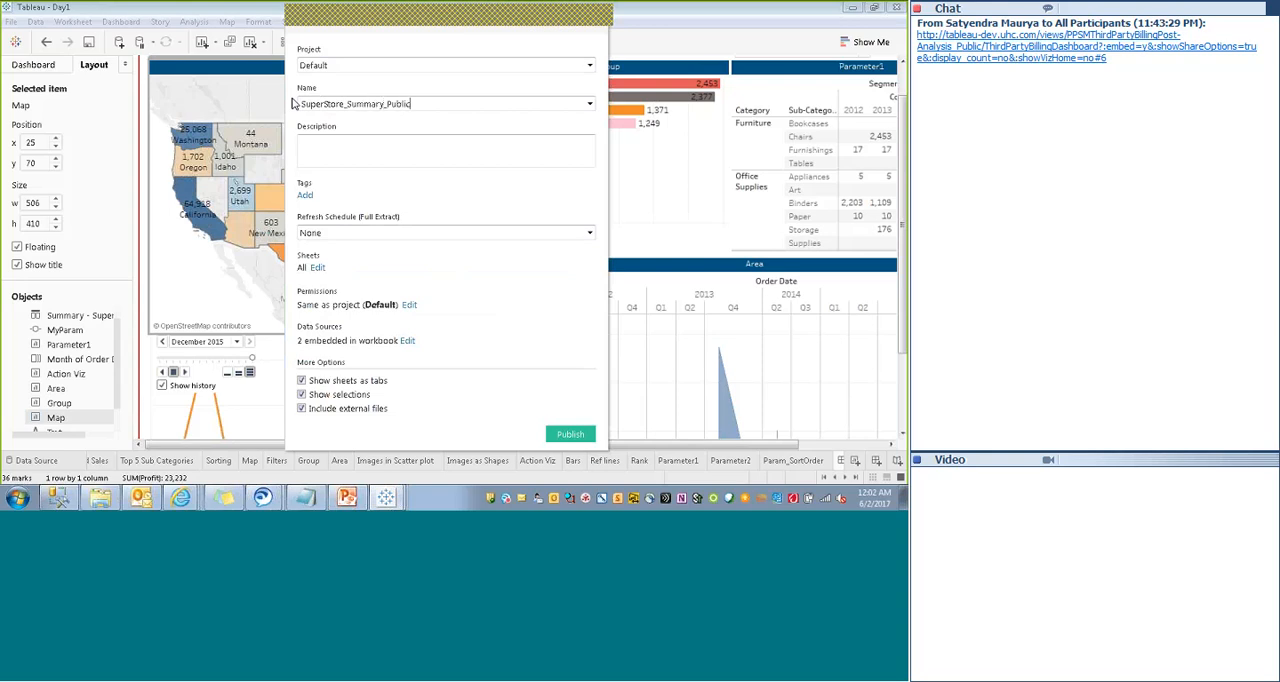
# - Review the available full extract refresh schedules without choosing one
pyautogui.click(341, 232)
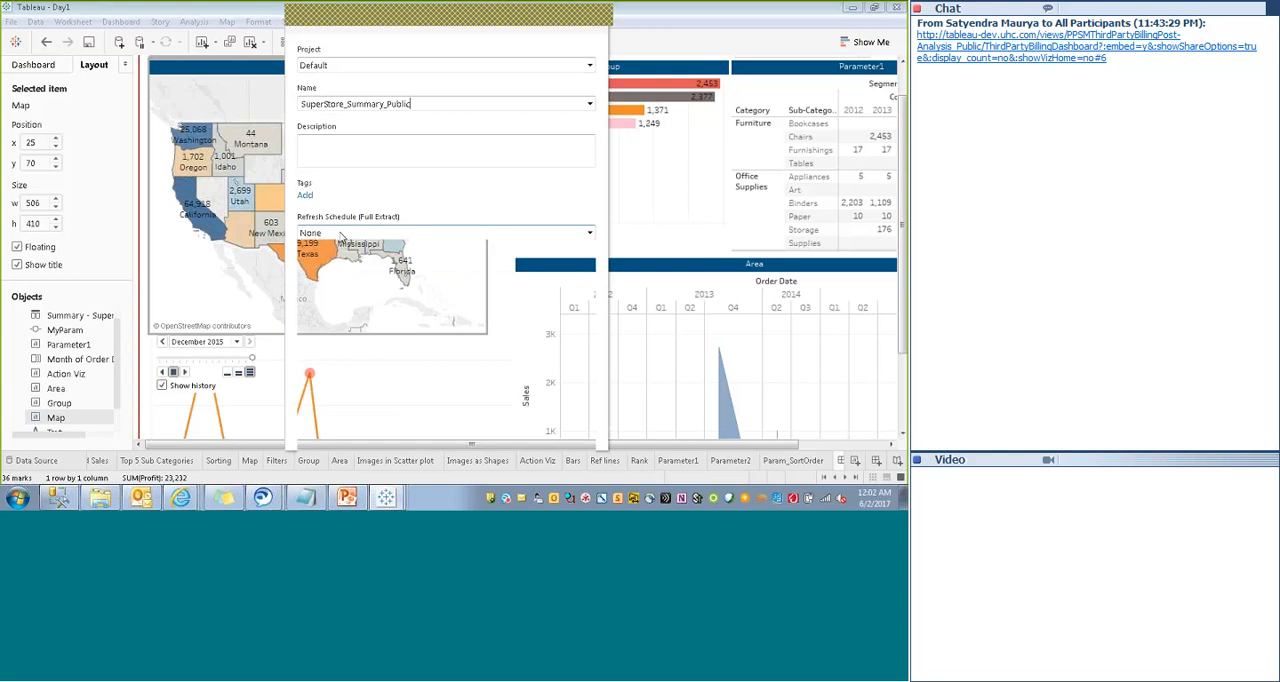
pyautogui.moveTo(590, 333); pyautogui.dragTo(591, 255)
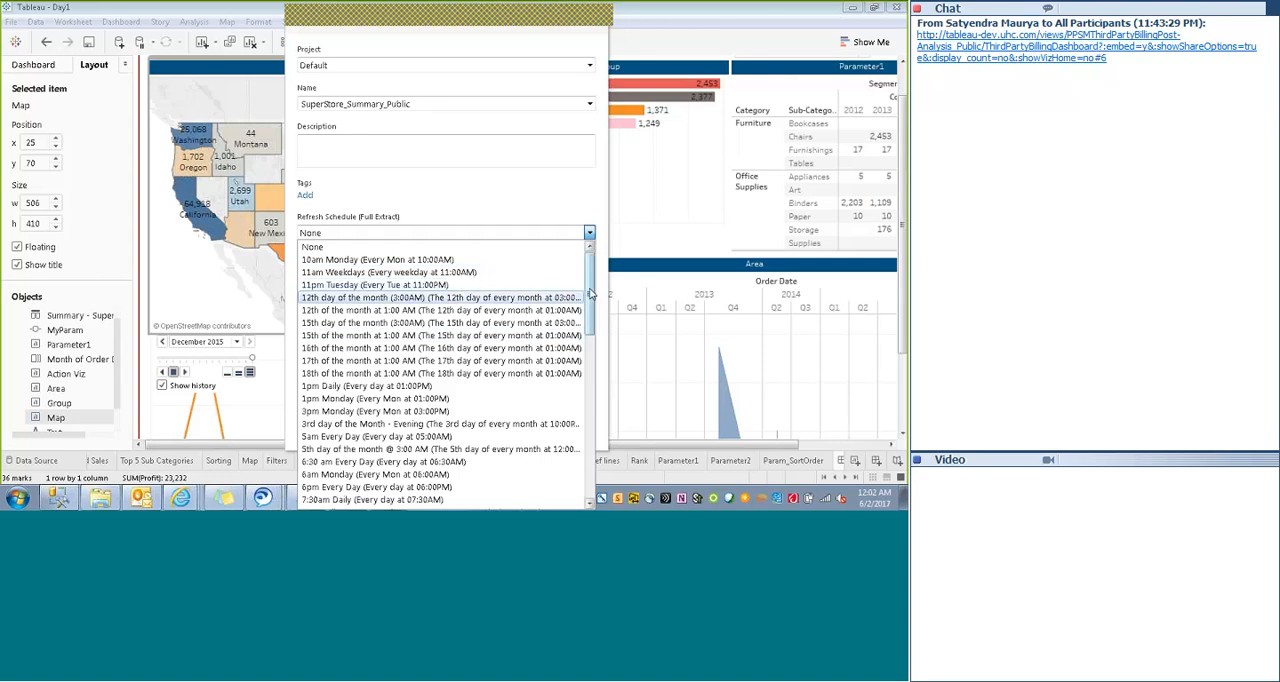
pyautogui.moveTo(591, 290); pyautogui.dragTo(591, 331)
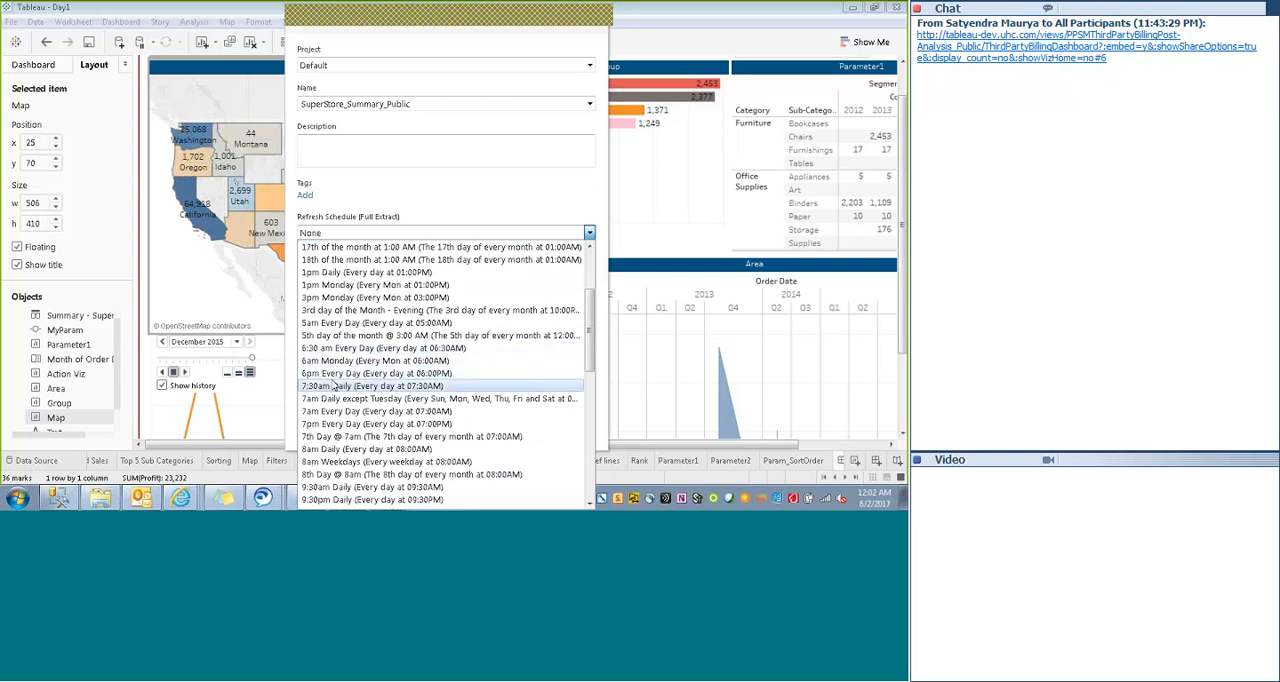
pyautogui.click(420, 200)
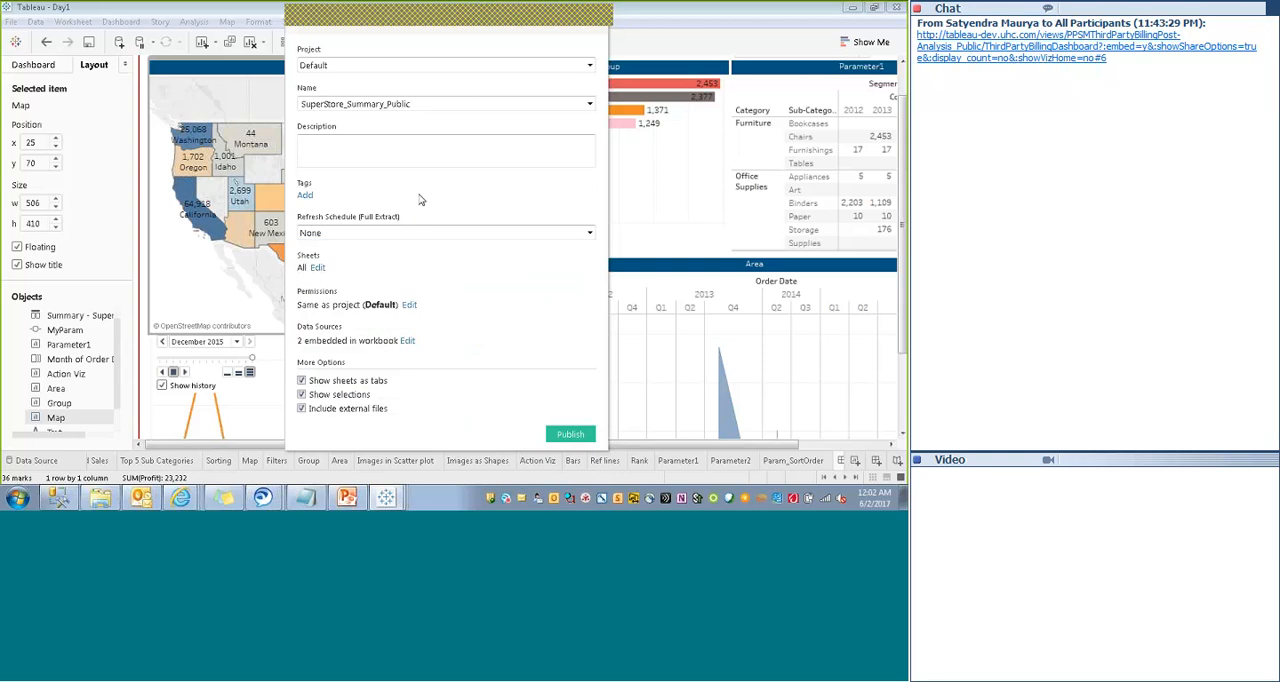
# - Limit the sheets to publish to Dashboard 1 only
pyautogui.click(317, 267)
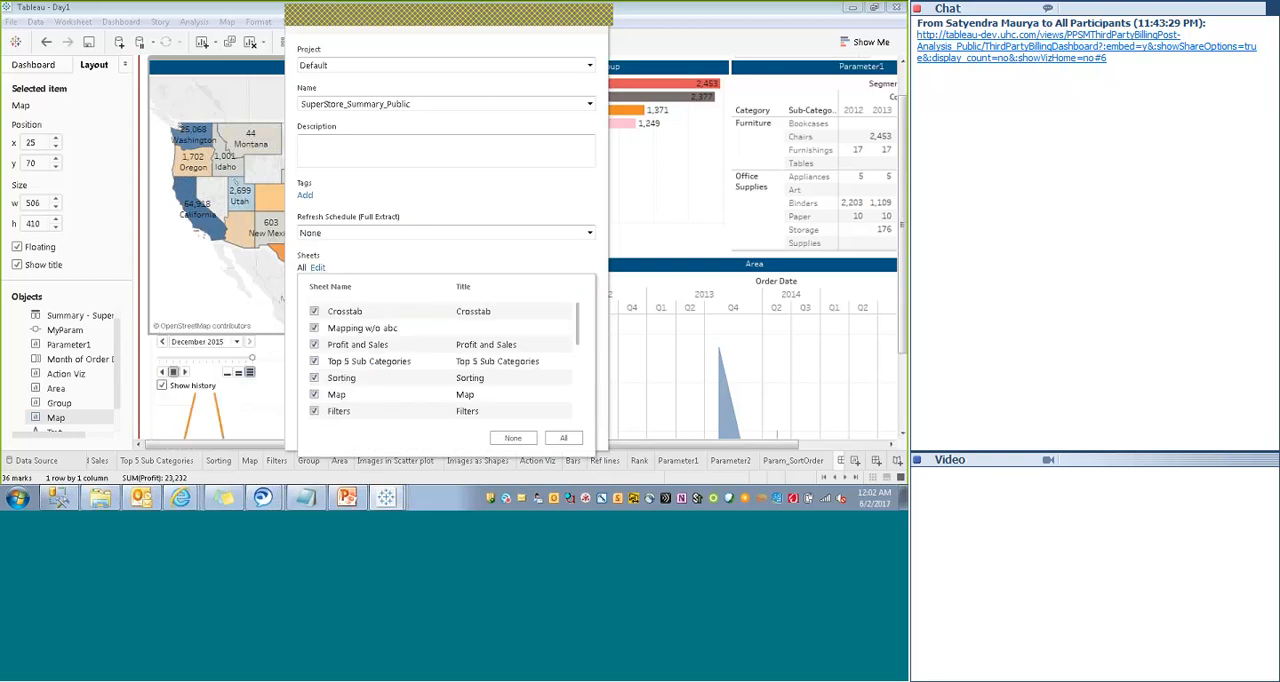
pyautogui.moveTo(578, 316); pyautogui.dragTo(583, 412)
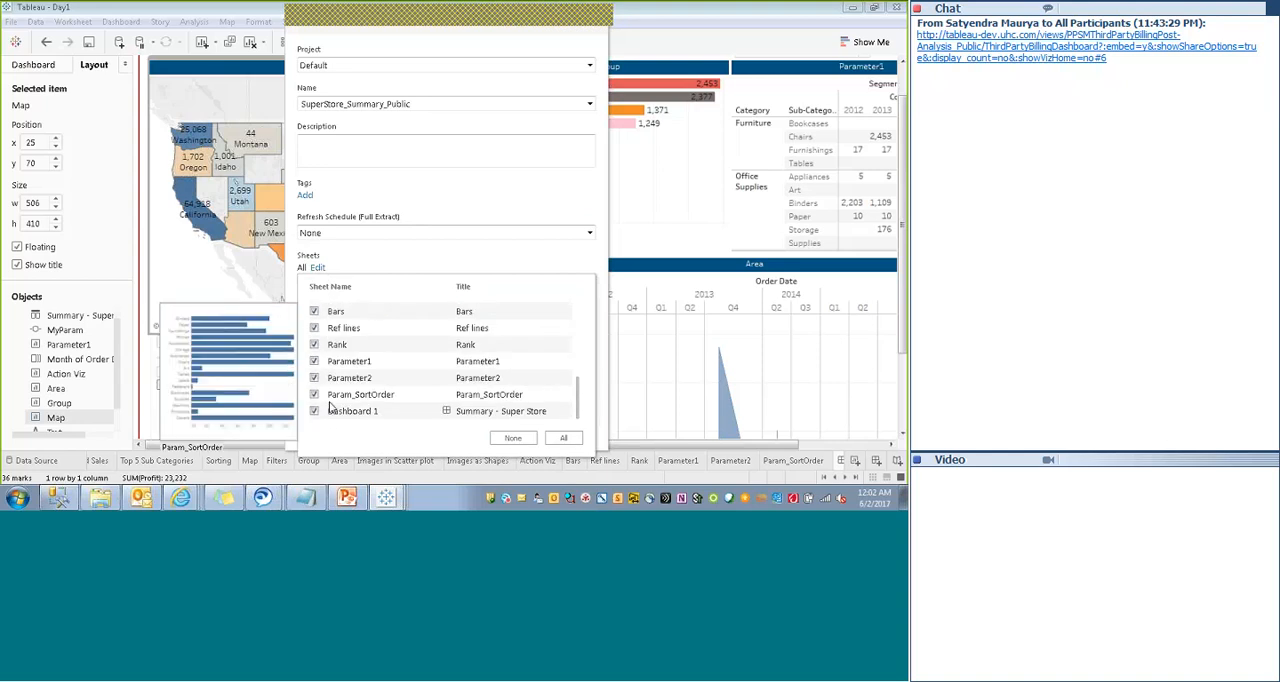
pyautogui.click(518, 436)
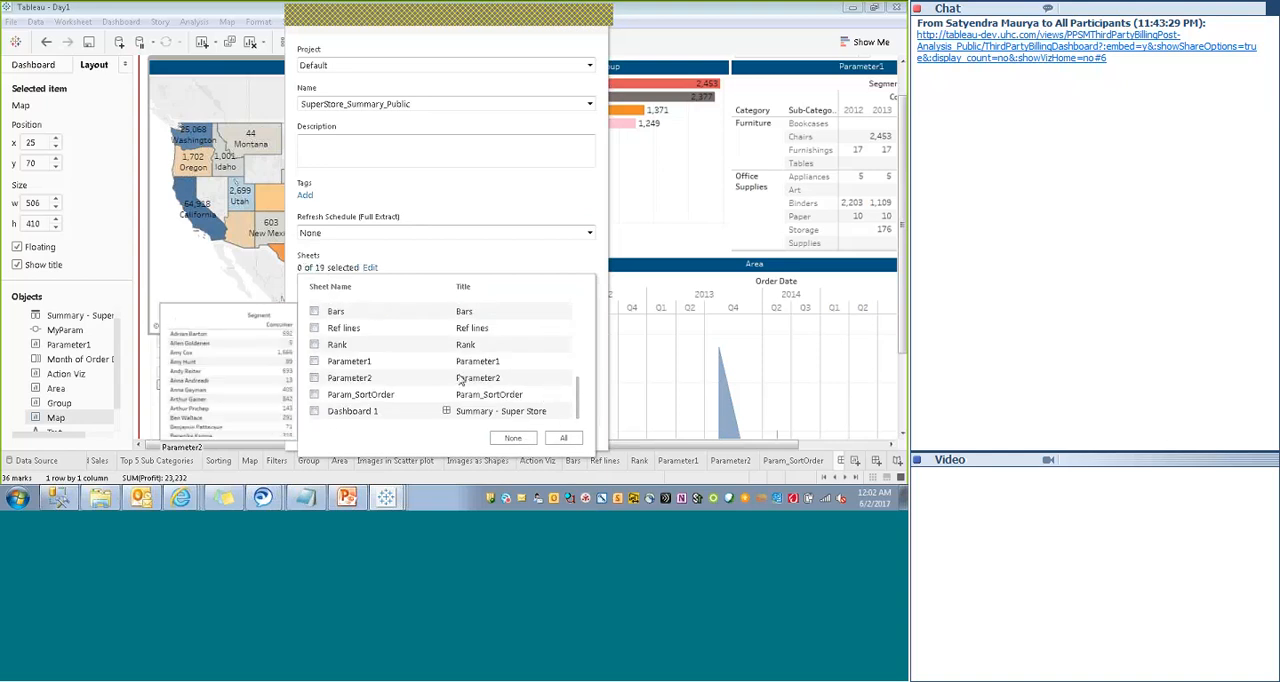
pyautogui.click(314, 411)
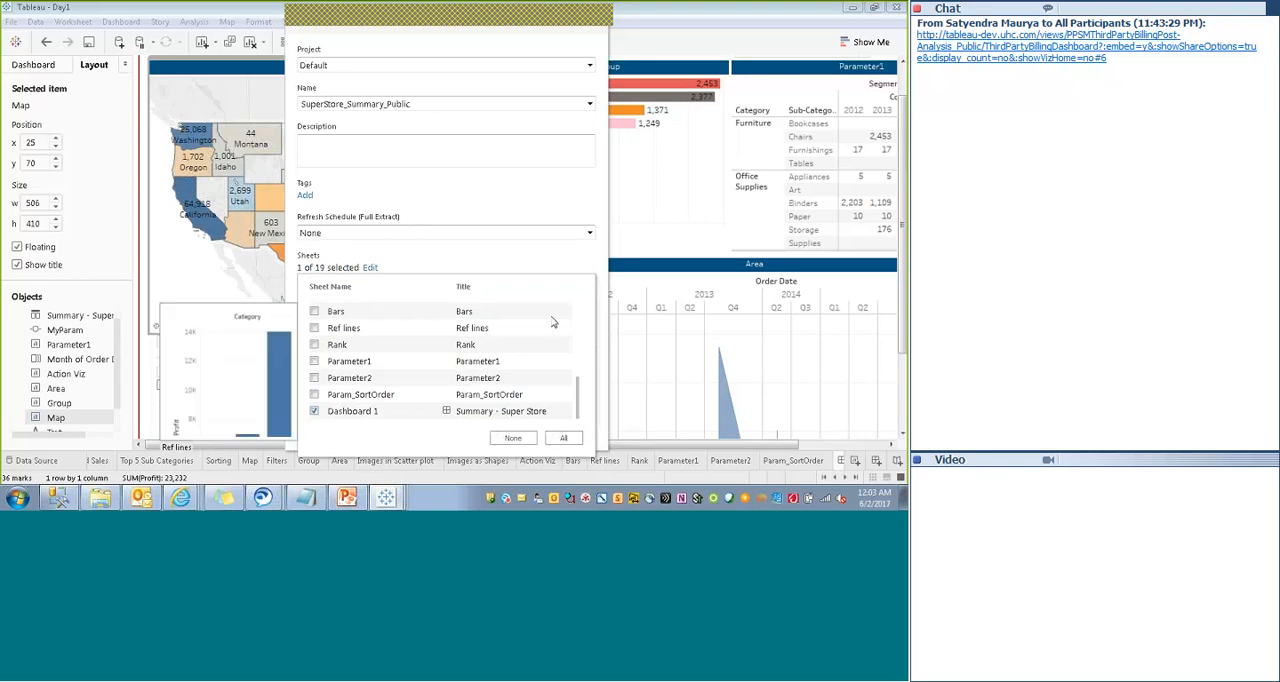
pyautogui.click(518, 257)
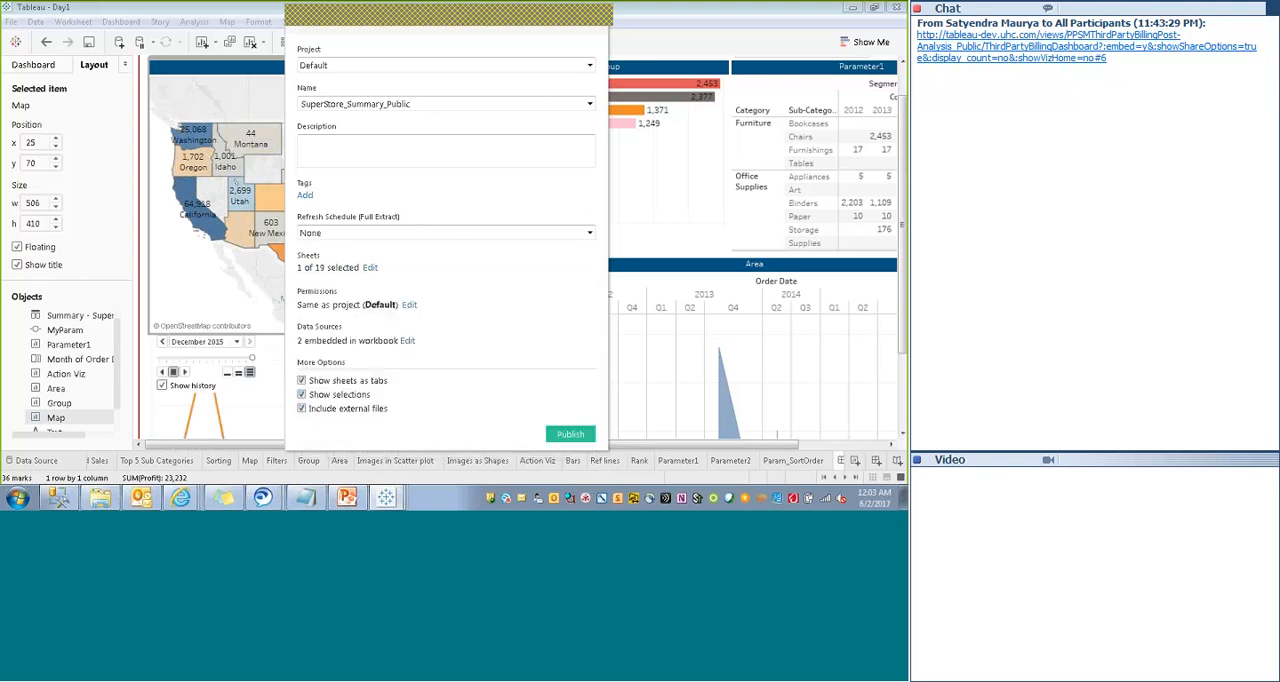
# - Review the users, groups and roles available in the workbook's publishing permissions, then cancel without adding any
pyautogui.click(408, 305)
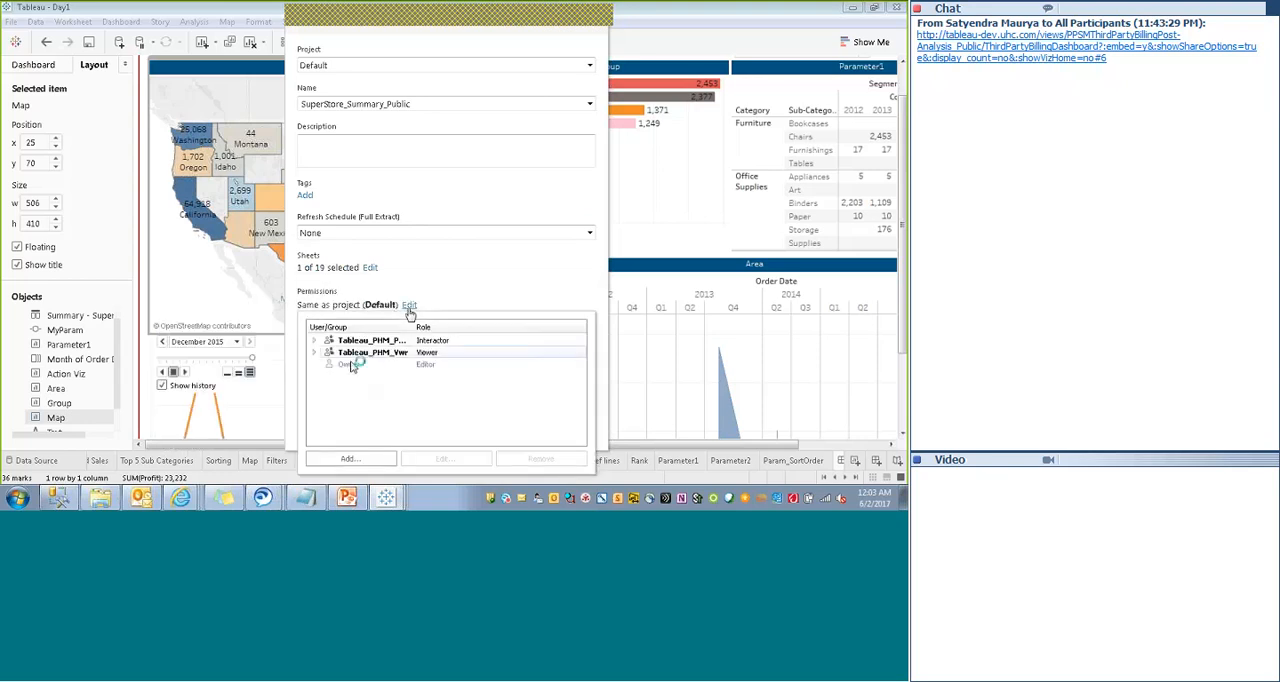
pyautogui.click(350, 458)
pyautogui.moveTo(380, 148); pyautogui.dragTo(380, 148)
pyautogui.moveTo(422, 194); pyautogui.dragTo(433, 155)
pyautogui.click(337, 196)
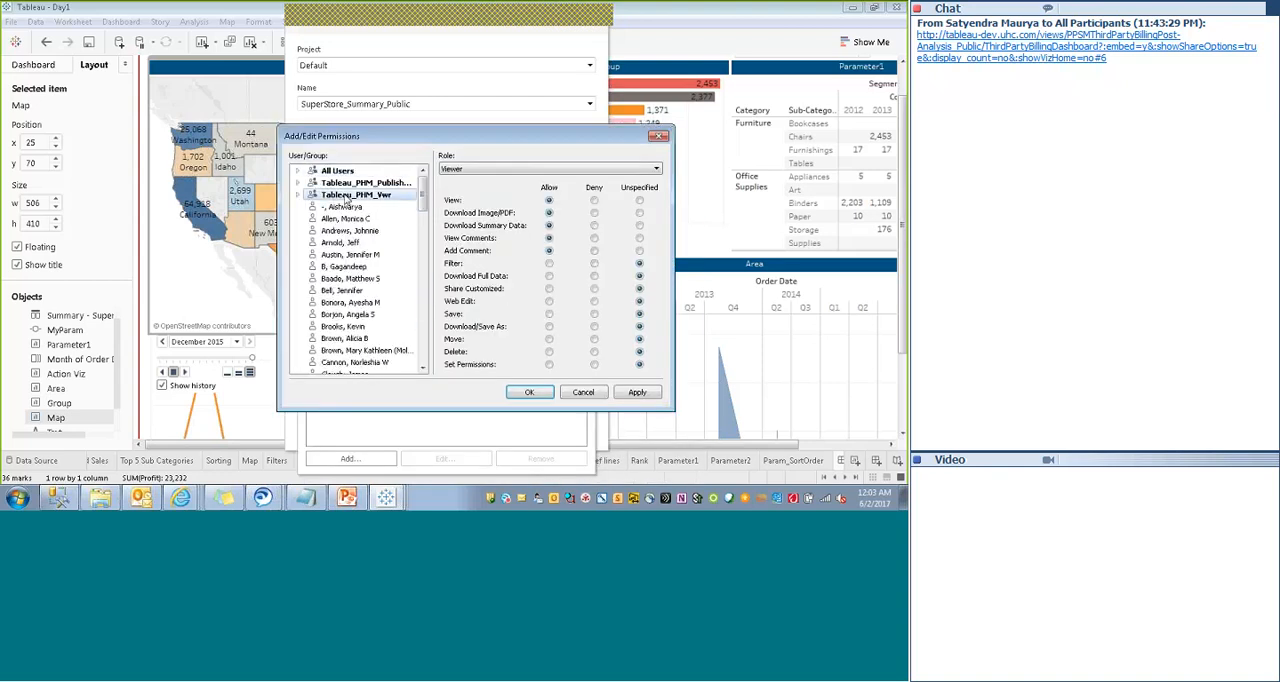
pyautogui.click(341, 184)
pyautogui.click(334, 172)
pyautogui.click(300, 171)
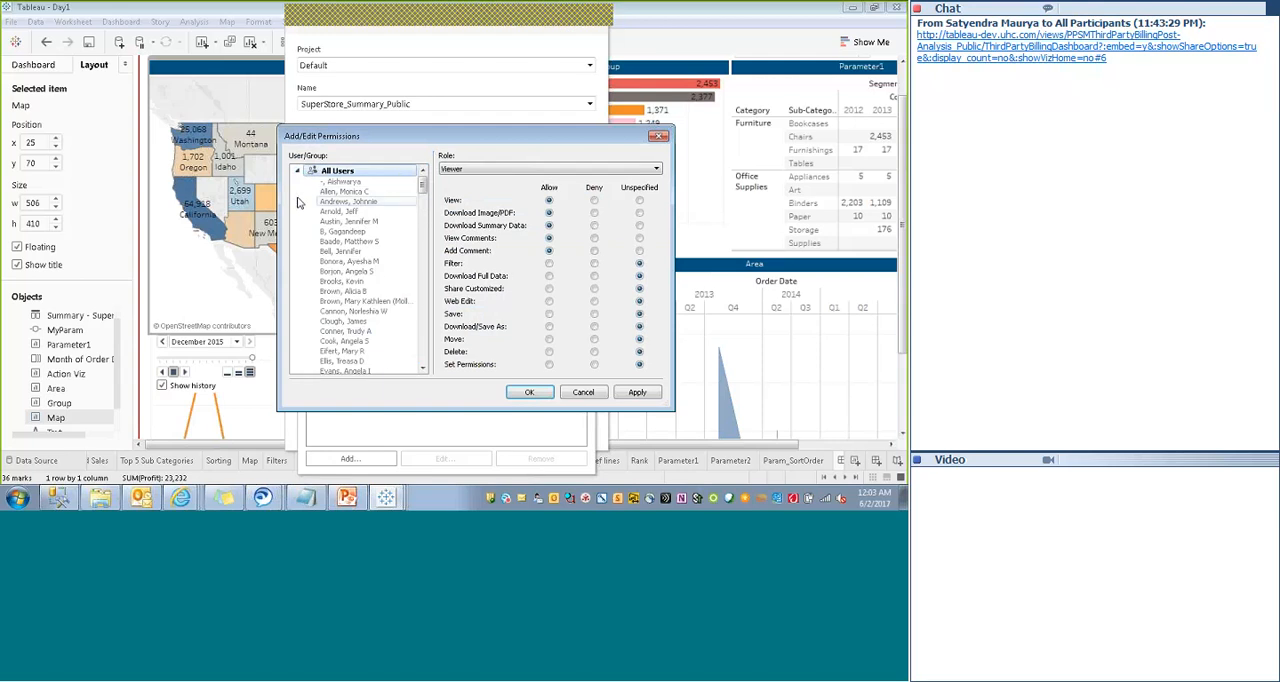
pyautogui.click(300, 171)
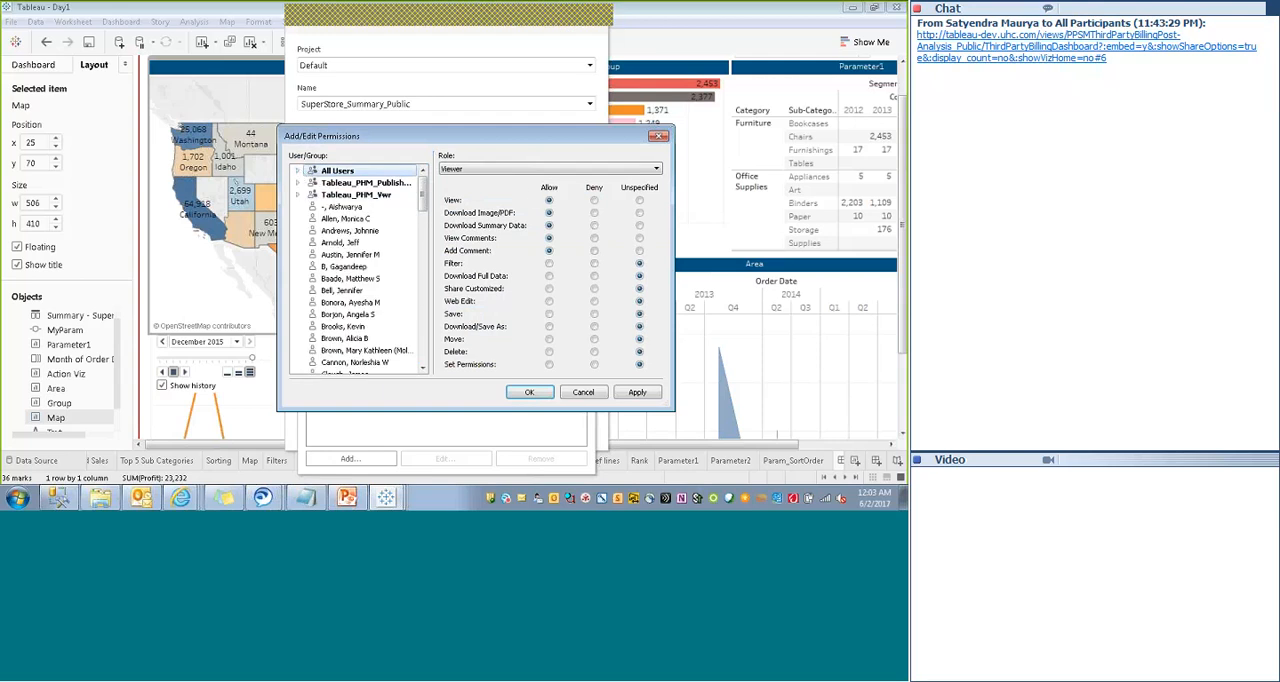
pyautogui.click(535, 168)
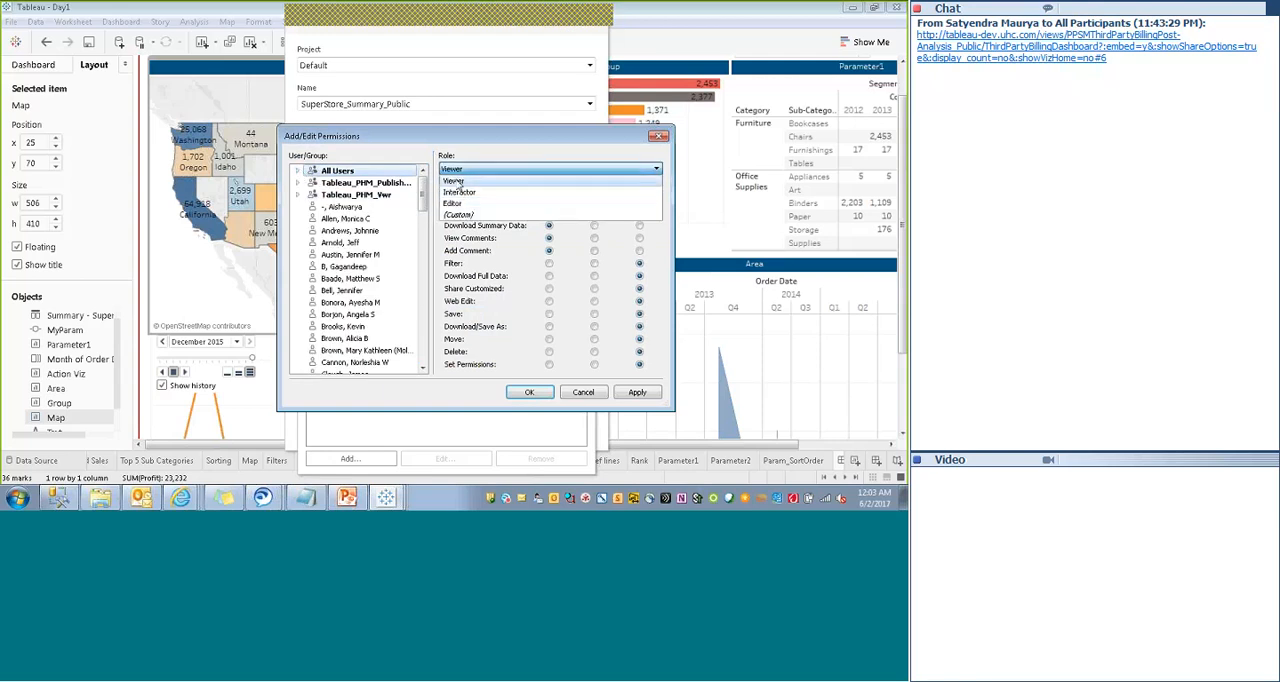
pyautogui.click(478, 142)
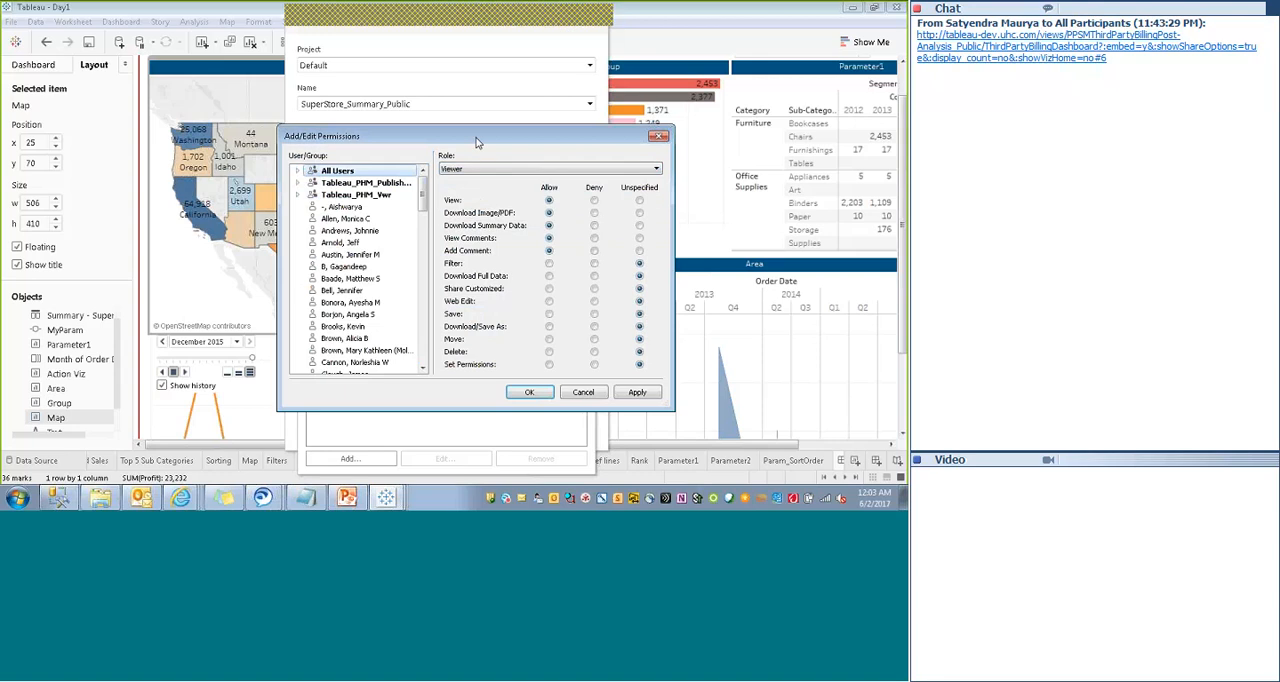
pyautogui.click(589, 392)
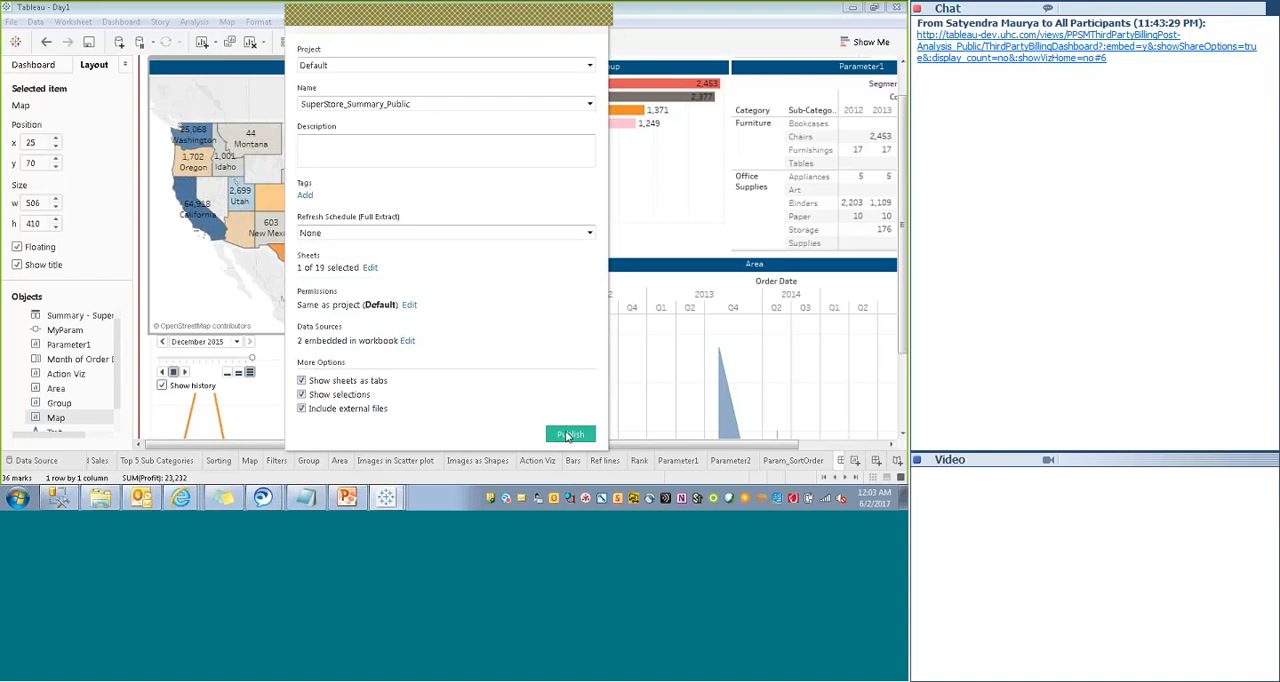
# - Cancel publishing the workbook and sign out of the tableau.uhc.com server
pyautogui.click(596, 15)
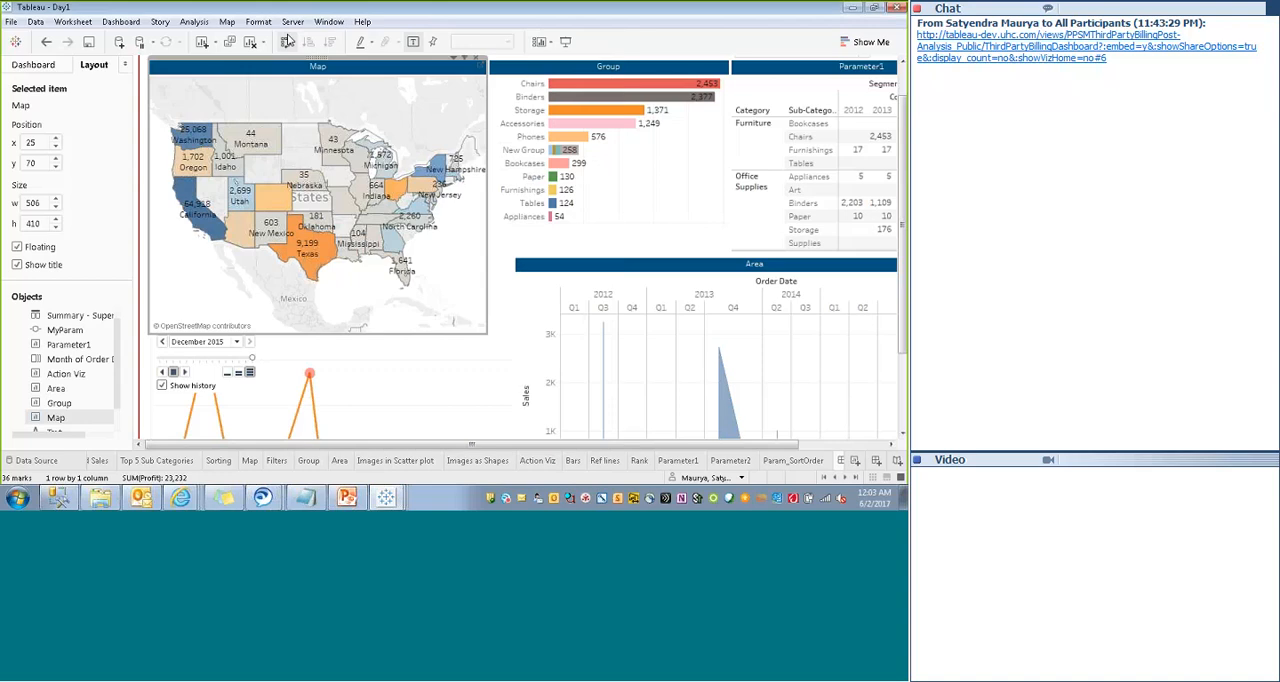
pyautogui.click(290, 23)
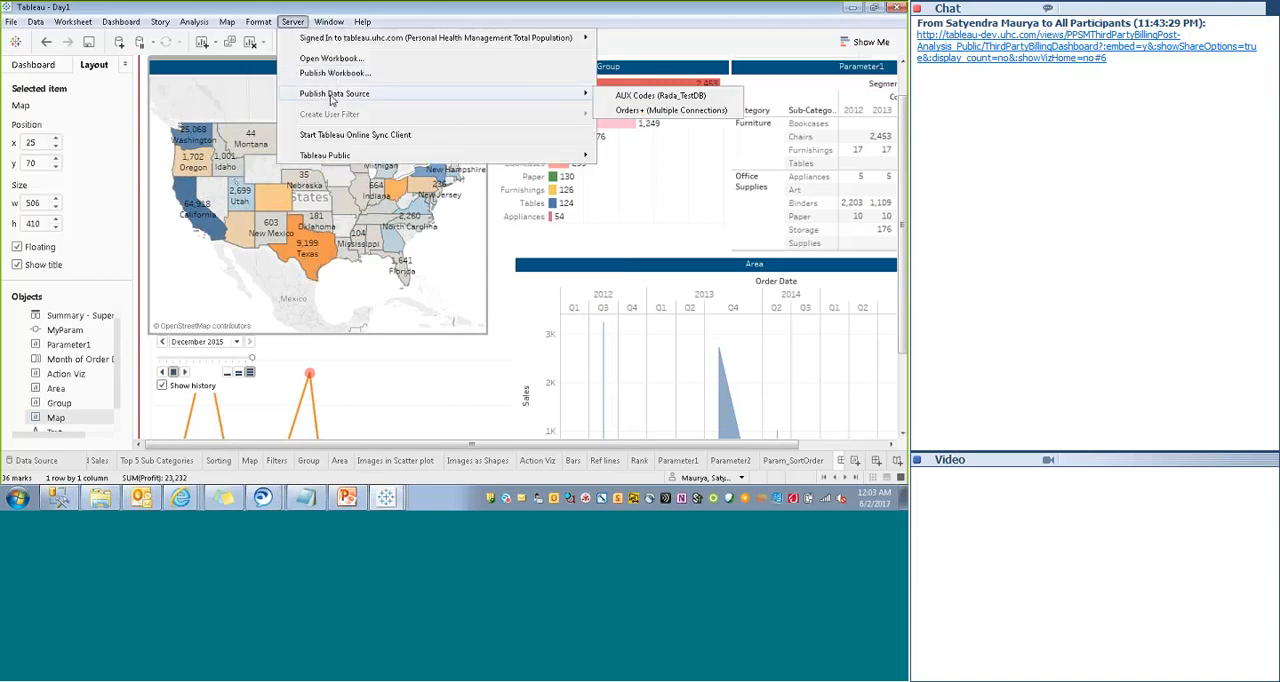
pyautogui.moveTo(335, 38)
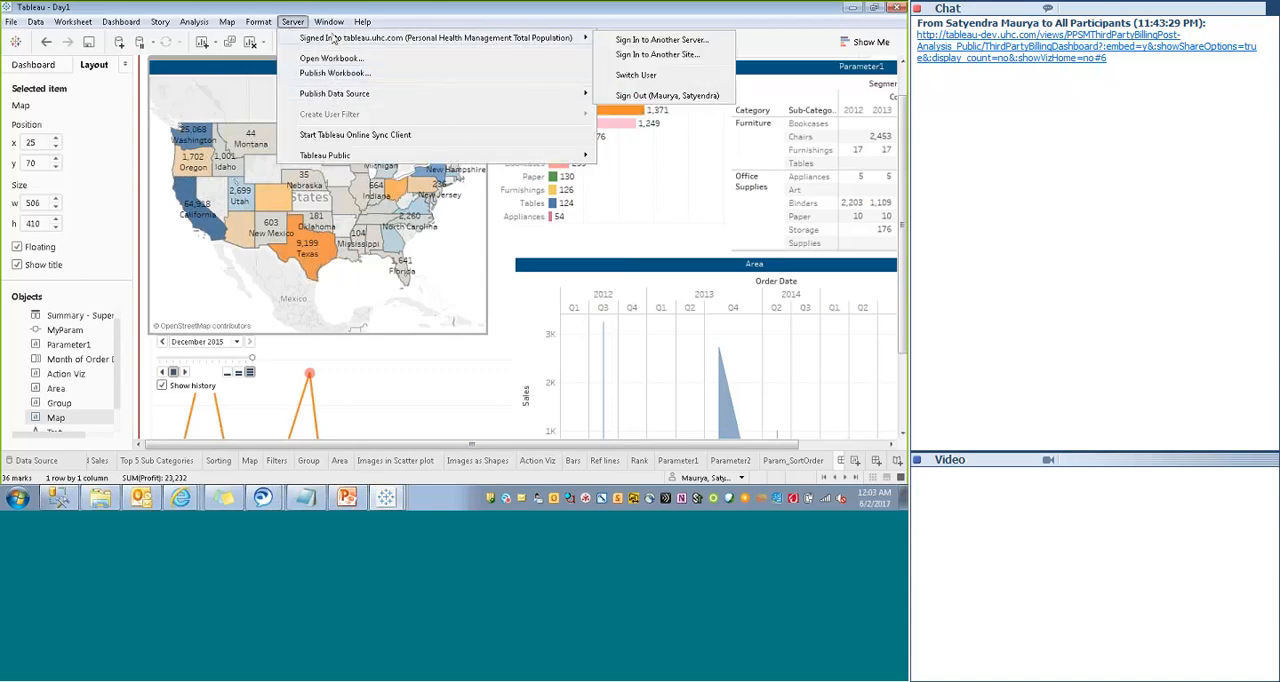
pyautogui.click(638, 96)
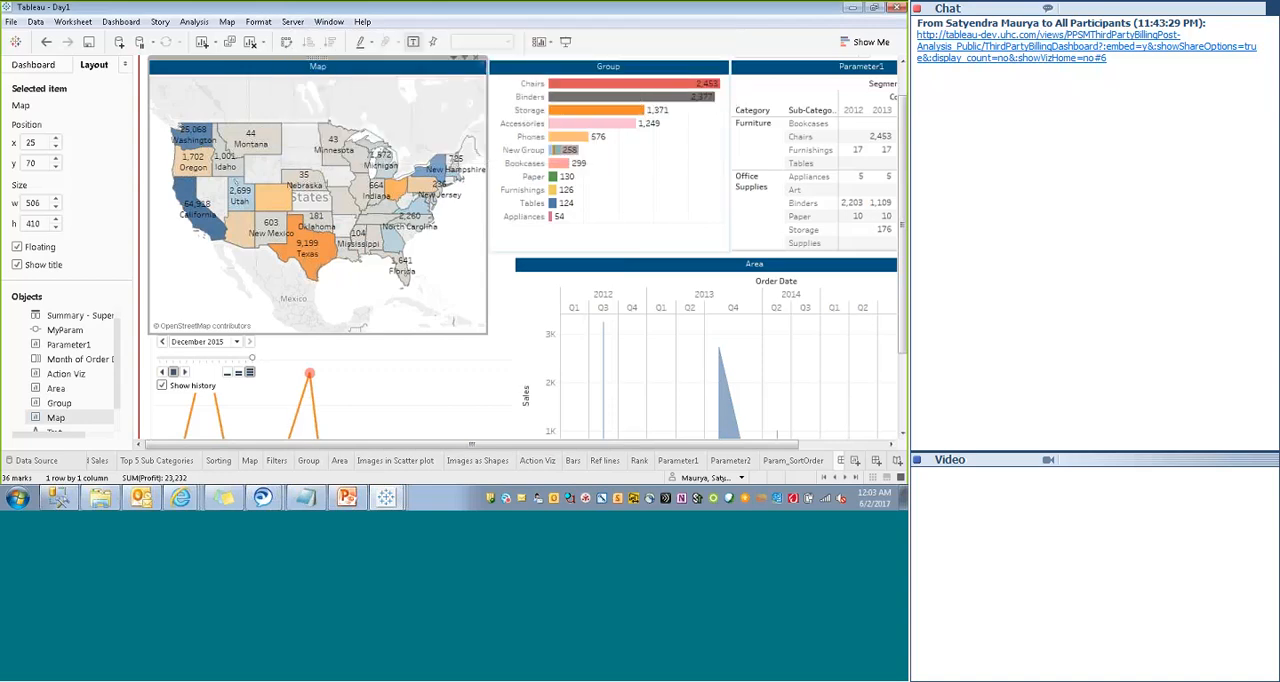
# - Start publishing the workbook again and connect to the server tableau-dev.uhc.com
pyautogui.click(292, 22)
pyautogui.click(308, 75)
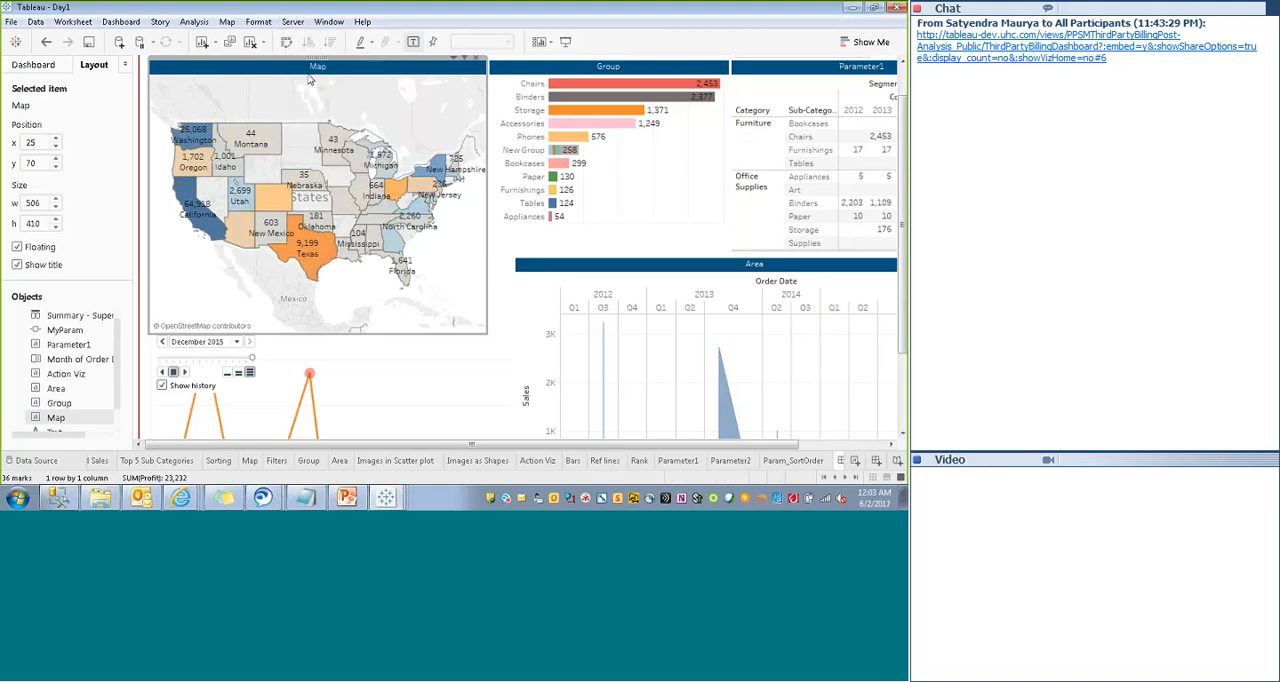
pyautogui.click(399, 227)
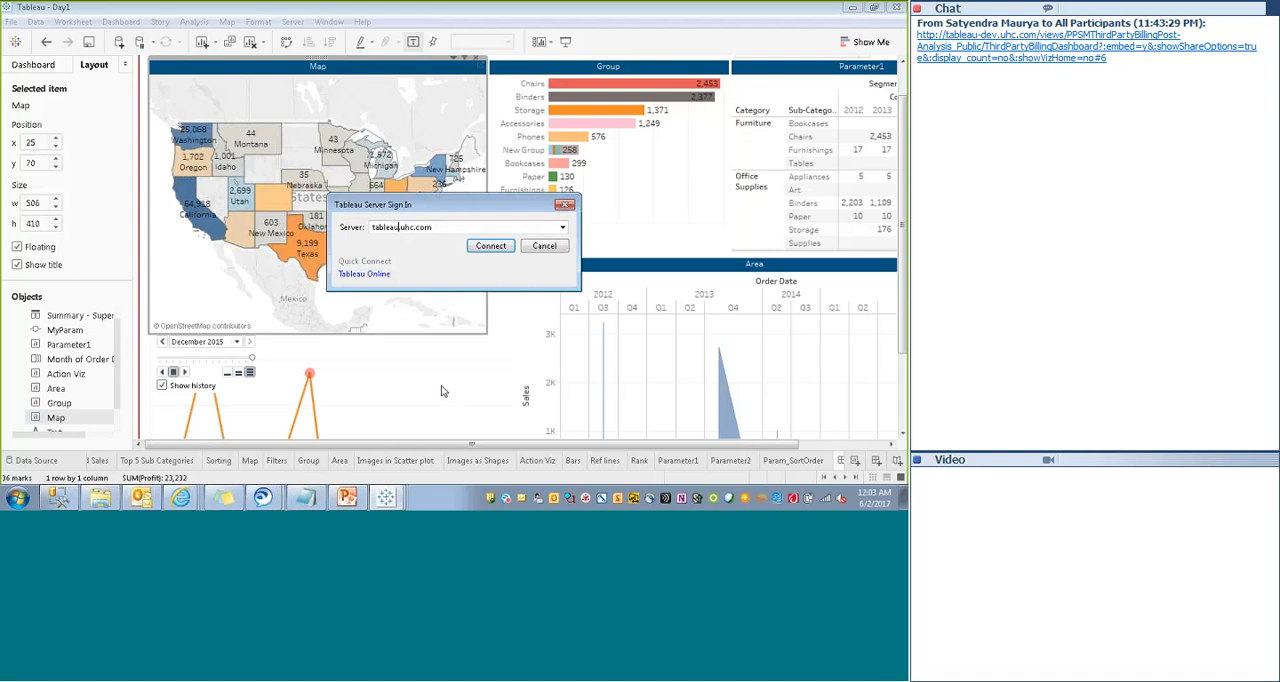
pyautogui.write('-dev')
pyautogui.click(487, 247)
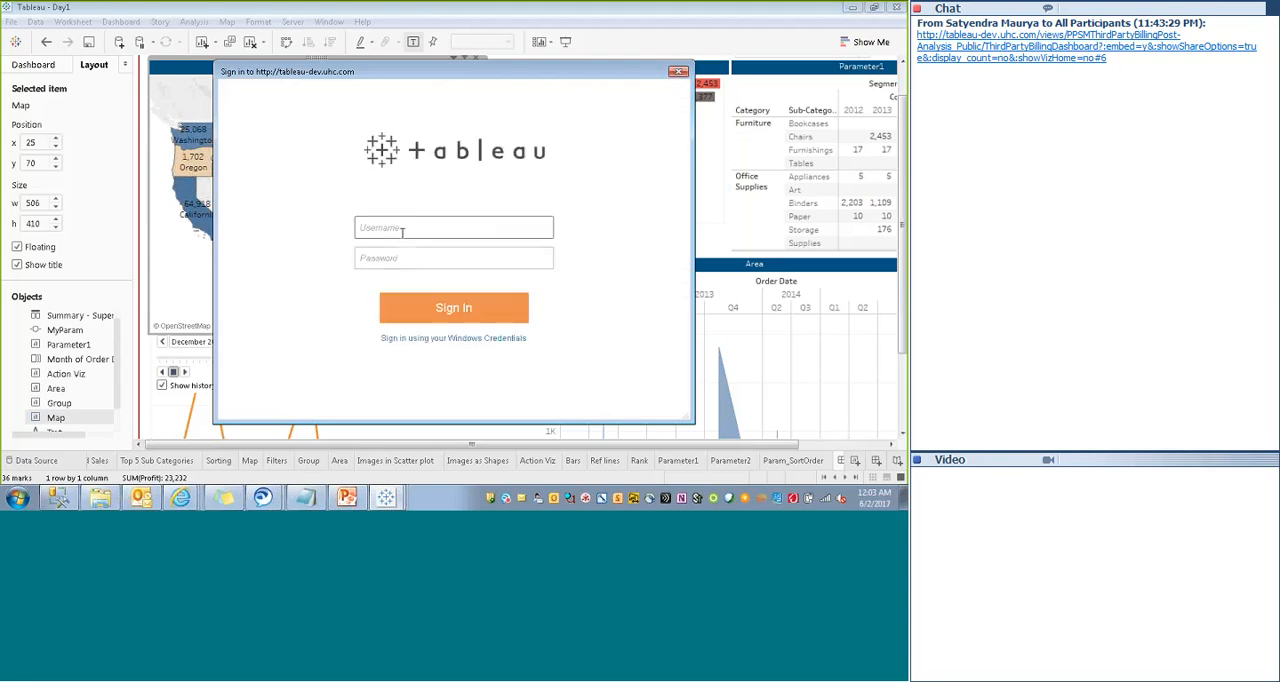
# - Sign in with the account username and password and select the Personal Health Management- Total Population site
pyautogui.press('Tab')
pyautogui.write('•')
pyautogui.press('BackSpace')
pyautogui.write('••••••••••••')
pyautogui.click(445, 312)
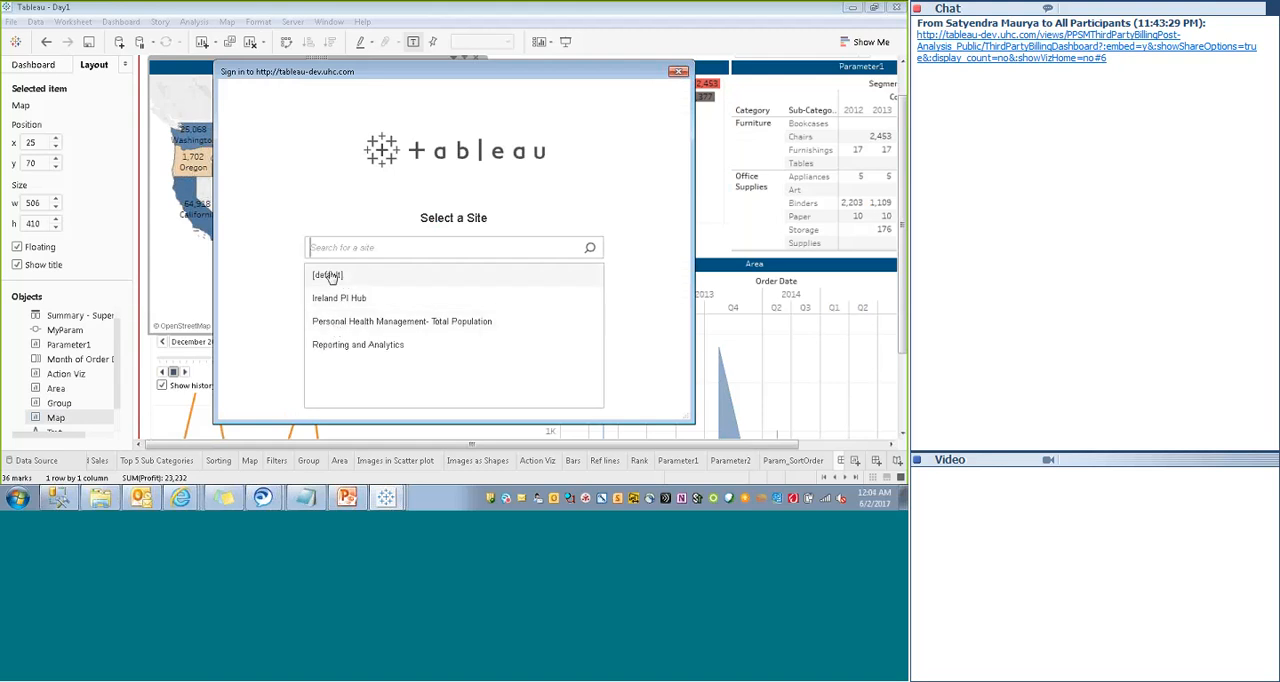
pyautogui.click(337, 322)
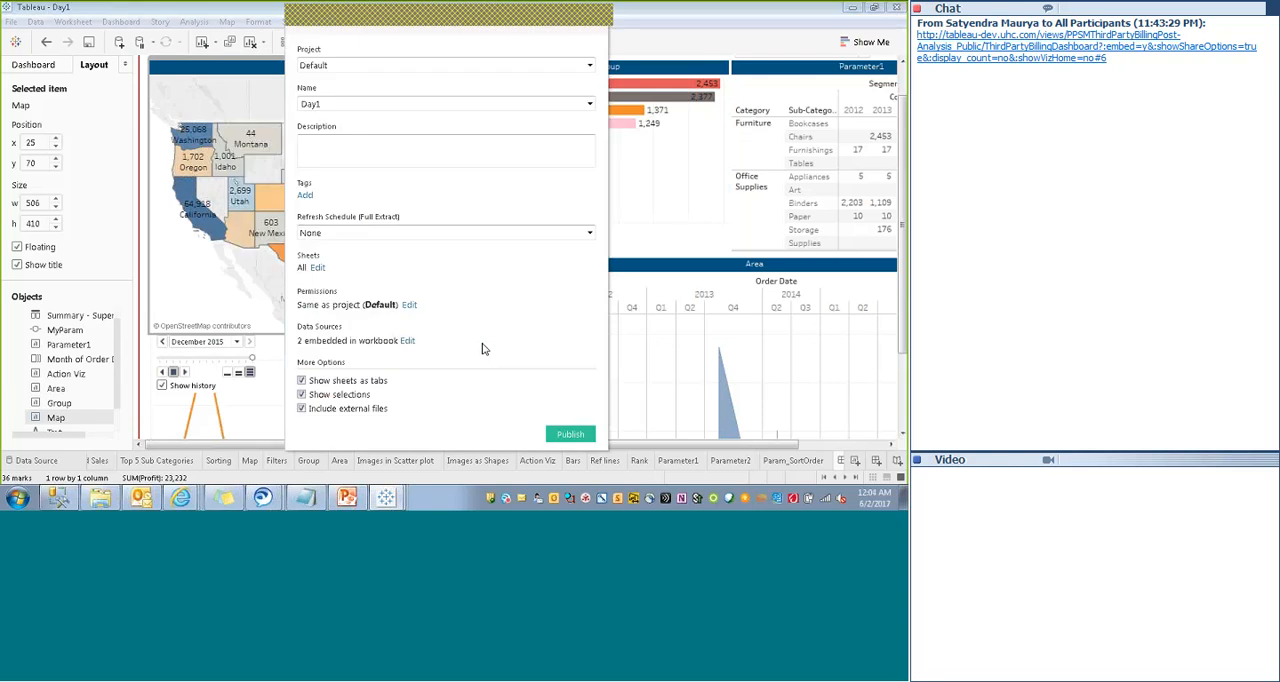
# - Name the workbook for publishing SuperStore_Public
pyautogui.click(378, 104)
pyautogui.hotkey('ctrl', 'a')
pyautogui.write('SuperStore_Public')
# - Restrict the sheets published with the workbook to Dashboard 1 only
pyautogui.click(317, 269)
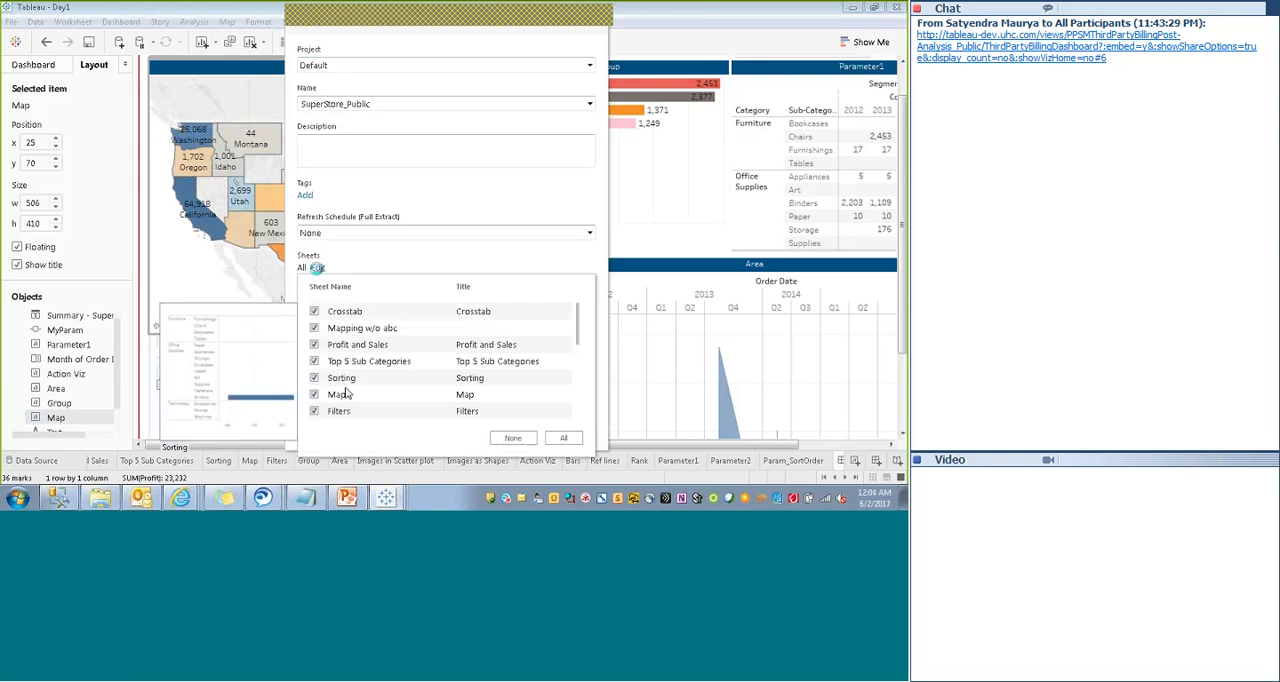
pyautogui.click(513, 438)
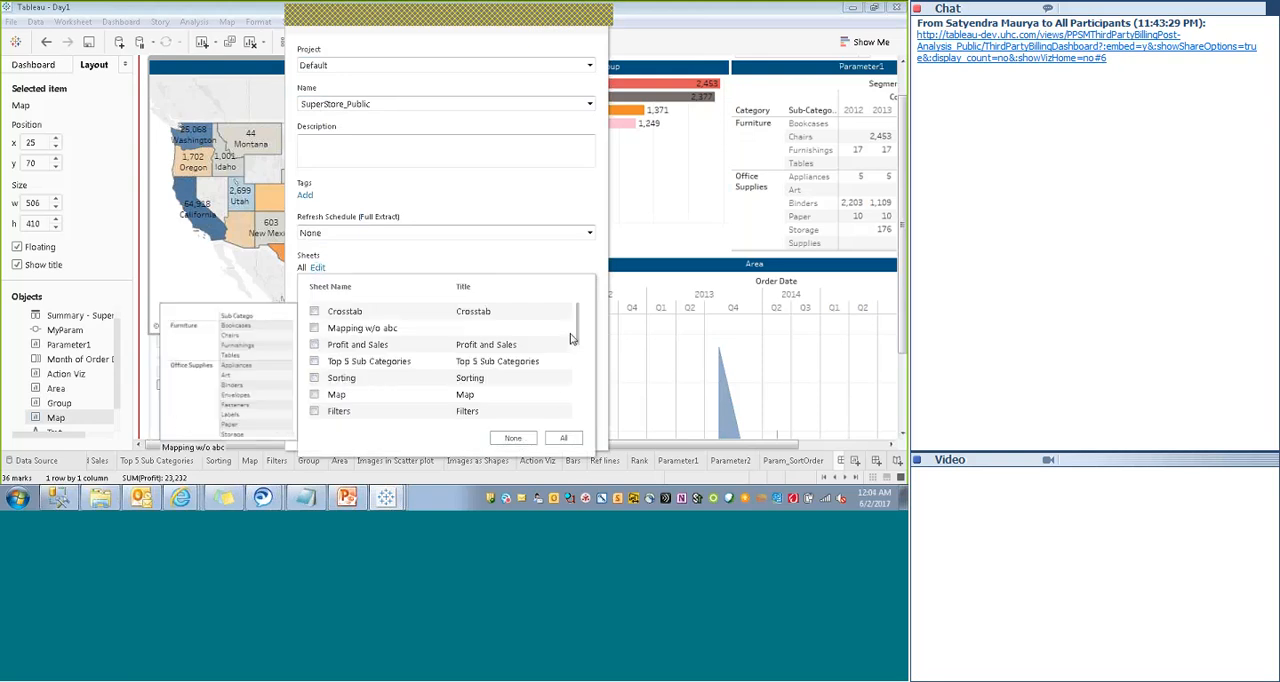
pyautogui.scroll(-4, 578, 424)
pyautogui.click(315, 411)
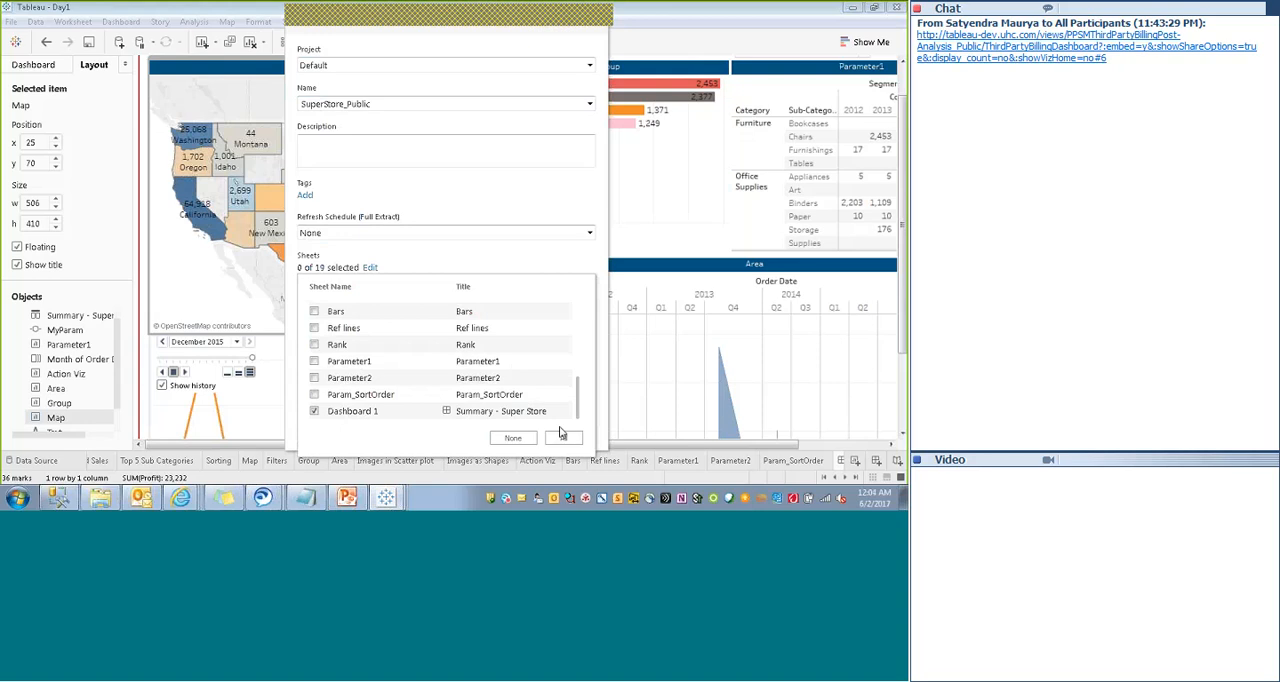
pyautogui.click(520, 250)
# - Customize the workbook's permissions by allowing Web Edit for the All Users group and apply them
pyautogui.click(409, 305)
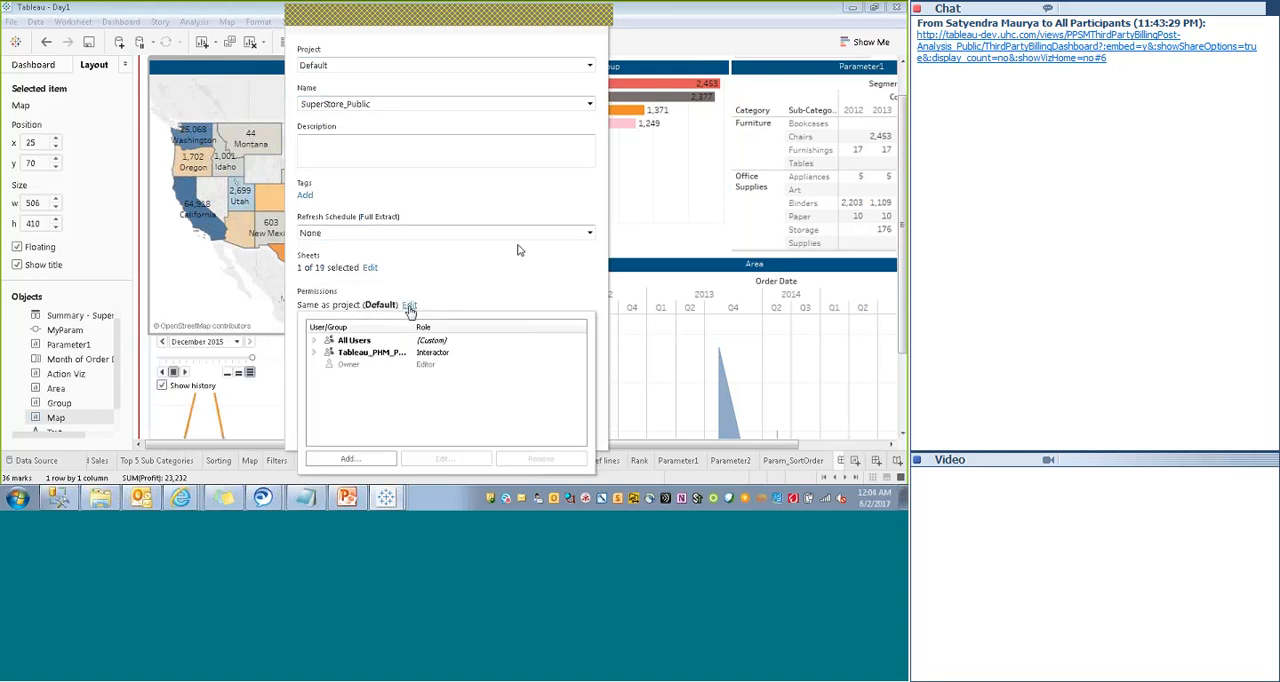
pyautogui.click(349, 460)
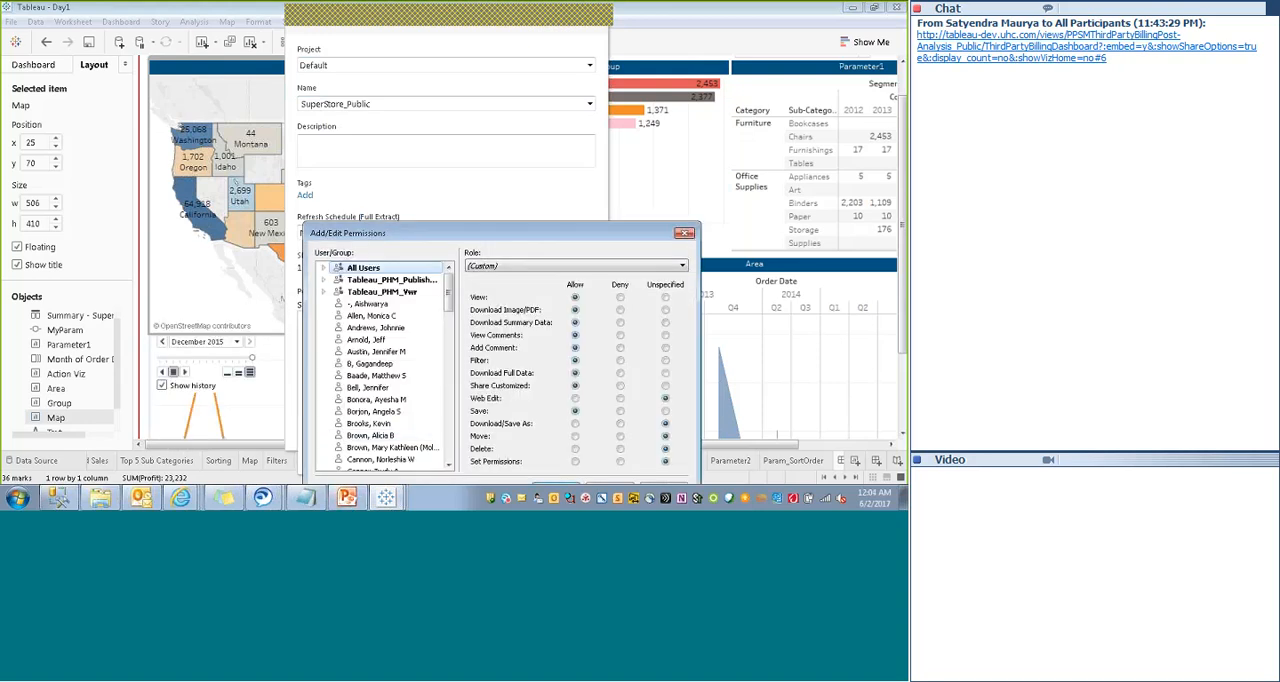
pyautogui.moveTo(396, 232); pyautogui.dragTo(362, 71)
pyautogui.moveTo(414, 128)
pyautogui.mouseDown()
pyautogui.moveTo(428, 296)
pyautogui.moveTo(422, 125)
pyautogui.mouseUp()
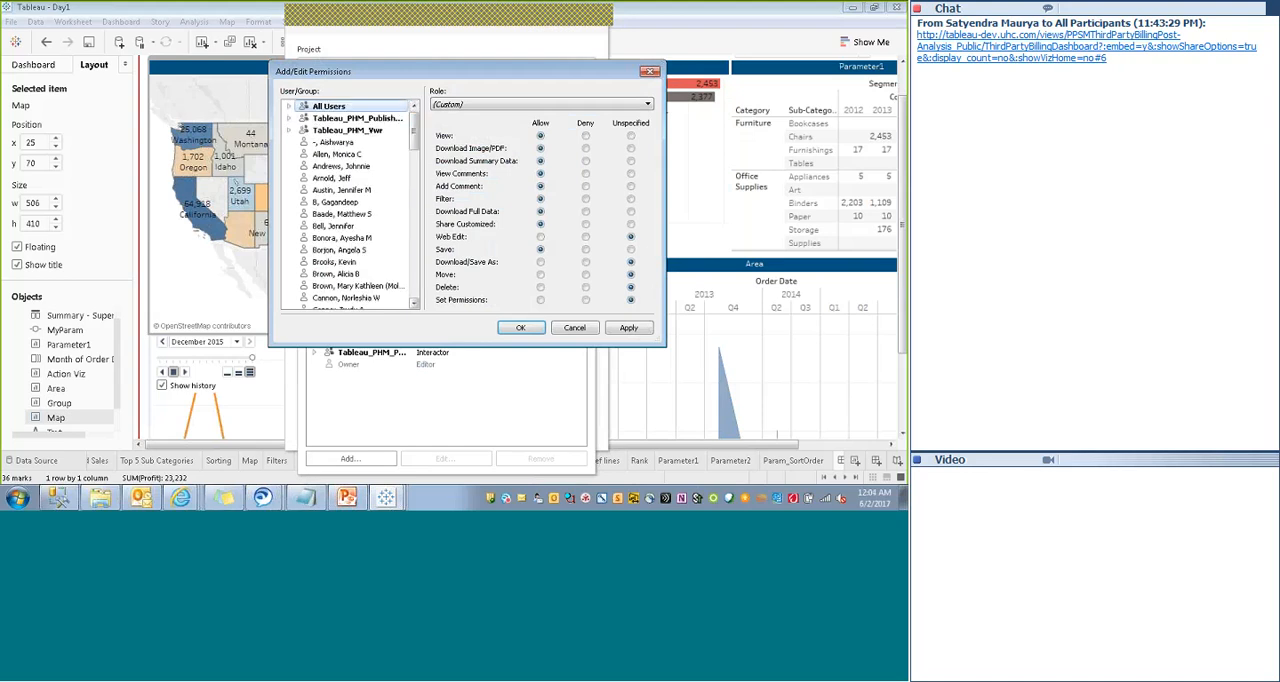
pyautogui.click(540, 237)
pyautogui.click(627, 329)
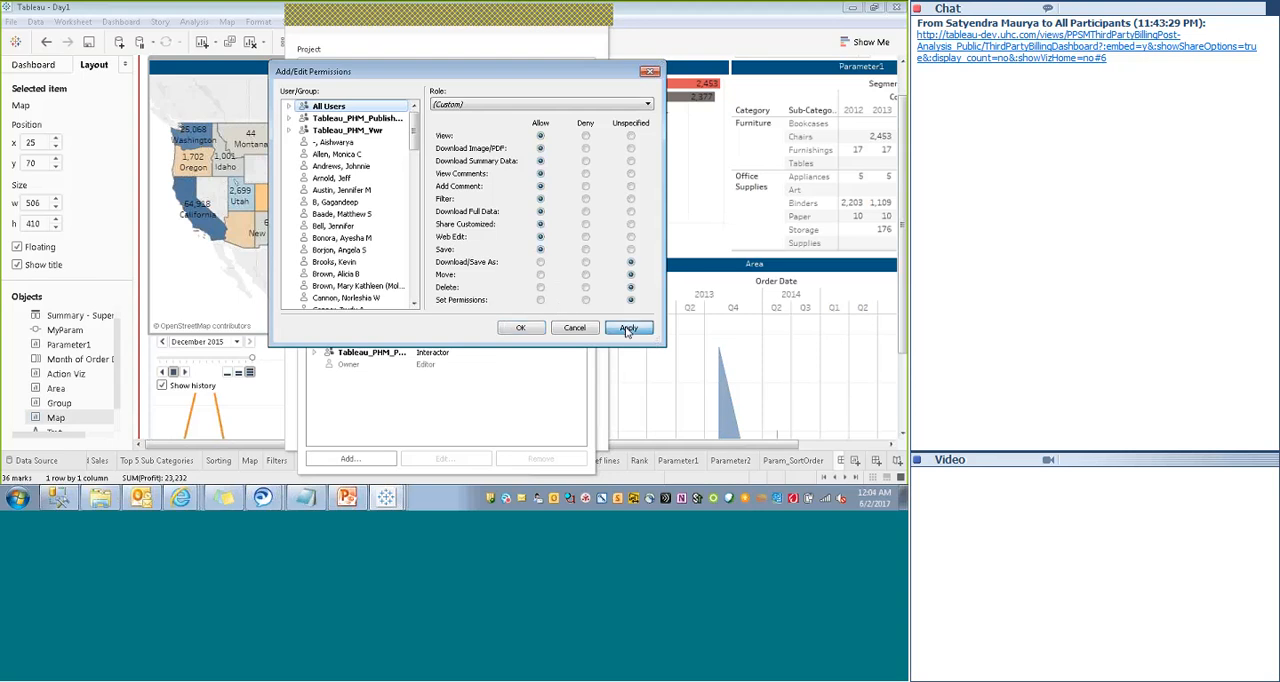
pyautogui.click(520, 329)
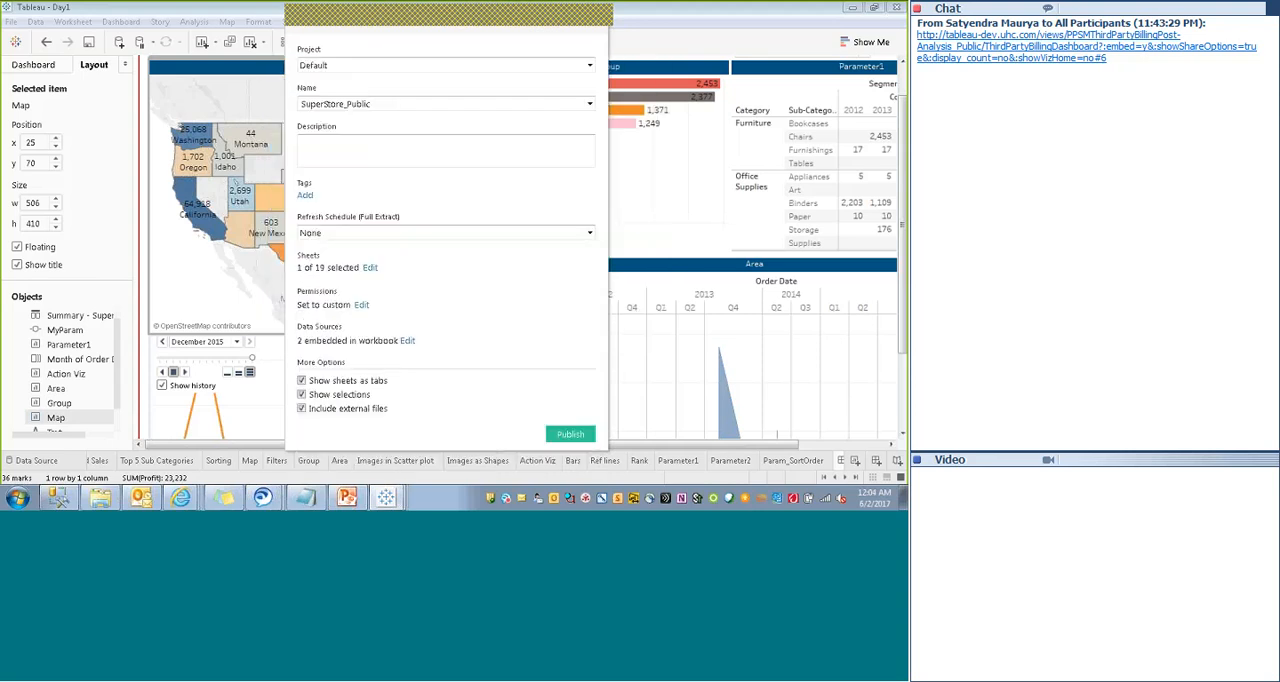
# - Publish the workbook to the server, dismiss the completion notice and open its Dashboard 1 view
pyautogui.click(562, 434)
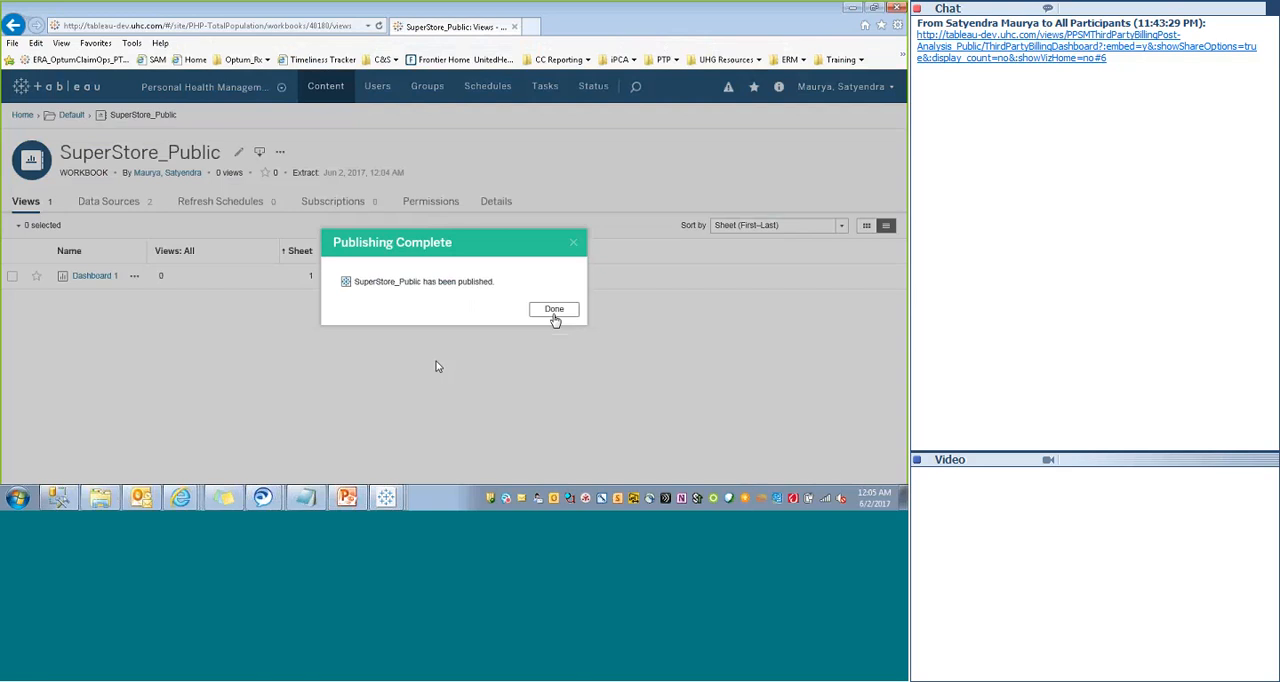
pyautogui.click(554, 310)
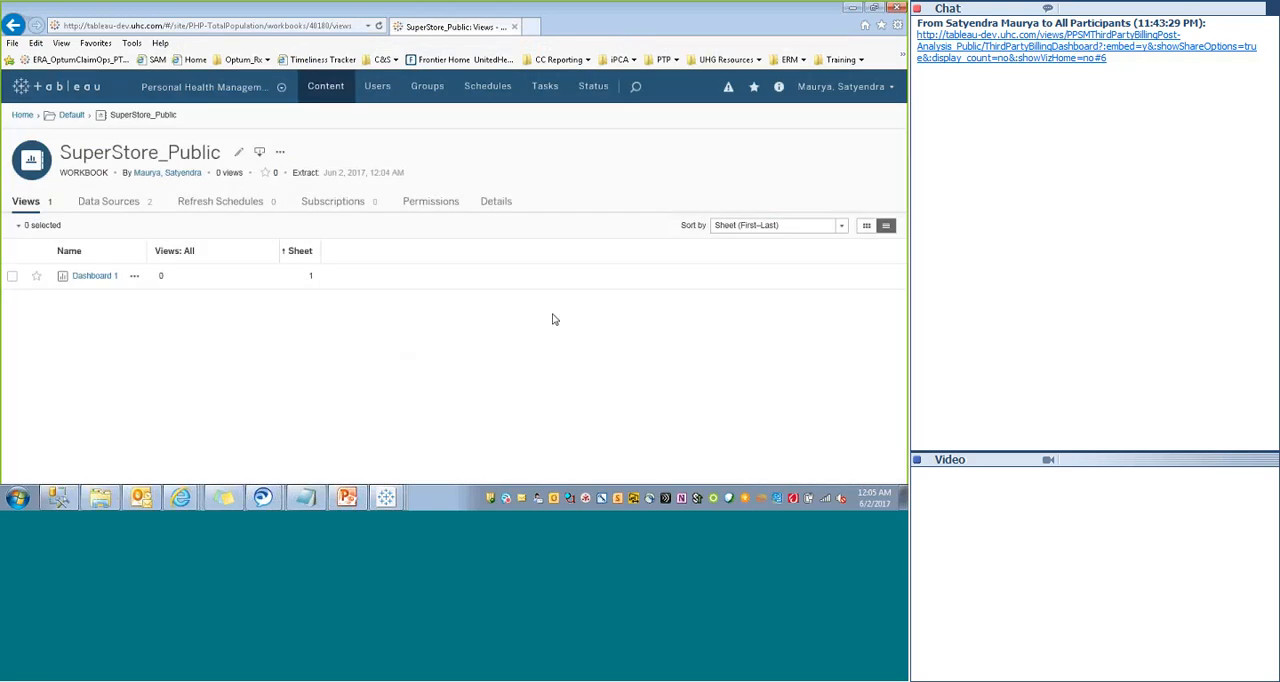
pyautogui.click(85, 278)
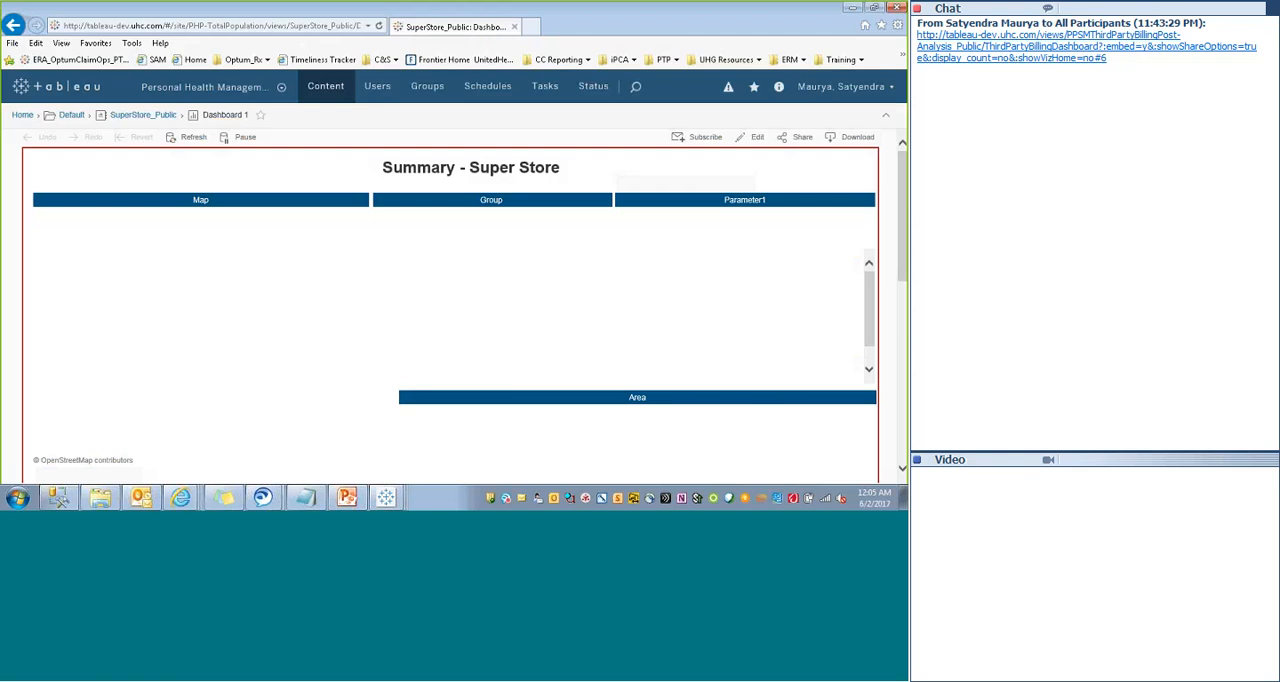
# - Get the share link of the published dashboard and open it in a new browser tab
pyautogui.click(800, 136)
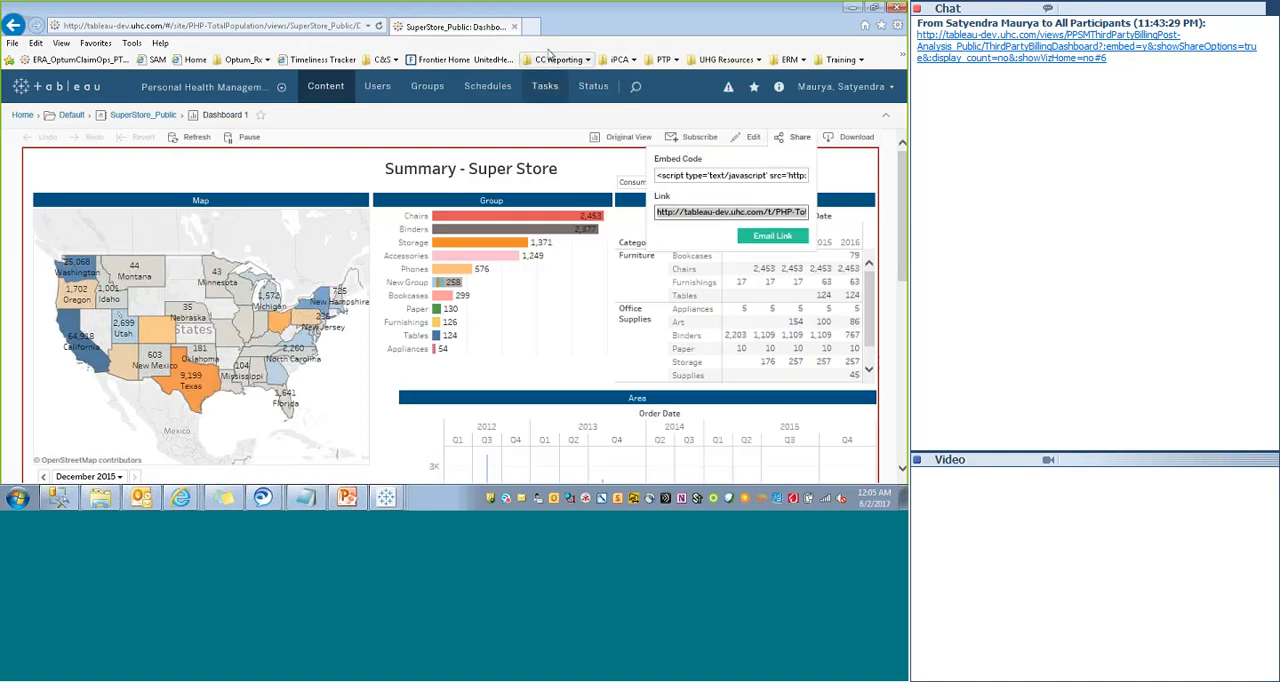
pyautogui.click(330, 26)
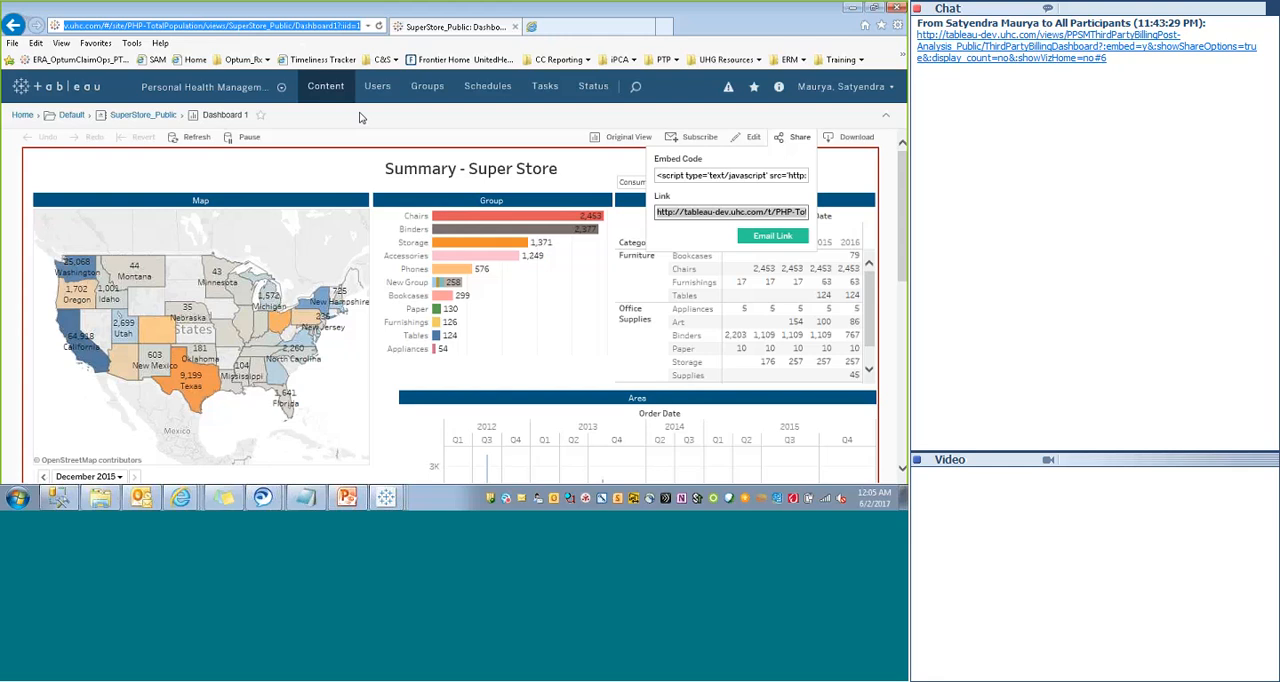
pyautogui.hotkey('ctrl', 't')
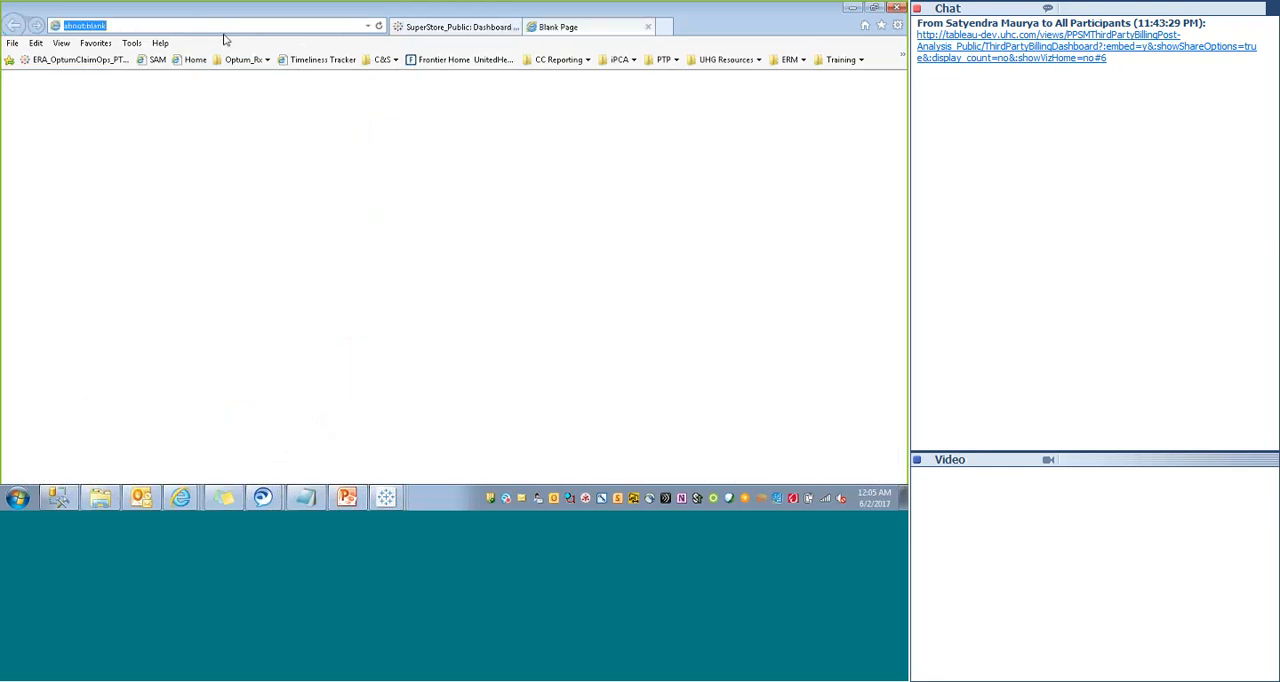
pyautogui.hotkey('ctrl', 'v')
pyautogui.press('Return')
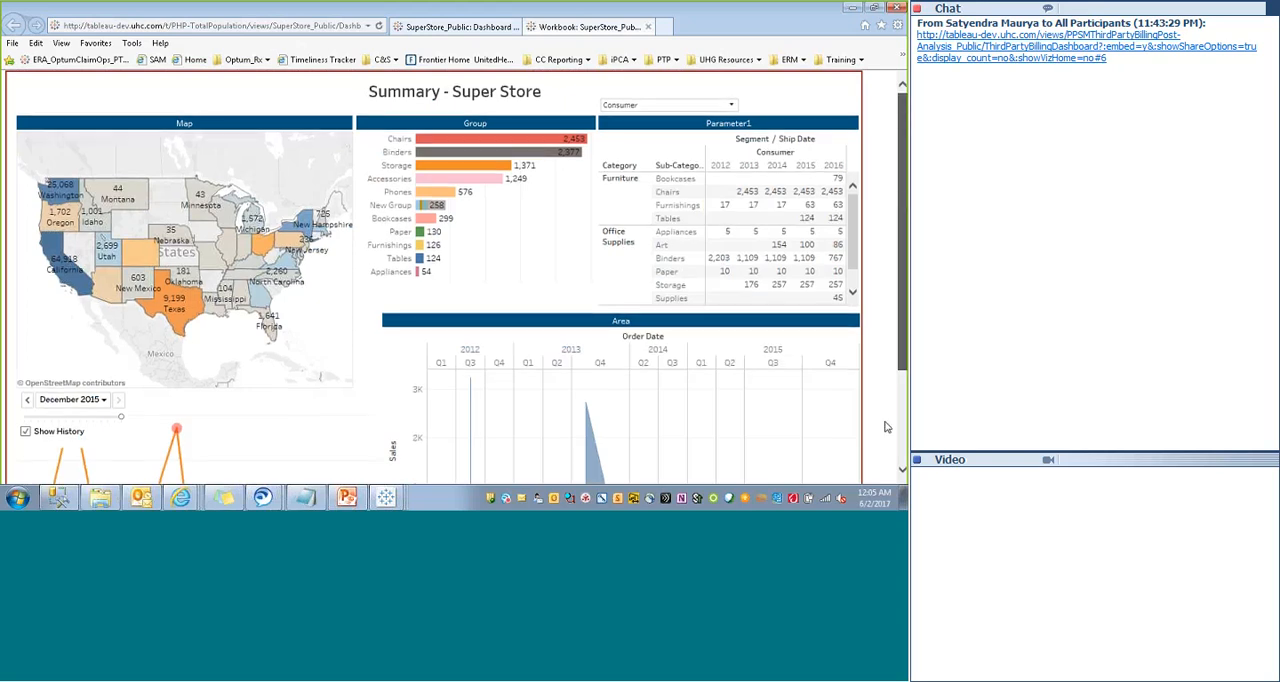
# - Set the dashboard's segment parameter to Corporate and filter the charts by Colorado on the map
pyautogui.scroll(-3, 903, 200)
pyautogui.scroll(3, 700, 250)
pyautogui.click(640, 105)
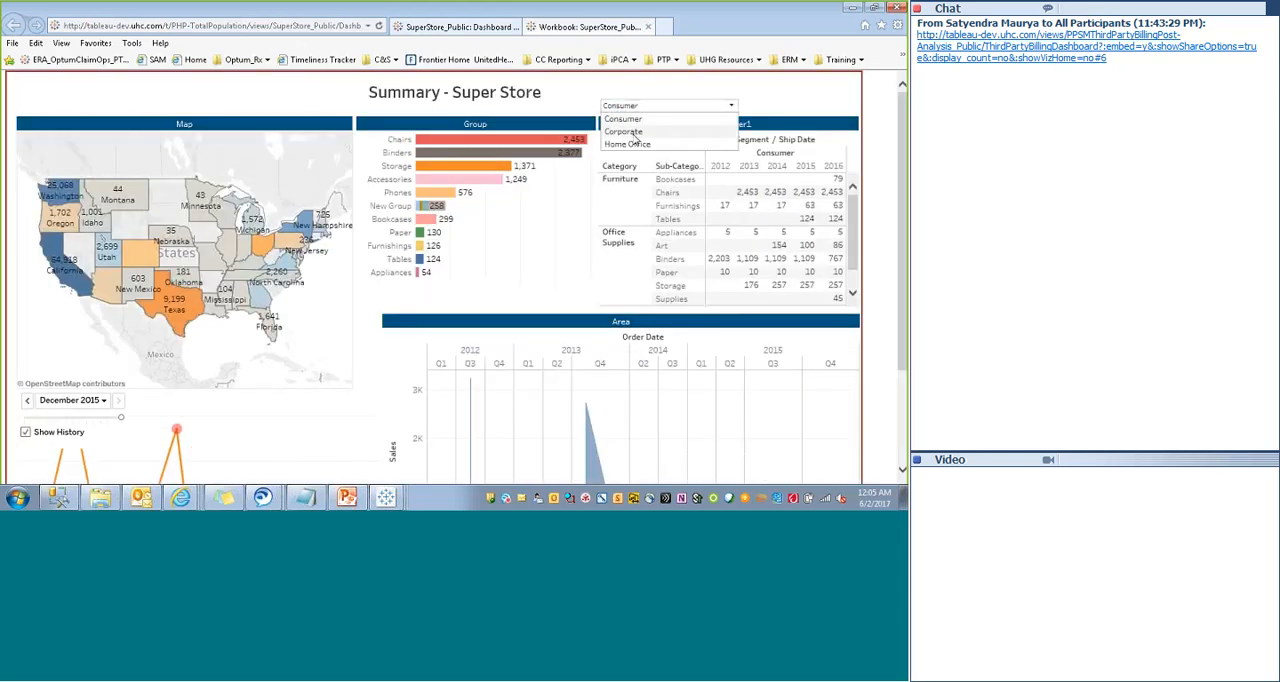
pyautogui.click(632, 134)
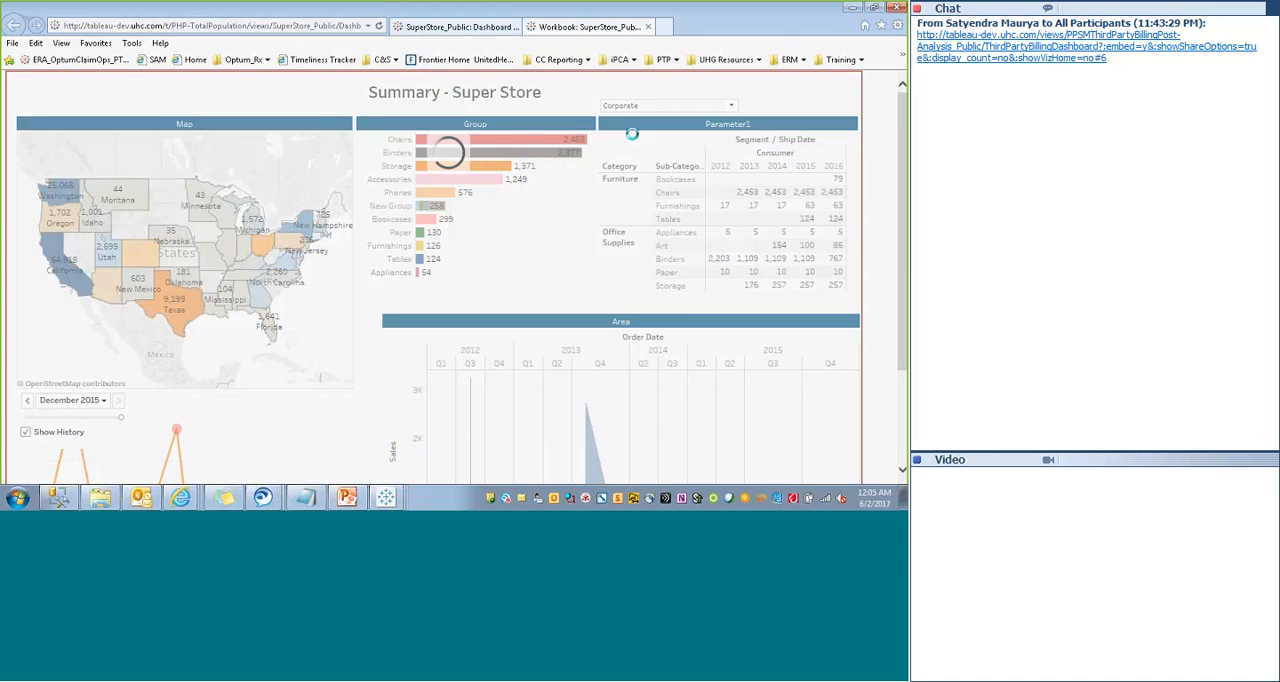
pyautogui.moveTo(143, 255)
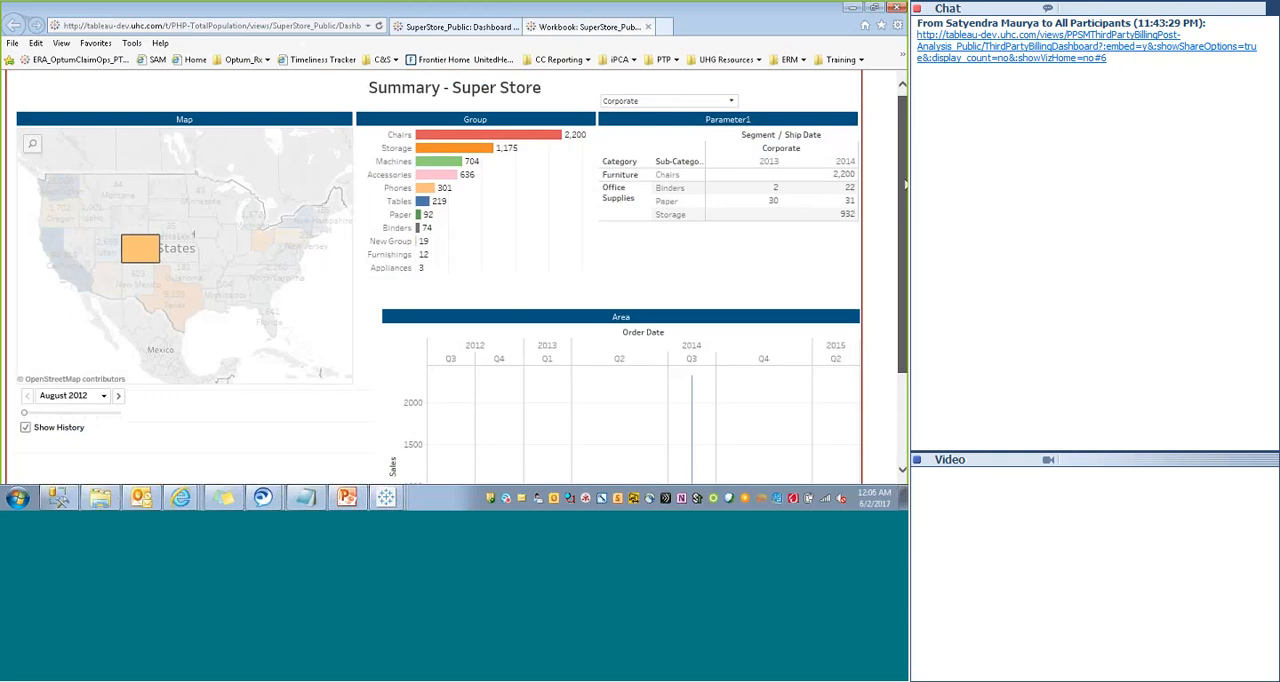
# - Advance the Month of Order Date pages one at a time from August 2012 to May 2014
pyautogui.scroll(-3, 432, 280)
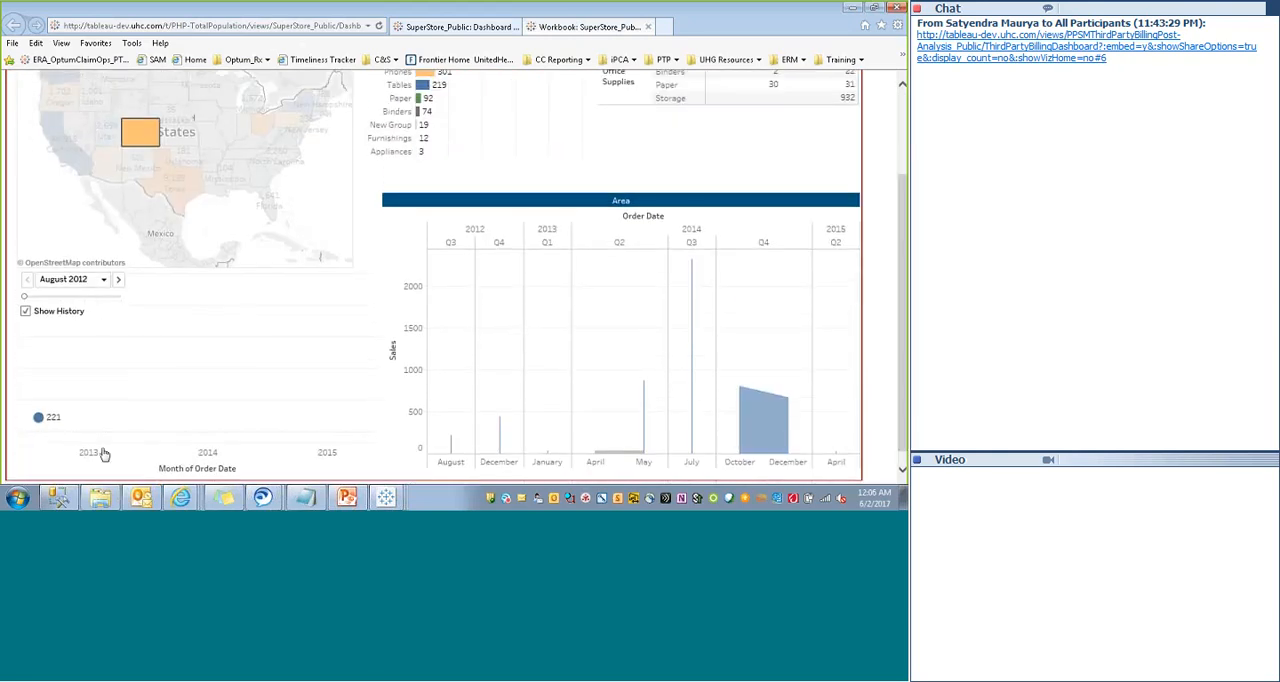
pyautogui.click(118, 280)
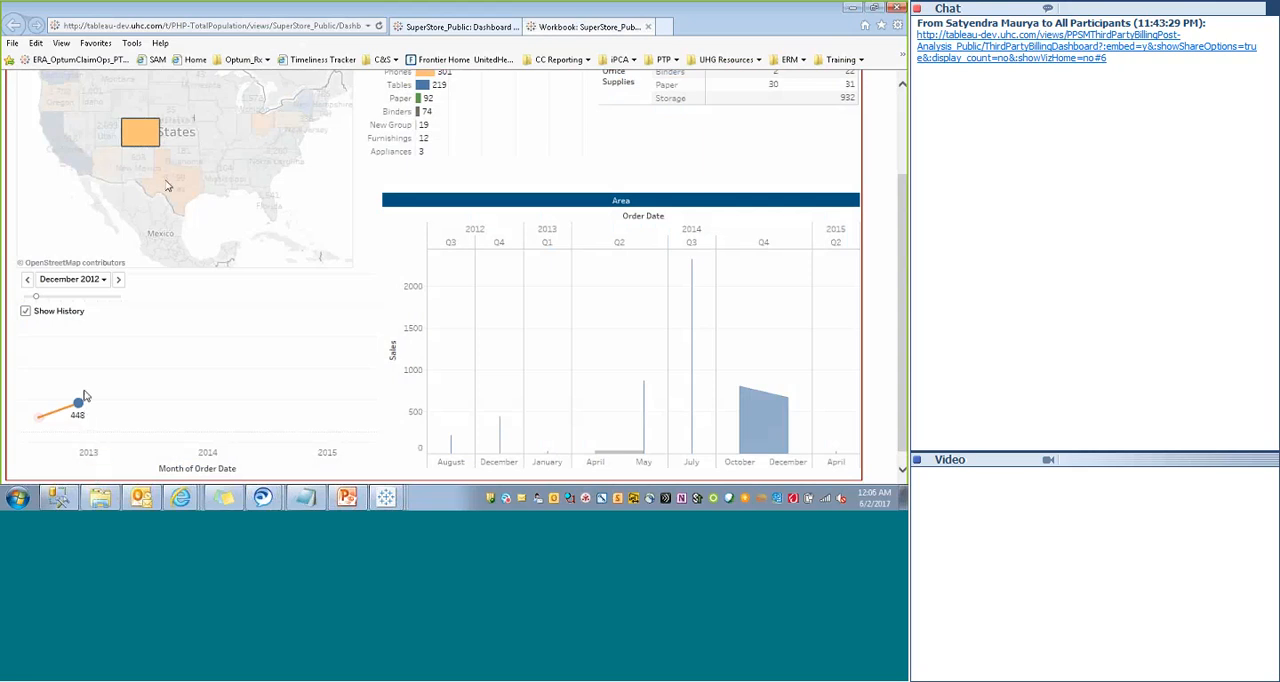
pyautogui.moveTo(136, 141)
pyautogui.click(118, 280)
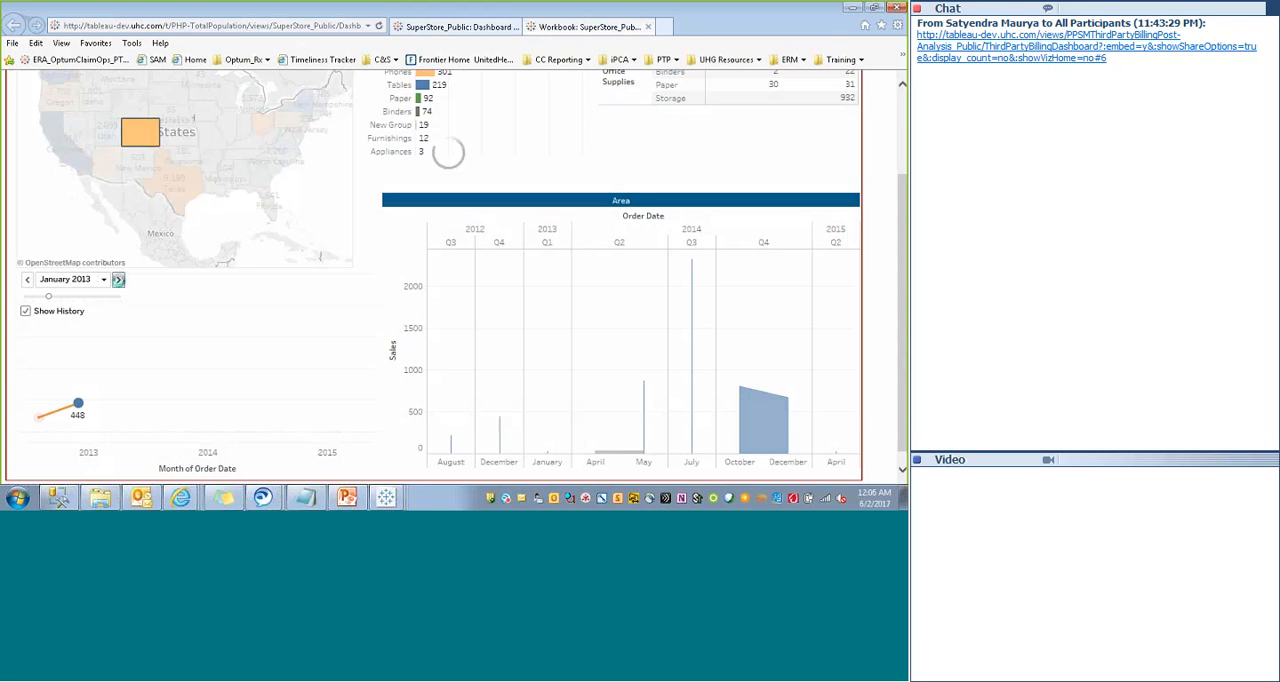
pyautogui.click(119, 281)
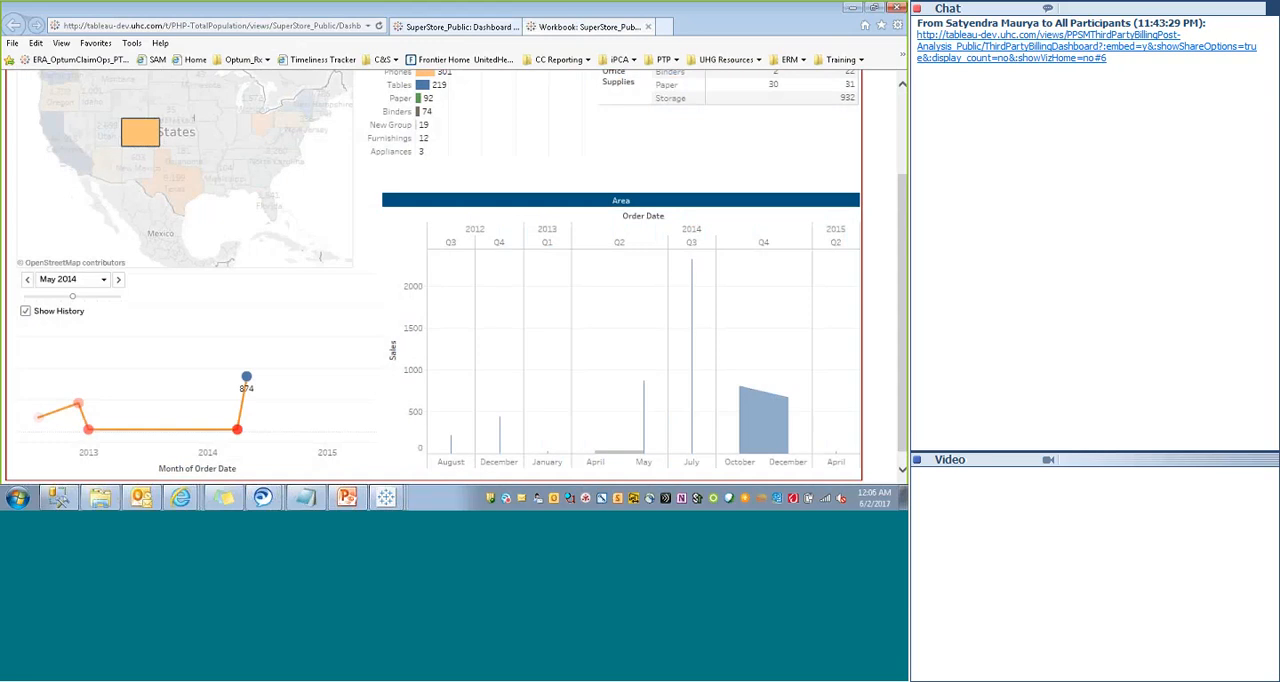
# - Reload the shared dashboard page and set the order month to August 2012
pyautogui.click(378, 26)
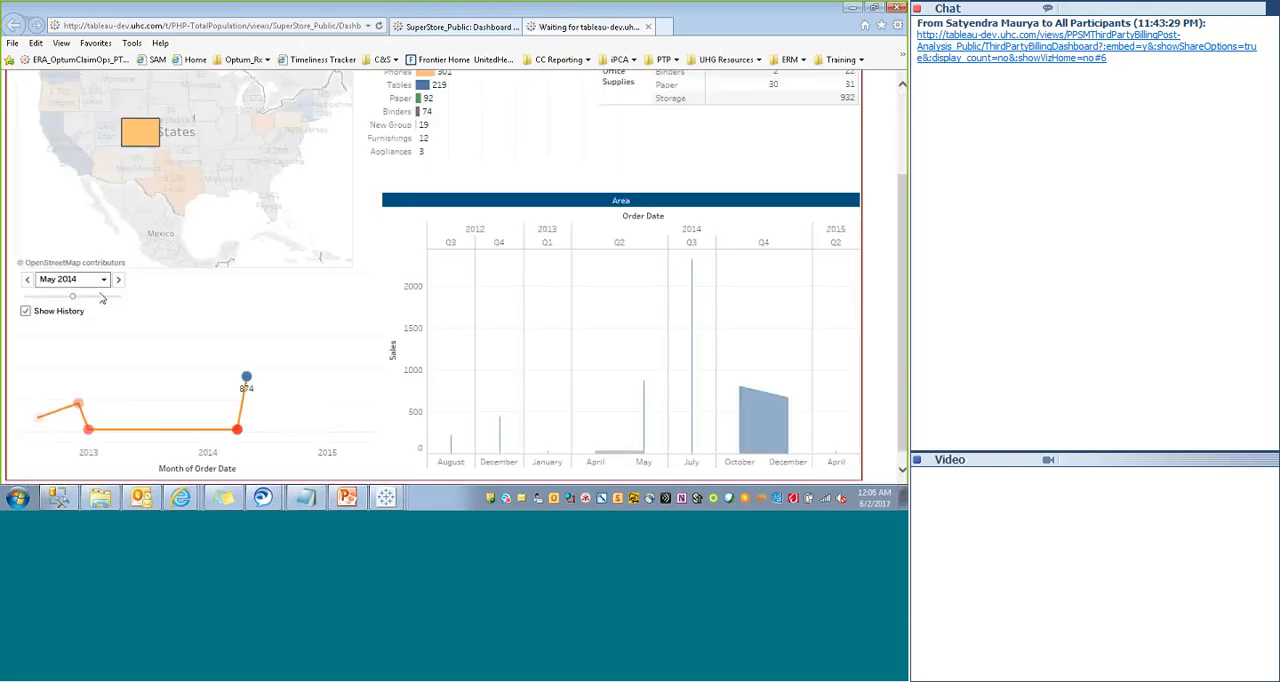
pyautogui.click(105, 282)
pyautogui.click(107, 270)
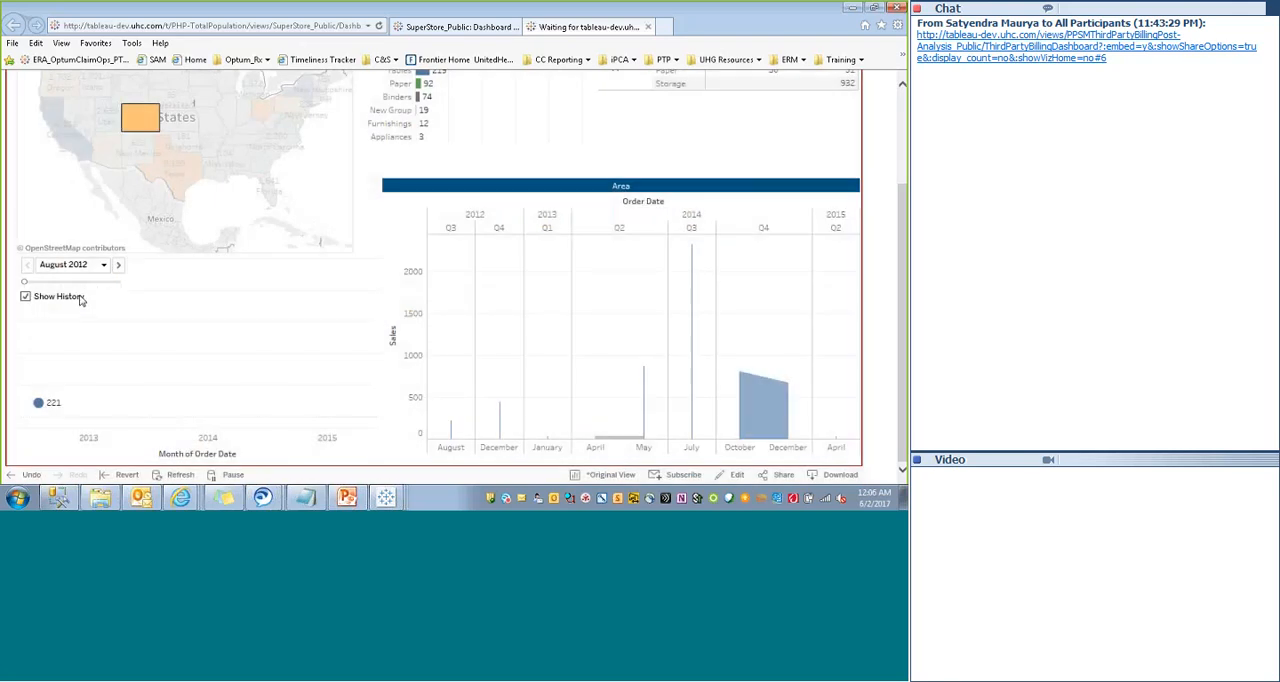
# - Copy the shared dashboard's web address and open it in Firefox
pyautogui.click(175, 30)
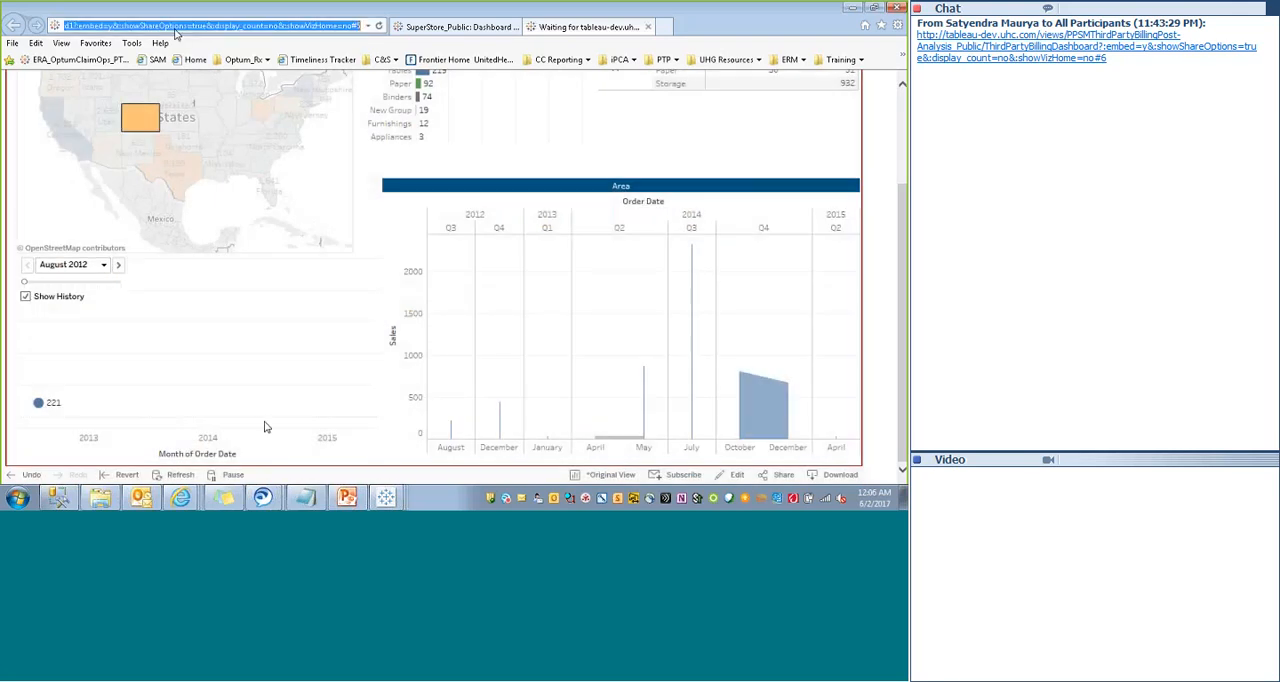
pyautogui.click(17, 497)
pyautogui.click(43, 237)
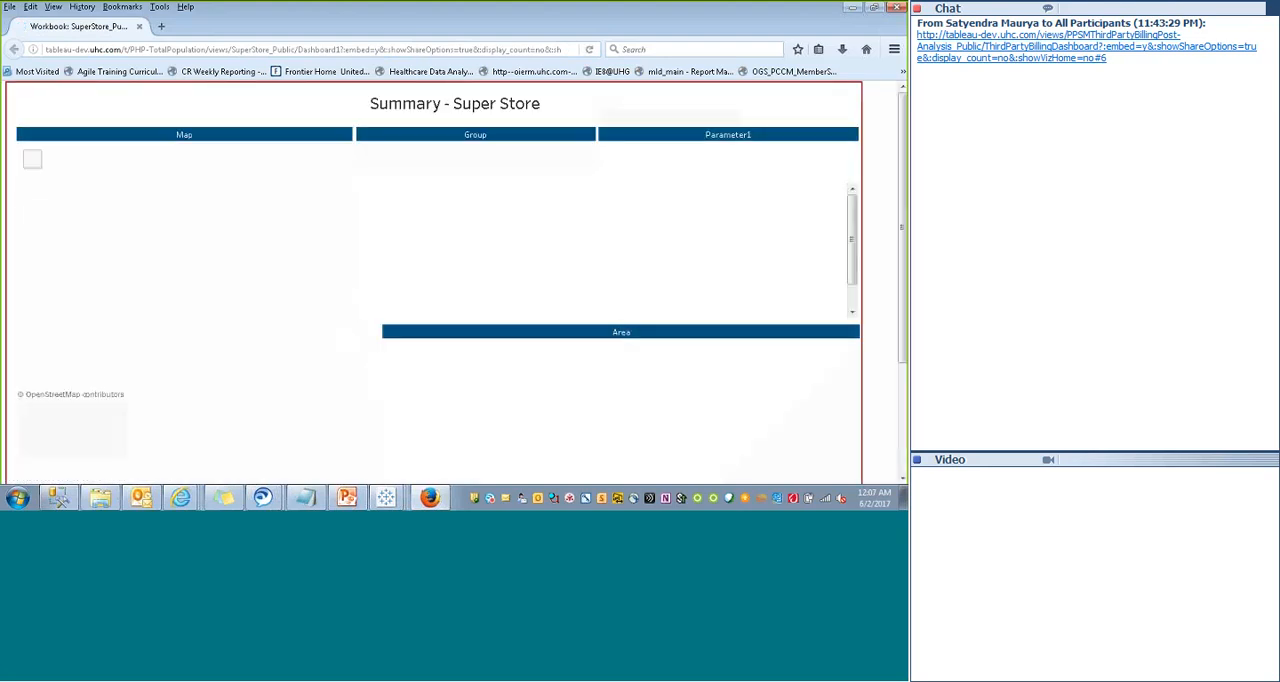
# - Set the order month in the Firefox dashboard to November 2012 and advance it to May 2013
pyautogui.scroll(-1, 899, 165)
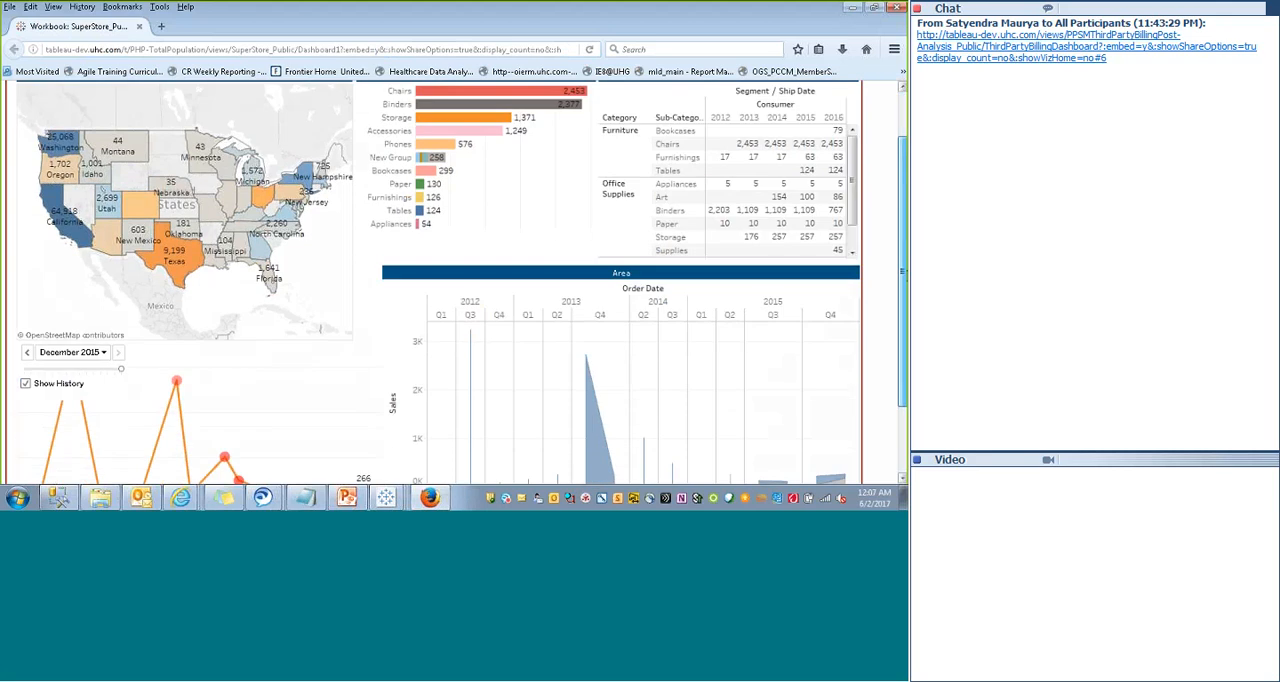
pyautogui.scroll(-2, 88, 300)
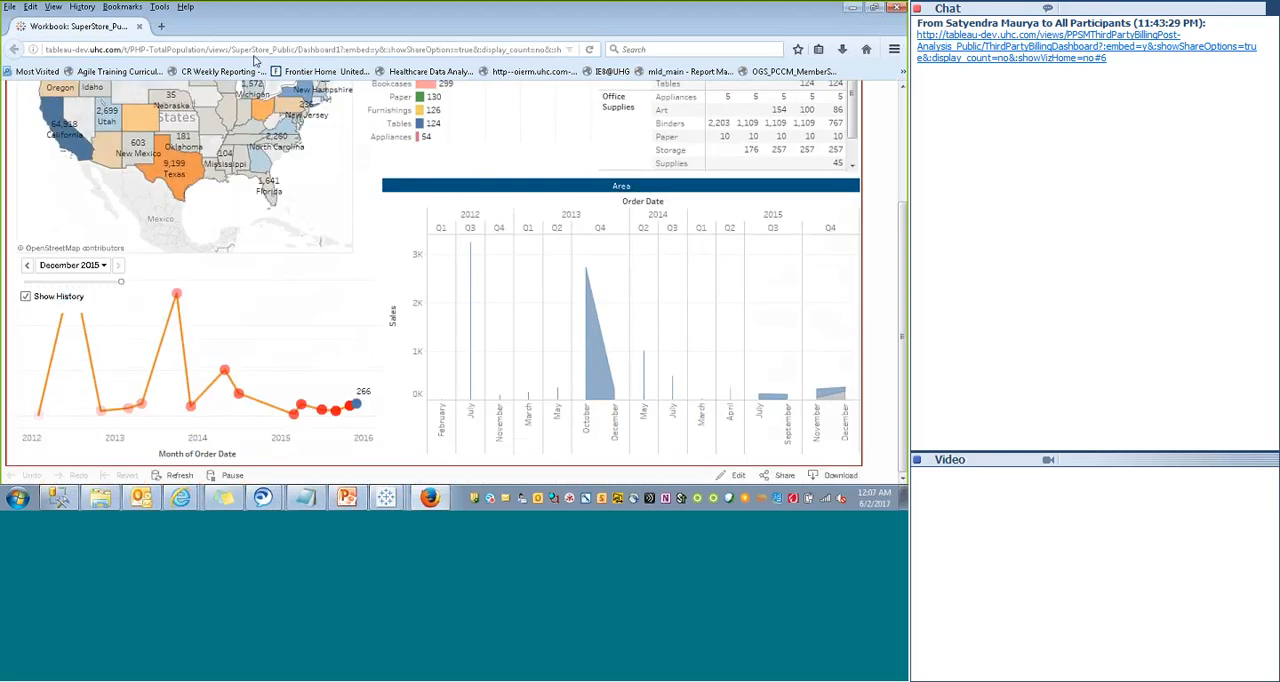
pyautogui.click(590, 50)
pyautogui.click(70, 265)
pyautogui.click(70, 306)
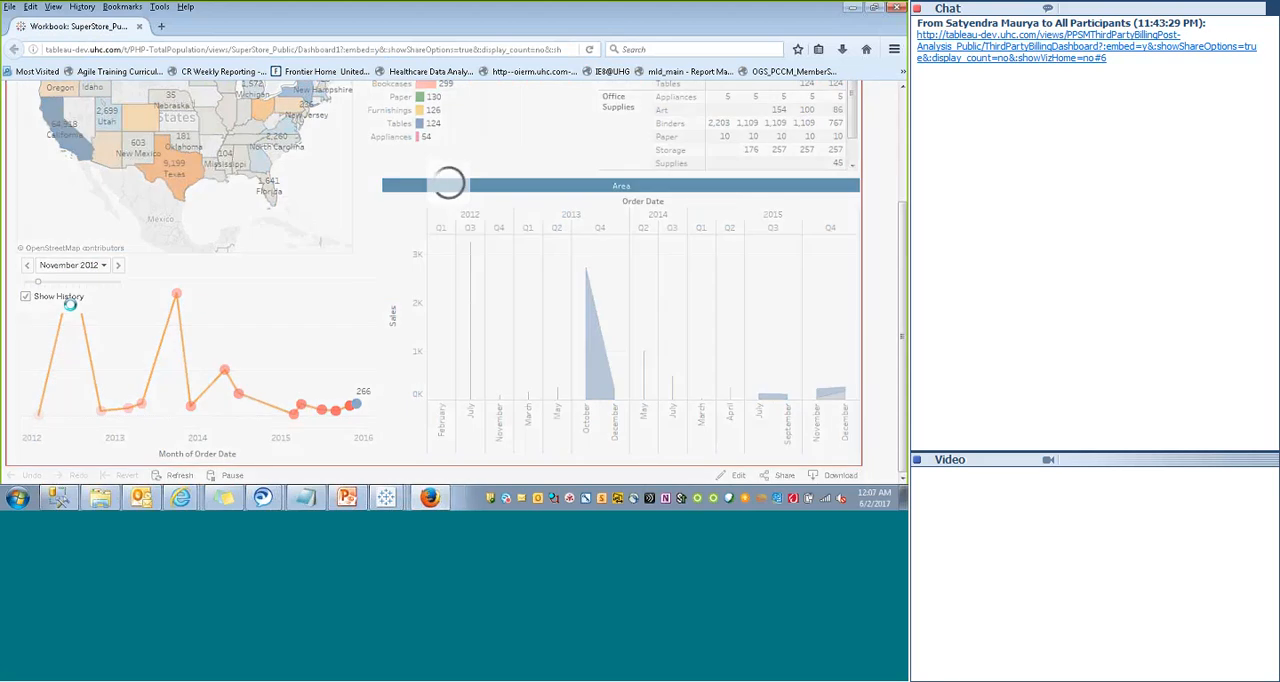
pyautogui.click(118, 265)
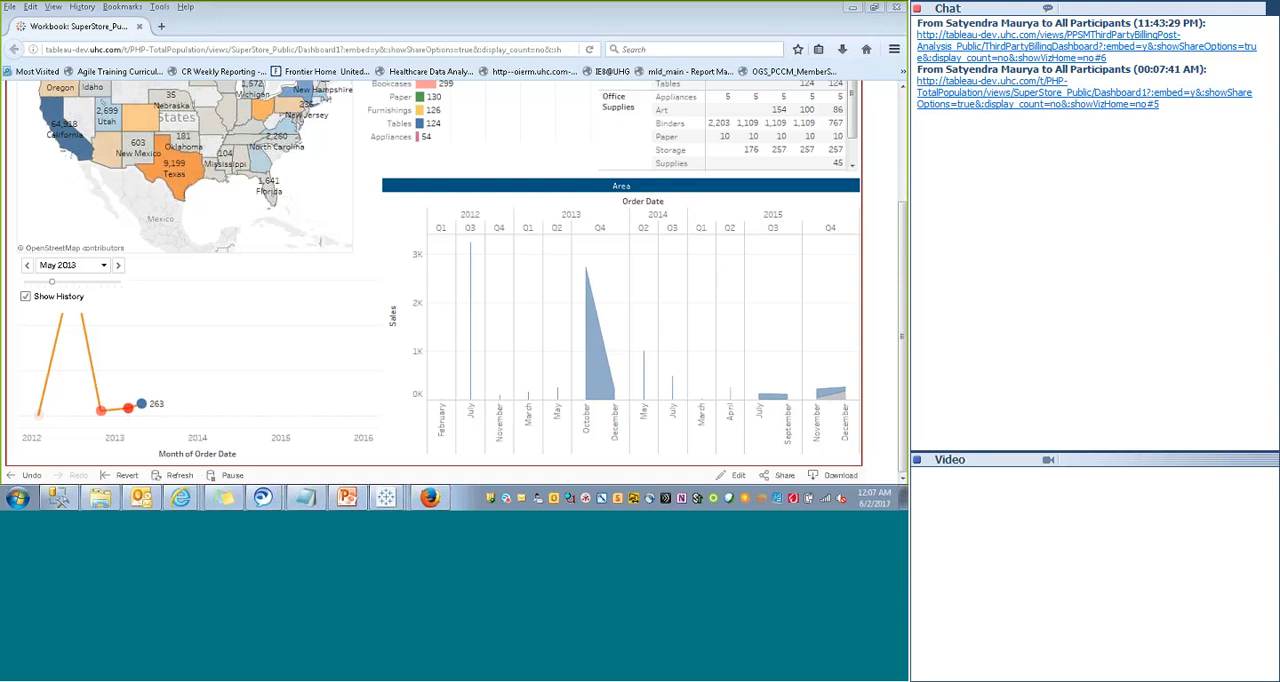
# - Set the segment parameter to Corporate in the Firefox dashboard and review its charts
pyautogui.click(880, 111)
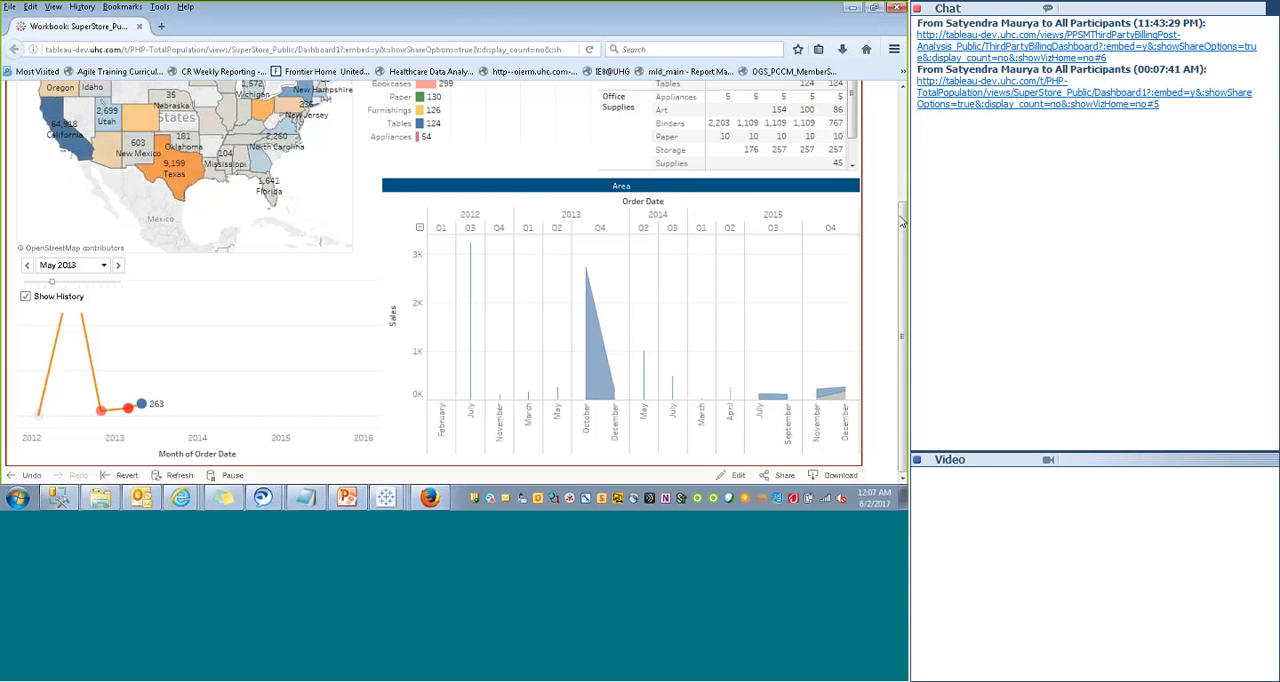
pyautogui.moveTo(902, 222); pyautogui.dragTo(905, 117)
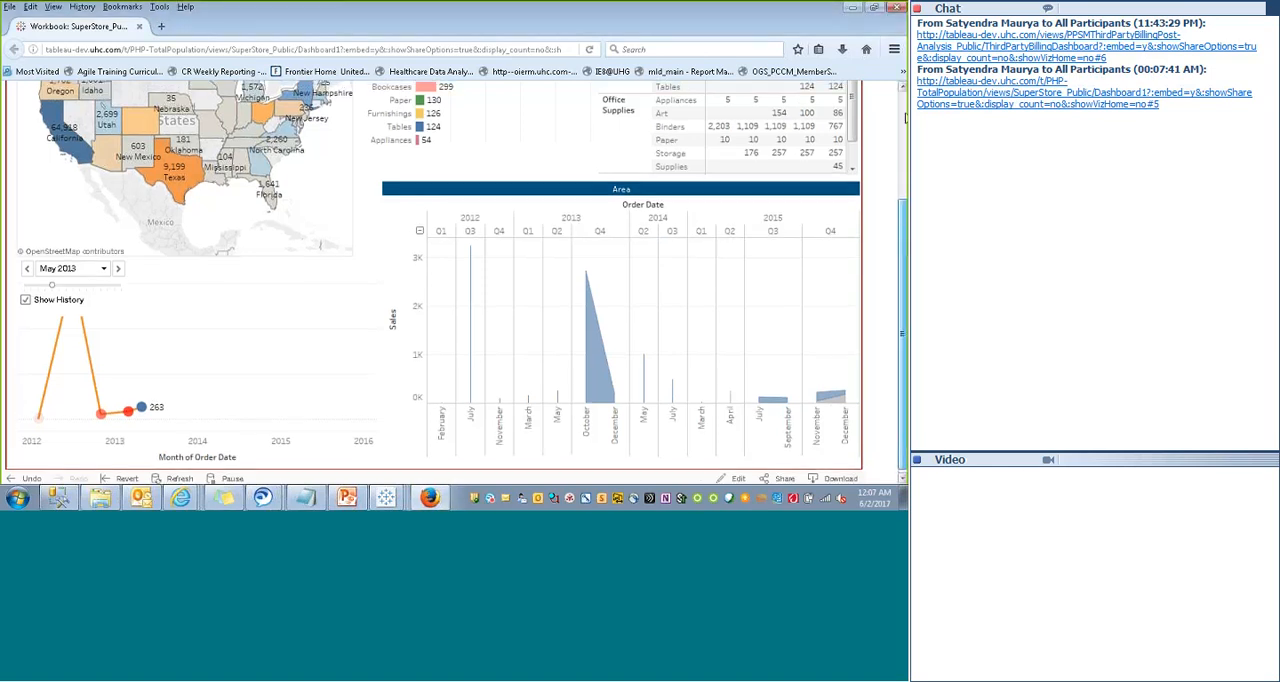
pyautogui.click(665, 117)
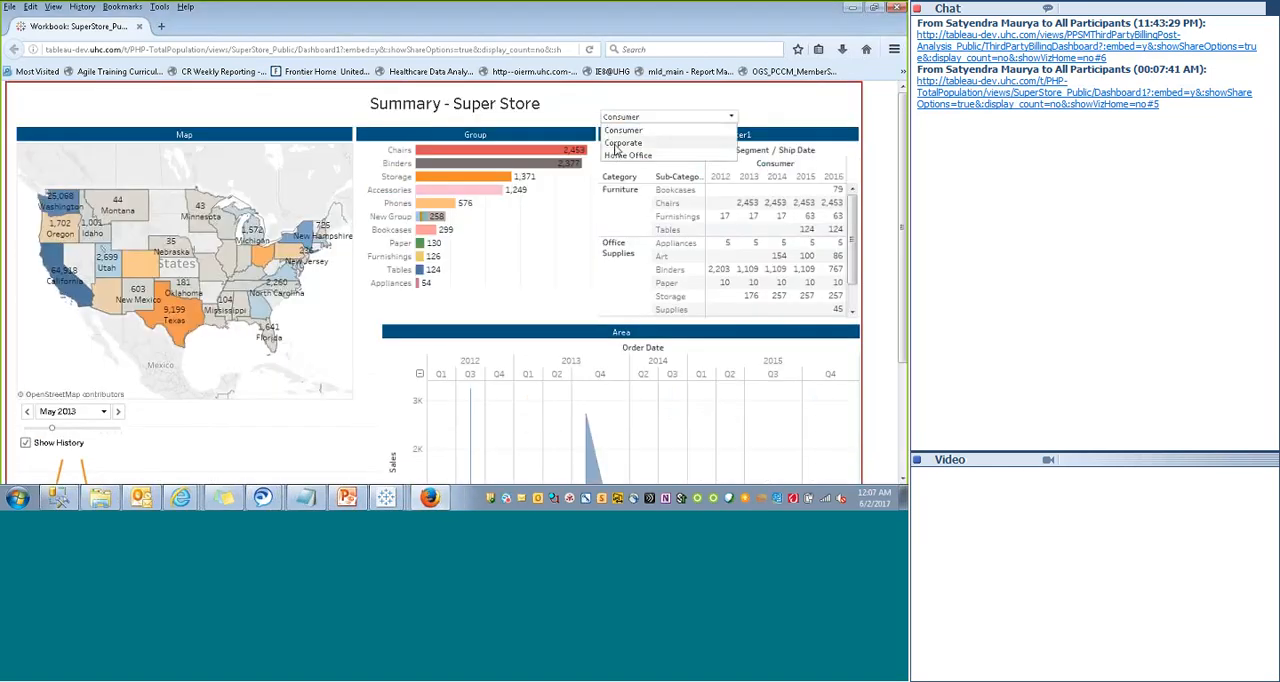
pyautogui.click(620, 143)
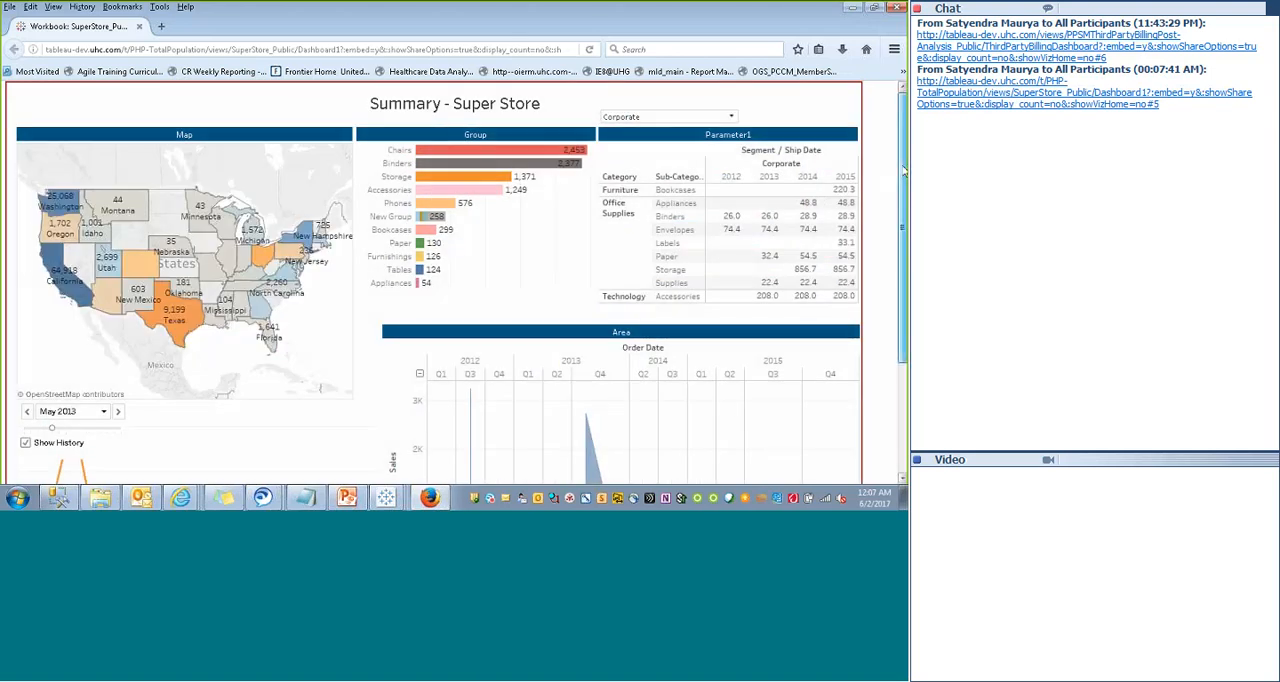
pyautogui.moveTo(903, 172); pyautogui.dragTo(903, 255)
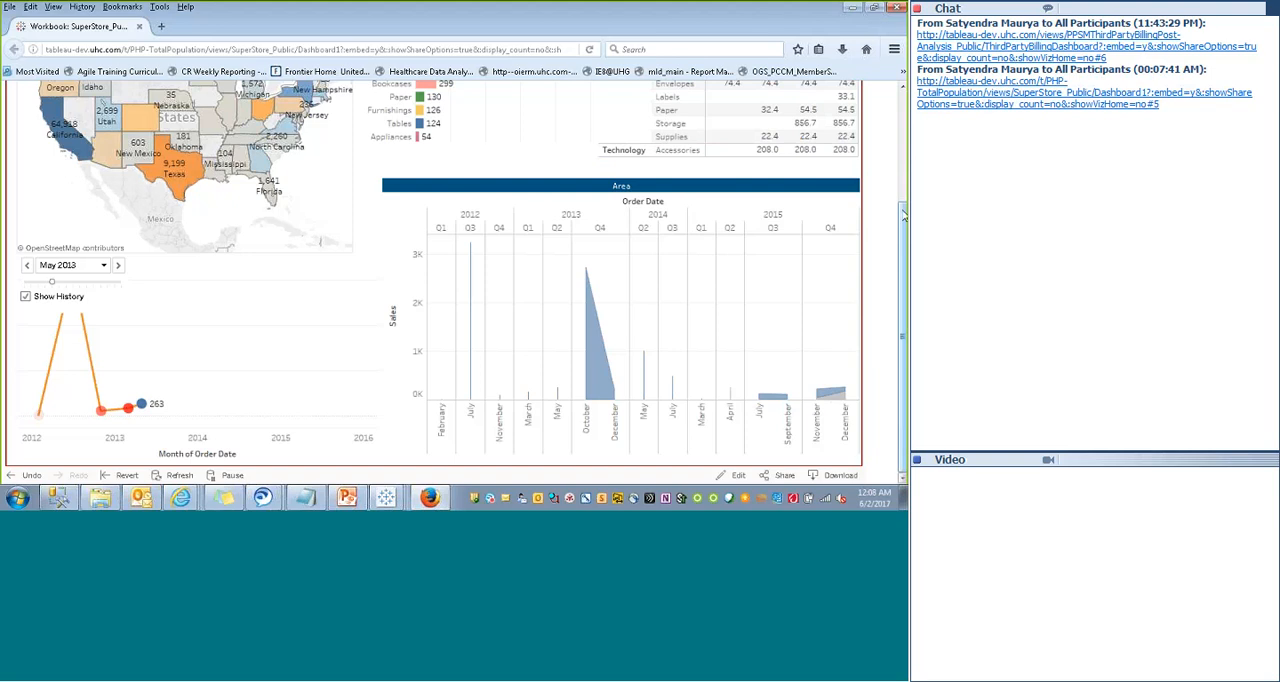
pyautogui.moveTo(904, 211); pyautogui.dragTo(904, 126)
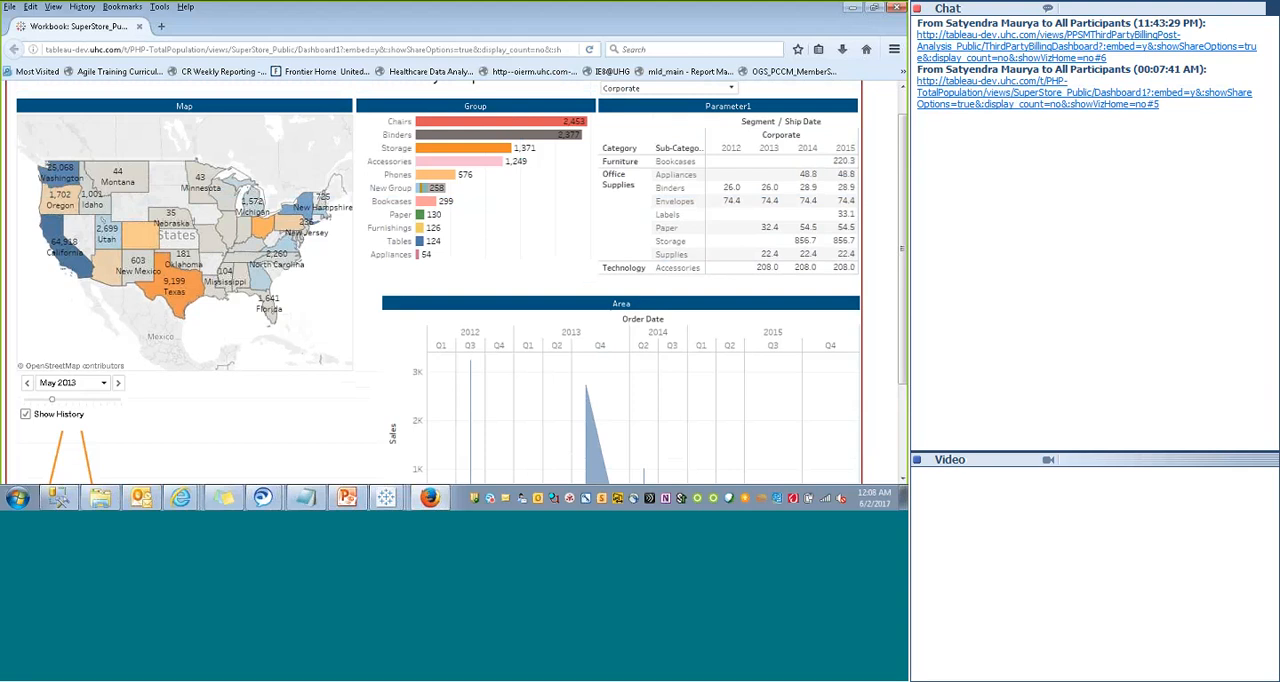
# - Switch from Firefox to Internet Explorer and review the shared dashboard and its Tableau Server page
pyautogui.moveTo(903, 130); pyautogui.dragTo(903, 106)
pyautogui.click(180, 497)
pyautogui.moveTo(904, 190); pyautogui.dragTo(903, 95)
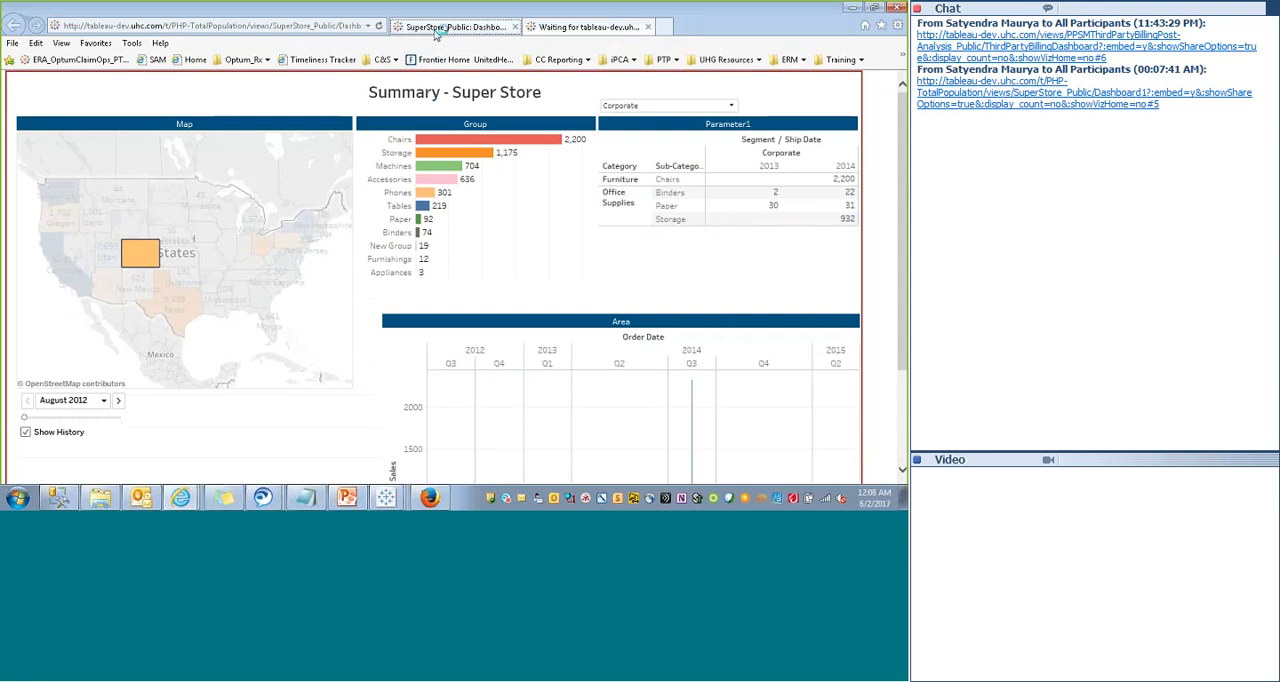
pyautogui.click(436, 28)
# - Switch to the Day1 workbook in Tableau Desktop and examine its dashboard and the Parameter1 worksheet
pyautogui.click(385, 497)
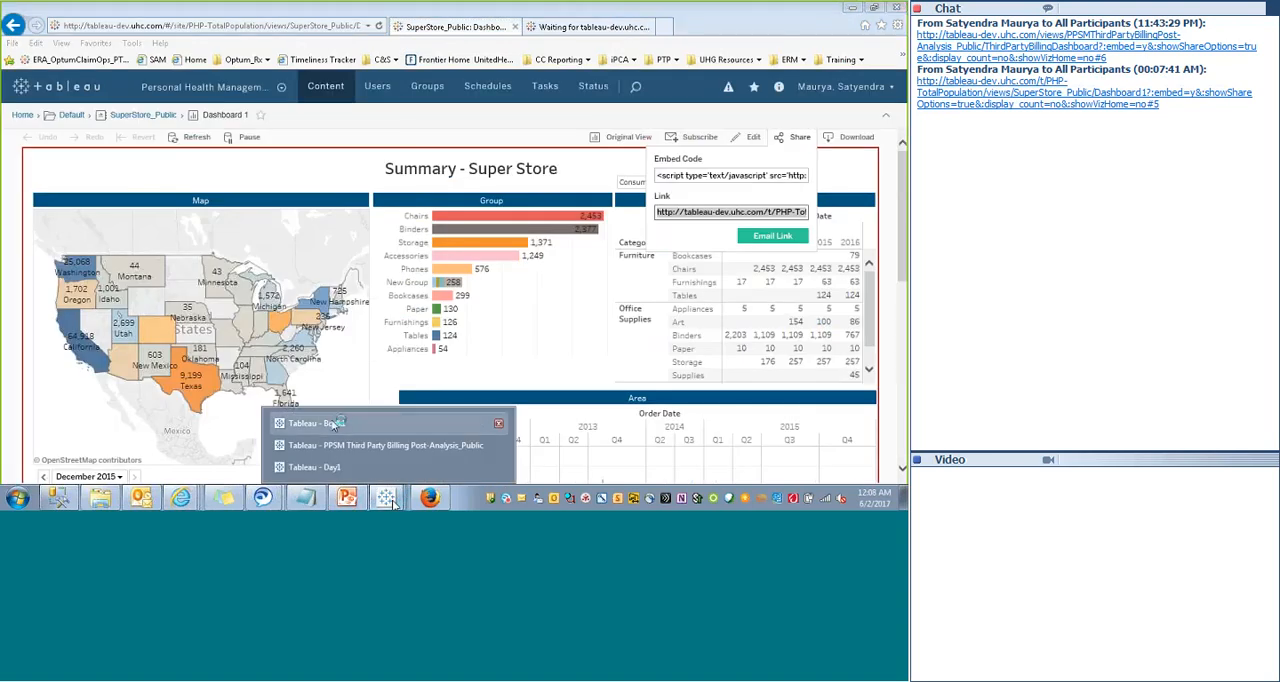
pyautogui.click(318, 469)
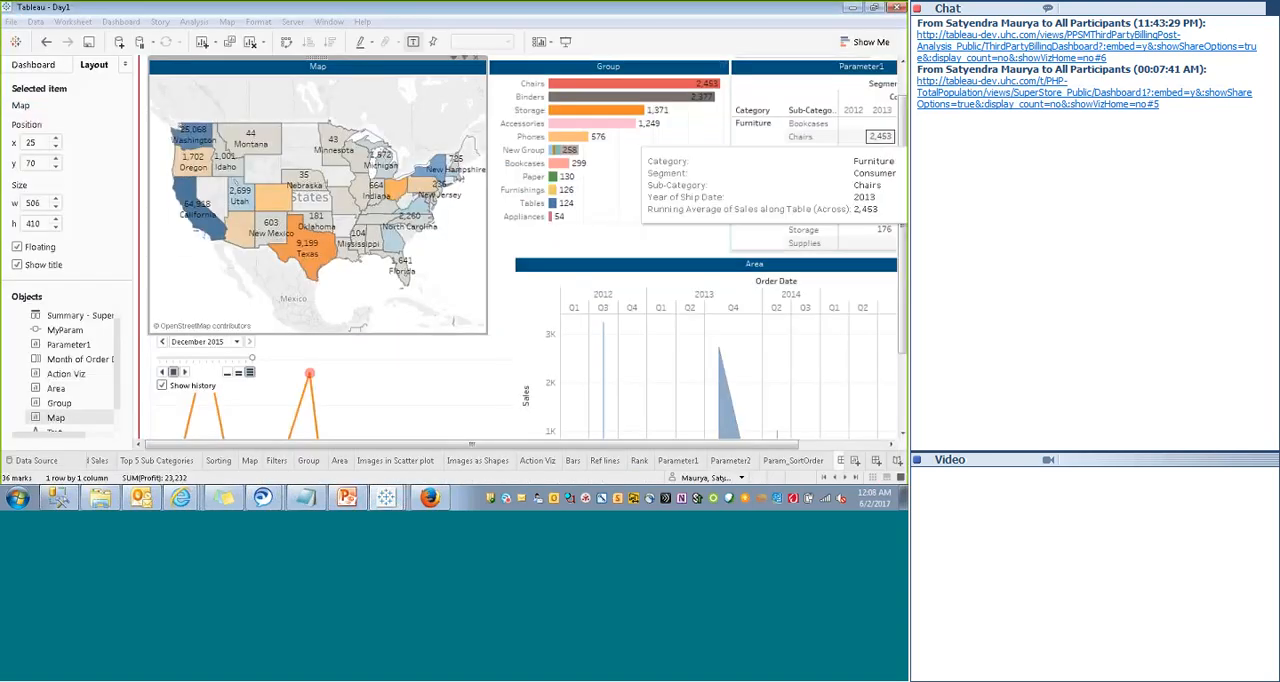
pyautogui.moveTo(904, 118); pyautogui.dragTo(904, 205)
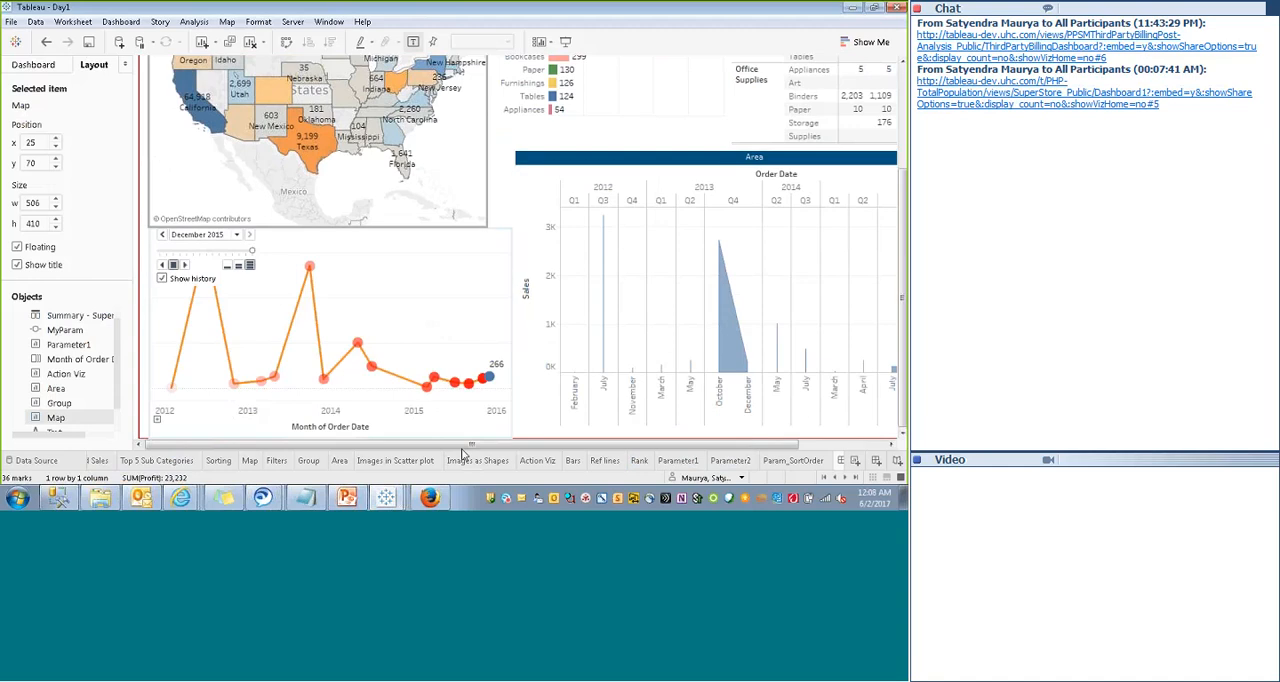
pyautogui.moveTo(463, 451); pyautogui.dragTo(567, 448)
pyautogui.click(679, 461)
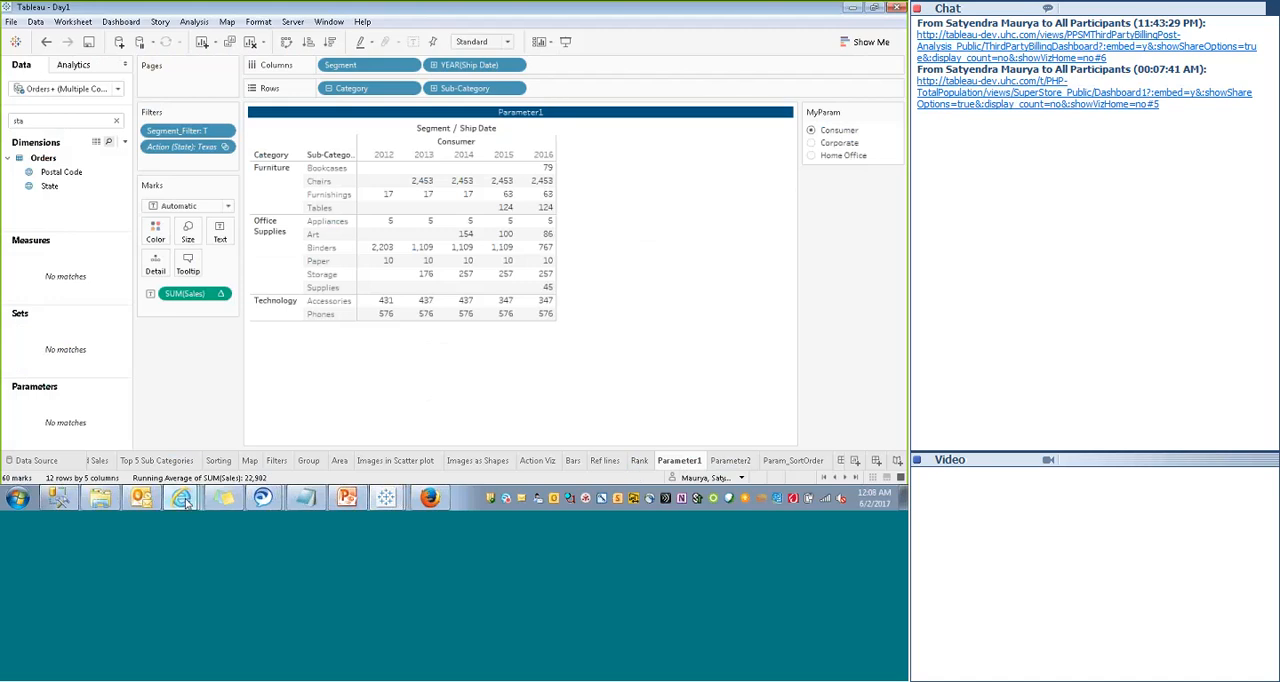
# - Return to the SharePoint page in Internet Explorer and open the Training Documents library
pyautogui.moveTo(182, 499)
pyautogui.click(168, 467)
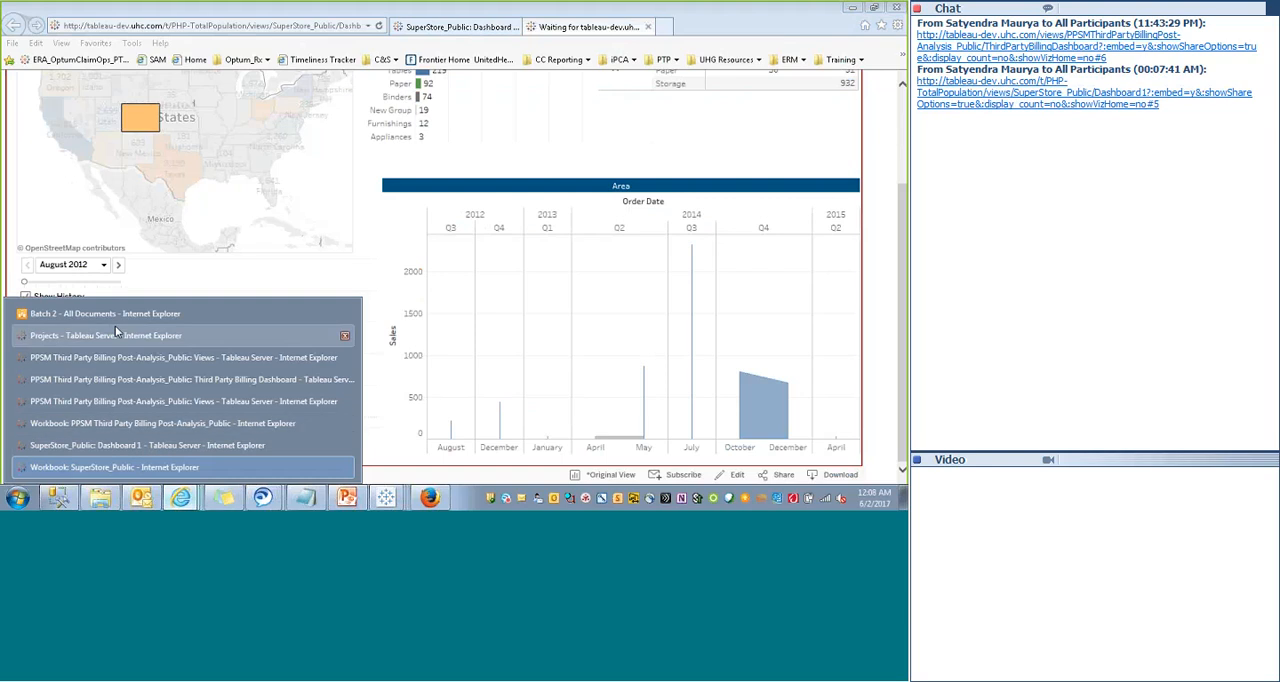
pyautogui.click(100, 316)
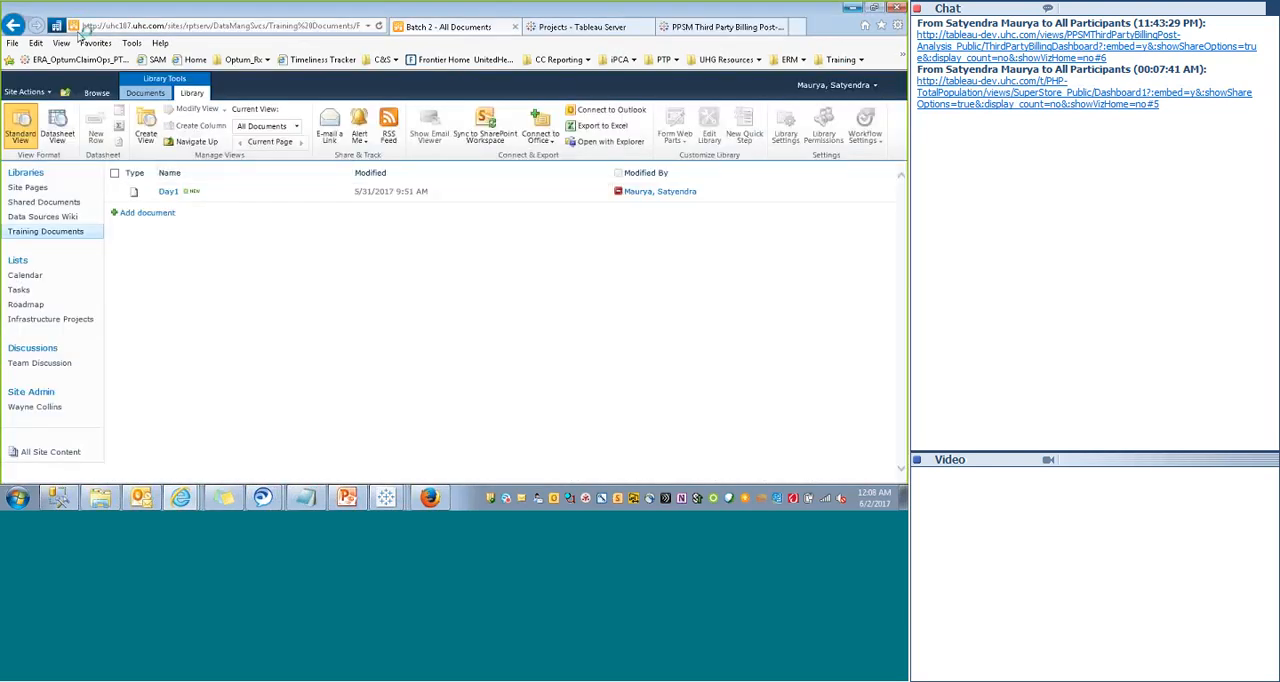
pyautogui.click(45, 232)
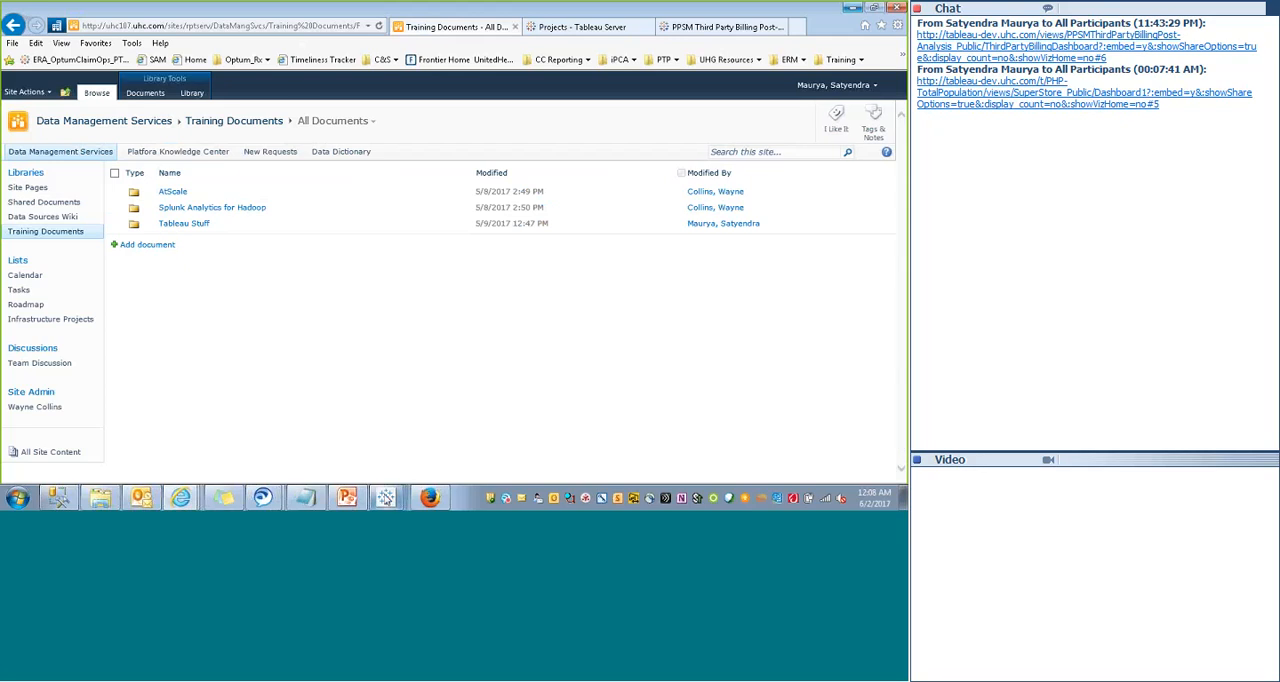
pyautogui.click(386, 497)
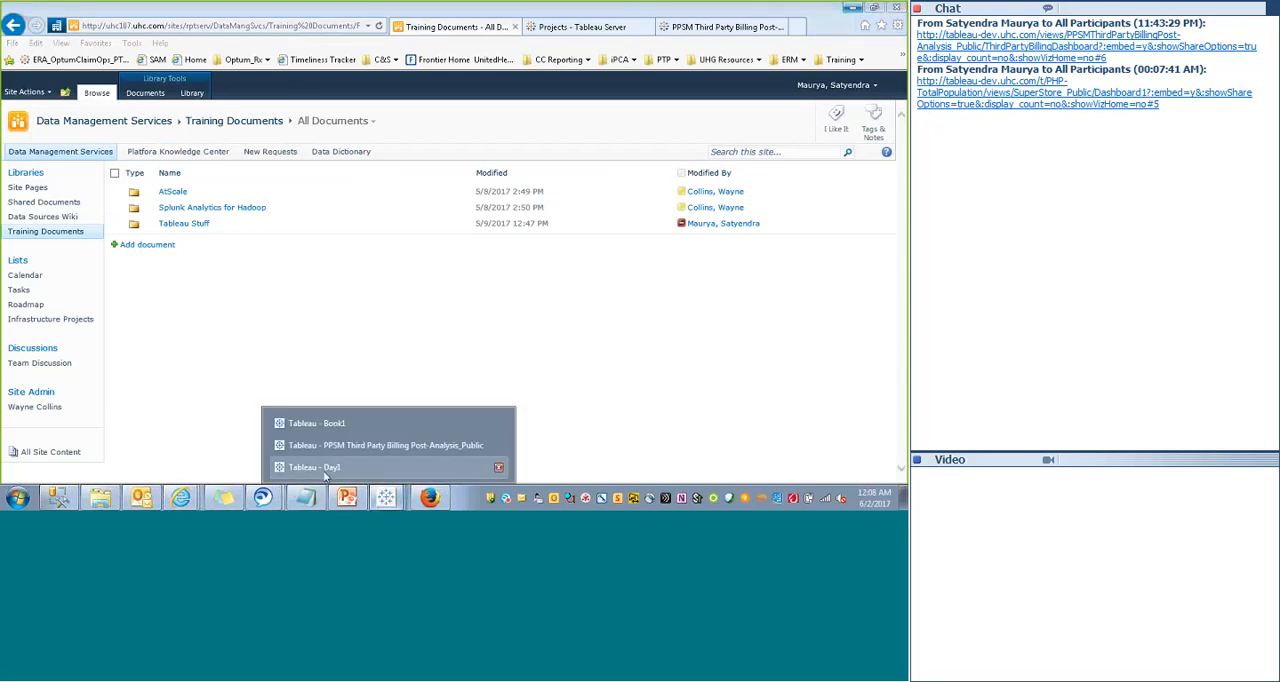
pyautogui.click(190, 351)
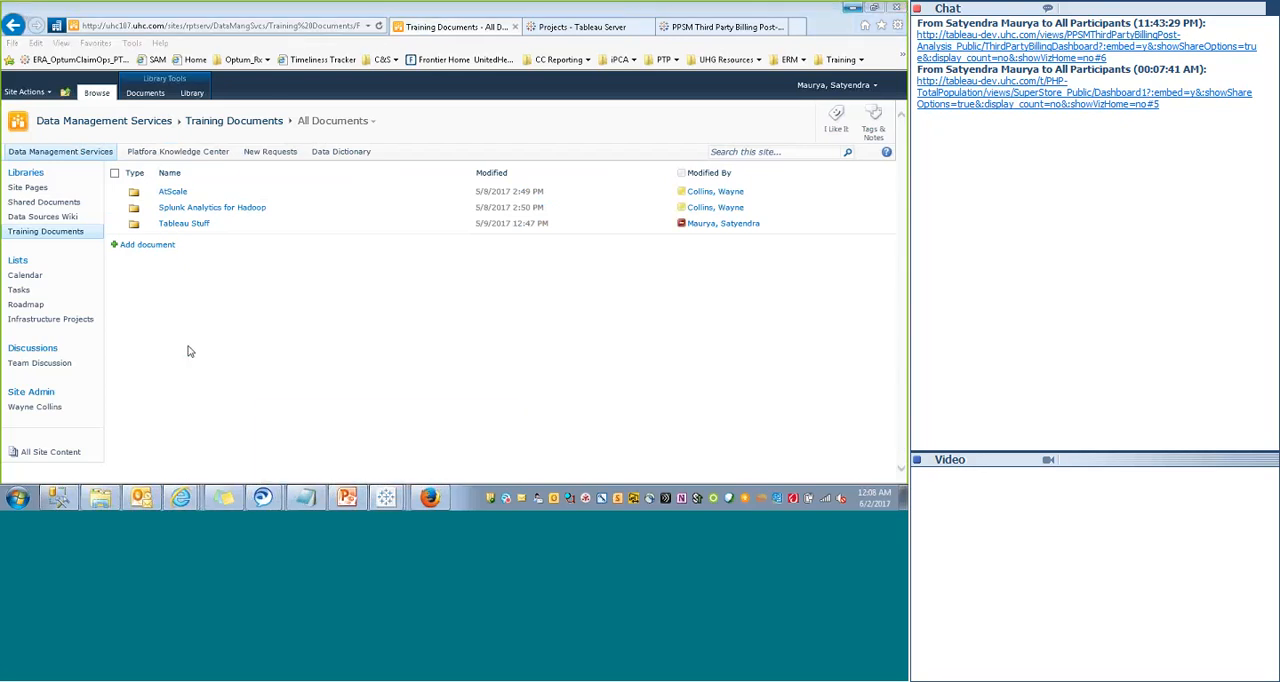
# - Browse the Batch 2 and Batch 1 folders inside the Tableau Stuff folder
pyautogui.click(184, 226)
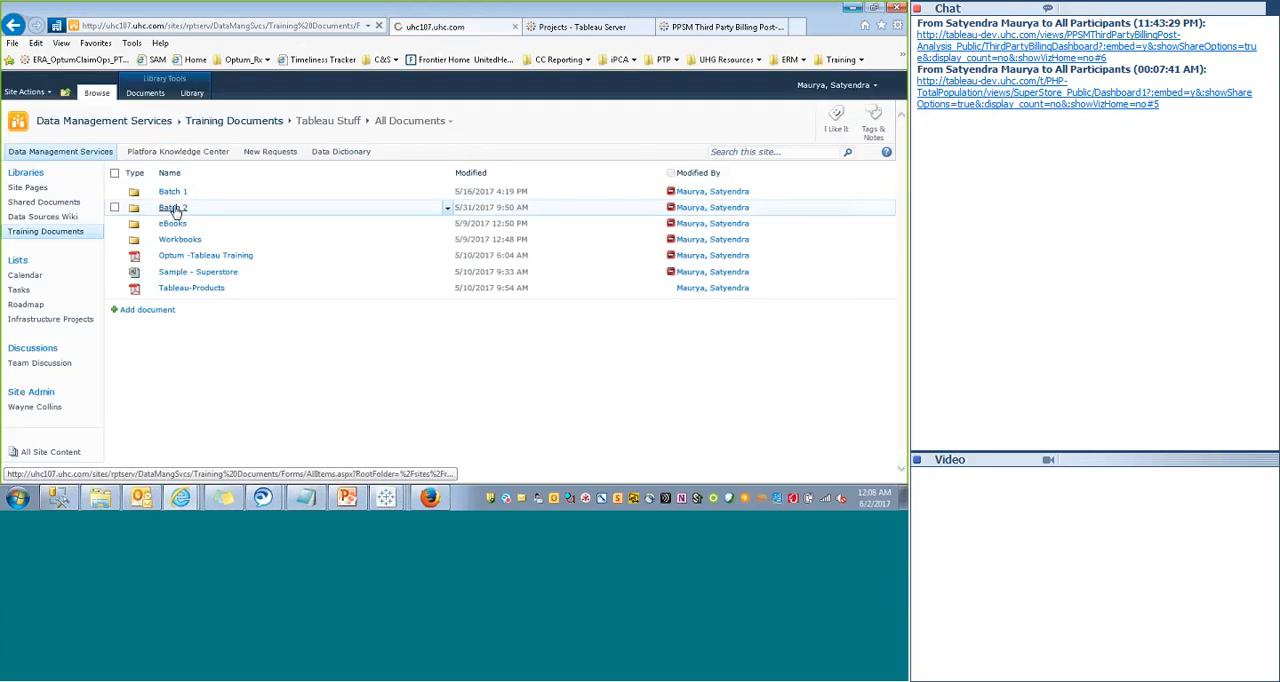
pyautogui.click(174, 209)
pyautogui.press('BackSpace')
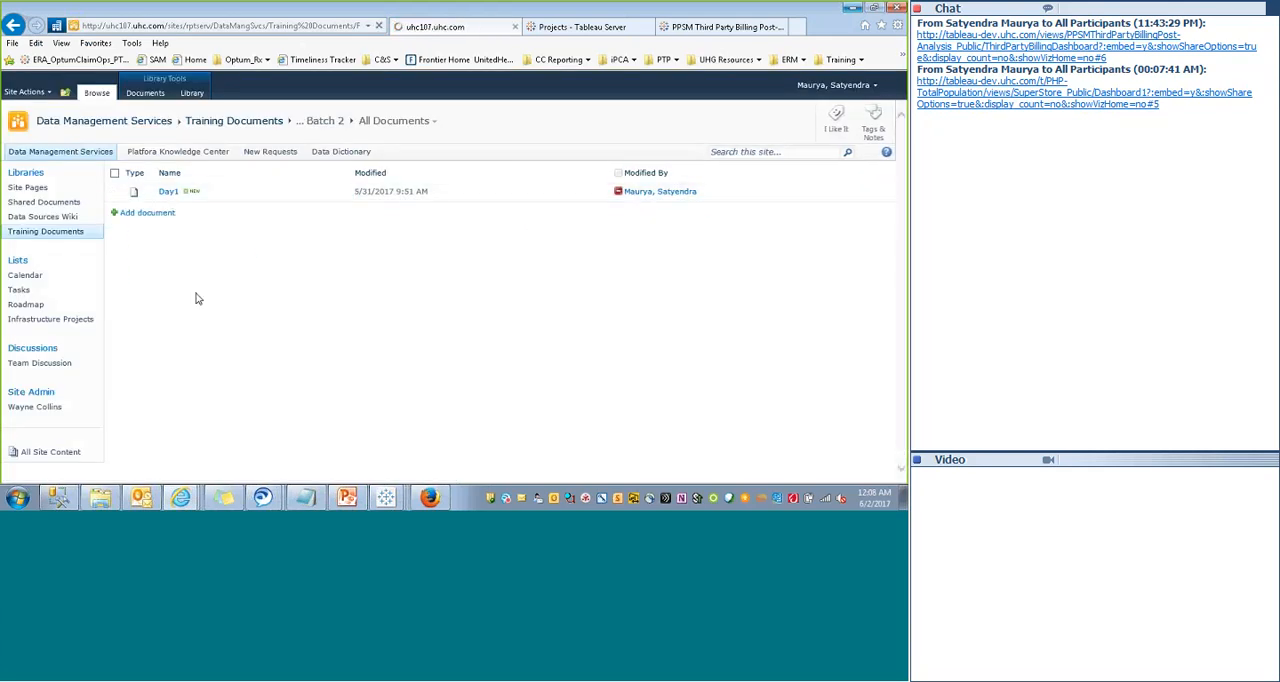
pyautogui.click(172, 191)
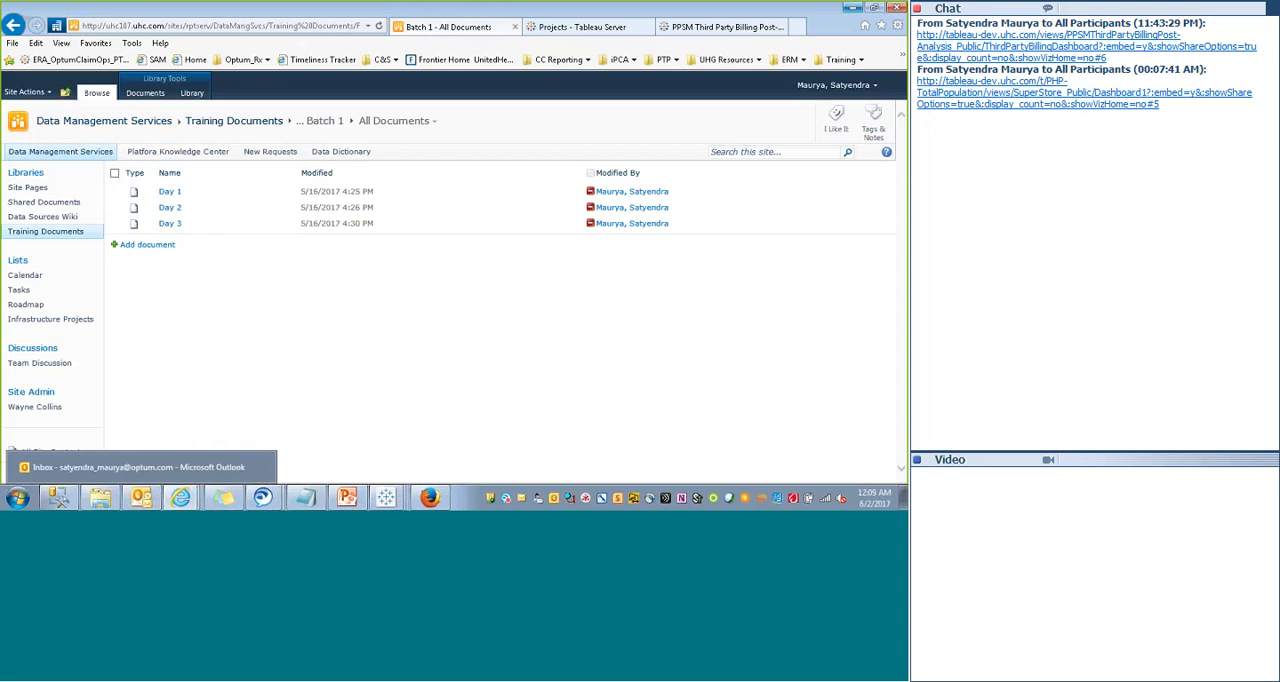
# - Share the Training Documents library's web address in the meeting chat and open the Batch 2 folder under Tableau Stuff
pyautogui.click(194, 26)
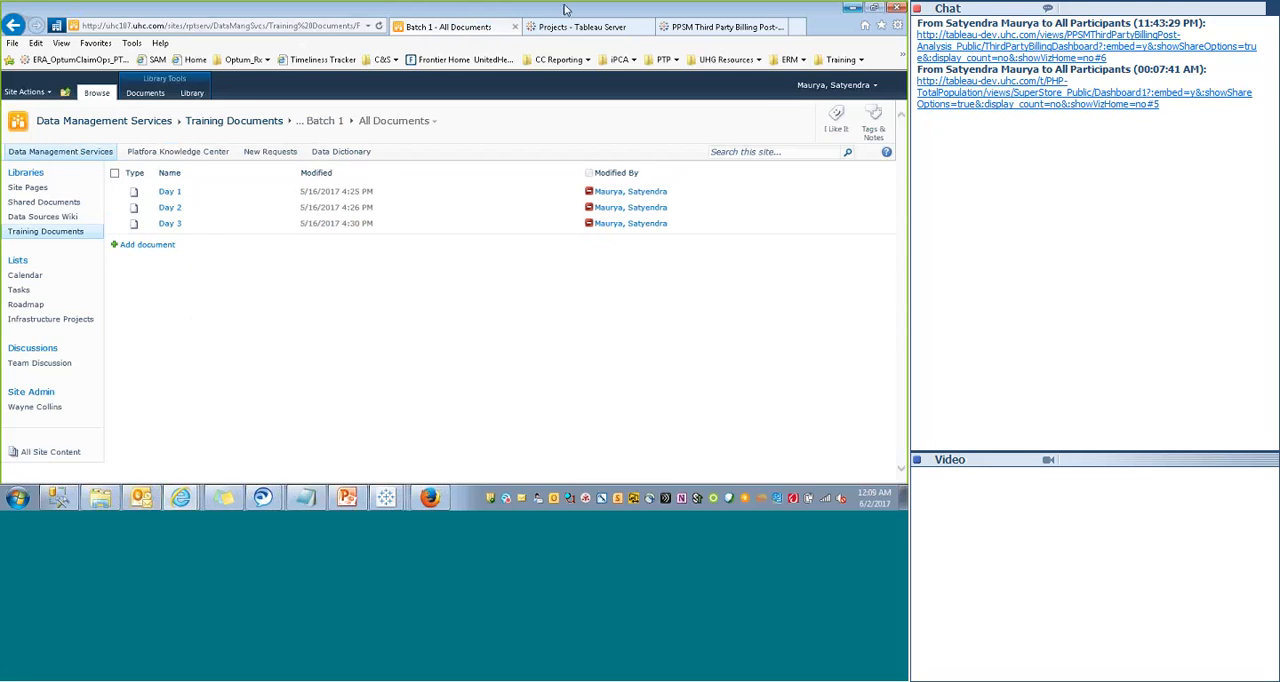
pyautogui.click(55, 231)
pyautogui.click(130, 29)
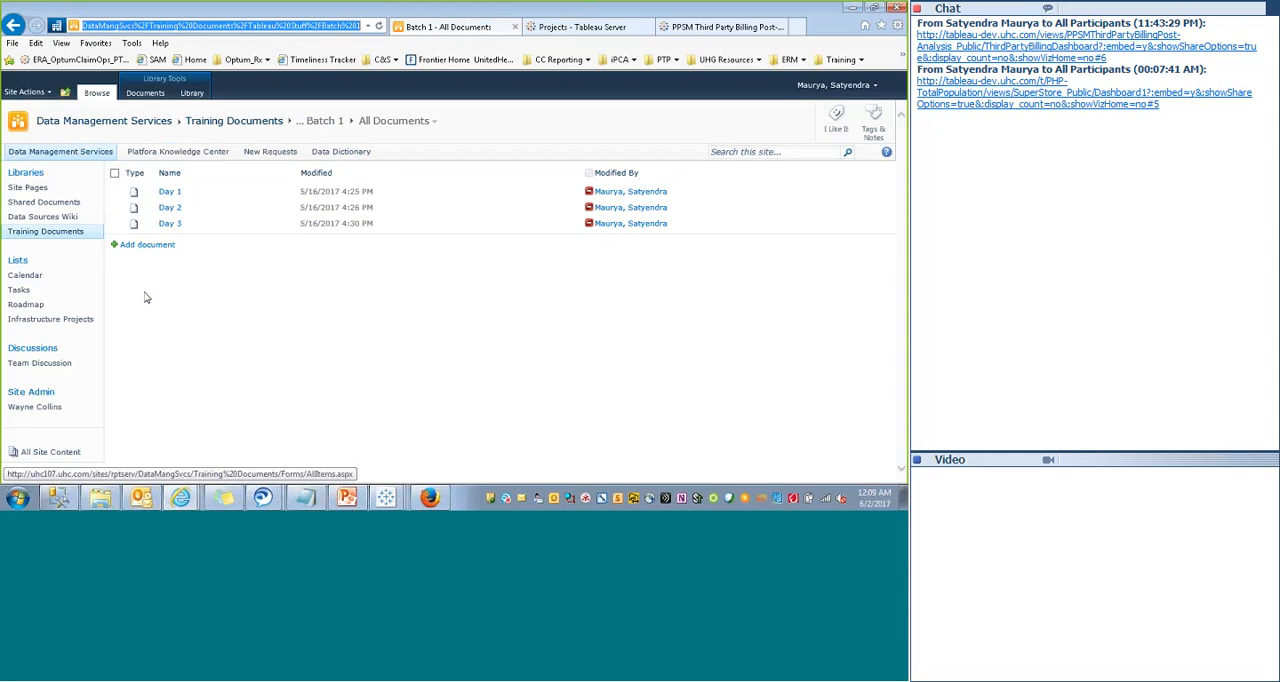
pyautogui.click(46, 232)
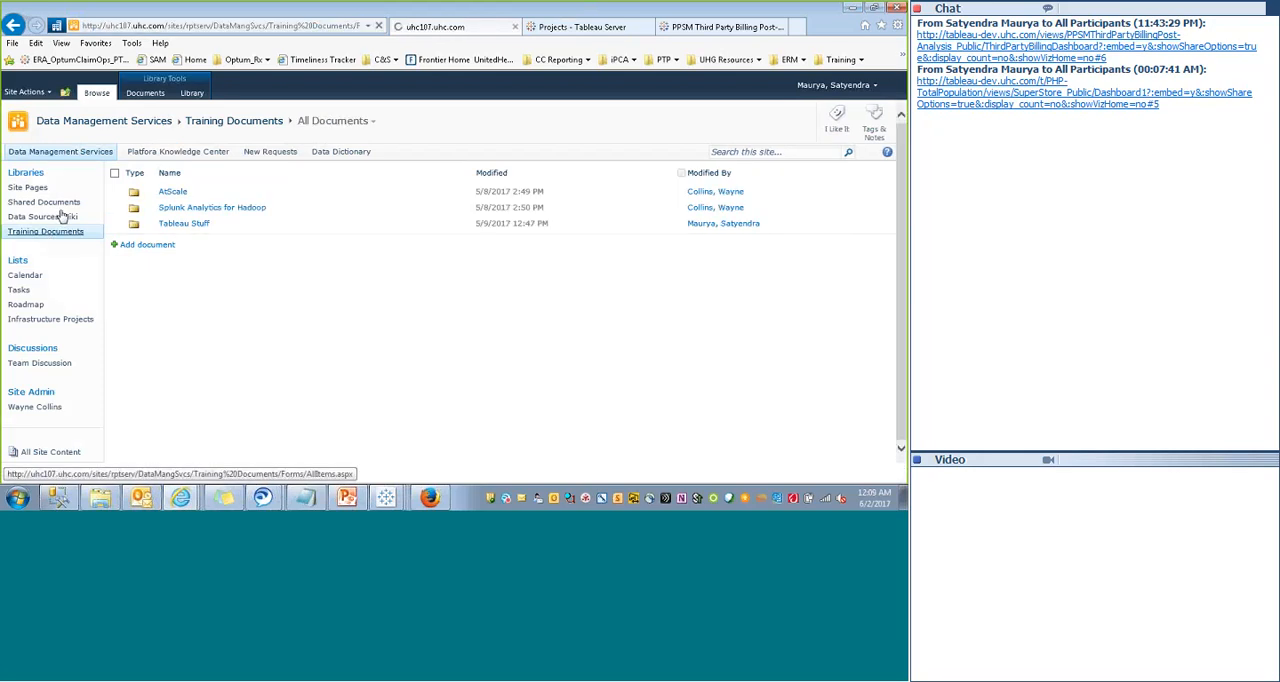
pyautogui.click(237, 31)
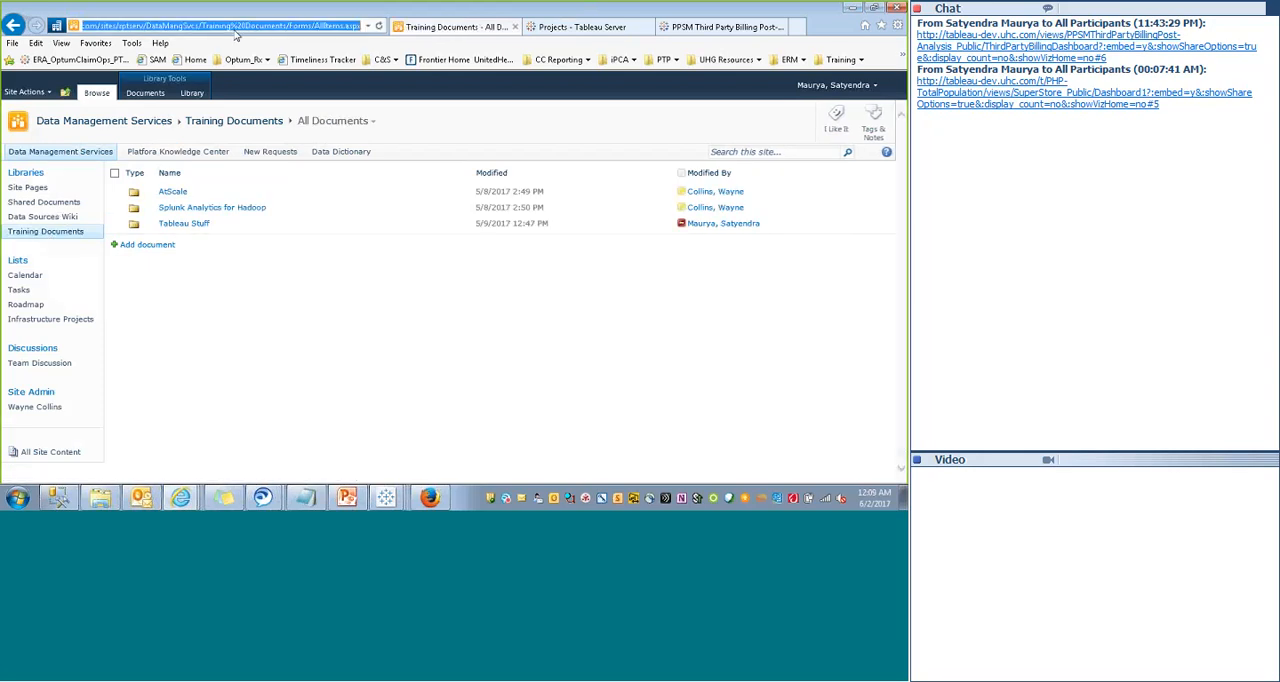
pyautogui.click(543, 34)
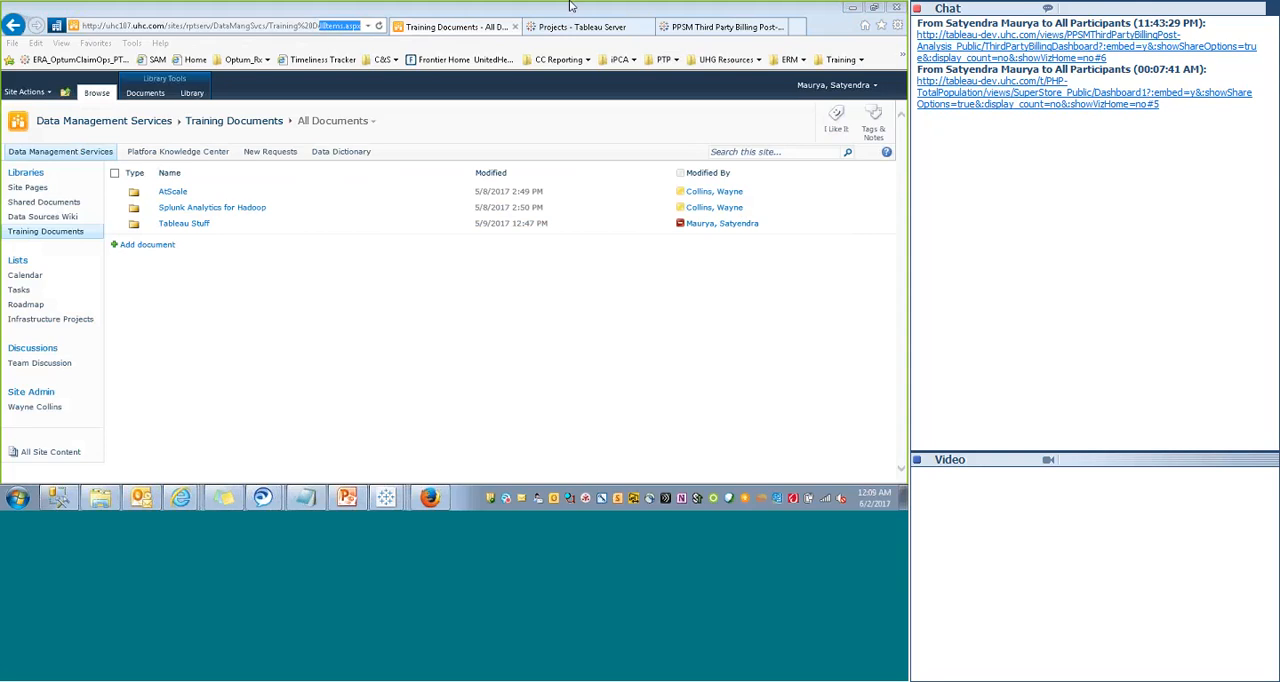
pyautogui.press('Return')
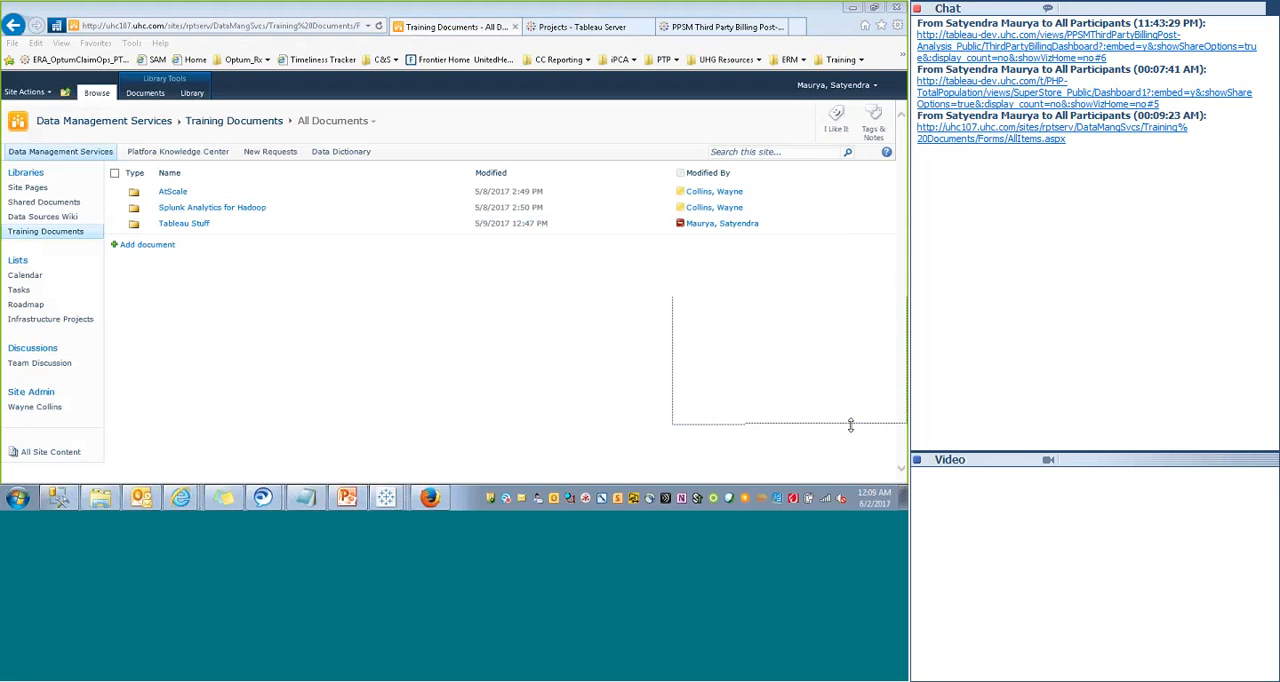
pyautogui.click(183, 224)
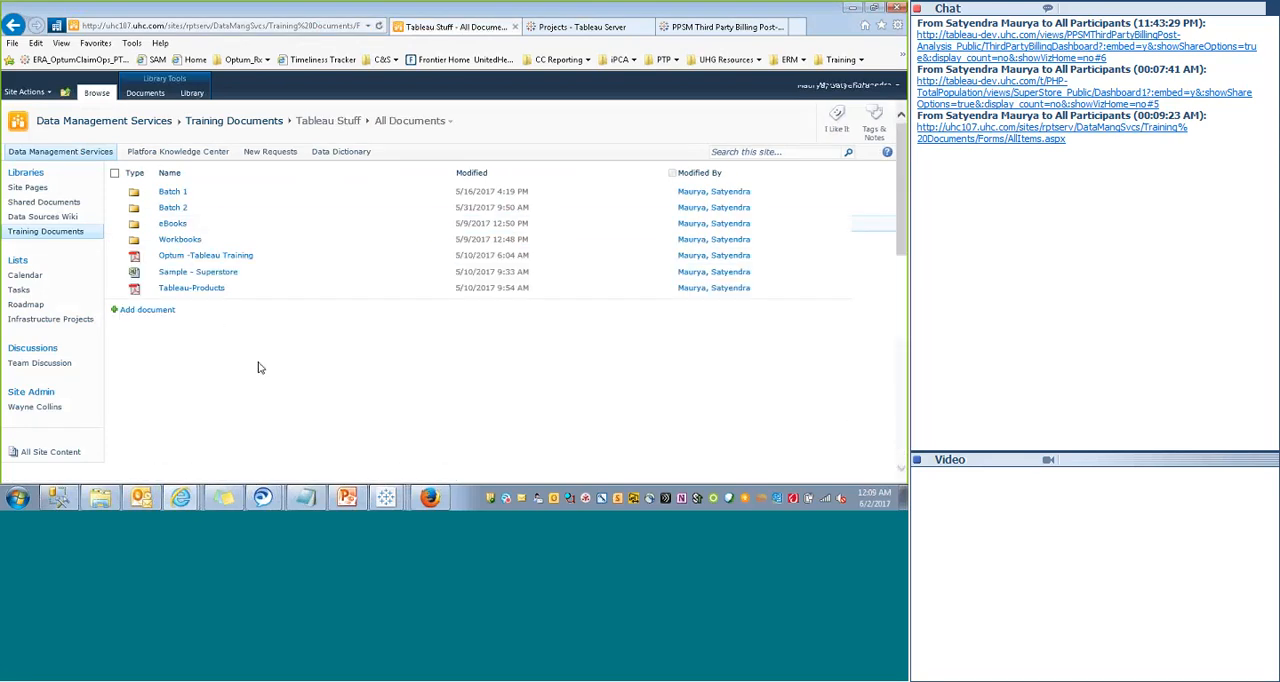
pyautogui.click(165, 208)
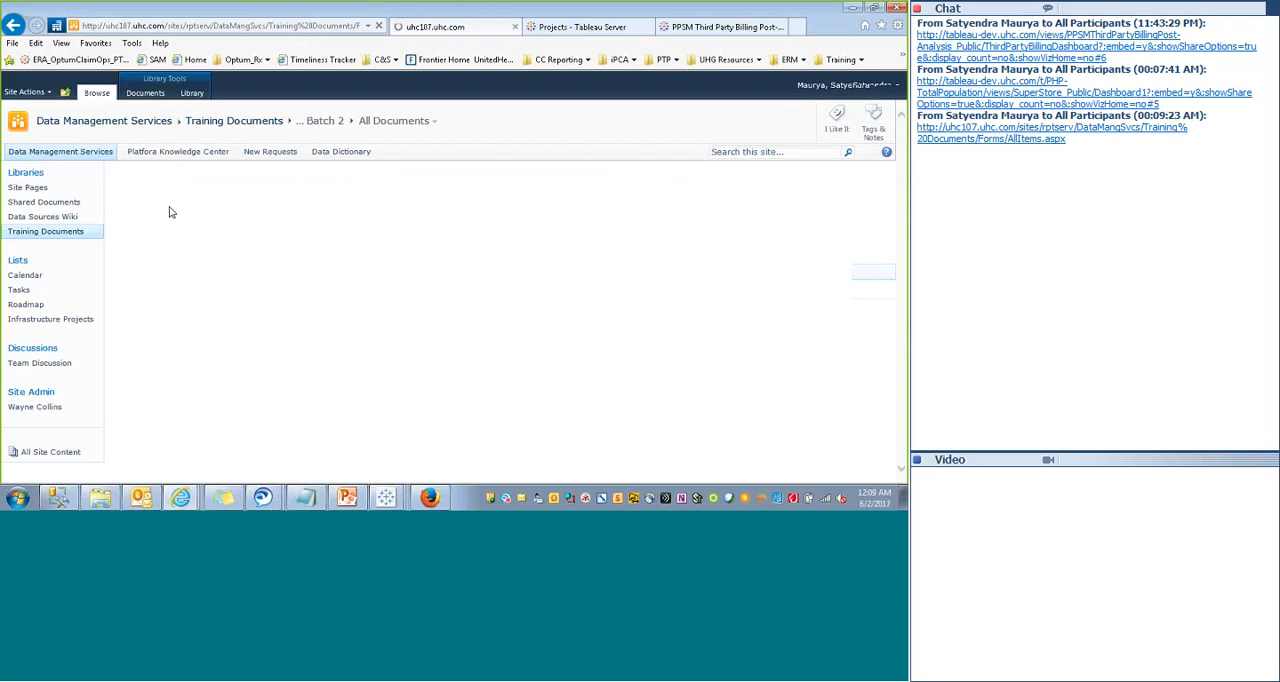
# - Switch to the Day1 workbook in Tableau Desktop and hide all the sheets used in Dashboard 1
pyautogui.click(386, 497)
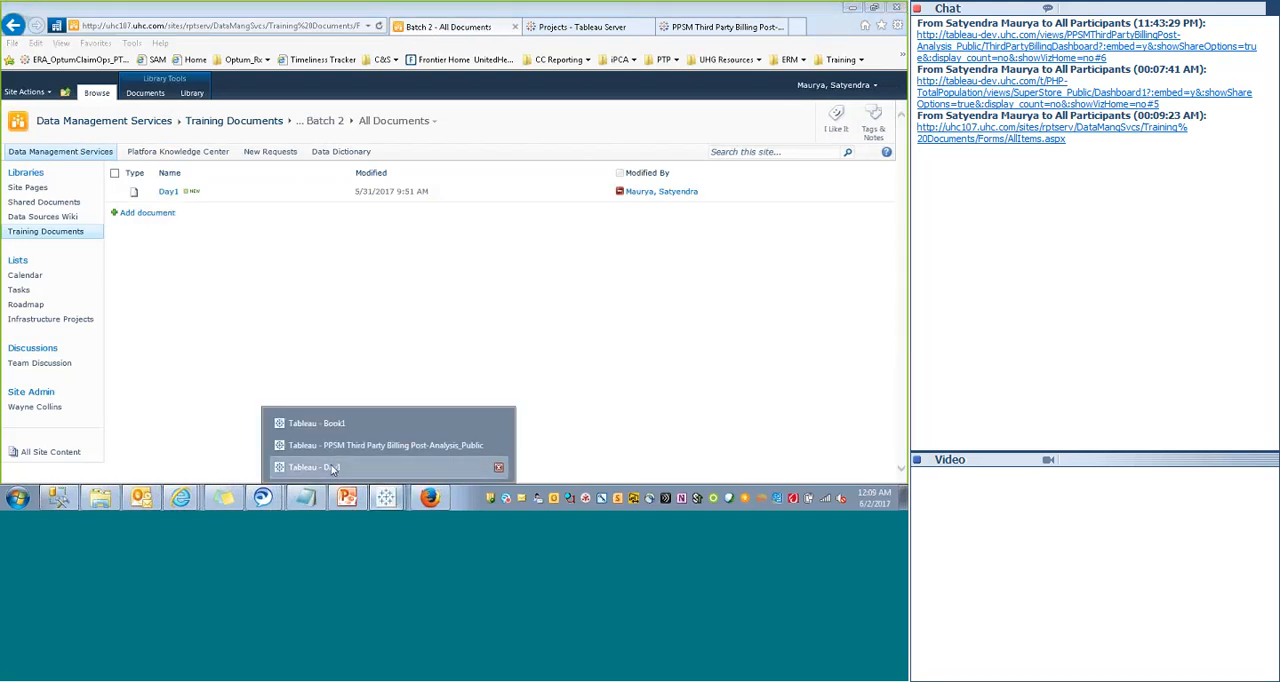
pyautogui.click(340, 468)
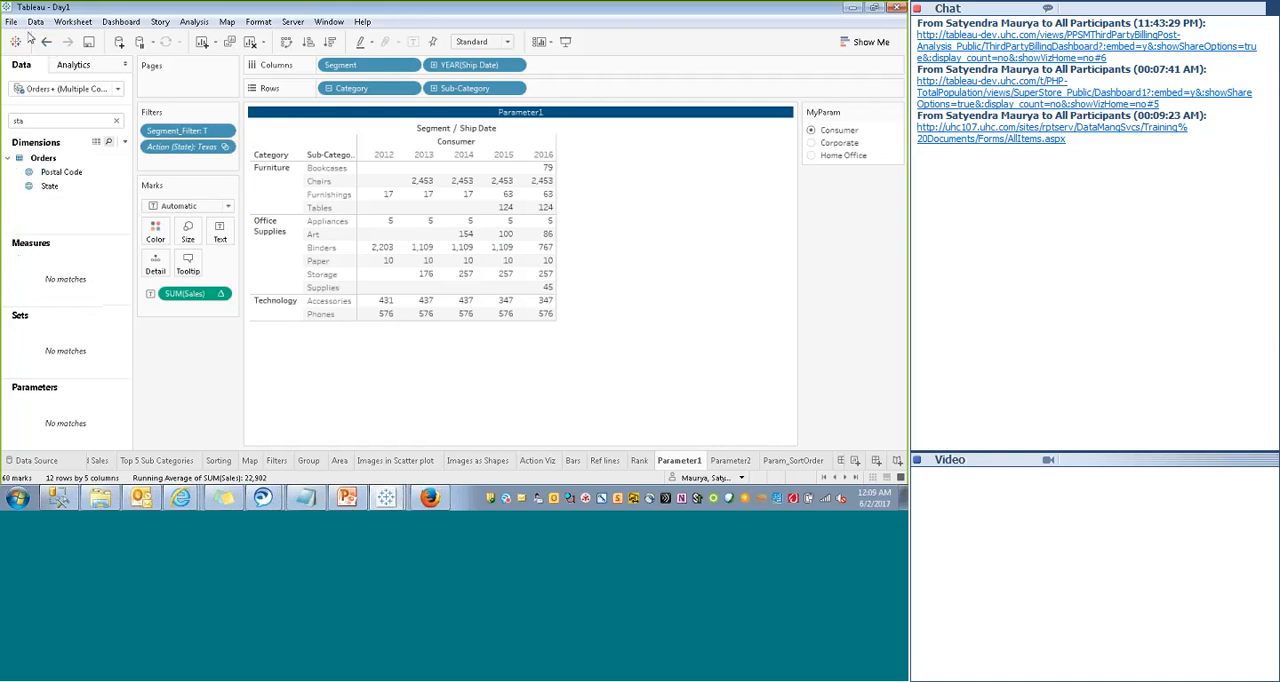
pyautogui.click(855, 478)
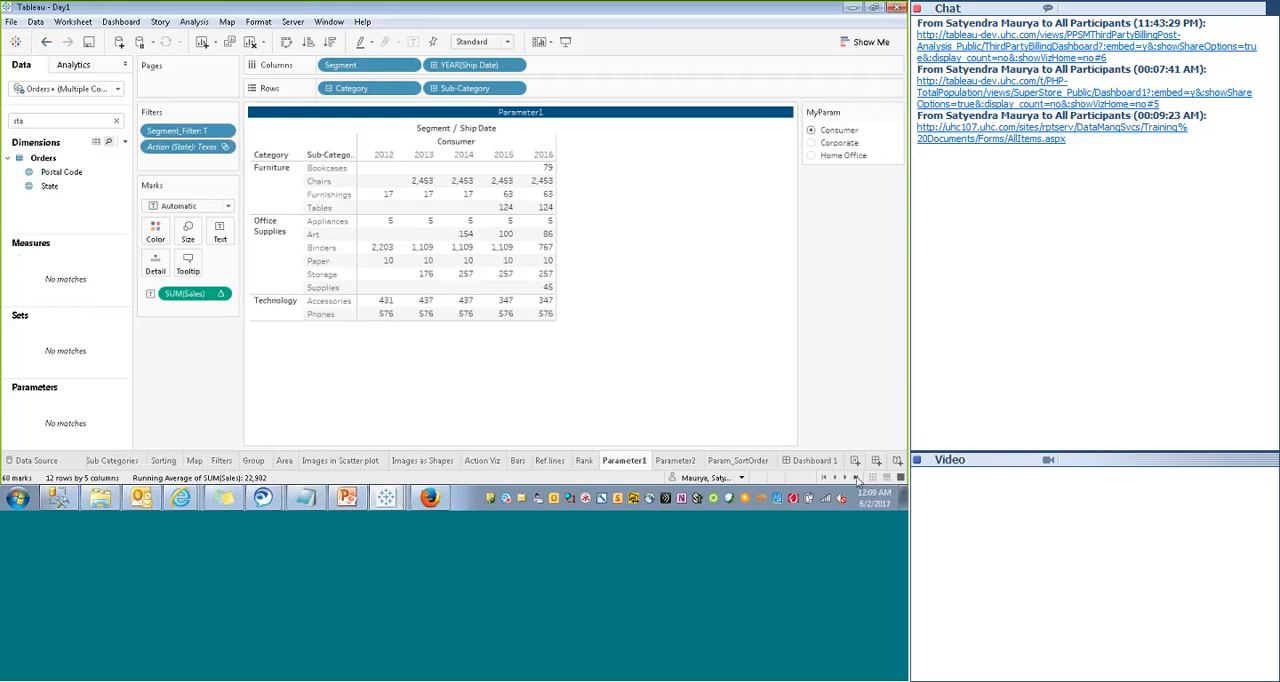
pyautogui.click(810, 461)
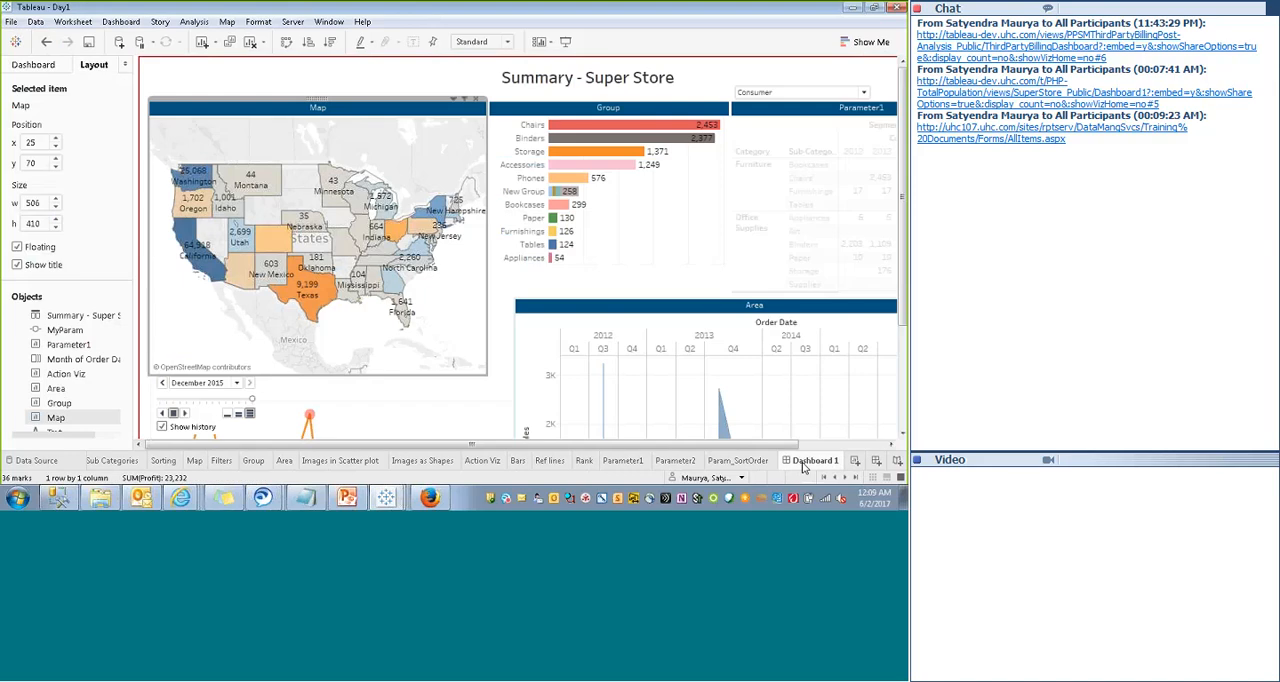
pyautogui.rightClick(802, 464)
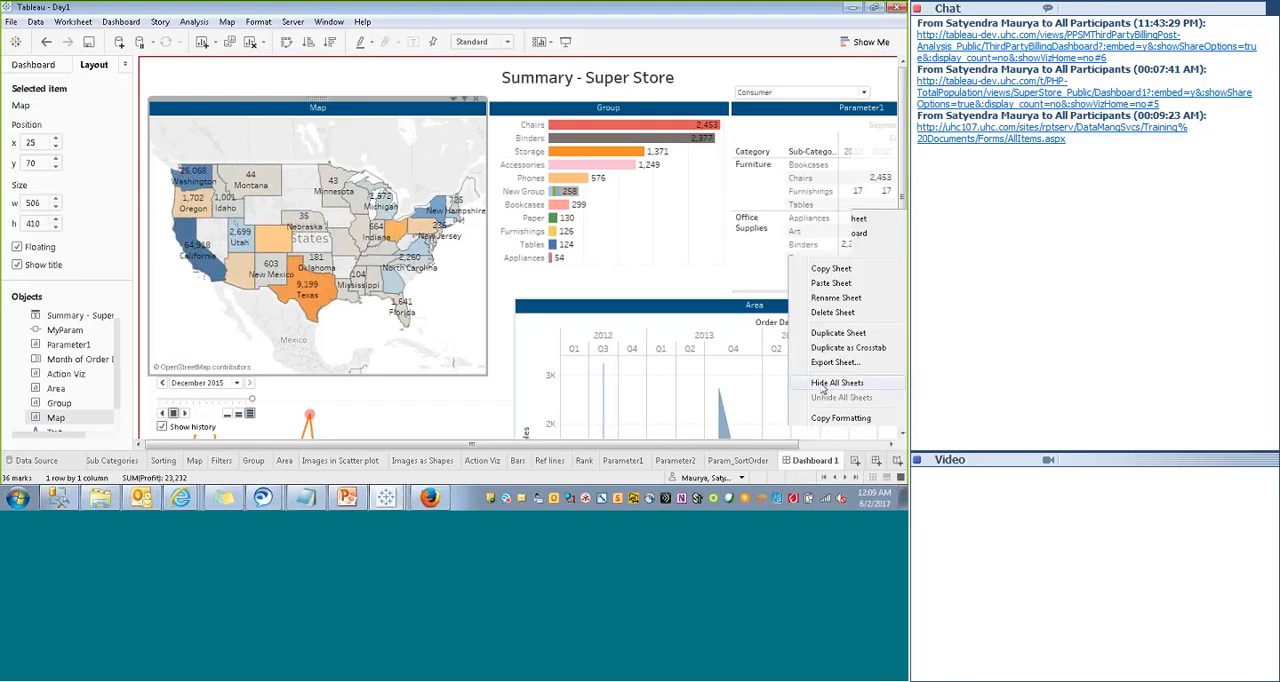
pyautogui.press('Escape')
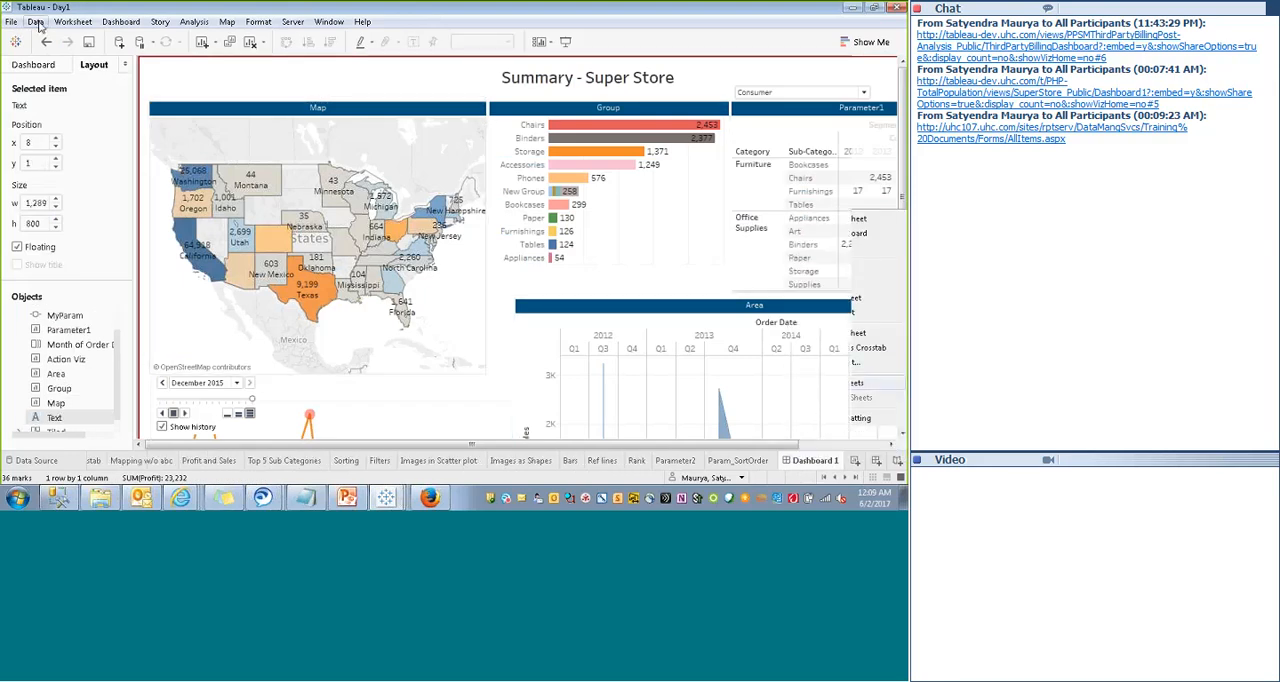
# - Save a copy of the workbook as the packaged workbook Day2_3.twbx in the local Batch 2 folder
pyautogui.click(13, 22)
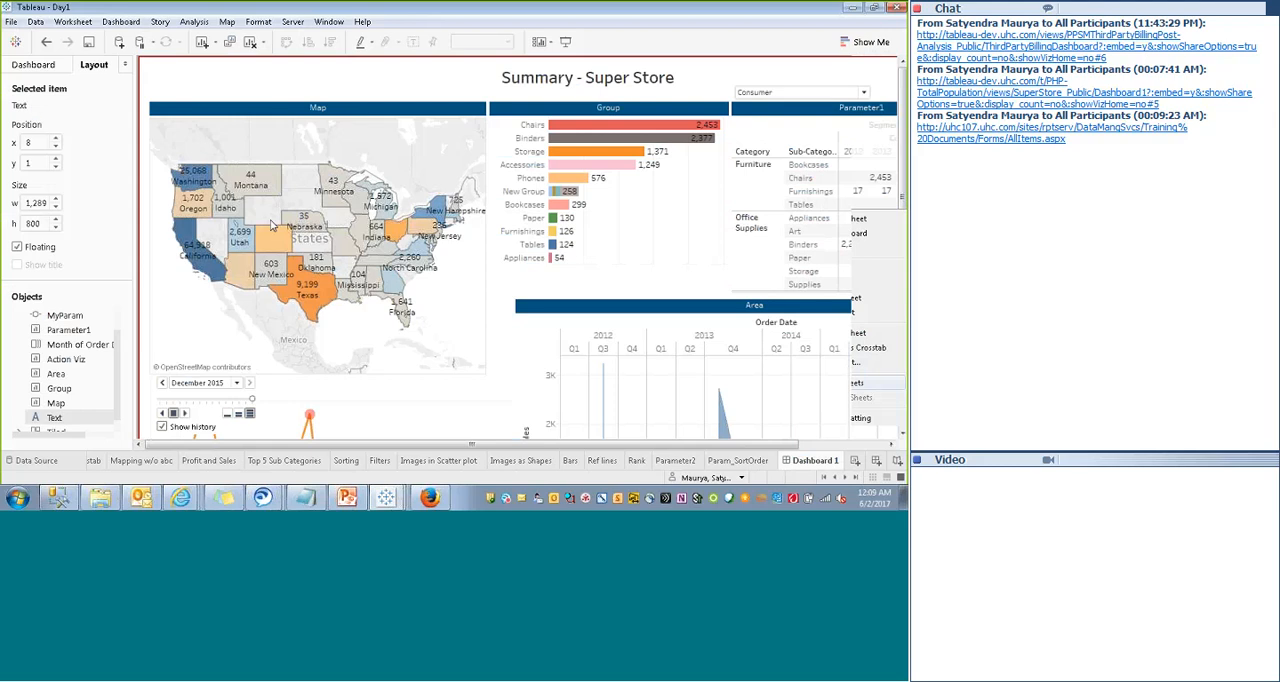
pyautogui.hotkey('alt', 'f')
pyautogui.press('a')
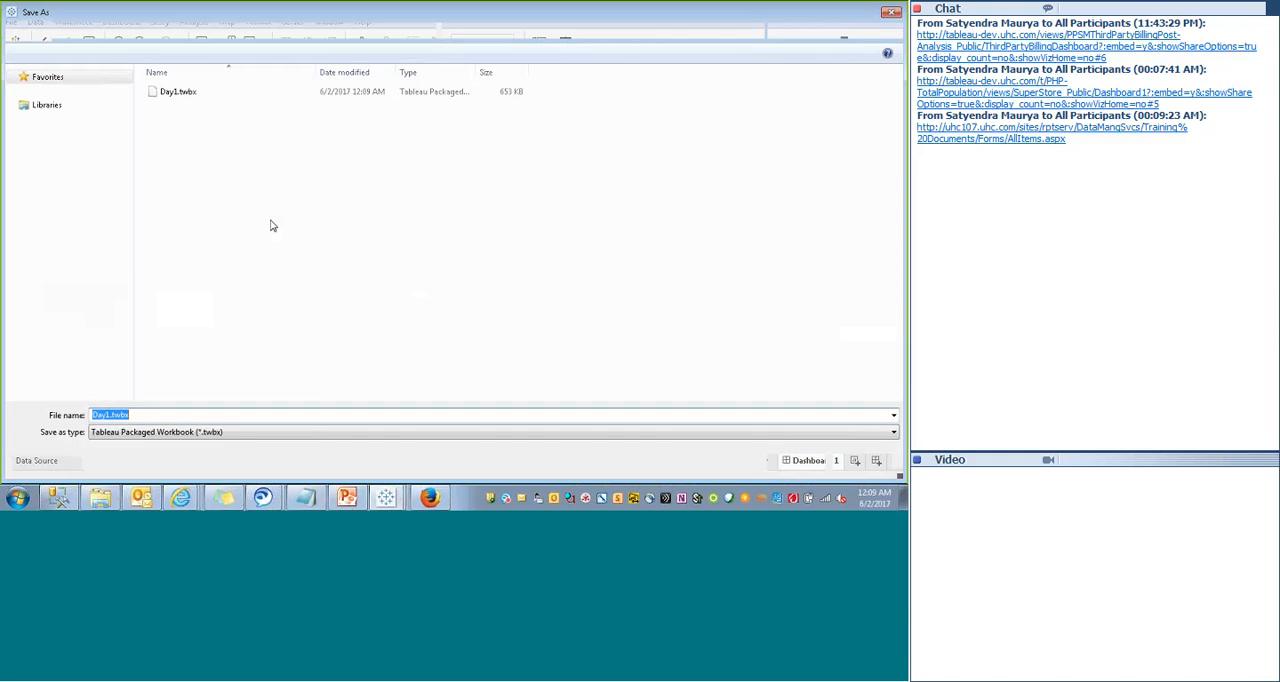
pyautogui.click(151, 415)
pyautogui.press('BackSpace')
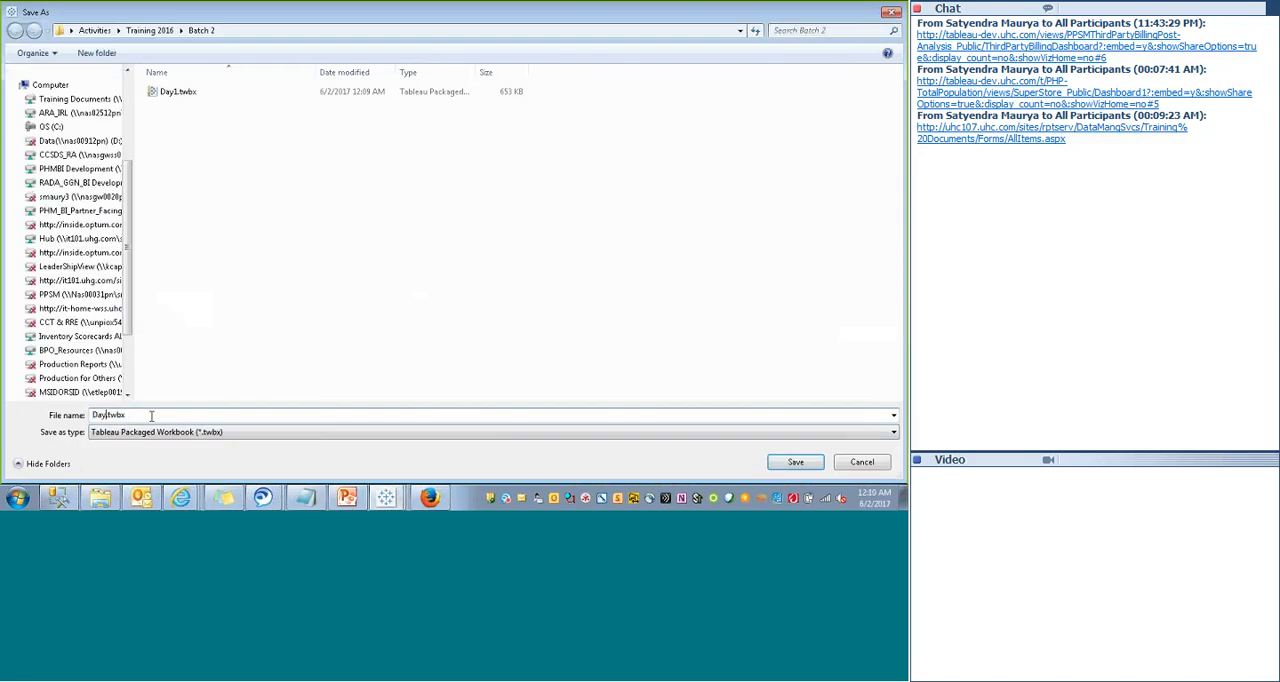
pyautogui.write('2')
pyautogui.press('BackSpace')
pyautogui.write('2+3')
pyautogui.press('Left')
pyautogui.press('Left')
pyautogui.press('Delete')
pyautogui.write('_')
pyautogui.click(786, 466)
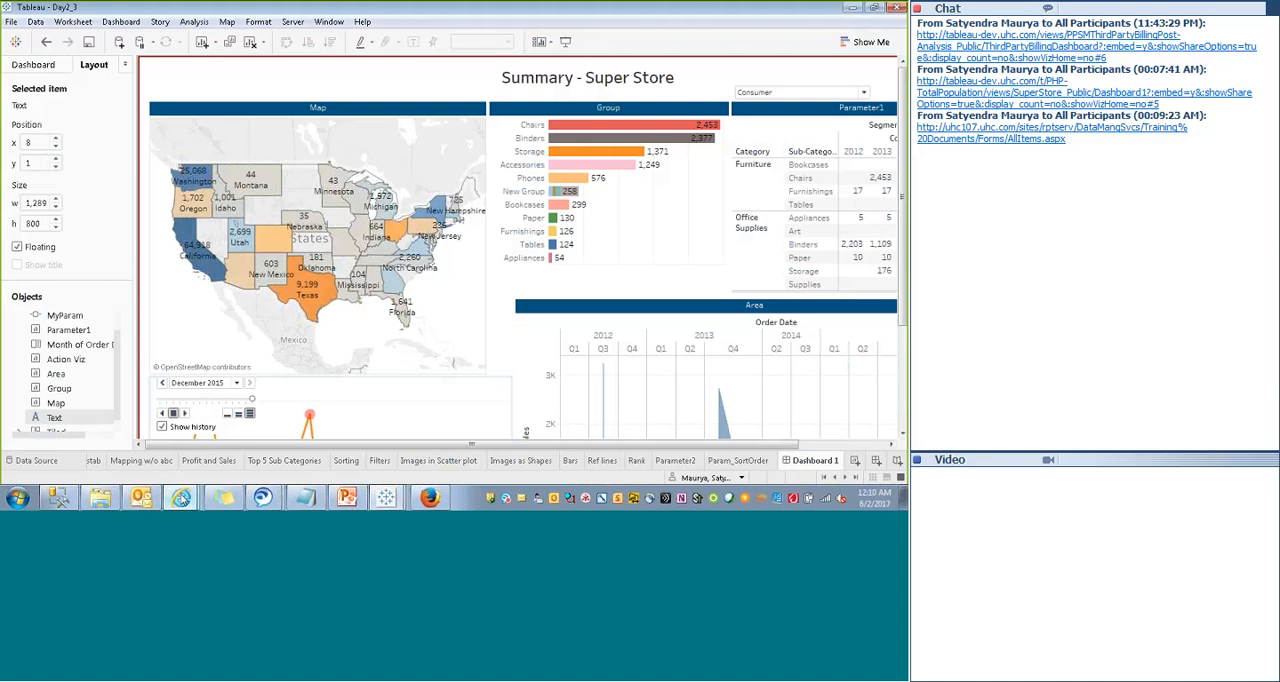
# - Switch to the SharePoint site in the browser and upload Day2_3.twbx to the Batch 2 folder under Tableau Stuff
pyautogui.click(180, 497)
pyautogui.click(110, 314)
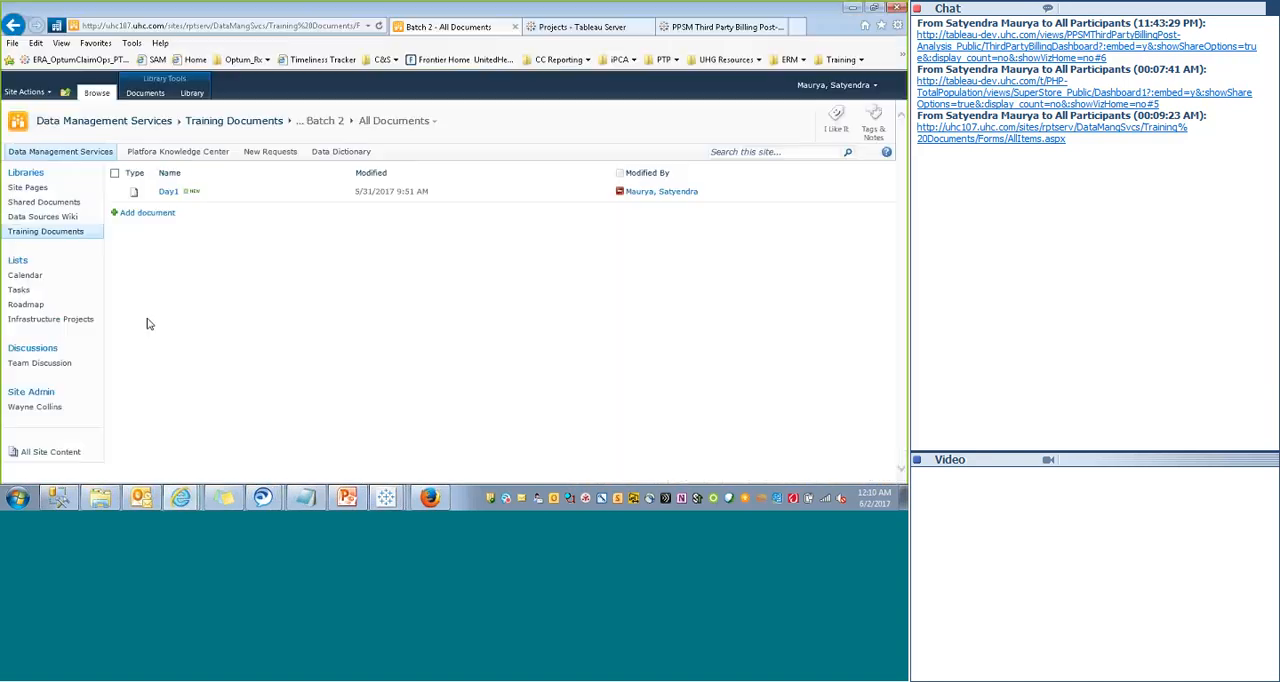
pyautogui.click(143, 214)
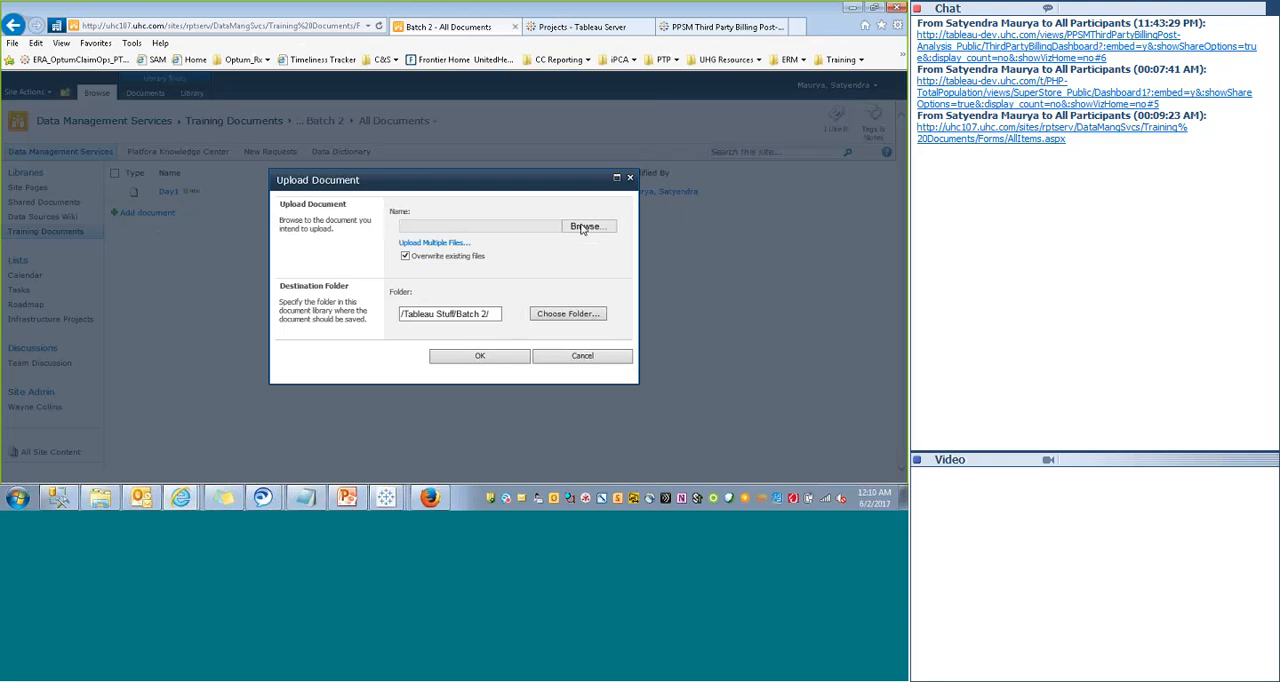
pyautogui.click(584, 227)
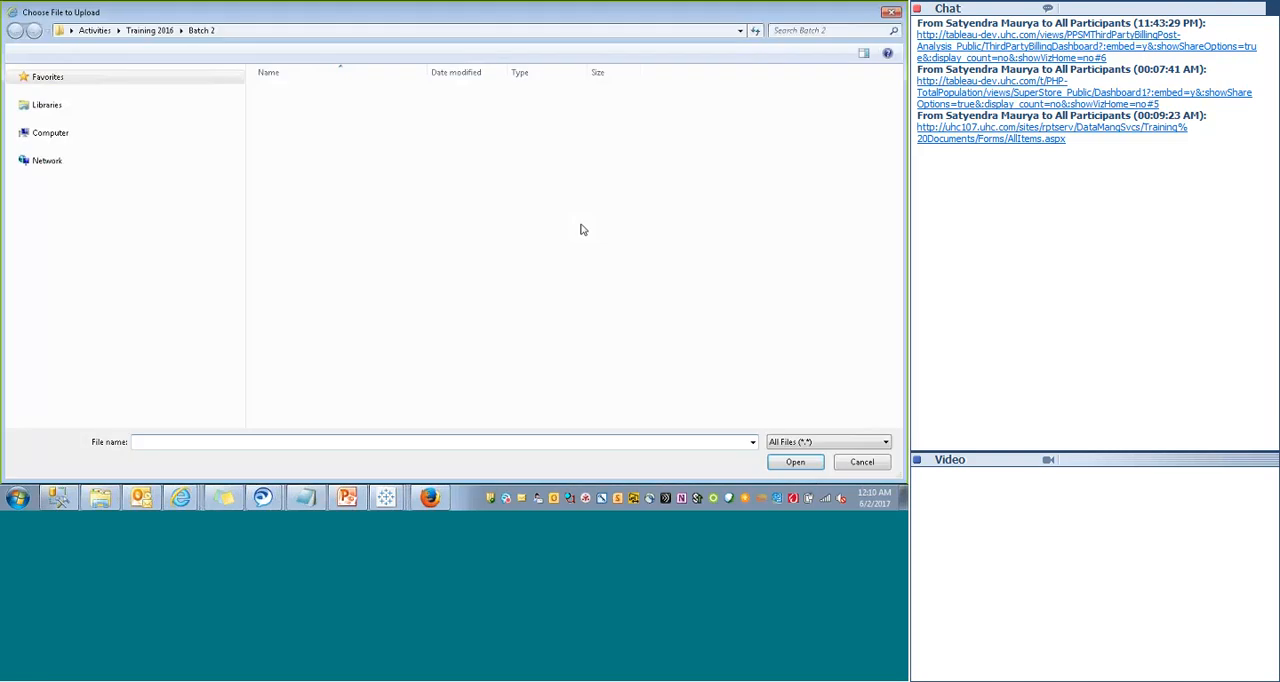
pyautogui.click(293, 133)
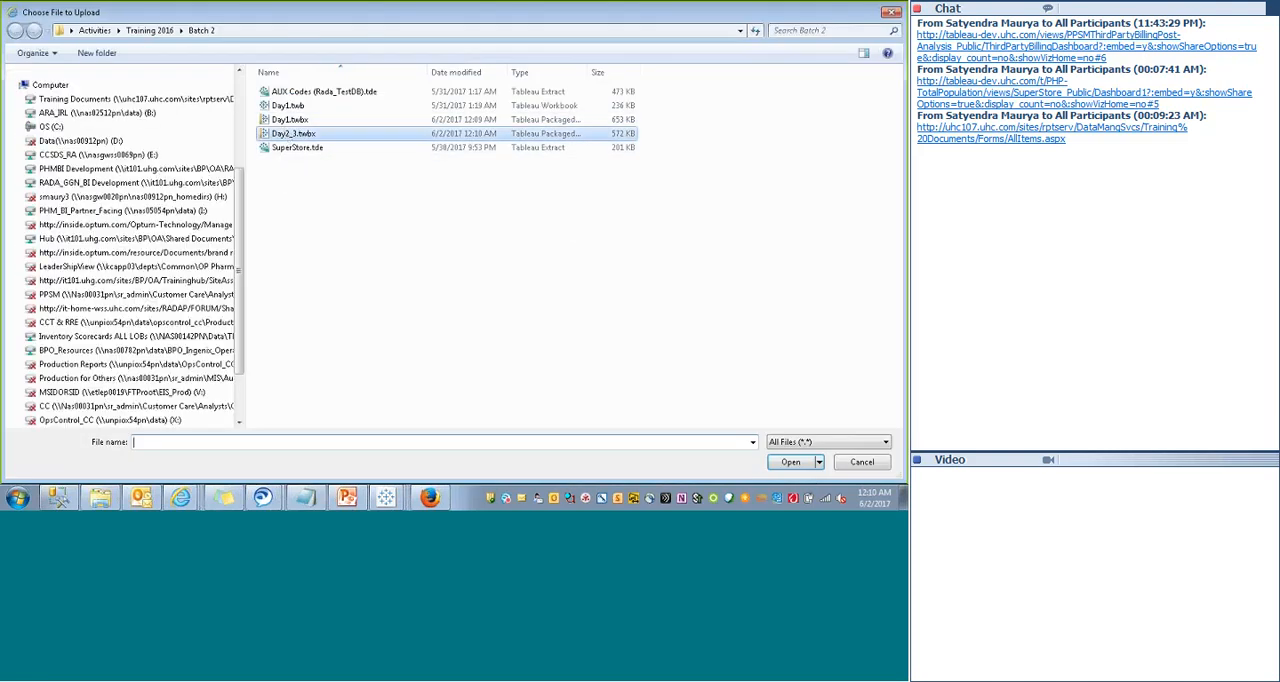
pyautogui.click(790, 461)
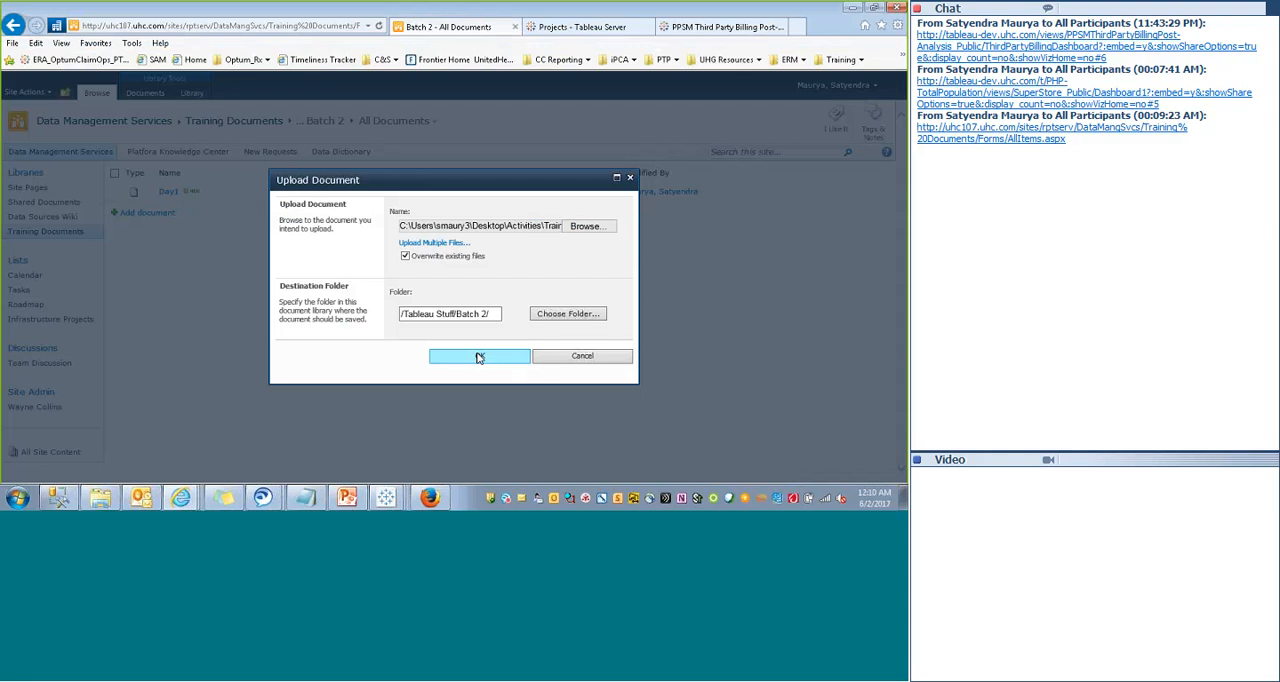
pyautogui.click(479, 357)
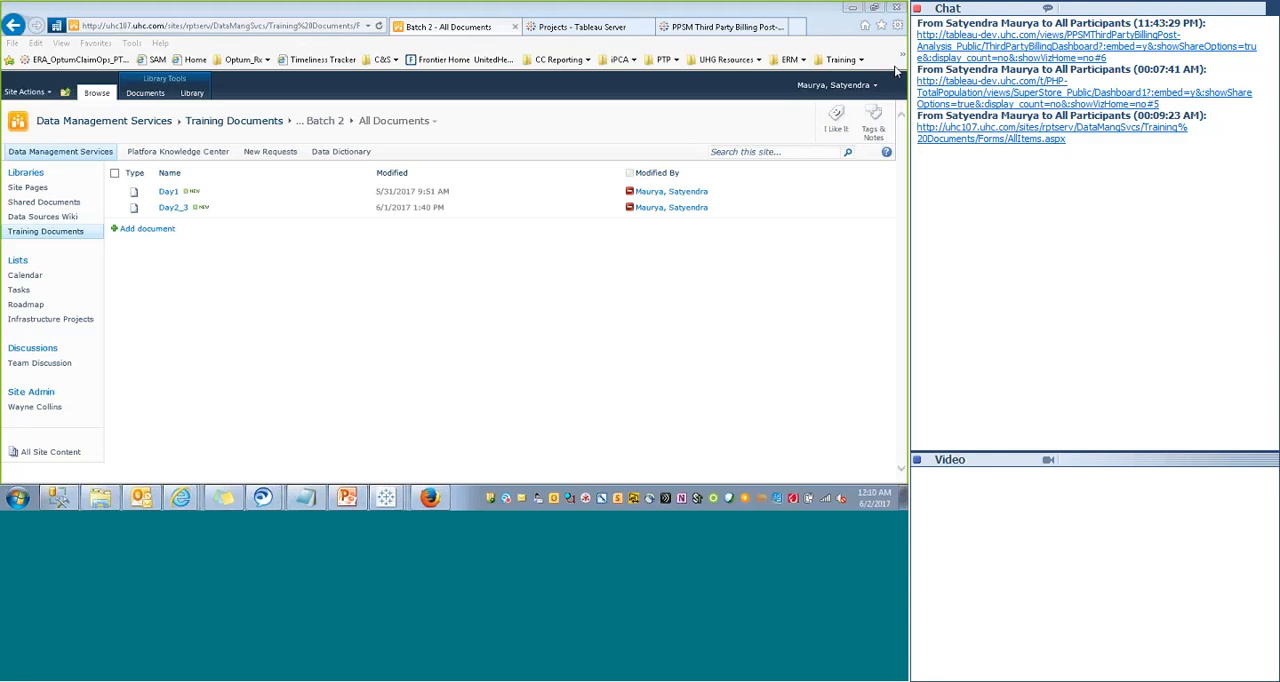
# - Switch to the Day2_3 workbook in Tableau Desktop and view Dashboard 1 in presentation mode
pyautogui.click(395, 497)
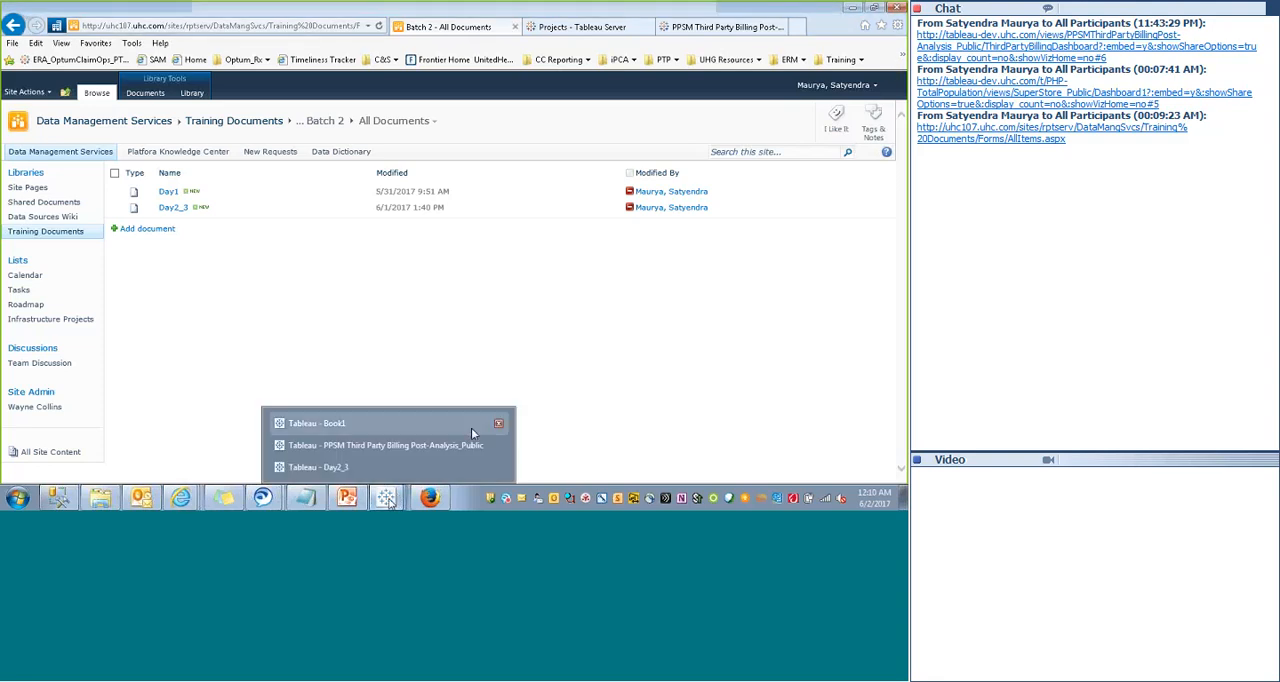
pyautogui.click(480, 468)
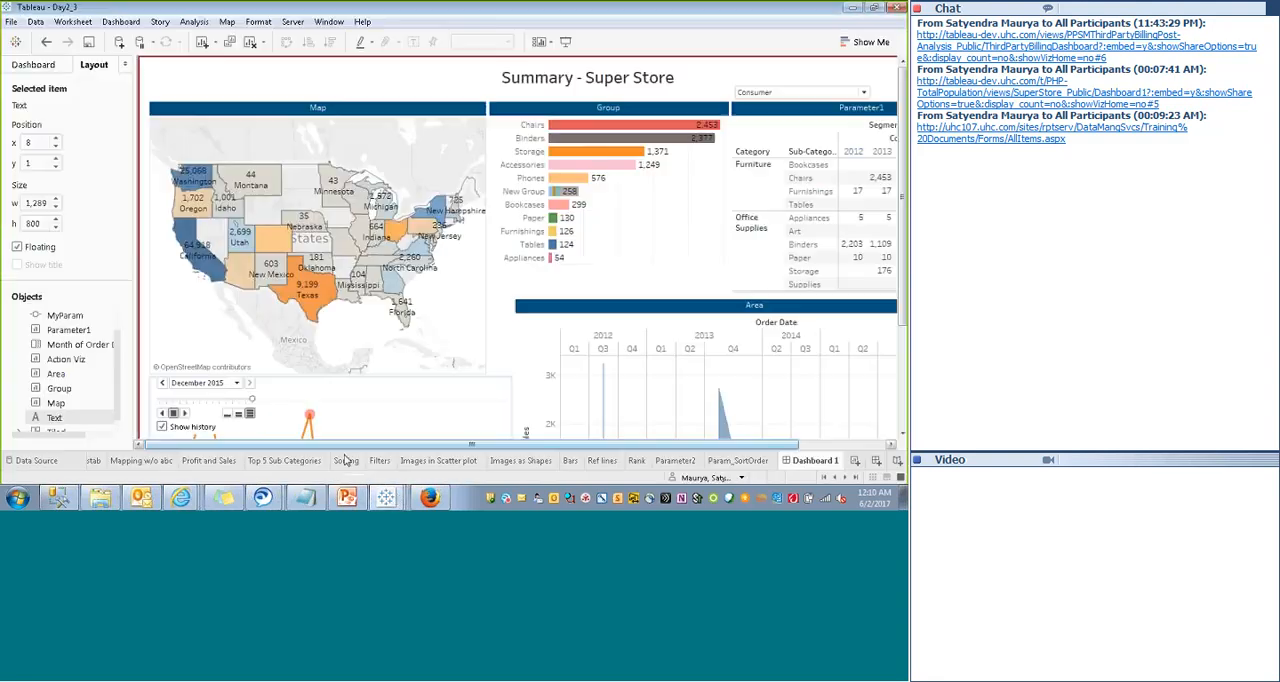
pyautogui.click(565, 41)
pyautogui.hotkey('alt', 'Tab')
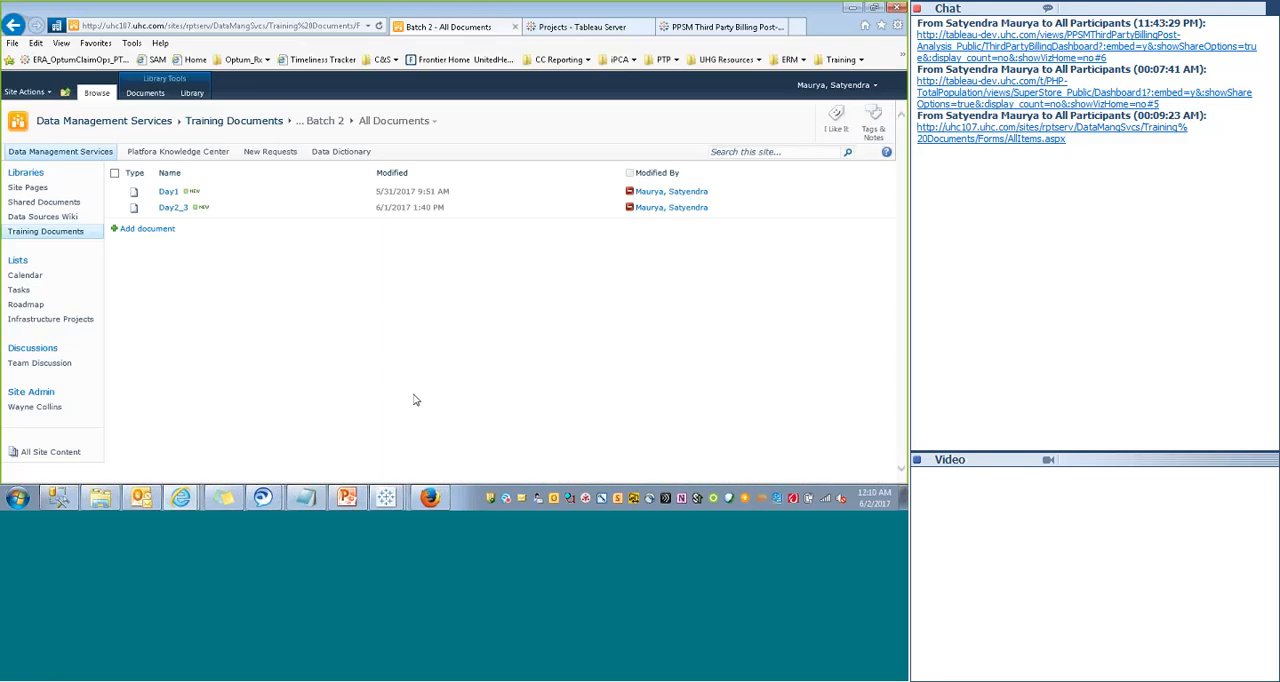
pyautogui.click(386, 497)
pyautogui.click(372, 466)
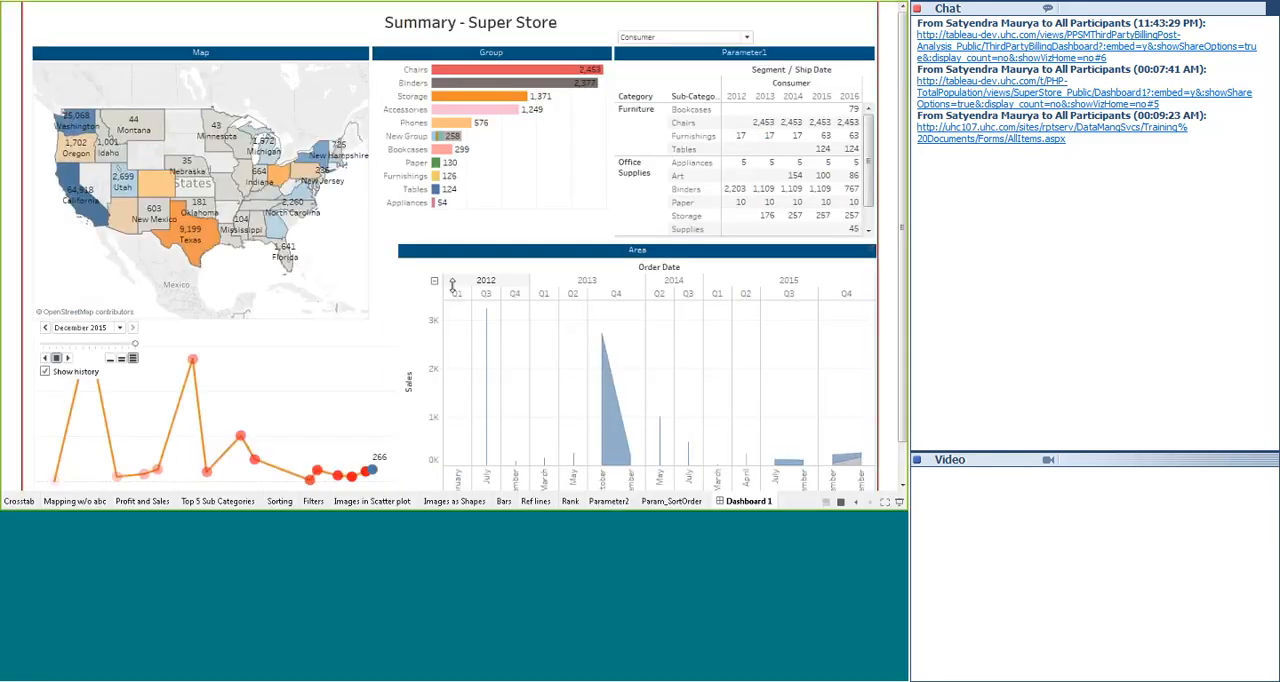
# - Return to the SharePoint site in the browser and open the Batch 1 folder under Tableau Stuff in Training Documents
pyautogui.hotkey('alt', 'Tab')
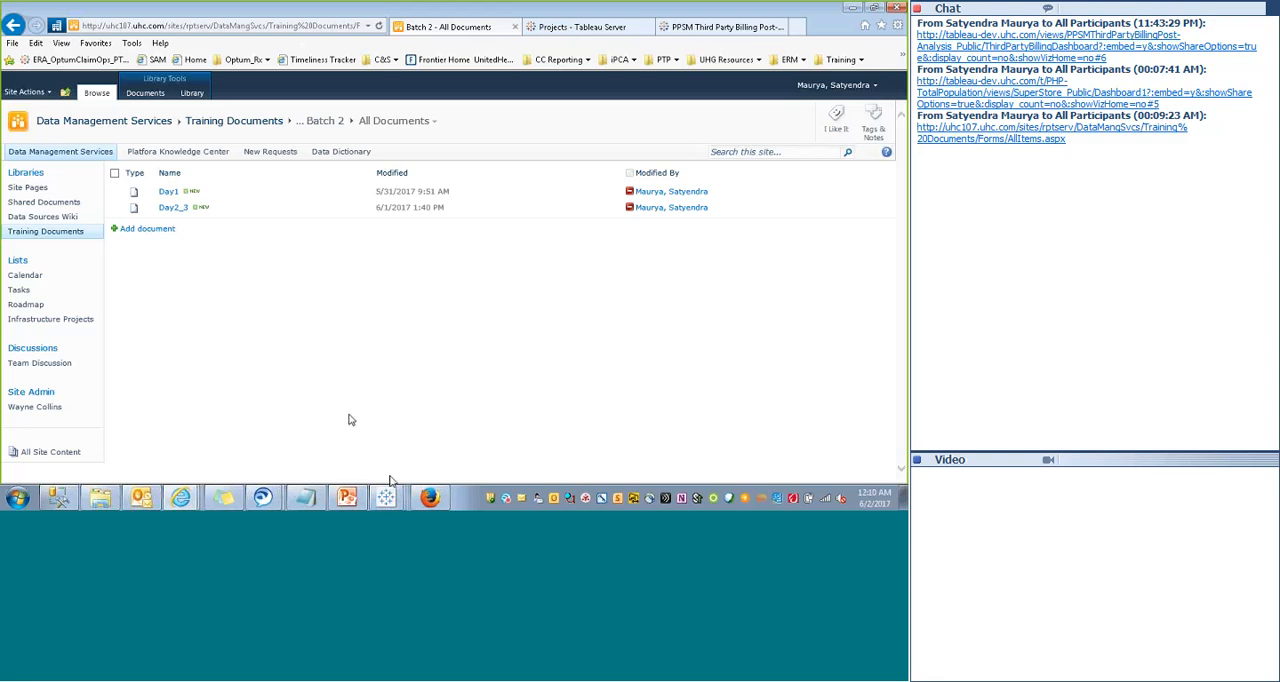
pyautogui.moveTo(391, 478); pyautogui.dragTo(337, 373)
pyautogui.click(337, 373)
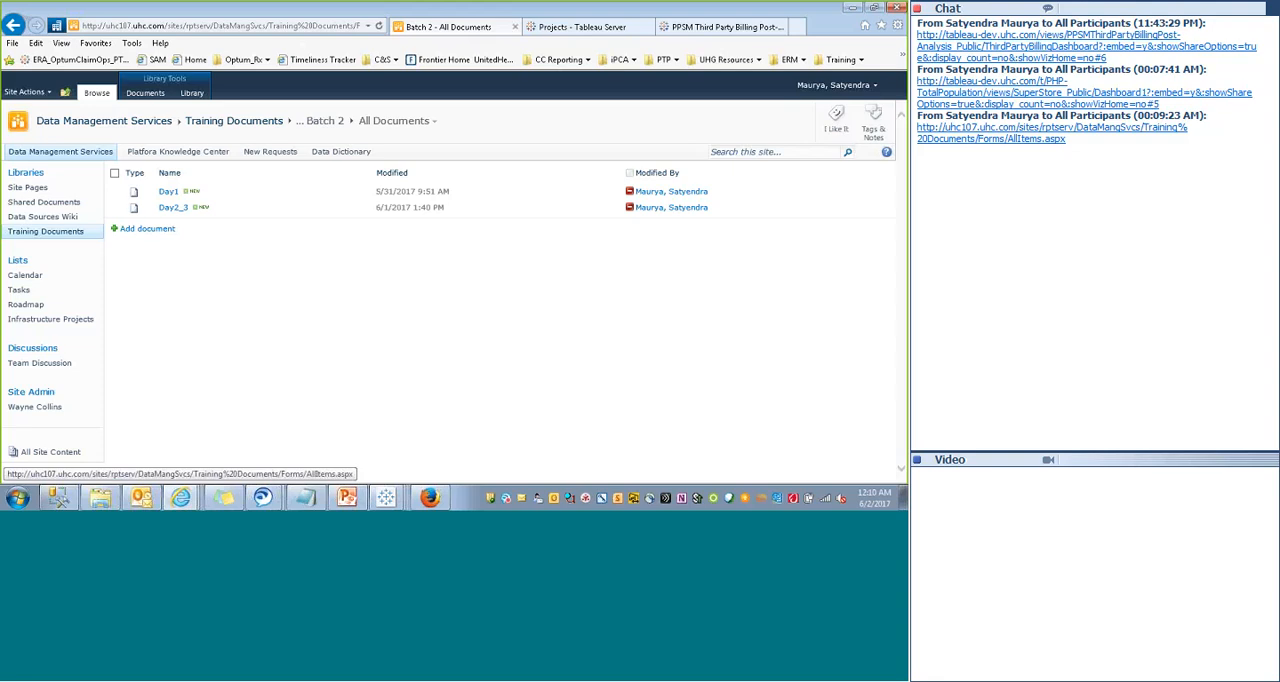
pyautogui.click(59, 236)
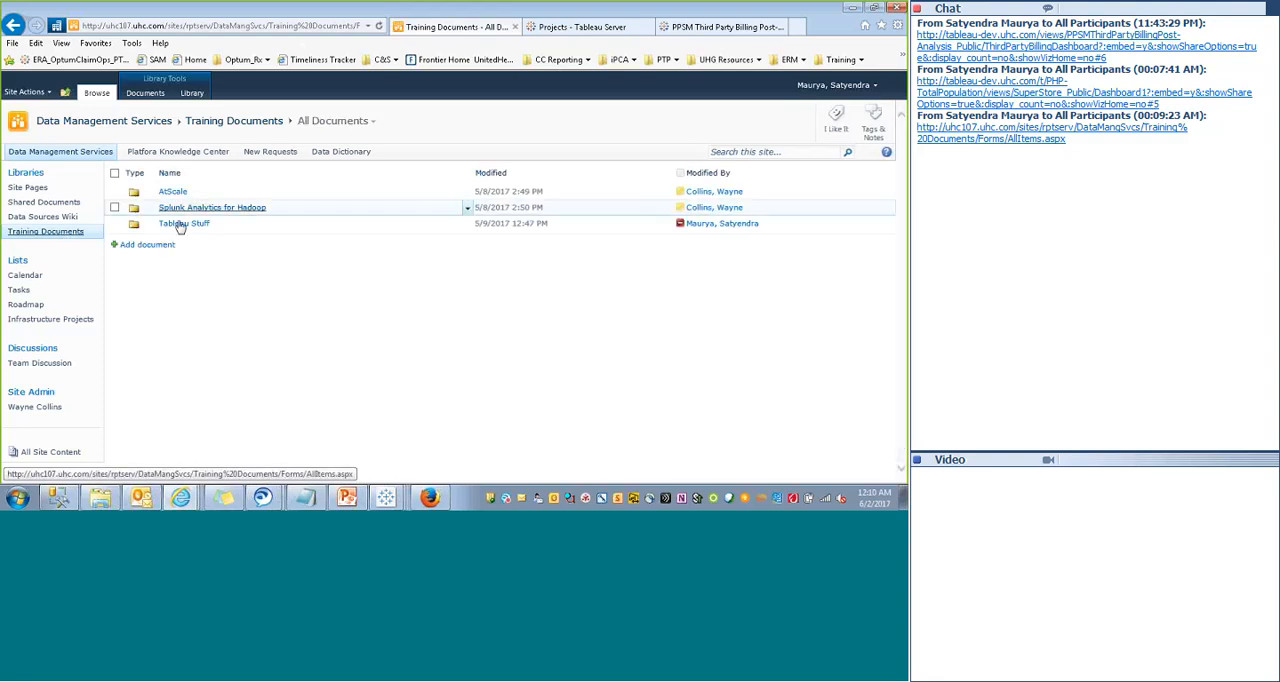
pyautogui.click(171, 225)
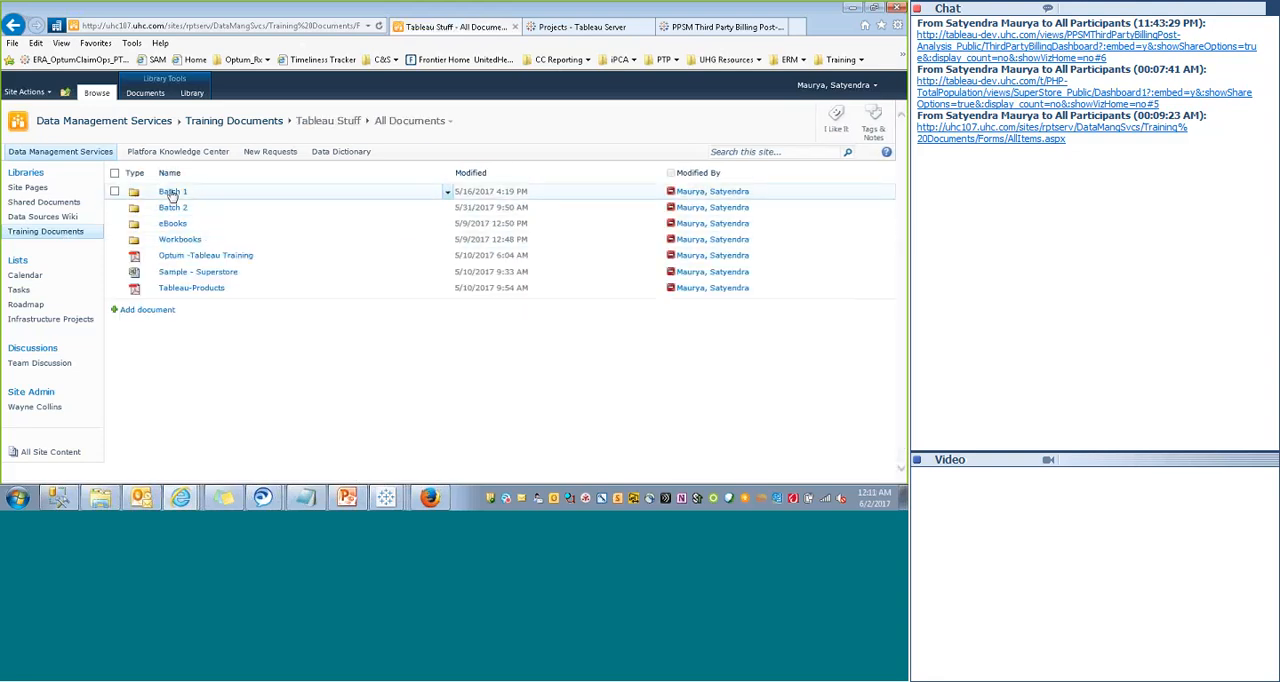
pyautogui.click(171, 191)
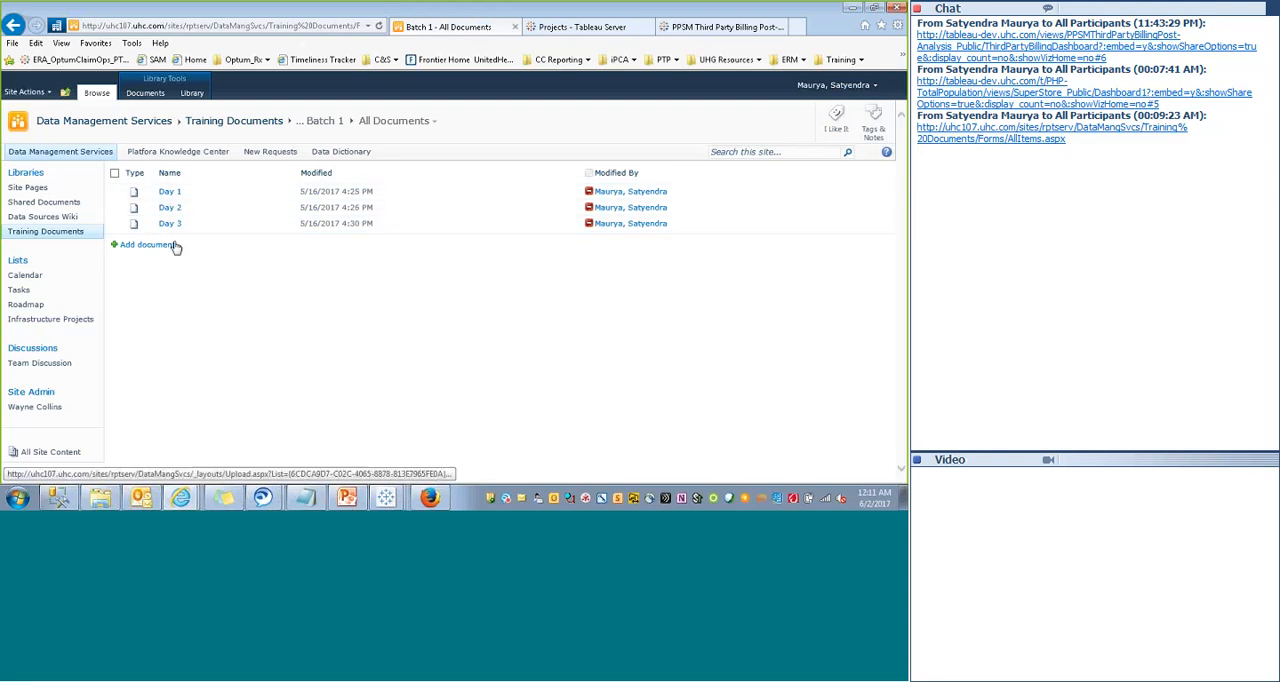
# - Review the Super Store summary dashboard of the Day2_3 workbook in Tableau Desktop, and switch back to the SharePoint site
pyautogui.click(426, 497)
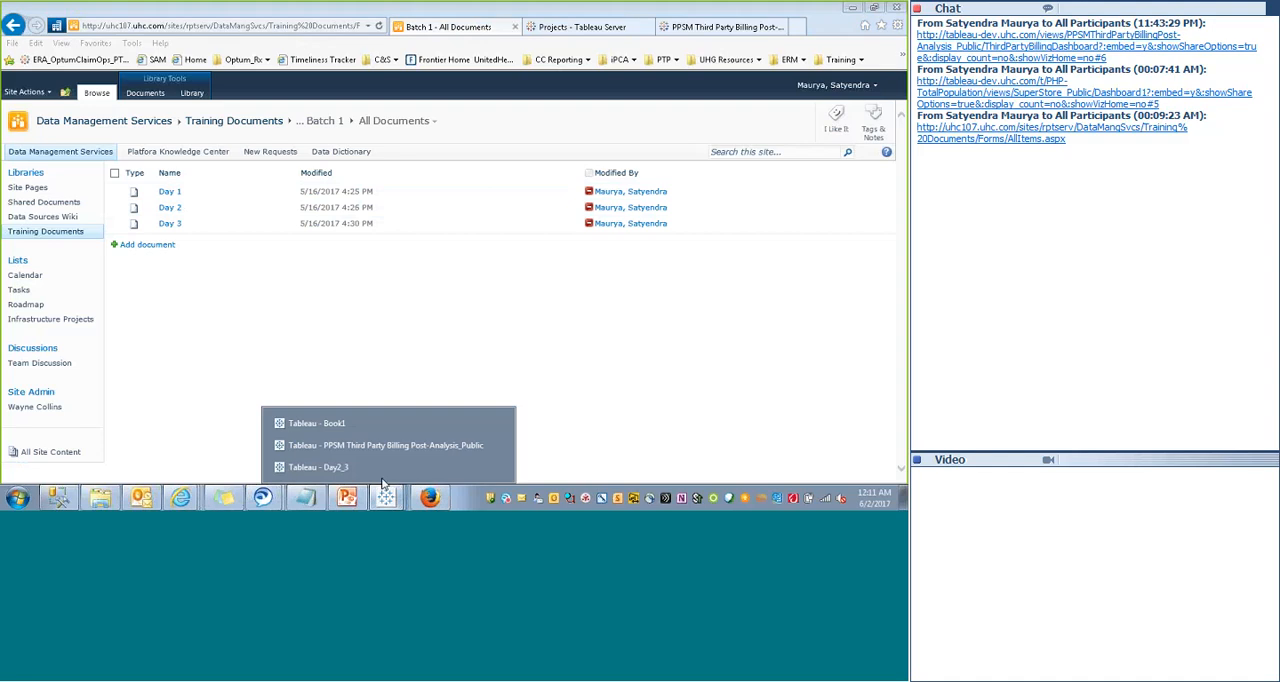
pyautogui.click(330, 470)
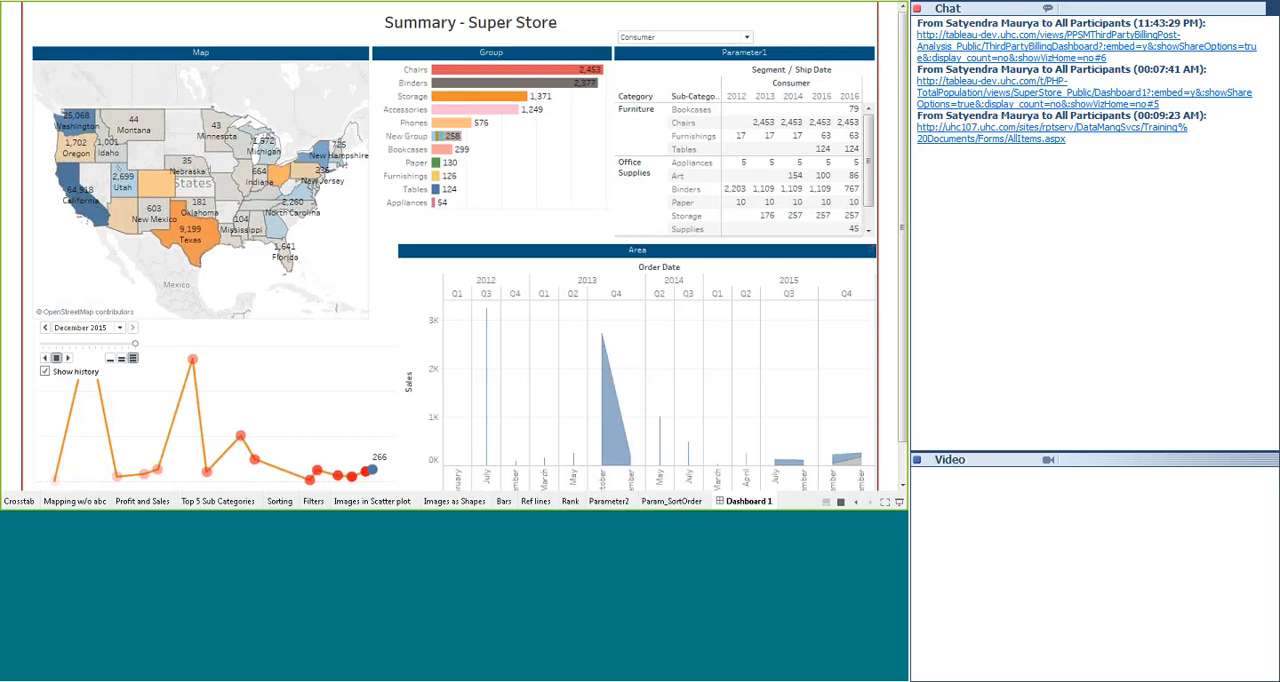
pyautogui.hotkey('alt', 'Tab')
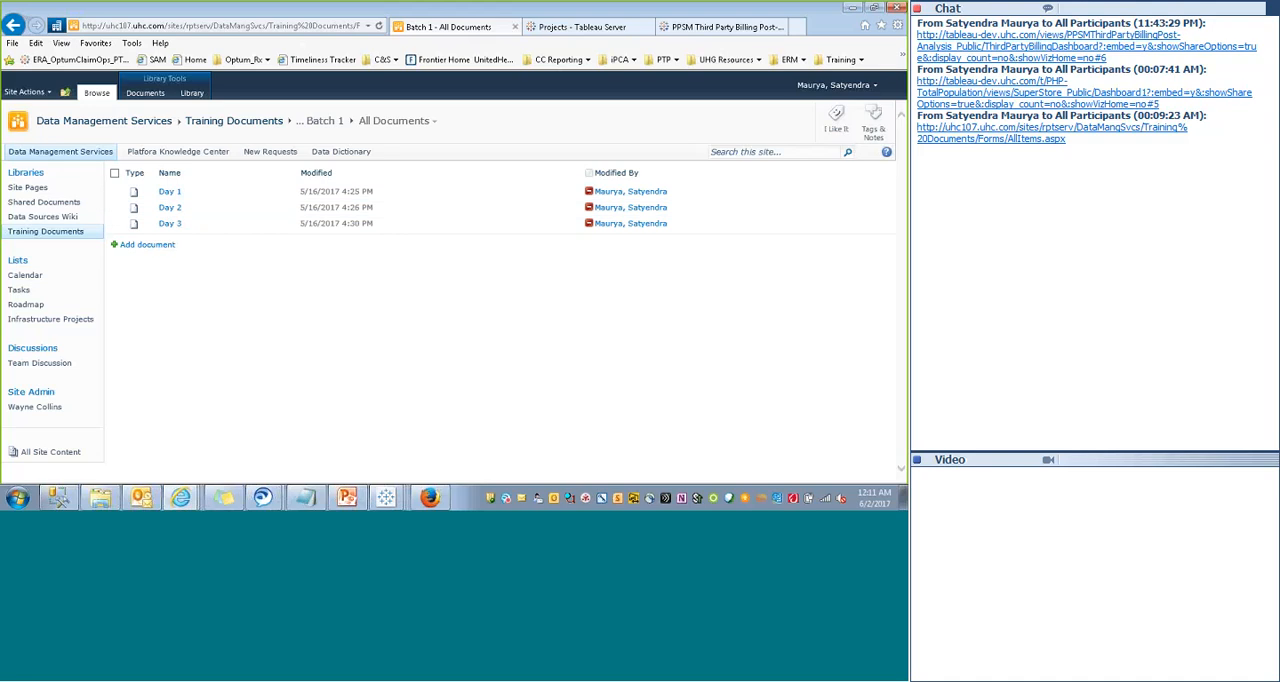
# - Examine the contents of the Workbooks folder under Tableau Stuff and return to the Training Documents library's main list
pyautogui.press('BackSpace')
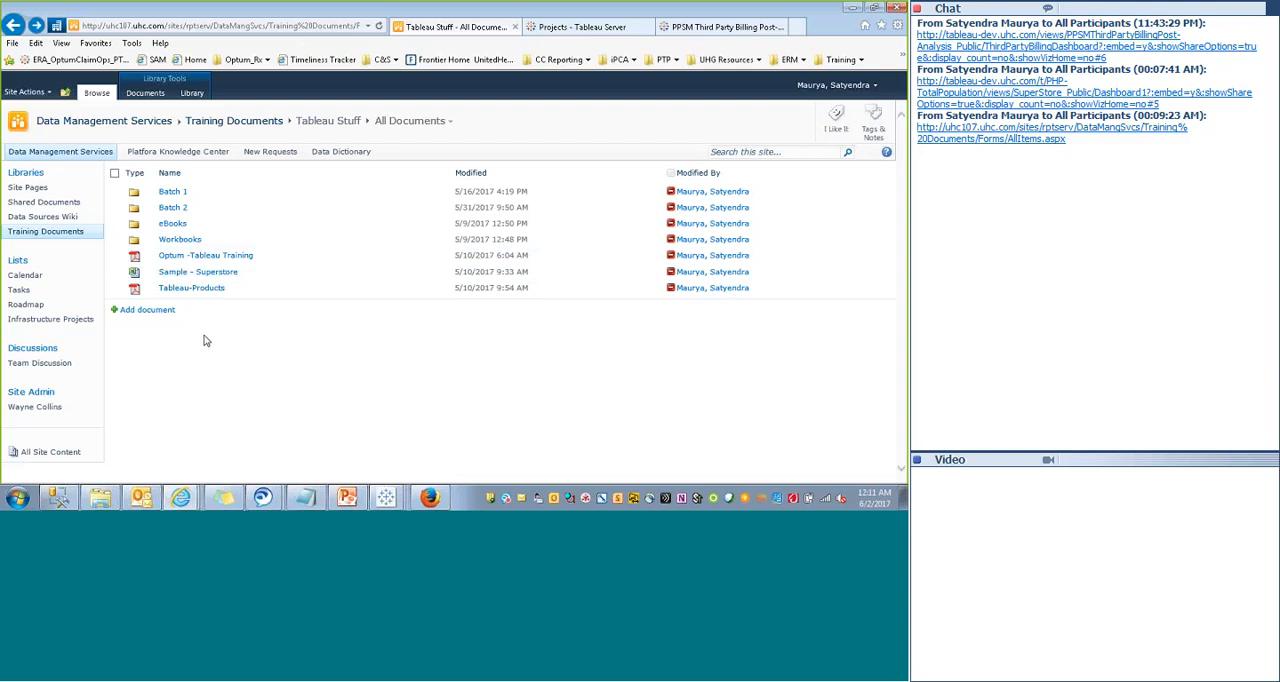
pyautogui.click(172, 241)
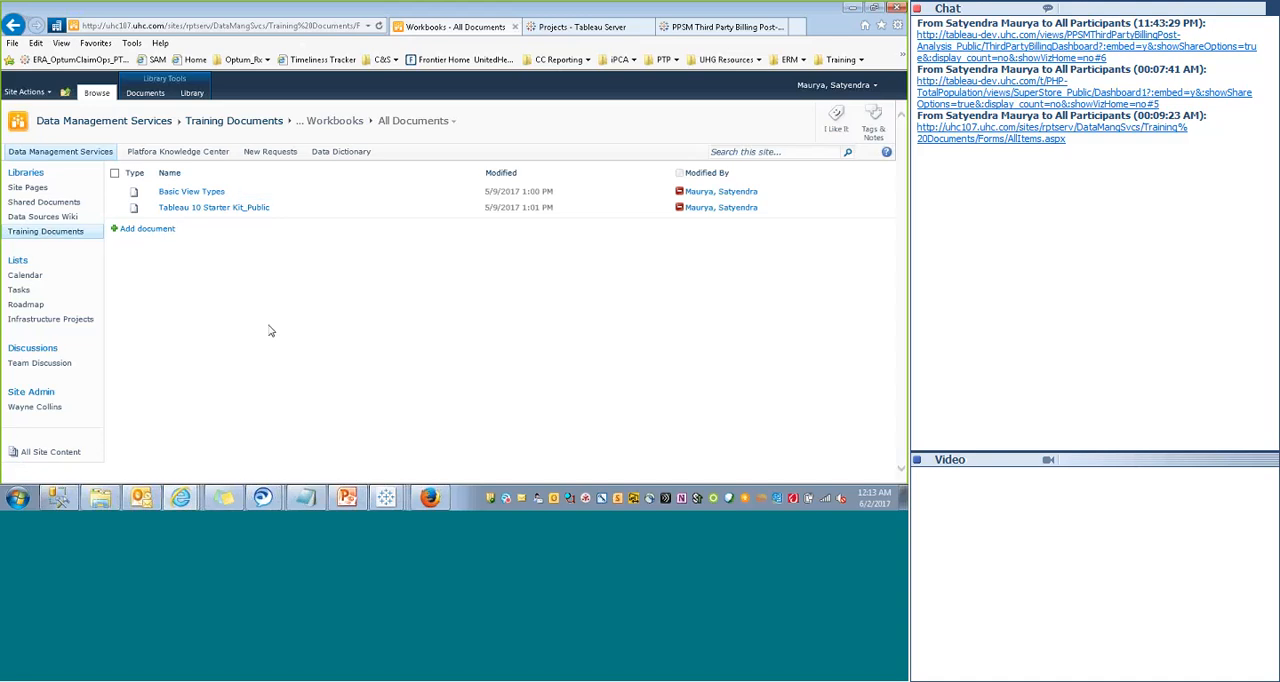
pyautogui.click(48, 233)
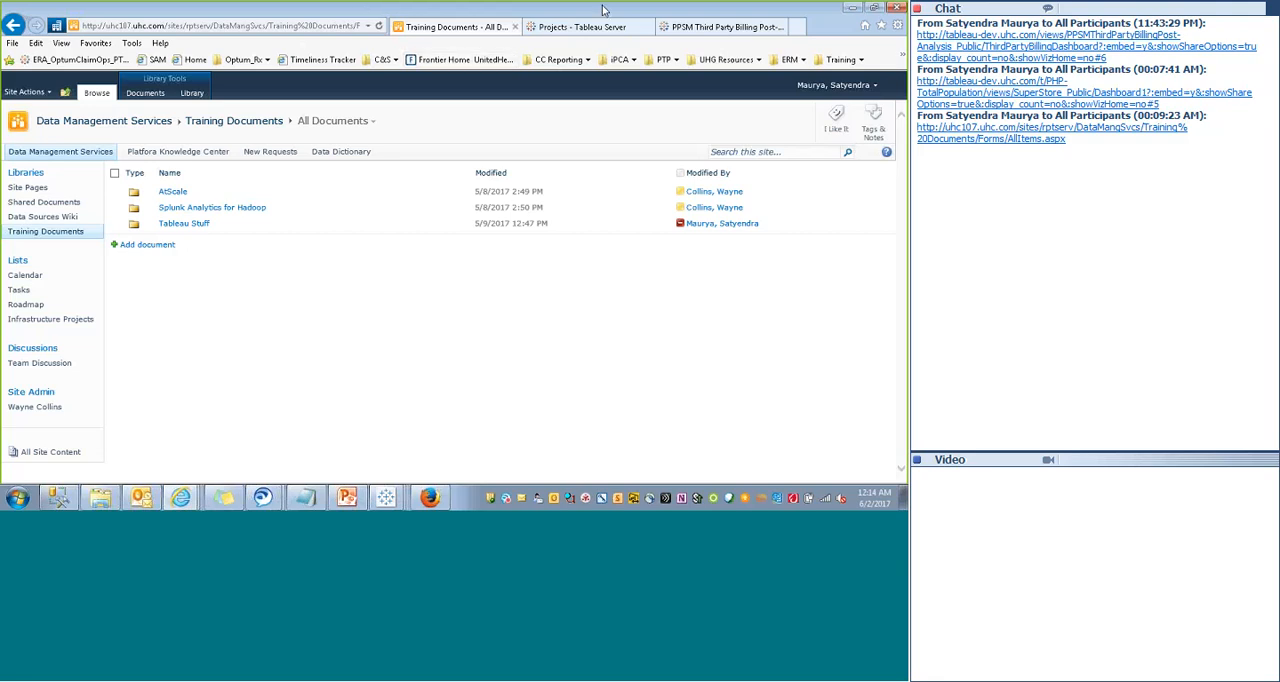
pyautogui.click(533, 15)
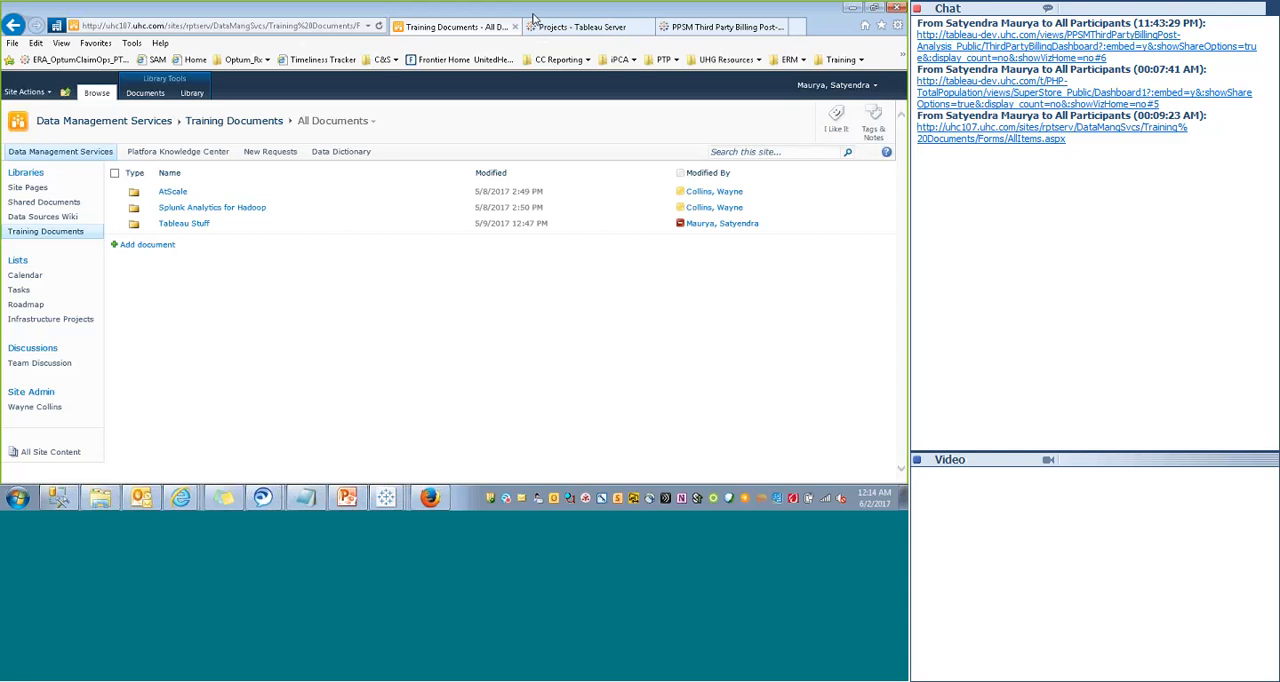